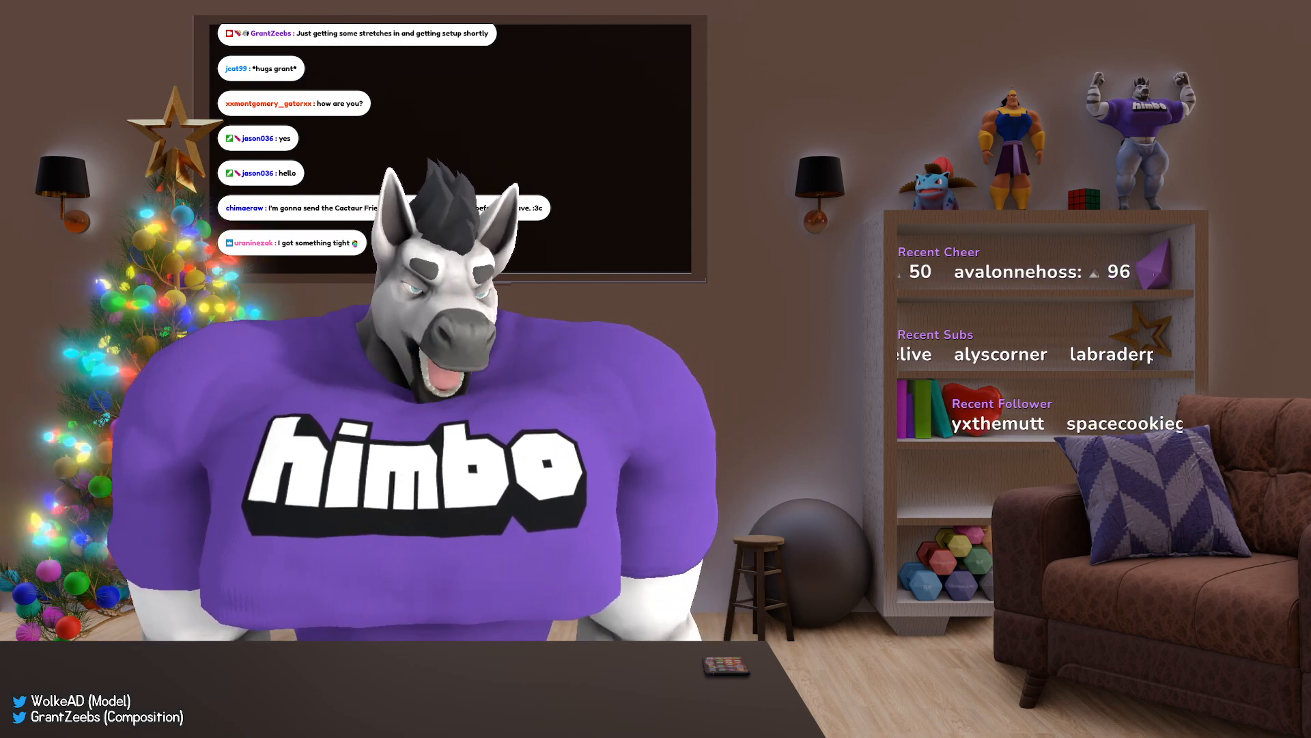
# - Open the avatar's props and put the Santa Hat on the zebra character
pyautogui.click(73, 369)
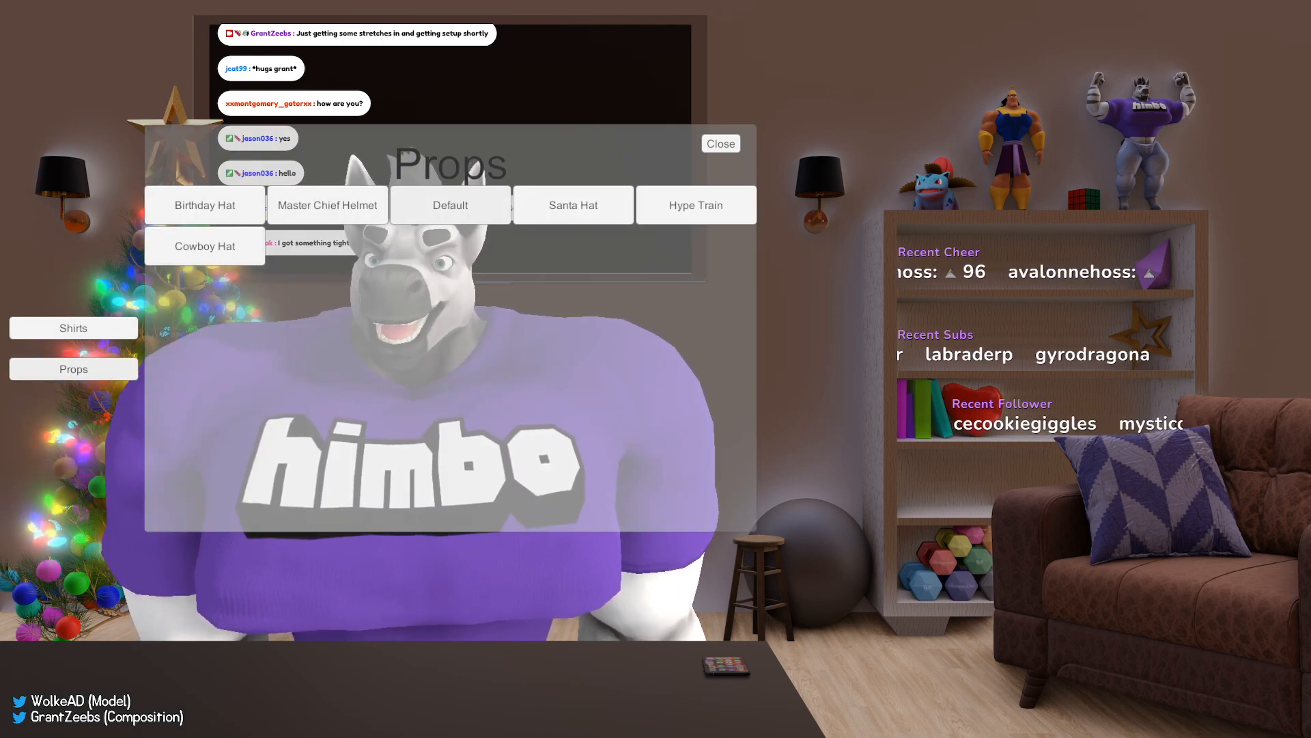
pyautogui.click(574, 205)
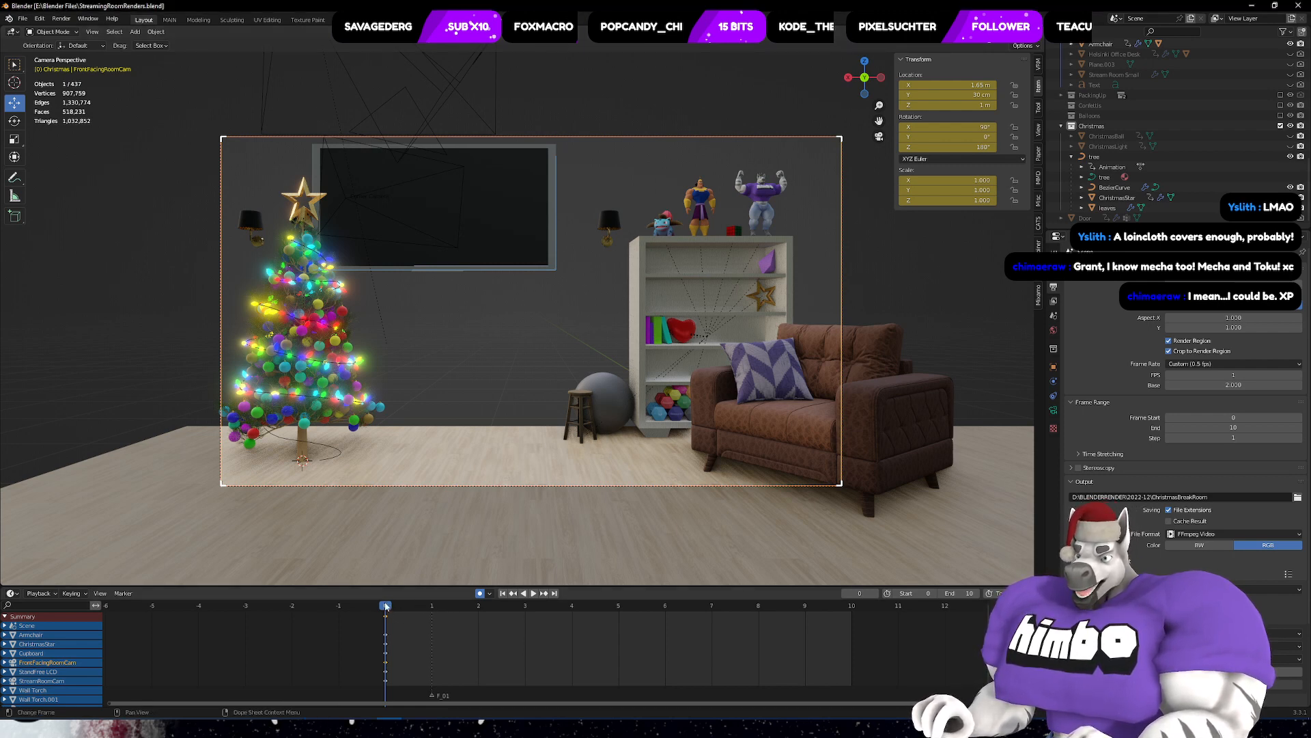
# - Preview the Christmas tree light animation, stop playback and return to the first frame
pyautogui.press('space')
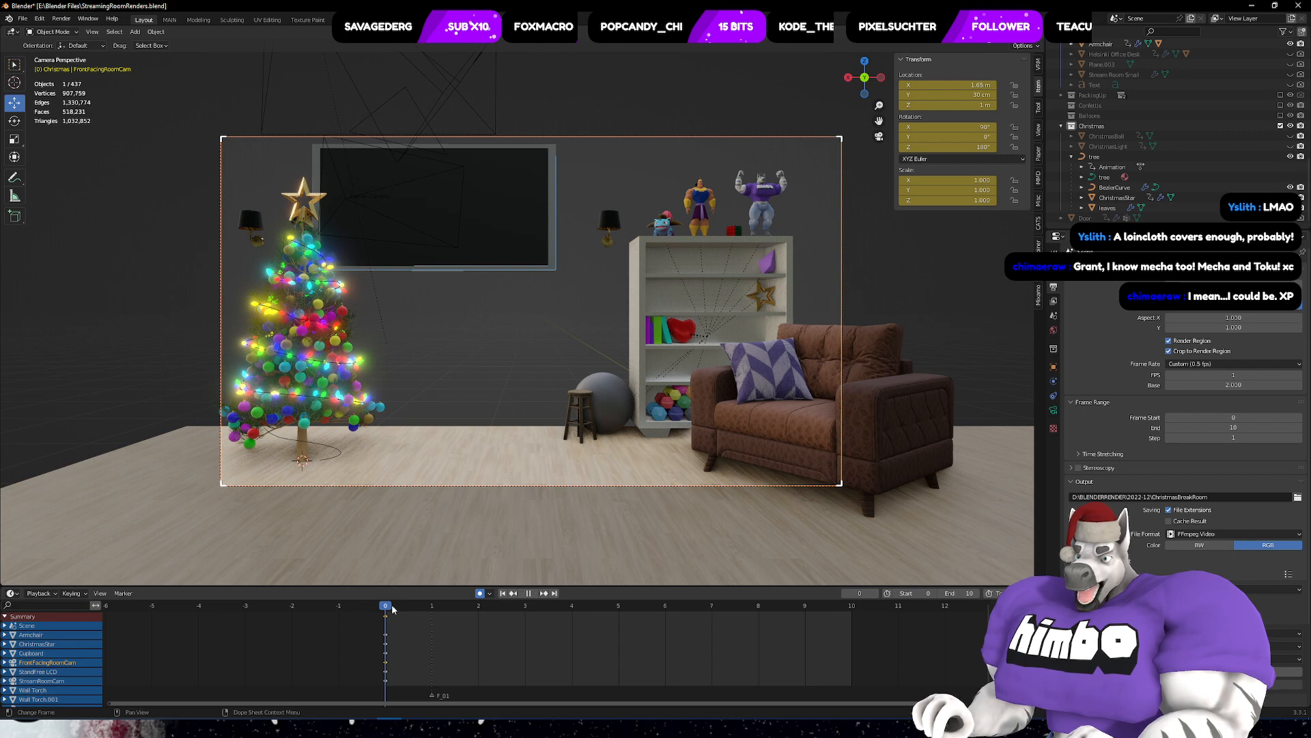
pyautogui.click(529, 593)
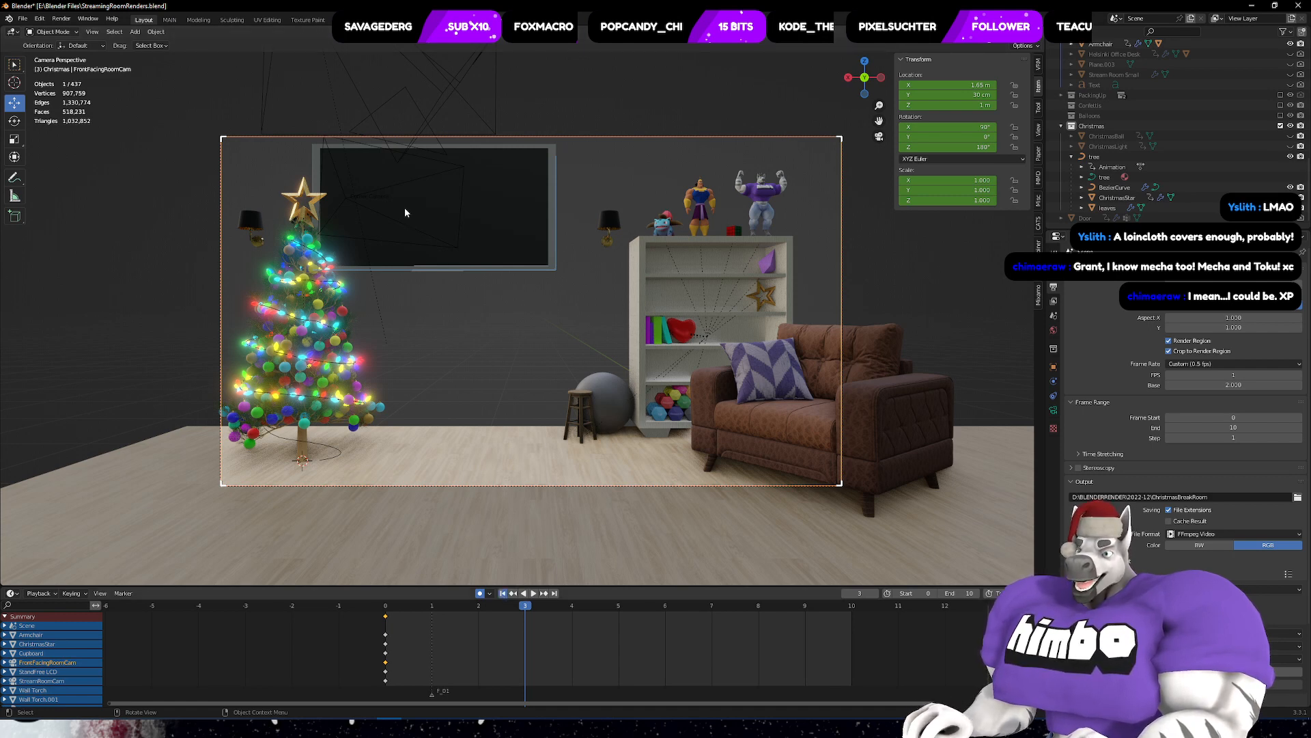
pyautogui.hotkey('shift', 'Left')
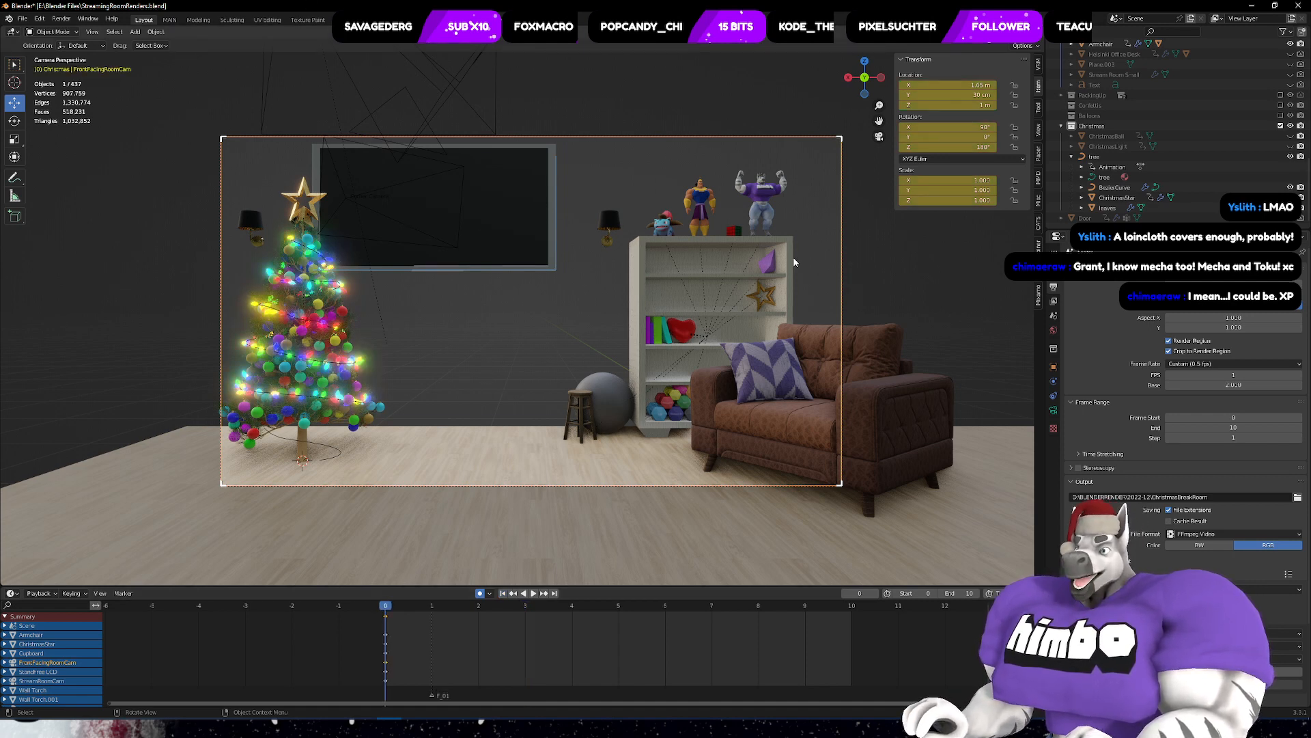
# - Examine the Christmas room layout from outside the camera, from above and from the front, including furniture and camera placement
pyautogui.moveTo(794, 263); pyautogui.dragTo(711, 246, button='middle')
pyautogui.scroll(-3, 704, 253)
pyautogui.moveTo(642, 383); pyautogui.dragTo(564, 408, button='middle')
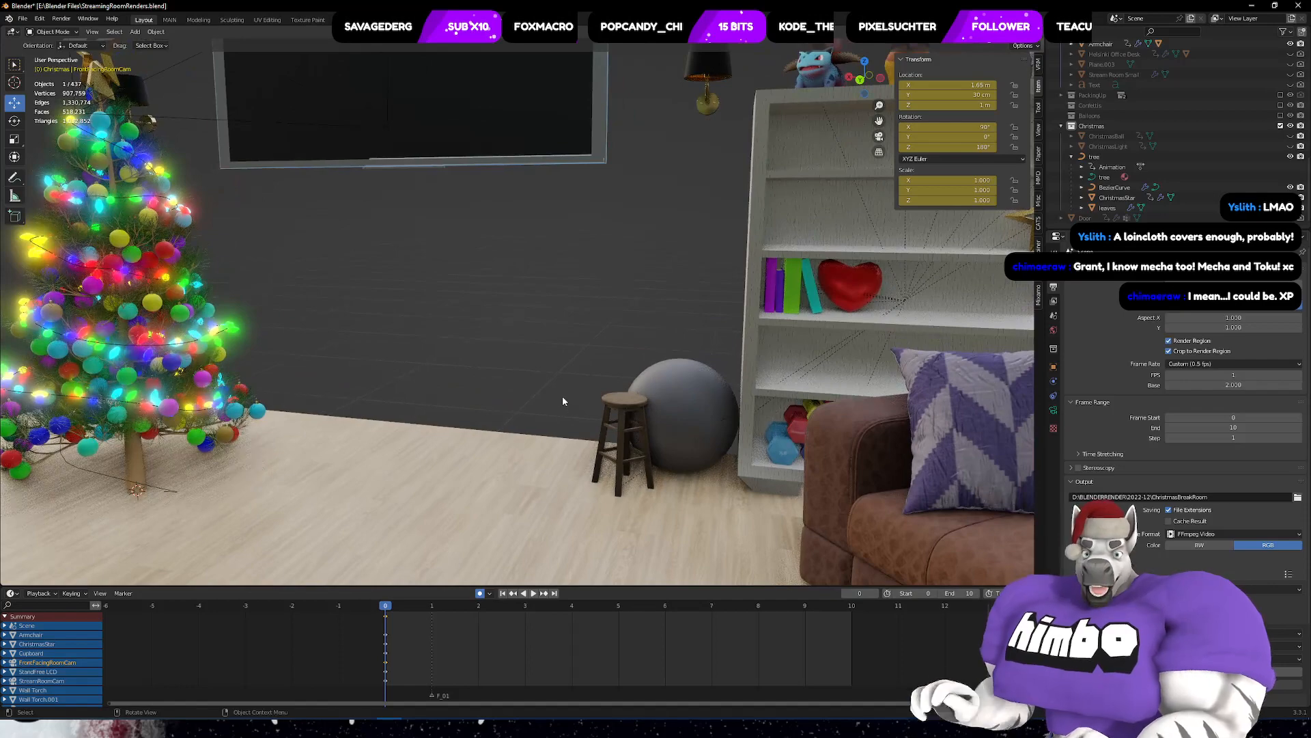
pyautogui.moveTo(642, 380); pyautogui.dragTo(1027, 470, button='middle')
pyautogui.scroll(-6, 759, 338)
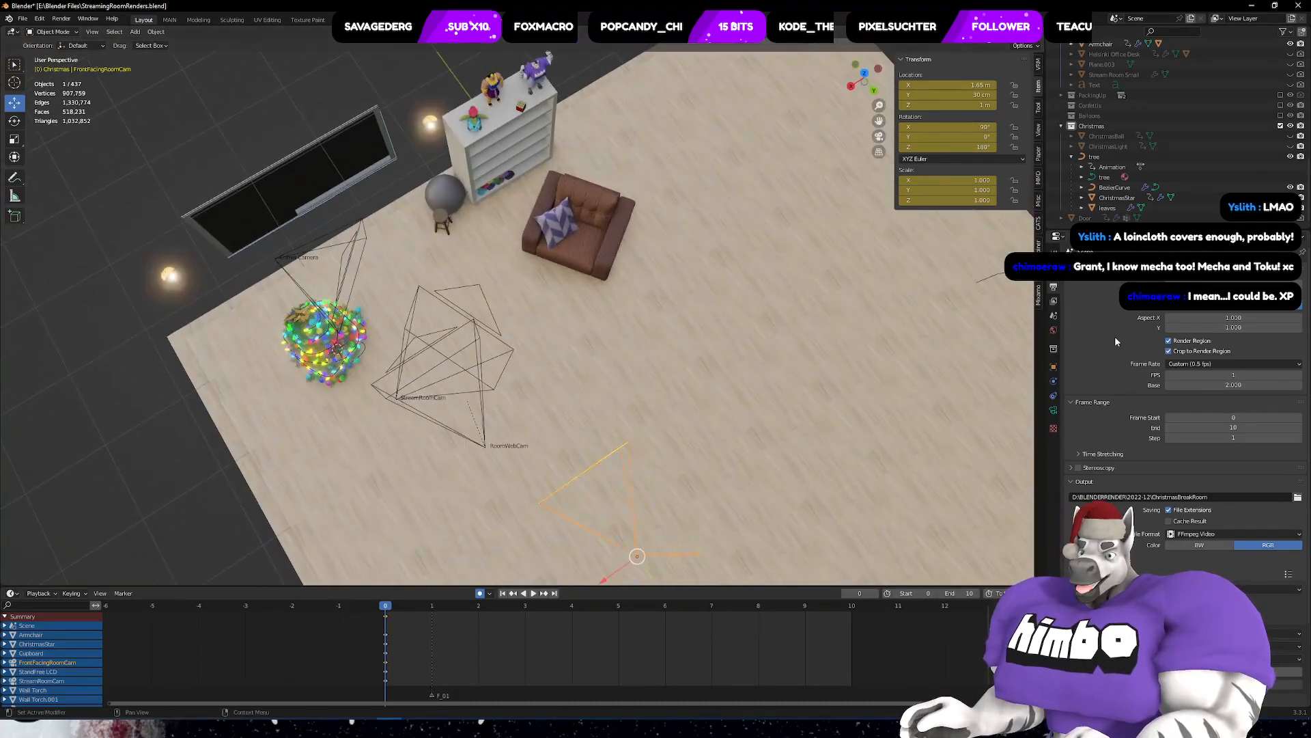
pyautogui.scroll(-5, 740, 314)
pyautogui.moveTo(678, 310); pyautogui.dragTo(746, 281, button='middle')
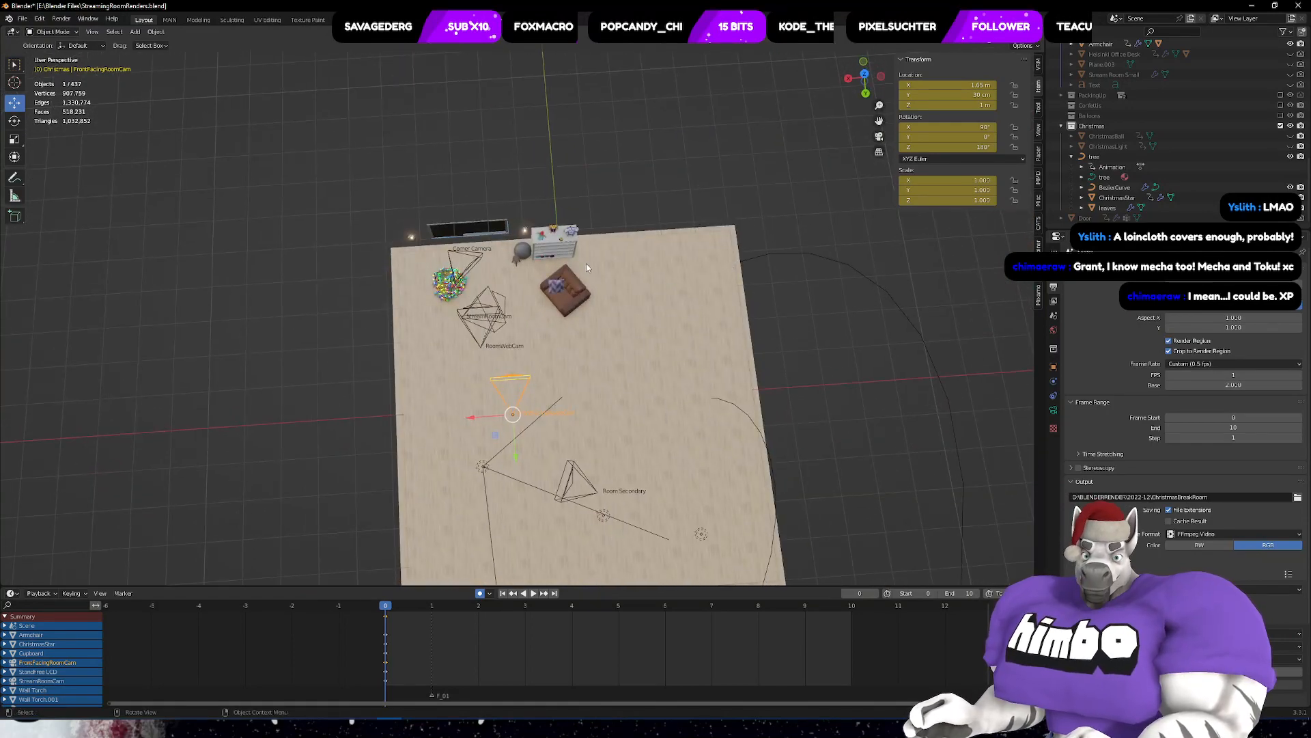
pyautogui.moveTo(612, 286); pyautogui.dragTo(646, 307, button='middle')
pyautogui.scroll(5, 585, 330)
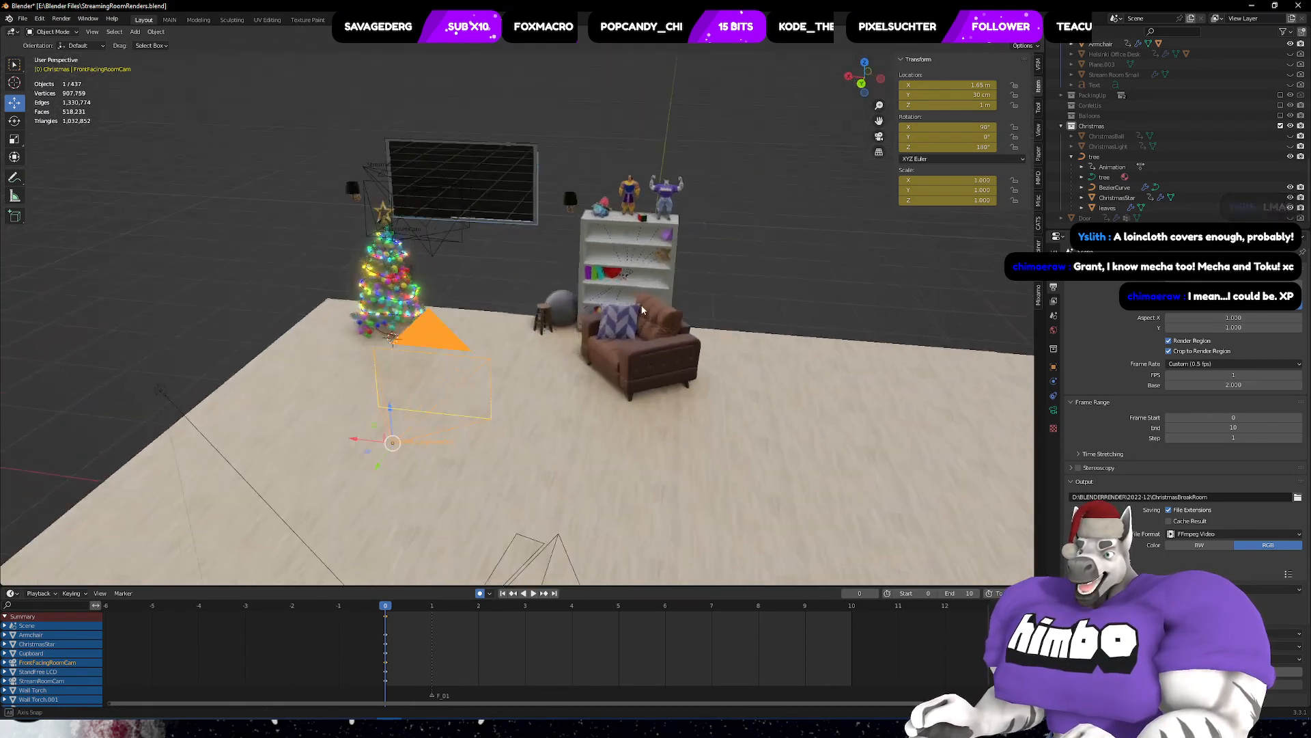
pyautogui.scroll(5, 646, 308)
pyautogui.scroll(-5, 635, 321)
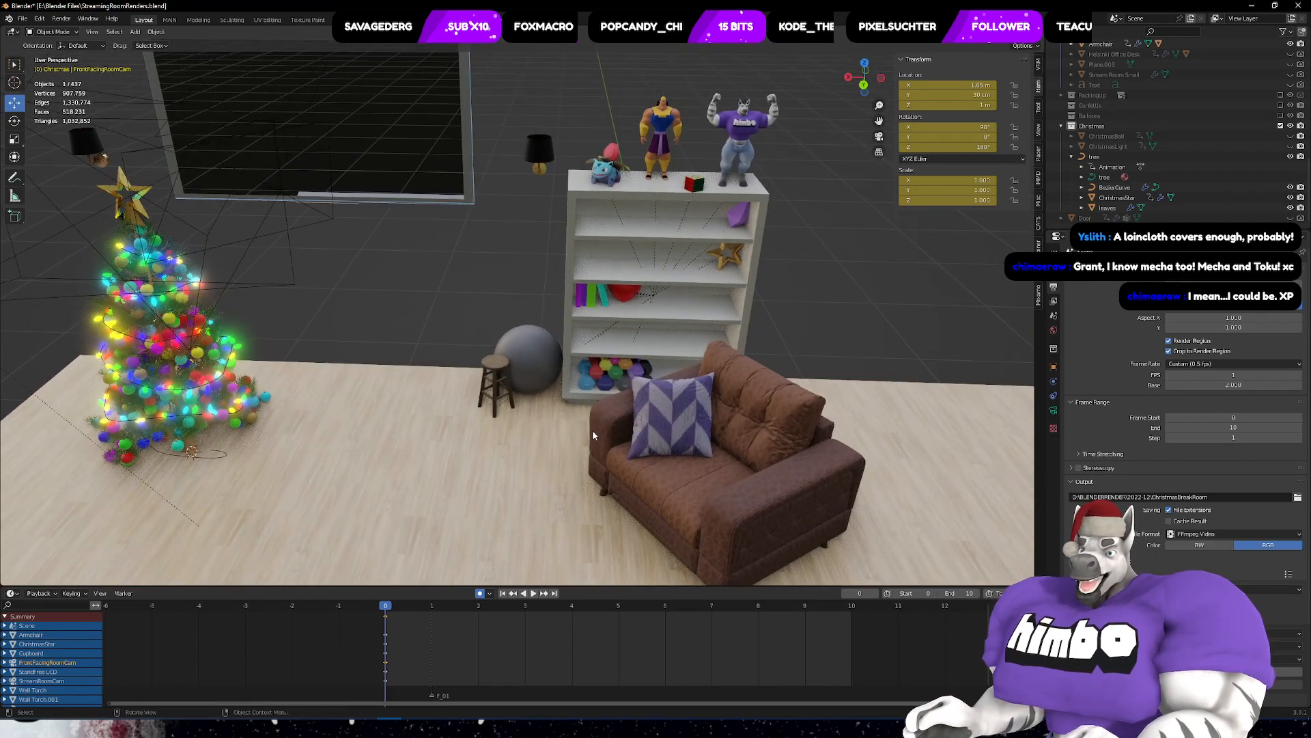
# - Examine the figurines and Rubik's cube on top of the bookshelf up close from behind and from the front
pyautogui.moveTo(600, 408); pyautogui.dragTo(427, 388, button='middle')
pyautogui.scroll(1, 479, 335)
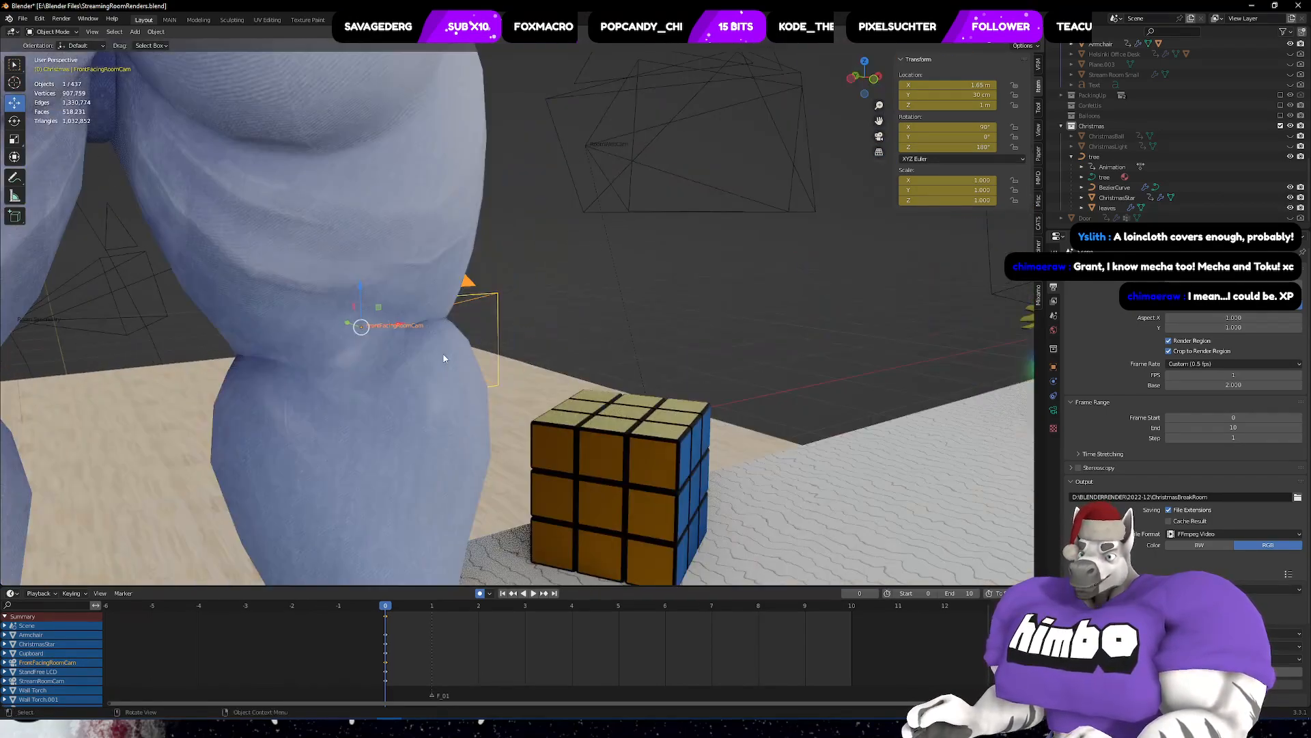
pyautogui.scroll(-1, 479, 334)
pyautogui.keyDown('shift'); pyautogui.moveTo(480, 331); pyautogui.dragTo(399, 339, button='middle'); pyautogui.keyUp('shift')
pyautogui.scroll(2, 403, 340)
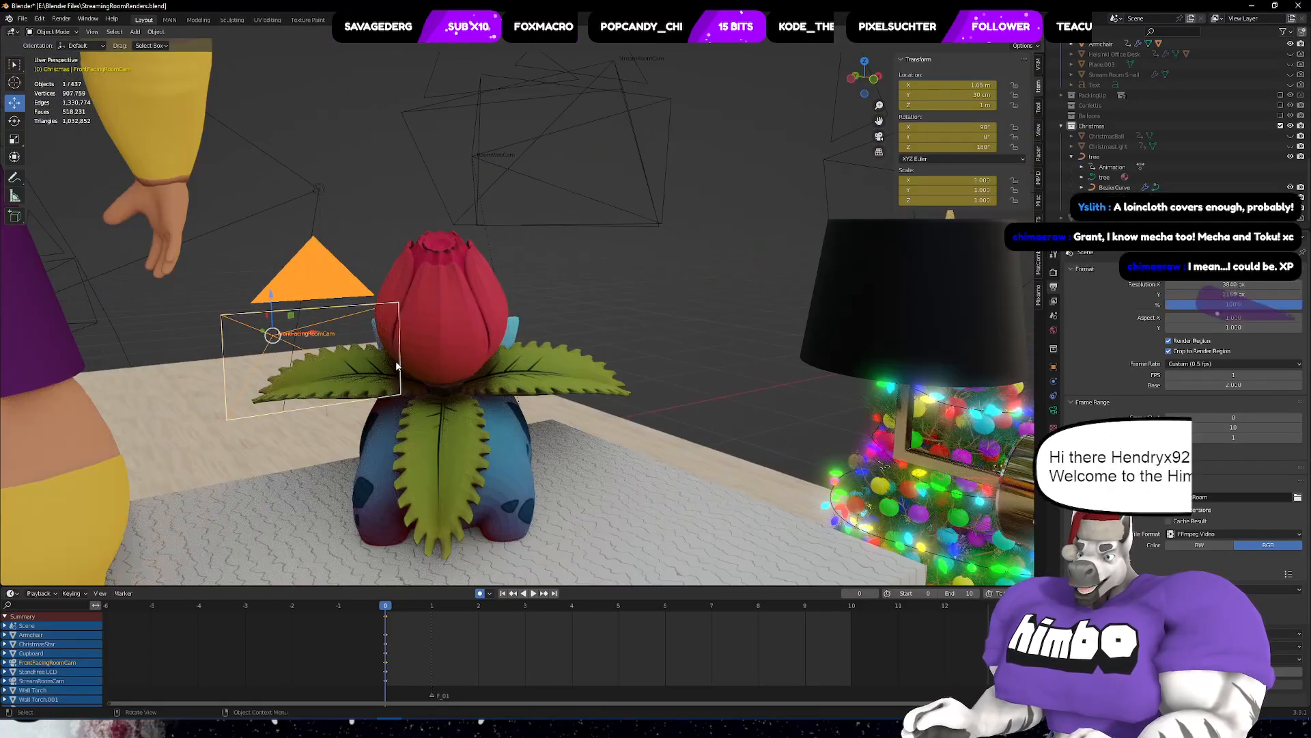
pyautogui.keyDown('shift'); pyautogui.moveTo(424, 386); pyautogui.dragTo(476, 433, button='middle'); pyautogui.keyUp('shift')
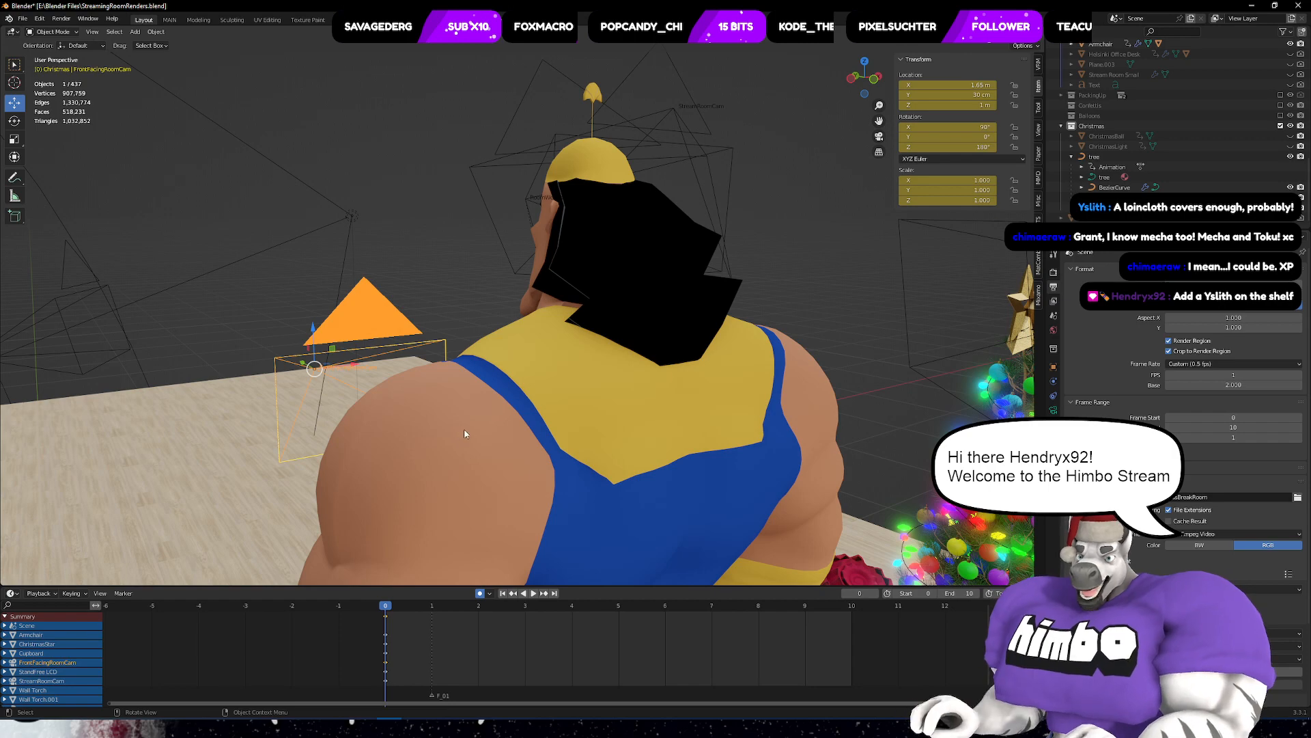
pyautogui.moveTo(464, 434); pyautogui.dragTo(562, 373, button='middle')
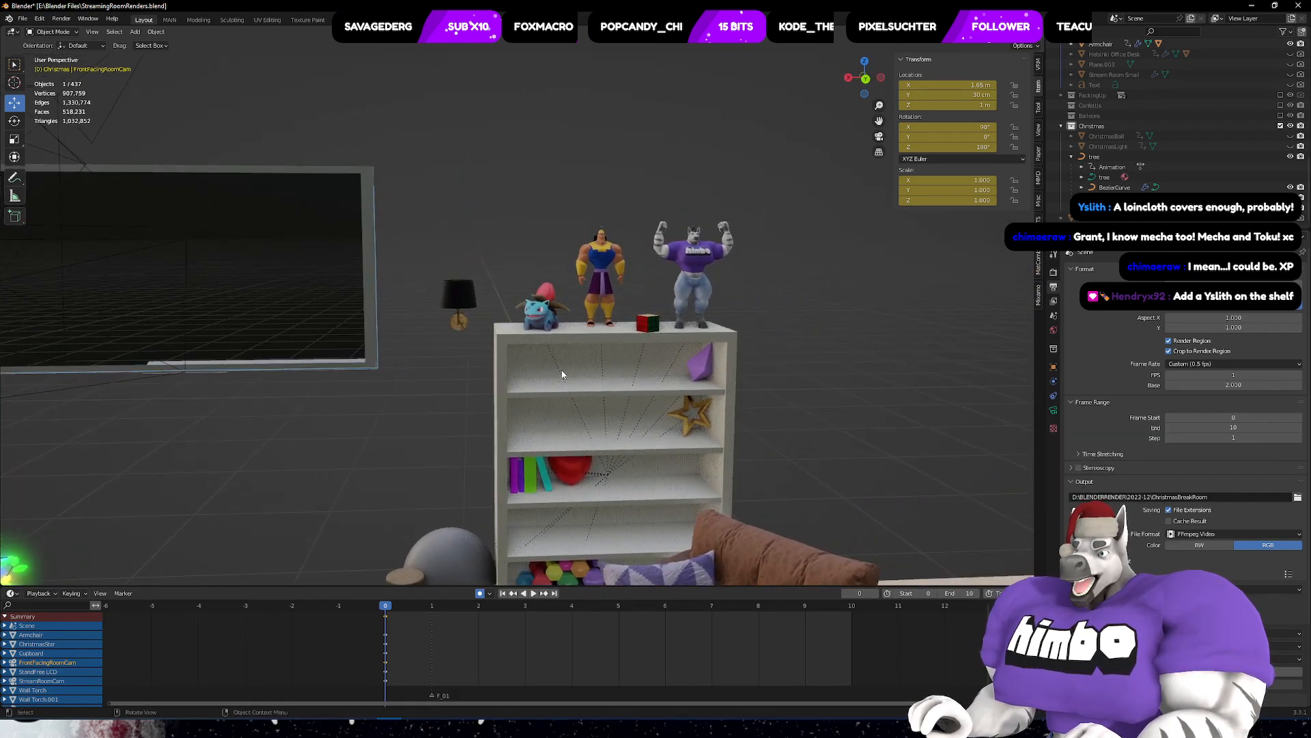
pyautogui.scroll(4, 562, 374)
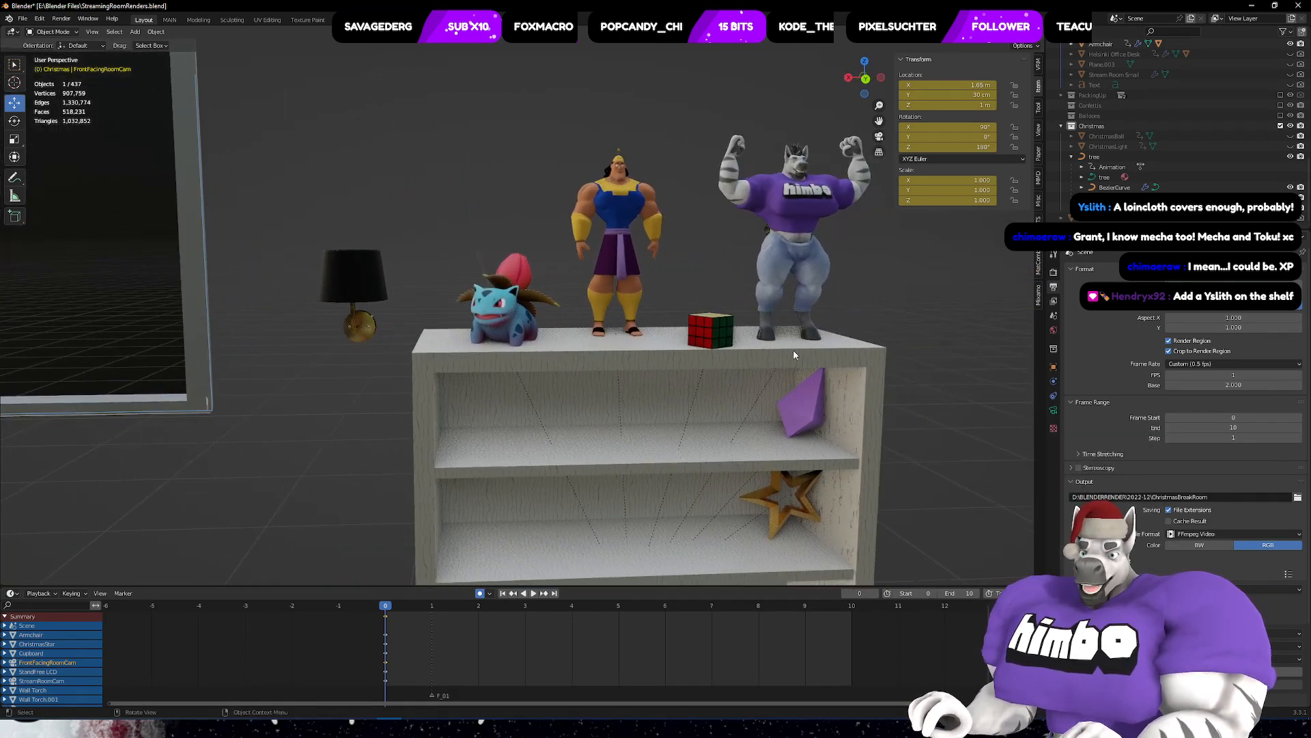
pyautogui.scroll(-5, 794, 355)
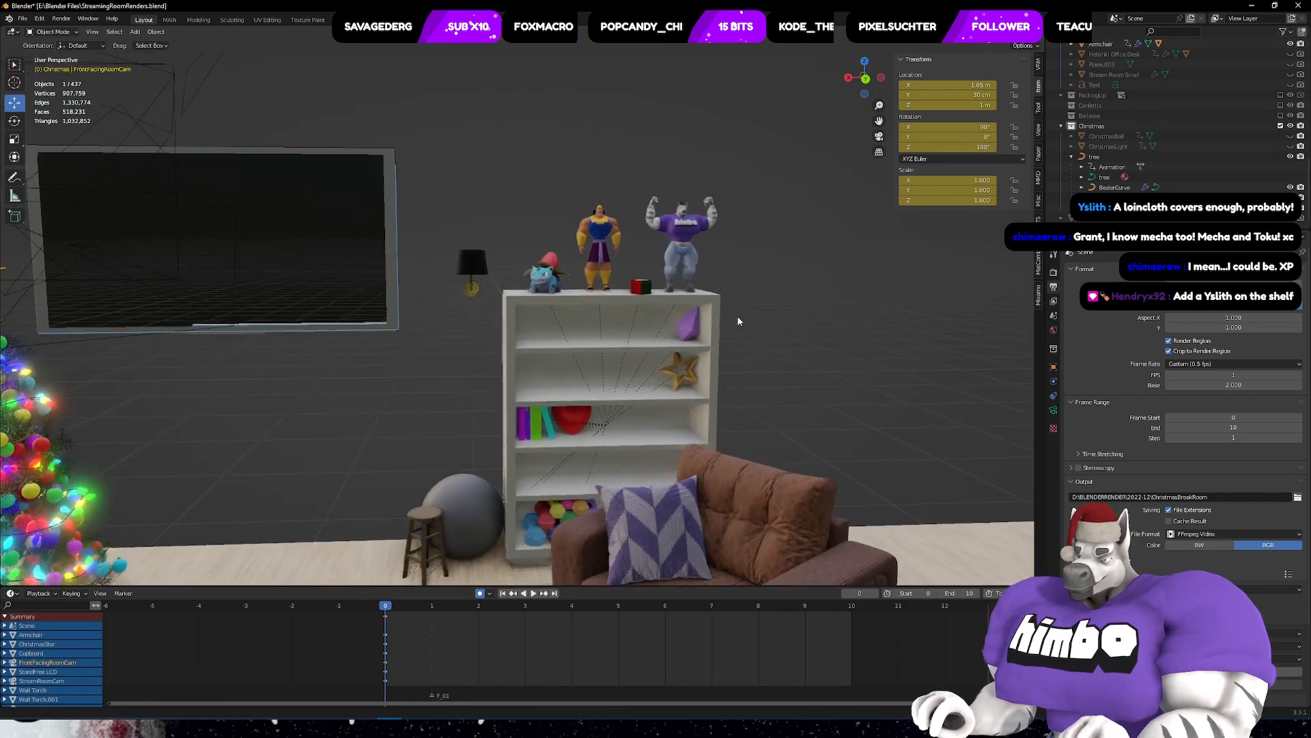
pyautogui.scroll(3, 675, 353)
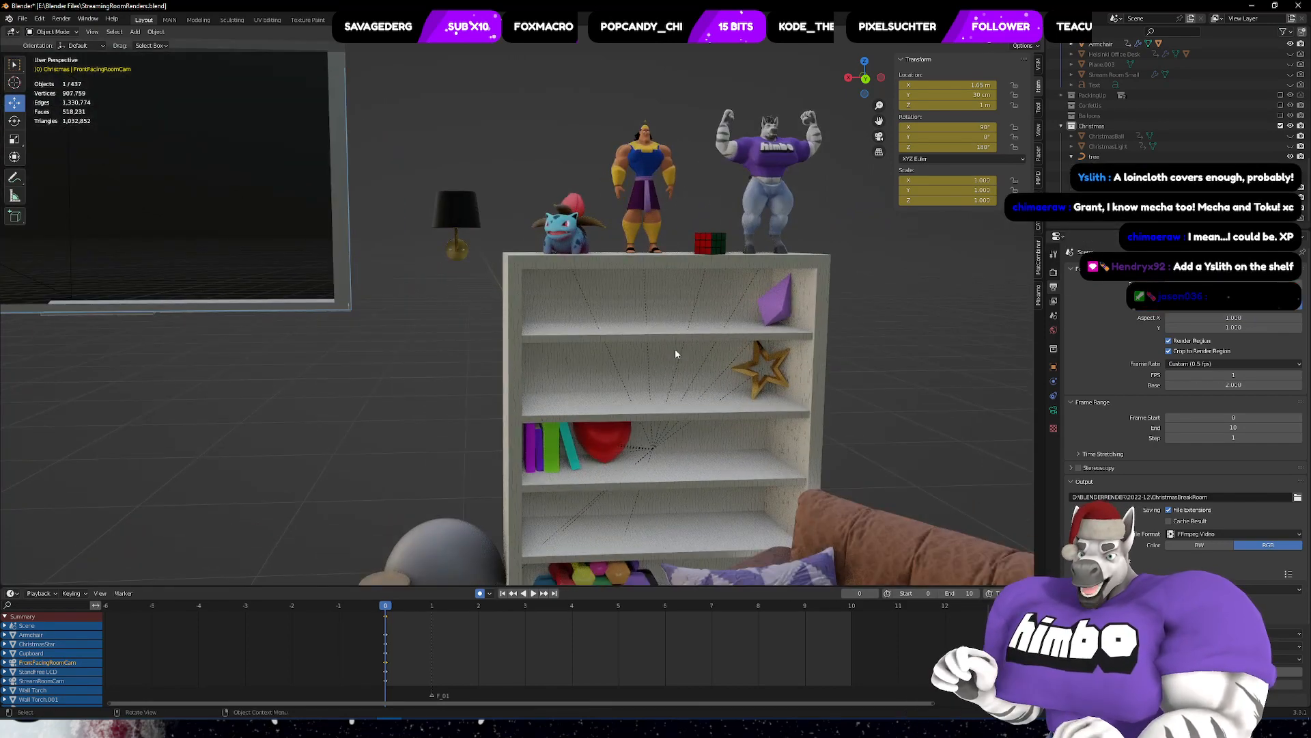
pyautogui.scroll(-4, 676, 353)
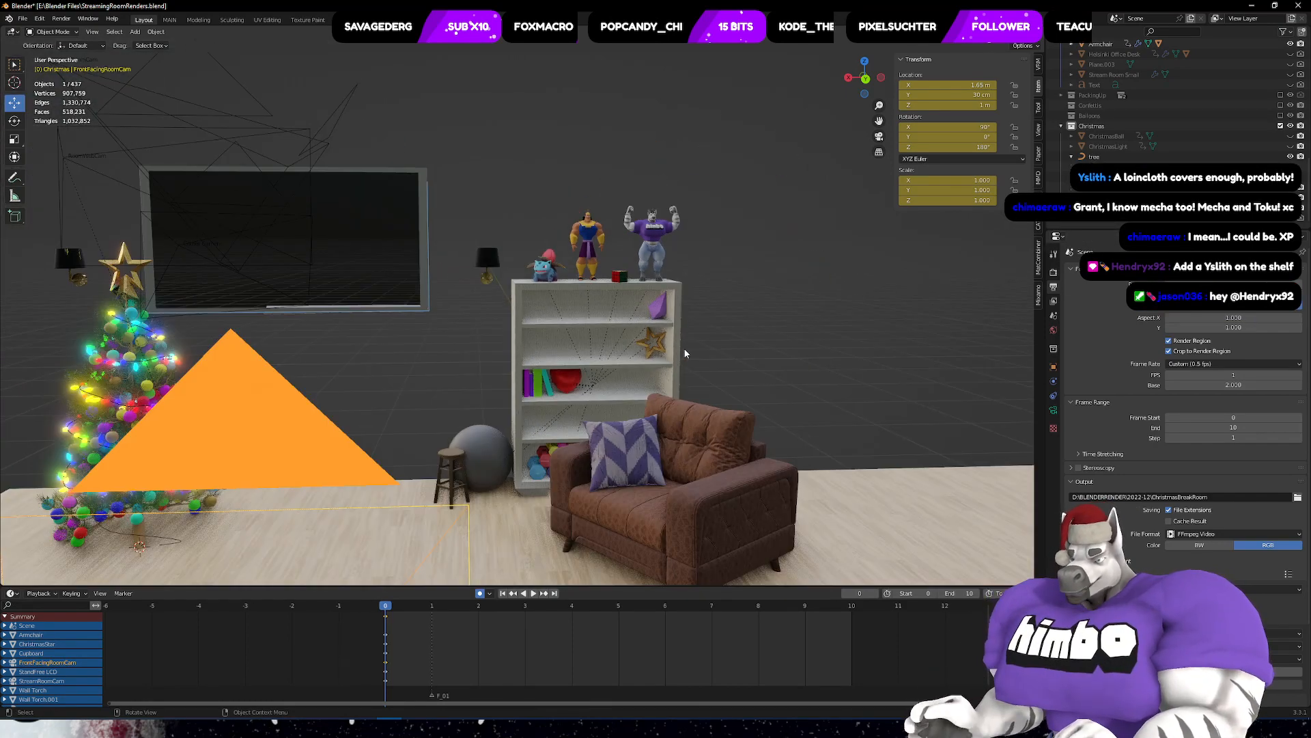
pyautogui.moveTo(684, 353); pyautogui.dragTo(638, 452, button='middle')
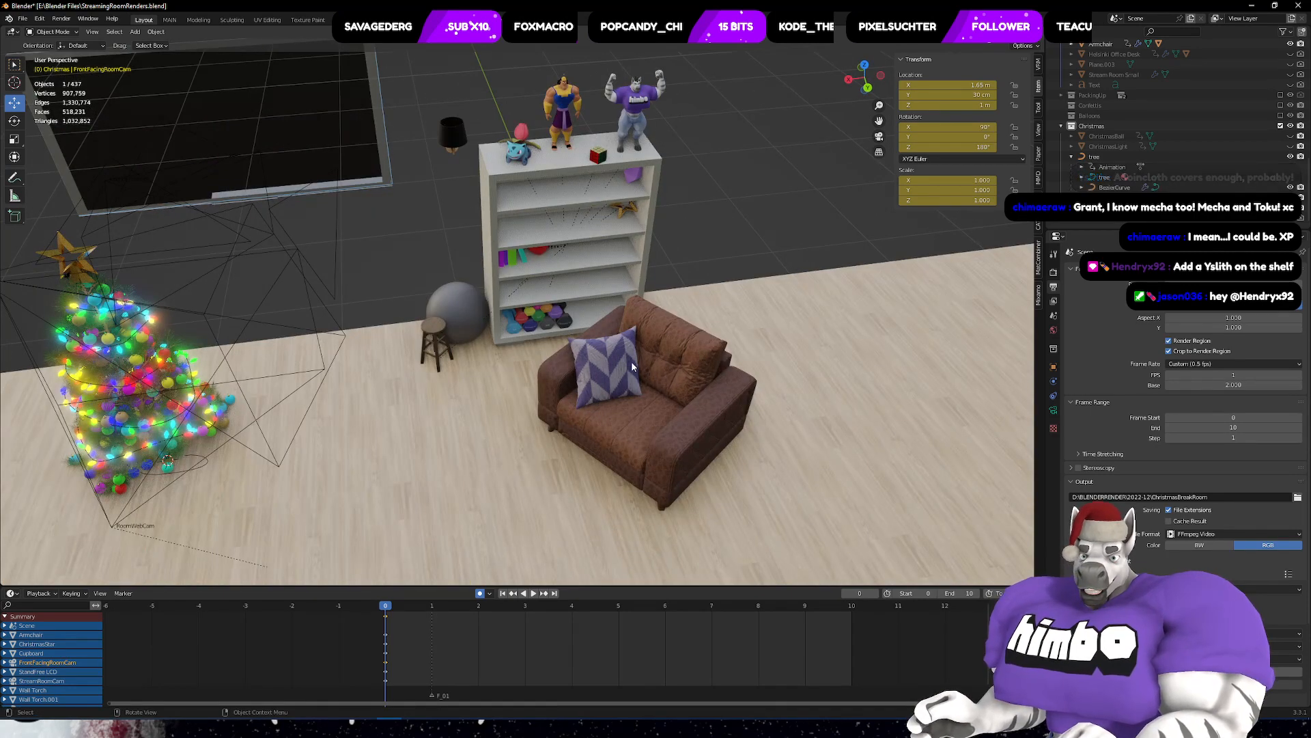
# - Expand the Bedroom collection, enable it in the scene and view its objects beside the stream room
pyautogui.scroll(3, 1202, 113)
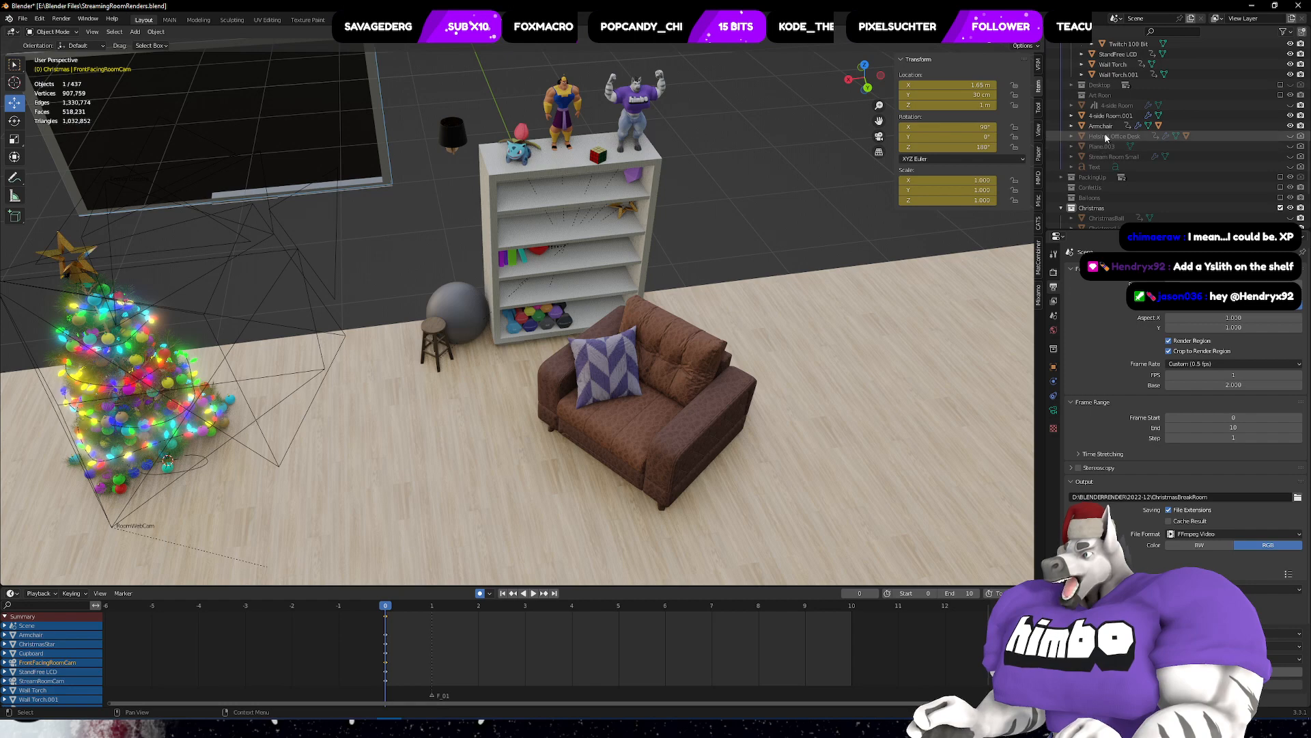
pyautogui.scroll(1, 1096, 103)
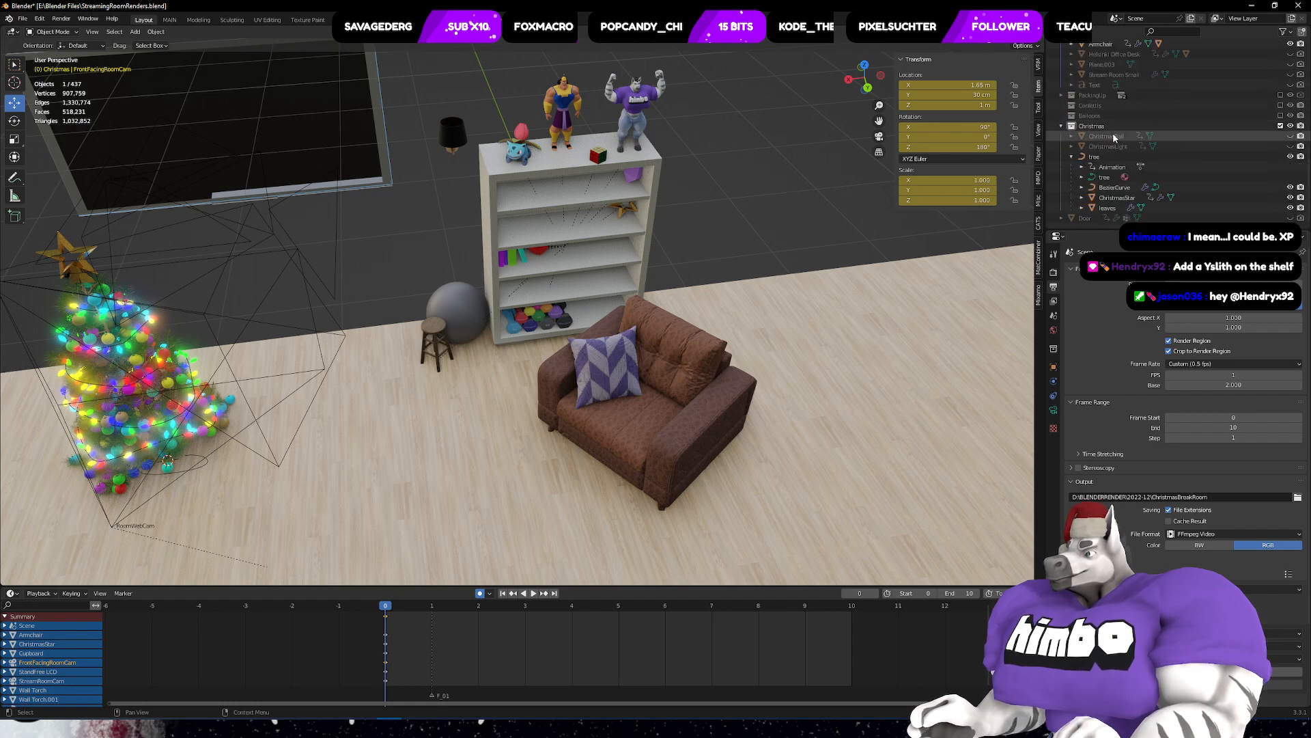
pyautogui.scroll(10, 1126, 141)
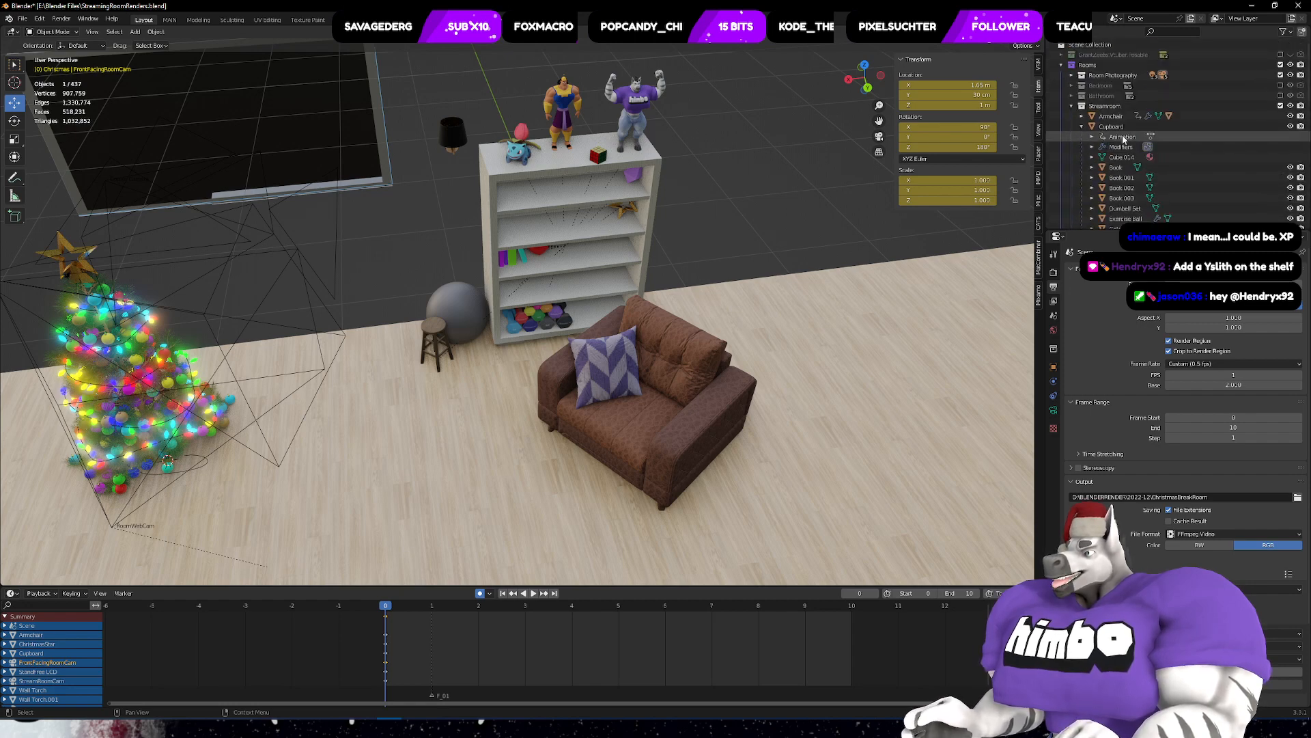
pyautogui.click(1073, 85)
pyautogui.click(1082, 106)
pyautogui.click(1082, 106)
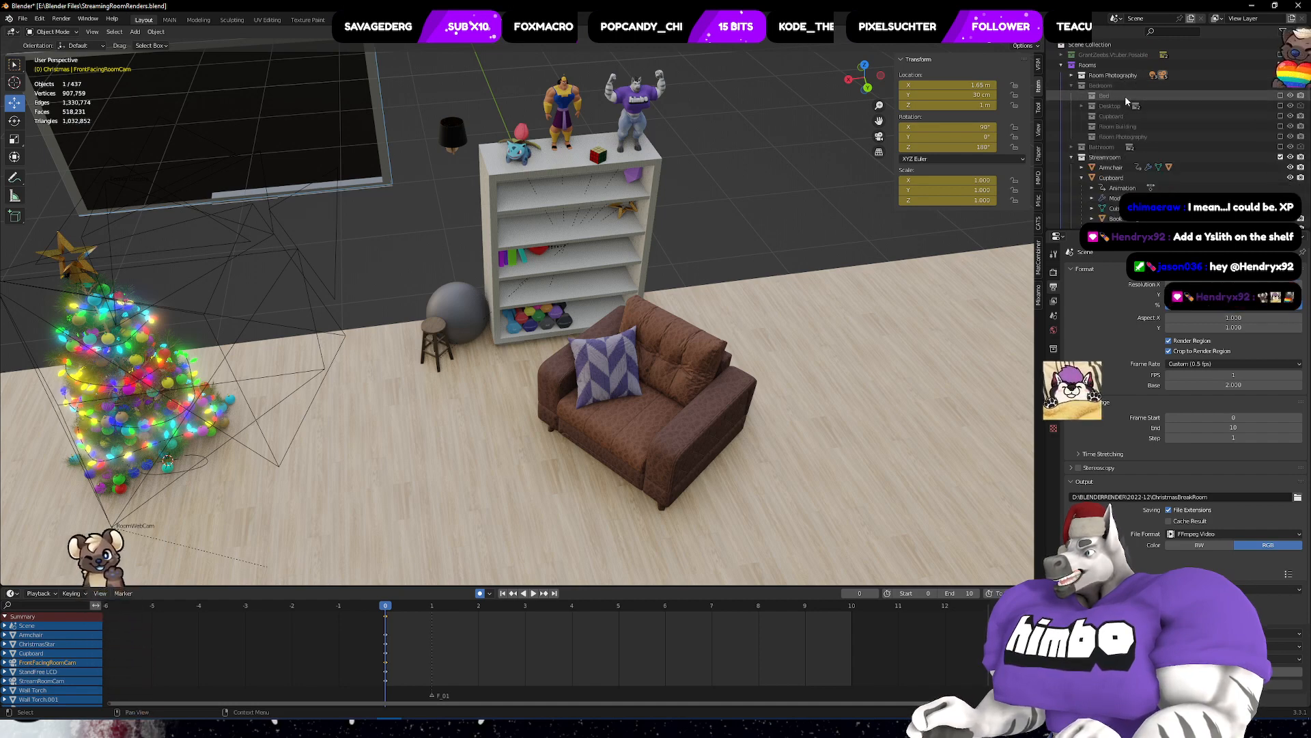
pyautogui.click(1280, 86)
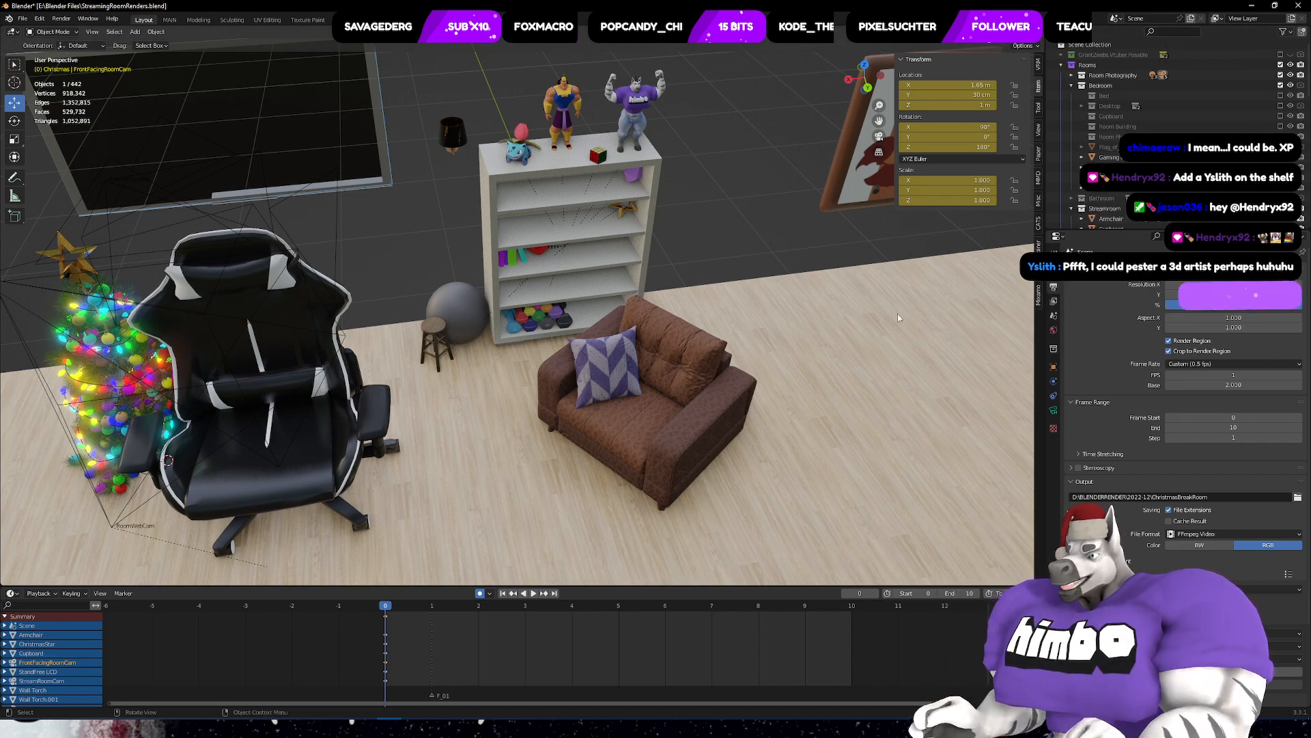
pyautogui.moveTo(899, 314); pyautogui.dragTo(885, 236, button='middle')
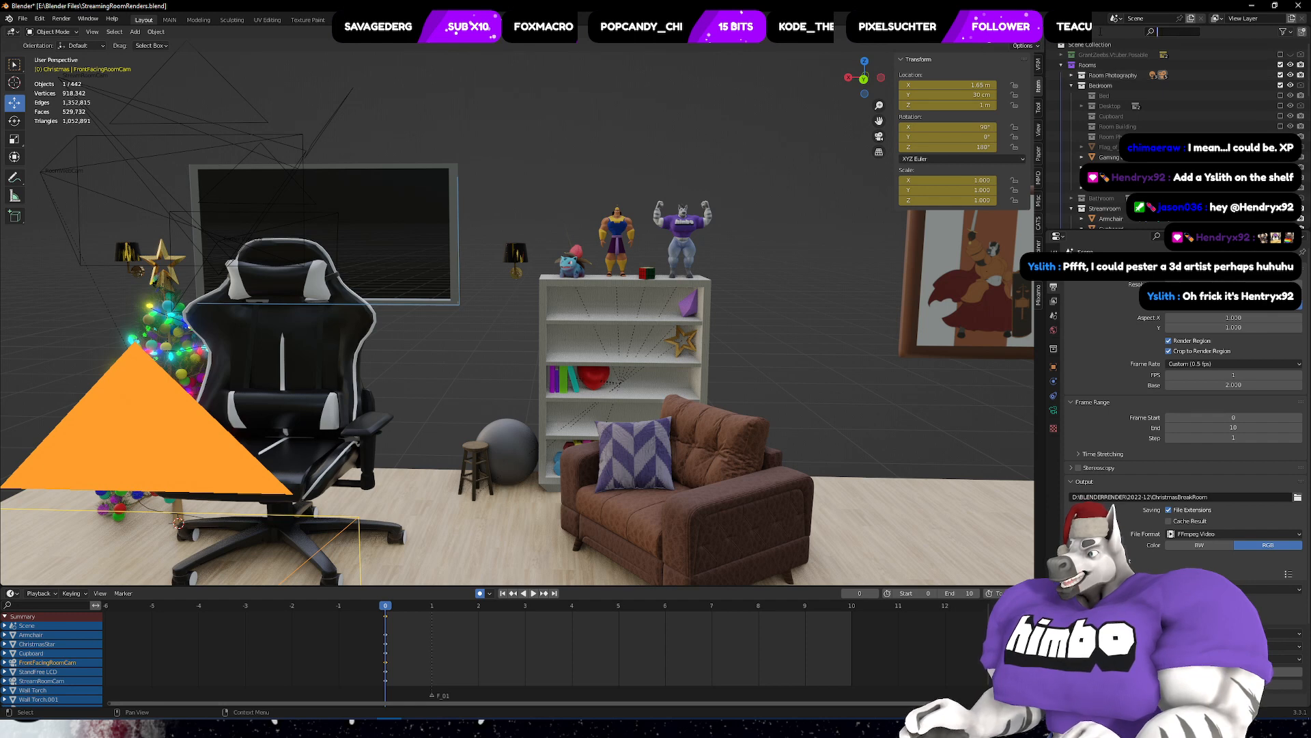
# - Filter the scene objects by "plu" and select the PlushZebra object
pyautogui.write('plu')
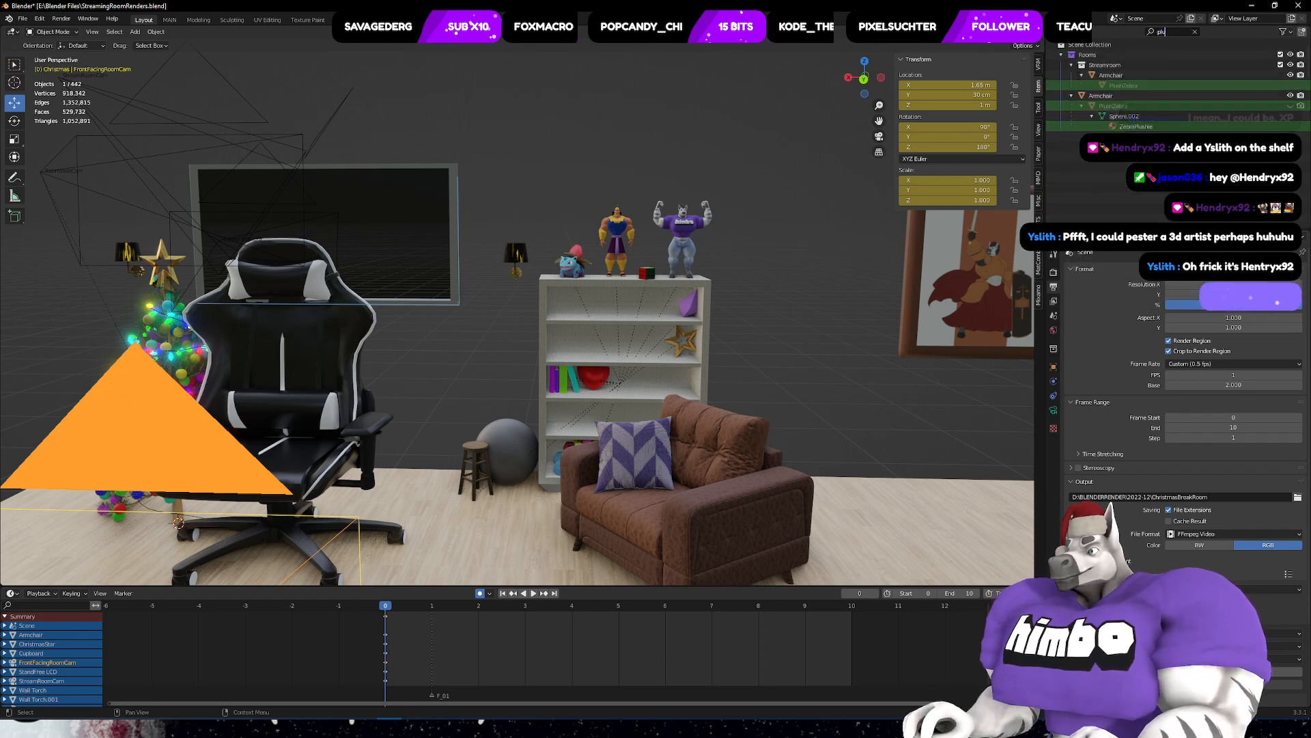
pyautogui.click(1111, 88)
pyautogui.click(1116, 106)
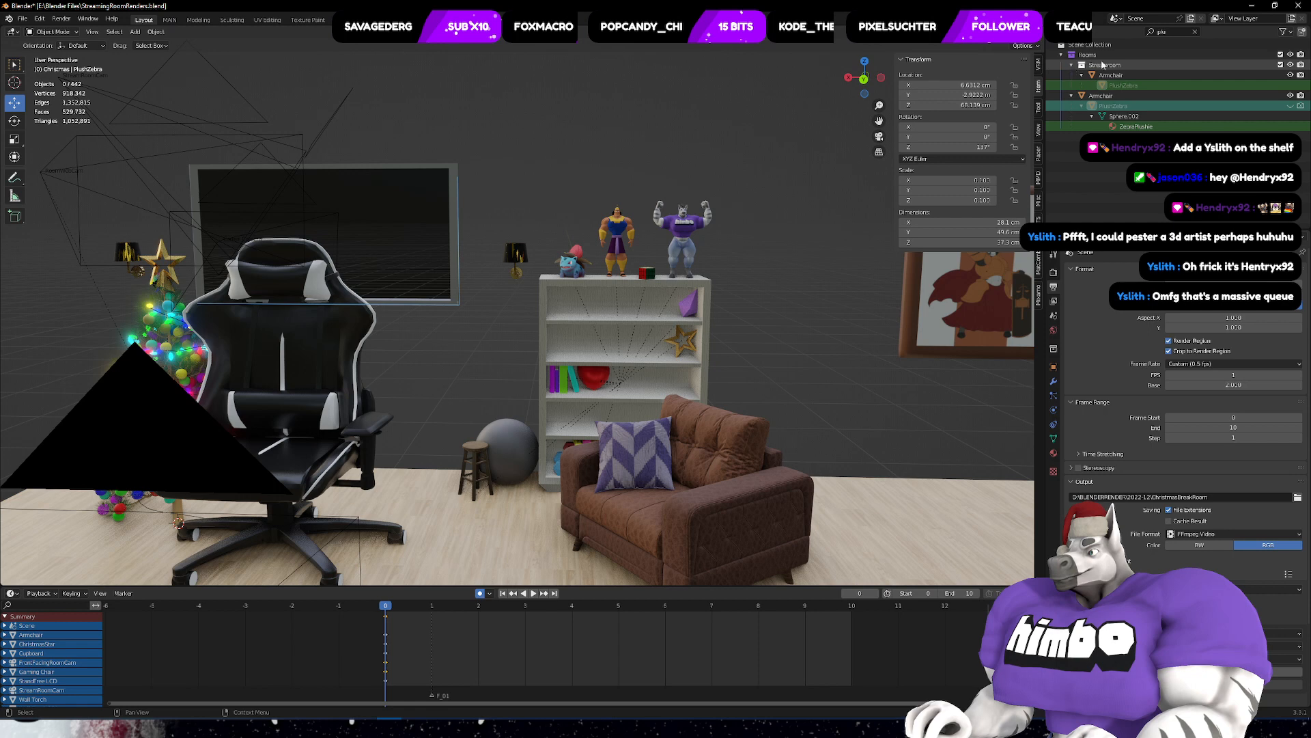
# - Clear the object name filter, exclude the Bedroom collection from the scene and collapse the expanded hierarchies
pyautogui.click(1196, 32)
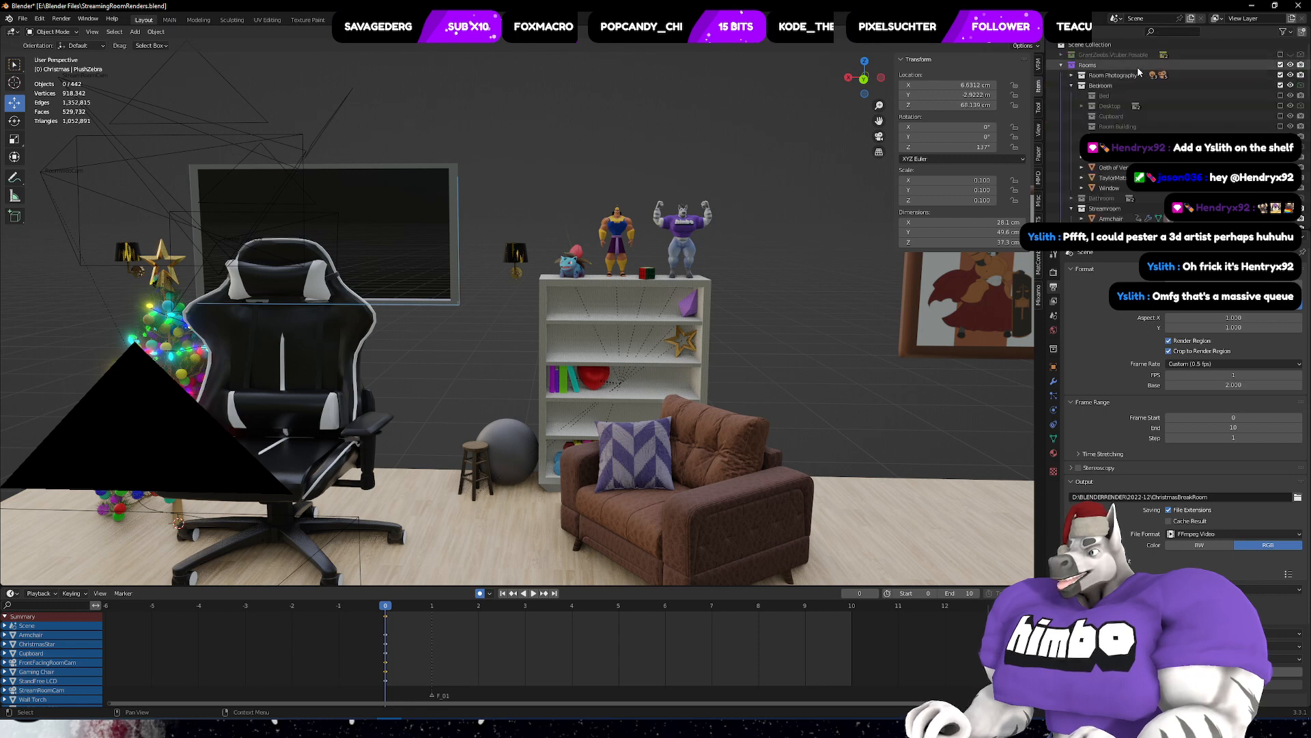
pyautogui.click(1281, 86)
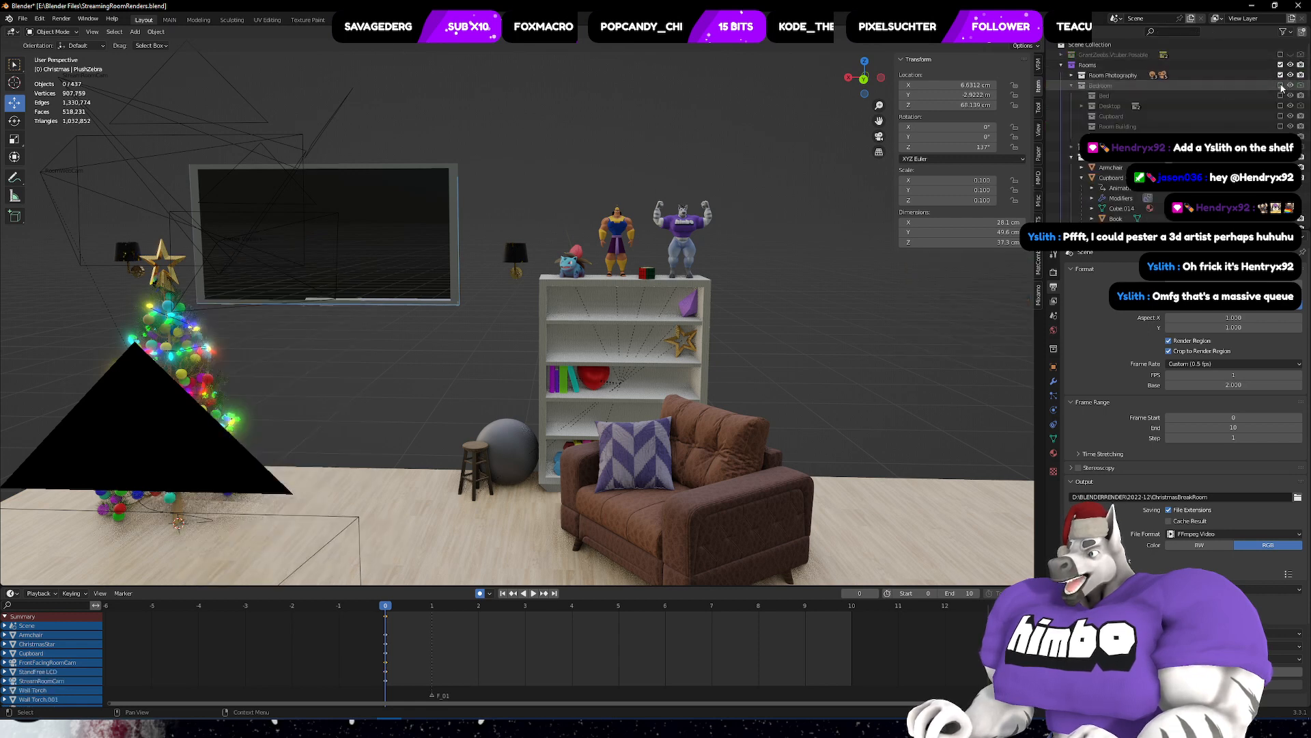
pyautogui.click(1072, 85)
pyautogui.click(1082, 127)
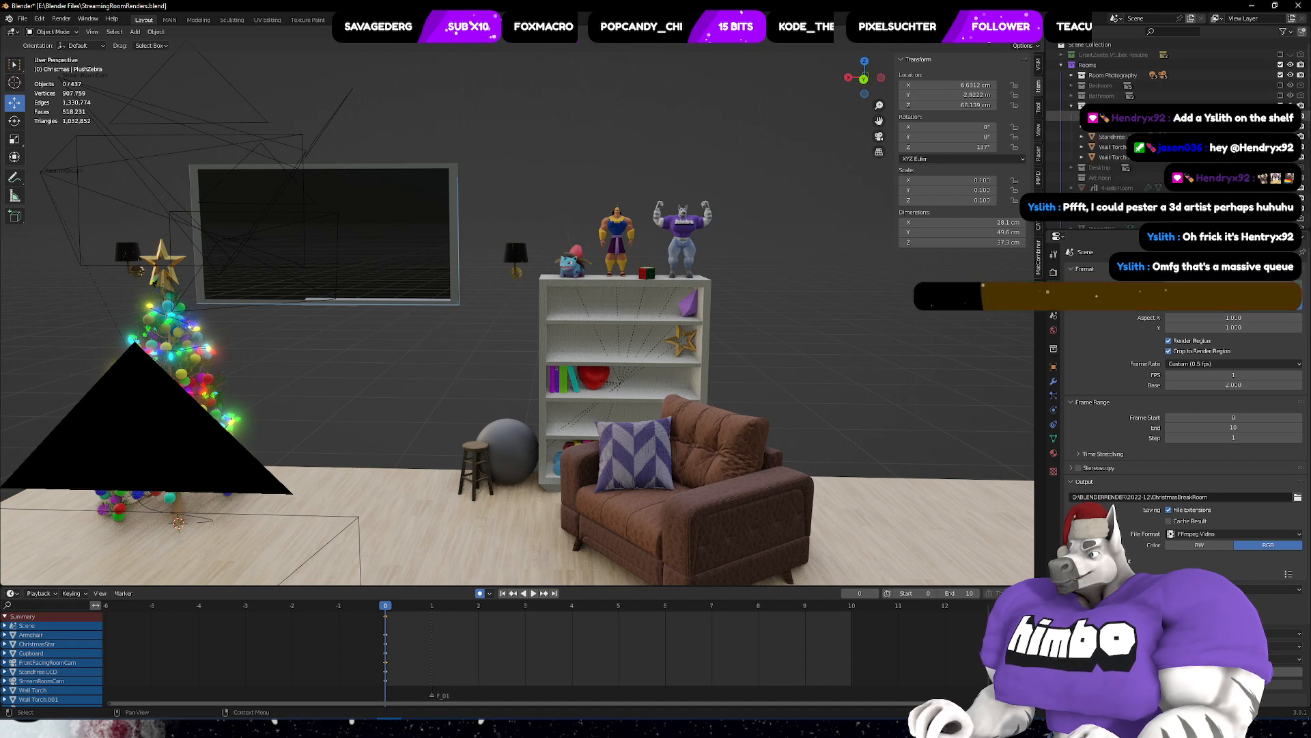
# - Find the PlushZebra object in the Armchair hierarchy of the Christmas collection and show it in the viewport
pyautogui.click(1082, 116)
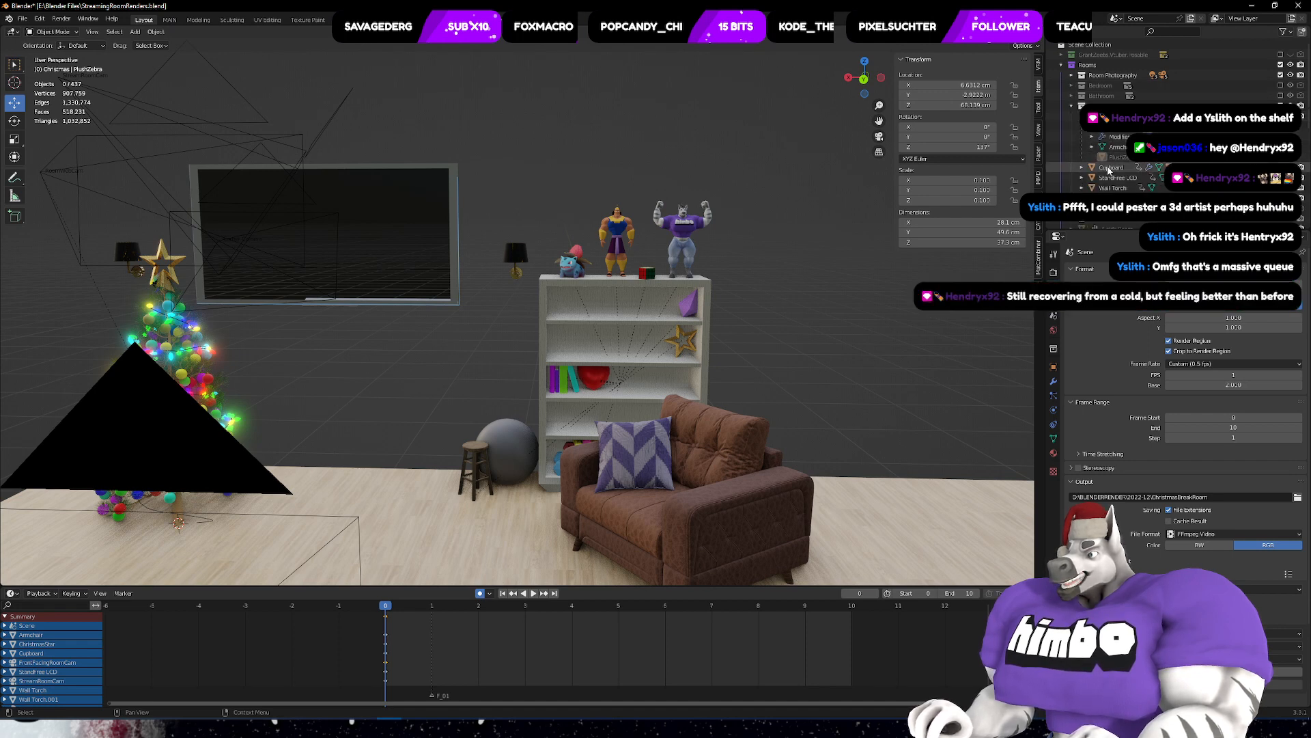
pyautogui.rightClick(1086, 157)
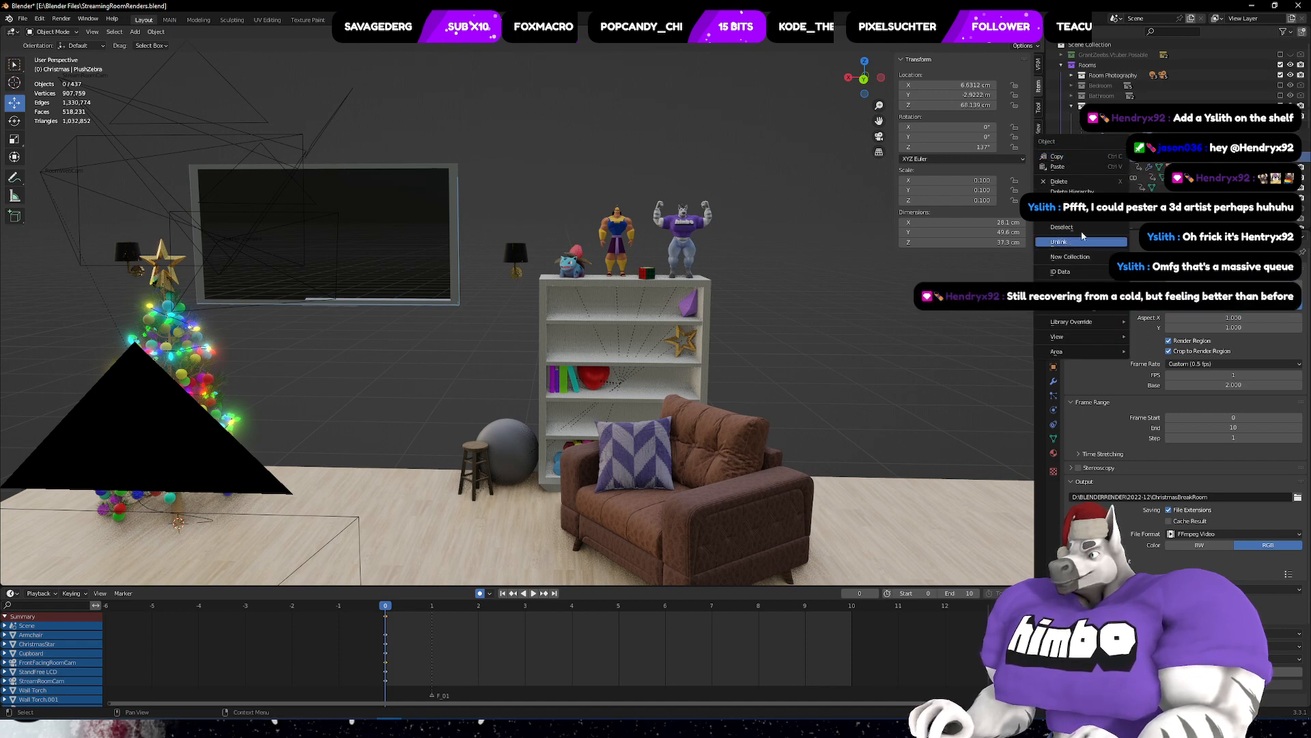
pyautogui.scroll(-8, 1153, 168)
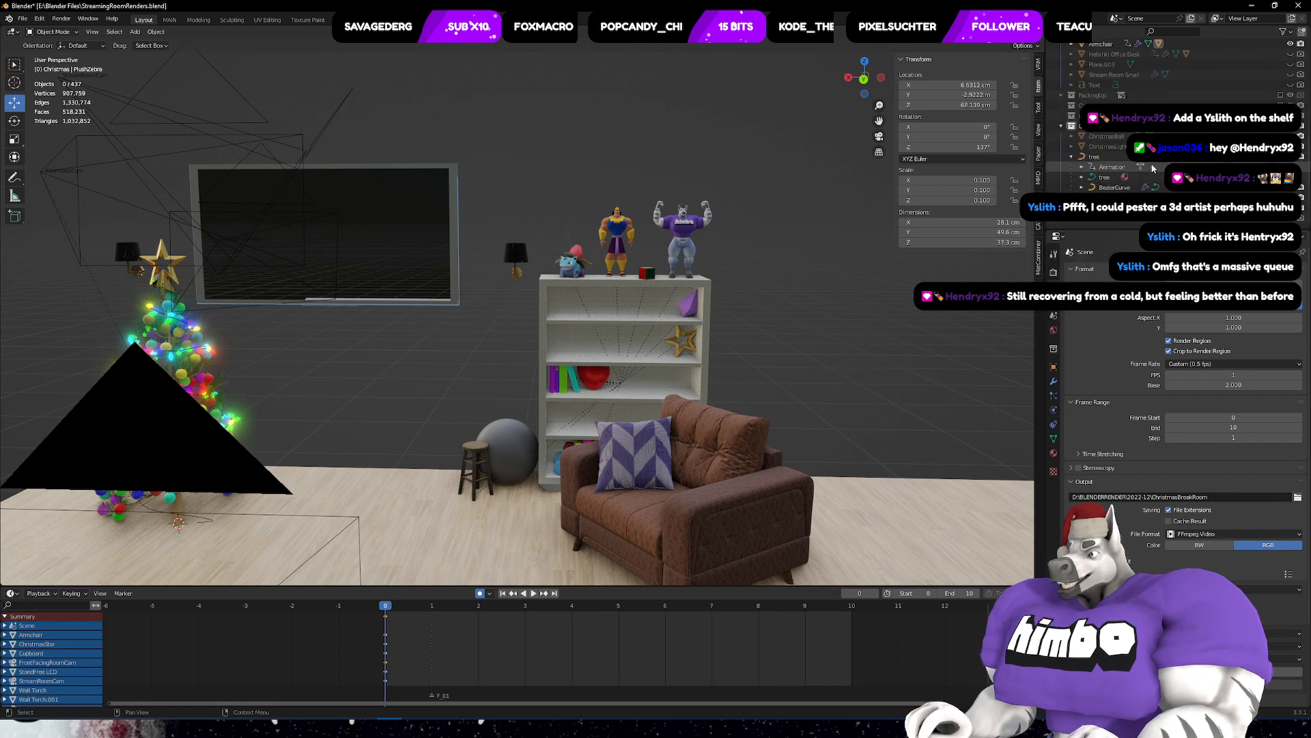
pyautogui.scroll(5, 1113, 174)
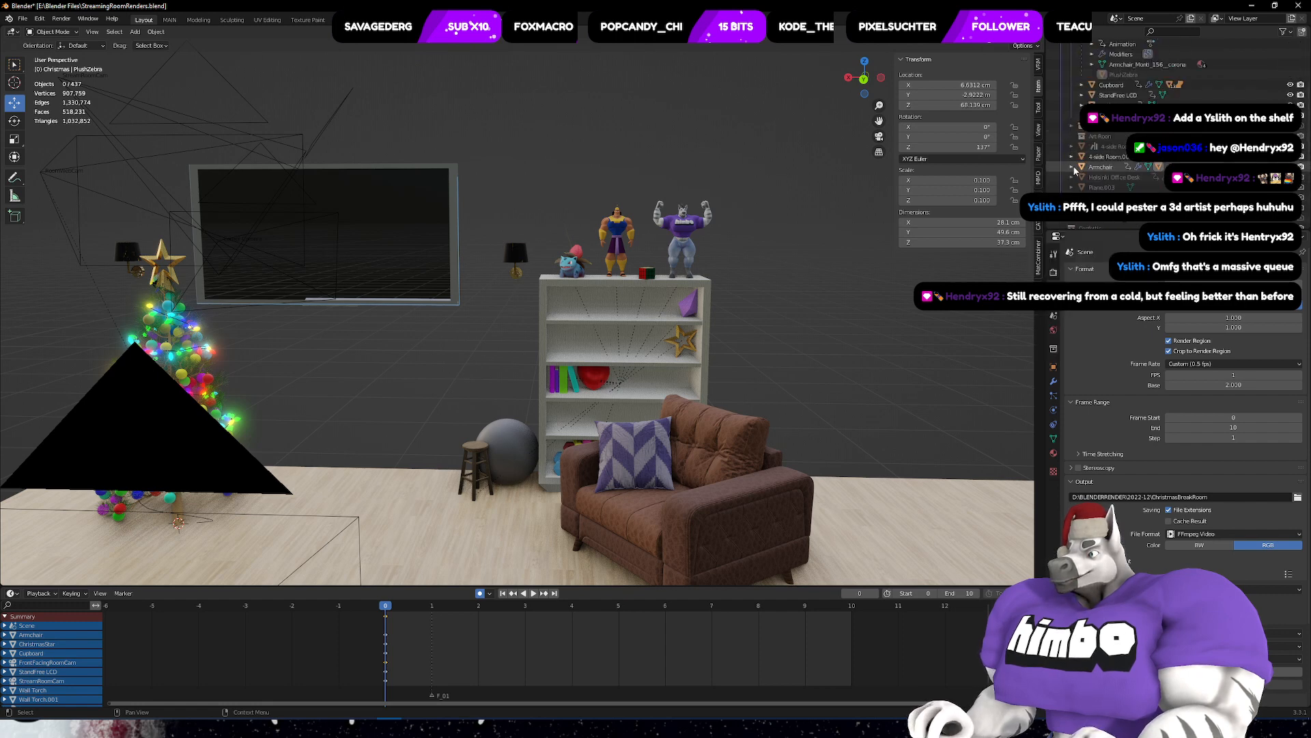
pyautogui.click(1072, 167)
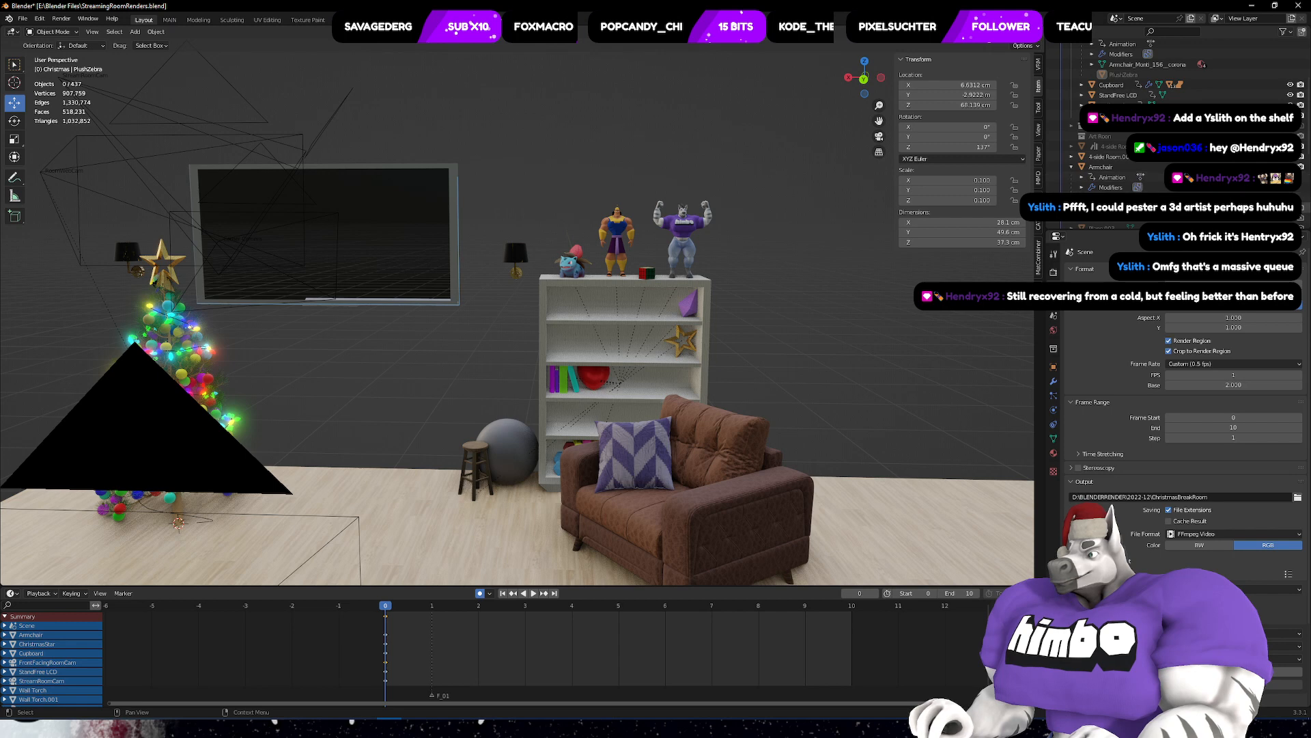
pyautogui.scroll(-4, 1109, 170)
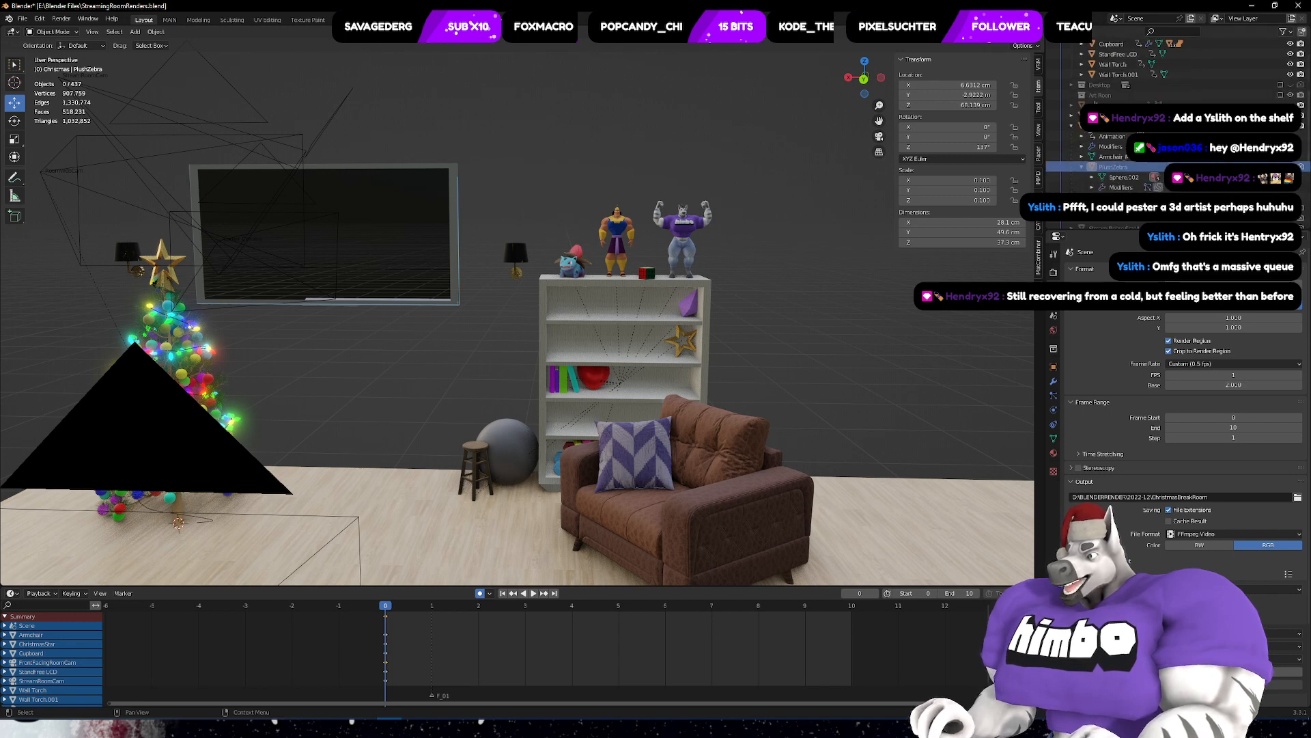
pyautogui.click(1290, 166)
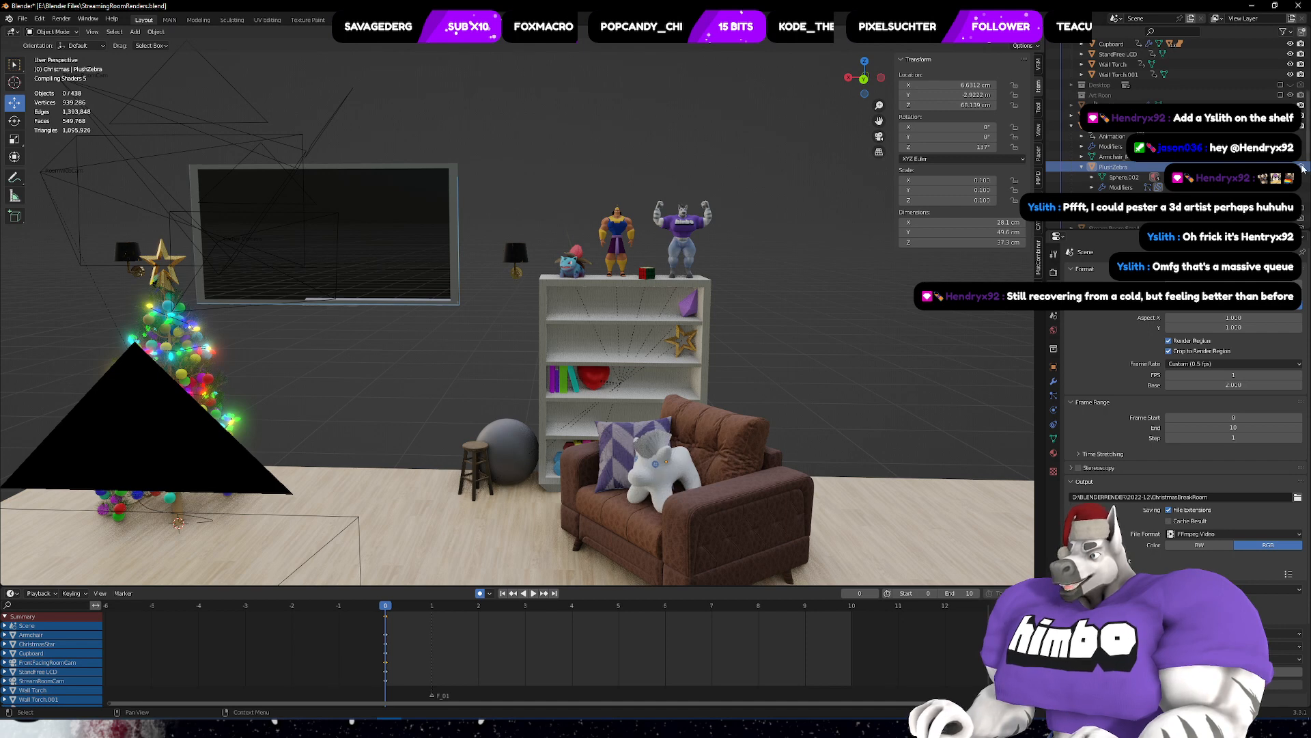
# - View the plush zebra on the armchair from above and up close, and hide it again in the viewport
pyautogui.keyDown('shift'); pyautogui.moveTo(696, 449); pyautogui.dragTo(698, 445, button='middle'); pyautogui.keyUp('shift')
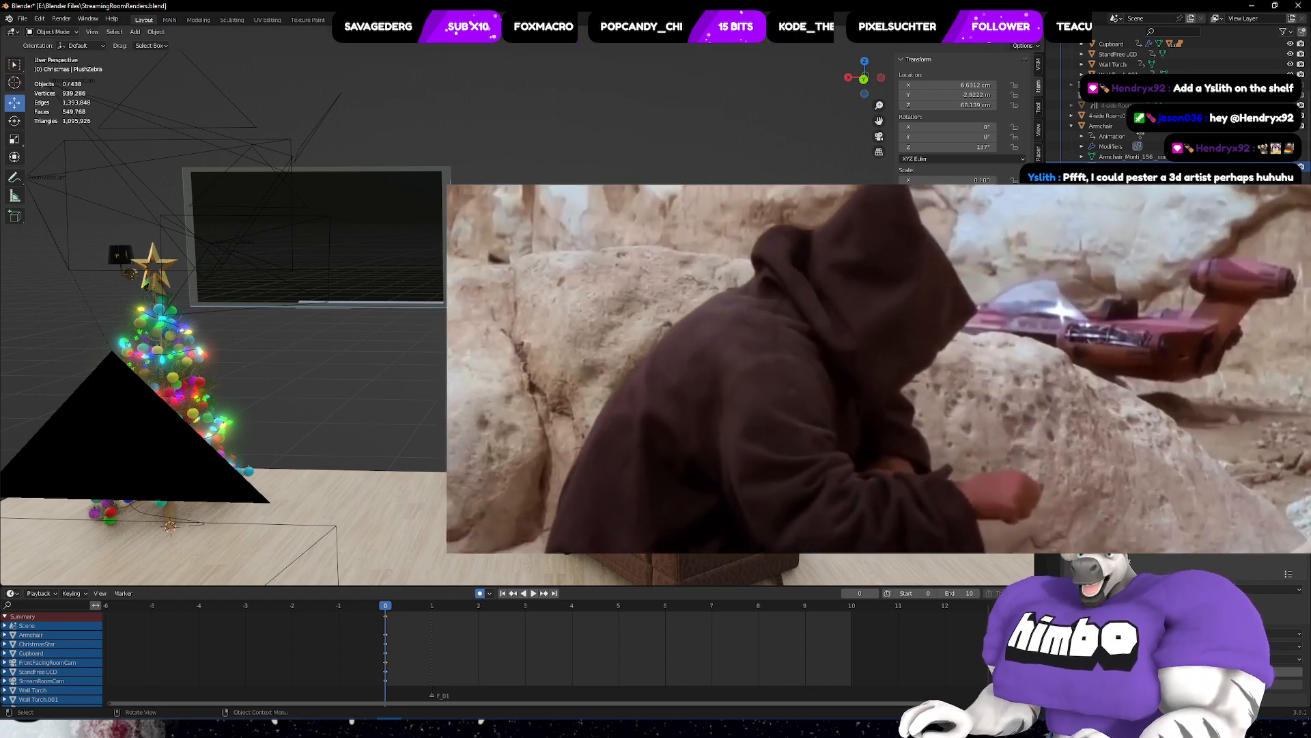
pyautogui.moveTo(656, 342); pyautogui.dragTo(635, 396, button='middle')
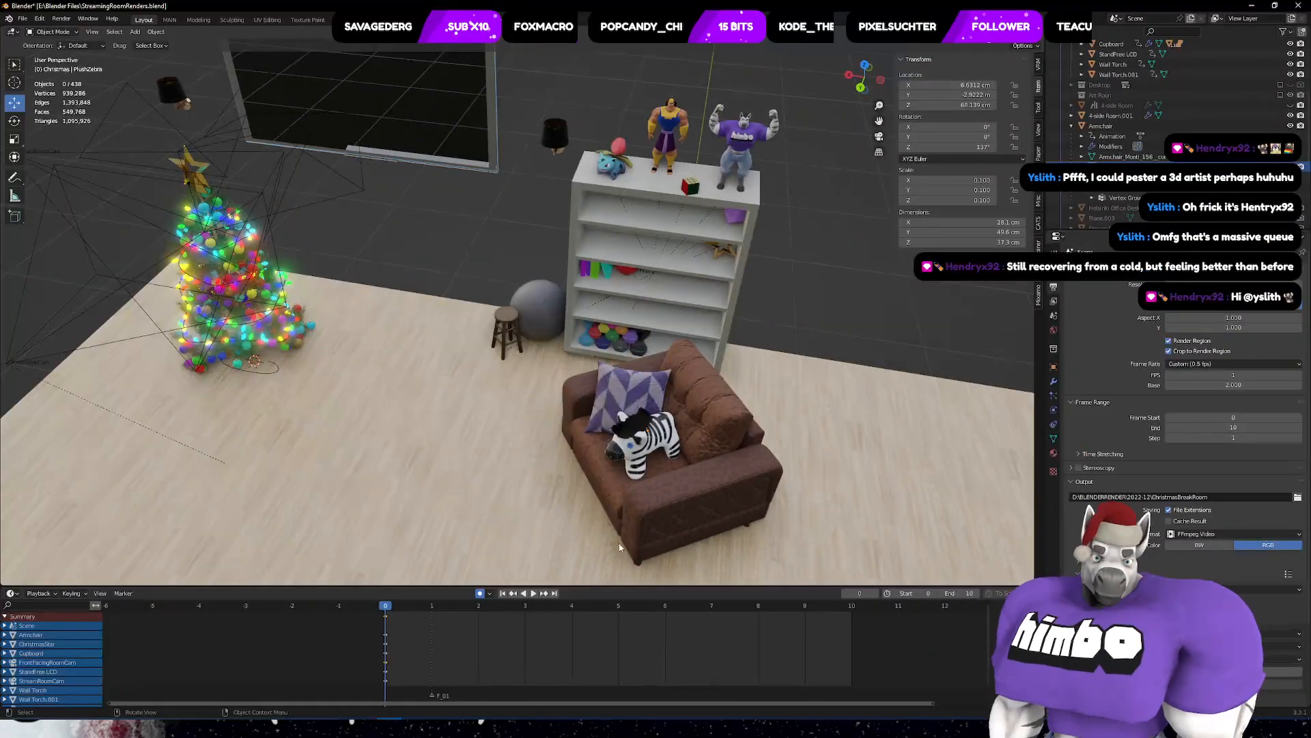
pyautogui.scroll(1, 635, 478)
pyautogui.moveTo(639, 441); pyautogui.dragTo(671, 294, button='middle')
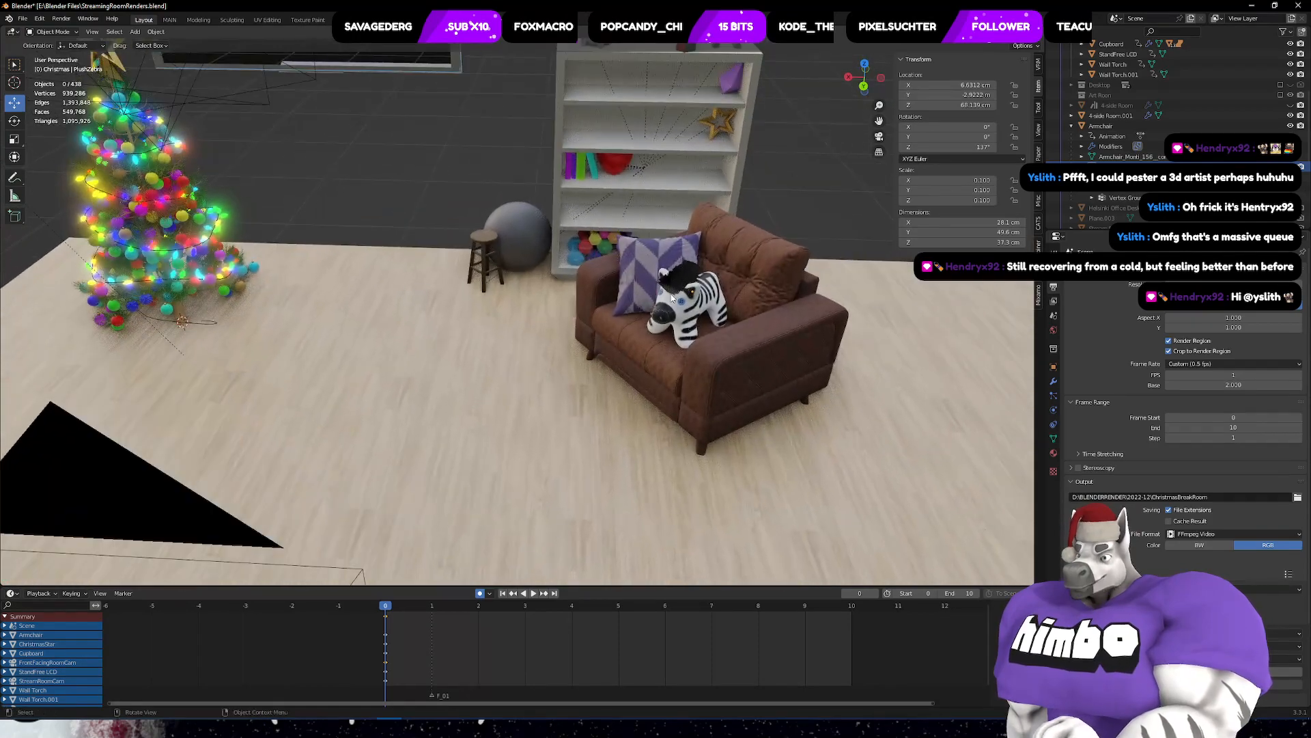
pyautogui.click(1290, 167)
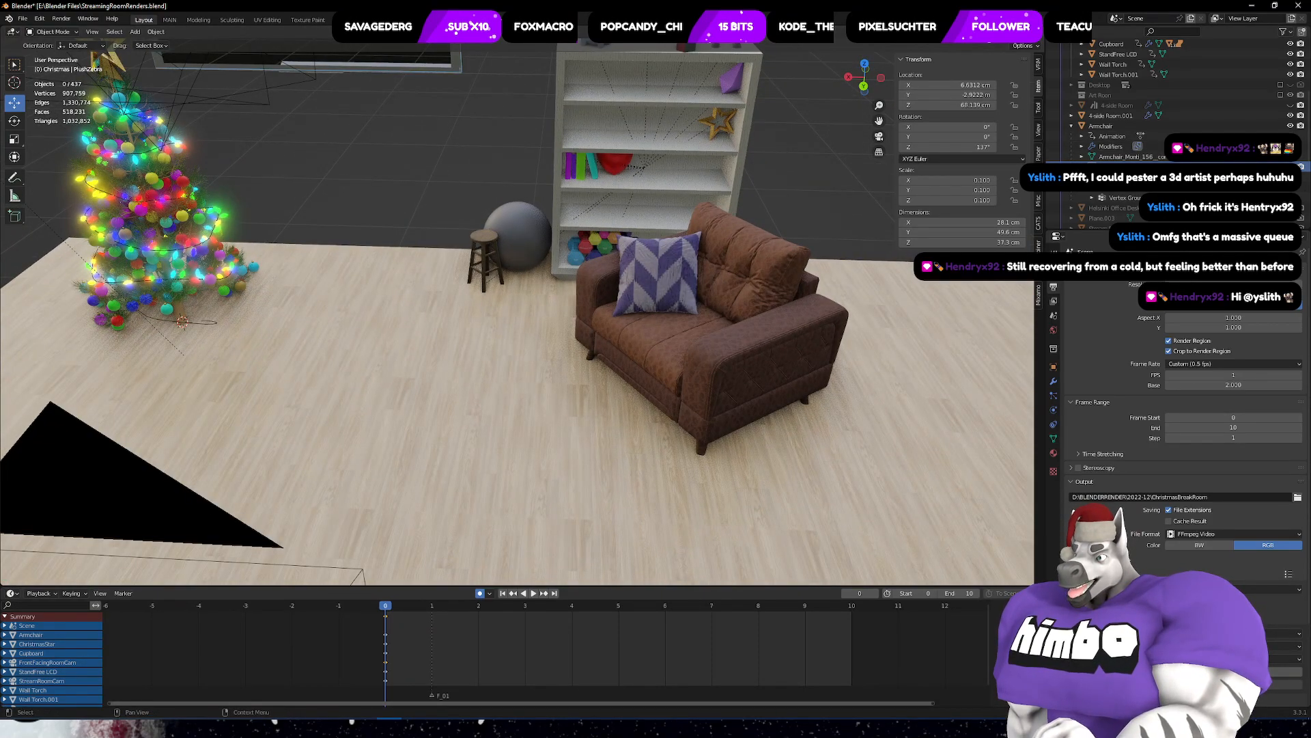
pyautogui.moveTo(597, 331); pyautogui.dragTo(602, 293, button='middle')
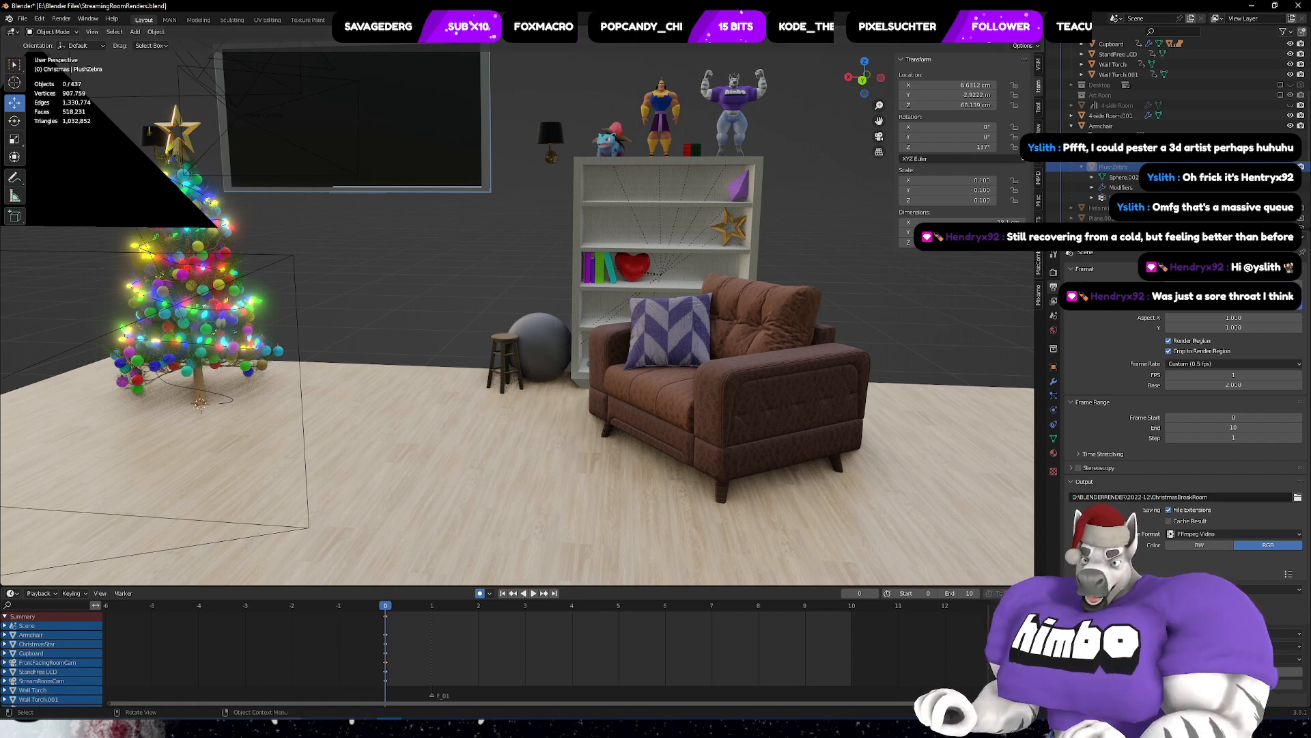
# - Open Sticky Notes and add a green check-mark emoji after Christmas Tree in the Christmas things list
pyautogui.press('super')
pyautogui.write('sticky')
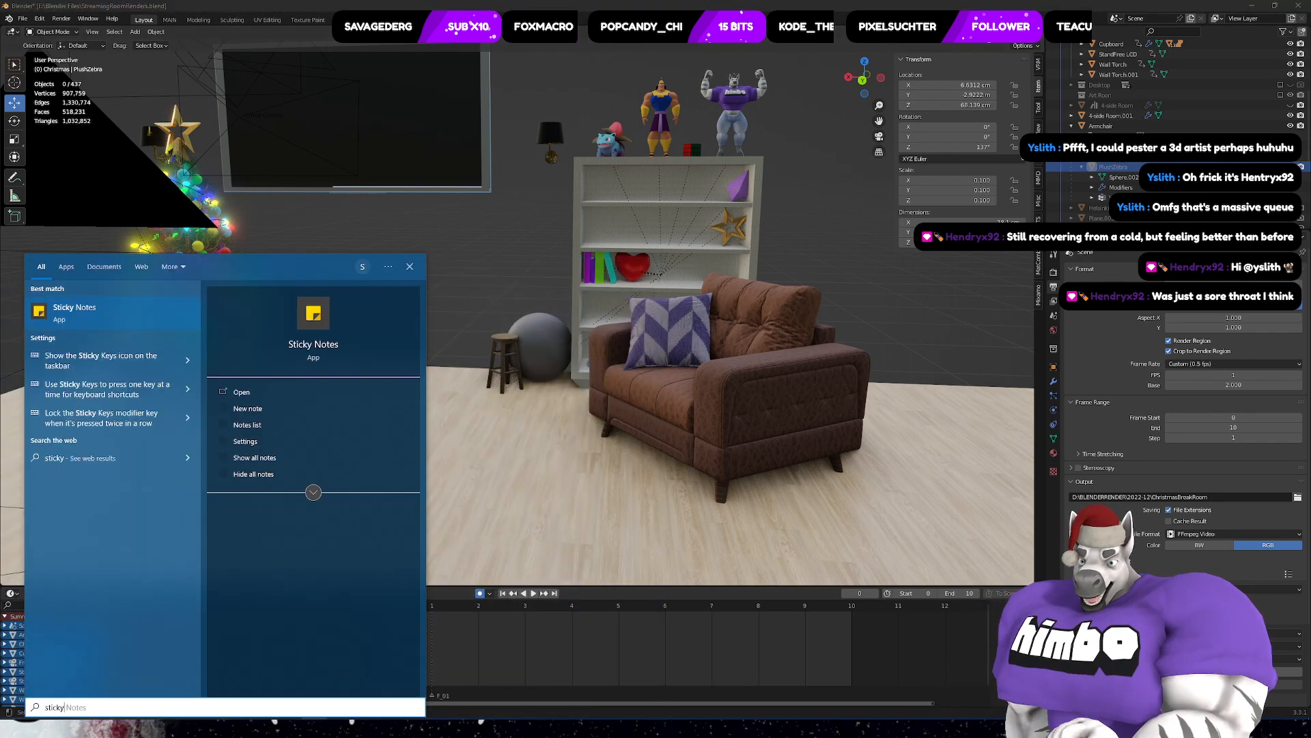
pyautogui.press('Return')
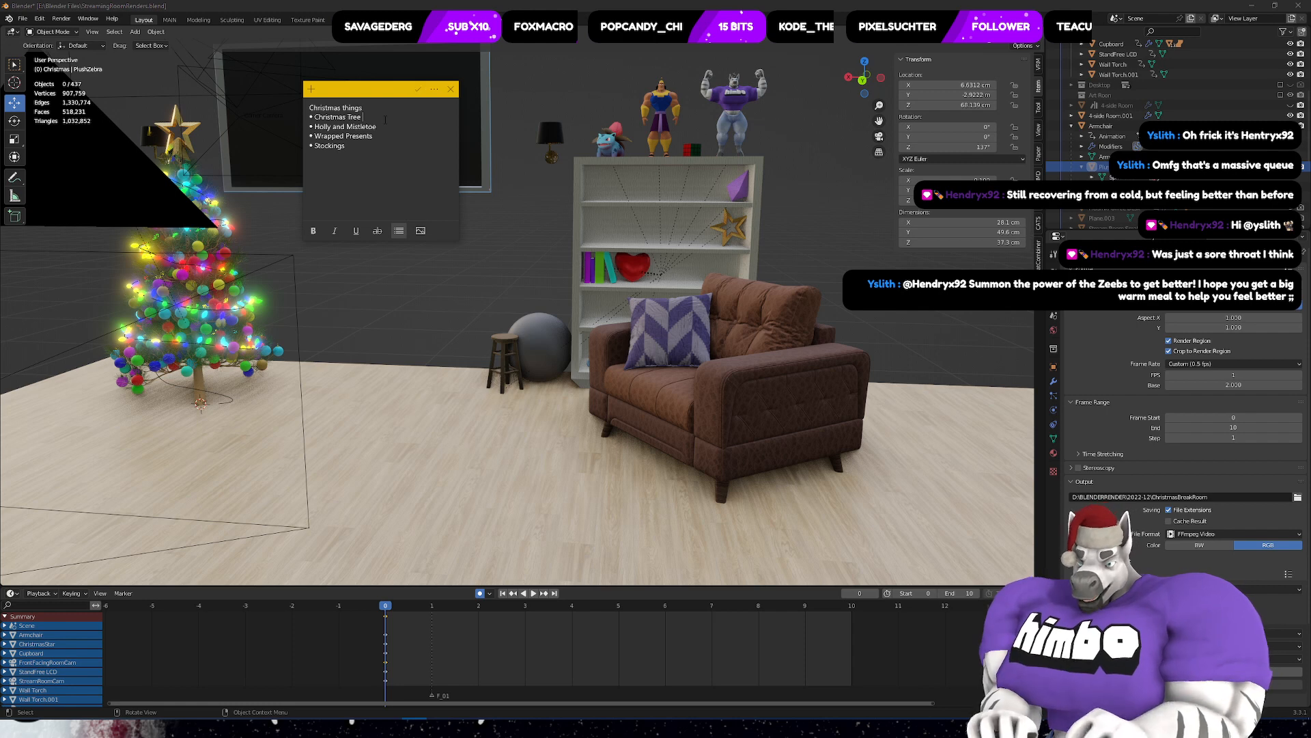
pyautogui.write('c')
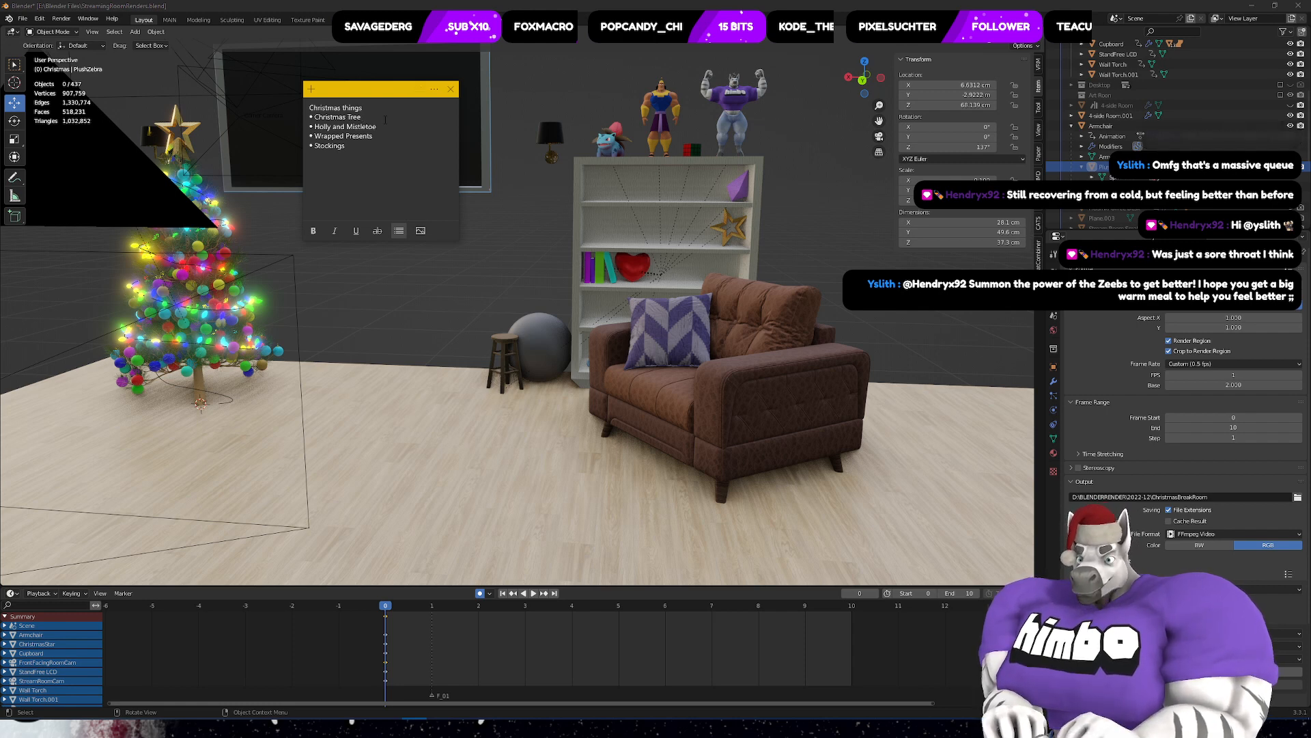
pyautogui.press('super+period')
pyautogui.write('heck')
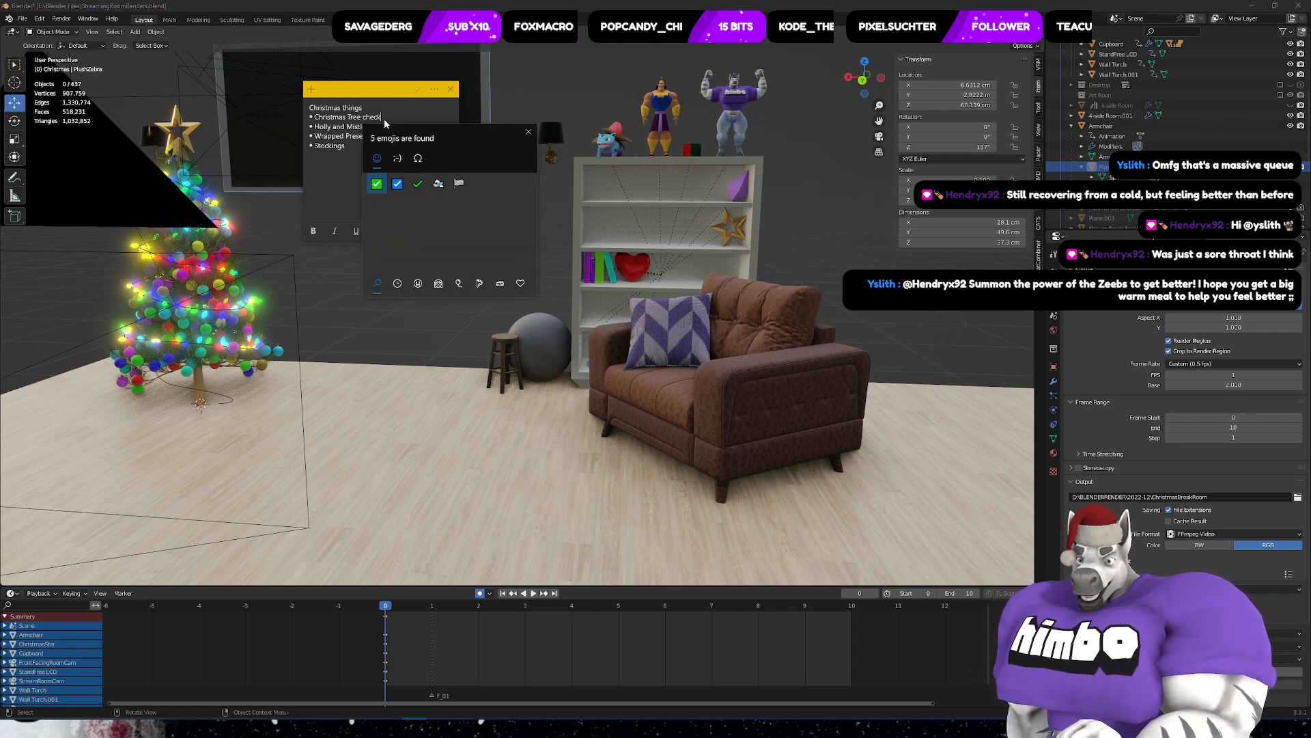
pyautogui.press('Escape')
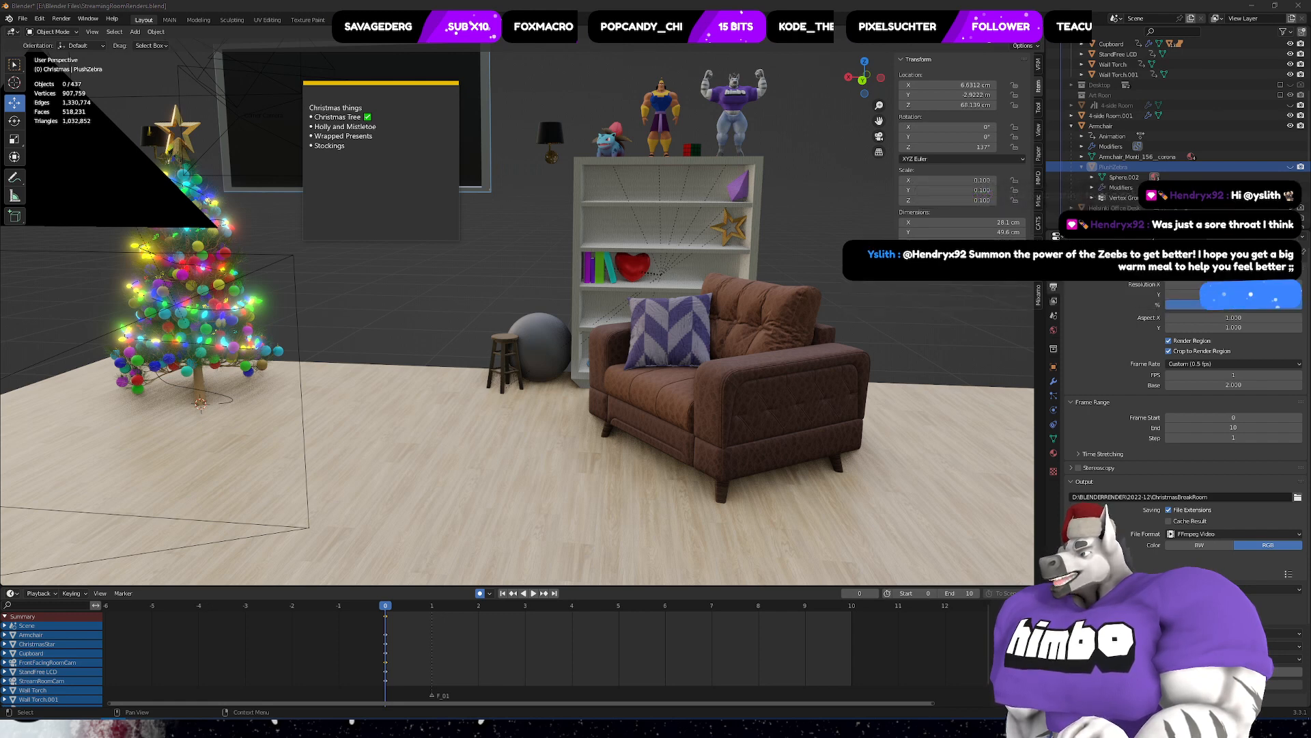
# - Look through the "holly and mistletoe" image results in the browser, preview three holly pictures and close the browser
pyautogui.moveTo(1, 225); pyautogui.dragTo(775, 2)
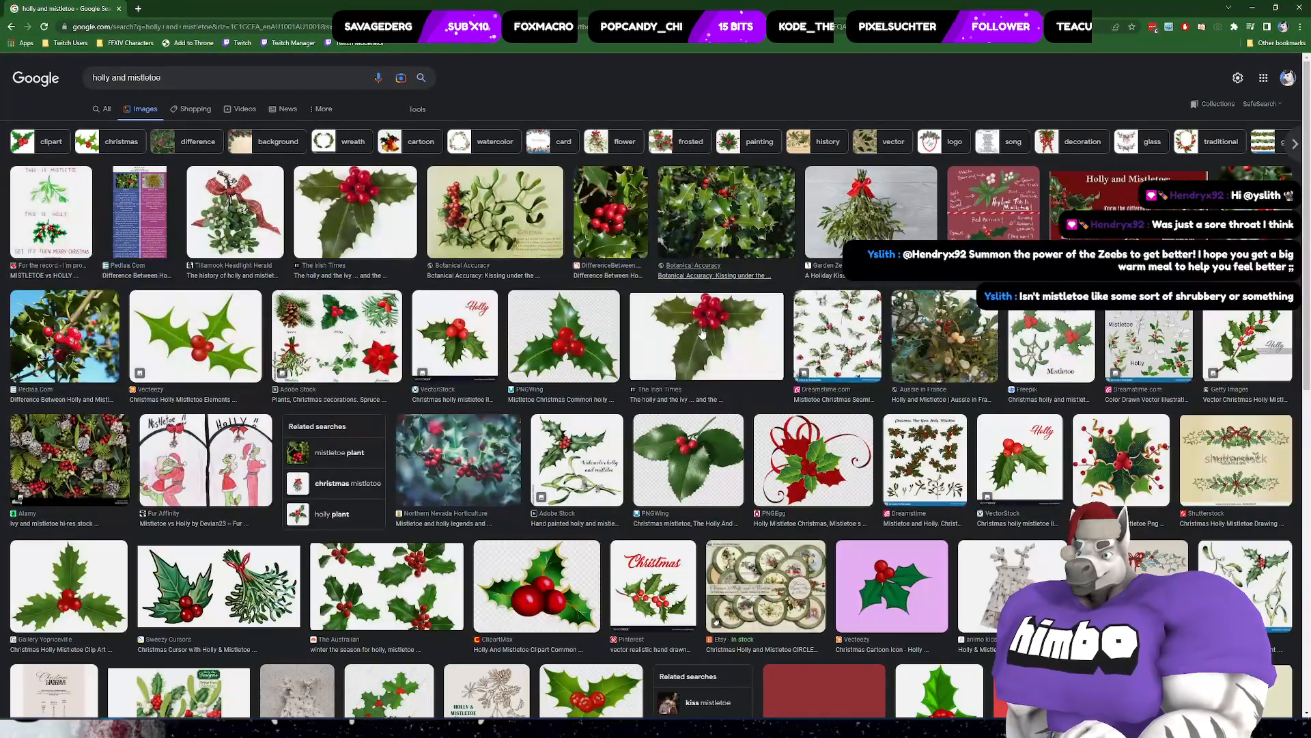
pyautogui.click(619, 350)
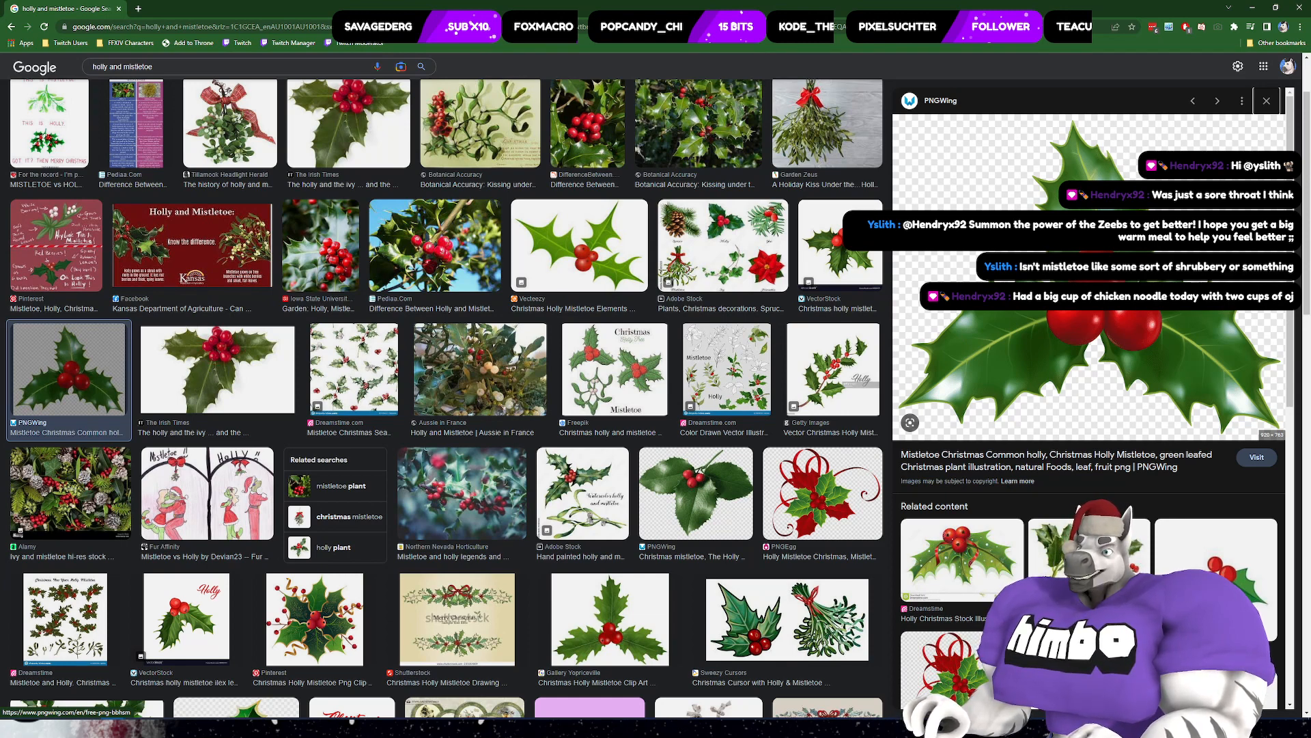
pyautogui.click(579, 249)
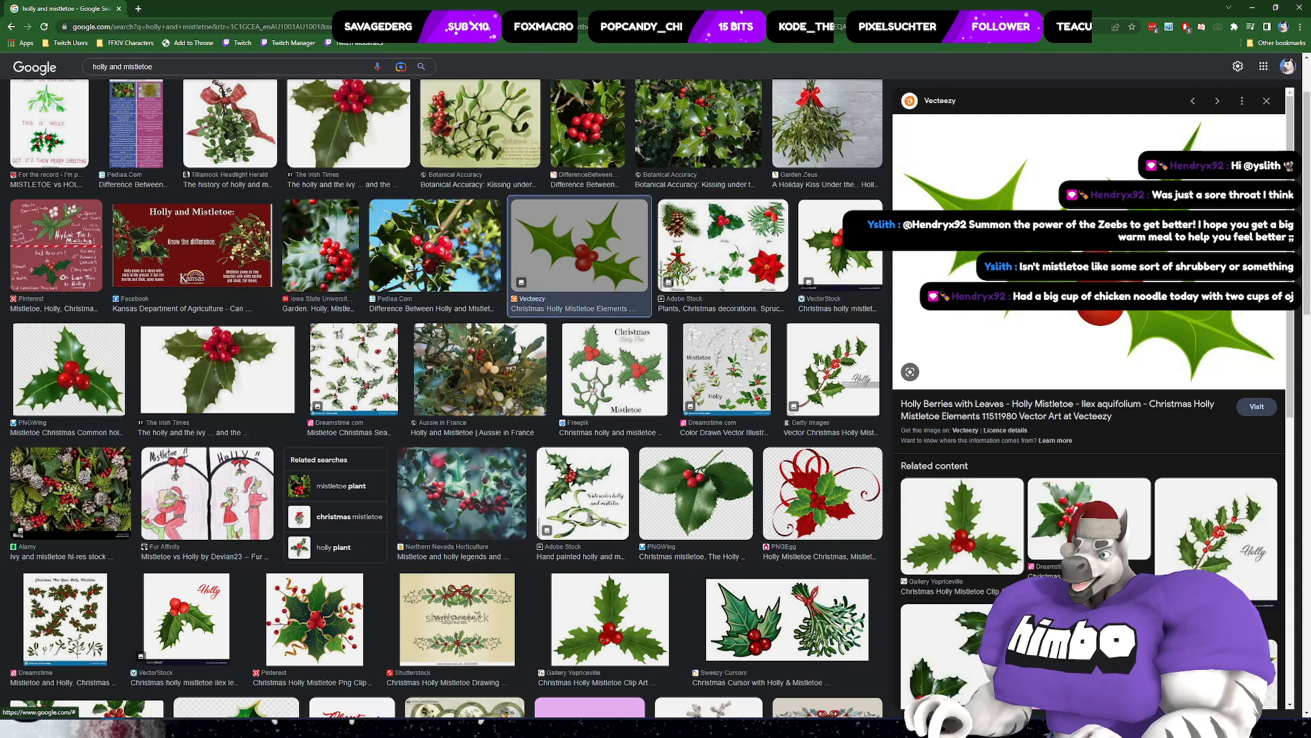
pyautogui.click(711, 489)
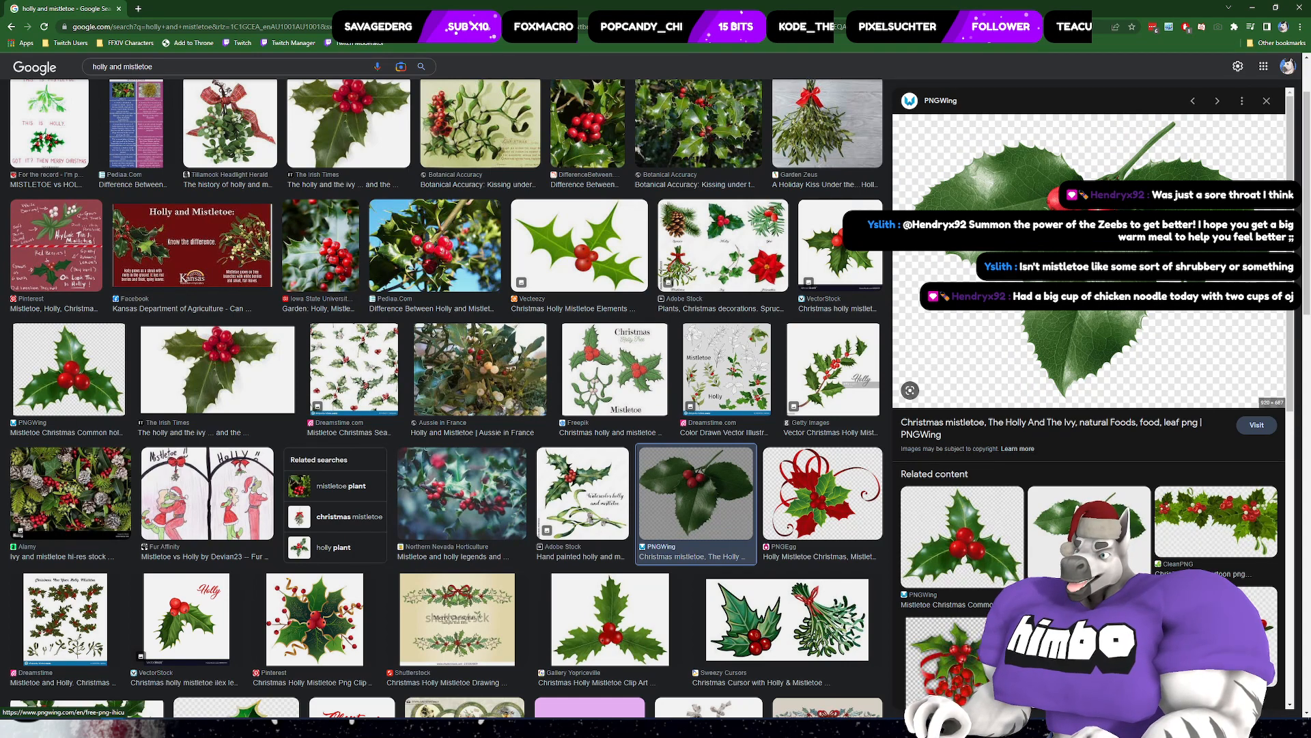
pyautogui.click(1301, 8)
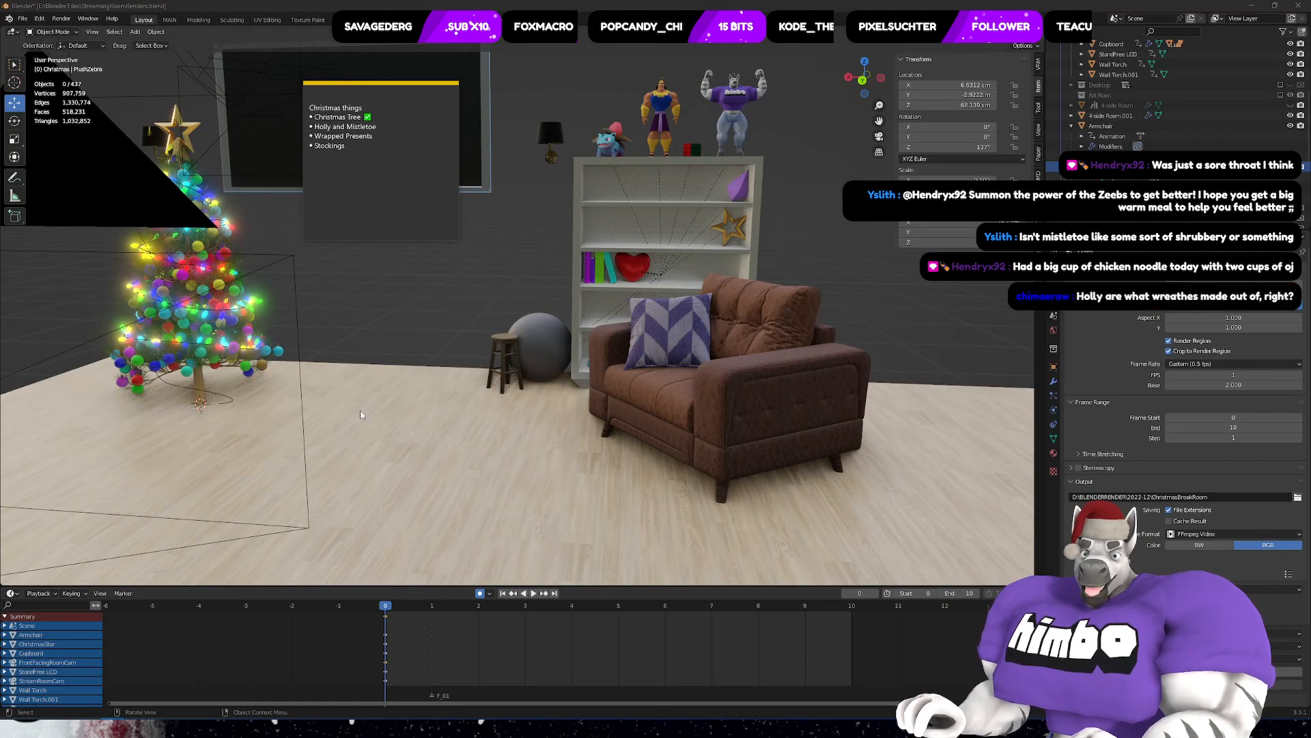
# - Snap the 3D cursor to the world origin
pyautogui.moveTo(536, 272); pyautogui.dragTo(537, 242, button='middle')
pyautogui.keyDown('shift'); pyautogui.moveTo(369, 215); pyautogui.dragTo(635, 456, button='middle'); pyautogui.keyUp('shift')
pyautogui.scroll(5, 606, 410)
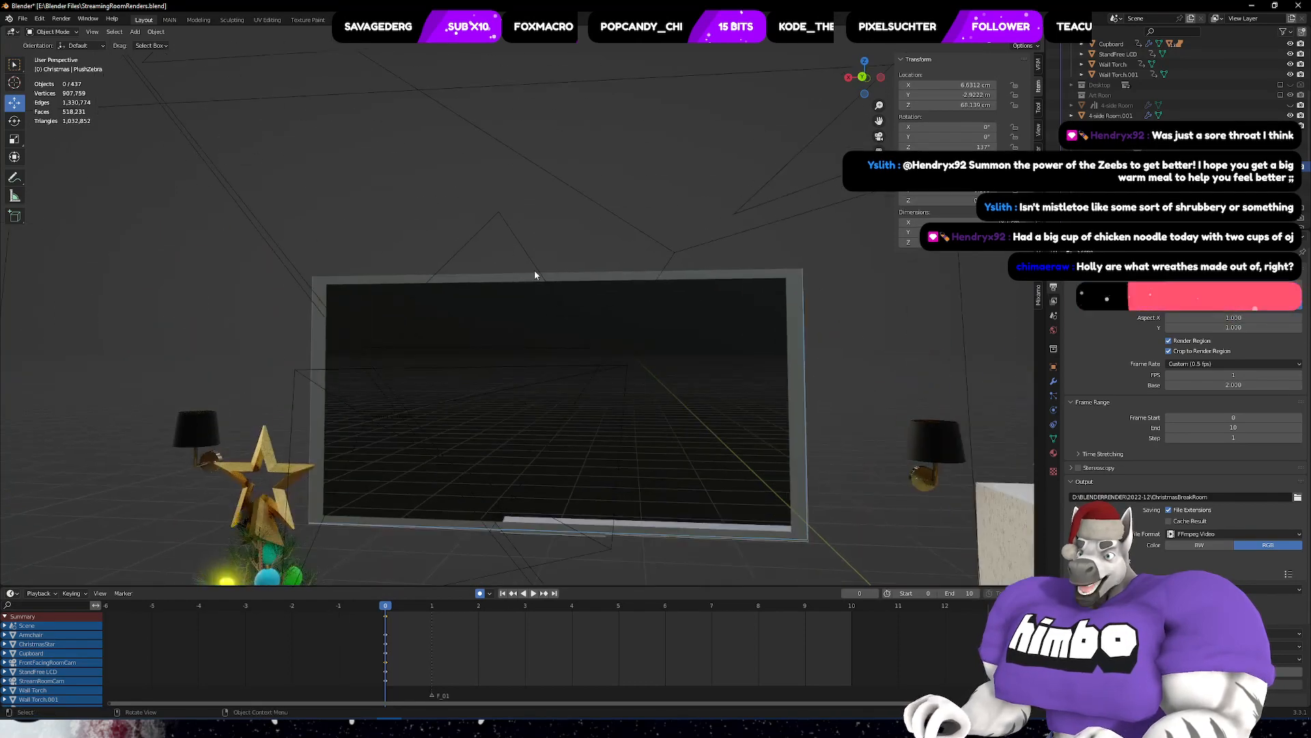
pyautogui.keyDown('shift'); pyautogui.moveTo(486, 391); pyautogui.dragTo(526, 429, button='middle'); pyautogui.keyUp('shift')
pyautogui.scroll(-4, 576, 466)
pyautogui.rightClick(526, 428)
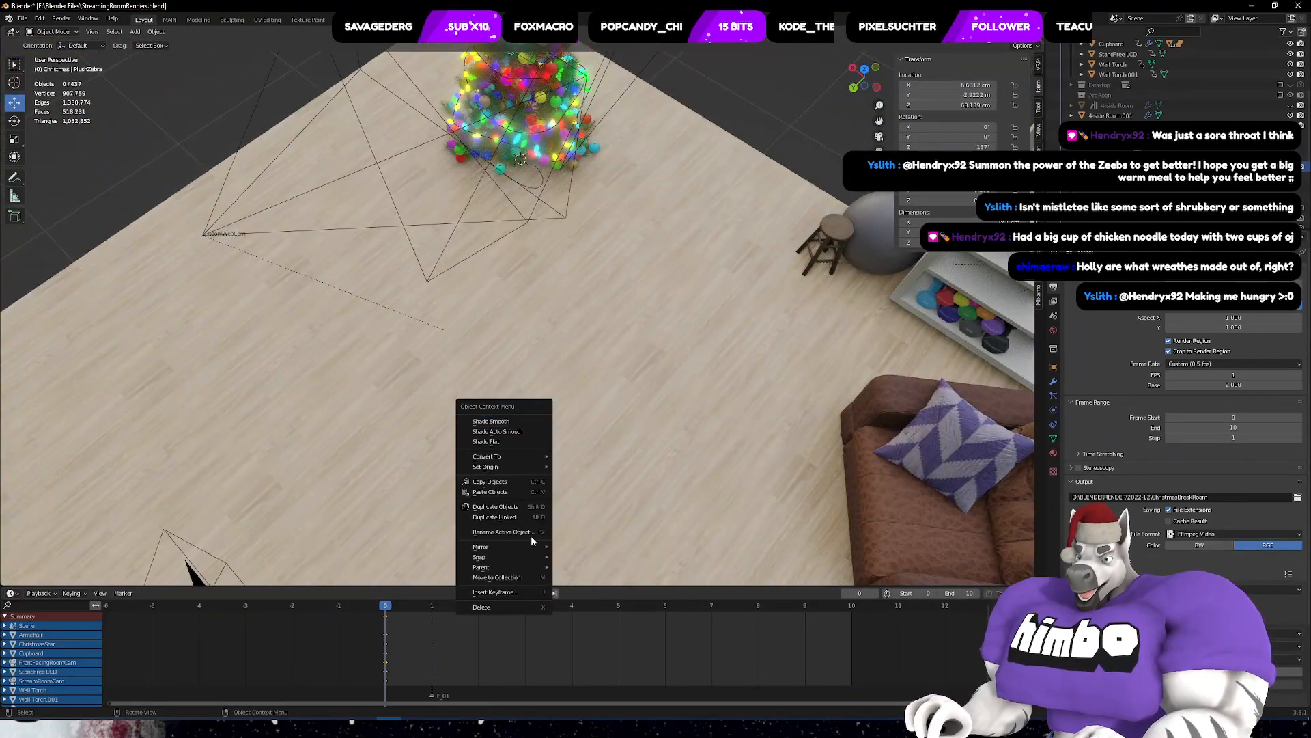
pyautogui.moveTo(534, 558)
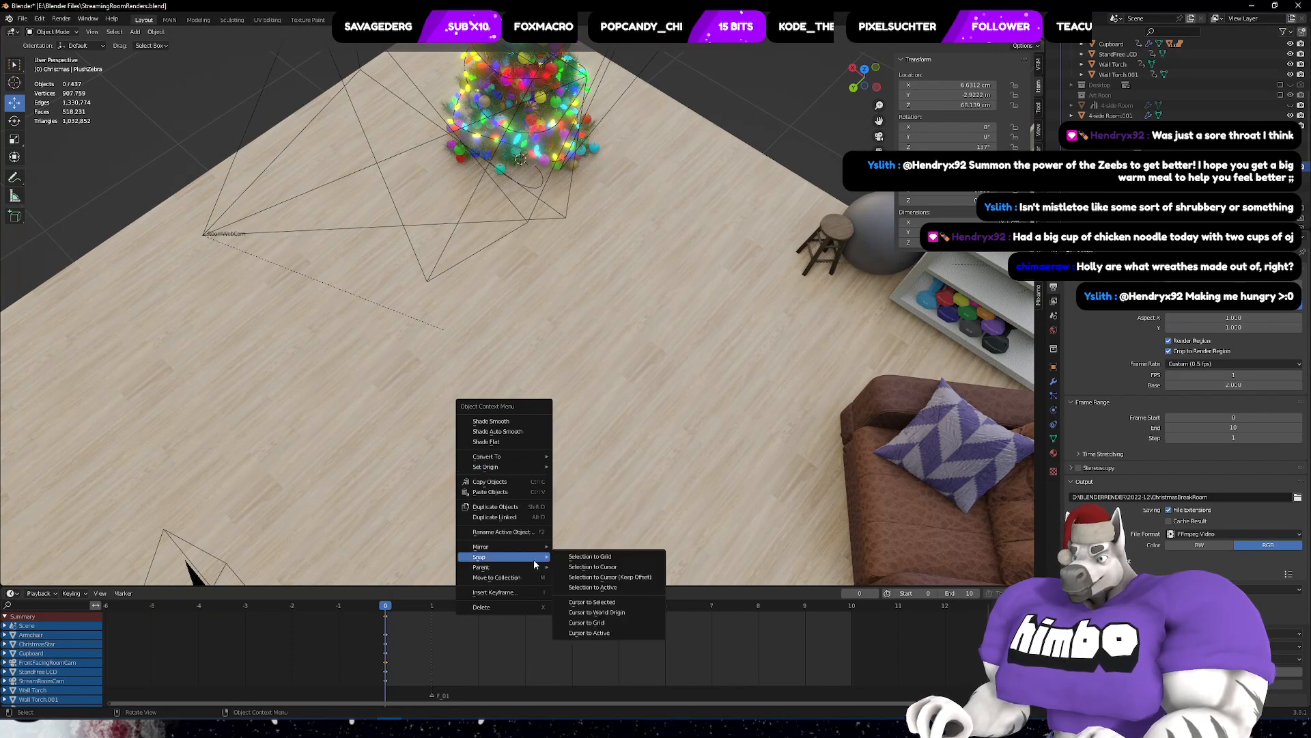
pyautogui.click(620, 613)
# - Move all scene objects in top view, with Z locked, by about -2.4 m in X and 3.02 m in Y, and deselect them
pyautogui.scroll(-12, 610, 497)
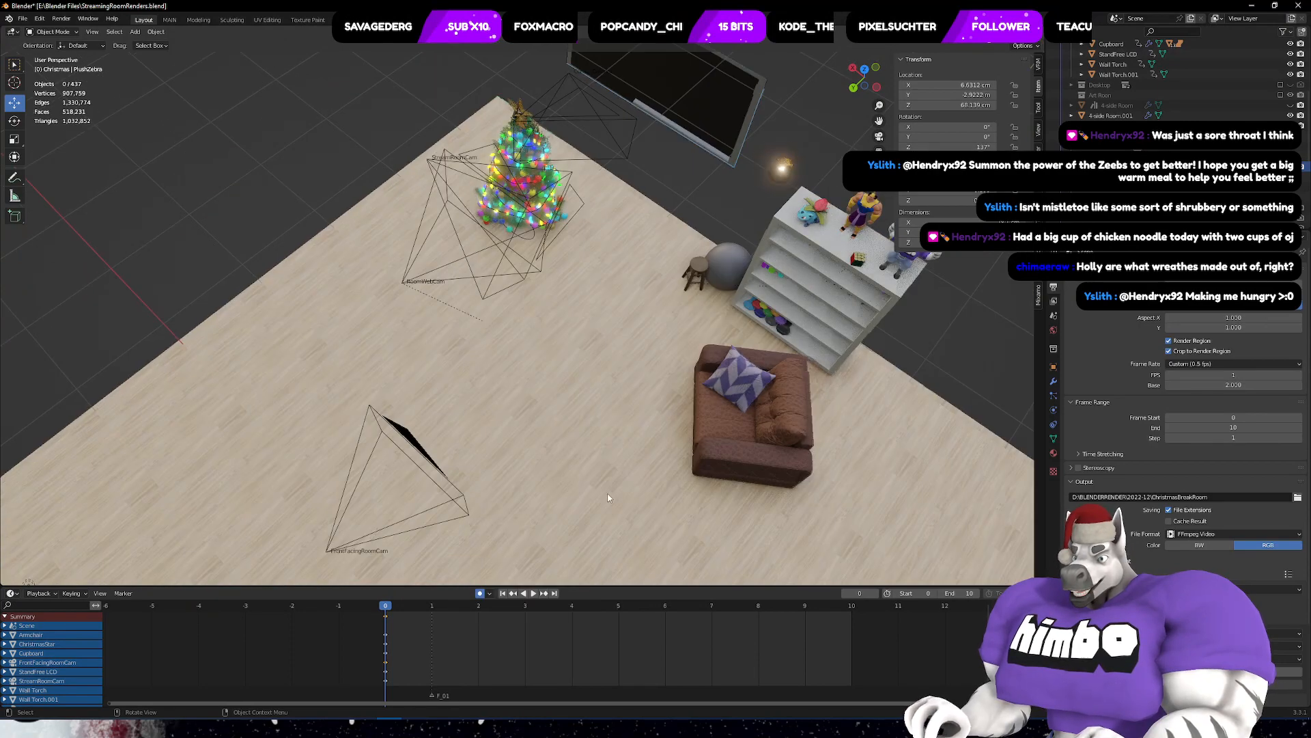
pyautogui.scroll(6, 554, 433)
pyautogui.moveTo(558, 435); pyautogui.dragTo(567, 351, button='middle')
pyautogui.scroll(-3, 561, 441)
pyautogui.press('a')
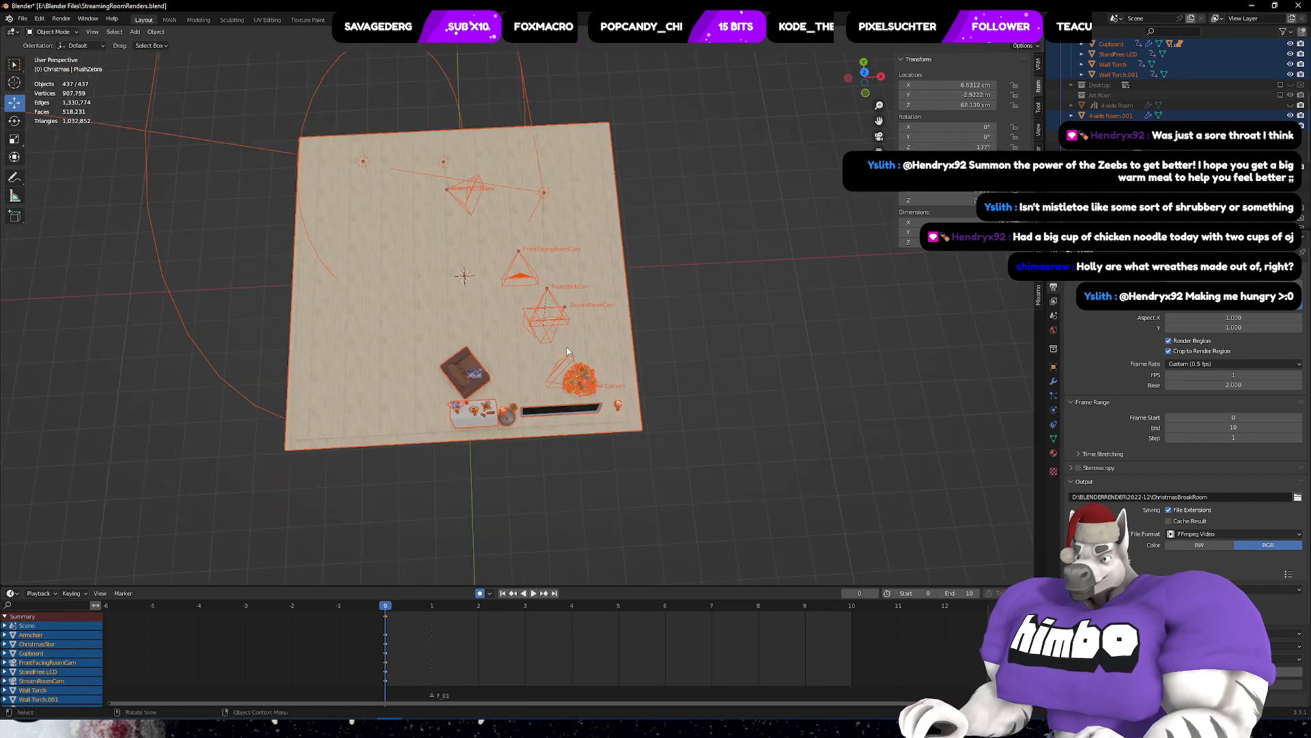
pyautogui.press('KP_7')
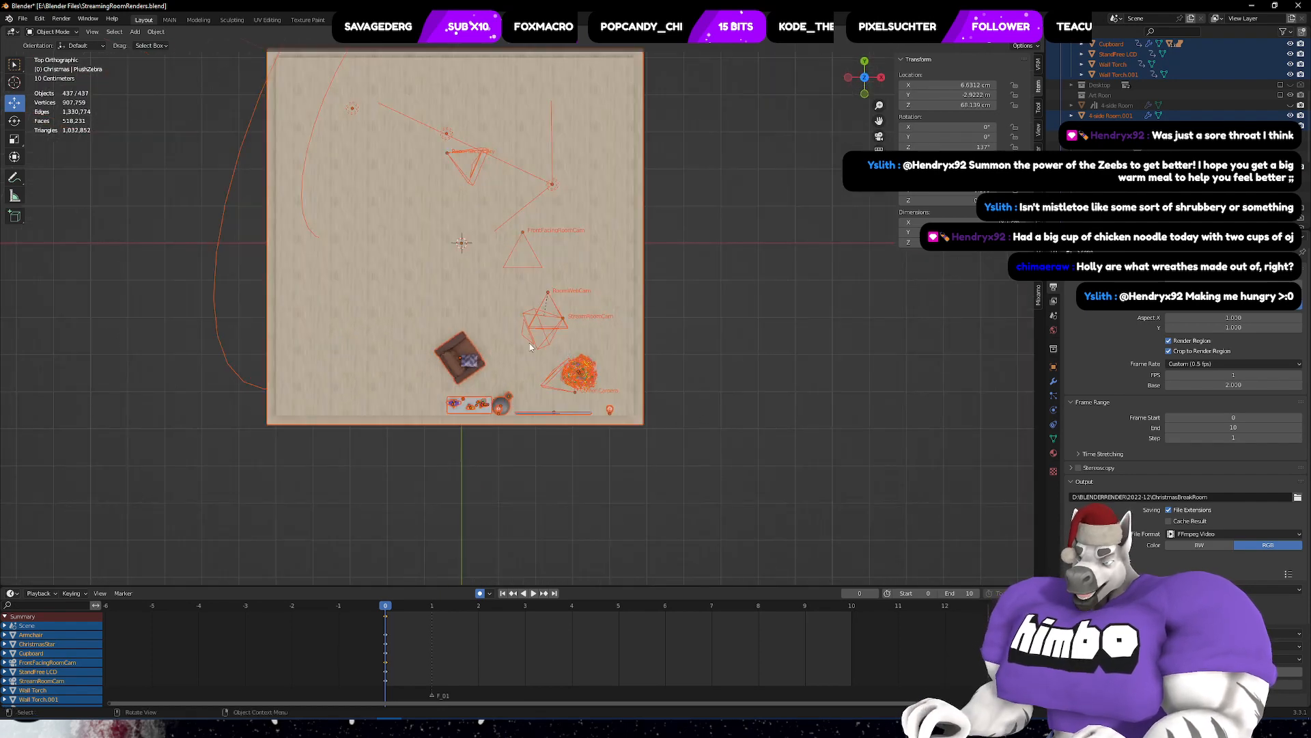
pyautogui.press('g')
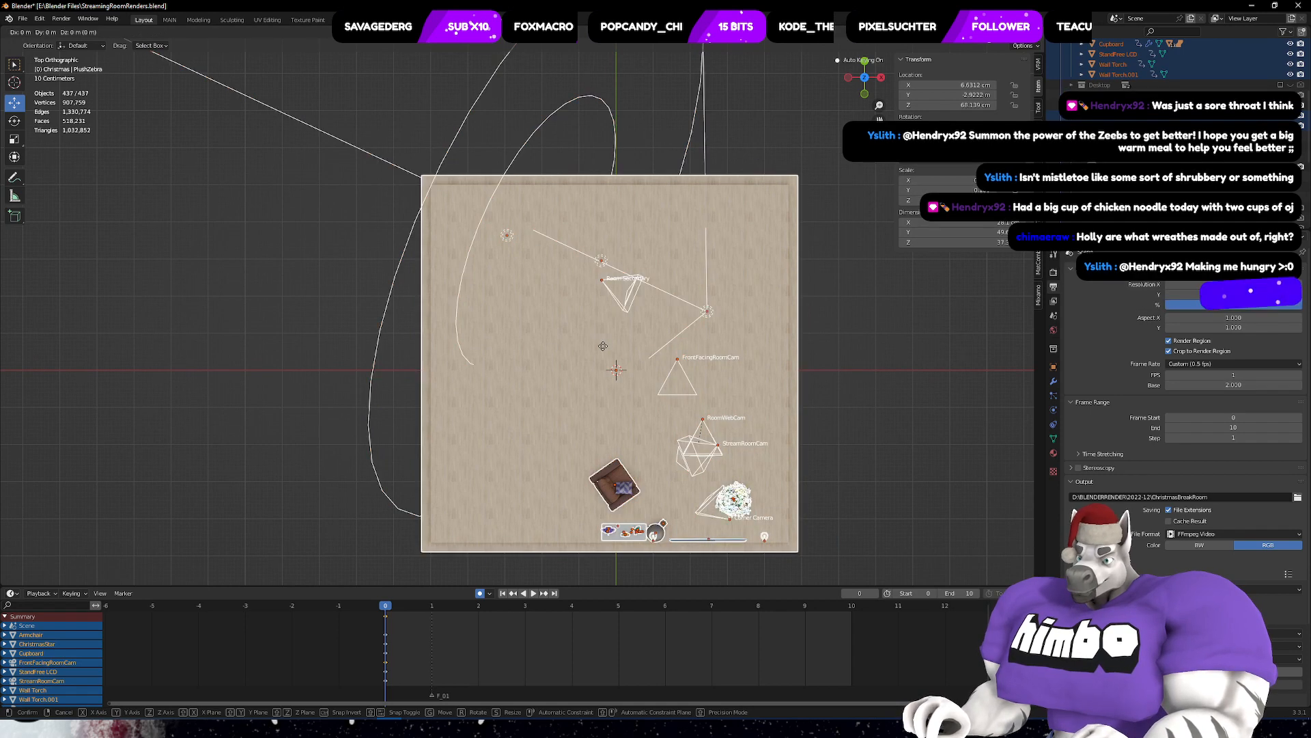
pyautogui.hotkey('shift', 'z')
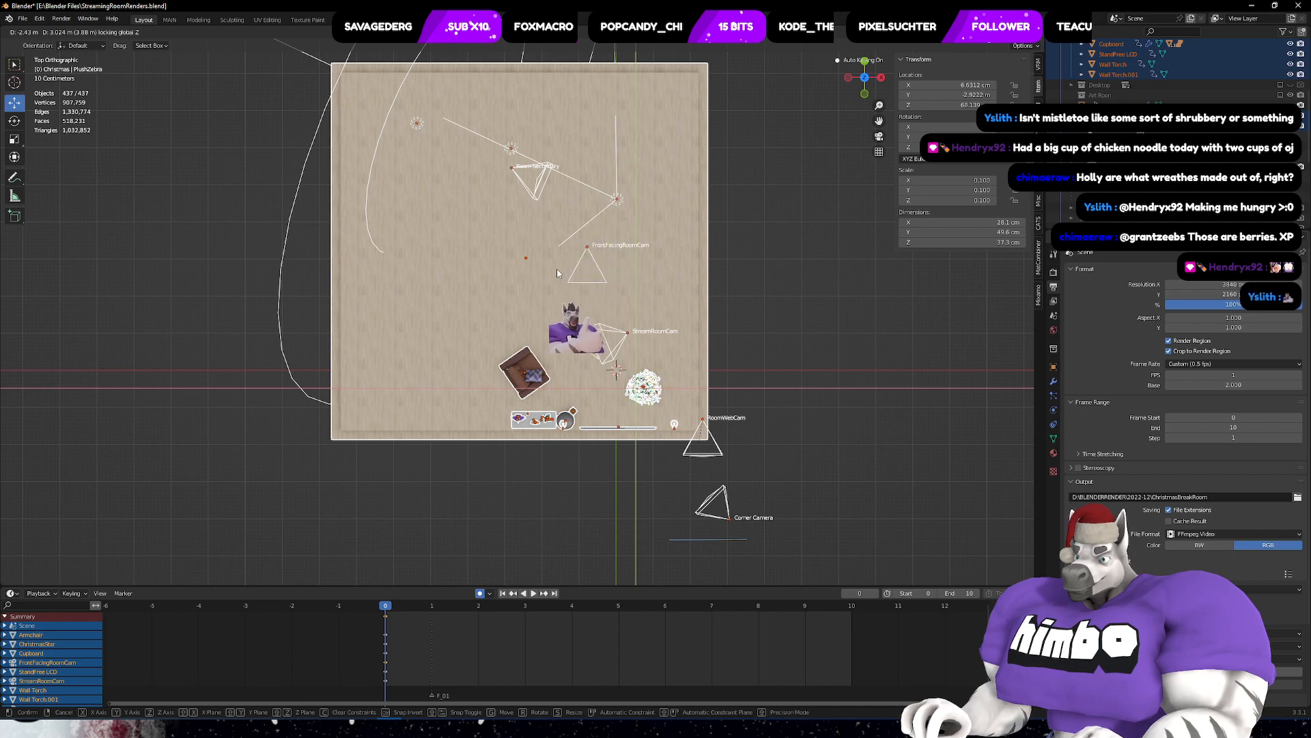
pyautogui.click(556, 269)
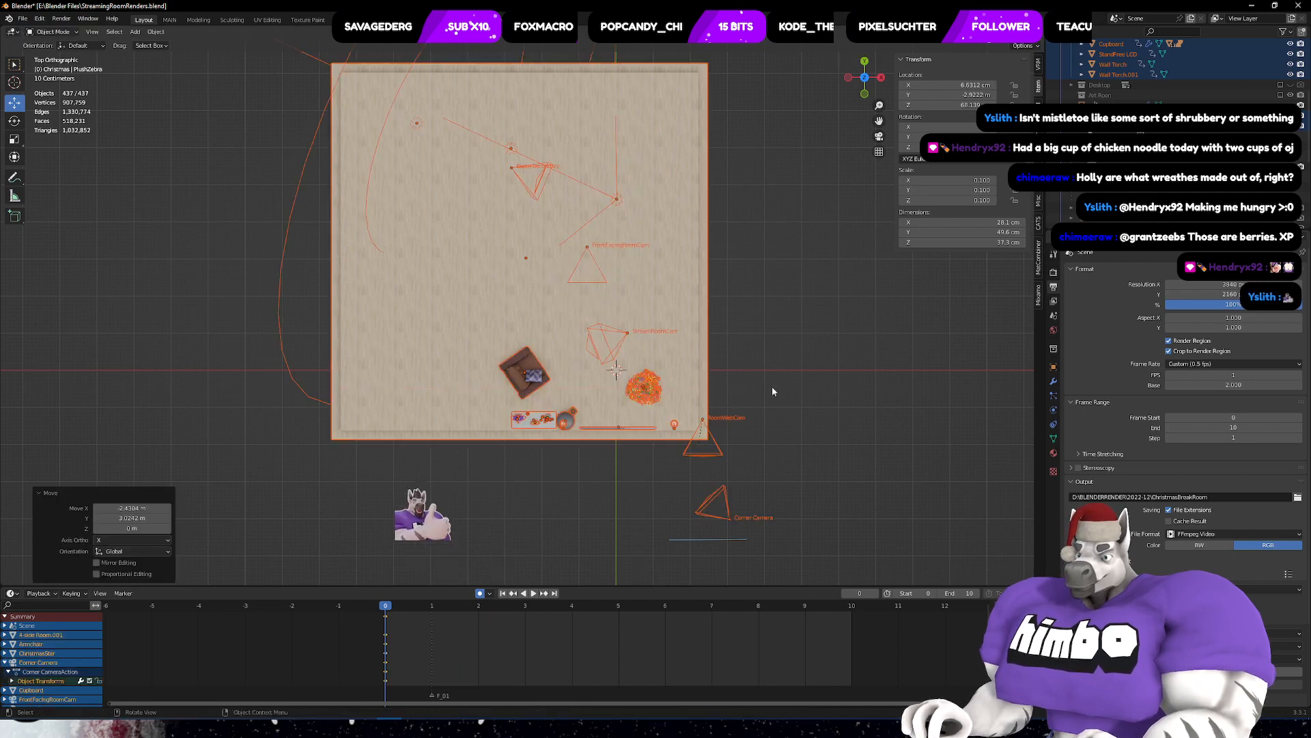
pyautogui.click(819, 438)
# - Try to move Corner Camera and RoomWebCam together in top view by about -93 cm in X and 2.46 m in Y
pyautogui.moveTo(820, 438); pyautogui.dragTo(613, 388, button='middle')
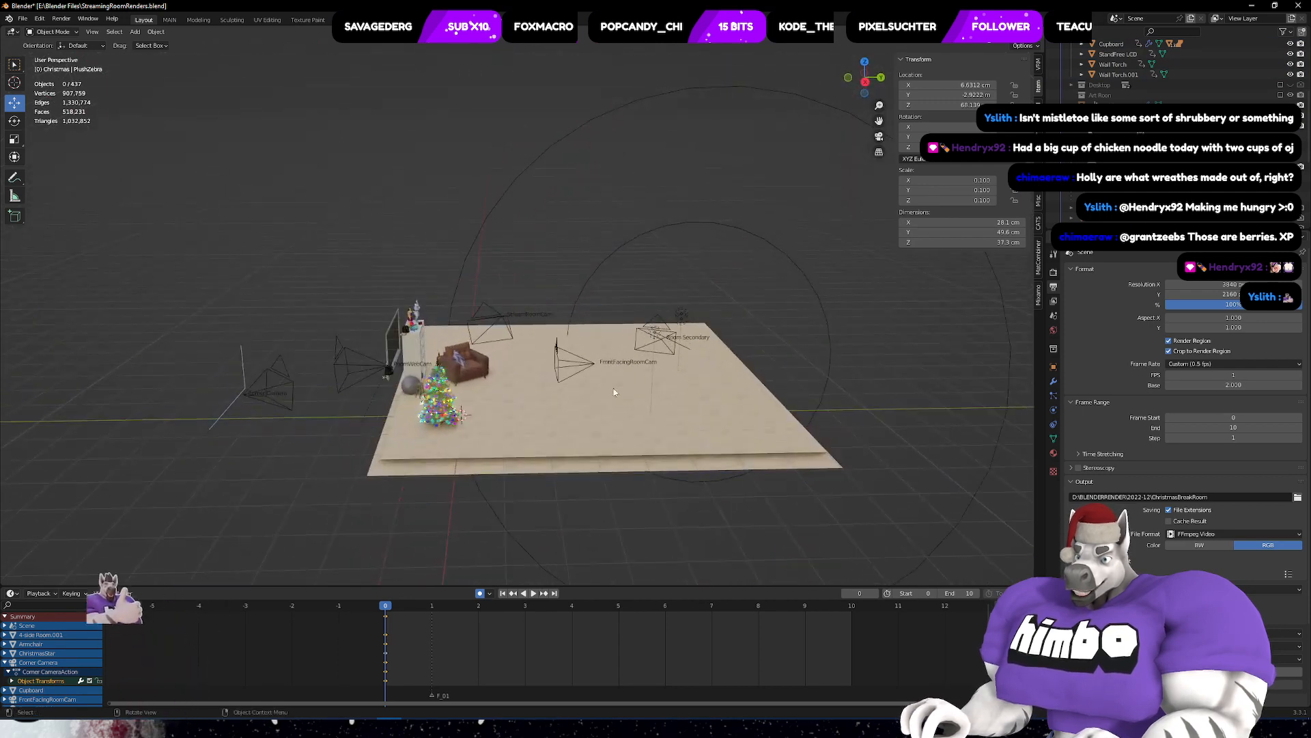
pyautogui.click(363, 366)
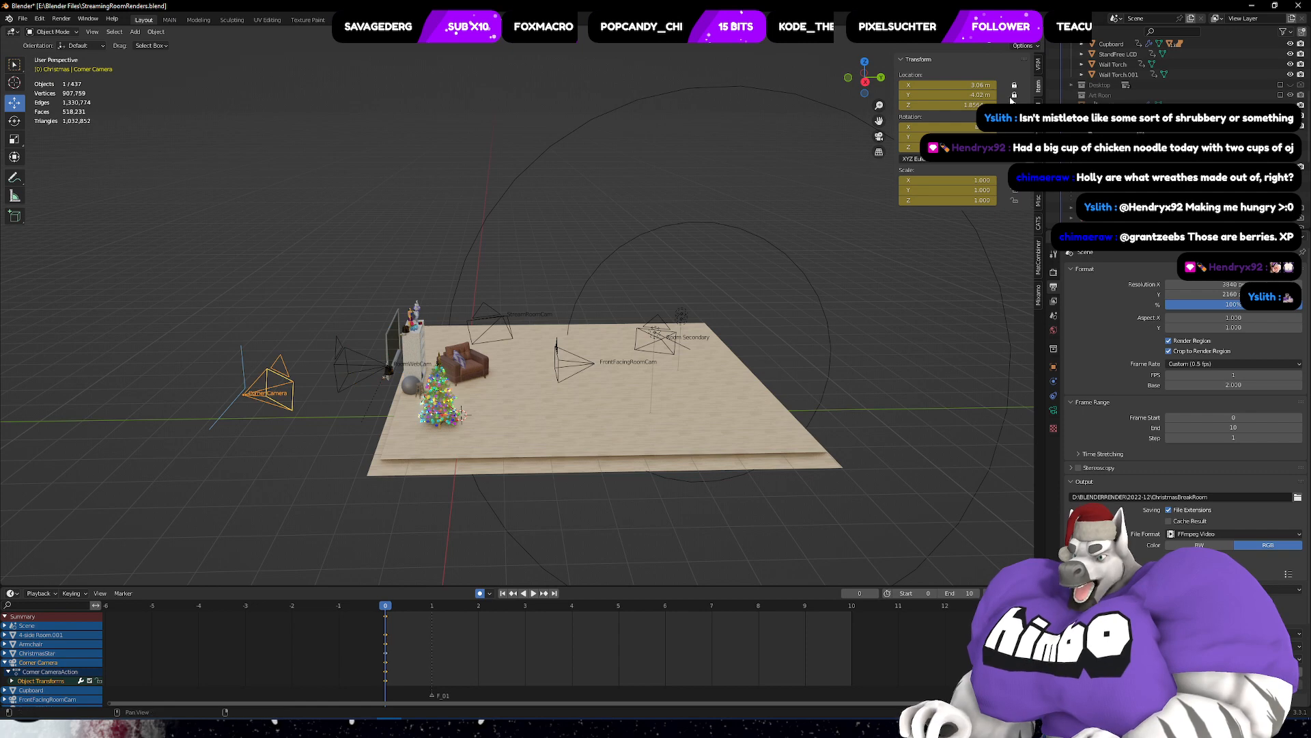
pyautogui.click(243, 394)
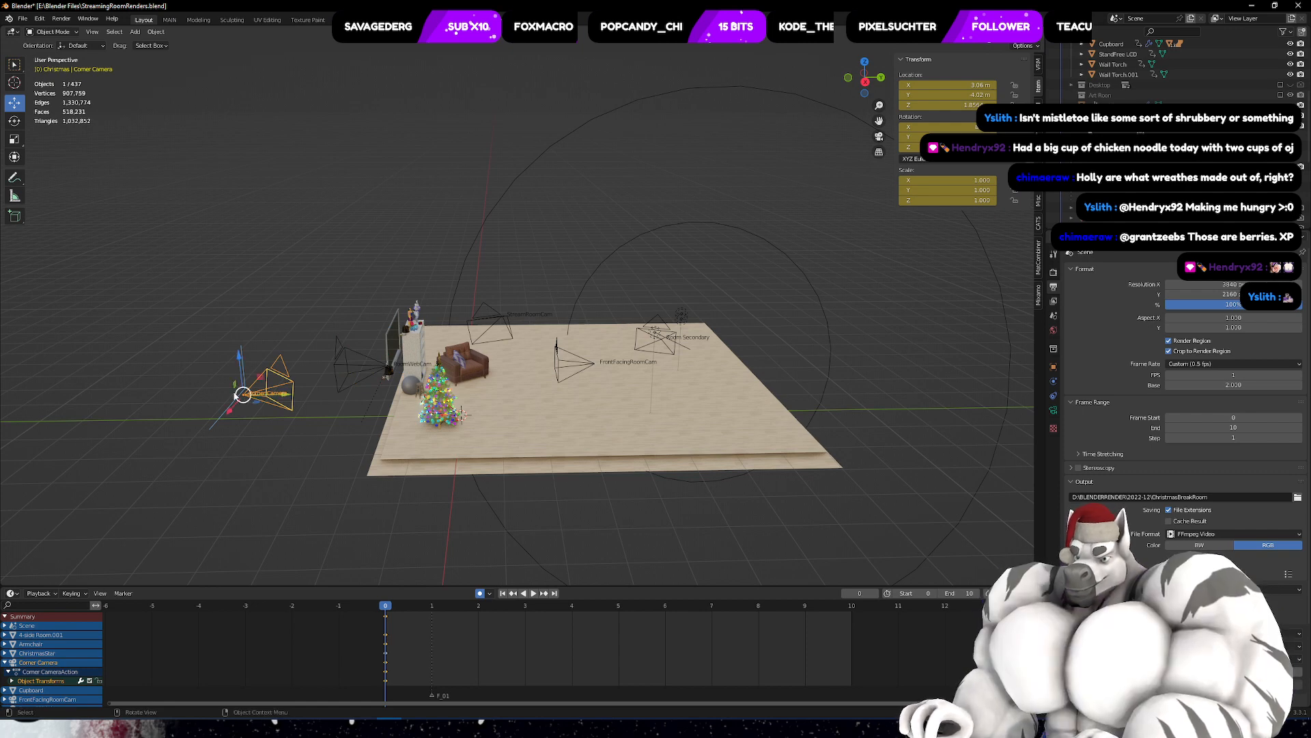
pyautogui.keyDown('shift'); pyautogui.click(356, 363); pyautogui.keyUp('shift')
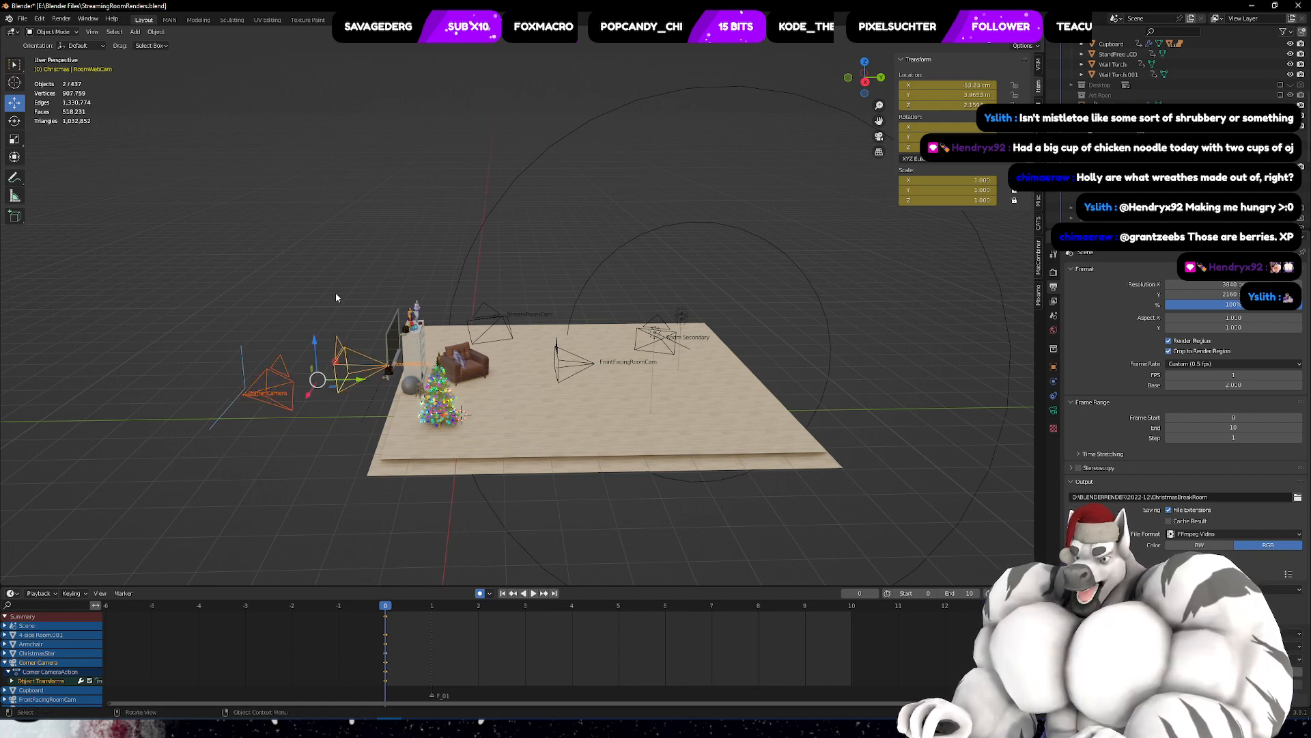
pyautogui.moveTo(339, 292); pyautogui.dragTo(334, 345, button='middle')
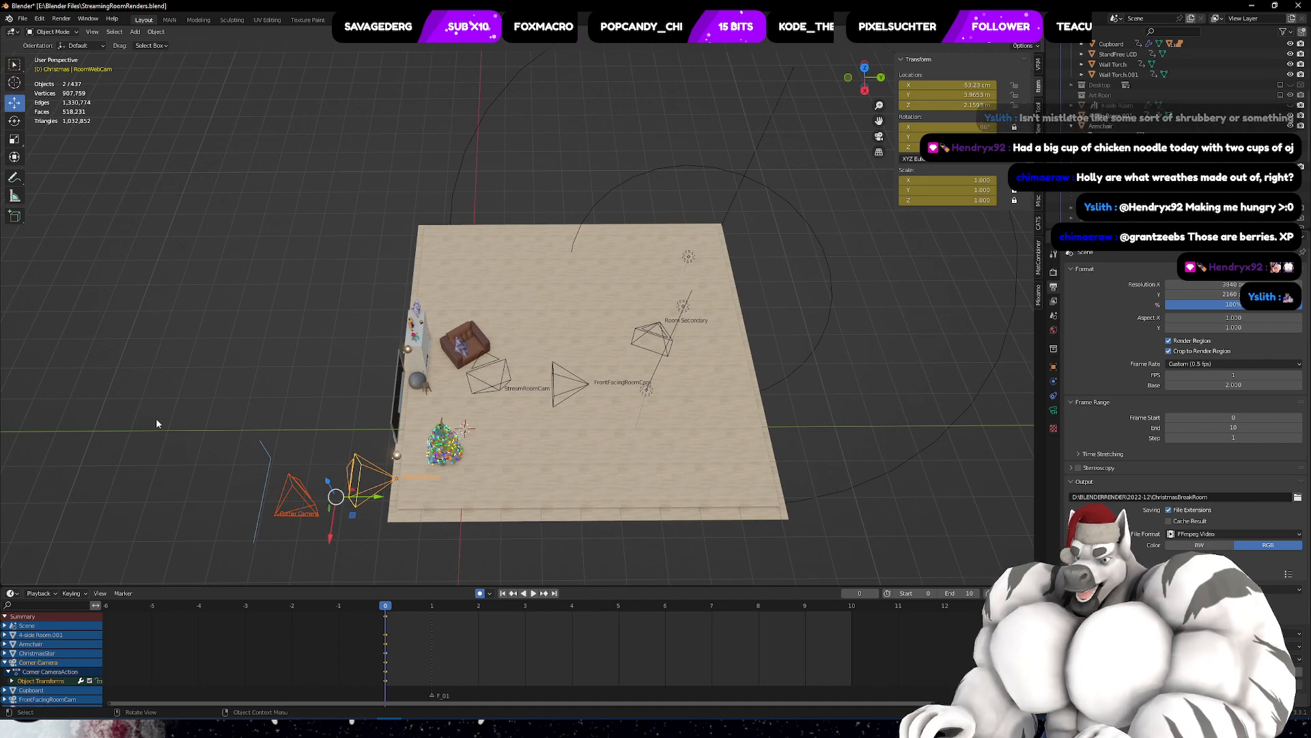
pyautogui.click(260, 445)
pyautogui.moveTo(222, 410); pyautogui.dragTo(265, 466)
pyautogui.click(286, 489)
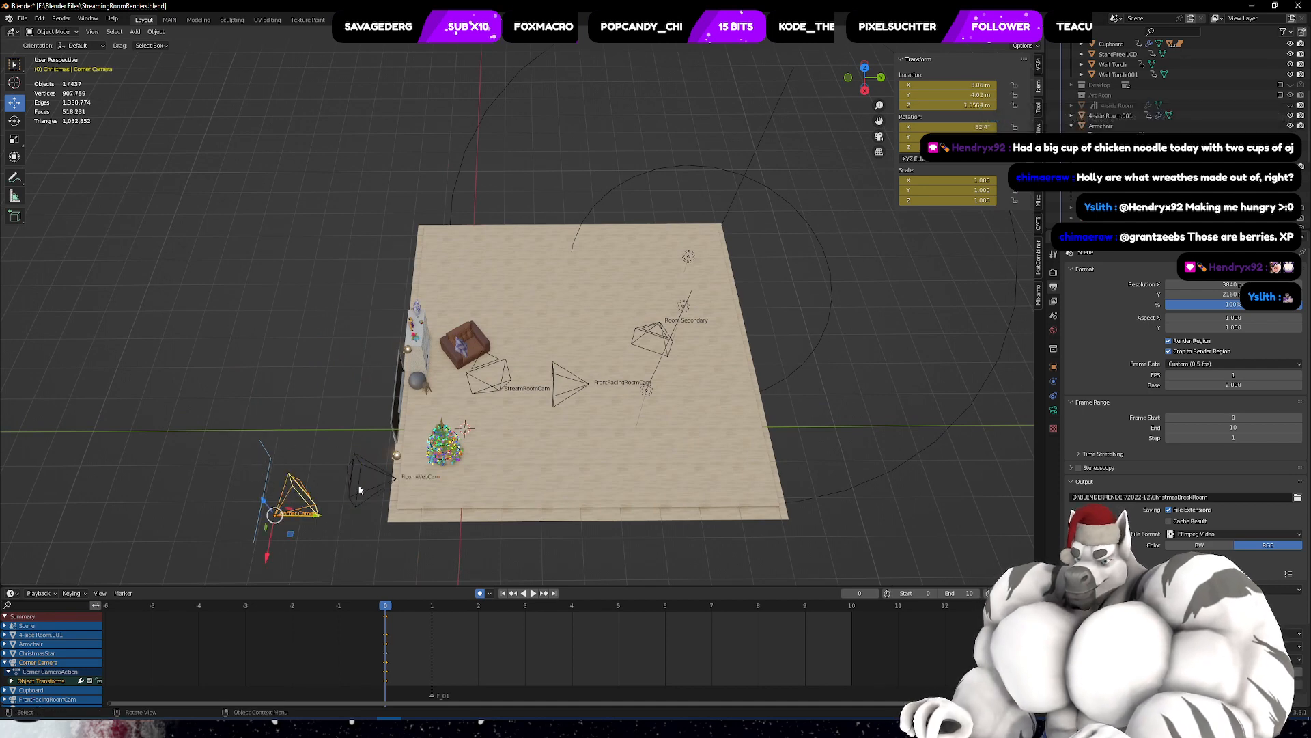
pyautogui.keyDown('shift'); pyautogui.click(355, 482); pyautogui.keyUp('shift')
pyautogui.moveTo(355, 481); pyautogui.dragTo(354, 467, button='middle')
pyautogui.press('KP_7')
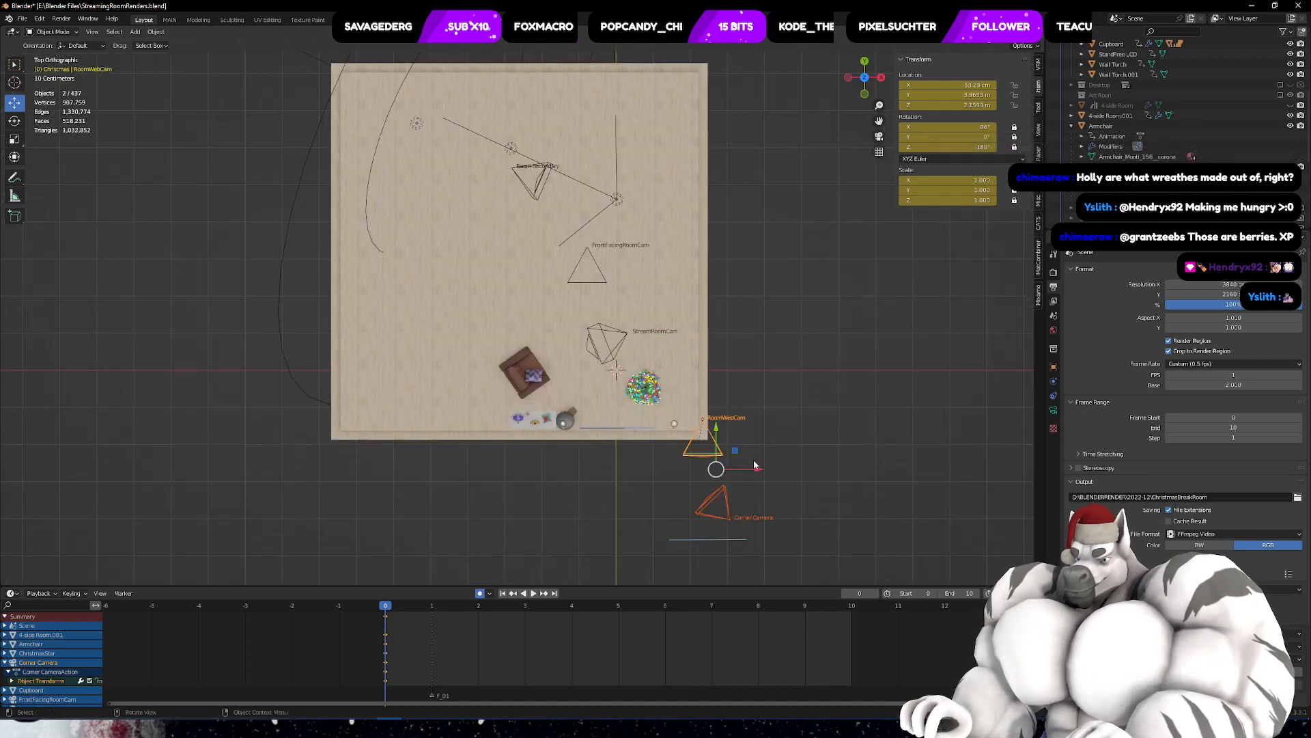
pyautogui.press('g')
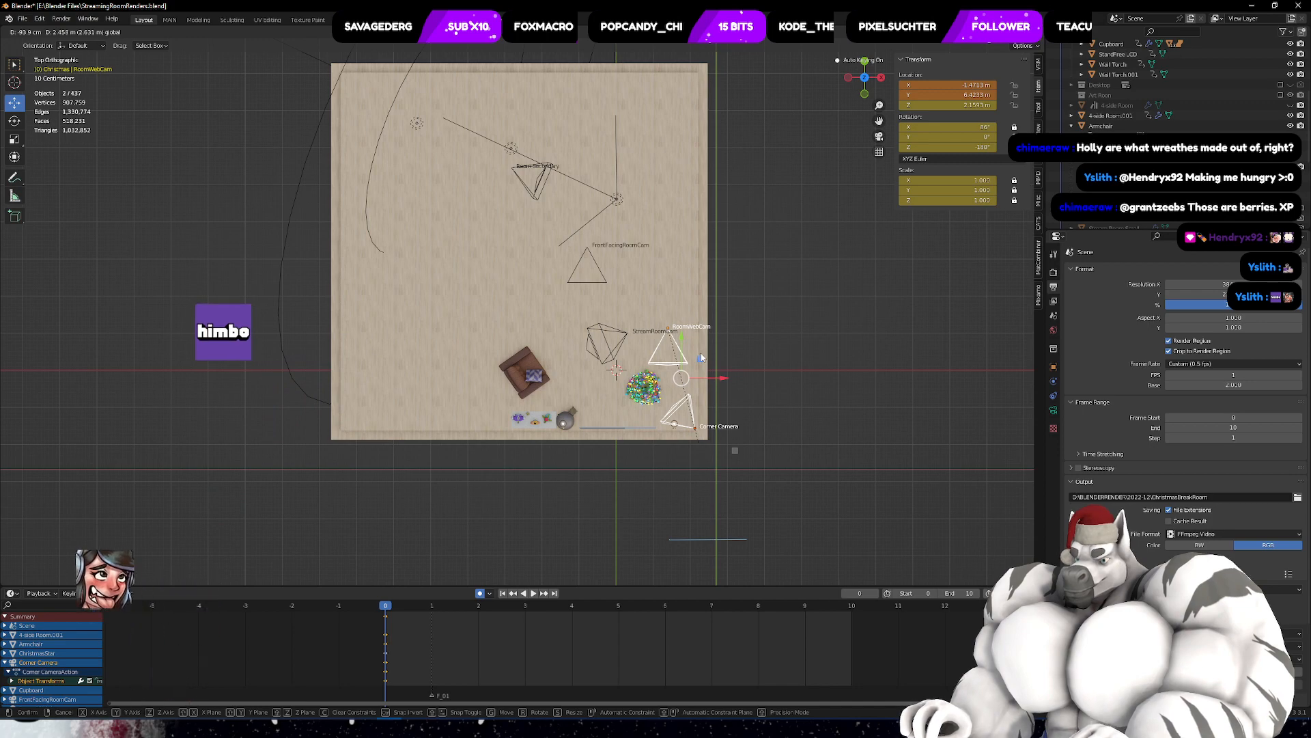
pyautogui.click(701, 354)
pyautogui.moveTo(851, 408); pyautogui.dragTo(834, 380, button='middle')
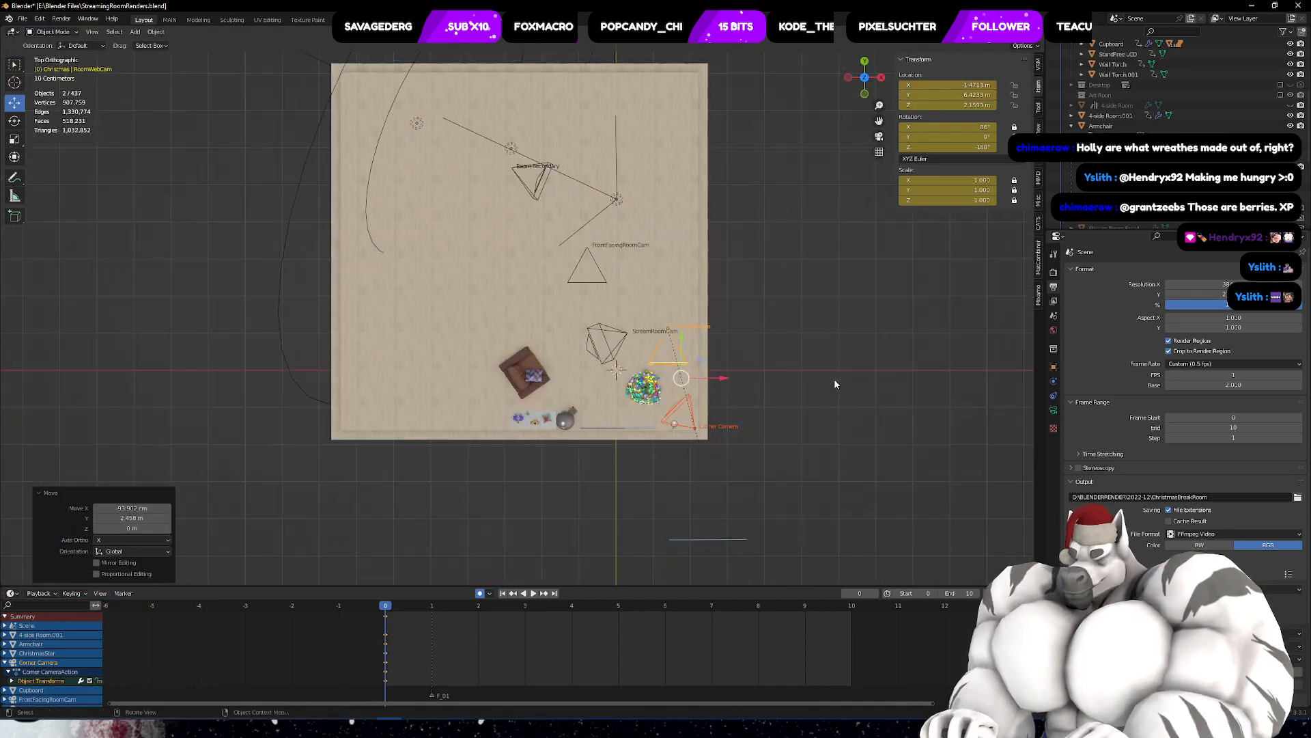
# - Undo the move and the selection of the two cameras
pyautogui.hotkey('ctrl', 'z')
pyautogui.hotkey('ctrl', 'z')
pyautogui.hotkey('ctrl', 'z')
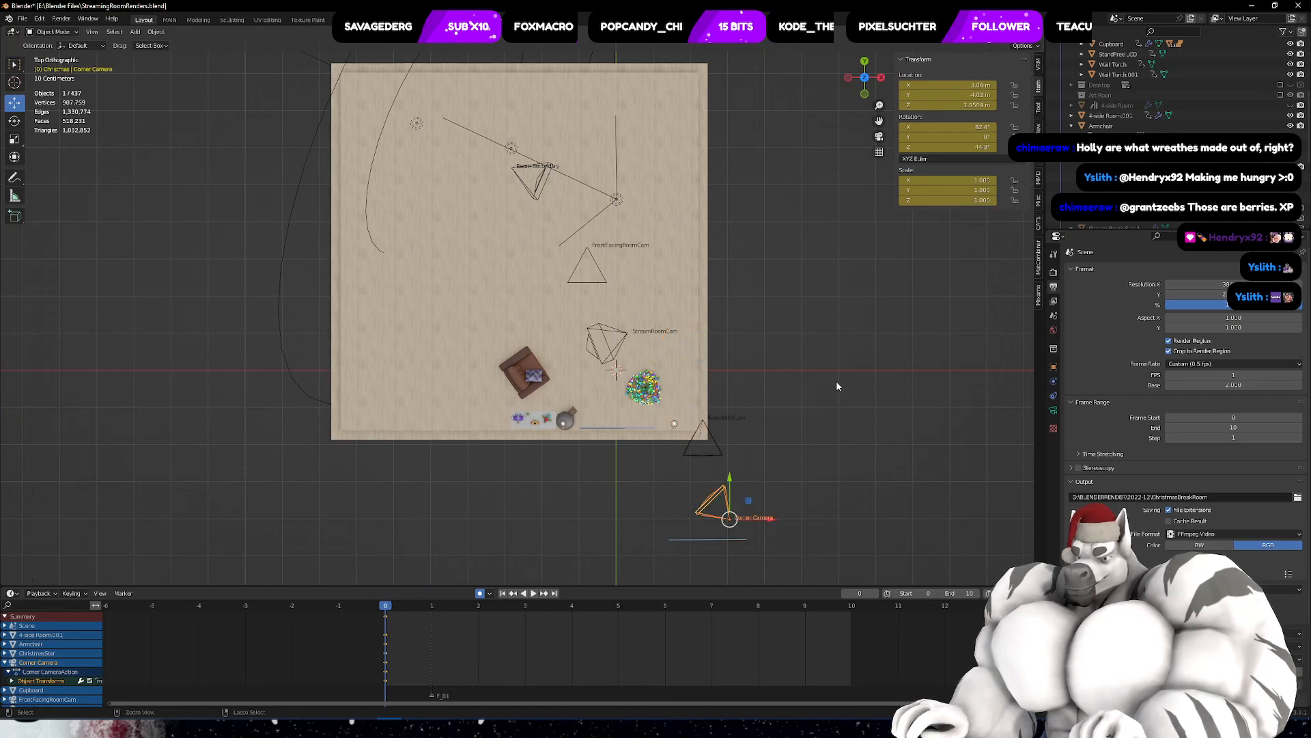
pyautogui.hotkey('ctrl', 'z')
pyautogui.hotkey('ctrl', 'z')
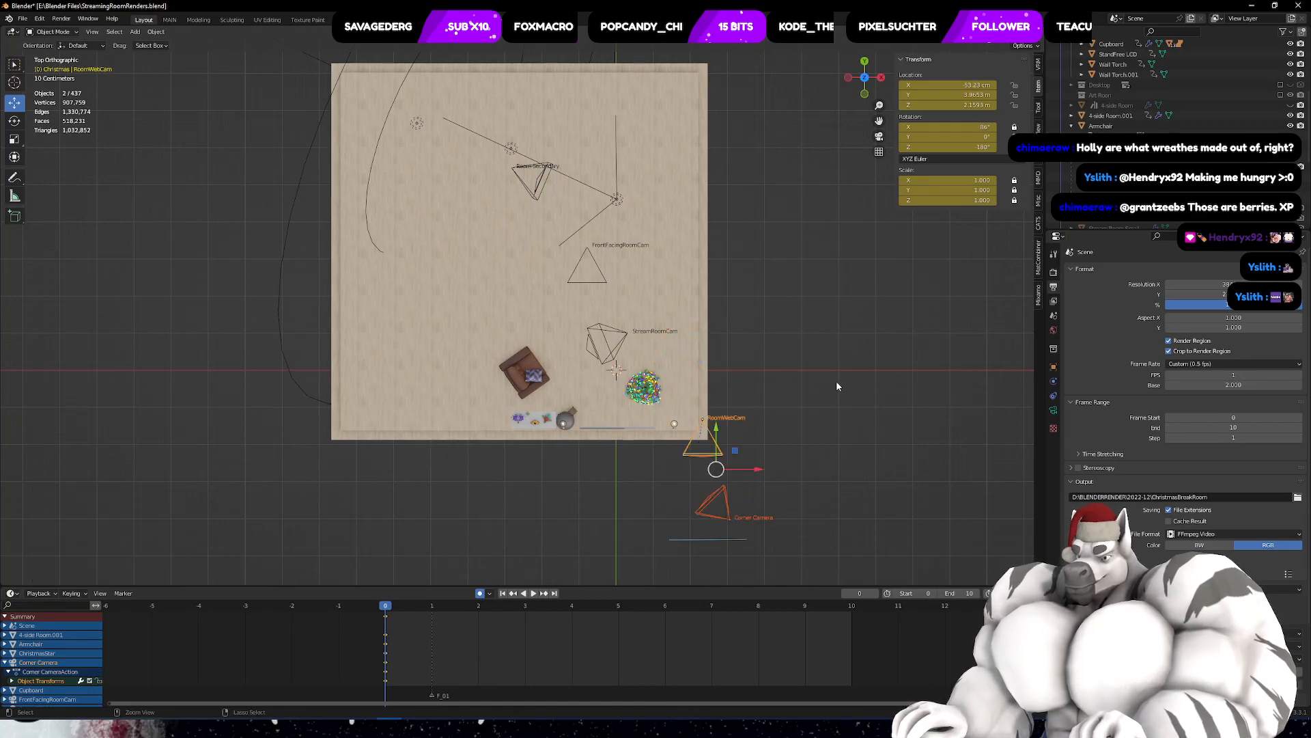
pyautogui.hotkey('ctrl', 'z')
pyautogui.hotkey('ctrl', 'z')
pyautogui.hotkey('ctrl', 'z')
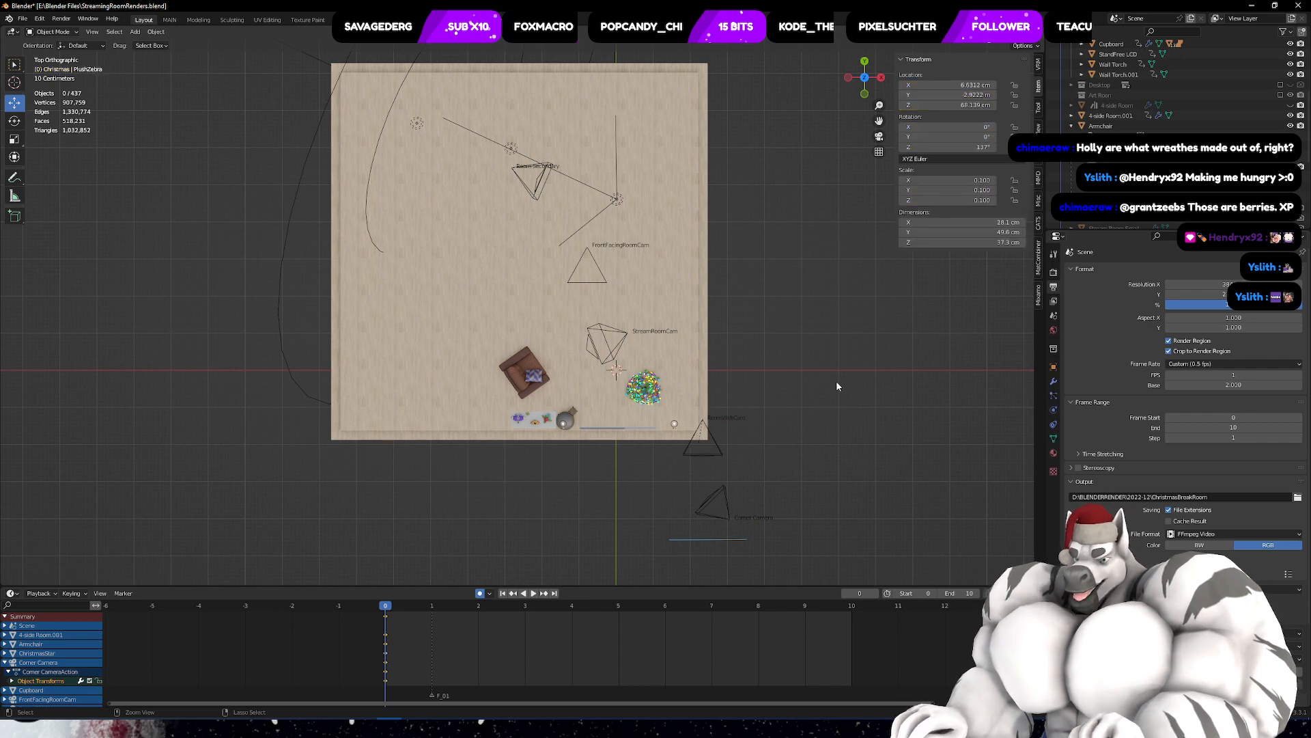
# - Undo the earlier move of all scene objects
pyautogui.press('a')
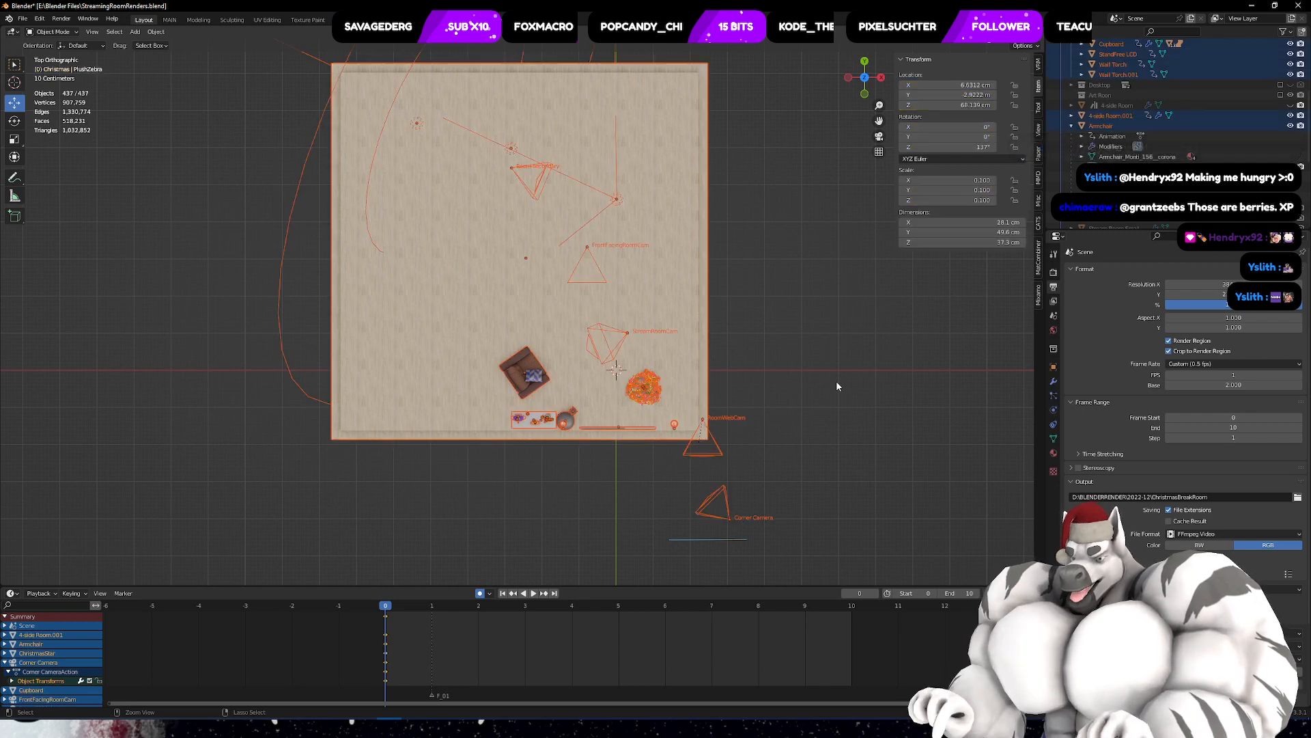
pyautogui.hotkey('ctrl', 'z')
pyautogui.hotkey('ctrl', 'z')
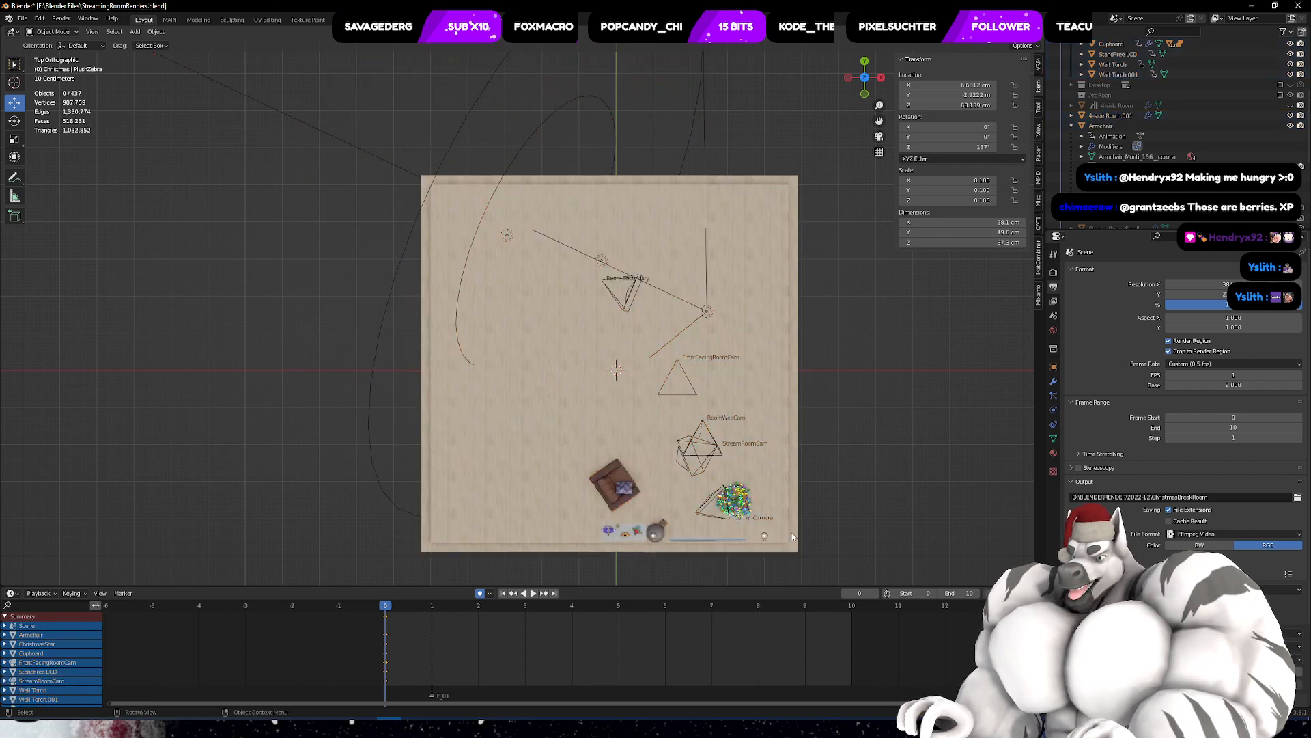
# - Unlock the X, Y and Z location of Corner Camera and RoomWebCam, and clear the selection
pyautogui.click(708, 510)
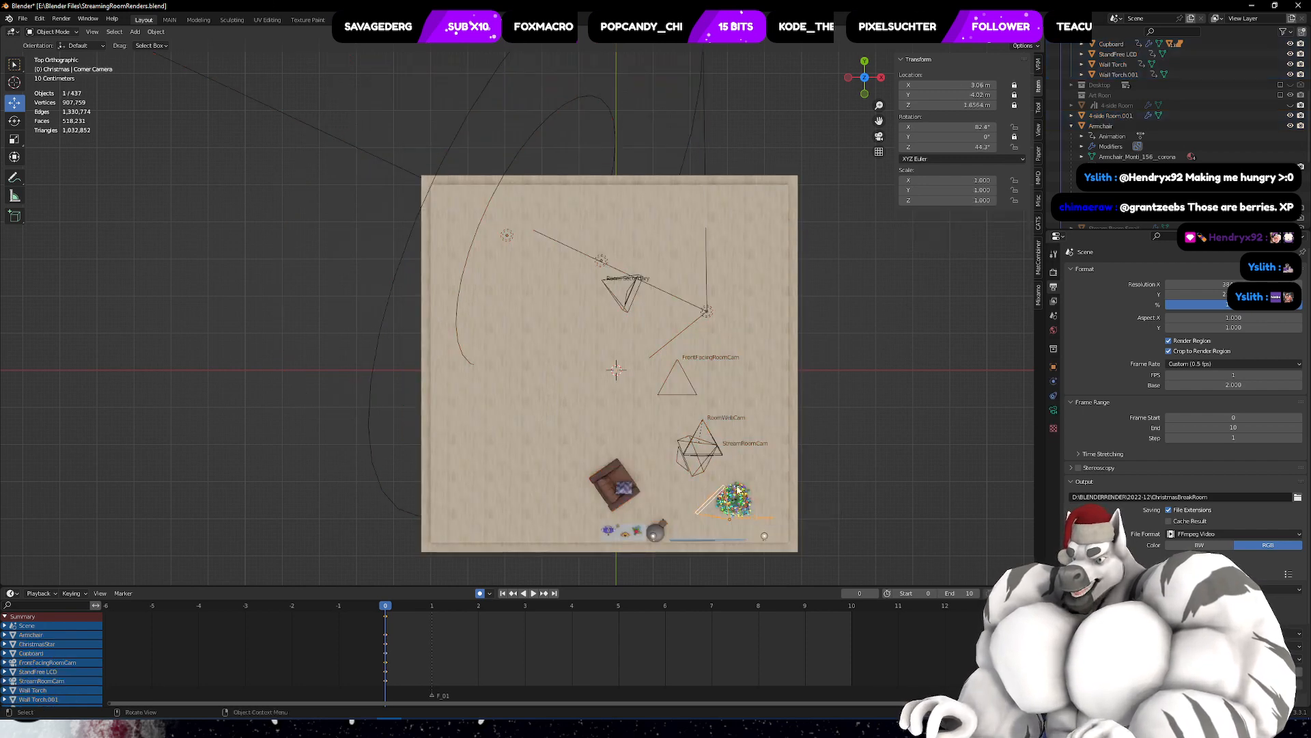
pyautogui.click(1015, 86)
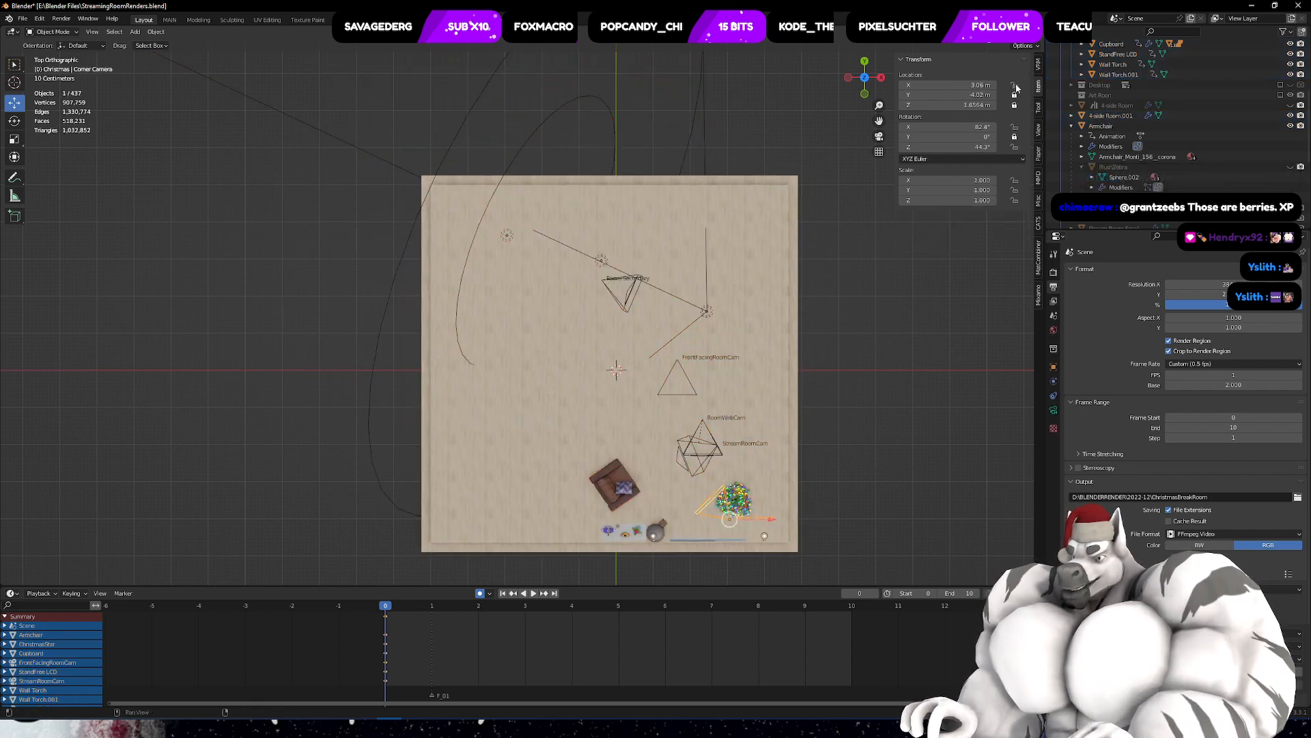
pyautogui.click(704, 467)
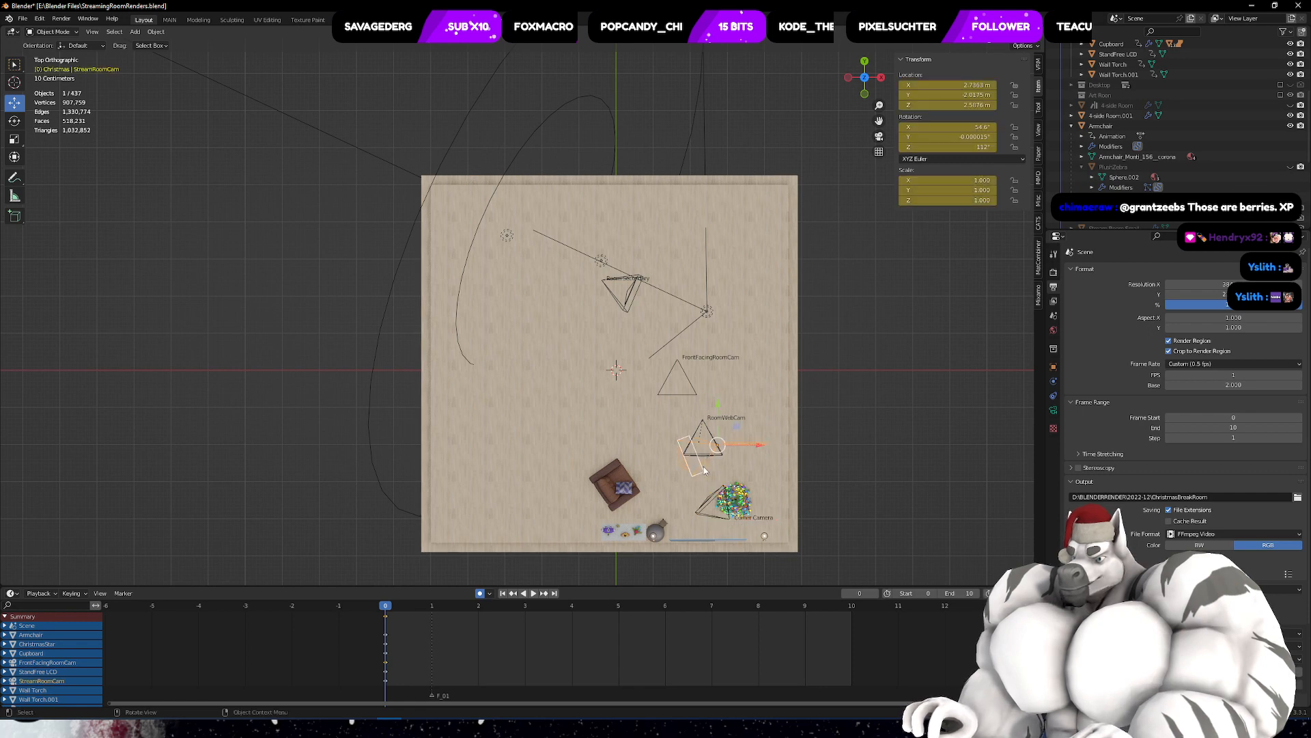
pyautogui.click(704, 425)
pyautogui.click(1015, 85)
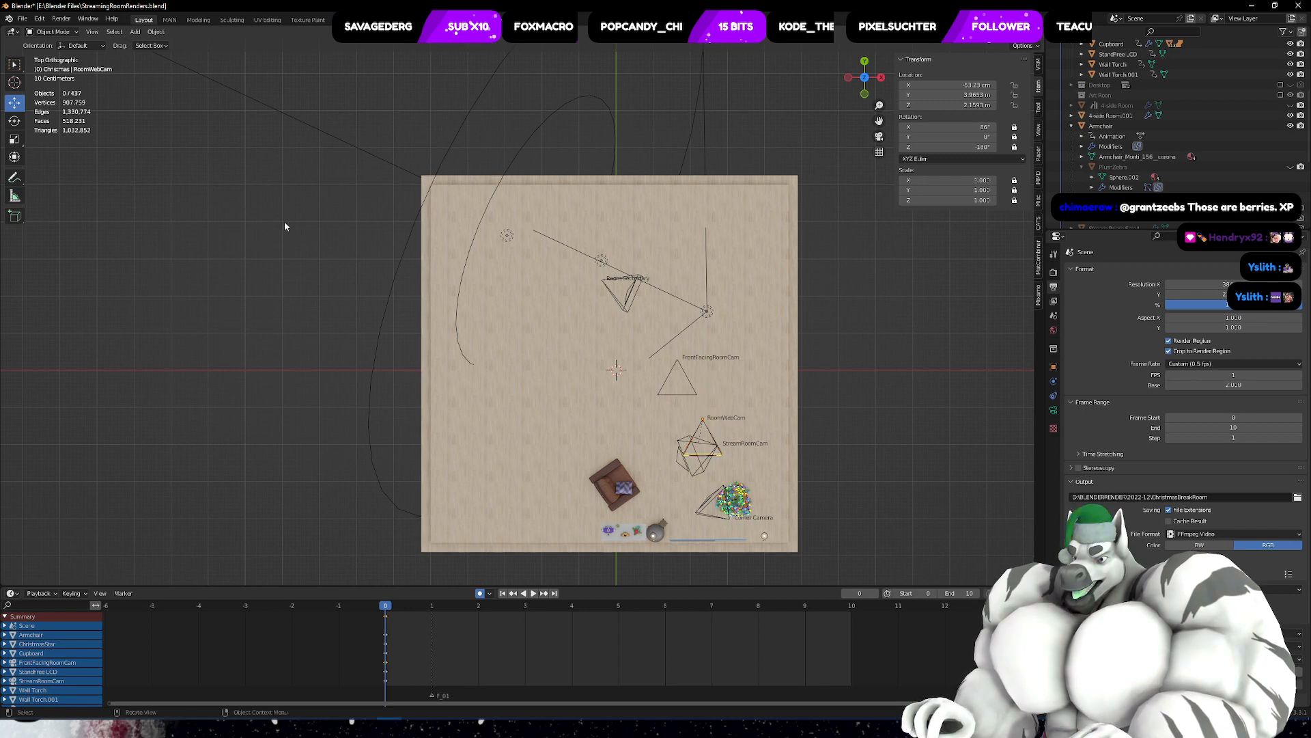
# - Move all scene objects including the cameras in top view by about -2.13 m in X and 2.53 m in Y
pyautogui.press('a')
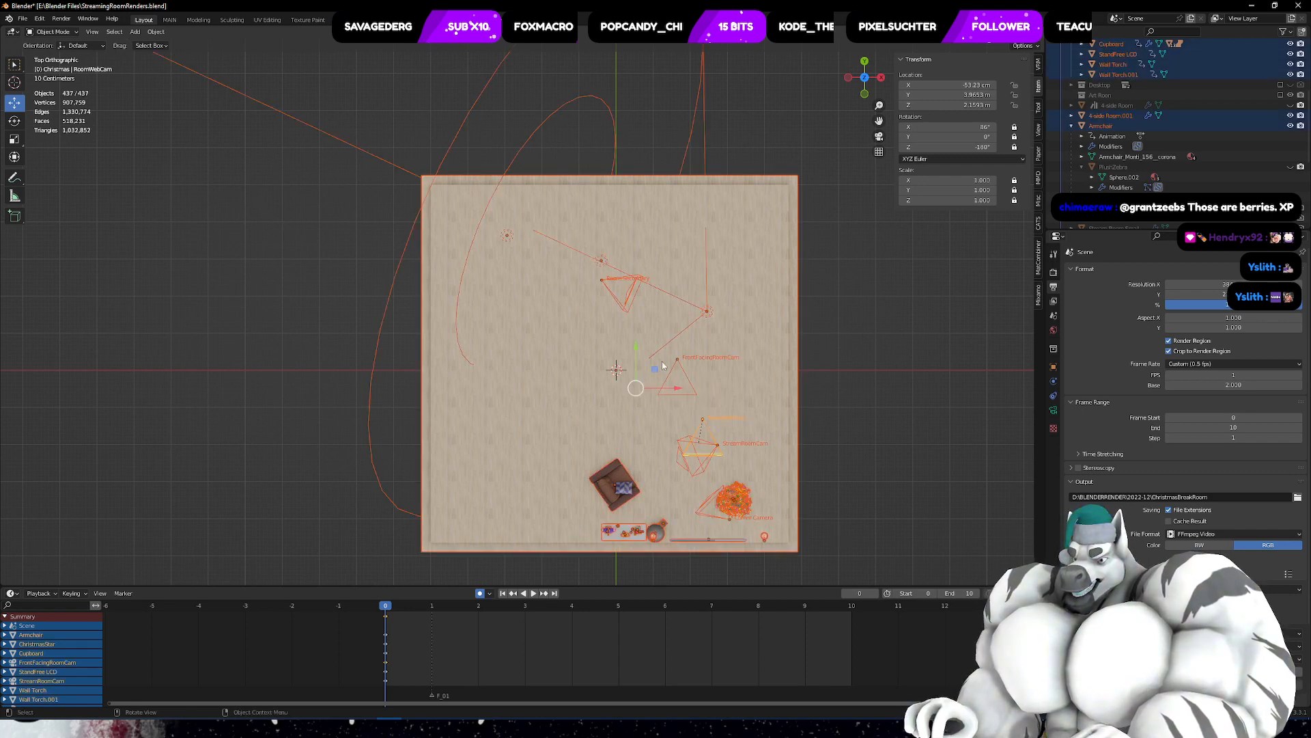
pyautogui.press('g')
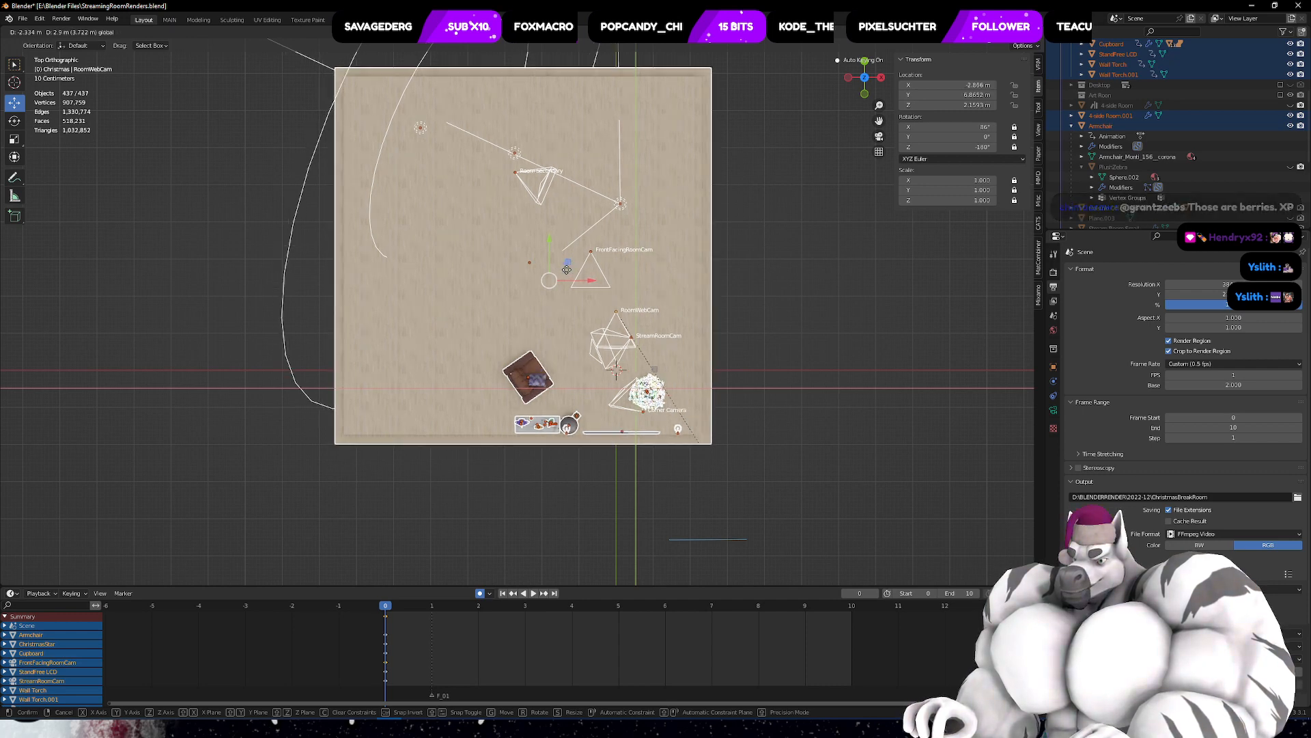
pyautogui.click(614, 353)
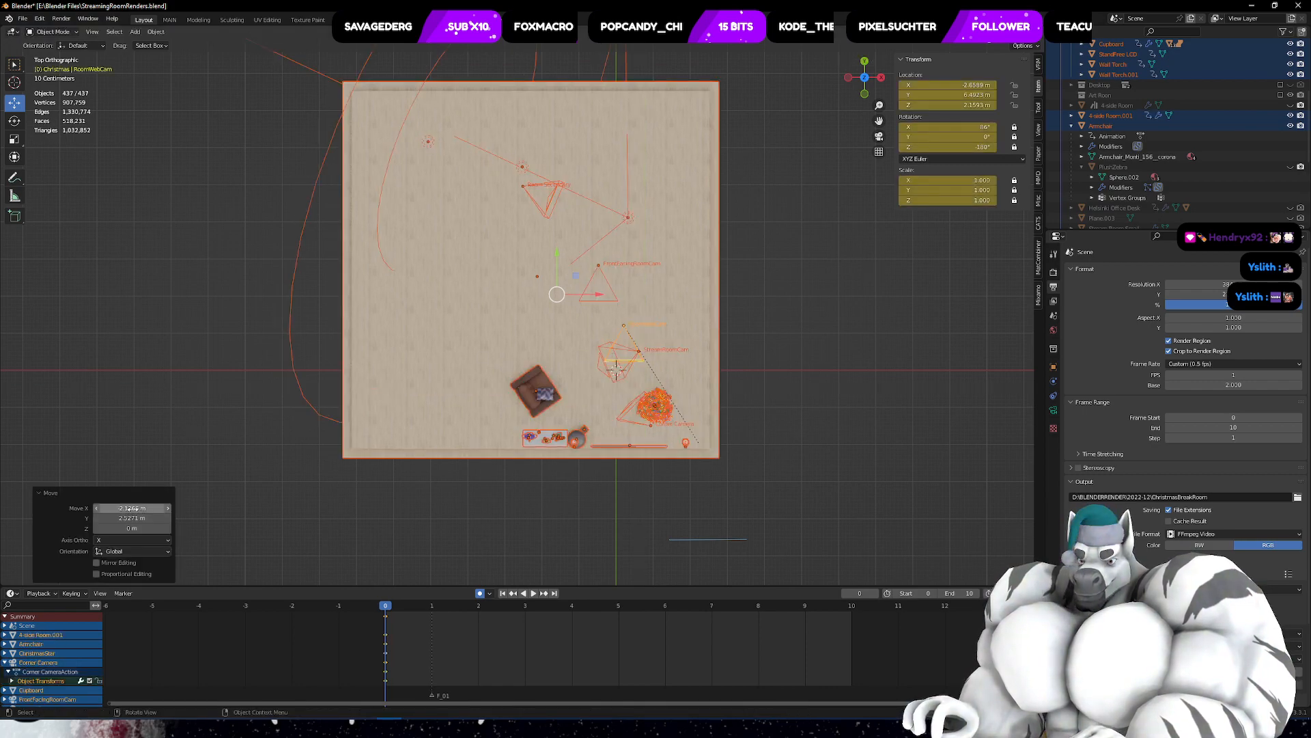
pyautogui.moveTo(864, 401); pyautogui.dragTo(632, 307, button='middle')
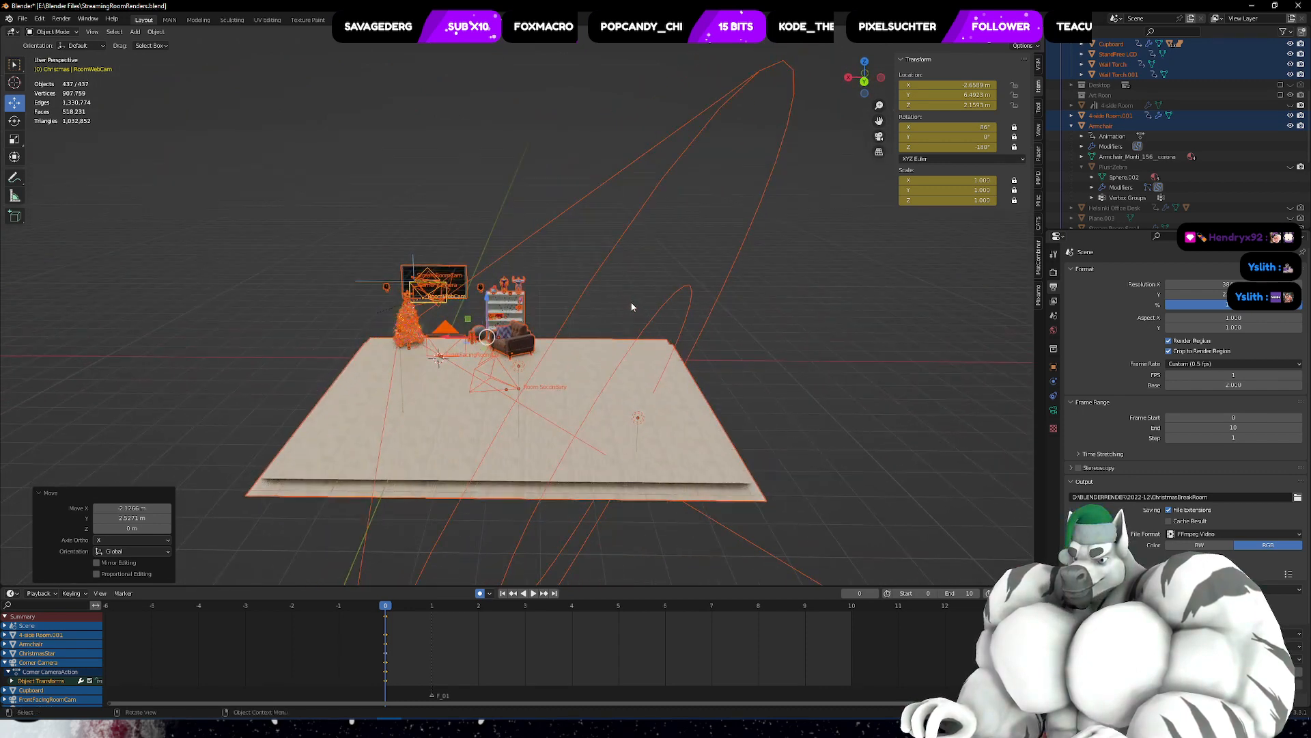
pyautogui.click(1054, 367)
pyautogui.click(1206, 302)
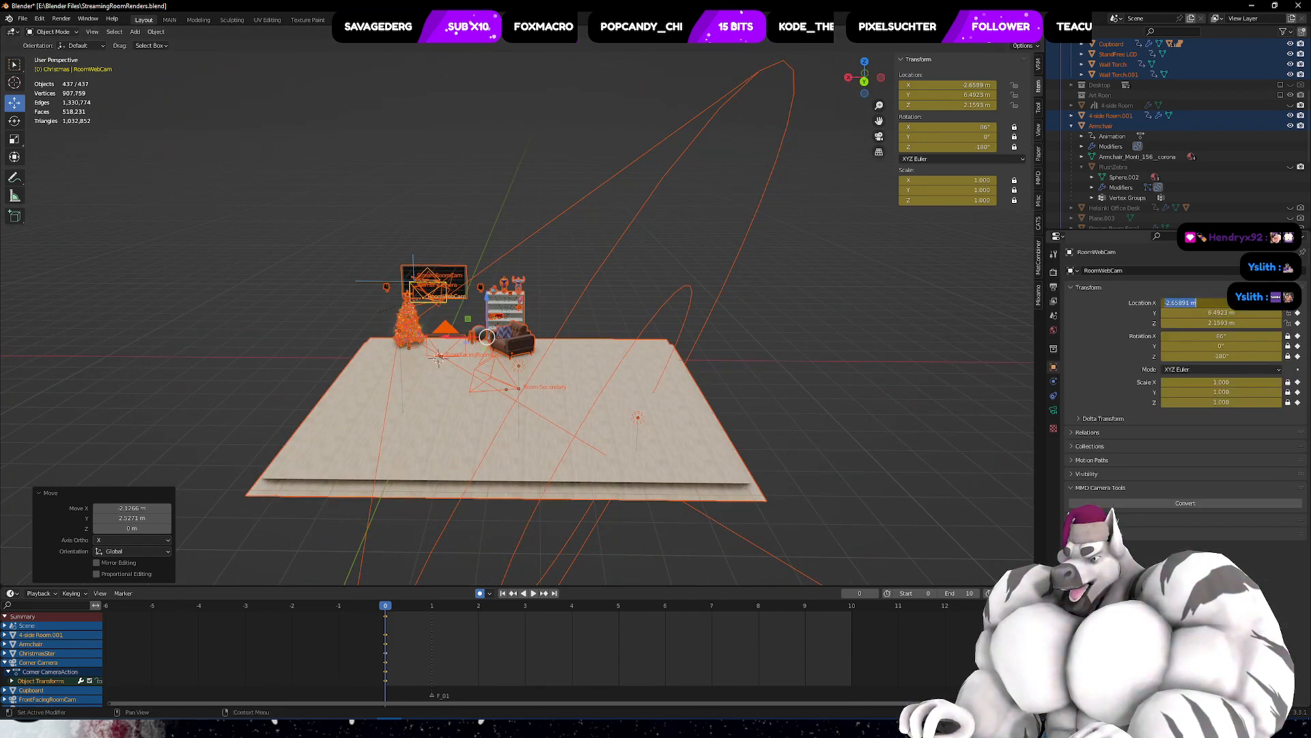
pyautogui.press('BackSpace')
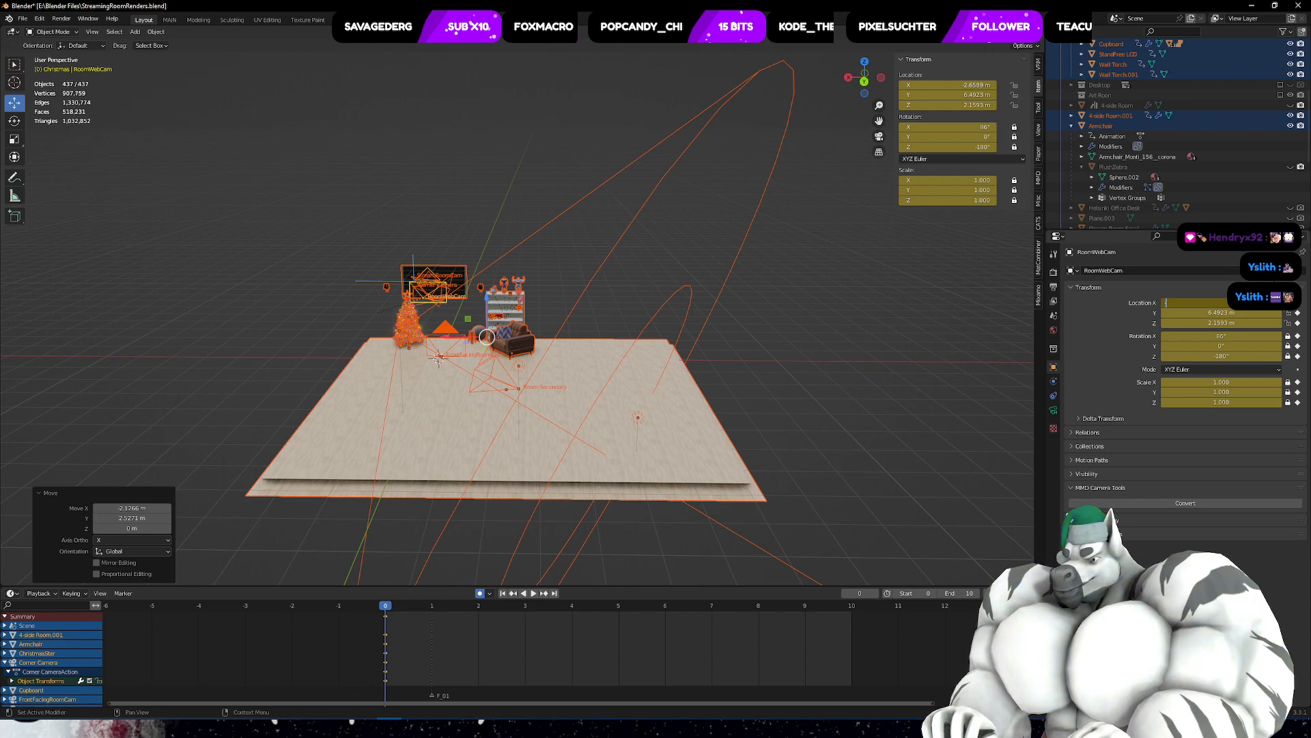
pyautogui.press('Escape')
# - Deselect everything and check the room through the active camera and from an angle above
pyautogui.click(898, 331)
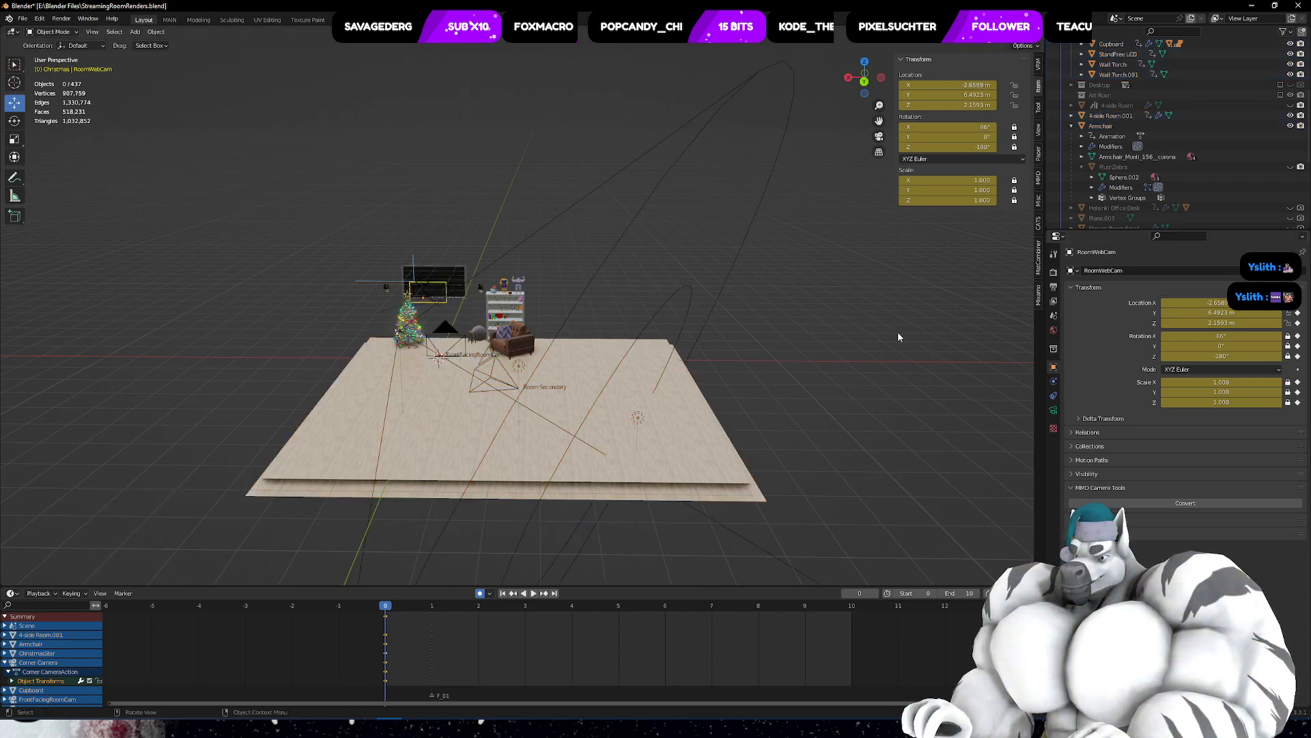
pyautogui.moveTo(897, 331); pyautogui.dragTo(783, 346, button='middle')
pyautogui.press('KP_0')
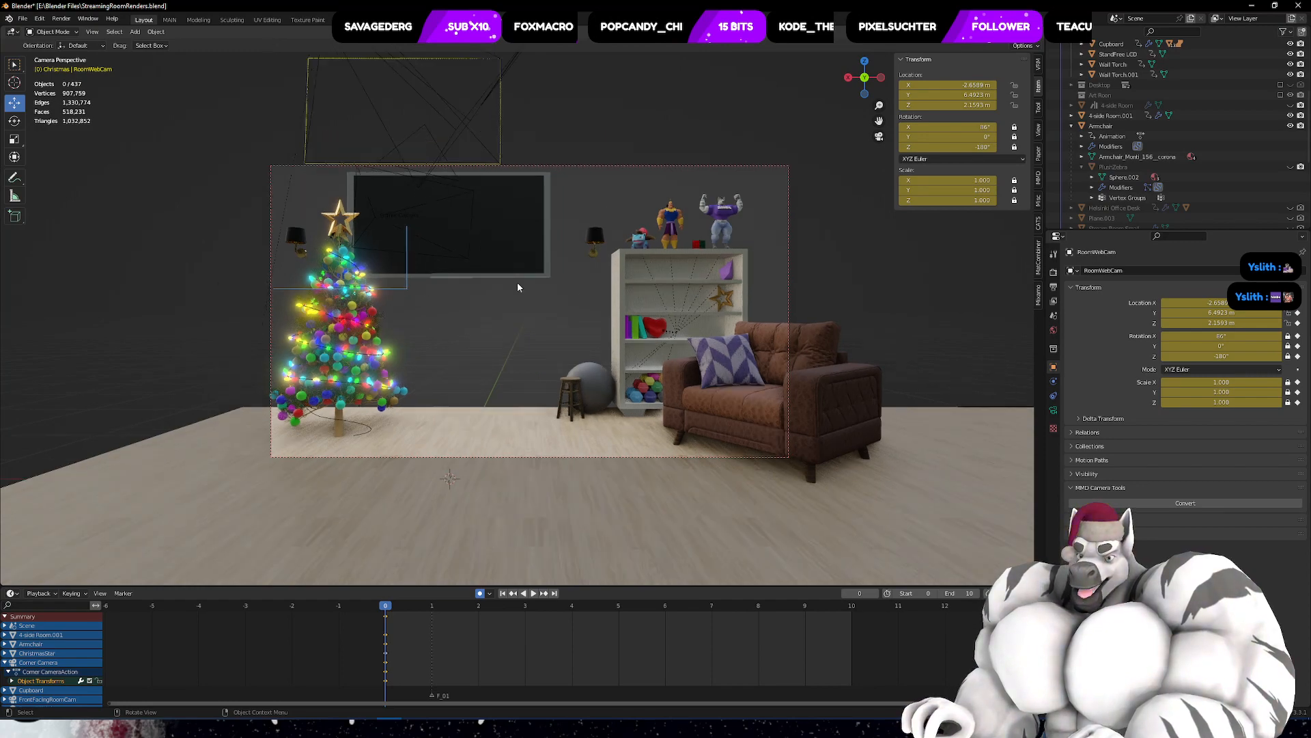
pyautogui.moveTo(569, 297); pyautogui.dragTo(505, 333, button='middle')
pyautogui.scroll(-8, 583, 343)
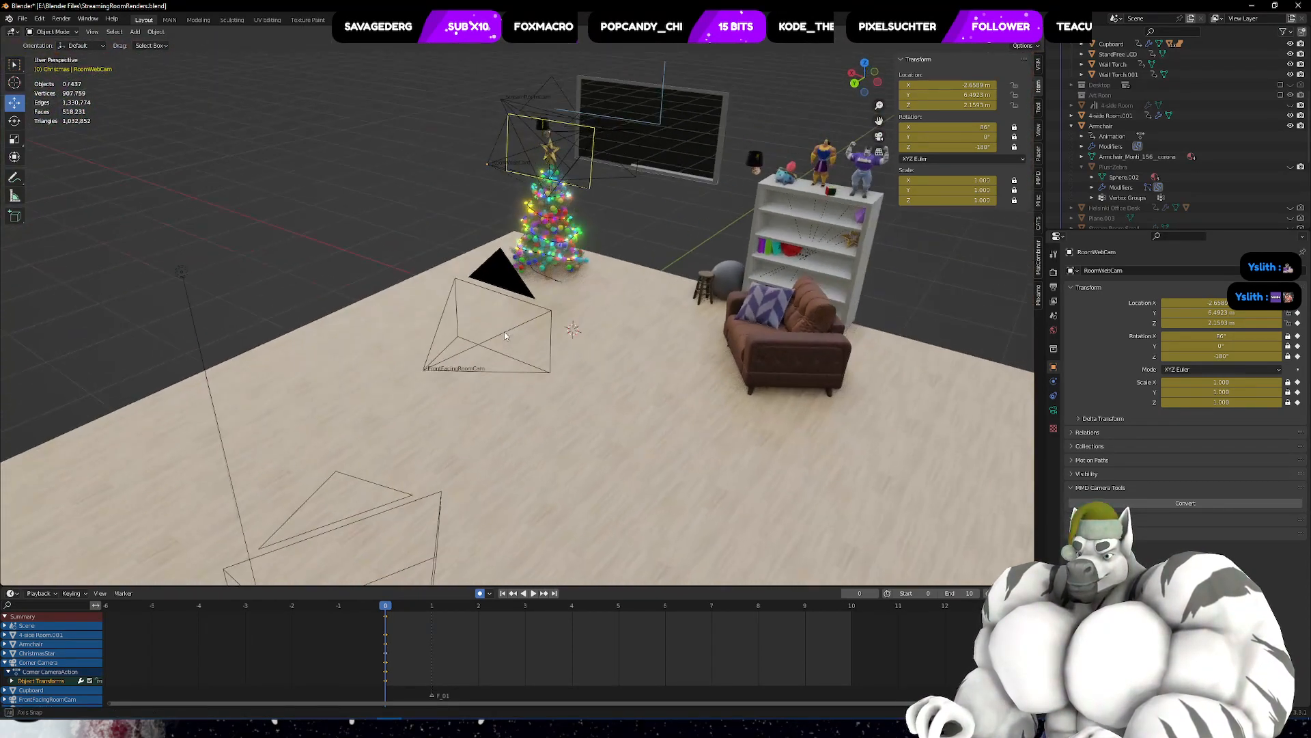
# - Render the current frame, examine the whole image of the room and close the render window
pyautogui.click(61, 19)
pyautogui.click(73, 31)
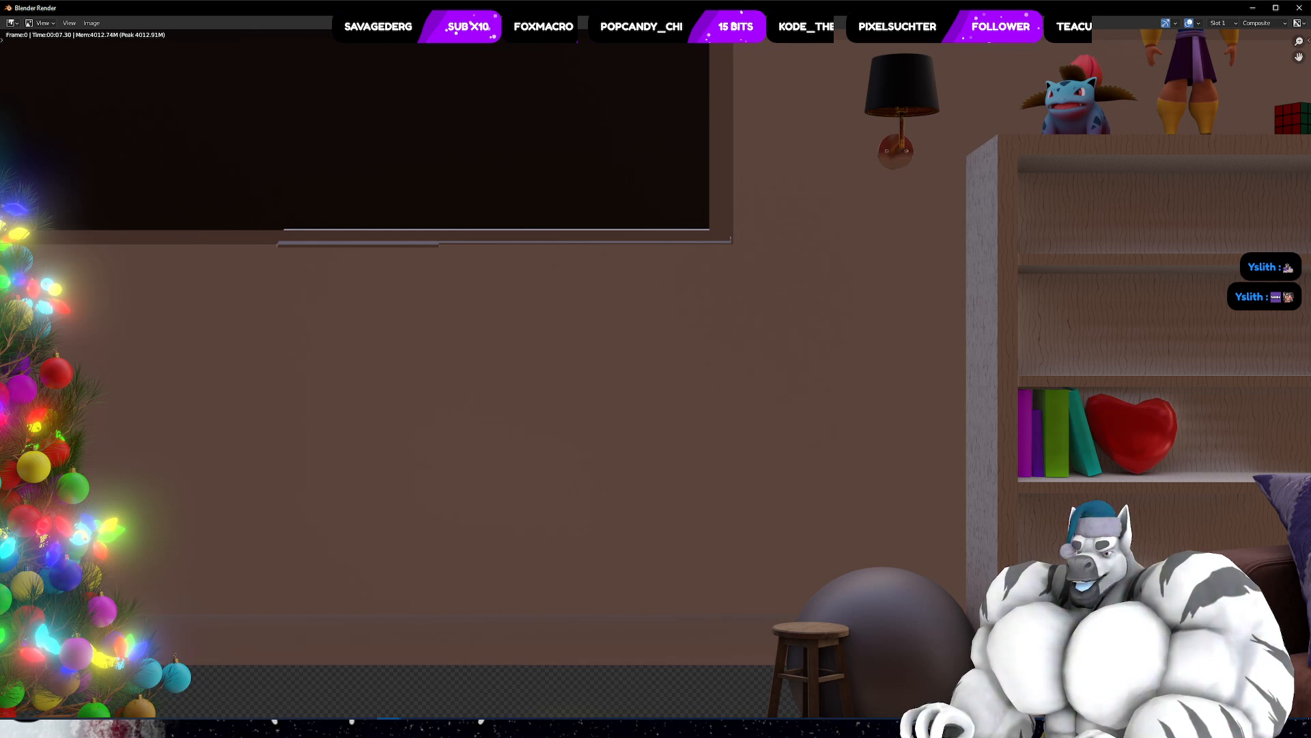
pyautogui.scroll(-4, 698, 401)
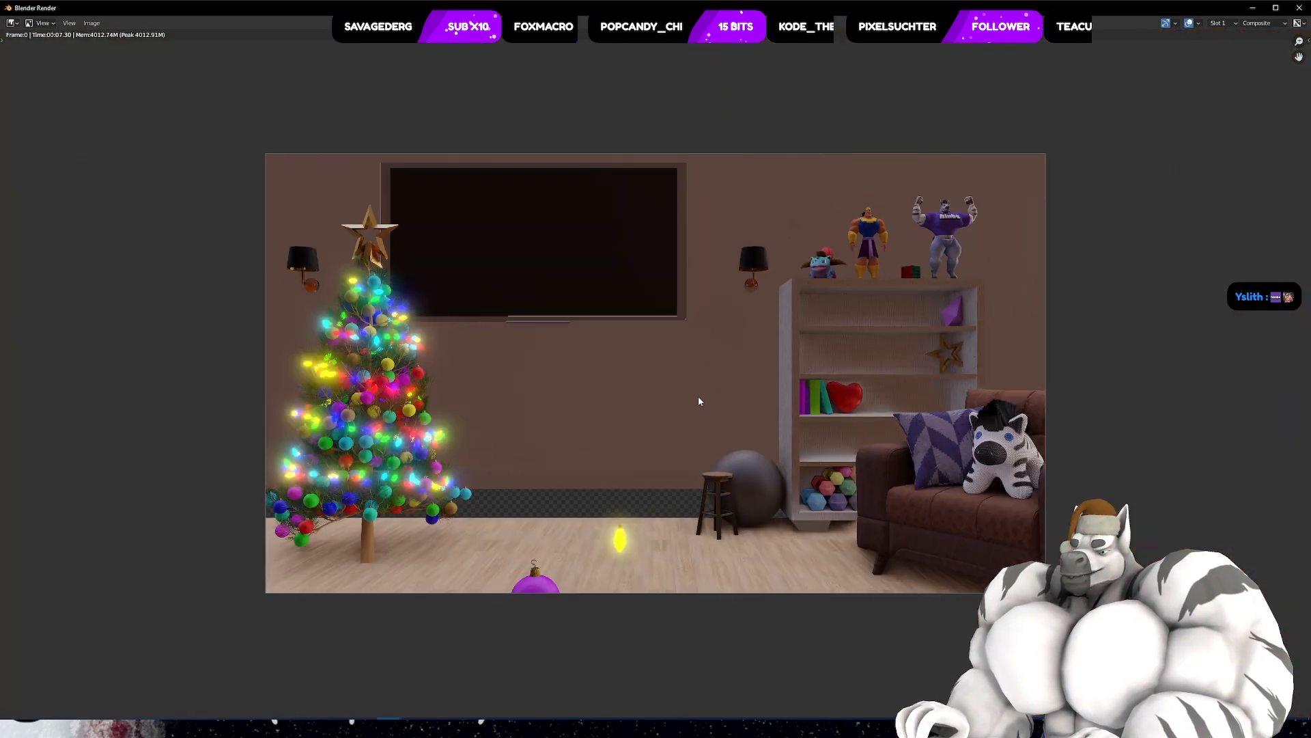
pyautogui.scroll(1, 698, 401)
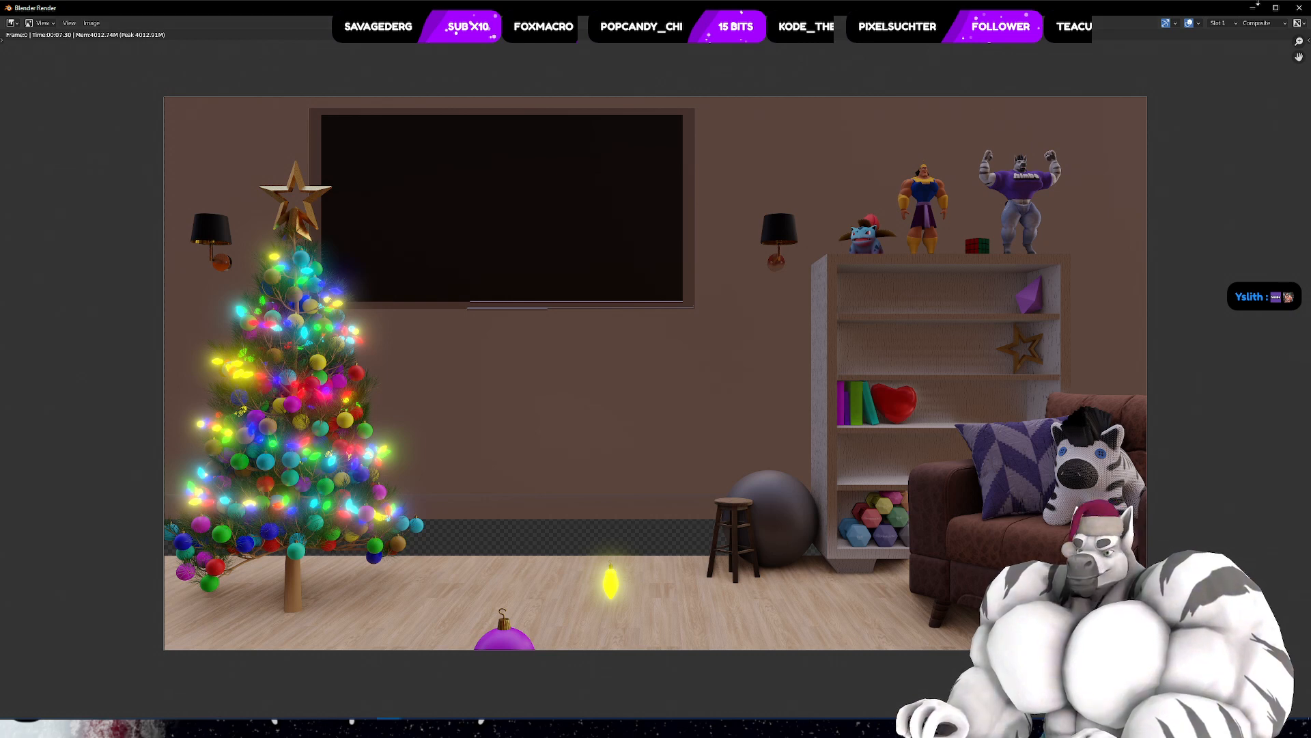
pyautogui.click(1299, 10)
# - Make the hidden 4-side Room walls visible in the viewport
pyautogui.moveTo(649, 291); pyautogui.dragTo(674, 244, button='middle')
pyautogui.scroll(-10, 673, 245)
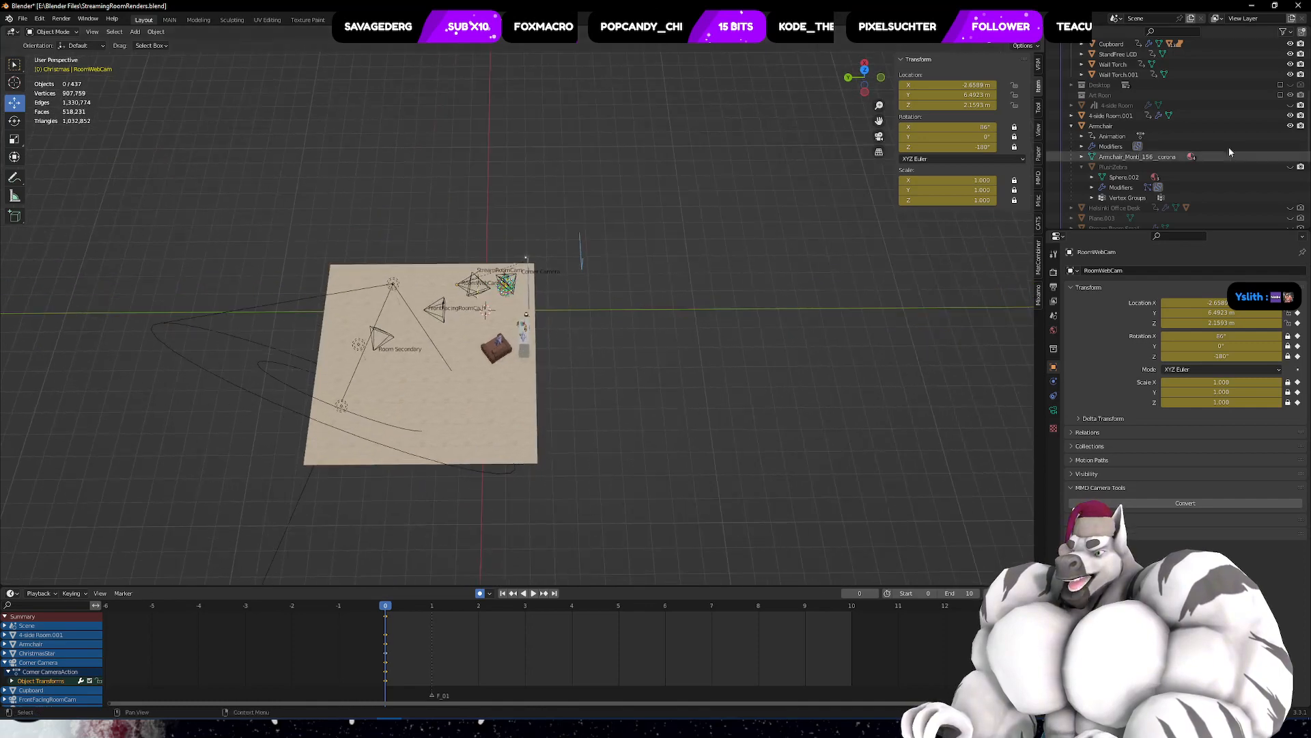
pyautogui.click(1247, 107)
pyautogui.click(1290, 106)
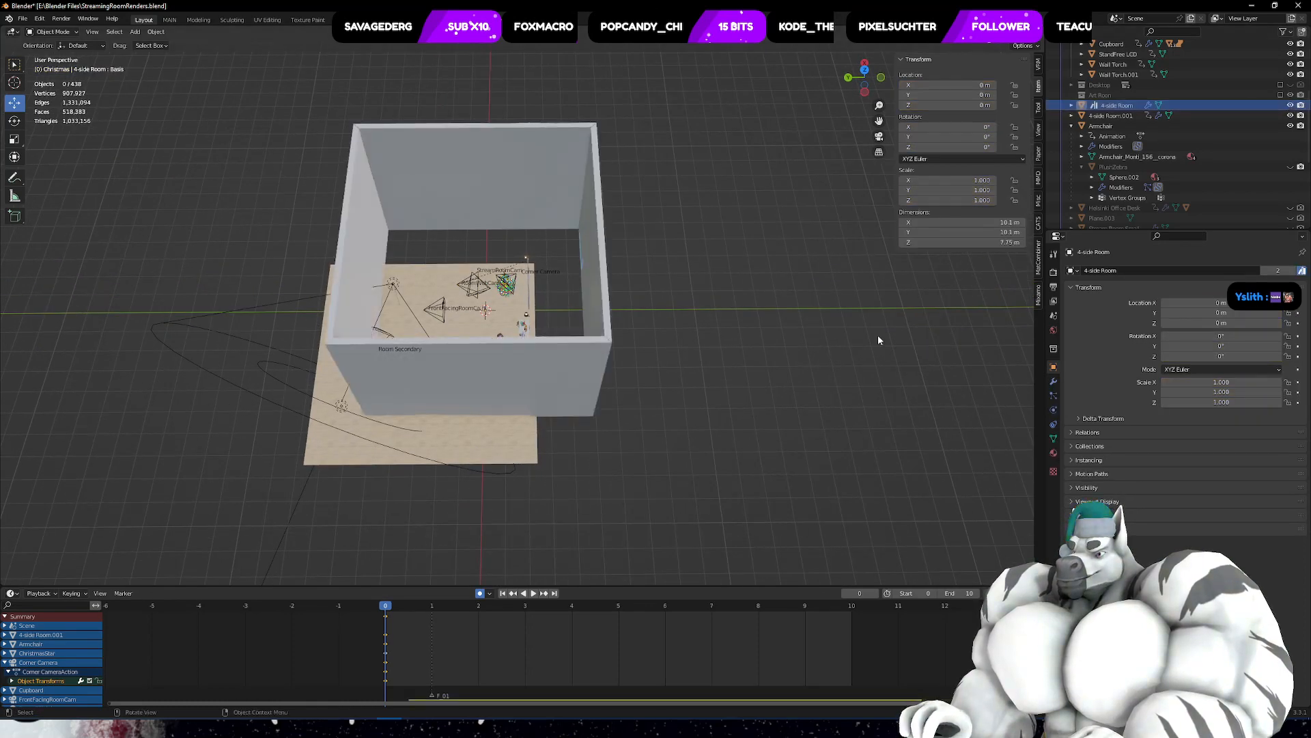
# - Try to snap the 4-side Room.001 floor to the 4-side Room walls and undo the snap
pyautogui.moveTo(878, 340); pyautogui.dragTo(704, 349, button='middle')
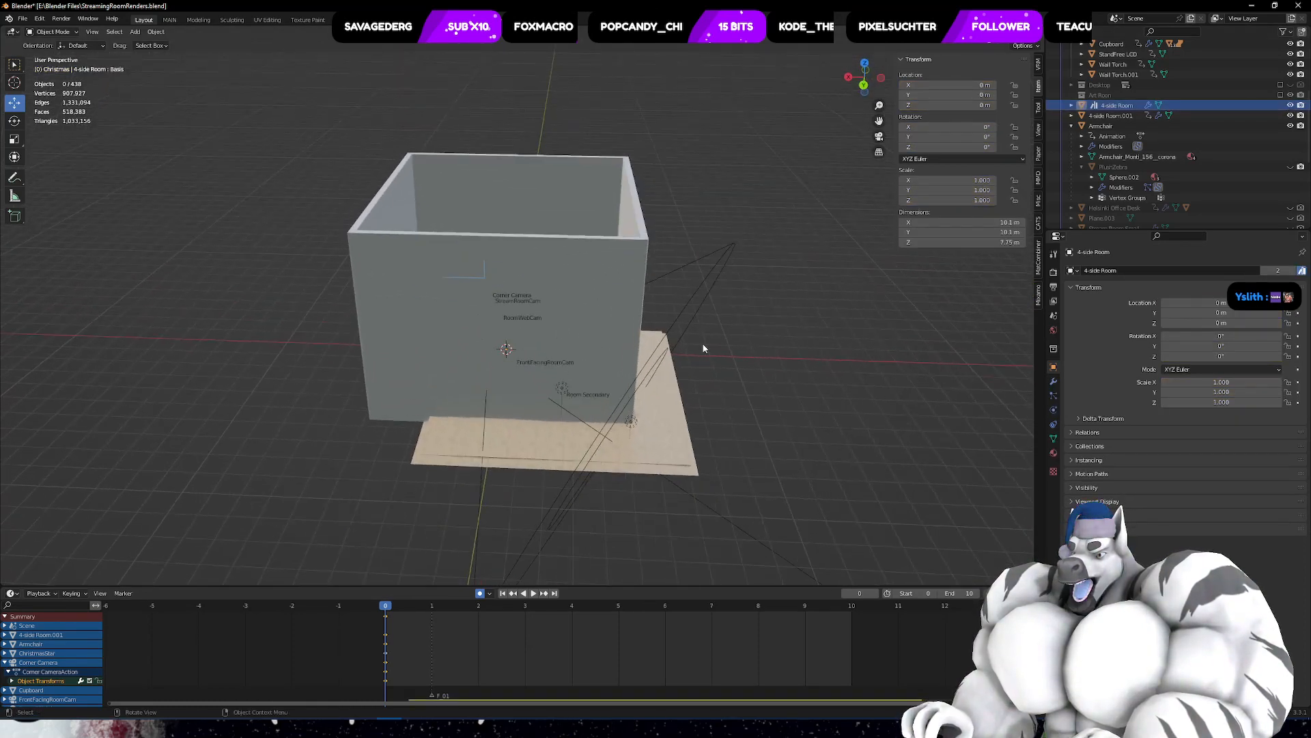
pyautogui.click(363, 246)
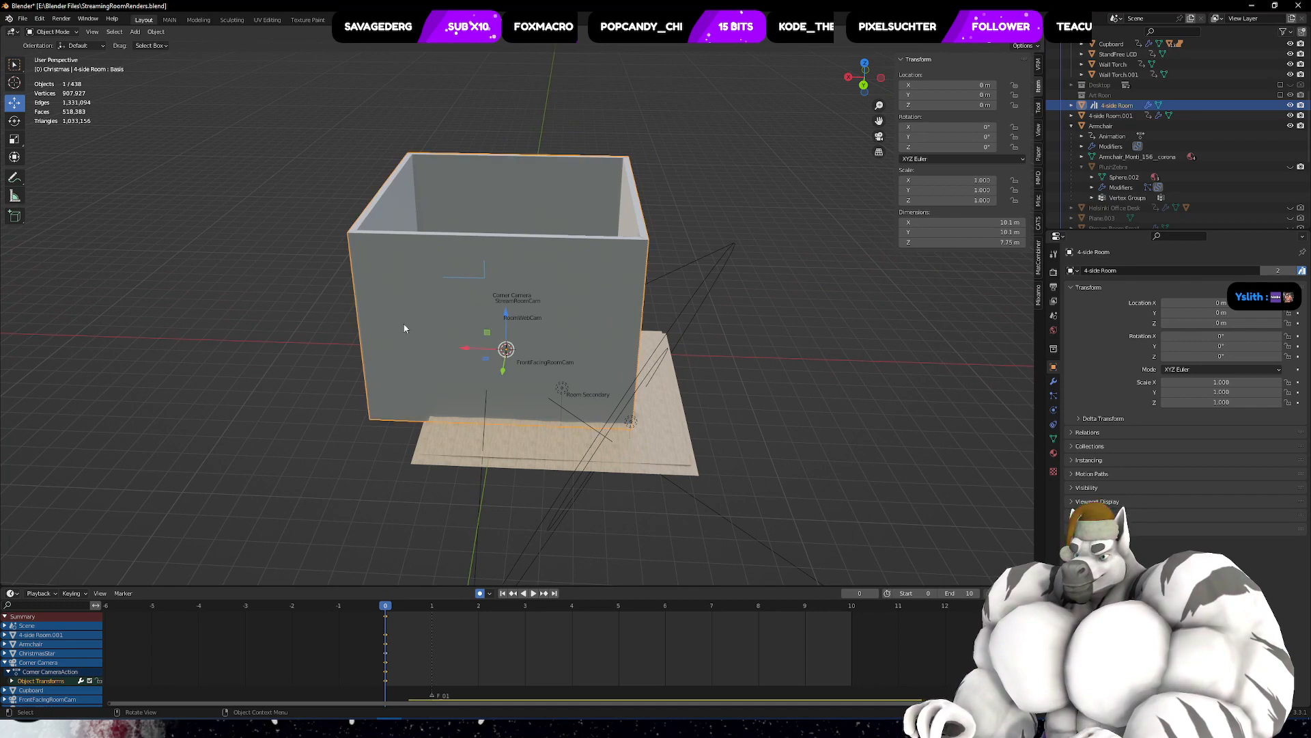
pyautogui.keyDown('shift'); pyautogui.click(675, 463); pyautogui.keyUp('shift')
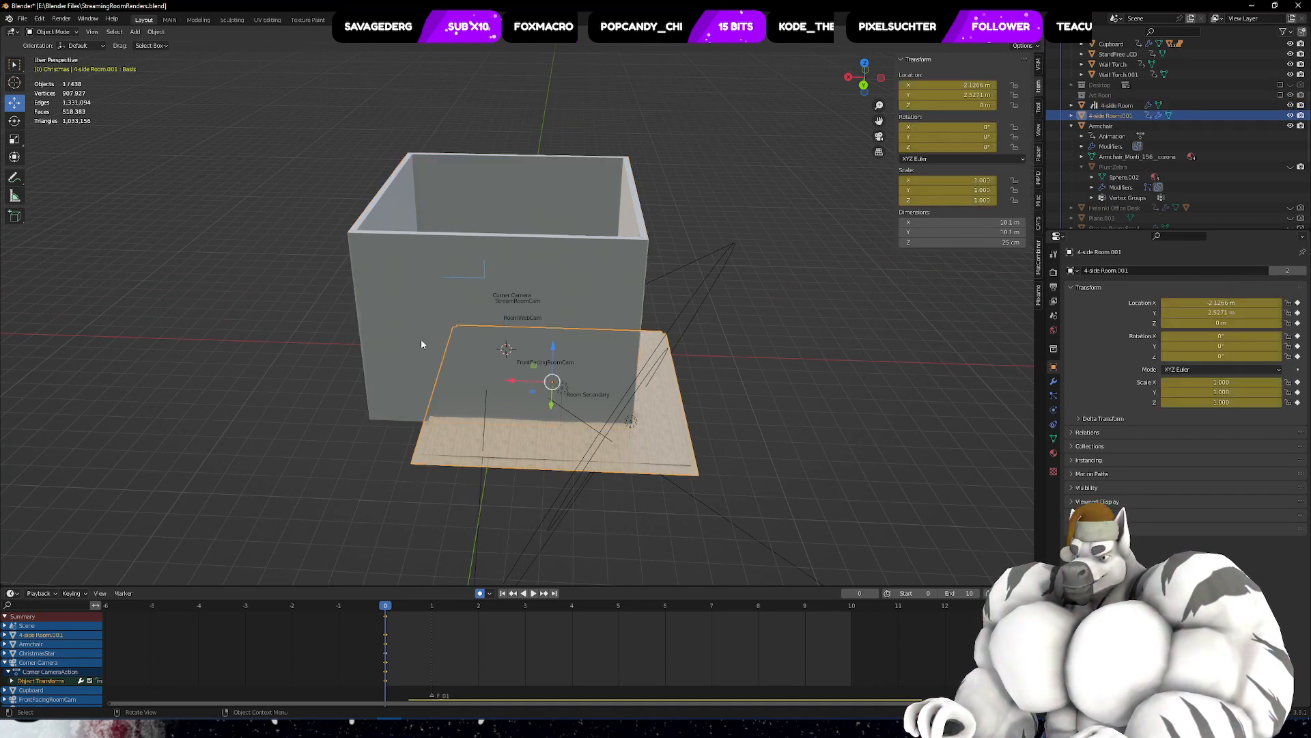
pyautogui.keyDown('shift'); pyautogui.click(422, 340); pyautogui.keyUp('shift')
pyautogui.rightClick(387, 291)
pyautogui.moveTo(387, 291)
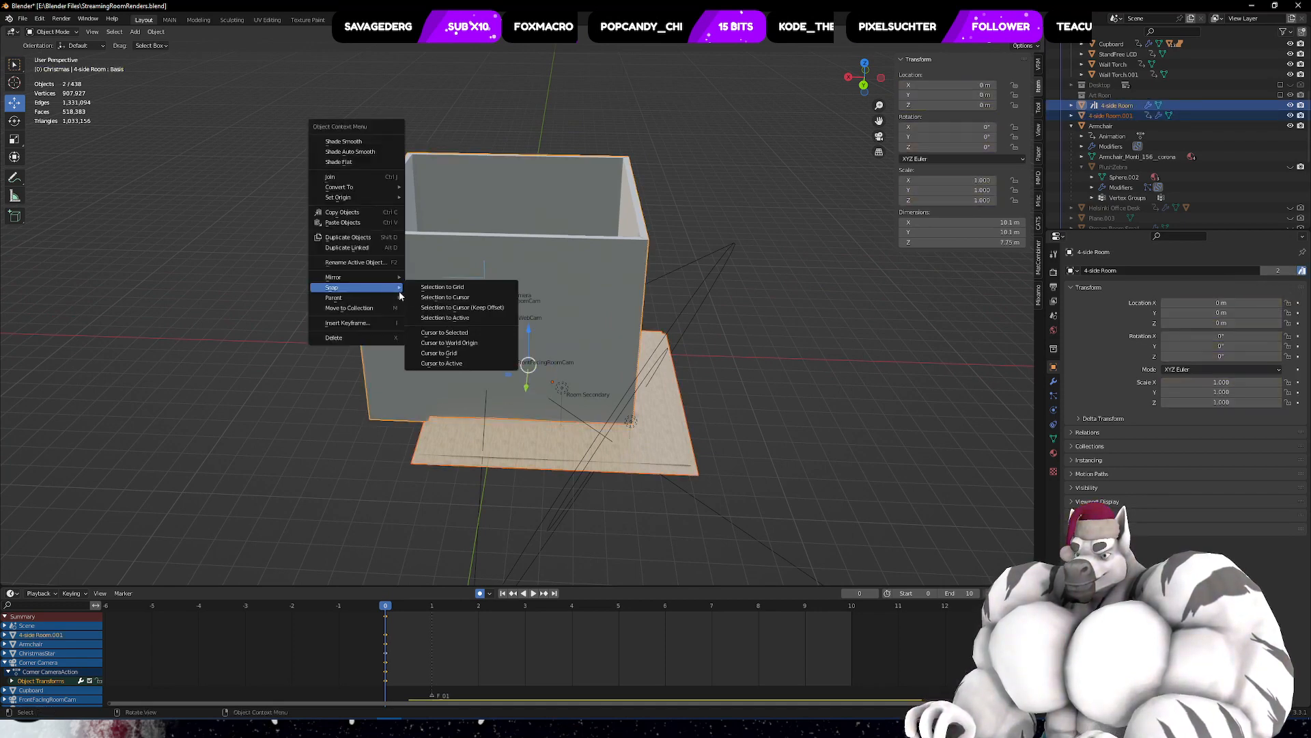
pyautogui.click(444, 317)
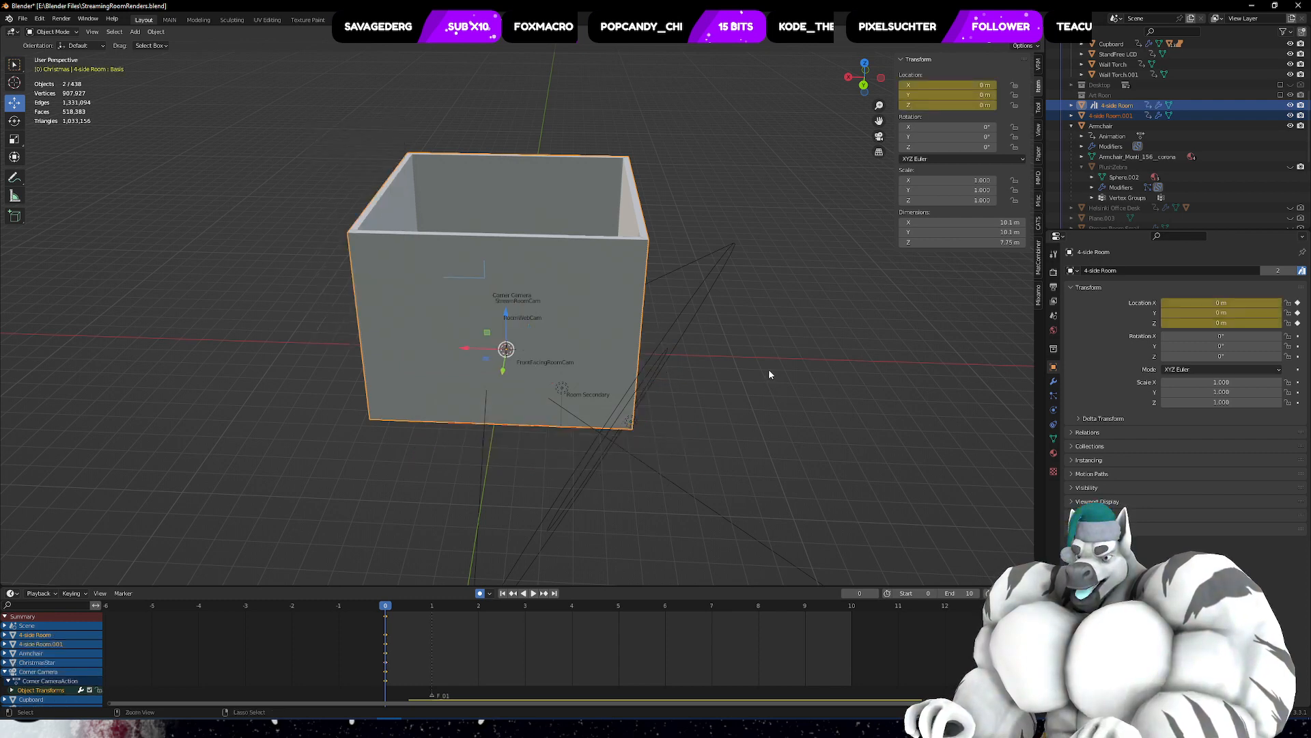
pyautogui.hotkey('ctrl', 'z')
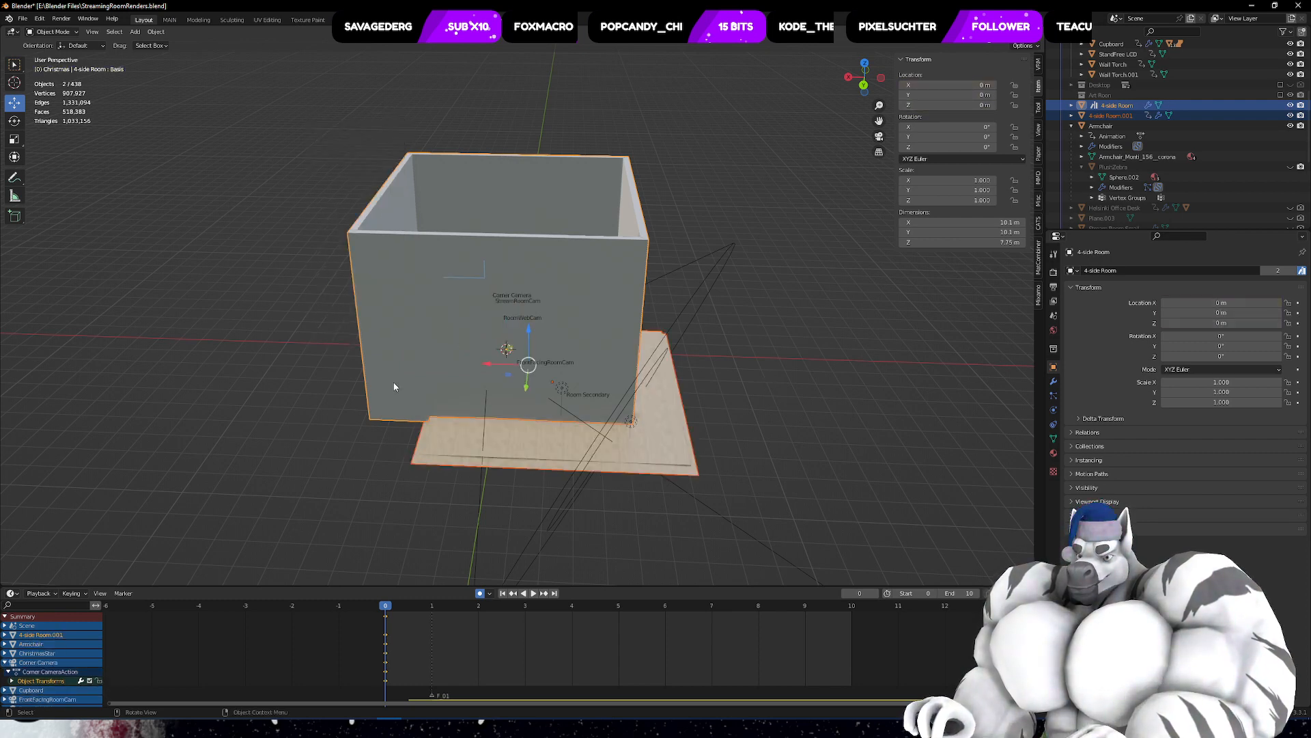
# - Make the 4-side Room.001 floor the active object and snap the 4-side Room walls to its location
pyautogui.keyDown('shift'); pyautogui.click(430, 445); pyautogui.keyUp('shift')
pyautogui.rightClick(431, 446)
pyautogui.moveTo(430, 445)
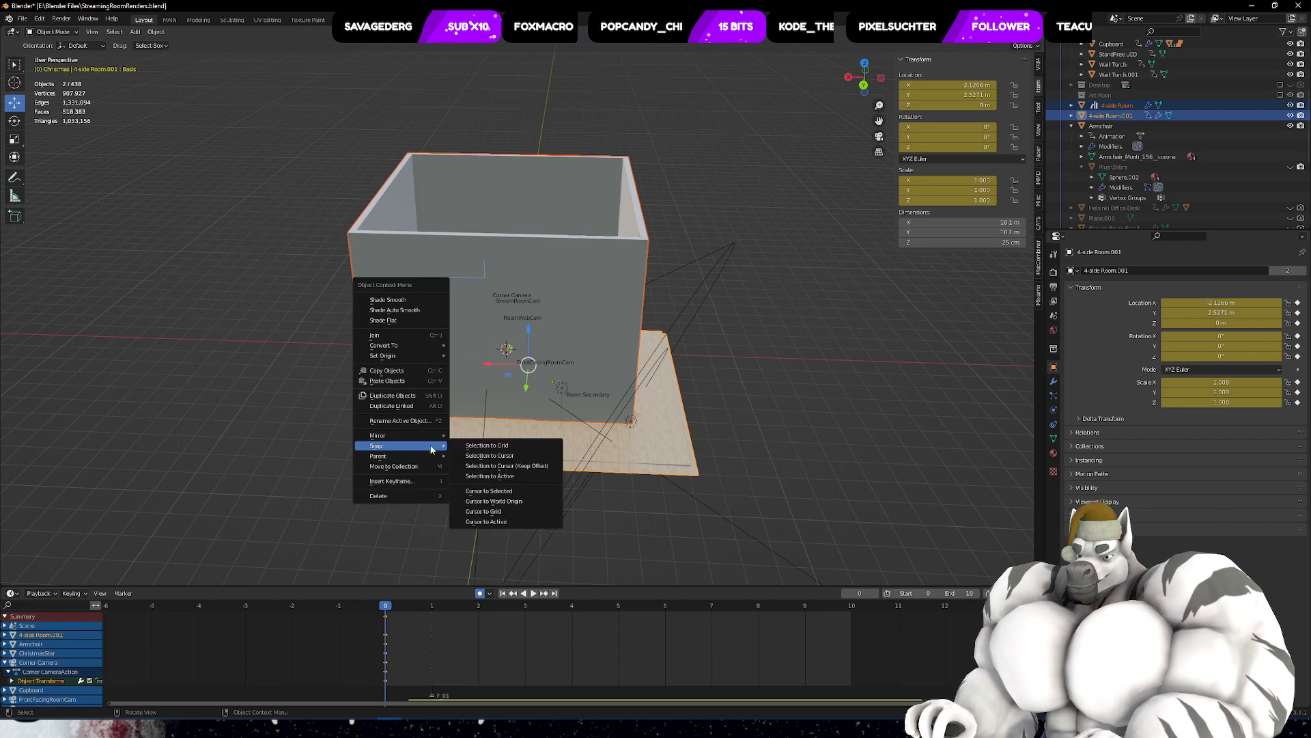
pyautogui.click(498, 476)
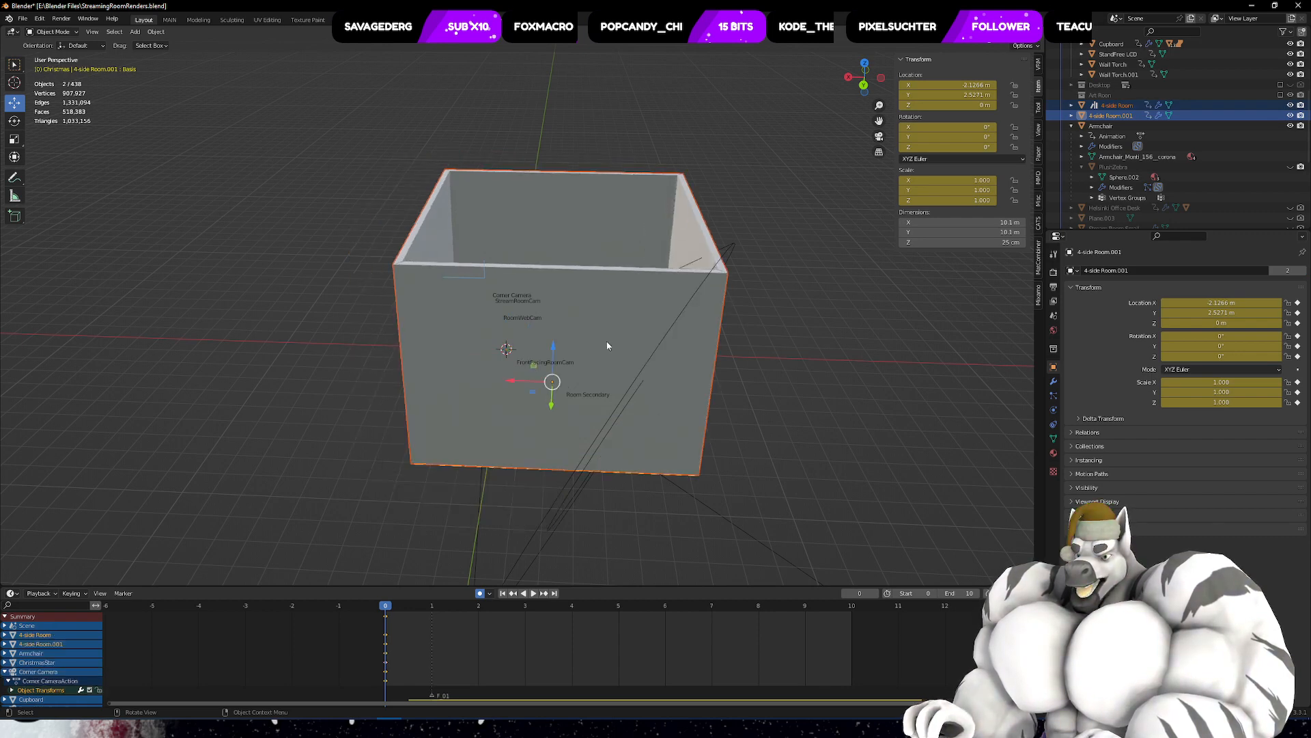
# - Render the current frame, examine the room image with the moved walls and close the render window
pyautogui.moveTo(606, 345); pyautogui.dragTo(590, 257, button='middle')
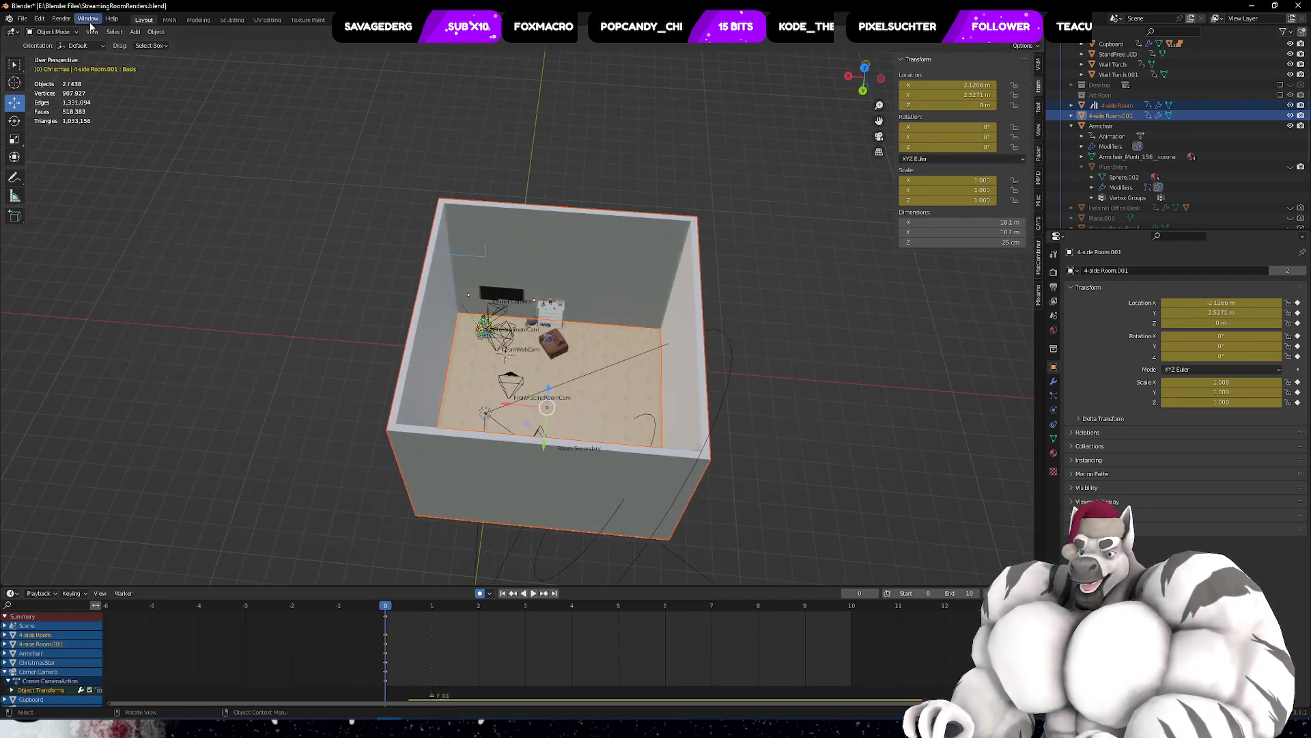
pyautogui.click(61, 18)
pyautogui.click(74, 34)
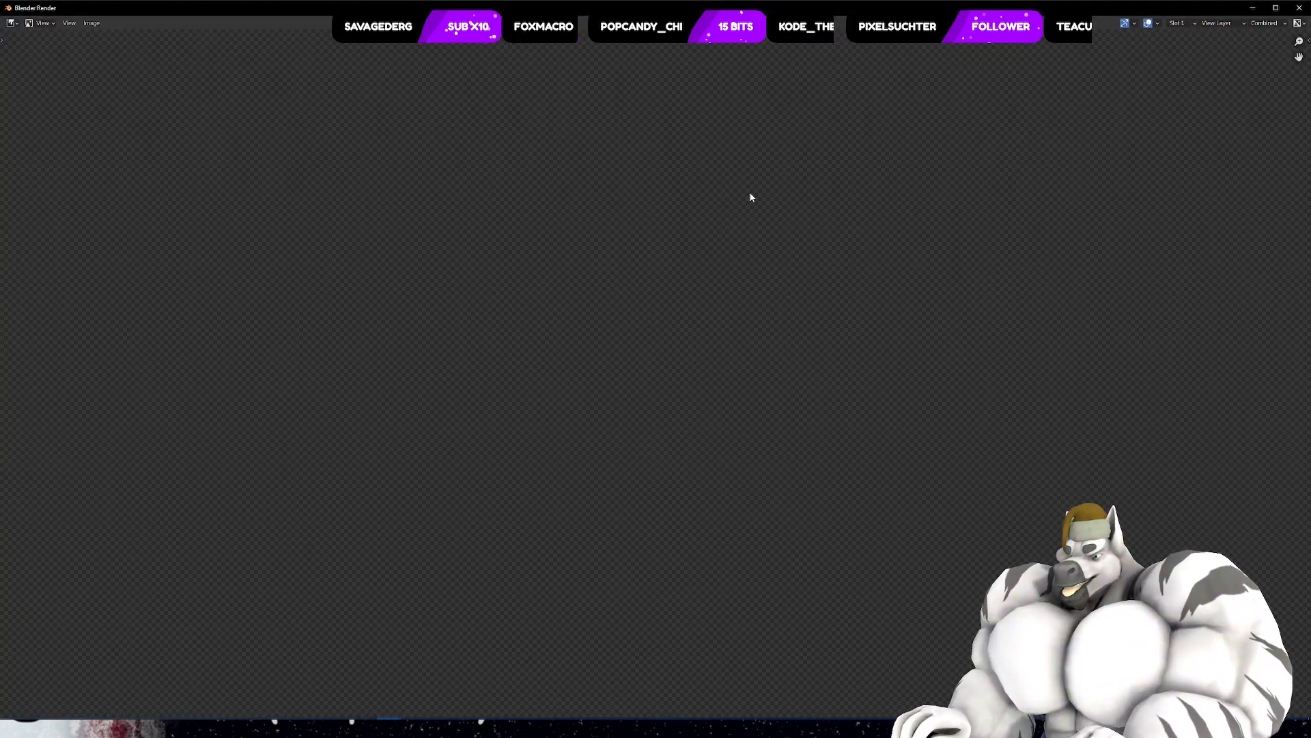
pyautogui.scroll(-3, 669, 258)
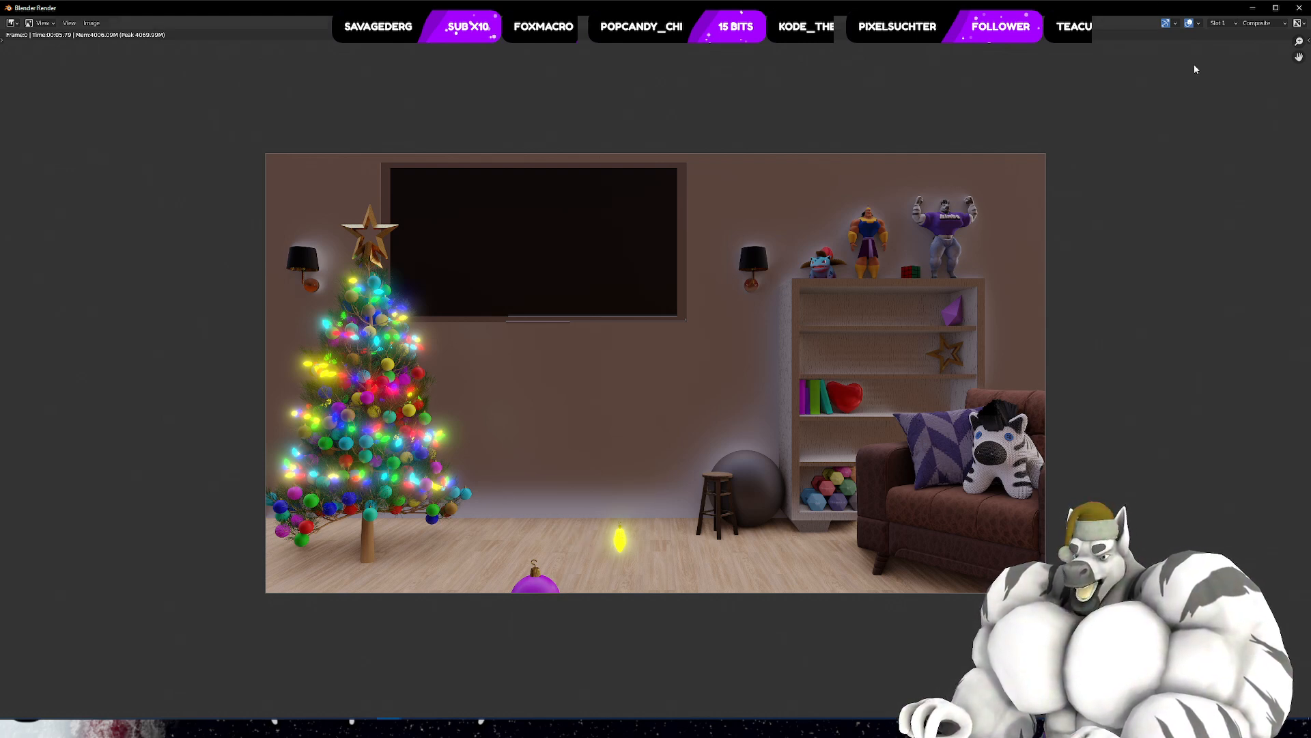
pyautogui.click(1300, 8)
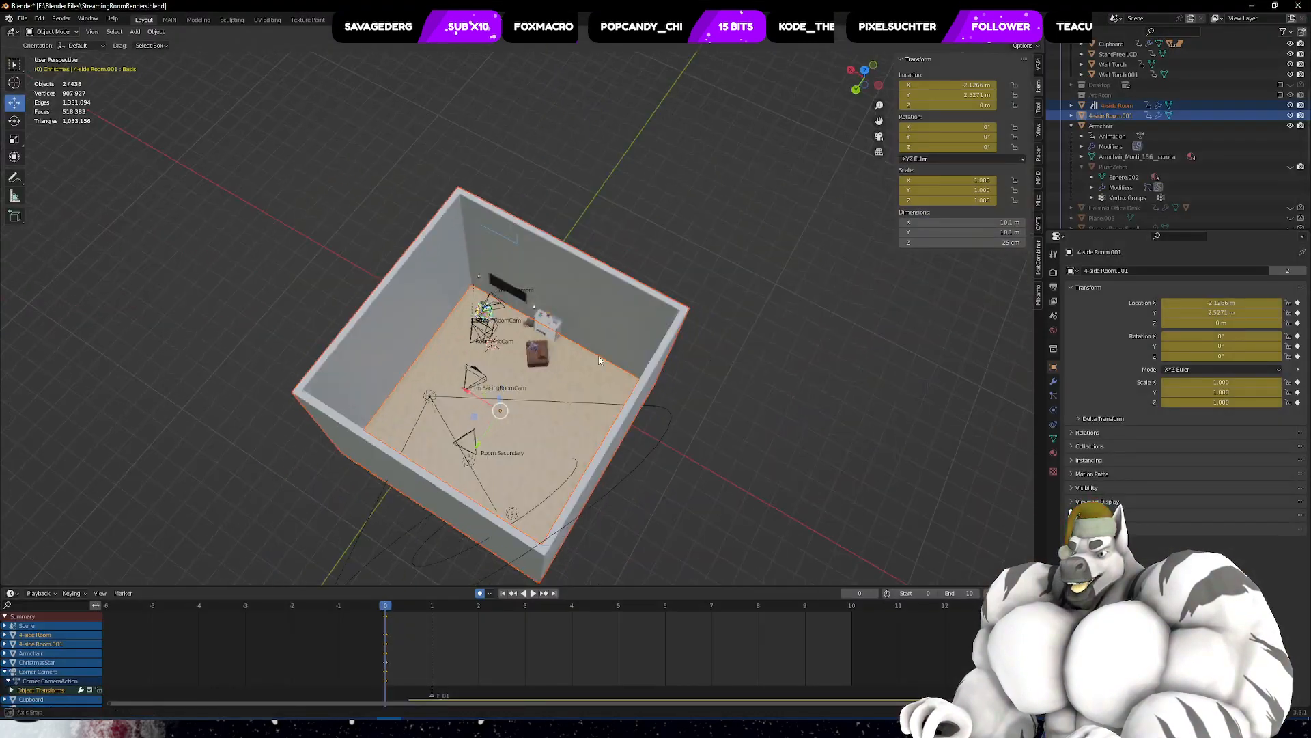
# - Collapse the expanded Armchair and Streamroom hierarchies in the scene's object list
pyautogui.moveTo(599, 356); pyautogui.dragTo(553, 357, button='middle')
pyautogui.scroll(9, 509, 320)
pyautogui.keyDown('shift'); pyautogui.moveTo(444, 391); pyautogui.dragTo(608, 246, button='middle'); pyautogui.keyUp('shift')
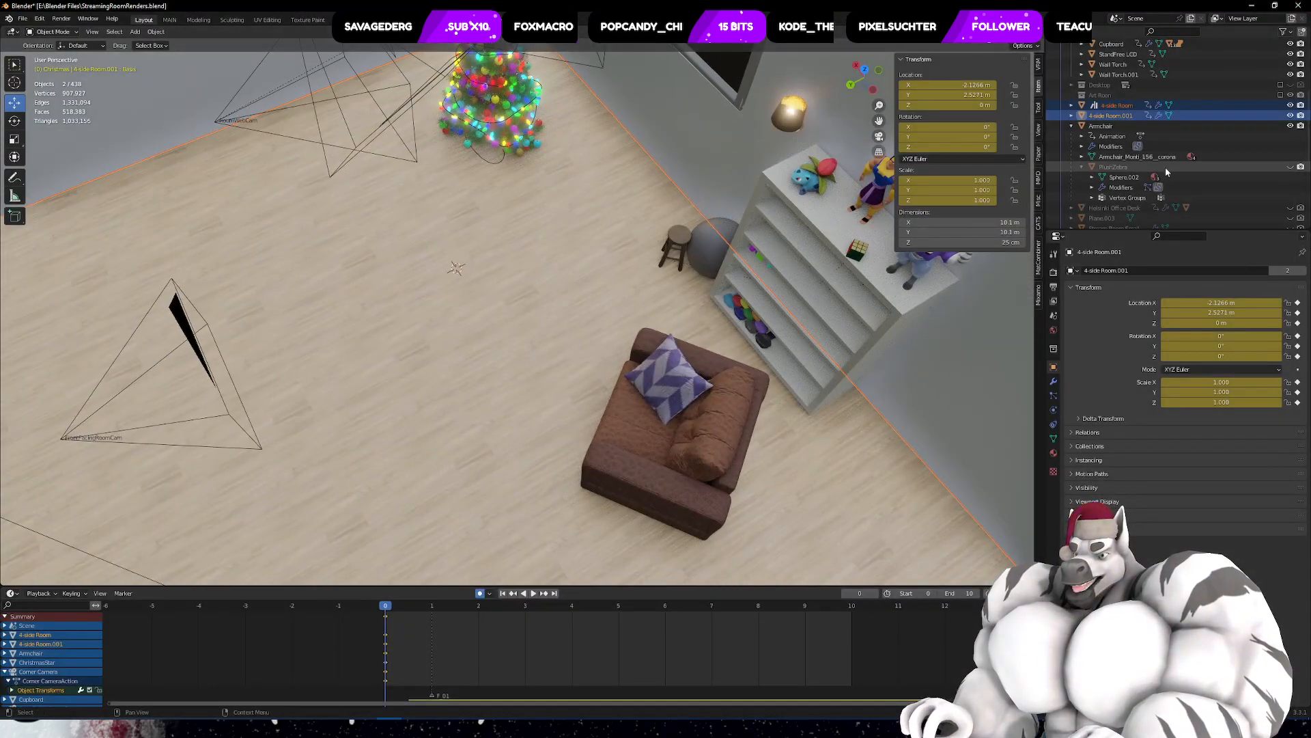
pyautogui.click(1072, 125)
pyautogui.scroll(4, 1078, 117)
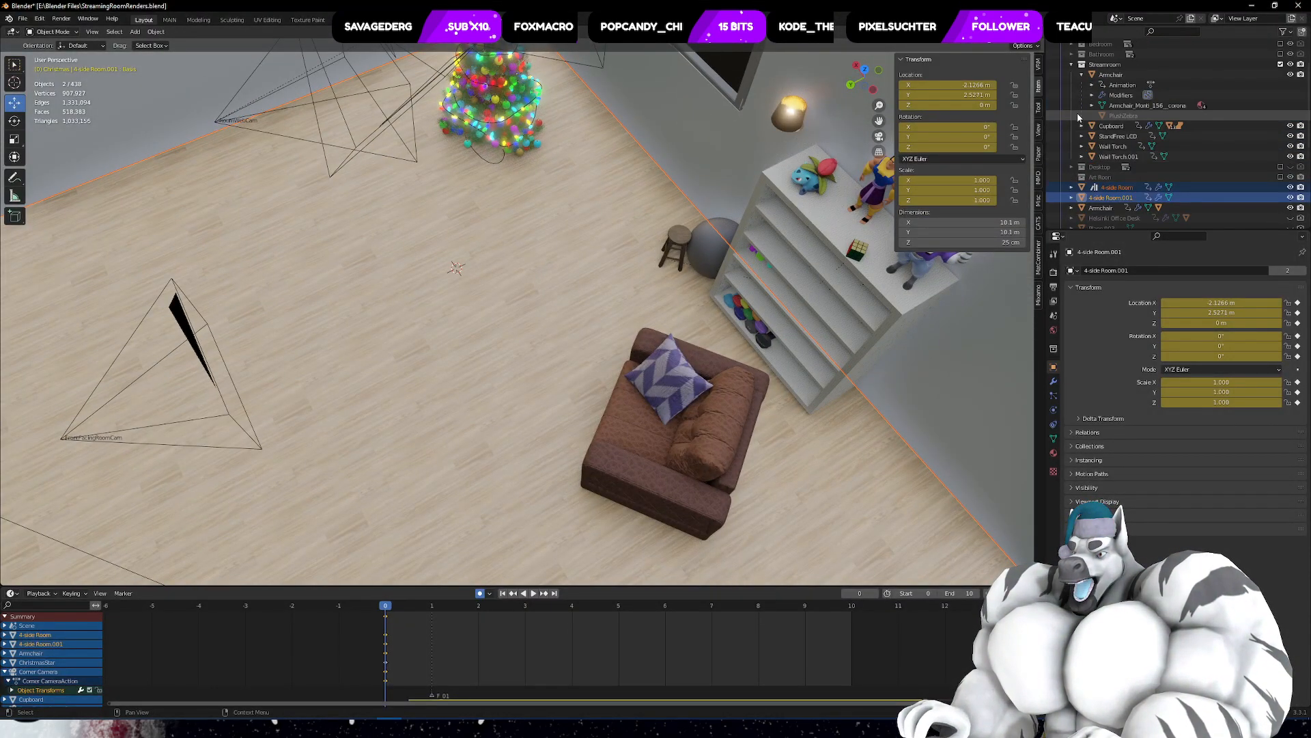
pyautogui.scroll(2, 1079, 113)
pyautogui.click(1073, 106)
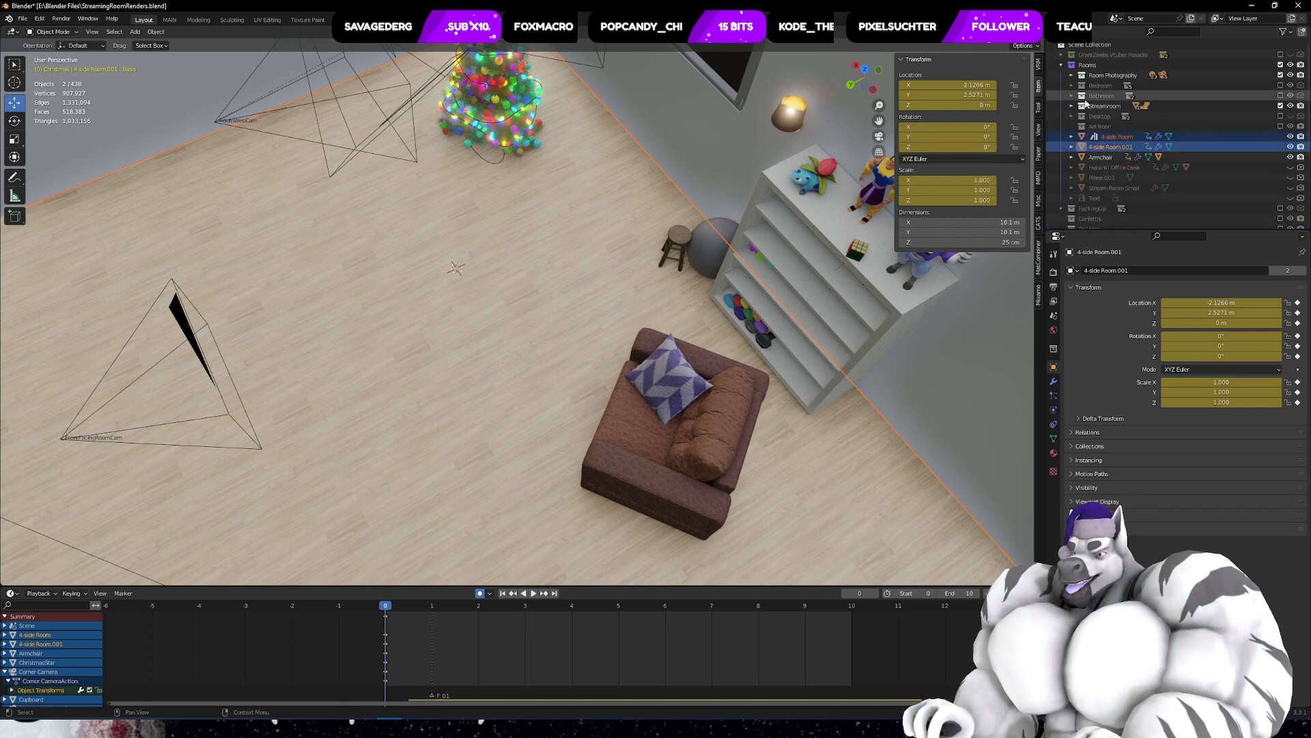
# - Check the location values of the walls, Armchair, Helsinki Office Desk, ChristmasBall and ChristmasLight, collapsing the tree hierarchy
pyautogui.scroll(-1, 1103, 146)
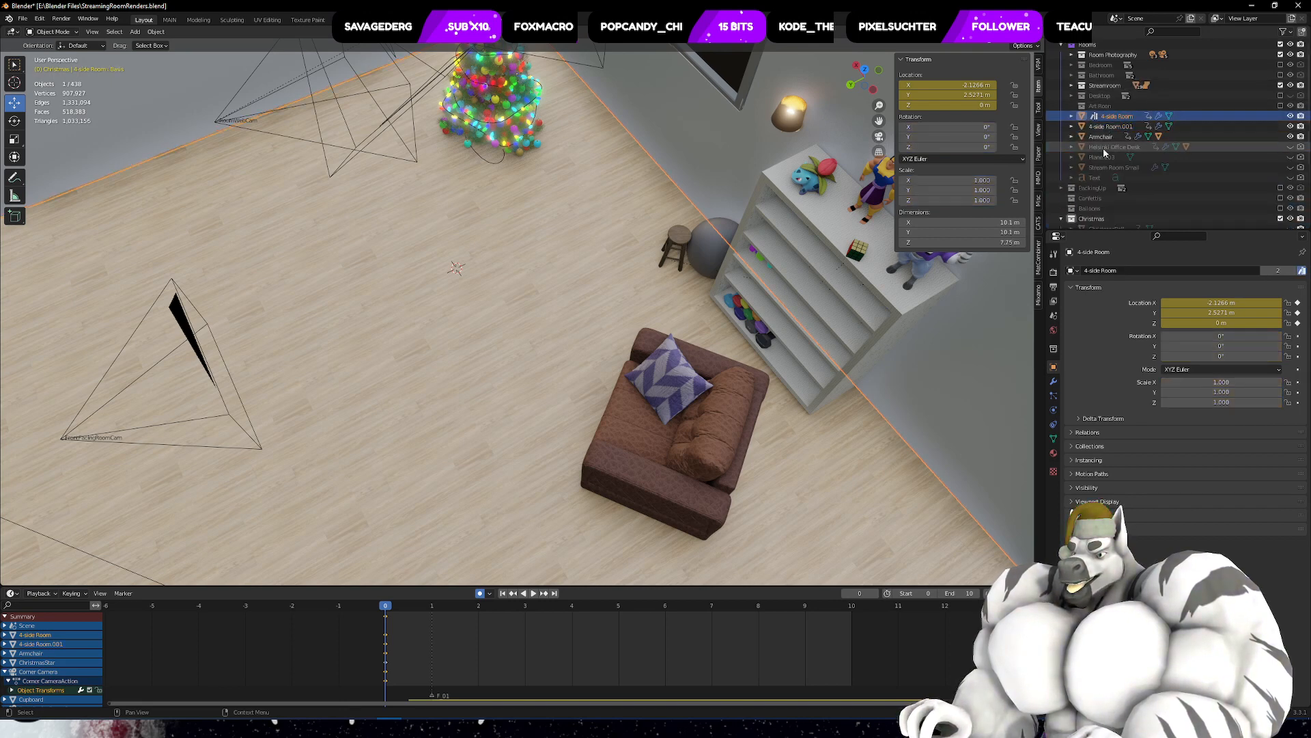
pyautogui.click(1104, 137)
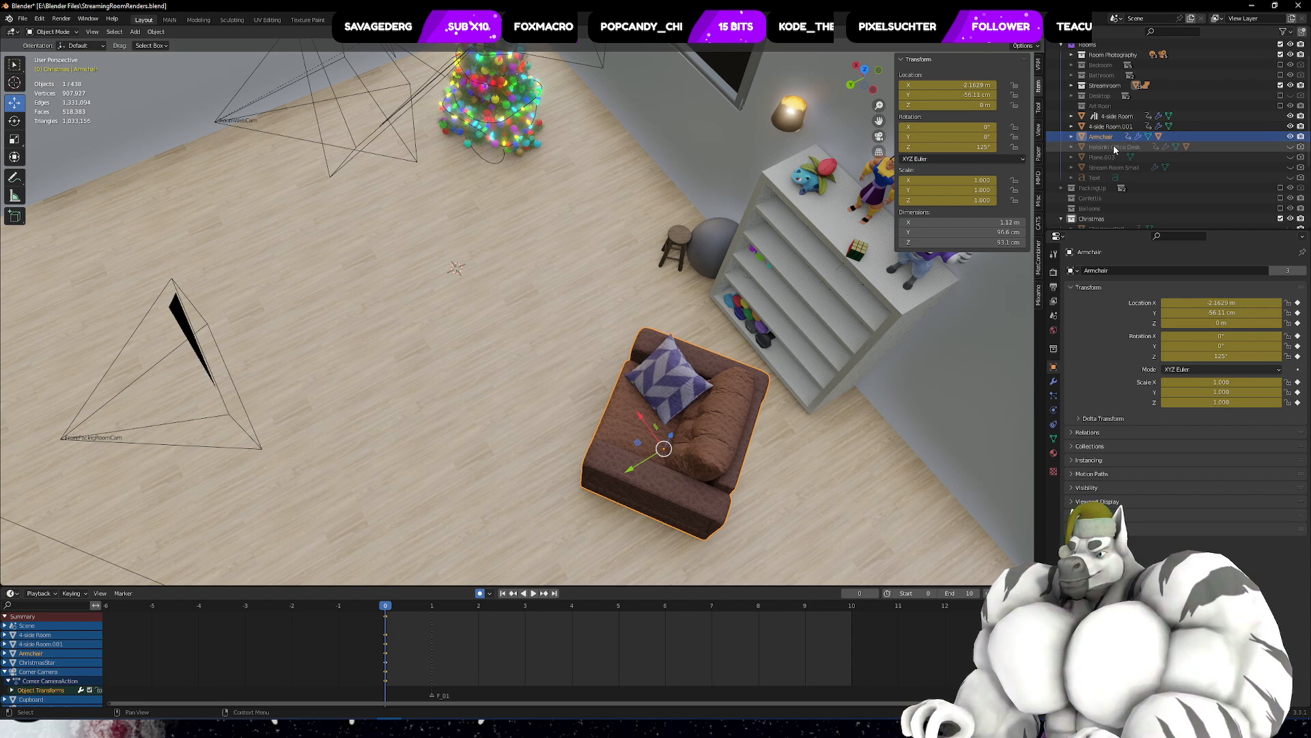
pyautogui.click(1107, 147)
pyautogui.scroll(-4, 1098, 164)
pyautogui.click(1072, 168)
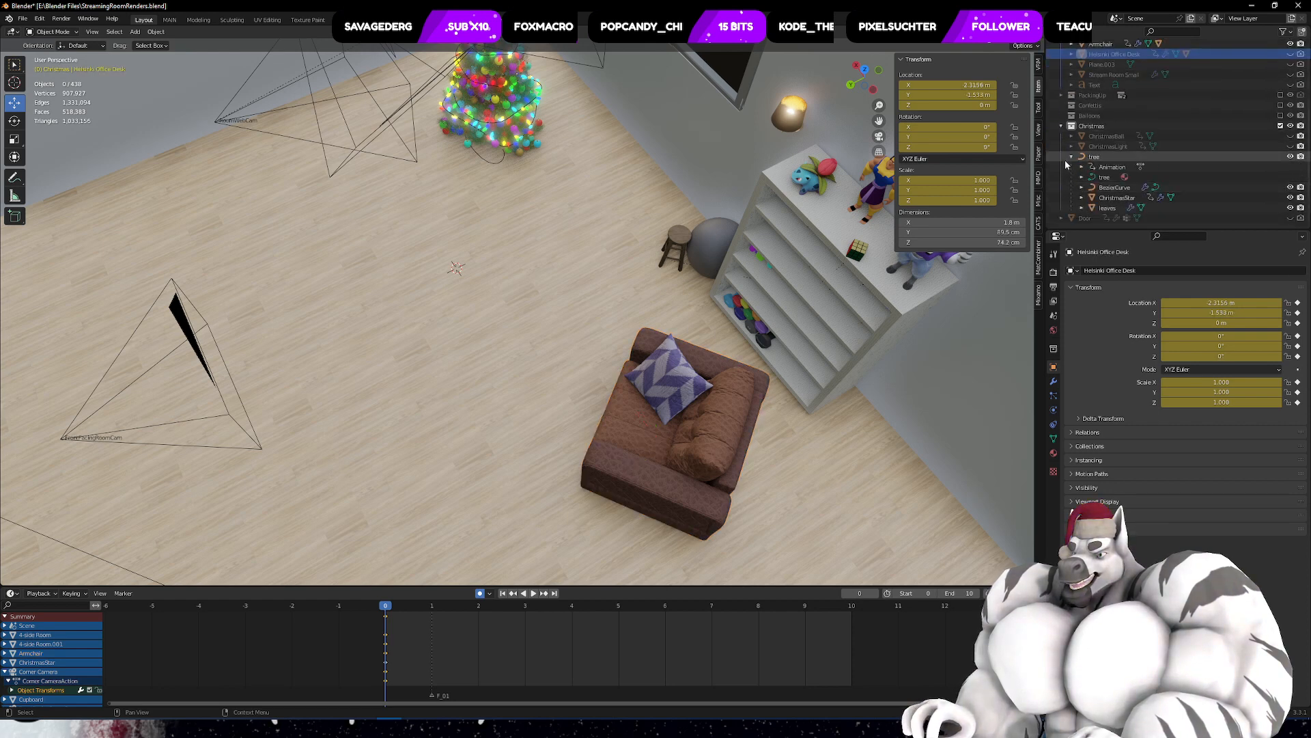
pyautogui.scroll(4, 1071, 157)
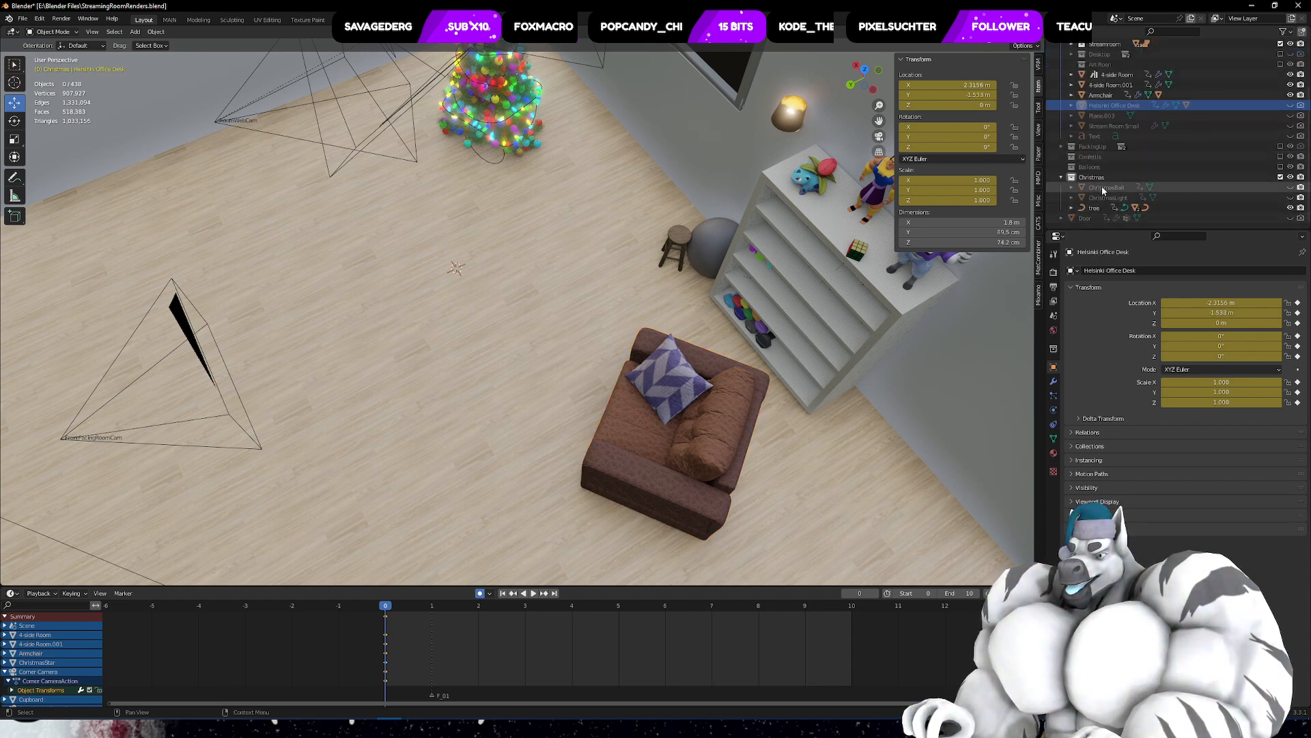
pyautogui.click(1101, 187)
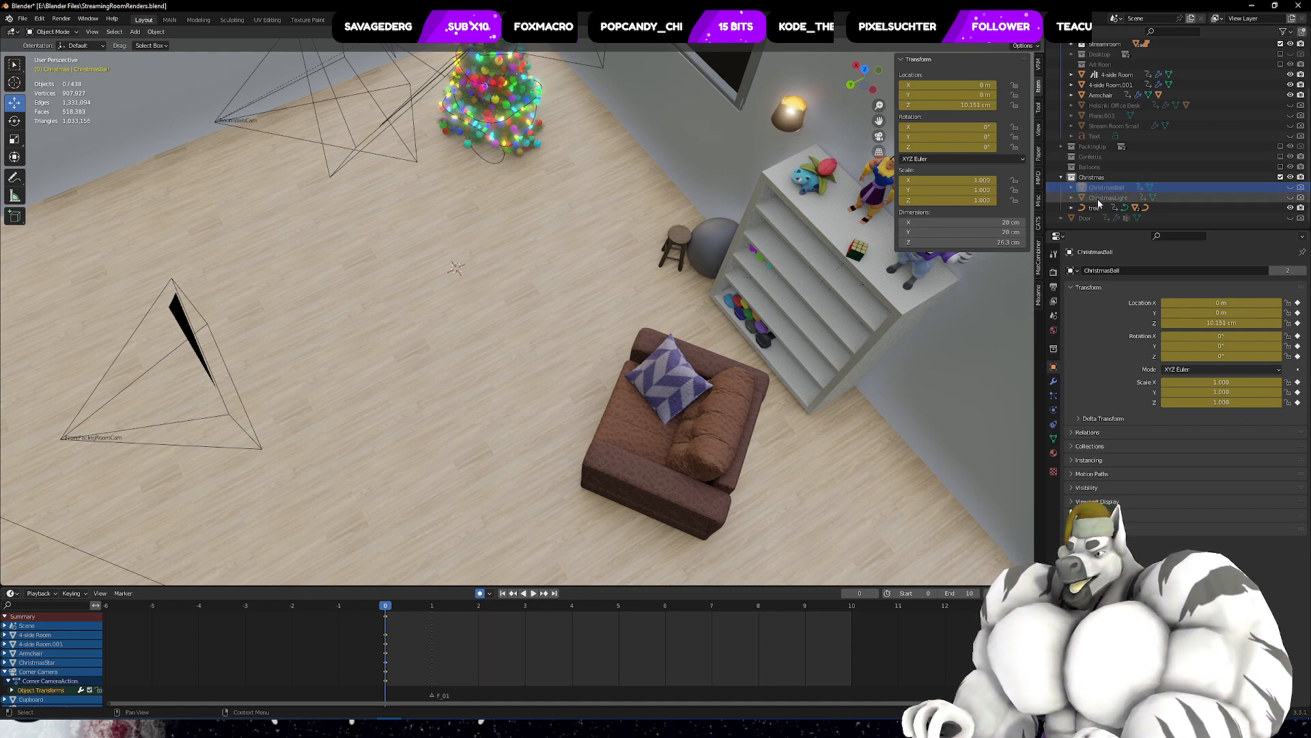
pyautogui.click(1127, 197)
# - Show the hidden Door, inspect its placement against the room's outer wall and hide it again
pyautogui.click(1083, 217)
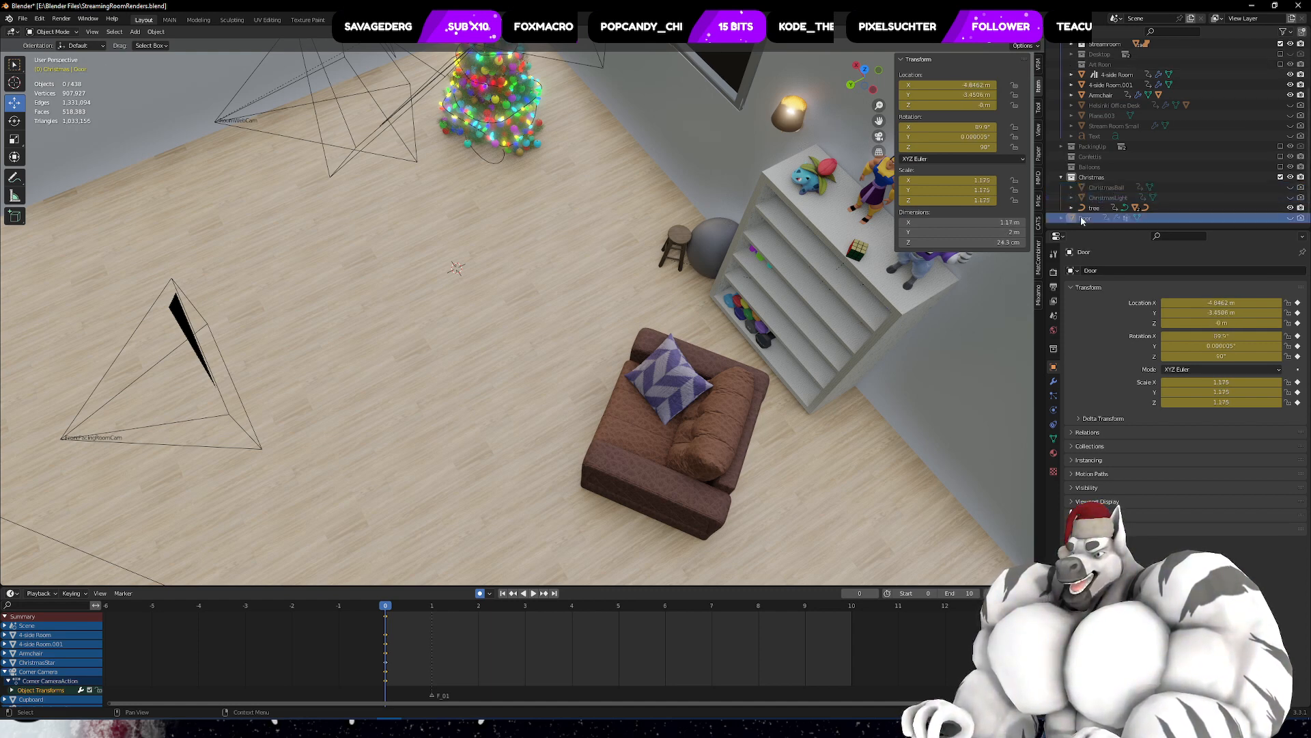
pyautogui.scroll(-11, 514, 327)
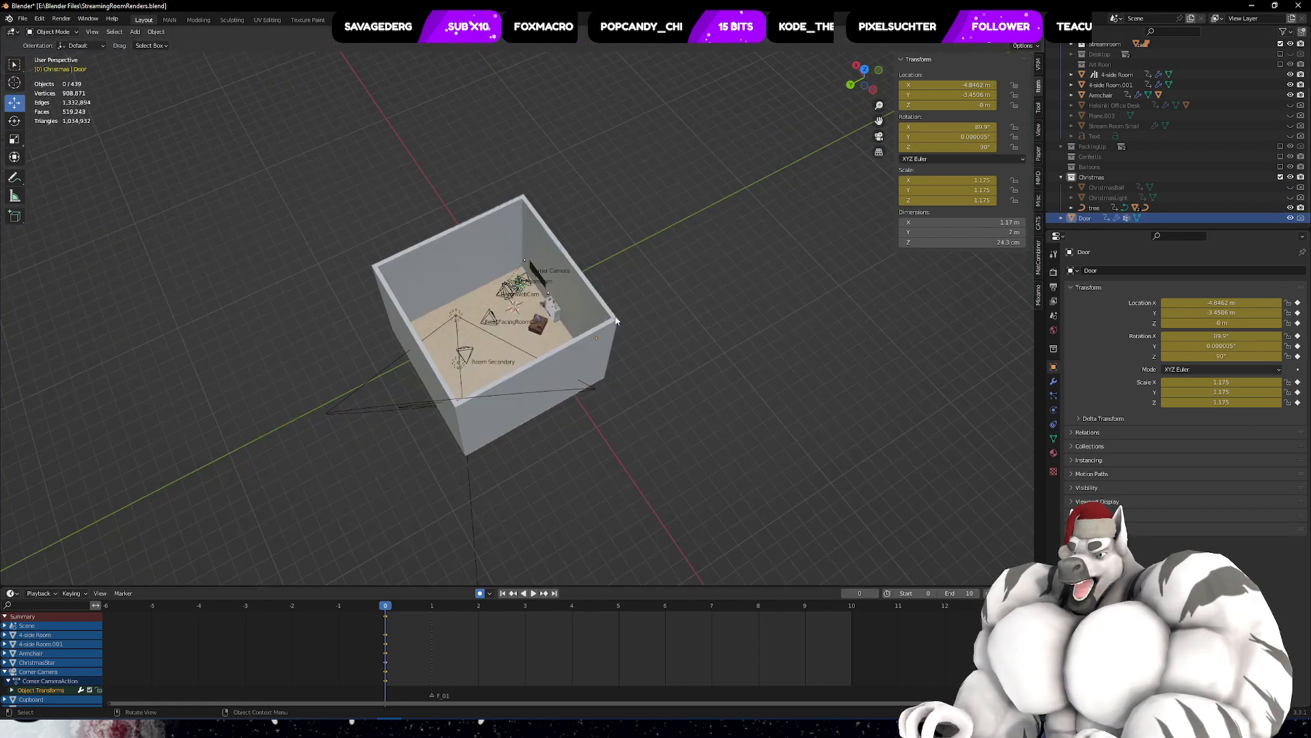
pyautogui.moveTo(508, 331); pyautogui.dragTo(579, 257, button='middle')
pyautogui.scroll(7, 614, 282)
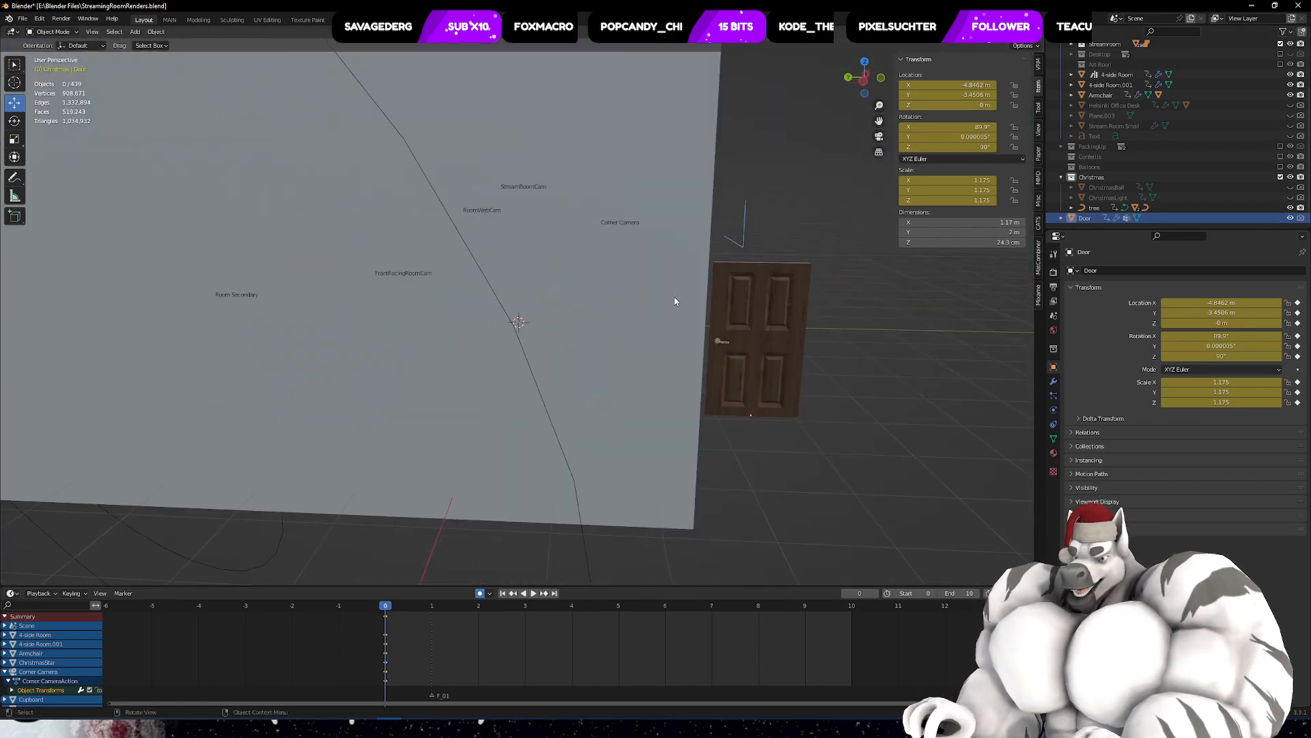
pyautogui.moveTo(675, 297); pyautogui.dragTo(636, 274, button='middle')
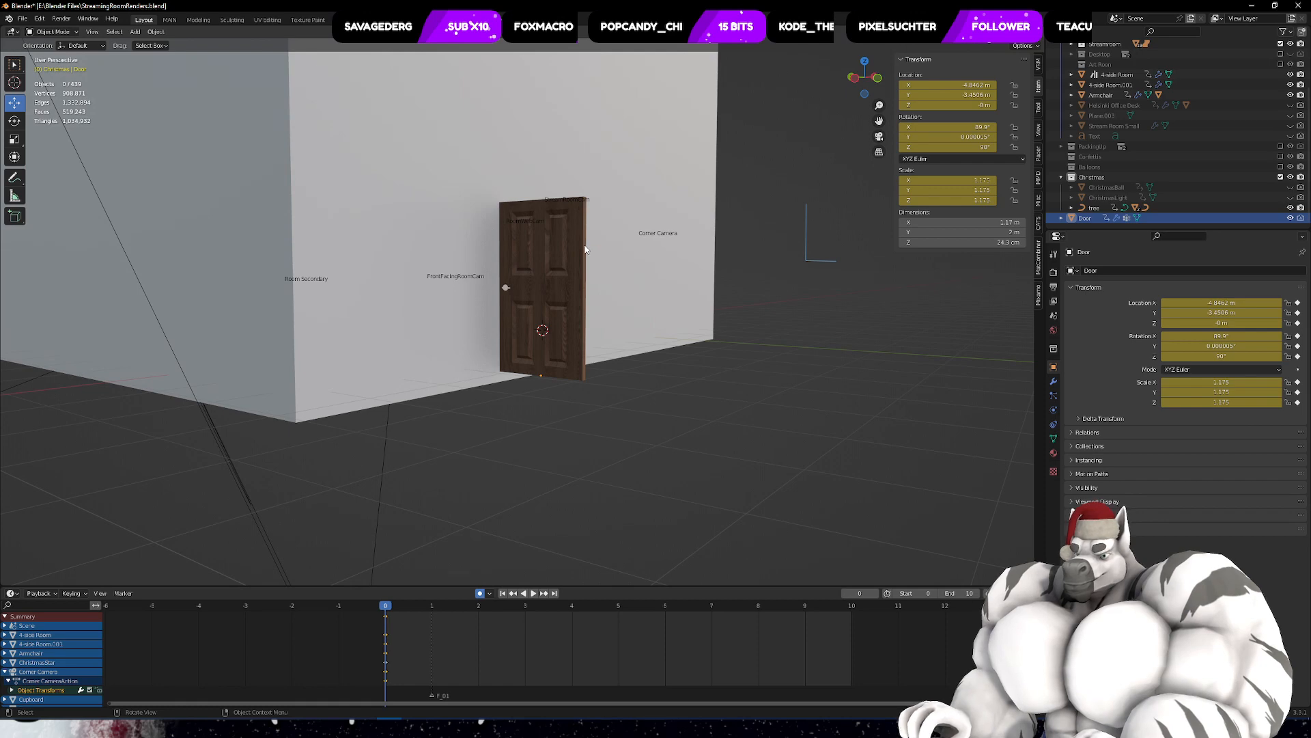
pyautogui.scroll(6, 589, 283)
pyautogui.moveTo(709, 235)
pyautogui.mouseDown(button='middle')
pyautogui.moveTo(722, 214)
pyautogui.moveTo(714, 233)
pyautogui.mouseUp(button='middle')
pyautogui.scroll(-6, 715, 238)
pyautogui.scroll(4, 632, 240)
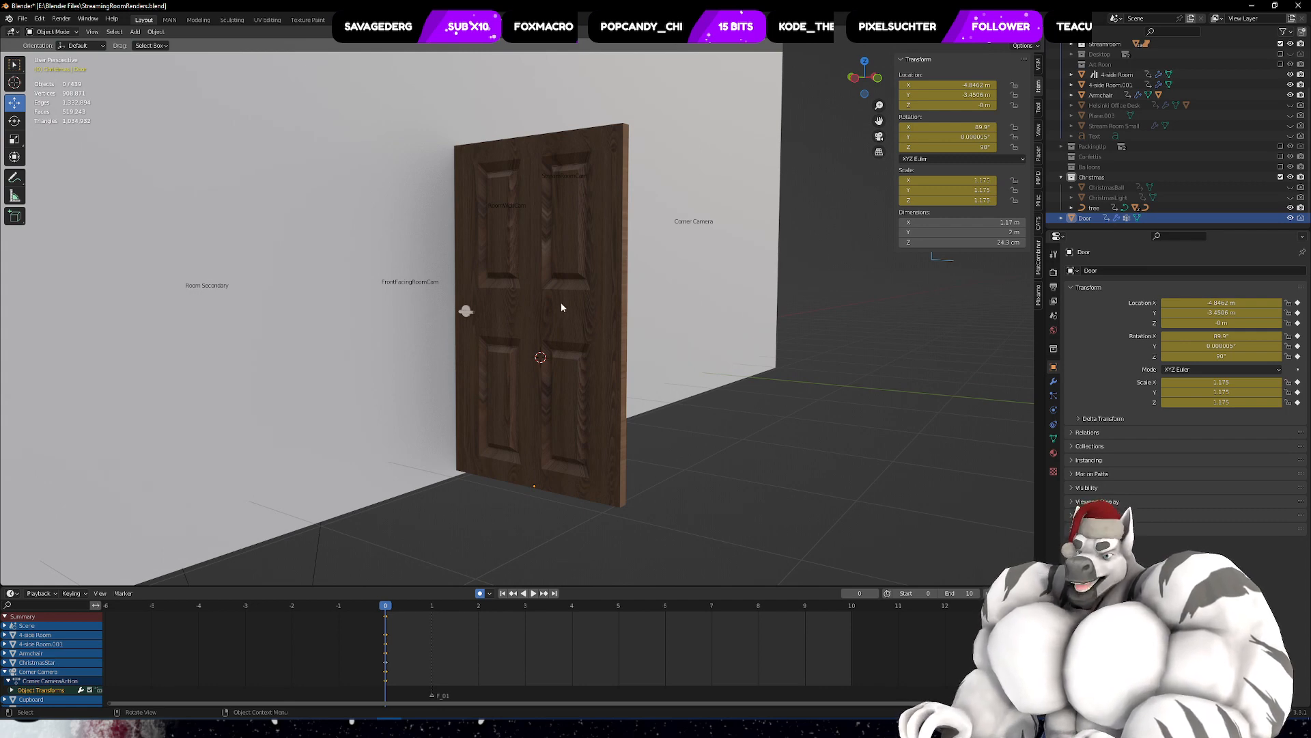
pyautogui.moveTo(590, 288); pyautogui.dragTo(305, 352, button='middle')
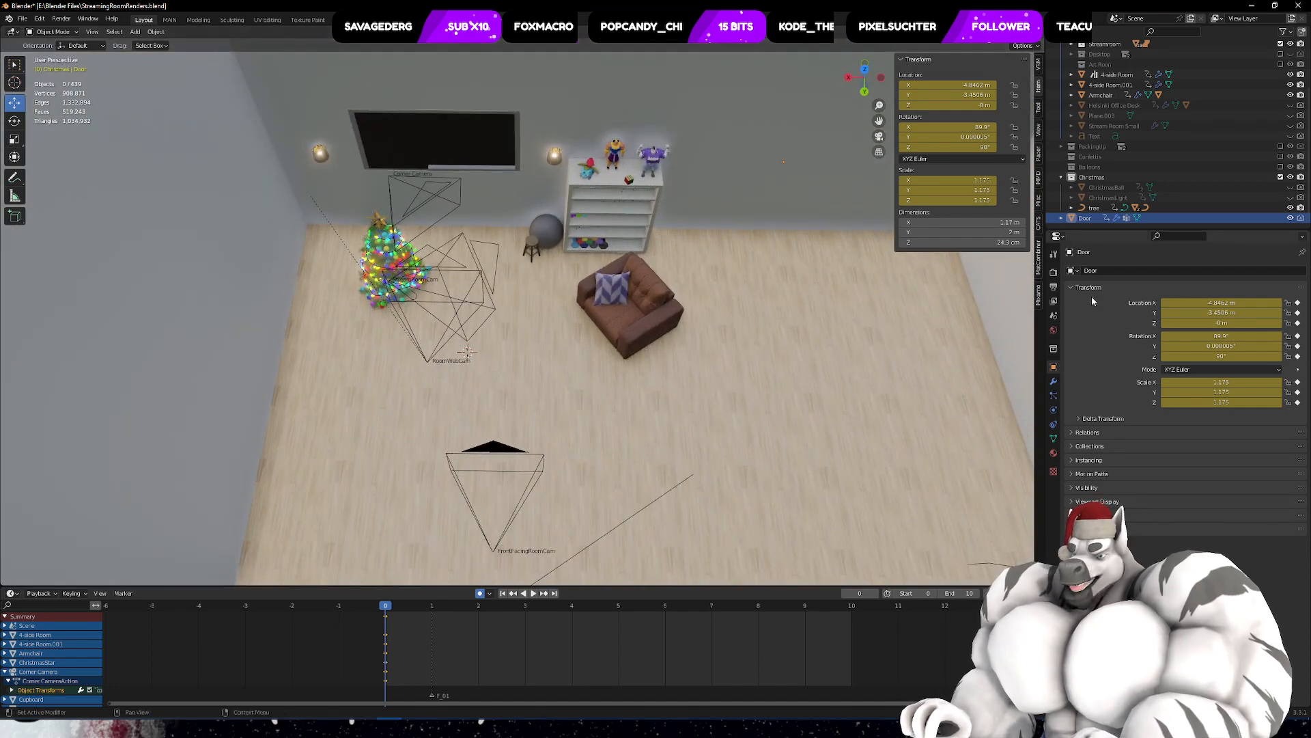
pyautogui.click(1291, 219)
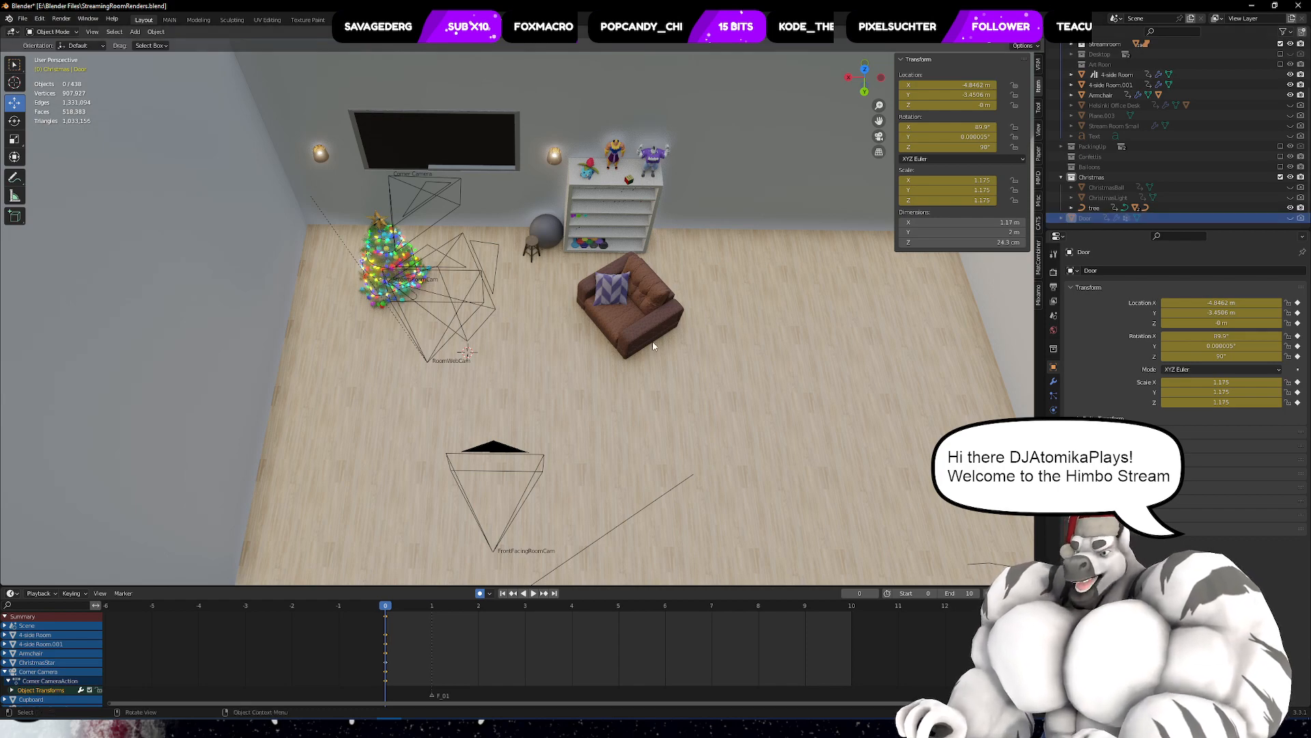
# - Check the room through the active camera and examine the floor closely around the 3D cursor
pyautogui.press('KP_0')
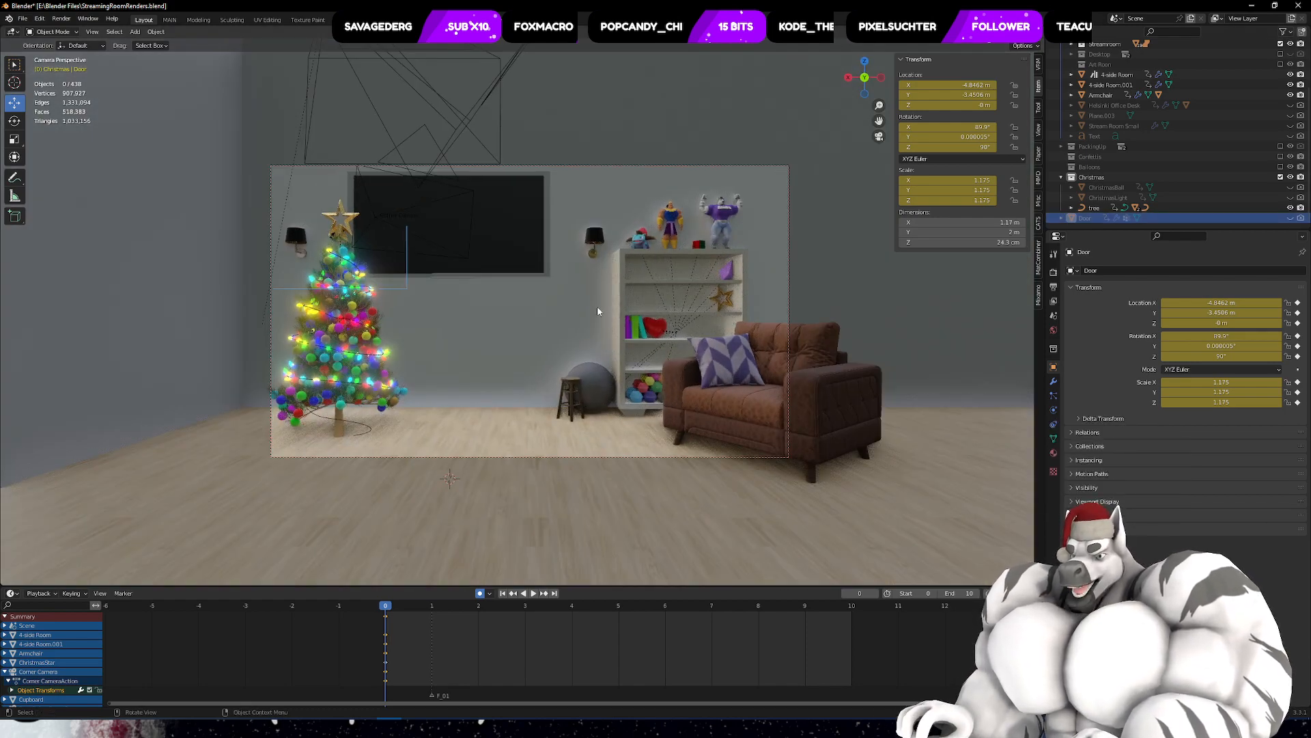
pyautogui.moveTo(673, 316); pyautogui.dragTo(657, 394, button='middle')
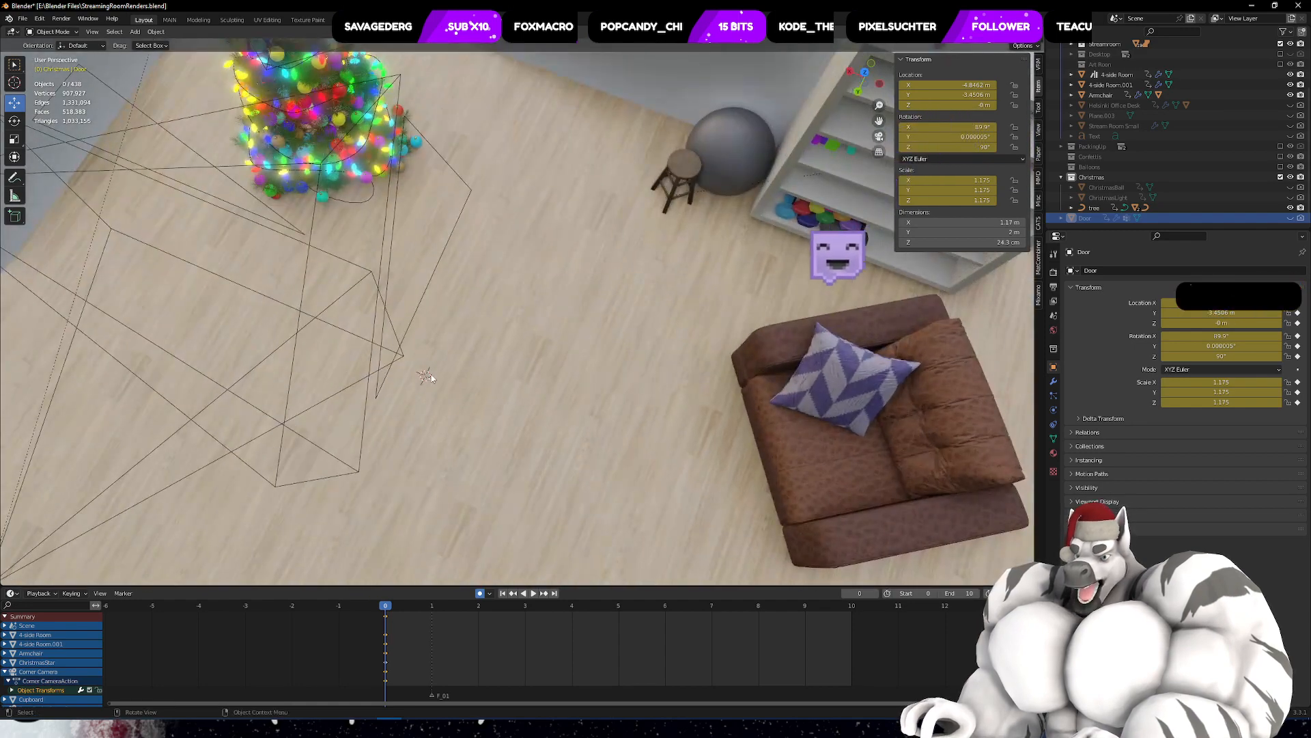
pyautogui.scroll(3, 430, 377)
pyautogui.keyDown('shift'); pyautogui.moveTo(488, 381); pyautogui.dragTo(569, 330, button='middle'); pyautogui.keyUp('shift')
pyautogui.scroll(4, 503, 362)
pyautogui.keyDown('shift'); pyautogui.moveTo(503, 362); pyautogui.dragTo(542, 411, button='middle'); pyautogui.keyUp('shift')
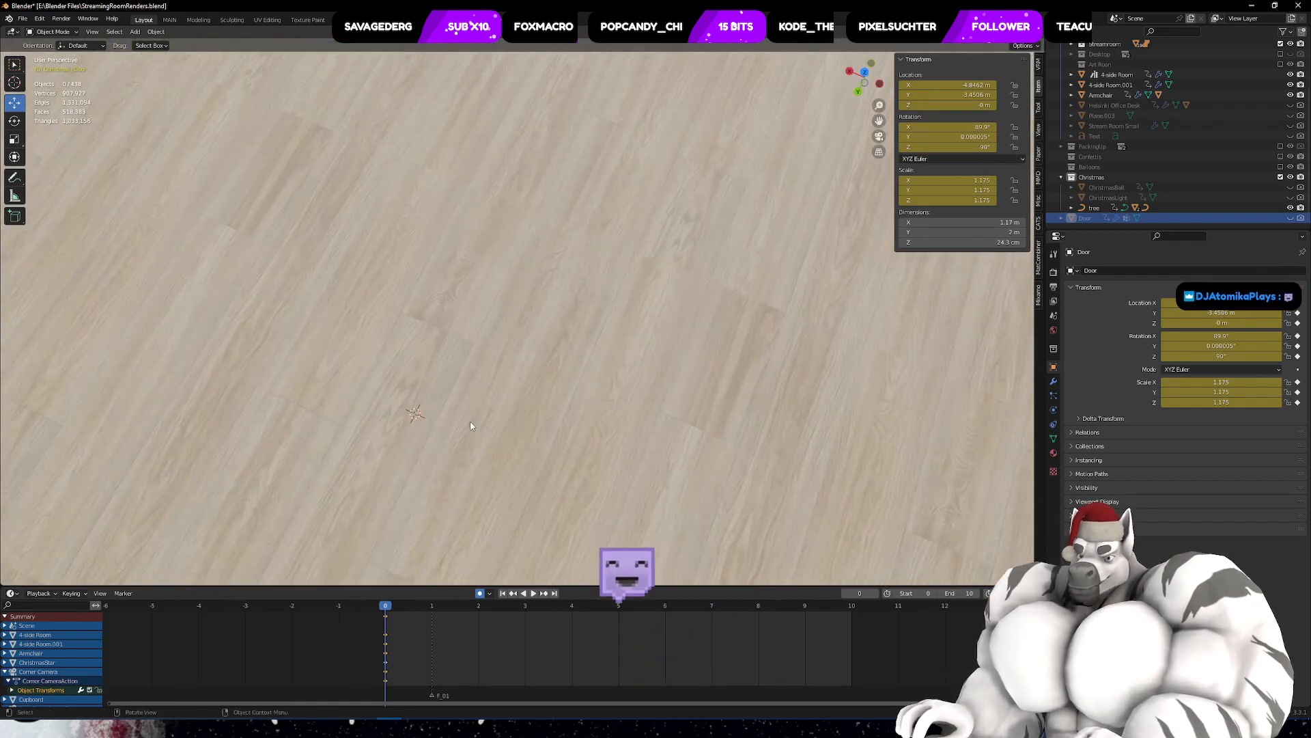
pyautogui.keyDown('shift'); pyautogui.moveTo(680, 361); pyautogui.dragTo(763, 281, button='middle'); pyautogui.keyUp('shift')
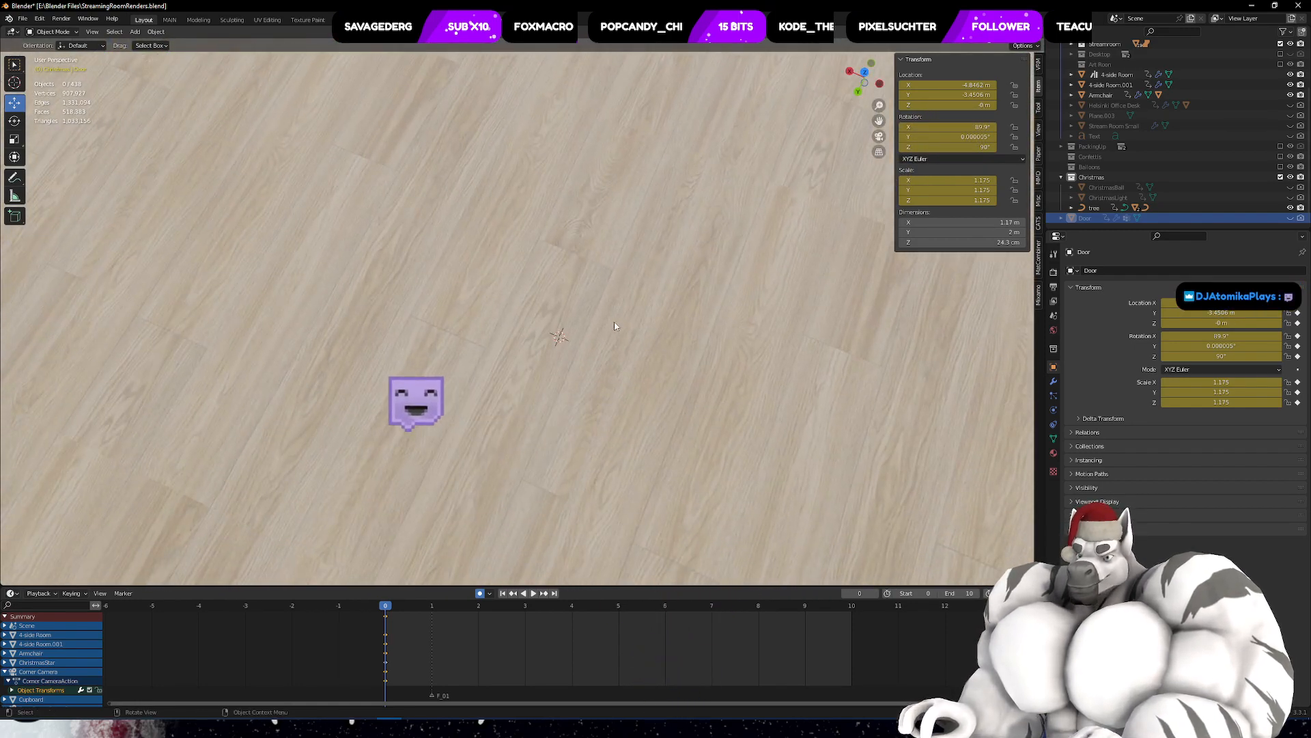
# - Import the Christmas mistletoe holly PNG from the Downloads folder as an image plane
pyautogui.hotkey('shift', 'a')
pyautogui.moveTo(556, 333)
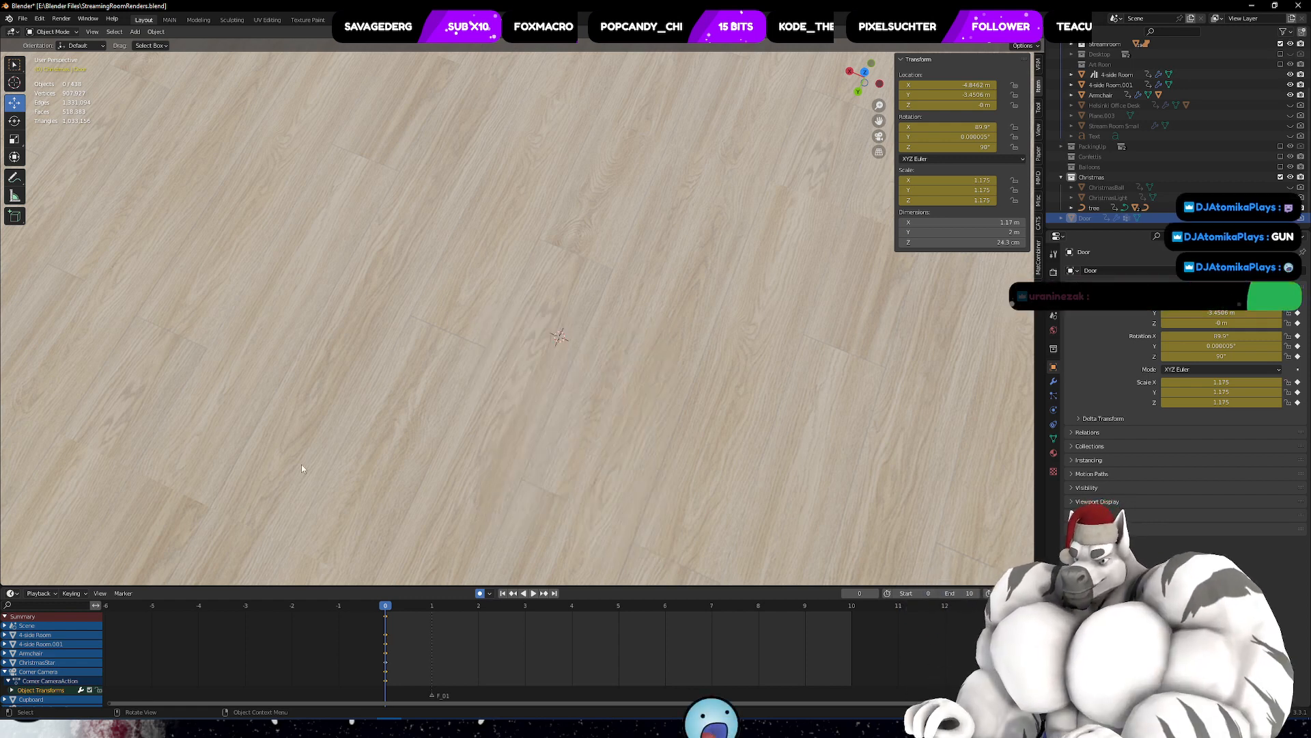
pyautogui.hotkey('shift', 'a')
pyautogui.moveTo(519, 347)
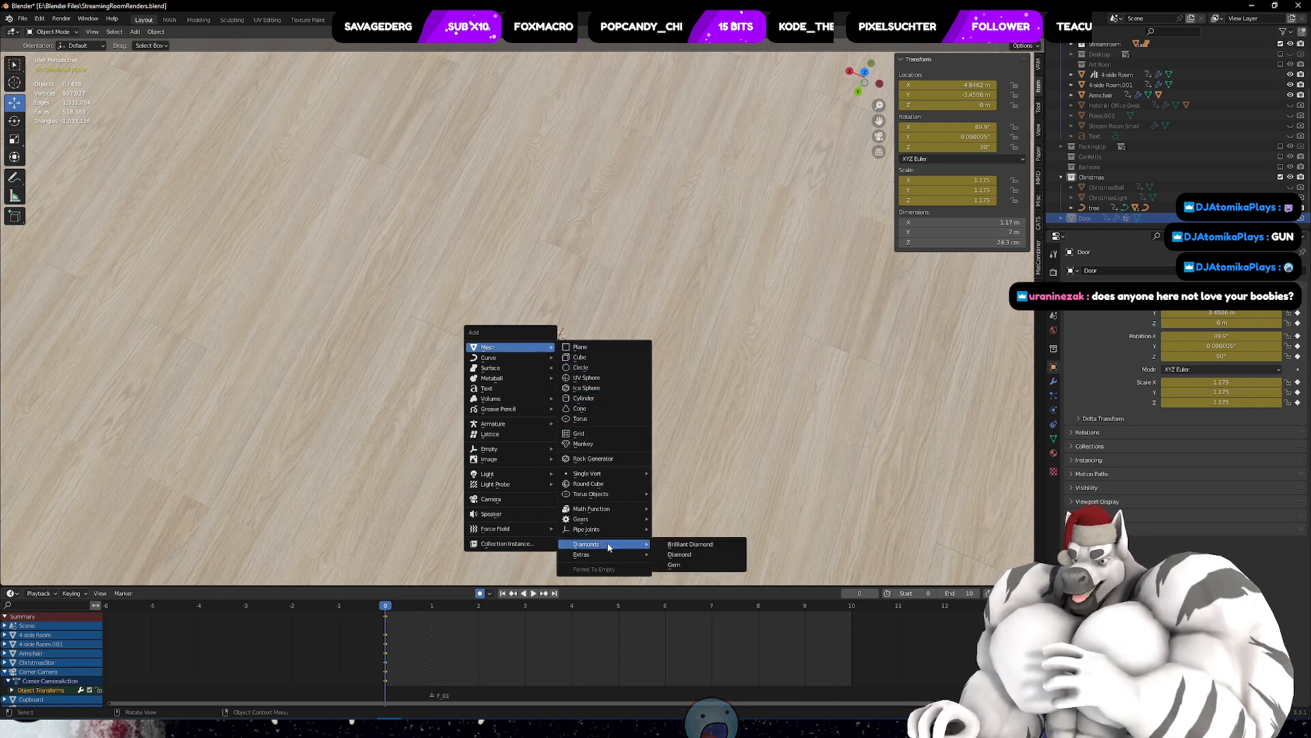
pyautogui.moveTo(605, 554)
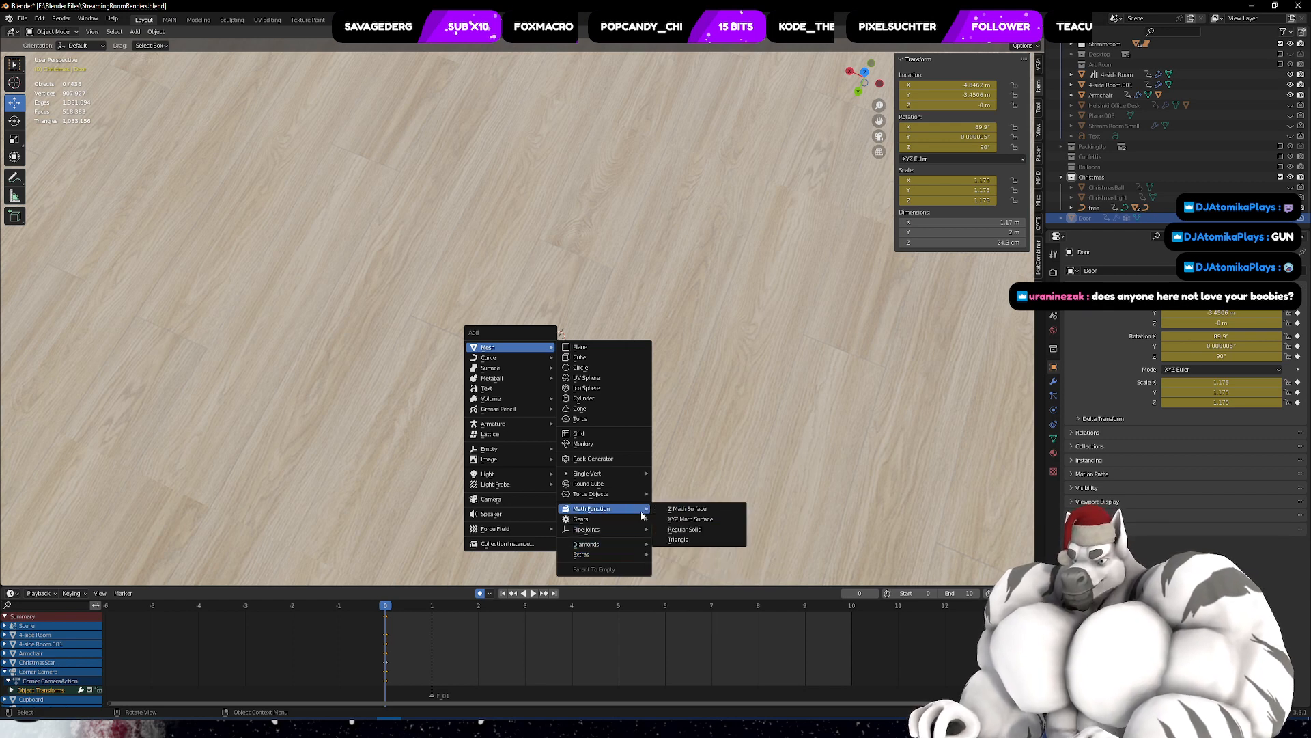
pyautogui.moveTo(484, 358)
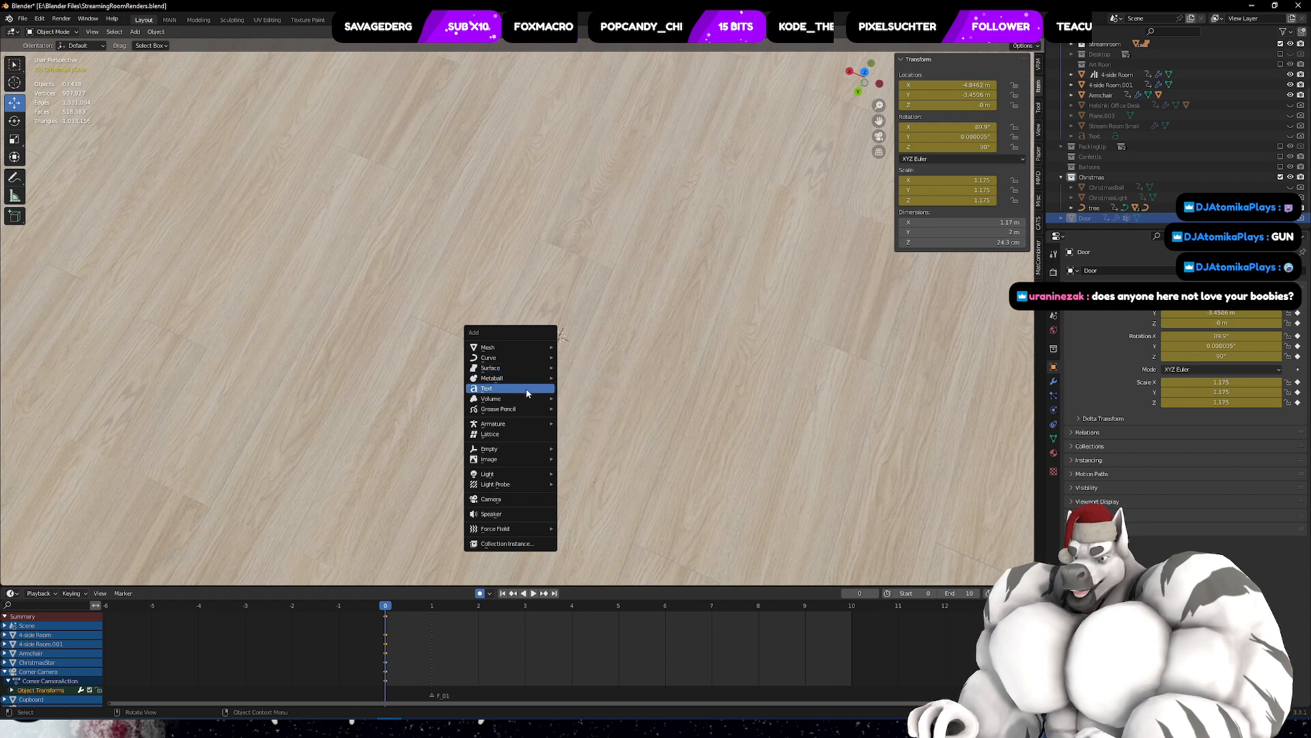
pyautogui.moveTo(528, 411)
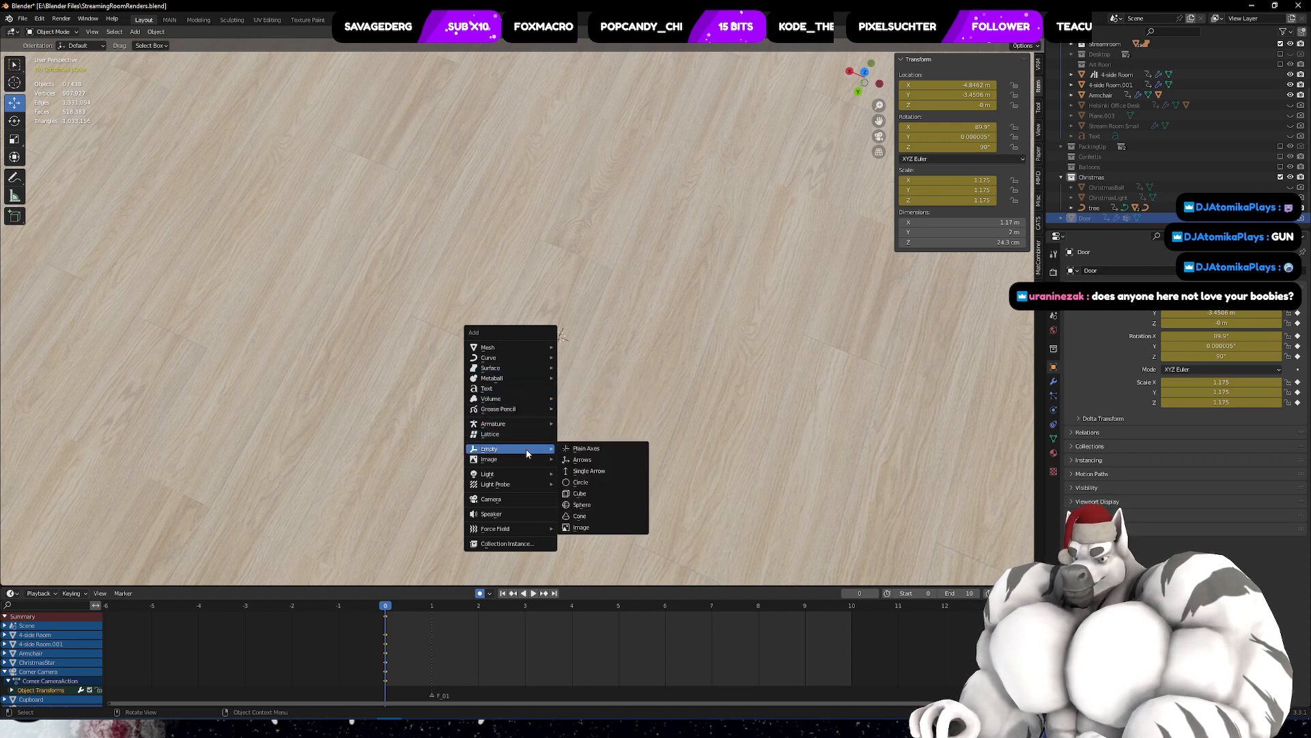
pyautogui.moveTo(525, 452)
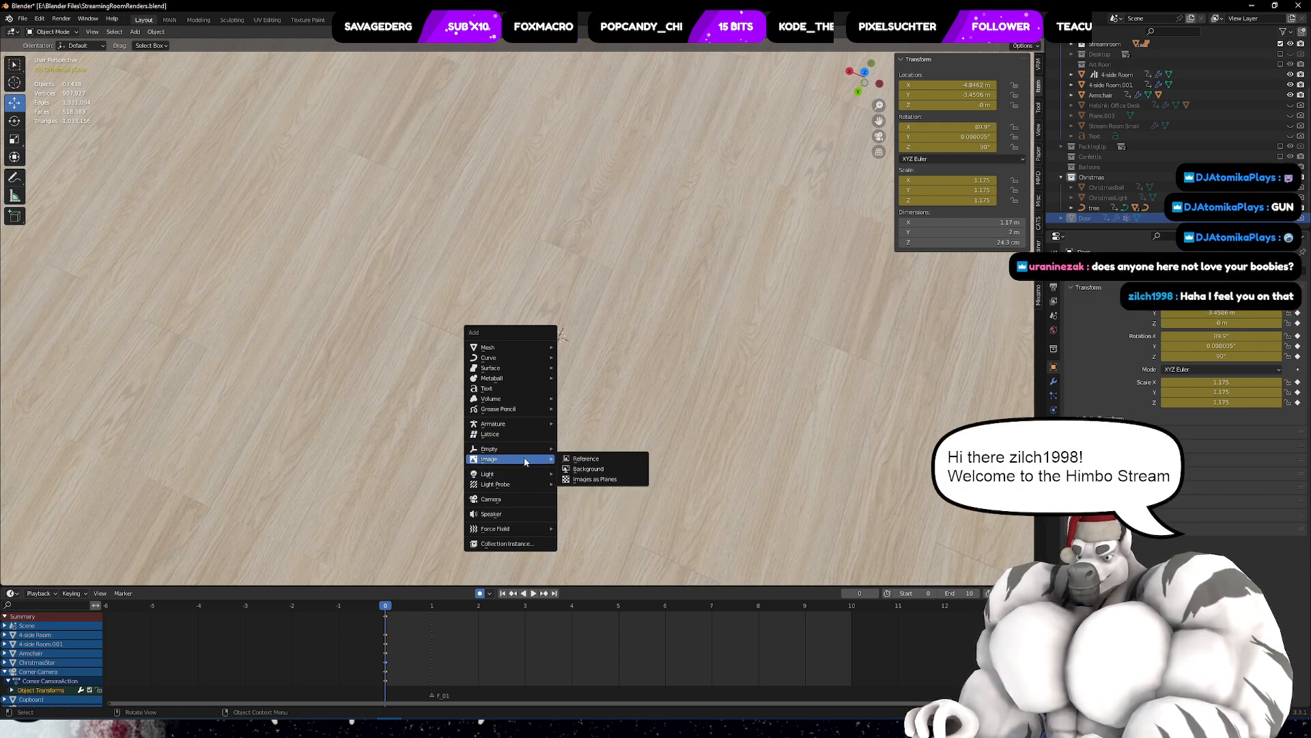
pyautogui.click(592, 479)
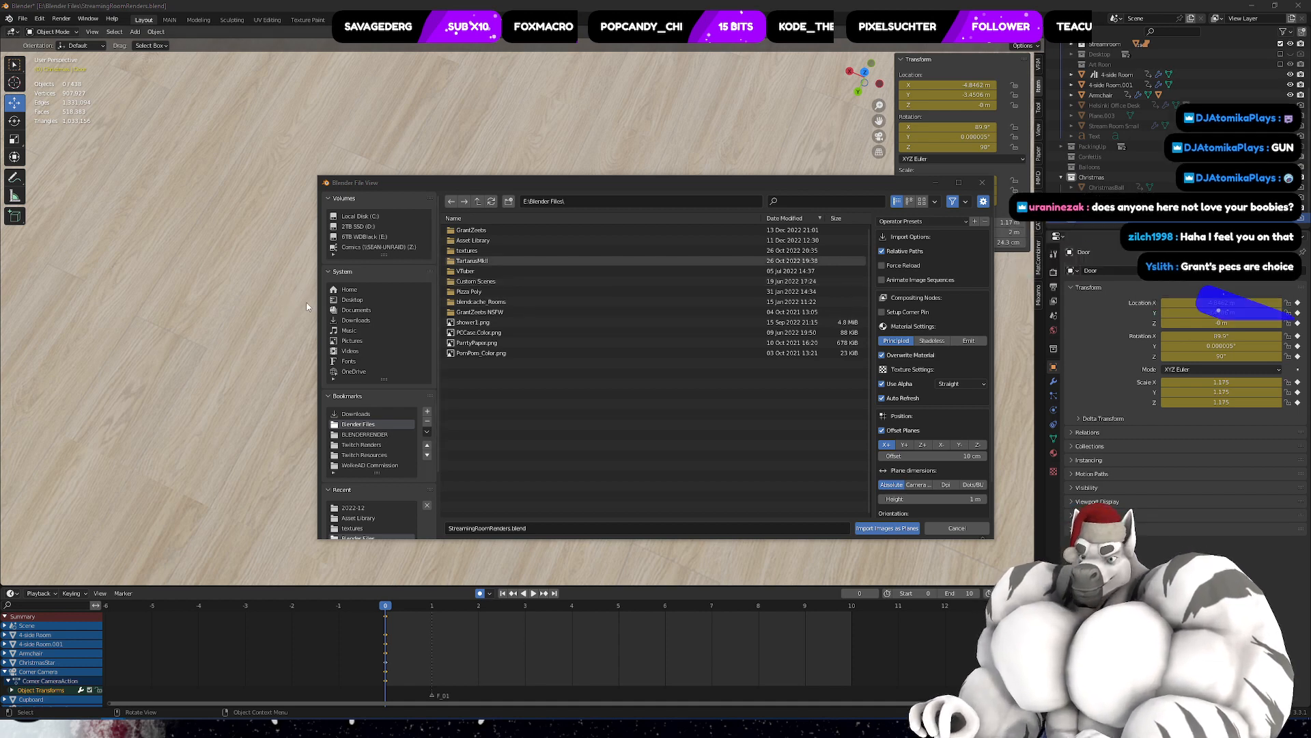
pyautogui.click(353, 320)
pyautogui.doubleClick(519, 332)
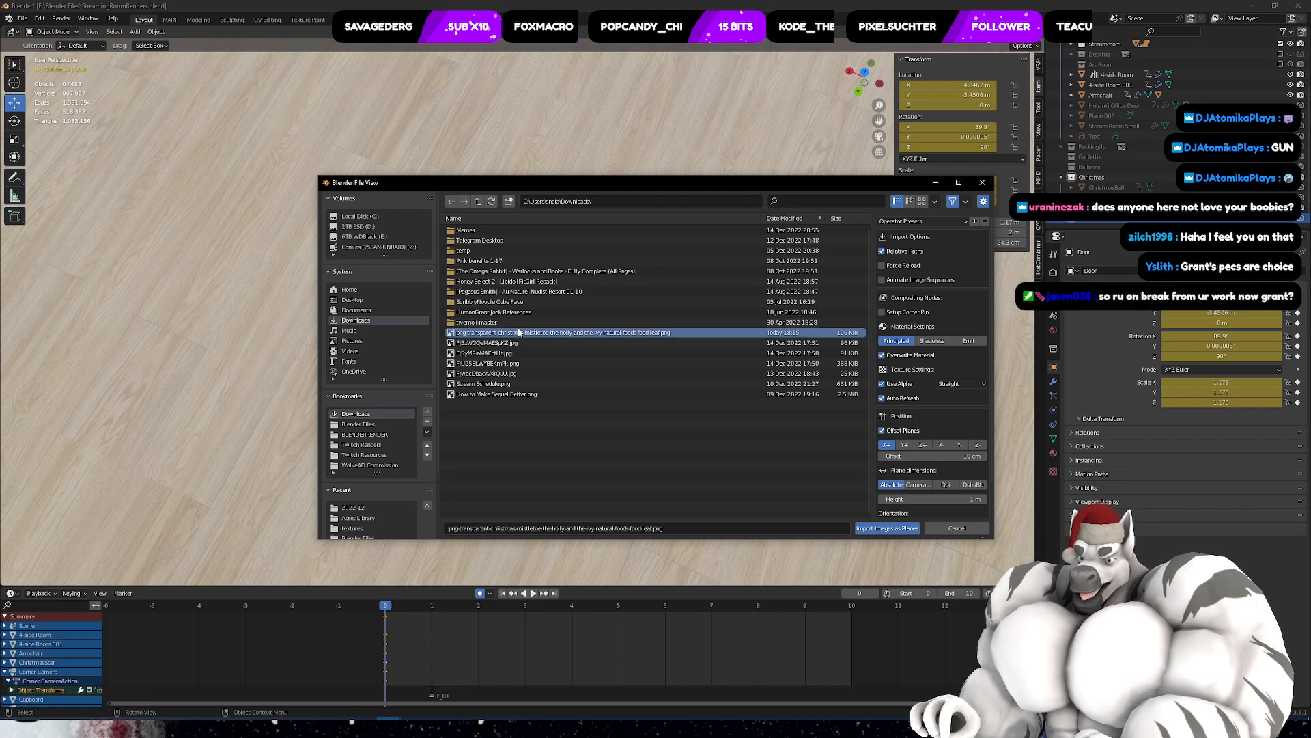
# - Lay the holly image plane flat on the floor by setting its X rotation to 0°
pyautogui.moveTo(708, 295); pyautogui.dragTo(668, 119, button='middle')
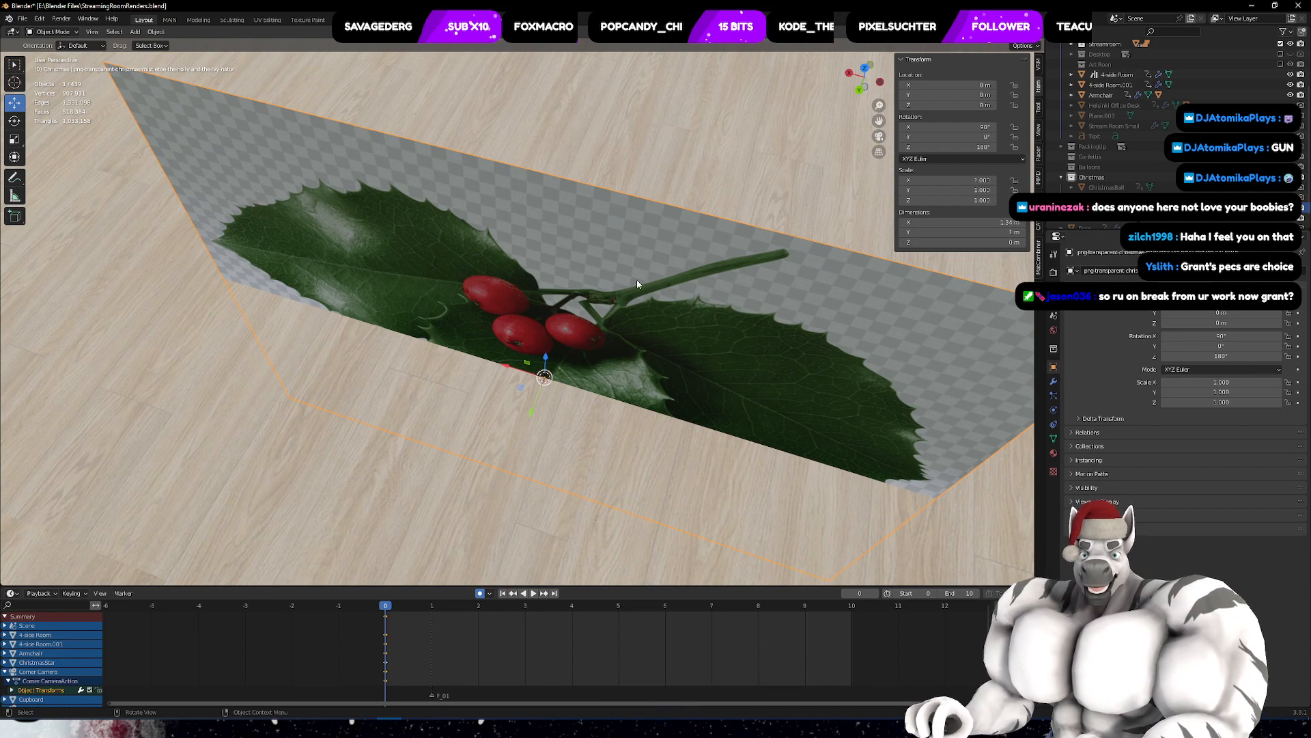
pyautogui.moveTo(615, 383); pyautogui.dragTo(584, 359, button='middle')
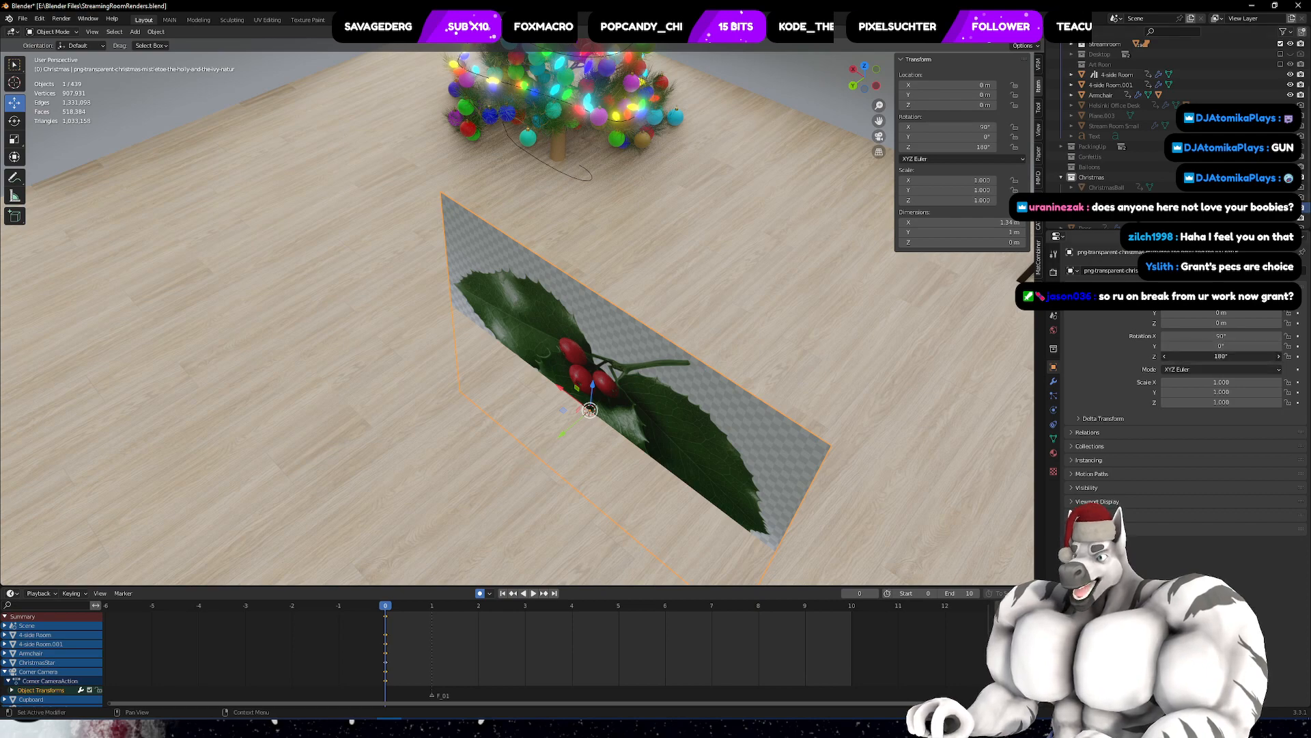
pyautogui.moveTo(1223, 356); pyautogui.dragTo(1069, 336)
pyautogui.hotkey('ctrl', 'z')
pyautogui.click(1220, 335)
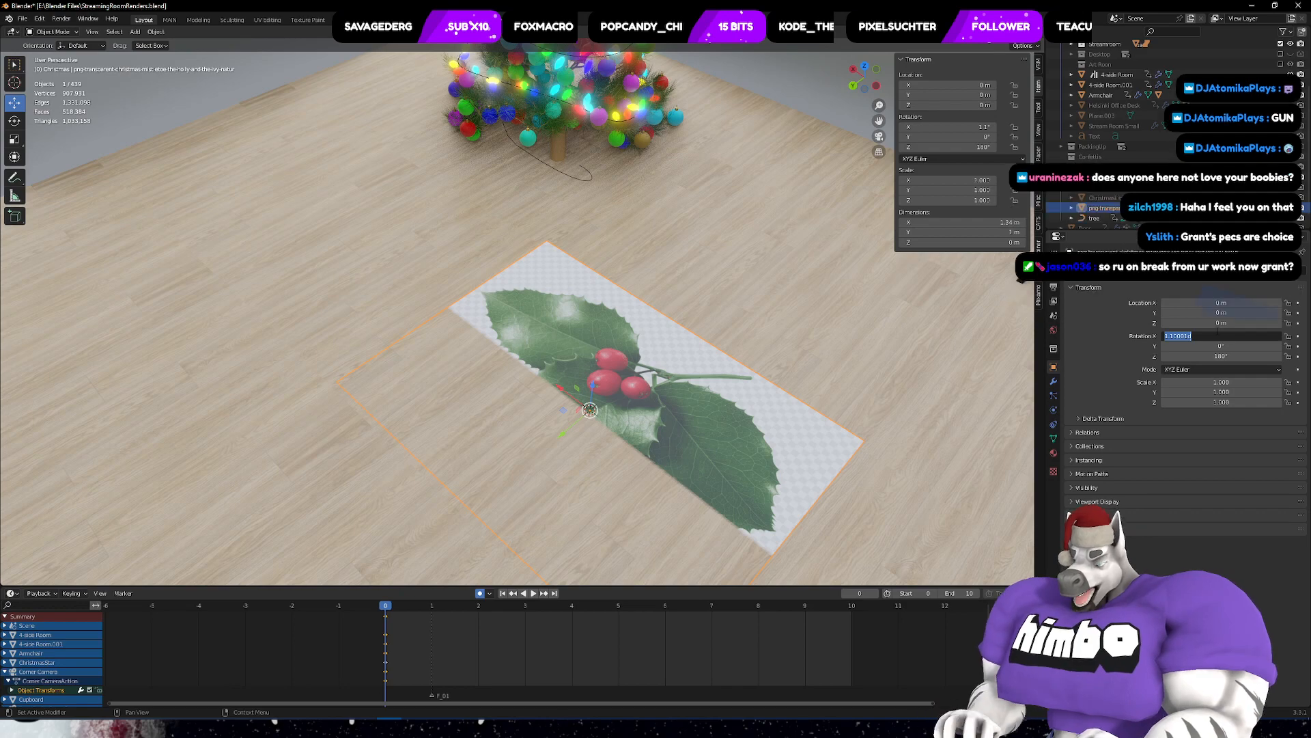
pyautogui.write('0')
pyautogui.press('Return')
# - Raise the holly image plane above the floor by setting its Z location to 1 cm
pyautogui.moveTo(533, 374); pyautogui.dragTo(588, 289, button='middle')
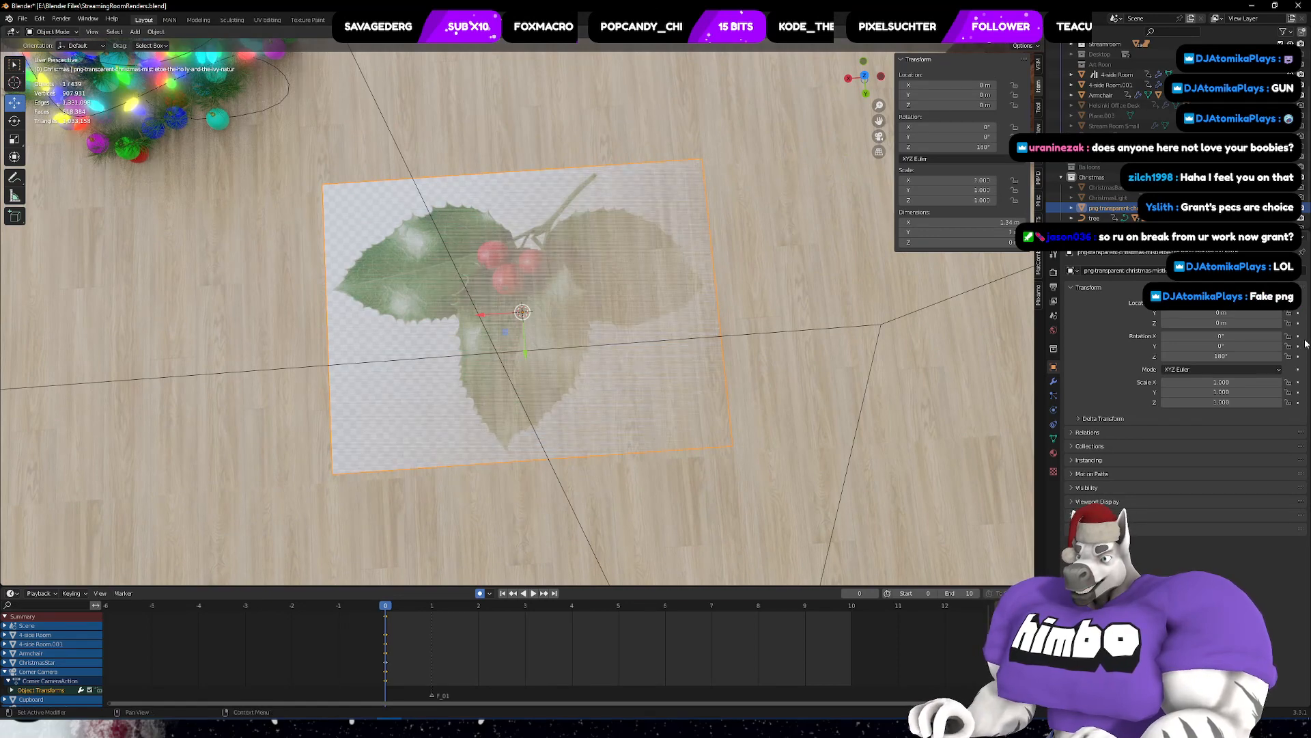
pyautogui.click(1281, 325)
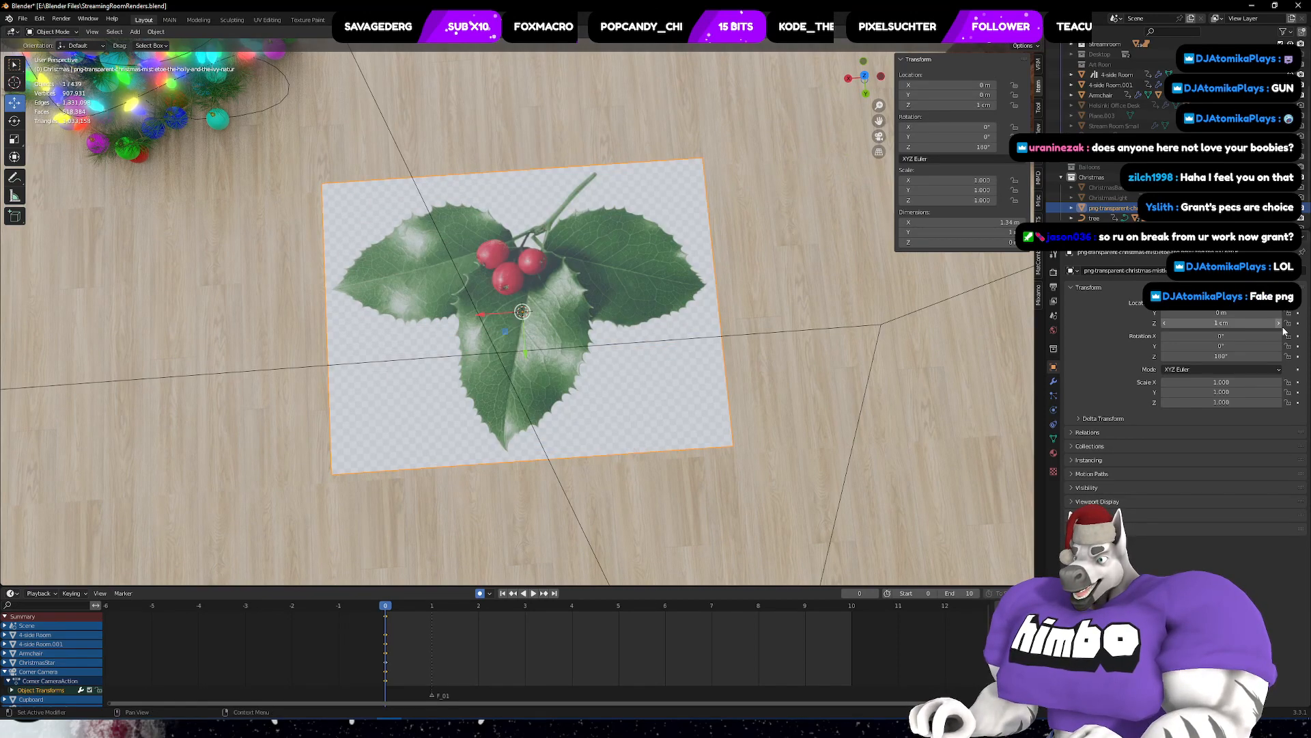
pyautogui.moveTo(599, 285); pyautogui.dragTo(756, 263, button='middle')
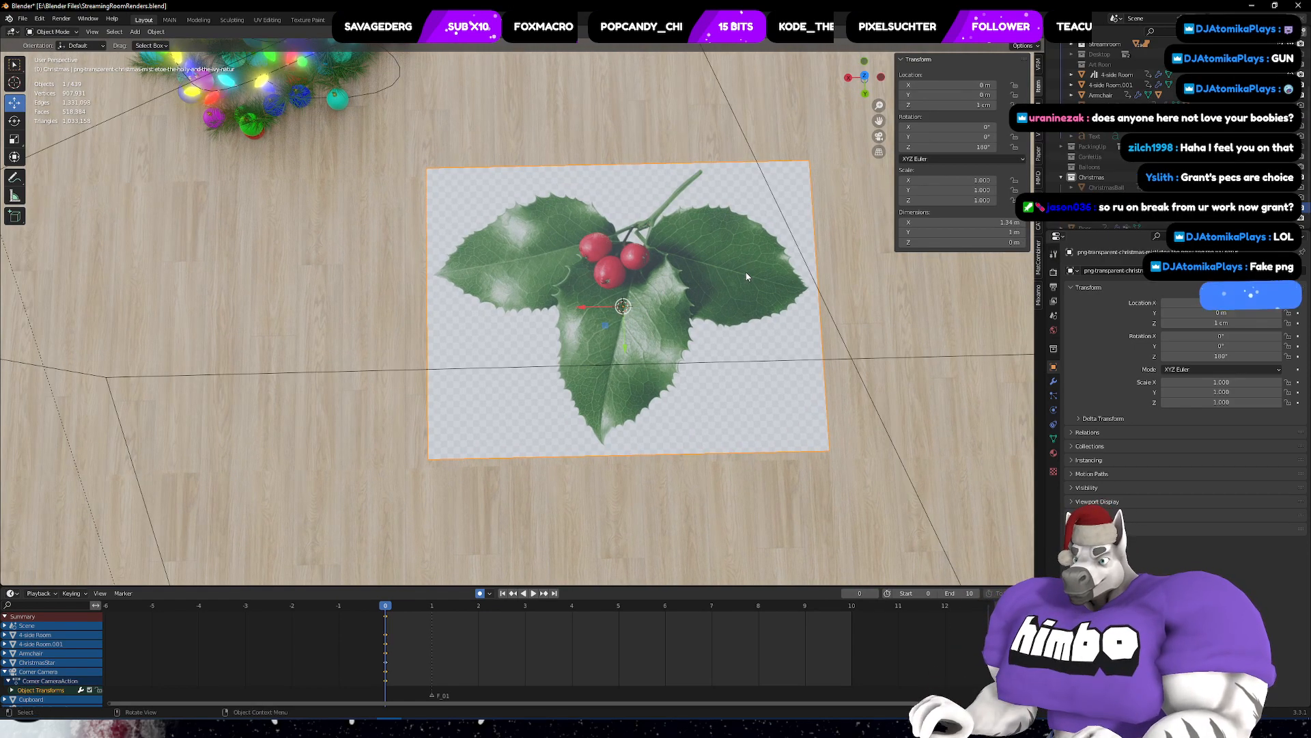
pyautogui.scroll(7, 747, 278)
pyautogui.scroll(-4, 608, 302)
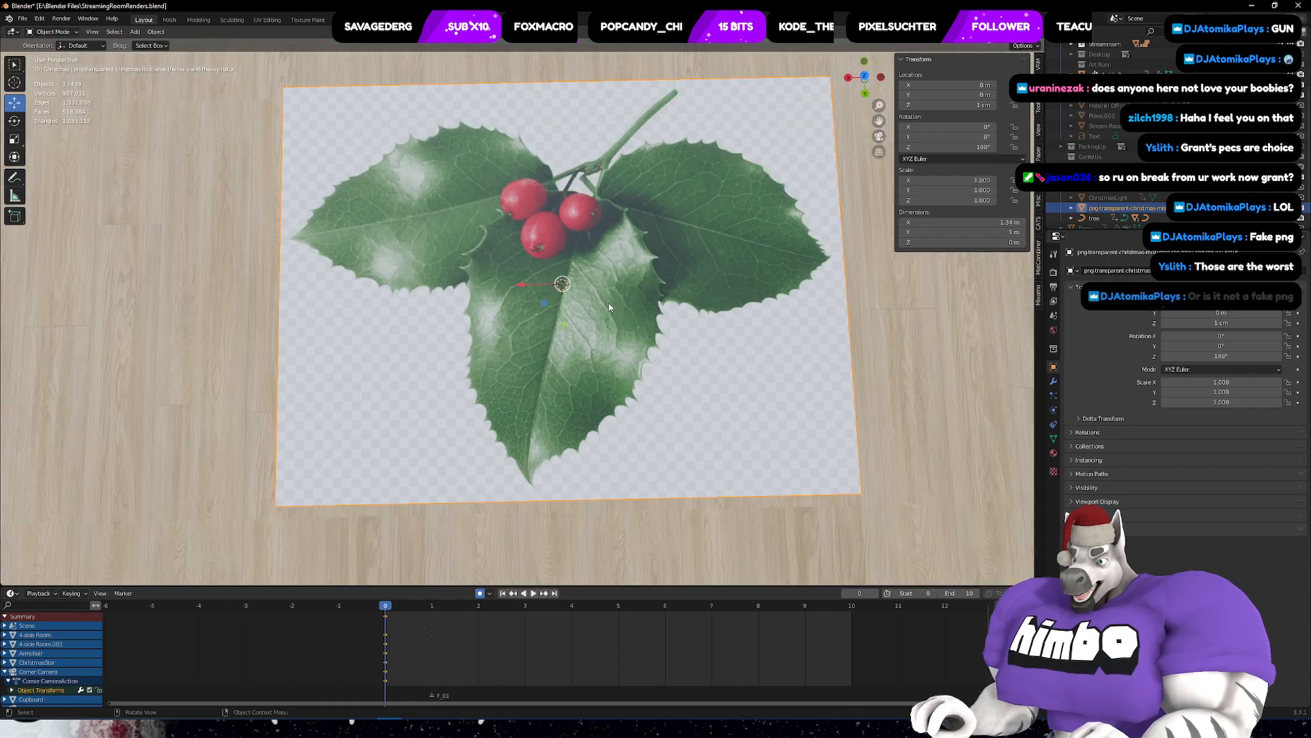
pyautogui.scroll(1, 605, 301)
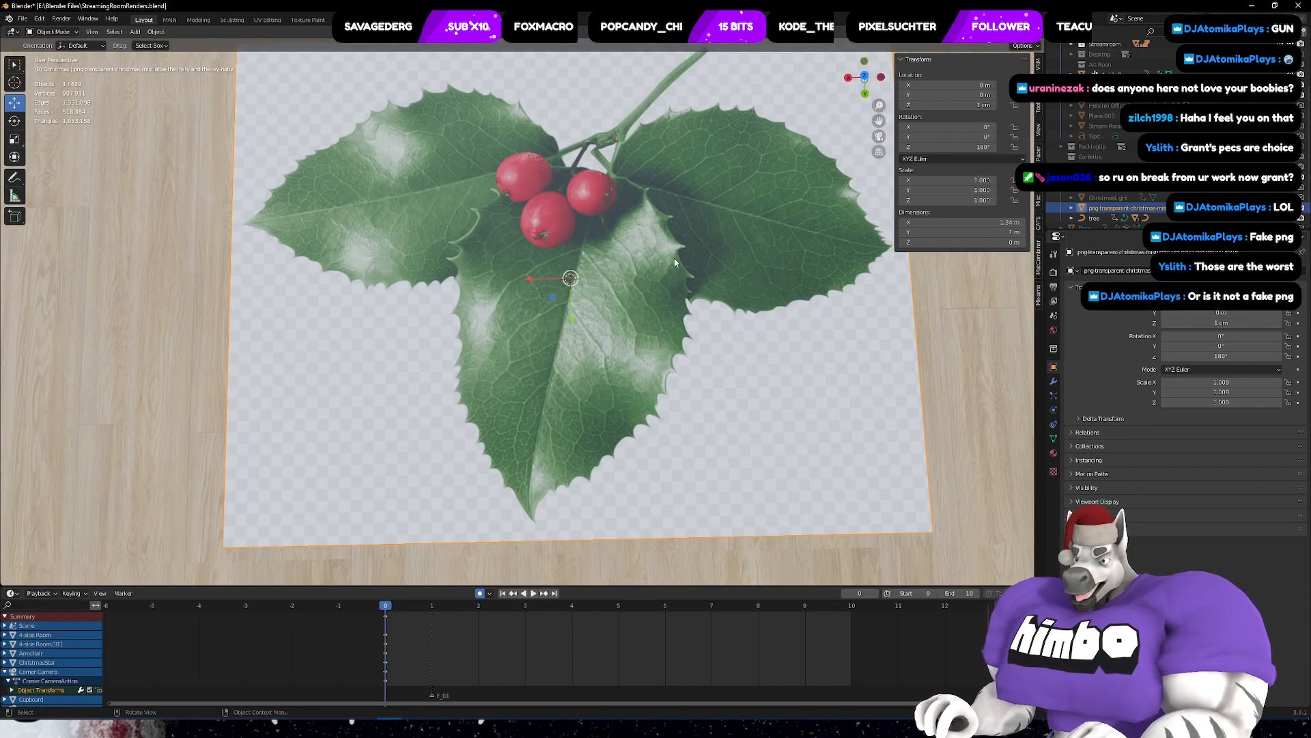
# - Add a single-vertex mesh at the world origin on top of the holly image
pyautogui.hotkey('shift', 'a')
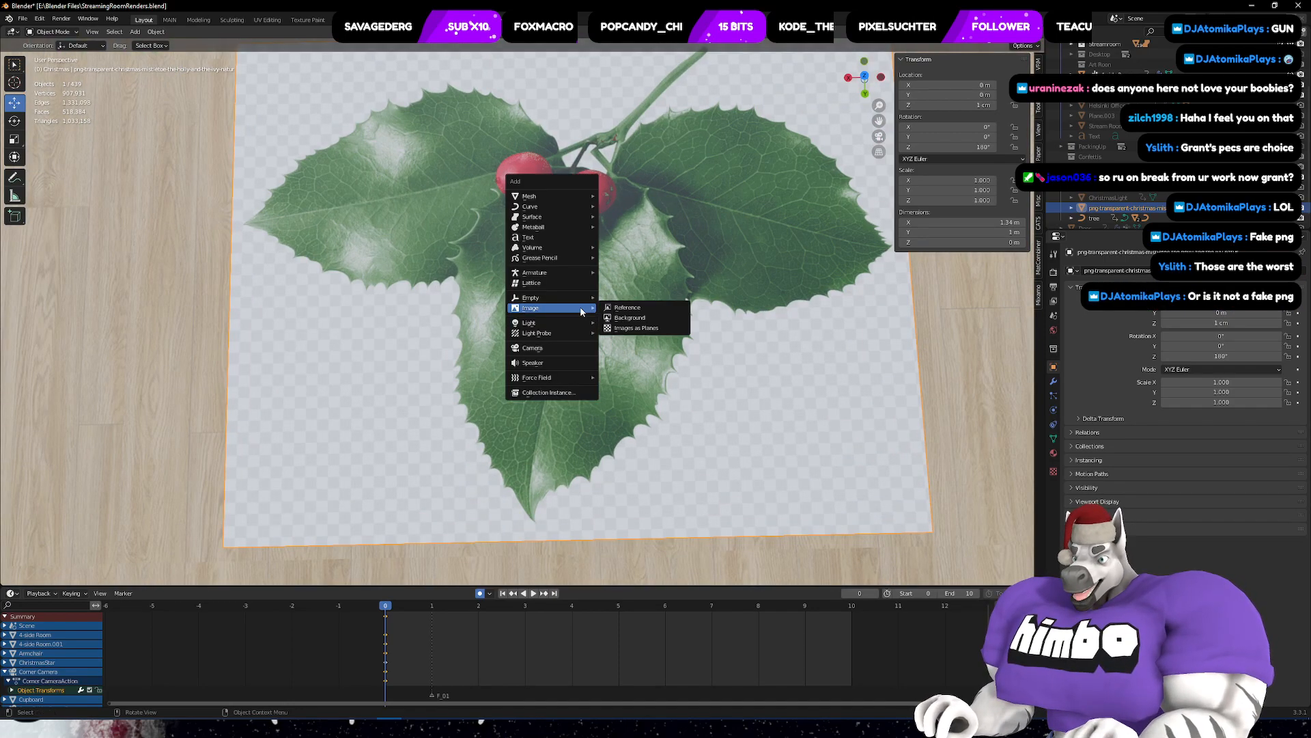
pyautogui.moveTo(575, 196)
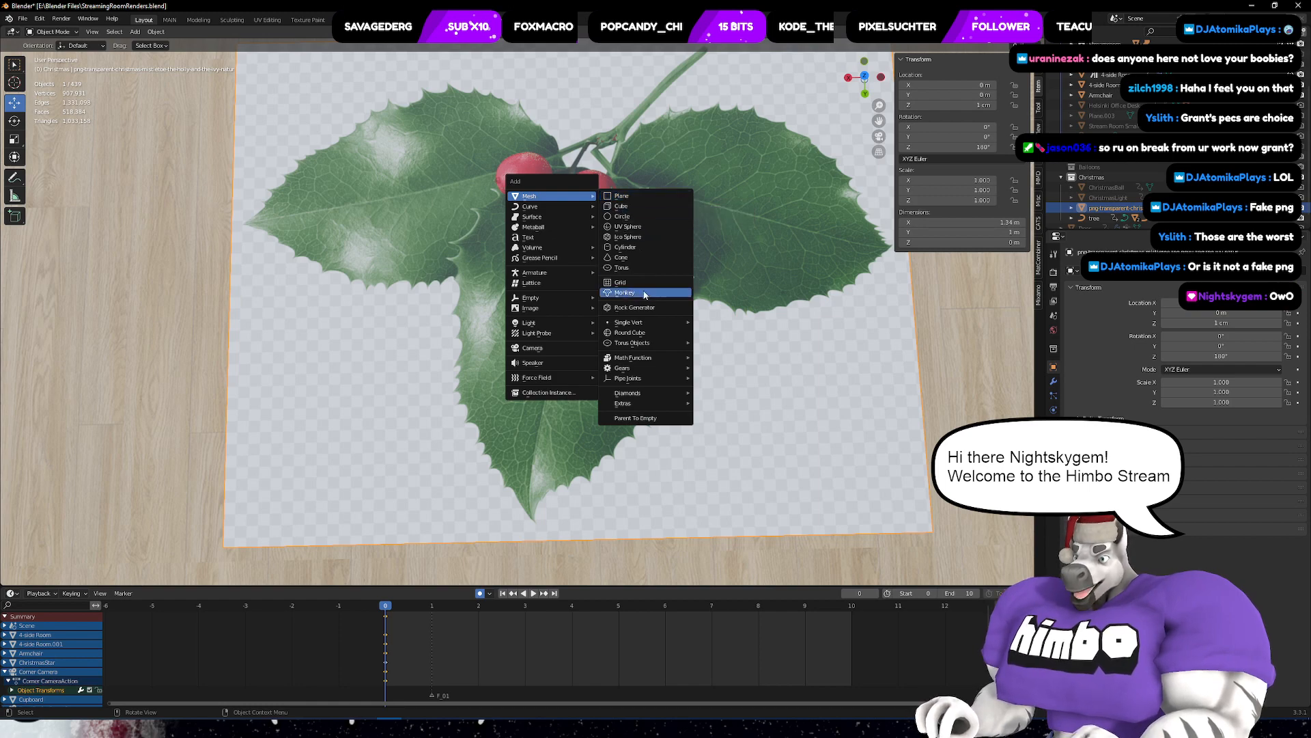
pyautogui.moveTo(646, 322)
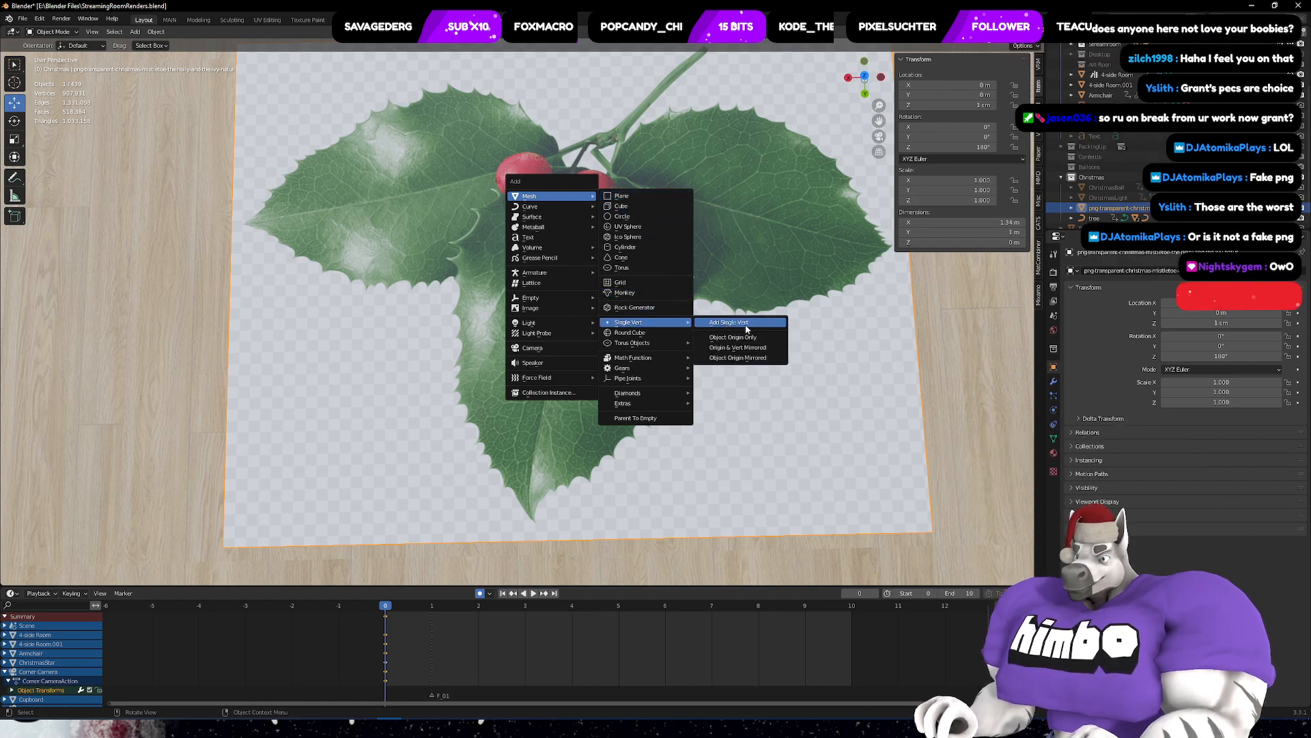
pyautogui.click(747, 329)
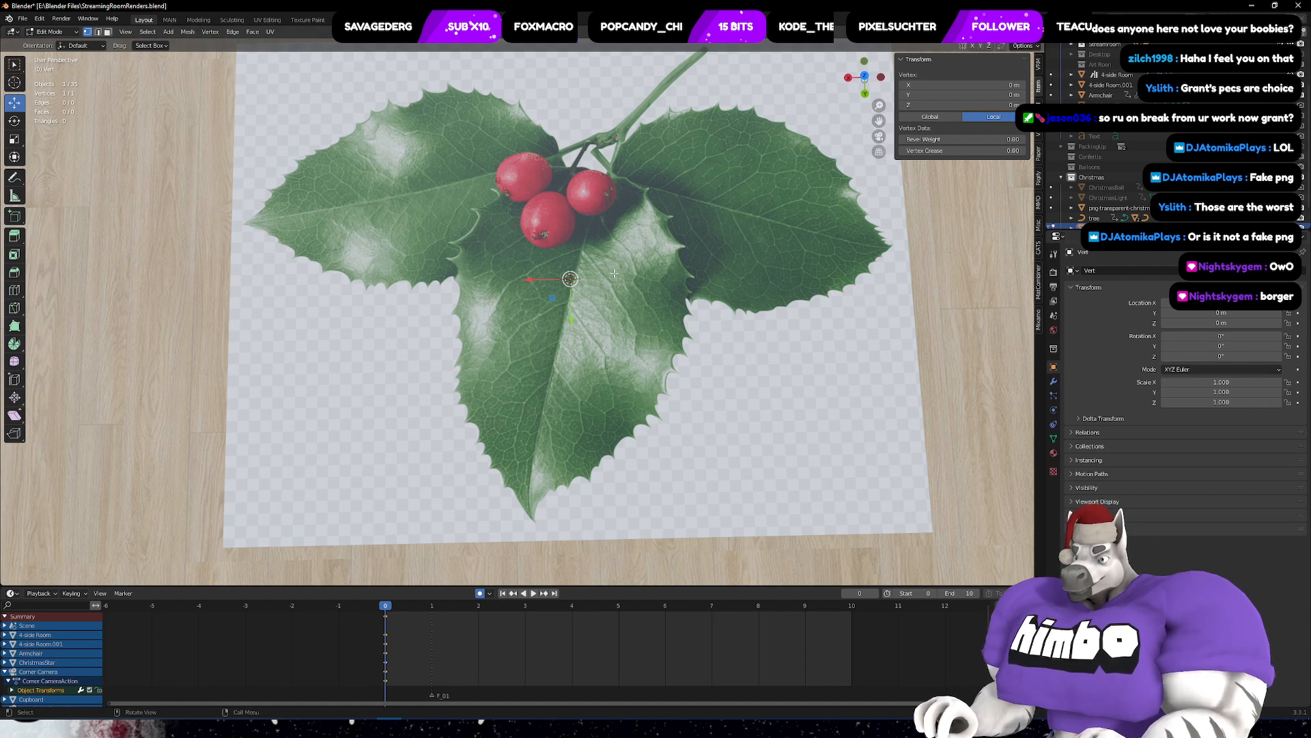
pyautogui.hotkey('ctrl', 'Tab')
pyautogui.click(694, 276)
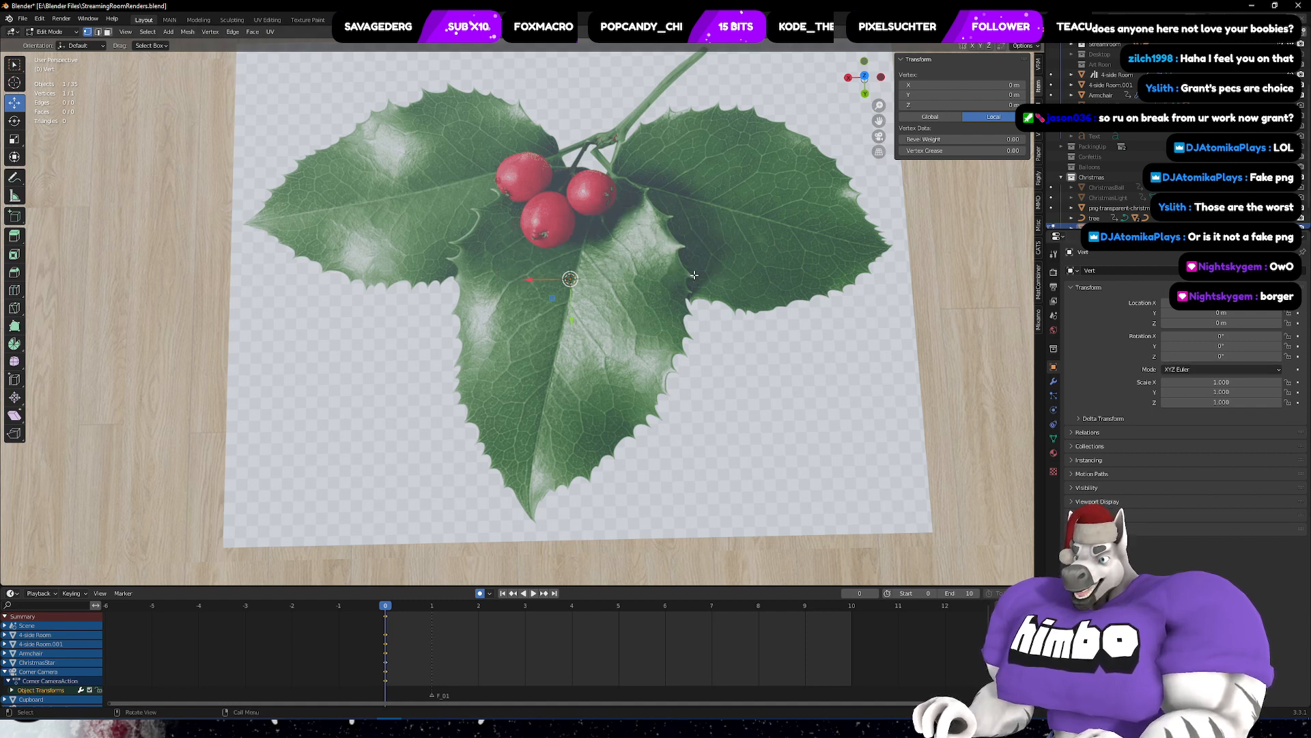
# - In top view, move the vertex about -3.8 cm in X and -22.2 cm in Y to the leaf base beside the berries
pyautogui.scroll(3, 638, 270)
pyautogui.keyDown('shift'); pyautogui.moveTo(633, 263); pyautogui.dragTo(546, 439, button='middle'); pyautogui.keyUp('shift')
pyautogui.press('g')
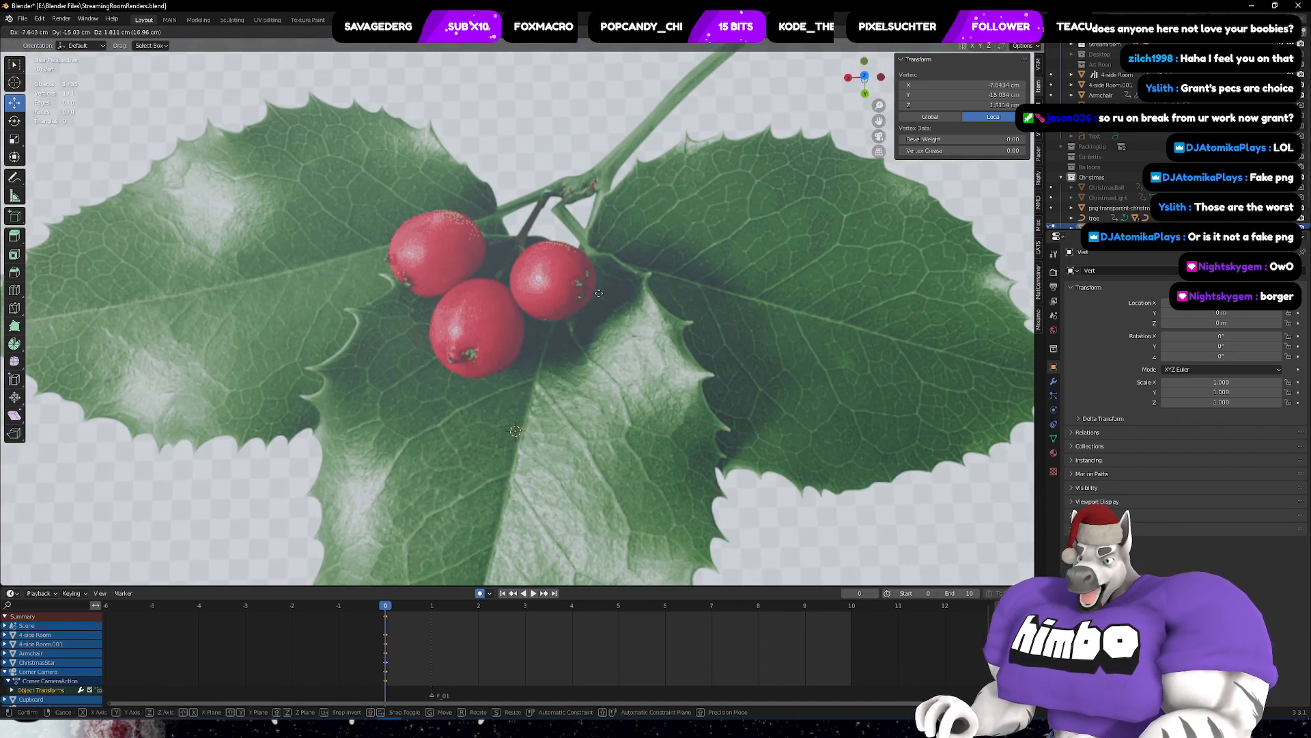
pyautogui.press('Escape')
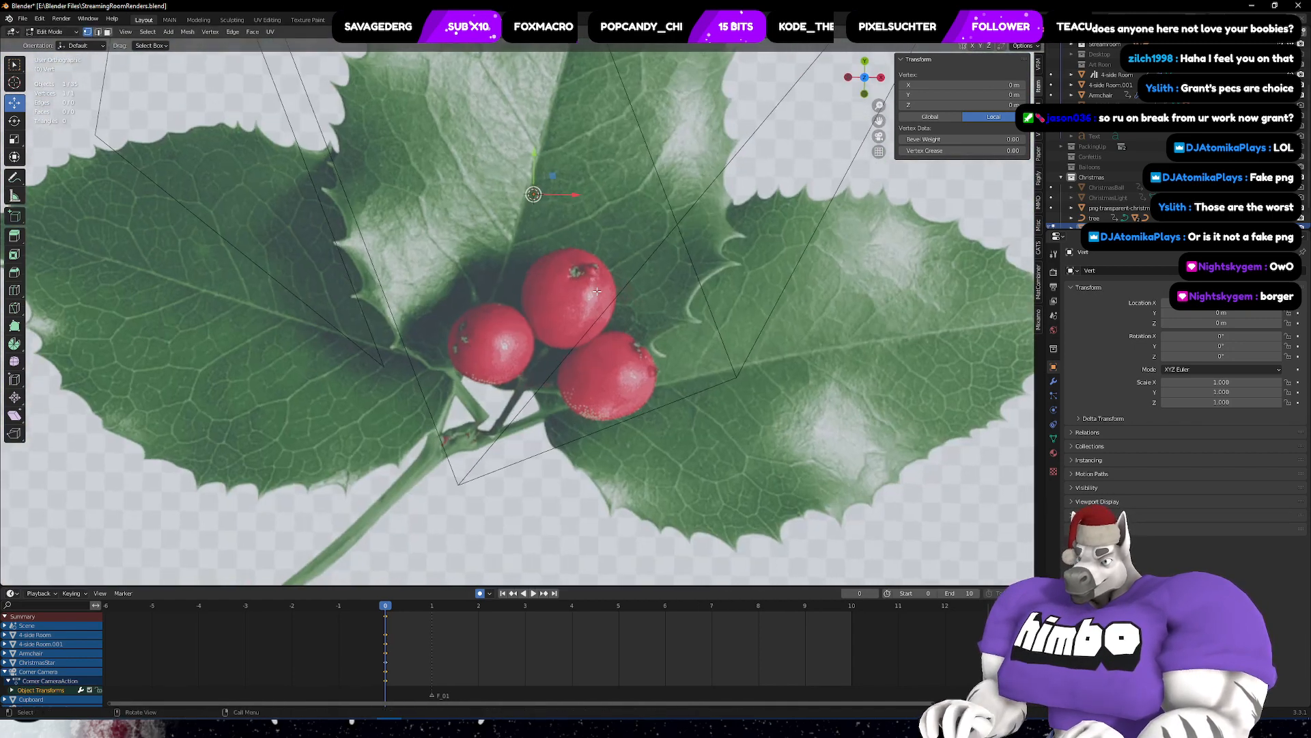
pyautogui.press('KP_7')
pyautogui.moveTo(571, 193); pyautogui.dragTo(489, 383)
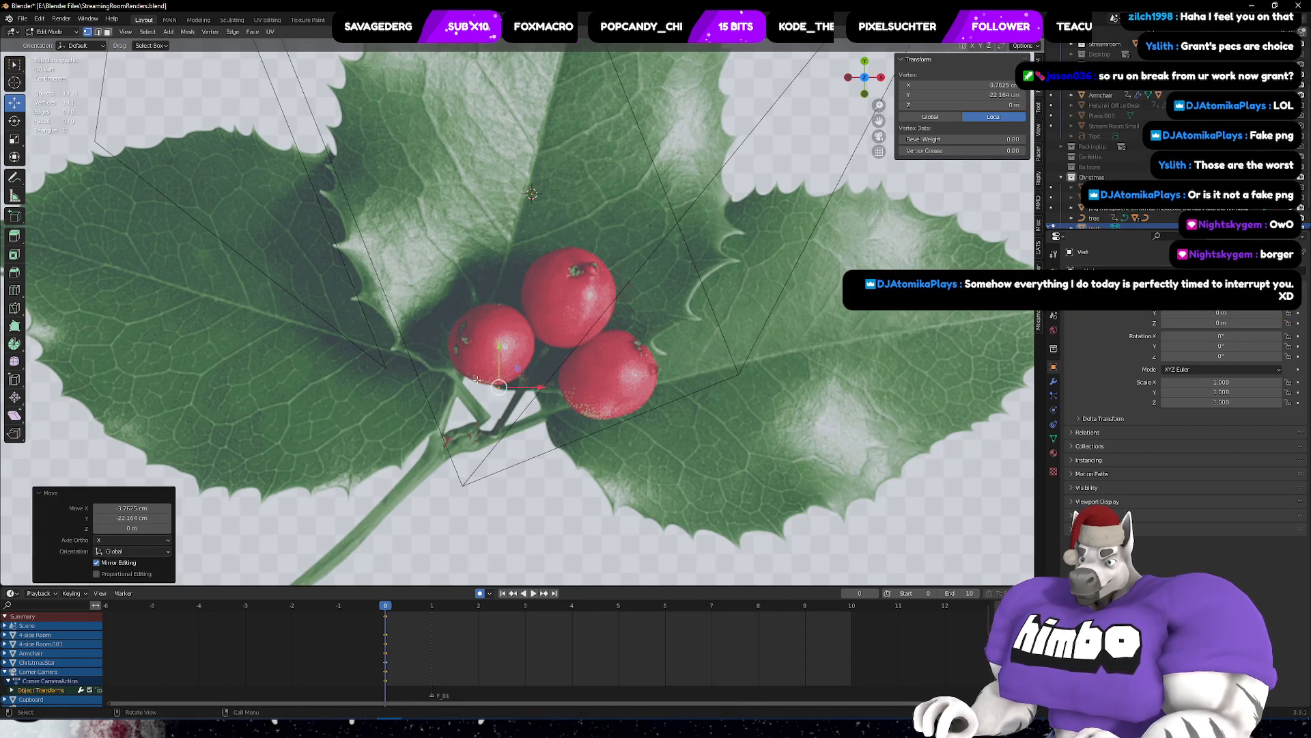
# - Extrude the base vertex about -8.3 cm in X and 2.4 cm in Y, continuing along the central leaf's left edge to its second spine
pyautogui.press('g')
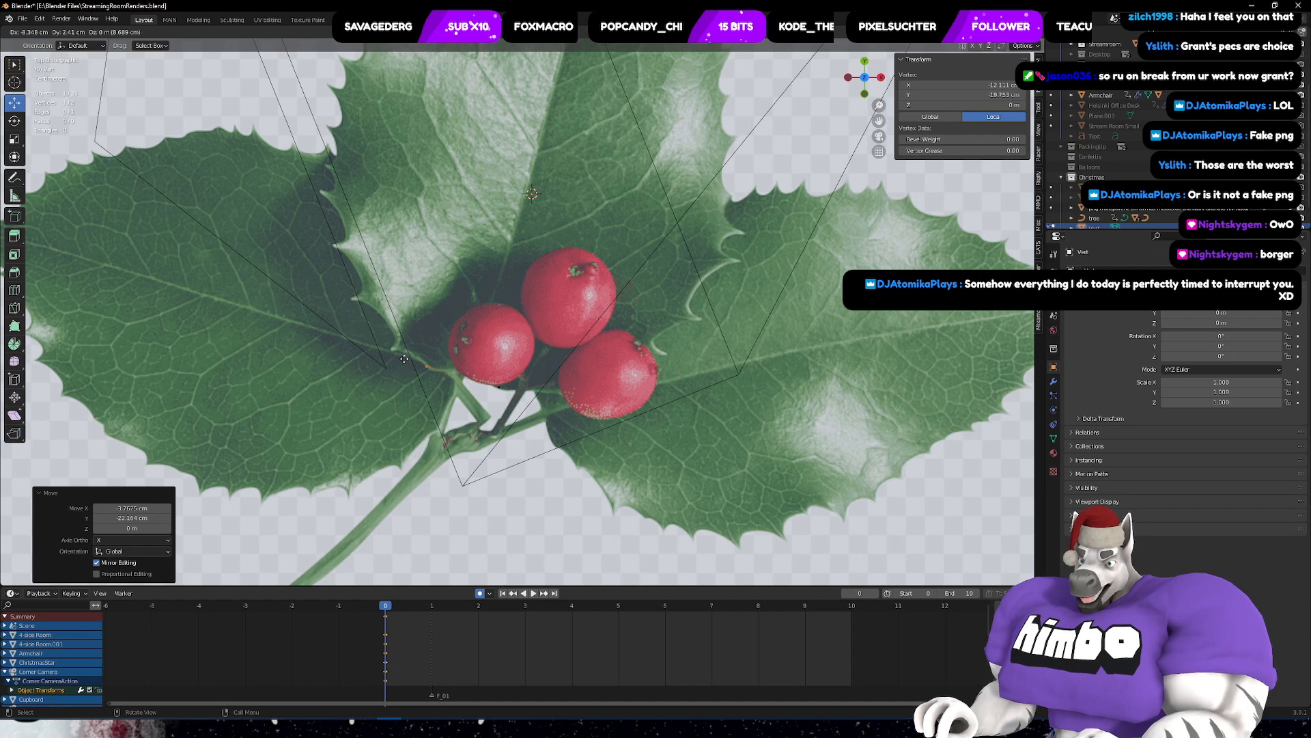
pyautogui.click(405, 358)
pyautogui.press('e')
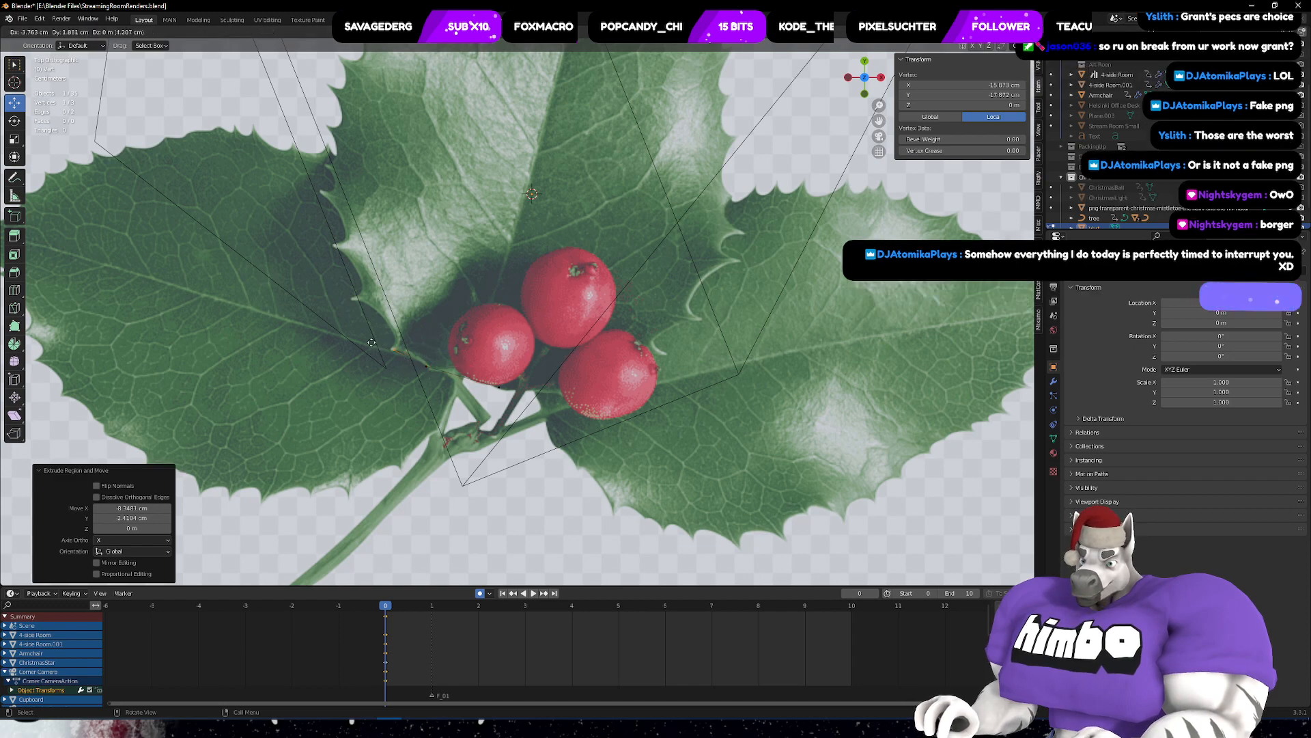
pyautogui.click(374, 331)
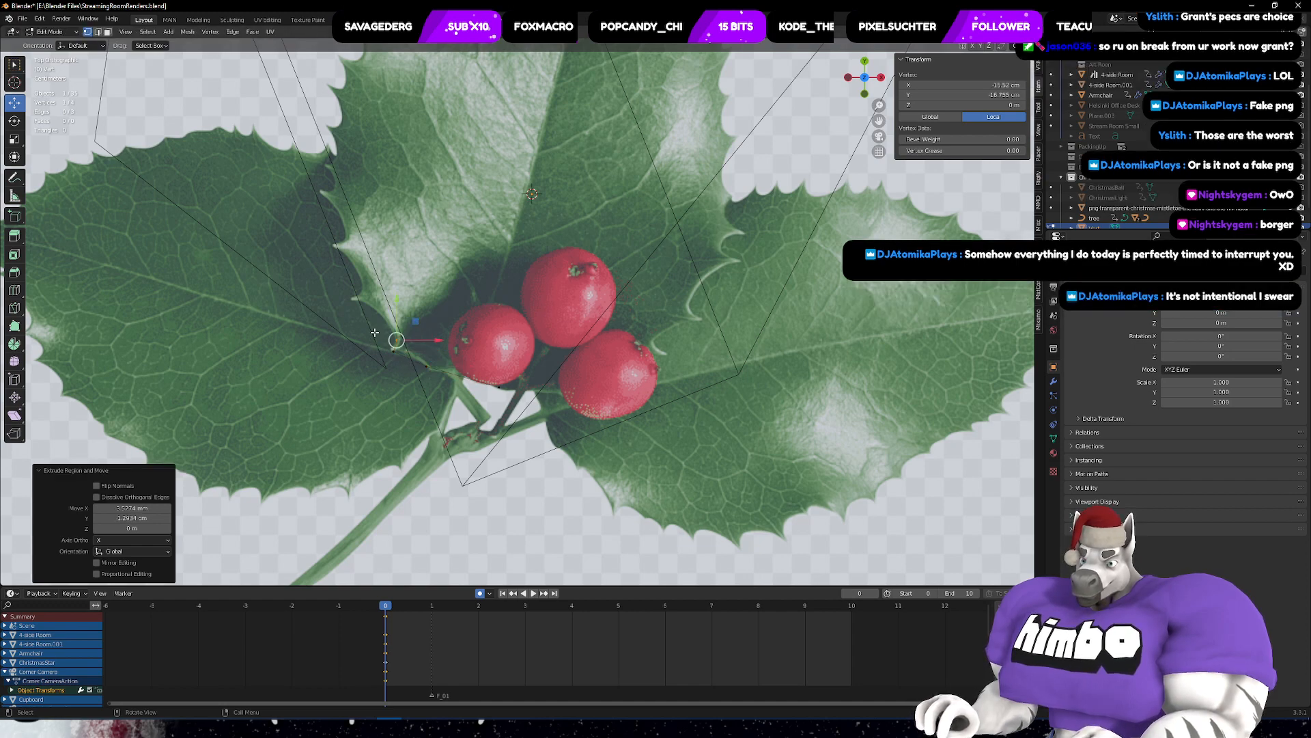
pyautogui.press('e')
pyautogui.click(345, 296)
pyautogui.press('e')
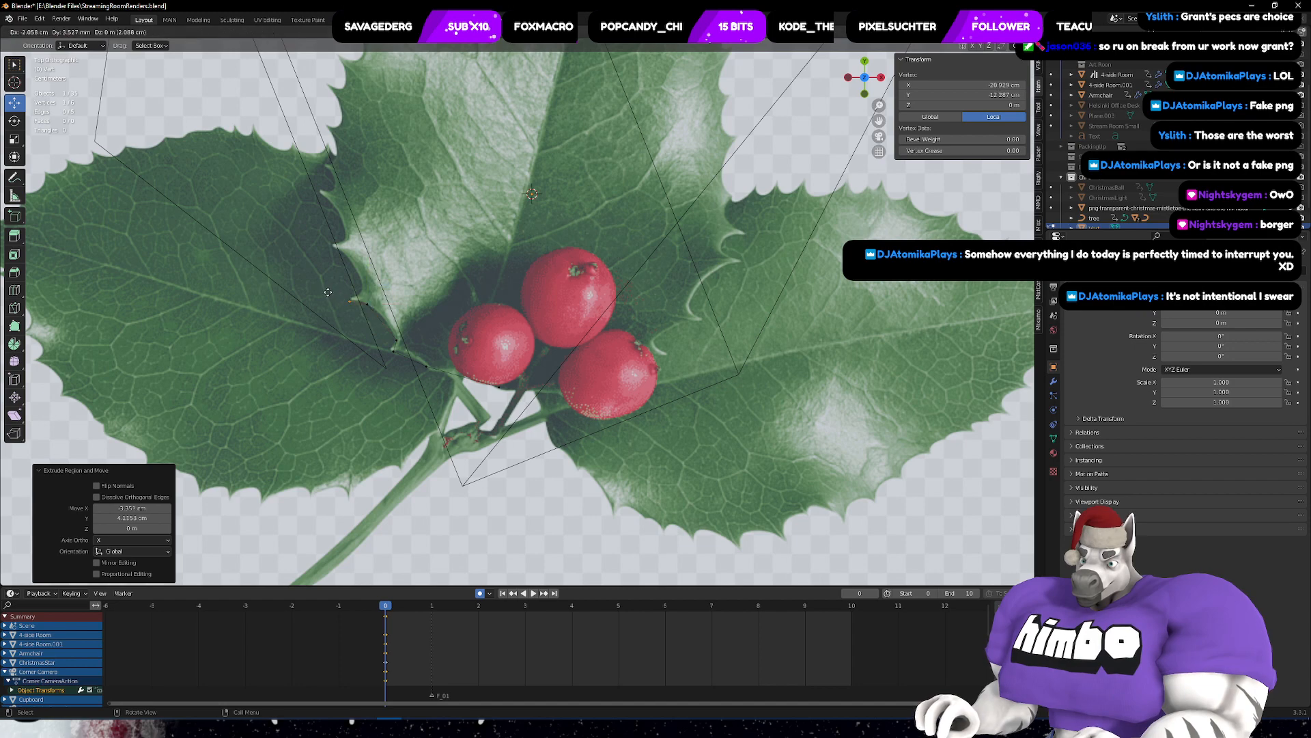
pyautogui.click(330, 292)
# - Extend the traced outline with extruded vertices from the second spine around the notch to the third spine on the central leaf's left edge
pyautogui.press('e')
pyautogui.click(340, 283)
pyautogui.press('e')
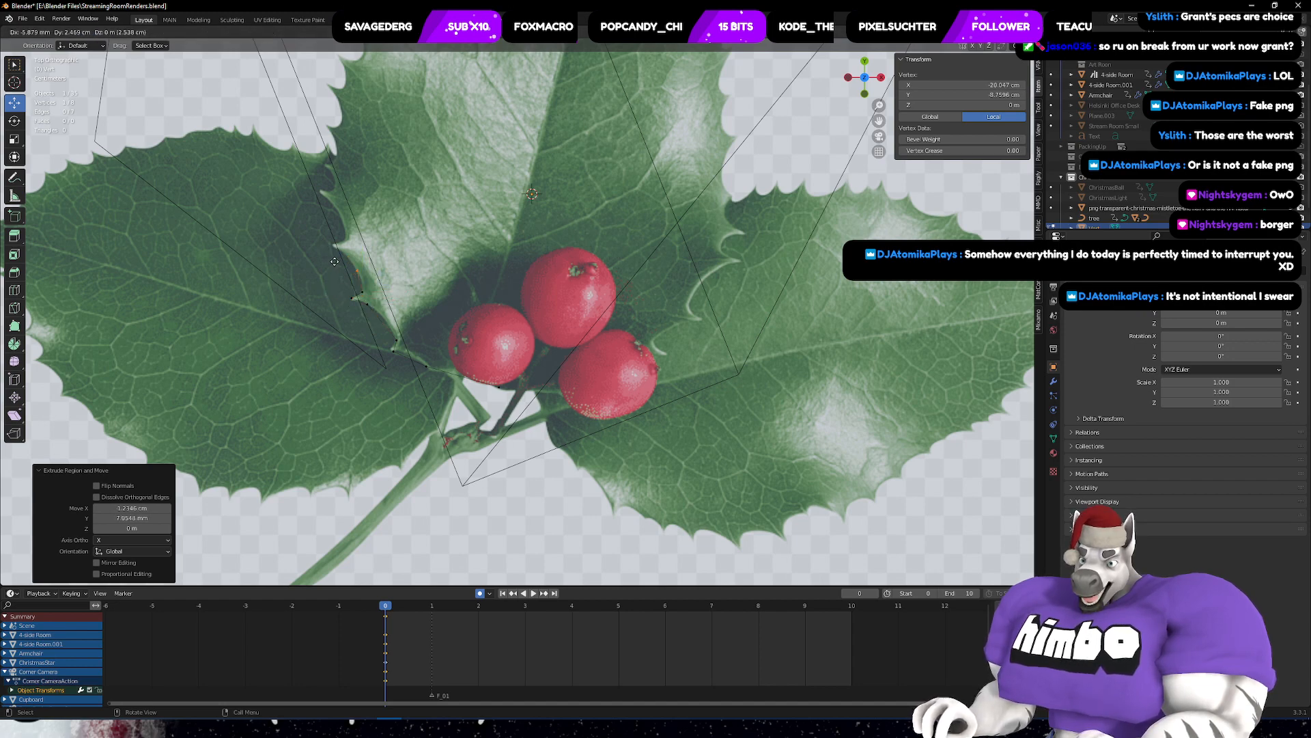
pyautogui.click(334, 262)
pyautogui.press('e')
pyautogui.click(315, 233)
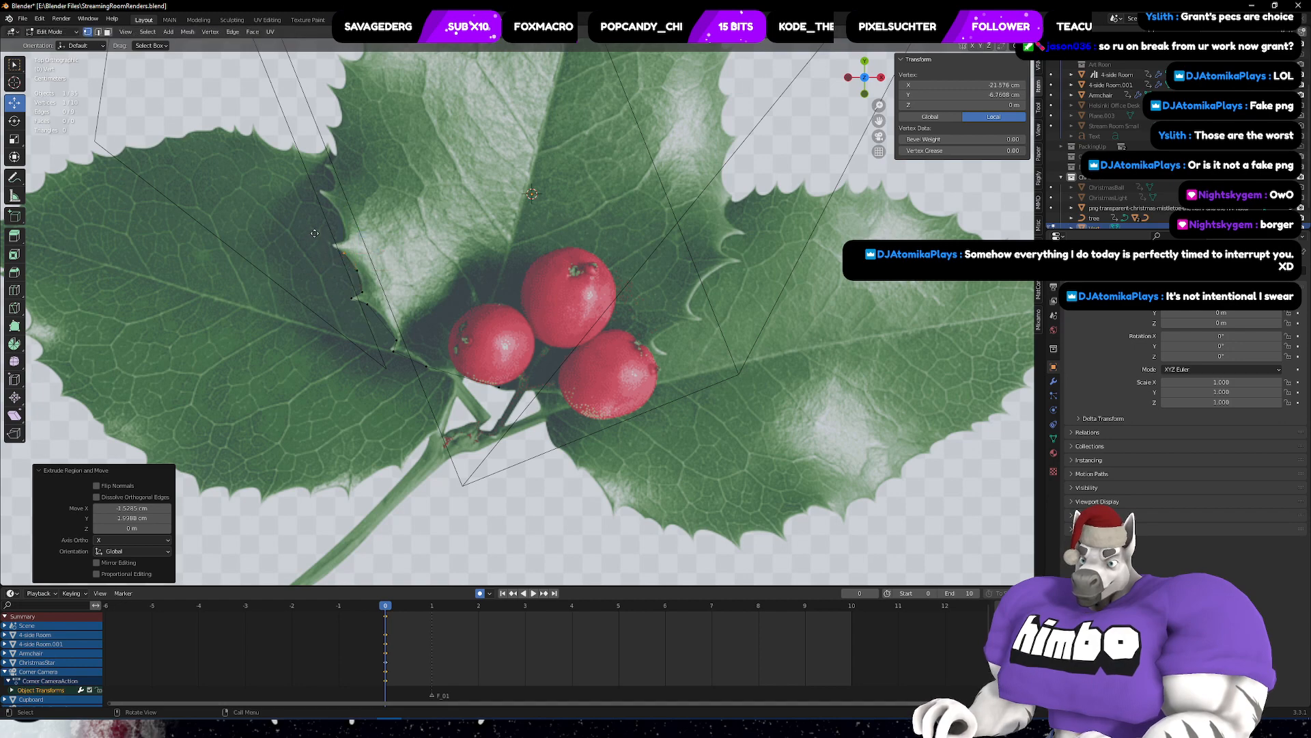
pyautogui.press('e')
pyautogui.click(306, 227)
pyautogui.press('e')
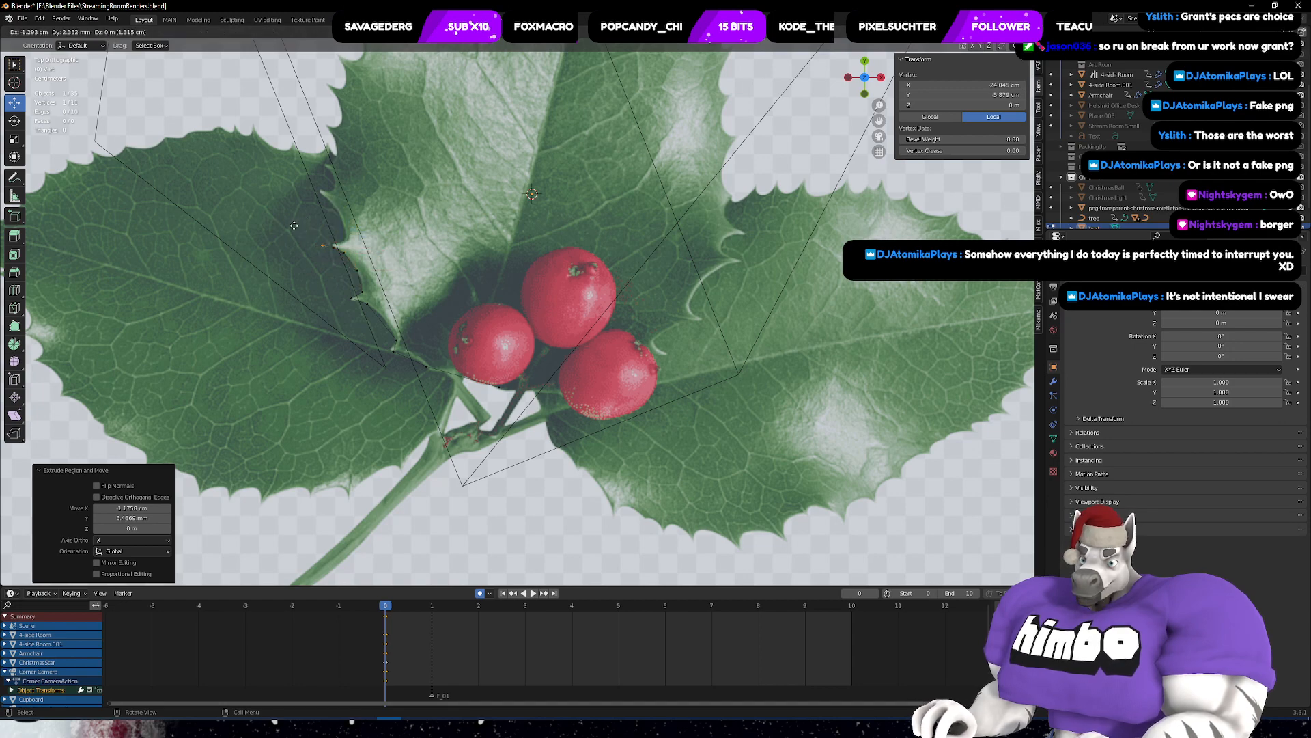
pyautogui.click(304, 223)
# - Extrude vertices around the third spine and up the curved notch to the tip of the fourth spine
pyautogui.press('e')
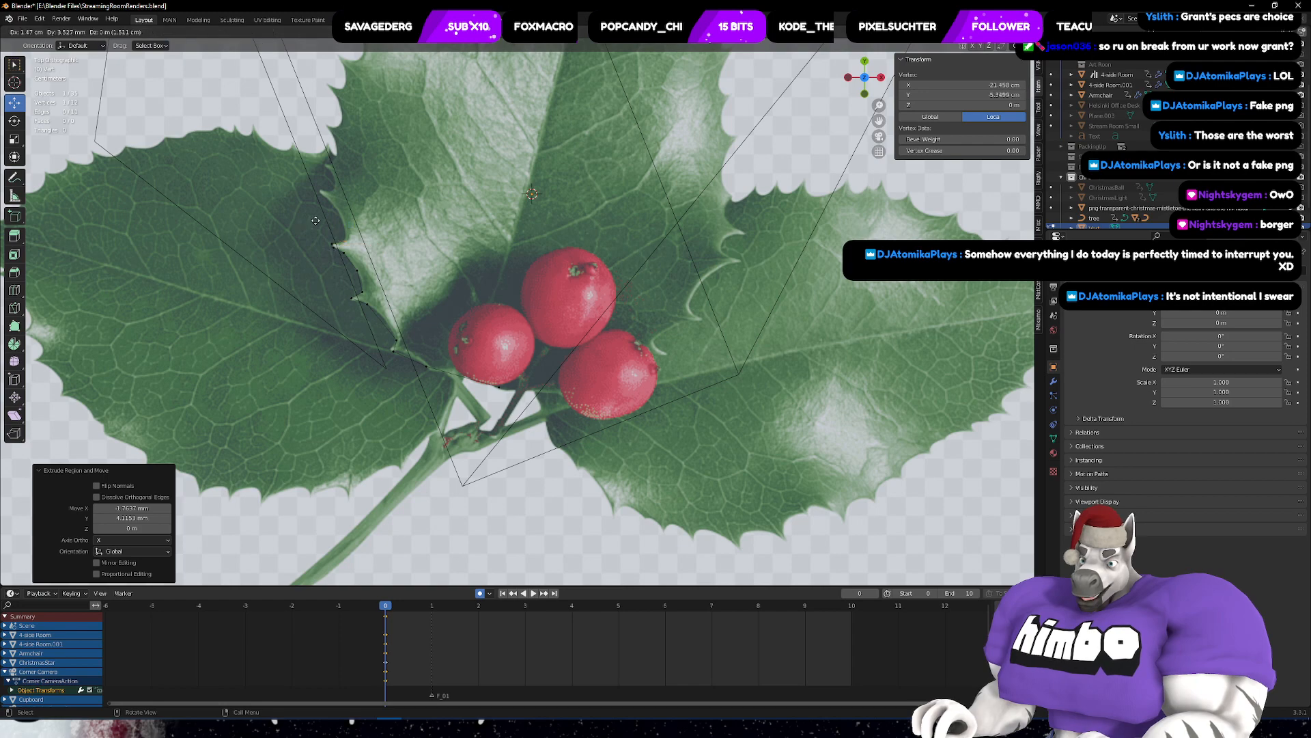
pyautogui.click(315, 219)
pyautogui.press('e')
pyautogui.click(317, 210)
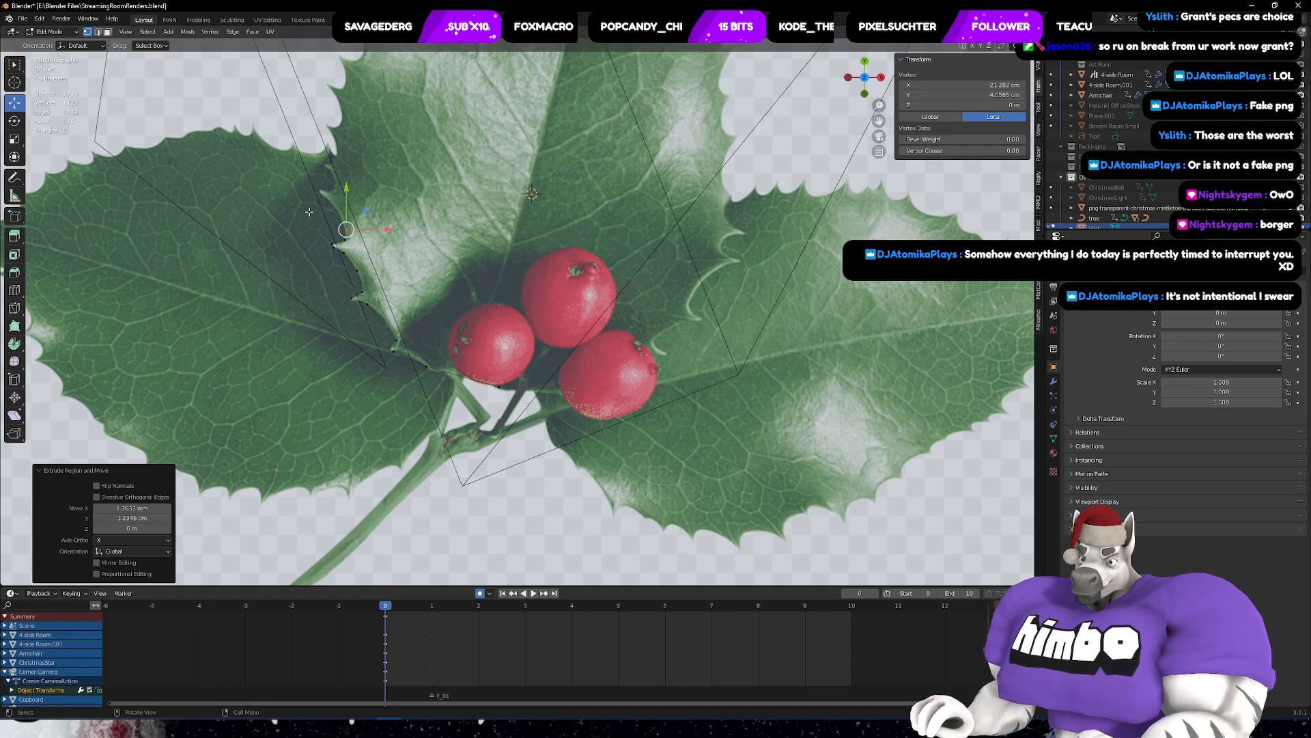
pyautogui.press('e')
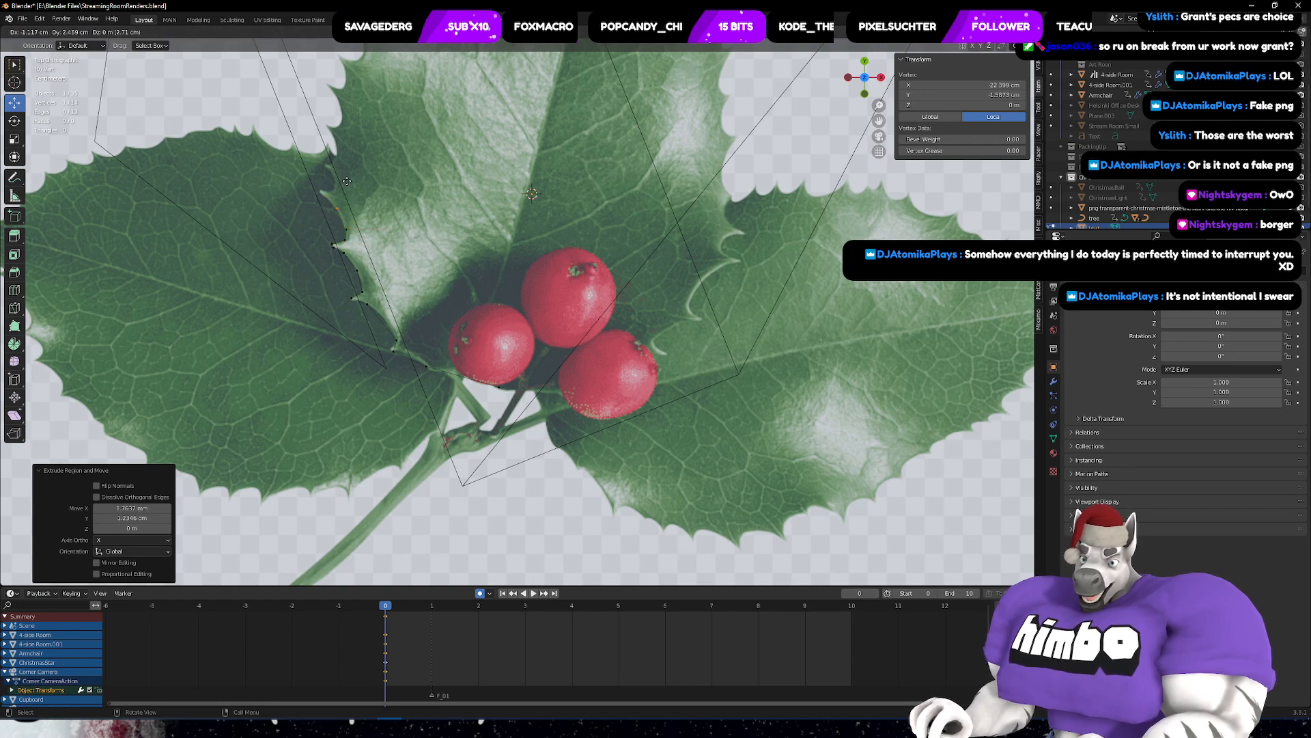
pyautogui.click(347, 181)
pyautogui.press('e')
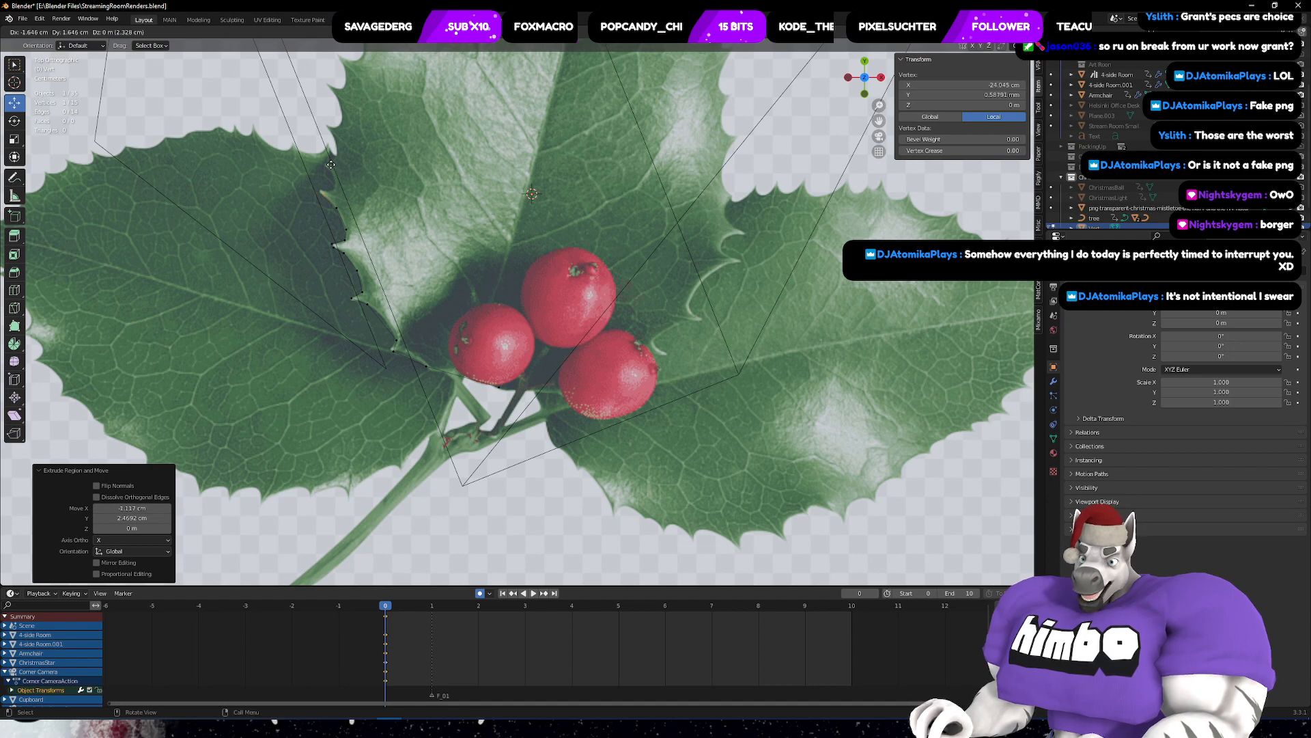
pyautogui.click(330, 165)
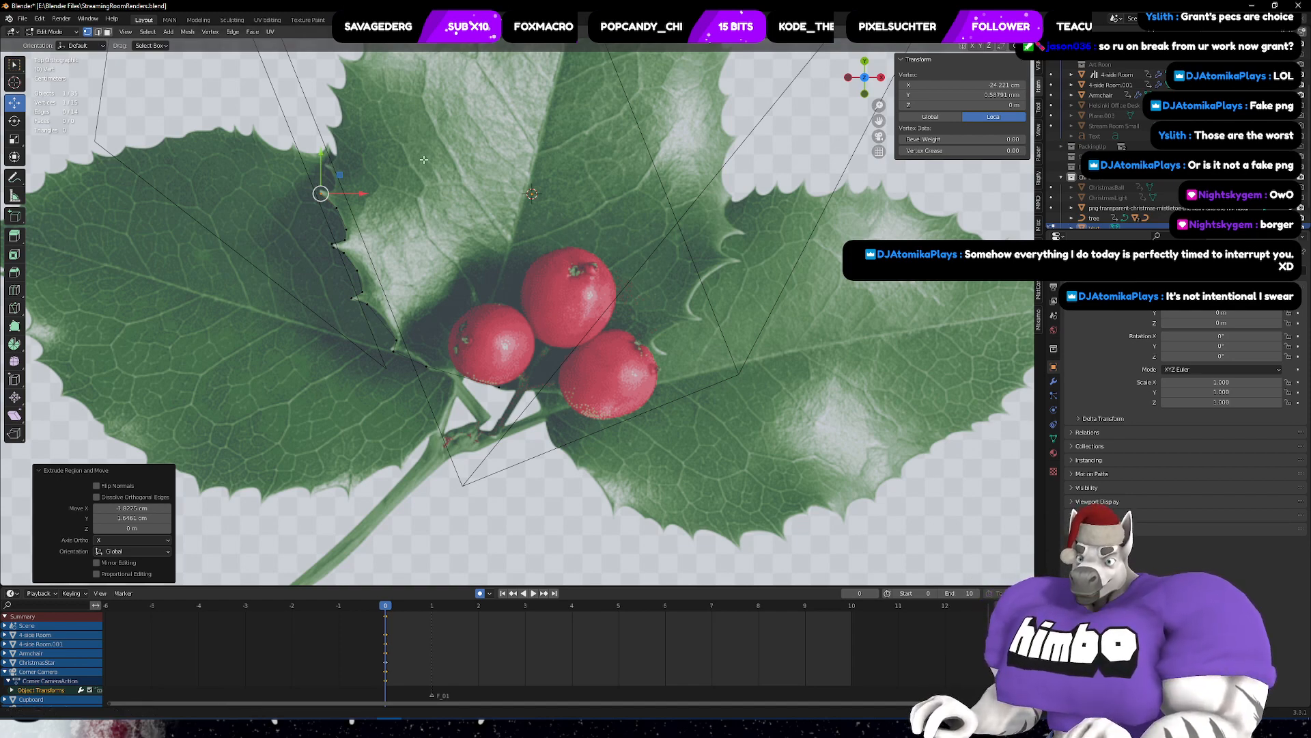
# - Trace from the fourth spine to the fifth with extruded vertices, just below where the left leaf's upper edge meets the central leaf
pyautogui.keyDown('shift'); pyautogui.moveTo(318, 192); pyautogui.dragTo(469, 424, button='middle'); pyautogui.keyUp('shift')
pyautogui.press('e')
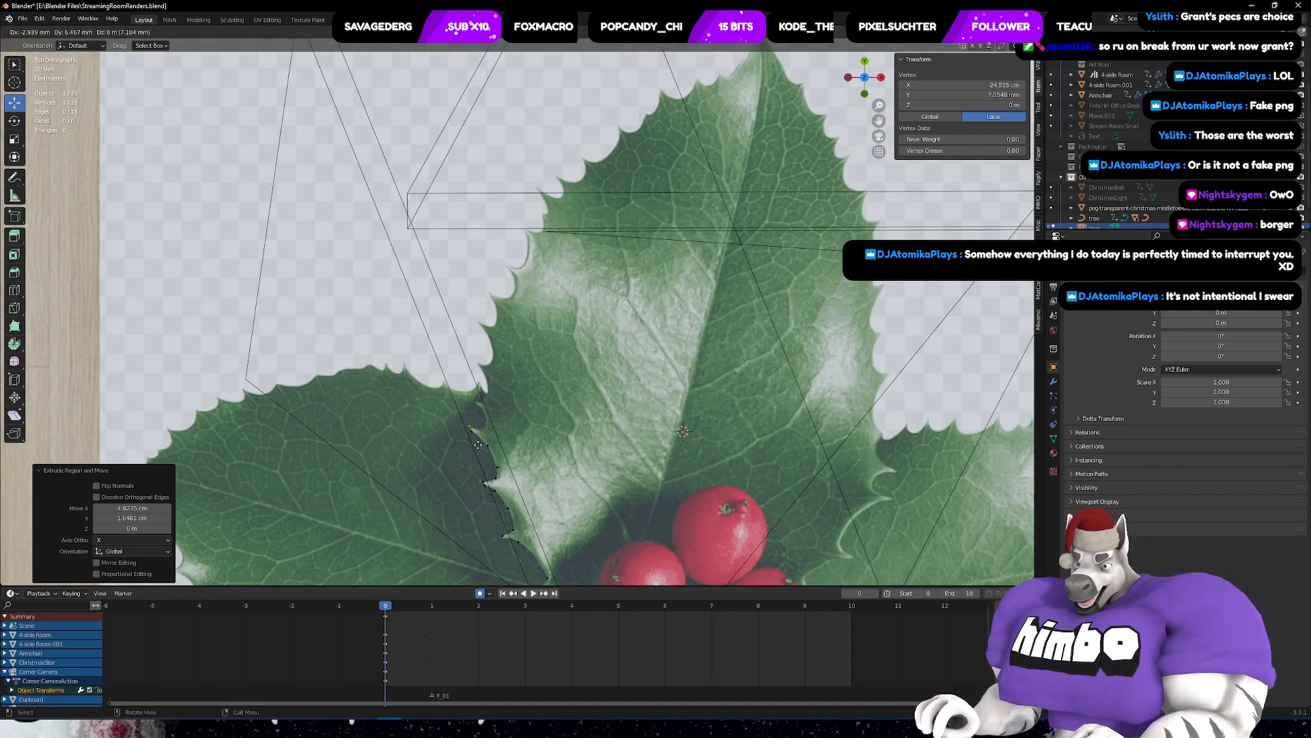
pyautogui.click(479, 446)
pyautogui.press('e')
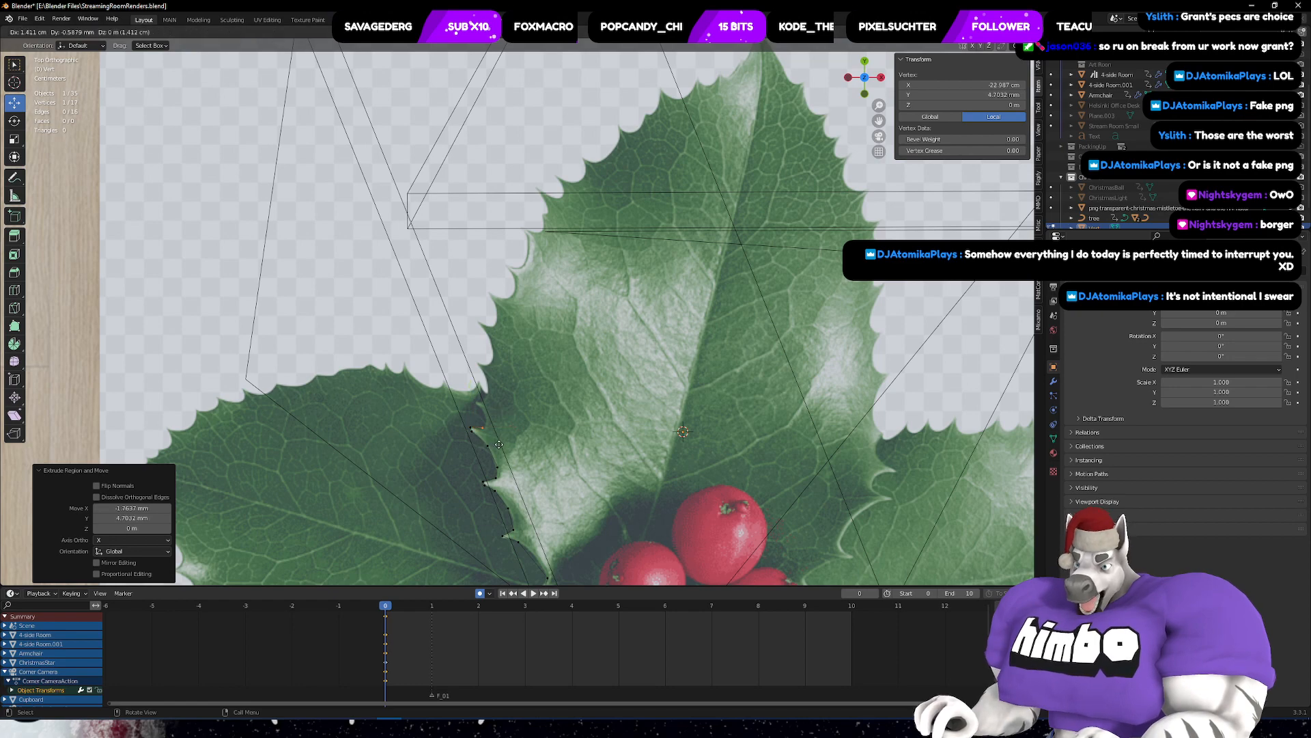
pyautogui.click(498, 446)
pyautogui.press('e')
pyautogui.click(502, 437)
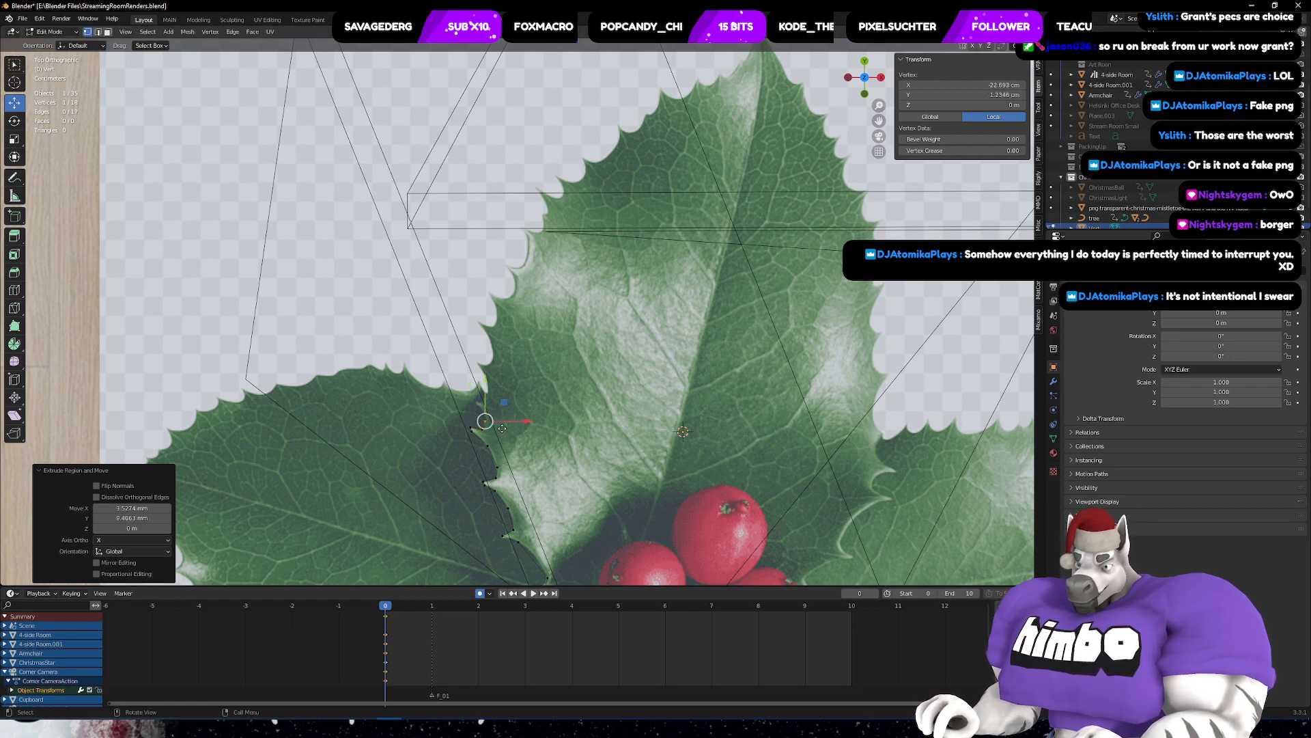
pyautogui.press('e')
pyautogui.click(492, 411)
pyautogui.press('e')
pyautogui.click(493, 409)
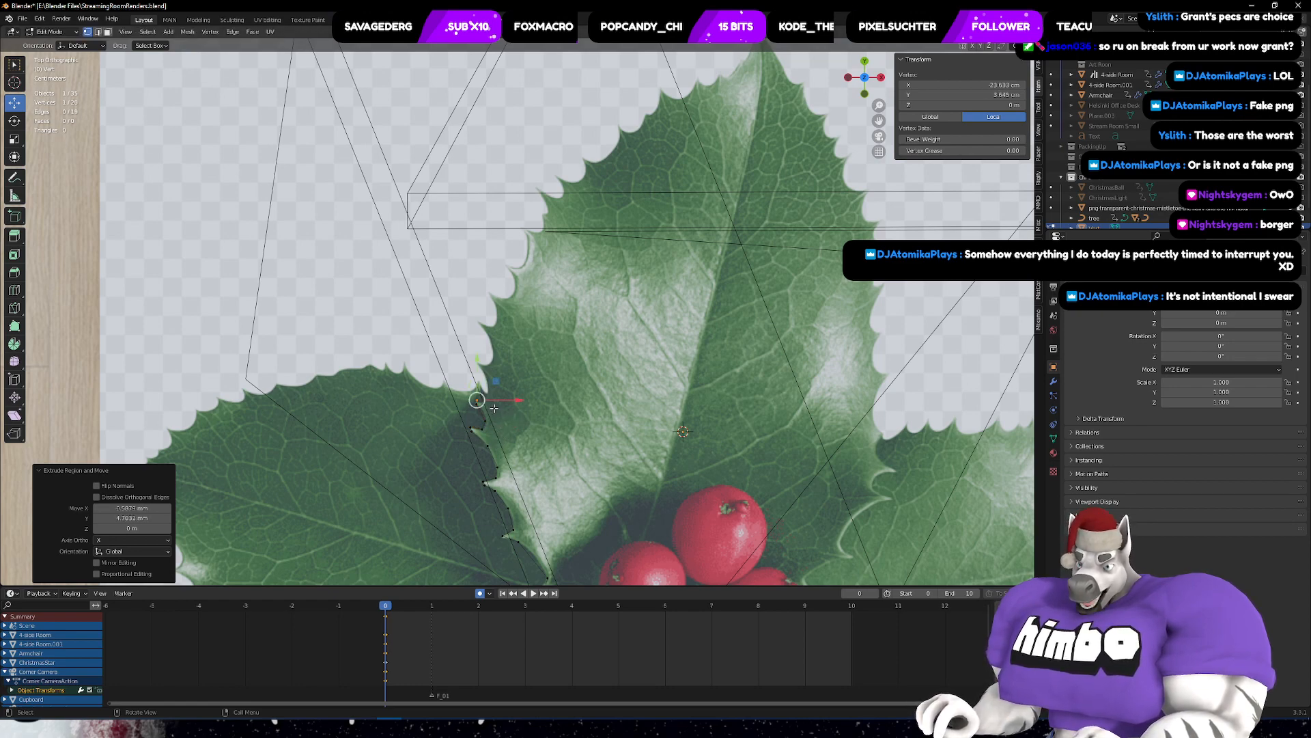
# - Extrude vertices past the junction with the left leaf's upper edge to the sixth spine of the central leaf
pyautogui.press('e')
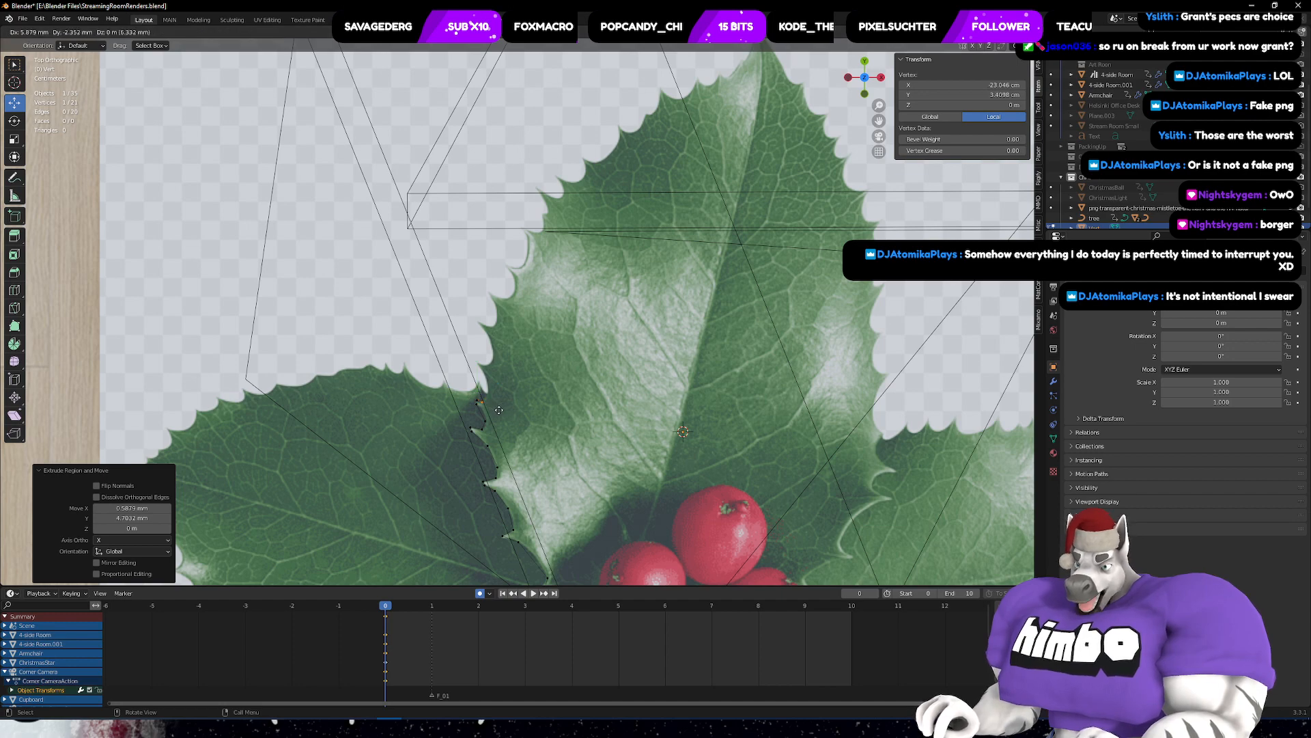
pyautogui.click(499, 409)
pyautogui.press('e')
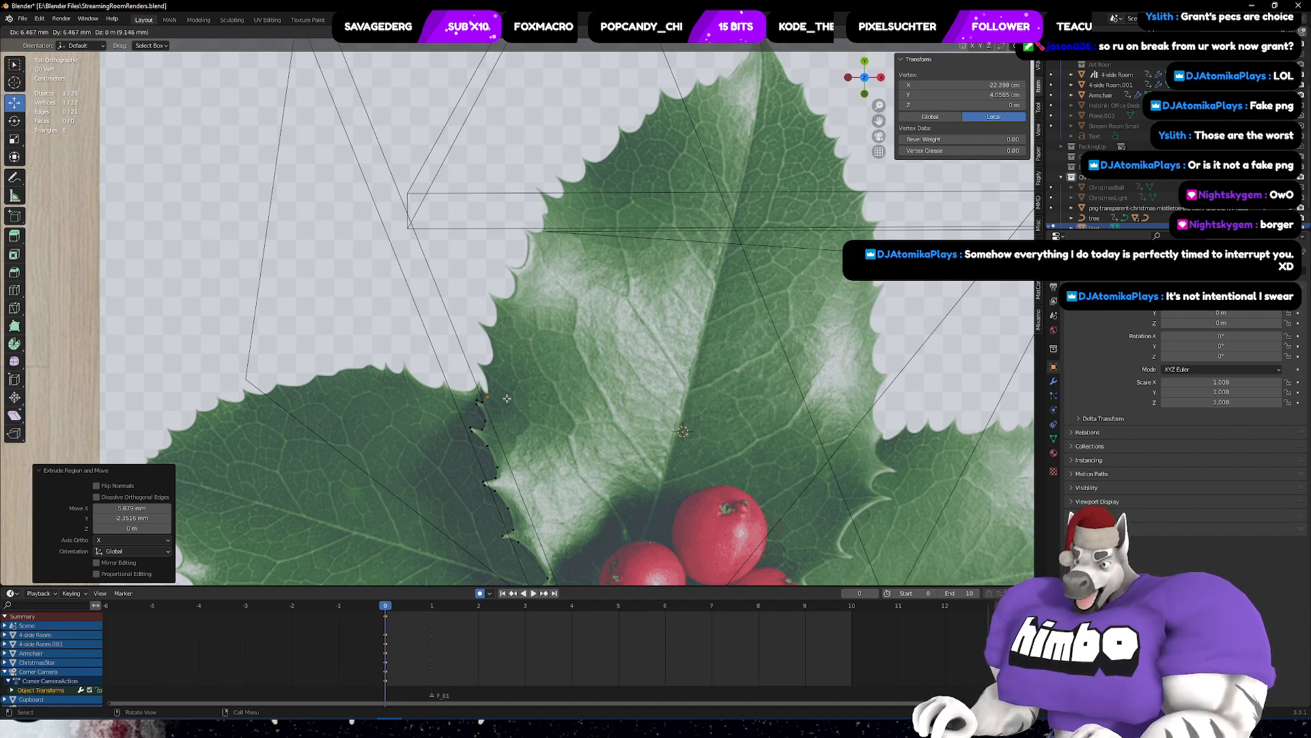
pyautogui.click(506, 398)
pyautogui.press('e')
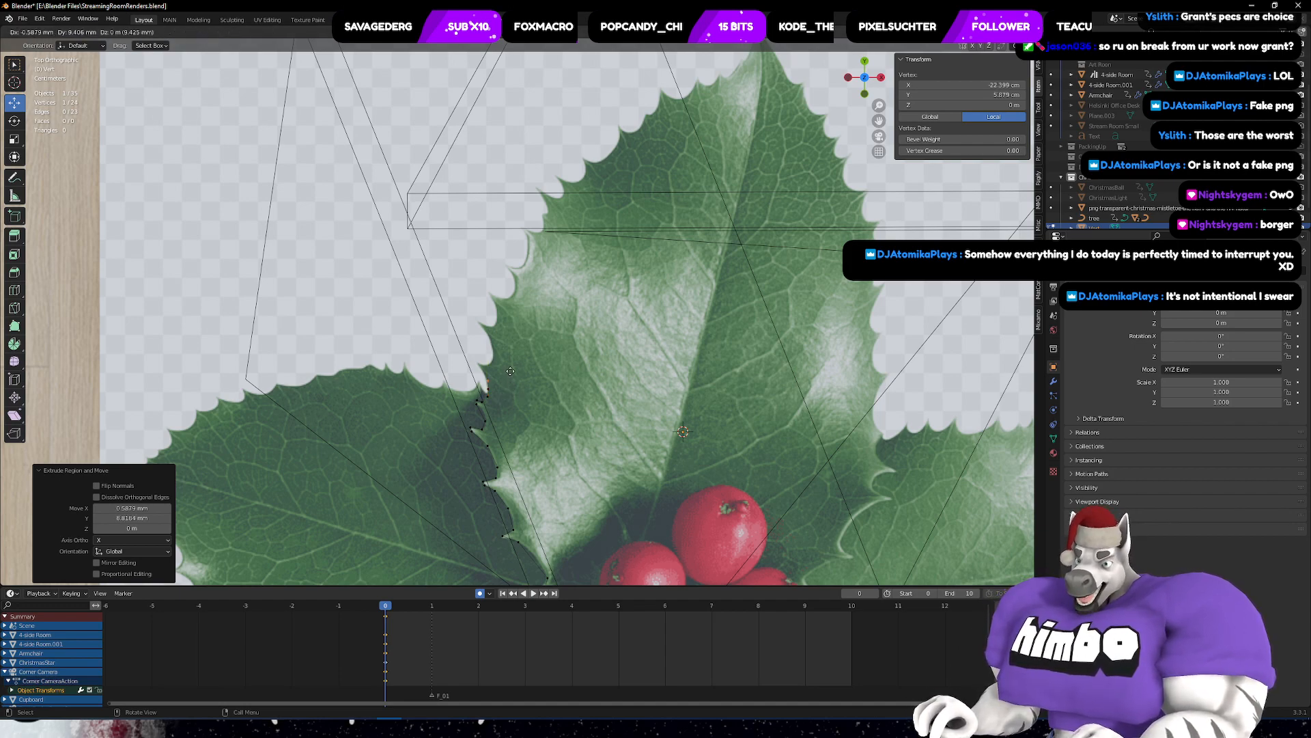
pyautogui.click(509, 369)
pyautogui.press('e')
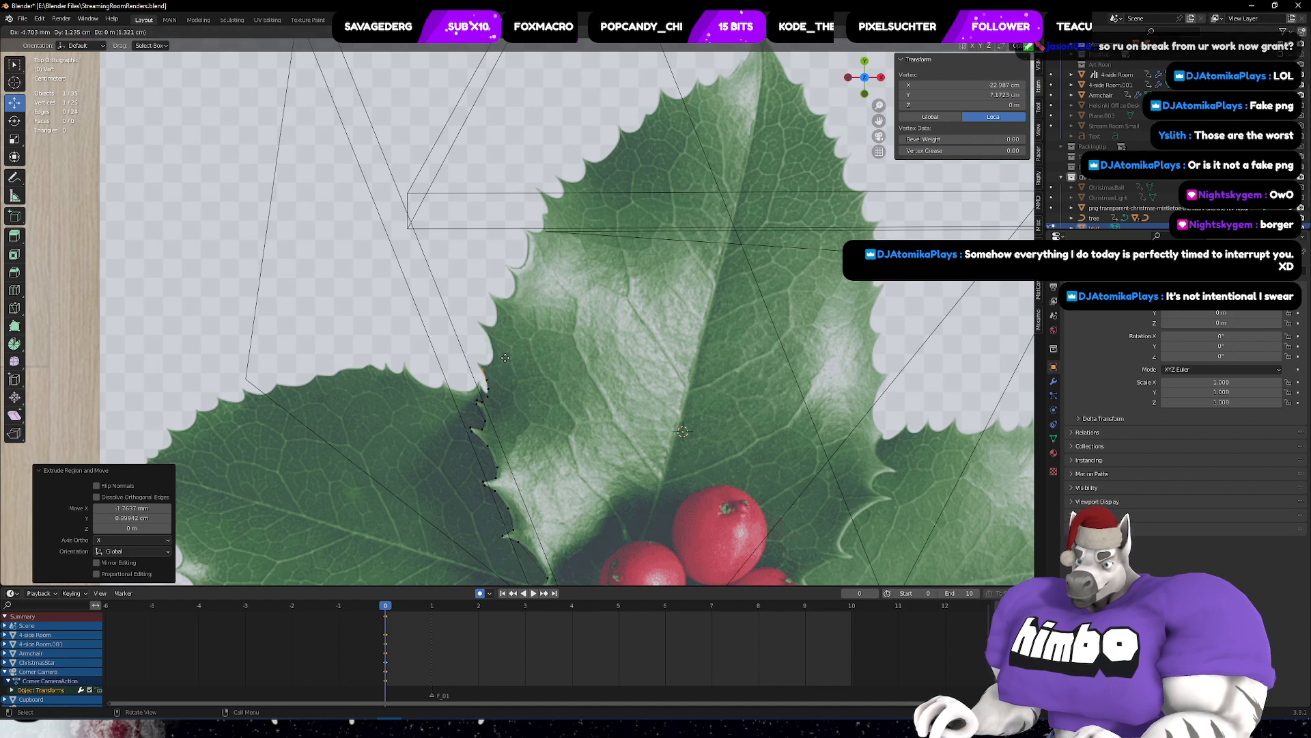
pyautogui.click(505, 357)
pyautogui.press('e')
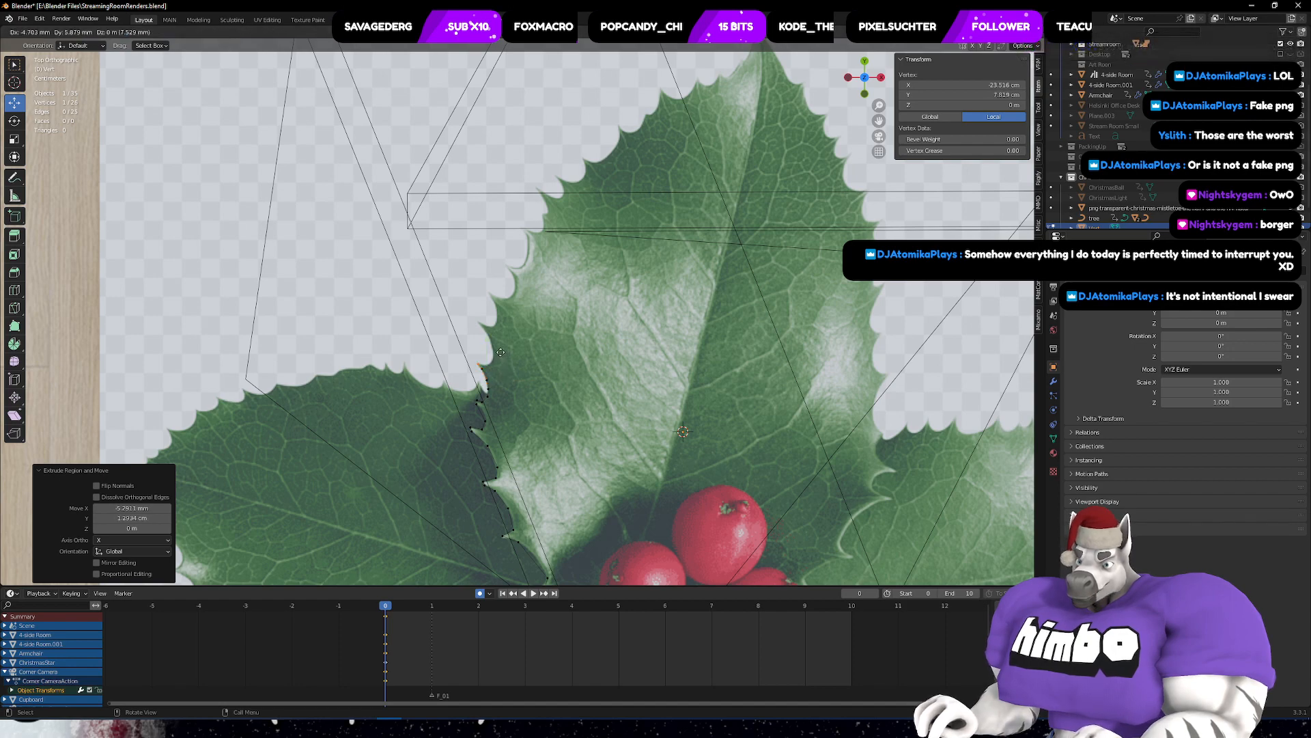
pyautogui.click(501, 351)
# - Trace the notch above the sixth spine and the rounded edge up to the seventh spine tip with extruded vertices
pyautogui.press('e')
pyautogui.click(510, 350)
pyautogui.press('e')
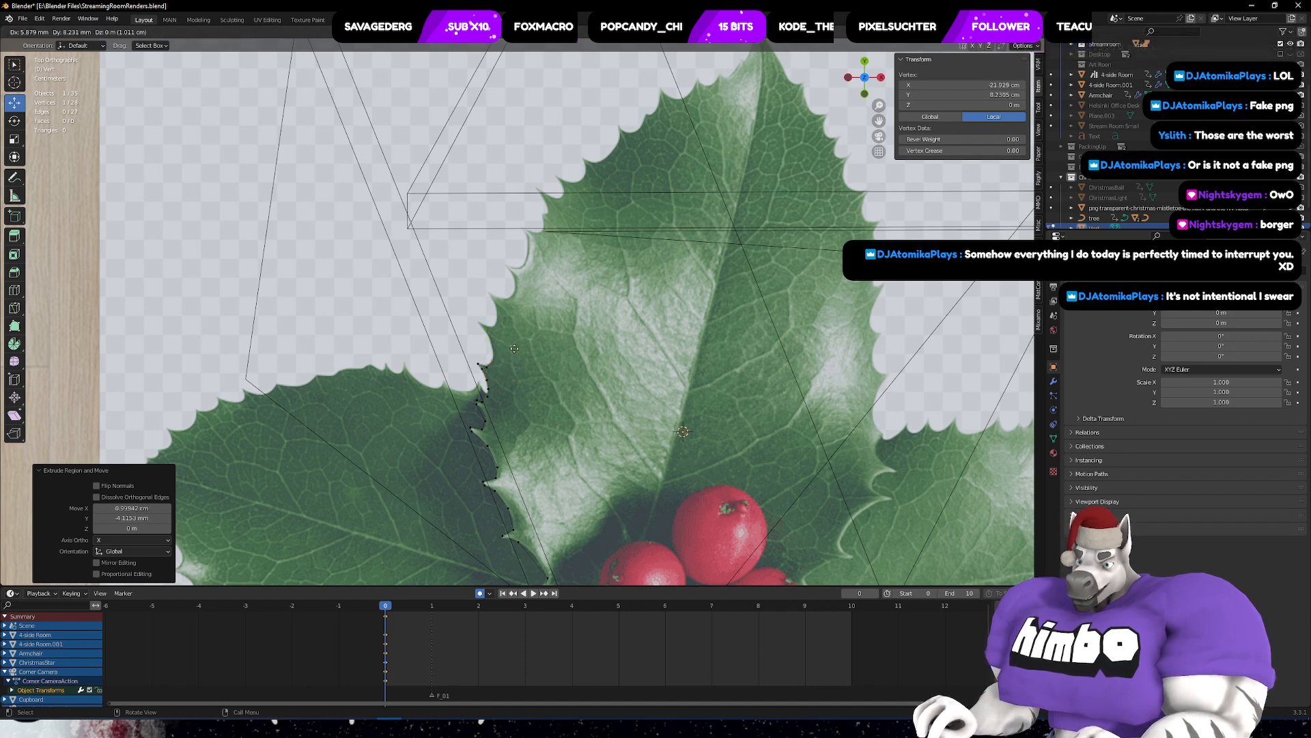
pyautogui.click(511, 339)
pyautogui.press('e')
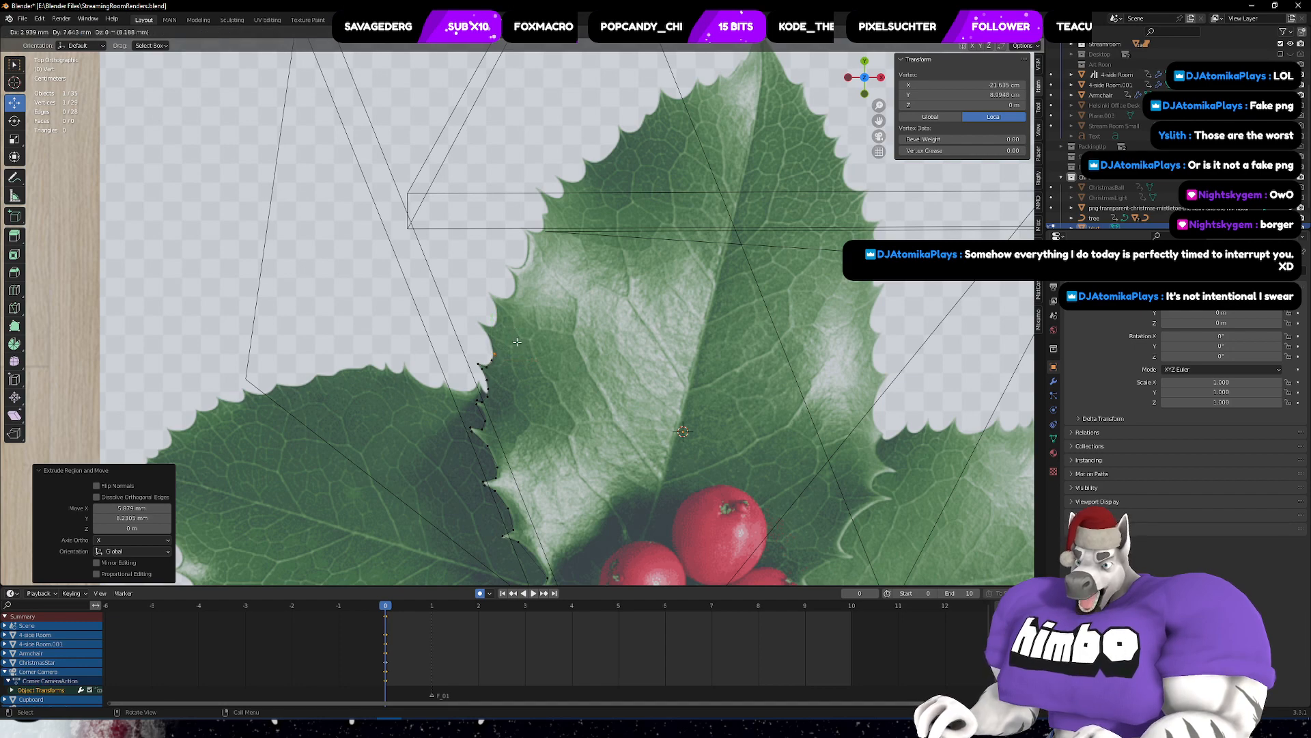
pyautogui.click(517, 342)
pyautogui.press('e')
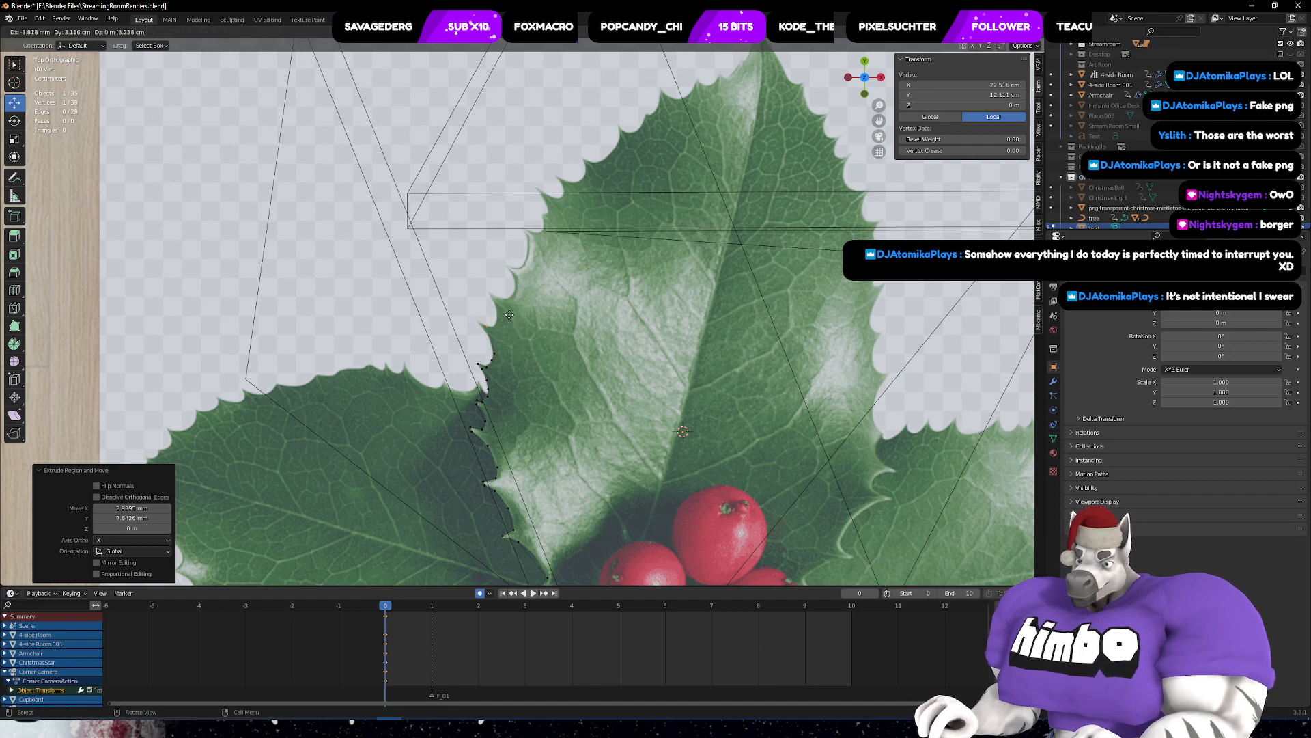
pyautogui.click(512, 326)
pyautogui.press('e')
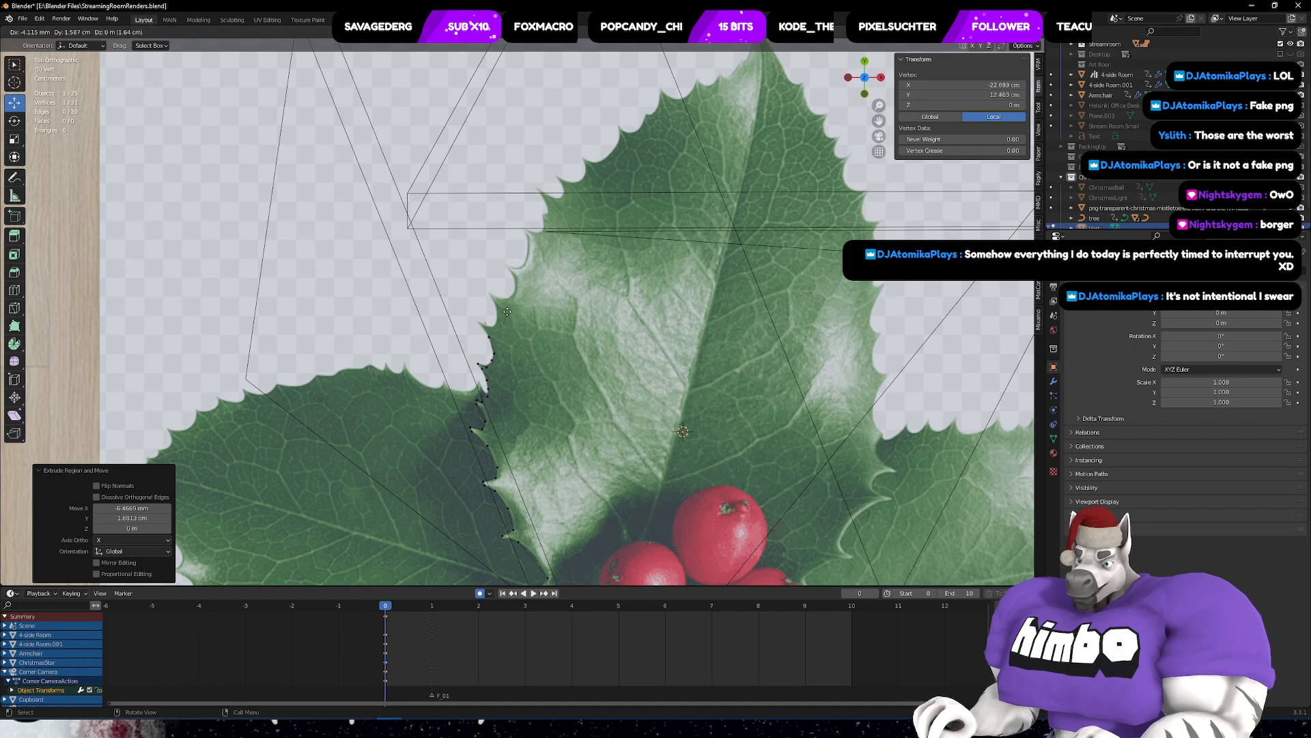
pyautogui.click(501, 309)
# - Extrude vertices into the notch beyond the seventh spine and out to the eighth spine tip
pyautogui.press('e')
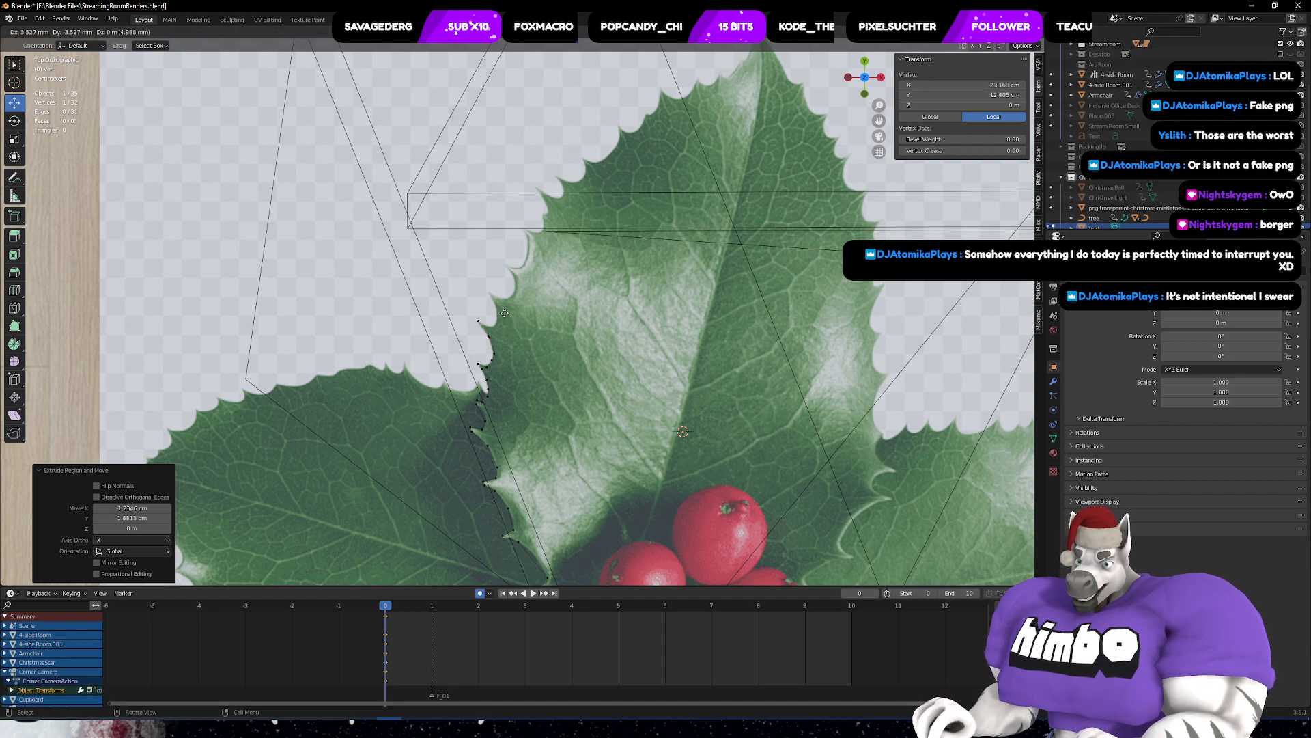
pyautogui.click(510, 315)
pyautogui.press('e')
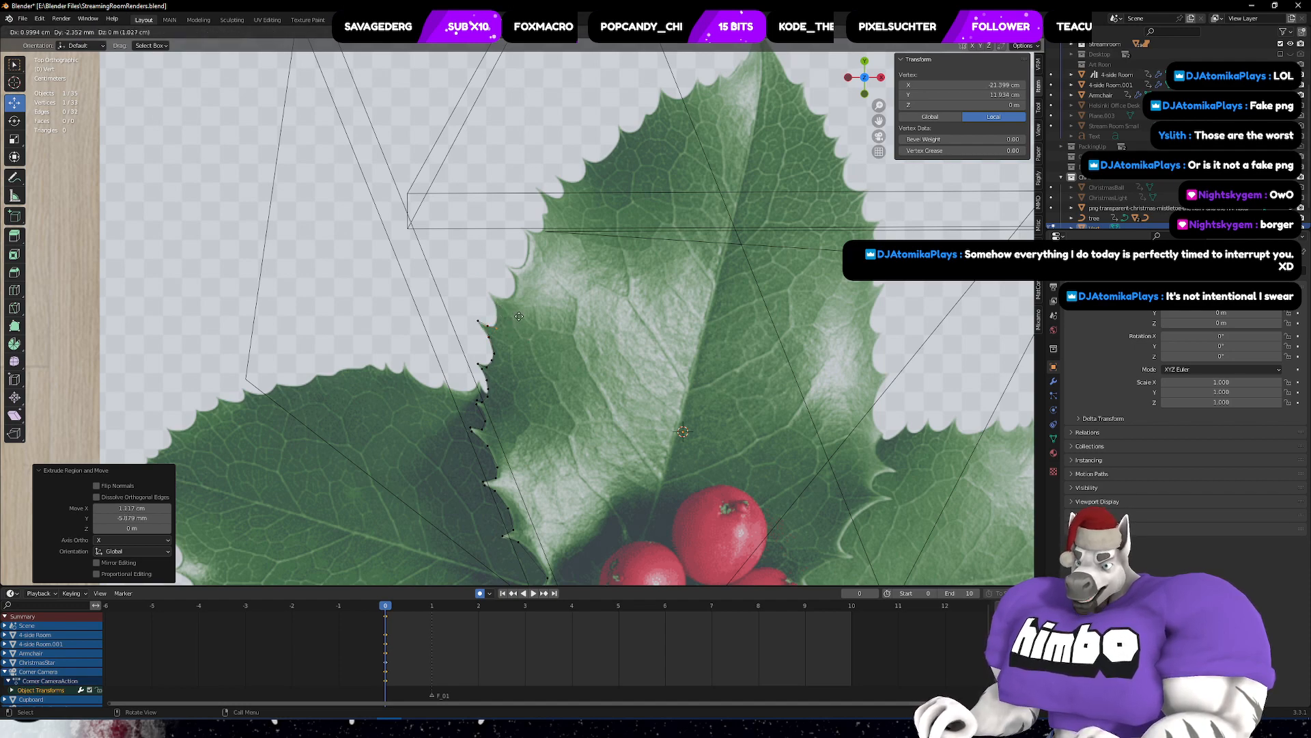
pyautogui.click(518, 314)
pyautogui.press('e')
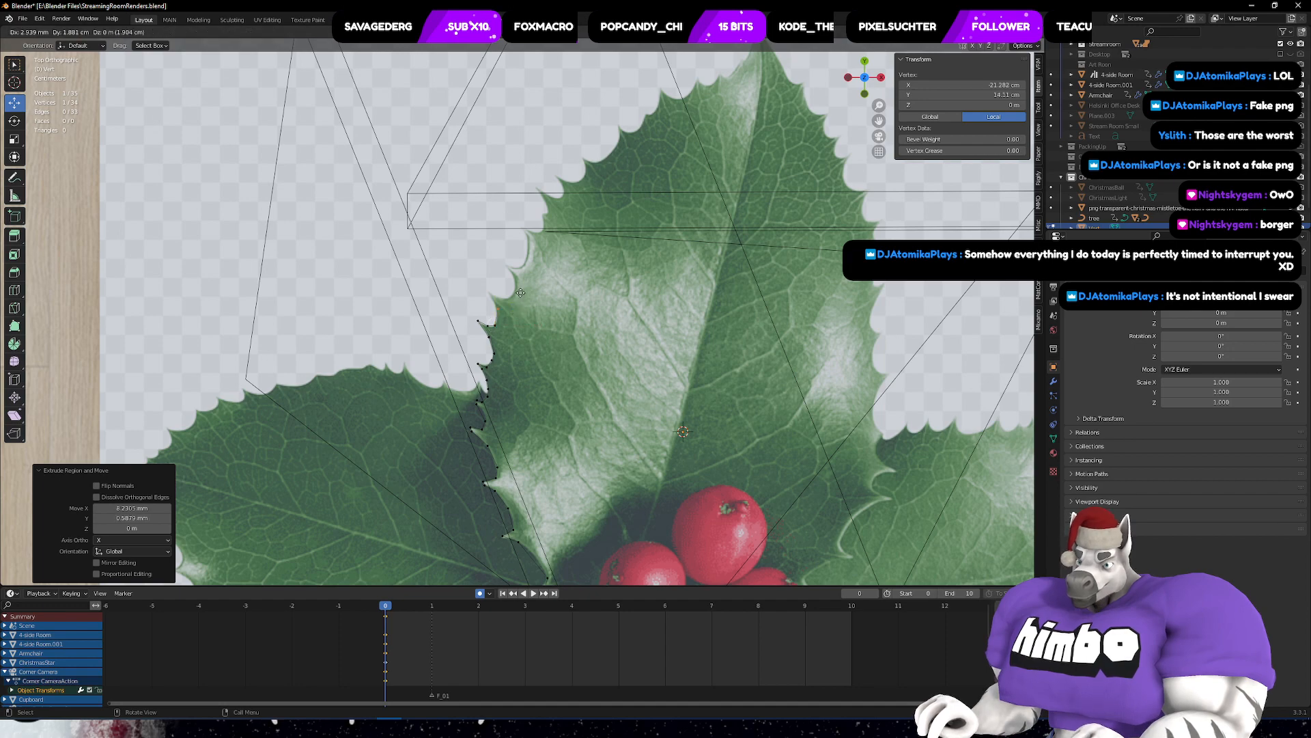
pyautogui.click(520, 293)
pyautogui.press('e')
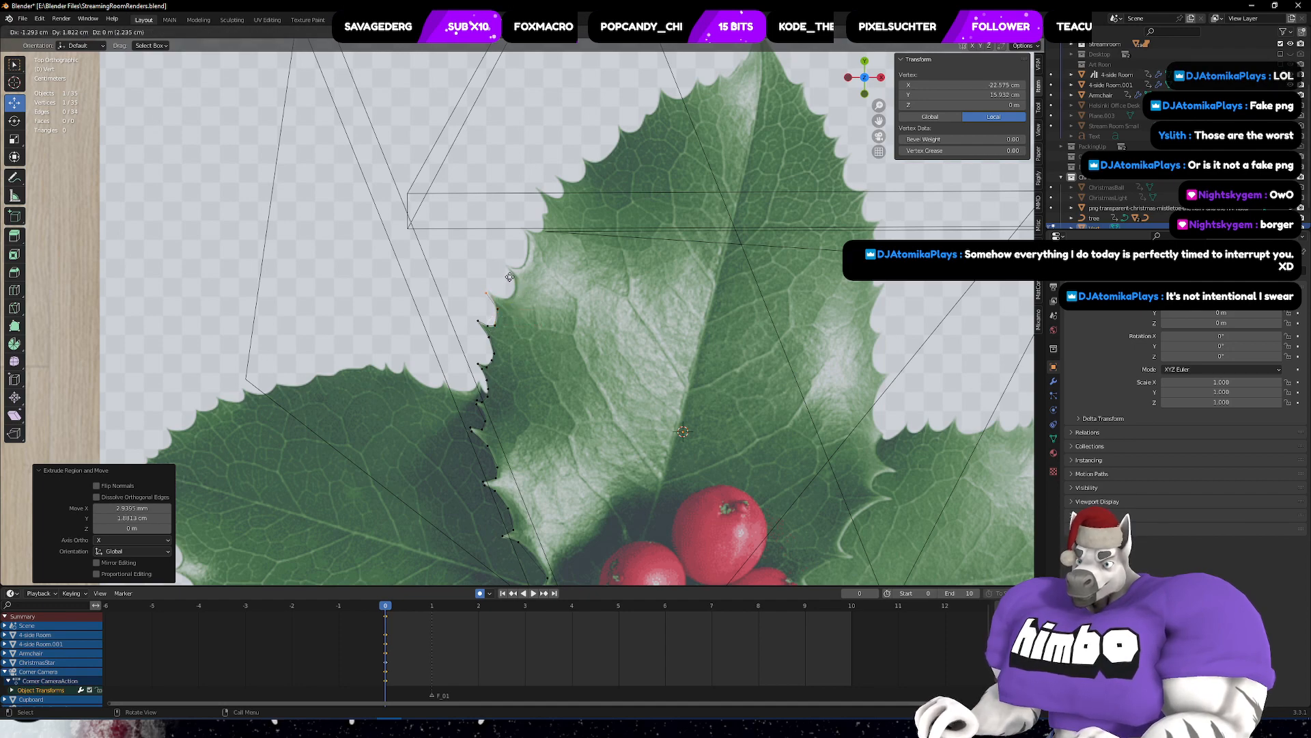
pyautogui.click(509, 277)
# - Follow the scalloped edge from the eighth spine to the ninth spine tip with extruded vertices
pyautogui.press('e')
pyautogui.click(526, 281)
pyautogui.press('e')
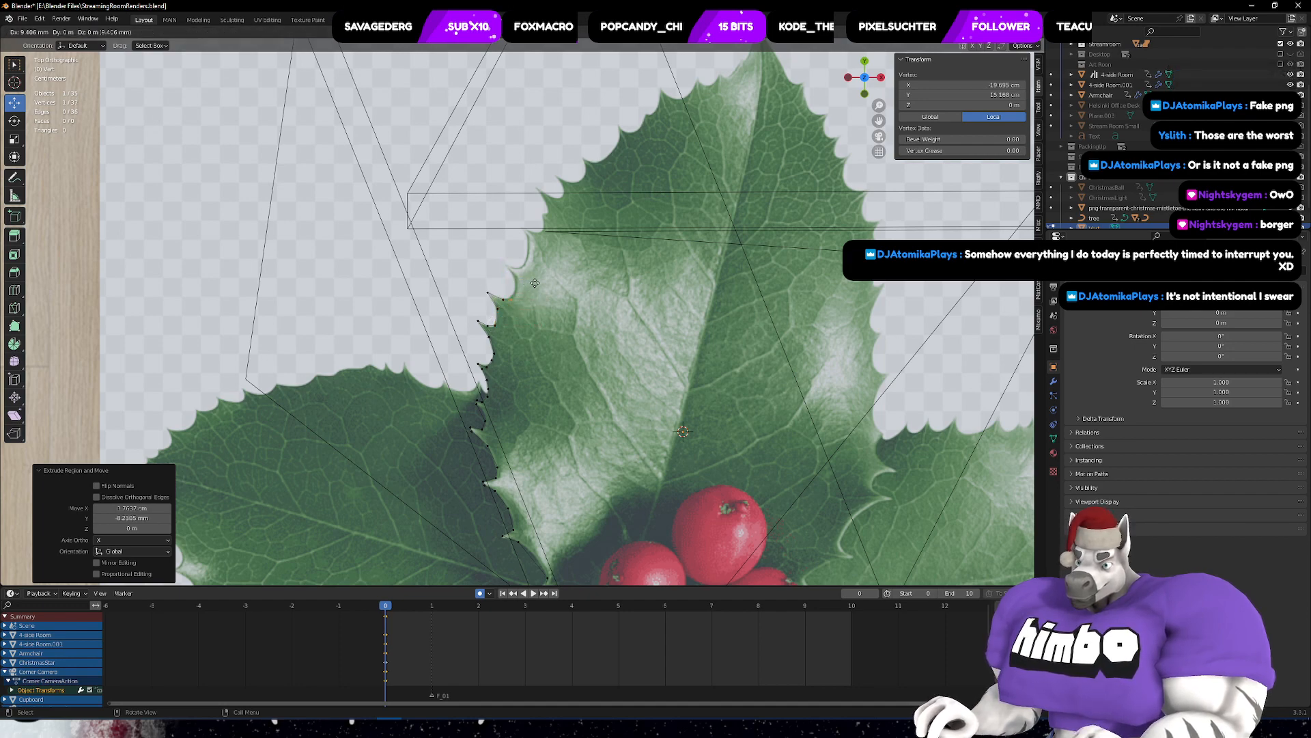
pyautogui.click(534, 283)
pyautogui.press('e')
pyautogui.click(540, 268)
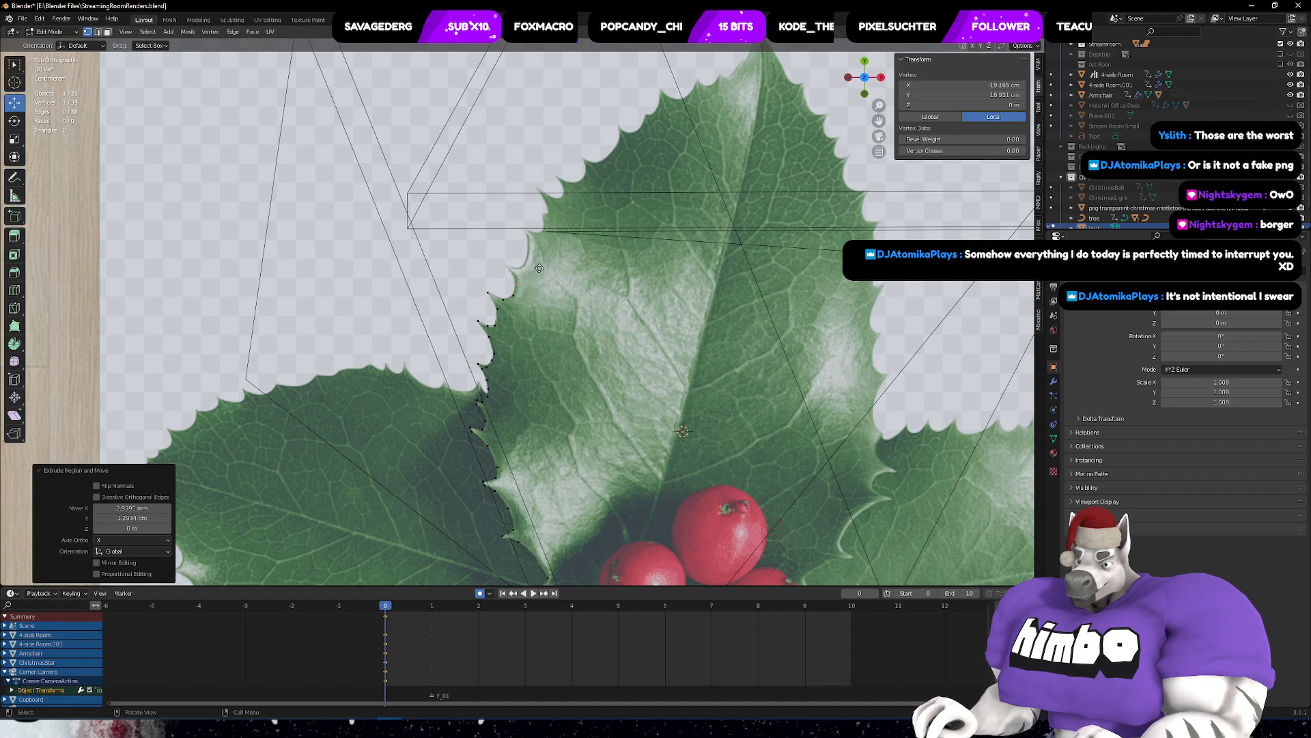
pyautogui.press('e')
pyautogui.click(536, 257)
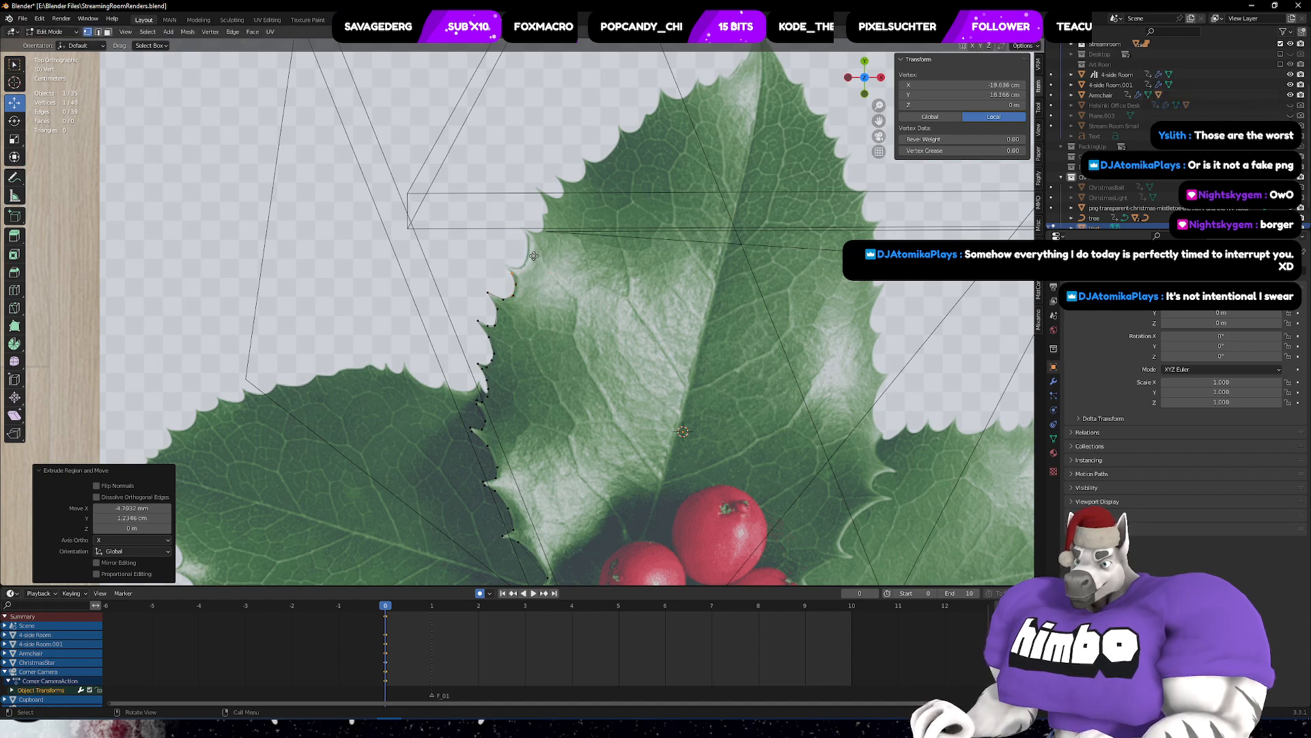
pyautogui.press('e')
pyautogui.click(529, 248)
# - Extrude vertices from the ninth spine around the rounded notch to the tenth spine tip of the central leaf
pyautogui.press('e')
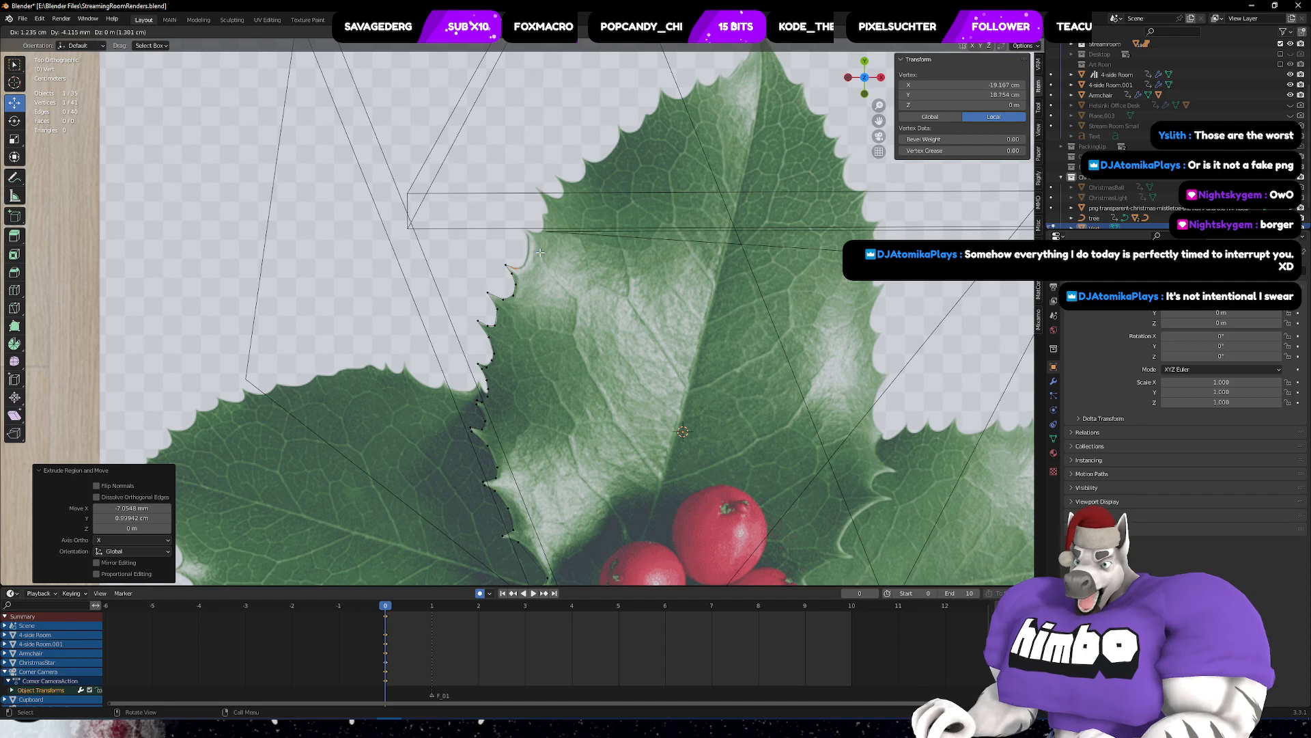
pyautogui.click(540, 253)
pyautogui.press('e')
pyautogui.click(548, 246)
pyautogui.press('e')
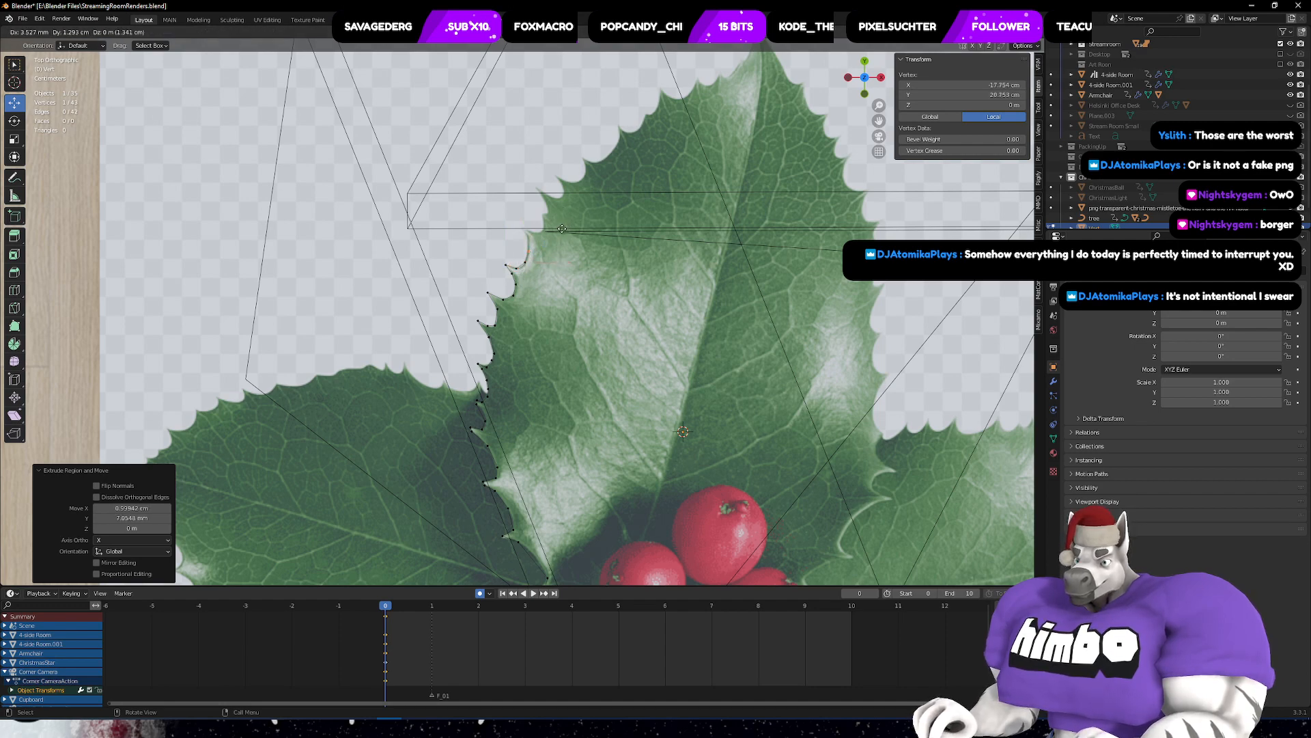
pyautogui.click(560, 219)
pyautogui.press('e')
pyautogui.click(559, 210)
pyautogui.press('e')
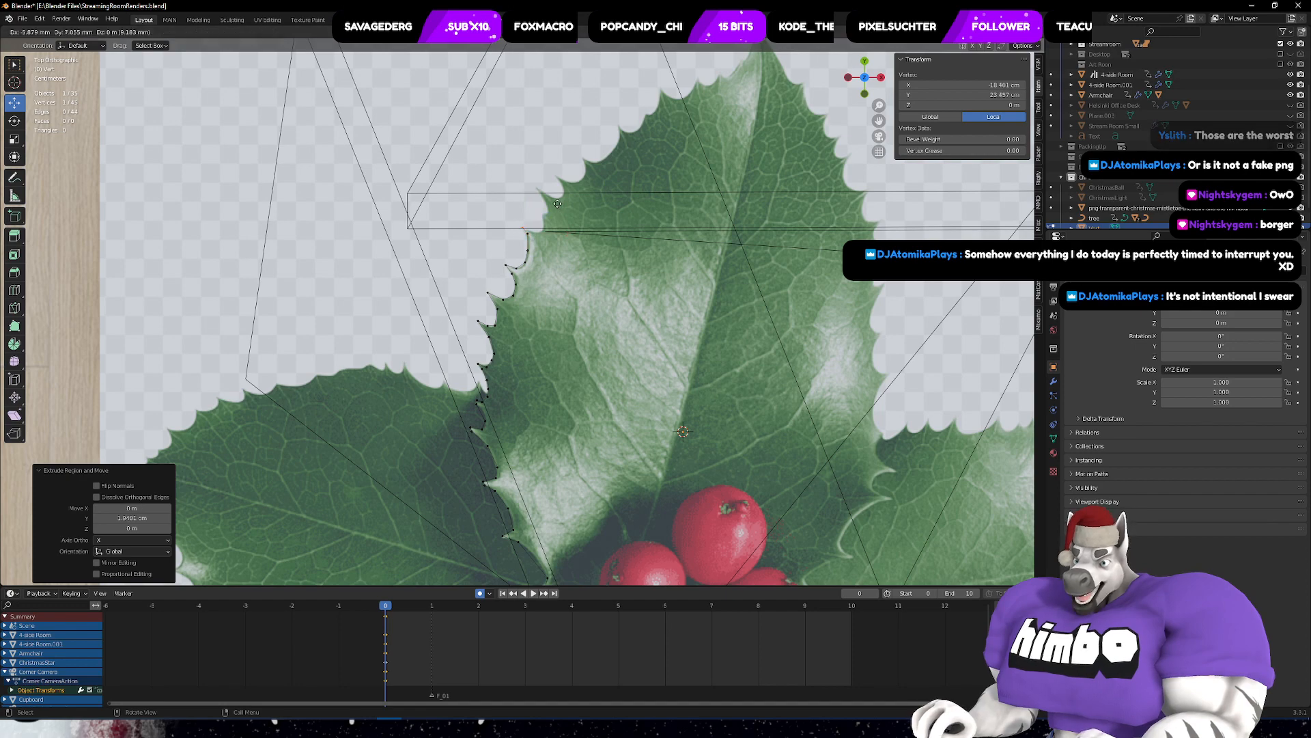
pyautogui.click(569, 207)
# - Follow the notch beyond the tenth spine with extruded vertices up to the small eleventh spine tip
pyautogui.press('e')
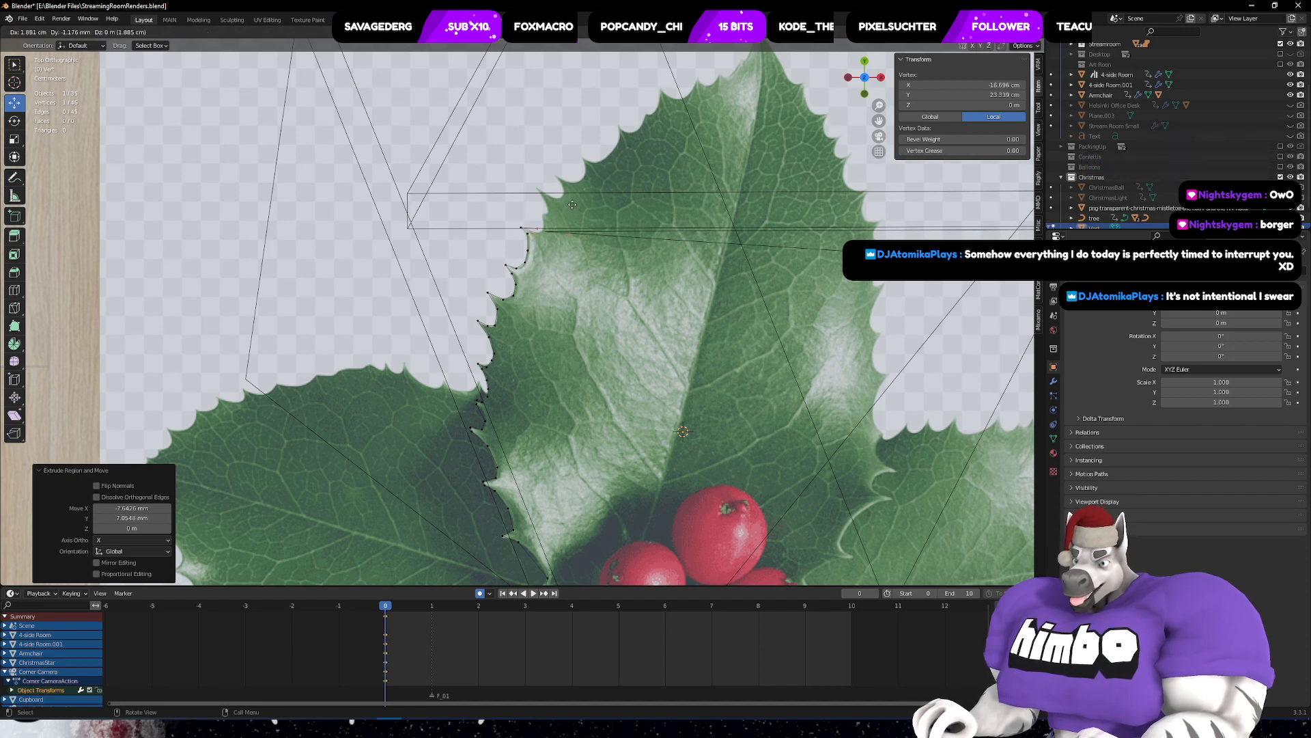
pyautogui.click(572, 207)
pyautogui.press('e')
pyautogui.click(576, 203)
pyautogui.press('e')
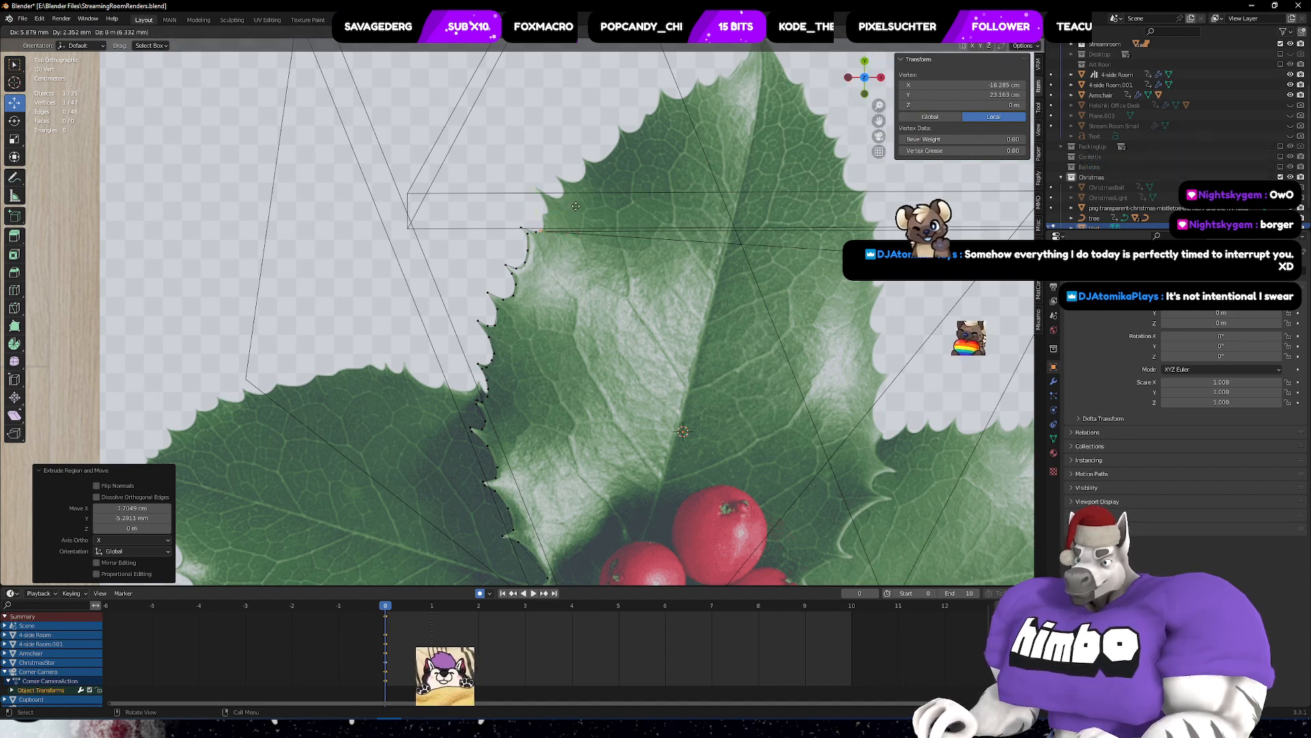
pyautogui.click(575, 181)
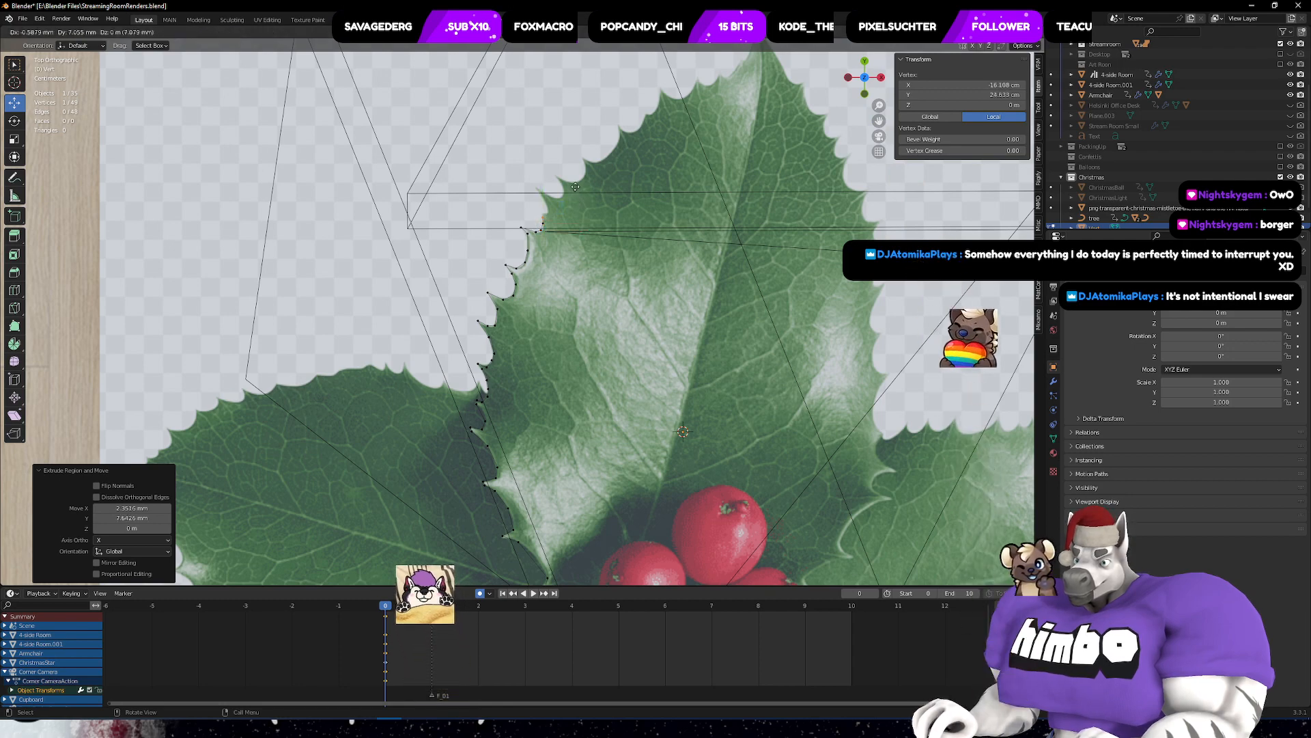
pyautogui.press('e')
pyautogui.click(575, 181)
# - Extrude vertices past the small eleventh spine and out to the long twelfth spine tip
pyautogui.press('e')
pyautogui.click(581, 190)
pyautogui.press('e')
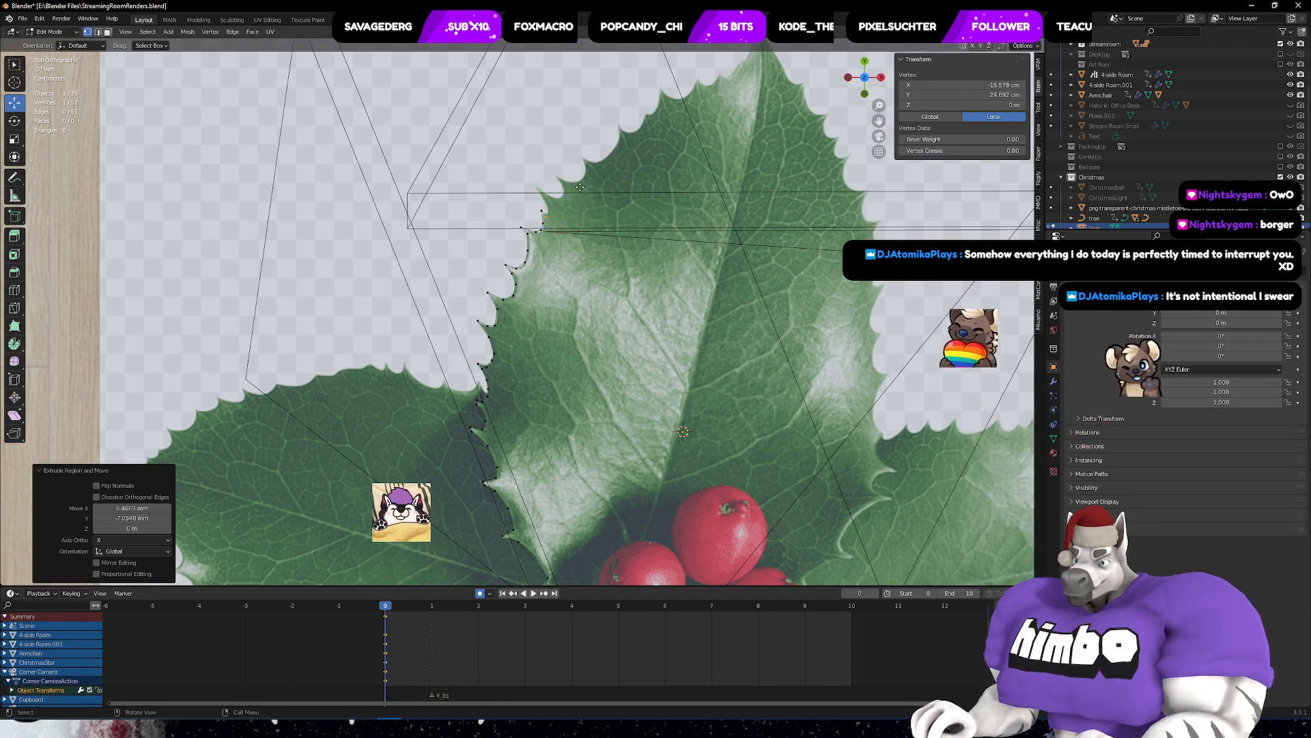
pyautogui.click(575, 172)
pyautogui.press('e')
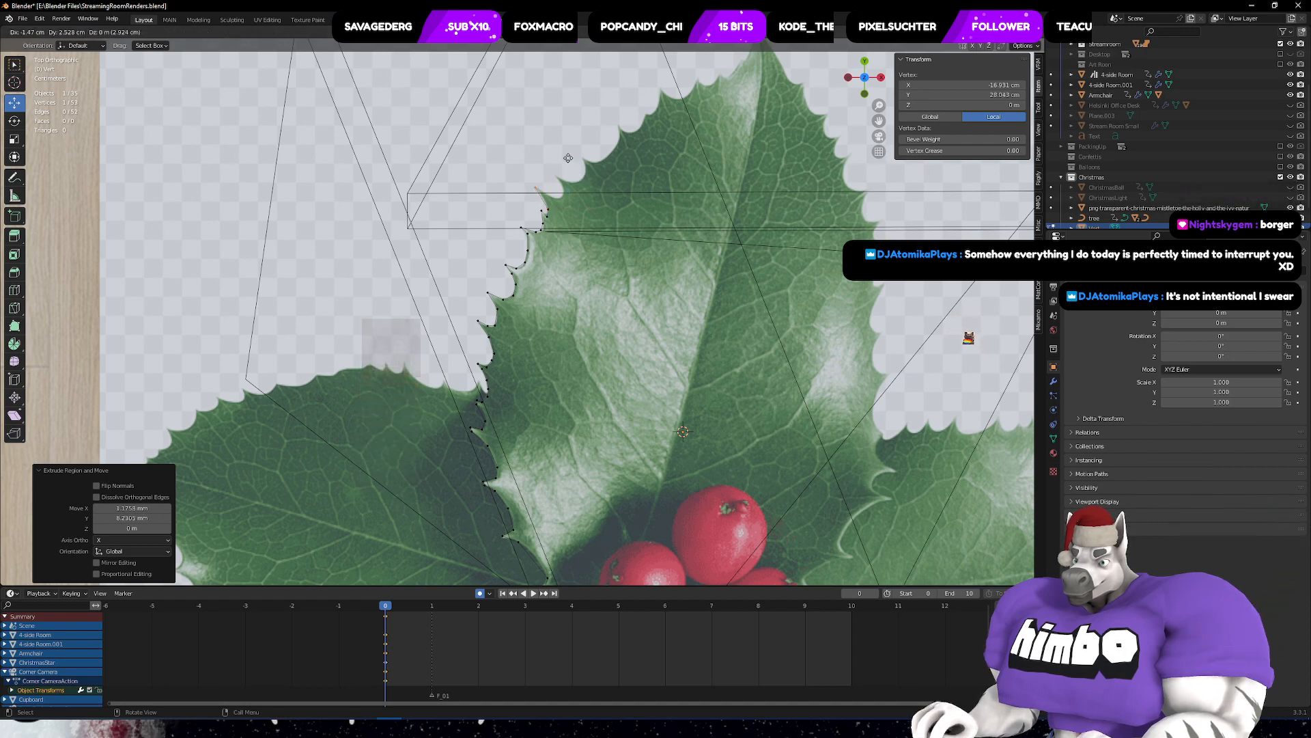
pyautogui.click(568, 158)
# - Trace the scallop from the twelfth spine to the thirteenth spine tip with extruded vertices in top view
pyautogui.press('e')
pyautogui.click(588, 169)
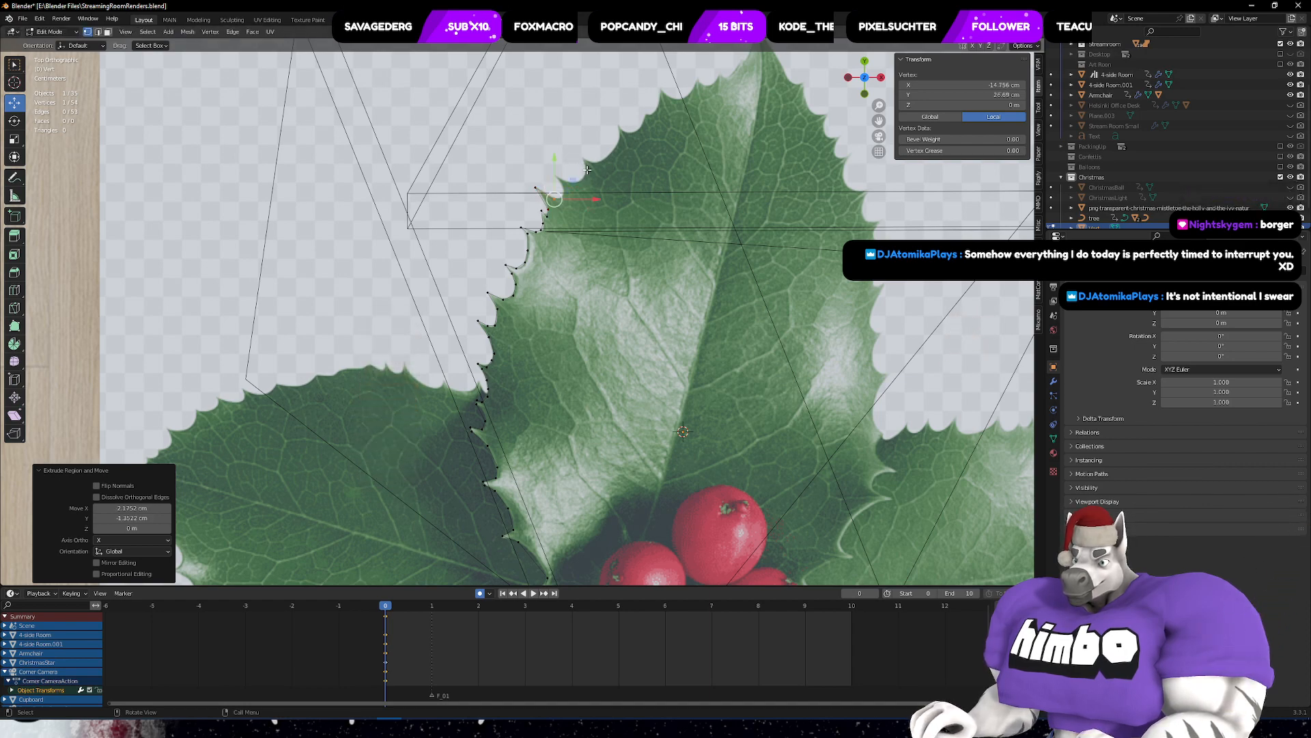
pyautogui.moveTo(671, 222); pyautogui.dragTo(635, 225, button='middle')
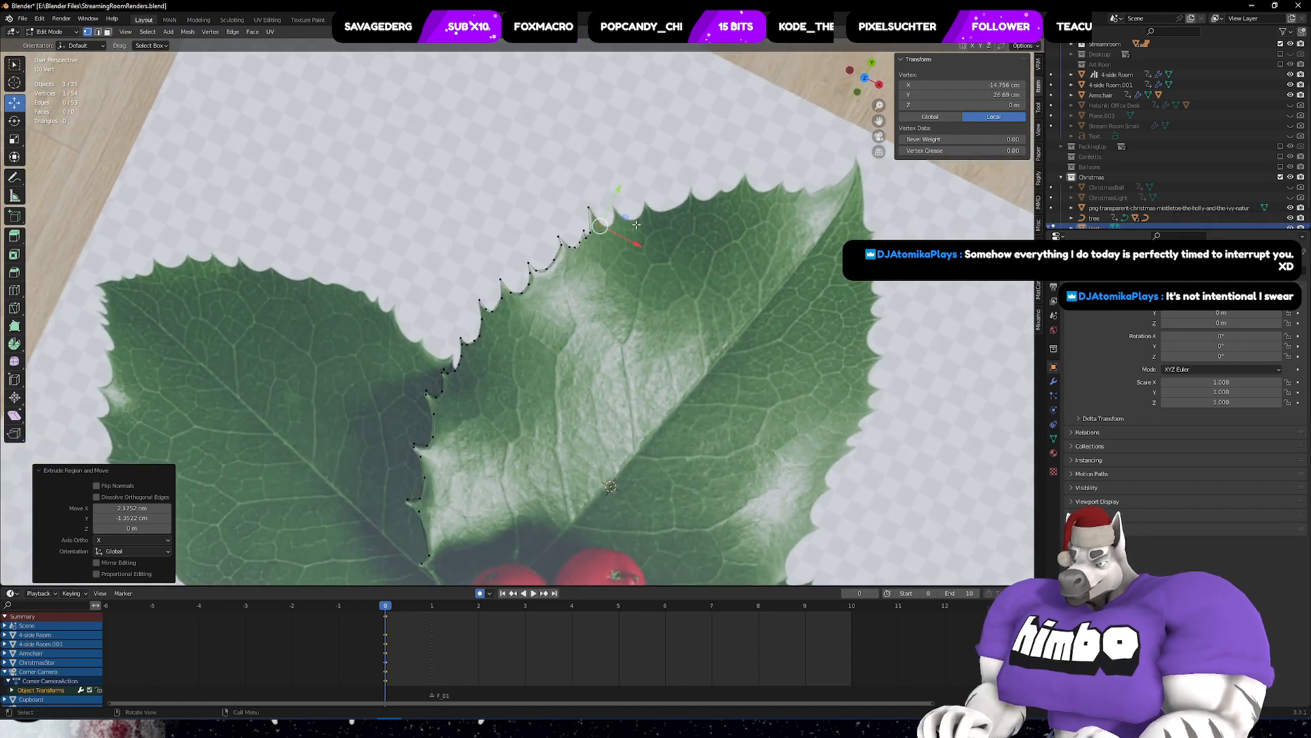
pyautogui.press('KP_7')
pyautogui.scroll(4, 636, 225)
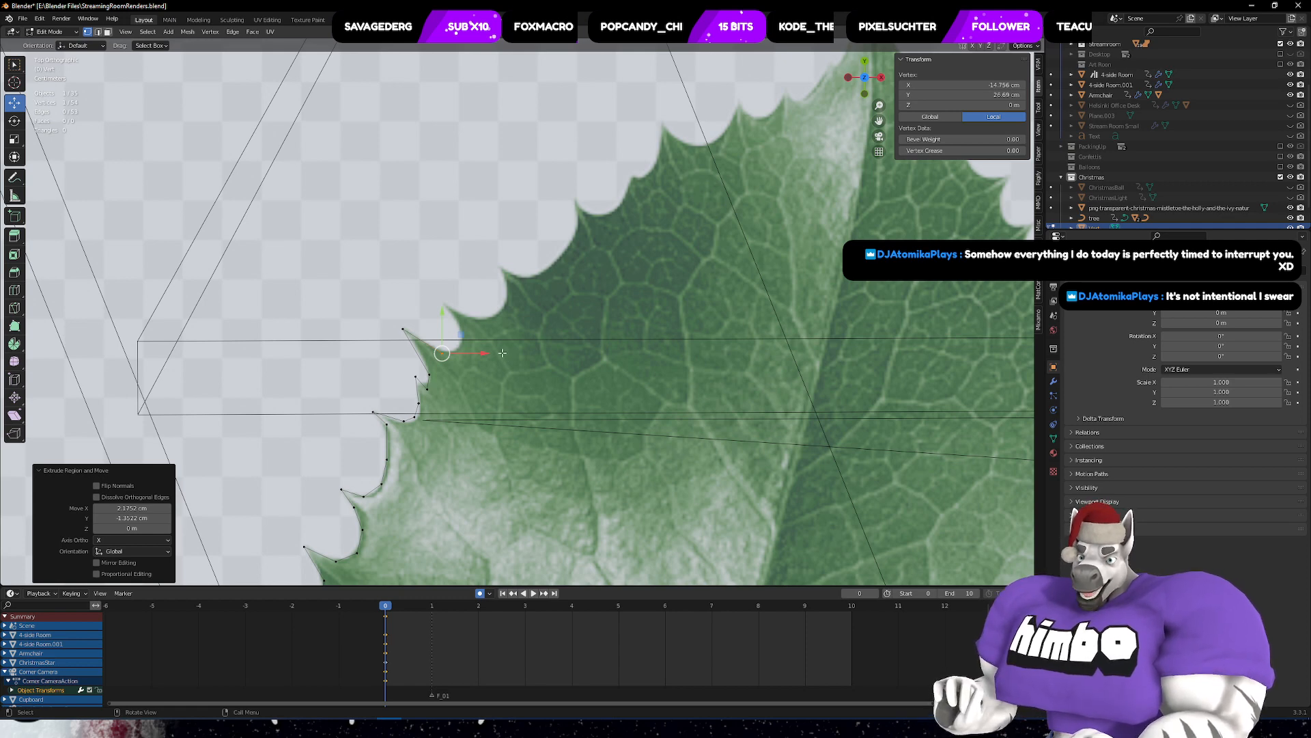
pyautogui.press('e')
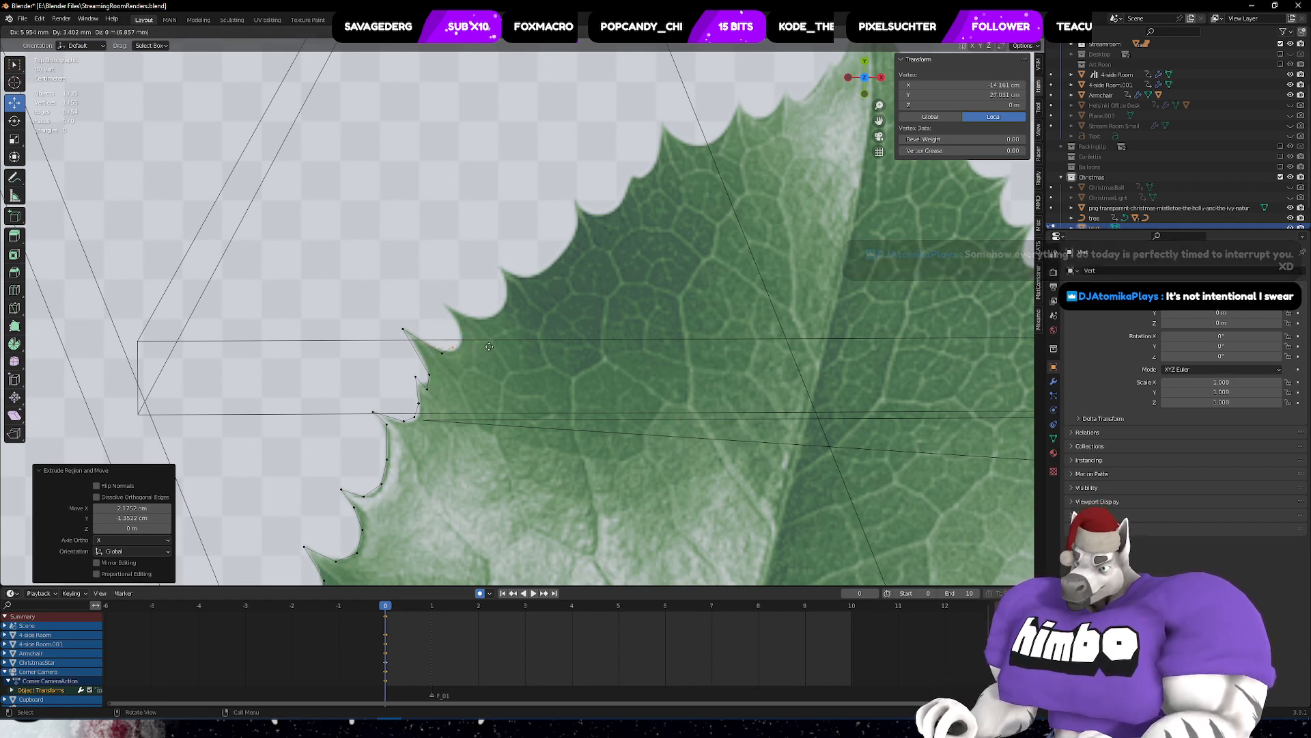
pyautogui.click(492, 350)
pyautogui.press('e')
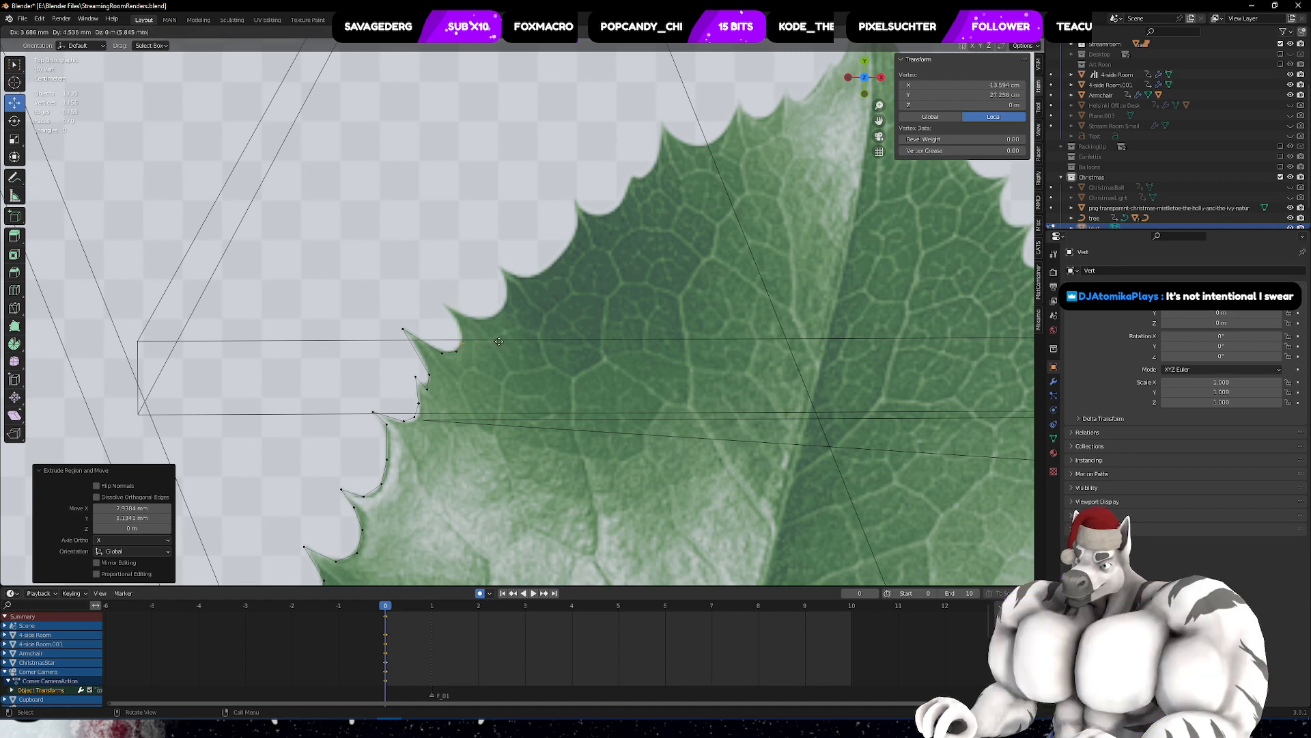
pyautogui.click(500, 336)
pyautogui.press('e')
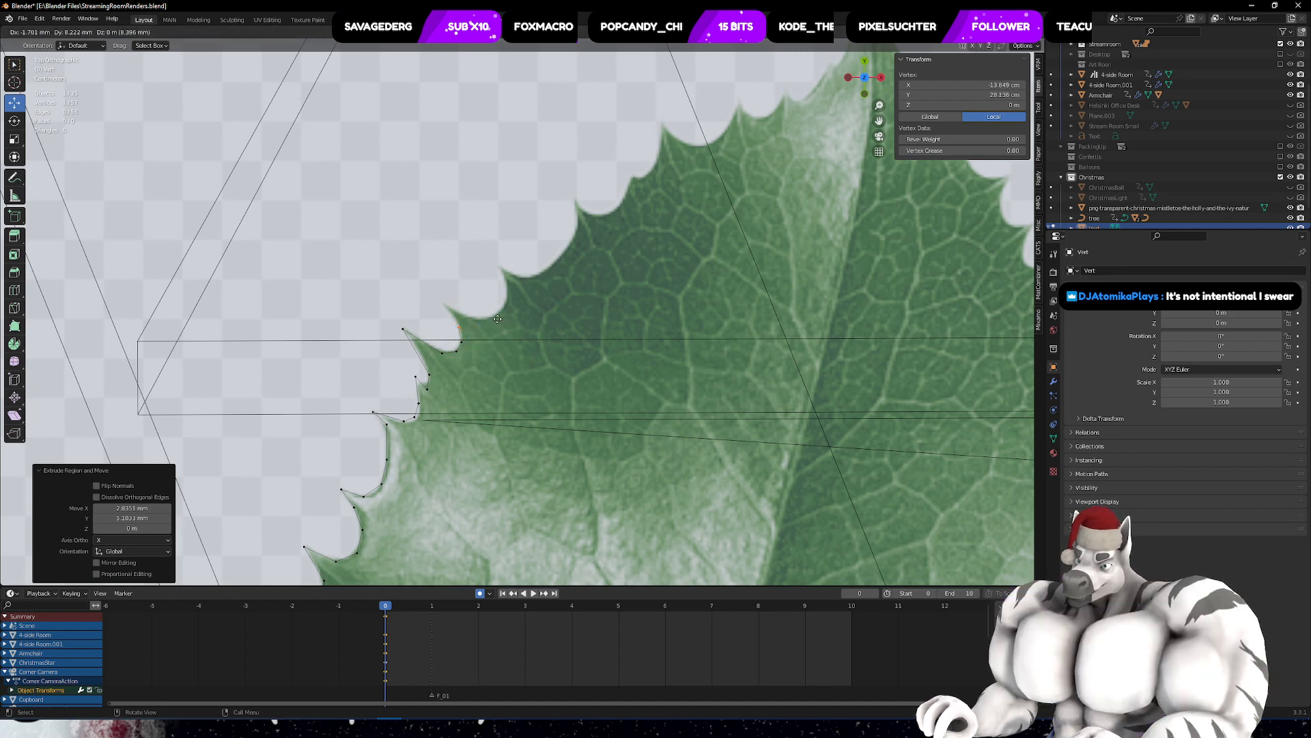
pyautogui.click(498, 320)
pyautogui.press('e')
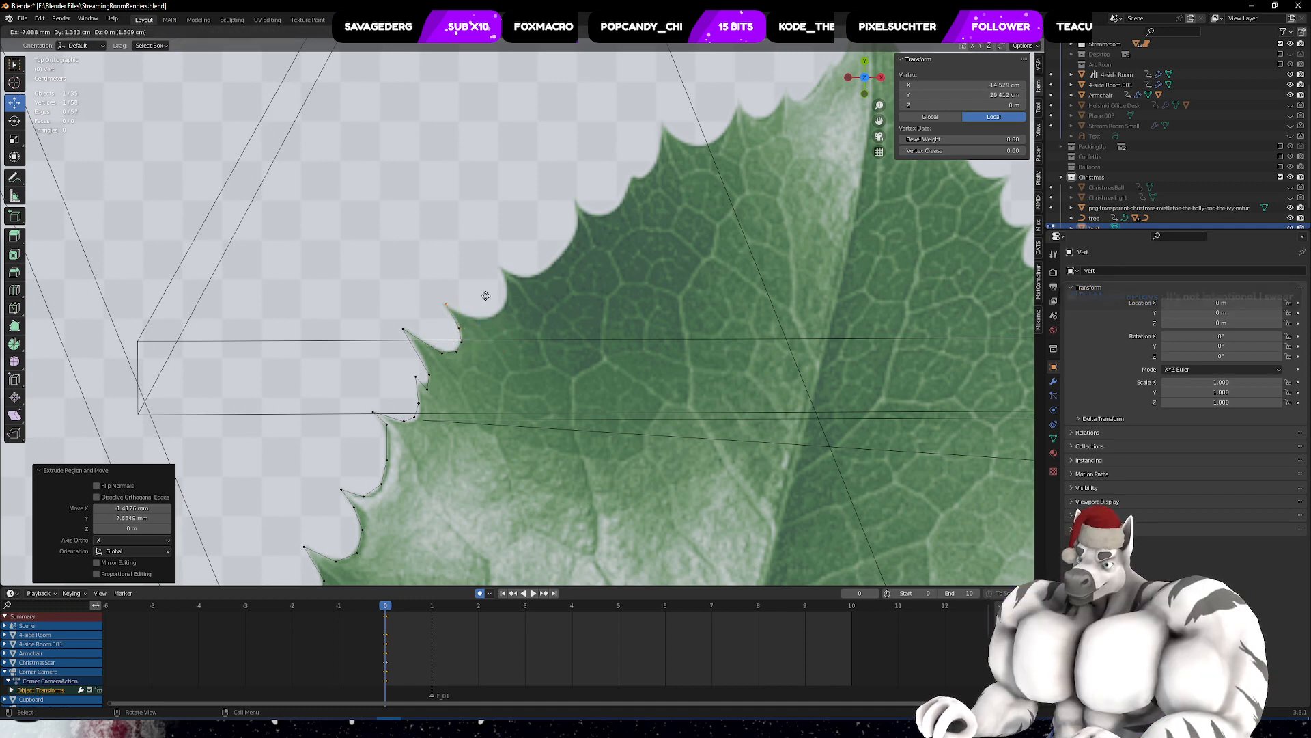
pyautogui.click(484, 298)
# - Extrude vertices along the rounded edge beyond the thirteenth spine and out to the fourteenth spine tip
pyautogui.press('e')
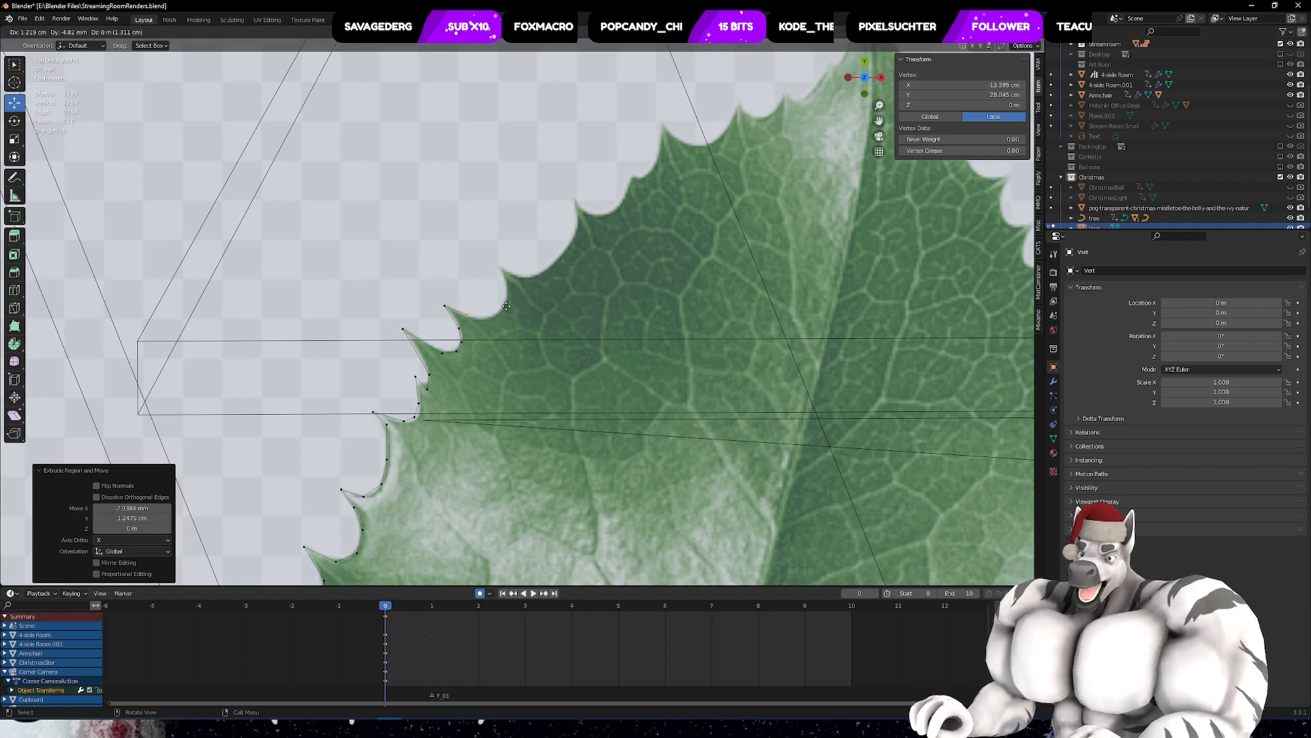
pyautogui.click(504, 308)
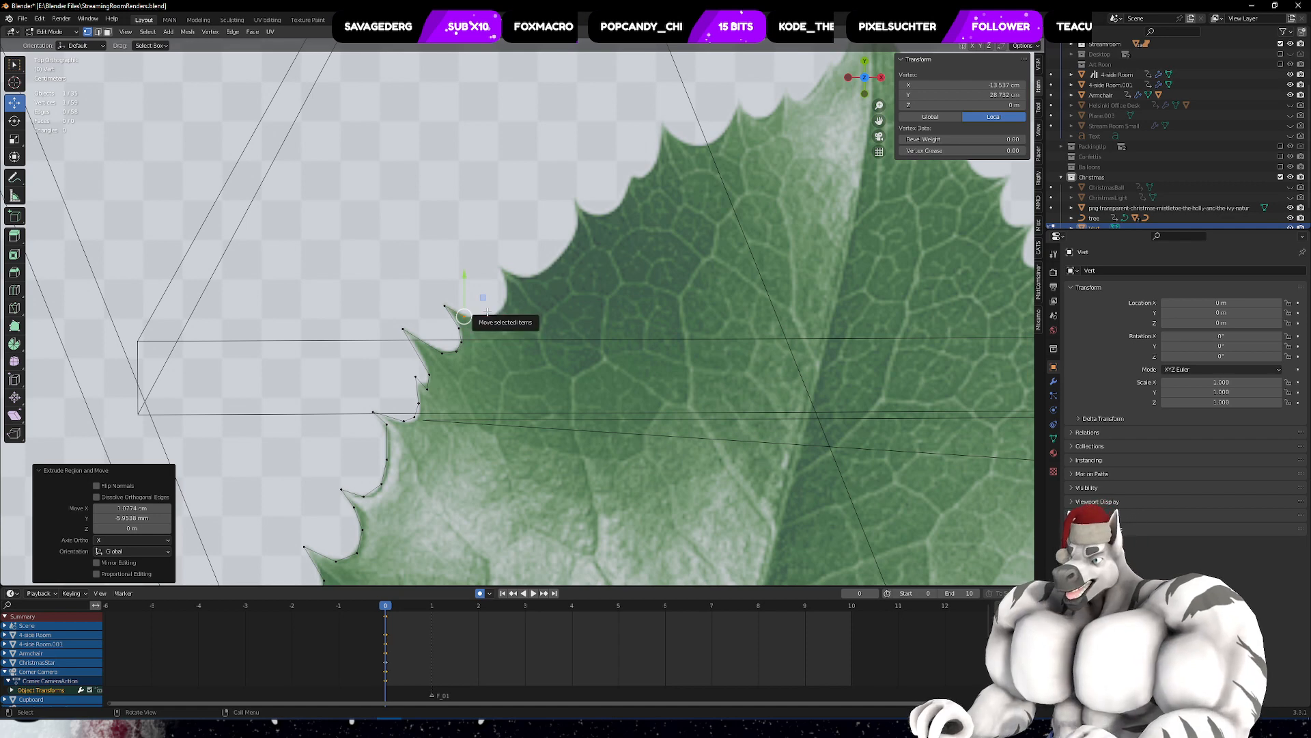
pyautogui.press('e')
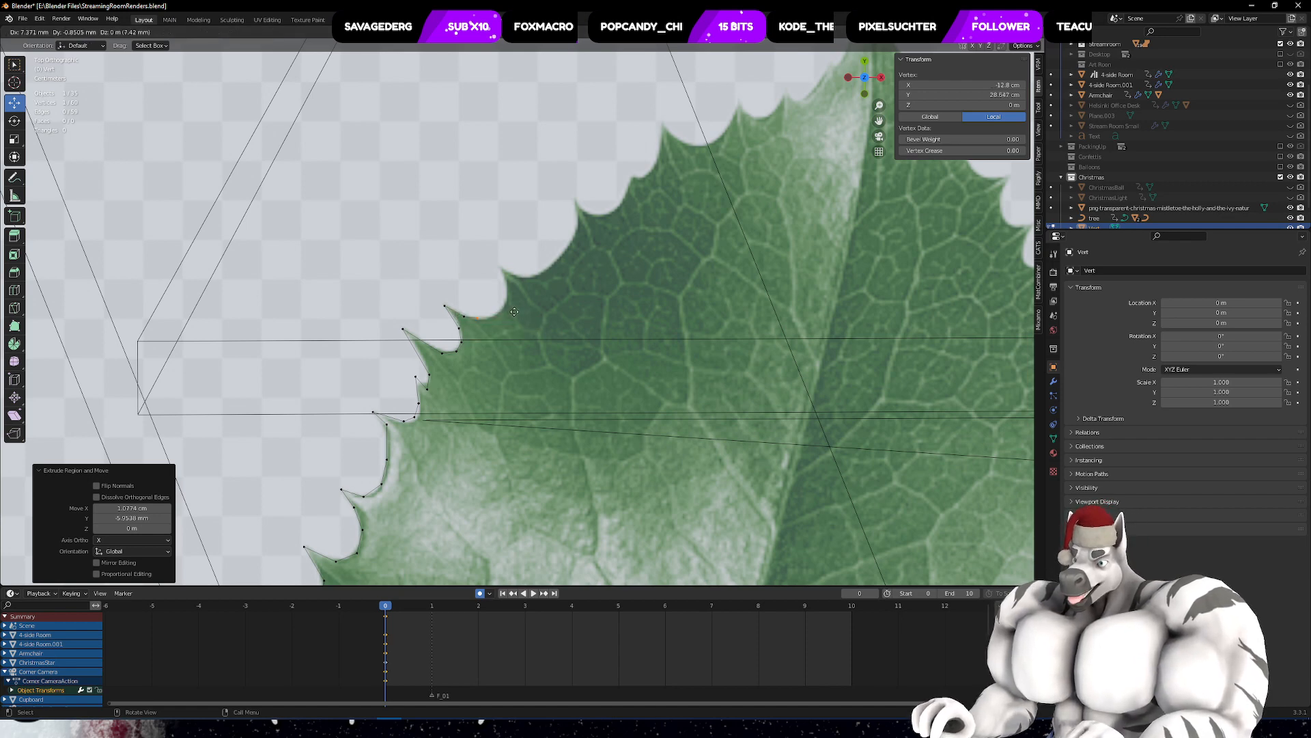
pyautogui.click(533, 306)
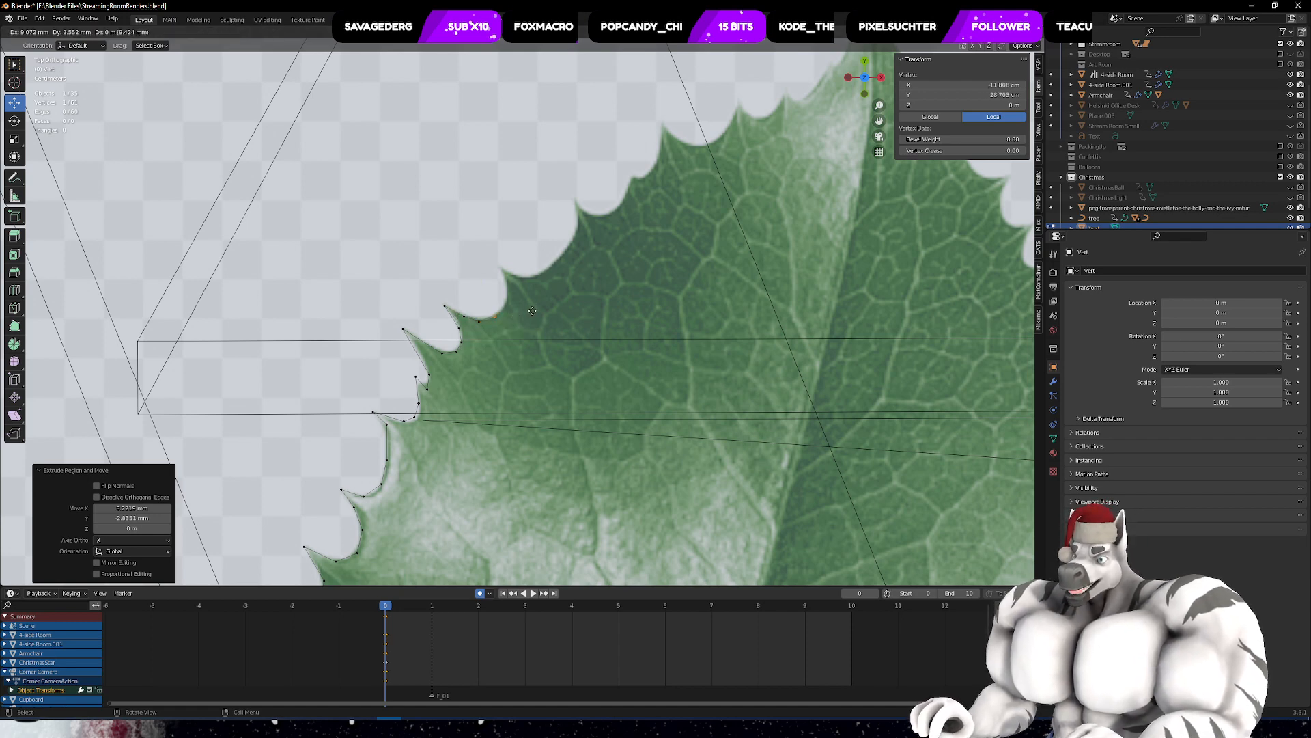
pyautogui.press('e')
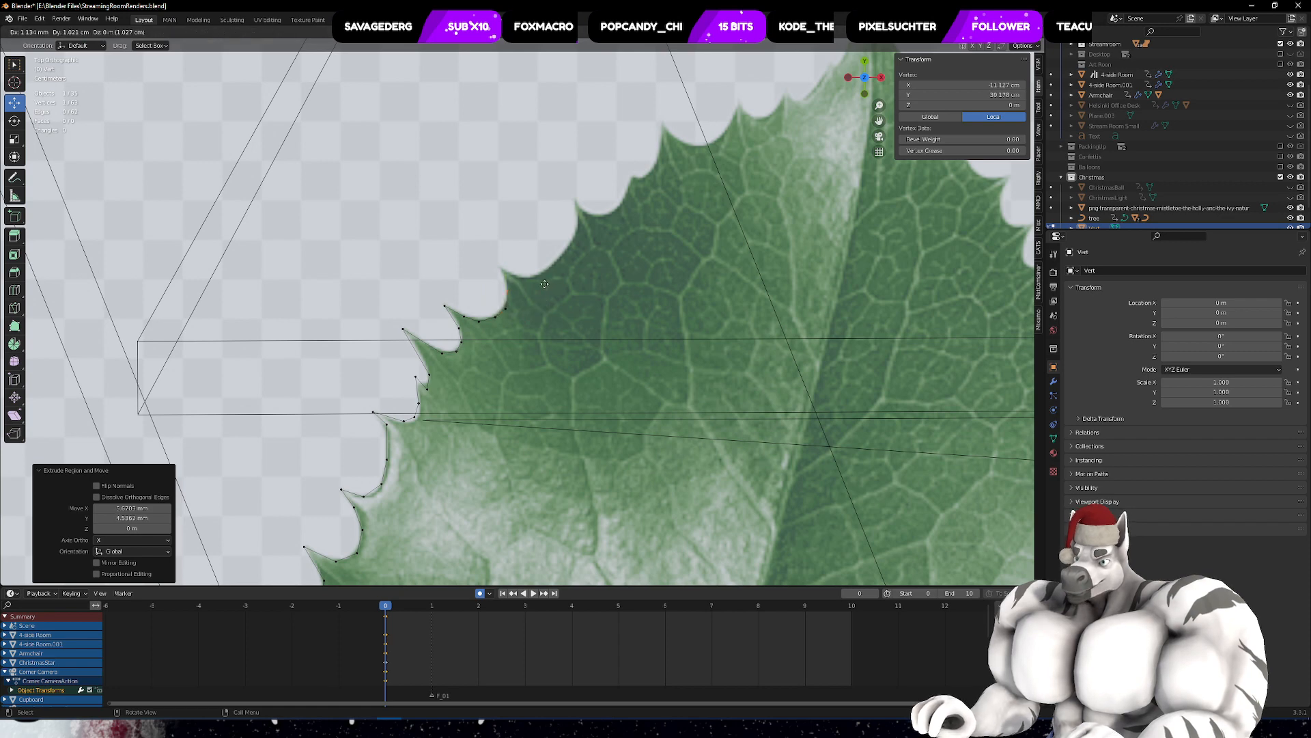
pyautogui.click(543, 283)
pyautogui.press('e')
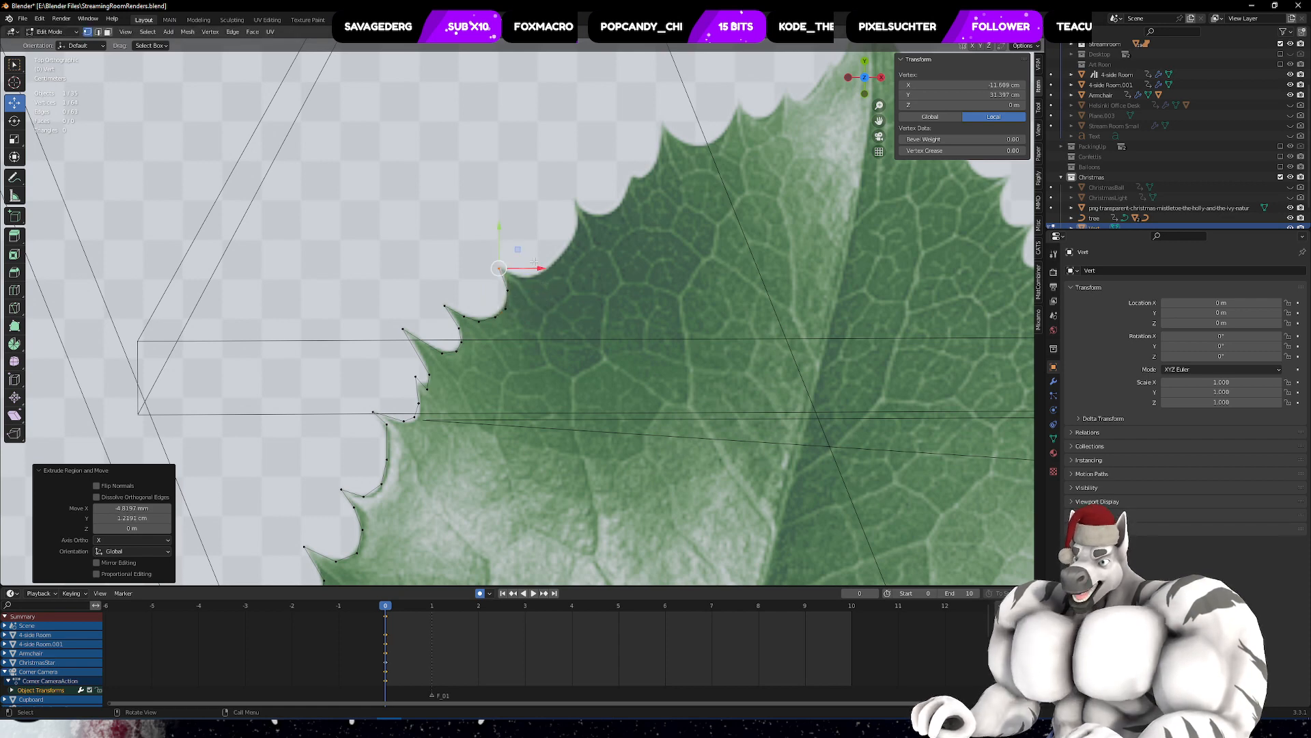
pyautogui.click(537, 260)
# - Continue the extruded outline along the wide scallop to the fifteenth spine and on to the small sixteenth spine tip
pyautogui.press('e')
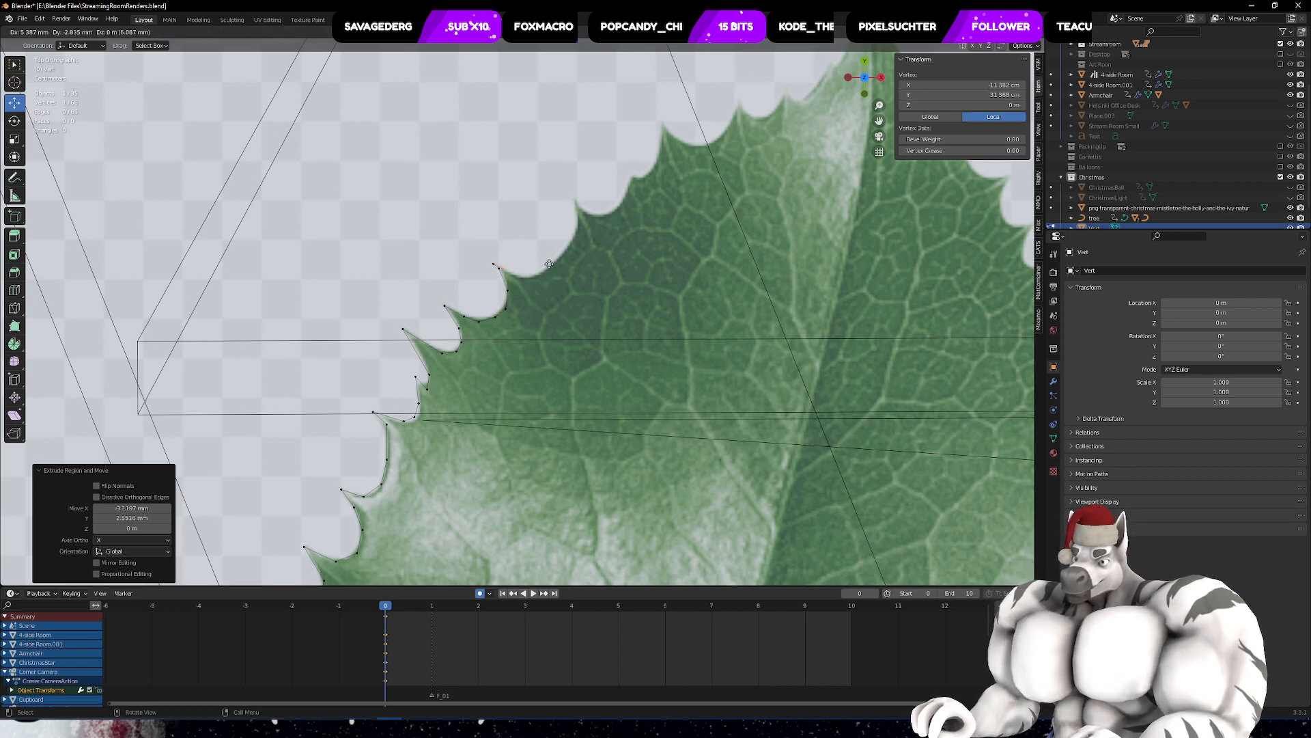
pyautogui.click(553, 268)
pyautogui.press('e')
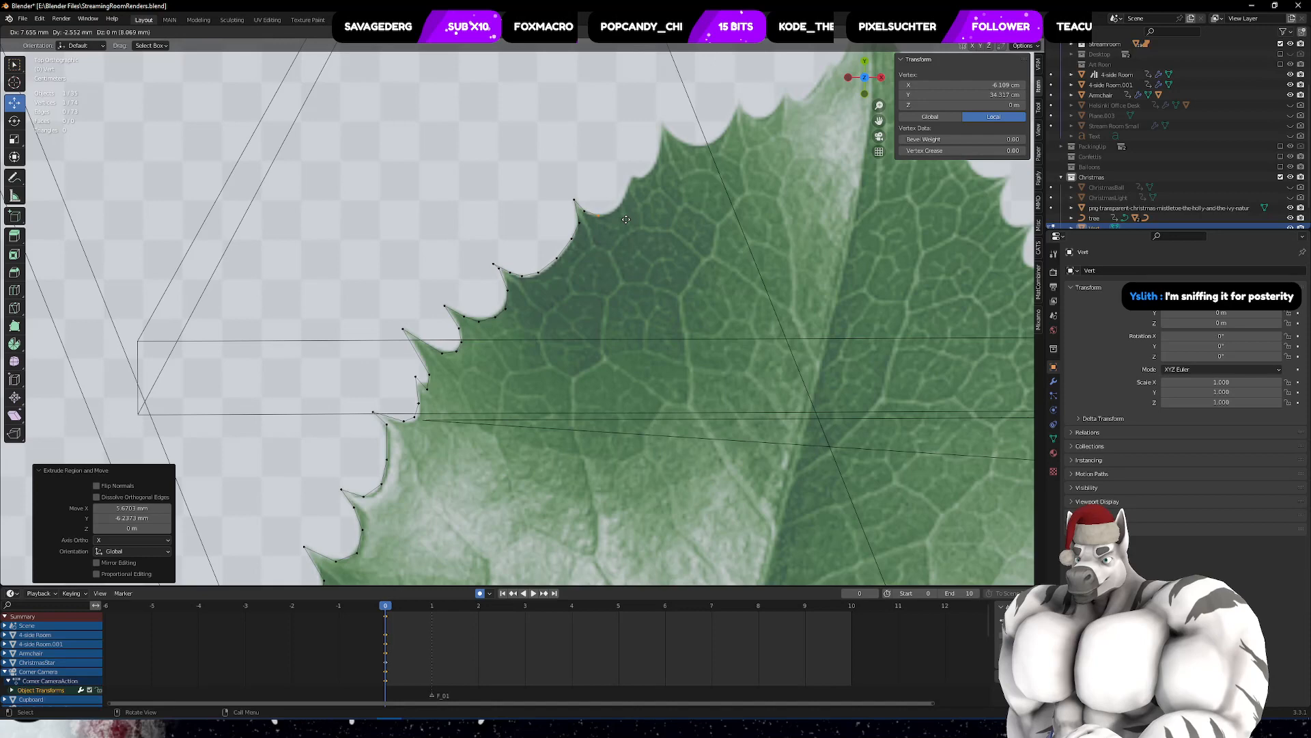
pyautogui.click(631, 216)
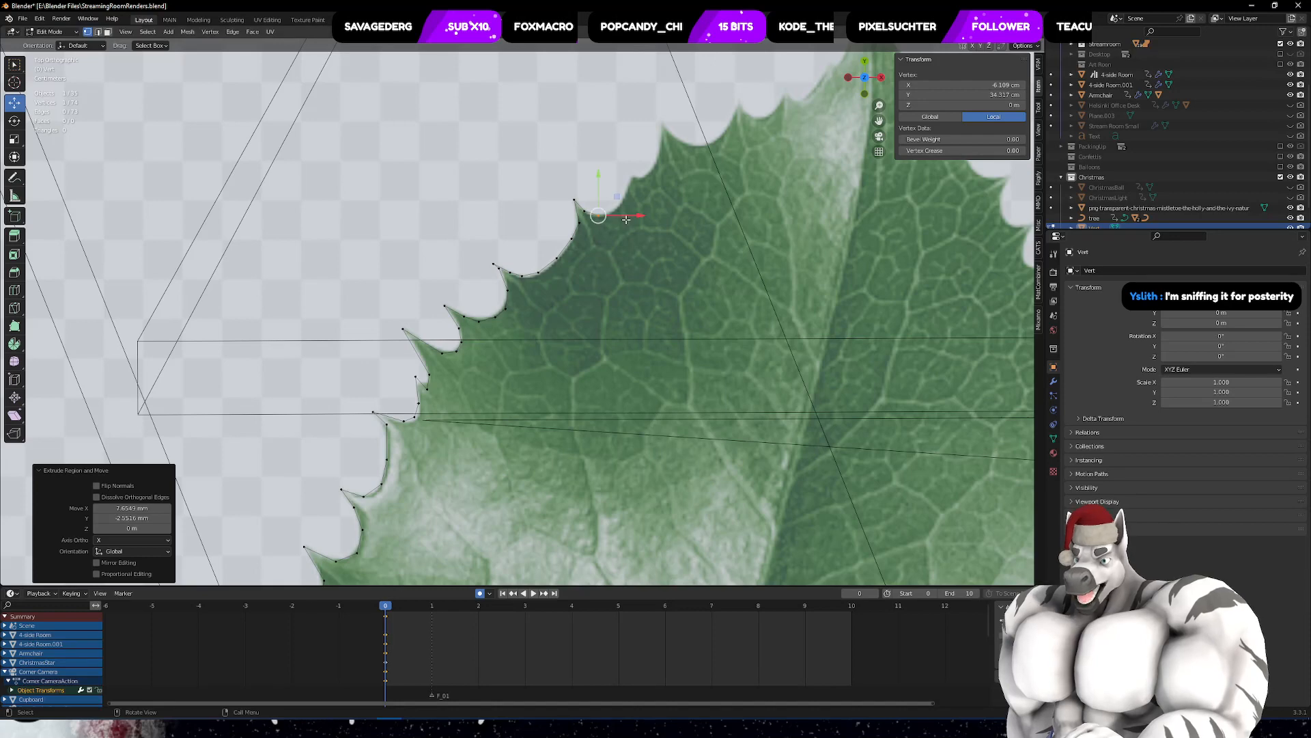
pyautogui.press('e')
pyautogui.click(646, 213)
pyautogui.press('e')
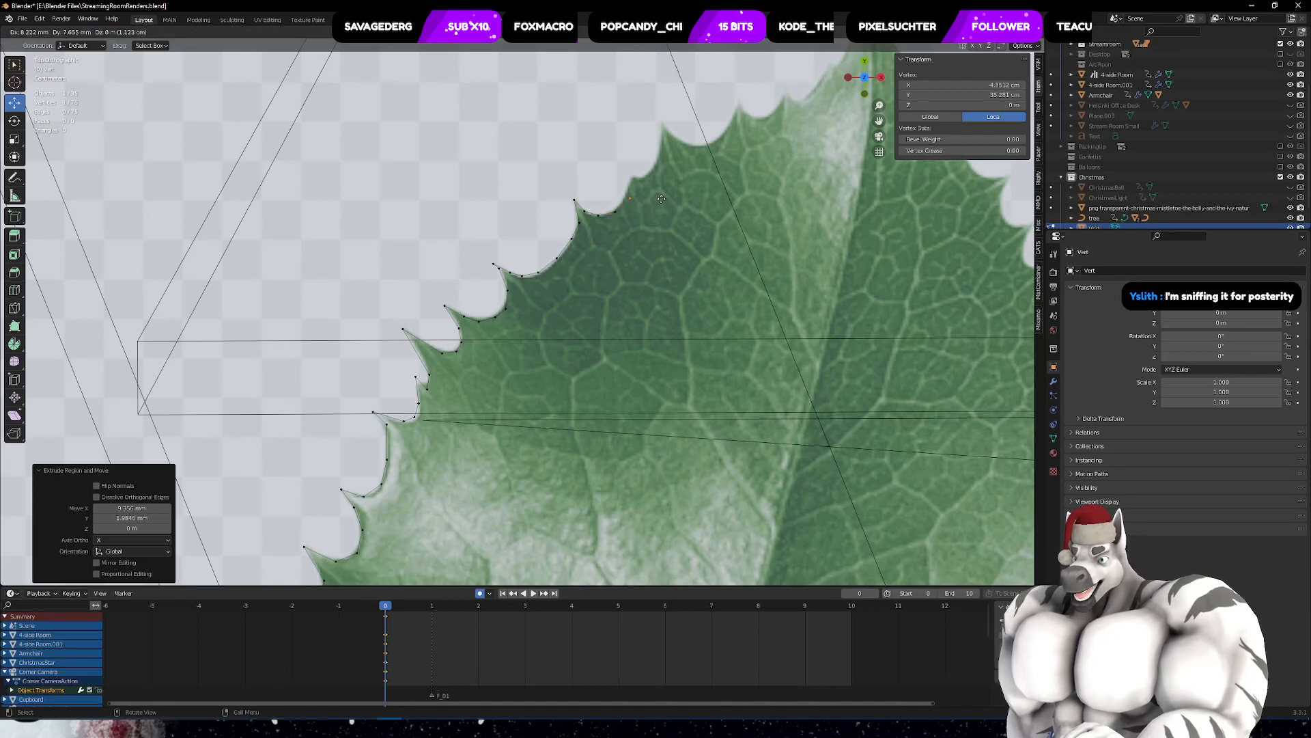
pyautogui.click(655, 199)
pyautogui.press('e')
pyautogui.click(664, 176)
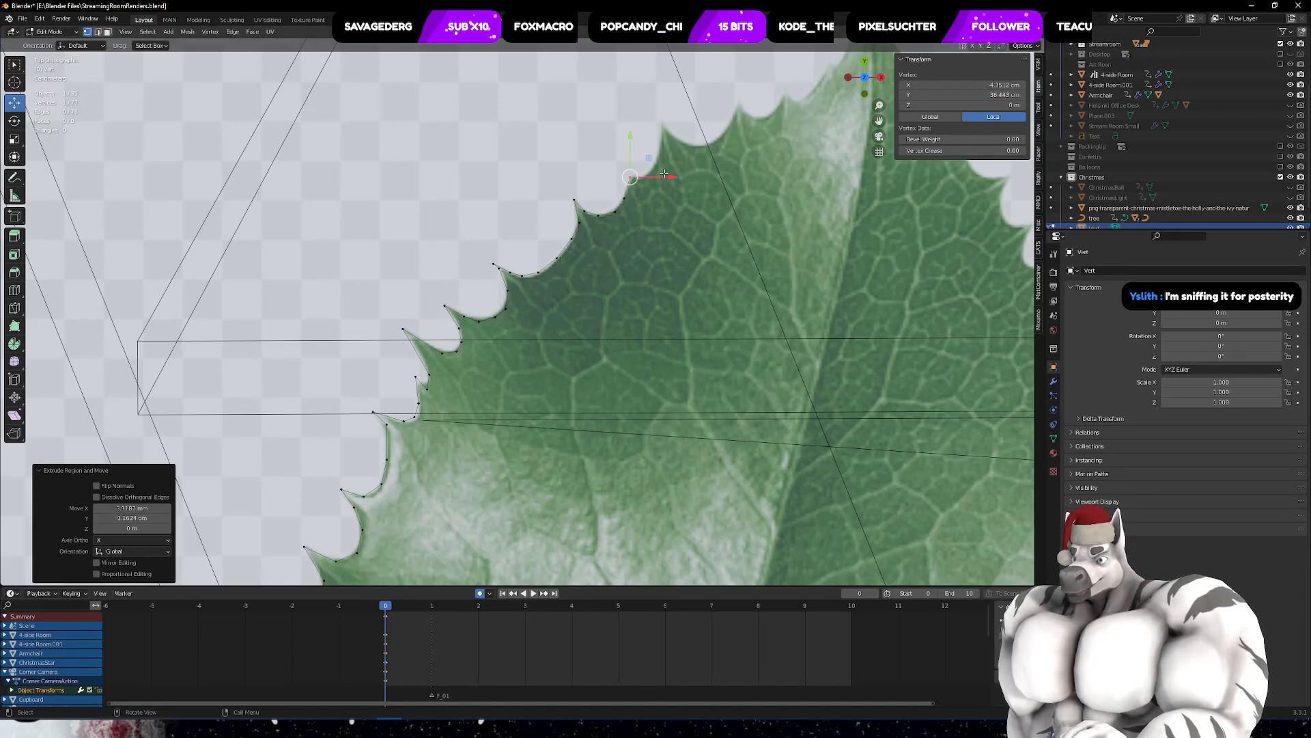
# - Extrude vertices from the small sixteenth spine up the steep edge to the seventeenth spine tip
pyautogui.press('e')
pyautogui.click(671, 174)
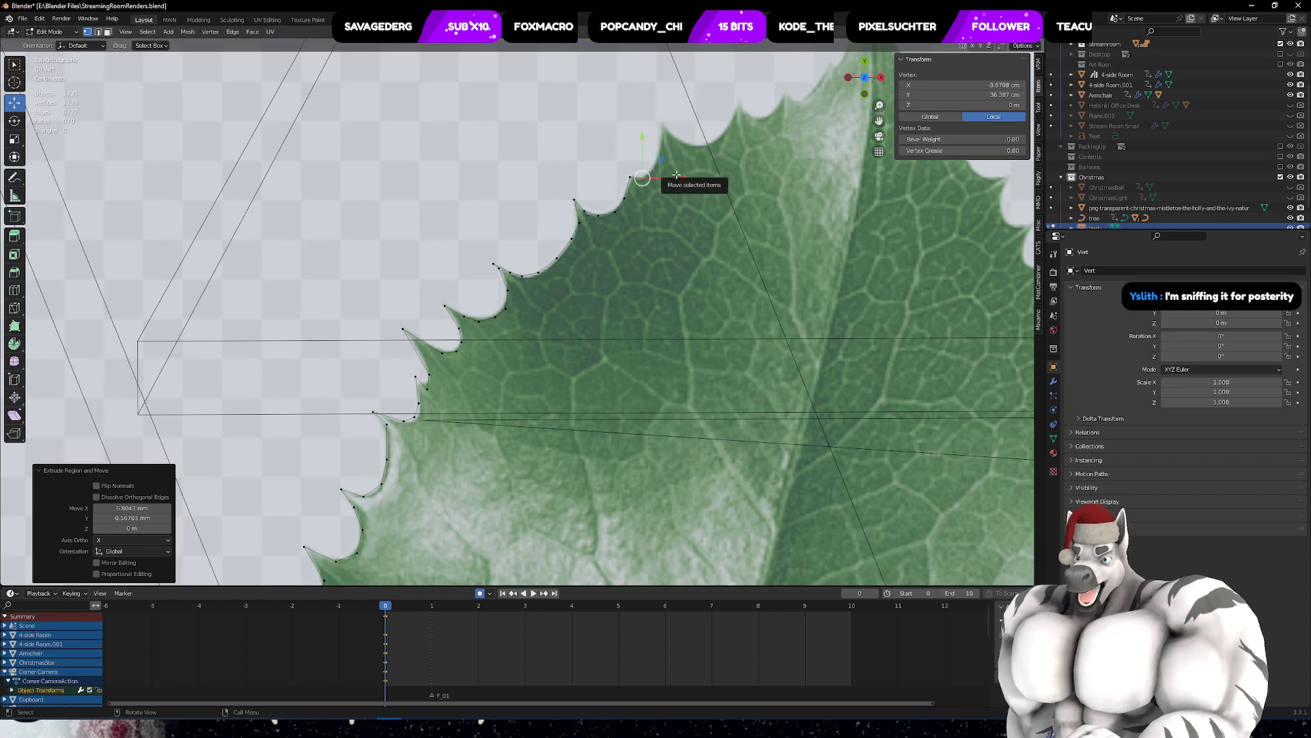
pyautogui.press('e')
pyautogui.click(687, 165)
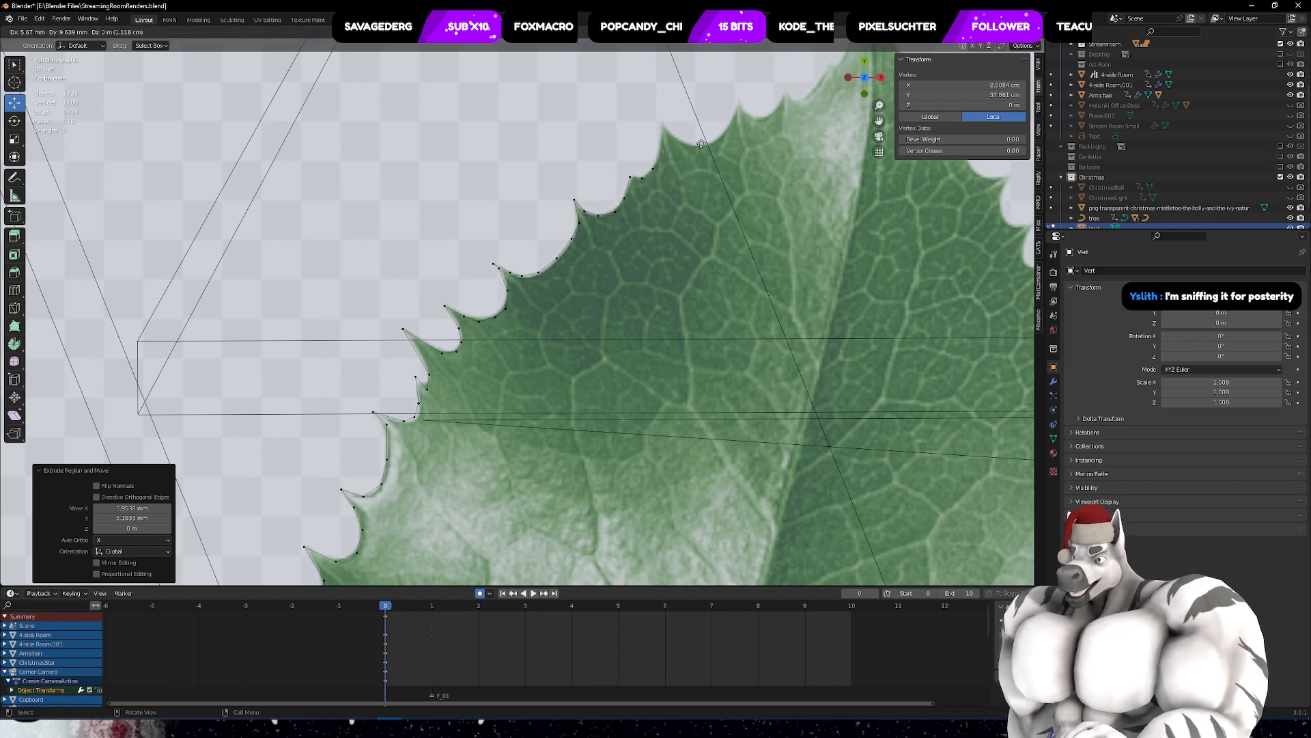
pyautogui.press('e')
pyautogui.click(698, 145)
pyautogui.press('e')
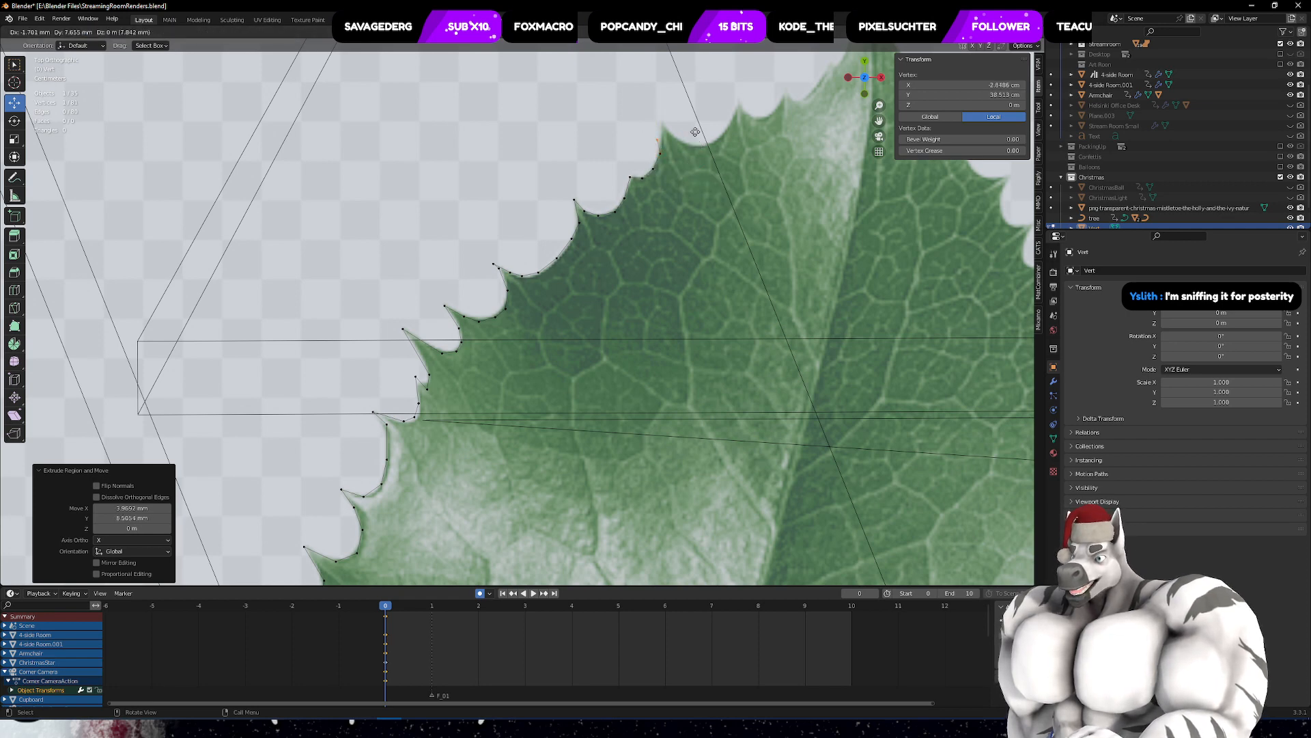
pyautogui.click(698, 116)
# - Trace the curved notch between the seventeenth and eighteenth spines with extruded vertices, ending at the eighteenth spine tip
pyautogui.press('e')
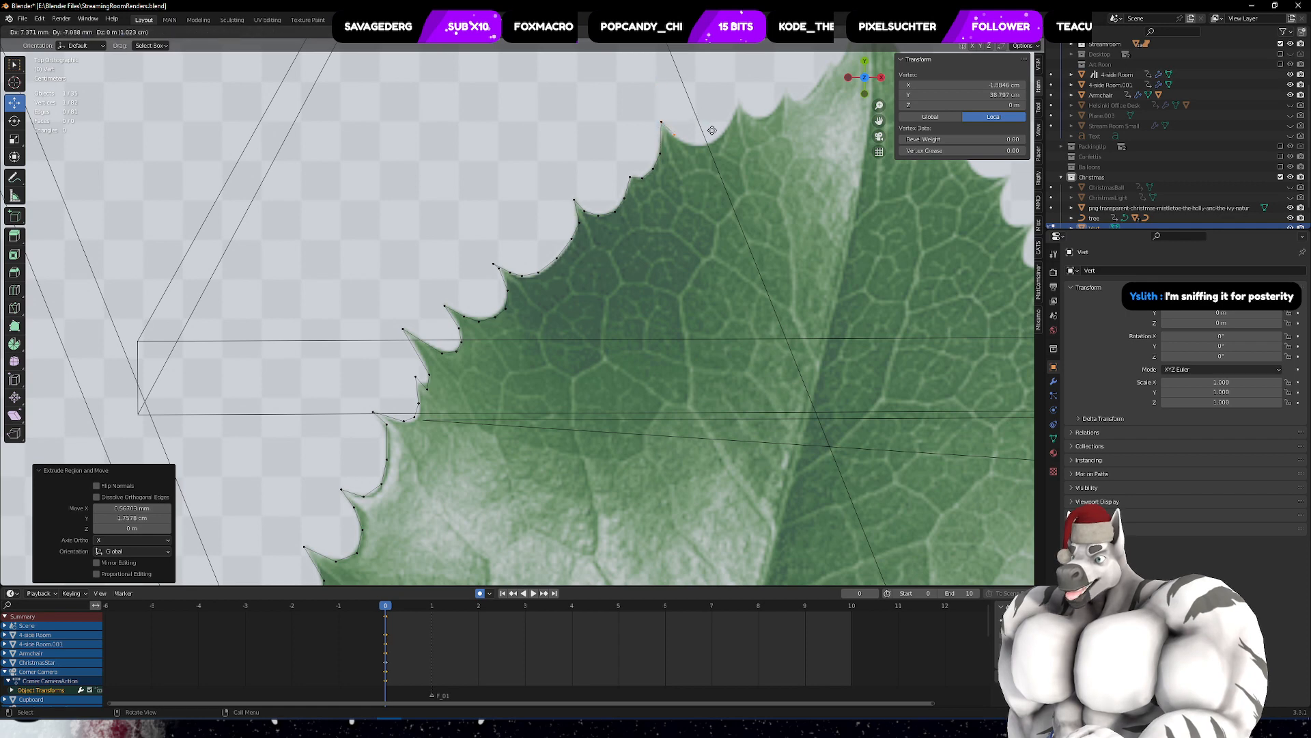
pyautogui.click(712, 130)
pyautogui.press('e')
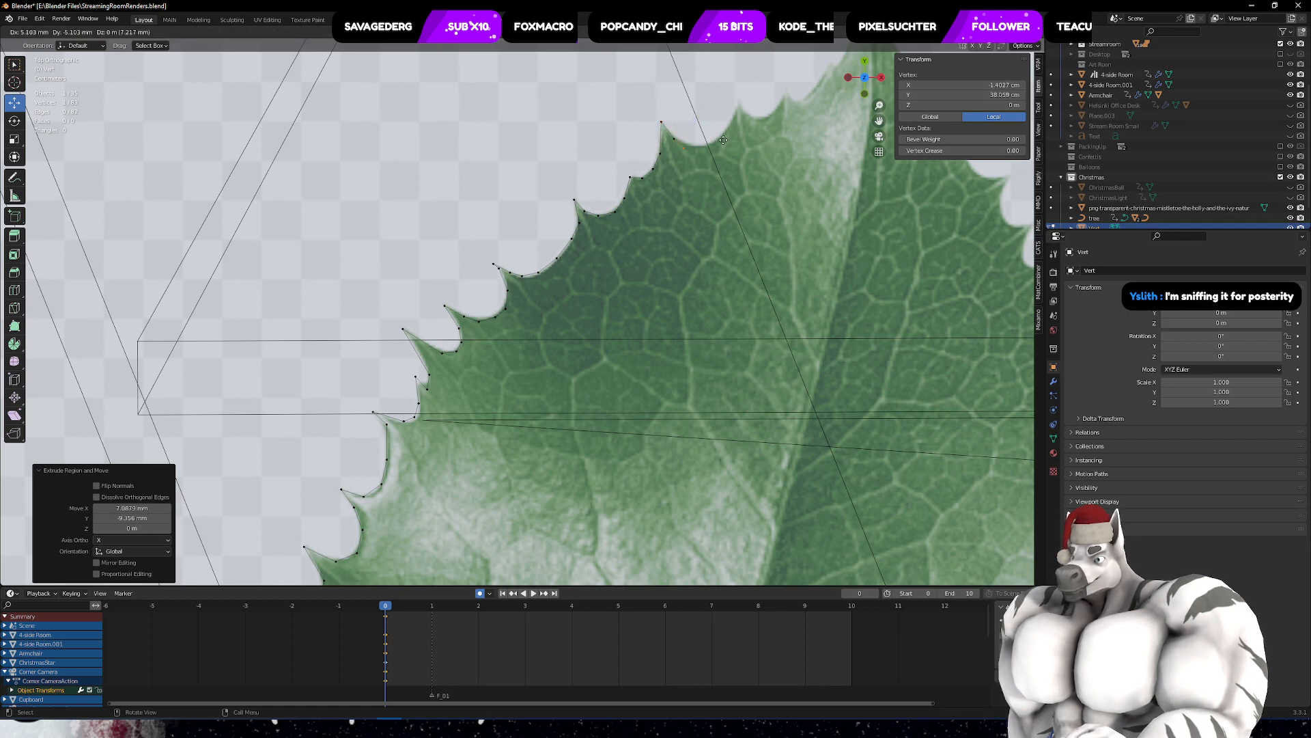
pyautogui.click(729, 139)
pyautogui.press('e')
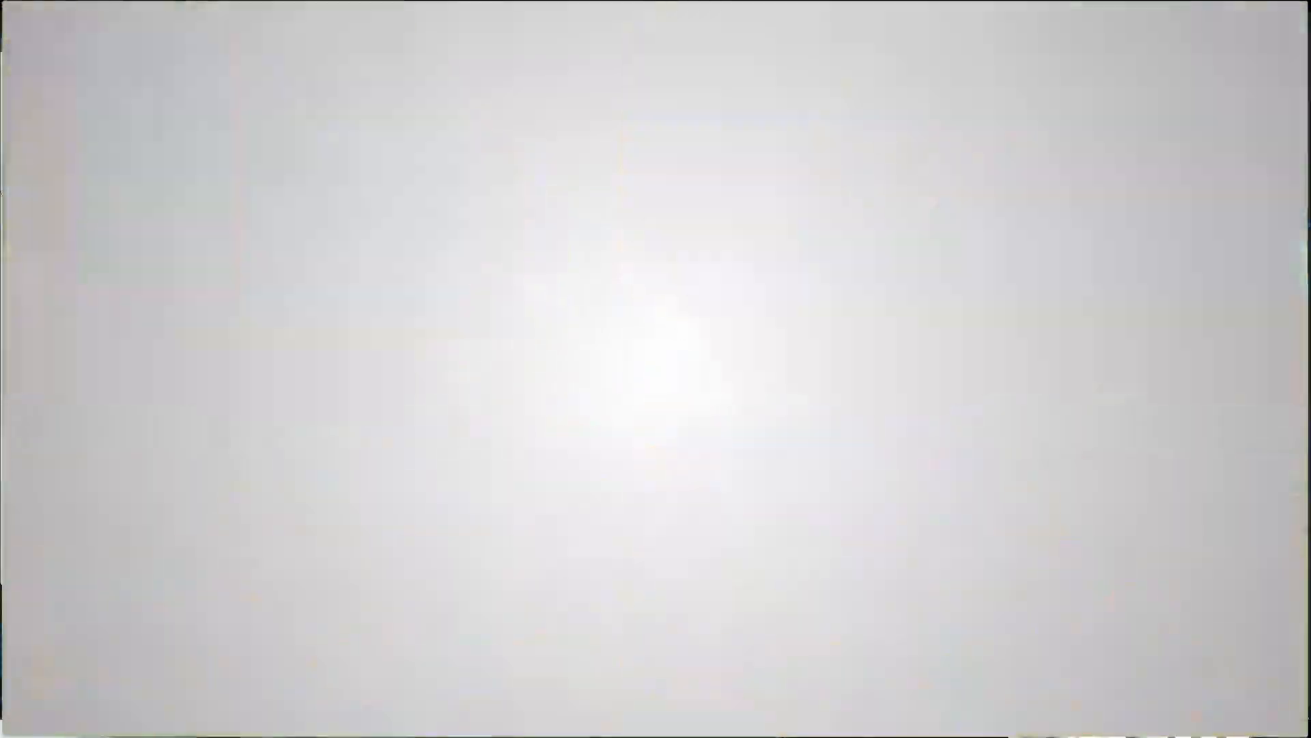
pyautogui.click(800, 124)
pyautogui.press('e')
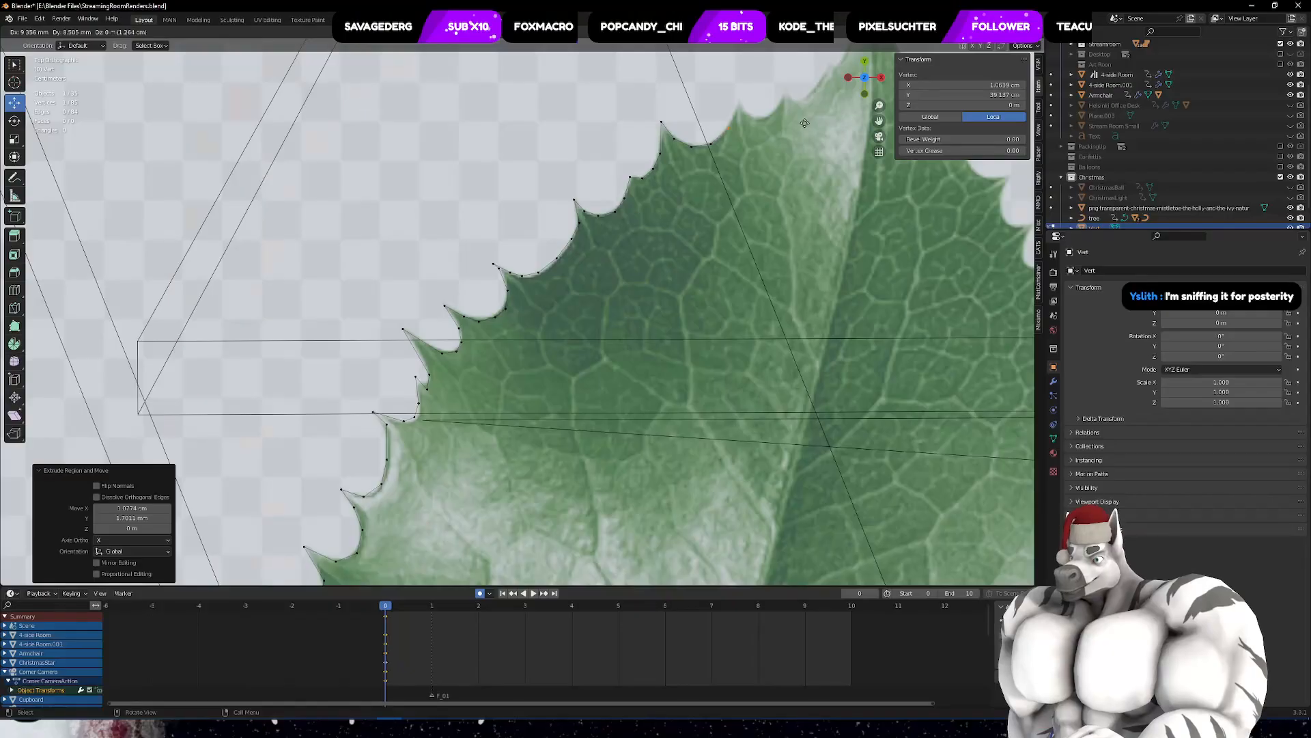
pyautogui.click(813, 98)
# - Trace the shallow notch from the eighteenth spine to the nineteenth spine tip with extruded vertices, continuing just past that tip
pyautogui.press('e')
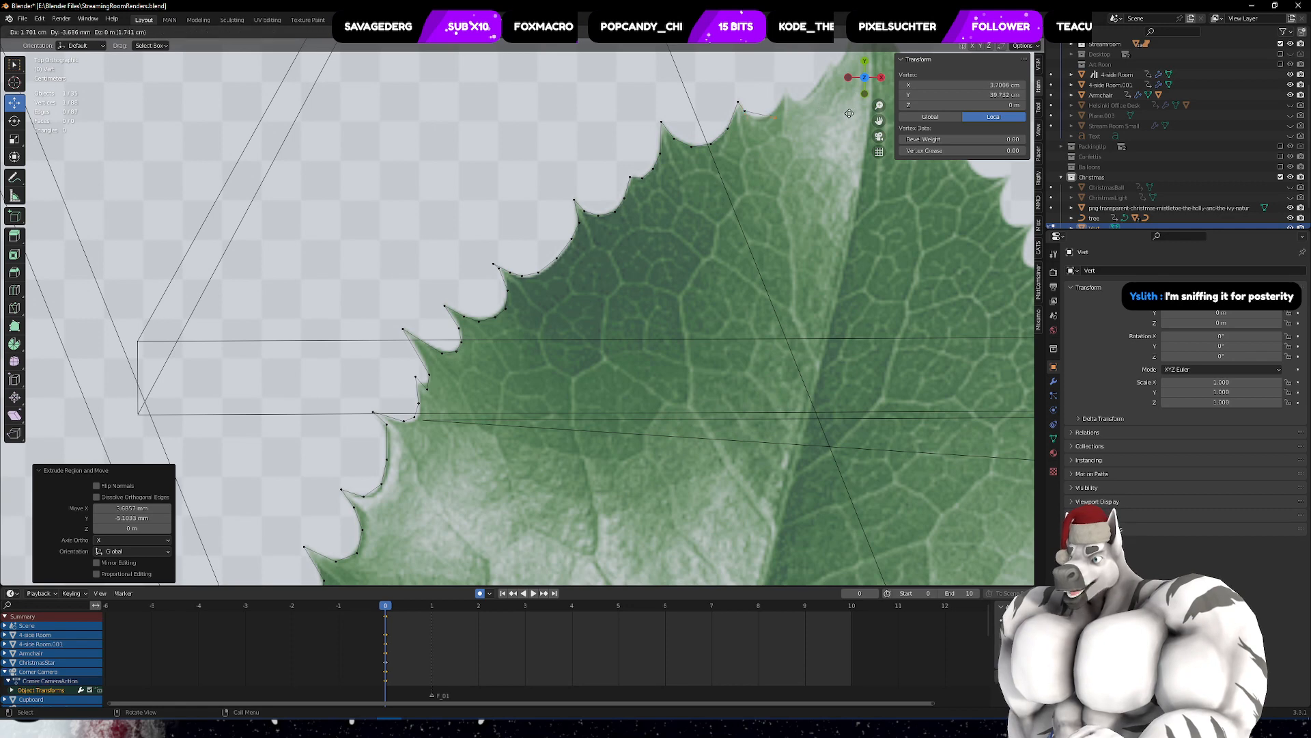
pyautogui.click(830, 114)
pyautogui.press('e')
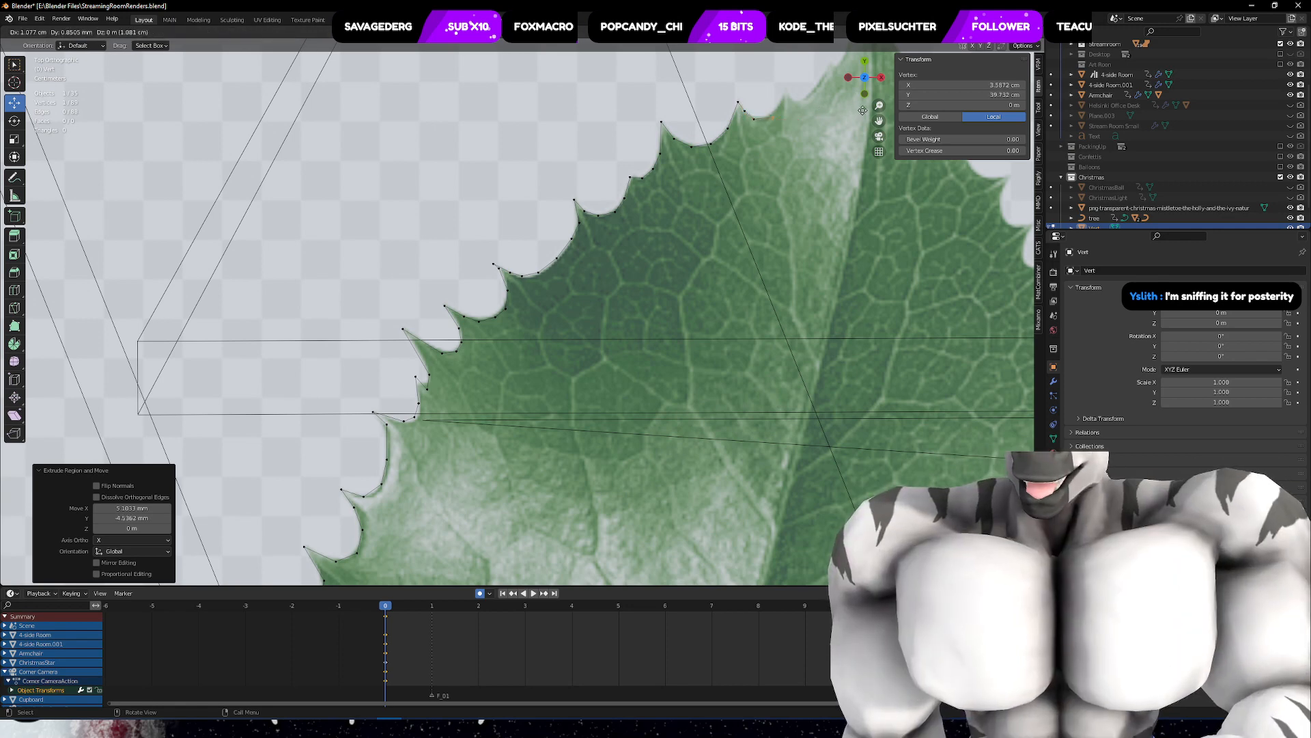
pyautogui.click(857, 111)
pyautogui.press('e')
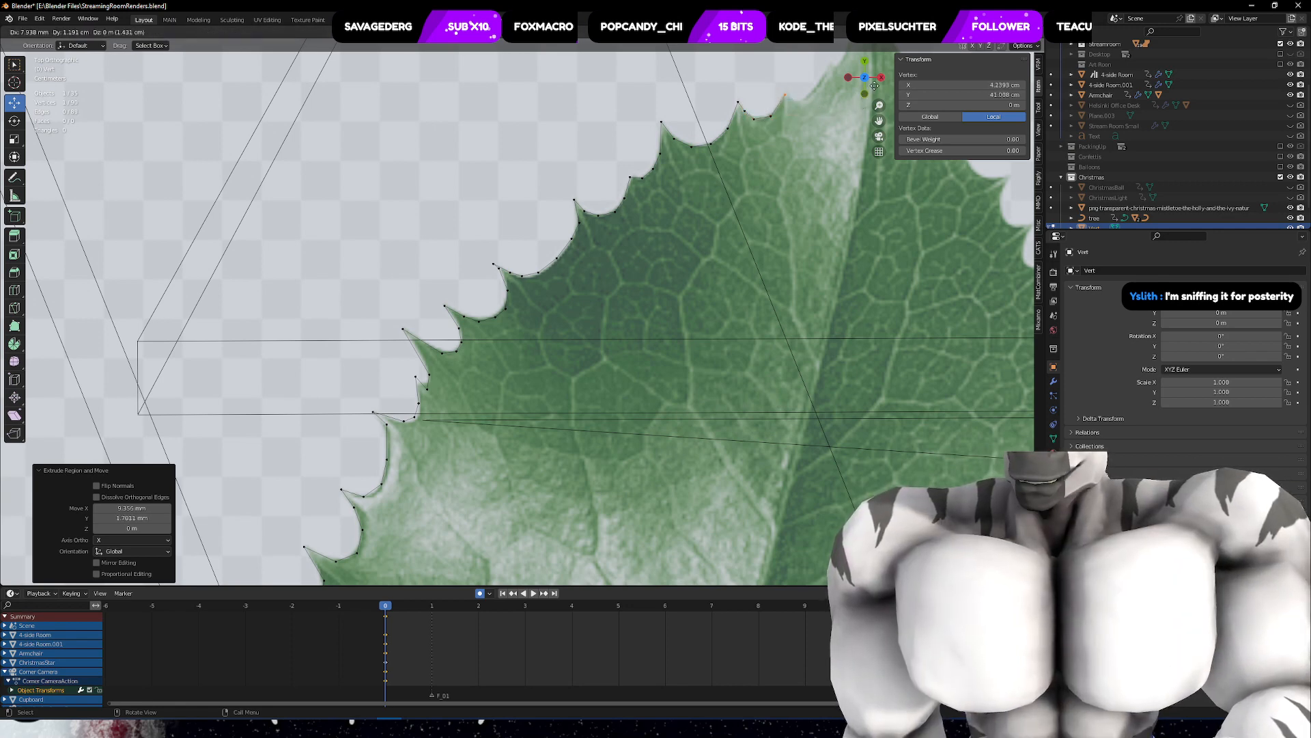
pyautogui.click(874, 83)
pyautogui.press('e')
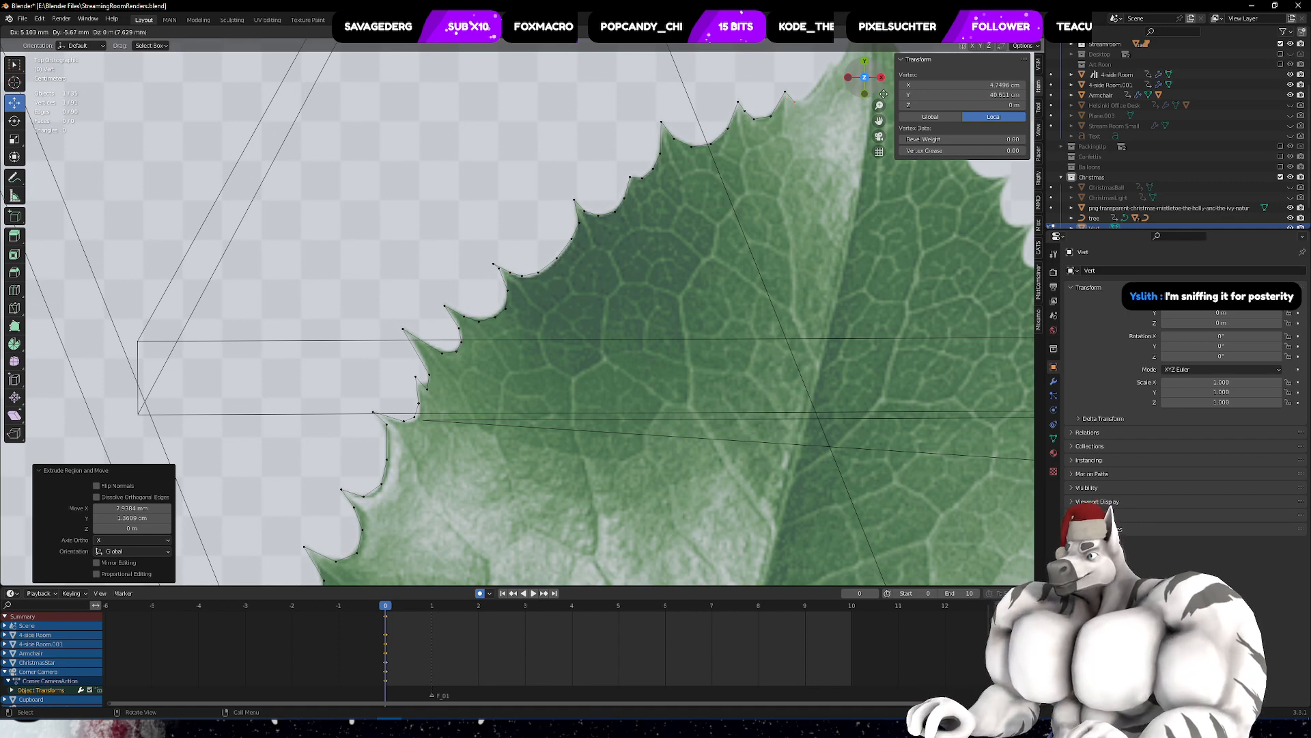
pyautogui.click(883, 94)
# - Extrude vertices up the edge from the nineteenth spine to the small twentieth spine tip below the leaf's apex
pyautogui.keyDown('shift'); pyautogui.moveTo(851, 135); pyautogui.dragTo(657, 375, button='middle'); pyautogui.keyUp('shift')
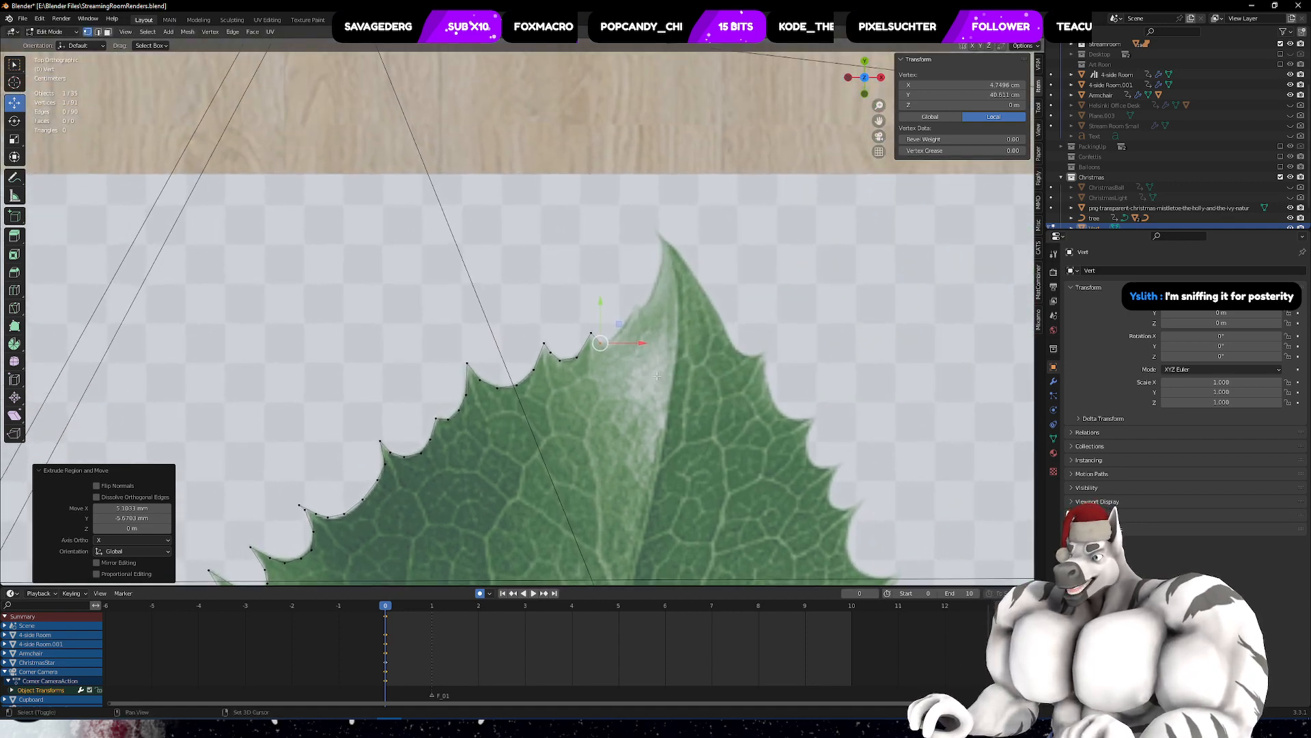
pyautogui.press('e')
pyautogui.click(611, 337)
pyautogui.press('e')
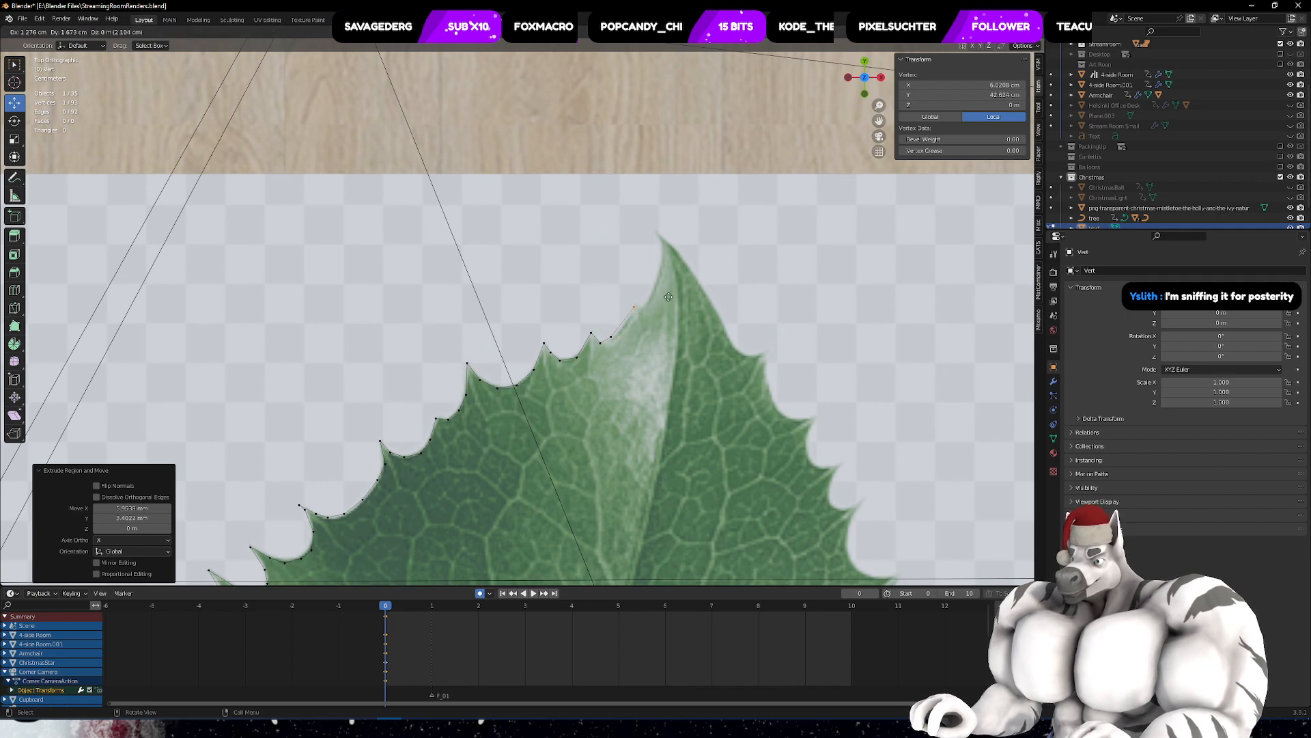
pyautogui.click(673, 294)
# - Continue the extruded outline from the twentieth spine up the steep curved edge to the pointed apex of the central leaf
pyautogui.press('e')
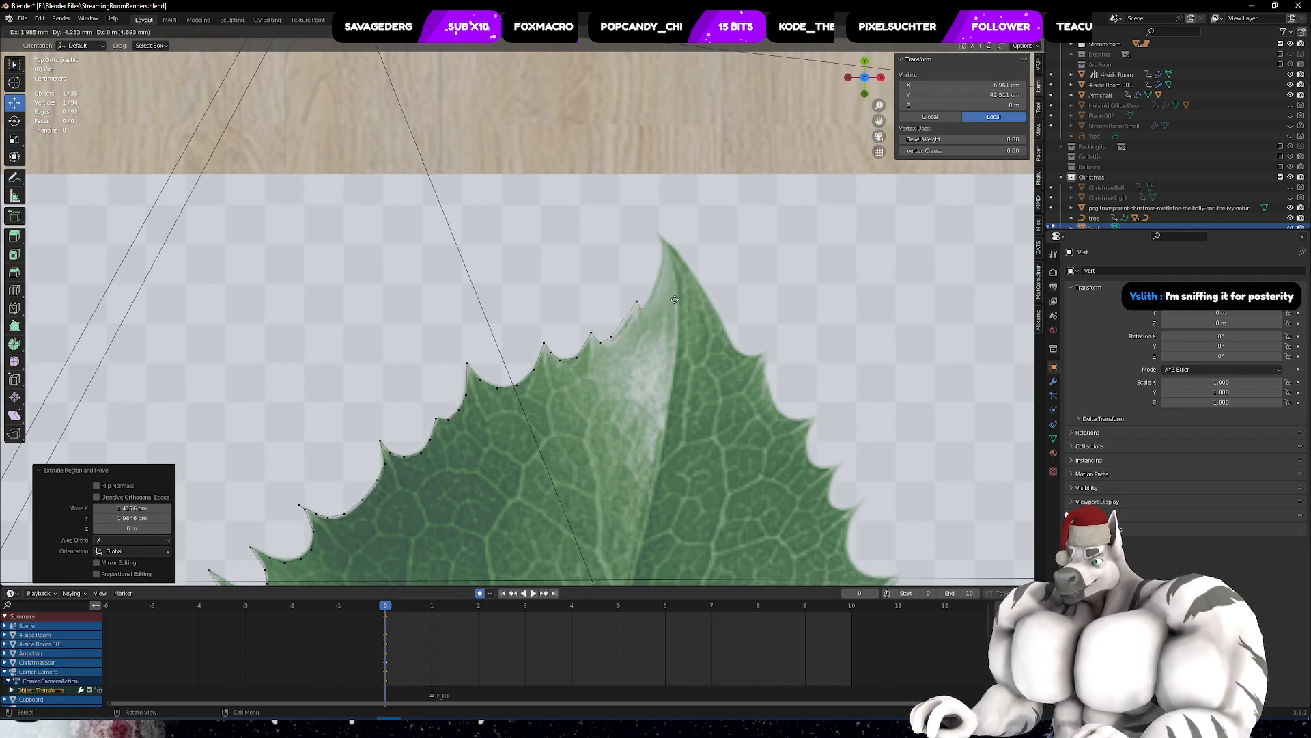
pyautogui.click(683, 284)
pyautogui.press('e')
pyautogui.click(691, 273)
pyautogui.press('e')
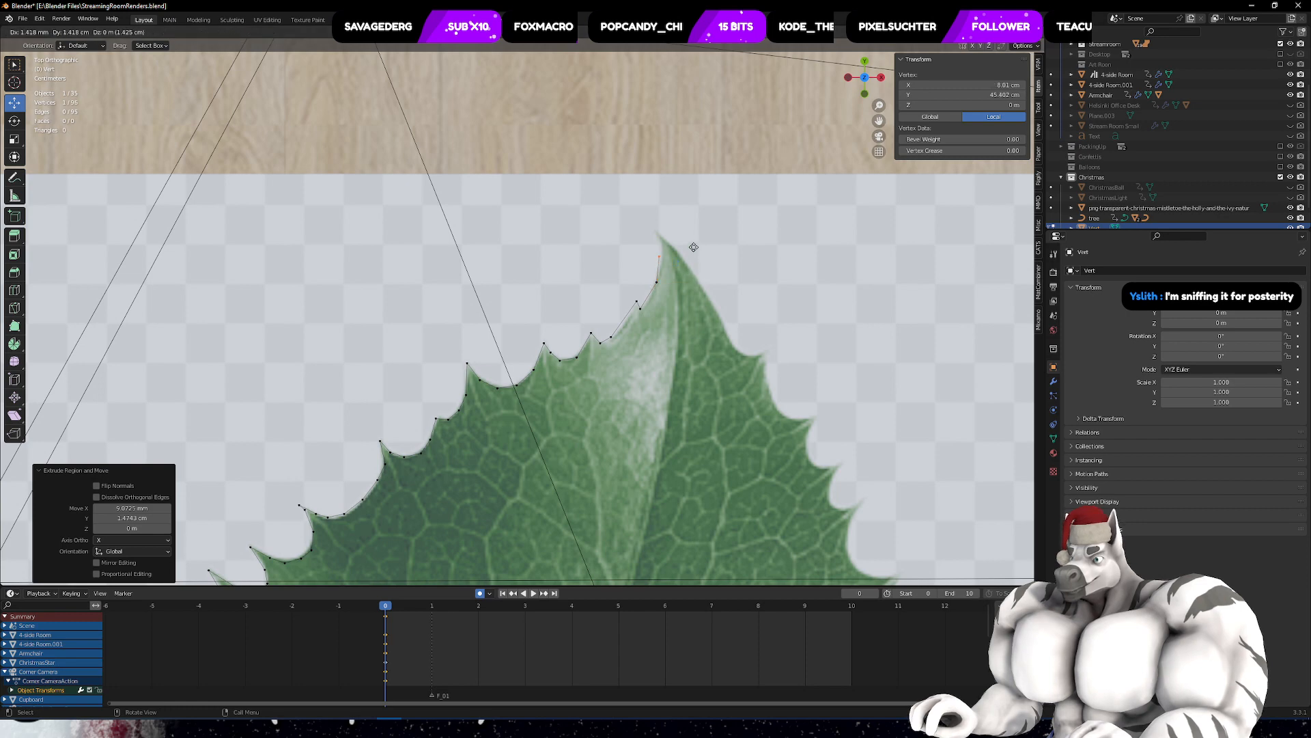
pyautogui.click(697, 242)
pyautogui.press('e')
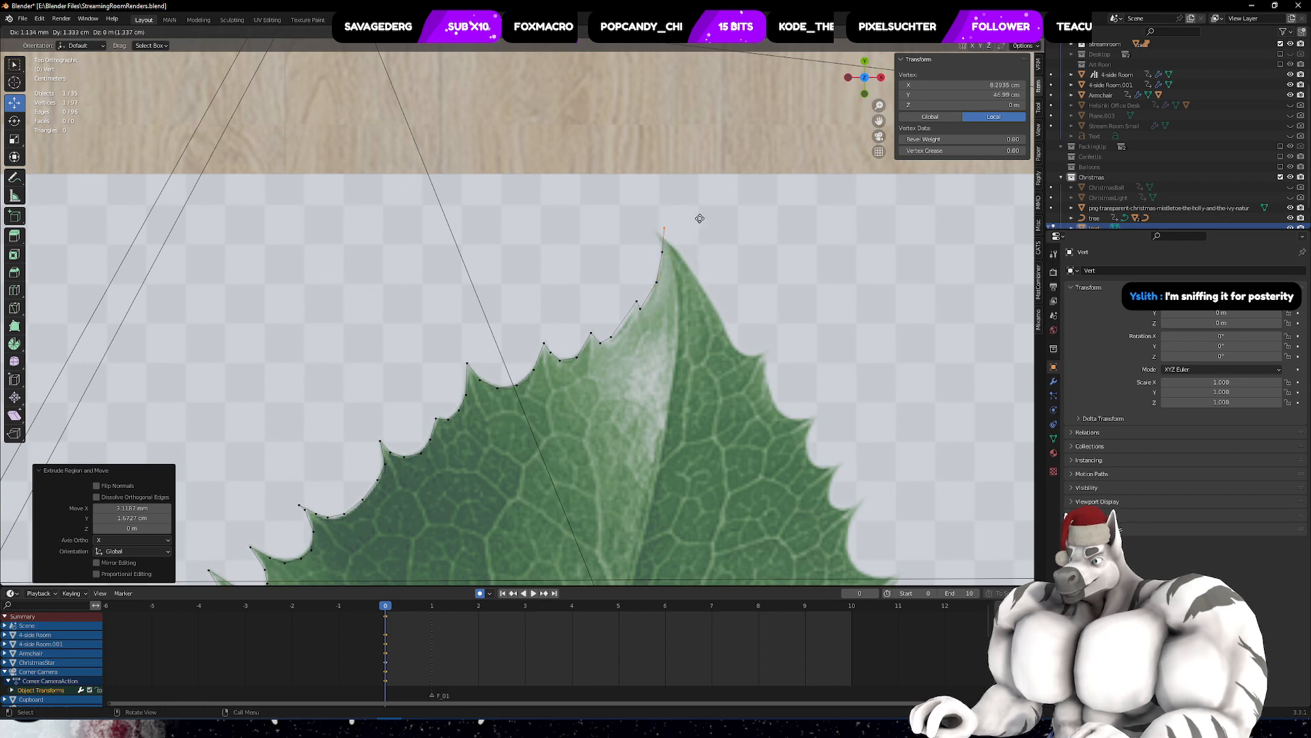
pyautogui.click(700, 222)
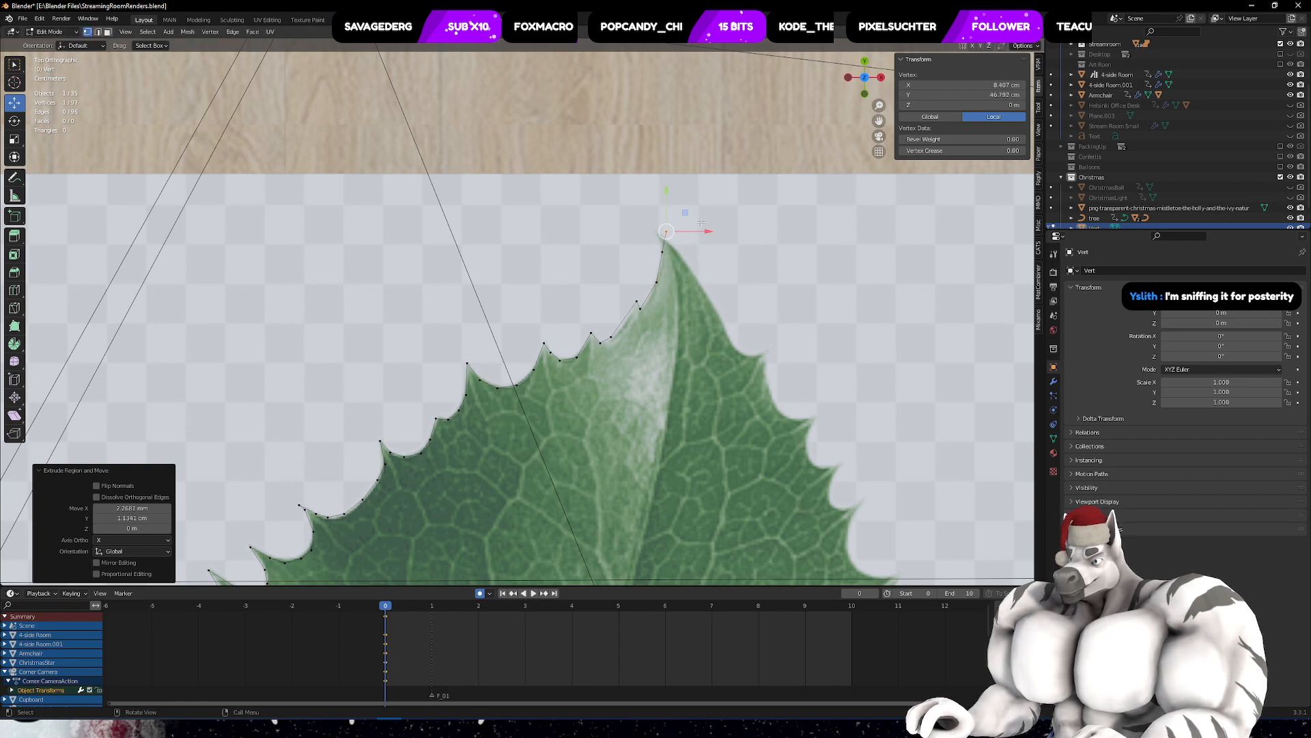
# - Extrude the whole traced outline in place and try to rotate the copy about the Y axis
pyautogui.press('a')
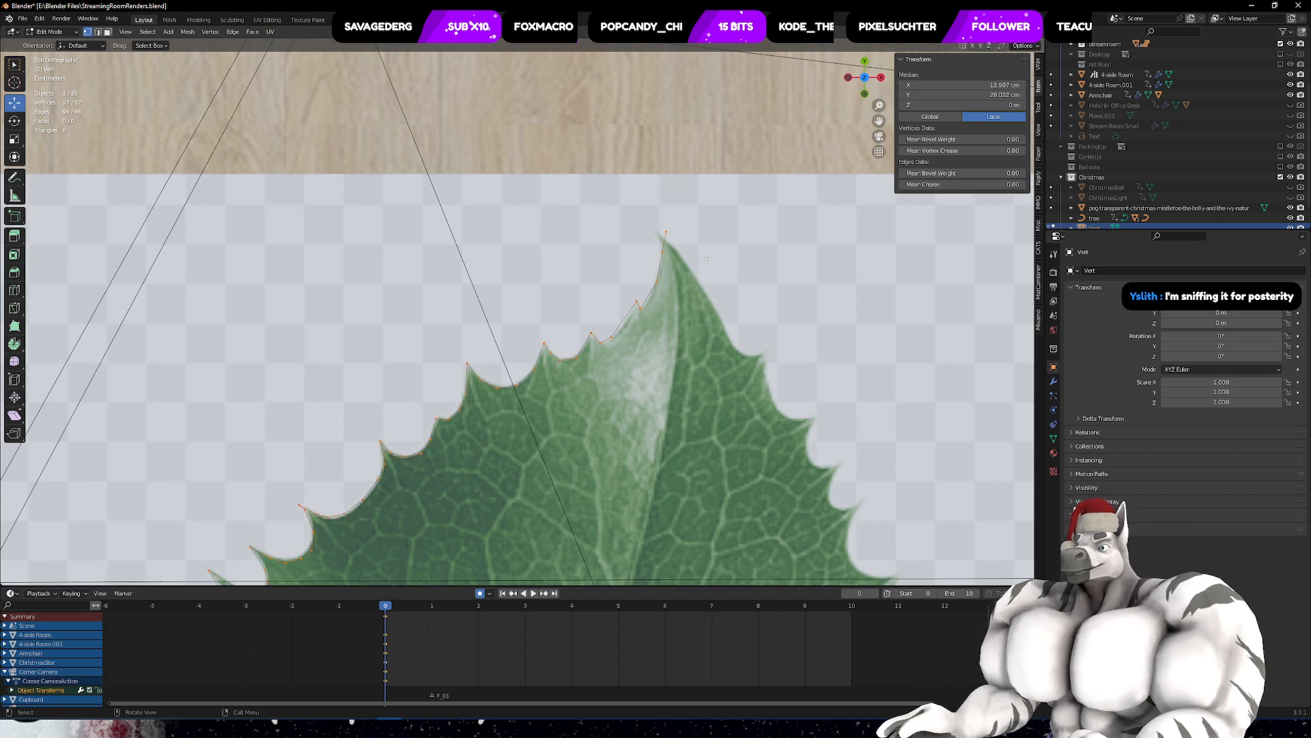
pyautogui.scroll(-7, 676, 396)
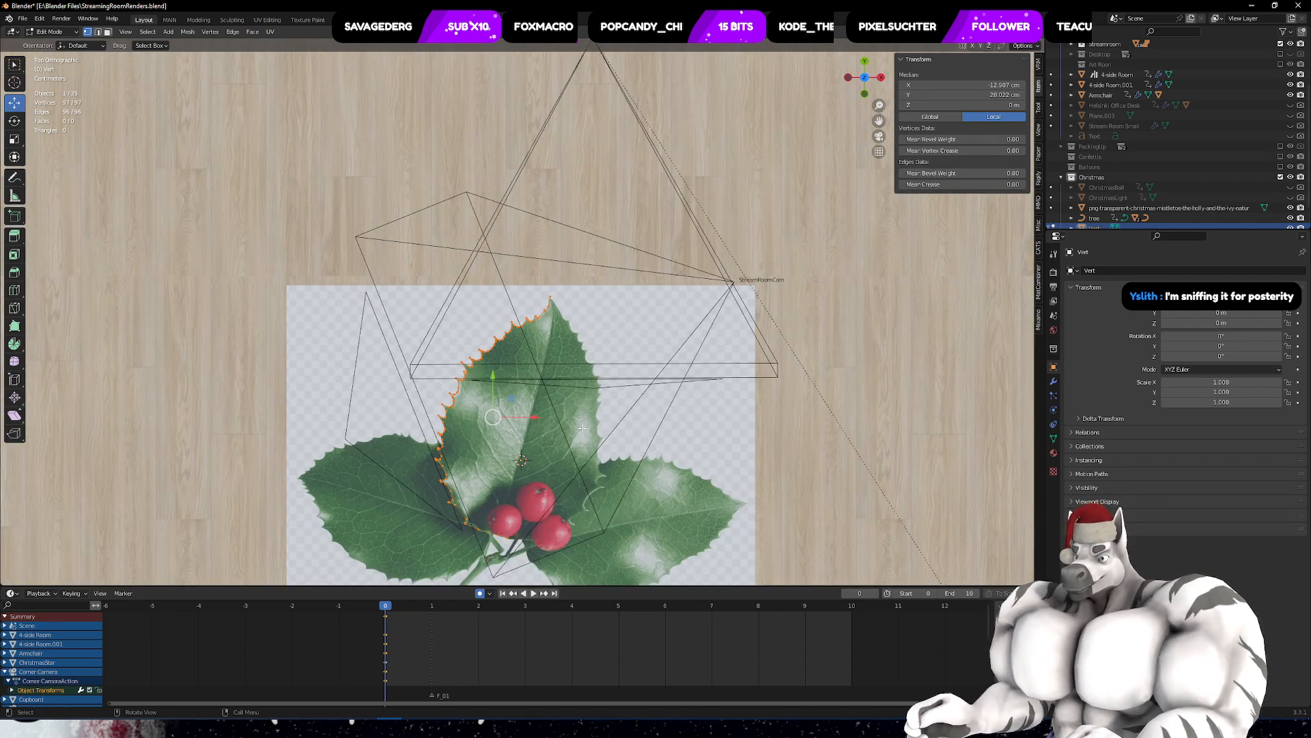
pyautogui.press('e')
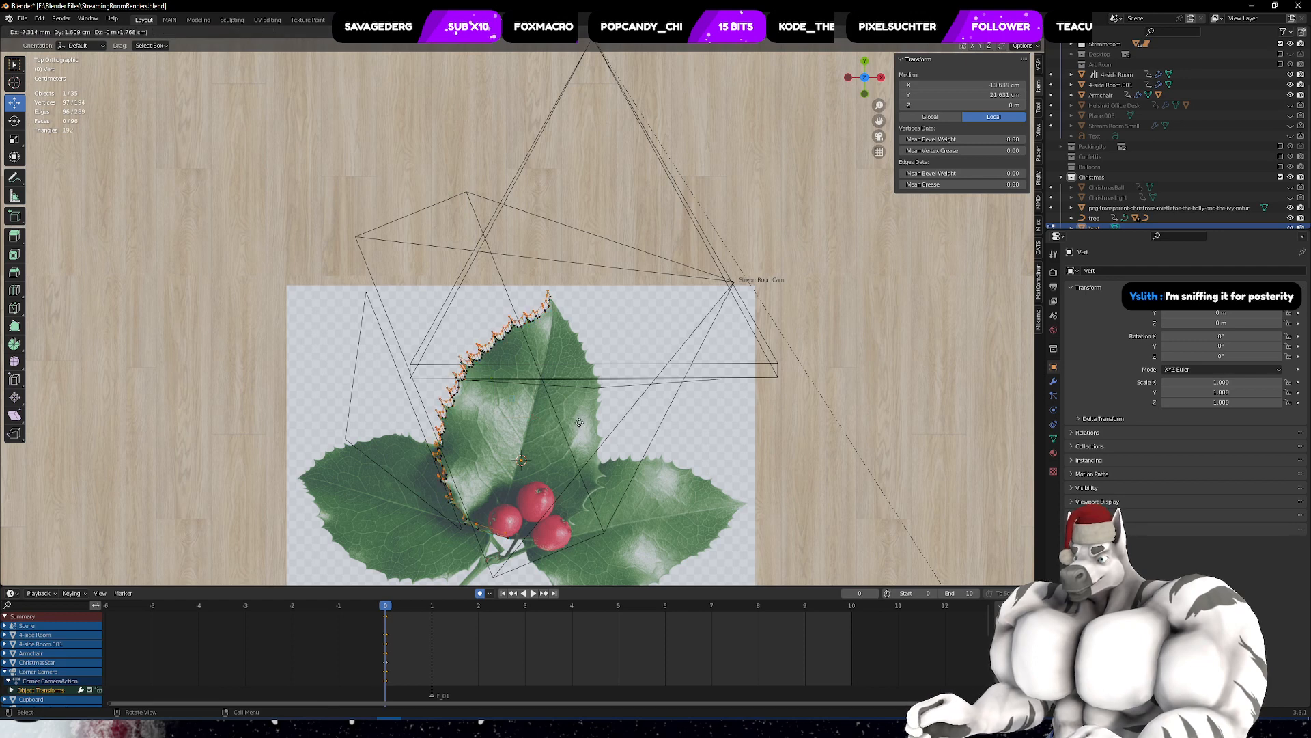
pyautogui.press('Escape')
pyautogui.press('r')
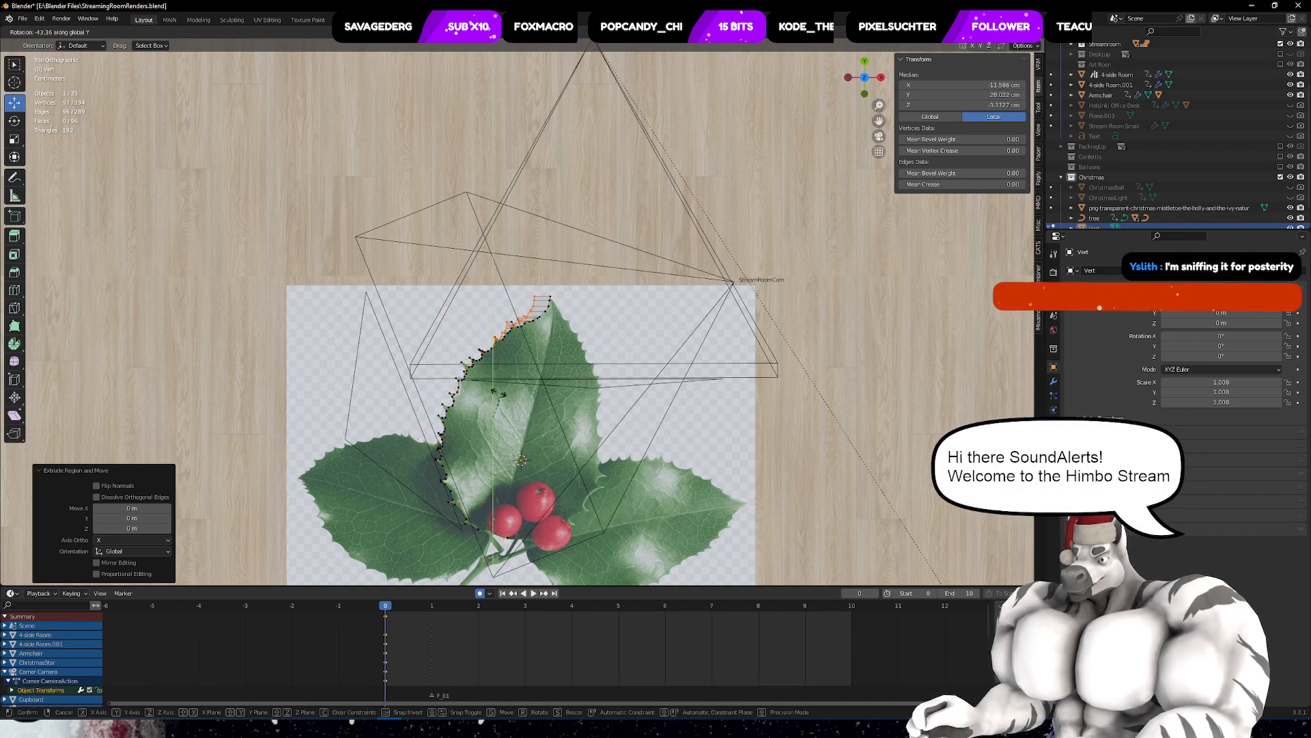
pyautogui.press('y')
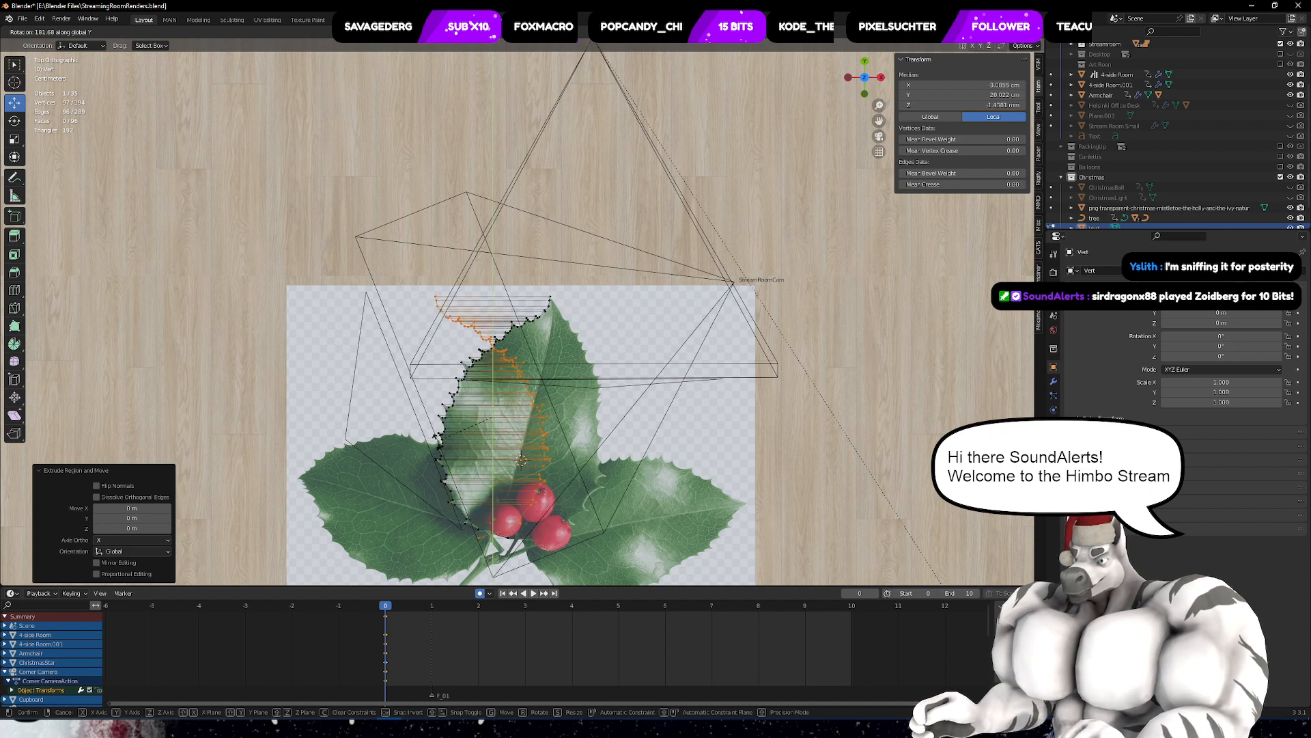
pyautogui.rightClick(435, 436)
# - Rotate the extruded outline copy about 190° around its local Y axis
pyautogui.moveTo(775, 160); pyautogui.dragTo(806, 99, button='middle')
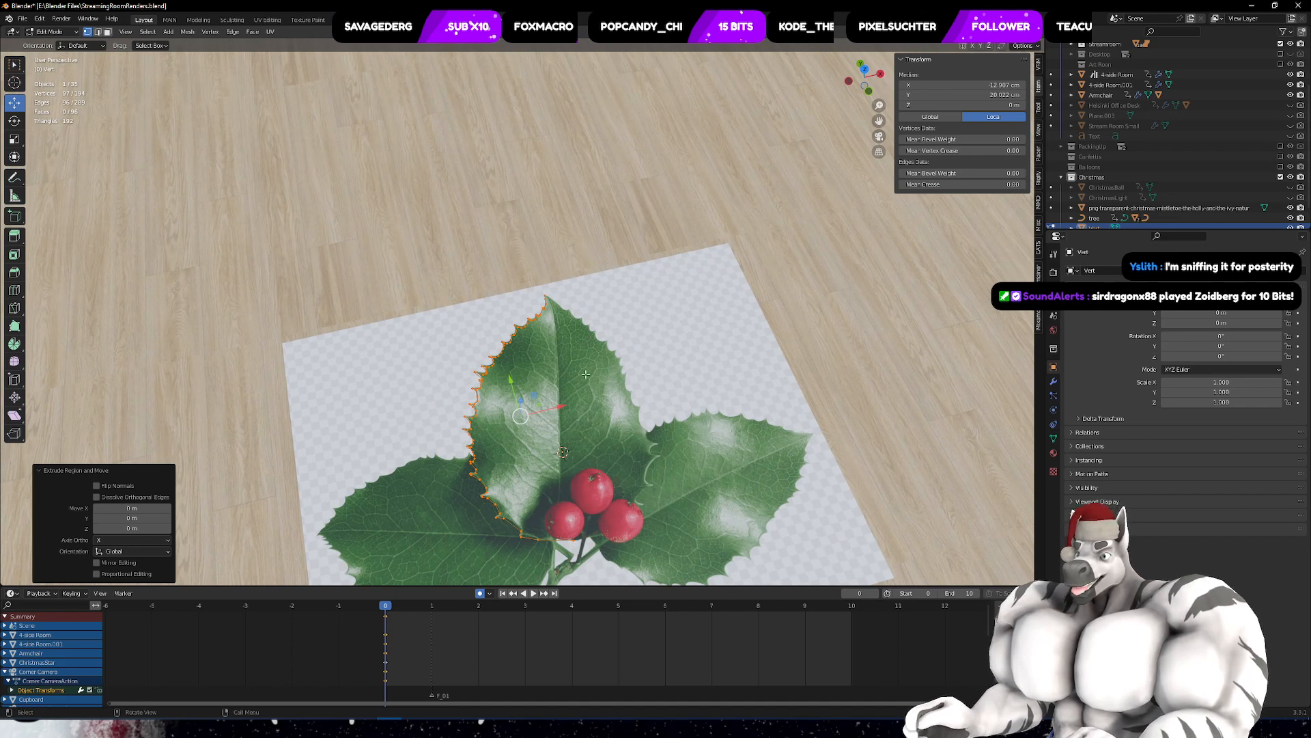
pyautogui.click(477, 32)
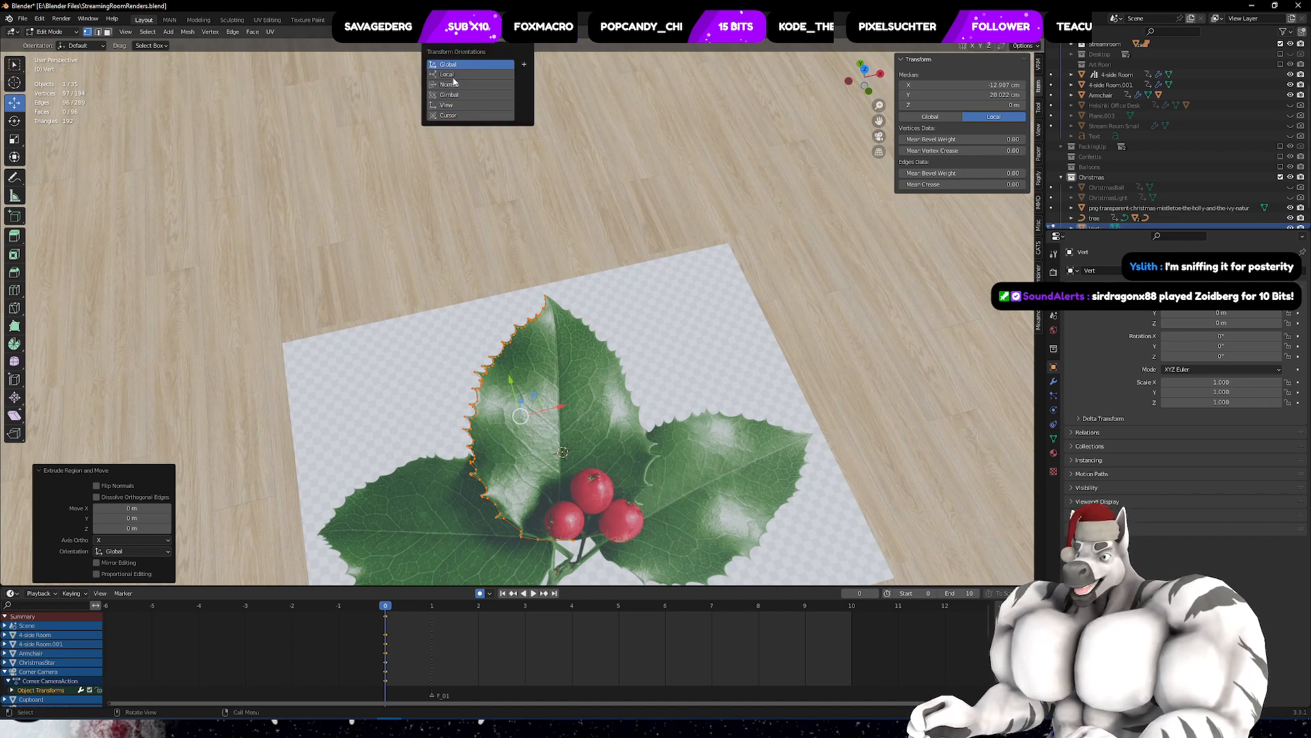
pyautogui.click(472, 32)
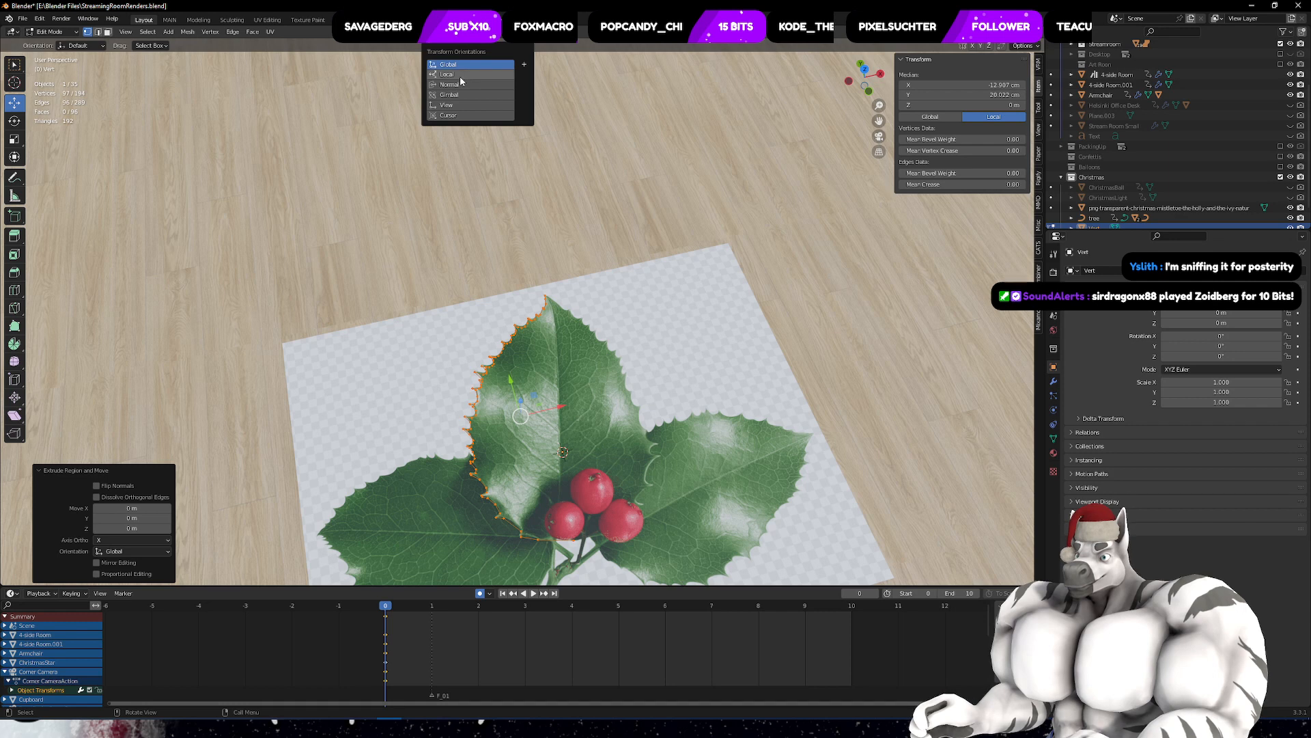
pyautogui.press('r')
pyautogui.press('y')
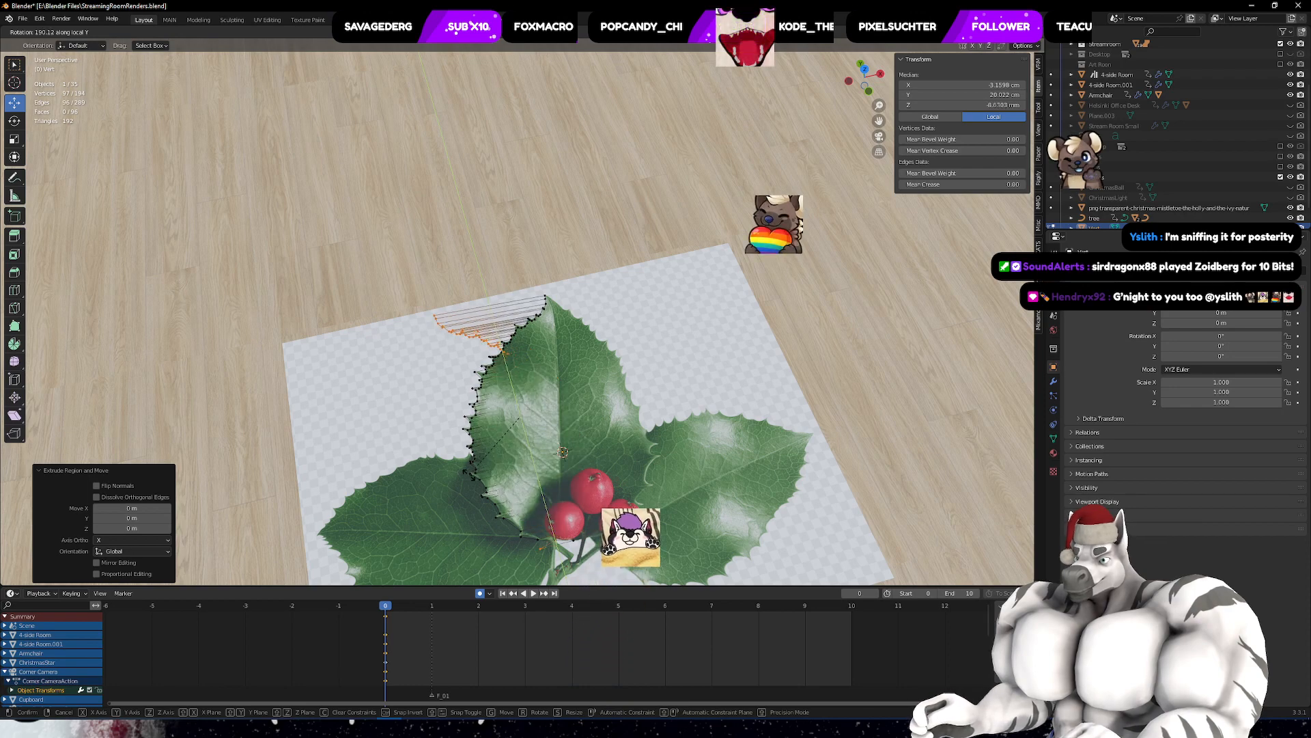
pyautogui.click(469, 472)
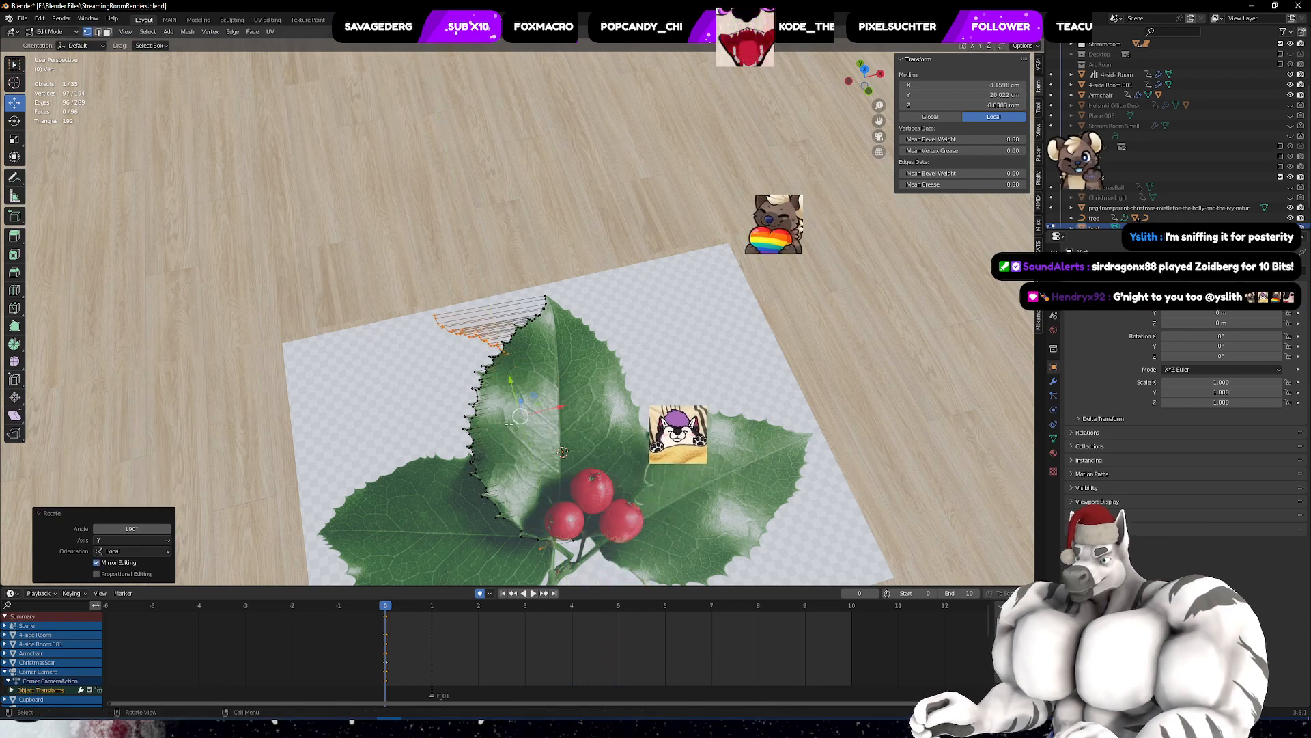
# - Move the rotated outline copy about 32.55 cm along local X and try rotating it to fit the leaf's other half
pyautogui.press('g')
pyautogui.press('x')
pyautogui.press('x')
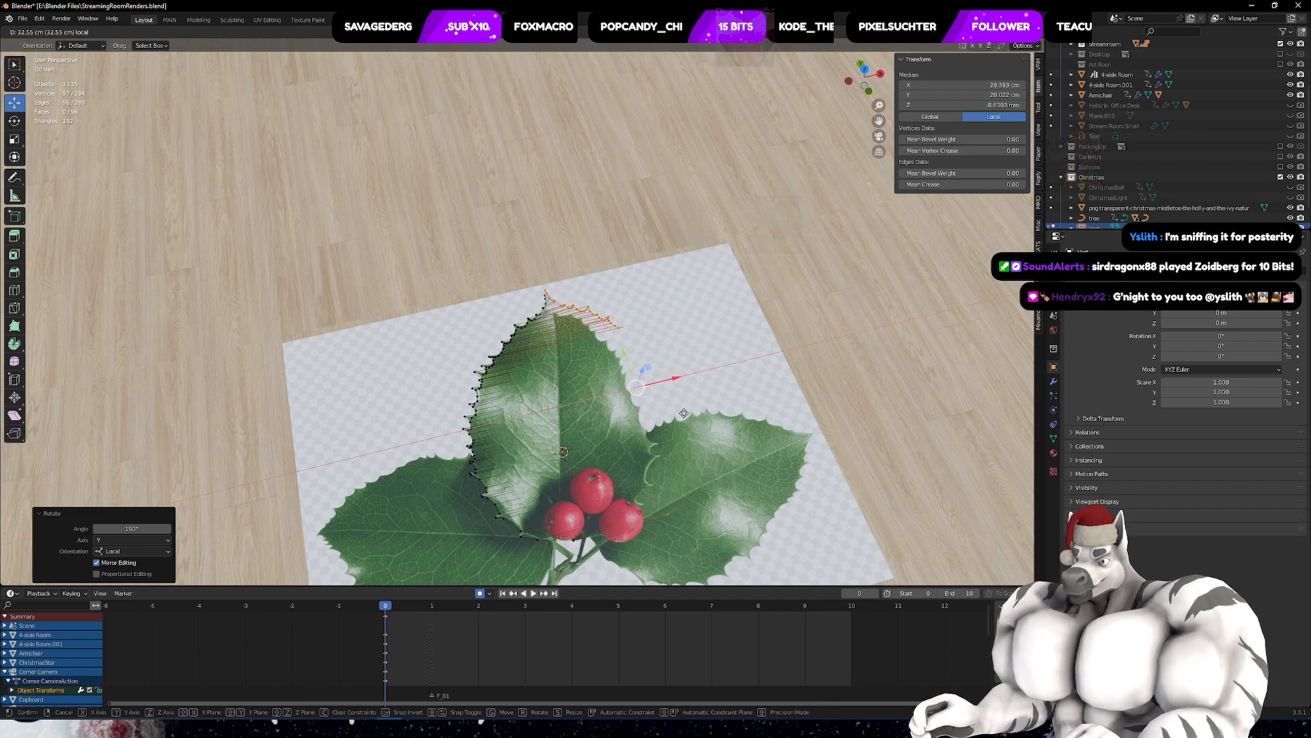
pyautogui.click(684, 414)
pyautogui.moveTo(684, 413); pyautogui.dragTo(691, 454, button='middle')
pyautogui.press('r')
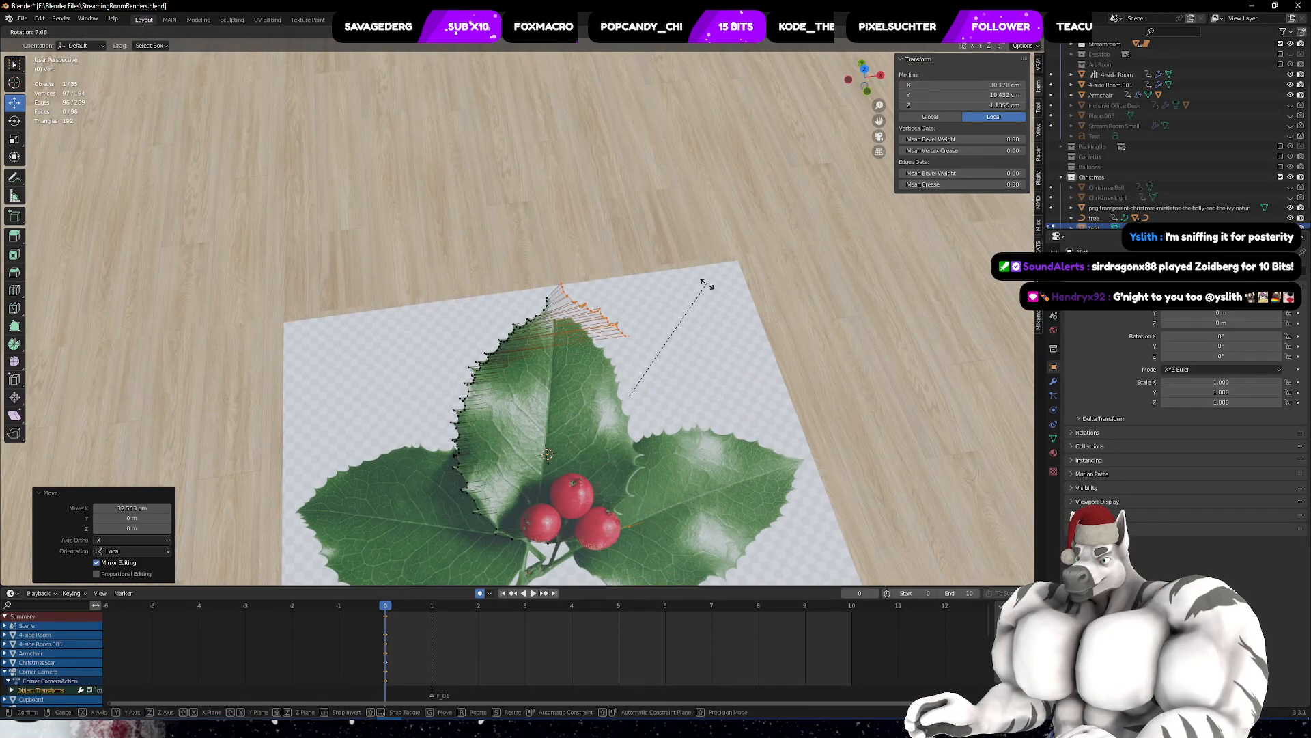
pyautogui.rightClick(682, 331)
pyautogui.moveTo(681, 330); pyautogui.dragTo(917, 323, button='middle')
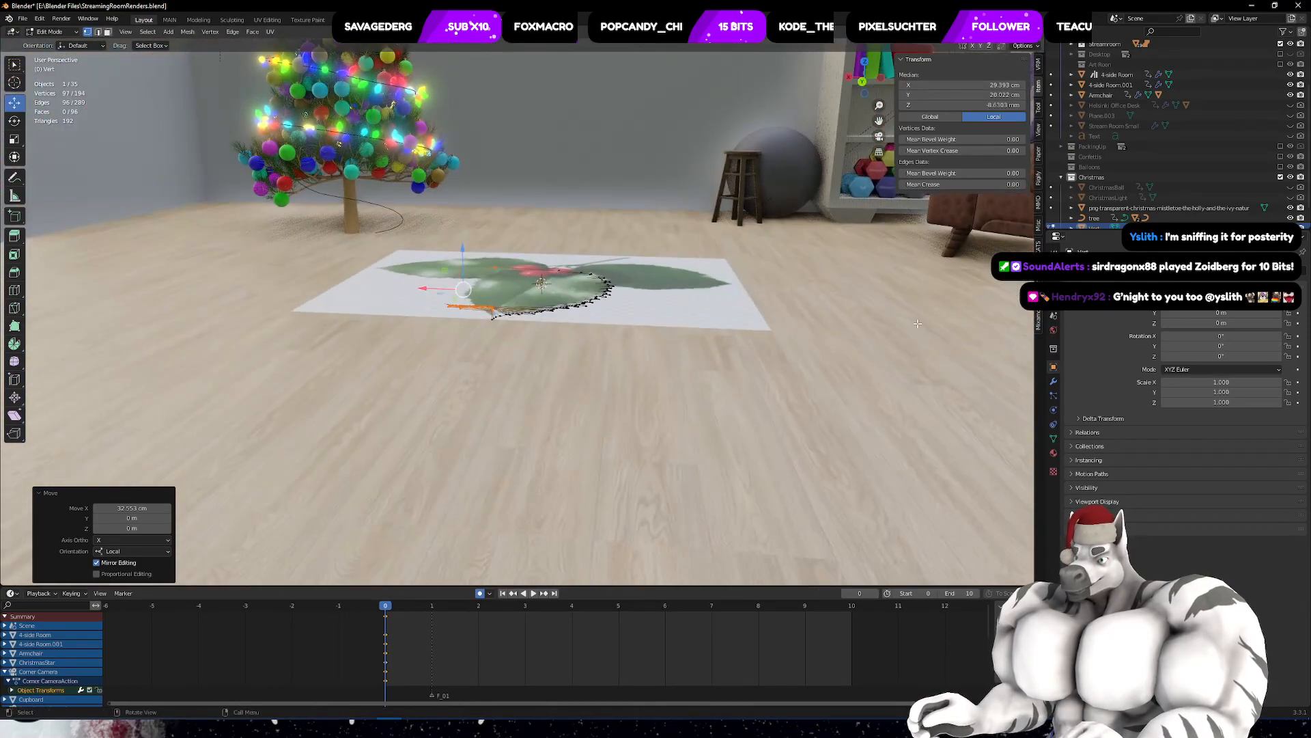
# - Undo the move, rotation and extrusion of the outline copy, going back to the single traced half
pyautogui.hotkey('ctrl', 'z')
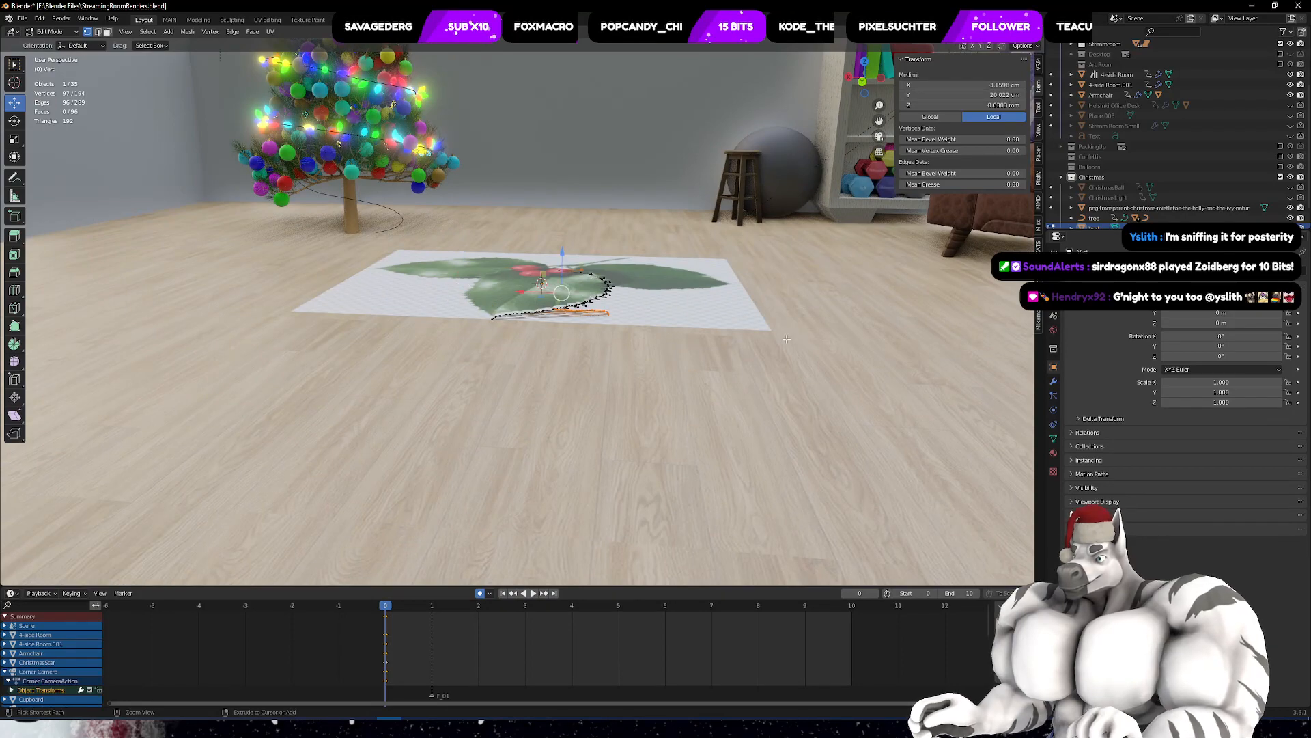
pyautogui.keyDown('ctrl'); pyautogui.moveTo(663, 317); pyautogui.dragTo(546, 287, button='middle'); pyautogui.keyUp('ctrl')
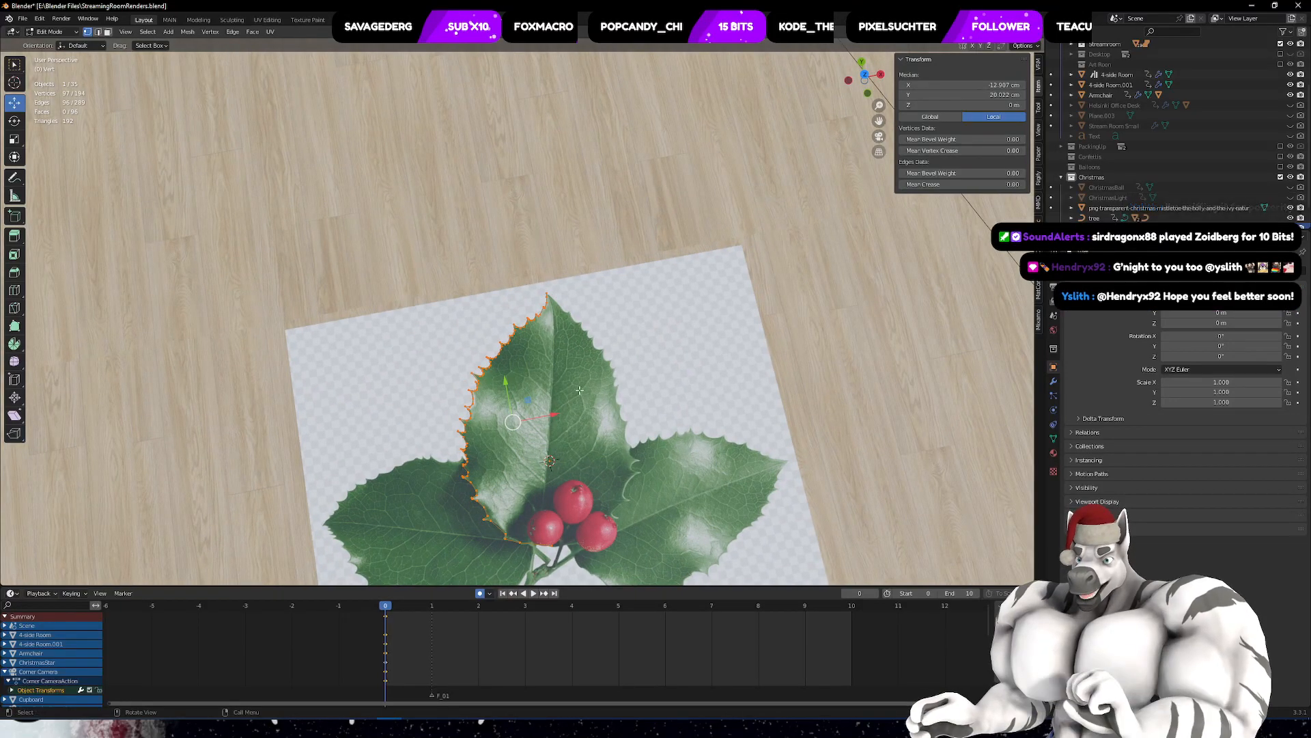
pyautogui.moveTo(585, 390); pyautogui.dragTo(624, 356, button='middle')
pyautogui.hotkey('ctrl', 'z')
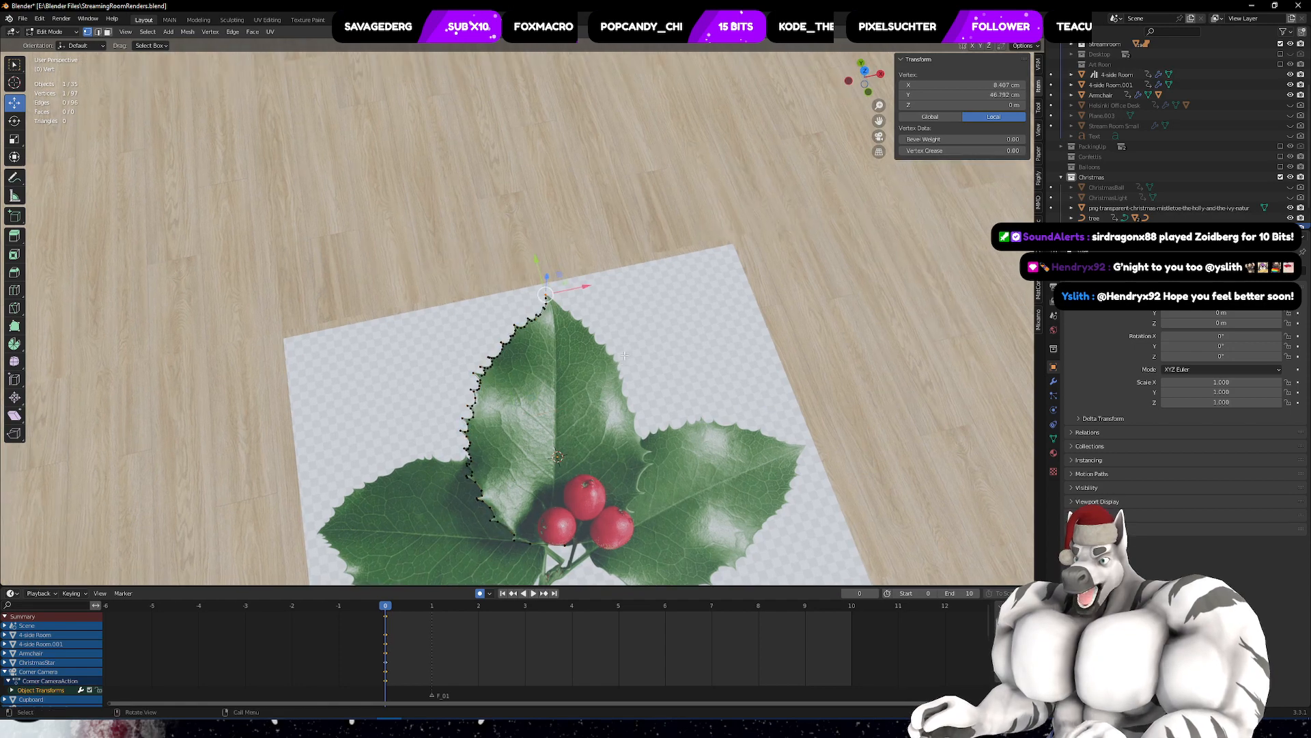
# - Add a Mirror modifier to the traced leaf outline
pyautogui.click(1053, 383)
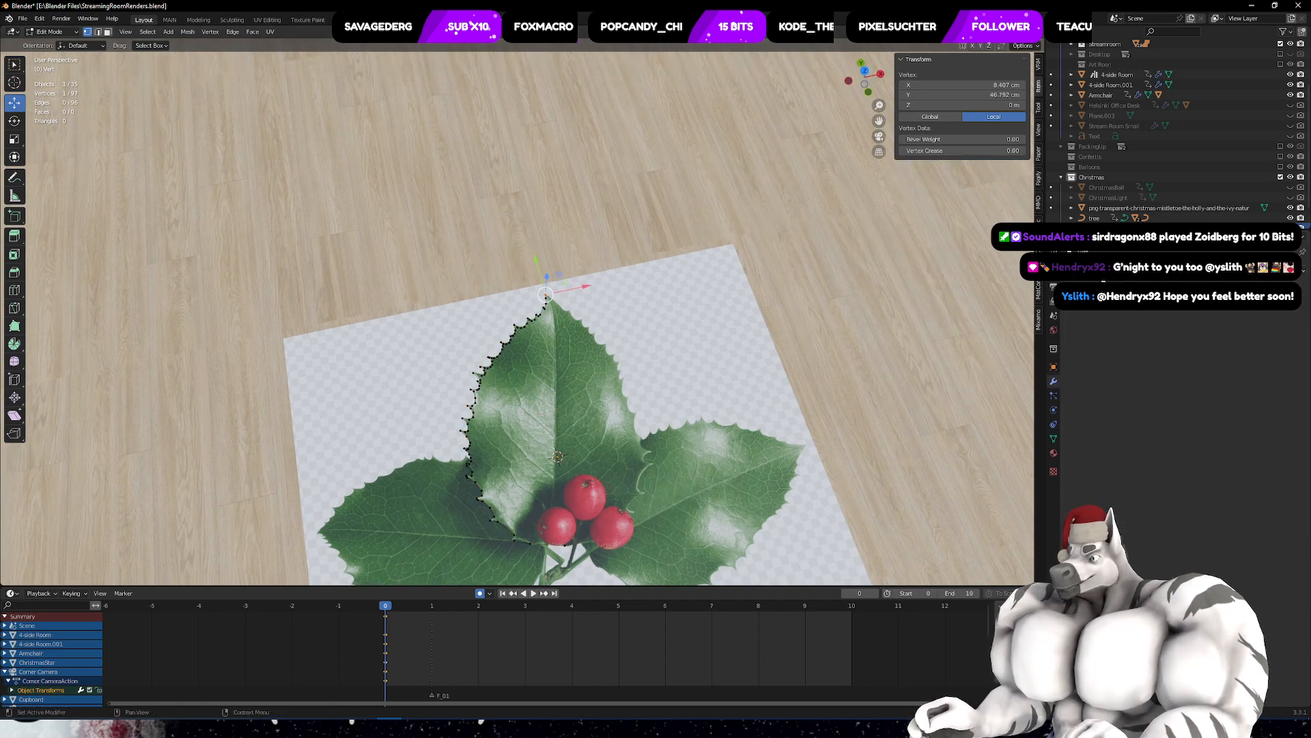
pyautogui.click(1161, 270)
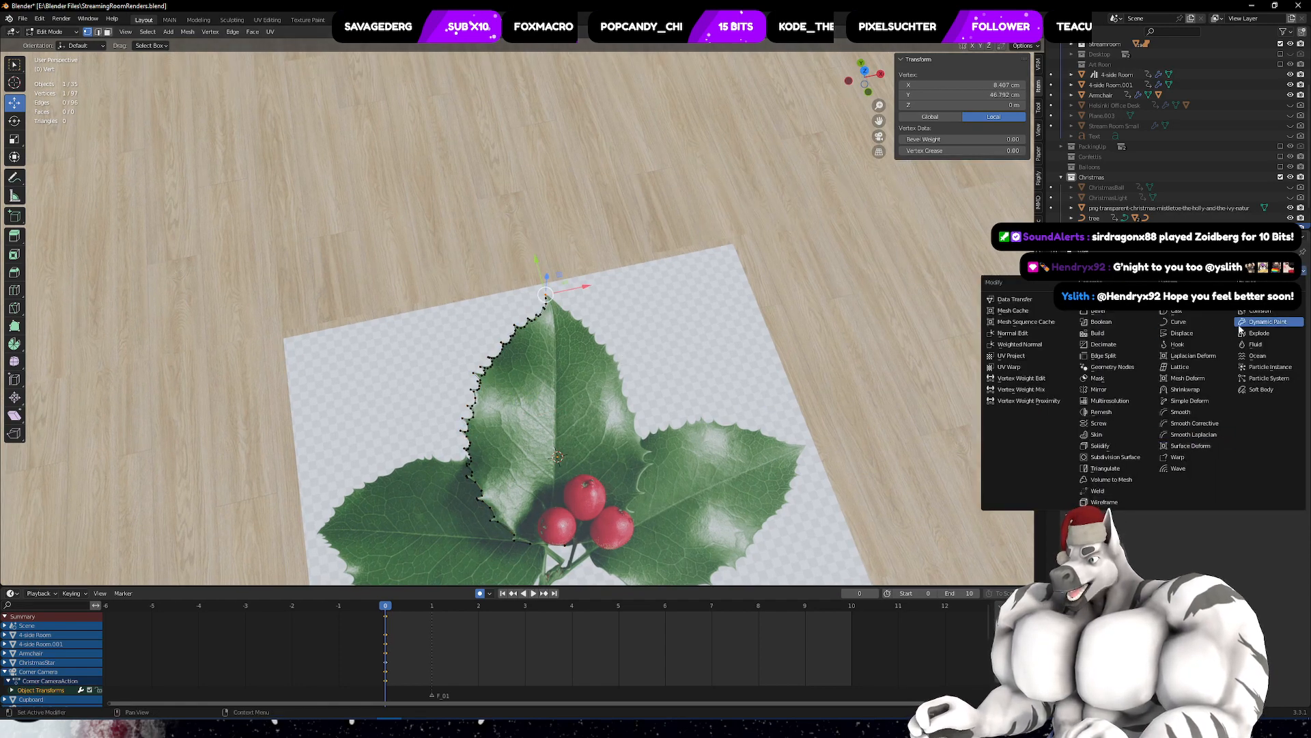
pyautogui.click(1099, 389)
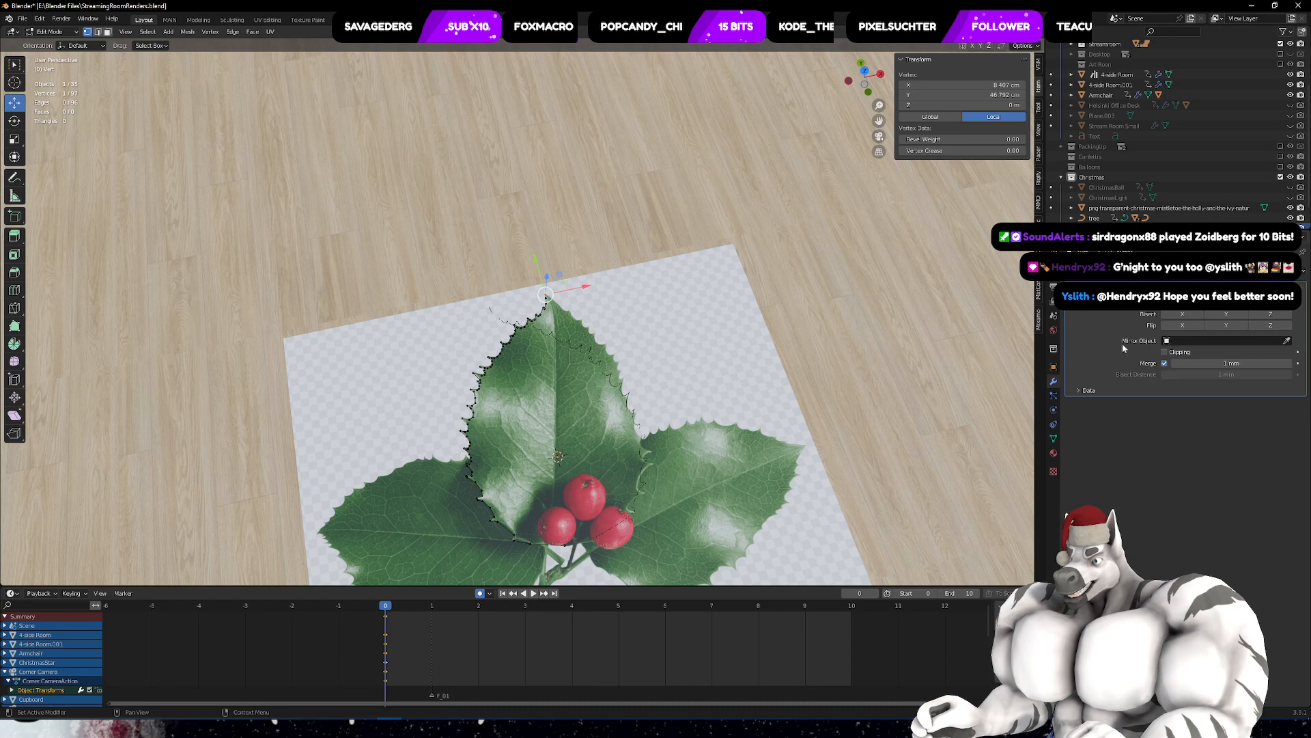
# - Rotate the entire traced outline counterclockwise about its local Z axis to bring its tip closer to the mirror line
pyautogui.moveTo(766, 283); pyautogui.dragTo(742, 302, button='middle')
pyautogui.press('a')
pyautogui.press('r')
pyautogui.press('z')
pyautogui.press('z')
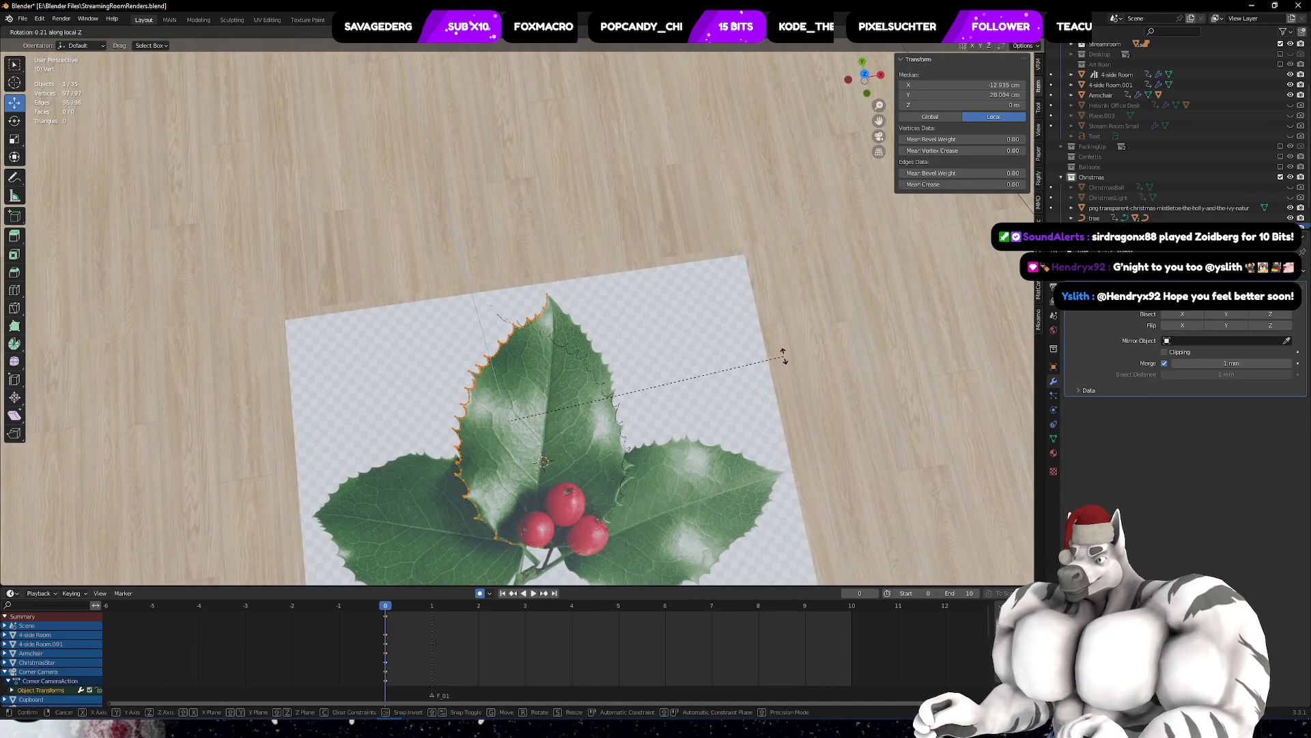
pyautogui.click(752, 301)
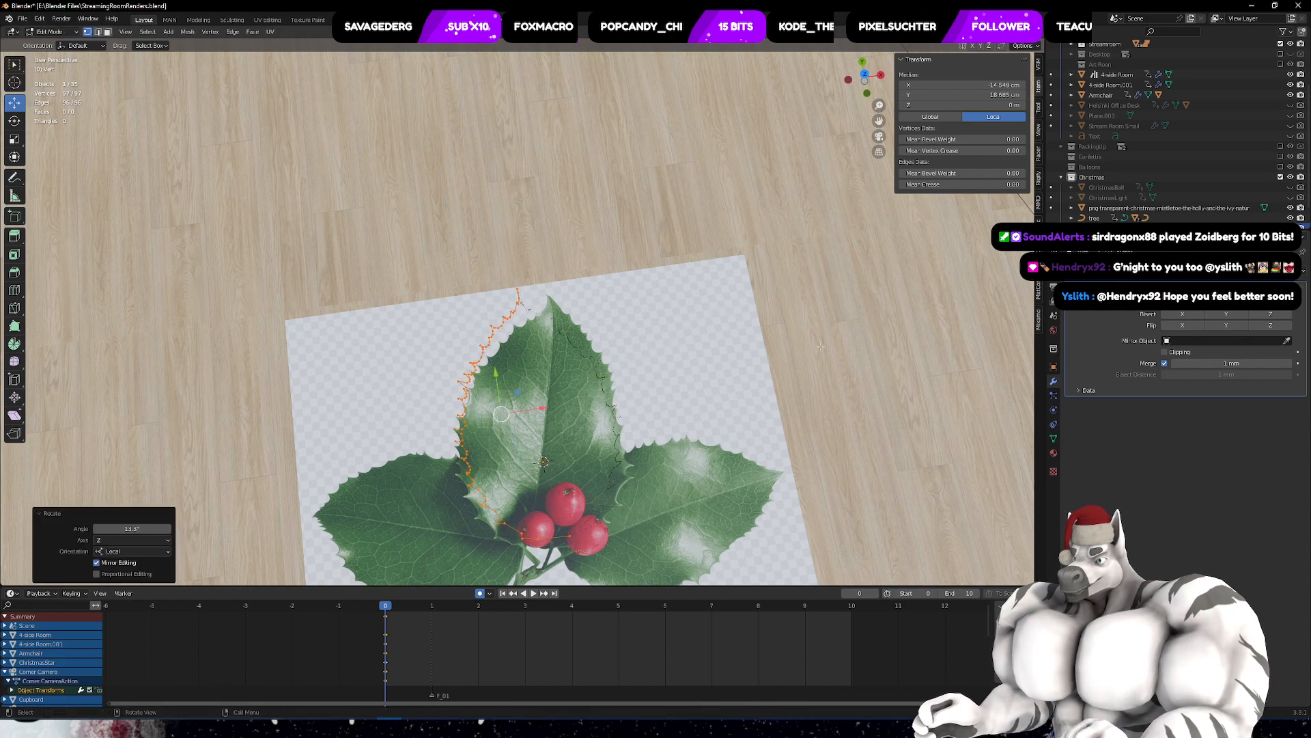
# - Enable clipping on the Mirror modifier and check where the two outline halves meet near the leaf tip
pyautogui.click(1165, 353)
pyautogui.moveTo(656, 308); pyautogui.dragTo(643, 367, button='middle')
pyautogui.scroll(3, 684, 312)
pyautogui.scroll(8, 635, 355)
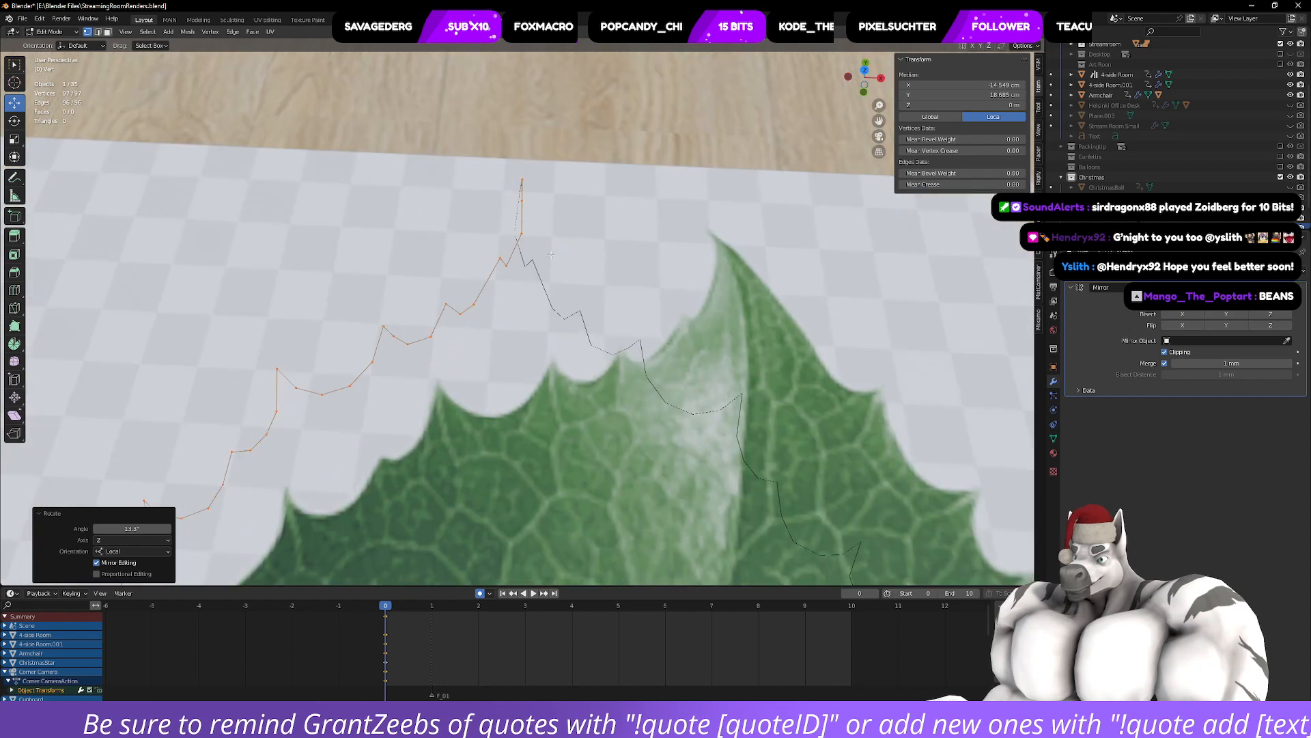
pyautogui.keyDown('shift'); pyautogui.moveTo(563, 263); pyautogui.dragTo(550, 305, button='middle'); pyautogui.keyUp('shift')
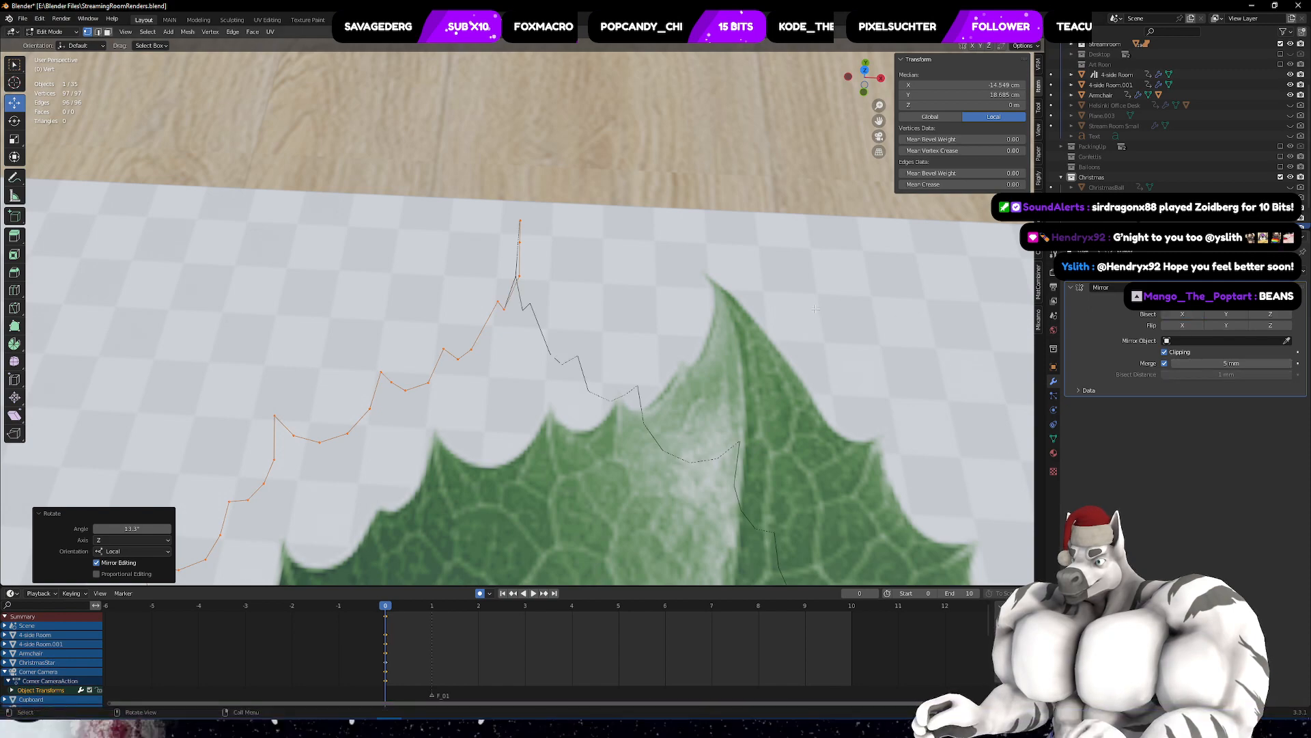
# - Switch the leaf outline from Edit Mode to Object Mode
pyautogui.scroll(-6, 786, 310)
pyautogui.moveTo(652, 327); pyautogui.dragTo(621, 349, button='middle')
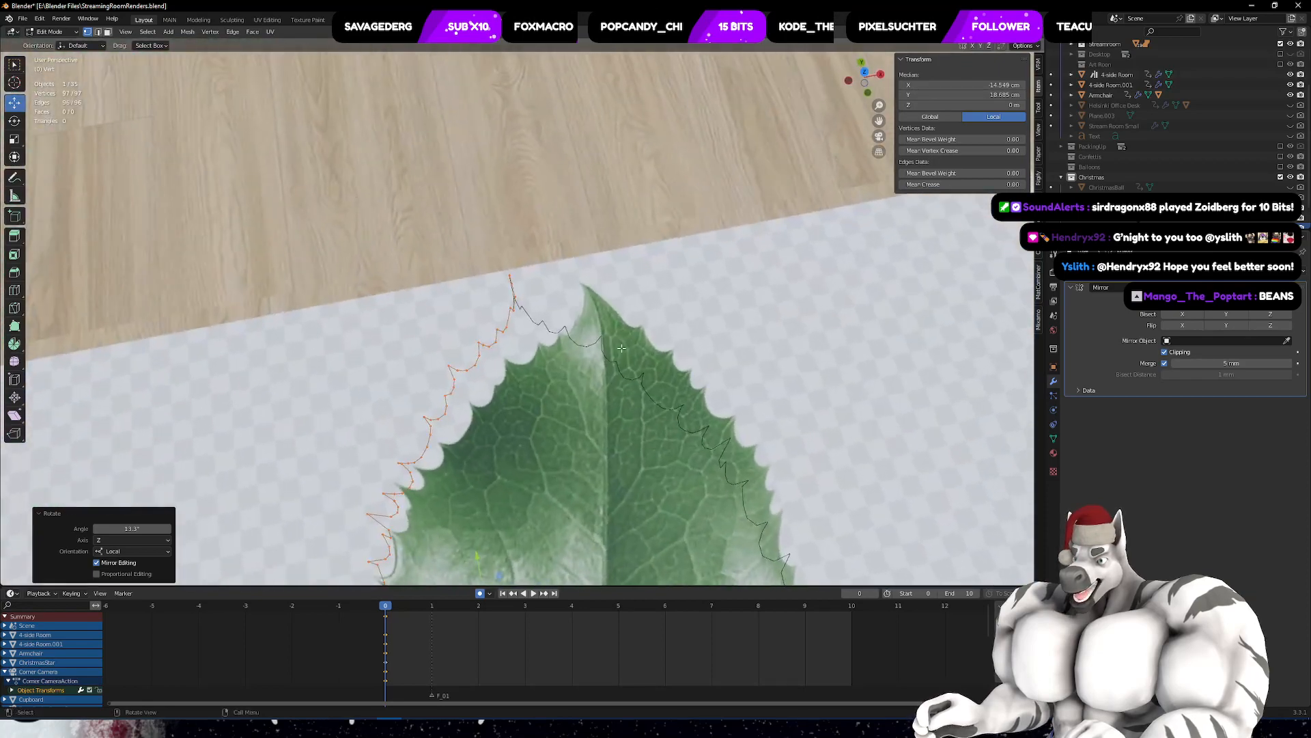
pyautogui.hotkey('ctrl', 'Tab')
pyautogui.click(585, 380)
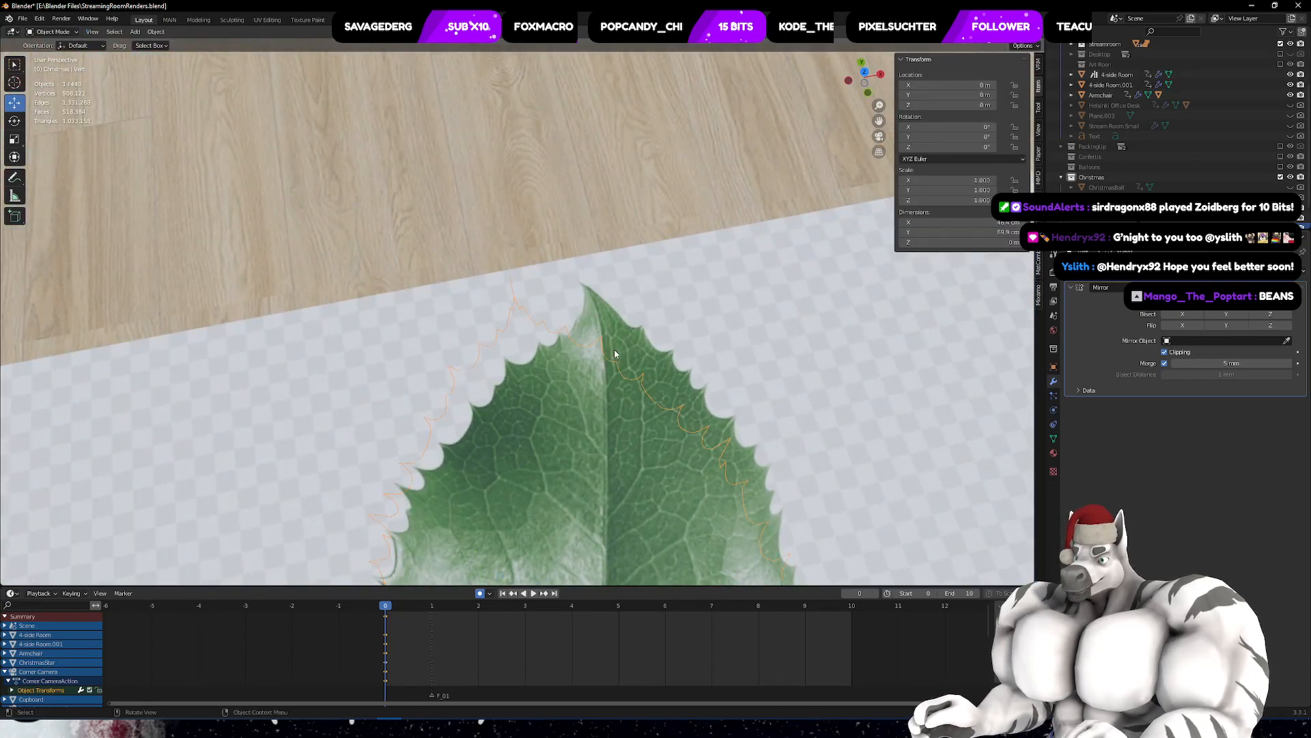
# - In Edit Mode, move the crossing vertex just below the leaf tip onto the mirror line so both halves join there
pyautogui.hotkey('ctrl', 'Tab')
pyautogui.click(689, 349)
pyautogui.scroll(8, 515, 188)
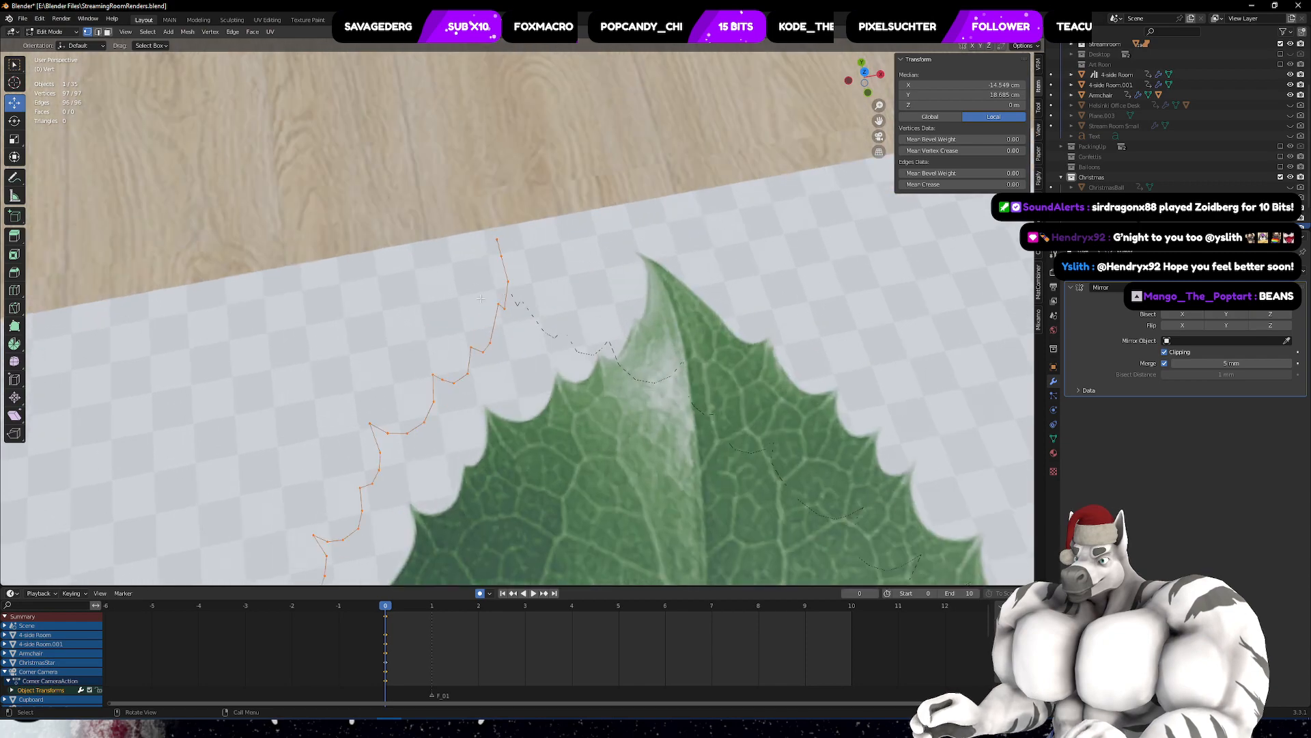
pyautogui.keyDown('shift'); pyautogui.moveTo(514, 188); pyautogui.dragTo(651, 392, button='middle'); pyautogui.keyUp('shift')
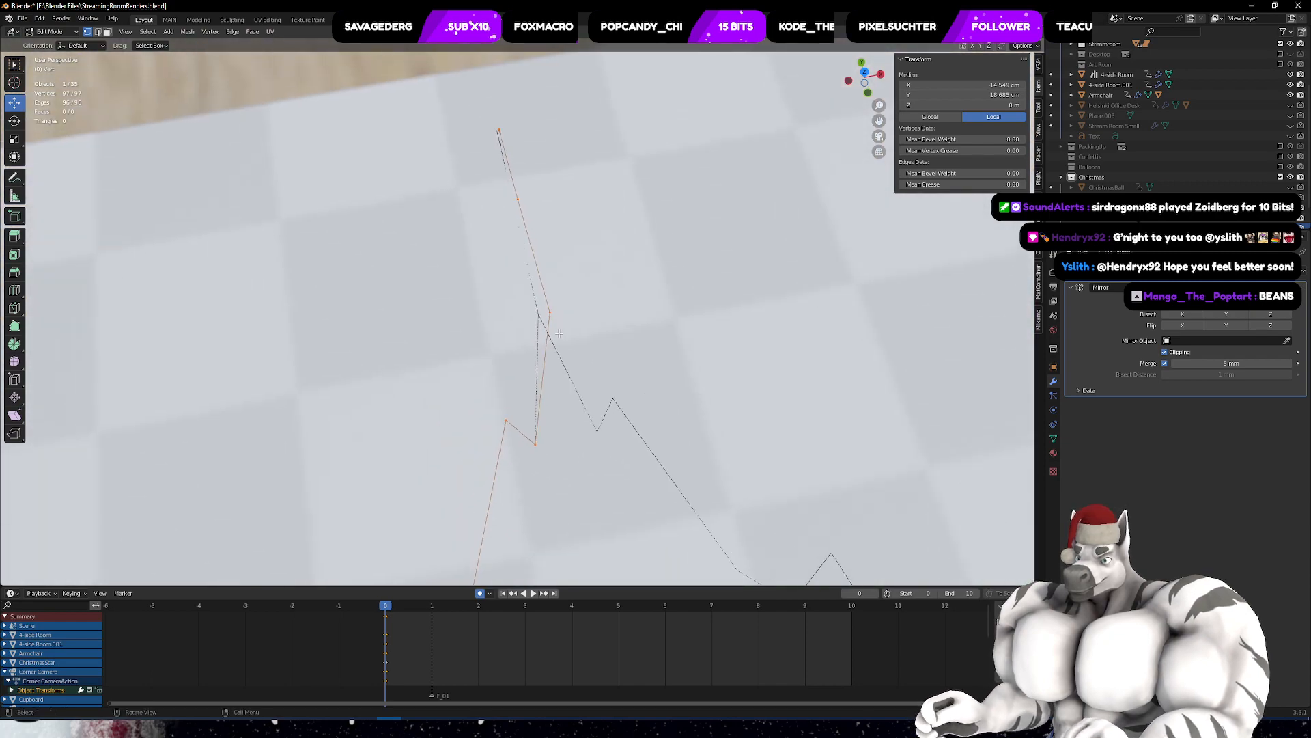
pyautogui.click(550, 312)
pyautogui.press('g')
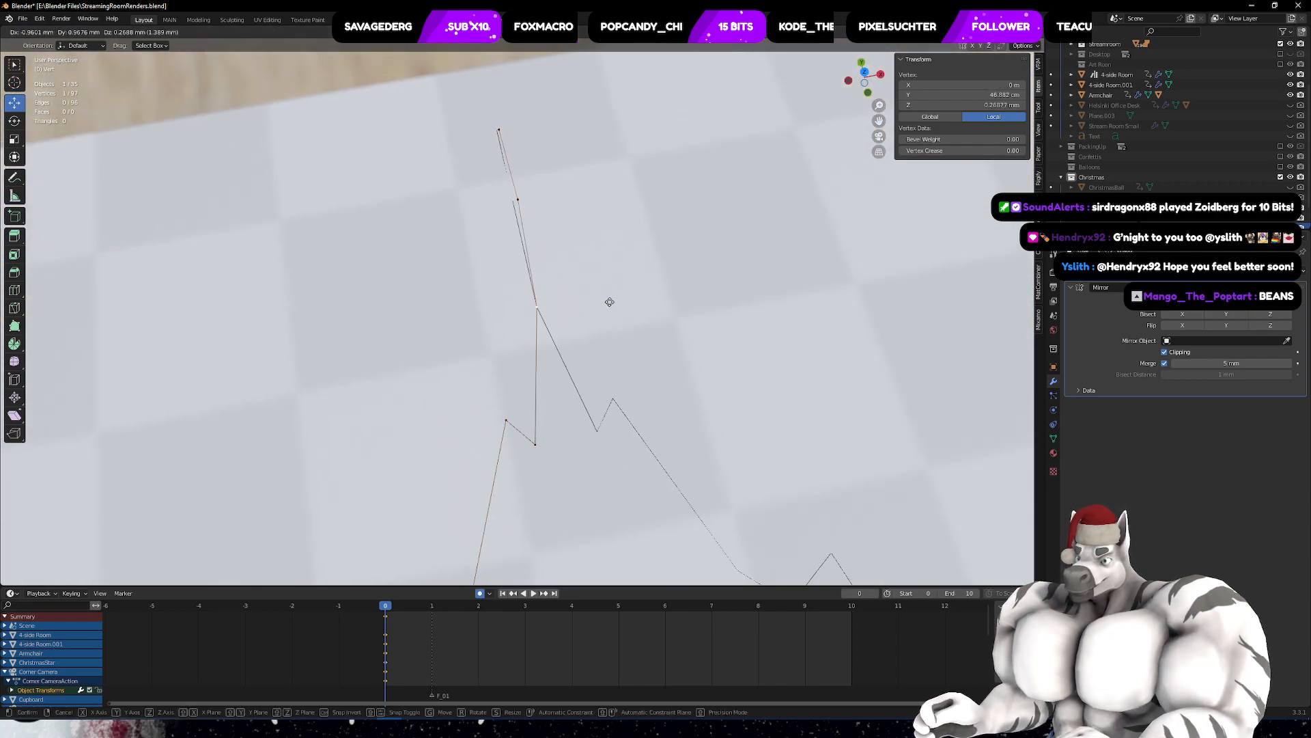
pyautogui.click(615, 309)
# - Move the two uppermost vertices of the leaf tip onto the mirror line
pyautogui.click(517, 197)
pyautogui.press('g')
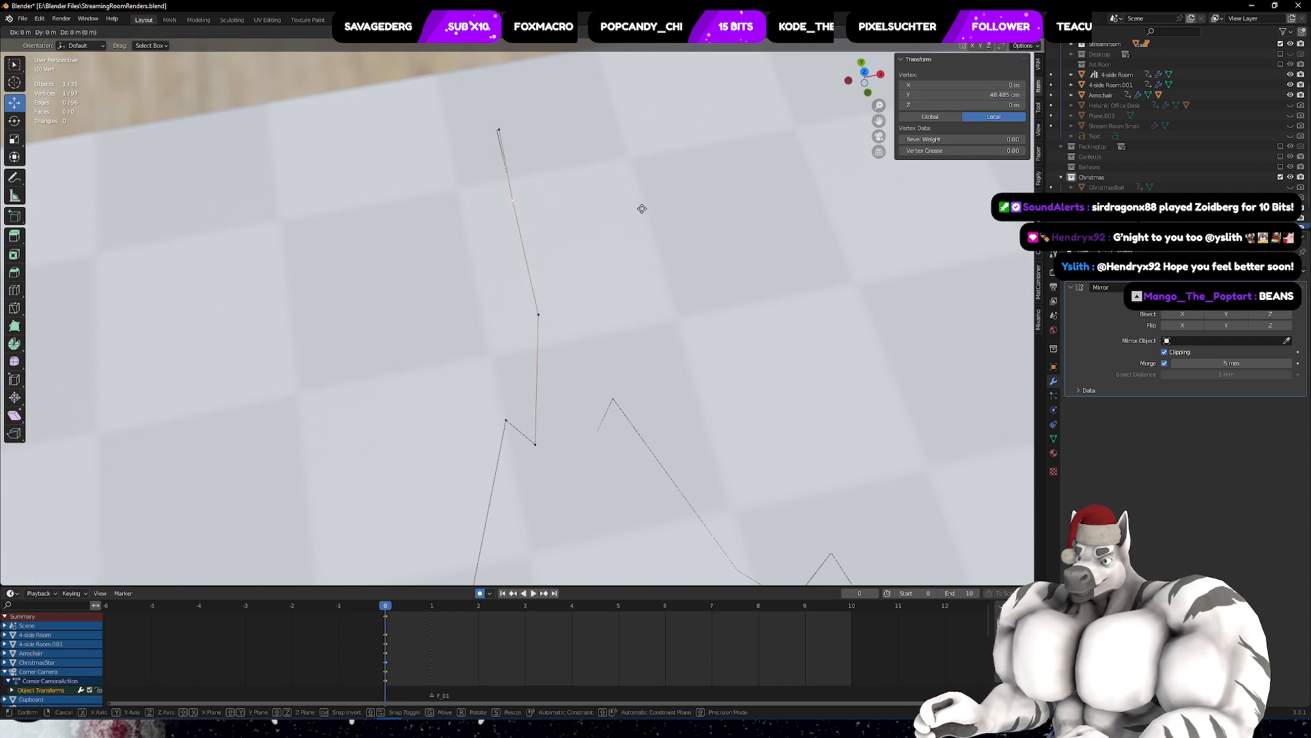
pyautogui.click(641, 210)
pyautogui.click(517, 126)
pyautogui.press('g')
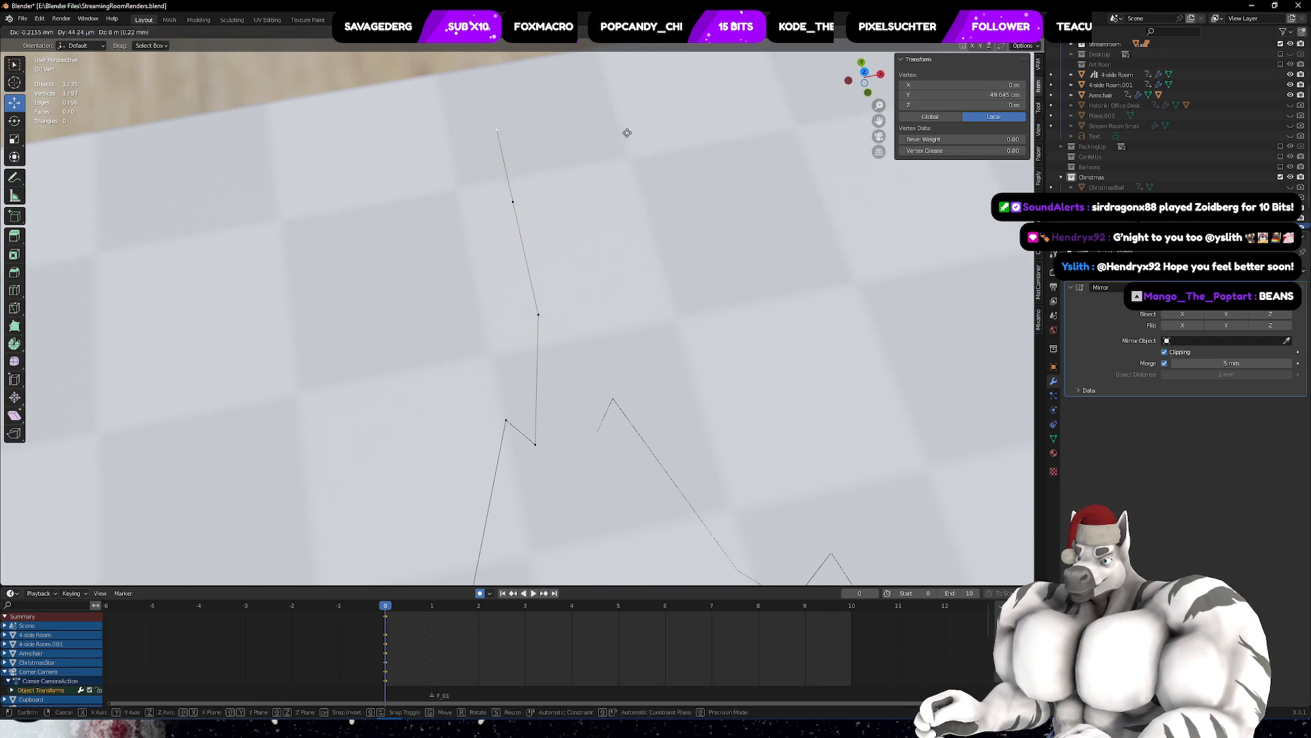
pyautogui.click(621, 138)
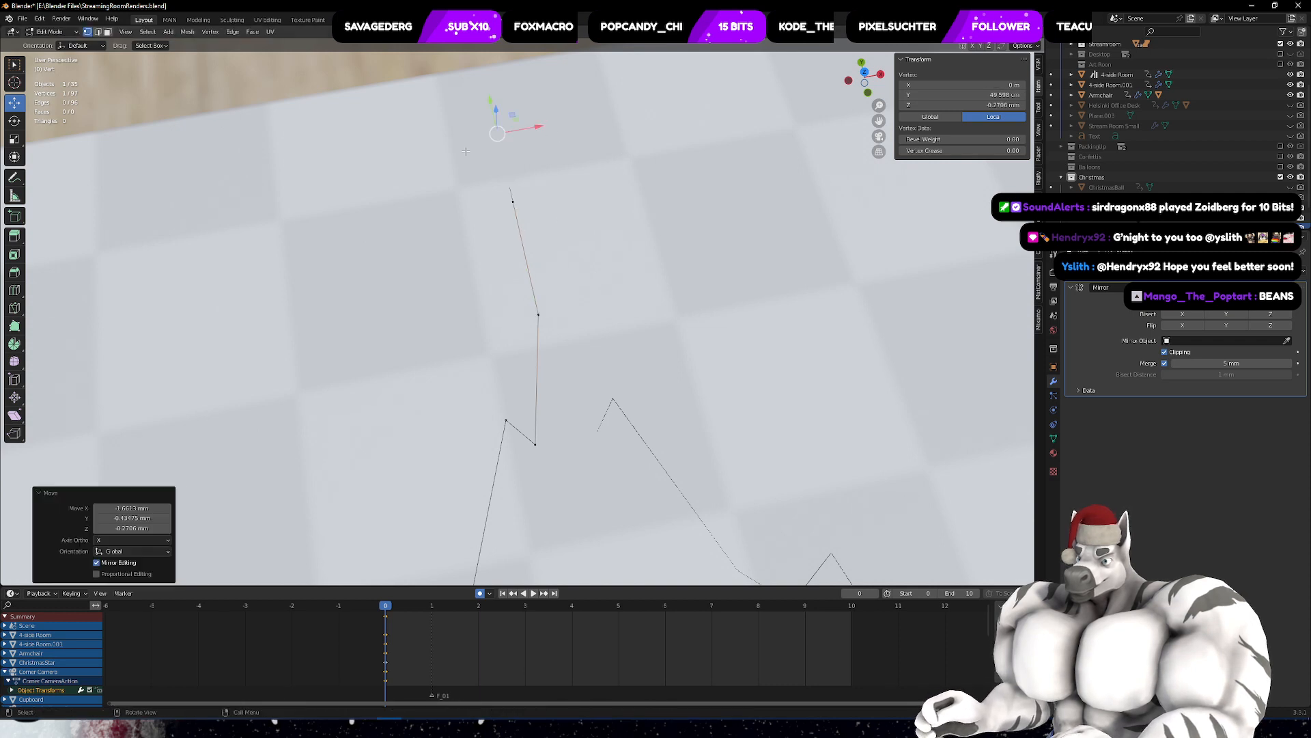
# - Delete the two uppermost vertices of the leaf tip, above the vertex joined at the mirror line
pyautogui.moveTo(630, 225); pyautogui.dragTo(629, 224)
pyautogui.press('x')
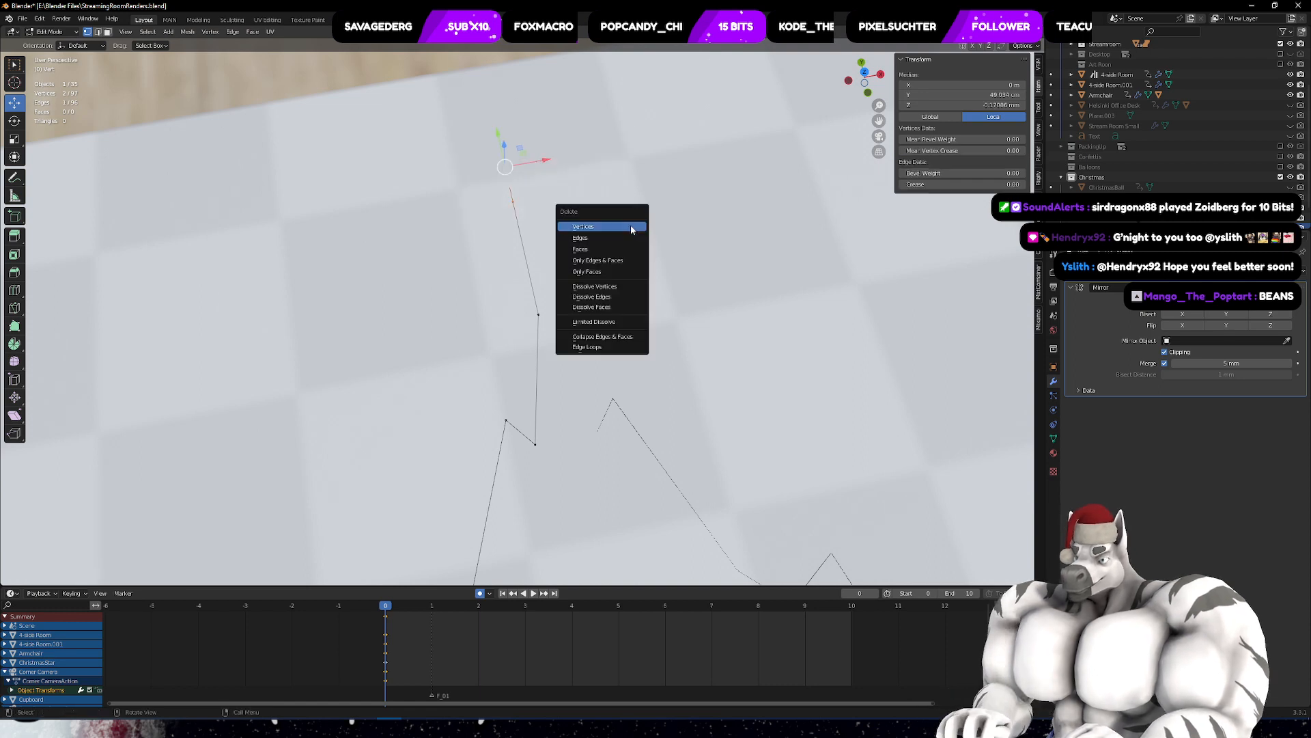
pyautogui.click(630, 225)
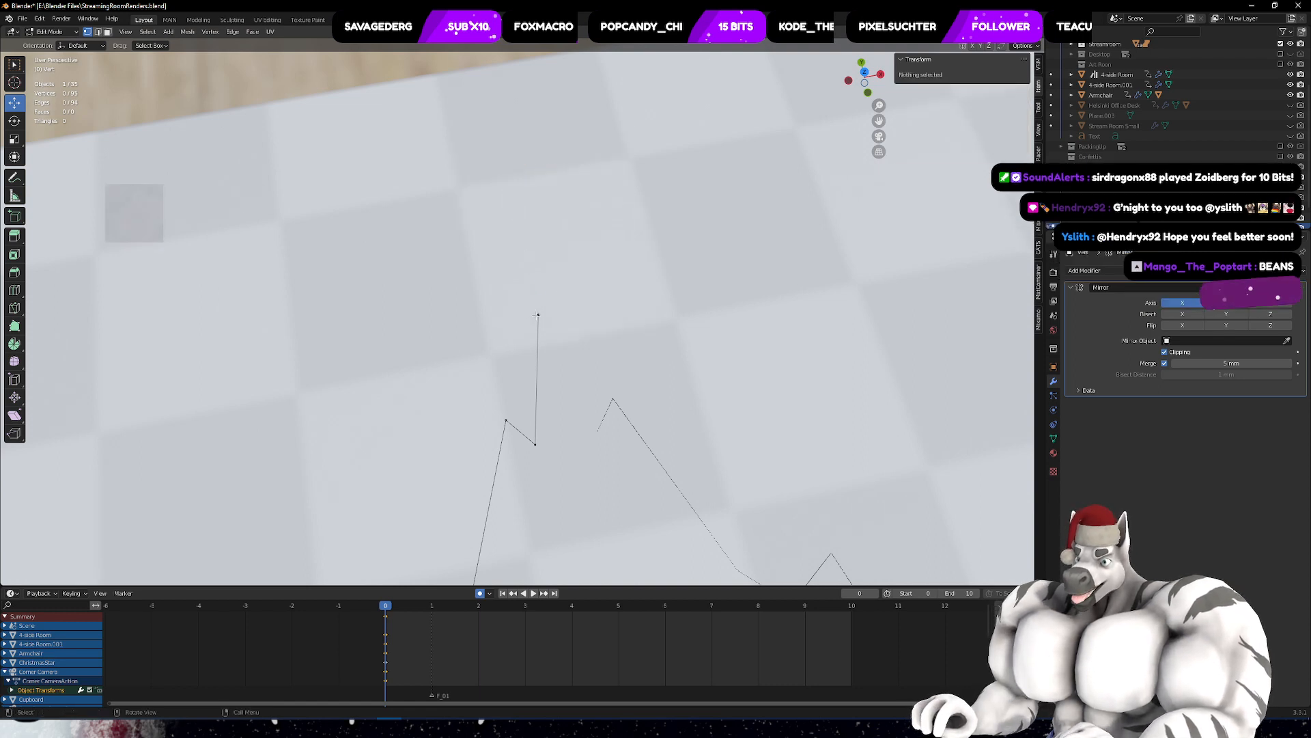
pyautogui.click(673, 309)
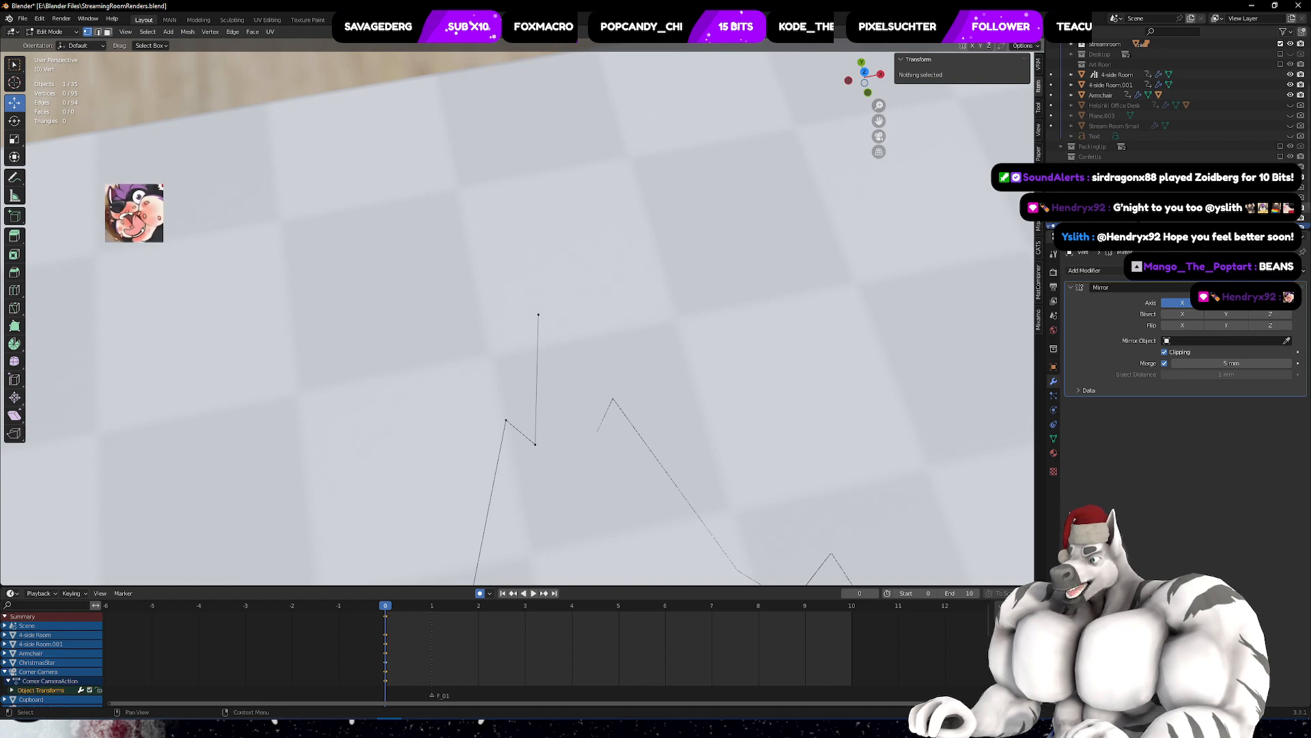
# - In Object Mode, raise the leaf outline about 17.5 cm above the floor along Z
pyautogui.scroll(-15, 669, 428)
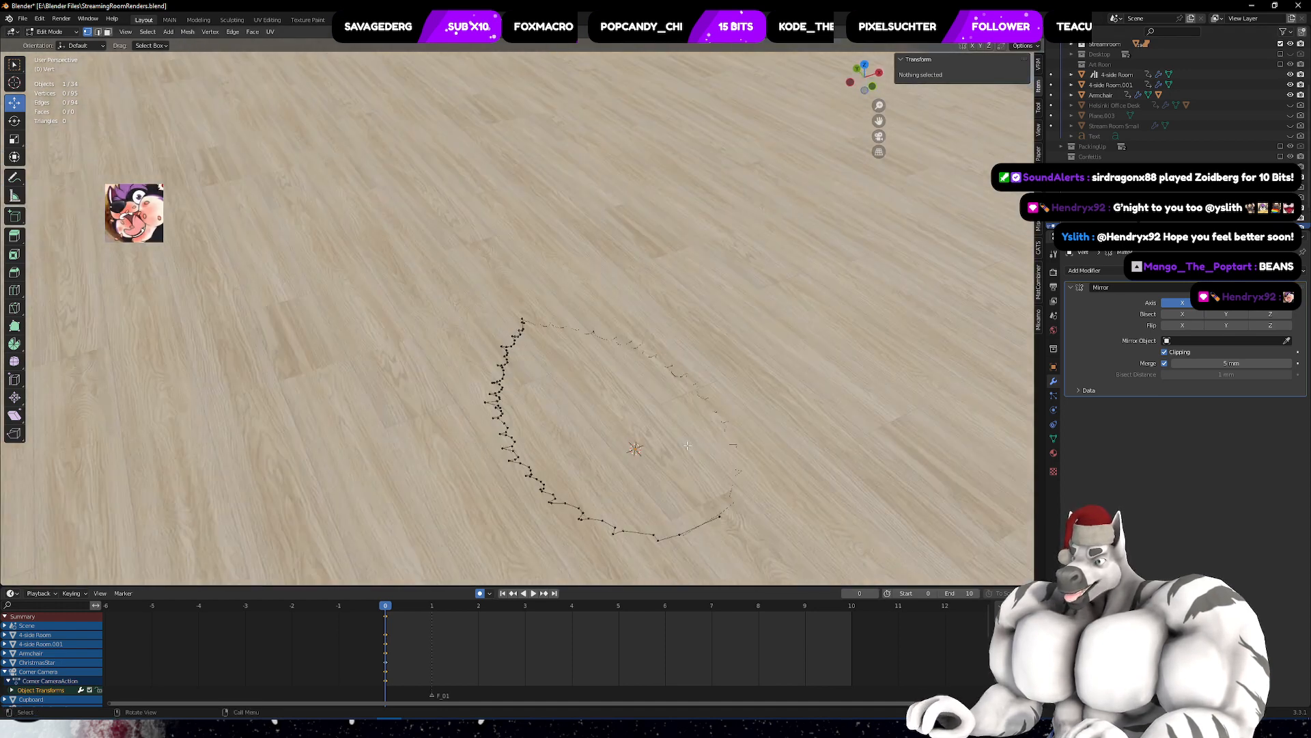
pyautogui.scroll(6, 650, 396)
pyautogui.hotkey('ctrl', 'Tab')
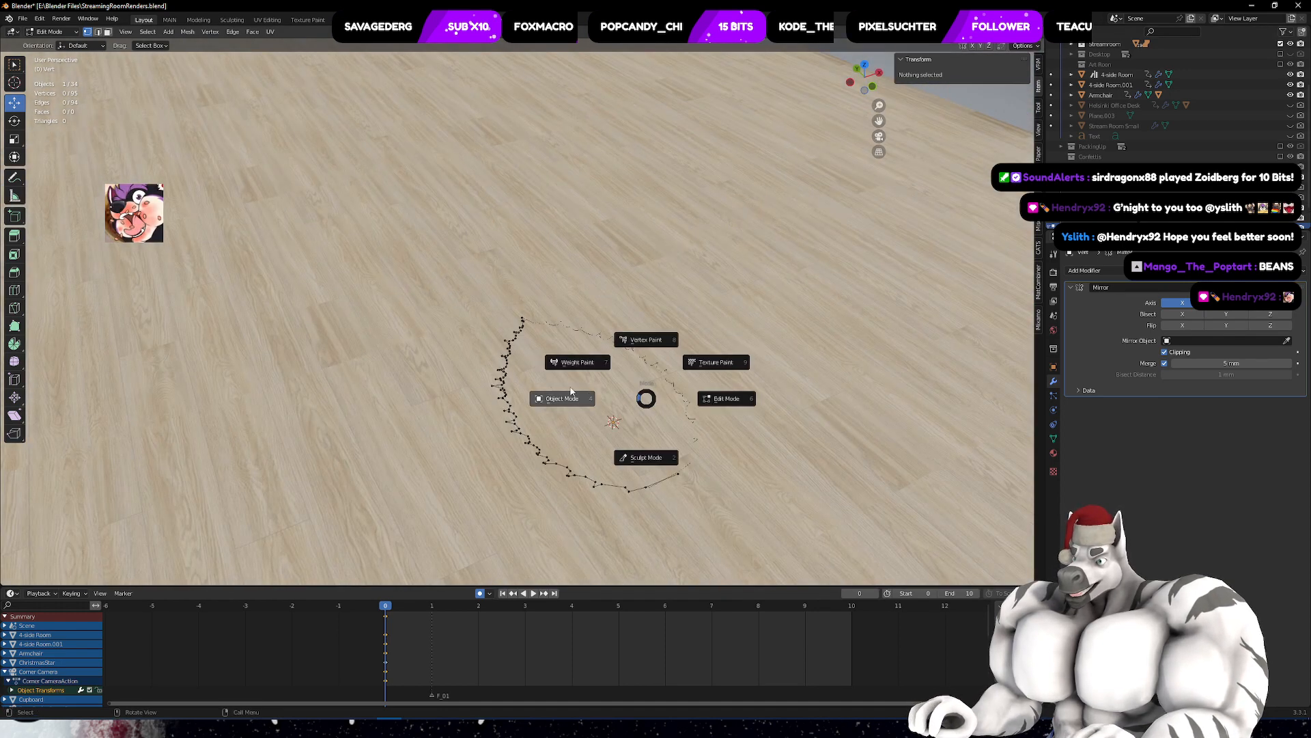
pyautogui.click(571, 391)
pyautogui.moveTo(617, 393); pyautogui.dragTo(620, 341)
pyautogui.moveTo(721, 342); pyautogui.dragTo(691, 354, button='middle')
pyautogui.scroll(-5, 689, 354)
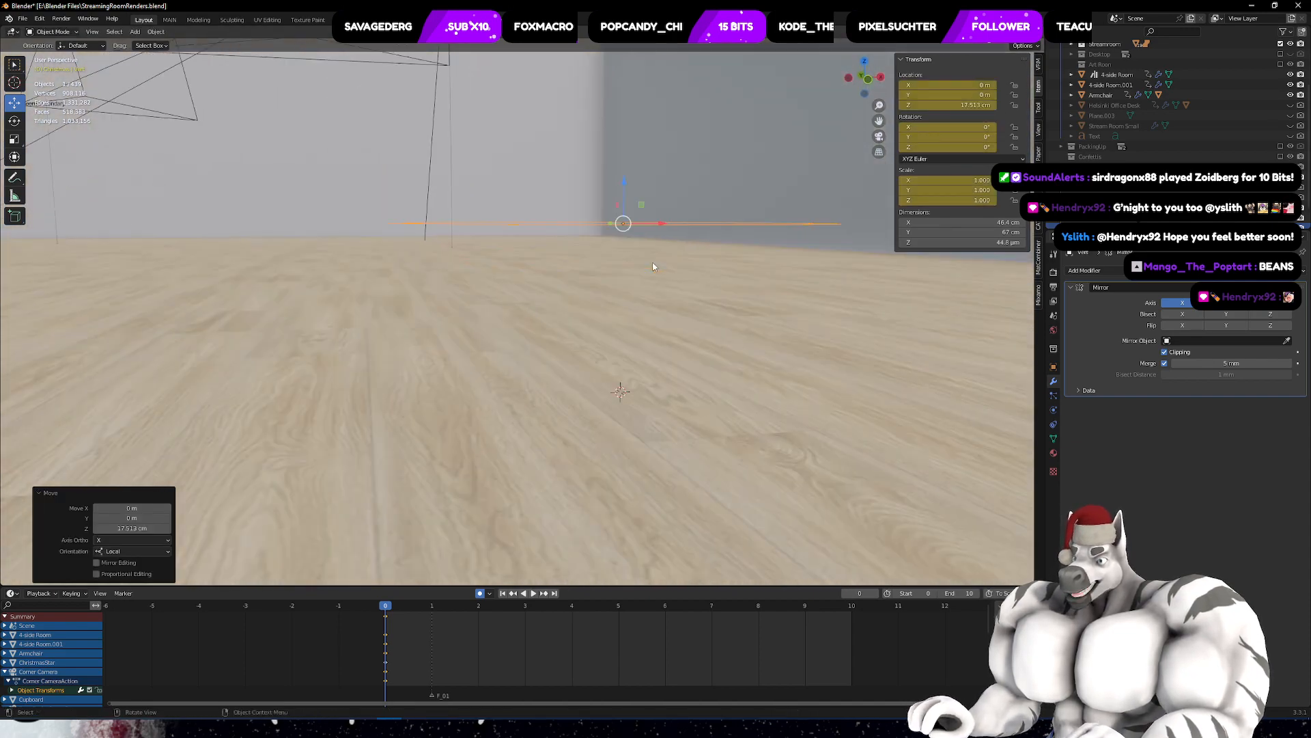
# - Reopen the raised outline in Edit Mode and examine how the two halves meet at the tip and base
pyautogui.scroll(5, 696, 301)
pyautogui.hotkey('ctrl', 'Tab')
pyautogui.click(578, 289)
pyautogui.moveTo(579, 281); pyautogui.dragTo(615, 328, button='middle')
pyautogui.hotkey('ctrl', 'Tab')
pyautogui.click(695, 328)
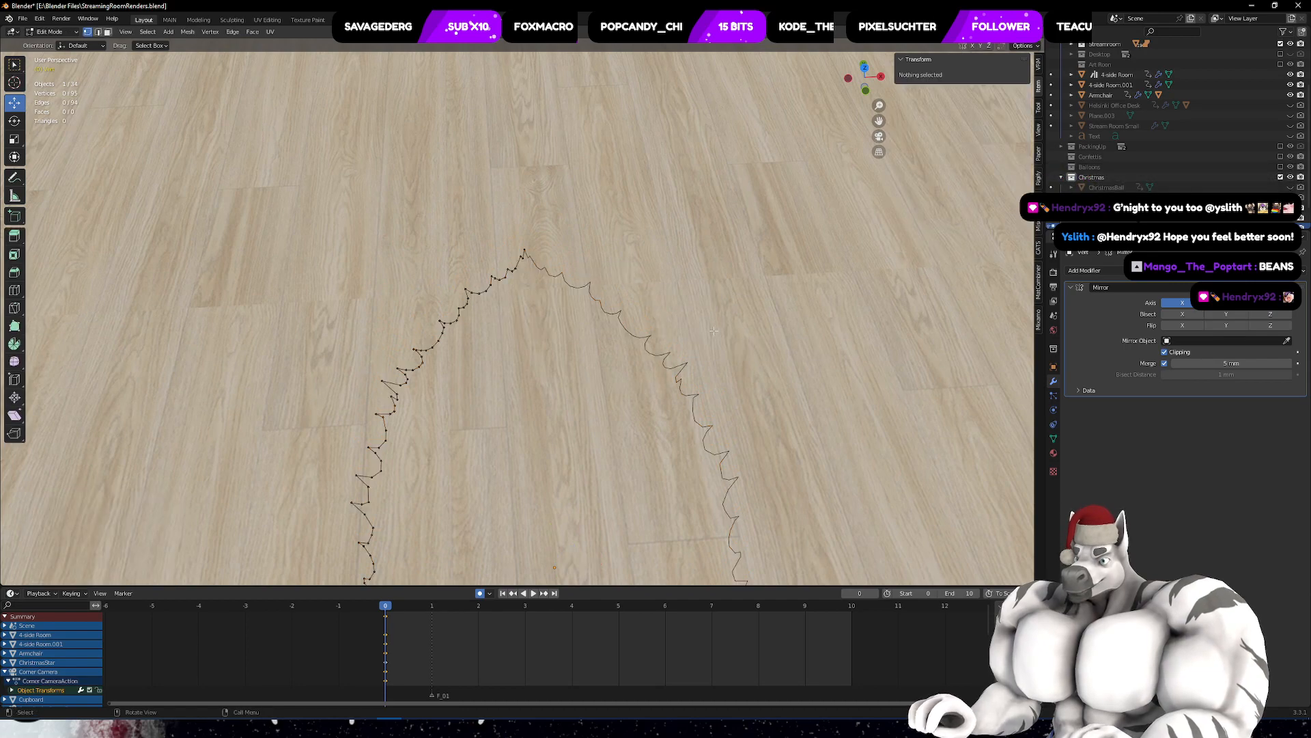
pyautogui.moveTo(714, 333); pyautogui.dragTo(690, 239, button='middle')
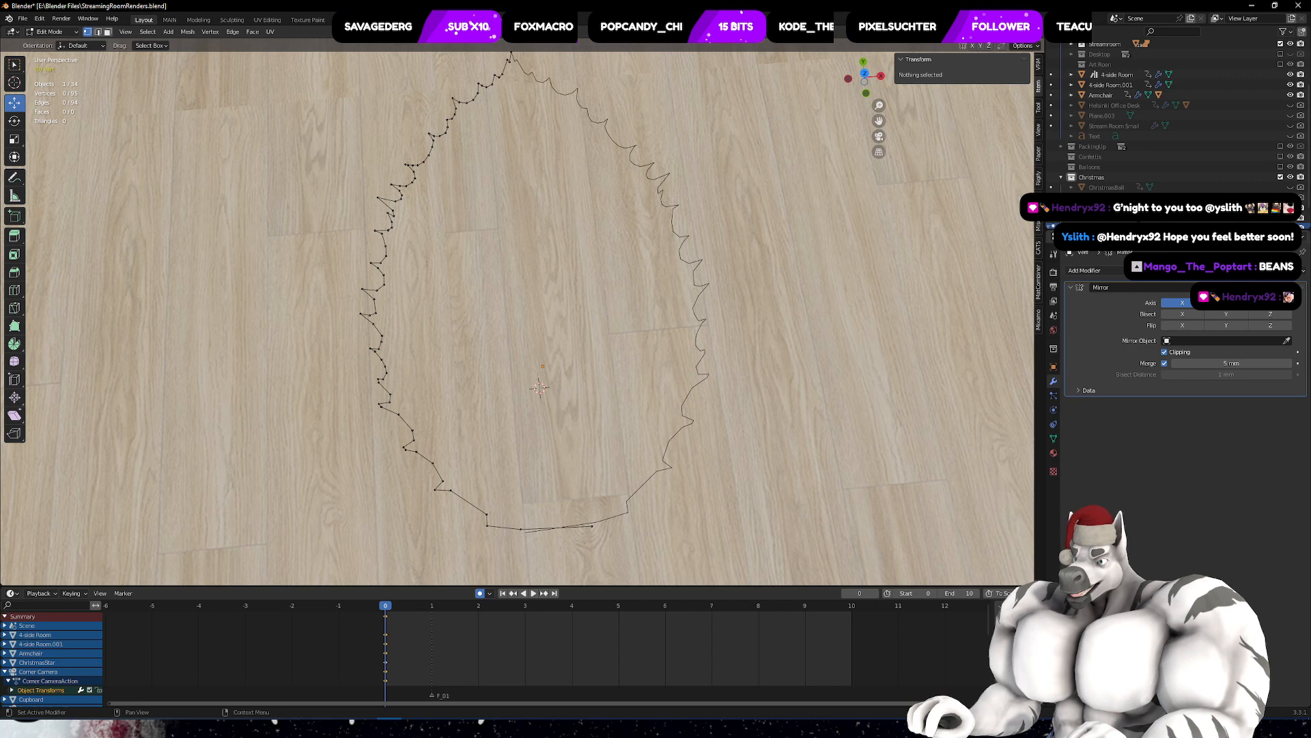
# - Switch to Object Mode and apply the Mirror modifier to the leaf outline
pyautogui.click(1276, 288)
pyautogui.hotkey('ctrl', 'Tab')
pyautogui.click(710, 308)
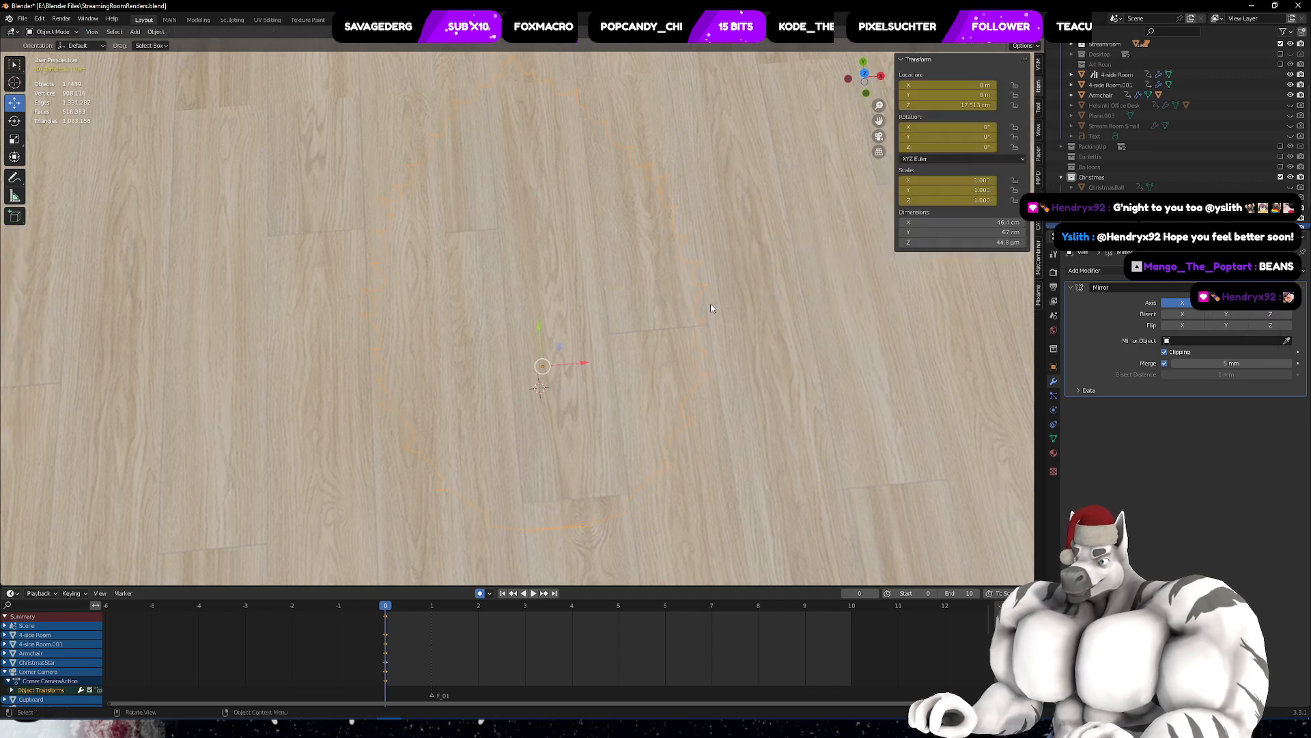
pyautogui.click(1275, 287)
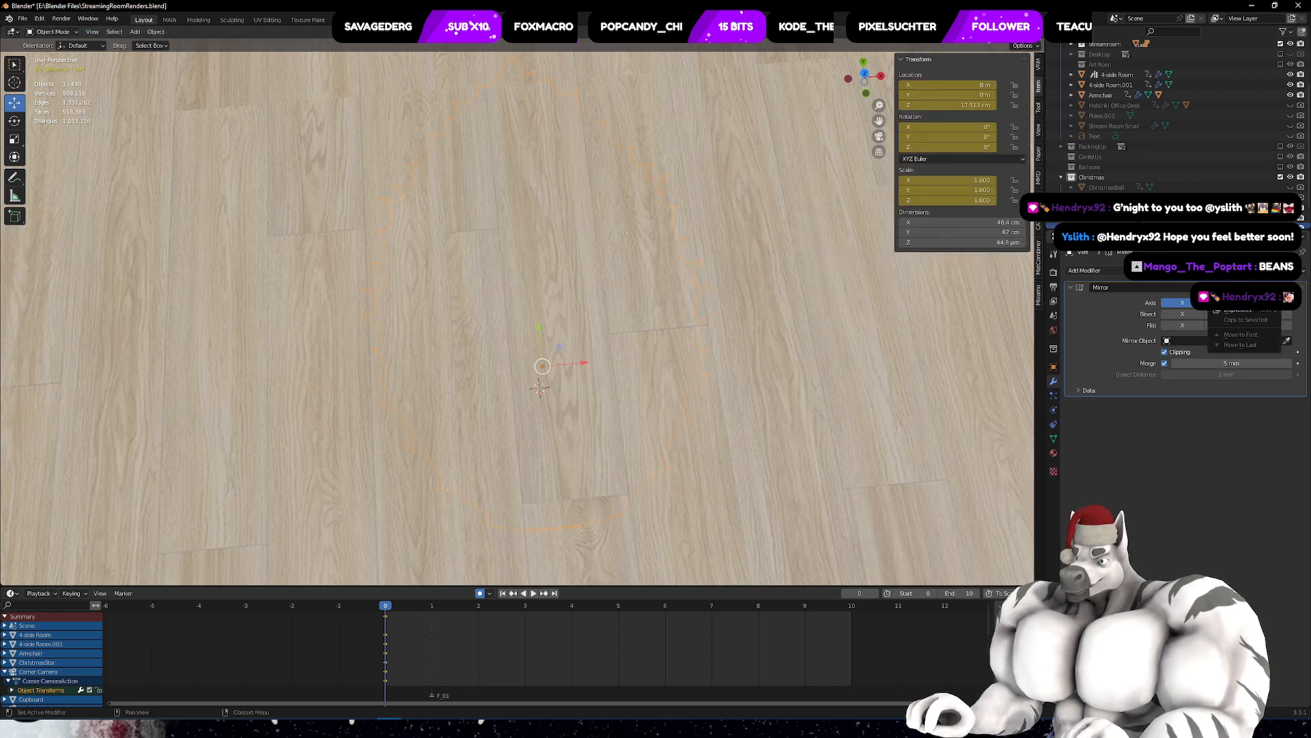
pyautogui.click(1238, 299)
# - In Edit Mode, merge the two overlapping end vertices at the leaf's base at their center
pyautogui.hotkey('ctrl', 'Tab')
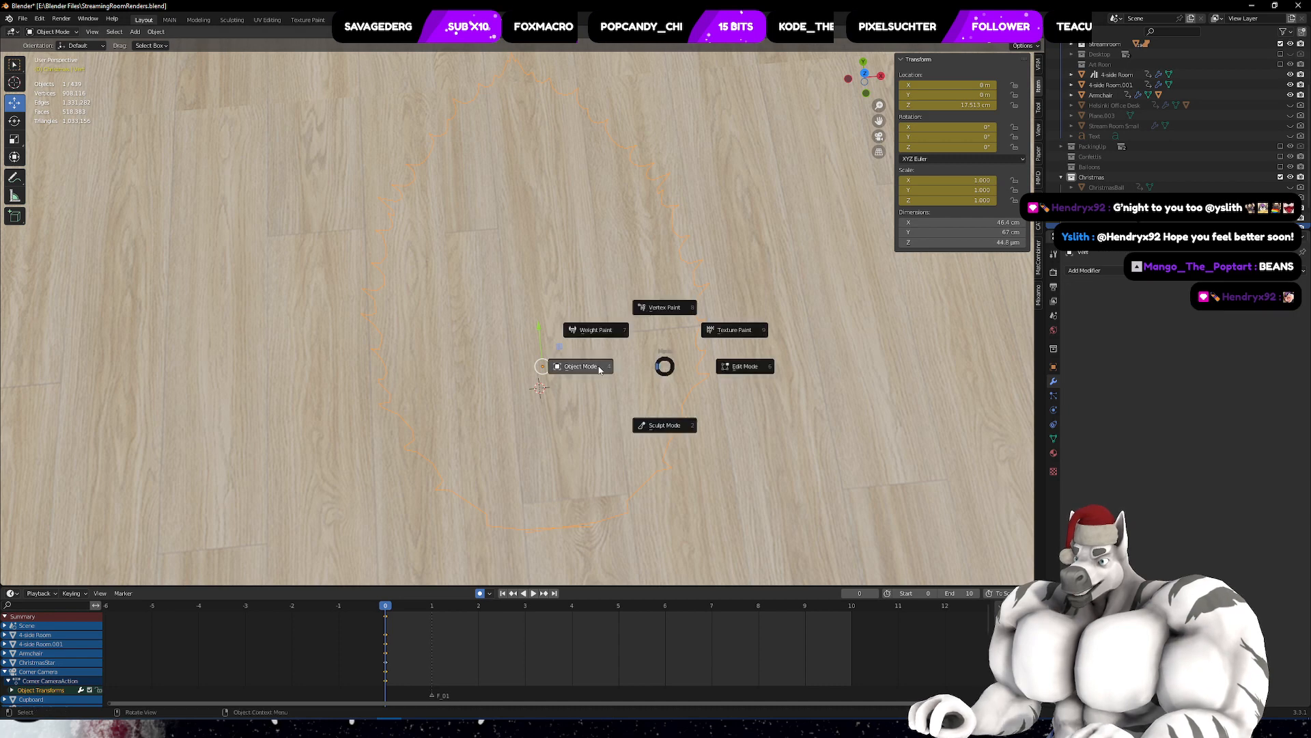
pyautogui.click(742, 366)
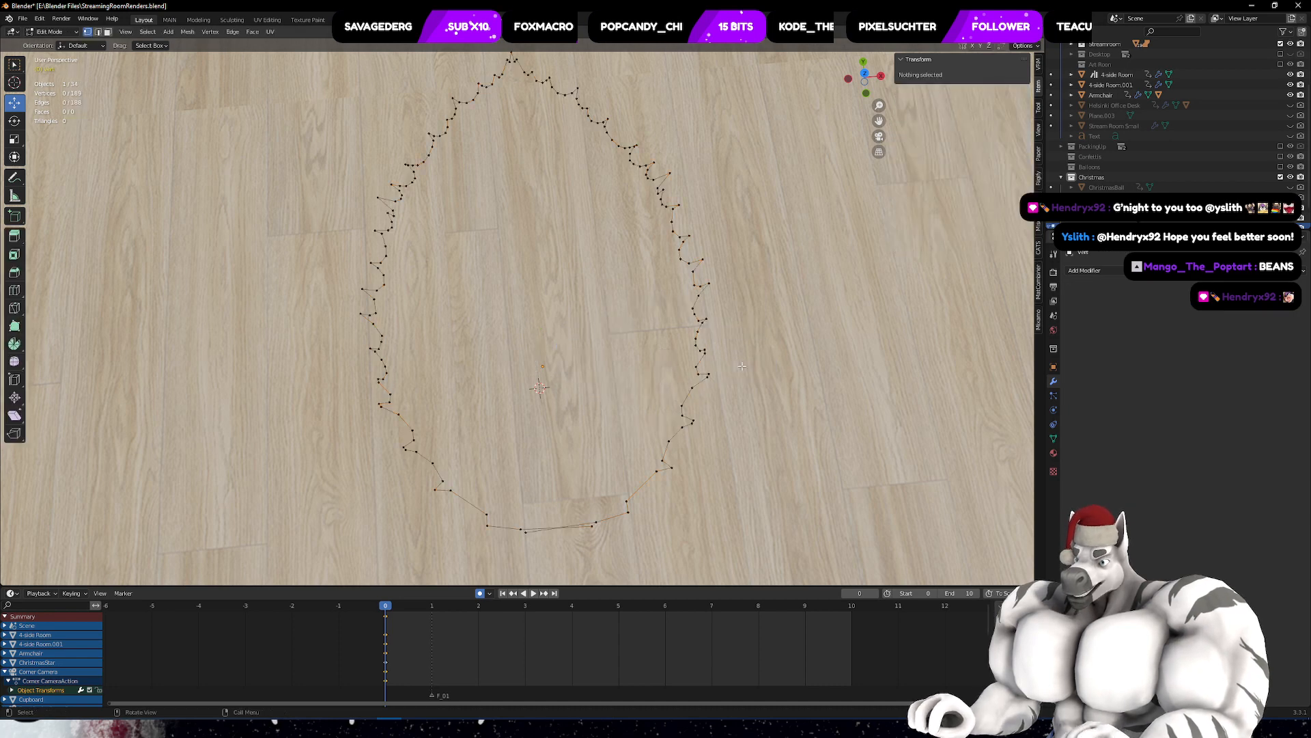
pyautogui.click(593, 527)
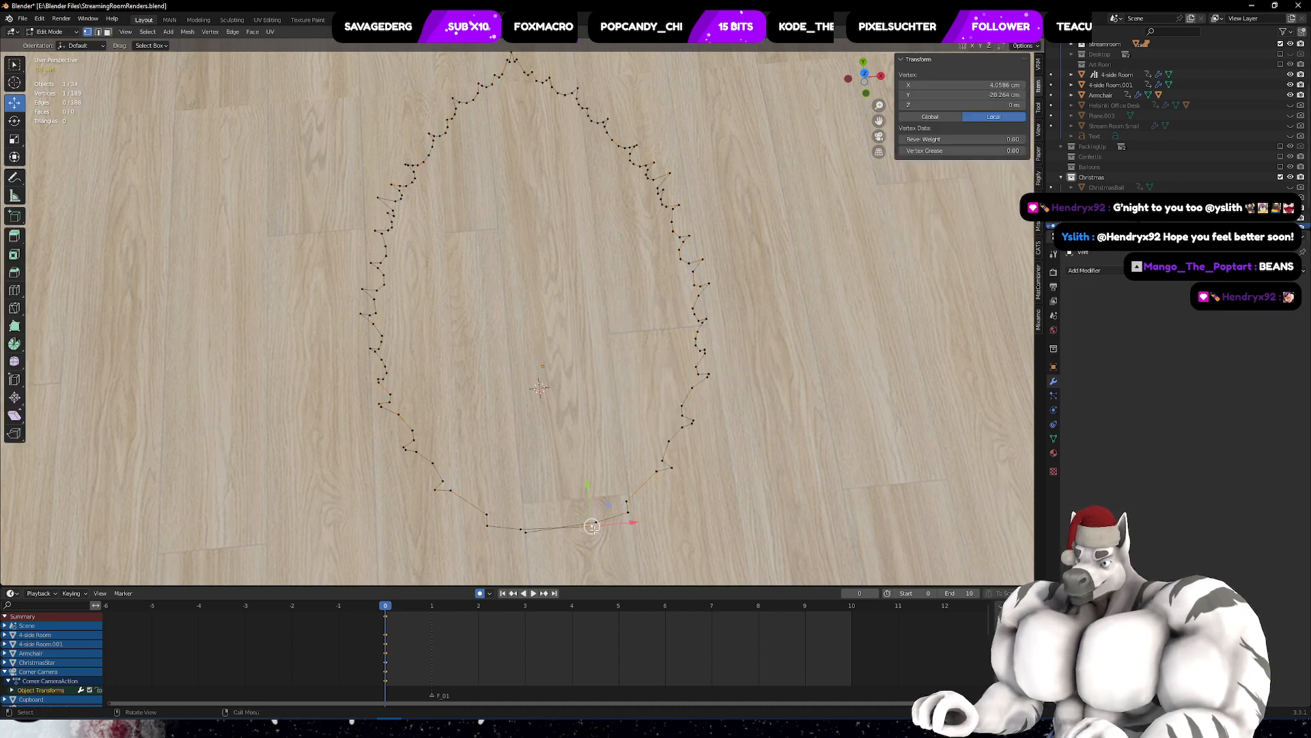
pyautogui.rightClick(543, 531)
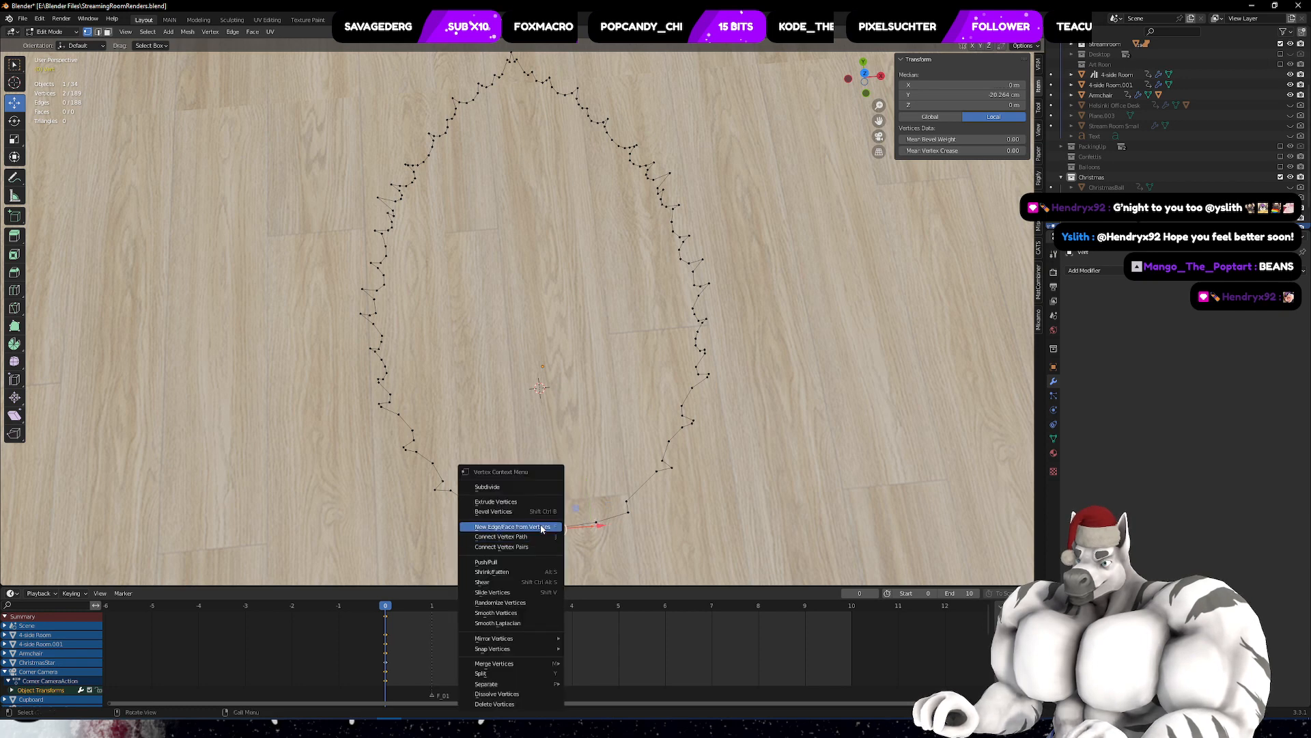
pyautogui.moveTo(526, 663)
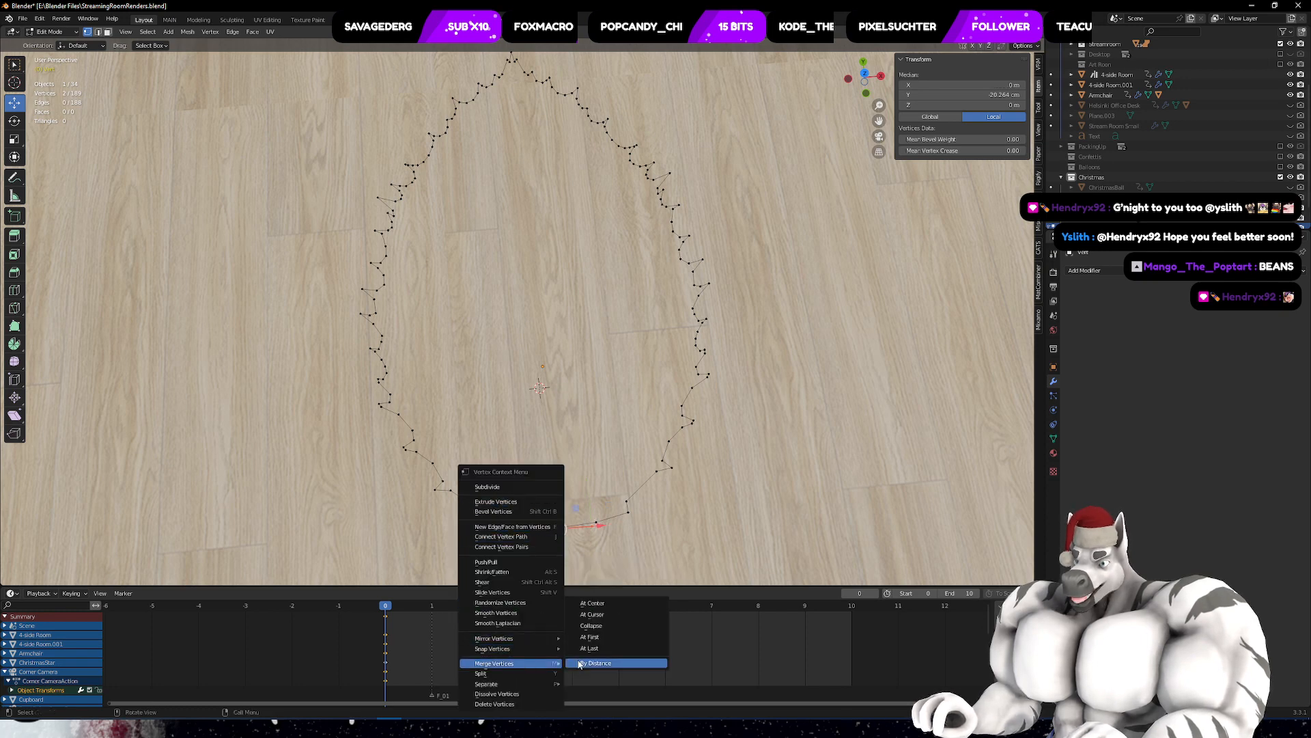
pyautogui.click(592, 603)
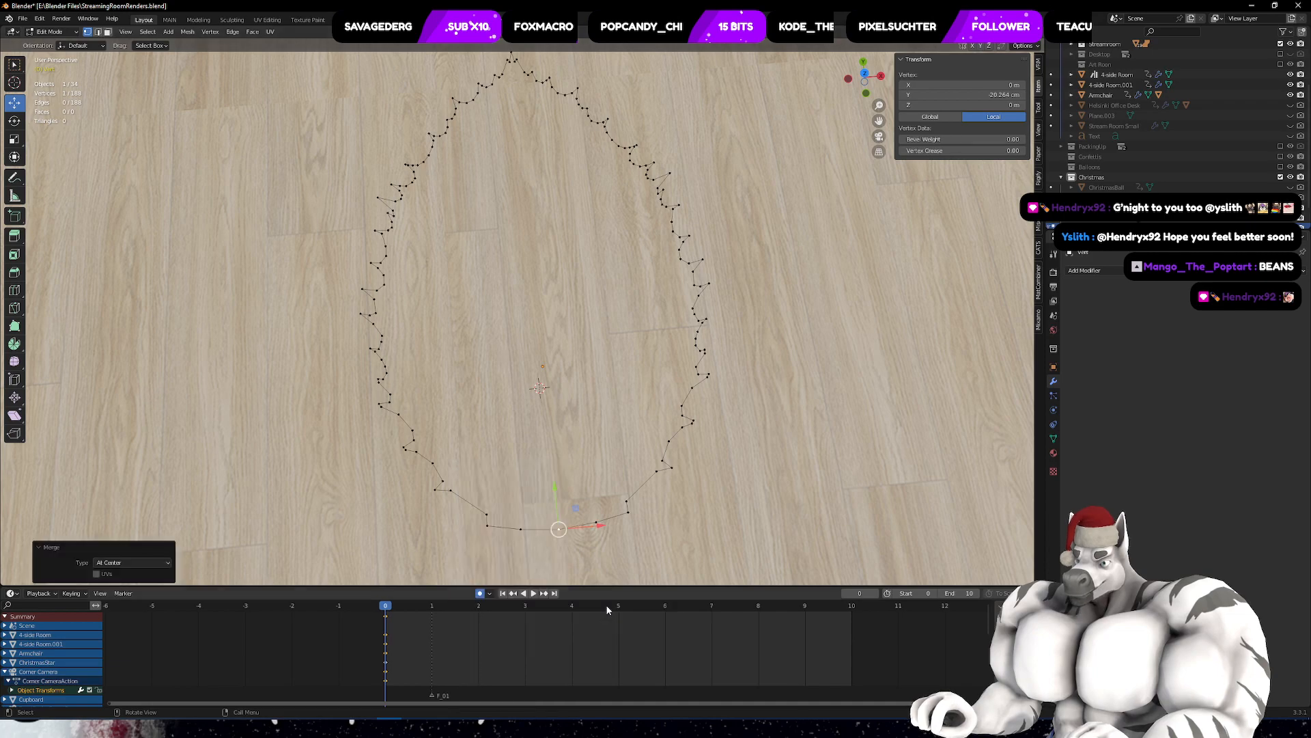
pyautogui.moveTo(636, 519); pyautogui.dragTo(619, 493, button='middle')
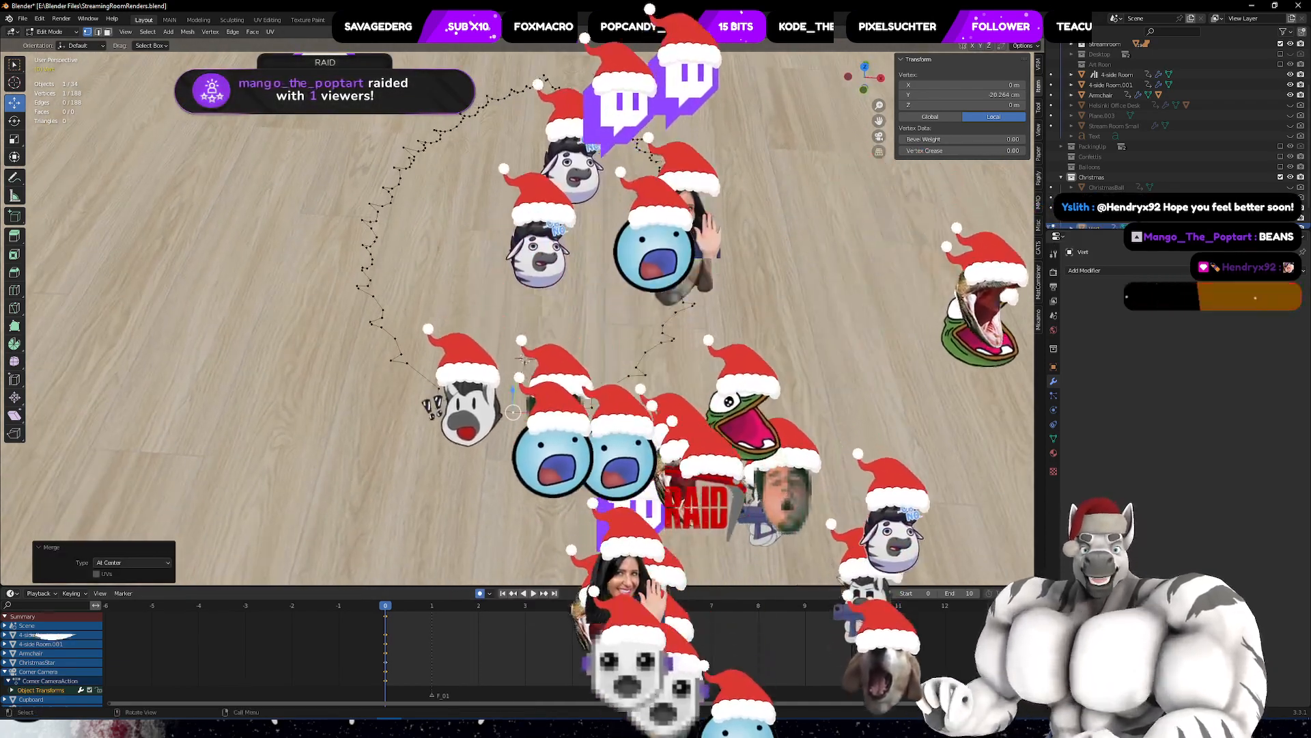
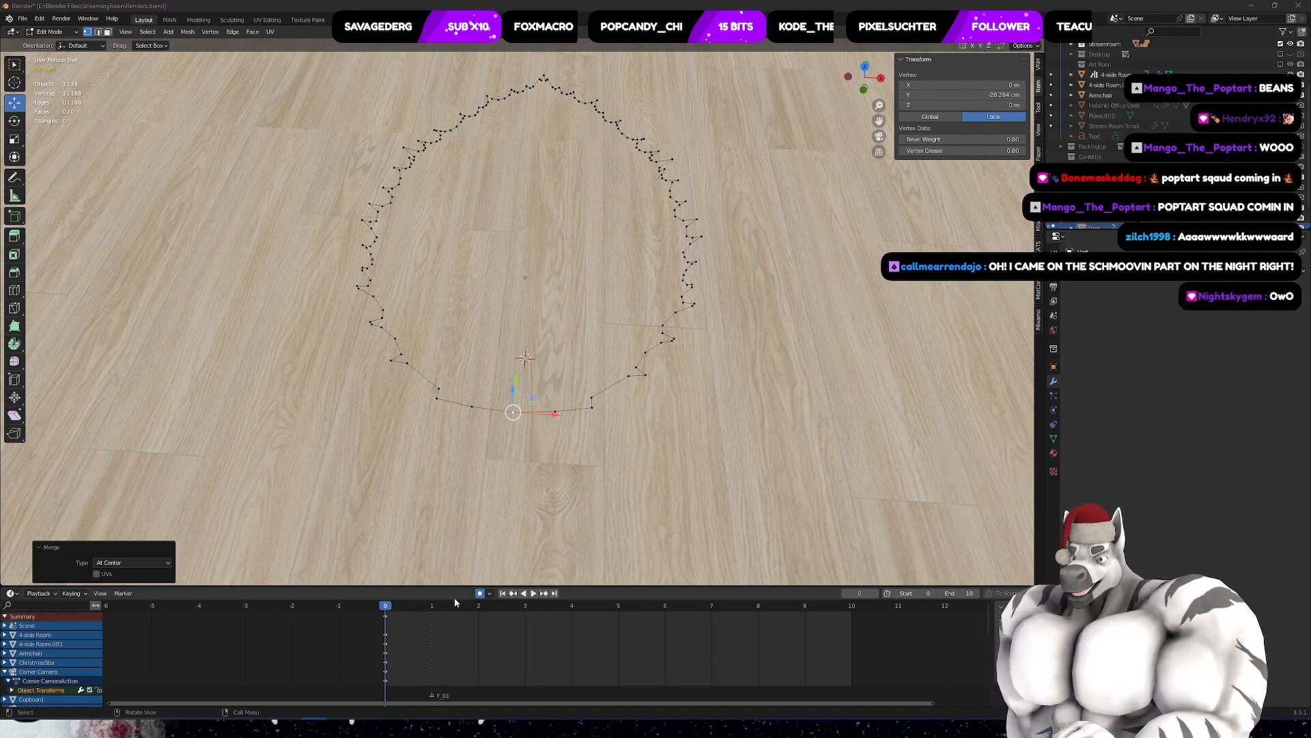
# - Try joining the leaf's base vertex to its tip with a straight edge along the midrib, and undo it
pyautogui.moveTo(541, 287); pyautogui.dragTo(548, 334, button='middle')
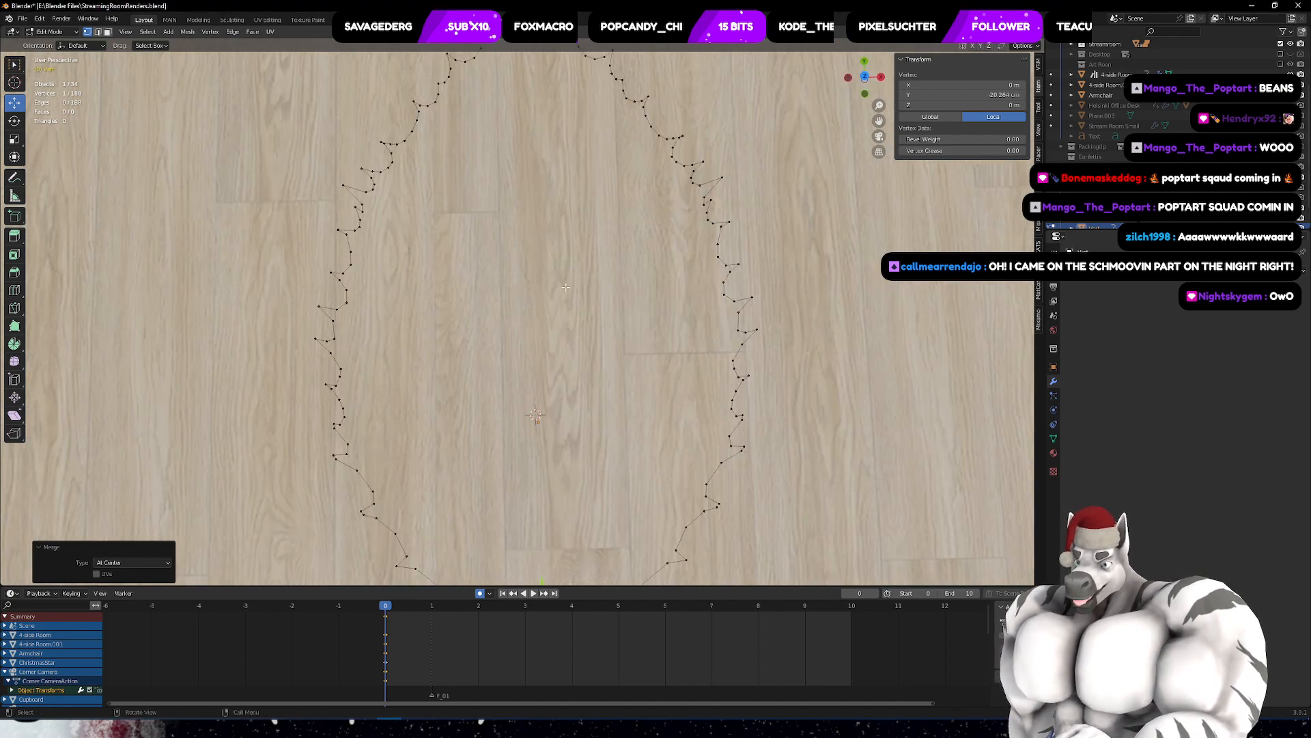
pyautogui.scroll(-2, 563, 279)
pyautogui.keyDown('shift'); pyautogui.click(524, 143); pyautogui.keyUp('shift')
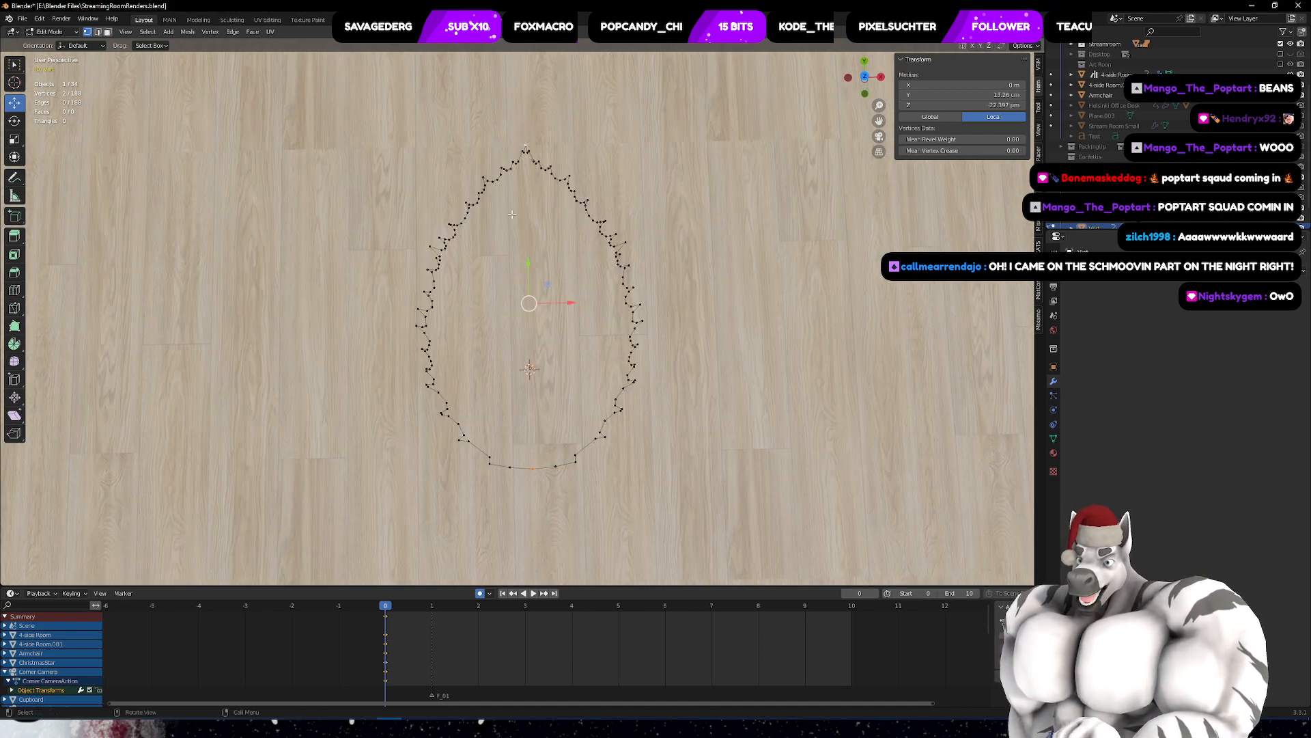
pyautogui.press('f')
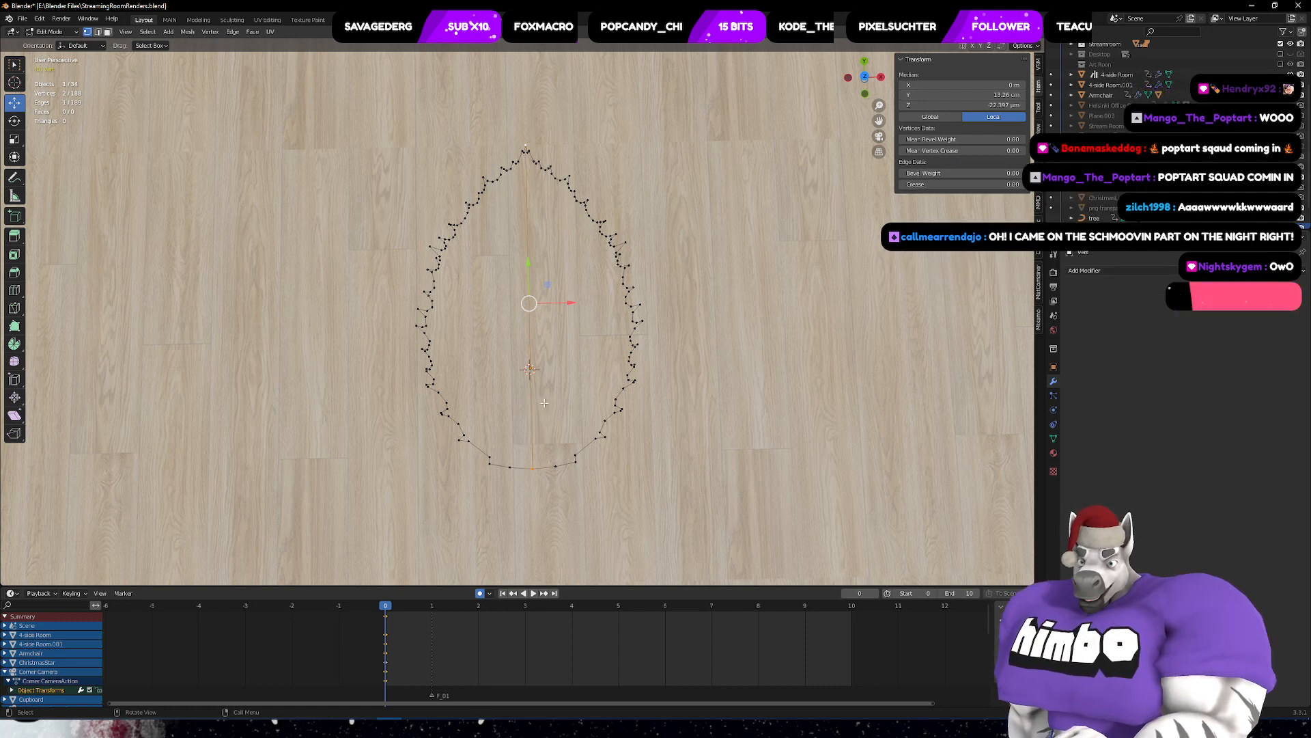
pyautogui.hotkey('ctrl', 'z')
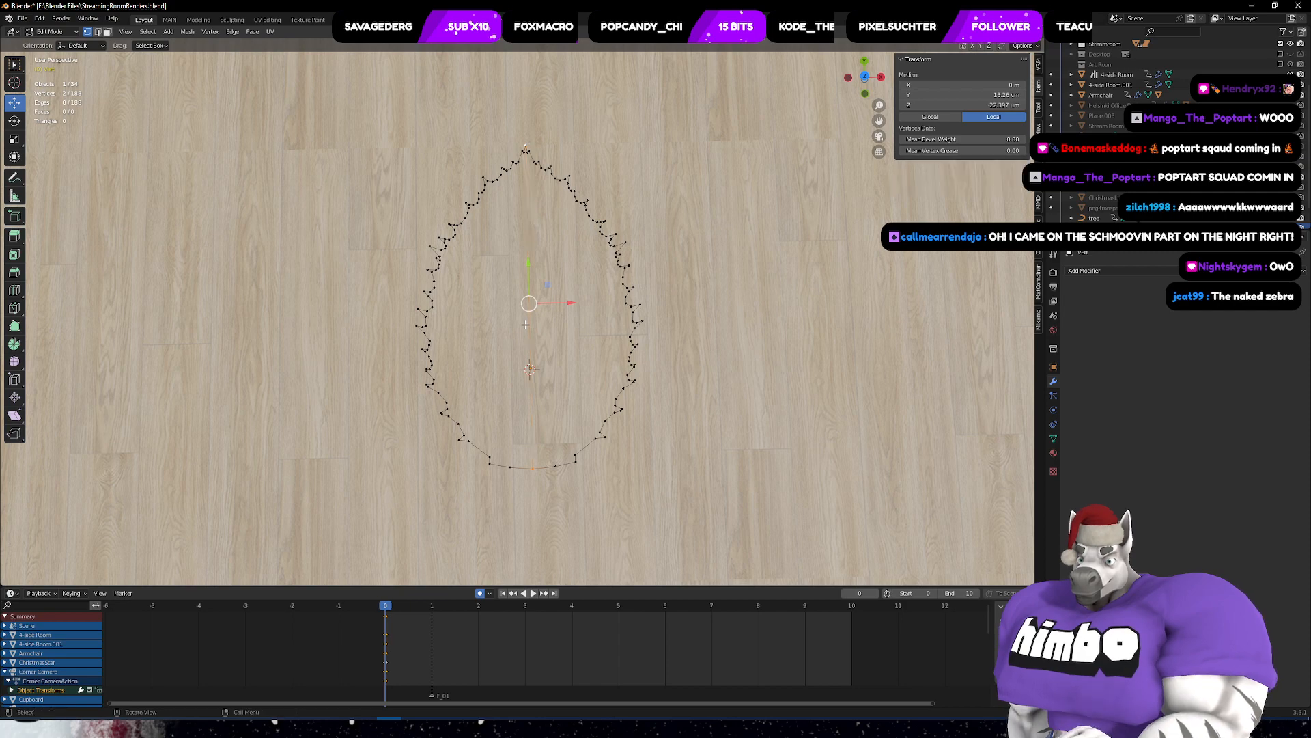
# - Create two cross edges near the leaf's base, each joining a pair of opposite outline vertices
pyautogui.moveTo(525, 324); pyautogui.dragTo(719, 394, button='middle')
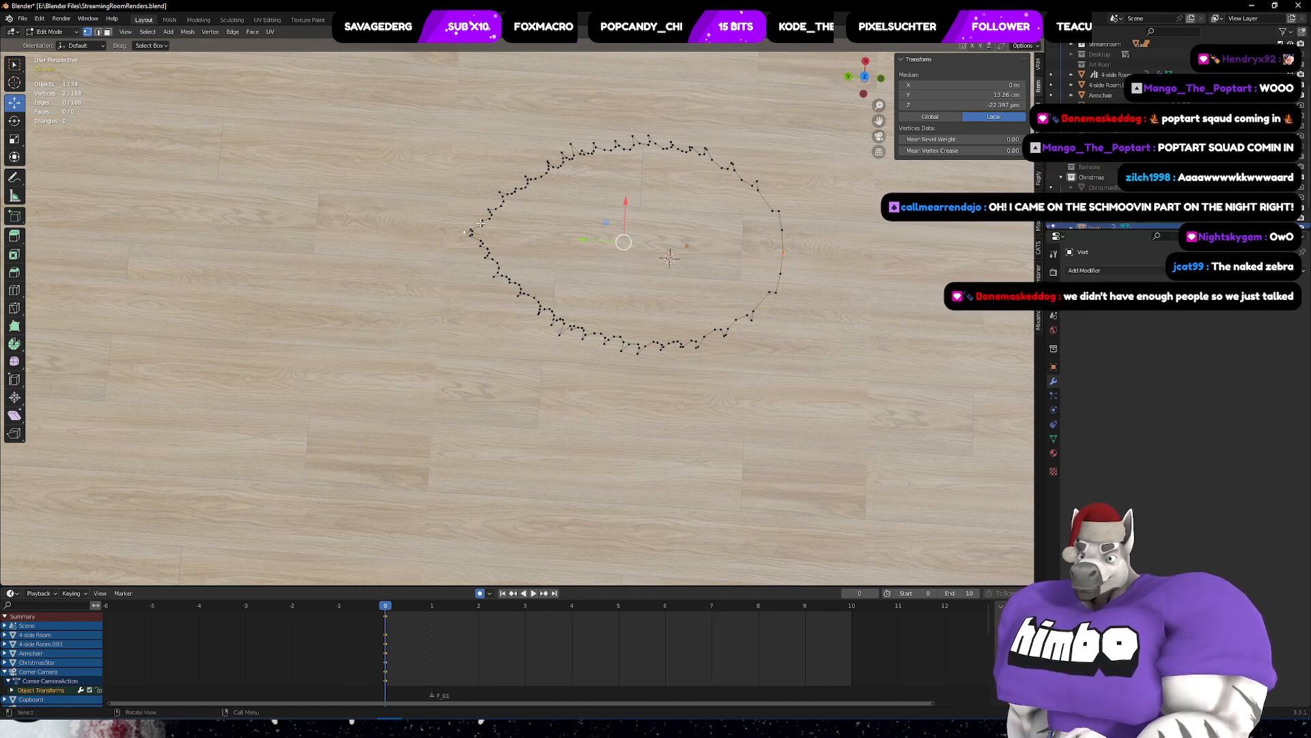
pyautogui.moveTo(680, 264); pyautogui.dragTo(649, 360, button='middle')
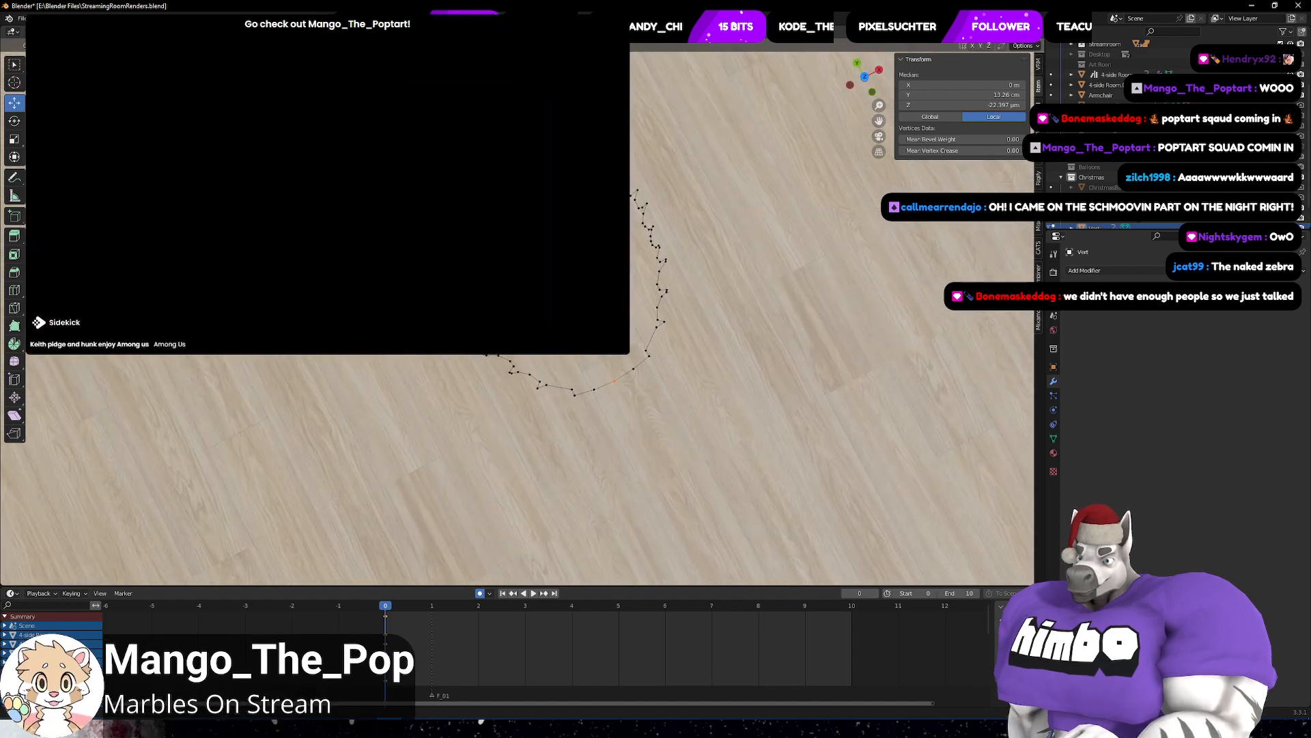
pyautogui.click(646, 351)
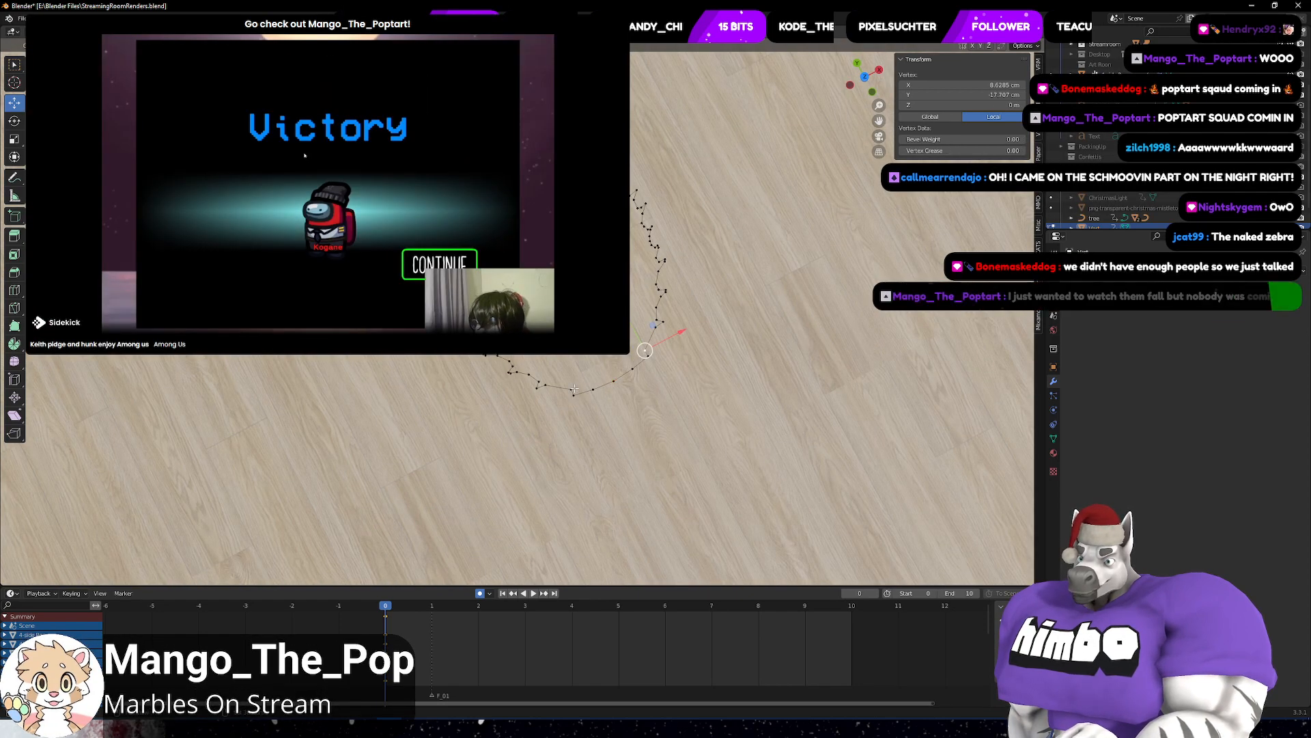
pyautogui.keyDown('shift'); pyautogui.click(572, 387); pyautogui.keyUp('shift')
pyautogui.press('f')
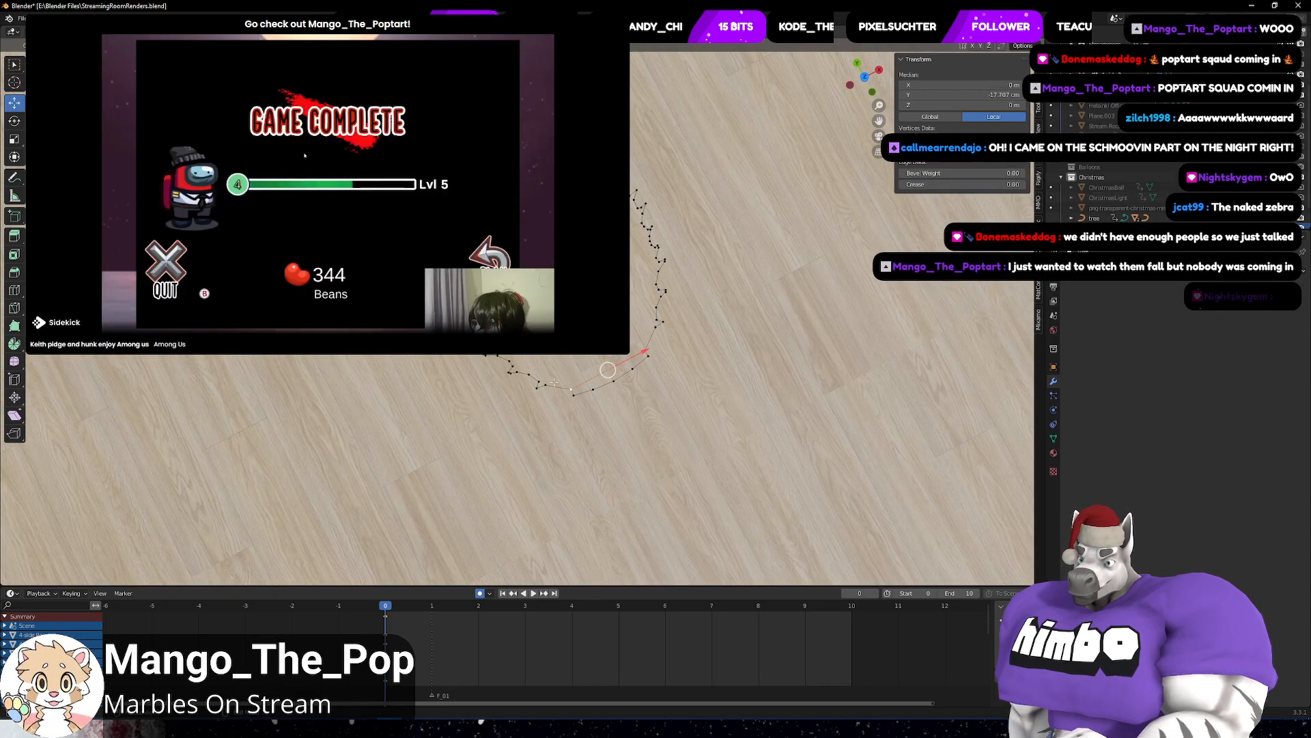
pyautogui.click(544, 384)
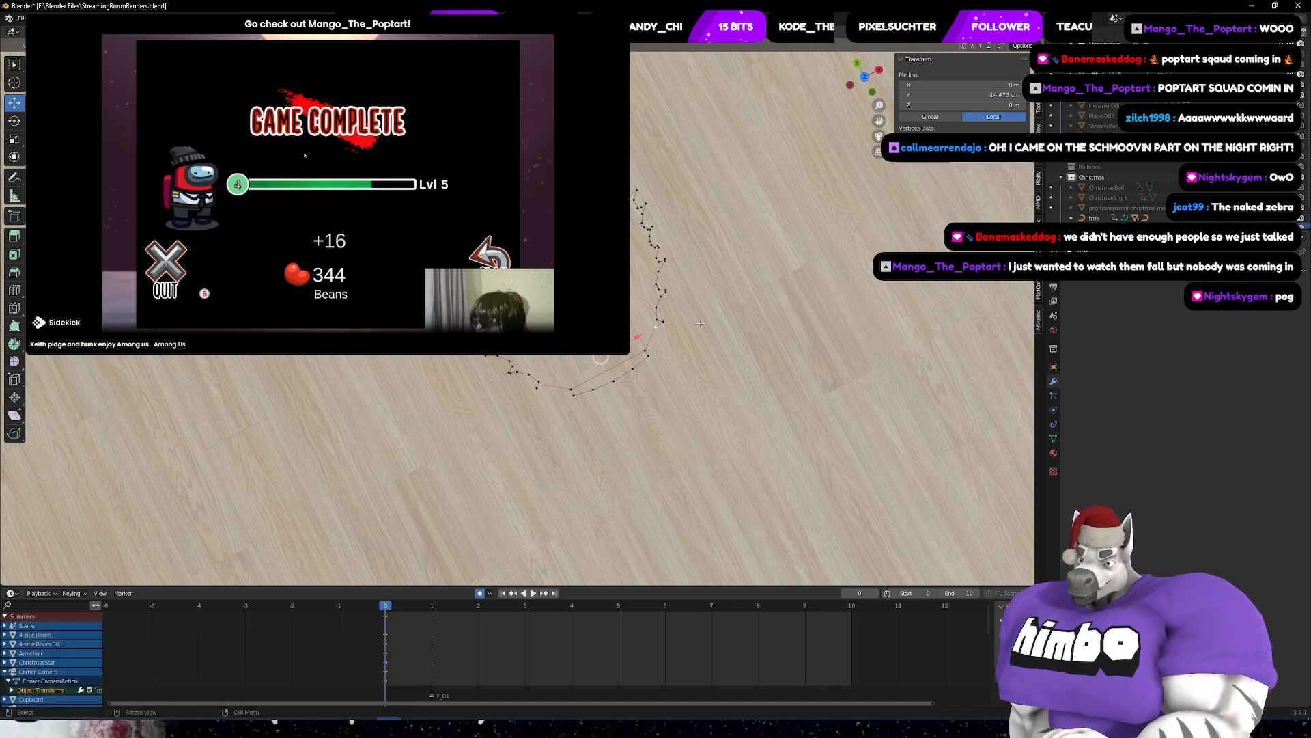
pyautogui.press('f')
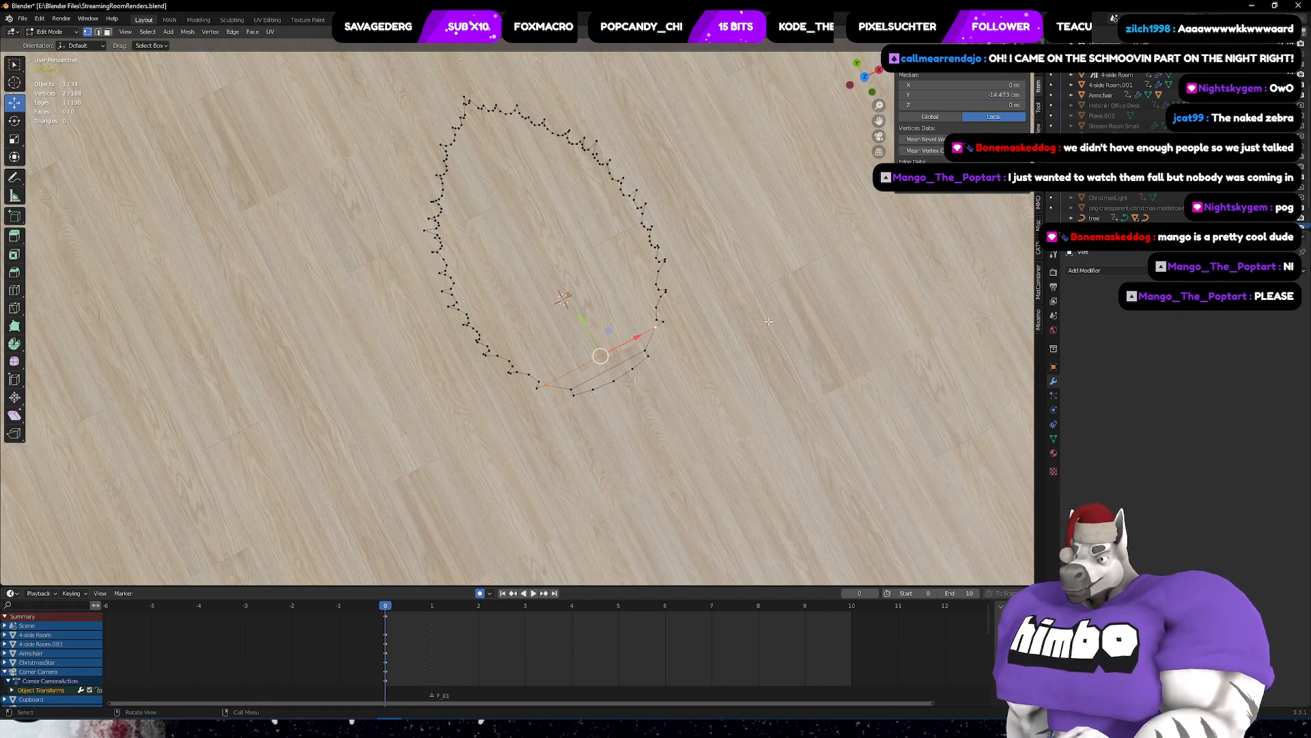
# - Try Connect Vertex Path on the selected pair of cross-edge vertices and on all of the leaf's vertices
pyautogui.moveTo(768, 321); pyautogui.dragTo(648, 359, button='middle')
pyautogui.rightClick(594, 372)
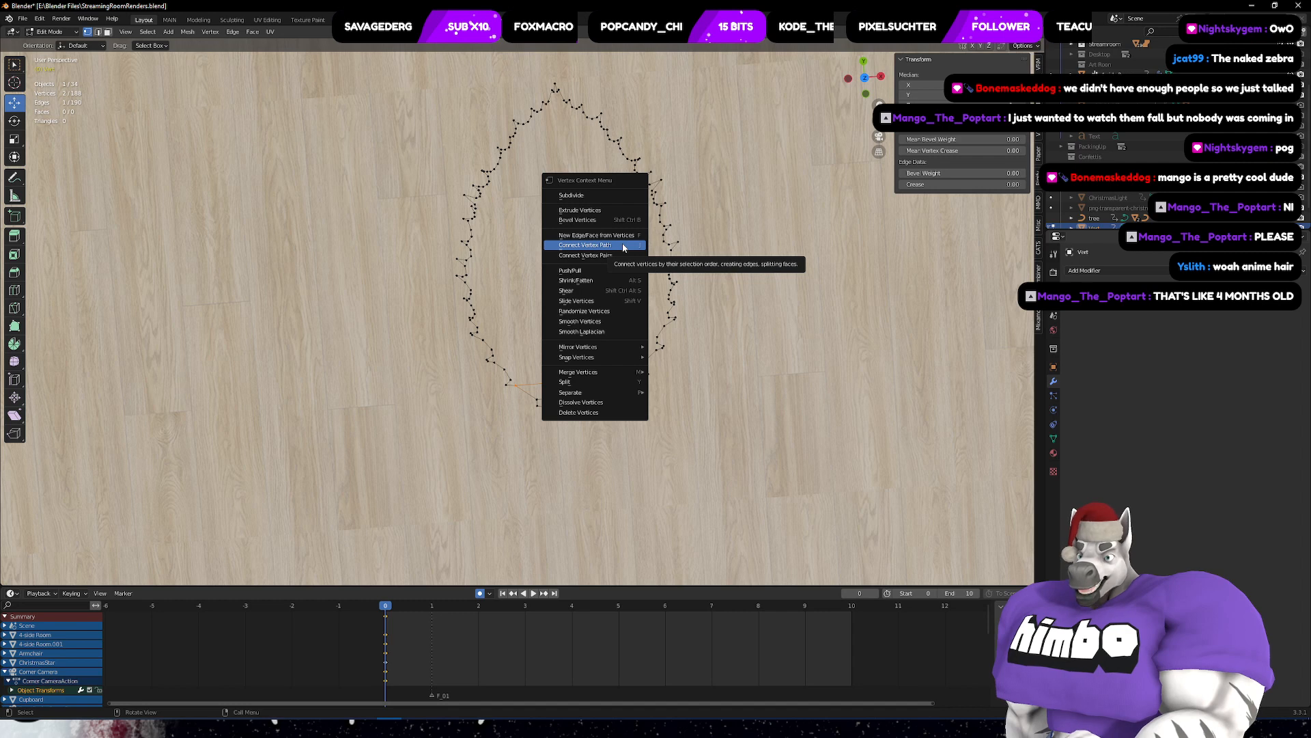
pyautogui.click(623, 247)
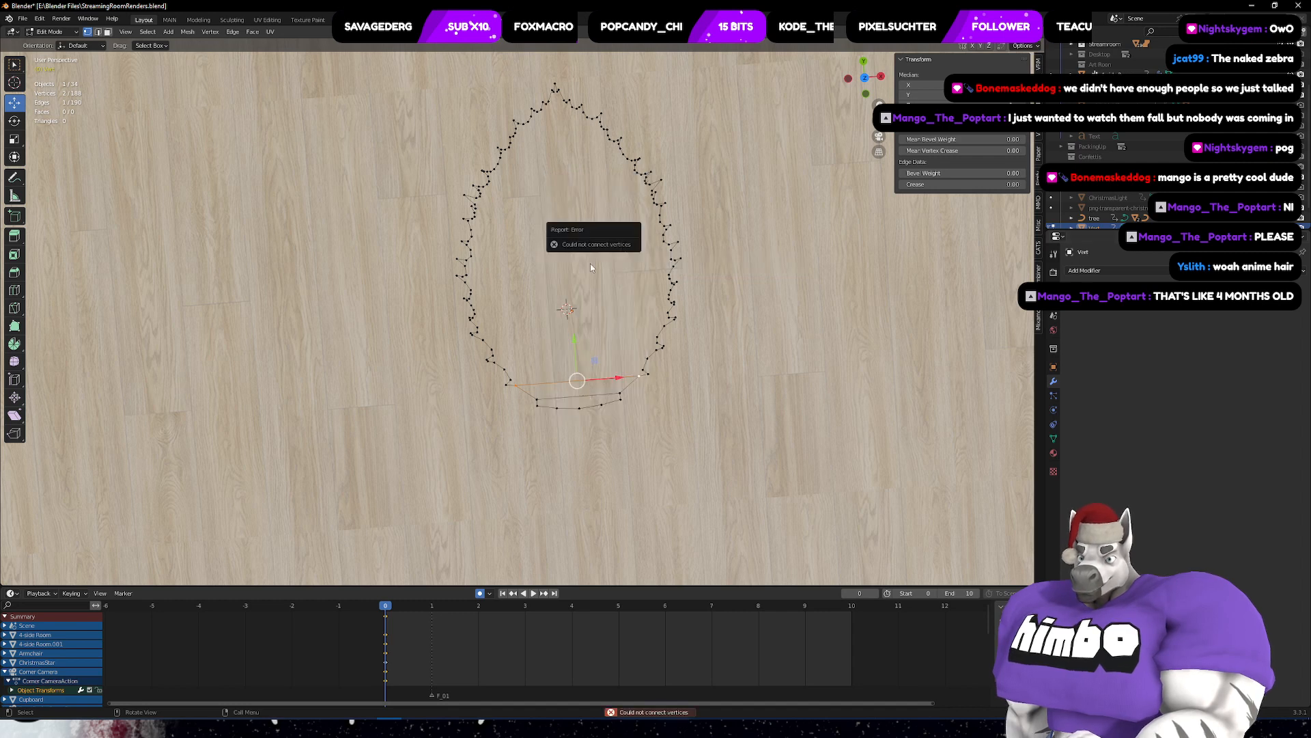
pyautogui.press('a')
pyautogui.rightClick(558, 272)
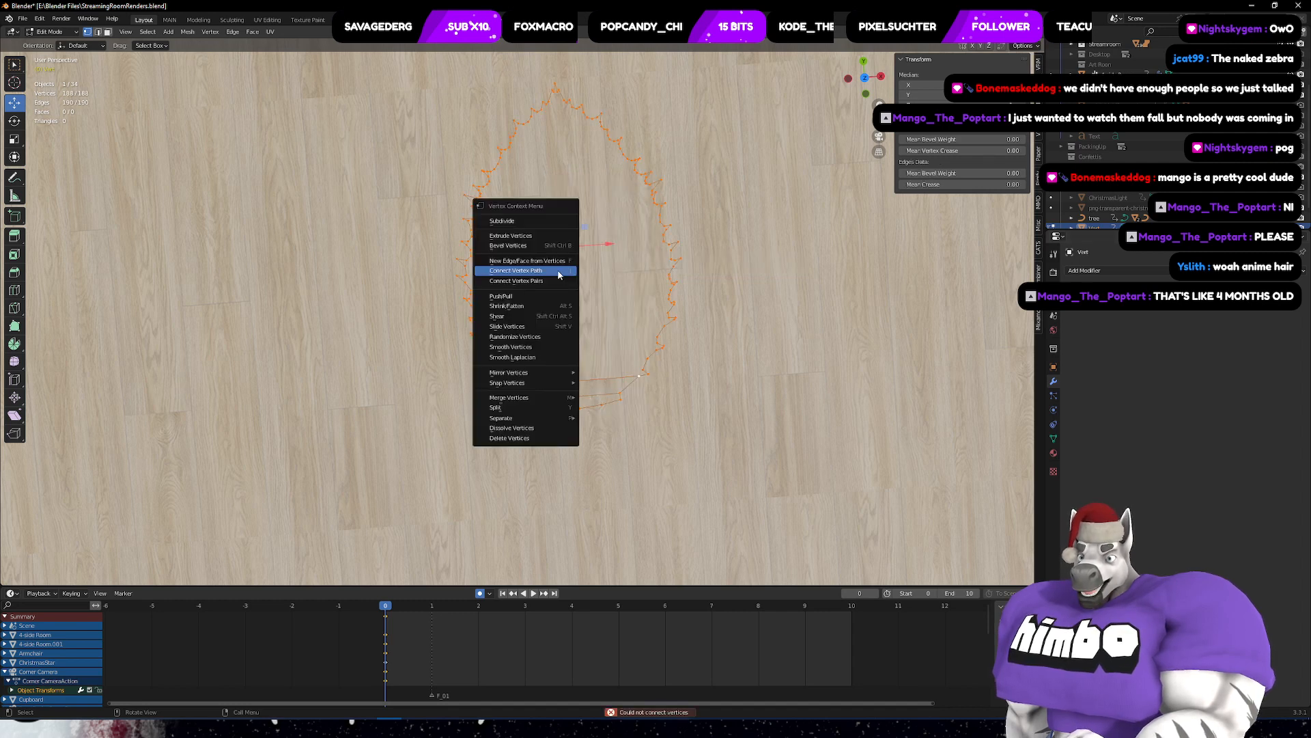
pyautogui.click(558, 272)
# - Try expanding the selection around the leaf's upper cross edge with Select More and from its tip with Select Next Active
pyautogui.click(493, 363)
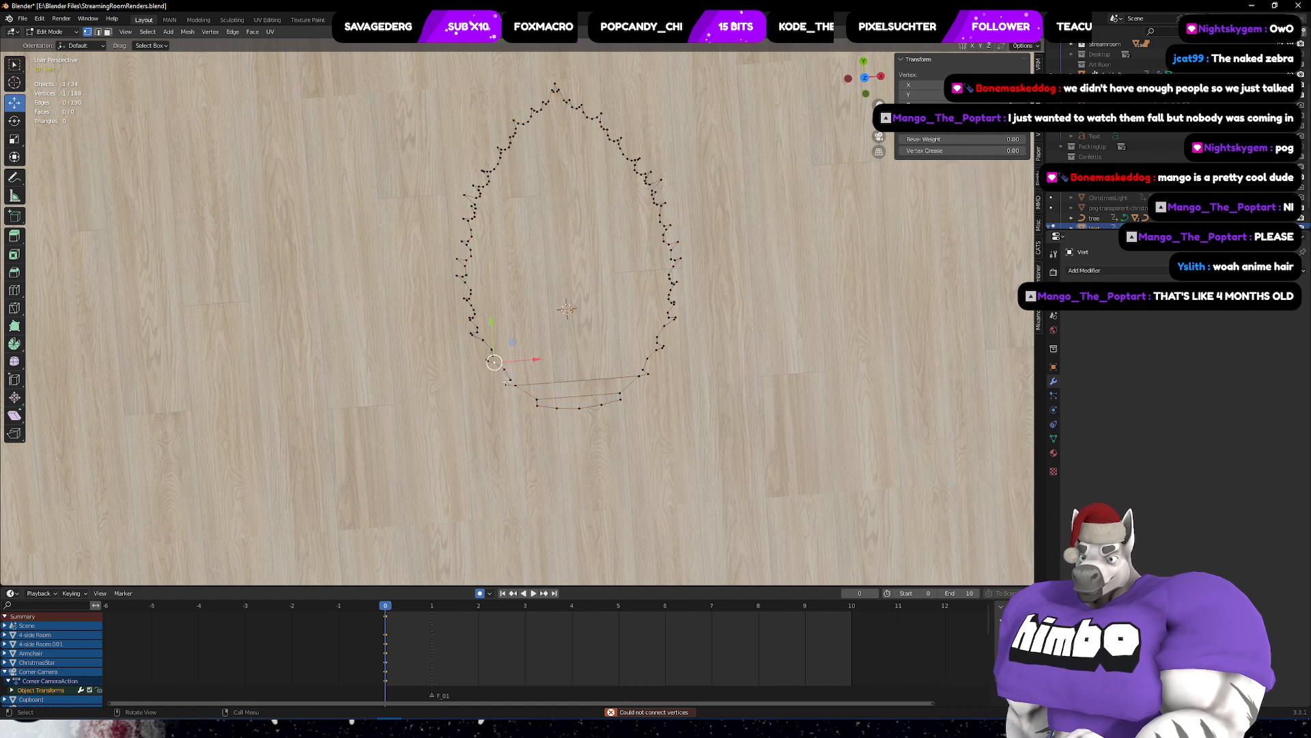
pyautogui.keyDown('shift'); pyautogui.click(638, 375); pyautogui.keyUp('shift')
pyautogui.click(231, 32)
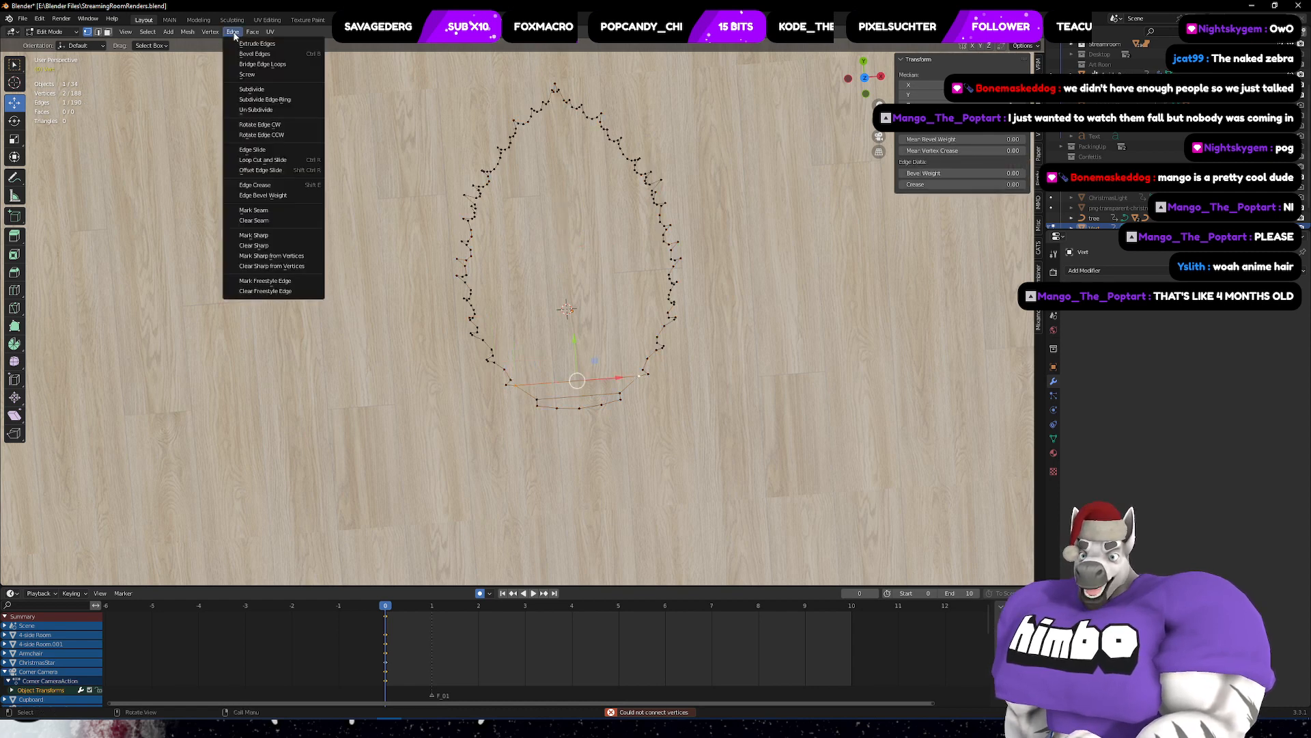
pyautogui.click(159, 33)
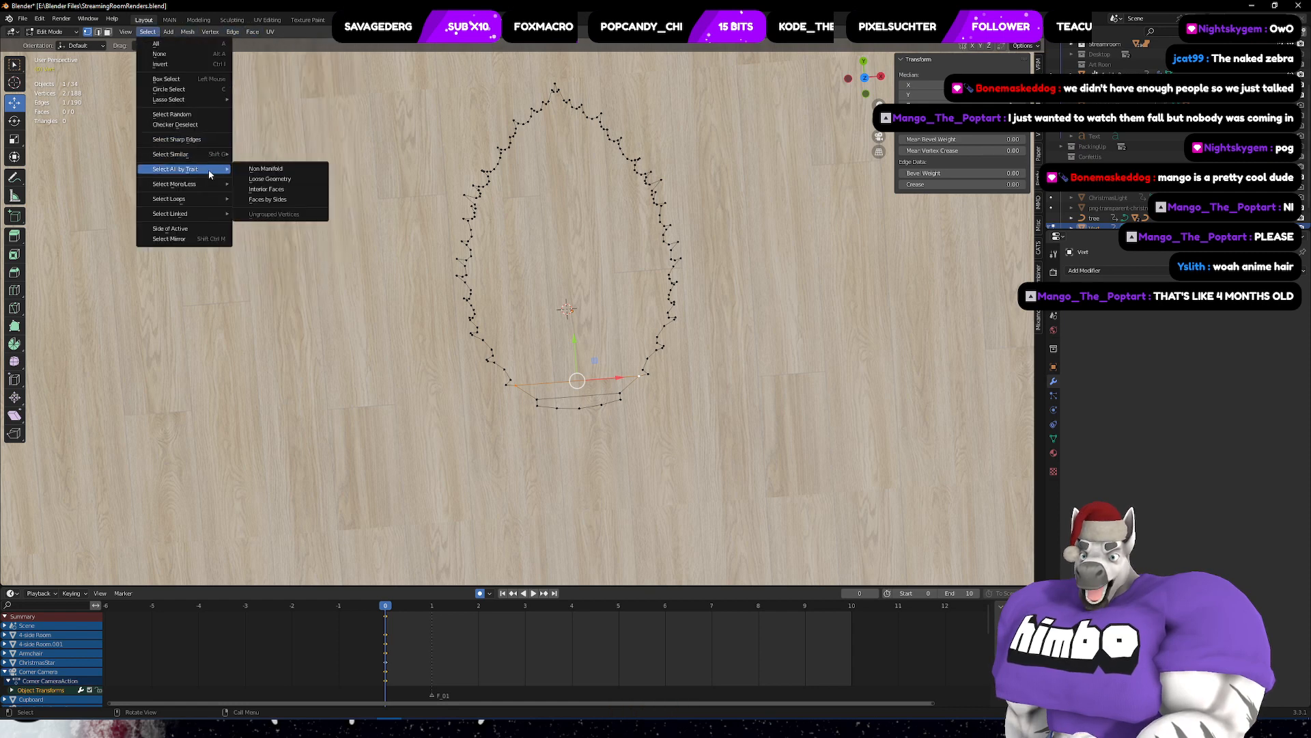
pyautogui.moveTo(209, 189)
pyautogui.click(259, 184)
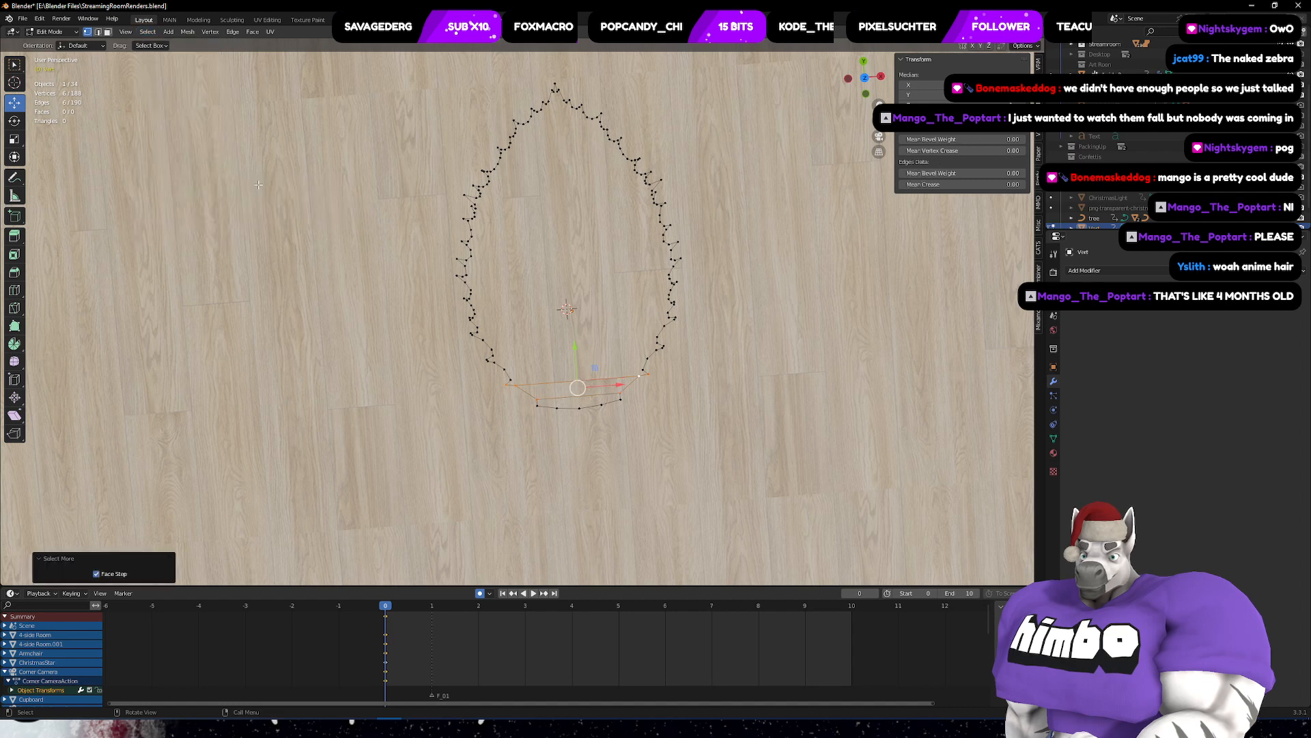
pyautogui.keyDown('shift'); pyautogui.click(555, 91); pyautogui.keyUp('shift')
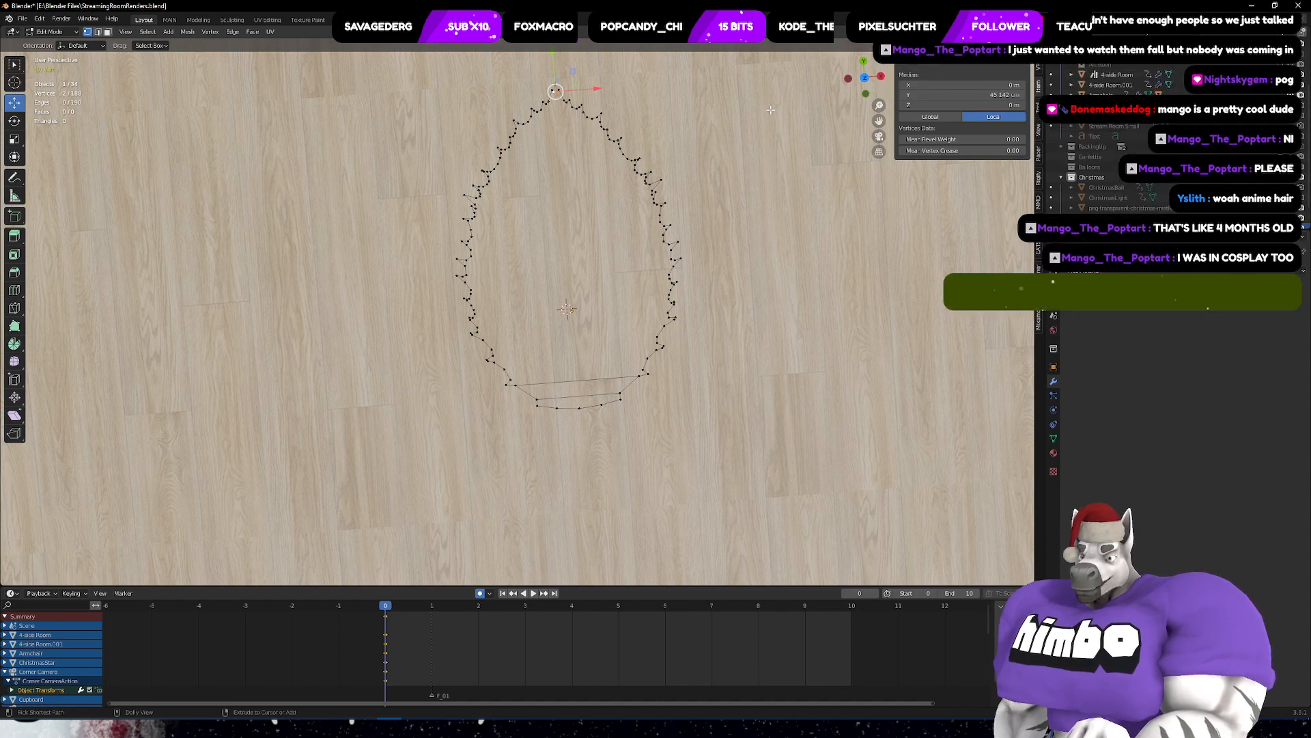
pyautogui.press('ctrl+shift+KP_Add')
# - Try filling the entire leaf outline, including its two cross edges, with faces, and undo the fill
pyautogui.scroll(4, 771, 109)
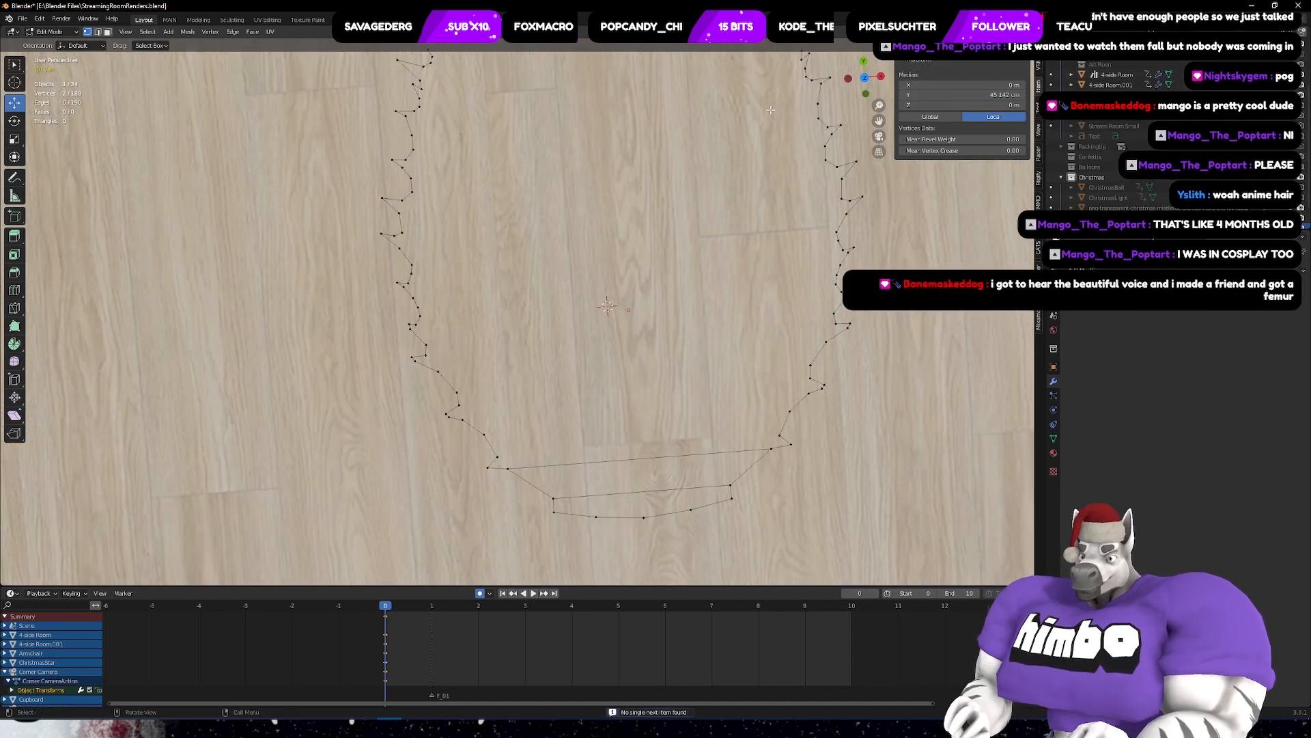
pyautogui.scroll(-5, 689, 208)
pyautogui.keyDown('shift'); pyautogui.moveTo(615, 186); pyautogui.dragTo(612, 279, button='middle'); pyautogui.keyUp('shift')
pyautogui.scroll(5, 627, 246)
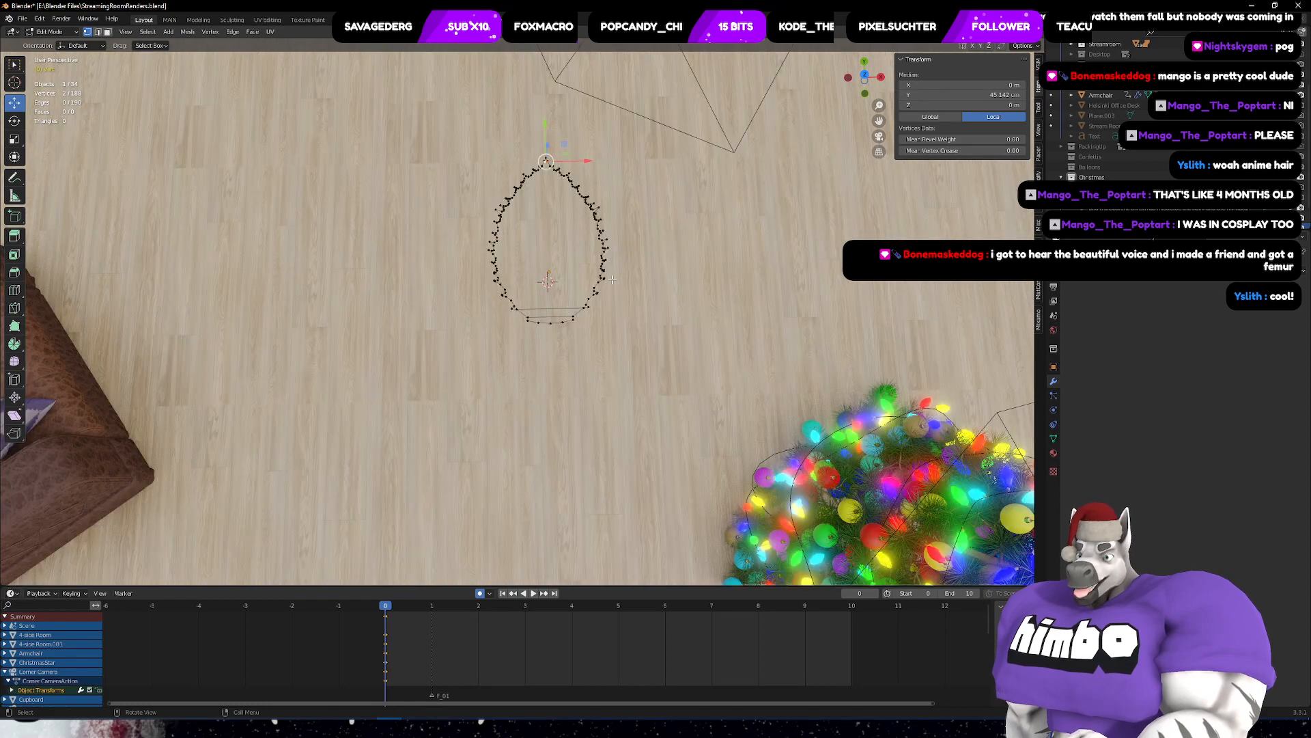
pyautogui.press('a')
pyautogui.press('f')
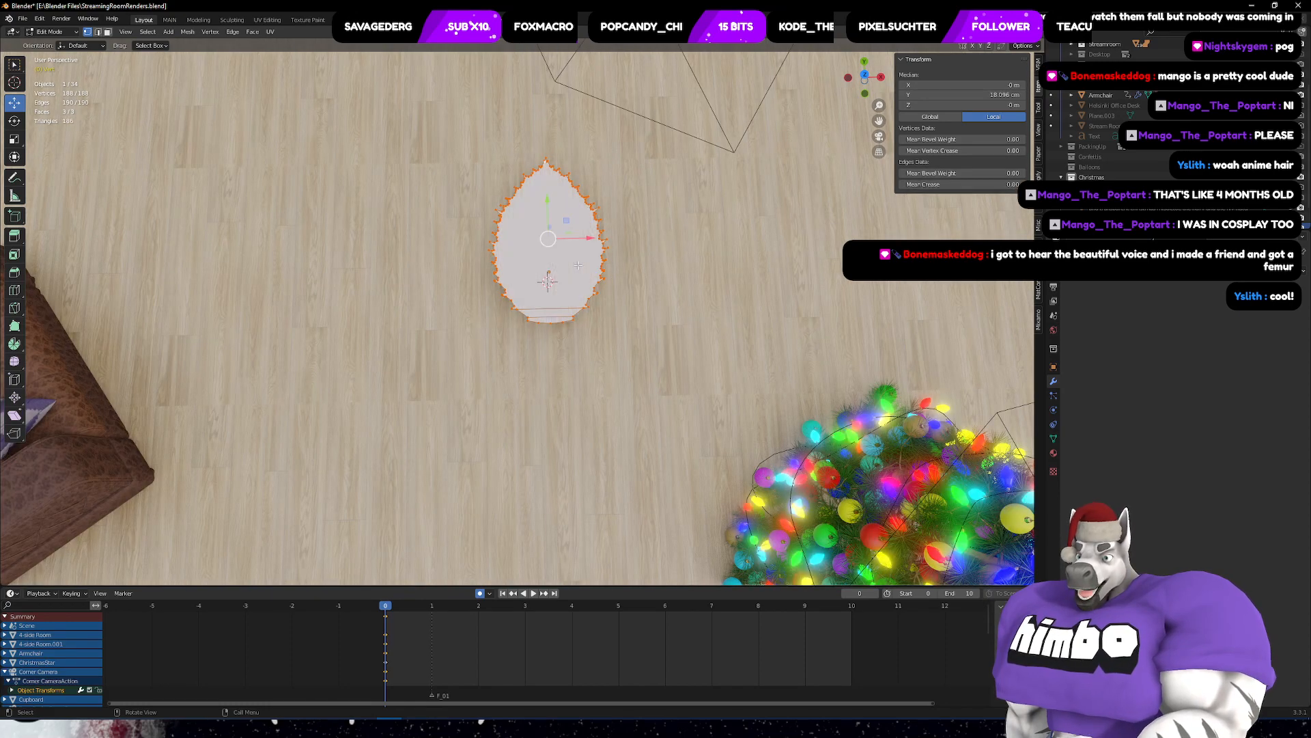
pyautogui.scroll(8, 578, 265)
pyautogui.hotkey('alt', 'a')
pyautogui.moveTo(629, 315)
pyautogui.mouseDown(button='middle')
pyautogui.moveTo(631, 207)
pyautogui.moveTo(620, 313)
pyautogui.mouseUp(button='middle')
pyautogui.scroll(-8, 619, 313)
pyautogui.scroll(6, 620, 312)
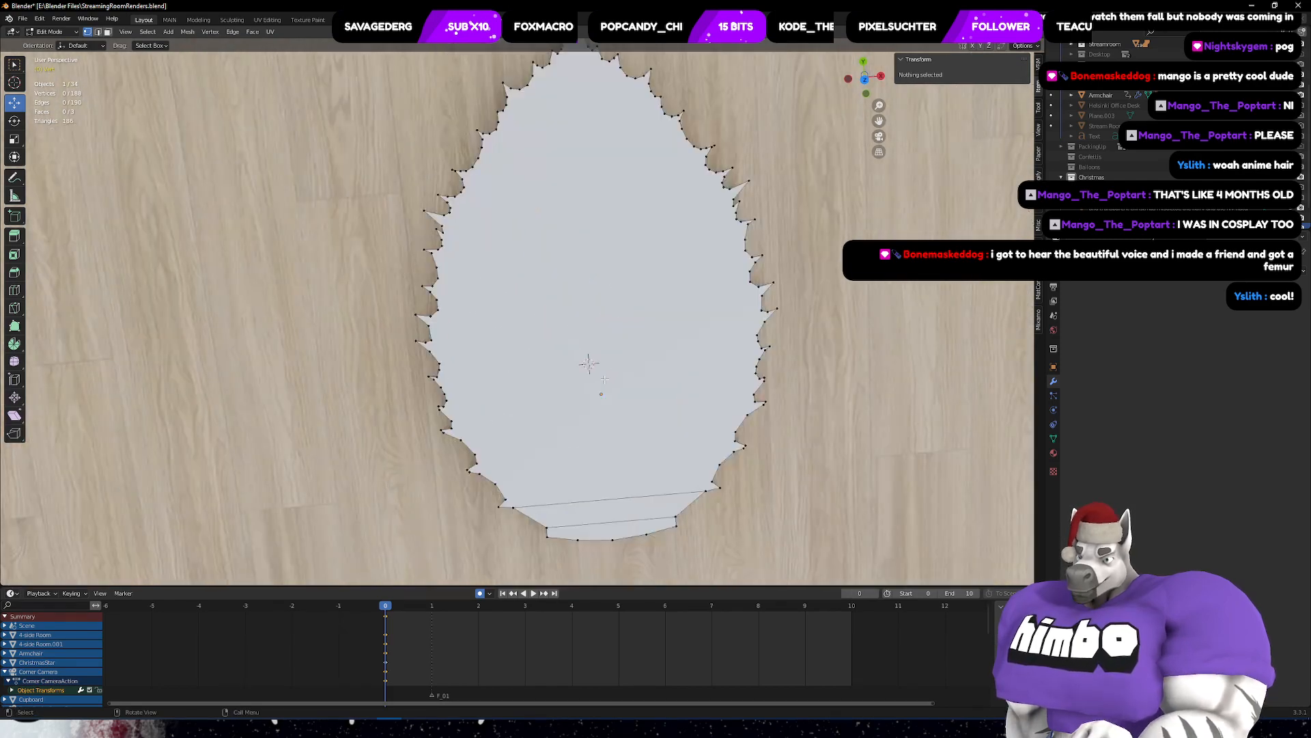
pyautogui.hotkey('ctrl', 'z')
pyautogui.hotkey('ctrl', 'z')
pyautogui.hotkey('ctrl', 'z')
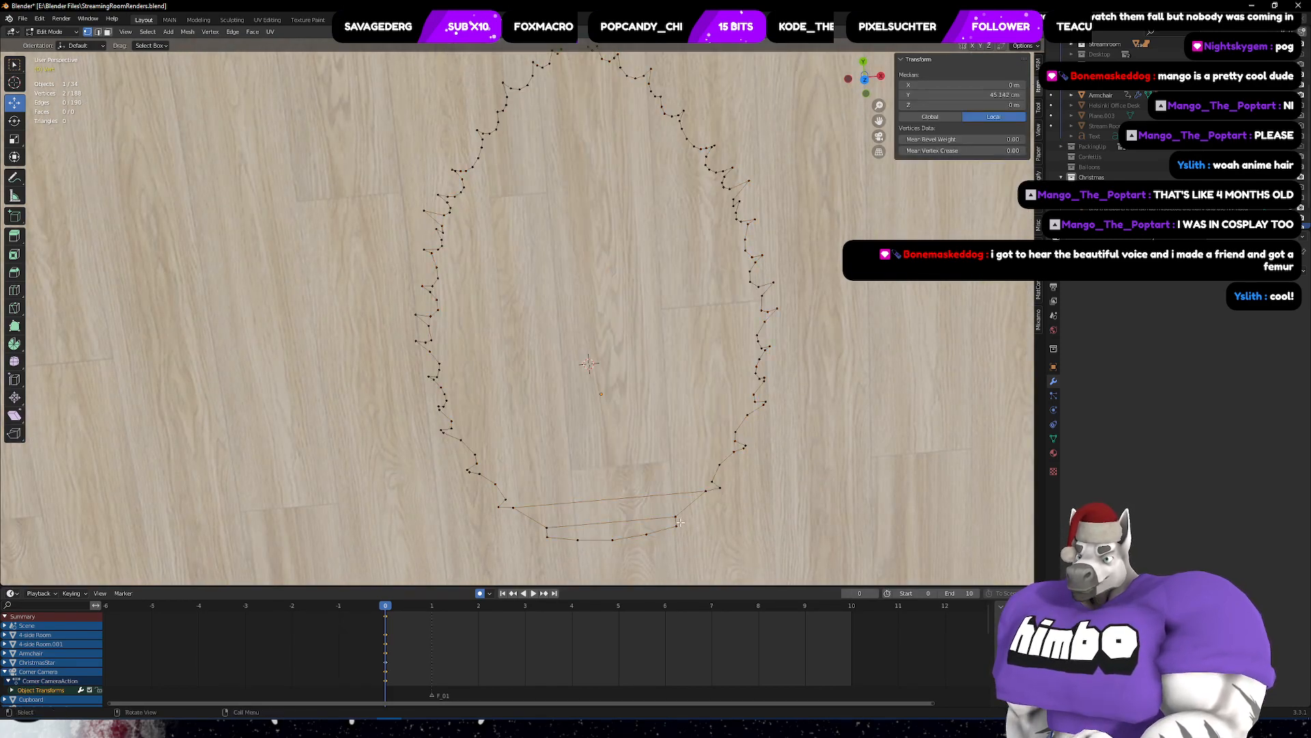
# - Undo the two cross edges near the leaf's base, leaving only the plain outline
pyautogui.hotkey('alt', 'a')
pyautogui.hotkey('ctrl', 'z')
pyautogui.hotkey('ctrl', 'z')
pyautogui.hotkey('ctrl', 'z')
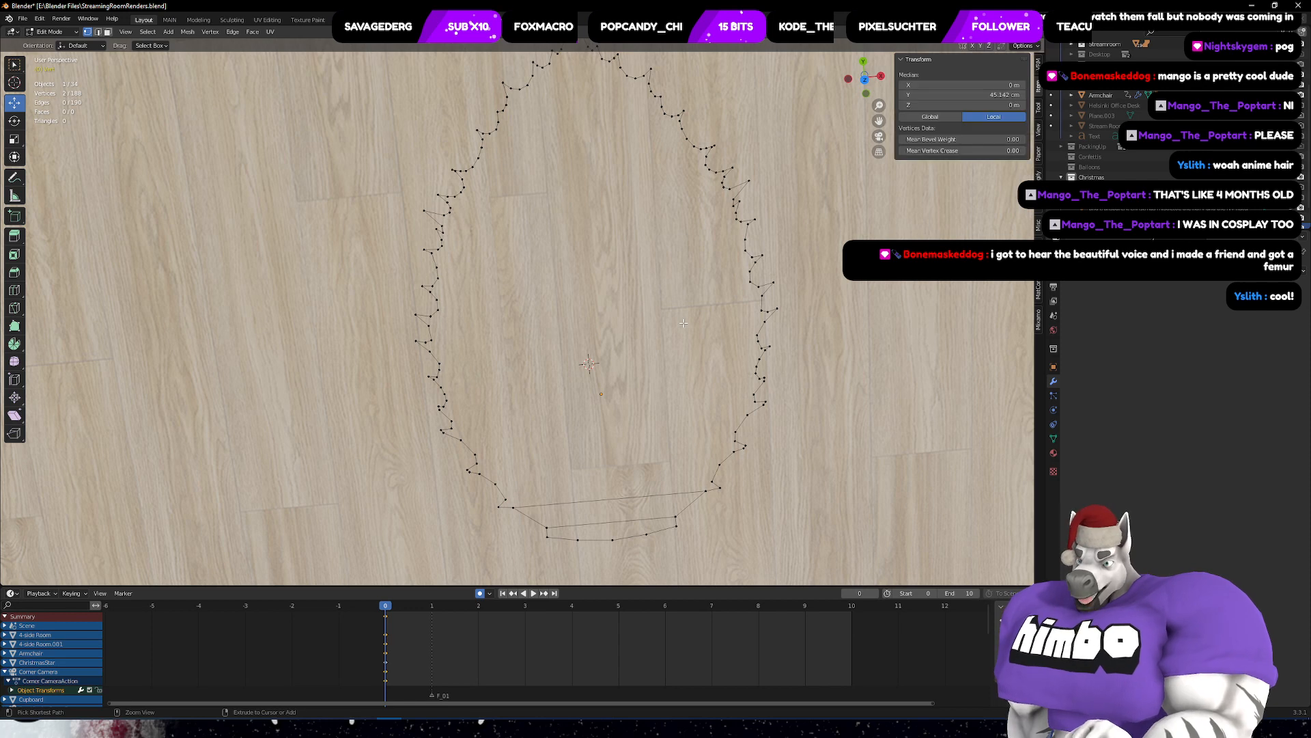
pyautogui.press('a')
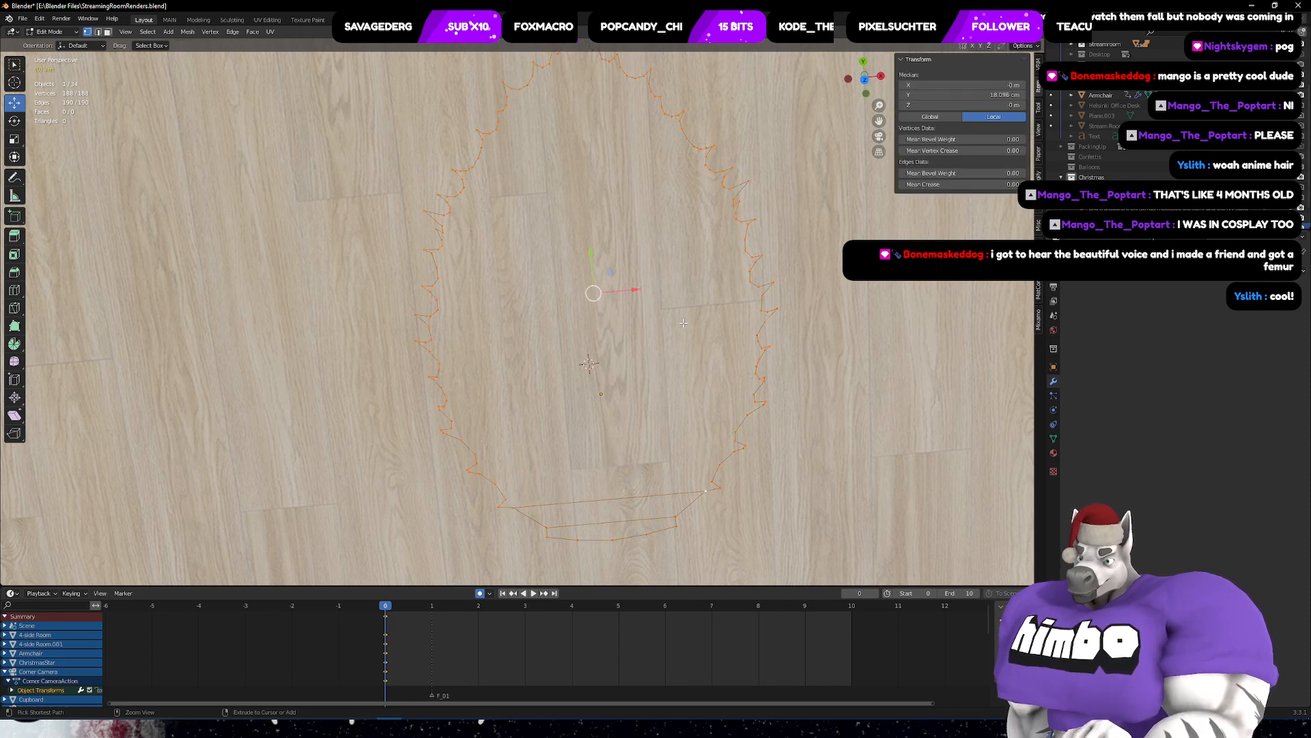
pyautogui.hotkey('ctrl', 'z')
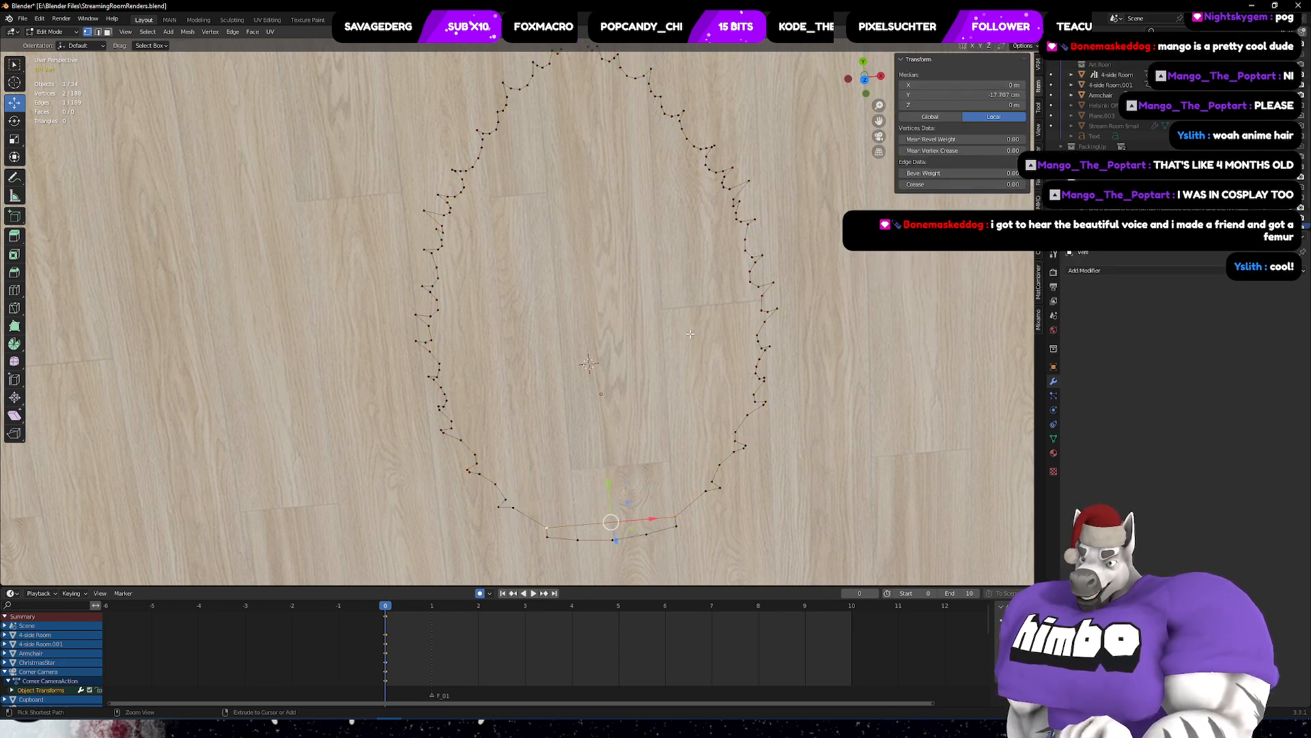
pyautogui.scroll(-2, 628, 238)
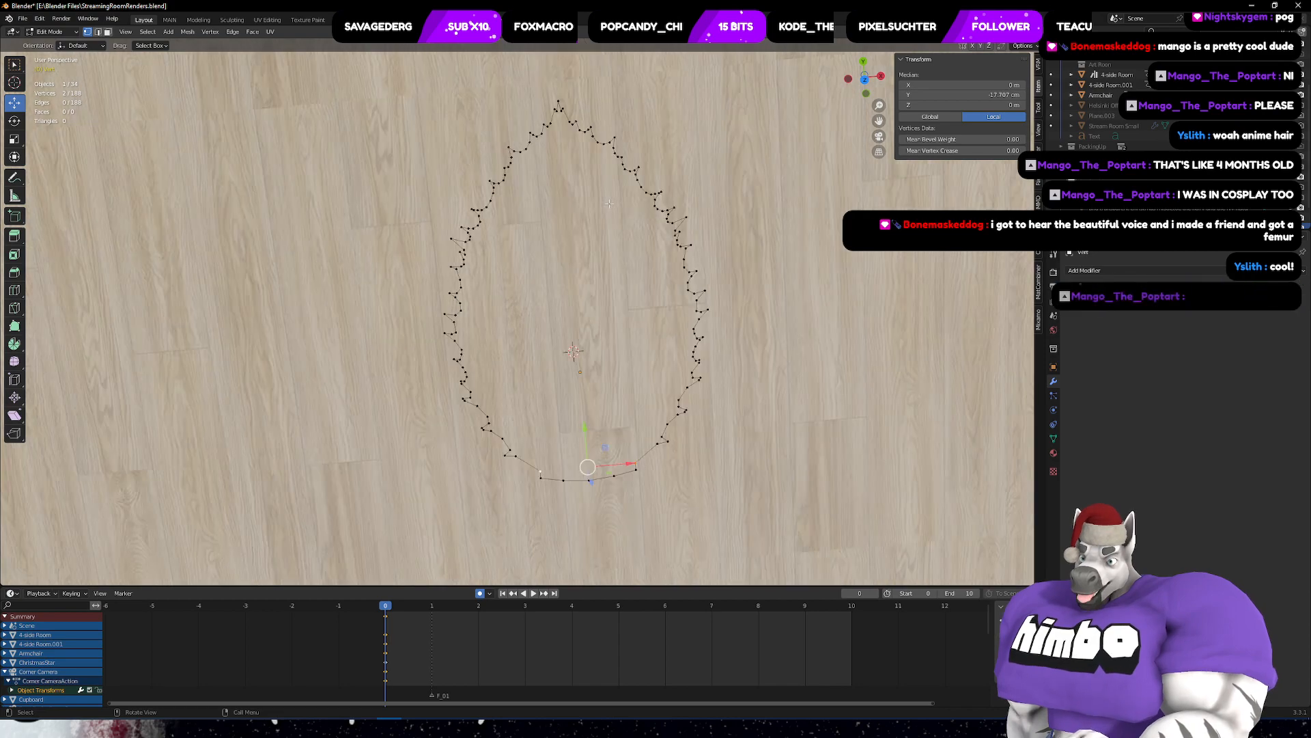
# - Fill the entire leaf outline with a single face and clear the selection
pyautogui.click(559, 102)
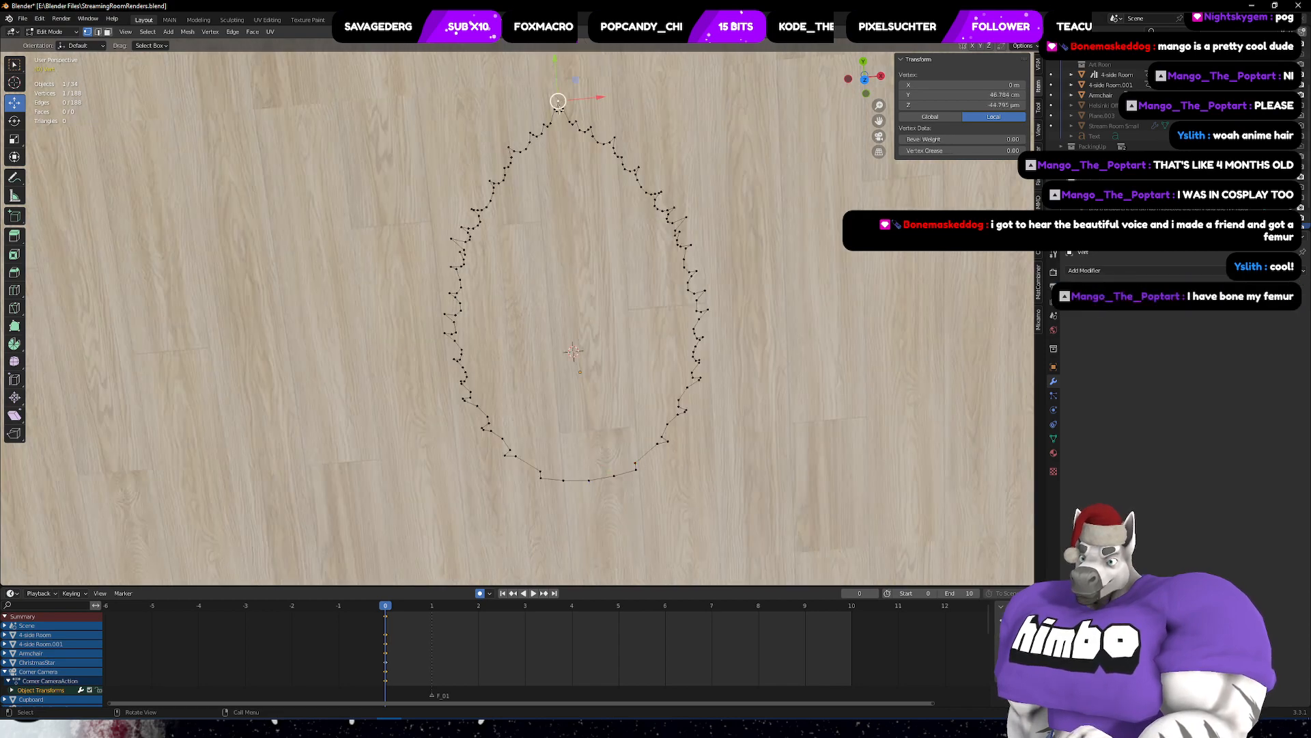
pyautogui.keyDown('shift'); pyautogui.click(589, 478); pyautogui.keyUp('shift')
pyautogui.press('a')
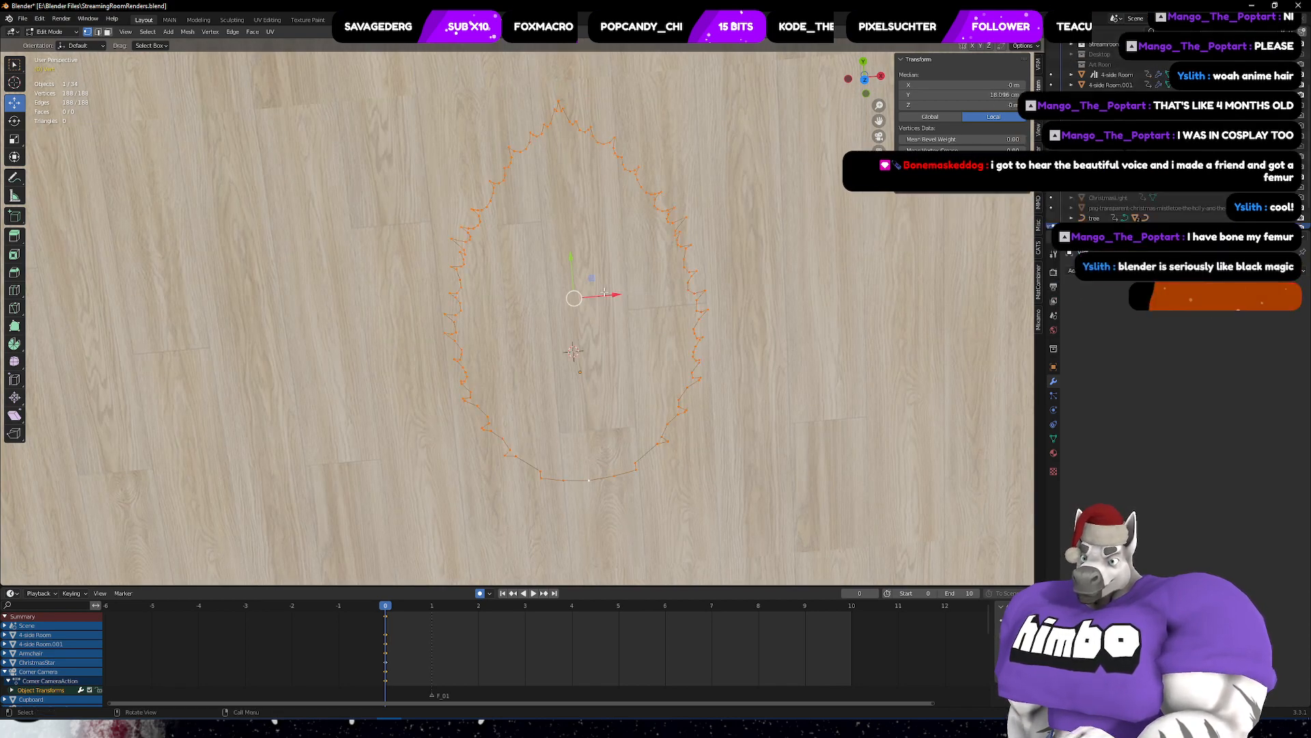
pyautogui.press('f')
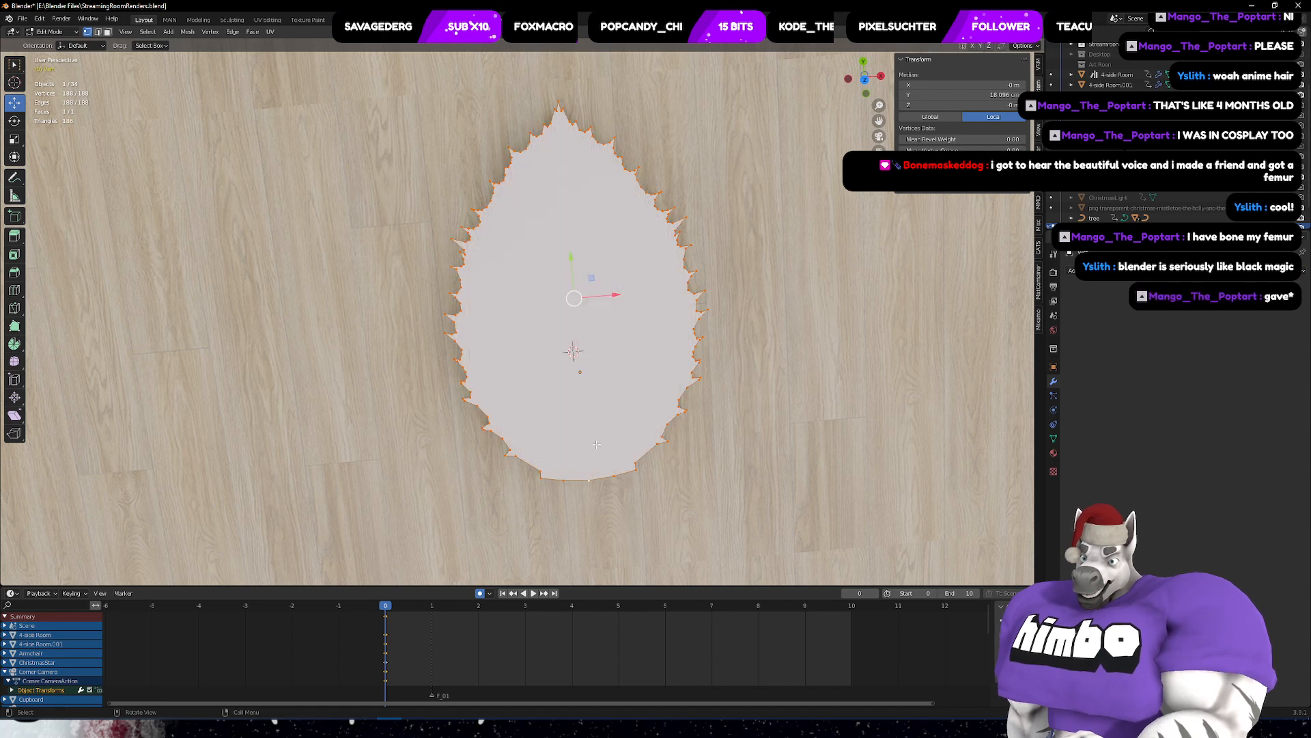
pyautogui.hotkey('alt', 'a')
# - Try subdividing the leaf face with only its base and tip vertices selected
pyautogui.click(589, 480)
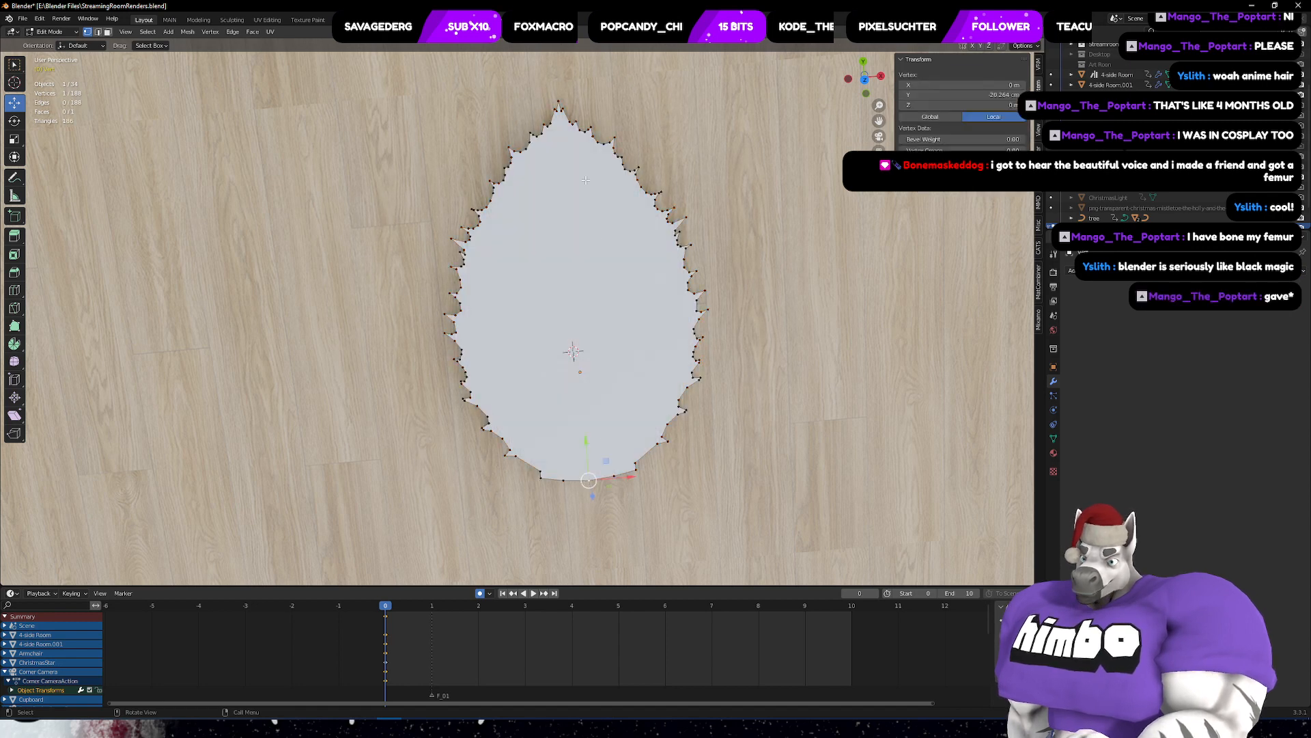
pyautogui.keyDown('shift'); pyautogui.click(558, 104); pyautogui.keyUp('shift')
pyautogui.rightClick(591, 264)
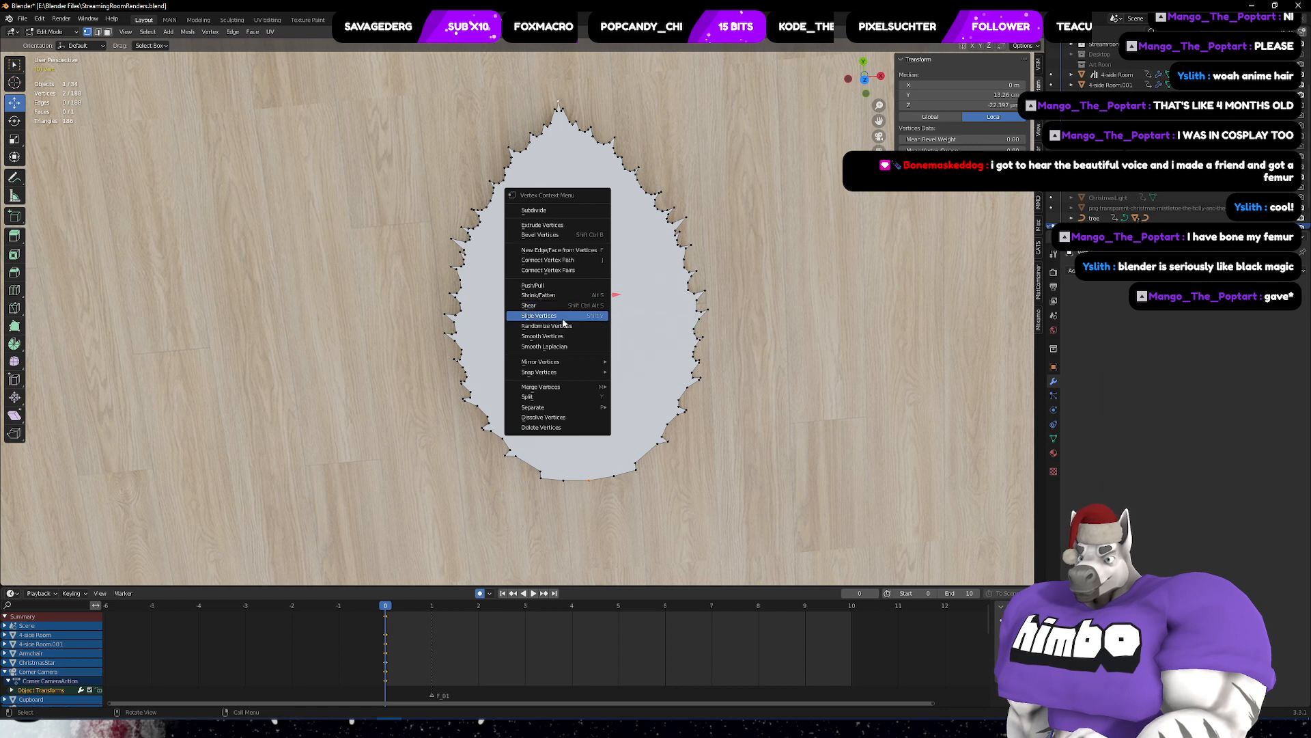
pyautogui.click(548, 211)
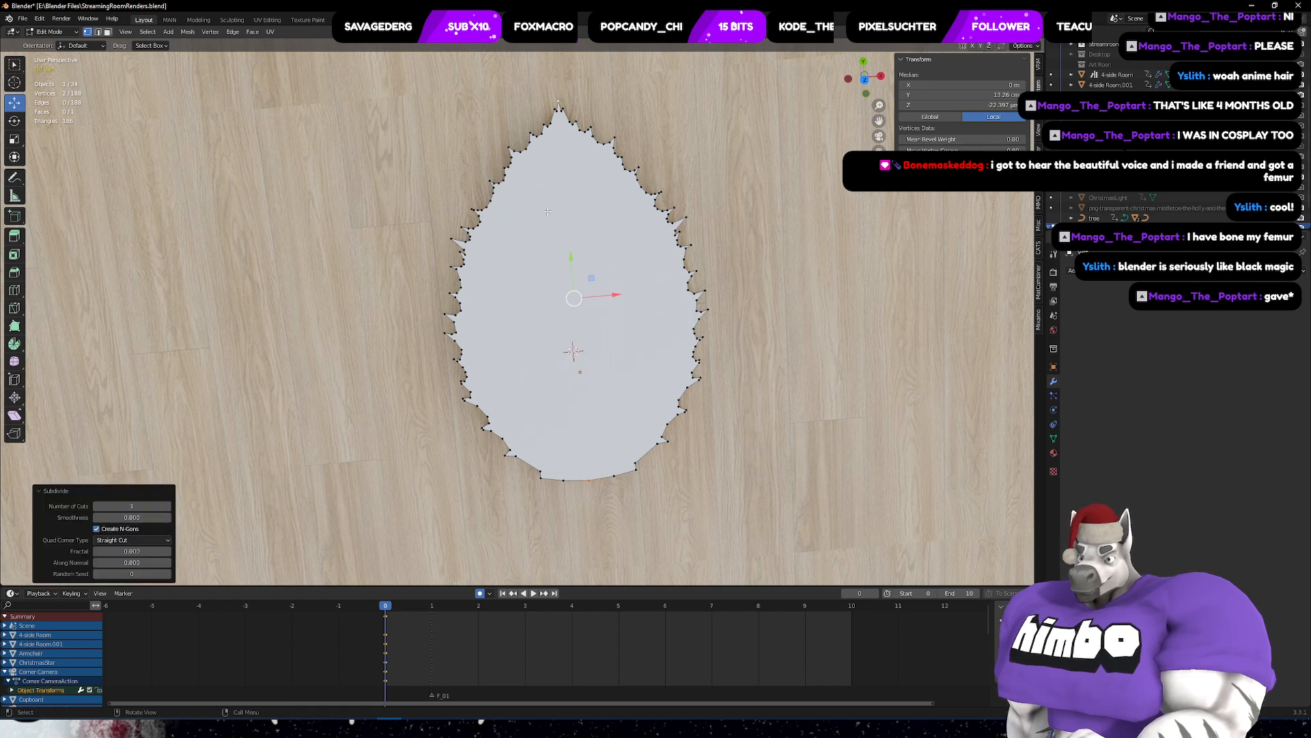
# - Reselect the leaf's base and tip vertices and try the Loop Cut tool for a midrib division
pyautogui.moveTo(548, 211); pyautogui.dragTo(704, 298, button='middle')
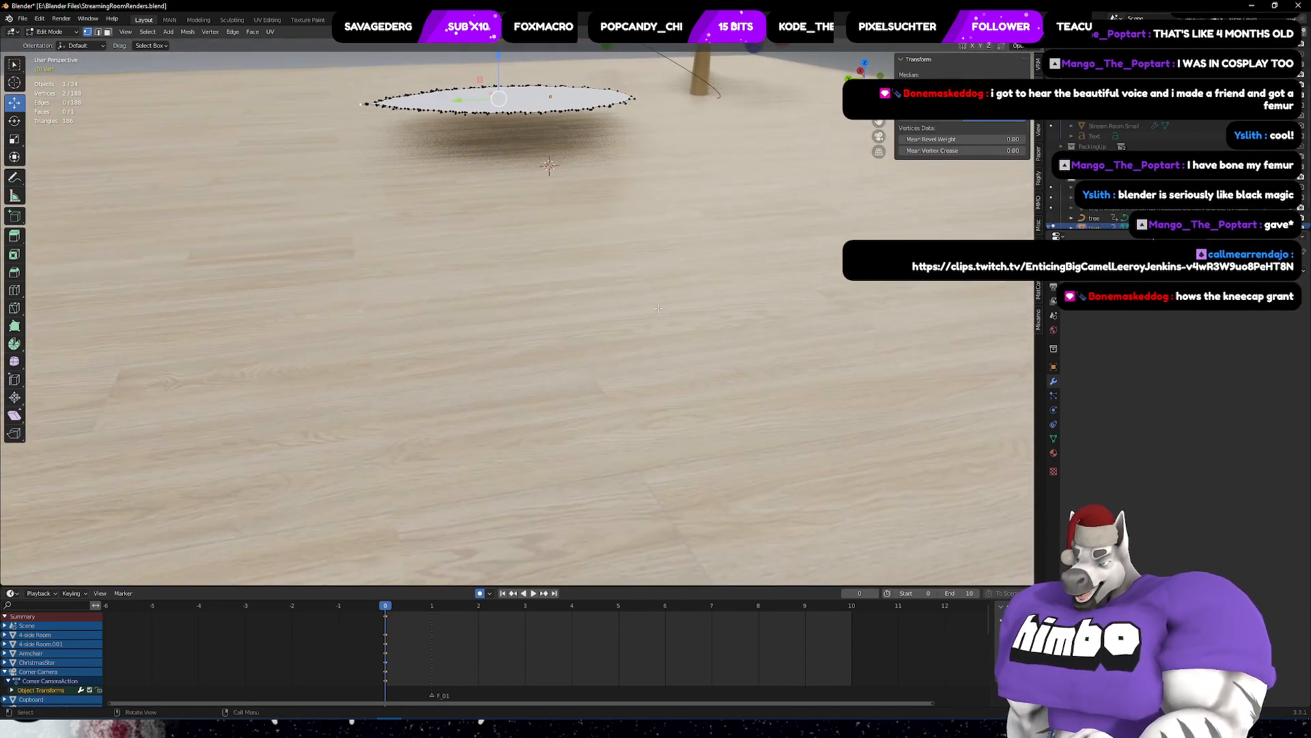
pyautogui.press('KP_Decimal')
pyautogui.moveTo(784, 374); pyautogui.dragTo(464, 377, button='middle')
pyautogui.click(728, 388)
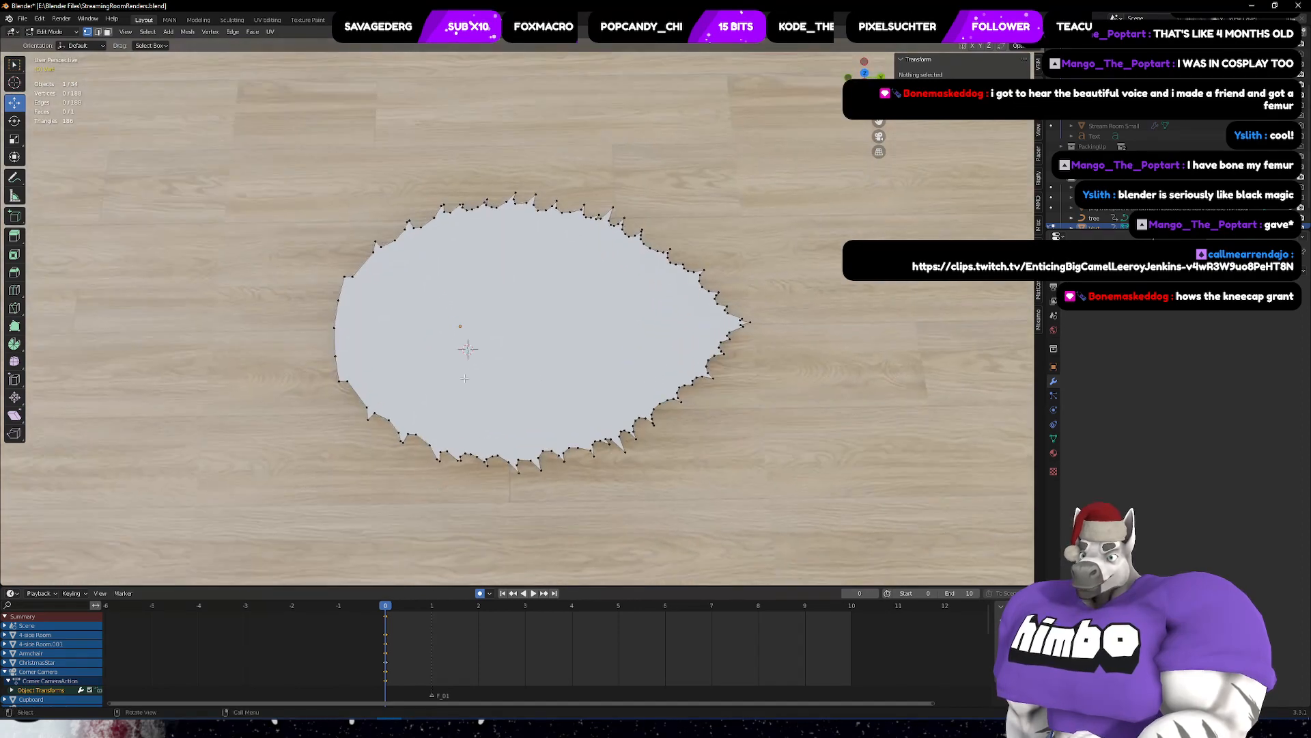
pyautogui.click(334, 328)
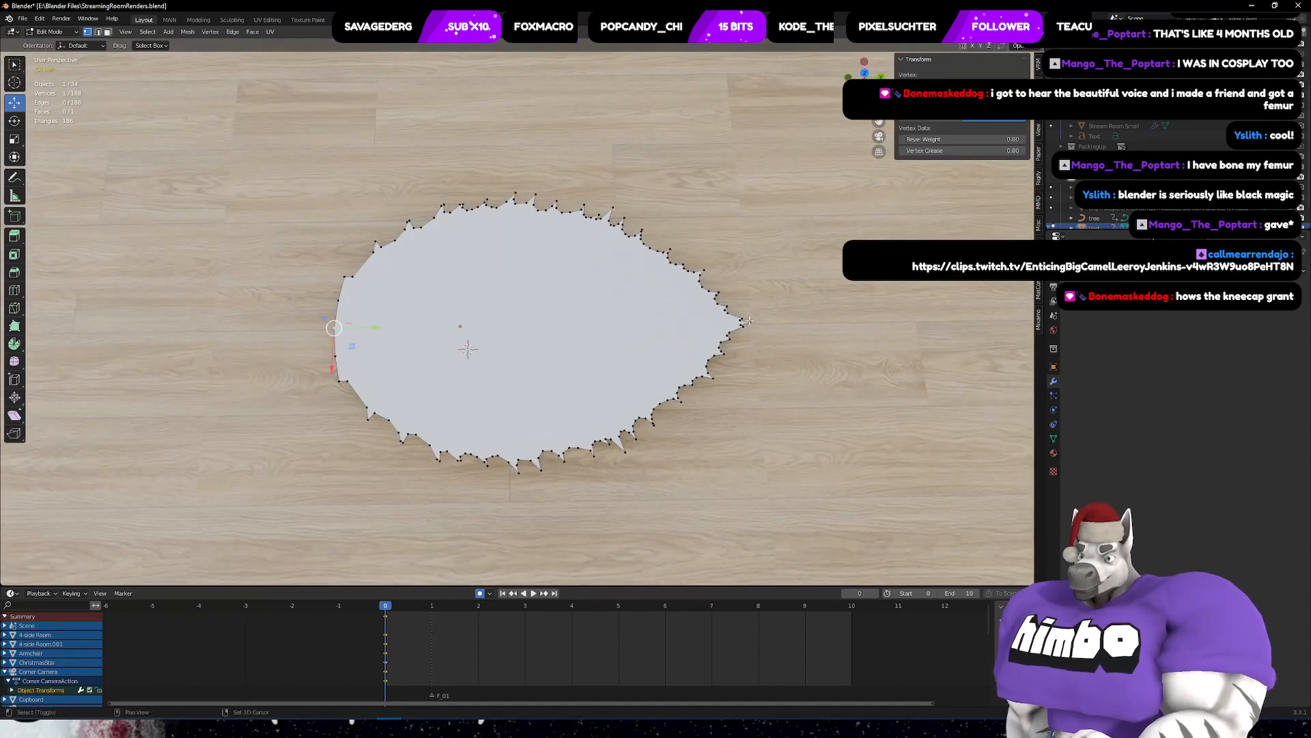
pyautogui.click(15, 291)
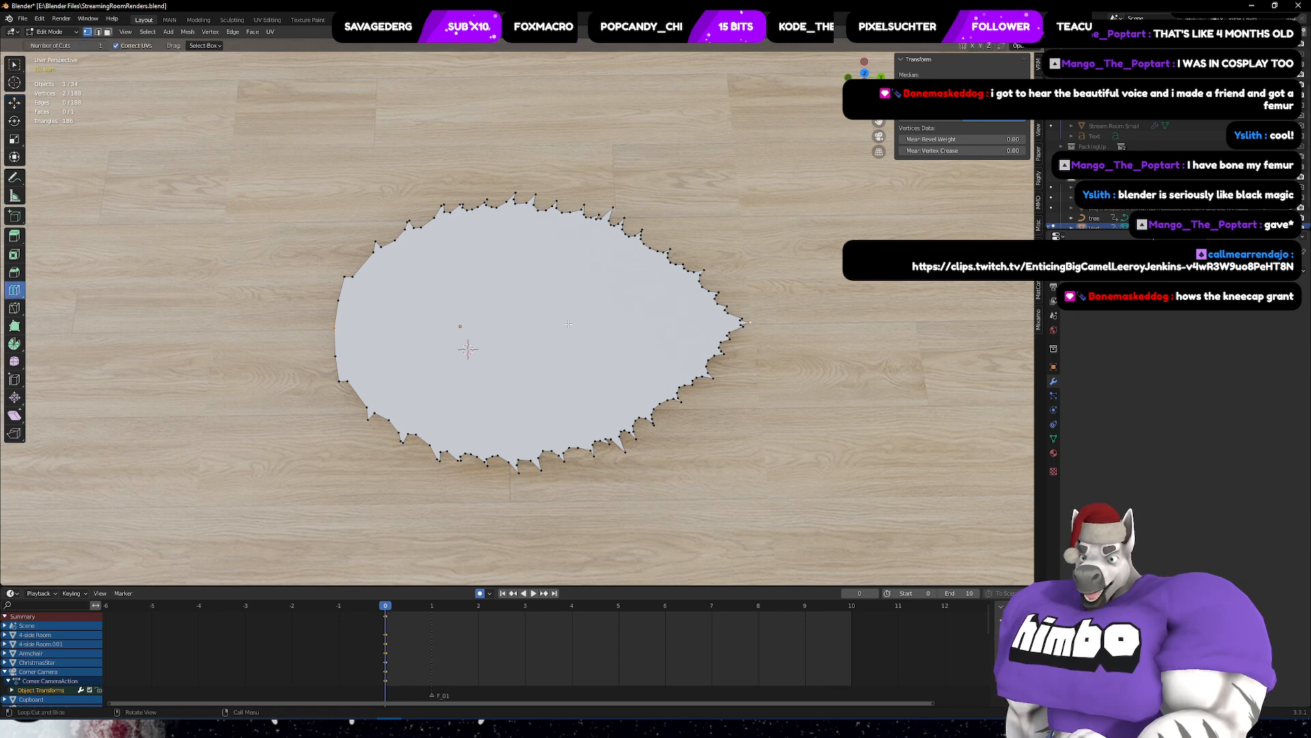
pyautogui.rightClick(91, 281)
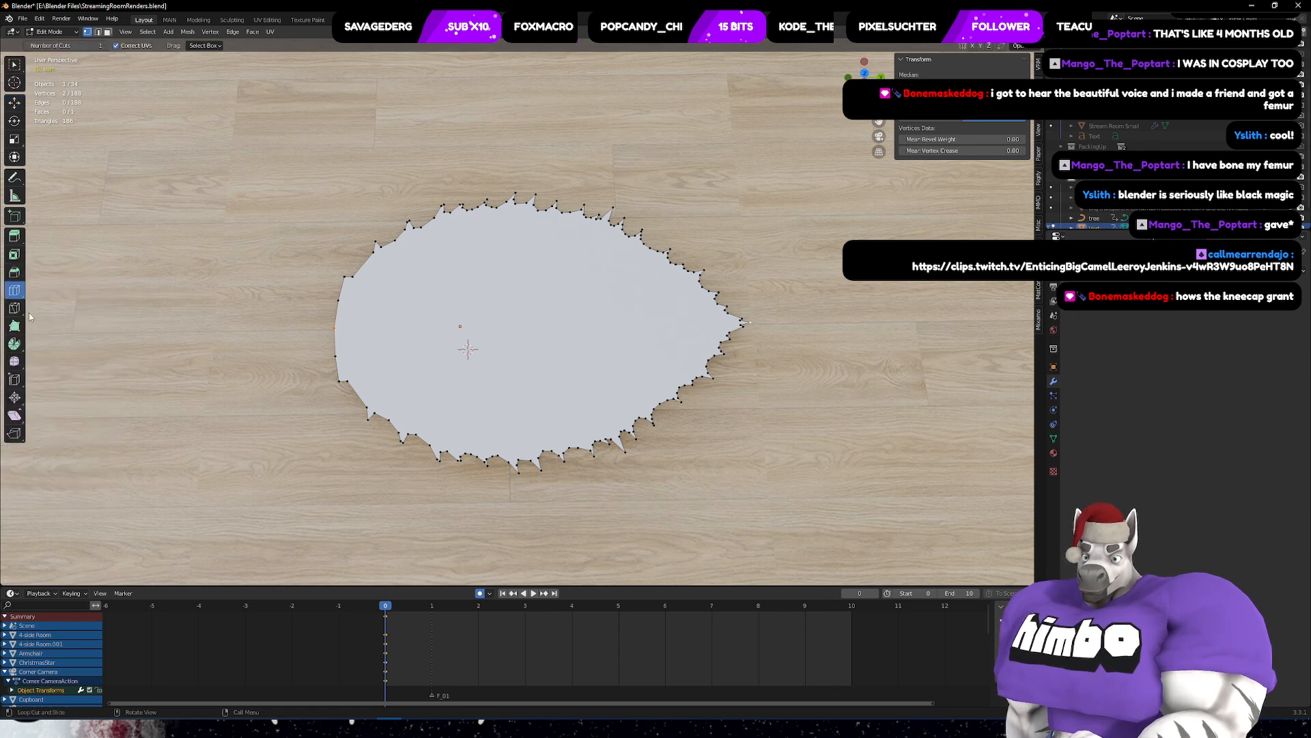
# - Cut a straight midrib edge through the leaf face from its base vertex to its tip with the Knife tool
pyautogui.click(14, 308)
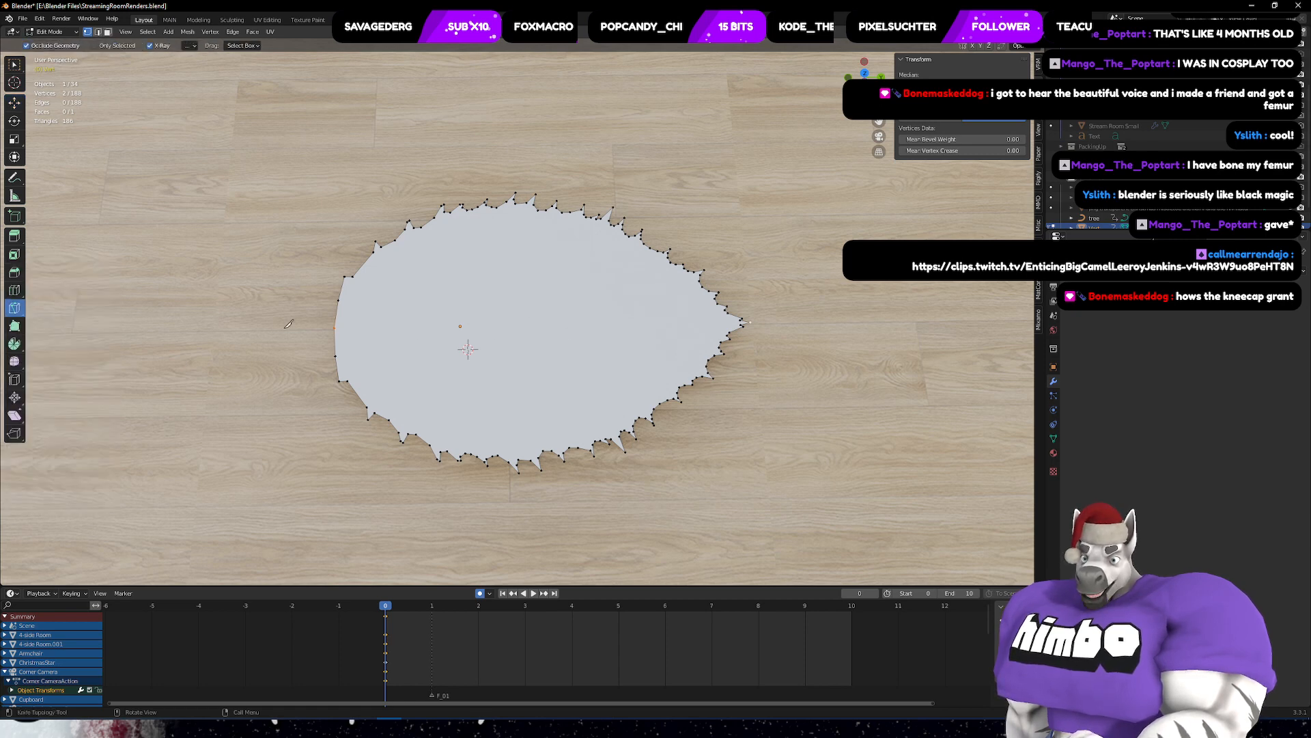
pyautogui.click(335, 327)
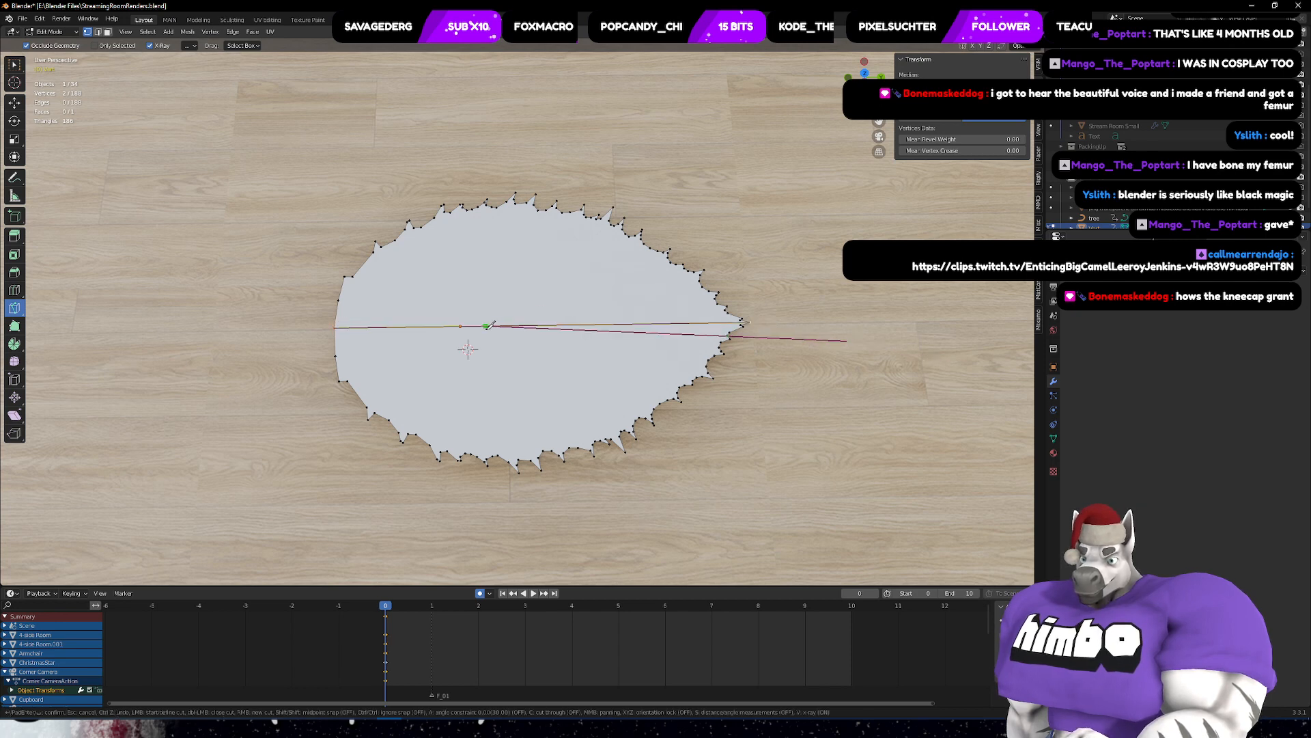
pyautogui.click(848, 341)
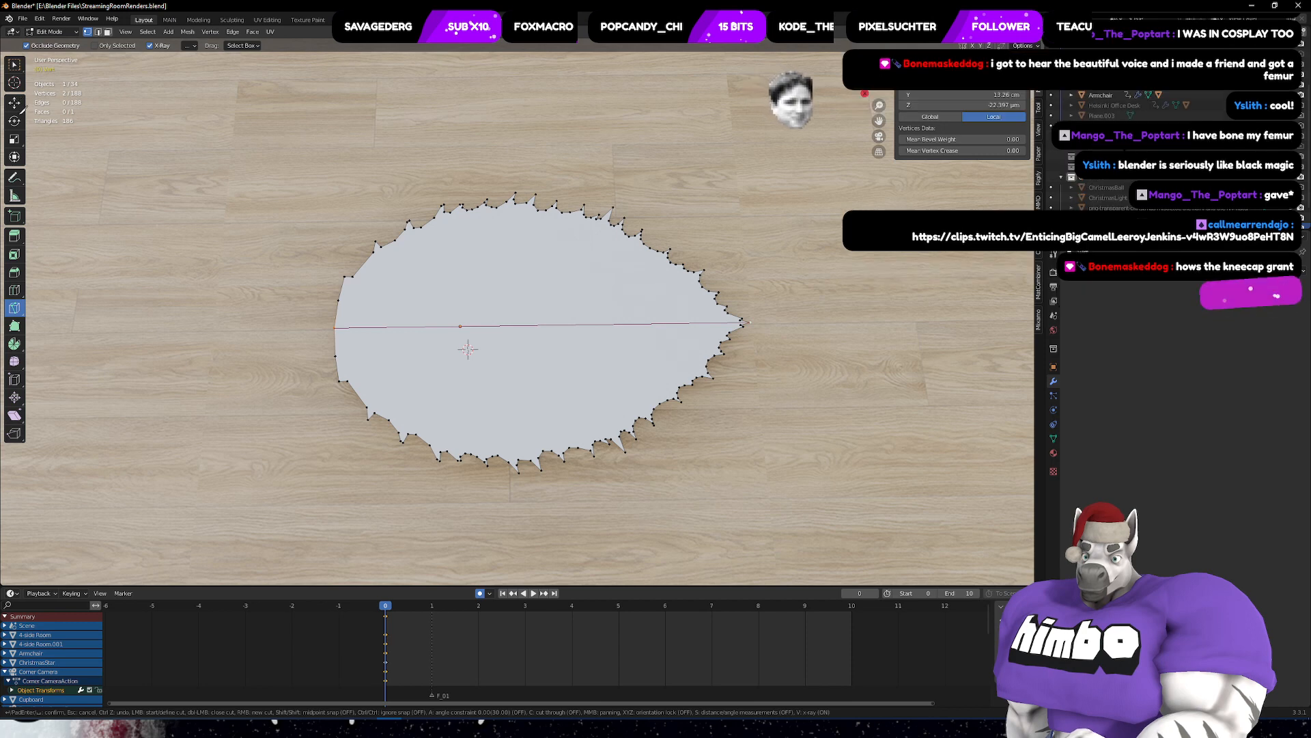
pyautogui.press('Escape')
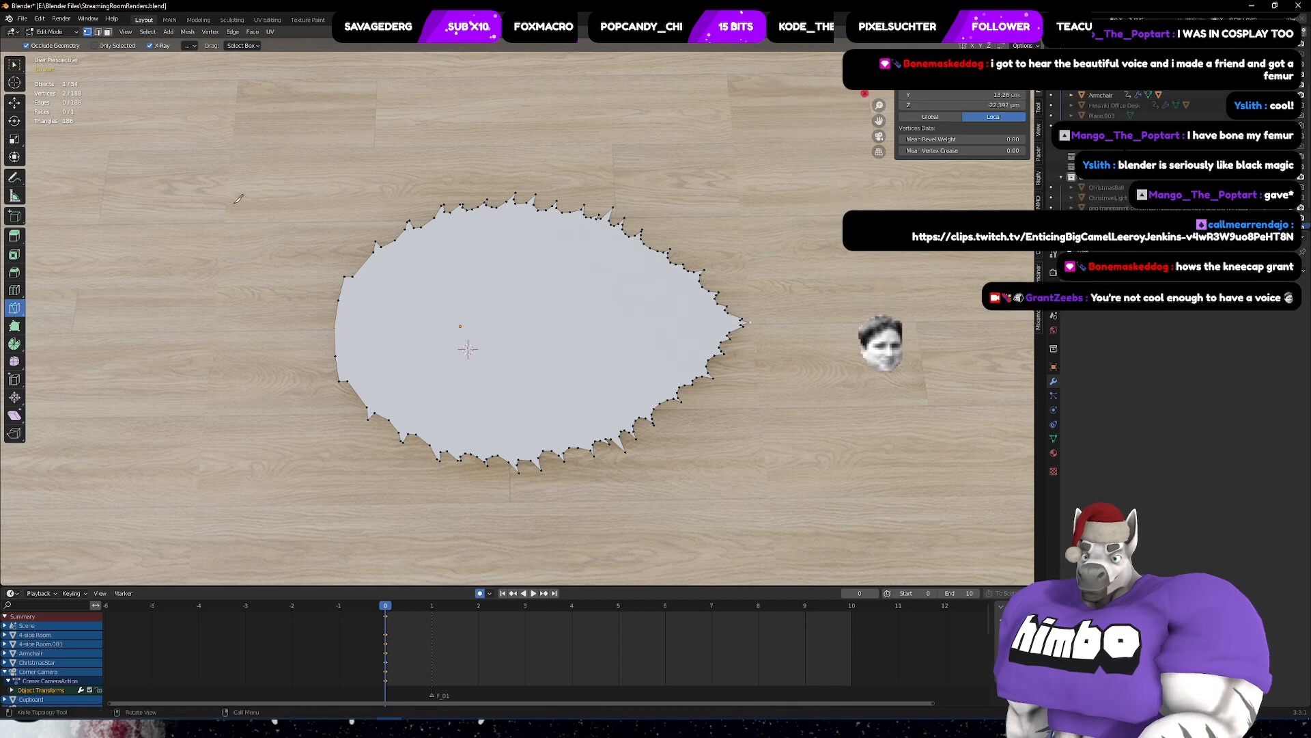
pyautogui.click(334, 328)
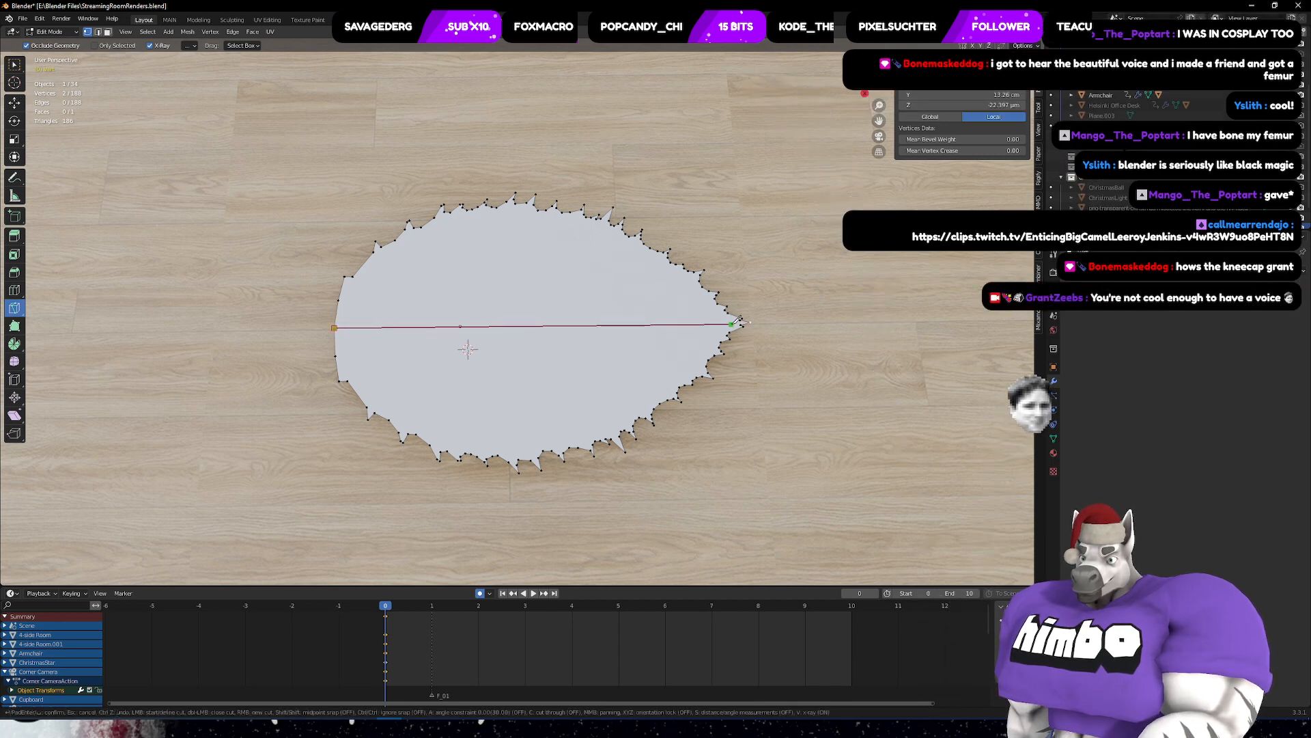
pyautogui.click(750, 322)
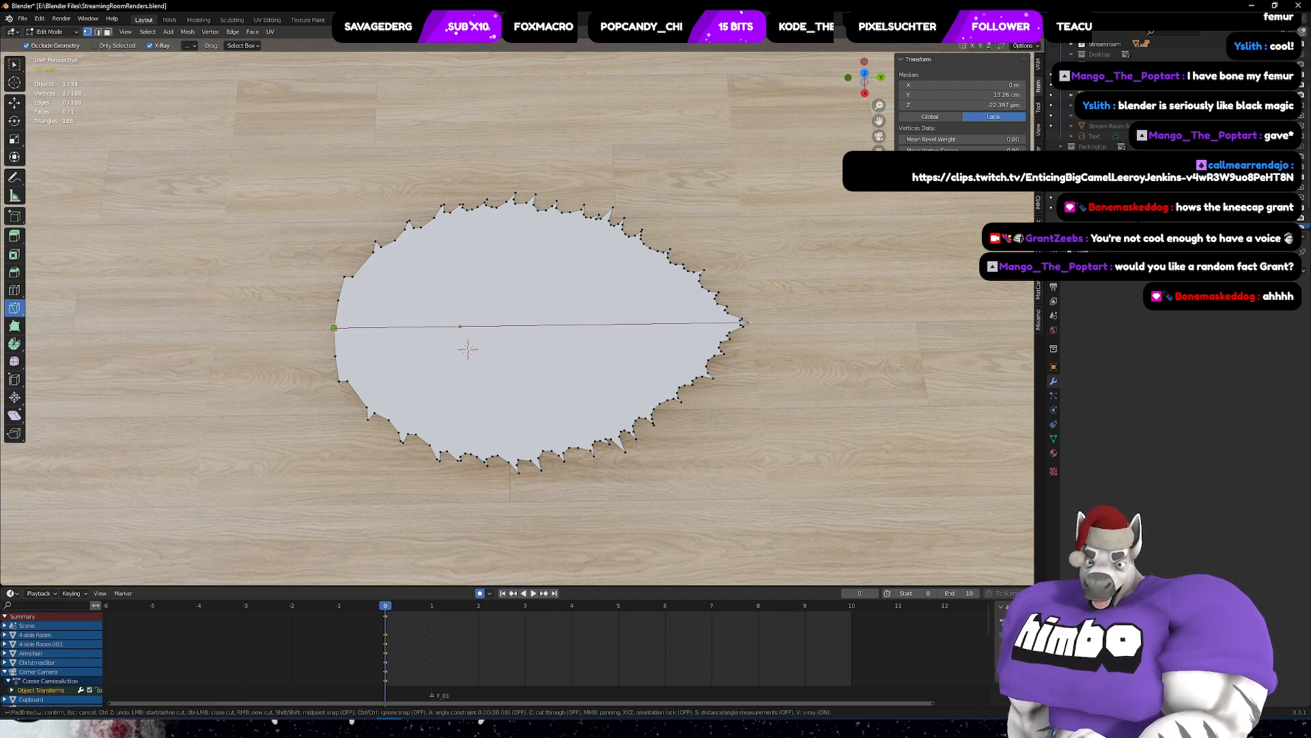
pyautogui.press('Return')
pyautogui.moveTo(545, 330); pyautogui.dragTo(552, 258, button='middle')
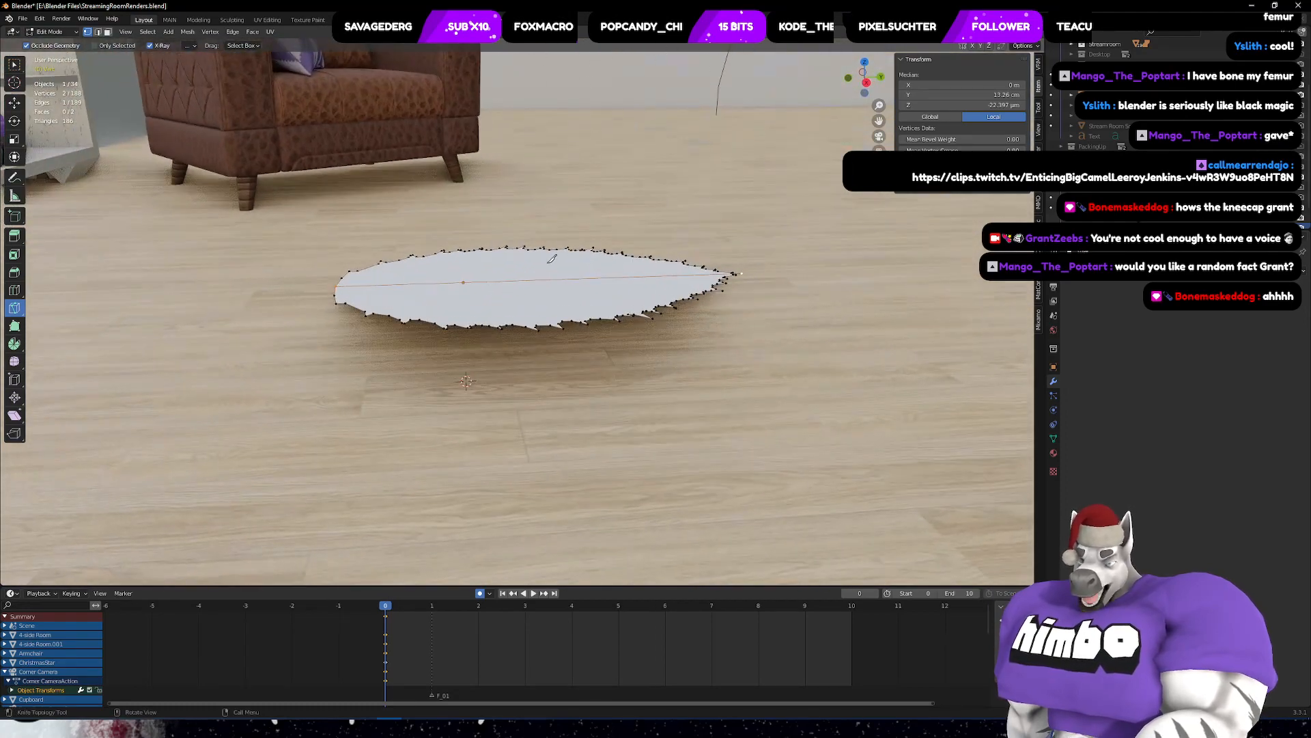
# - Try lowering the midrib edge along its local Z axis, and undo the move
pyautogui.press('g')
pyautogui.press('z')
pyautogui.press('z')
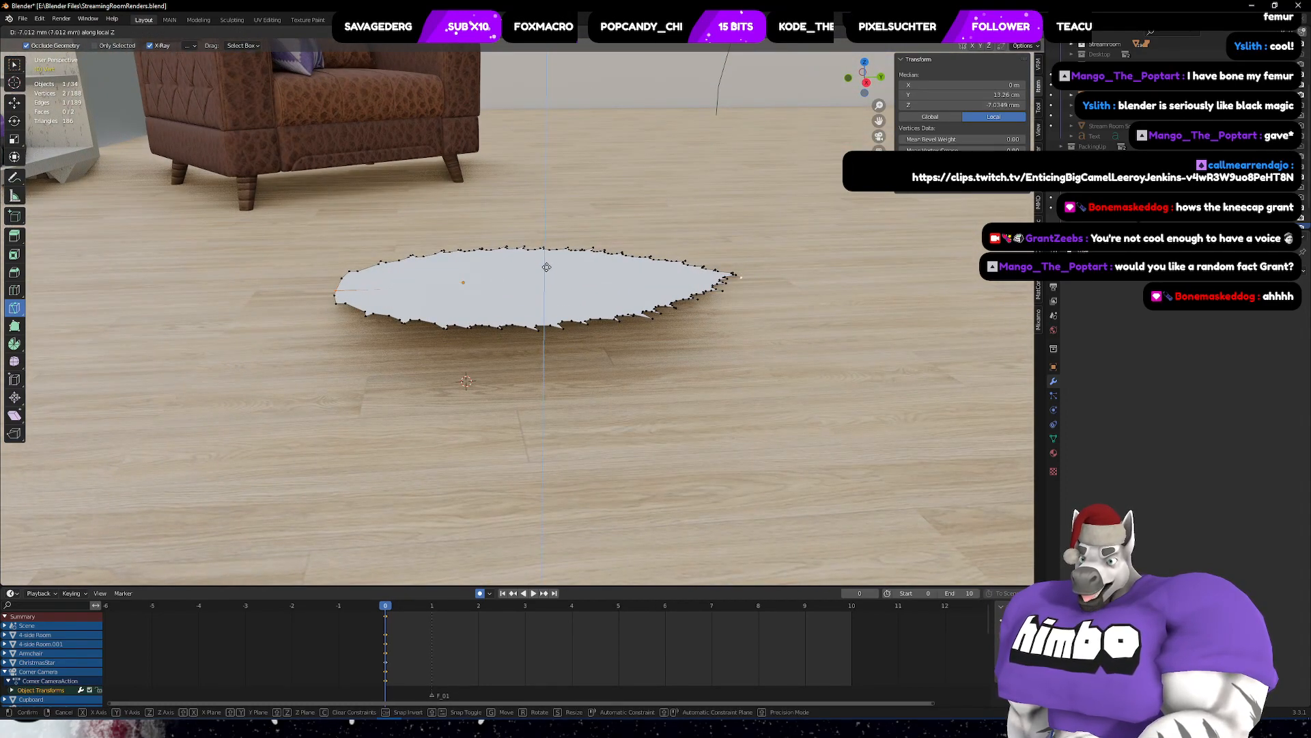
pyautogui.click(547, 271)
pyautogui.moveTo(545, 304); pyautogui.dragTo(519, 123, button='middle')
pyautogui.hotkey('ctrl', 'z')
# - Lower the midrib edge about 2.9 cm along its local Z axis to fold the leaf
pyautogui.press('g')
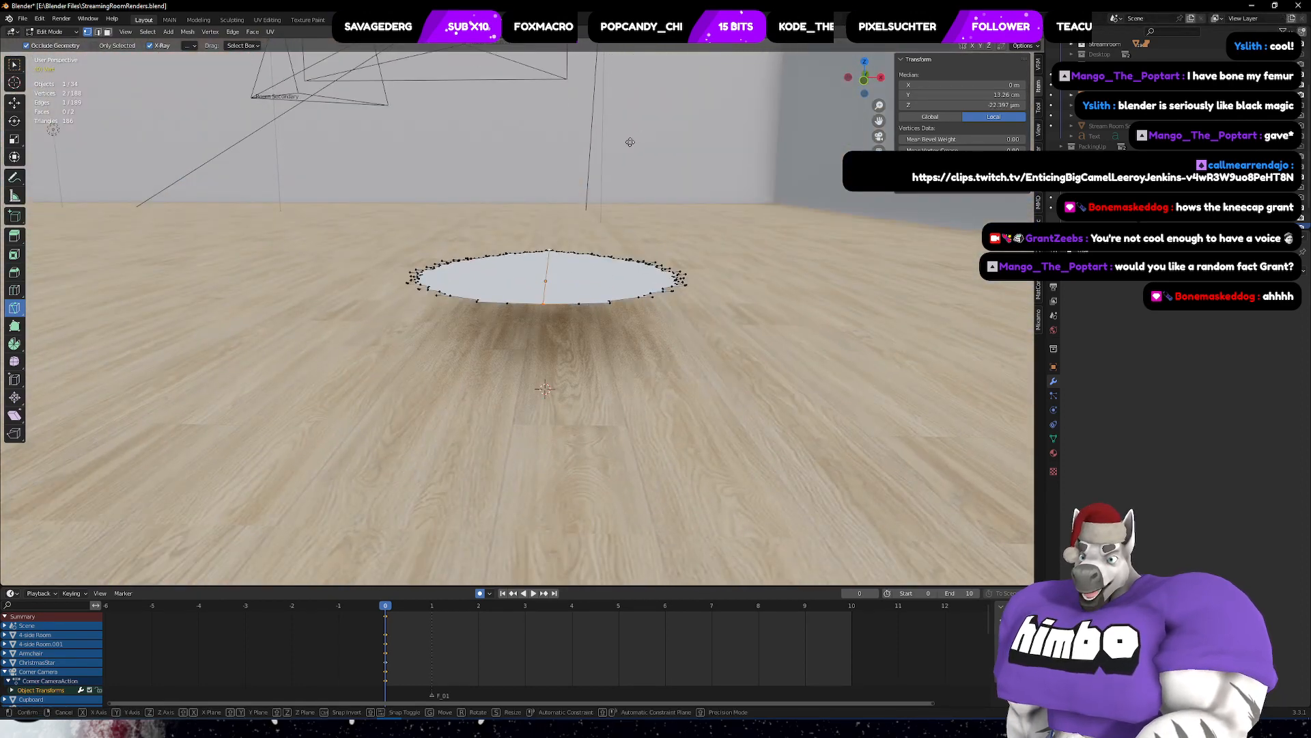
pyautogui.press('z')
pyautogui.press('z')
pyautogui.click(630, 159)
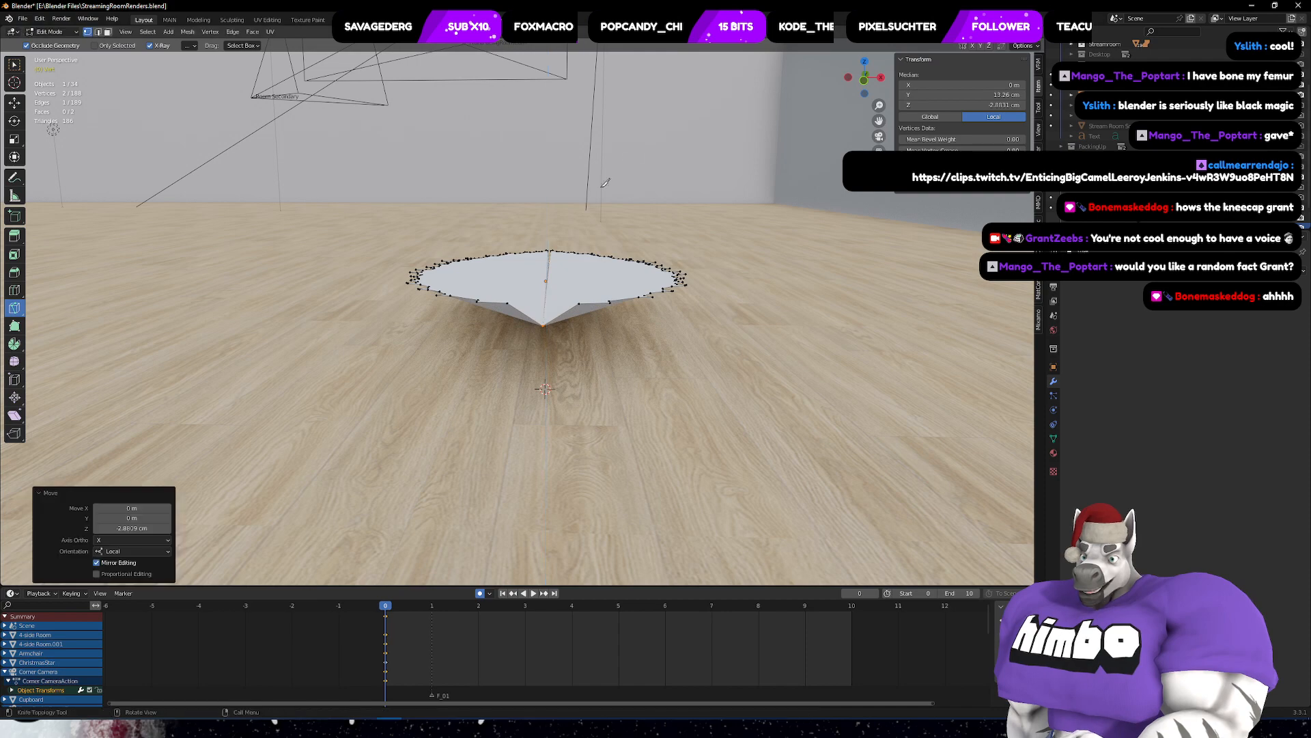
pyautogui.moveTo(542, 243); pyautogui.dragTo(103, 492, button='middle')
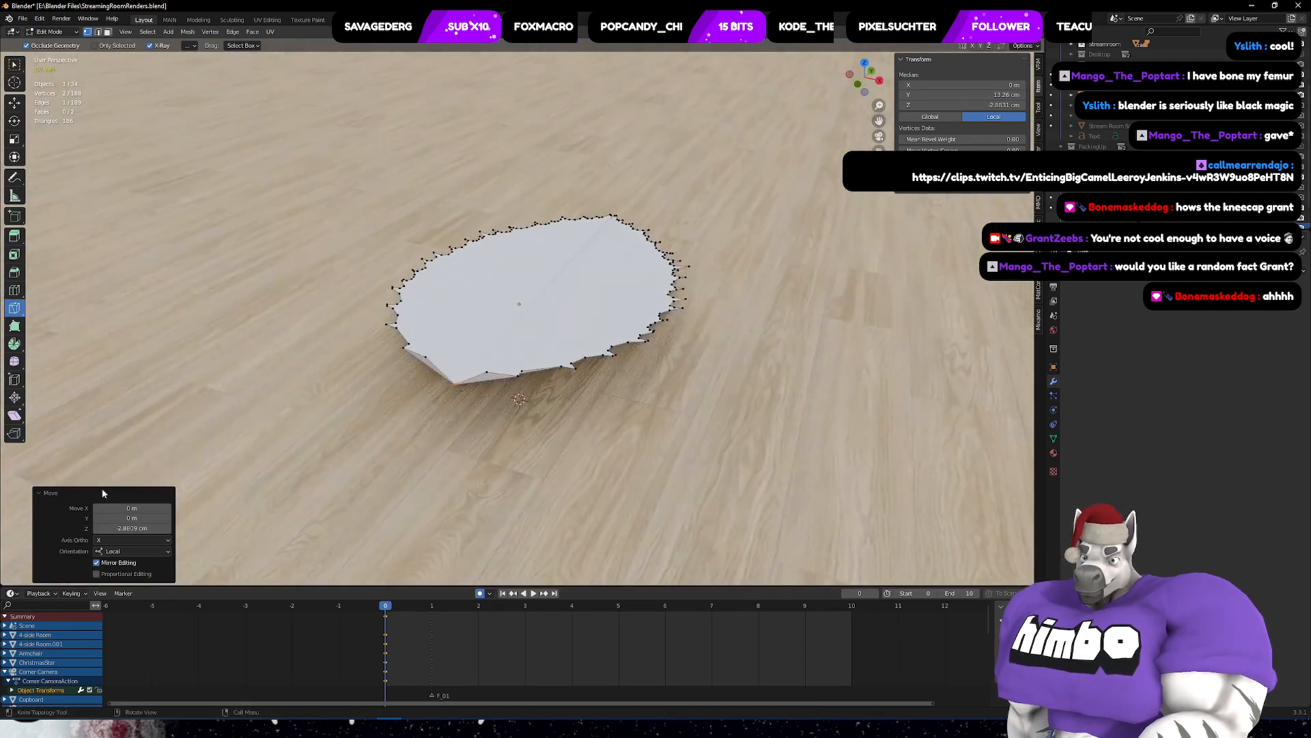
# - Turn on proportional editing for the midrib move and set its proportional size to 0.204
pyautogui.click(105, 574)
pyautogui.moveTo(437, 444); pyautogui.dragTo(437, 417, button='middle')
pyautogui.moveTo(134, 550); pyautogui.dragTo(193, 550)
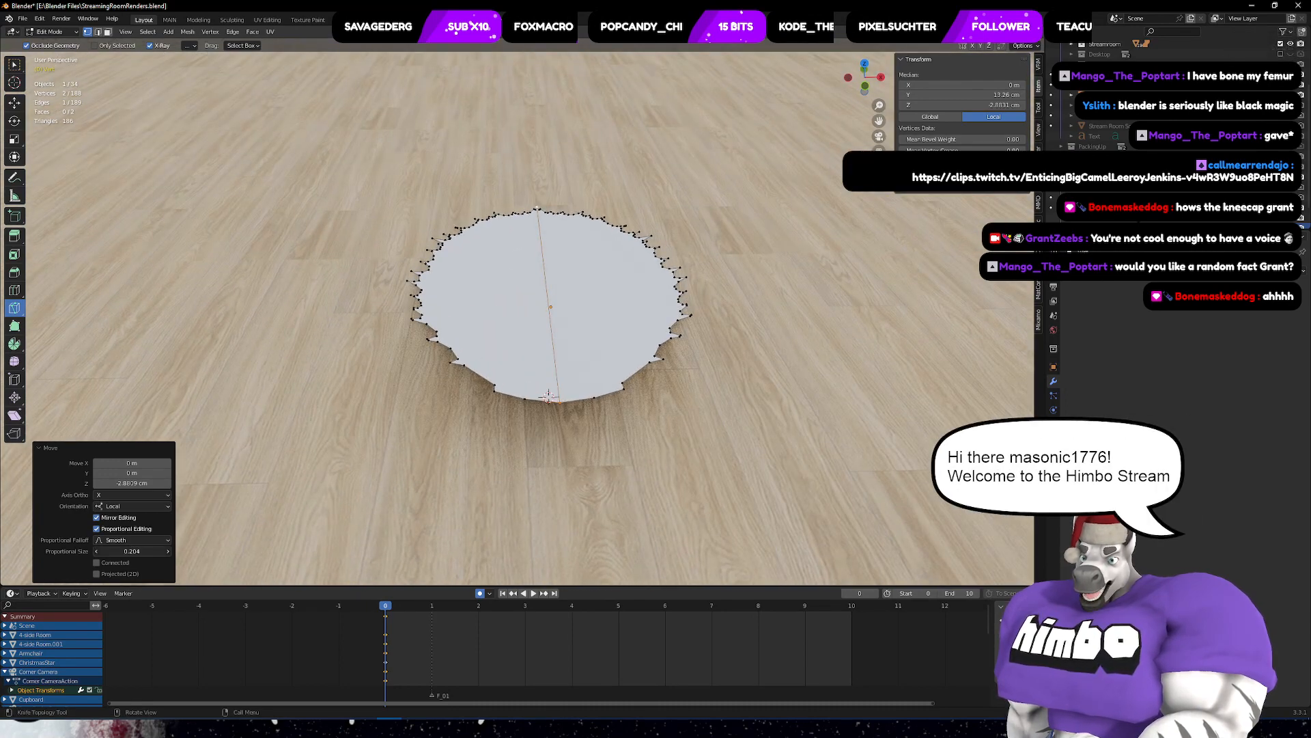
pyautogui.moveTo(567, 447); pyautogui.dragTo(574, 416, button='middle')
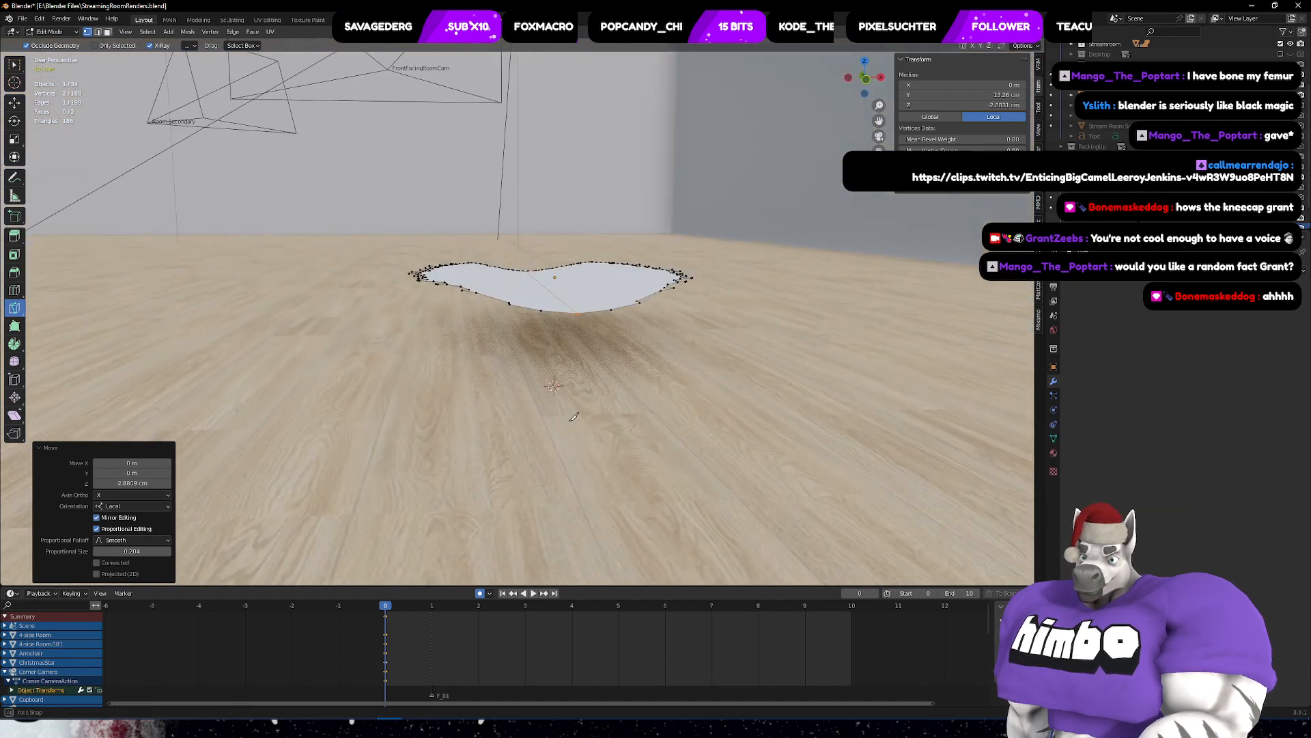
# - Compare the Sphere falloff for the midrib move, and settle on Inverse Square with a proportional size of 0.124
pyautogui.click(151, 540)
pyautogui.click(145, 563)
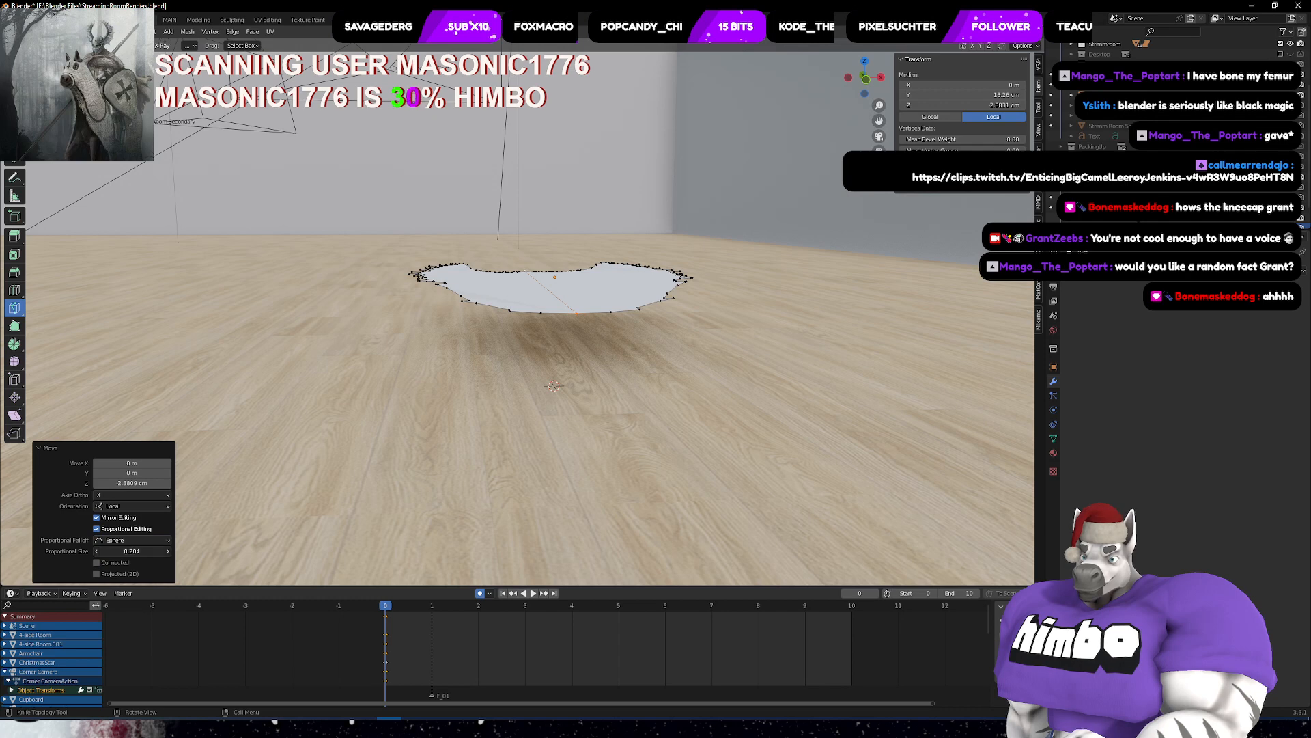
pyautogui.click(145, 541)
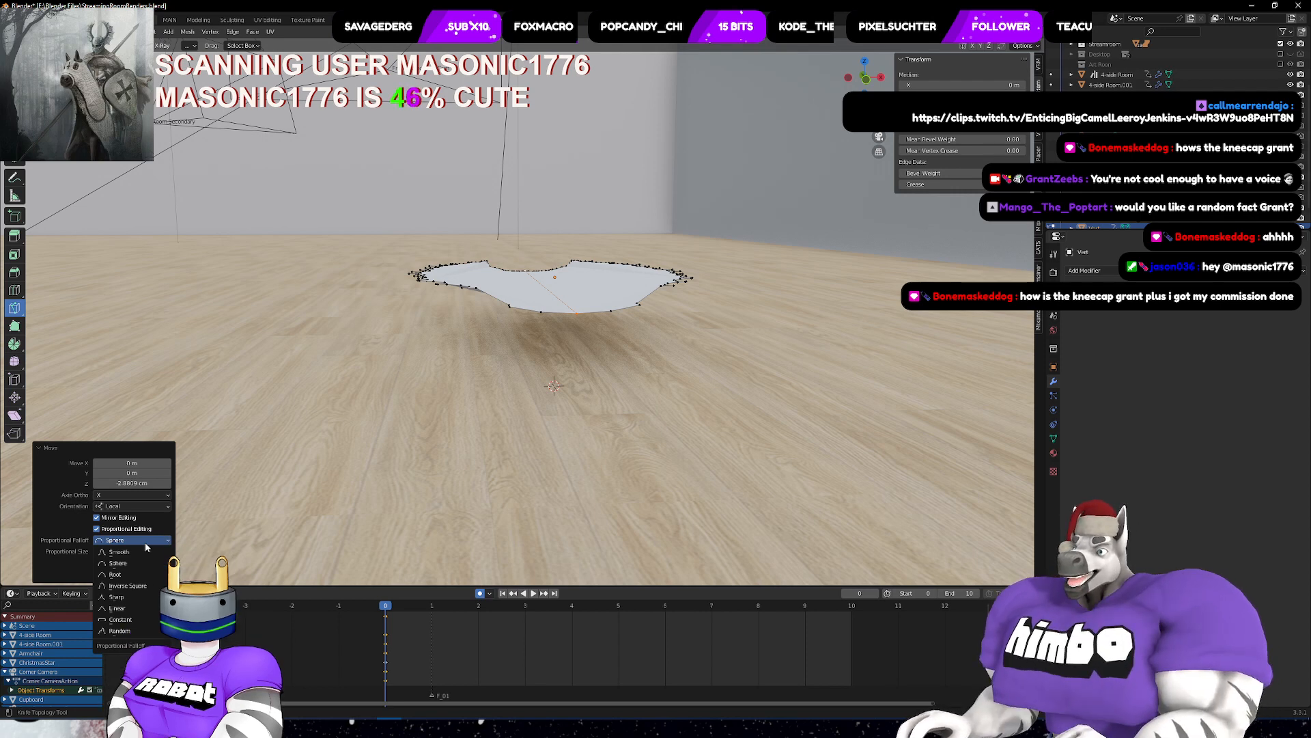
pyautogui.click(127, 586)
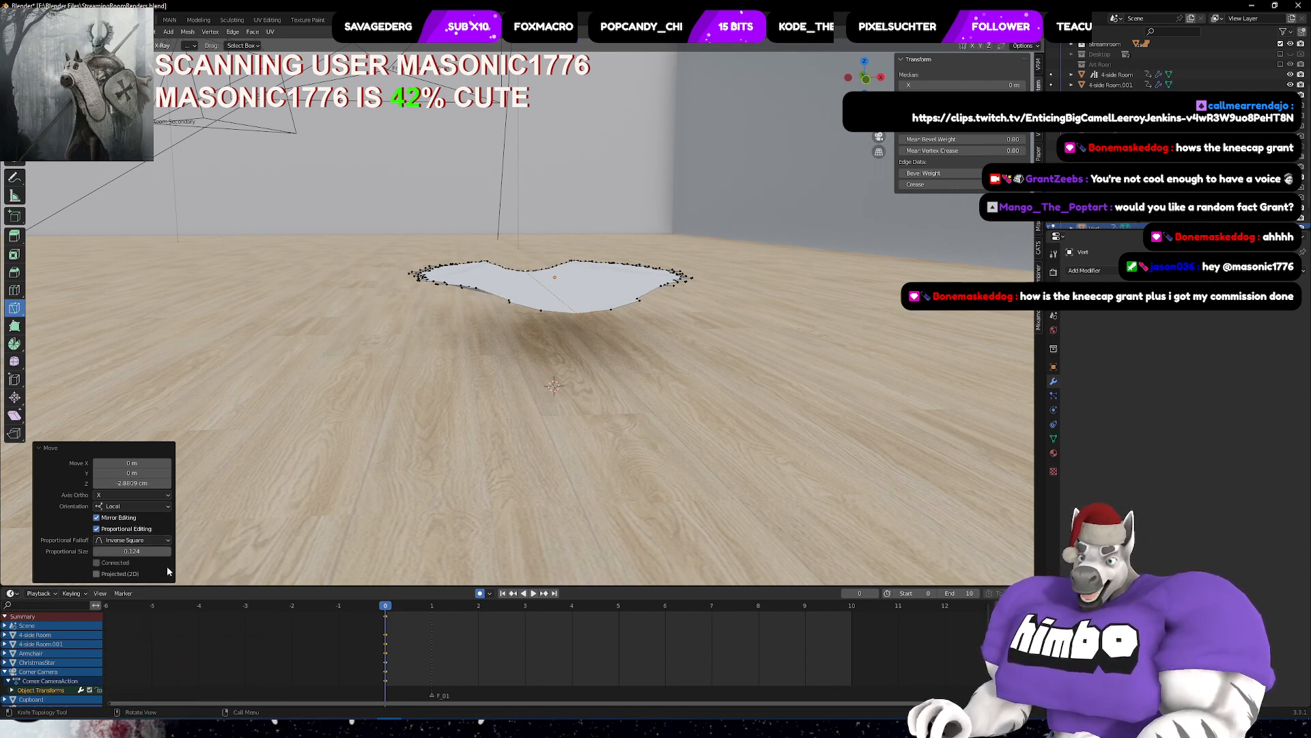
# - Set the midrib's Z displacement to -3 cm and switch to the Move tool
pyautogui.click(132, 483)
pyautogui.write('0')
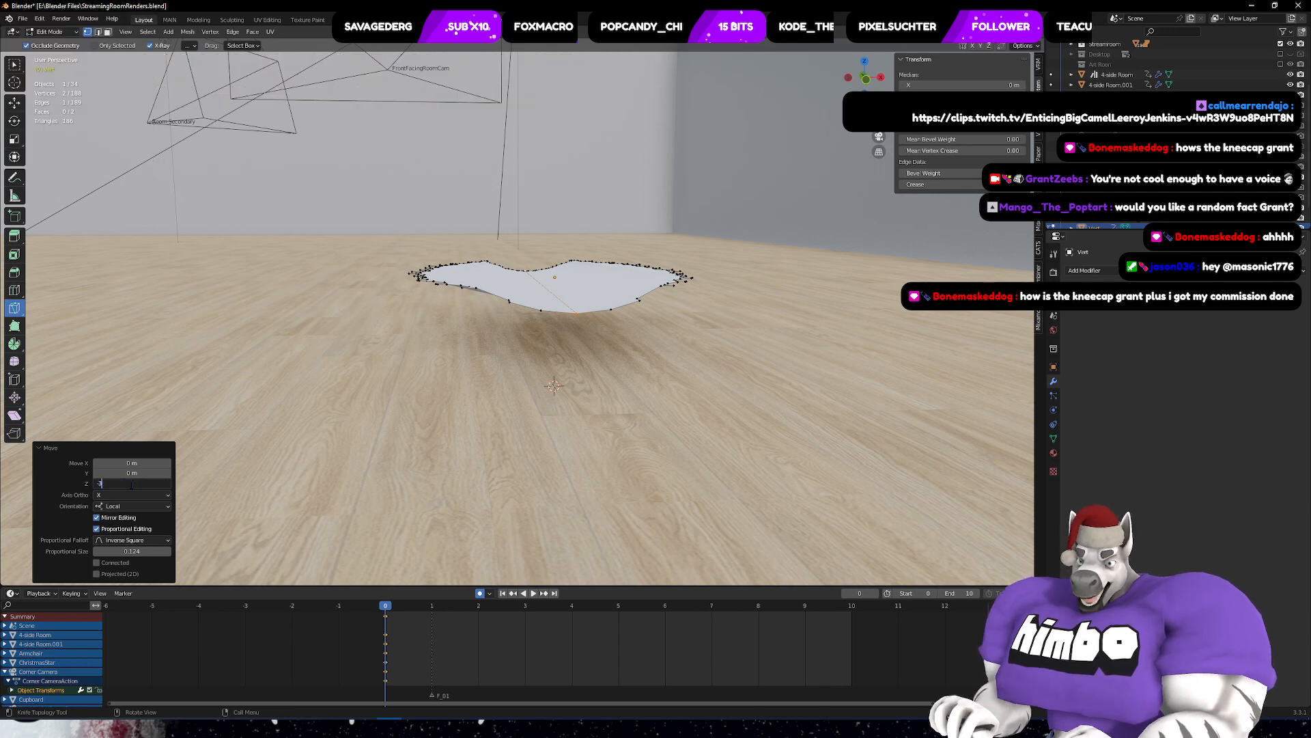
pyautogui.press('Return')
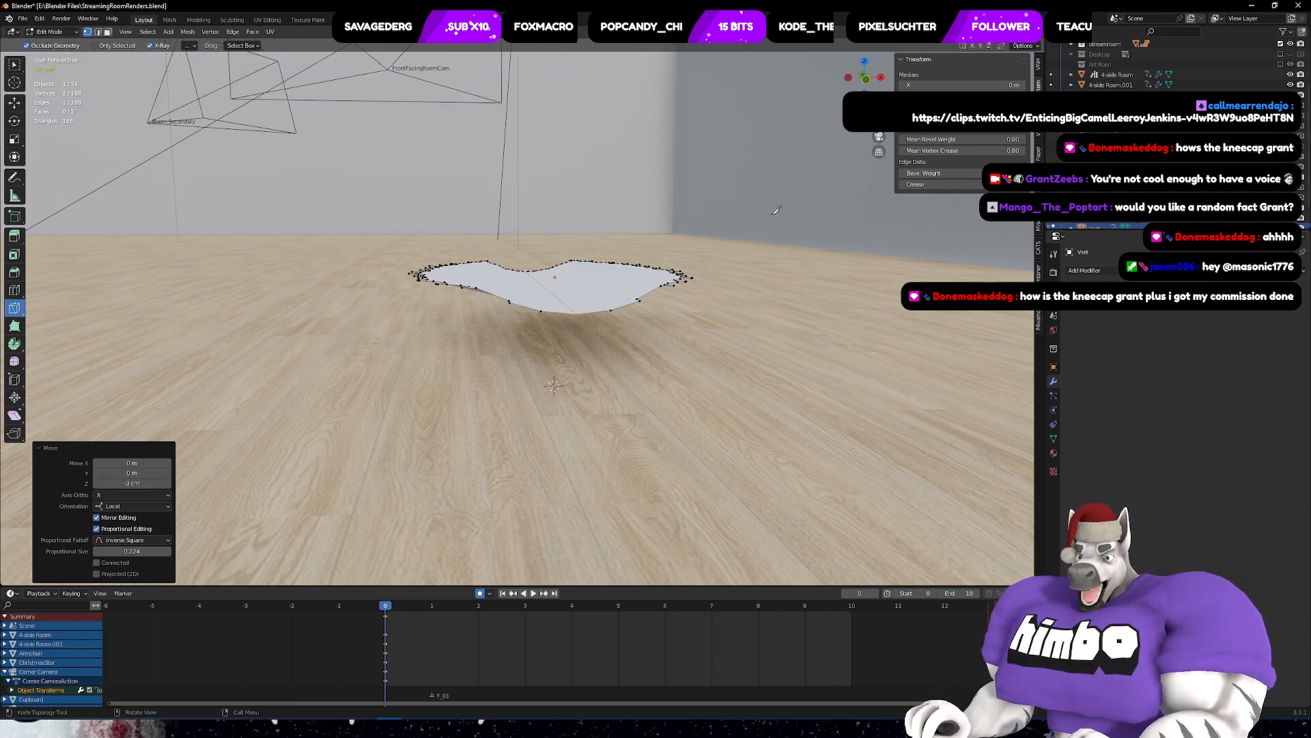
pyautogui.rightClick(527, 252)
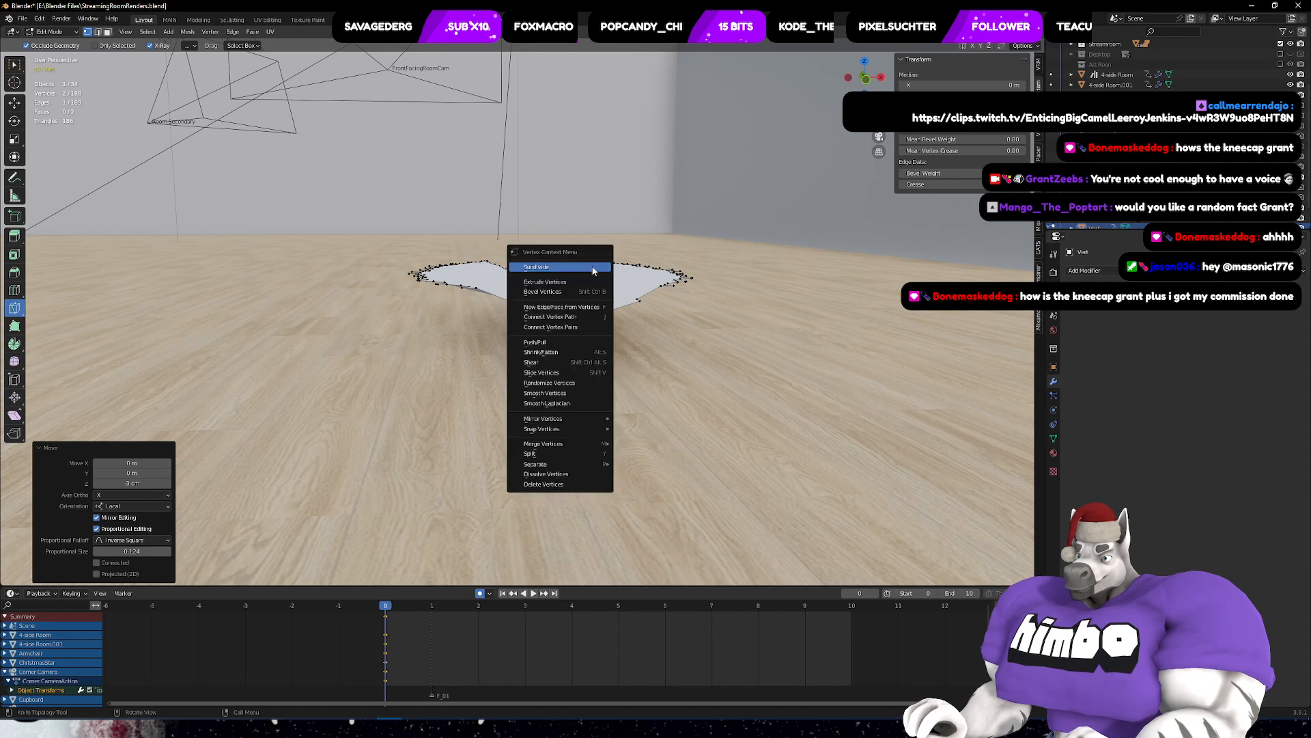
pyautogui.click(13, 104)
pyautogui.moveTo(615, 294); pyautogui.dragTo(647, 357, button='middle')
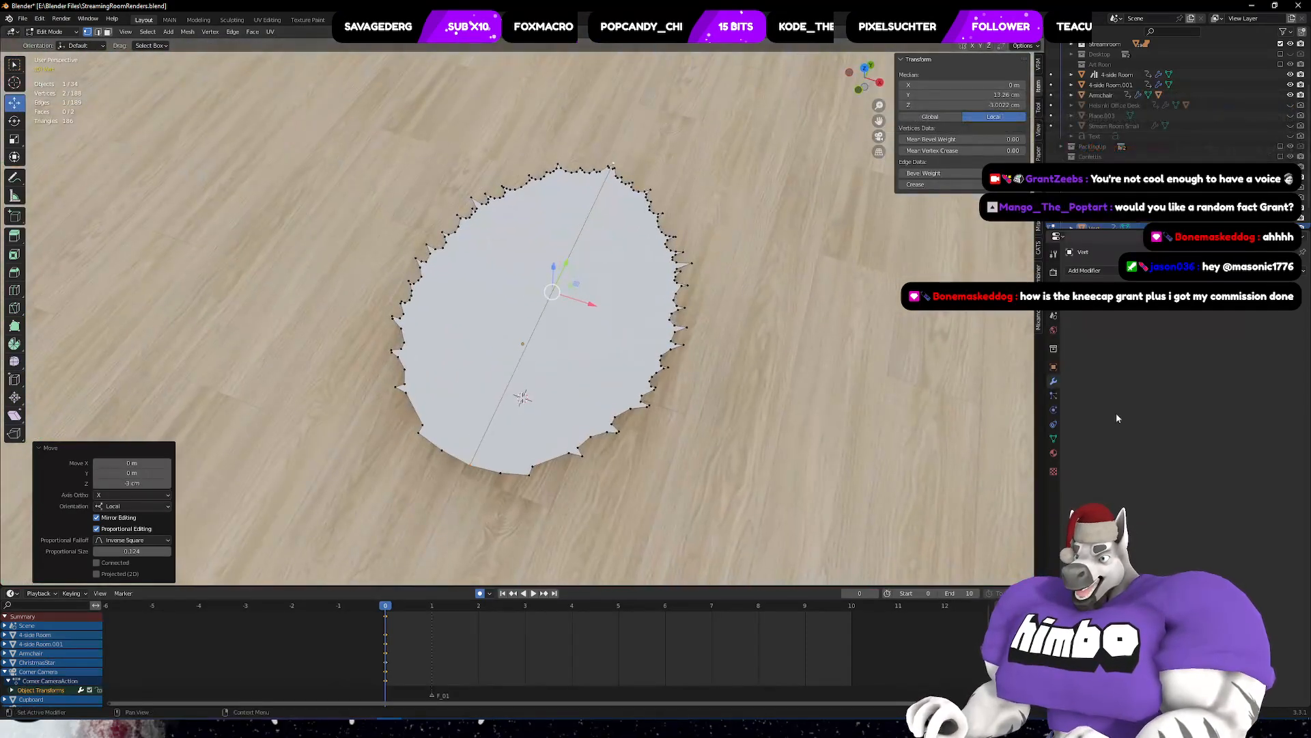
# - Create a new material for the leaf and name it mistletoe.leaf
pyautogui.click(1054, 451)
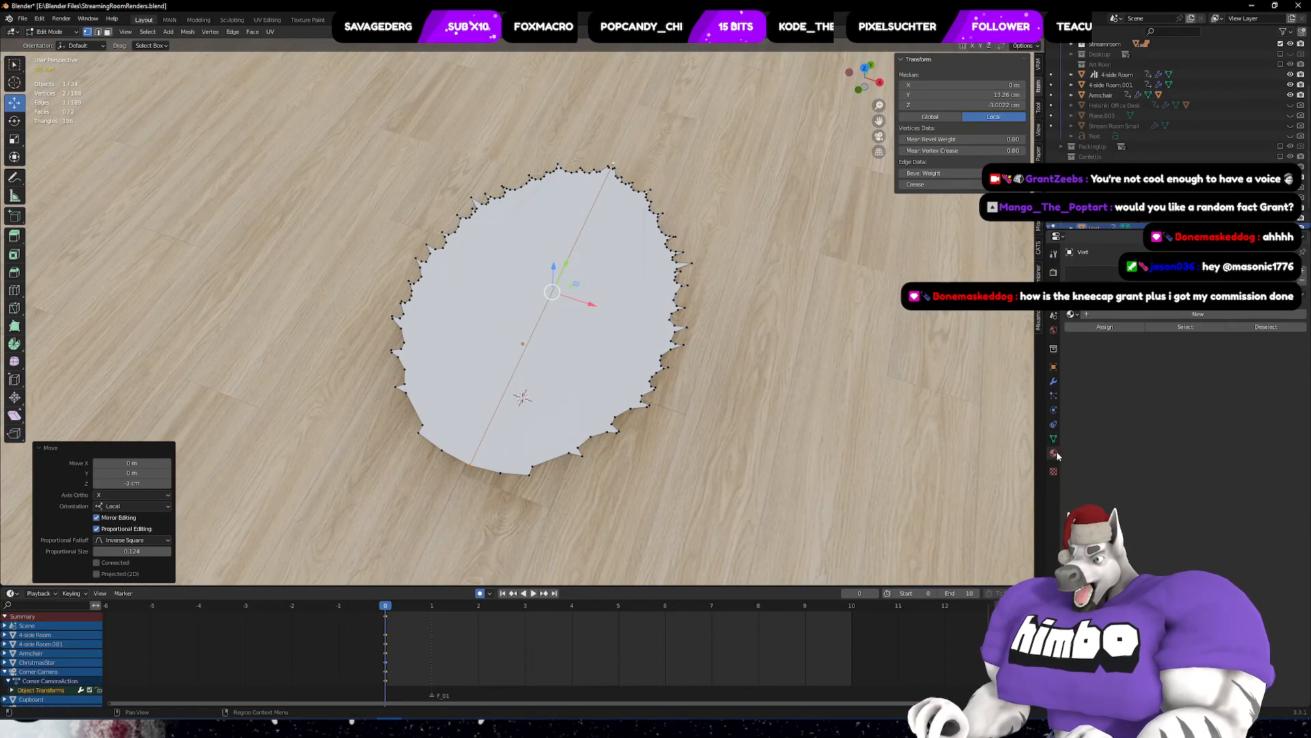
pyautogui.click(1096, 318)
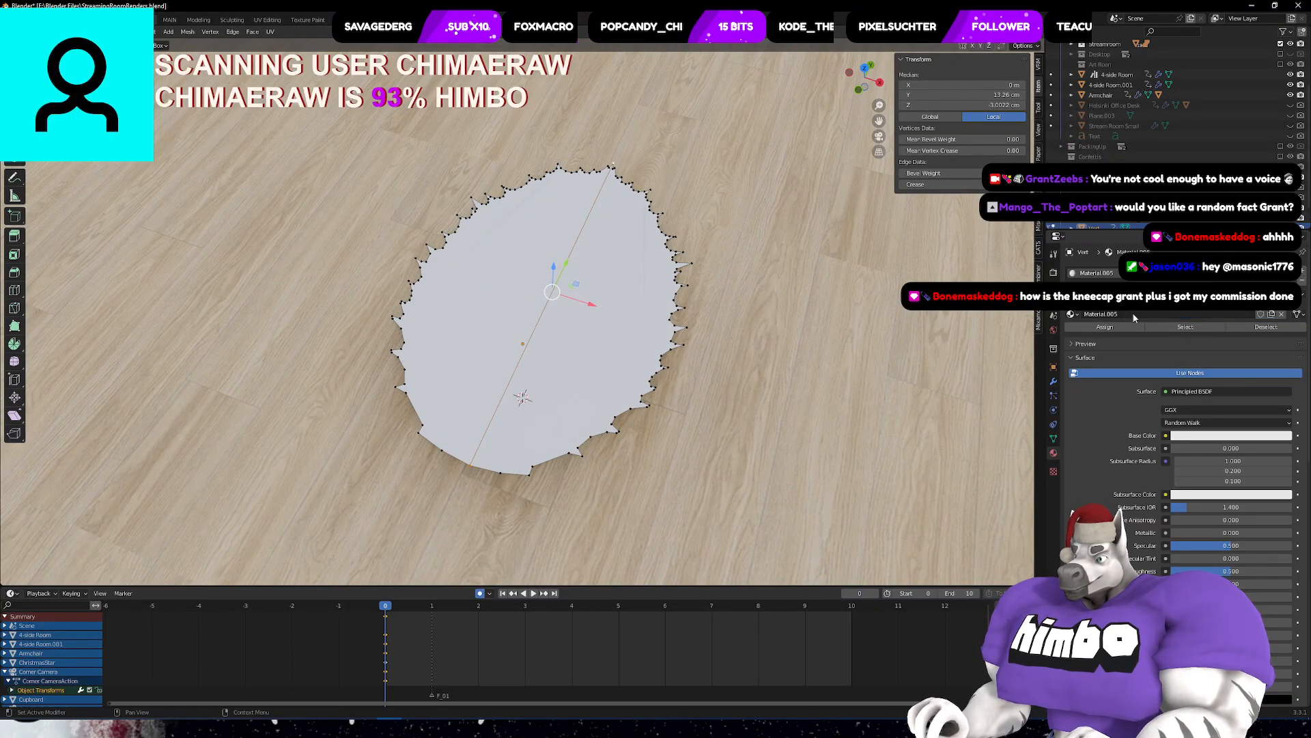
pyautogui.doubleClick(1127, 313)
pyautogui.write('m')
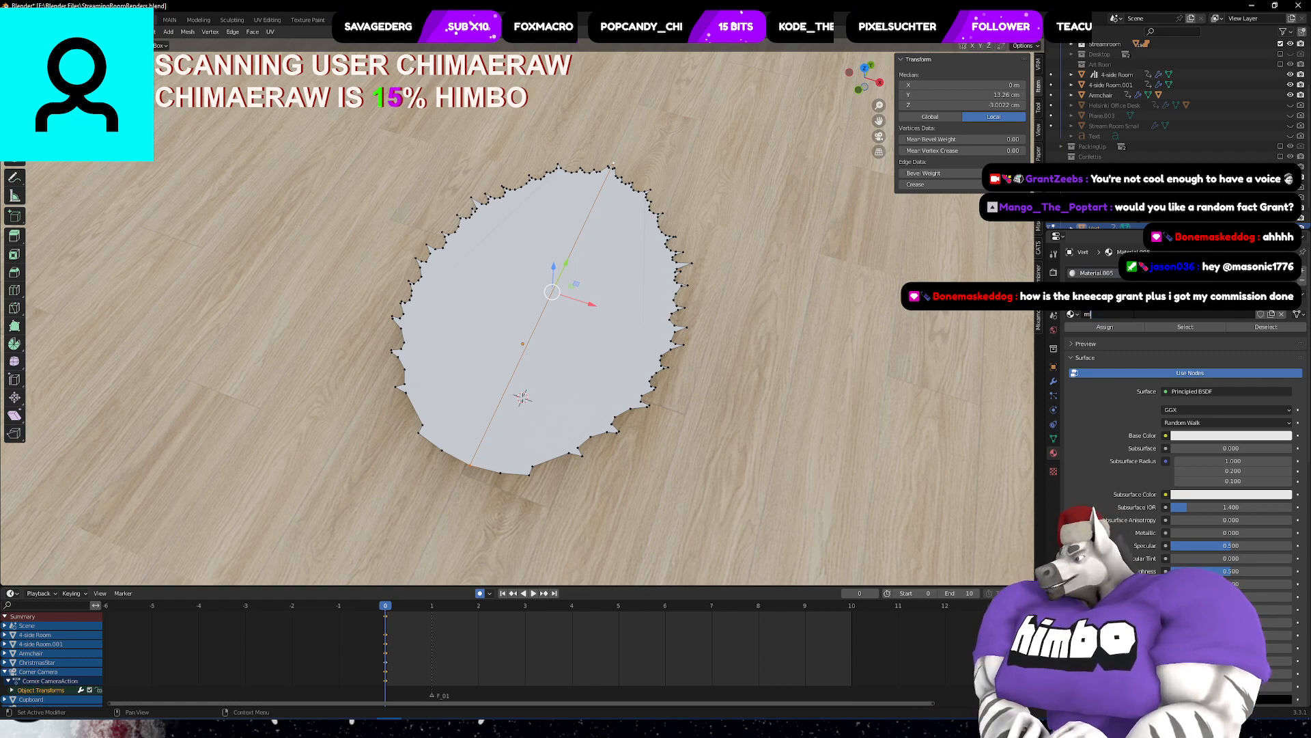
pyautogui.write('istlet')
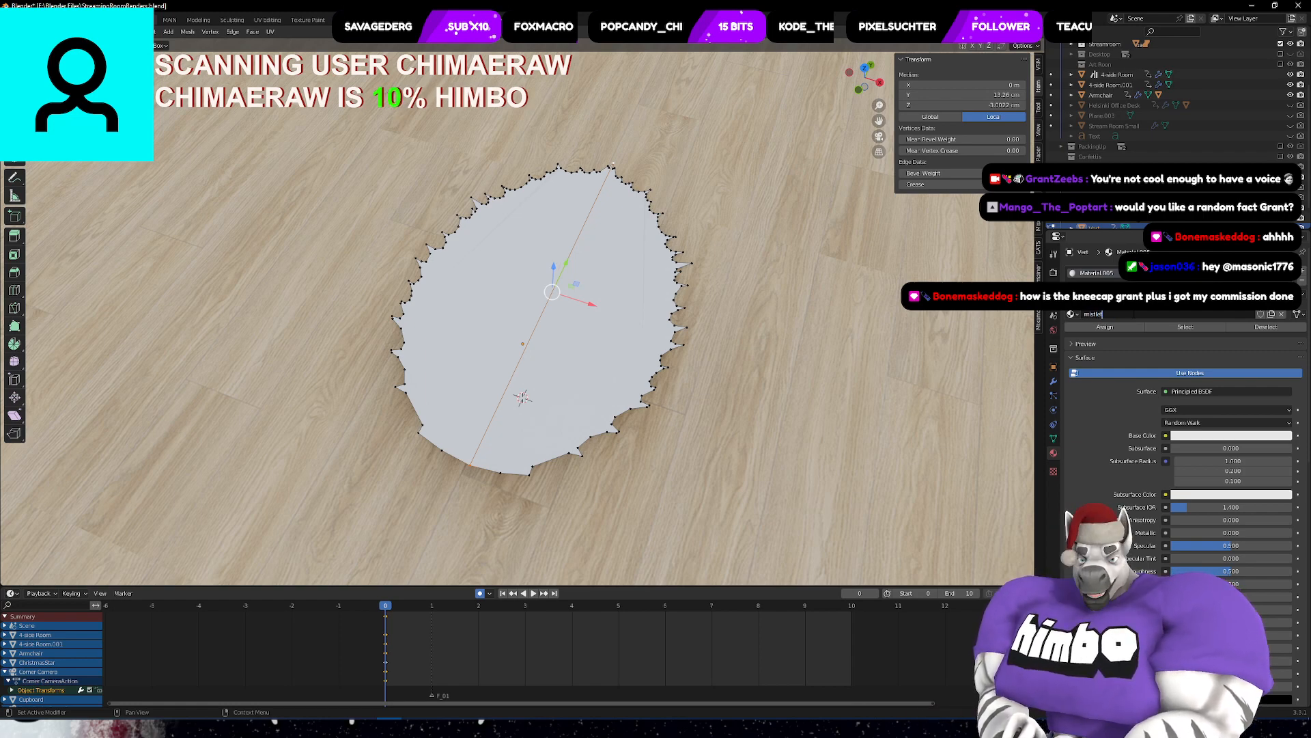
pyautogui.write('oe.leaf')
pyautogui.press('Return')
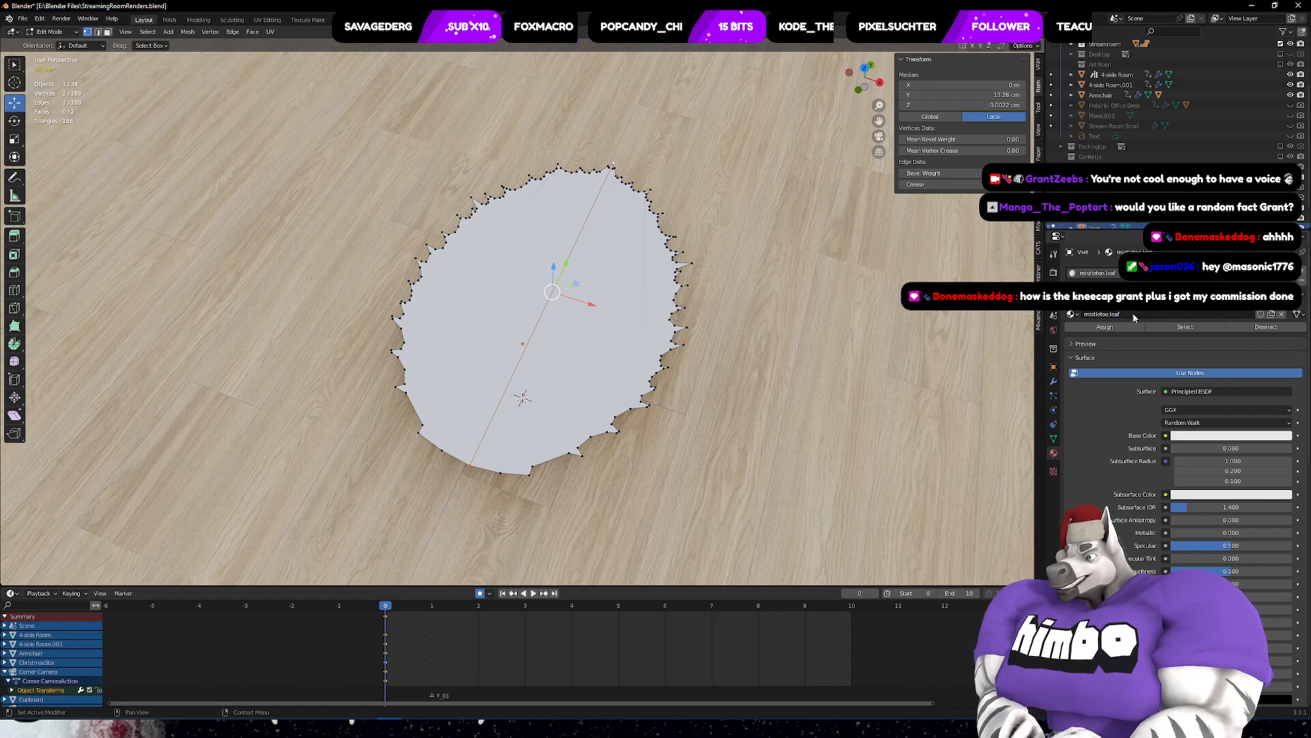
# - Give the leaf material a dark green base color with hue 0.333 and saturation 1, and set its roughness to 0.676
pyautogui.click(1188, 436)
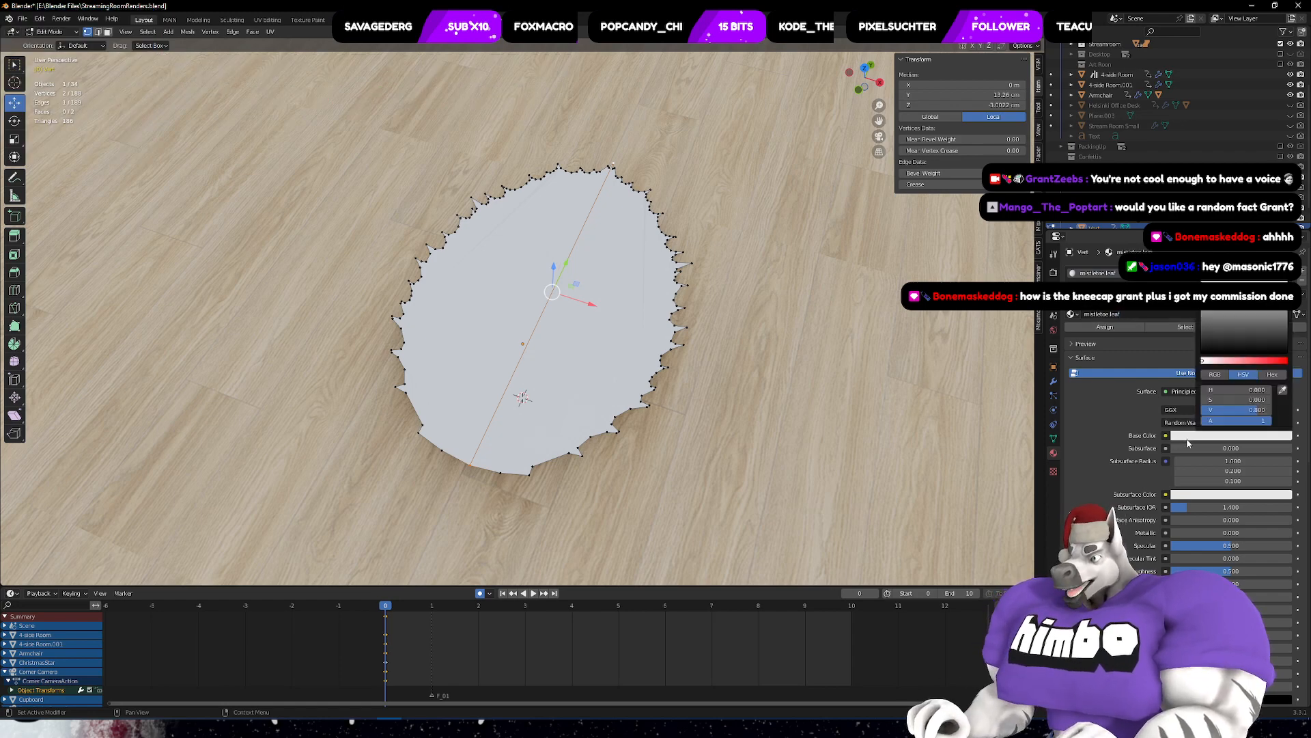
pyautogui.click(1215, 375)
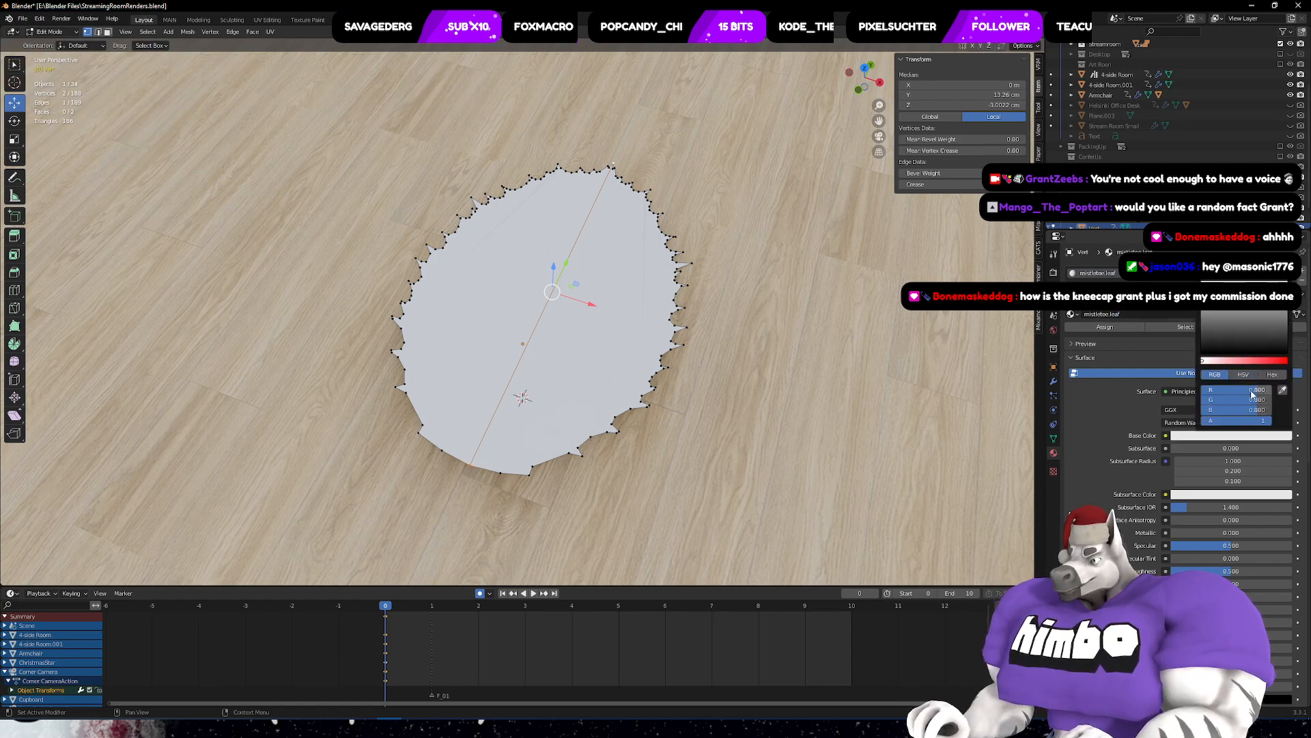
pyautogui.moveTo(1252, 393)
pyautogui.mouseDown()
pyautogui.moveTo(1205, 393)
pyautogui.moveTo(1203, 410)
pyautogui.moveTo(1264, 400)
pyautogui.mouseUp()
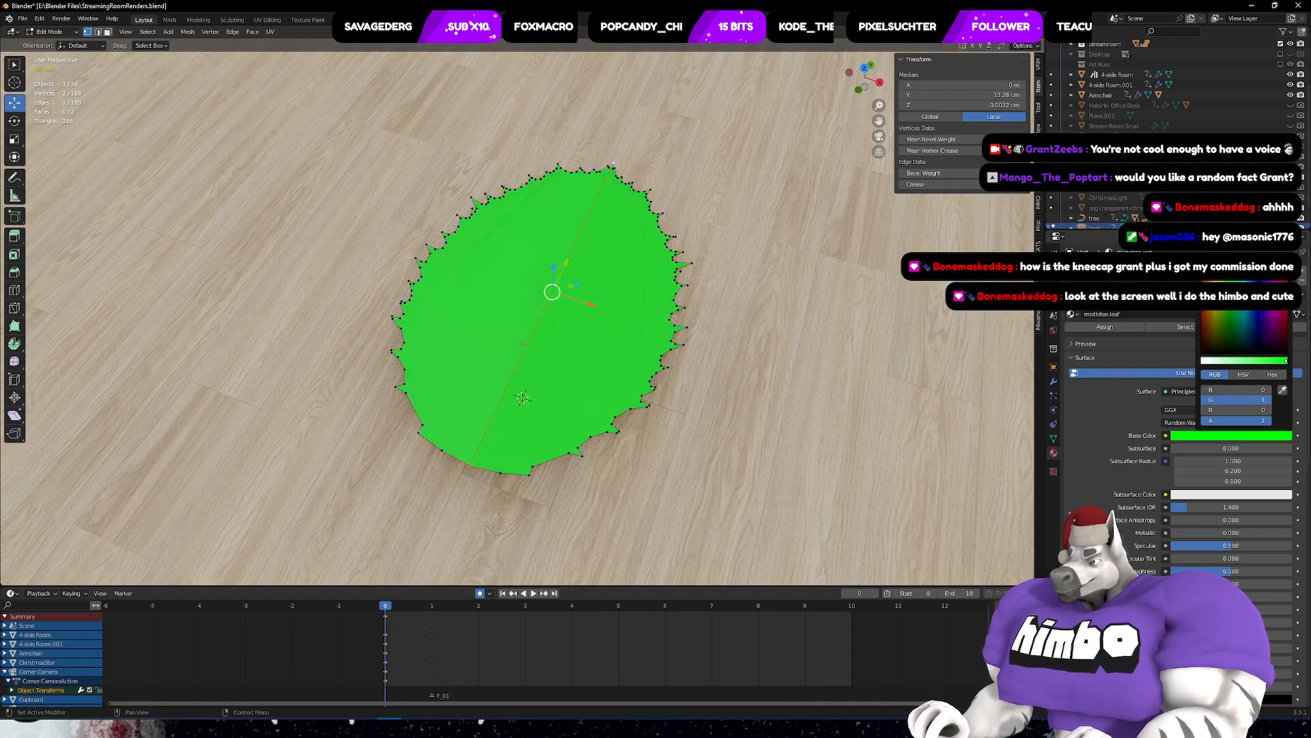
pyautogui.click(1244, 375)
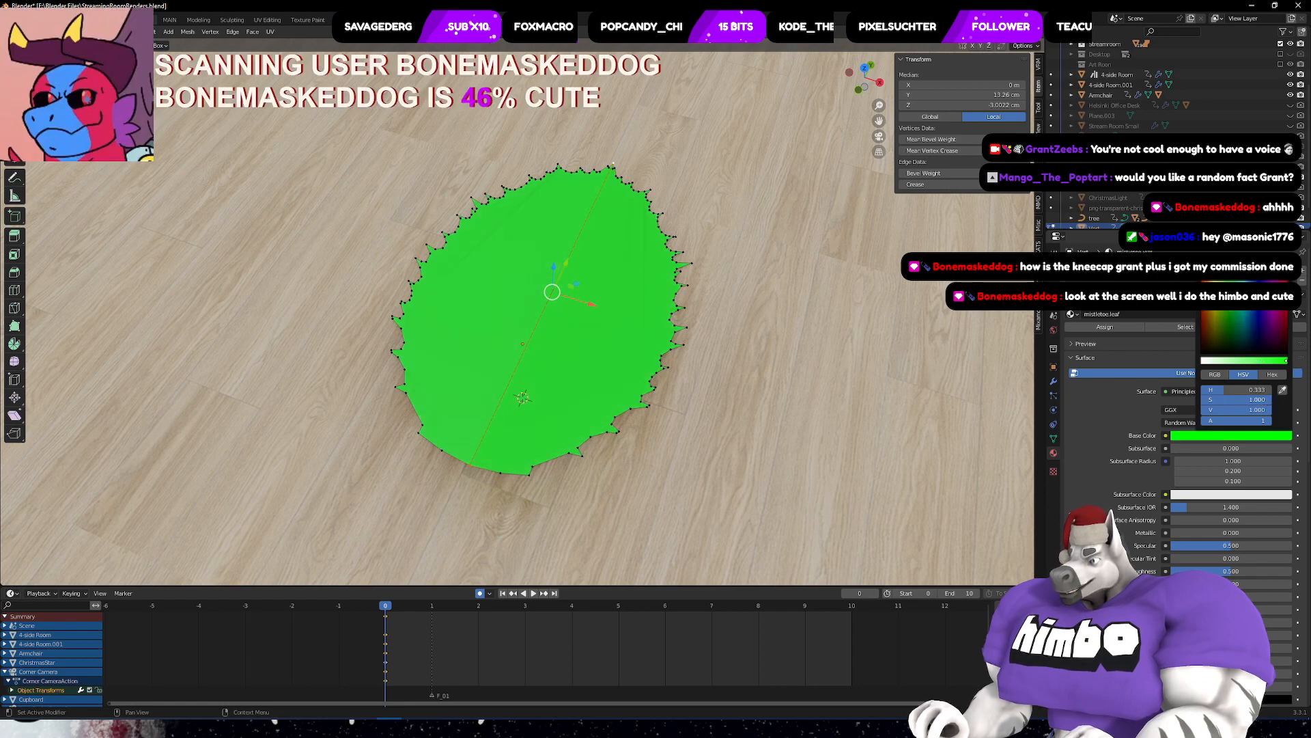
pyautogui.moveTo(1264, 412)
pyautogui.mouseDown()
pyautogui.moveTo(1223, 412)
pyautogui.moveTo(1219, 399)
pyautogui.moveTo(1264, 399)
pyautogui.mouseUp()
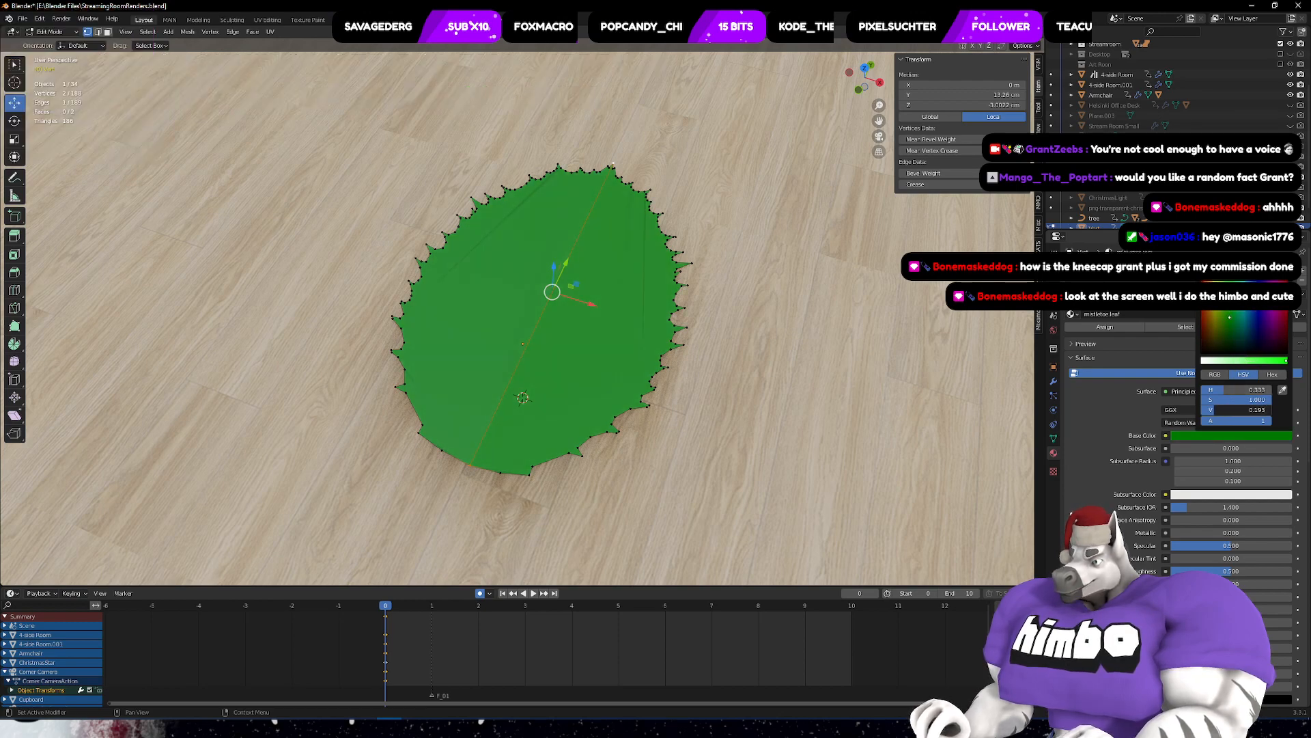
pyautogui.moveTo(1236, 410); pyautogui.dragTo(1230, 410)
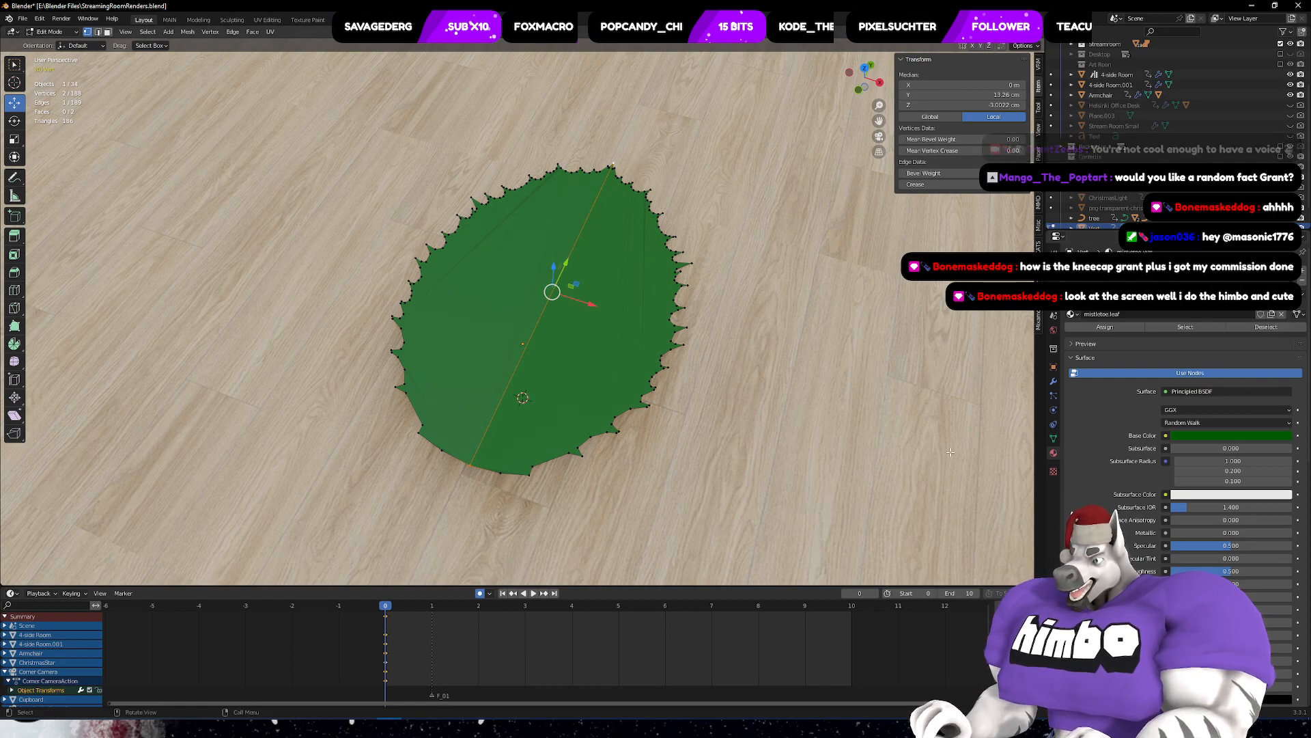
pyautogui.moveTo(969, 458); pyautogui.dragTo(809, 509, button='middle')
pyautogui.moveTo(1219, 568); pyautogui.dragTo(1243, 568)
# - Select the whole leaf mesh and merge its vertices by distance
pyautogui.moveTo(806, 451); pyautogui.dragTo(657, 291, button='middle')
pyautogui.press('a')
pyautogui.rightClick(658, 291)
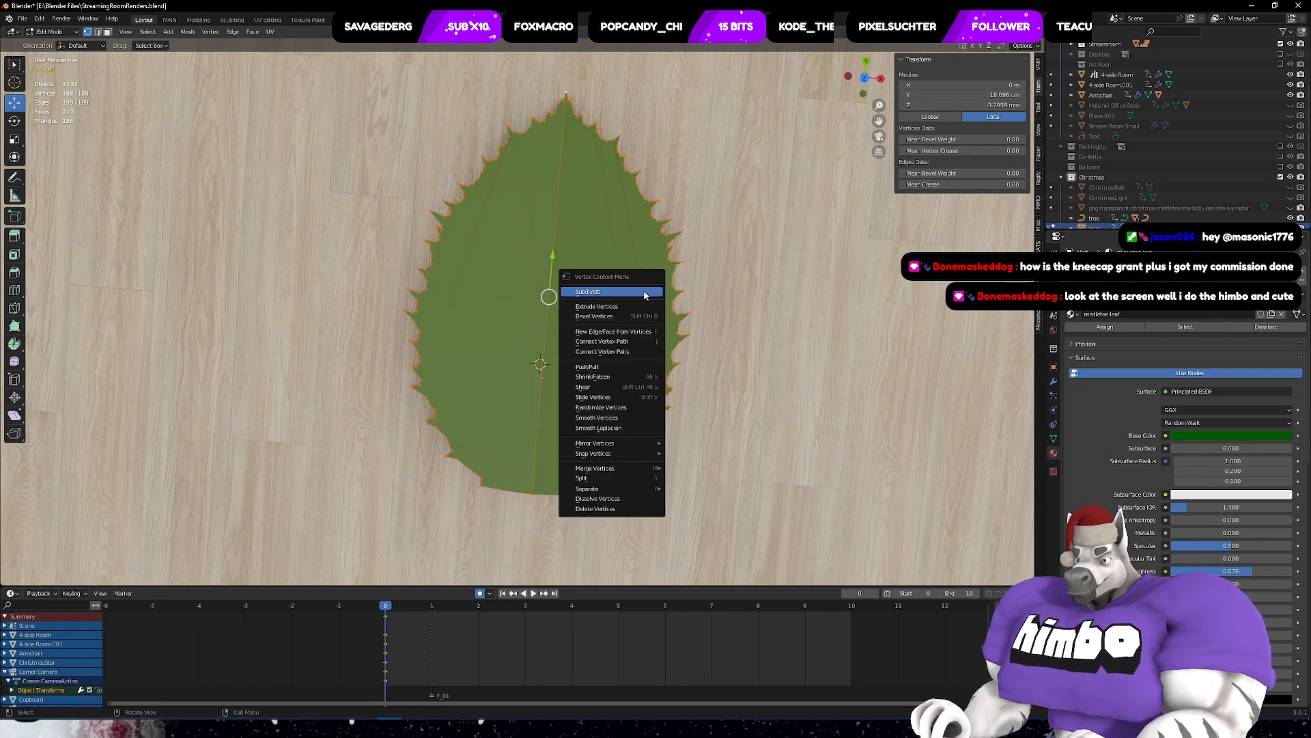
pyautogui.moveTo(623, 471)
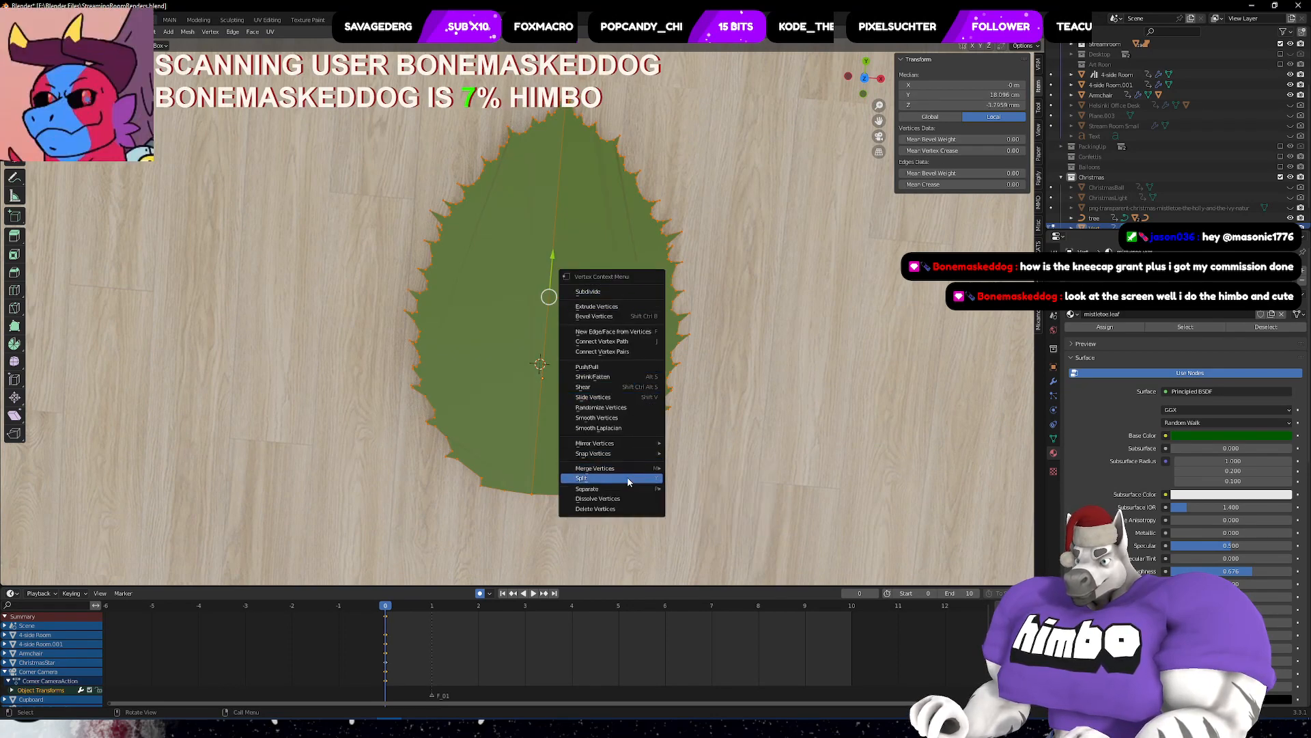
pyautogui.click(691, 528)
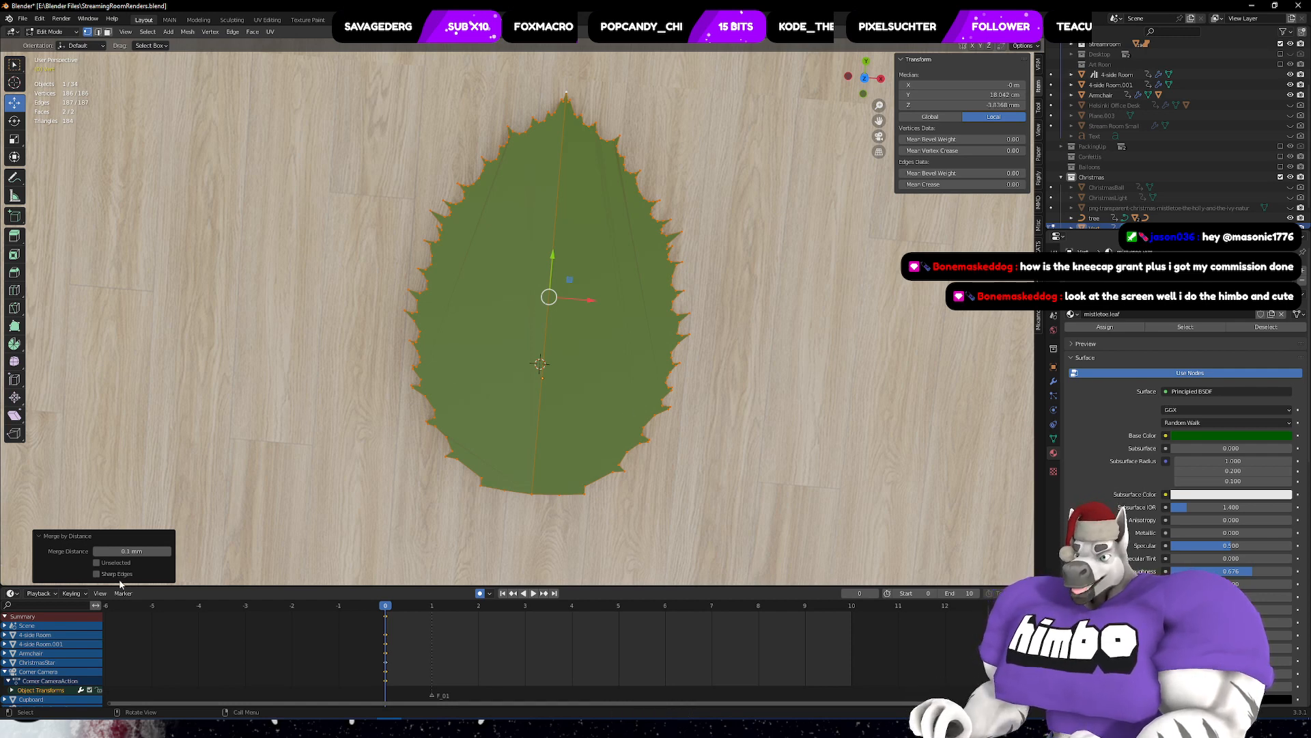
# - Try merge distances up to 8.01 cm on the leaf outline, and bring the distance back down to 10 µm
pyautogui.moveTo(171, 558)
pyautogui.mouseDown()
pyautogui.moveTo(225, 558)
pyautogui.moveTo(171, 558)
pyautogui.mouseUp()
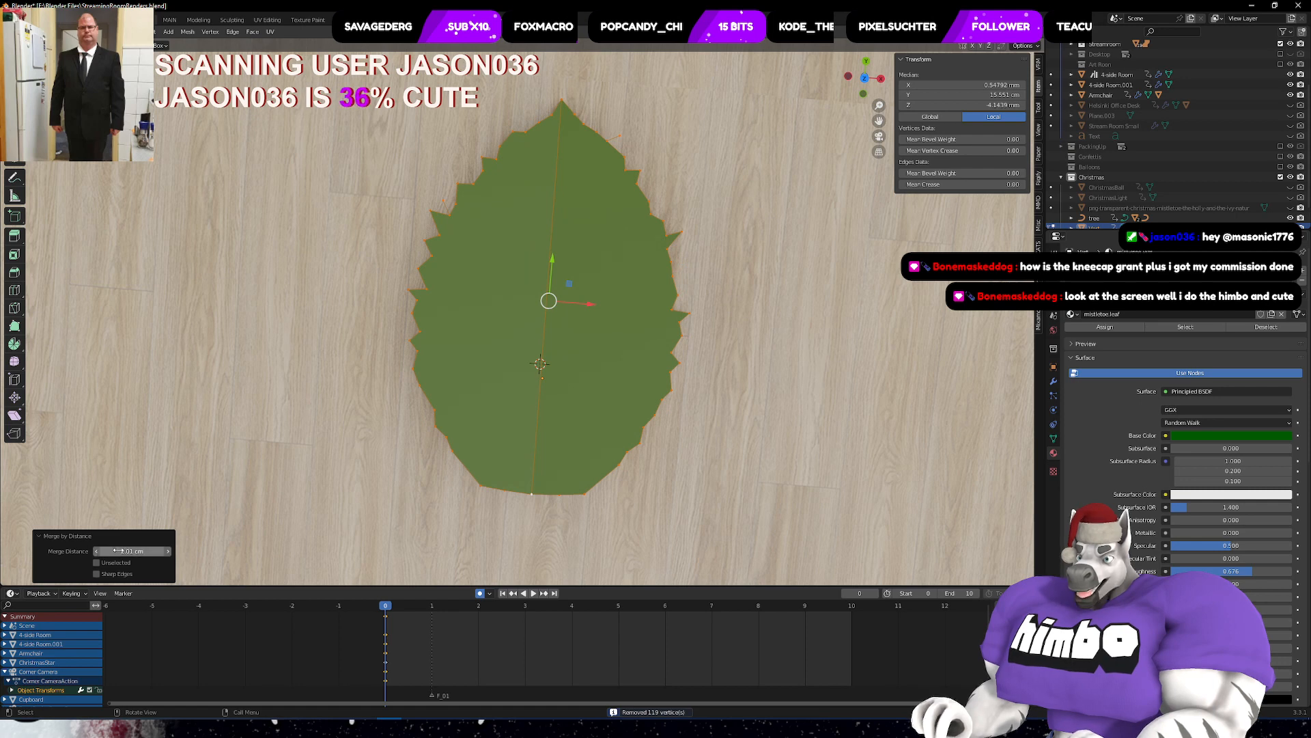
pyautogui.click(171, 558)
pyautogui.click(170, 551)
pyautogui.click(170, 552)
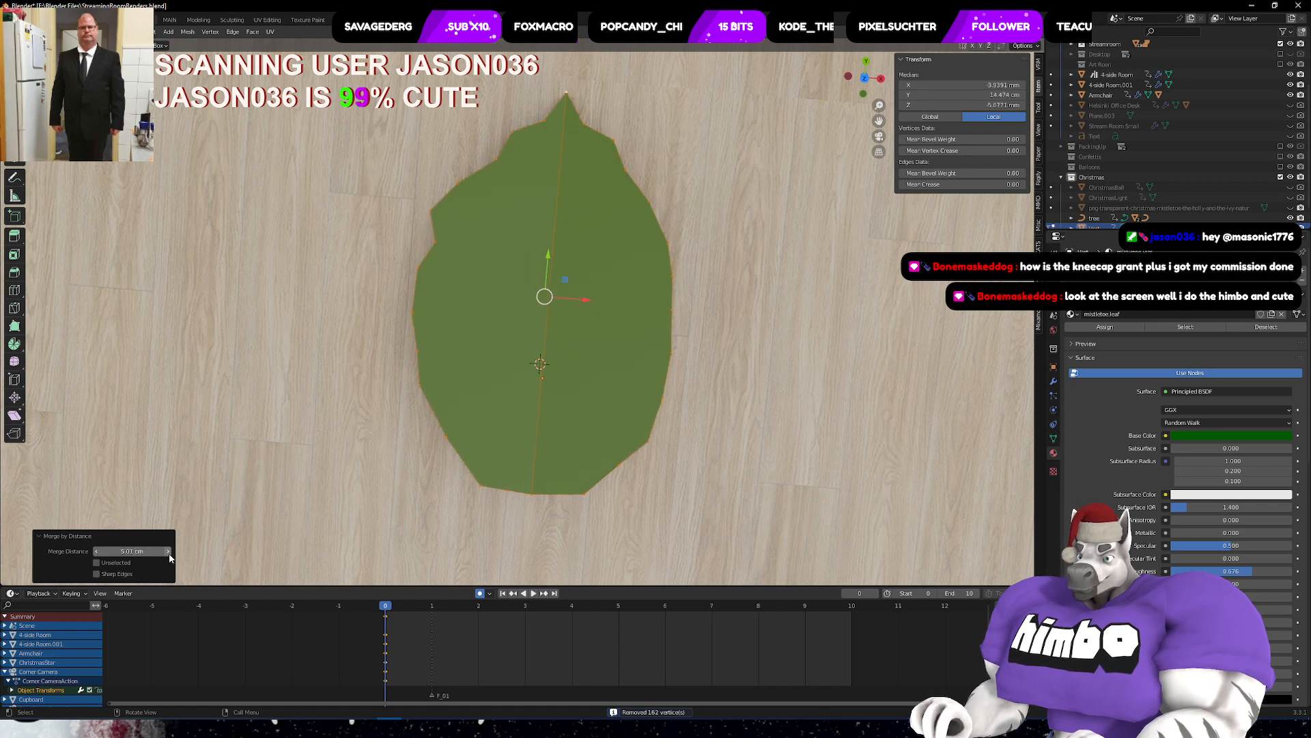
pyautogui.click(170, 551)
pyautogui.click(170, 552)
pyautogui.click(170, 552)
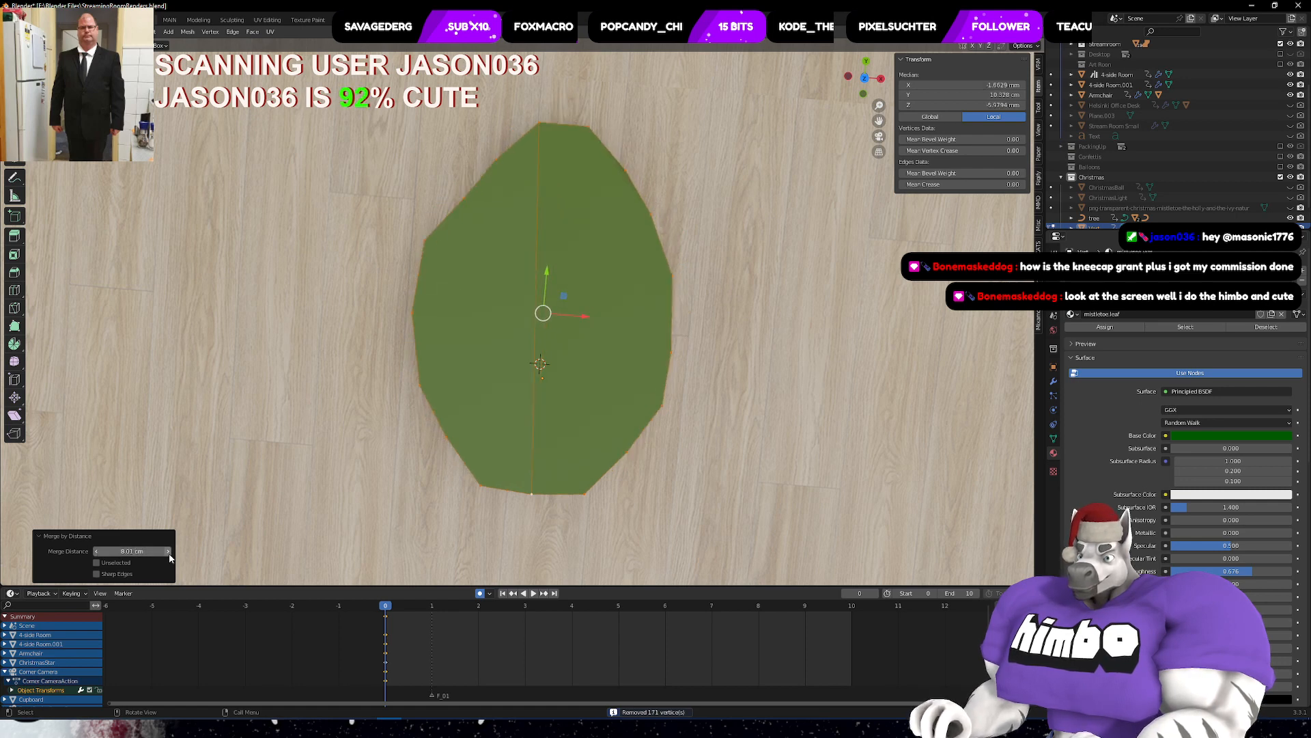
pyautogui.click(98, 554)
pyautogui.click(97, 554)
pyautogui.click(97, 554)
pyautogui.click(98, 554)
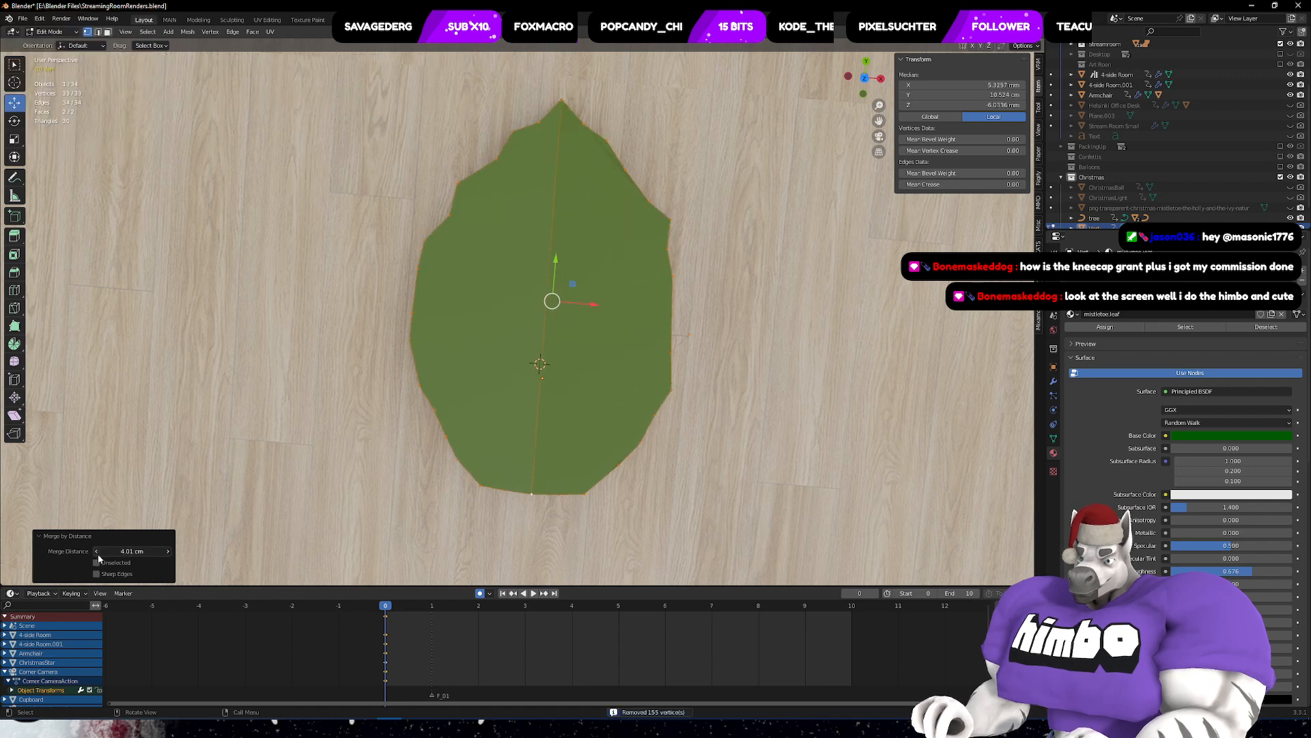
pyautogui.click(98, 554)
pyautogui.click(97, 554)
pyautogui.click(98, 554)
pyautogui.click(97, 554)
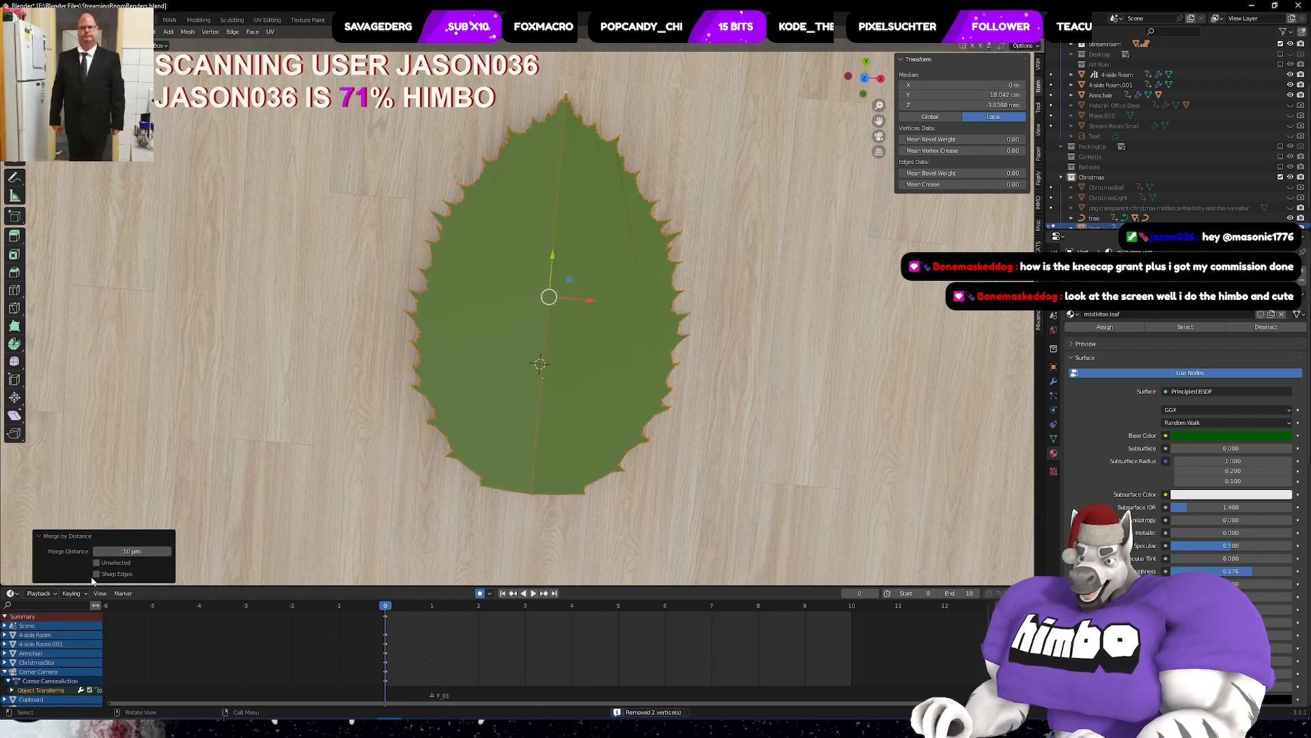
# - Enable Sharp Edges for the merge, set the merge distance to 1 cm, and clear the selection
pyautogui.click(97, 574)
pyautogui.click(168, 552)
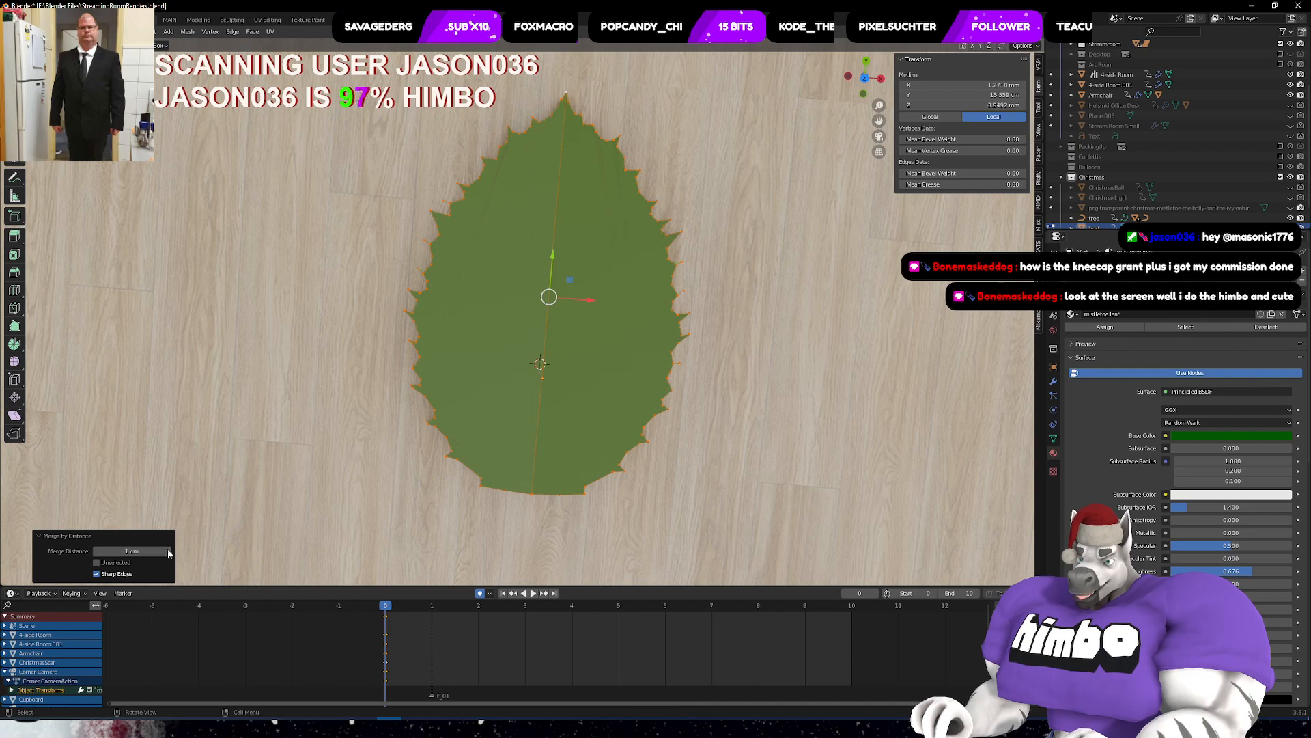
pyautogui.click(169, 552)
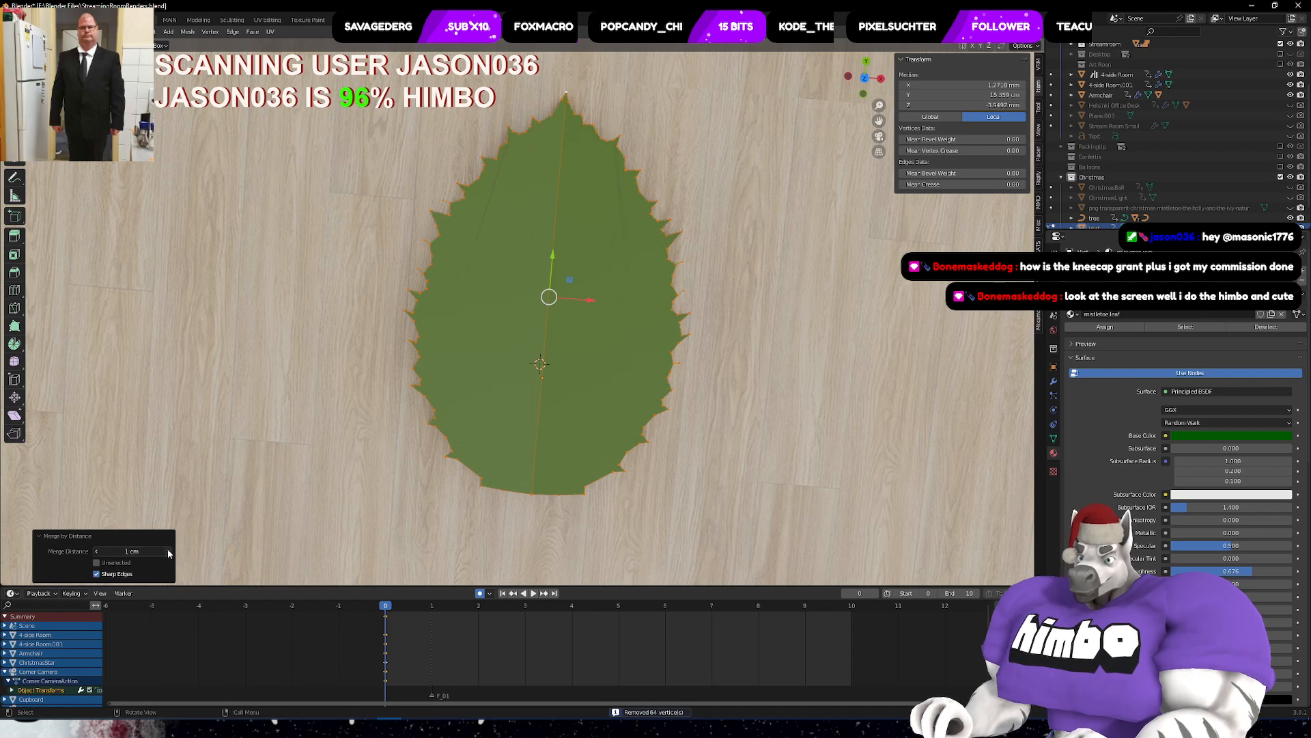
pyautogui.click(97, 551)
pyautogui.moveTo(627, 248); pyautogui.dragTo(695, 175, button='middle')
pyautogui.click(698, 188)
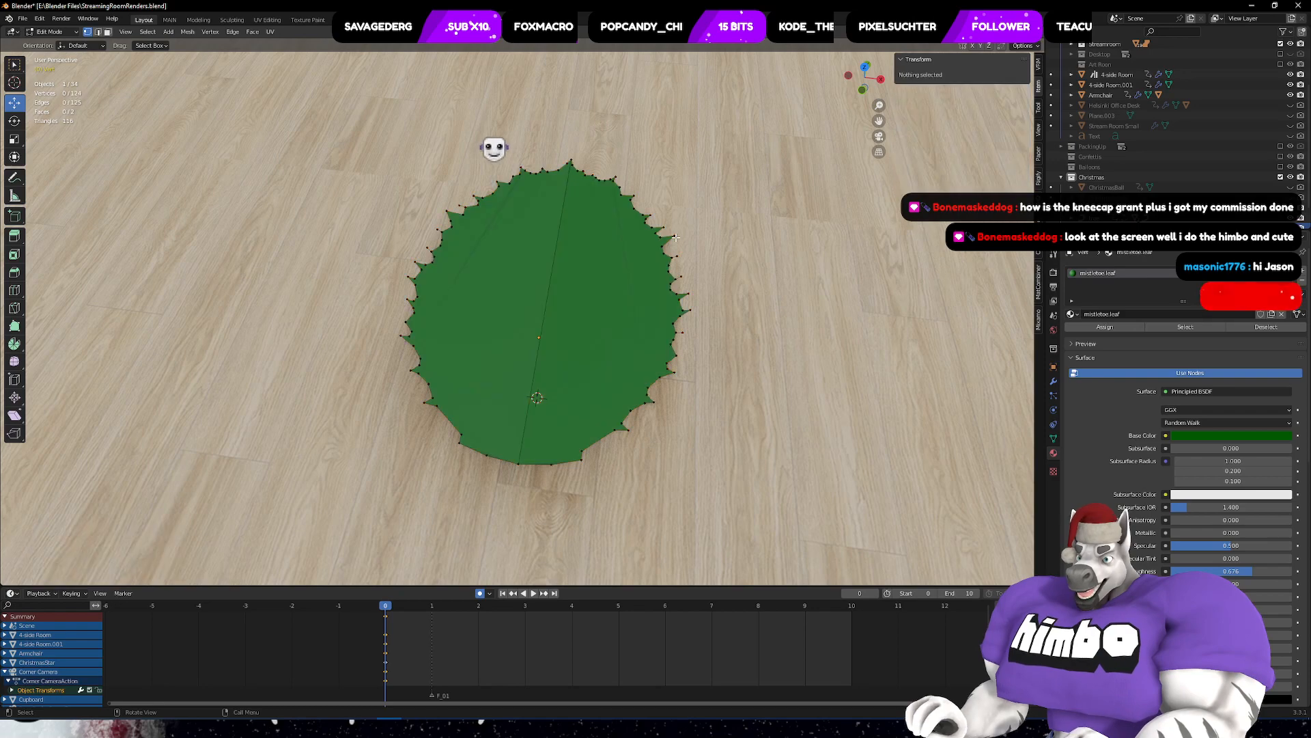
# - Select individual vertices along one serrated side of the leaf outline
pyautogui.moveTo(685, 241); pyautogui.dragTo(586, 215, button='middle')
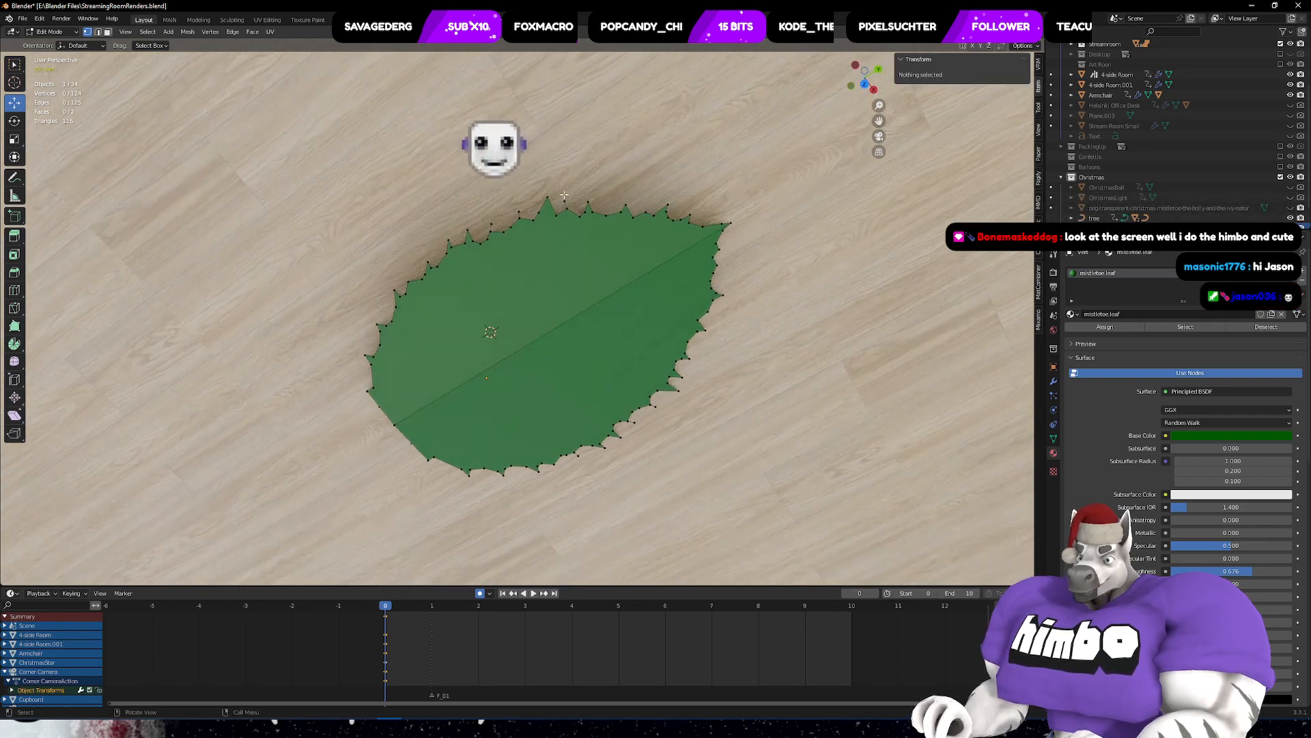
pyautogui.click(564, 199)
pyautogui.keyDown('shift'); pyautogui.click(513, 208); pyautogui.keyUp('shift')
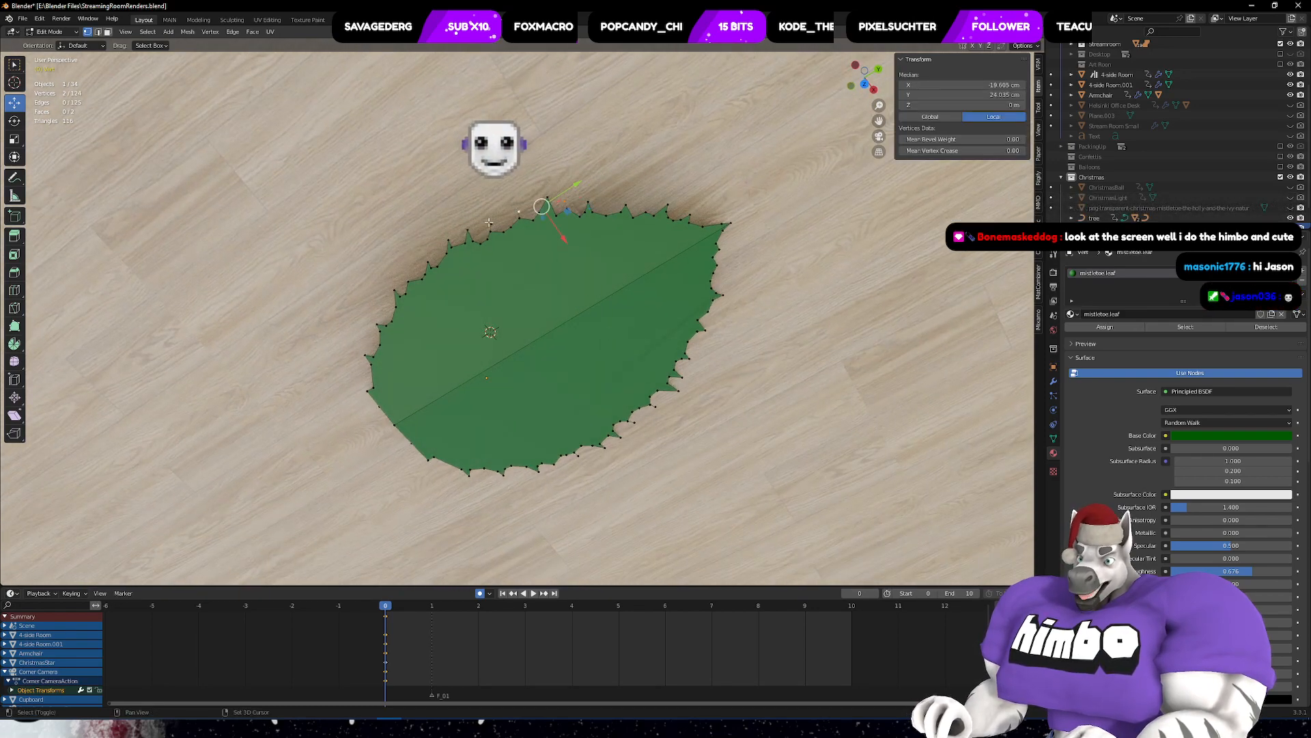
pyautogui.moveTo(643, 355); pyautogui.dragTo(630, 364, button='middle')
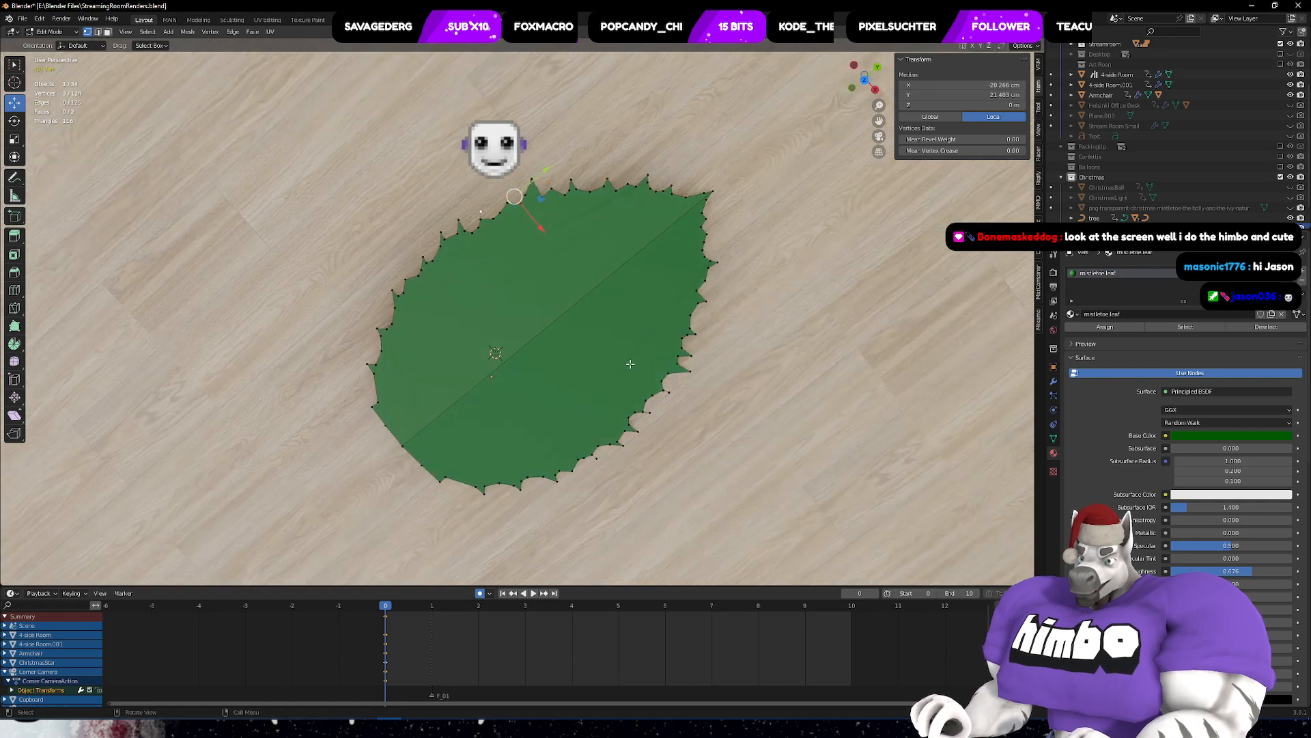
# - Delete the oversized tooth vertices on both sides of the leaf's outline
pyautogui.keyDown('shift'); pyautogui.click(591, 461); pyautogui.keyUp('shift')
pyautogui.press('KP_7')
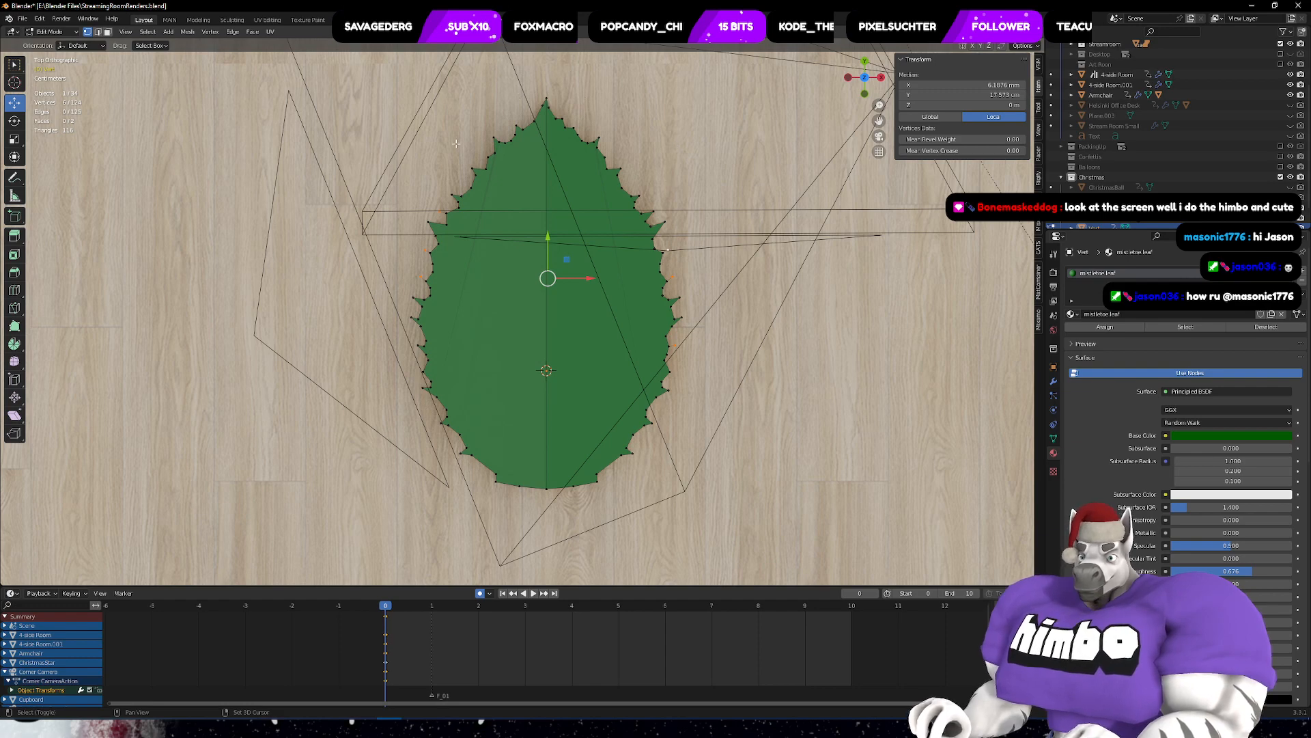
pyautogui.press('x')
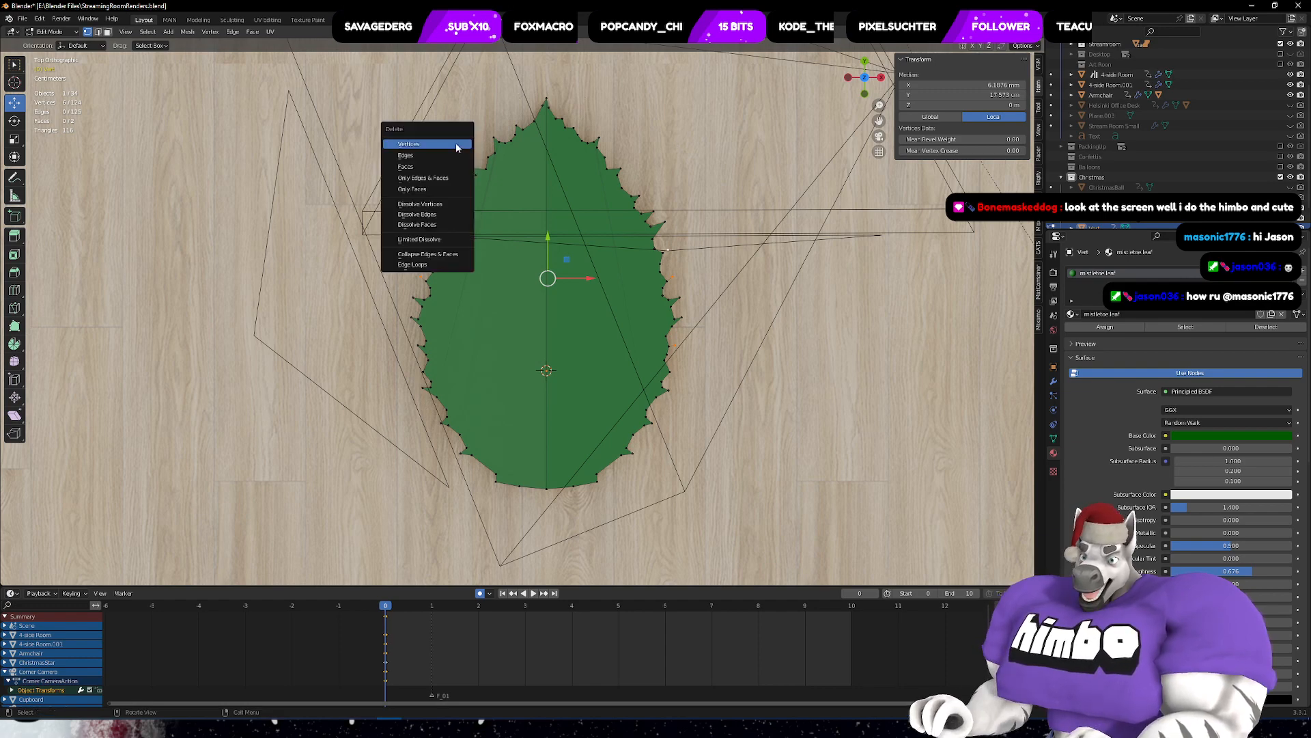
pyautogui.click(457, 147)
# - Examine the leaf's outline and centre fold from above and from low angles
pyautogui.moveTo(620, 294); pyautogui.dragTo(670, 282, button='middle')
pyautogui.scroll(-3, 670, 281)
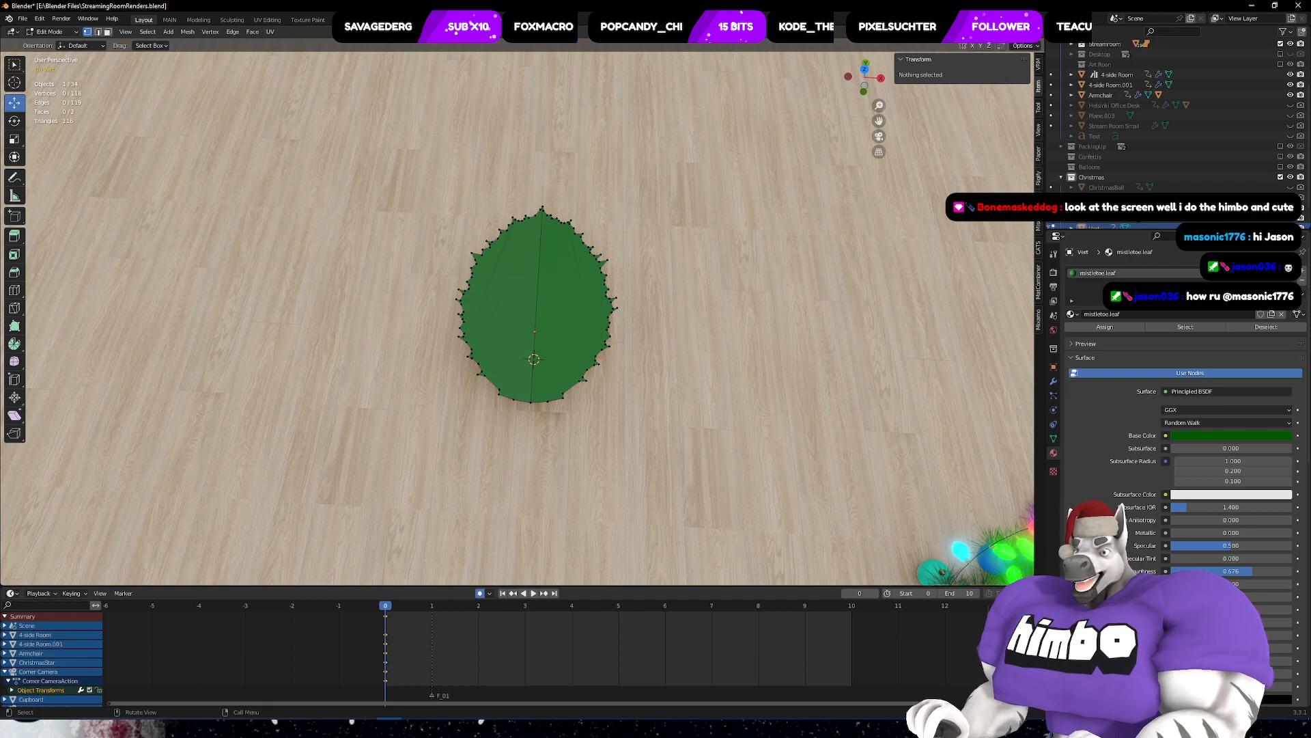
pyautogui.moveTo(574, 269); pyautogui.dragTo(397, 238, button='middle')
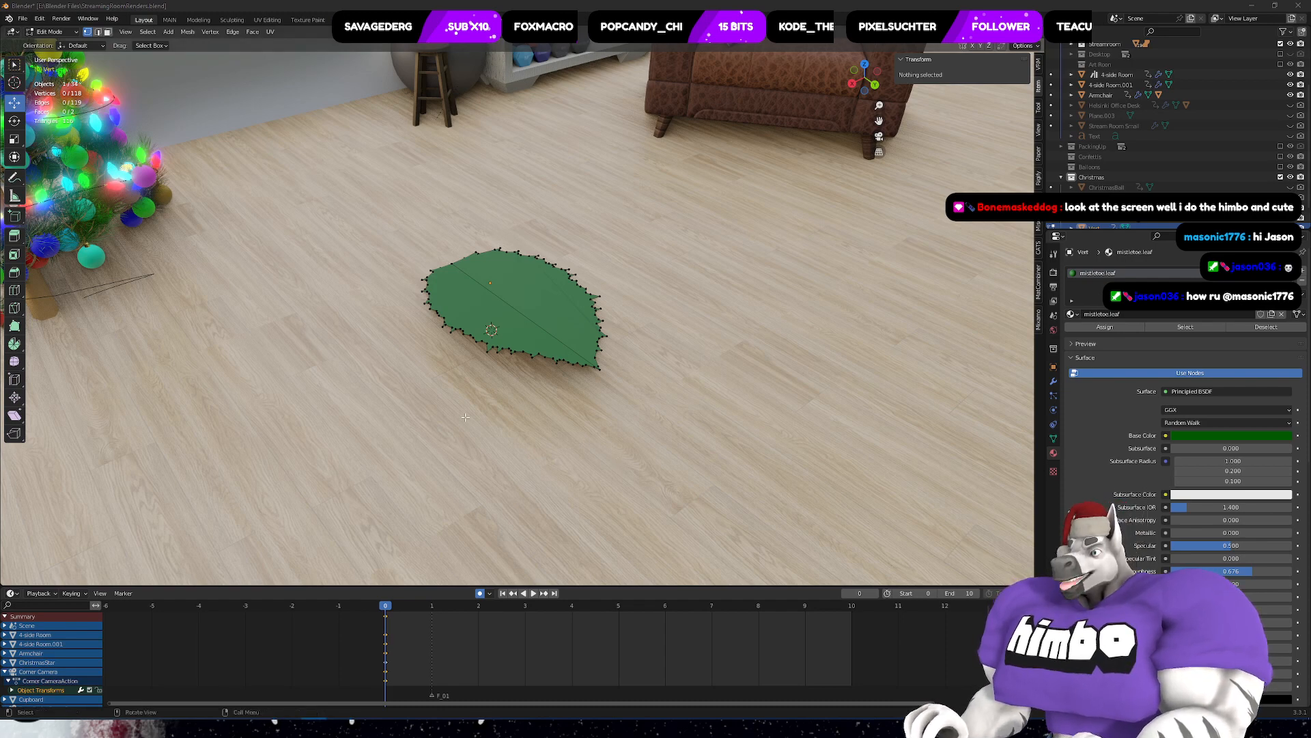
pyautogui.moveTo(558, 301); pyautogui.dragTo(776, 318, button='middle')
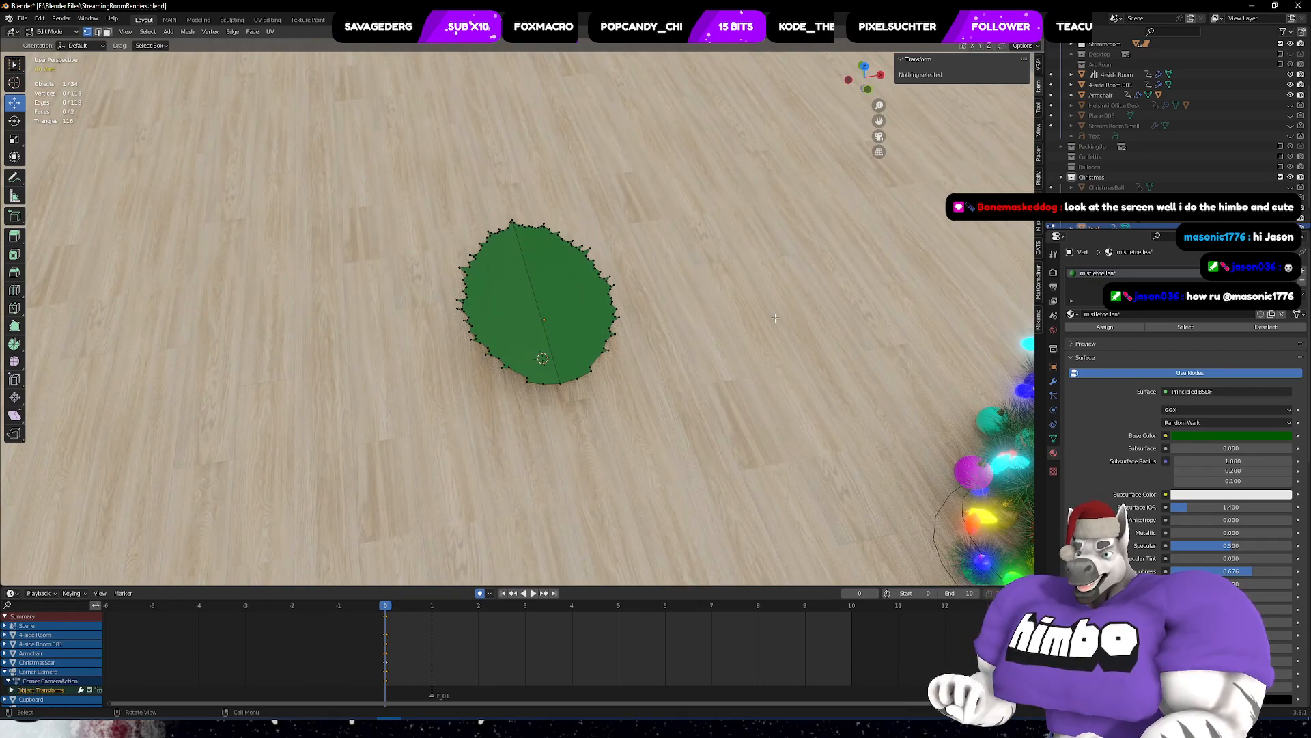
pyautogui.scroll(4, 654, 311)
pyautogui.moveTo(667, 269); pyautogui.dragTo(538, 224, button='middle')
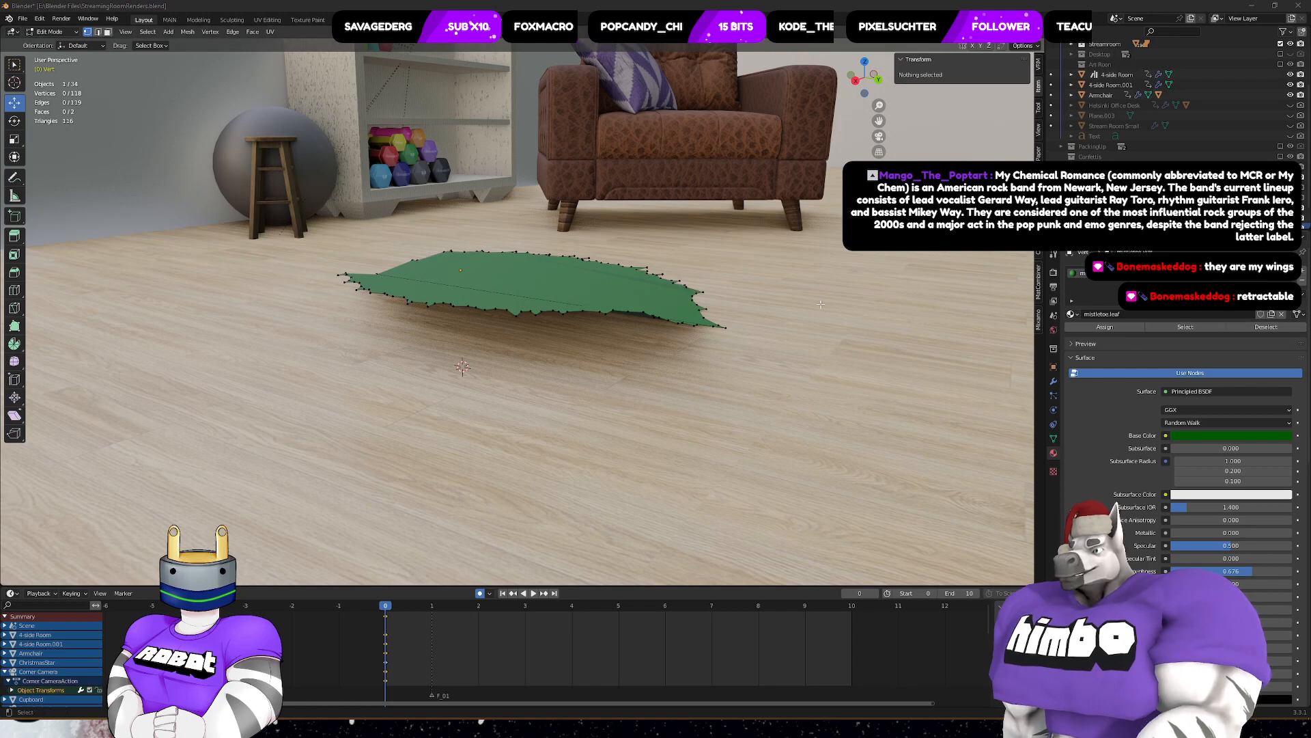
pyautogui.moveTo(832, 279); pyautogui.dragTo(725, 326, button='middle')
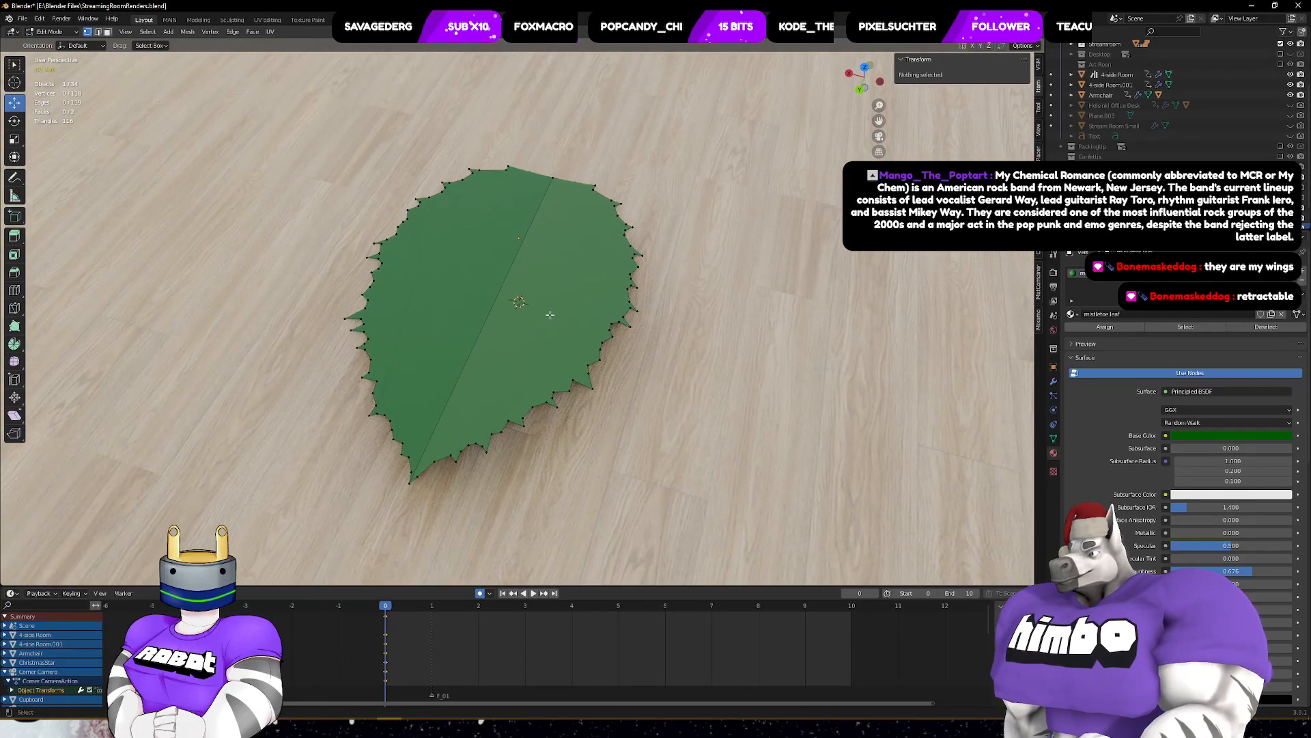
pyautogui.moveTo(574, 339); pyautogui.dragTo(525, 328, button='middle')
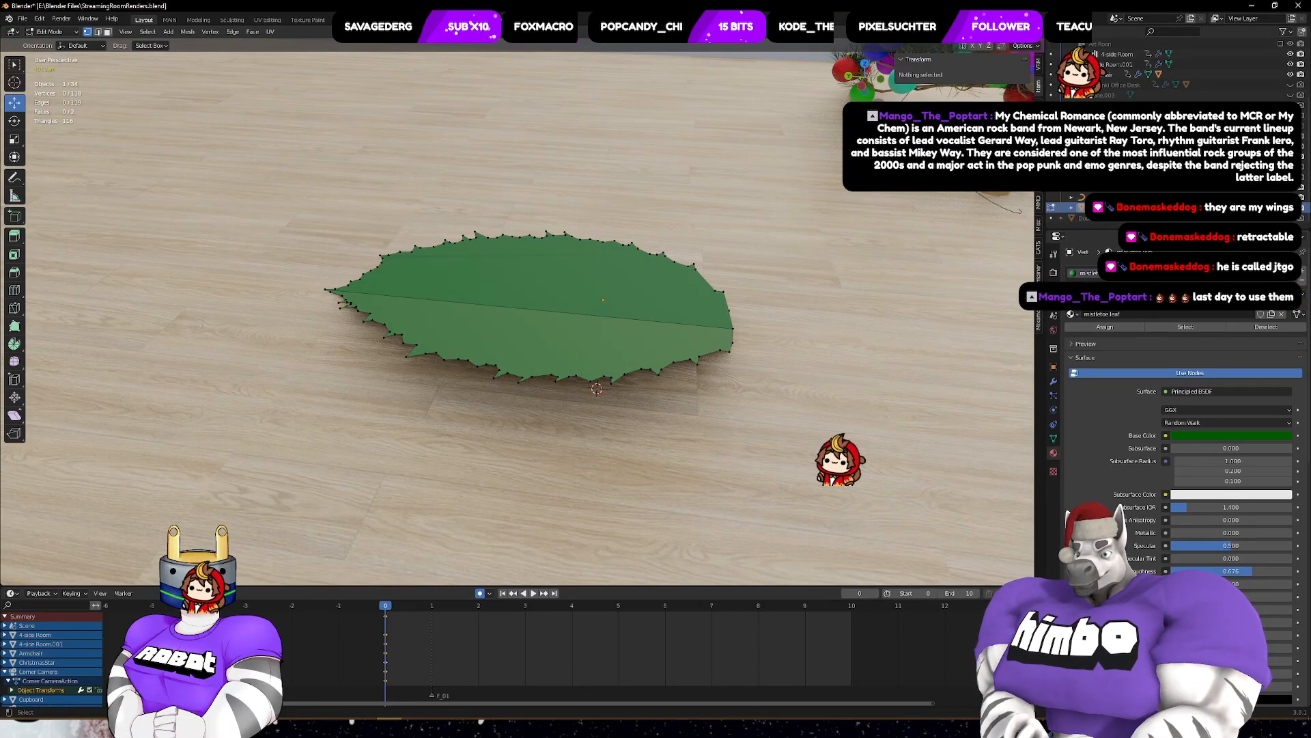
# - Rename the leaf object as mistletoe.leaf and return it to Object Mode
pyautogui.write('holly.leaf')
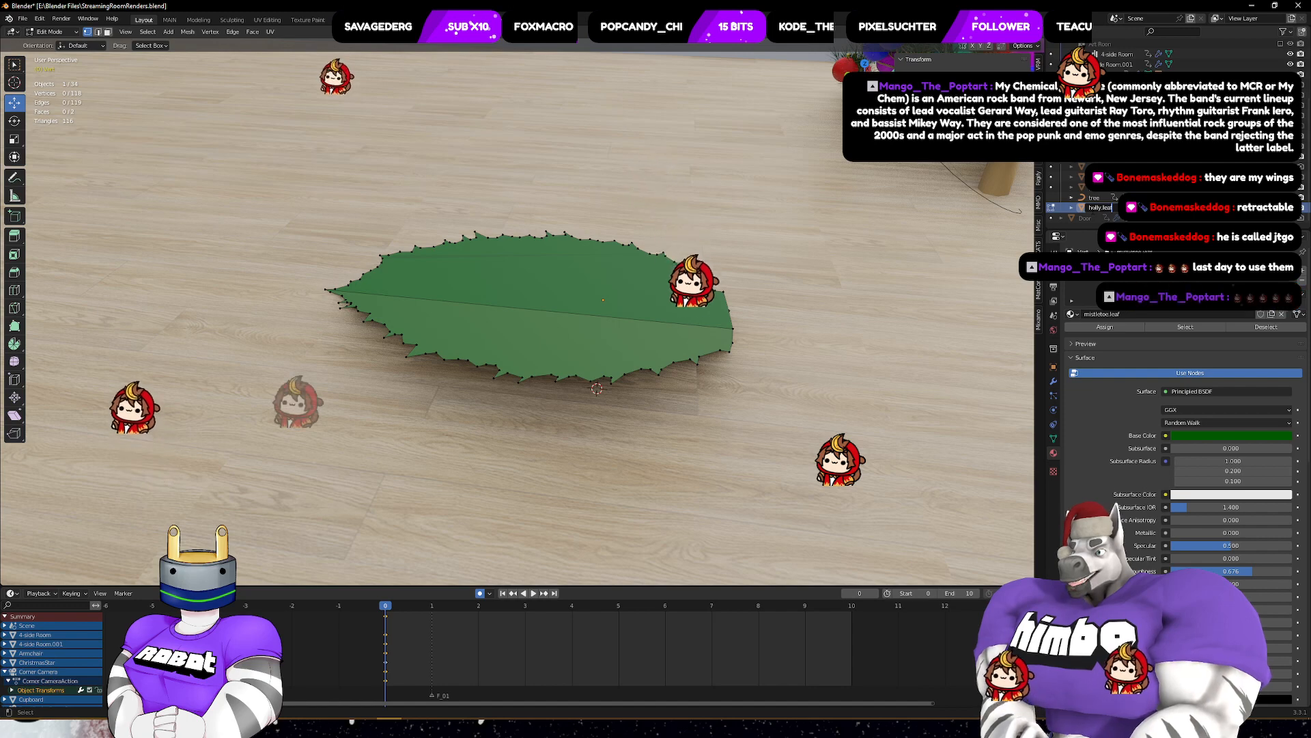
pyautogui.press('Return')
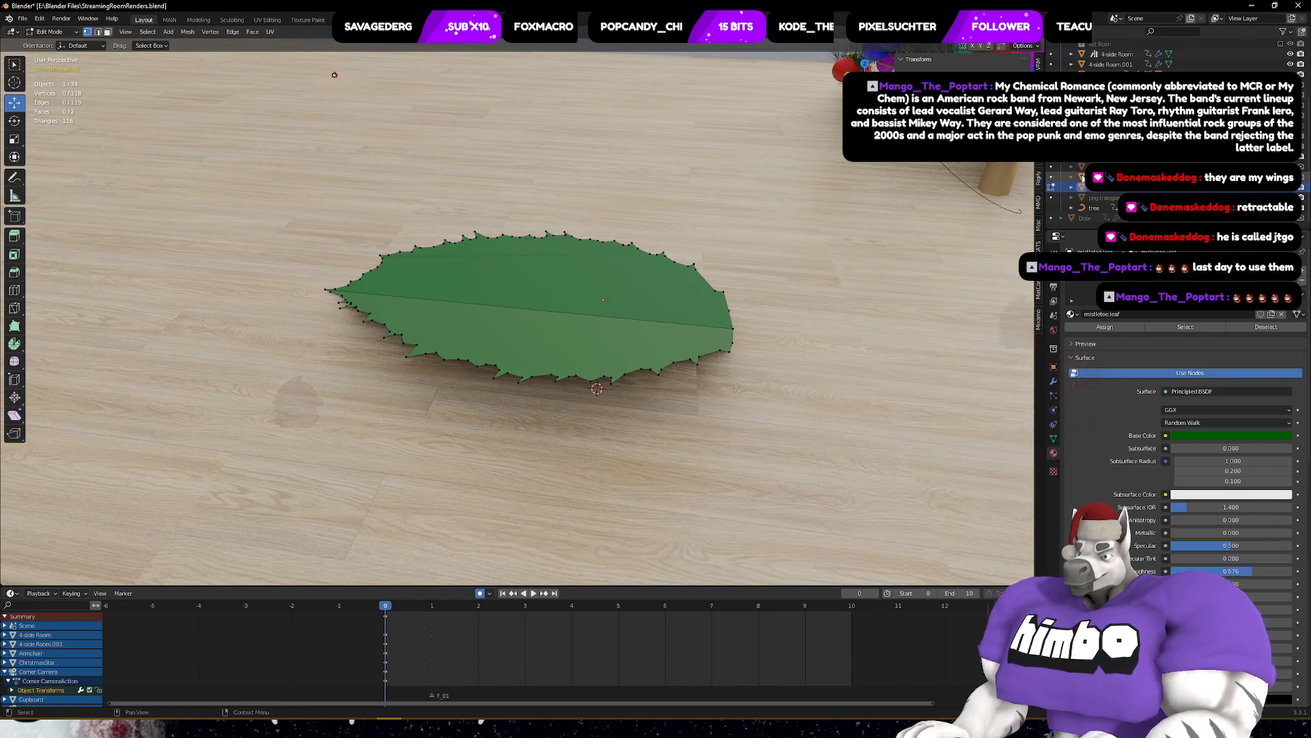
pyautogui.moveTo(683, 231); pyautogui.dragTo(599, 303, button='middle')
pyautogui.scroll(-5, 599, 303)
pyautogui.hotkey('ctrl', 'Tab')
pyautogui.click(556, 298)
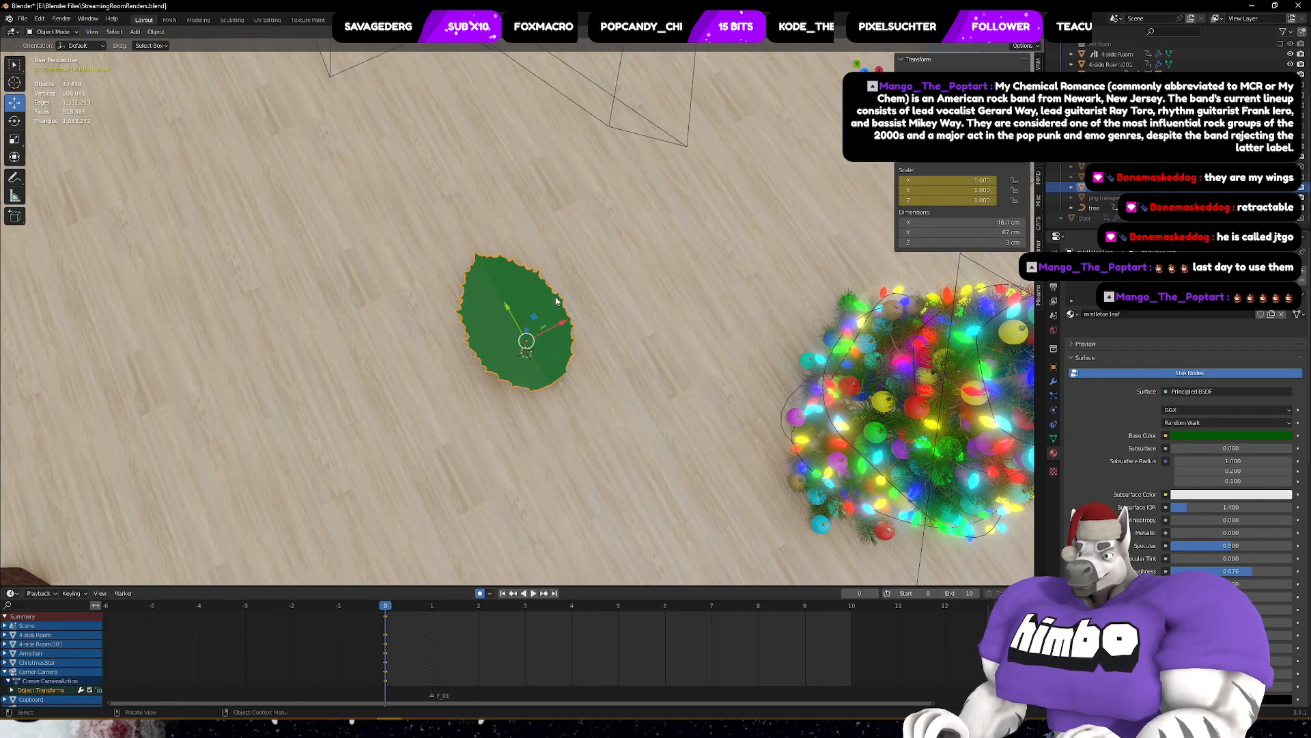
# - Add a torus mesh around the leaf, with a 1 m major radius and a 25 cm minor radius
pyautogui.moveTo(591, 355)
pyautogui.mouseDown(button='middle')
pyautogui.moveTo(553, 347)
pyautogui.moveTo(593, 347)
pyautogui.mouseUp(button='middle')
pyautogui.click(591, 358)
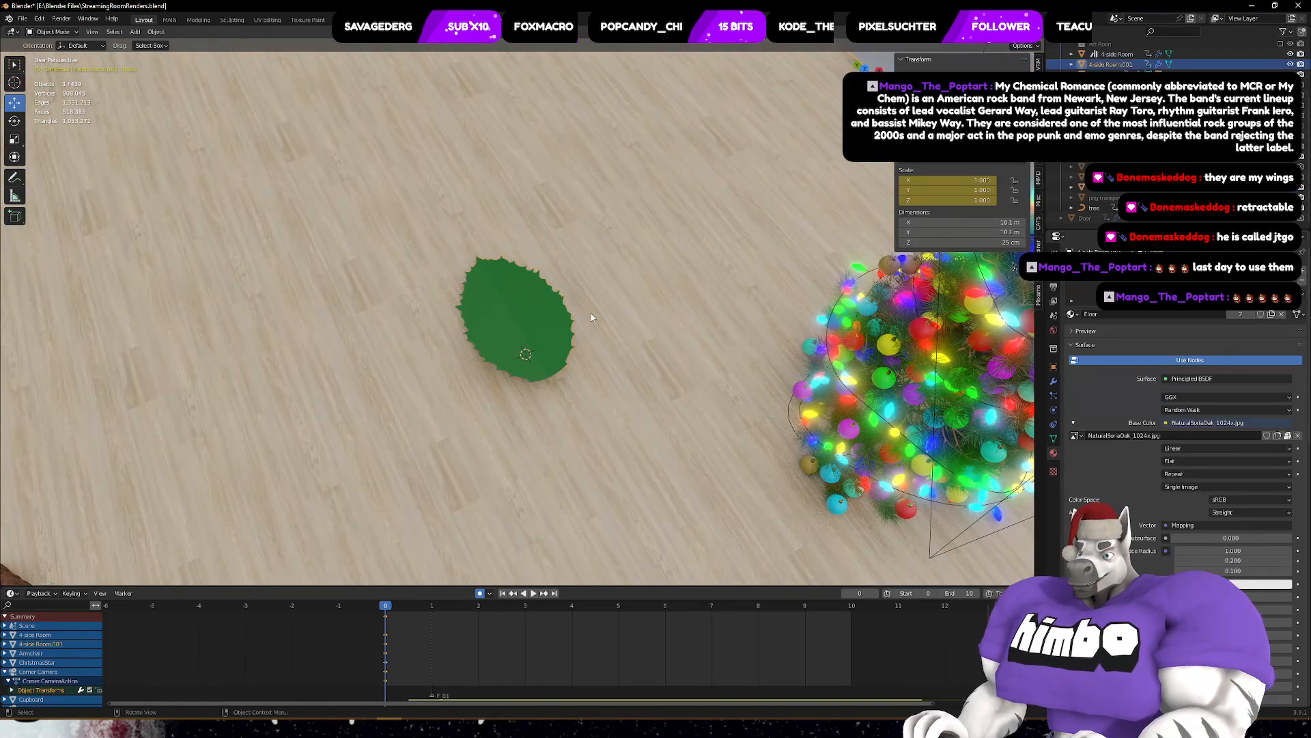
pyautogui.hotkey('shift', 'a')
pyautogui.moveTo(567, 258)
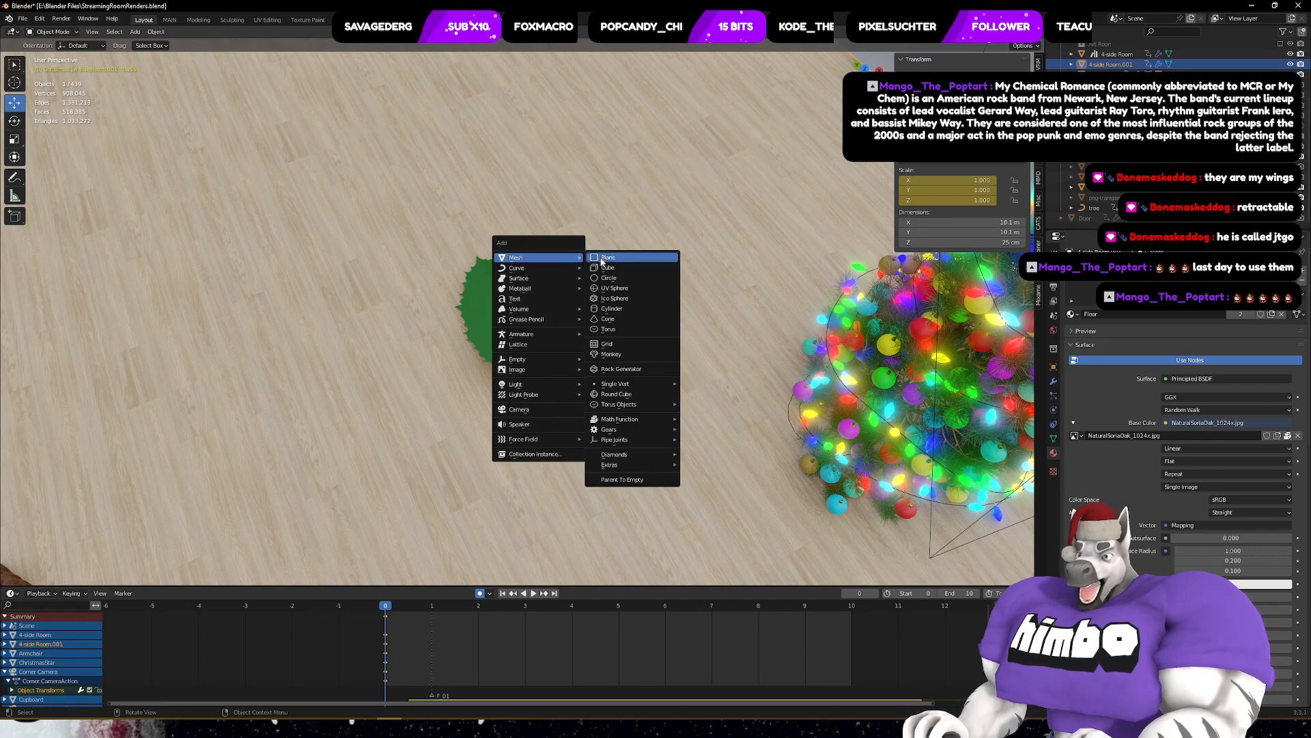
pyautogui.click(613, 329)
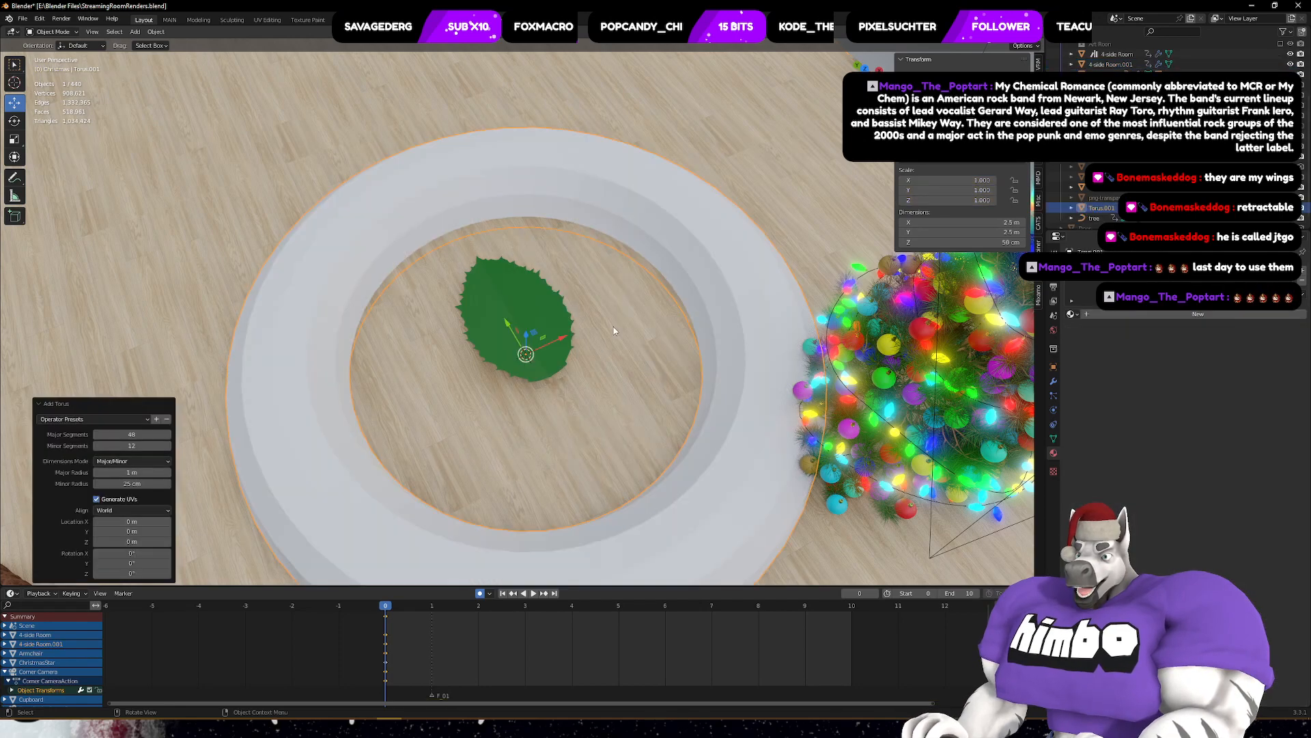
pyautogui.moveTo(614, 330); pyautogui.dragTo(728, 339, button='middle')
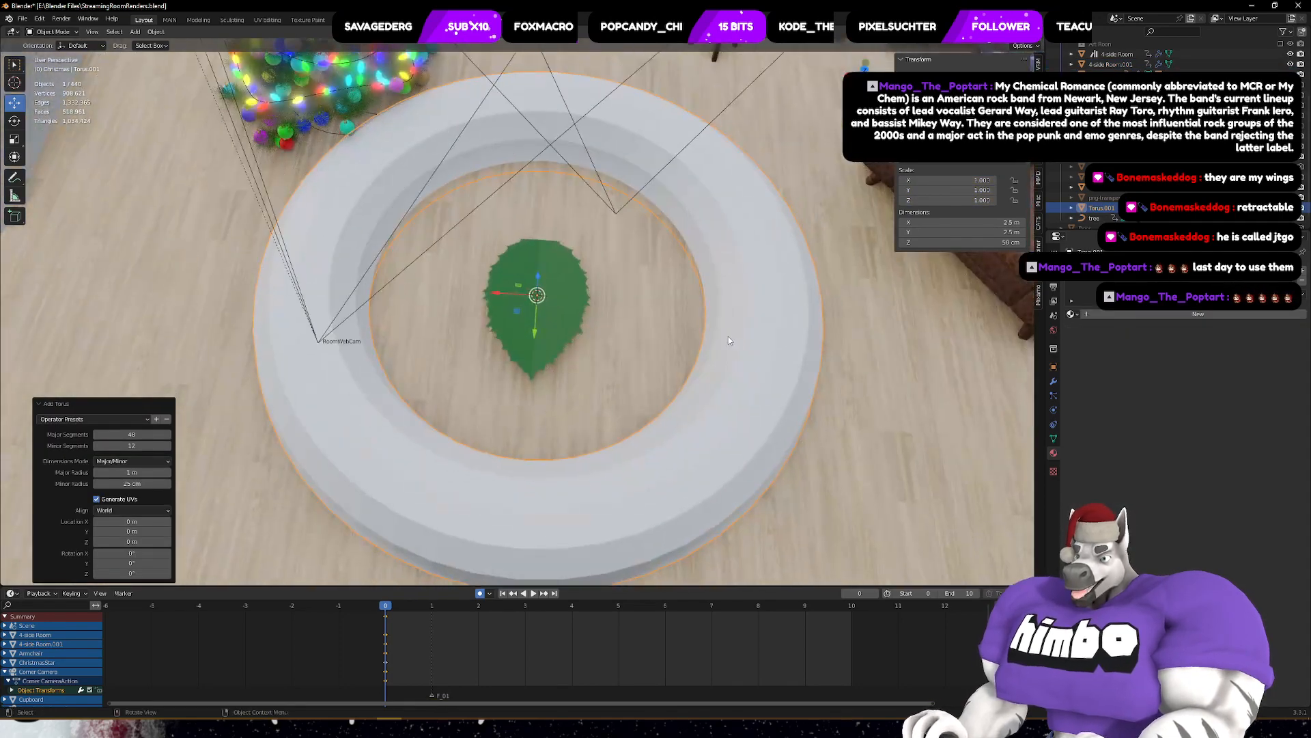
# - Assign the existing mistletoe.leaf material to the torus
pyautogui.click(1071, 314)
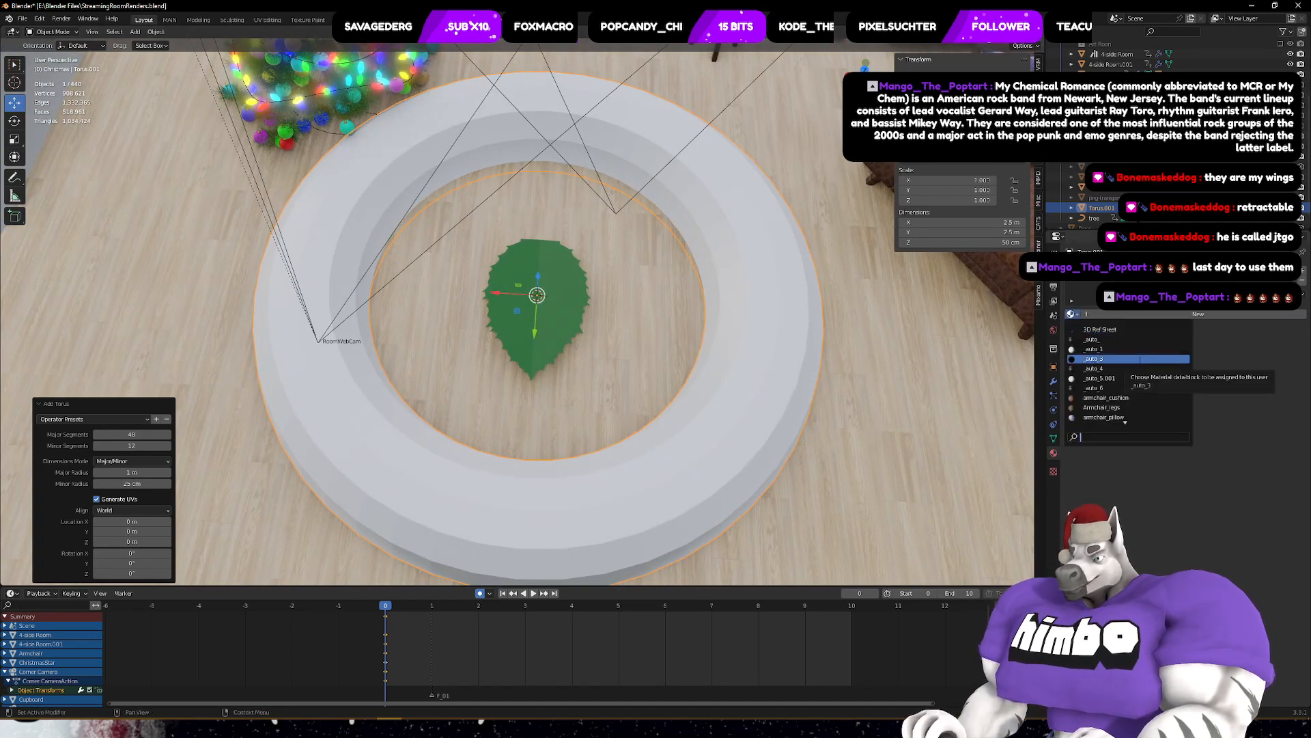
pyautogui.write('ma')
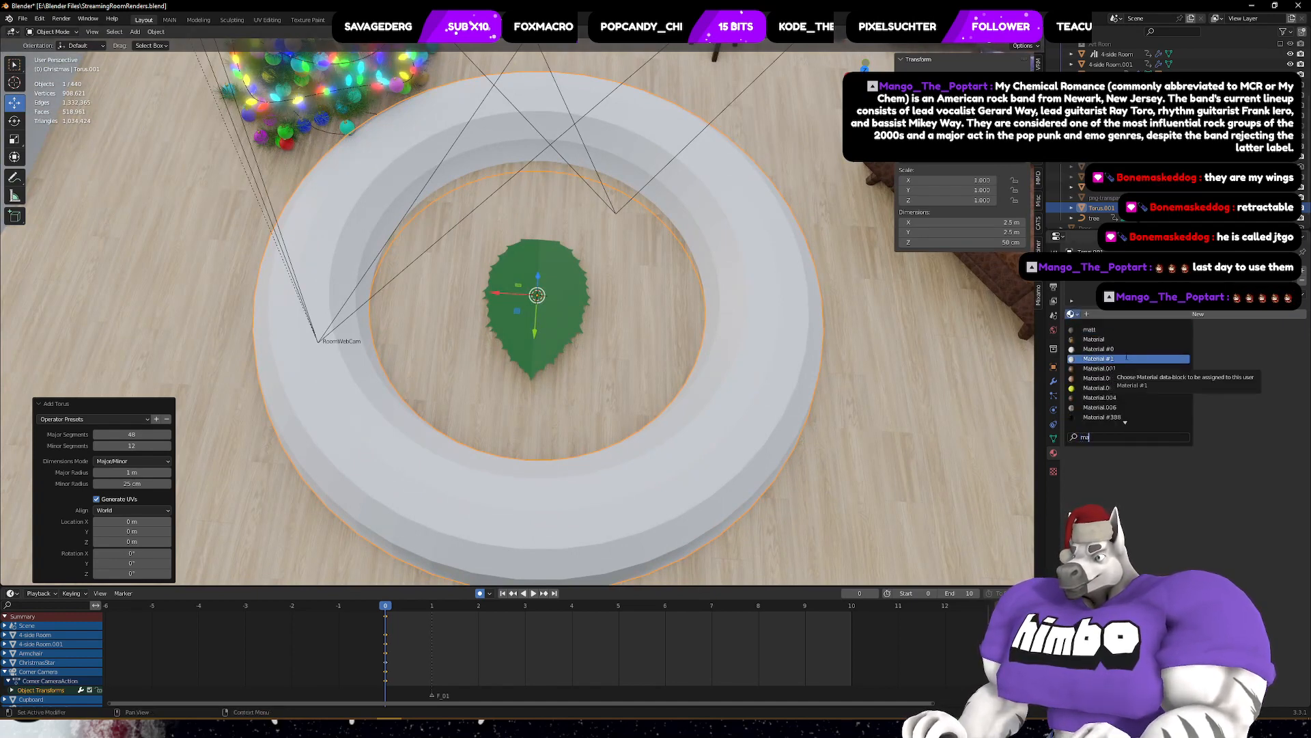
pyautogui.write('st')
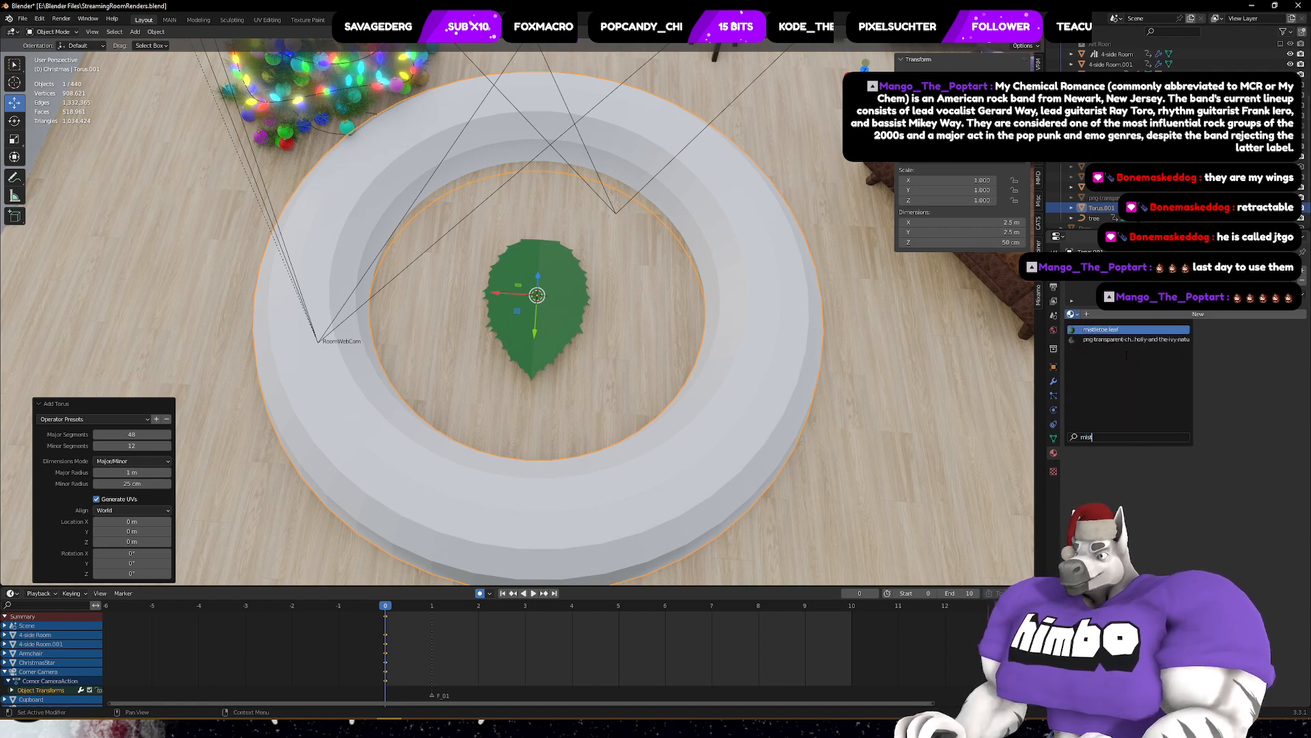
pyautogui.press('Return')
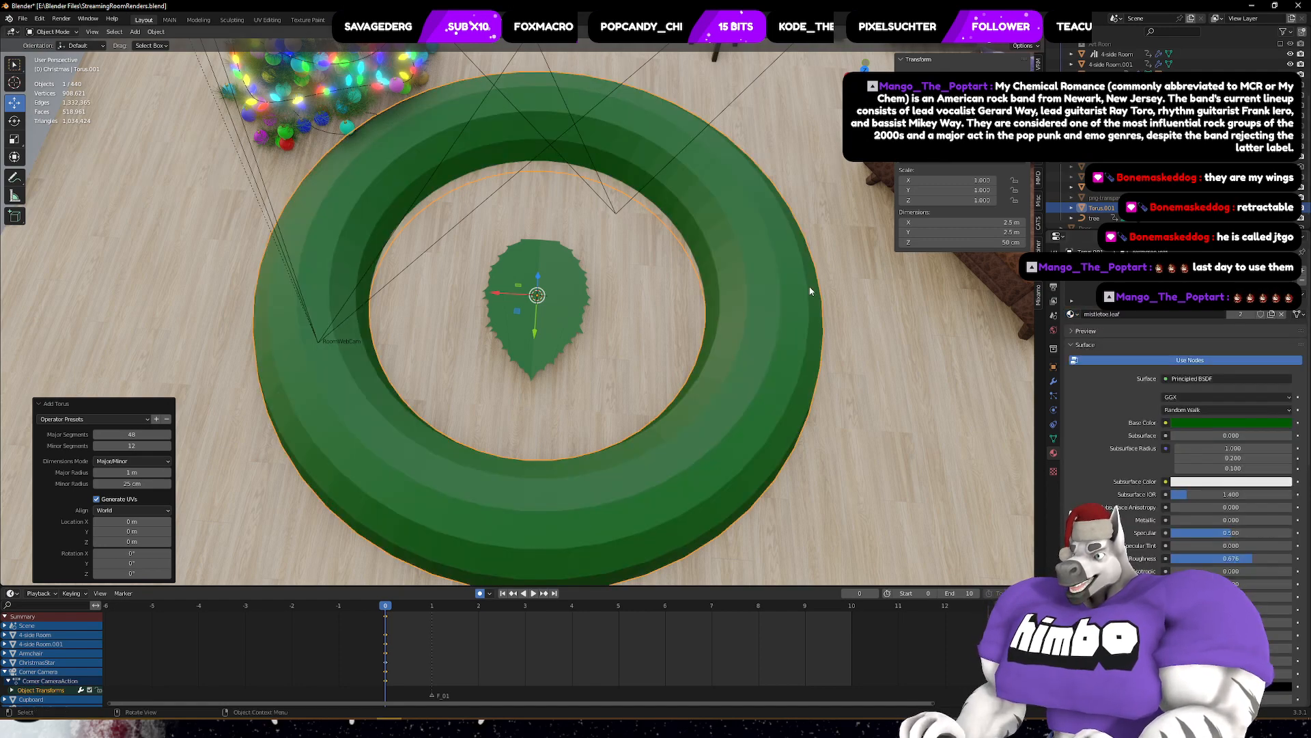
# - Add a particle system to the torus and set its type to Hair
pyautogui.click(1053, 396)
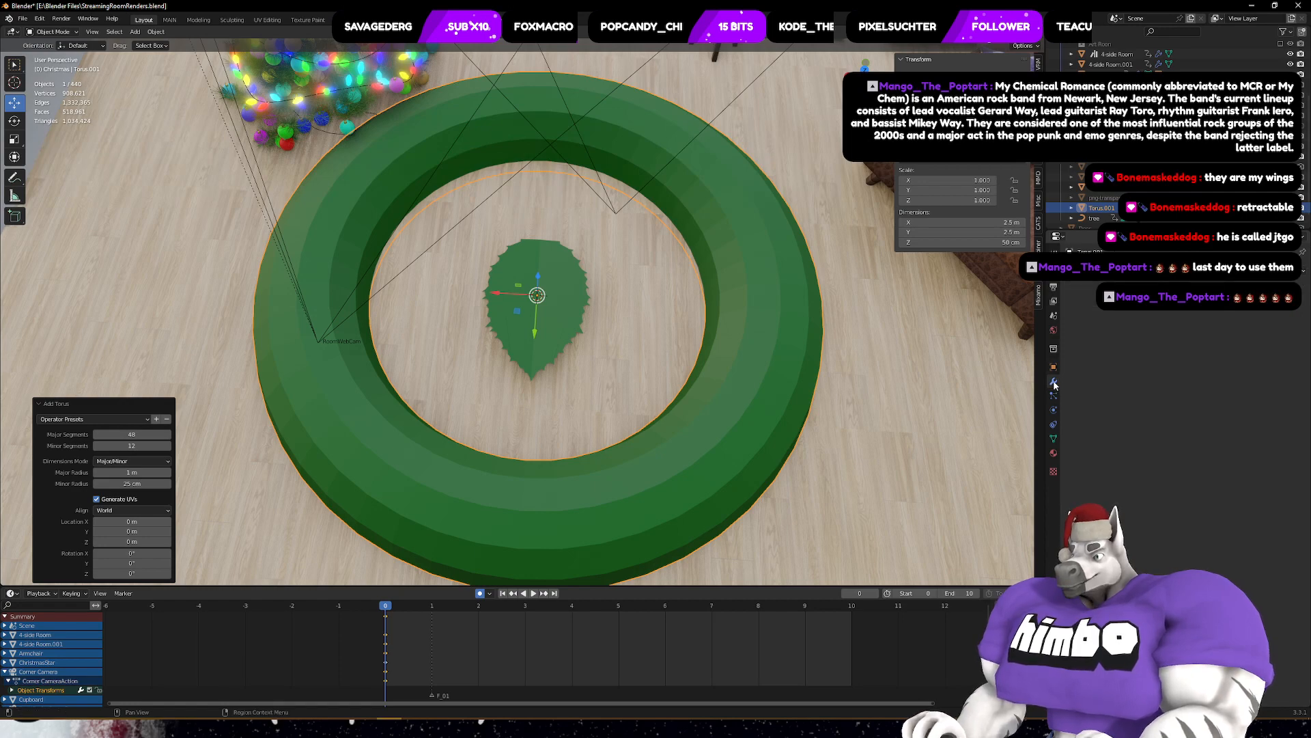
pyautogui.moveTo(567, 217); pyautogui.dragTo(589, 362, button='middle')
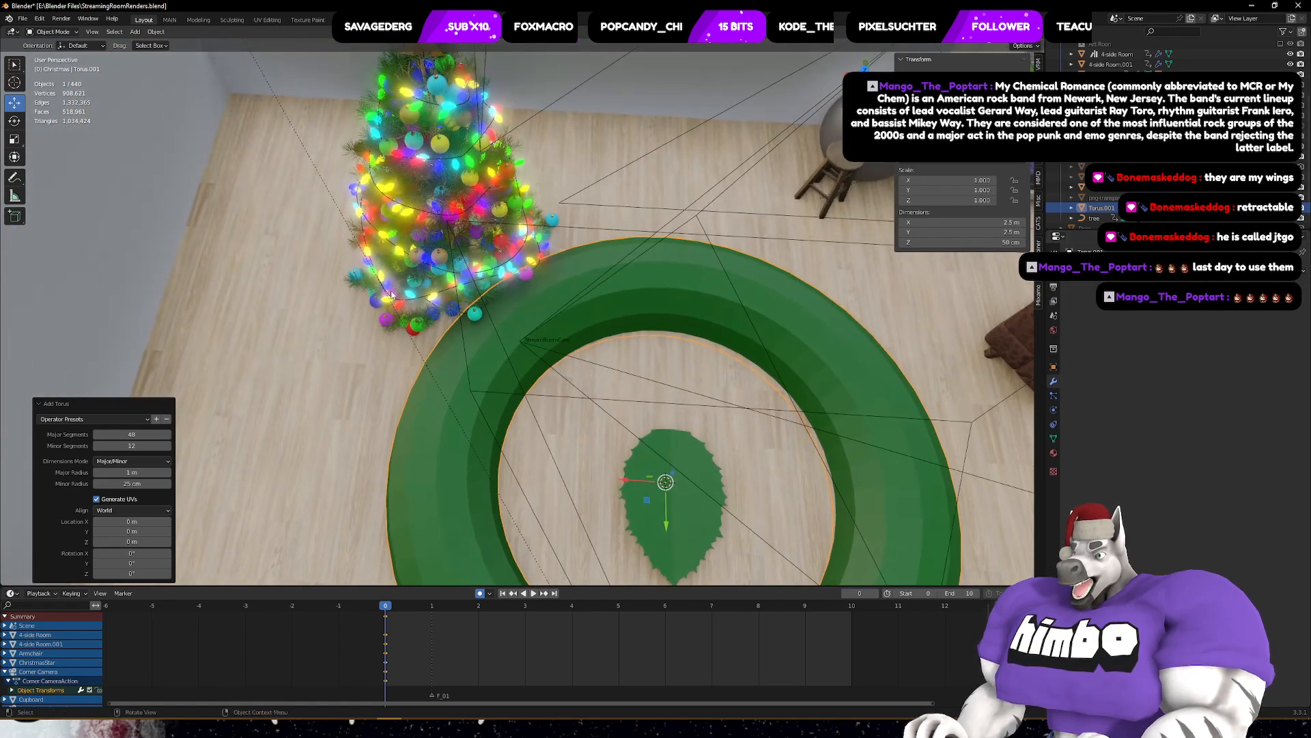
pyautogui.click(409, 302)
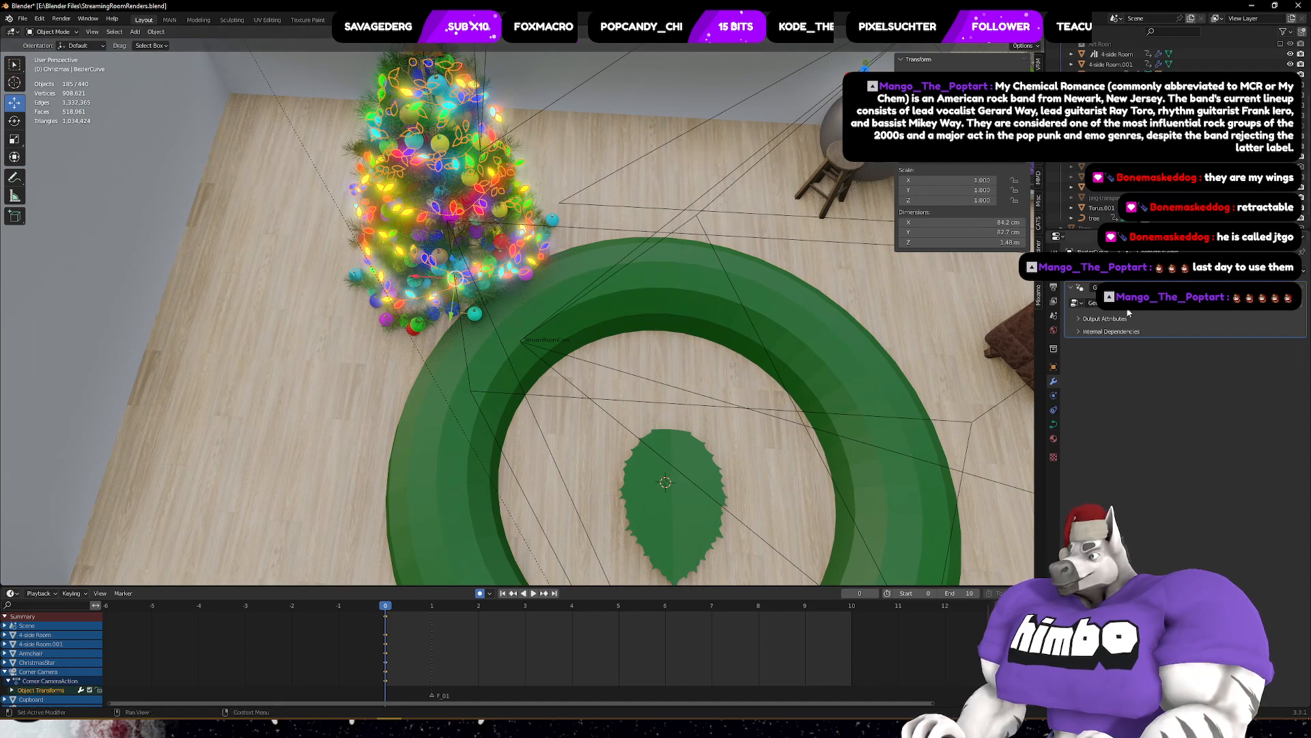
pyautogui.click(792, 295)
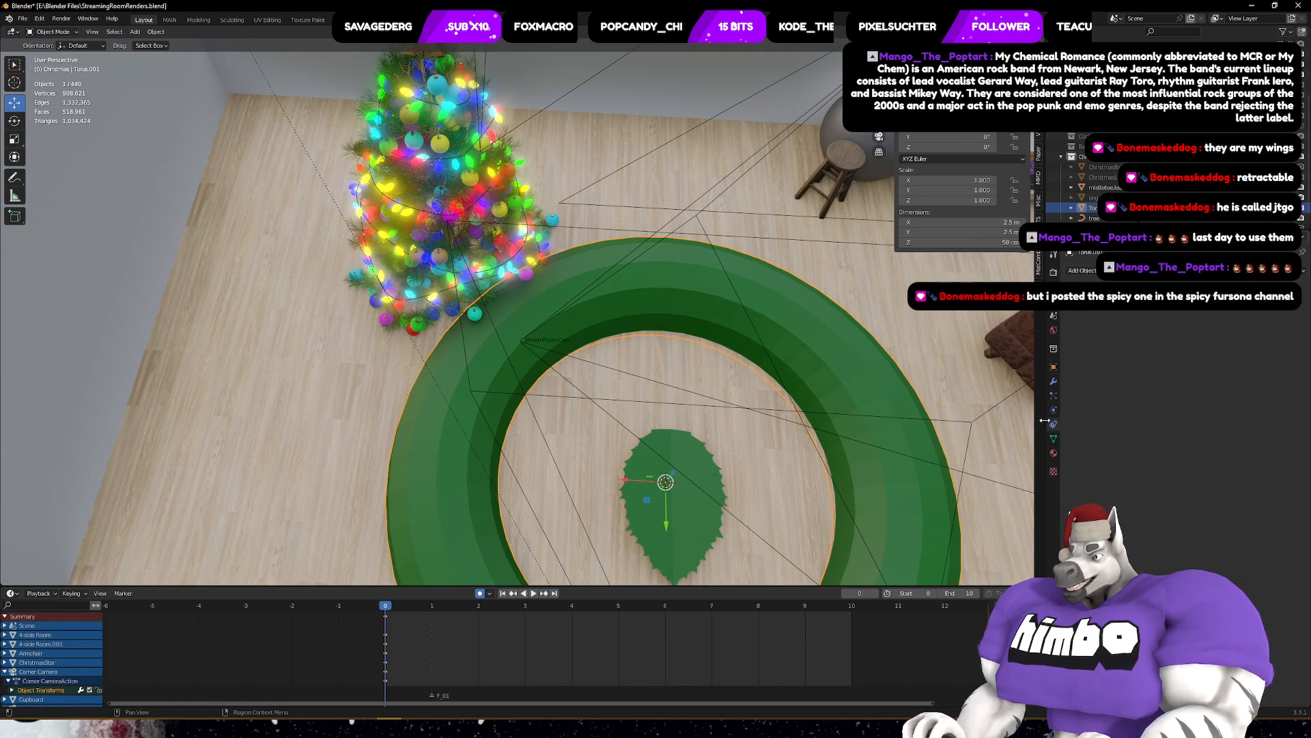
pyautogui.click(1305, 271)
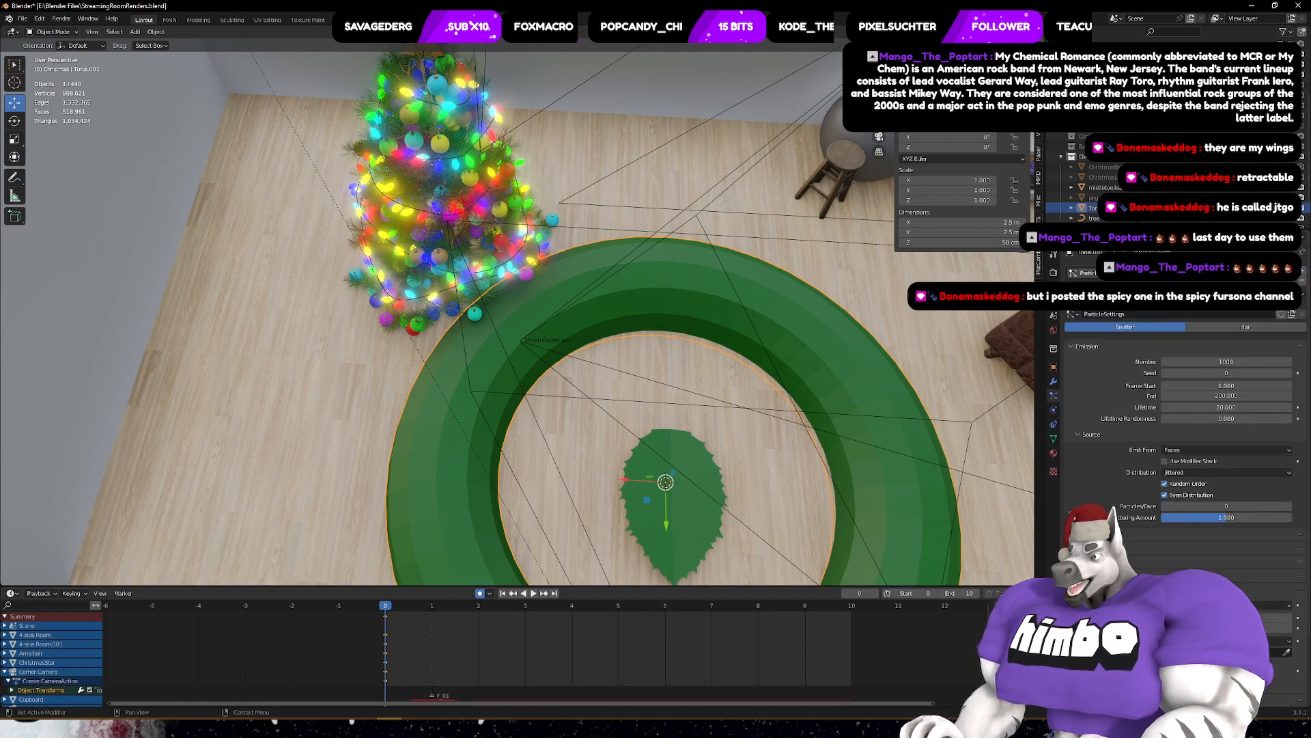
pyautogui.click(1221, 328)
pyautogui.moveTo(758, 356); pyautogui.dragTo(621, 240, button='middle')
pyautogui.scroll(-1, 1156, 488)
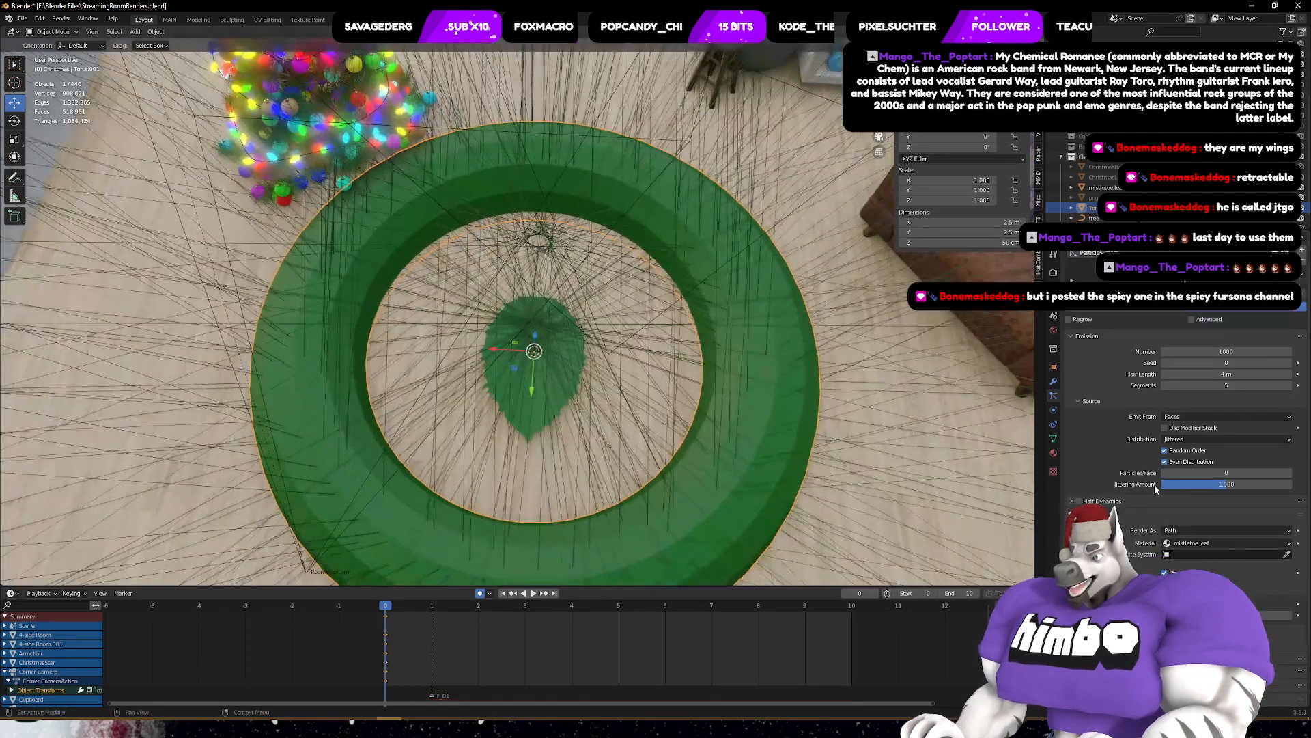
# - Render the torus's hair particles as Object, using mistletoe.leaf as the instance object
pyautogui.click(1204, 553)
pyautogui.press('Escape')
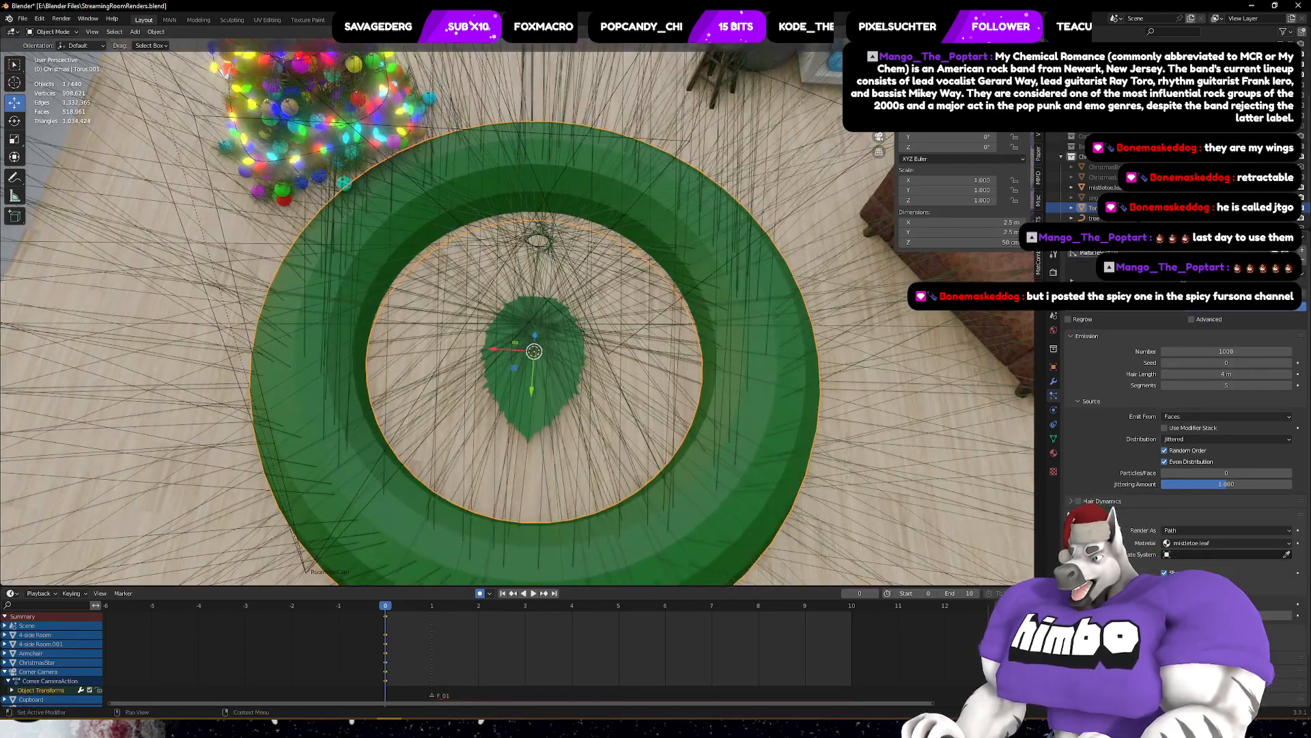
pyautogui.click(1170, 529)
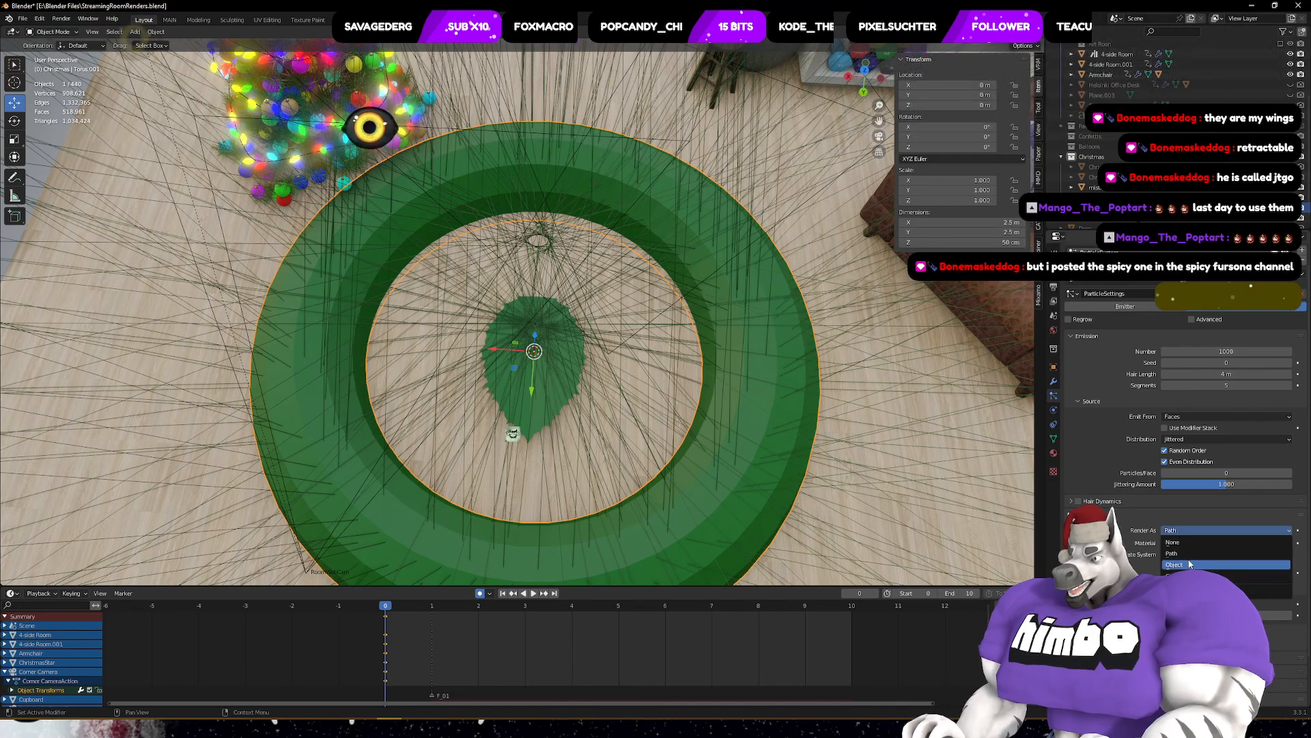
pyautogui.click(1187, 545)
pyautogui.click(1203, 564)
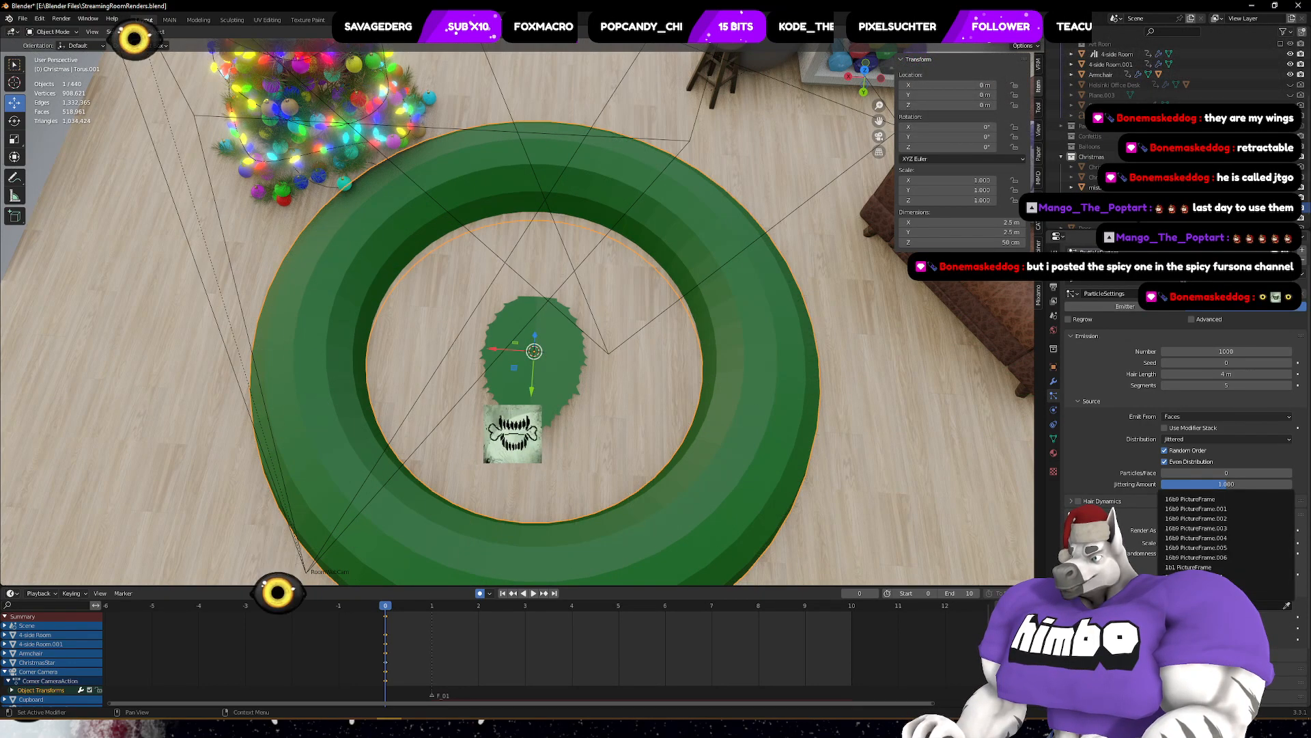
pyautogui.write('mist')
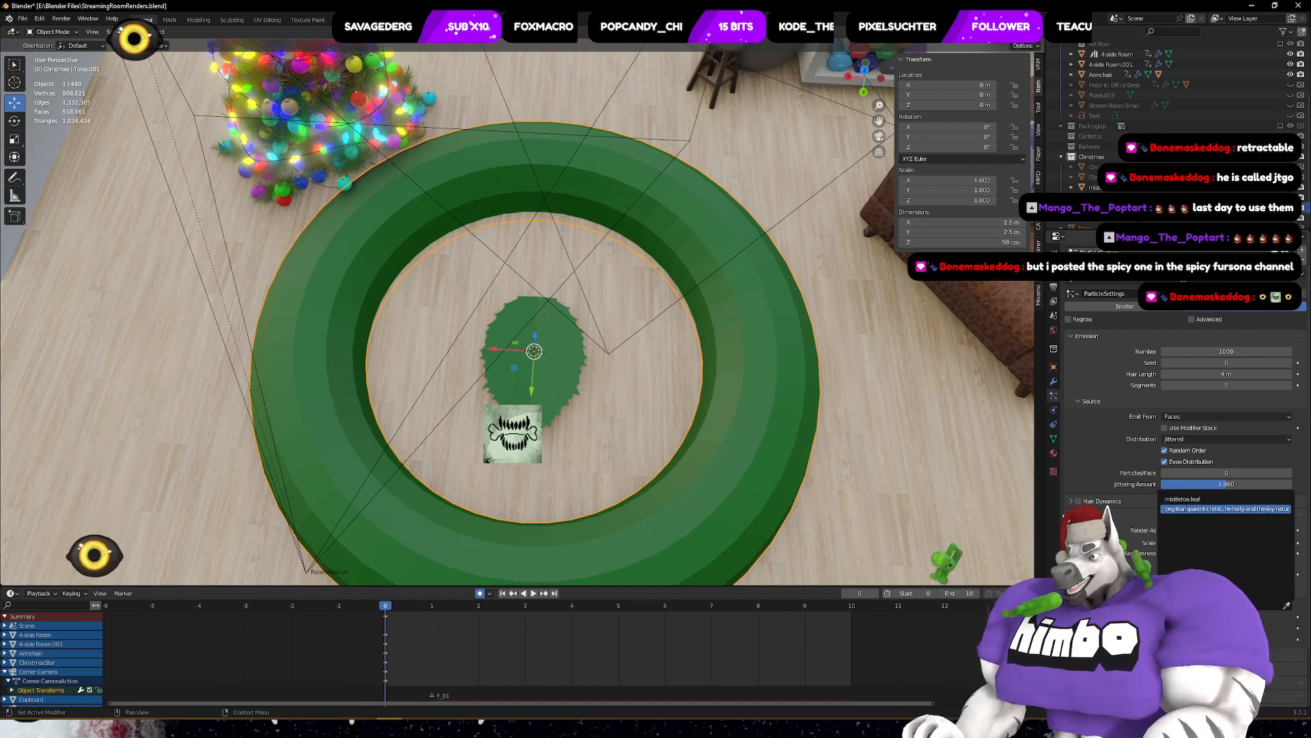
pyautogui.click(1191, 500)
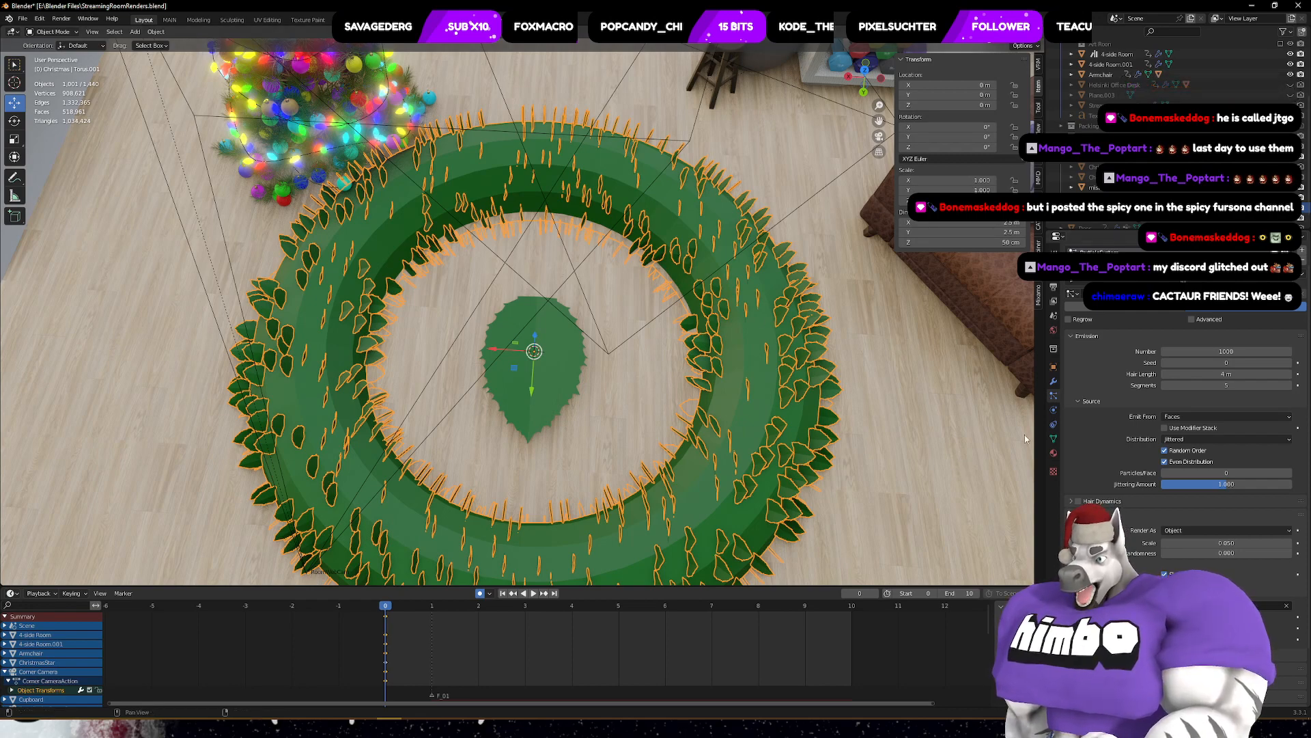
# - Thin the torus's tube in Edit Mode by shrinking the whole mesh inward about 19 cm along its normals
pyautogui.moveTo(795, 389); pyautogui.dragTo(770, 403, button='middle')
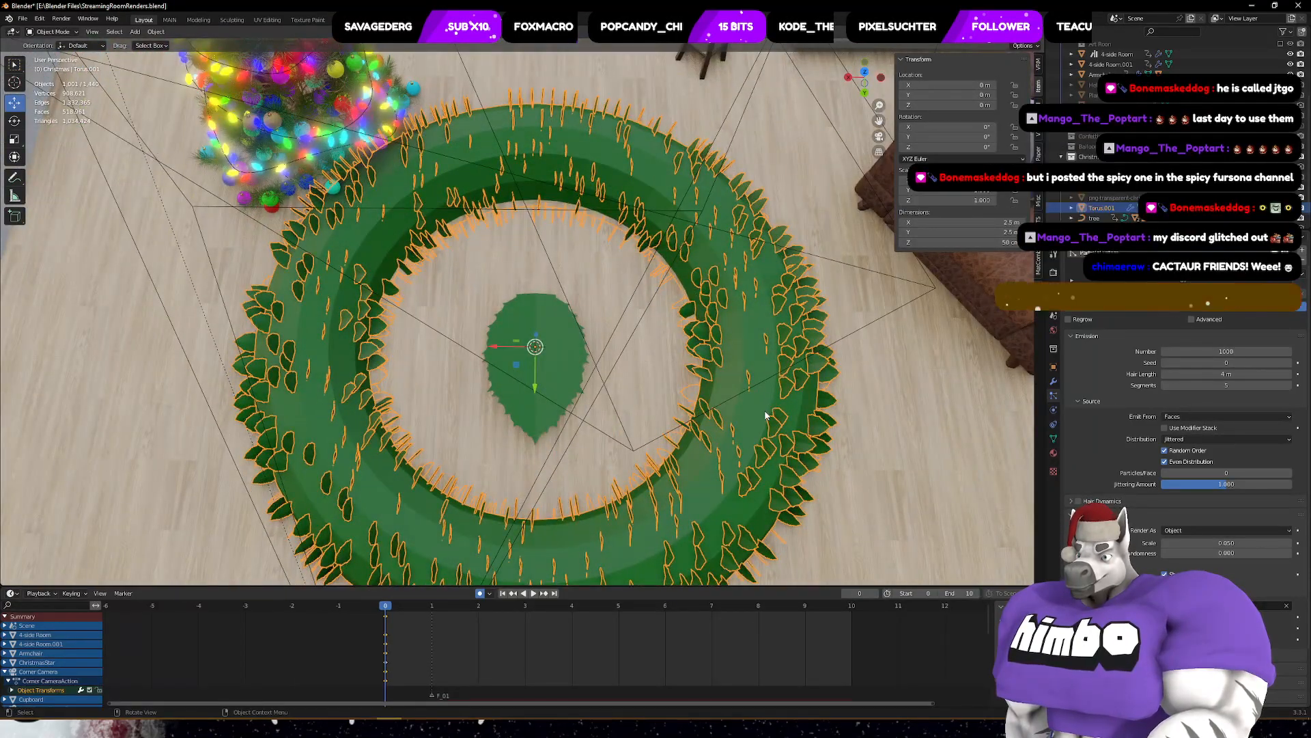
pyautogui.hotkey('ctrl', 'Tab')
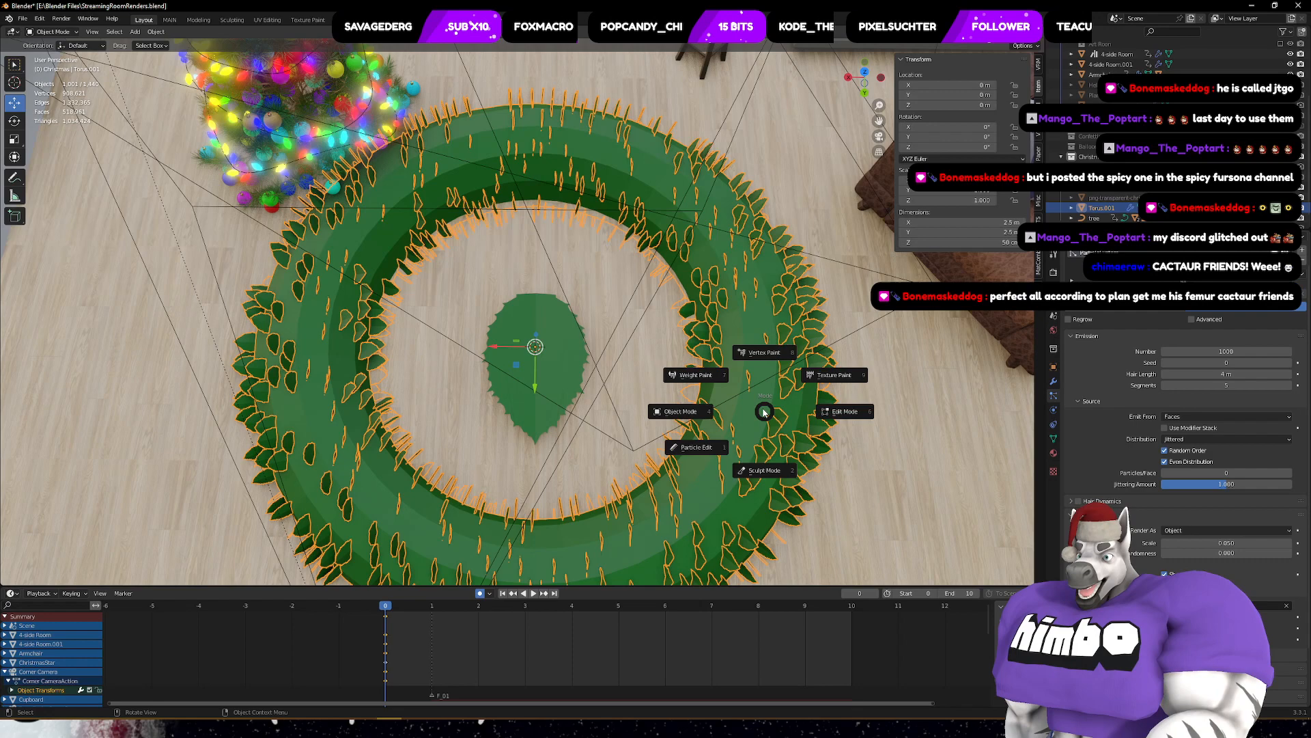
pyautogui.click(858, 407)
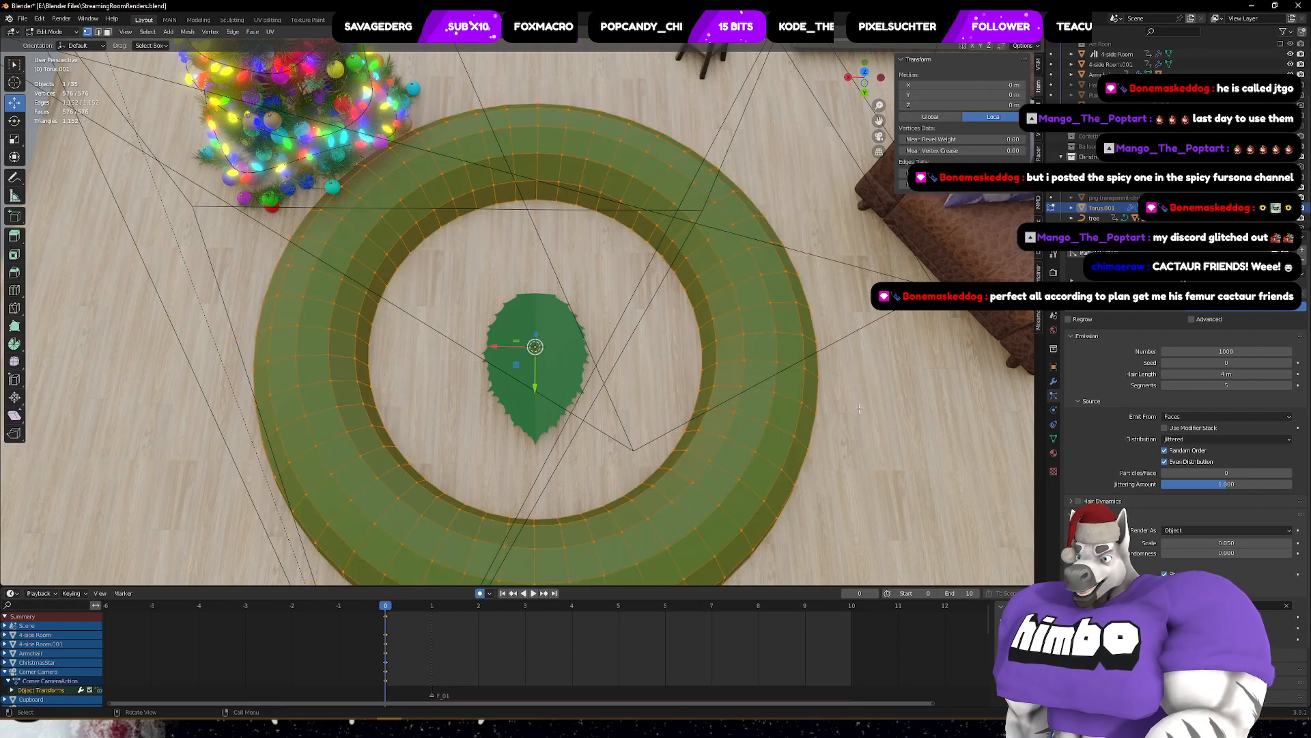
pyautogui.click(14, 397)
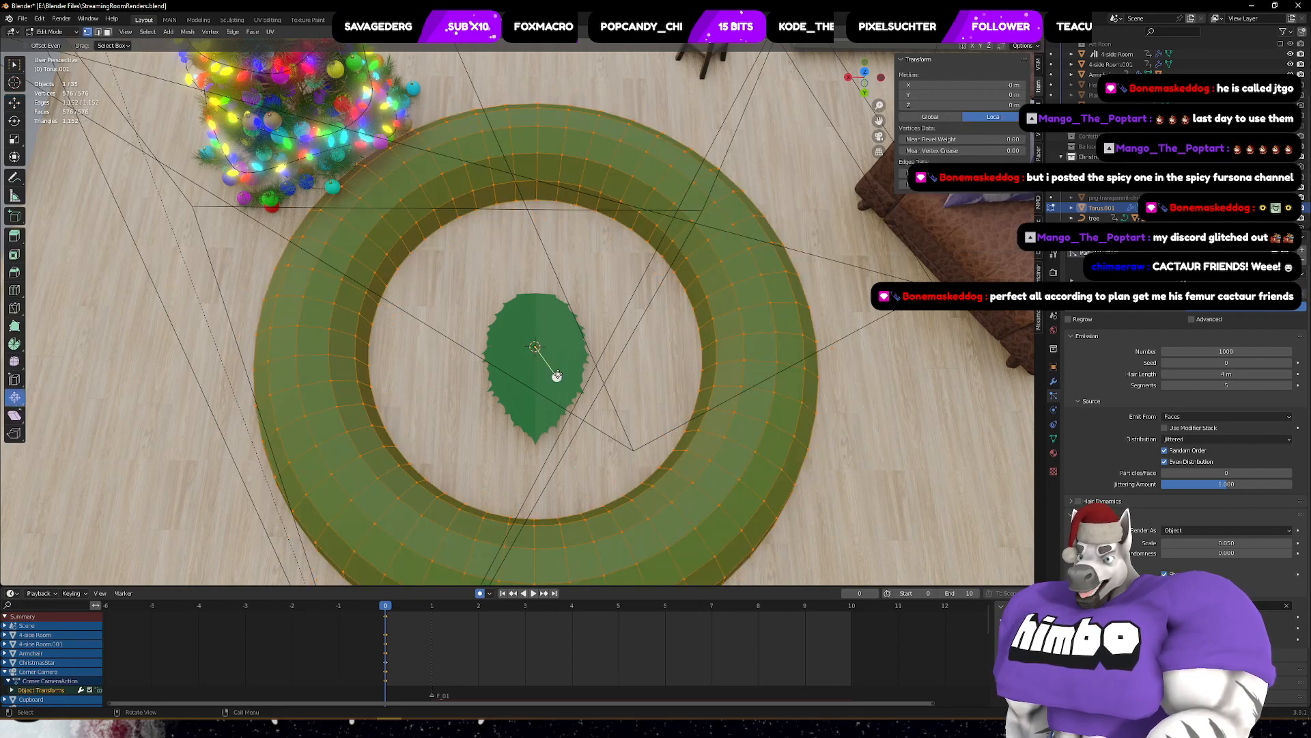
pyautogui.moveTo(557, 375); pyautogui.dragTo(568, 397)
# - Scale the torus mesh down uniformly to about 0.36 and return to Object Mode
pyautogui.press('s')
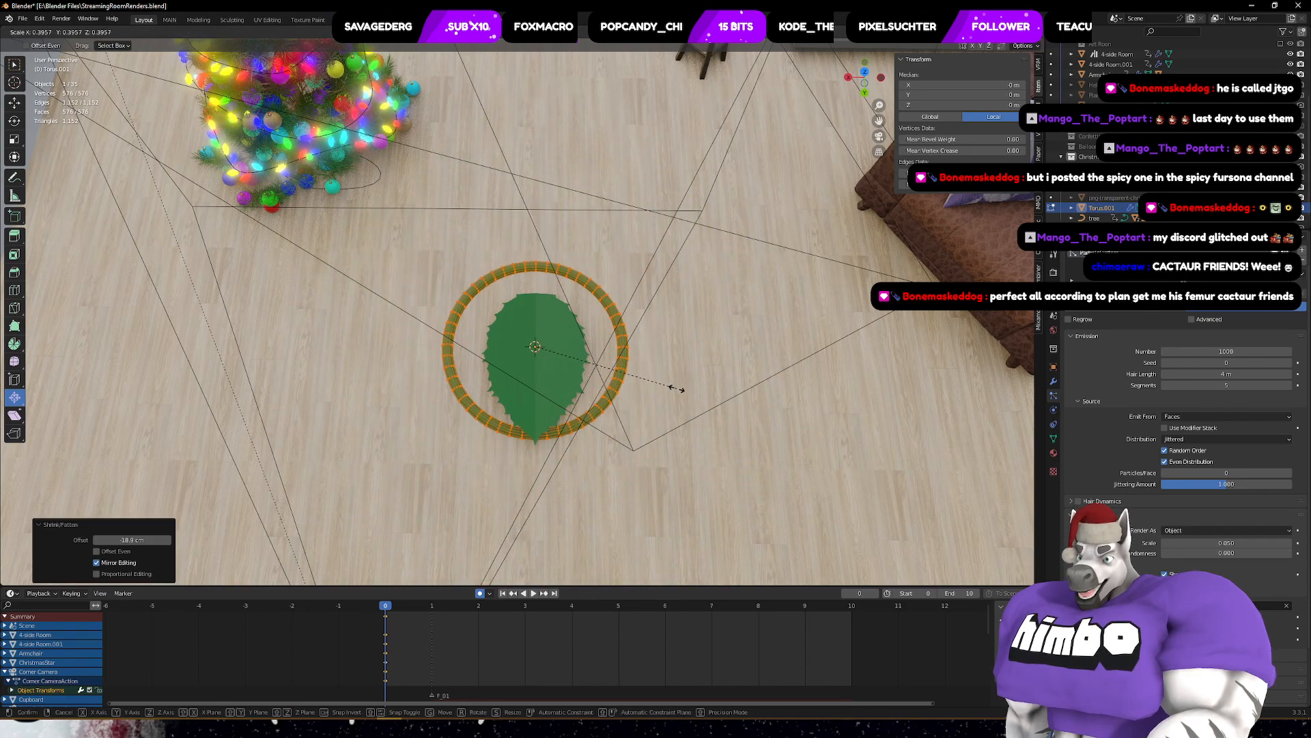
pyautogui.click(664, 386)
pyautogui.moveTo(667, 405); pyautogui.dragTo(656, 331, button='middle')
pyautogui.hotkey('ctrl', 'Tab')
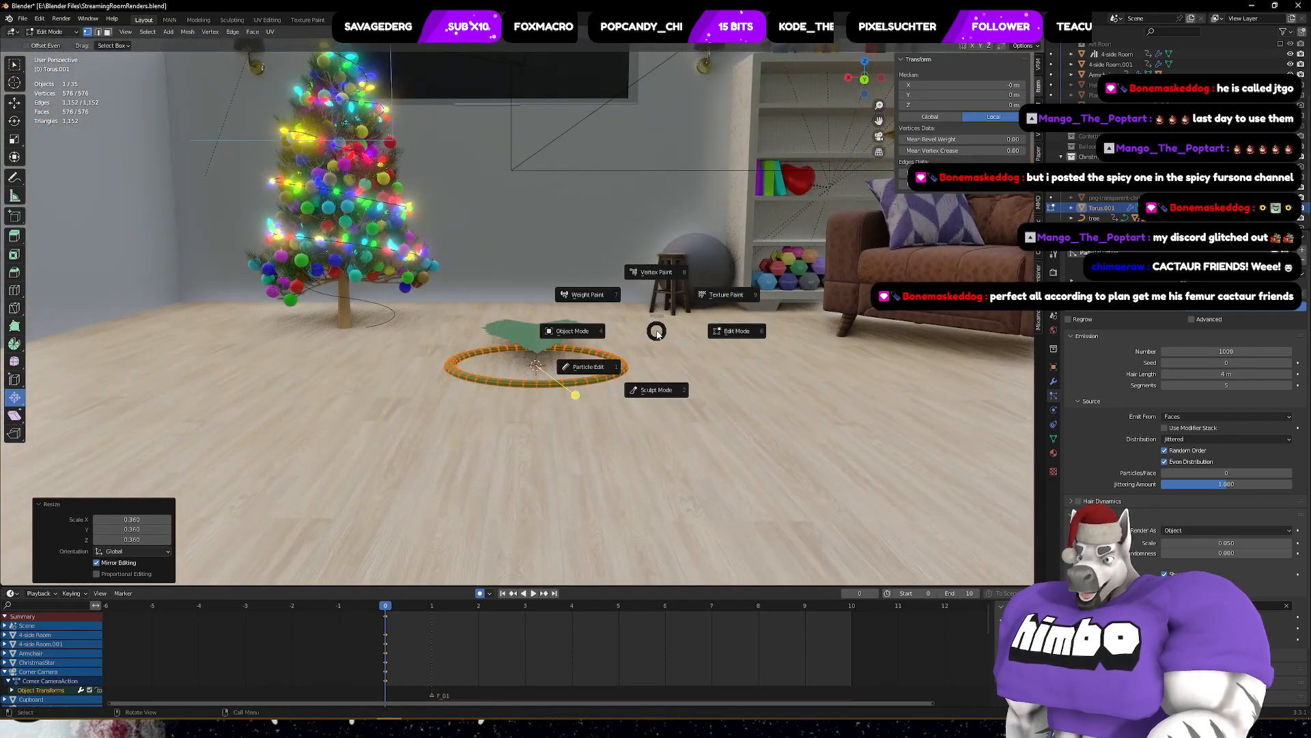
pyautogui.click(581, 328)
pyautogui.moveTo(695, 386); pyautogui.dragTo(692, 491, button='middle')
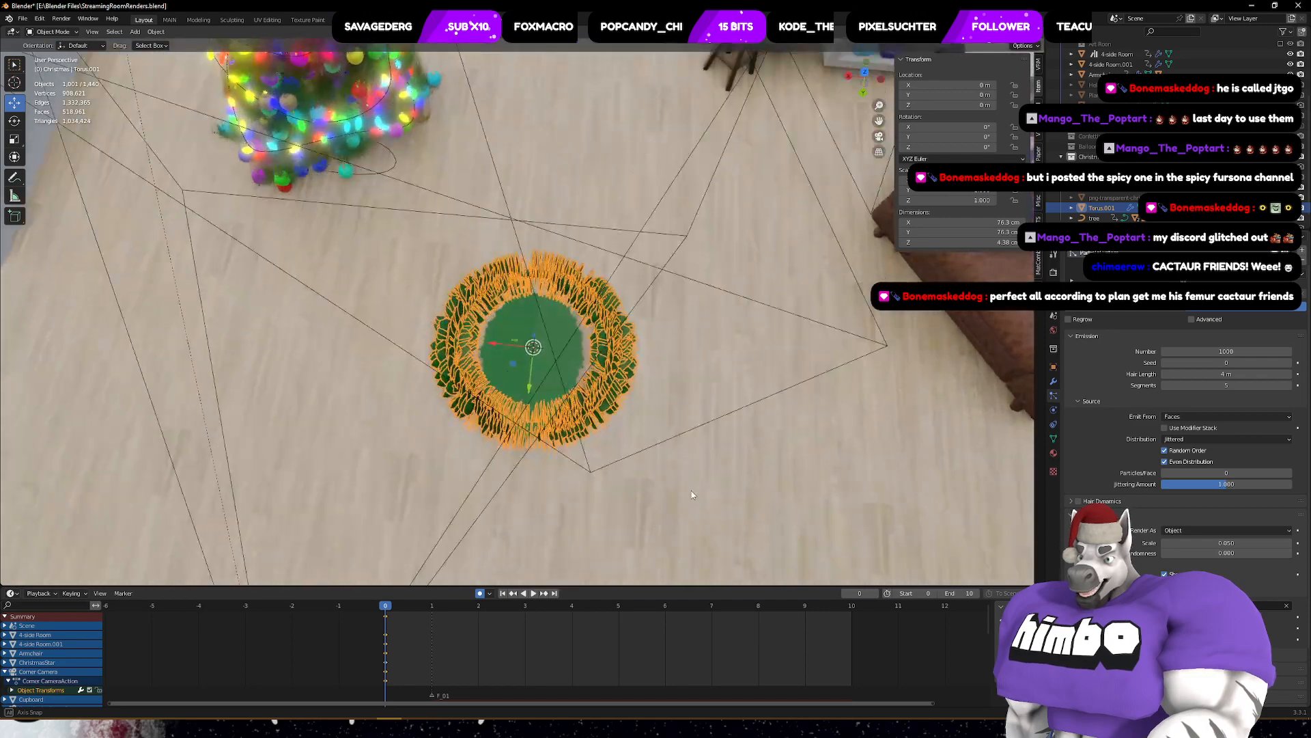
pyautogui.scroll(4, 573, 365)
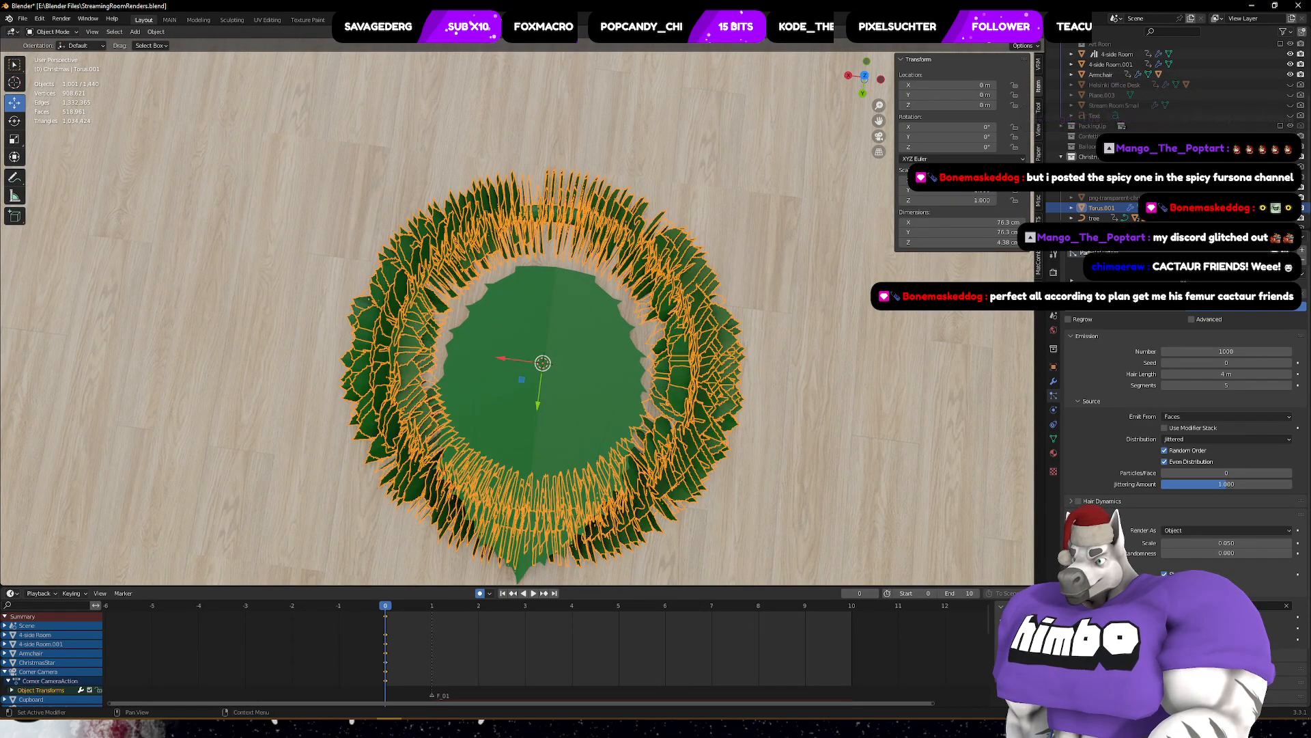
# - Set the scale randomness of the torus's leaf particles to about 0.252
pyautogui.scroll(-2, 1182, 410)
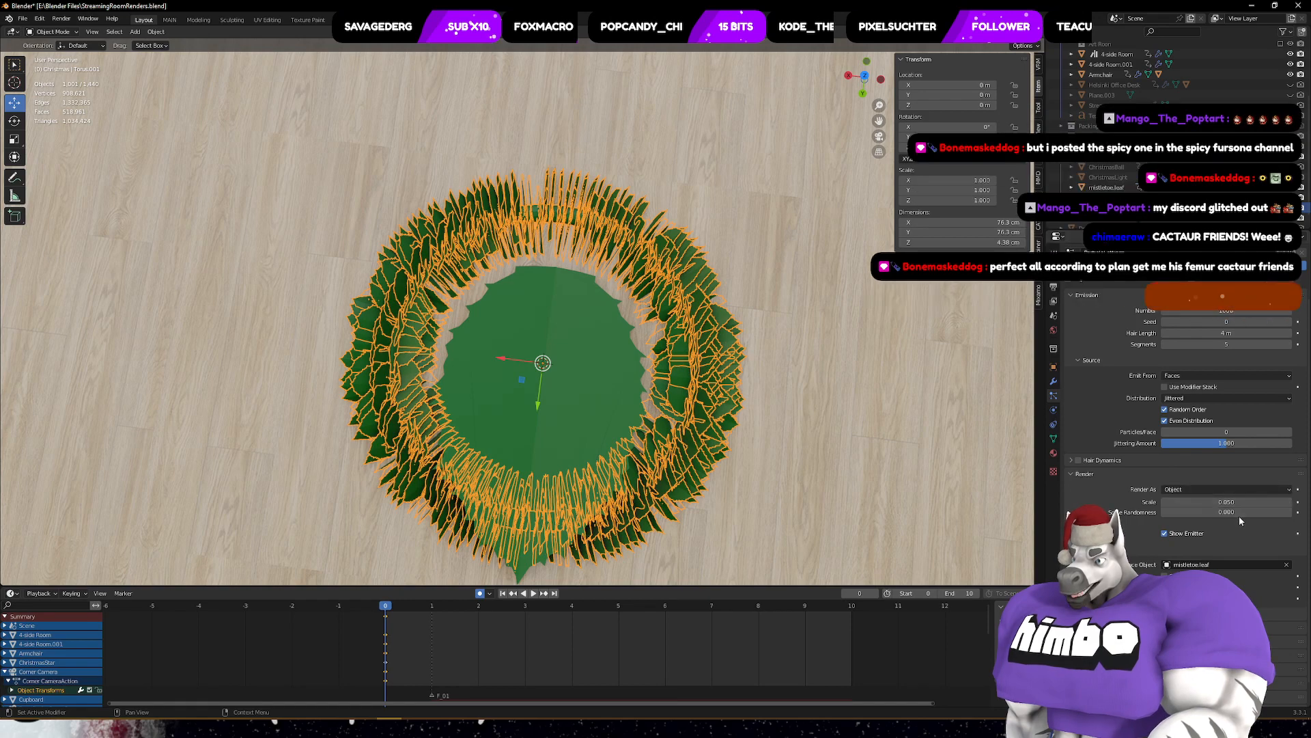
pyautogui.moveTo(1240, 512); pyautogui.dragTo(1171, 512)
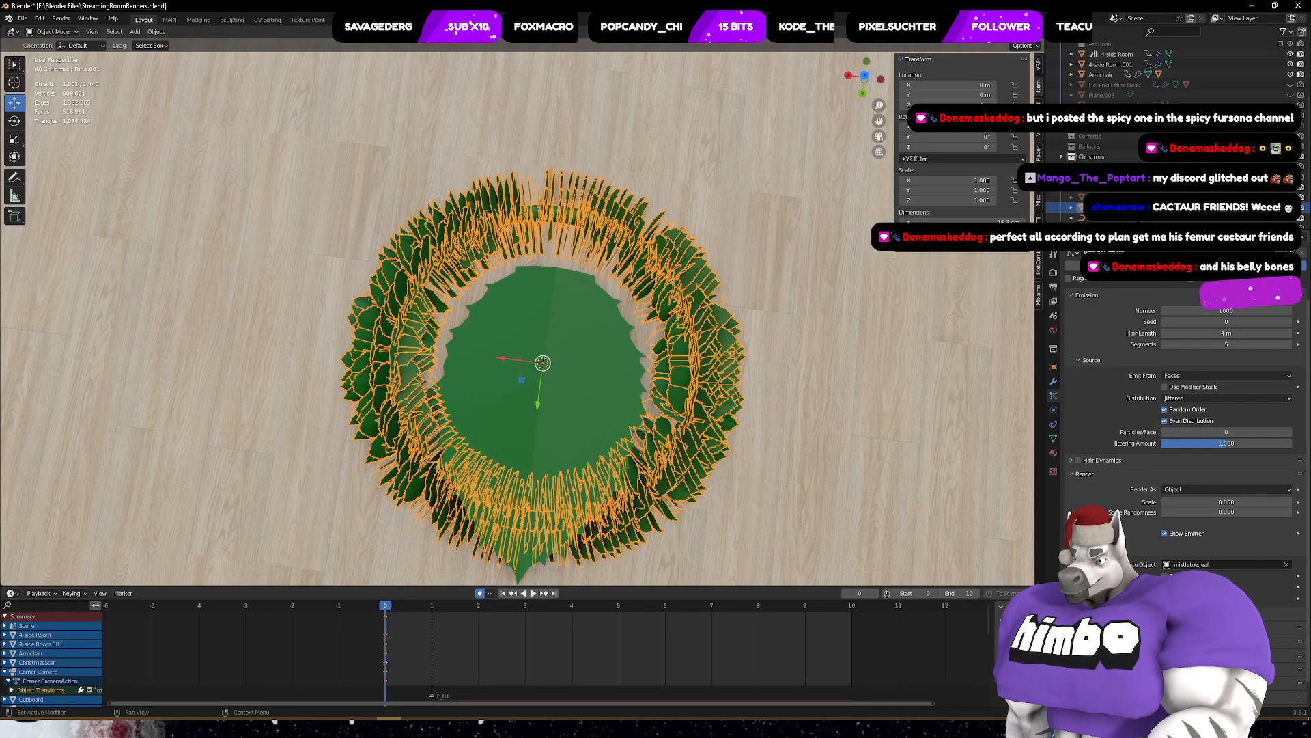
pyautogui.moveTo(1223, 513); pyautogui.dragTo(1256, 513)
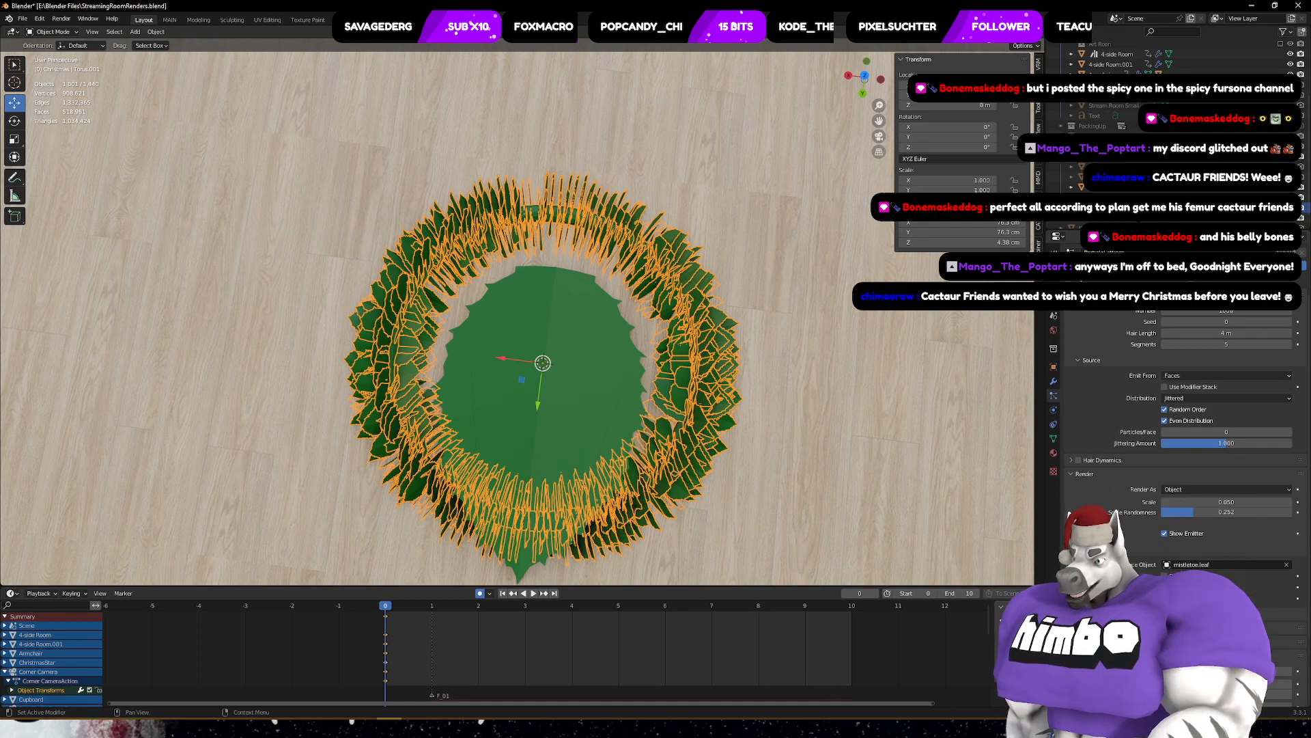
# - Try emitting the torus's leaves from Vertices, and set the emission source back to Faces
pyautogui.scroll(-3, 1175, 410)
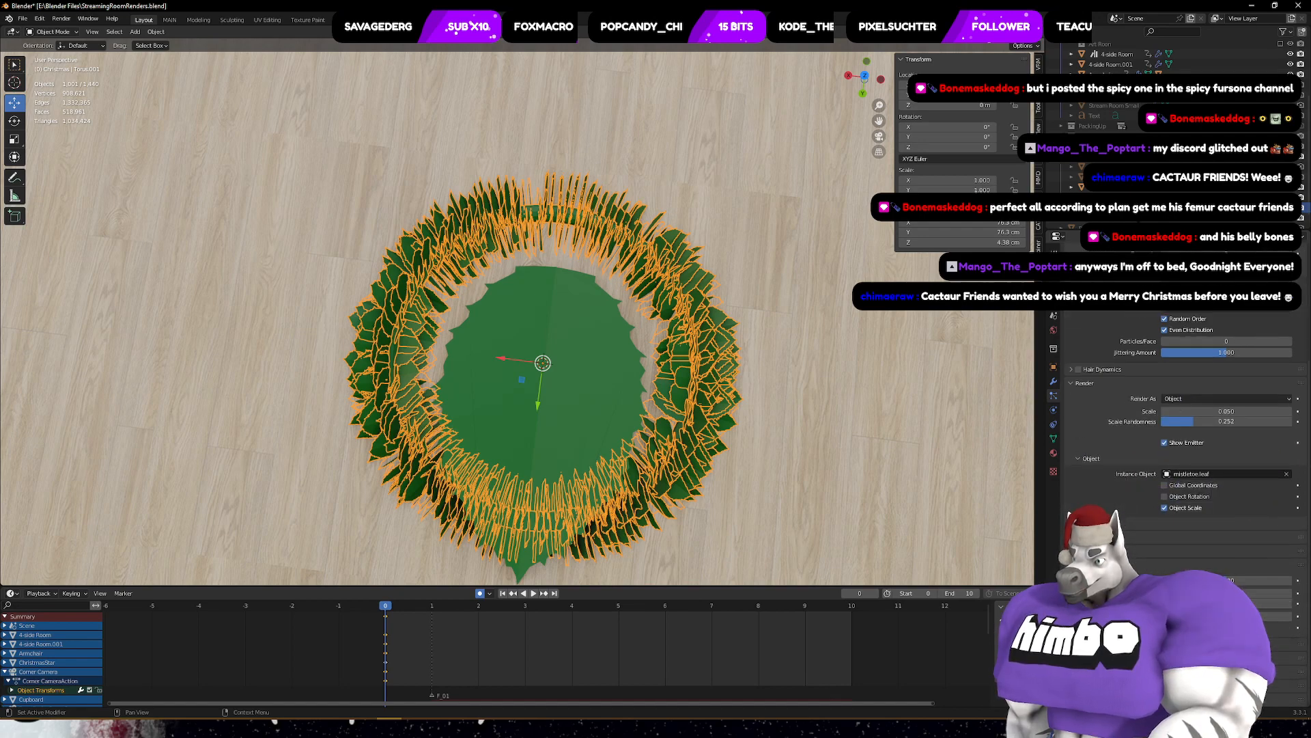
pyautogui.scroll(5, 1173, 487)
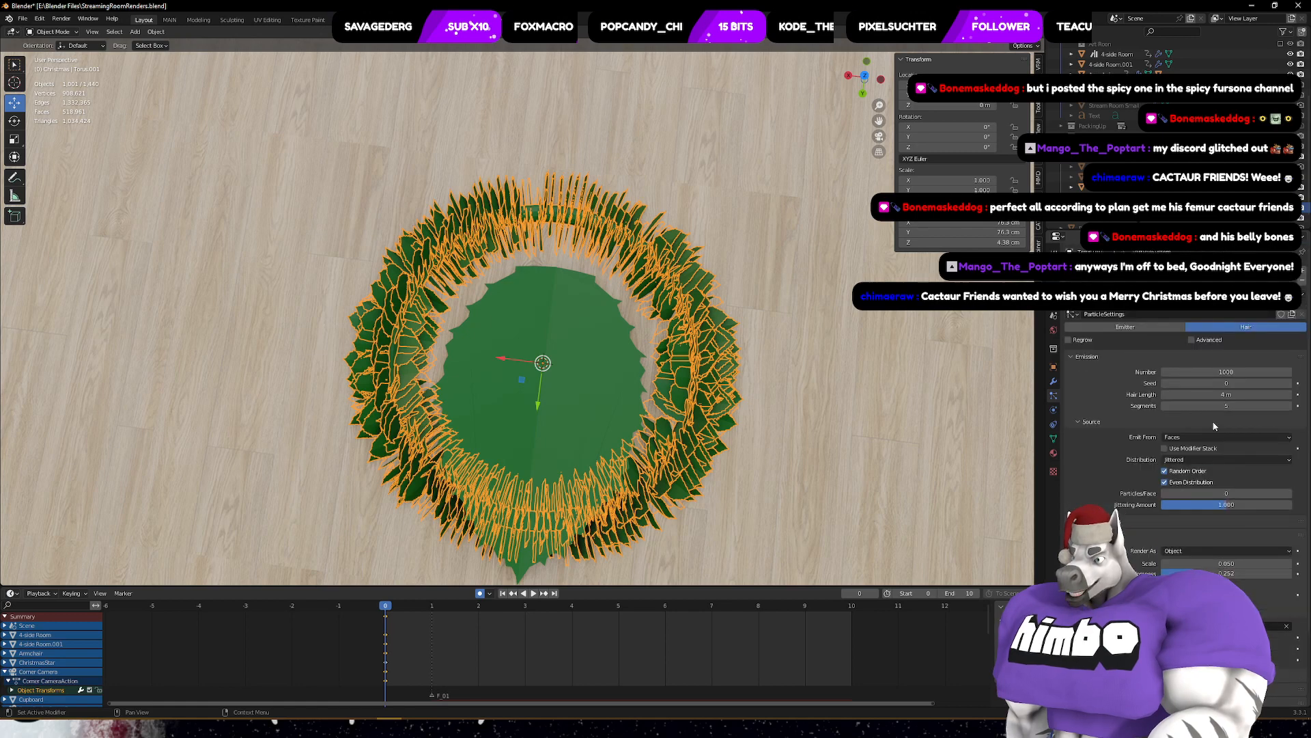
pyautogui.moveTo(1222, 394); pyautogui.dragTo(1156, 394)
pyautogui.rightClick(1235, 395)
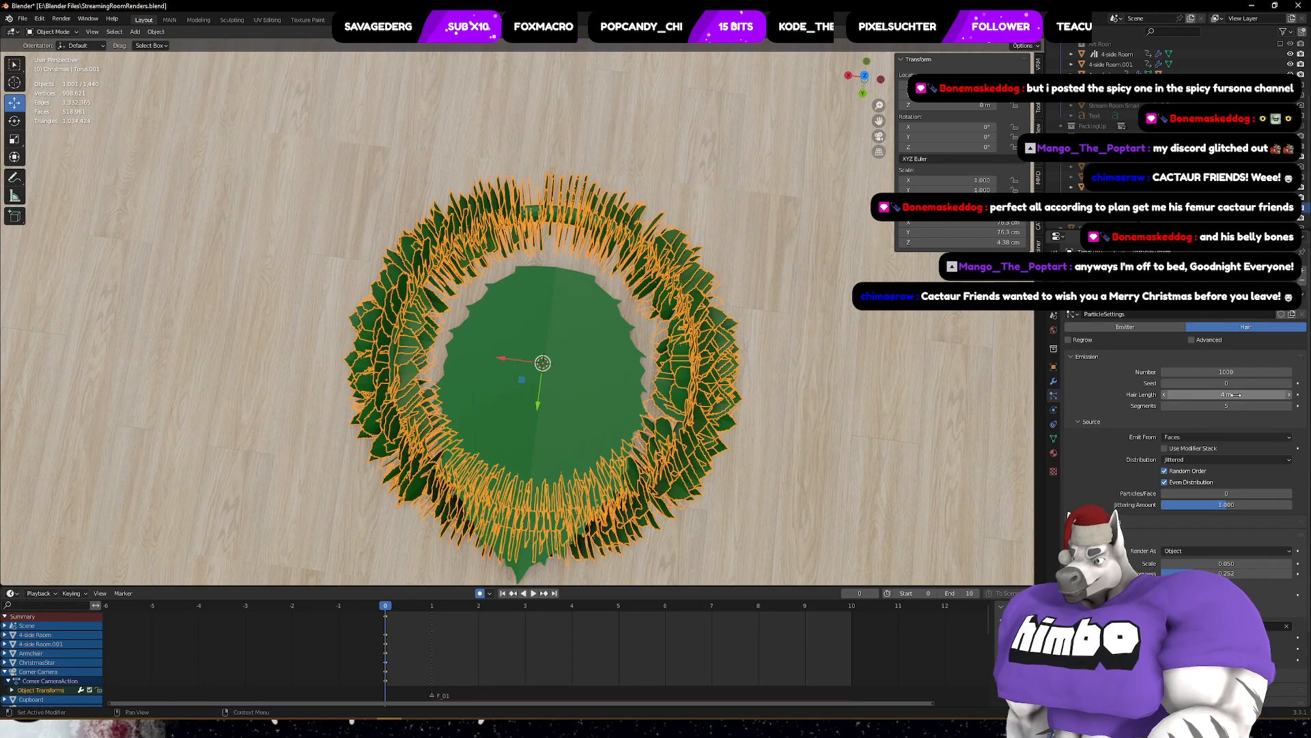
pyautogui.click(1189, 438)
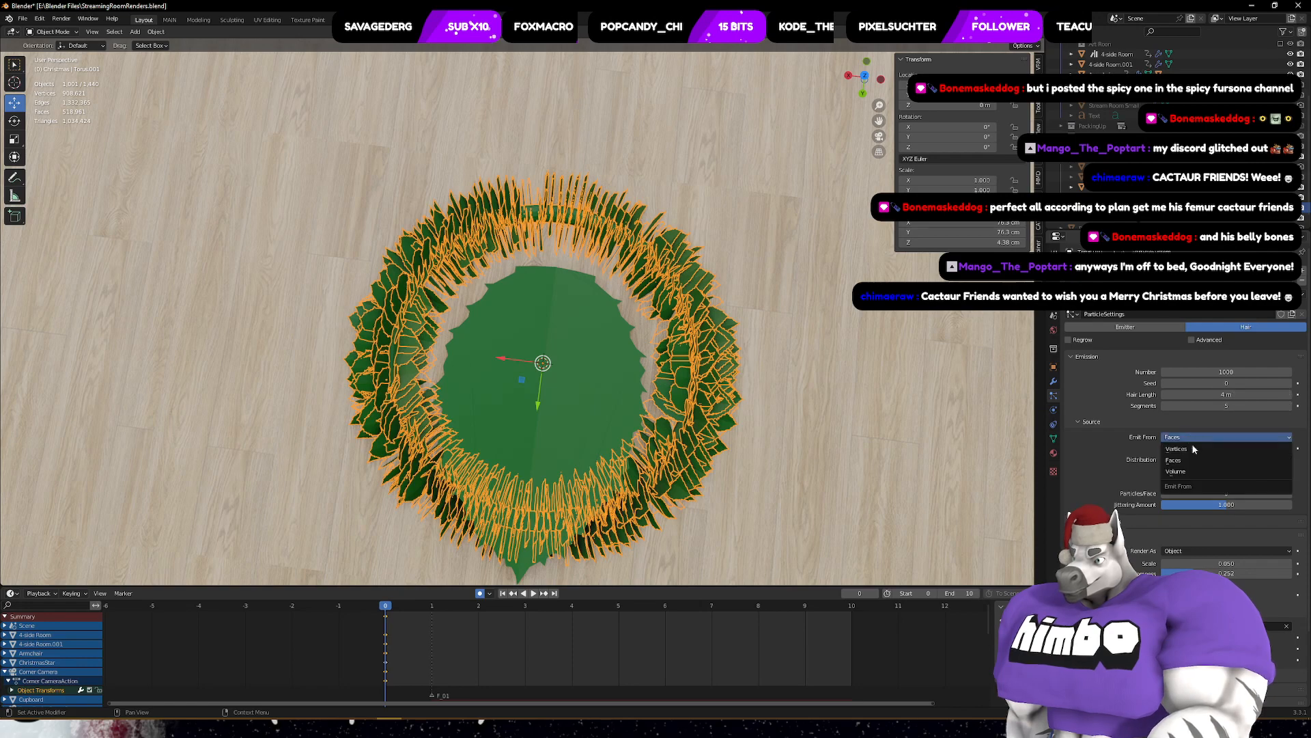
pyautogui.click(1199, 456)
pyautogui.click(1199, 436)
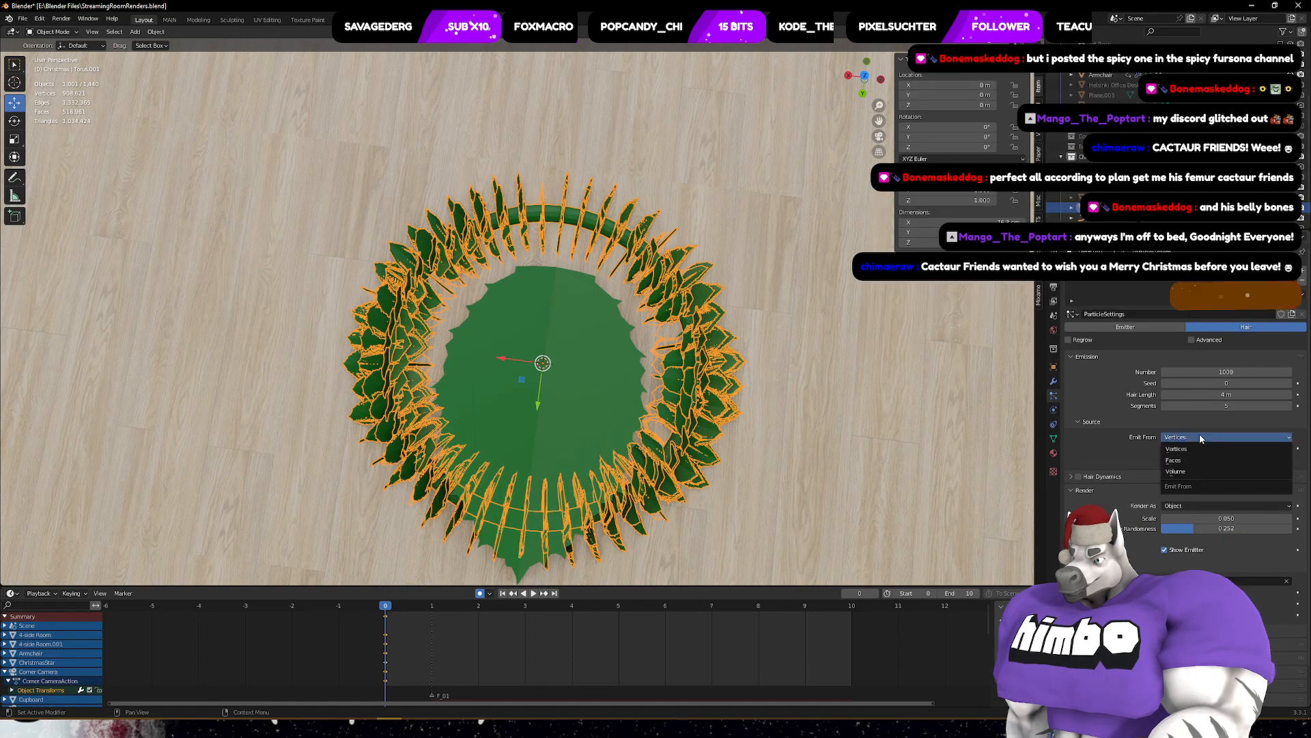
pyautogui.click(1195, 468)
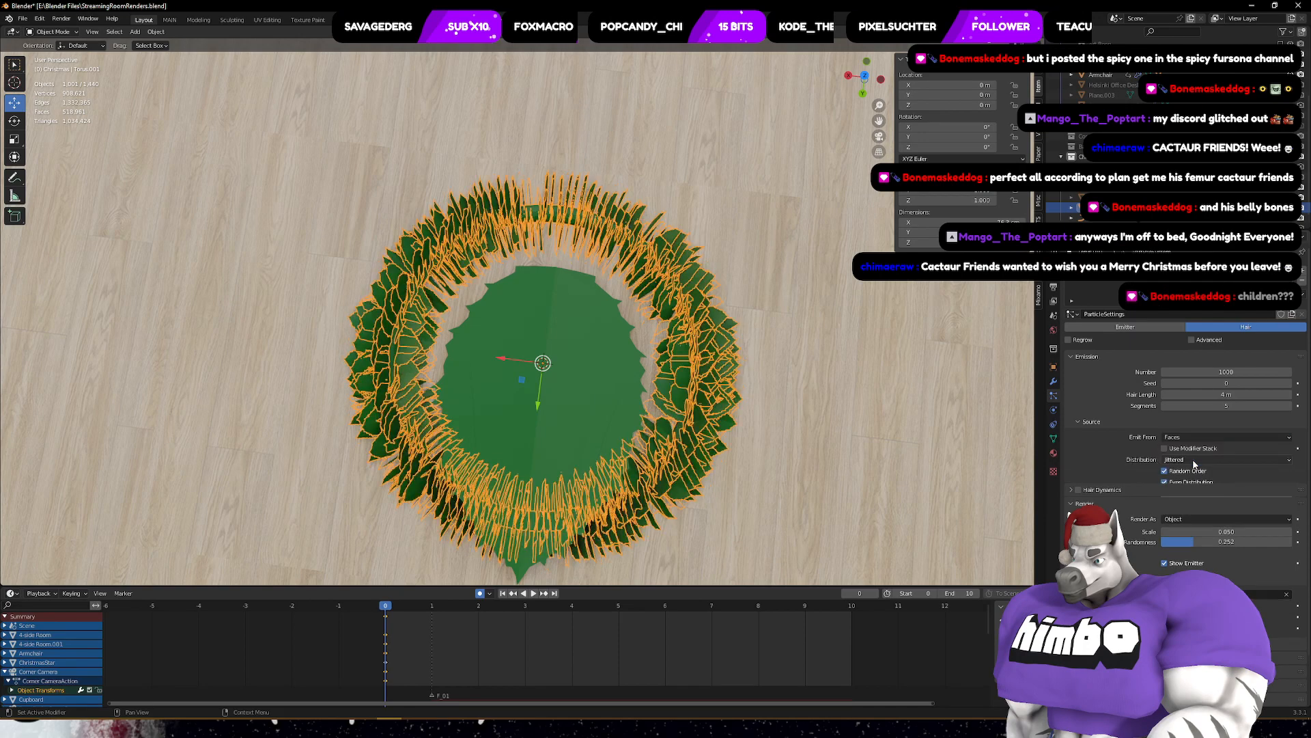
# - Turn off Even Distribution and Random Order, and set the jittering amount to 0.364 and the particle number to 84
pyautogui.click(1164, 482)
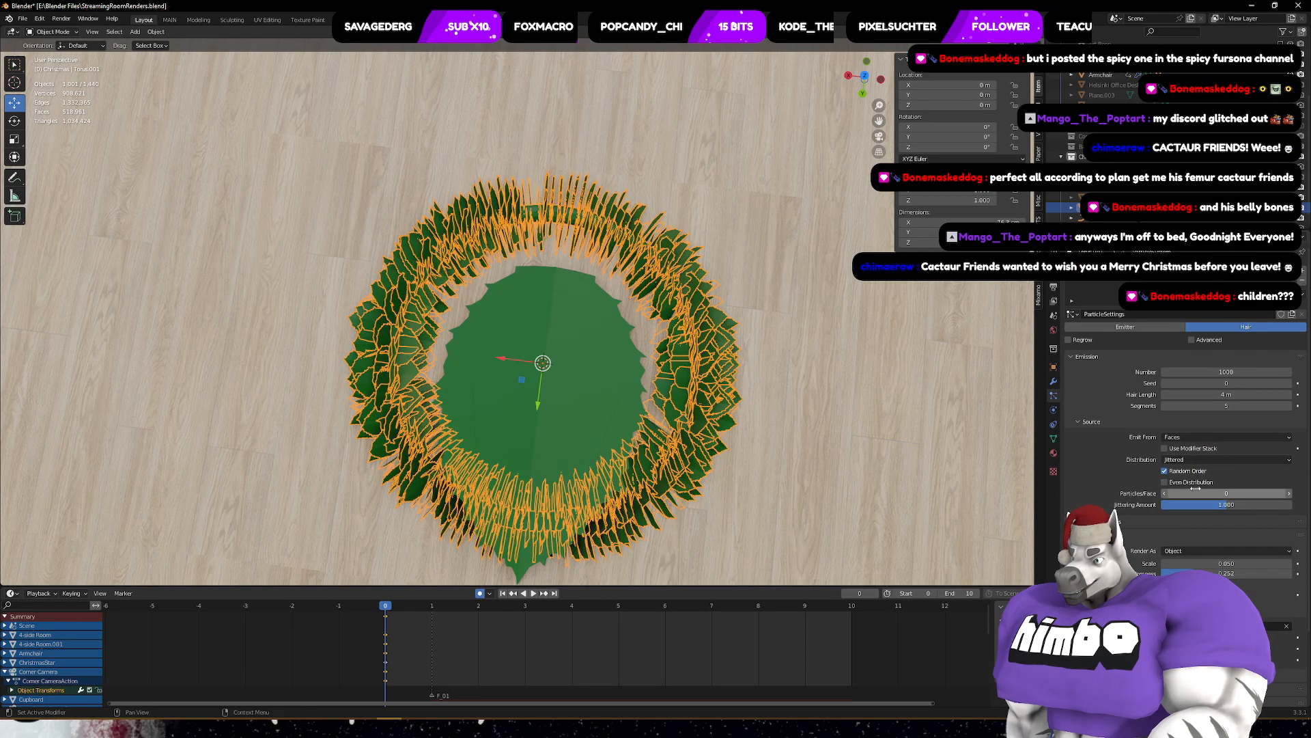
pyautogui.moveTo(1196, 504)
pyautogui.mouseDown()
pyautogui.moveTo(1228, 504)
pyautogui.moveTo(1184, 504)
pyautogui.mouseUp()
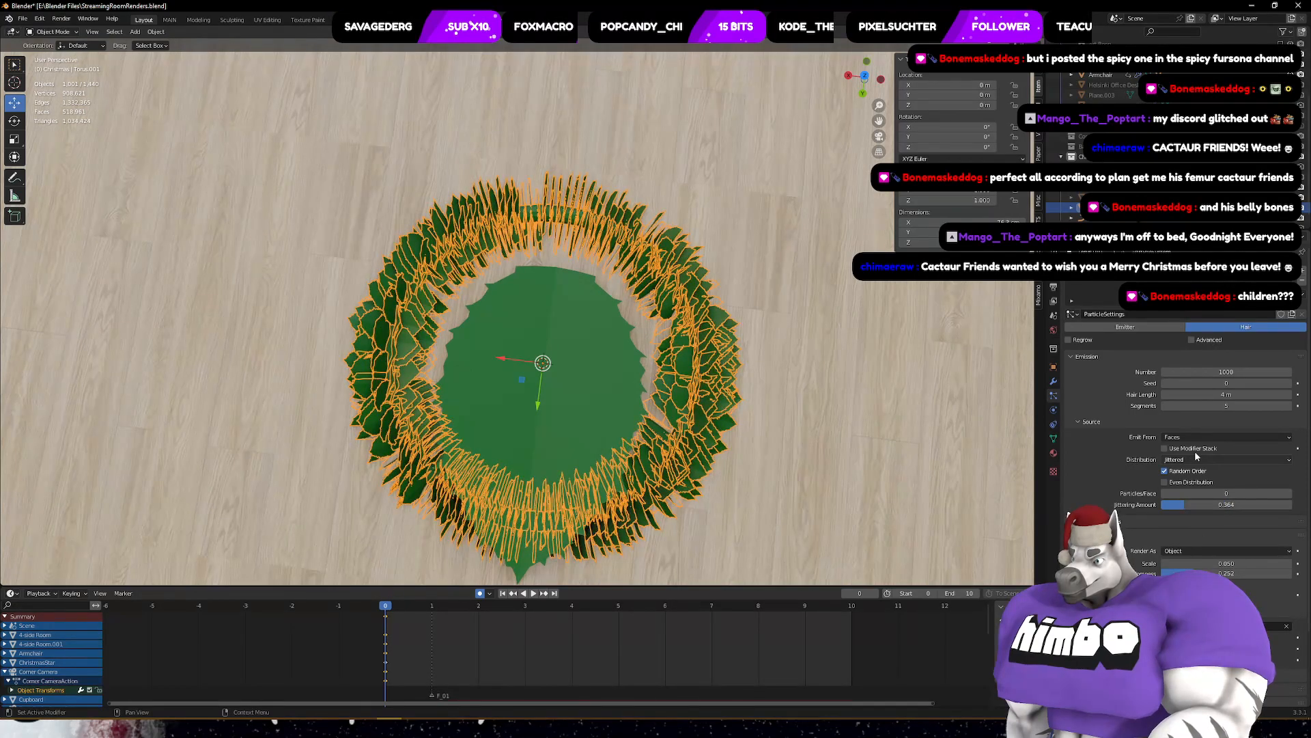
pyautogui.moveTo(1226, 372); pyautogui.dragTo(675, 365)
pyautogui.moveTo(675, 365); pyautogui.dragTo(18, 343, button='middle')
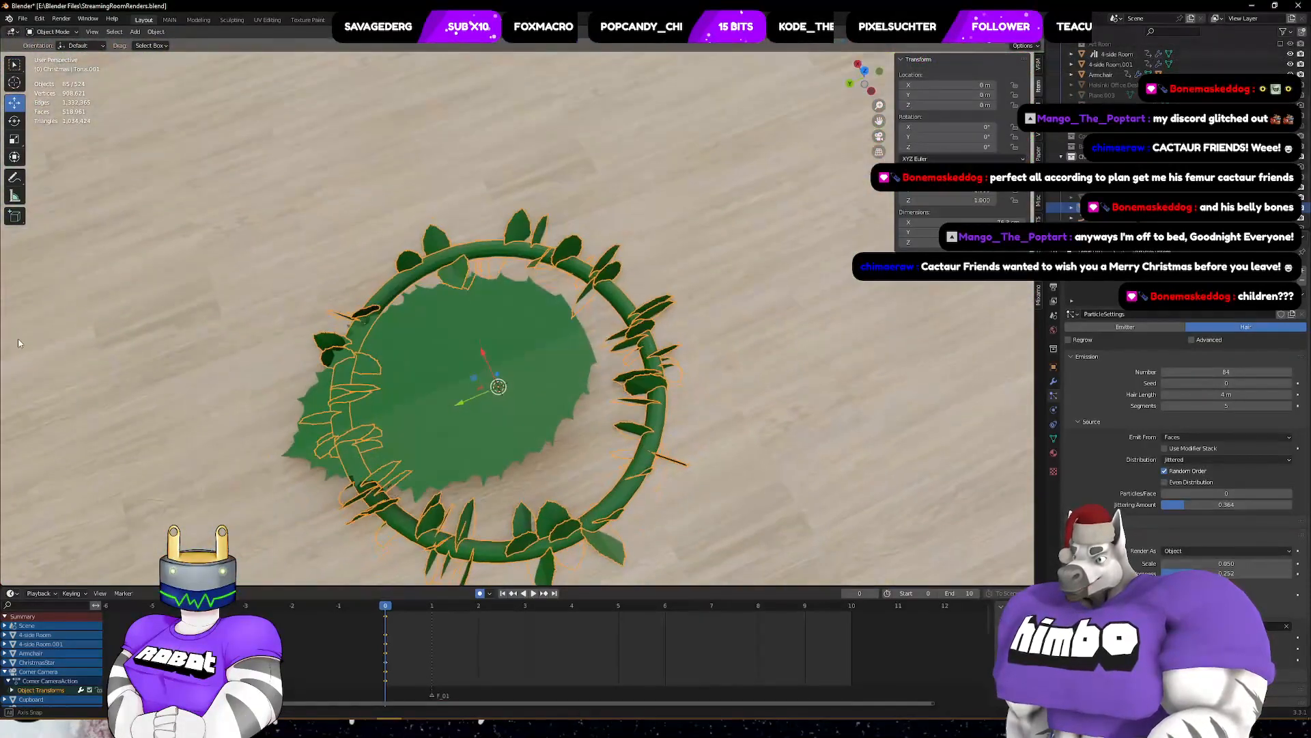
pyautogui.click(1192, 472)
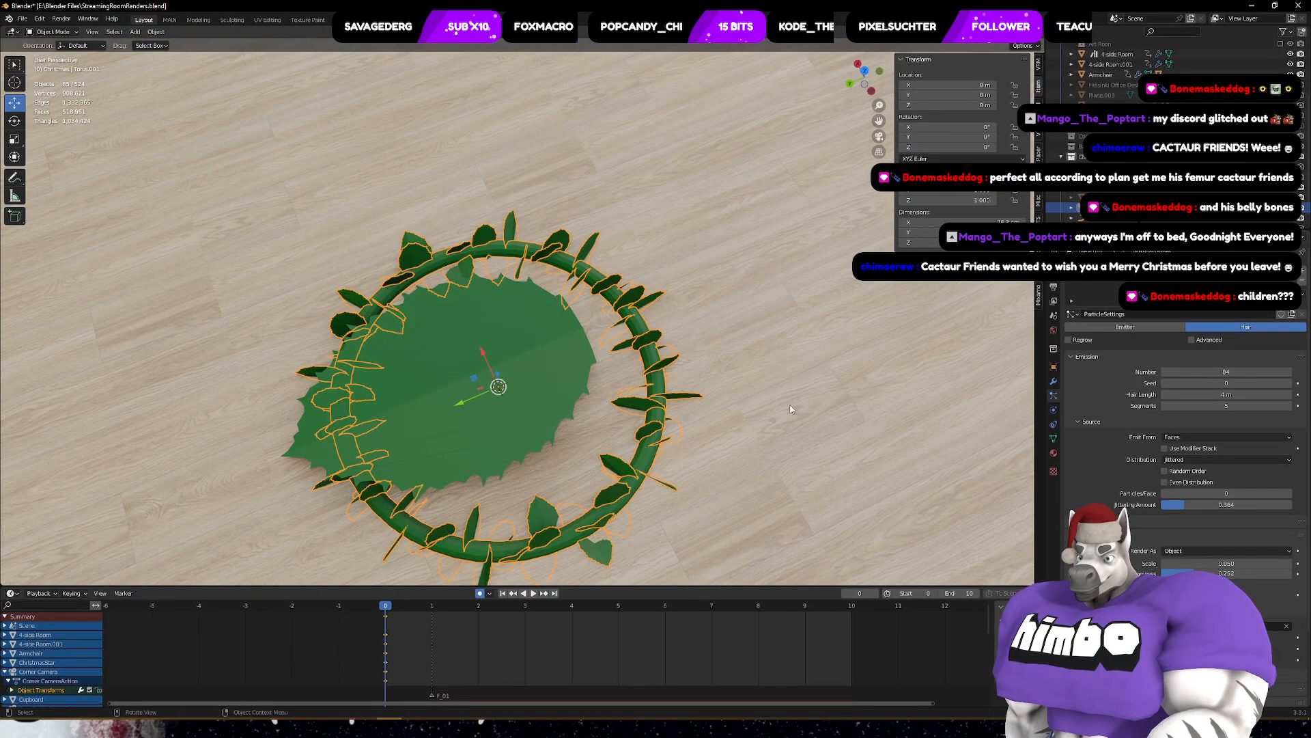
# - Examine up close and from above how the leaf instances attach to the torus
pyautogui.moveTo(685, 405); pyautogui.dragTo(706, 207, button='middle')
pyautogui.scroll(4, 686, 293)
pyautogui.moveTo(666, 339); pyautogui.dragTo(664, 392, button='middle')
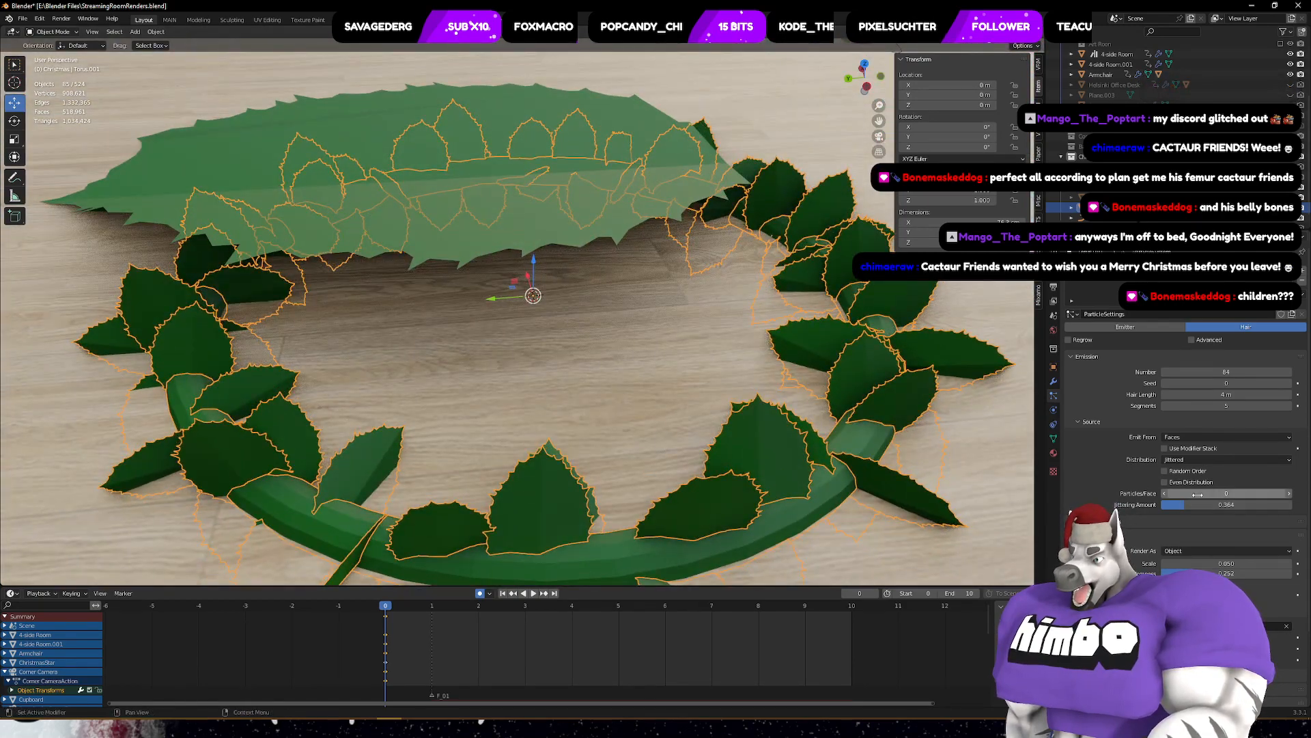
pyautogui.scroll(-4, 568, 295)
pyautogui.moveTo(597, 268); pyautogui.dragTo(585, 413, button='middle')
pyautogui.hotkey('ctrl', 'Tab')
pyautogui.click(527, 370)
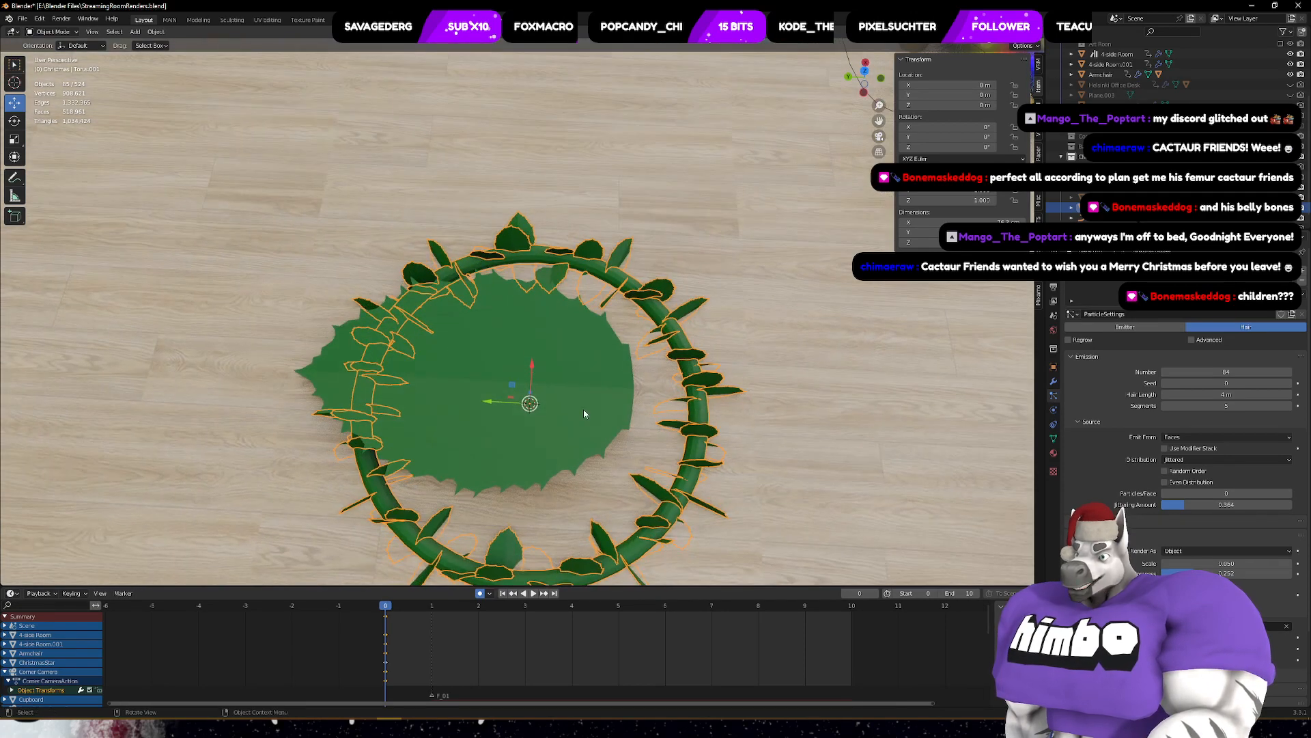
# - Move the large mistletoe leaf's whole mesh about 20 cm along its local Y axis in Edit Mode
pyautogui.click(587, 413)
pyautogui.hotkey('ctrl', 'Tab')
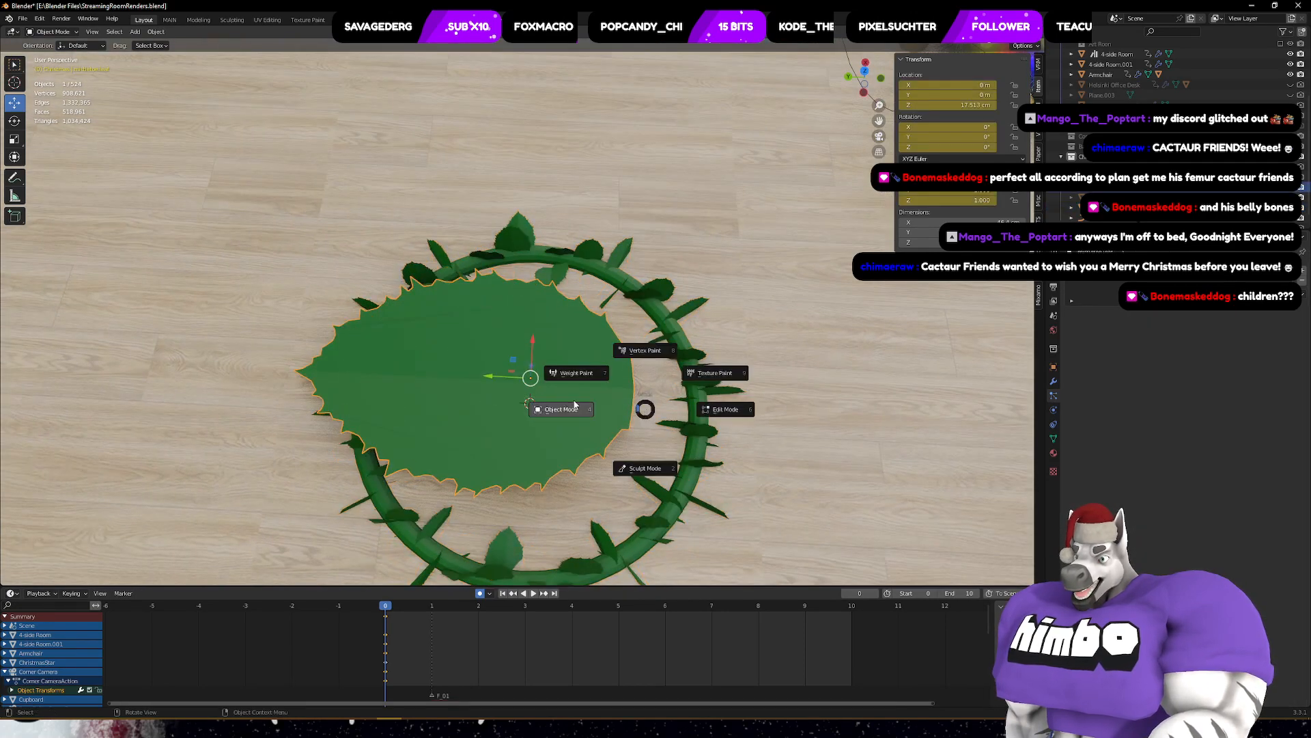
pyautogui.click(721, 407)
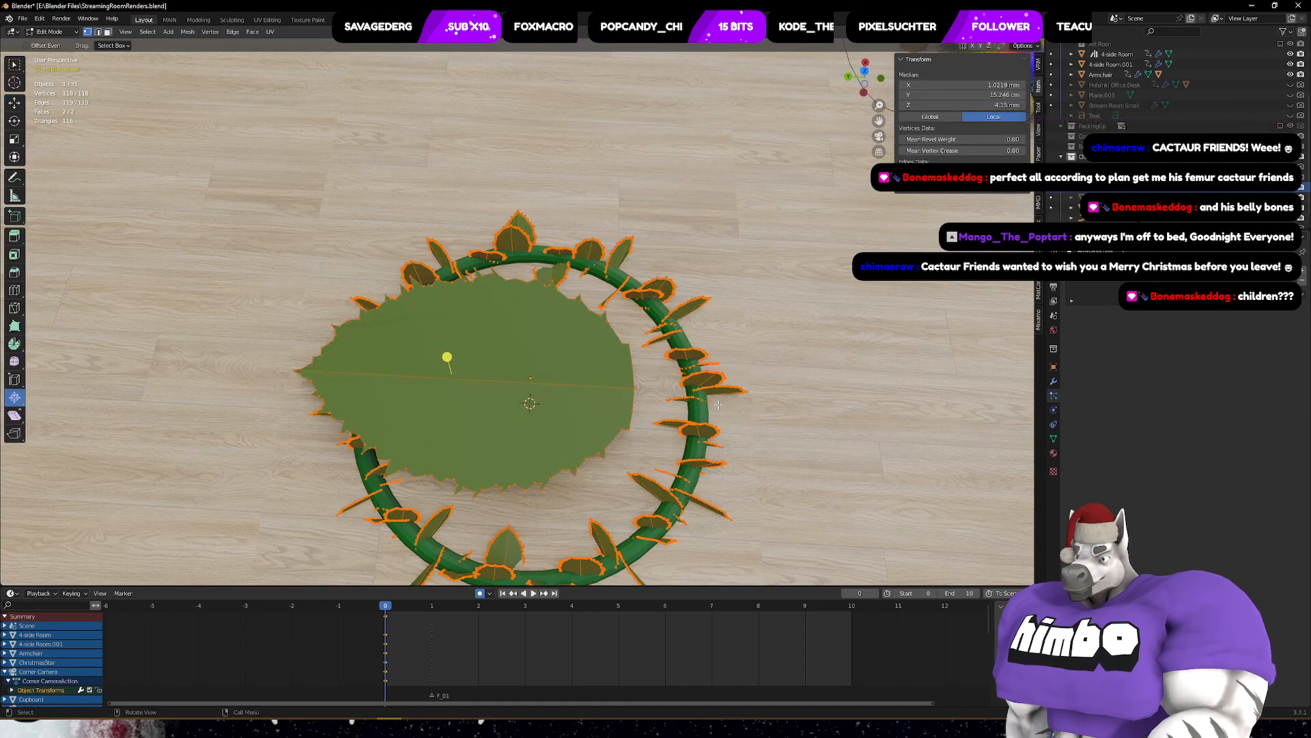
pyautogui.hotkey('ctrl', 'Tab')
pyautogui.click(746, 396)
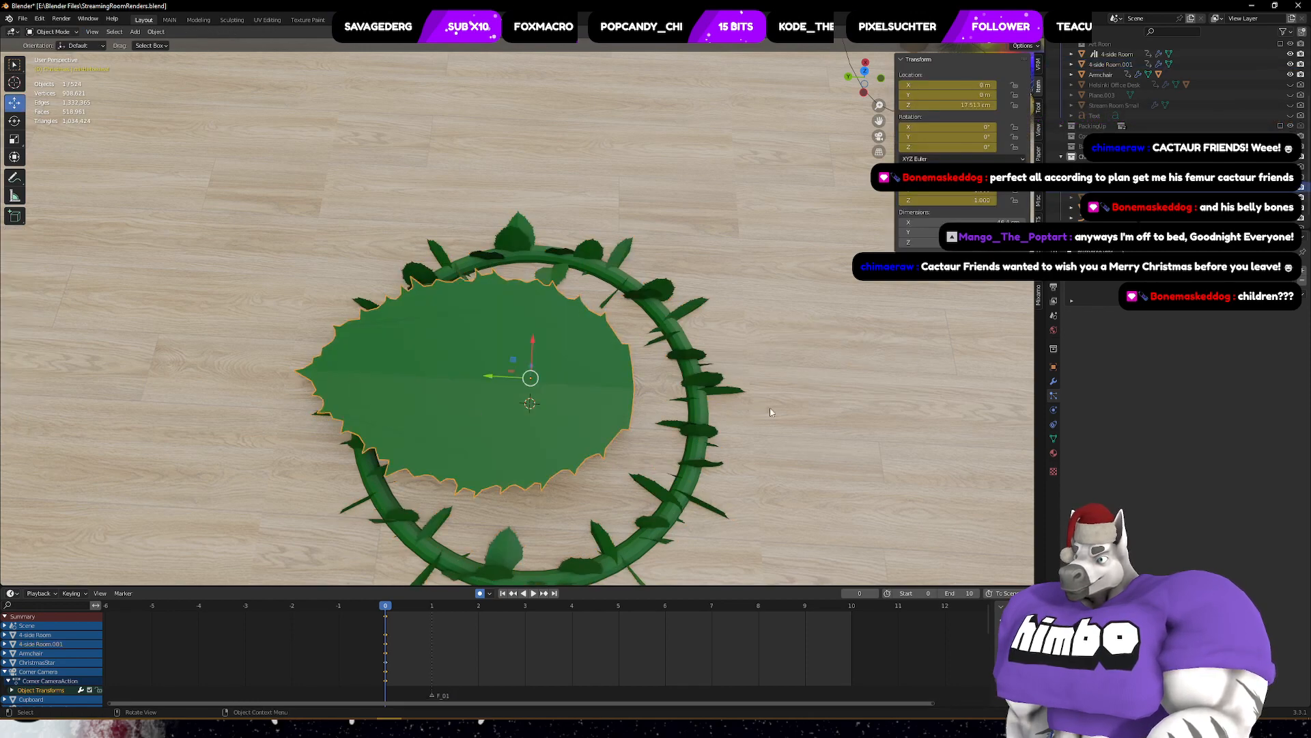
pyautogui.hotkey('ctrl', 'Tab')
pyautogui.click(815, 405)
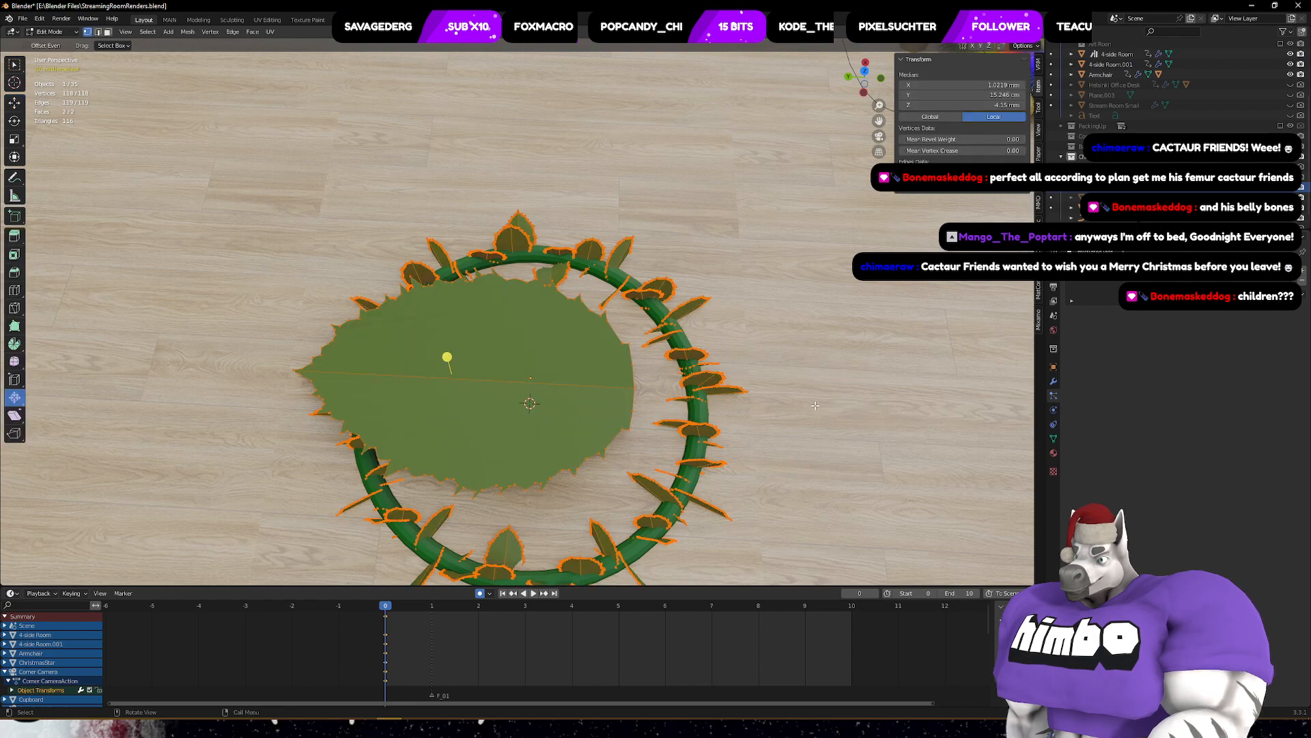
pyautogui.moveTo(814, 405); pyautogui.dragTo(768, 349, button='middle')
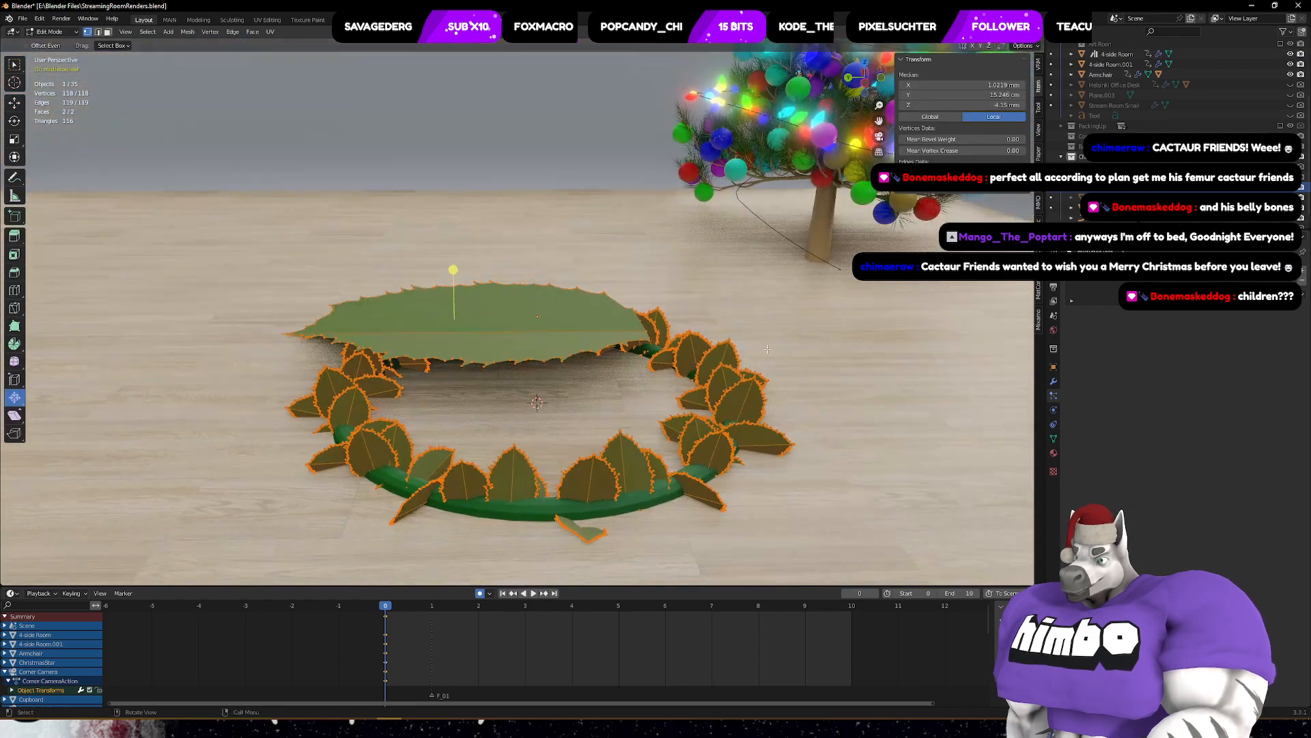
pyautogui.press('g')
pyautogui.press('y')
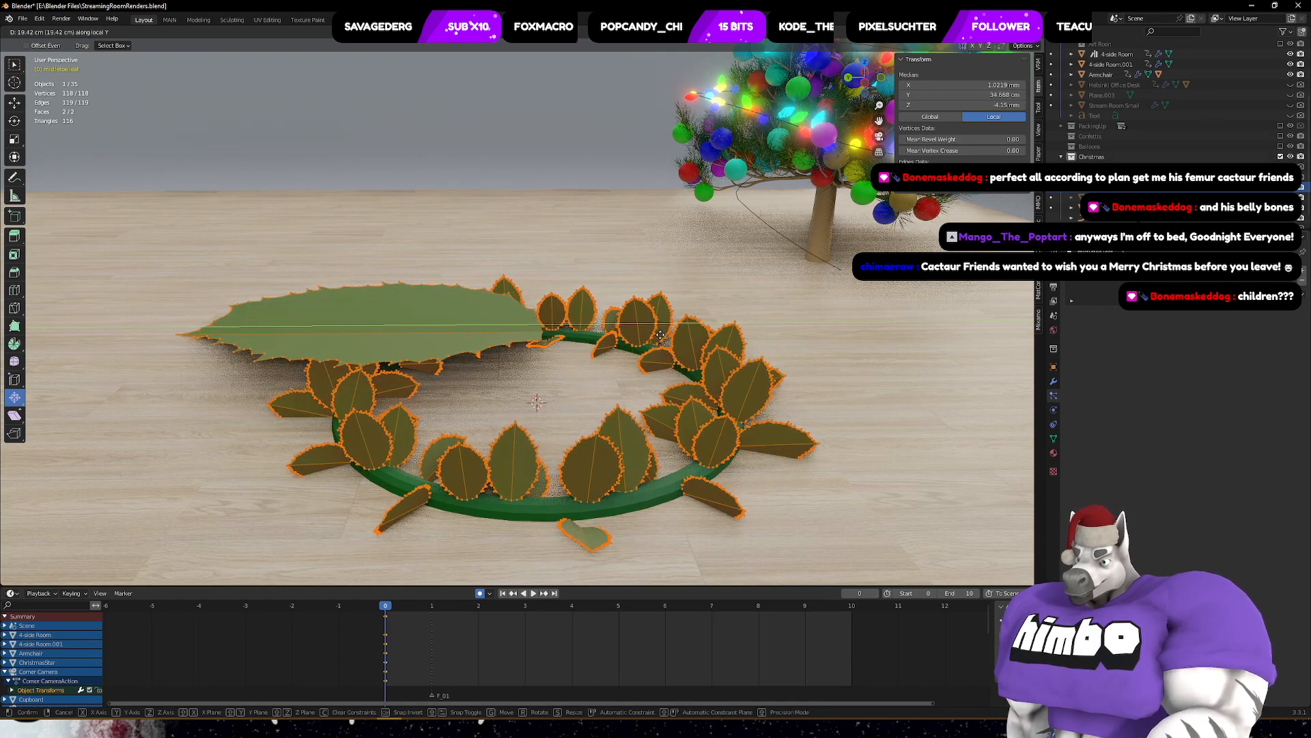
pyautogui.click(657, 333)
# - Raise the leaf's mesh about 3 cm along its local Z axis and return to Object Mode
pyautogui.moveTo(658, 333)
pyautogui.mouseDown(button='middle')
pyautogui.moveTo(655, 383)
pyautogui.moveTo(646, 325)
pyautogui.mouseUp(button='middle')
pyautogui.press('g')
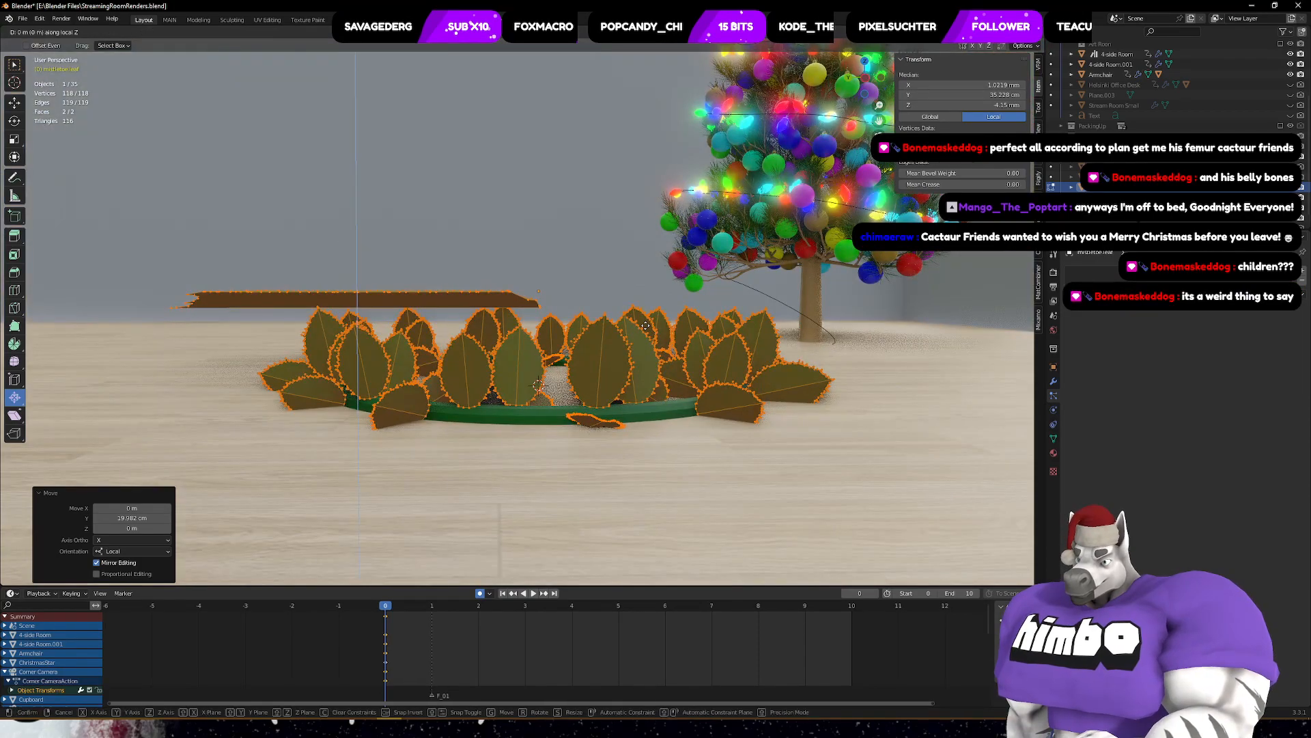
pyautogui.press('z')
pyautogui.click(646, 309)
pyautogui.moveTo(646, 310); pyautogui.dragTo(851, 392, button='middle')
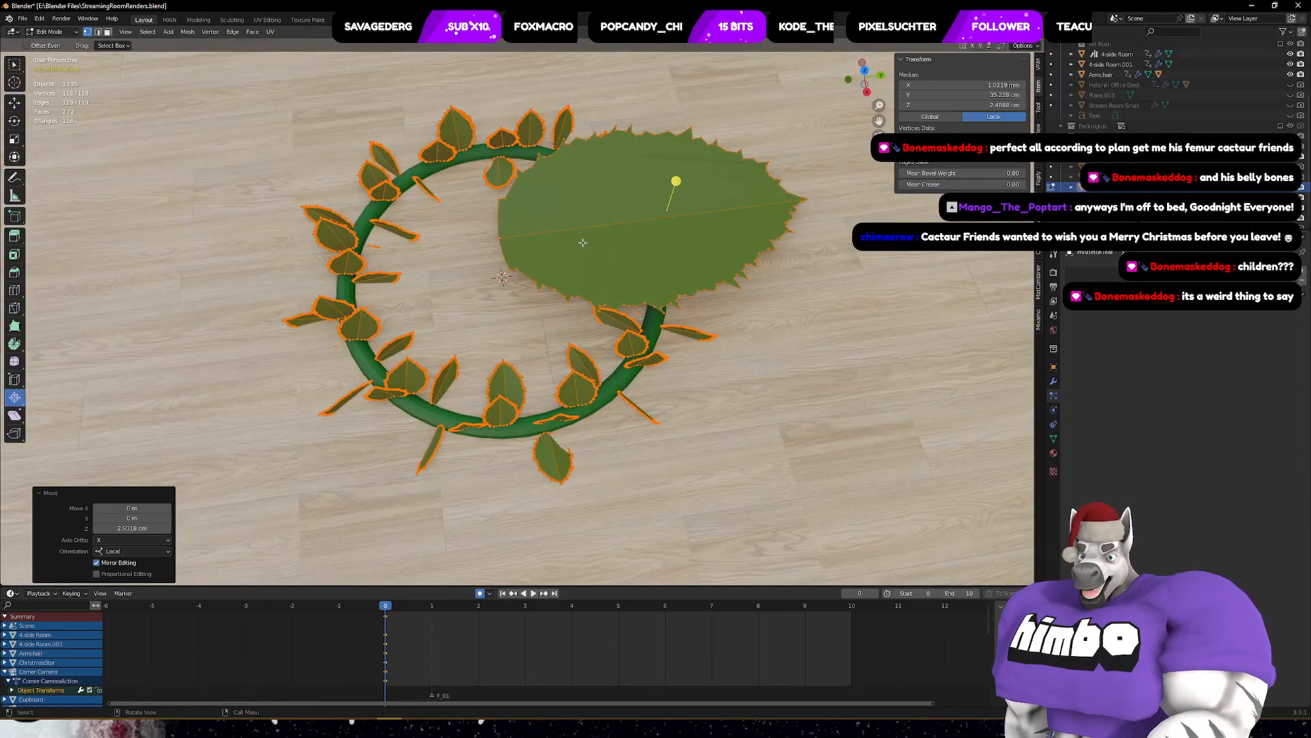
pyautogui.hotkey('ctrl', 'Tab')
pyautogui.click(497, 243)
# - Create a new collection inside the Christmas collection and name it Mistletoe Leaves
pyautogui.moveTo(566, 269); pyautogui.dragTo(664, 260, button='middle')
pyautogui.rightClick(1066, 164)
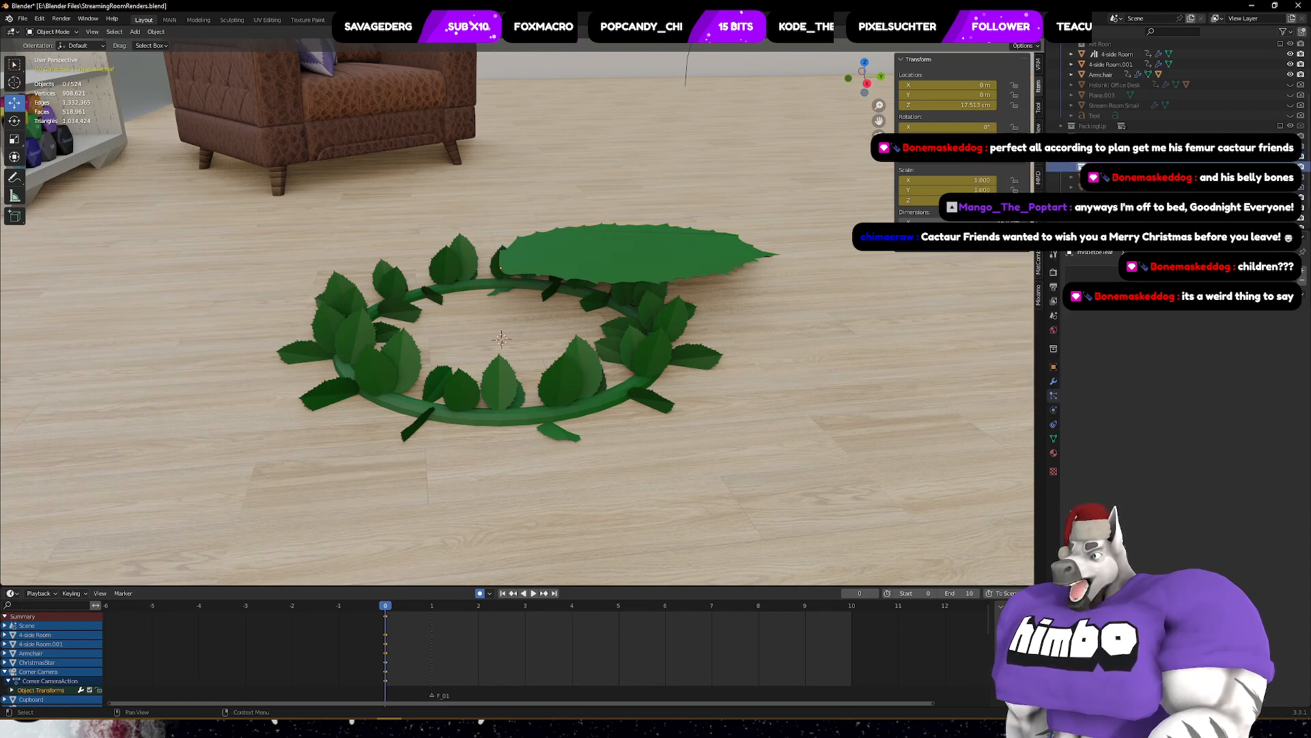
pyautogui.scroll(-1, 1127, 137)
pyautogui.doubleClick(1105, 153)
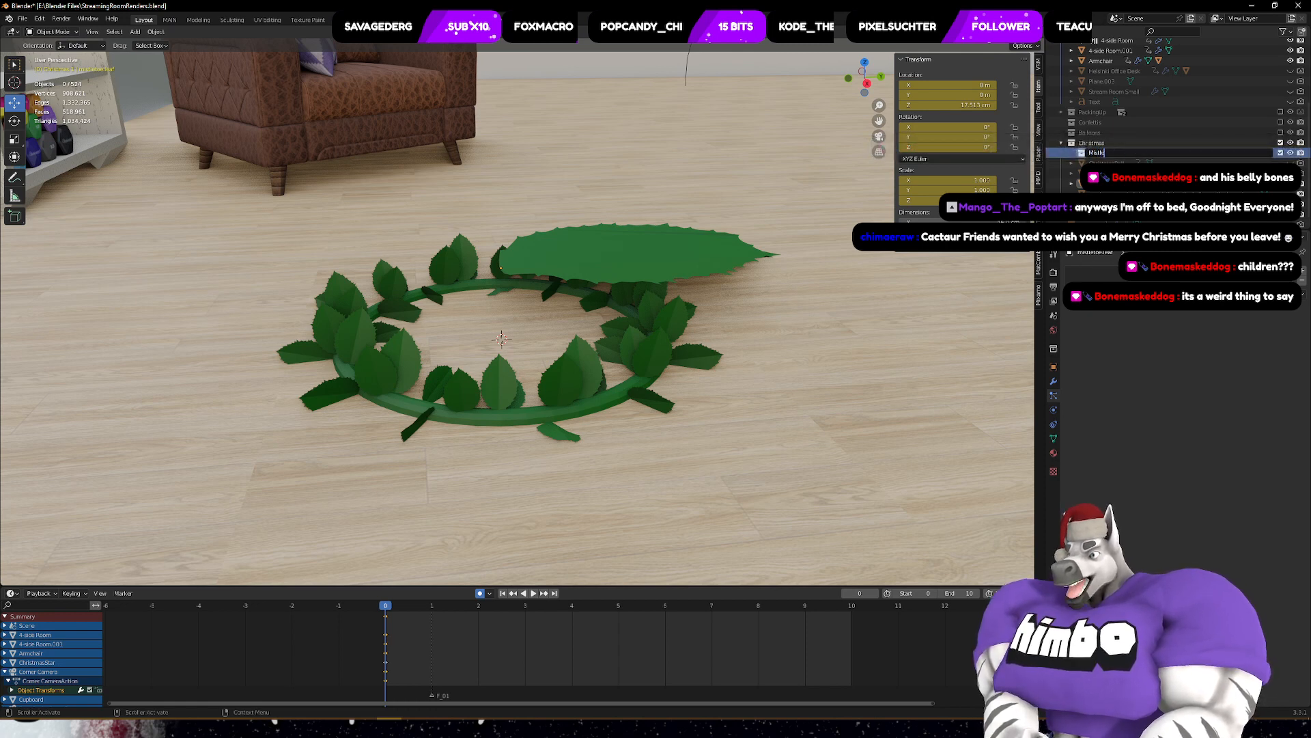
pyautogui.write('Mistletoe Leav')
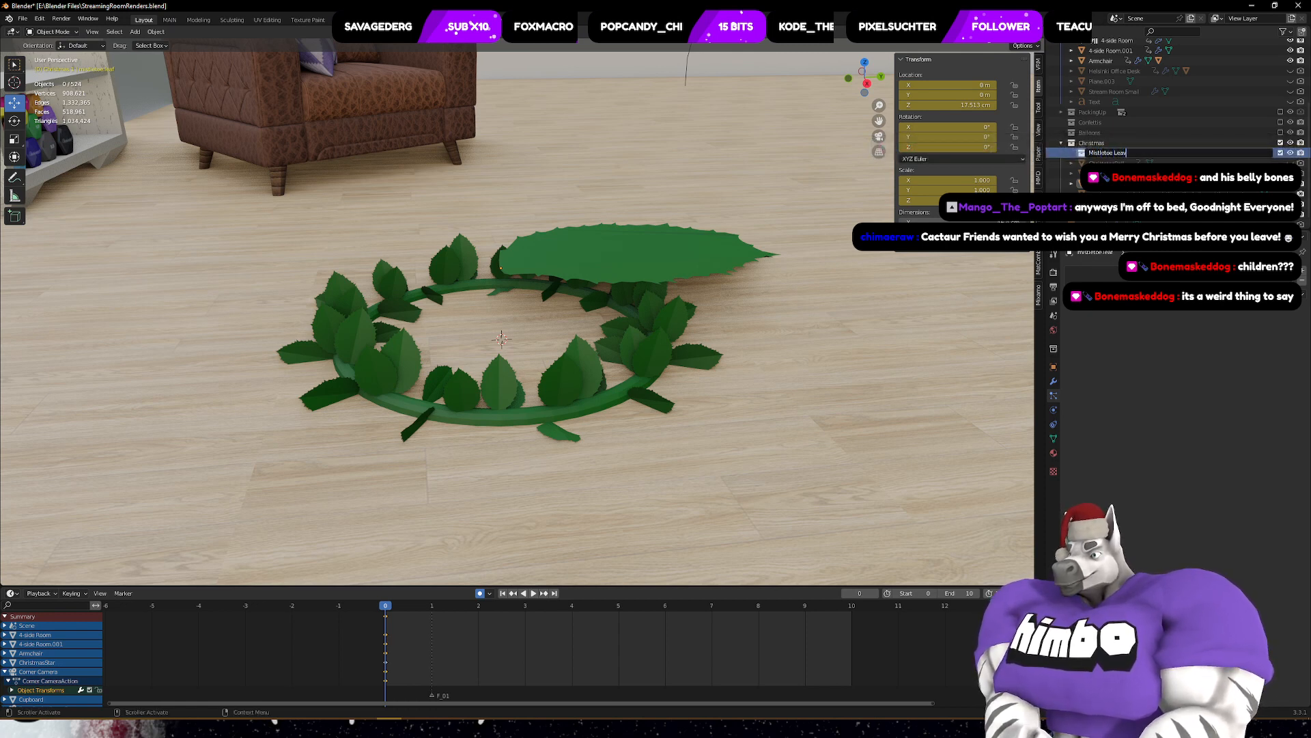
pyautogui.write('es')
pyautogui.press('Return')
# - Put the large mistletoe leaf into the Mistletoe Leaves collection and place a duplicate about 77 cm away along its negative local X axis
pyautogui.click(1106, 184)
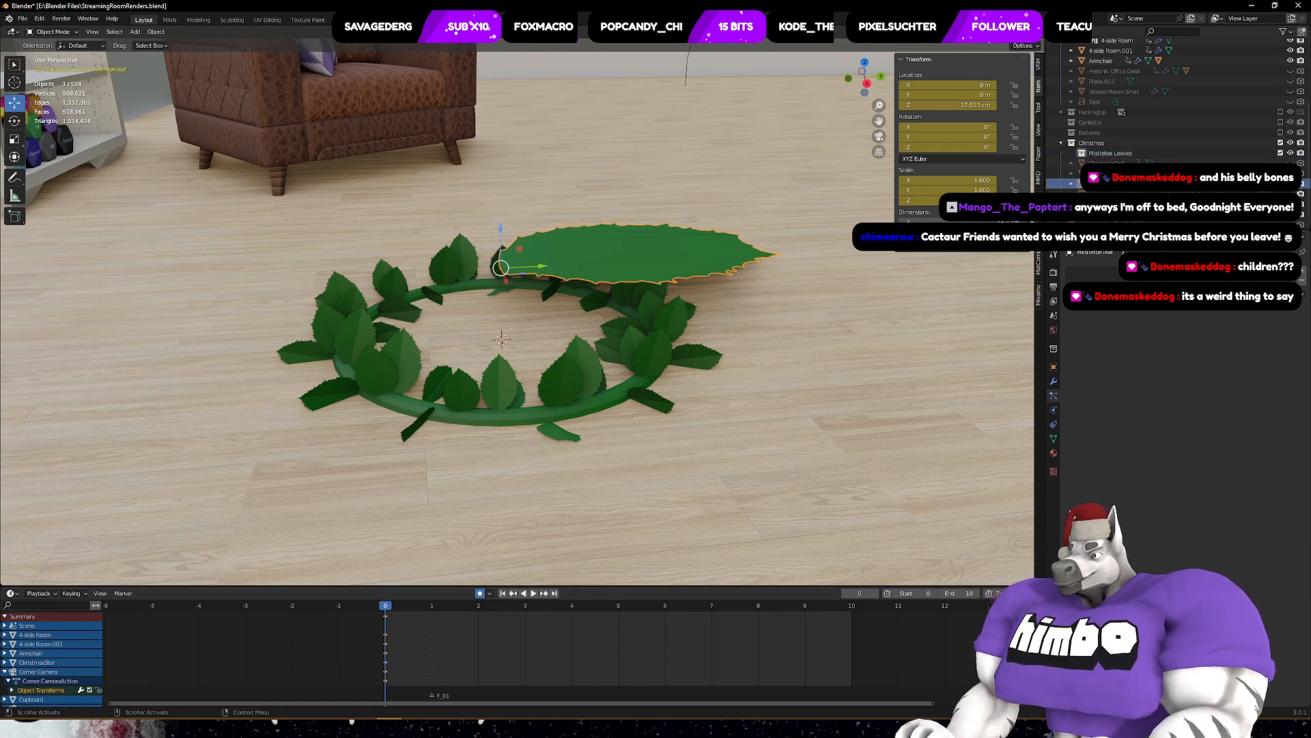
pyautogui.moveTo(1106, 184); pyautogui.dragTo(1116, 156)
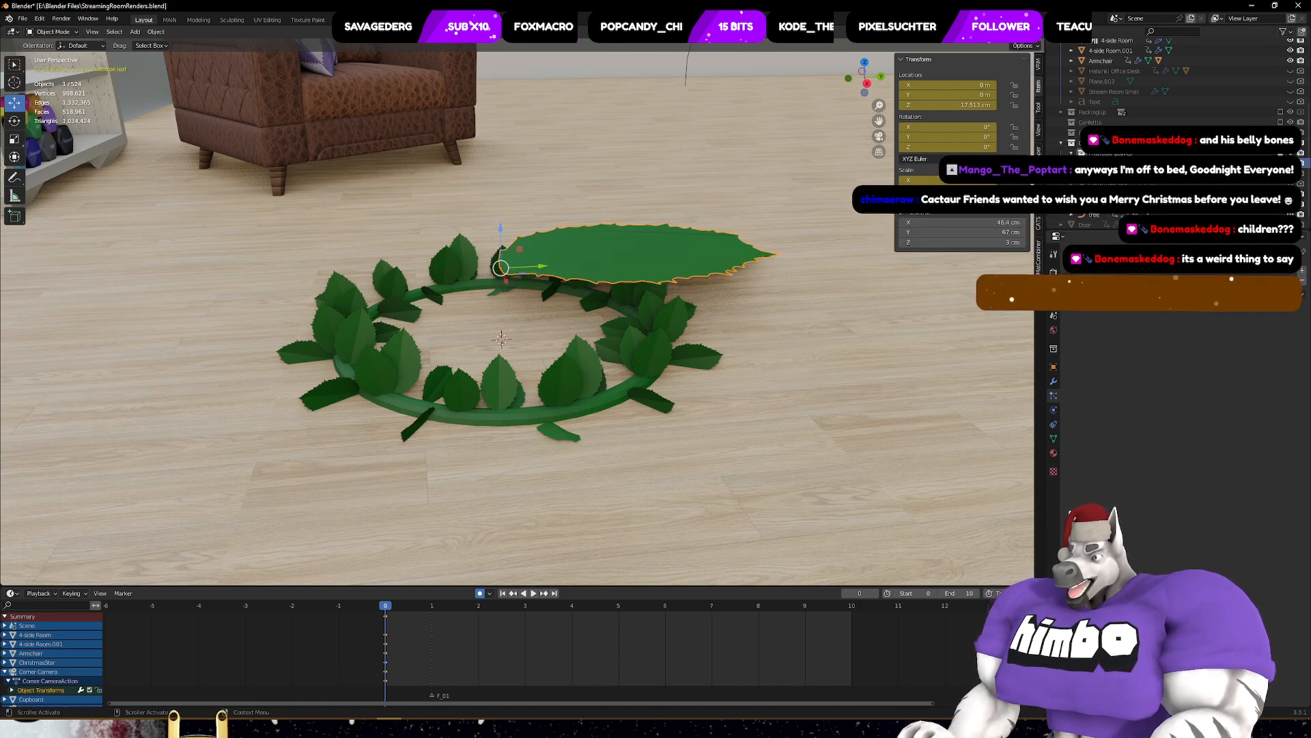
pyautogui.moveTo(690, 280); pyautogui.dragTo(624, 270, button='middle')
pyautogui.scroll(-8, 542, 301)
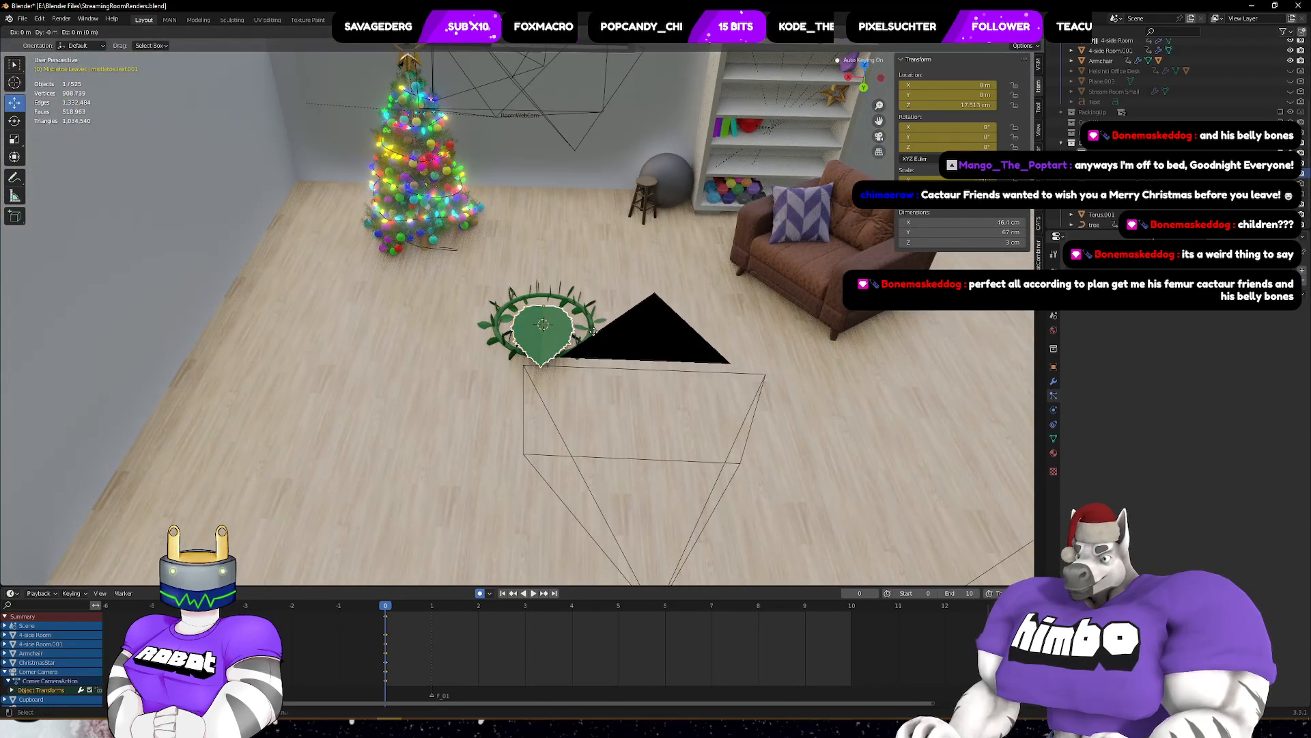
pyautogui.hotkey('shift', 'd')
pyautogui.hotkey('shift', 'z')
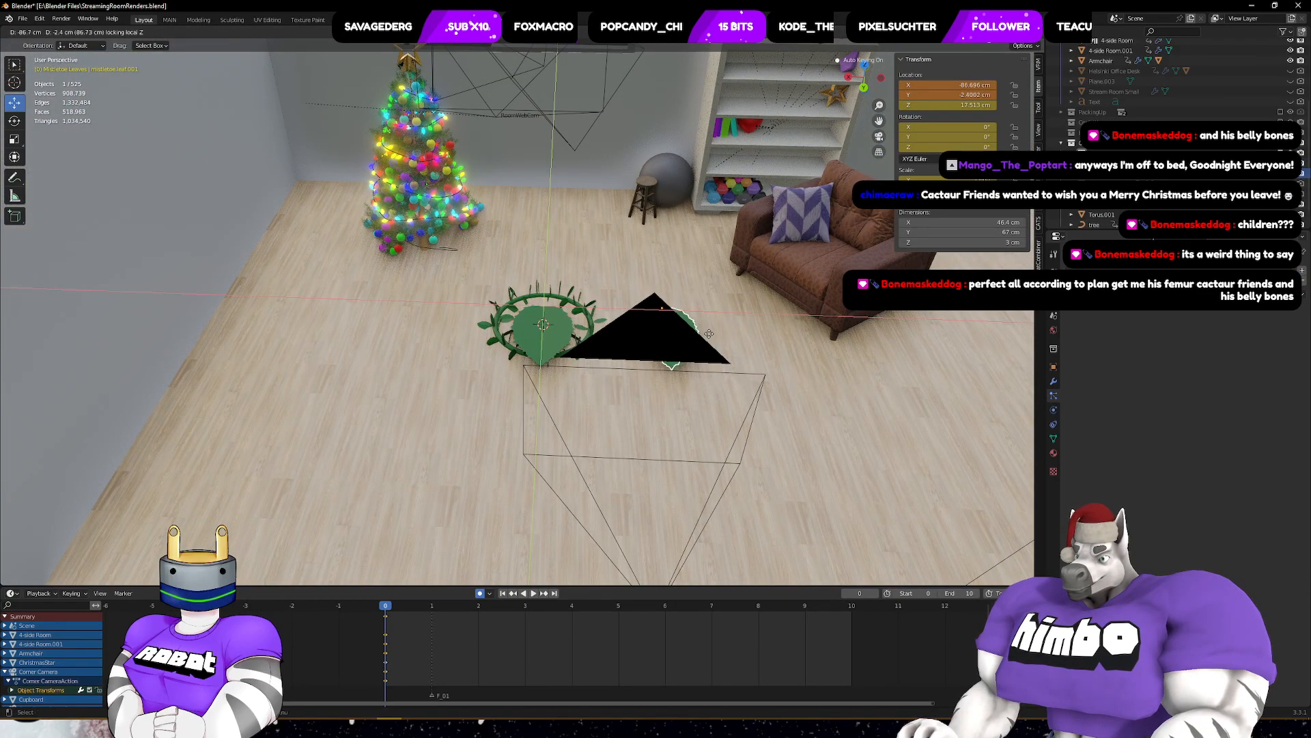
pyautogui.press('x')
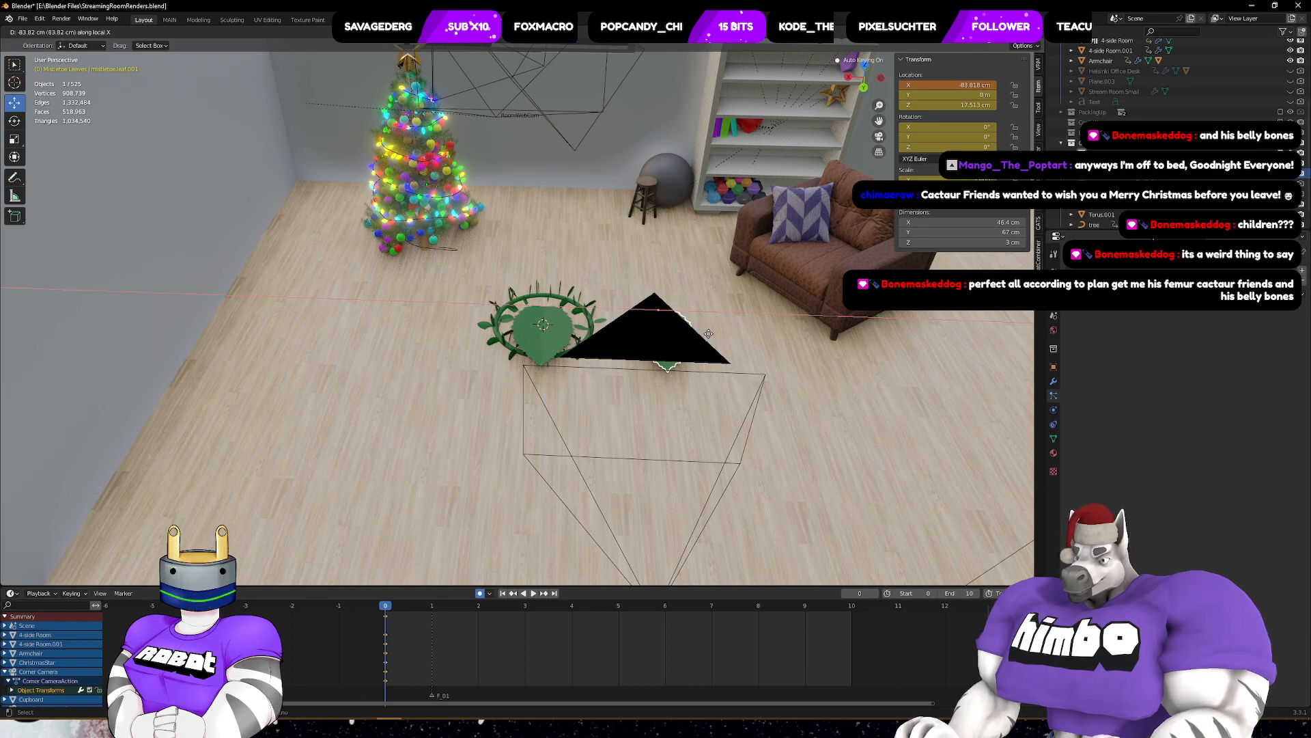
pyautogui.click(705, 332)
pyautogui.moveTo(705, 331); pyautogui.dragTo(642, 311, button='middle')
pyautogui.scroll(4, 642, 311)
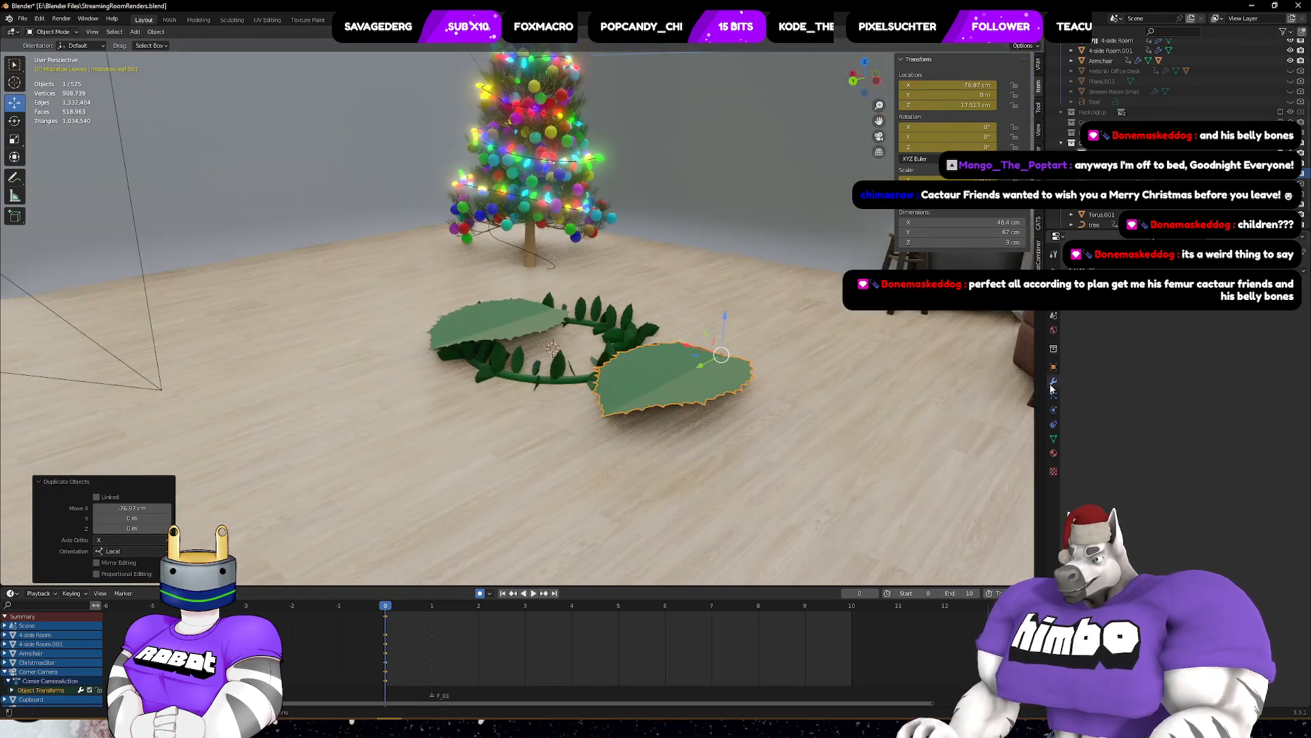
# - Try a Screw modifier on the duplicated leaf with a reduced angle, and remove the modifier
pyautogui.click(1181, 269)
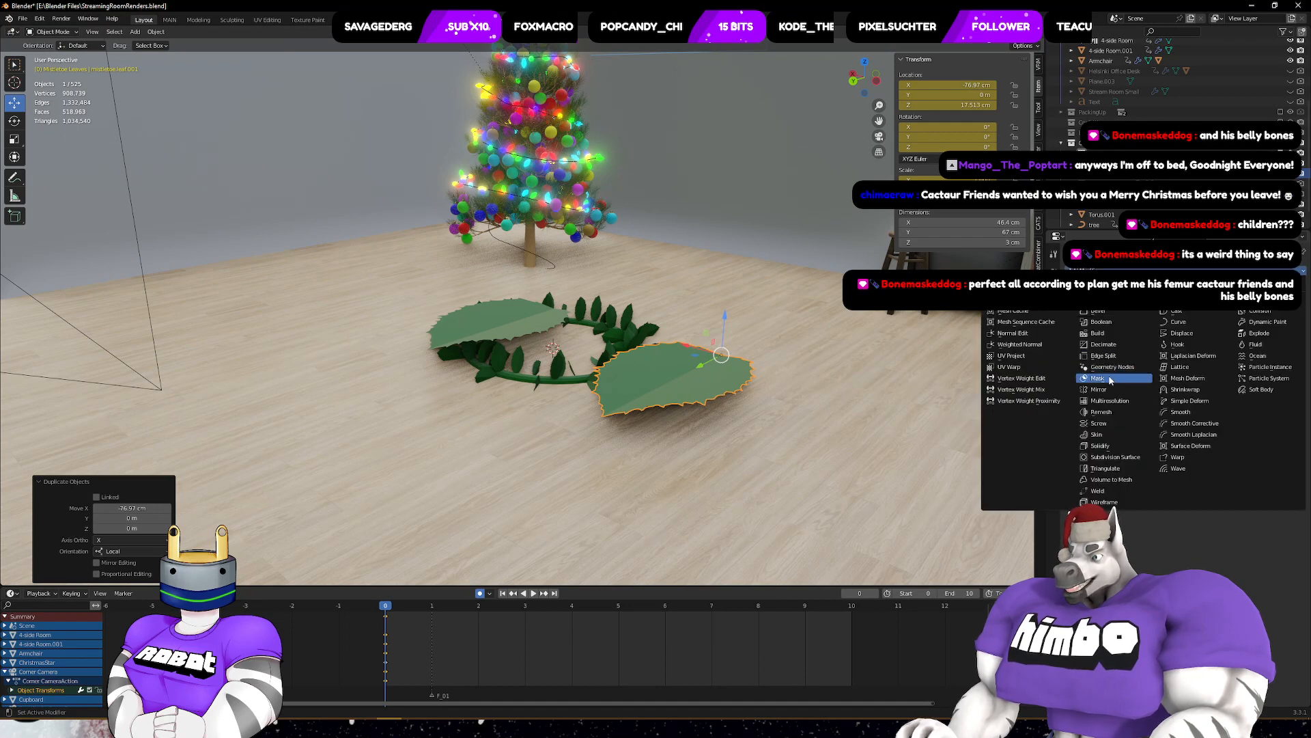
pyautogui.click(1115, 425)
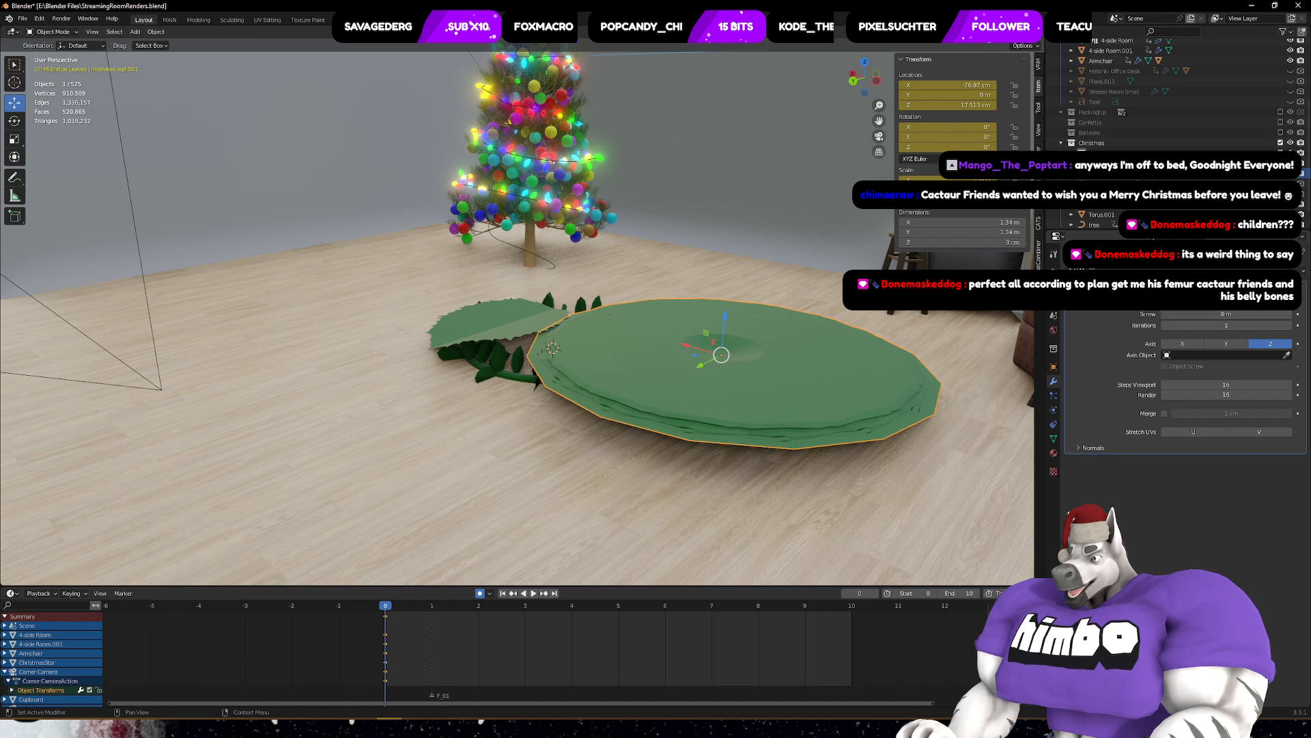
pyautogui.moveTo(1226, 304); pyautogui.dragTo(1059, 304)
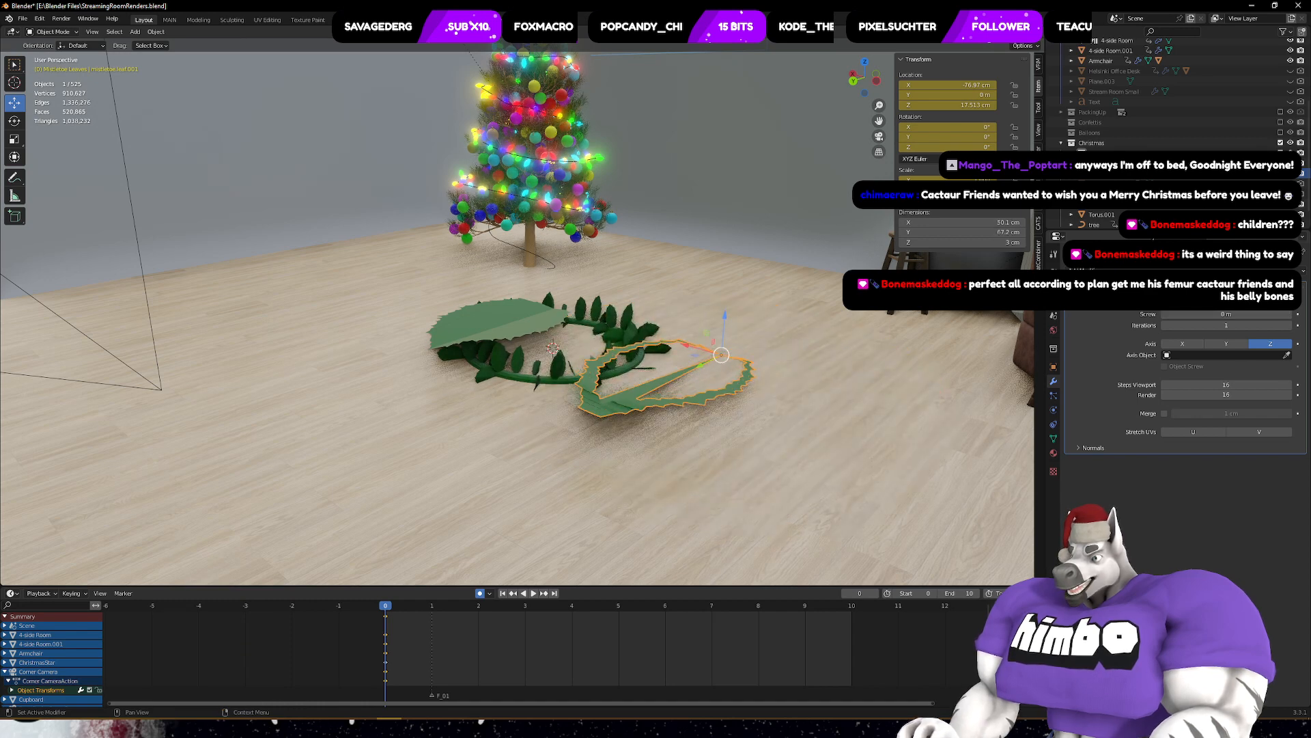
pyautogui.press('Escape')
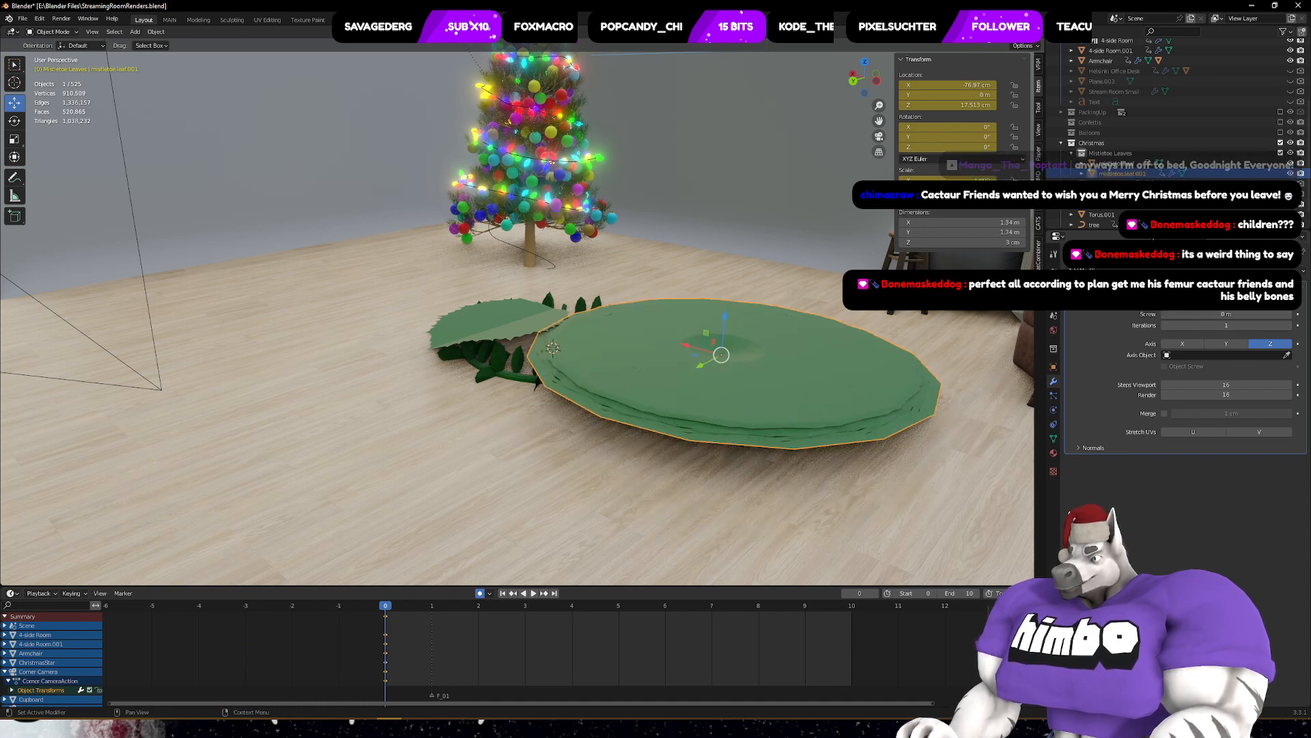
pyautogui.click(1288, 287)
# - Try a Displace modifier and a Warp modifier on the duplicated leaf, removing each one
pyautogui.click(1202, 271)
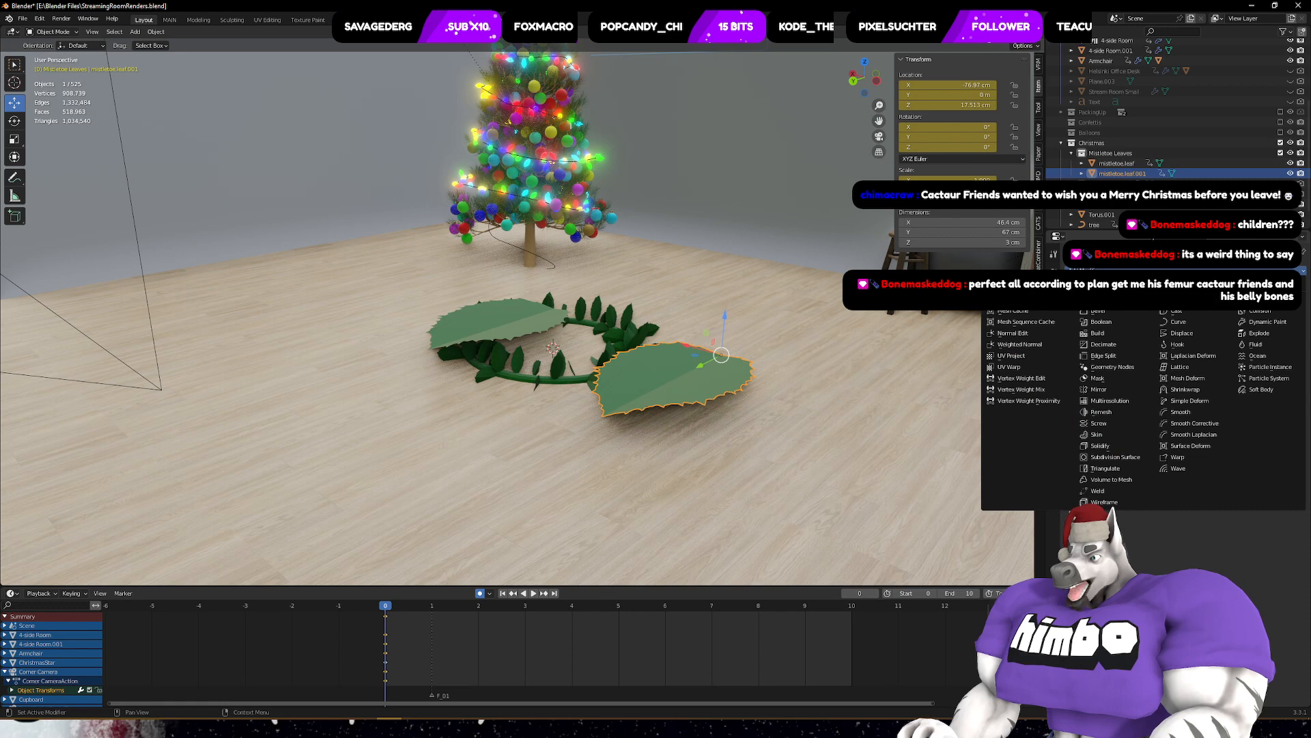
pyautogui.click(1194, 334)
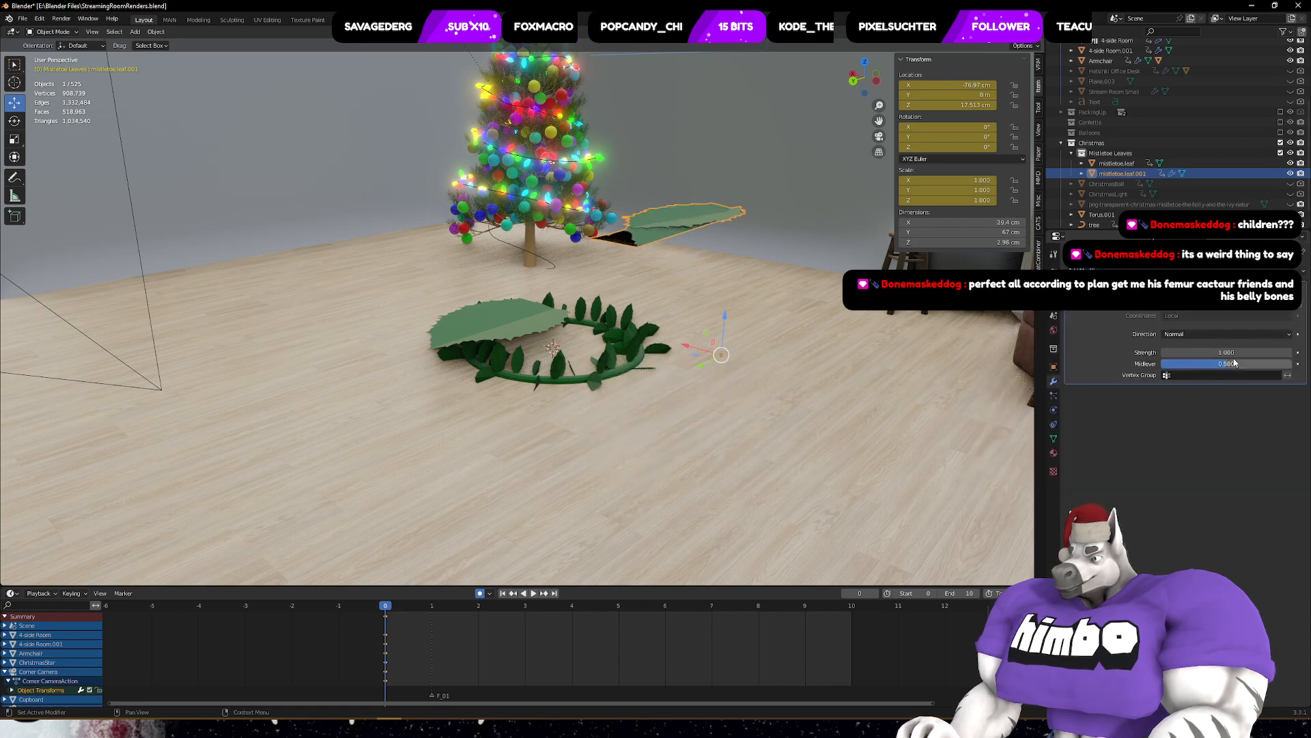
pyautogui.click(1287, 288)
pyautogui.click(1264, 271)
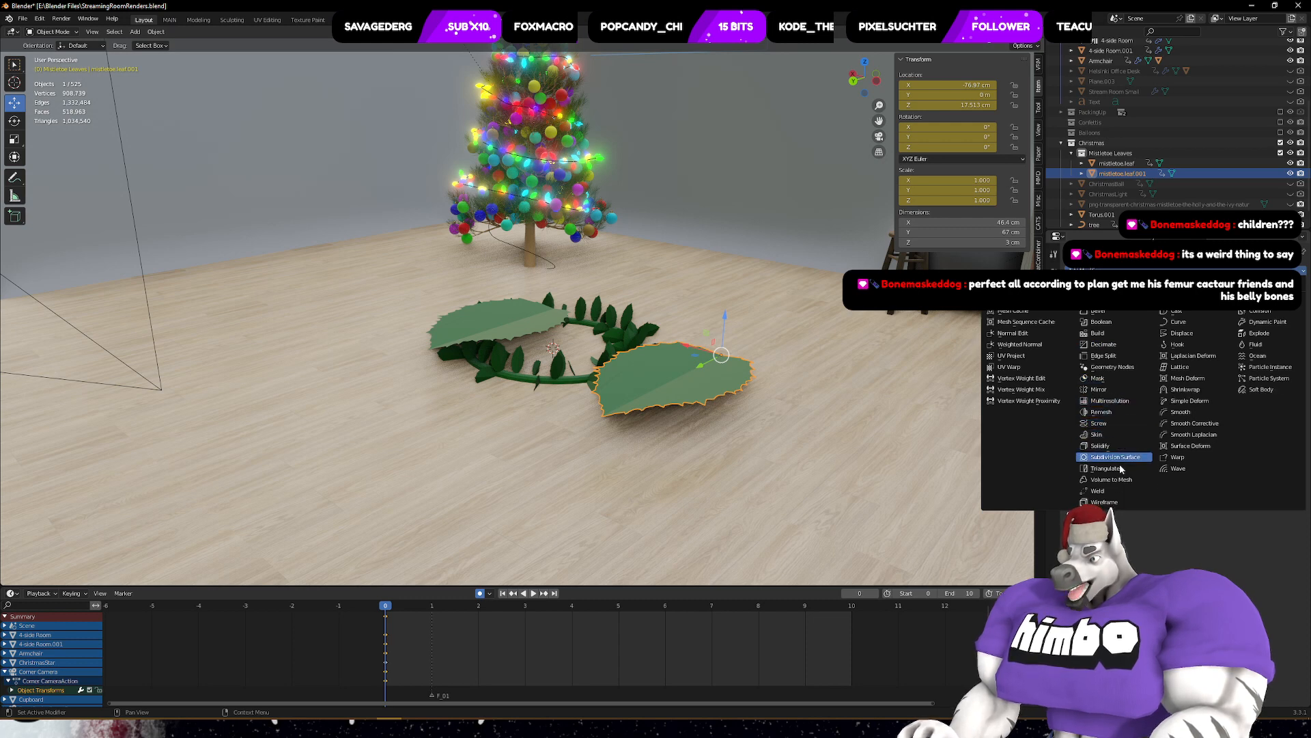
pyautogui.click(1193, 457)
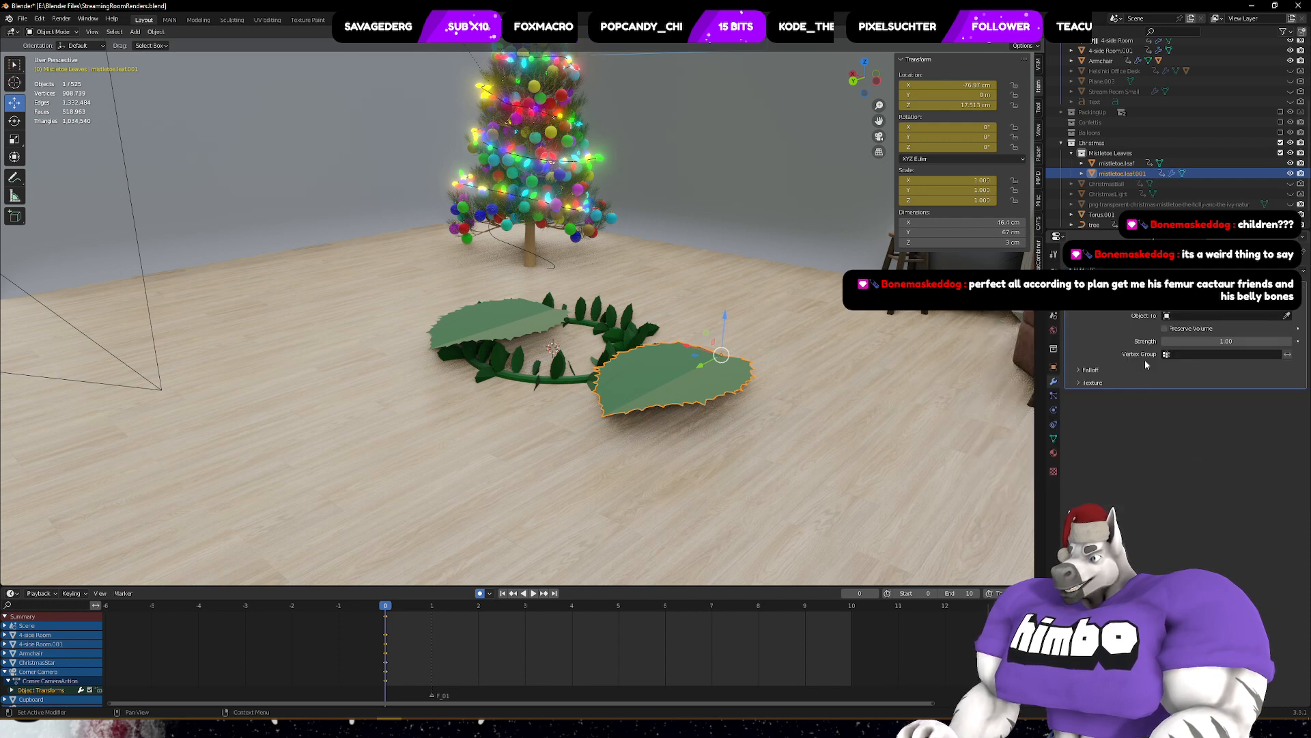
pyautogui.click(1289, 289)
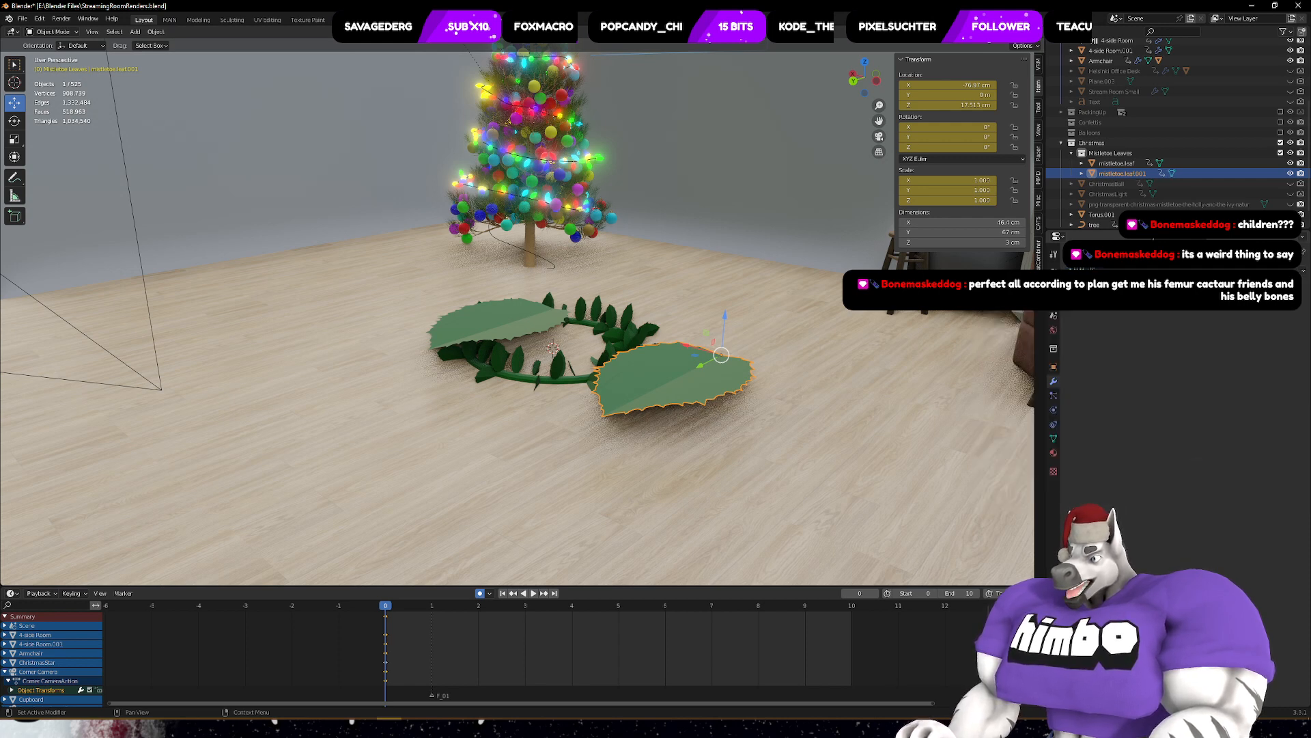
# - Try a Screw modifier around the Y axis with a smaller angle on the duplicated leaf, and remove it
pyautogui.click(1193, 271)
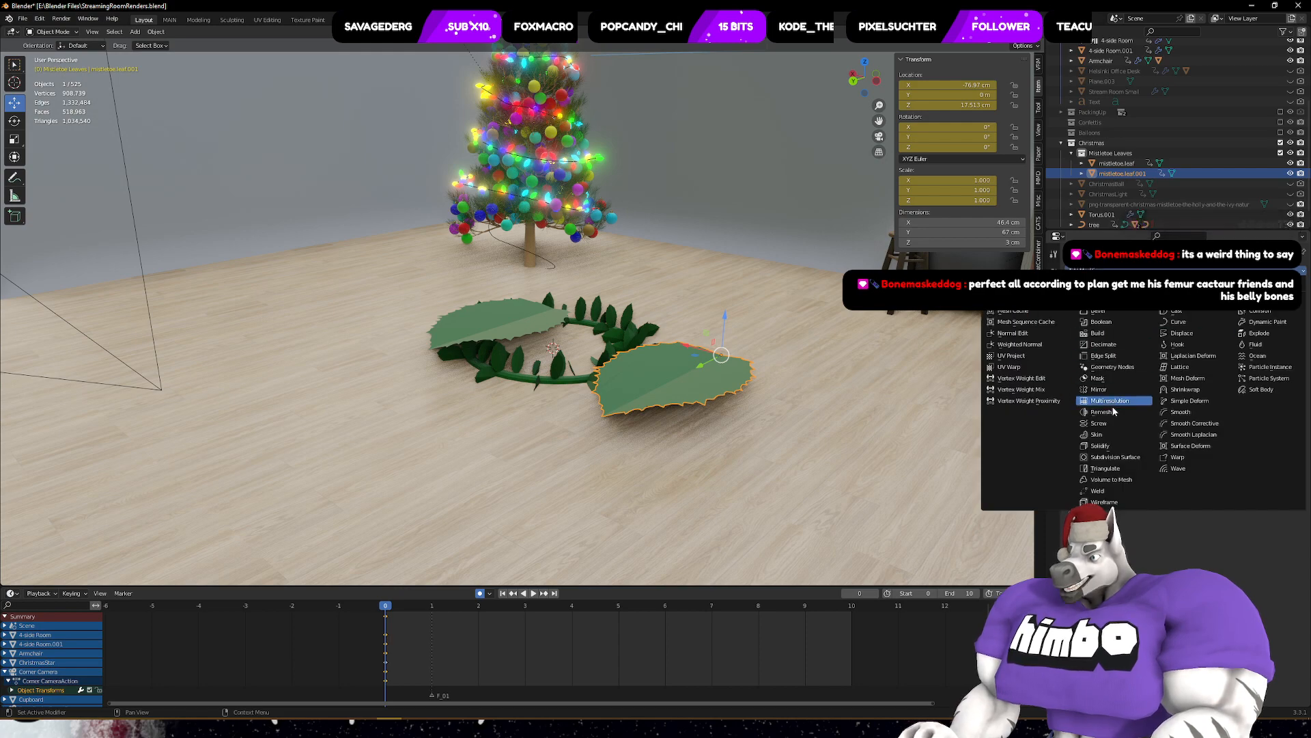
pyautogui.click(1099, 423)
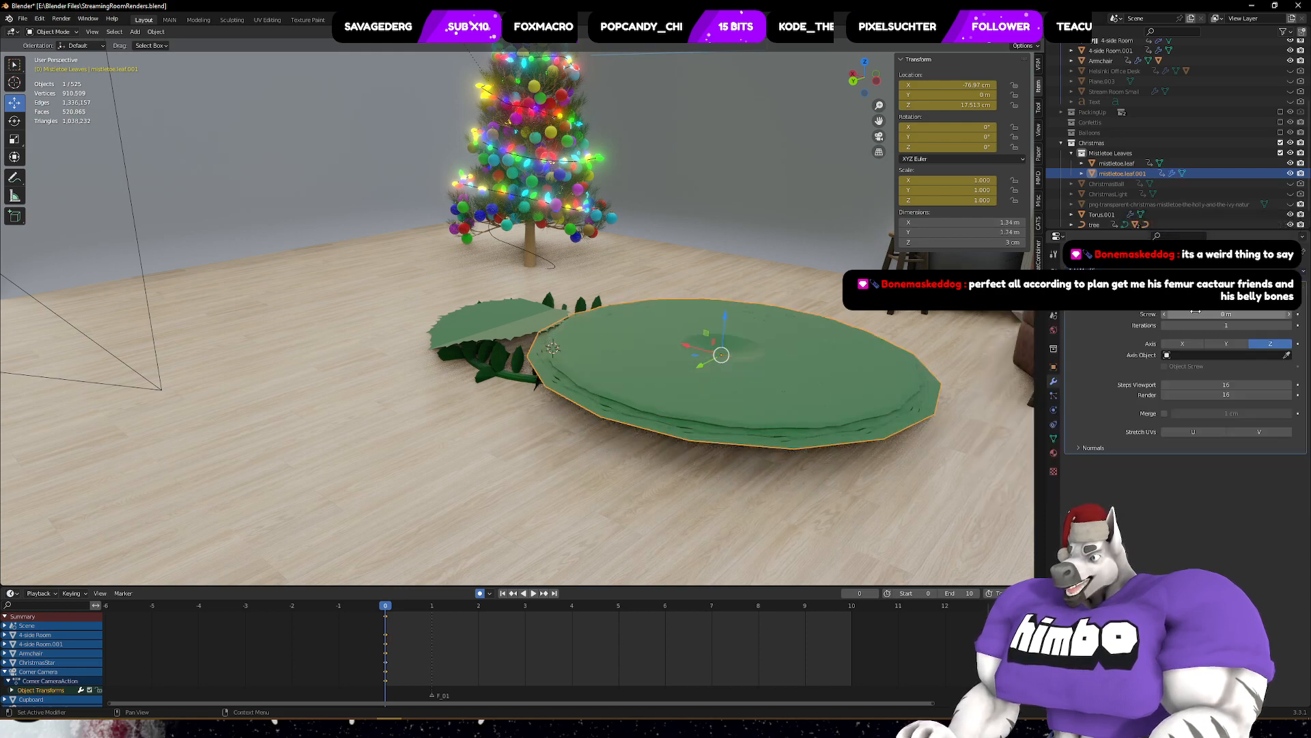
pyautogui.click(1231, 346)
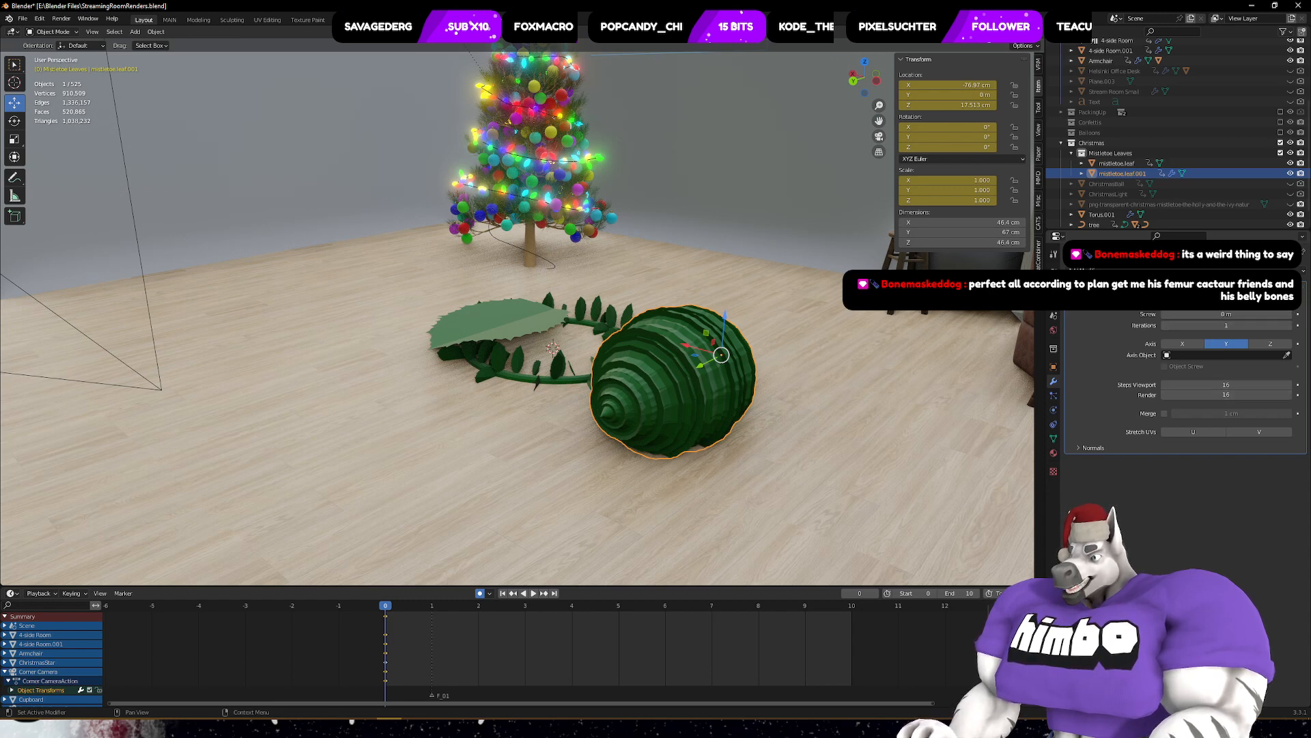
pyautogui.moveTo(1226, 304); pyautogui.dragTo(1033, 303)
pyautogui.moveTo(851, 350)
pyautogui.mouseDown(button='middle')
pyautogui.moveTo(769, 409)
pyautogui.moveTo(861, 349)
pyautogui.mouseUp(button='middle')
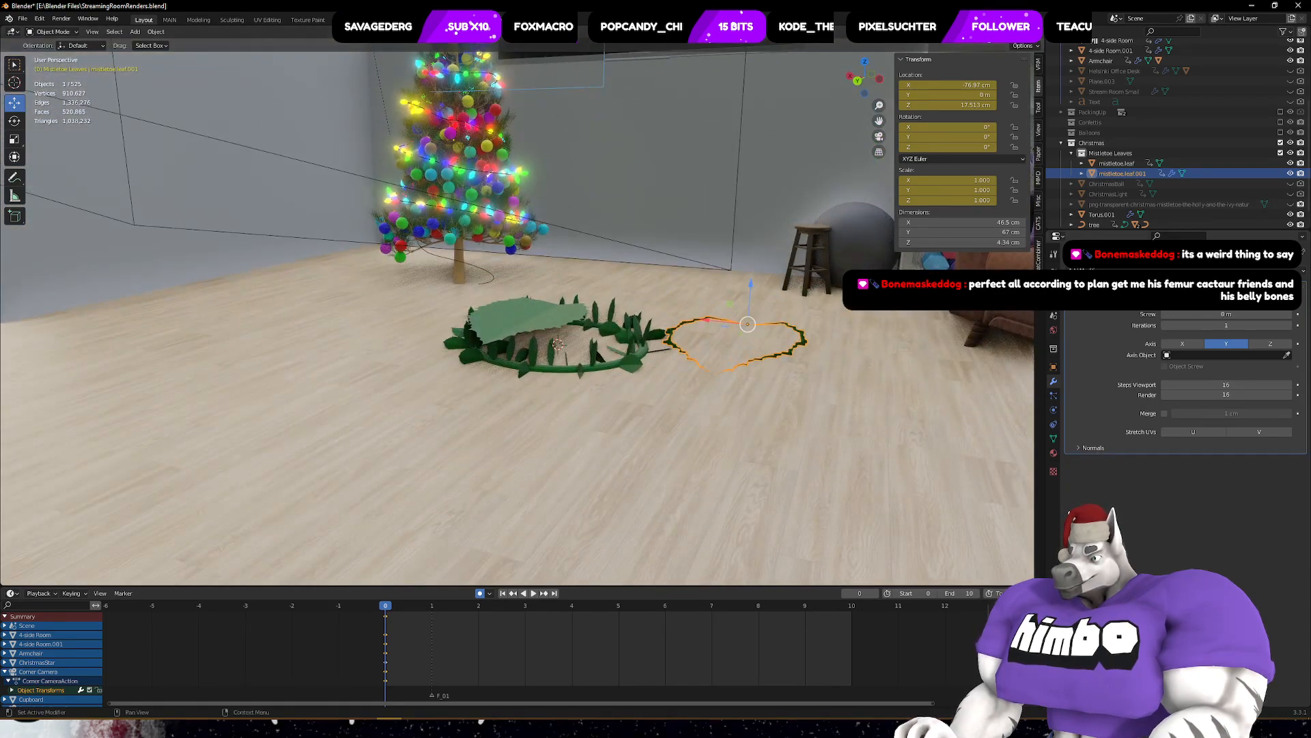
pyautogui.click(1288, 287)
# - Add a Simple Deform modifier to the duplicated leaf with an angle of about 6.5° and an upper limit of 0.93
pyautogui.click(1185, 271)
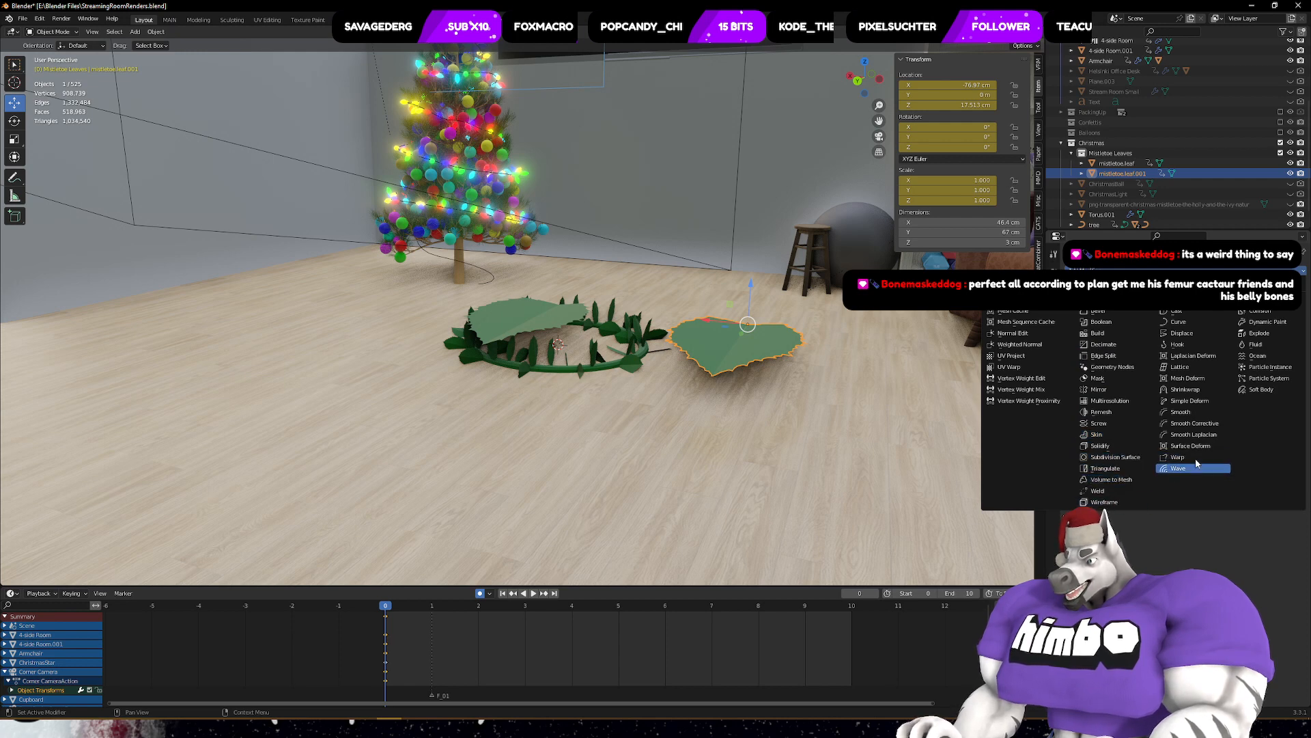
pyautogui.click(1206, 403)
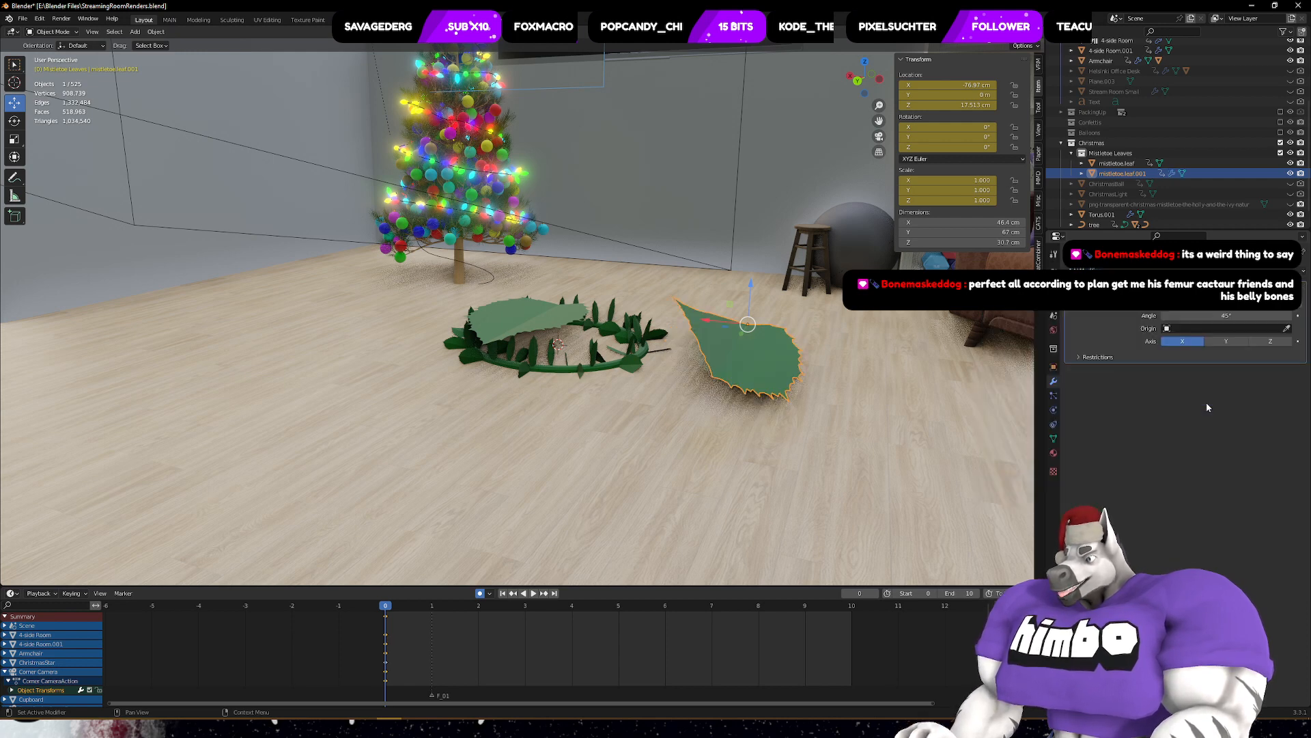
pyautogui.moveTo(929, 355); pyautogui.dragTo(907, 335, button='middle')
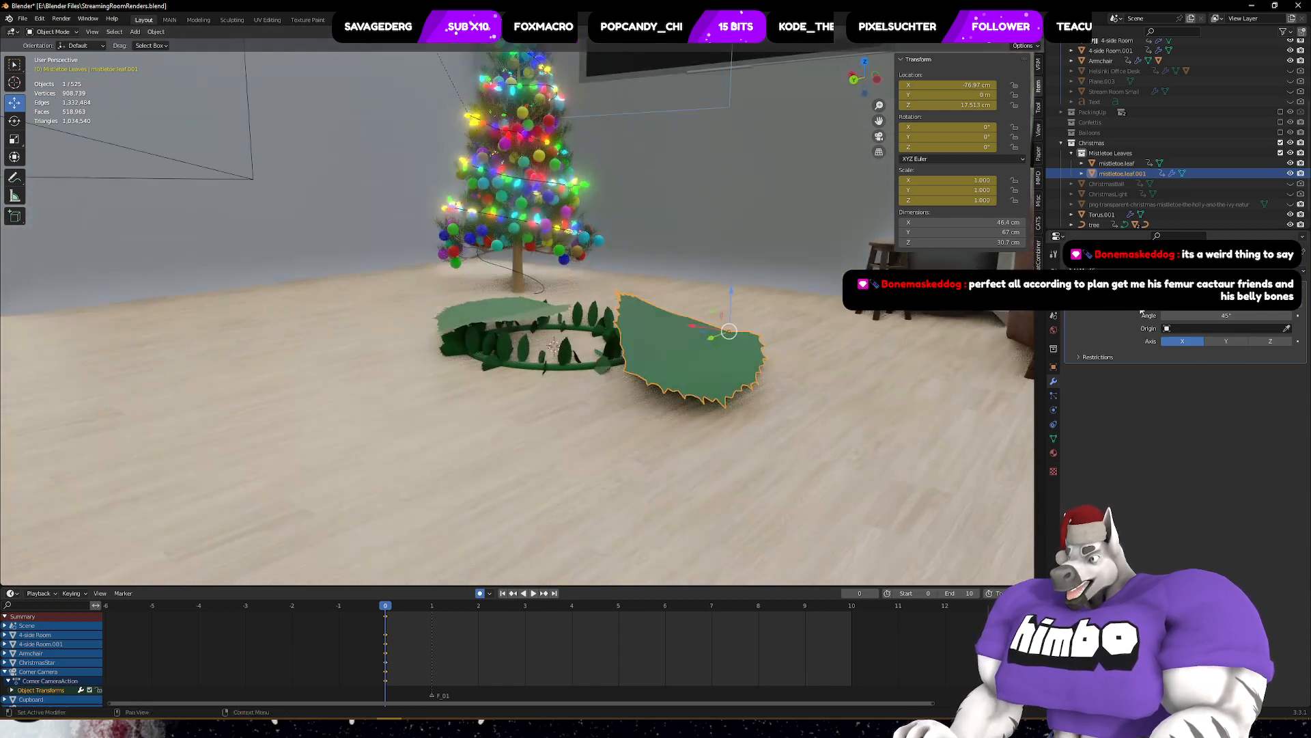
pyautogui.moveTo(1226, 315); pyautogui.dragTo(1176, 316)
pyautogui.moveTo(891, 316); pyautogui.dragTo(885, 346, button='middle')
pyautogui.moveTo(1213, 315); pyautogui.dragTo(1234, 315)
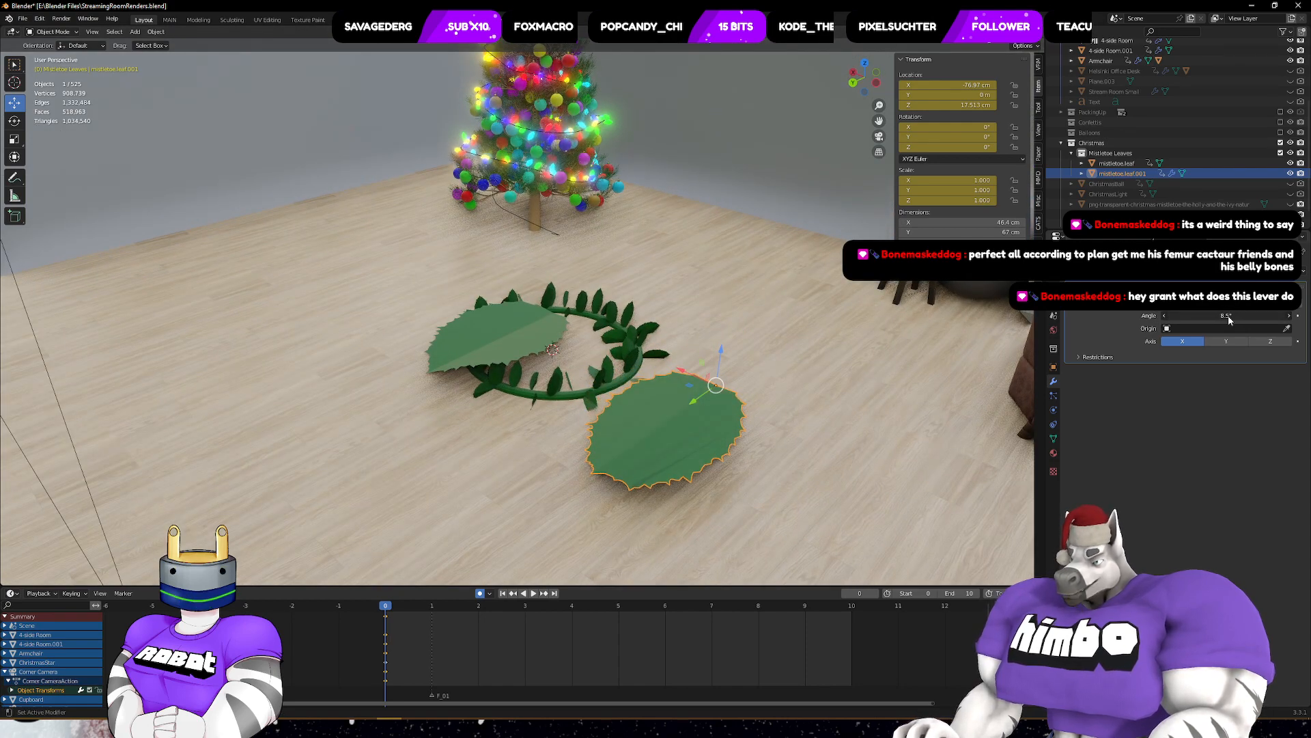
pyautogui.moveTo(648, 370); pyautogui.dragTo(677, 344, button='middle')
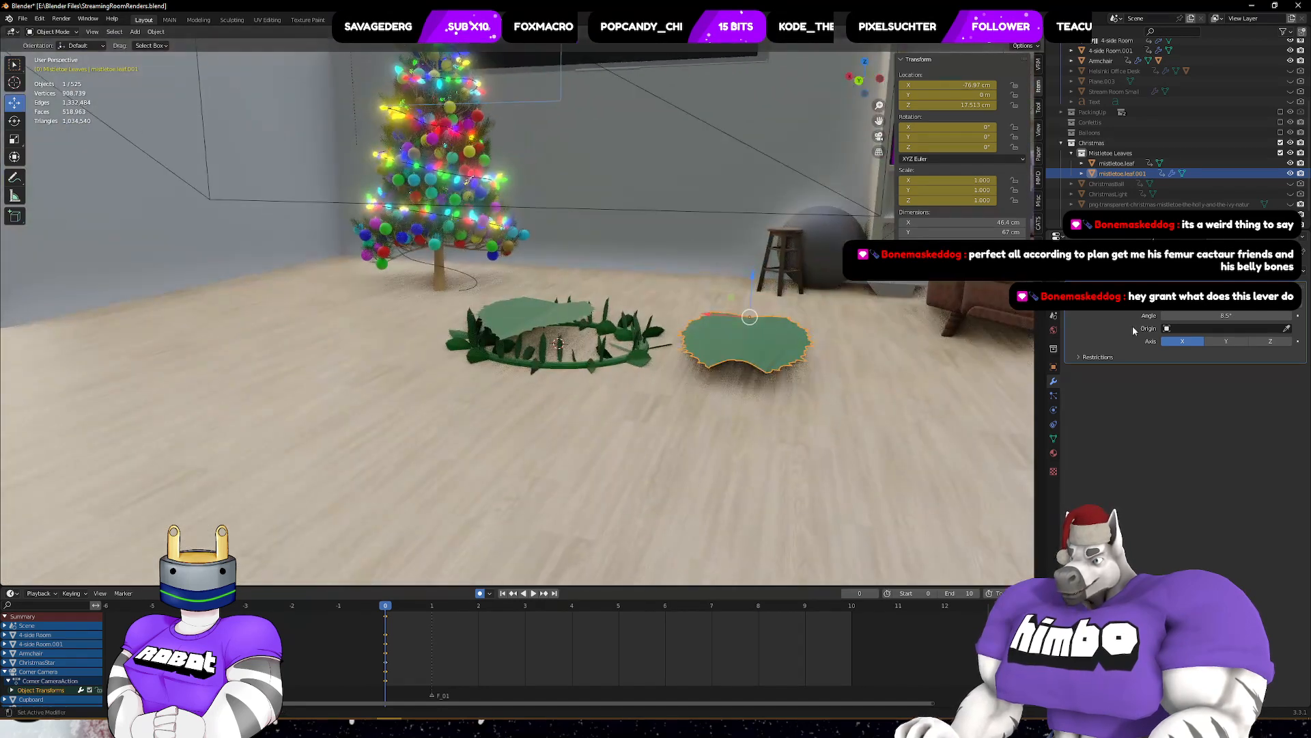
pyautogui.click(1121, 359)
pyautogui.moveTo(1202, 372); pyautogui.dragTo(1282, 383)
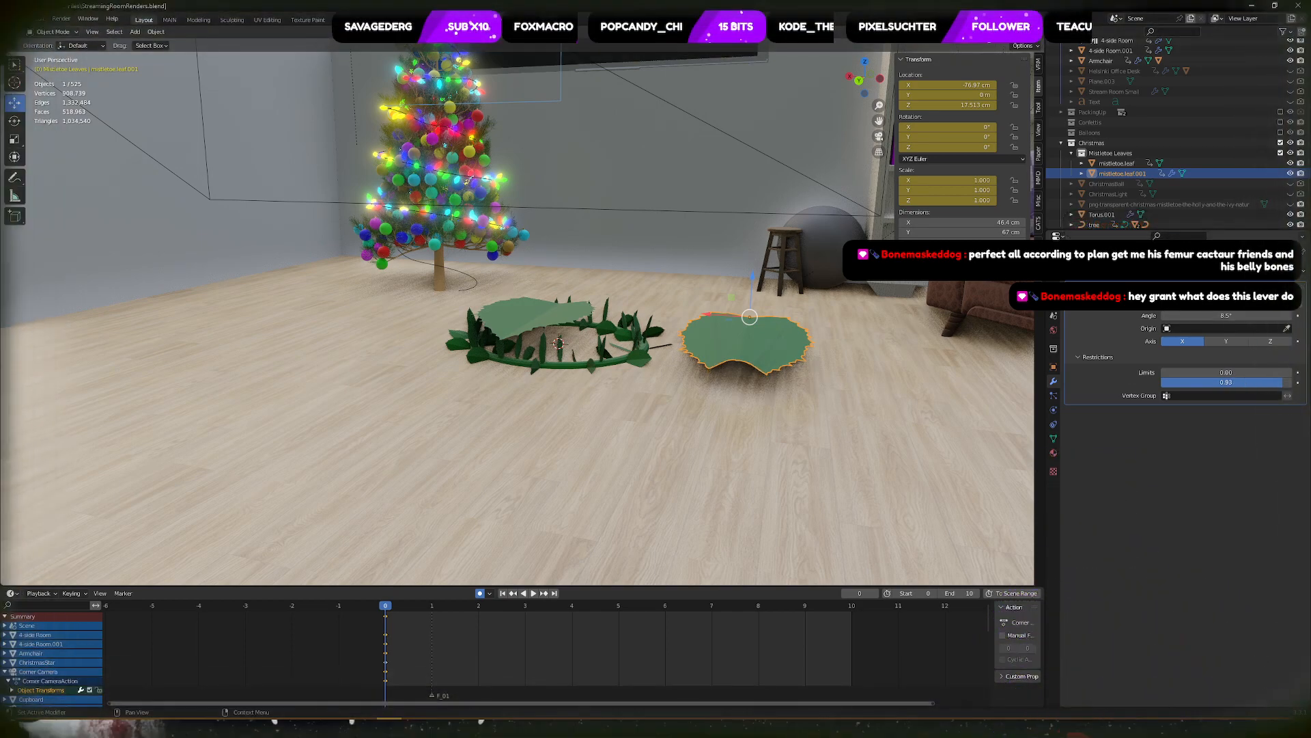
# - Try the Simple Deform modifier's Taper mode on different axes and with a changed factor
pyautogui.click(1223, 300)
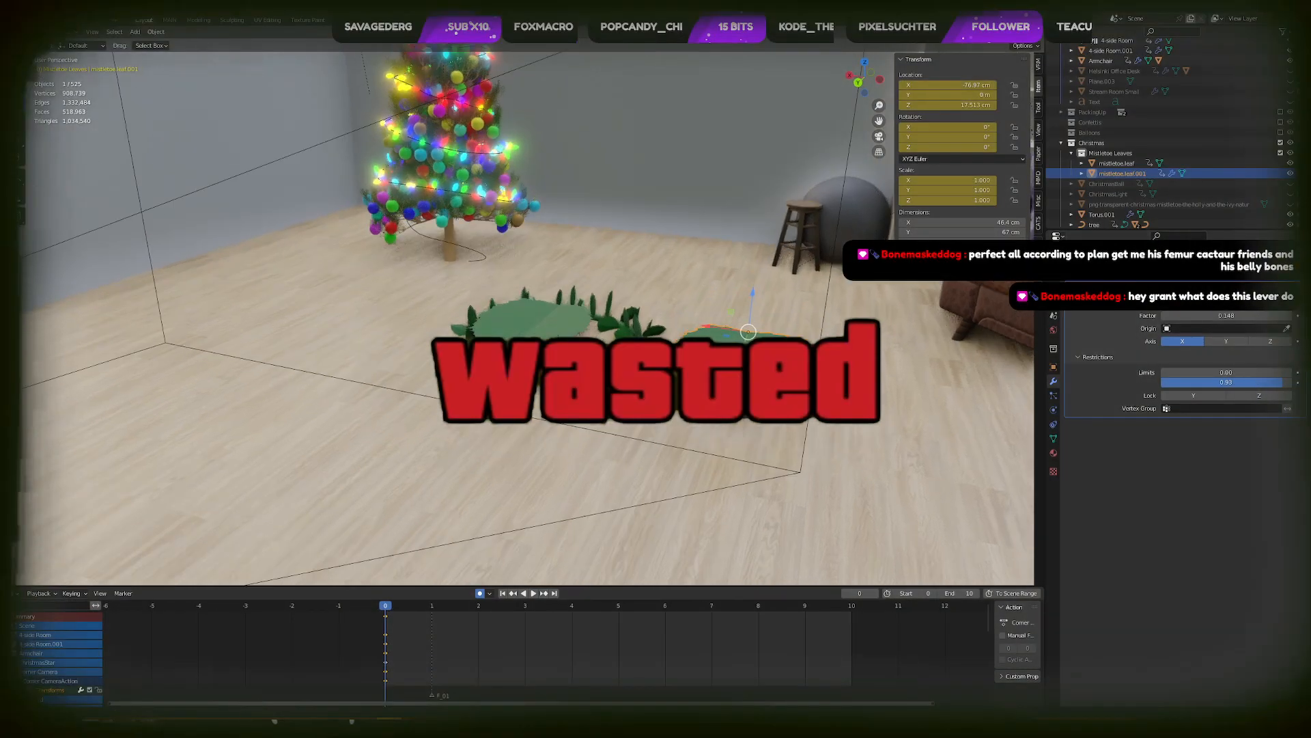
pyautogui.moveTo(950, 336); pyautogui.dragTo(948, 366, button='middle')
pyautogui.click(1270, 341)
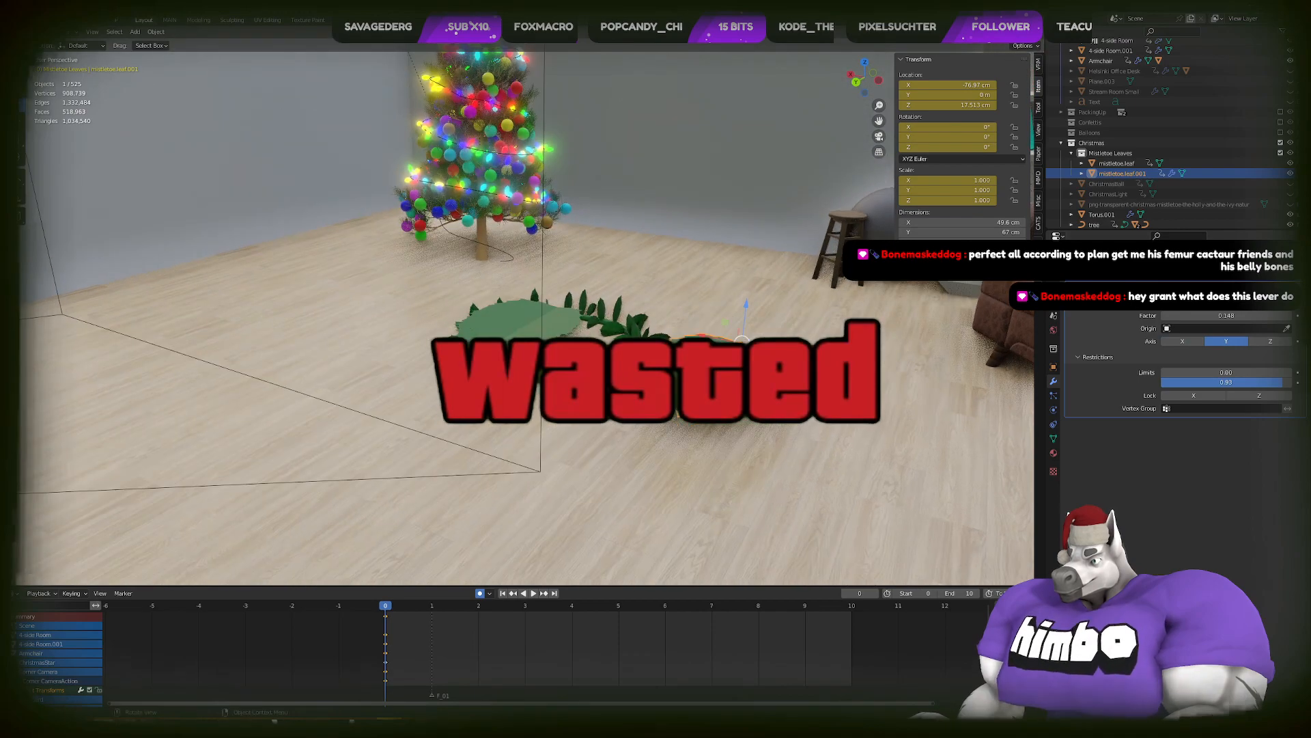
pyautogui.click(1193, 342)
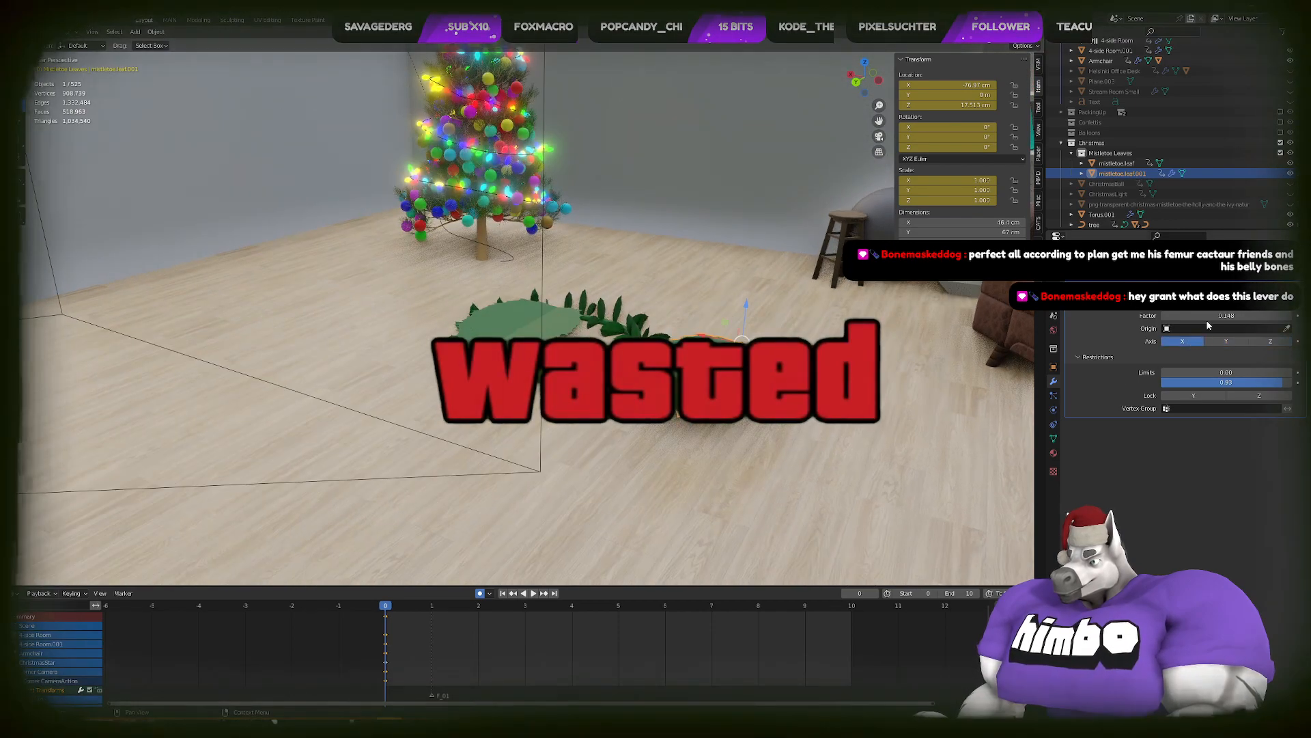
pyautogui.moveTo(1210, 317); pyautogui.dragTo(1134, 316)
pyautogui.rightClick(1209, 316)
# - Switch the Simple Deform modifier to Bend around the Y axis with an angle of about -9.5°
pyautogui.click(1163, 302)
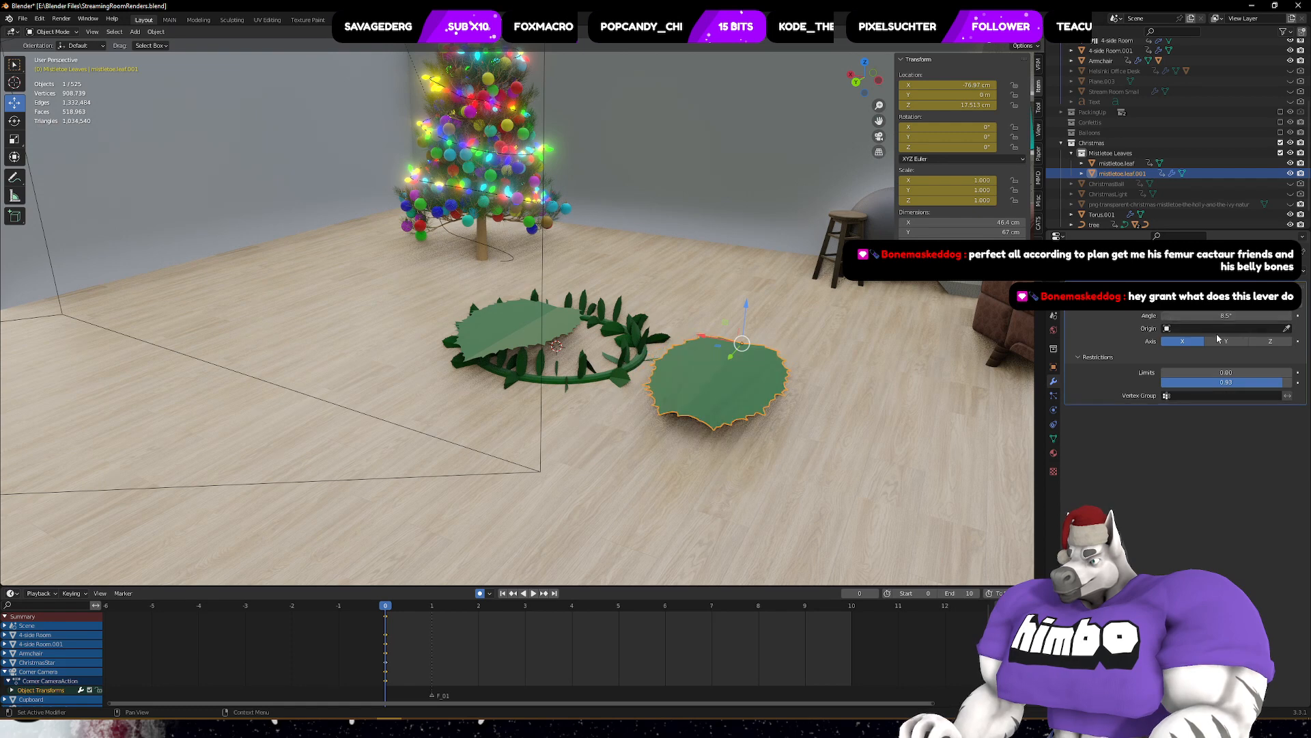
pyautogui.click(1224, 341)
pyautogui.moveTo(1201, 323); pyautogui.dragTo(1149, 316)
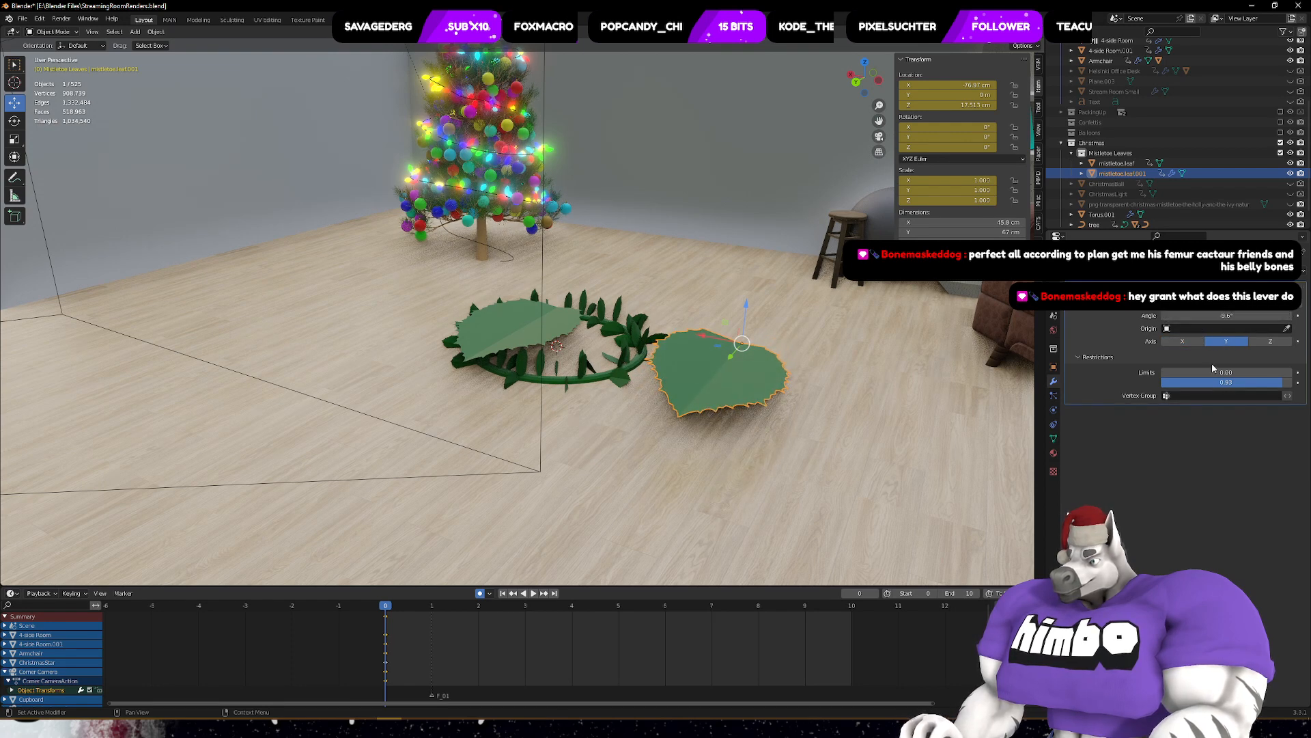
# - Restrict the leaf's bend to a lower limit of 0.22 and an upper limit of about 0.50
pyautogui.moveTo(1226, 372); pyautogui.dragTo(1088, 383)
pyautogui.moveTo(1182, 383); pyautogui.dragTo(1234, 383)
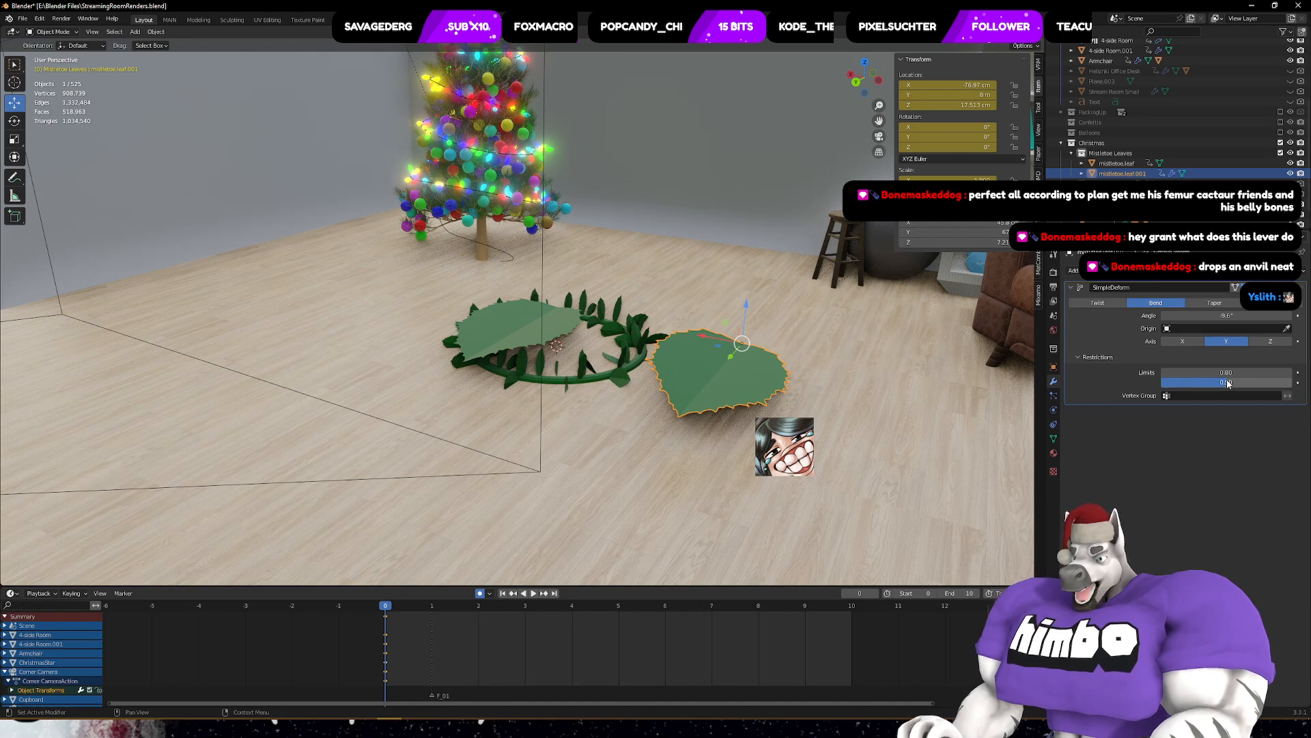
pyautogui.moveTo(1229, 373); pyautogui.dragTo(1258, 373)
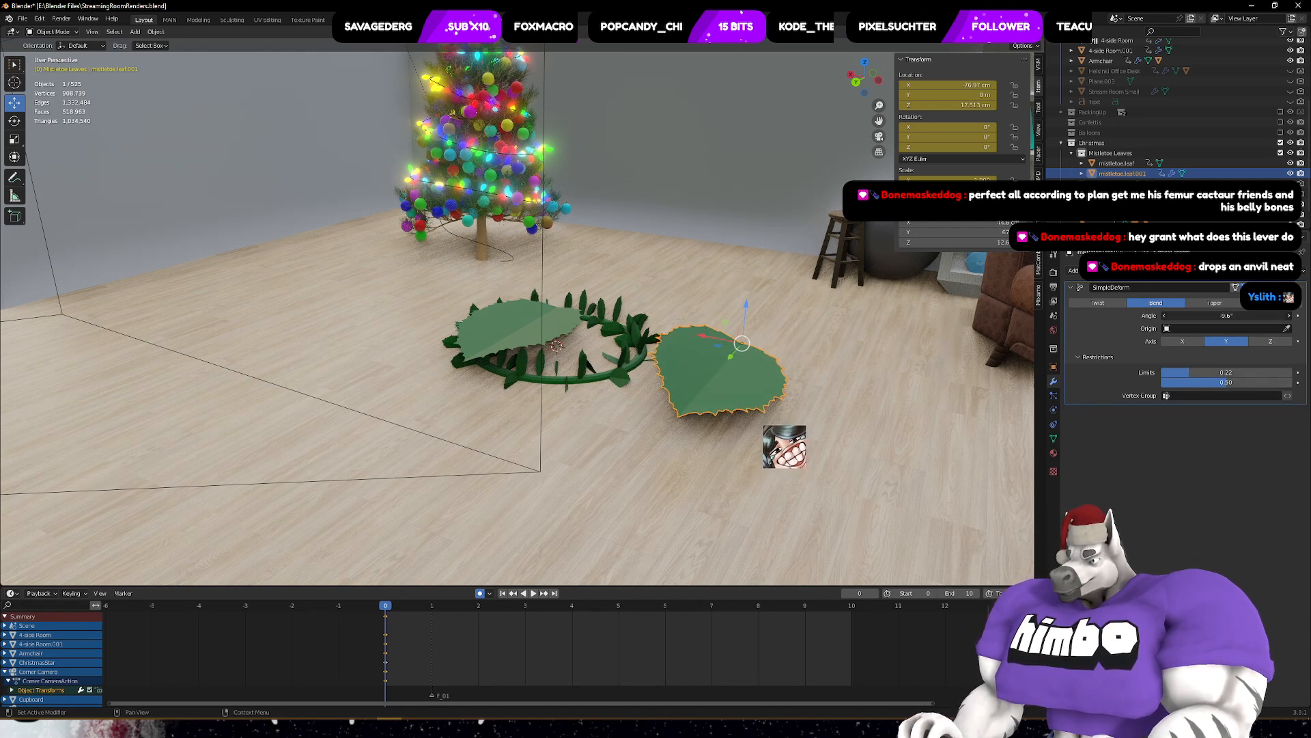
# - Change the leaf's bend angle to a positive value and set the bend axis to Z
pyautogui.moveTo(1223, 316)
pyautogui.mouseDown()
pyautogui.moveTo(1243, 315)
pyautogui.moveTo(1229, 315)
pyautogui.mouseUp()
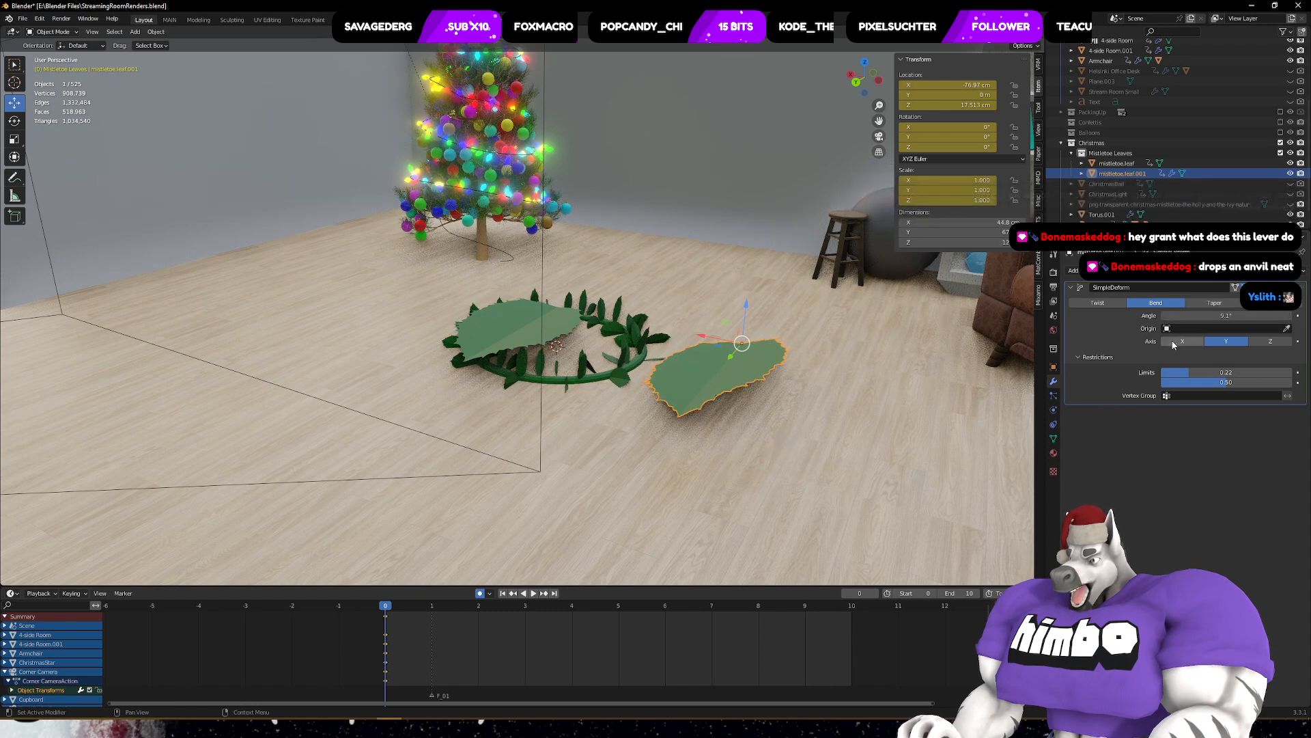
pyautogui.click(1173, 342)
pyautogui.click(1277, 342)
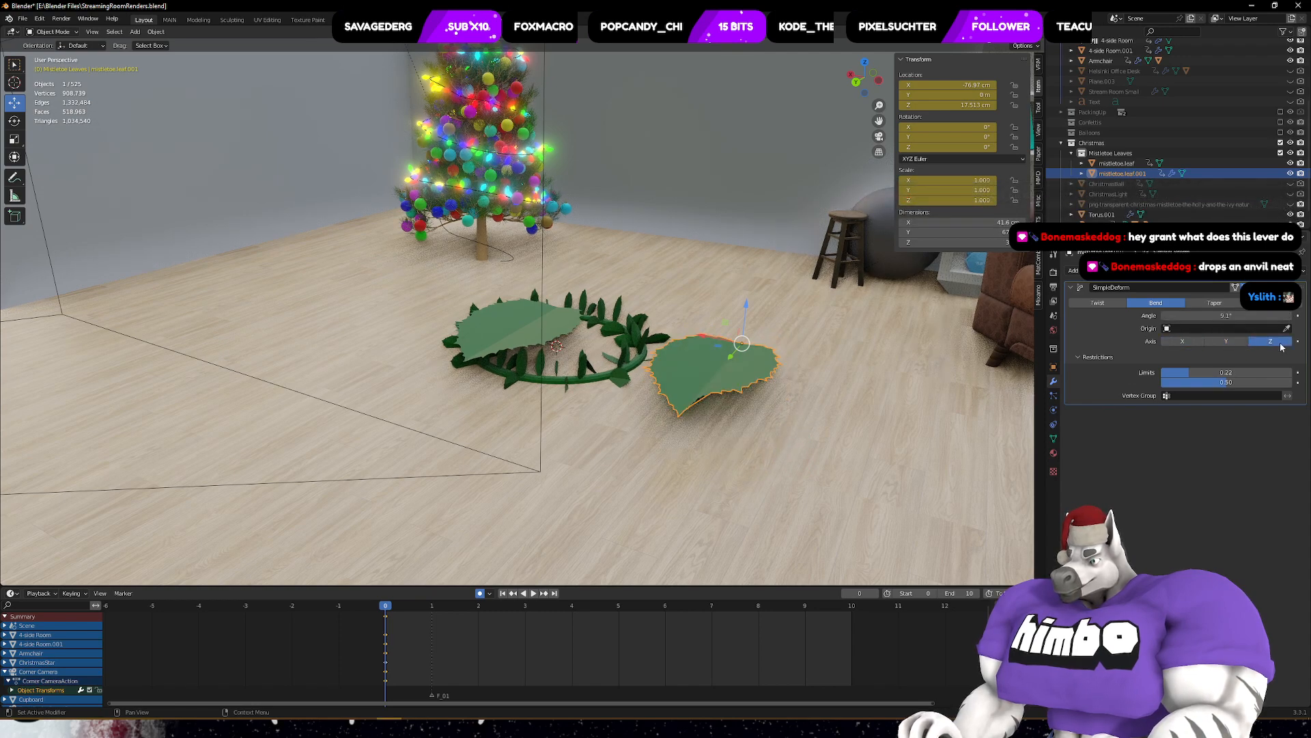
pyautogui.moveTo(1218, 316); pyautogui.dragTo(1228, 315)
pyautogui.moveTo(977, 309); pyautogui.dragTo(1068, 310, button='middle')
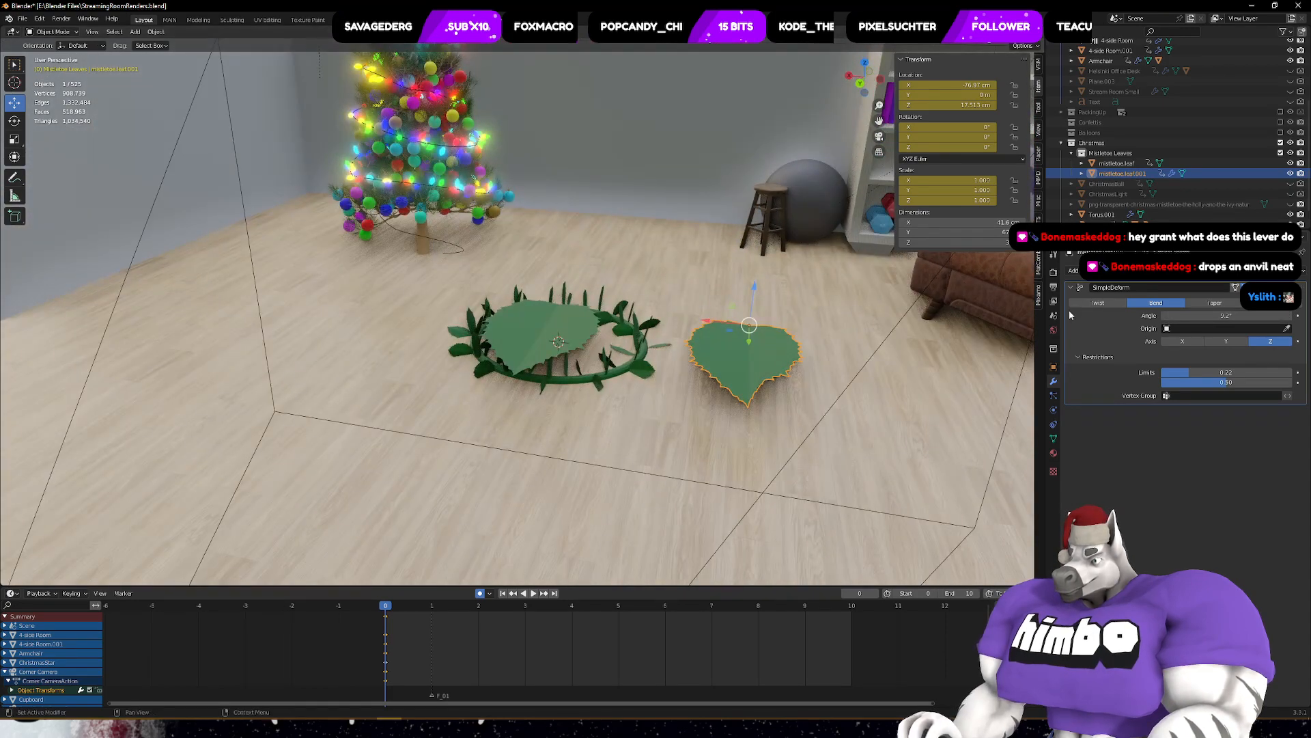
# - Compare the leaf's Taper and Bend deformations, trying the bend around the Y and Z axes
pyautogui.click(1215, 302)
pyautogui.click(1156, 303)
pyautogui.click(1226, 340)
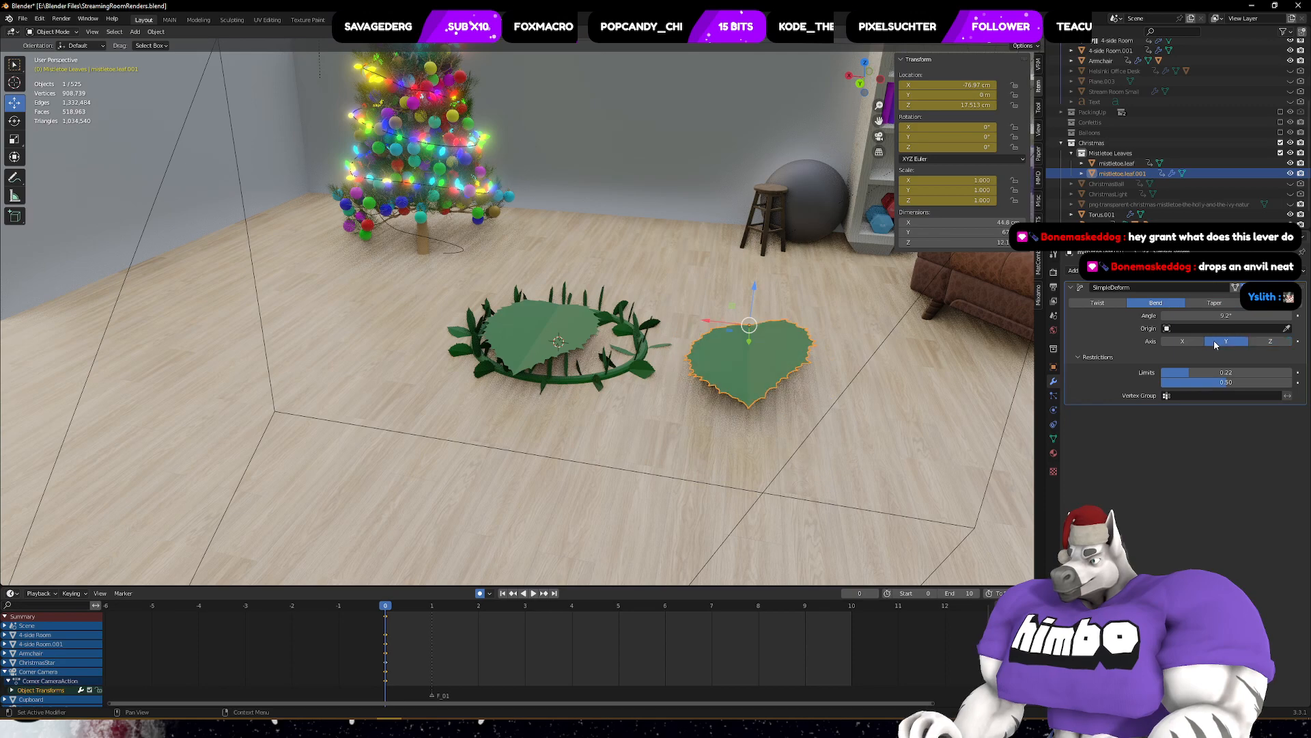
pyautogui.click(1260, 342)
# - Try tapering the leaf around the Z and X axes, ending on X with a factor of about 0.55
pyautogui.click(1212, 303)
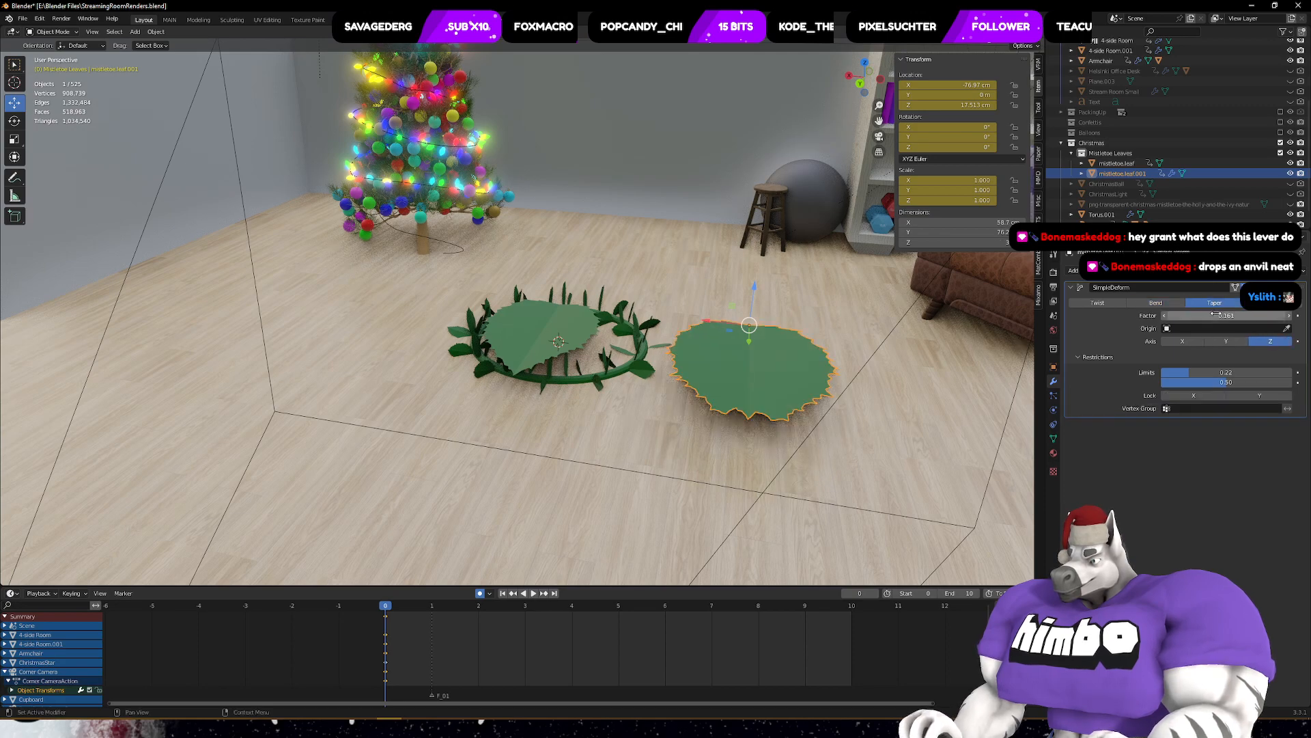
pyautogui.moveTo(1220, 316); pyautogui.dragTo(1192, 315)
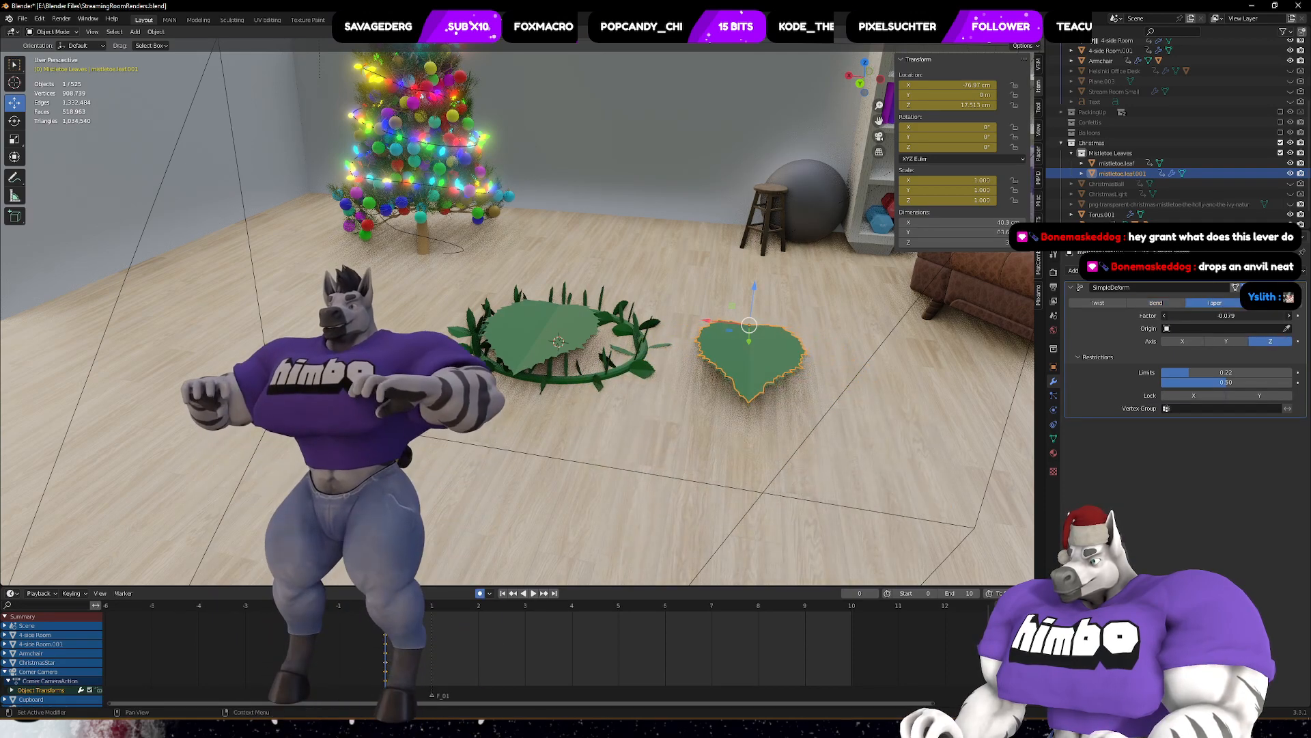
pyautogui.click(1189, 341)
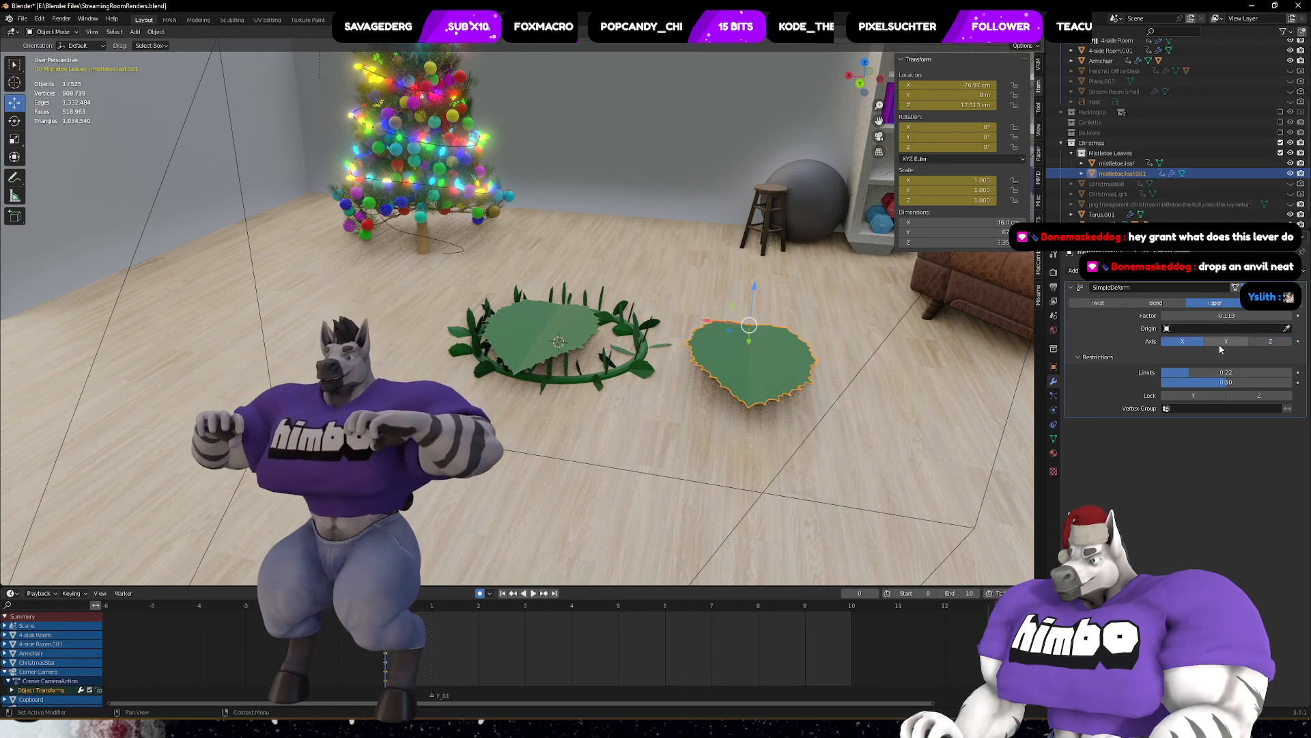
pyautogui.moveTo(1202, 315); pyautogui.dragTo(1271, 315)
pyautogui.moveTo(881, 327); pyautogui.dragTo(765, 301, button='middle')
pyautogui.scroll(-3, 760, 302)
pyautogui.scroll(1, 757, 310)
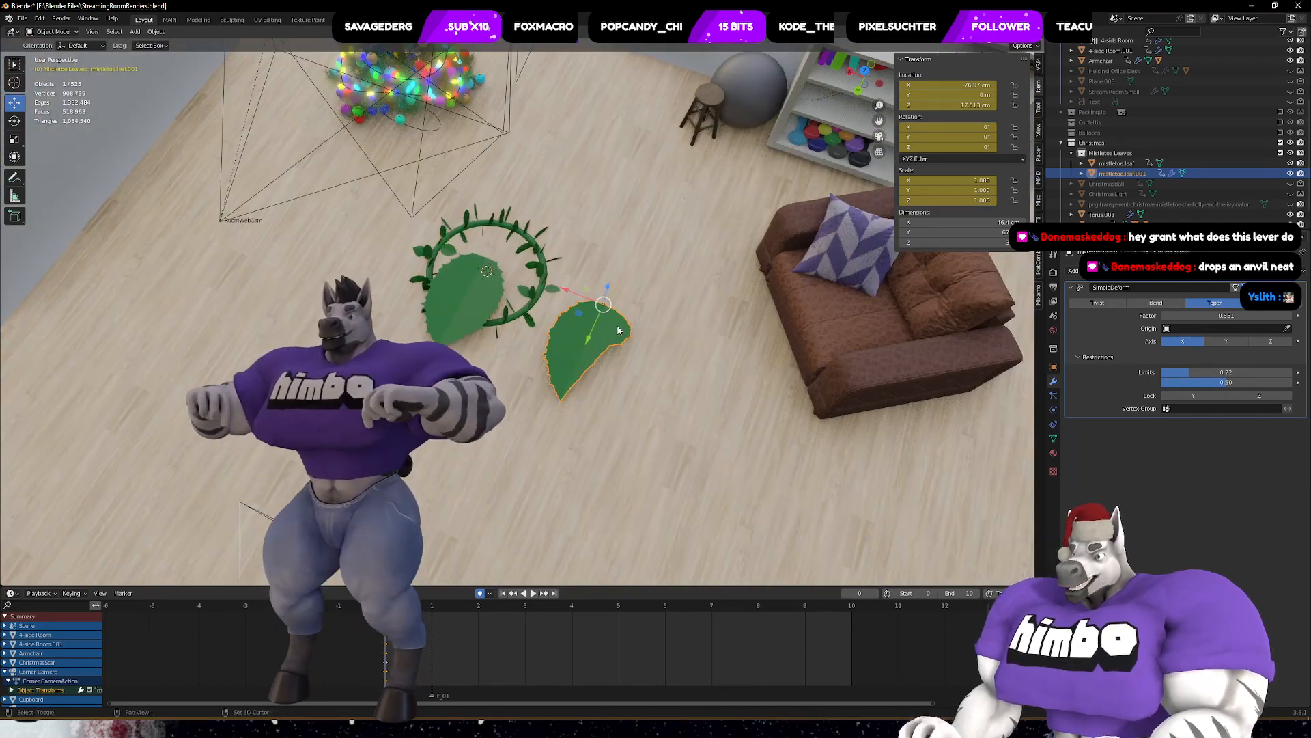
# - Duplicate the original mistletoe leaf and place the copy about 1.38 m along the negative X axis, beyond the deformed leaf
pyautogui.click(1114, 164)
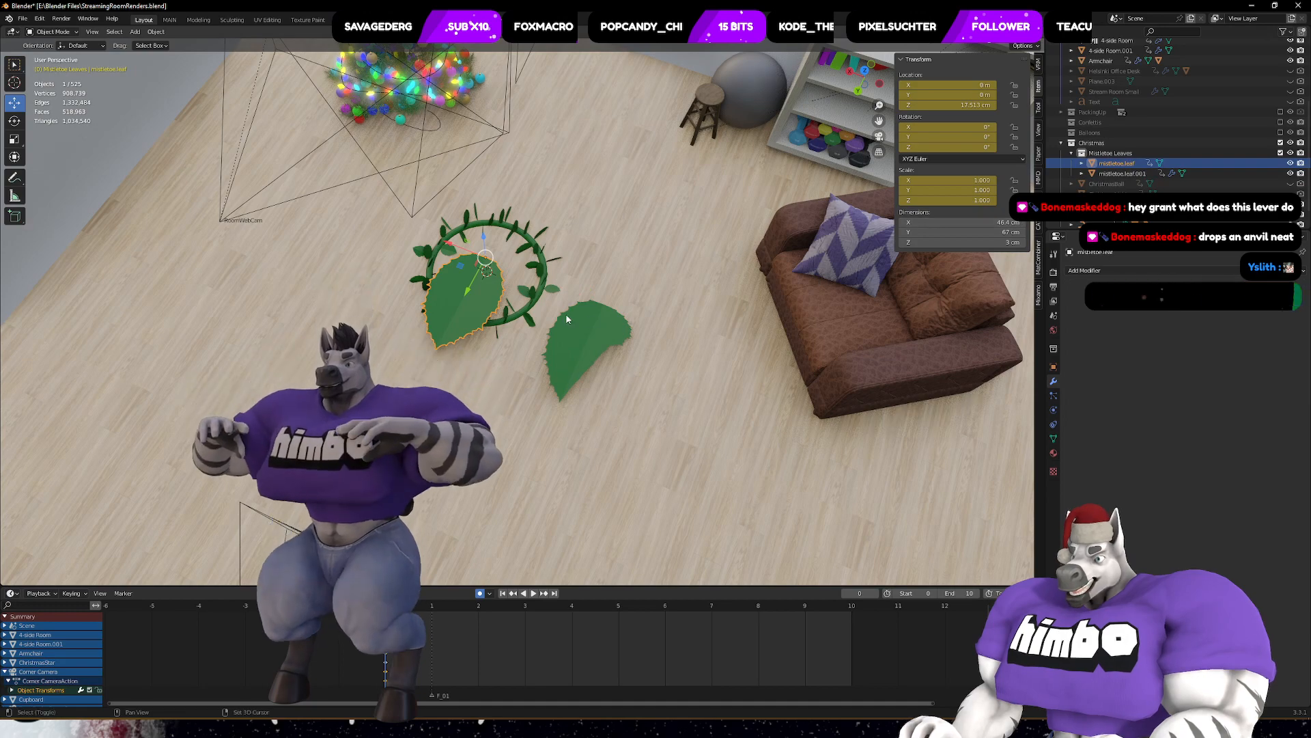
pyautogui.hotkey('shift', 'd')
pyautogui.press('x')
pyautogui.press('x')
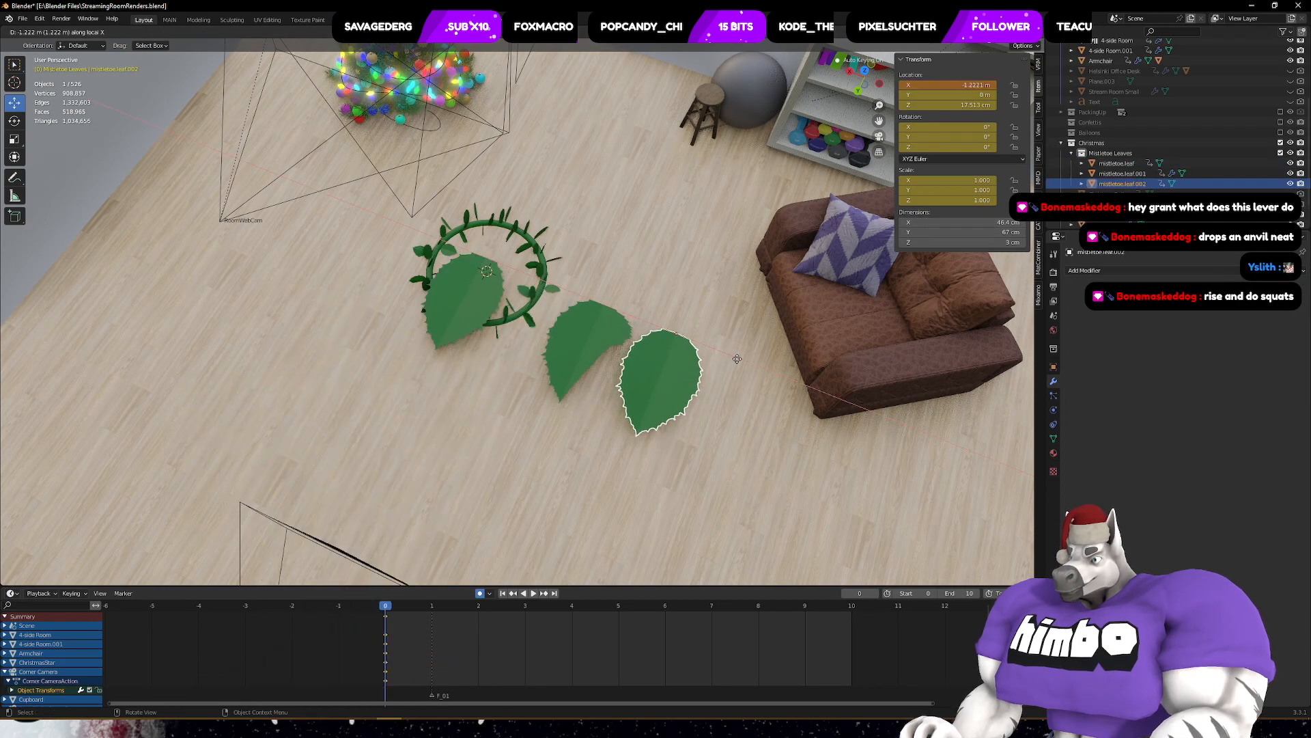
pyautogui.click(757, 381)
# - Remove the Simple Deform modifier from the middle leaf and add an Array modifier
pyautogui.moveTo(758, 384); pyautogui.dragTo(755, 338, button='middle')
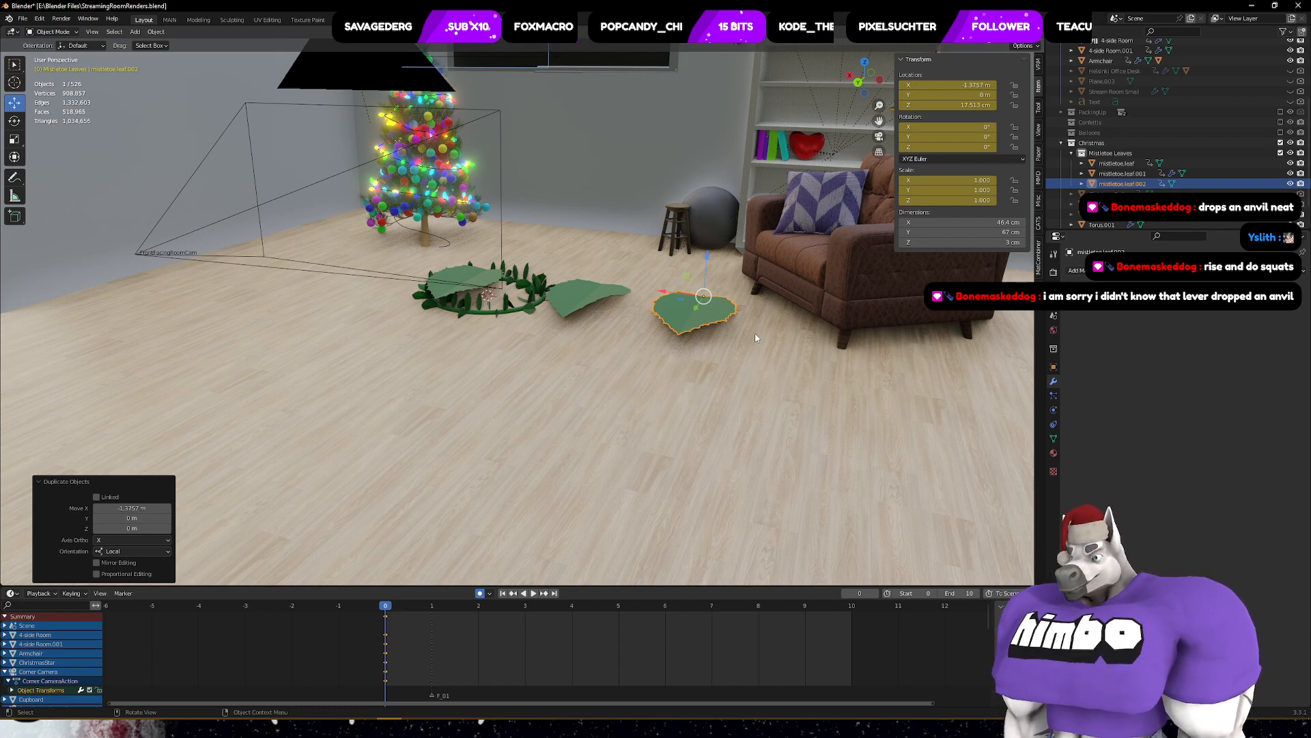
pyautogui.moveTo(756, 338); pyautogui.dragTo(686, 282, button='middle')
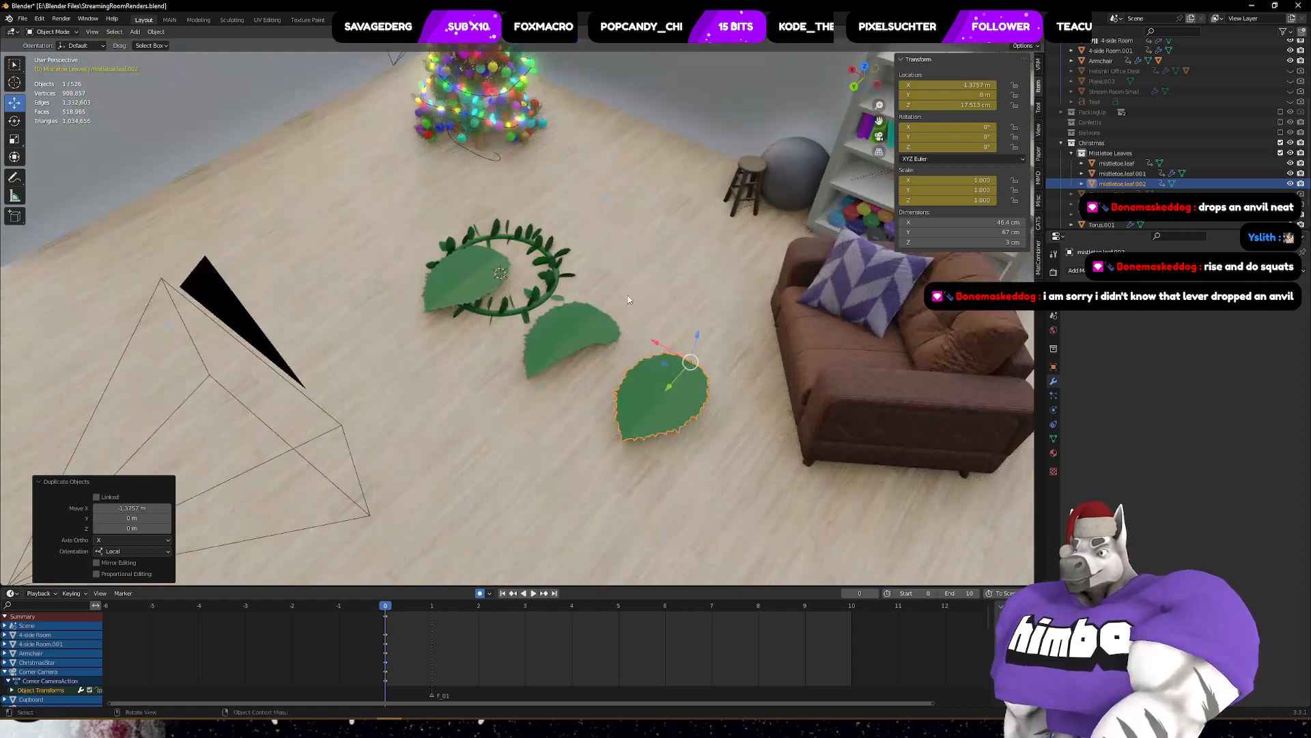
pyautogui.click(612, 325)
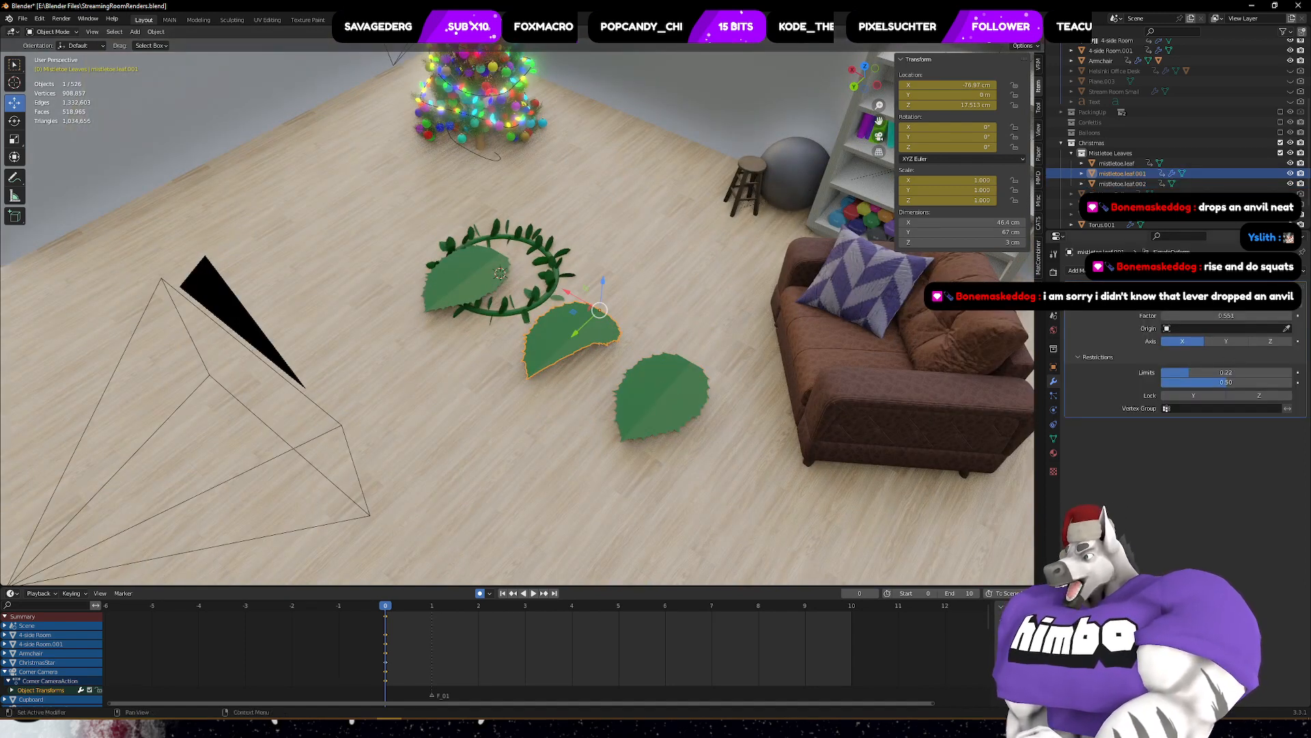
pyautogui.hotkey('ctrl', 'x')
pyautogui.click(1127, 271)
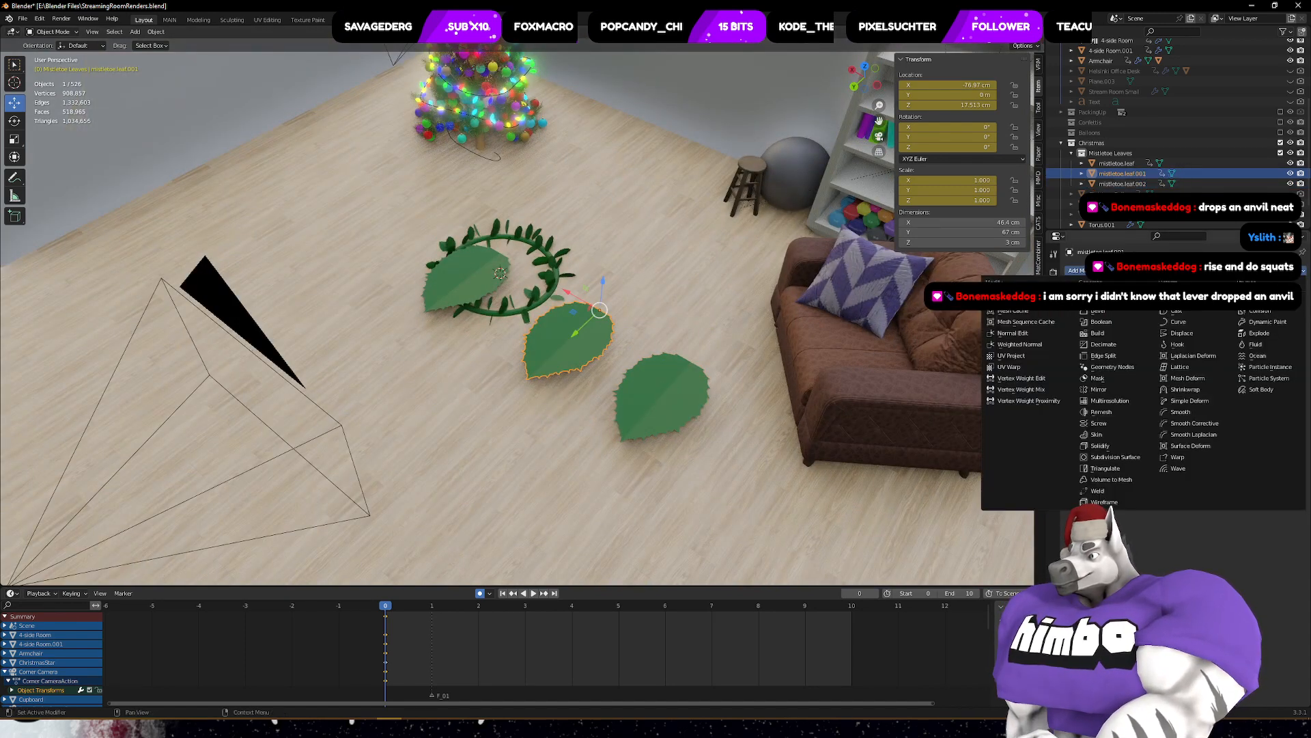
pyautogui.click(1097, 299)
# - Examine the Array modifier's Constant Offset, Object Offset, Merge and UV settings and the arrayed leaf from above
pyautogui.moveTo(563, 285); pyautogui.dragTo(654, 308, button='middle')
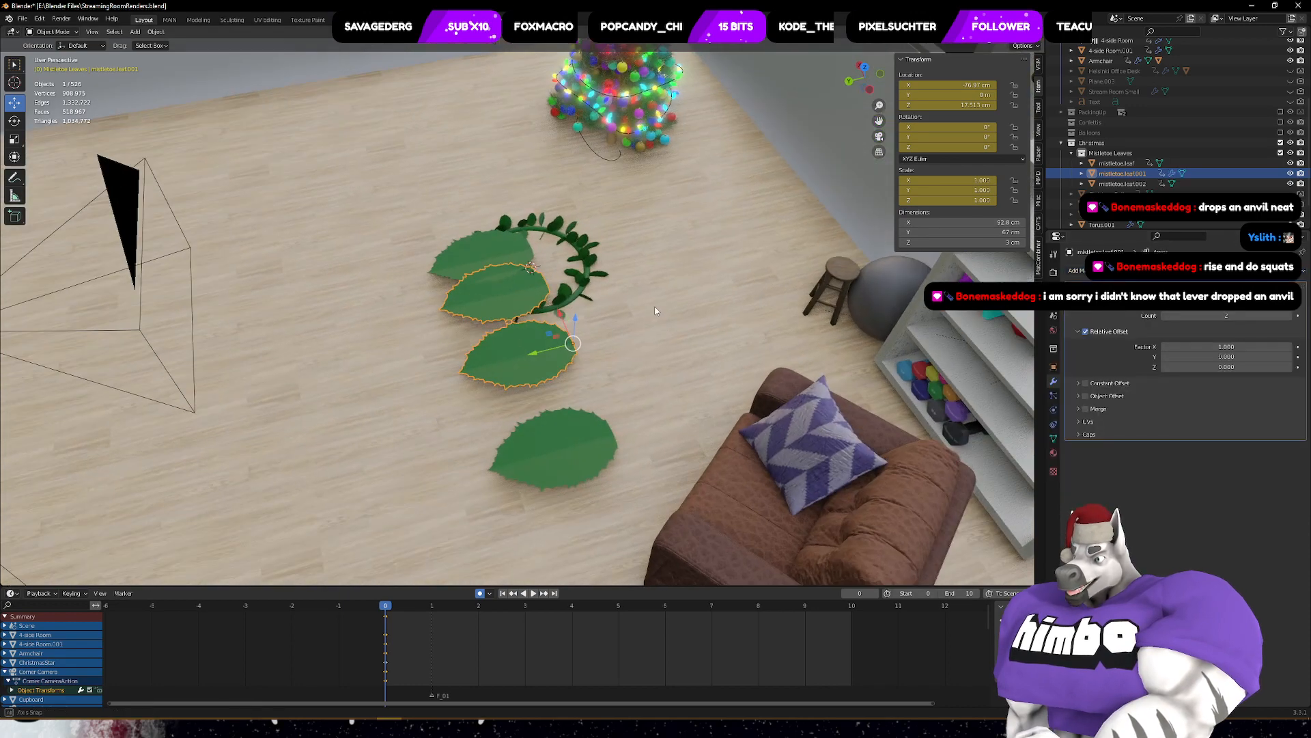
pyautogui.click(1078, 382)
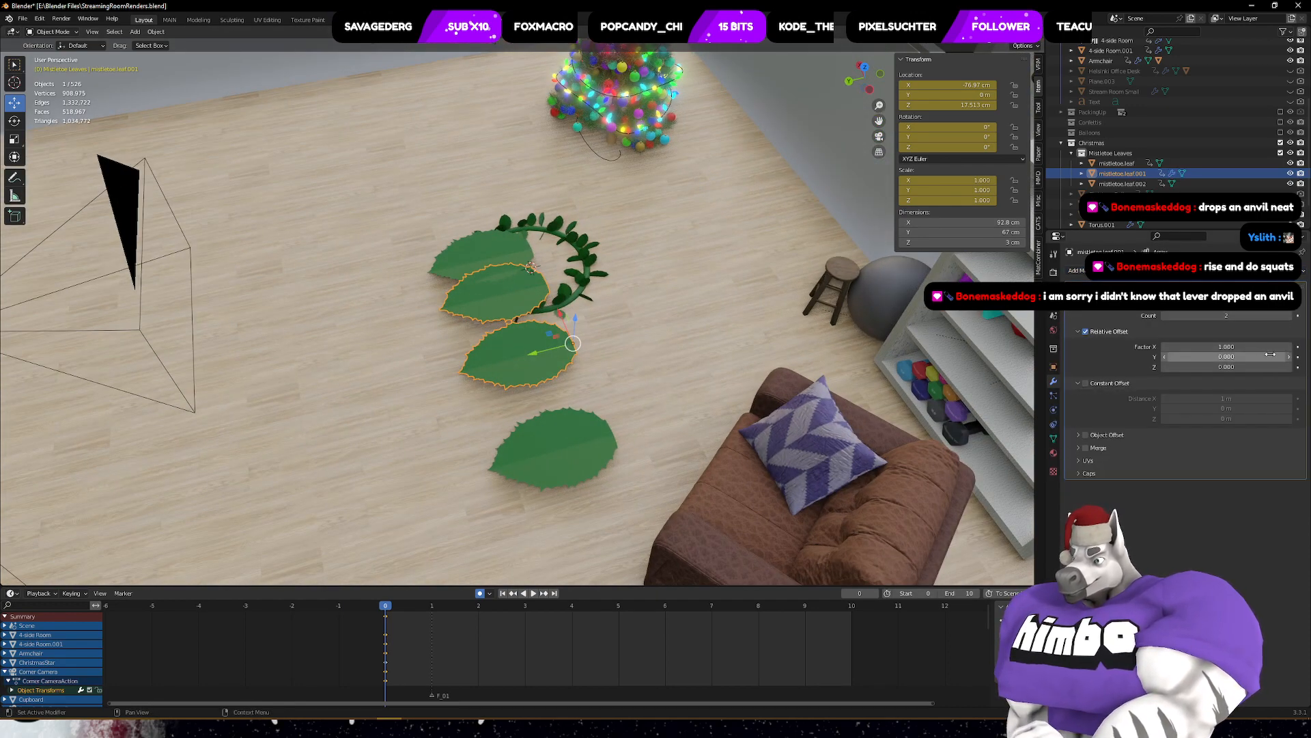
pyautogui.click(1078, 448)
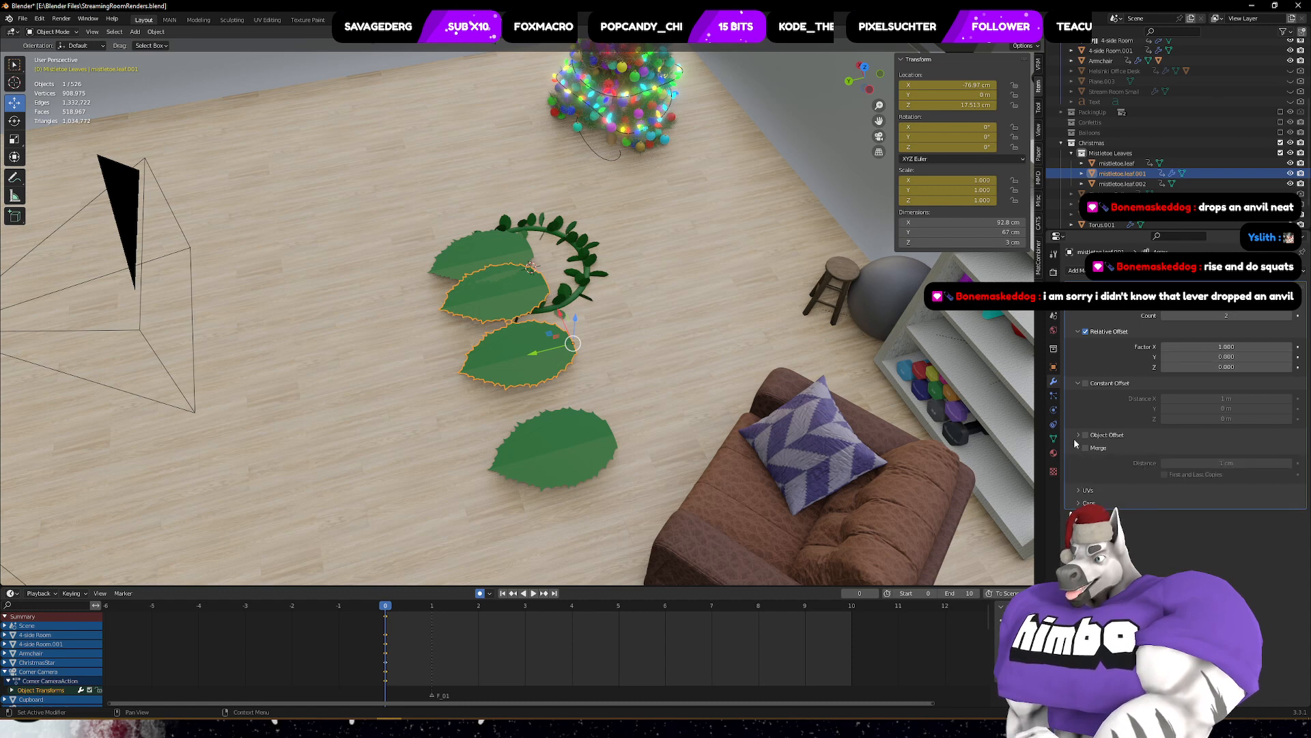
pyautogui.click(1078, 447)
pyautogui.click(1077, 436)
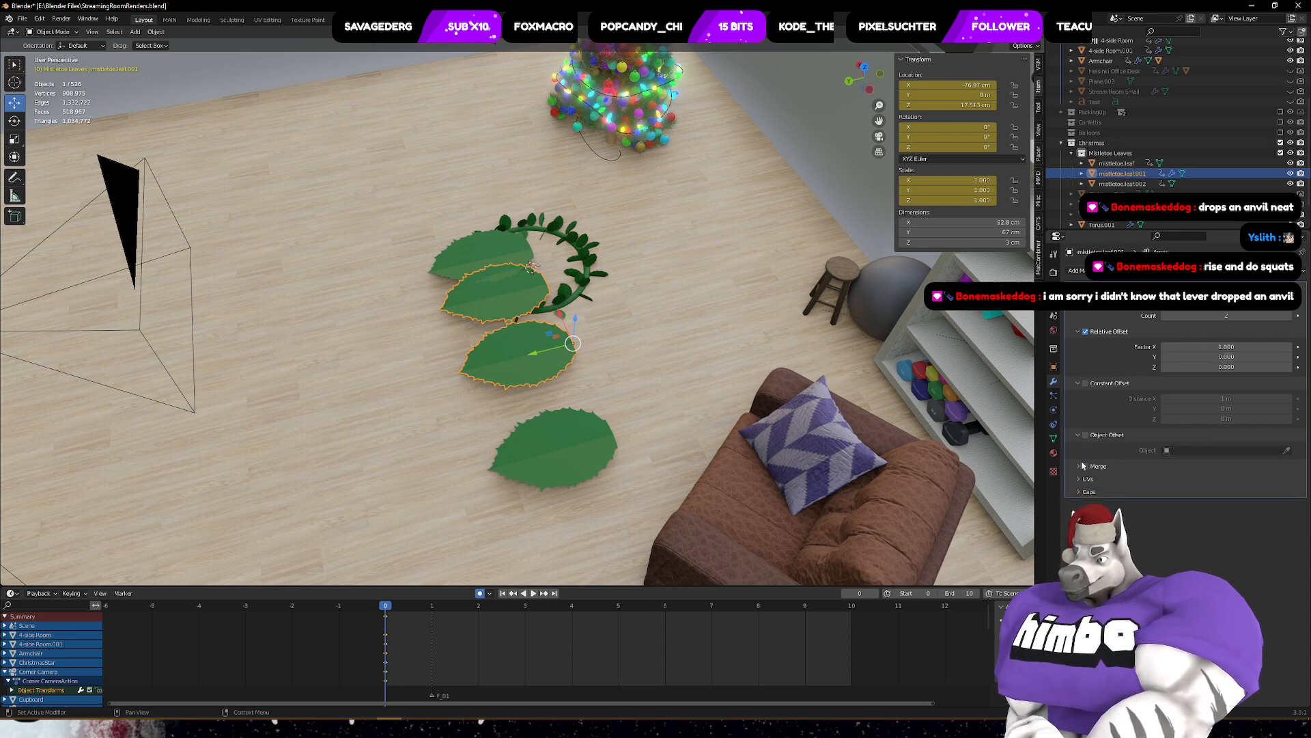
pyautogui.click(1078, 479)
pyautogui.click(1078, 481)
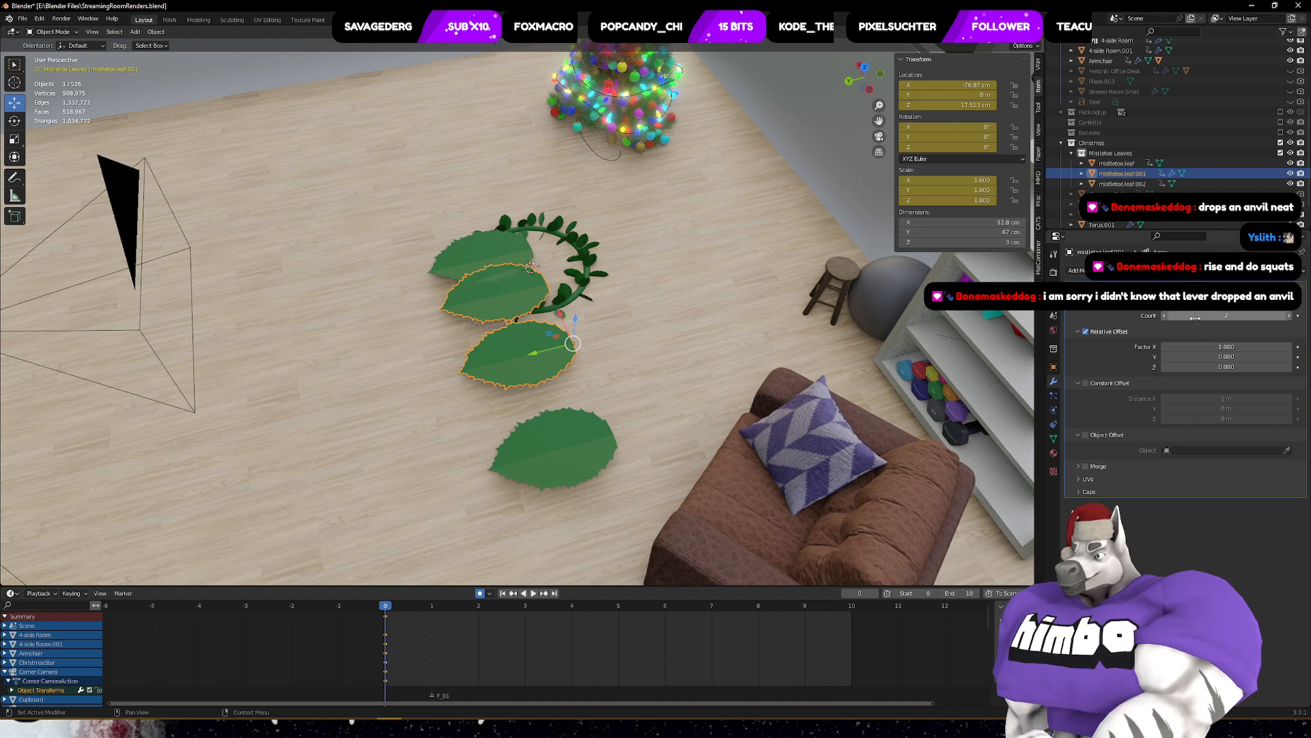
pyautogui.moveTo(463, 252); pyautogui.dragTo(475, 287, button='middle')
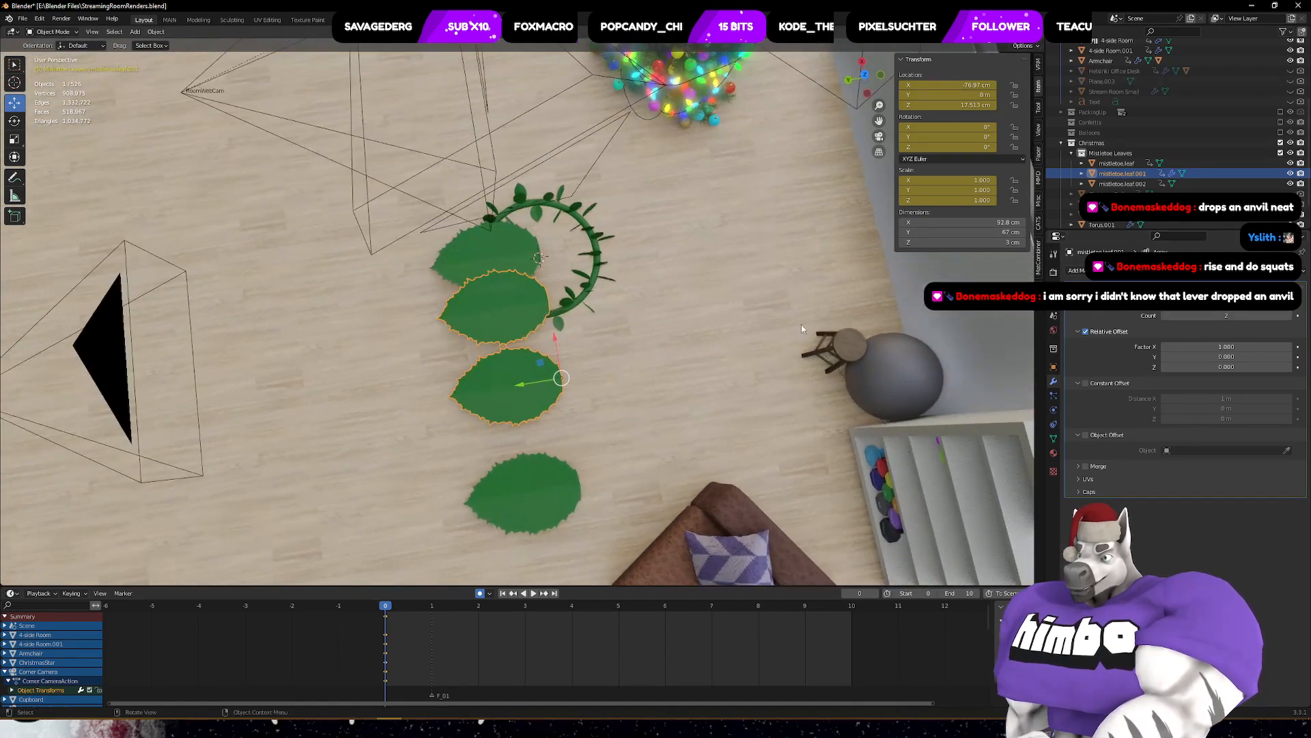
# - Replace the middle leaf's Array modifier with a Screw modifier and try a smaller screw angle
pyautogui.click(1077, 271)
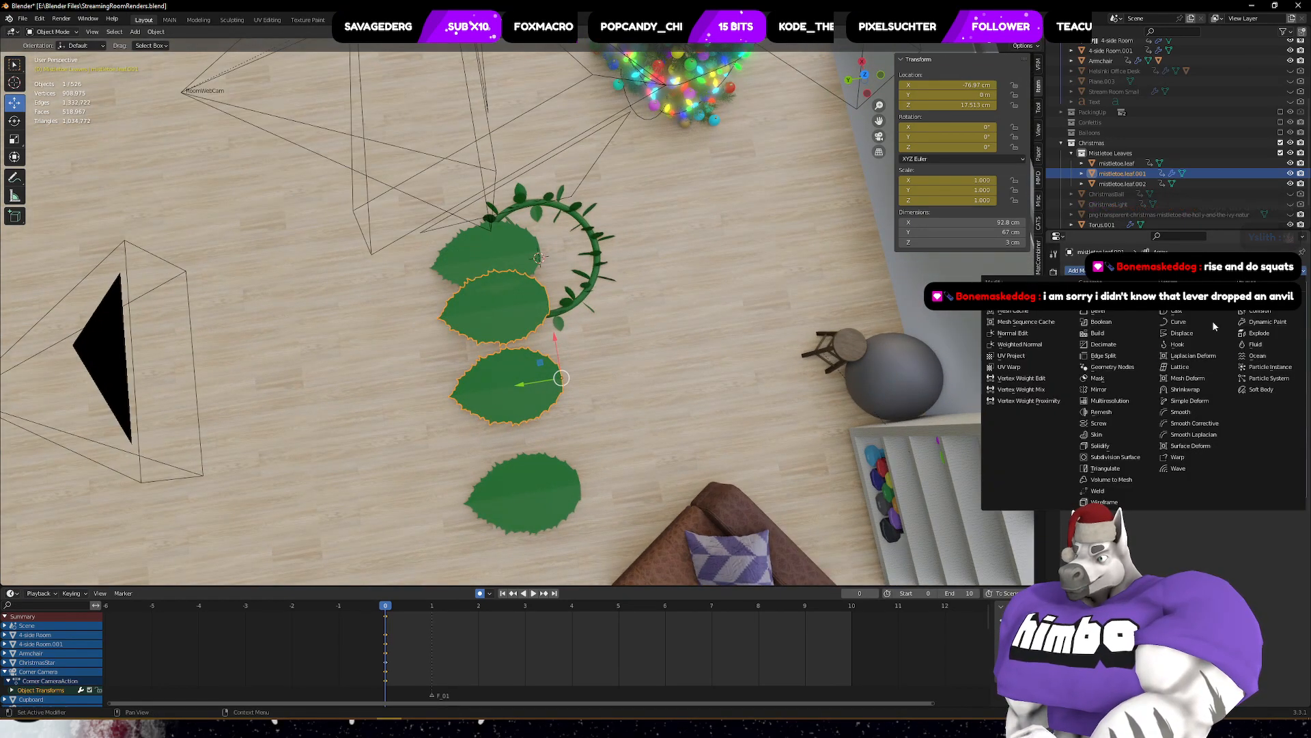
pyautogui.click(1113, 423)
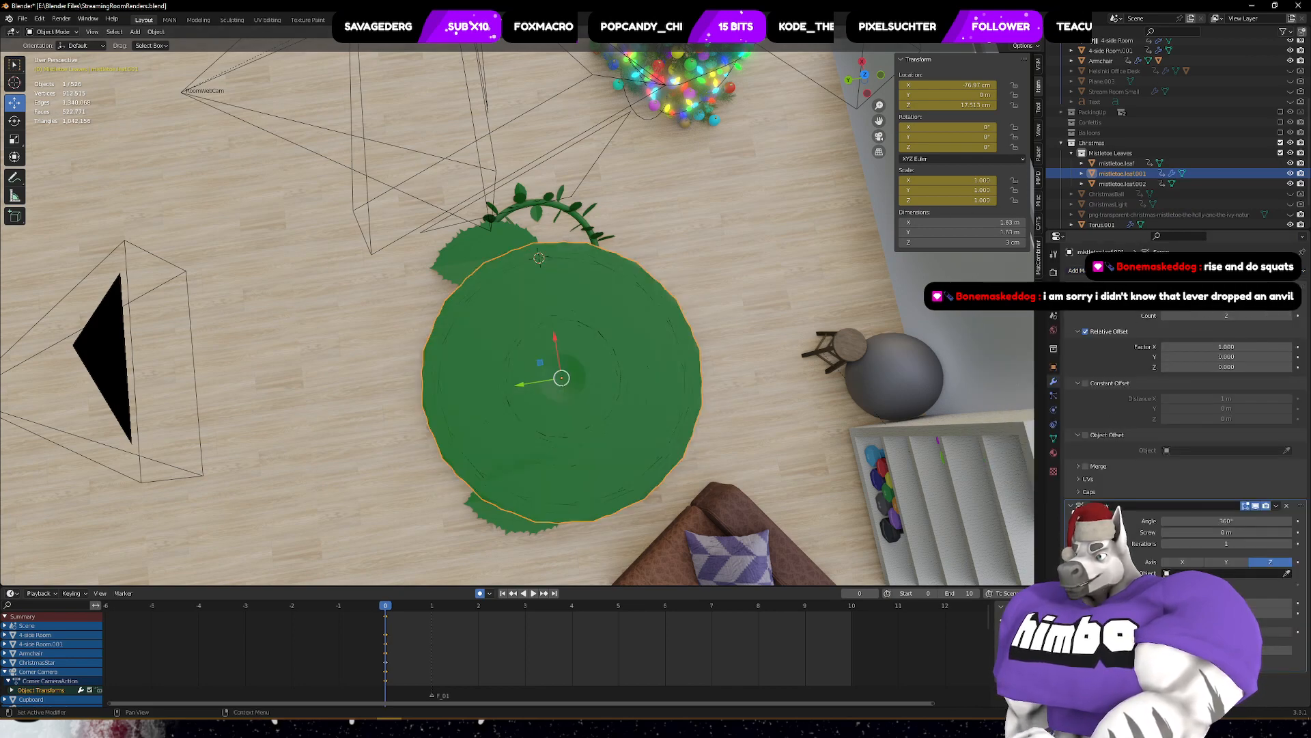
pyautogui.click(1287, 287)
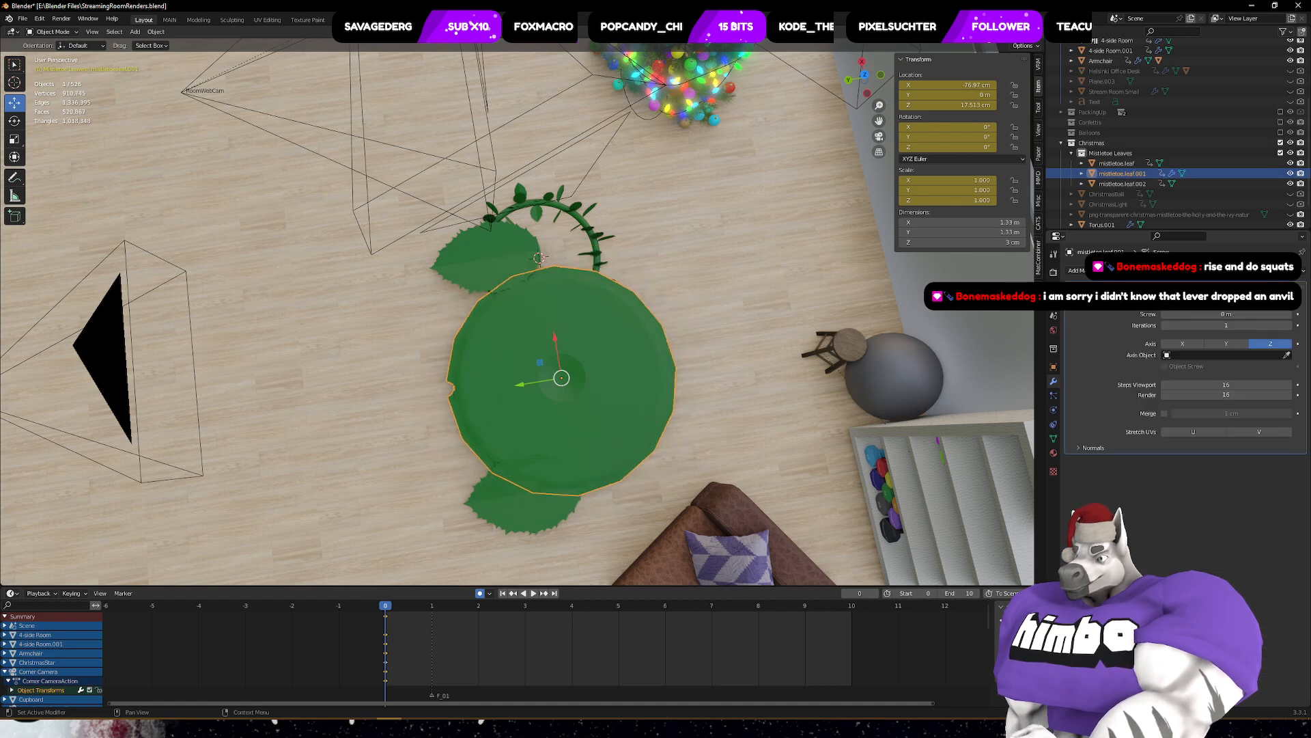
pyautogui.moveTo(1227, 302); pyautogui.dragTo(1069, 302)
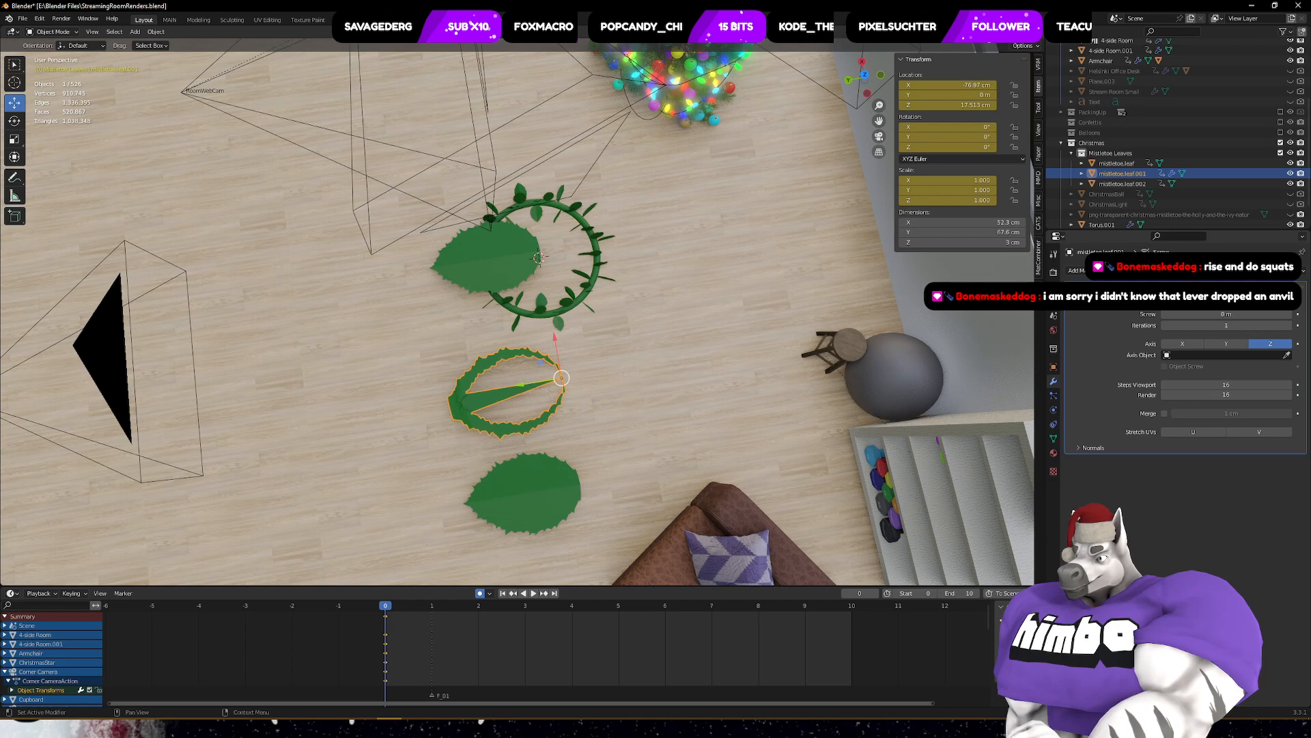
pyautogui.moveTo(1244, 314)
pyautogui.mouseDown()
pyautogui.moveTo(1264, 314)
pyautogui.moveTo(1244, 315)
pyautogui.mouseUp()
# - Try the Screw modifier on the Y, X and Z axes with a screw offset of 90 cm
pyautogui.click(1226, 344)
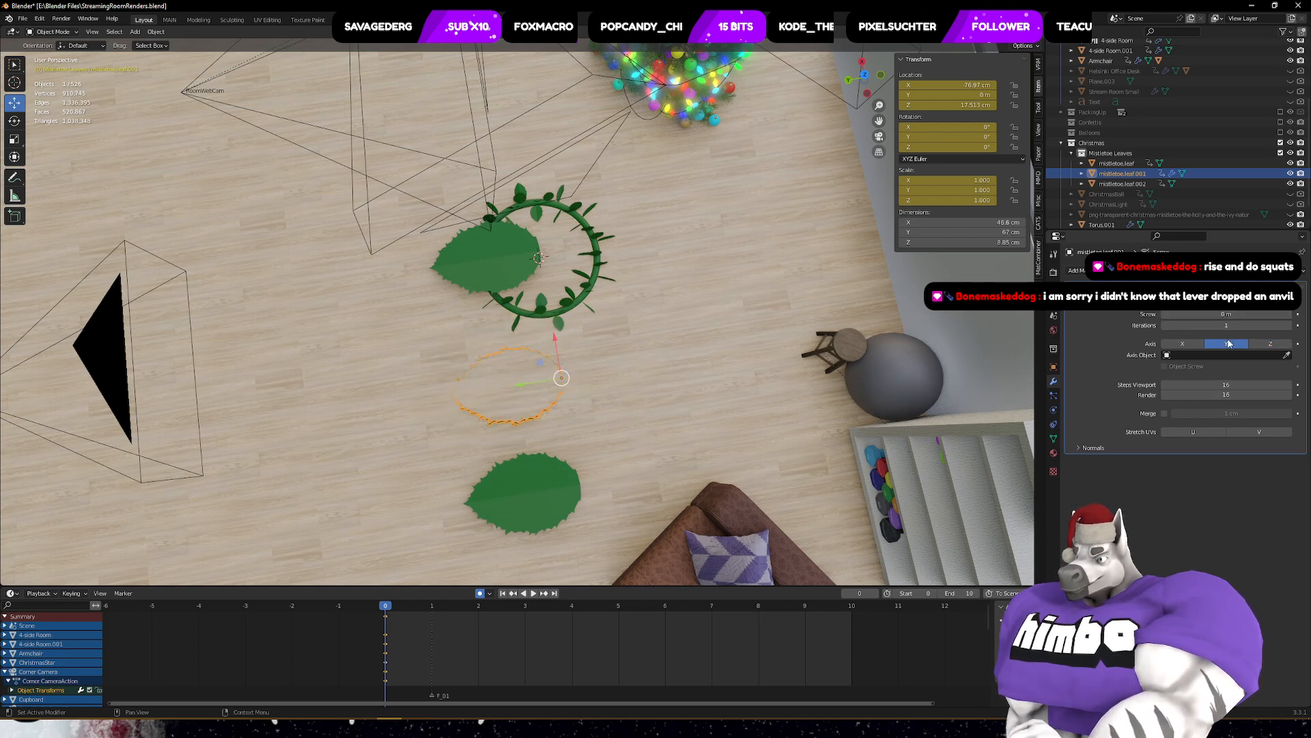
pyautogui.moveTo(1164, 314); pyautogui.dragTo(1192, 315)
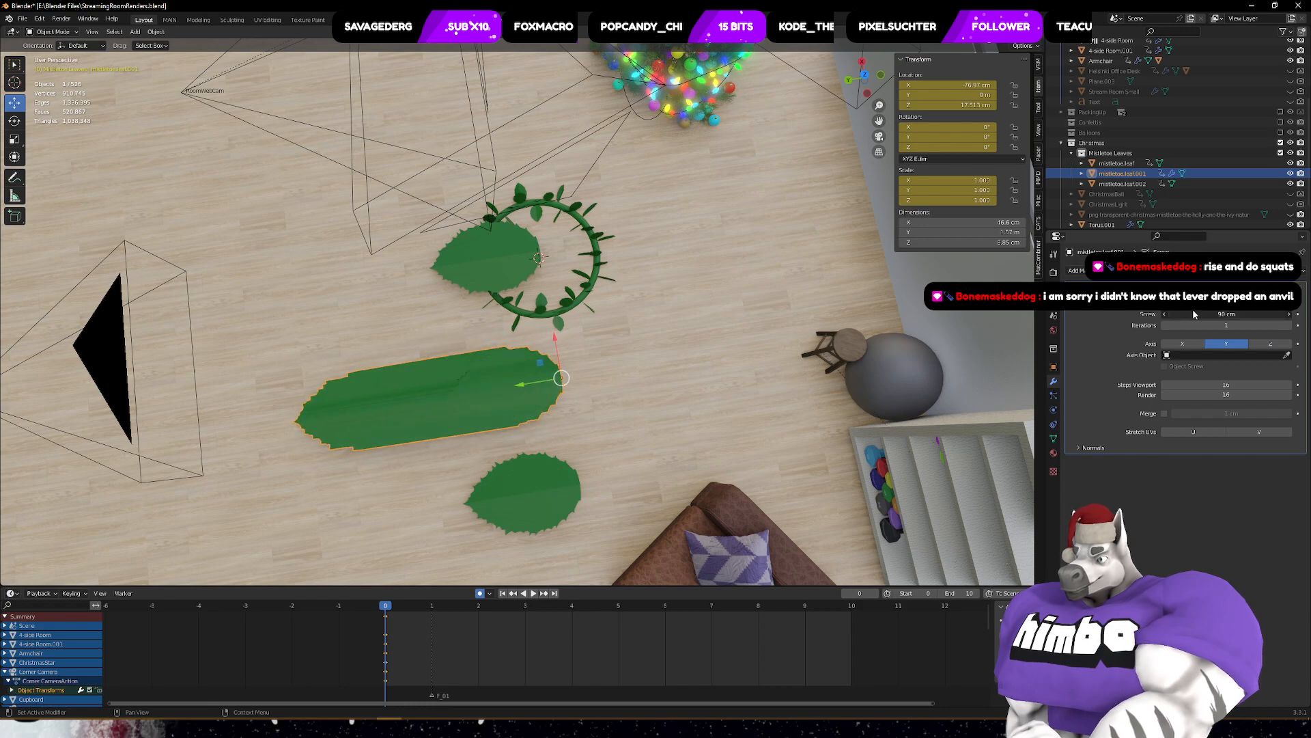
pyautogui.click(1184, 344)
pyautogui.click(1269, 343)
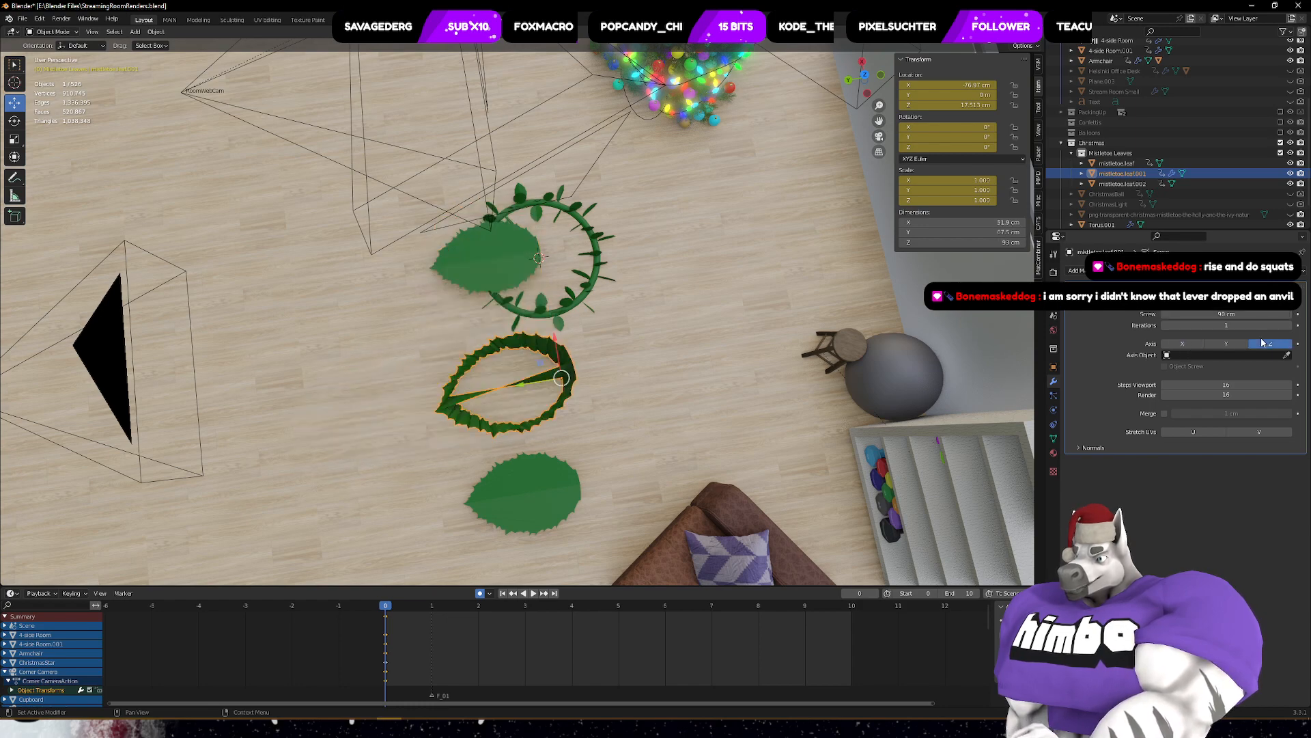
pyautogui.moveTo(717, 335); pyautogui.dragTo(654, 273, button='middle')
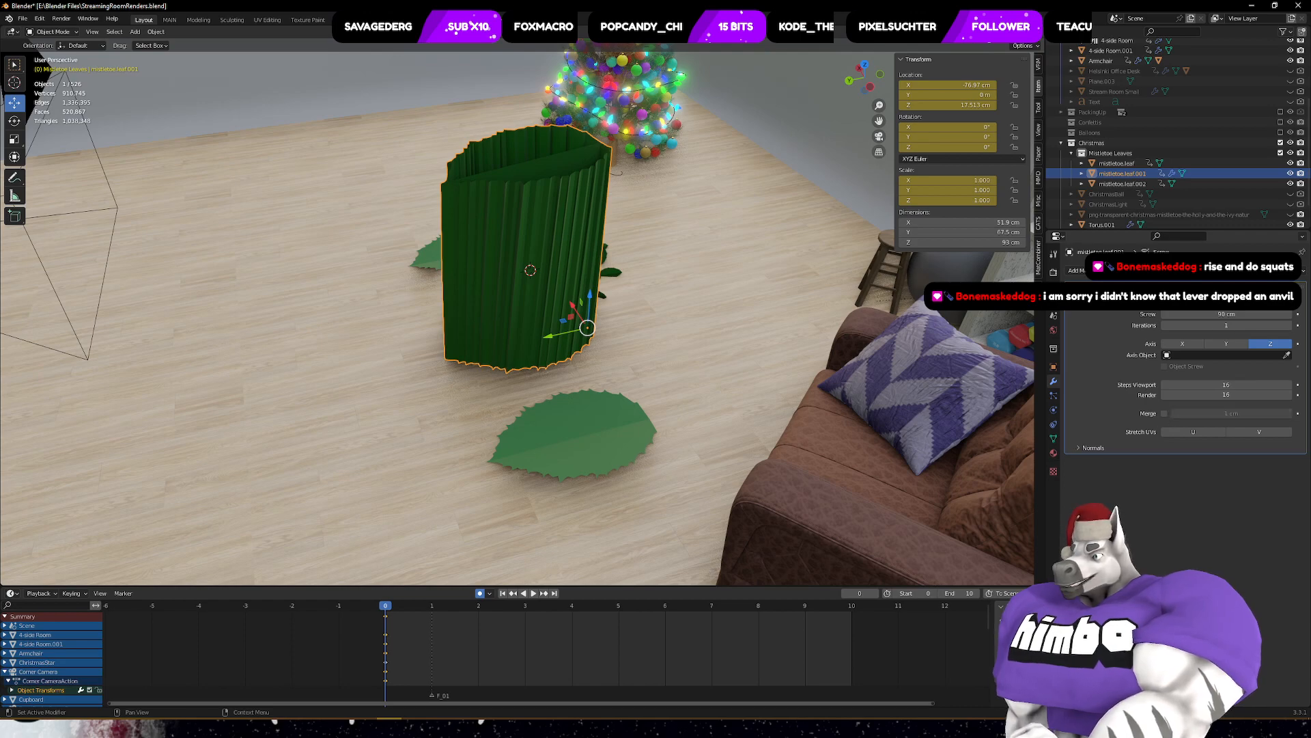
# - Remove the Screw modifier from the middle leaf and add a new Array modifier
pyautogui.hotkey('ctrl', 'x')
pyautogui.click(1076, 271)
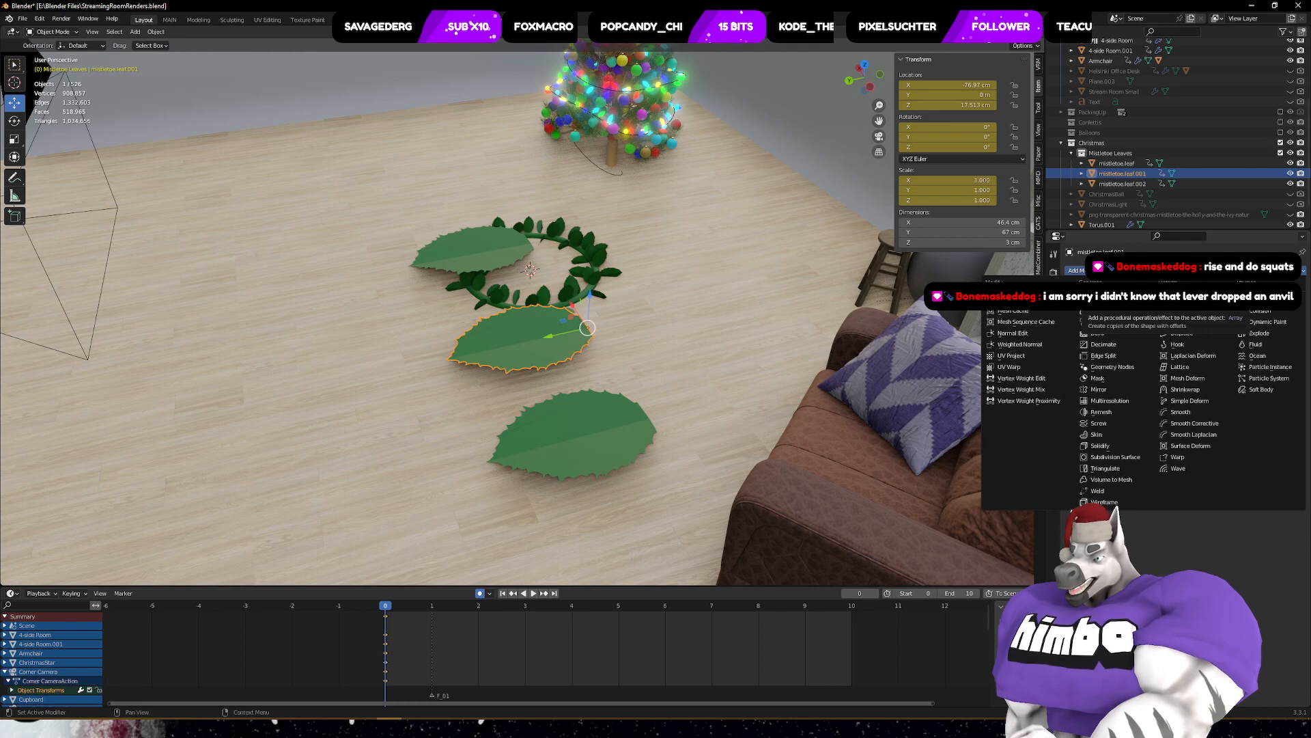
pyautogui.click(1093, 310)
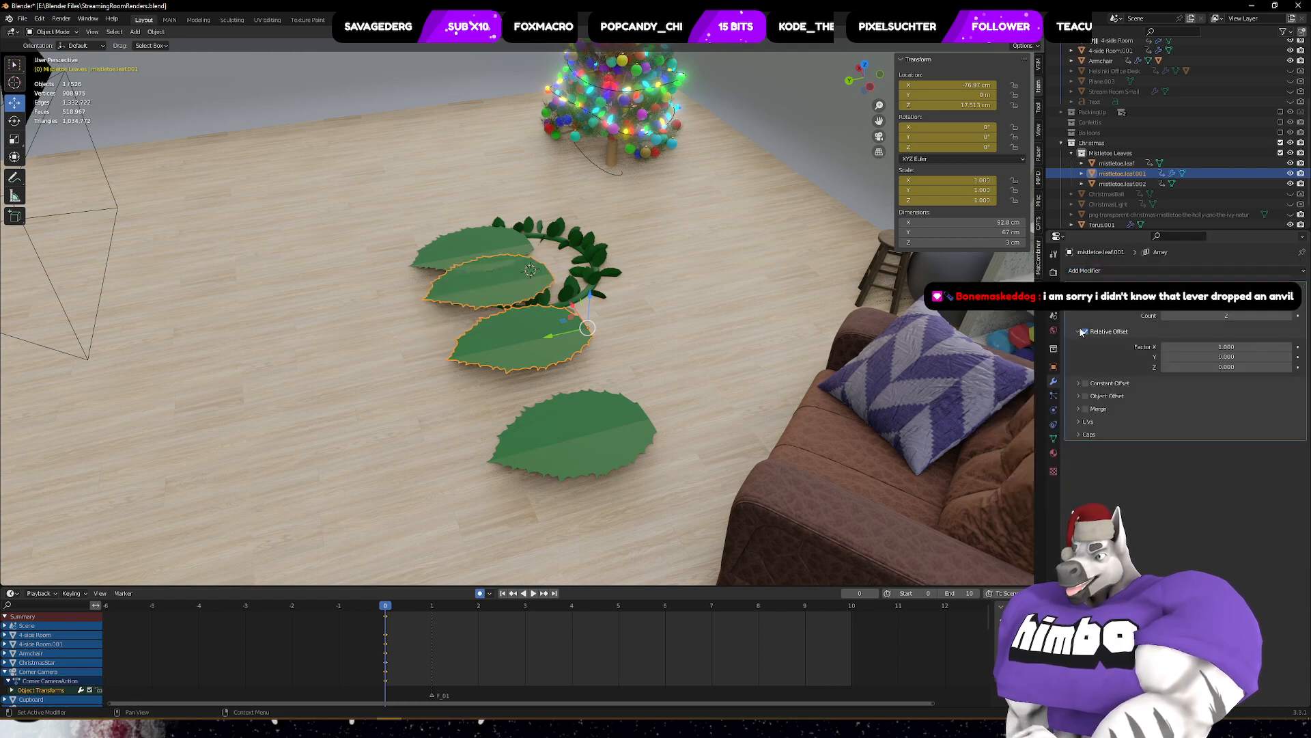
# - Try toggling the Array modifier's Relative Offset and Constant Offset, leaving only Relative Offset enabled
pyautogui.click(1086, 332)
pyautogui.click(1080, 331)
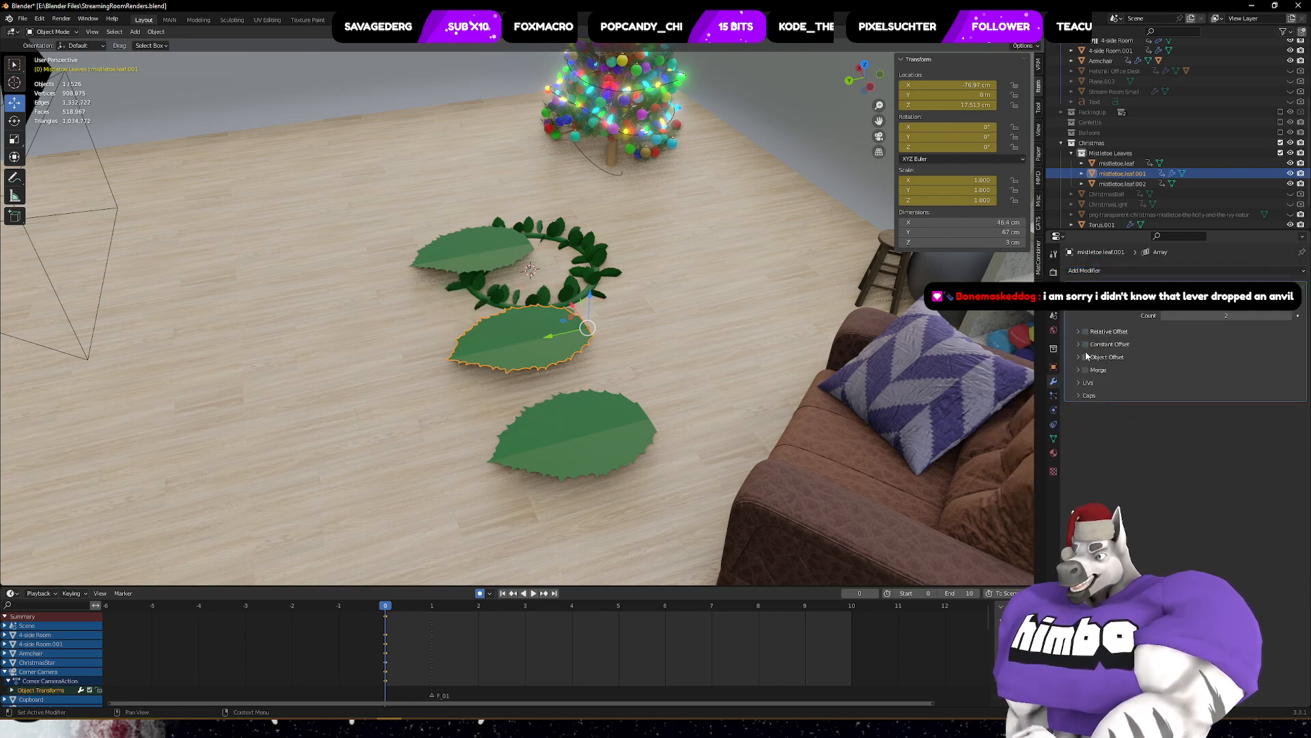
pyautogui.click(1086, 344)
pyautogui.click(1086, 344)
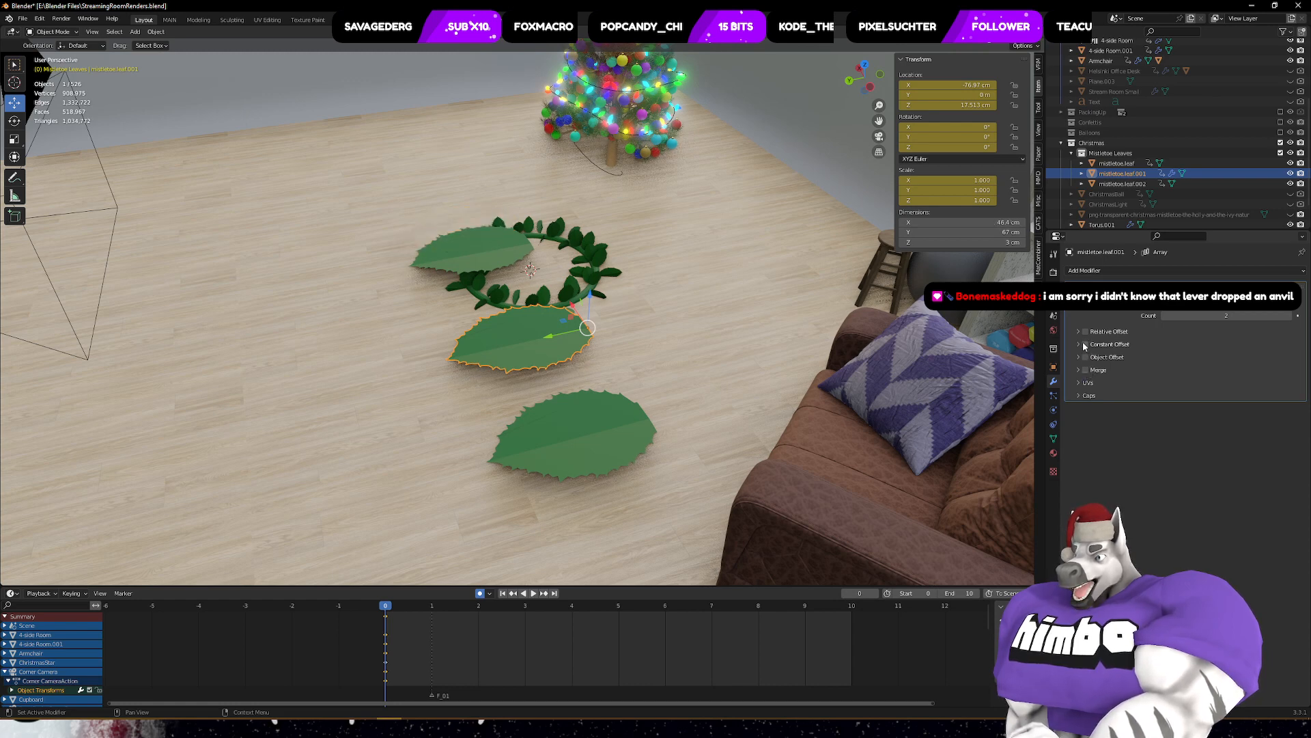
pyautogui.click(1080, 331)
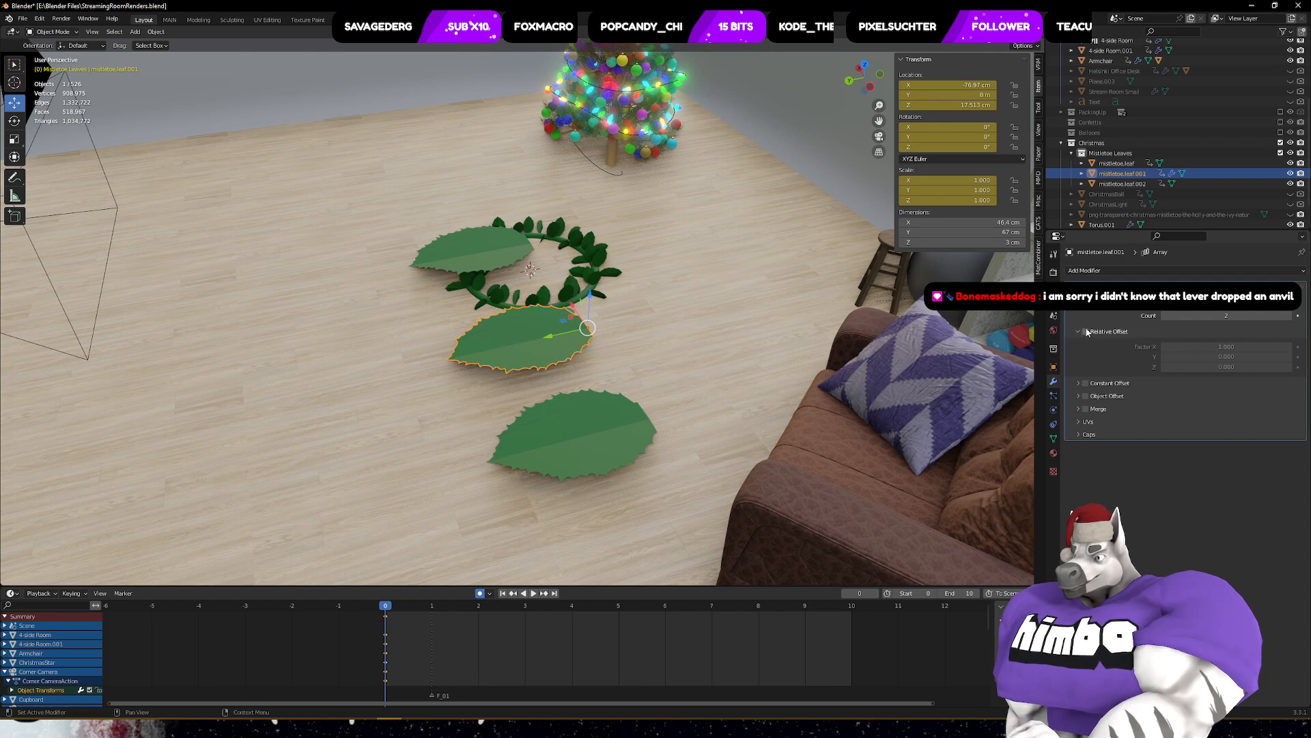
pyautogui.click(1086, 331)
# - Set the Array modifier's relative offset factor X to 0
pyautogui.moveTo(1229, 346)
pyautogui.mouseDown()
pyautogui.moveTo(1188, 347)
pyautogui.moveTo(1229, 356)
pyautogui.moveTo(1189, 366)
pyautogui.moveTo(1229, 367)
pyautogui.mouseUp()
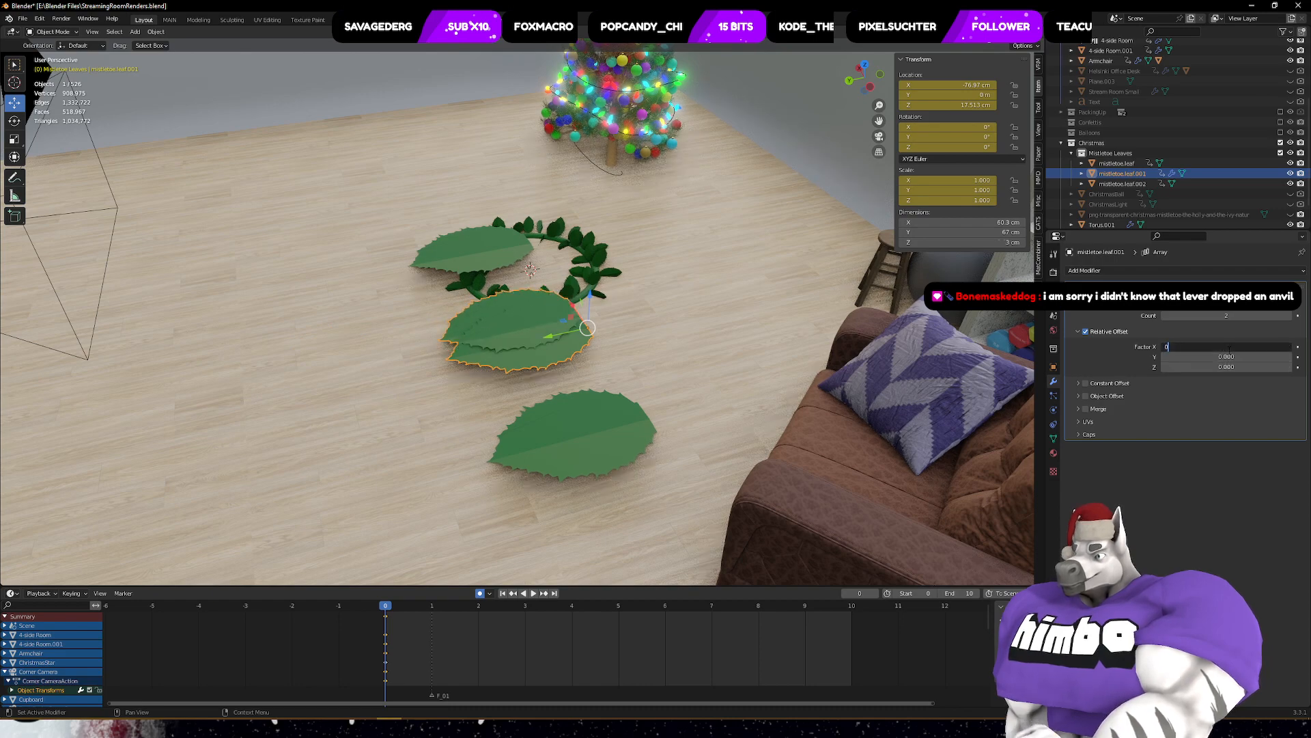
pyautogui.click(1230, 348)
pyautogui.write('0')
pyautogui.press('Return')
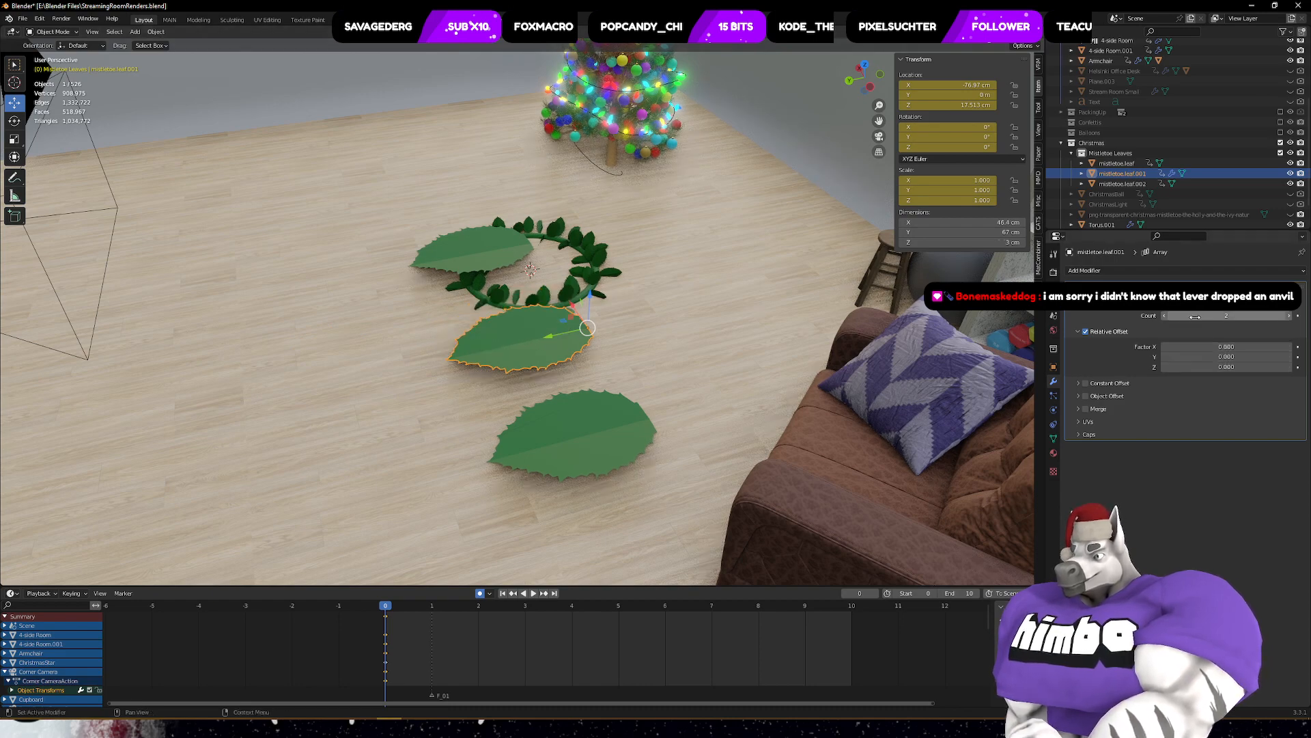
# - Add a Mirror modifier to the middle leaf and enable its Y axis in addition to X
pyautogui.click(1287, 272)
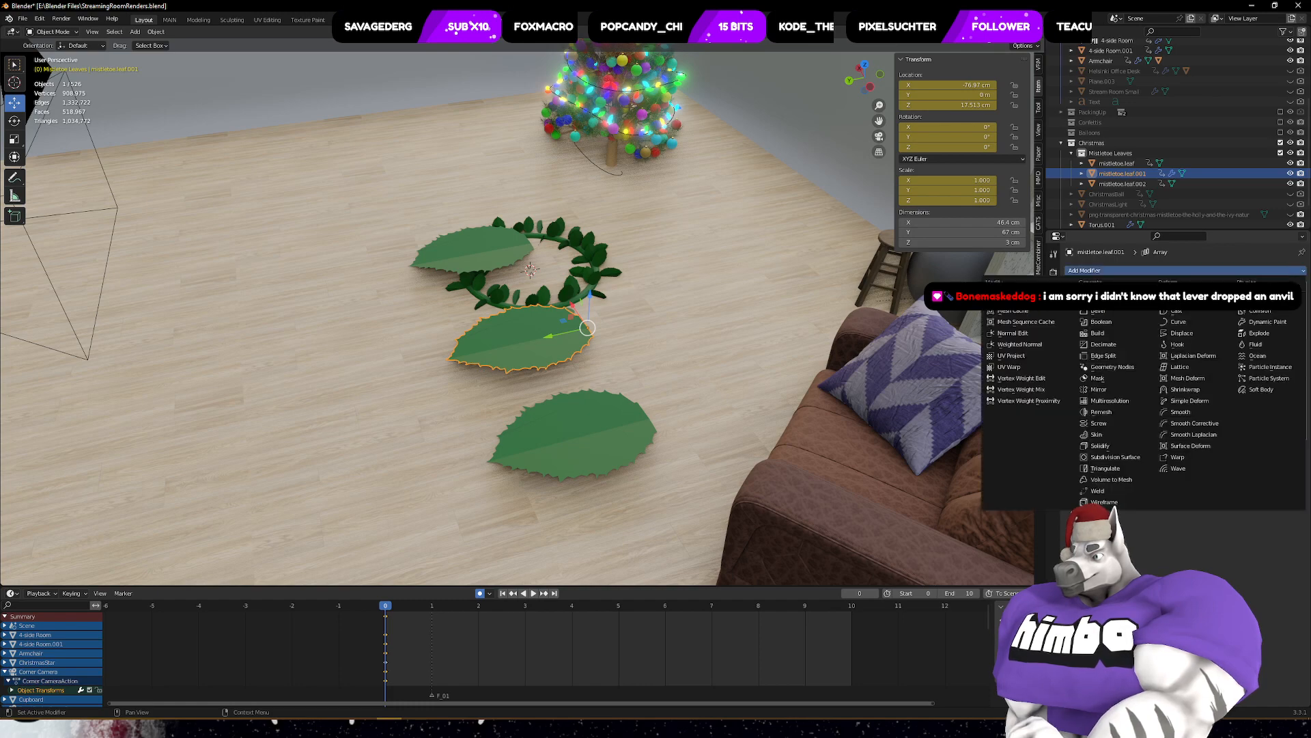
pyautogui.click(1113, 389)
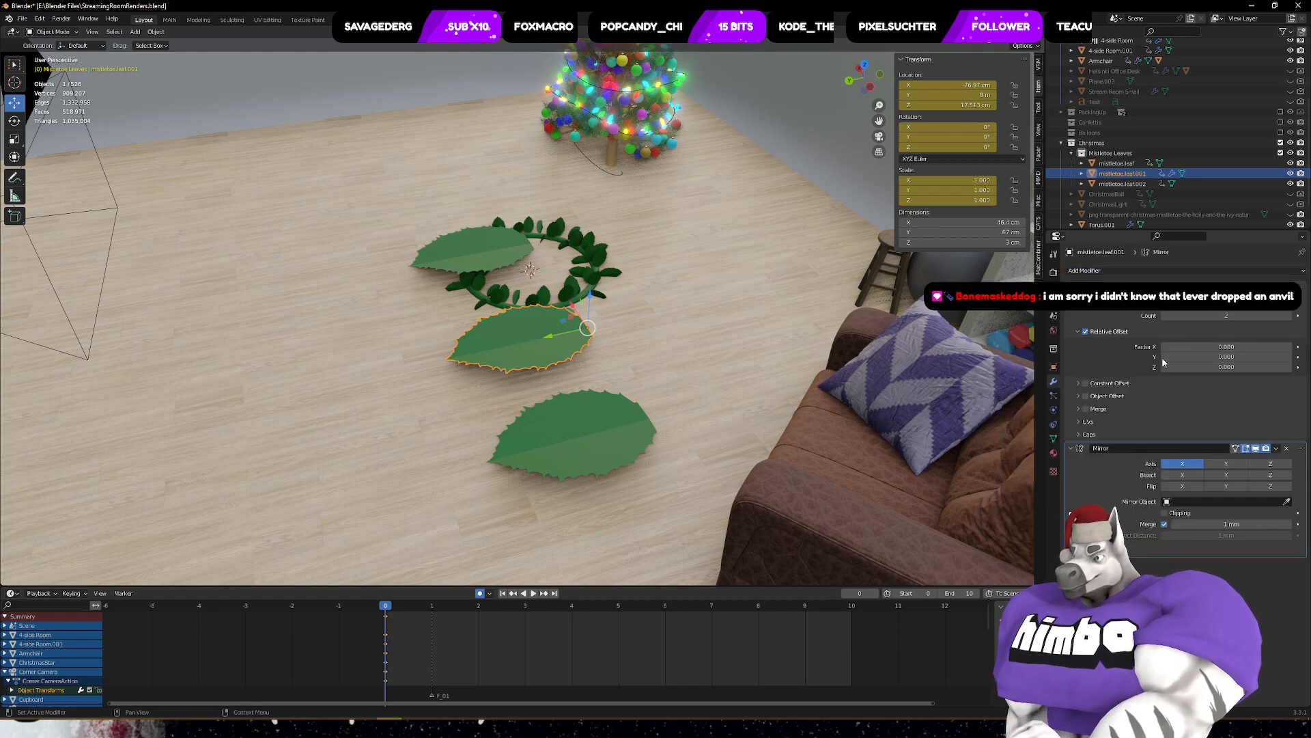
pyautogui.click(1219, 467)
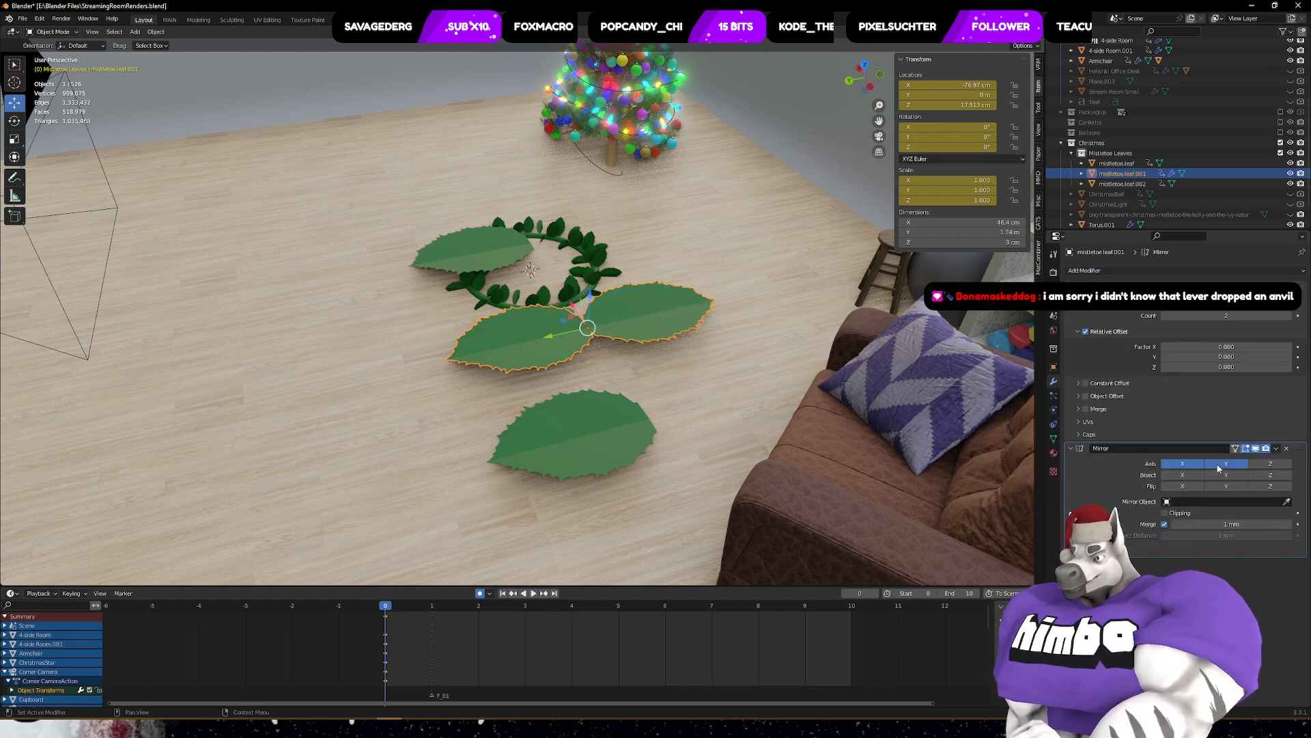
# - Move the Mirror modifier above the Array modifier on the middle leaf and remove the Array modifier
pyautogui.click(1086, 548)
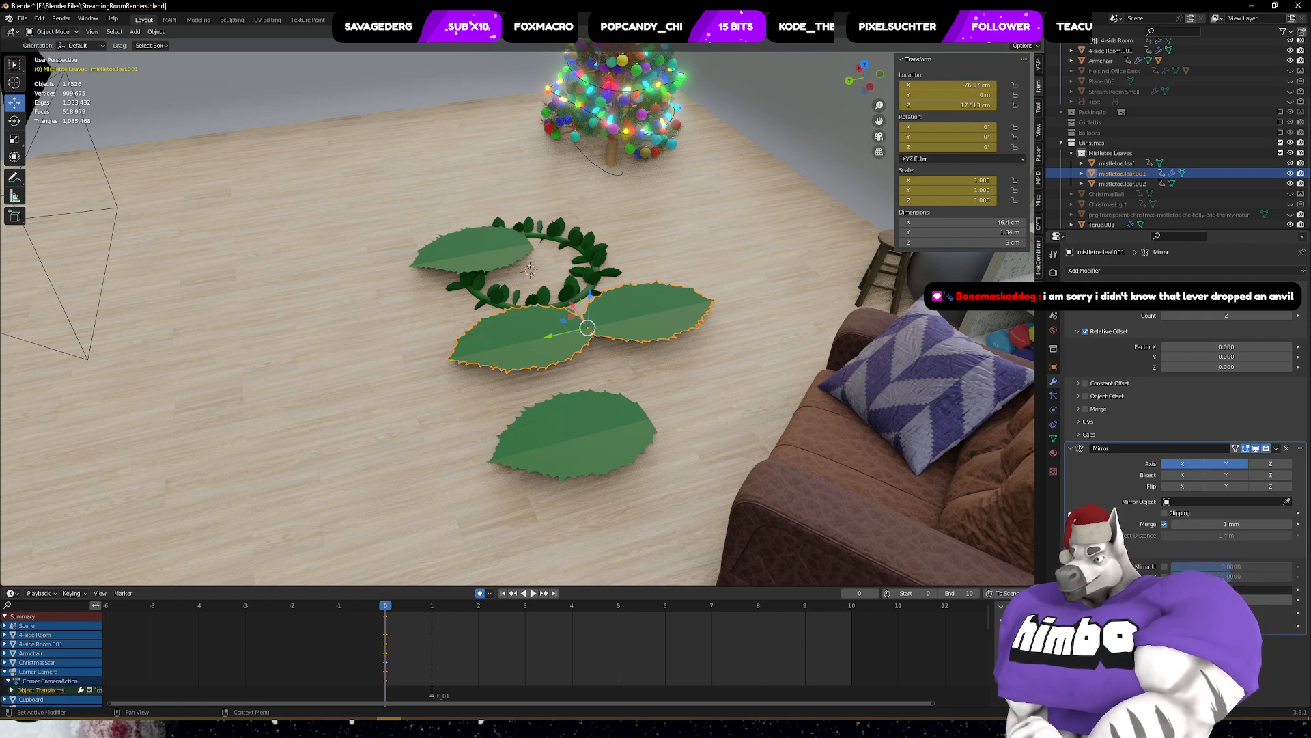
pyautogui.moveTo(1226, 590); pyautogui.dragTo(1251, 599)
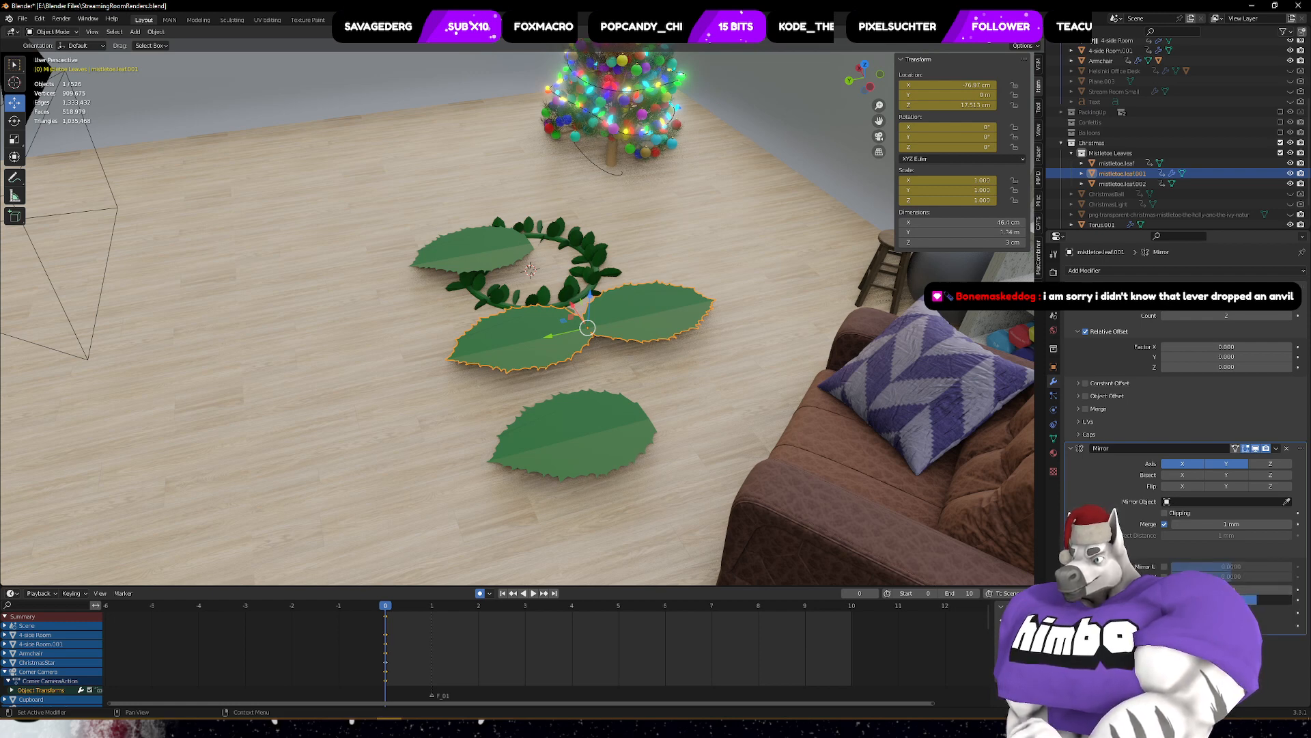
pyautogui.click(1087, 548)
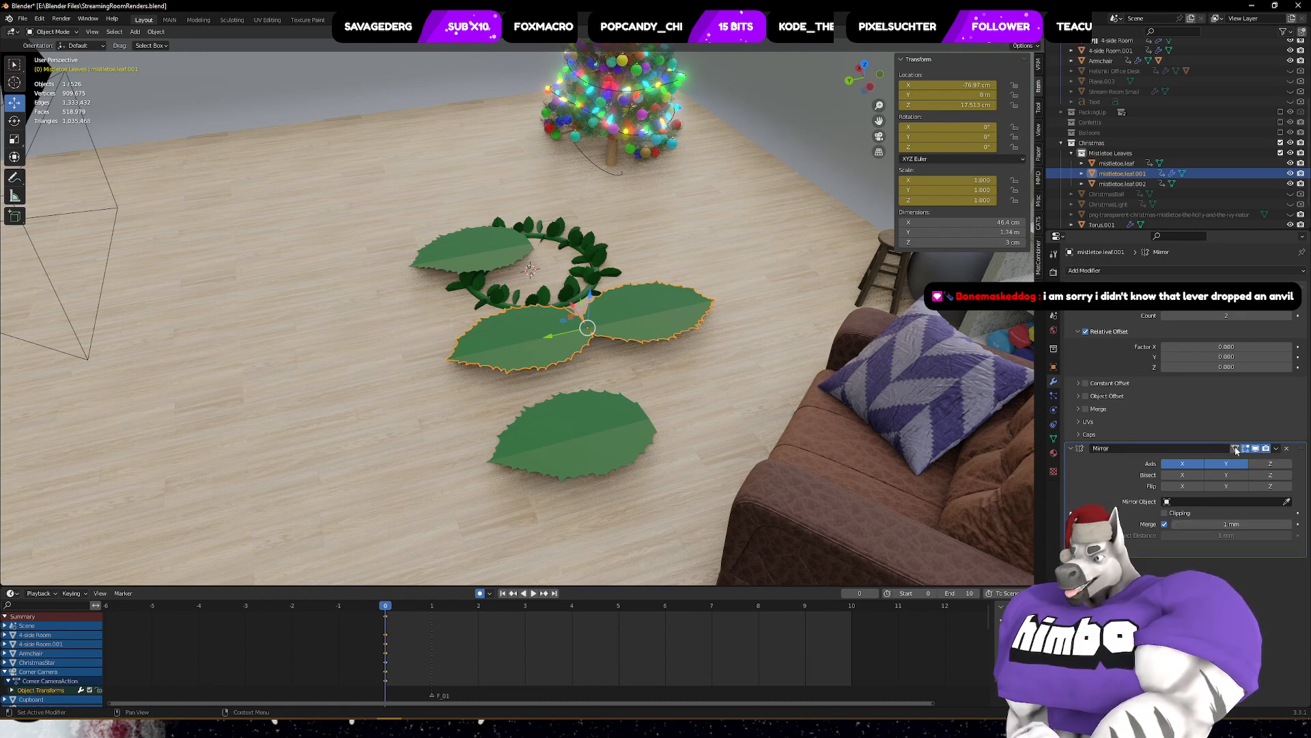
pyautogui.moveTo(1303, 451); pyautogui.dragTo(1301, 289)
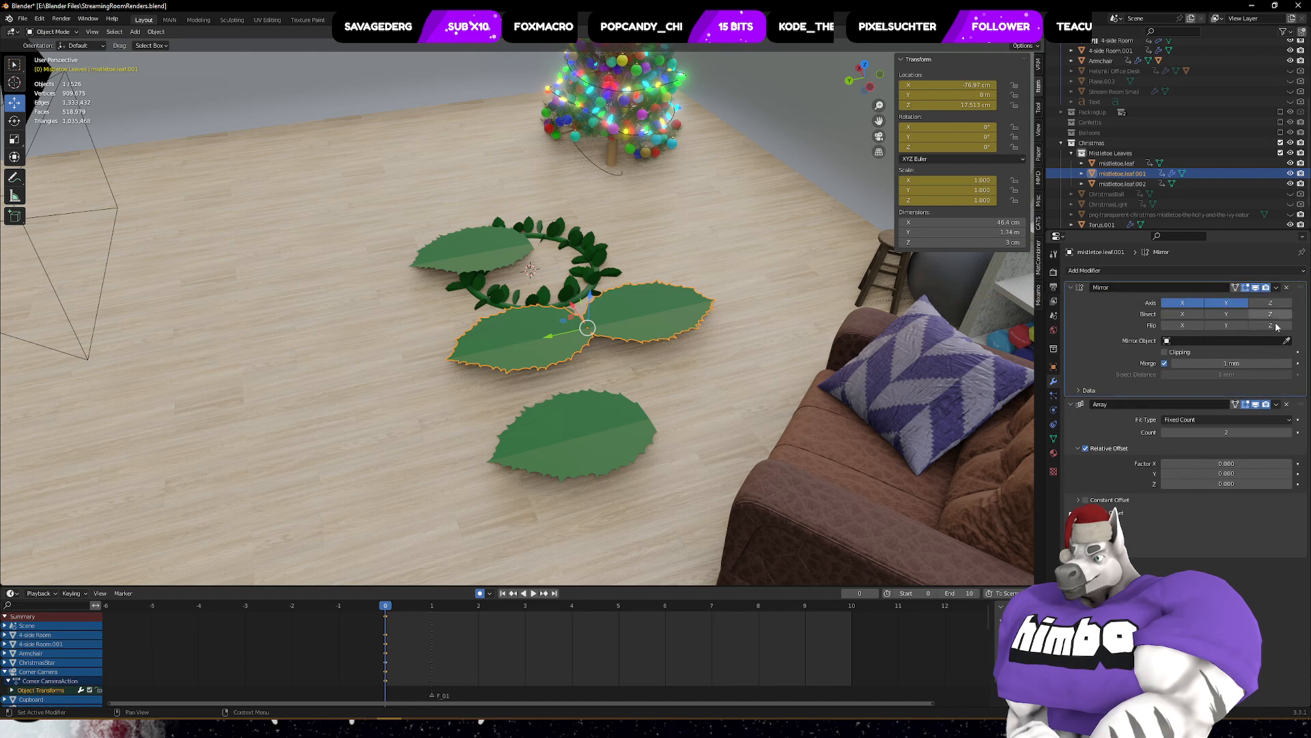
pyautogui.moveTo(1209, 463)
pyautogui.mouseDown()
pyautogui.moveTo(1253, 463)
pyautogui.moveTo(1209, 463)
pyautogui.mouseUp()
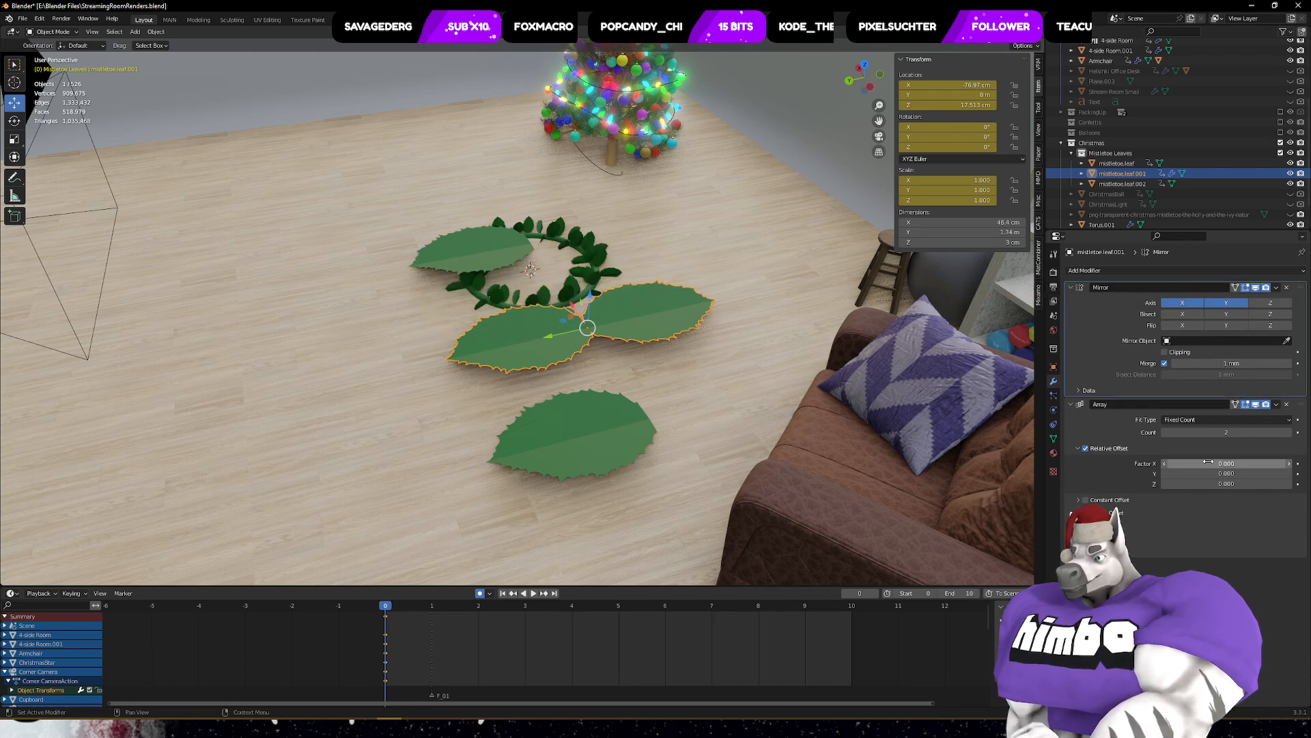
pyautogui.click(1287, 404)
# - Try a Displace modifier on the middle leaf and remove it from the stack
pyautogui.click(1173, 271)
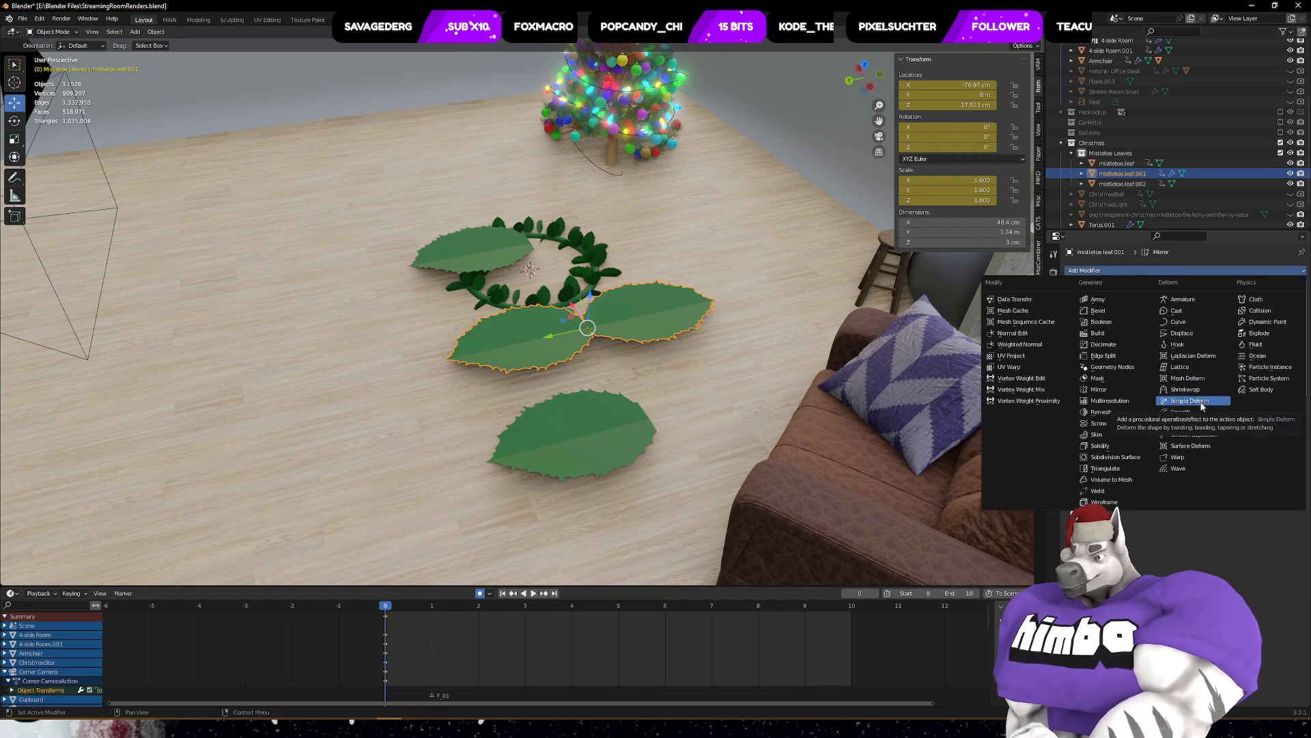
pyautogui.click(1202, 335)
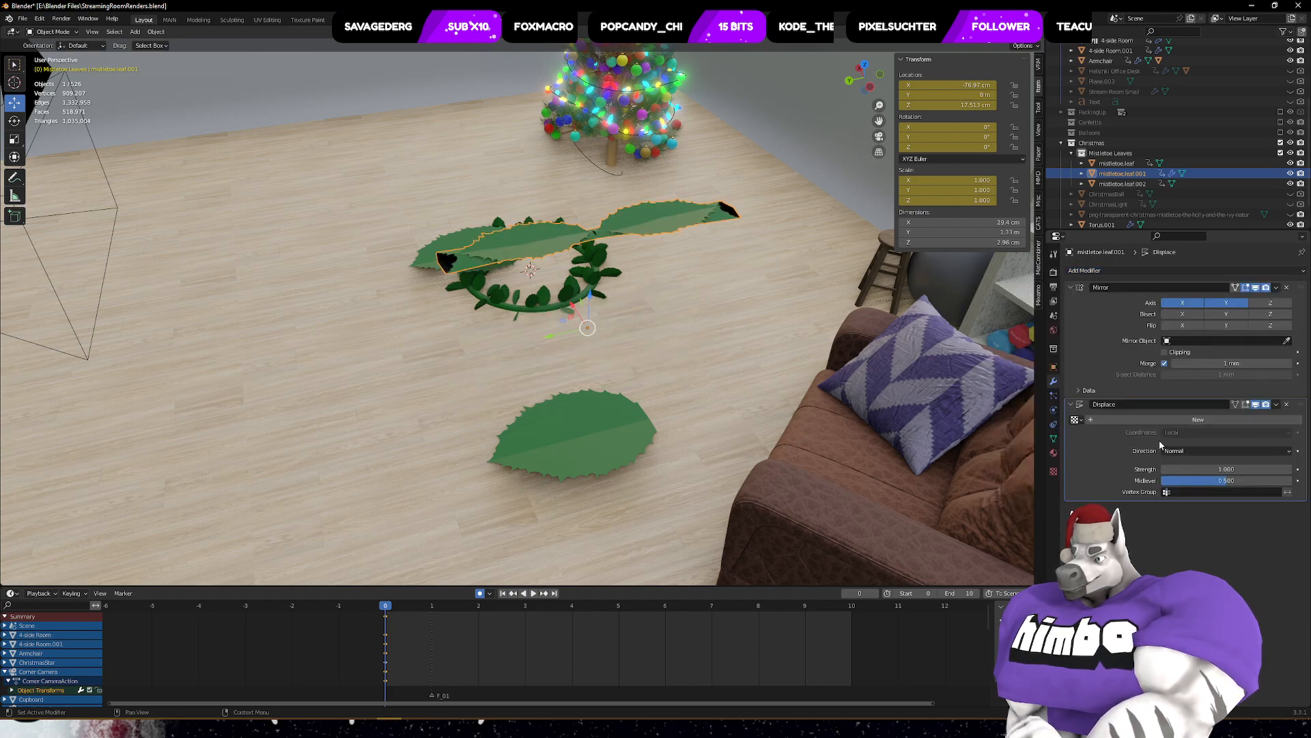
pyautogui.click(1288, 404)
# - Try a Screw modifier on the middle leaf with a 52° angle around the X axis
pyautogui.click(1224, 272)
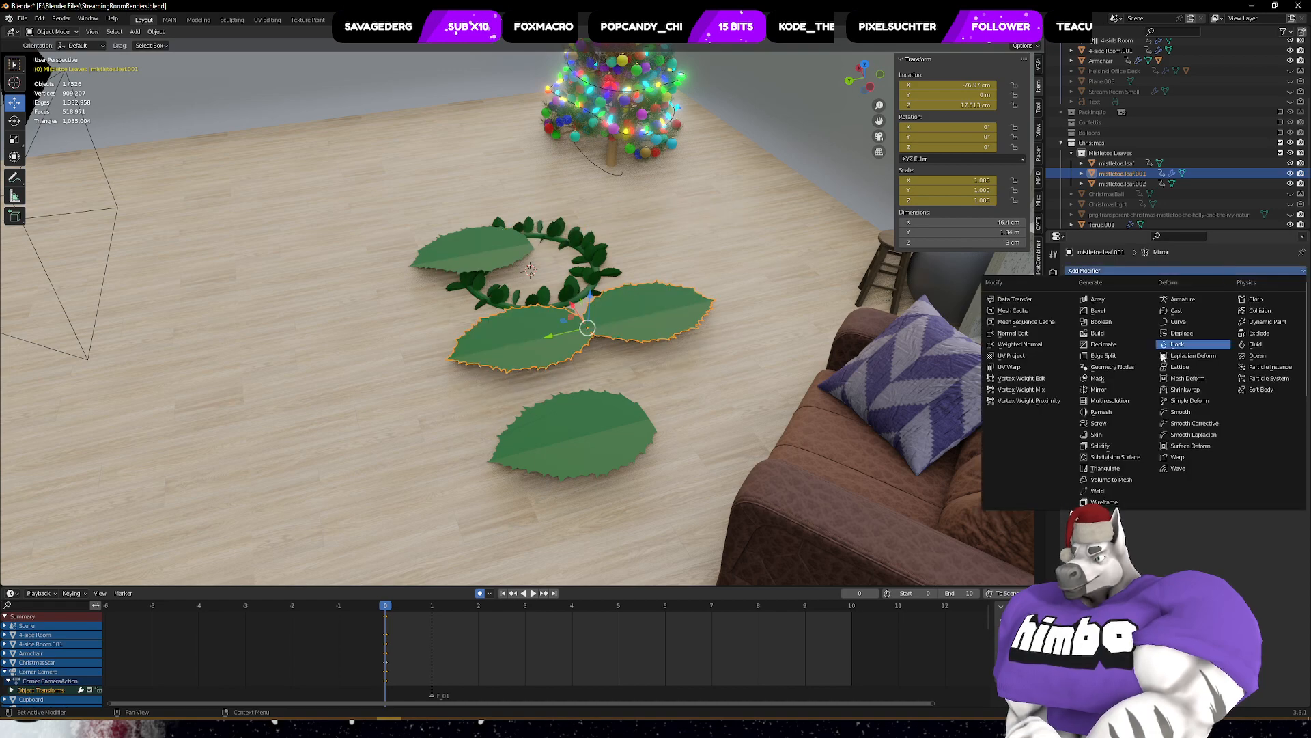
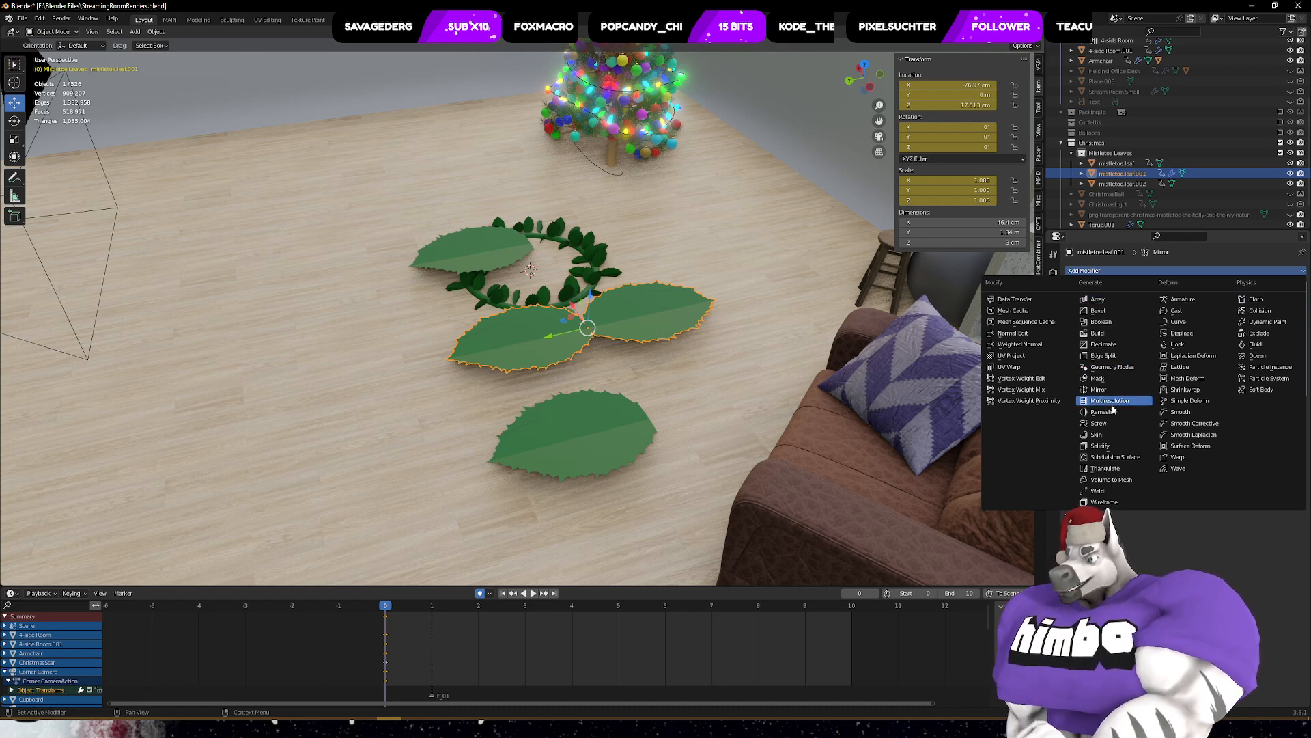
pyautogui.click(1114, 424)
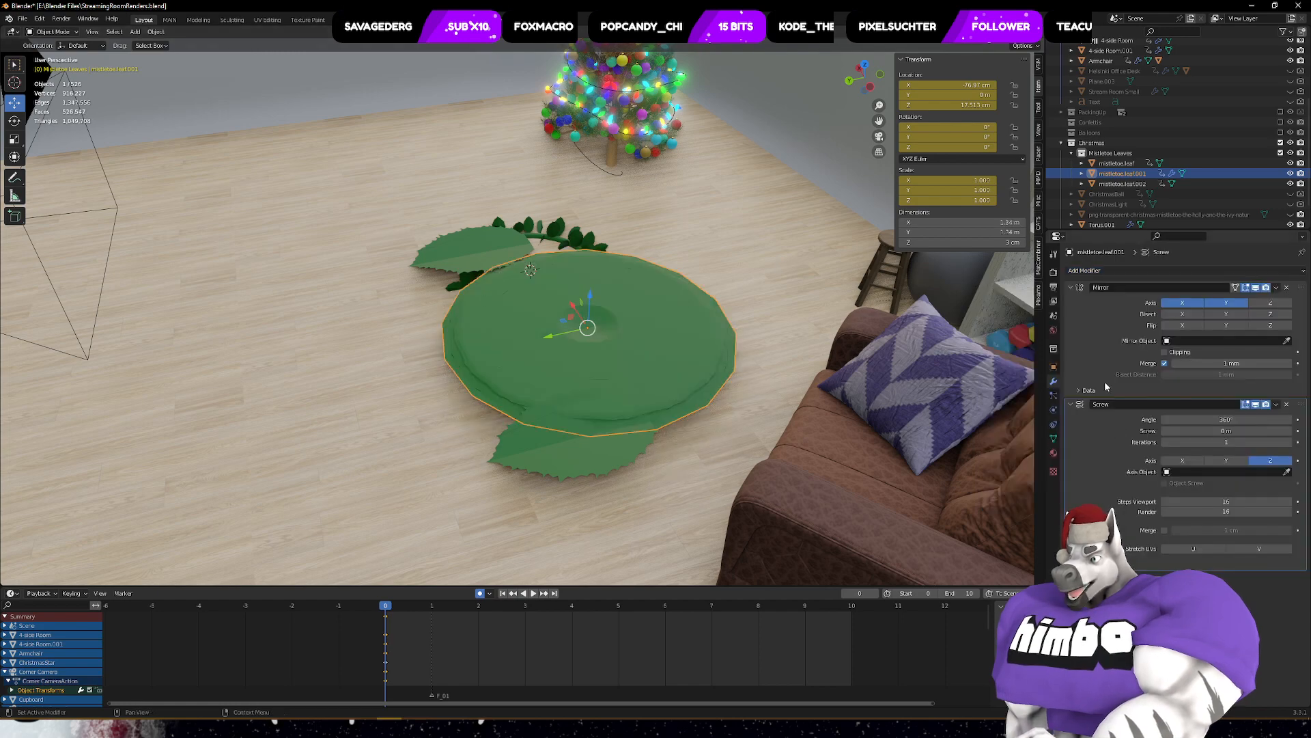
pyautogui.moveTo(1257, 419); pyautogui.dragTo(1213, 431)
pyautogui.click(1226, 460)
pyautogui.click(1183, 460)
pyautogui.rightClick(1214, 434)
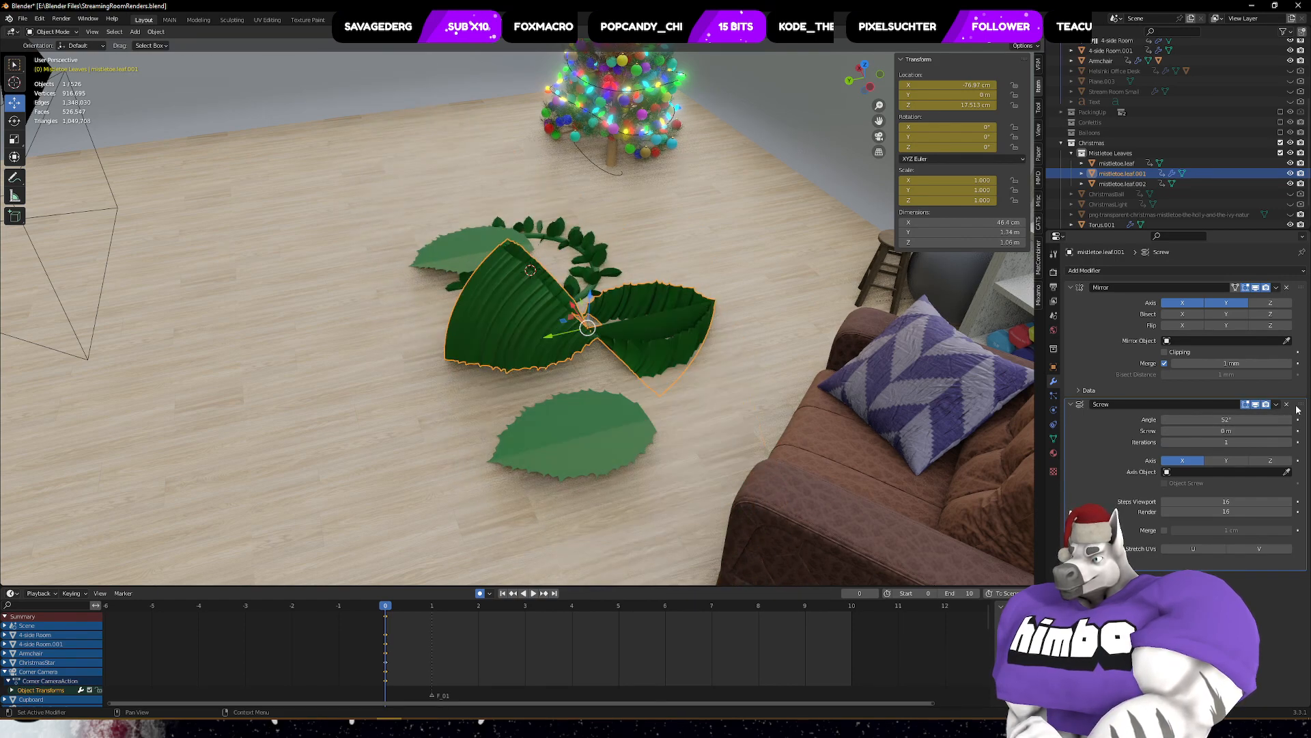
# - Try placing the Screw modifier above the Mirror modifier and delete the Screw modifier
pyautogui.moveTo(1298, 402); pyautogui.dragTo(1292, 274)
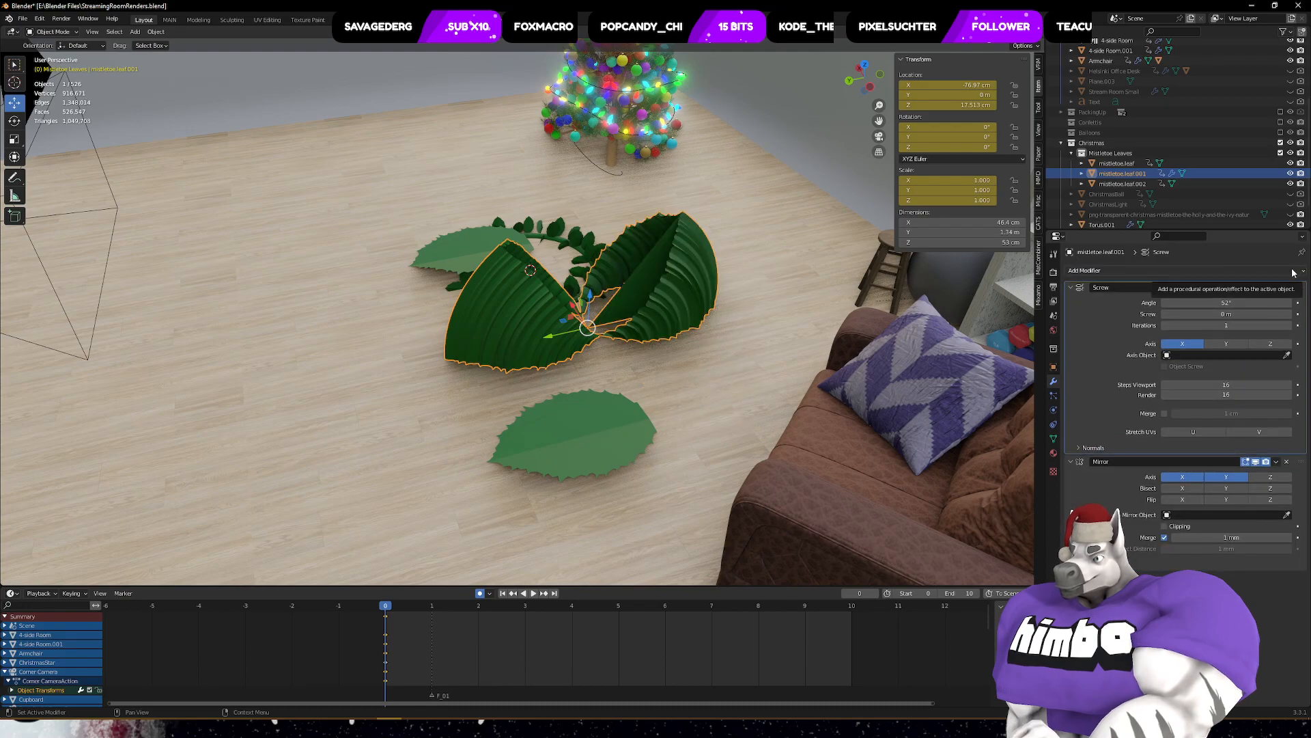
pyautogui.moveTo(813, 273); pyautogui.dragTo(737, 351, button='middle')
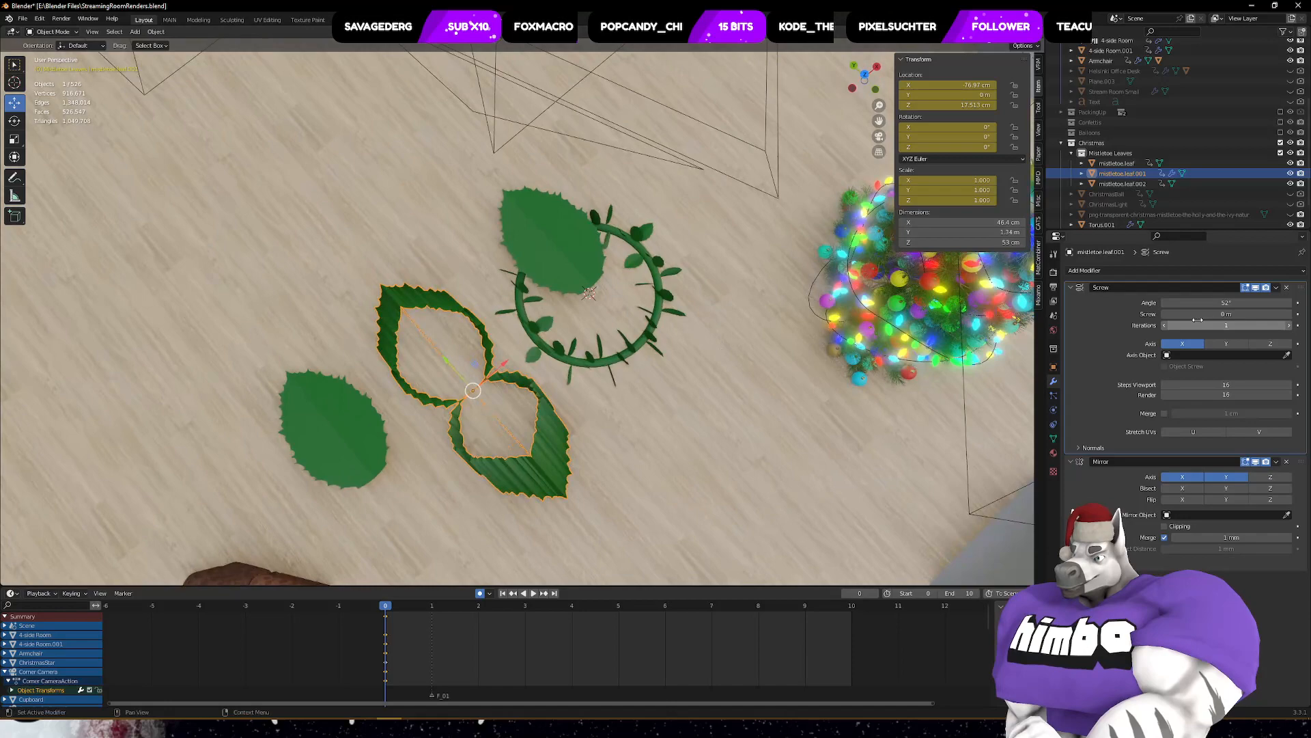
pyautogui.click(1287, 287)
# - Enter Edit Mode on the third single leaf and snap the 3D cursor to its base vertex
pyautogui.moveTo(603, 355); pyautogui.dragTo(253, 454, button='middle')
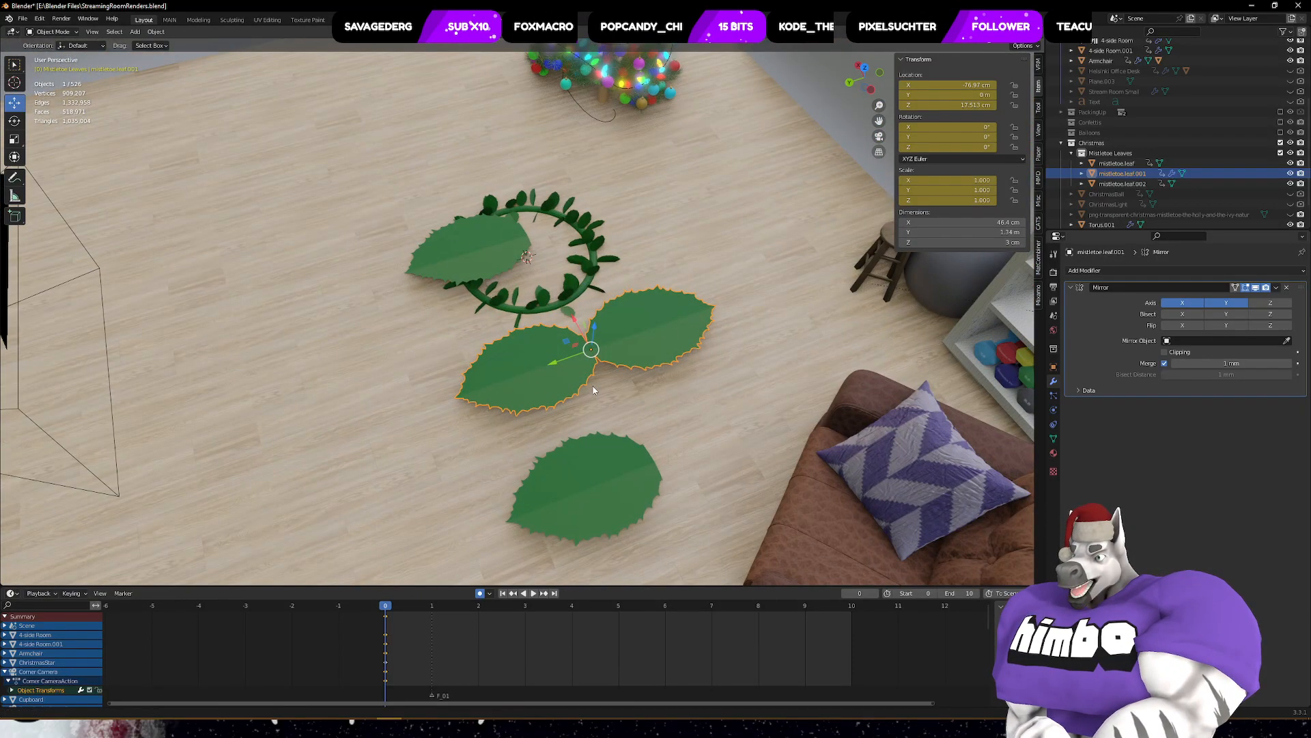
pyautogui.moveTo(489, 396); pyautogui.dragTo(803, 351, button='middle')
pyautogui.click(636, 389)
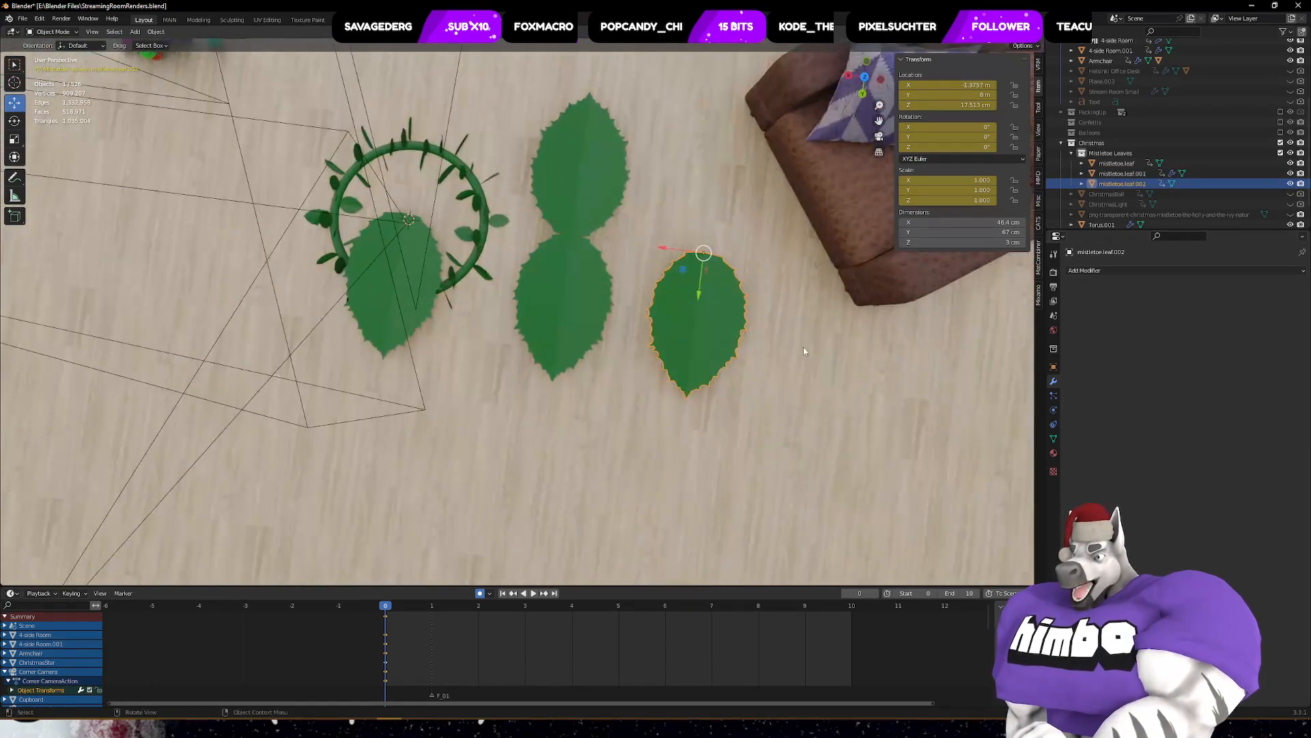
pyautogui.hotkey('ctrl', 'Tab')
pyautogui.click(835, 320)
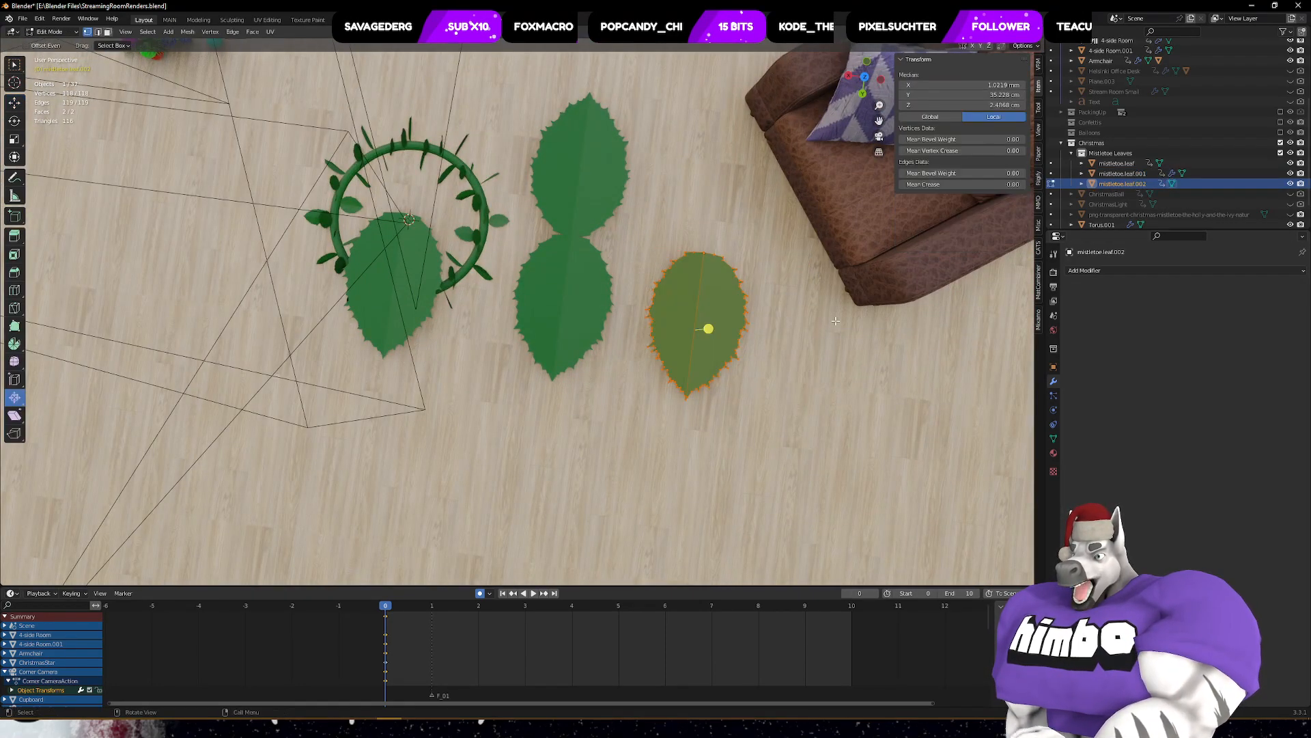
pyautogui.click(709, 252)
pyautogui.rightClick(713, 247)
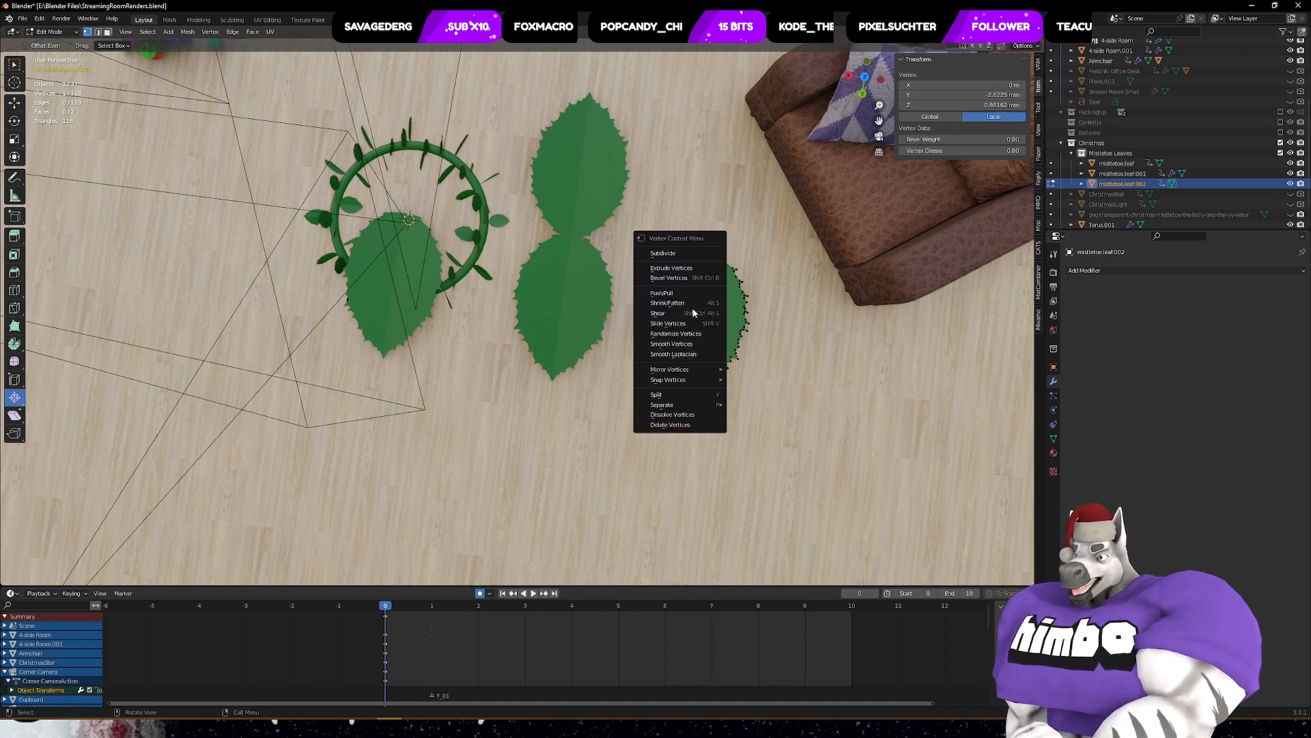
pyautogui.moveTo(698, 383)
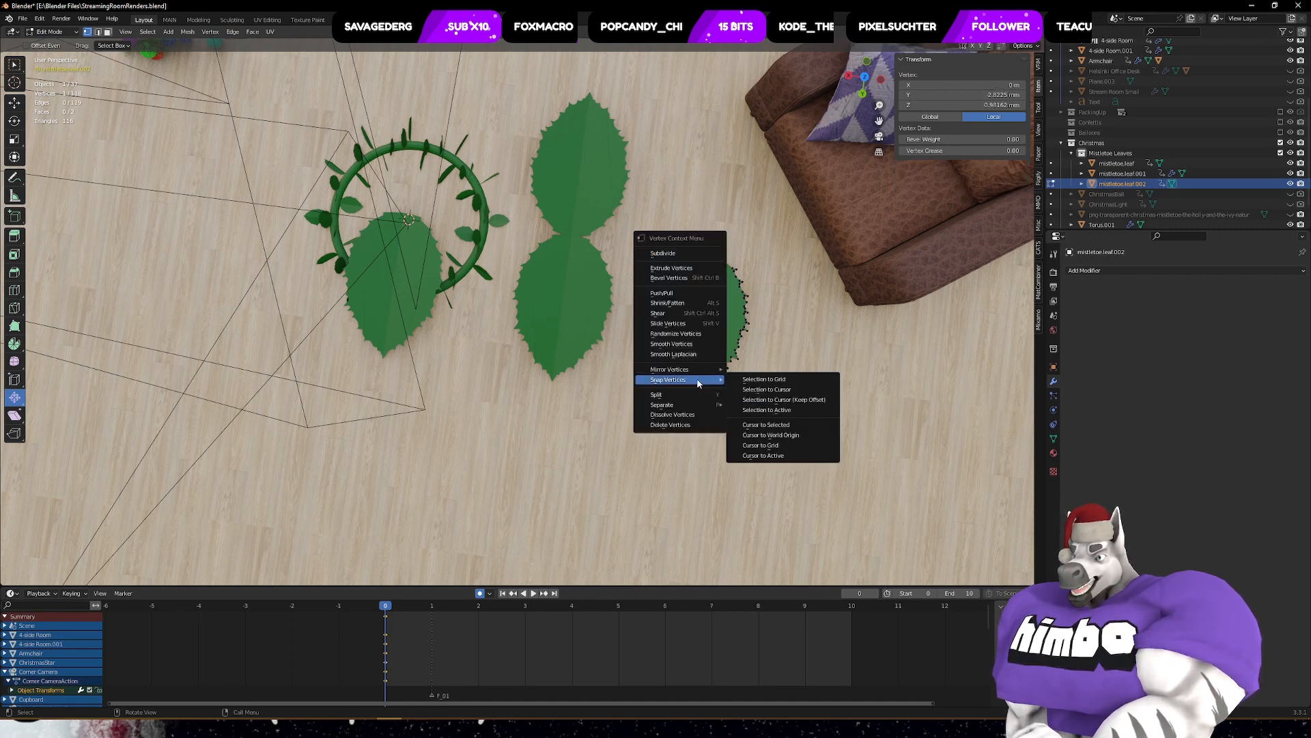
pyautogui.click(808, 425)
# - Select the third leaf's entire mesh and duplicate it in place
pyautogui.press('a')
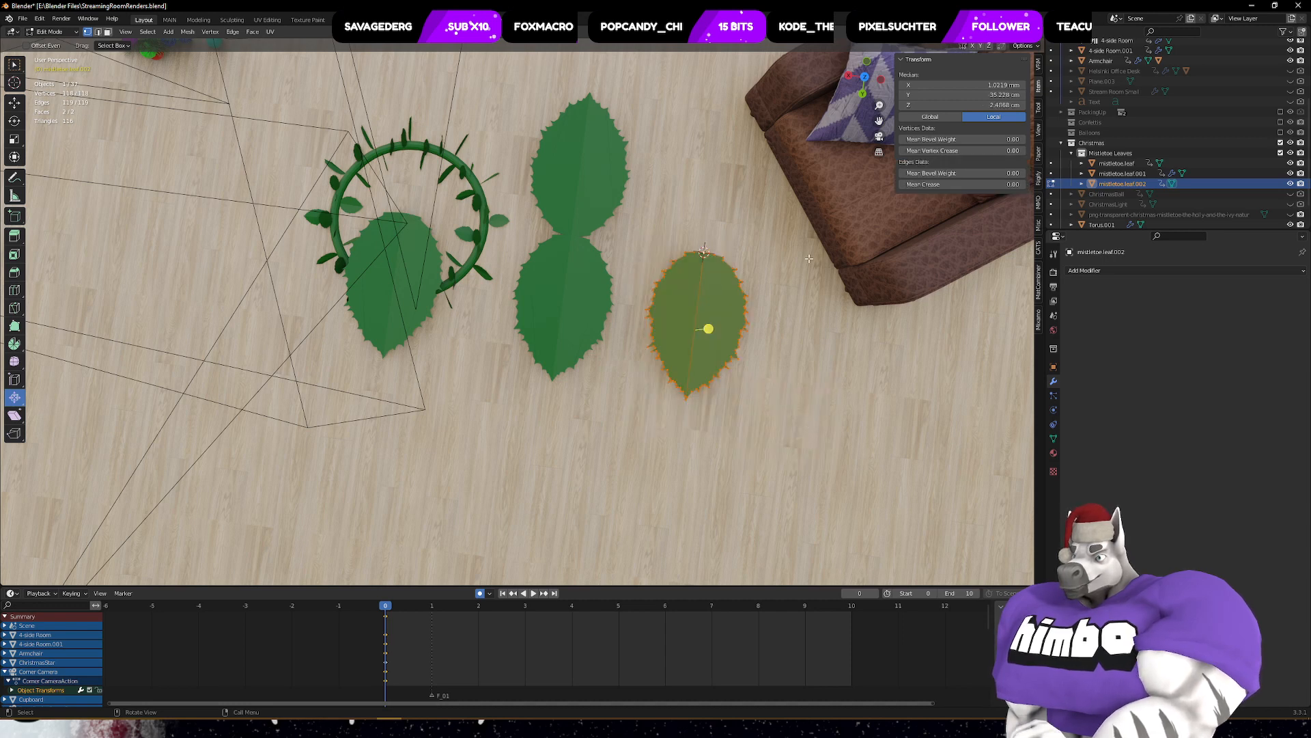
pyautogui.hotkey('shift', 'd')
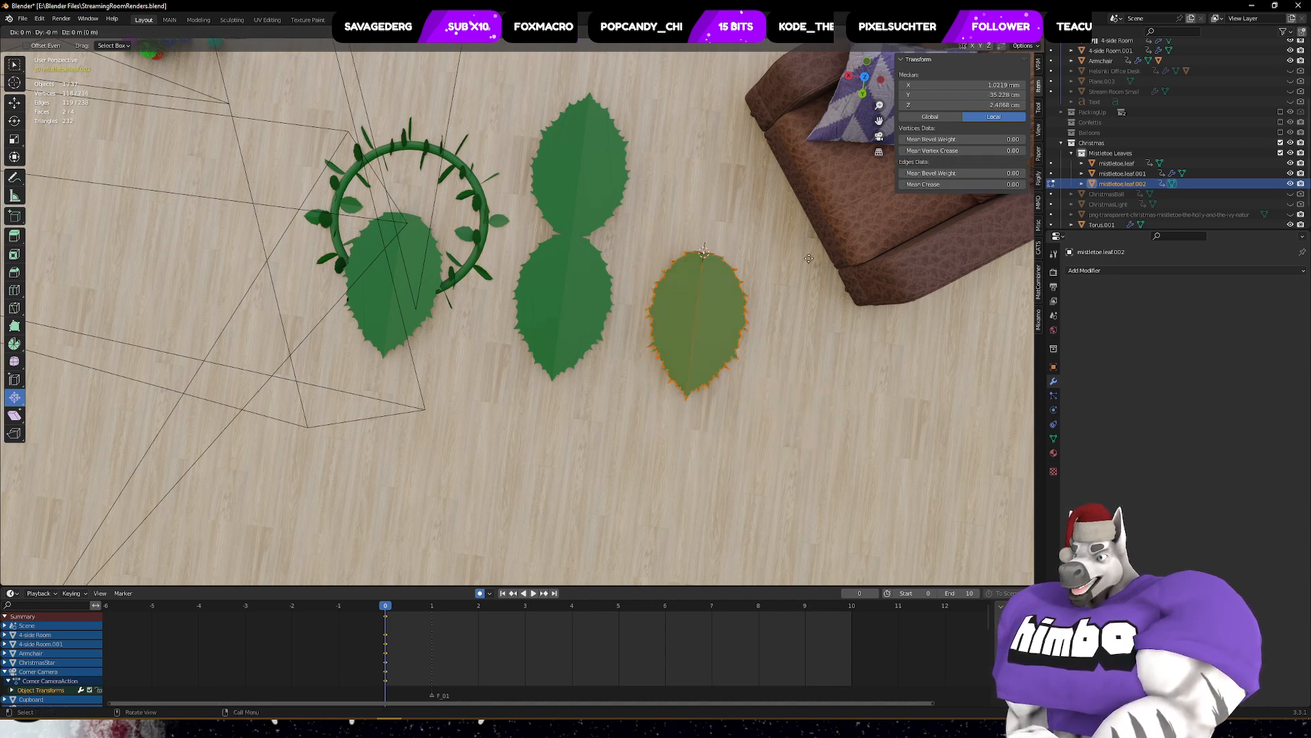
pyautogui.press('Escape')
pyautogui.press('r')
pyautogui.press('z')
pyautogui.press('z')
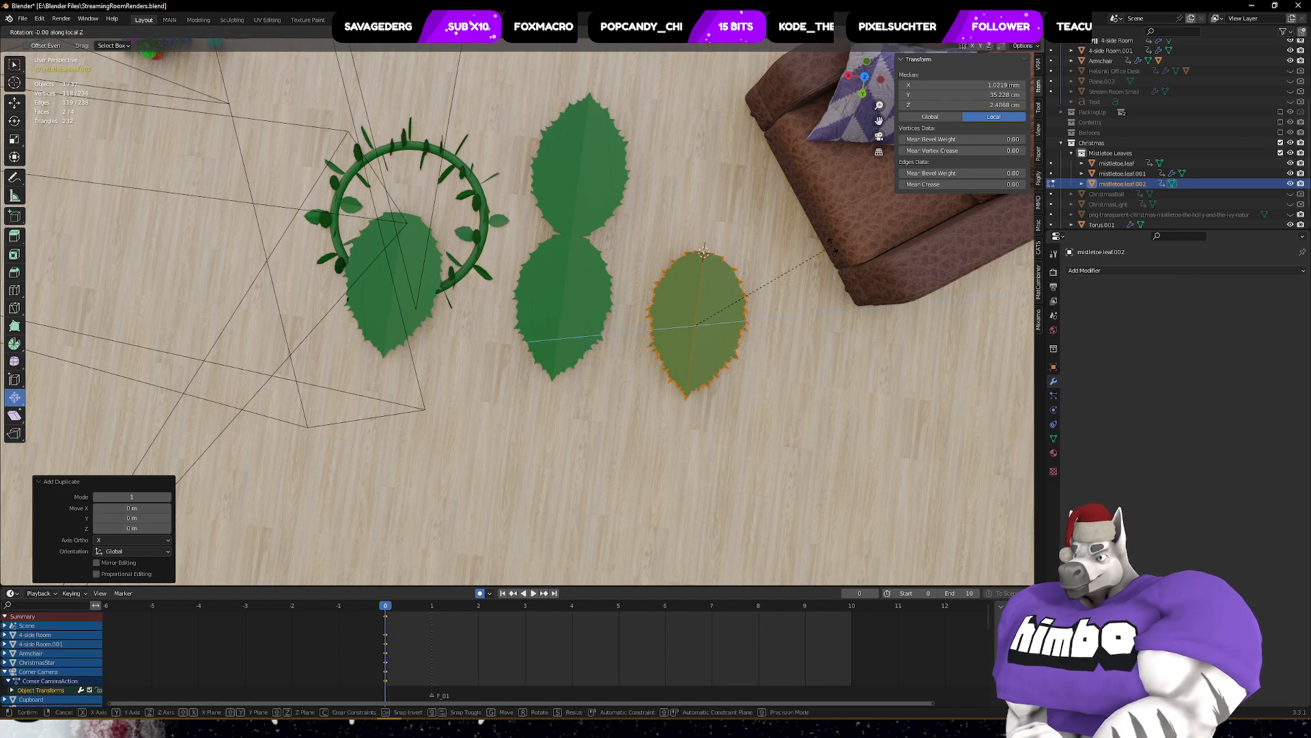
pyautogui.press('Escape')
# - Set the transform pivot to the 3D Cursor and rotate the duplicated leaf about 108° around the Z axis
pyautogui.press('.')
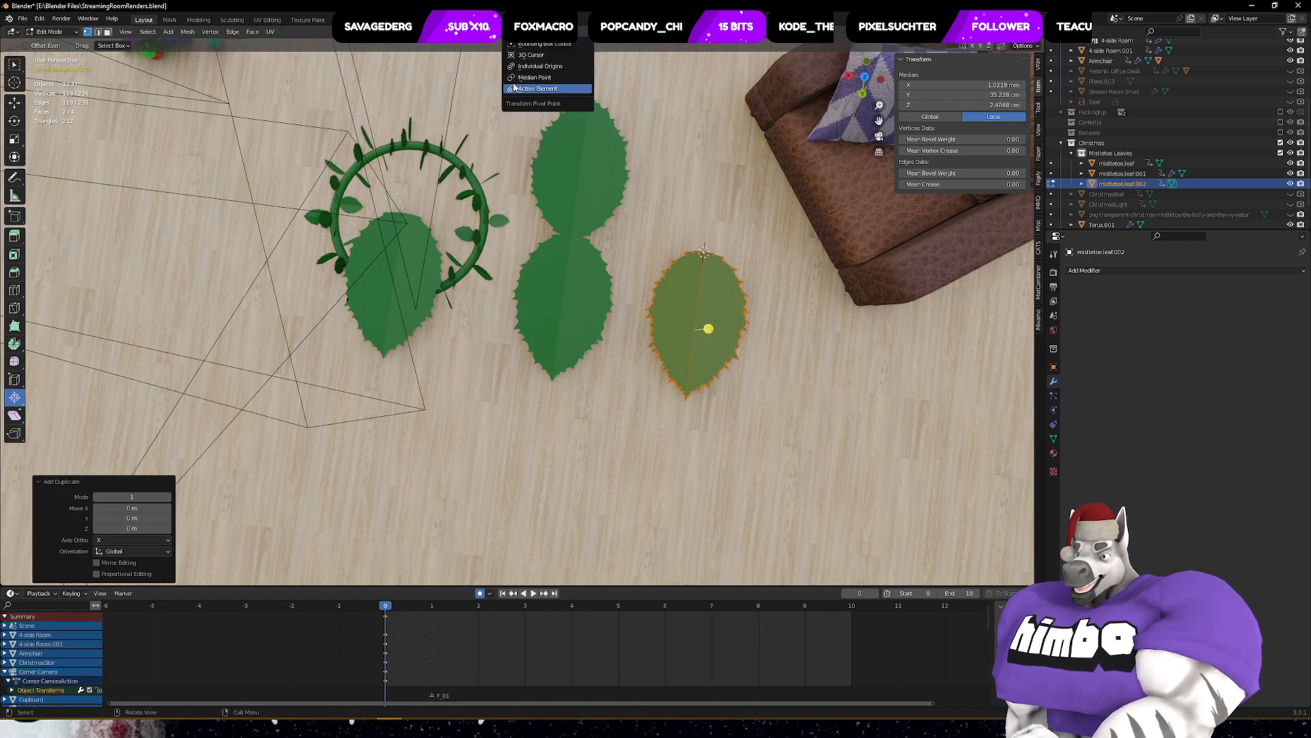
pyautogui.click(525, 57)
pyautogui.press('r')
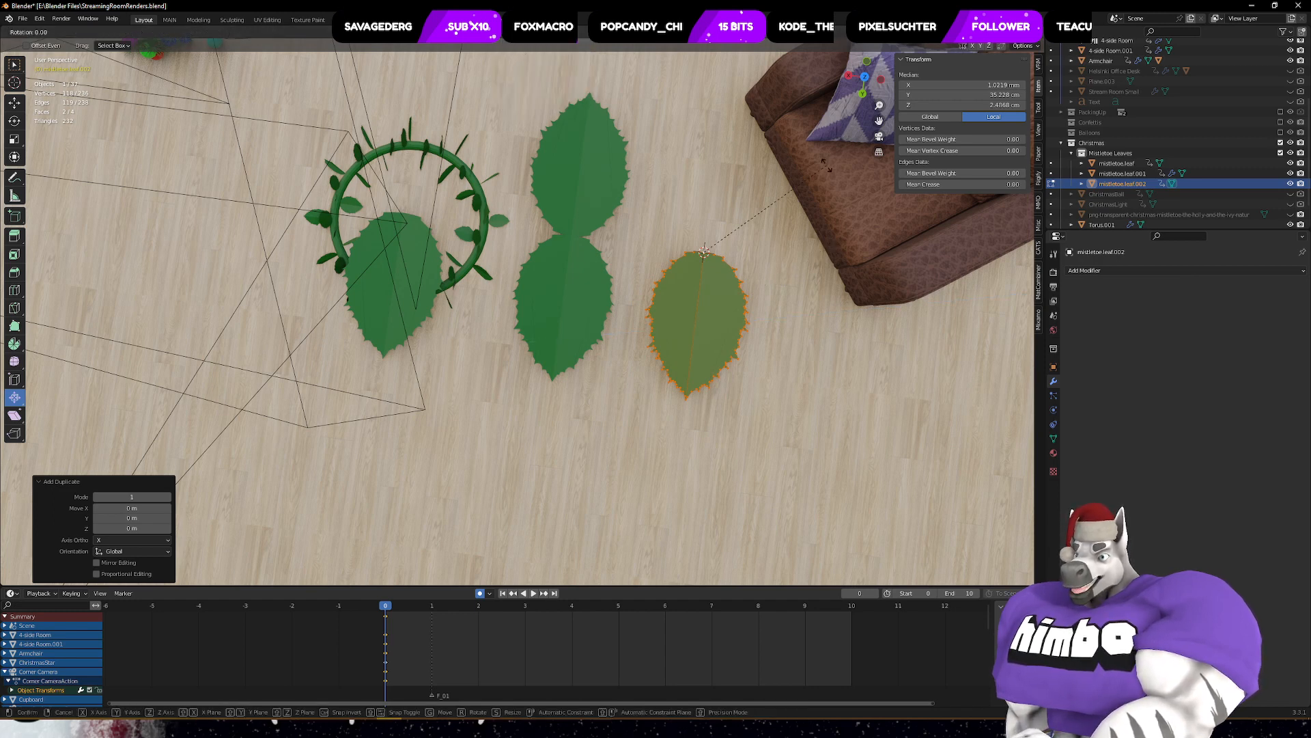
pyautogui.press('z')
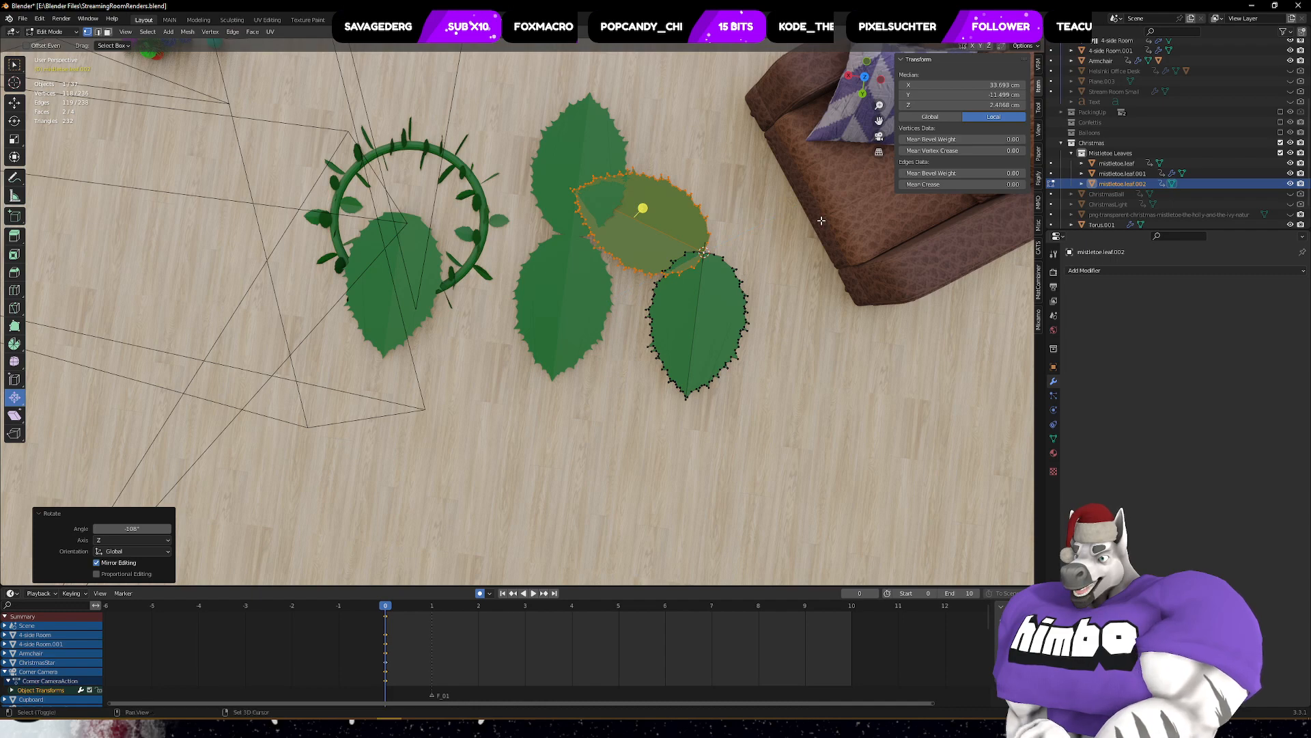
# - Duplicate the rotated leaf in place and turn the copy around local Z to complete a three-leaf cluster
pyautogui.hotkey('shift', 'd')
pyautogui.press('Escape')
pyautogui.press('r')
pyautogui.press('z')
pyautogui.press('z')
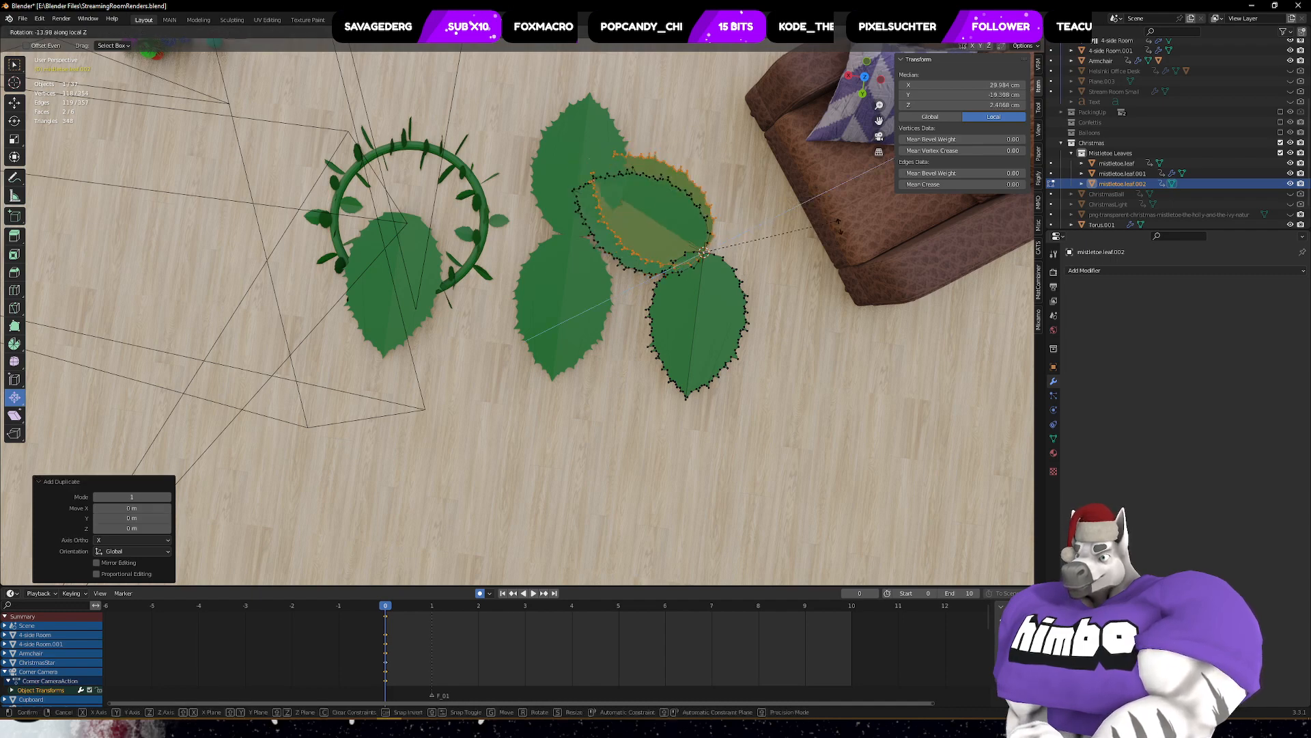
pyautogui.click(696, 310)
# - Examine the base vertices where the three leaves meet and return to Object Mode
pyautogui.moveTo(696, 309); pyautogui.dragTo(757, 276, button='middle')
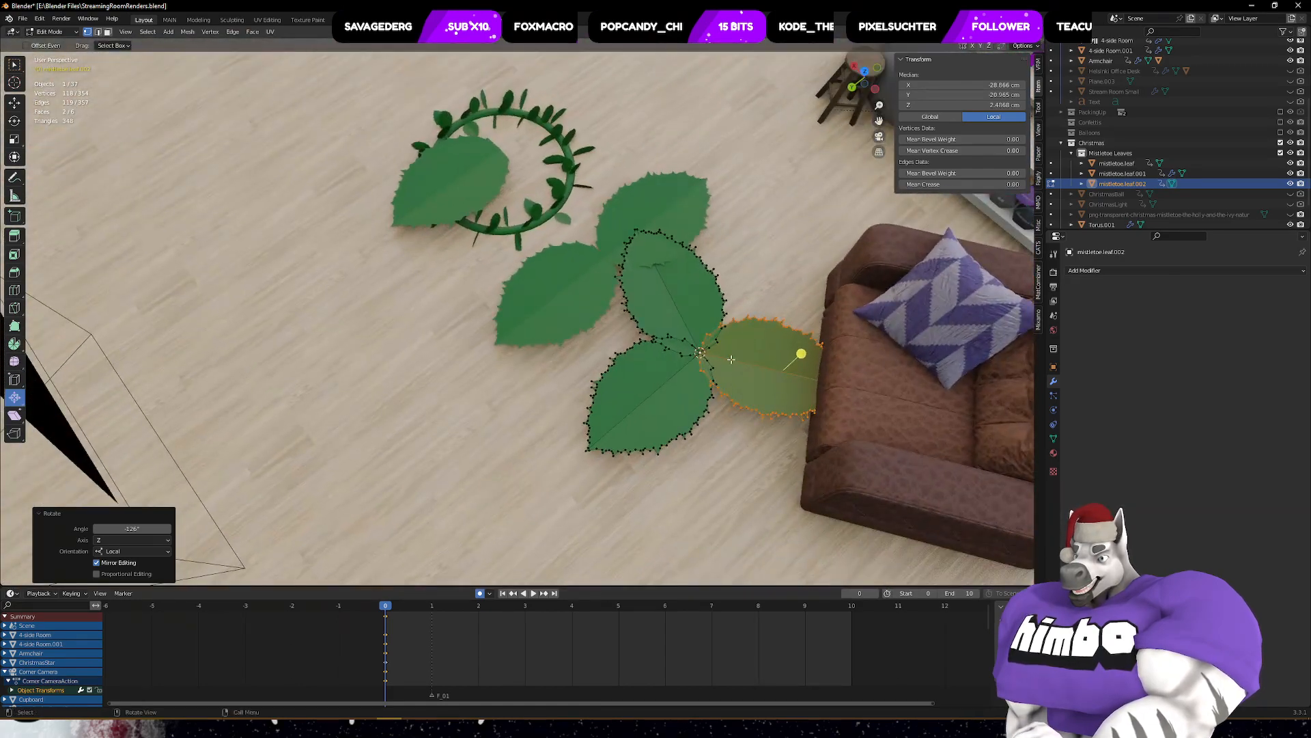
pyautogui.press('a')
pyautogui.click(698, 352)
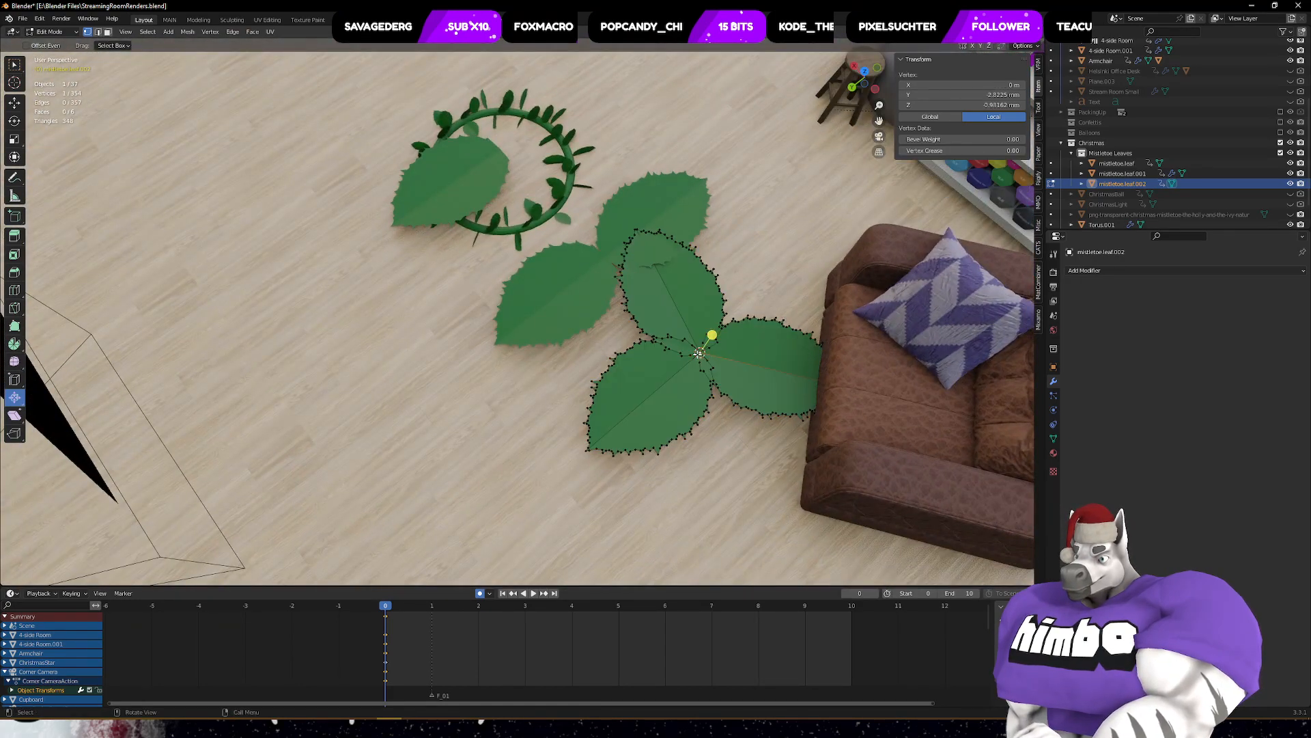
pyautogui.scroll(8, 698, 351)
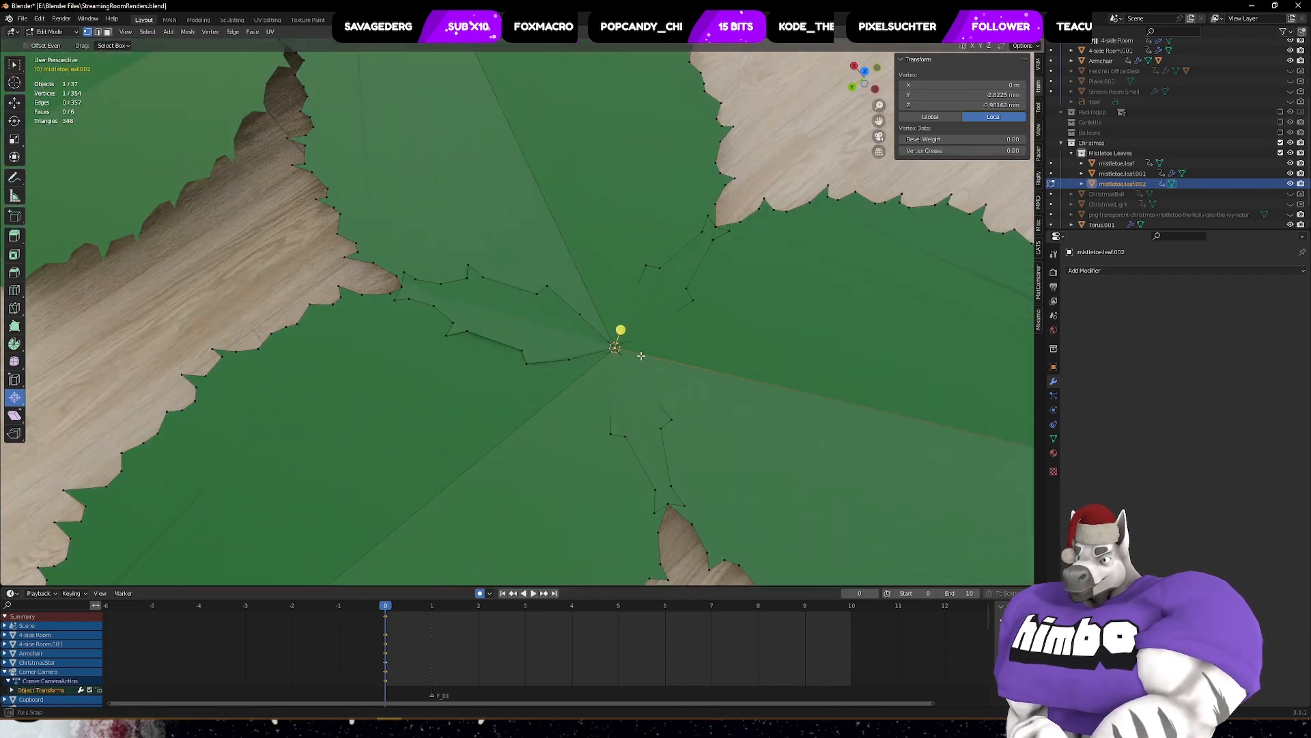
pyautogui.moveTo(563, 339); pyautogui.dragTo(677, 375, button='middle')
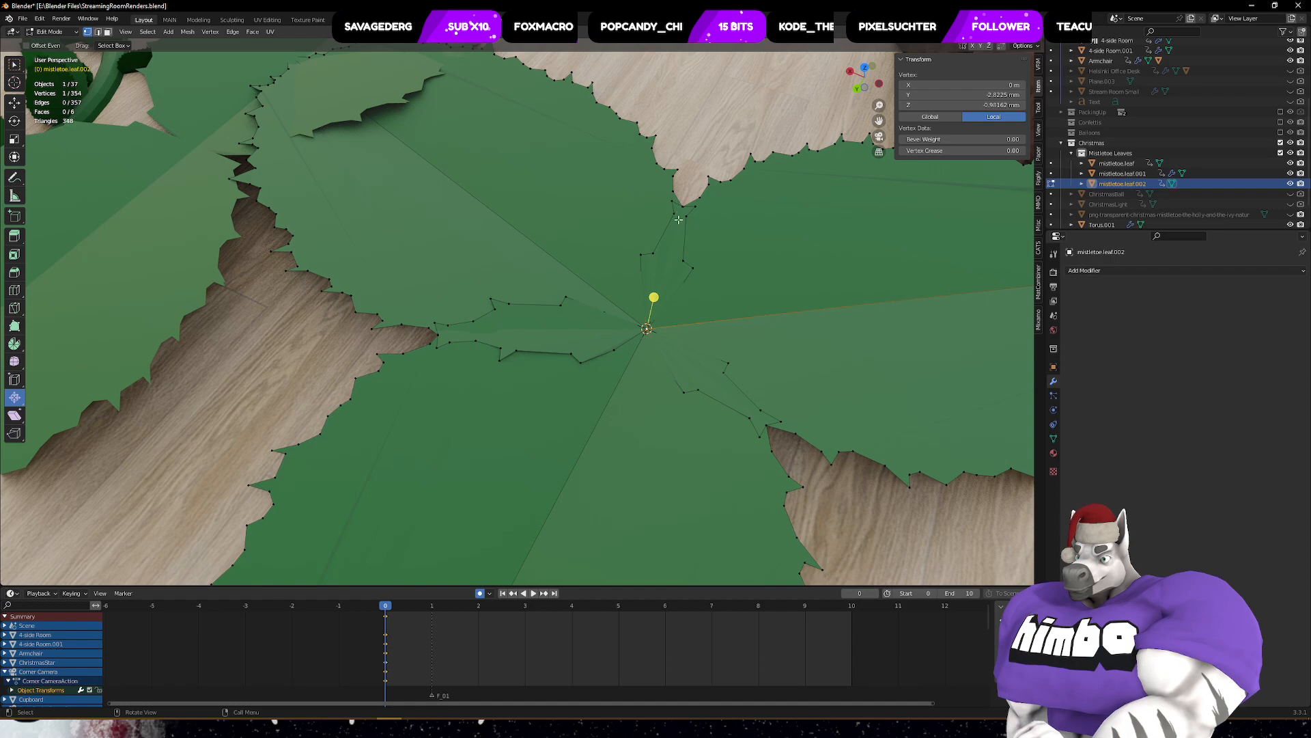
pyautogui.scroll(-10, 643, 277)
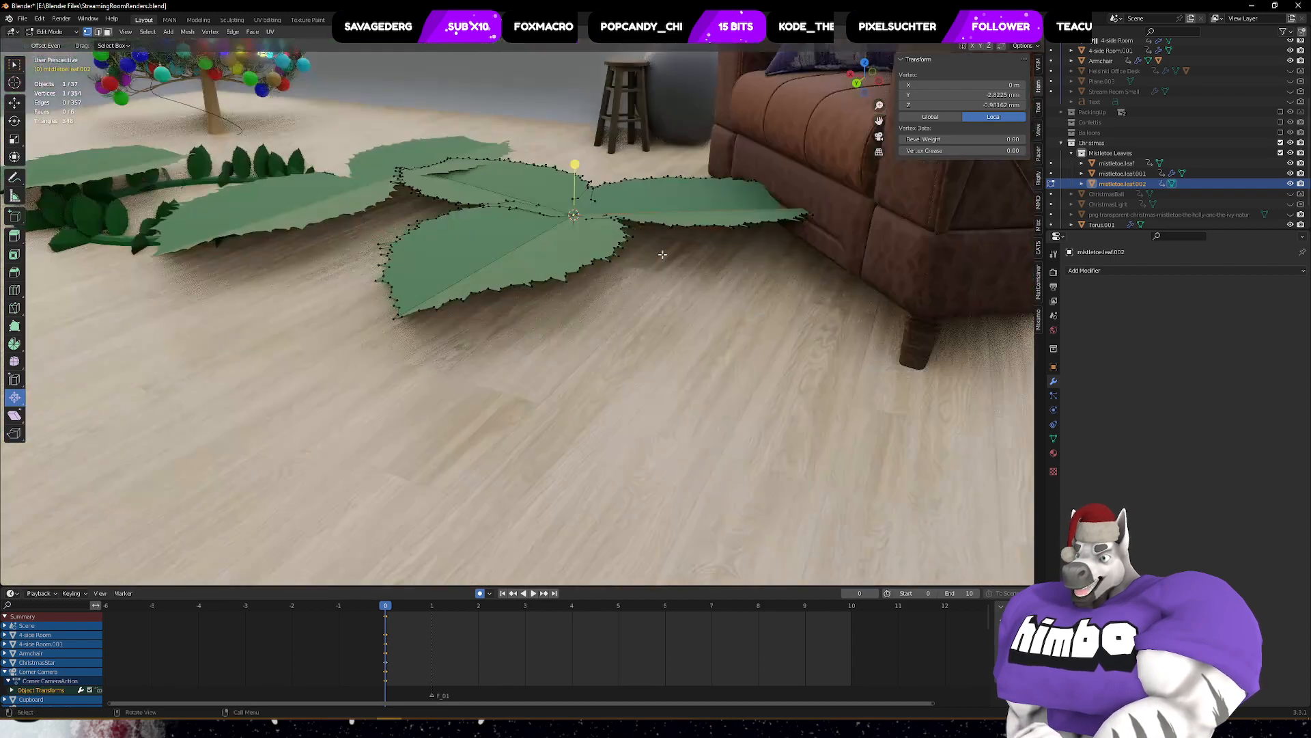
pyautogui.moveTo(592, 282); pyautogui.dragTo(672, 316, button='middle')
pyautogui.scroll(3, 672, 316)
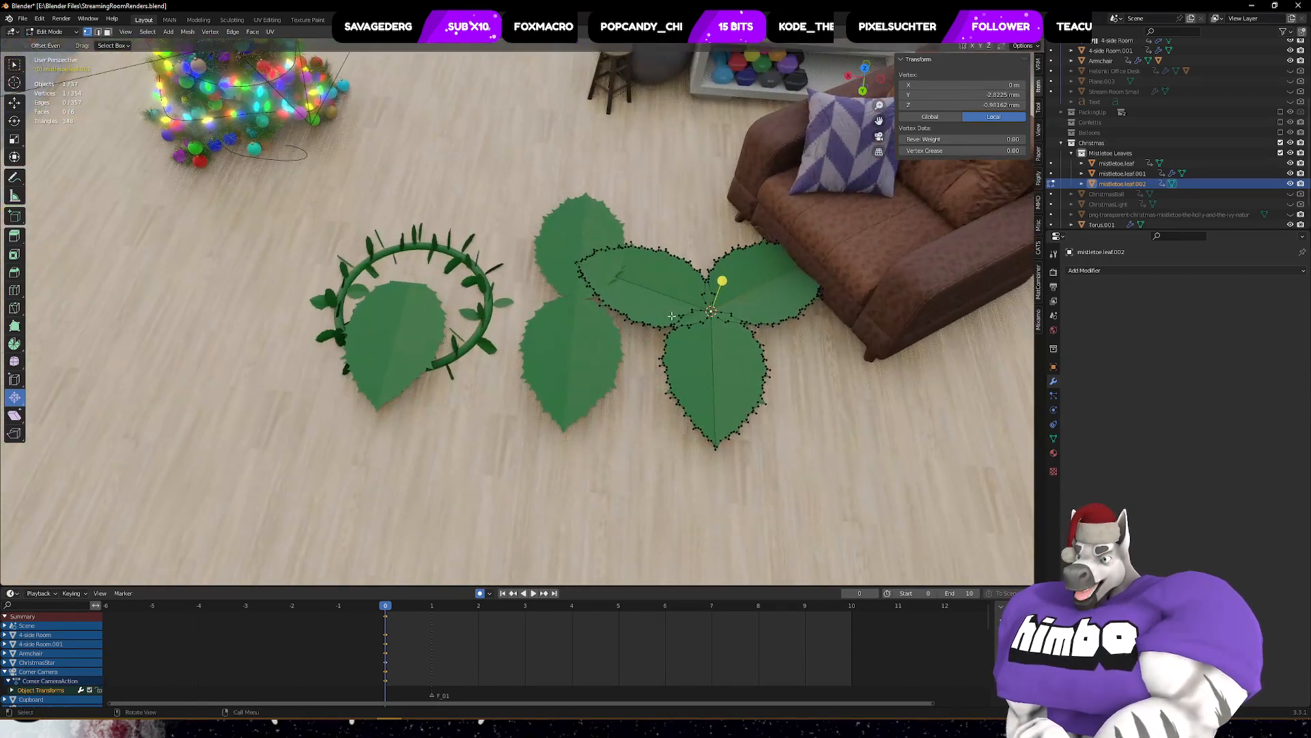
pyautogui.hotkey('ctrl', 'Tab')
pyautogui.click(446, 281)
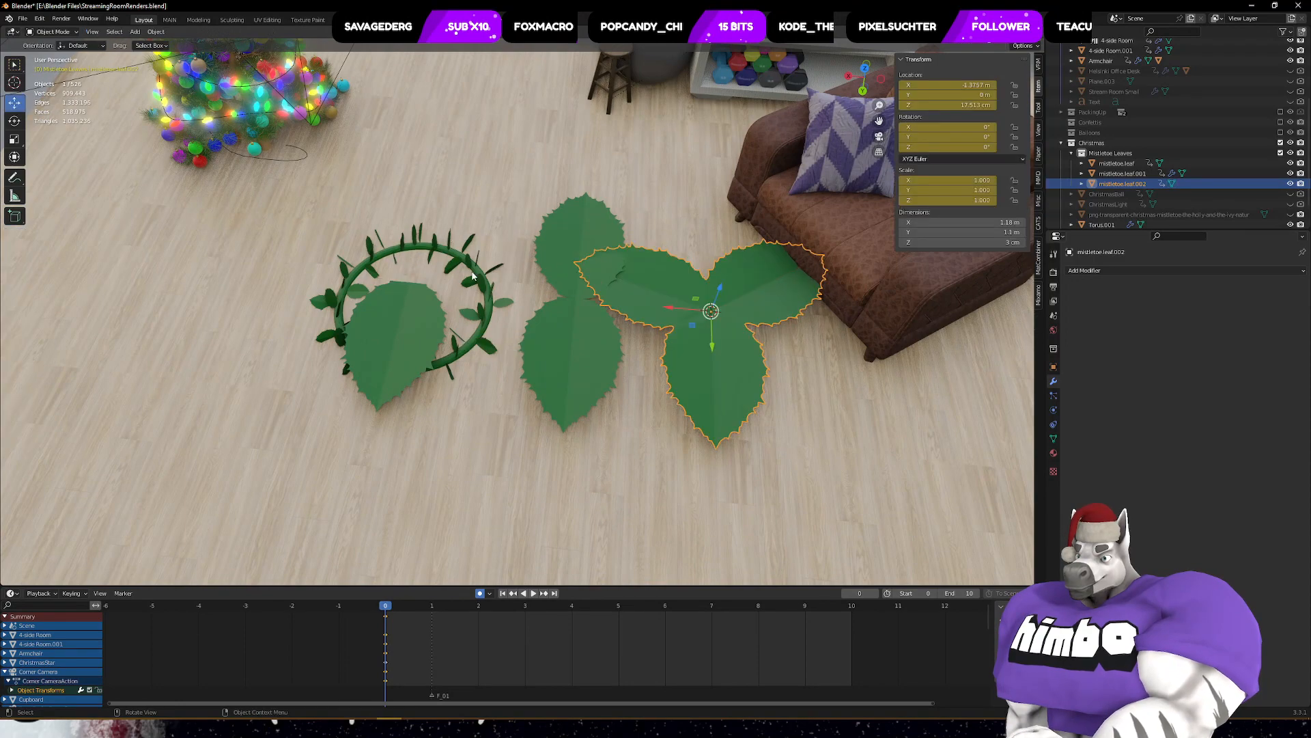
# - Set the torus's hair particles to render as a collection using the Mistletoe Leaves collection
pyautogui.click(473, 270)
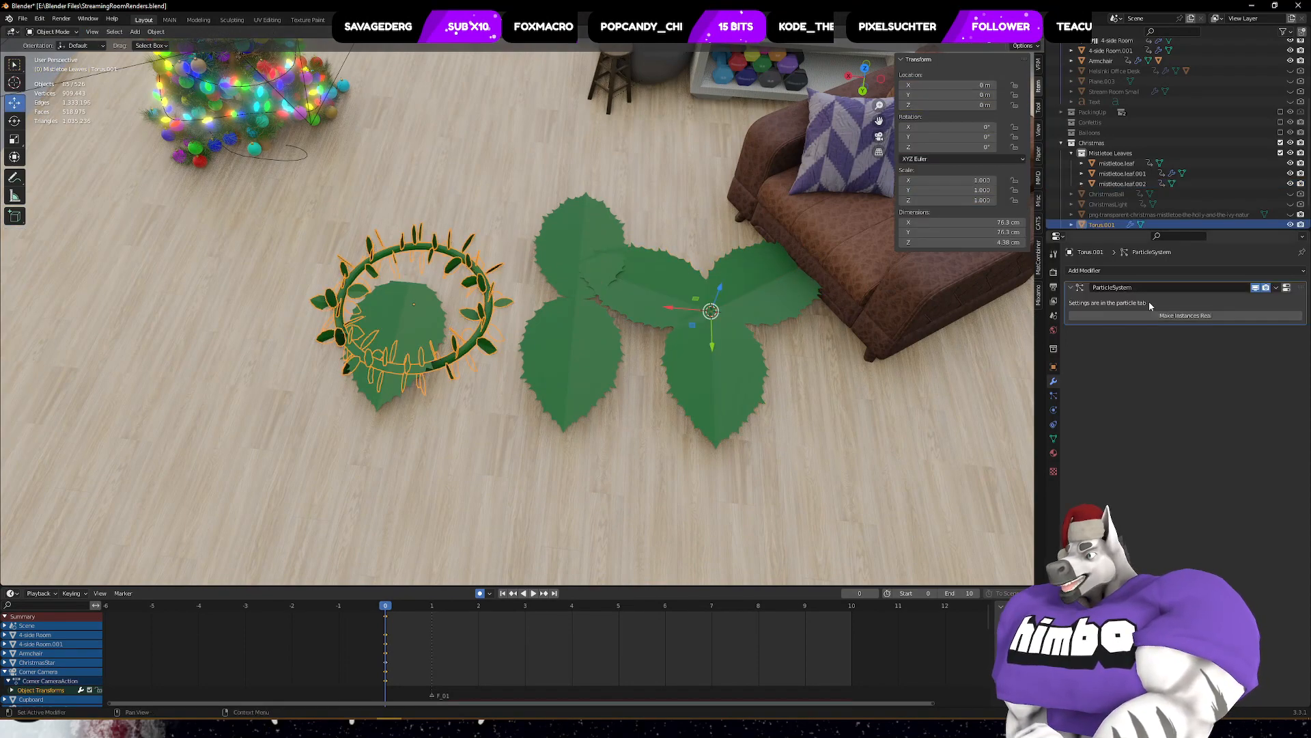
pyautogui.click(1054, 396)
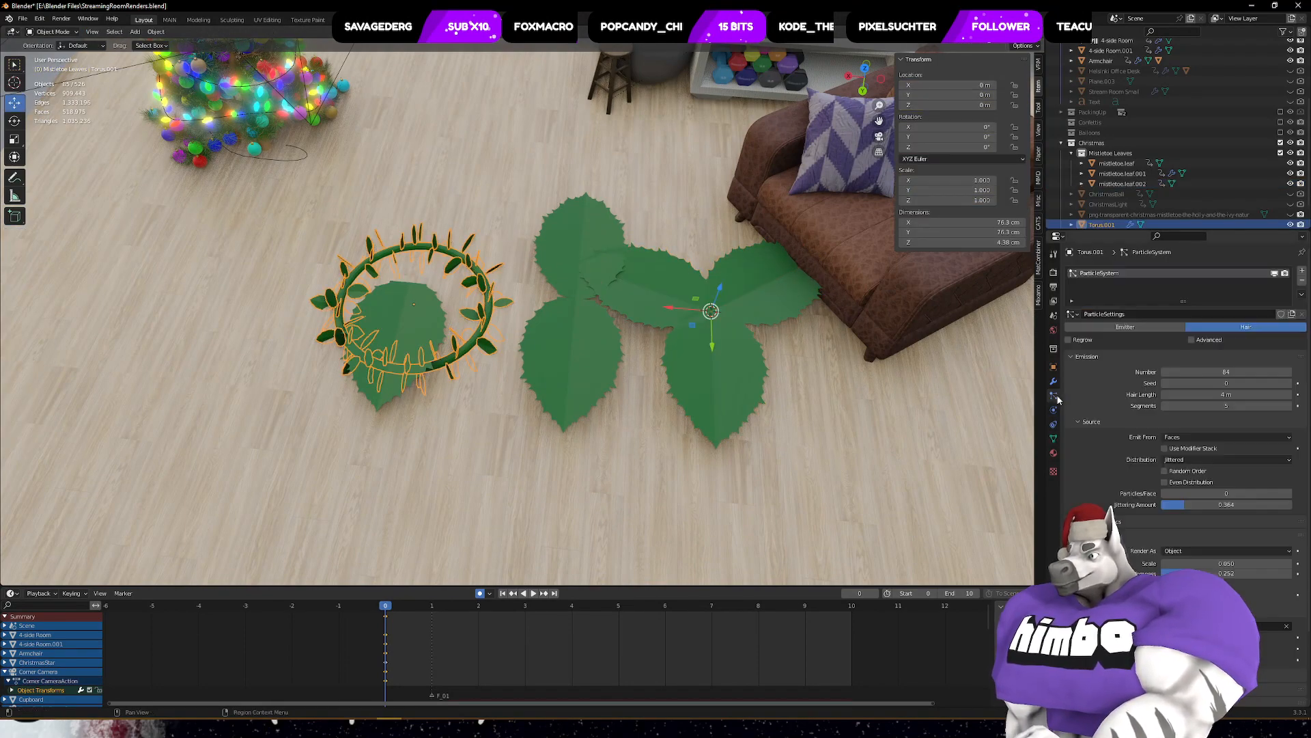
pyautogui.click(1201, 551)
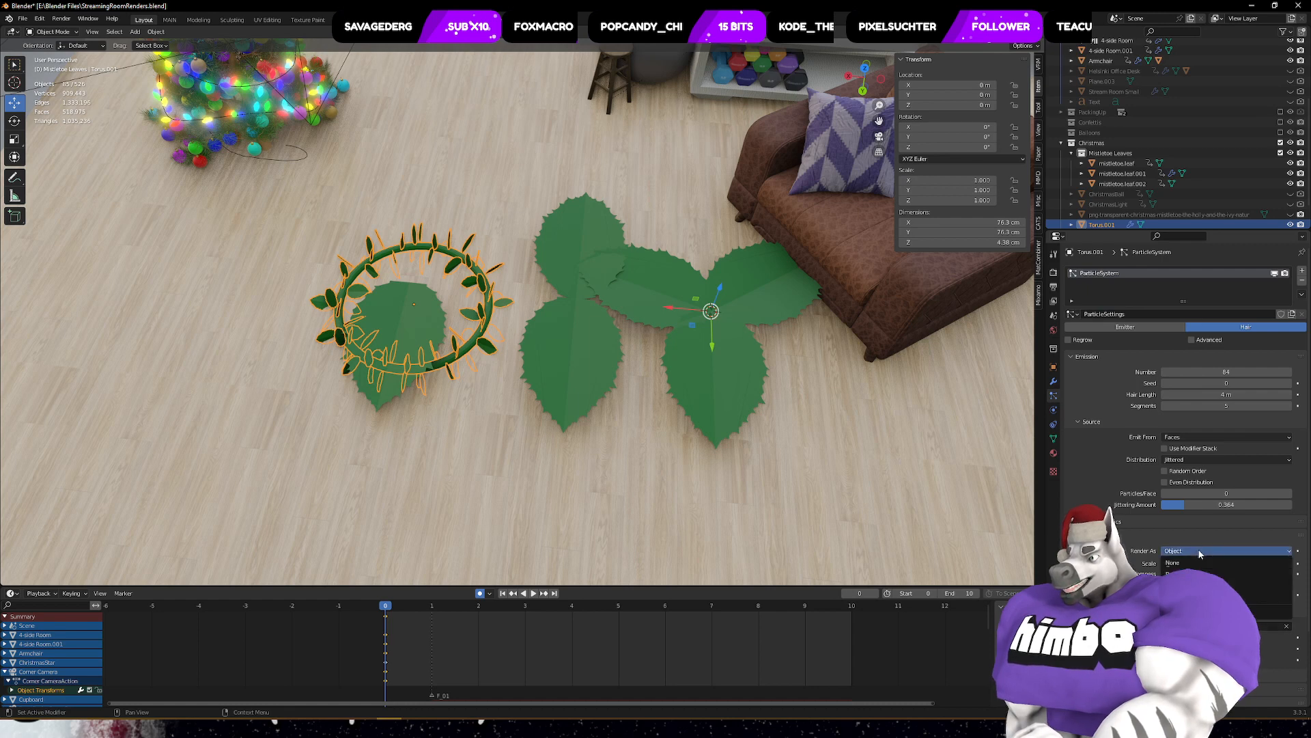
pyautogui.click(1205, 596)
pyautogui.click(1219, 626)
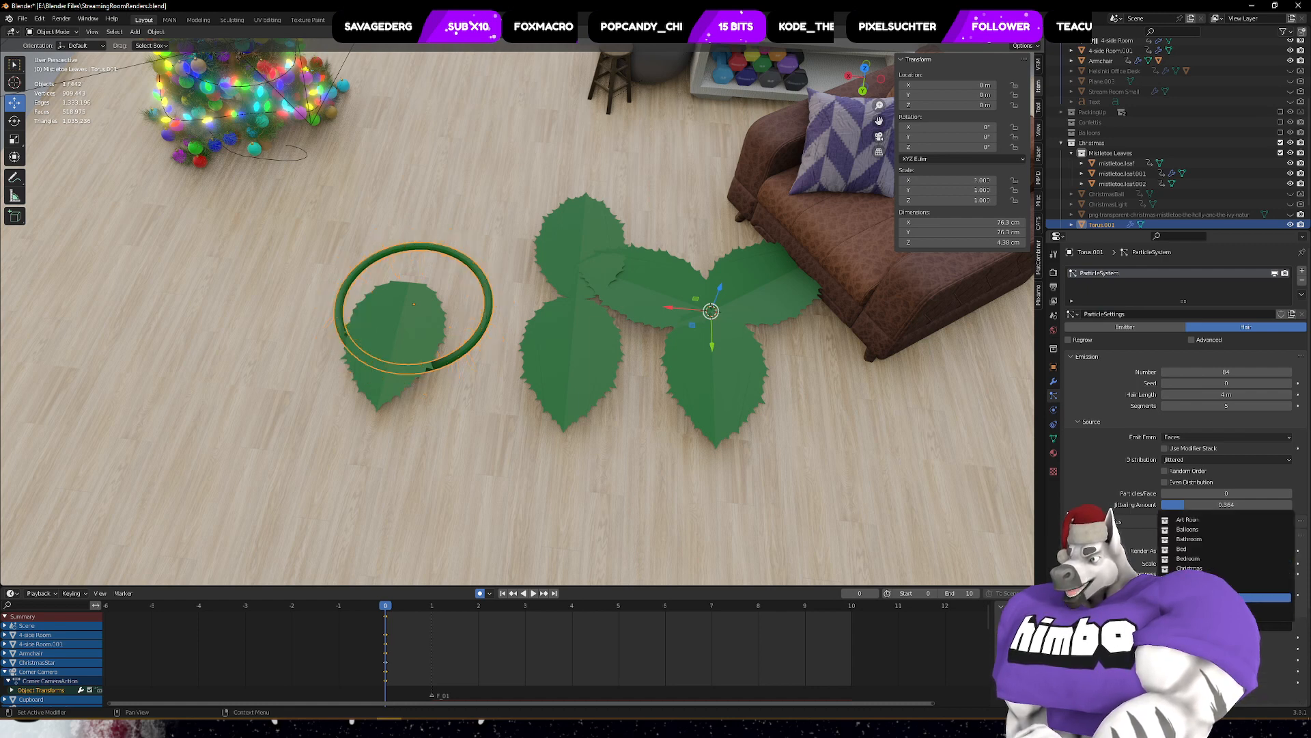
pyautogui.scroll(-5, 1211, 529)
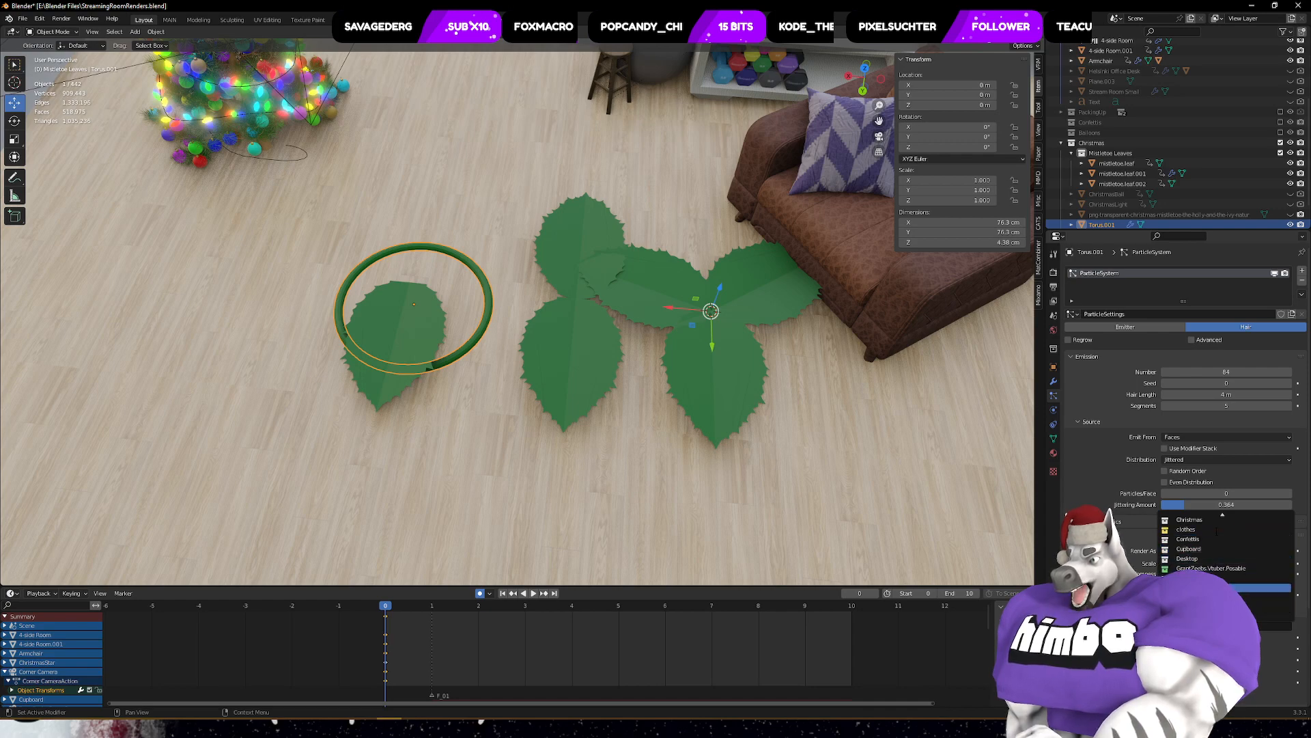
pyautogui.click(1223, 579)
# - Set the leaf particles' source distribution to Random with Random Order enabled
pyautogui.moveTo(560, 341); pyautogui.dragTo(496, 289, button='middle')
pyautogui.scroll(-5, 629, 326)
pyautogui.scroll(3, 628, 327)
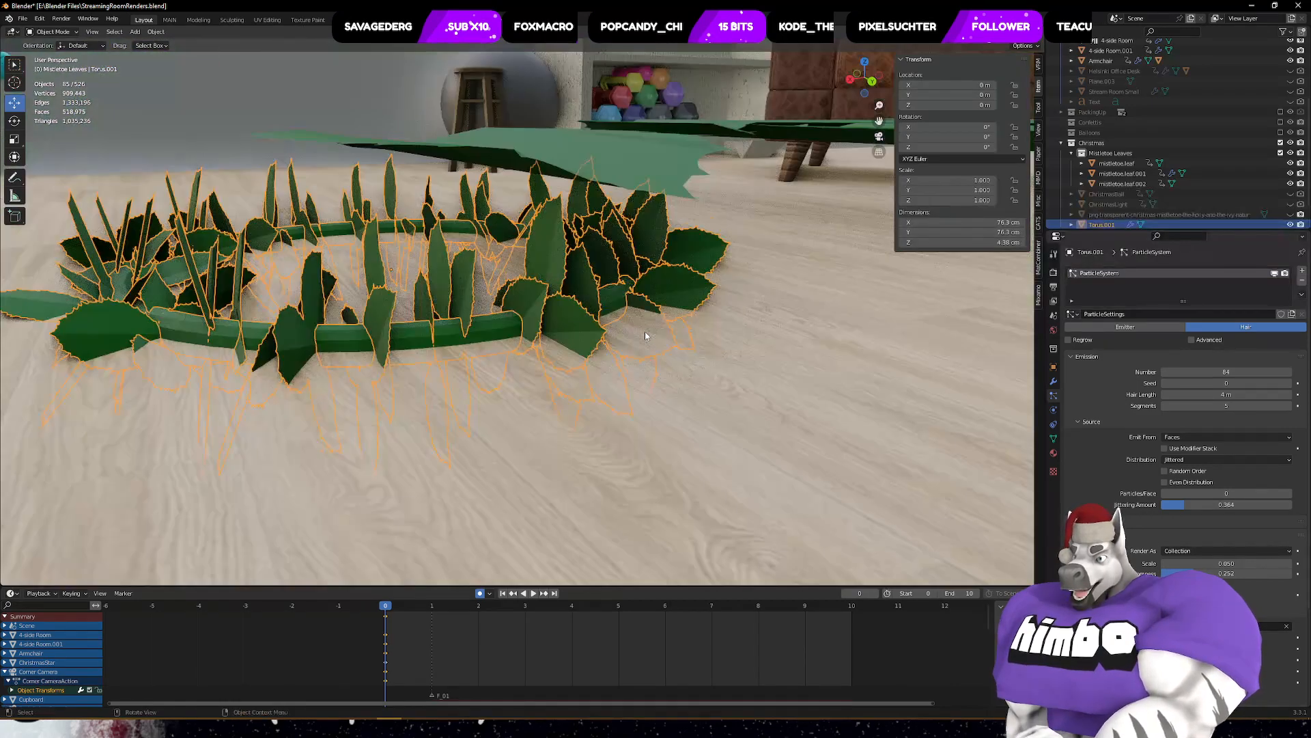
pyautogui.moveTo(602, 330); pyautogui.dragTo(652, 332, button='middle')
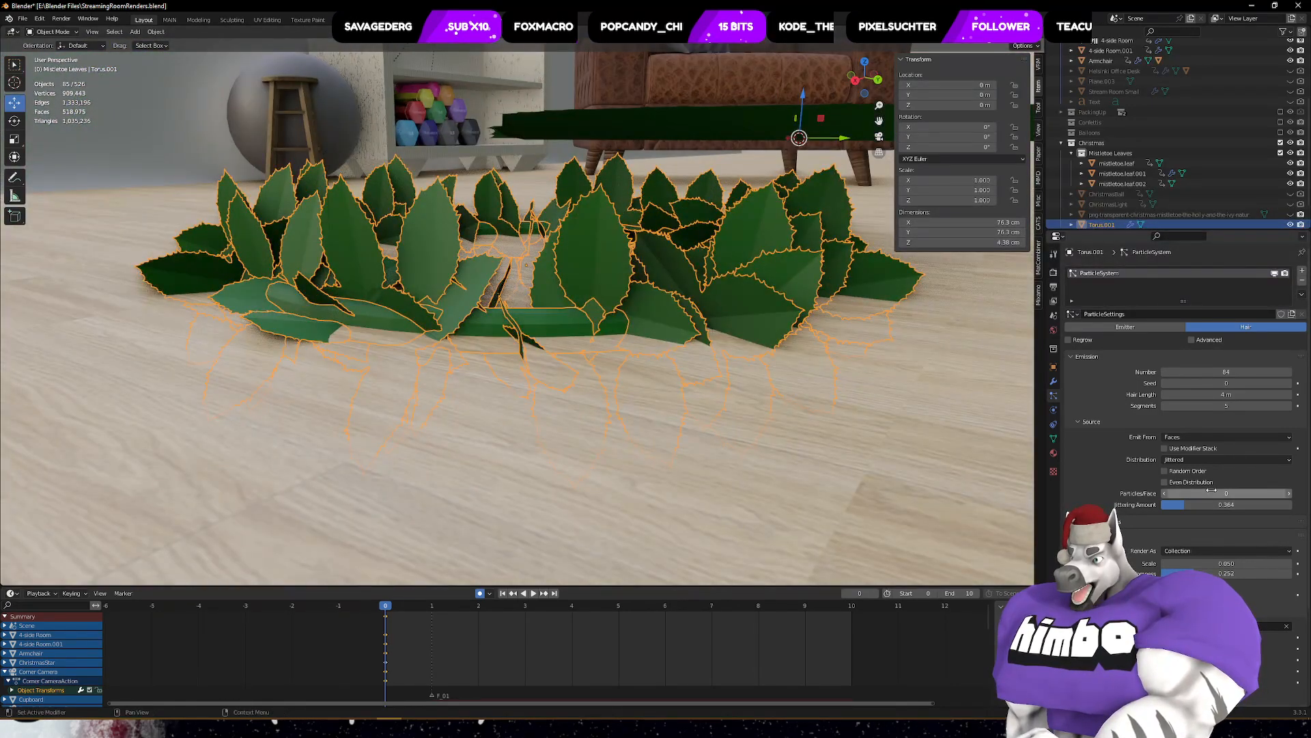
pyautogui.moveTo(1215, 493)
pyautogui.mouseDown()
pyautogui.moveTo(1233, 493)
pyautogui.moveTo(1195, 493)
pyautogui.mouseUp()
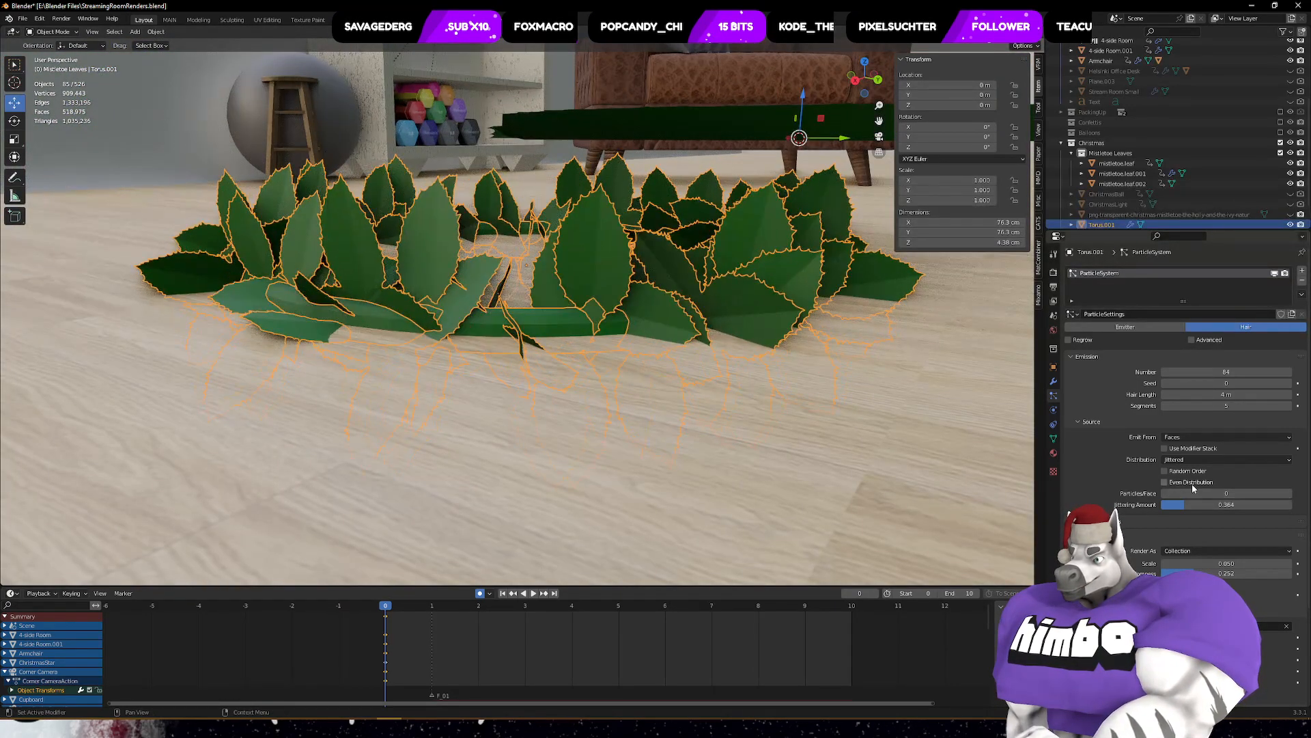
pyautogui.click(1207, 460)
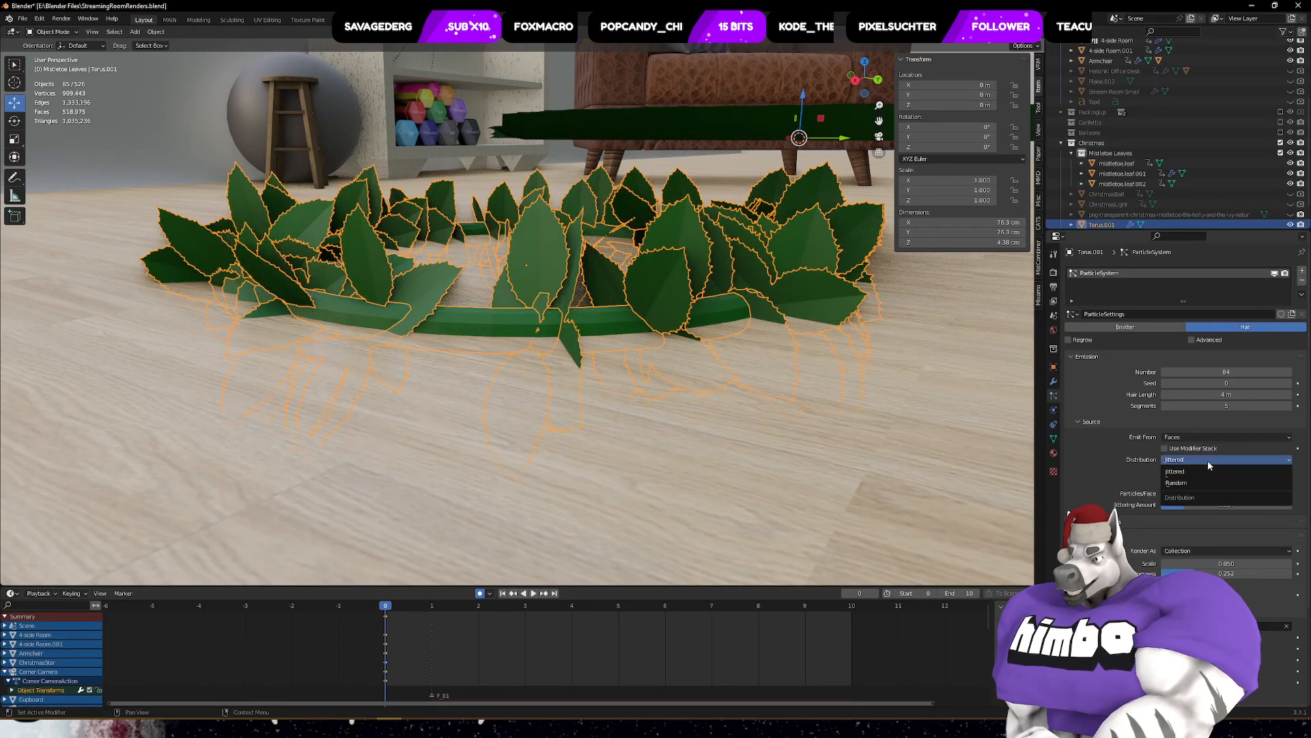
pyautogui.click(1201, 485)
# - Raise the wreath about 62.8 cm along its local Z axis
pyautogui.moveTo(844, 315); pyautogui.dragTo(687, 313, button='middle')
pyautogui.press('g')
pyautogui.press('z')
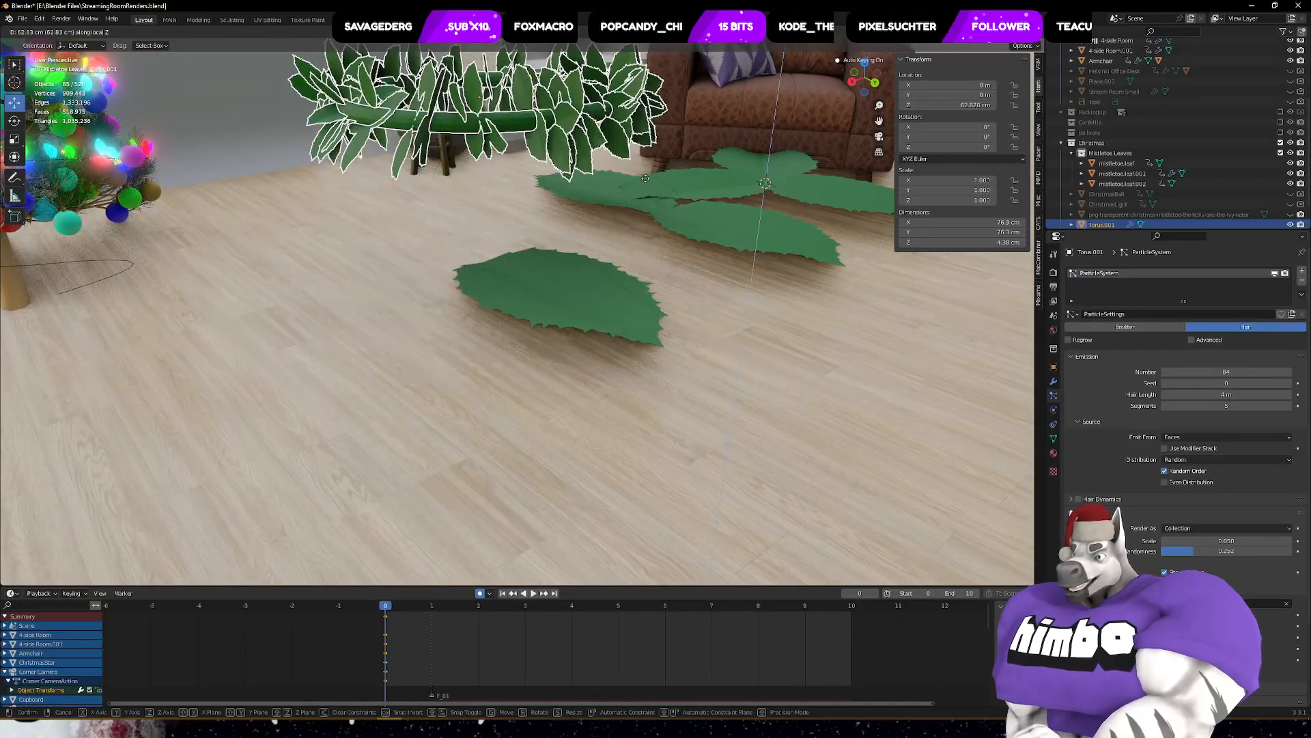
pyautogui.click(646, 179)
pyautogui.press('r')
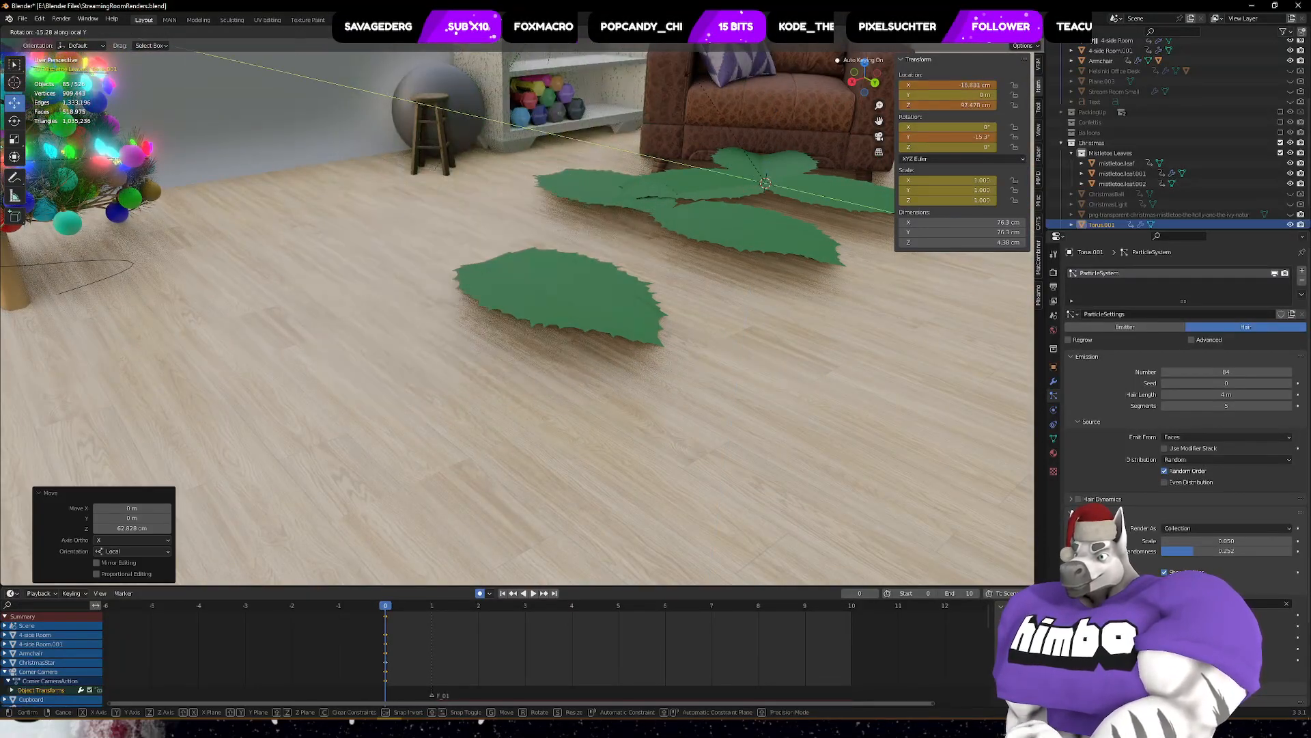
pyautogui.press('Escape')
# - Switch the transform pivot from the 3D Cursor to the wreath's own centre and rotate the wreath -90° around local X
pyautogui.scroll(-4, 696, 140)
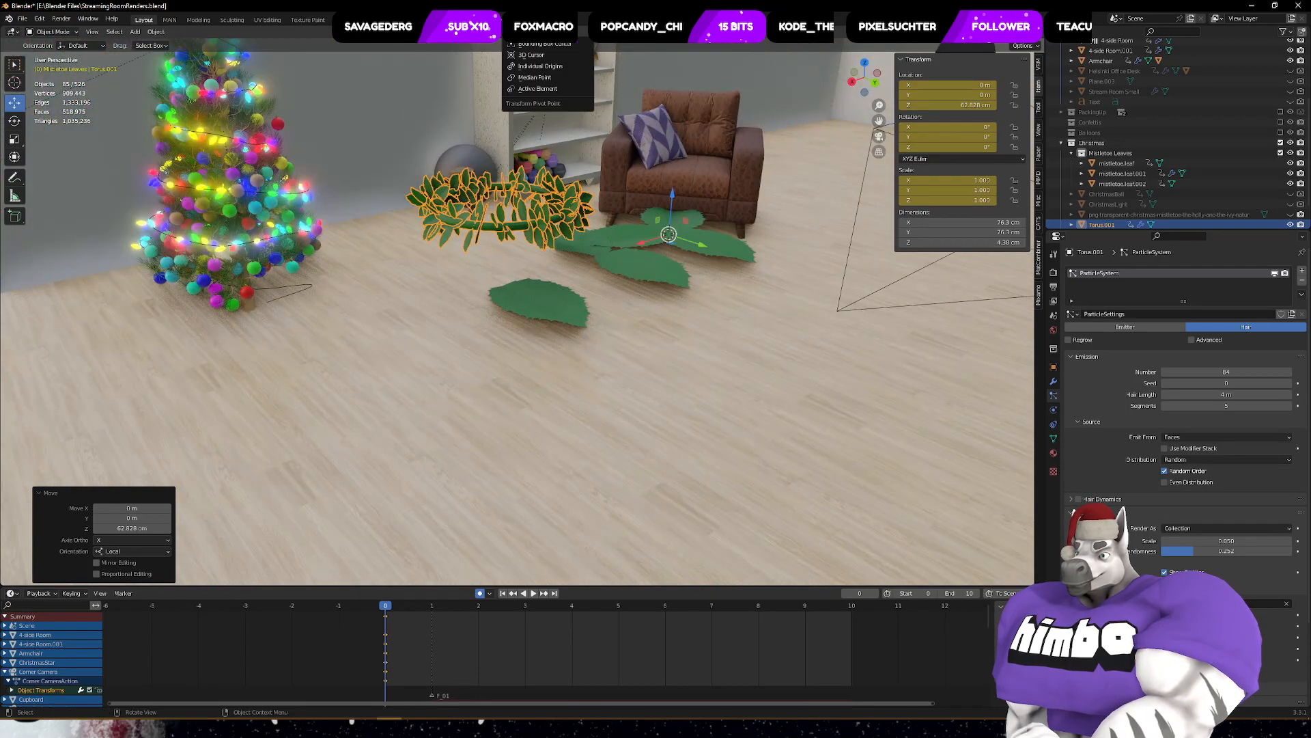
pyautogui.press('g')
pyautogui.press('r')
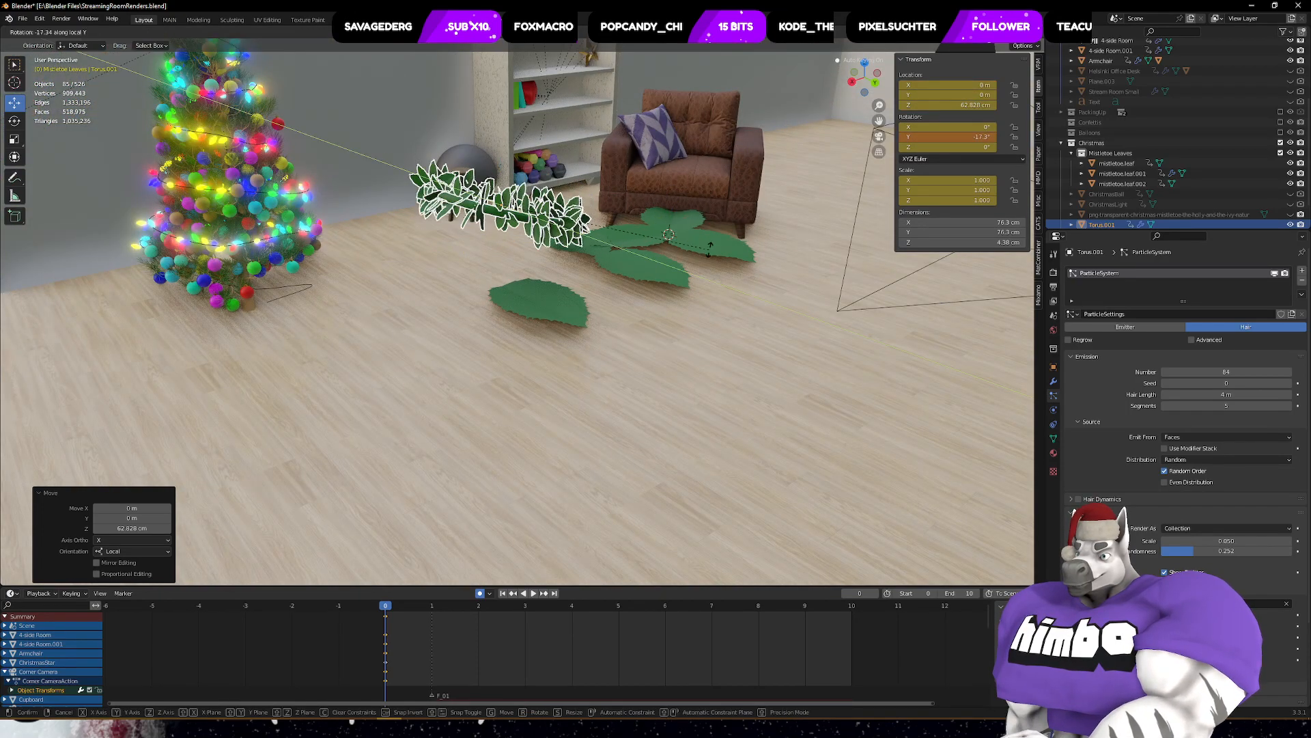
pyautogui.press('x')
pyautogui.press('x')
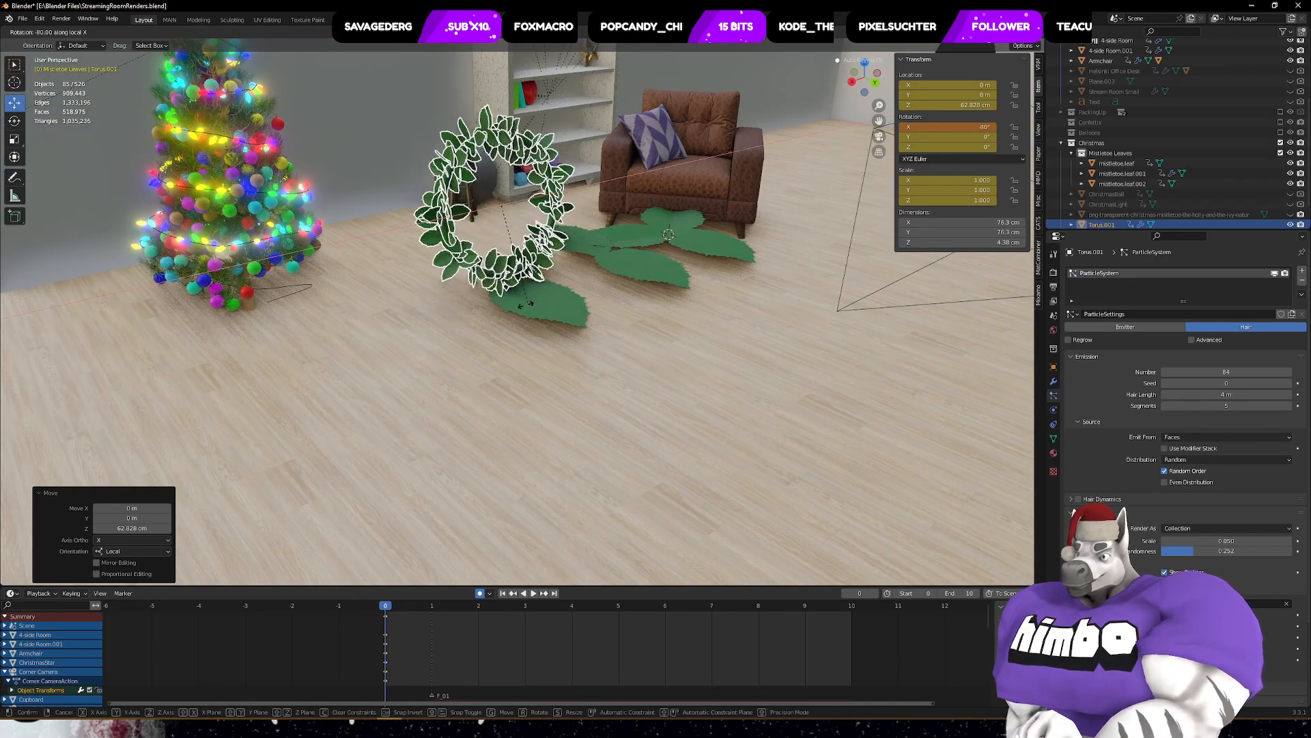
pyautogui.click(503, 312)
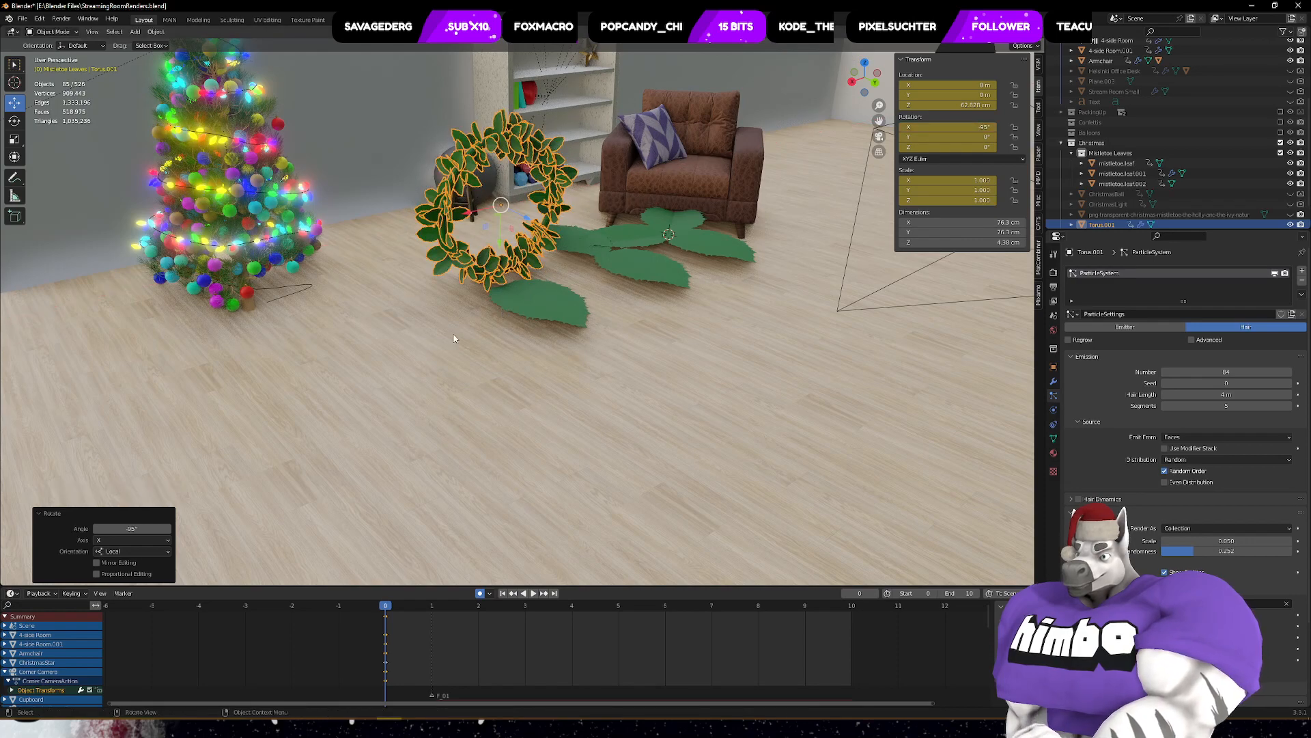
pyautogui.doubleClick(135, 528)
pyautogui.write('-90')
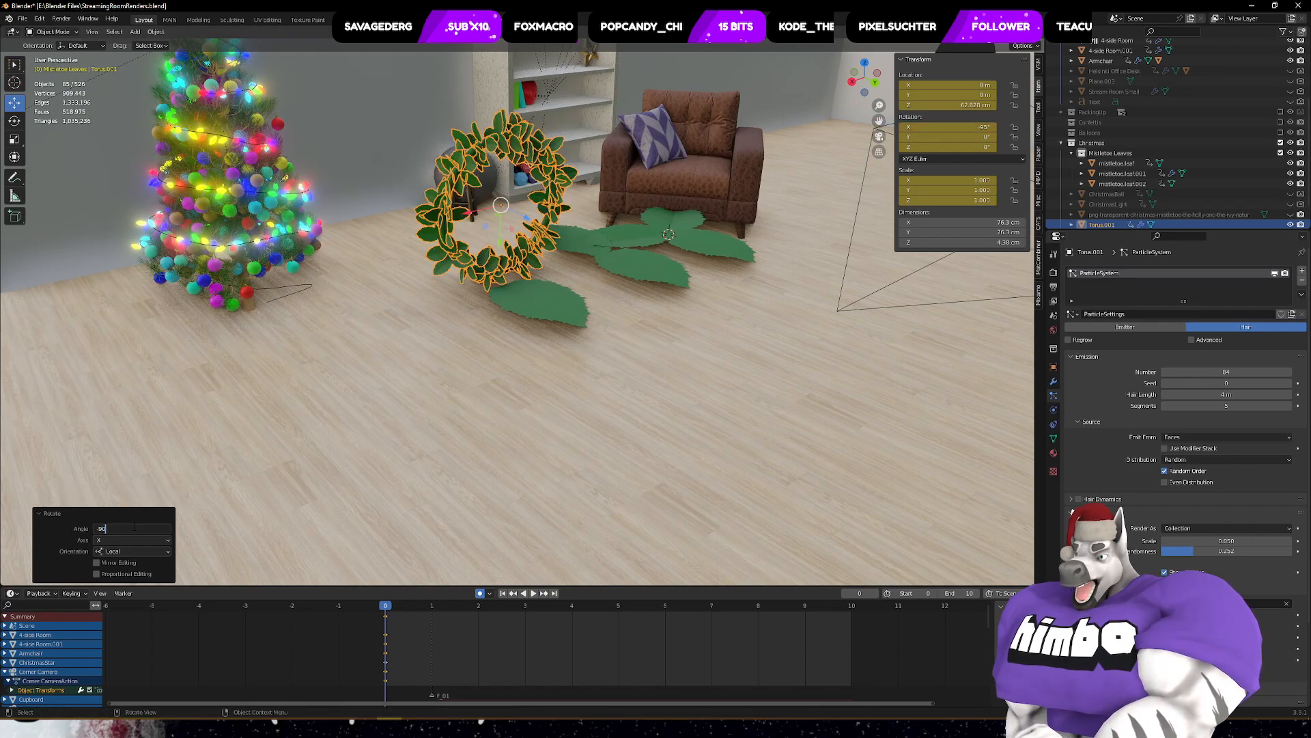
pyautogui.press('Return')
# - Change the wreath's particle system to the Emitter type with frame start 0 and end 1
pyautogui.moveTo(428, 408); pyautogui.dragTo(417, 437, button='middle')
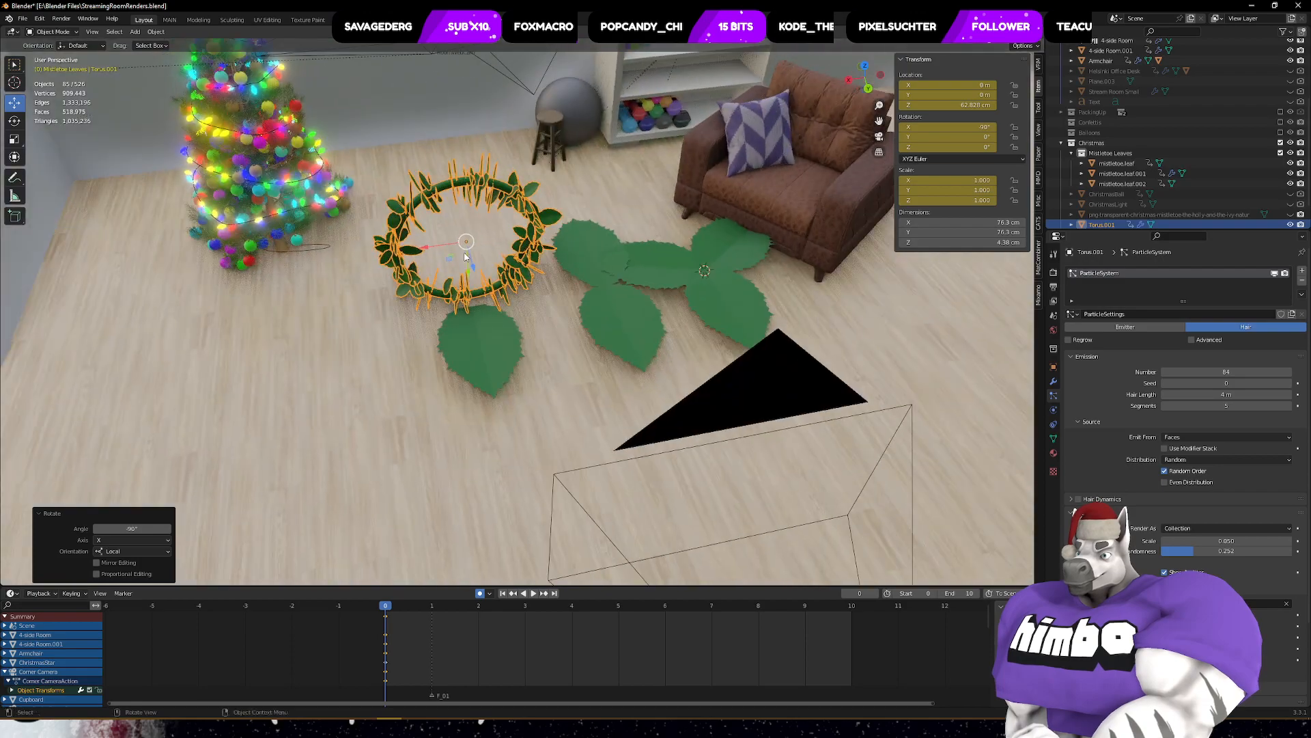
pyautogui.scroll(5, 510, 269)
pyautogui.moveTo(510, 270); pyautogui.dragTo(705, 496, button='middle')
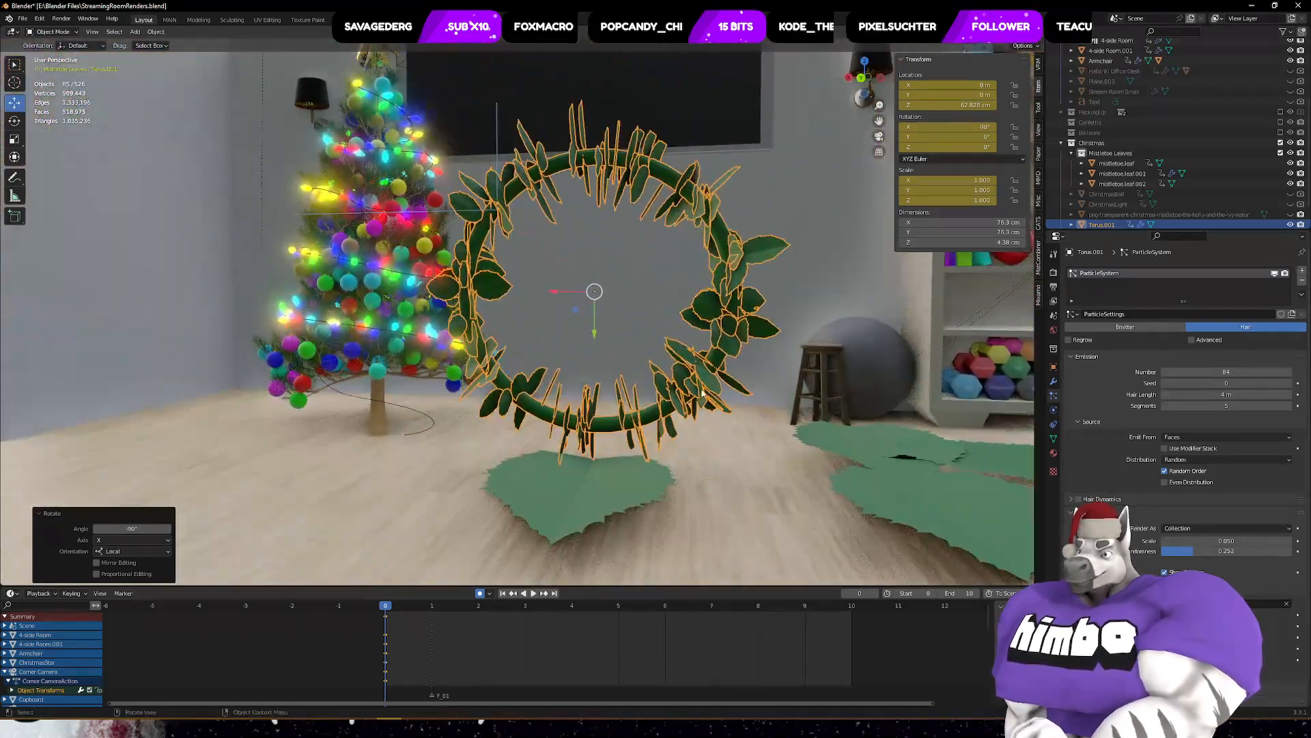
pyautogui.moveTo(709, 347); pyautogui.dragTo(675, 365, button='middle')
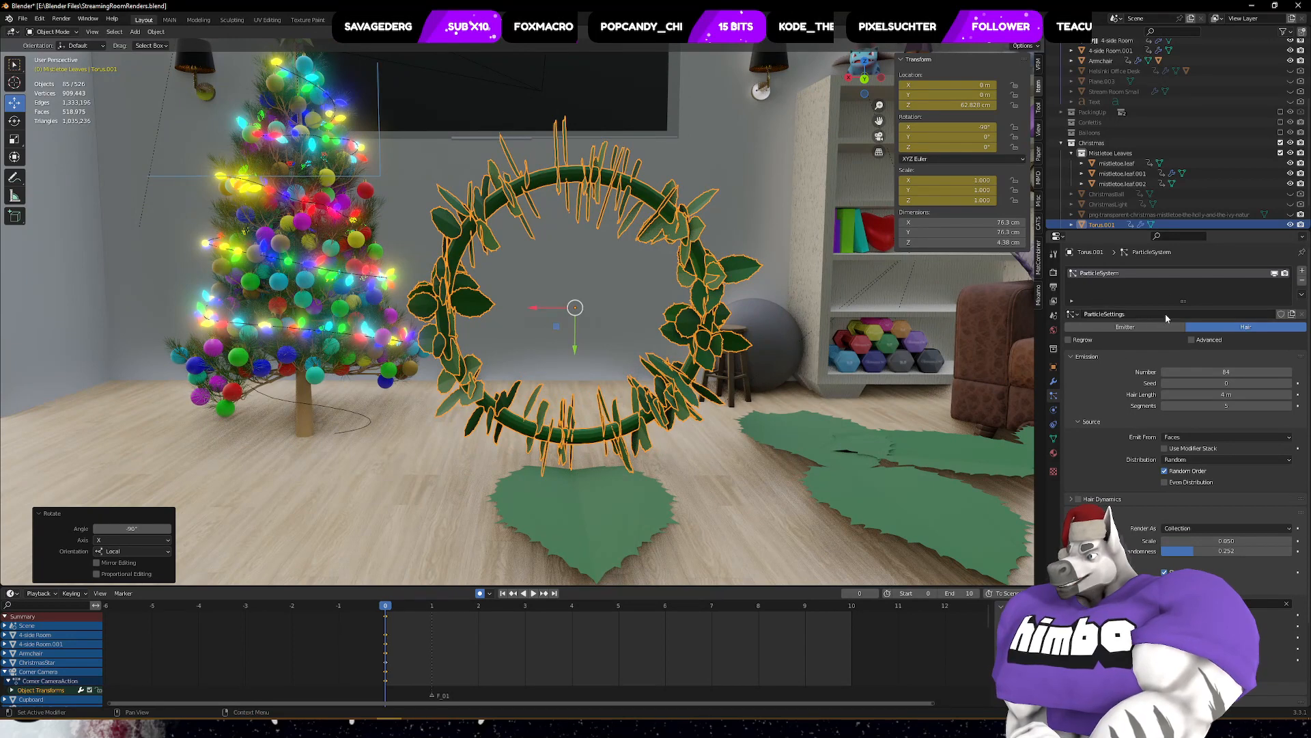
pyautogui.click(1125, 327)
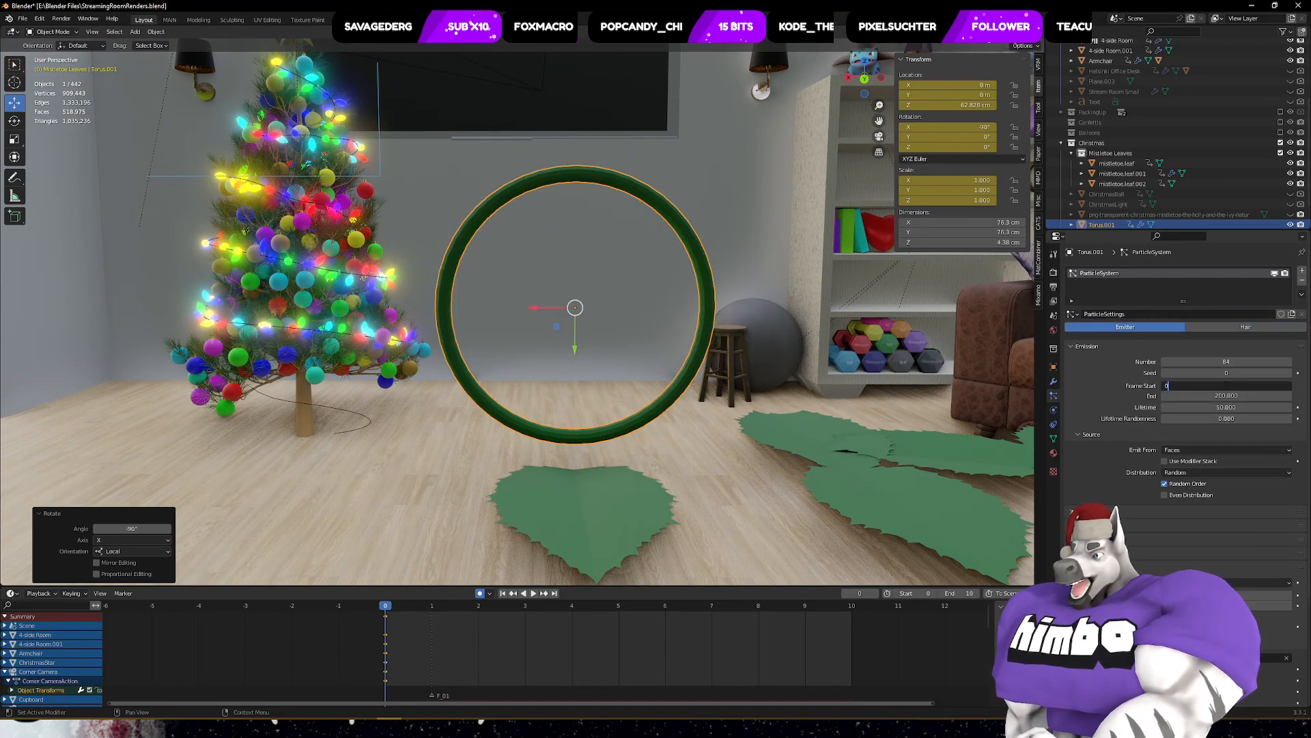
pyautogui.click(1226, 385)
pyautogui.write('000')
pyautogui.press('Tab')
pyautogui.write('1')
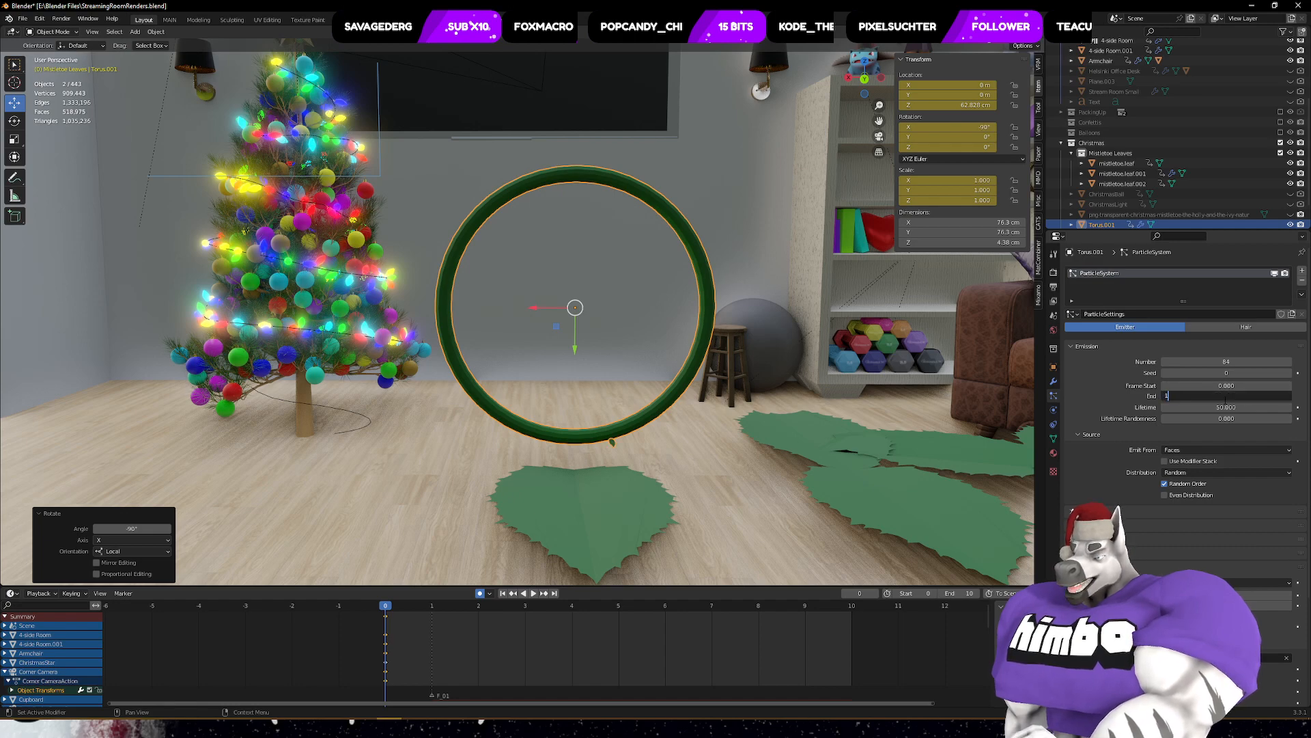
pyautogui.press('Return')
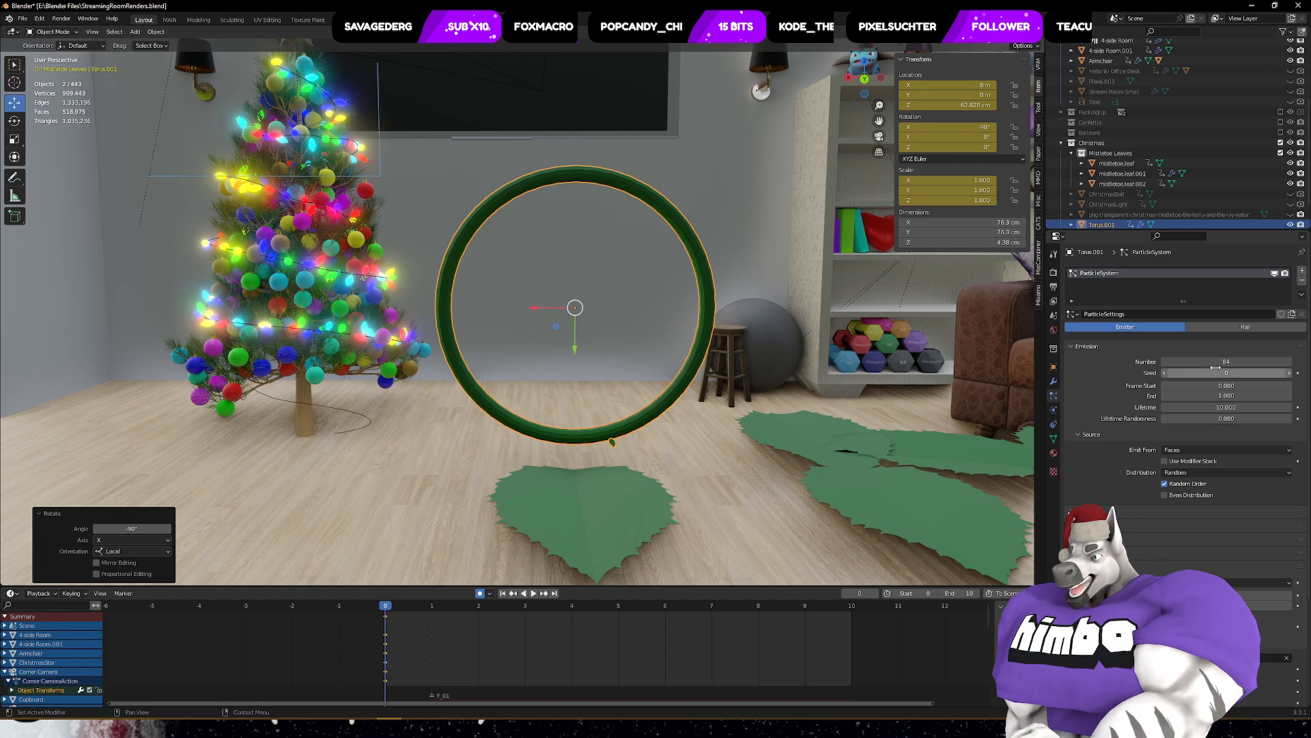
# - Remove the particle system from the torus and add a Geometry Nodes modifier instead
pyautogui.moveTo(664, 285); pyautogui.dragTo(705, 388, button='middle')
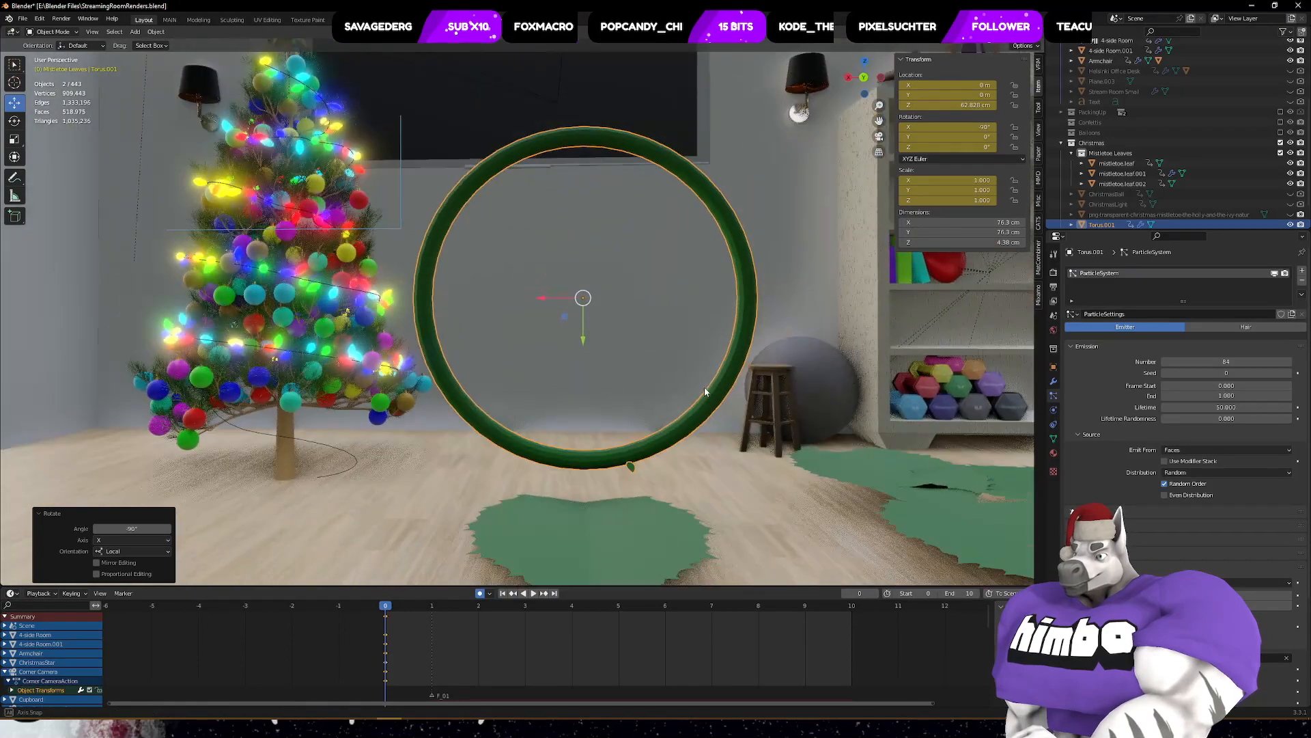
pyautogui.click(1301, 281)
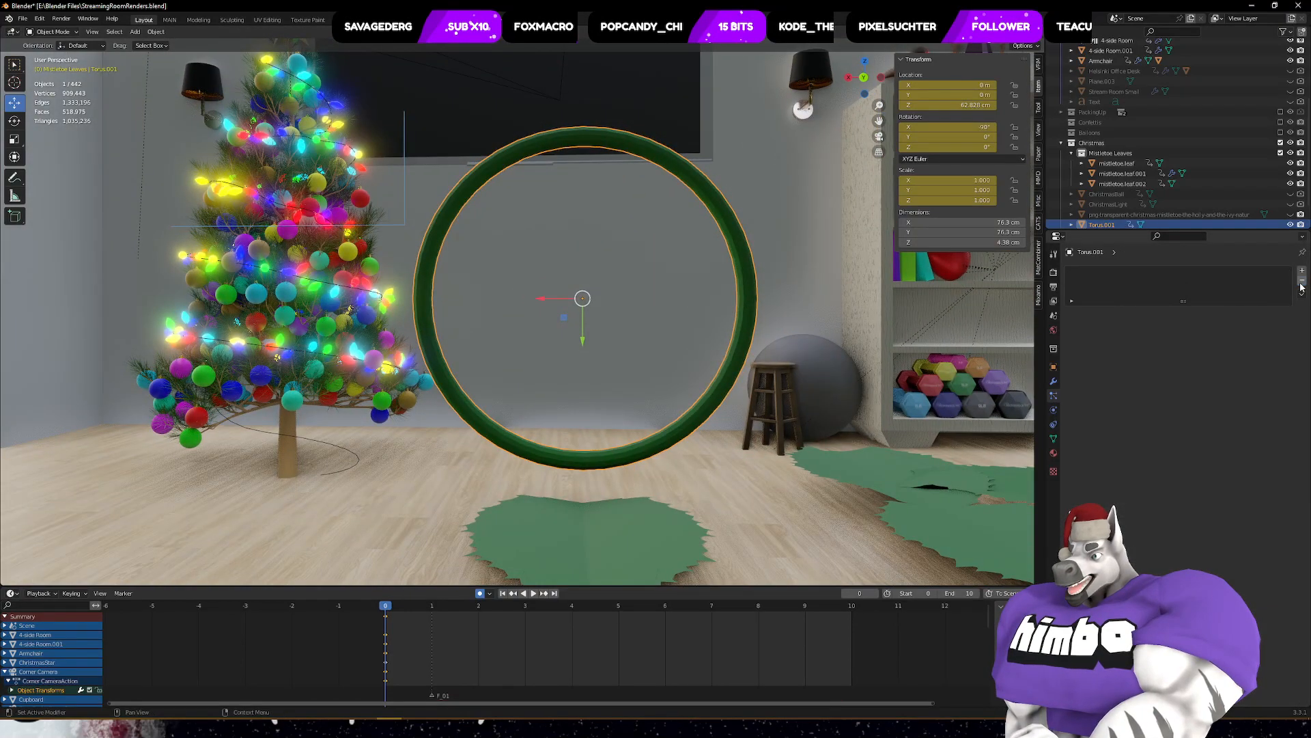
pyautogui.click(1053, 381)
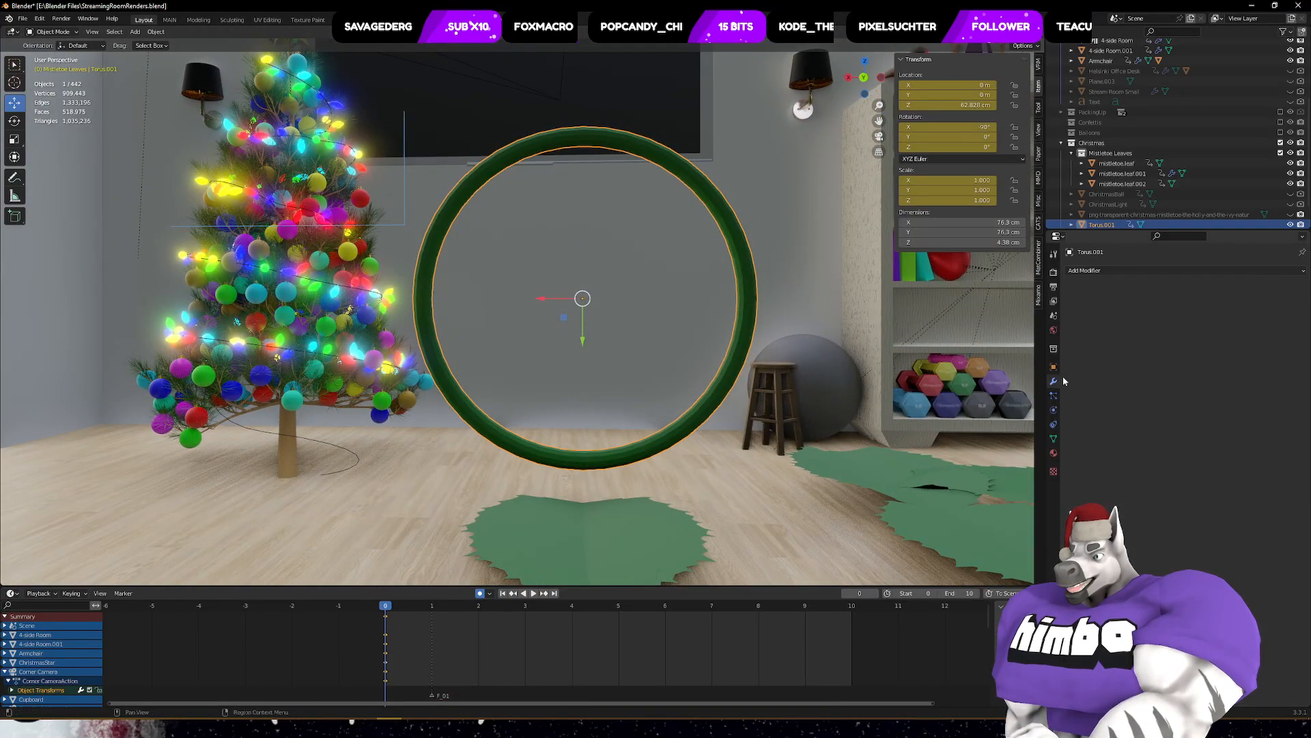
pyautogui.click(1092, 271)
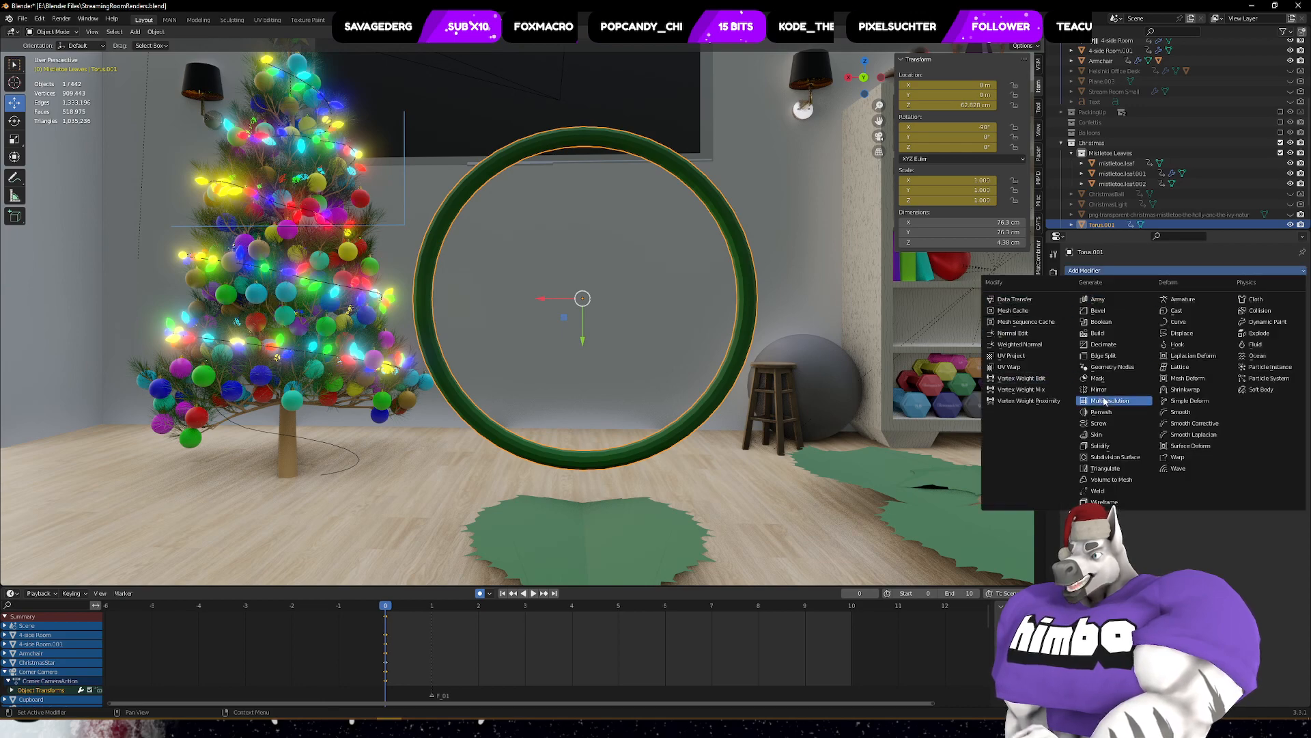
pyautogui.click(1110, 366)
# - Assign the existing Geometry Nodes group to the modifier, and replace it with Geometry Nodes.001
pyautogui.click(1076, 303)
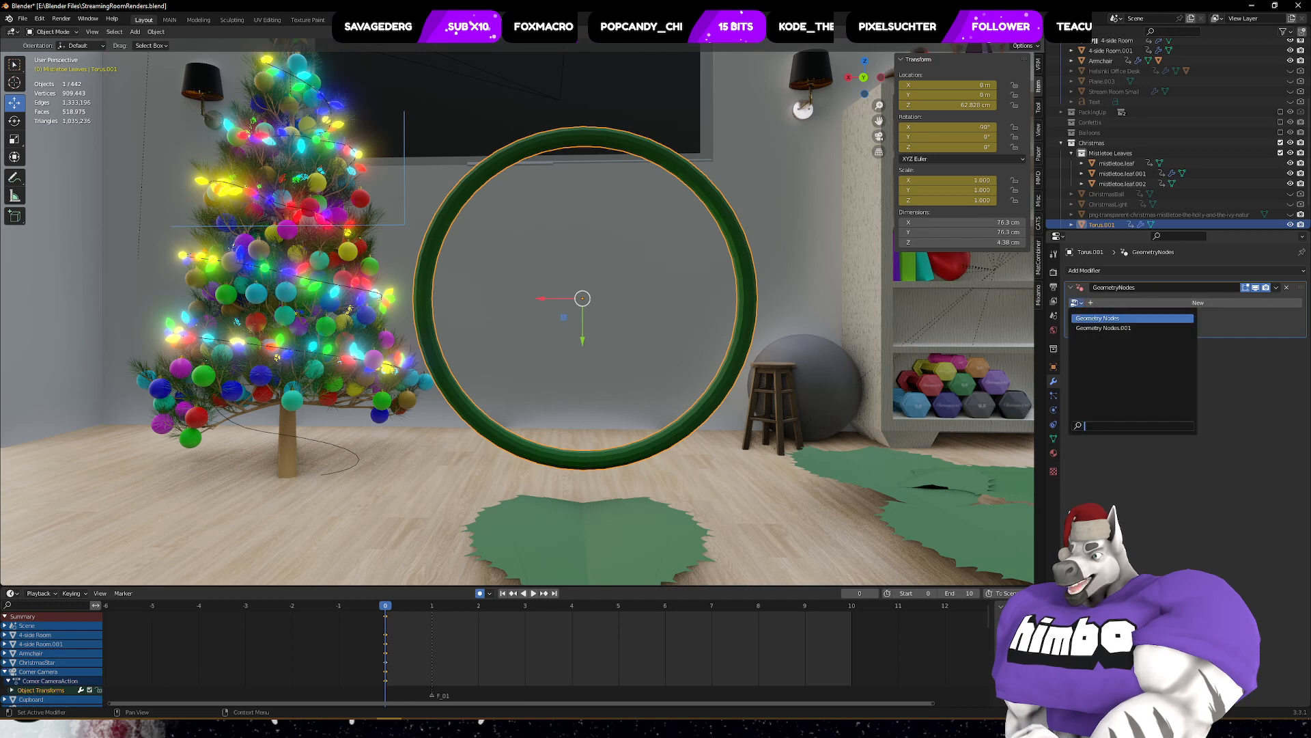
pyautogui.click(1074, 304)
pyautogui.click(1075, 304)
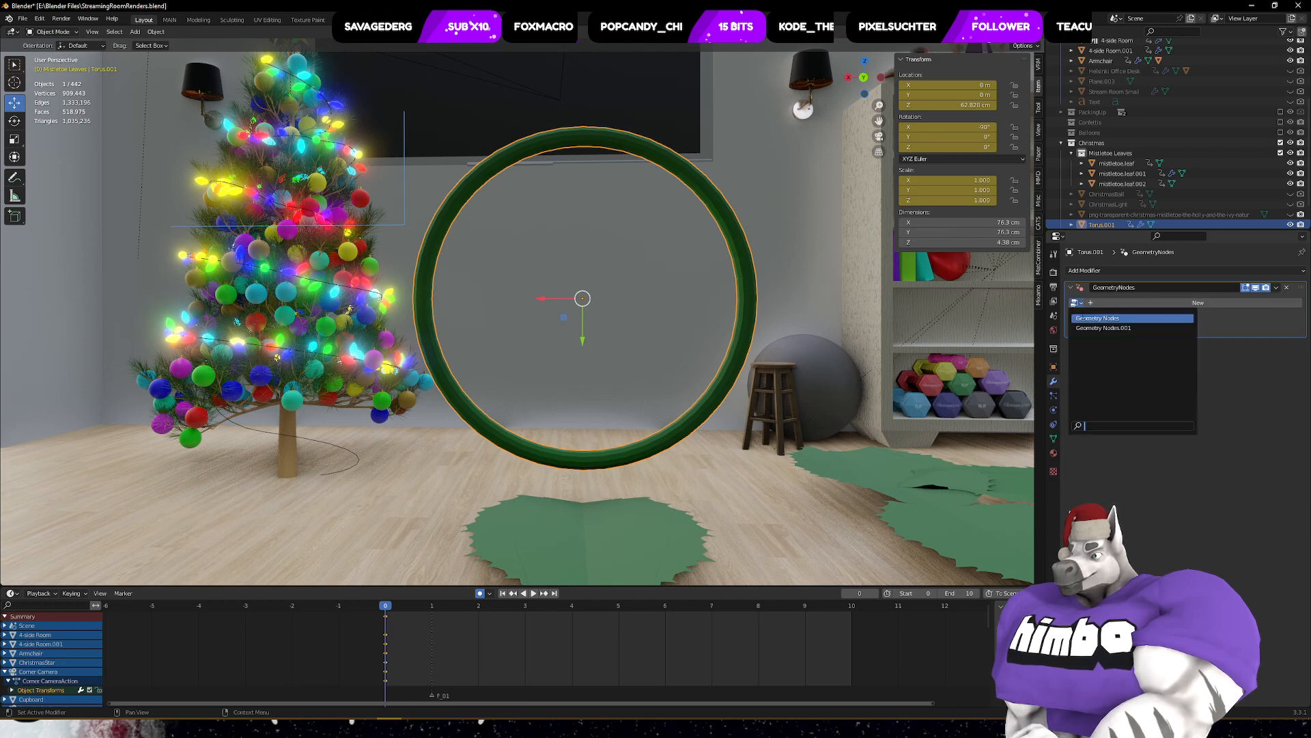
pyautogui.press('Return')
pyautogui.click(1077, 304)
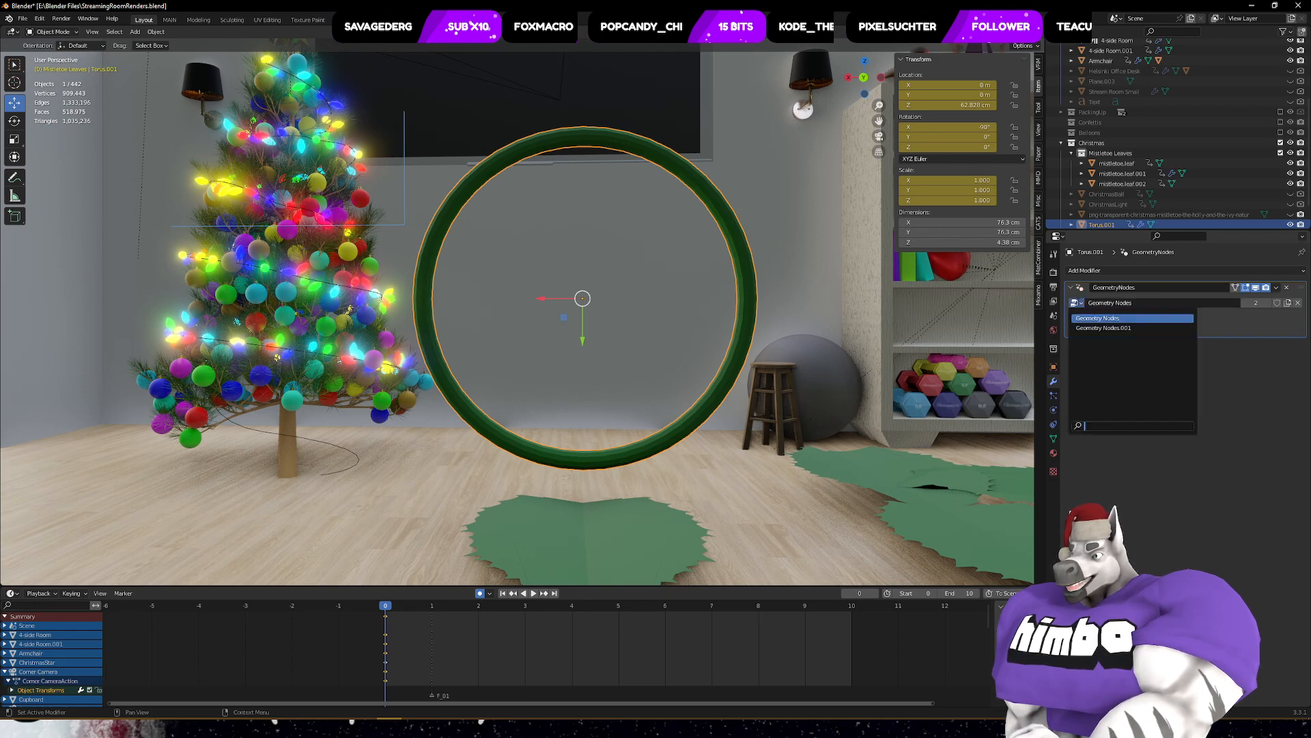
pyautogui.click(1079, 324)
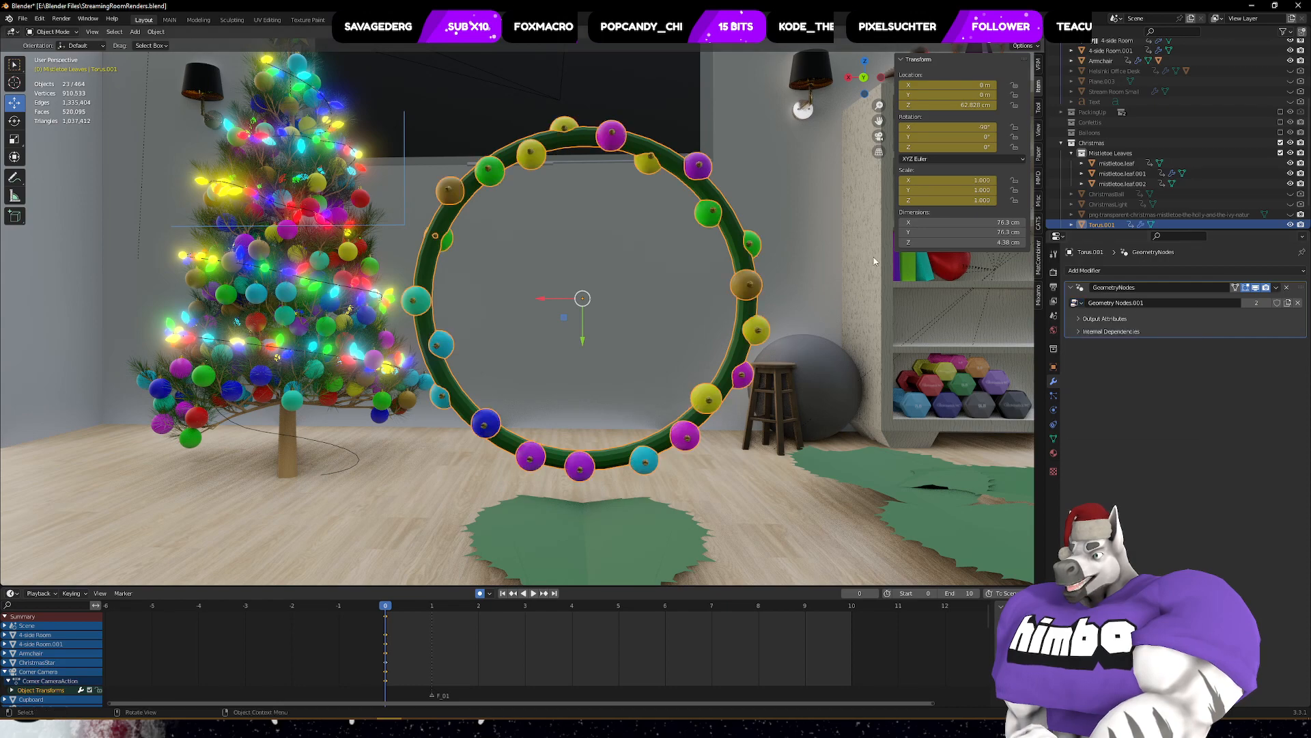
# - Open the Geometry Nodes workspace, frame the torus and switch its node group to Geometry Nodes
pyautogui.click(500, 20)
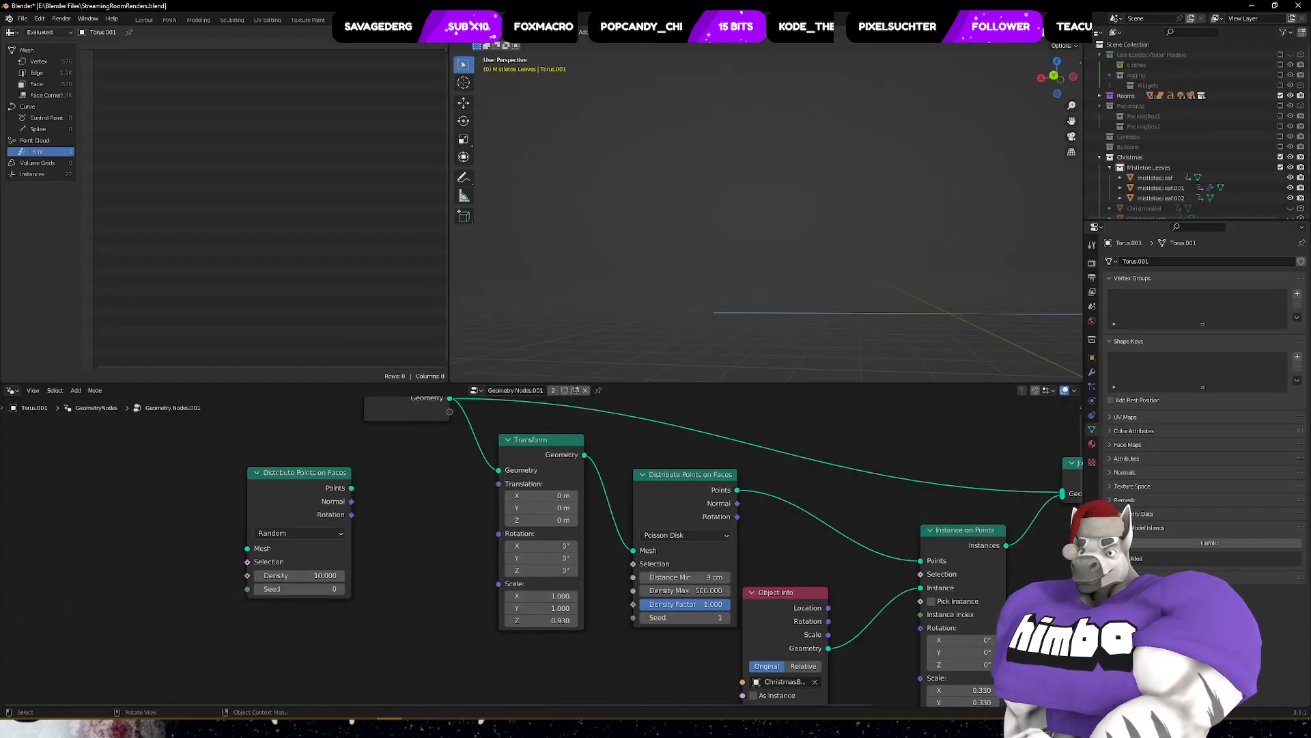
pyautogui.moveTo(664, 374); pyautogui.dragTo(882, 239, button='middle')
pyautogui.press('KP_Decimal')
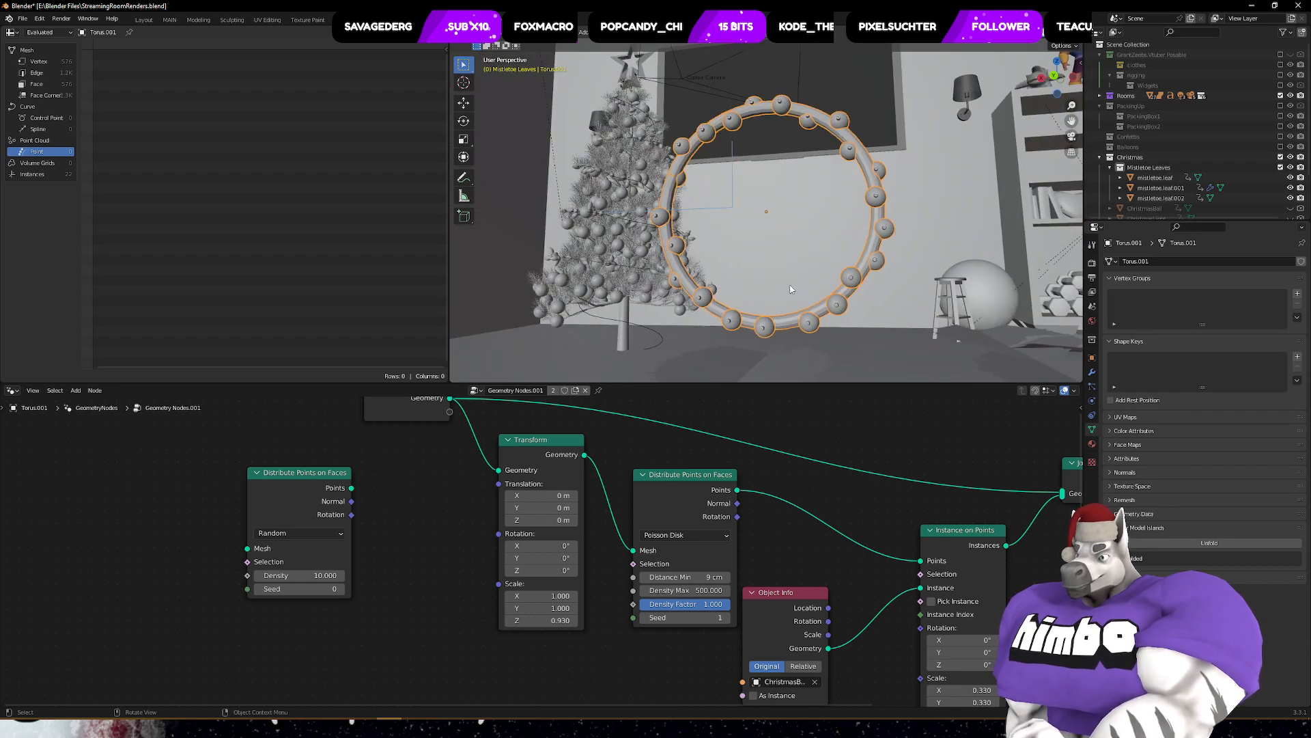
pyautogui.scroll(1, 791, 290)
pyautogui.click(473, 391)
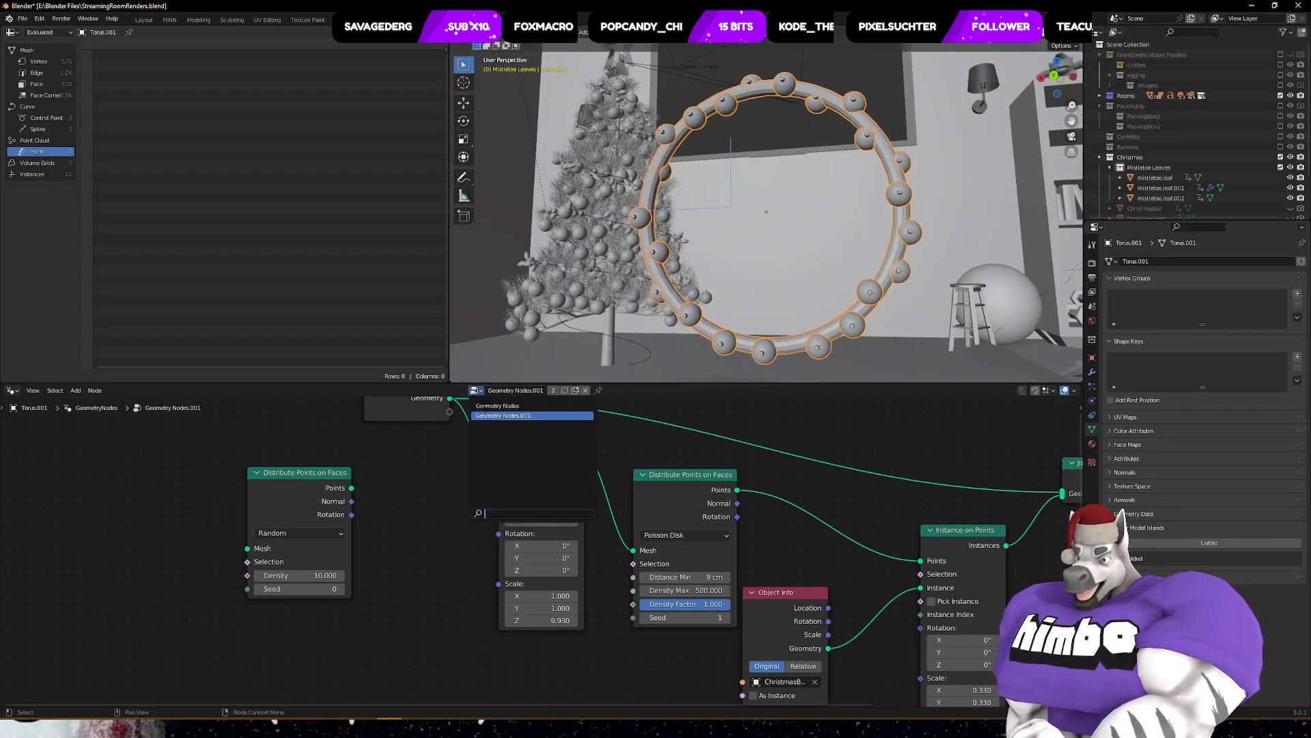
pyautogui.click(489, 412)
pyautogui.scroll(-3, 642, 454)
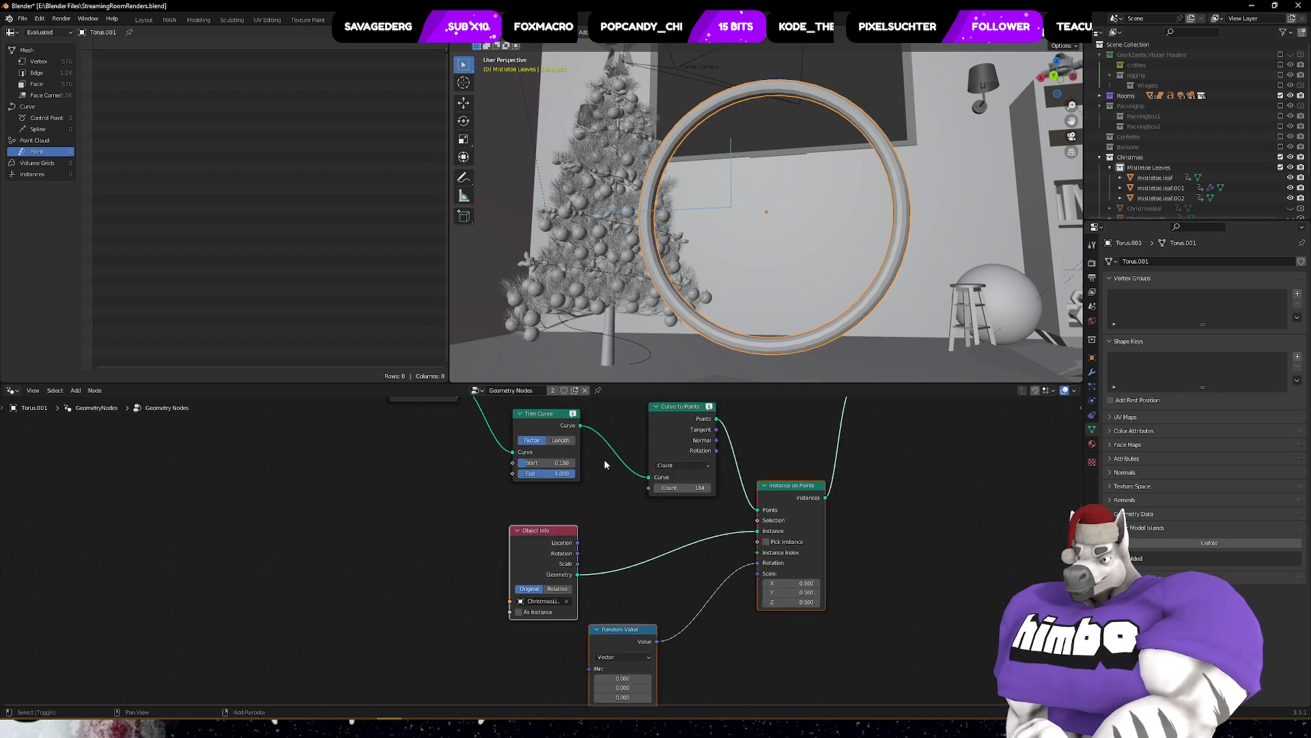
pyautogui.keyDown('shift'); pyautogui.moveTo(605, 465); pyautogui.dragTo(458, 583, button='middle'); pyautogui.keyUp('shift')
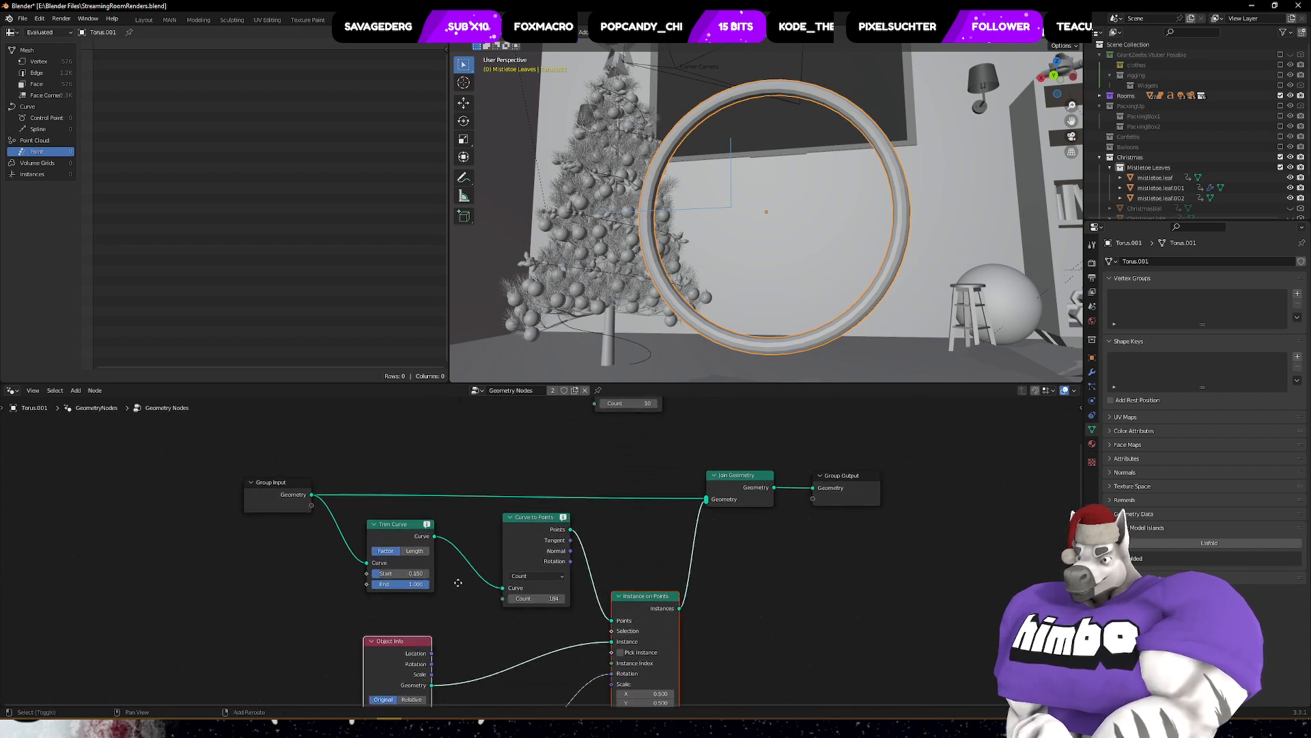
# - Switch the torus to the Geometry Nodes.001 group and rename that group ChristmasBalls
pyautogui.click(482, 391)
pyautogui.click(498, 416)
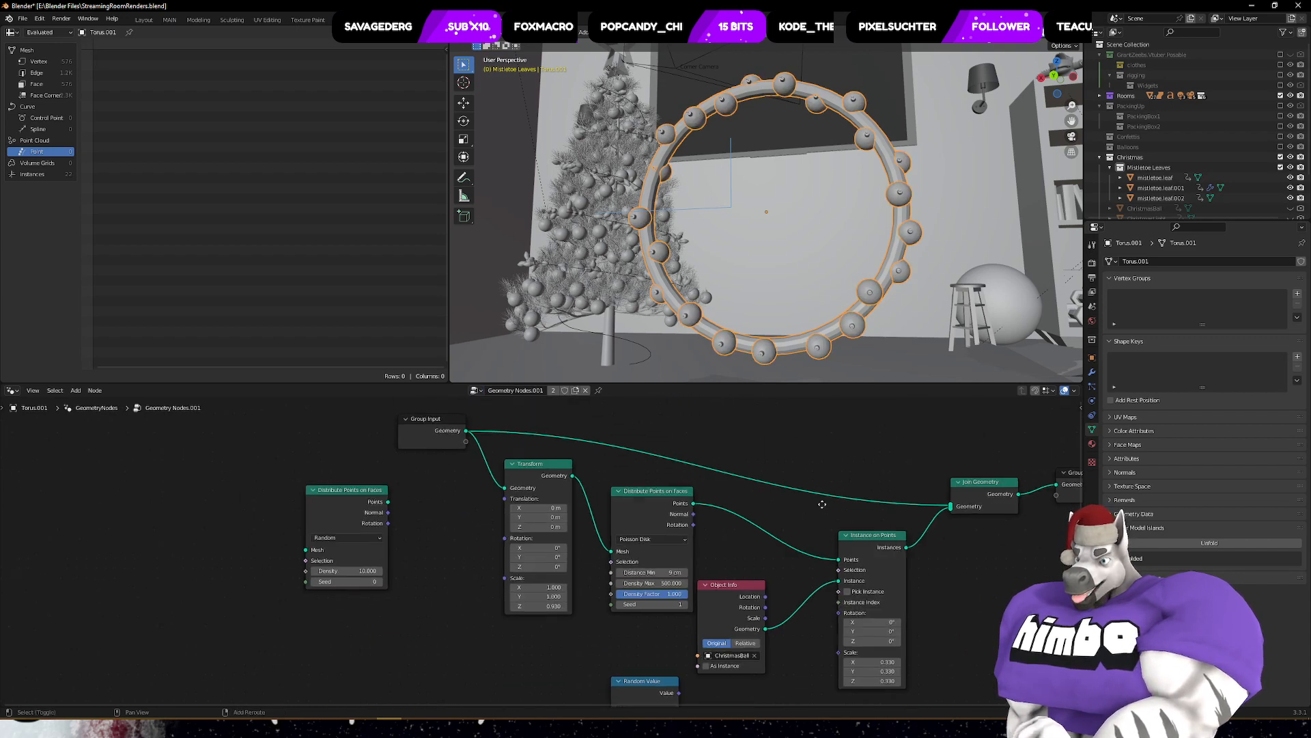
pyautogui.keyDown('shift'); pyautogui.moveTo(822, 504); pyautogui.dragTo(462, 534, button='middle'); pyautogui.keyUp('shift')
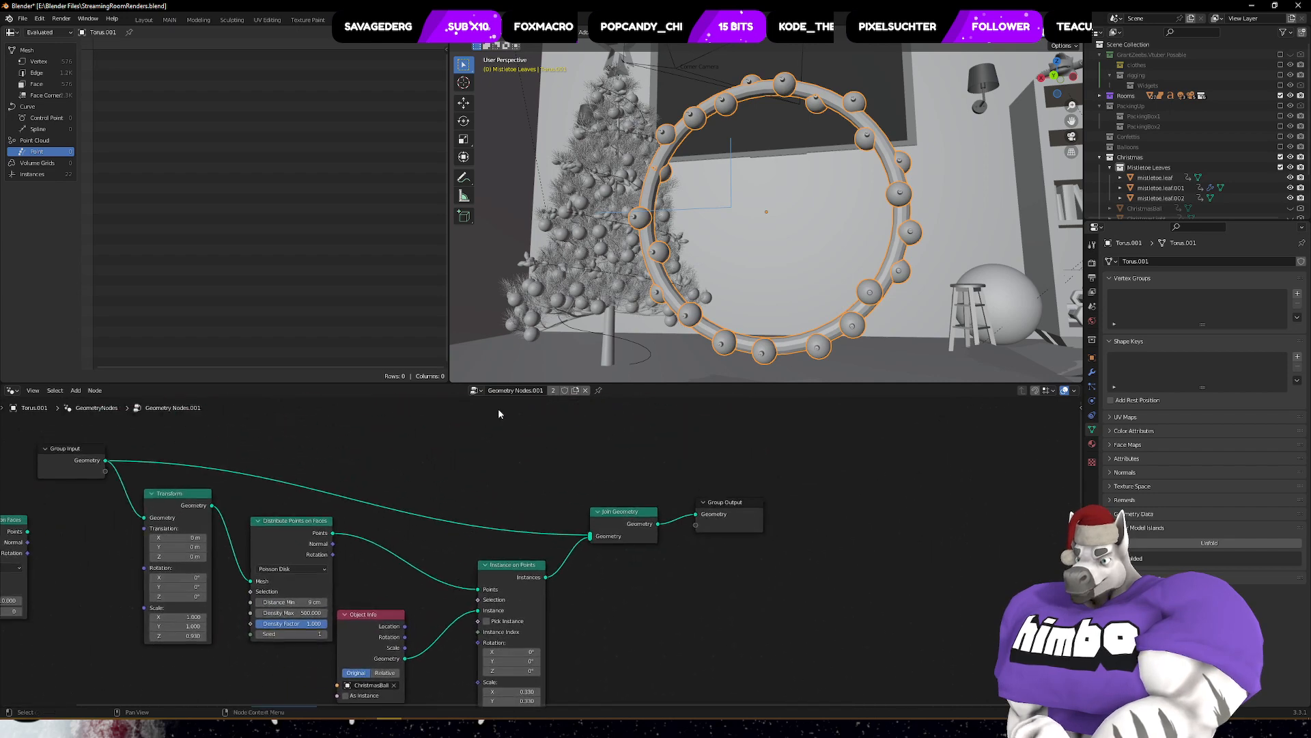
pyautogui.doubleClick(522, 392)
pyautogui.write('c')
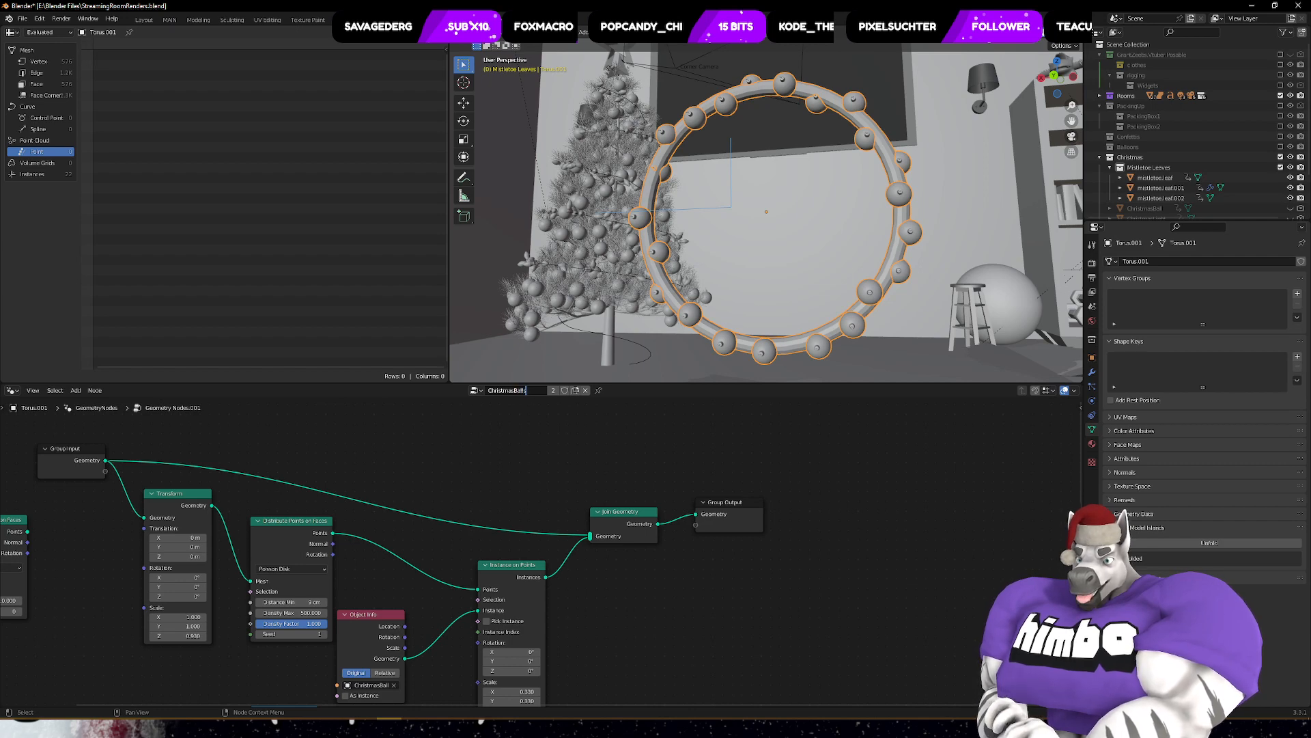
pyautogui.press('Return')
# - Switch the torus to the other node group, Geometry Nodes, and rename it Christmas Lights
pyautogui.click(476, 391)
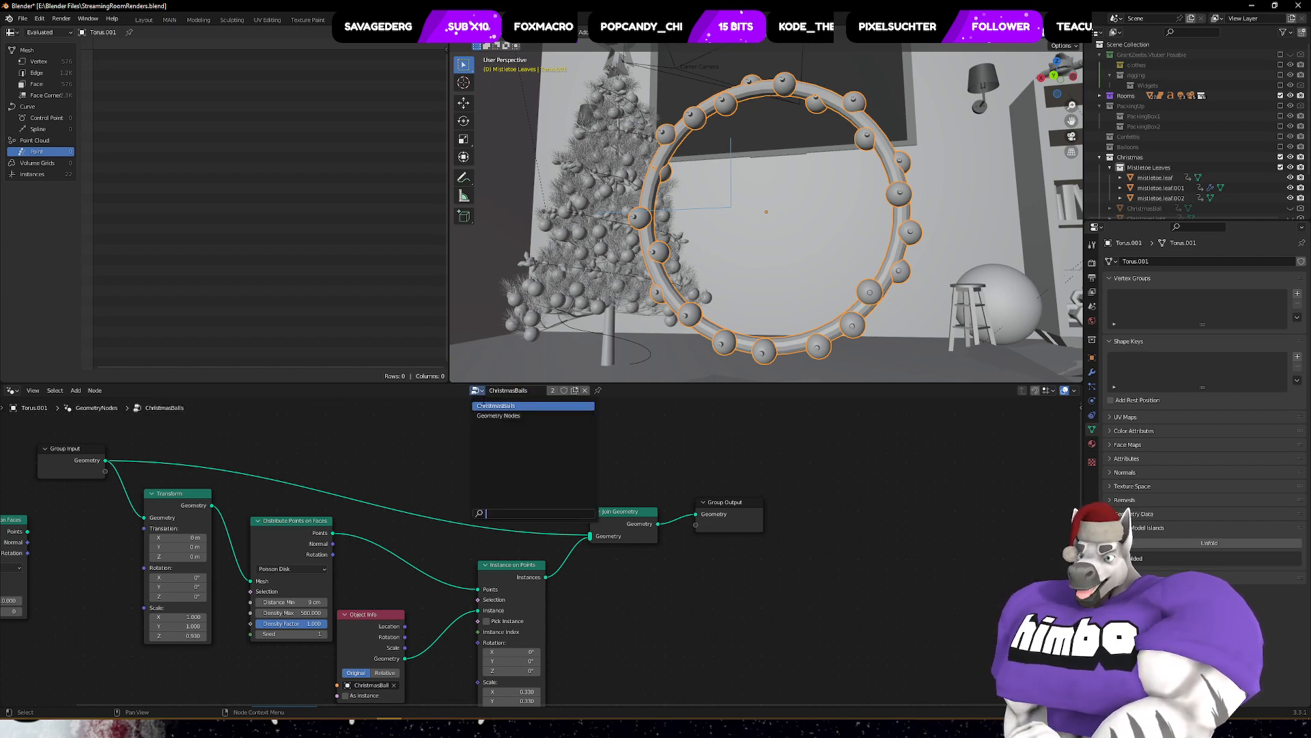
pyautogui.click(493, 416)
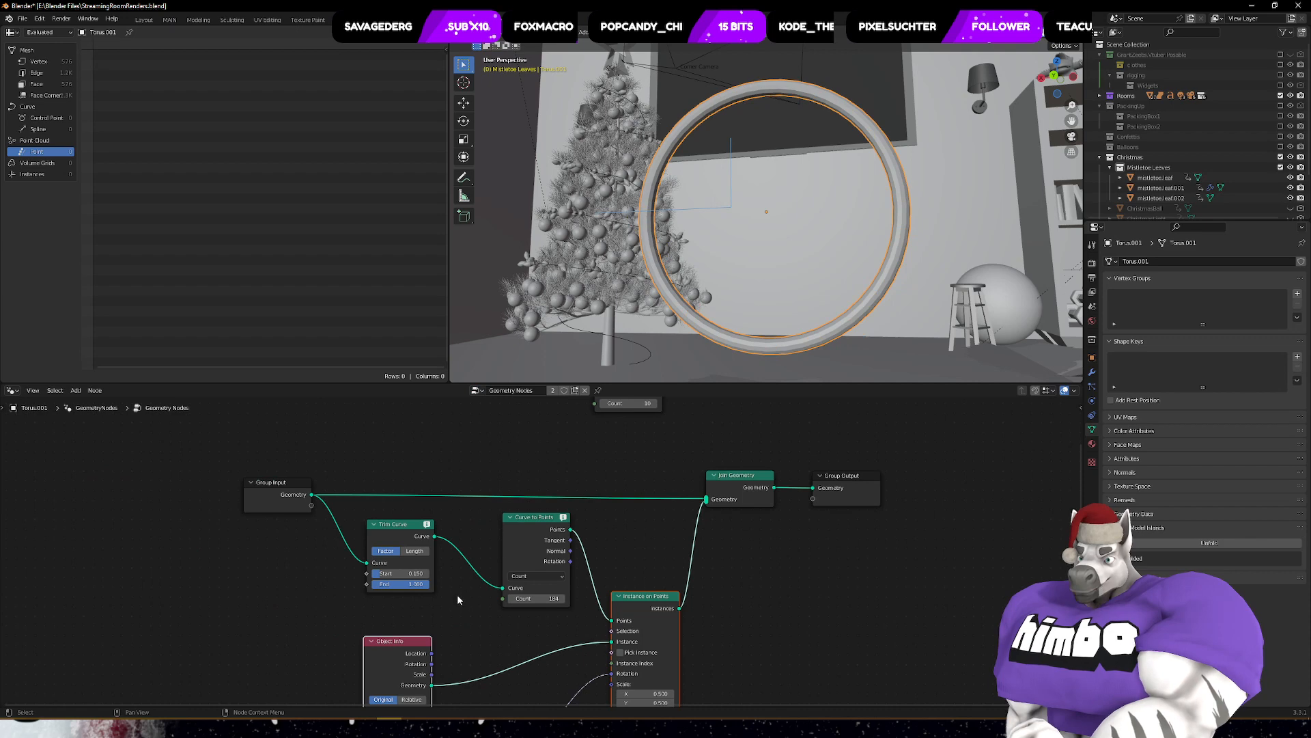
pyautogui.moveTo(458, 597); pyautogui.dragTo(532, 567, button='middle')
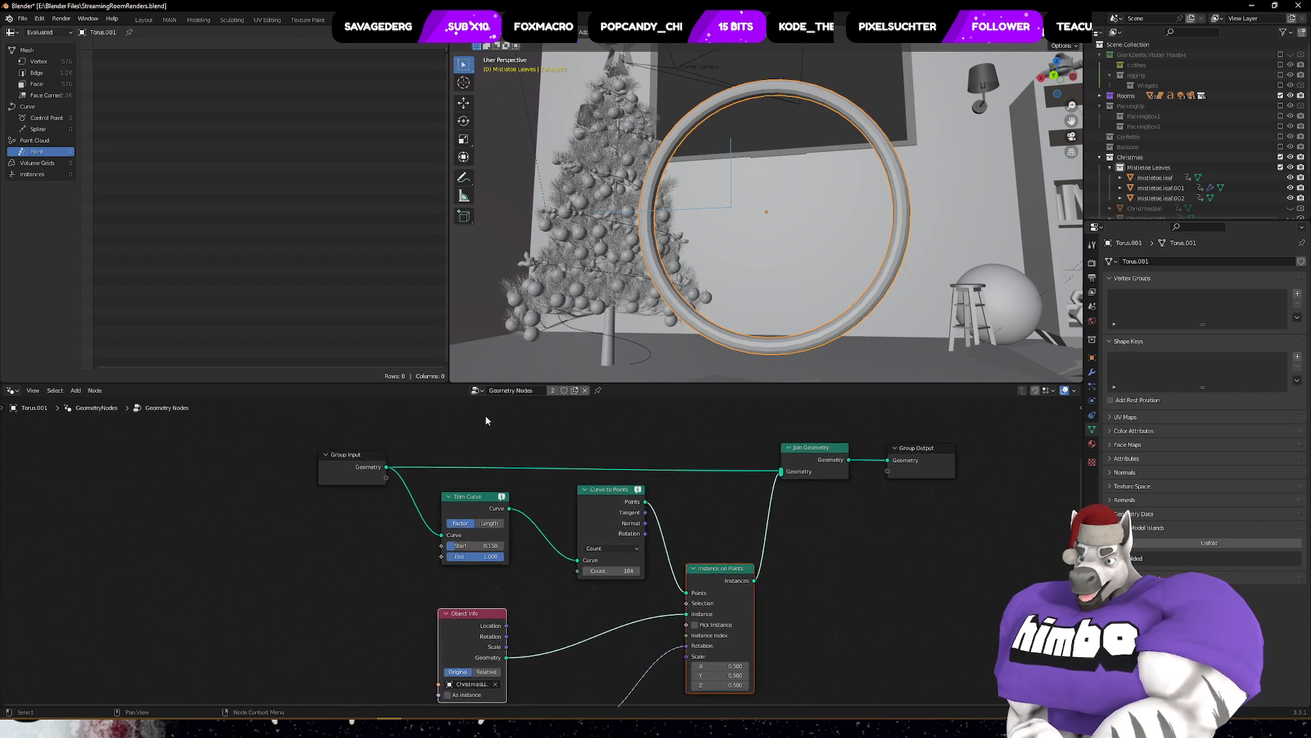
pyautogui.doubleClick(508, 393)
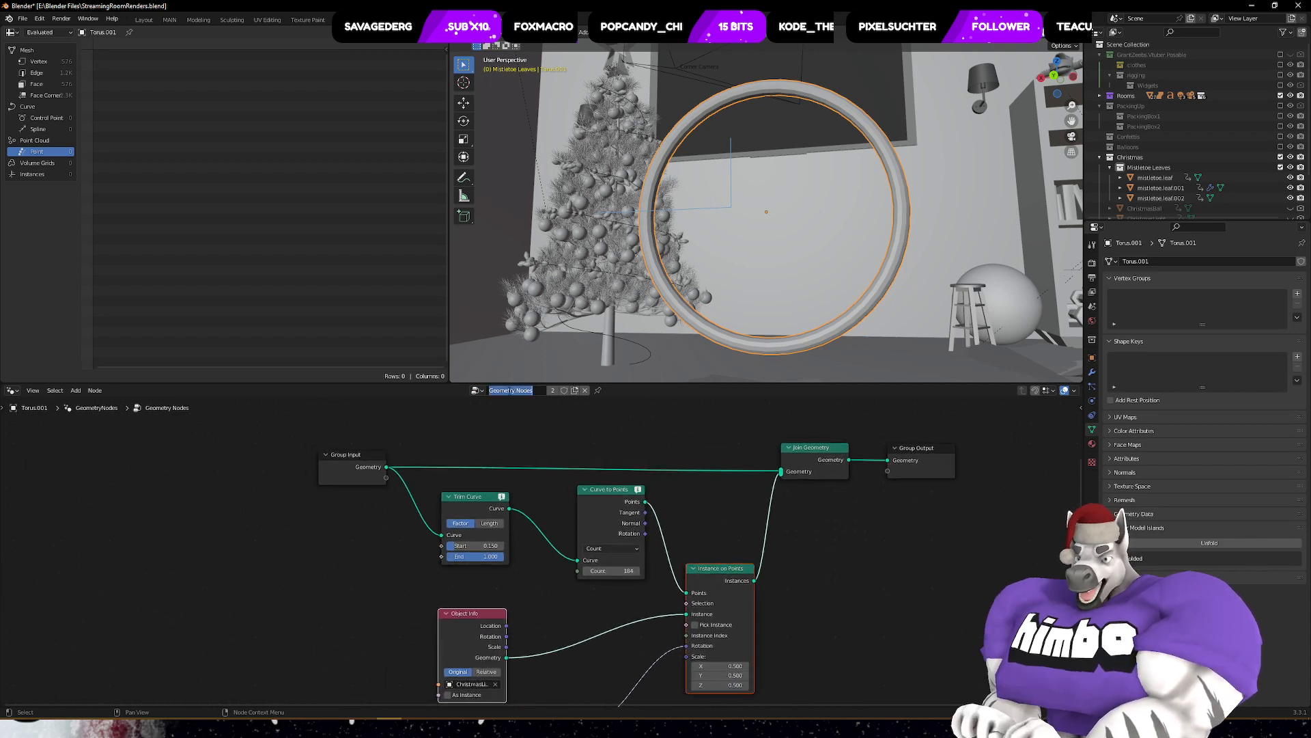
pyautogui.write('Christmas')
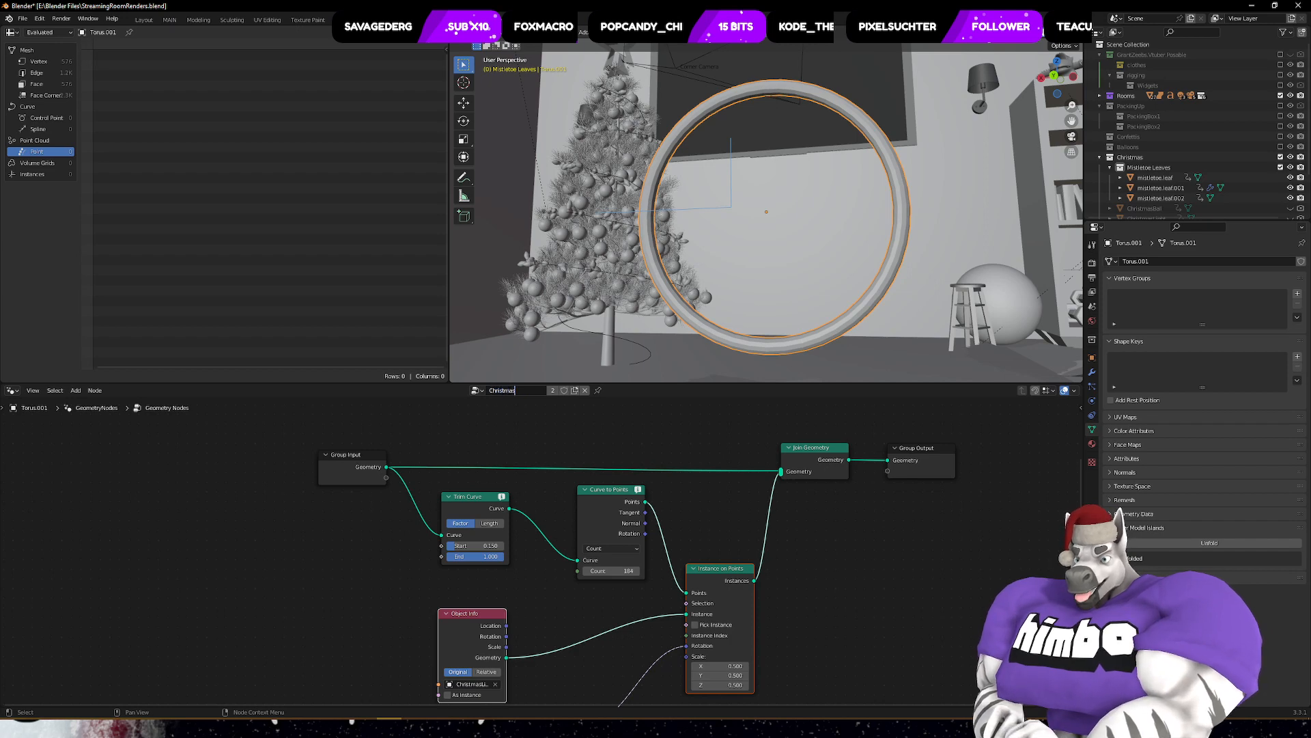
pyautogui.write(' Lights')
pyautogui.press('Return')
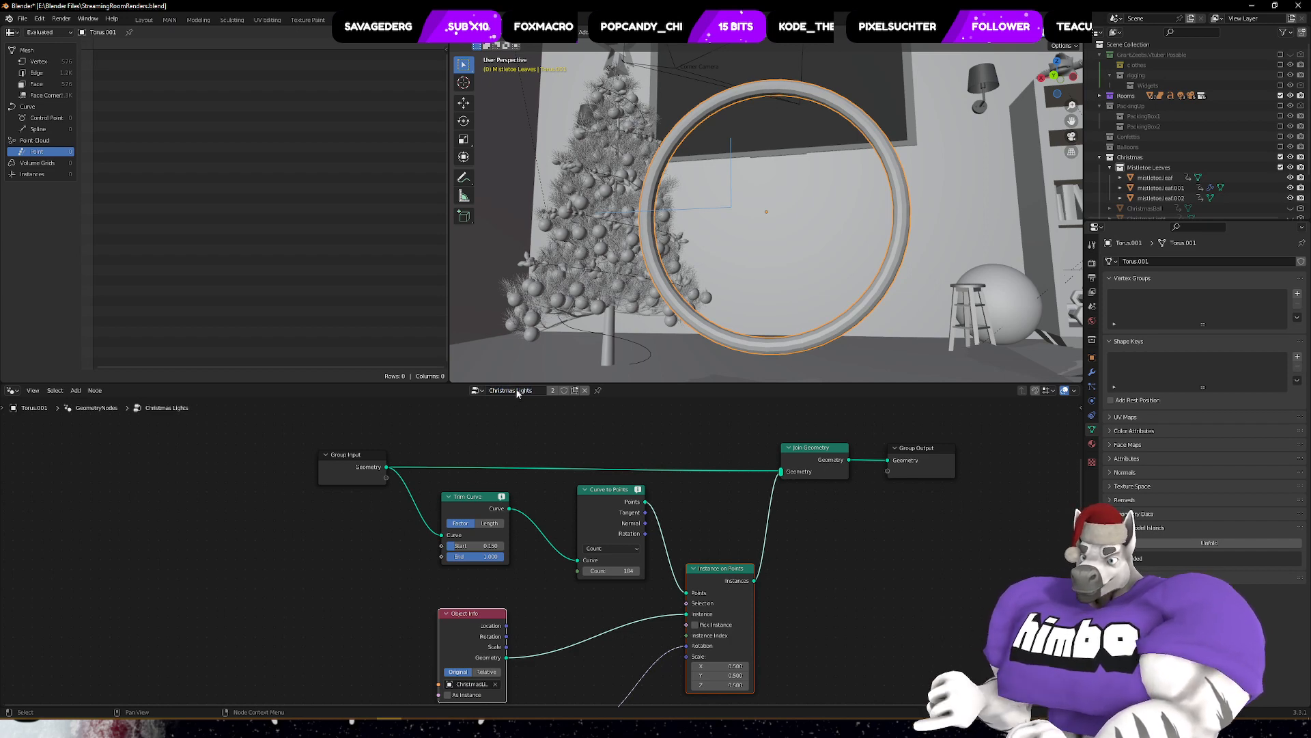
# - Assign the ChristmasBalls group to the torus's Geometry Nodes modifier and make it a single-user copy
pyautogui.click(1092, 371)
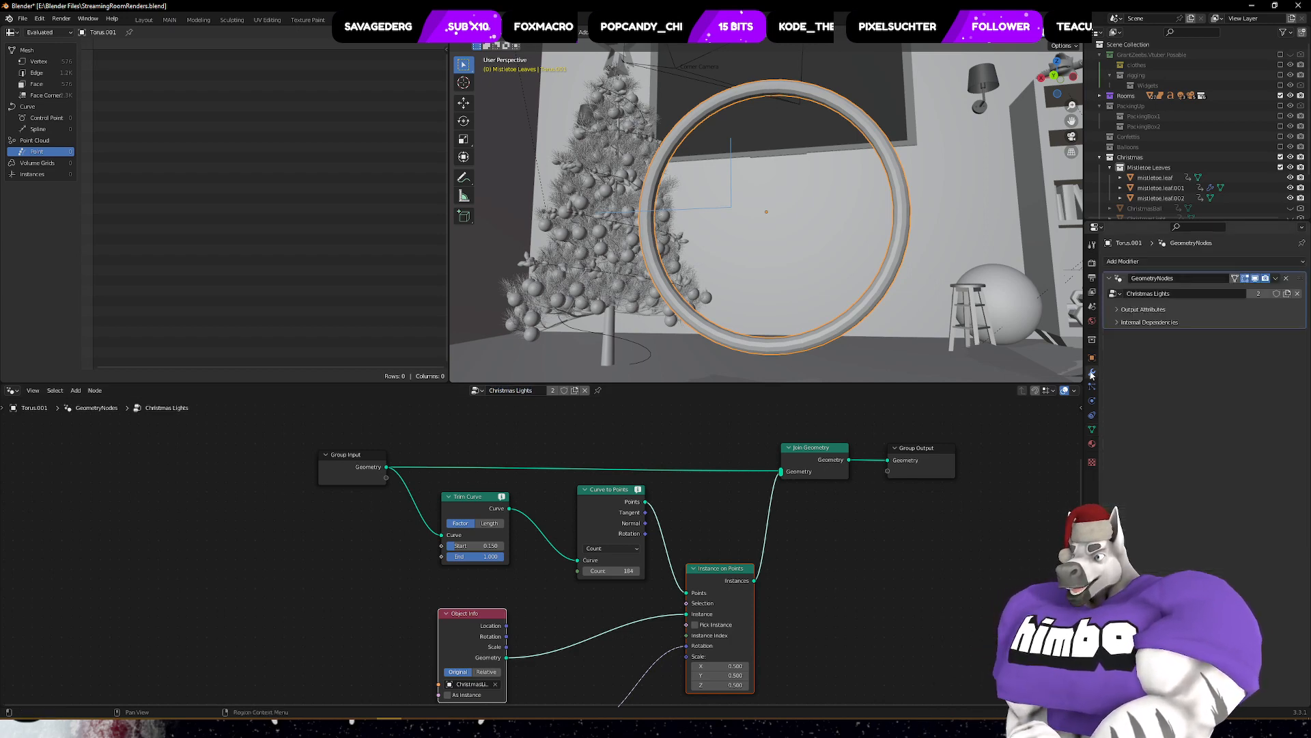
pyautogui.click(1115, 293)
pyautogui.click(1114, 295)
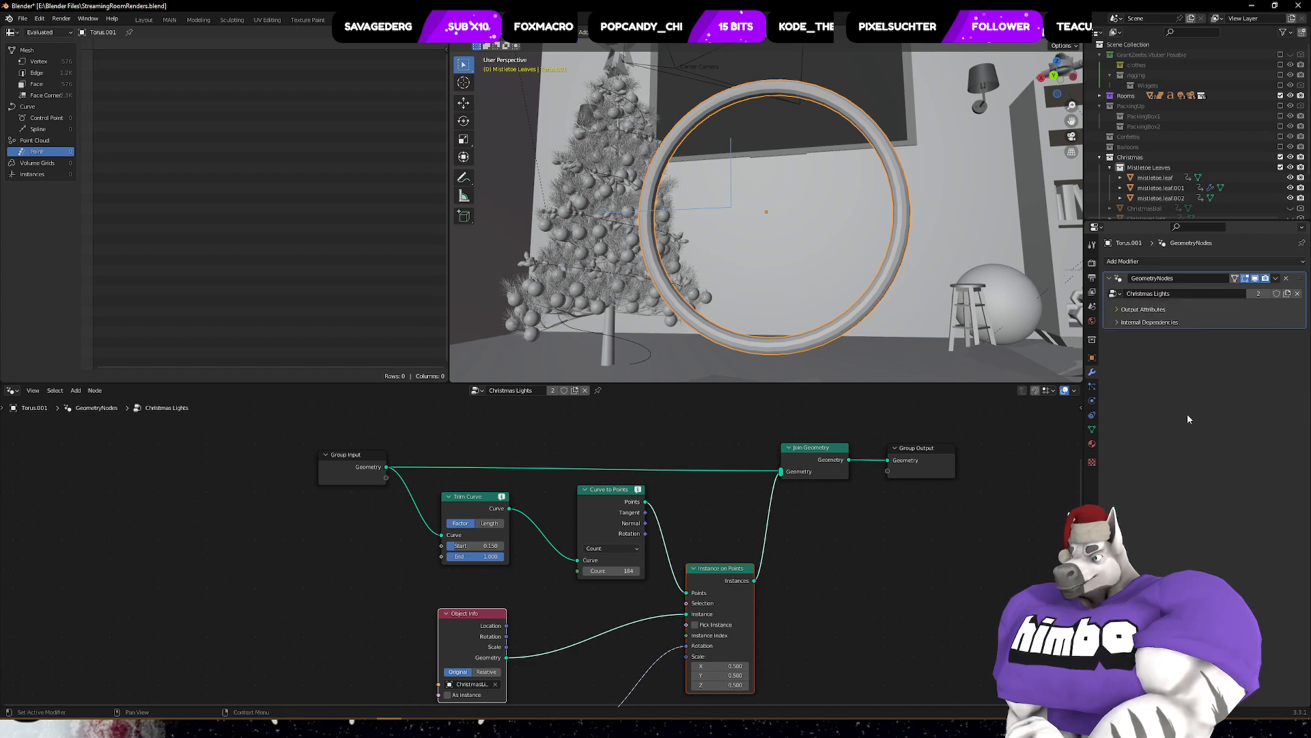
pyautogui.click(1115, 293)
pyautogui.click(1134, 319)
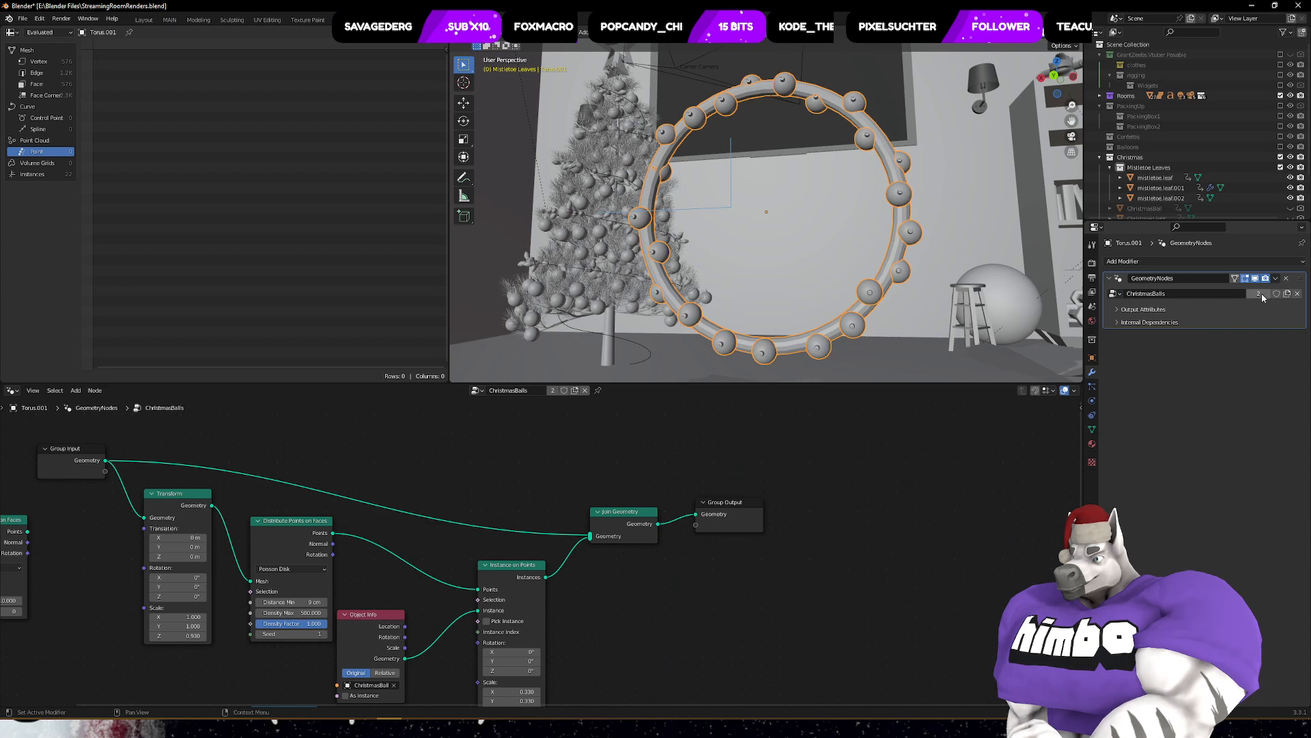
pyautogui.click(1259, 293)
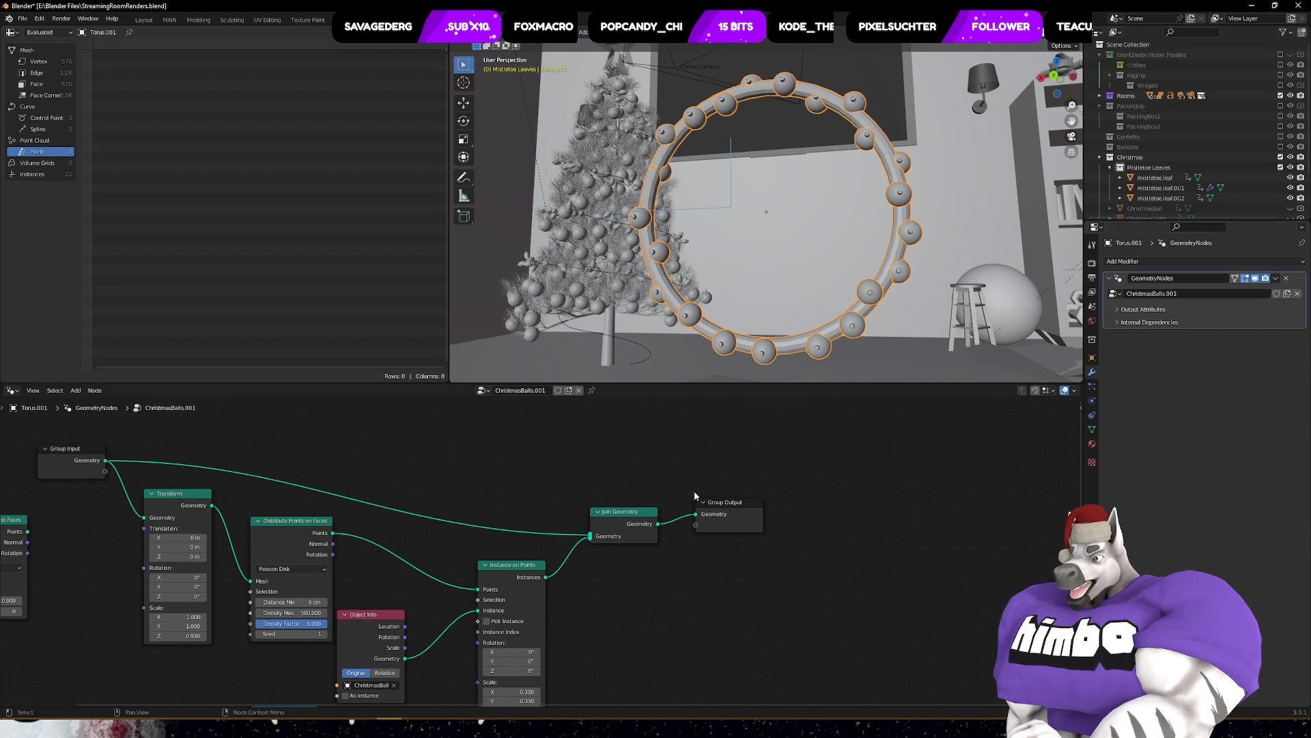
# - Rename the copied node group Mistletoe
pyautogui.doubleClick(521, 390)
pyautogui.write('Mistle')
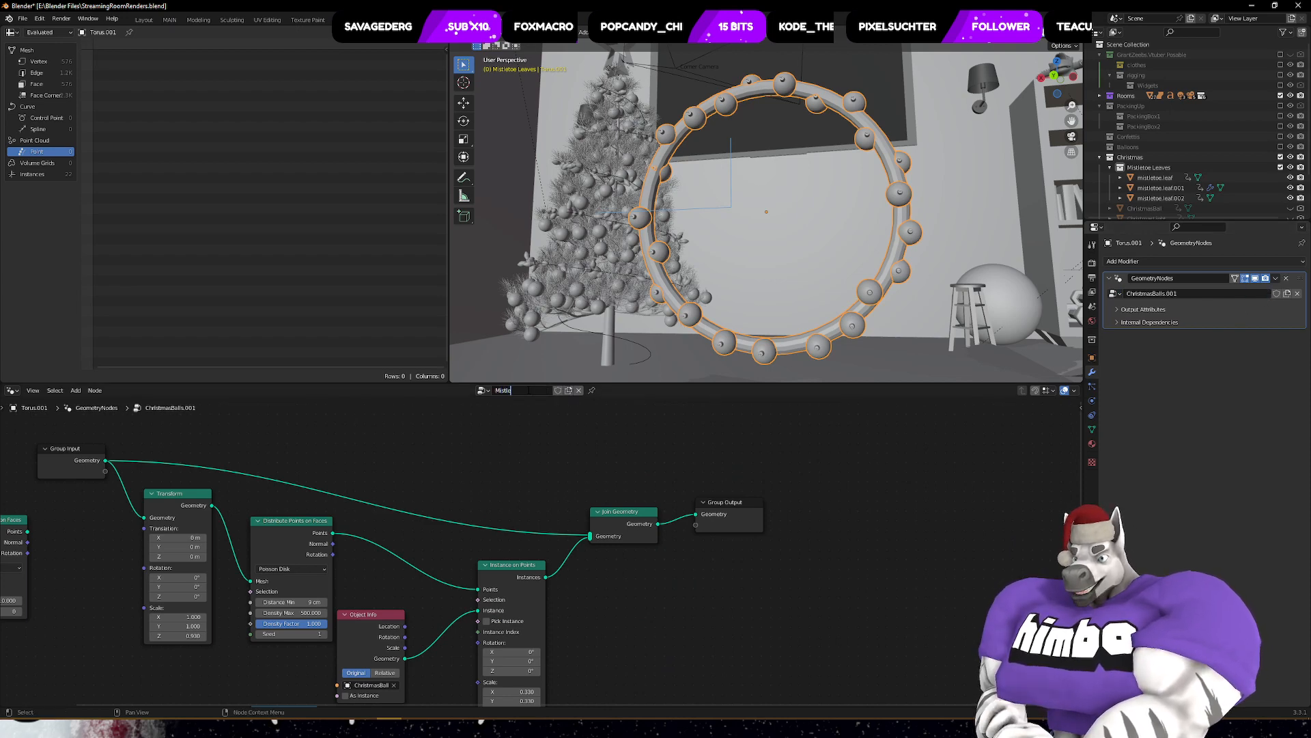
pyautogui.write('toe')
pyautogui.press('Return')
# - Add a Collection Info node to the Mistletoe group and set its collection to Mistletoe Leaves
pyautogui.moveTo(448, 453); pyautogui.dragTo(780, 349, button='middle')
pyautogui.moveTo(748, 693); pyautogui.dragTo(715, 592, button='middle')
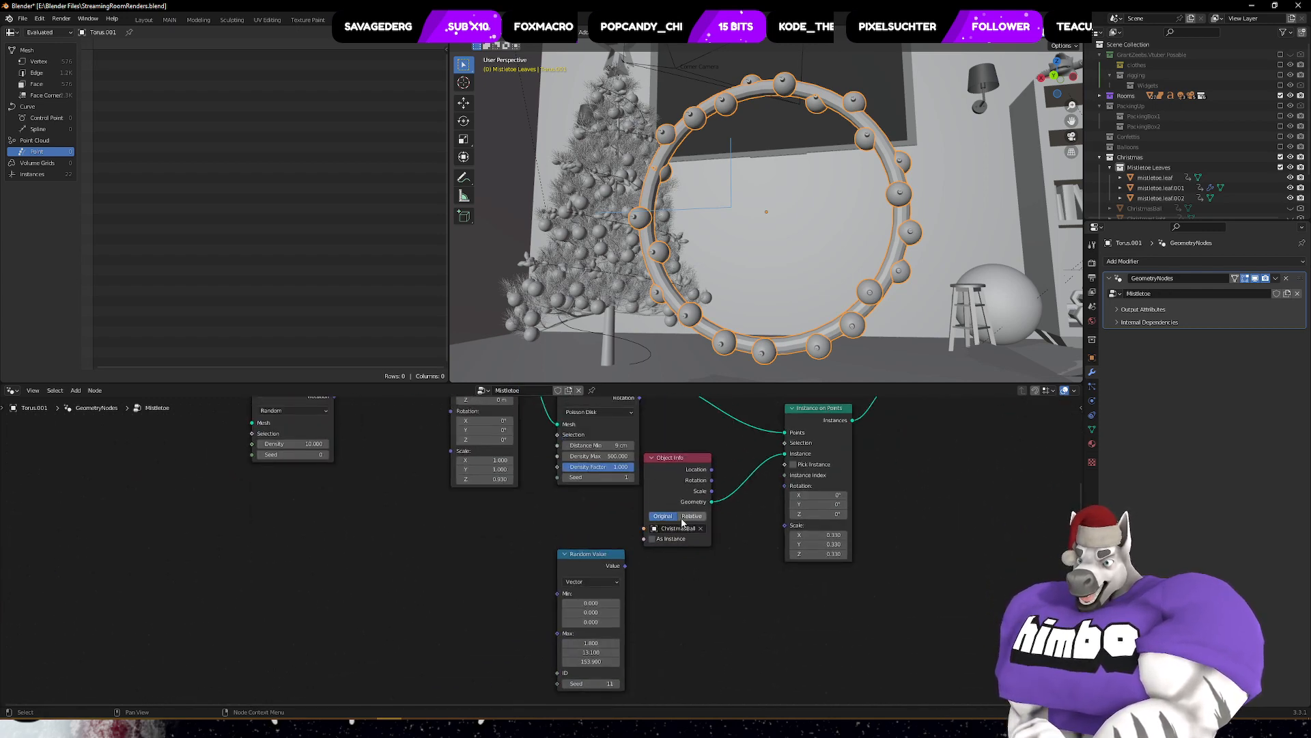
pyautogui.moveTo(728, 528); pyautogui.dragTo(662, 588, button='middle')
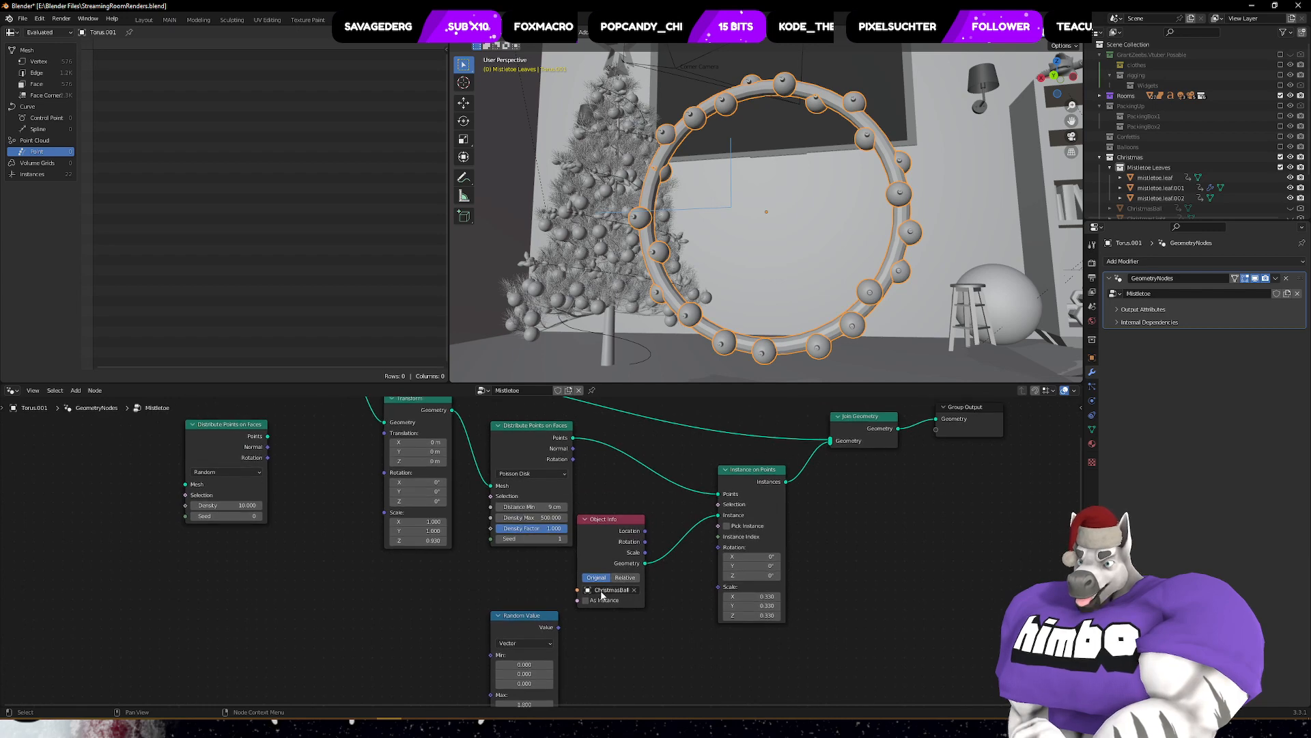
pyautogui.hotkey('shift', 'a')
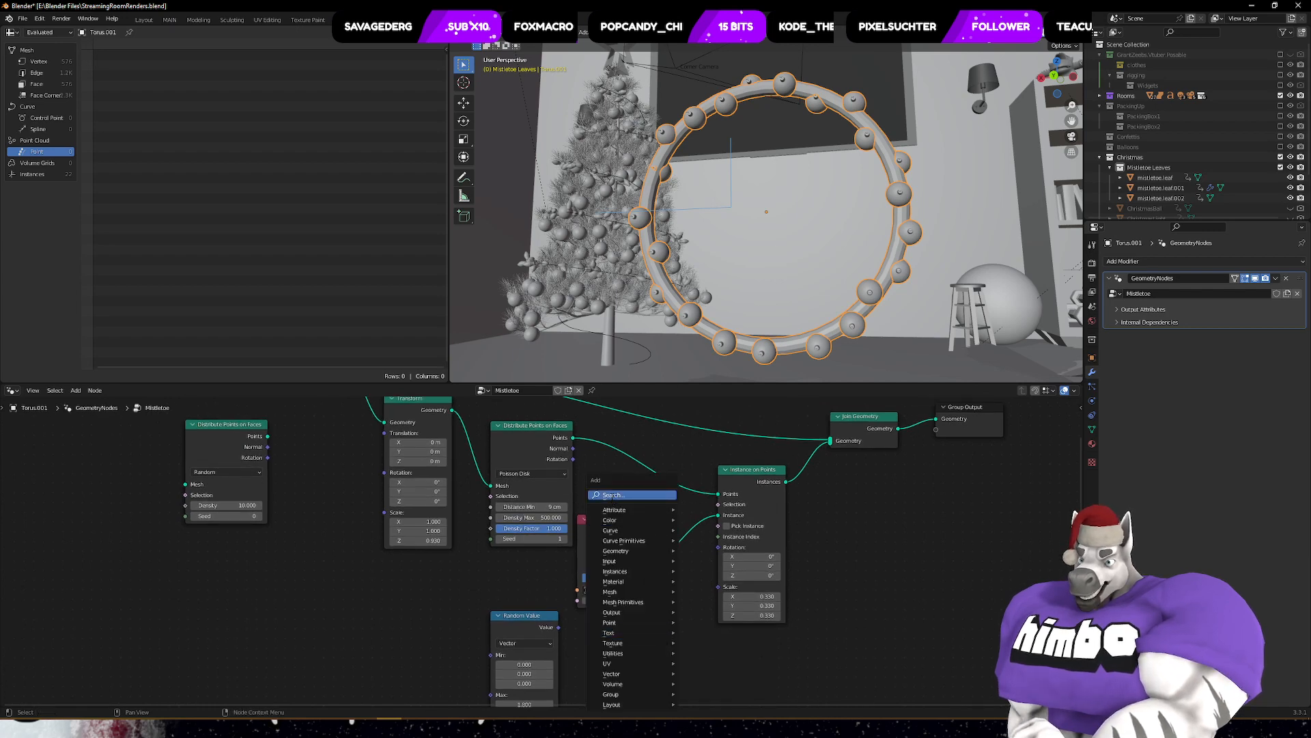
pyautogui.click(615, 497)
pyautogui.write('coll')
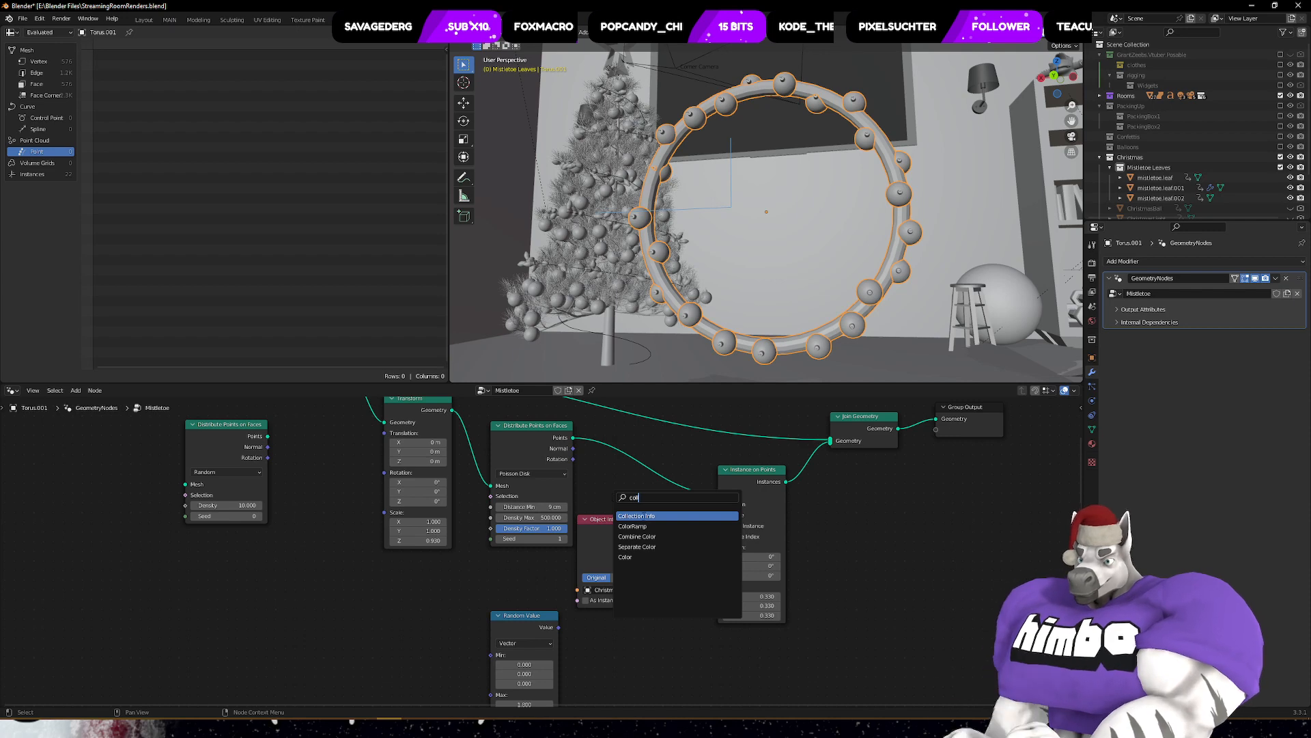
pyautogui.press('Return')
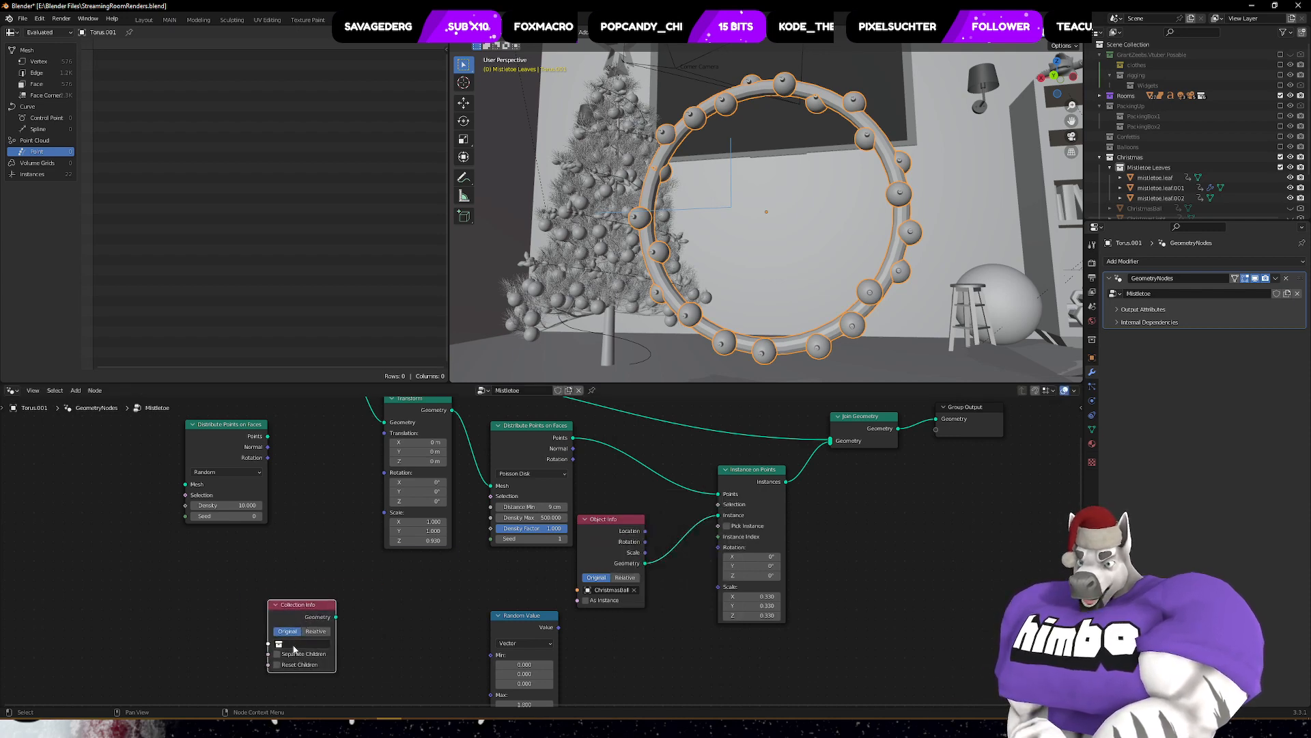
pyautogui.click(294, 644)
pyautogui.write('m')
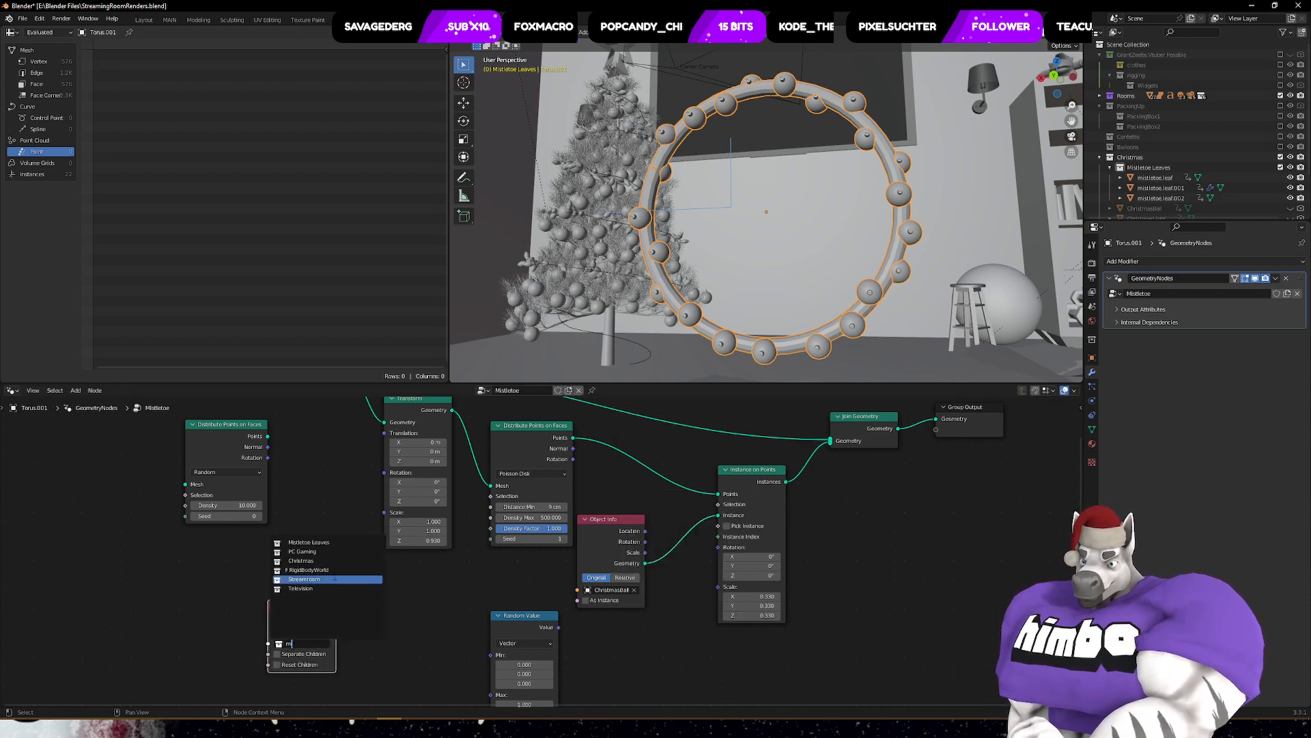
pyautogui.click(330, 544)
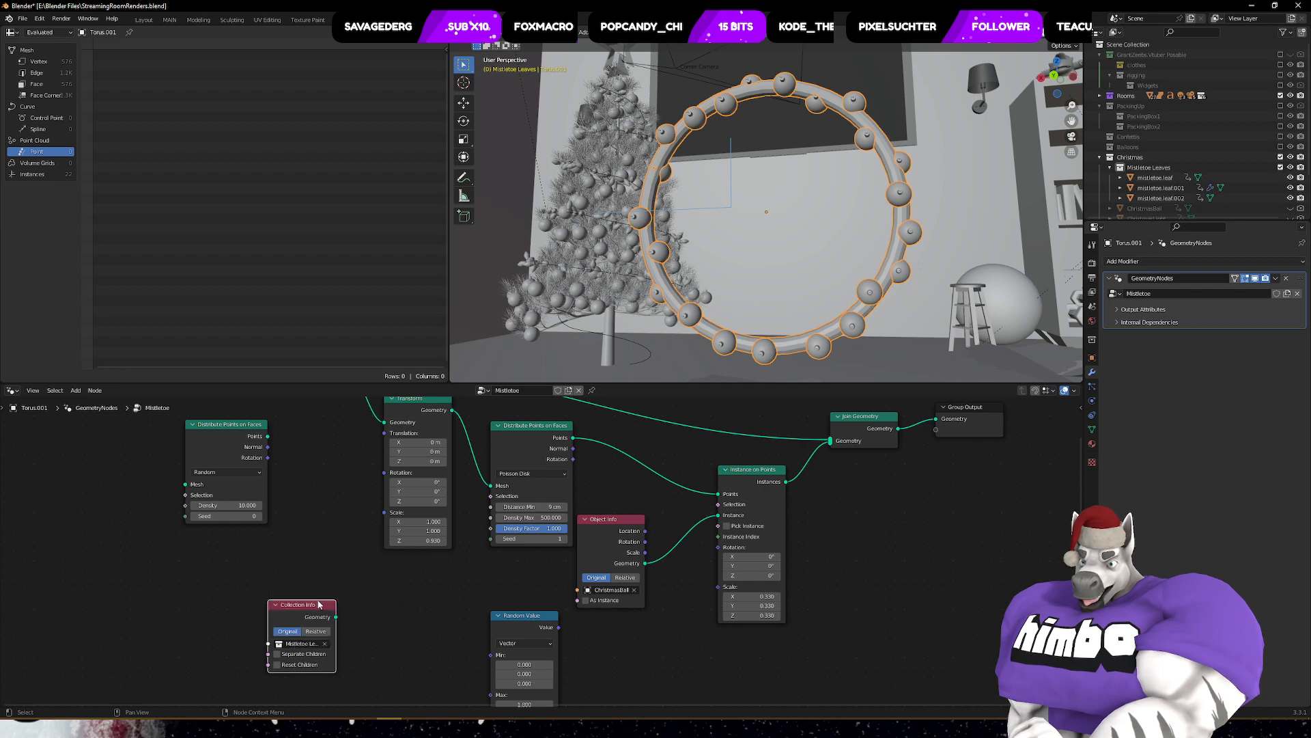
# - Feed the Collection Info geometry into the Instance input of Instance on Points, and delete the replaced Object Info node
pyautogui.moveTo(336, 617); pyautogui.dragTo(729, 521)
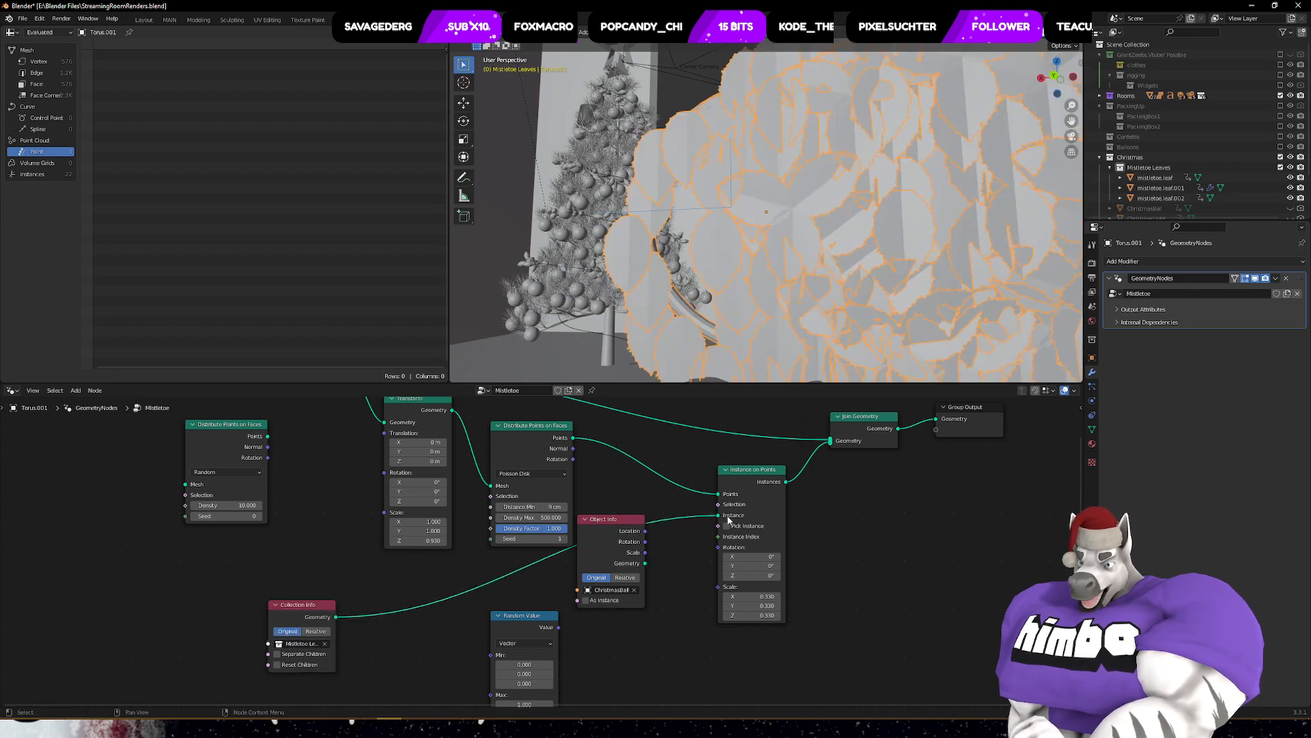
pyautogui.moveTo(298, 606); pyautogui.dragTo(626, 601)
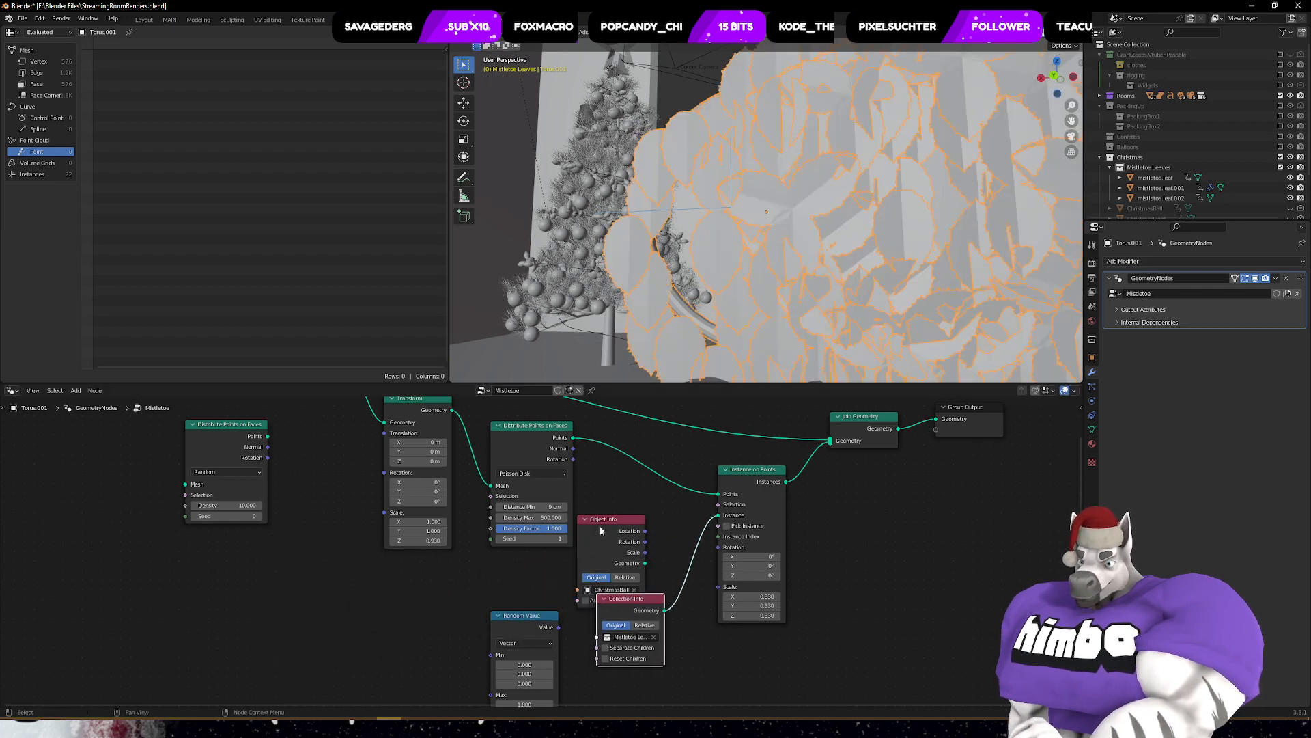
pyautogui.moveTo(599, 526); pyautogui.dragTo(96, 548)
pyautogui.moveTo(212, 532); pyautogui.dragTo(201, 573)
pyautogui.press('x')
# - Set the Transform node's Z scale to 1
pyautogui.scroll(-4, 877, 245)
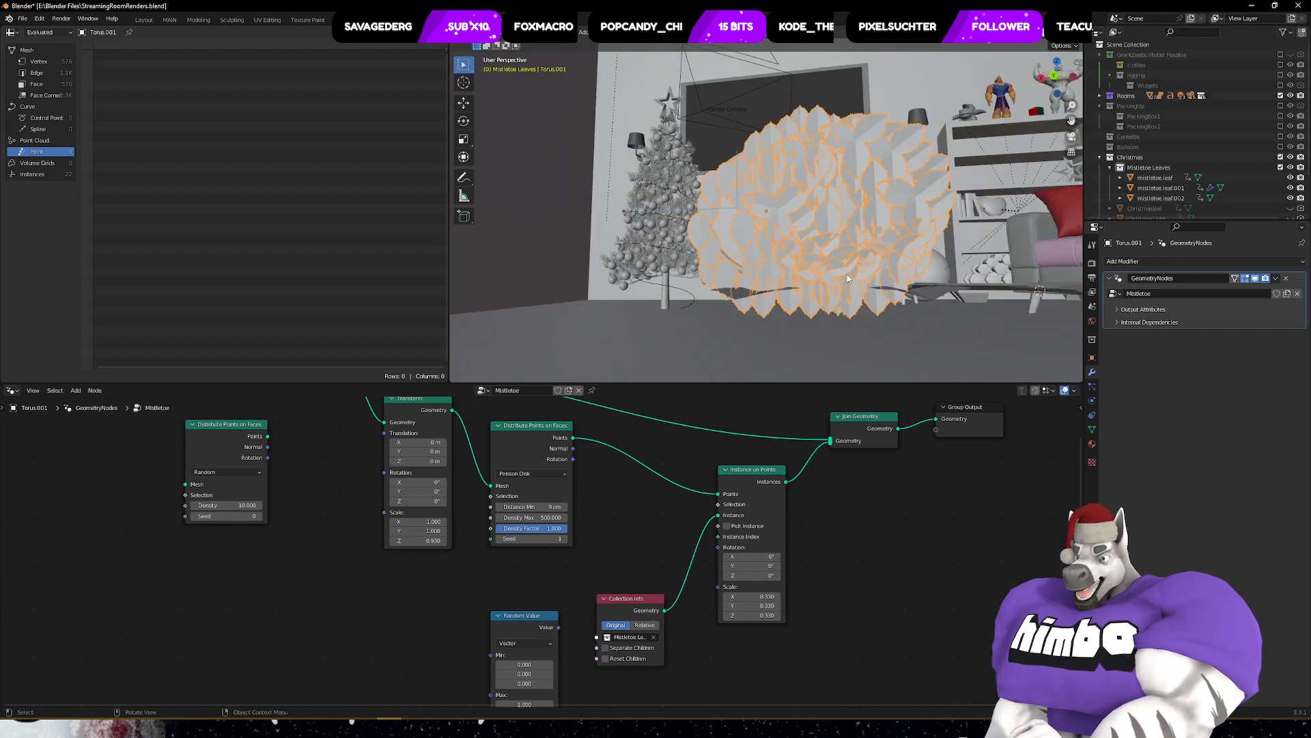
pyautogui.moveTo(877, 244); pyautogui.dragTo(605, 333, button='middle')
pyautogui.moveTo(400, 409); pyautogui.dragTo(412, 493, button='middle')
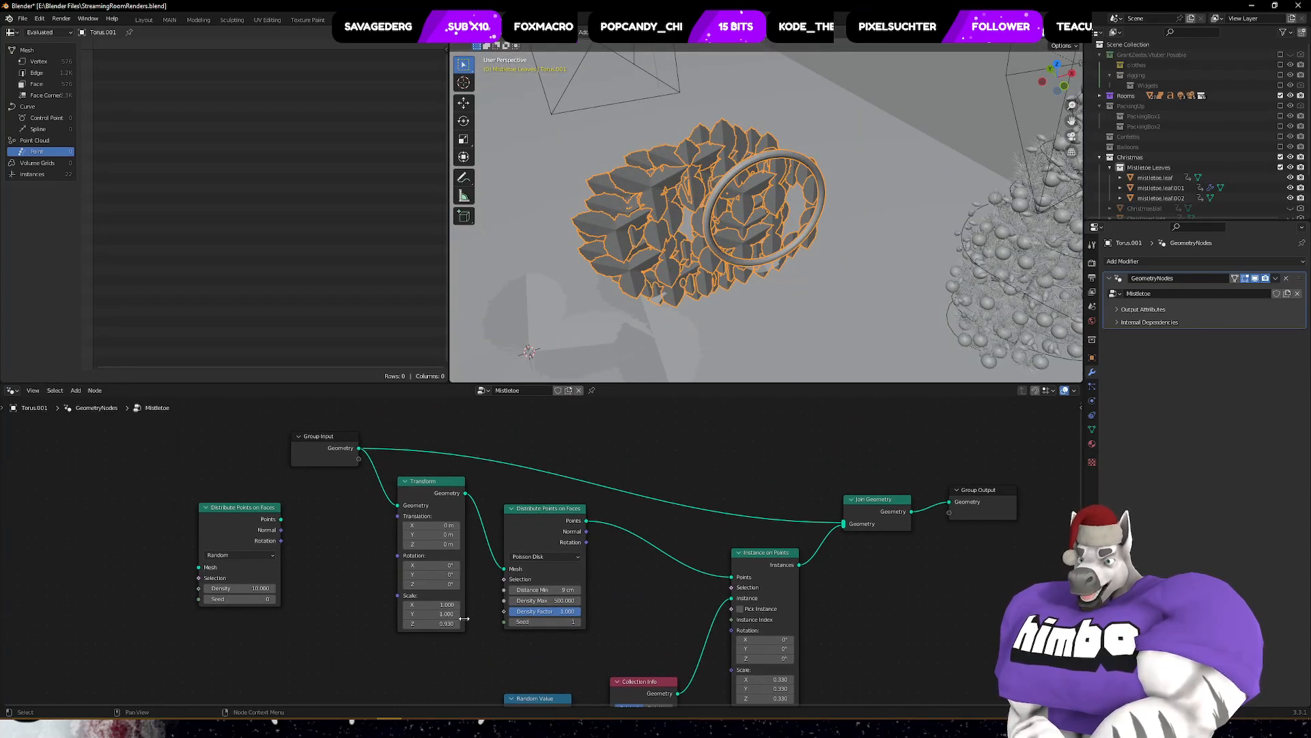
pyautogui.click(433, 624)
pyautogui.write('1')
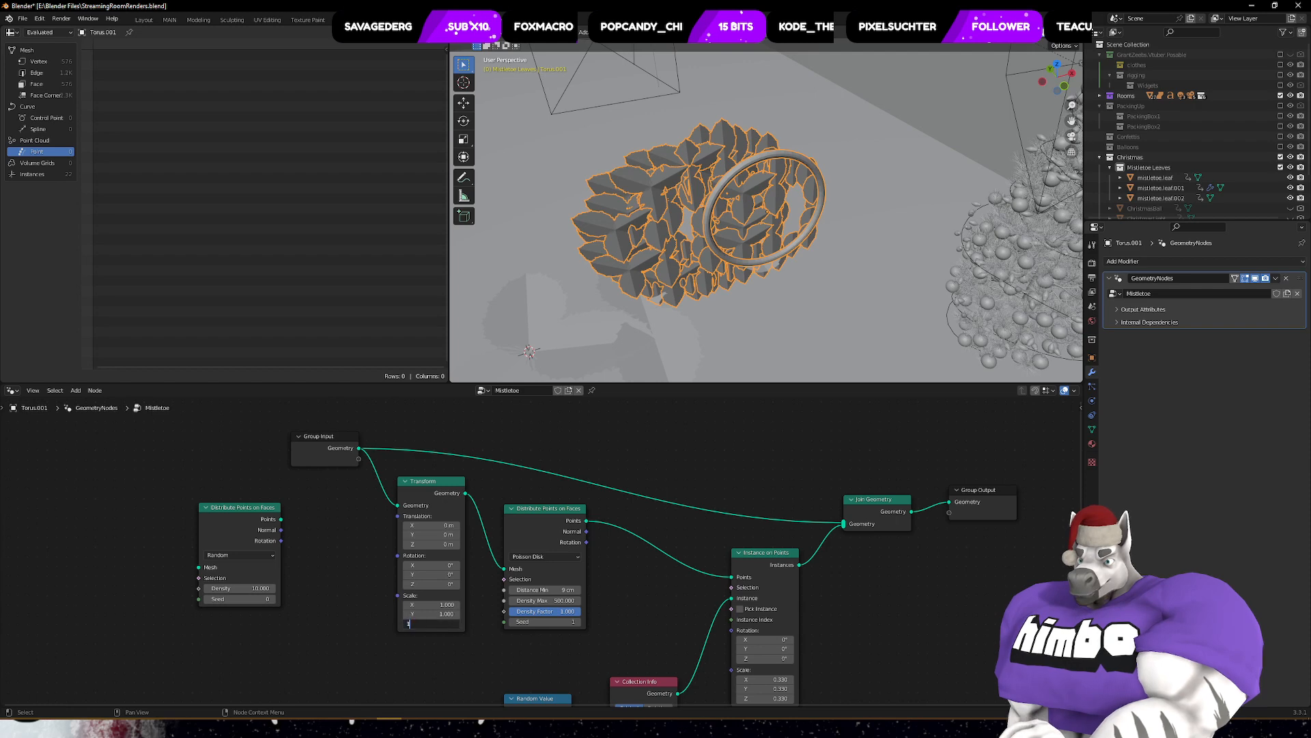
pyautogui.press('Return')
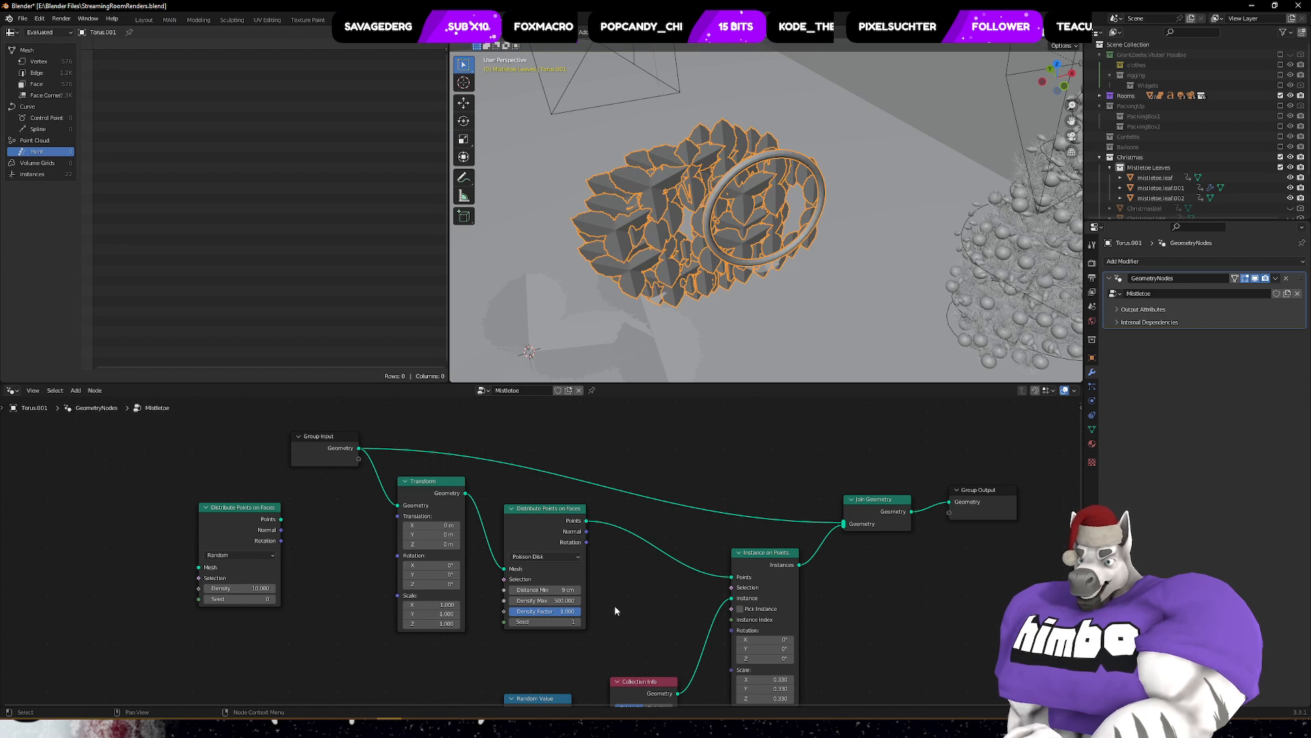
# - Set the Instance on Points scale to 1 on the X, Y and Z axes
pyautogui.moveTo(615, 610); pyautogui.dragTo(562, 532, button='middle')
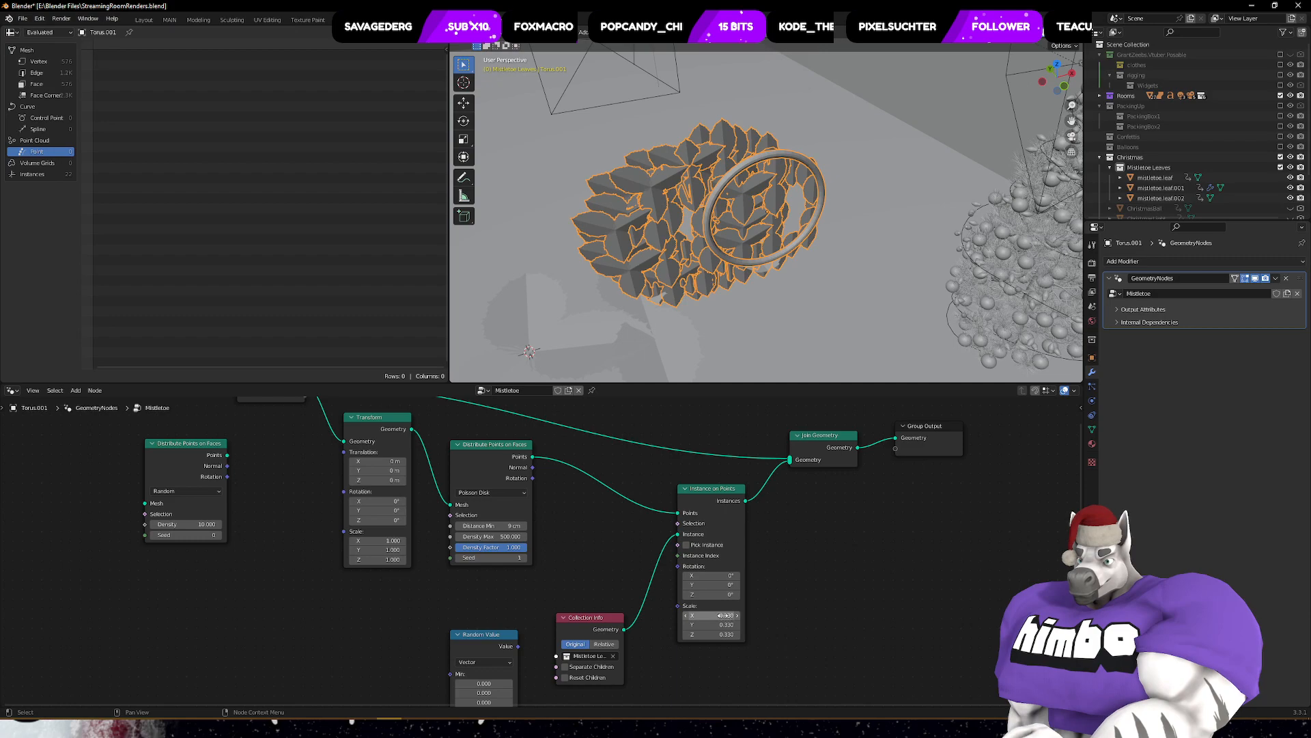
pyautogui.moveTo(723, 615); pyautogui.dragTo(712, 634)
pyautogui.write('1')
pyautogui.press('Return')
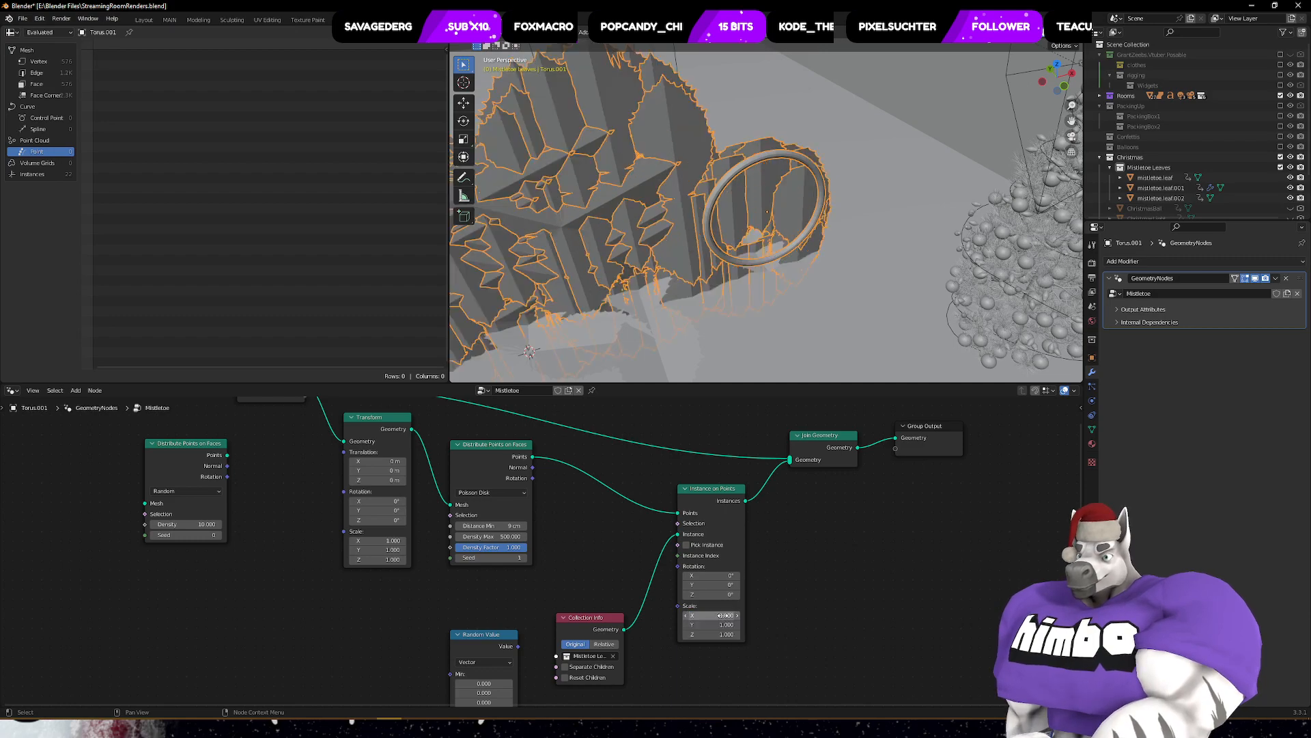
pyautogui.scroll(-4, 802, 96)
pyautogui.moveTo(795, 219); pyautogui.dragTo(554, 236, button='middle')
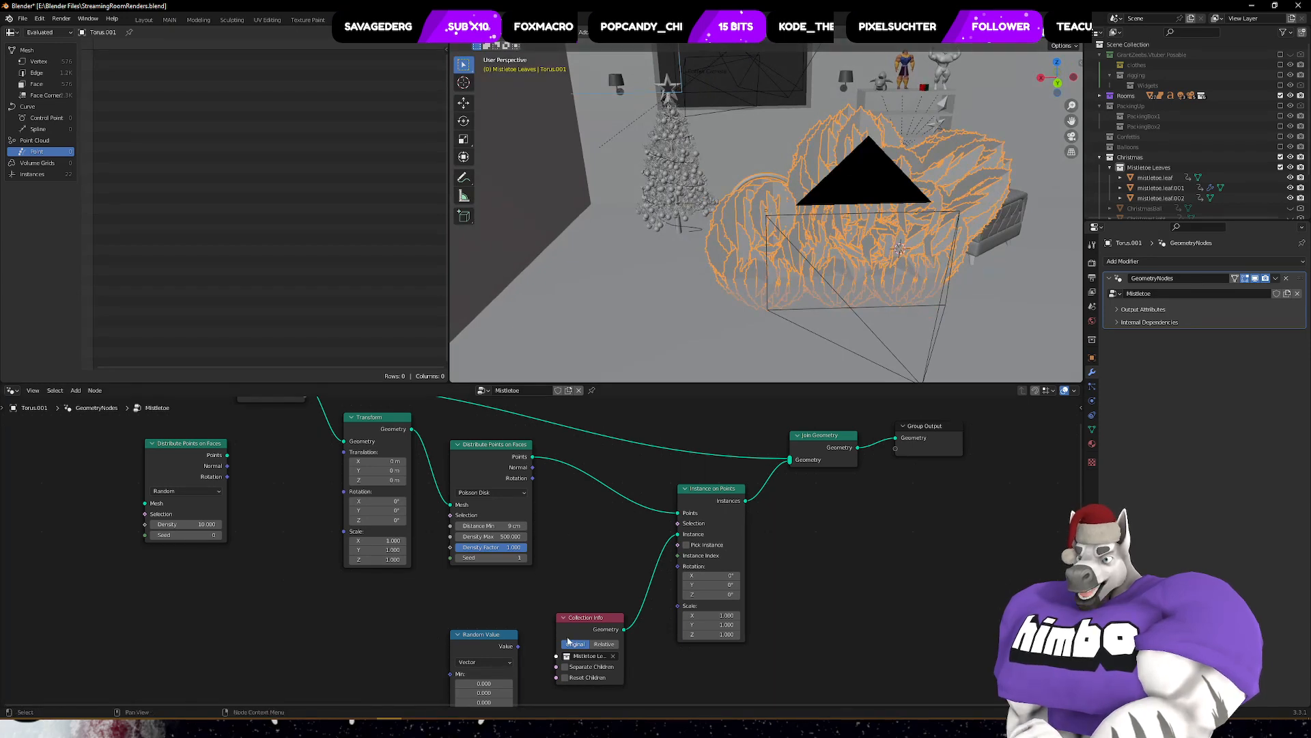
# - Change the connected Distribute Points on Faces node's distribution method from Poisson Disk to Random
pyautogui.moveTo(573, 521); pyautogui.dragTo(559, 499, button='middle')
pyautogui.moveTo(568, 542); pyautogui.dragTo(655, 574, button='middle')
pyautogui.click(584, 544)
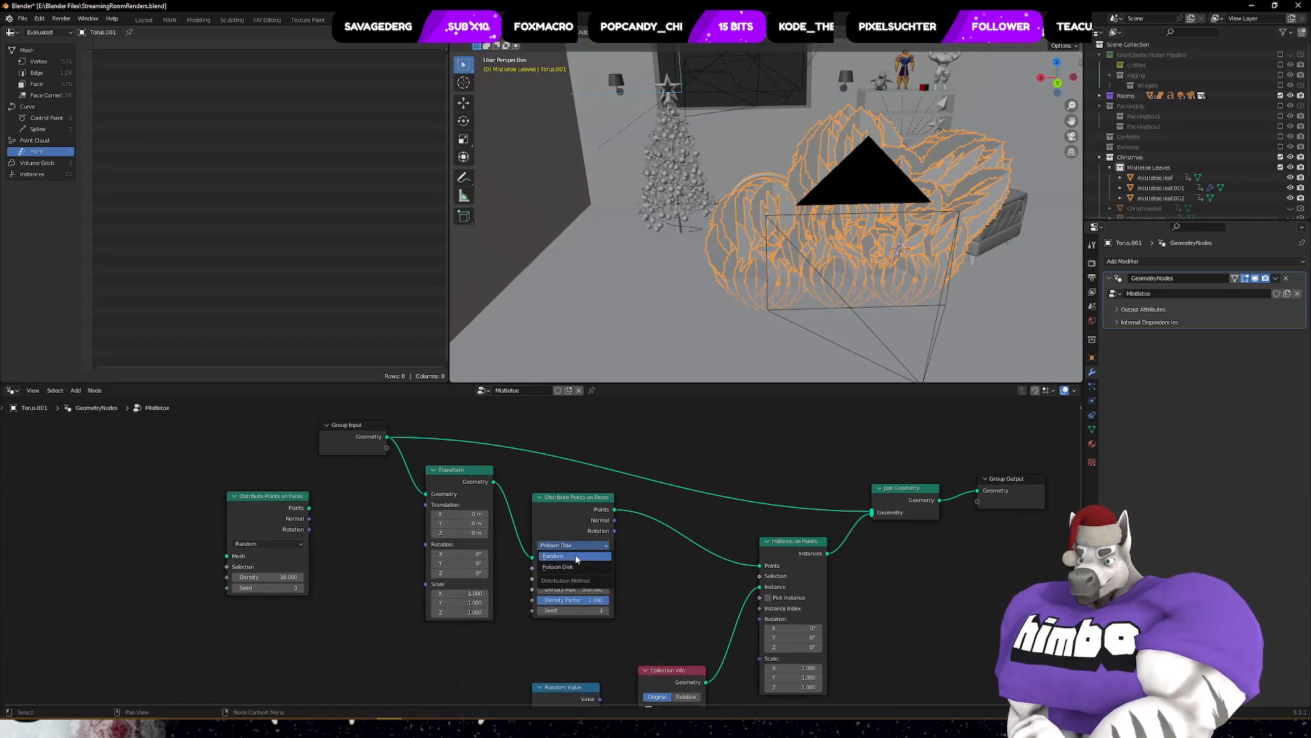
pyautogui.click(574, 555)
pyautogui.moveTo(922, 321); pyautogui.dragTo(953, 330, button='middle')
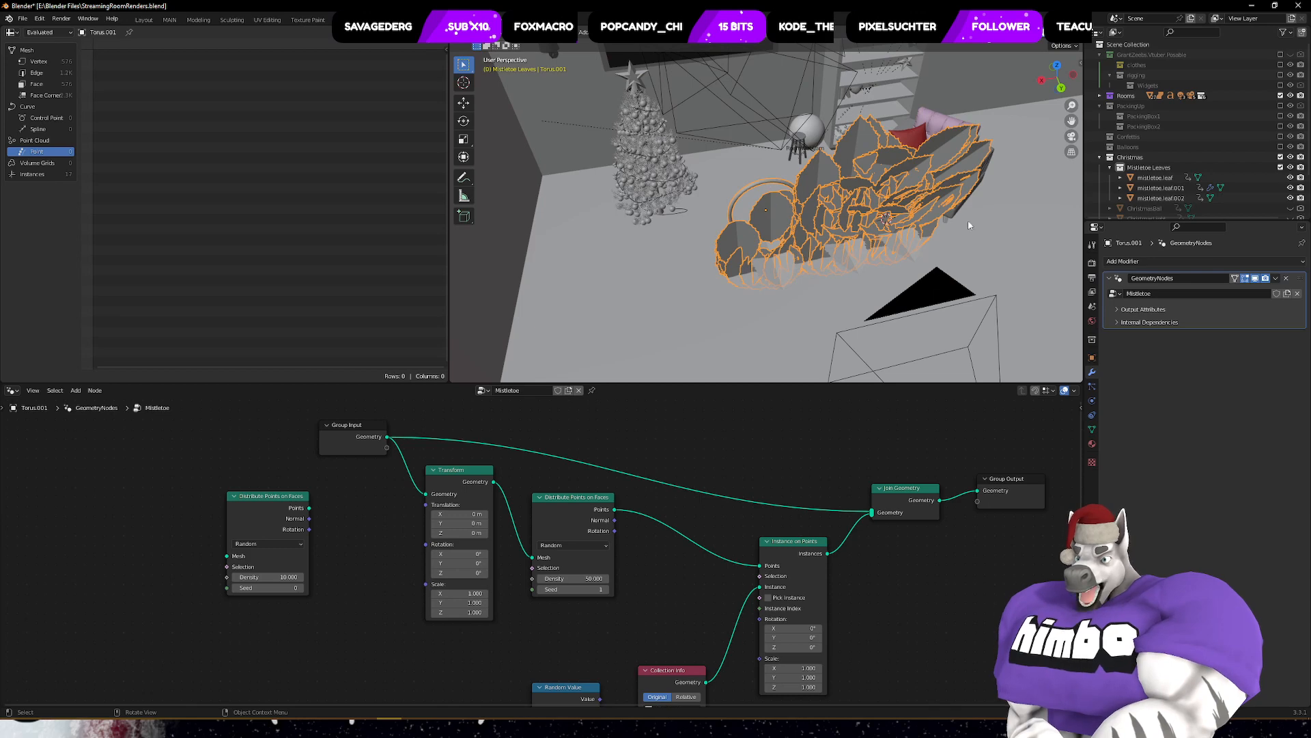
# - Set the torus's Z location to 75 cm
pyautogui.click(1092, 358)
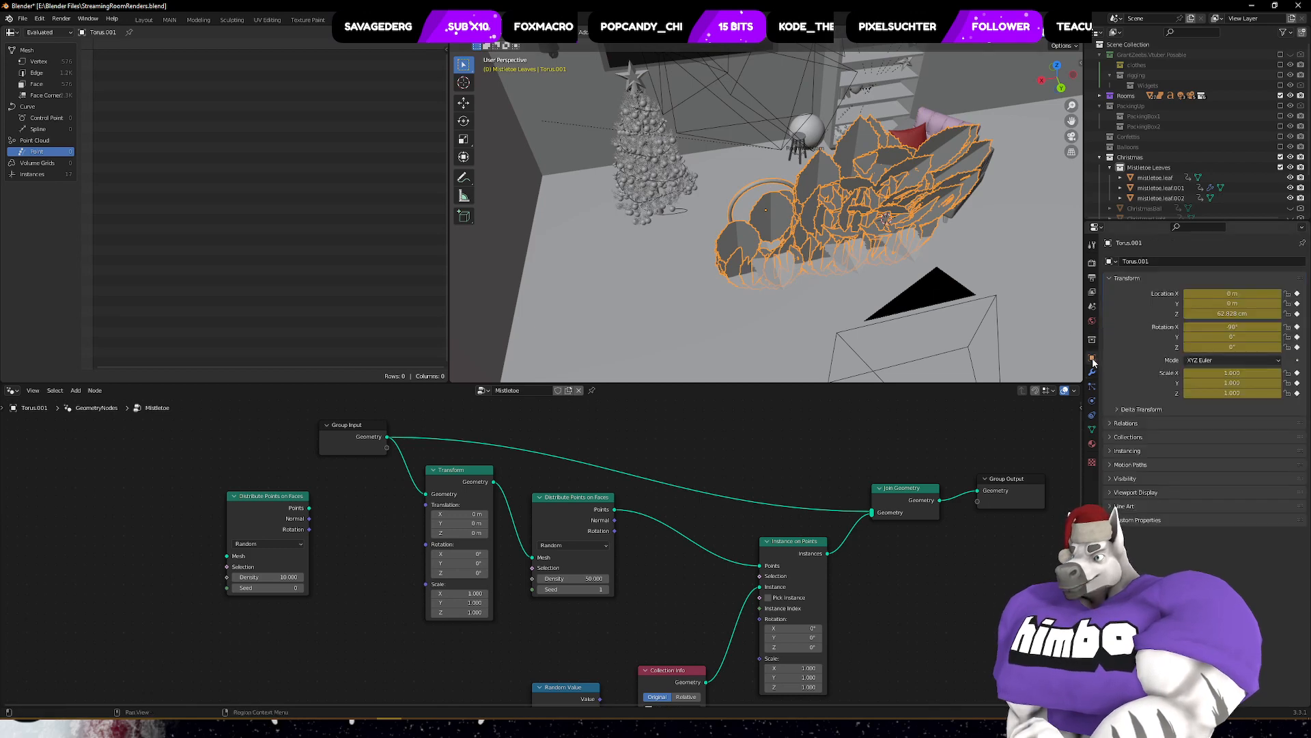
pyautogui.click(1246, 315)
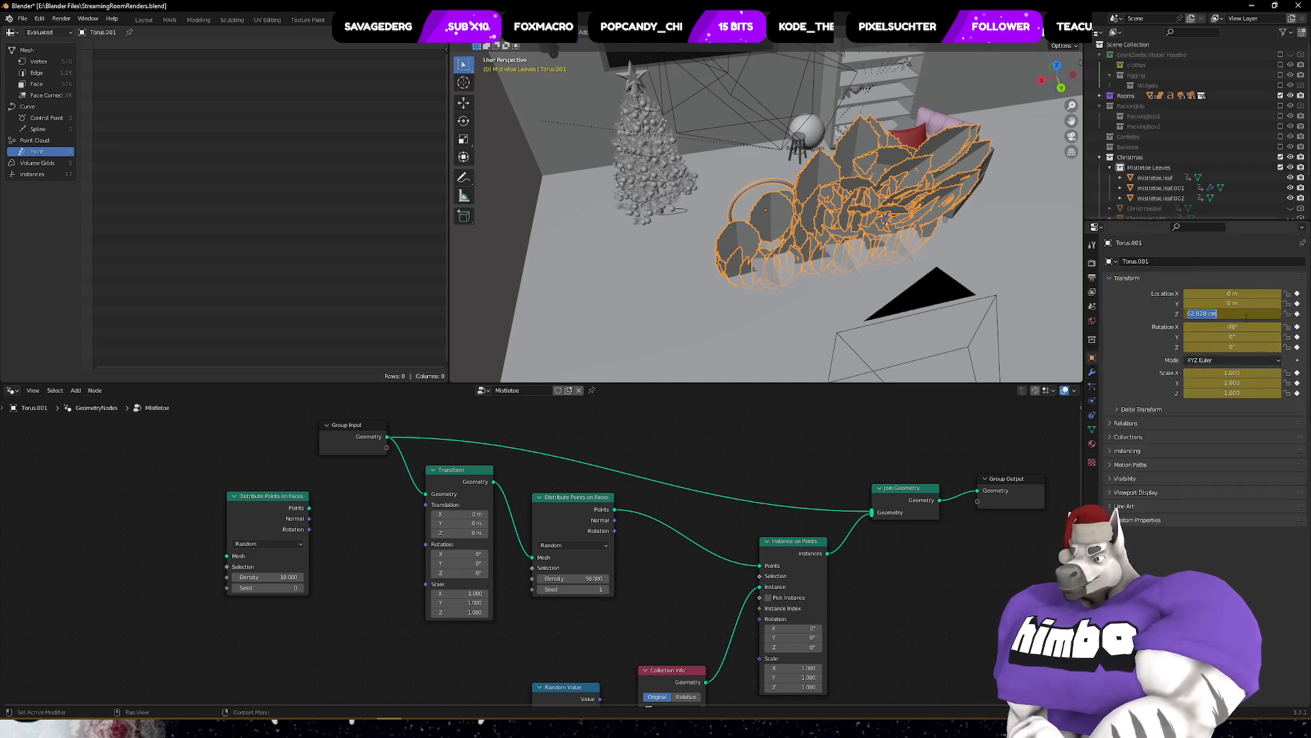
pyautogui.write('75')
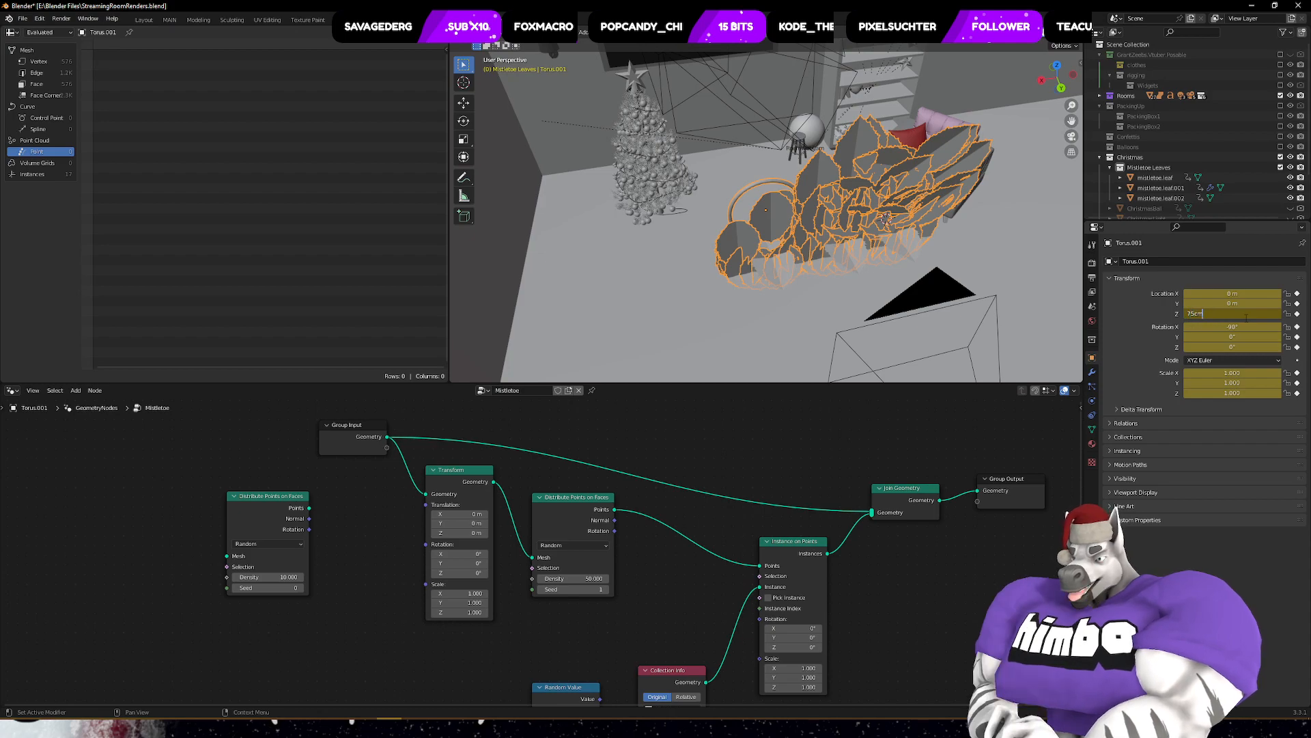
pyautogui.press('Return')
pyautogui.moveTo(785, 205); pyautogui.dragTo(652, 191, button='middle')
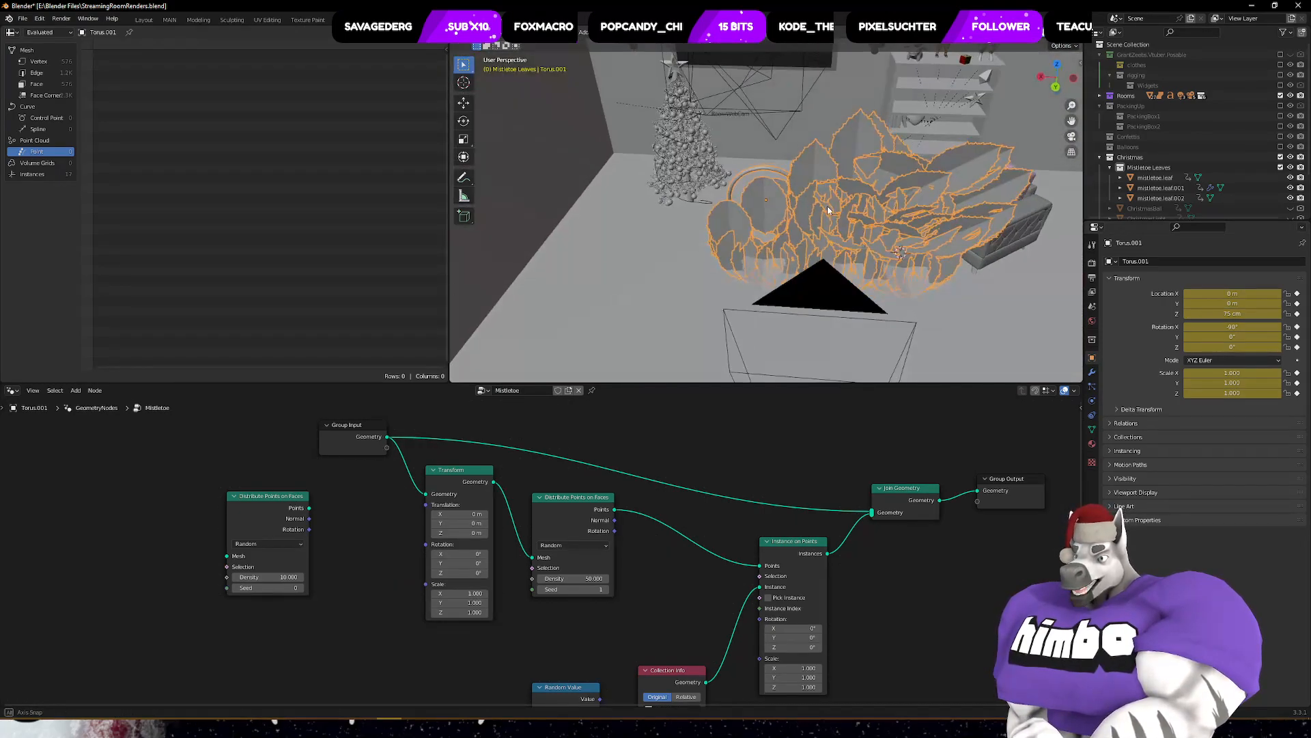
# - On the Collection Info node, enable Separate Children and Reset Children, and try the Relative transform space
pyautogui.moveTo(668, 579); pyautogui.dragTo(698, 475, button='middle')
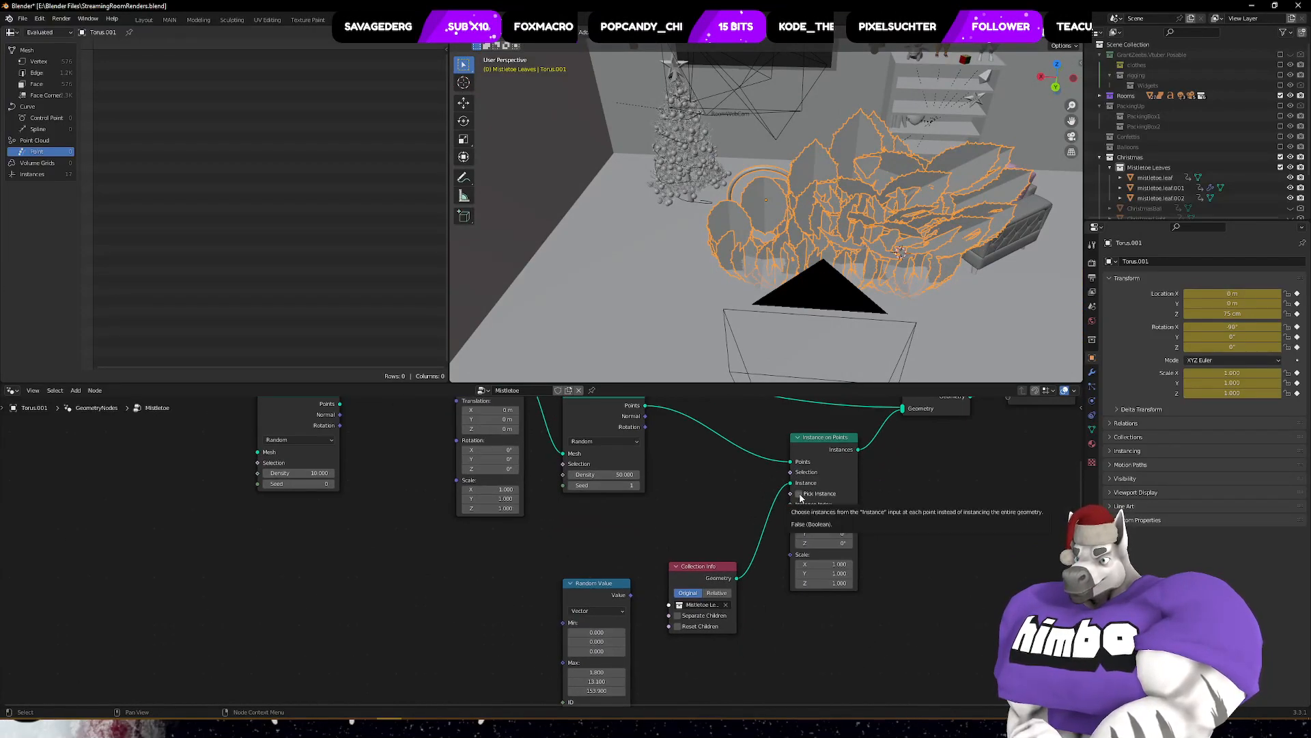
pyautogui.click(799, 494)
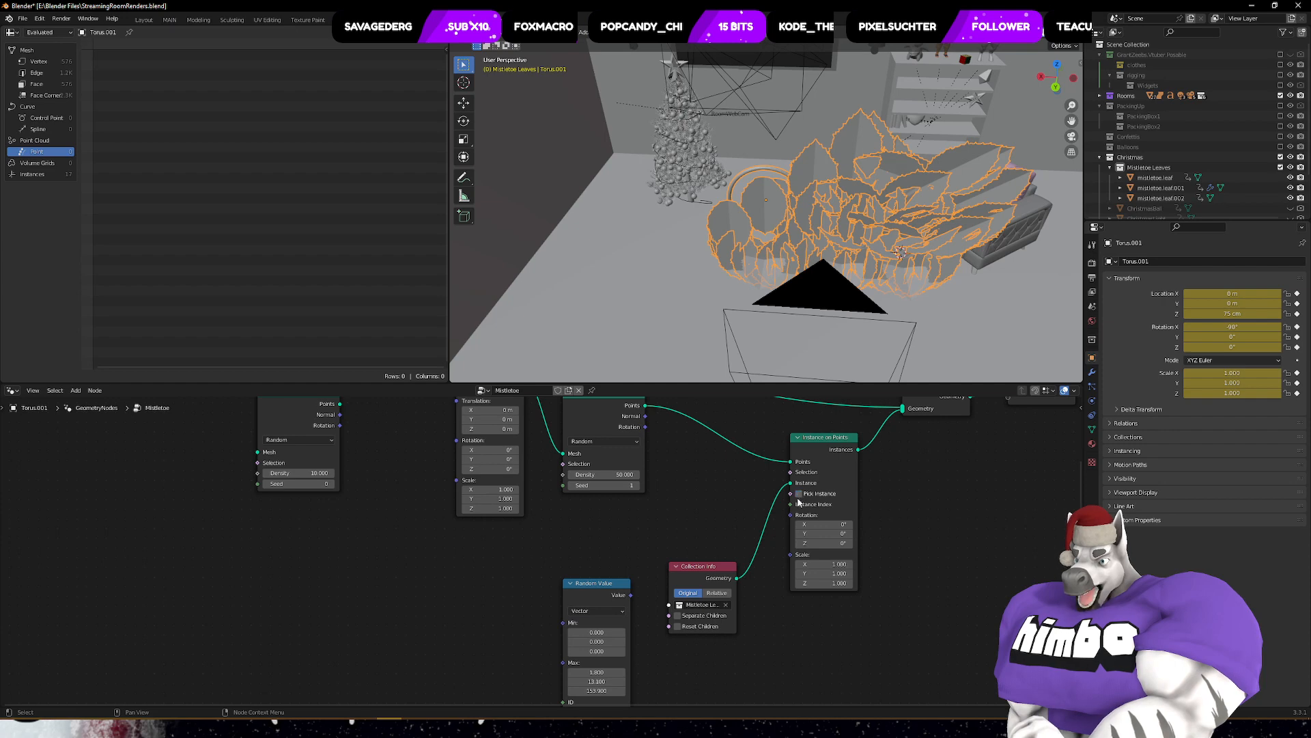
pyautogui.click(678, 616)
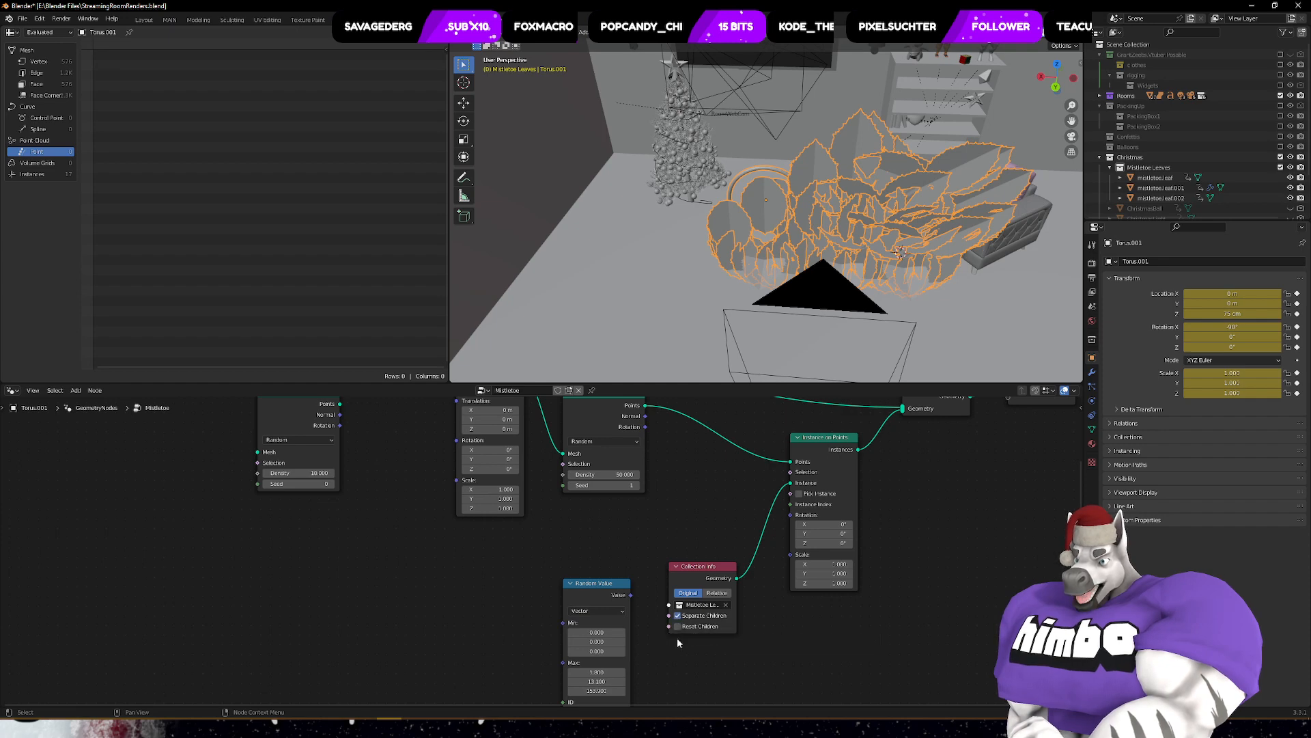
pyautogui.click(722, 593)
pyautogui.moveTo(792, 304); pyautogui.dragTo(760, 365, button='middle')
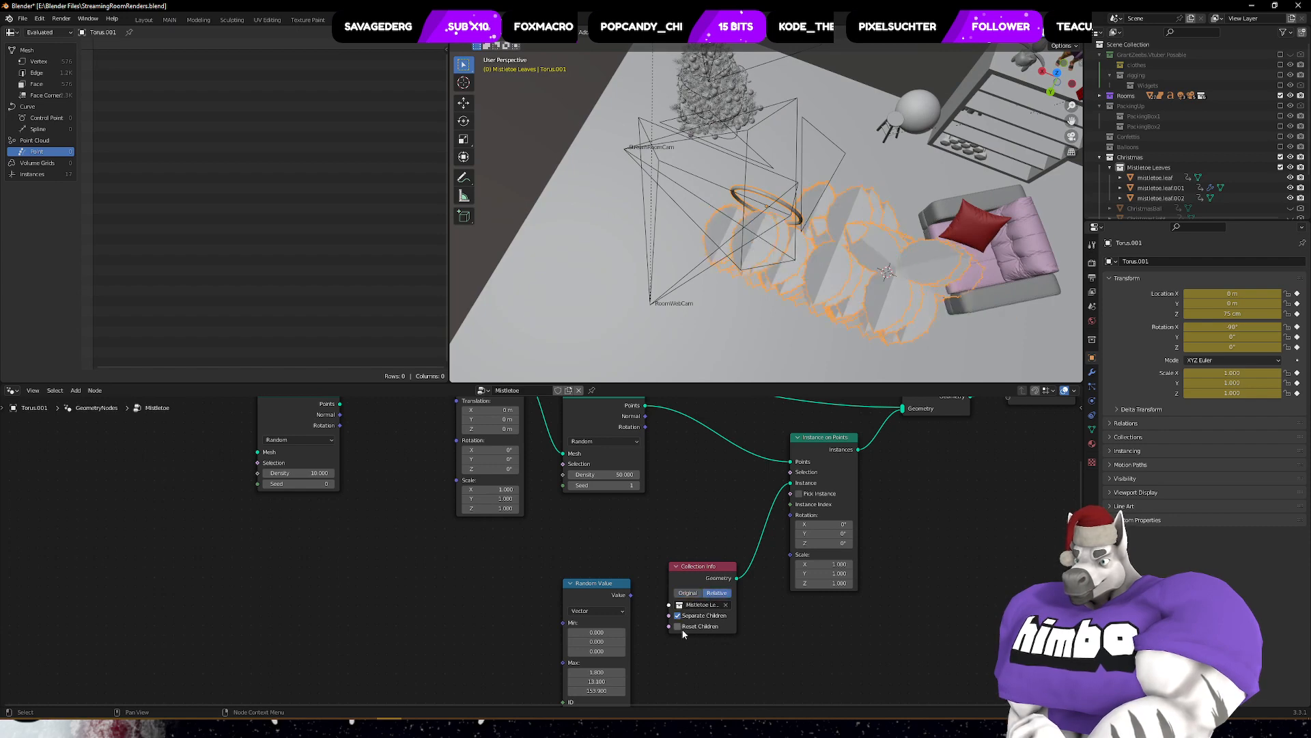
pyautogui.click(678, 625)
pyautogui.moveTo(758, 287); pyautogui.dragTo(710, 328, button='middle')
# - Toggle Separate Children off and on again to compare, and switch the Collection Info node's transform space to Original
pyautogui.click(678, 616)
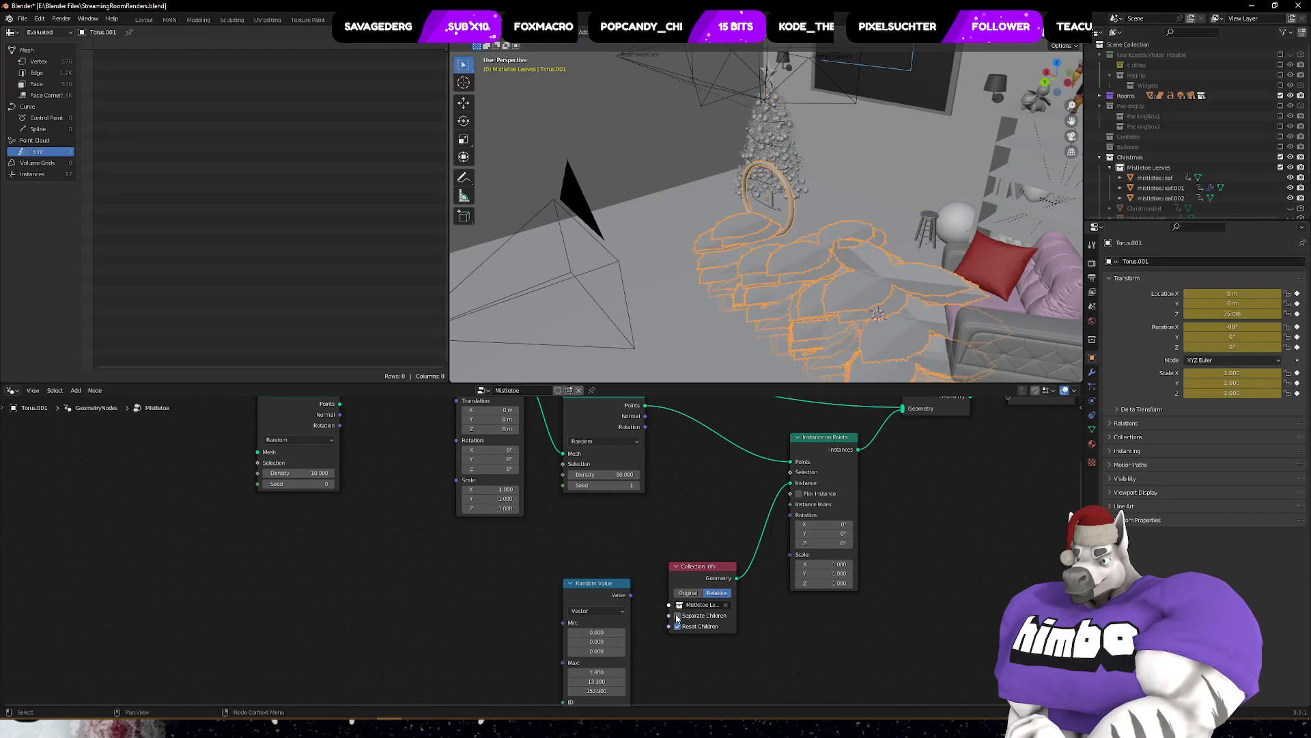
pyautogui.click(678, 616)
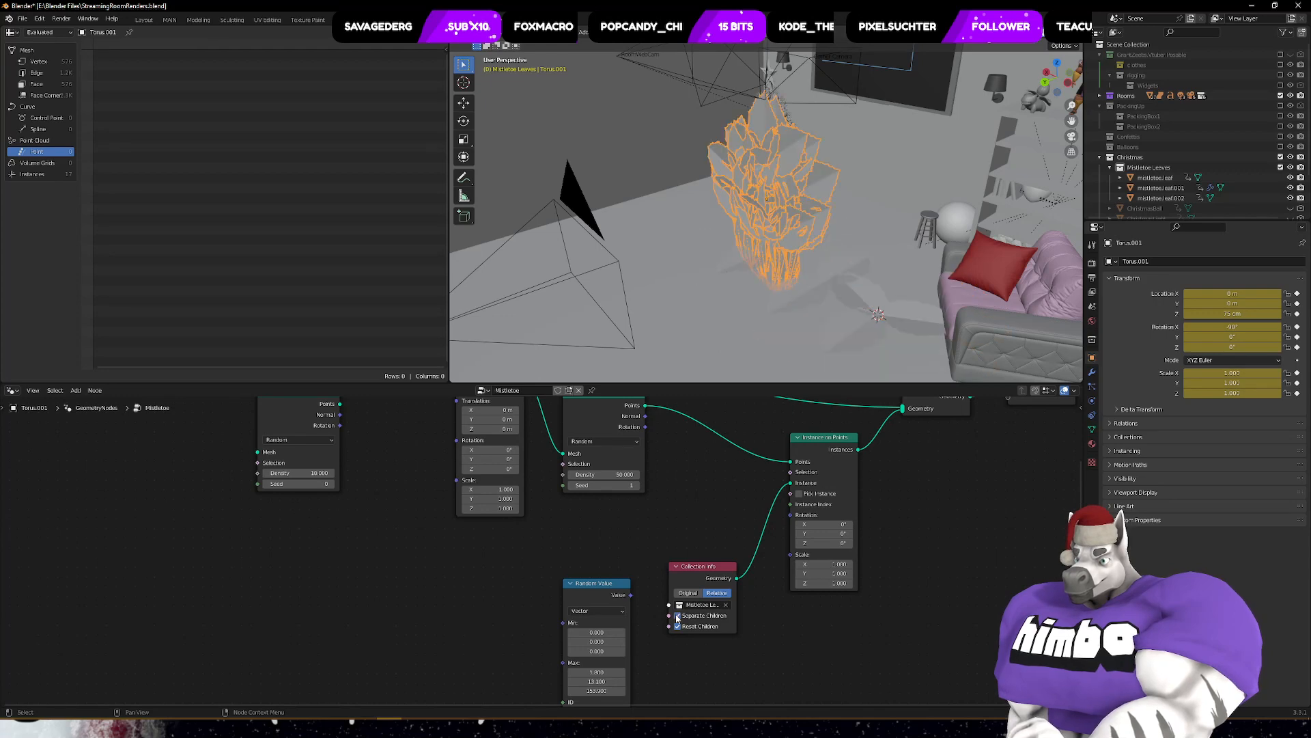
pyautogui.click(691, 594)
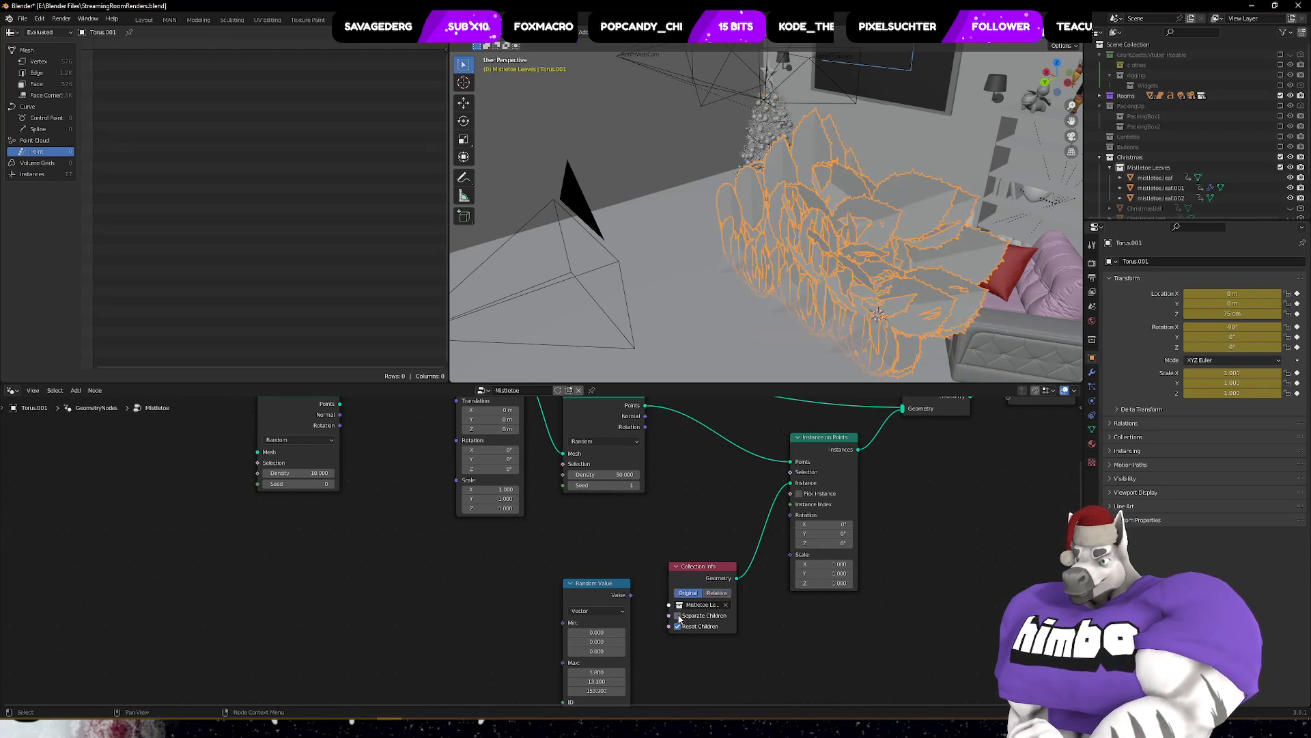
pyautogui.moveTo(751, 226); pyautogui.dragTo(717, 163, button='middle')
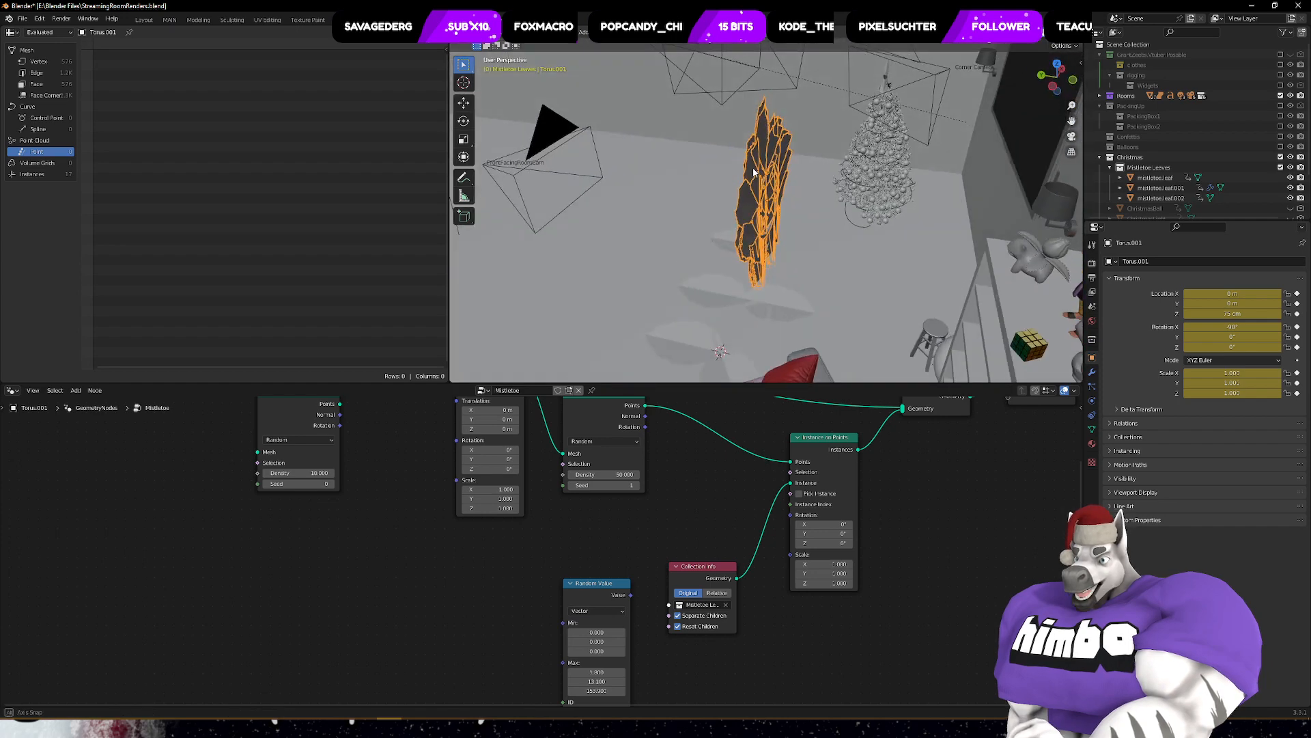
# - Set the Instance on Points scale to 0.3 on the X, Y and Z axes
pyautogui.click(832, 565)
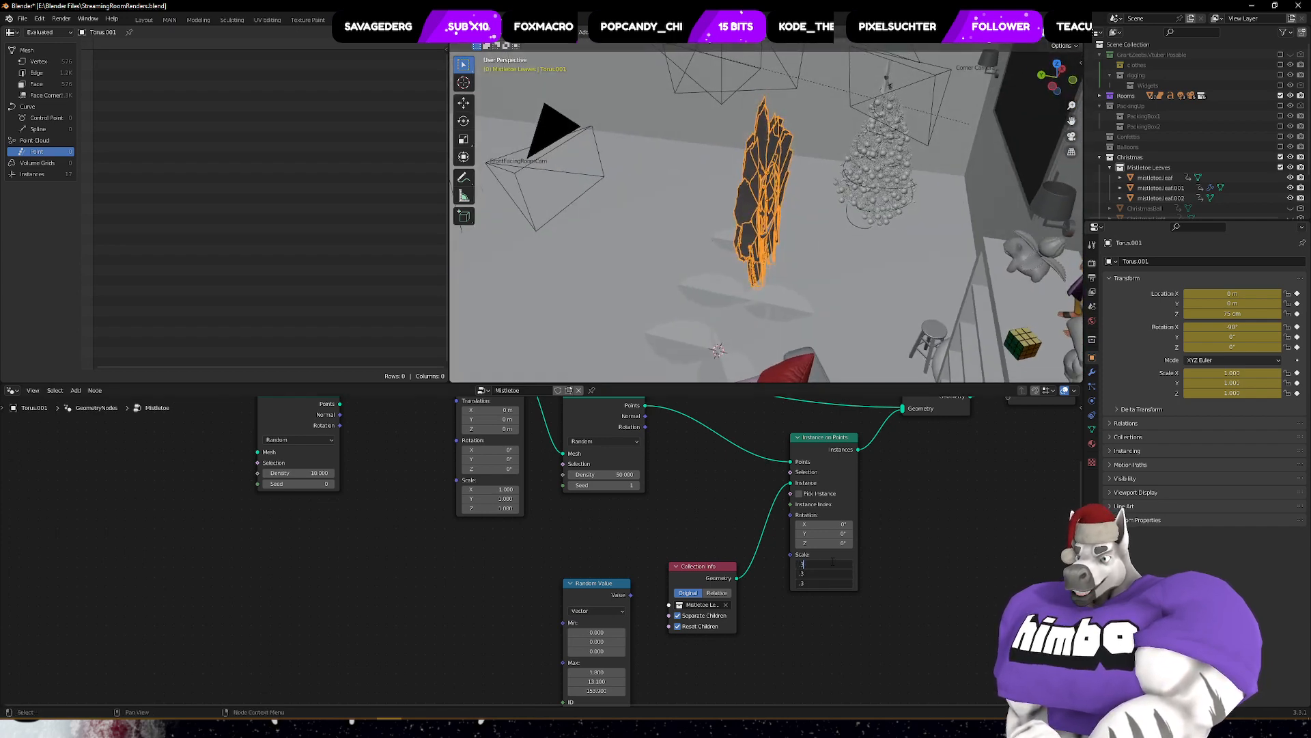
pyautogui.write('.3')
pyautogui.press('Return')
pyautogui.moveTo(840, 273); pyautogui.dragTo(737, 232, button='middle')
pyautogui.scroll(4, 825, 153)
# - Reduce the density of the connected Distribute Points on Faces node to about 35
pyautogui.moveTo(545, 537); pyautogui.dragTo(601, 631, button='middle')
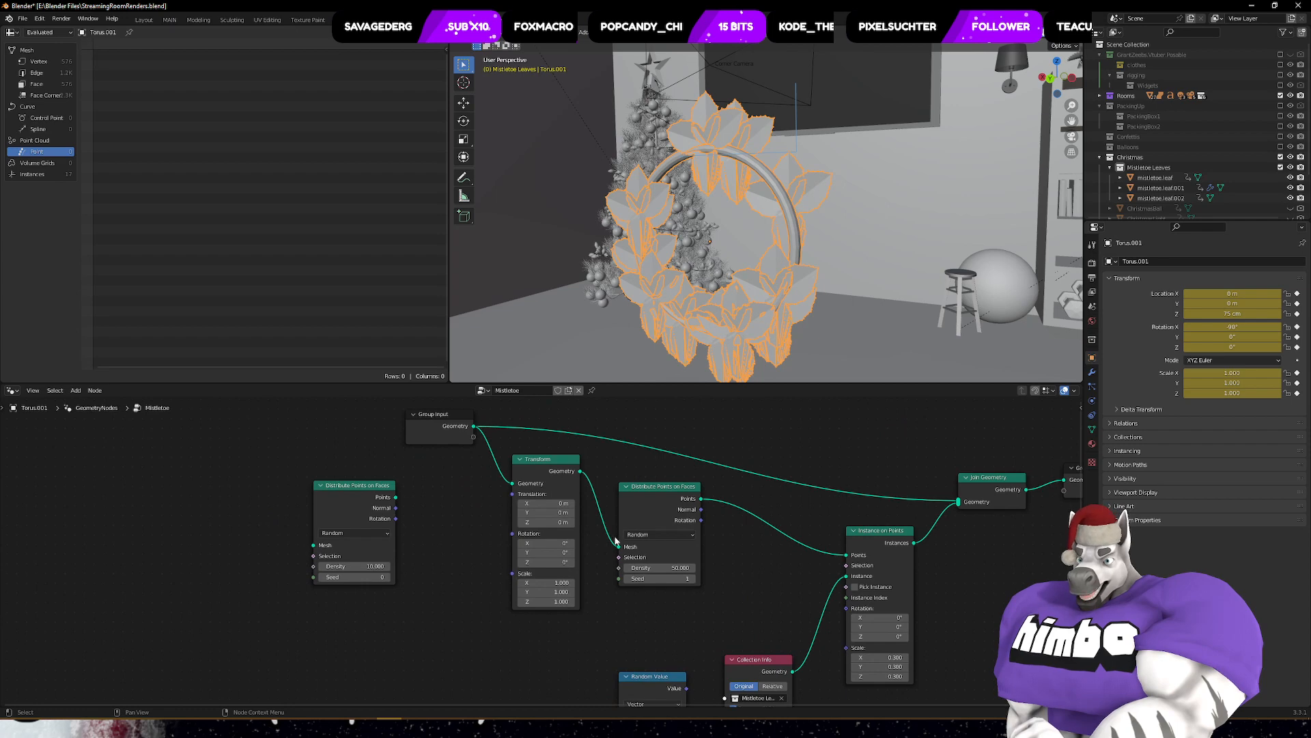
pyautogui.moveTo(480, 450); pyautogui.dragTo(474, 435, button='middle')
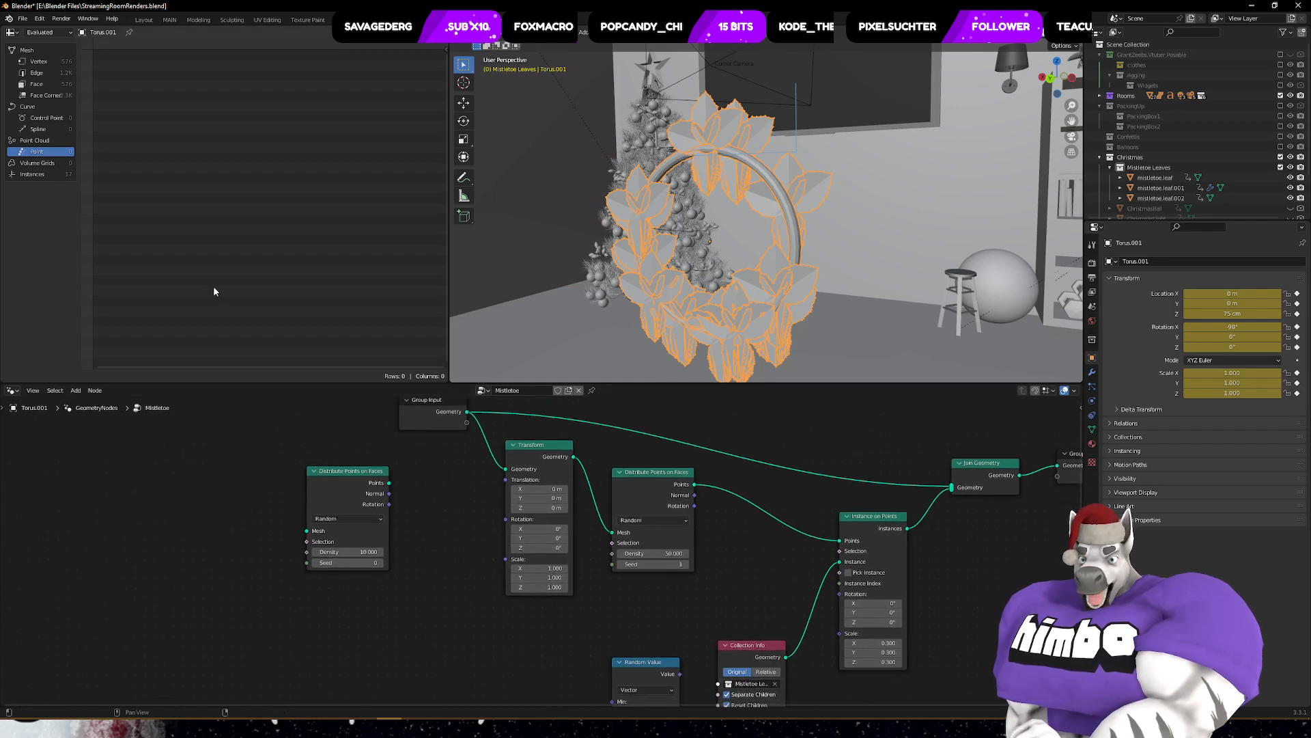
pyautogui.click(671, 490)
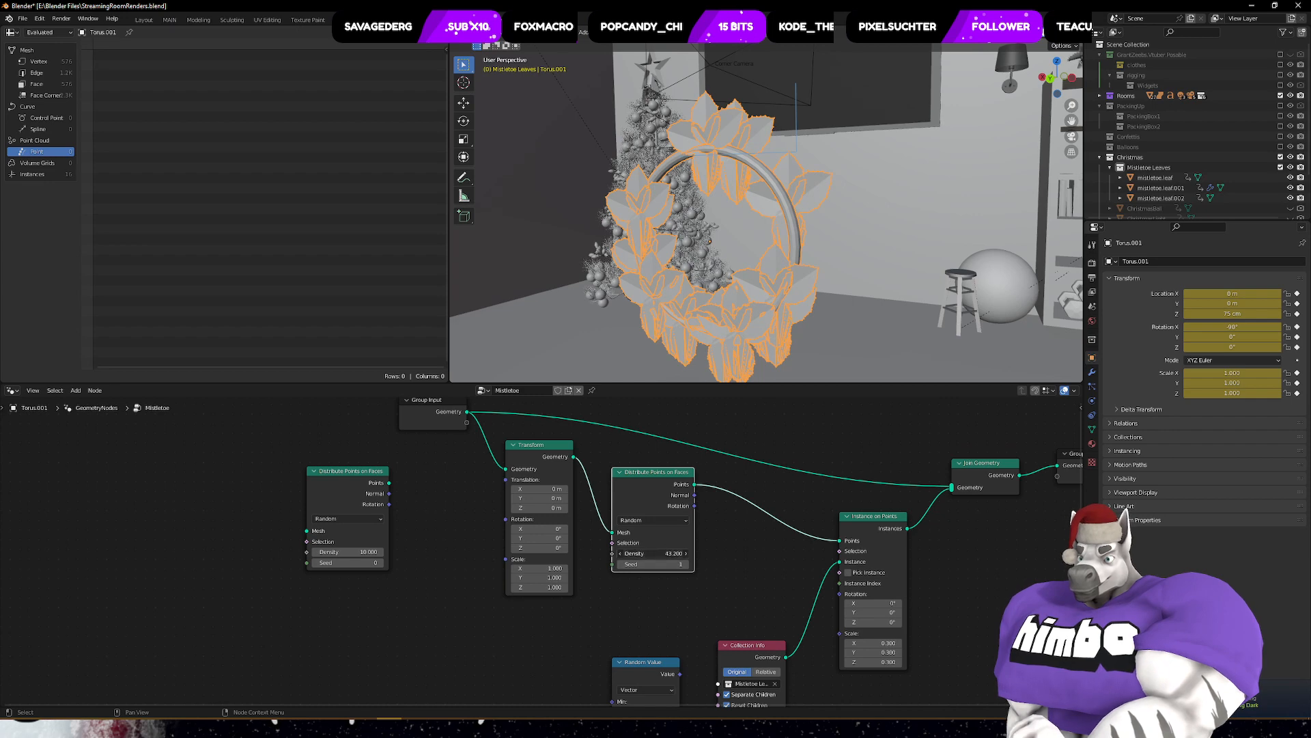
pyautogui.moveTo(652, 553)
pyautogui.mouseDown()
pyautogui.moveTo(630, 553)
pyautogui.moveTo(677, 564)
pyautogui.moveTo(654, 564)
pyautogui.mouseUp()
pyautogui.moveTo(813, 249); pyautogui.dragTo(646, 281, button='middle')
# - Move the unconnected Random Value node away from Collection Info, beneath the unused Distribute Points on Faces node
pyautogui.moveTo(755, 576); pyautogui.dragTo(782, 438, button='middle')
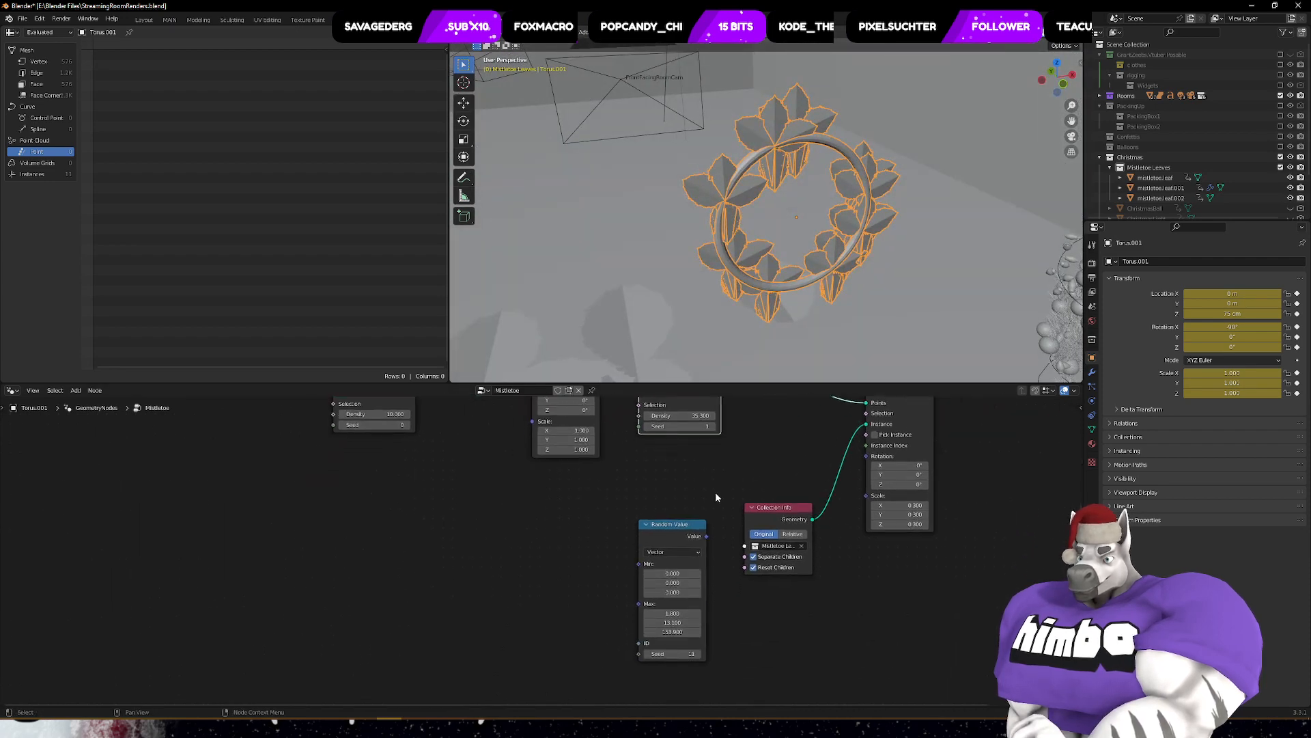
pyautogui.moveTo(671, 524); pyautogui.dragTo(325, 536)
pyautogui.moveTo(517, 505); pyautogui.dragTo(524, 626, button='middle')
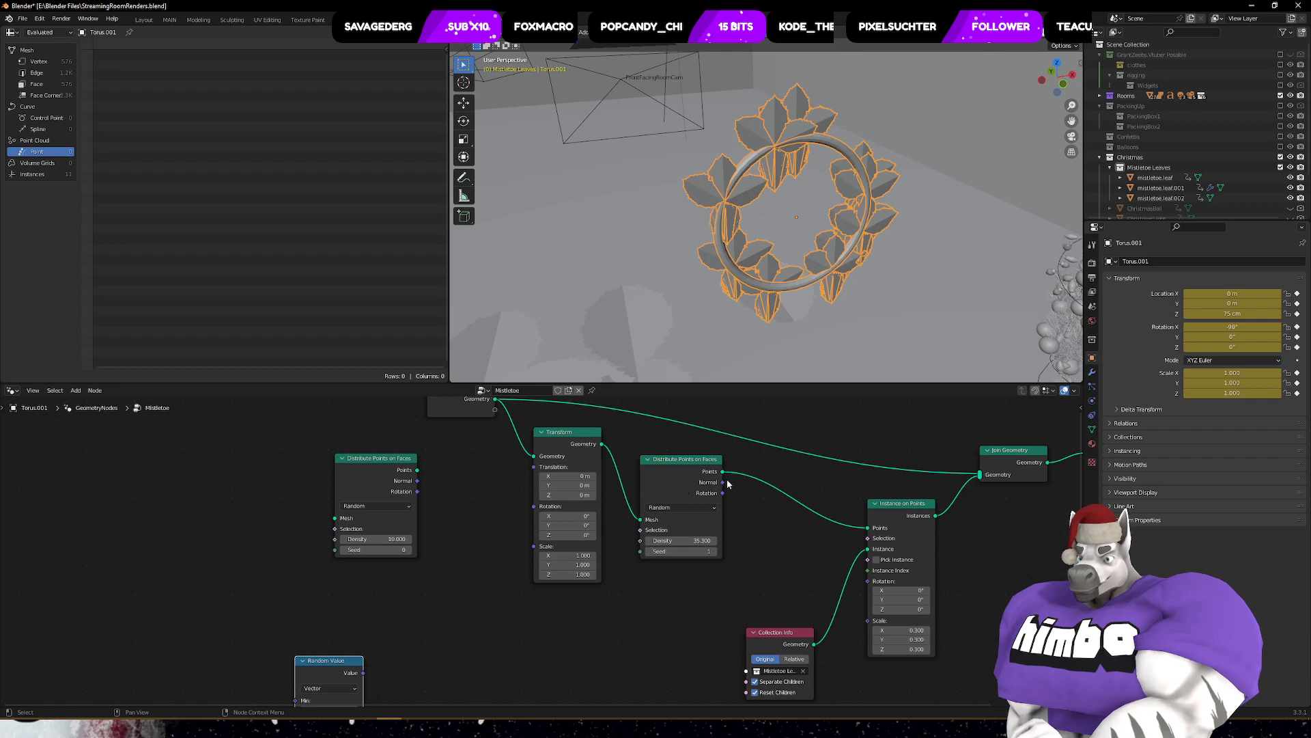
# - Inspect the leaf-covered wreath with its materials in the Layout workspace, and return to the geometry node workspace
pyautogui.moveTo(848, 553); pyautogui.dragTo(722, 583, button='middle')
pyautogui.moveTo(780, 311); pyautogui.dragTo(912, 274, button='middle')
pyautogui.click(144, 20)
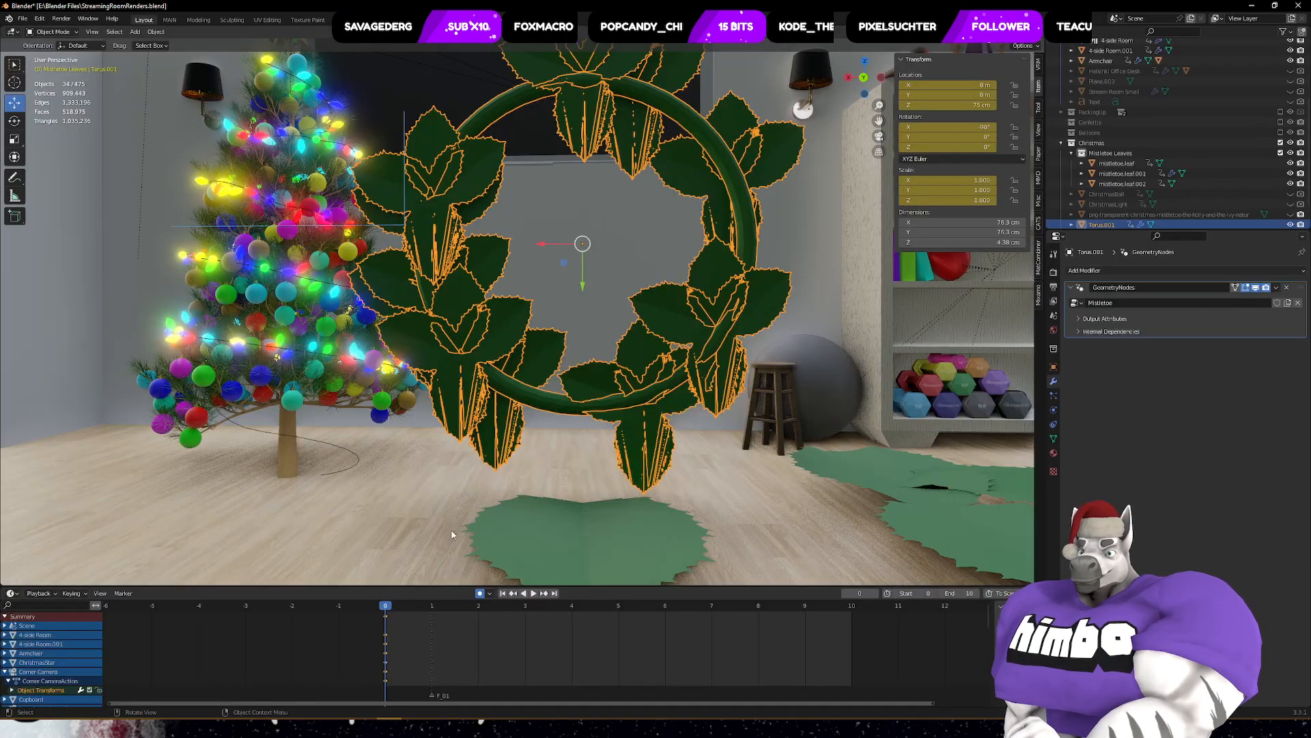
pyautogui.moveTo(657, 516); pyautogui.dragTo(725, 388, button='middle')
pyautogui.scroll(-3, 717, 389)
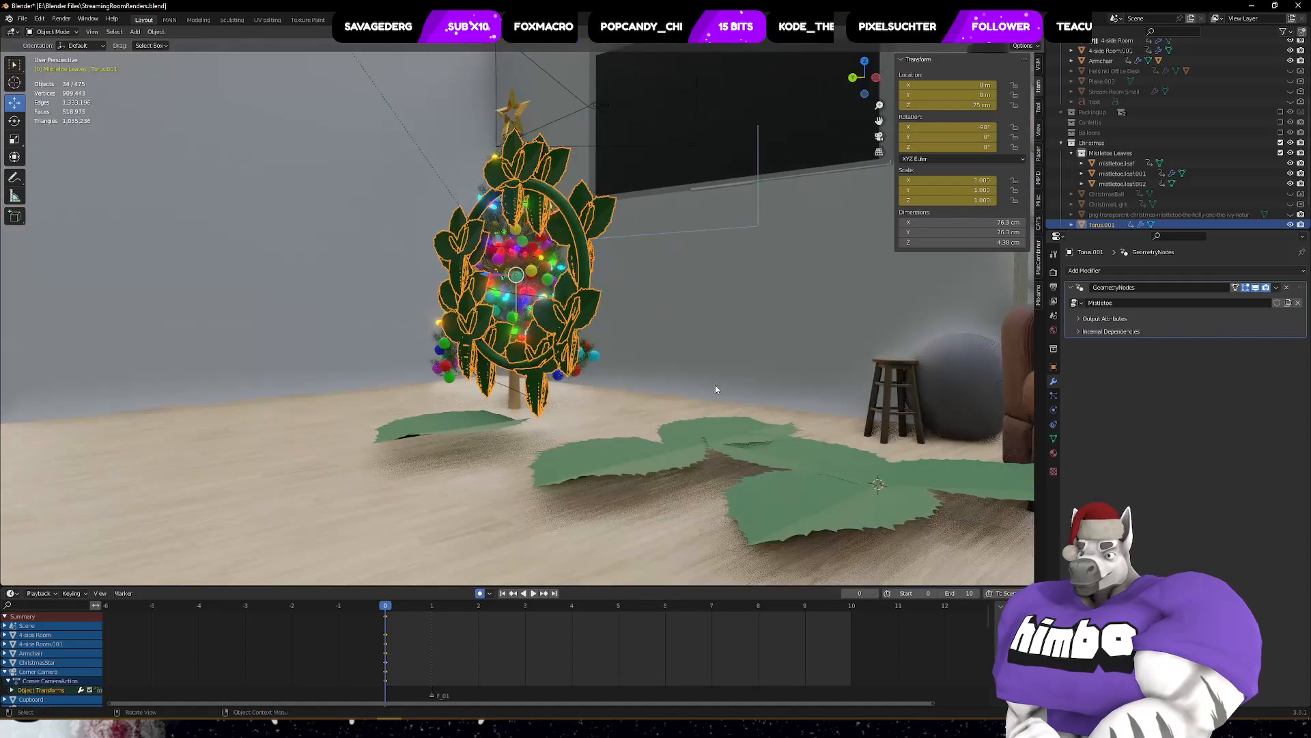
pyautogui.click(541, 20)
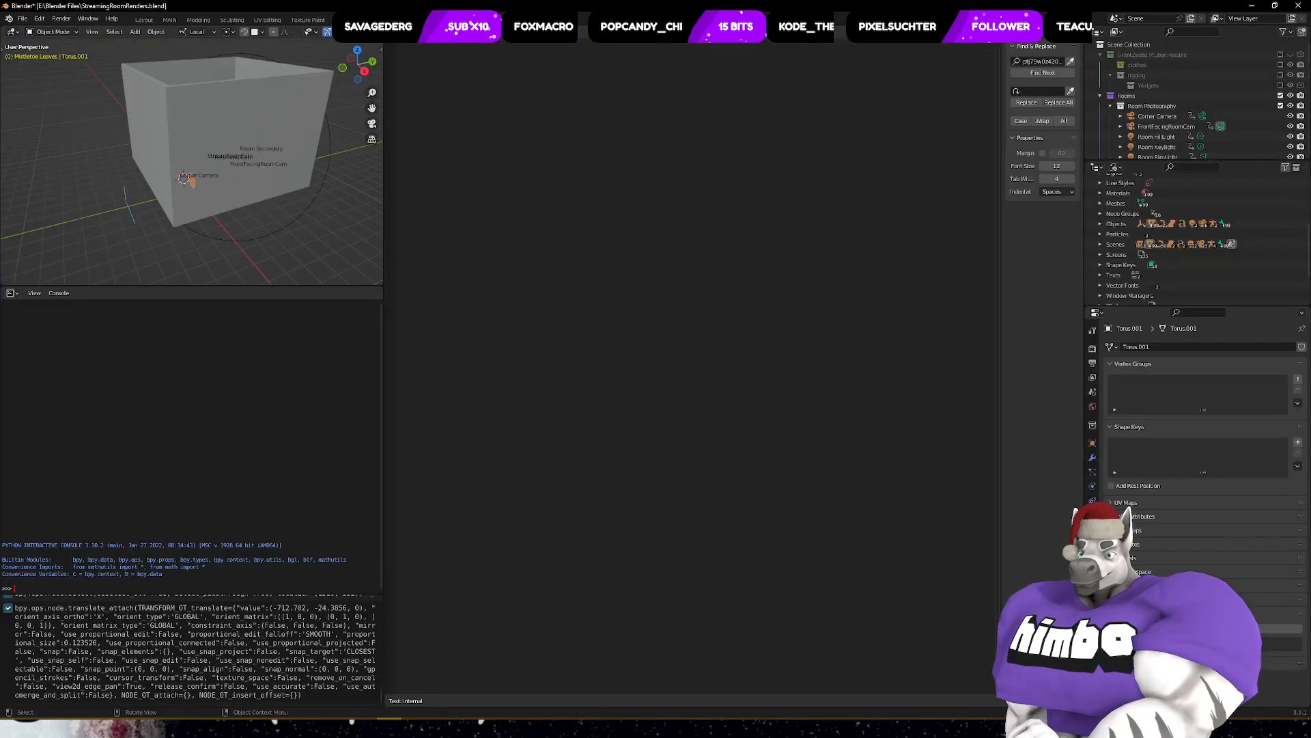
pyautogui.click(498, 20)
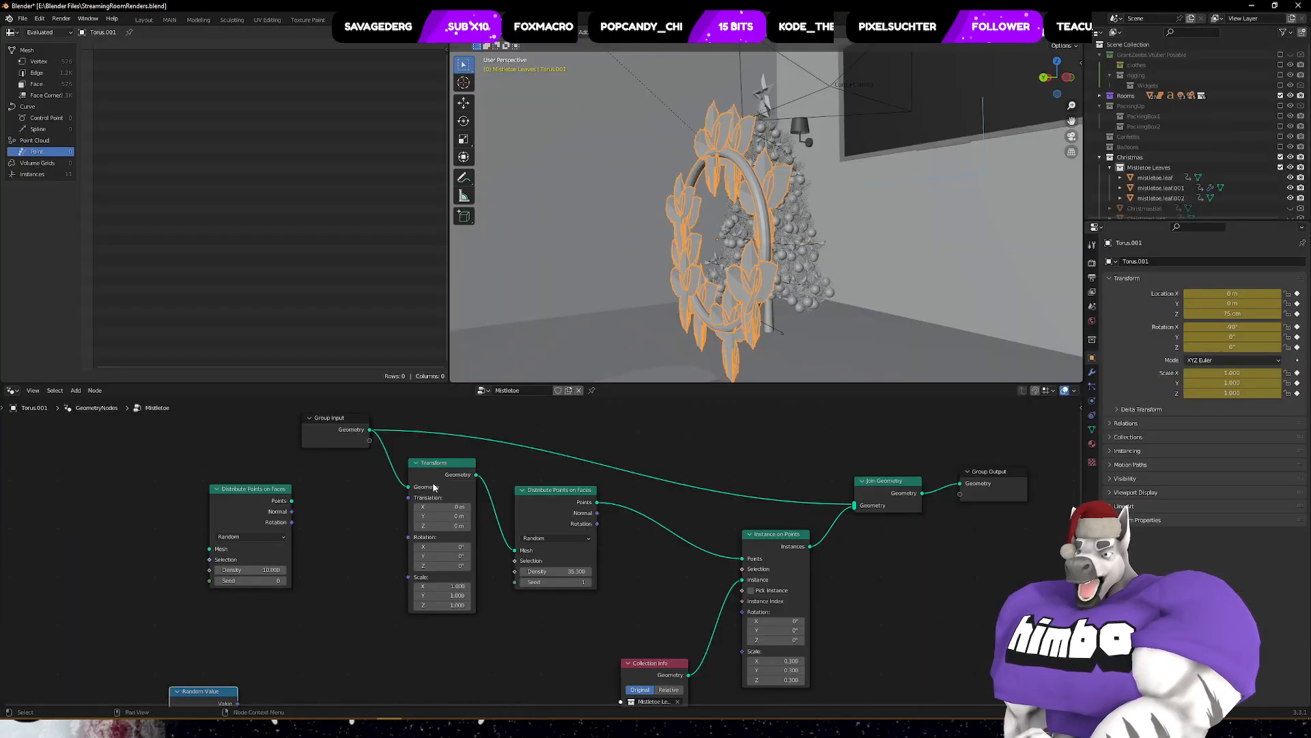
# - Examine the torus's vertex, edge and face corner data in the spreadsheet
pyautogui.click(49, 61)
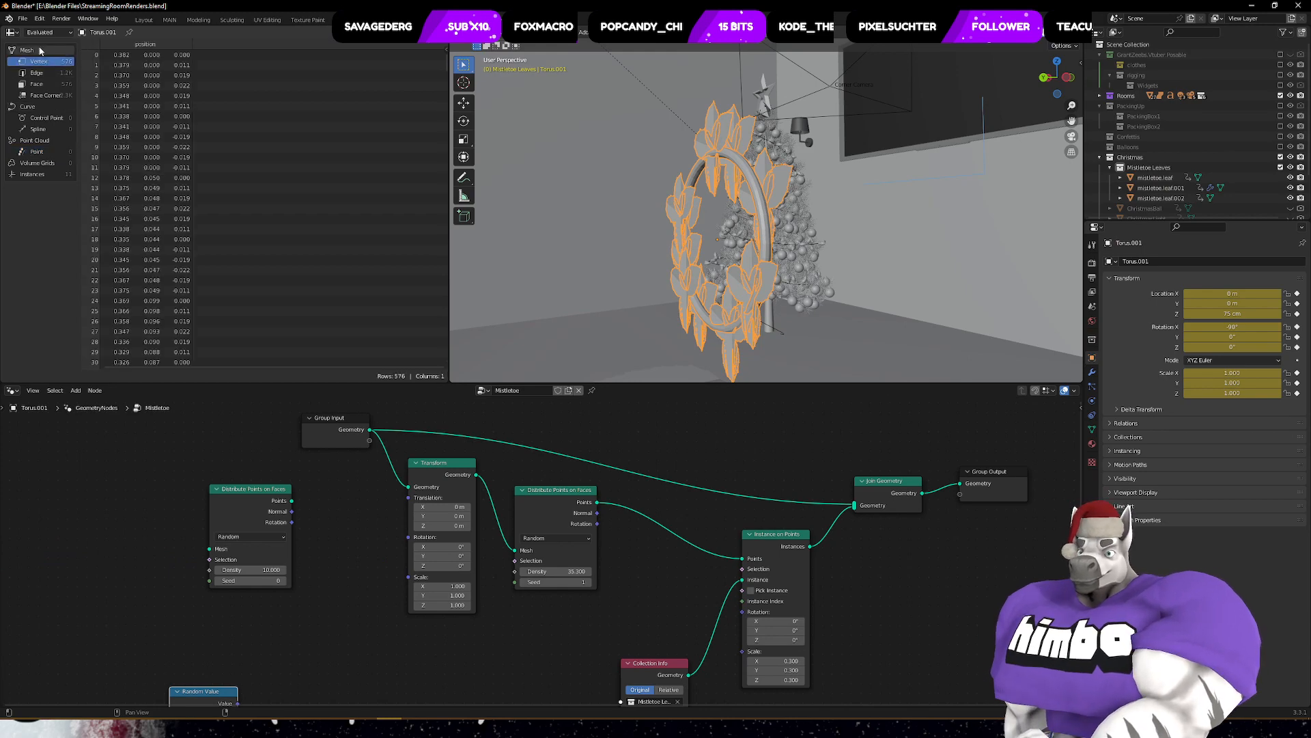
pyautogui.click(49, 73)
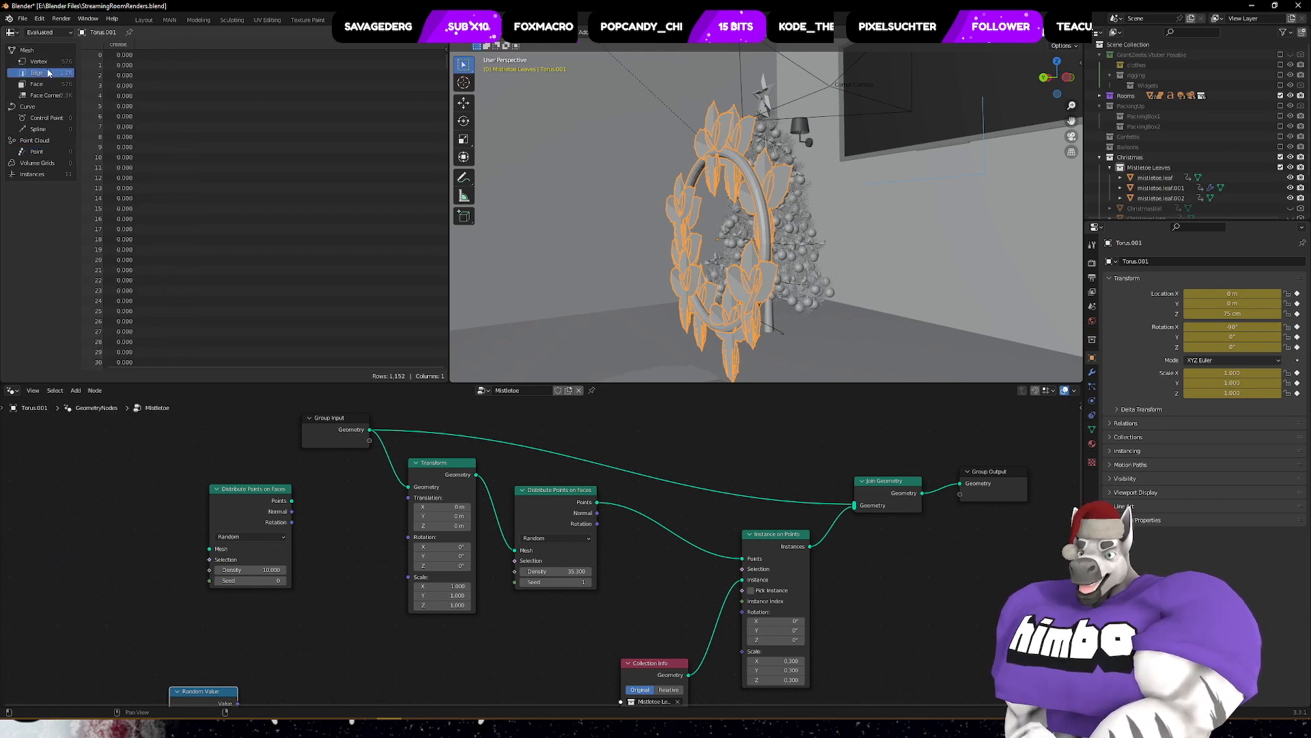
pyautogui.click(45, 96)
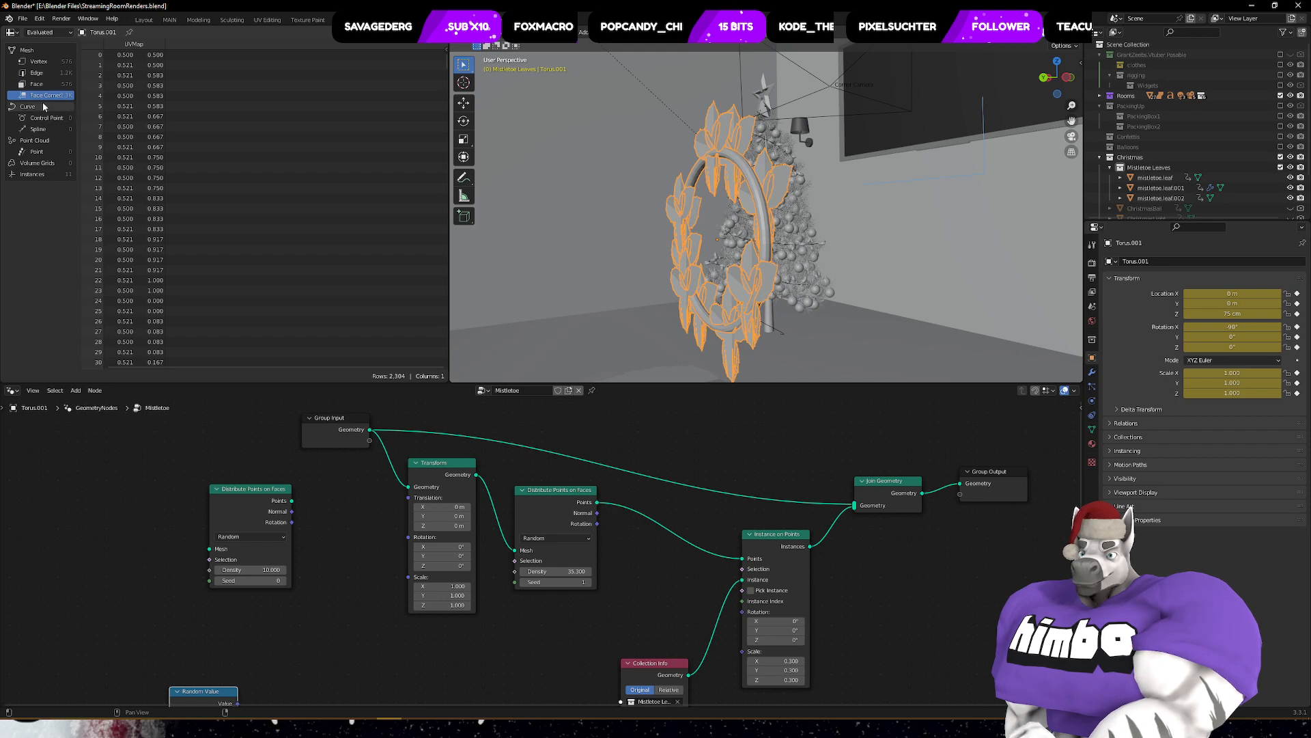
pyautogui.moveTo(653, 575); pyautogui.dragTo(650, 507, button='middle')
pyautogui.hotkey('shift', 'a')
pyautogui.click(648, 495)
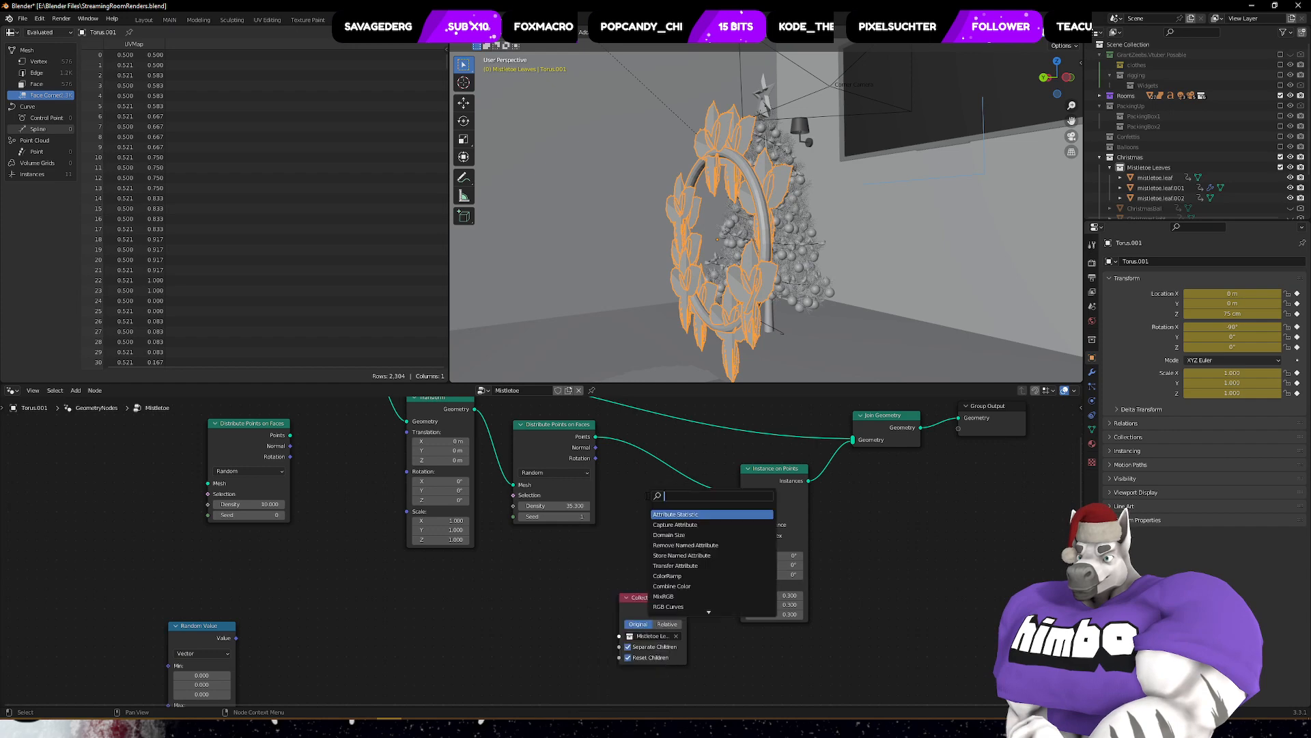
pyautogui.write('instance')
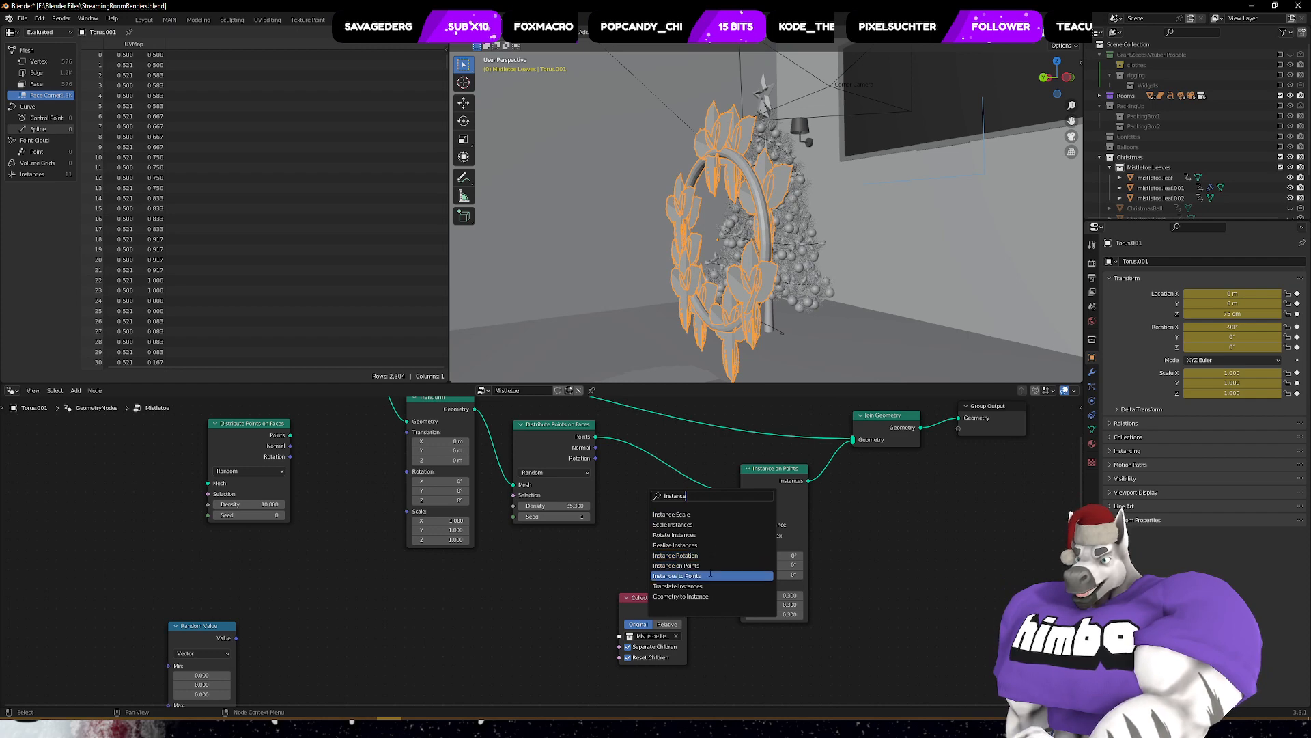
pyautogui.click(676, 554)
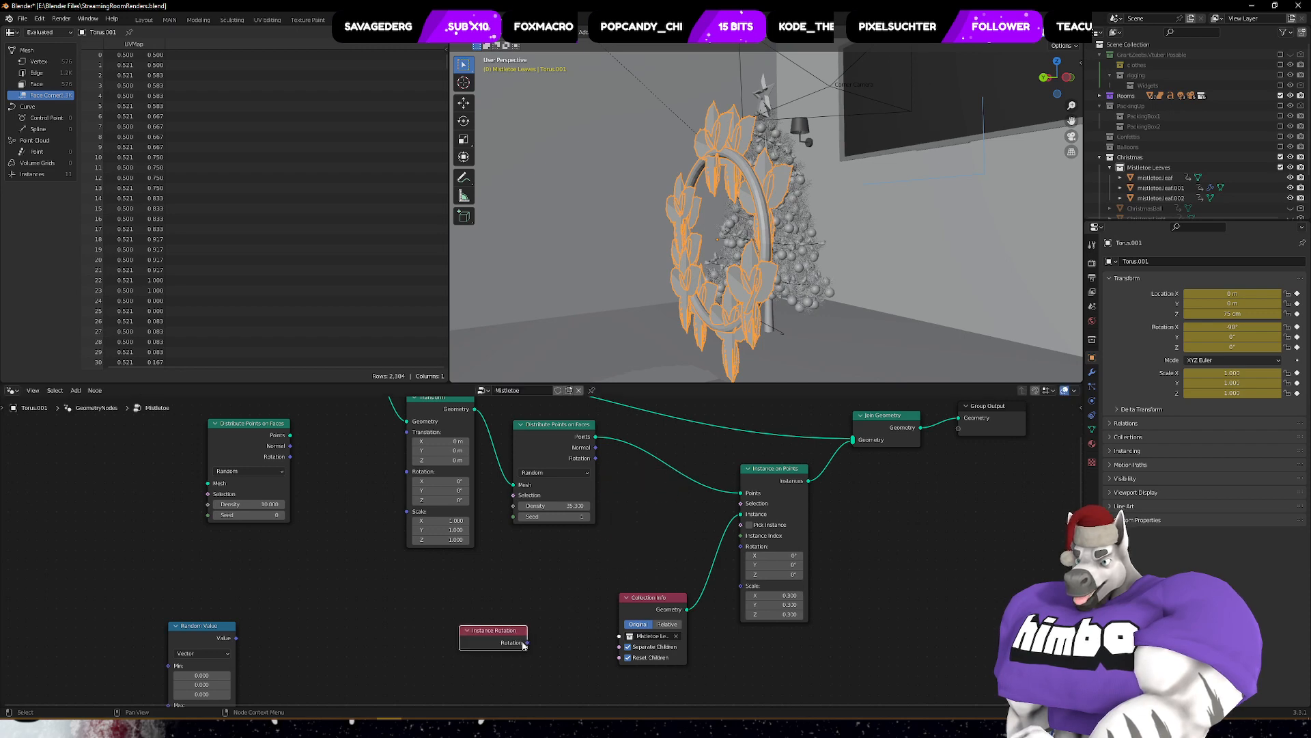
pyautogui.press('x')
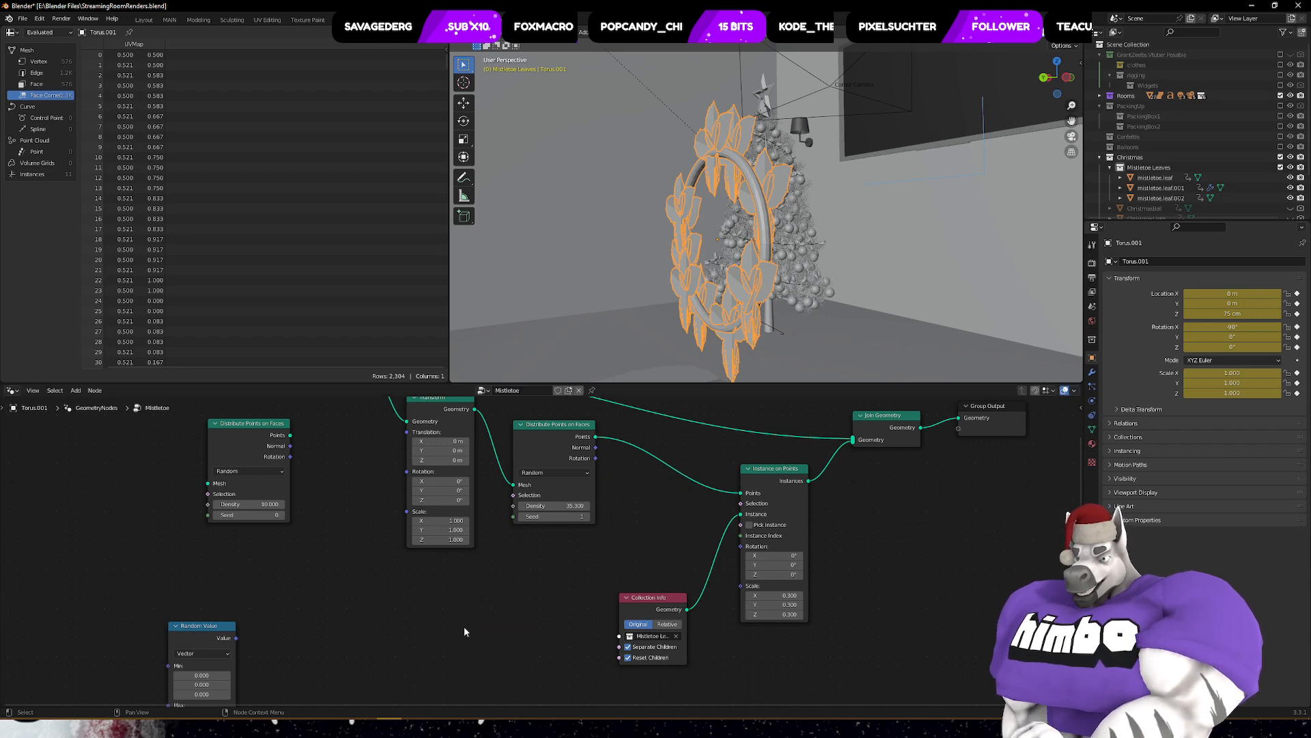
# - Add a Geometry to Instance node beside the Collection Info node
pyautogui.hotkey('shift', 'a')
pyautogui.press('i')
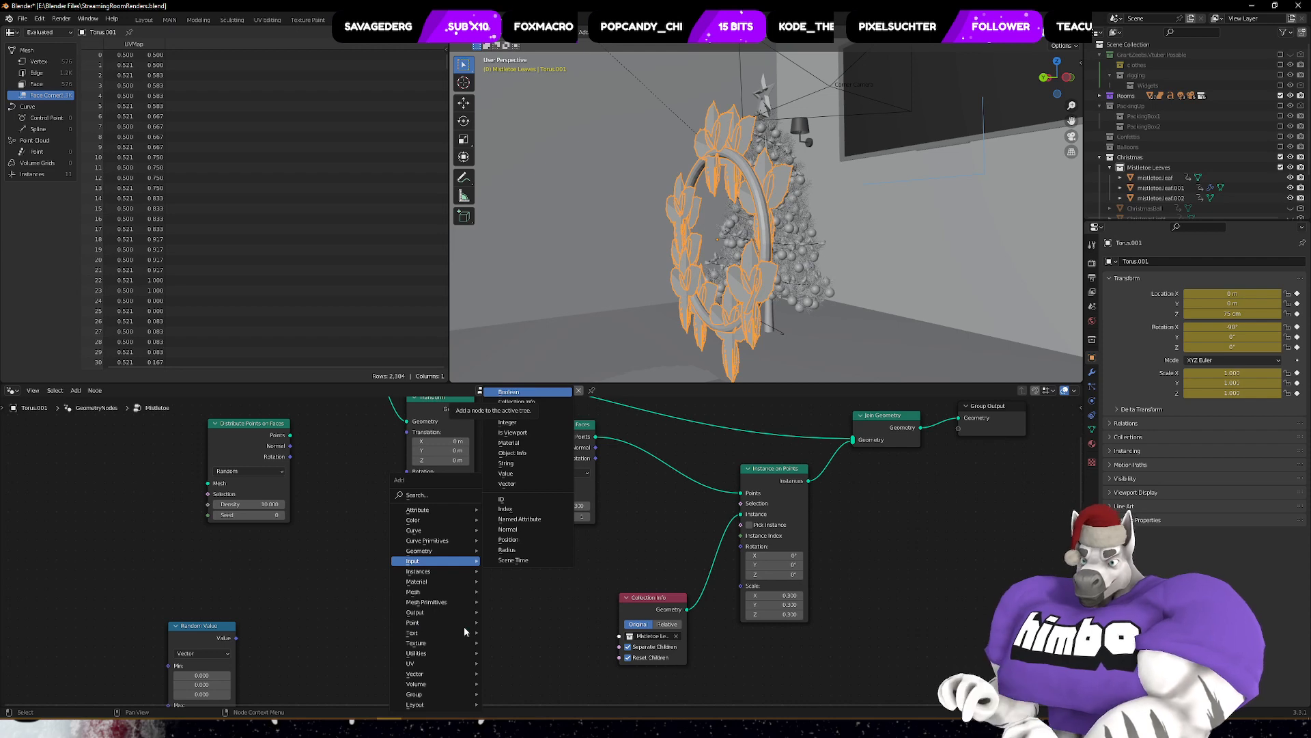
pyautogui.click(417, 495)
pyautogui.write('instance')
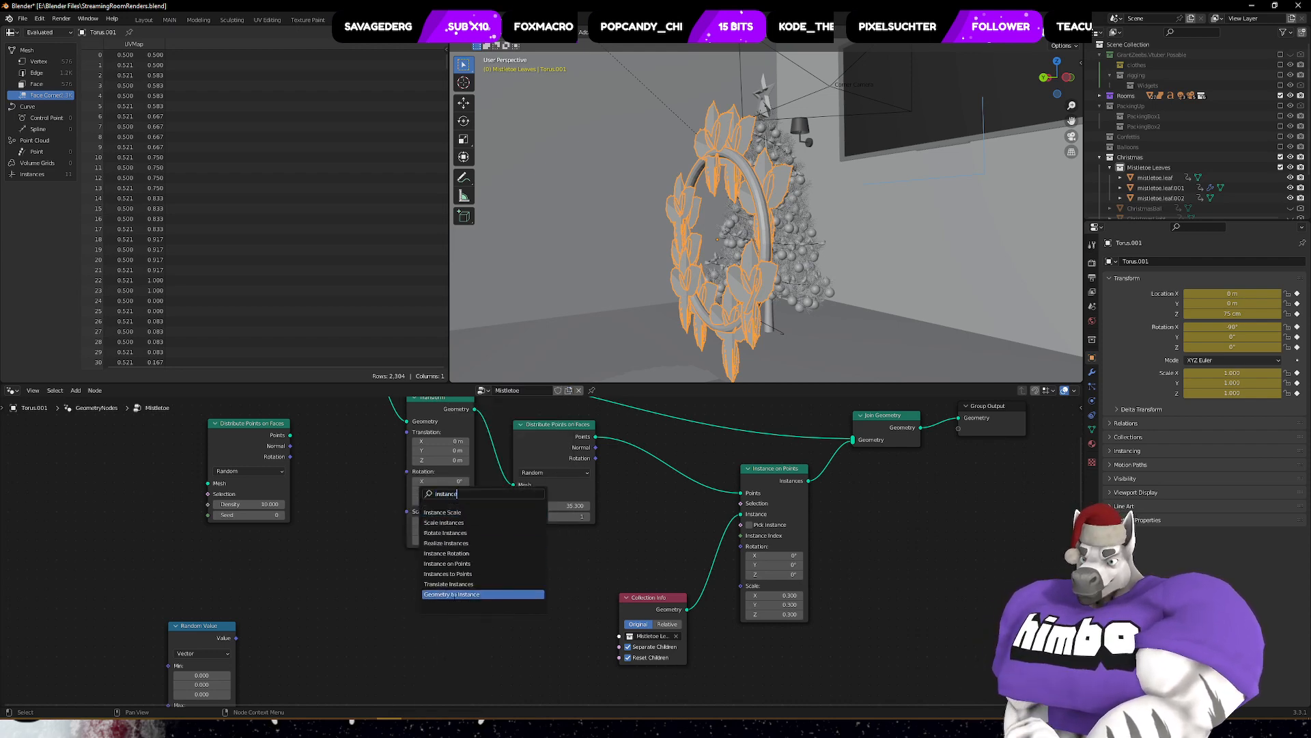
pyautogui.click(449, 593)
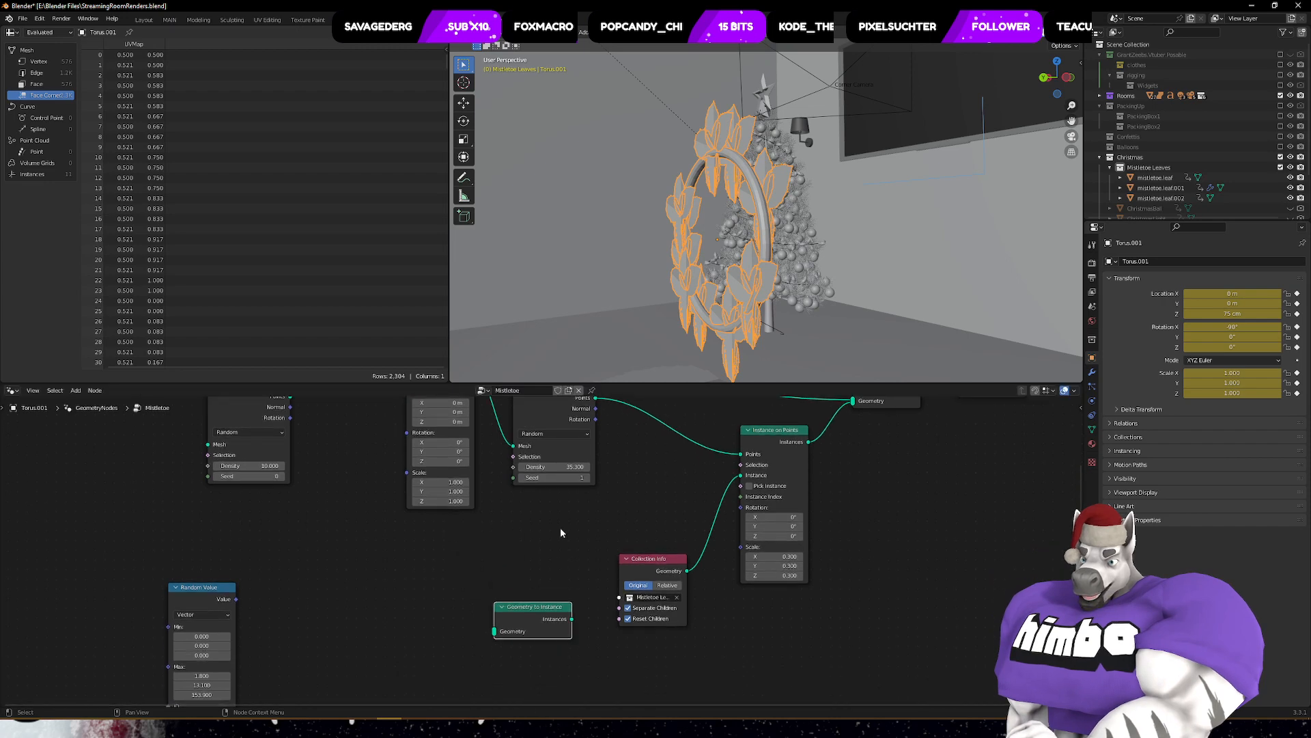
# - Insert Geometry to Instance between Collection Info and the Instance input of Instance on Points, and arrange the nodes in order
pyautogui.moveTo(560, 538); pyautogui.dragTo(556, 584, button='middle')
pyautogui.click(550, 607)
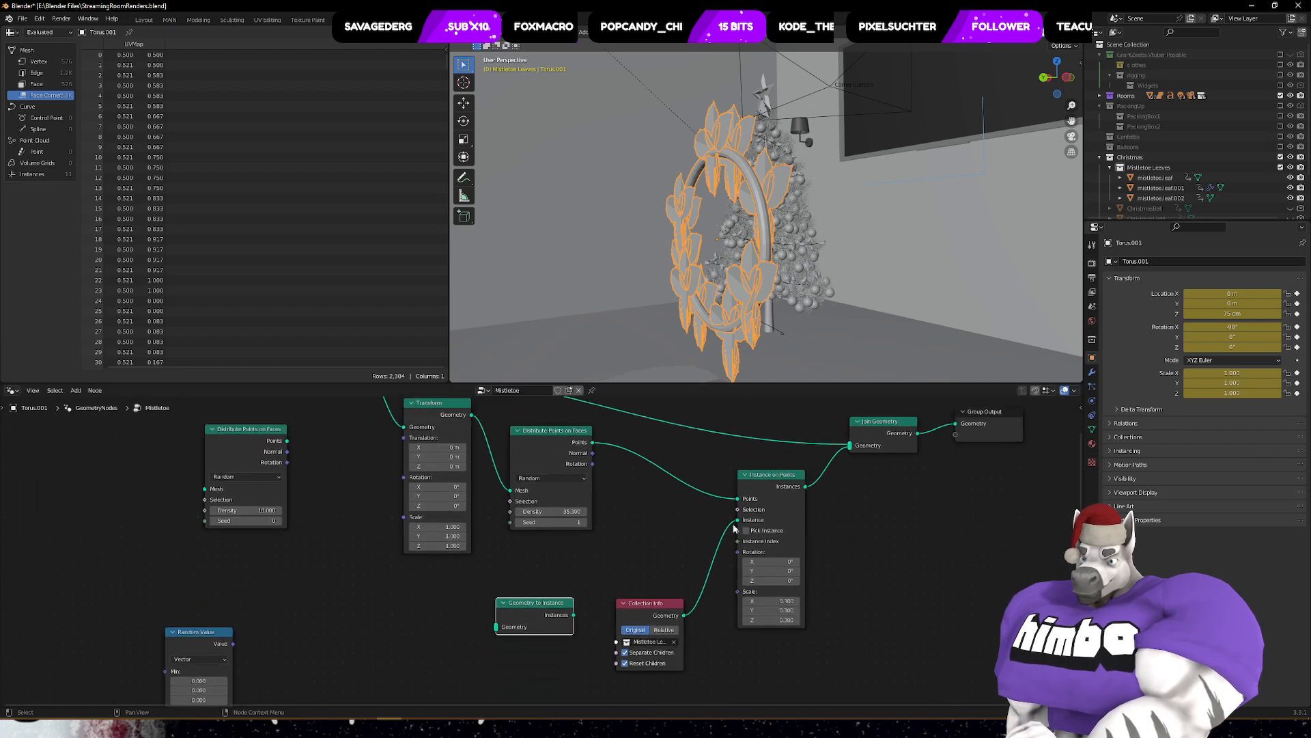
pyautogui.moveTo(737, 521); pyautogui.dragTo(705, 446)
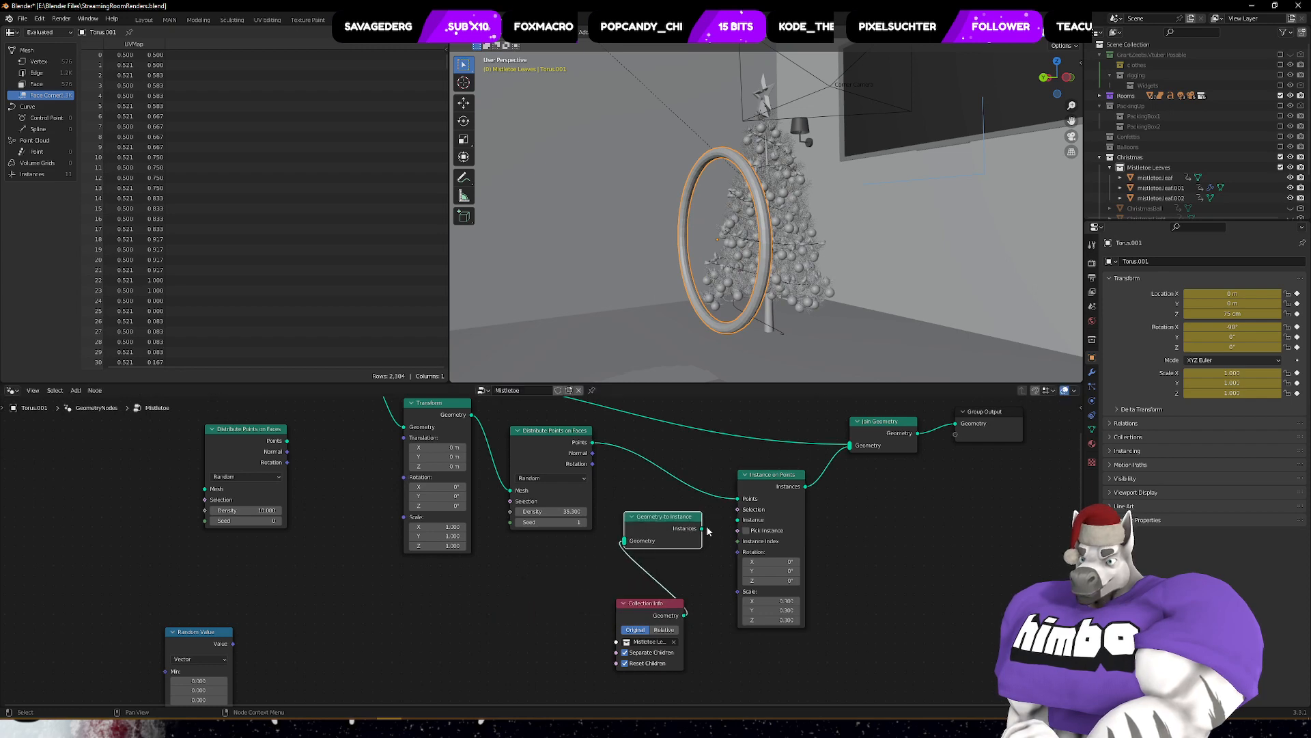
pyautogui.moveTo(703, 528); pyautogui.dragTo(738, 520)
pyautogui.moveTo(637, 603); pyautogui.dragTo(536, 589)
pyautogui.moveTo(662, 519); pyautogui.dragTo(664, 533)
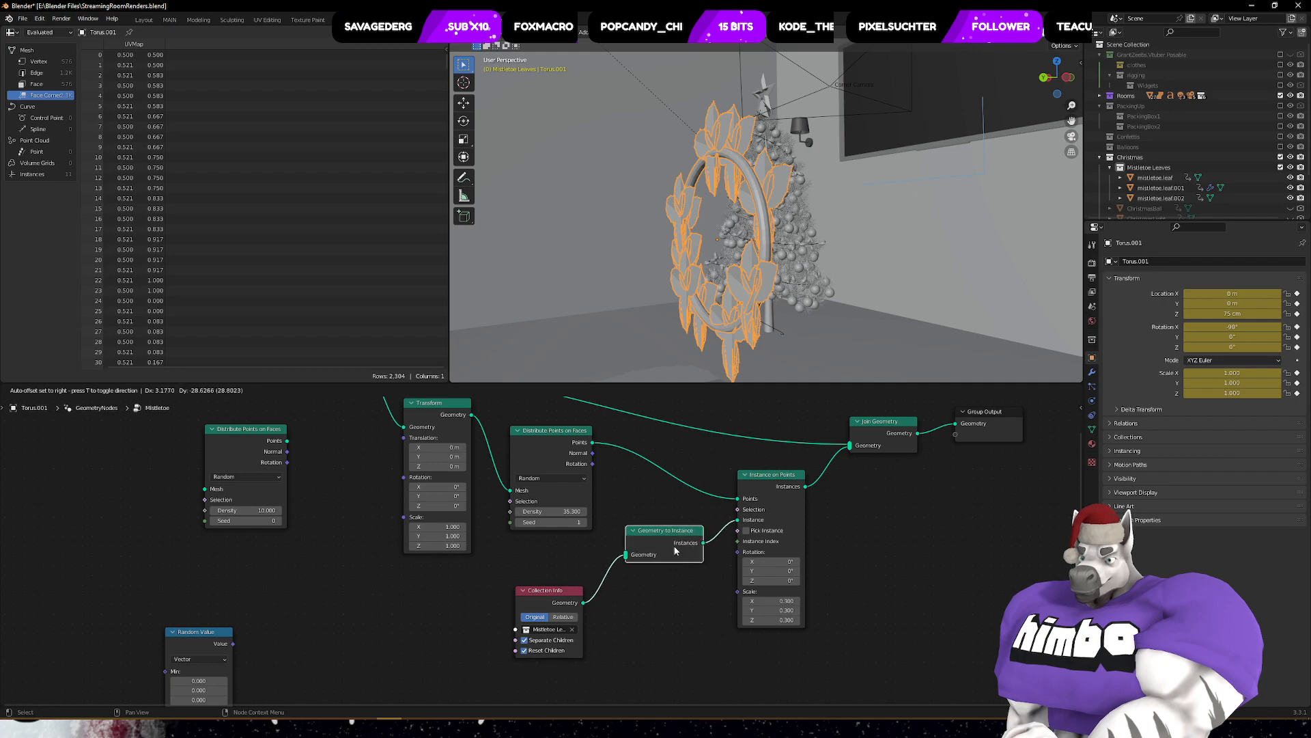
# - Move the Random Value vector node beside Collection Info and connect its Value to the Rotation input of Instance on Points
pyautogui.moveTo(706, 353); pyautogui.dragTo(854, 263, button='middle')
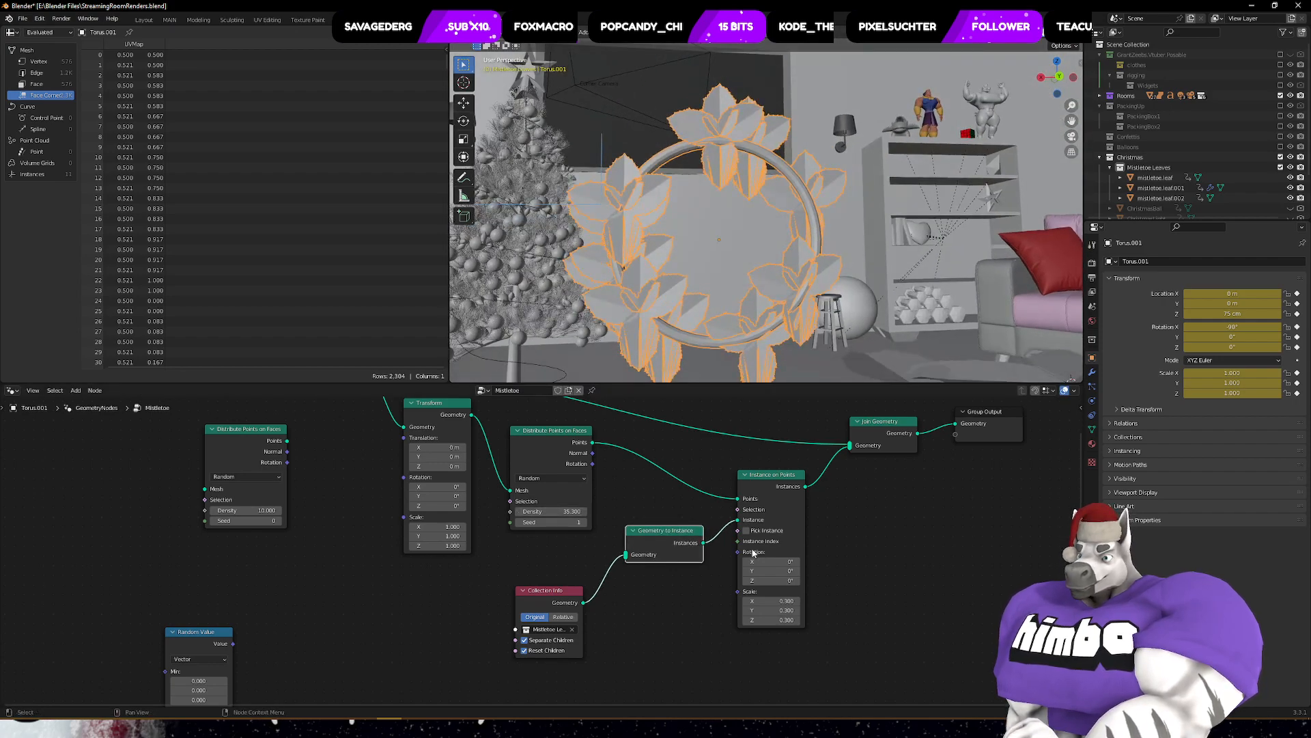
pyautogui.moveTo(534, 601); pyautogui.dragTo(525, 595)
pyautogui.moveTo(179, 633); pyautogui.dragTo(738, 557)
pyautogui.moveTo(728, 615); pyautogui.dragTo(720, 577, button='middle')
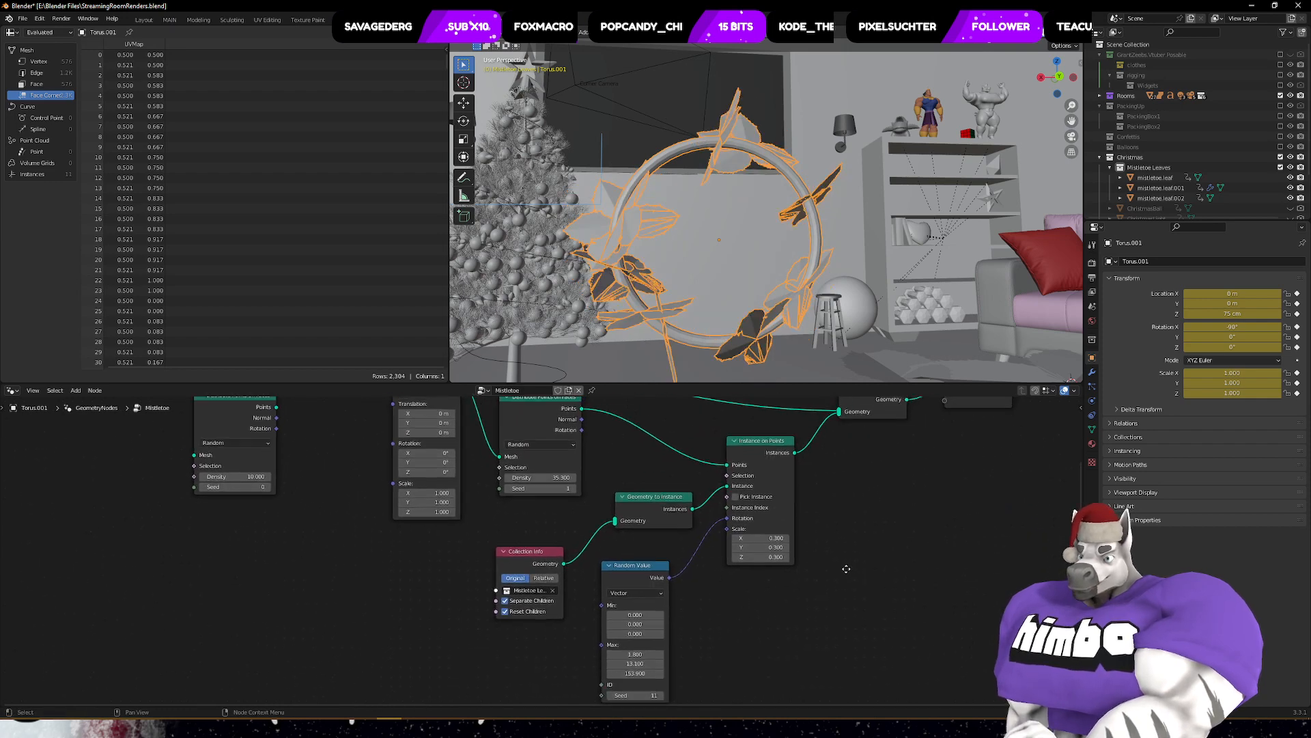
pyautogui.moveTo(849, 564); pyautogui.dragTo(829, 618, button='middle')
pyautogui.moveTo(769, 232); pyautogui.dragTo(724, 385, button='middle')
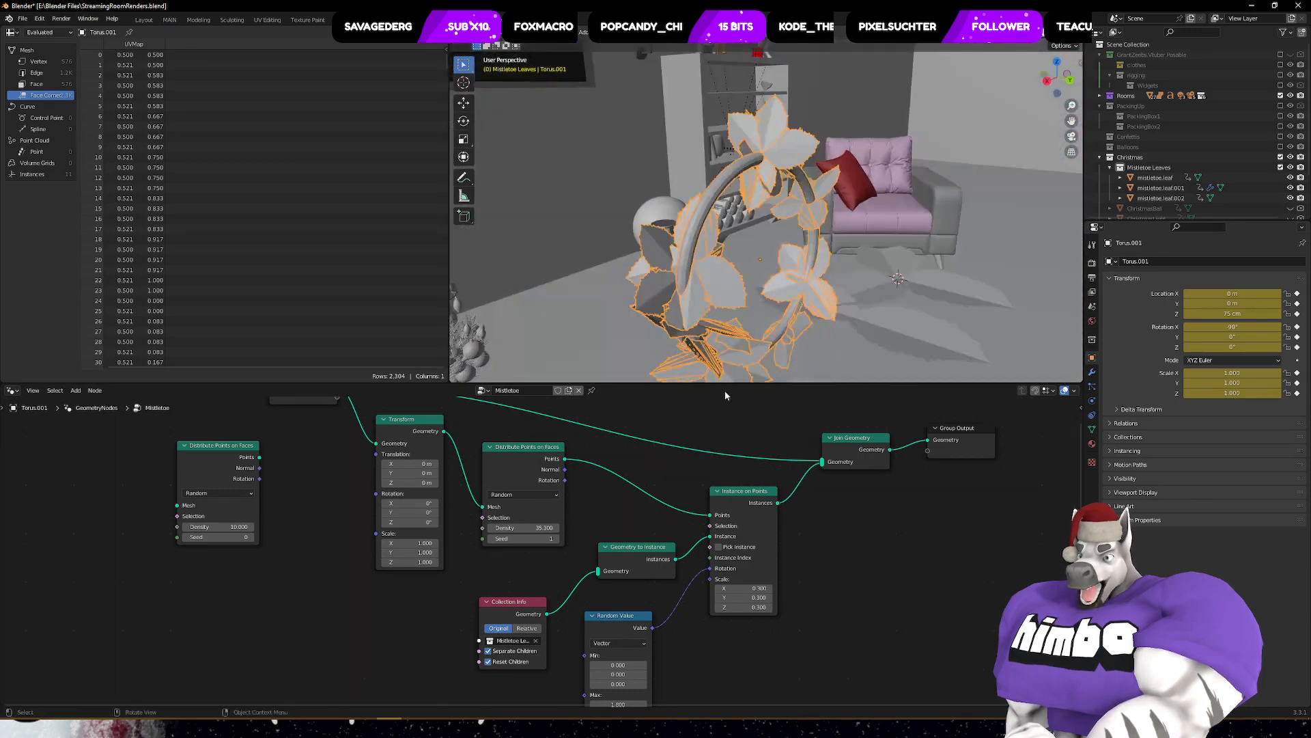
# - Disable Reset Children on the Collection Info node and switch its transform space to Relative
pyautogui.click(487, 662)
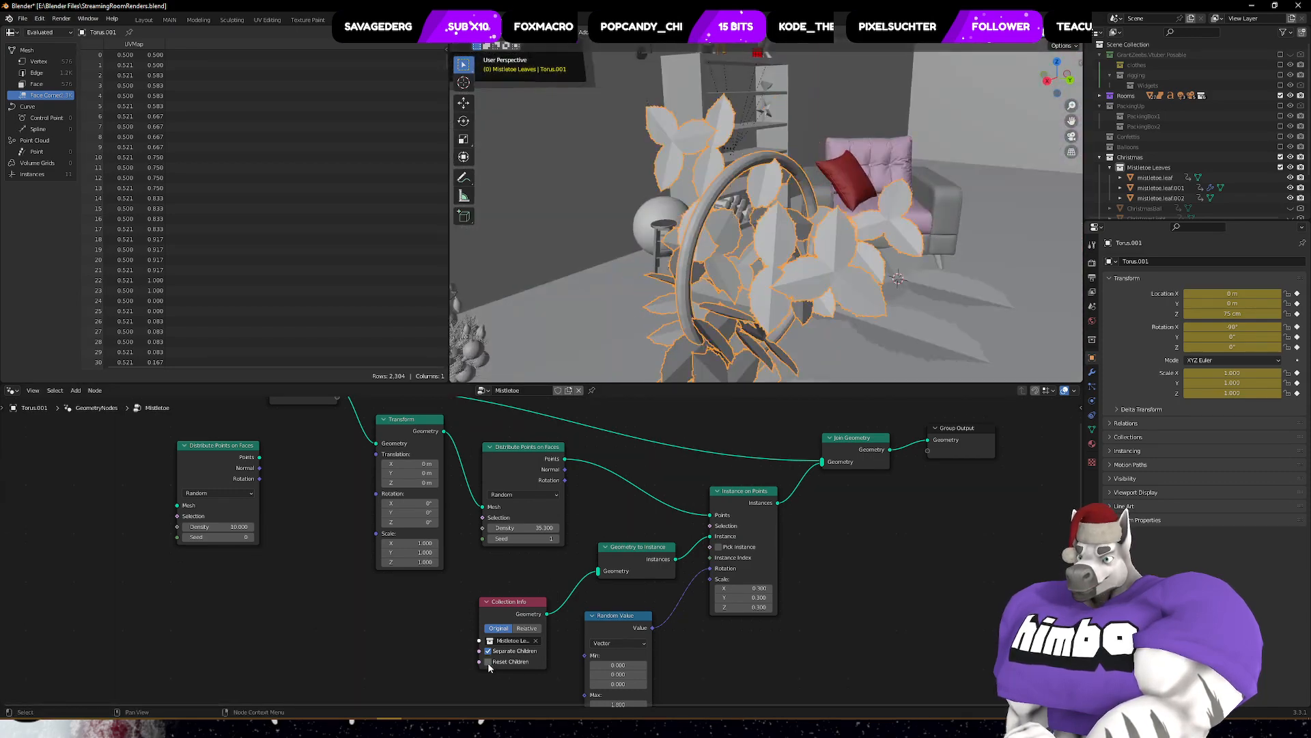
pyautogui.moveTo(587, 362); pyautogui.dragTo(888, 249, button='middle')
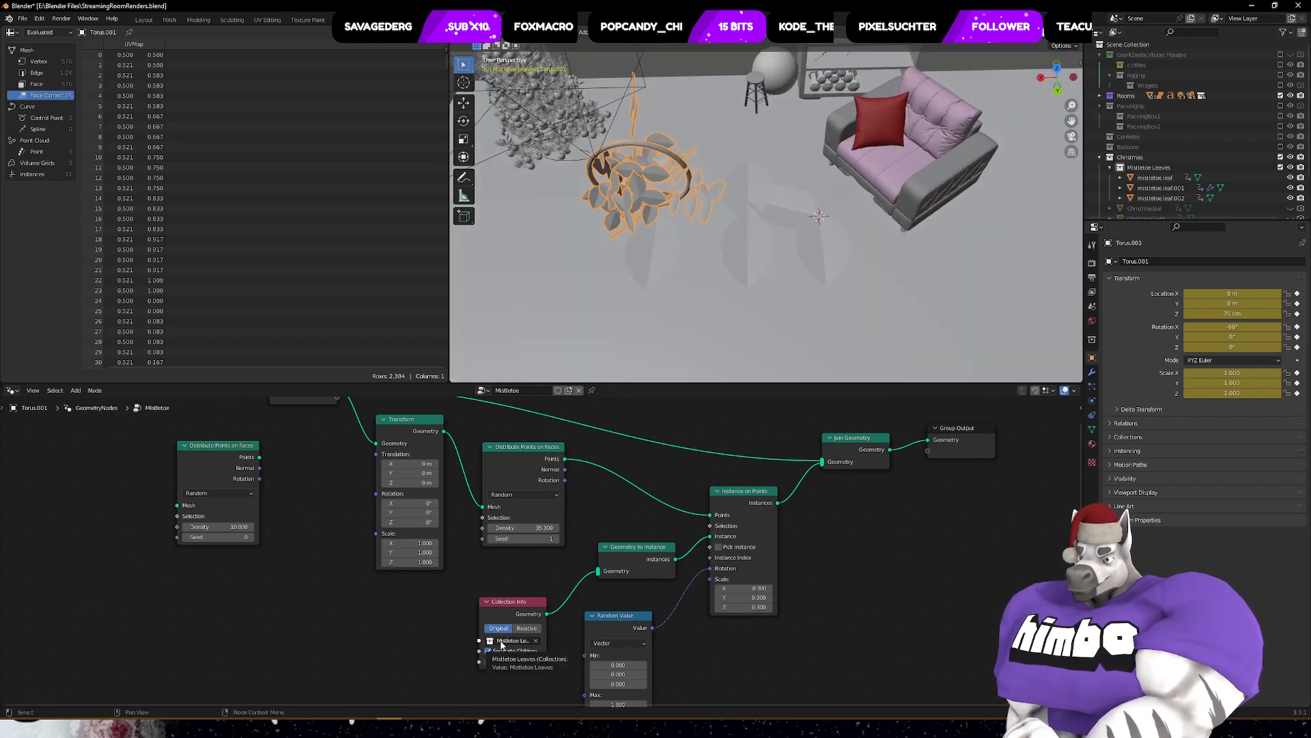
pyautogui.click(525, 628)
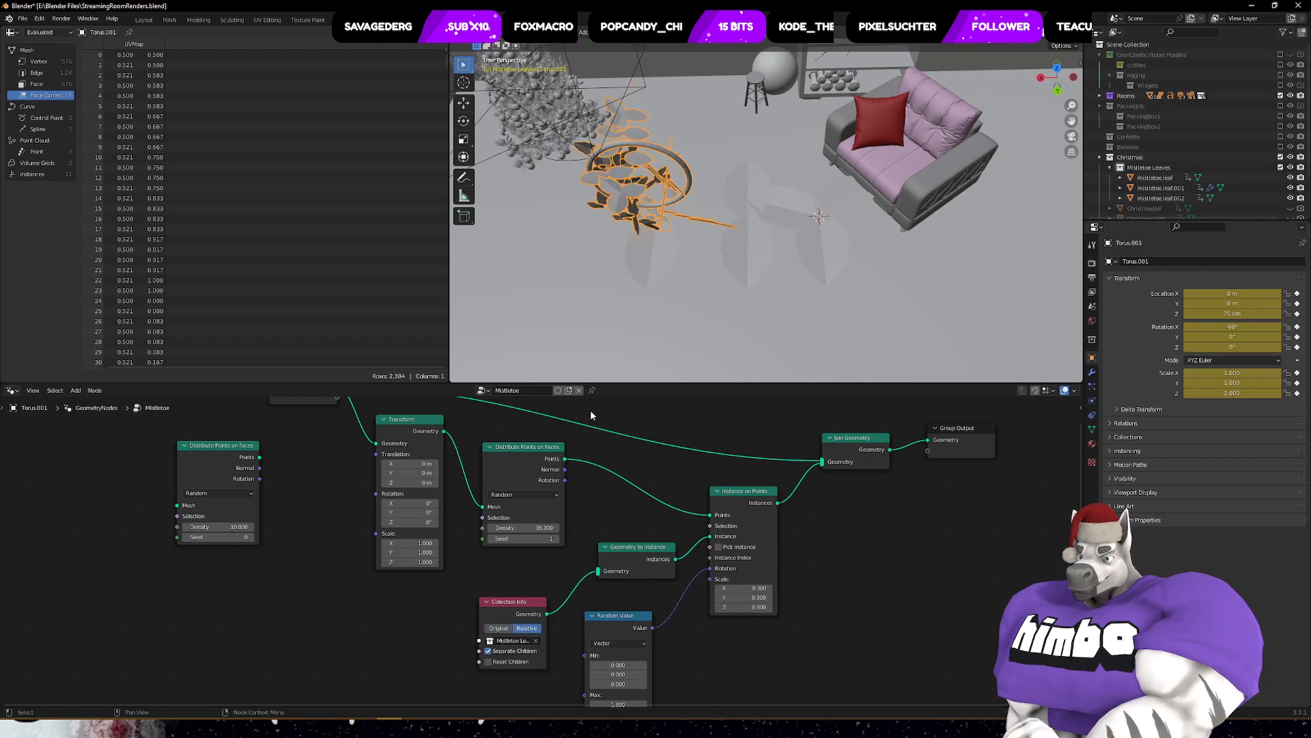
pyautogui.moveTo(676, 300); pyautogui.dragTo(784, 237, button='middle')
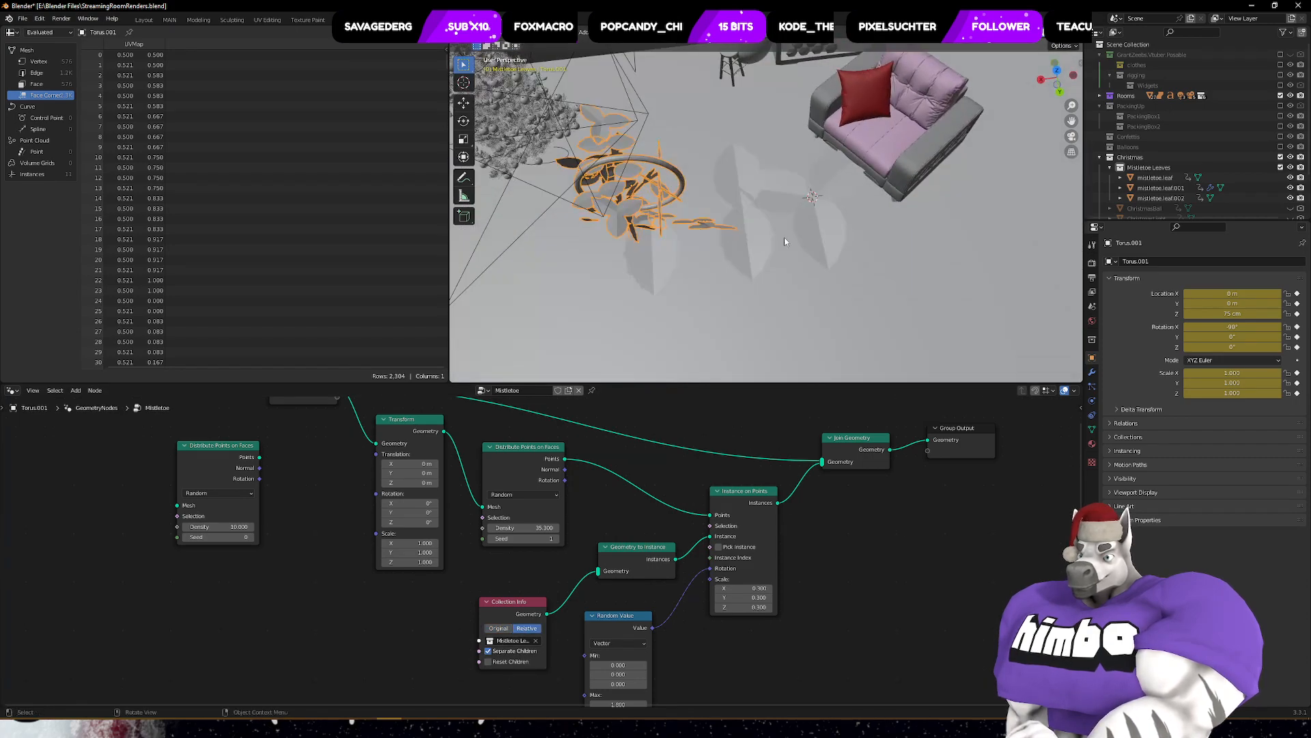
# - Select the three mistletoe leaf objects and set the location of mistletoe.leaf to 0 m on all axes
pyautogui.hotkey('ctrl', 'Tab')
pyautogui.click(716, 244)
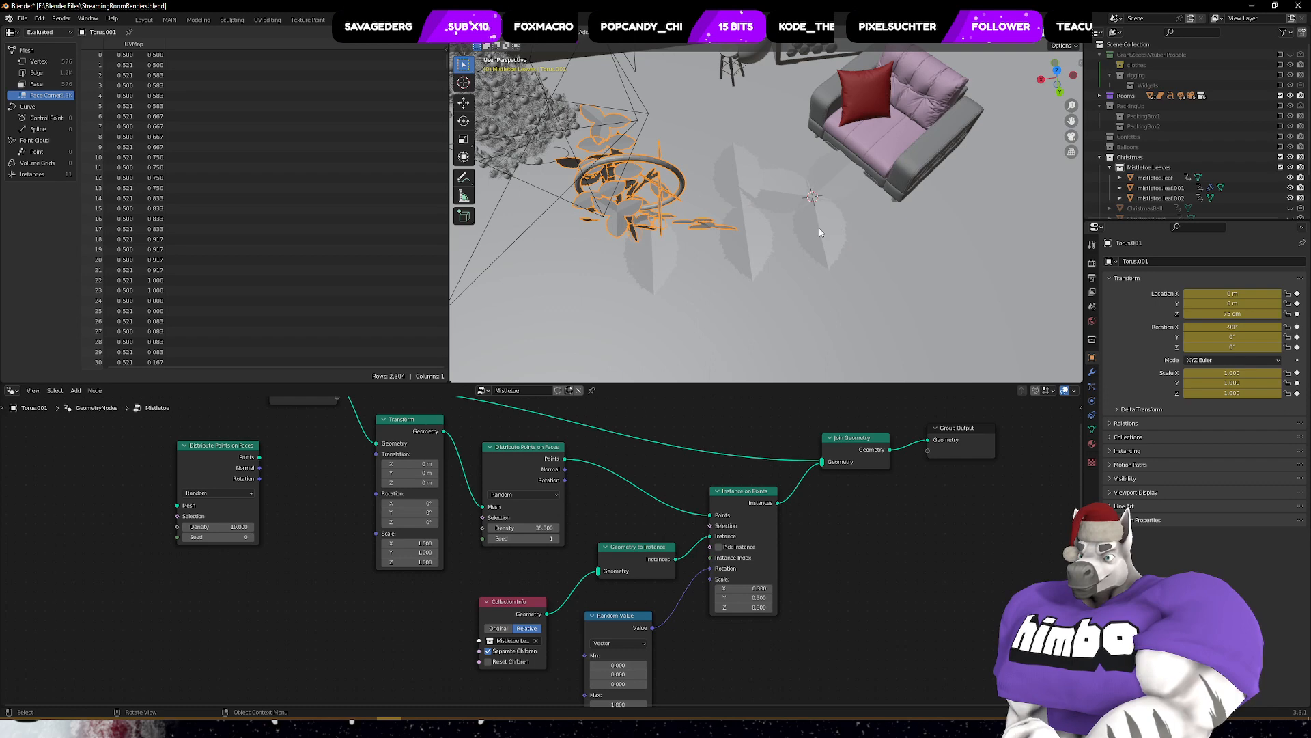
pyautogui.click(820, 232)
pyautogui.keyDown('shift'); pyautogui.click(734, 244); pyautogui.keyUp('shift')
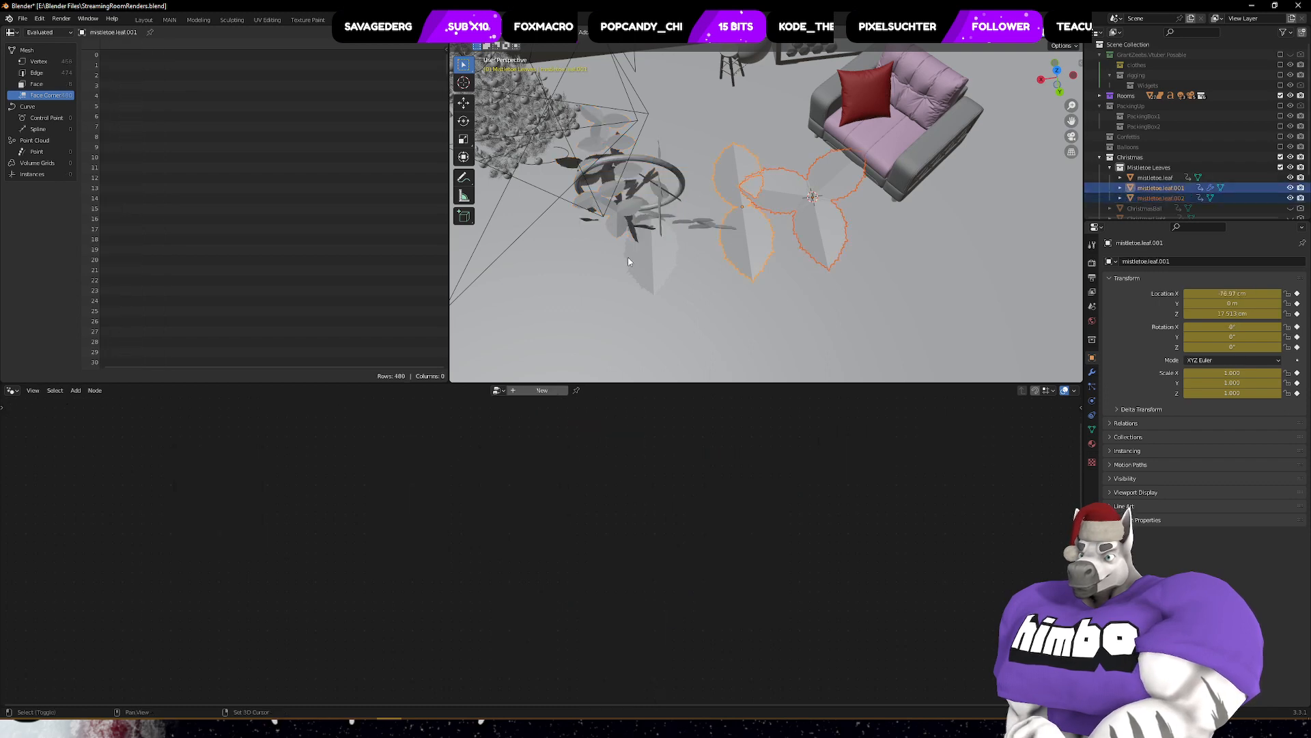
pyautogui.keyDown('shift'); pyautogui.click(644, 262); pyautogui.keyUp('shift')
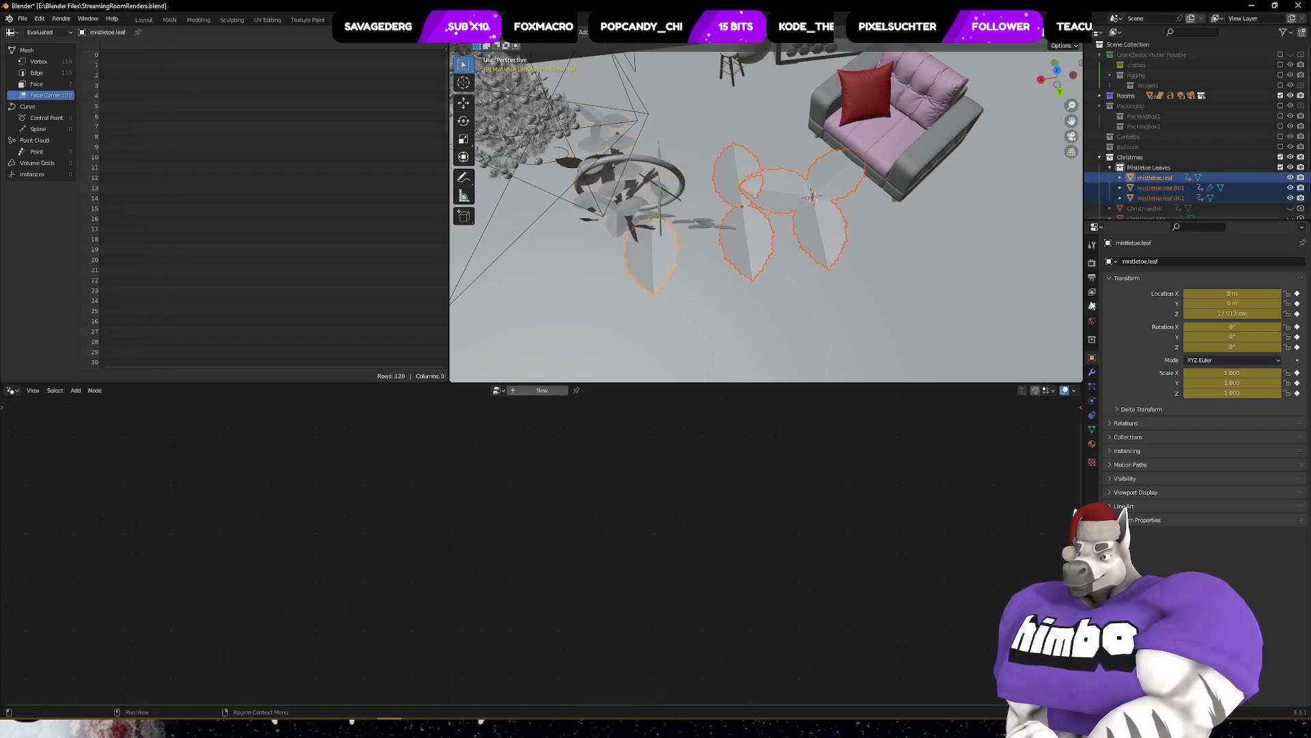
pyautogui.moveTo(1228, 293)
pyautogui.mouseDown()
pyautogui.moveTo(1227, 314)
pyautogui.moveTo(1228, 292)
pyautogui.mouseUp()
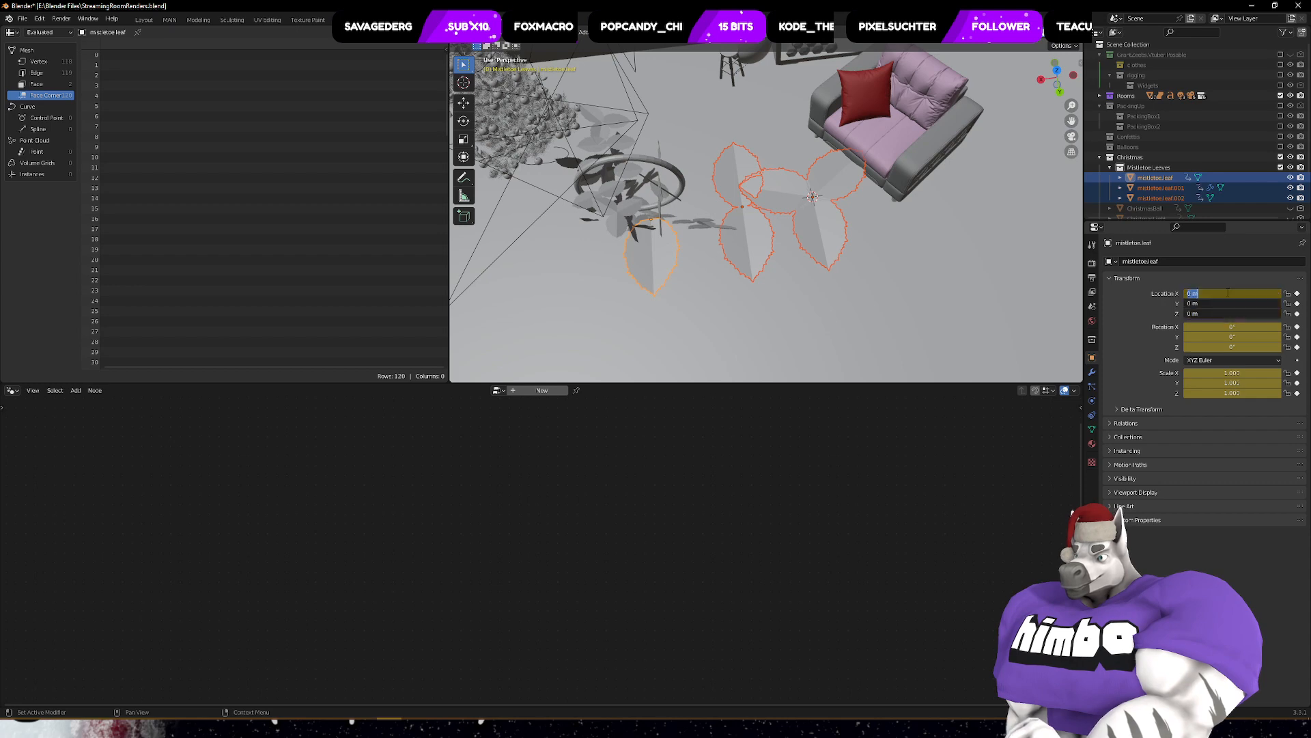
pyautogui.write('0')
pyautogui.press('Return')
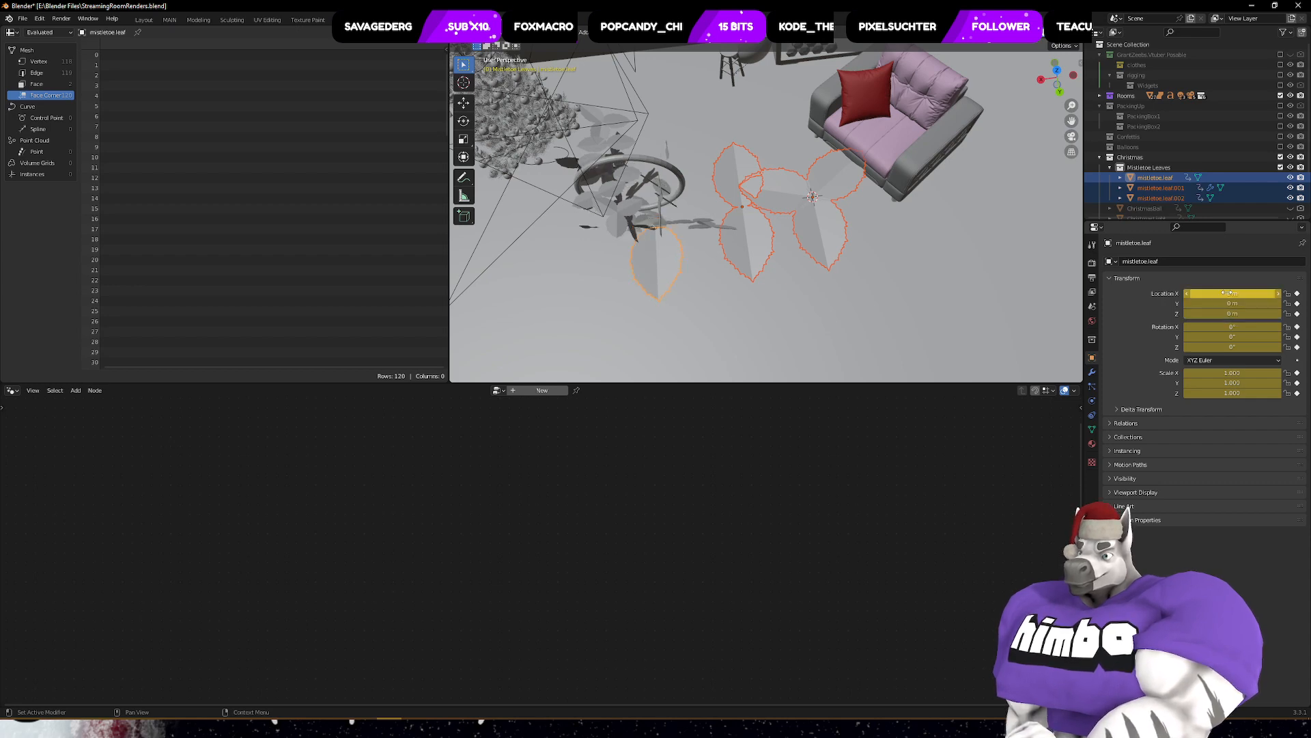
# - Set the locations of mistletoe.leaf.001 and mistletoe.leaf.002 to 0 m on all axes, and select the Mistletoe Leaves collection
pyautogui.moveTo(840, 236); pyautogui.dragTo(798, 237, button='middle')
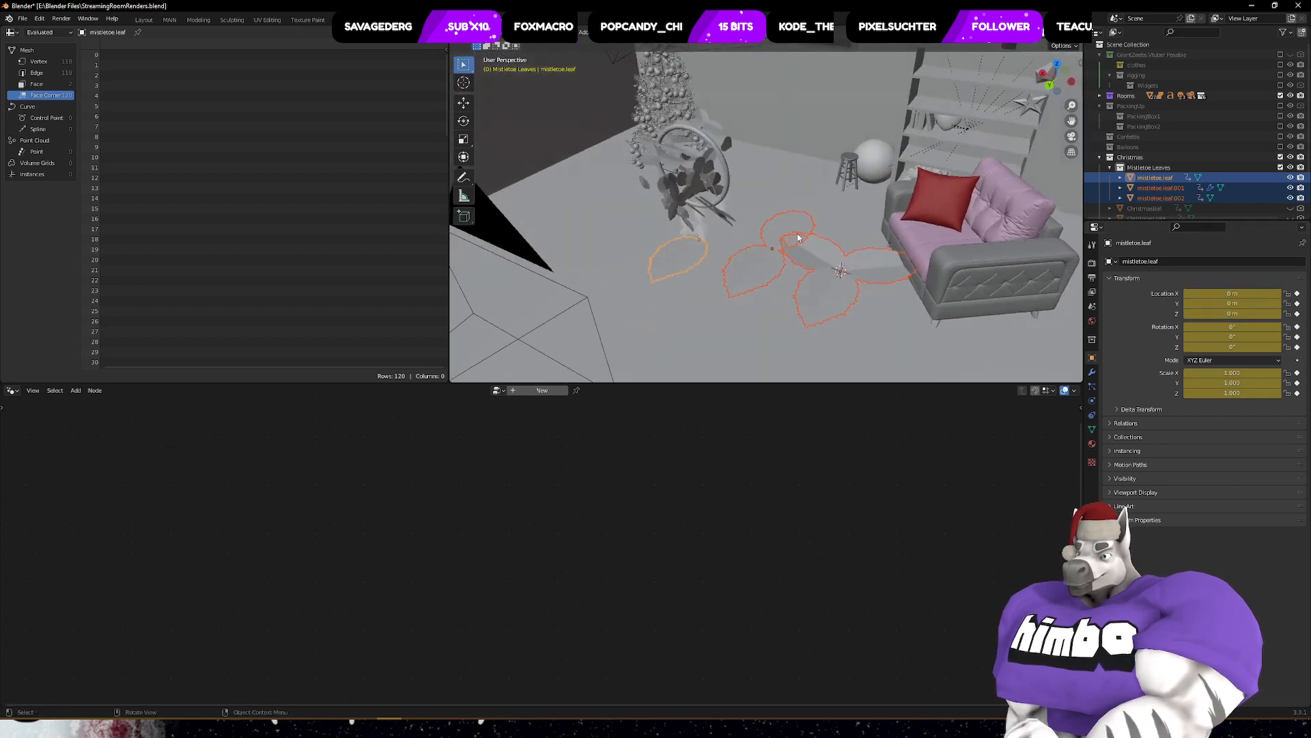
pyautogui.click(758, 279)
pyautogui.moveTo(1216, 293); pyautogui.dragTo(1215, 314)
pyautogui.write('0')
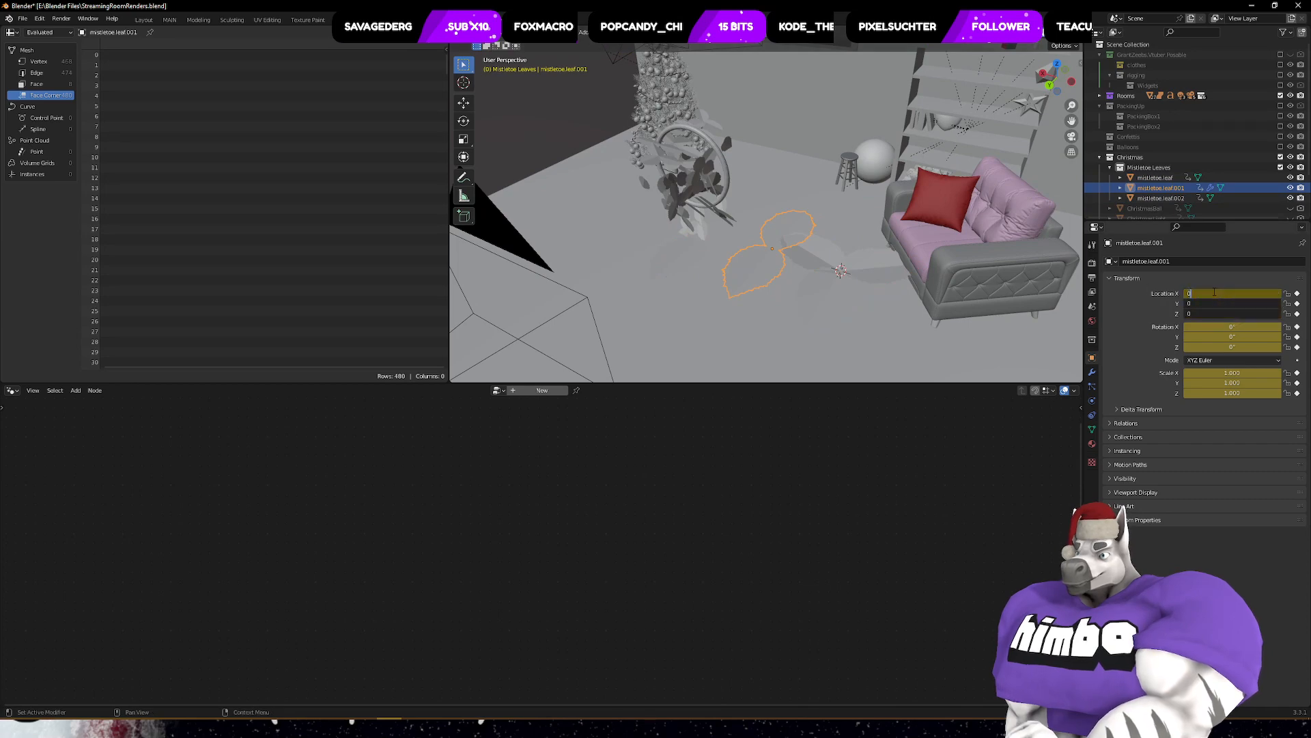
pyautogui.press('Return')
pyautogui.click(811, 268)
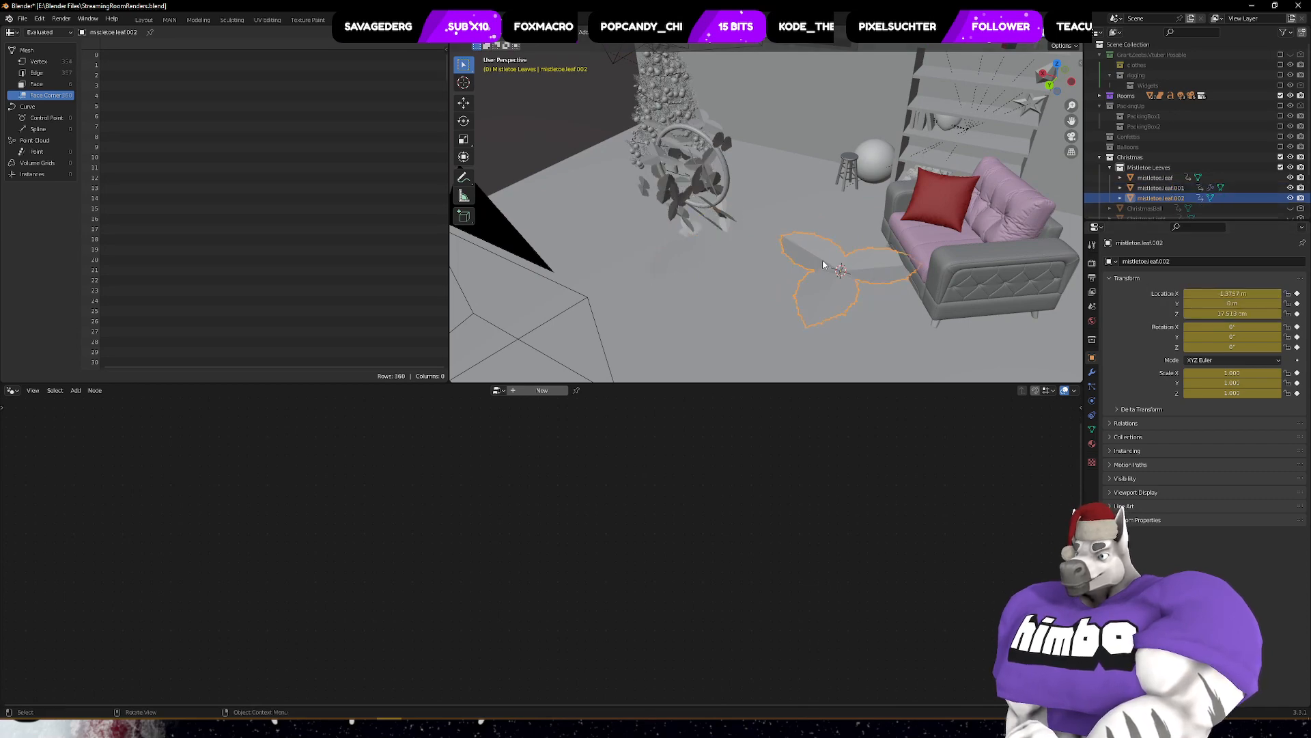
pyautogui.moveTo(1216, 293); pyautogui.dragTo(1215, 313)
pyautogui.write('0')
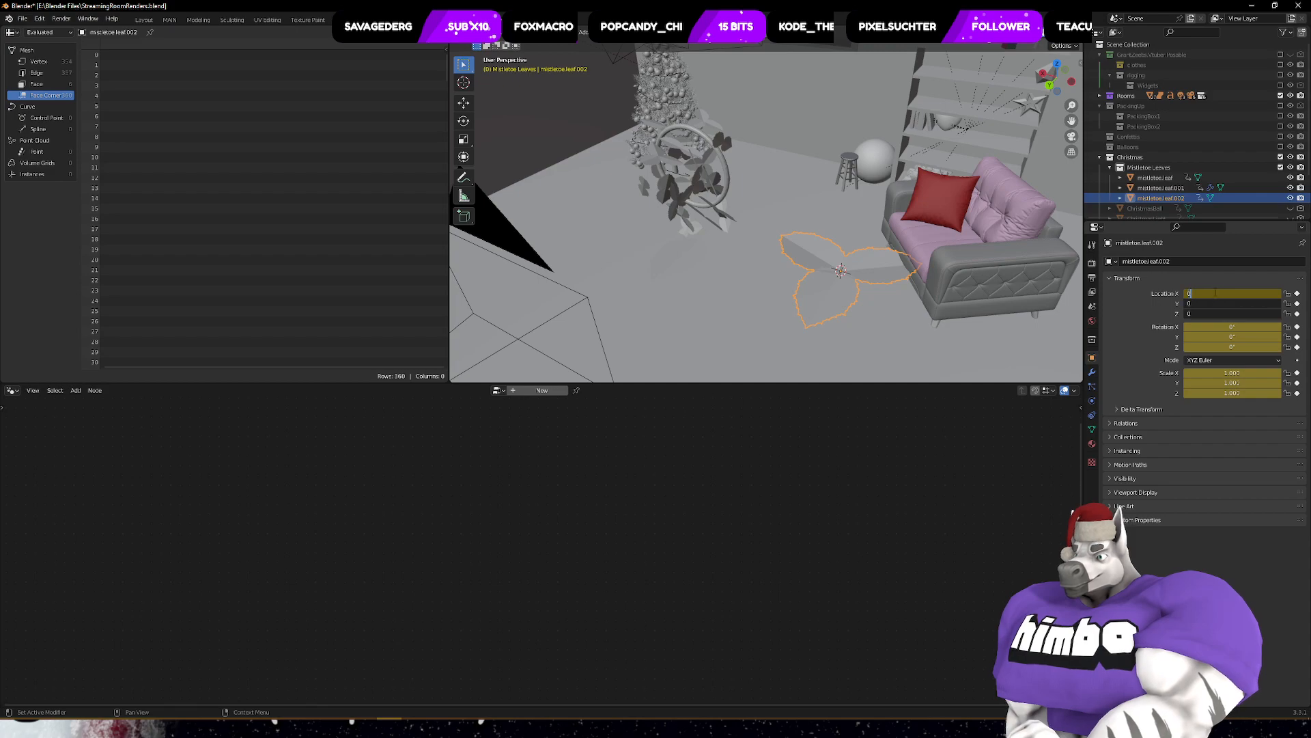
pyautogui.press('Return')
pyautogui.click(1154, 168)
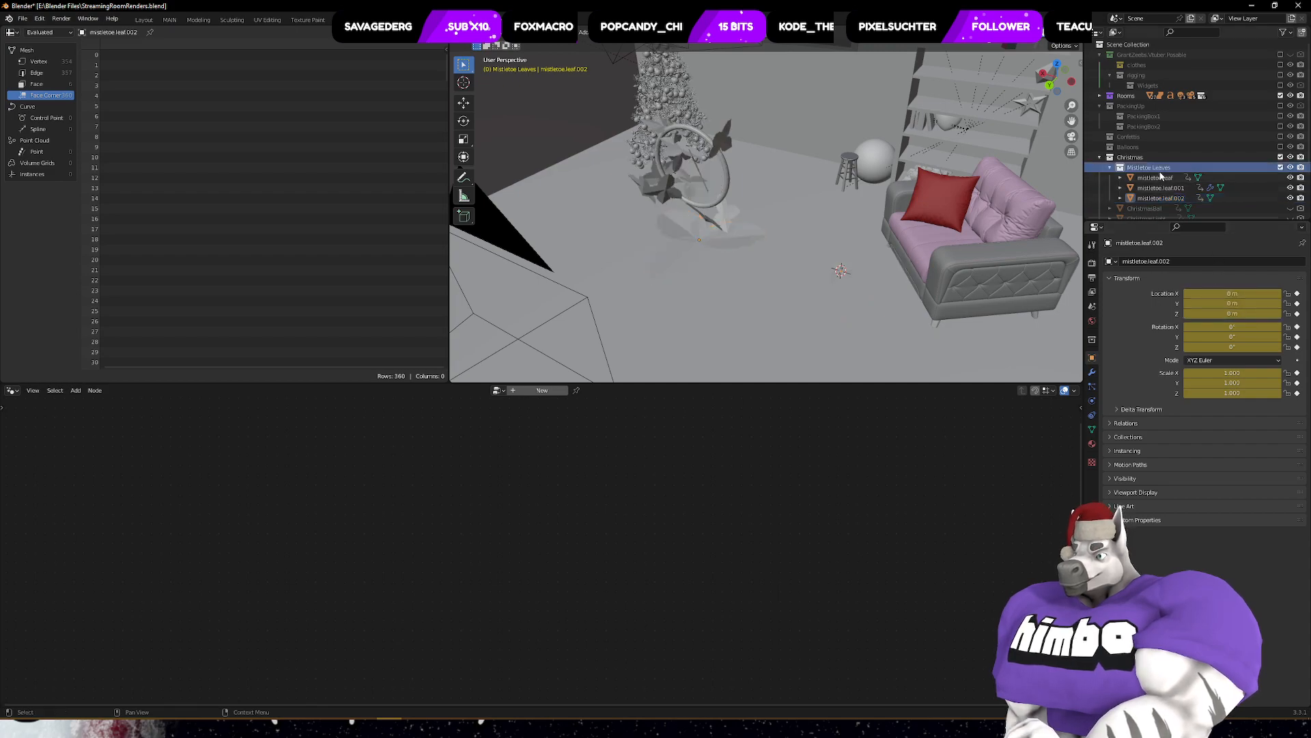
pyautogui.moveTo(761, 191); pyautogui.dragTo(942, 168, button='middle')
pyautogui.moveTo(870, 243)
pyautogui.mouseDown(button='middle')
pyautogui.moveTo(828, 267)
pyautogui.moveTo(826, 220)
pyautogui.moveTo(834, 264)
pyautogui.moveTo(785, 287)
pyautogui.moveTo(761, 239)
pyautogui.moveTo(740, 249)
pyautogui.mouseUp(button='middle')
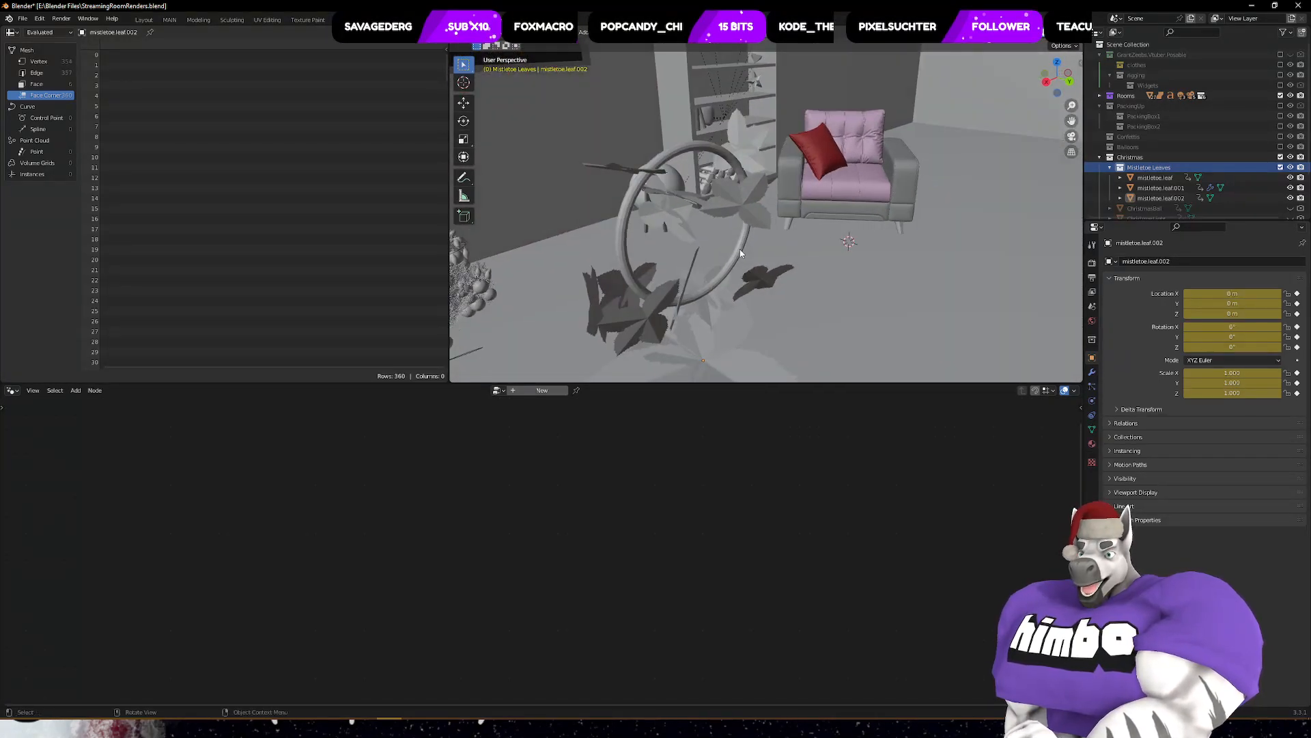
# - Select the wreath torus and switch it to Edit Mode
pyautogui.hotkey('ctrl', 'Tab')
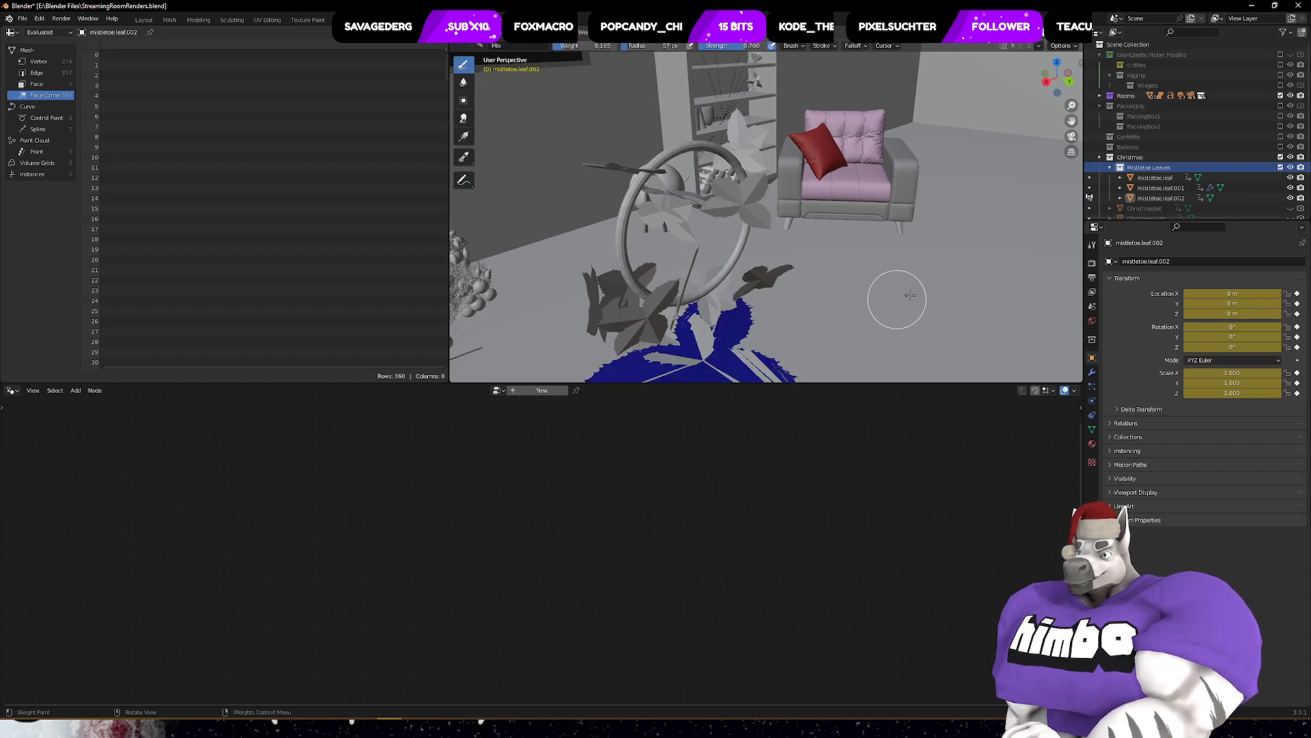
pyautogui.hotkey('ctrl', 'Tab')
pyautogui.click(687, 145)
pyautogui.click(687, 145)
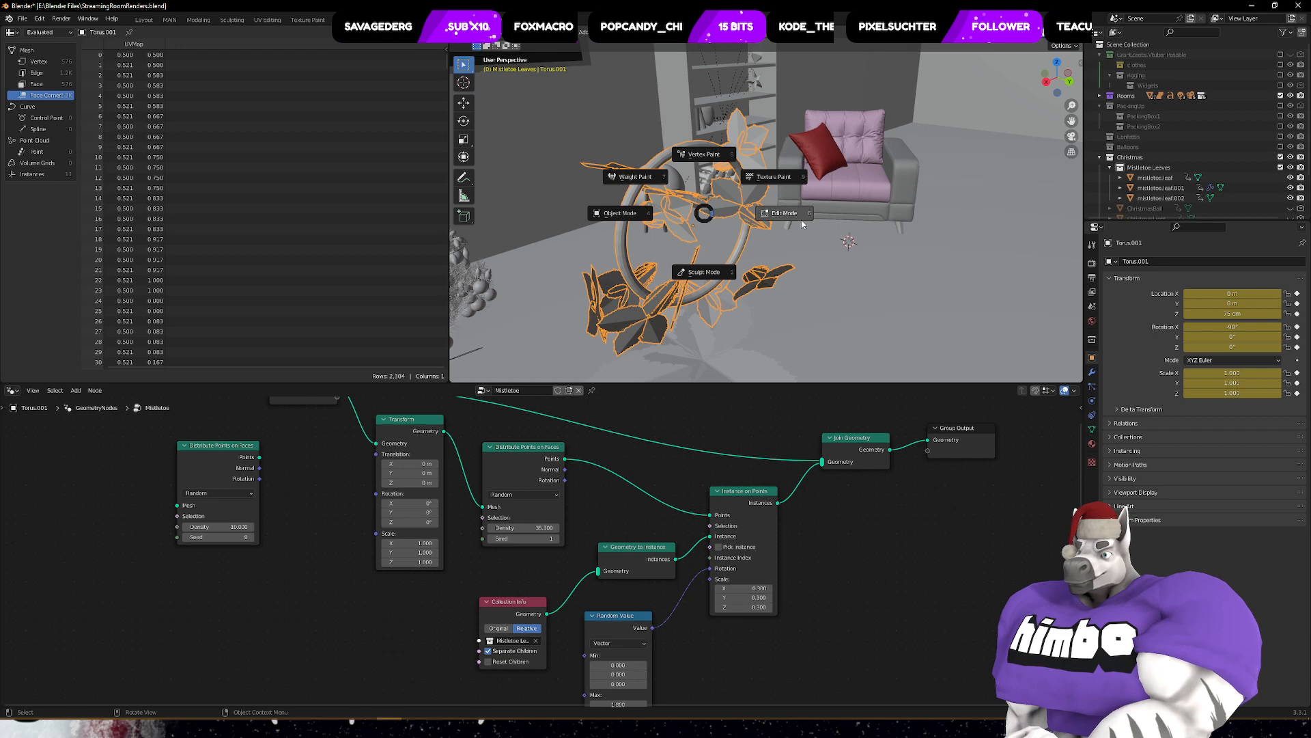
pyautogui.click(803, 222)
pyautogui.rightClick(744, 249)
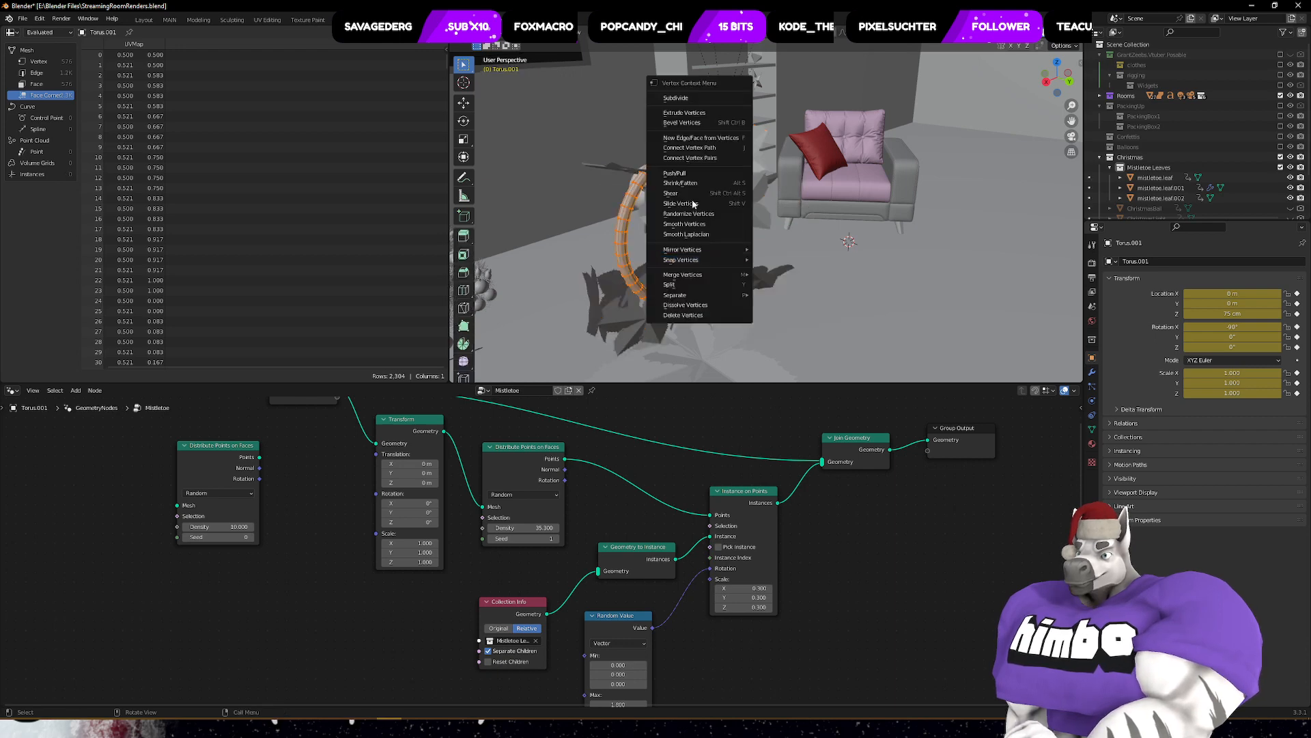
pyautogui.press('g')
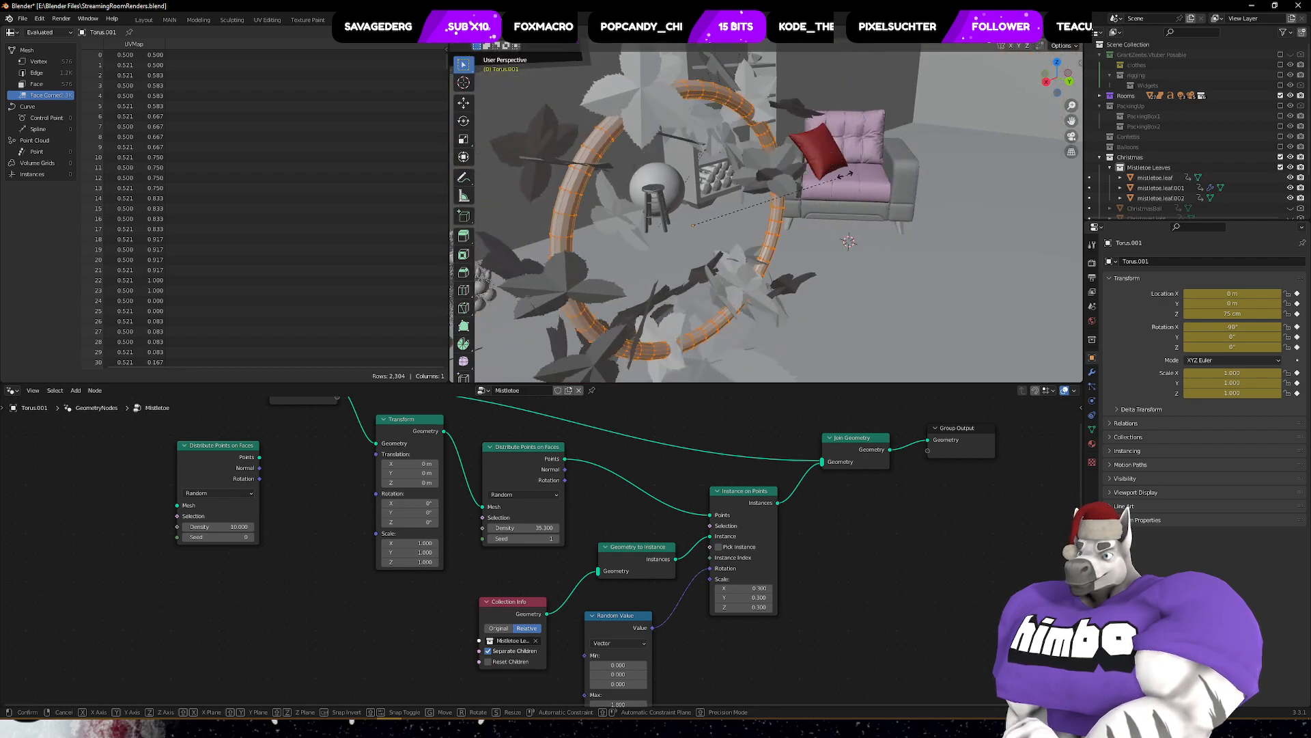
pyautogui.rightClick(881, 118)
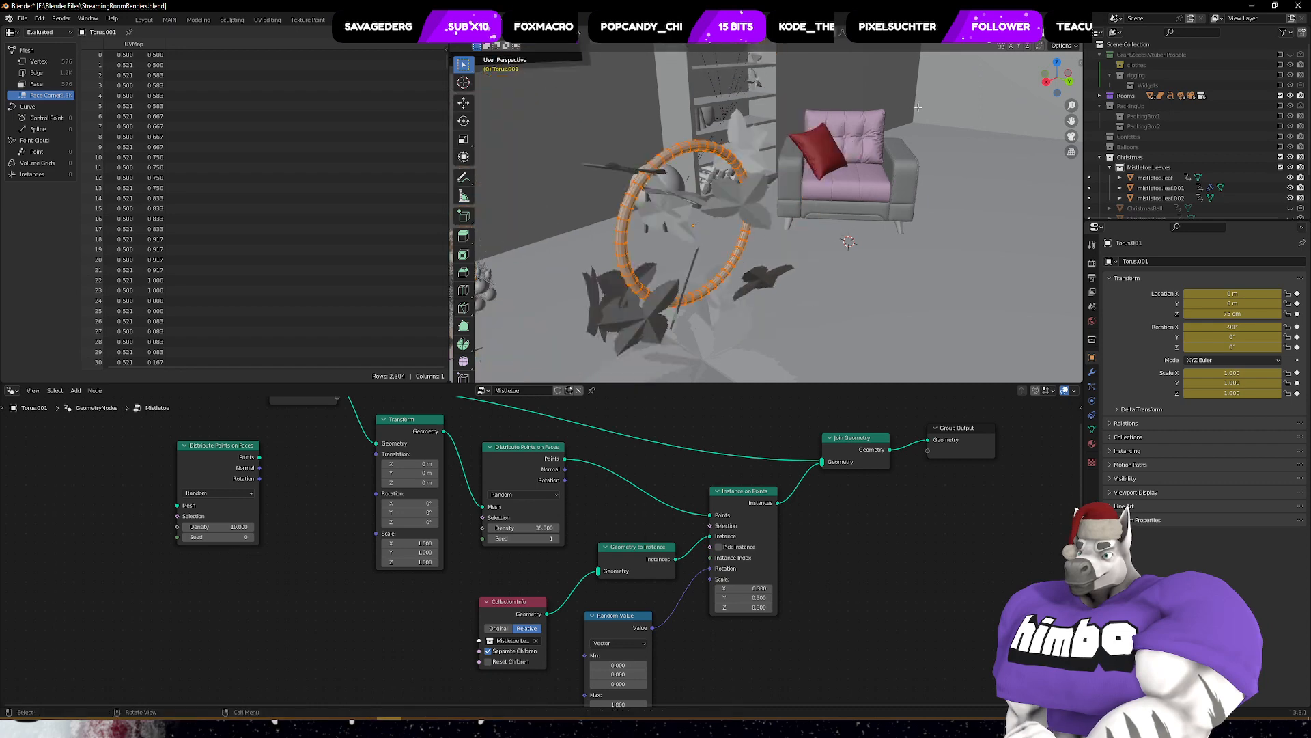
# - Adjust the thickness of the torus tube with the Shrink/Fatten tool
pyautogui.scroll(-4, 840, 131)
pyautogui.moveTo(713, 245); pyautogui.dragTo(612, 267, button='middle')
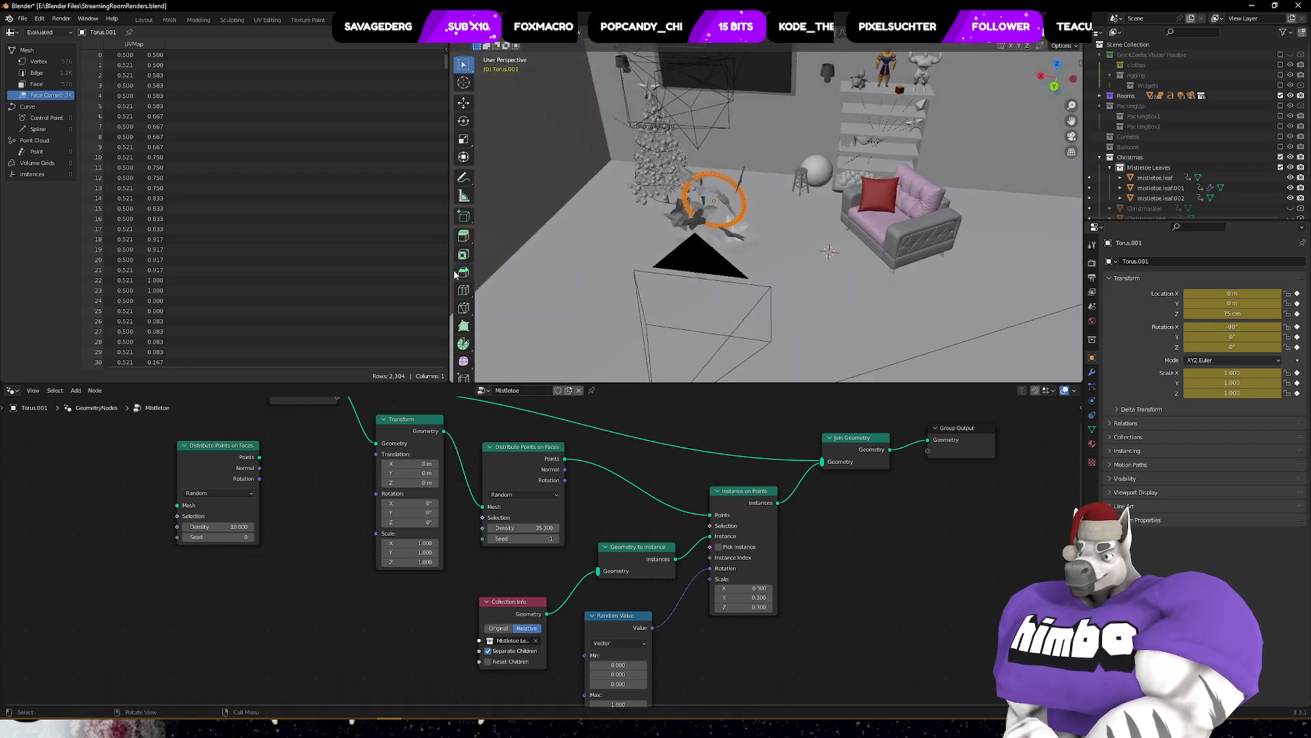
pyautogui.scroll(-3, 464, 205)
pyautogui.click(463, 333)
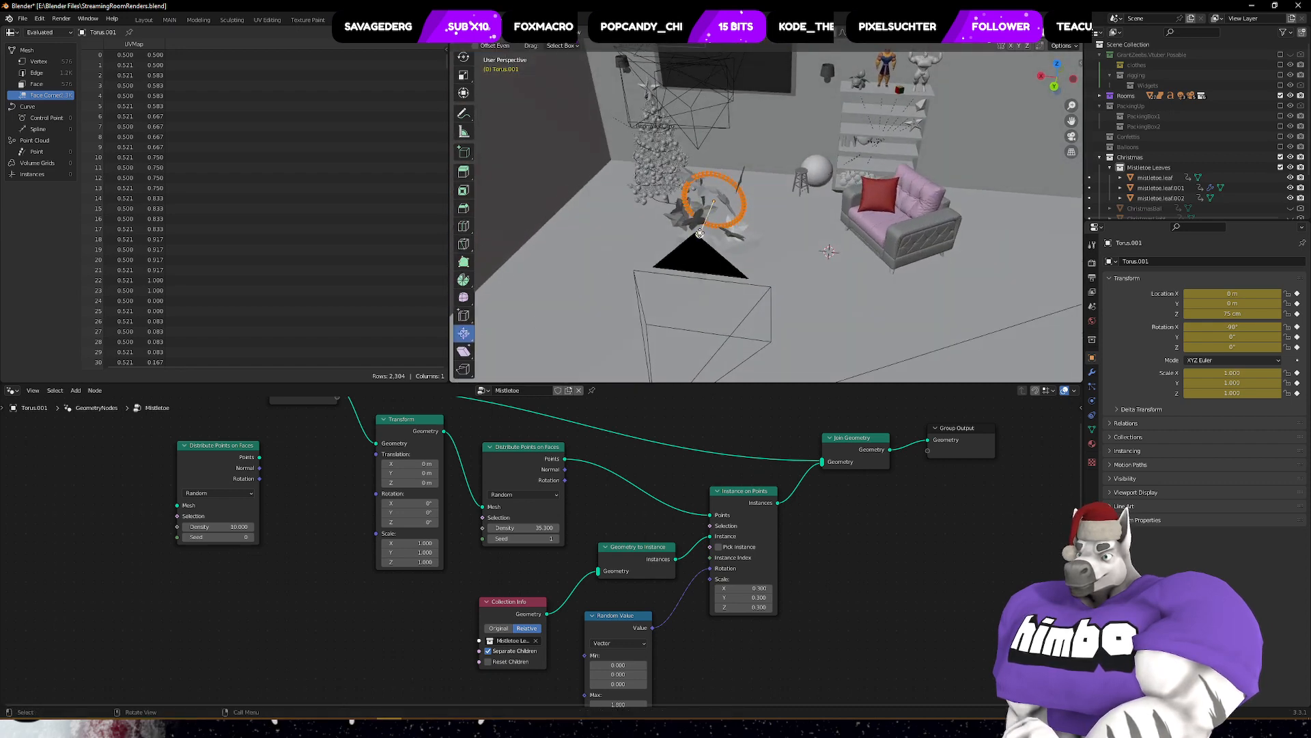
pyautogui.moveTo(699, 233)
pyautogui.mouseDown()
pyautogui.moveTo(711, 157)
pyautogui.moveTo(703, 238)
pyautogui.moveTo(707, 222)
pyautogui.mouseUp()
pyautogui.moveTo(726, 224); pyautogui.dragTo(593, 360, button='middle')
pyautogui.scroll(5, 780, 181)
pyautogui.scroll(-5, 741, 213)
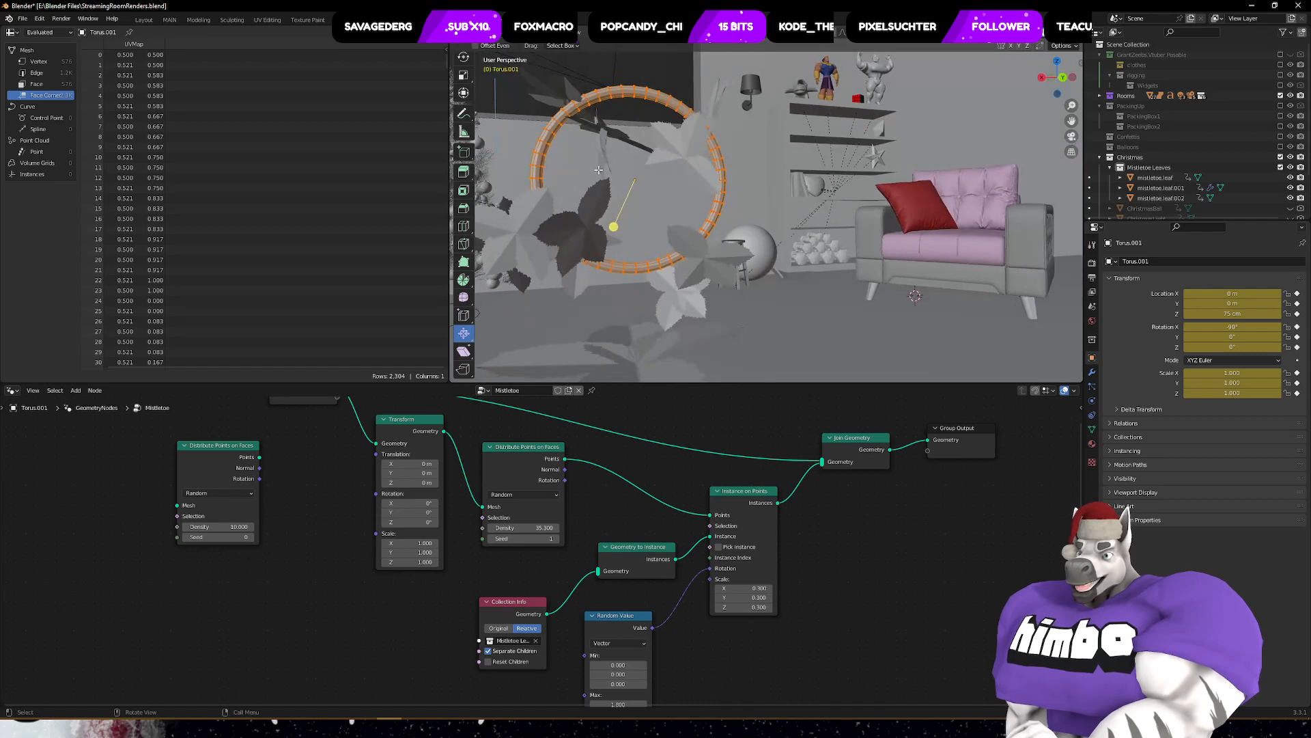
# - Link the group input geometry directly to the Mesh input of the connected Distribute Points on Faces node, and delete the Transform node
pyautogui.moveTo(418, 501); pyautogui.dragTo(545, 532, button='middle')
pyautogui.scroll(3, 532, 504)
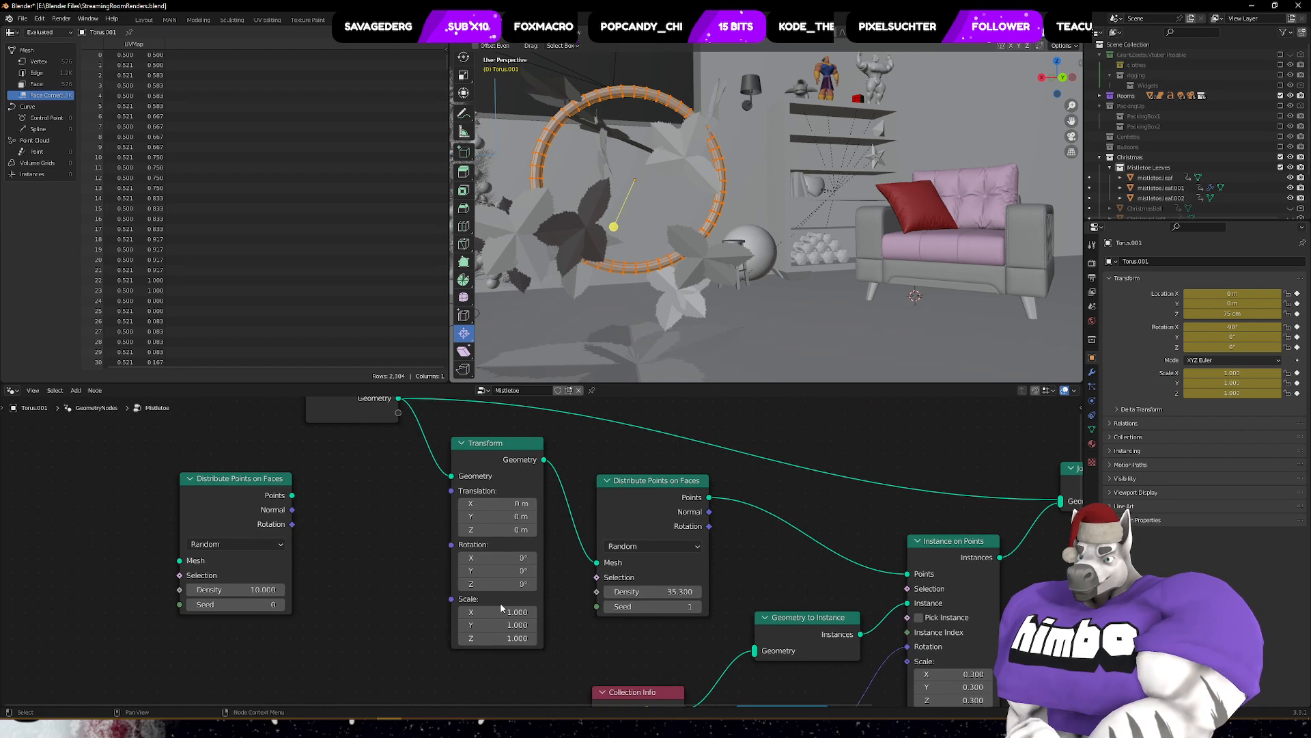
pyautogui.moveTo(450, 477); pyautogui.dragTo(597, 562)
pyautogui.moveTo(512, 450); pyautogui.dragTo(388, 547)
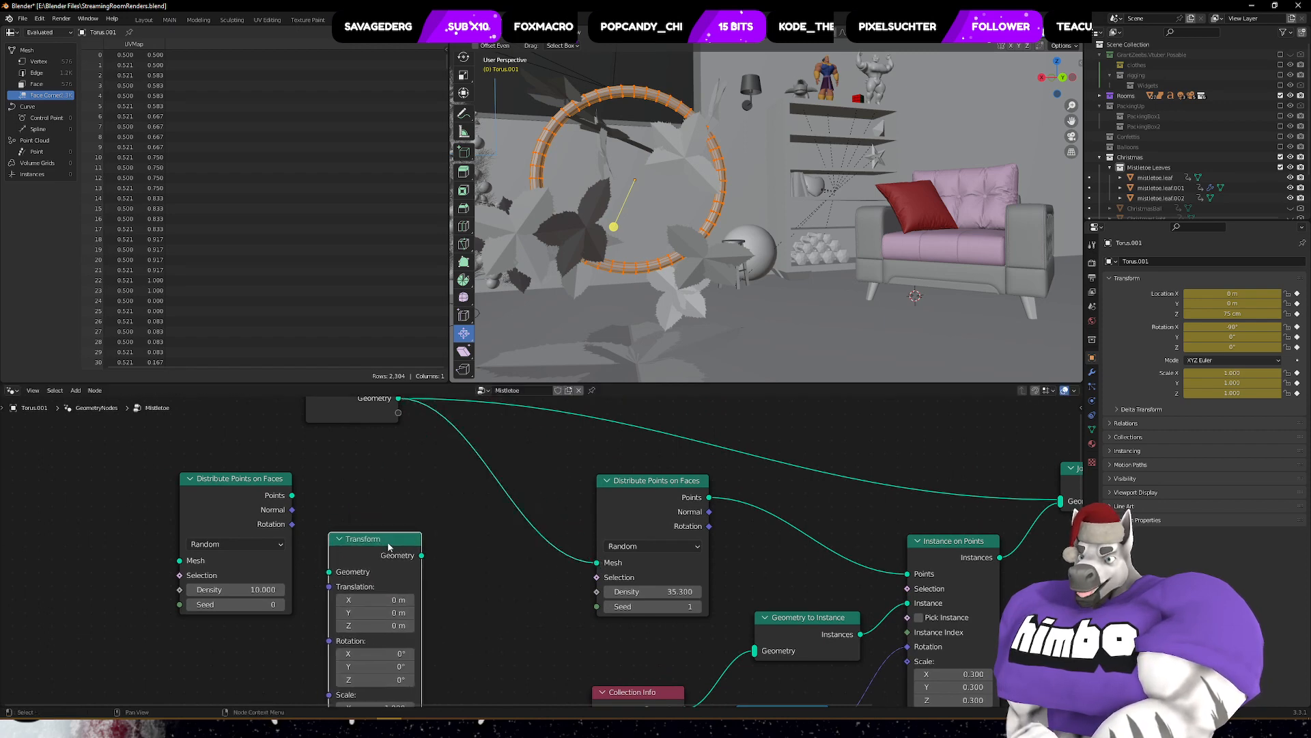
pyautogui.press('x')
pyautogui.scroll(1, 388, 541)
pyautogui.moveTo(585, 483); pyautogui.dragTo(478, 493, button='middle')
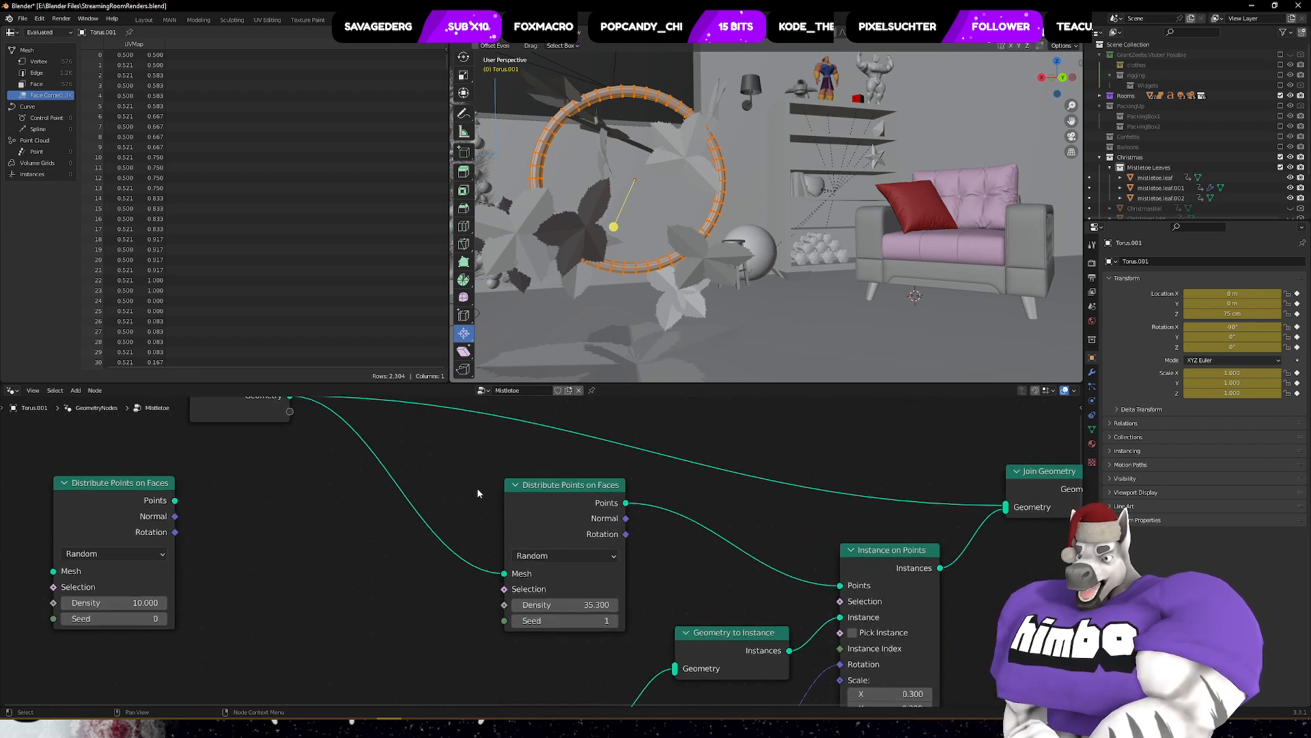
pyautogui.hotkey('shift', 'a')
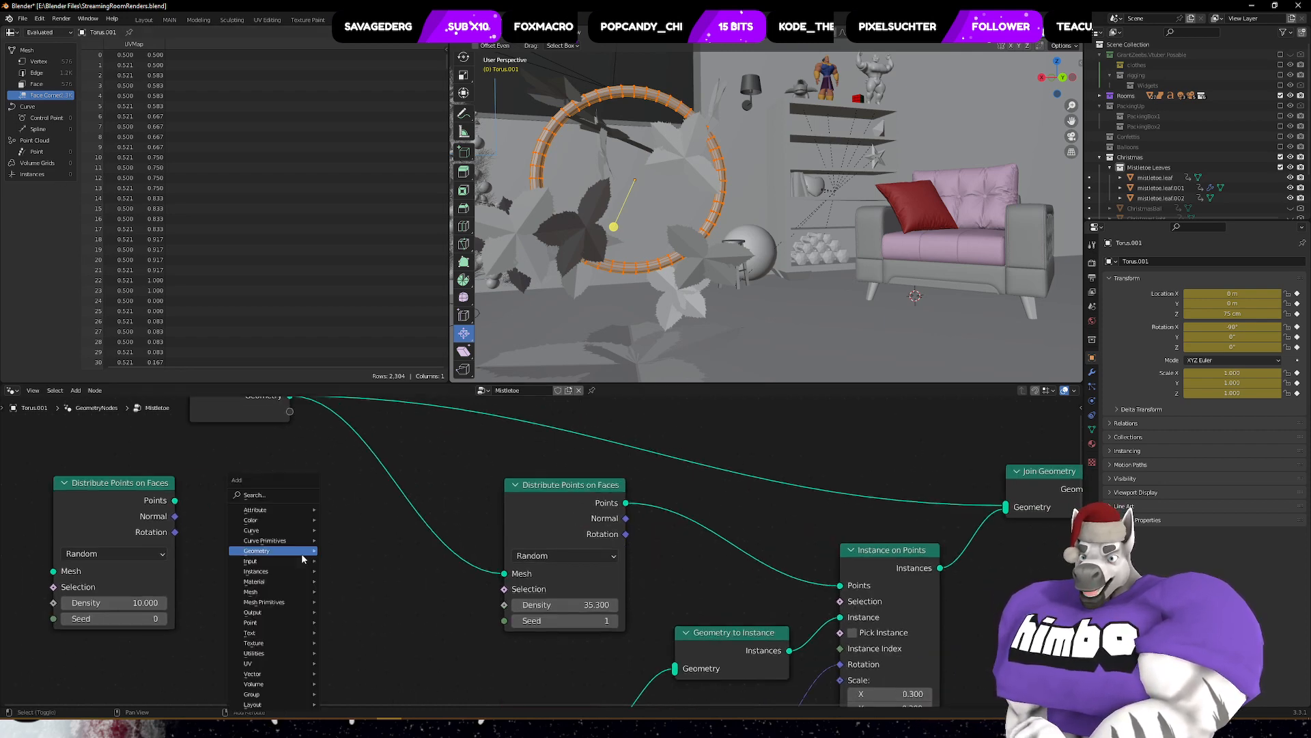
pyautogui.write('point')
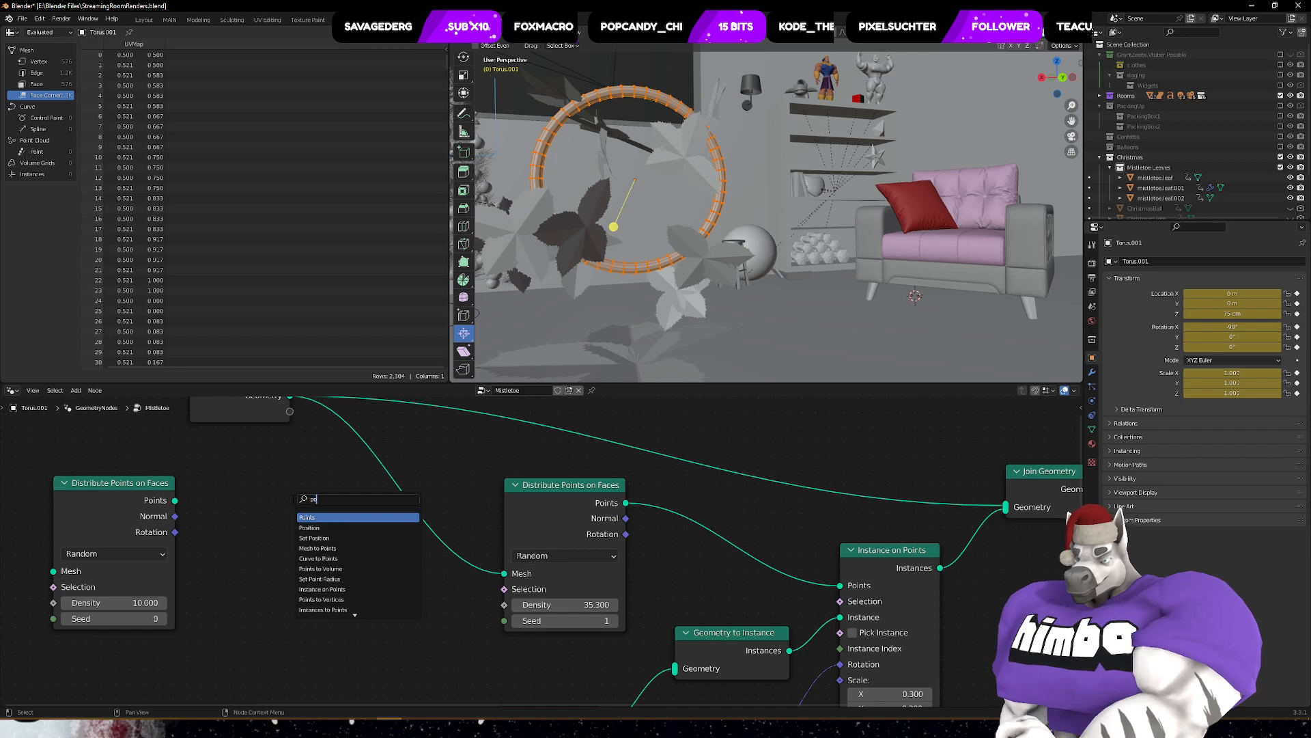
pyautogui.write('s')
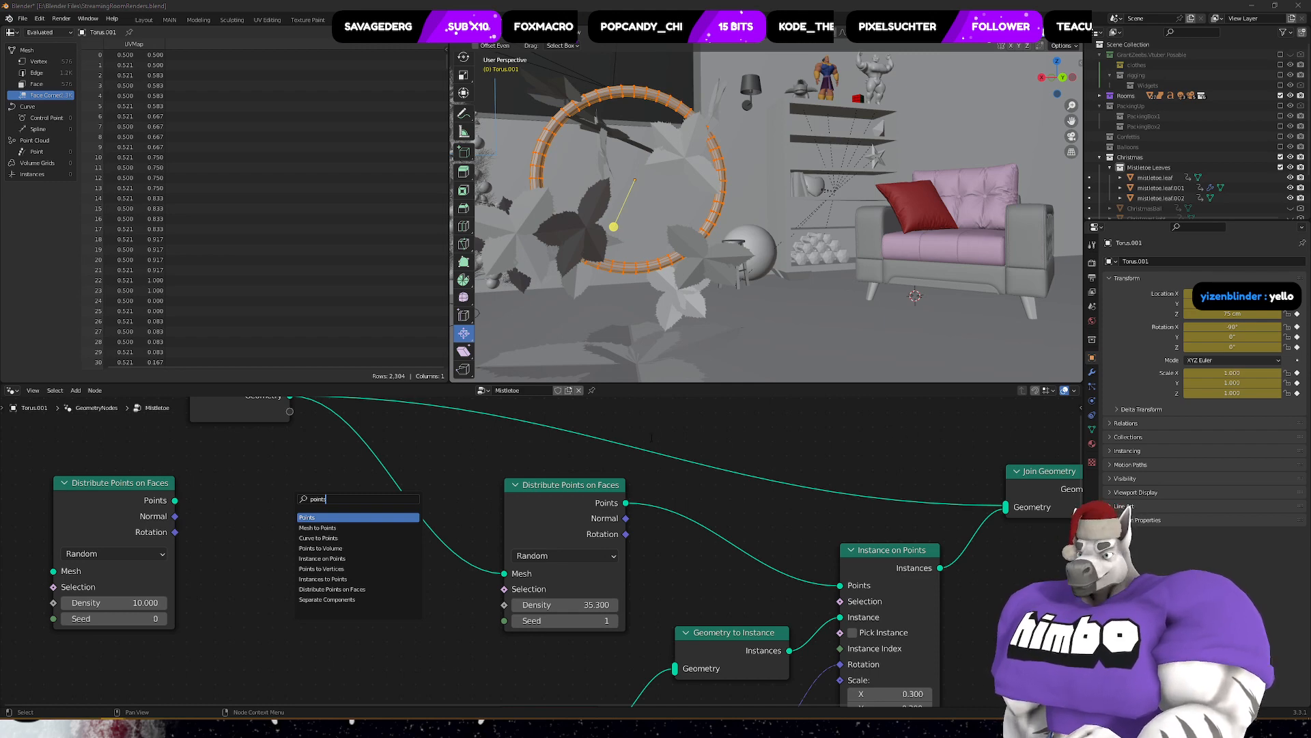
pyautogui.press('Down')
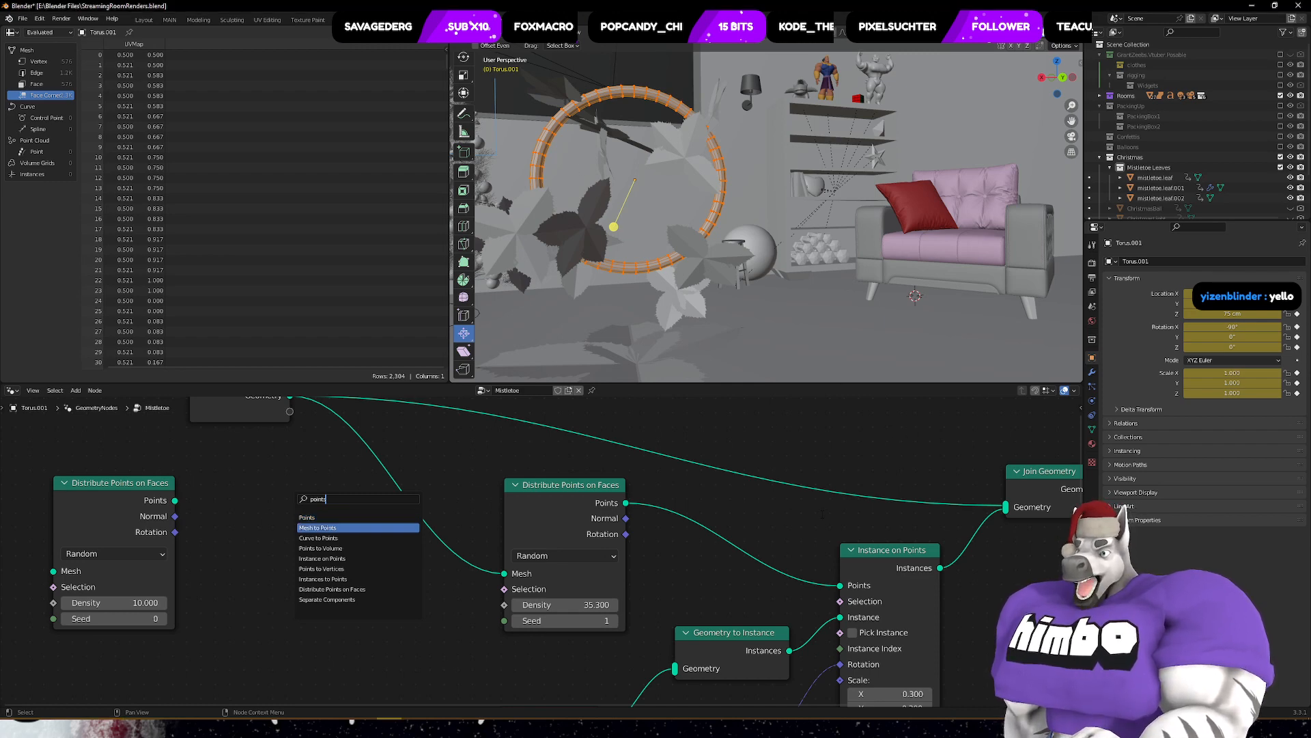
pyautogui.click(422, 649)
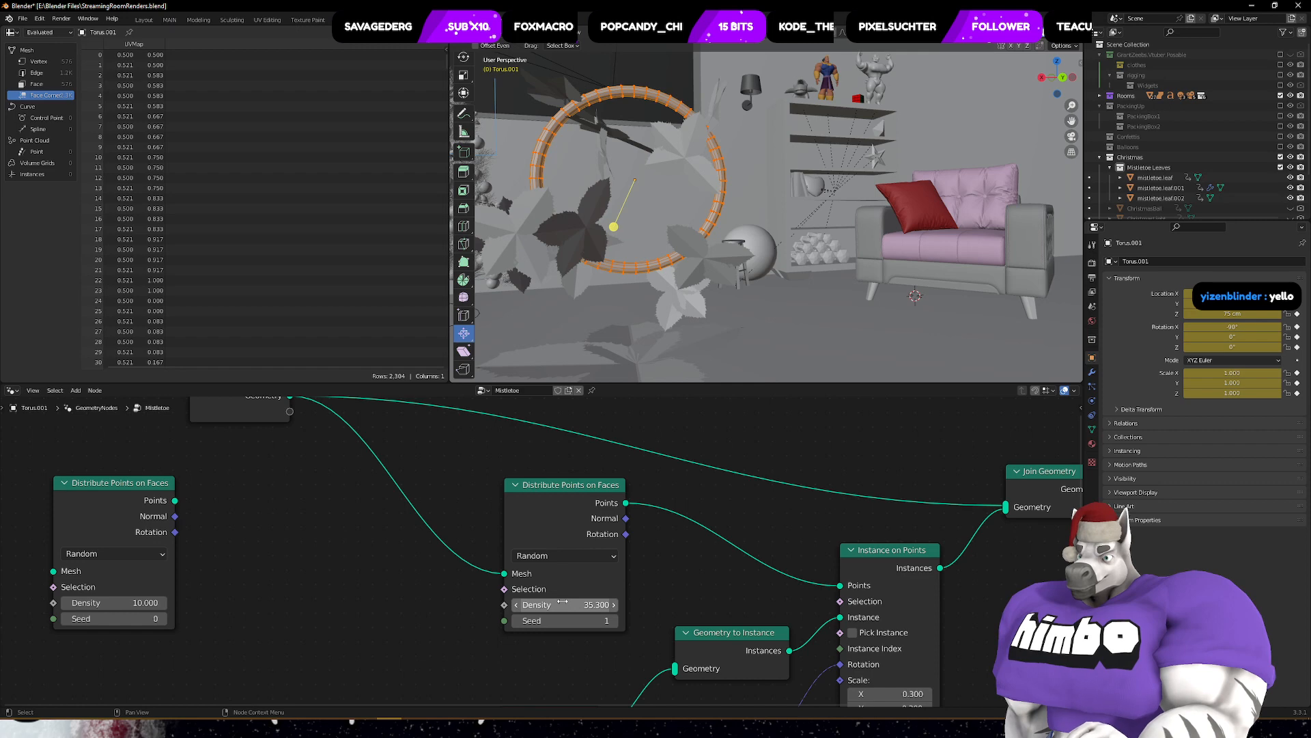
# - Set the density of the connected Distribute Points on Faces node to 345.3
pyautogui.moveTo(562, 601); pyautogui.dragTo(692, 601)
pyautogui.moveTo(710, 562); pyautogui.dragTo(686, 383, button='middle')
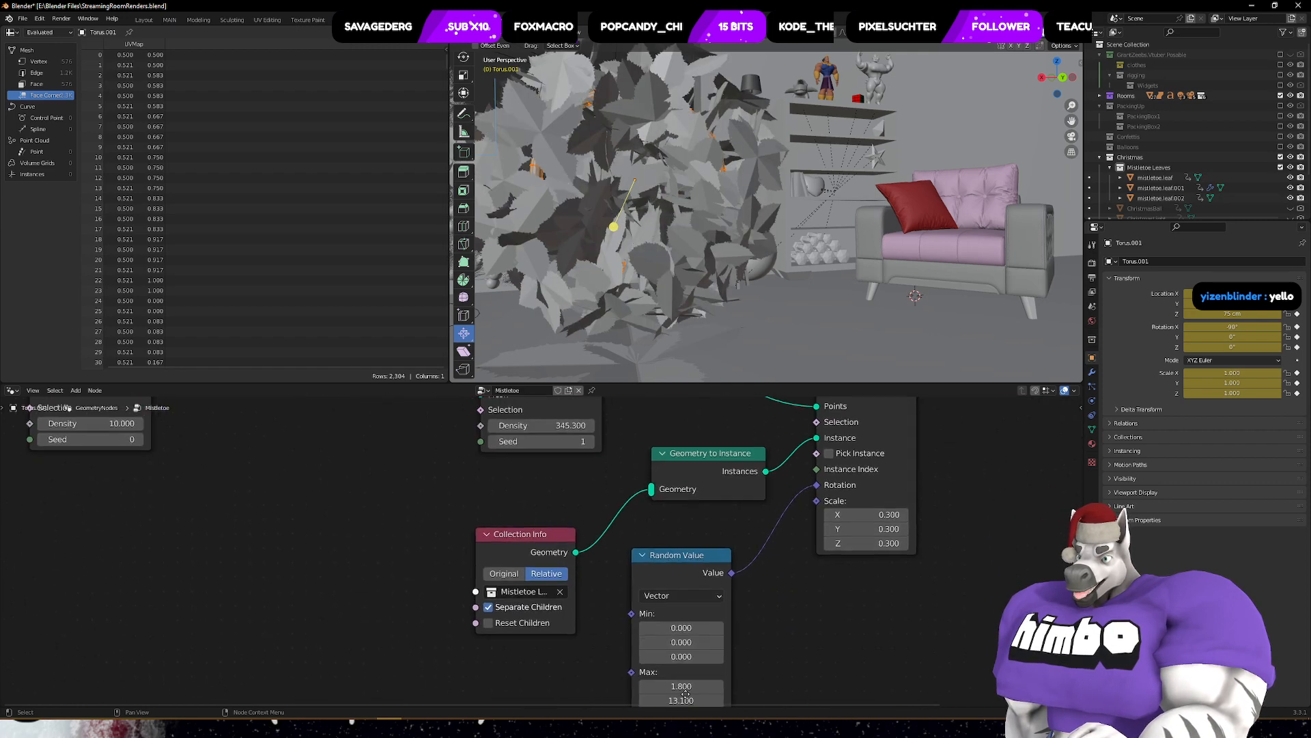
# - Set the X, Y and Z scale of the Instance on Points node to 0.01
pyautogui.moveTo(686, 694); pyautogui.dragTo(483, 609, button='middle')
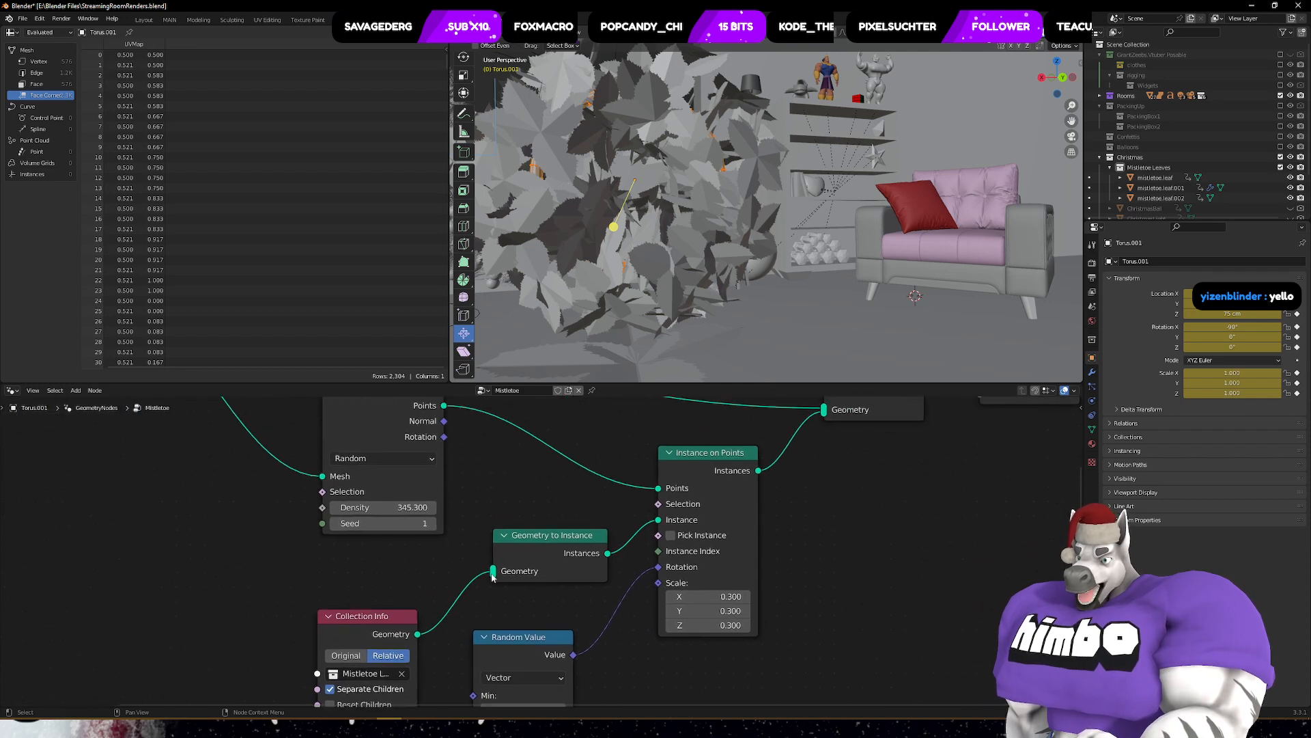
pyautogui.moveTo(707, 611); pyautogui.dragTo(697, 559, button='middle')
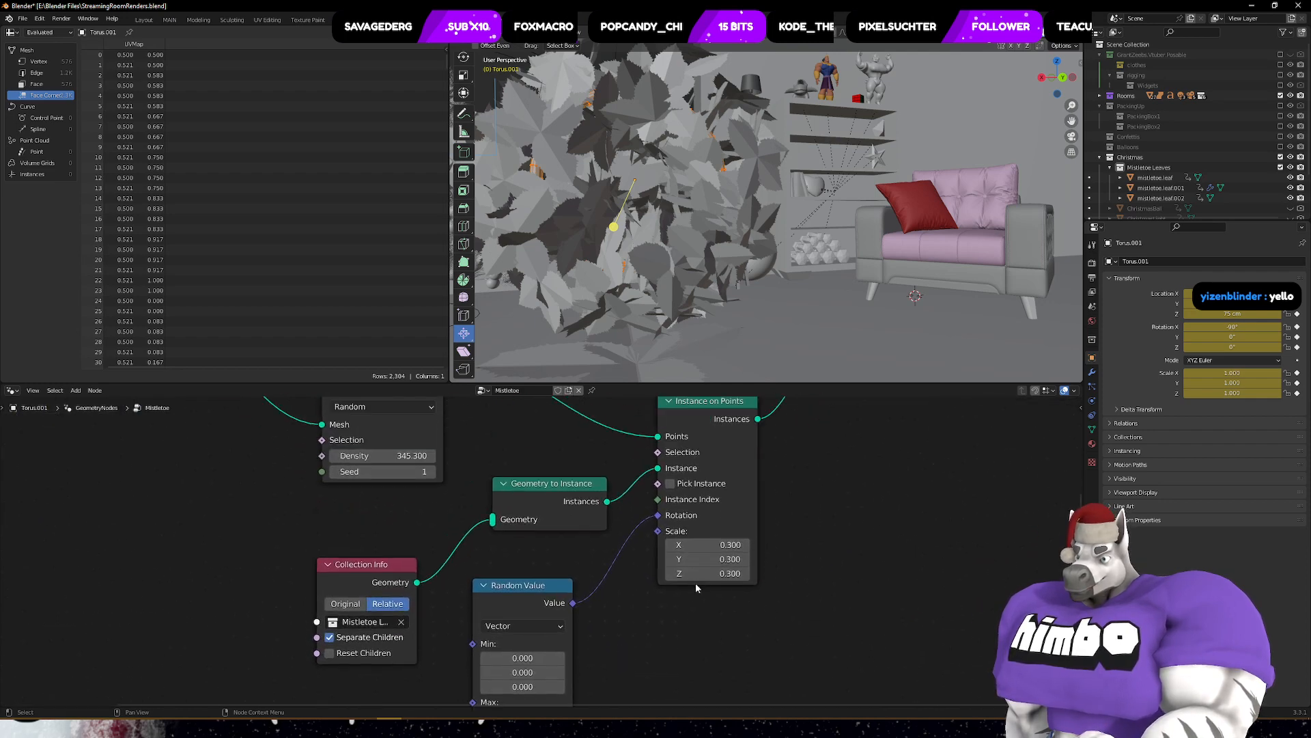
pyautogui.moveTo(723, 545); pyautogui.dragTo(723, 574)
pyautogui.press('BackSpace')
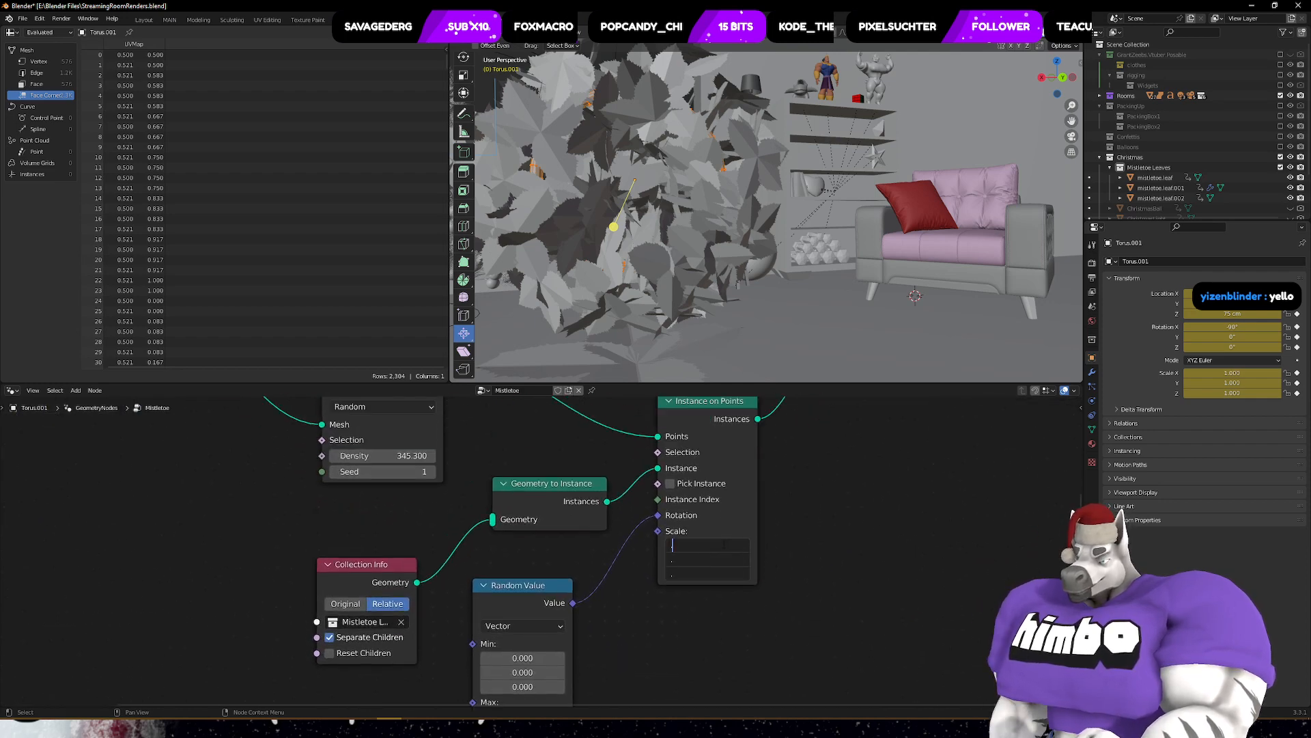
pyautogui.write('.01')
pyautogui.press('Return')
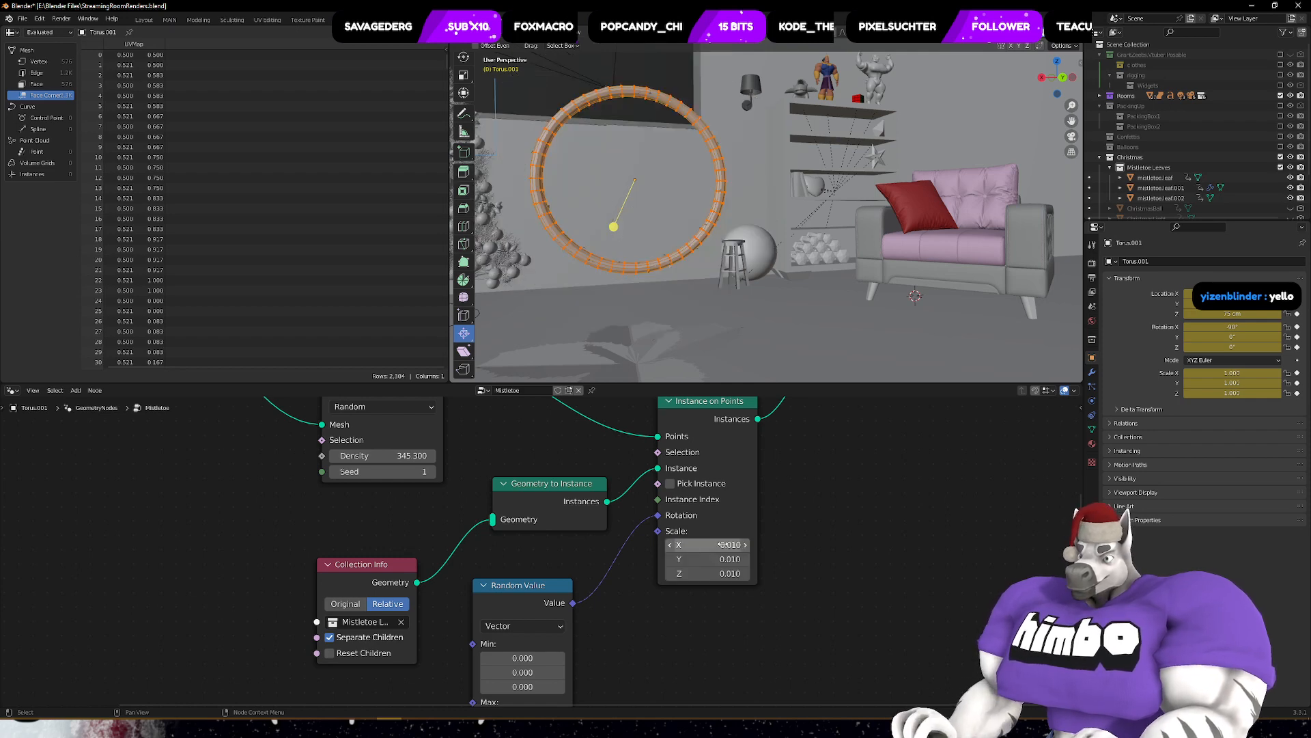
# - Set the X, Y and Z scale of the Instance on Points node to 0.1
pyautogui.moveTo(723, 544); pyautogui.dragTo(722, 574)
pyautogui.press('BackSpace')
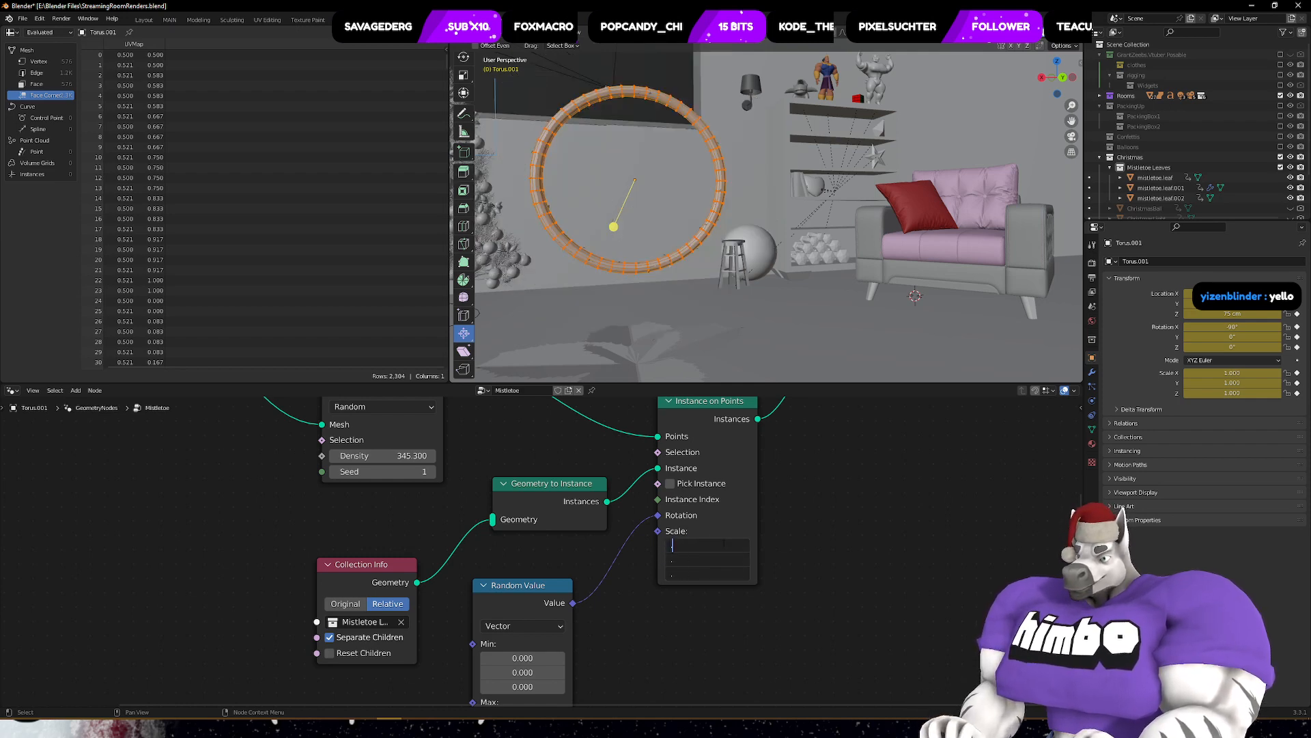
pyautogui.press('Return')
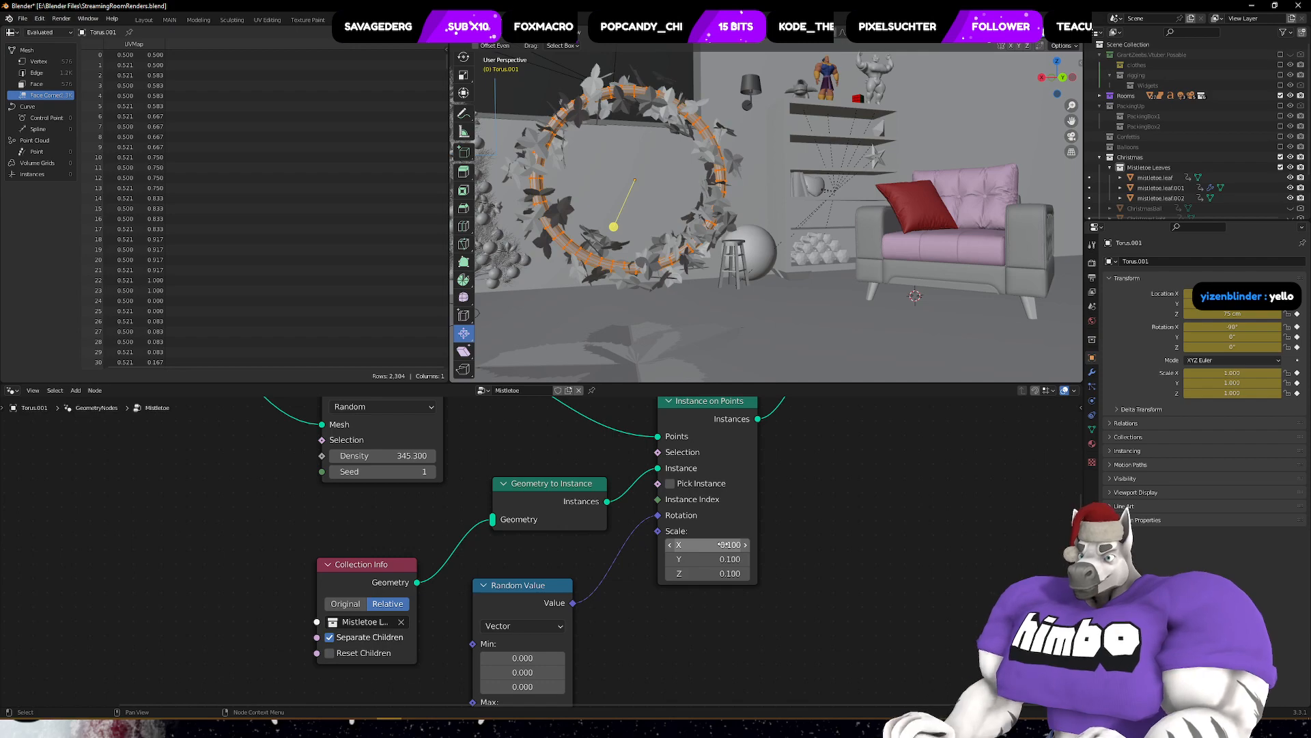
# - Move the Collection Info node lower, further below the connected Distribute Points on Faces node
pyautogui.moveTo(760, 126); pyautogui.dragTo(750, 224, button='middle')
pyautogui.moveTo(687, 476); pyautogui.dragTo(732, 545, button='middle')
pyautogui.moveTo(895, 504); pyautogui.dragTo(803, 528, button='middle')
pyautogui.moveTo(745, 275); pyautogui.dragTo(774, 170, button='middle')
pyautogui.scroll(-4, 571, 521)
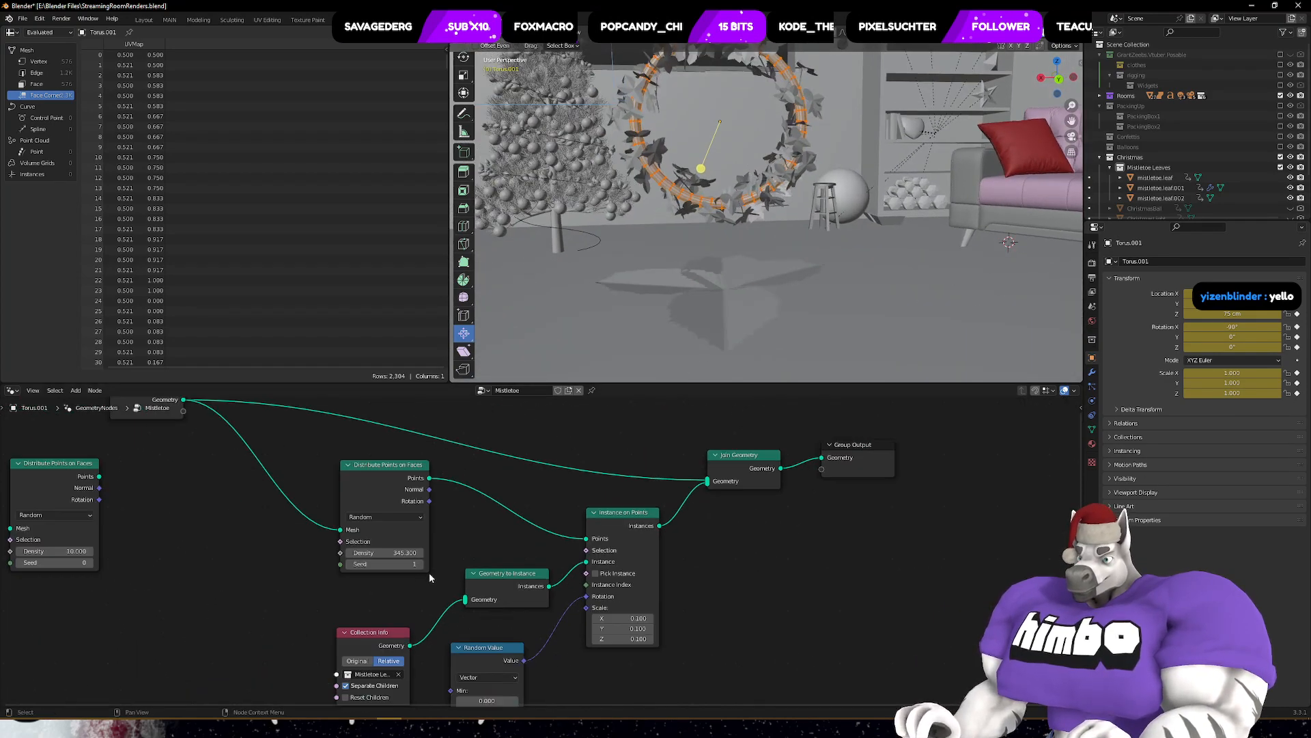
pyautogui.moveTo(428, 572); pyautogui.dragTo(653, 456, button='middle')
pyautogui.moveTo(607, 518); pyautogui.dragTo(607, 562)
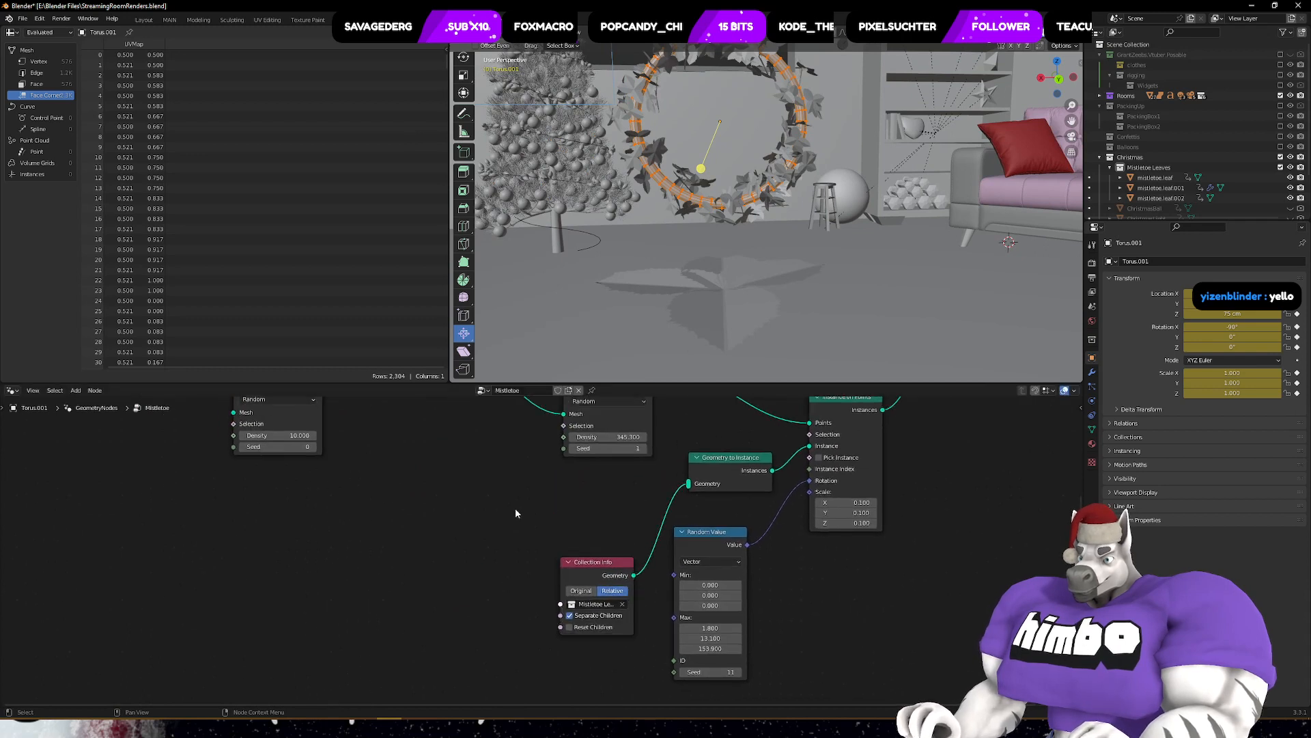
pyautogui.hotkey('shift', 'a')
pyautogui.click(460, 495)
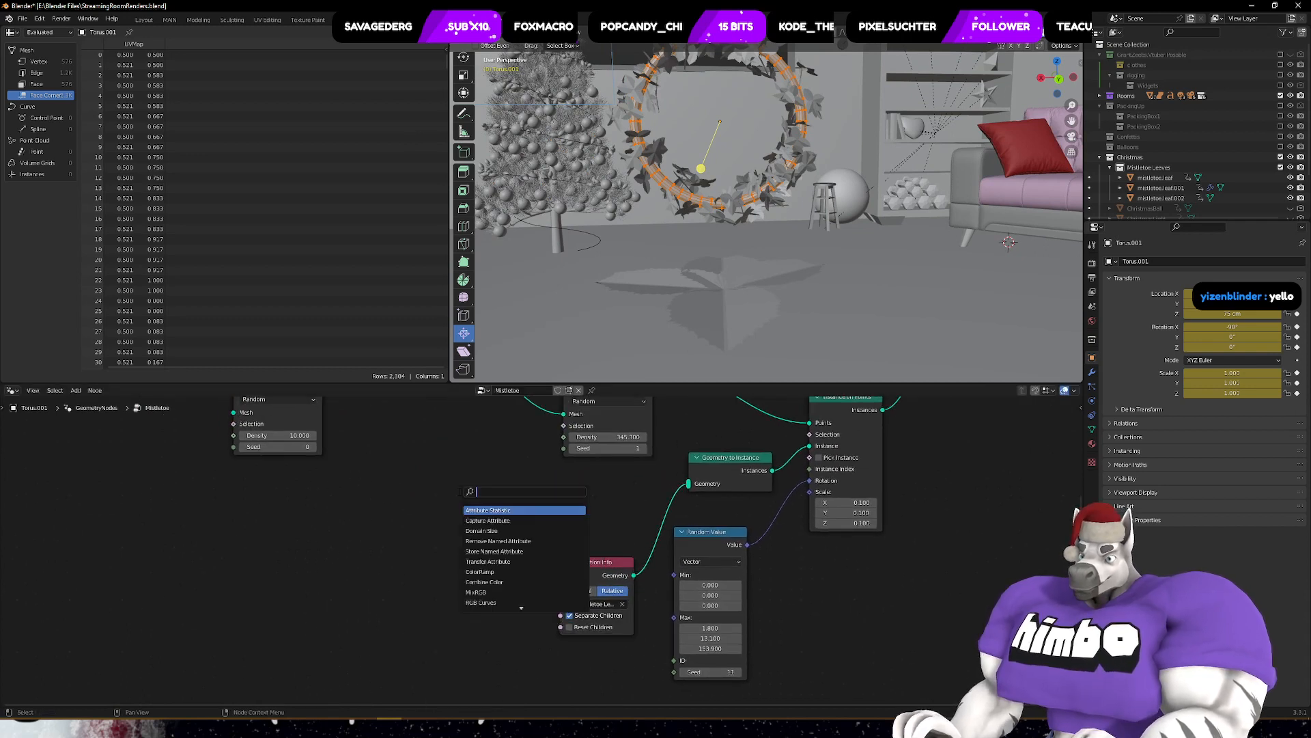
pyautogui.write('prim')
pyautogui.press('Escape')
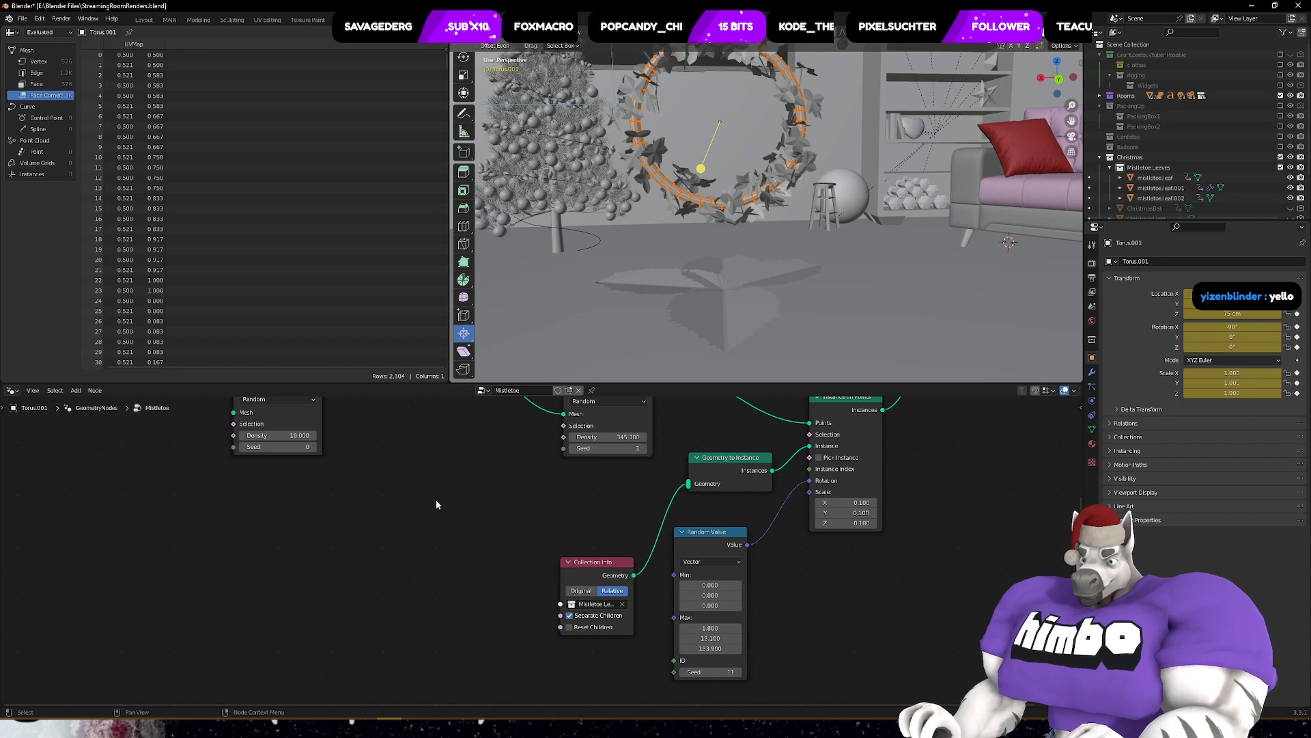
pyautogui.rightClick(412, 506)
# - Add an Ico Sphere mesh primitive node and link its Mesh output to the Geometry input of the Geometry to Instance node
pyautogui.hotkey('shift', 'a')
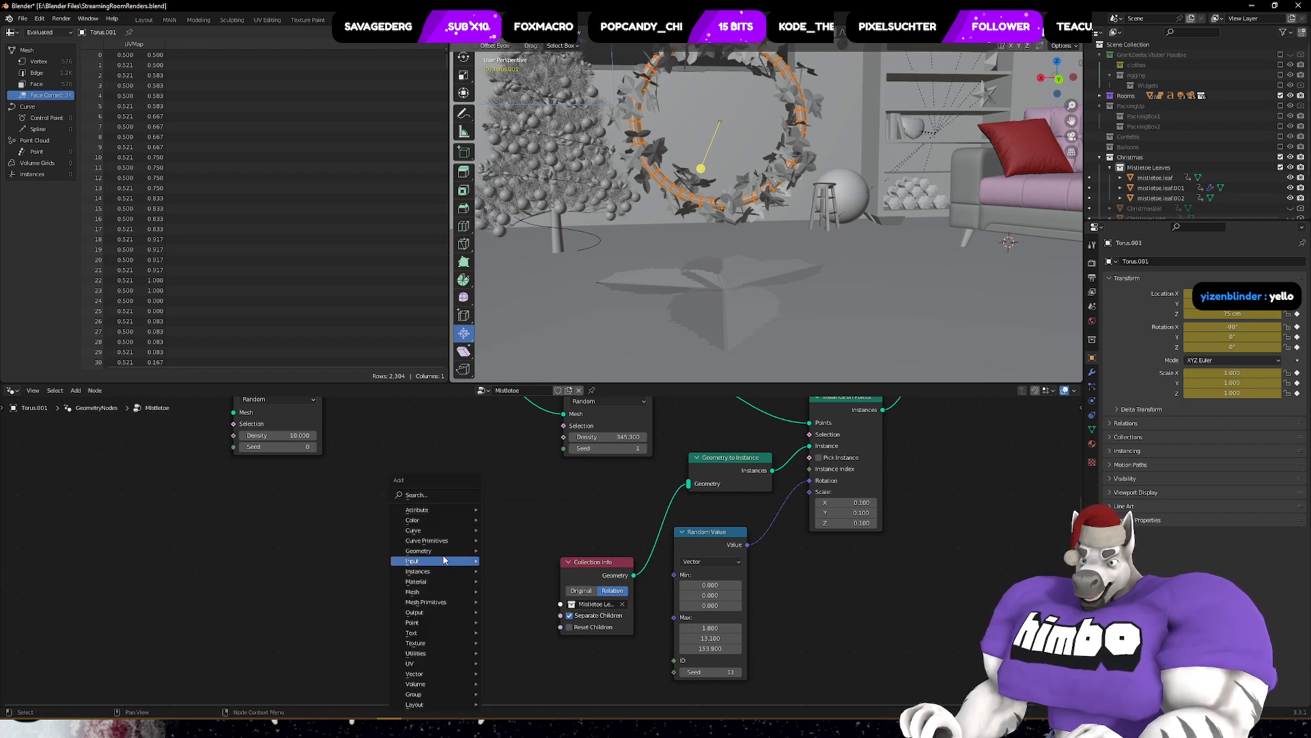
pyautogui.moveTo(449, 547)
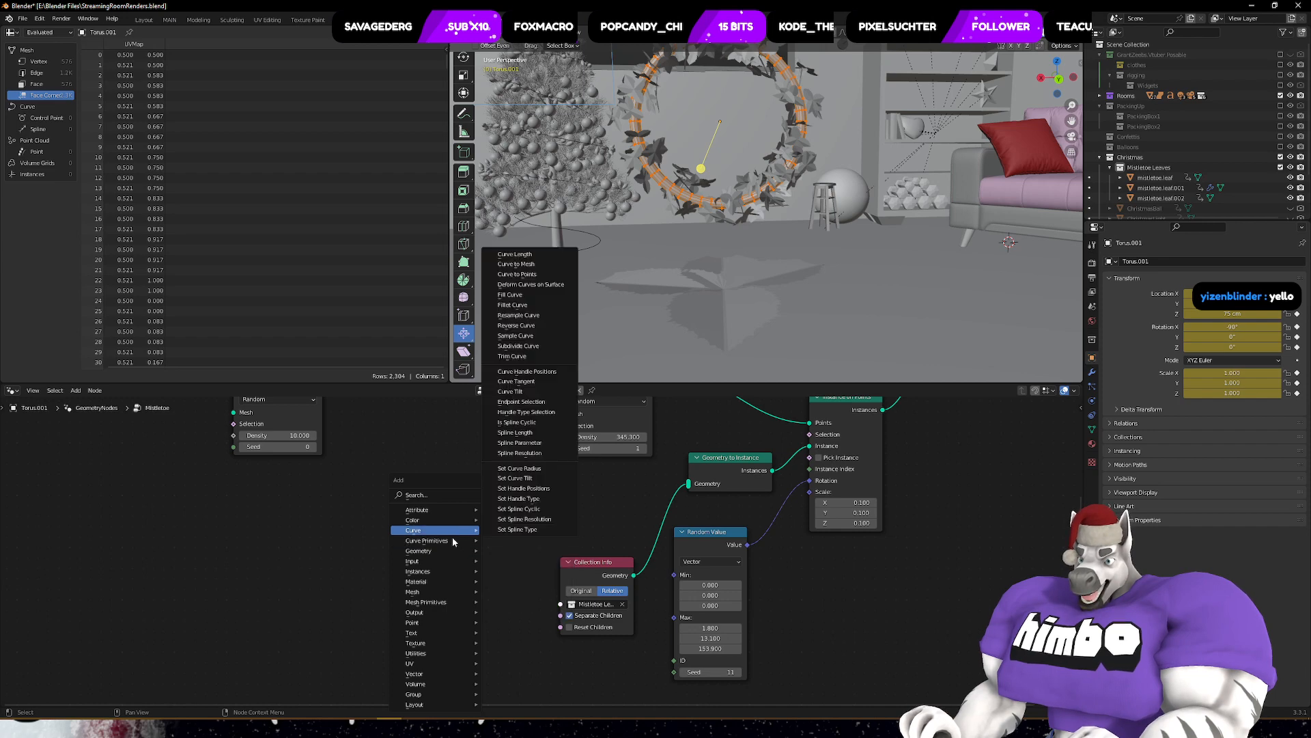
pyautogui.moveTo(454, 601)
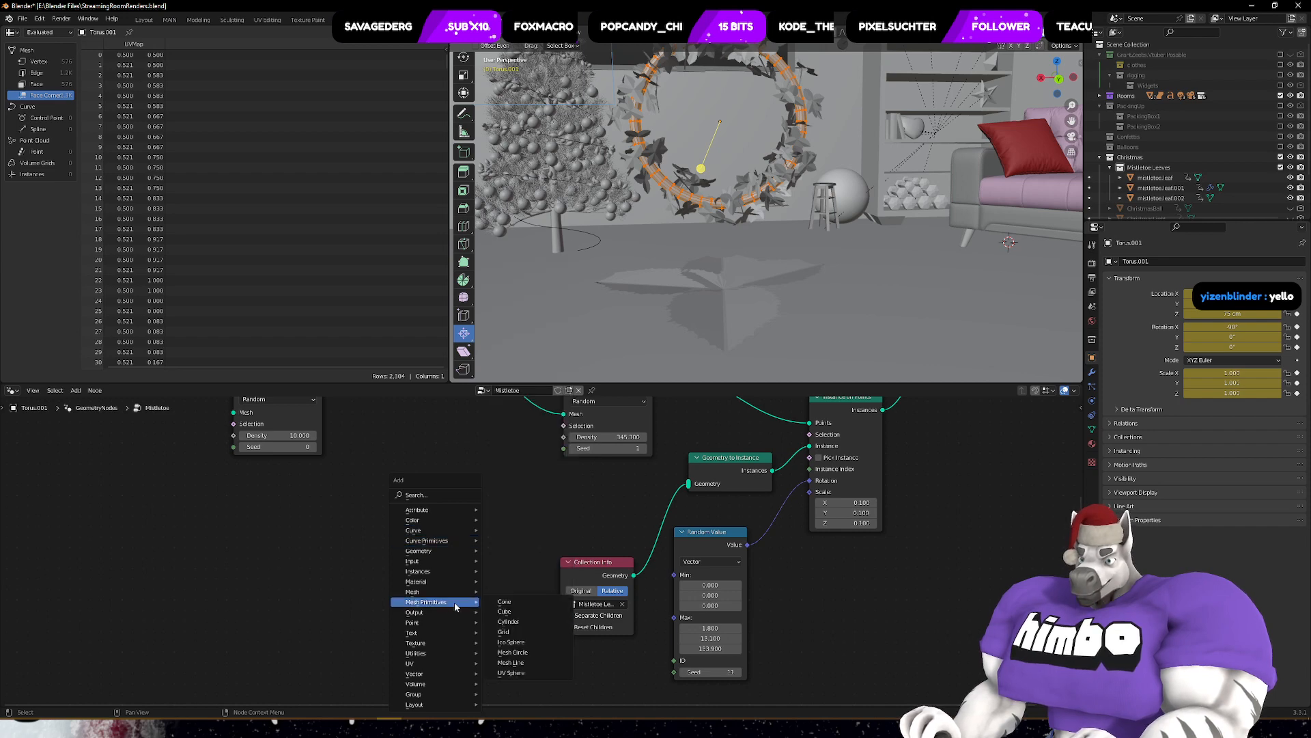
pyautogui.click(520, 642)
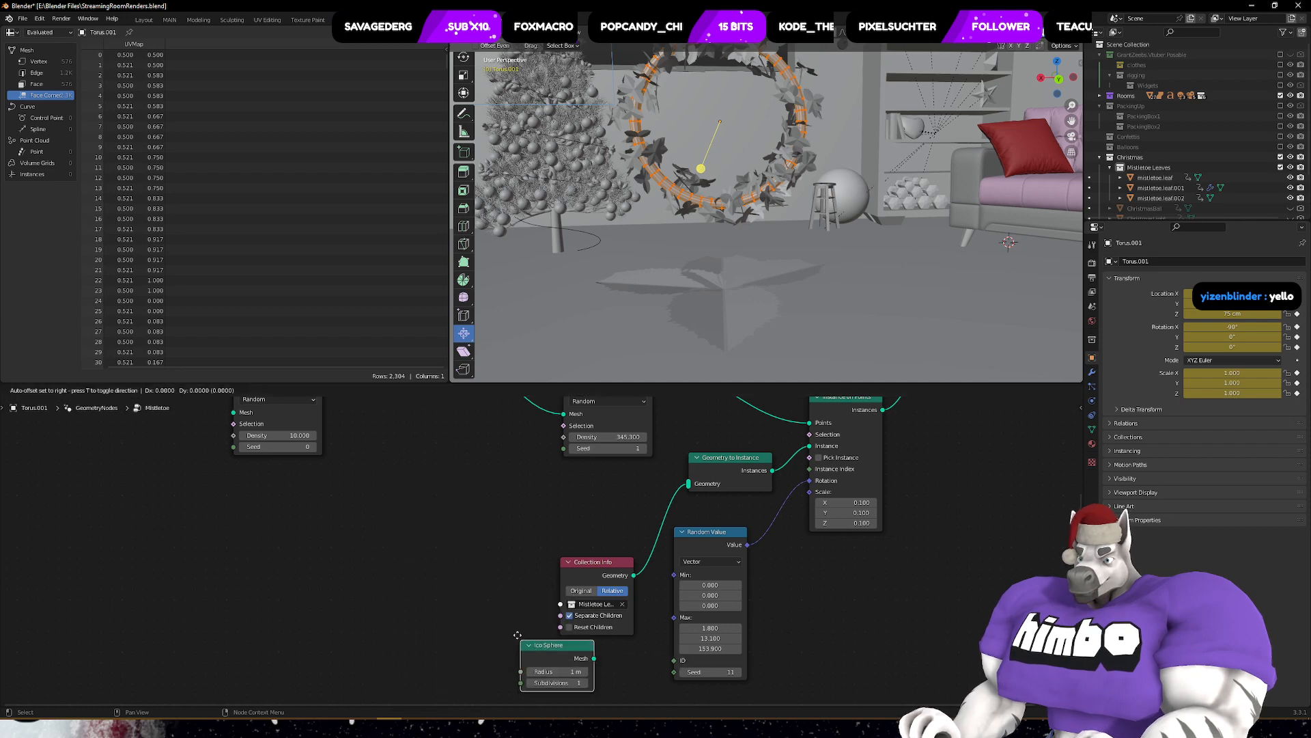
pyautogui.click(372, 470)
pyautogui.moveTo(447, 492); pyautogui.dragTo(689, 484)
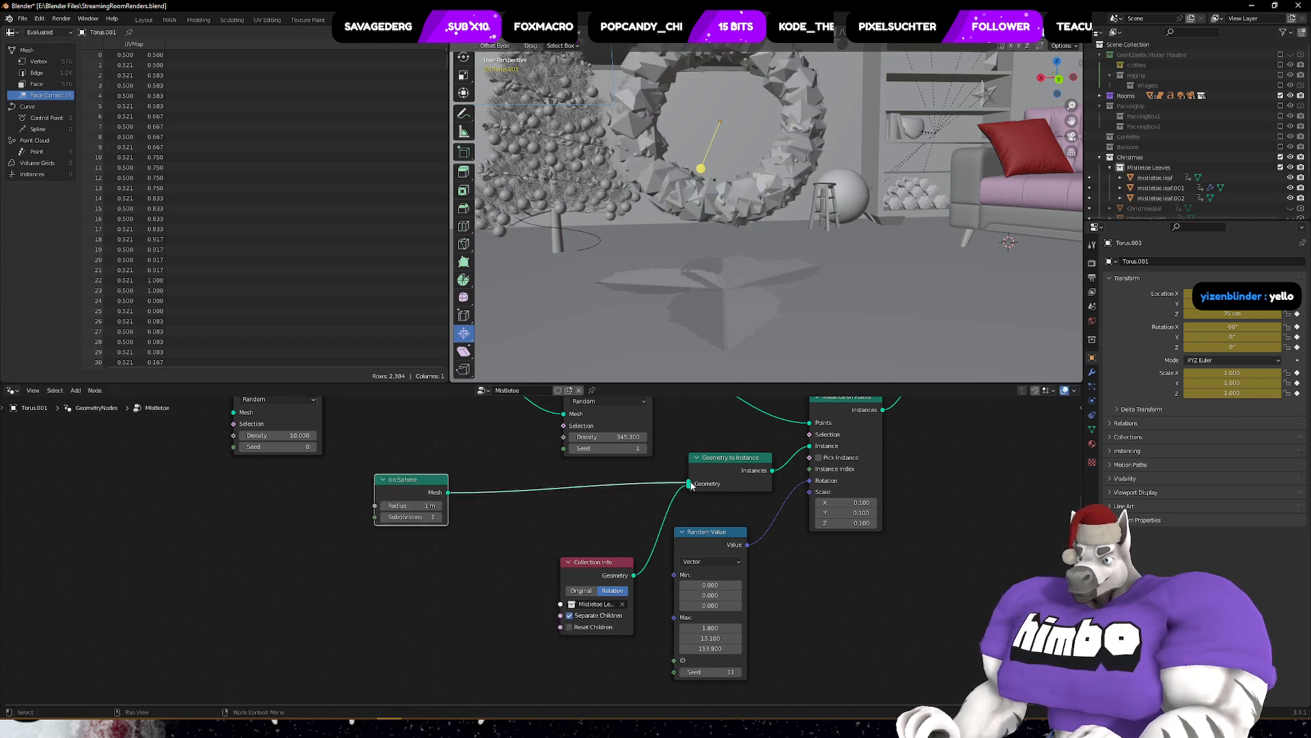
# - Set the radius of the Ico Sphere node to 10 cm for the wreath's berries
pyautogui.click(418, 516)
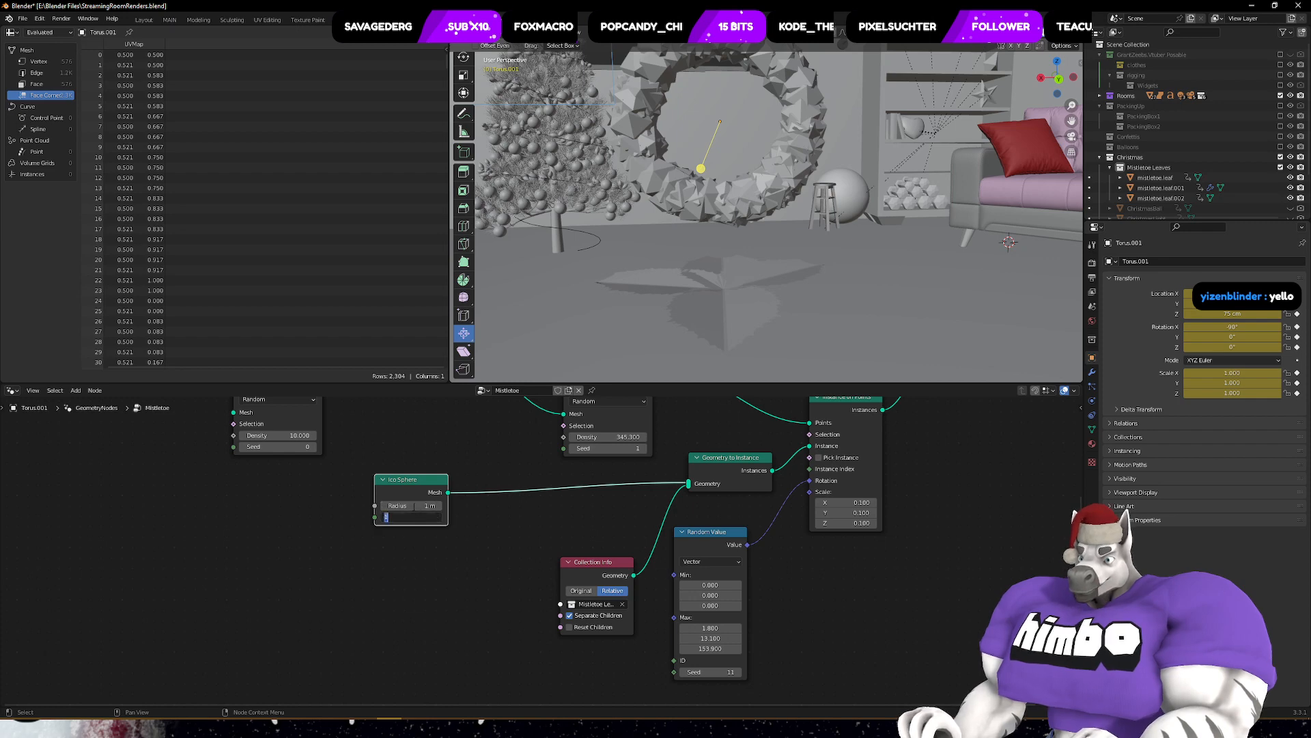
pyautogui.click(428, 507)
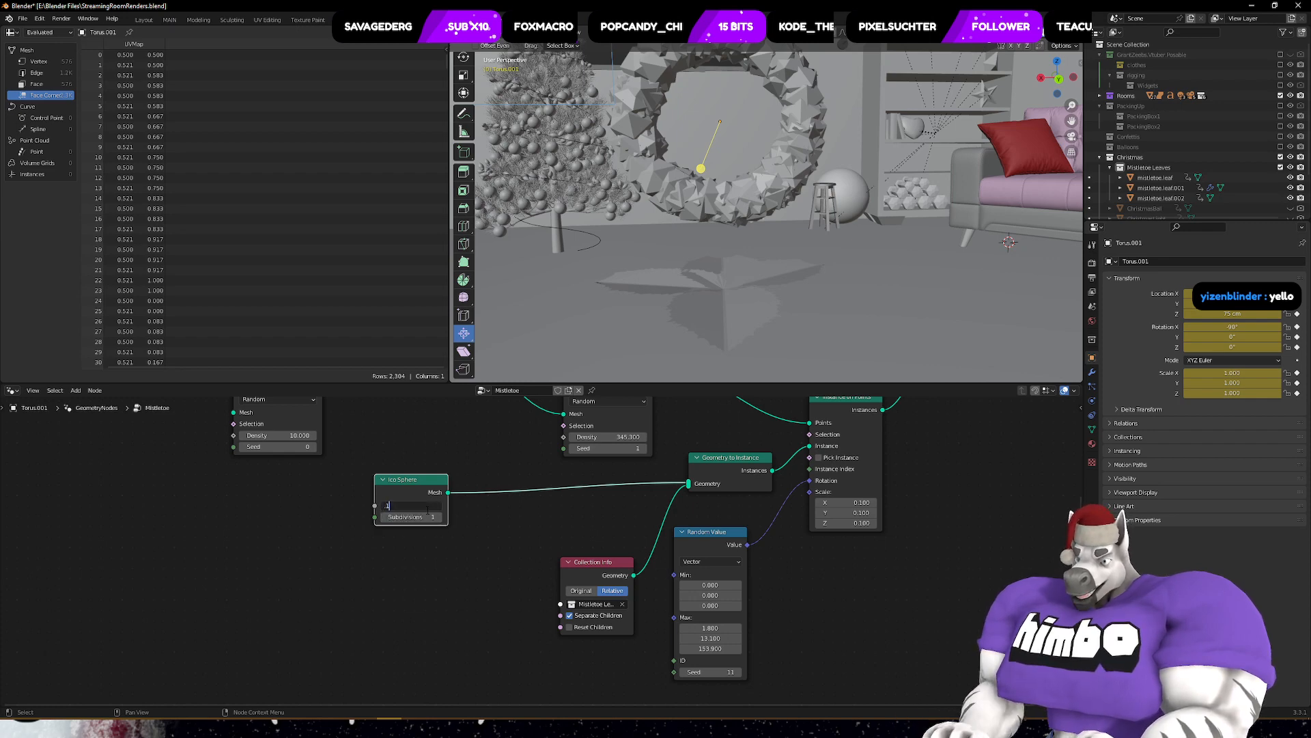
pyautogui.press('Return')
pyautogui.scroll(3, 765, 232)
pyautogui.keyDown('shift'); pyautogui.moveTo(754, 116); pyautogui.dragTo(749, 206, button='middle'); pyautogui.keyUp('shift')
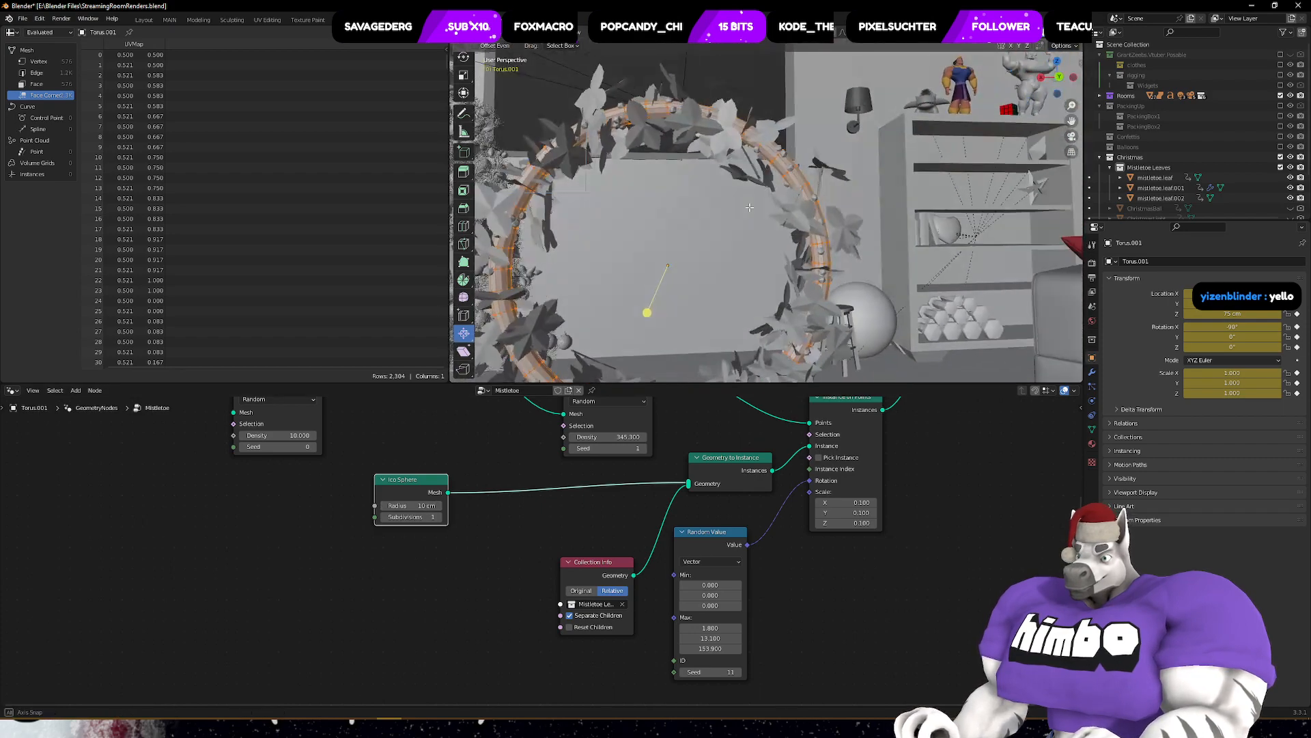
pyautogui.keyDown('shift'); pyautogui.moveTo(833, 272); pyautogui.dragTo(784, 217, button='middle'); pyautogui.keyUp('shift')
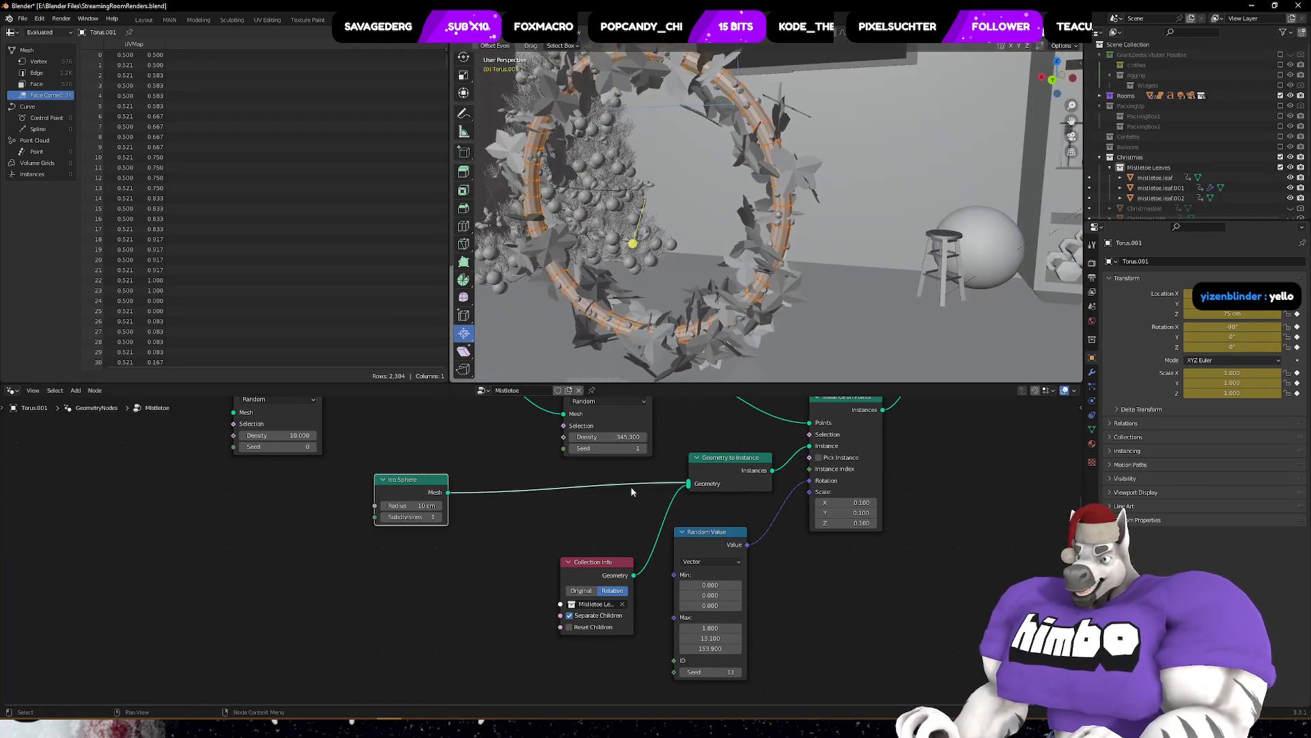
# - Place the Collection Info node below the Ico Sphere node and set the sphere's subdivisions to 2, keeping its radius at 10 cm
pyautogui.moveTo(608, 567); pyautogui.dragTo(438, 576)
pyautogui.moveTo(489, 476); pyautogui.dragTo(529, 559, button='middle')
pyautogui.click(478, 599)
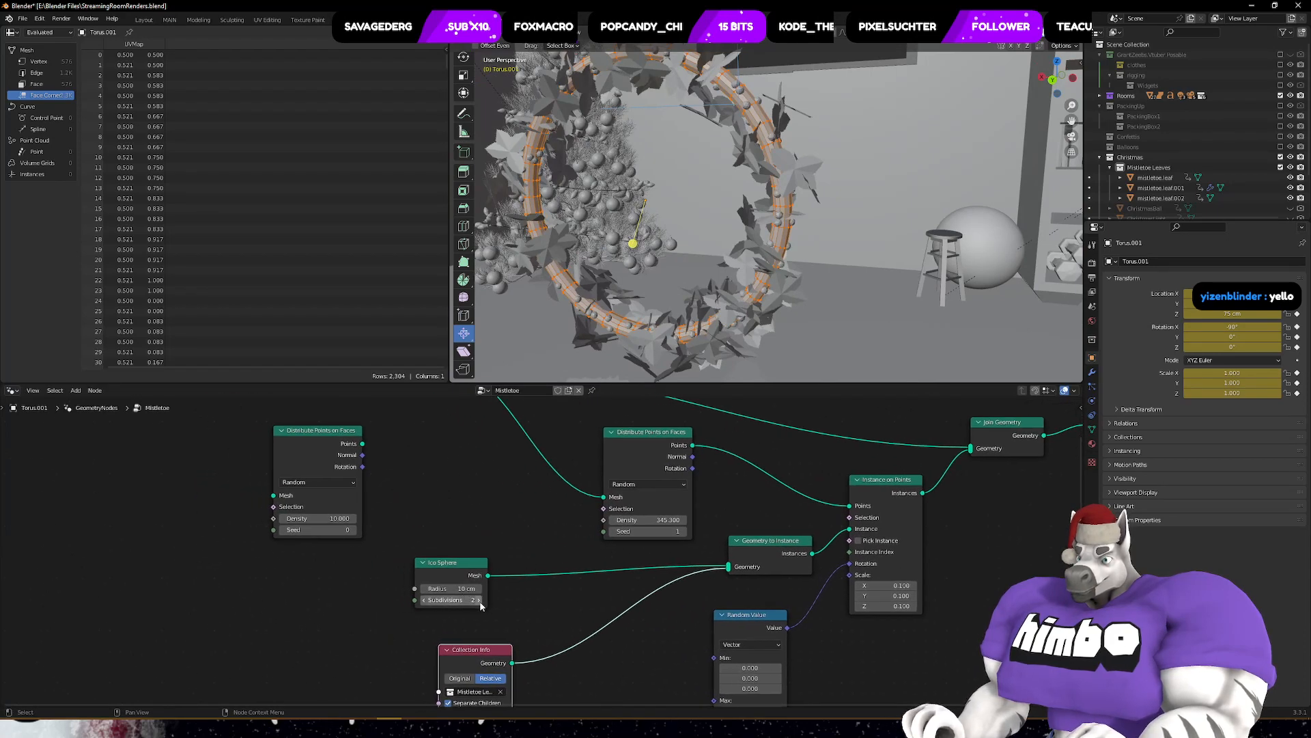
pyautogui.click(480, 588)
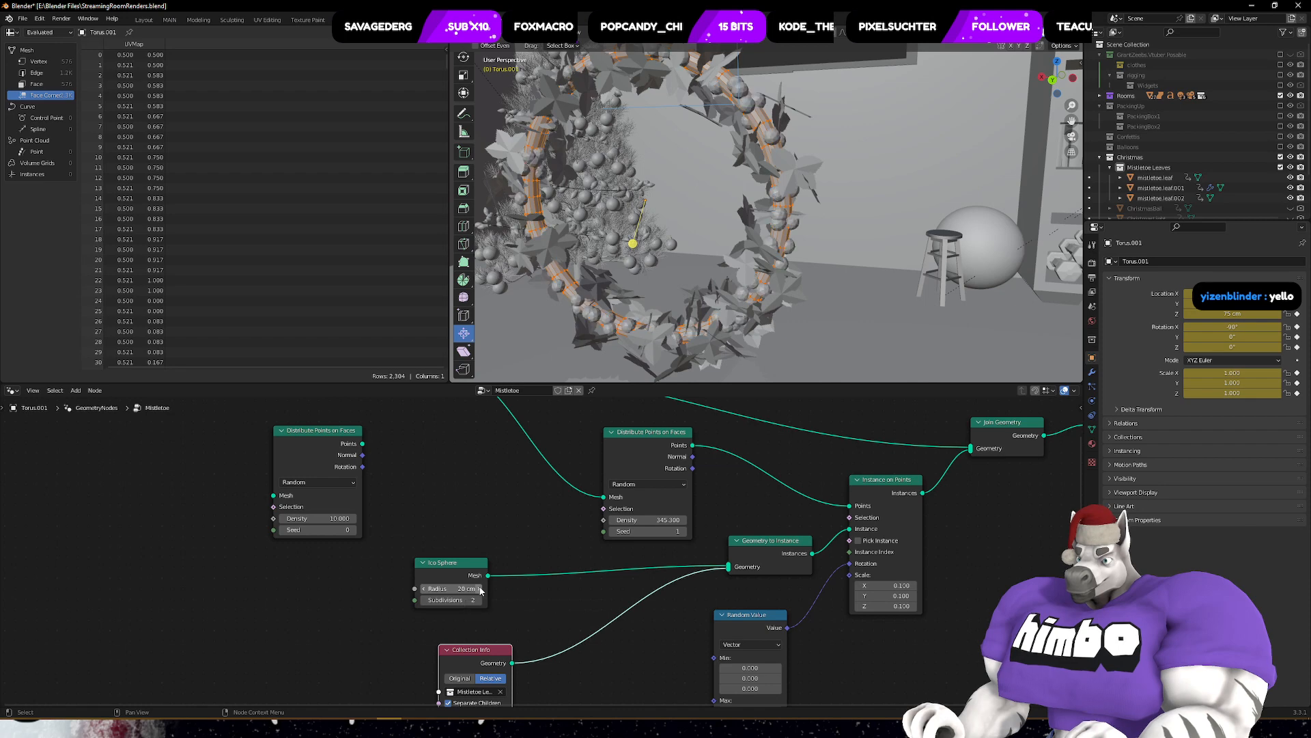
pyautogui.click(424, 589)
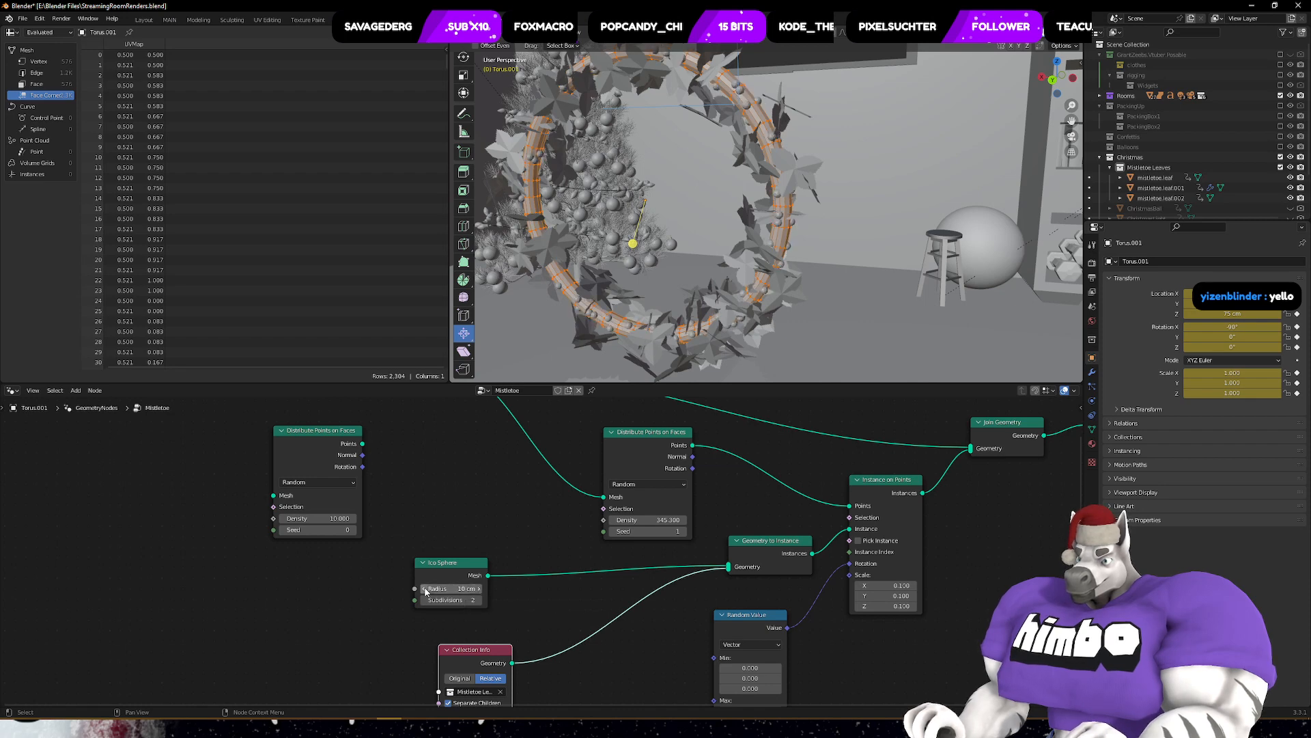
# - Switch the wreath torus to Object Mode and open the Layout workspace
pyautogui.moveTo(768, 505); pyautogui.dragTo(721, 531, button='middle')
pyautogui.moveTo(693, 339)
pyautogui.mouseDown(button='middle')
pyautogui.moveTo(761, 304)
pyautogui.moveTo(769, 372)
pyautogui.moveTo(751, 287)
pyautogui.moveTo(798, 265)
pyautogui.moveTo(715, 293)
pyautogui.moveTo(701, 315)
pyautogui.mouseUp(button='middle')
pyautogui.moveTo(757, 319); pyautogui.dragTo(732, 323, button='middle')
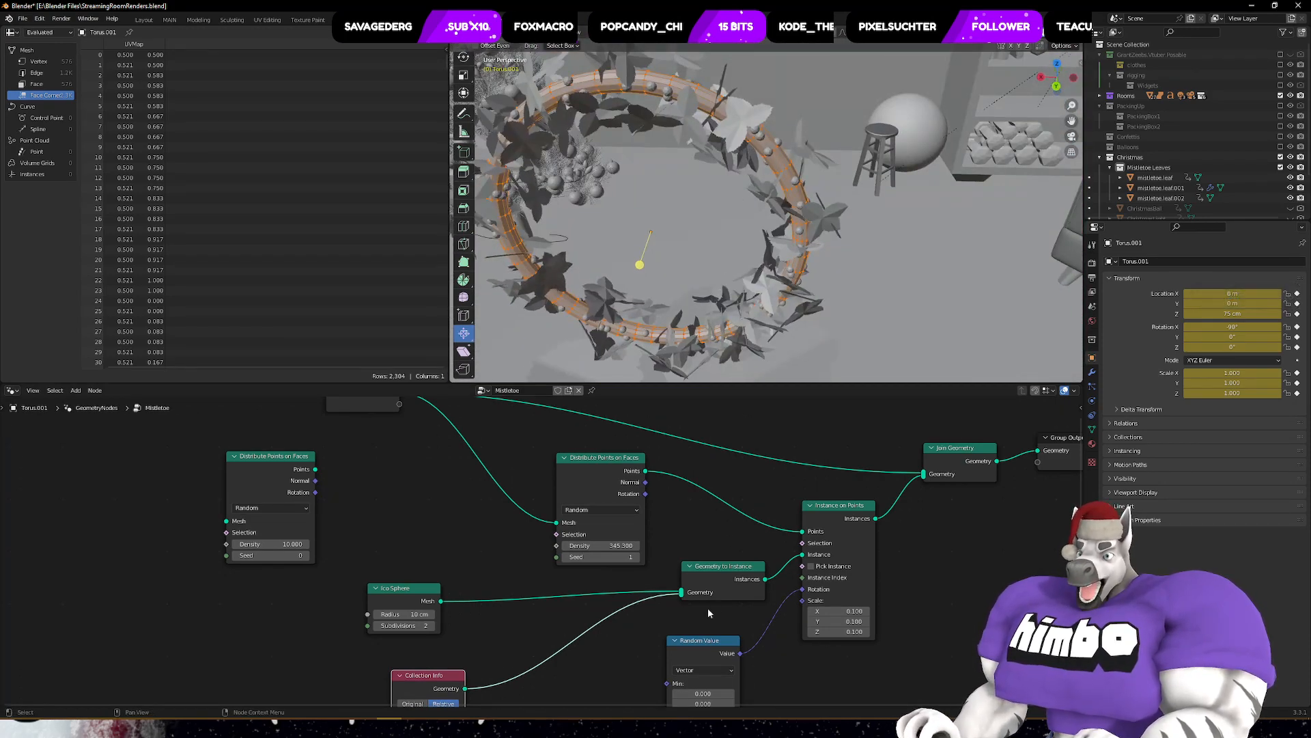
pyautogui.moveTo(656, 280); pyautogui.dragTo(683, 273, button='middle')
pyautogui.hotkey('ctrl', 'Tab')
pyautogui.click(756, 273)
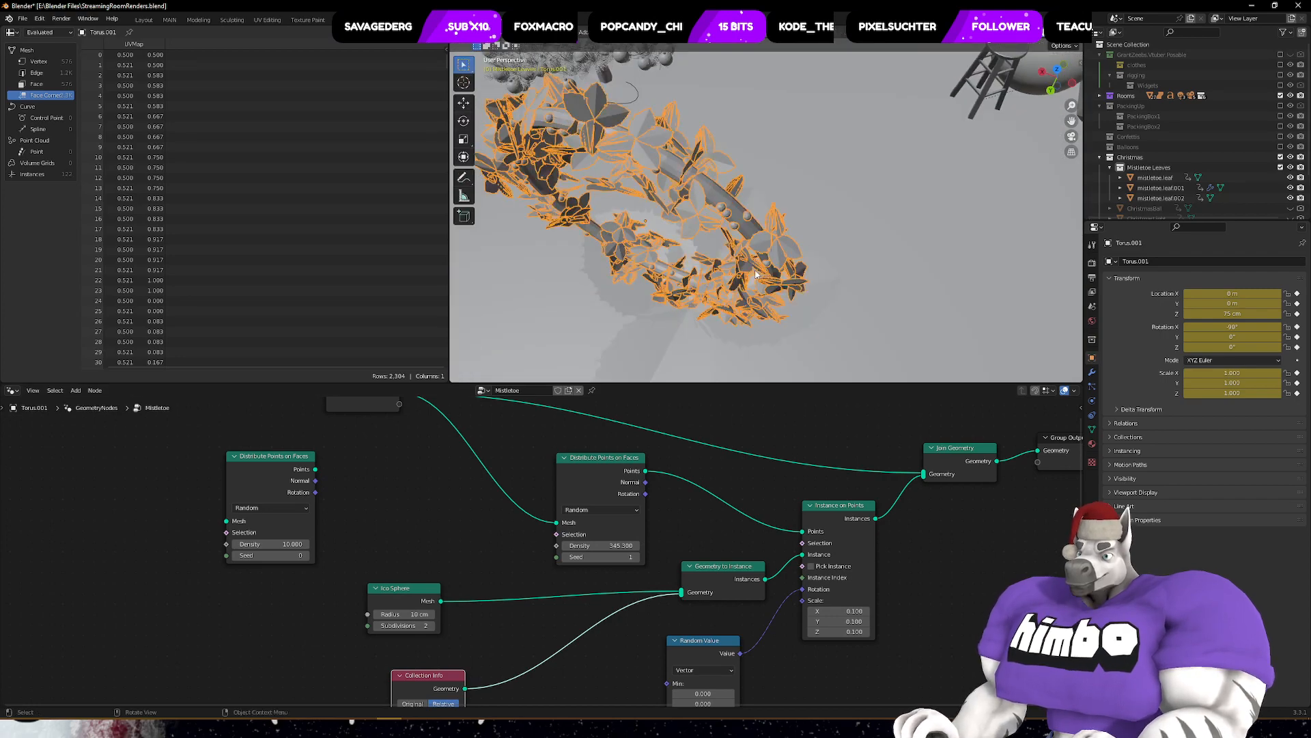
pyautogui.click(143, 20)
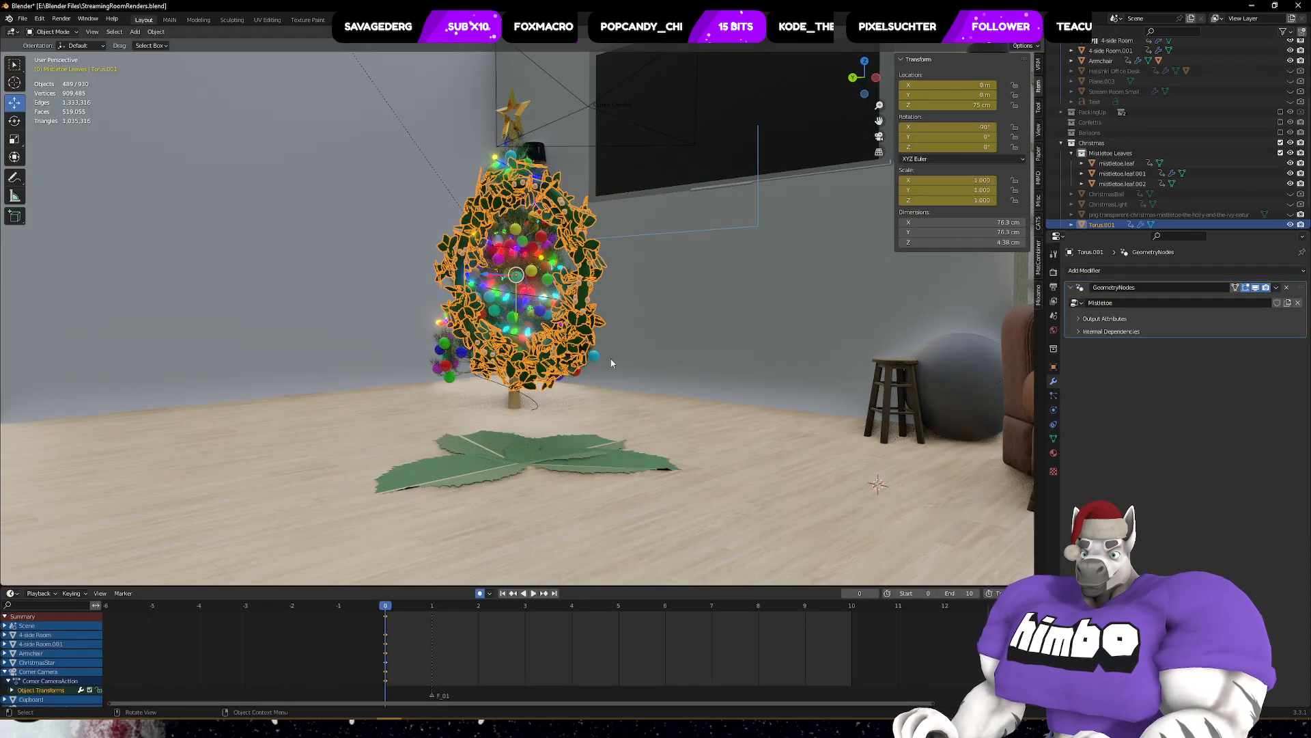
# - Try to move the three leaf objects of the Mistletoe Leaves collection away from the wreath
pyautogui.moveTo(606, 363); pyautogui.dragTo(550, 482, button='middle')
pyautogui.click(548, 486)
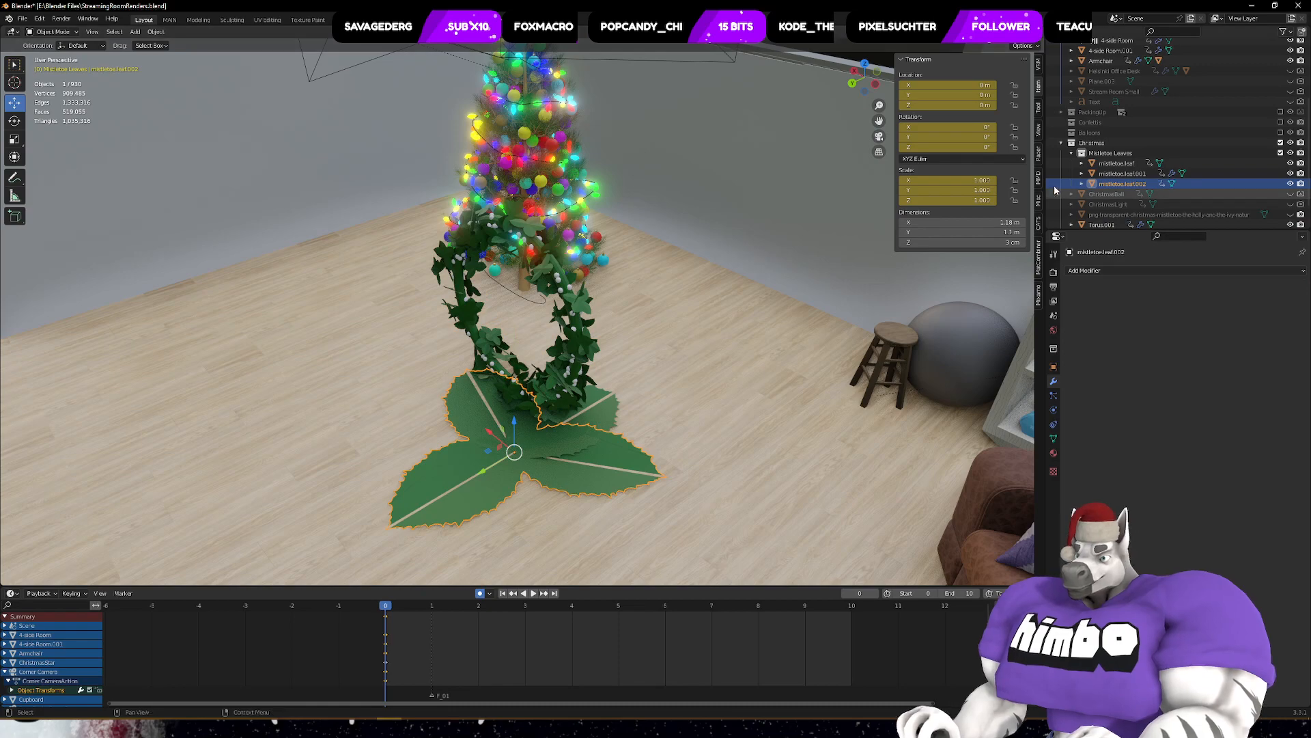
pyautogui.click(1111, 153)
pyautogui.click(1117, 163)
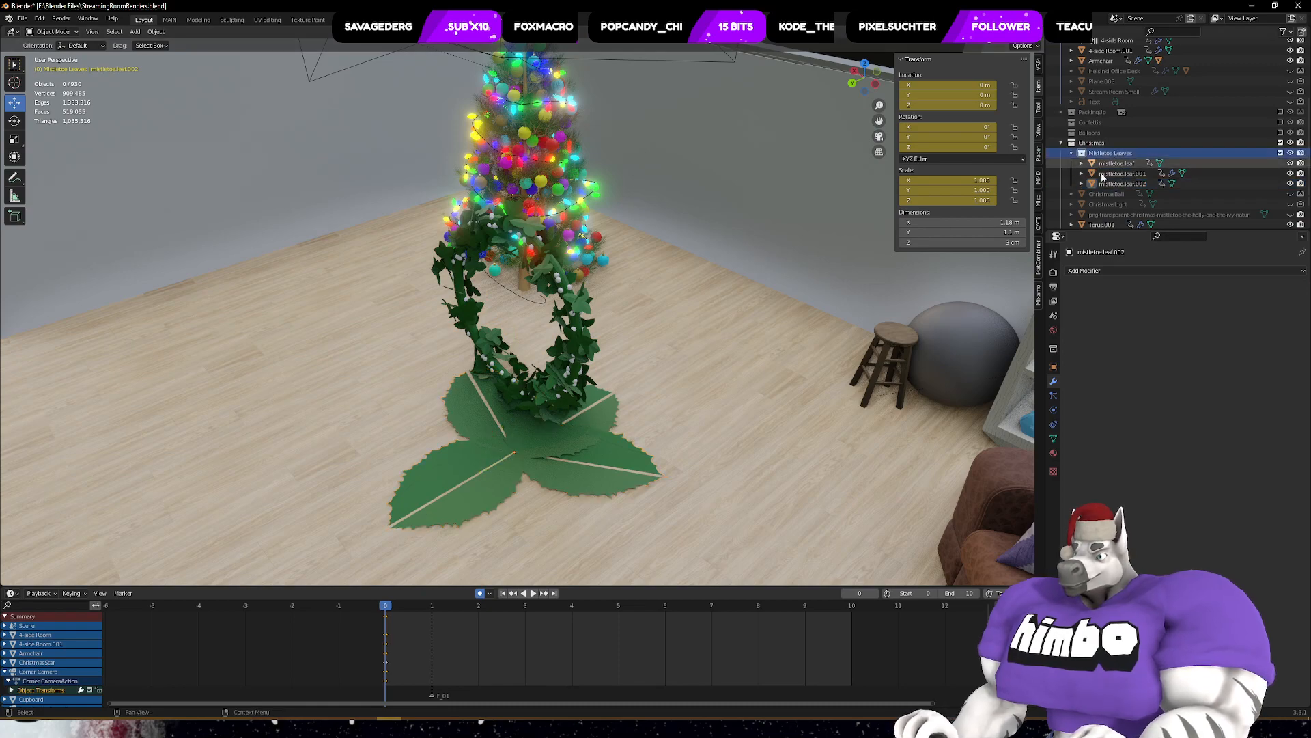
pyautogui.keyDown('shift'); pyautogui.click(1122, 184); pyautogui.keyUp('shift')
pyautogui.moveTo(888, 355); pyautogui.dragTo(667, 340, button='middle')
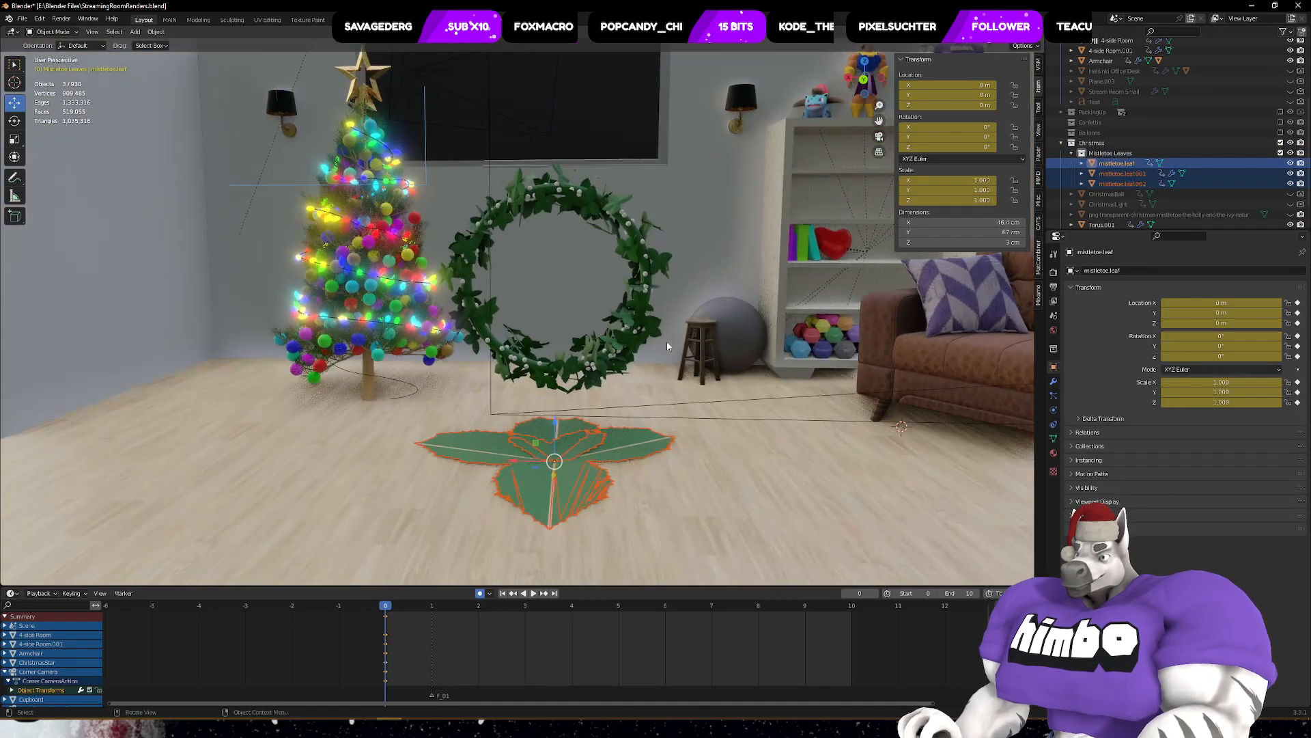
pyautogui.press('g')
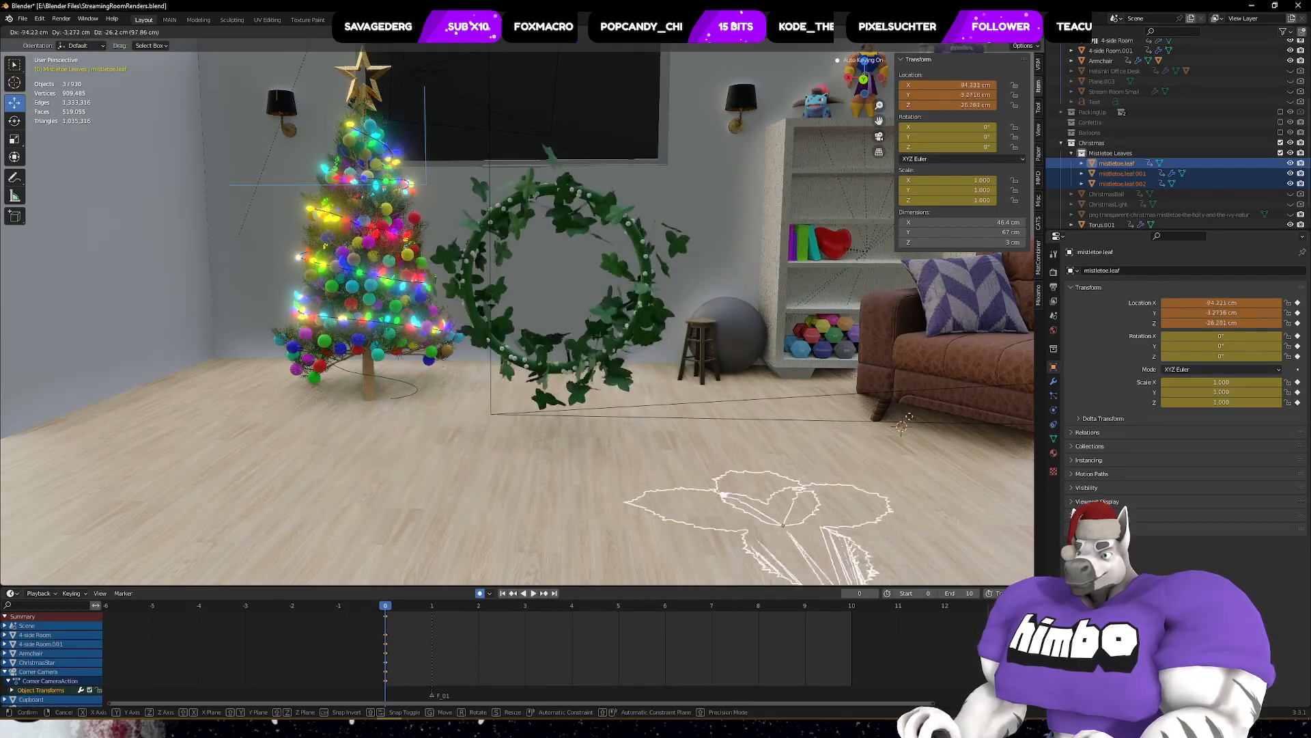
pyautogui.rightClick(678, 290)
pyautogui.scroll(-5, 677, 288)
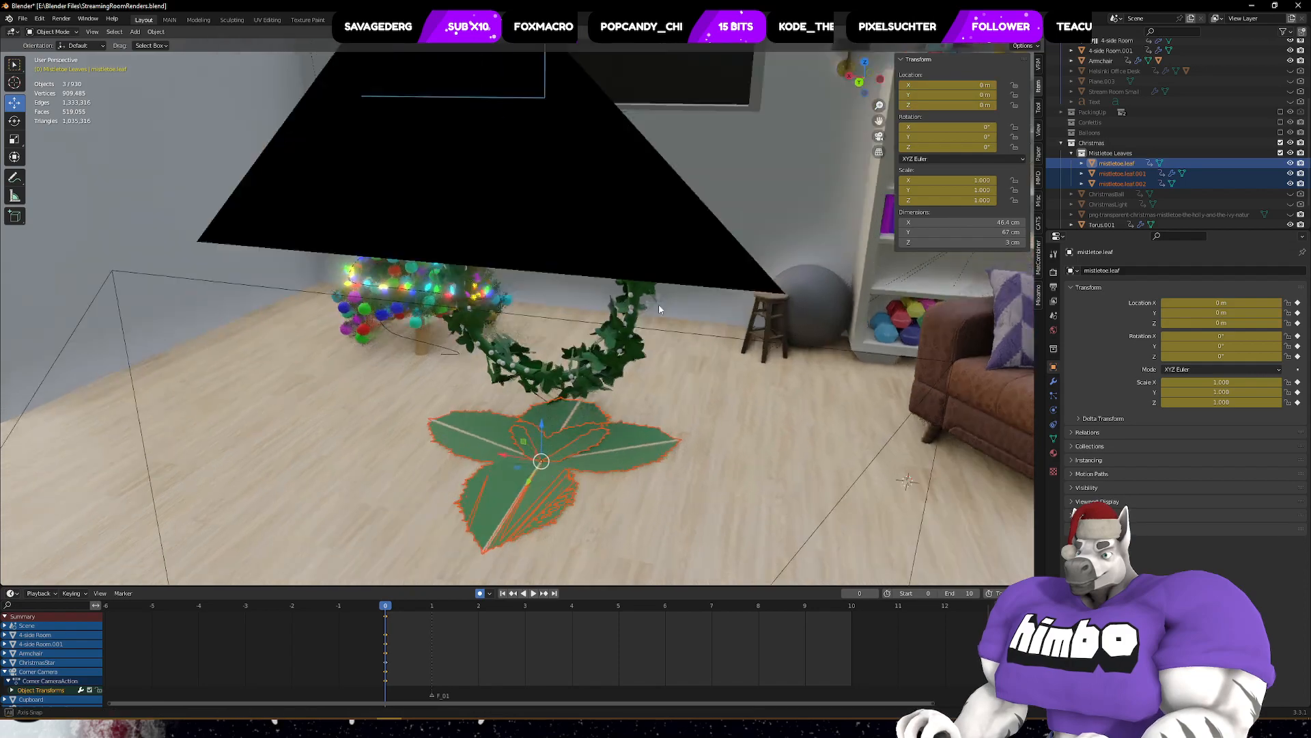
pyautogui.moveTo(658, 303); pyautogui.dragTo(699, 323, button='middle')
pyautogui.press('g')
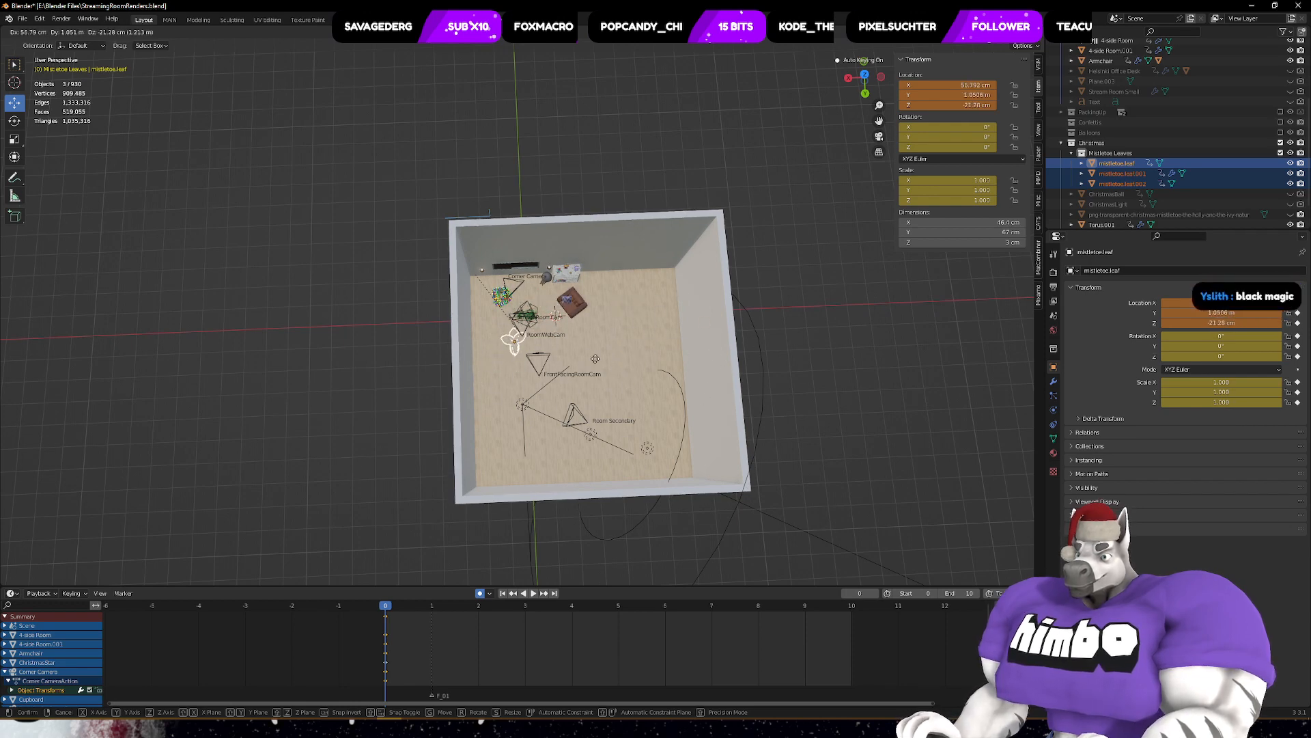
pyautogui.rightClick(896, 328)
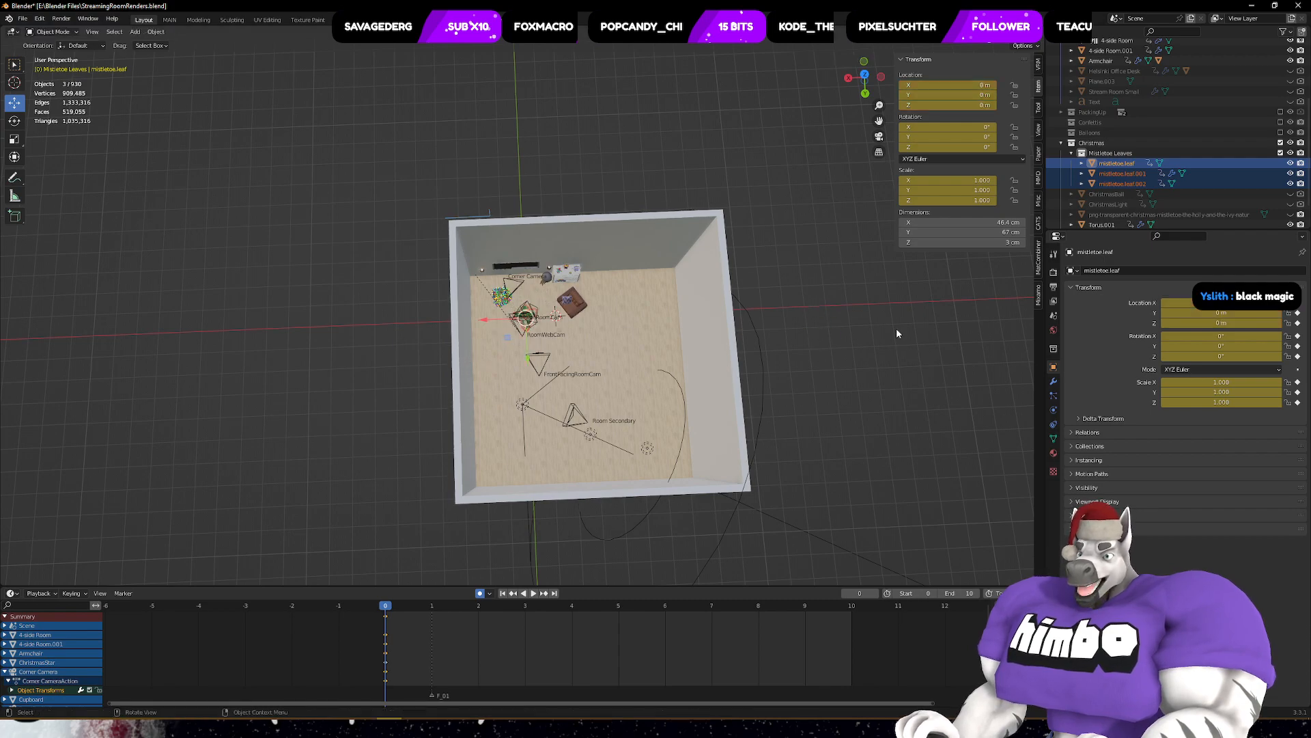
# - Select the wreath torus in the room scene
pyautogui.scroll(10, 649, 323)
pyautogui.moveTo(622, 352); pyautogui.dragTo(537, 270, button='middle')
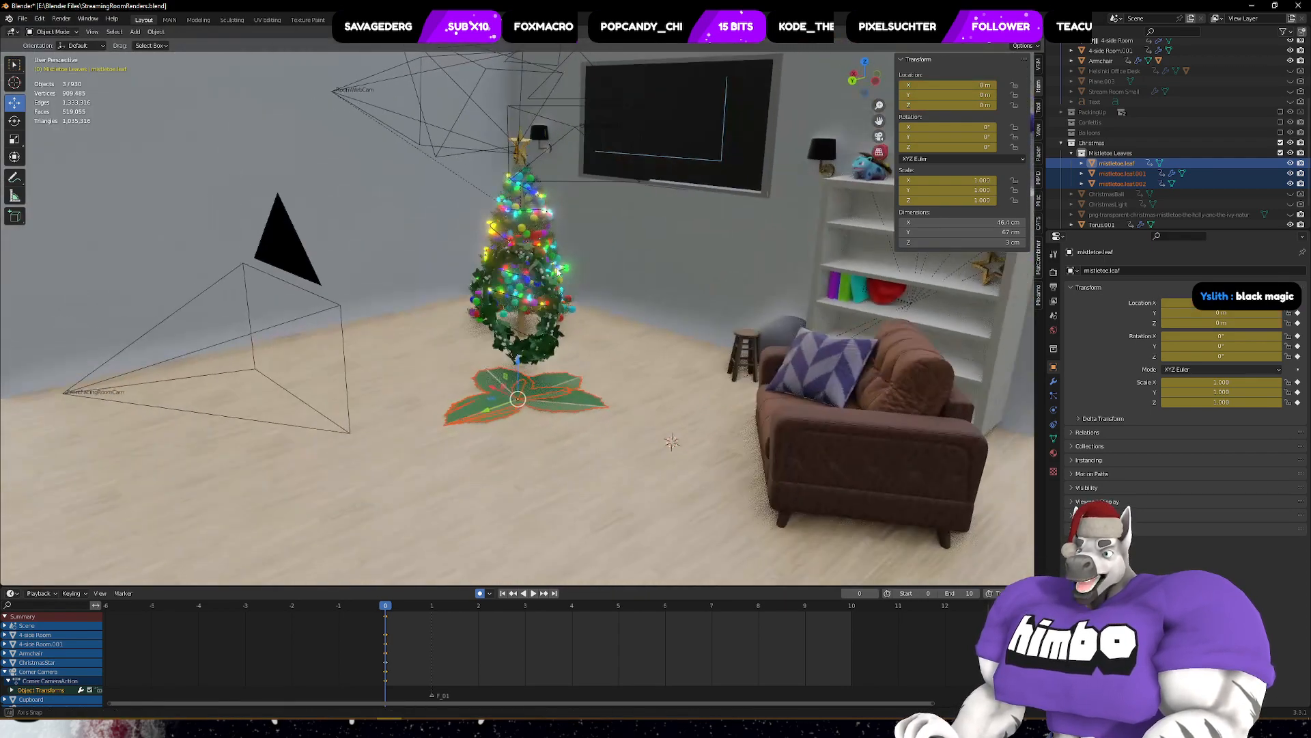
pyautogui.scroll(4, 539, 273)
pyautogui.moveTo(560, 331); pyautogui.dragTo(668, 331, button='middle')
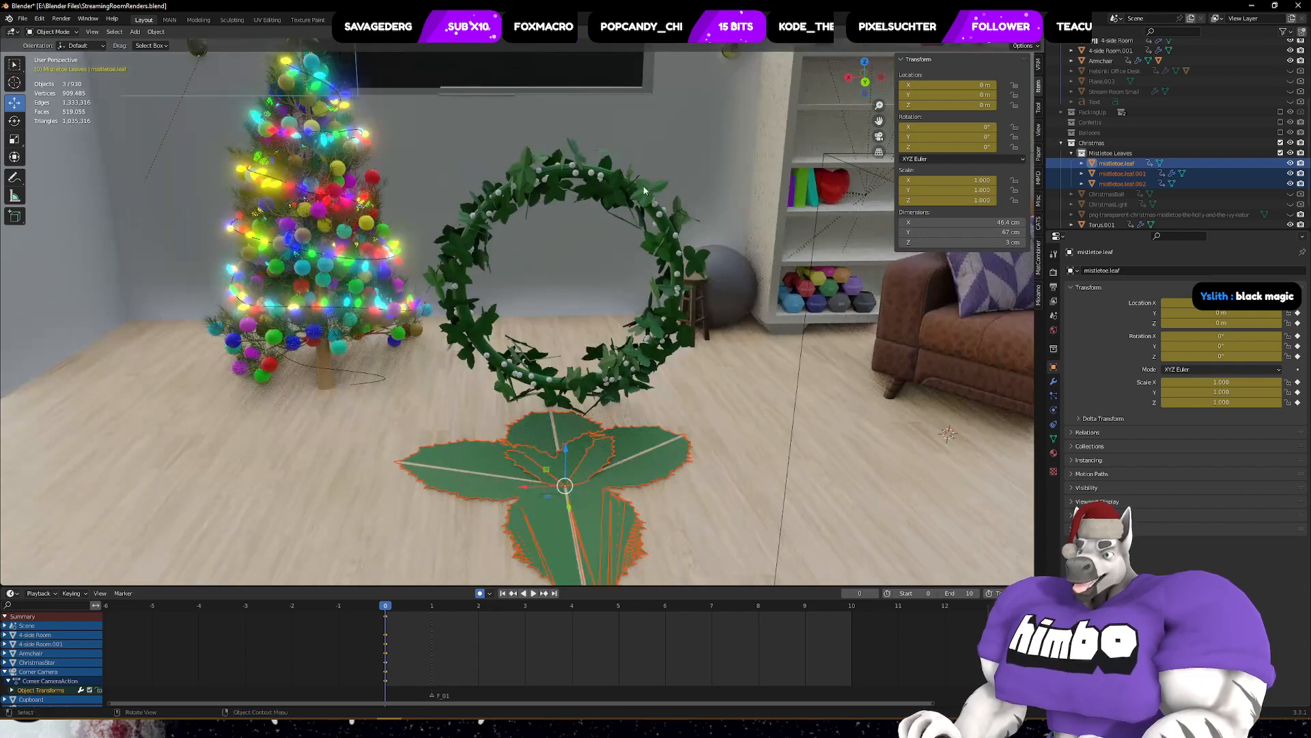
pyautogui.click(598, 177)
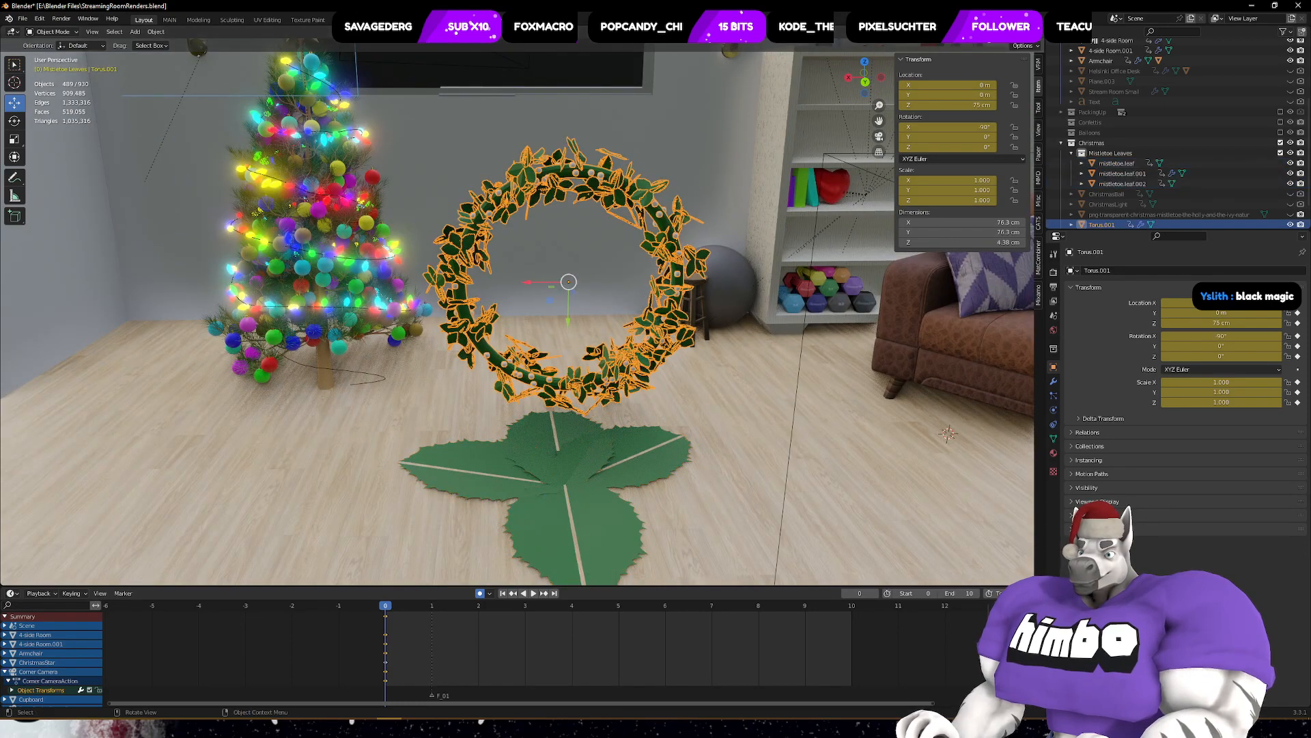
# - Open the Geometry Nodes workspace and display its 3D viewport in rendered shading, viewing the wreath from the front
pyautogui.click(494, 20)
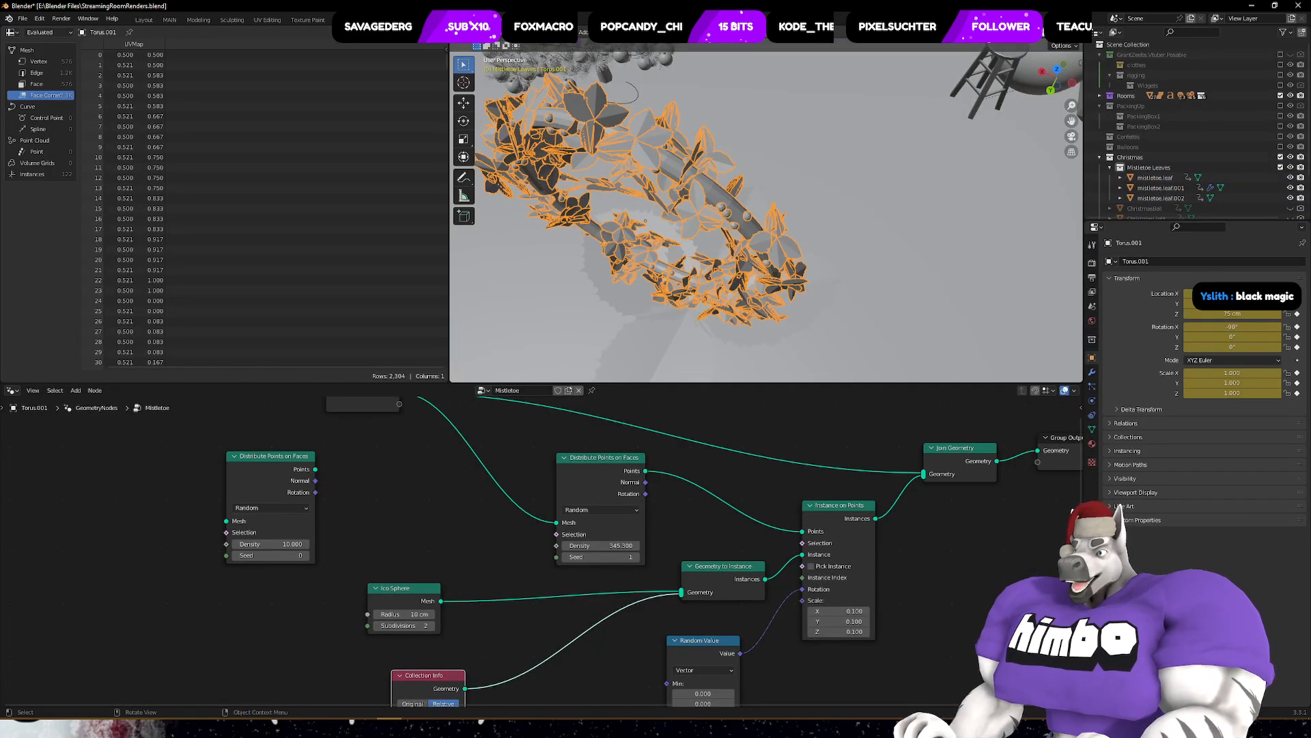
pyautogui.click(1063, 32)
pyautogui.moveTo(632, 291); pyautogui.dragTo(659, 220, button='middle')
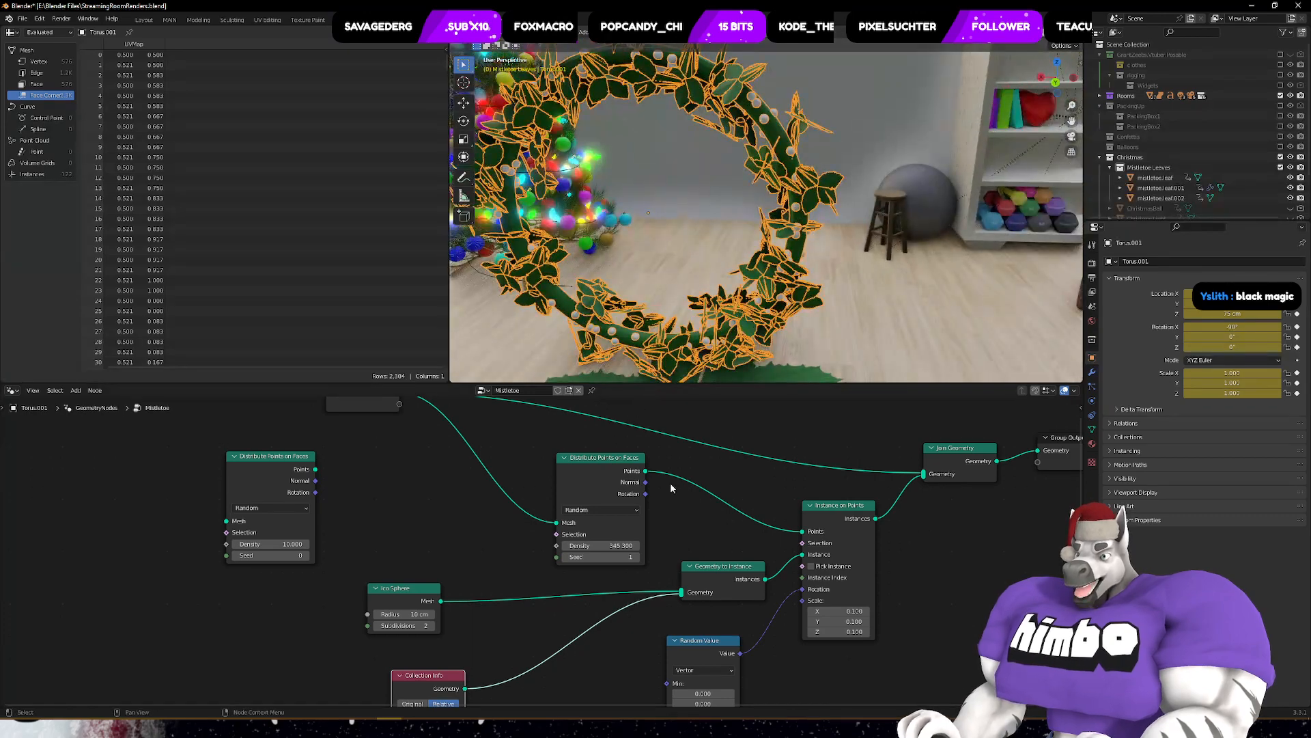
# - Set the Collection Info node to Original transform space and turn off Separate Children
pyautogui.moveTo(671, 487); pyautogui.dragTo(630, 472, button='middle')
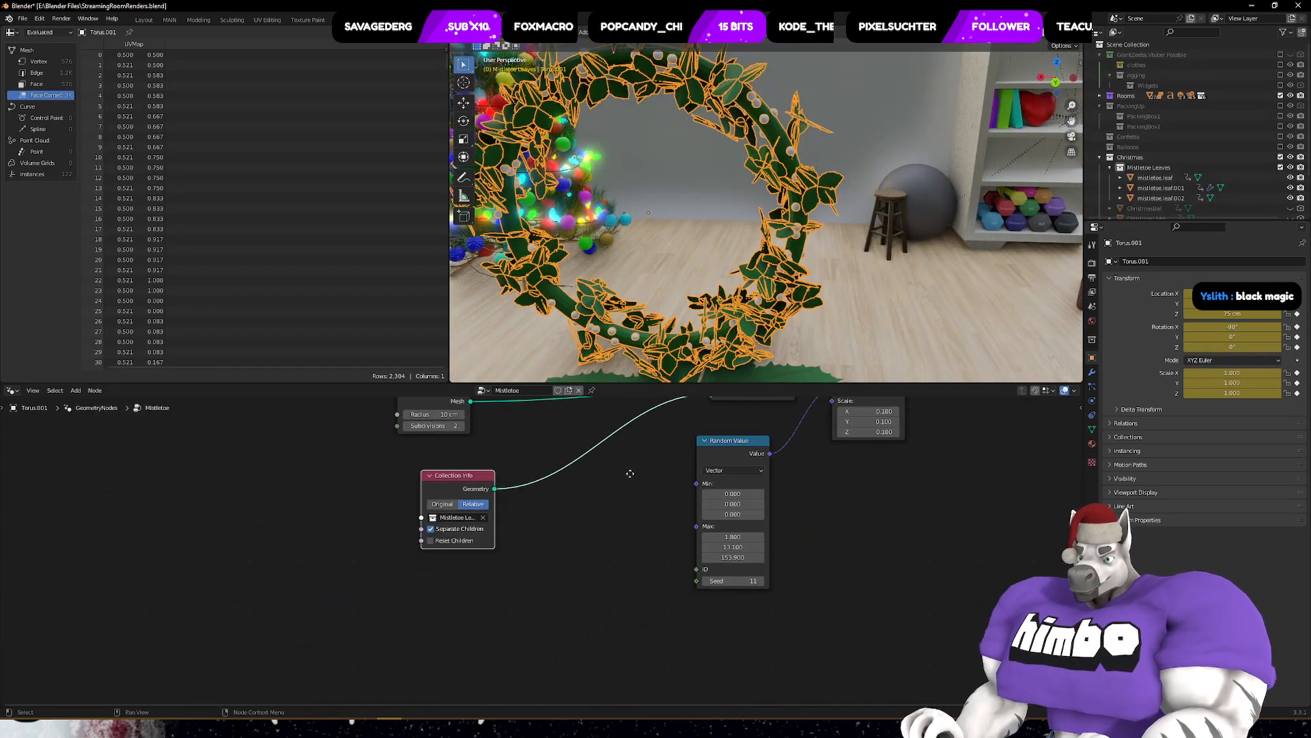
pyautogui.click(442, 504)
pyautogui.moveTo(772, 236); pyautogui.dragTo(724, 266, button='middle')
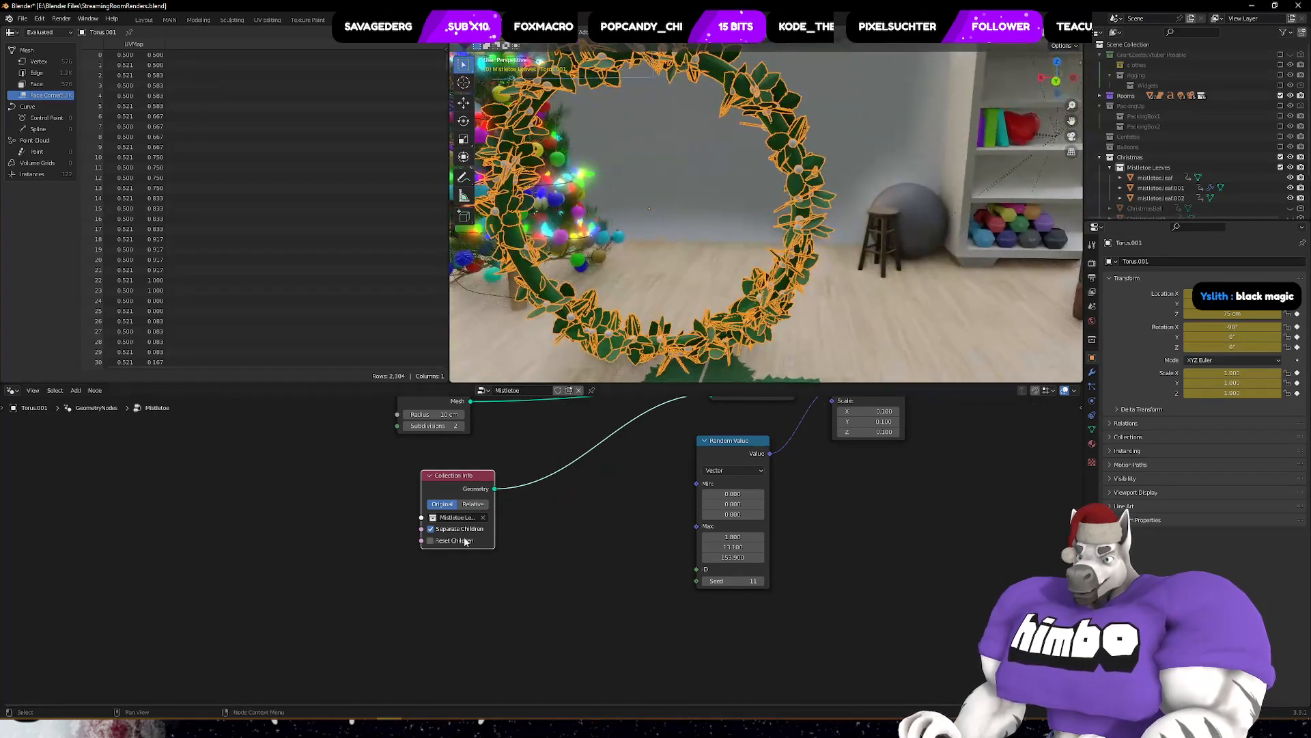
pyautogui.click(431, 529)
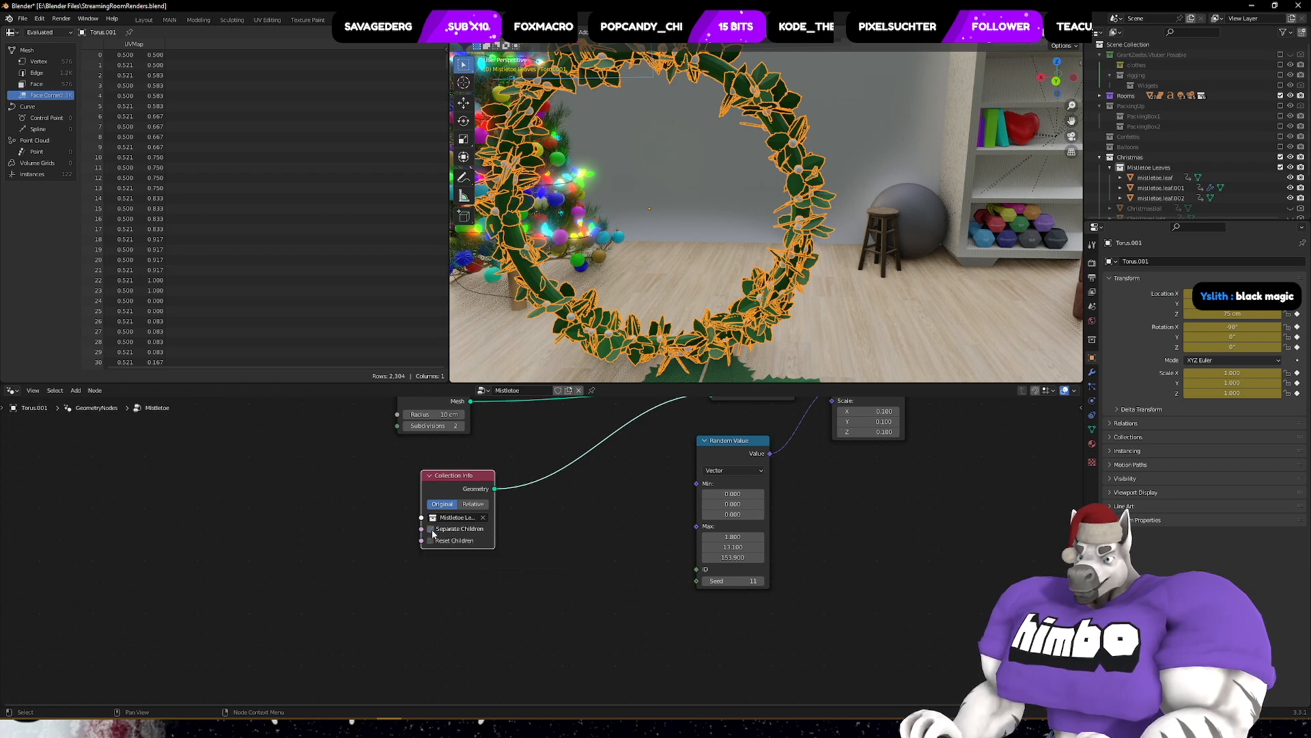
# - Insert a Set Material node between the Ico Sphere and Geometry to Instance nodes, and shift the Ico Sphere node slightly upward
pyautogui.moveTo(432, 532); pyautogui.dragTo(512, 629, button='middle')
pyautogui.hotkey('shift', 'a')
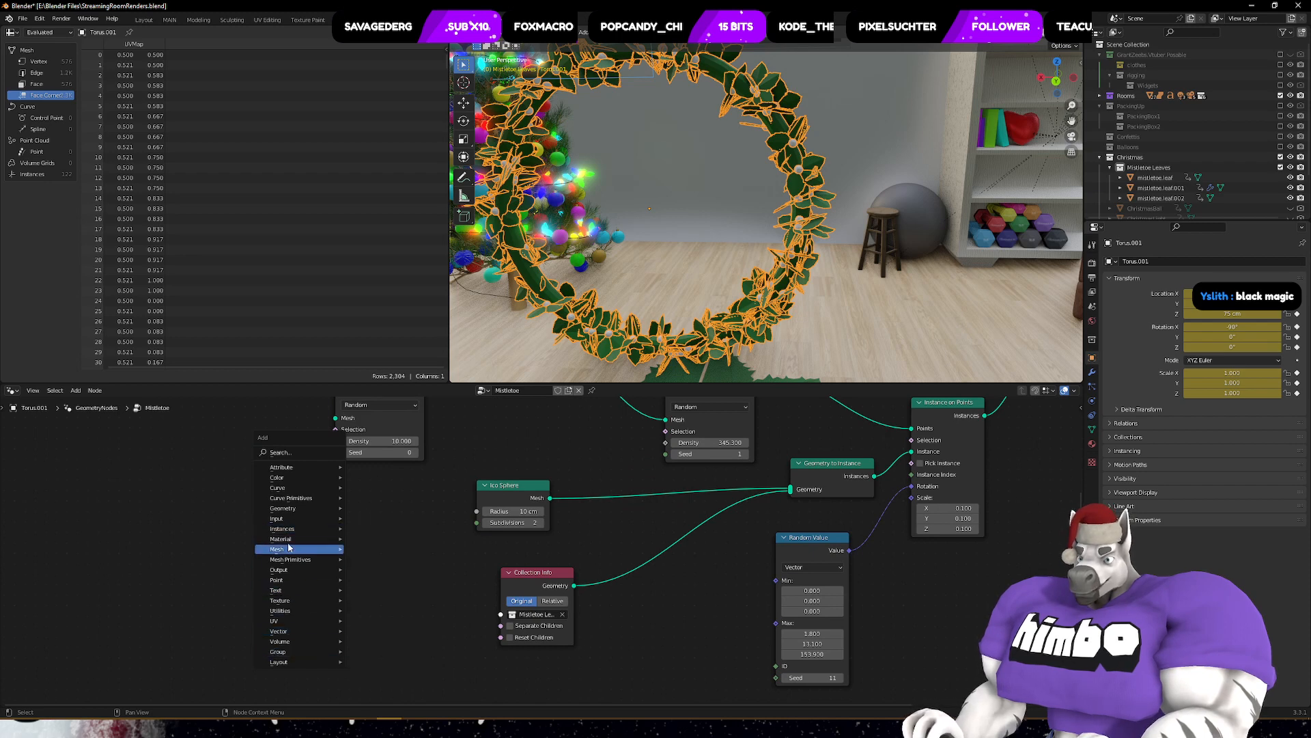
pyautogui.moveTo(296, 542)
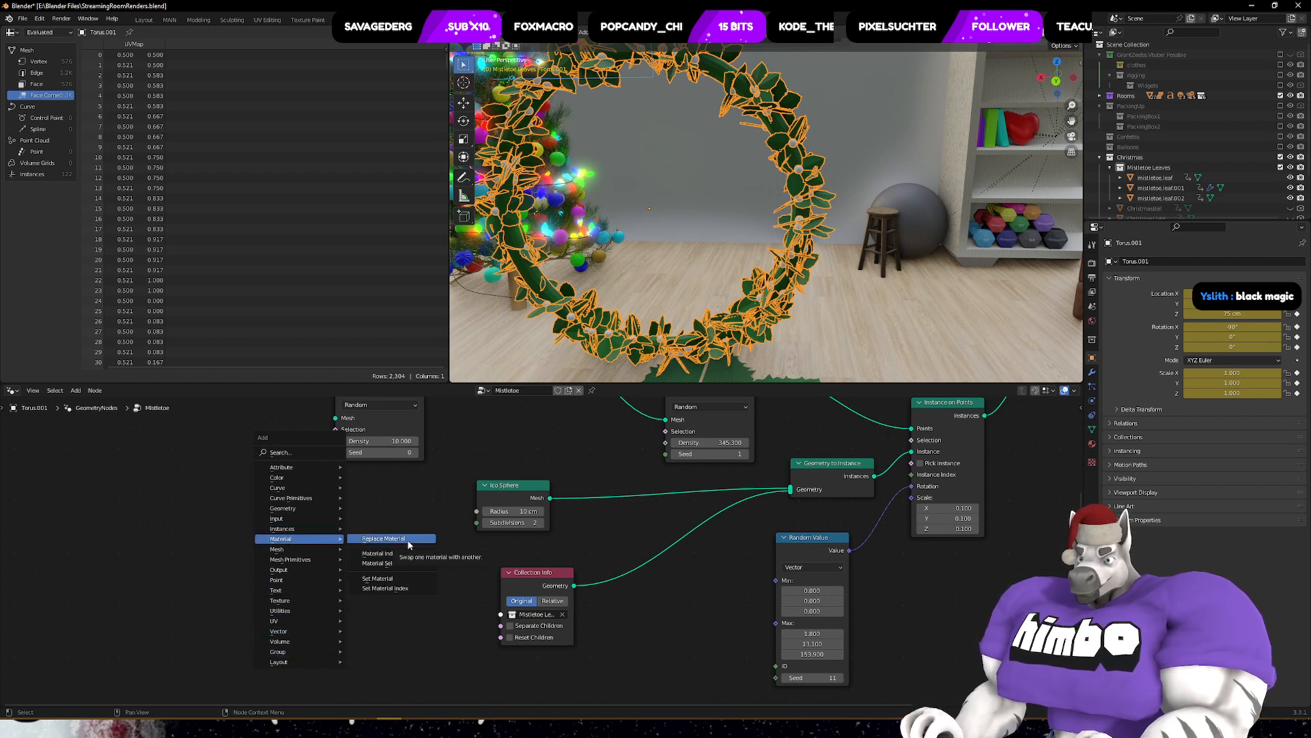
pyautogui.click(395, 584)
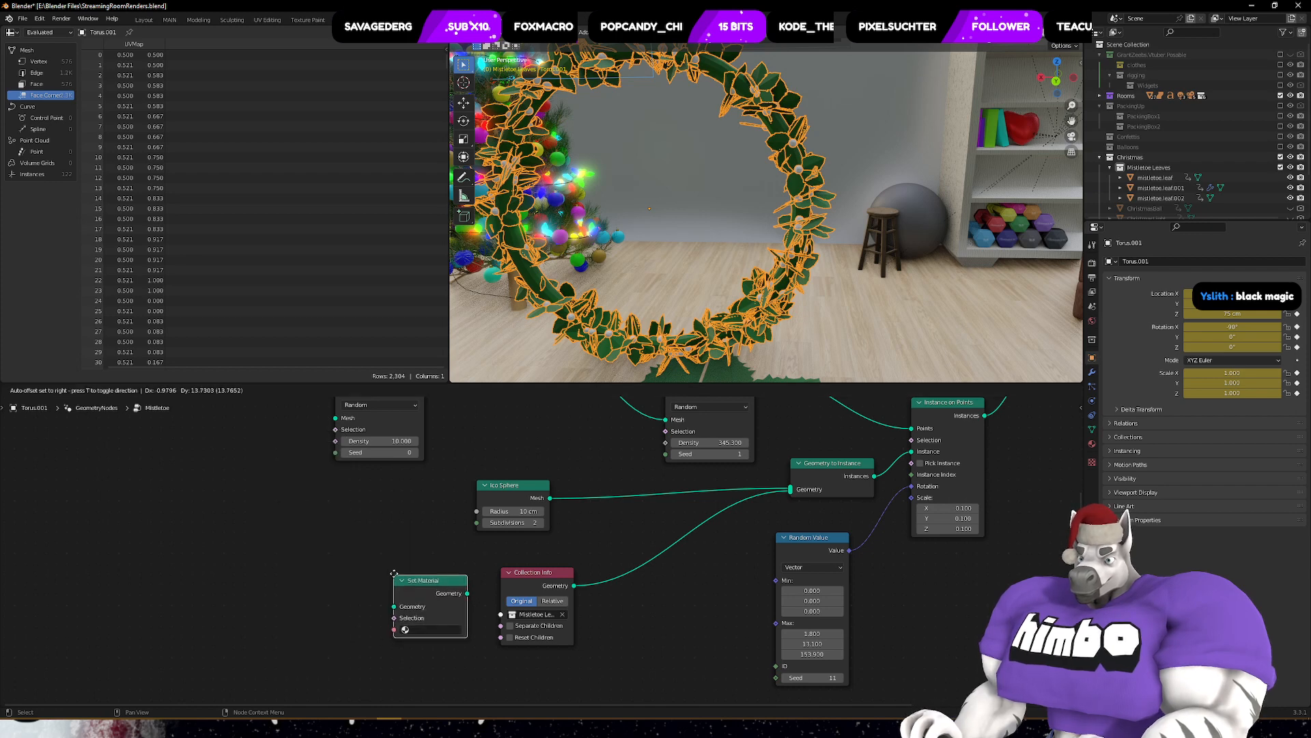
pyautogui.click(591, 465)
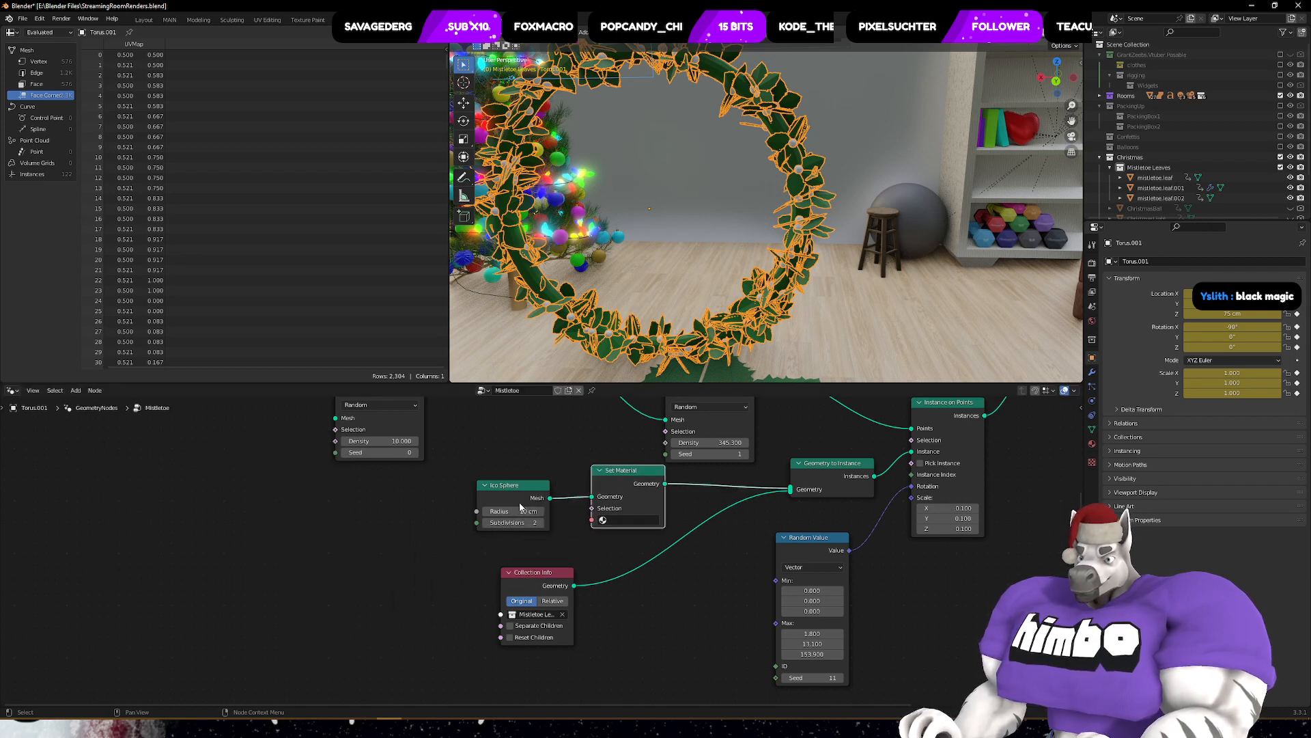
pyautogui.moveTo(505, 485); pyautogui.dragTo(506, 459)
# - Assign the HeartRed material to the berries in the Set Material node and check them around the wreath
pyautogui.click(625, 520)
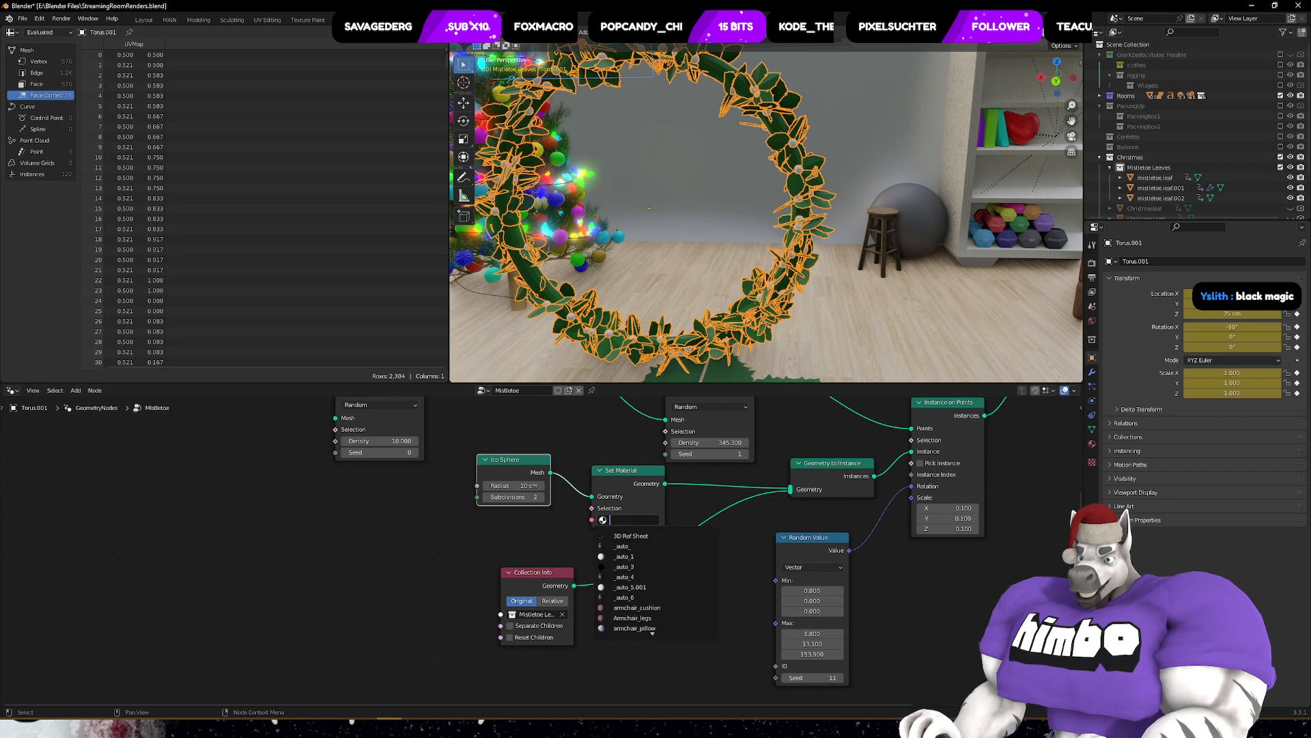
pyautogui.scroll(-20, 634, 519)
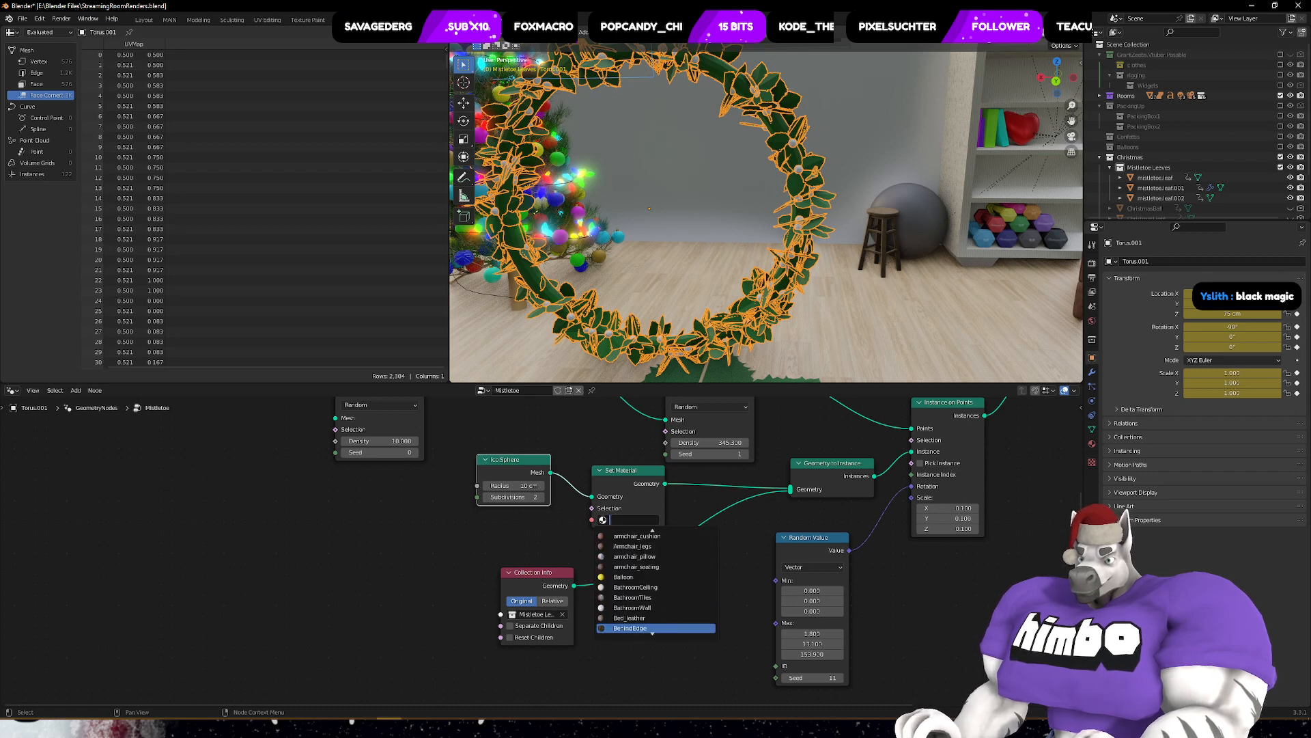
pyautogui.scroll(-12, 633, 519)
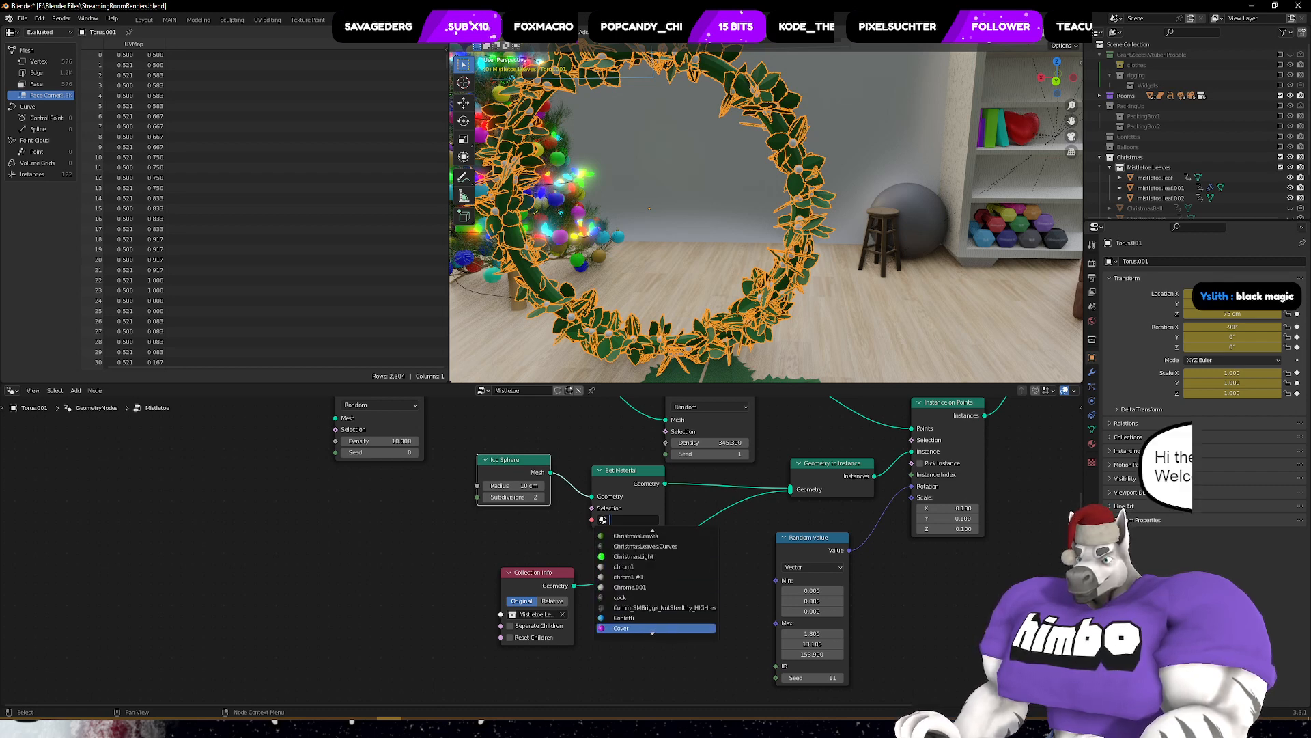
pyautogui.scroll(-12, 634, 519)
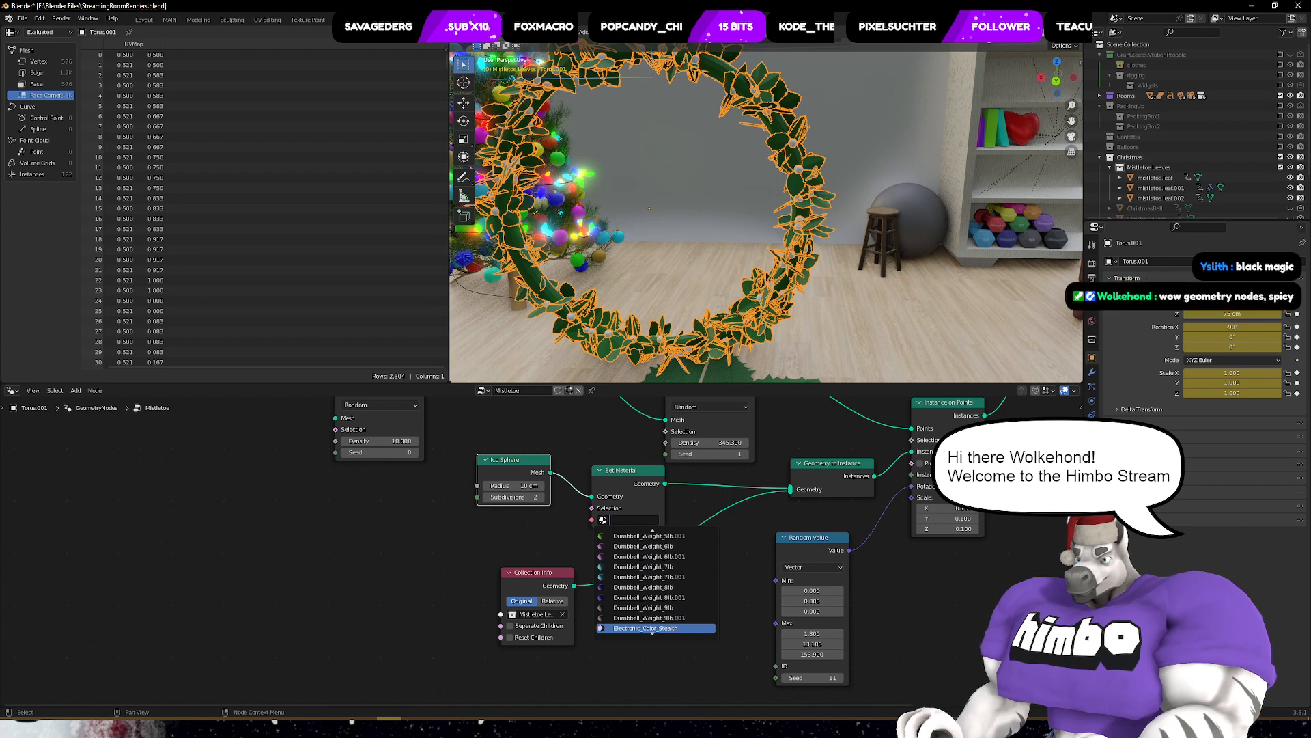
pyautogui.write('rea')
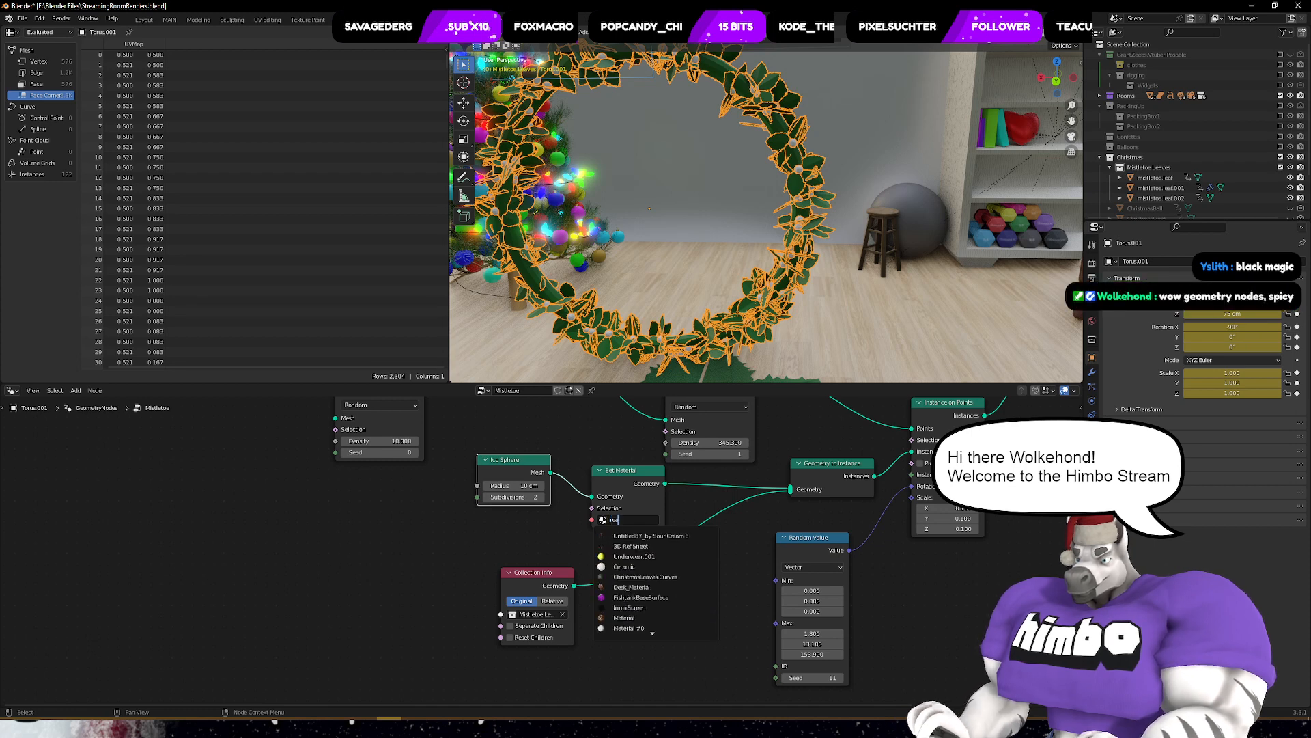
pyautogui.press('BackSpace')
pyautogui.write('d')
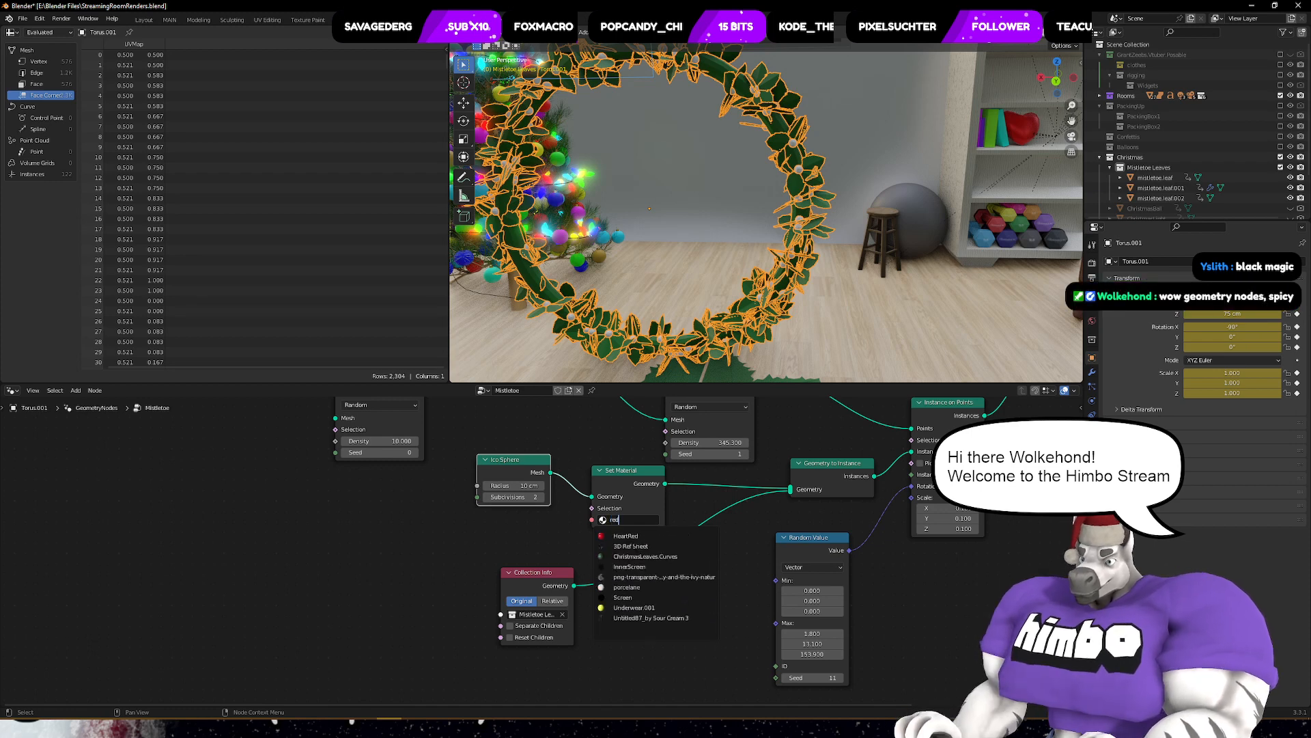
pyautogui.click(642, 536)
pyautogui.moveTo(504, 286); pyautogui.dragTo(813, 282, button='middle')
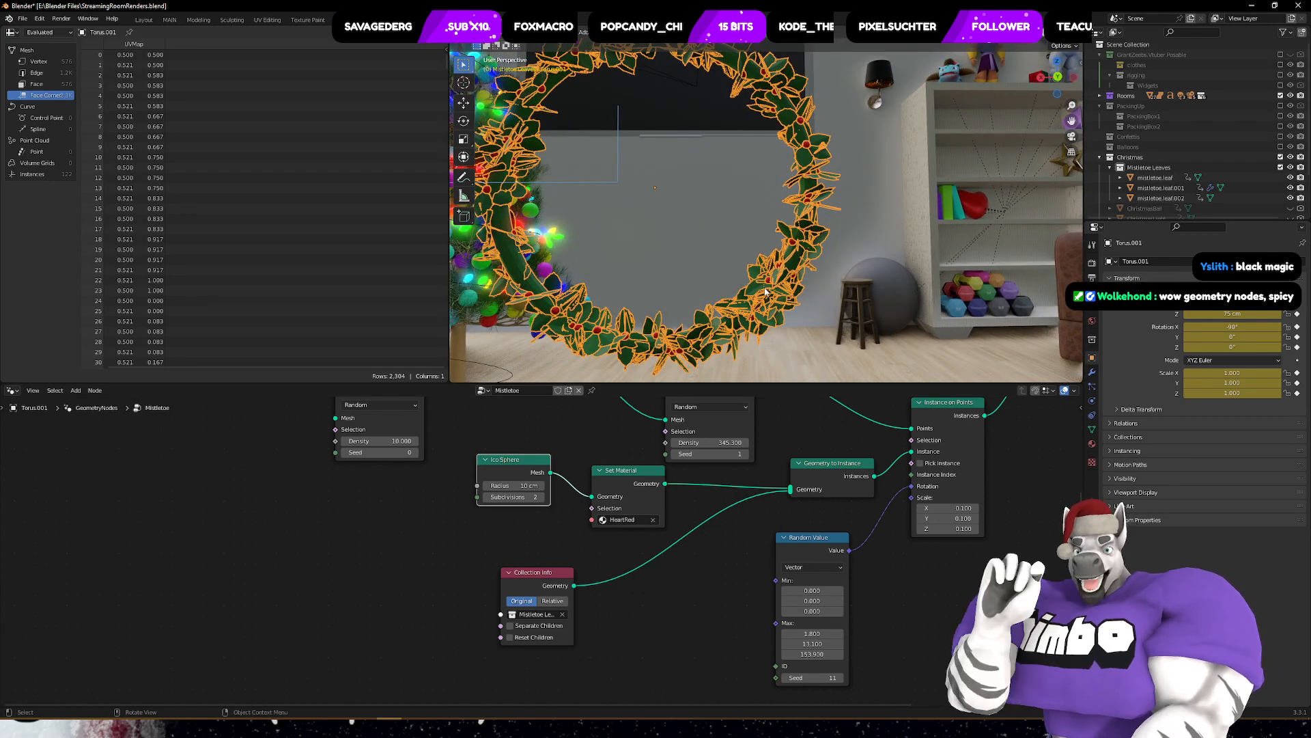
pyautogui.moveTo(777, 269); pyautogui.dragTo(776, 234, button='middle')
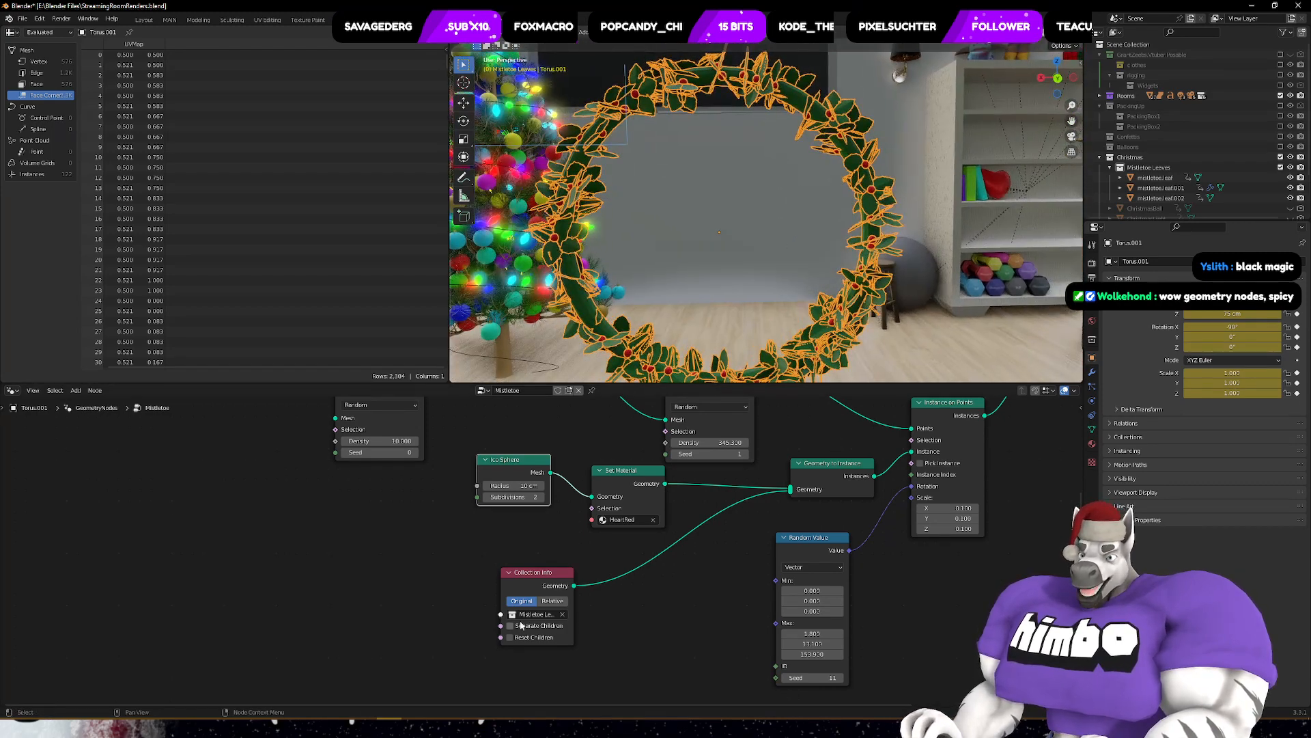
# - Switch the Collection Info node of the wreath's Mistletoe node tree to Relative
pyautogui.click(554, 602)
pyautogui.scroll(-7, 796, 193)
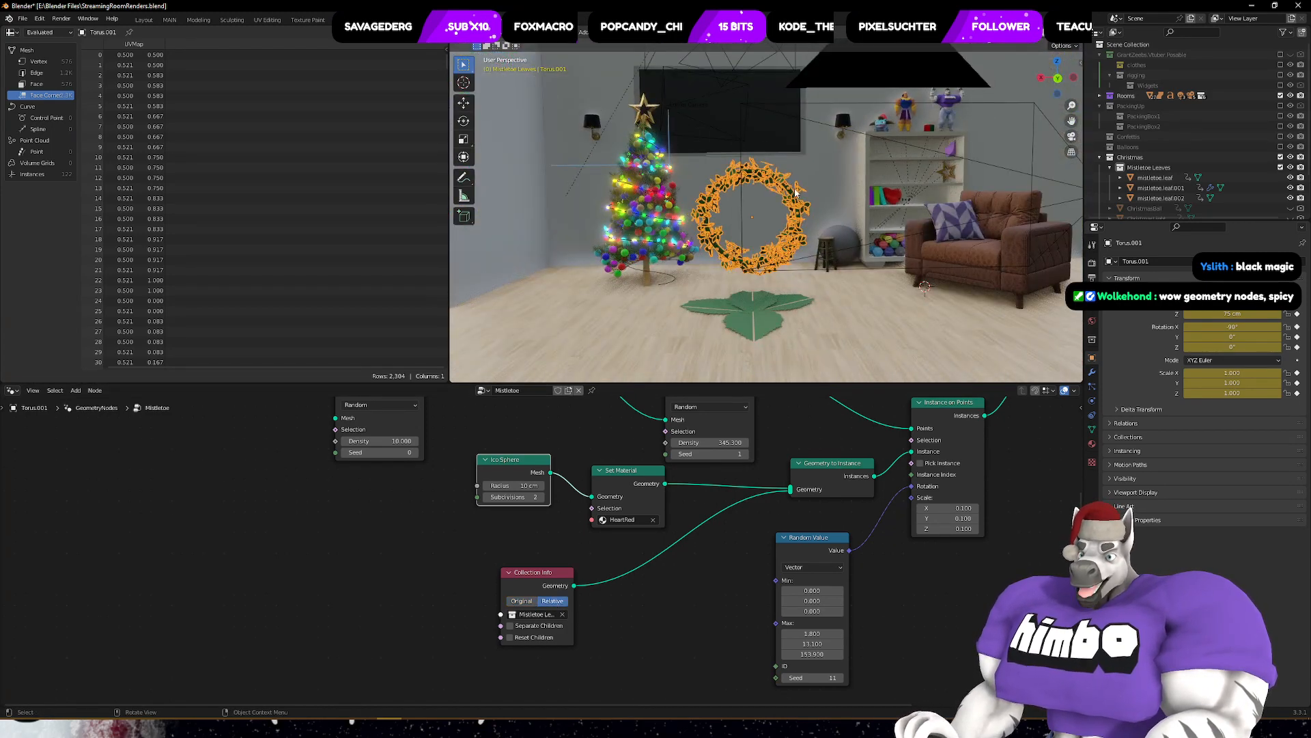
pyautogui.moveTo(797, 193); pyautogui.dragTo(764, 185, button='middle')
pyautogui.scroll(5, 472, 618)
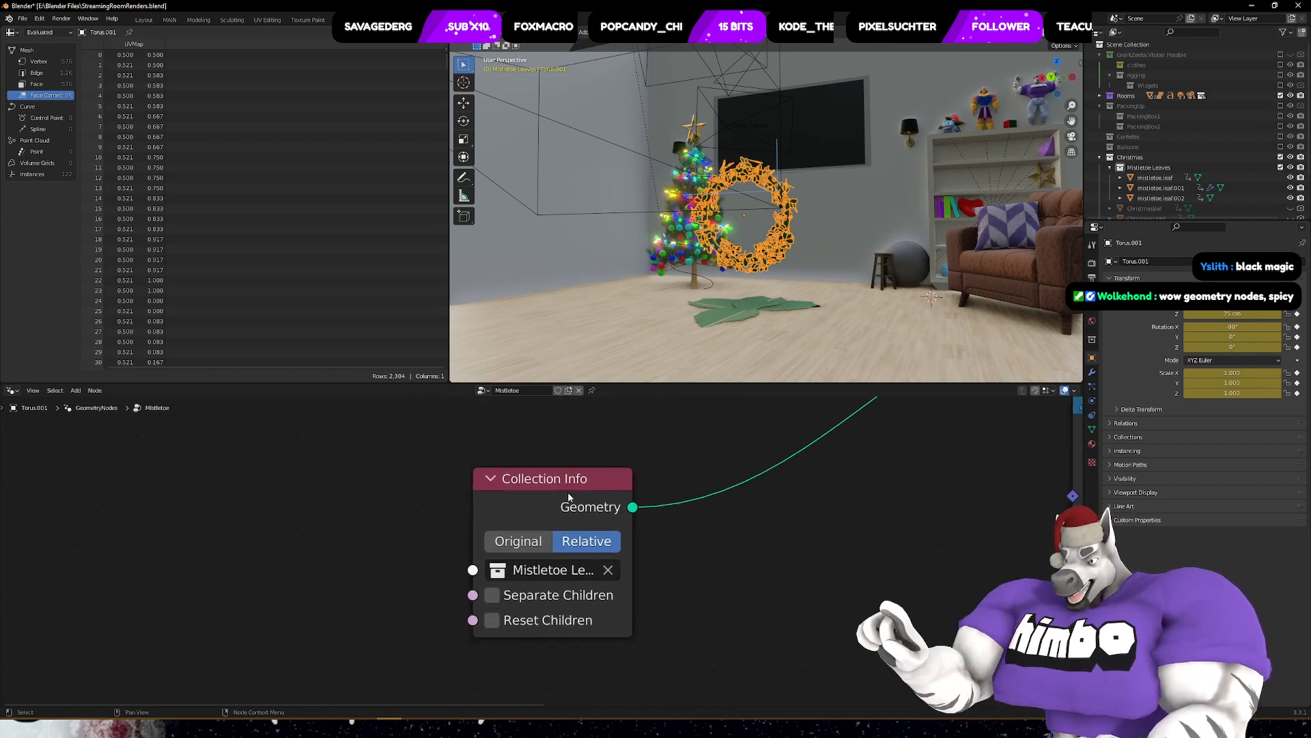
# - Examine the wreath's instancing nodes and compare its leaves with the source leaf objects on the floor
pyautogui.scroll(-5, 846, 492)
pyautogui.moveTo(803, 513); pyautogui.dragTo(585, 701, button='middle')
pyautogui.moveTo(780, 546); pyautogui.dragTo(782, 610, button='middle')
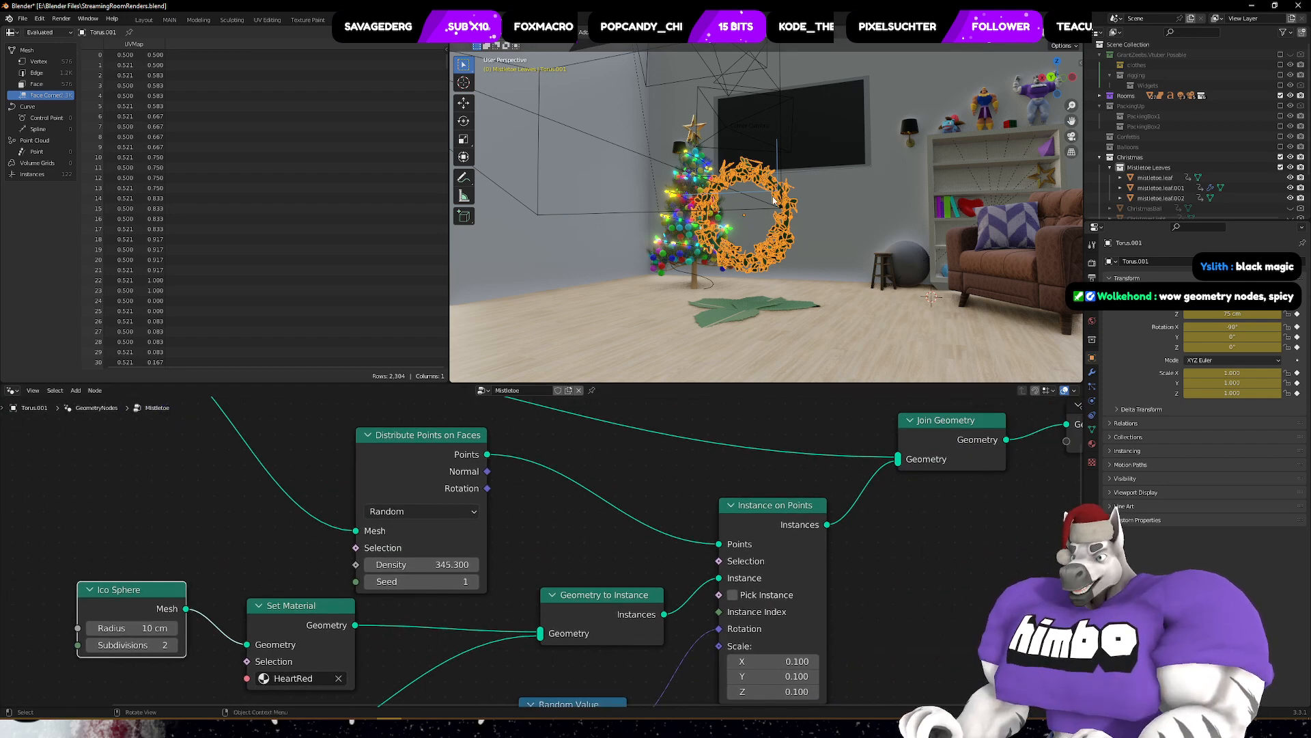
pyautogui.moveTo(773, 199); pyautogui.dragTo(702, 240, button='middle')
pyautogui.moveTo(803, 241); pyautogui.dragTo(708, 328, button='middle')
pyautogui.scroll(4, 708, 329)
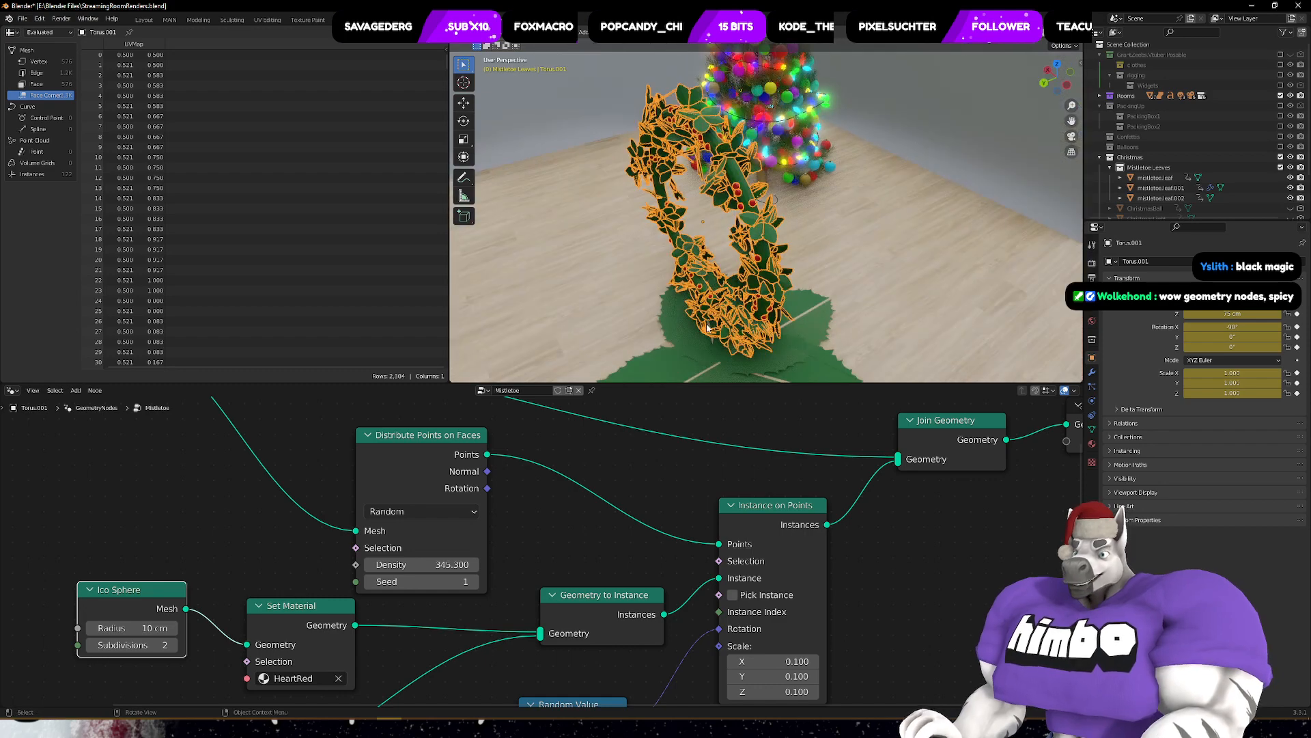
pyautogui.moveTo(776, 537); pyautogui.dragTo(777, 347, button='middle')
pyautogui.moveTo(764, 490); pyautogui.dragTo(755, 609, button='middle')
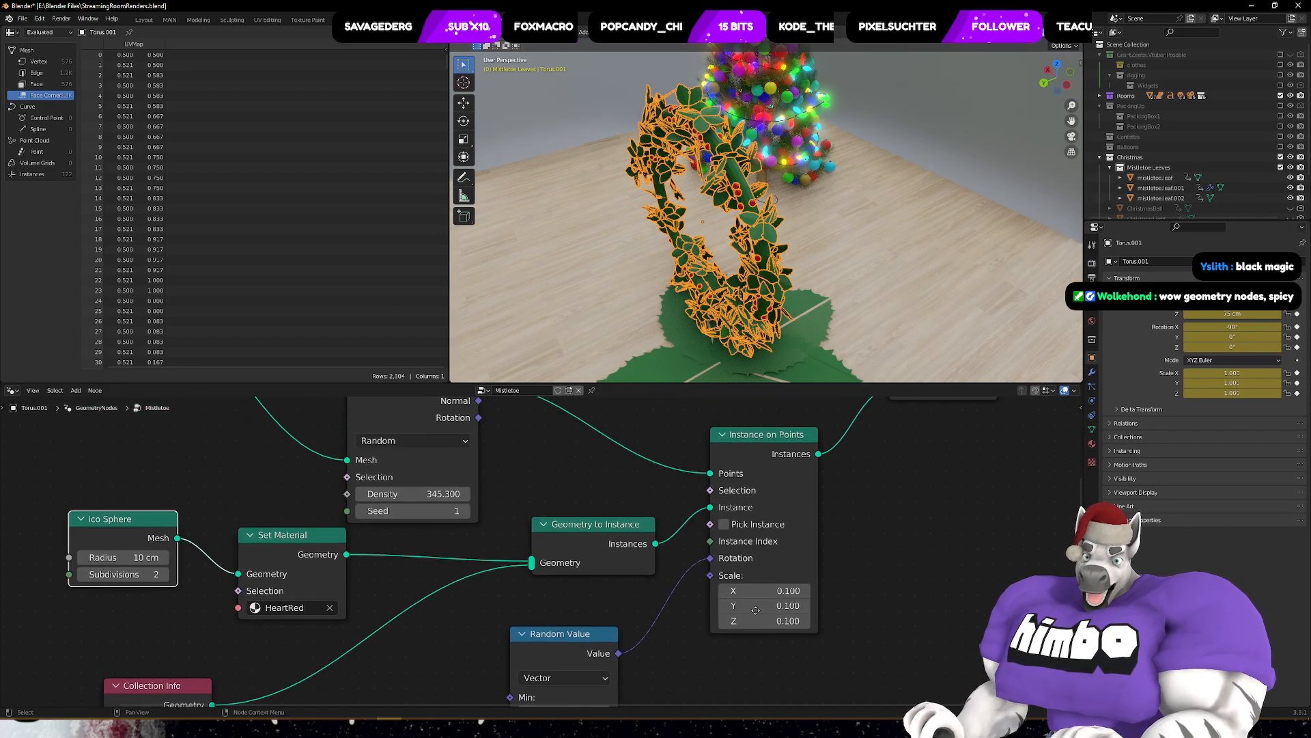
pyautogui.keyDown('shift'); pyautogui.moveTo(790, 270); pyautogui.dragTo(768, 102, button='middle'); pyautogui.keyUp('shift')
pyautogui.moveTo(697, 185); pyautogui.dragTo(786, 203, button='middle')
pyautogui.click(721, 207)
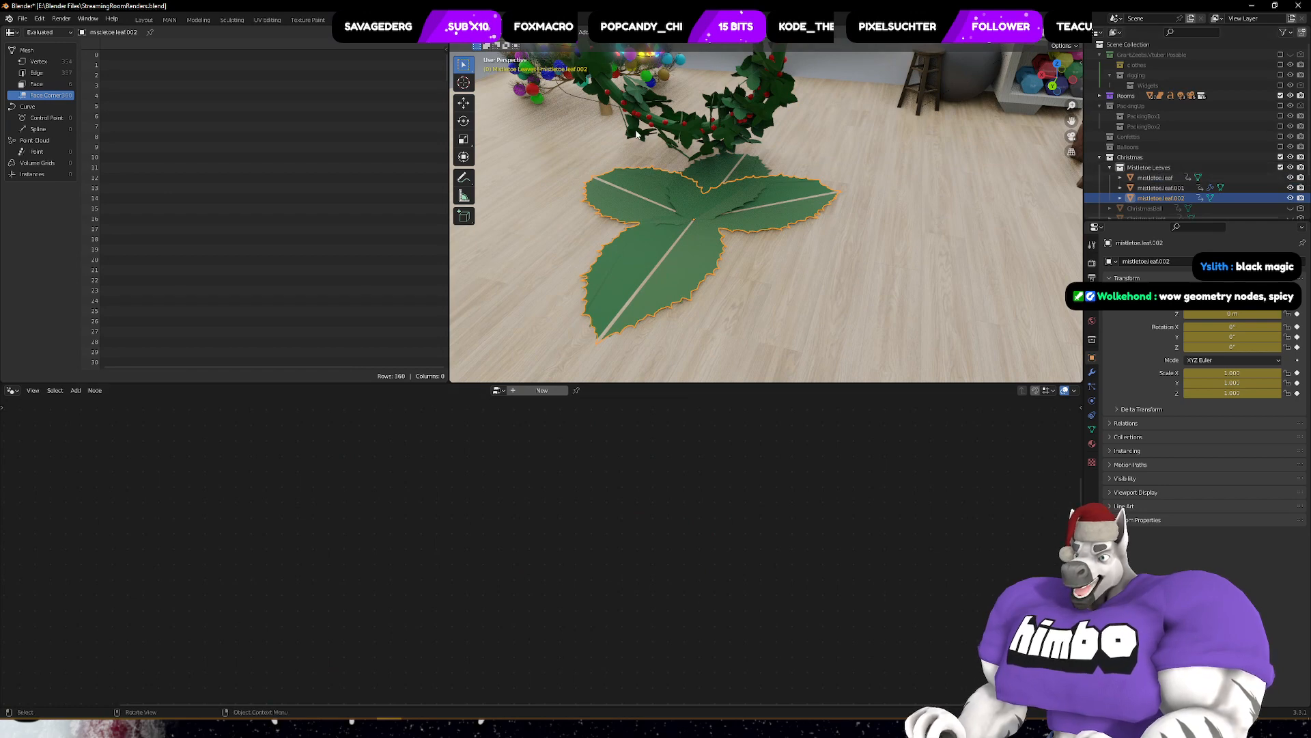
pyautogui.click(721, 130)
pyautogui.moveTo(364, 664); pyautogui.dragTo(629, 467, button='middle')
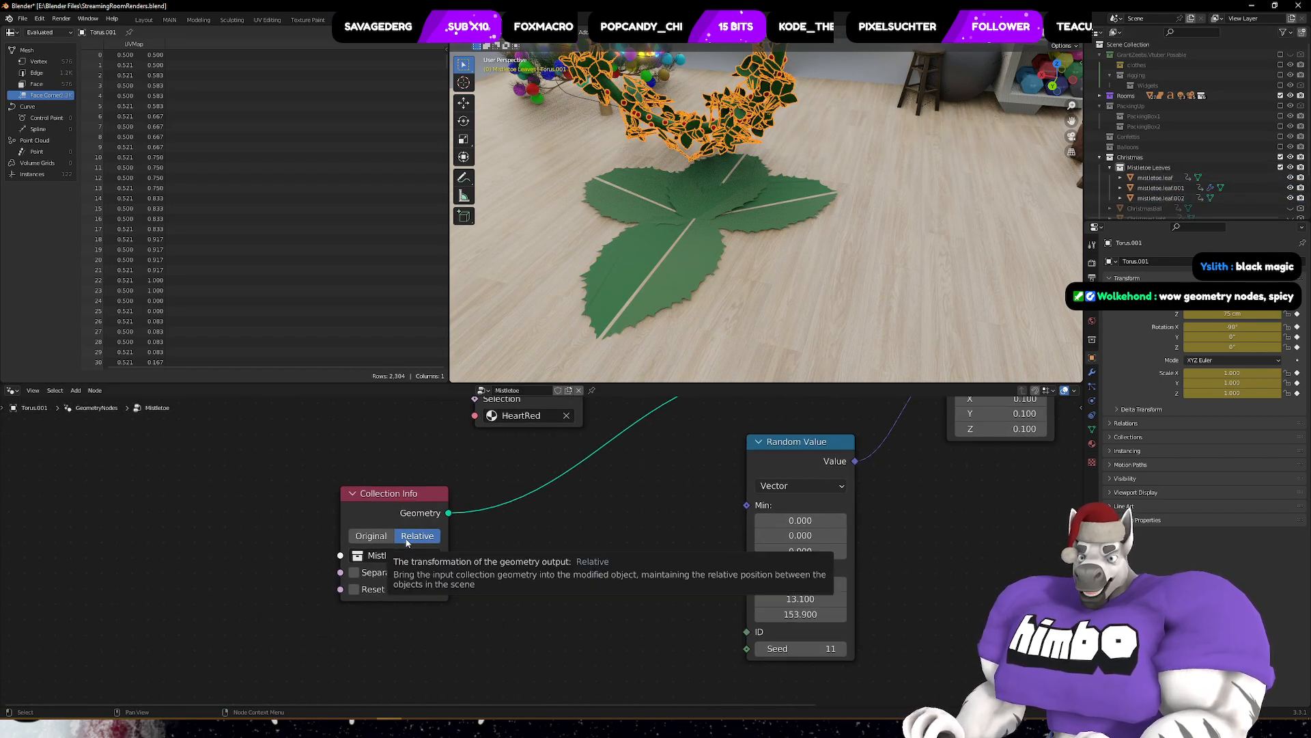
# - Try moving the three mistletoe leaf objects together to test how their position affects the wreath
pyautogui.click(646, 253)
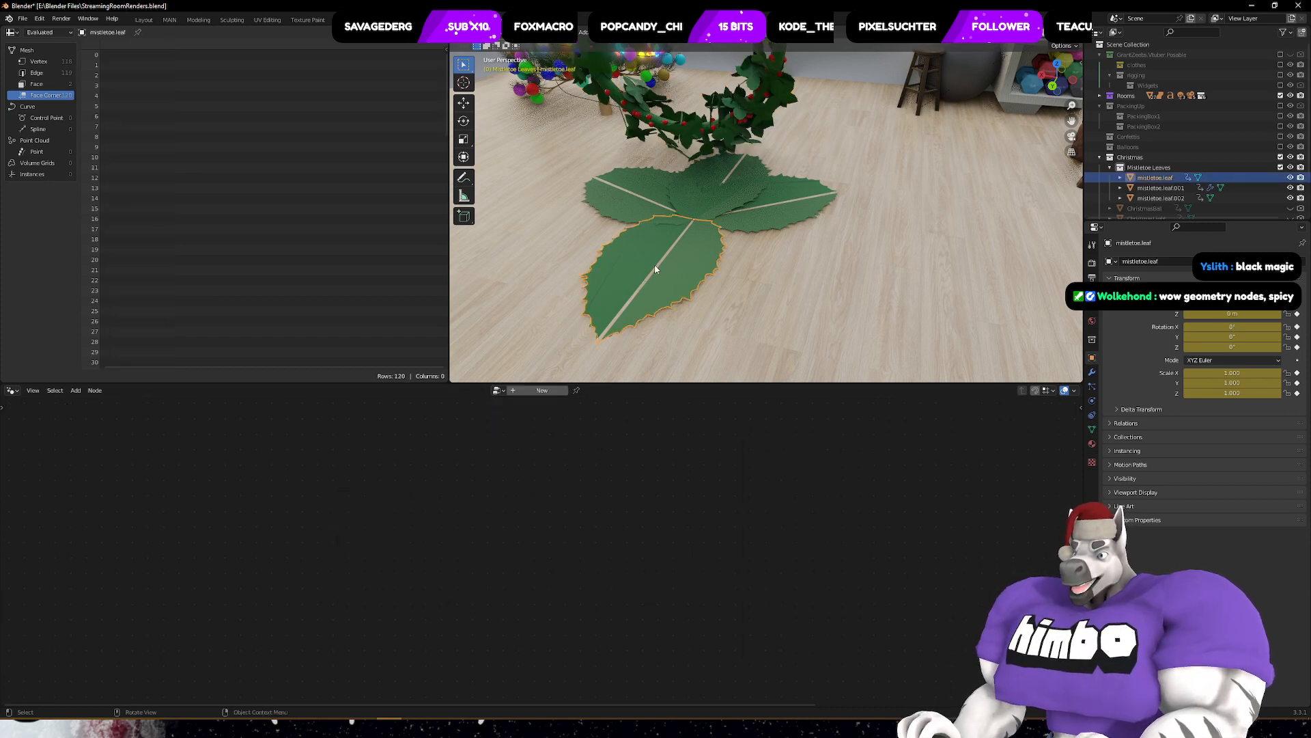
pyautogui.keyDown('shift'); pyautogui.click(1151, 198); pyautogui.keyUp('shift')
pyautogui.keyDown('shift'); pyautogui.moveTo(874, 194); pyautogui.dragTo(629, 158, button='middle'); pyautogui.keyUp('shift')
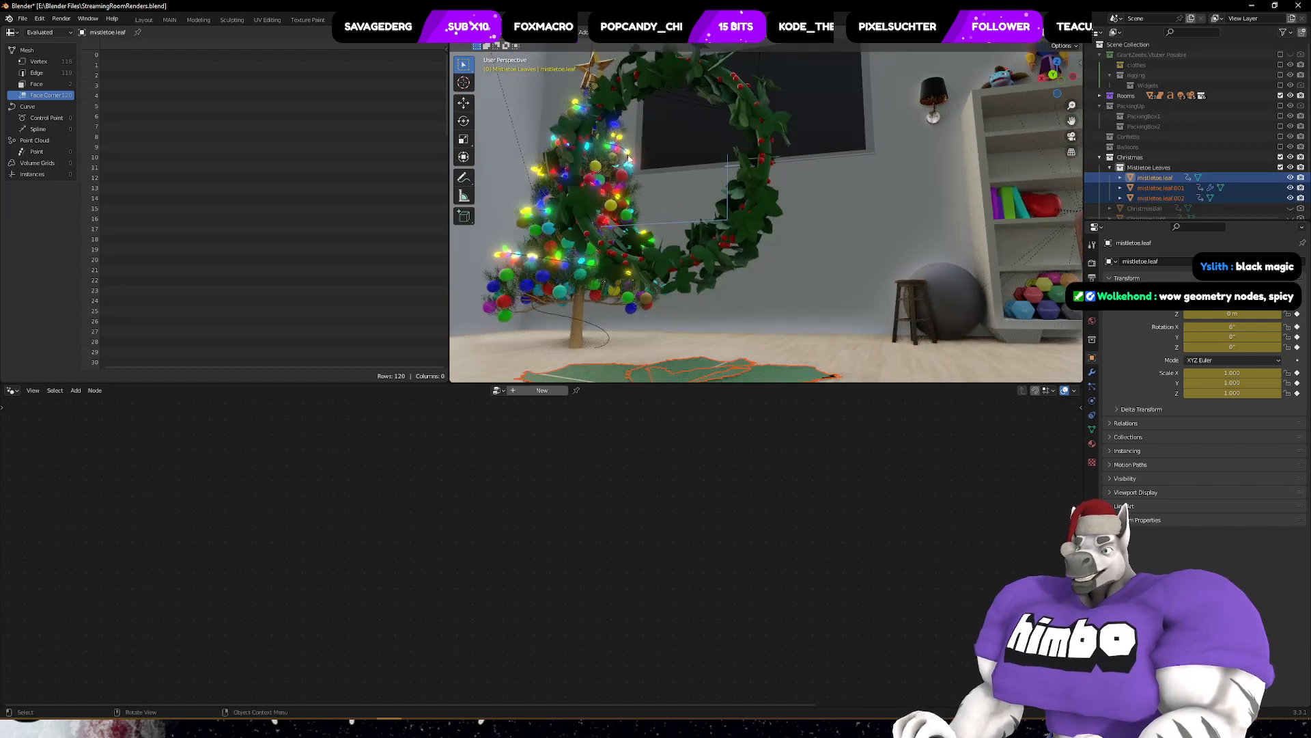
pyautogui.scroll(-4, 763, 281)
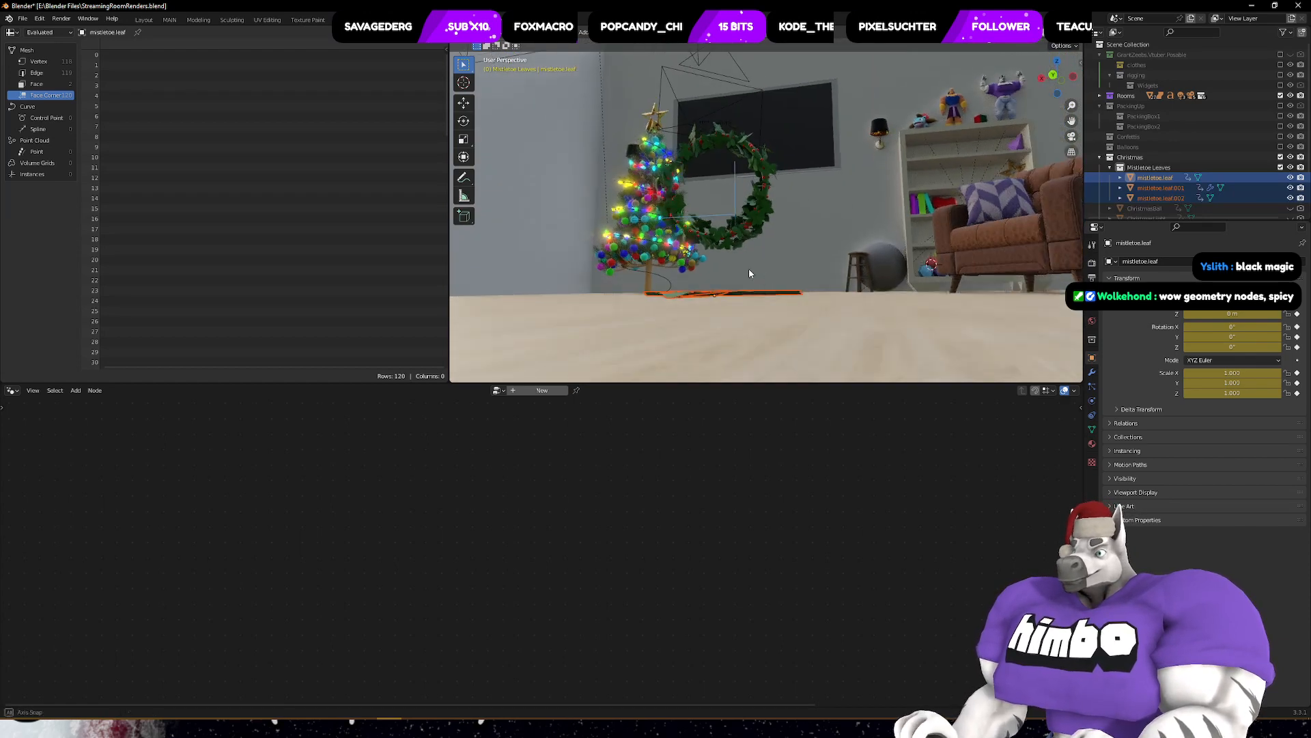
pyautogui.moveTo(730, 211); pyautogui.dragTo(749, 271, button='middle')
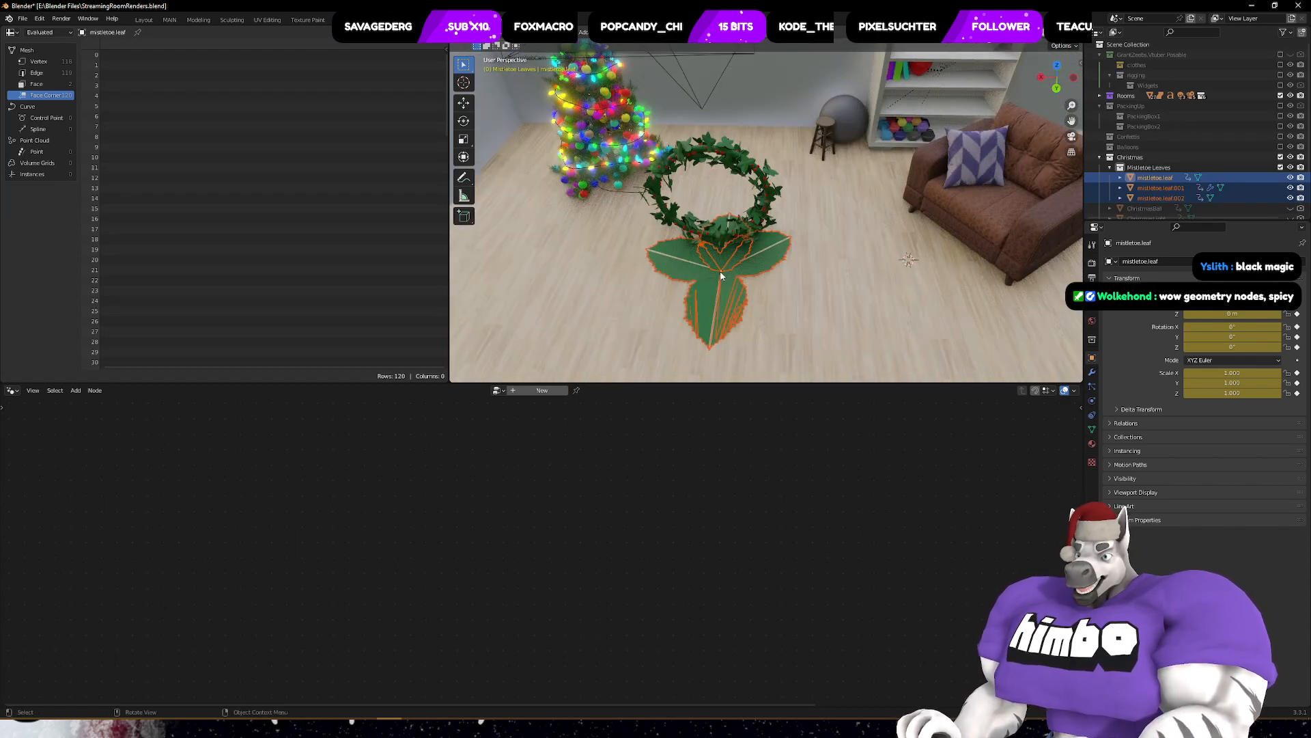
pyautogui.press('g')
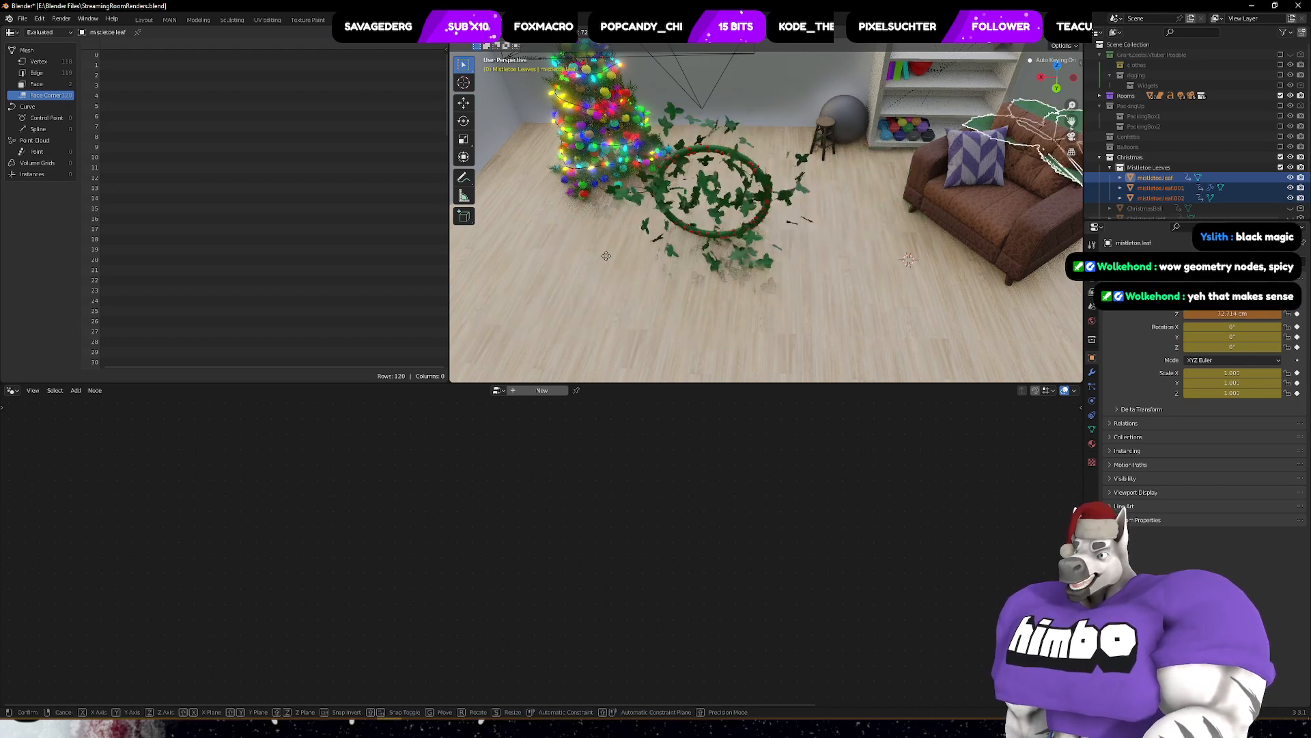
pyautogui.click(727, 248)
# - Select the wreath, set its Collection Info node to Original, and inspect the leaves up close
pyautogui.click(731, 156)
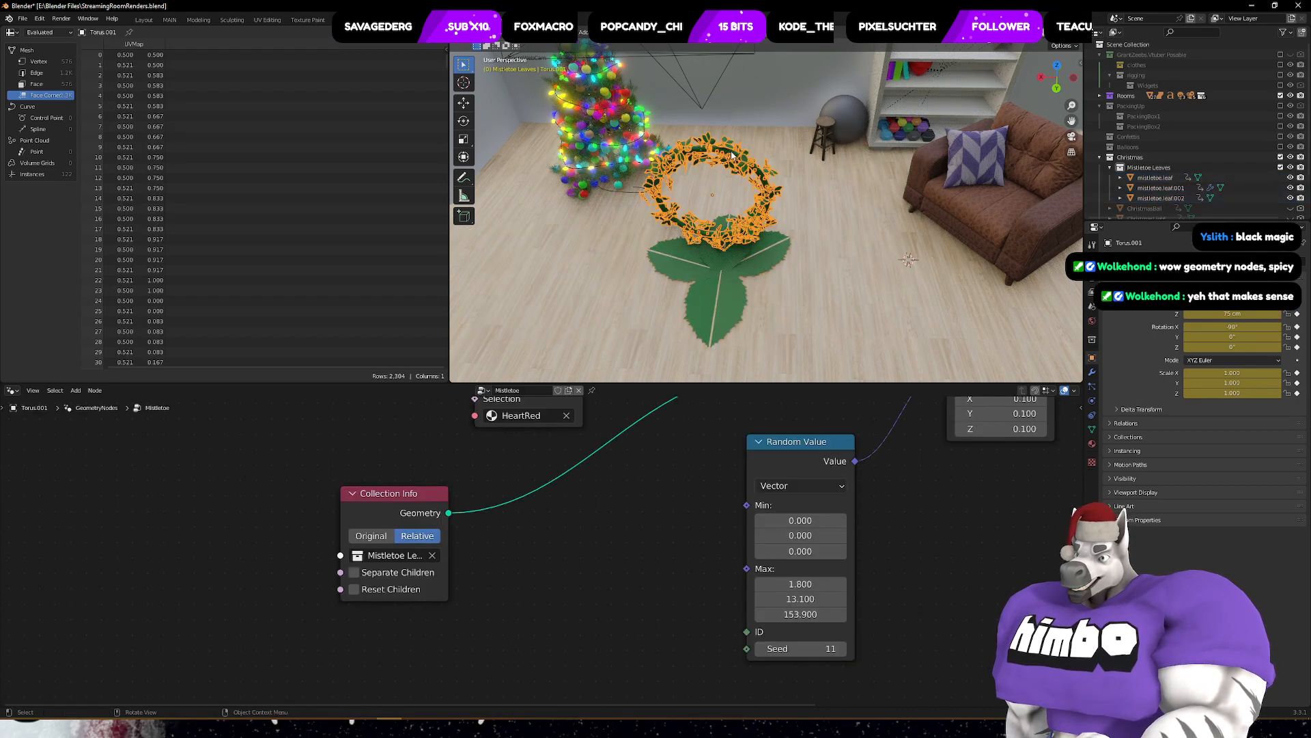
pyautogui.click(372, 535)
pyautogui.scroll(4, 737, 204)
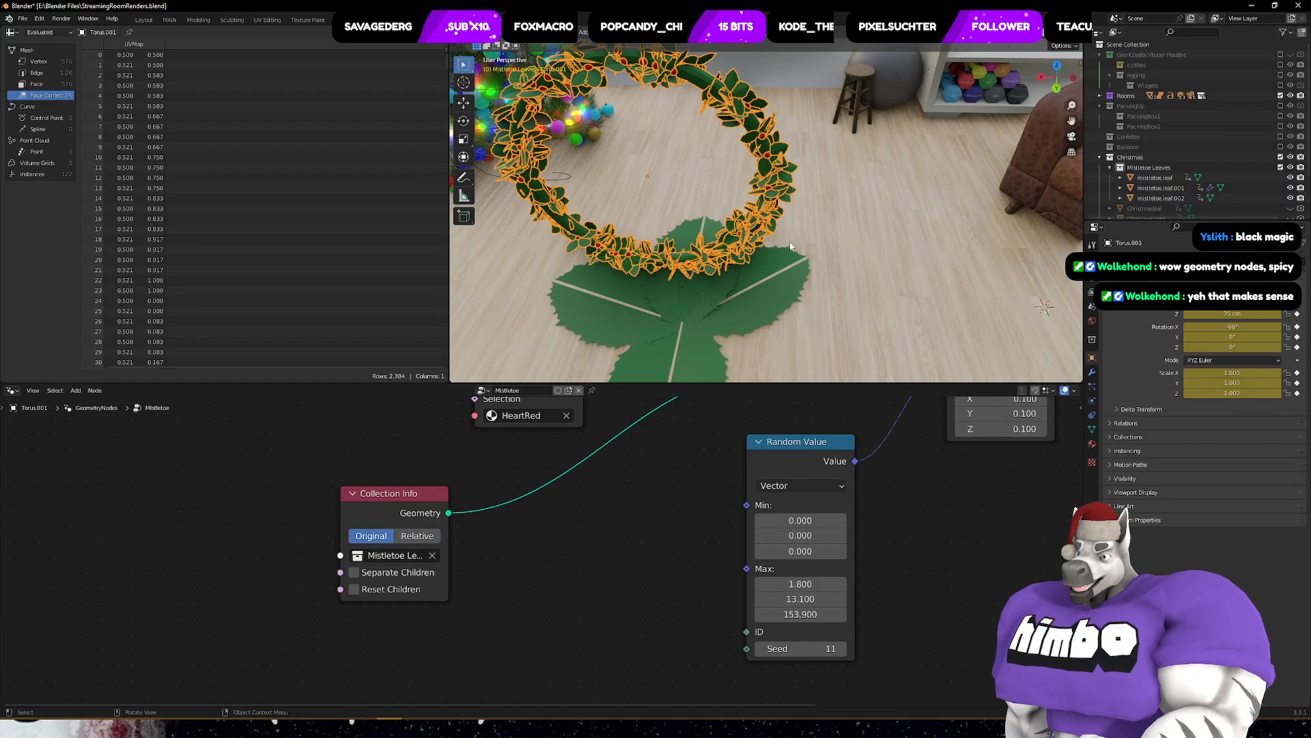
pyautogui.moveTo(739, 236); pyautogui.dragTo(839, 236, button='middle')
pyautogui.scroll(4, 816, 166)
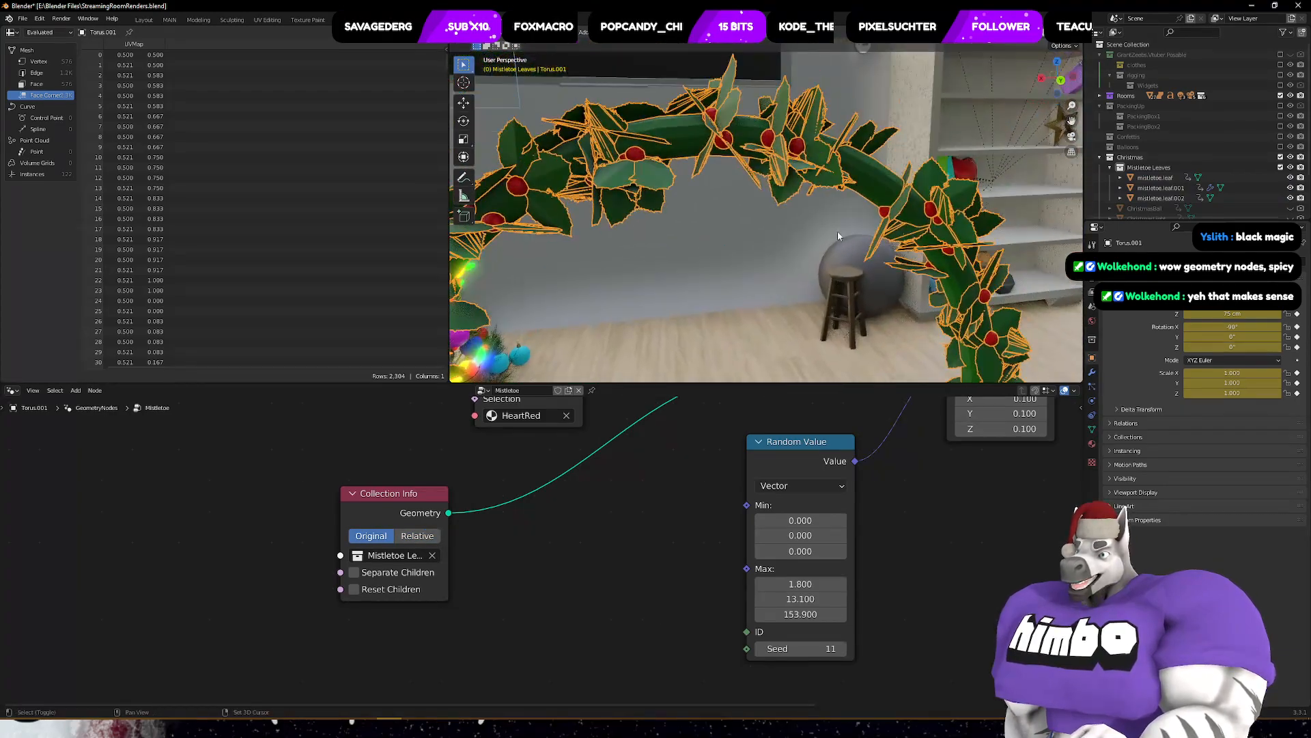
pyautogui.moveTo(821, 190); pyautogui.dragTo(695, 260, button='middle')
pyautogui.scroll(-4, 711, 209)
pyautogui.scroll(5, 702, 307)
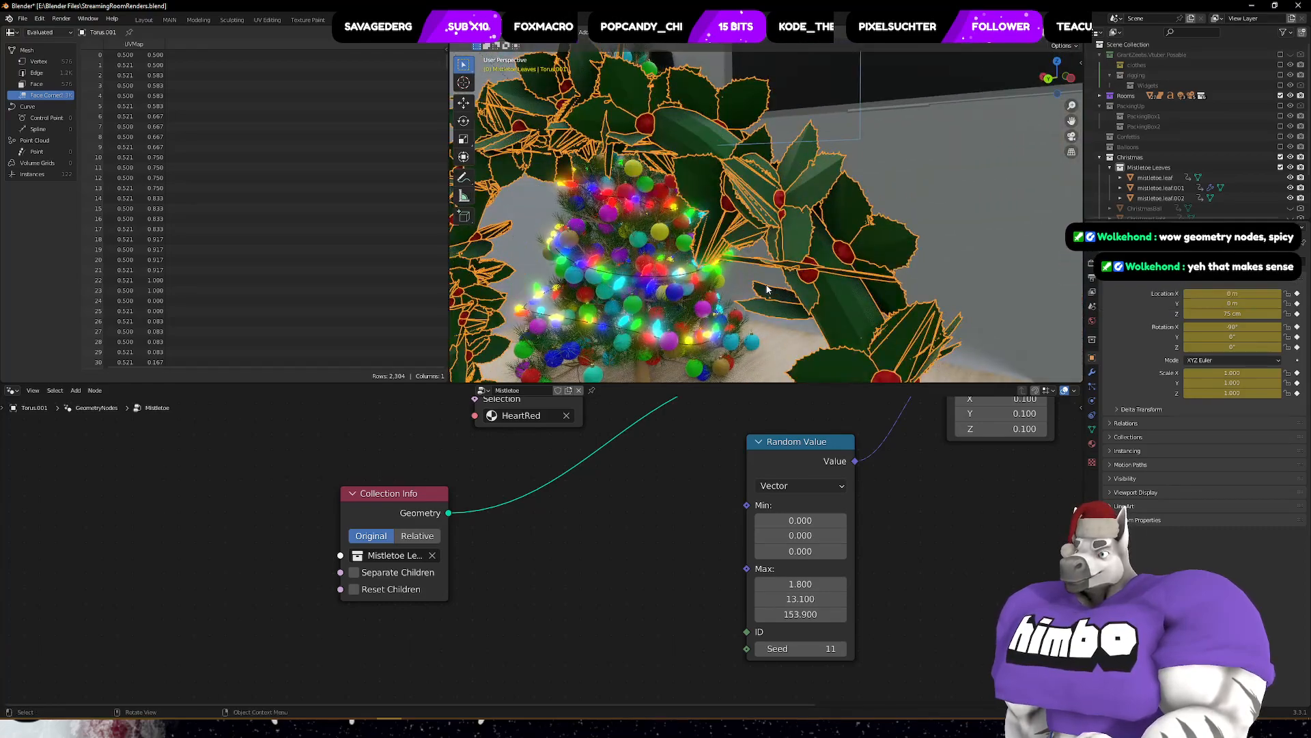
pyautogui.moveTo(840, 273); pyautogui.dragTo(743, 254, button='middle')
# - Set the Distribute Points on Faces node feeding the leaves to density 589.9 and seed 225
pyautogui.moveTo(572, 496); pyautogui.dragTo(589, 675, button='middle')
pyautogui.moveTo(545, 447); pyautogui.dragTo(562, 542, button='middle')
pyautogui.moveTo(722, 577); pyautogui.dragTo(799, 594)
pyautogui.moveTo(666, 109); pyautogui.dragTo(815, 105, button='middle')
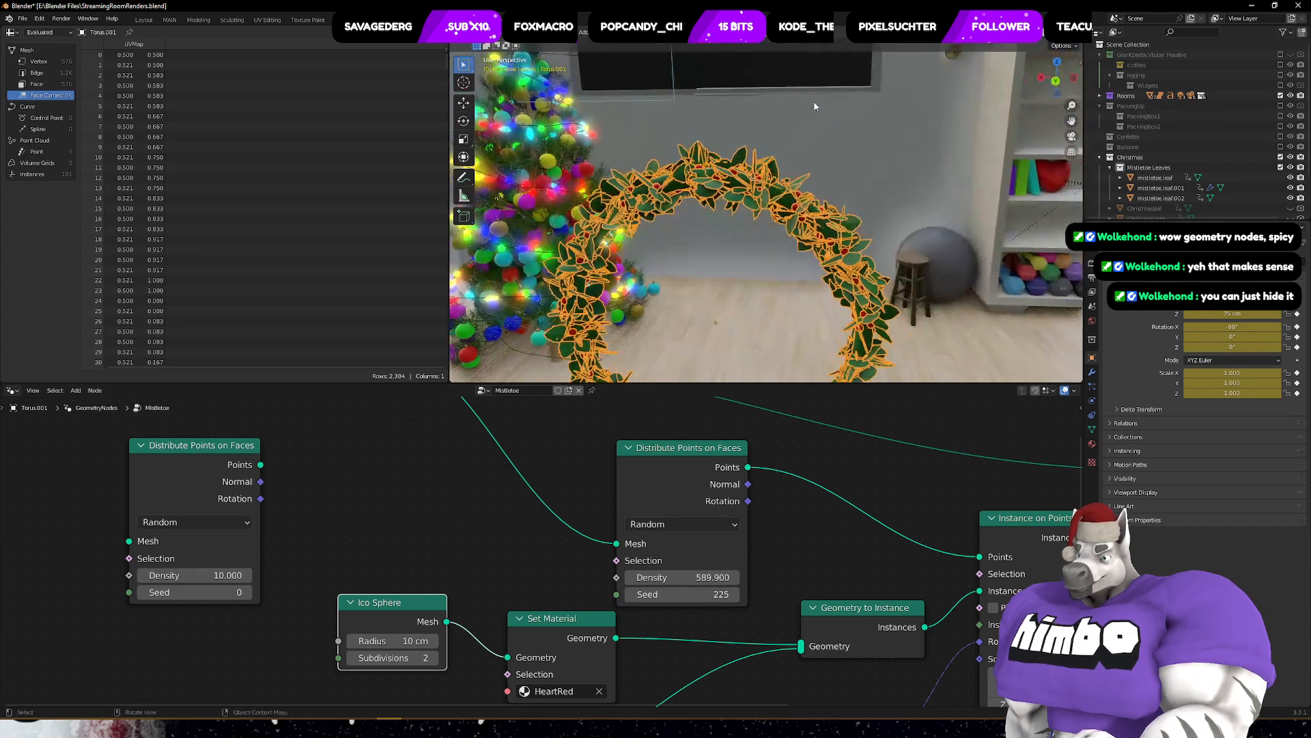
pyautogui.scroll(-3, 835, 257)
pyautogui.moveTo(836, 257); pyautogui.dragTo(848, 231, button='middle')
# - Delete the unconnected Distribute Points on Faces node with density 10
pyautogui.moveTo(808, 510); pyautogui.dragTo(964, 527, button='middle')
pyautogui.click(312, 486)
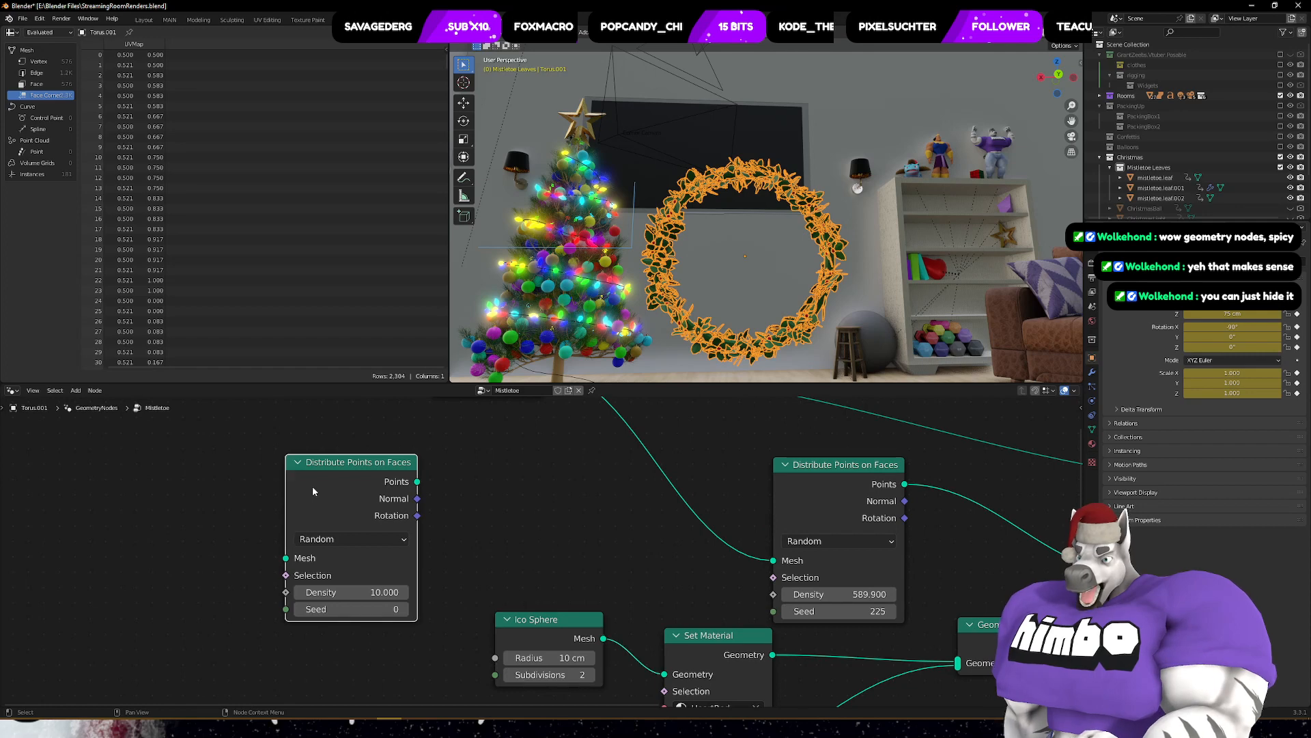
pyautogui.press('x')
# - Add a Transform node on the link feeding the Distribute Points on Faces node
pyautogui.hotkey('shift', 'a')
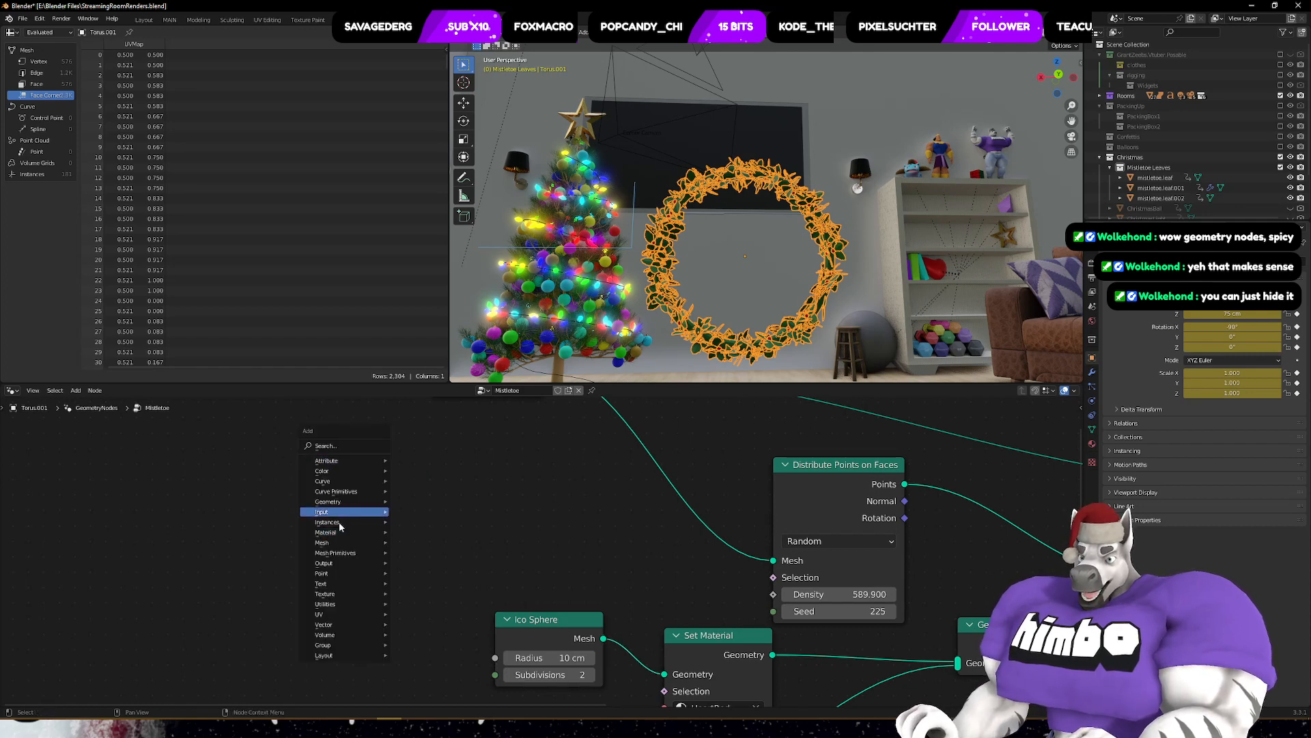
pyautogui.write('tr')
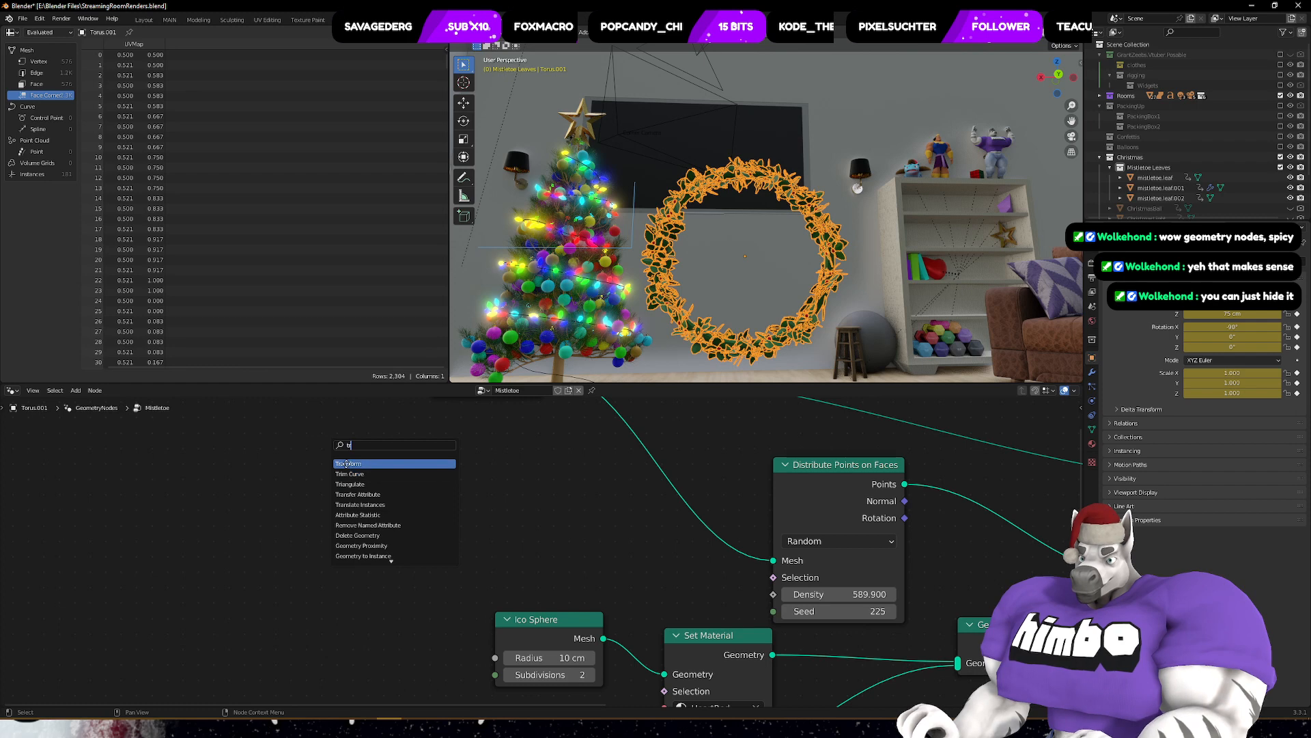
pyautogui.click(347, 464)
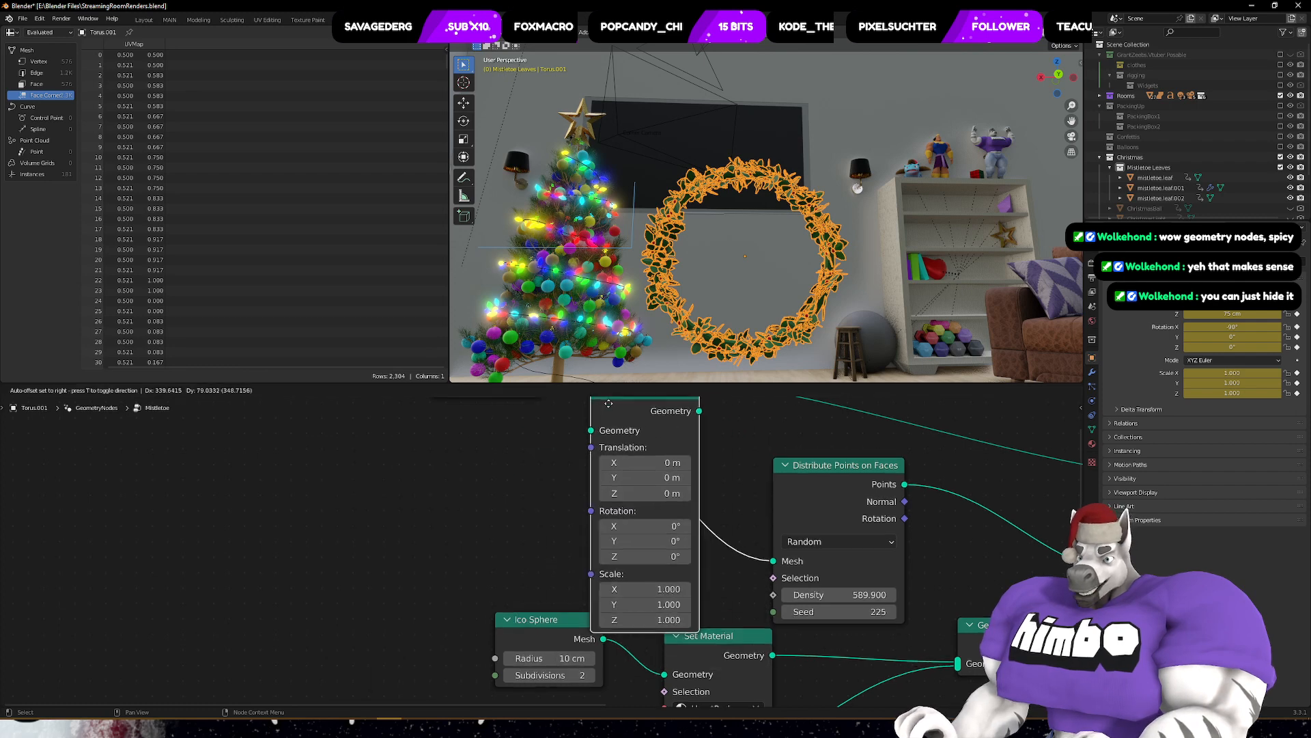
pyautogui.click(589, 559)
pyautogui.moveTo(558, 599); pyautogui.dragTo(469, 548, button='middle')
# - Connect Group Input directly to Distribute Points on Faces and place the Transform node on the base geometry's link to Join Geometry
pyautogui.moveTo(523, 534); pyautogui.dragTo(683, 645)
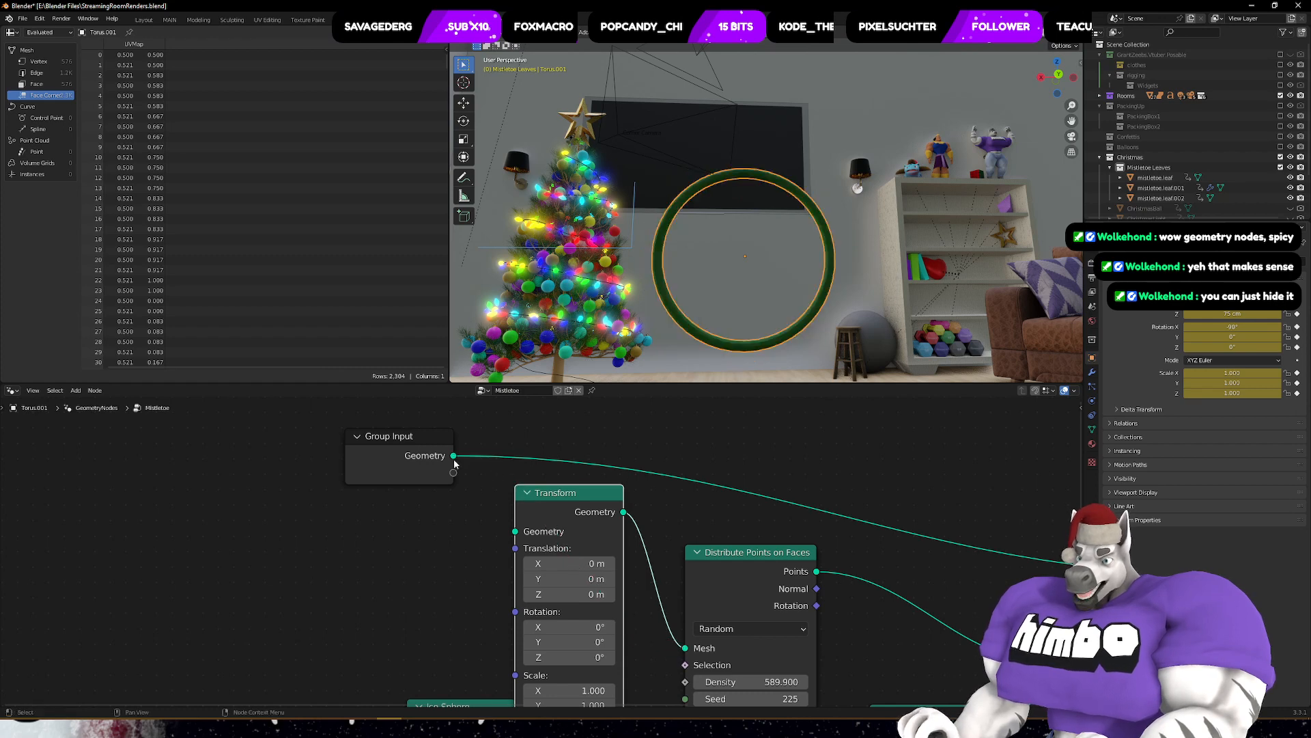
pyautogui.moveTo(454, 456); pyautogui.dragTo(685, 648)
pyautogui.moveTo(569, 486); pyautogui.dragTo(625, 432)
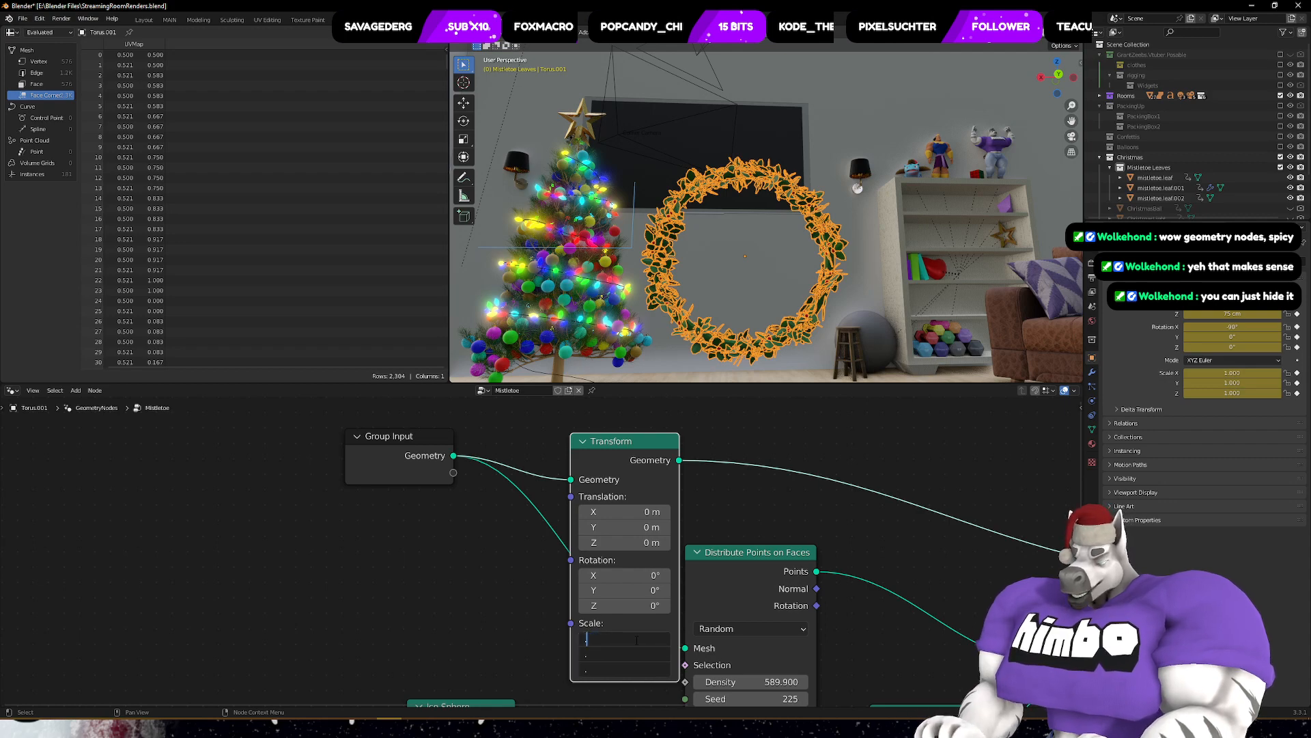
# - Set the Transform node's scale to 0.95 on all three axes and reposition the node clear of its neighbours
pyautogui.press('Return')
pyautogui.moveTo(601, 314); pyautogui.dragTo(780, 282, button='middle')
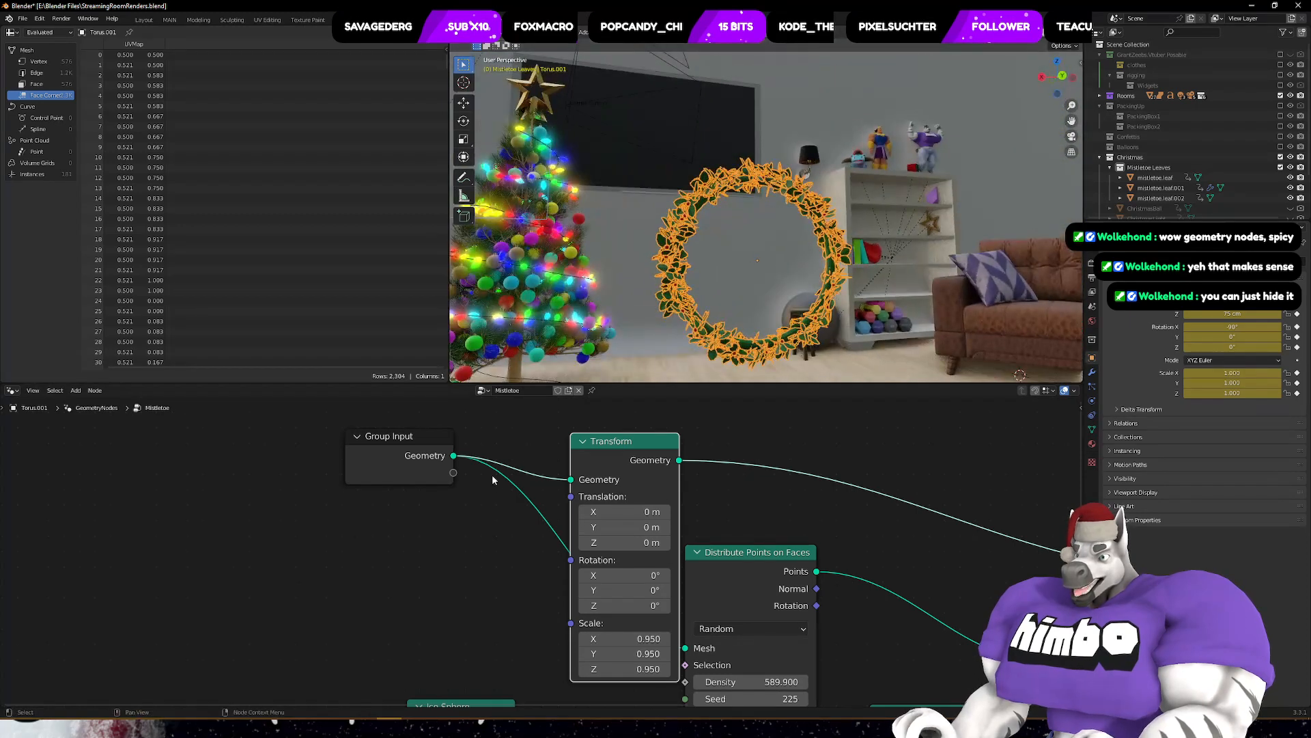
pyautogui.moveTo(754, 478); pyautogui.dragTo(685, 568, button='middle')
pyautogui.moveTo(551, 530); pyautogui.dragTo(684, 463)
# - Try a scale of 0.9 on all three axes of the Transform node and check the wreath
pyautogui.click(707, 663)
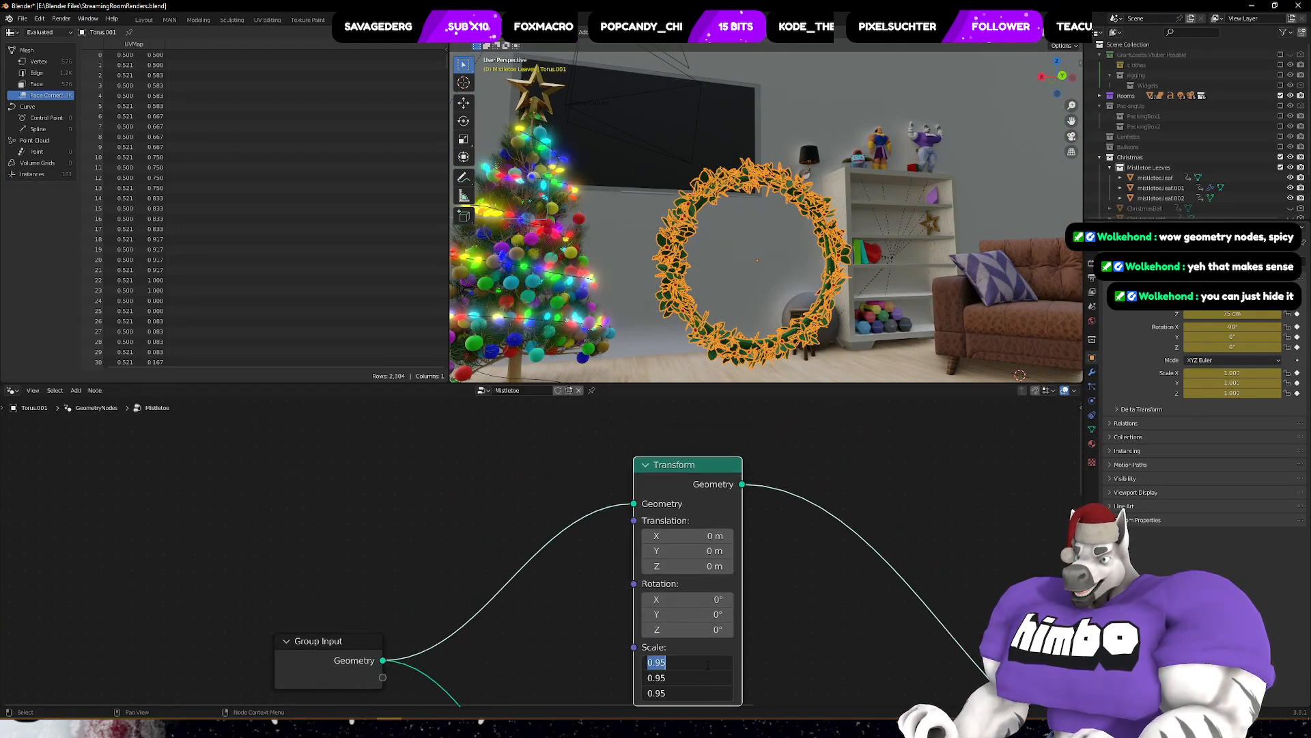
pyautogui.write('.')
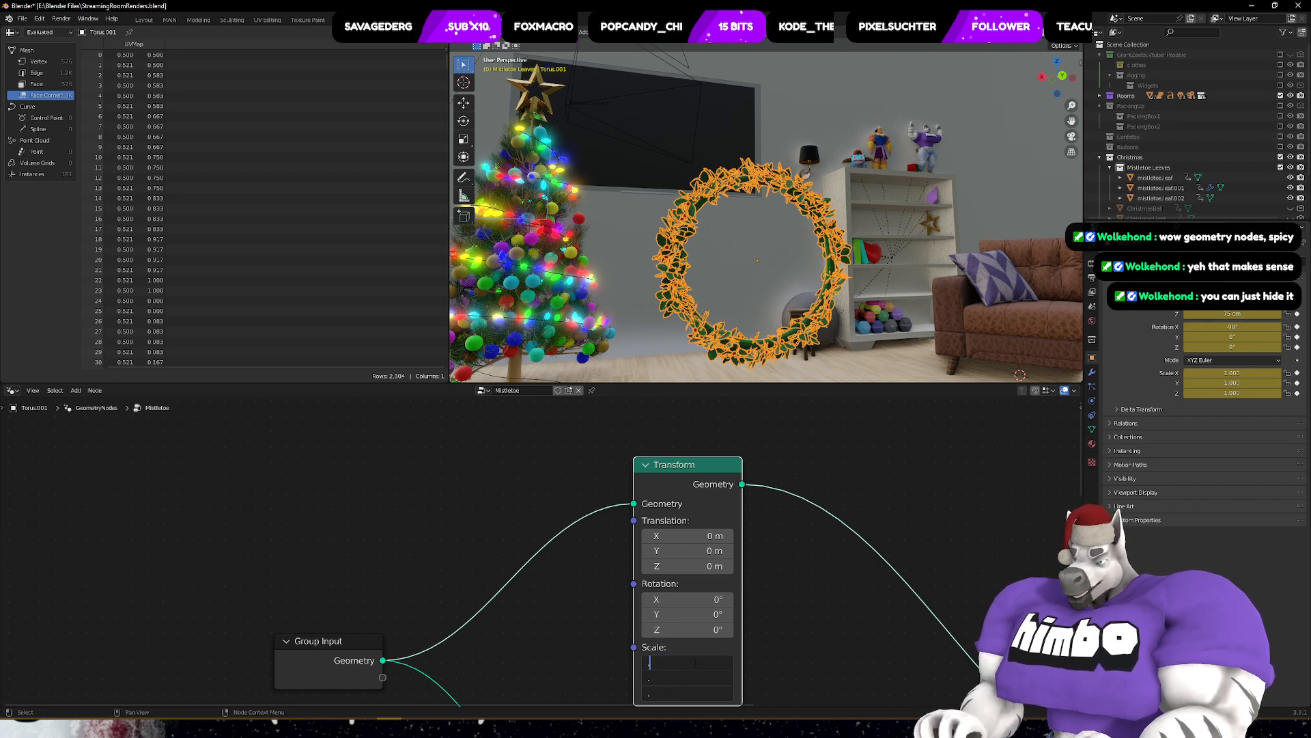
pyautogui.write('9')
pyautogui.press('Return')
pyautogui.moveTo(736, 214); pyautogui.dragTo(649, 246, button='middle')
# - Return the Transform node's scale to 0.95 on all three axes
pyautogui.moveTo(716, 662); pyautogui.dragTo(717, 693)
pyautogui.write('.95')
pyautogui.press('Return')
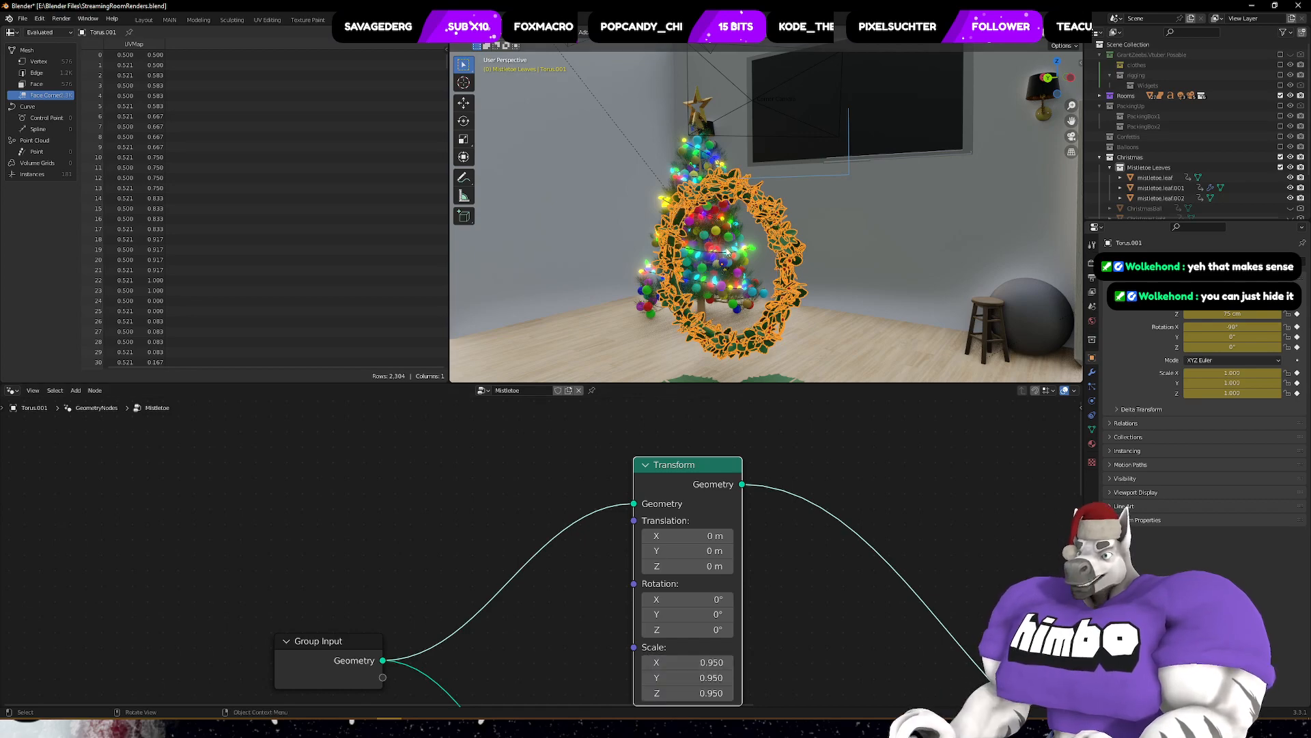
# - Hide the Mistletoe Leaves collection in the viewport and in renders
pyautogui.moveTo(785, 266)
pyautogui.mouseDown(button='middle')
pyautogui.moveTo(799, 261)
pyautogui.moveTo(770, 249)
pyautogui.moveTo(782, 270)
pyautogui.mouseUp(button='middle')
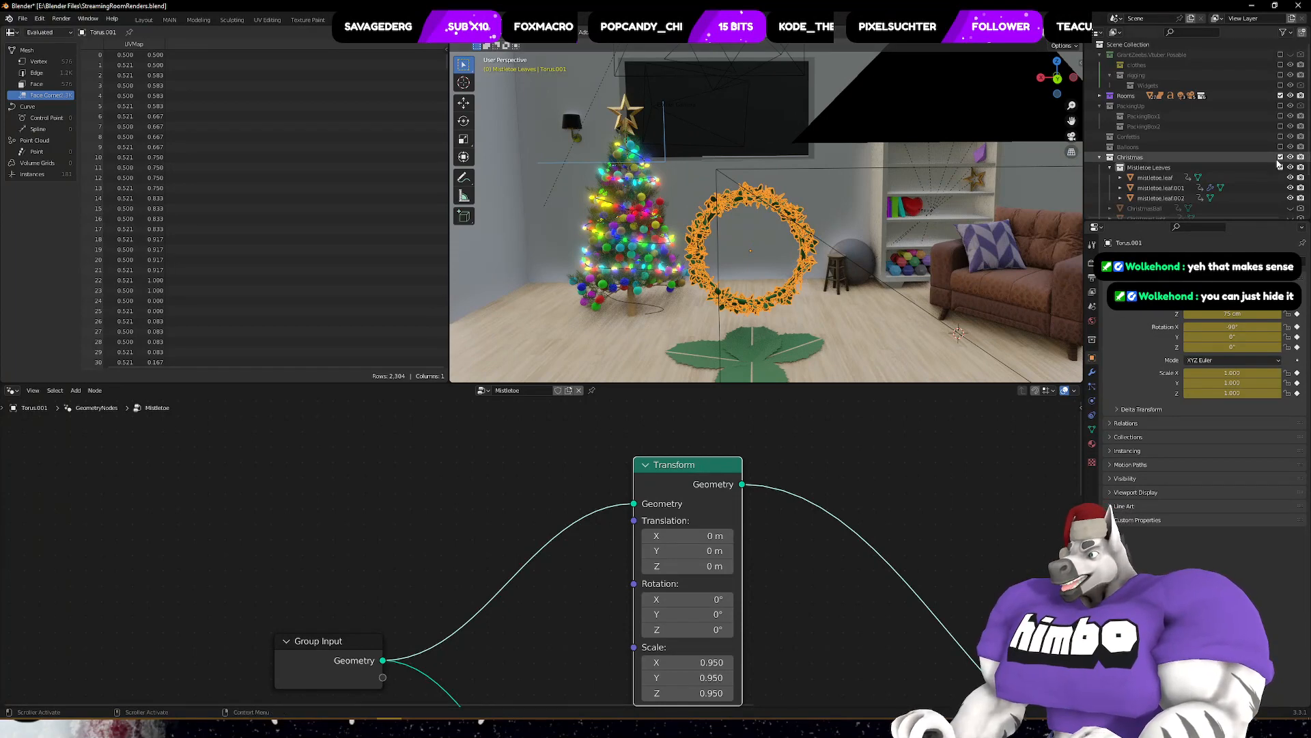
pyautogui.click(1300, 168)
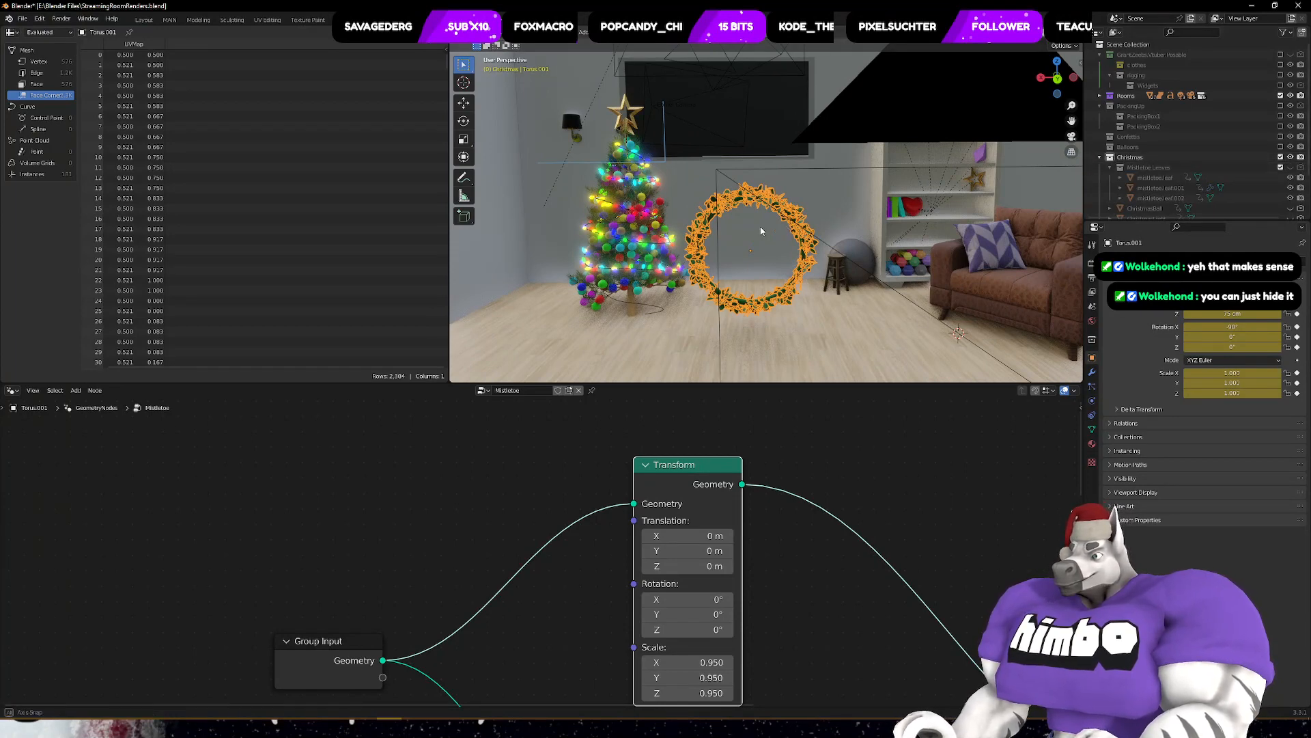
# - Move the wreath up in front of the wall-mounted TV, to a height of about 2.1 m
pyautogui.moveTo(621, 239); pyautogui.dragTo(854, 208, button='middle')
pyautogui.press('`')
pyautogui.press('g')
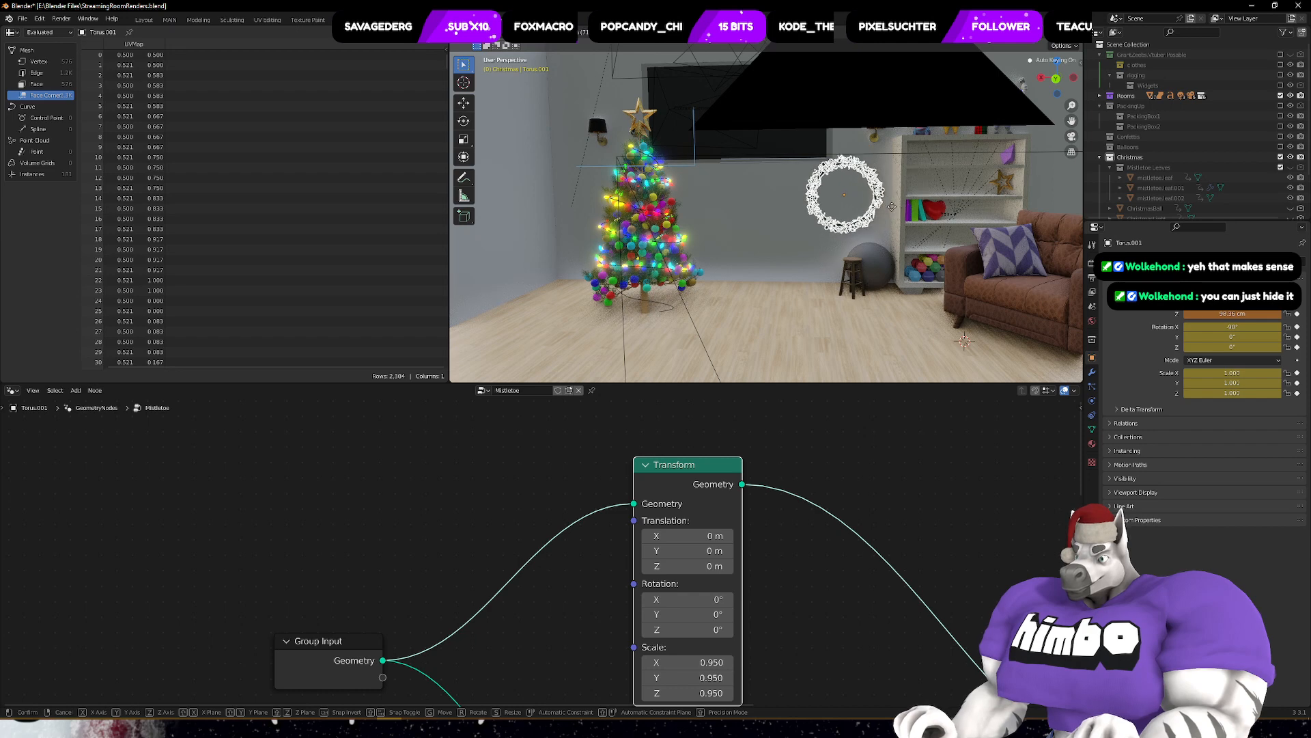
pyautogui.click(787, 123)
pyautogui.moveTo(787, 124); pyautogui.dragTo(735, 105, button='middle')
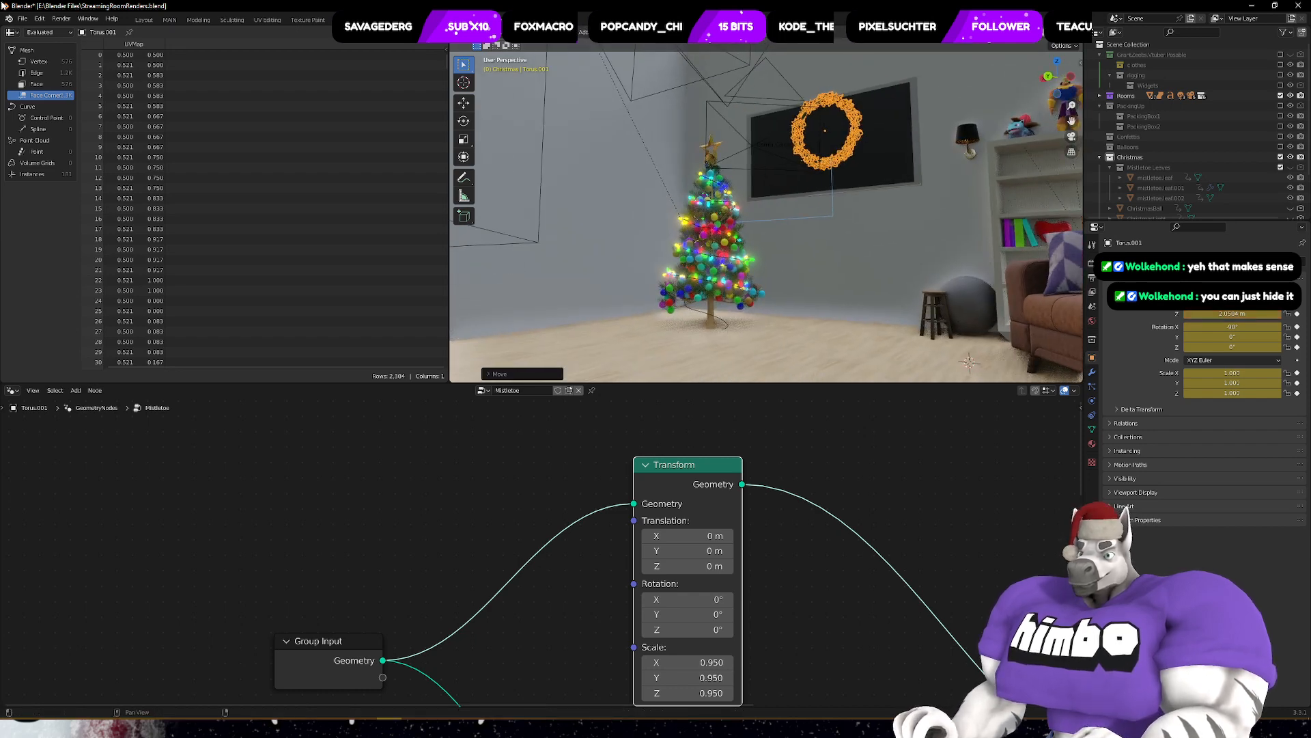
# - Render the current frame, examine the wreath in the result, and close the render window
pyautogui.click(64, 22)
pyautogui.click(68, 32)
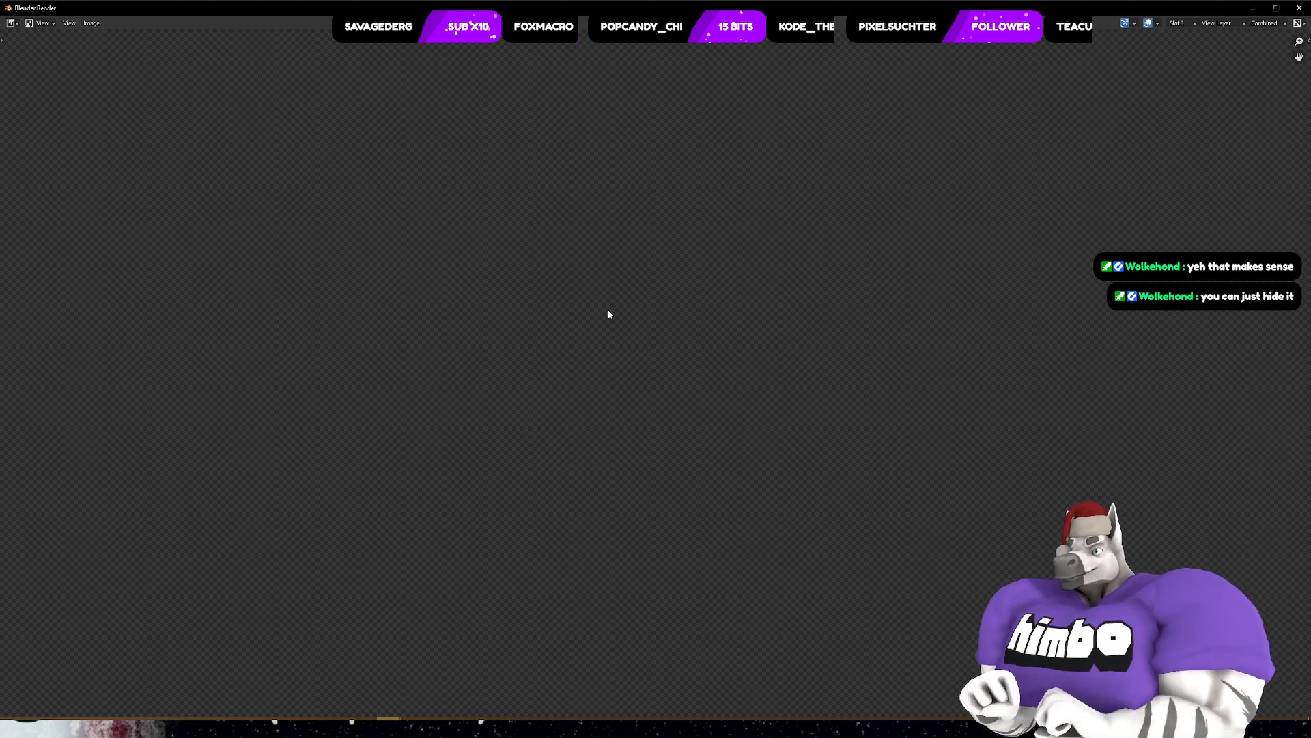
pyautogui.scroll(-4, 601, 296)
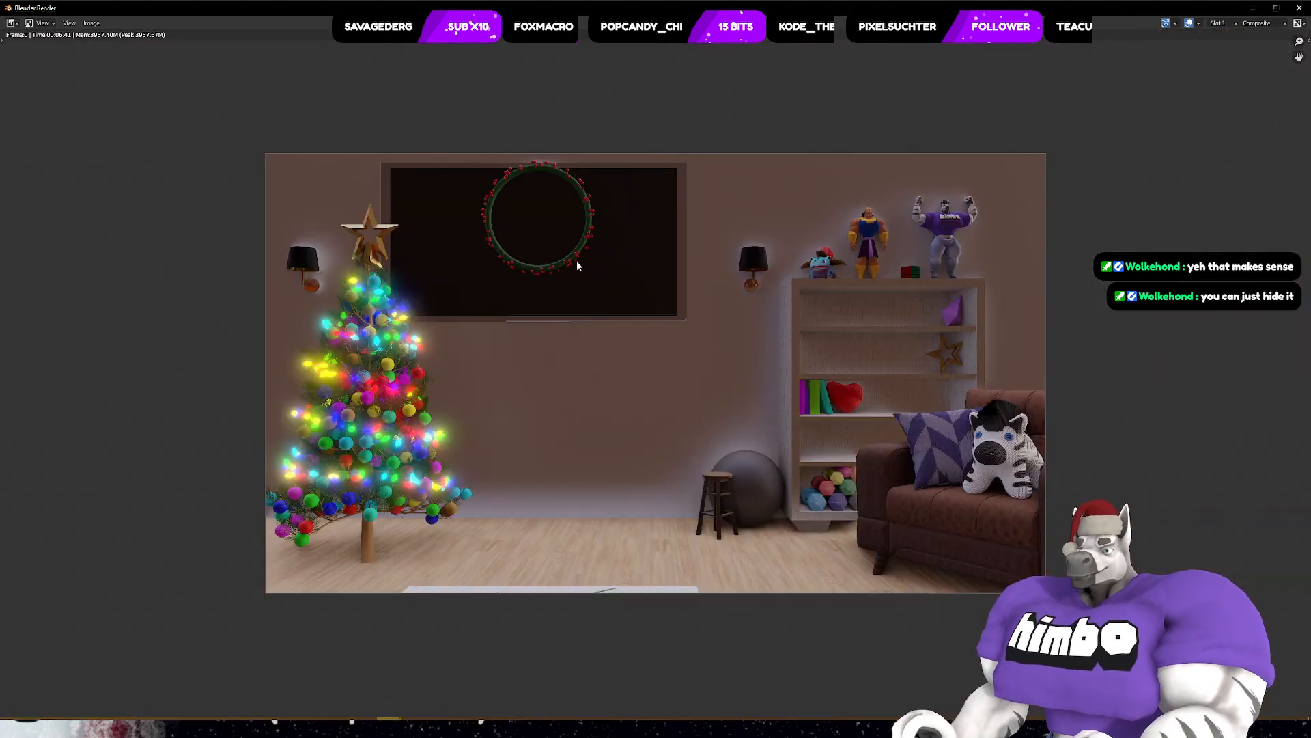
pyautogui.scroll(2, 577, 262)
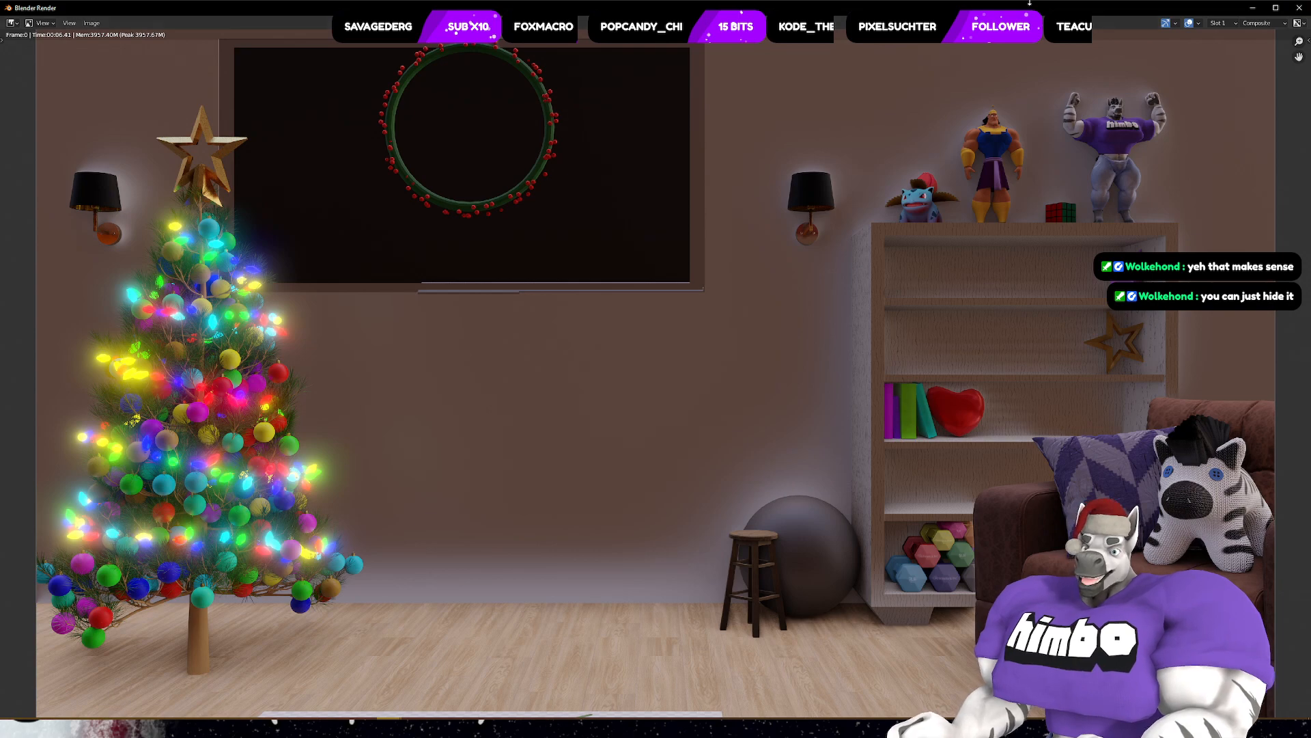
pyautogui.click(1299, 8)
# - Enable Separate Children on the Collection Info node and show the Mistletoe Leaves collection in the viewport and in renders again
pyautogui.moveTo(867, 523); pyautogui.dragTo(742, 418, button='middle')
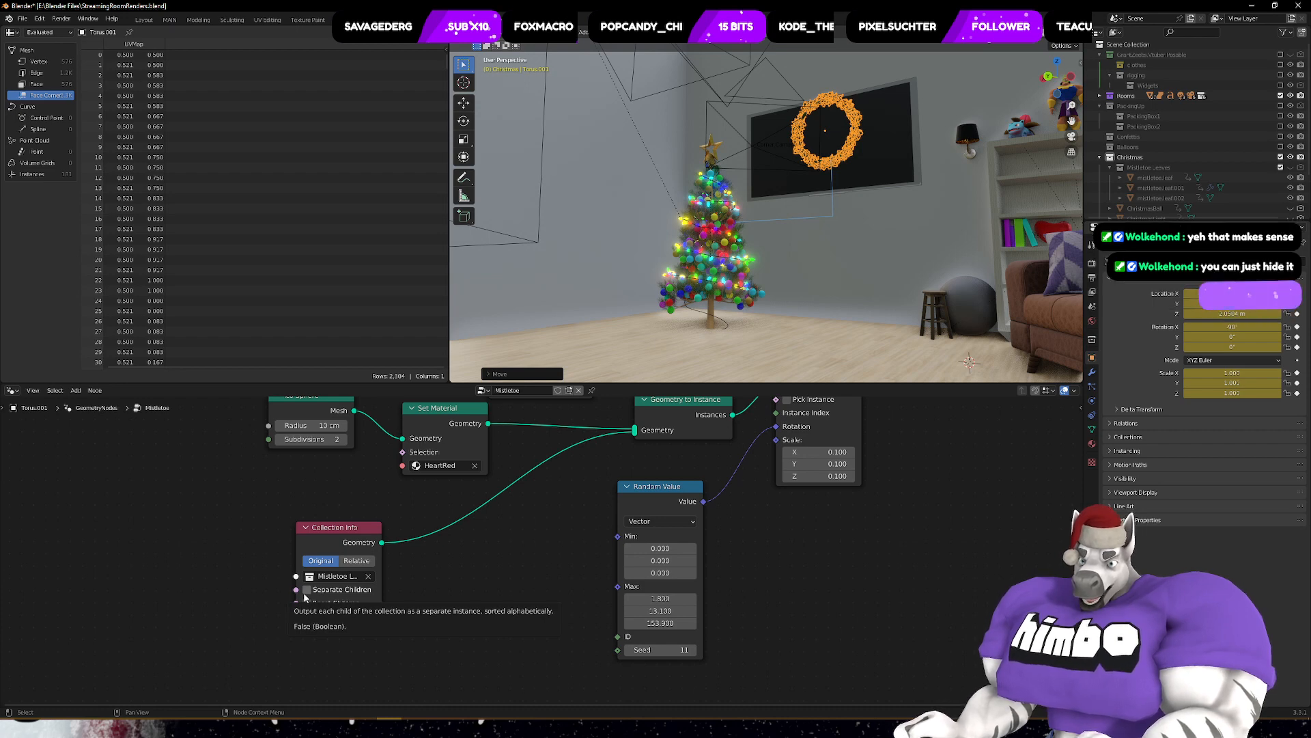
pyautogui.click(304, 593)
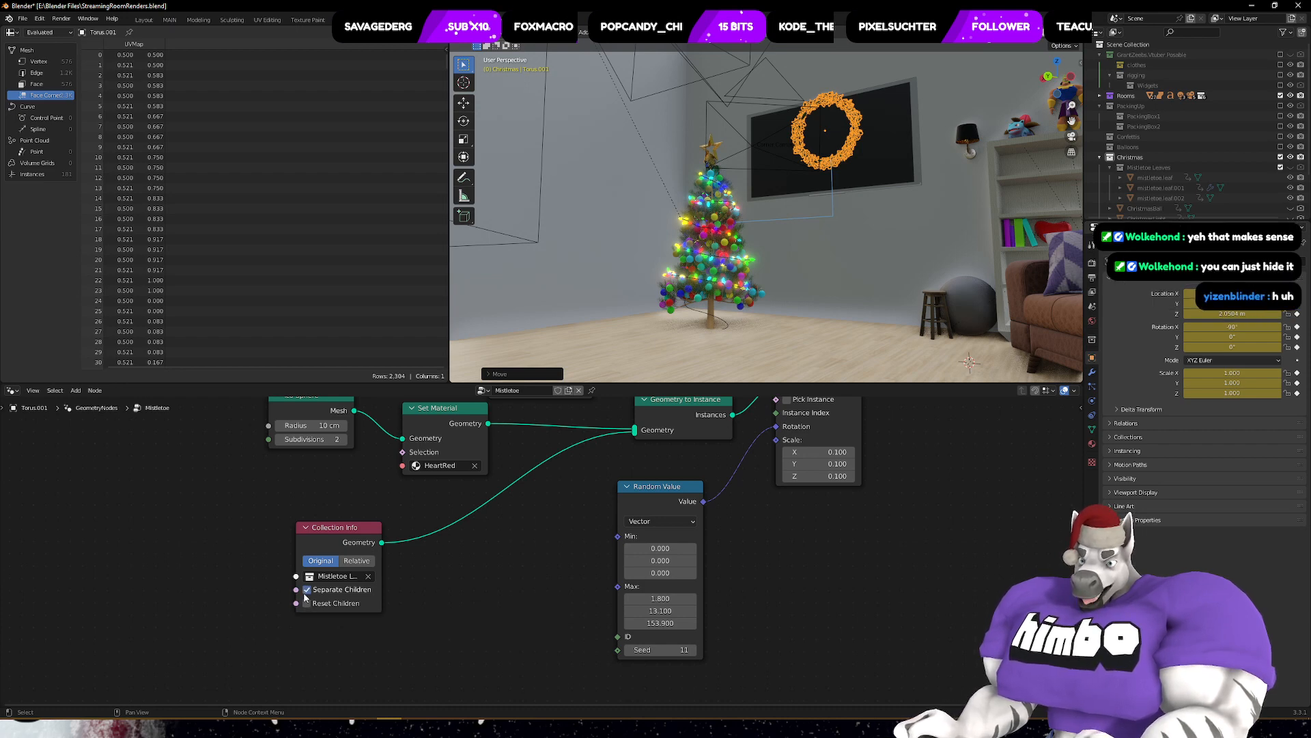
pyautogui.moveTo(303, 592); pyautogui.dragTo(271, 664, button='middle')
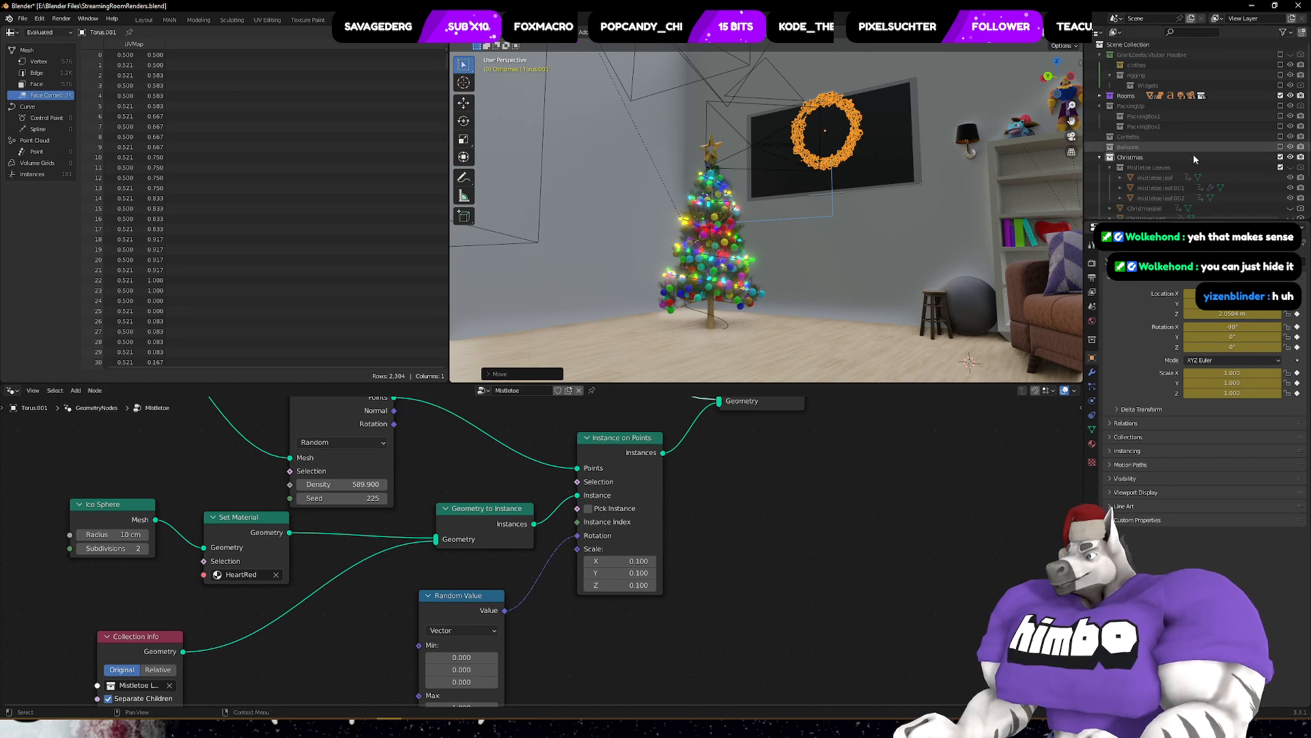
pyautogui.scroll(-1, 1194, 157)
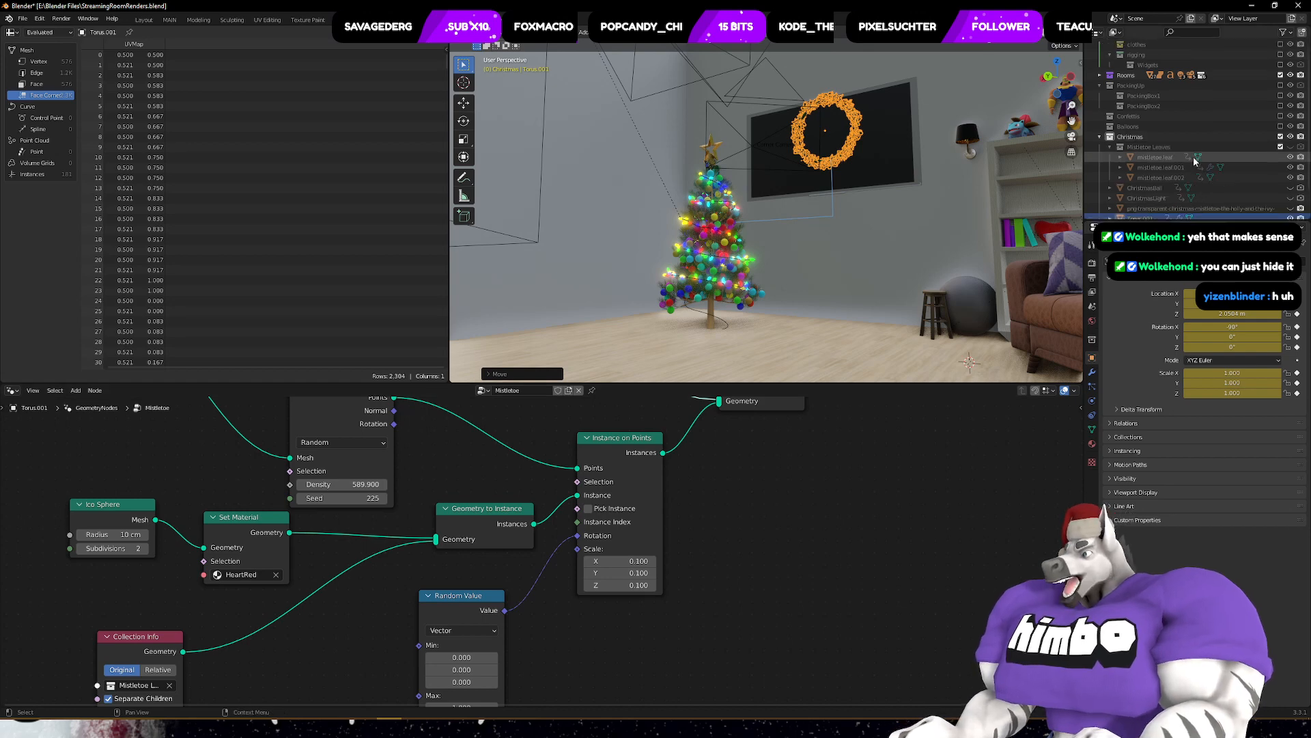
pyautogui.click(1290, 149)
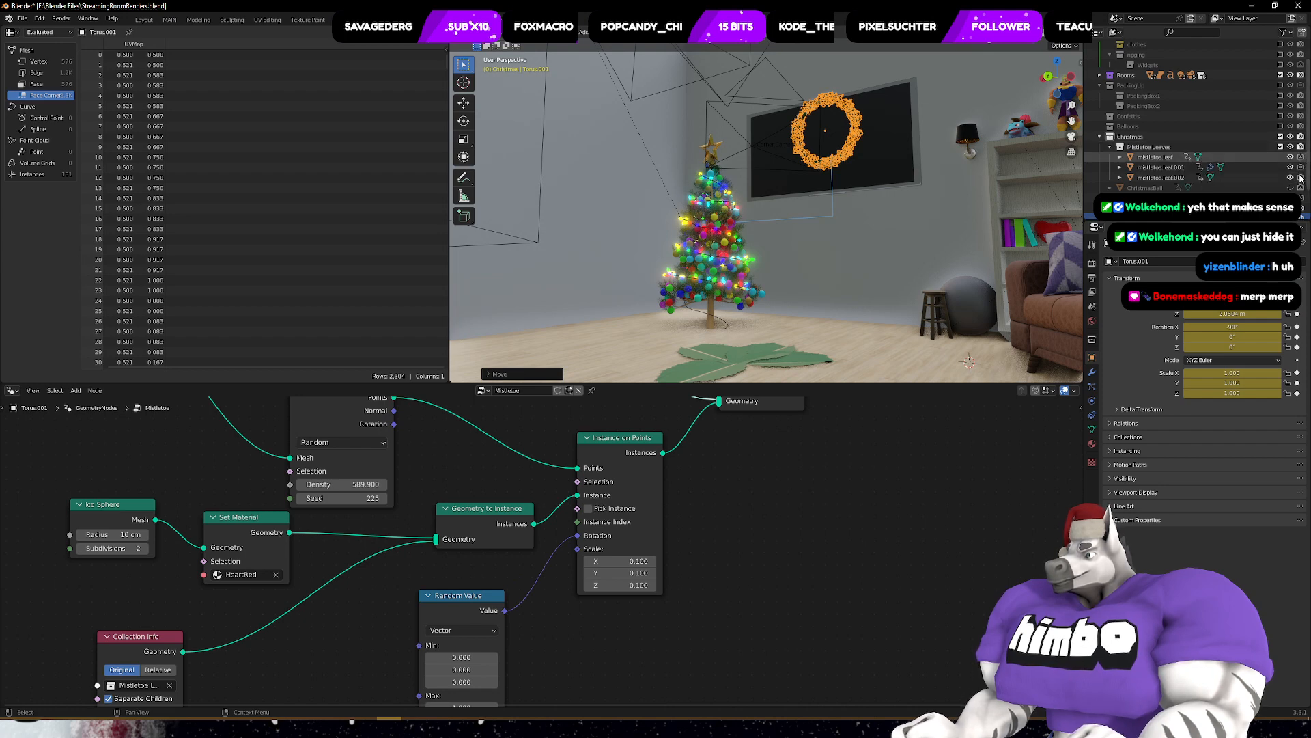
# - Render the current frame, examine the leaves and berries on the wreath, and close the render window
pyautogui.click(61, 18)
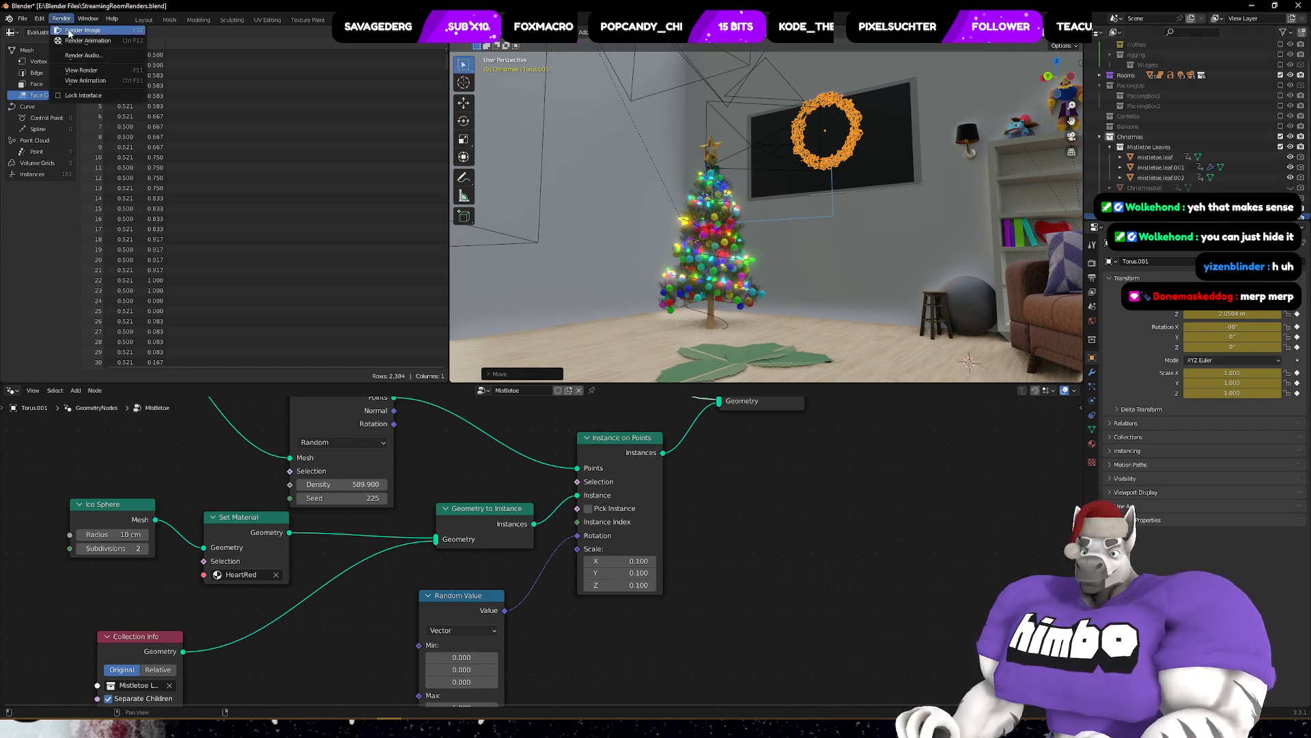
pyautogui.click(75, 30)
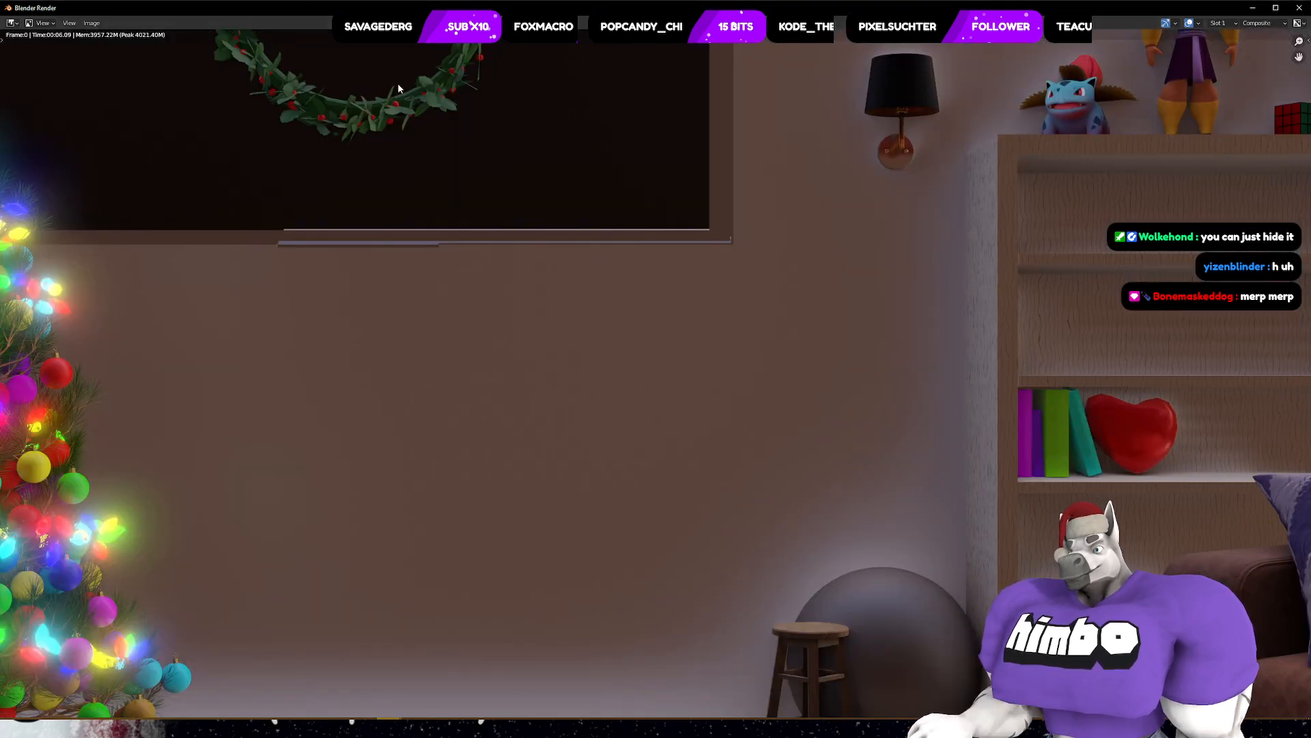
pyautogui.press('Home')
pyautogui.moveTo(661, 346)
pyautogui.mouseDown(button='middle')
pyautogui.moveTo(637, 358)
pyautogui.moveTo(656, 348)
pyautogui.mouseUp(button='middle')
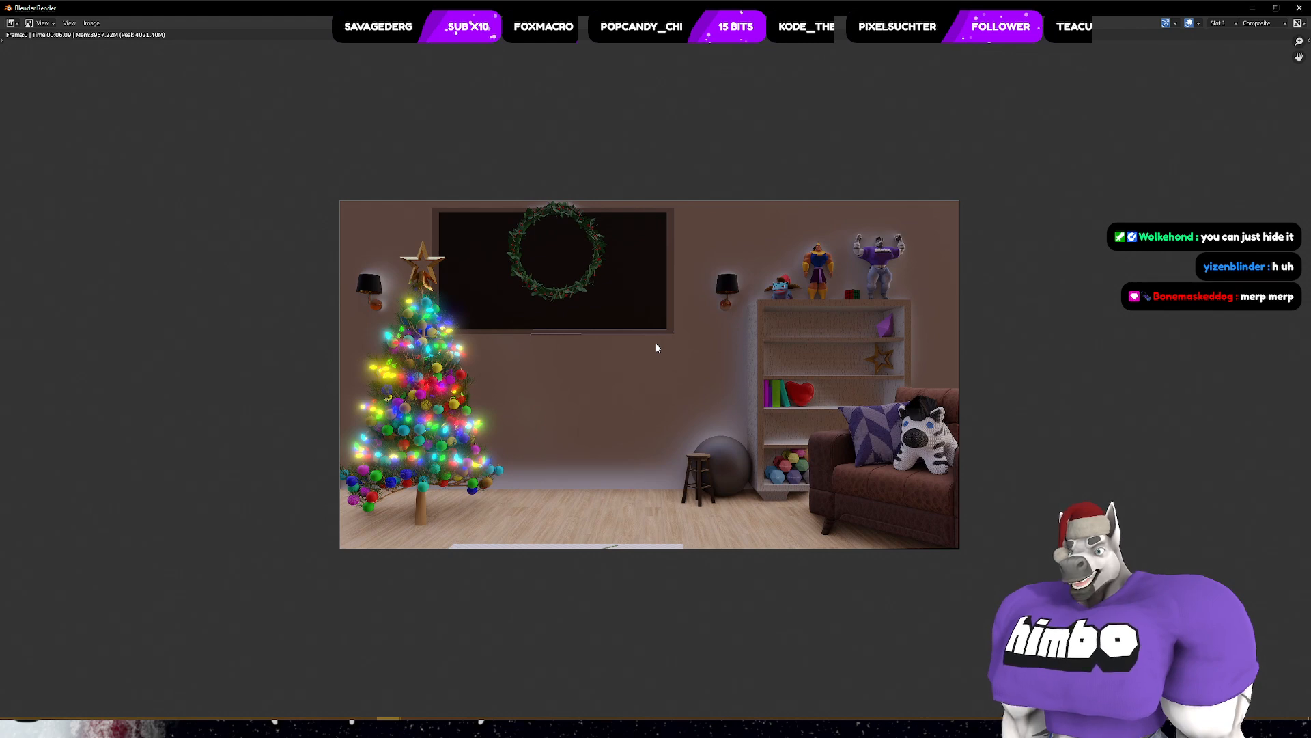
pyautogui.scroll(5, 617, 262)
pyautogui.scroll(-3, 515, 182)
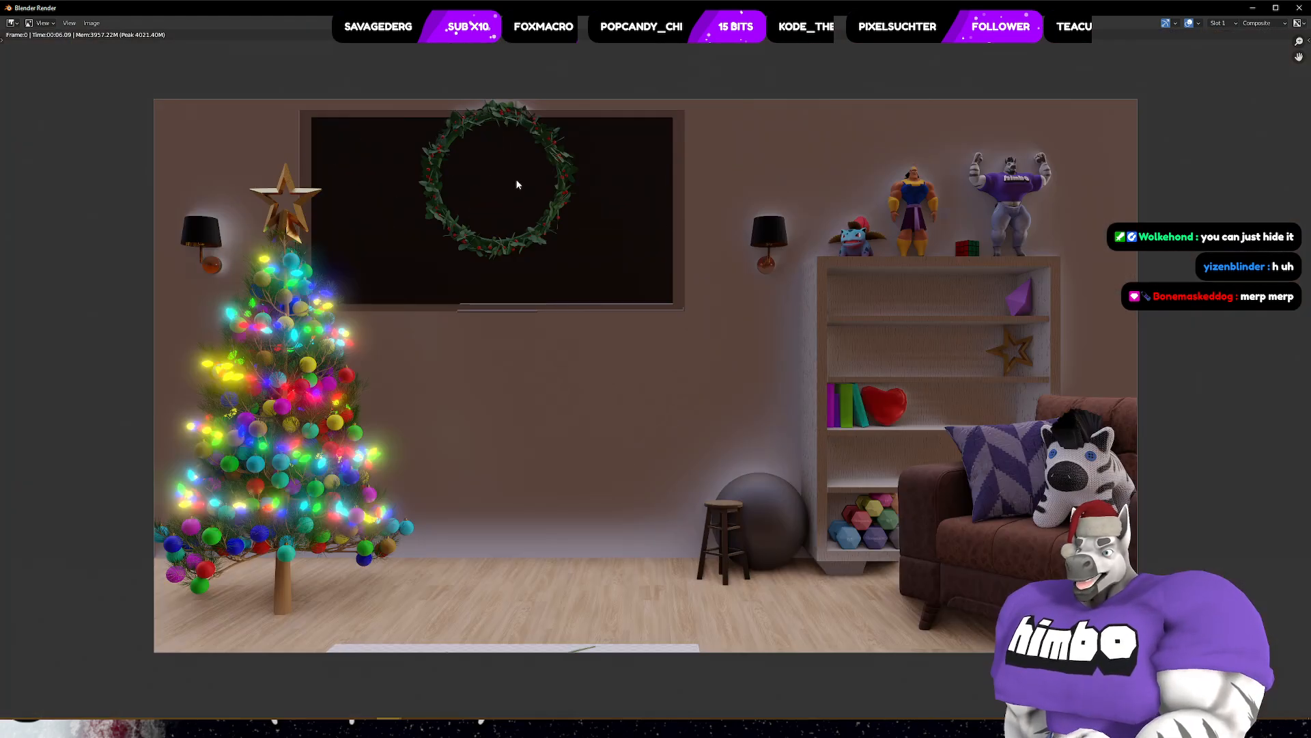
pyautogui.click(1299, 8)
pyautogui.moveTo(842, 277); pyautogui.dragTo(824, 326, button='middle')
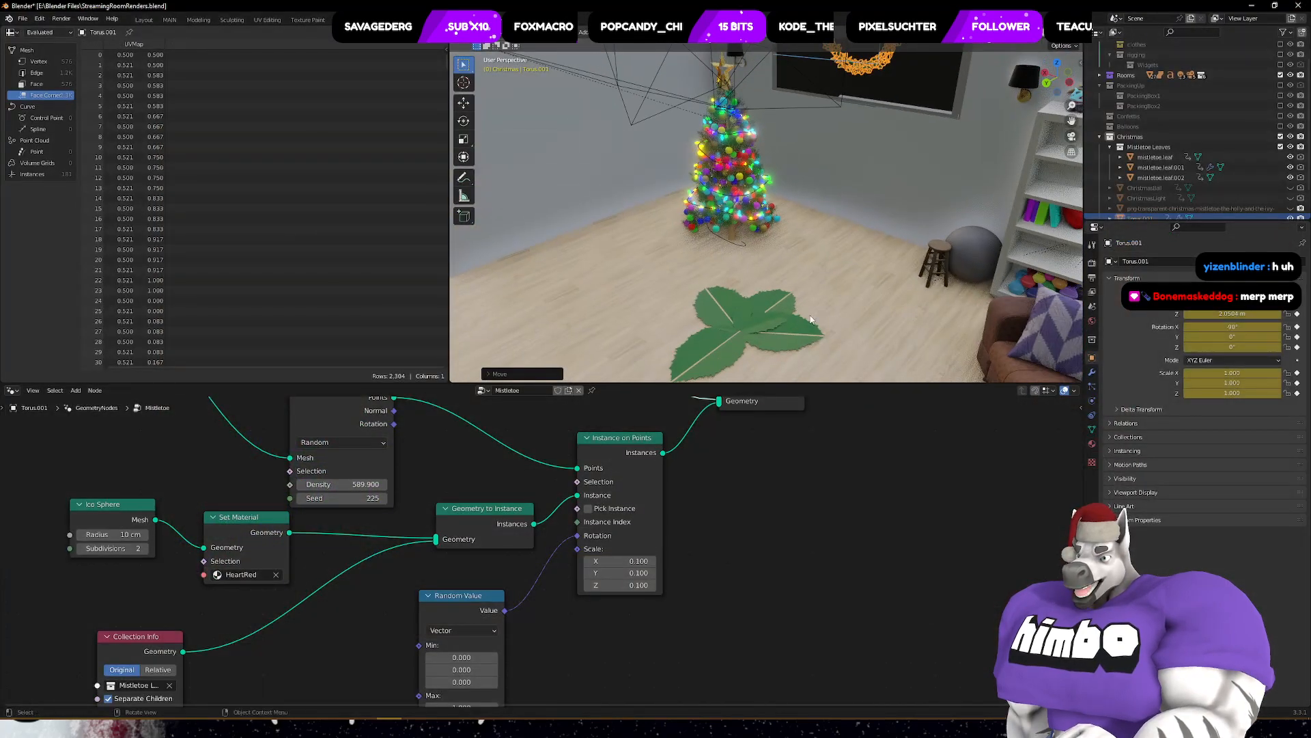
pyautogui.click(788, 305)
pyautogui.scroll(-6, 812, 281)
pyautogui.moveTo(821, 275); pyautogui.dragTo(909, 328, button='middle')
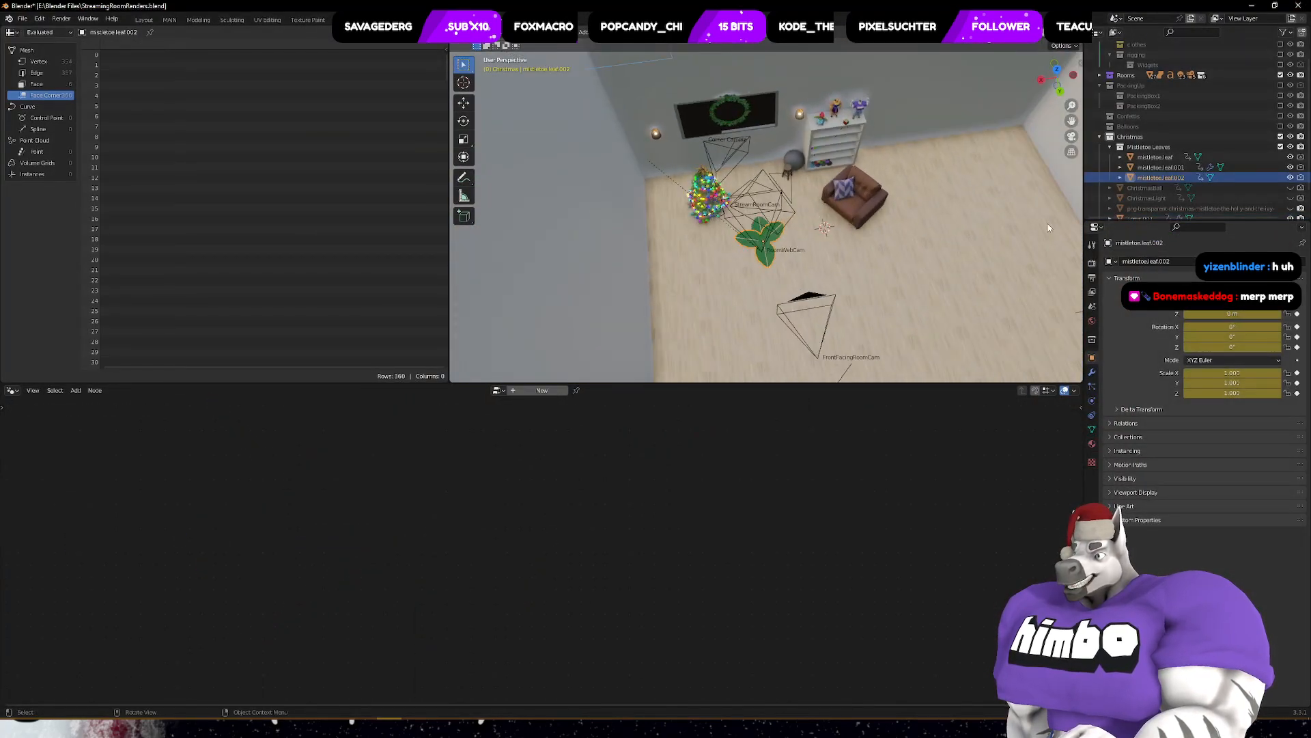
pyautogui.keyDown('shift'); pyautogui.click(1155, 158); pyautogui.keyUp('shift')
pyautogui.moveTo(1018, 217); pyautogui.dragTo(600, 271, button='middle')
pyautogui.scroll(-5, 607, 273)
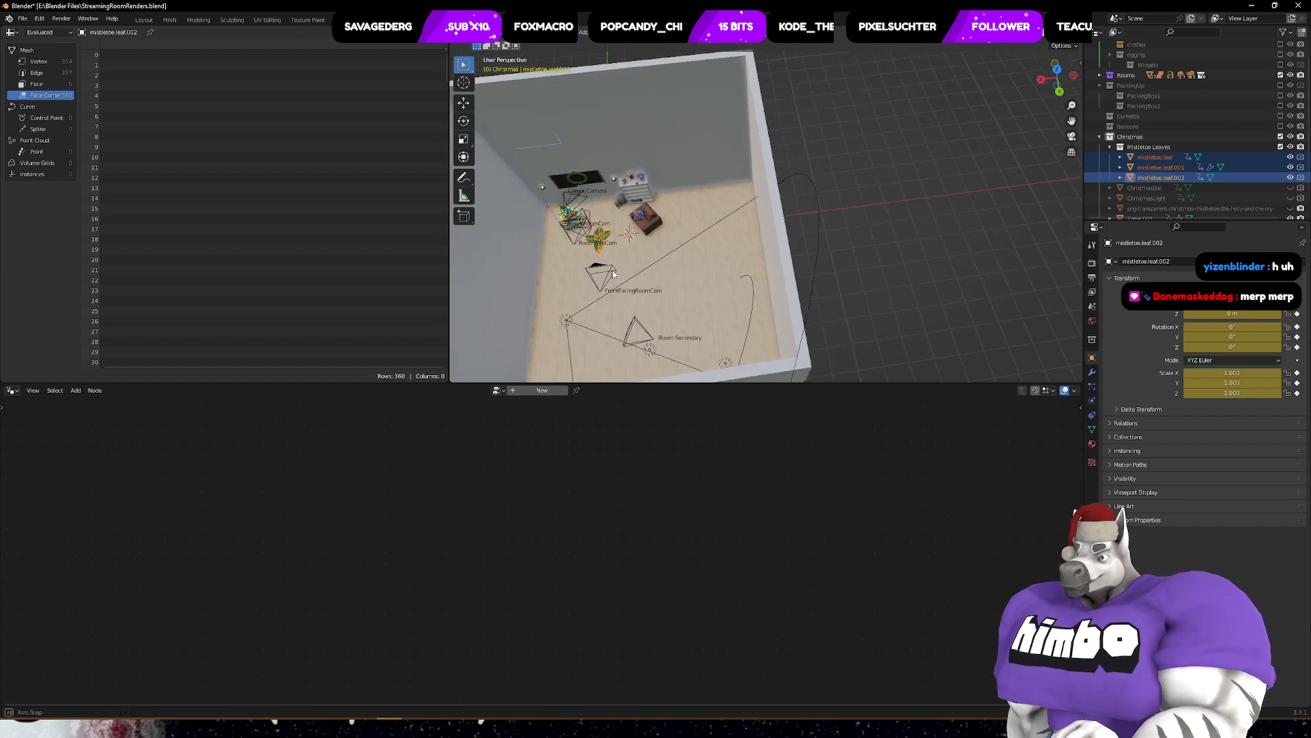
pyautogui.press('g')
pyautogui.press('x')
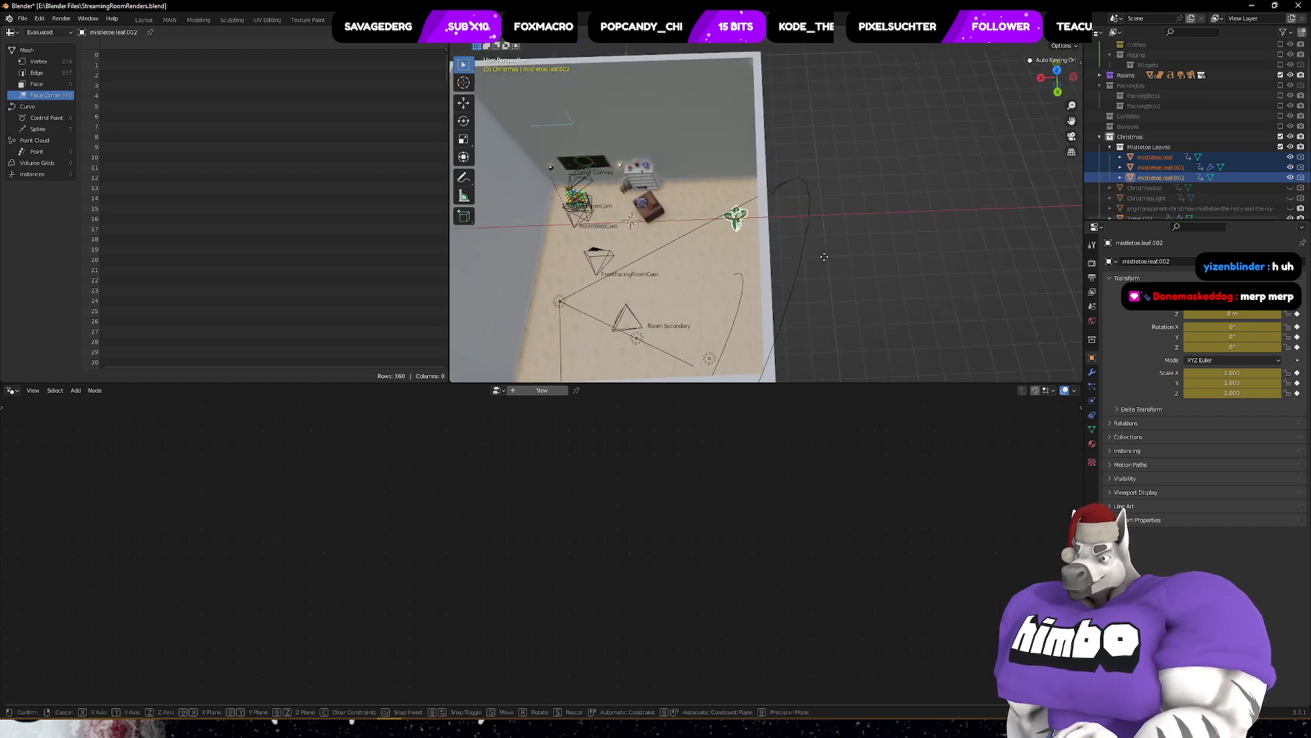
pyautogui.rightClick(868, 254)
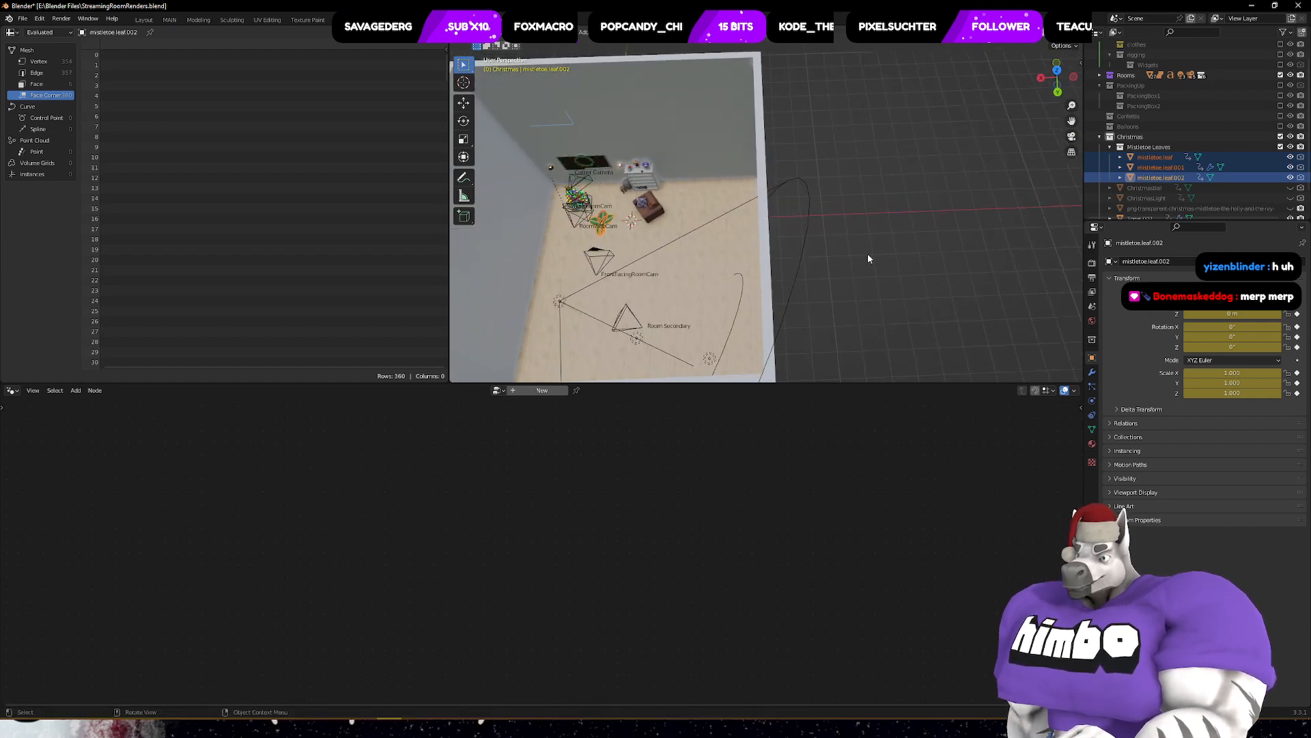
# - Turn off Separate Children on the wreath's Collection Info node and try moving the three mistletoe leaf objects
pyautogui.click(593, 165)
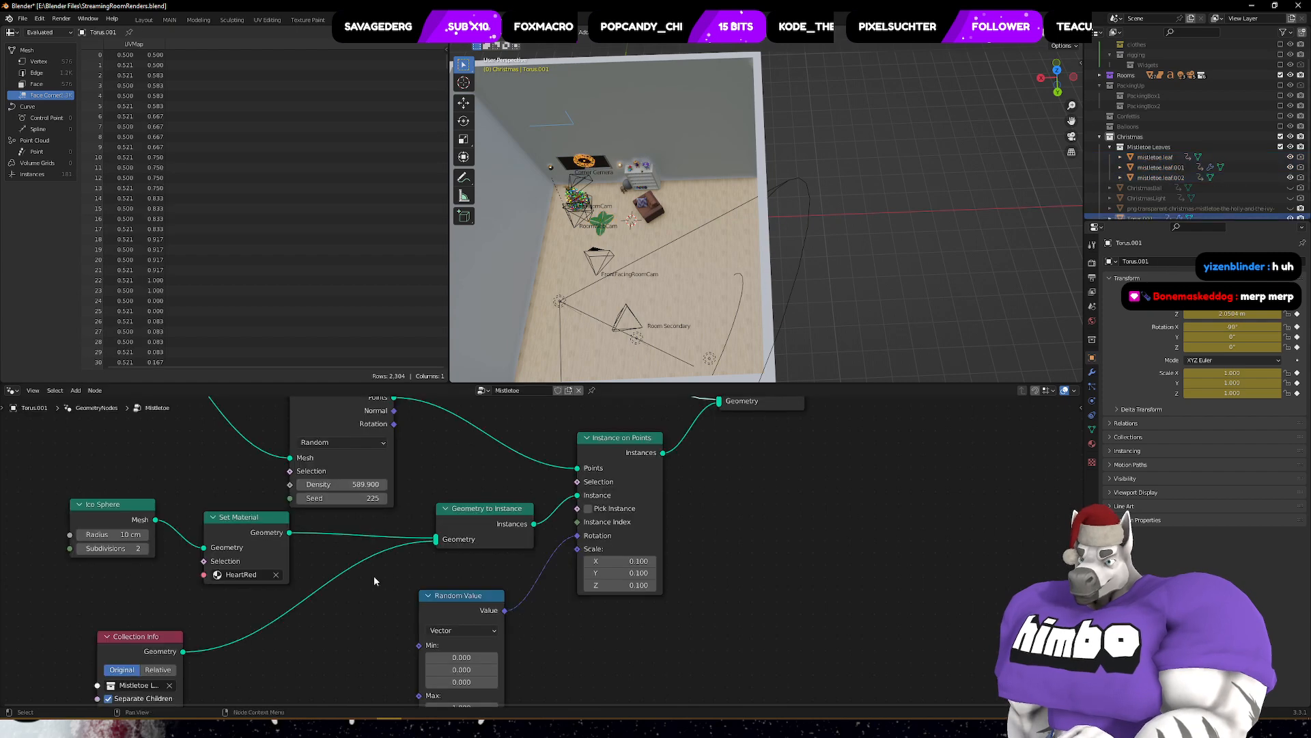
pyautogui.moveTo(374, 576); pyautogui.dragTo(552, 474, button='middle')
pyautogui.click(291, 592)
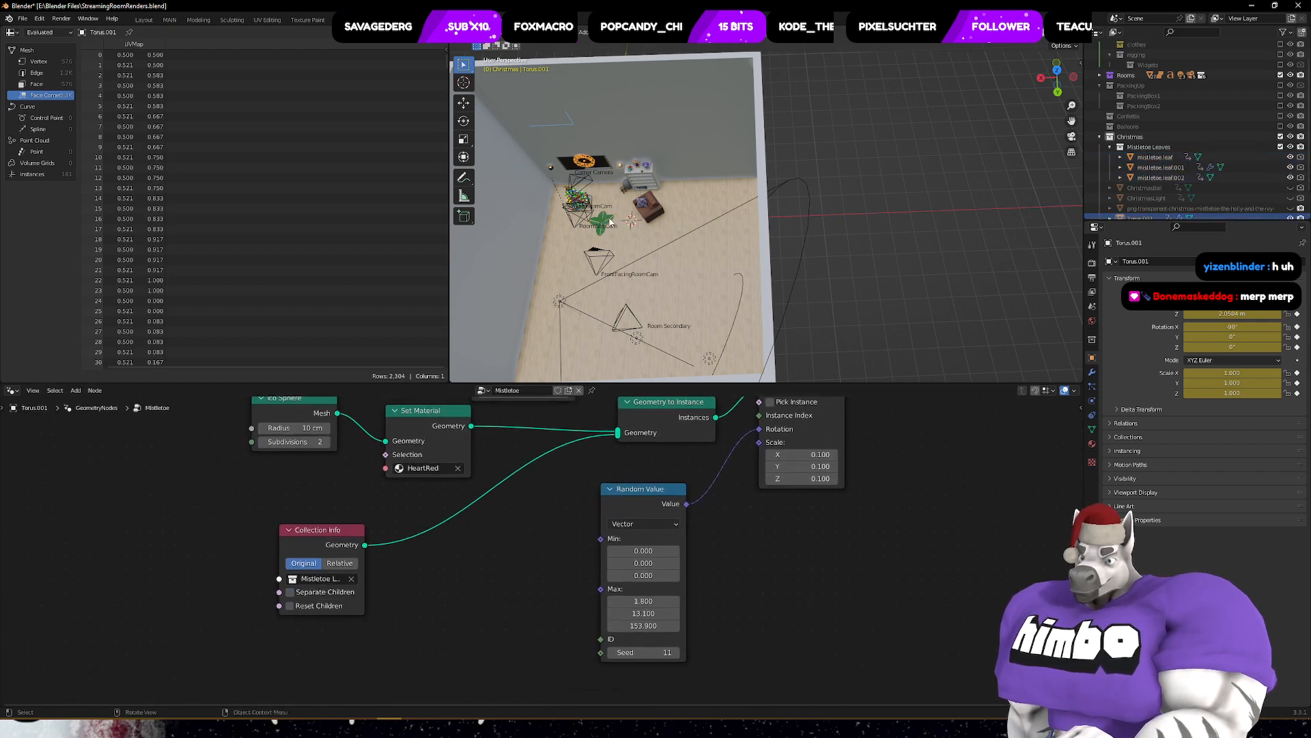
pyautogui.click(610, 221)
pyautogui.keyDown('shift'); pyautogui.click(1161, 158); pyautogui.keyUp('shift')
pyautogui.press('g')
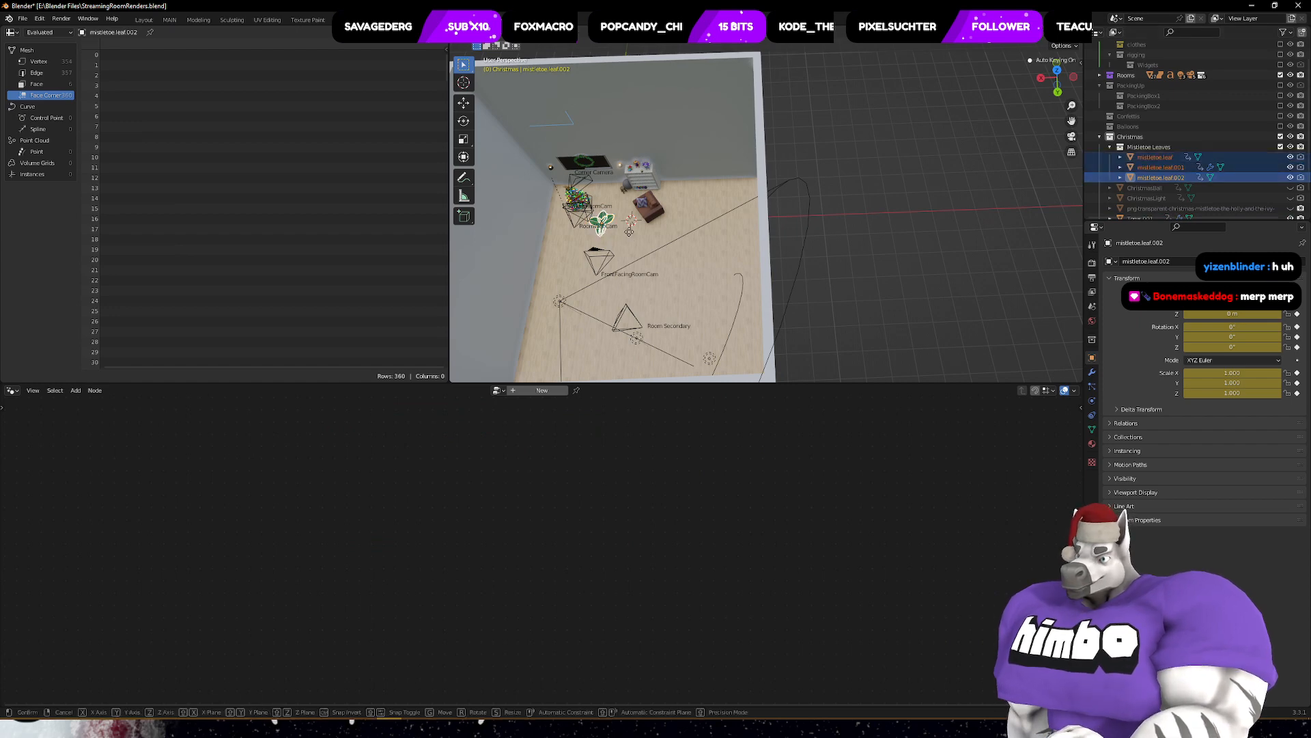
pyautogui.press('Escape')
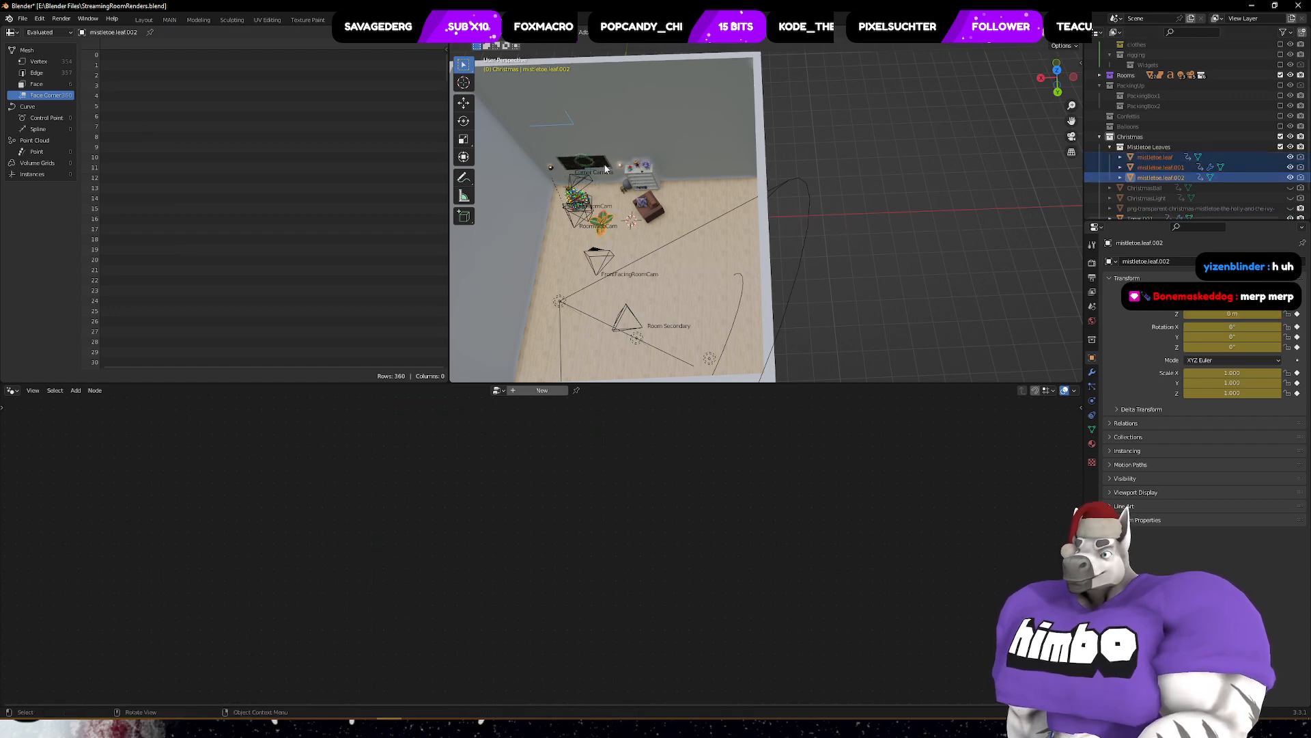
# - Enable both Separate Children and Reset Children on the wreath's Collection Info node
pyautogui.click(586, 160)
pyautogui.moveTo(349, 578); pyautogui.dragTo(452, 578, button='middle')
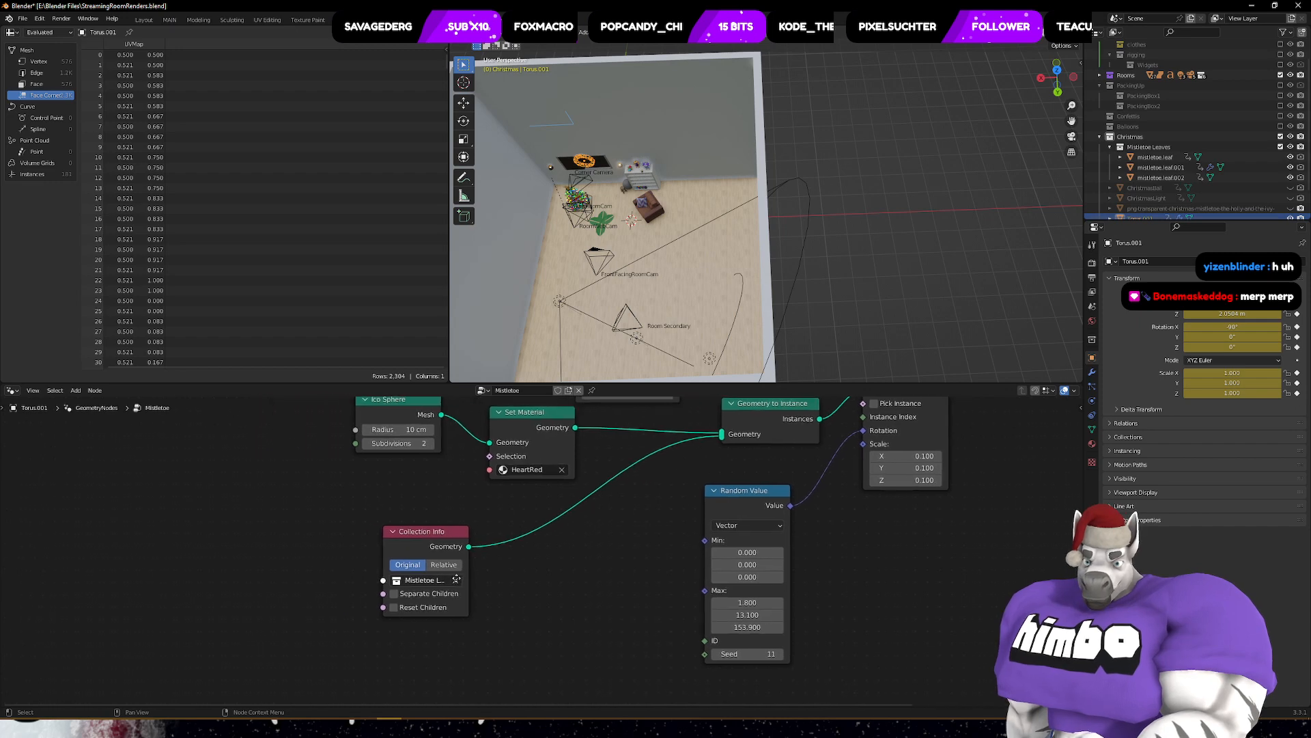
pyautogui.scroll(5, 454, 579)
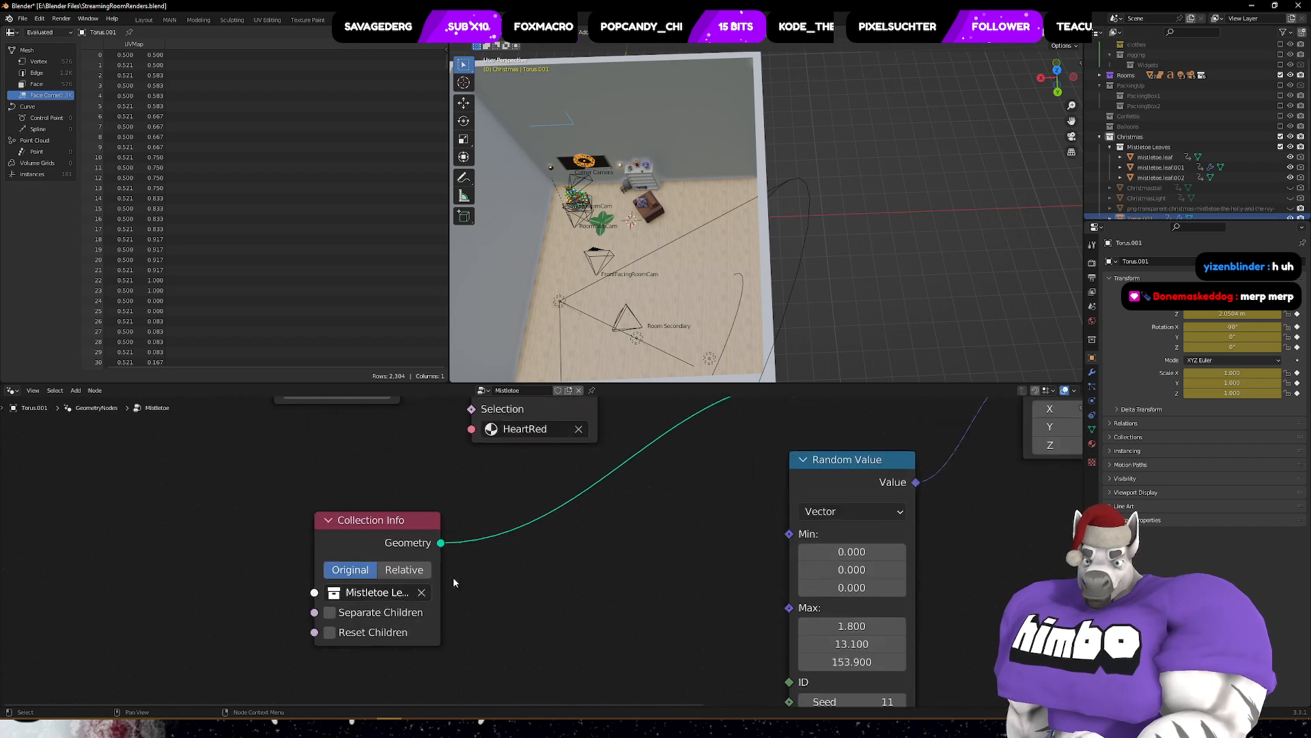
pyautogui.click(330, 612)
pyautogui.click(330, 632)
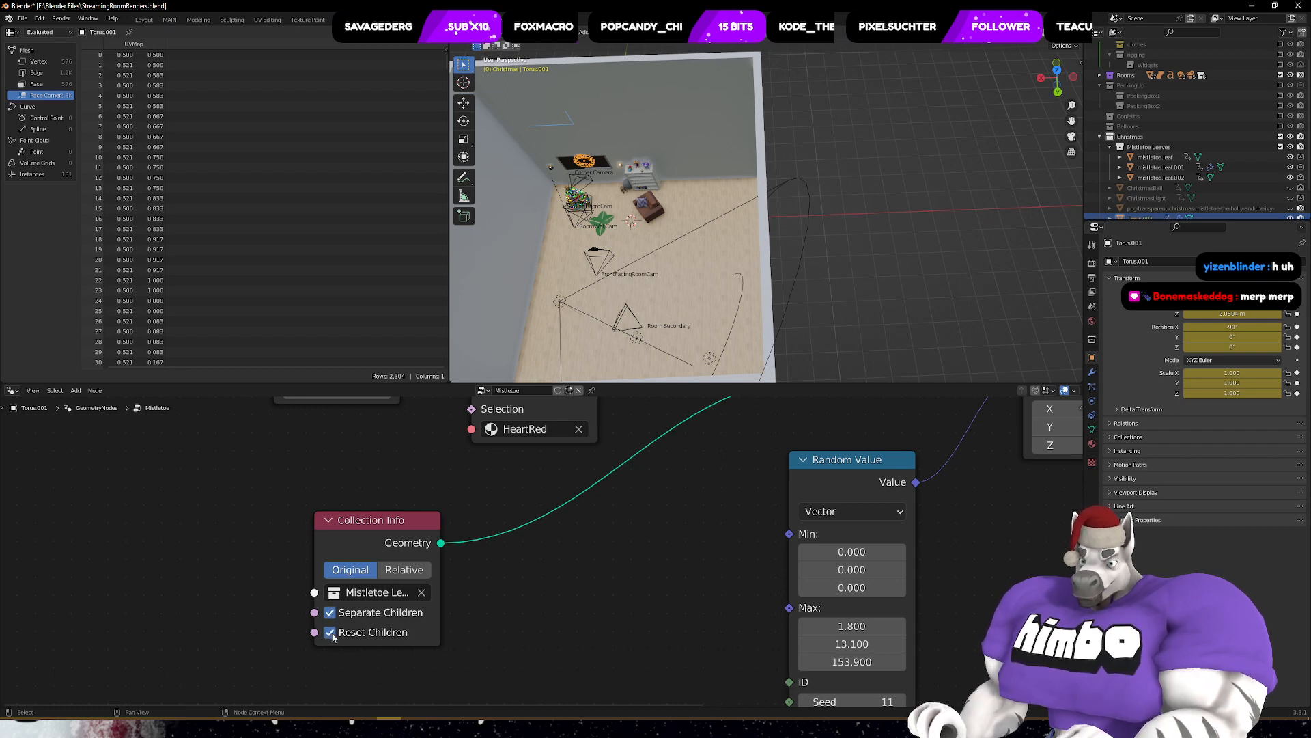
# - Move the three source mistletoe leaf objects off the living room floor to a spot outside the room's walls
pyautogui.click(604, 225)
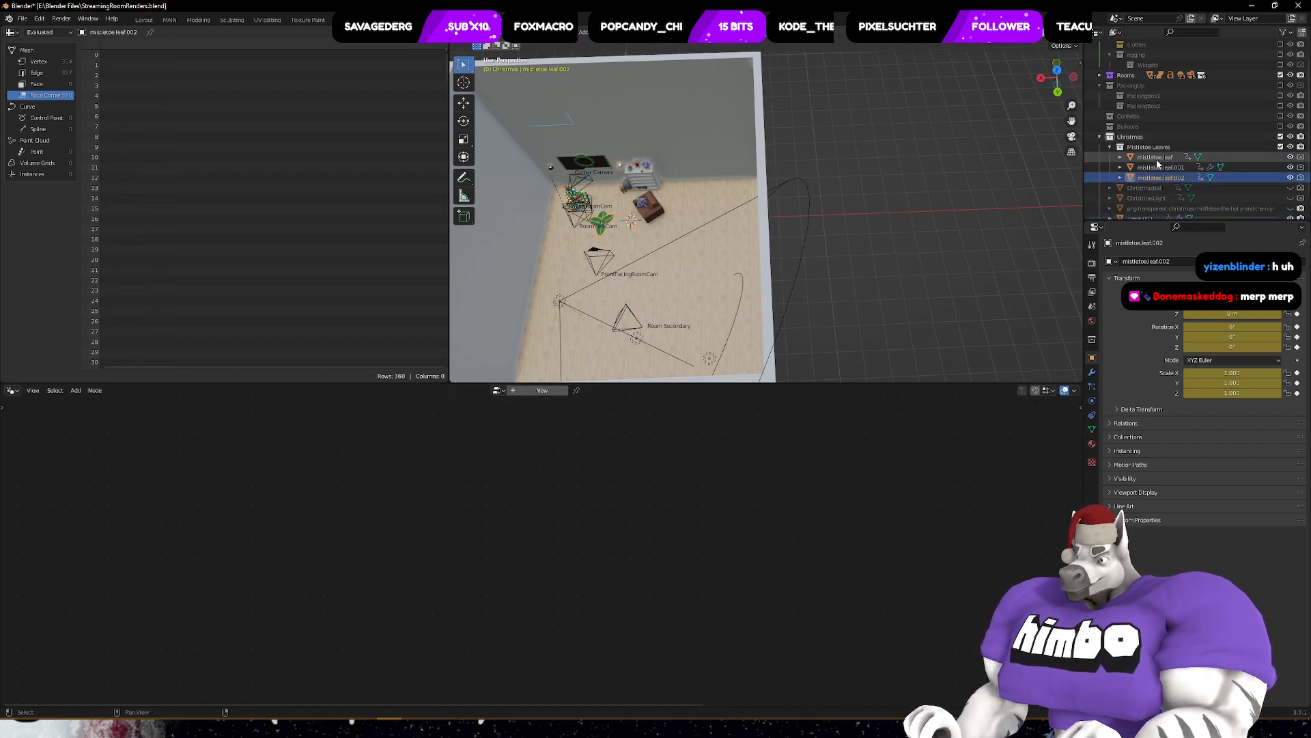
pyautogui.keyDown('shift'); pyautogui.click(1157, 159); pyautogui.keyUp('shift')
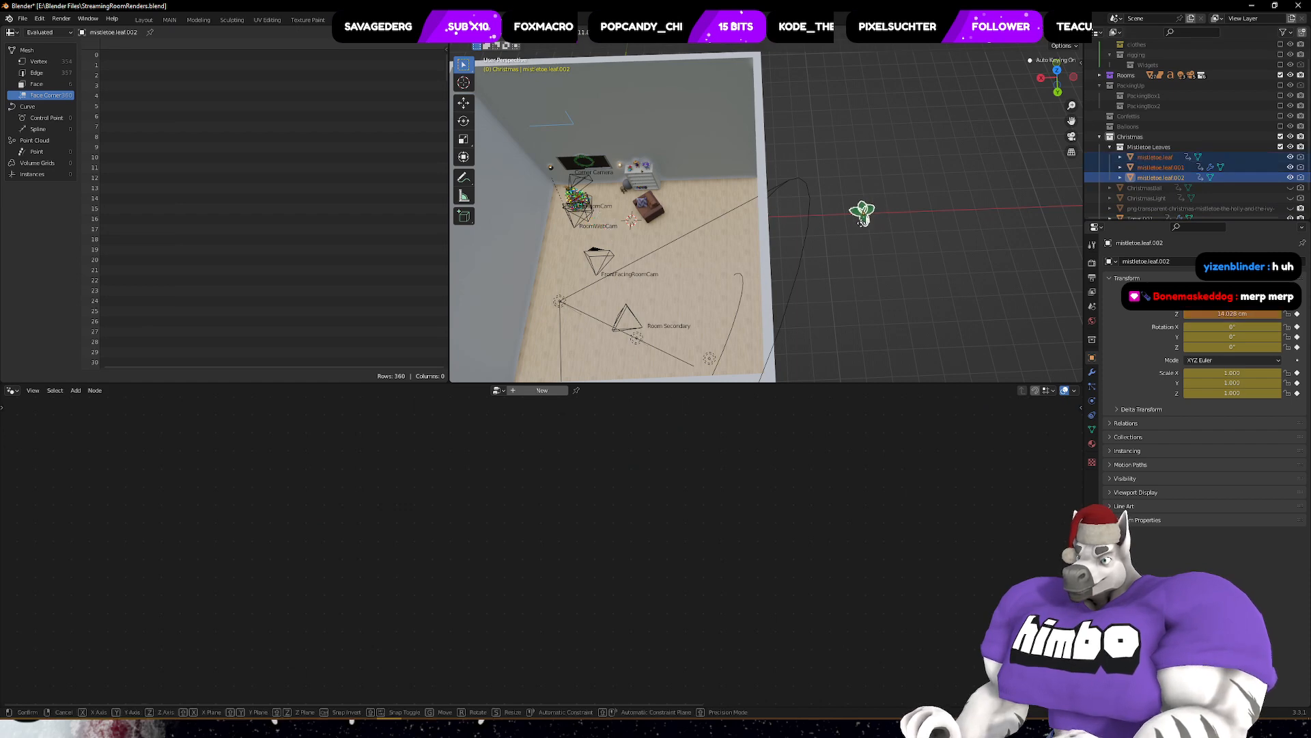
pyautogui.moveTo(854, 223); pyautogui.dragTo(849, 264, button='middle')
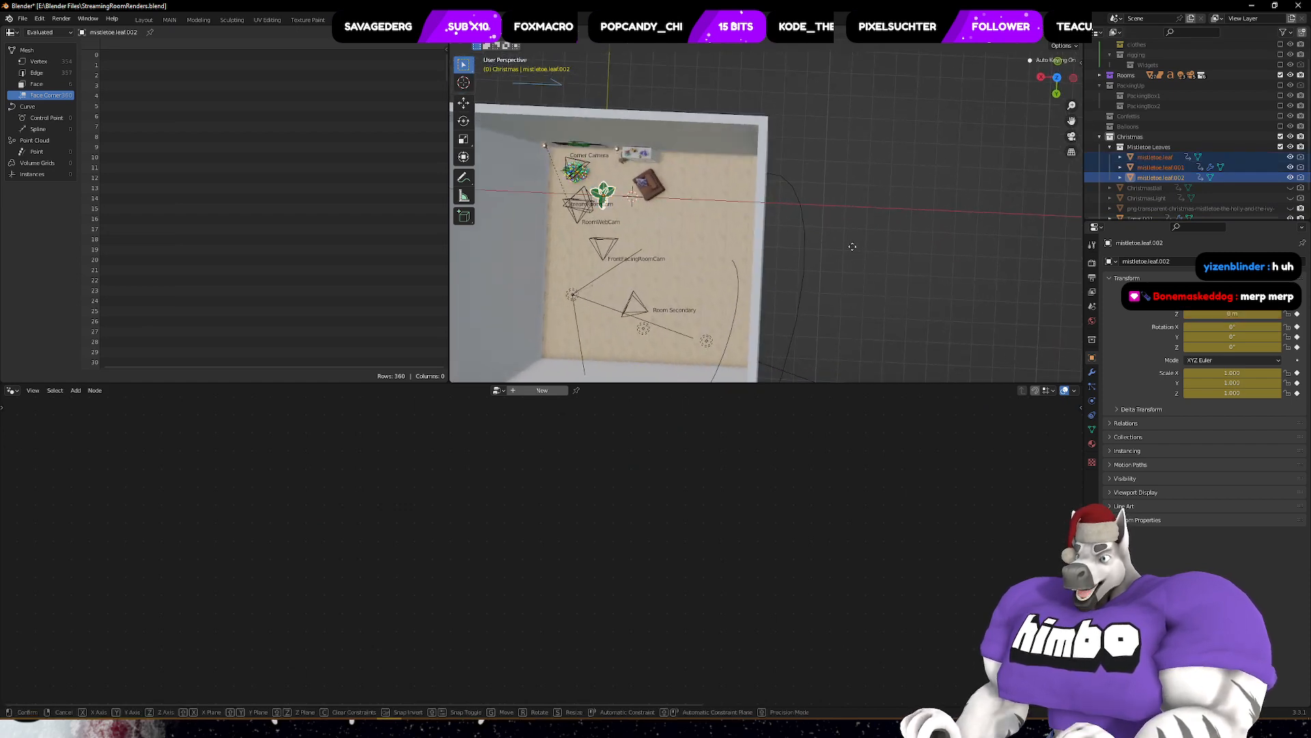
pyautogui.press('g')
pyautogui.click(1046, 250)
# - Move the wreath down onto the wall below the TV, to a height of about 0.94 m
pyautogui.moveTo(1046, 250); pyautogui.dragTo(773, 223, button='middle')
pyautogui.scroll(-5, 693, 176)
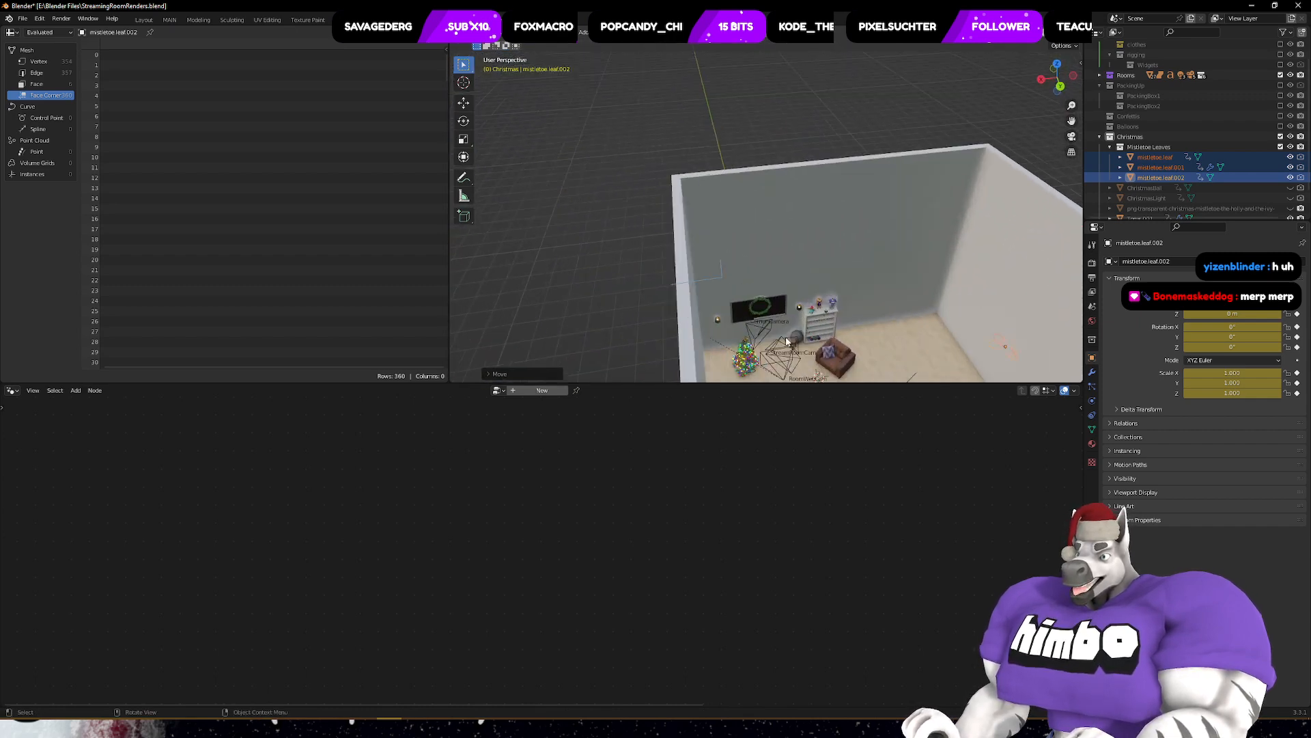
pyautogui.scroll(7, 808, 359)
pyautogui.keyDown('shift'); pyautogui.moveTo(808, 358); pyautogui.dragTo(742, 157, button='middle'); pyautogui.keyUp('shift')
pyautogui.click(677, 183)
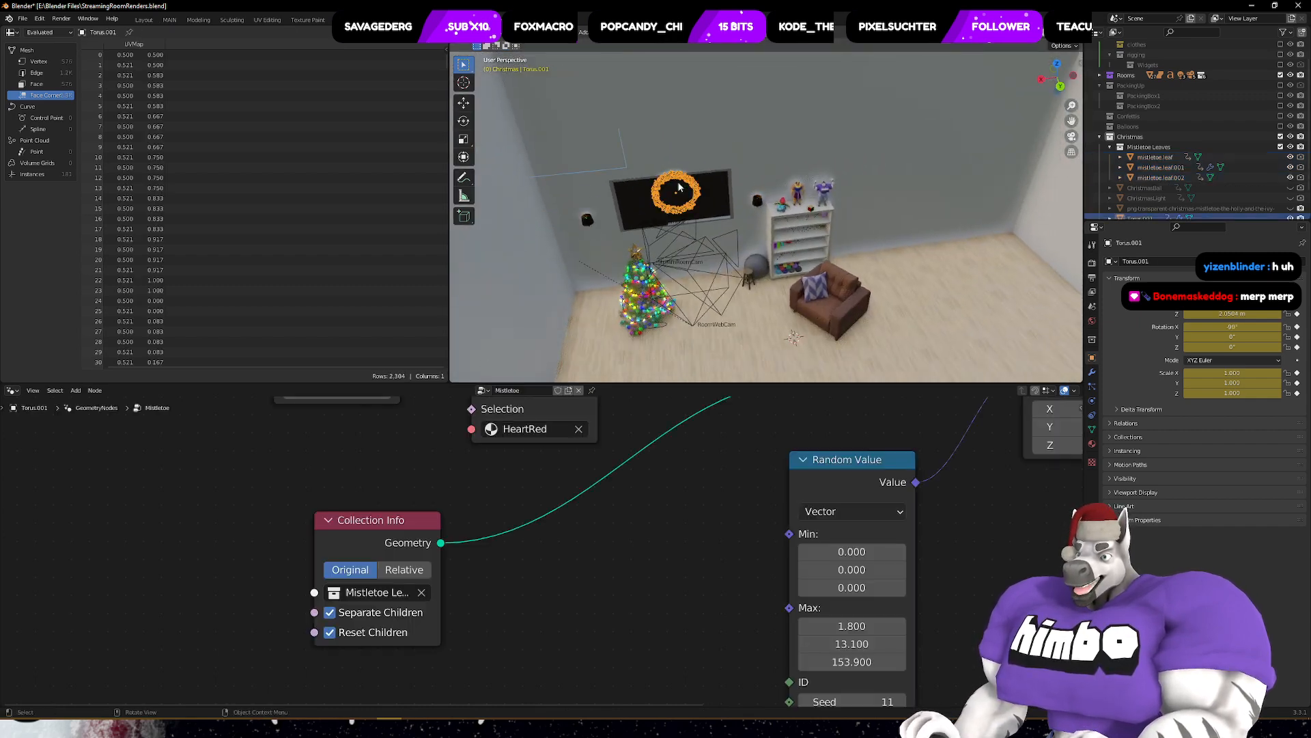
pyautogui.moveTo(699, 199); pyautogui.dragTo(810, 243, button='middle')
pyautogui.press('KP_Decimal')
pyautogui.scroll(-4, 805, 233)
pyautogui.press('g')
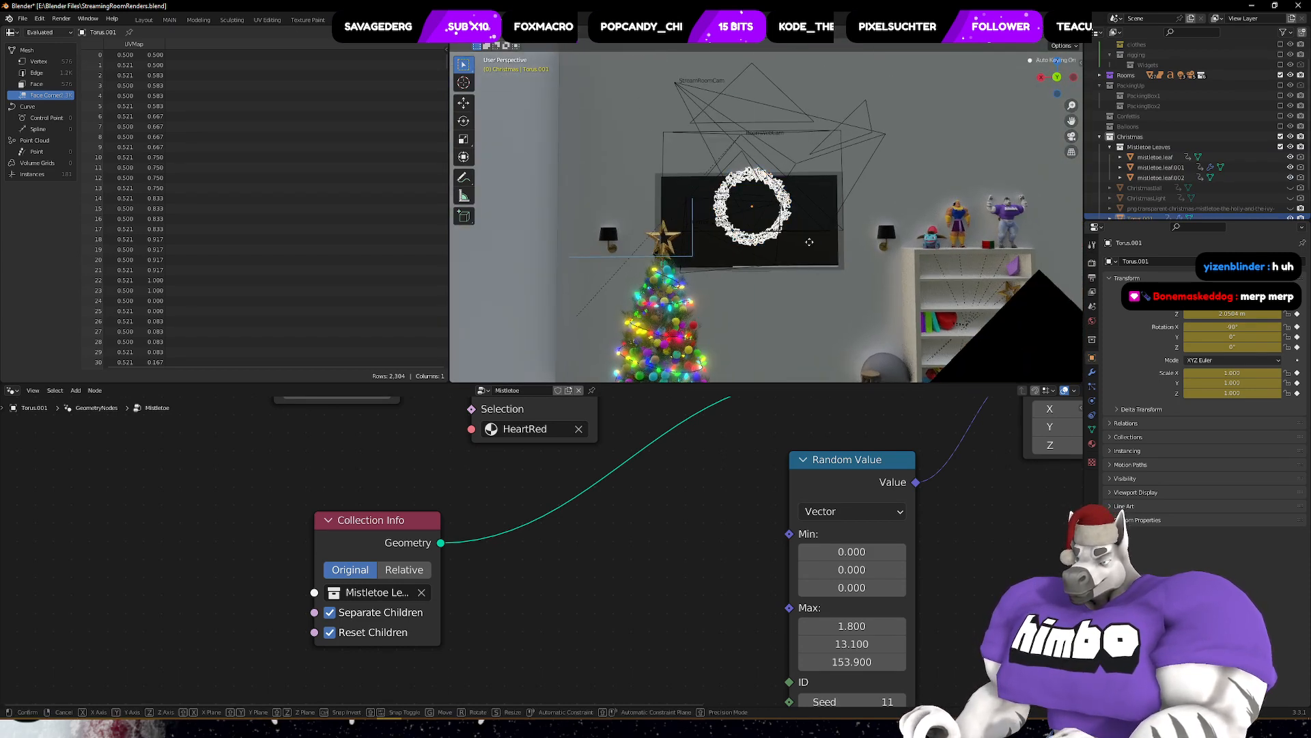
pyautogui.press('z')
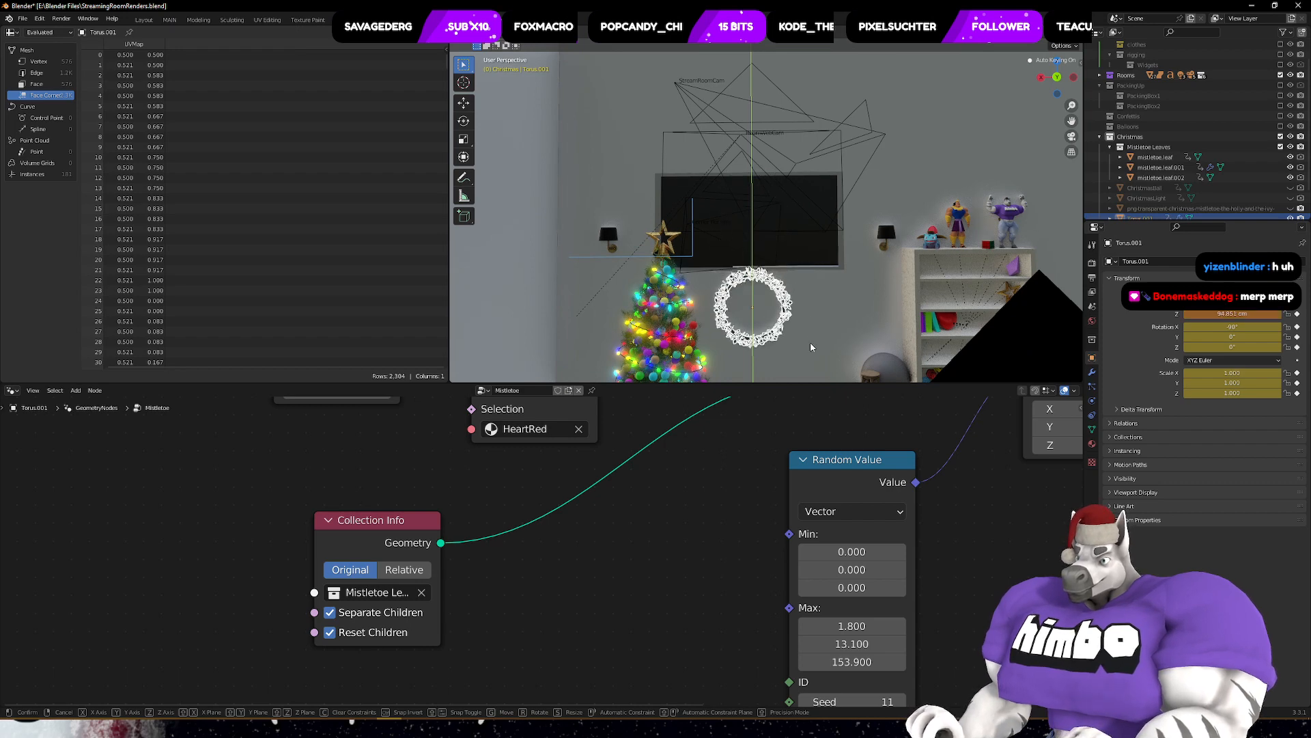
pyautogui.click(811, 344)
# - Adjust the wreath's depth in front of the wall along the Y axis
pyautogui.press('g')
pyautogui.press('z')
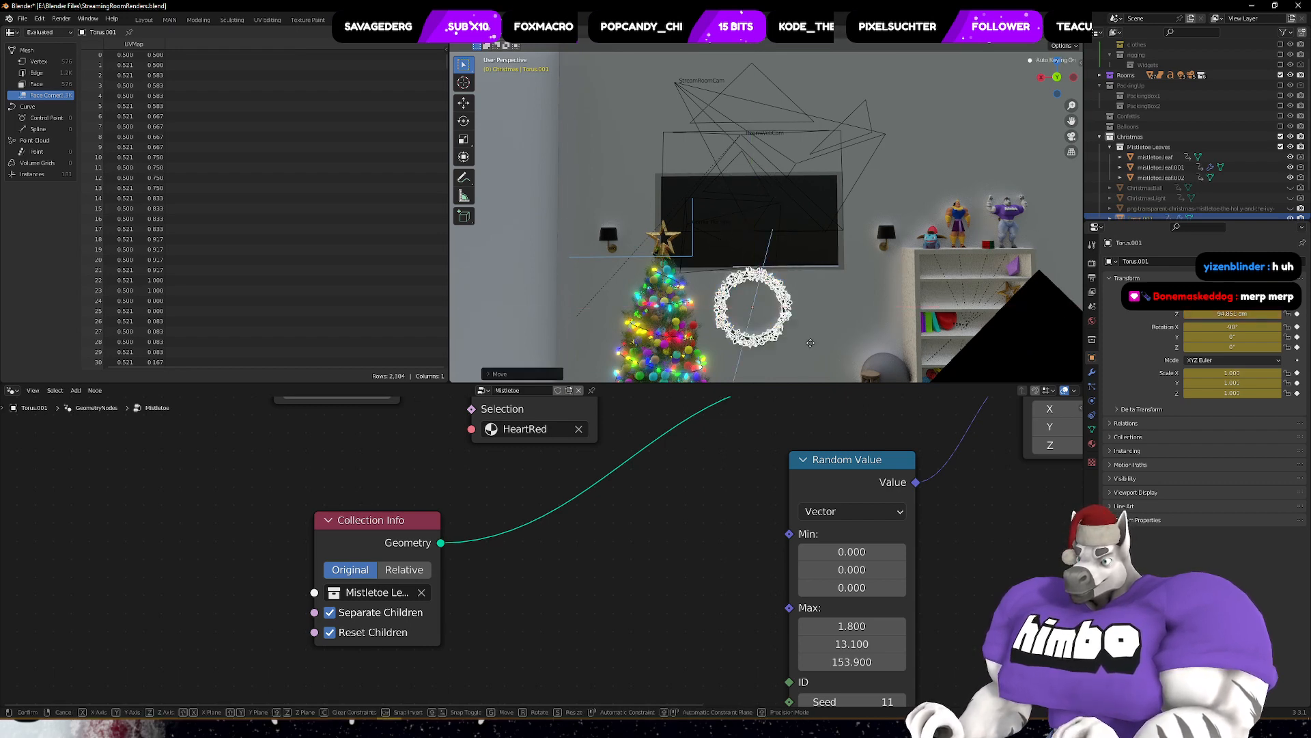
pyautogui.press('z')
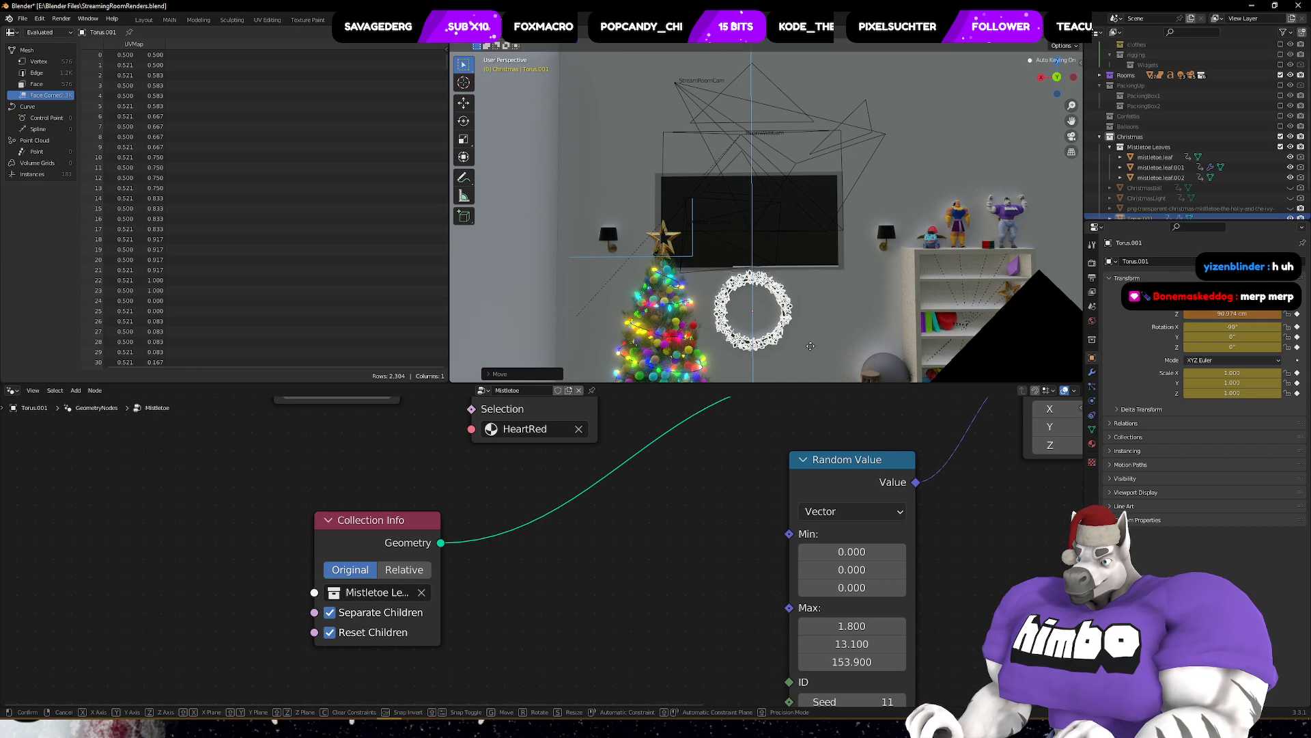
pyautogui.press('x')
pyautogui.press('y')
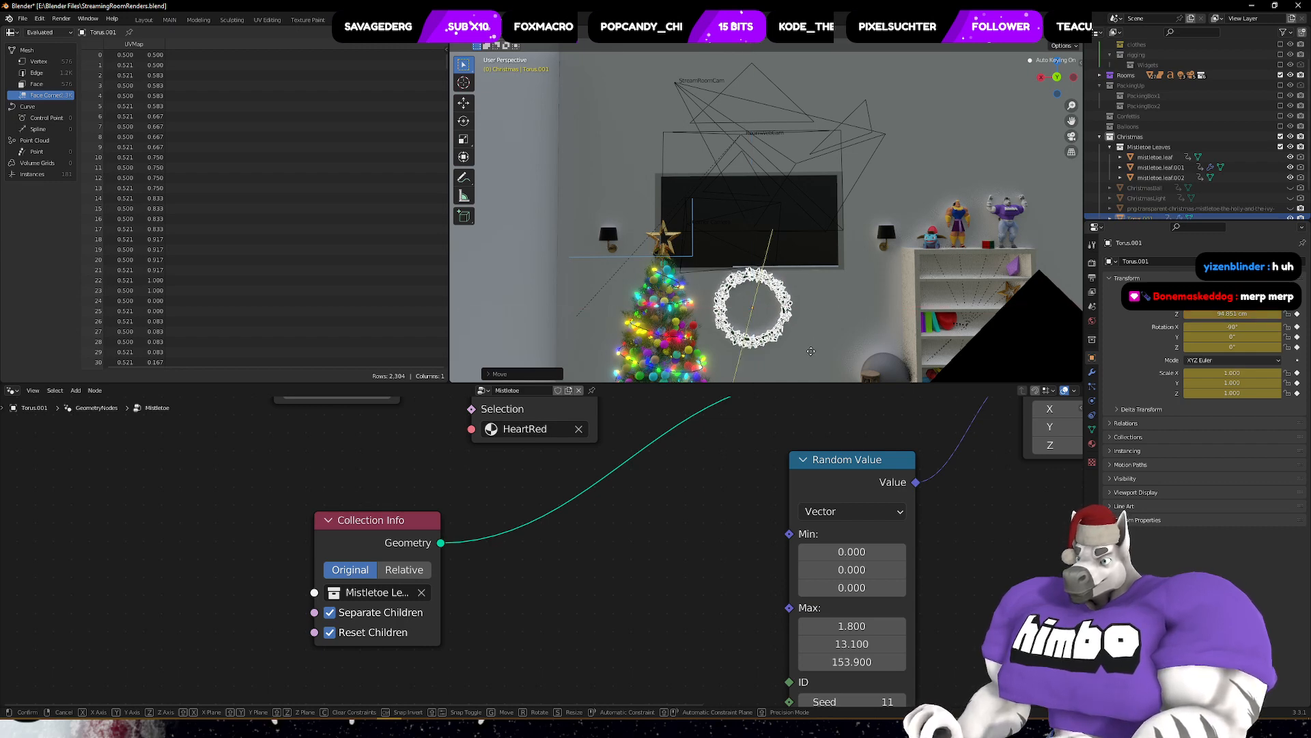
pyautogui.click(810, 343)
pyautogui.moveTo(810, 328); pyautogui.dragTo(724, 321, button='middle')
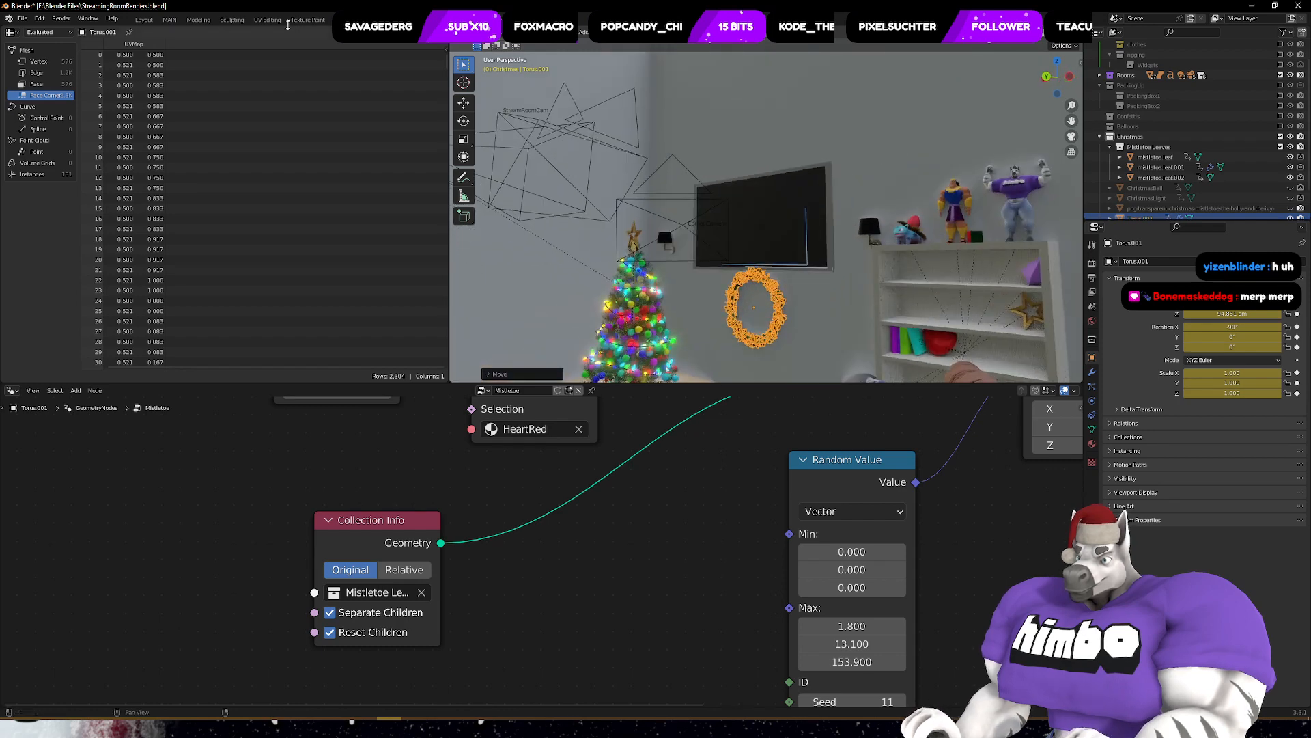
# - Render the current frame again and examine the wreath below the TV in the full room view
pyautogui.click(54, 22)
pyautogui.click(63, 21)
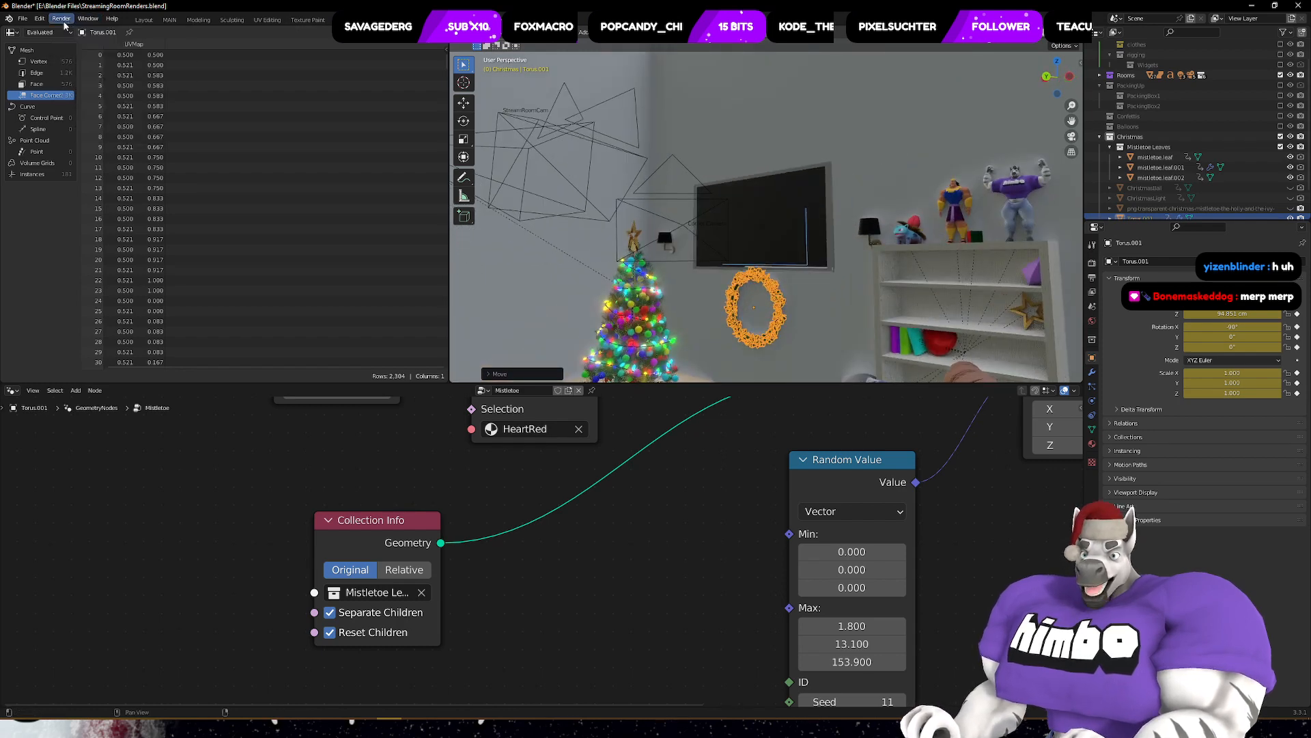
pyautogui.click(66, 23)
pyautogui.click(69, 31)
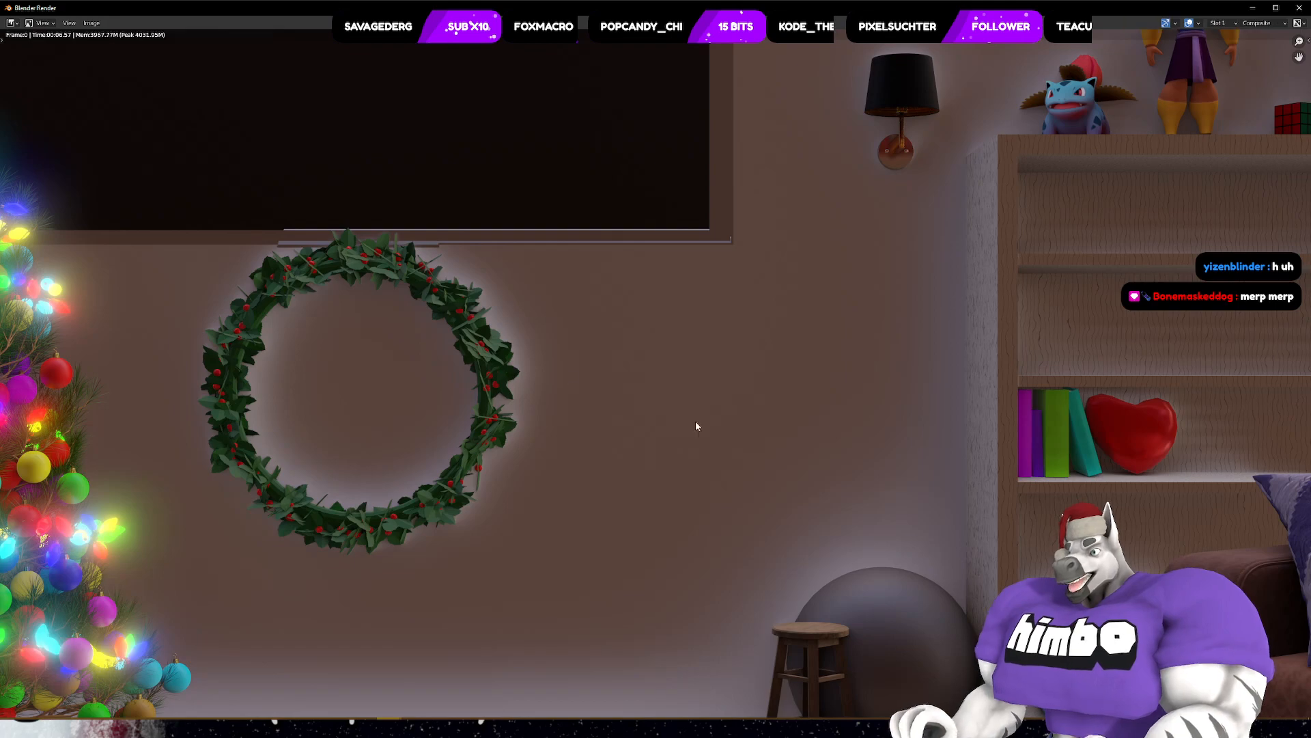
pyautogui.scroll(-5, 445, 408)
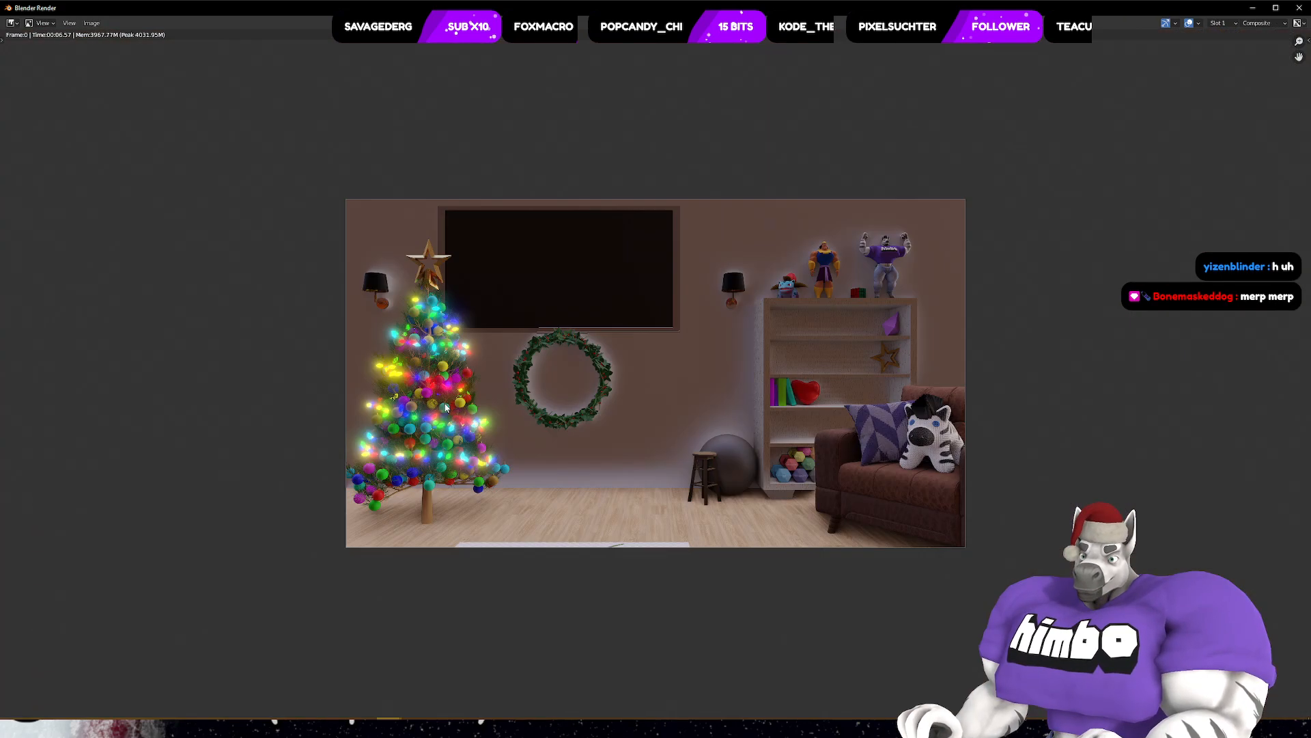
# - Examine the wreath and Christmas tree up close in the finished render
pyautogui.scroll(3, 524, 425)
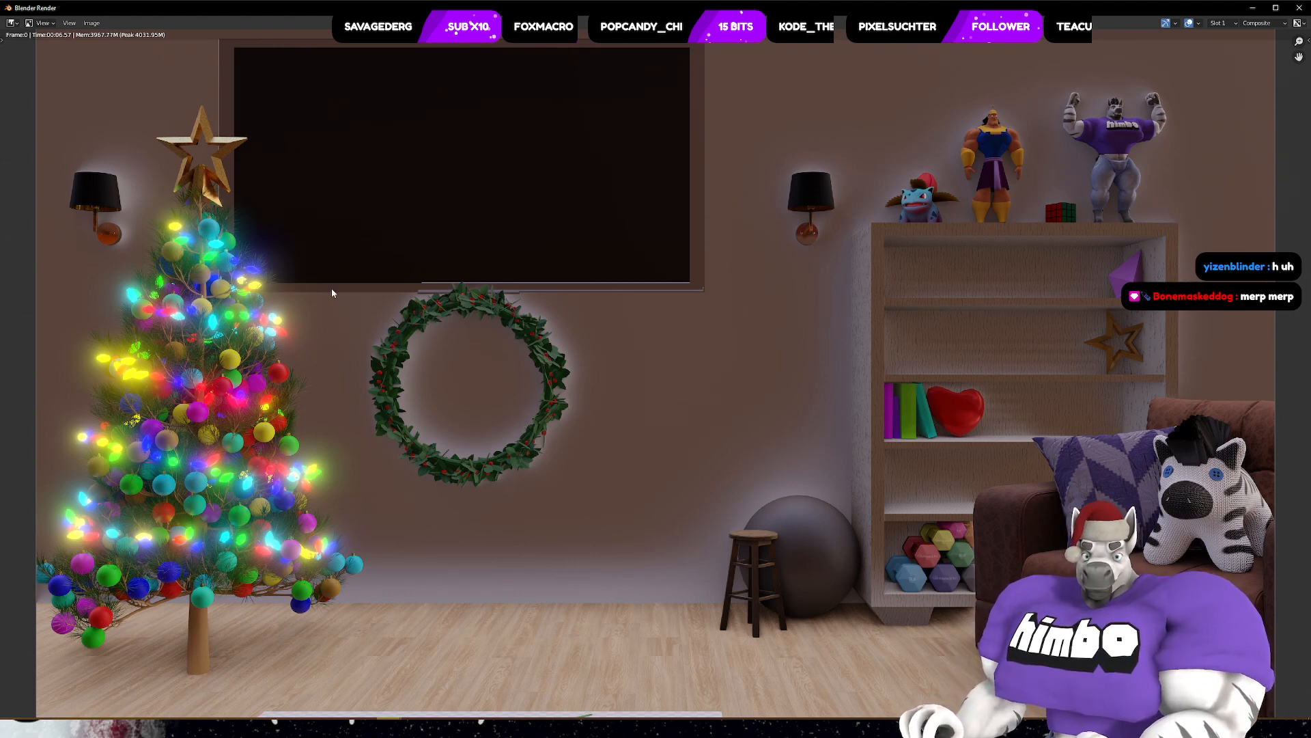
pyautogui.scroll(-3, 545, 363)
pyautogui.scroll(3, 545, 363)
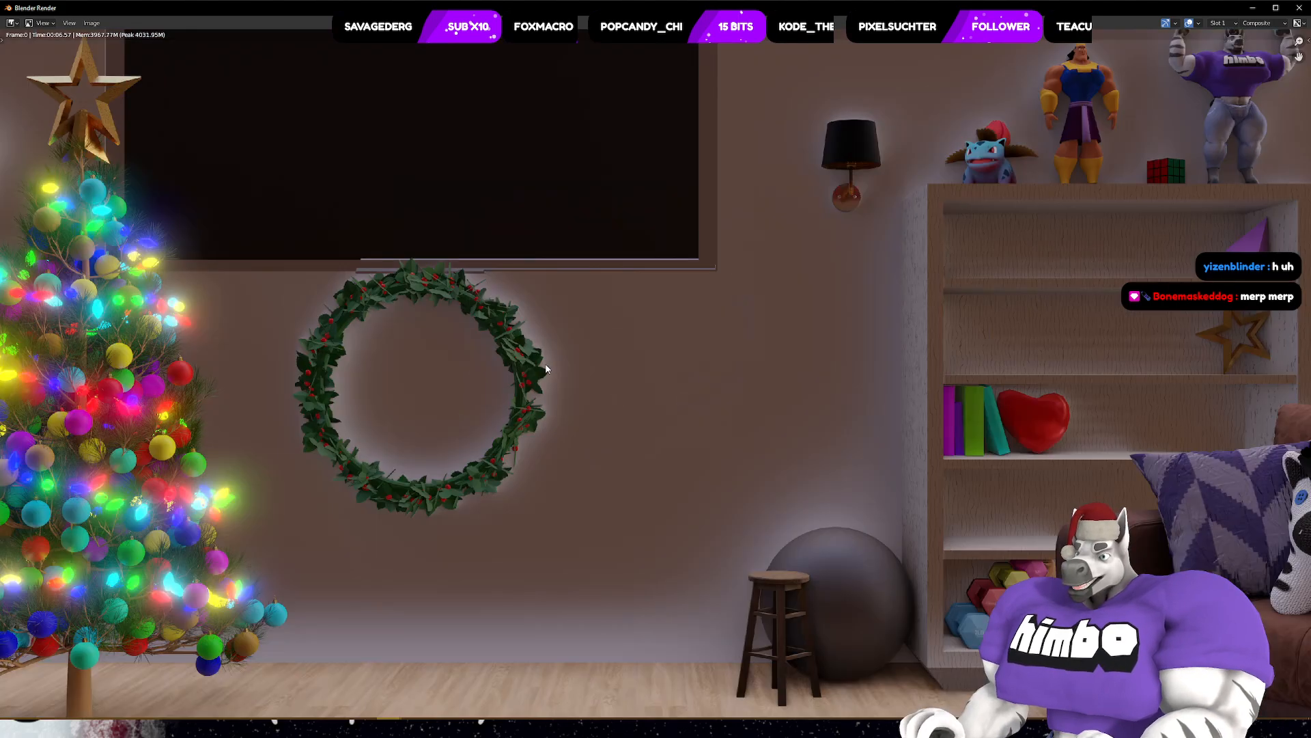
pyautogui.scroll(-2, 455, 154)
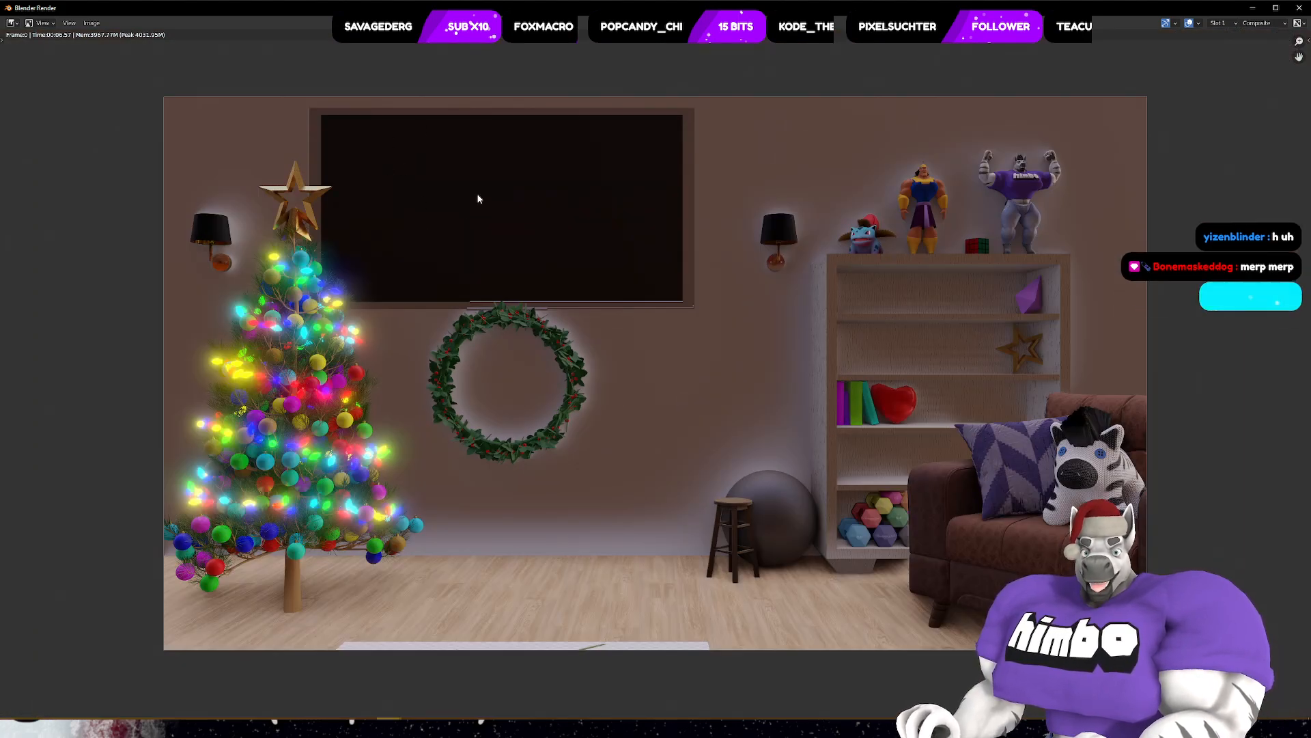
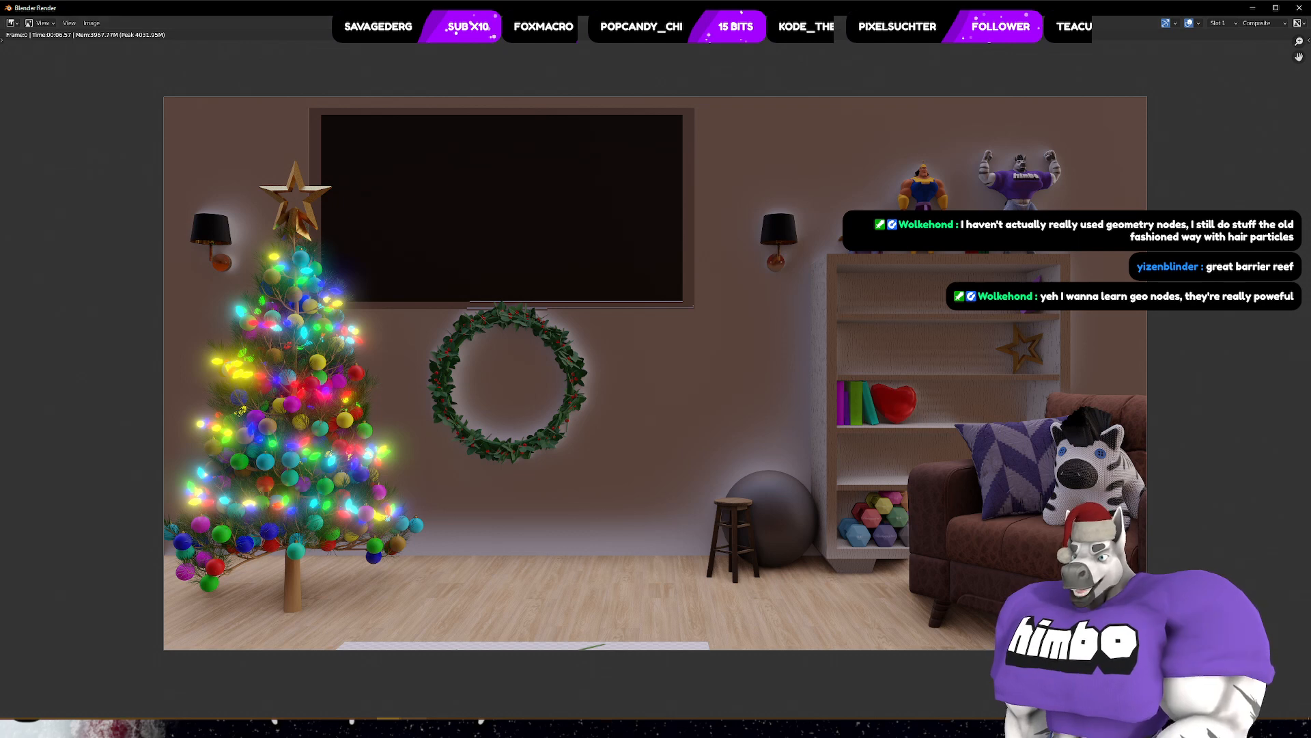
# - Mark Holly and Mistletoe as done with a green check mark emoji in the Christmas things sticky note, and return to the render
pyautogui.click(412, 728)
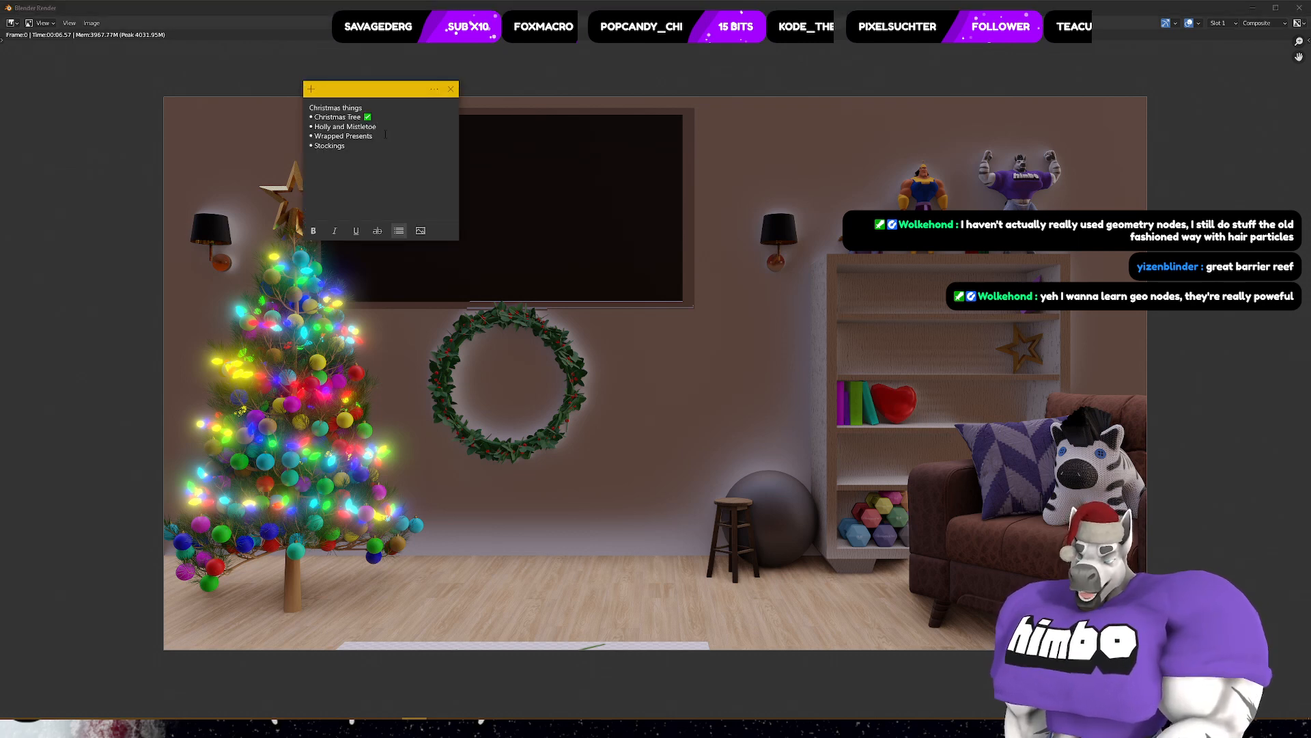
pyautogui.press('super+period')
pyautogui.write('check')
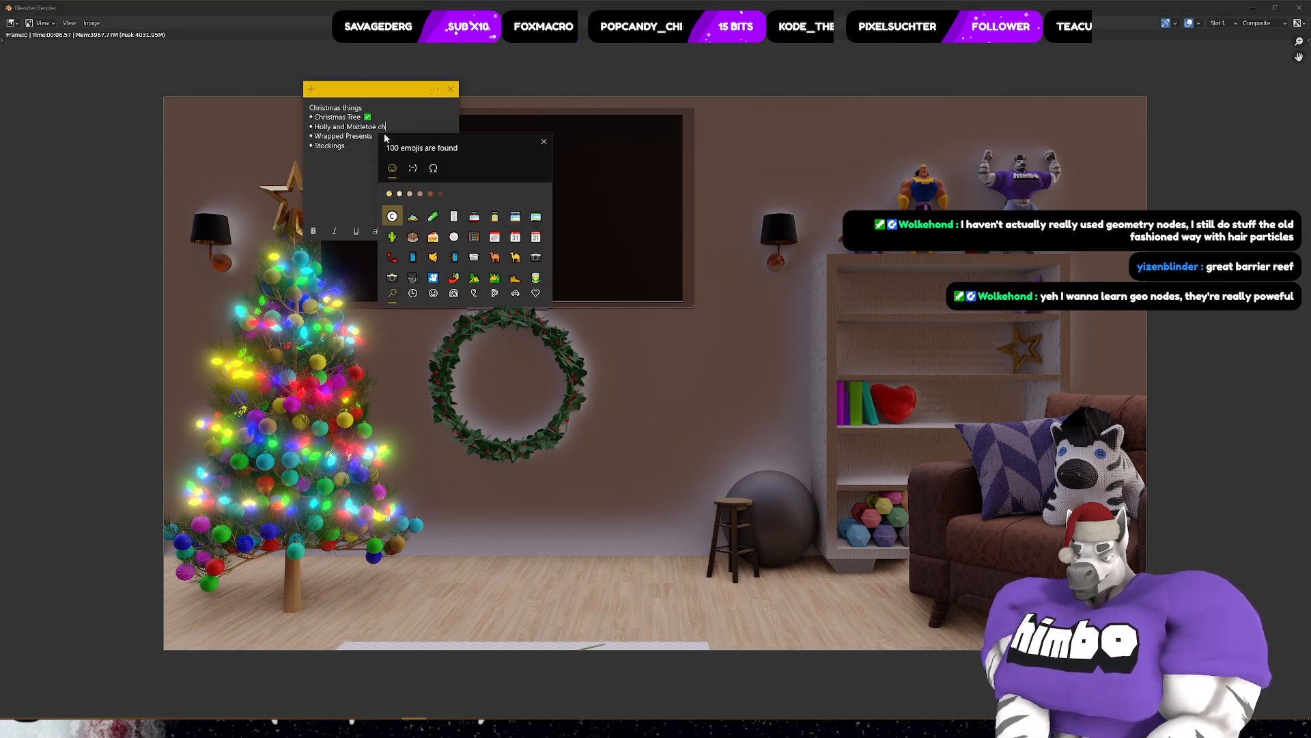
pyautogui.press('Escape')
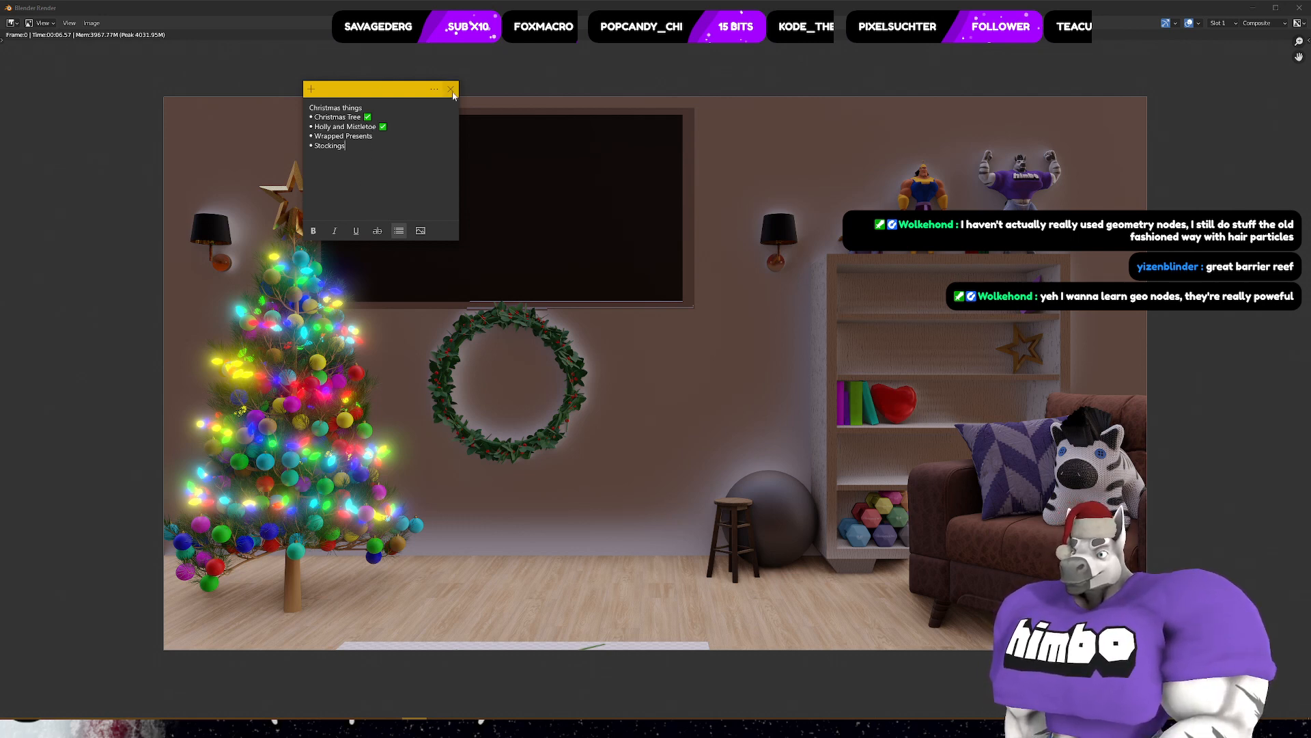
pyautogui.click(1147, 5)
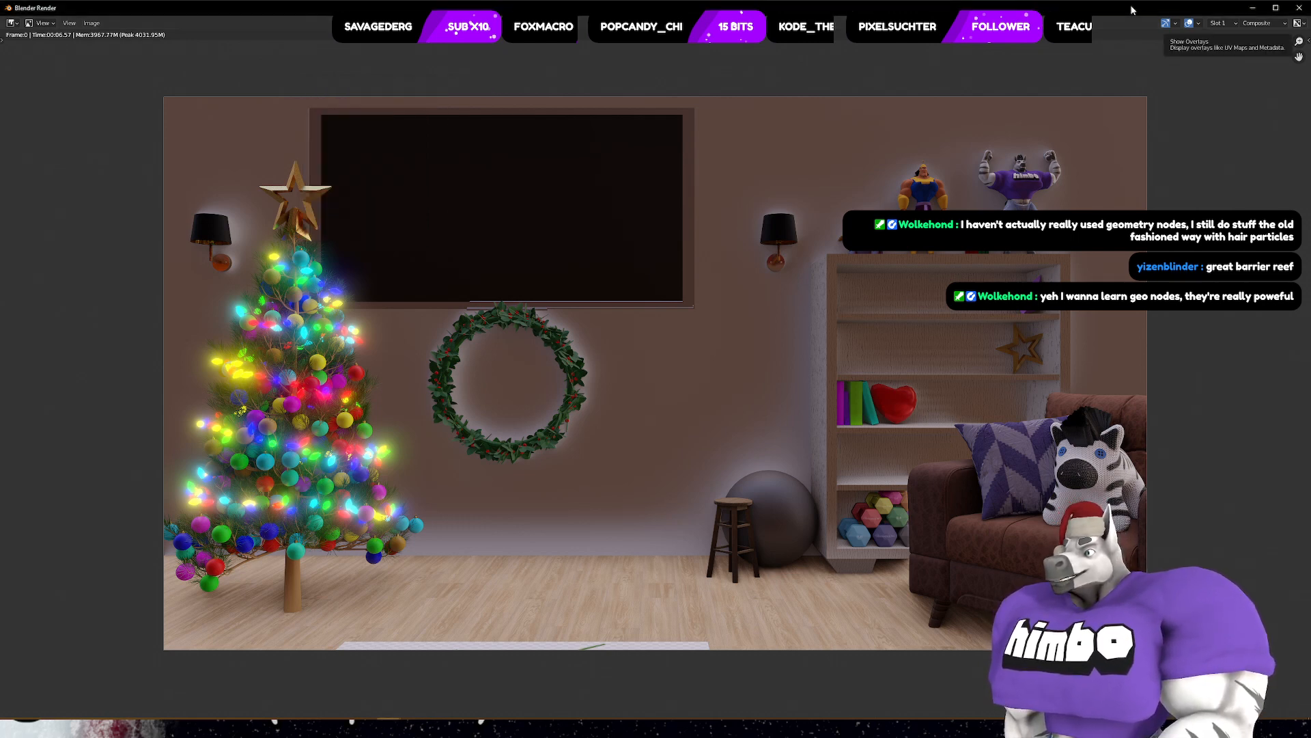
# - Save the render as PNG file ChristmasBreakRoom0011.png in the BLENDERRENDER 2022-12 folder
pyautogui.click(92, 23)
pyautogui.click(129, 85)
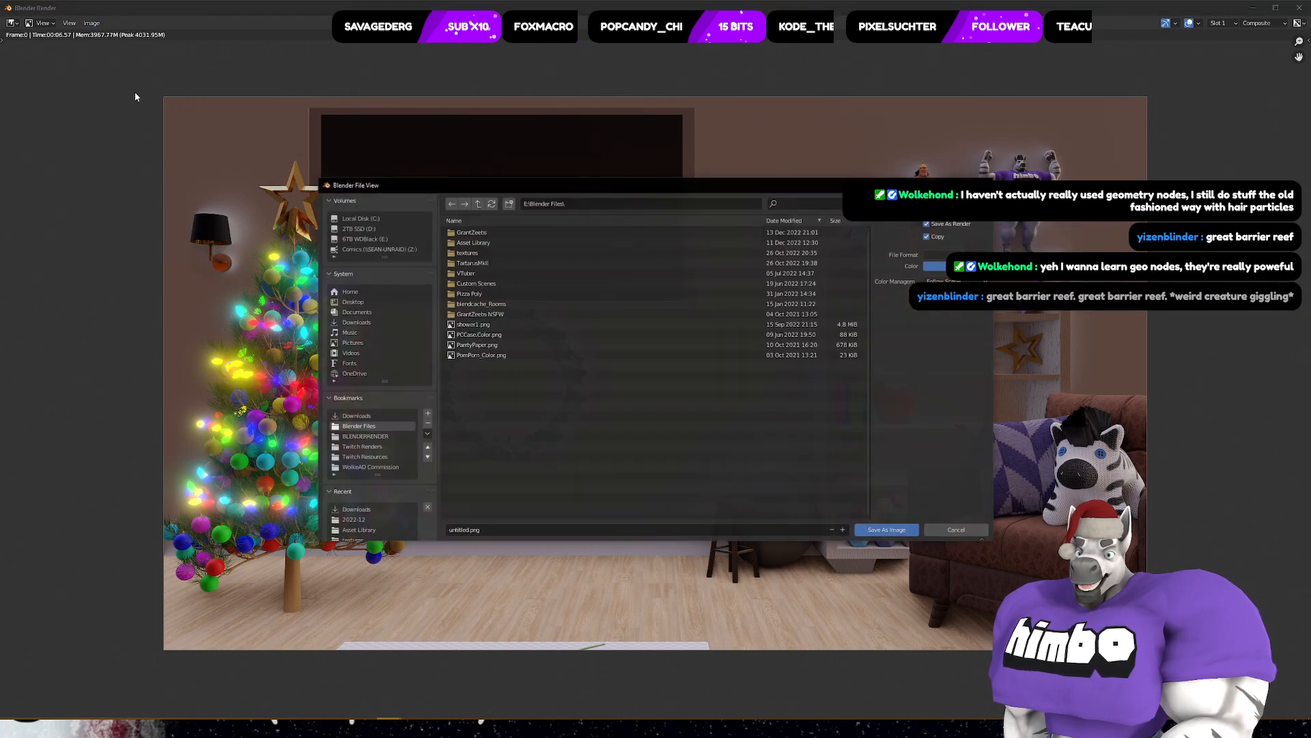
pyautogui.click(365, 435)
pyautogui.doubleClick(496, 233)
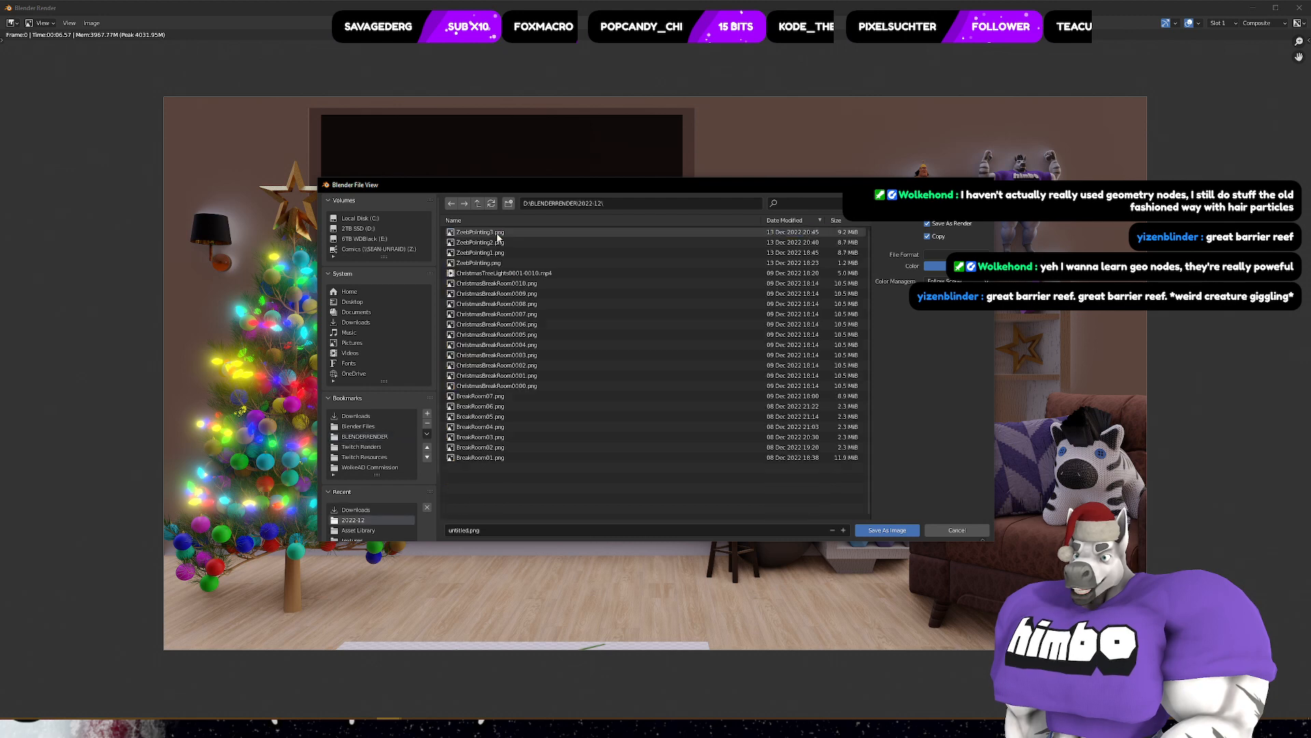
pyautogui.click(518, 386)
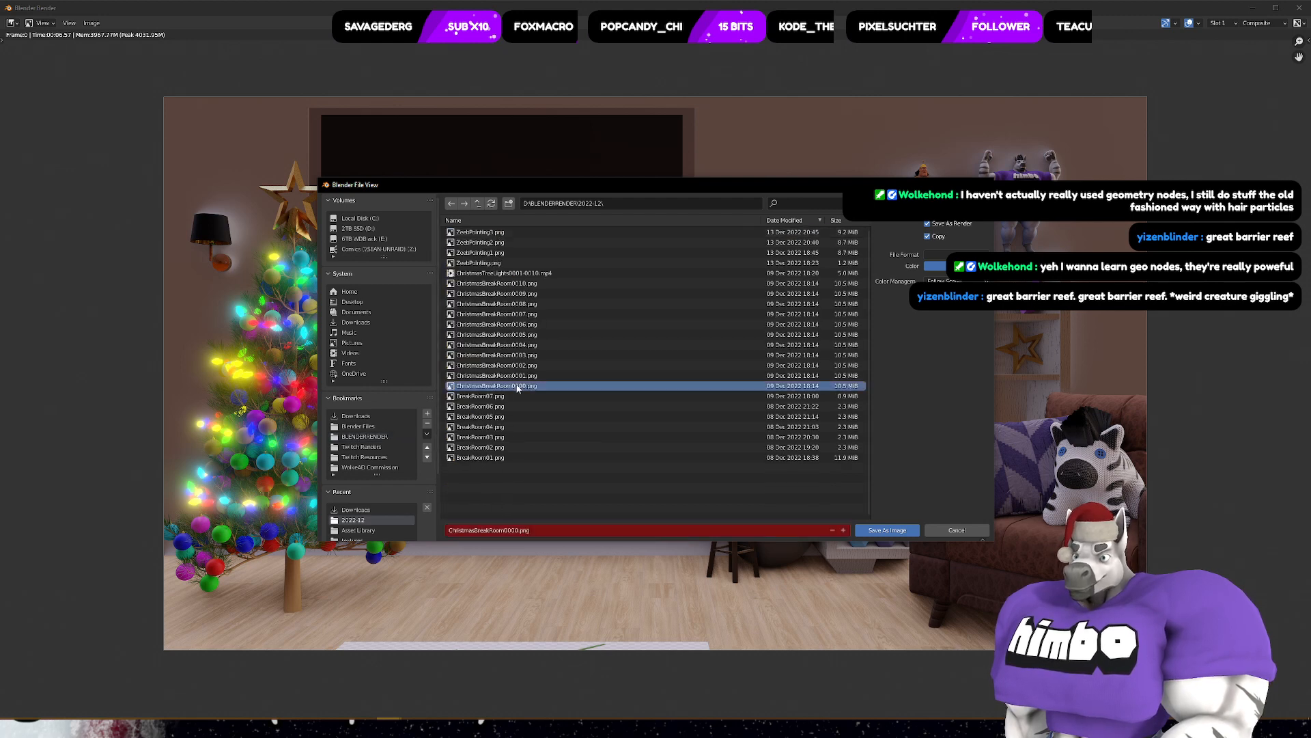
pyautogui.click(538, 284)
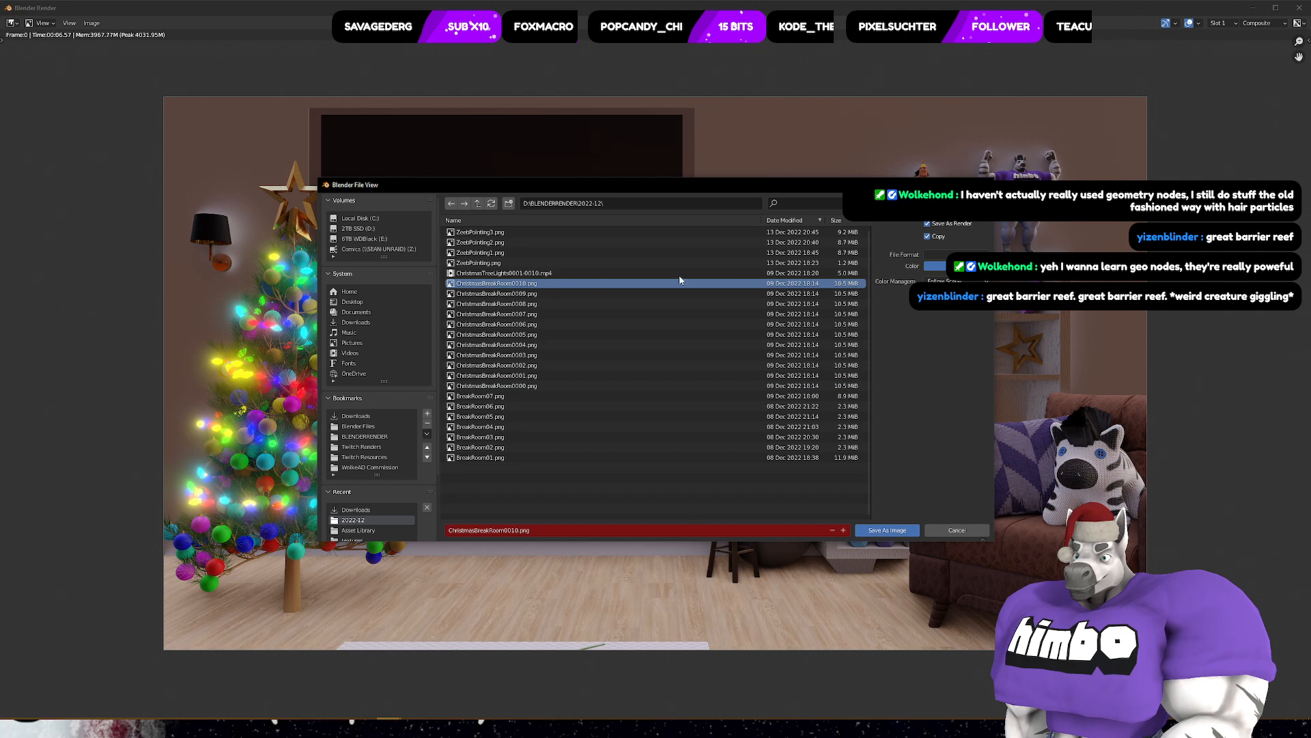
pyautogui.click(931, 256)
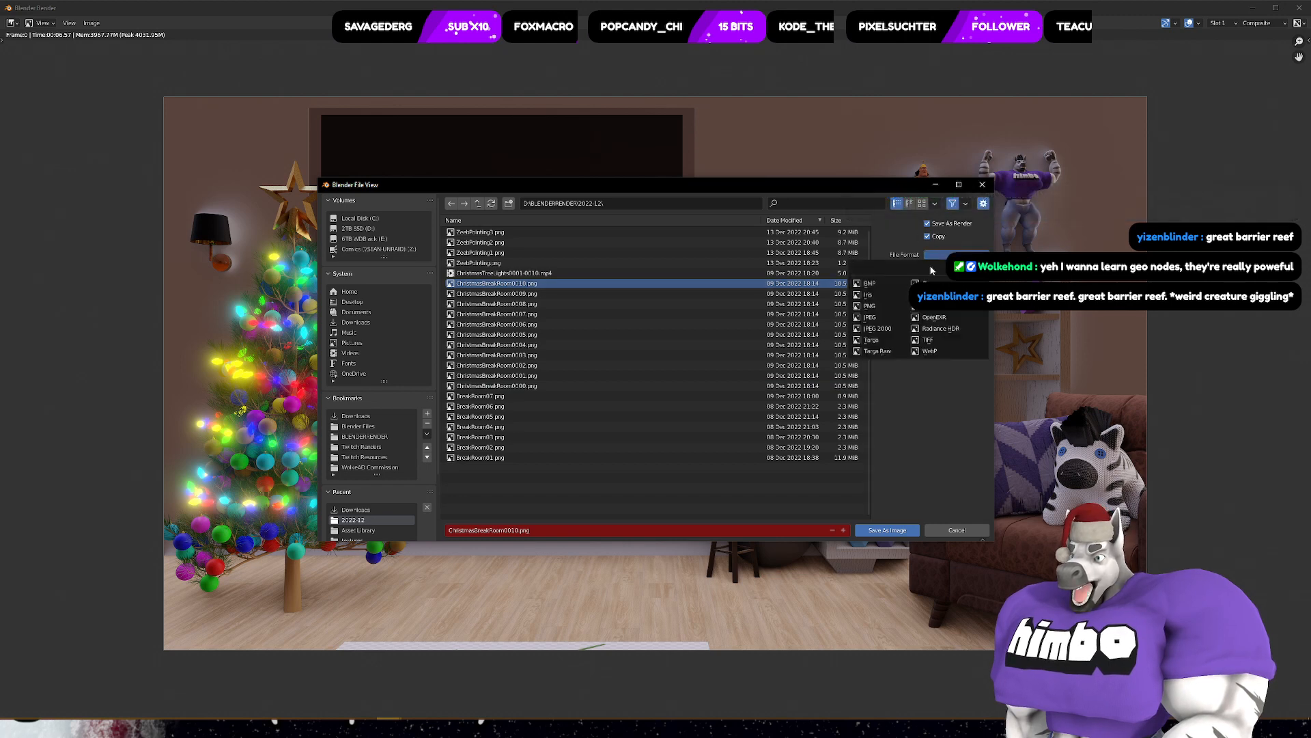
pyautogui.click(870, 306)
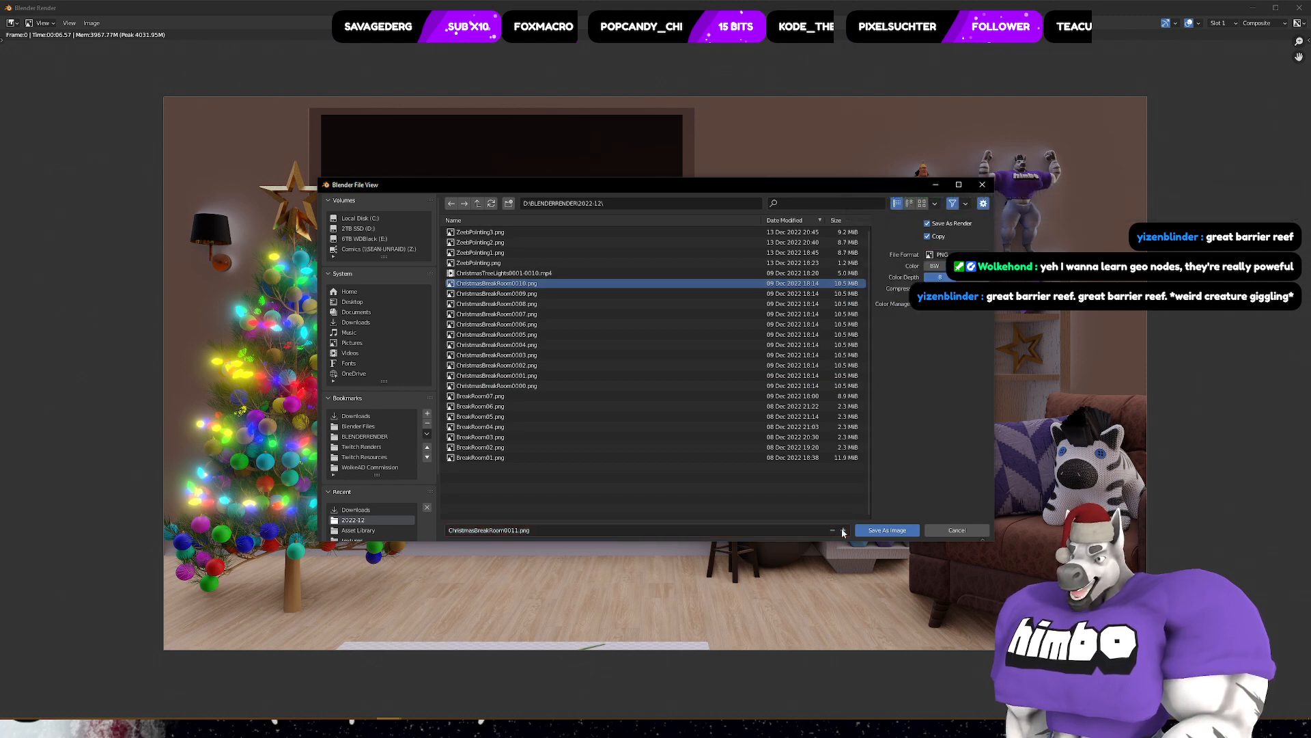
pyautogui.click(866, 532)
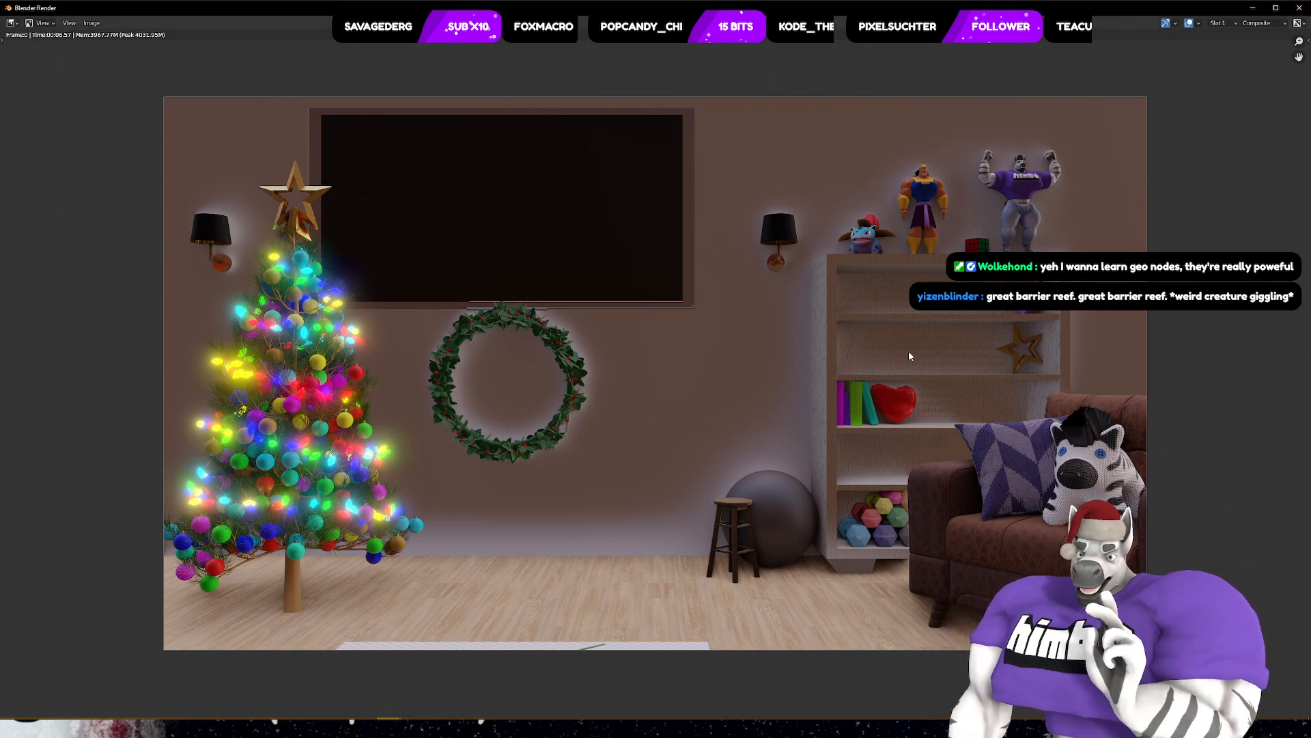
# - Close the render, delete the hidden Christmas holly reference image from the Christmas collection, and collapse the Mistletoe Leaves collection
pyautogui.click(1299, 8)
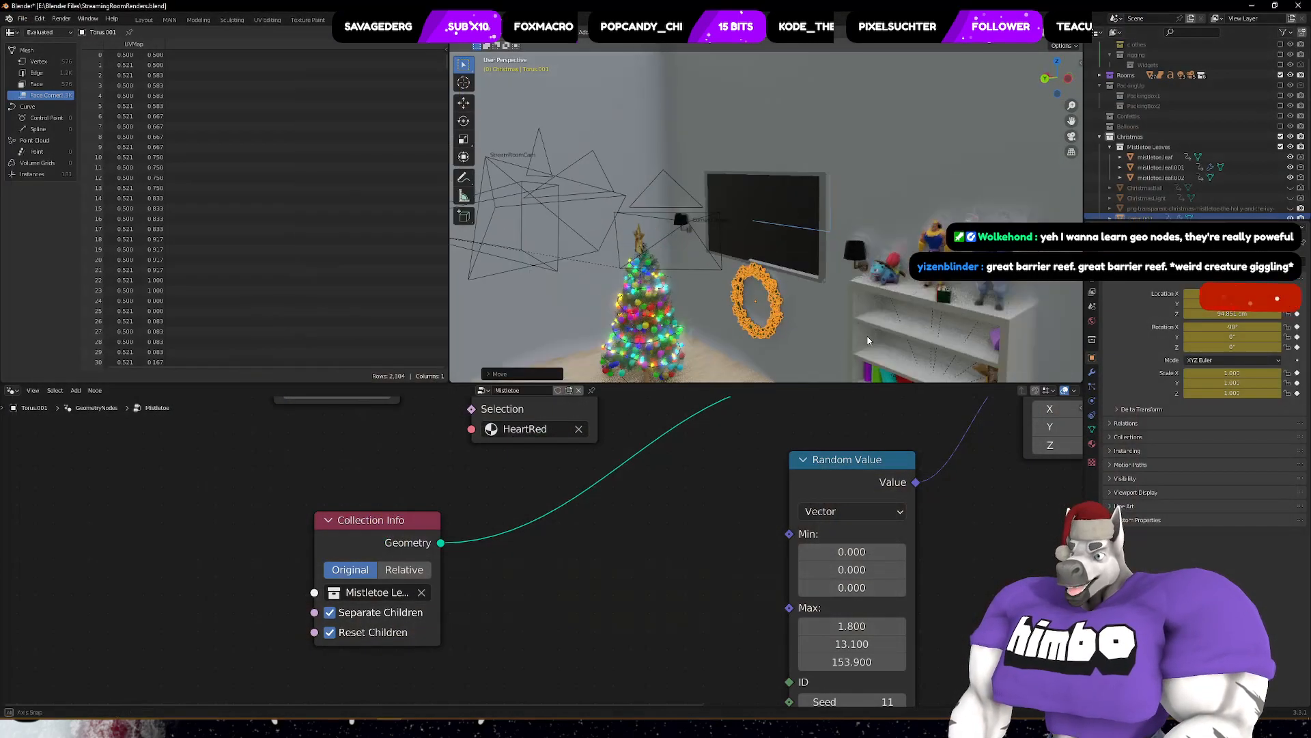
pyautogui.scroll(-3, 1202, 171)
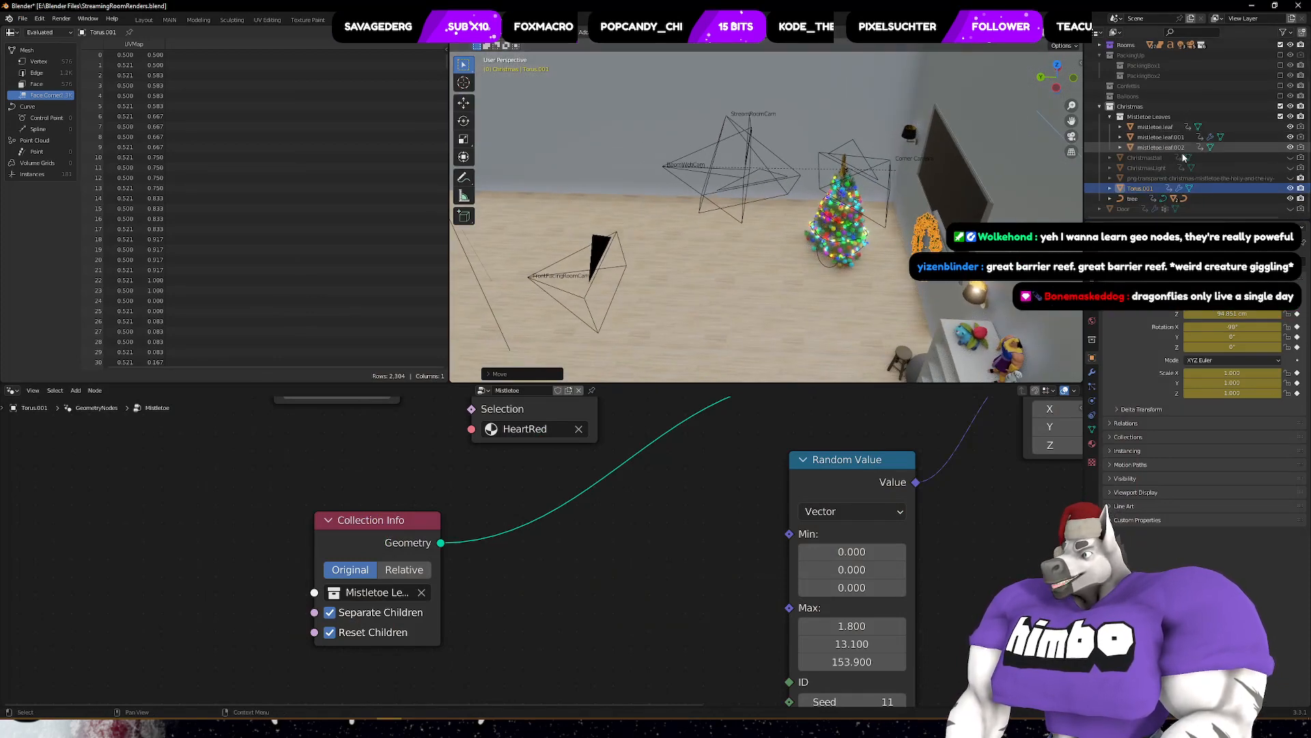
pyautogui.click(1200, 179)
pyautogui.press('x')
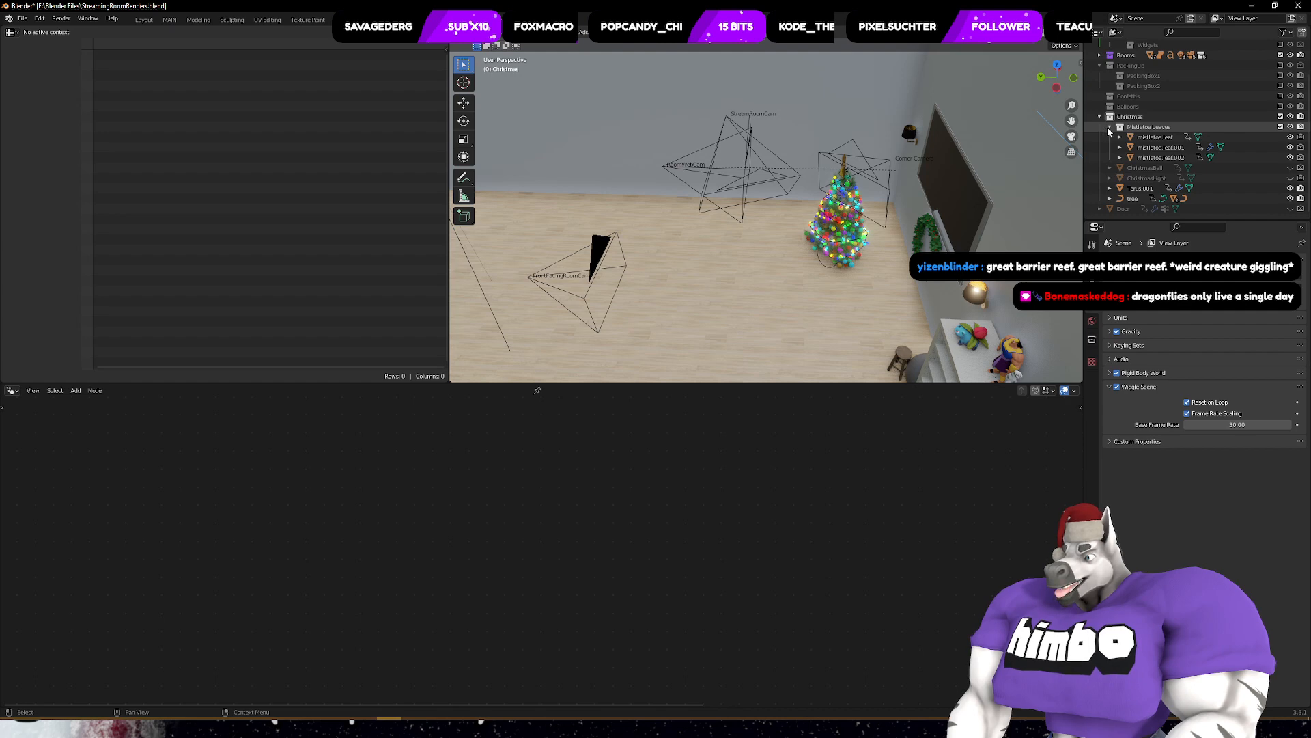
pyautogui.click(1109, 128)
# - Unhide ChristmasBall and ChristmasLight and move both along the X axis to outside the room's walls
pyautogui.click(1145, 169)
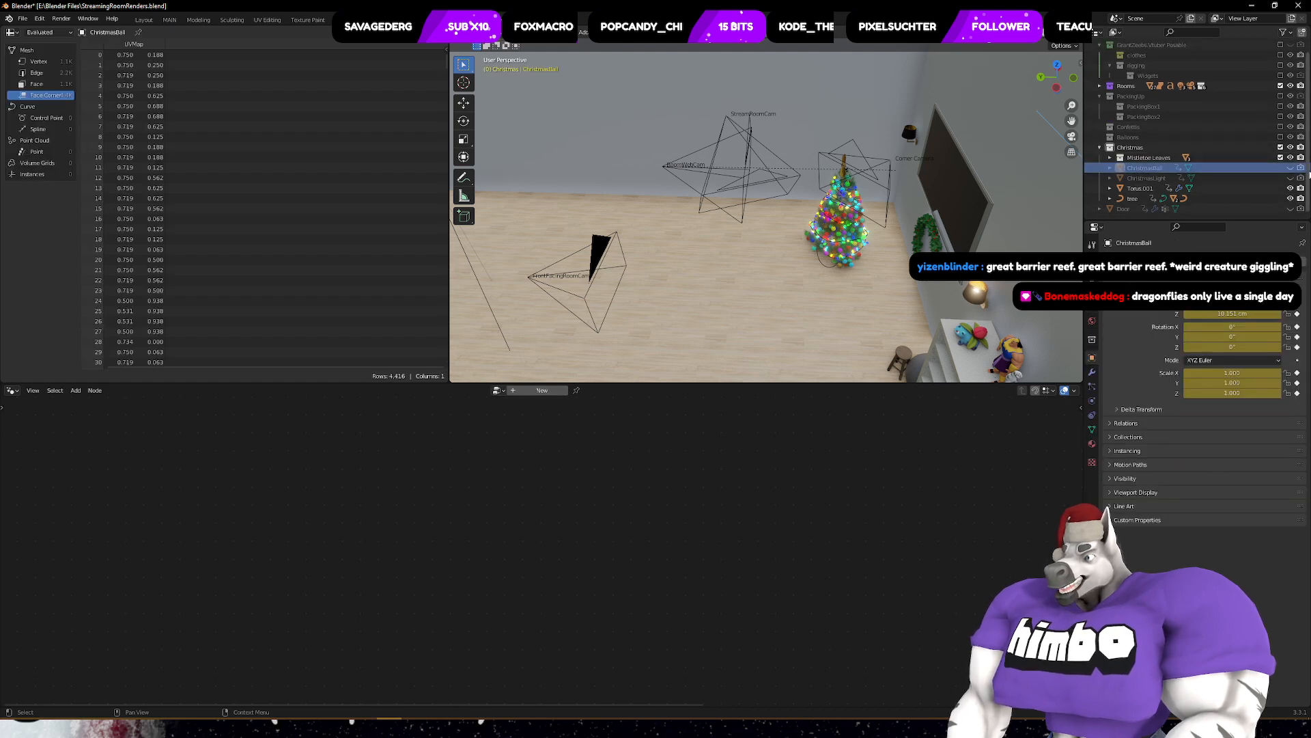
pyautogui.moveTo(1291, 167); pyautogui.dragTo(1291, 178)
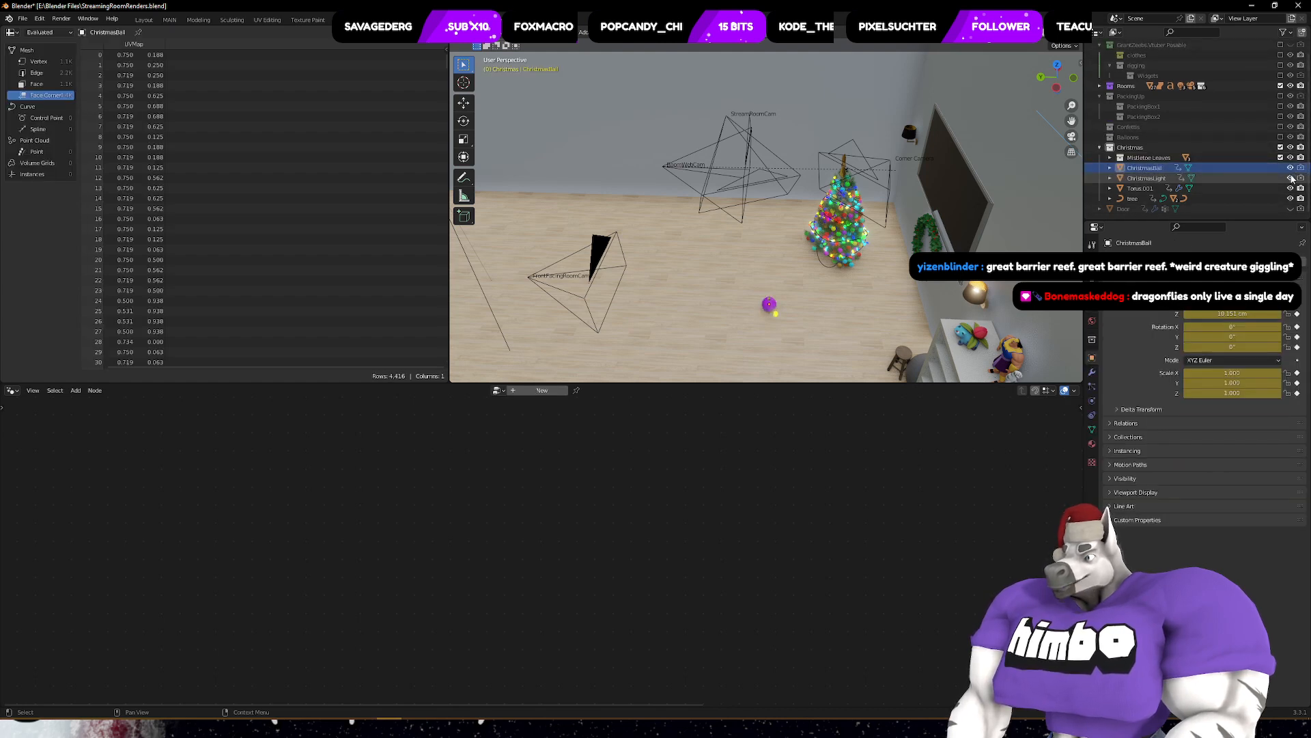
pyautogui.keyDown('shift'); pyautogui.click(1144, 180); pyautogui.keyUp('shift')
pyautogui.scroll(-5, 793, 235)
pyautogui.moveTo(793, 236); pyautogui.dragTo(843, 269, button='middle')
pyautogui.press('g')
pyautogui.press('x')
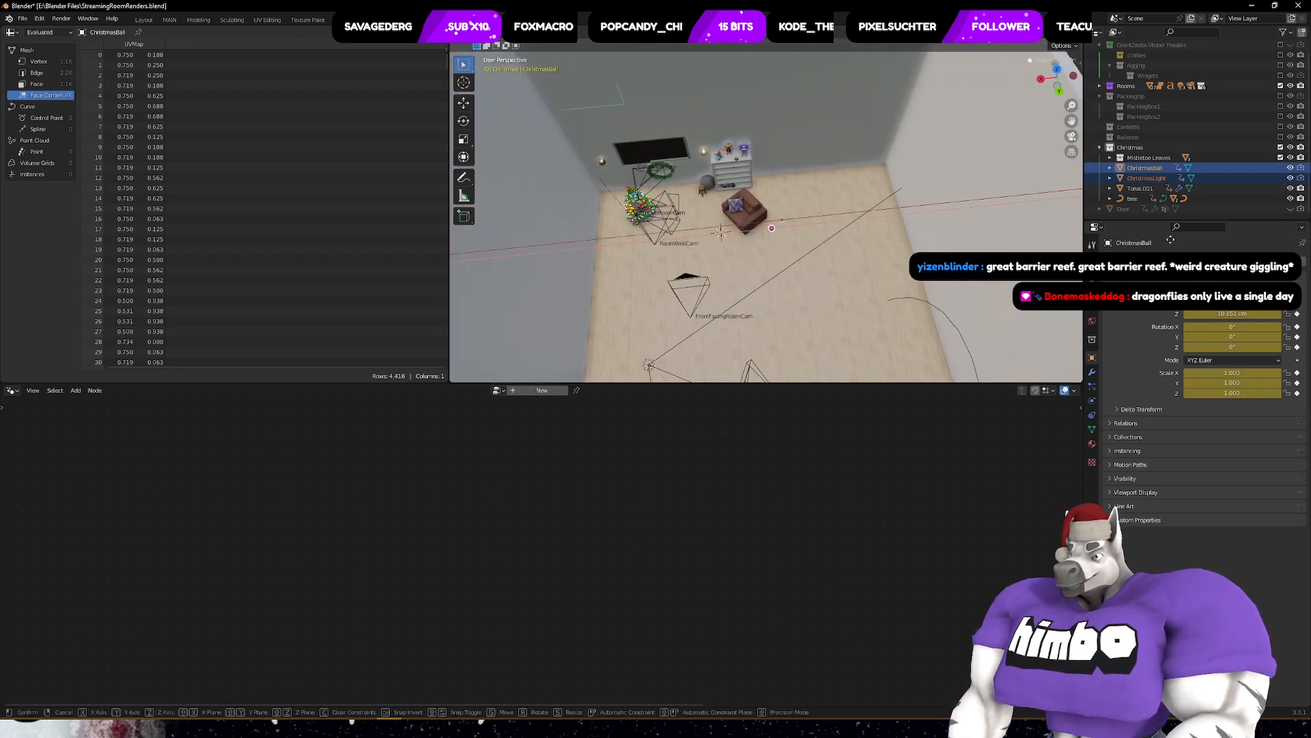
pyautogui.click(871, 226)
pyautogui.press('KP_Decimal')
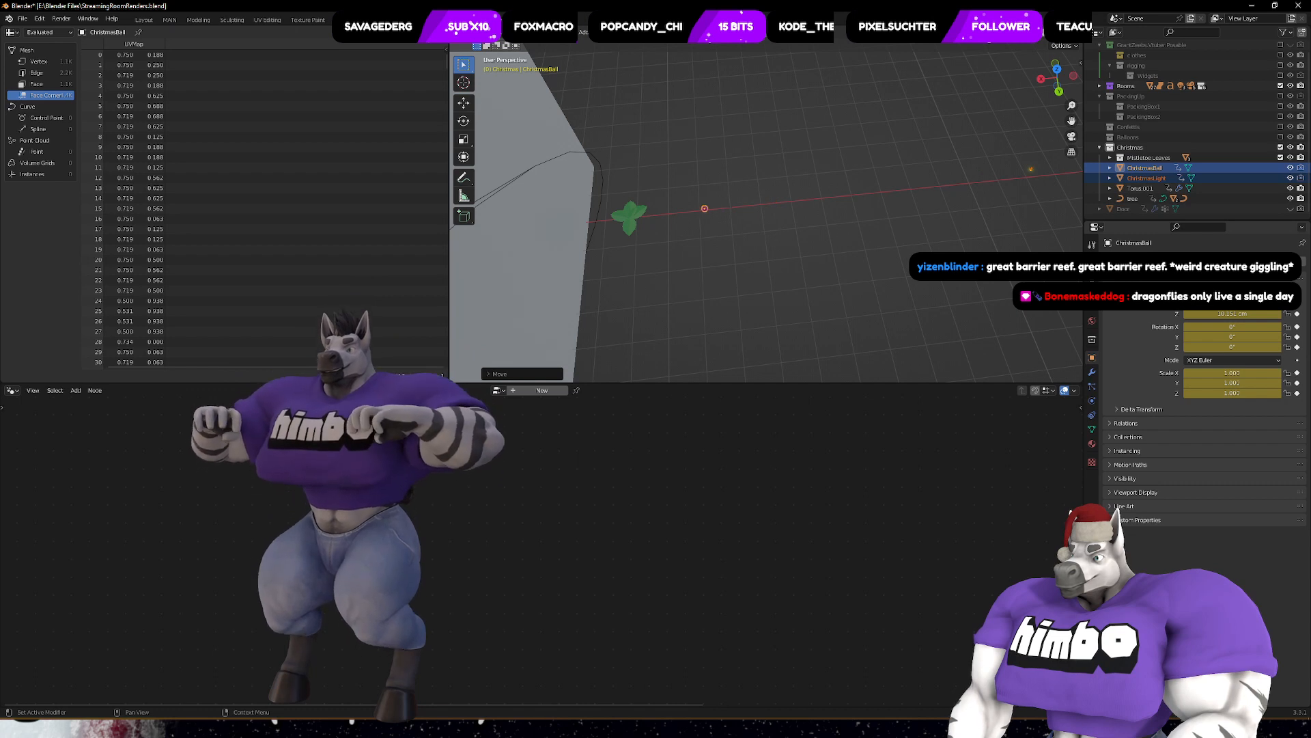
# - Set the ChristmasLight's X location to about 9.62 m so it sits beside the Christmas ball outside the room
pyautogui.click(1030, 169)
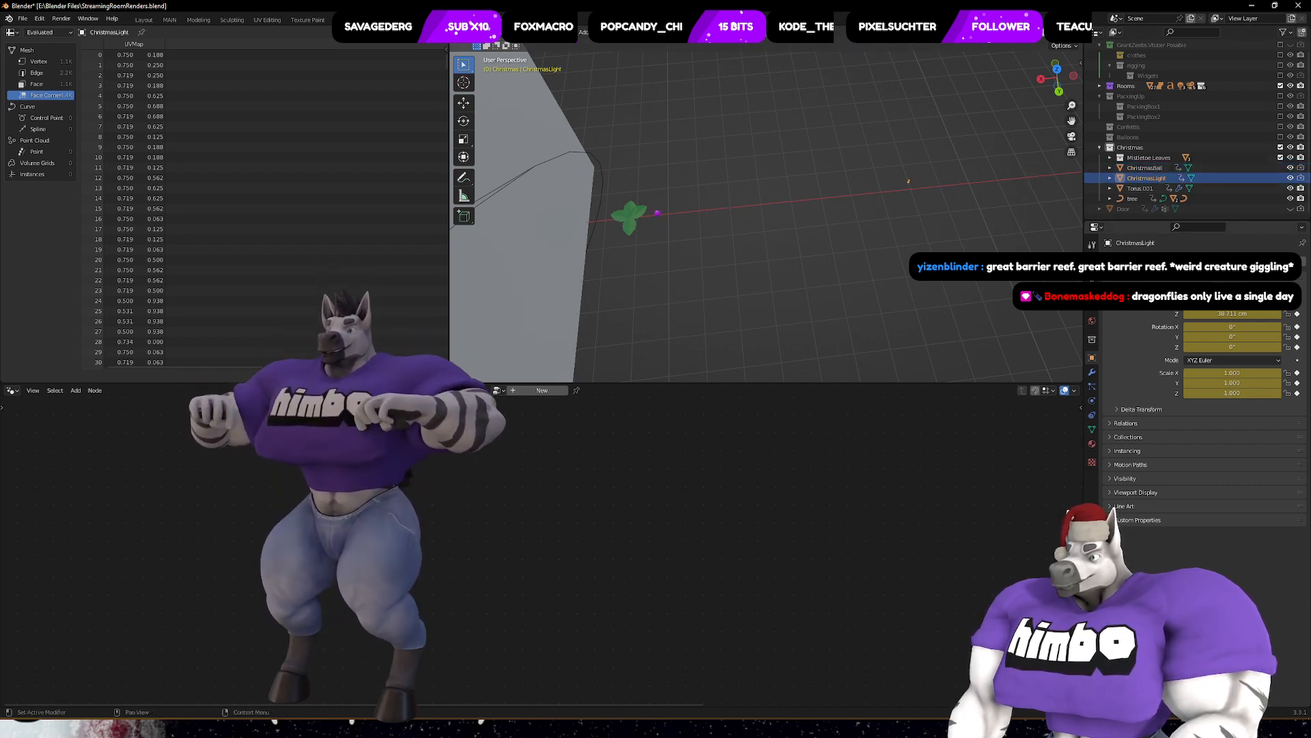
pyautogui.moveTo(1232, 294); pyautogui.dragTo(1247, 293)
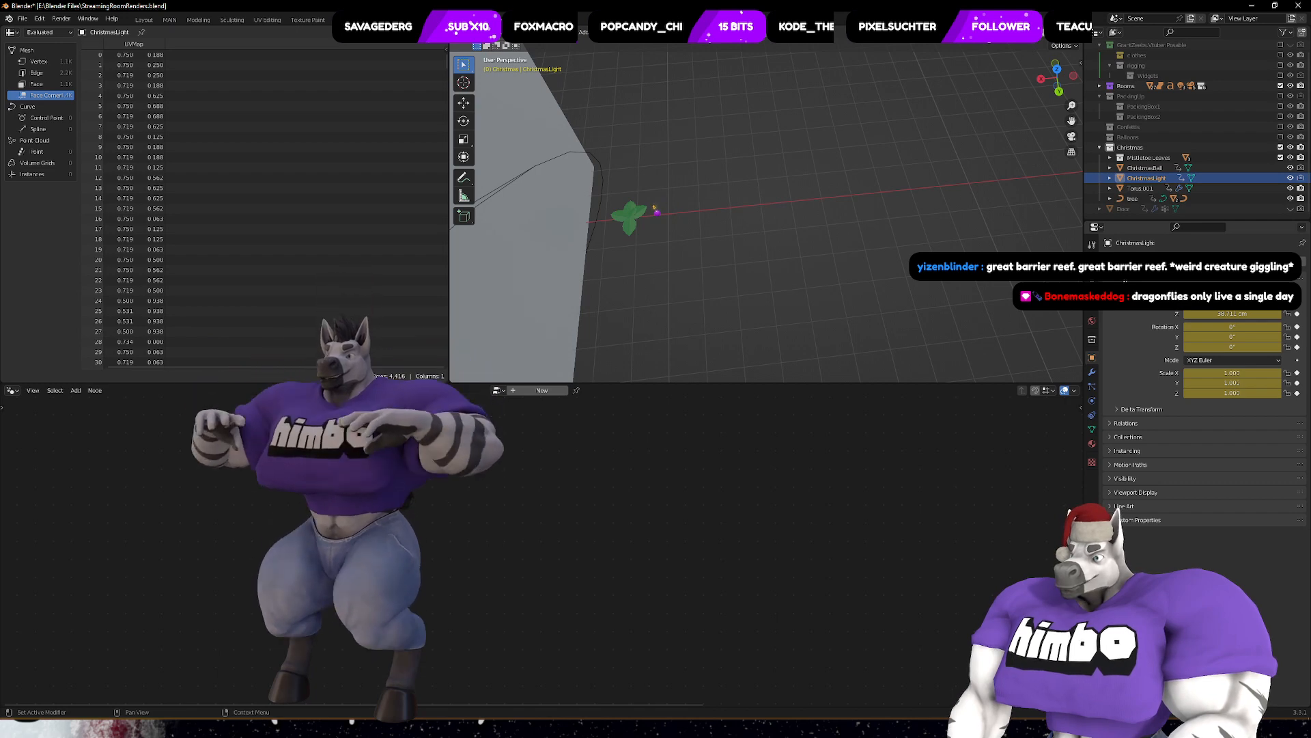
pyautogui.keyDown('shift'); pyautogui.moveTo(614, 282); pyautogui.dragTo(933, 282, button='middle'); pyautogui.keyUp('shift')
pyautogui.scroll(-12, 741, 263)
pyautogui.scroll(7, 752, 232)
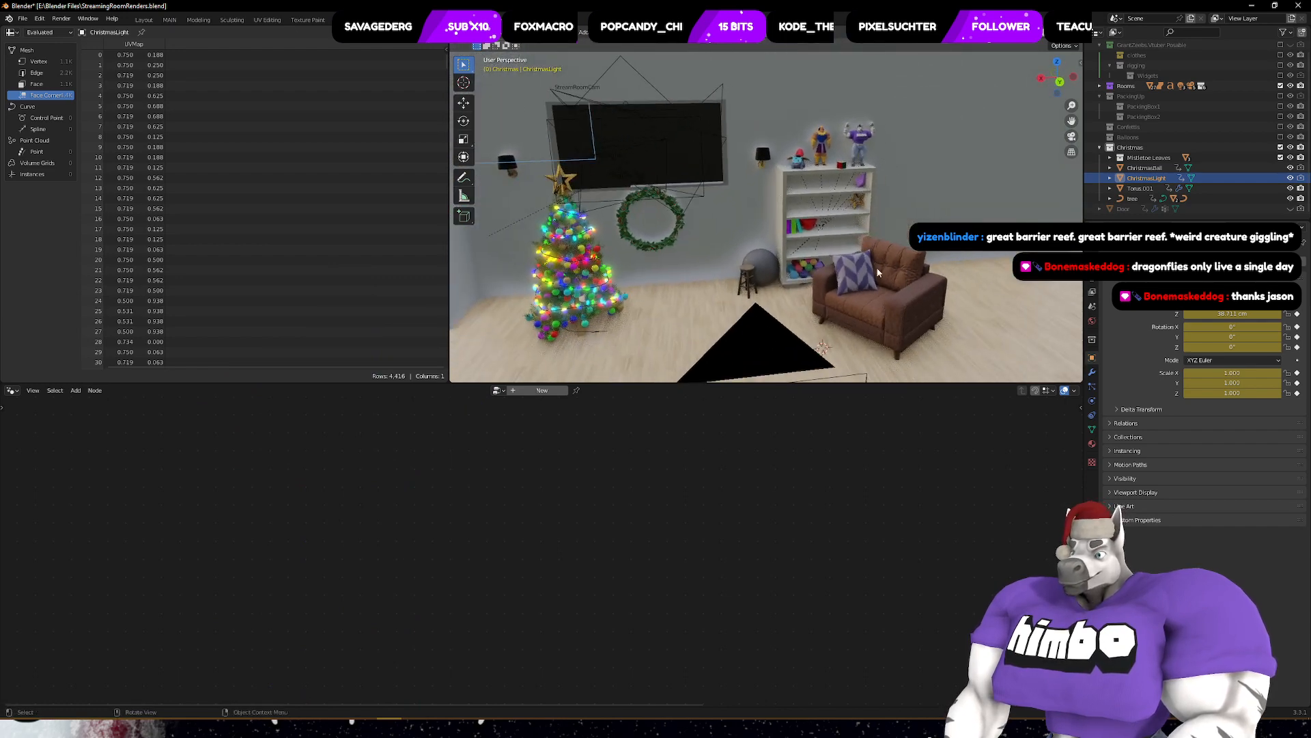
# - Switch to the Layout workspace and bring the tree, wreath and armchair area into view
pyautogui.click(145, 22)
pyautogui.scroll(-4, 791, 395)
pyautogui.scroll(5, 768, 356)
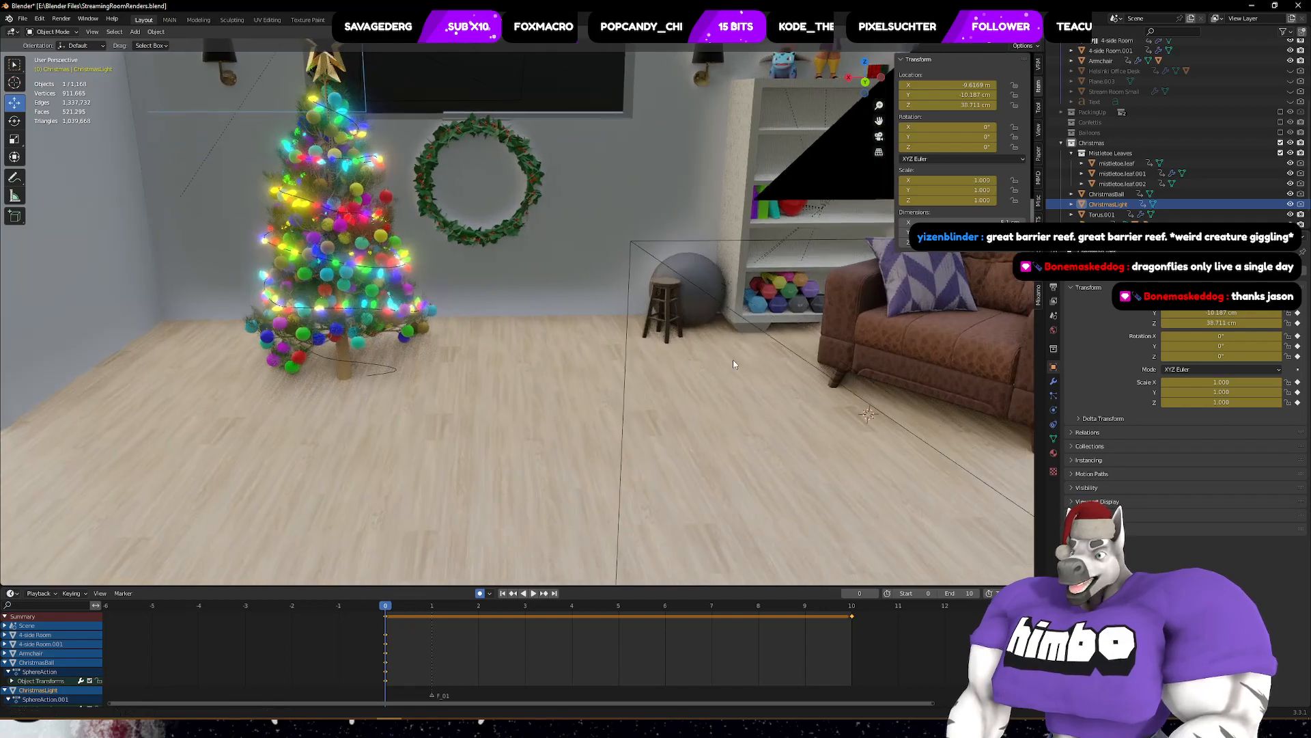
pyautogui.moveTo(660, 363)
pyautogui.mouseDown(button='middle')
pyautogui.moveTo(614, 367)
pyautogui.moveTo(661, 373)
pyautogui.mouseUp(button='middle')
pyautogui.scroll(-5, 648, 382)
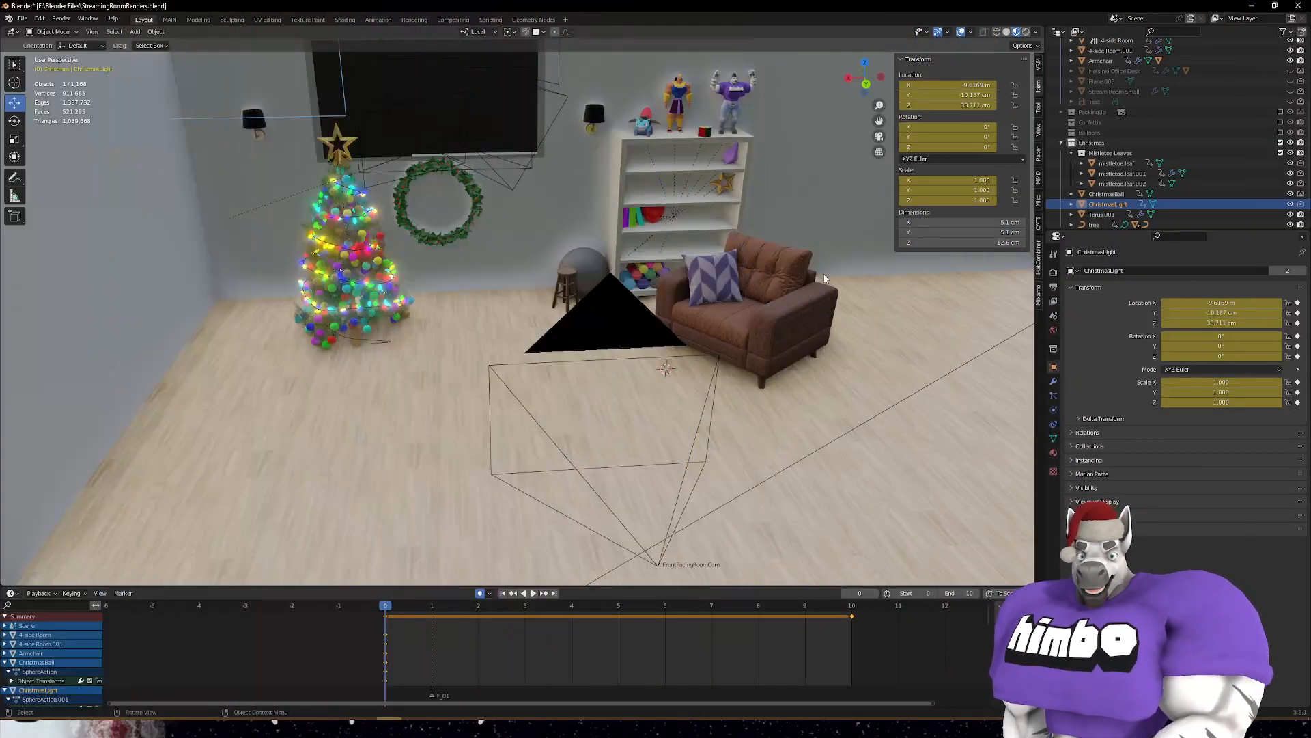
pyautogui.moveTo(824, 273); pyautogui.dragTo(779, 270, button='middle')
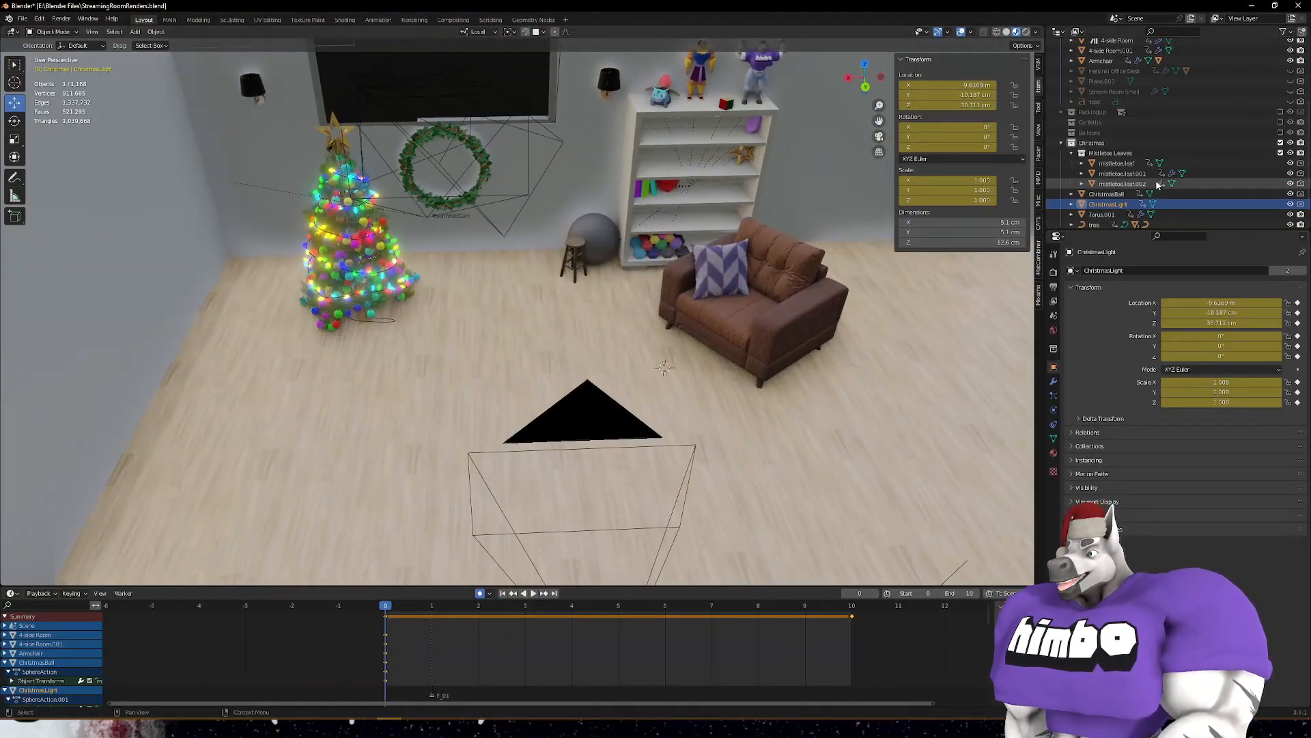
# - Rename the wreath's torus object as Christmas.Wreath
pyautogui.scroll(-1, 1100, 217)
pyautogui.doubleClick(1100, 198)
pyautogui.write('Ch')
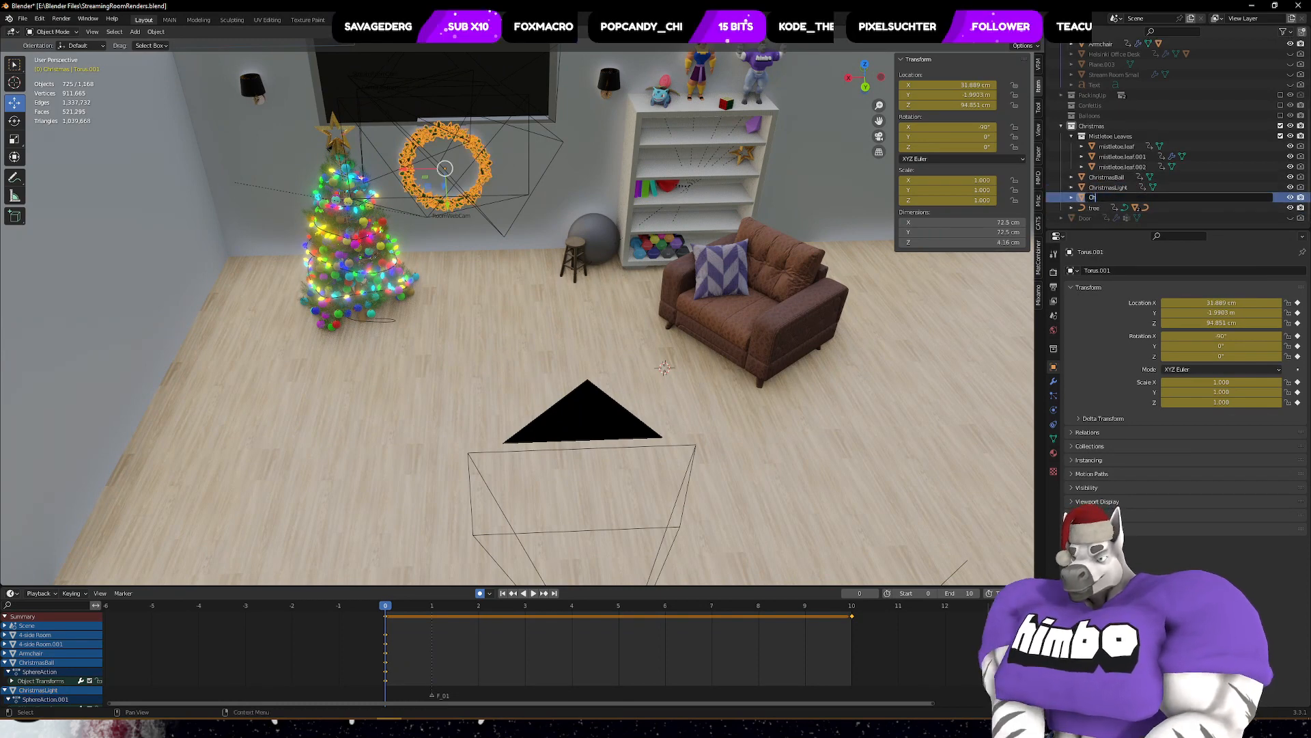
pyautogui.write('ristmas')
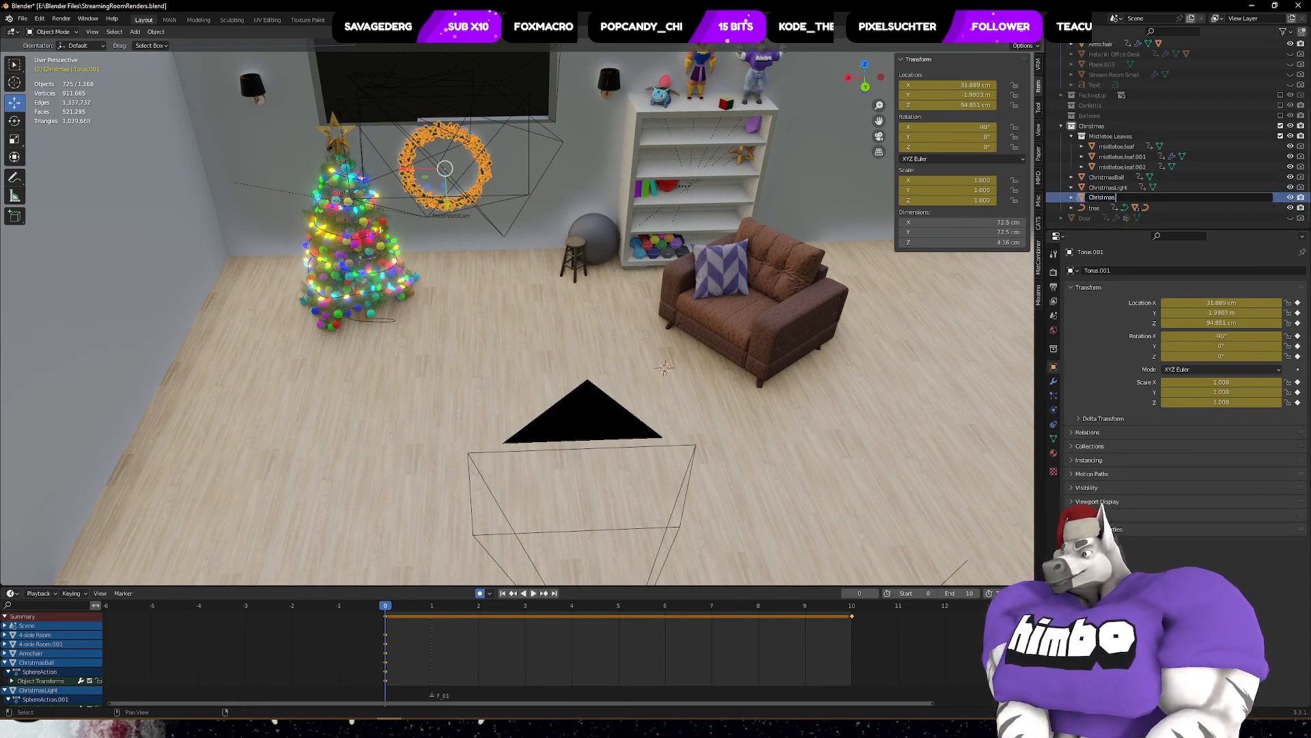
pyautogui.write('.Wreath')
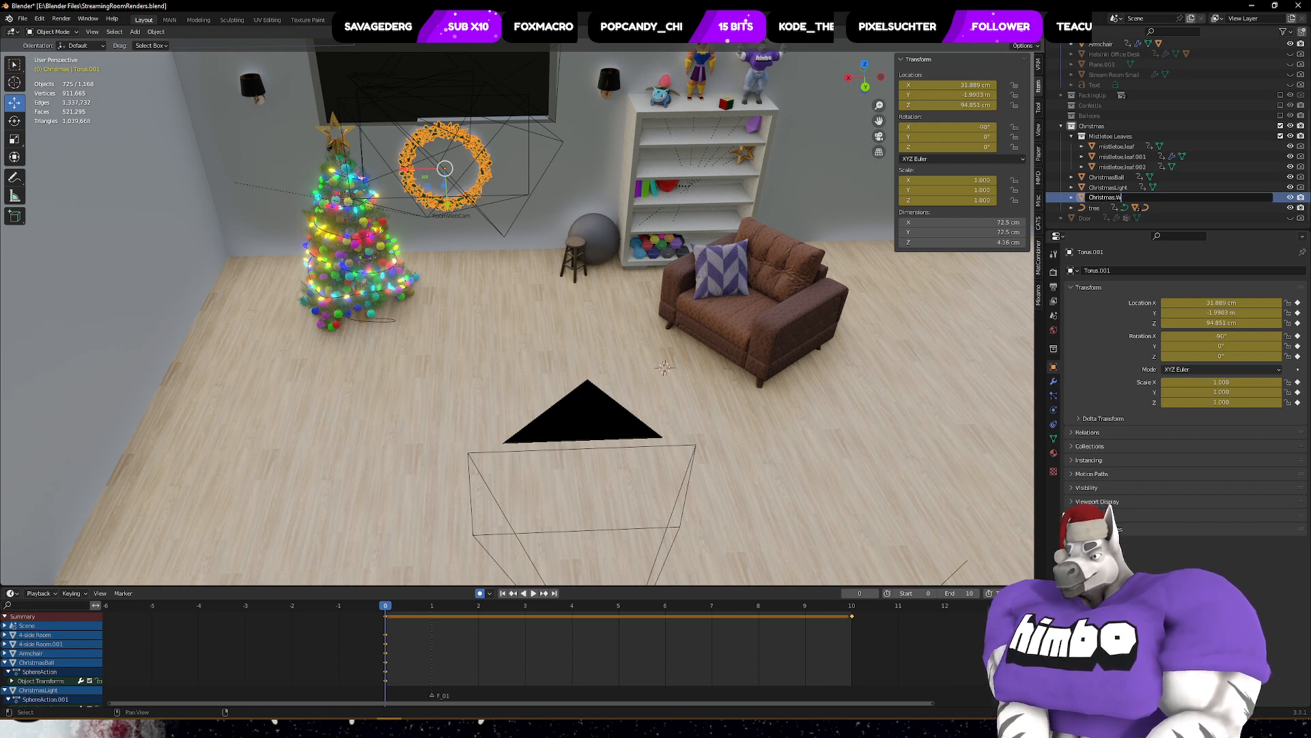
pyautogui.press('Return')
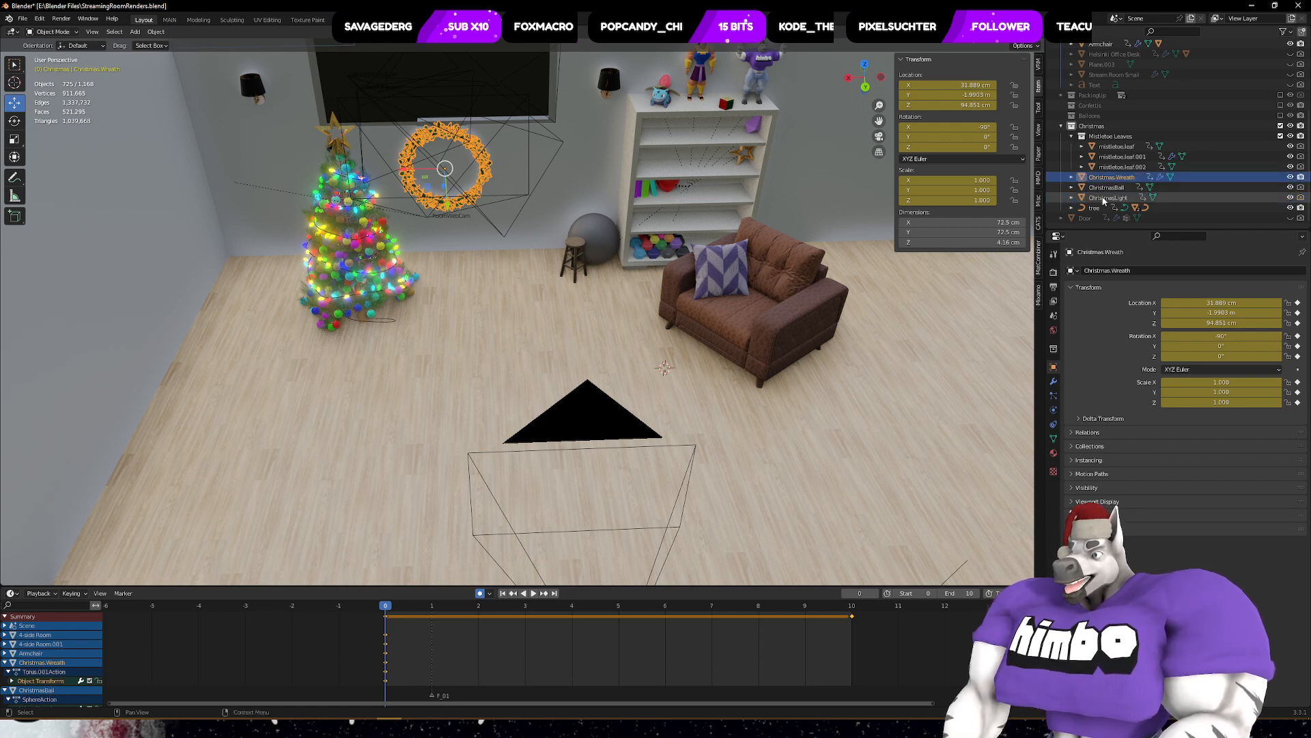
# - Rename the tree object in the Christmas collection as Christmas.Tree
pyautogui.click(1097, 208)
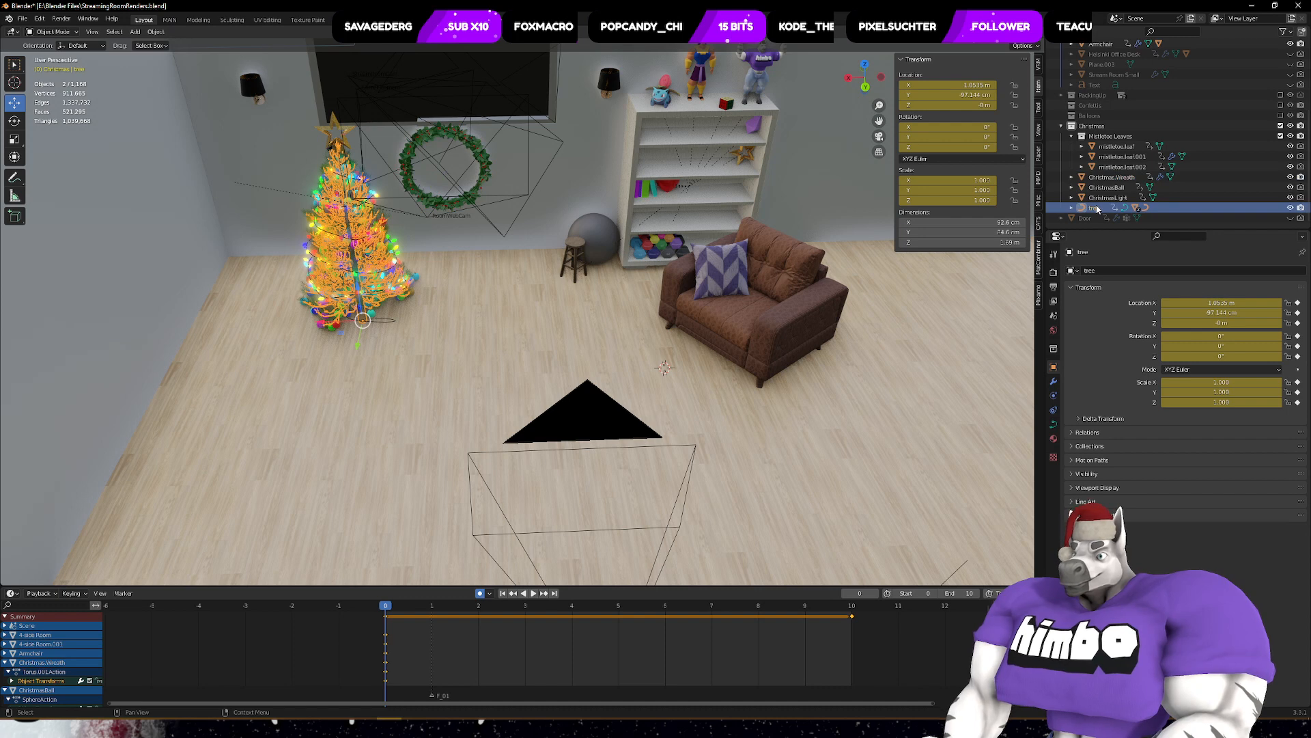
pyautogui.doubleClick(1097, 208)
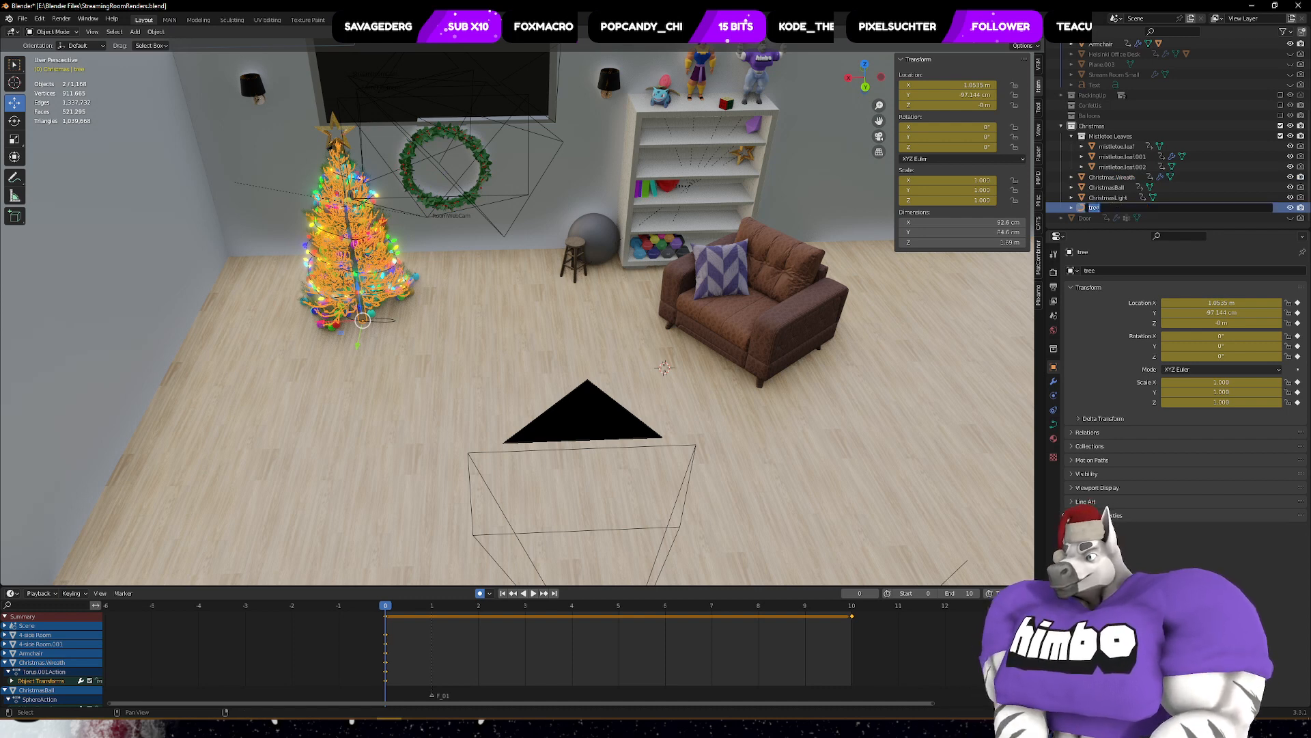
pyautogui.write('Christ')
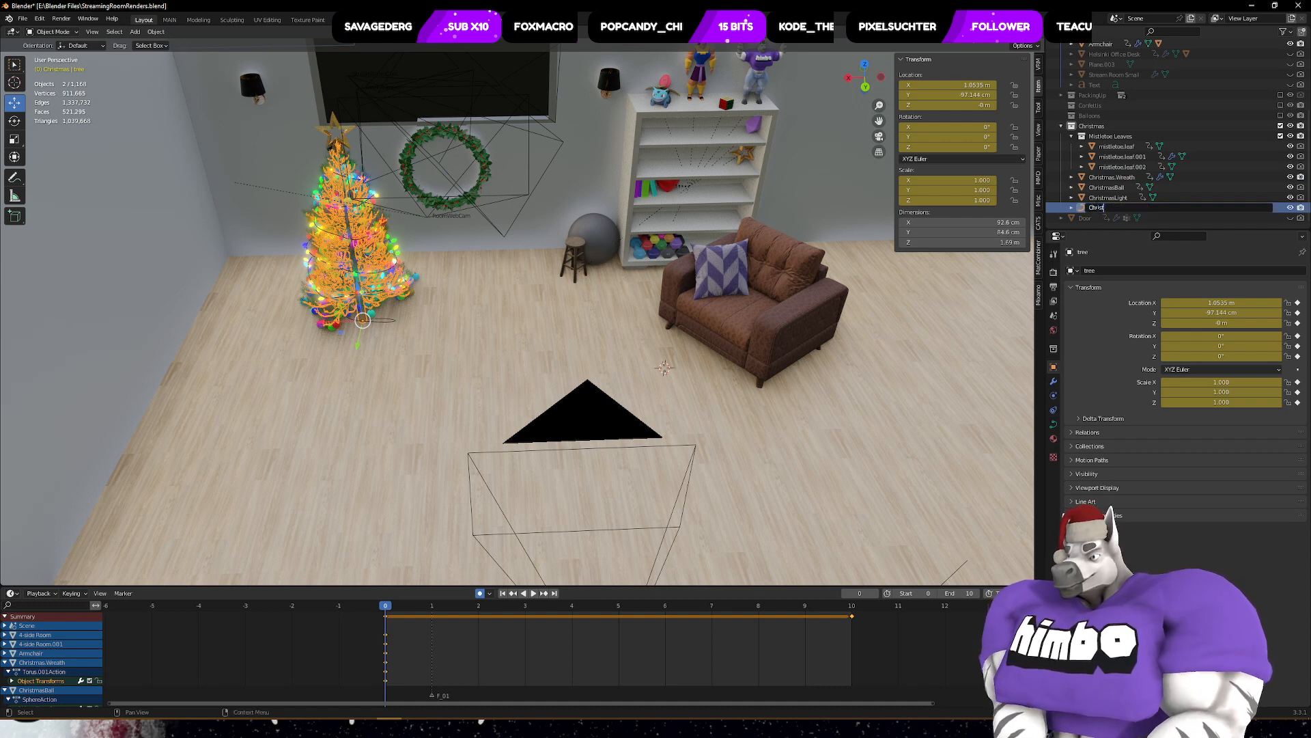
pyautogui.write('mas.Tree')
pyautogui.press('Return')
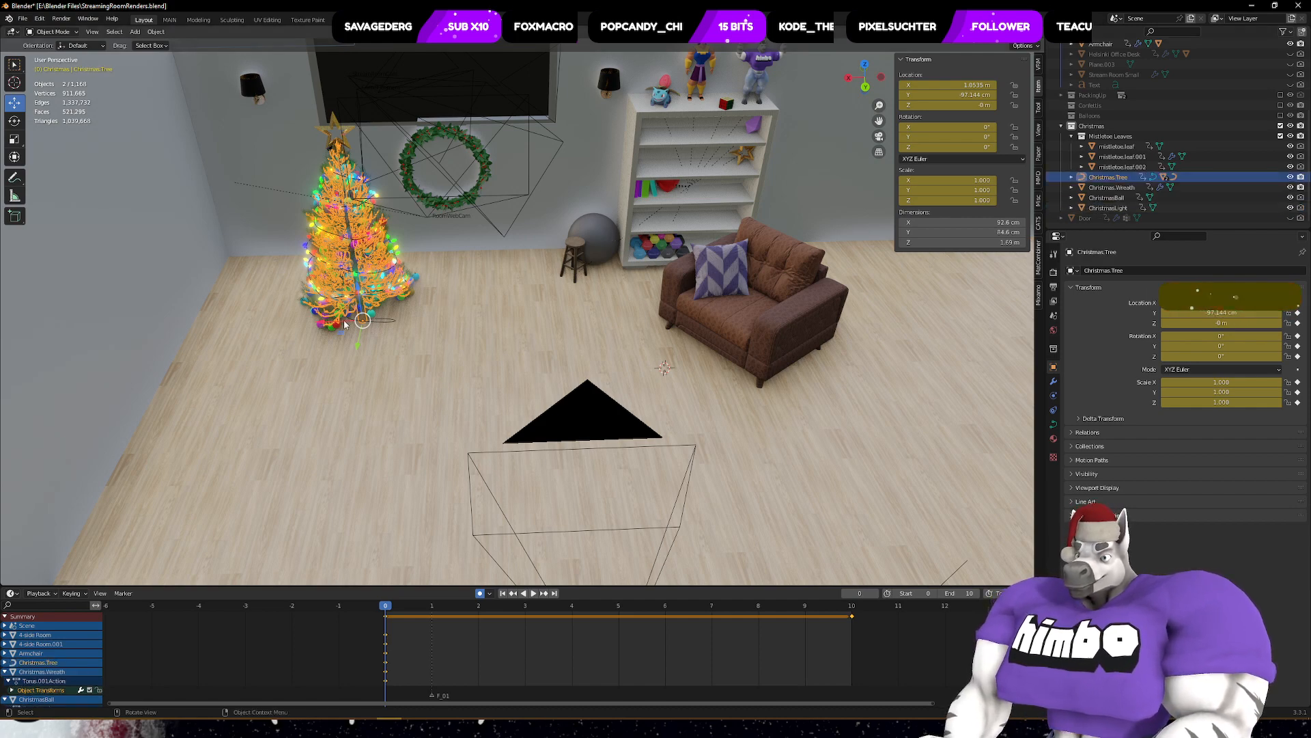
# - Move the Christmas tree along X to the armchair and the cupboard along X to the opposite corner, at about 1.96 m
pyautogui.moveTo(344, 324); pyautogui.dragTo(656, 307)
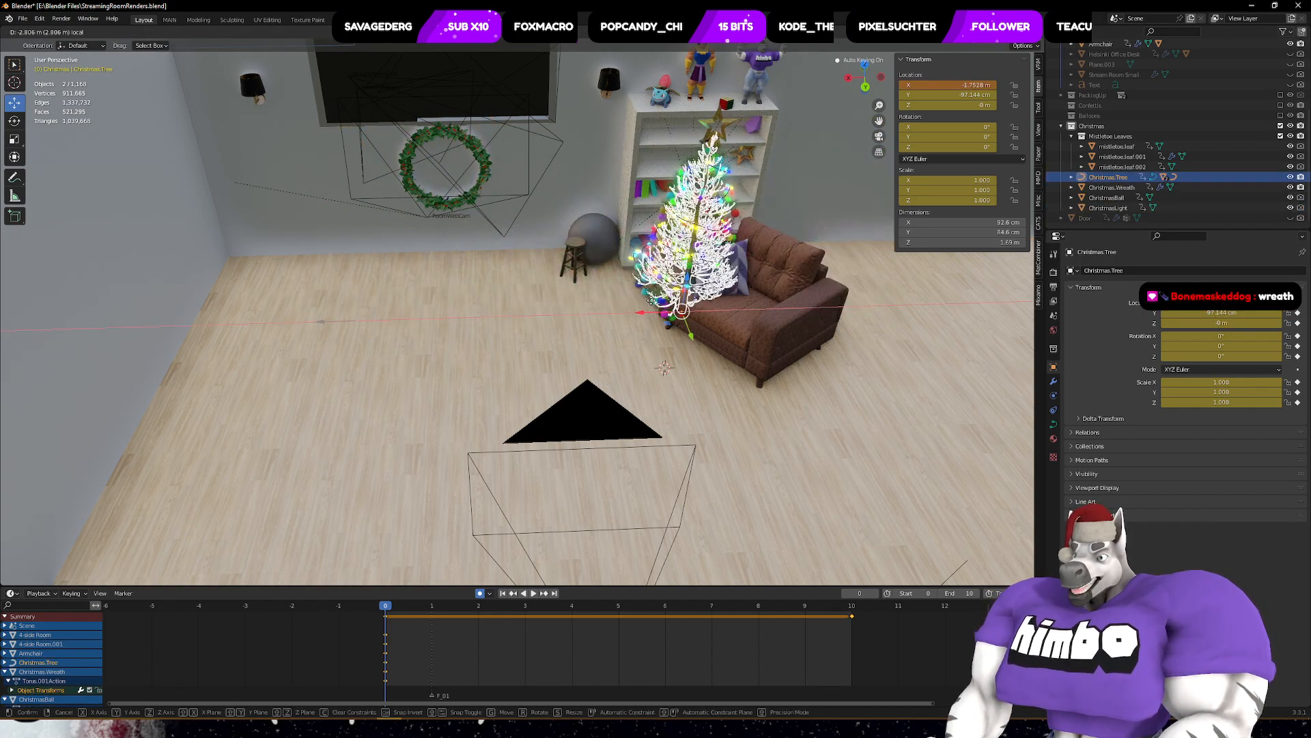
pyautogui.moveTo(691, 154)
pyautogui.mouseDown(button='middle')
pyautogui.moveTo(694, 188)
pyautogui.moveTo(690, 159)
pyautogui.mouseUp(button='middle')
pyautogui.click(632, 115)
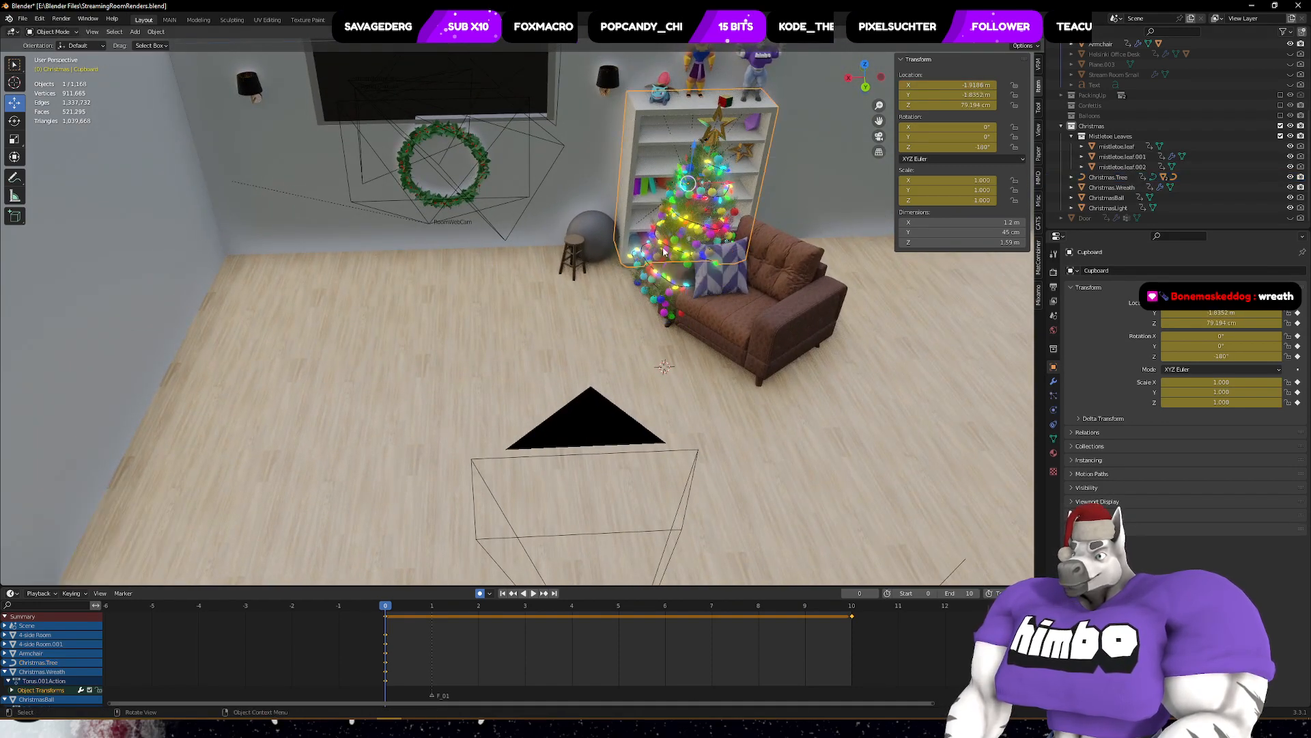
pyautogui.moveTo(717, 183); pyautogui.dragTo(285, 191)
pyautogui.moveTo(285, 191); pyautogui.dragTo(732, 208, button='middle')
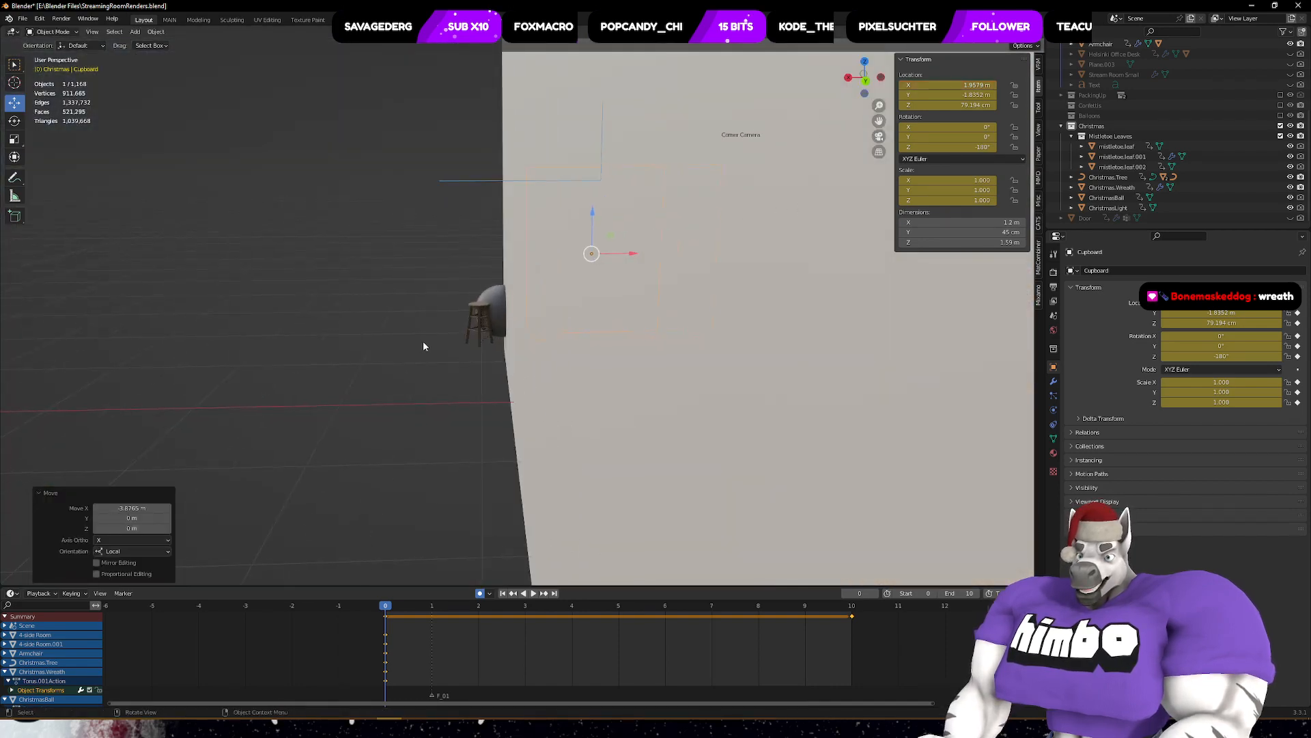
# - Move the stool and exercise ball together along X to beside the cupboard, and nudge the cupboard slightly away from the side wall
pyautogui.click(484, 316)
pyautogui.keyDown('shift'); pyautogui.click(492, 296); pyautogui.keyUp('shift')
pyautogui.scroll(4, 396, 341)
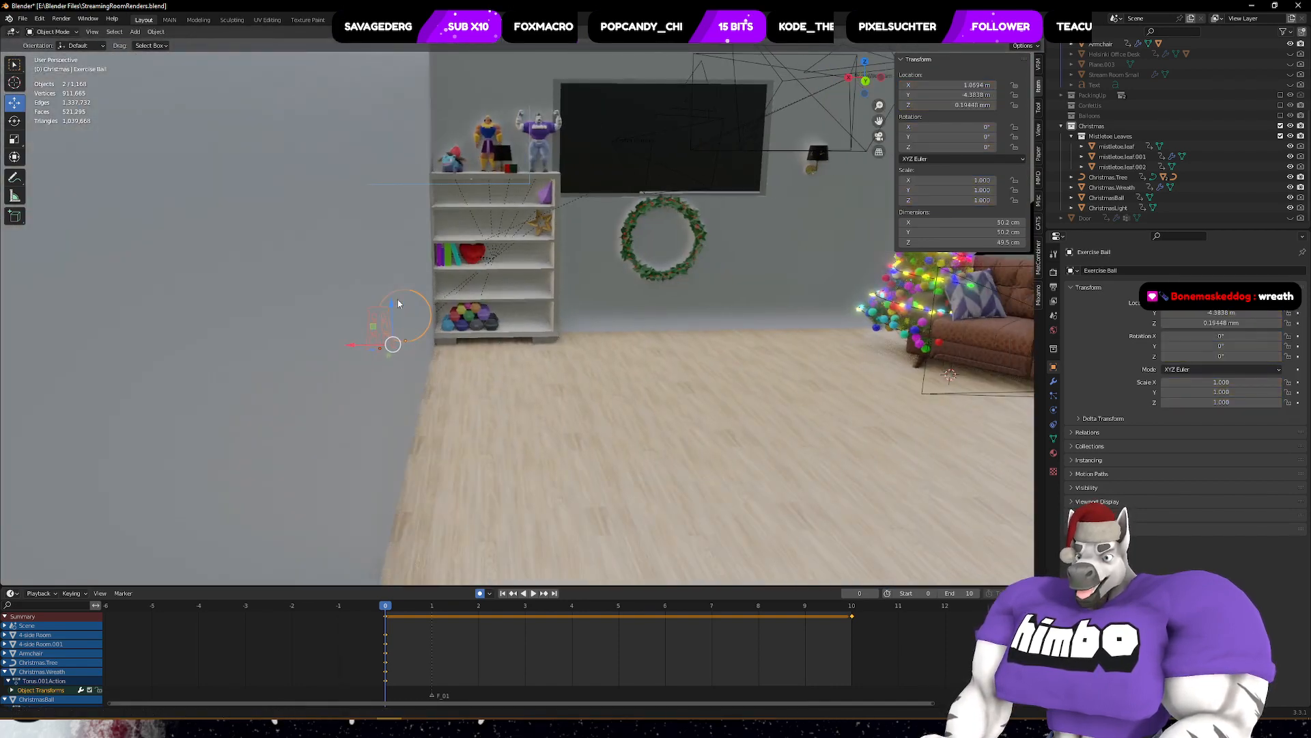
pyautogui.press('g')
pyautogui.press('x')
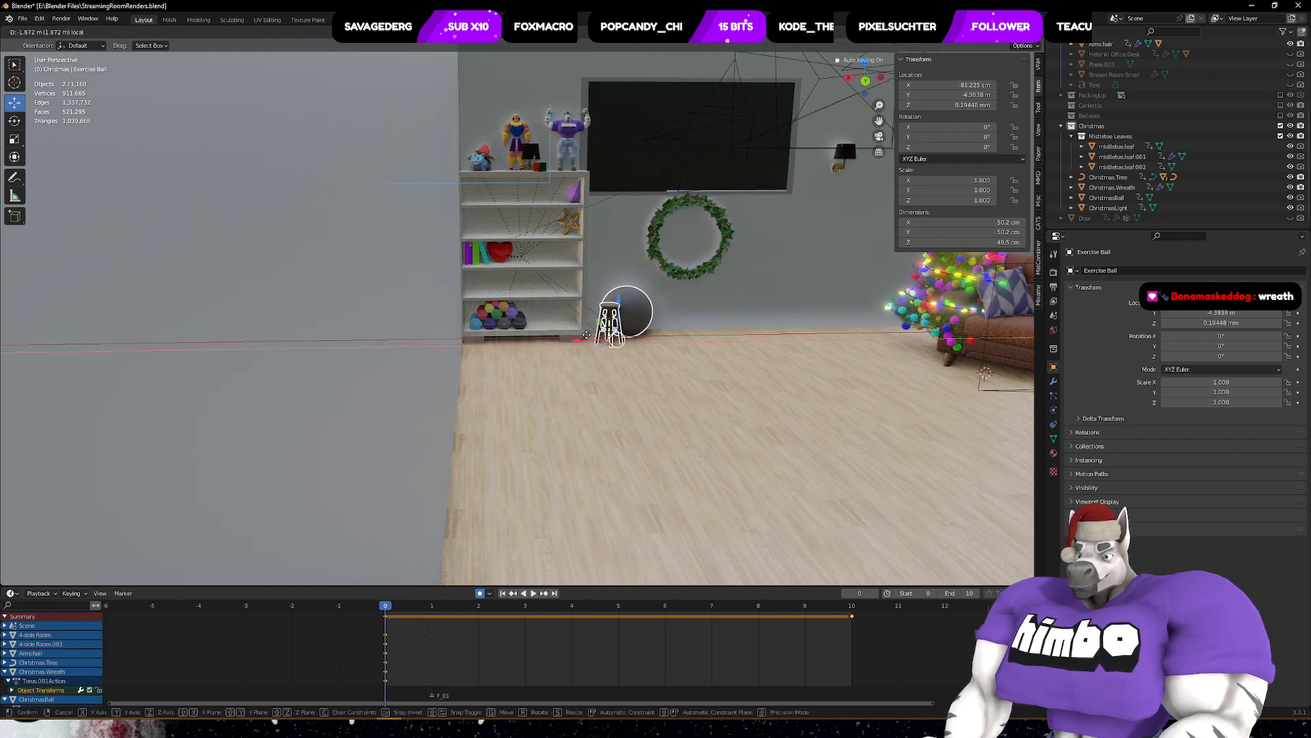
pyautogui.click(580, 335)
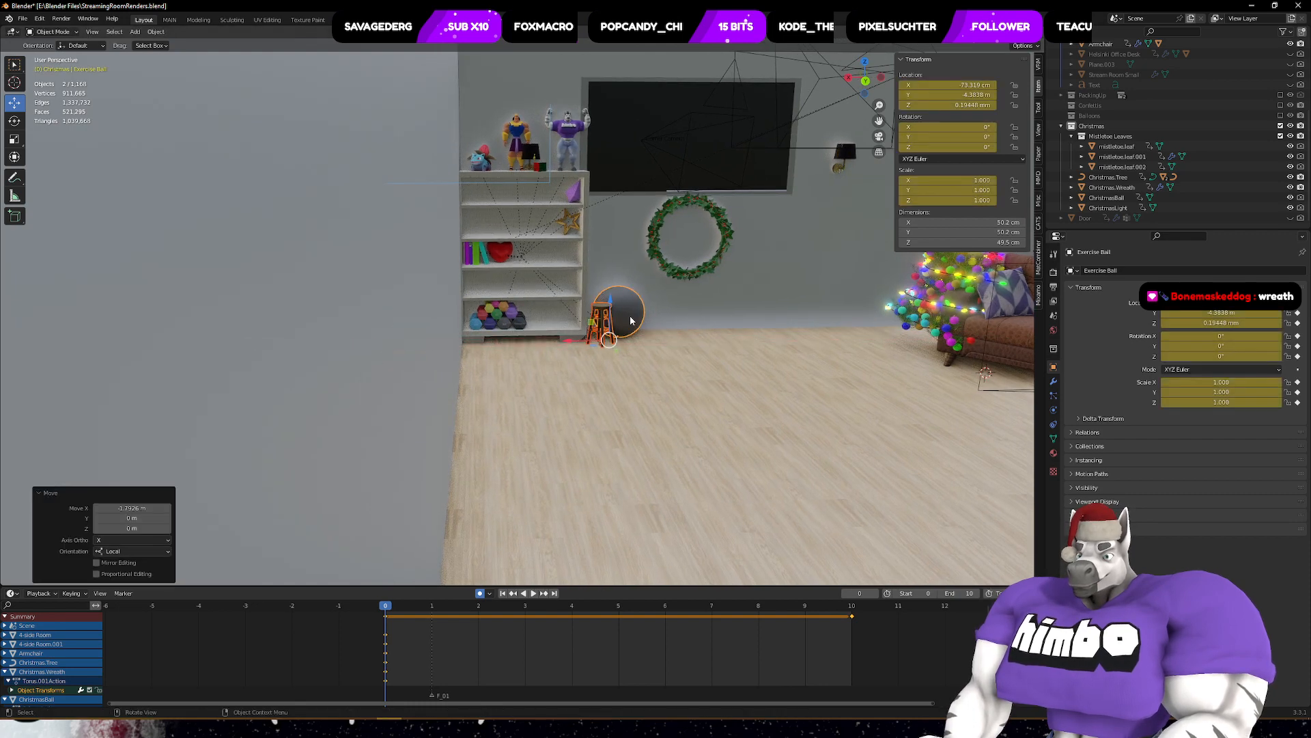
pyautogui.click(482, 240)
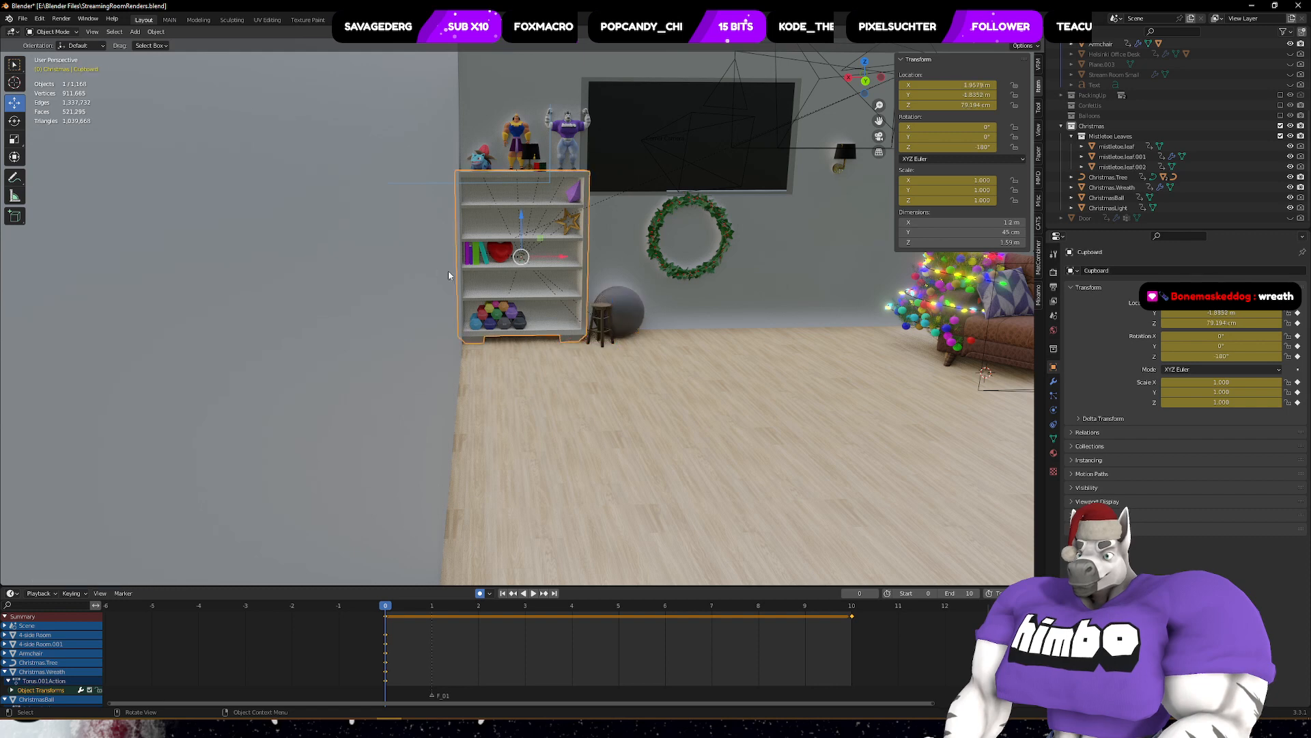
pyautogui.moveTo(560, 254); pyautogui.dragTo(573, 242)
# - Render the image to check the rearranged room and close the render window
pyautogui.click(62, 19)
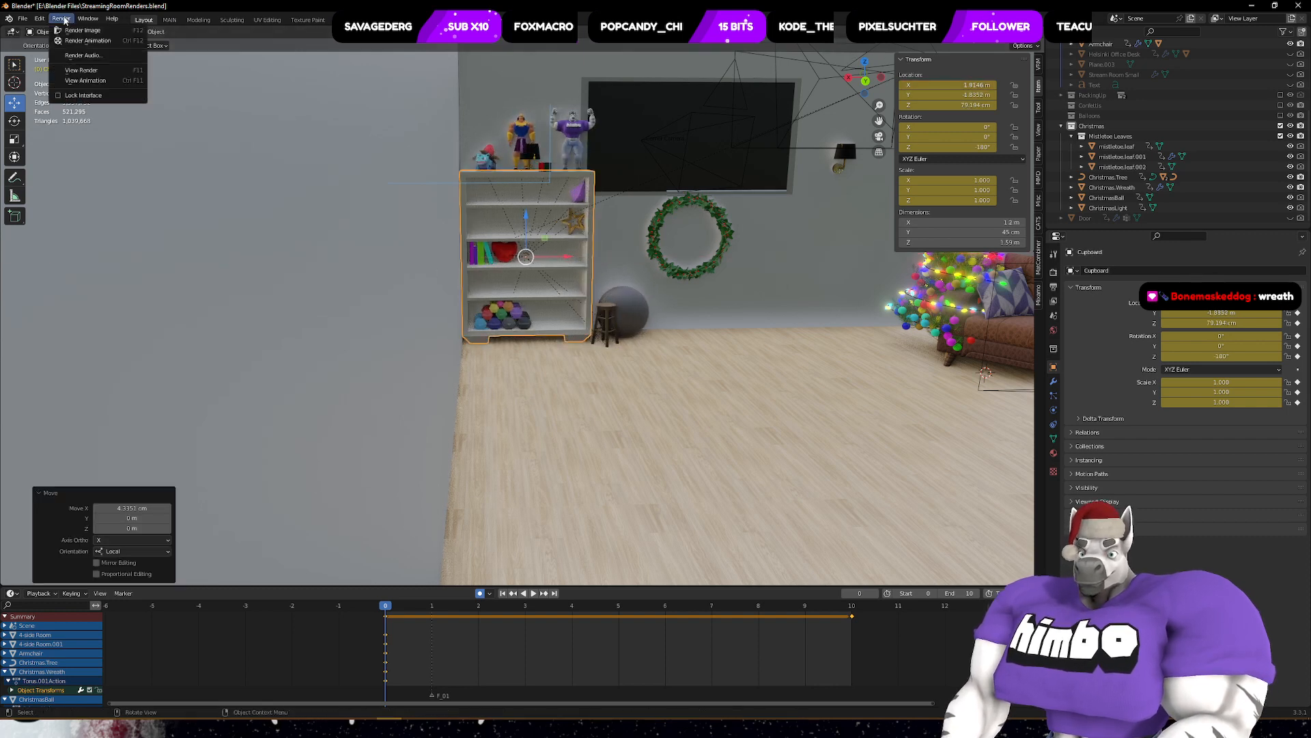
pyautogui.click(81, 32)
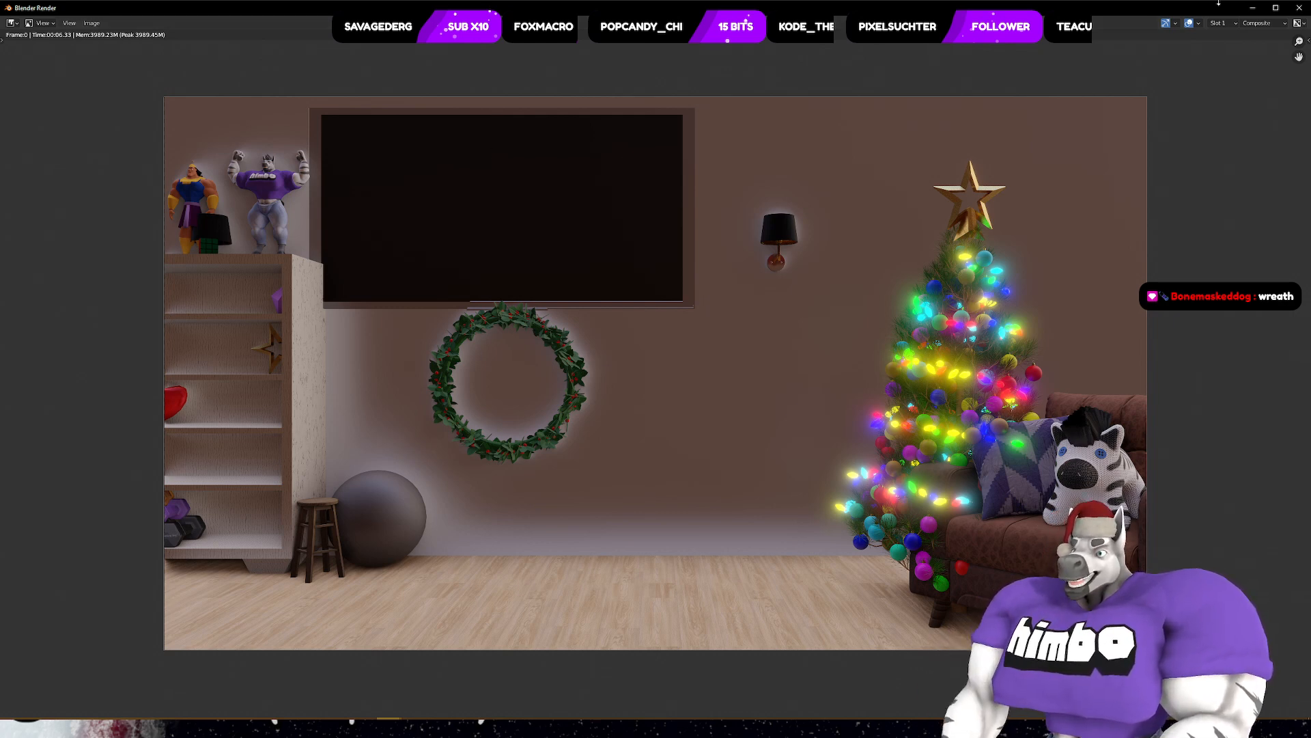
pyautogui.click(1302, 10)
# - In top view, rotate the cupboard about 43.7° around its Z axis so it stands diagonally across the corner
pyautogui.press('KP_7')
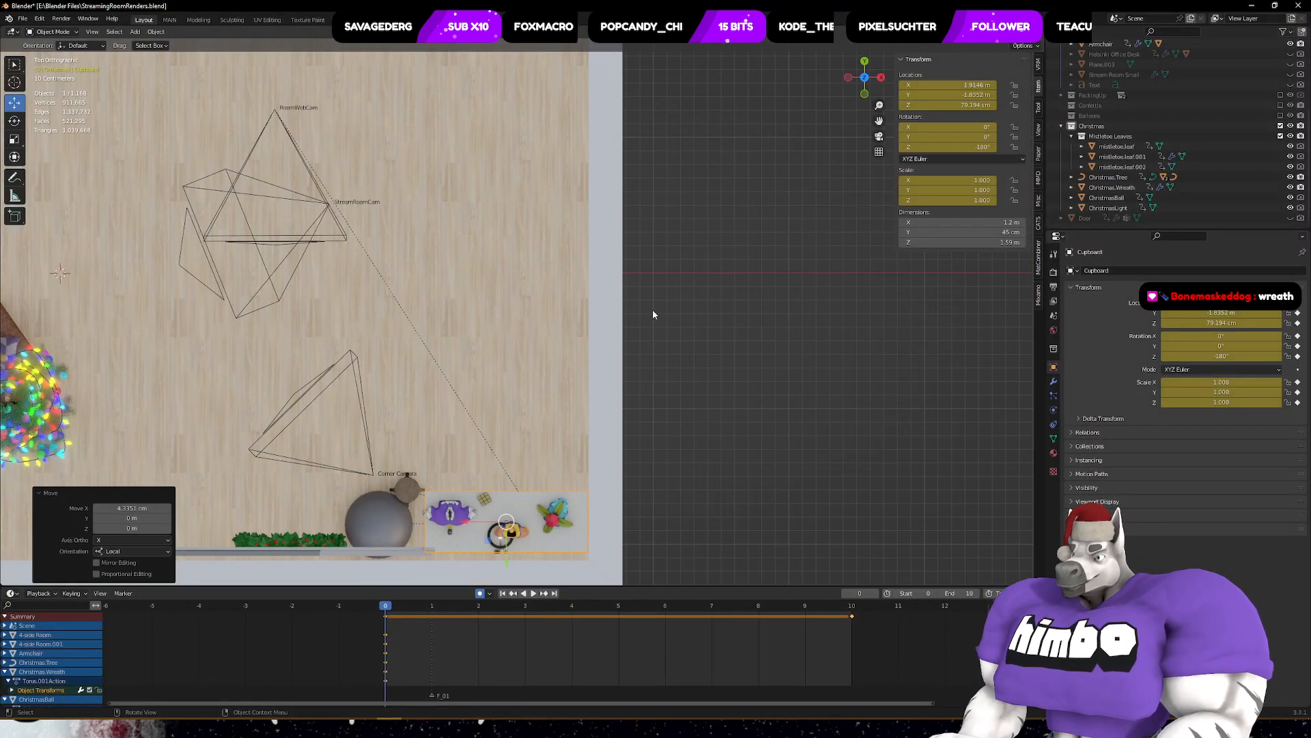
pyautogui.keyDown('shift'); pyautogui.moveTo(625, 360); pyautogui.dragTo(770, 369, button='middle'); pyautogui.keyUp('shift')
pyautogui.press('r')
pyautogui.press('z')
pyautogui.press('z')
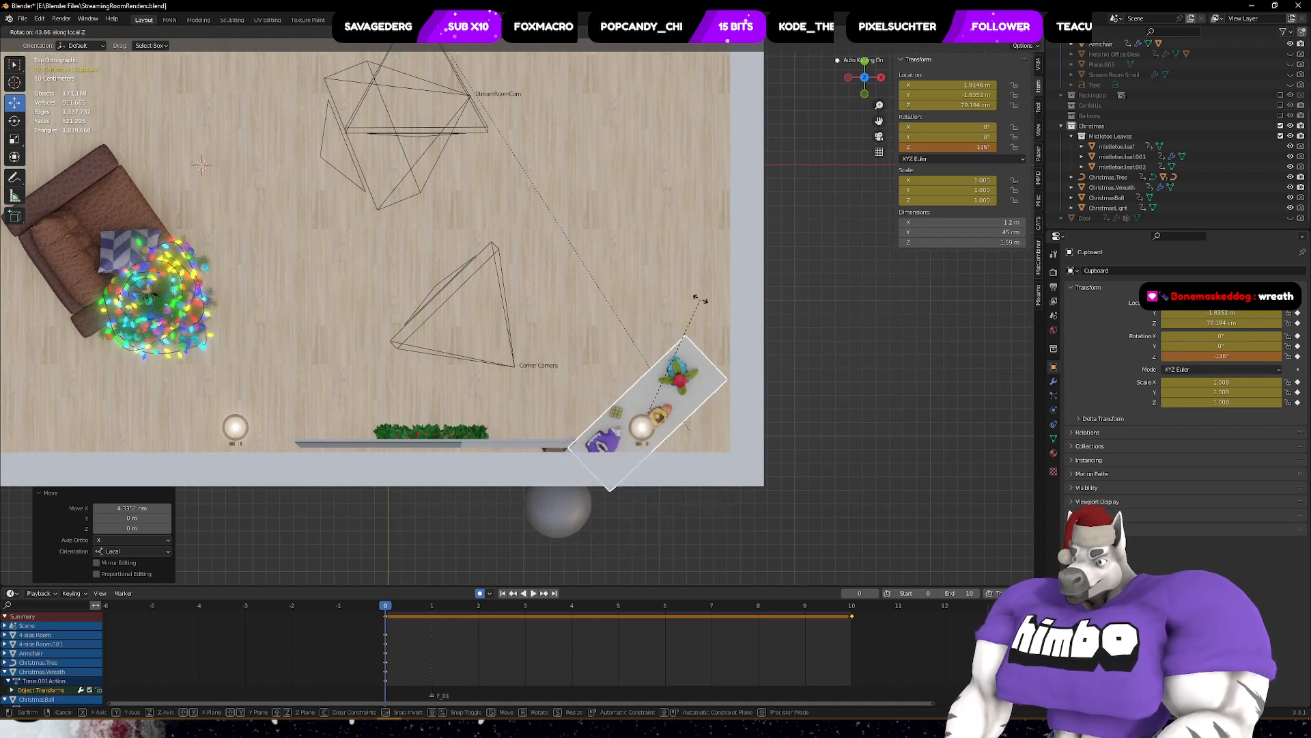
pyautogui.click(695, 319)
# - Use global orientation to move the cupboard along Y to about -1.40 m, clear of the back wall
pyautogui.press(',')
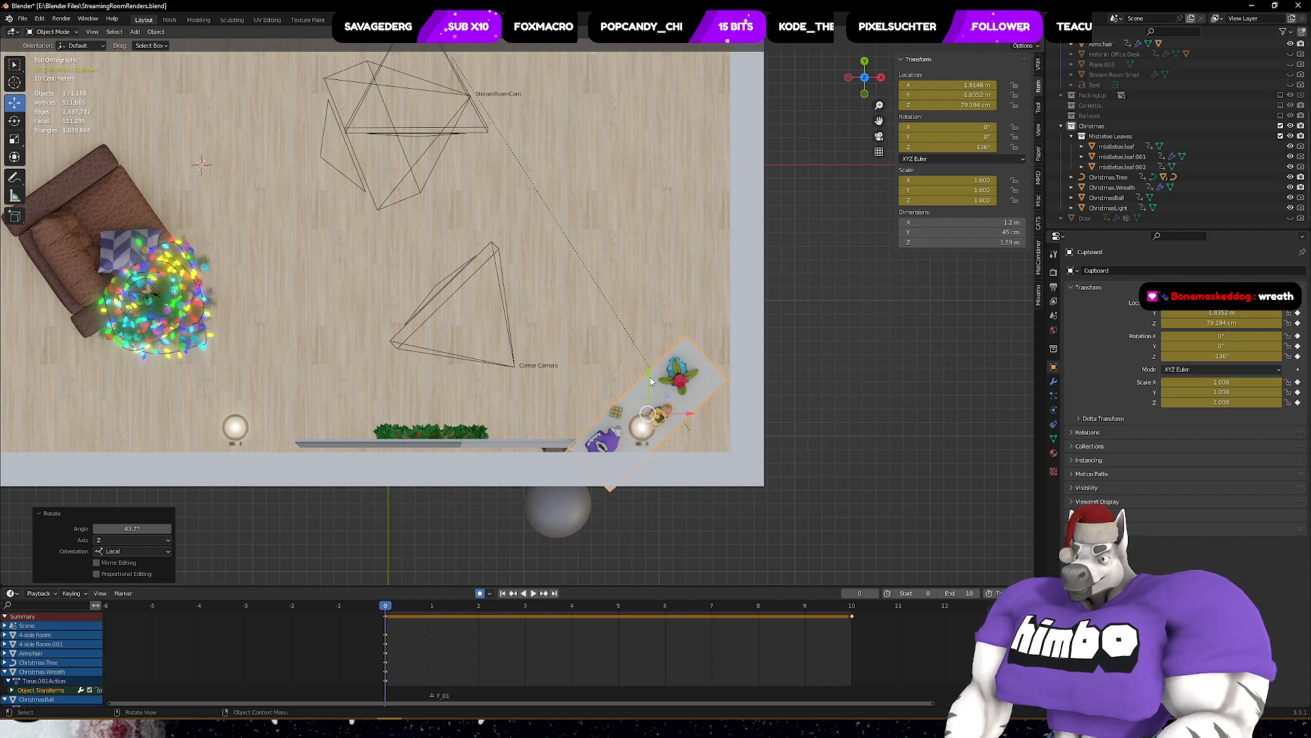
pyautogui.moveTo(653, 364); pyautogui.dragTo(654, 333)
pyautogui.moveTo(700, 445); pyautogui.dragTo(739, 445, button='middle')
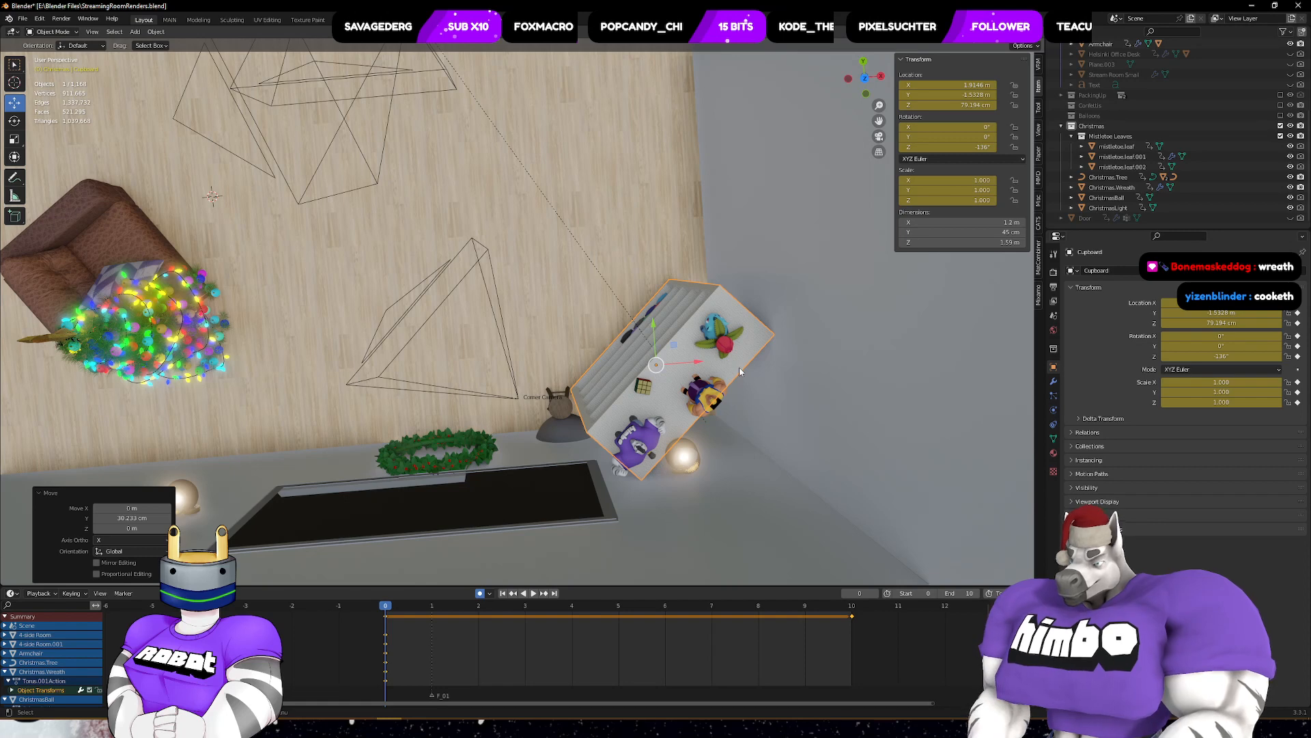
pyautogui.press('KP_7')
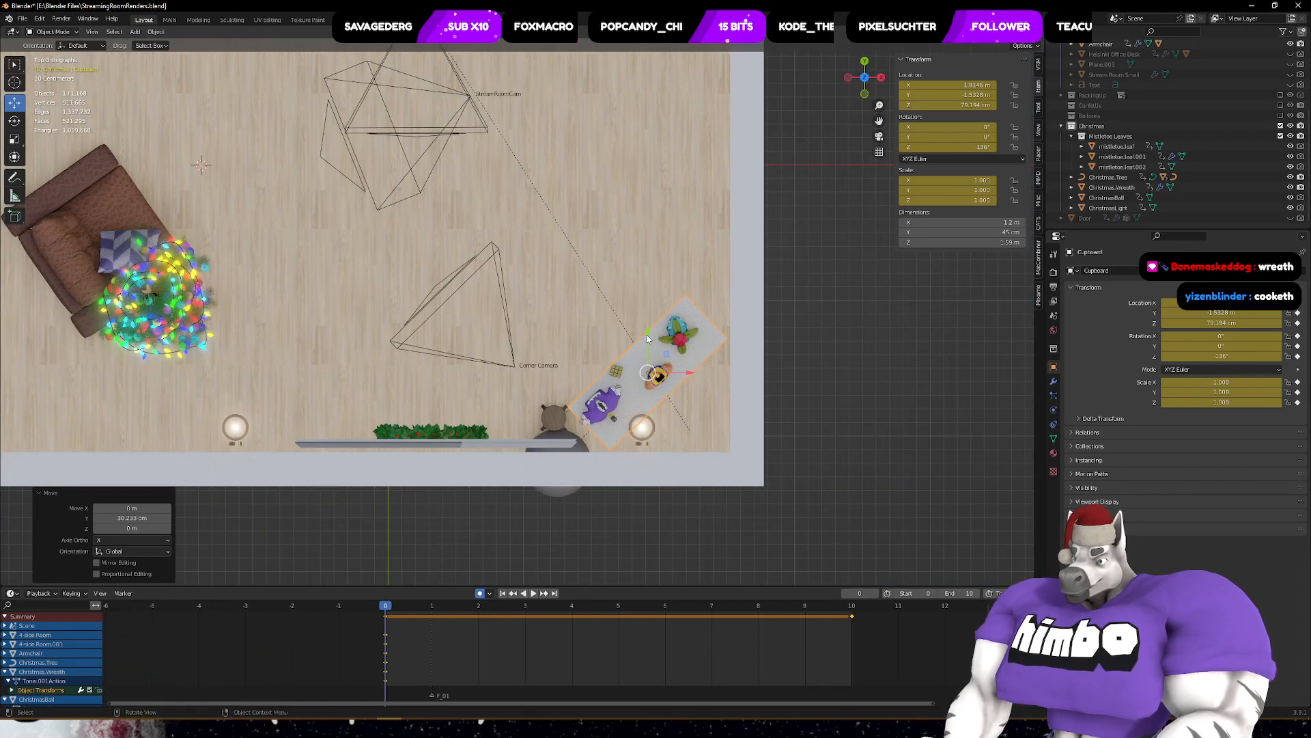
pyautogui.moveTo(648, 339); pyautogui.dragTo(648, 313)
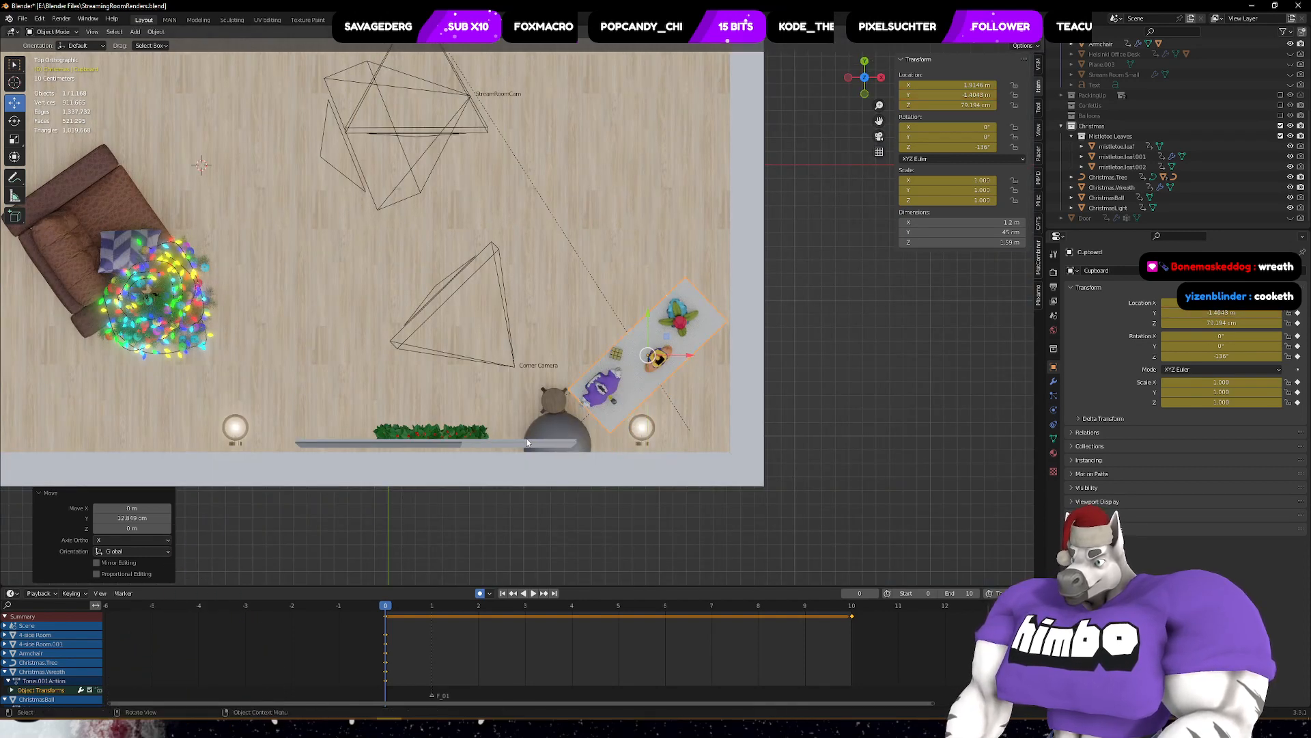
# - Move the stool and exercise ball together to the side wall, on the other side of the angled cupboard
pyautogui.click(566, 432)
pyautogui.keyDown('shift'); pyautogui.click(551, 399); pyautogui.keyUp('shift')
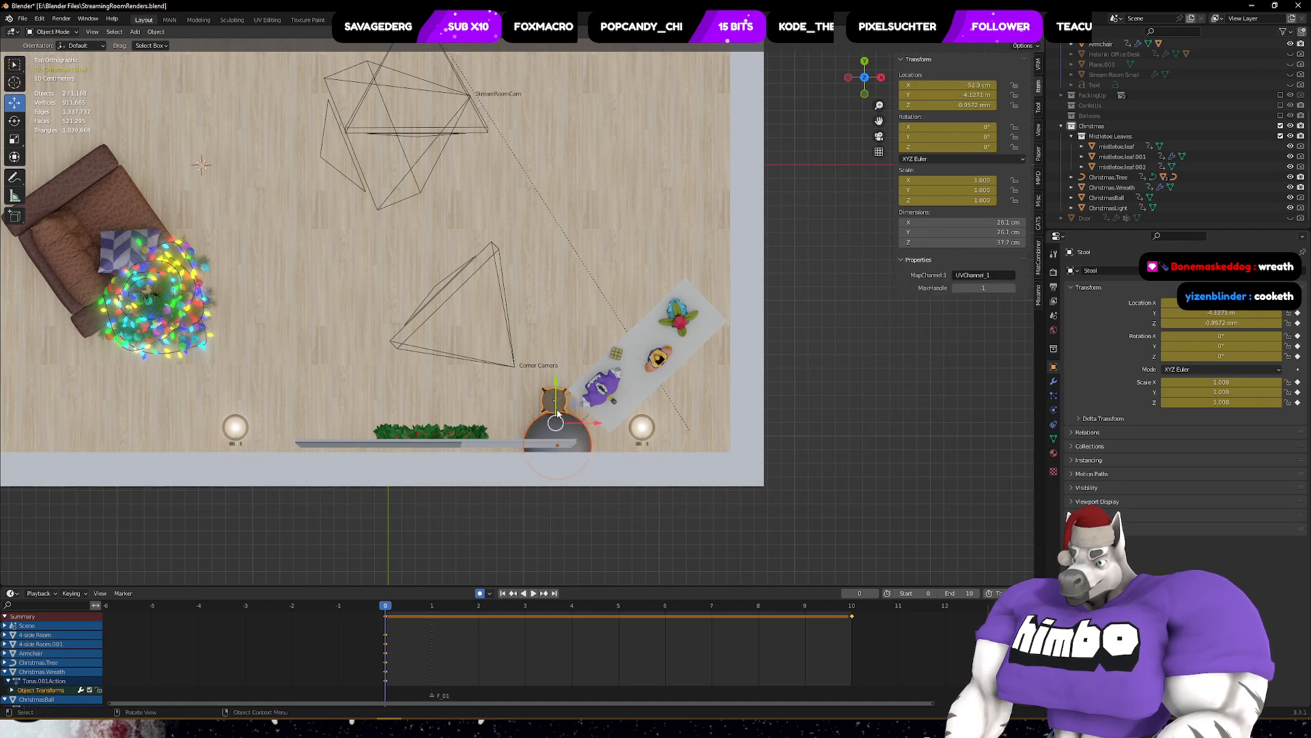
pyautogui.press('g')
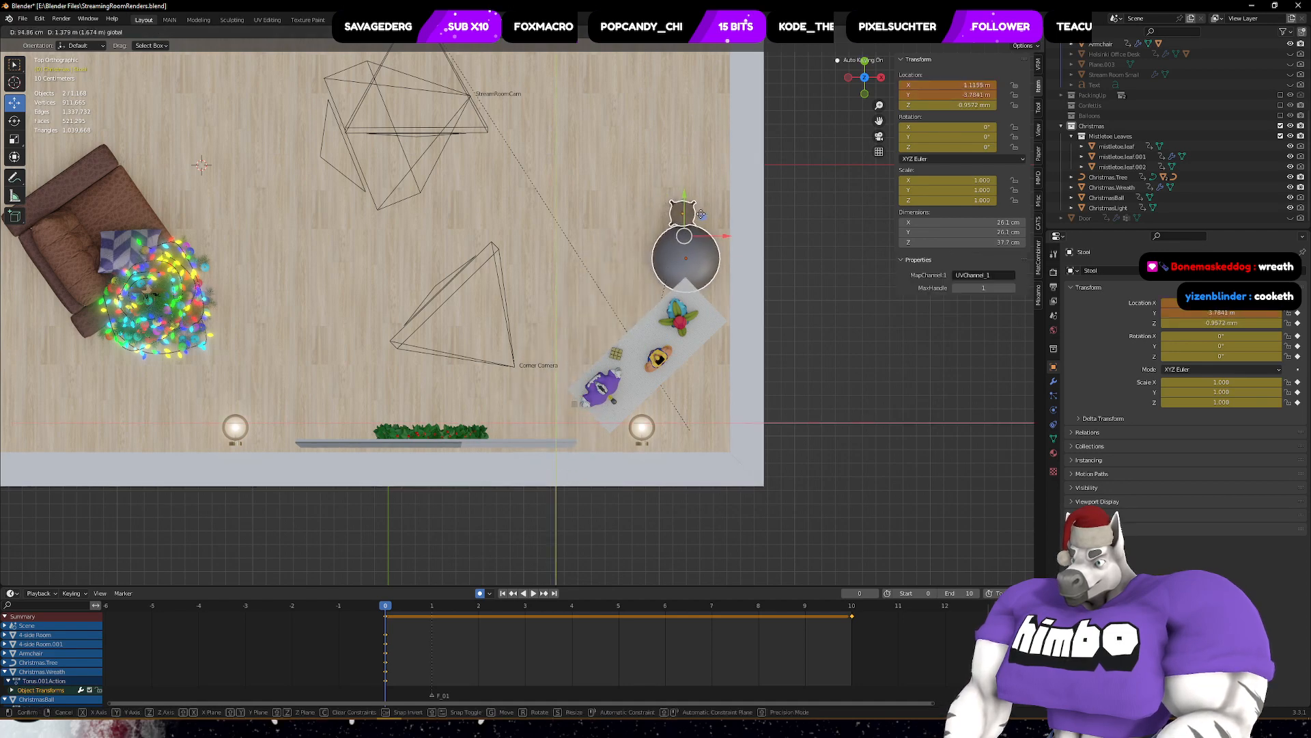
pyautogui.click(707, 212)
pyautogui.moveTo(707, 211); pyautogui.dragTo(694, 299, button='middle')
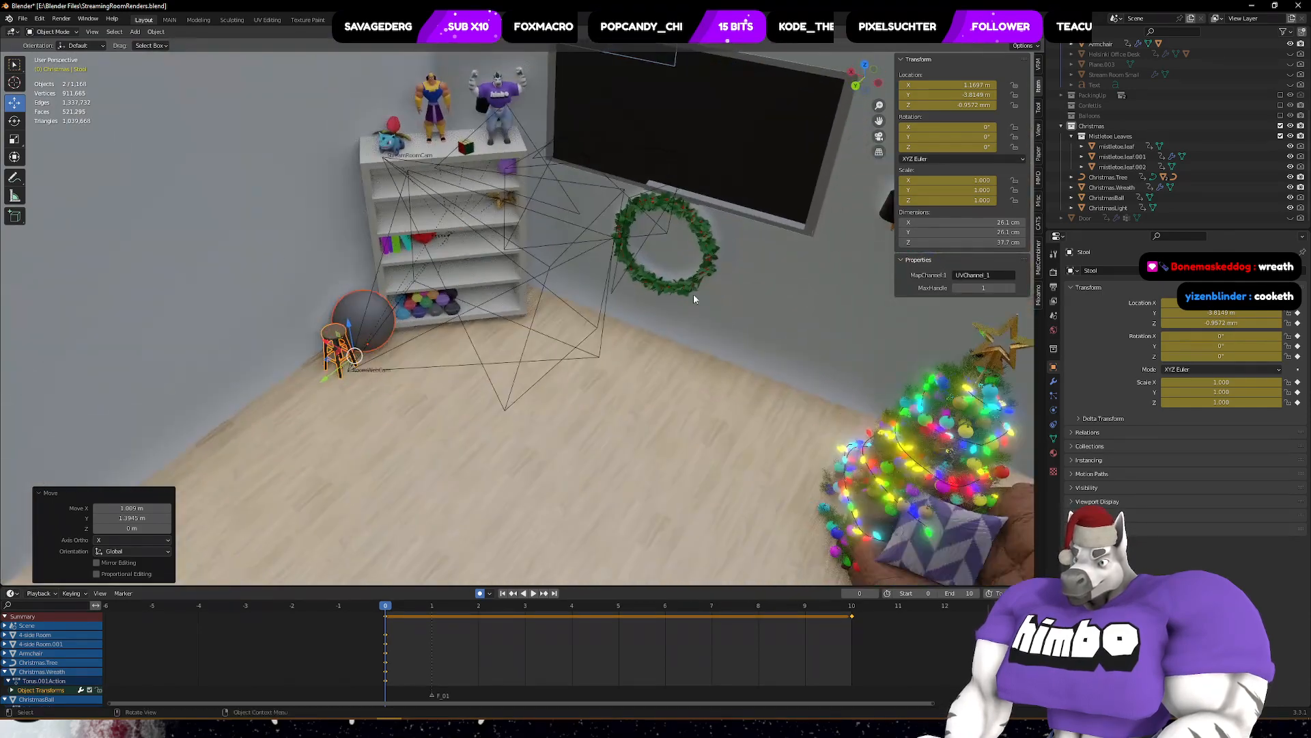
pyautogui.moveTo(323, 381); pyautogui.dragTo(310, 391)
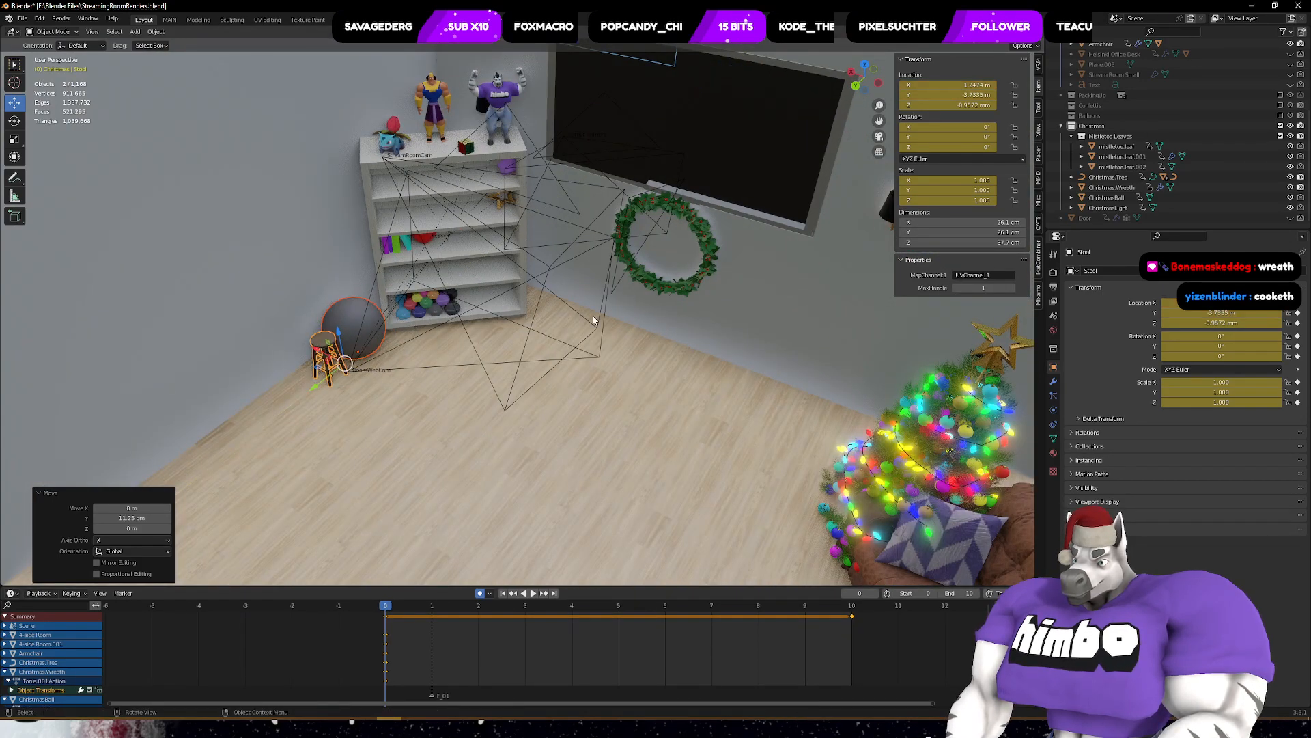
# - Move the armchair about 92 cm along the global Y axis, away from the tree, and check it through the camera
pyautogui.moveTo(597, 318); pyautogui.dragTo(542, 478, button='middle')
pyautogui.click(663, 466)
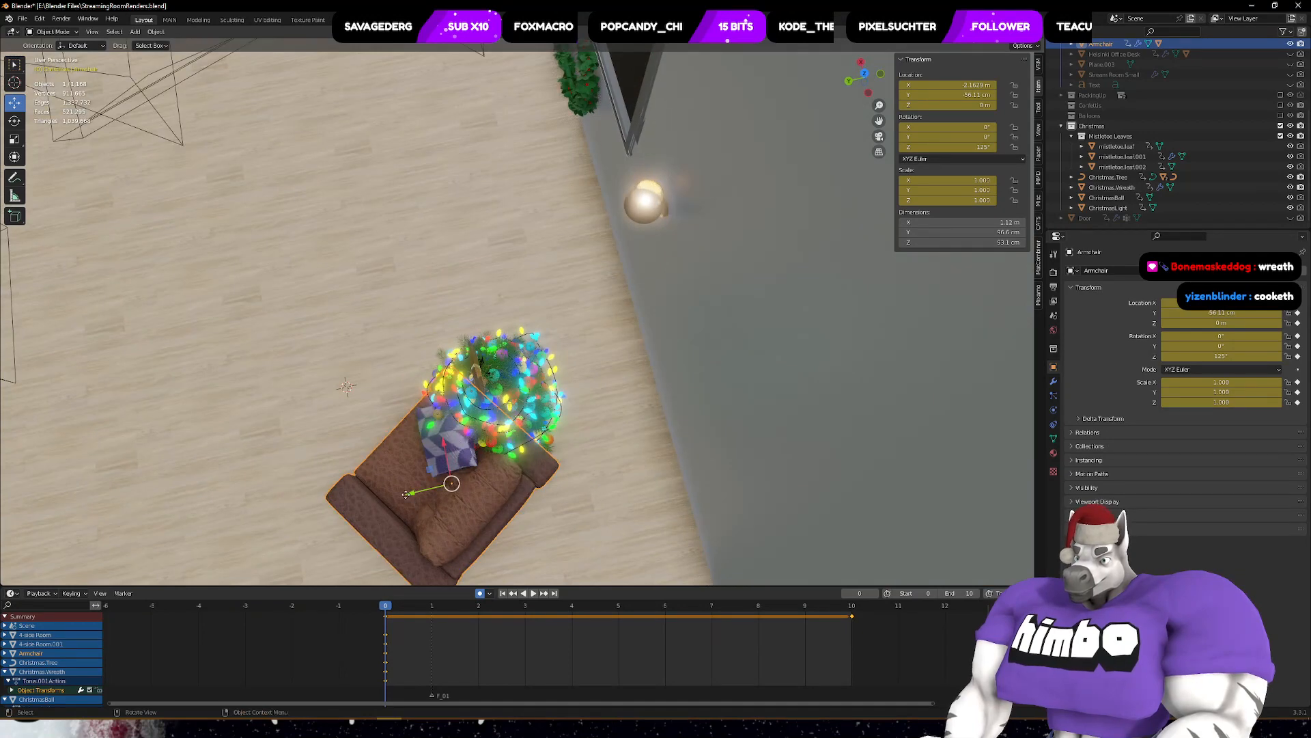
pyautogui.press('g')
pyautogui.press('y')
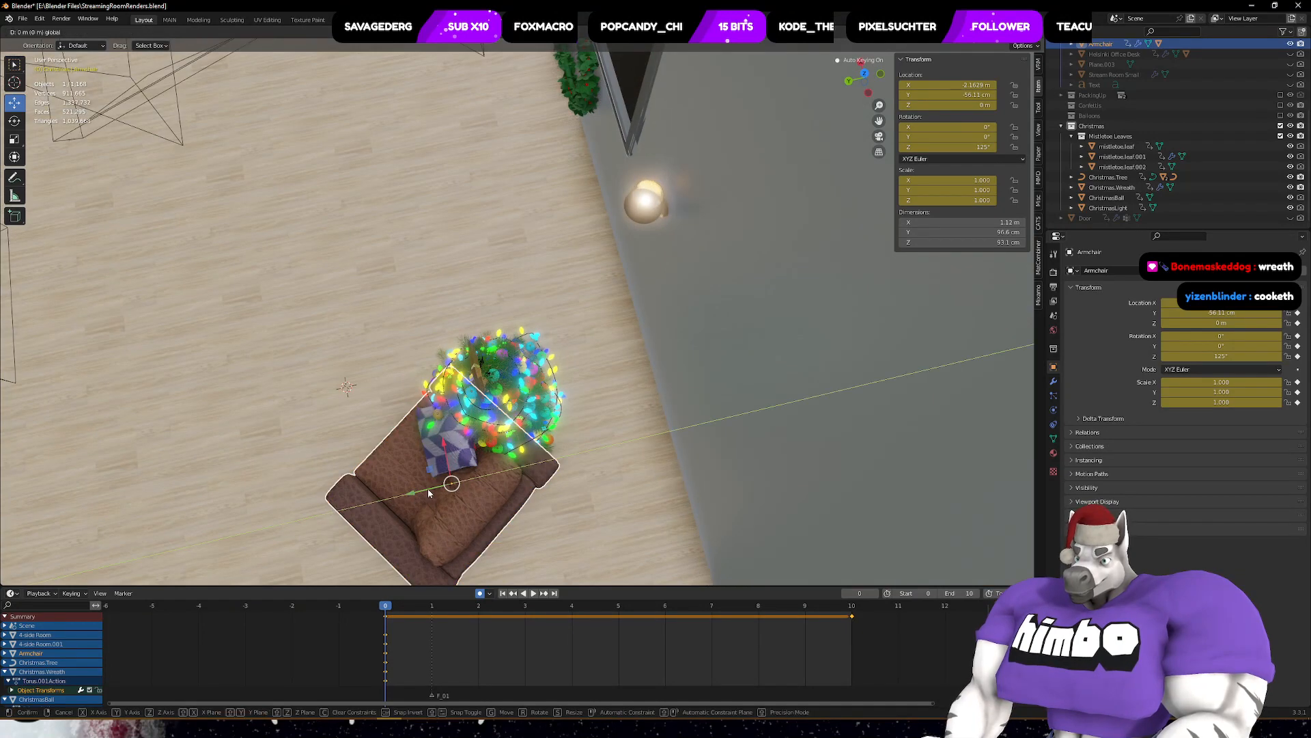
pyautogui.press('Escape')
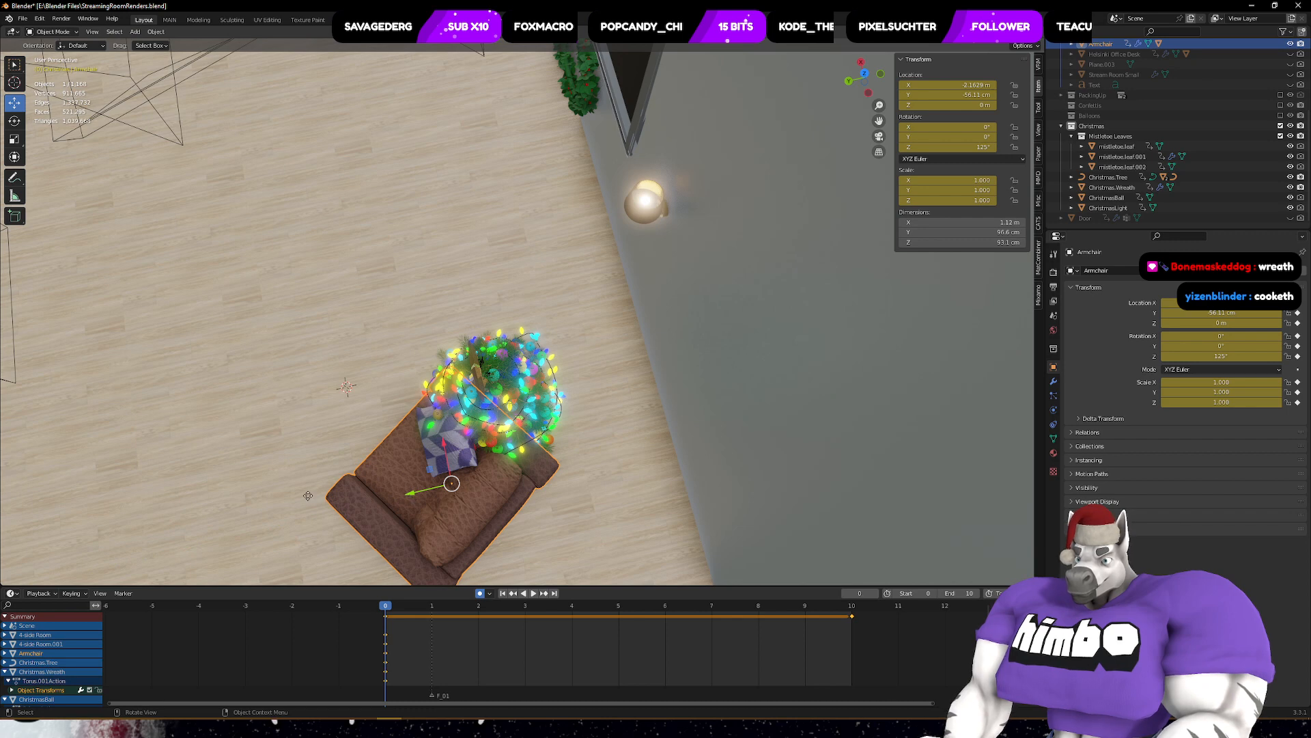
pyautogui.press('g')
pyautogui.press('y')
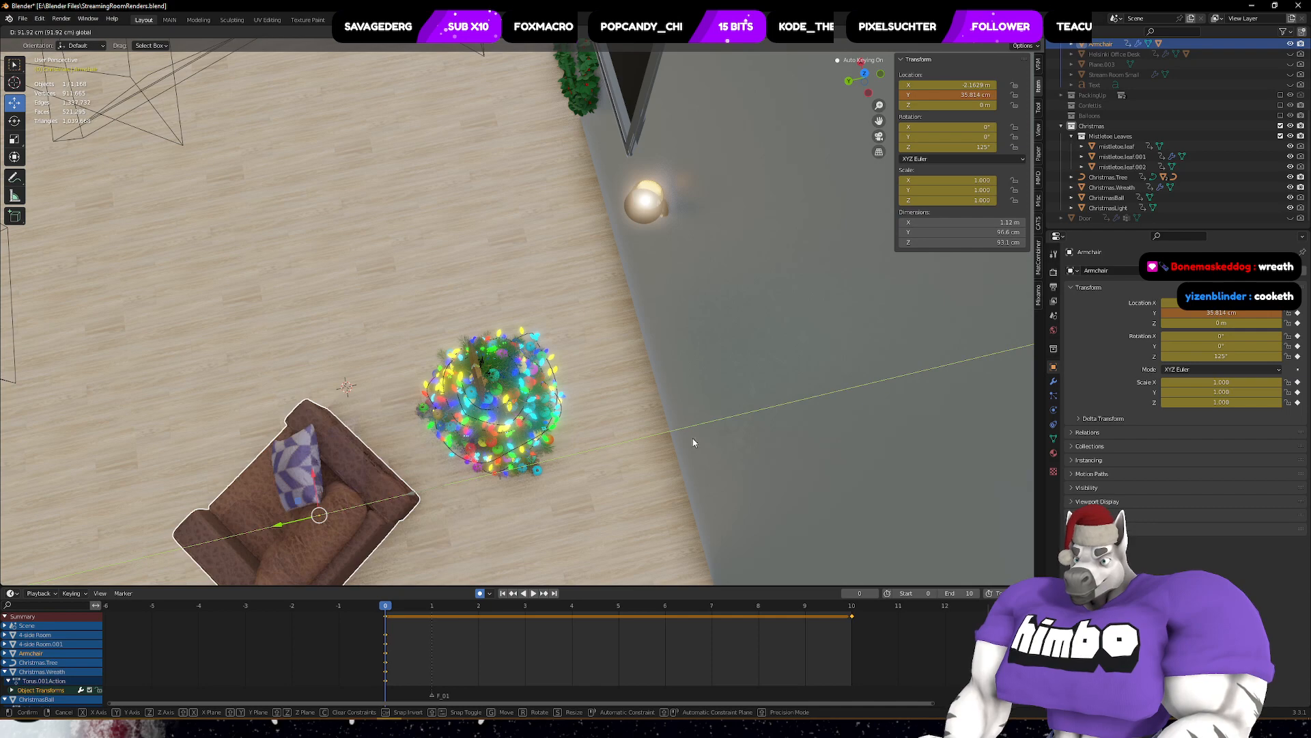
pyautogui.click(442, 502)
pyautogui.press('KP_0')
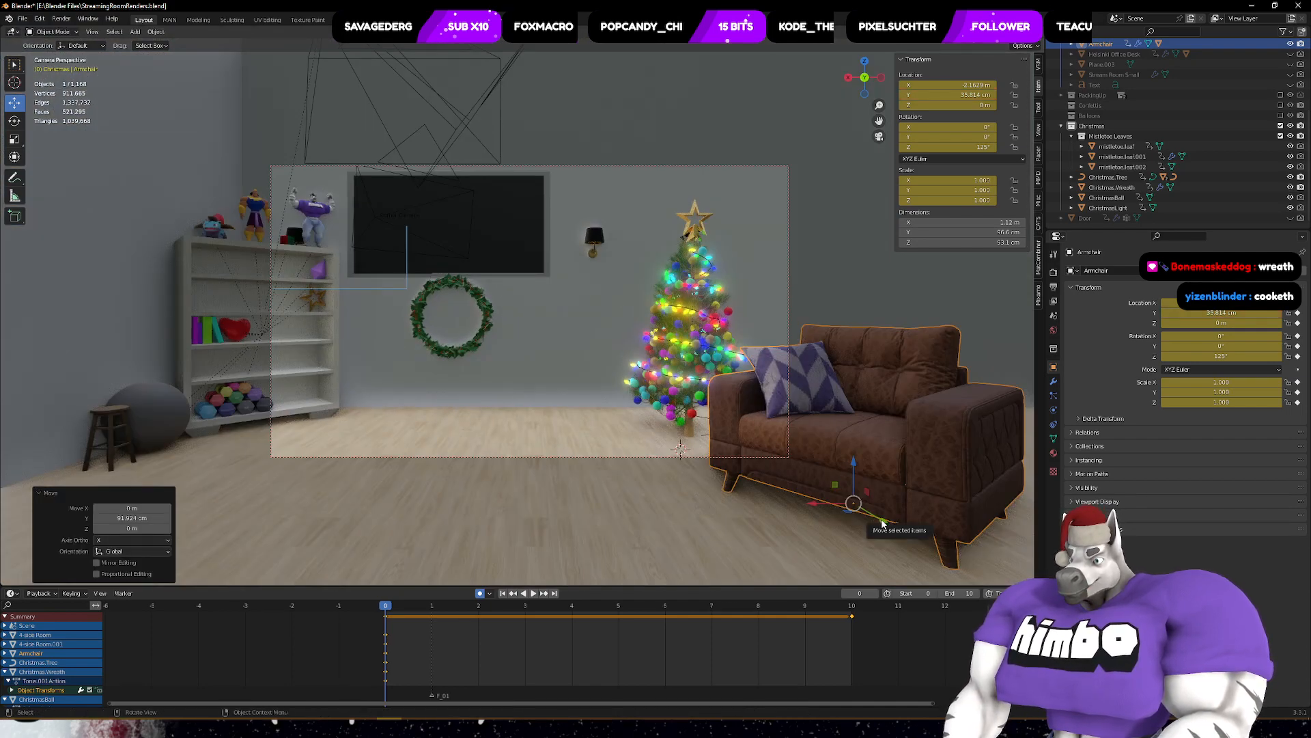
# - Try to move the armchair back along the Y axis toward the tree from the camera view
pyautogui.press('g')
pyautogui.press('y')
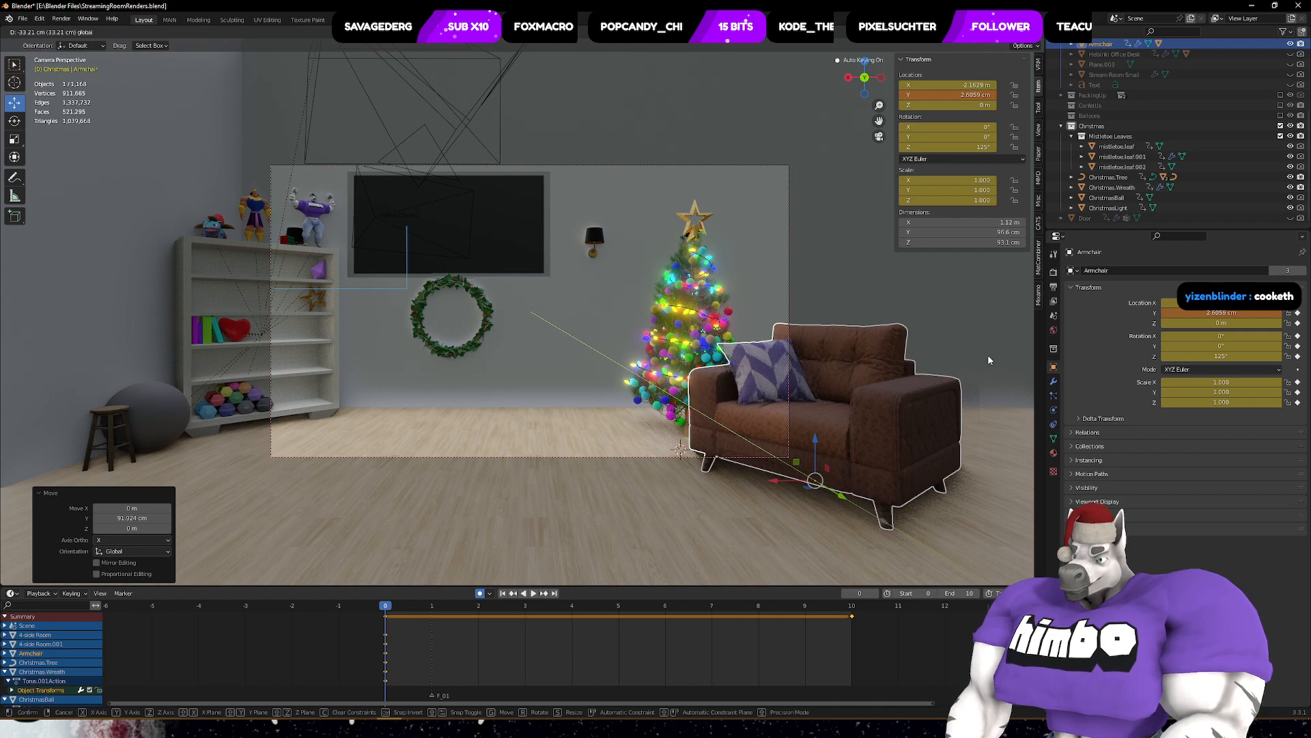
pyautogui.click(661, 272)
pyautogui.moveTo(670, 268); pyautogui.dragTo(658, 271, button='middle')
pyautogui.moveTo(851, 378); pyautogui.dragTo(697, 442, button='middle')
pyautogui.scroll(-6, 697, 441)
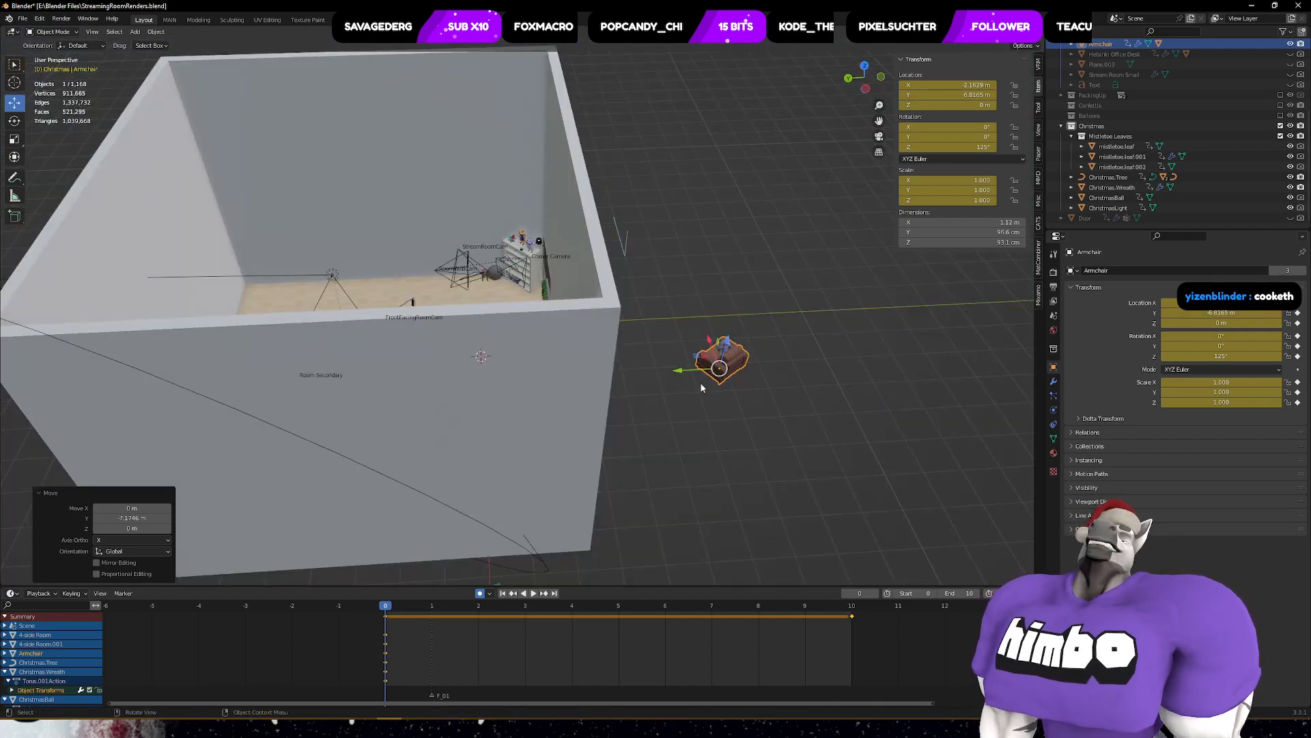
# - In top view, move the armchair along Y back into the room beside the tree, to about -1.04 cm
pyautogui.press('KP_7')
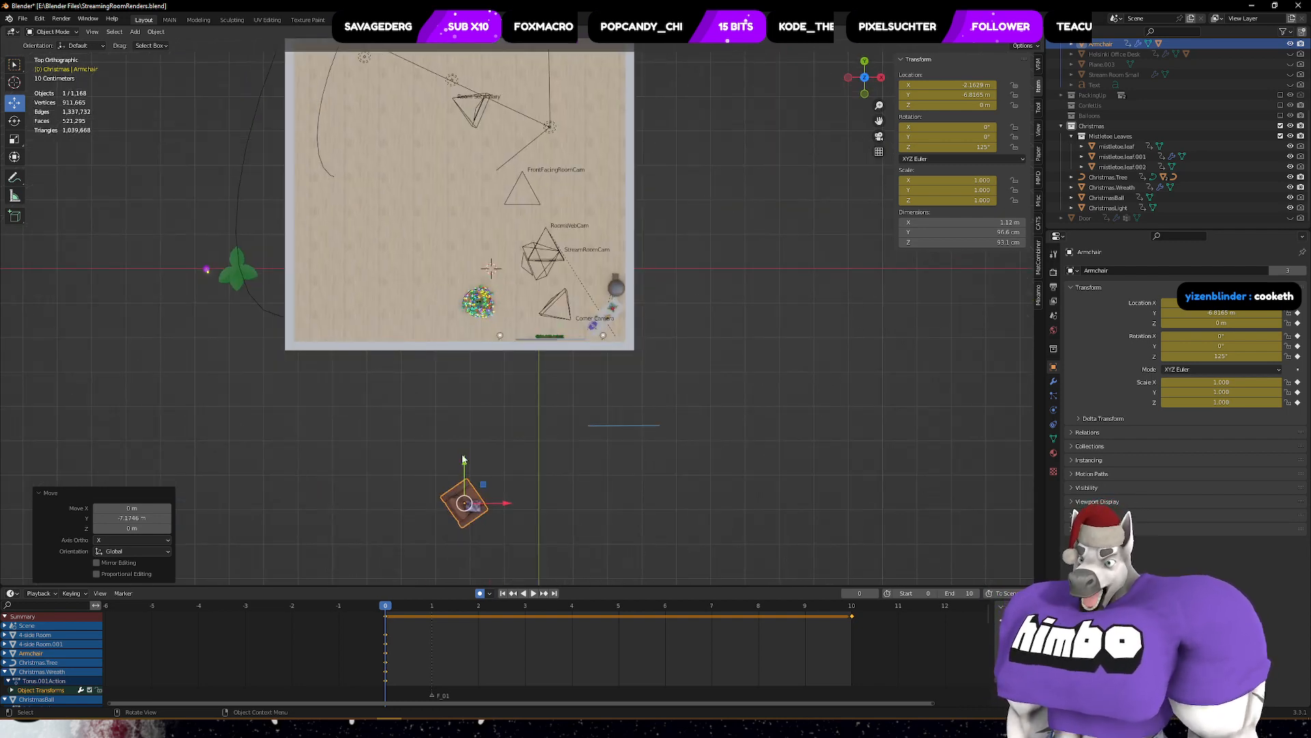
pyautogui.press('g')
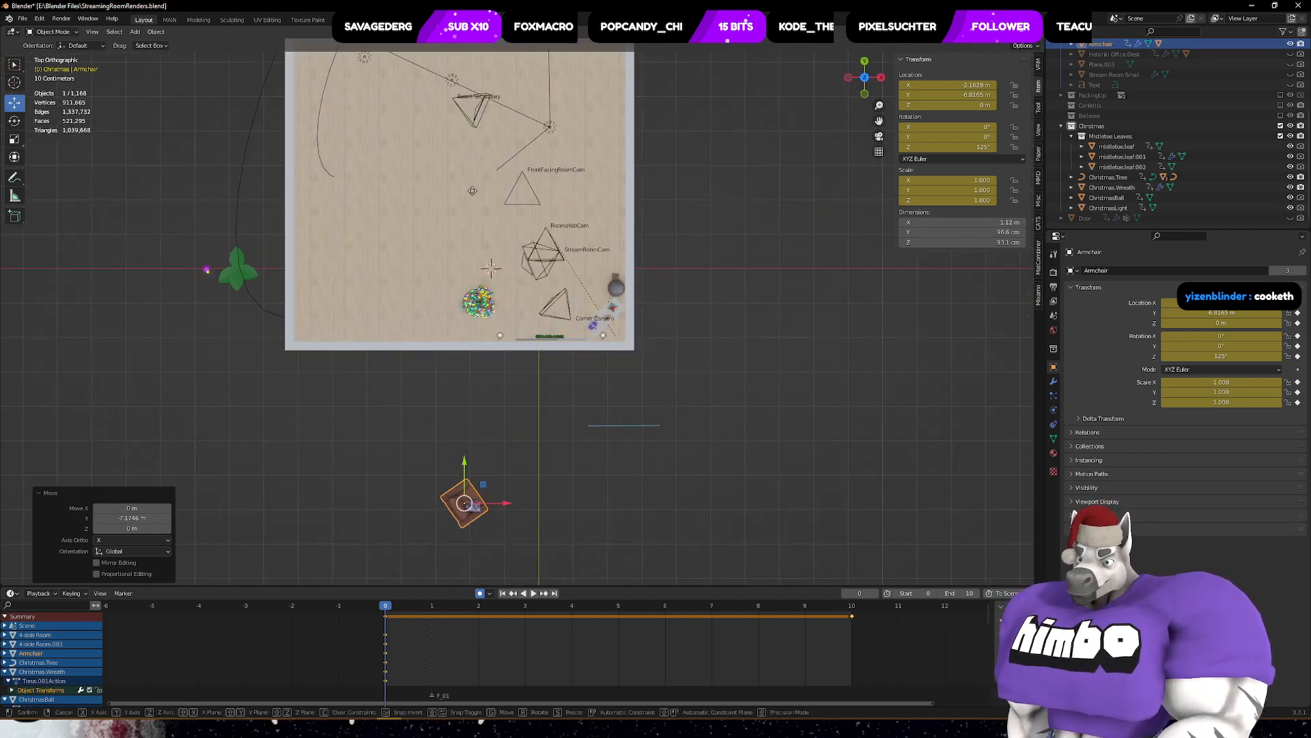
pyautogui.press('y')
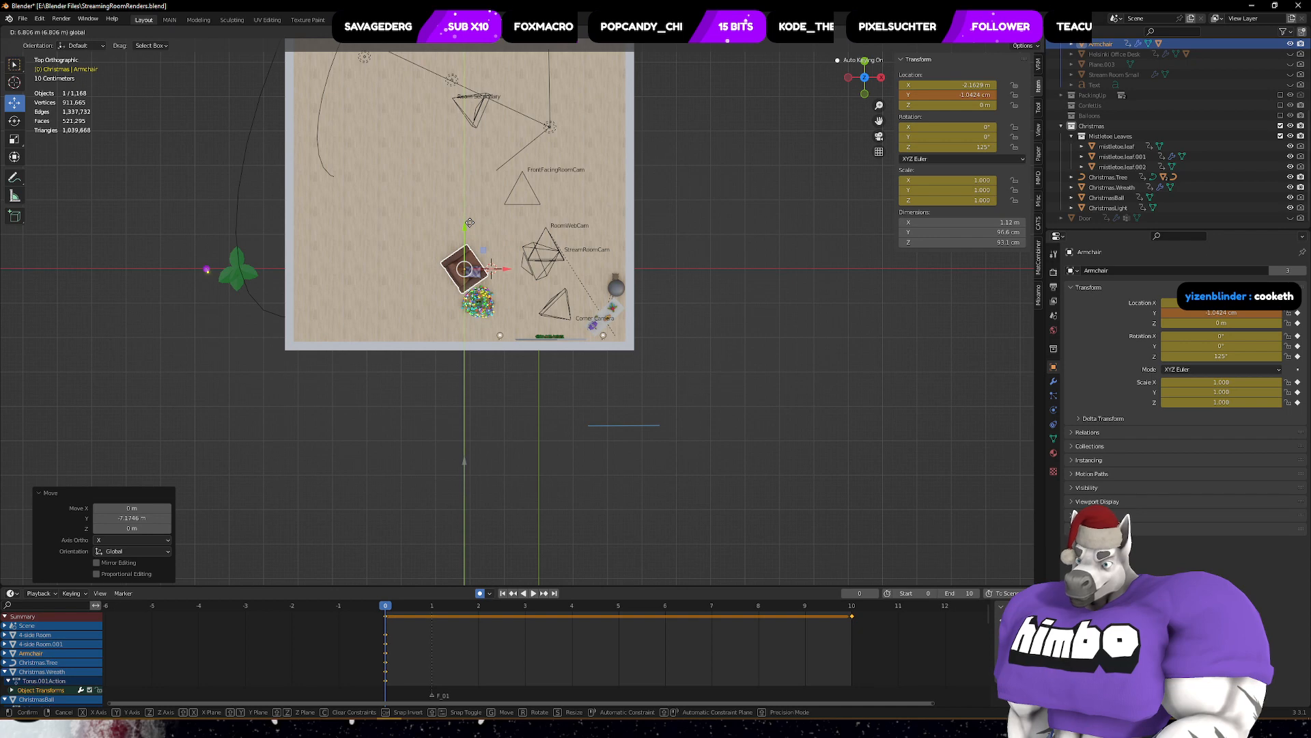
pyautogui.click(470, 223)
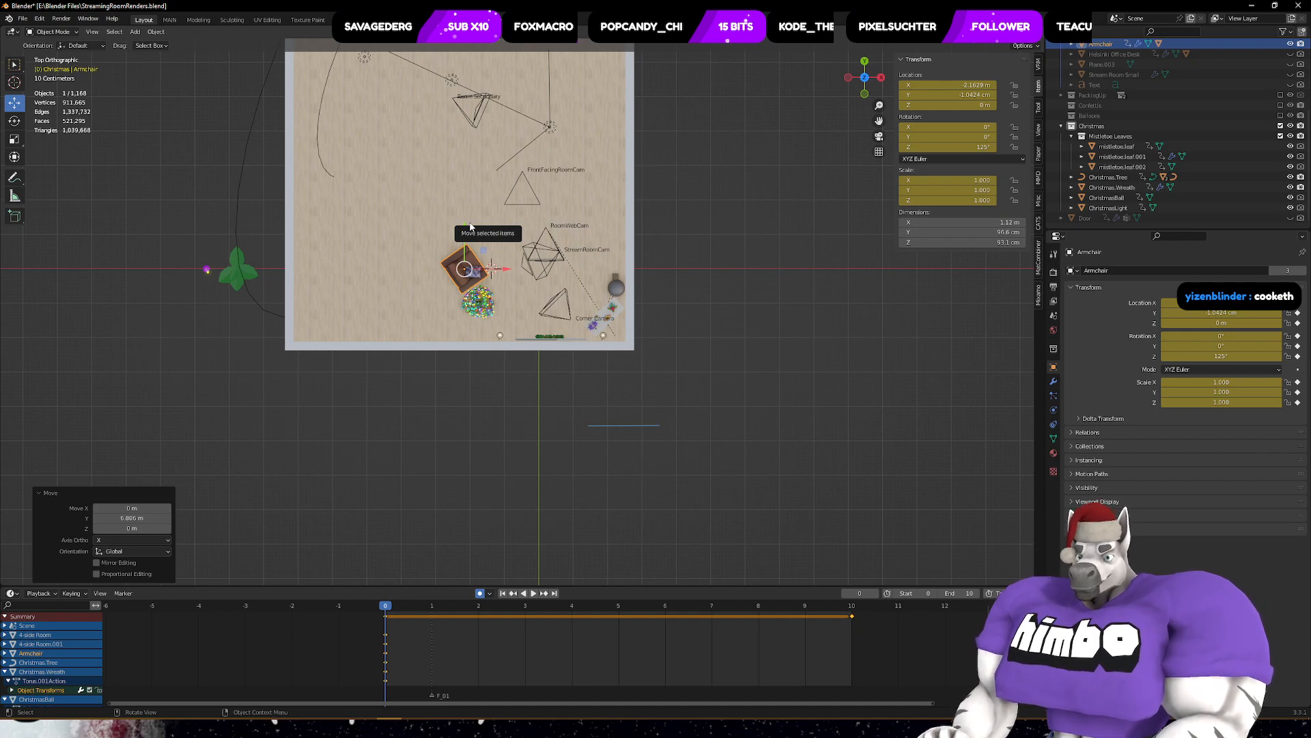
pyautogui.moveTo(519, 318); pyautogui.dragTo(734, 243, button='middle')
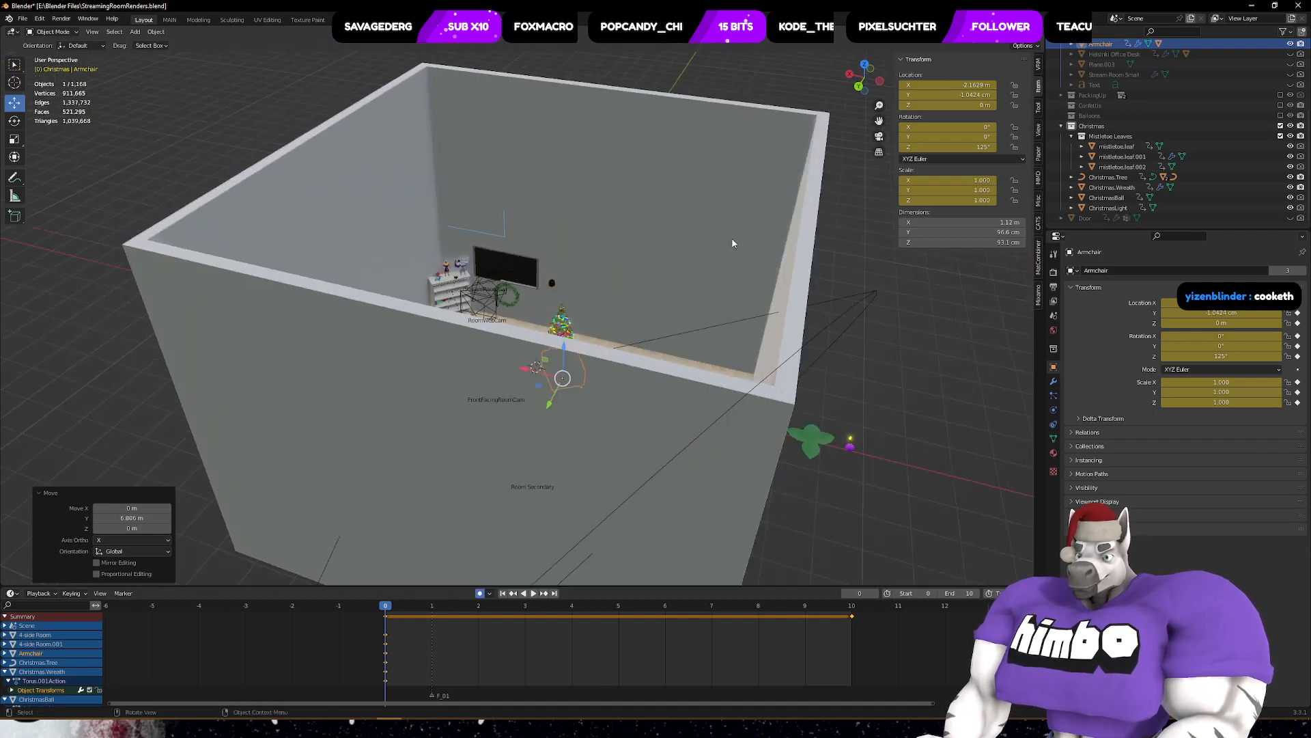
# - In top view, move the Christmas tree about 13.8 cm along X and -30.2 cm along Y, and check it through the camera
pyautogui.press('KP_0')
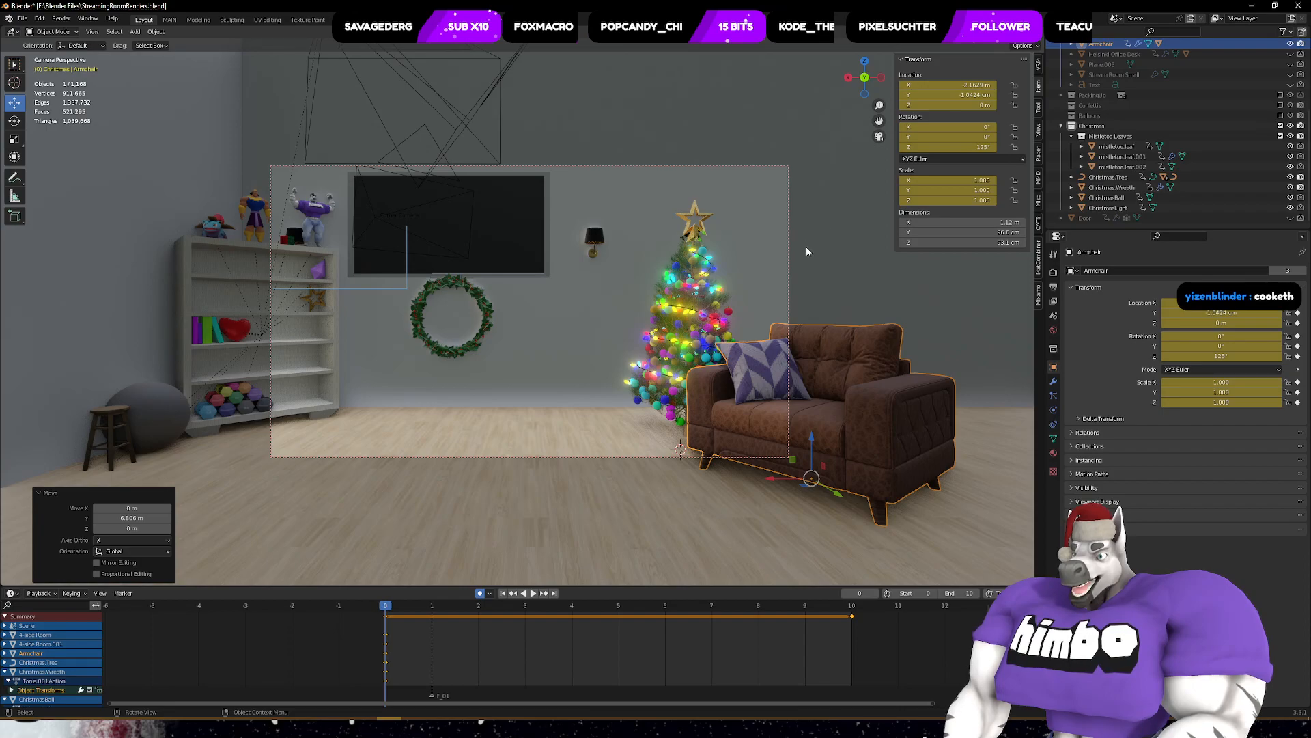
pyautogui.press('KP_7')
pyautogui.moveTo(806, 251)
pyautogui.mouseDown(button='middle')
pyautogui.moveTo(803, 309)
pyautogui.moveTo(555, 421)
pyautogui.moveTo(580, 435)
pyautogui.mouseUp(button='middle')
pyautogui.scroll(-5, 820, 301)
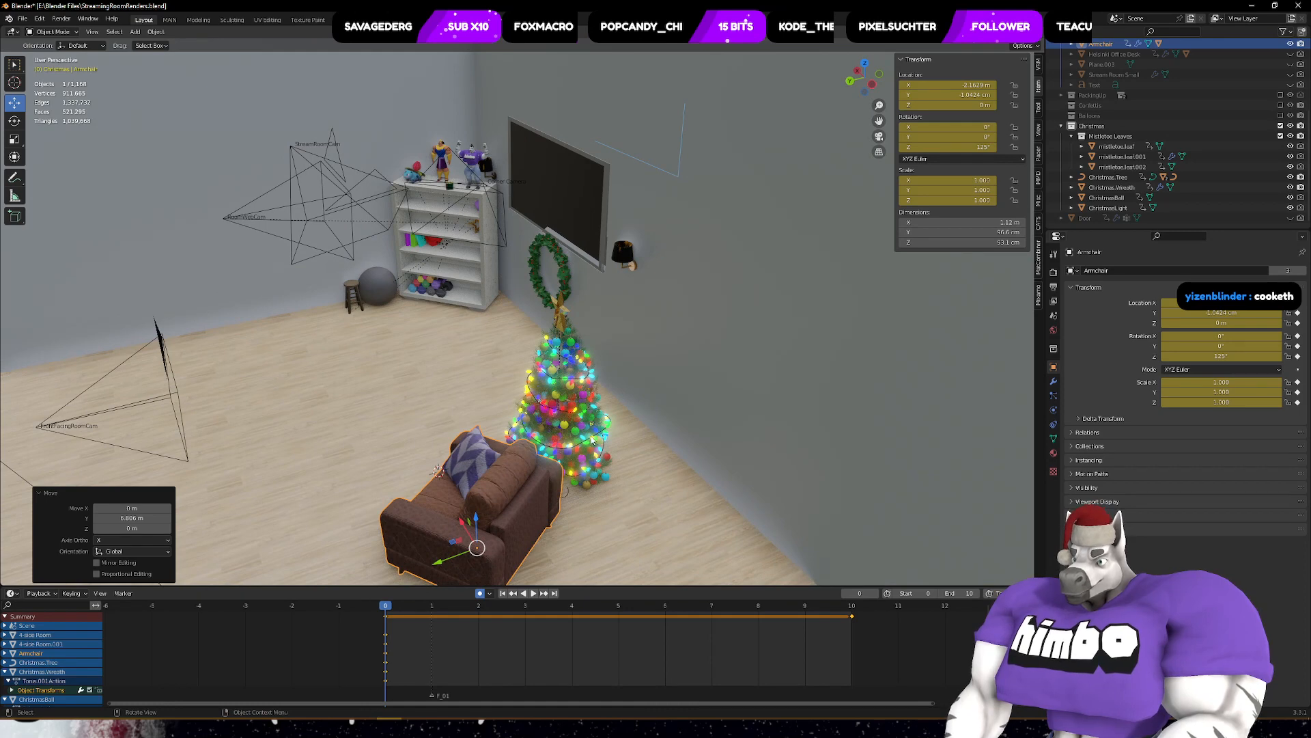
pyautogui.click(1115, 179)
pyautogui.moveTo(587, 383); pyautogui.dragTo(642, 413, button='middle')
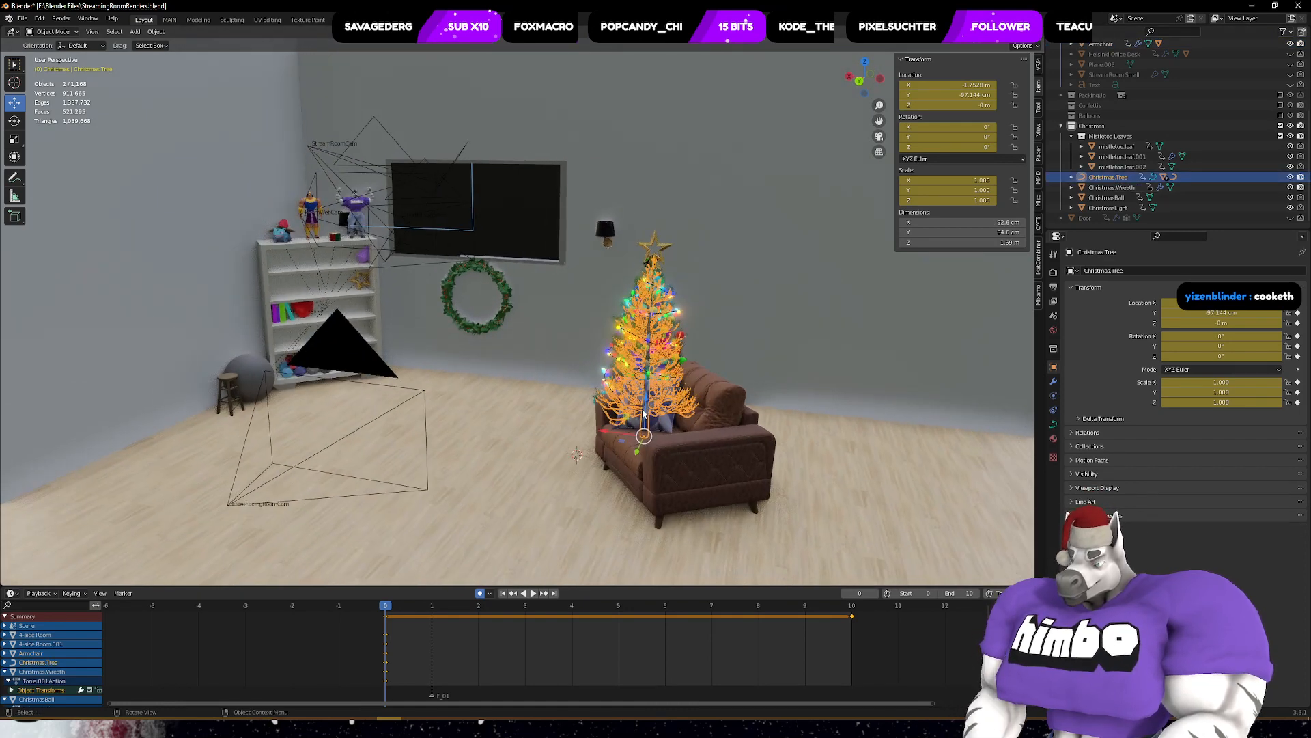
pyautogui.press('KP_0')
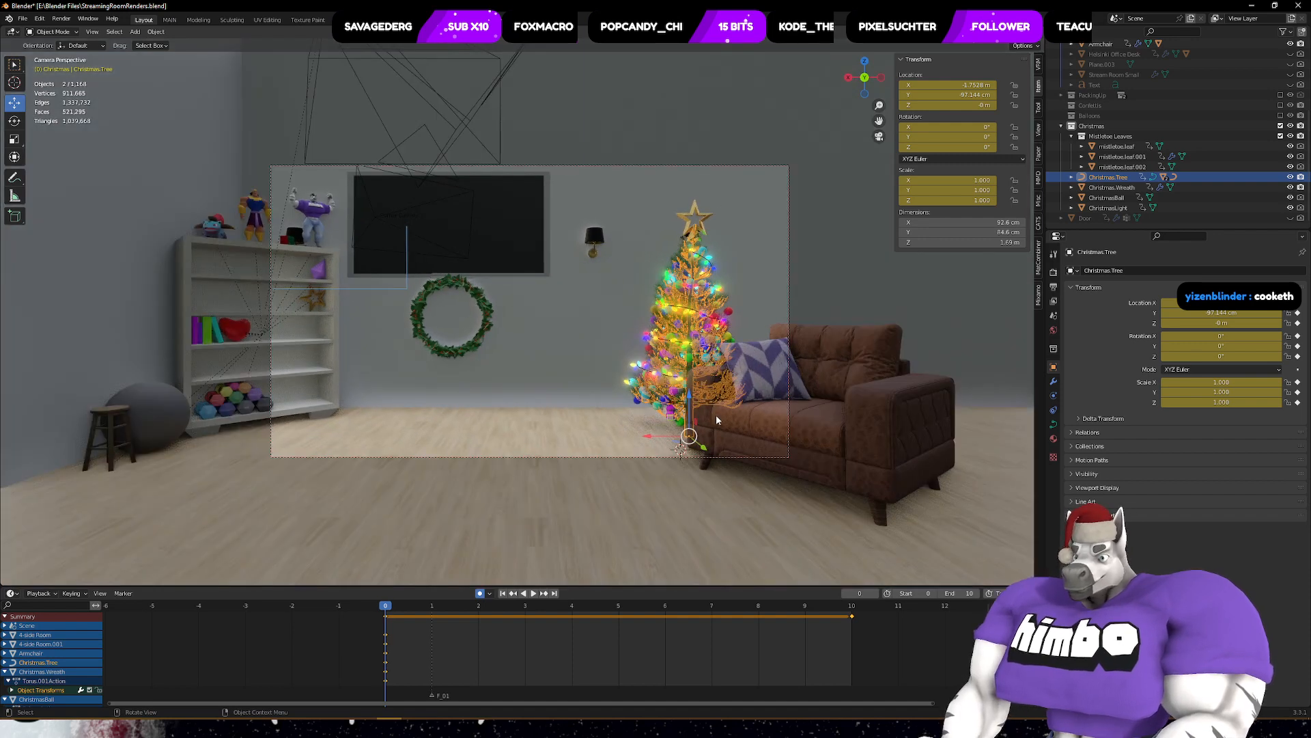
pyautogui.press('KP_7')
pyautogui.scroll(-1, 444, 233)
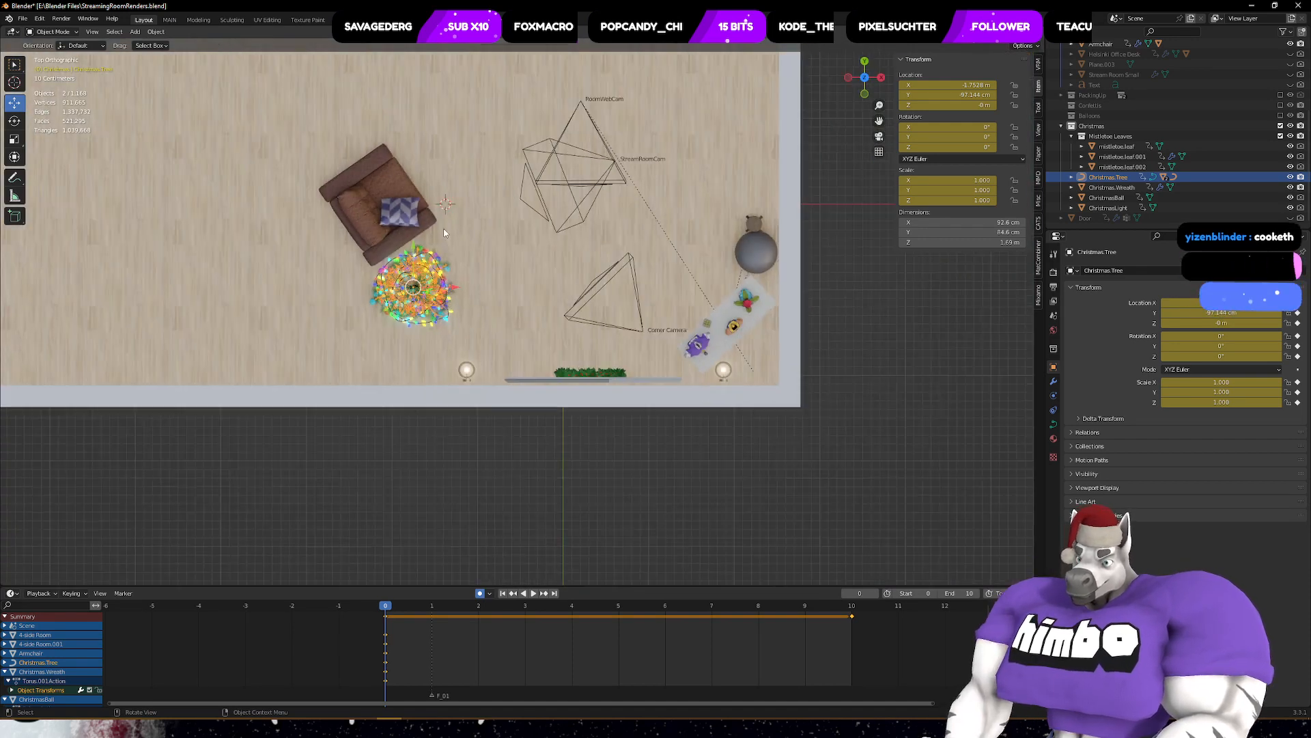
pyautogui.scroll(-1, 444, 233)
pyautogui.press('g')
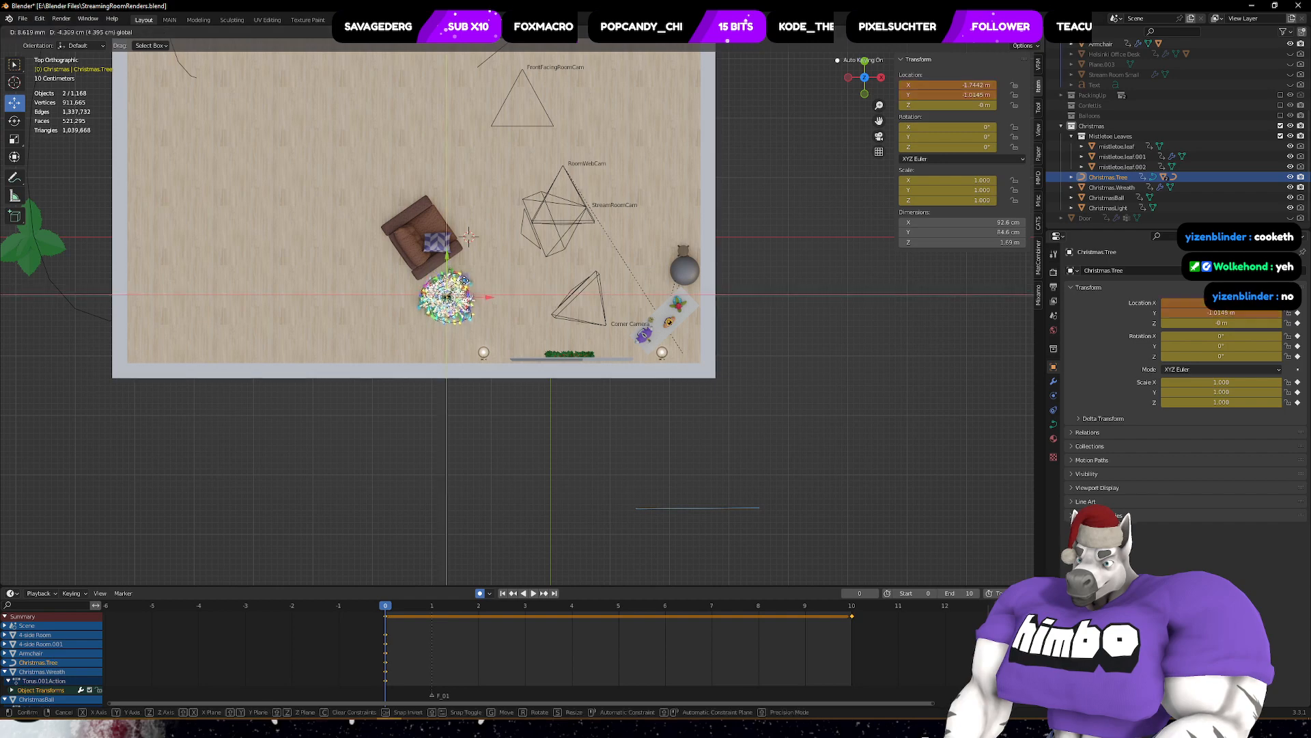
pyautogui.click(525, 301)
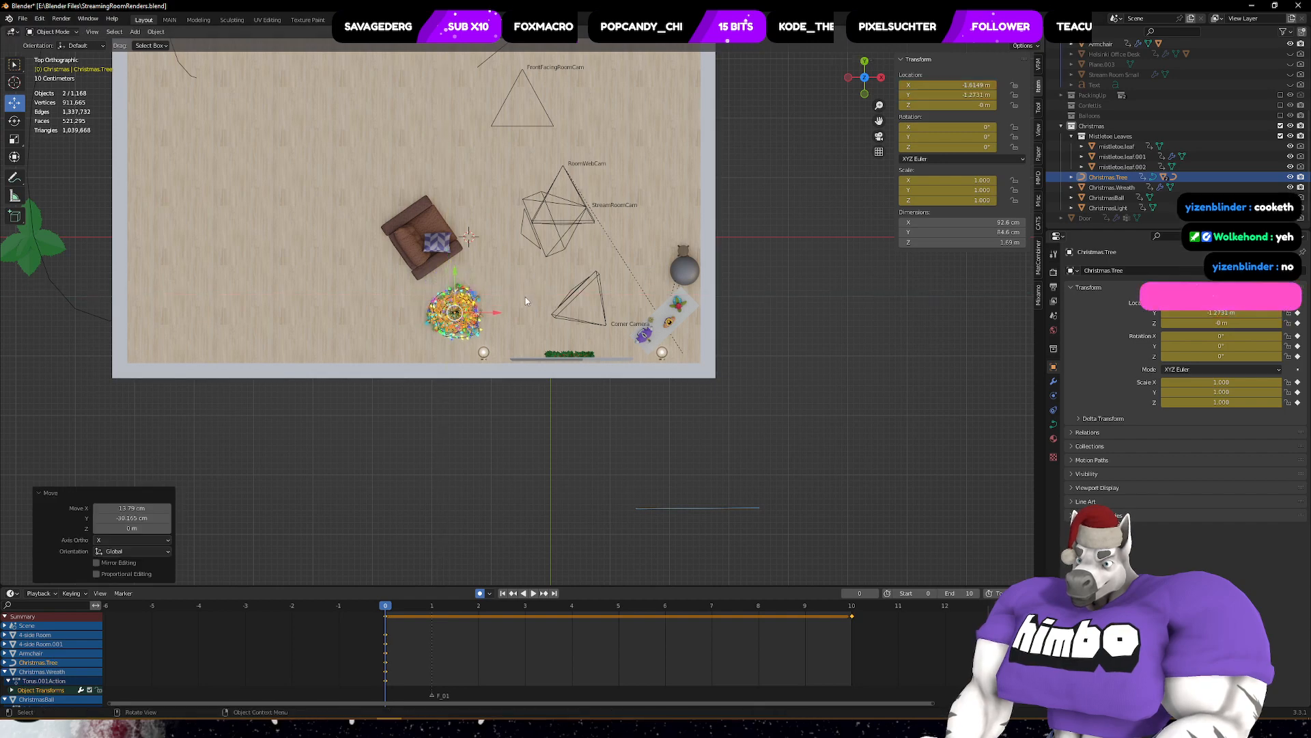
pyautogui.moveTo(526, 300); pyautogui.dragTo(744, 280, button='middle')
pyautogui.press('KP_0')
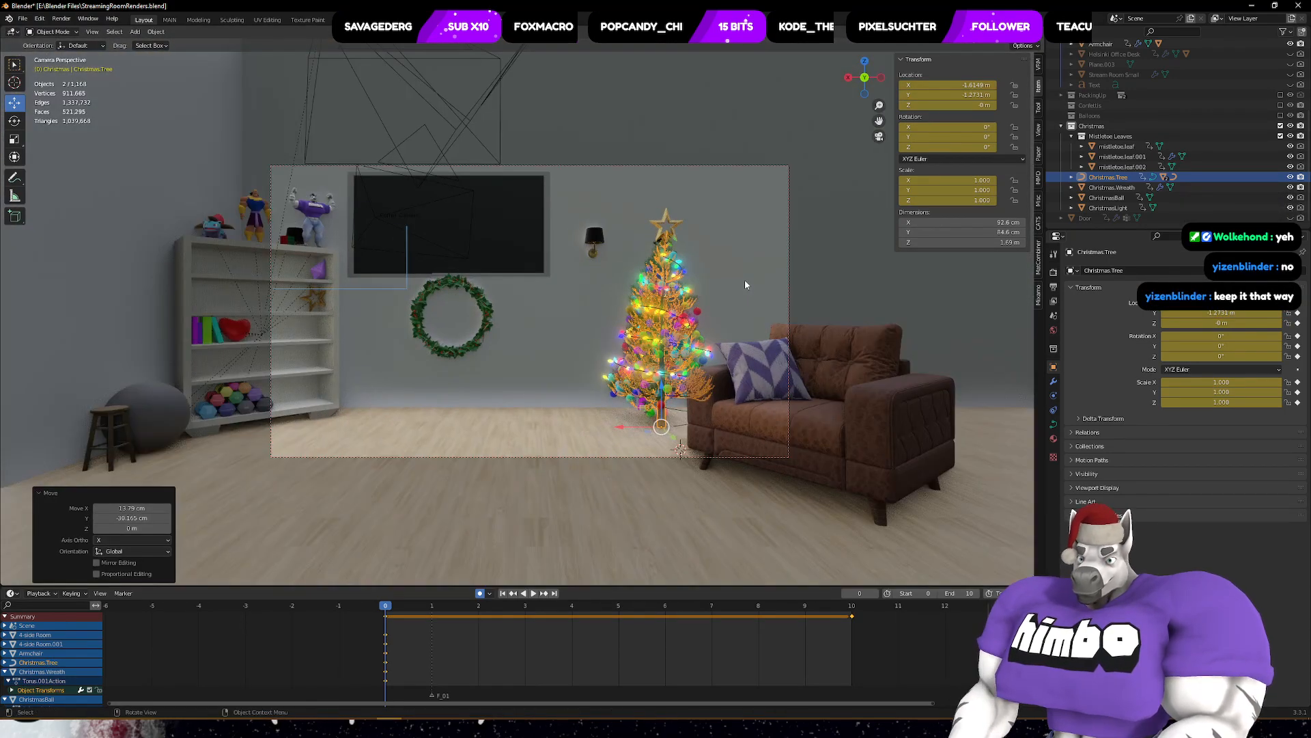
# - Try to scale the Christmas tree up about 55 times and inspect it from outside the room
pyautogui.press('s')
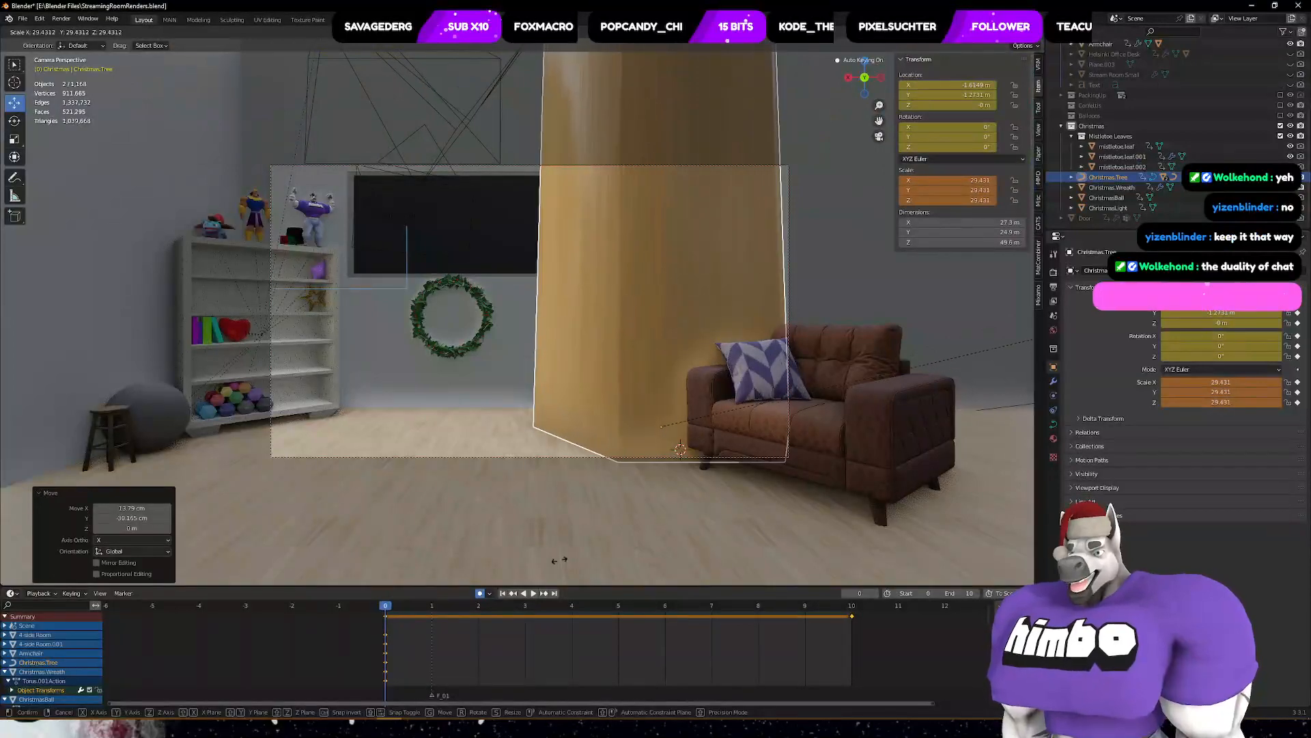
pyautogui.click(379, 147)
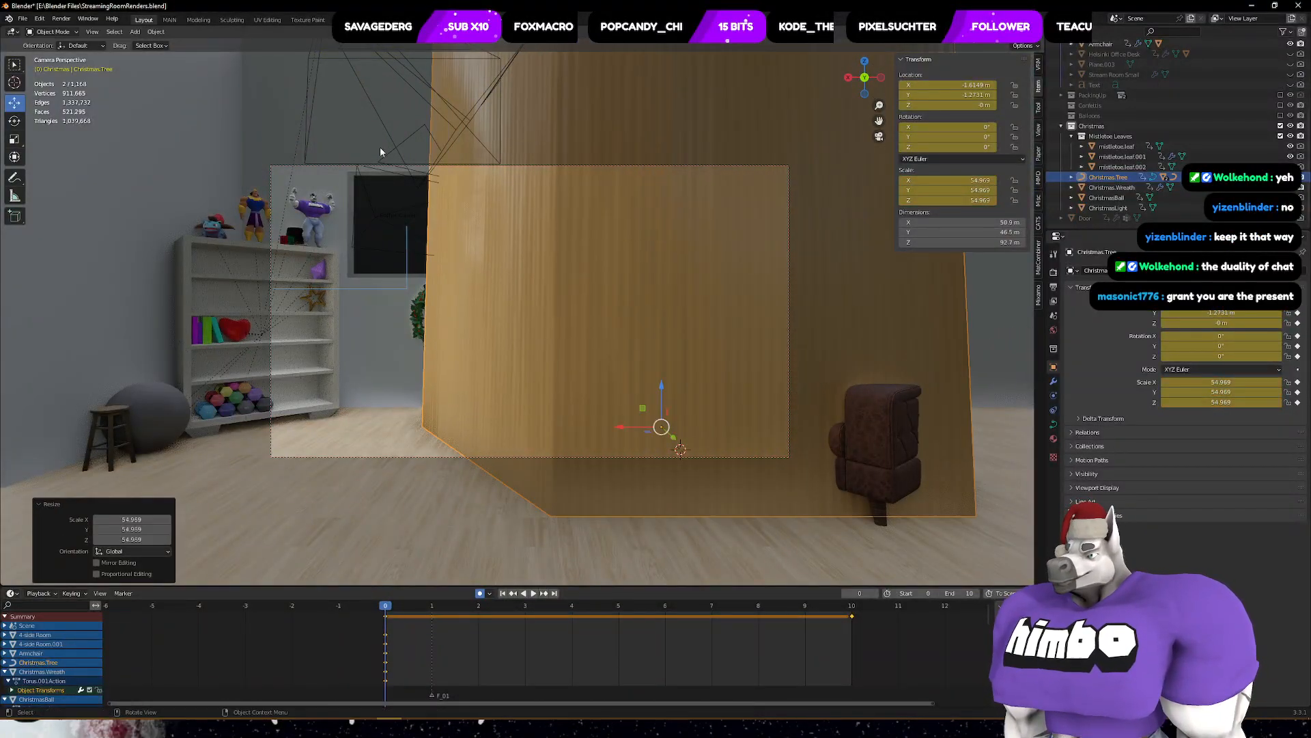
pyautogui.scroll(-5, 834, 301)
pyautogui.moveTo(833, 302); pyautogui.dragTo(744, 324, button='middle')
pyautogui.scroll(-8, 743, 324)
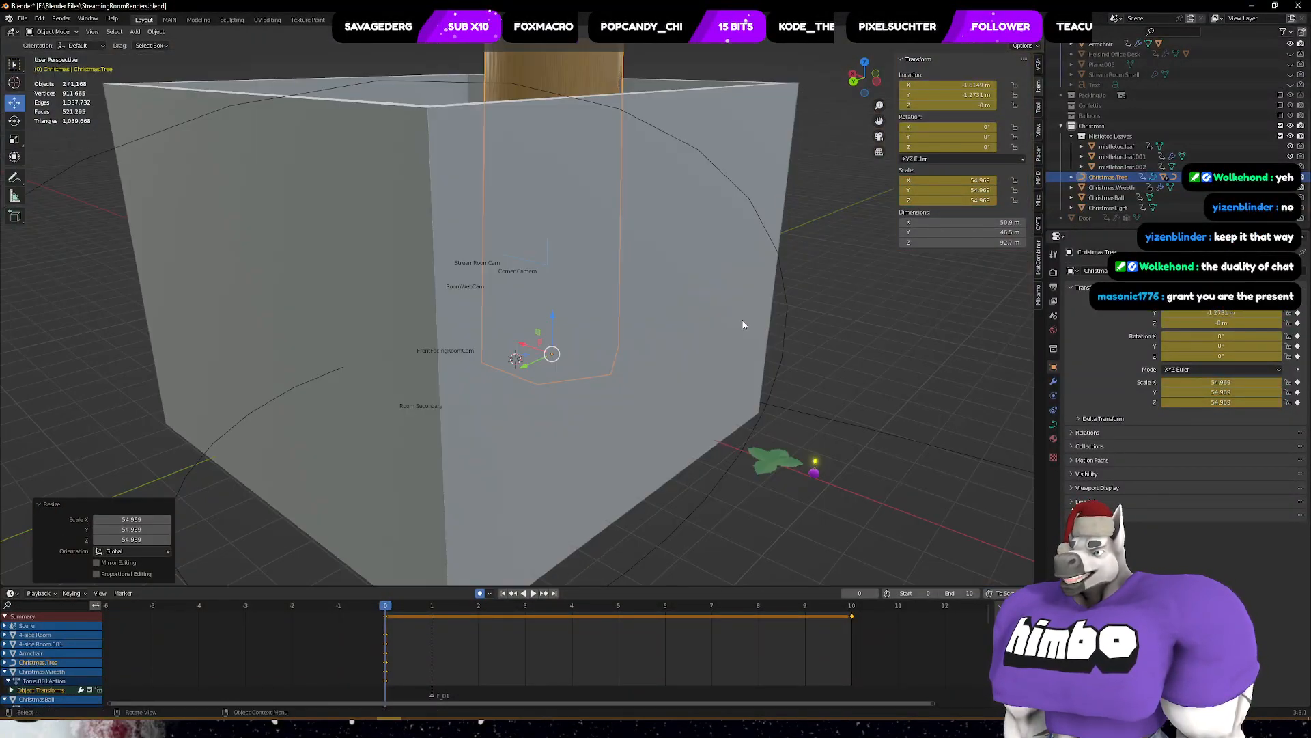
pyautogui.scroll(-9, 652, 252)
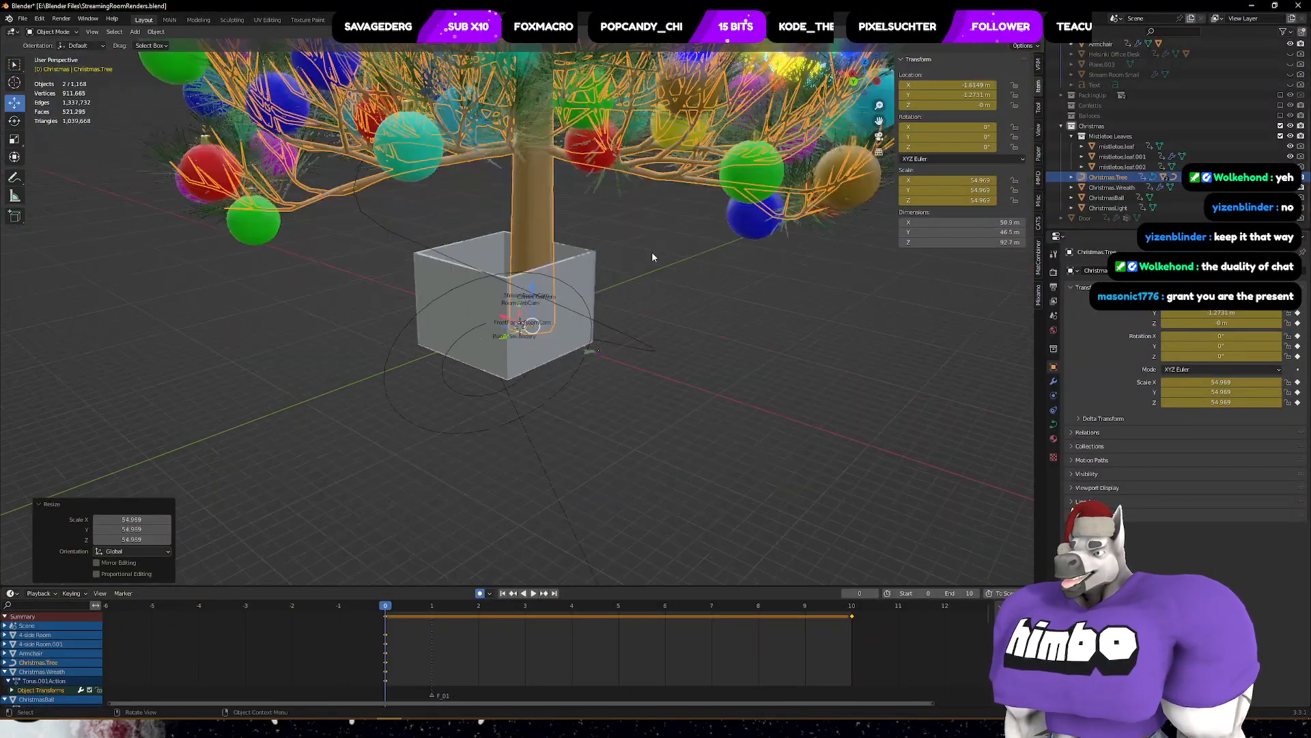
pyautogui.keyDown('shift'); pyautogui.moveTo(630, 197); pyautogui.dragTo(791, 460, button='middle'); pyautogui.keyUp('shift')
pyautogui.scroll(10, 610, 390)
pyautogui.scroll(4, 610, 390)
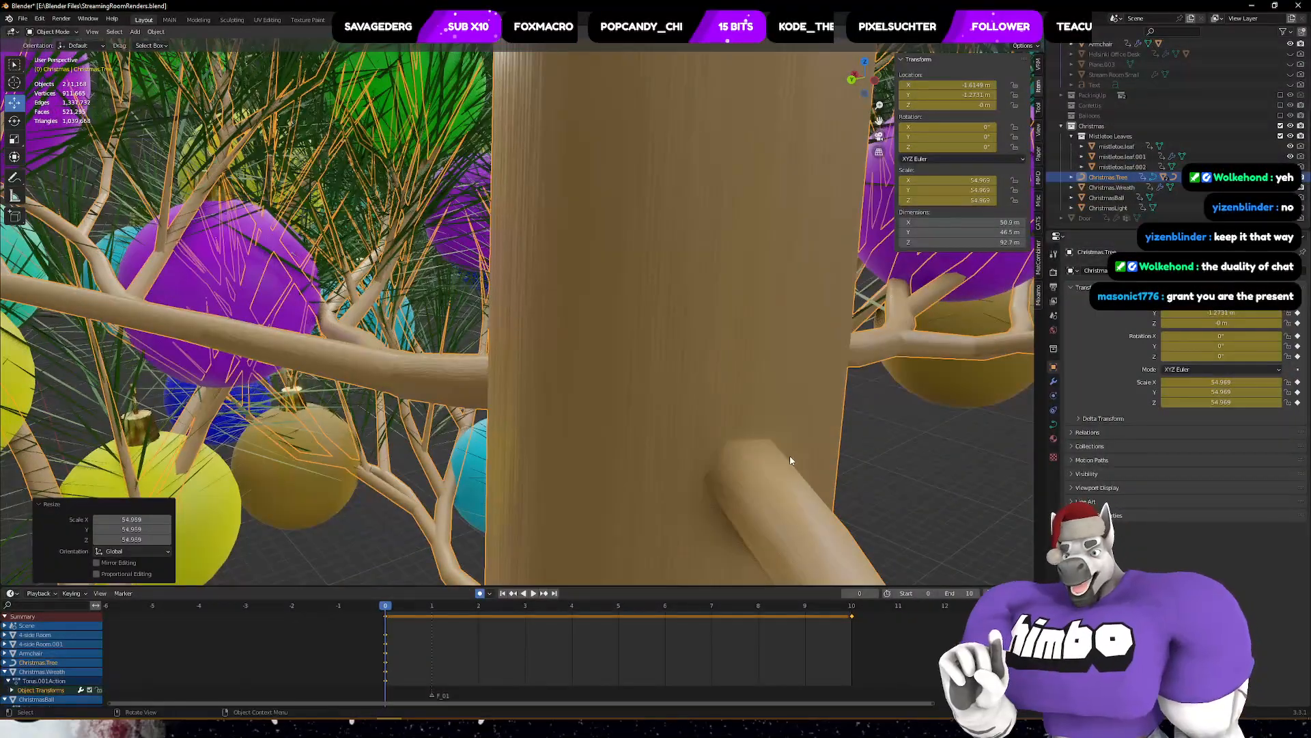
pyautogui.scroll(-12, 653, 404)
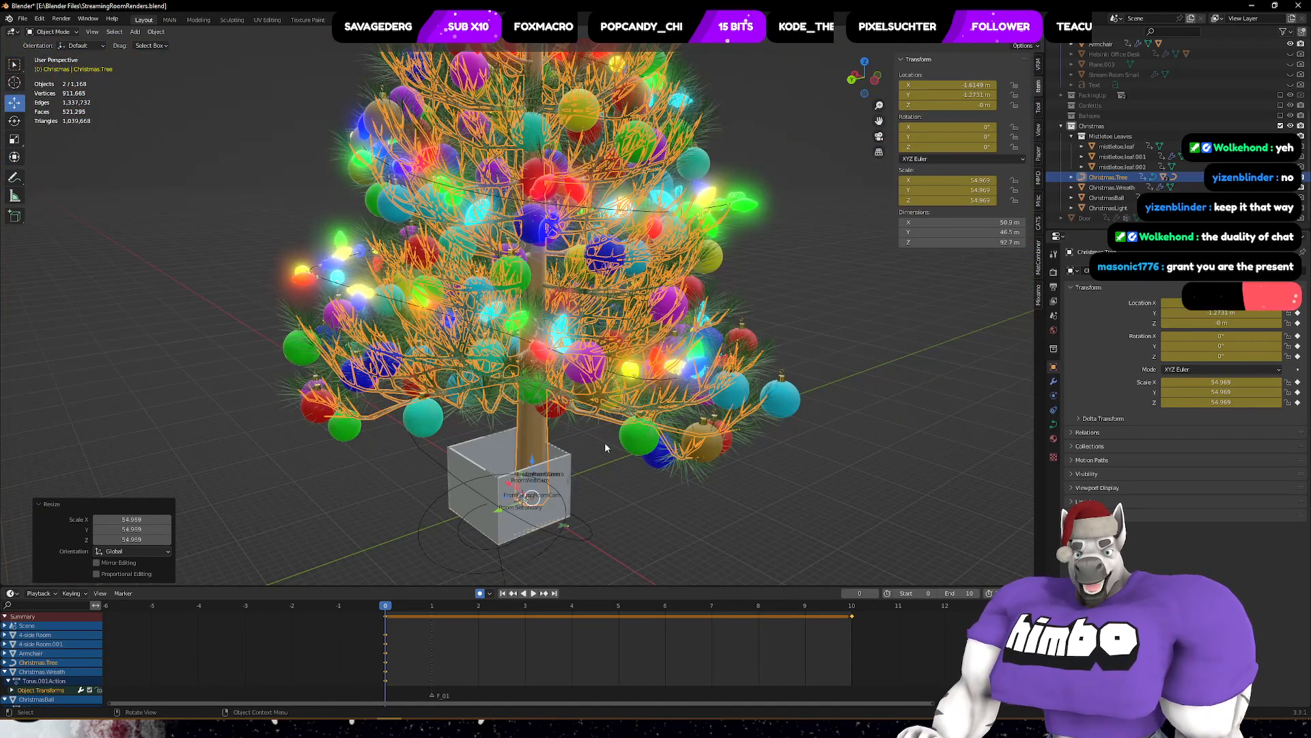
pyautogui.moveTo(599, 446); pyautogui.dragTo(654, 436, button='middle')
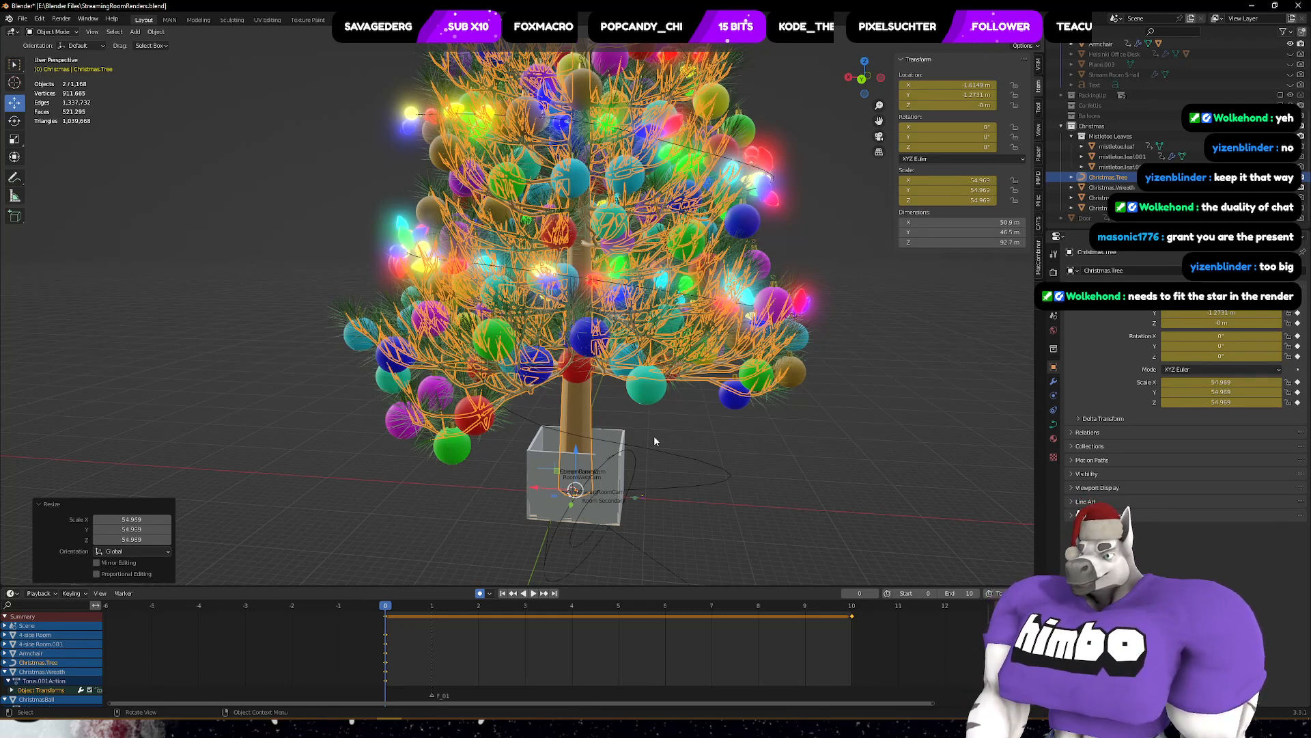
pyautogui.press('KP_0')
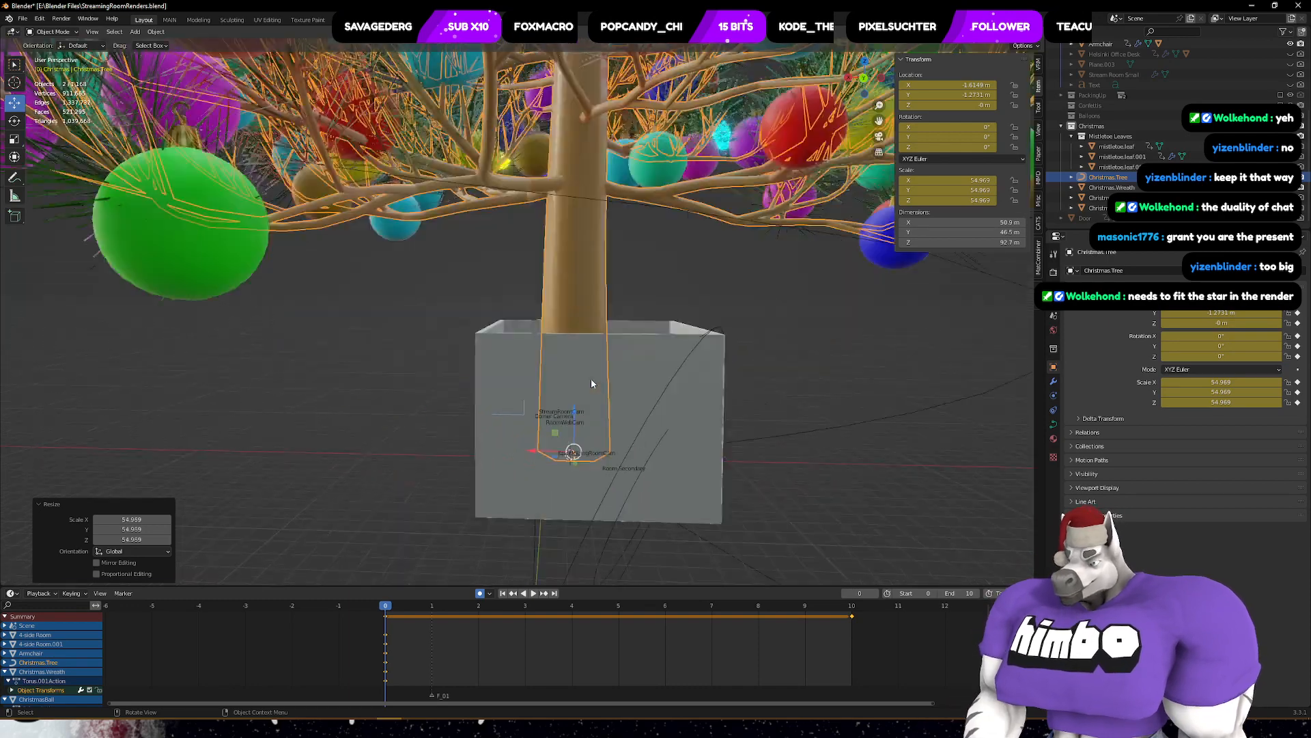
pyautogui.hotkey('ctrl', 'z')
# - Scale the Christmas tree up uniformly by a factor of 1.175 in the camera view
pyautogui.scroll(6, 589, 351)
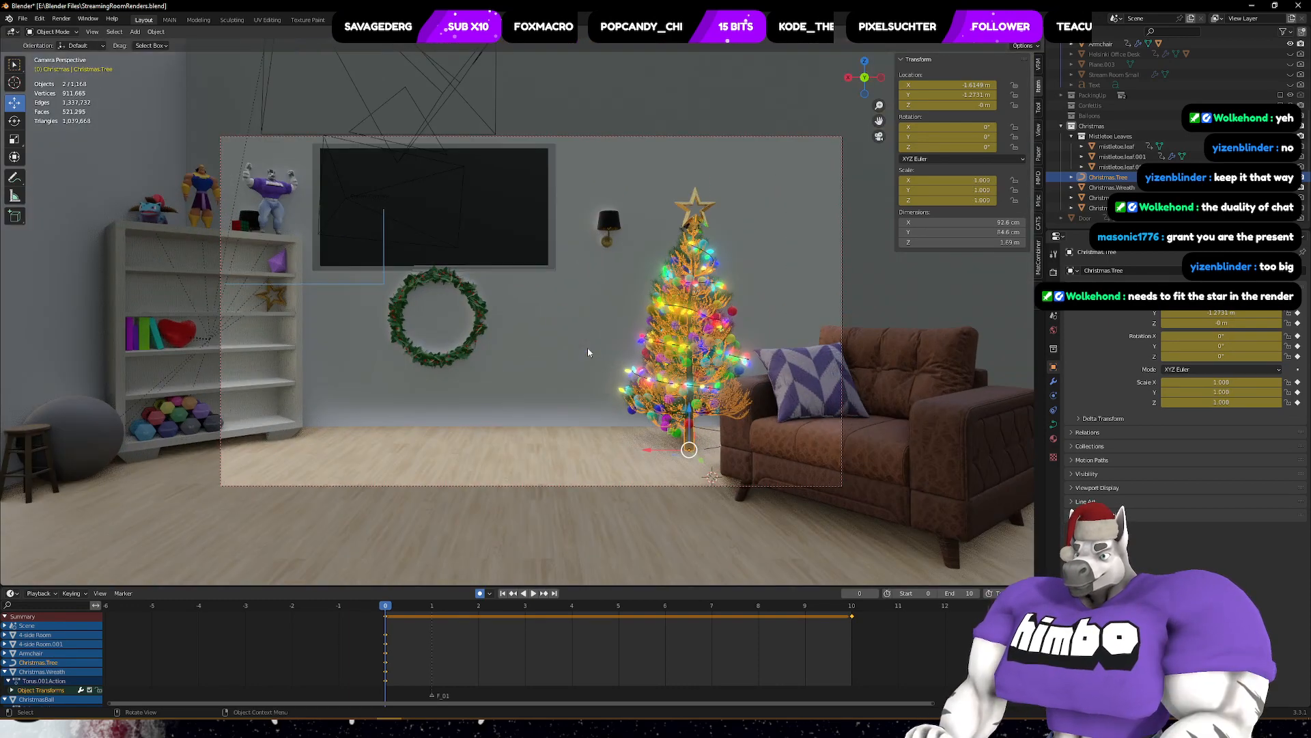
pyautogui.press('s')
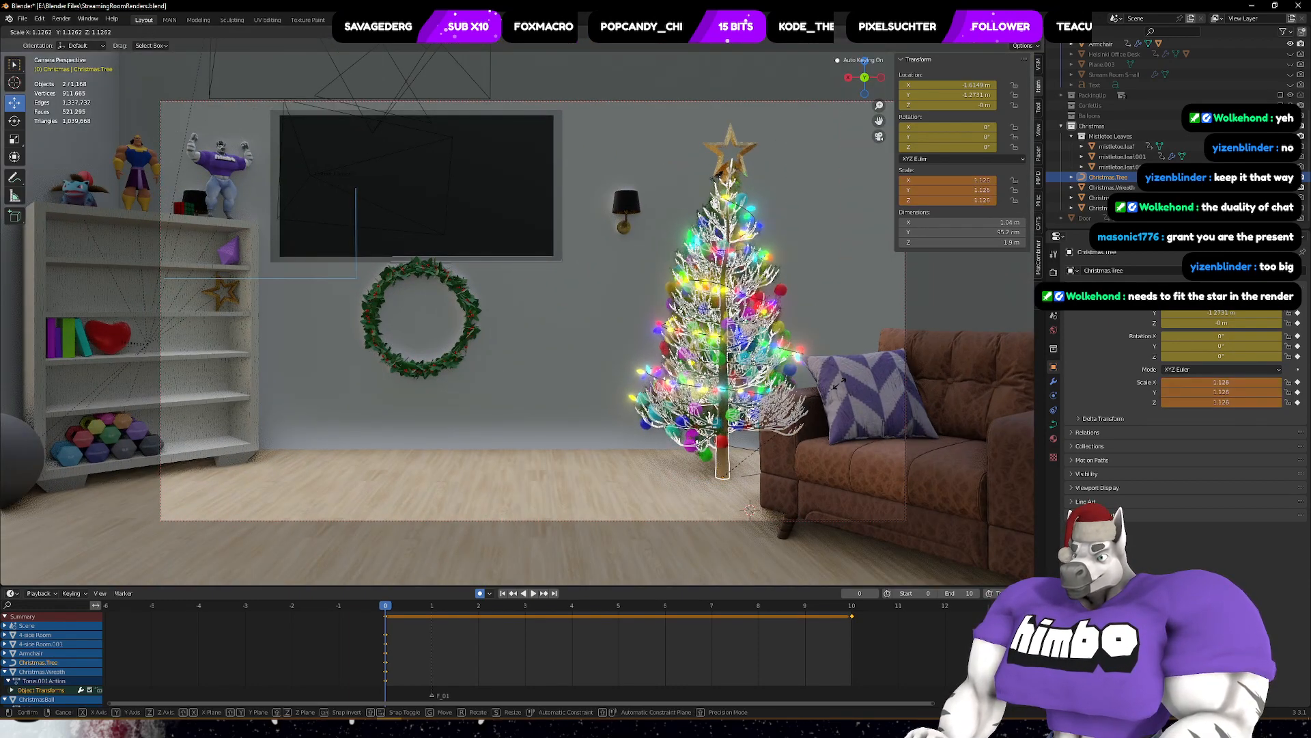
pyautogui.click(847, 386)
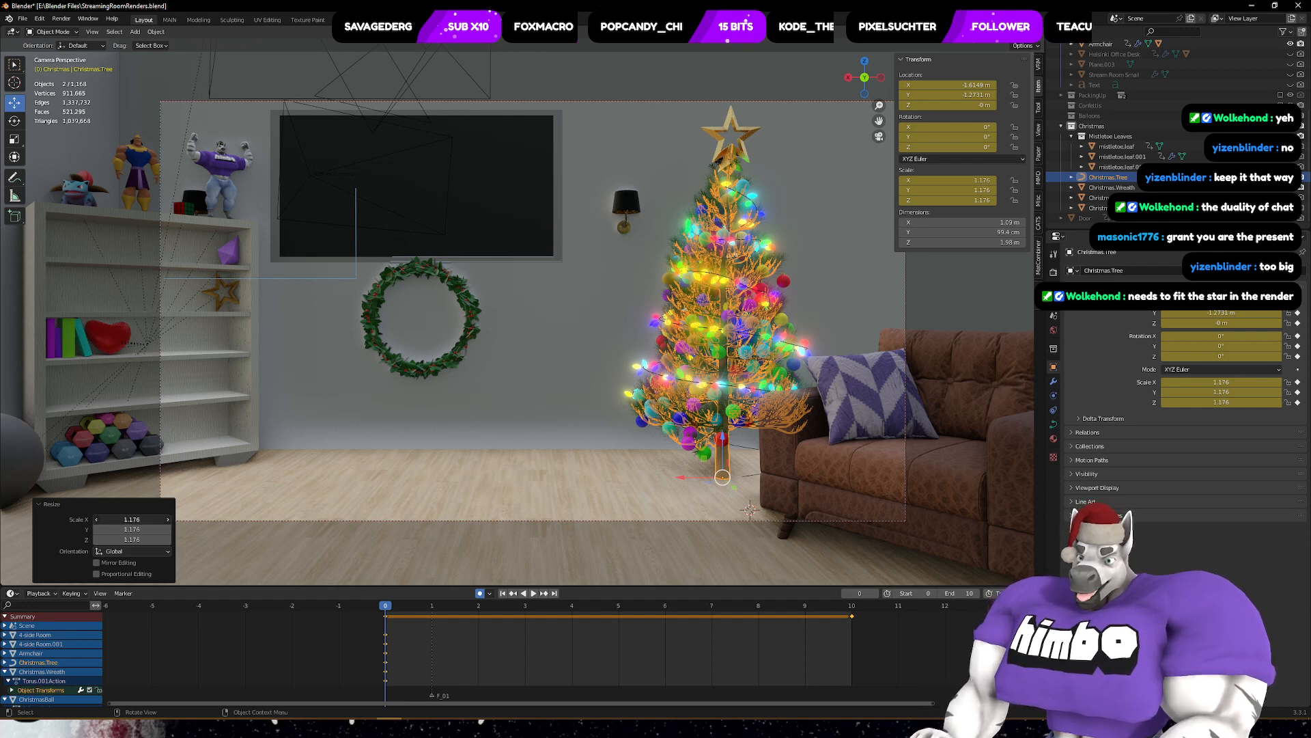
pyautogui.moveTo(150, 520); pyautogui.dragTo(150, 539)
pyautogui.write('1')
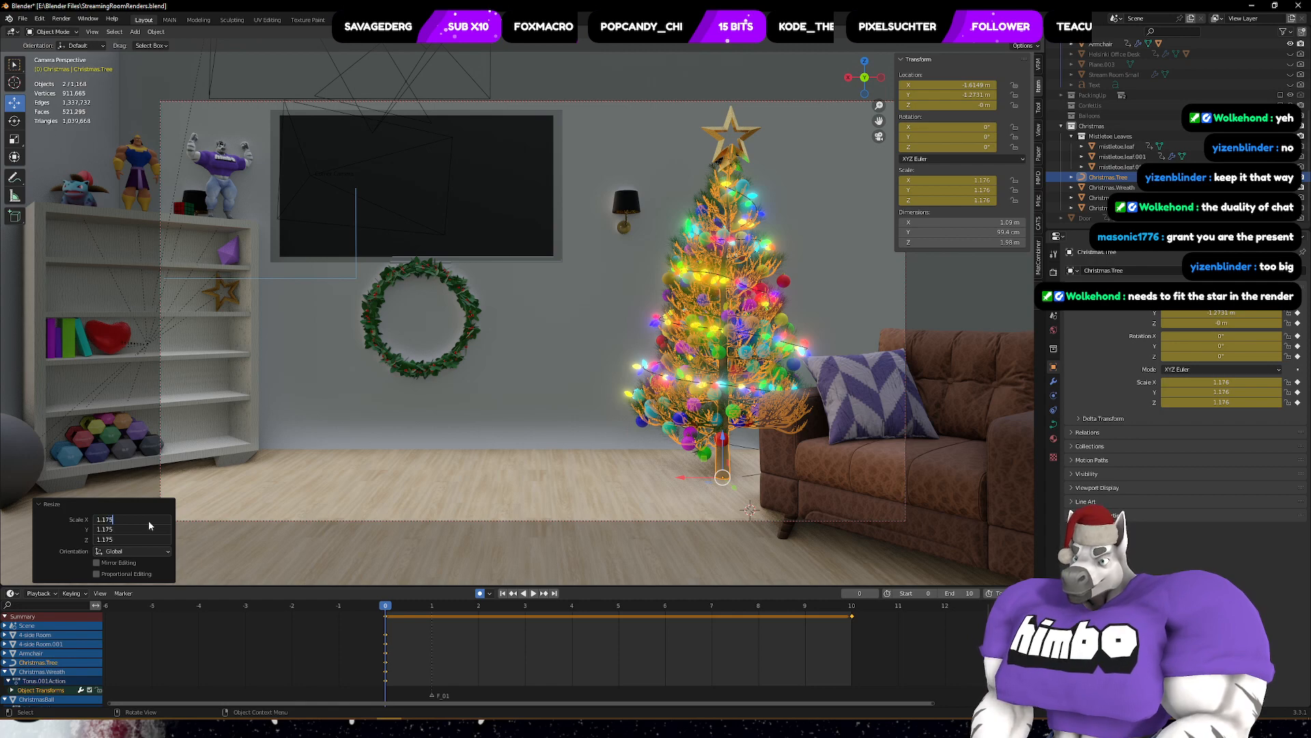
pyautogui.press('Return')
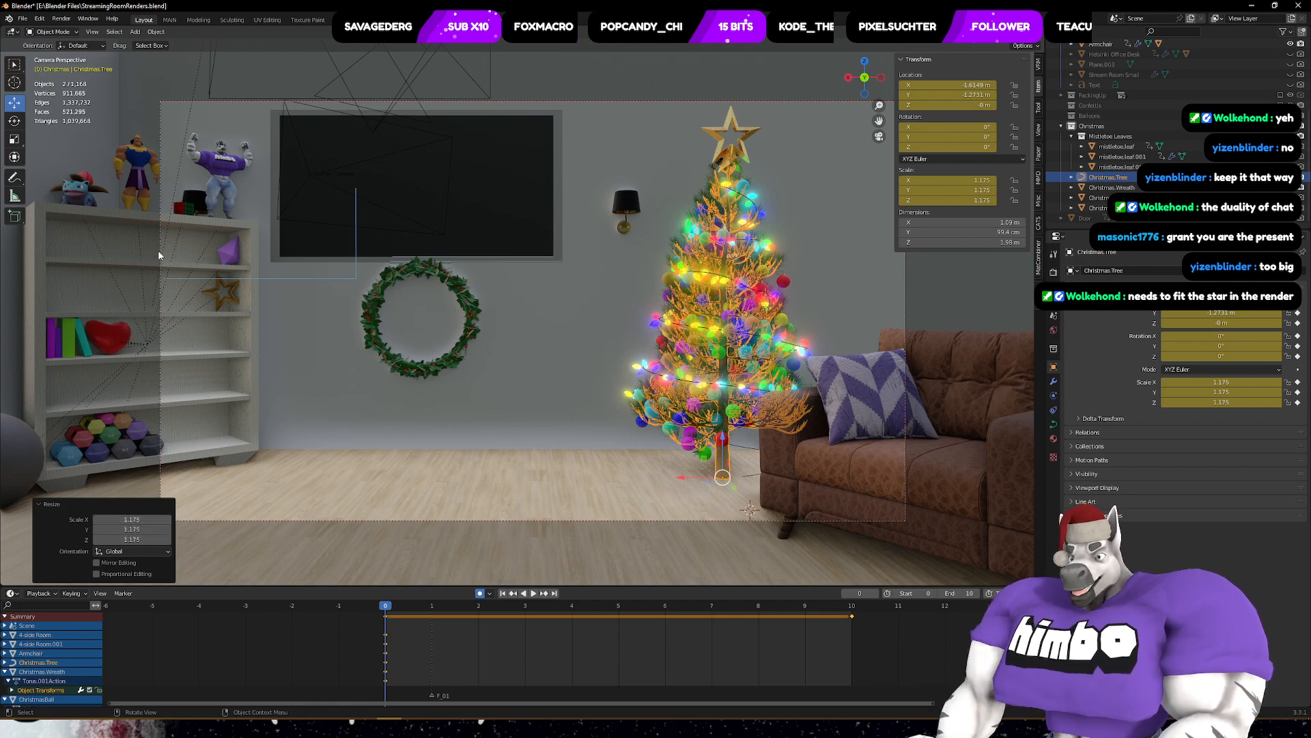
# - Check the scaled tree through the camera, render the still image and examine the render up close
pyautogui.moveTo(675, 402)
pyautogui.mouseDown(button='middle')
pyautogui.moveTo(703, 425)
pyautogui.moveTo(677, 423)
pyautogui.mouseUp(button='middle')
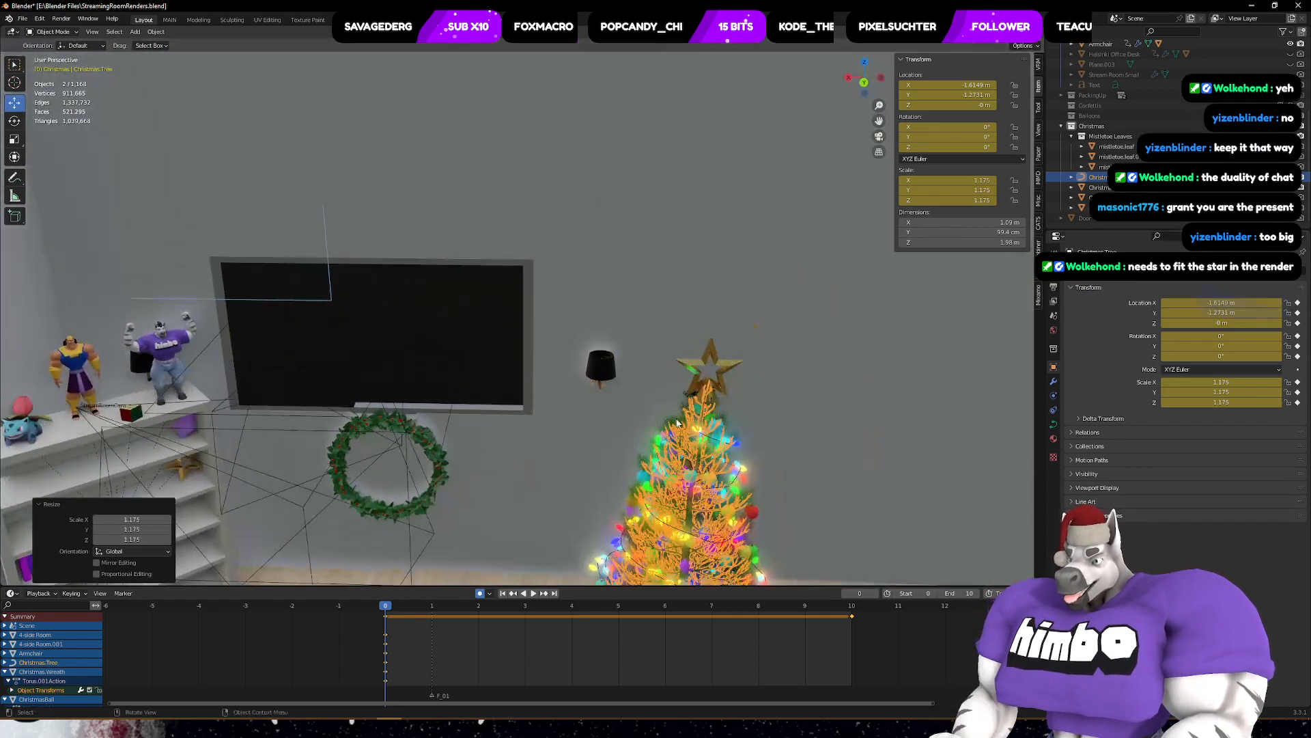
pyautogui.press('KP_0')
pyautogui.scroll(-2, 479, 314)
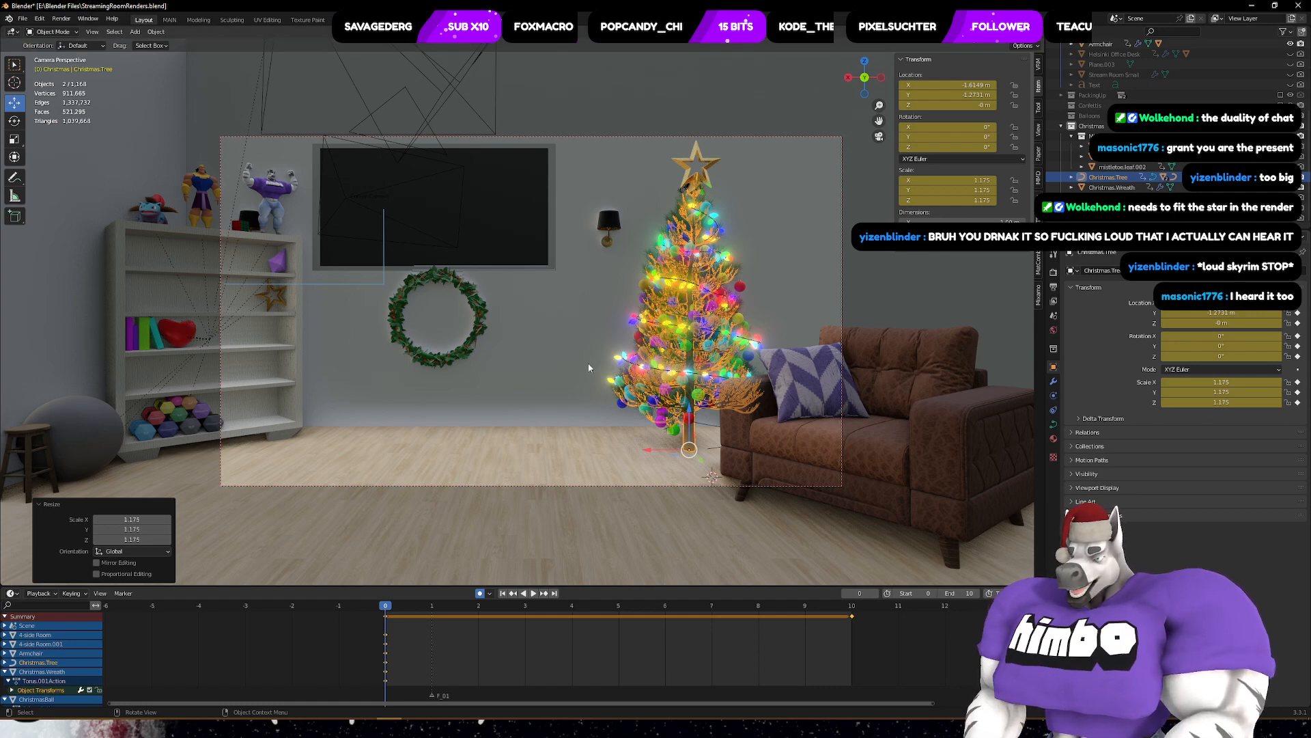
pyautogui.moveTo(588, 363); pyautogui.dragTo(588, 366, button='middle')
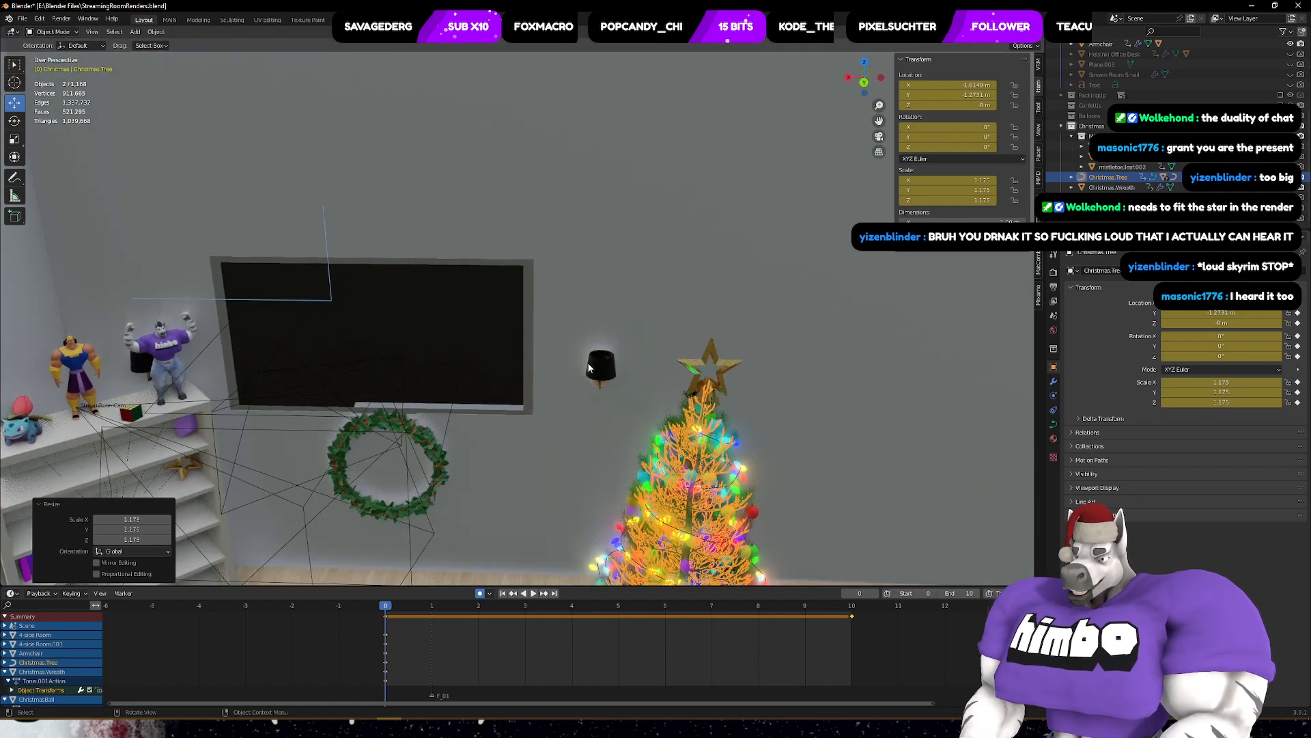
pyautogui.click(61, 19)
pyautogui.click(79, 31)
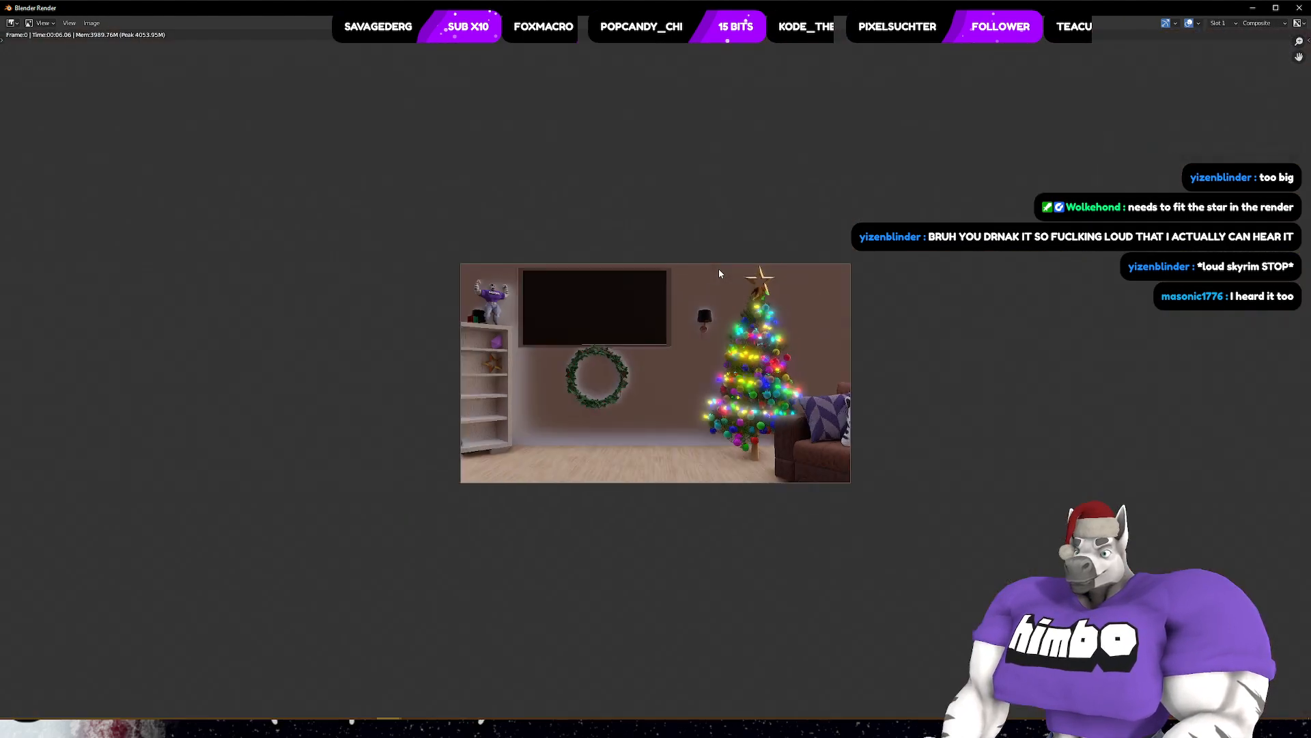
pyautogui.scroll(2, 719, 274)
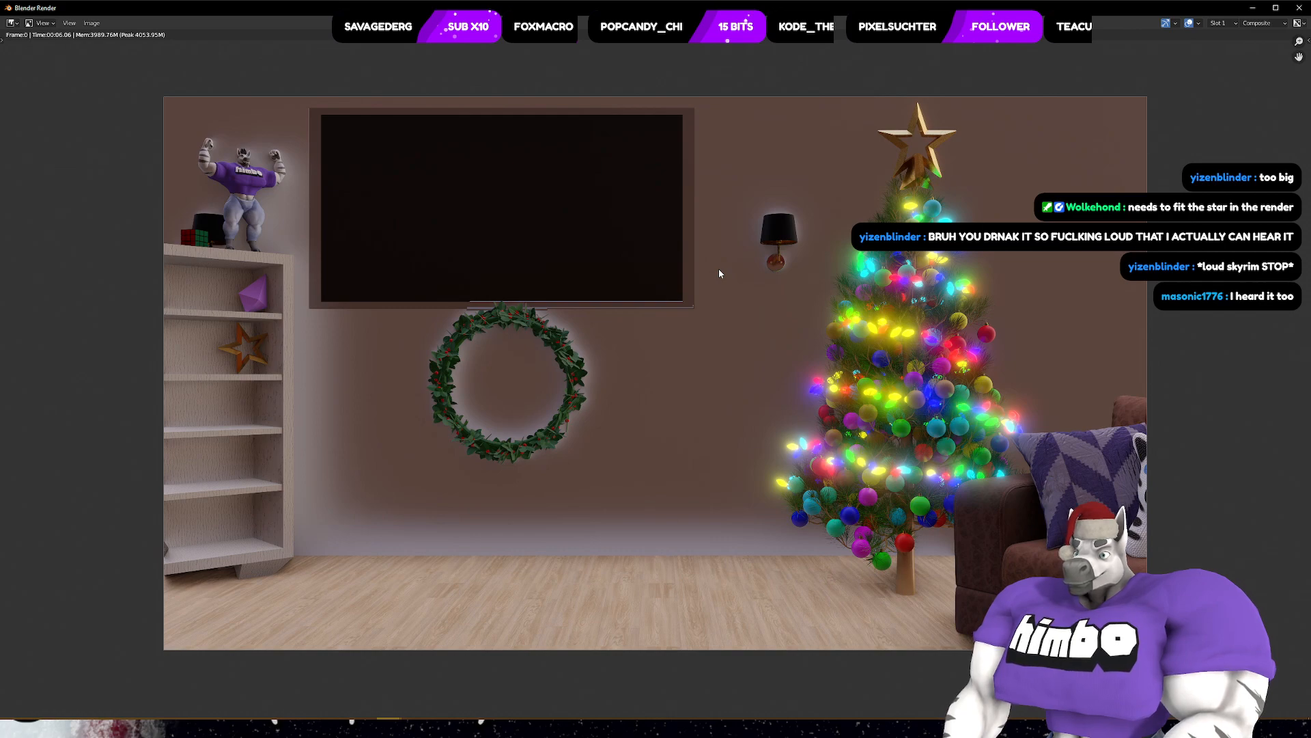
pyautogui.scroll(1, 720, 273)
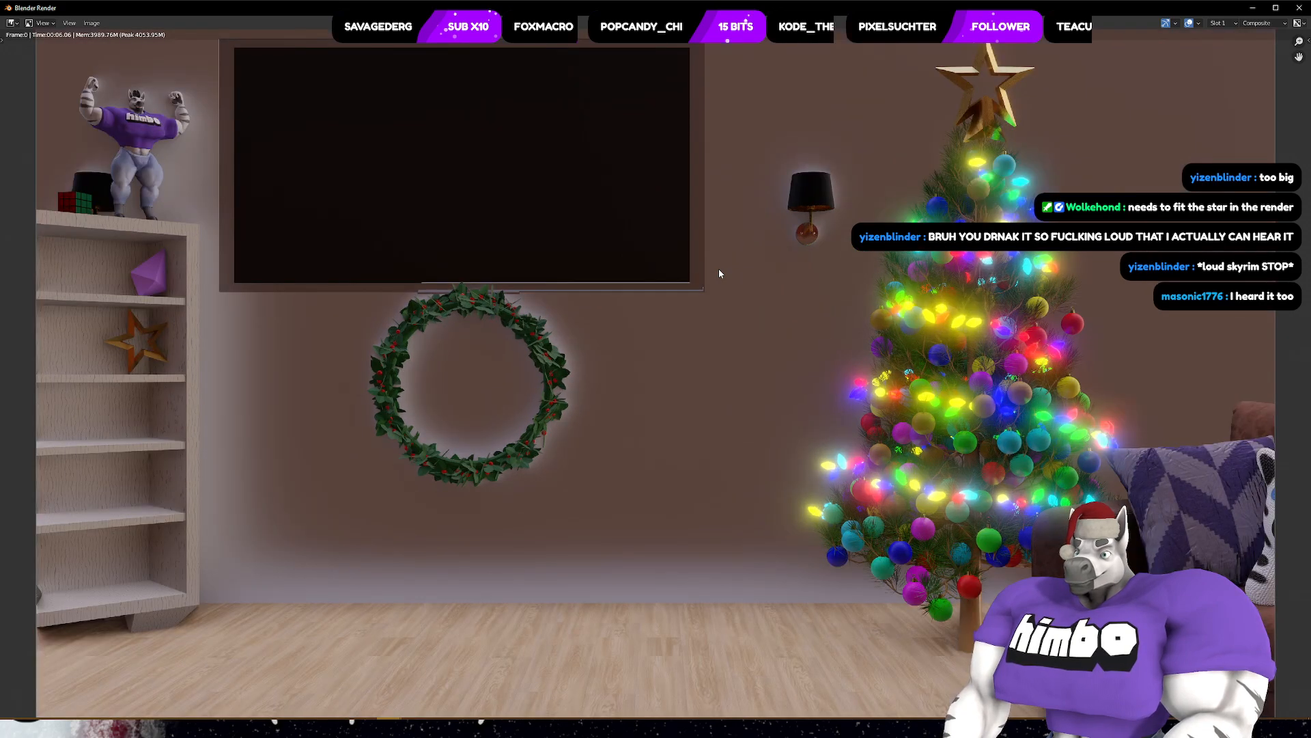
pyautogui.scroll(-1, 720, 273)
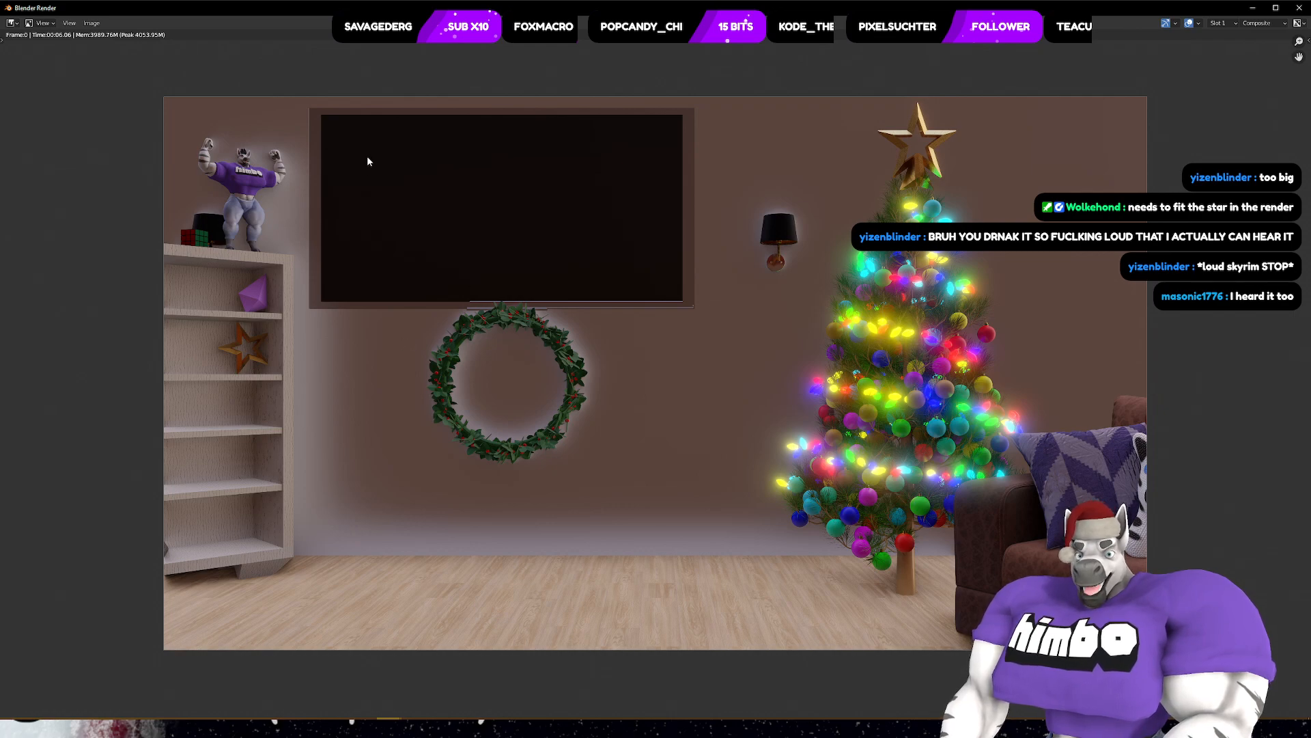
# - Save the render as a ChristmasBreakRoom PNG in the 2022-12 folder and close the render window
pyautogui.click(91, 23)
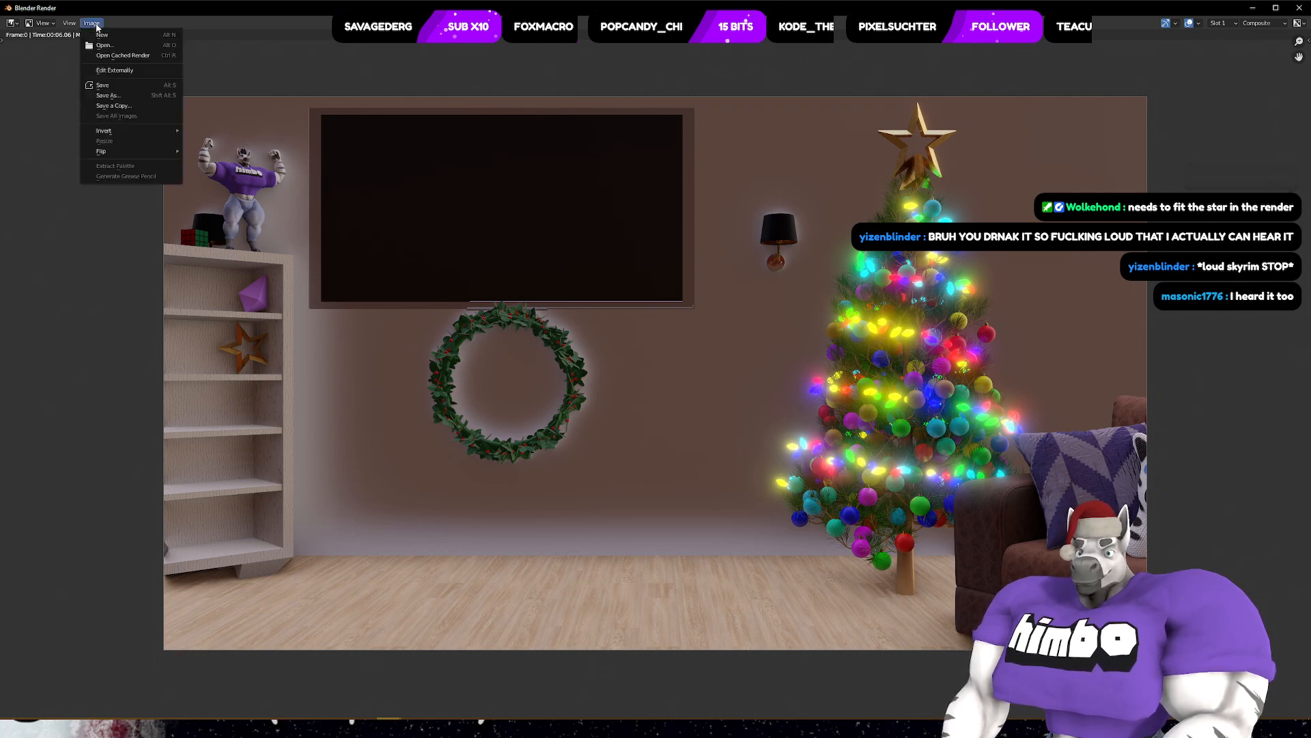
pyautogui.click(106, 89)
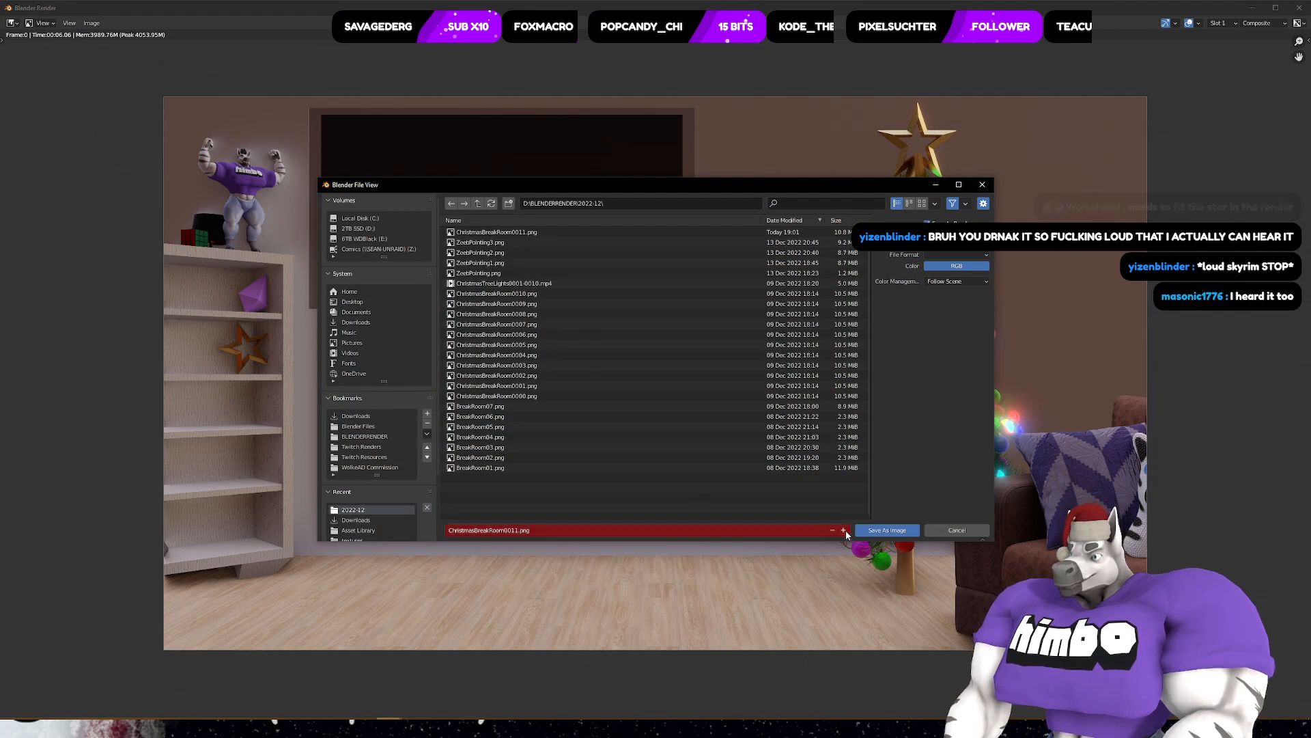
pyautogui.click(884, 531)
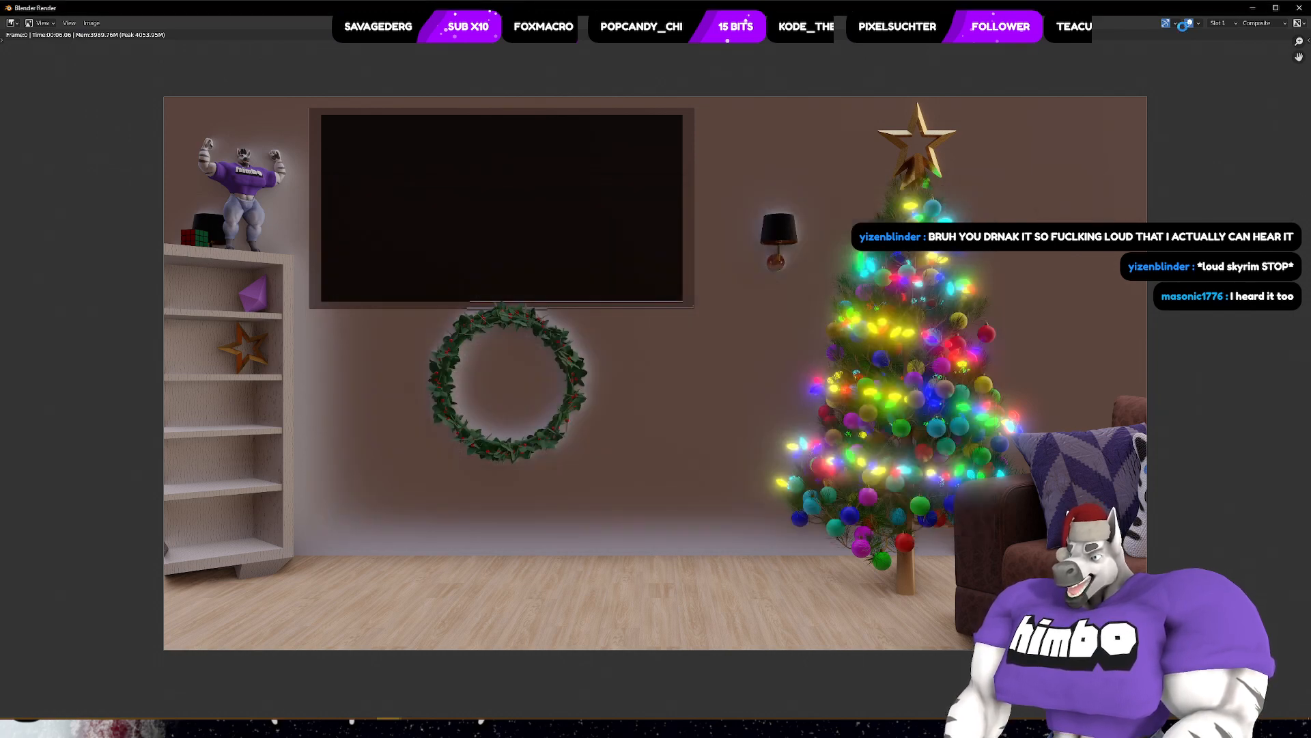
pyautogui.click(1300, 8)
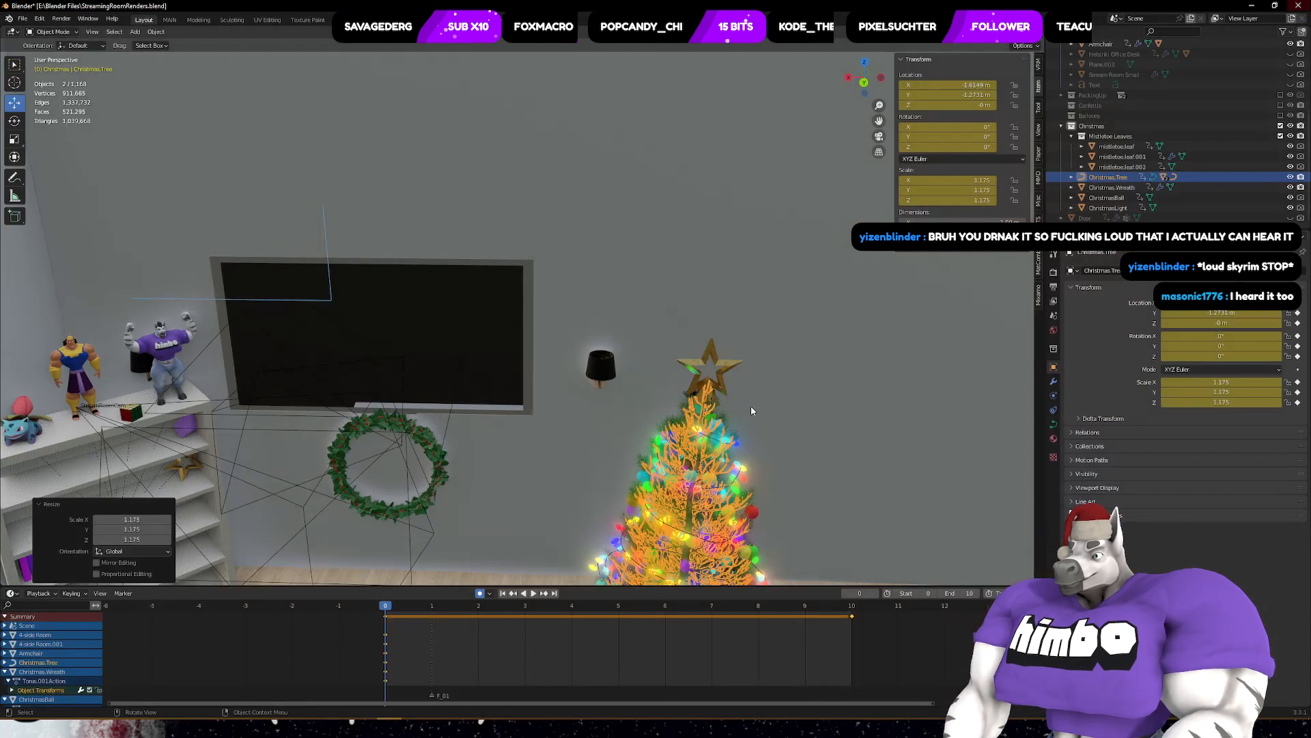
# - Fatten the whole Christmas wreath mesh along its normals with Shrink/Fatten by about 5.7 cm in Edit Mode
pyautogui.moveTo(459, 462); pyautogui.dragTo(583, 310, button='middle')
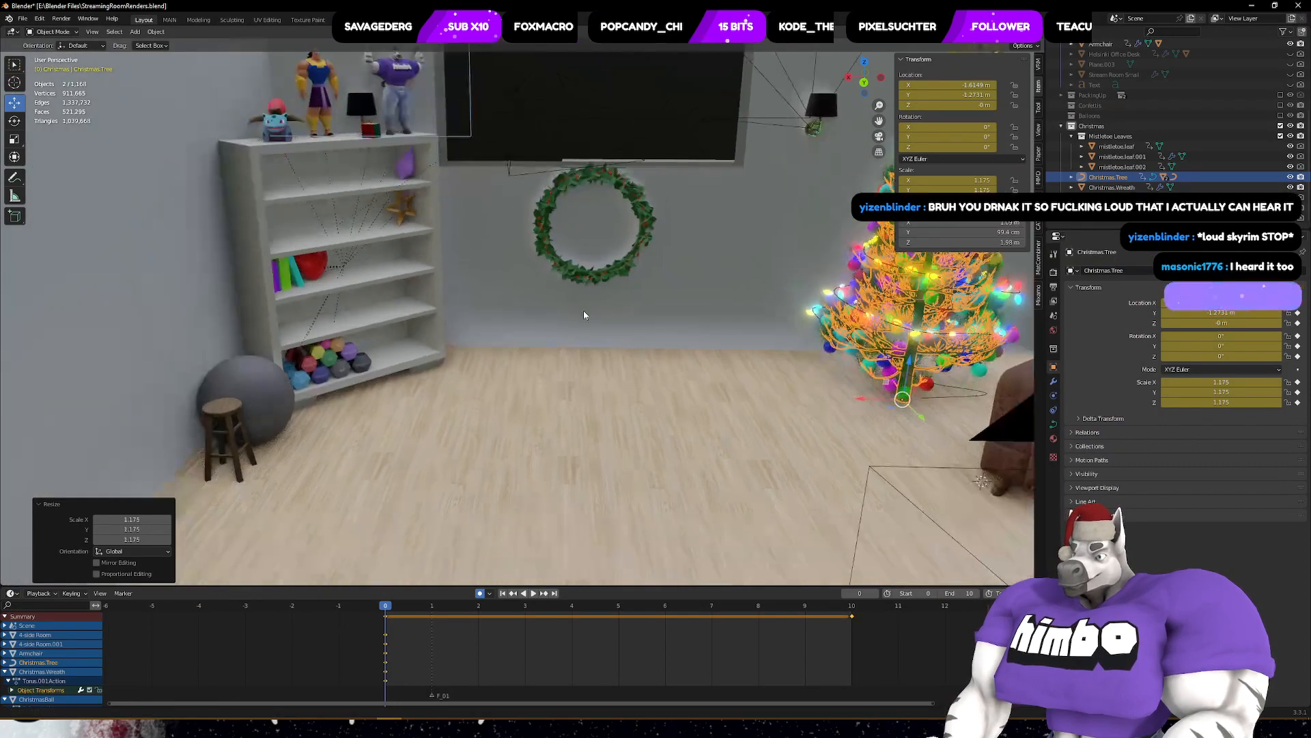
pyautogui.click(608, 270)
pyautogui.hotkey('ctrl', 'Tab')
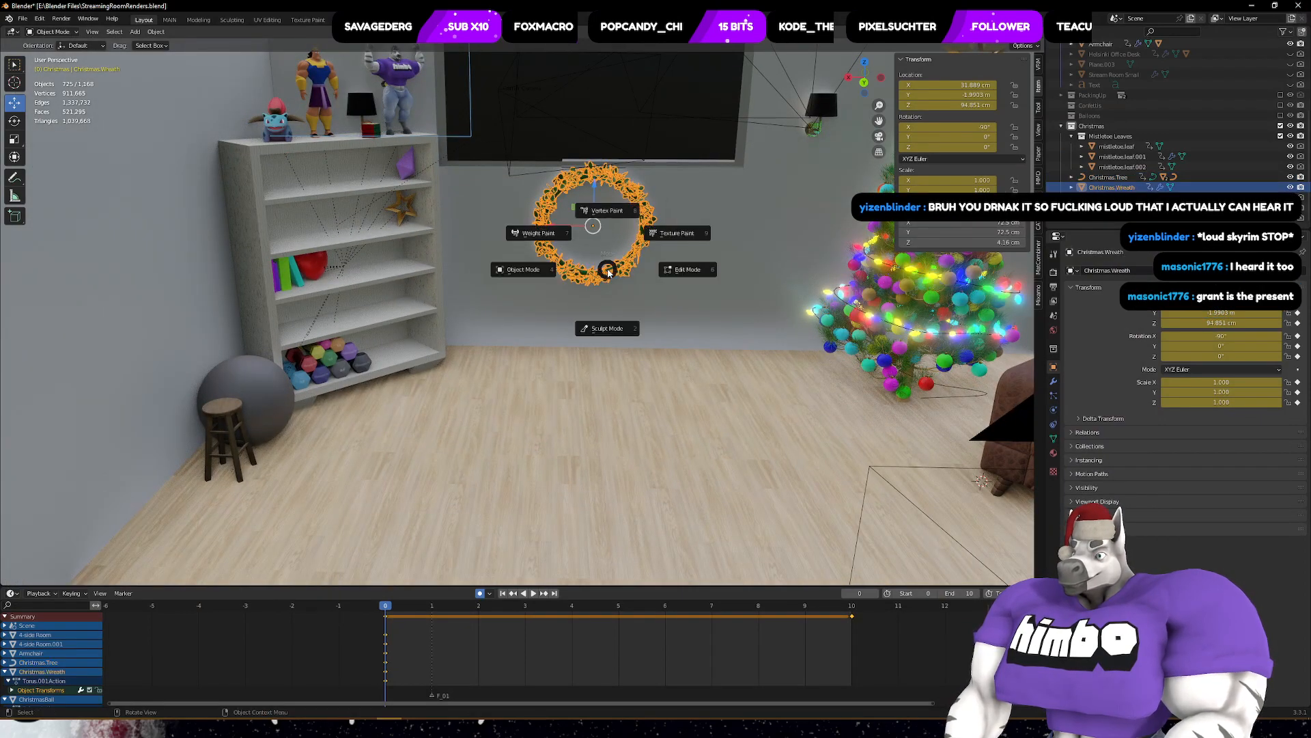
pyautogui.click(707, 270)
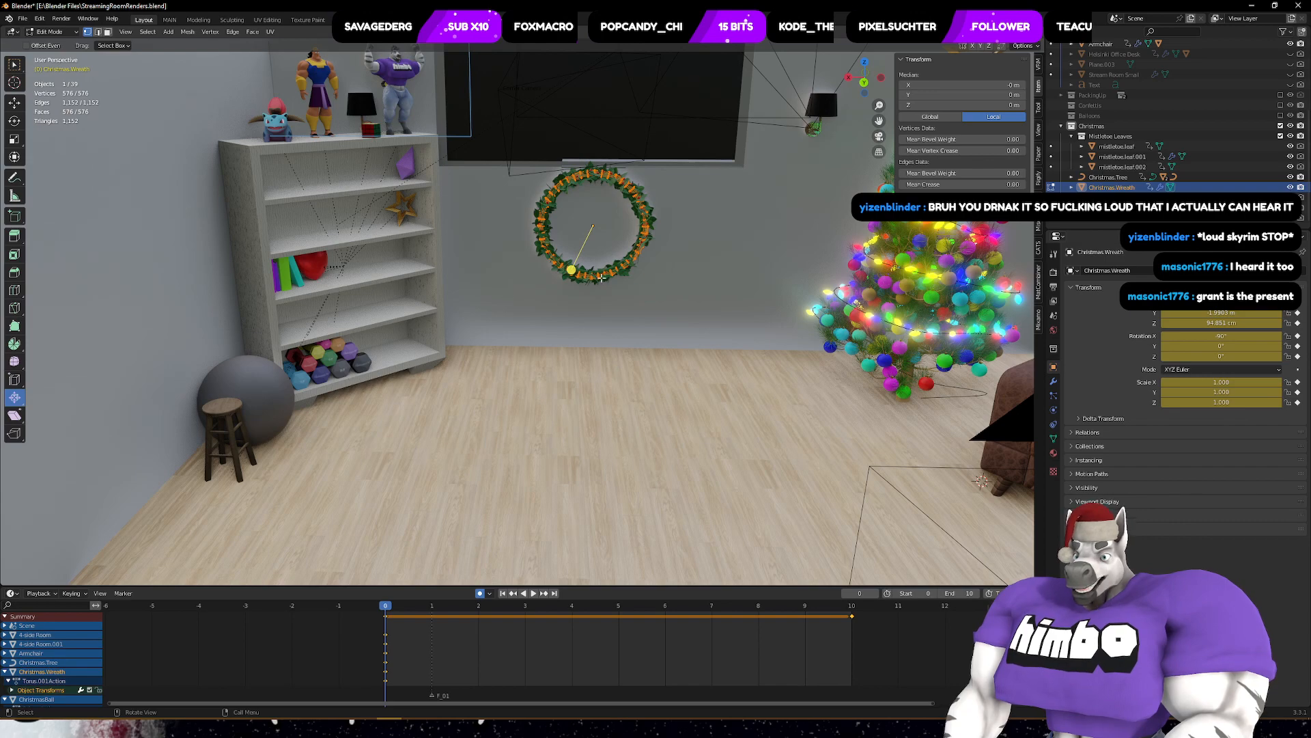
pyautogui.hotkey('alt', 's')
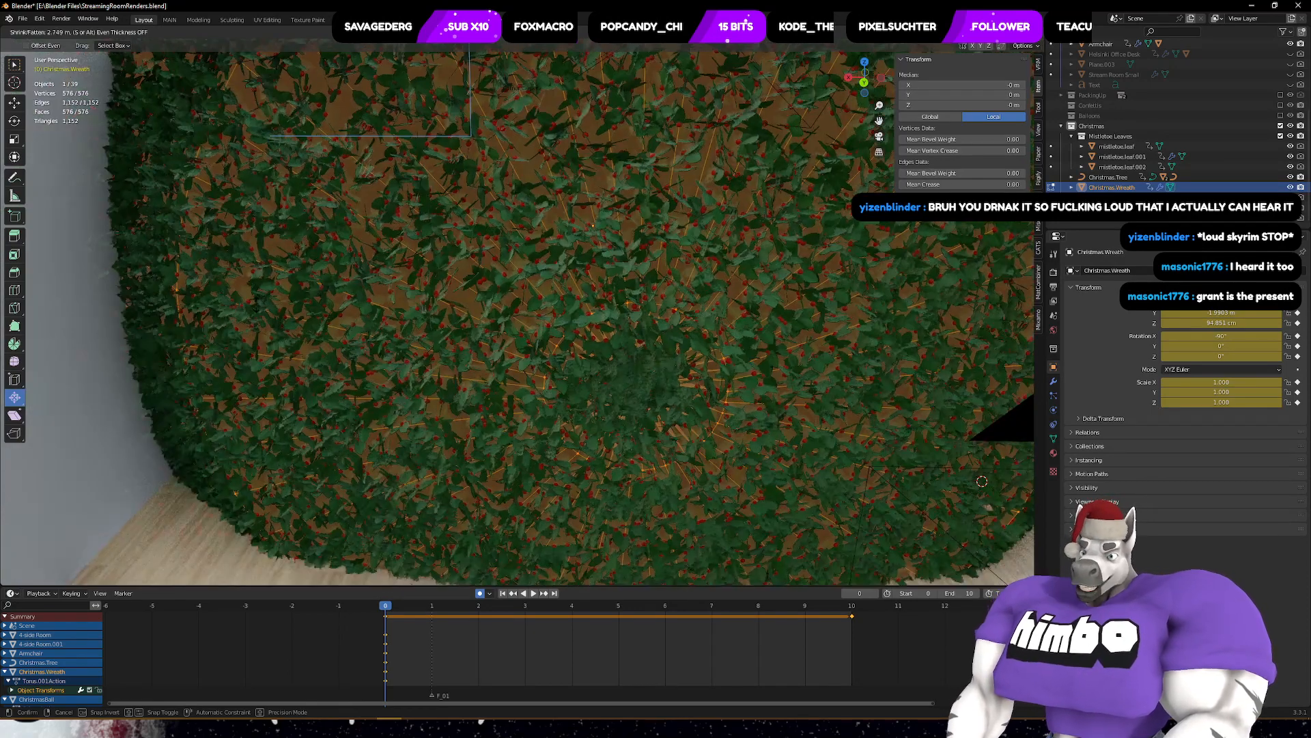
pyautogui.click(430, 329)
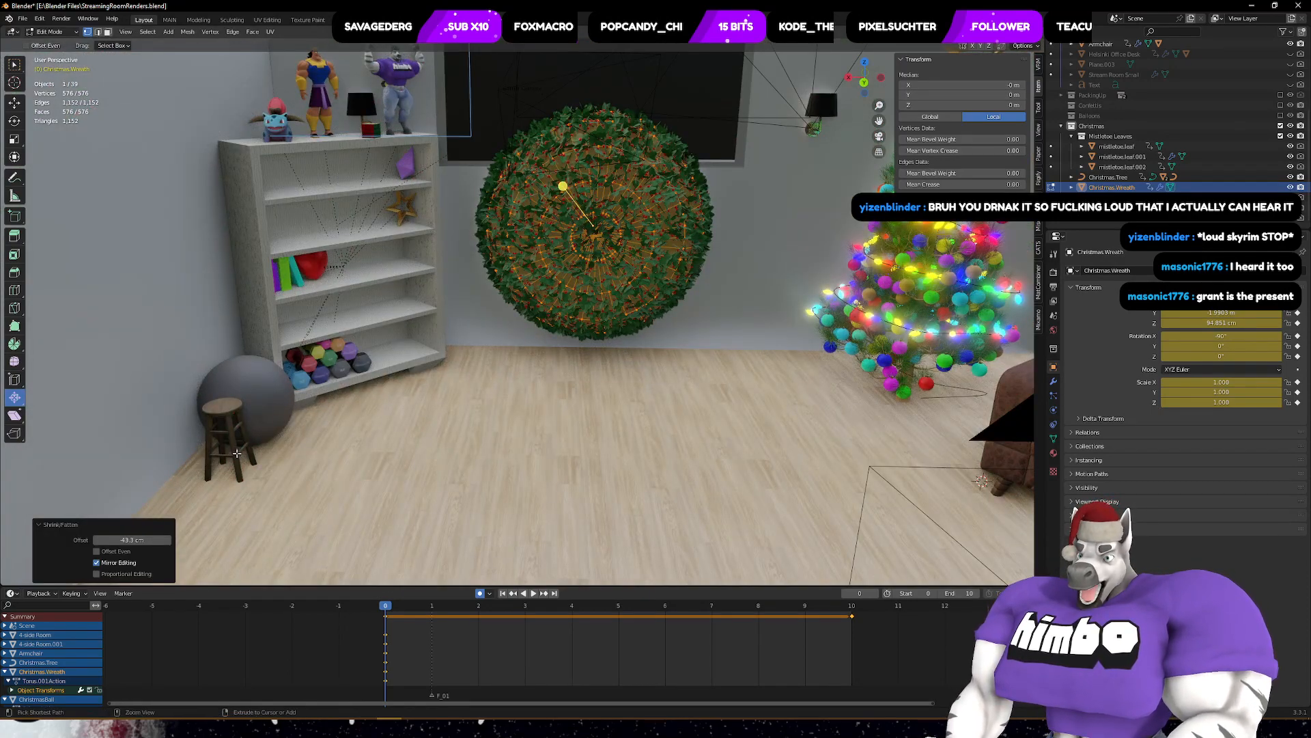
pyautogui.moveTo(112, 541); pyautogui.dragTo(147, 540)
# - Inspect the fattened wreath up close, from several angles and from across the room
pyautogui.scroll(5, 496, 338)
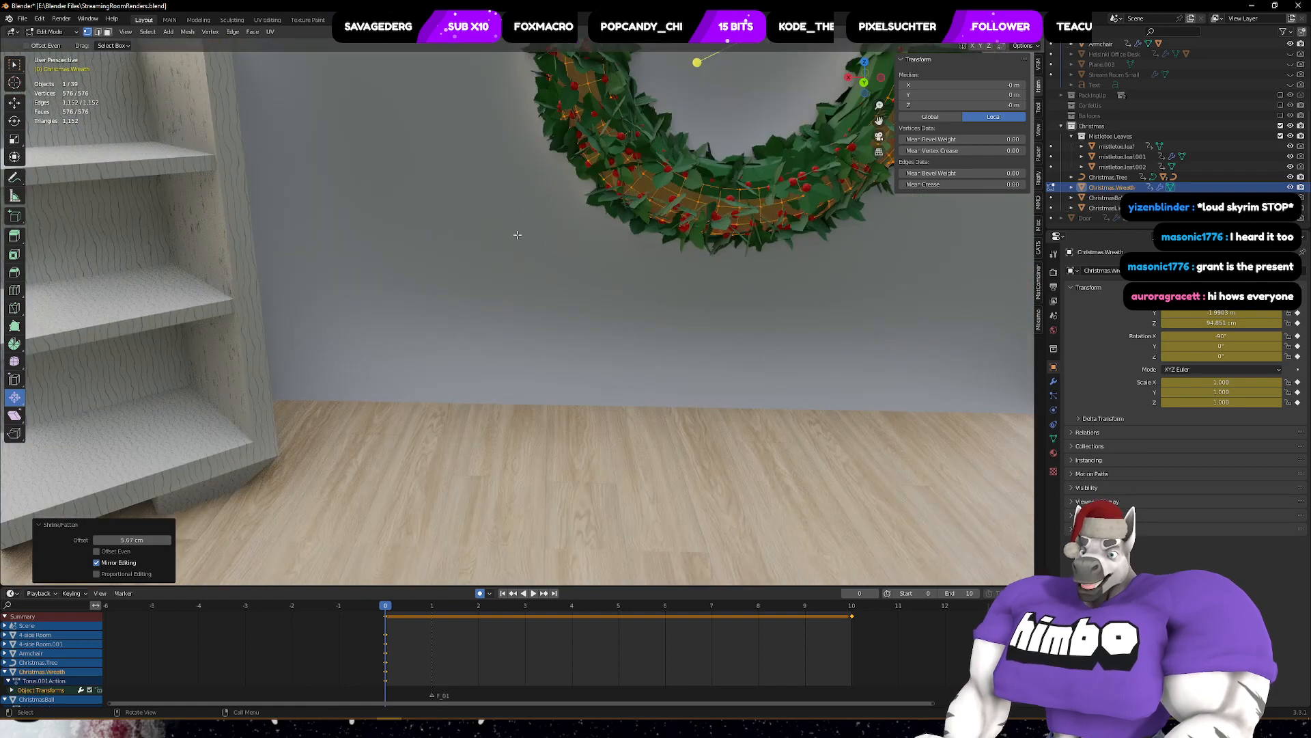
pyautogui.keyDown('shift'); pyautogui.moveTo(518, 235); pyautogui.dragTo(487, 326, button='middle'); pyautogui.keyUp('shift')
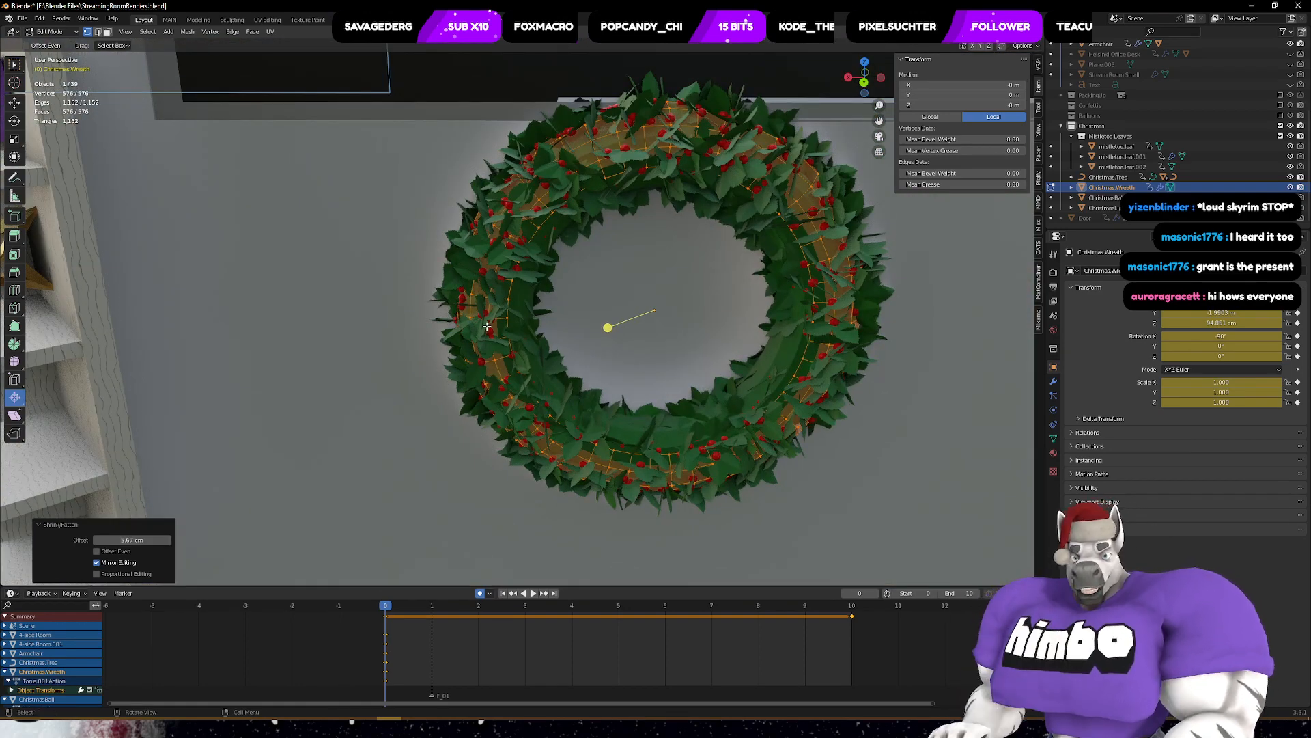
pyautogui.moveTo(728, 301); pyautogui.dragTo(766, 395, button='middle')
pyautogui.press('KP_Decimal')
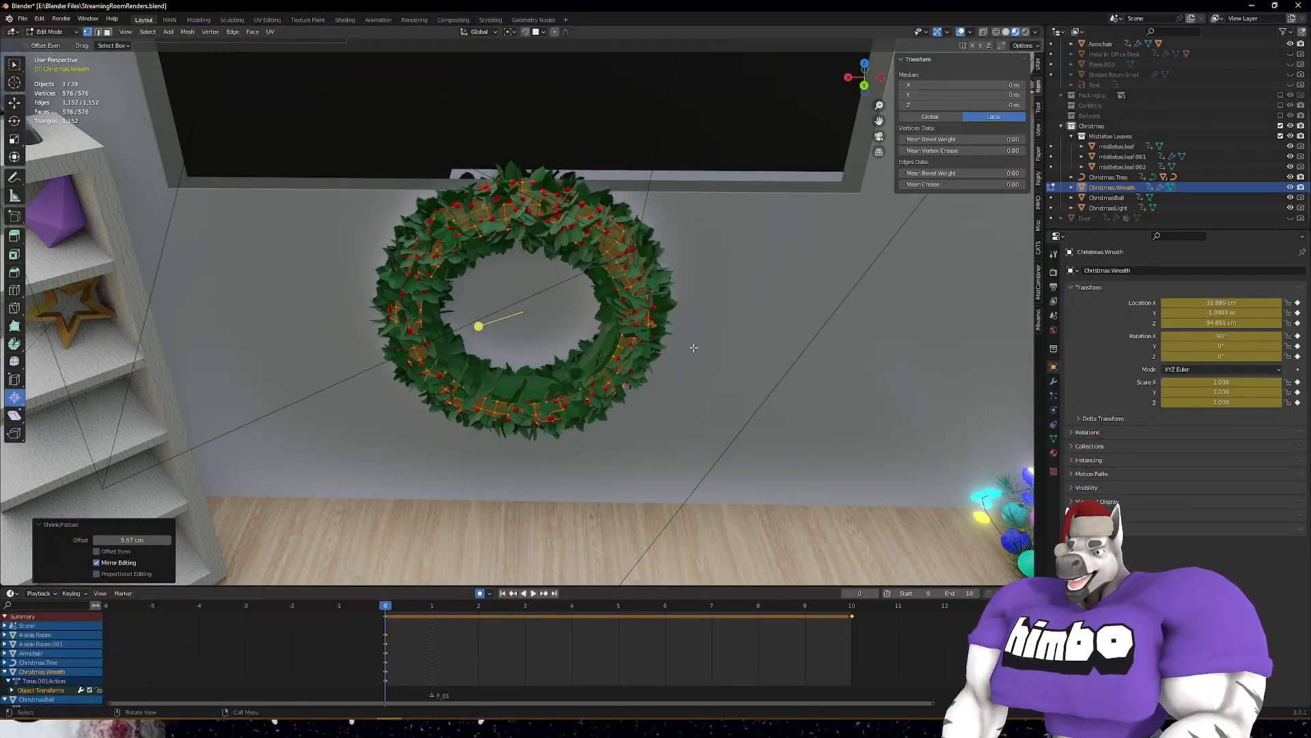
pyautogui.scroll(-2, 694, 347)
pyautogui.moveTo(690, 403); pyautogui.dragTo(687, 360, button='middle')
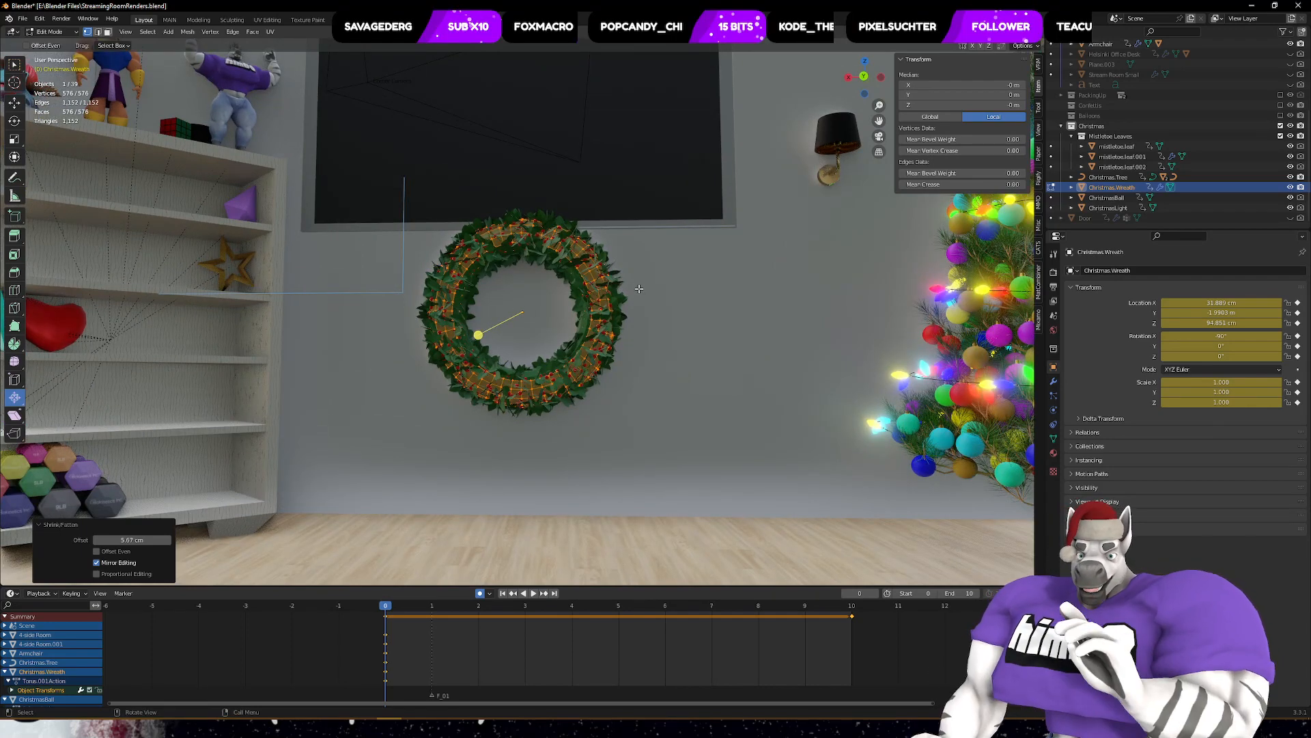
pyautogui.scroll(-3, 635, 290)
pyautogui.scroll(8, 632, 301)
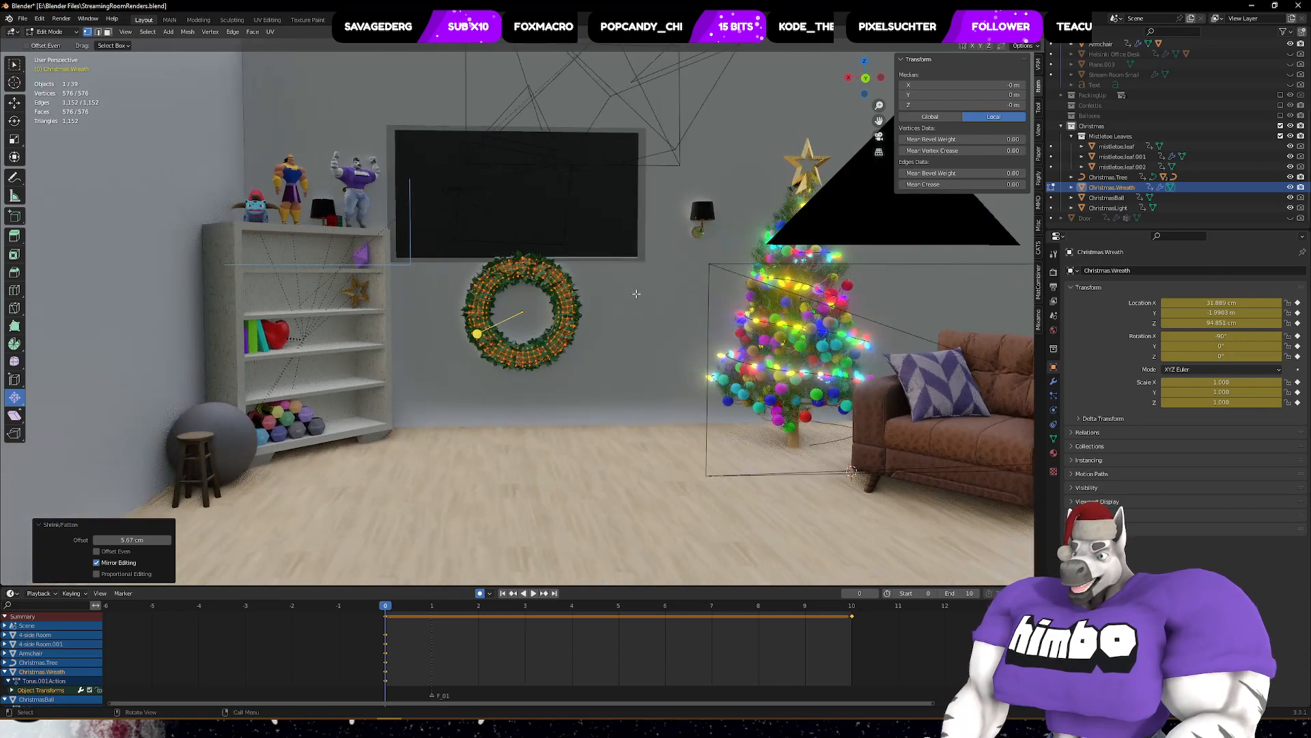
pyautogui.moveTo(646, 280); pyautogui.dragTo(696, 296, button='middle')
pyautogui.scroll(1, 766, 336)
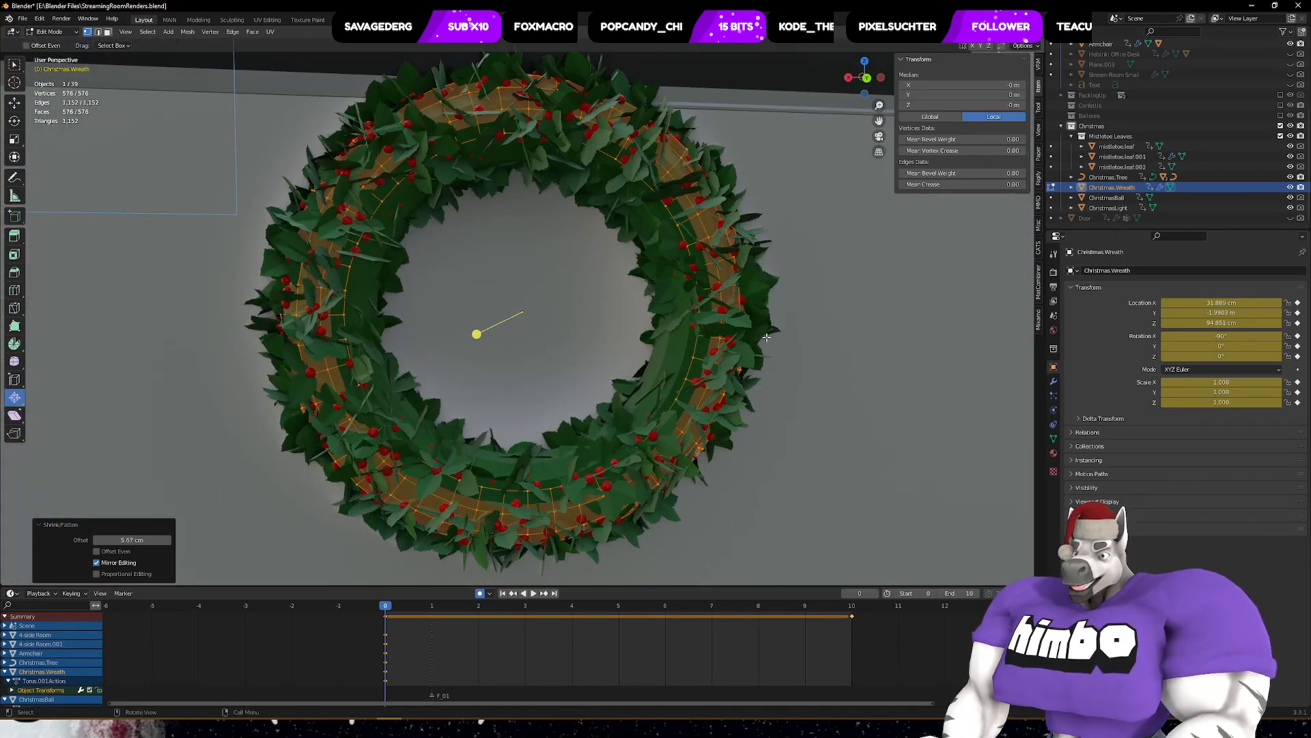
# - Try wreath Shrink/Fatten offsets of 3 cm and 5 cm, settle on 4 cm and return to Object Mode
pyautogui.click(123, 538)
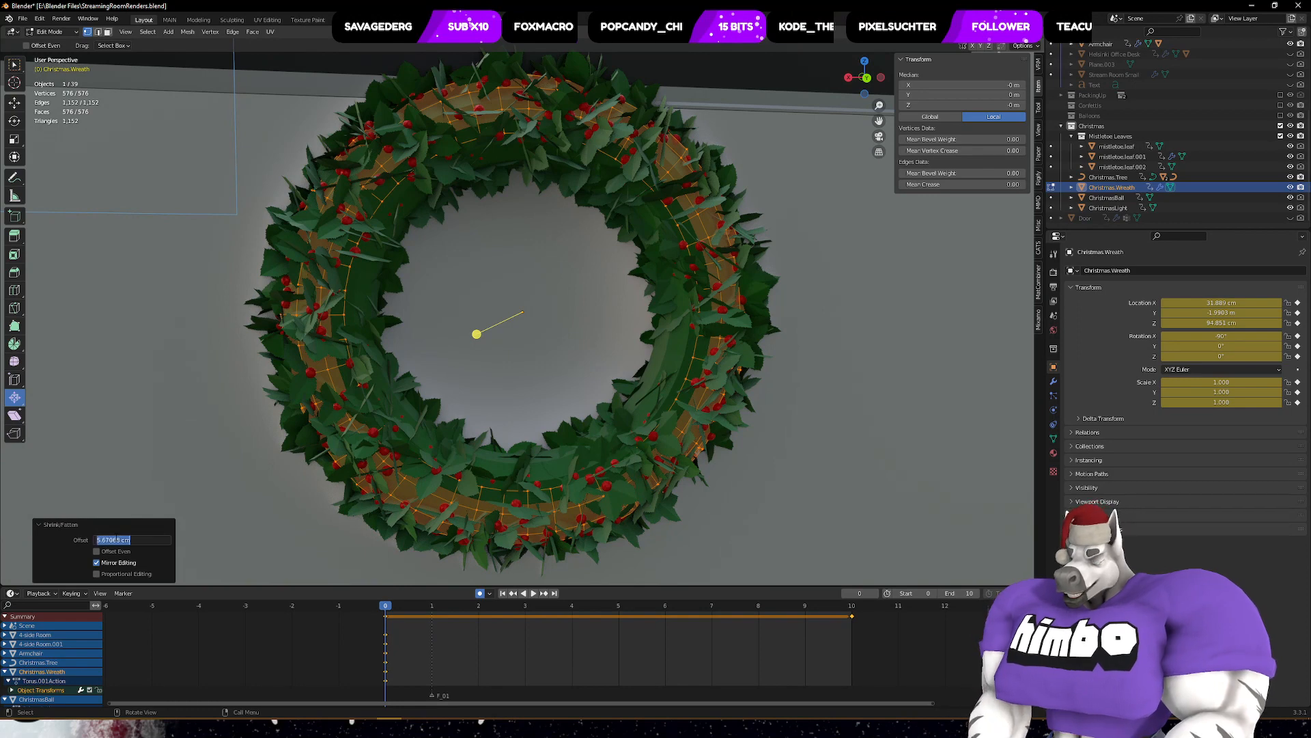
pyautogui.write('3 ')
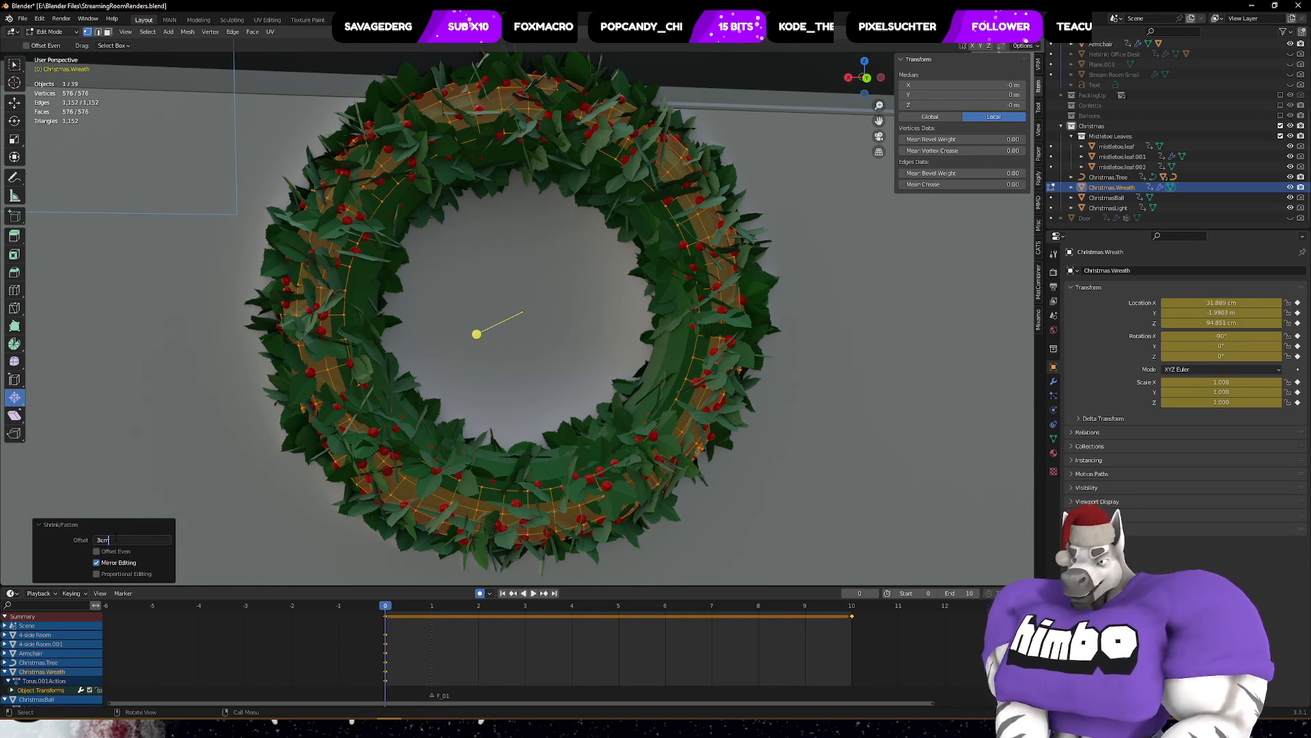
pyautogui.write('cm')
pyautogui.press('Return')
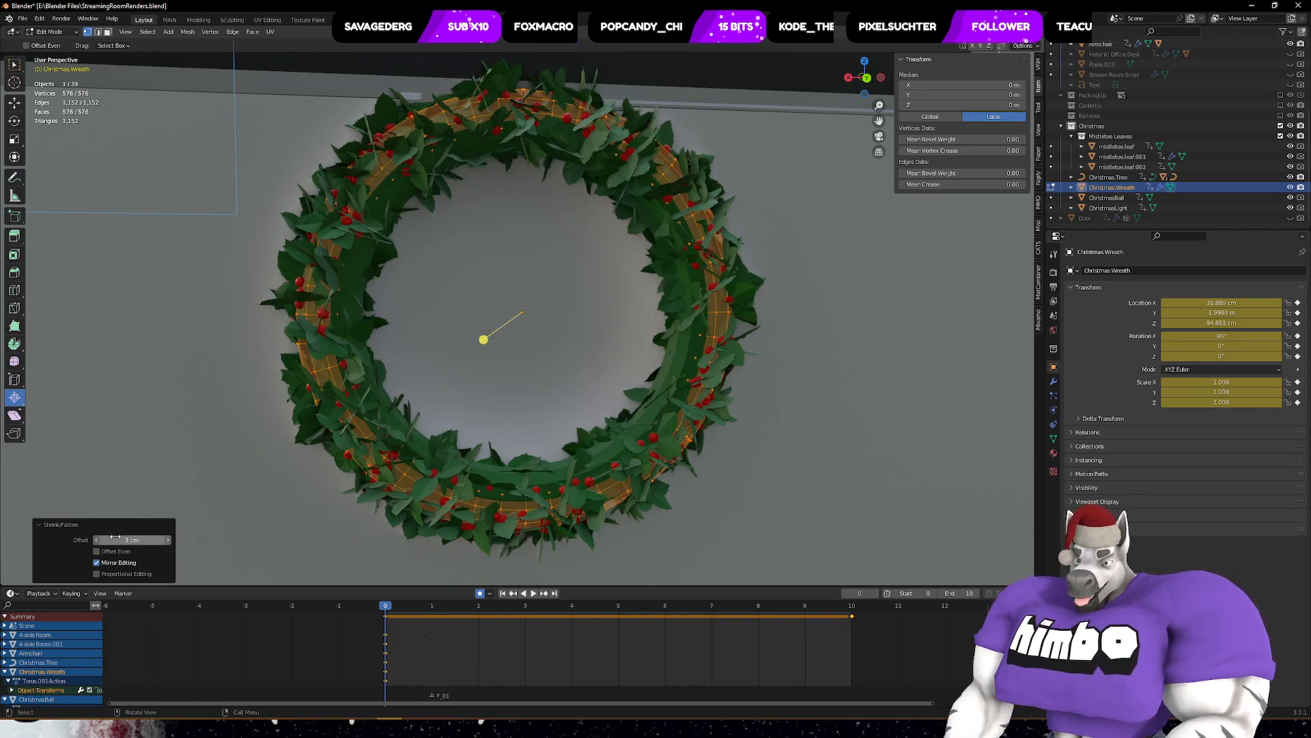
pyautogui.click(168, 540)
pyautogui.click(168, 540)
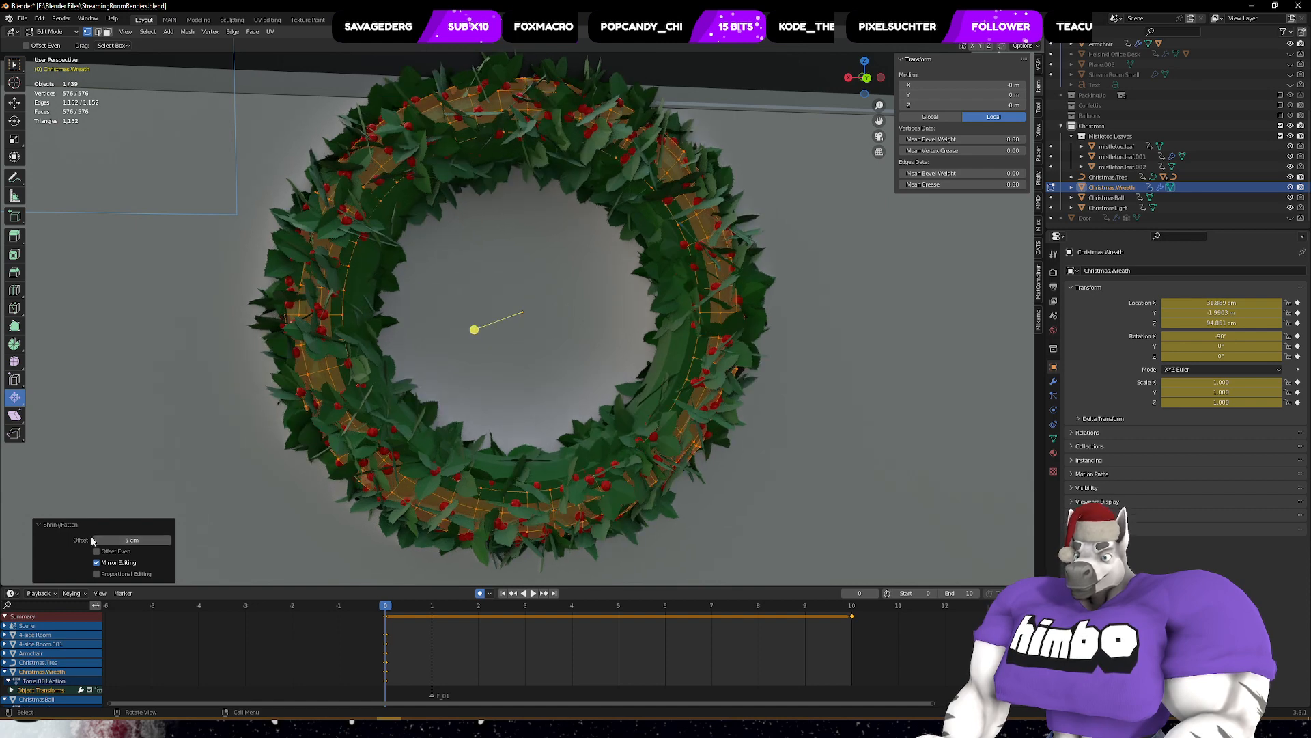
pyautogui.click(97, 540)
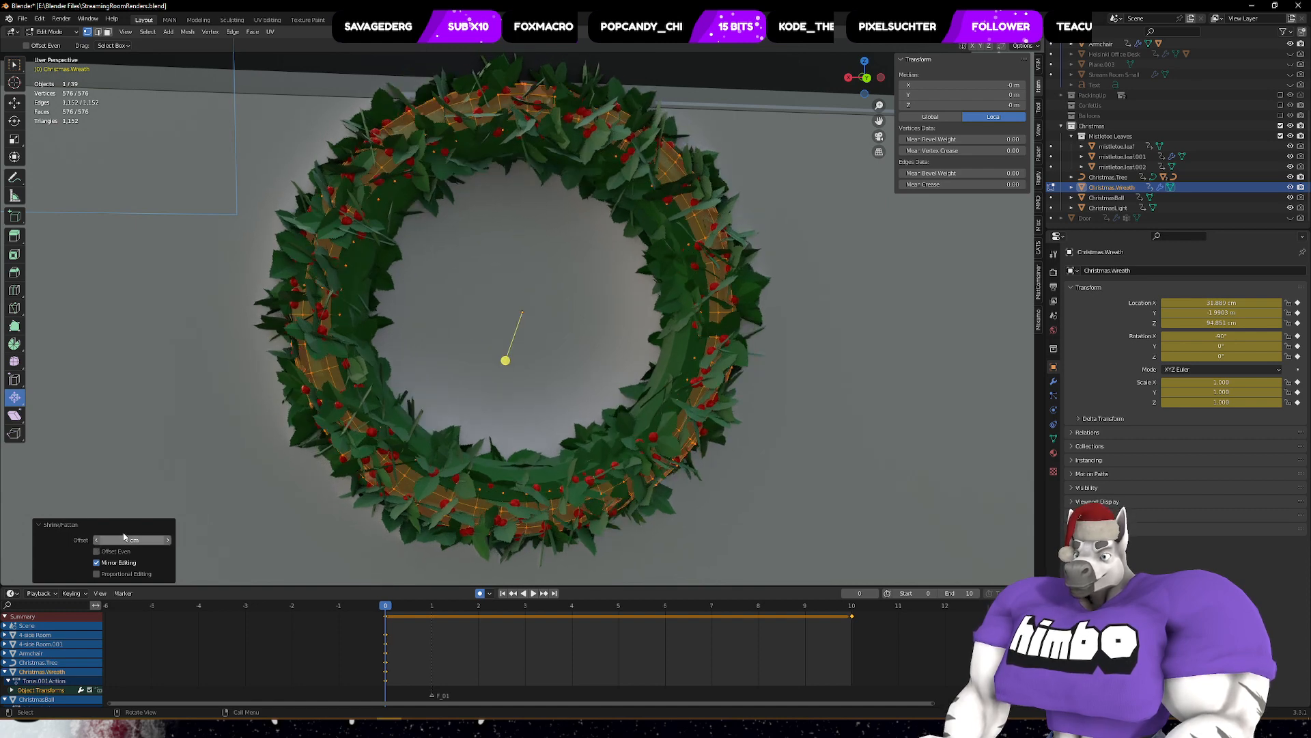
pyautogui.scroll(-4, 601, 457)
pyautogui.moveTo(601, 457); pyautogui.dragTo(350, 331, button='middle')
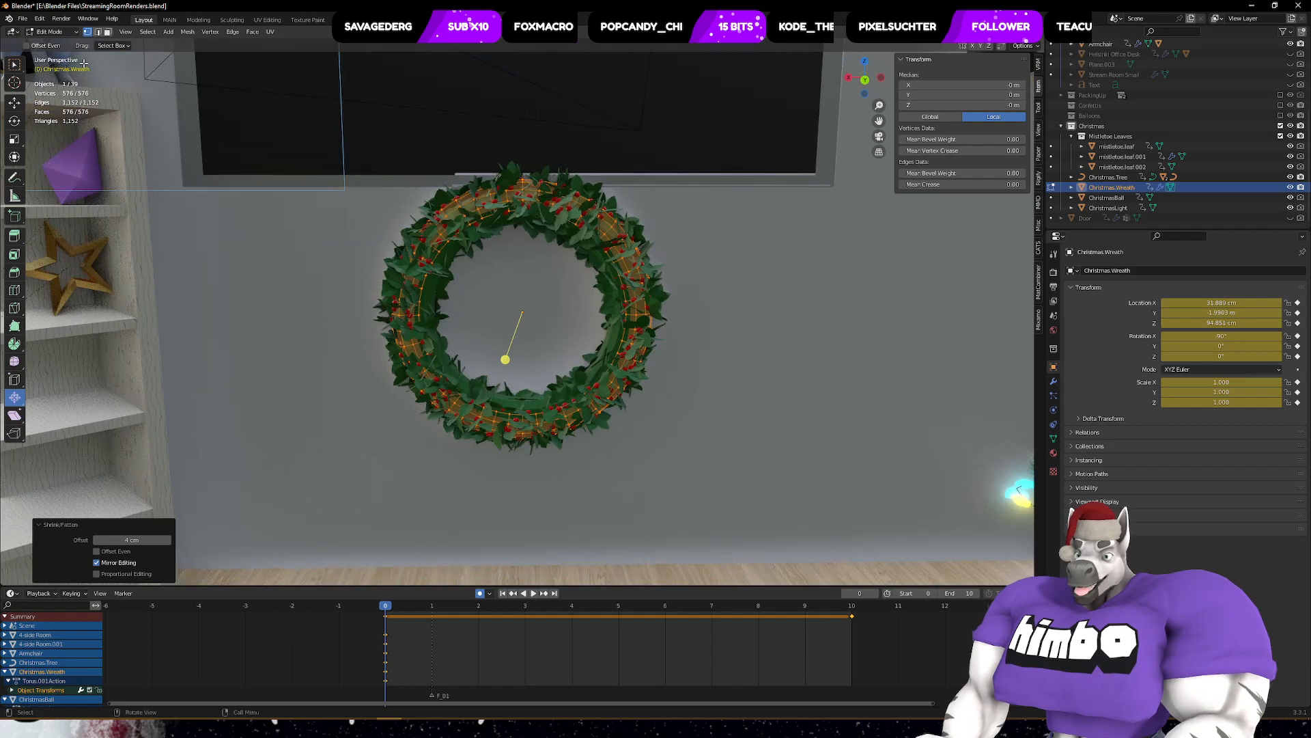
pyautogui.hotkey('ctrl', 'Tab')
pyautogui.click(273, 328)
# - Render the still image, check the thicker wreath below the TV, and close the render window
pyautogui.click(62, 19)
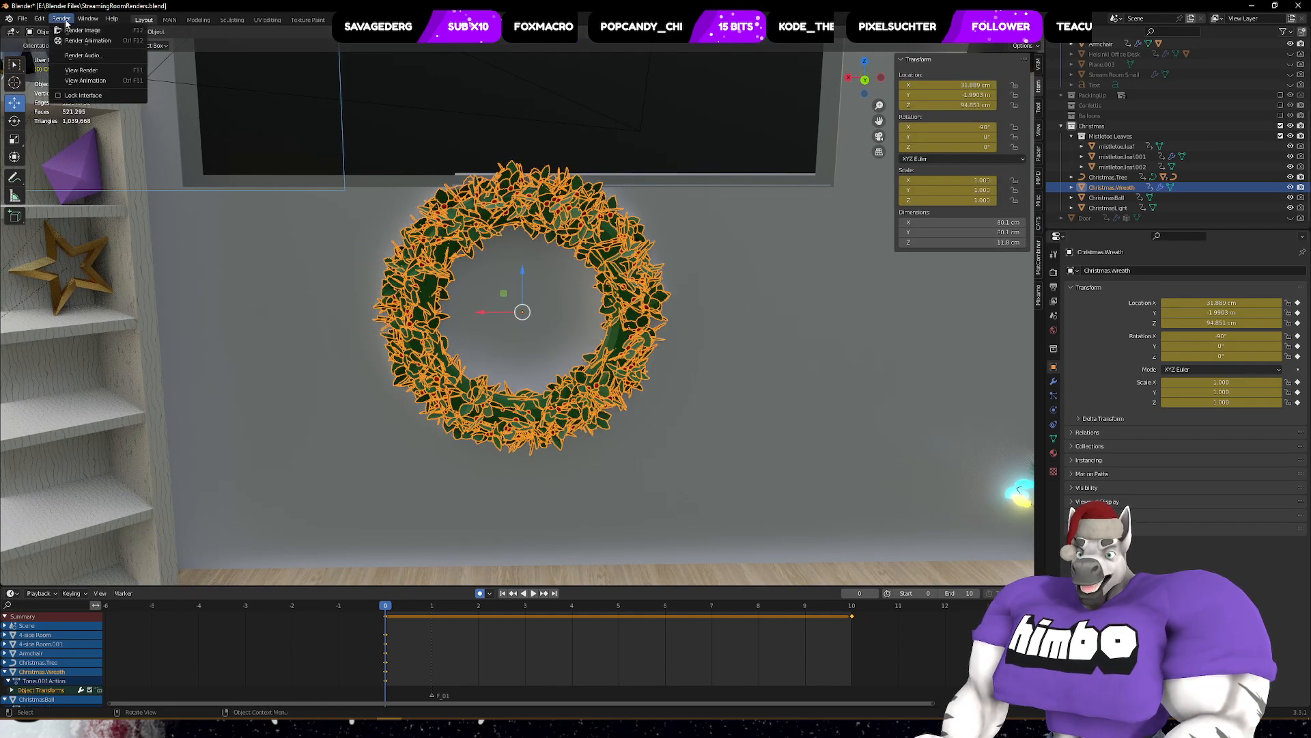
pyautogui.click(75, 29)
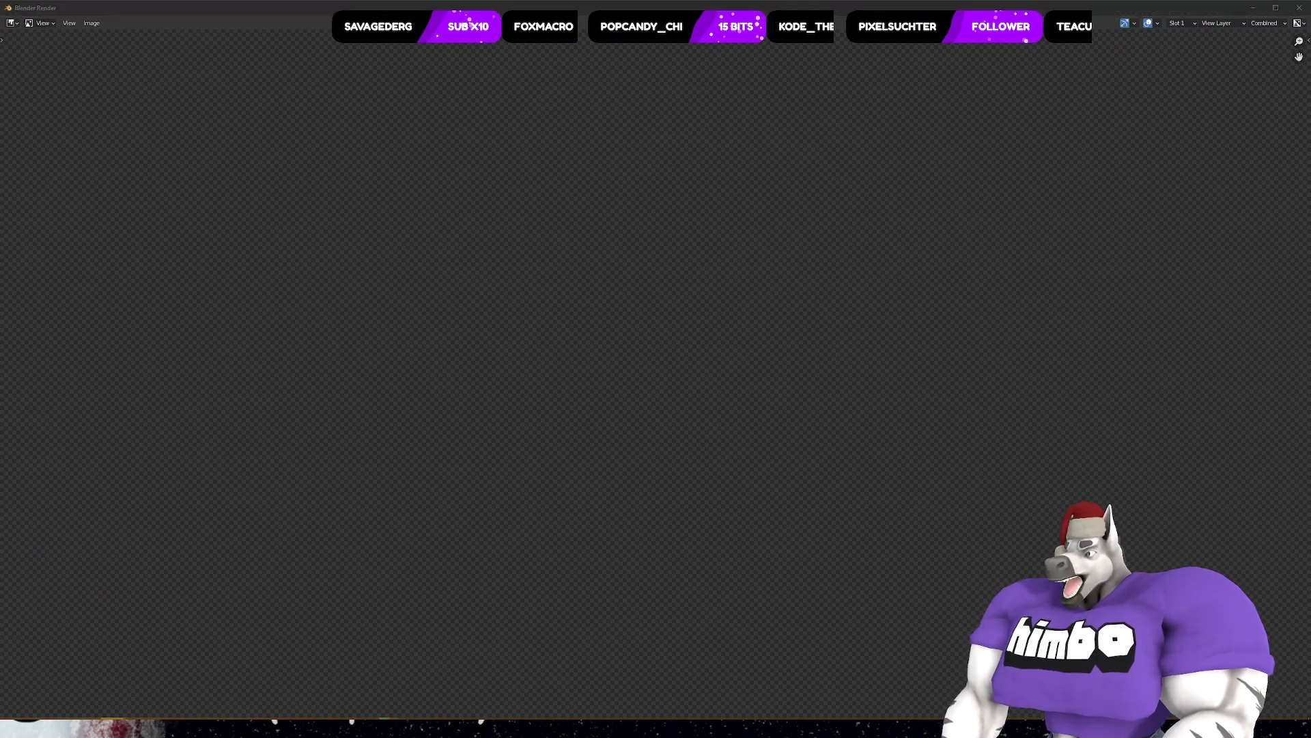
pyautogui.scroll(-3, 876, 452)
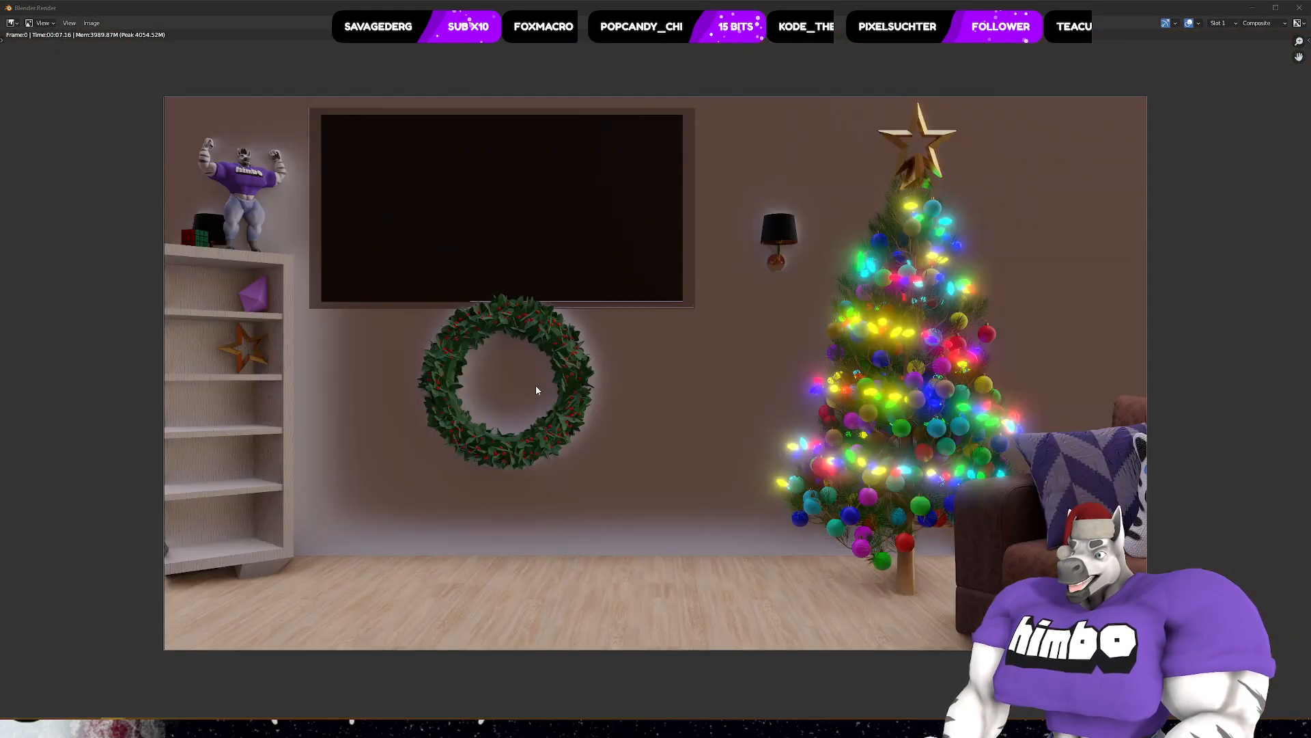
pyautogui.scroll(2, 536, 384)
pyautogui.scroll(-2, 537, 382)
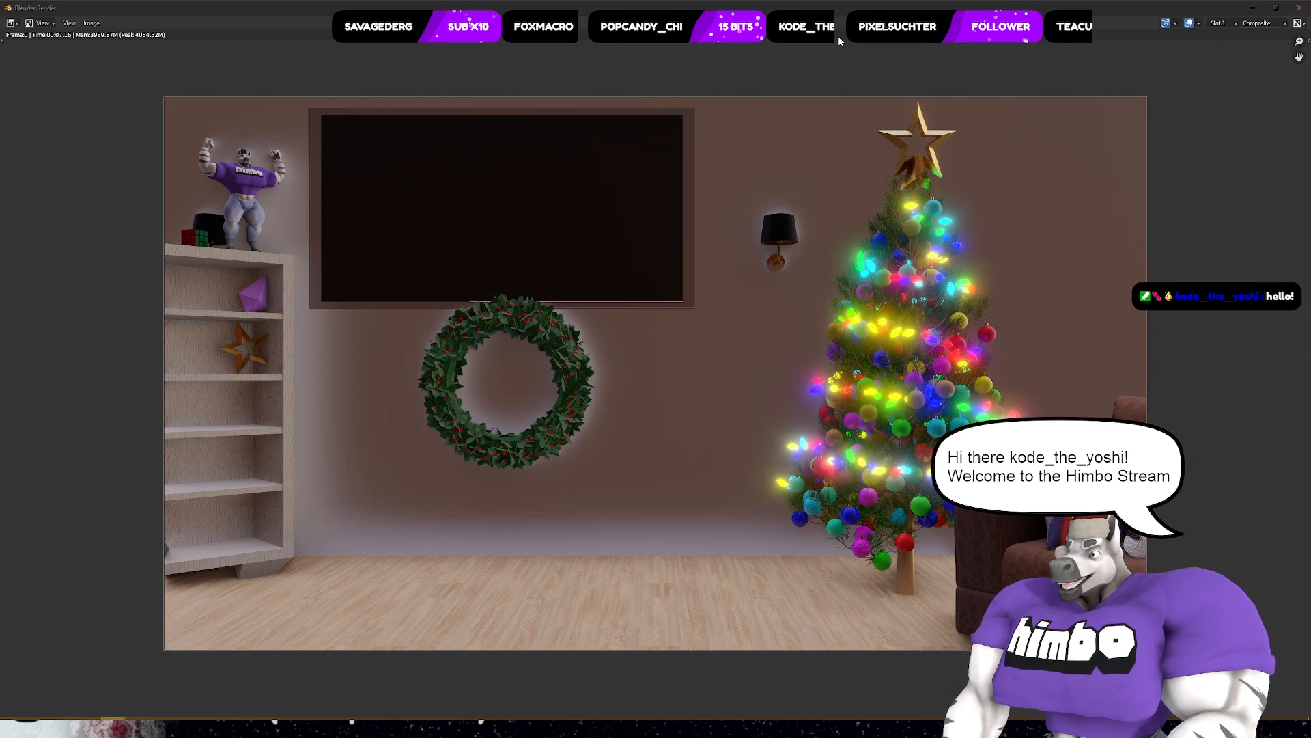
pyautogui.click(1300, 8)
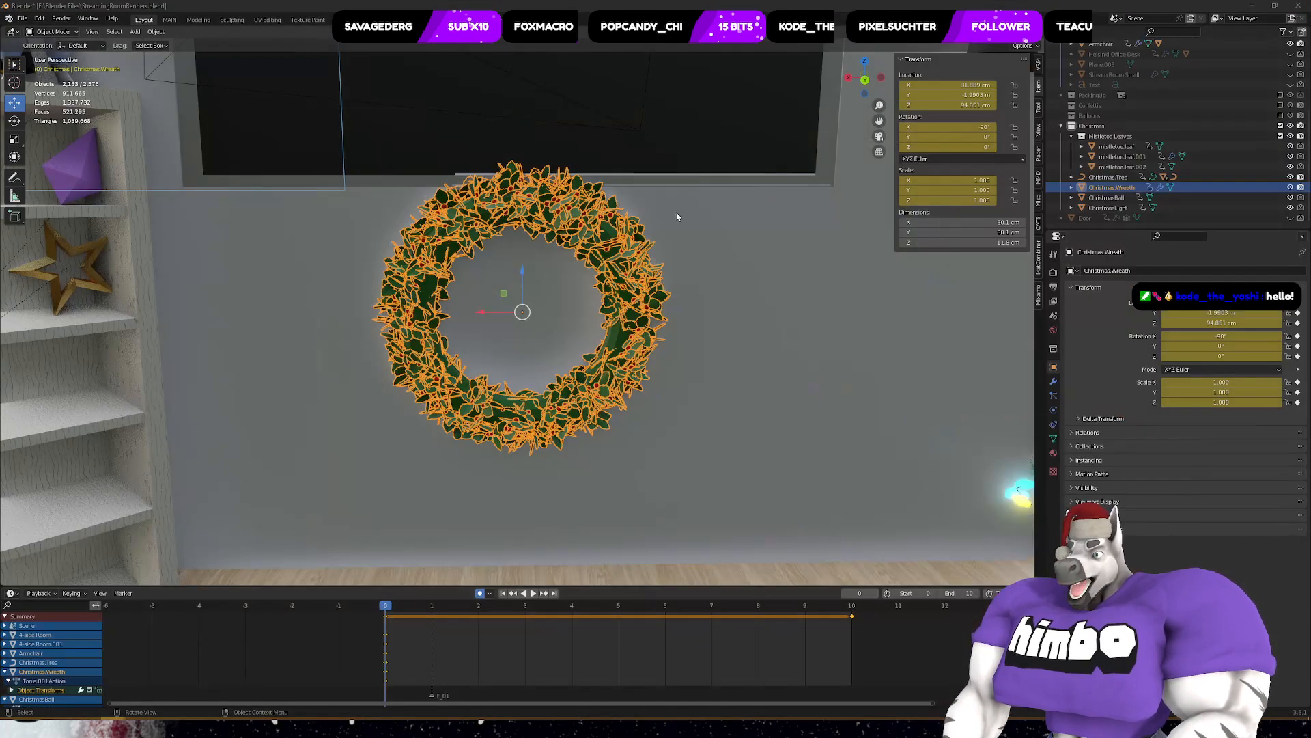
# - Move the wreath from below the TV to the wall lamp beside the Christmas tree and lower it beneath the lampshade
pyautogui.scroll(-3, 717, 280)
pyautogui.moveTo(734, 307)
pyautogui.mouseDown(button='middle')
pyautogui.moveTo(908, 291)
pyautogui.moveTo(714, 302)
pyautogui.moveTo(726, 296)
pyautogui.mouseUp(button='middle')
pyautogui.scroll(4, 715, 302)
pyautogui.scroll(-5, 715, 302)
pyautogui.press('g')
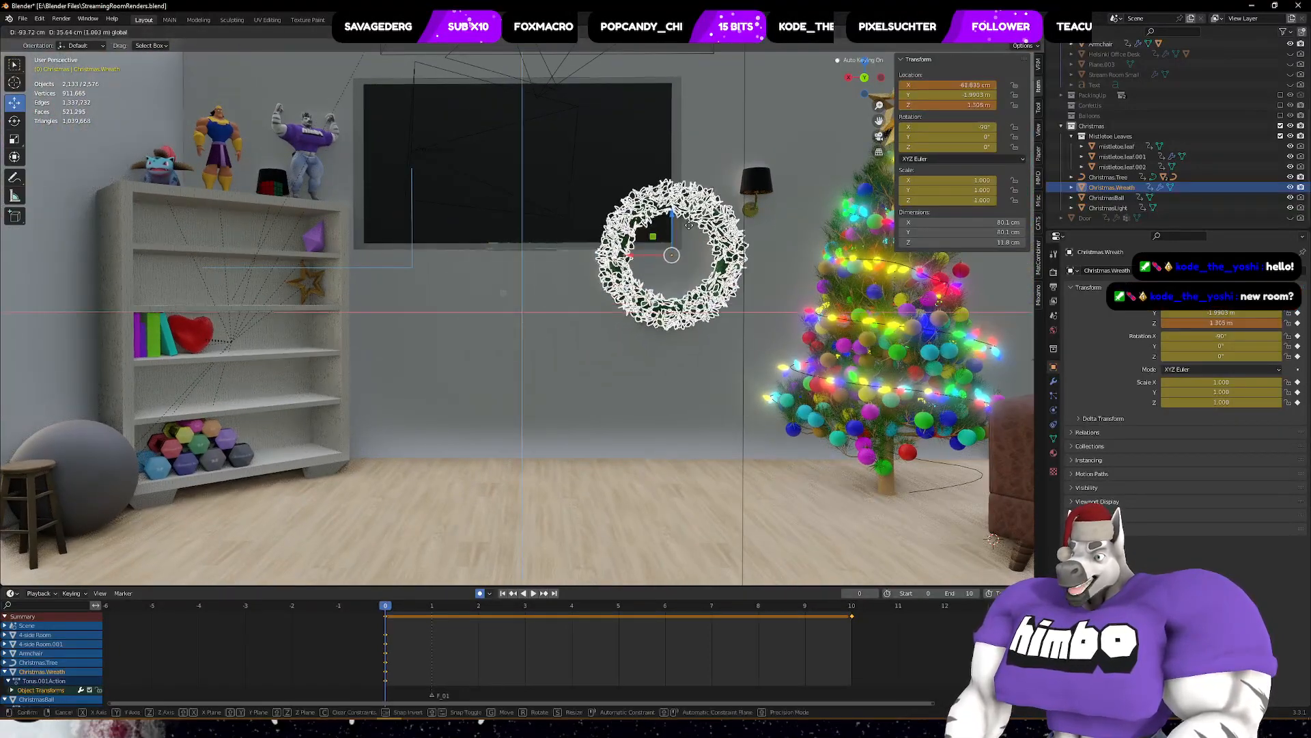
pyautogui.click(745, 192)
pyautogui.moveTo(744, 193); pyautogui.dragTo(756, 227, button='middle')
pyautogui.moveTo(644, 286)
pyautogui.mouseDown(button='middle')
pyautogui.moveTo(620, 293)
pyautogui.moveTo(629, 267)
pyautogui.mouseUp(button='middle')
pyautogui.moveTo(628, 232); pyautogui.dragTo(628, 311)
pyautogui.click(628, 311)
# - Move the wreath about 8 cm along Y against the wall and lower it about 5.6 cm
pyautogui.moveTo(629, 311)
pyautogui.mouseDown(button='middle')
pyautogui.moveTo(675, 306)
pyautogui.moveTo(653, 307)
pyautogui.mouseUp(button='middle')
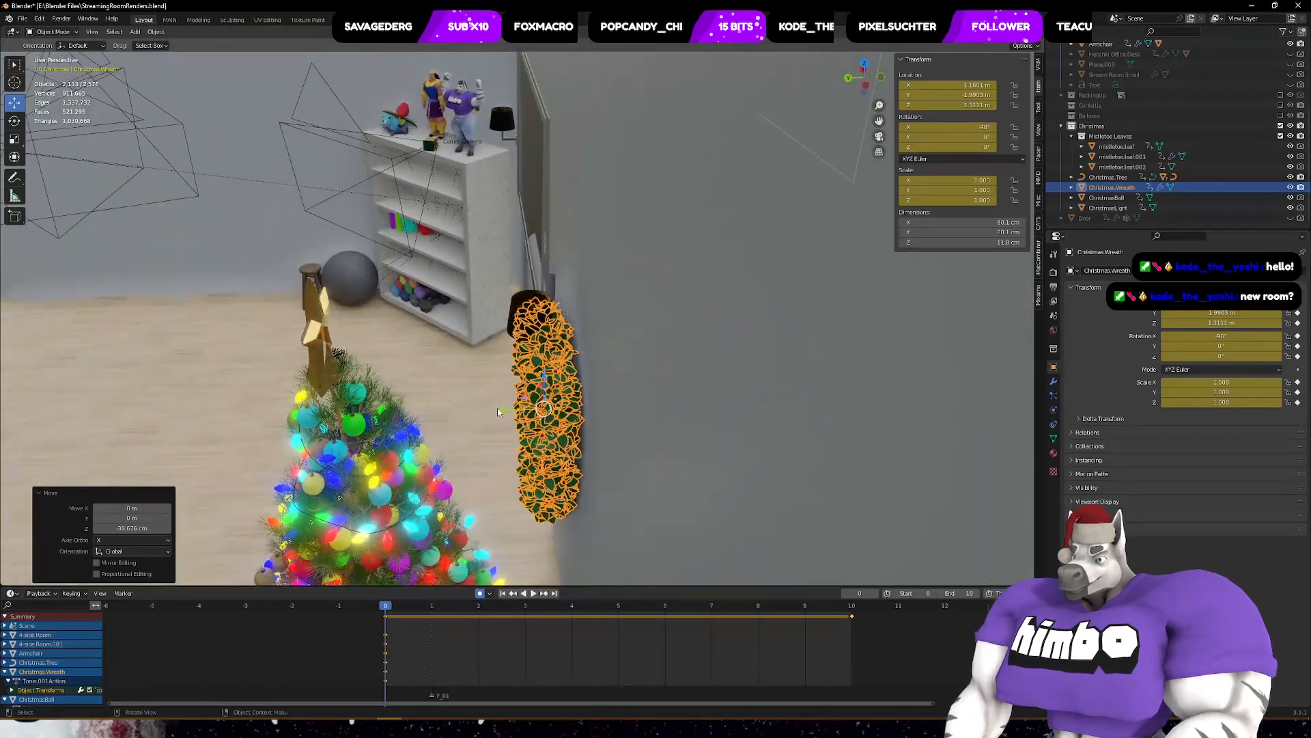
pyautogui.press('g')
pyautogui.press('y')
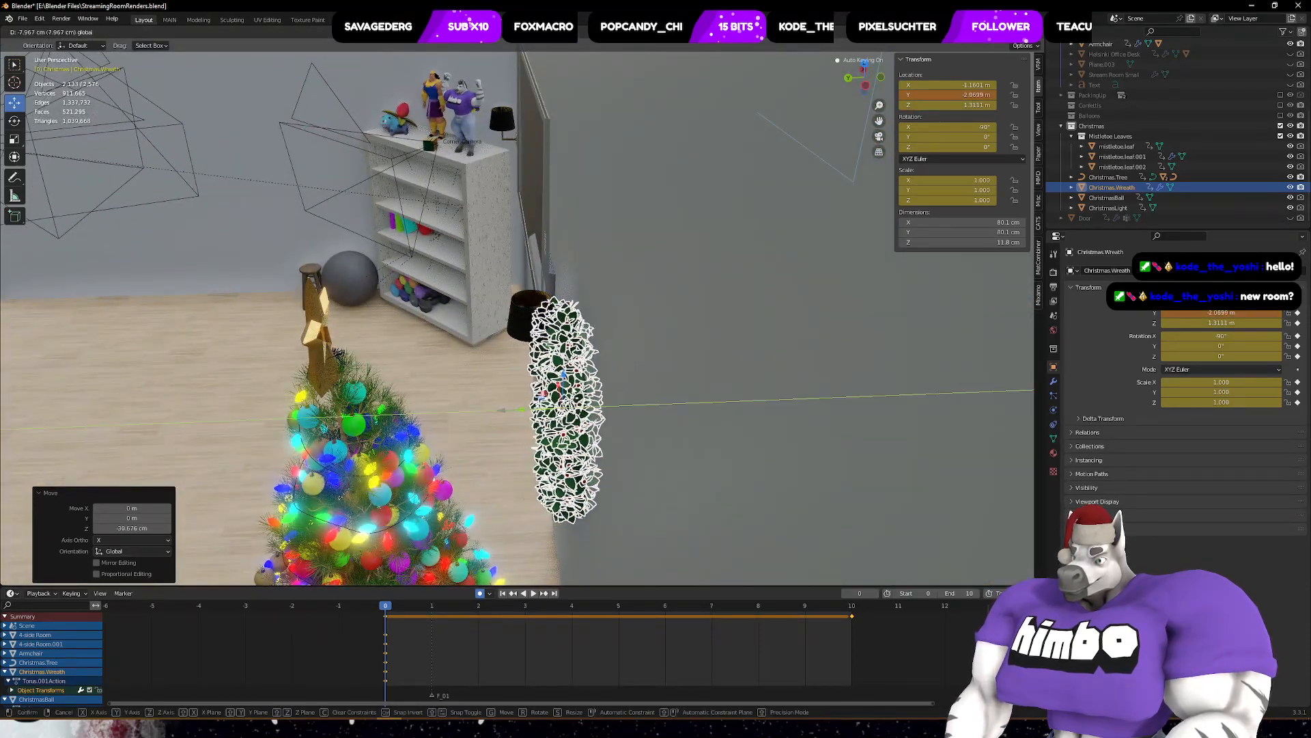
pyautogui.click(526, 406)
pyautogui.moveTo(525, 406); pyautogui.dragTo(762, 283, button='middle')
pyautogui.press('g')
pyautogui.press('z')
pyautogui.click(629, 284)
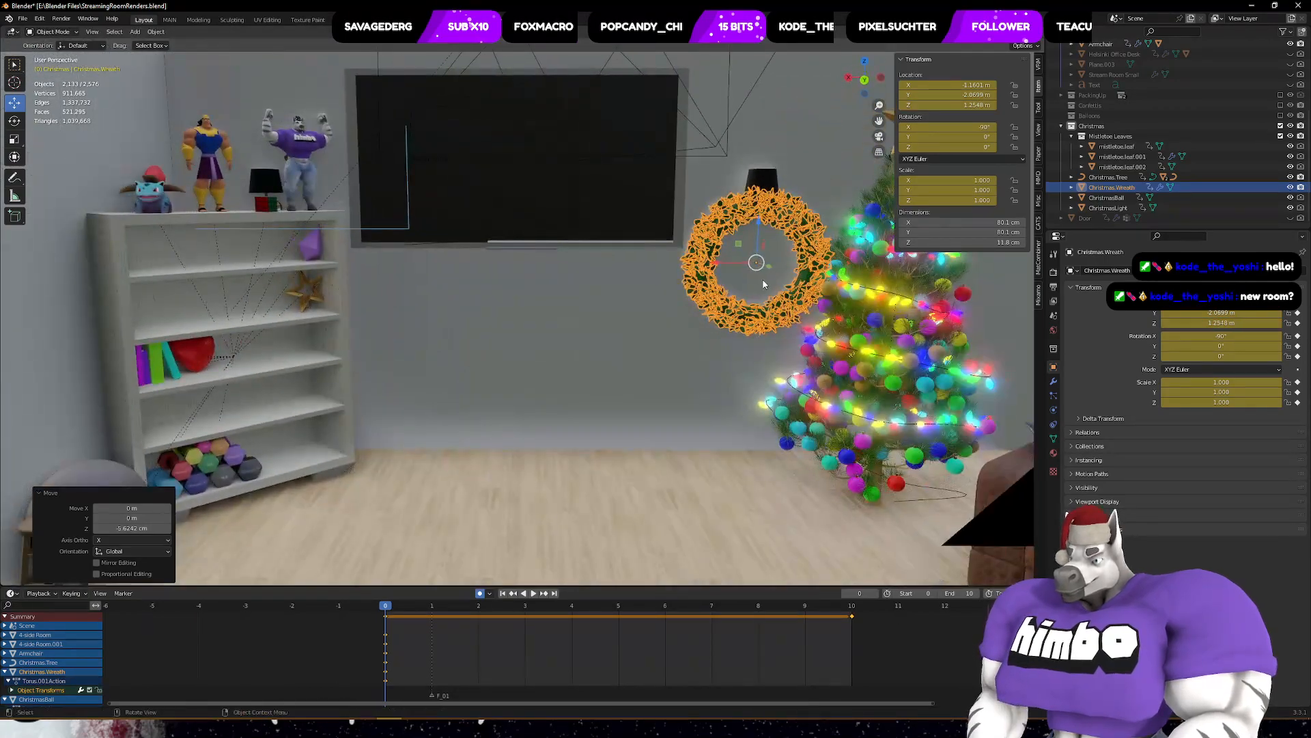
# - Hide the viewport overlays in the camera view and shift the wreath about 1 cm along X under the lamp
pyautogui.press('KP_0')
pyautogui.scroll(1, 761, 252)
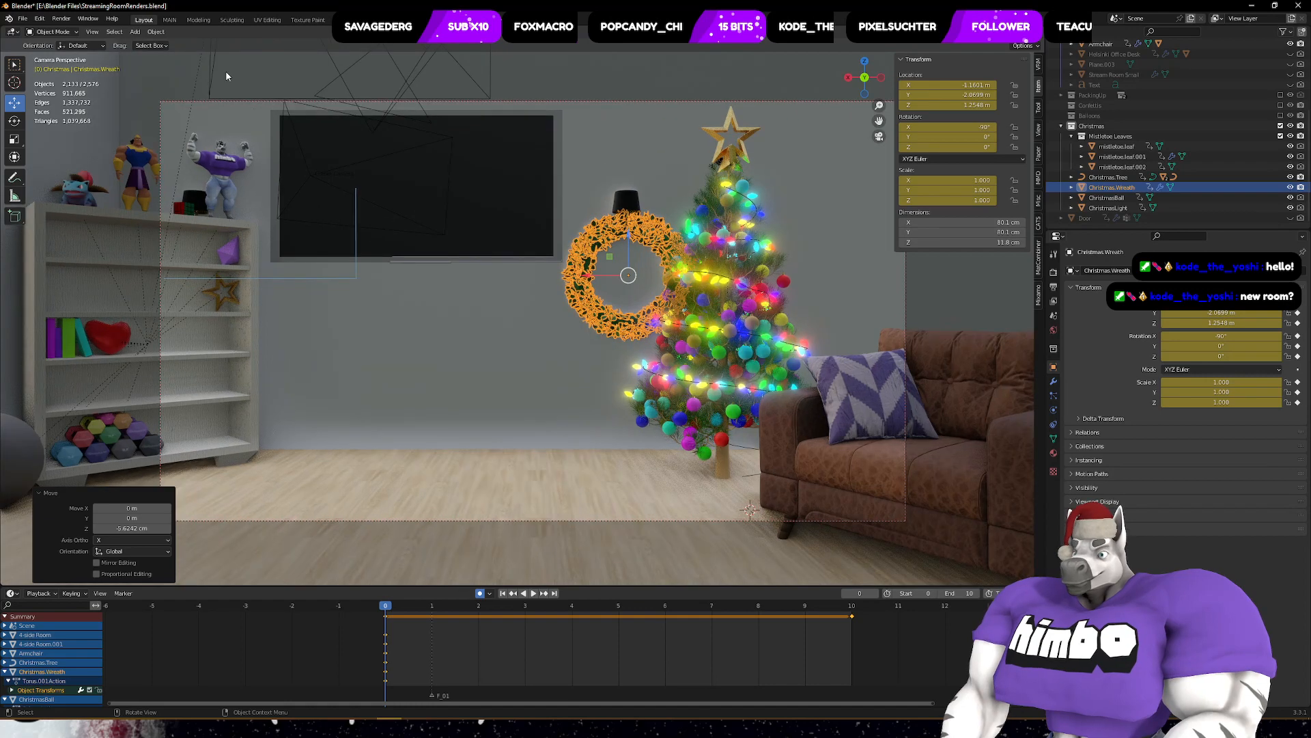
pyautogui.hotkey('shift', 'alt', 'z')
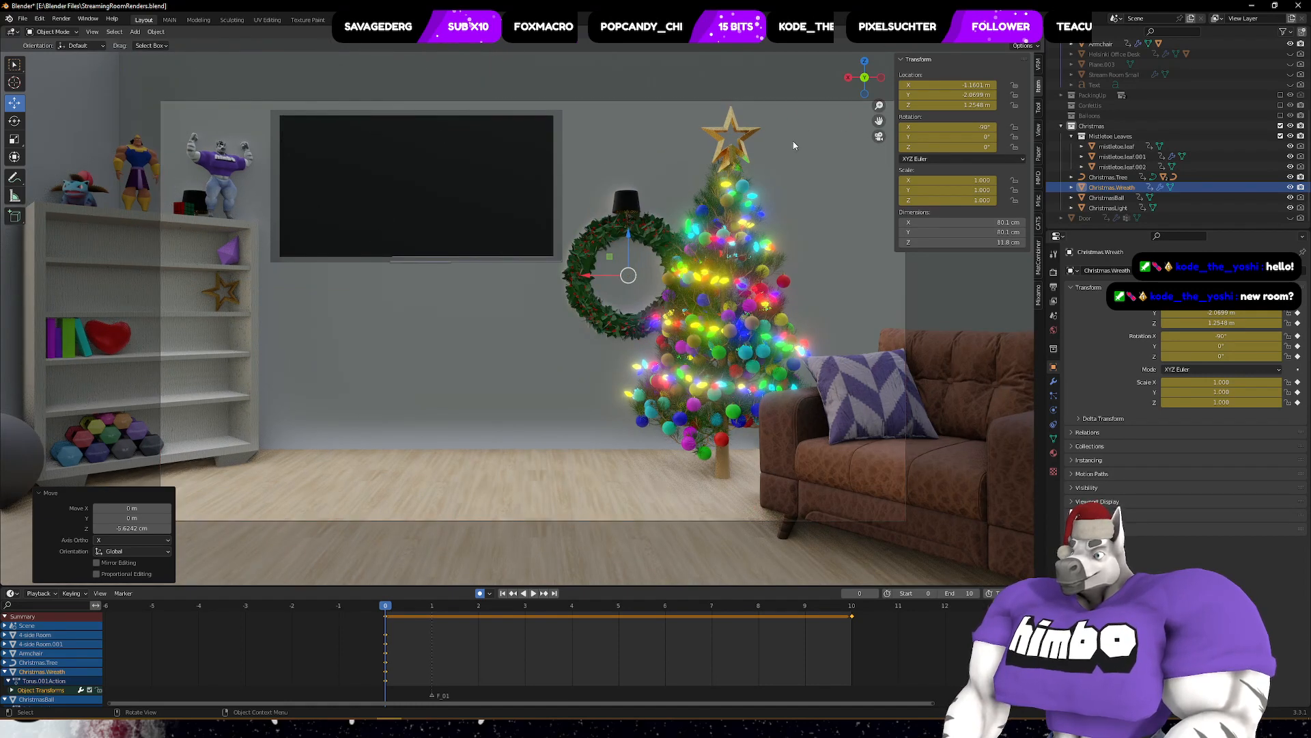
pyautogui.scroll(1, 794, 145)
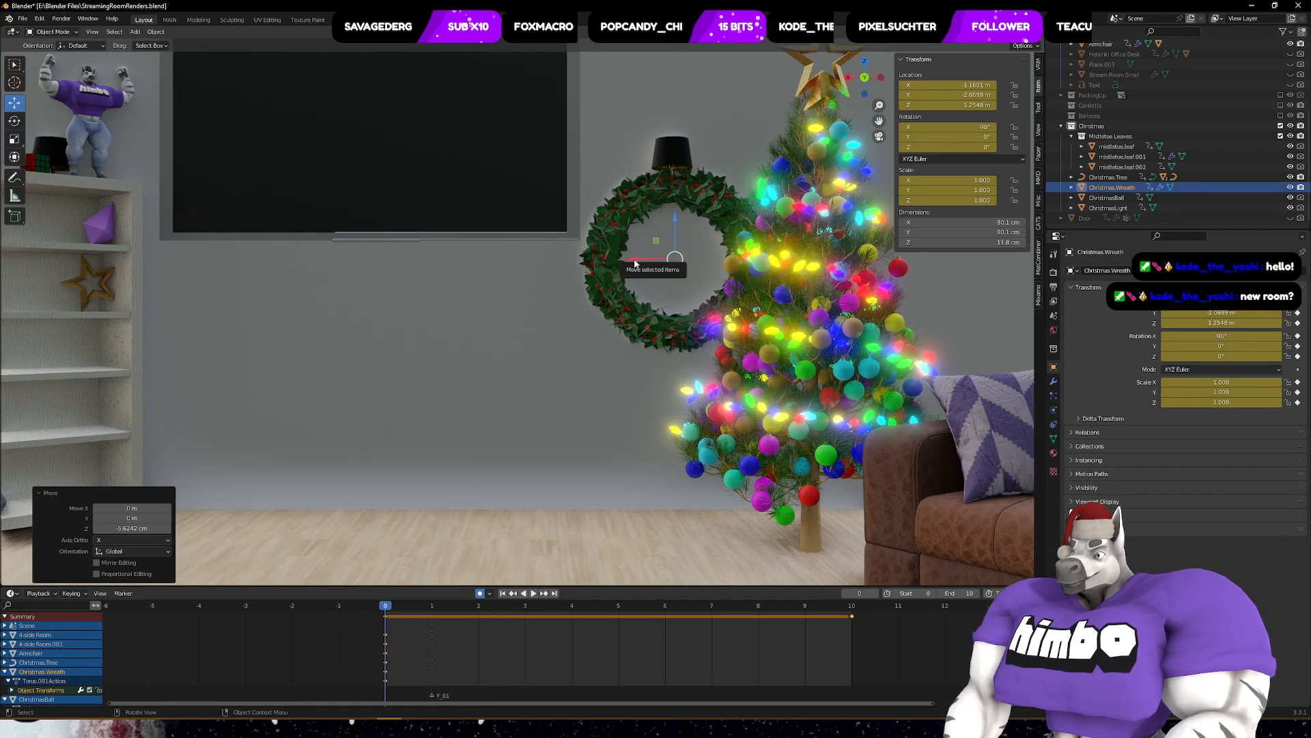
pyautogui.moveTo(634, 260); pyautogui.dragTo(629, 260)
pyautogui.click(381, 167)
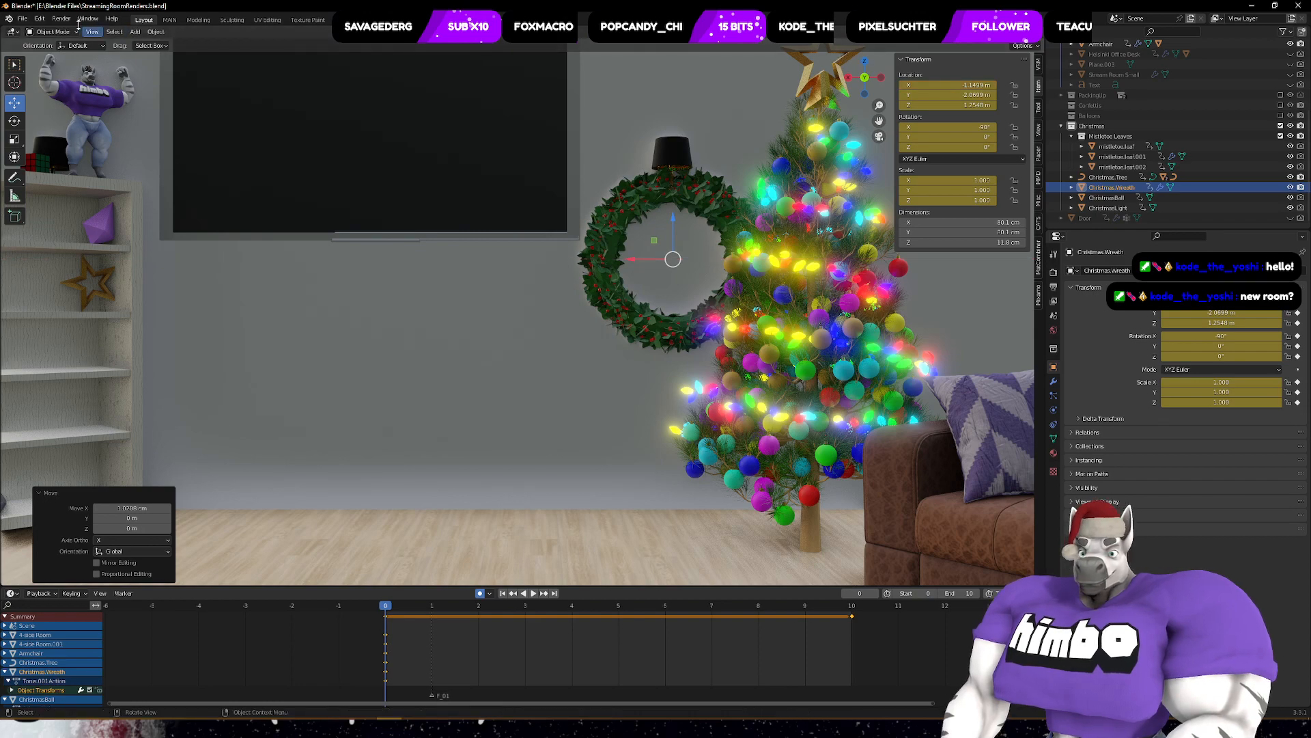
# - Render the image again, examine the wreath hanging under the lamp, and close the render window
pyautogui.click(62, 19)
pyautogui.click(70, 31)
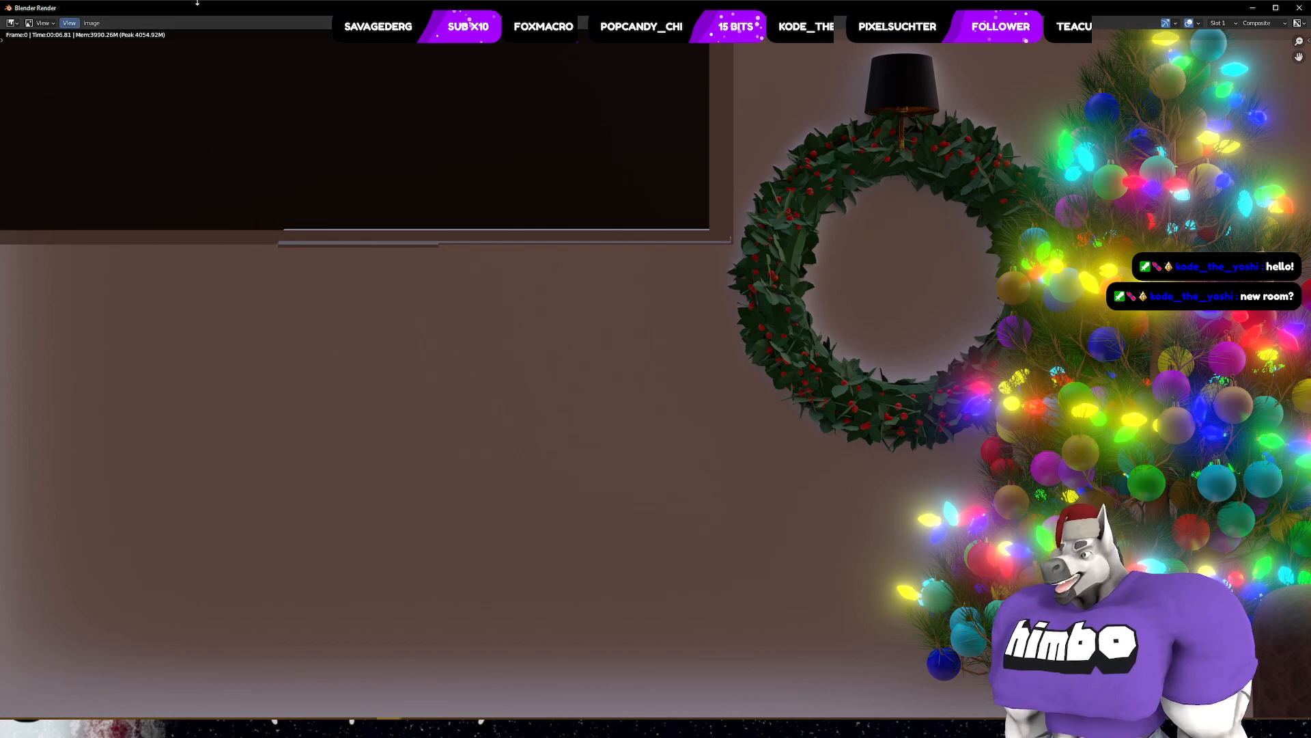
pyautogui.scroll(-4, 536, 393)
pyautogui.scroll(1, 569, 393)
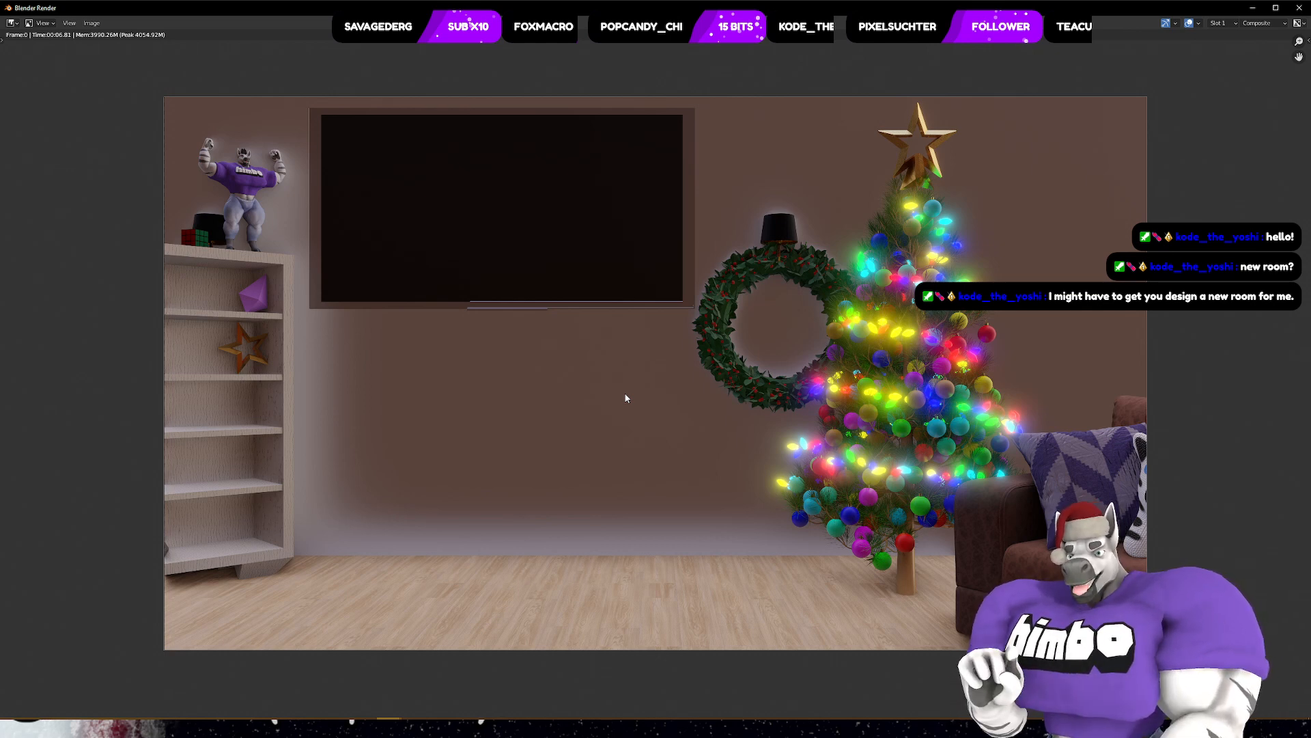
pyautogui.click(1299, 7)
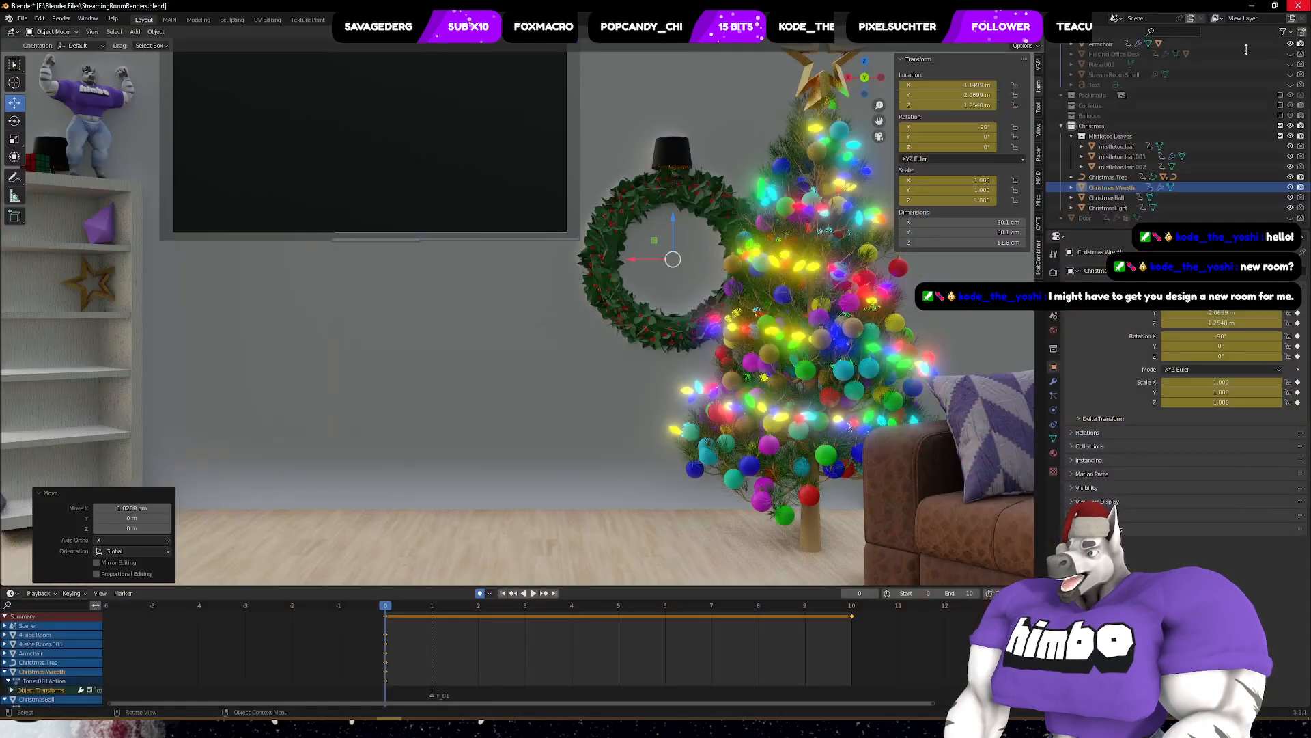
# - Examine the bookshelf and the objects arranged on and around it in the room's corner
pyautogui.scroll(-4, 831, 226)
pyautogui.moveTo(831, 226); pyautogui.dragTo(724, 278, button='middle')
pyautogui.keyDown('shift'); pyautogui.moveTo(375, 301); pyautogui.dragTo(760, 305, button='middle'); pyautogui.keyUp('shift')
pyautogui.scroll(6, 748, 304)
pyautogui.scroll(-2, 759, 305)
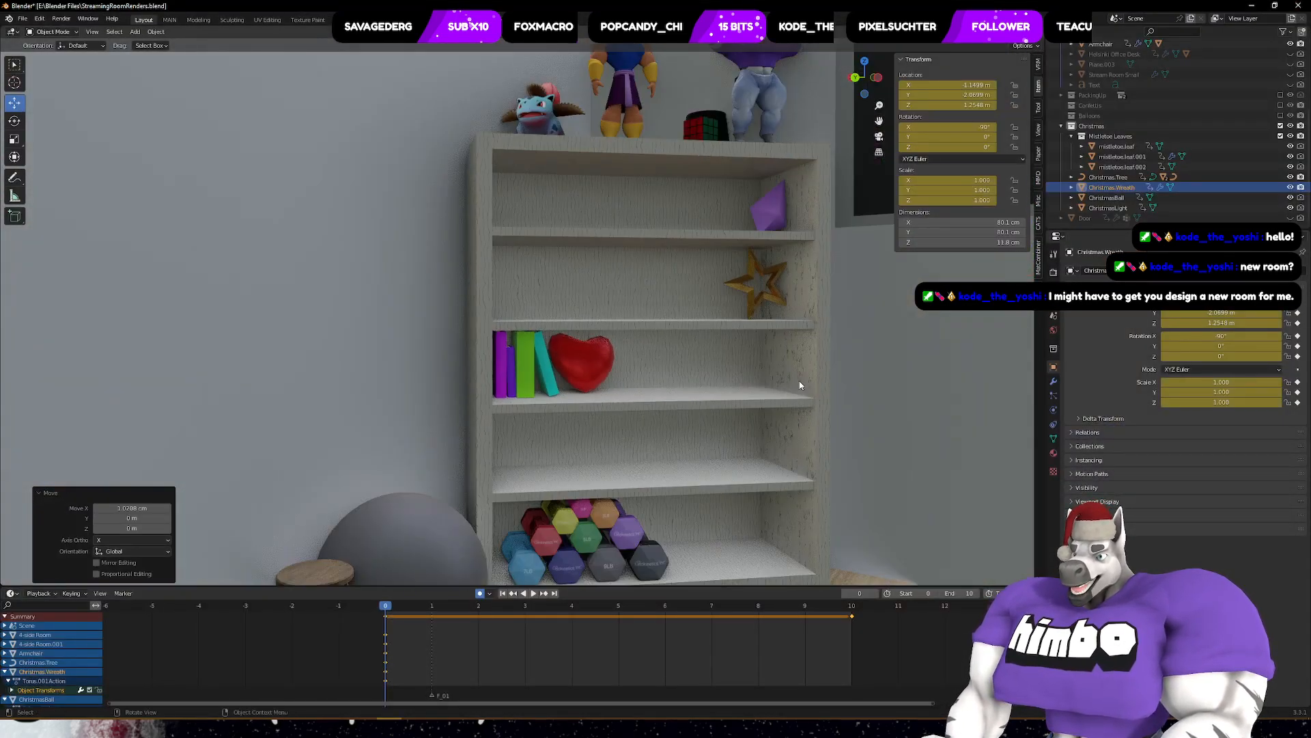
pyautogui.moveTo(799, 380); pyautogui.dragTo(761, 407, button='middle')
pyautogui.scroll(-1, 766, 412)
pyautogui.scroll(-2, 765, 362)
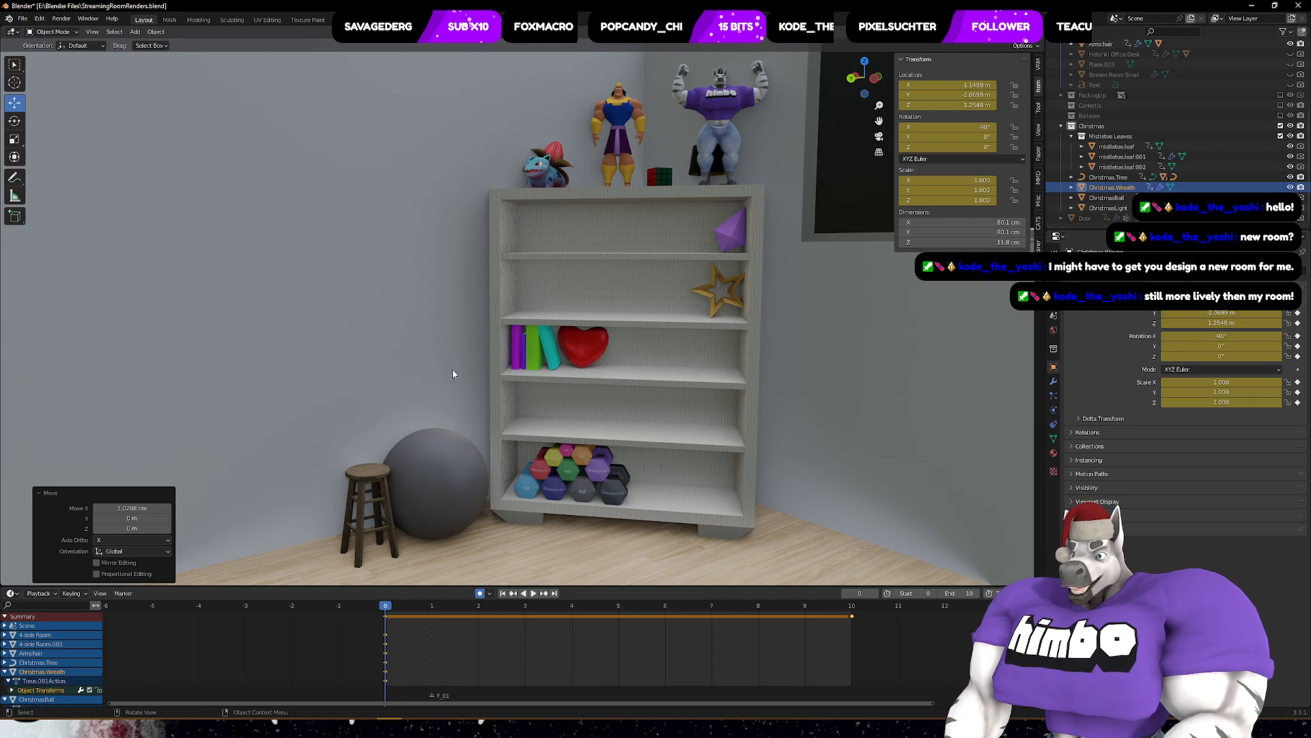
# - Examine the character figures standing on top of the bookshelf and the surrounding room
pyautogui.scroll(3, 627, 164)
pyautogui.keyDown('shift'); pyautogui.moveTo(646, 168); pyautogui.dragTo(576, 409, button='middle'); pyautogui.keyUp('shift')
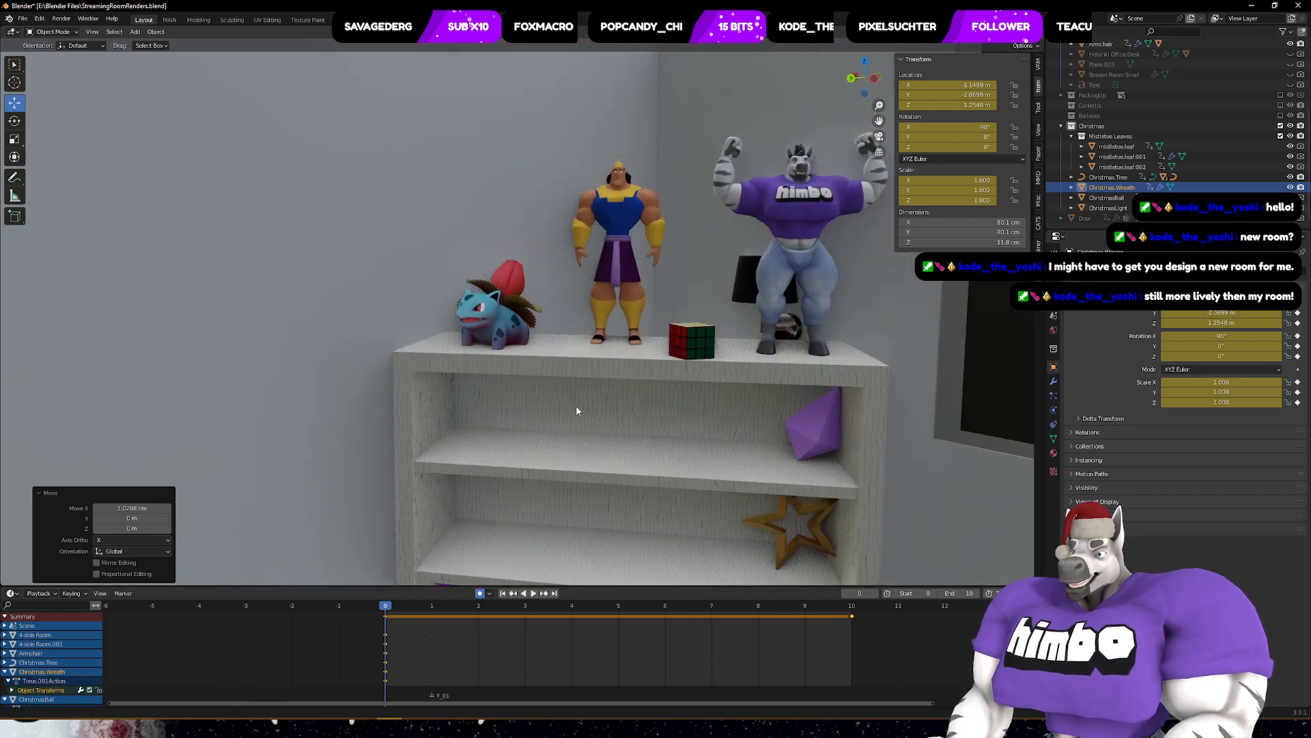
pyautogui.scroll(4, 591, 301)
pyautogui.moveTo(692, 227); pyautogui.dragTo(489, 342, button='middle')
pyautogui.moveTo(612, 301); pyautogui.dragTo(266, 345, button='middle')
pyautogui.scroll(1, 519, 343)
pyautogui.scroll(3, 574, 335)
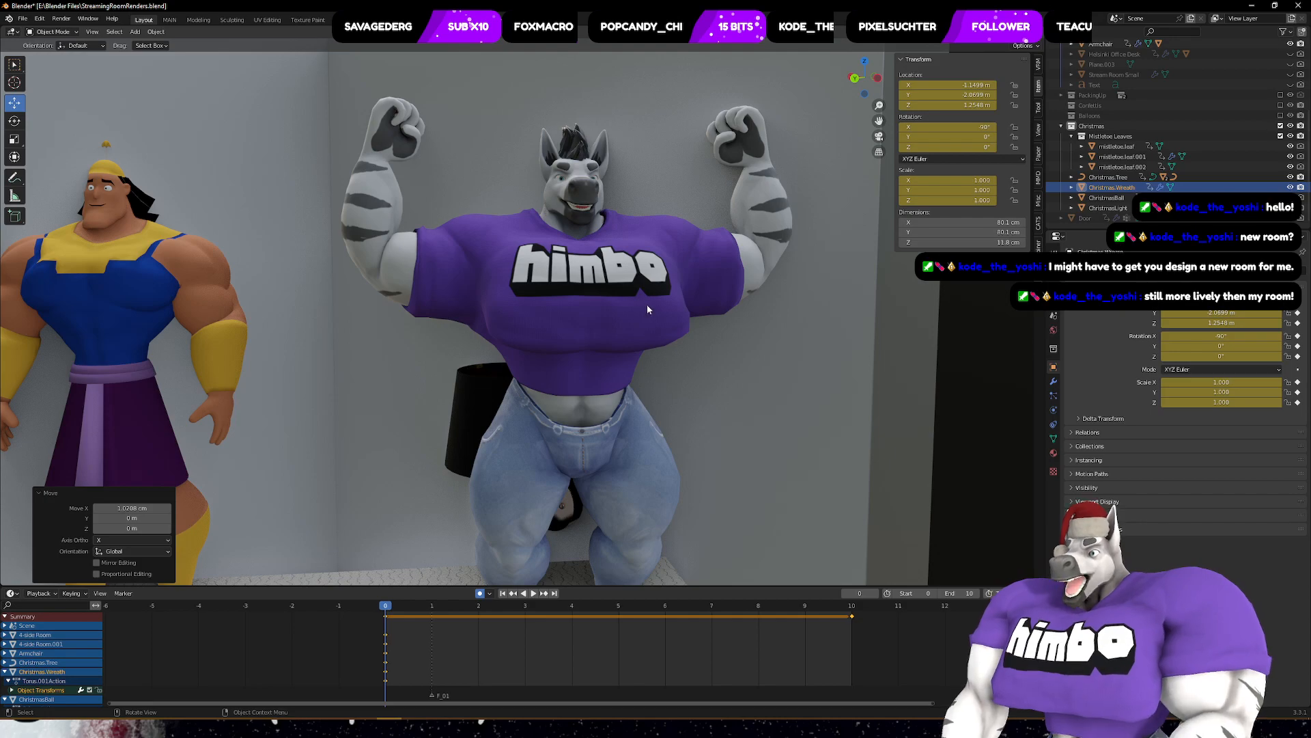
pyautogui.moveTo(646, 304)
pyautogui.mouseDown(button='middle')
pyautogui.moveTo(589, 335)
pyautogui.moveTo(566, 334)
pyautogui.moveTo(661, 314)
pyautogui.moveTo(522, 325)
pyautogui.moveTo(690, 309)
pyautogui.moveTo(608, 313)
pyautogui.moveTo(634, 310)
pyautogui.moveTo(620, 322)
pyautogui.moveTo(630, 334)
pyautogui.moveTo(649, 318)
pyautogui.moveTo(566, 314)
pyautogui.moveTo(704, 322)
pyautogui.moveTo(576, 314)
pyautogui.moveTo(657, 316)
pyautogui.moveTo(597, 323)
pyautogui.moveTo(669, 311)
pyautogui.moveTo(563, 311)
pyautogui.moveTo(728, 313)
pyautogui.moveTo(554, 314)
pyautogui.moveTo(726, 313)
pyautogui.moveTo(588, 314)
pyautogui.moveTo(632, 333)
pyautogui.moveTo(621, 317)
pyautogui.moveTo(638, 321)
pyautogui.mouseUp(button='middle')
pyautogui.moveTo(624, 309); pyautogui.dragTo(538, 301, button='middle')
pyautogui.scroll(-5, 640, 322)
pyautogui.click(509, 430)
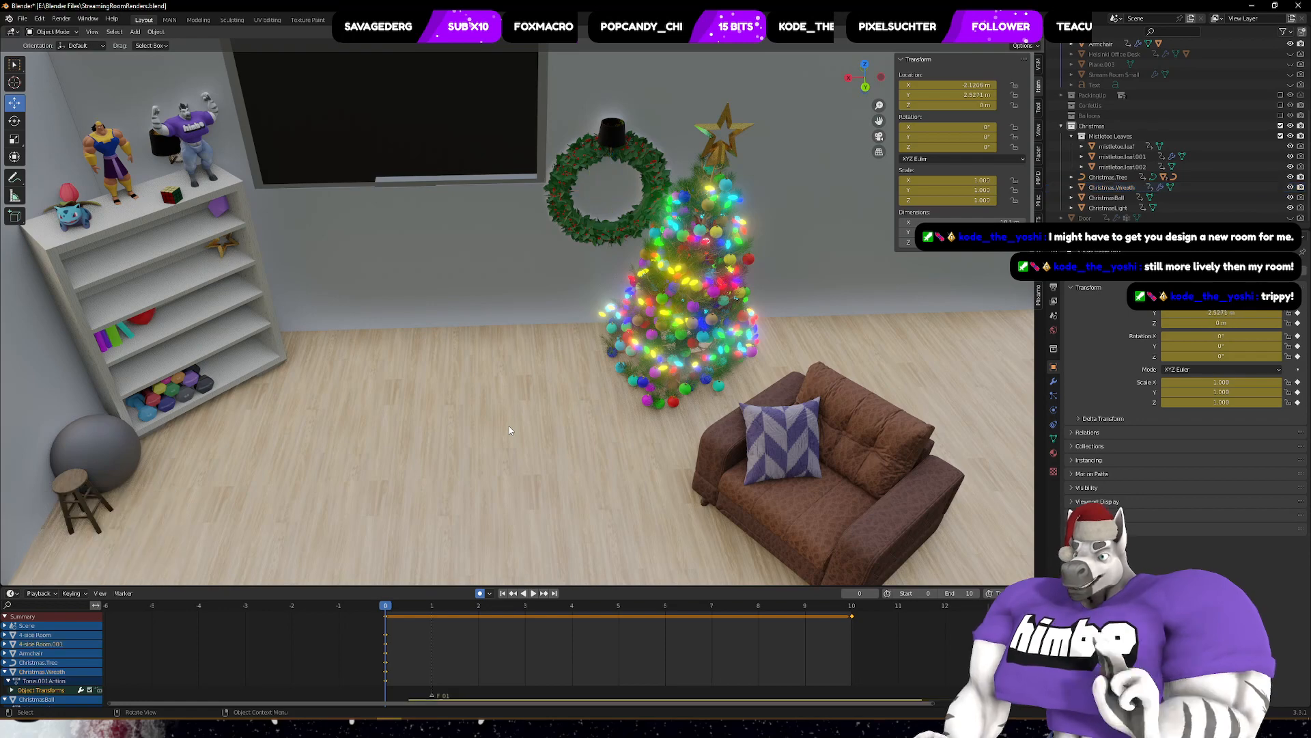
# - Add a cube mesh to the Christmas collection and set its X, Y and Z location to 0
pyautogui.moveTo(509, 430); pyautogui.dragTo(571, 454, button='middle')
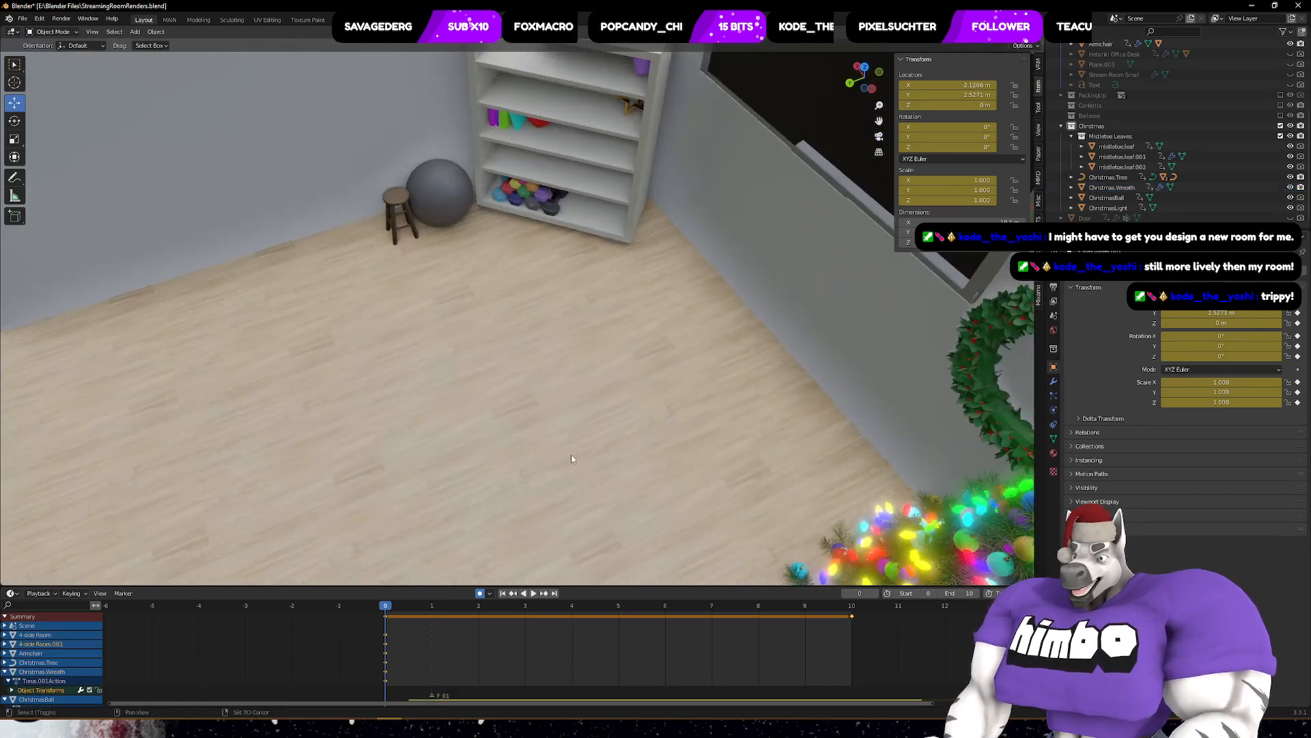
pyautogui.hotkey('shift', 'a')
pyautogui.moveTo(572, 459)
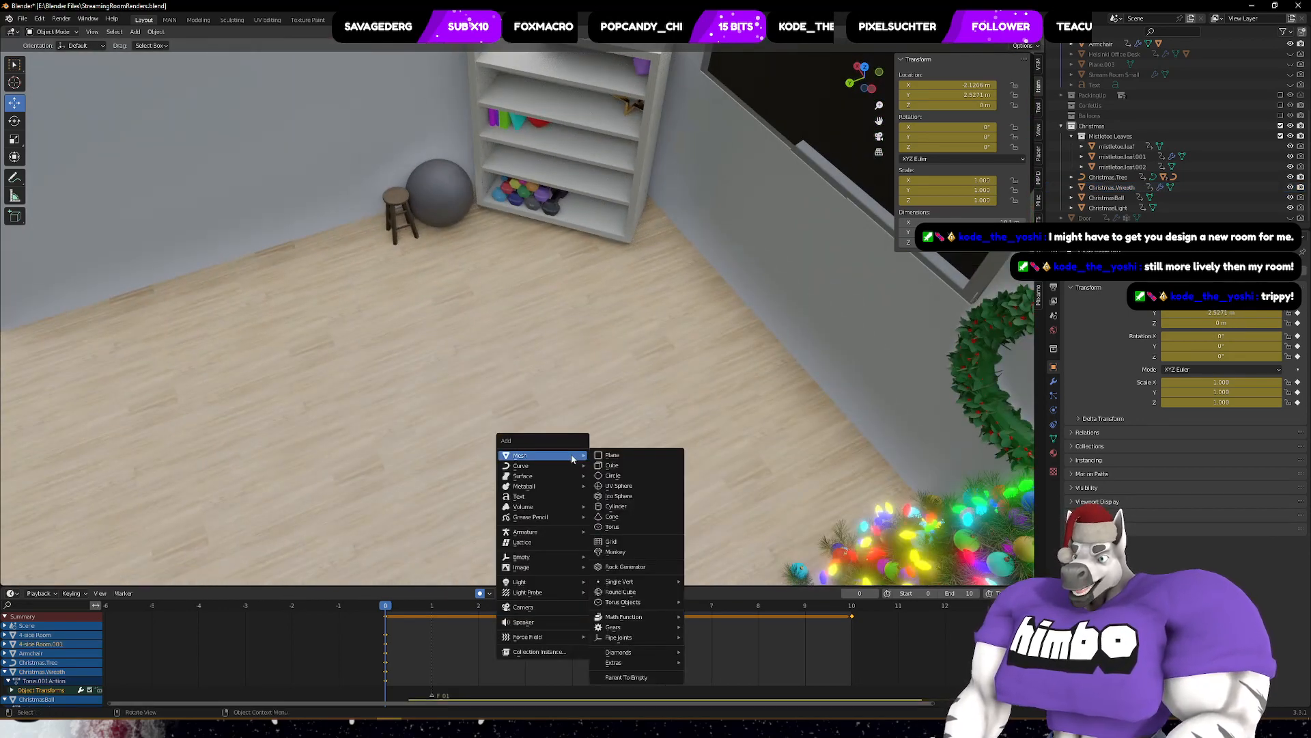
pyautogui.click(610, 467)
pyautogui.keyDown('shift'); pyautogui.moveTo(533, 496); pyautogui.dragTo(566, 260, button='middle'); pyautogui.keyUp('shift')
pyautogui.scroll(-6, 573, 287)
pyautogui.moveTo(592, 334); pyautogui.dragTo(662, 336, button='middle')
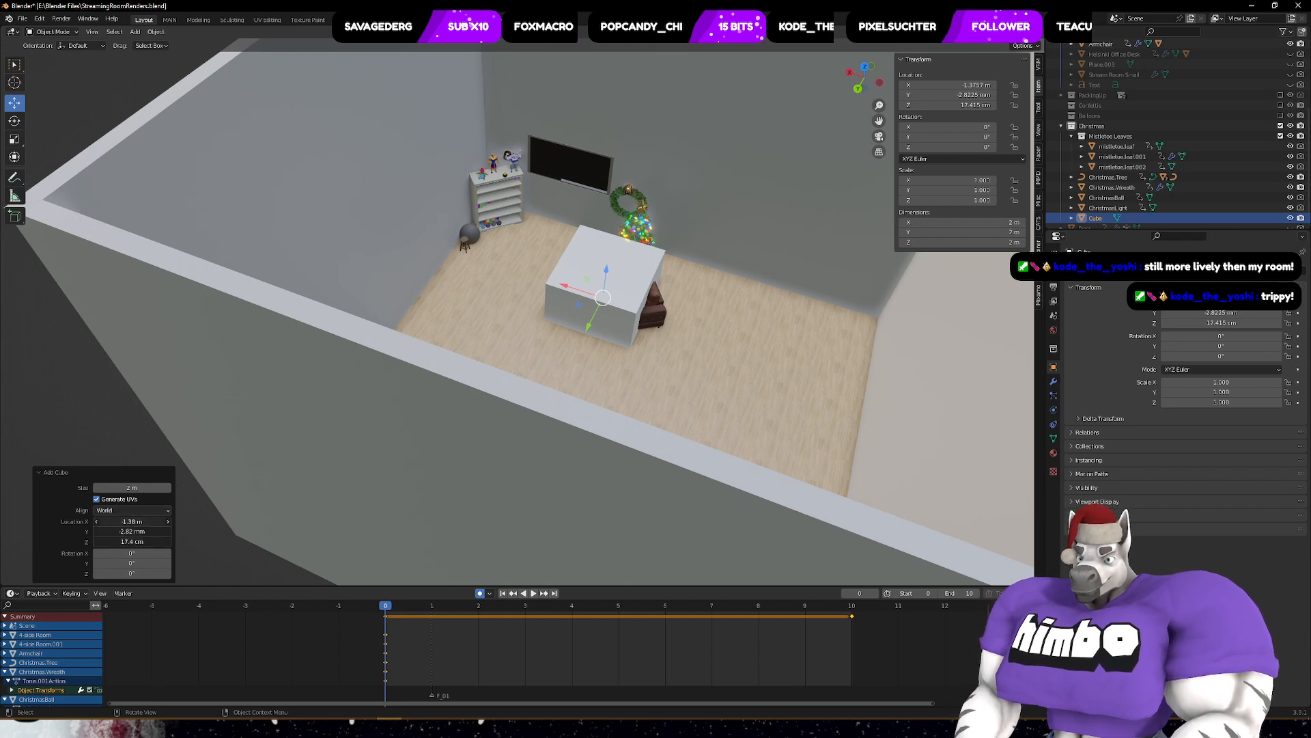
pyautogui.moveTo(119, 541); pyautogui.dragTo(119, 542)
pyautogui.write('0')
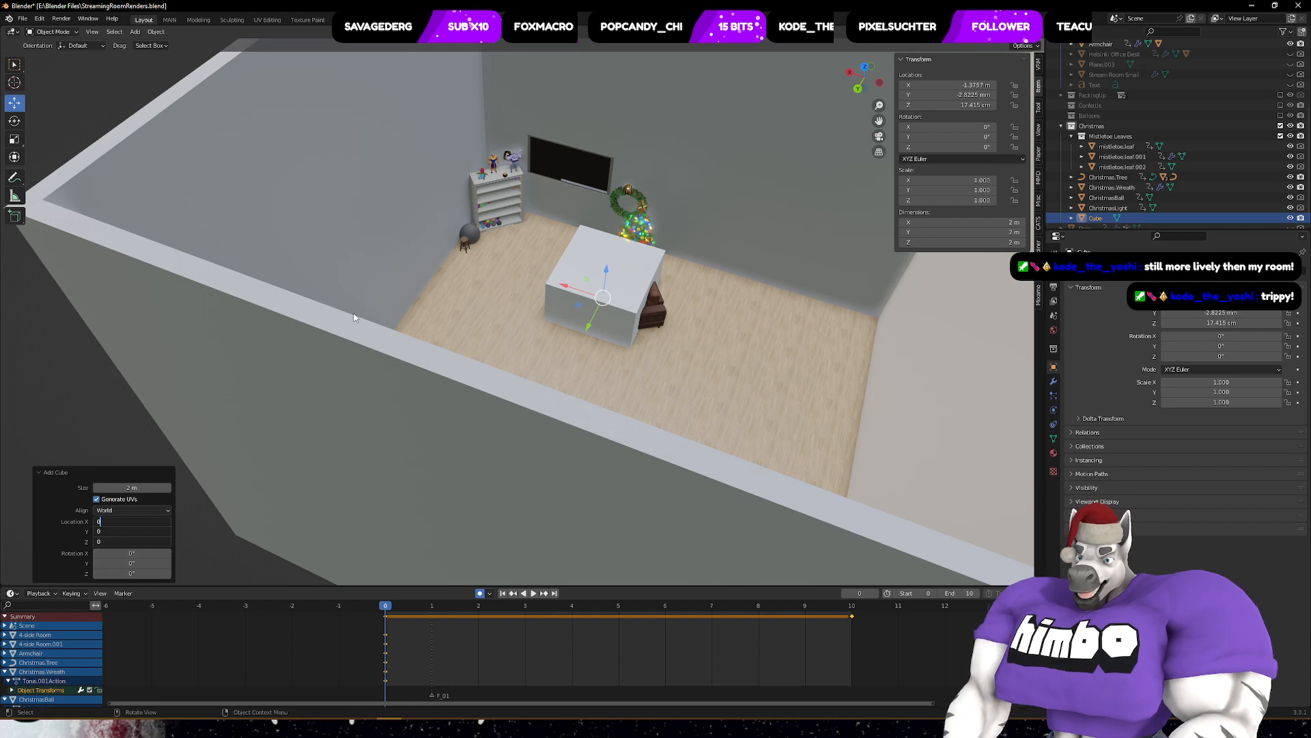
pyautogui.press('Return')
# - Set the new cube's size to 50 cm and its Z location to 75 cm
pyautogui.scroll(6, 665, 287)
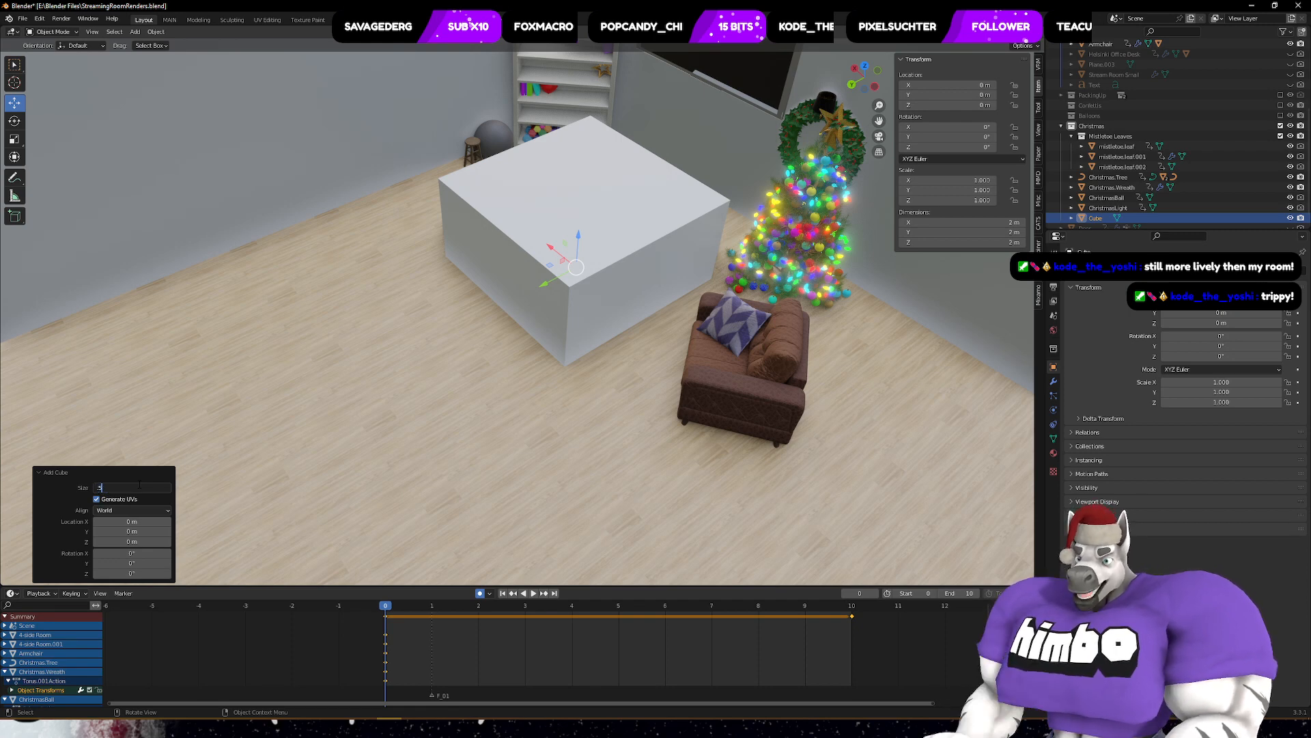
pyautogui.press('Tab')
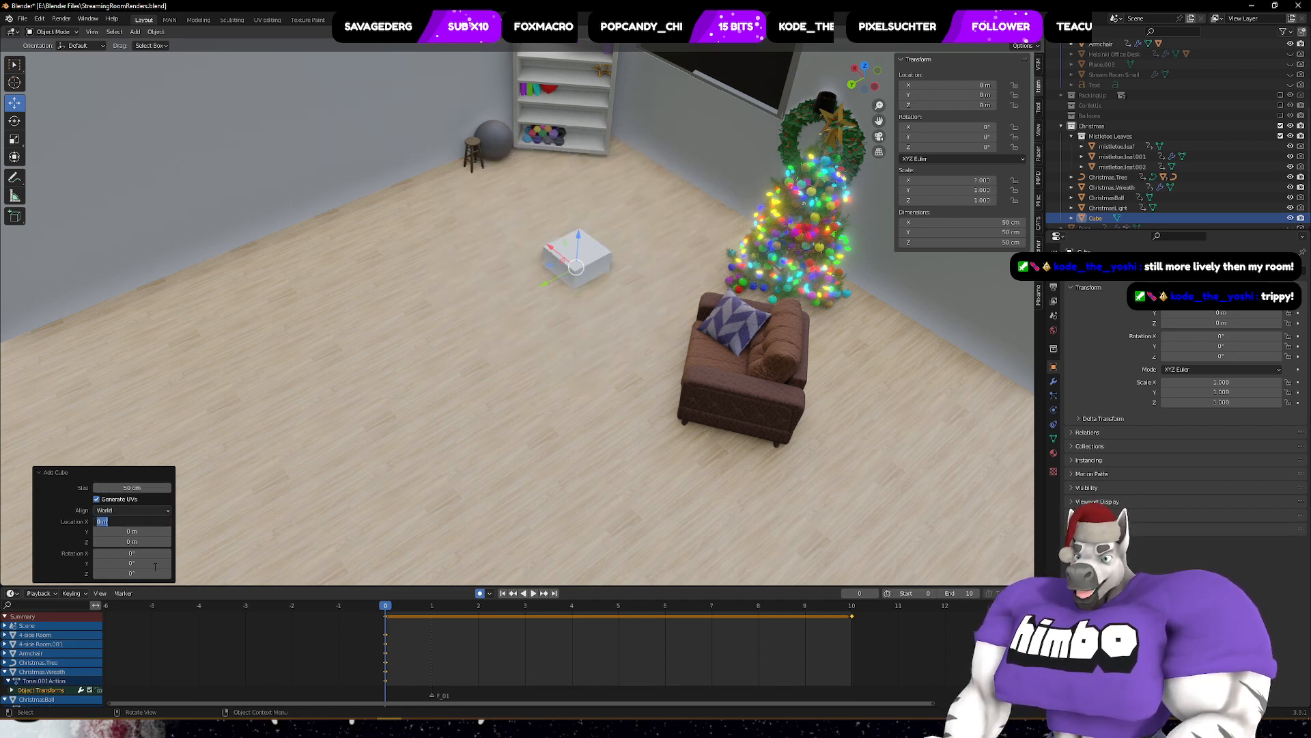
pyautogui.press('Return')
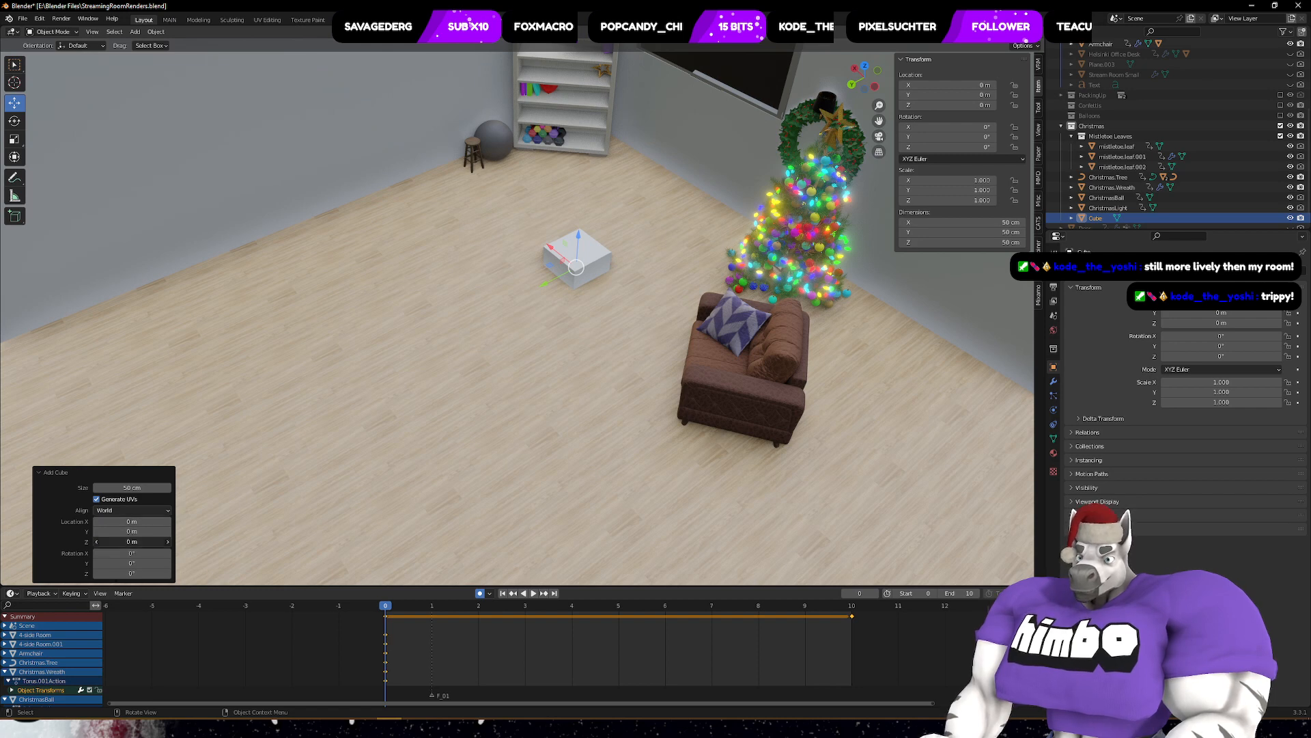
pyautogui.moveTo(165, 543); pyautogui.dragTo(198, 542)
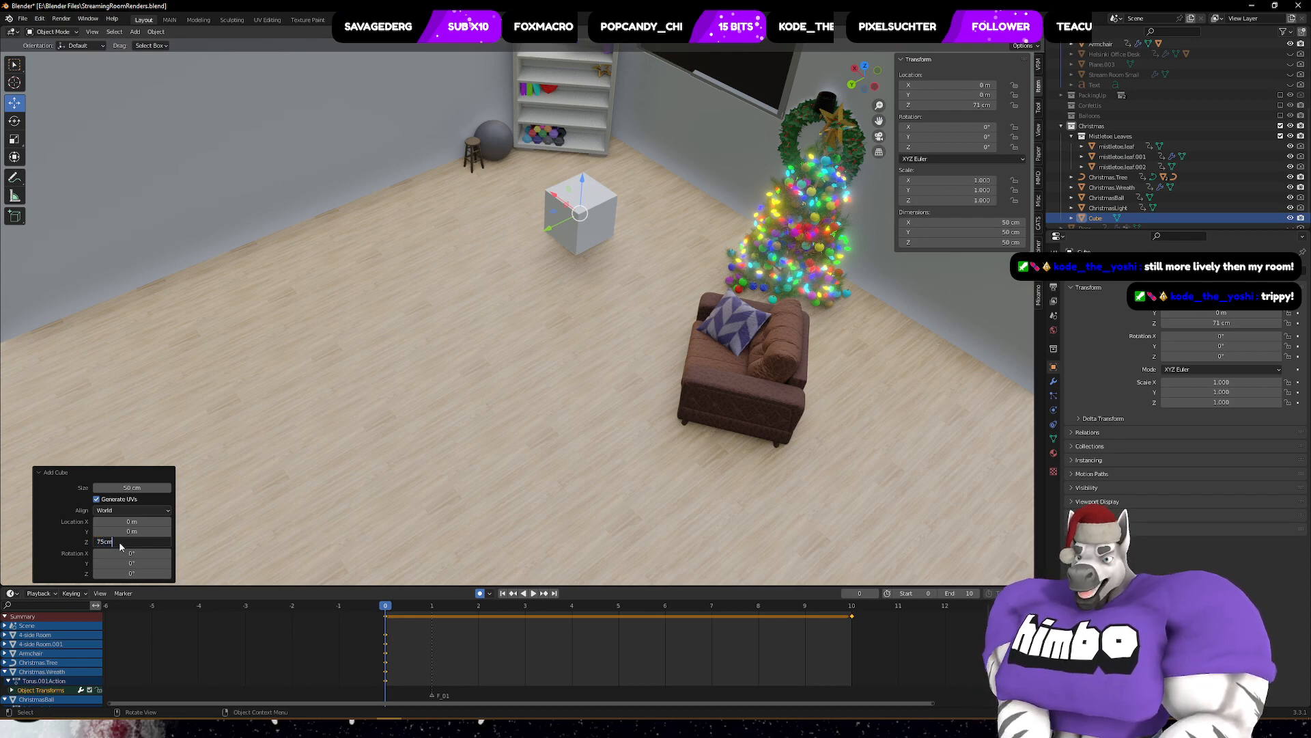
pyautogui.press('Return')
# - Rename the cube as Christmas.Gift
pyautogui.scroll(5, 586, 252)
pyautogui.moveTo(685, 191); pyautogui.dragTo(724, 174, button='middle')
pyautogui.scroll(-4, 649, 328)
pyautogui.moveTo(650, 328)
pyautogui.keyDown('shift'); pyautogui.mouseDown(button='middle')
pyautogui.moveTo(609, 544)
pyautogui.moveTo(625, 340)
pyautogui.moveTo(666, 343)
pyautogui.mouseUp(button='middle'); pyautogui.keyUp('shift')
pyautogui.click(1098, 219)
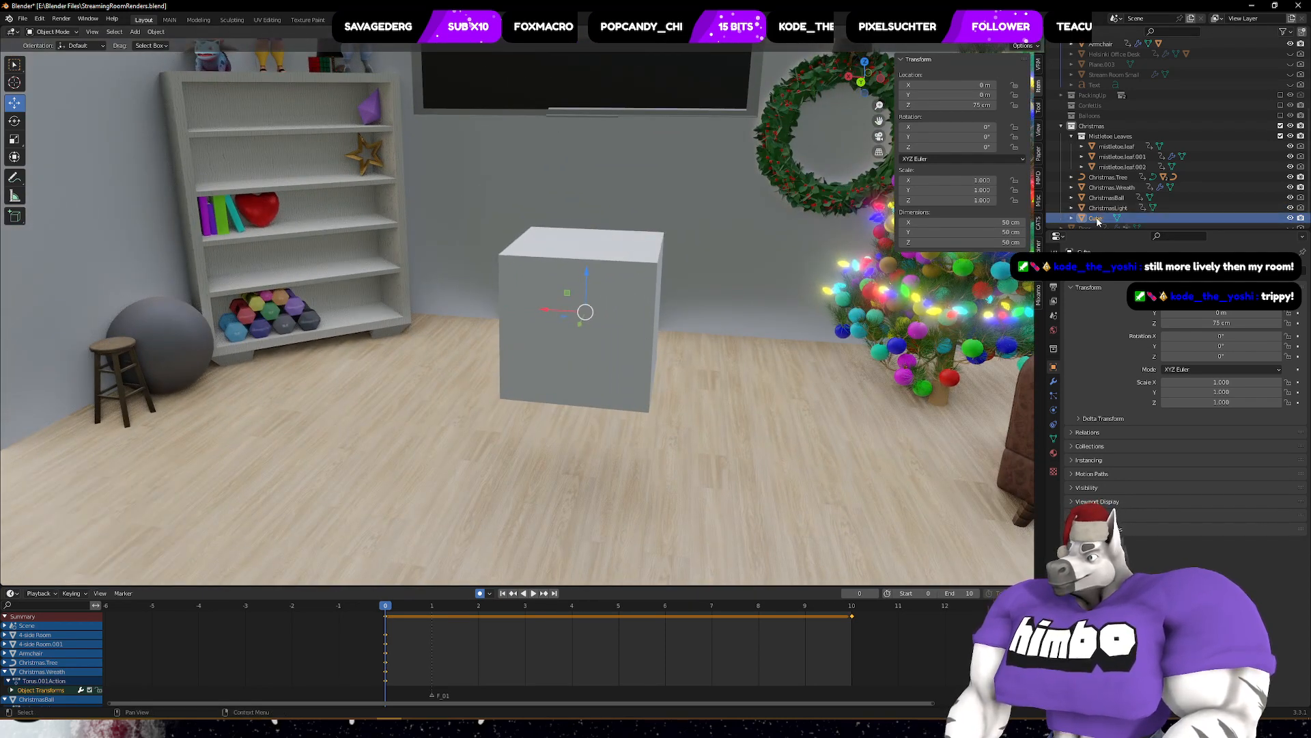
pyautogui.doubleClick(1097, 219)
pyautogui.write('Christmas.')
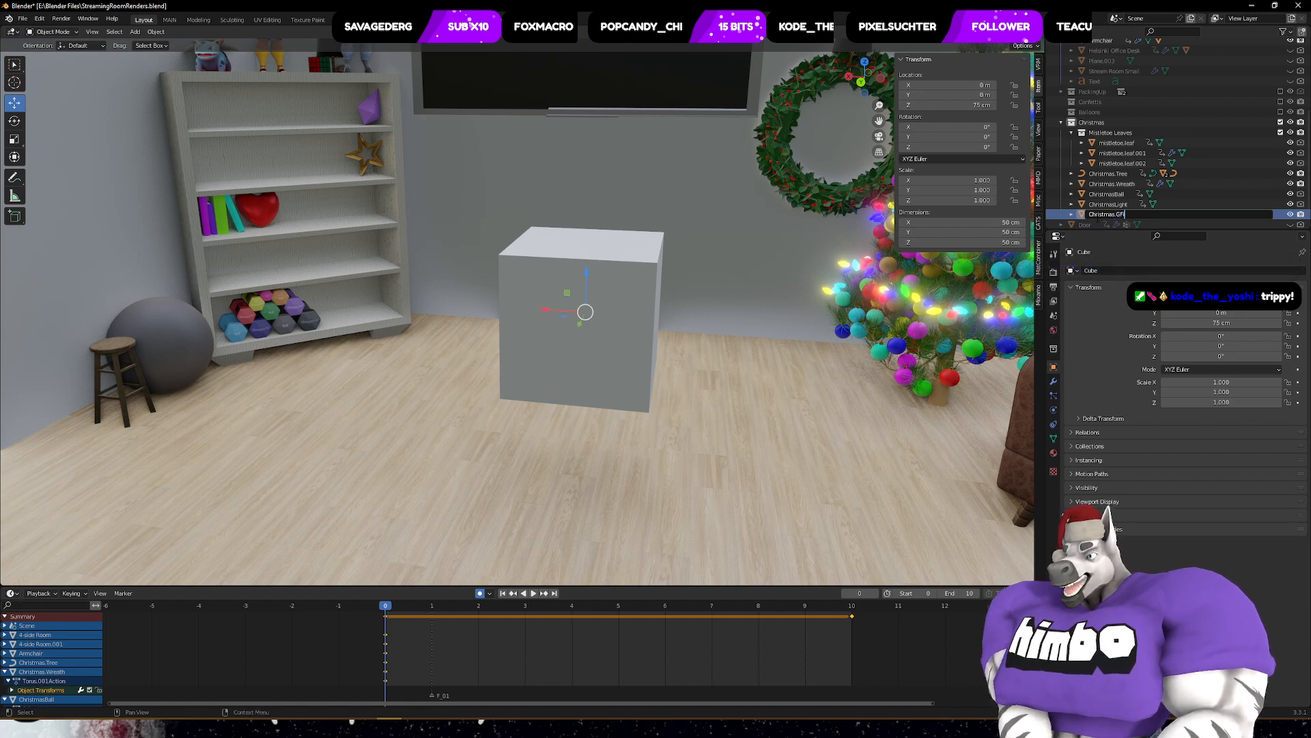
pyautogui.write('Gift')
pyautogui.press('Return')
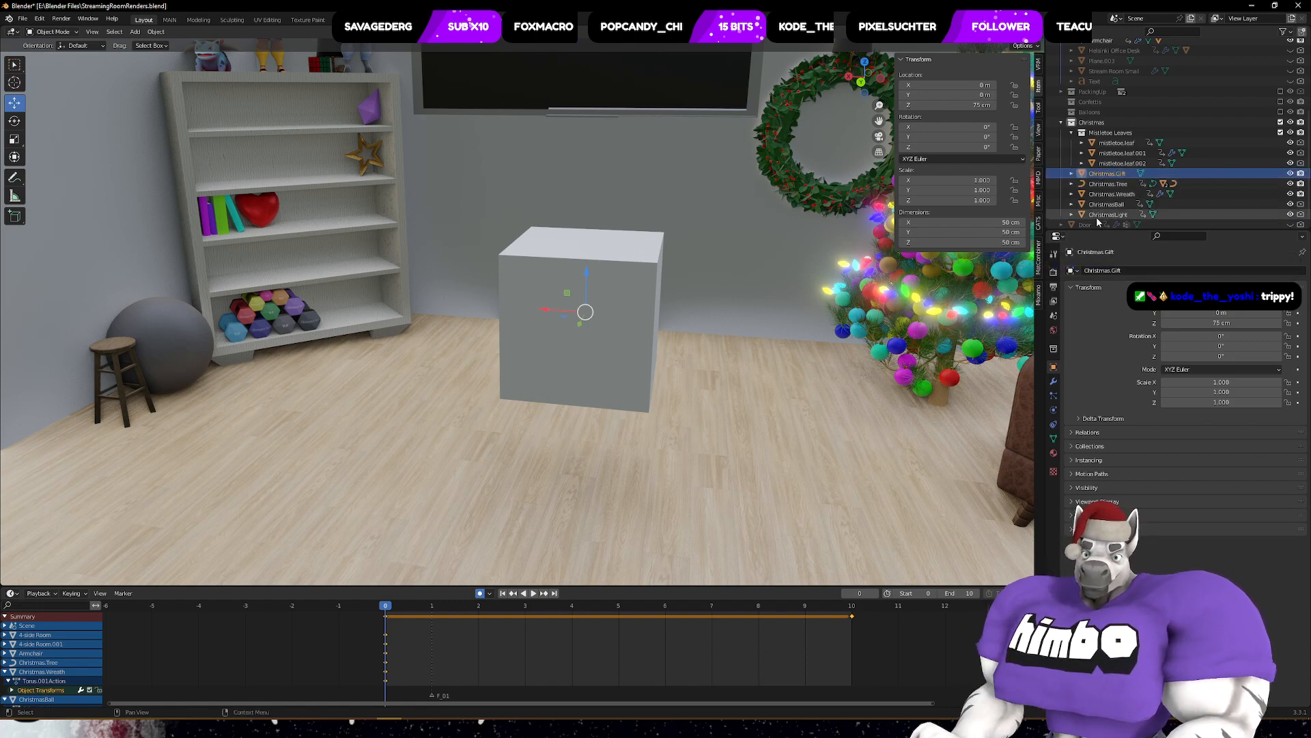
# - Edit the gift box's mesh and add a horizontal loop cut about 5 cm below its upper edge
pyautogui.moveTo(631, 263); pyautogui.dragTo(592, 284, button='middle')
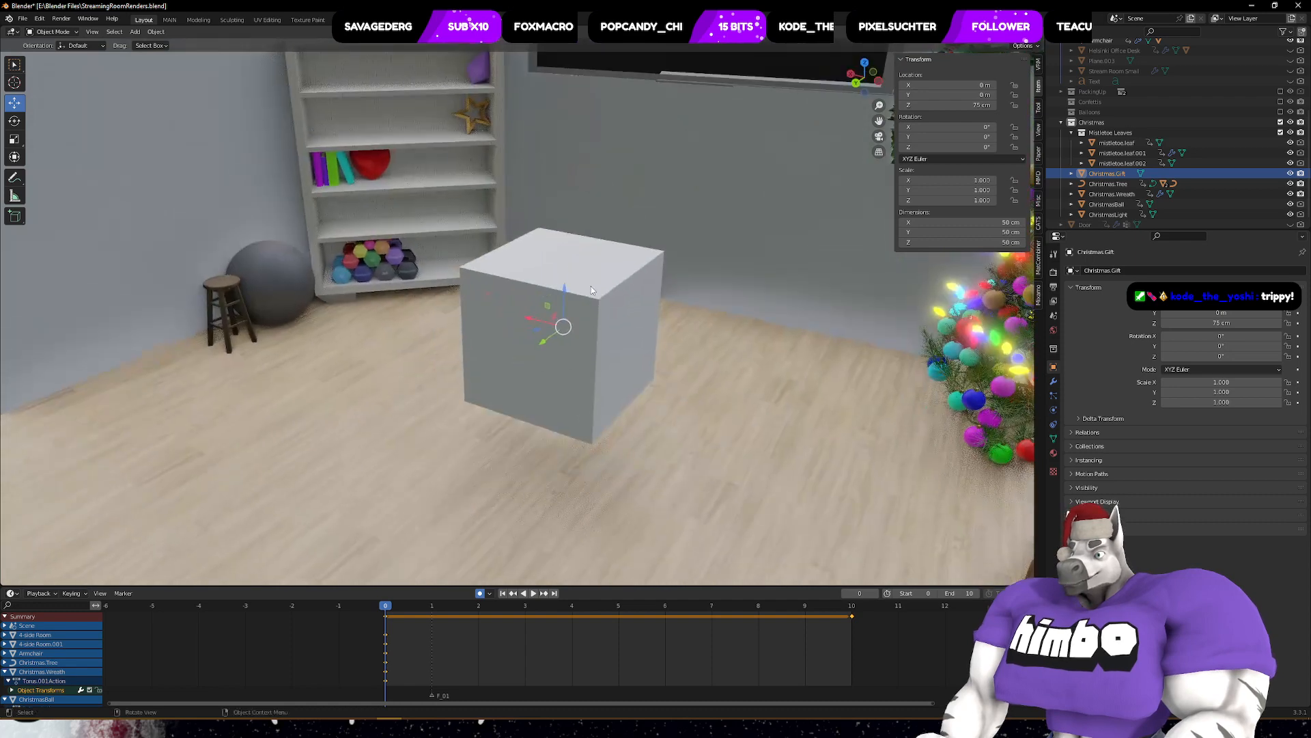
pyautogui.scroll(2, 585, 321)
pyautogui.hotkey('ctrl', 'Tab')
pyautogui.click(642, 328)
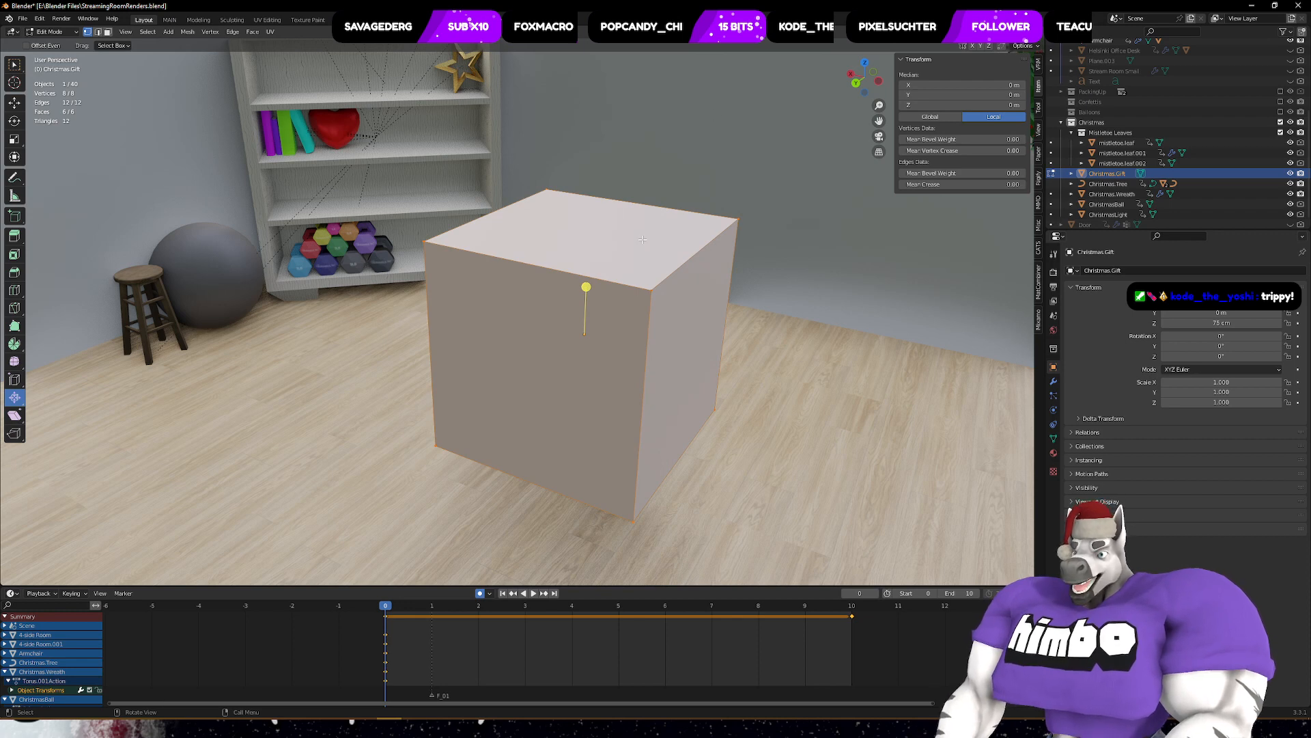
pyautogui.hotkey('alt', 'a')
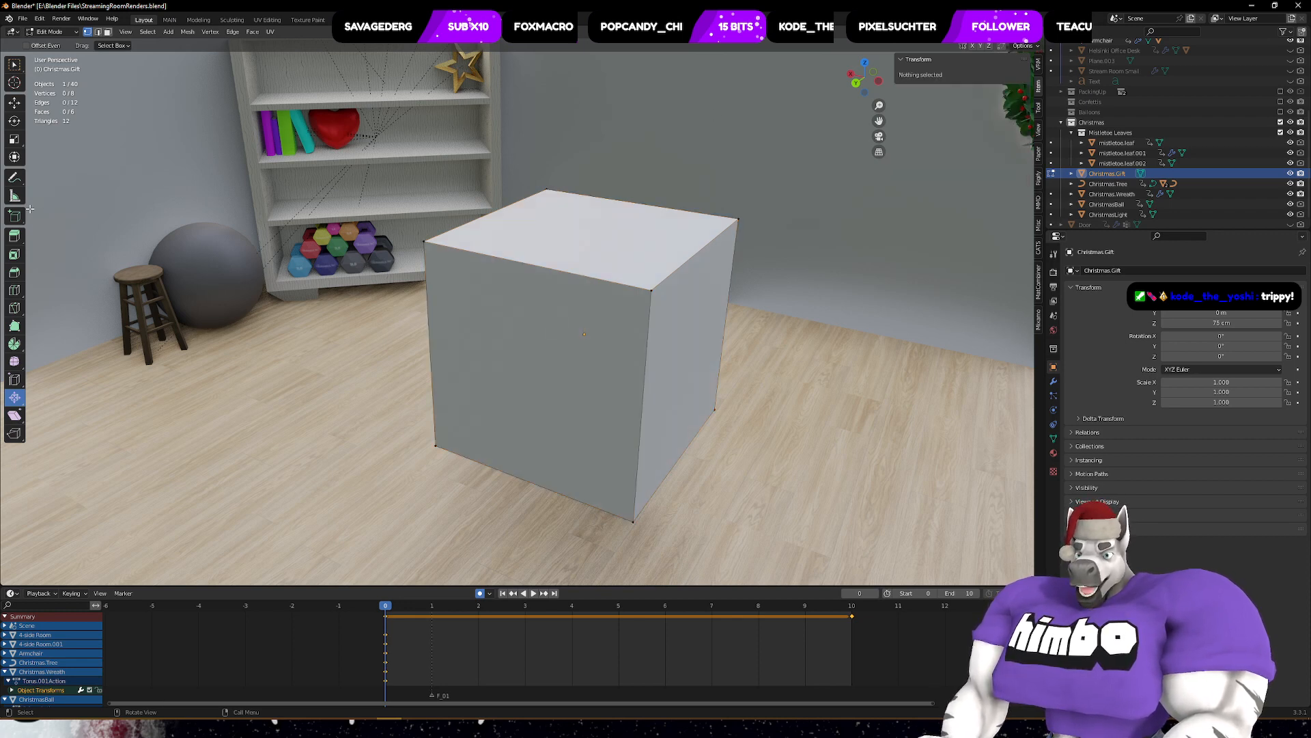
pyautogui.click(14, 289)
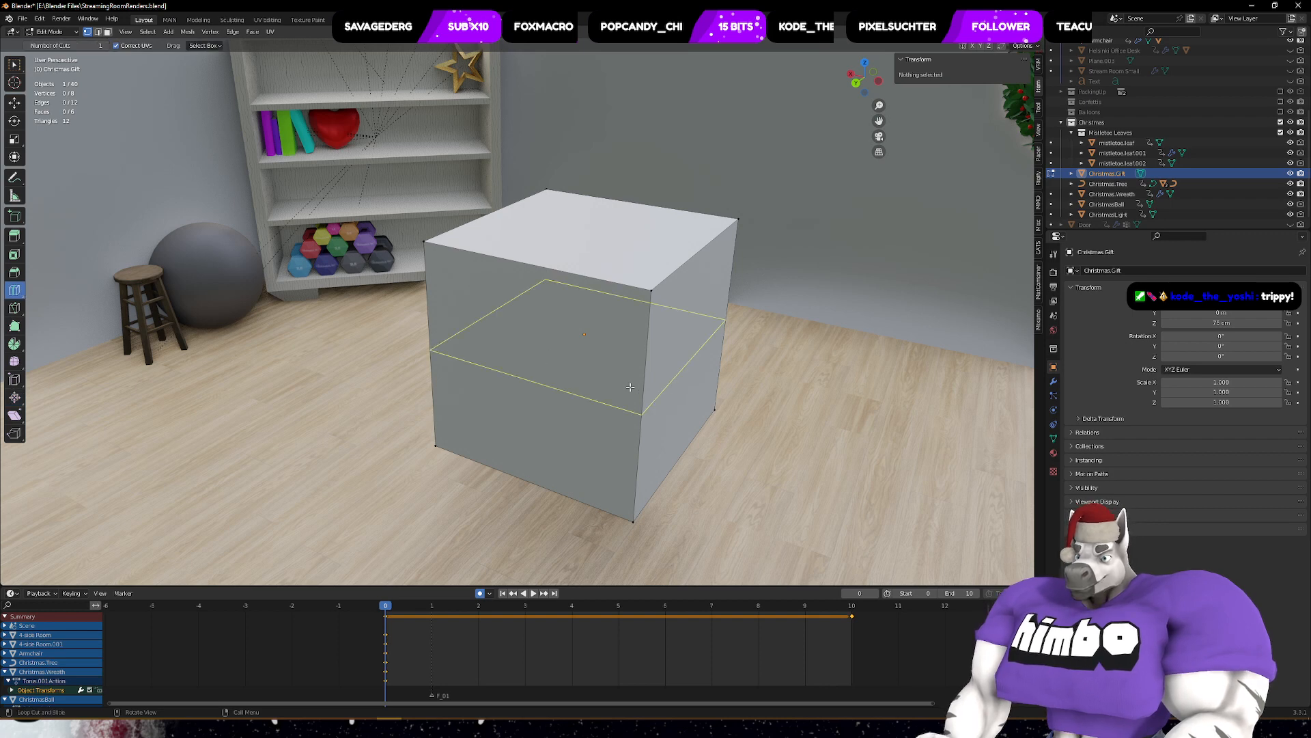
pyautogui.moveTo(659, 399); pyautogui.dragTo(637, 372)
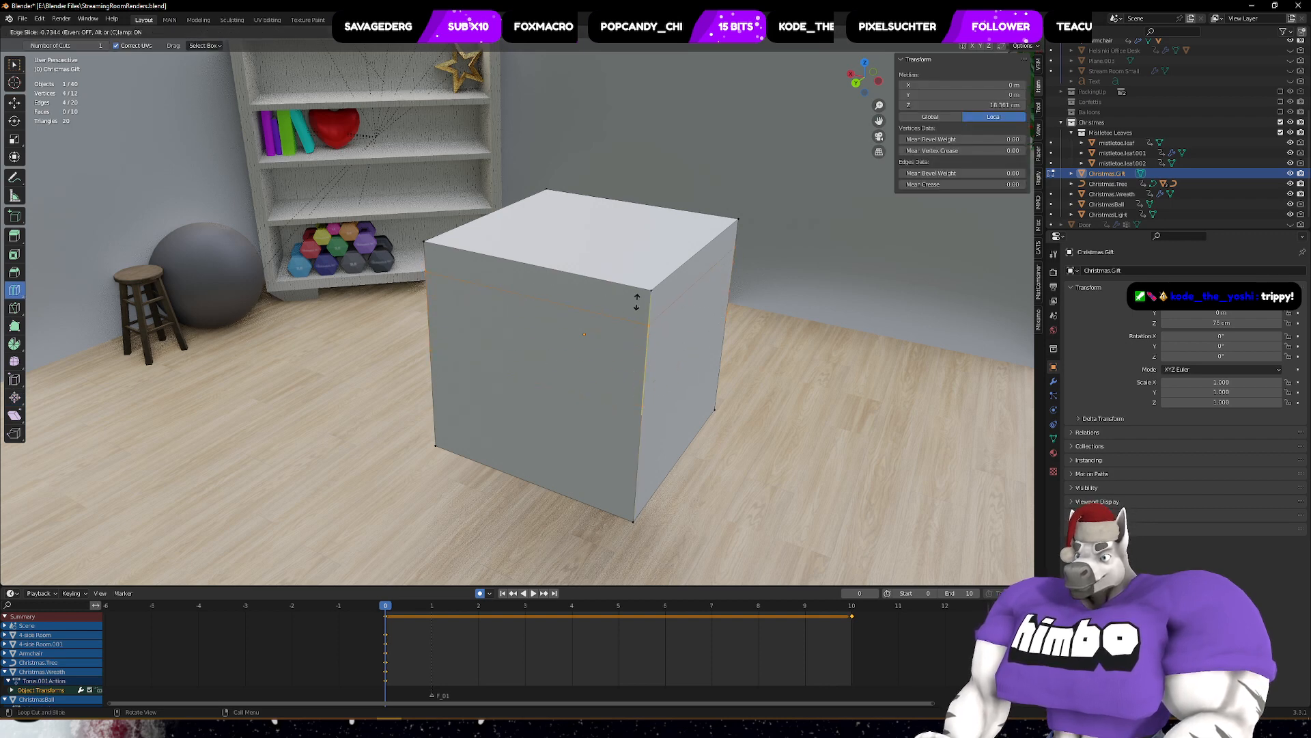
pyautogui.moveTo(638, 295); pyautogui.dragTo(638, 295)
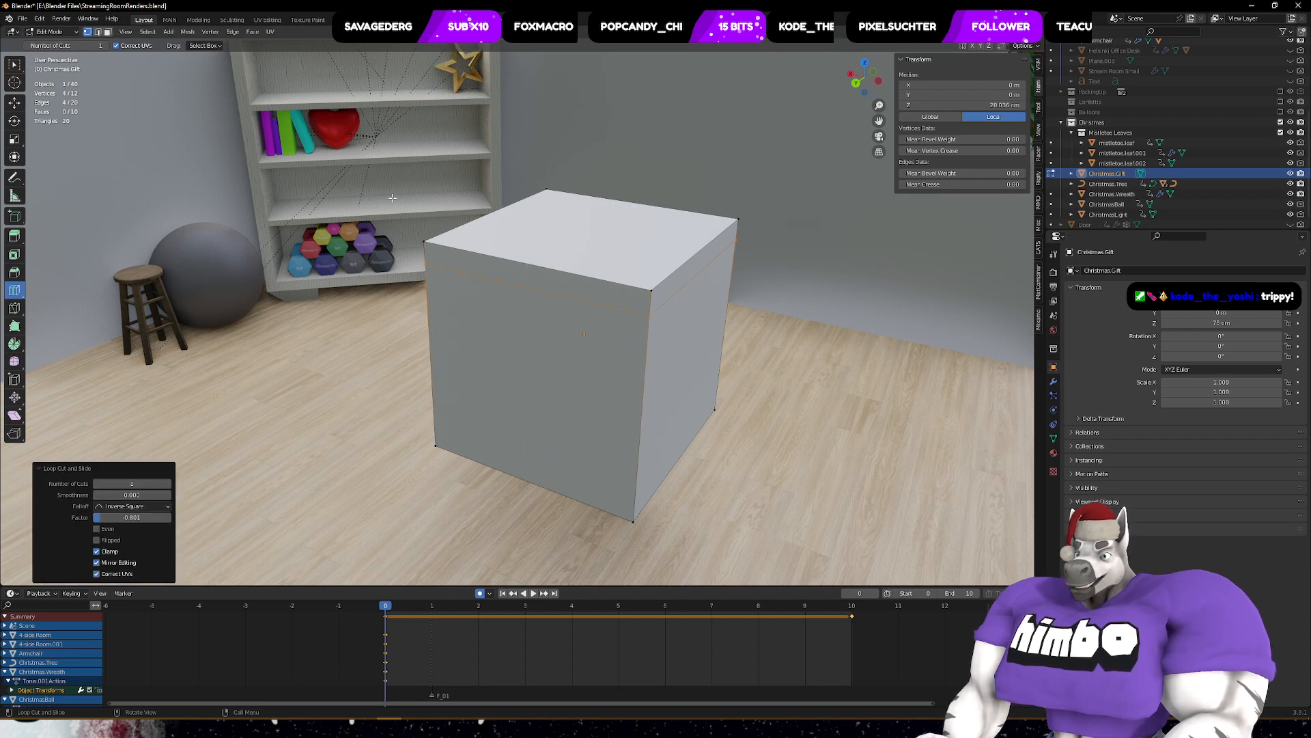
# - Select the gift box's top face and the four narrow side faces above the loop cut as the lid
pyautogui.click(14, 103)
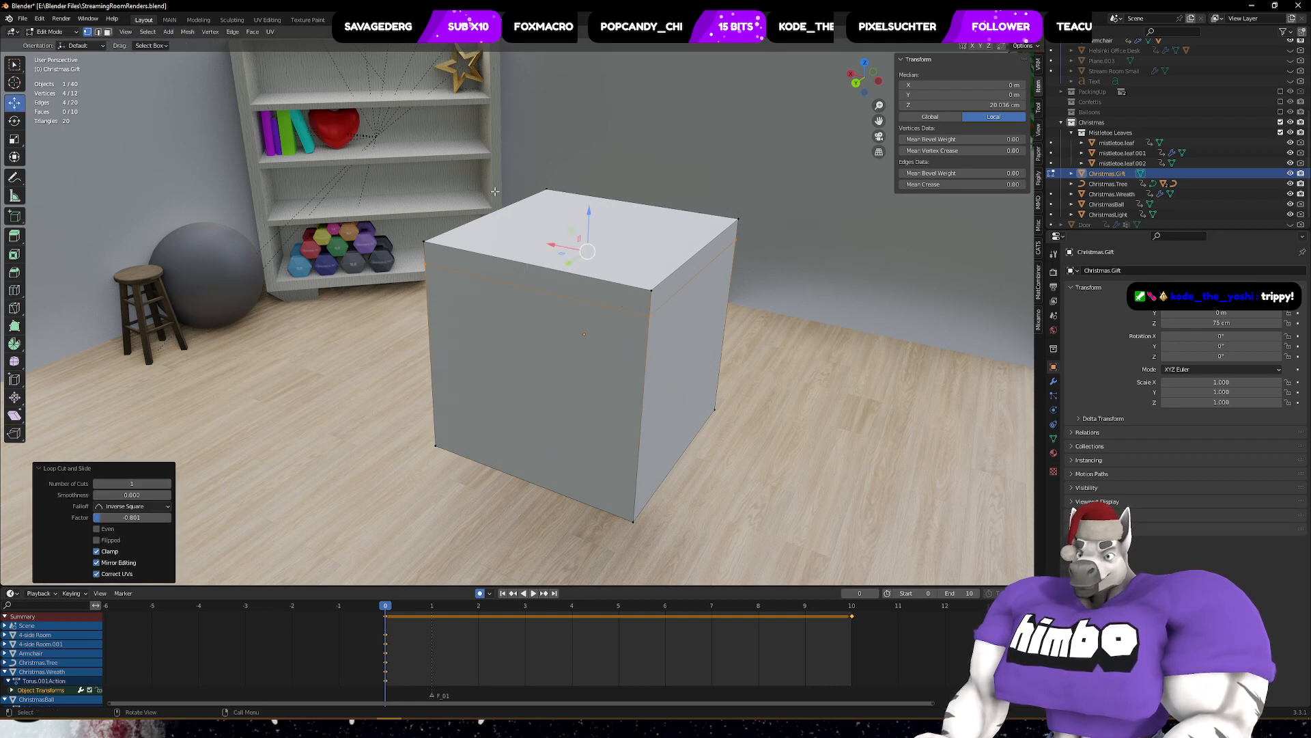
pyautogui.click(660, 285)
pyautogui.hotkey('alt', 'a')
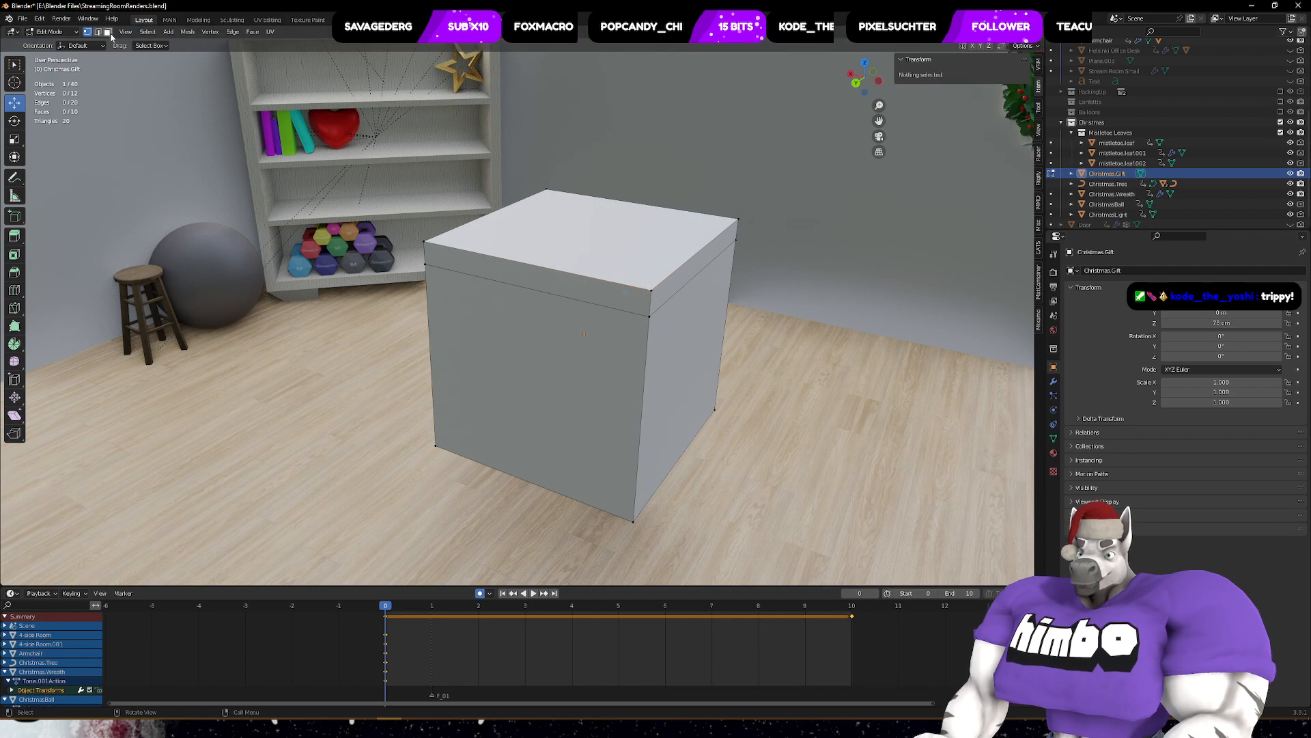
pyautogui.click(596, 255)
pyautogui.keyDown('shift'); pyautogui.click(602, 292); pyautogui.keyUp('shift')
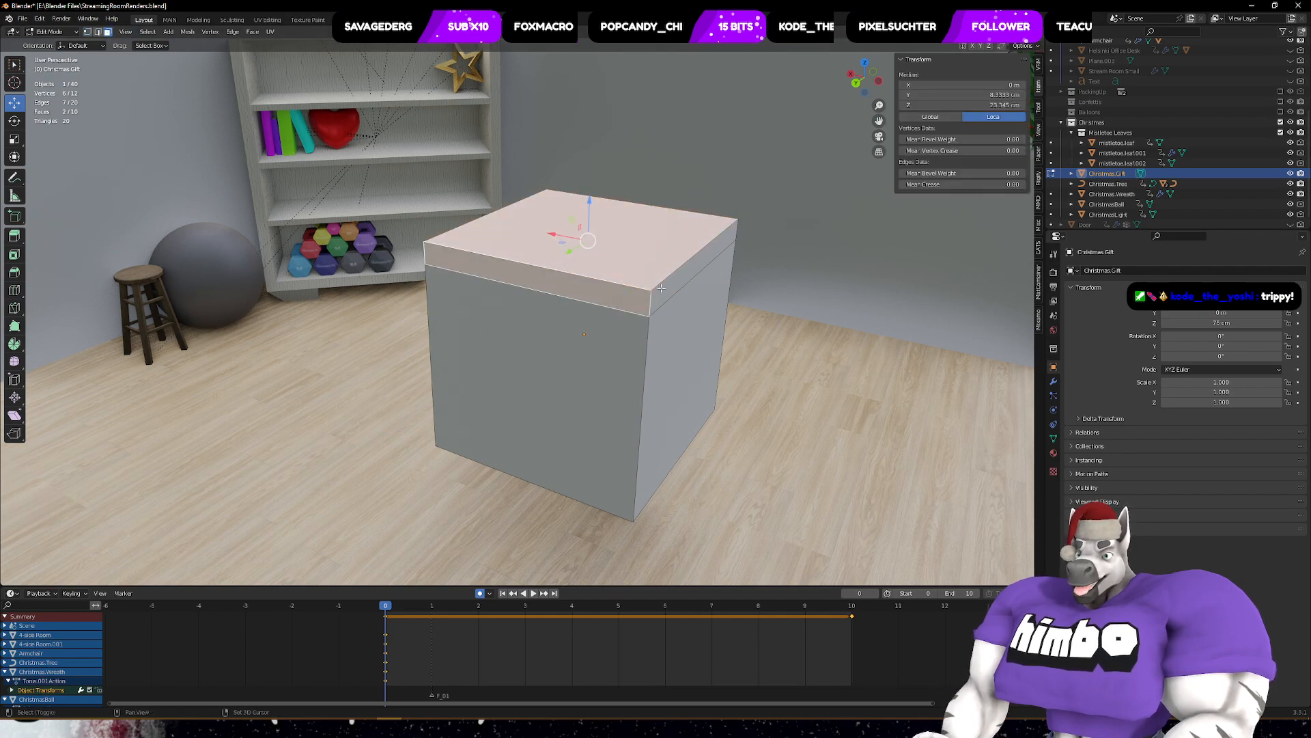
pyautogui.keyDown('shift'); pyautogui.click(675, 282); pyautogui.keyUp('shift')
pyautogui.moveTo(675, 281); pyautogui.dragTo(799, 253, button='middle')
pyautogui.keyDown('shift'); pyautogui.click(612, 207); pyautogui.keyUp('shift')
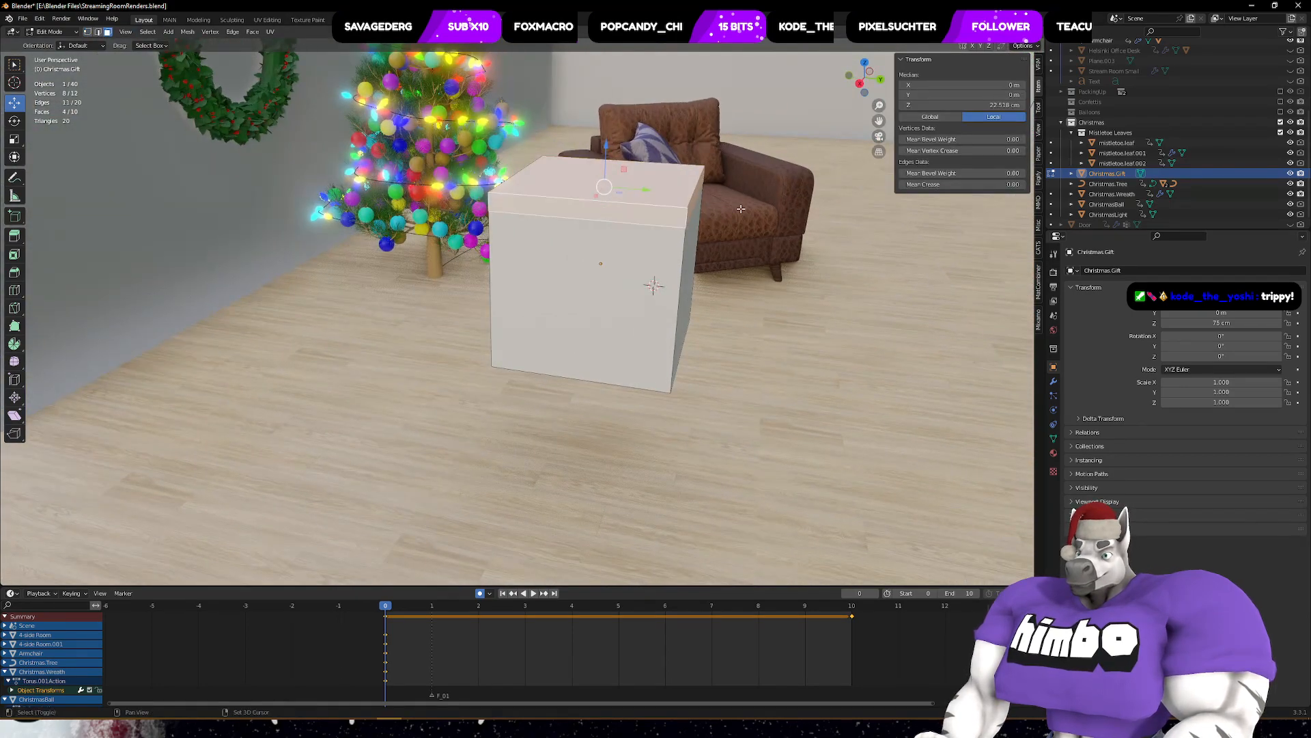
pyautogui.moveTo(537, 263); pyautogui.dragTo(704, 236, button='middle')
pyautogui.keyDown('shift'); pyautogui.click(478, 208); pyautogui.keyUp('shift')
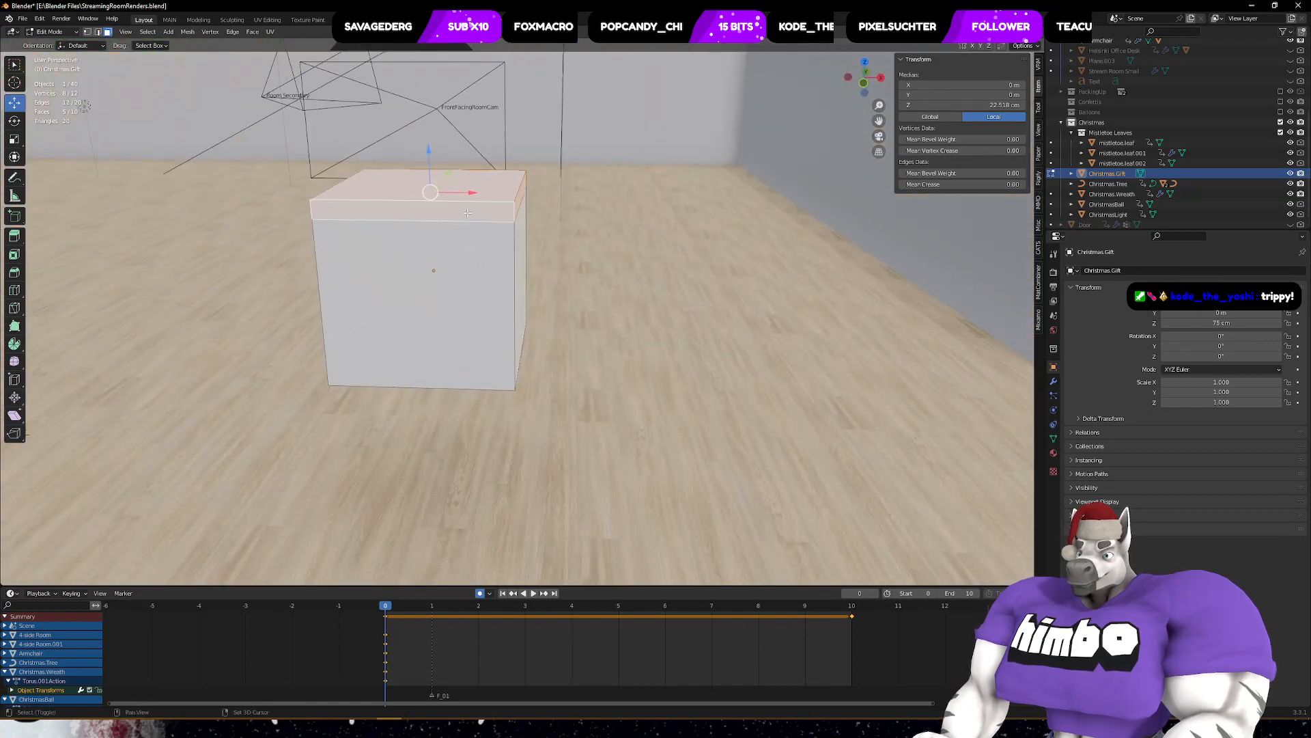
pyautogui.moveTo(532, 206); pyautogui.dragTo(806, 243, button='middle')
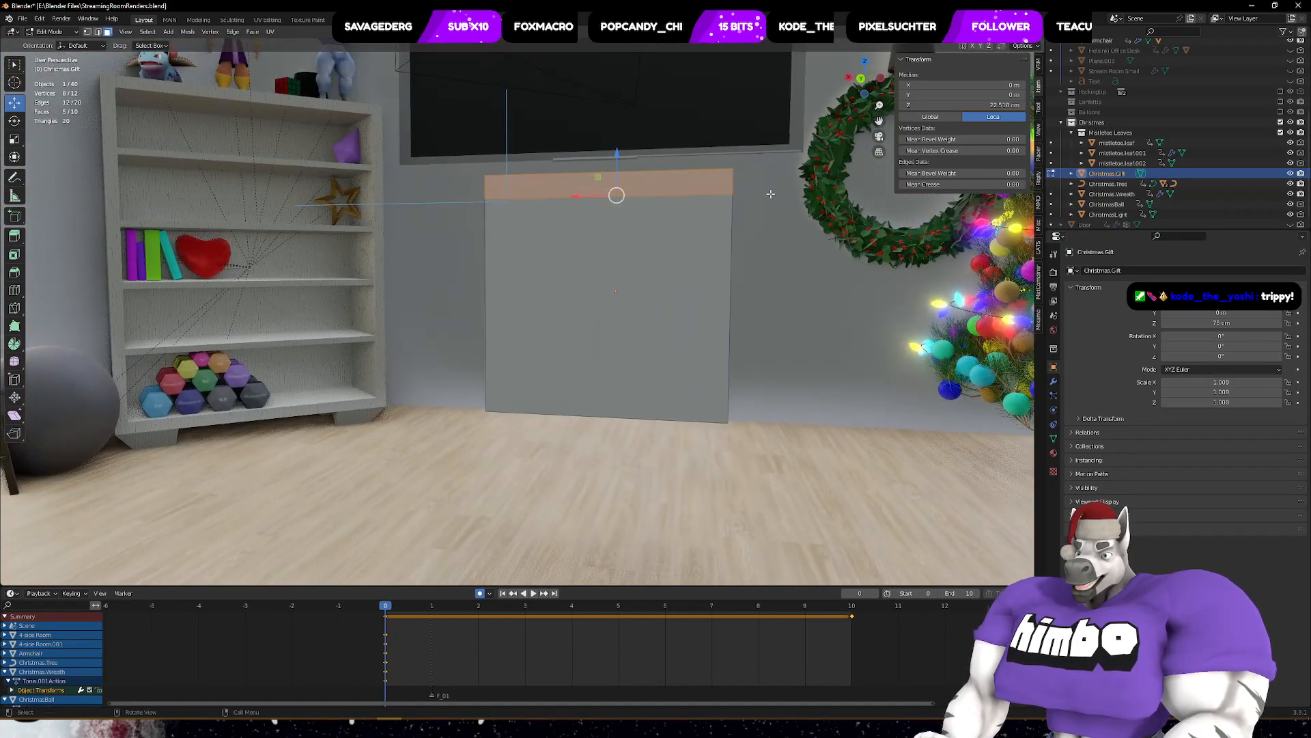
# - Try to enlarge the lid faces by scaling and with Extrude Manifold, and undo the extrusion
pyautogui.press('s')
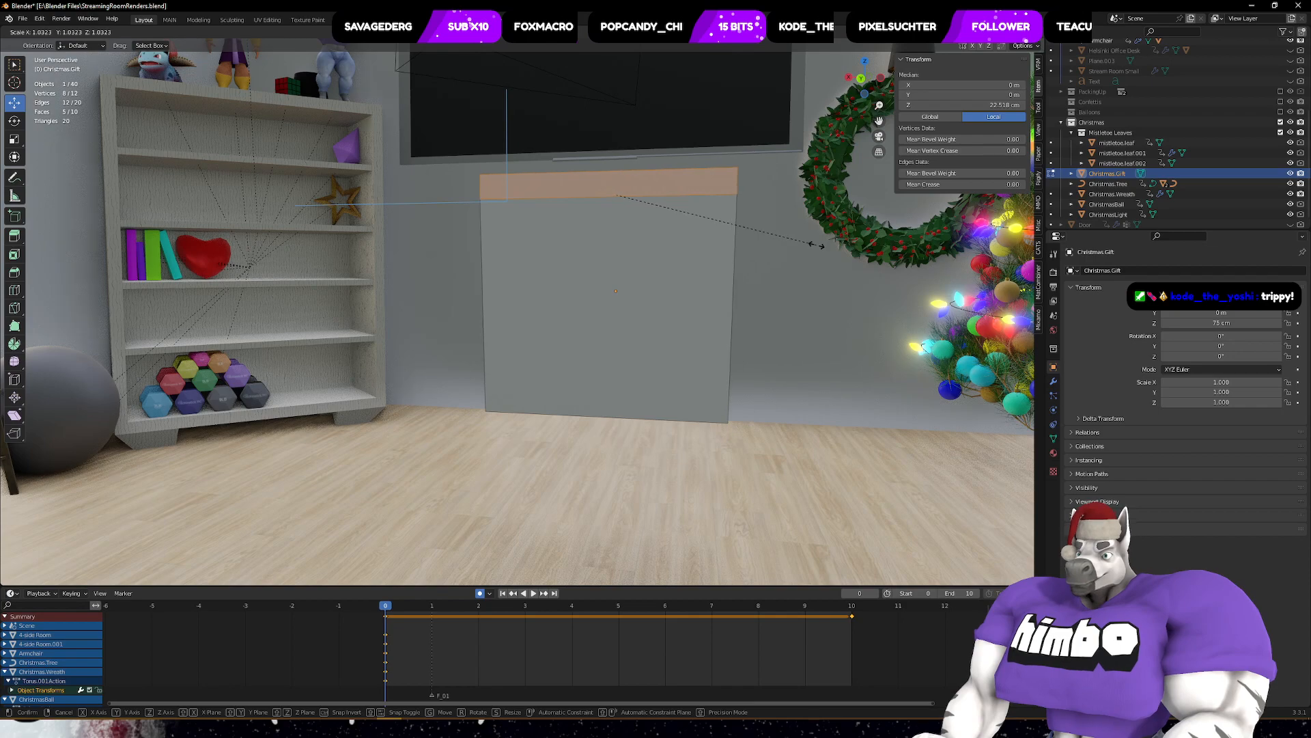
pyautogui.rightClick(816, 244)
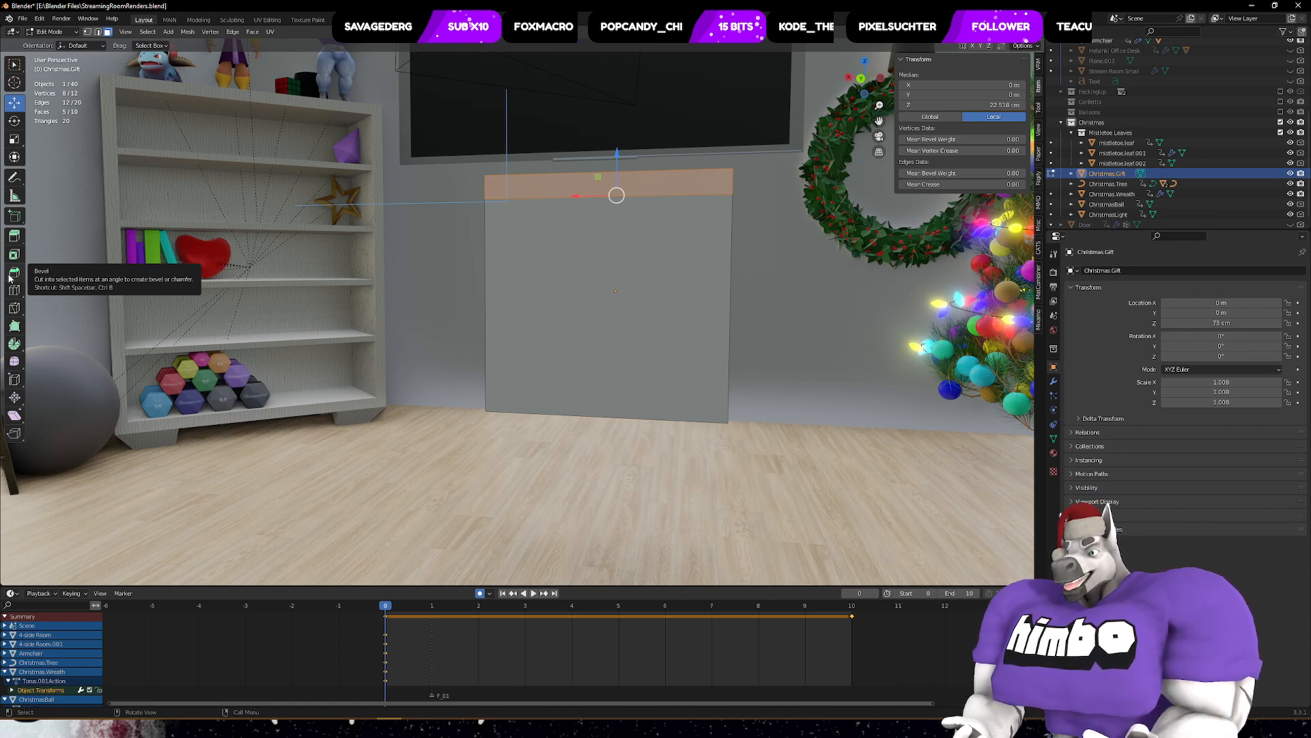
pyautogui.click(13, 236)
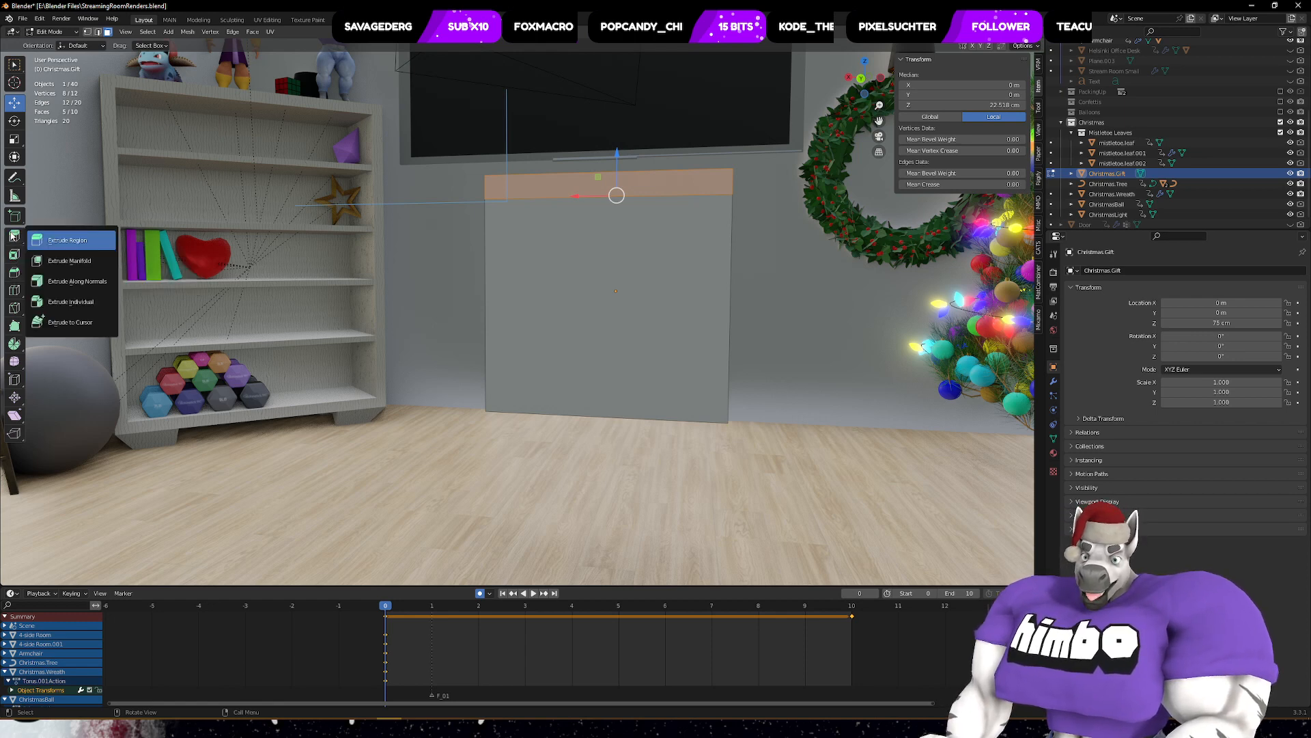
pyautogui.click(69, 261)
pyautogui.moveTo(616, 144); pyautogui.dragTo(602, 204)
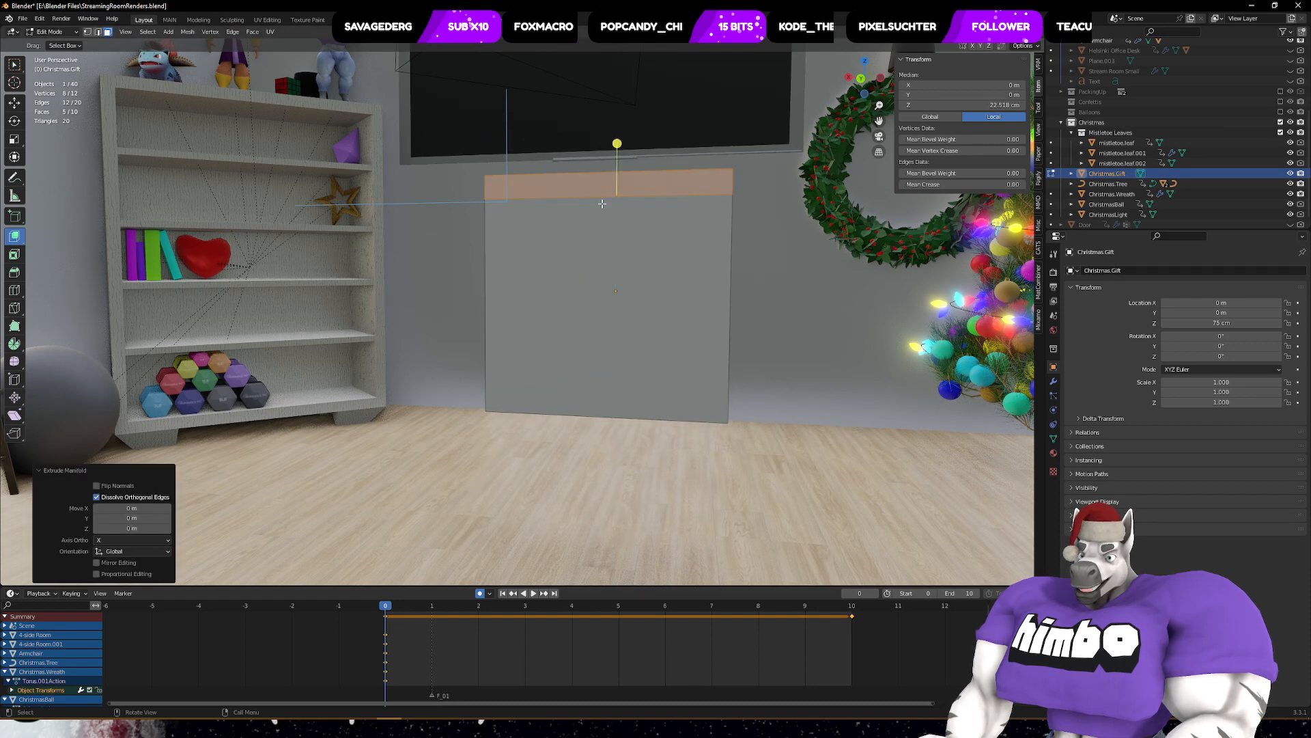
pyautogui.hotkey('ctrl', 'z')
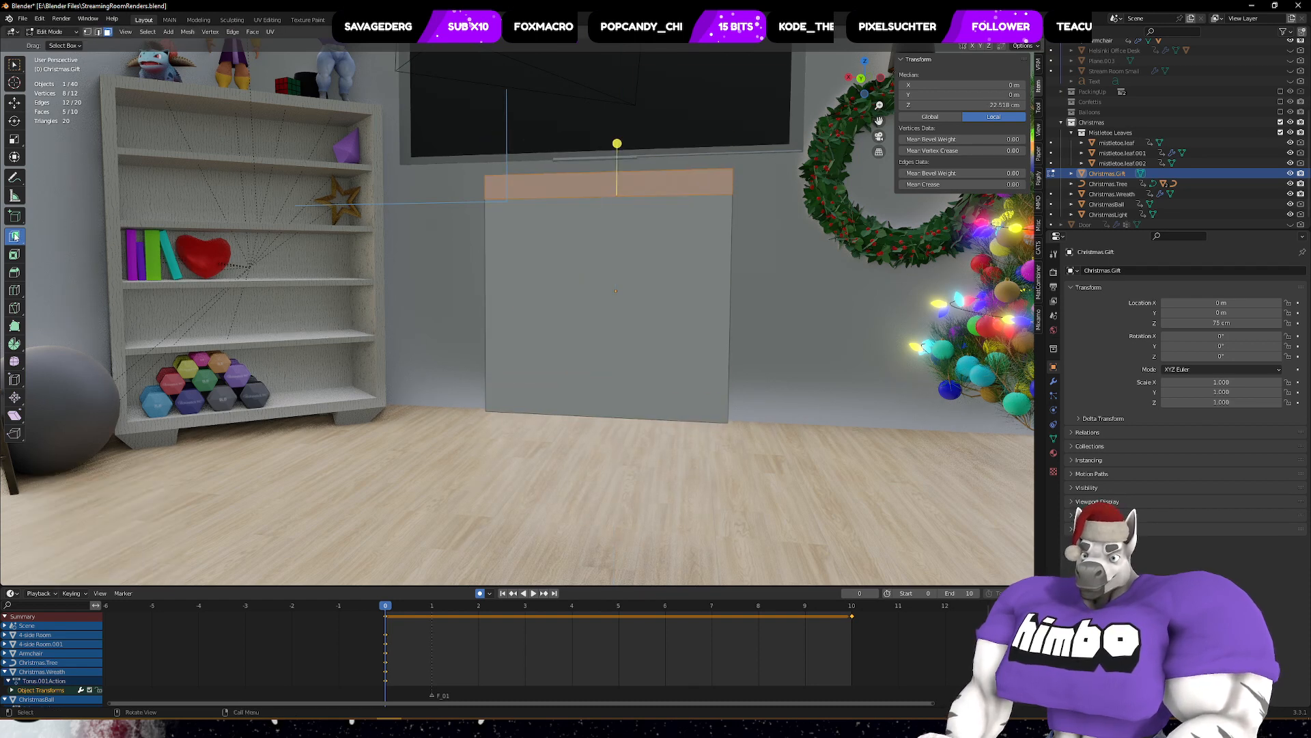
# - Extrude the lid faces outward along their normals with an offset of 3 cm, and select one side face of the box
pyautogui.moveTo(14, 236); pyautogui.dragTo(60, 280)
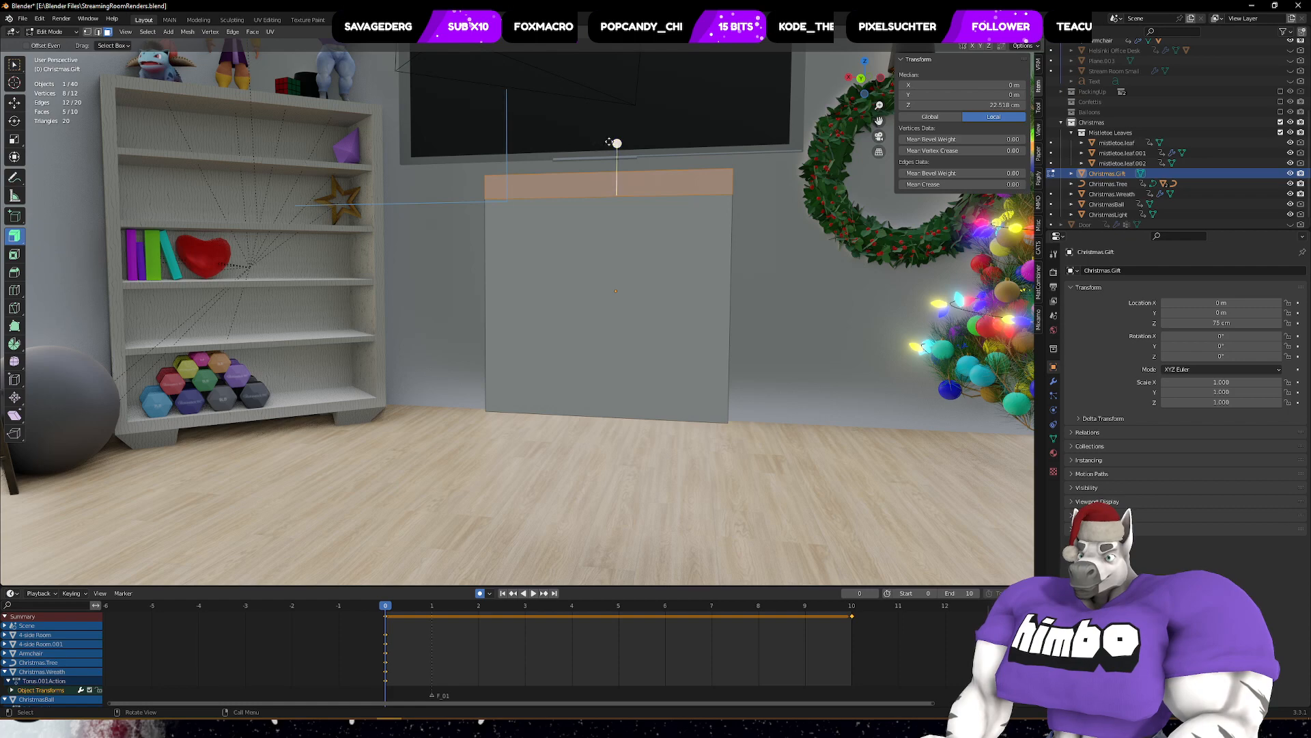
pyautogui.moveTo(615, 143); pyautogui.dragTo(618, 139)
pyautogui.moveTo(618, 139); pyautogui.dragTo(841, 263, button='middle')
pyautogui.click(136, 540)
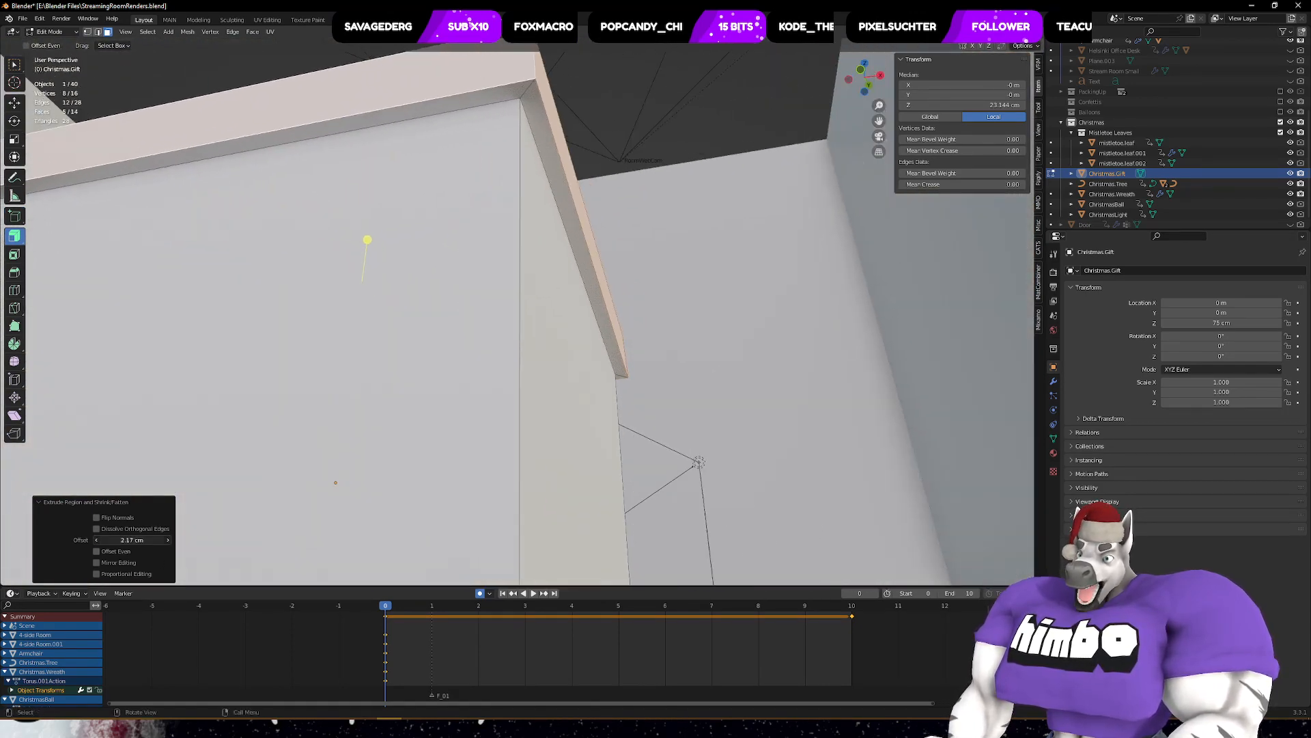
pyautogui.write('3')
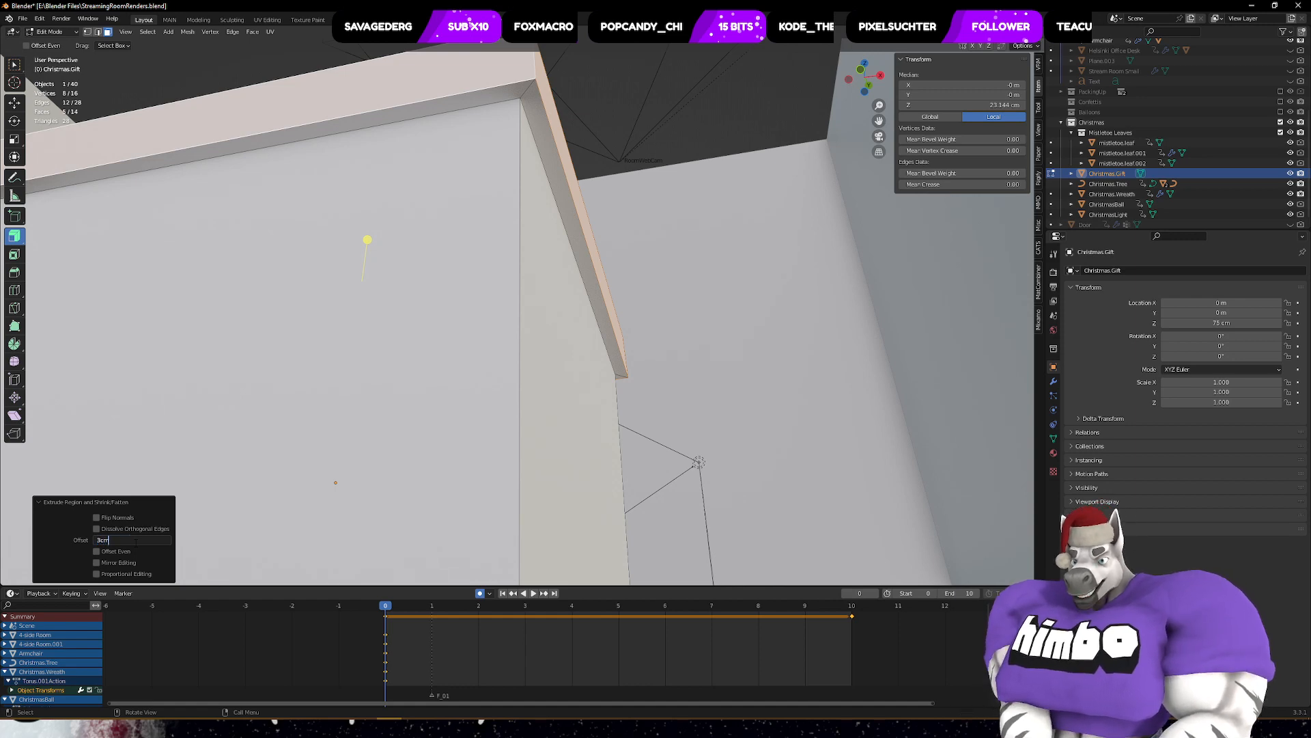
pyautogui.press('Return')
pyautogui.moveTo(444, 122); pyautogui.dragTo(500, 166, button='middle')
pyautogui.scroll(-3, 499, 166)
pyautogui.click(460, 277)
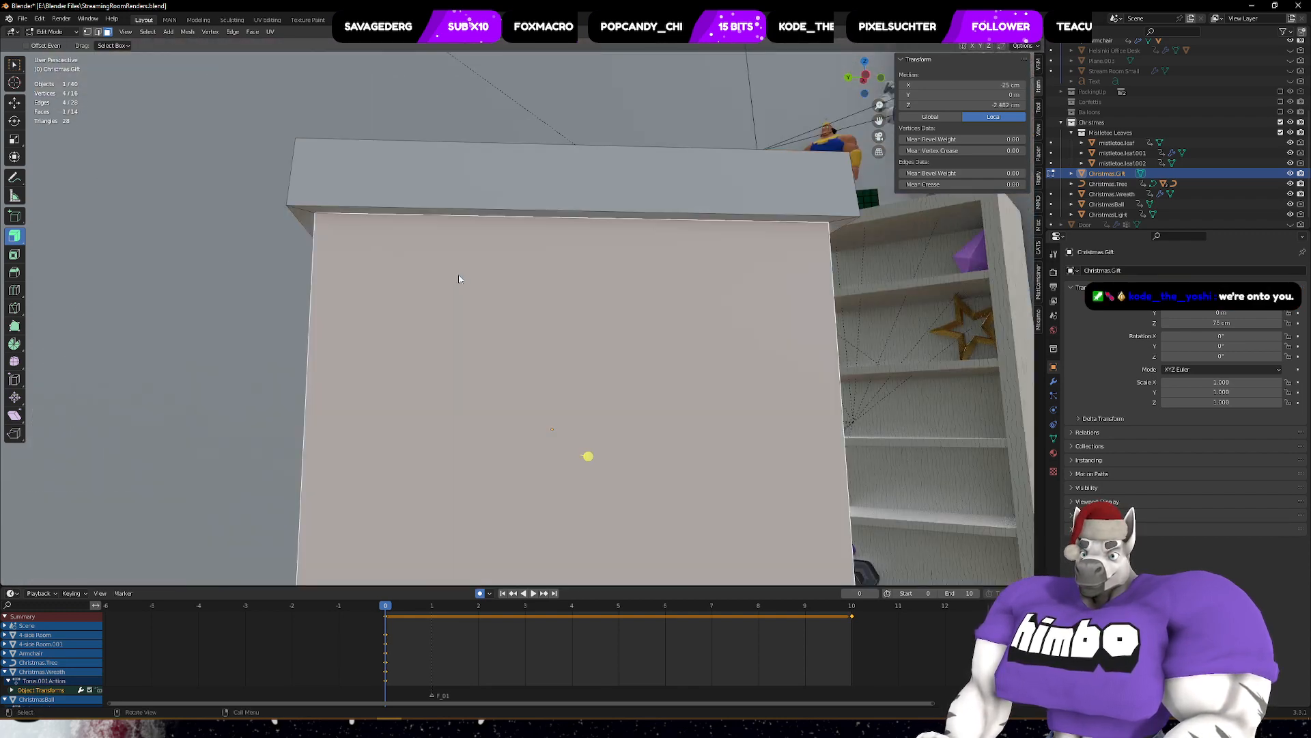
# - Select the whole gift box mesh and apply flat shading to all its faces
pyautogui.moveTo(460, 277); pyautogui.dragTo(887, 367, button='middle')
pyautogui.click(823, 399)
pyautogui.scroll(-4, 823, 399)
pyautogui.click(819, 397)
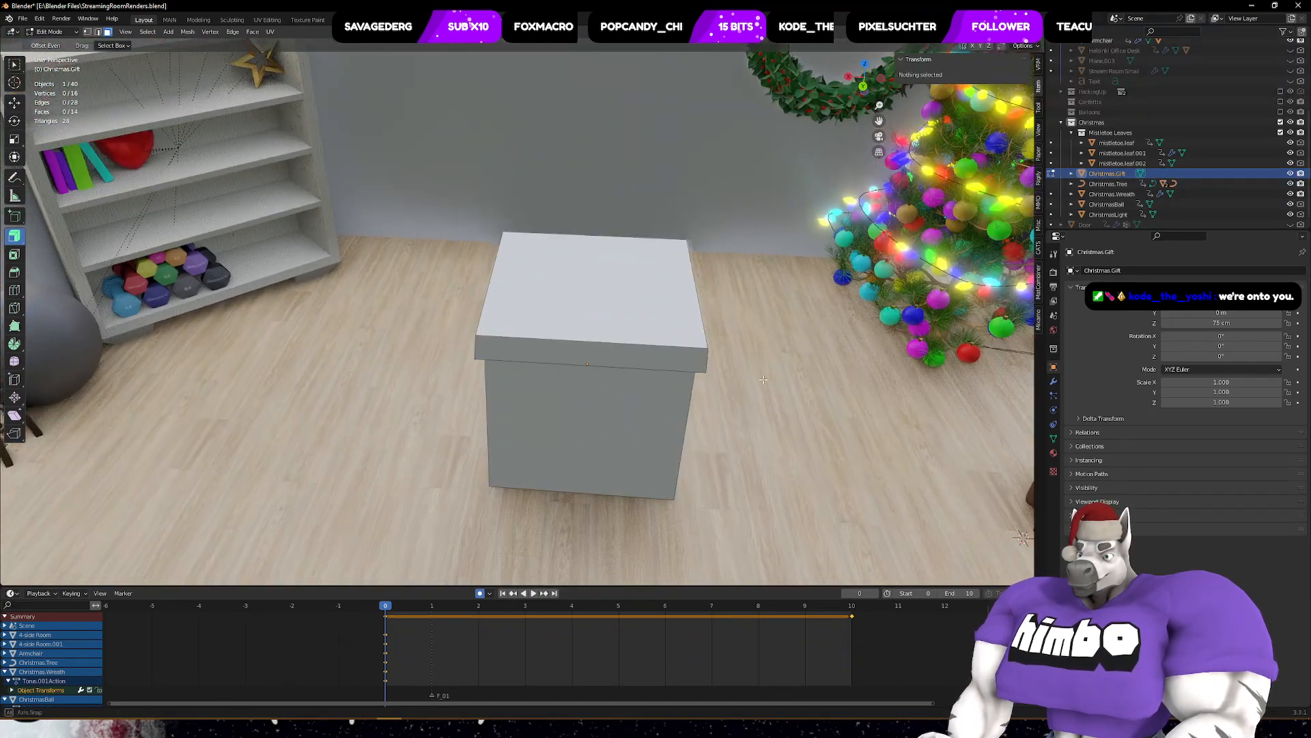
pyautogui.moveTo(816, 396); pyautogui.dragTo(723, 370, button='middle')
pyautogui.press('a')
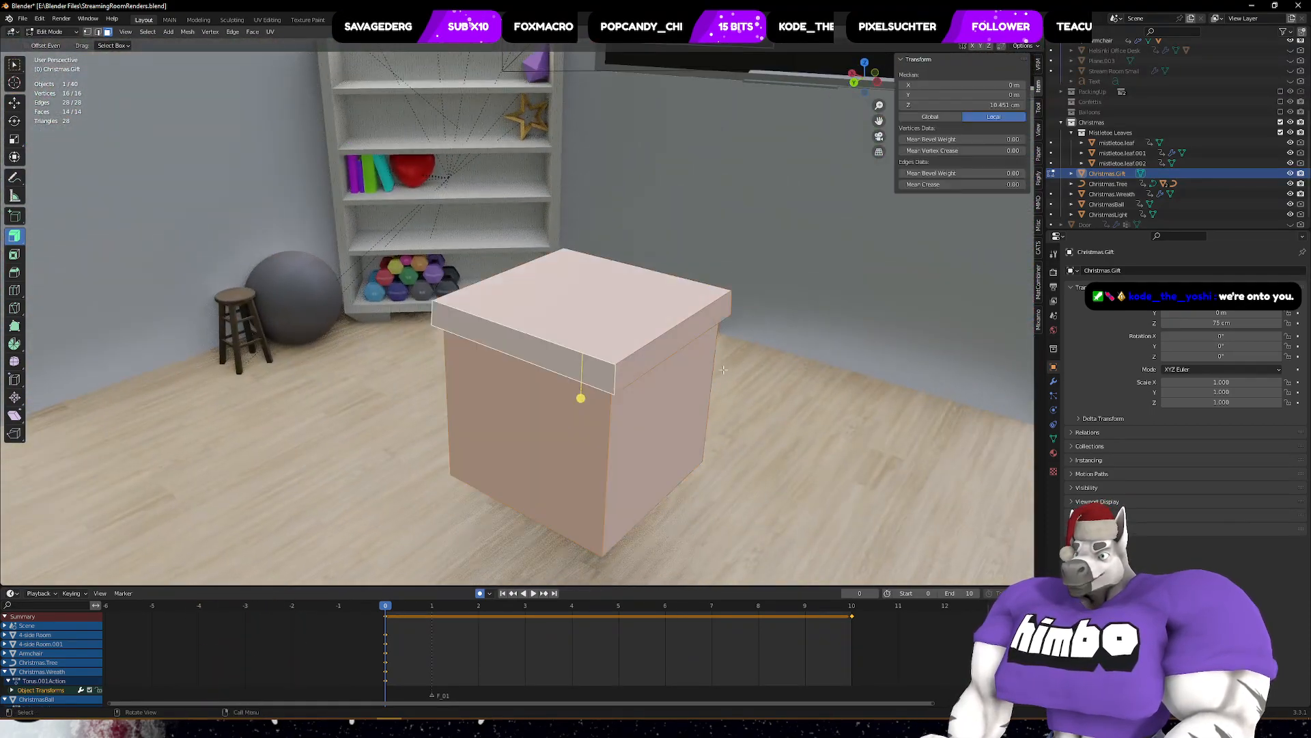
pyautogui.rightClick(607, 349)
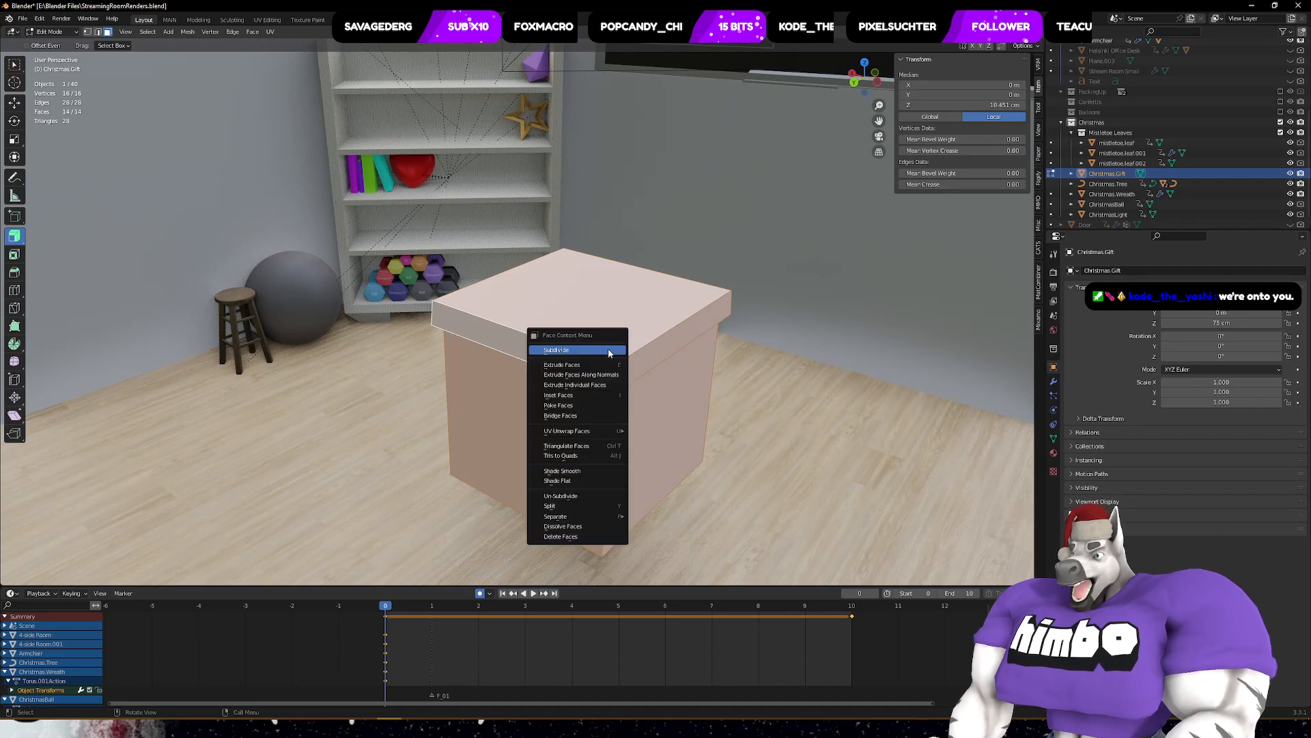
pyautogui.click(579, 478)
# - Add a vertex group named Box to the gift mesh and clear the mesh selection
pyautogui.click(1054, 438)
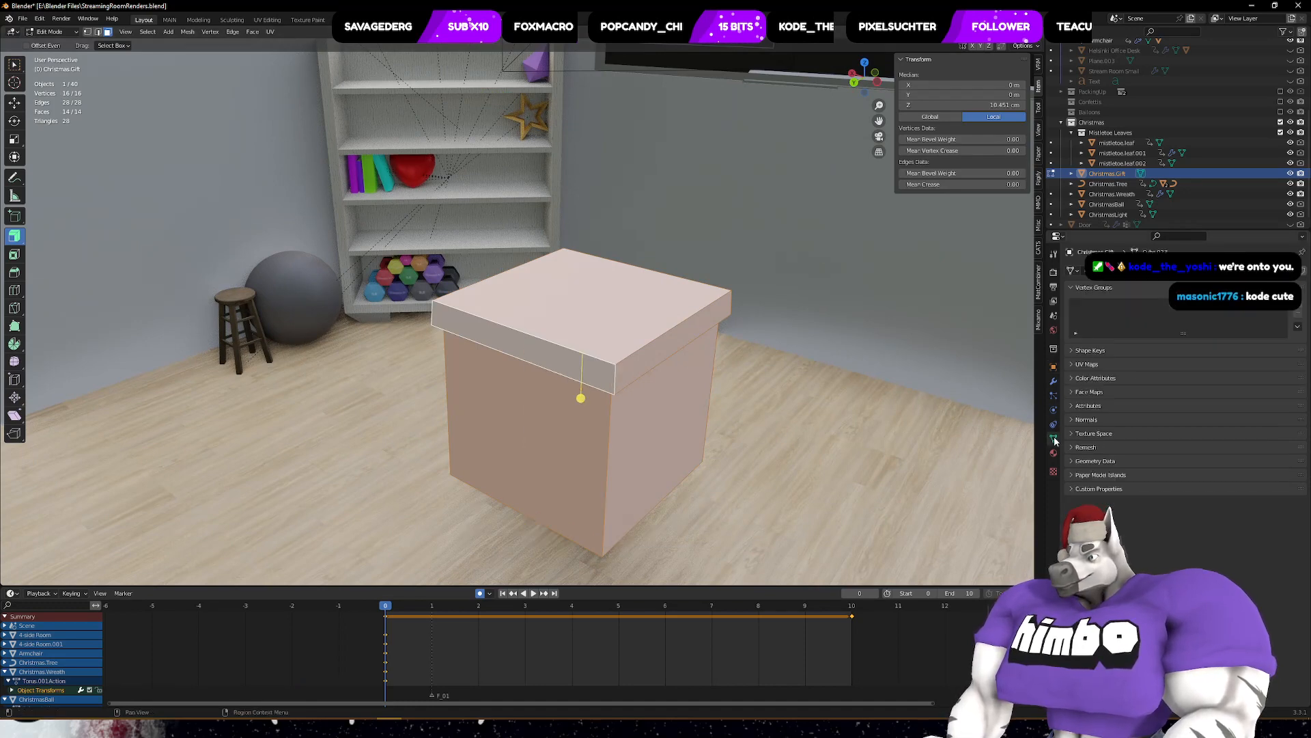
pyautogui.click(1297, 301)
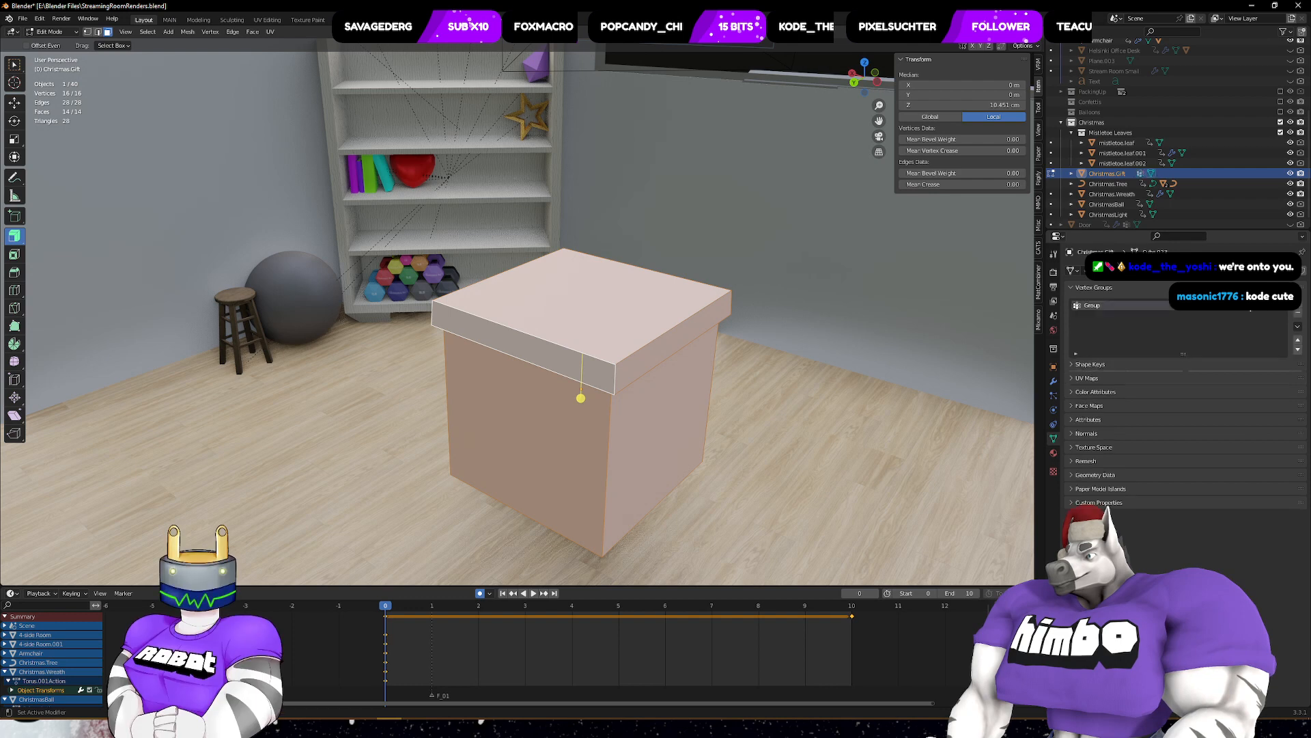
pyautogui.doubleClick(1093, 305)
pyautogui.write('Box')
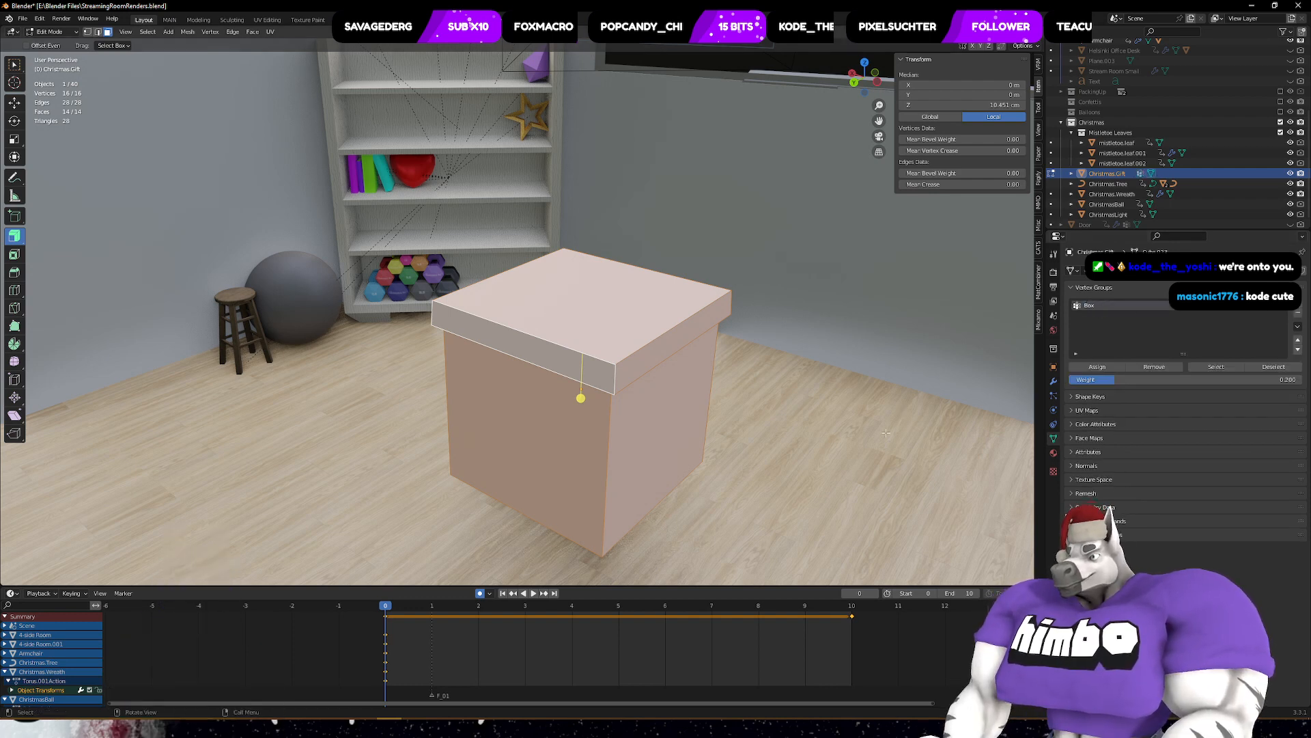
pyautogui.click(855, 472)
# - Add two evenly spaced vertical loop cuts running across the gift box's top and down its sides
pyautogui.moveTo(90, 204); pyautogui.dragTo(485, 327, button='middle')
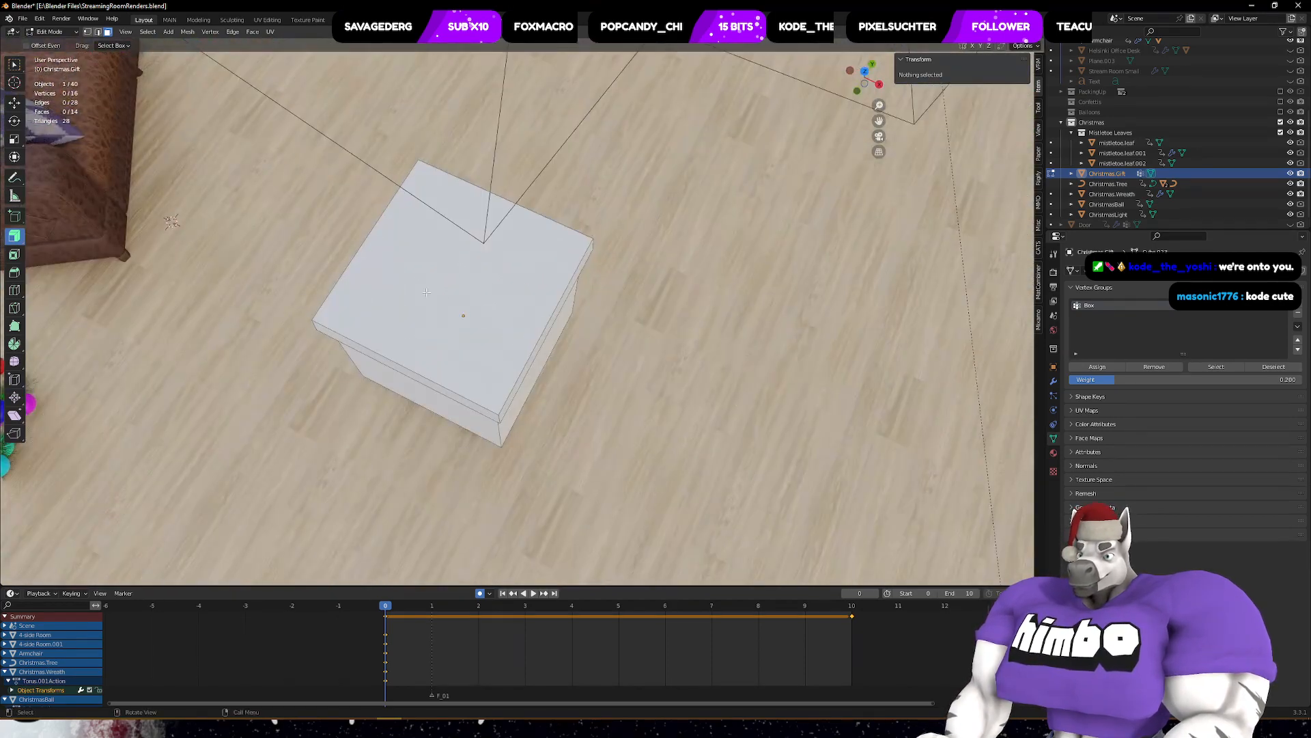
pyautogui.moveTo(426, 292); pyautogui.dragTo(483, 296, button='middle')
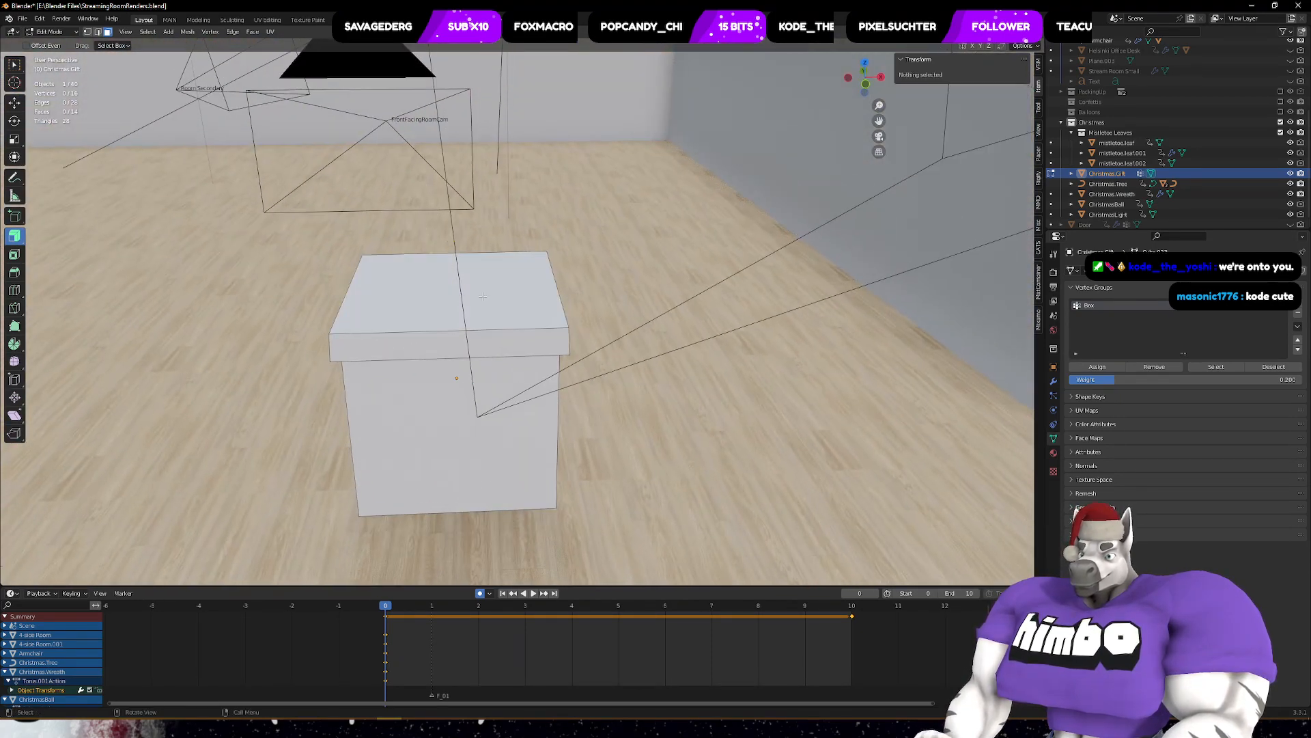
pyautogui.click(15, 291)
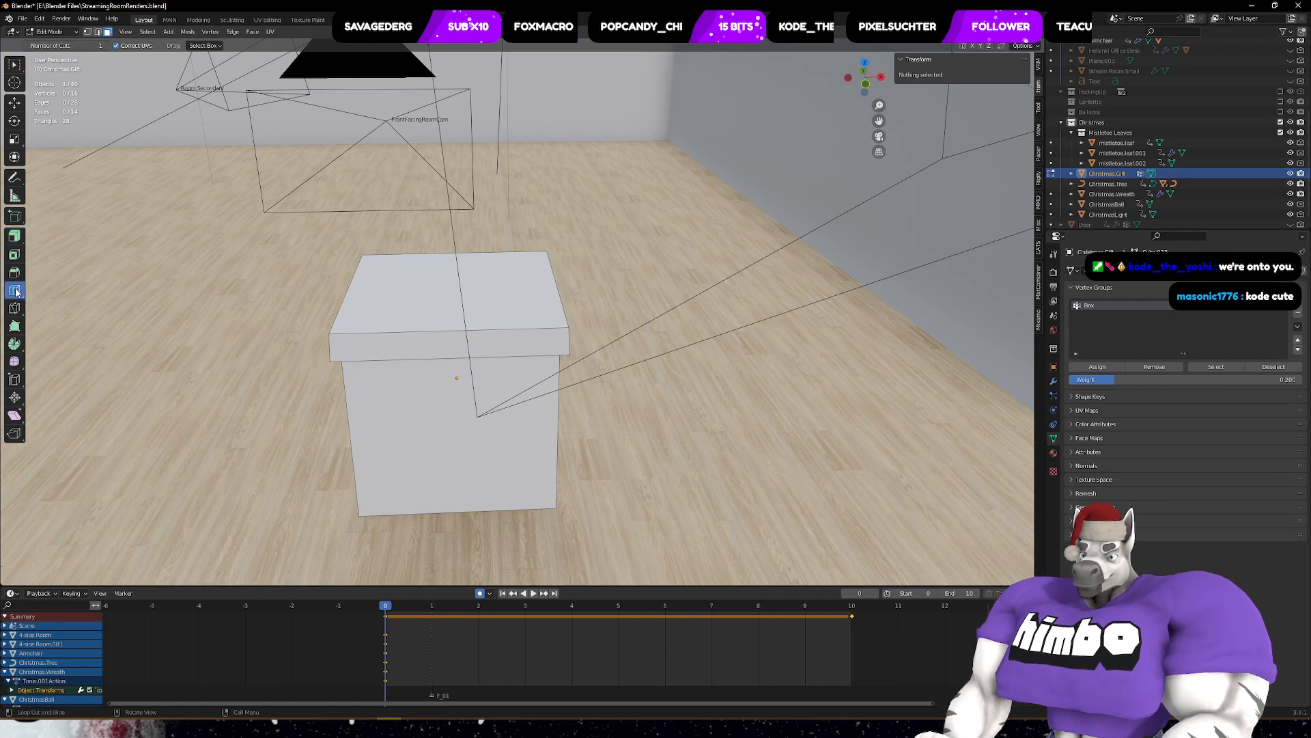
pyautogui.scroll(2, 481, 345)
pyautogui.click(480, 346)
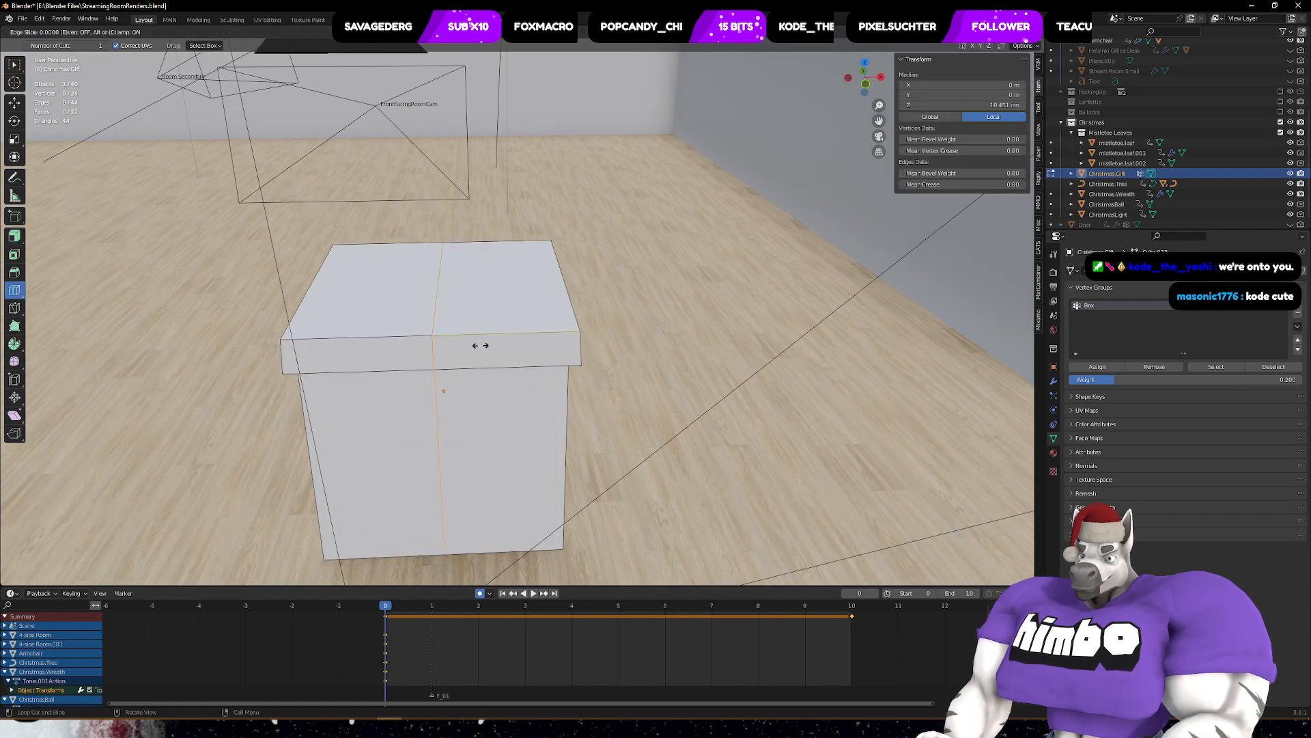
pyautogui.rightClick(481, 345)
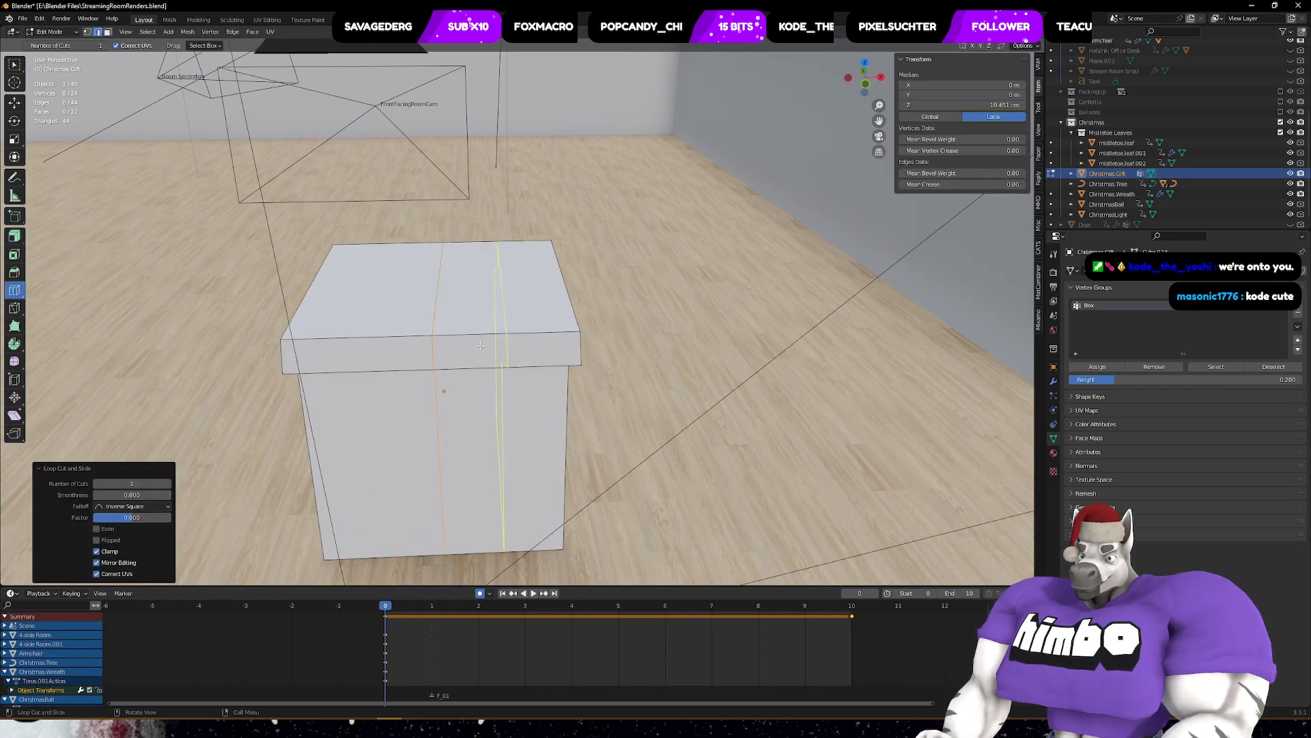
pyautogui.click(168, 483)
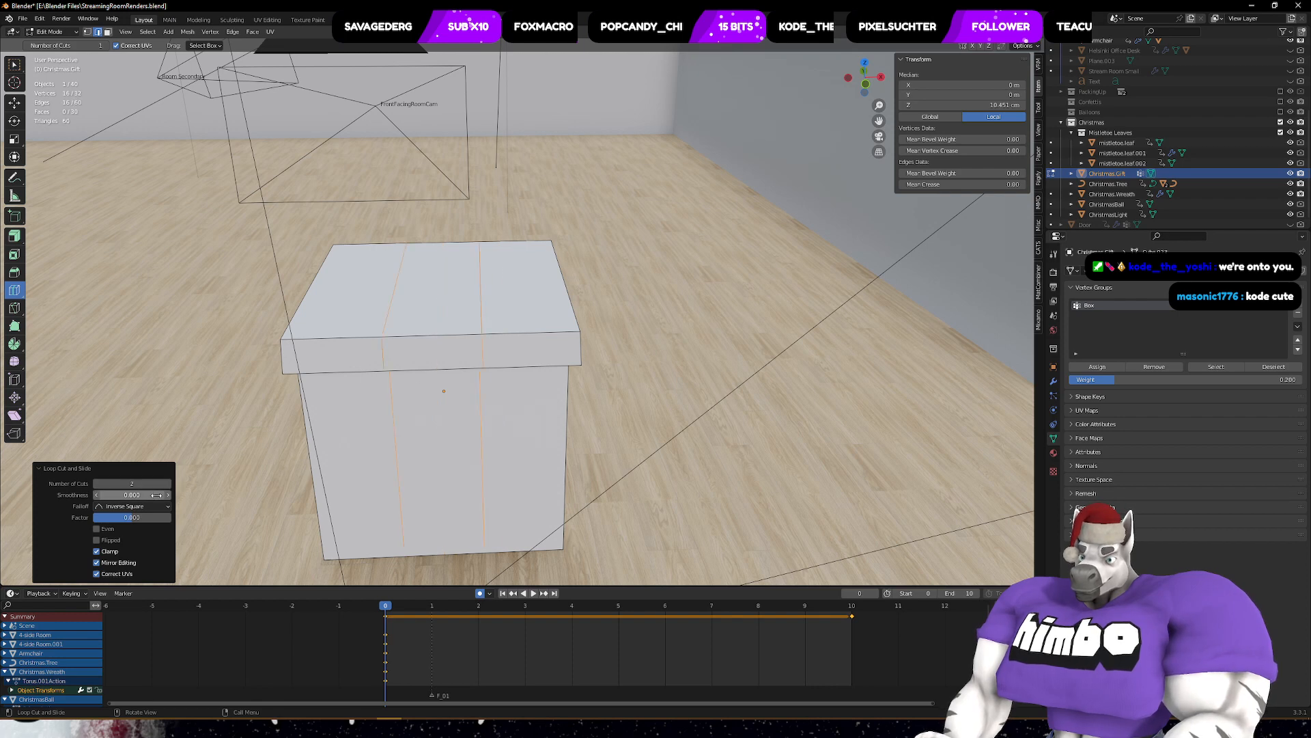
pyautogui.moveTo(140, 519); pyautogui.dragTo(127, 518)
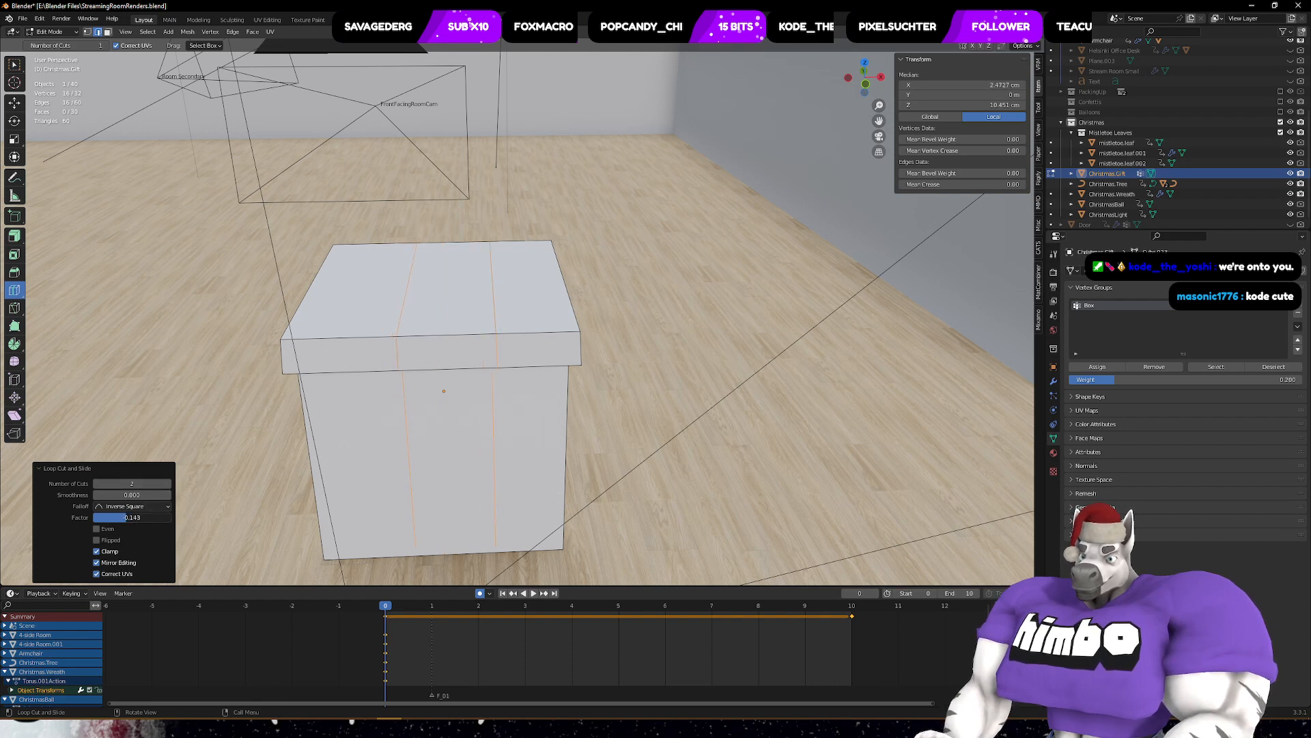
pyautogui.rightClick(134, 518)
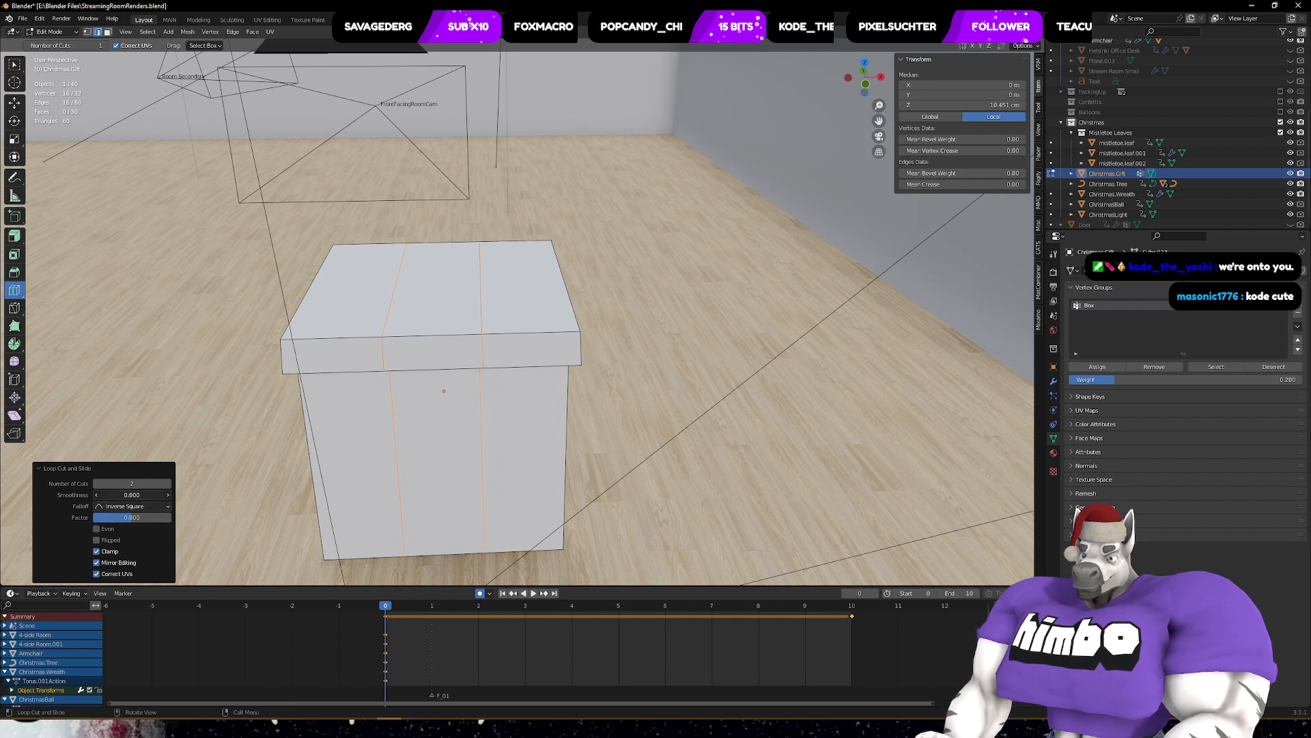
pyautogui.moveTo(132, 495)
pyautogui.mouseDown()
pyautogui.moveTo(145, 495)
pyautogui.moveTo(128, 495)
pyautogui.mouseUp()
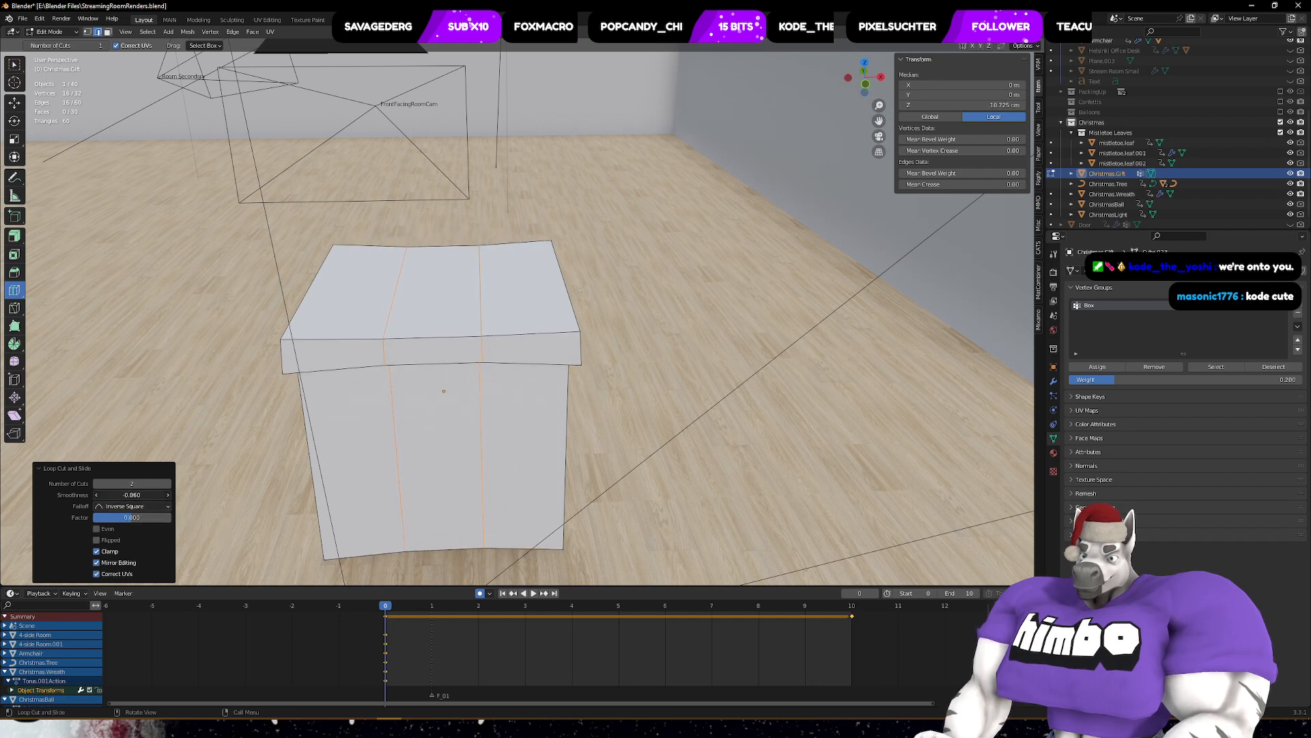
pyautogui.rightClick(132, 495)
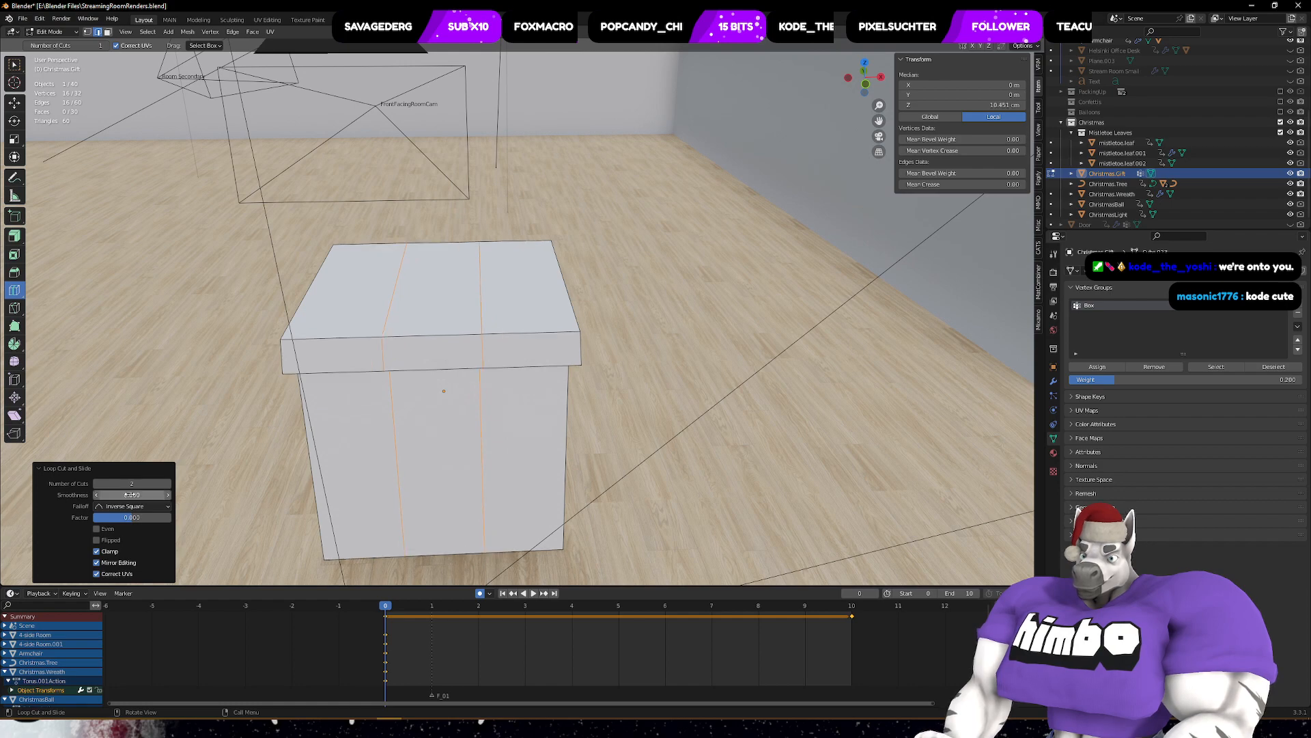
# - Add two more evenly spaced loop cuts perpendicular to the first pair, dividing the lid's top into a three-by-three grid
pyautogui.moveTo(728, 383); pyautogui.dragTo(960, 362, button='middle')
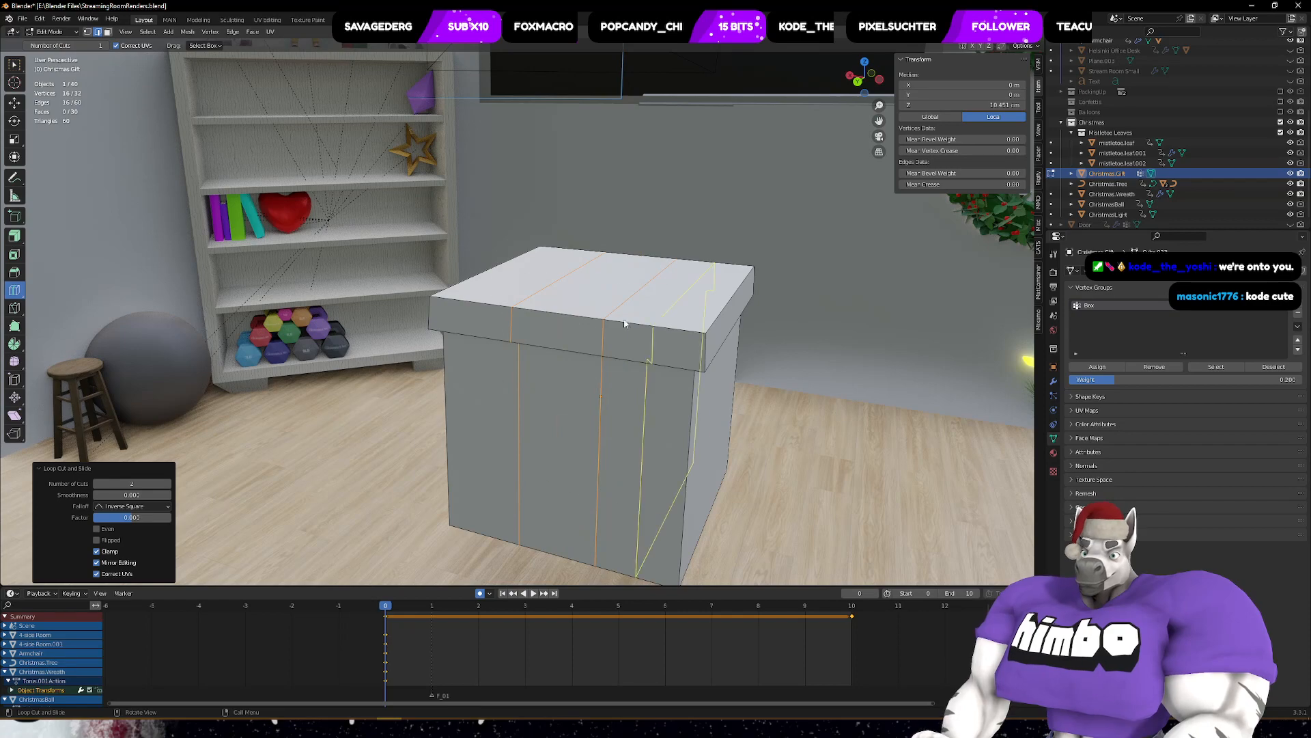
pyautogui.click(608, 302)
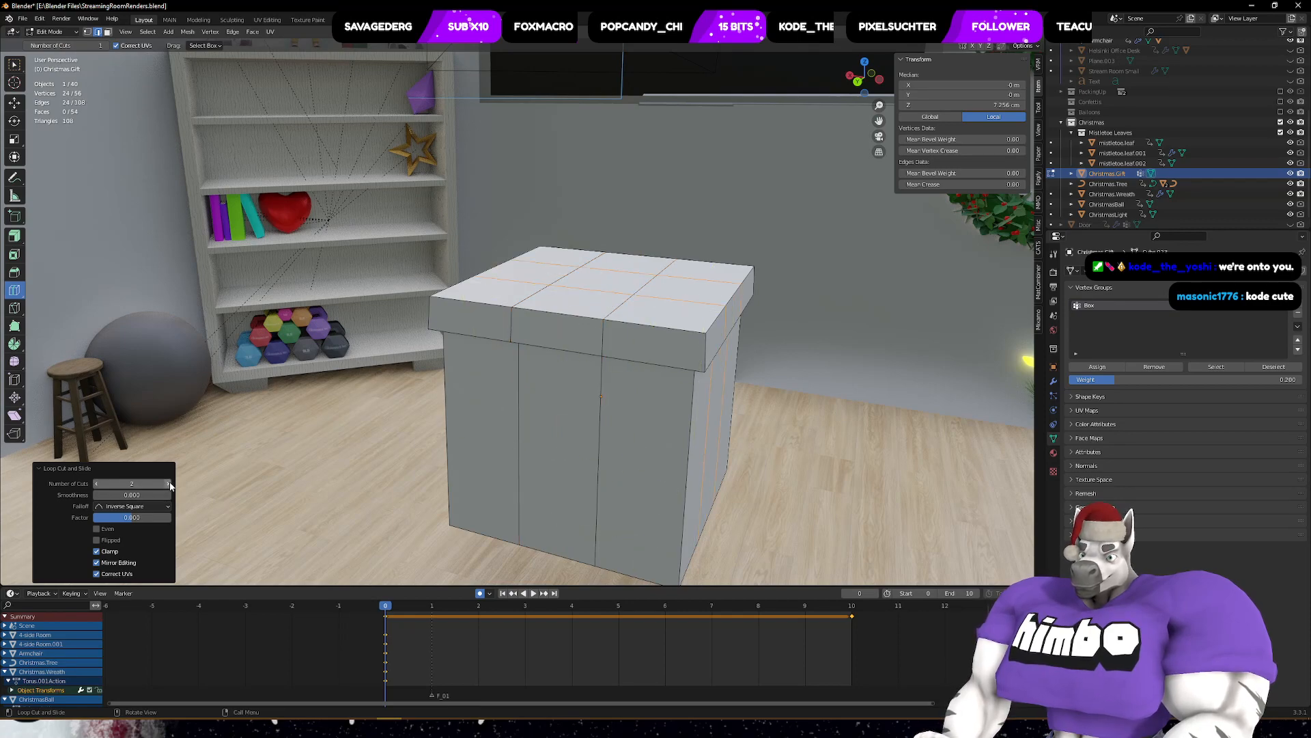
pyautogui.moveTo(164, 444); pyautogui.dragTo(123, 293, button='middle')
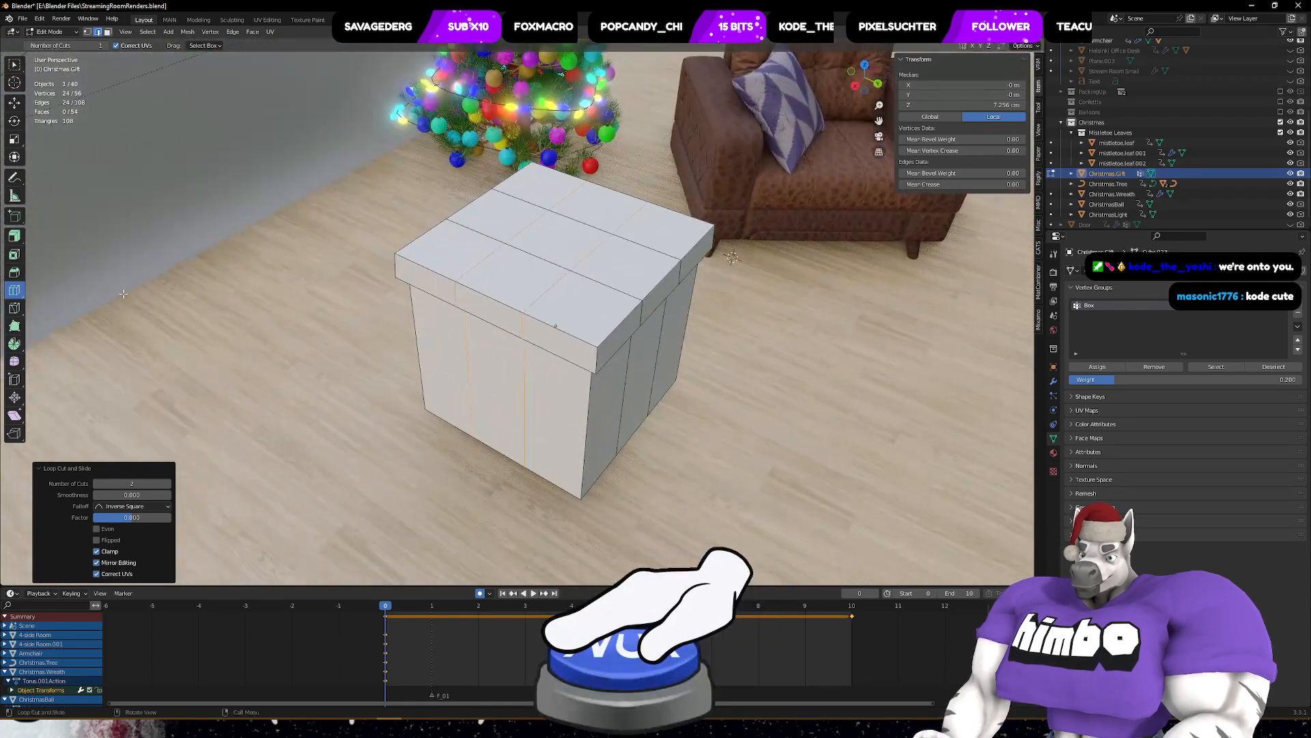
# - Select the two crossing middle face loops around the gift box as the ribbon
pyautogui.click(550, 254)
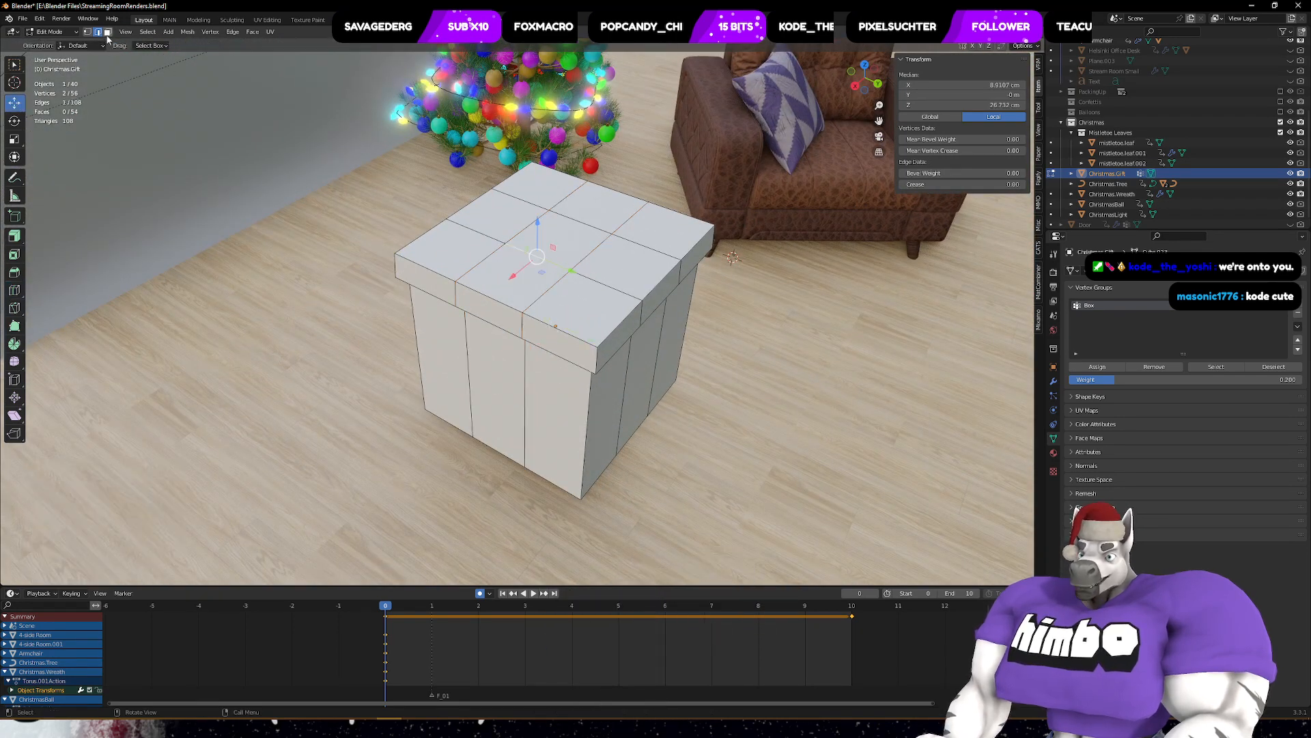
pyautogui.click(401, 192)
pyautogui.click(560, 250)
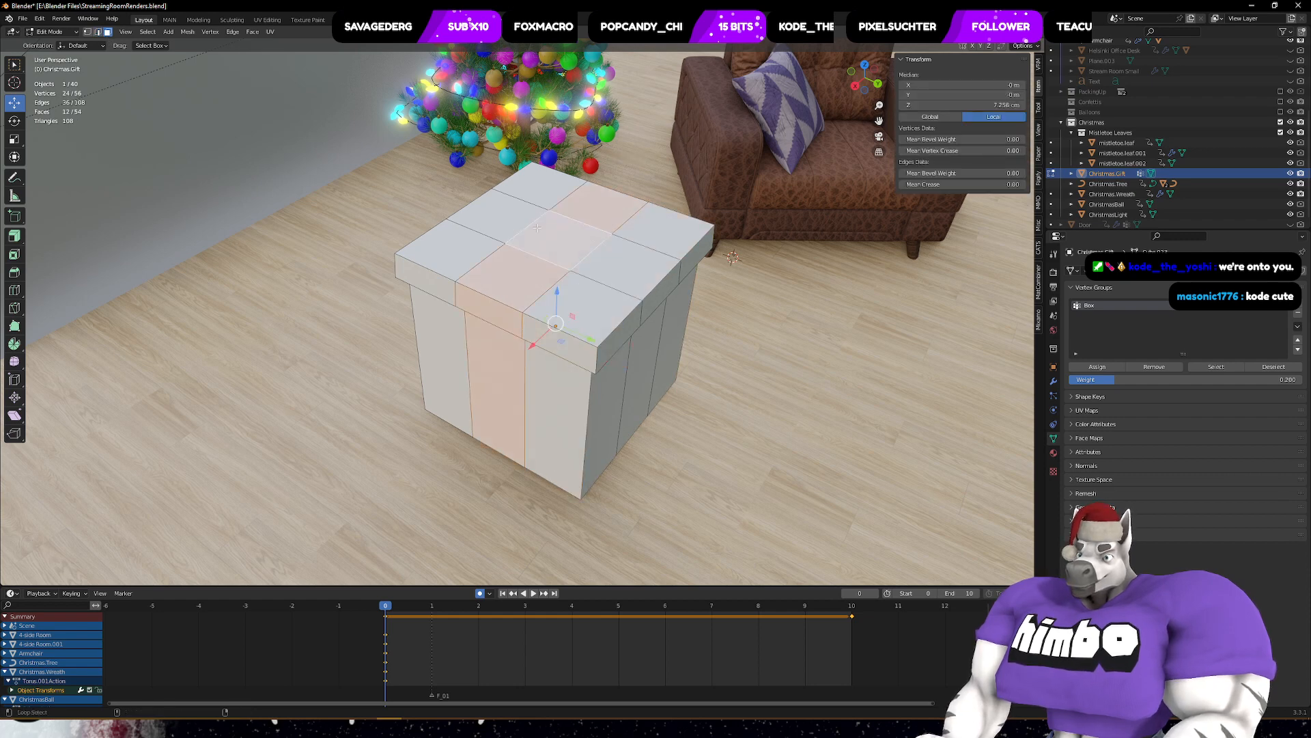
pyautogui.moveTo(575, 278); pyautogui.dragTo(1023, 554, button='middle')
pyautogui.moveTo(527, 364); pyautogui.dragTo(663, 394, button='middle')
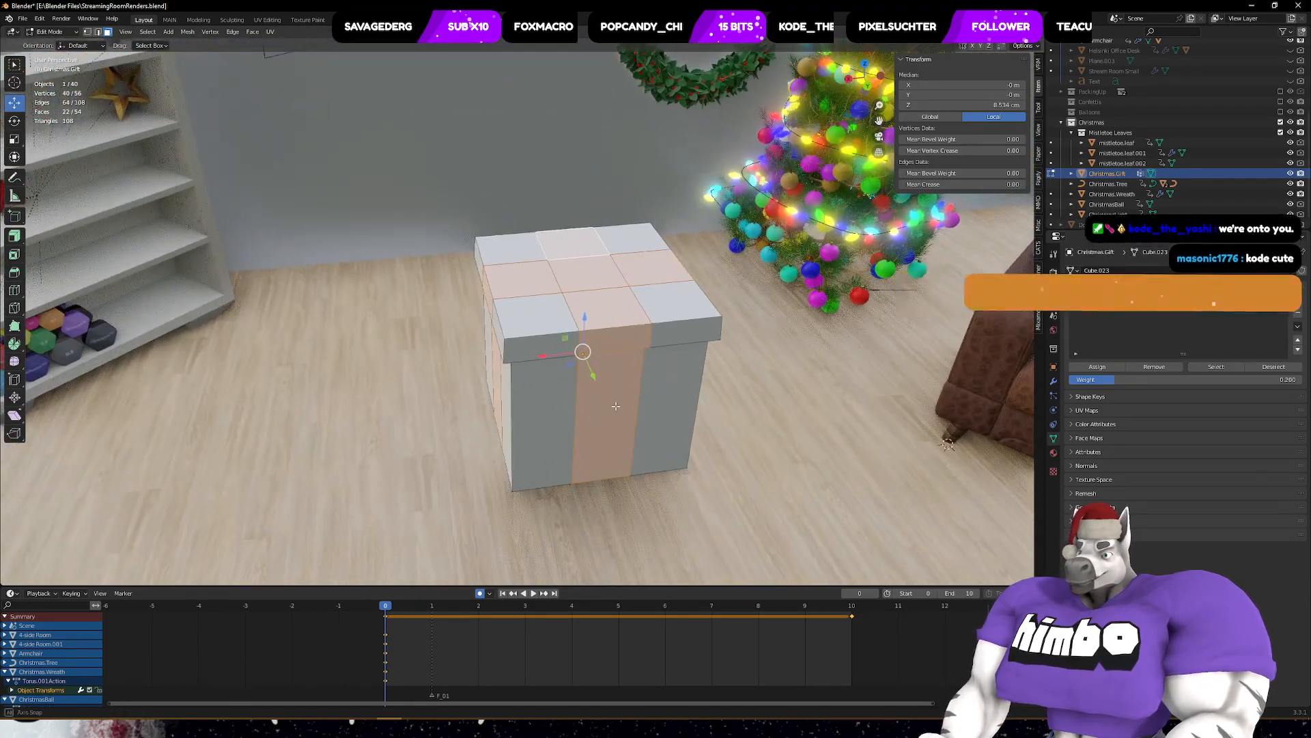
# - Try duplicating the ribbon faces and scaling the copy up by about 1.05, and undo the duplication
pyautogui.rightClick(664, 395)
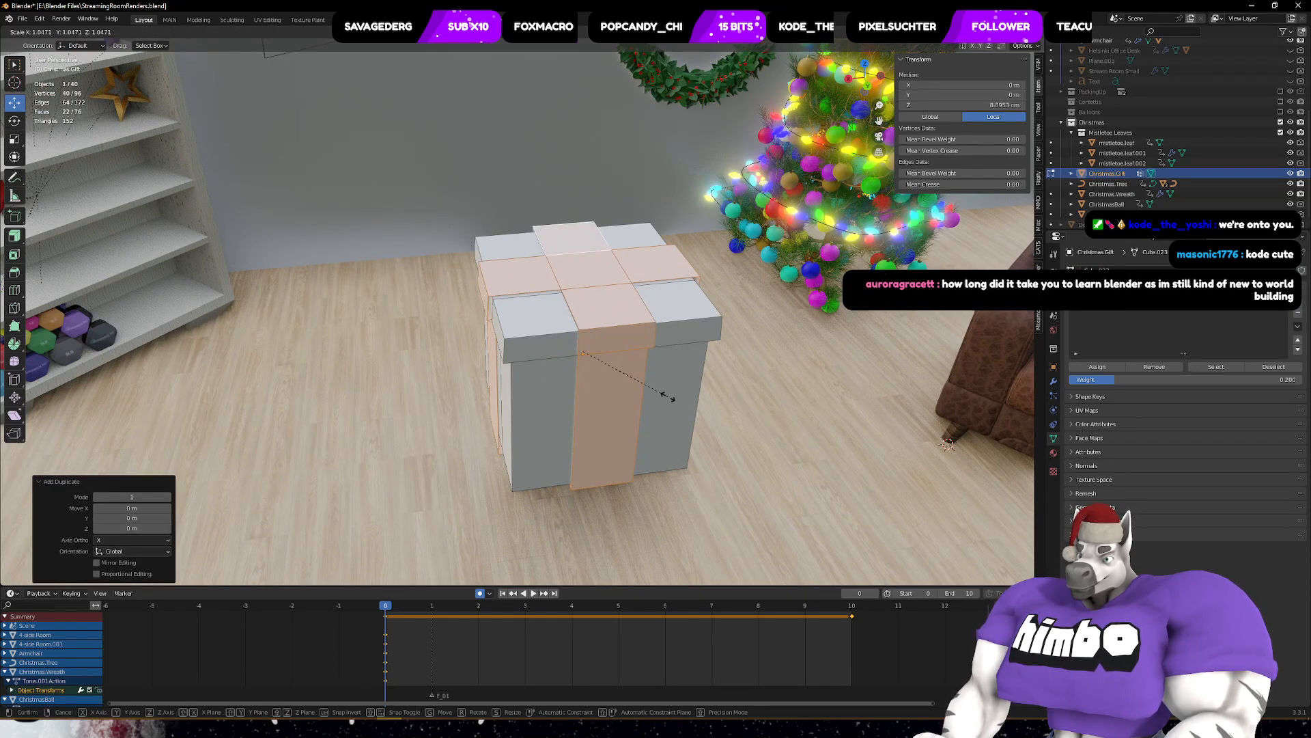
pyautogui.rightClick(673, 396)
pyautogui.moveTo(685, 392); pyautogui.dragTo(409, 329, button='middle')
pyautogui.hotkey('ctrl', 'z')
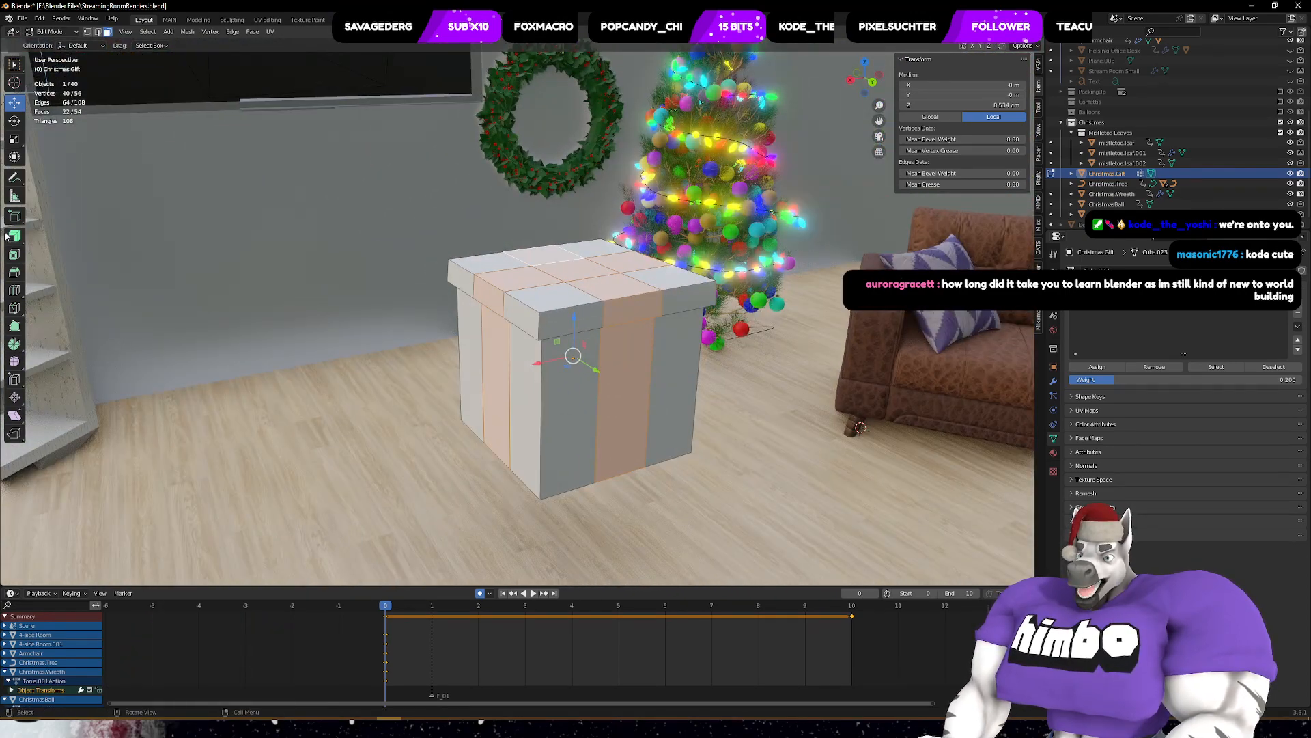
# - Extrude the ribbon faces outward along their normals by about 1.48 cm
pyautogui.click(576, 384)
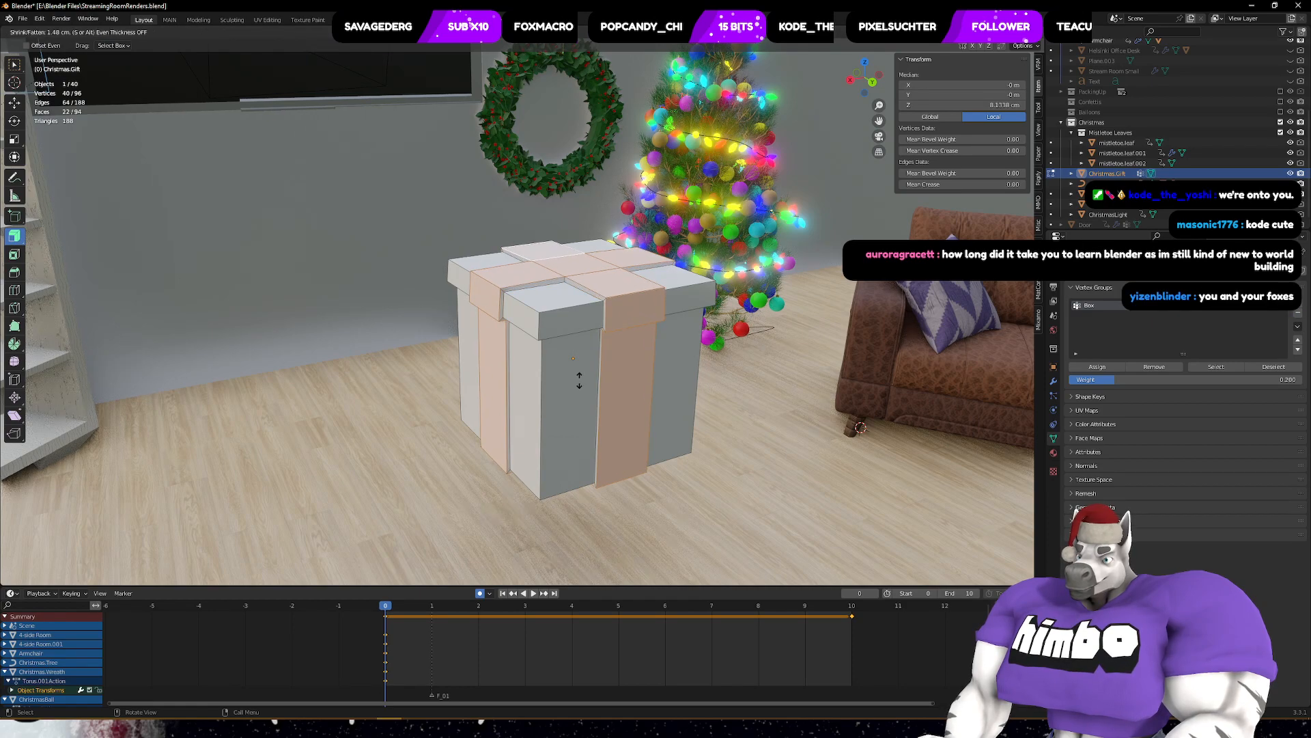
pyautogui.click(579, 380)
pyautogui.moveTo(579, 380); pyautogui.dragTo(635, 384, button='middle')
pyautogui.scroll(3, 634, 341)
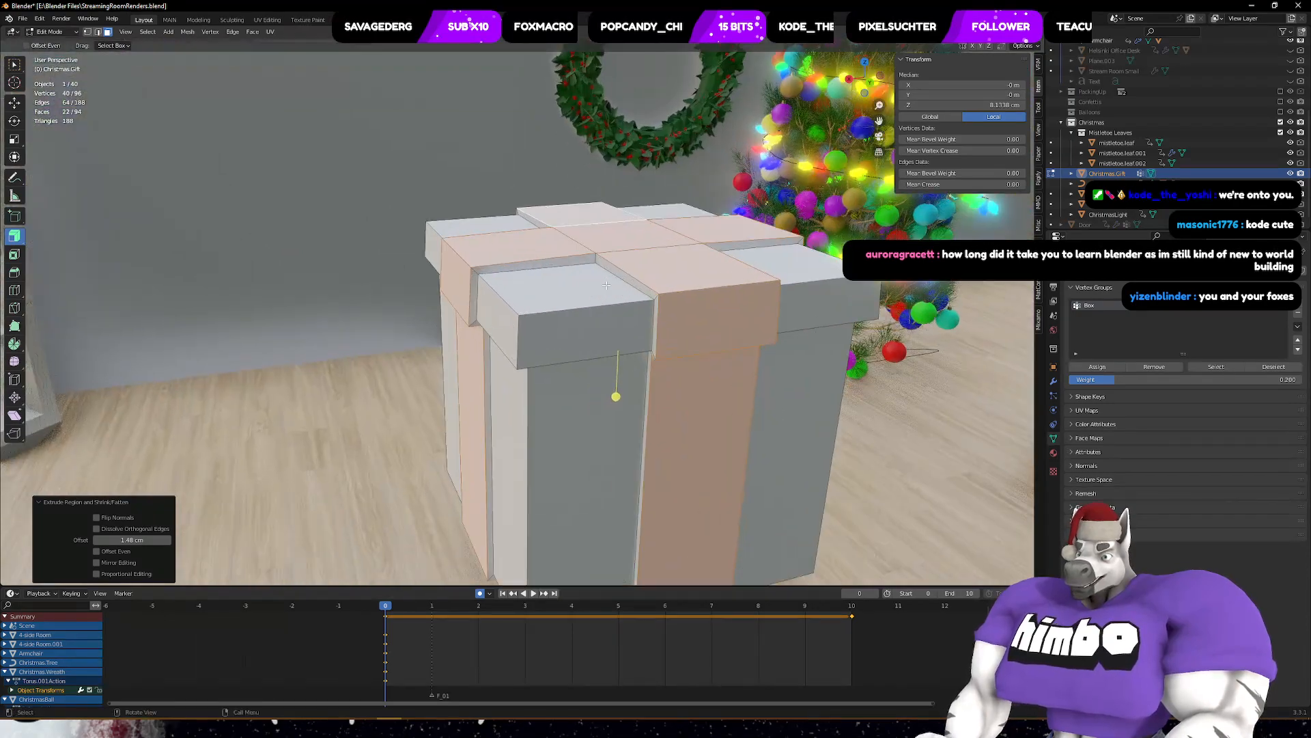
pyautogui.moveTo(633, 299); pyautogui.dragTo(685, 277, button='middle')
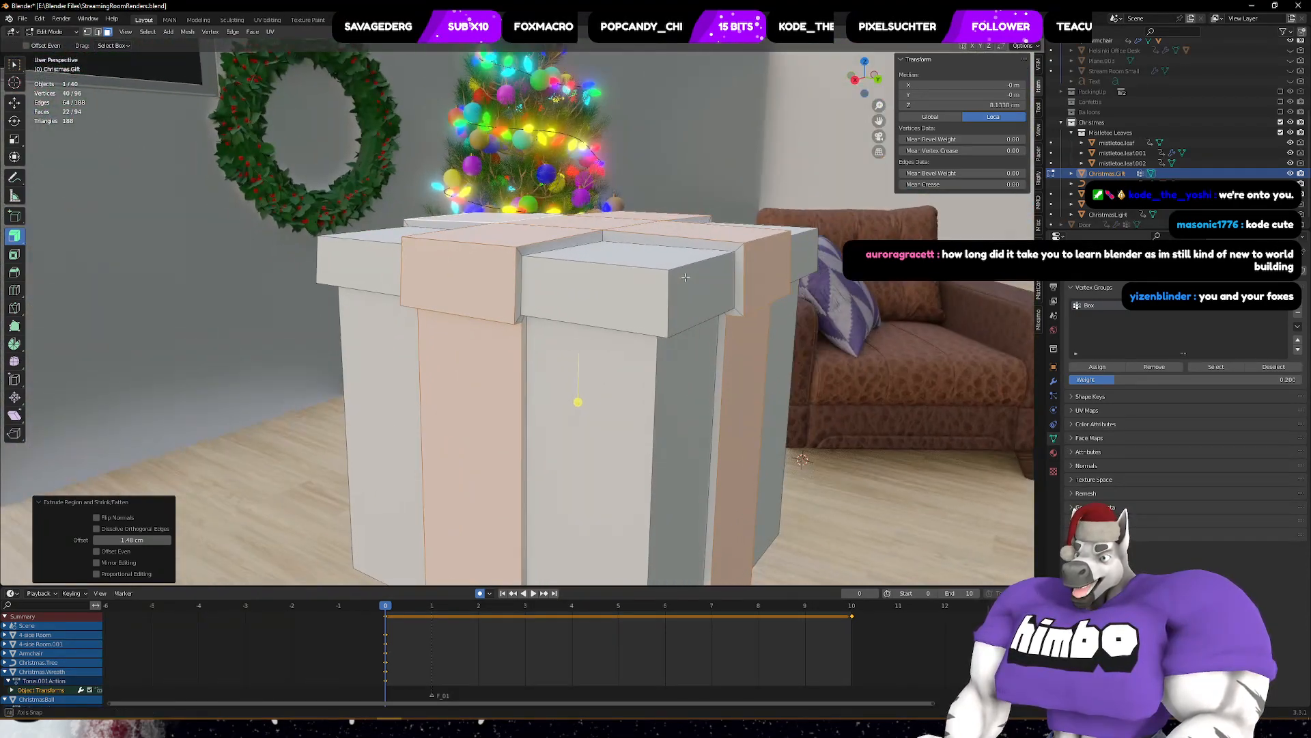
# - Add a vertex group named Ribbon and assign the ribbon faces to it, with the selection extended by Select More
pyautogui.click(1298, 310)
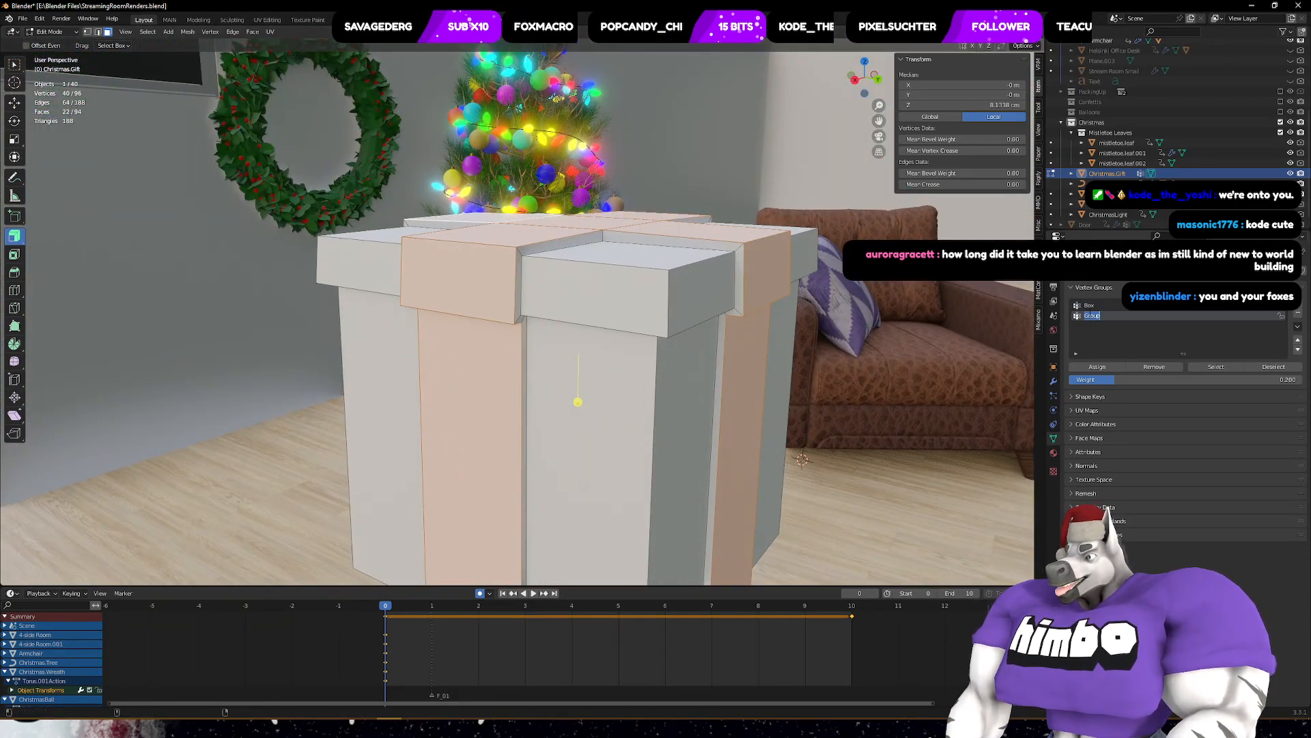
pyautogui.press('Return')
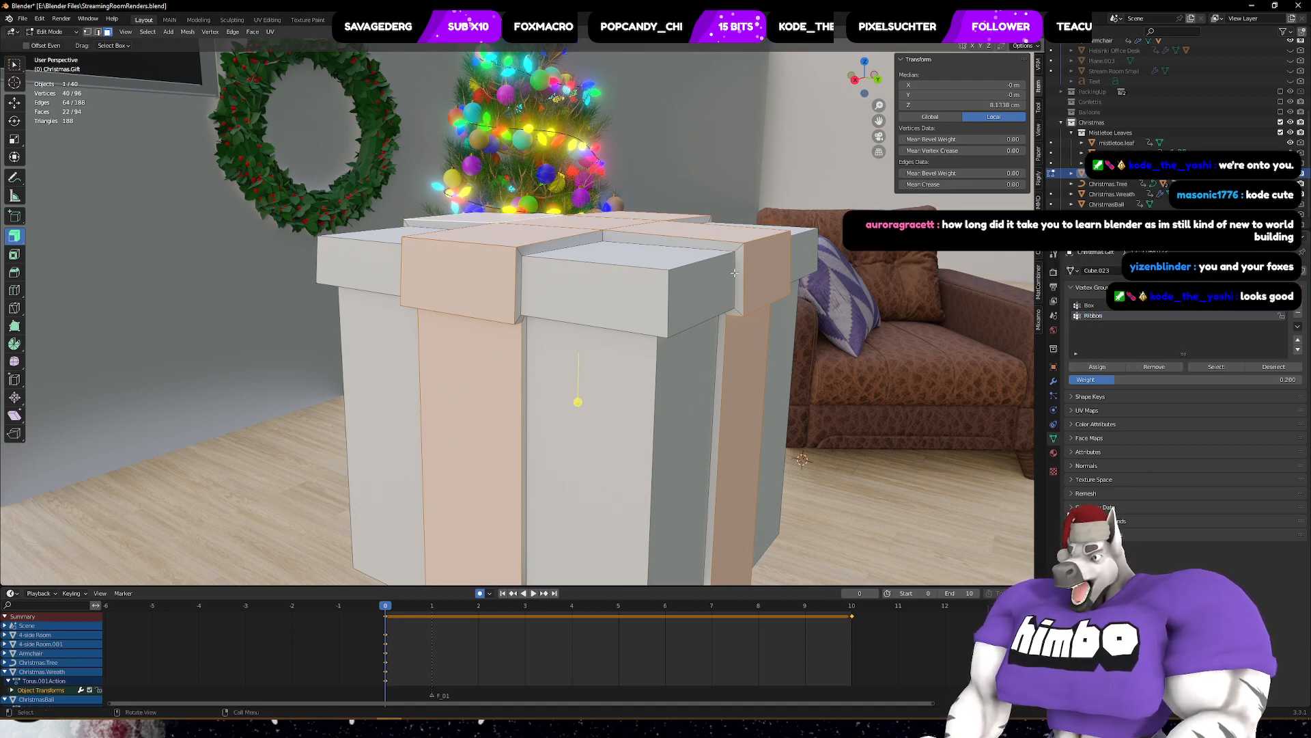
pyautogui.click(152, 33)
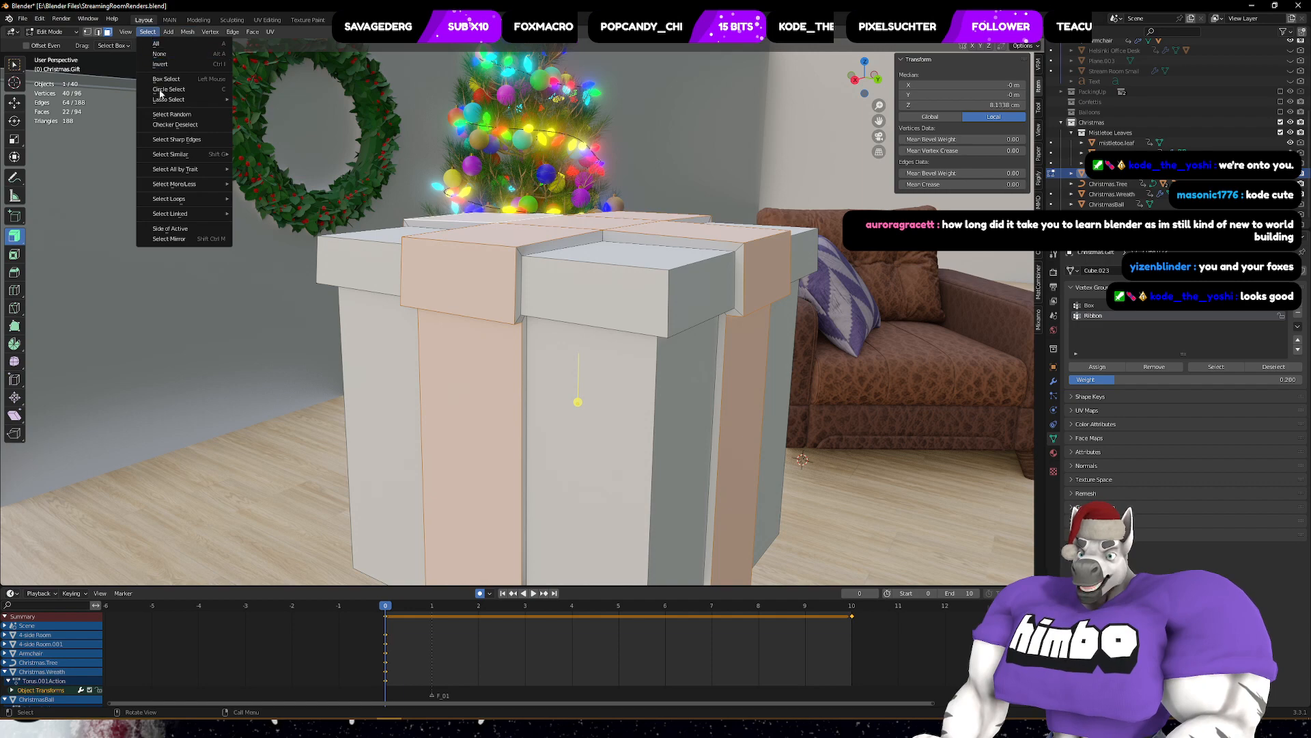
pyautogui.moveTo(178, 184)
pyautogui.click(247, 183)
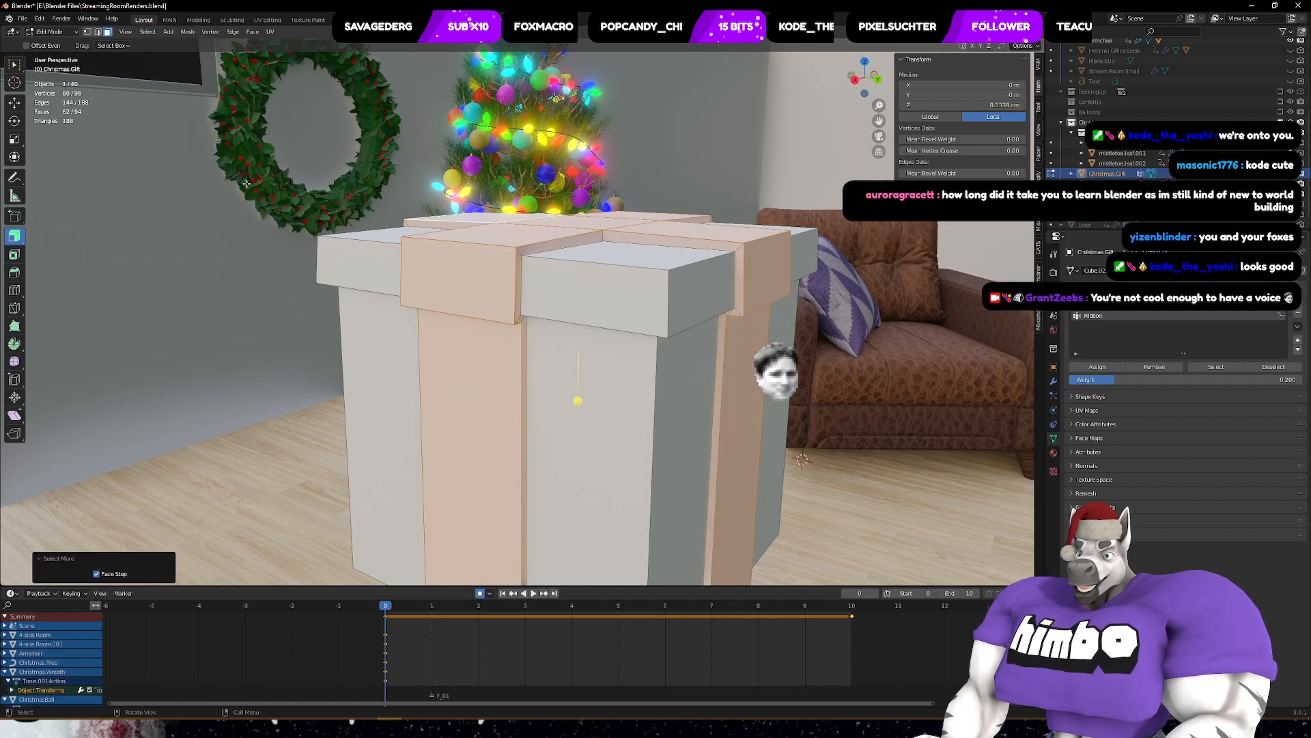
pyautogui.moveTo(247, 183); pyautogui.dragTo(815, 379, button='middle')
pyautogui.click(1102, 371)
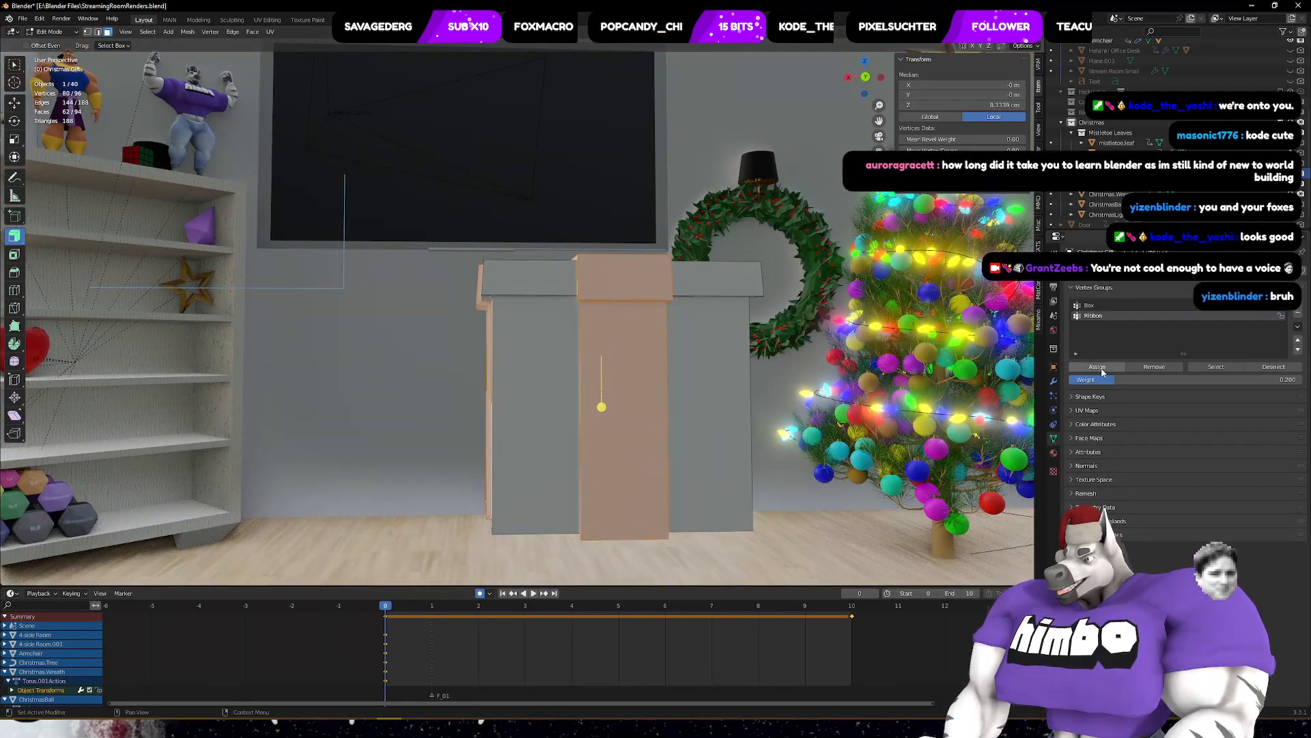
# - Clear the selection, make Box the active vertex group, and select the gift's lid and side faces between the ribbons at two corners
pyautogui.click(811, 513)
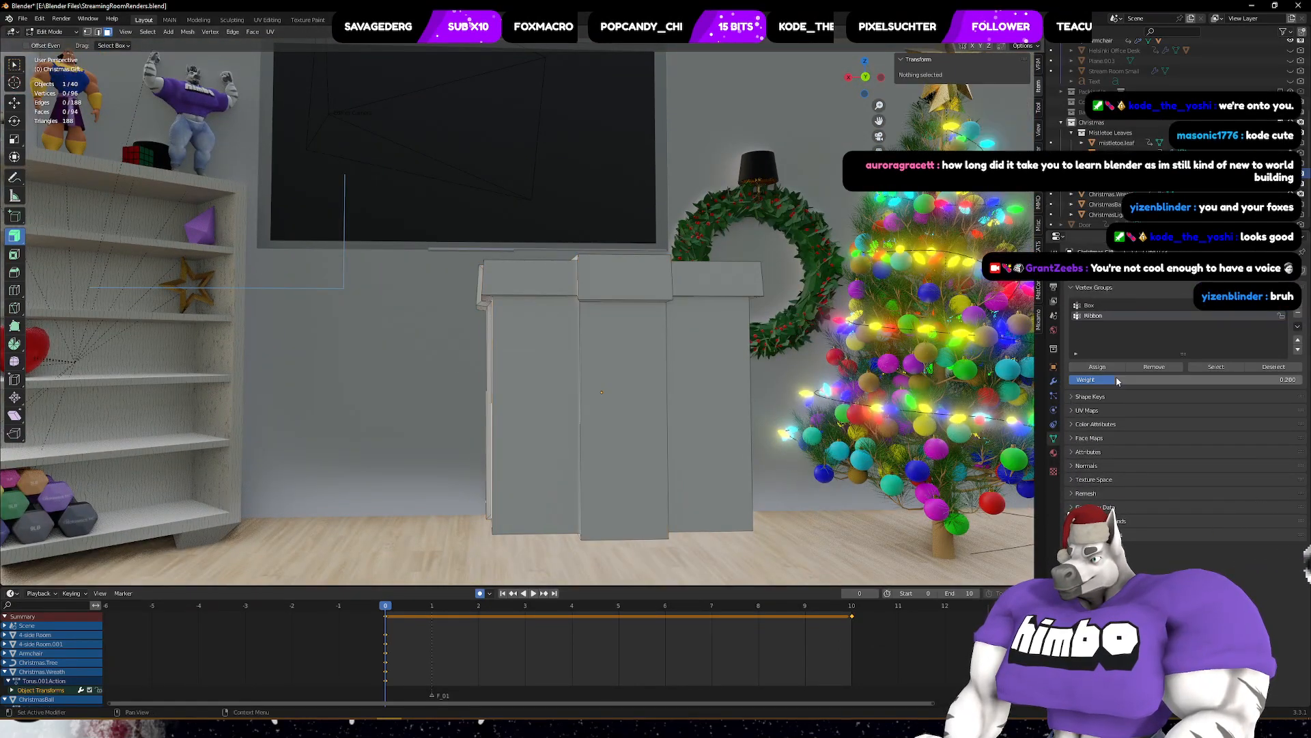
pyautogui.click(1216, 366)
pyautogui.moveTo(819, 383); pyautogui.dragTo(883, 386, button='middle')
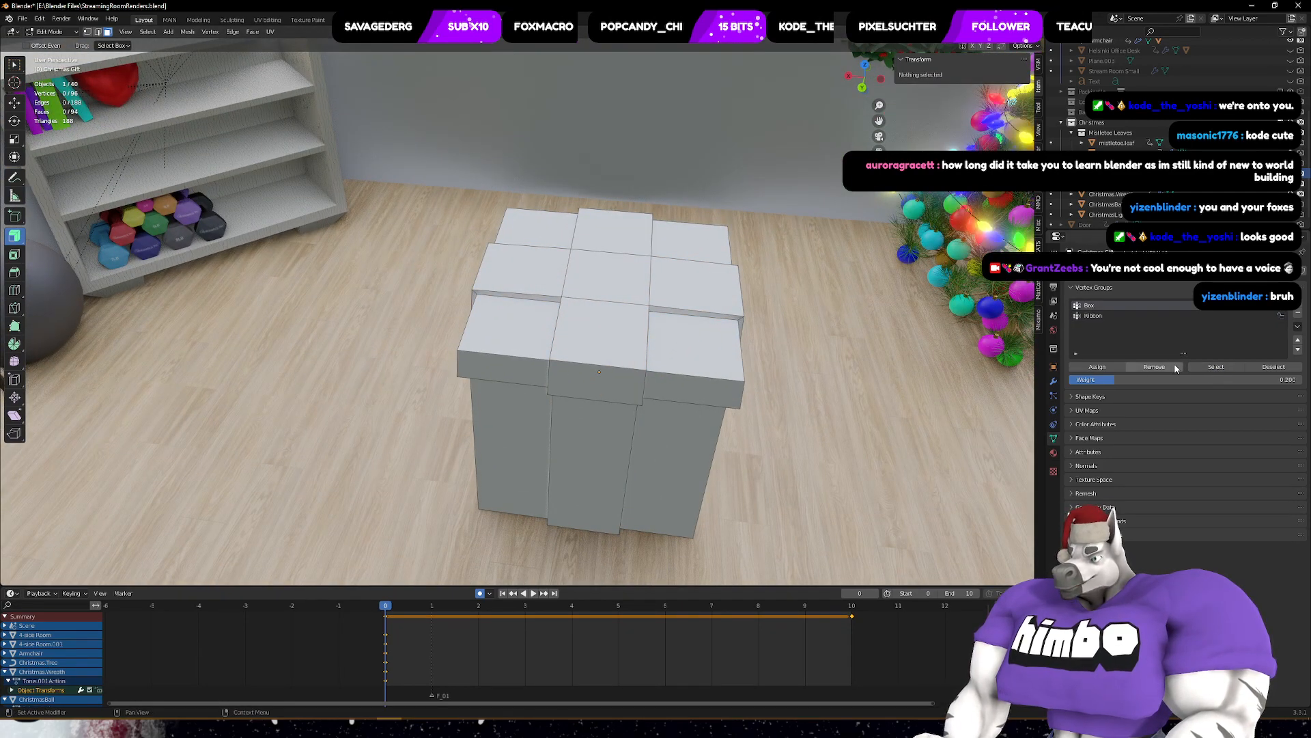
pyautogui.click(692, 348)
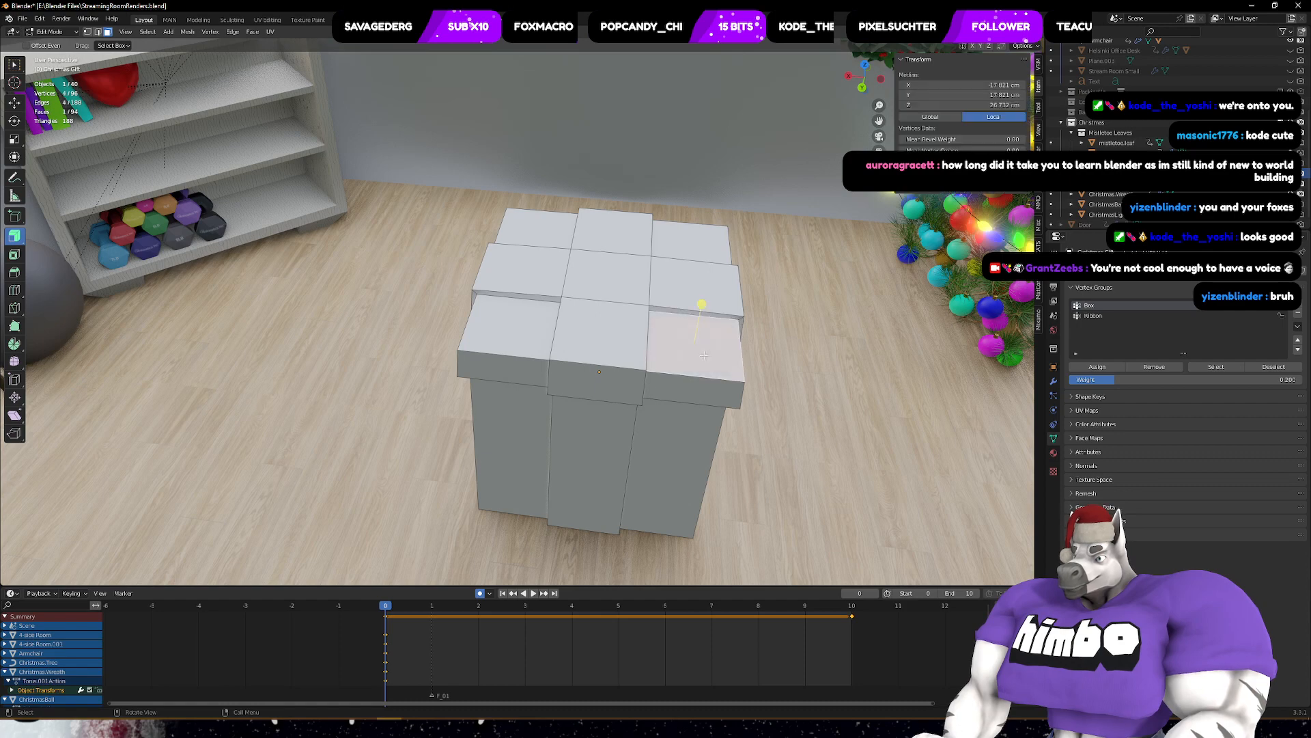
pyautogui.moveTo(691, 390)
pyautogui.mouseDown(button='middle')
pyautogui.moveTo(677, 352)
pyautogui.moveTo(606, 354)
pyautogui.mouseUp(button='middle')
pyautogui.press('c')
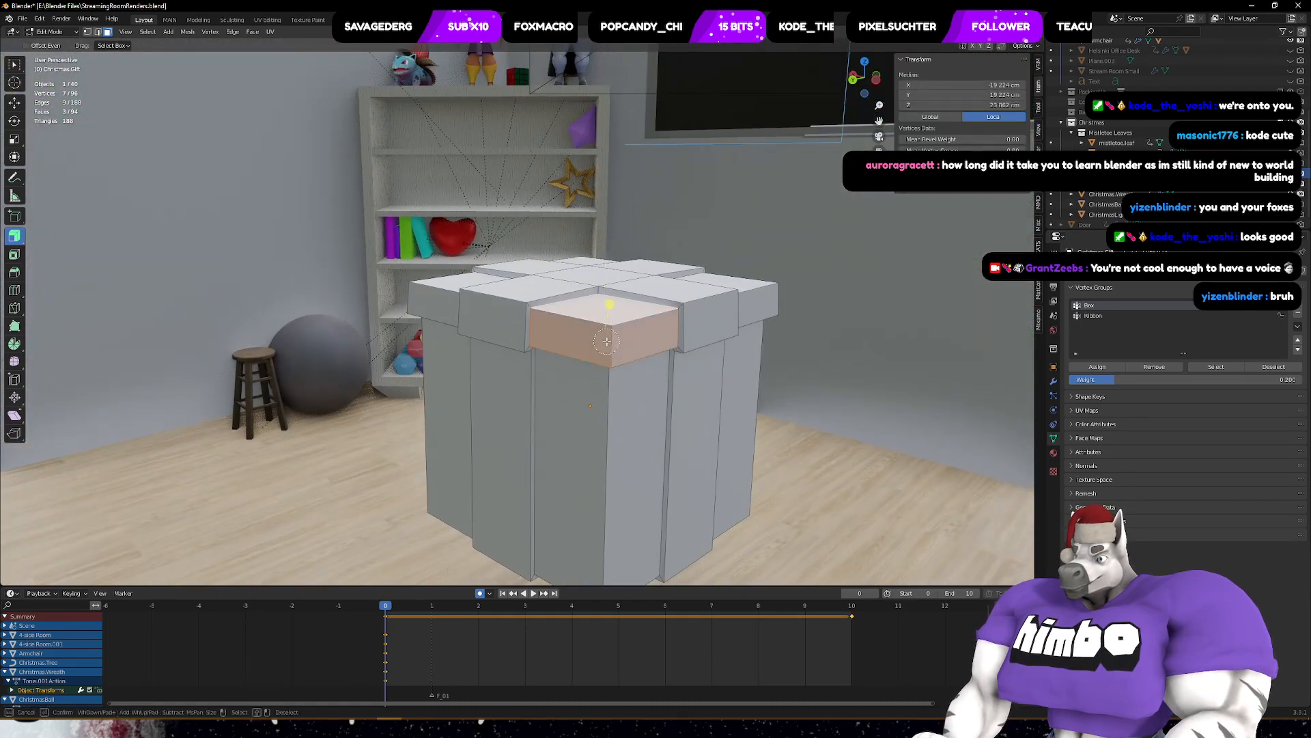
pyautogui.moveTo(606, 341); pyautogui.dragTo(608, 383)
pyautogui.moveTo(599, 403); pyautogui.dragTo(690, 395, button='middle')
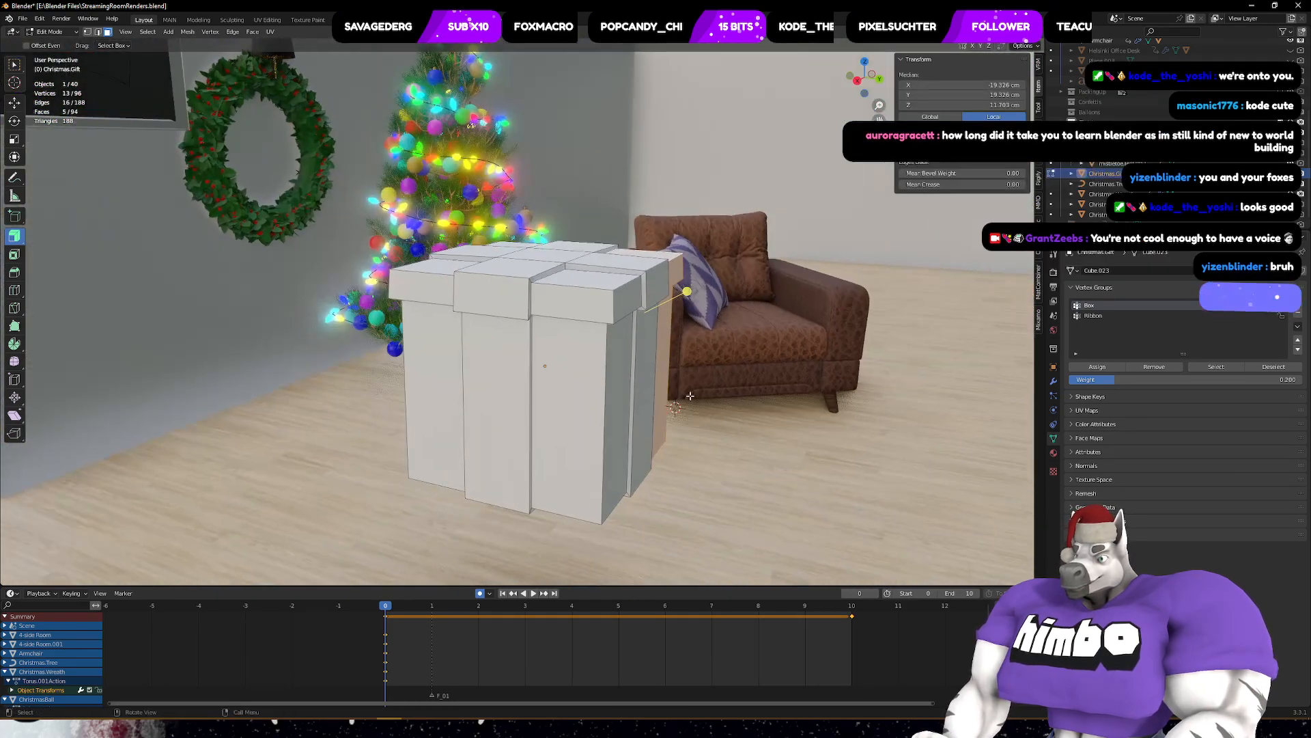
pyautogui.moveTo(595, 335); pyautogui.dragTo(601, 314)
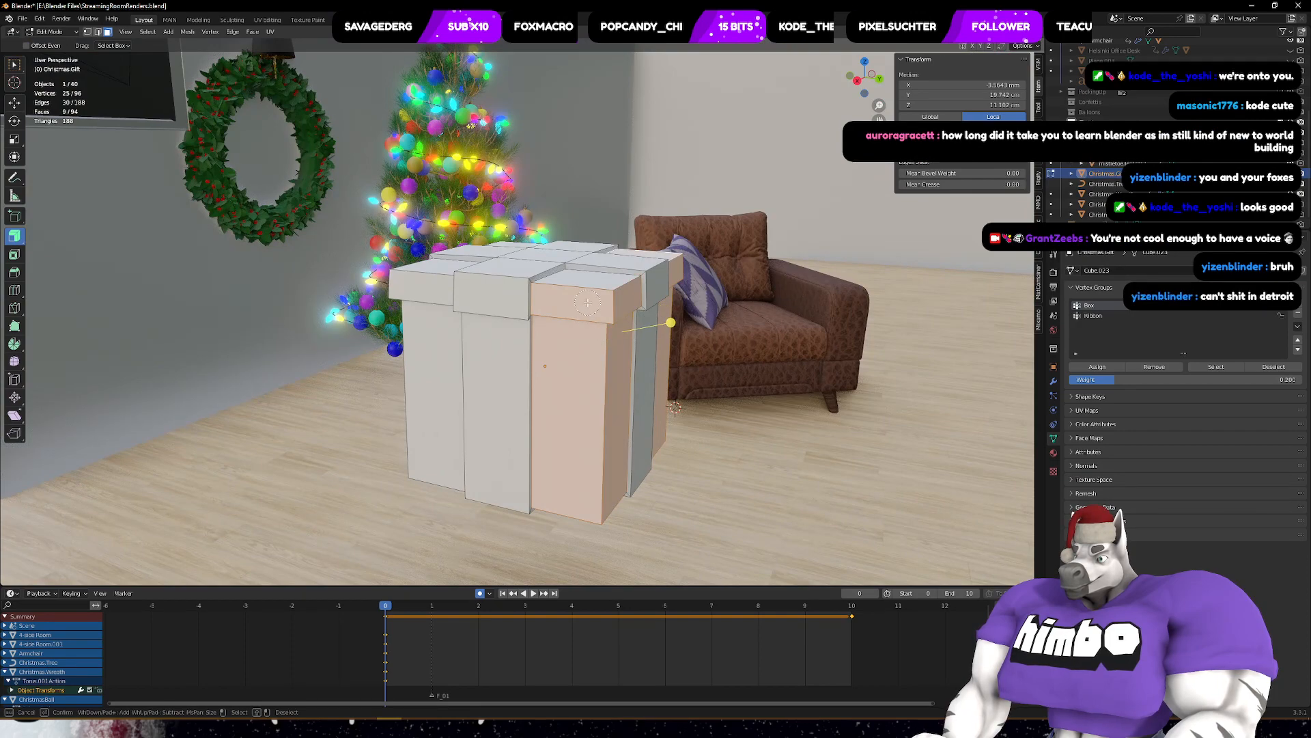
pyautogui.click(587, 282)
pyautogui.press('Escape')
# - Add the box faces at the other two corners and the underside corner faces between the ribbons to the selection
pyautogui.moveTo(478, 286); pyautogui.dragTo(547, 342, button='middle')
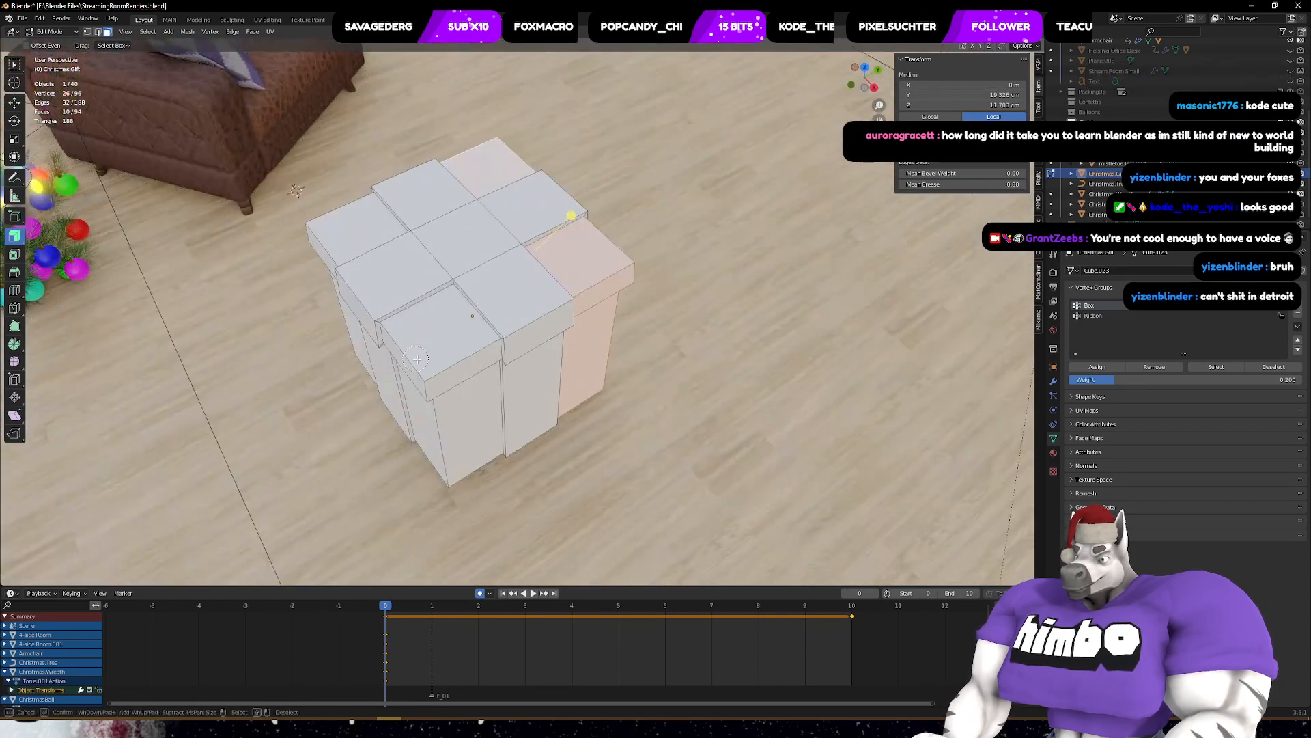
pyautogui.press('Escape')
pyautogui.moveTo(438, 403)
pyautogui.mouseDown(button='middle')
pyautogui.moveTo(471, 410)
pyautogui.moveTo(435, 404)
pyautogui.mouseUp(button='middle')
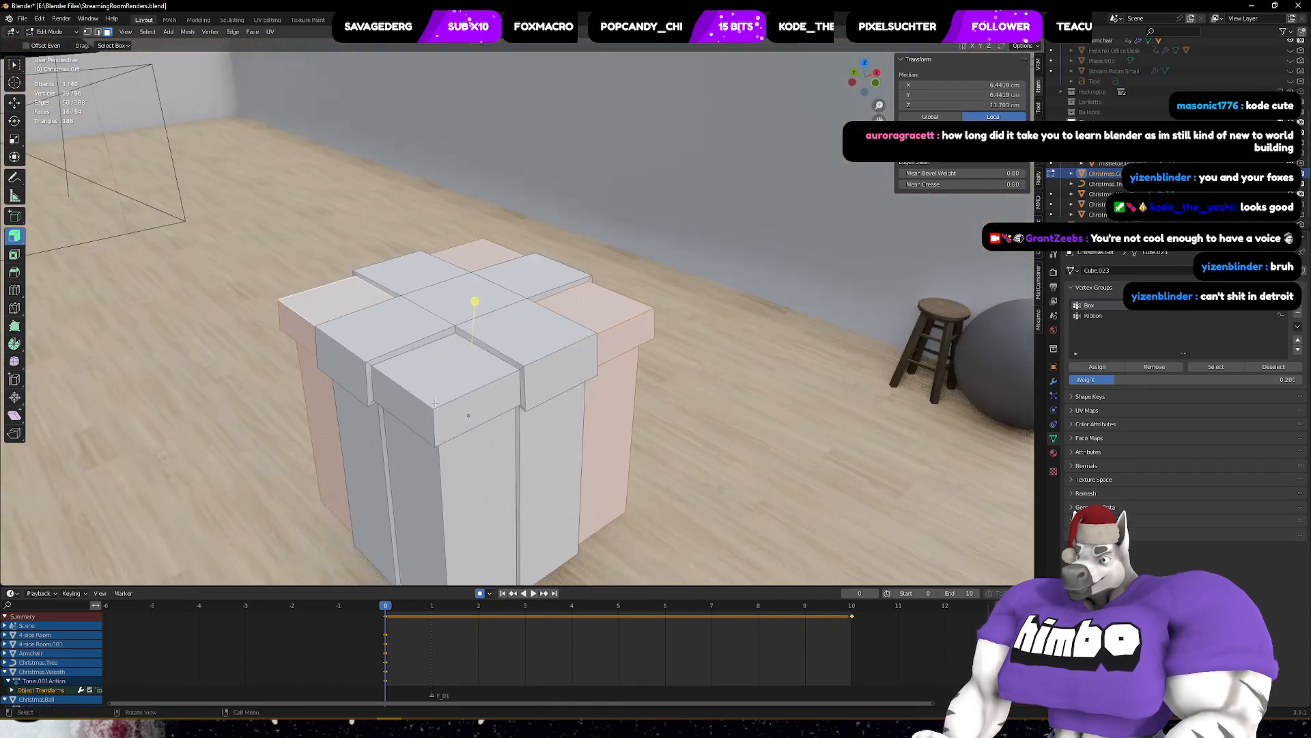
pyautogui.press('Escape')
pyautogui.moveTo(443, 449); pyautogui.dragTo(495, 441, button='middle')
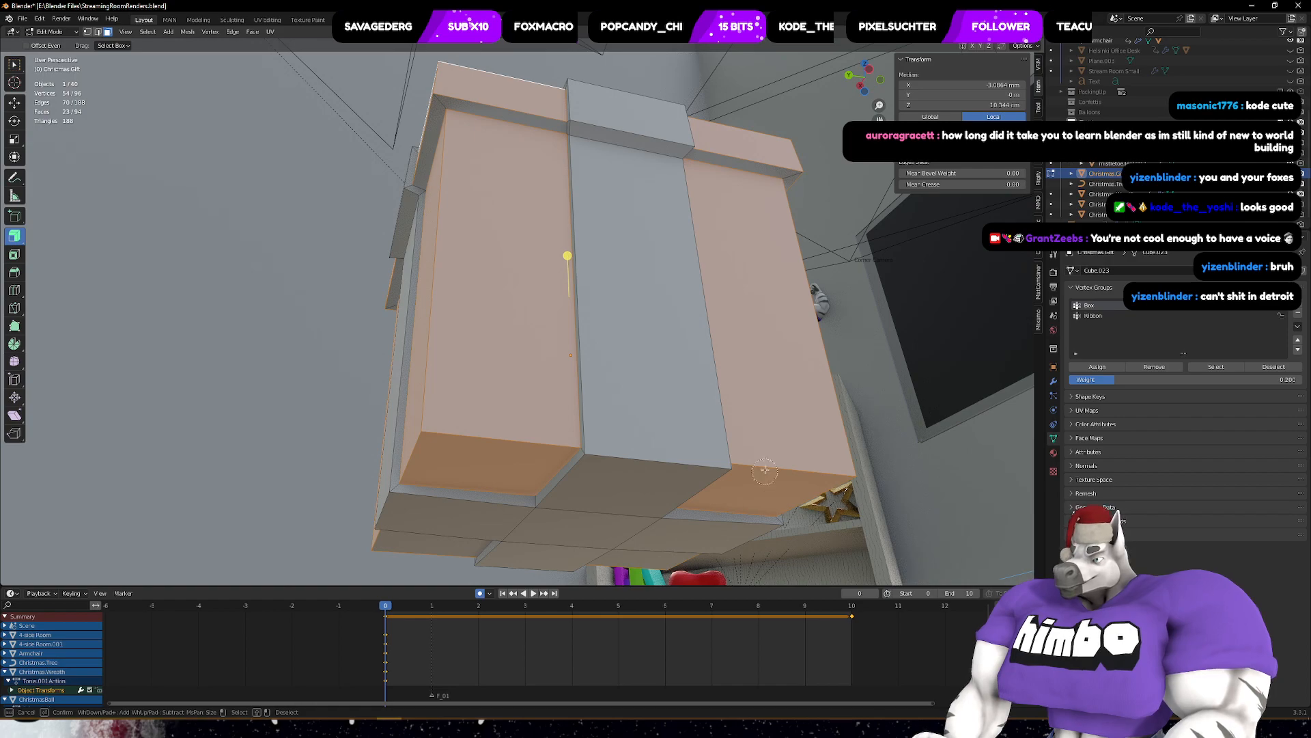
pyautogui.press('Escape')
pyautogui.moveTo(765, 470); pyautogui.dragTo(912, 471, button='middle')
pyautogui.press('c')
pyautogui.click(554, 478)
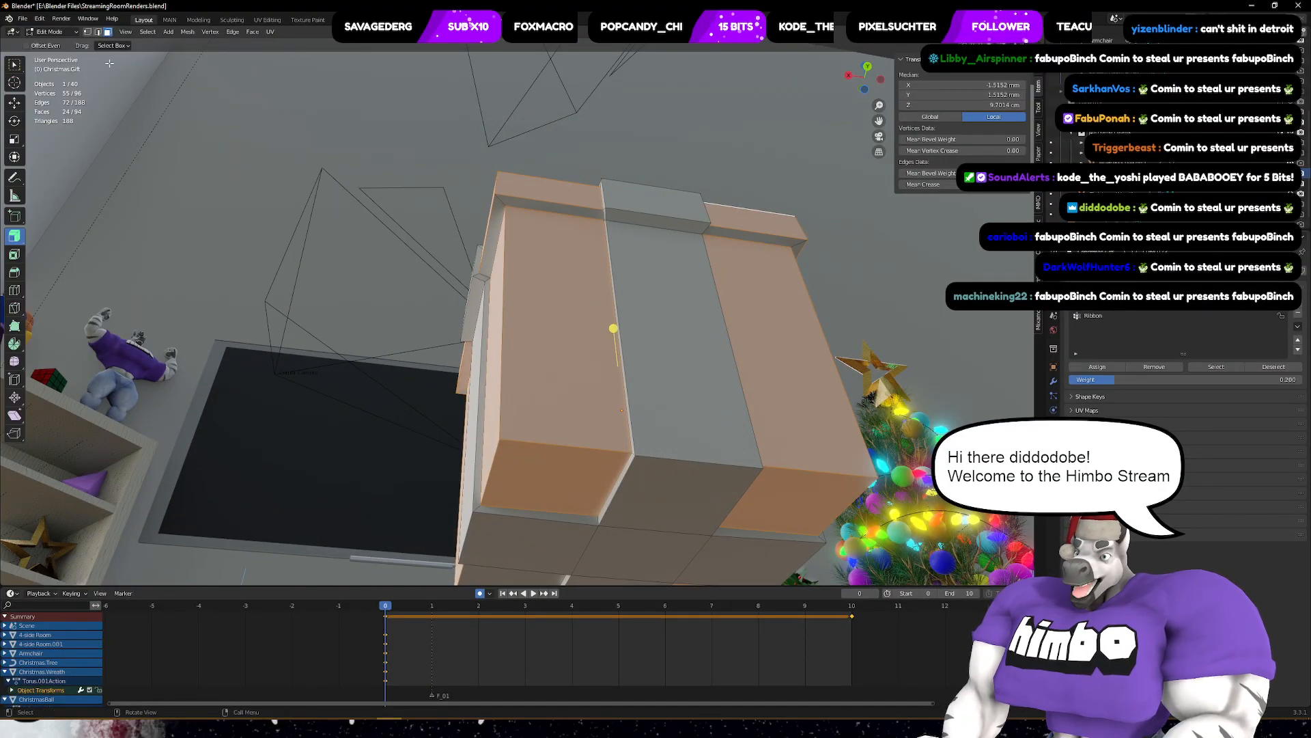
# - Render the current frame and examine the gift box, wreath and tree in the render
pyautogui.click(61, 19)
pyautogui.click(82, 31)
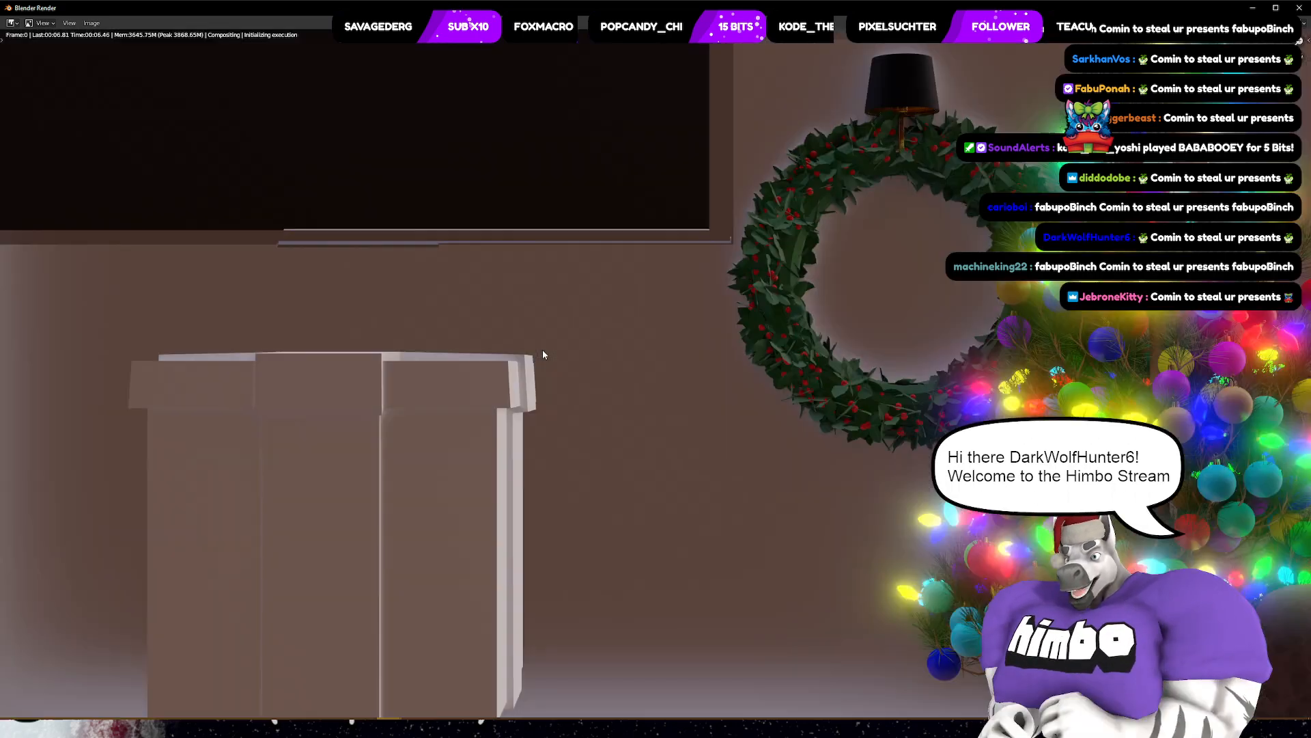
pyautogui.scroll(-4, 862, 391)
pyautogui.scroll(1, 859, 392)
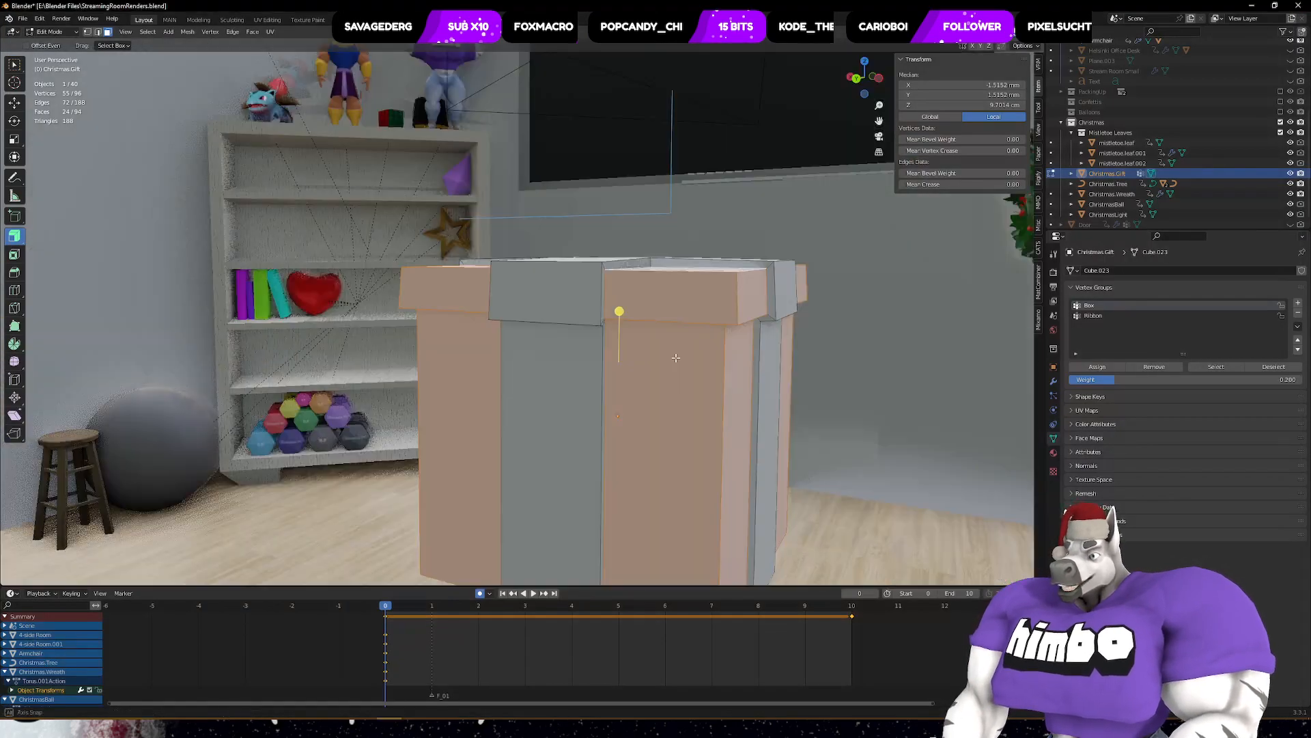
# - Assign the selected box faces to the Box vertex group and the ribbon faces to the Ribbon group, both with weight 1.000
pyautogui.moveTo(676, 357); pyautogui.dragTo(531, 408, button='middle')
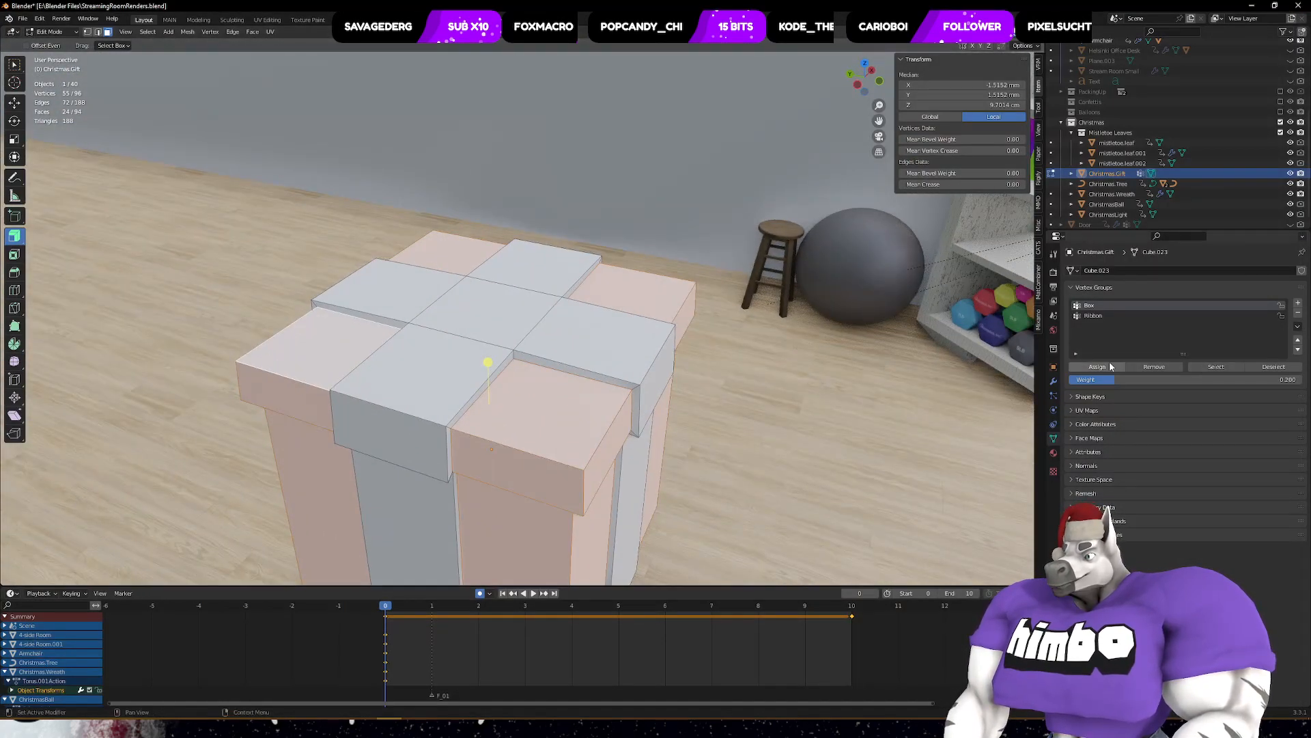
pyautogui.moveTo(786, 383); pyautogui.dragTo(960, 384, button='middle')
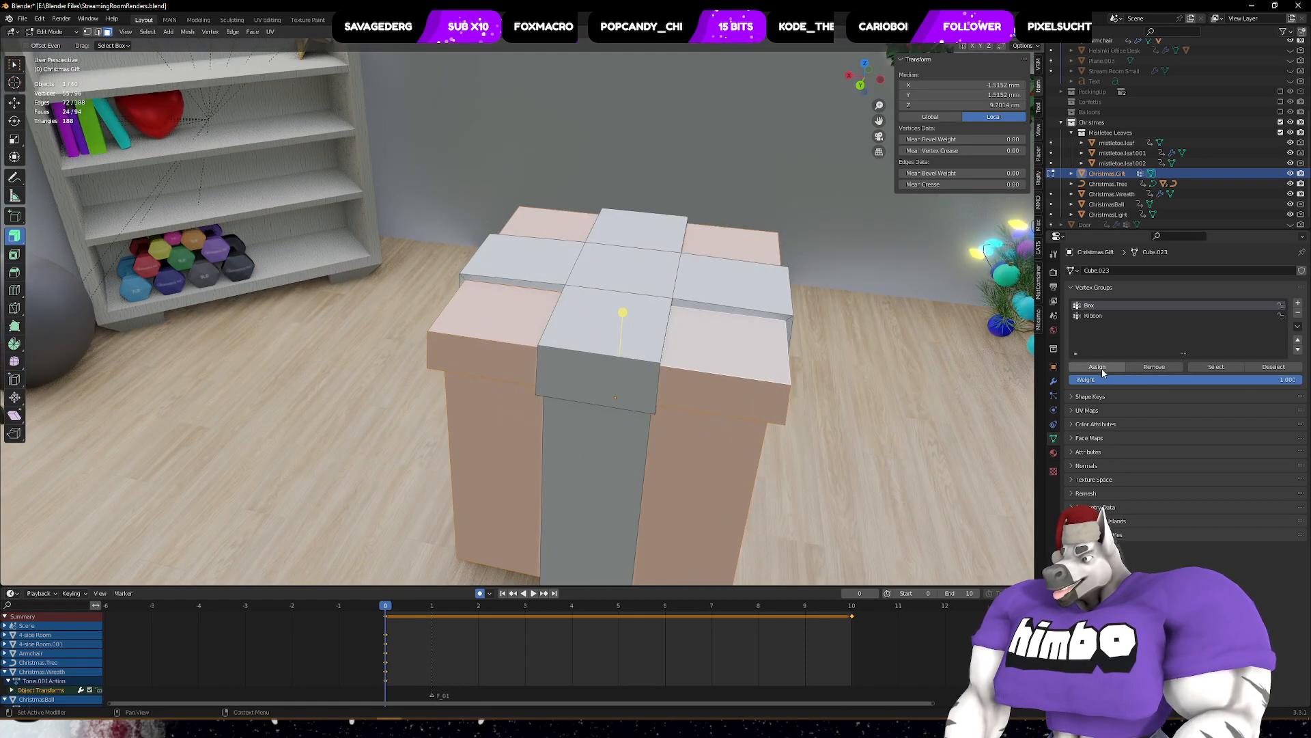
pyautogui.click(1103, 317)
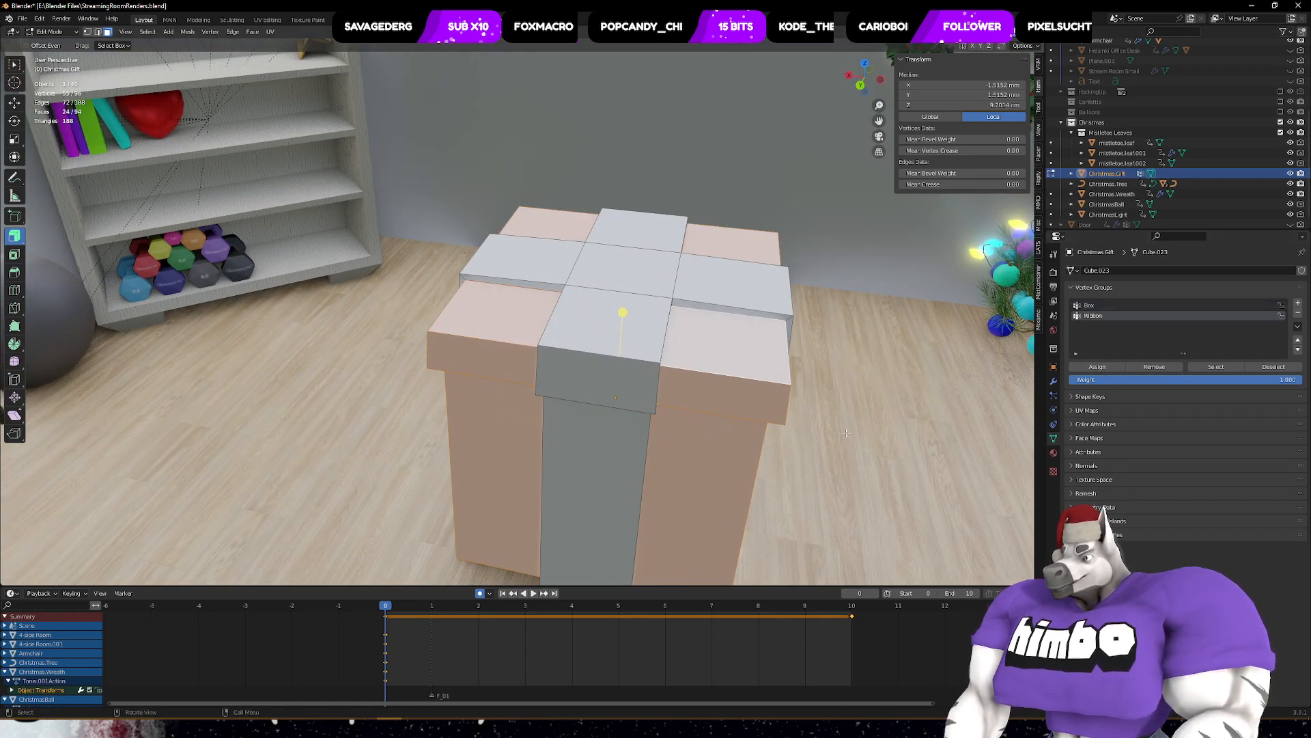
pyautogui.hotkey('alt', 'a')
pyautogui.click(1217, 367)
pyautogui.moveTo(806, 348); pyautogui.dragTo(943, 345, button='middle')
pyautogui.click(1095, 368)
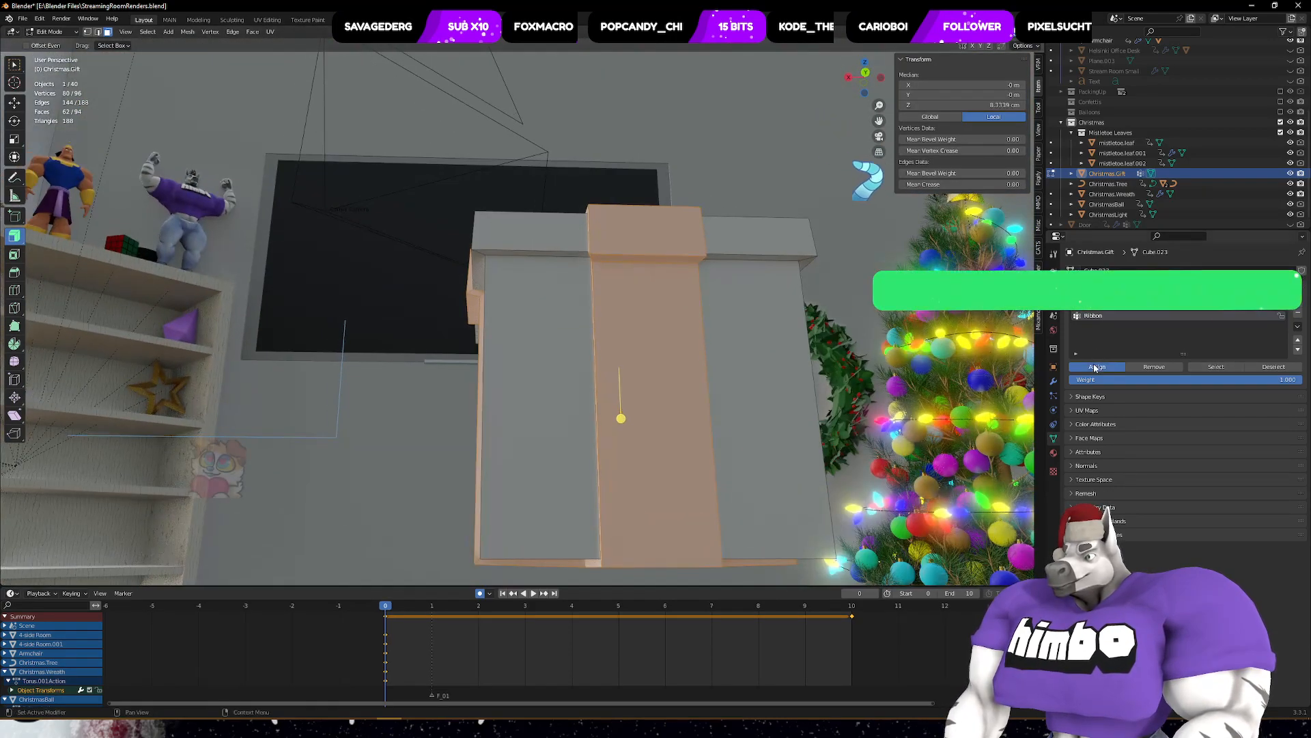
# - Open the gift's material settings and look through the scene's existing materials
pyautogui.moveTo(615, 308); pyautogui.dragTo(536, 289, button='middle')
pyautogui.scroll(-2, 602, 321)
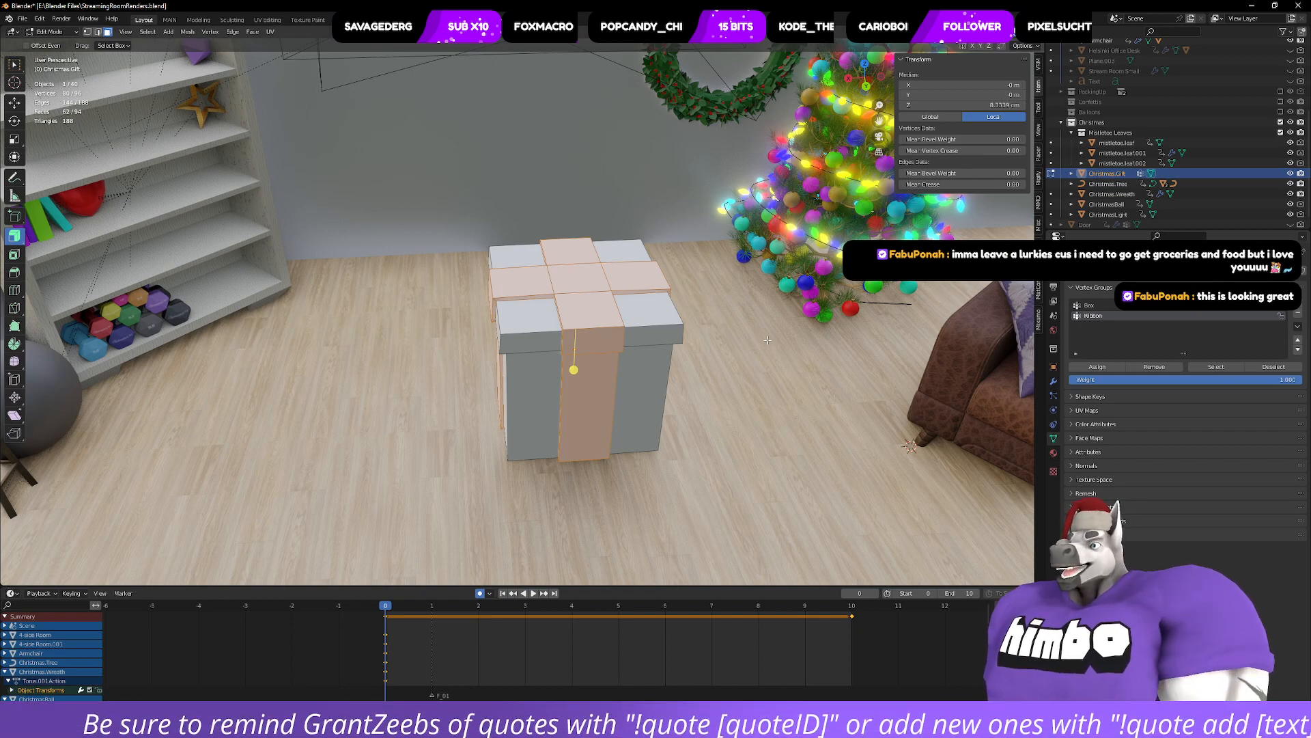
pyautogui.moveTo(768, 340)
pyautogui.mouseDown(button='middle')
pyautogui.moveTo(714, 302)
pyautogui.moveTo(780, 325)
pyautogui.moveTo(787, 345)
pyautogui.mouseUp(button='middle')
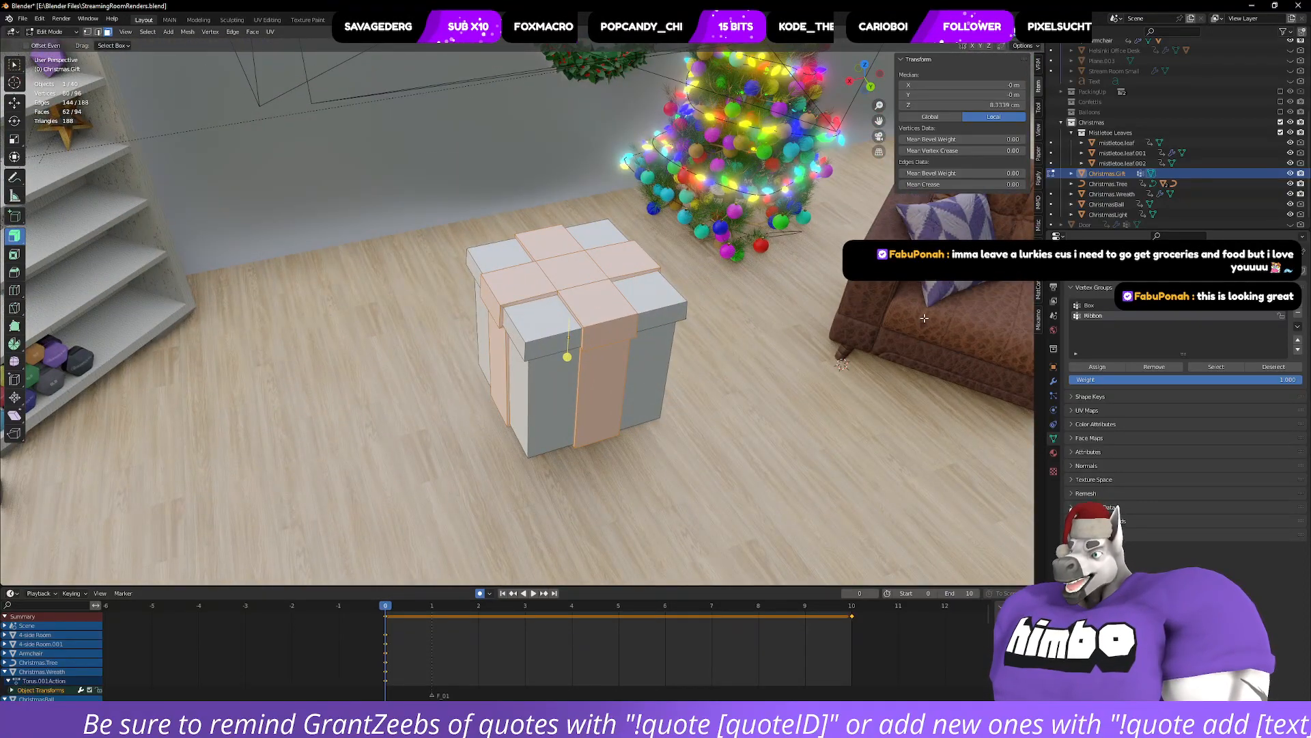
pyautogui.click(1053, 452)
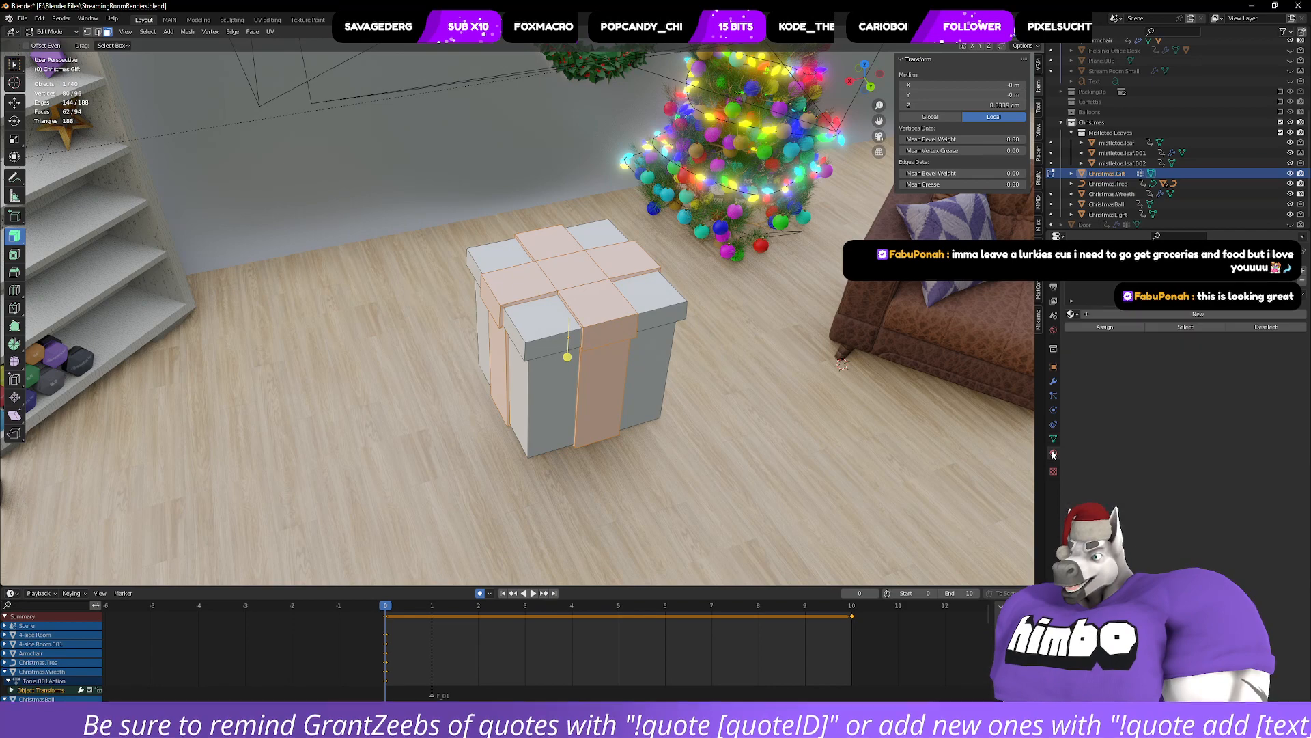
pyautogui.click(1071, 315)
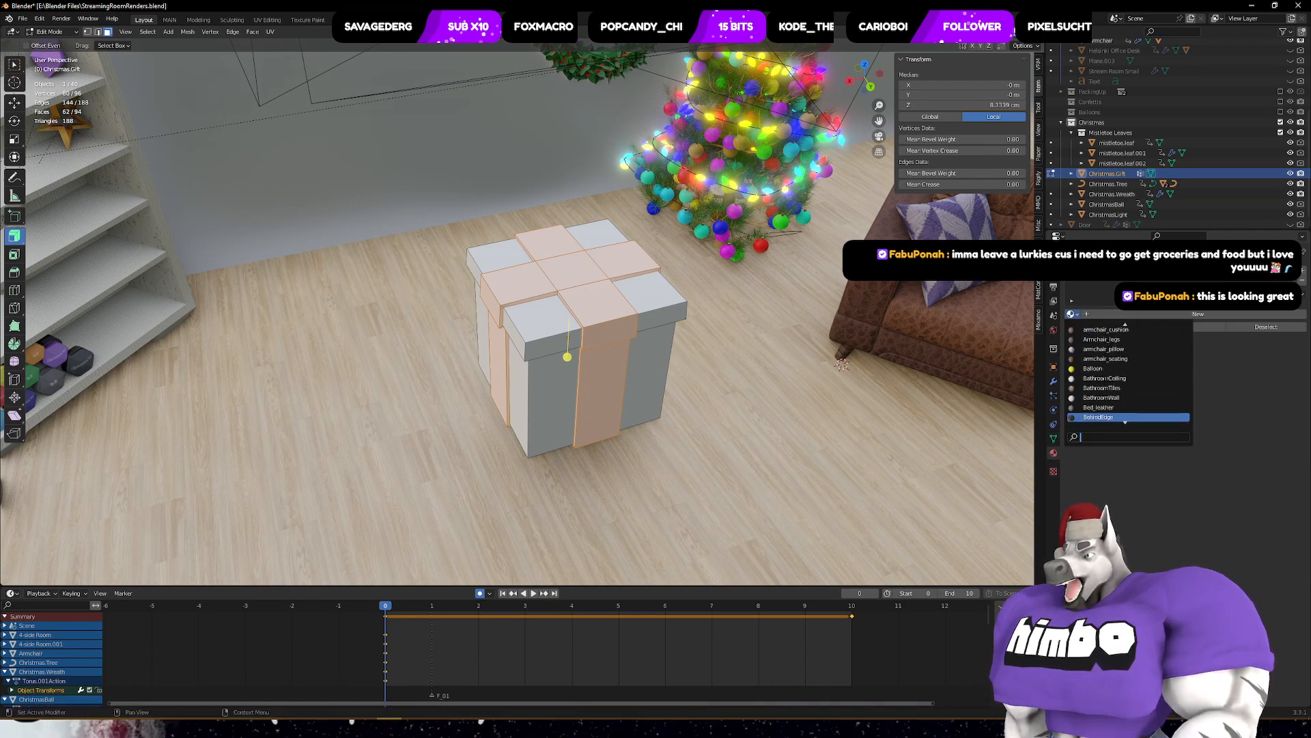
pyautogui.scroll(-10, 1112, 447)
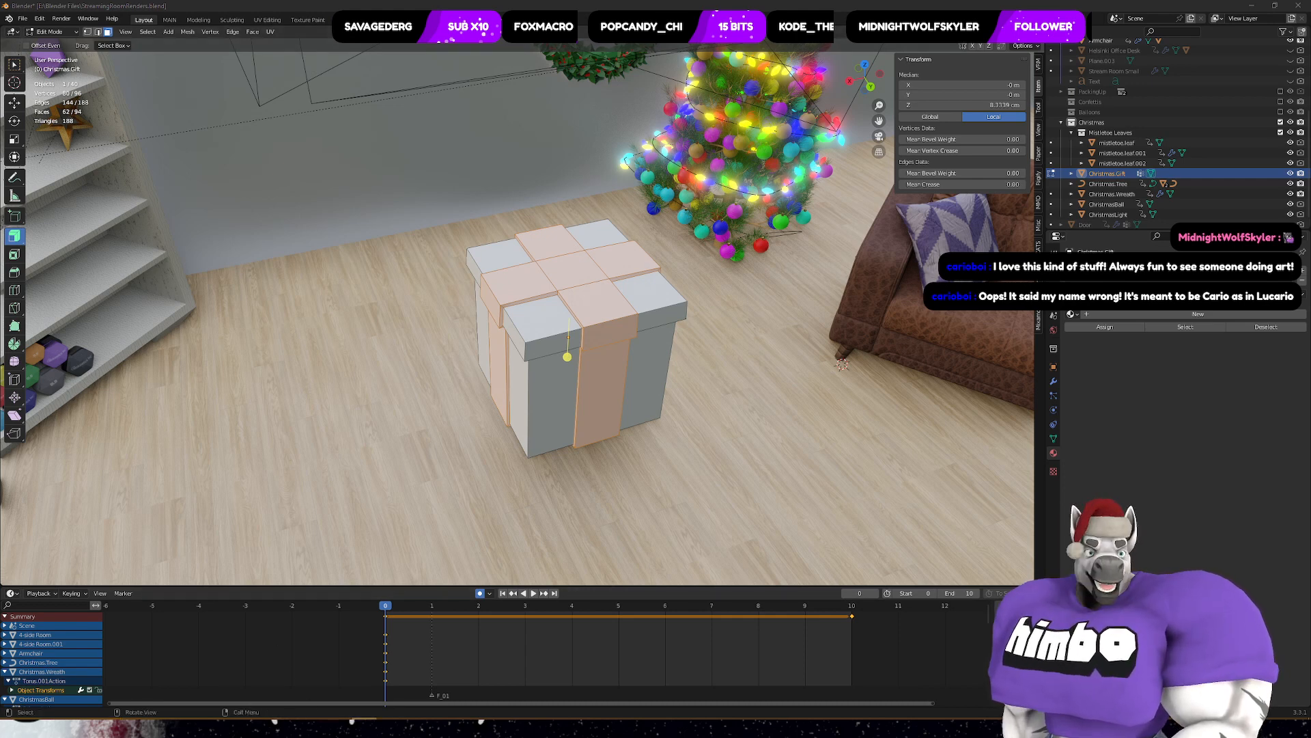
# - Switch to TwitchSpeaker and turn on the Enabled option in its general settings
pyautogui.moveTo(0, 202); pyautogui.dragTo(345, 202)
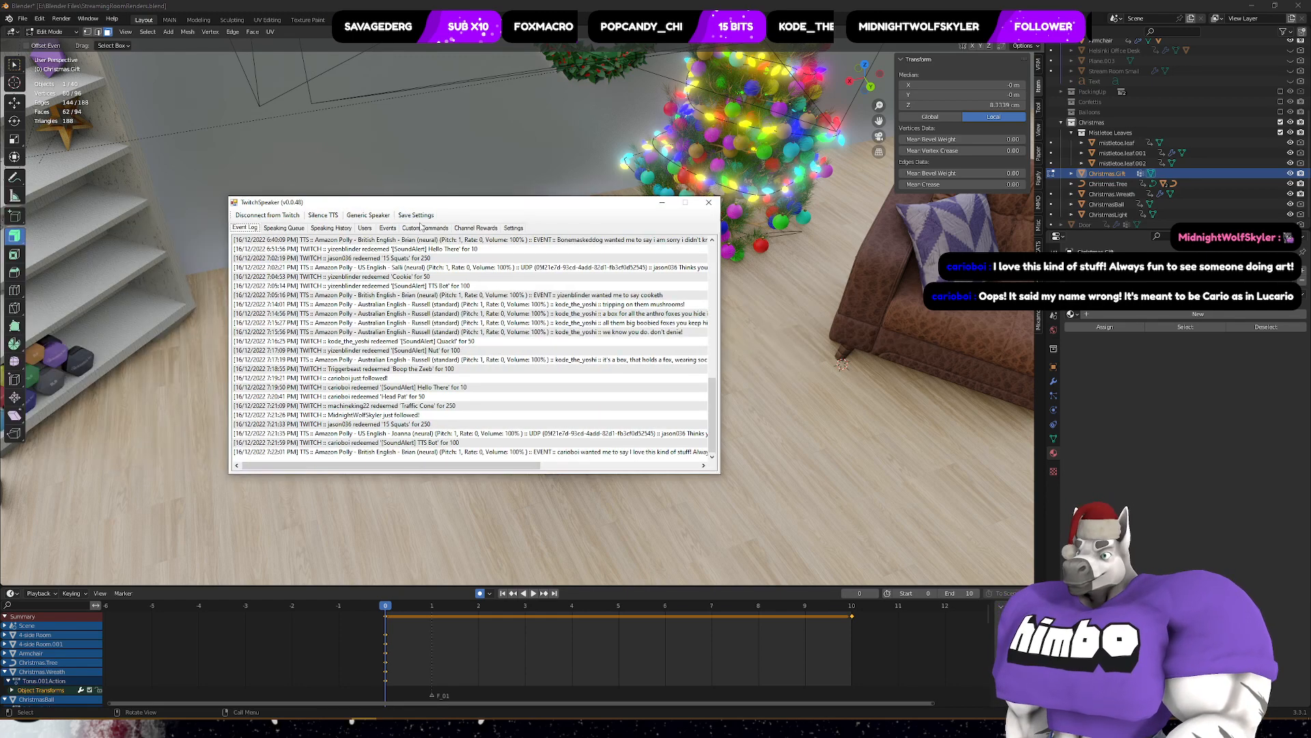
pyautogui.click(514, 228)
pyautogui.click(245, 228)
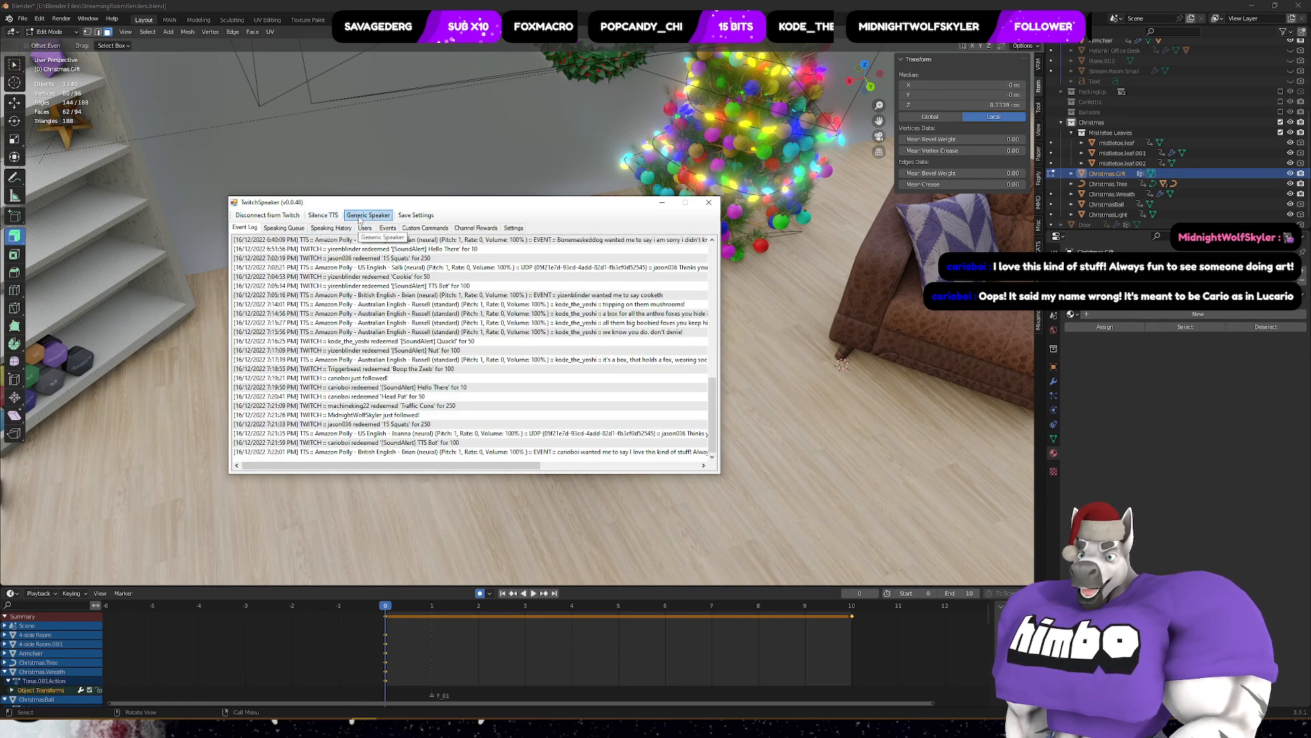
pyautogui.click(514, 228)
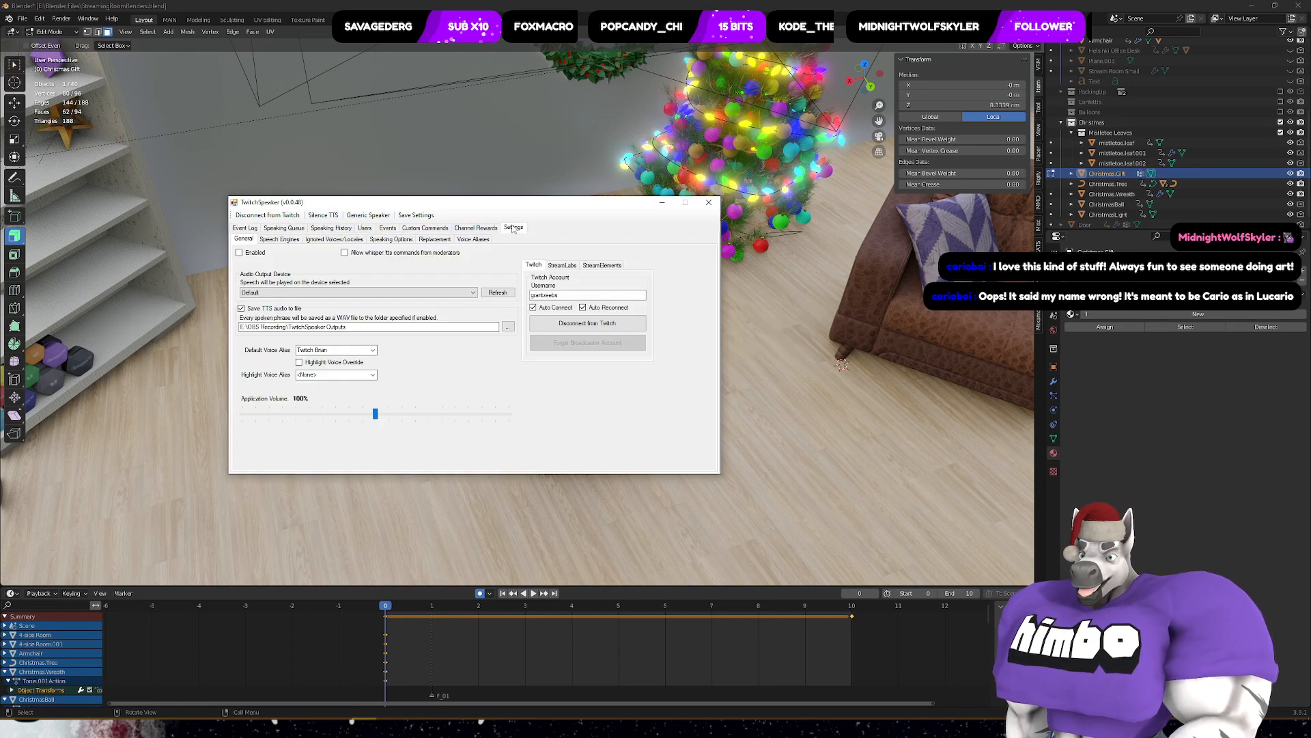
pyautogui.click(240, 253)
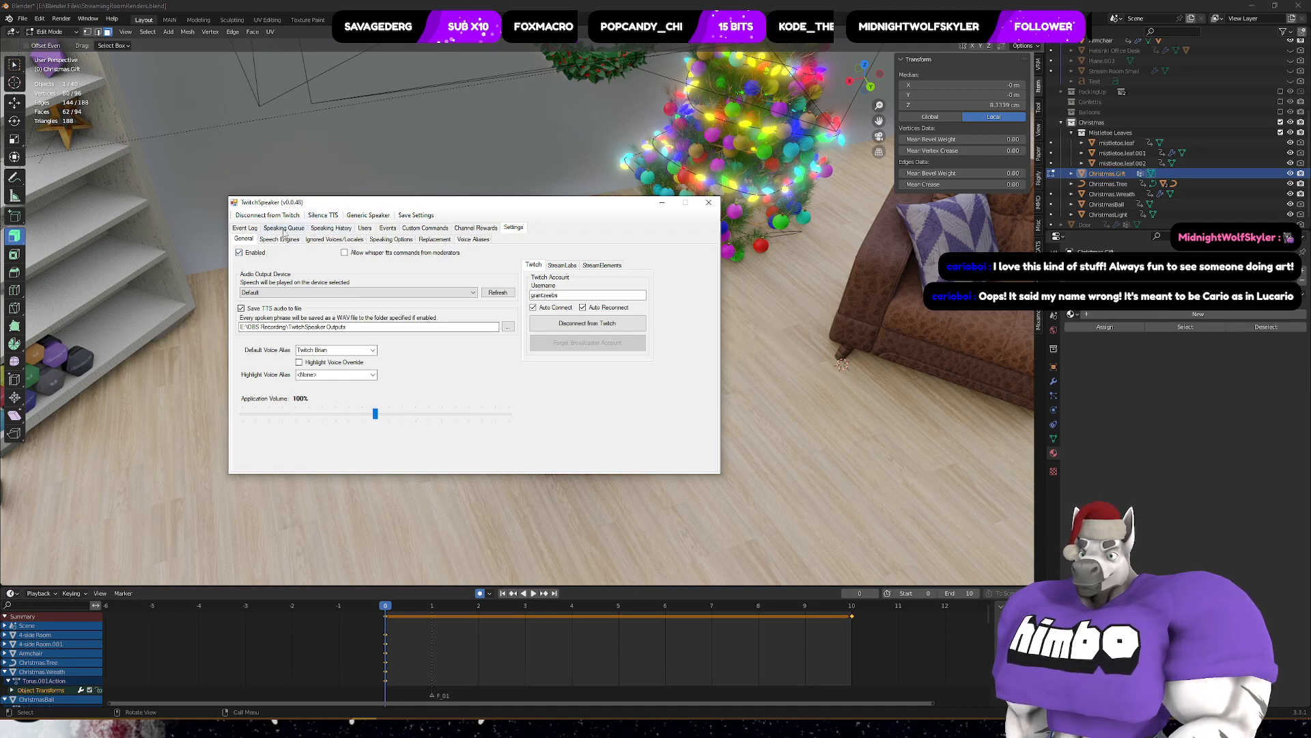
# - Check the event log, speaking history and speaking queue for the recent text-to-speech messages
pyautogui.click(246, 228)
pyautogui.click(330, 229)
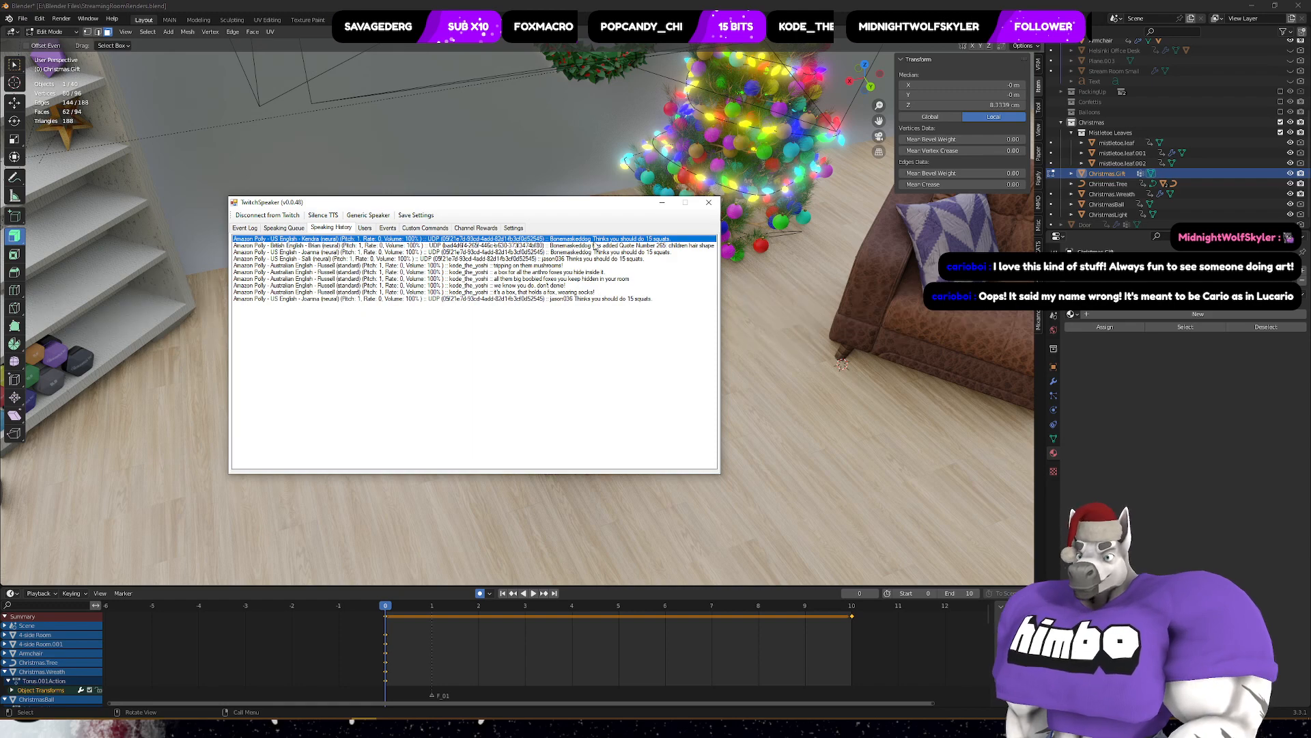
pyautogui.click(574, 299)
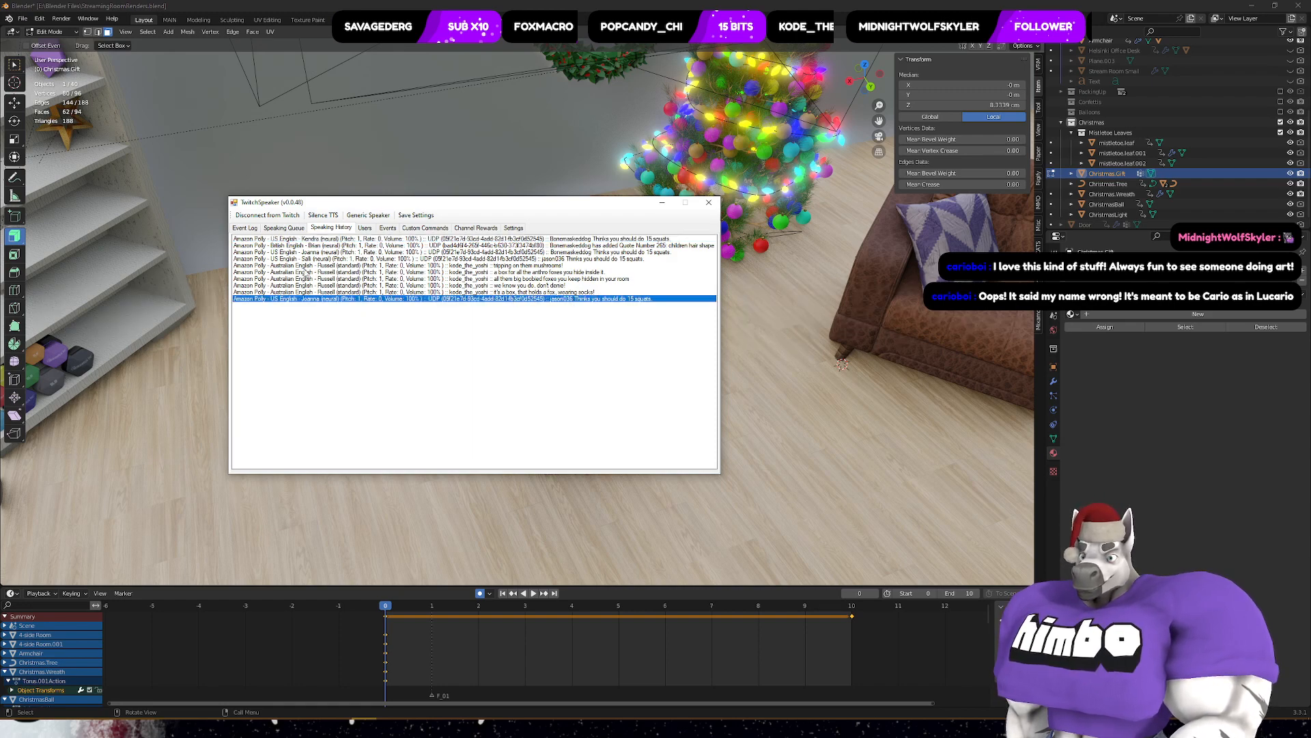
pyautogui.click(483, 293)
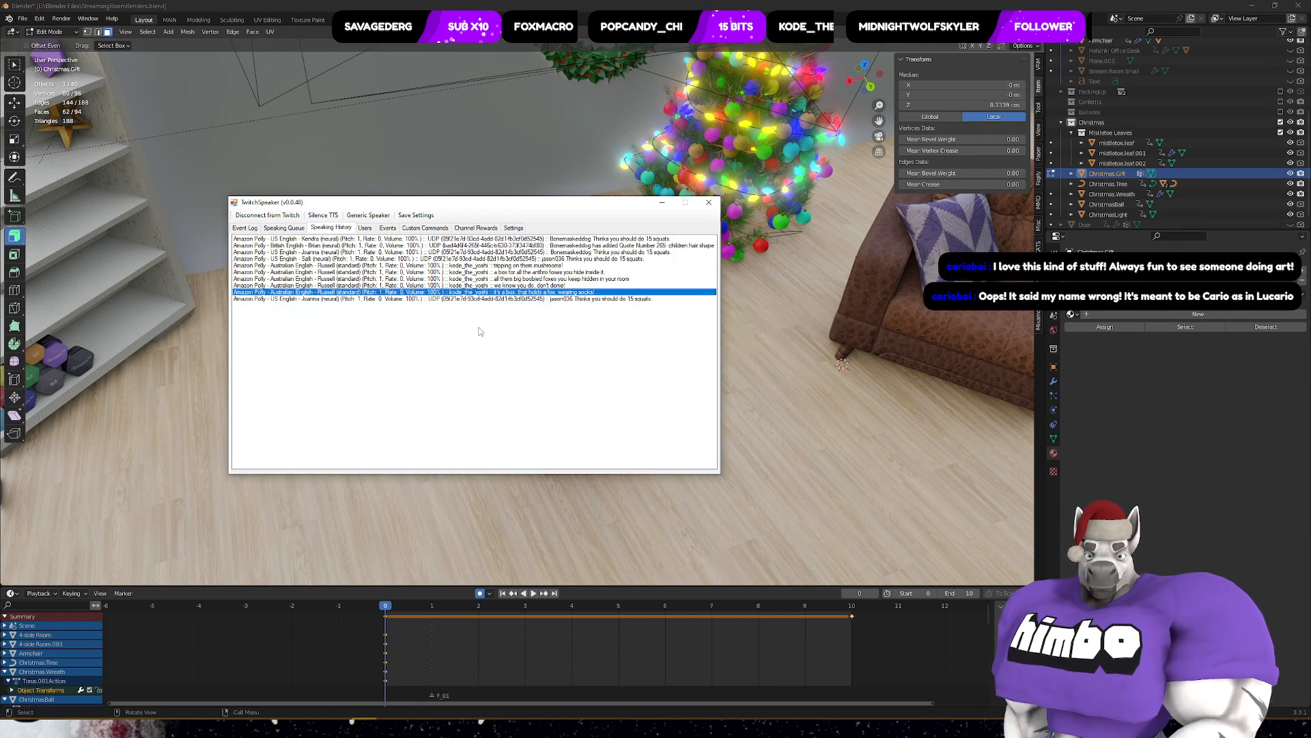
pyautogui.click(286, 229)
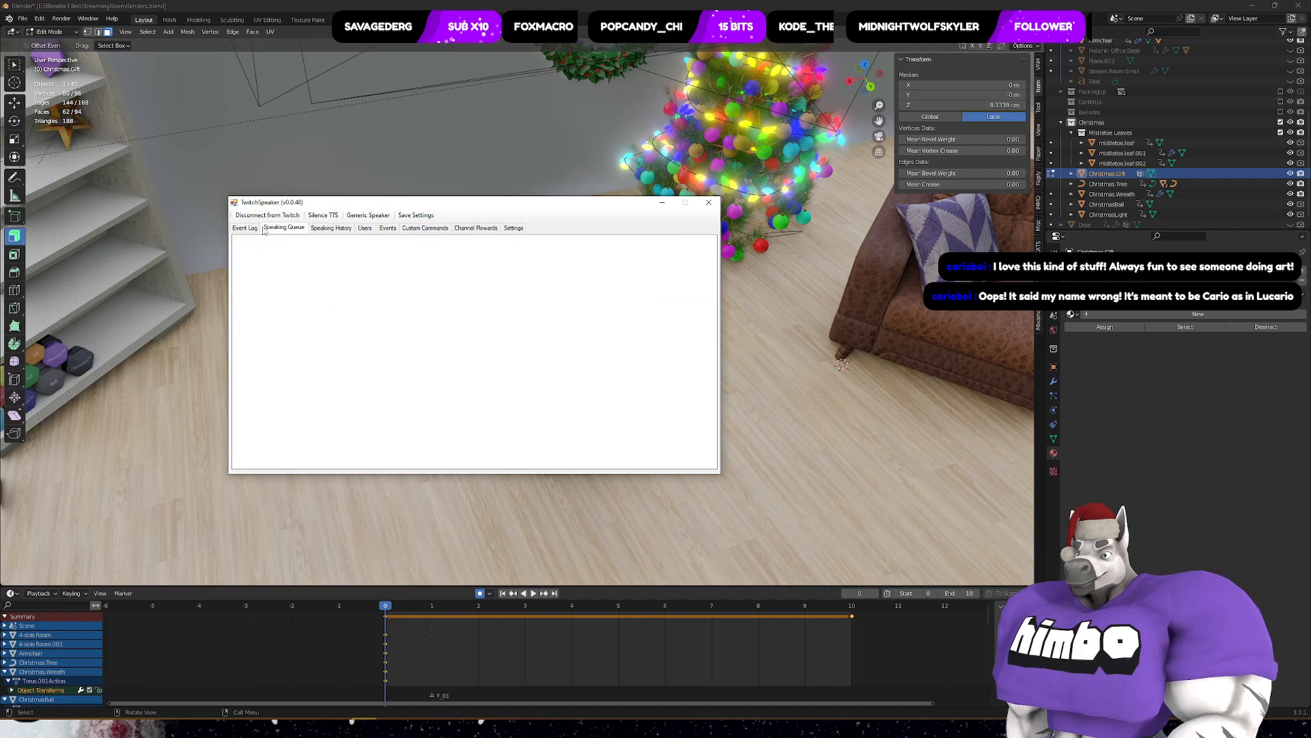
pyautogui.click(247, 228)
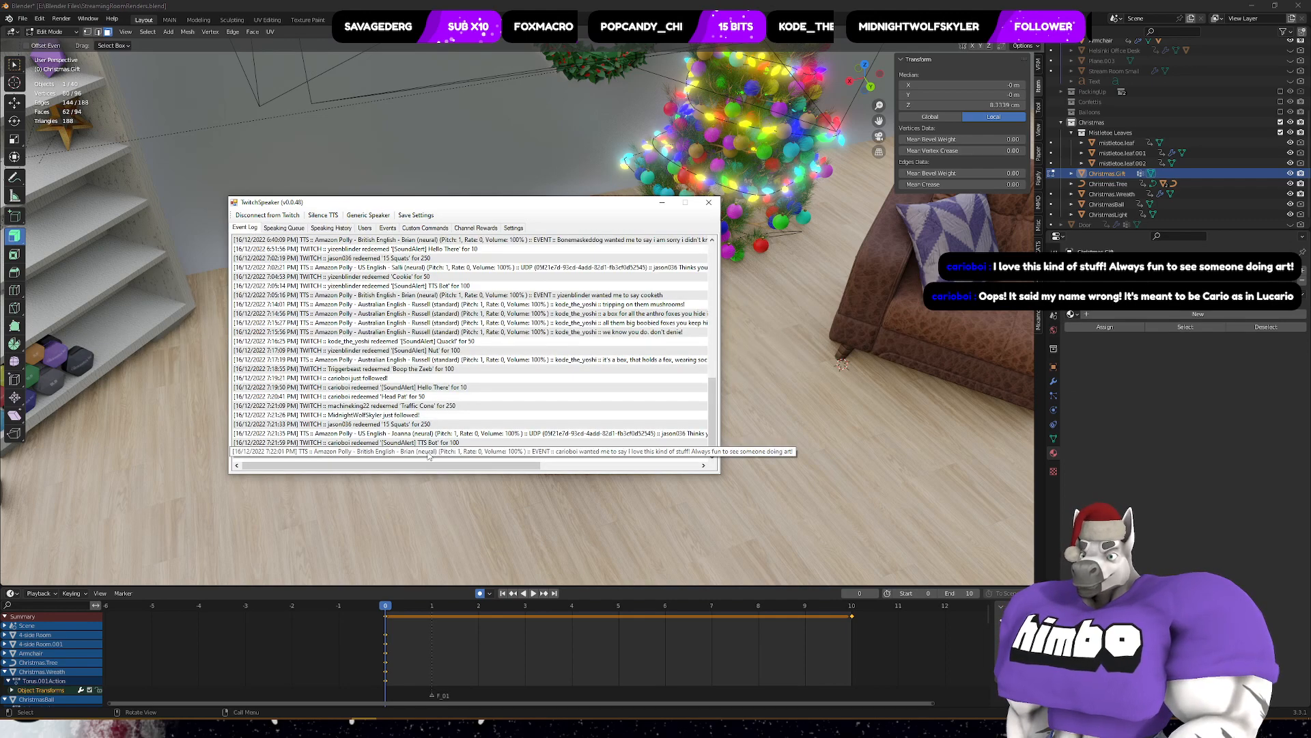
pyautogui.click(571, 452)
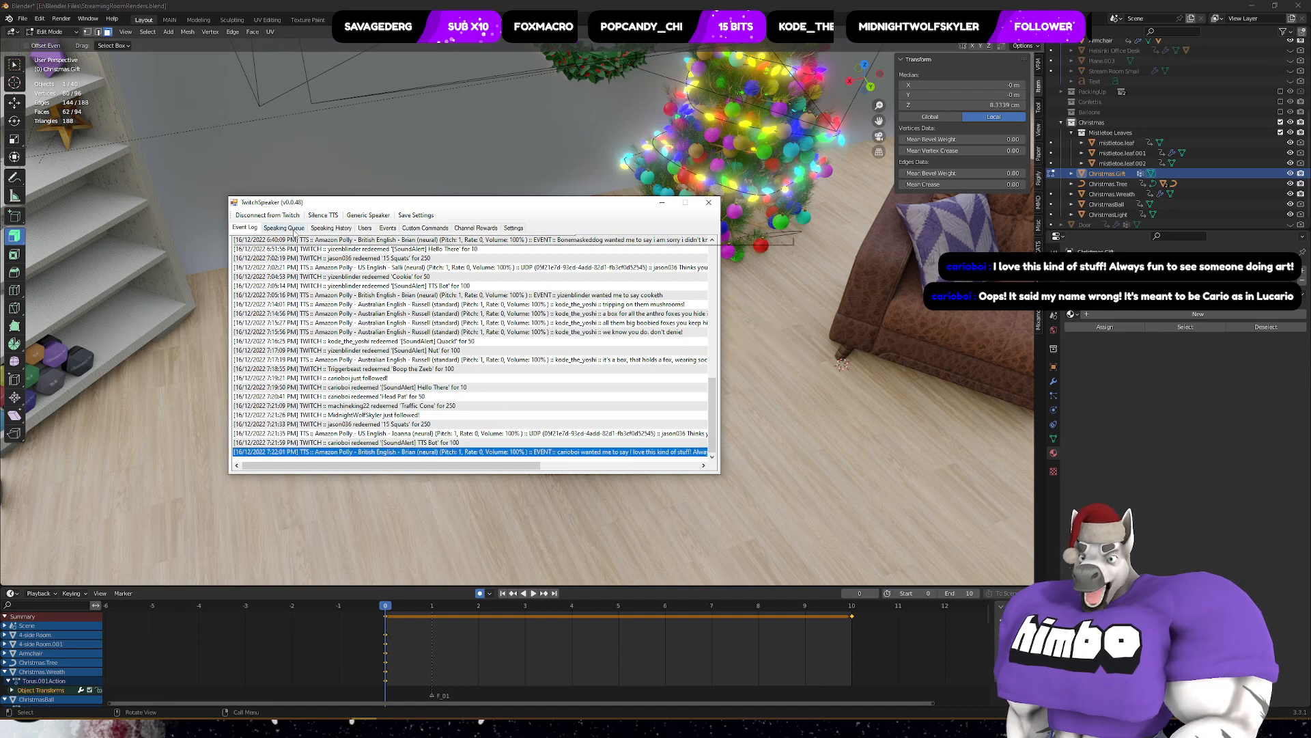
# - Open Generic Speaker and speak the viewer's name with the Amazon Polly Australian English - Nicole (standard) voice
pyautogui.click(369, 215)
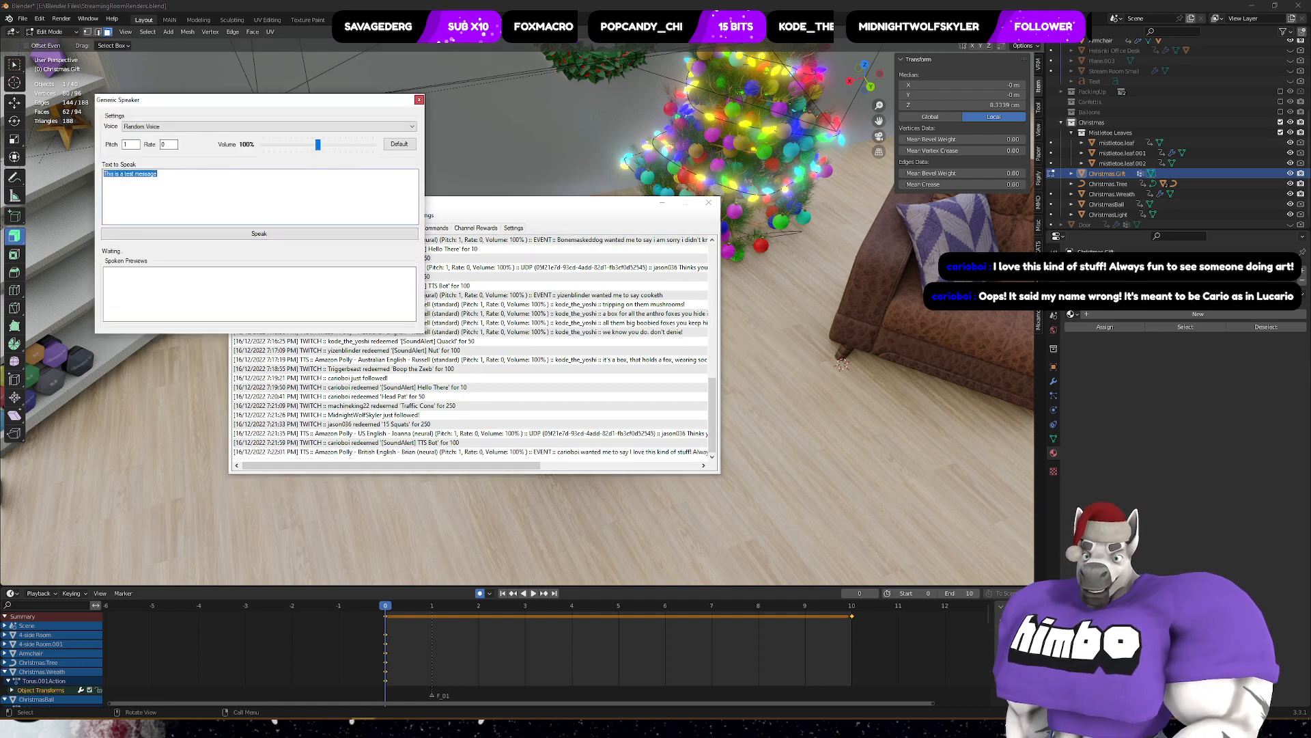
pyautogui.write('Cario')
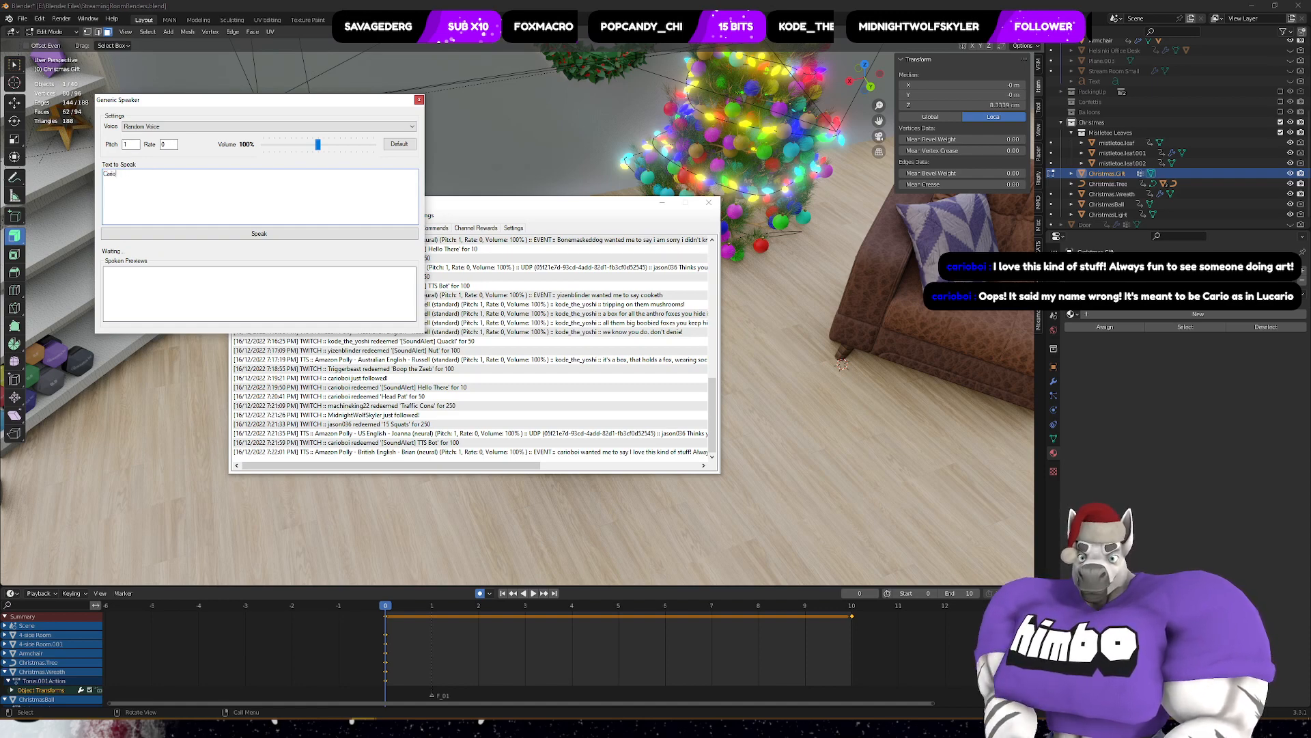
pyautogui.click(166, 129)
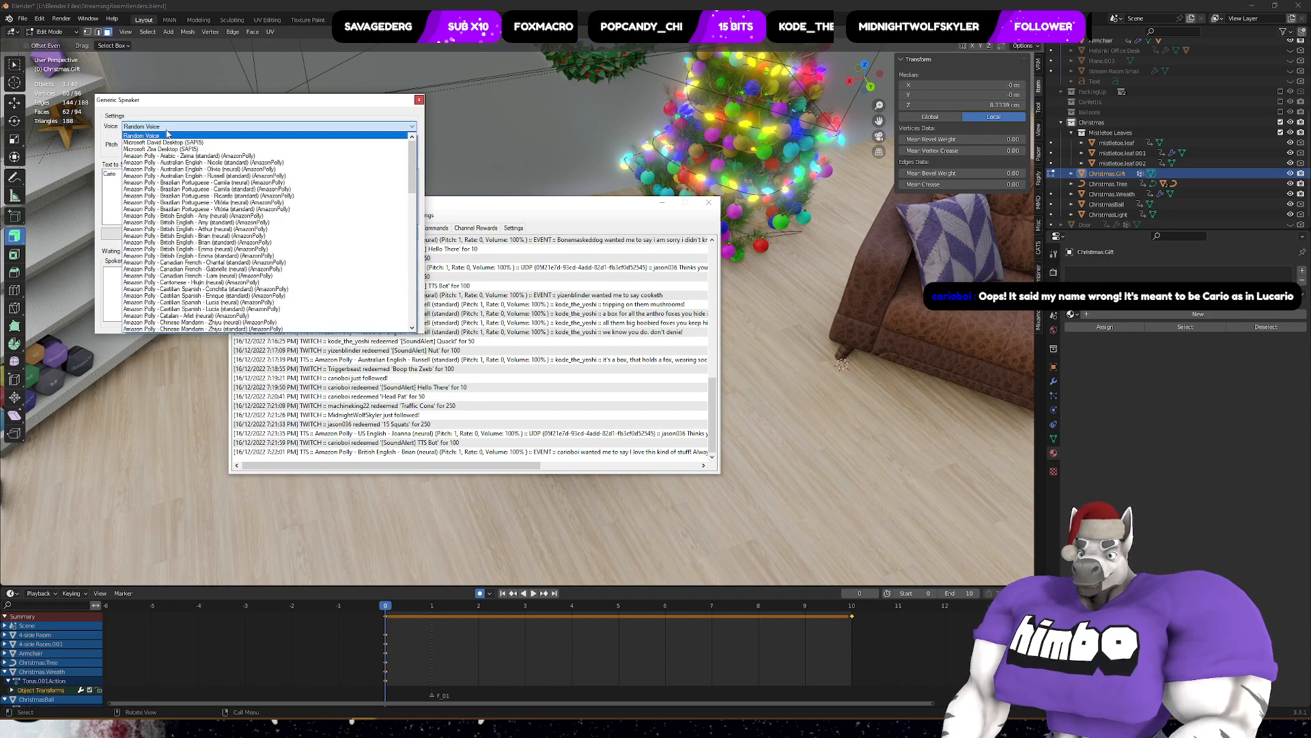
pyautogui.click(207, 162)
pyautogui.click(187, 235)
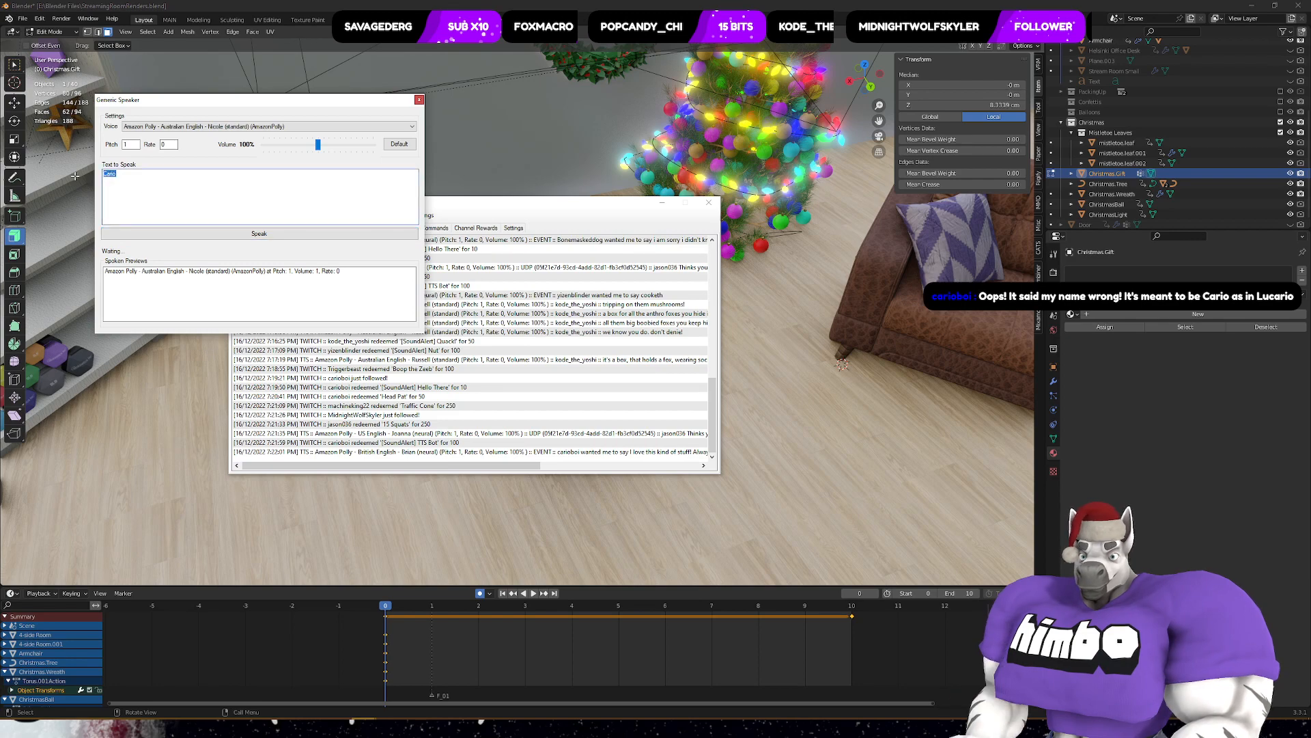
# - Speak "Lucario" as a pronunciation reference, followed by the viewer's name spelled with a doubled "a"
pyautogui.write('Luc')
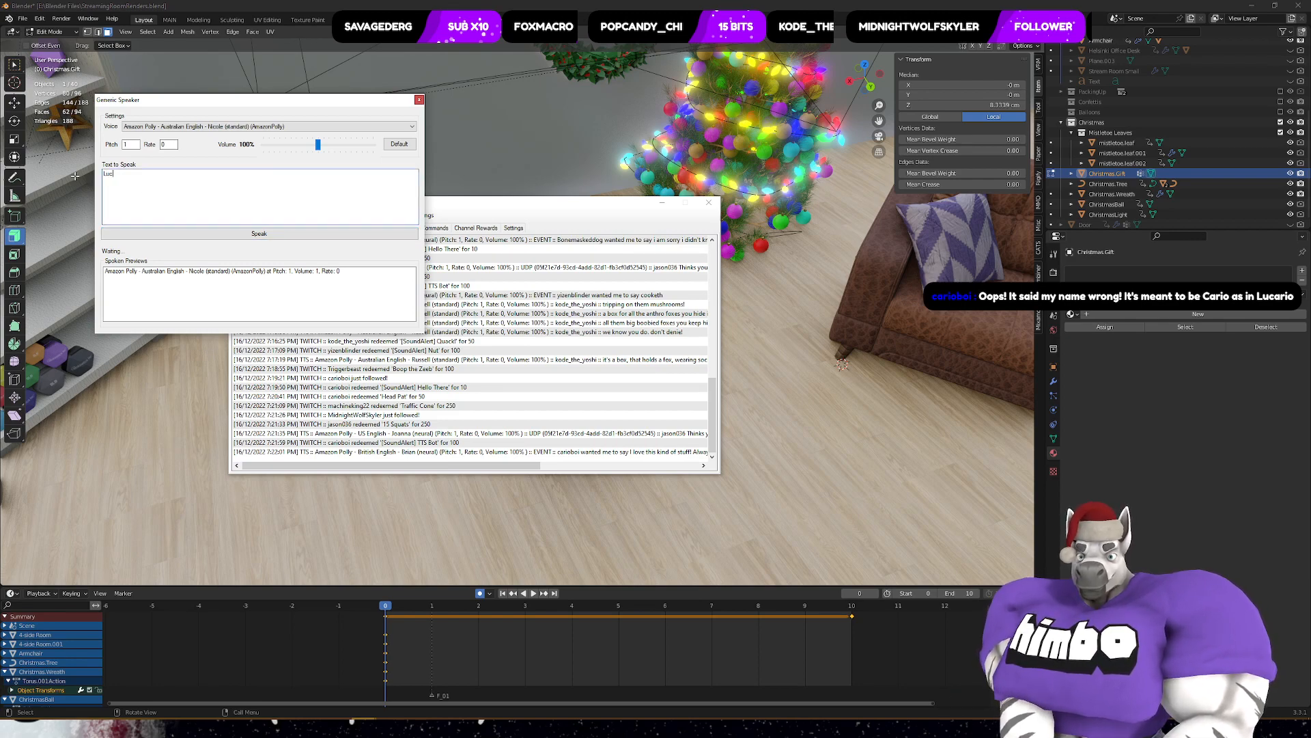
pyautogui.press('Tab')
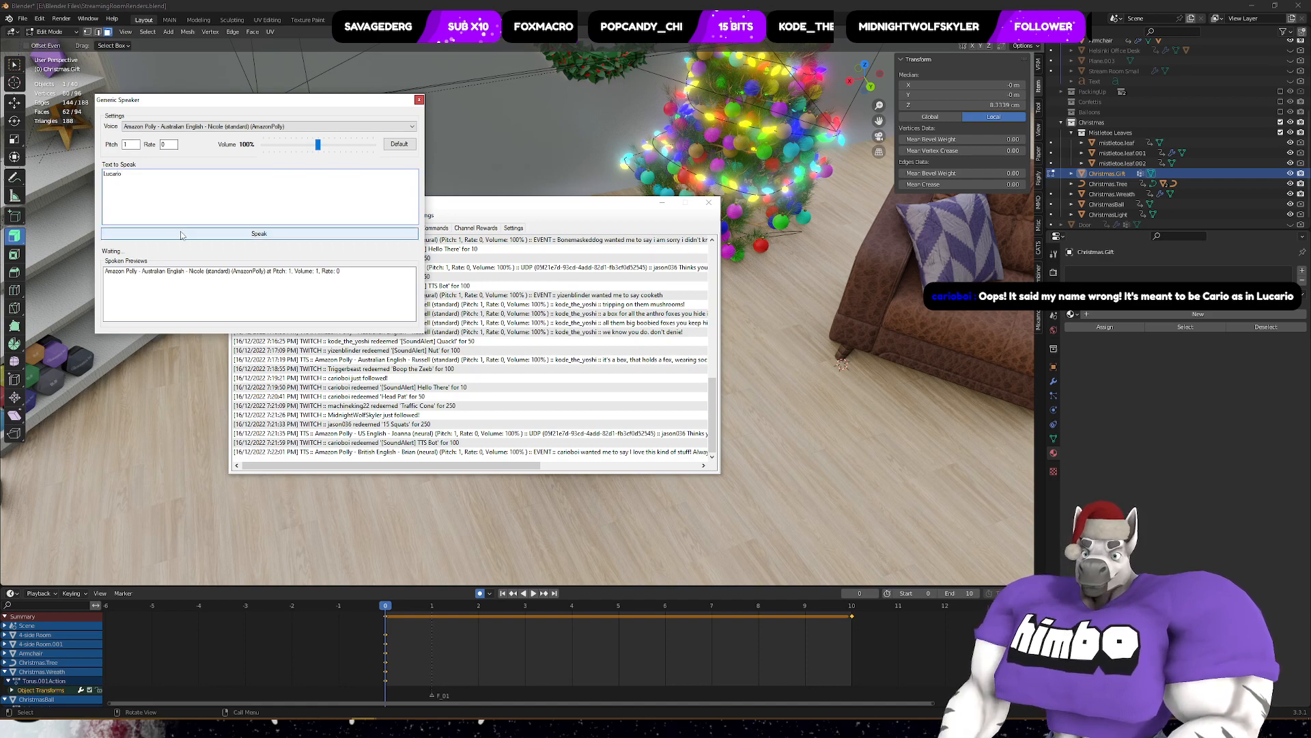
pyautogui.press('Return')
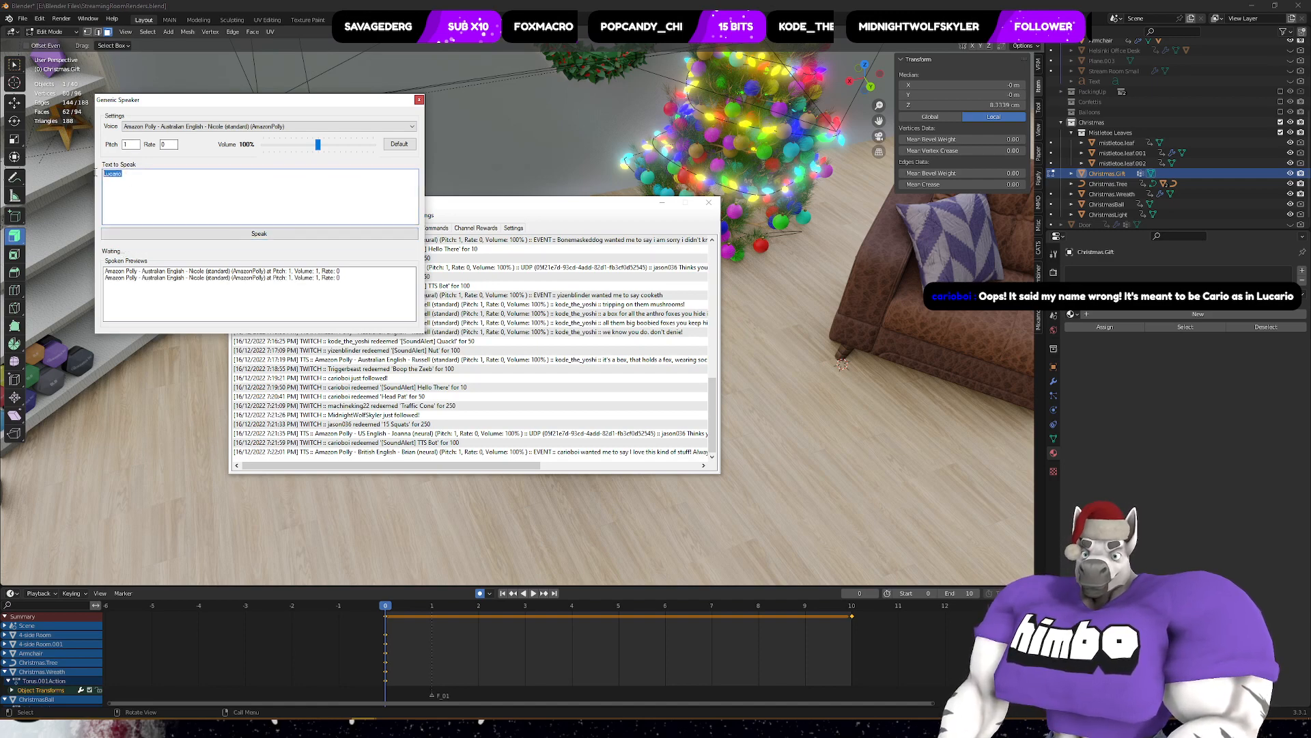
pyautogui.write('caar')
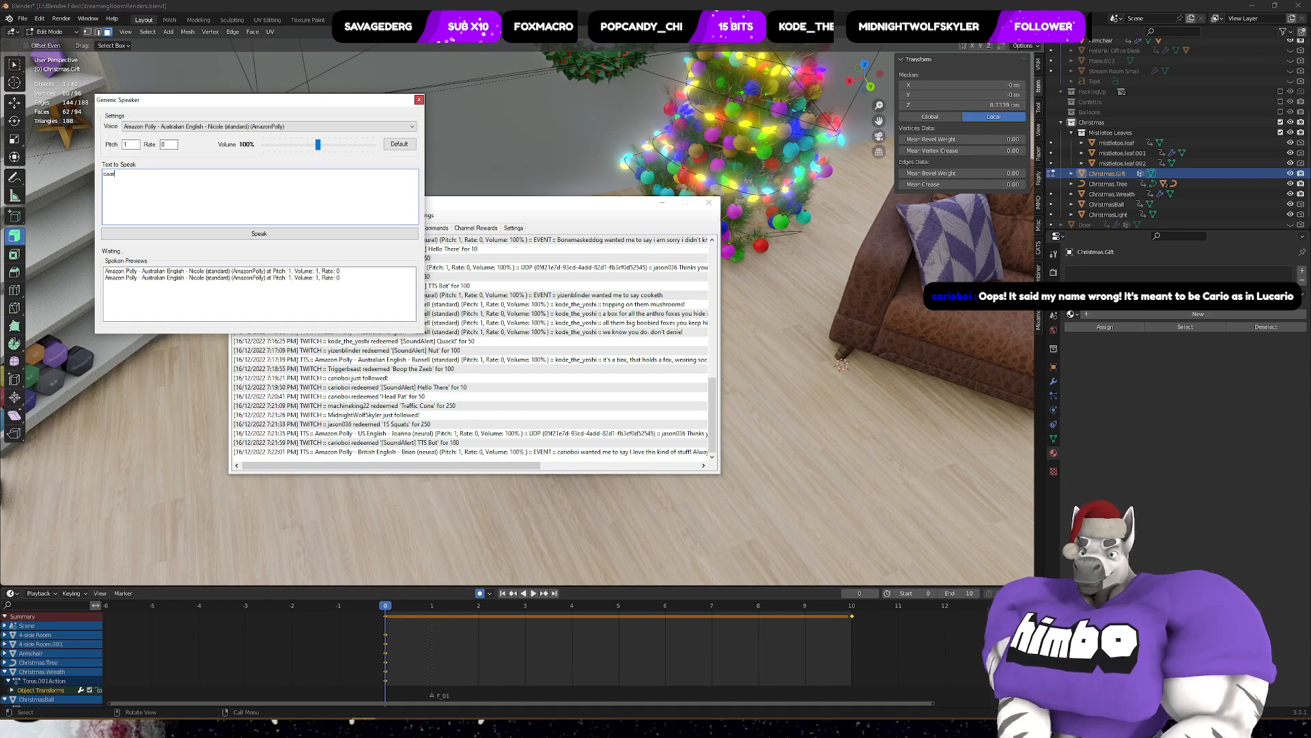
pyautogui.write('io')
pyautogui.click(311, 234)
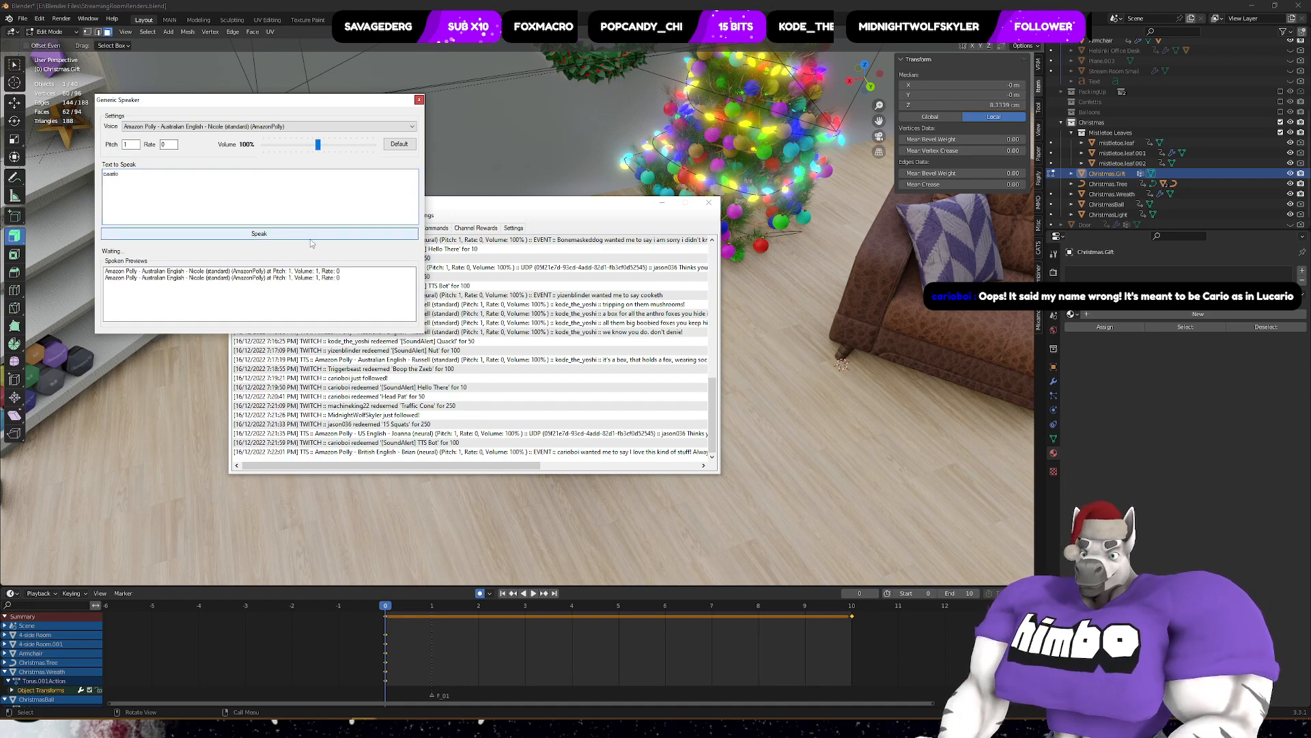
# - Speak the viewer's name in its plain spelling and again with a space splitting it after the second letter
pyautogui.click(146, 179)
pyautogui.hotkey('ctrl', 'a')
pyautogui.write('car')
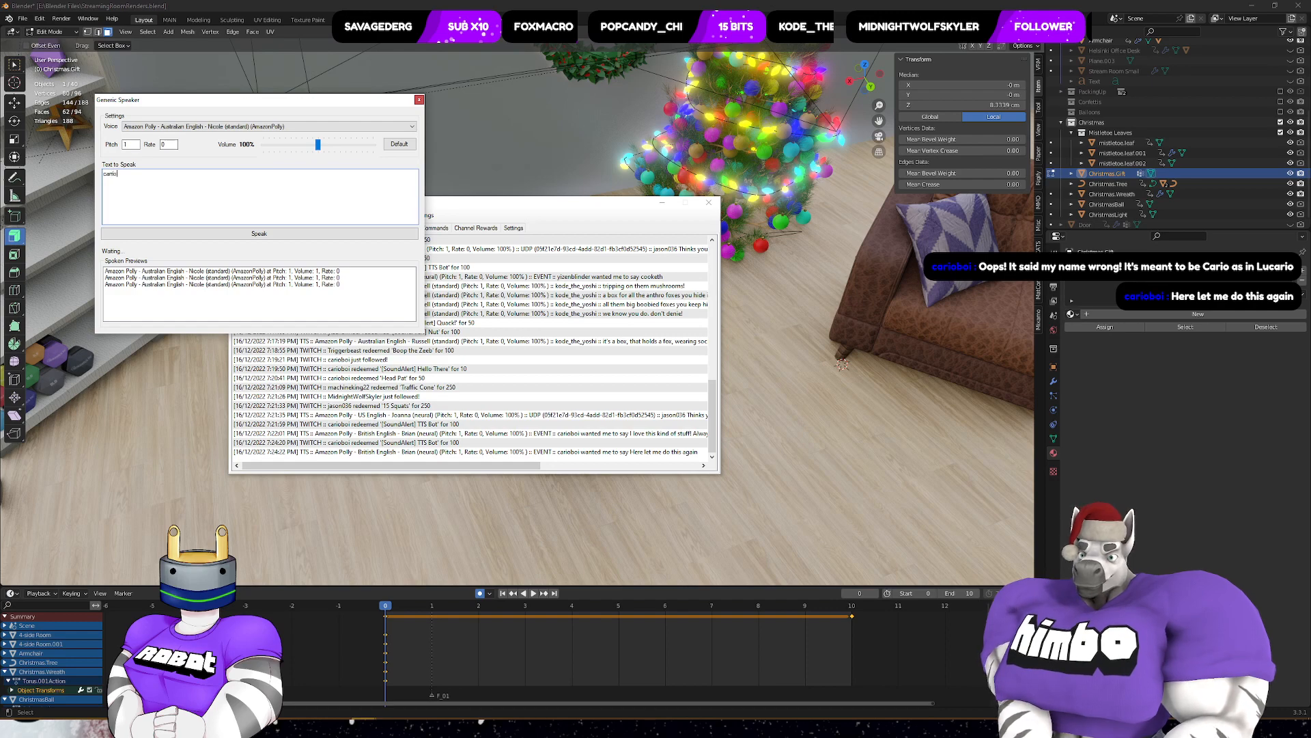
pyautogui.click(185, 234)
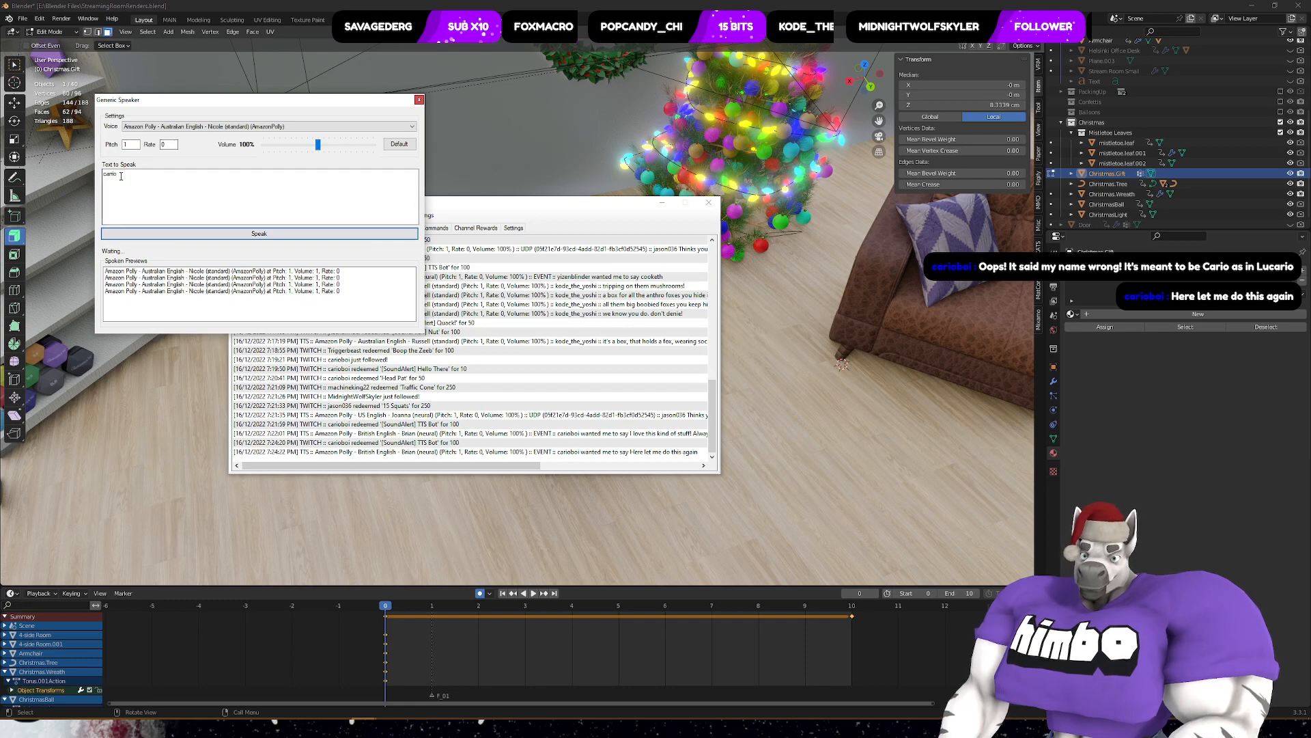
pyautogui.click(111, 177)
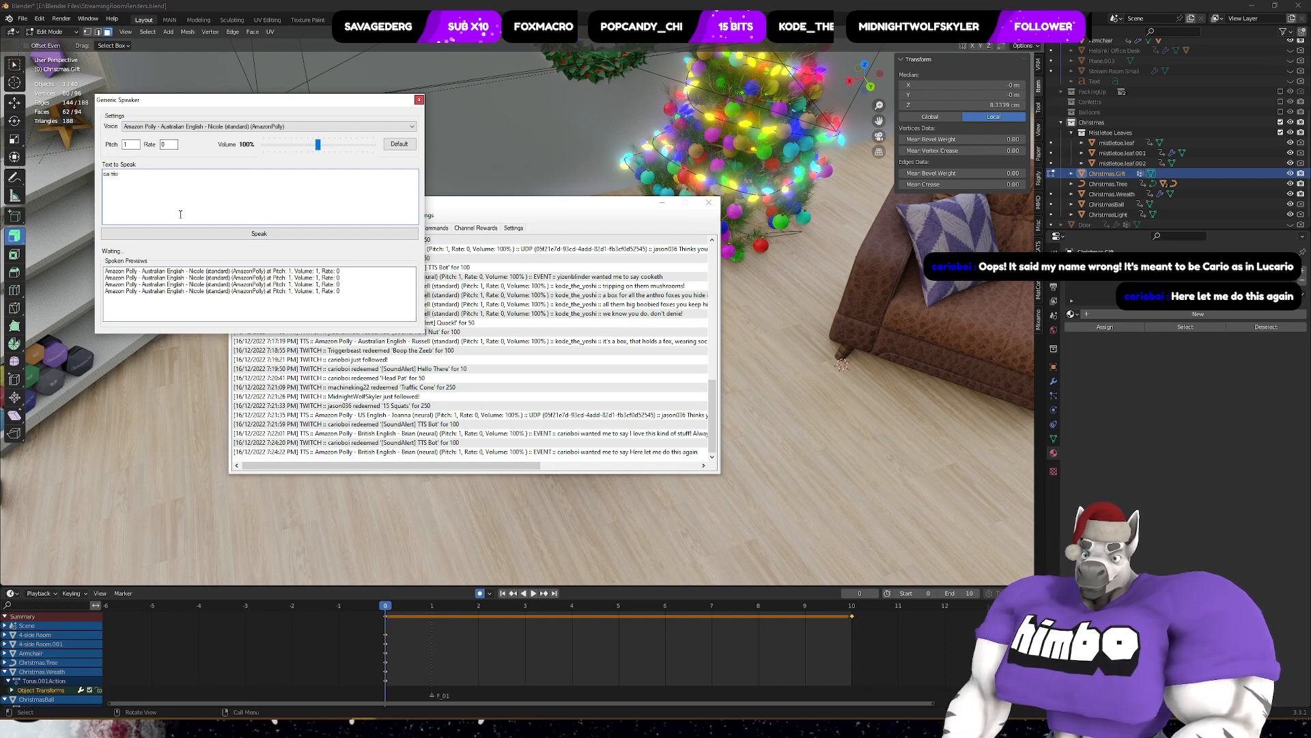
pyautogui.press('Tab')
pyautogui.press('Return')
# - Respell the viewer's name with an "r" before the space, speak it, and close Generic Speaker
pyautogui.click(113, 173)
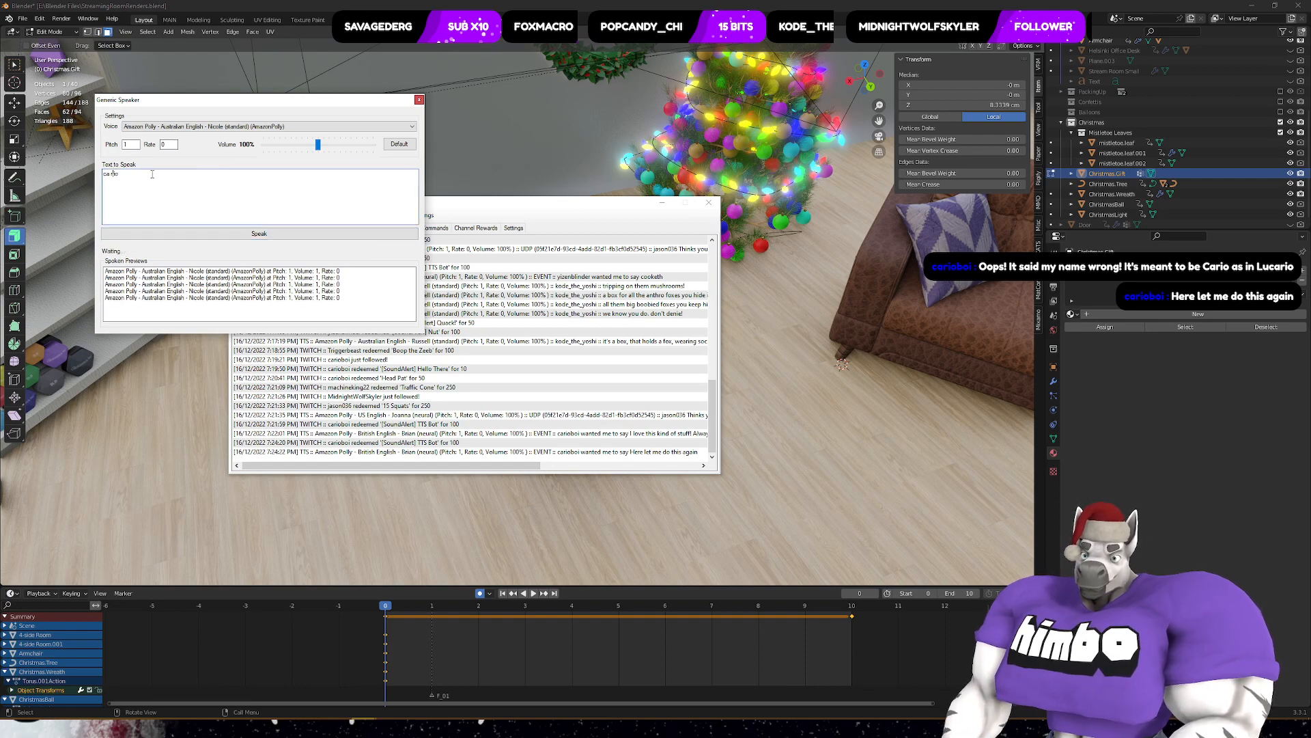
pyautogui.write('r')
pyautogui.press('BackSpace')
pyautogui.press('BackSpace')
pyautogui.write('r')
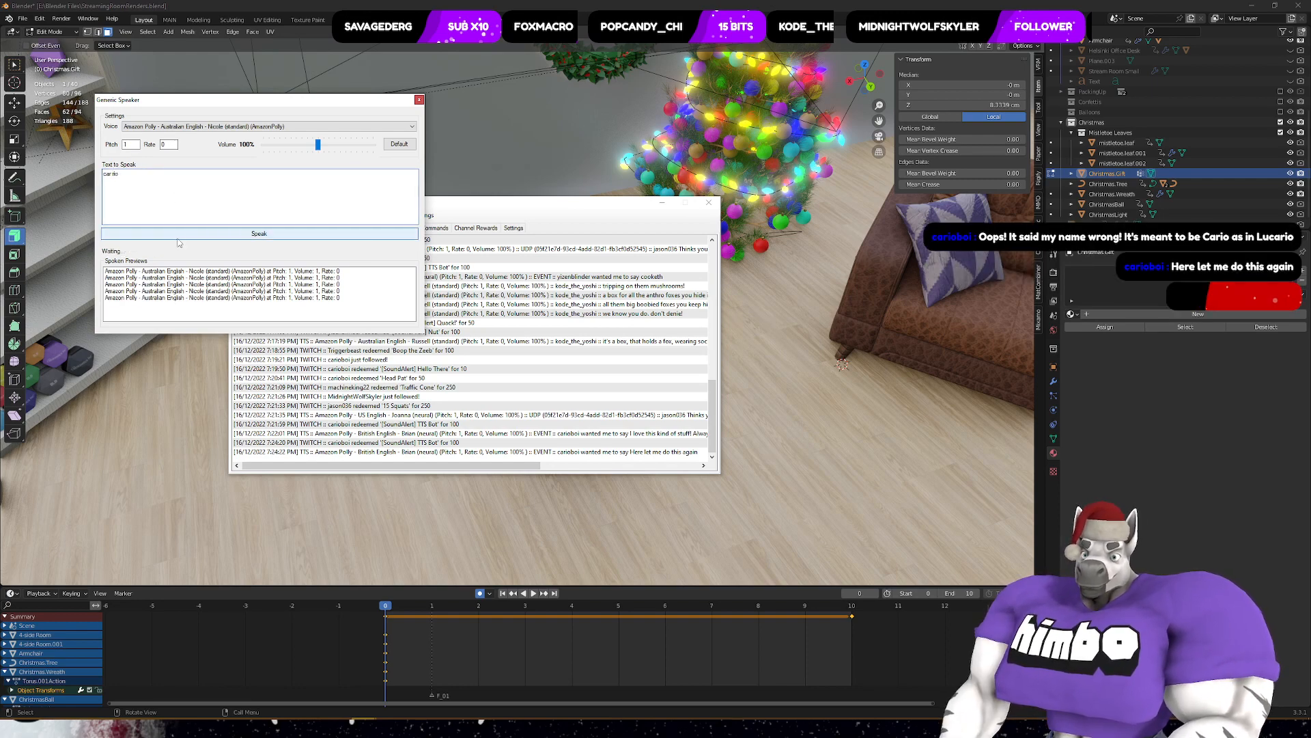
pyautogui.click(181, 234)
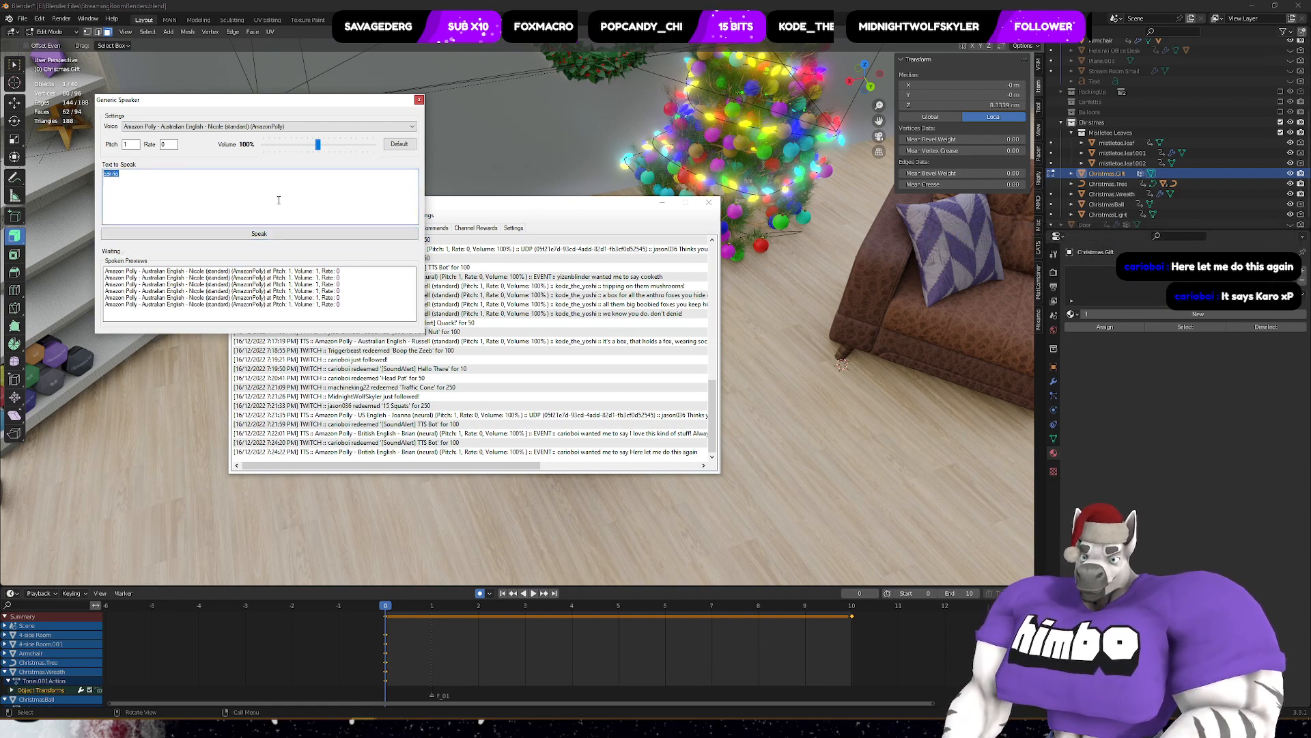
pyautogui.click(419, 100)
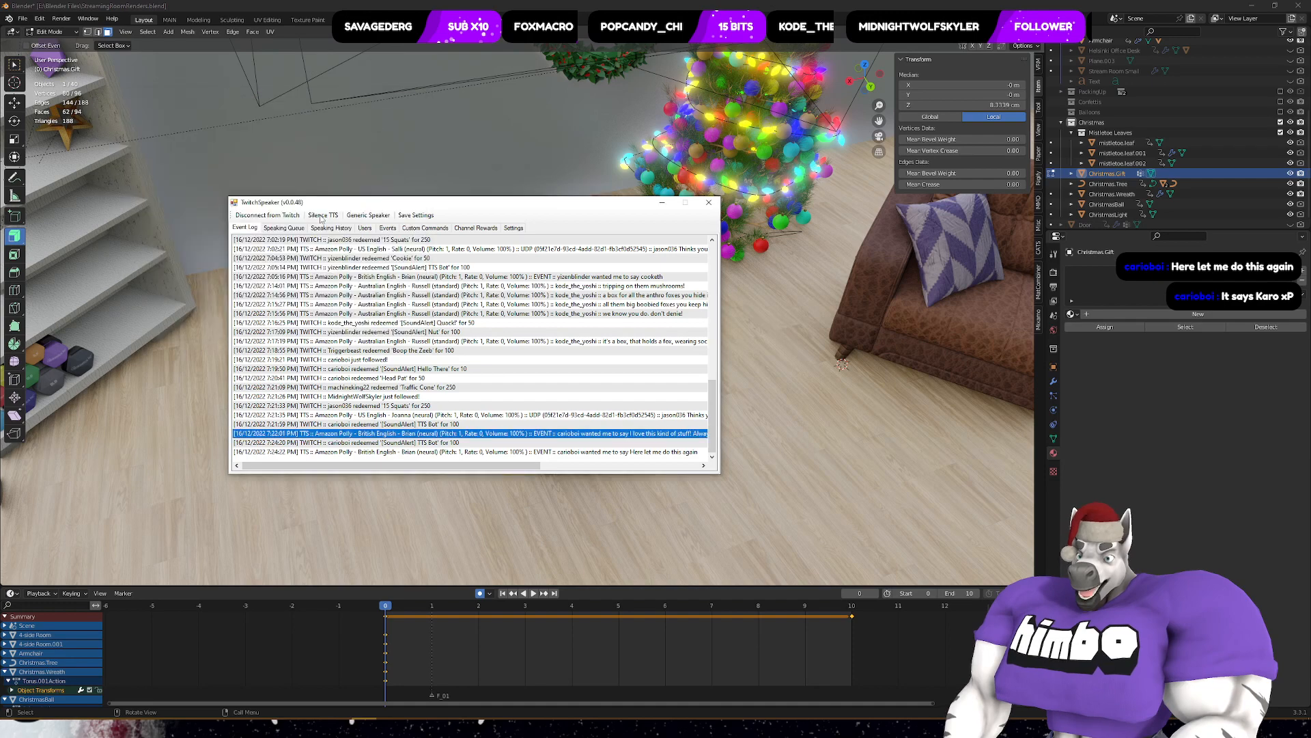
# - Set the viewer's nickname in TwitchSpeaker's user information to the tested phonetic spelling, and switch back to Blender
pyautogui.click(365, 227)
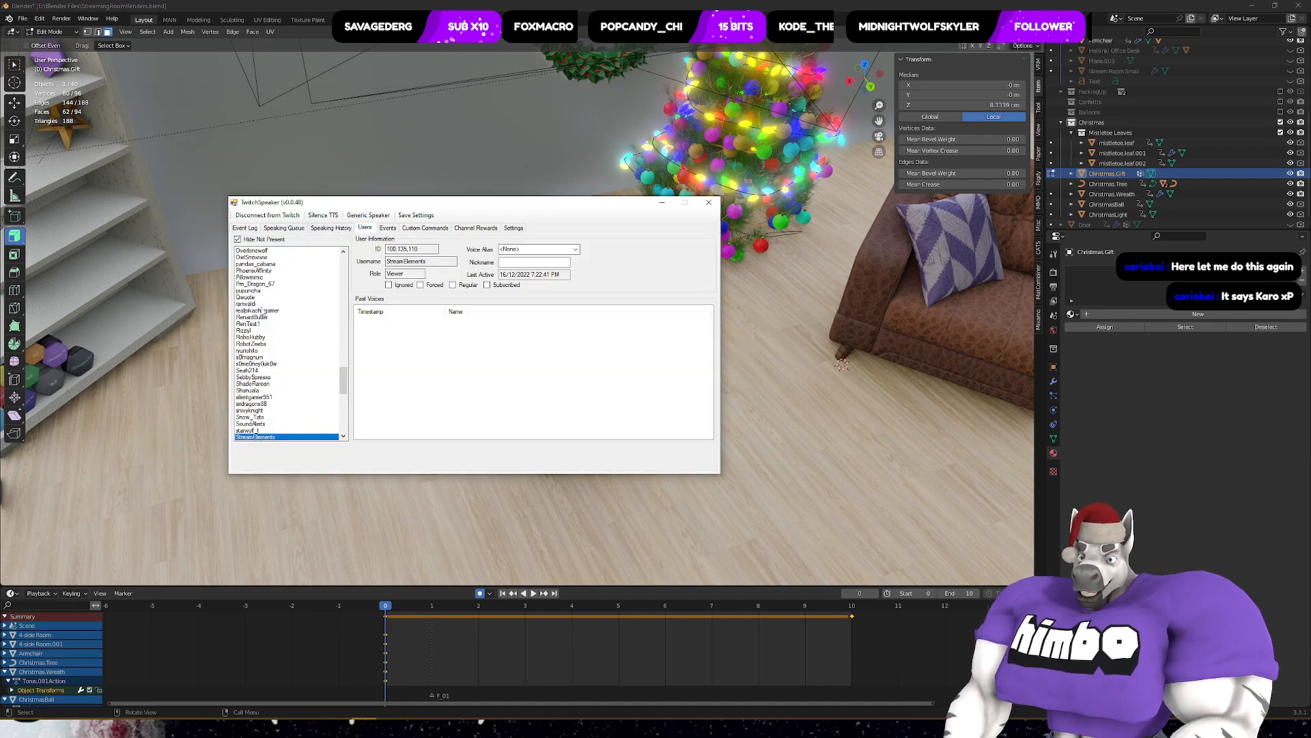
pyautogui.scroll(20, 263, 311)
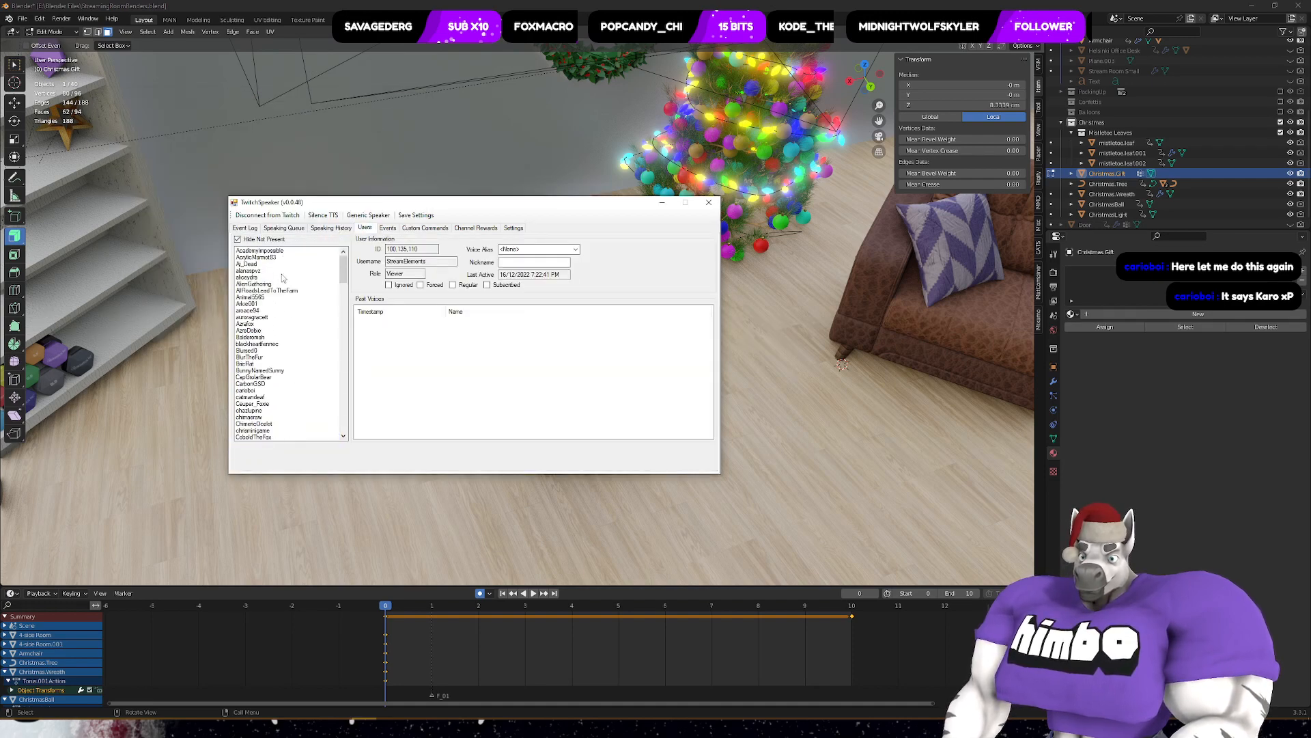
pyautogui.click(246, 390)
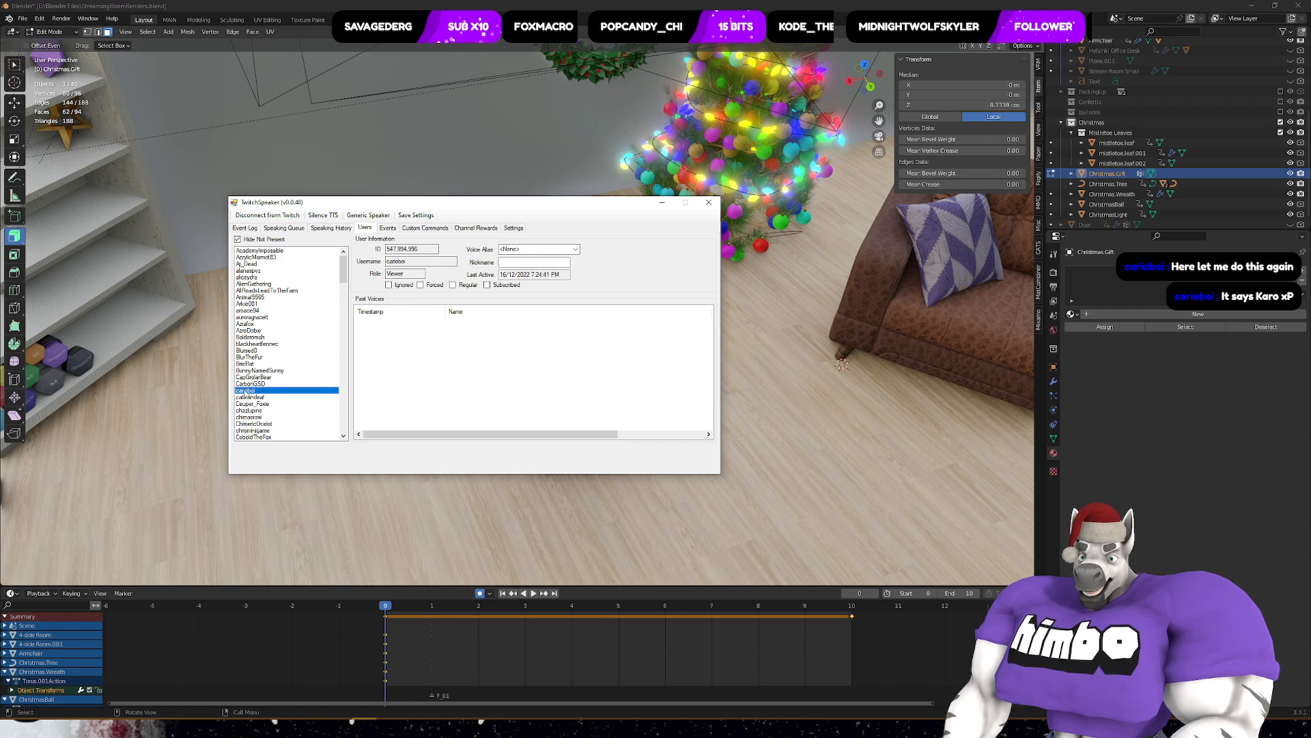
pyautogui.click(527, 261)
pyautogui.write('carrol')
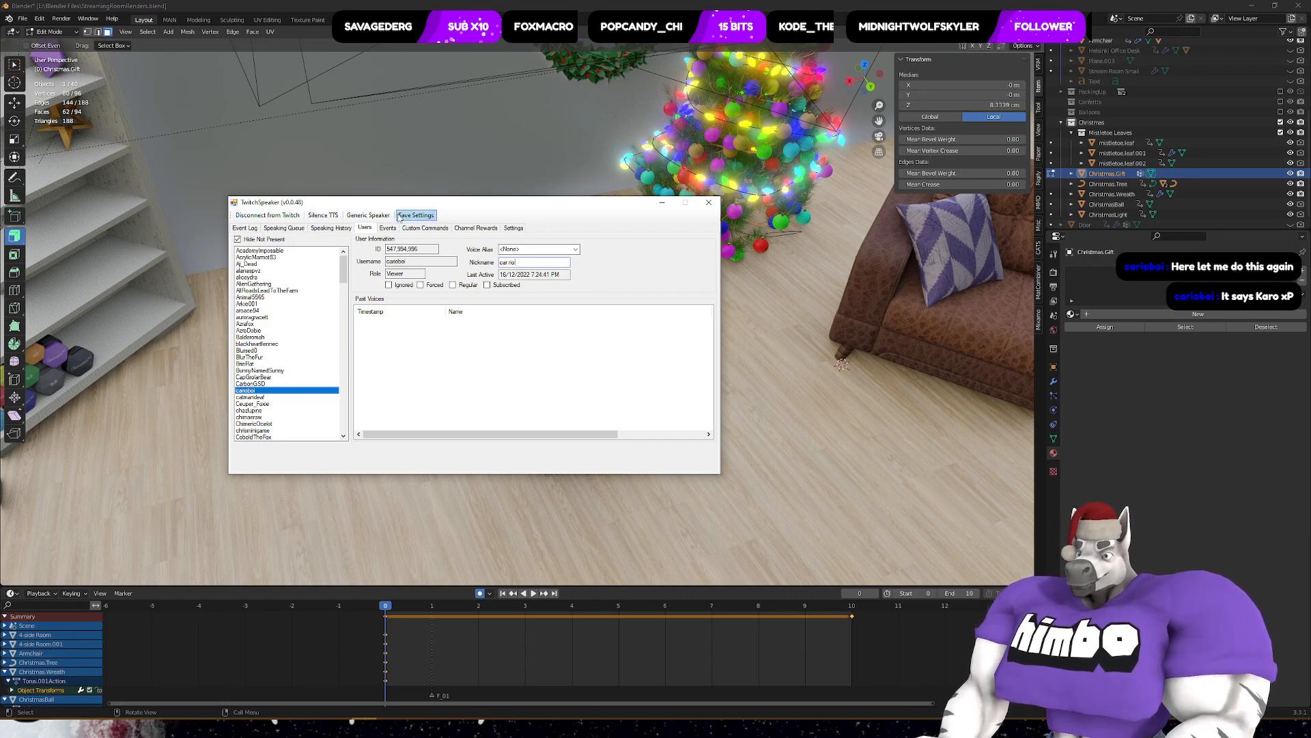
pyautogui.click(534, 5)
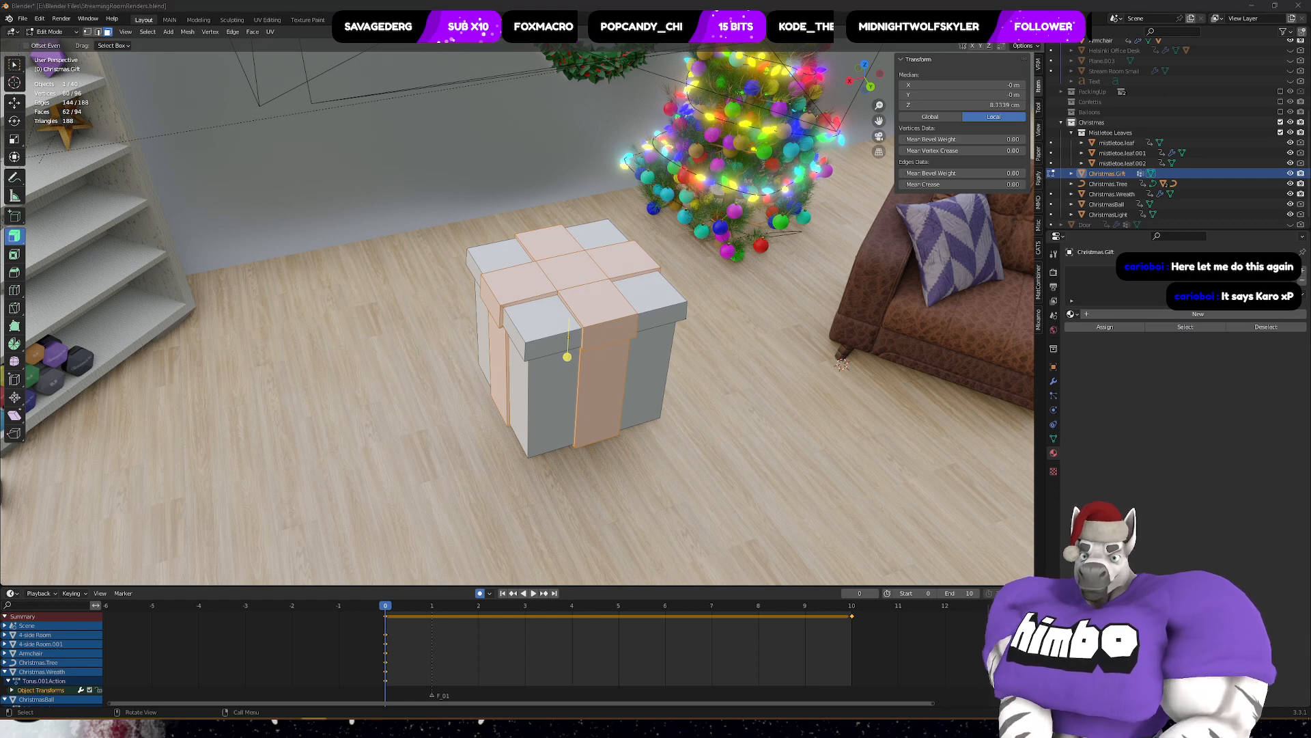
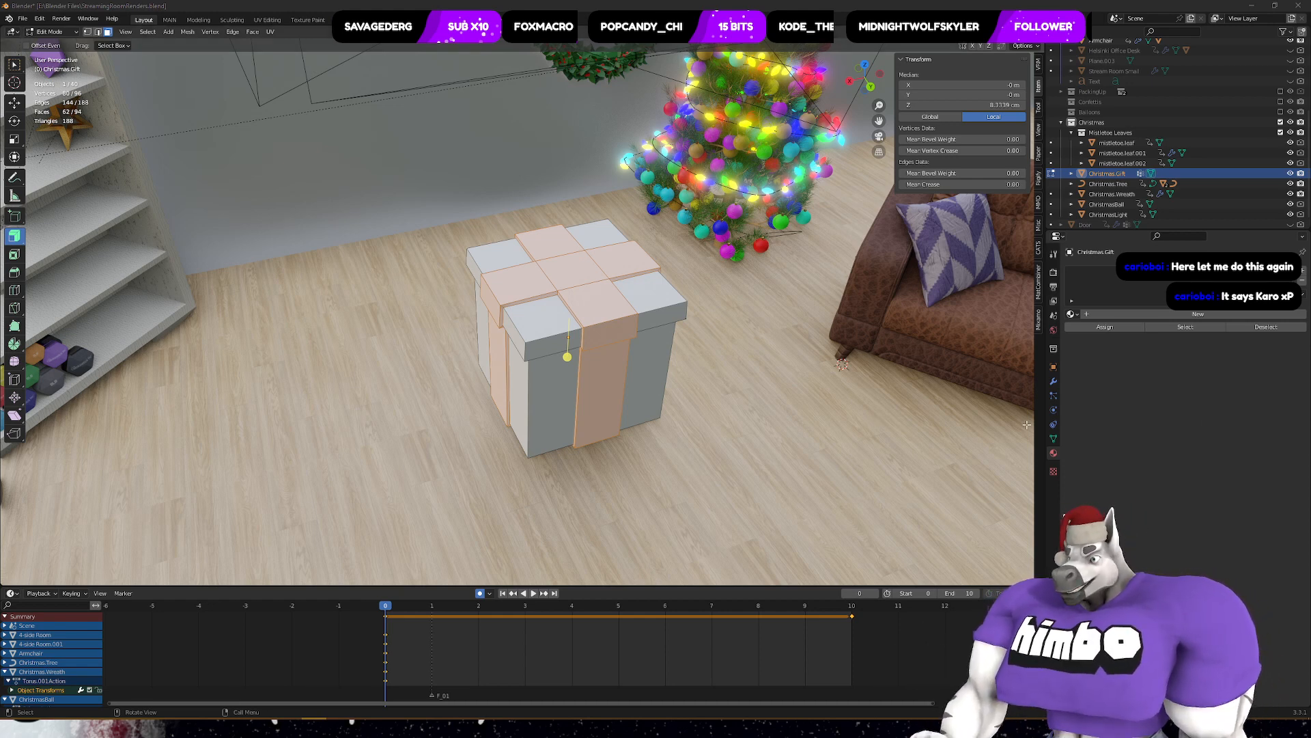
# - Give the gift the existing ChristmasBall.Body material and make its Box vertex group active
pyautogui.click(1072, 314)
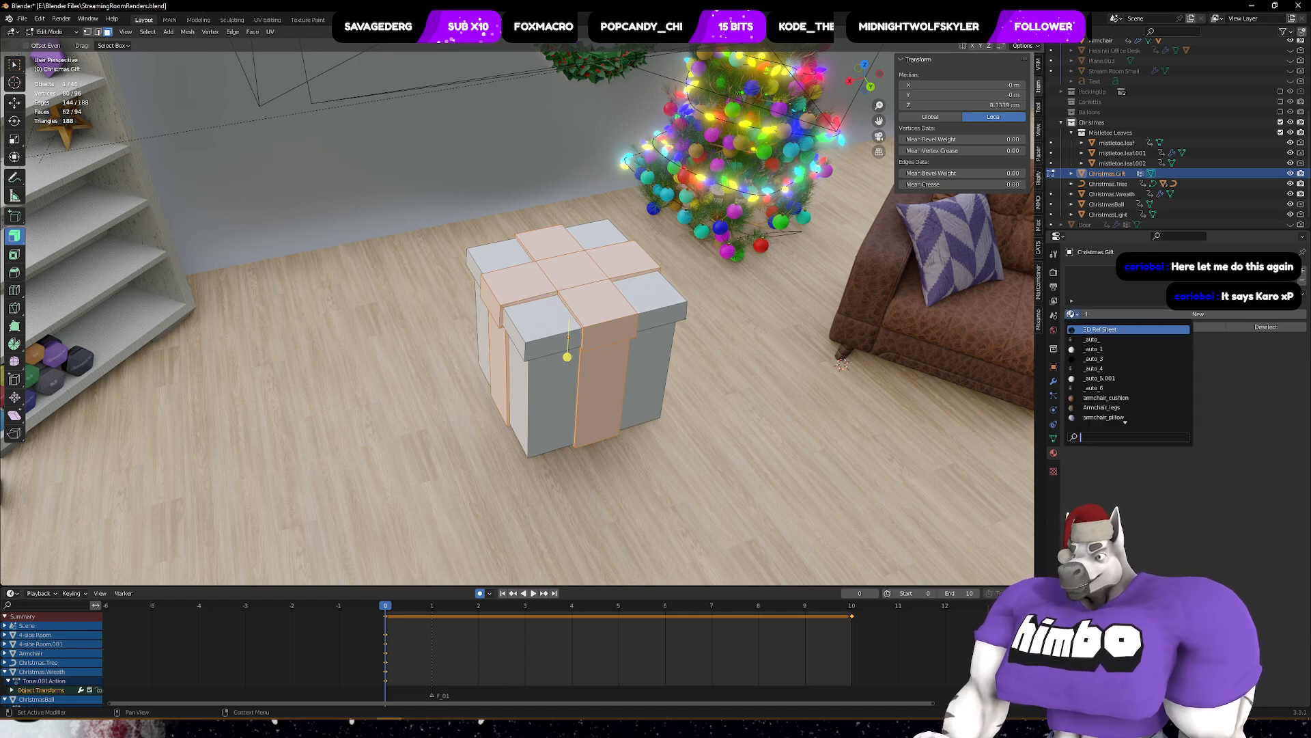
pyautogui.write('chri')
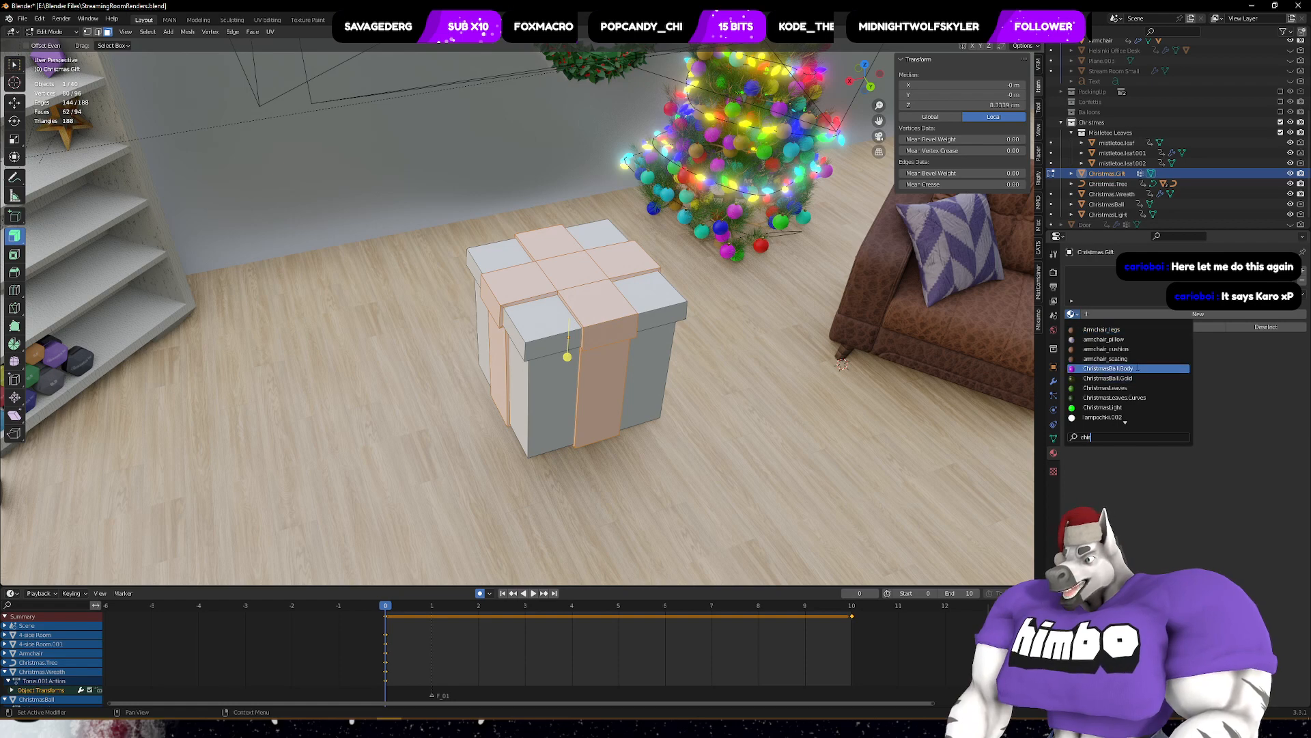
pyautogui.click(1107, 369)
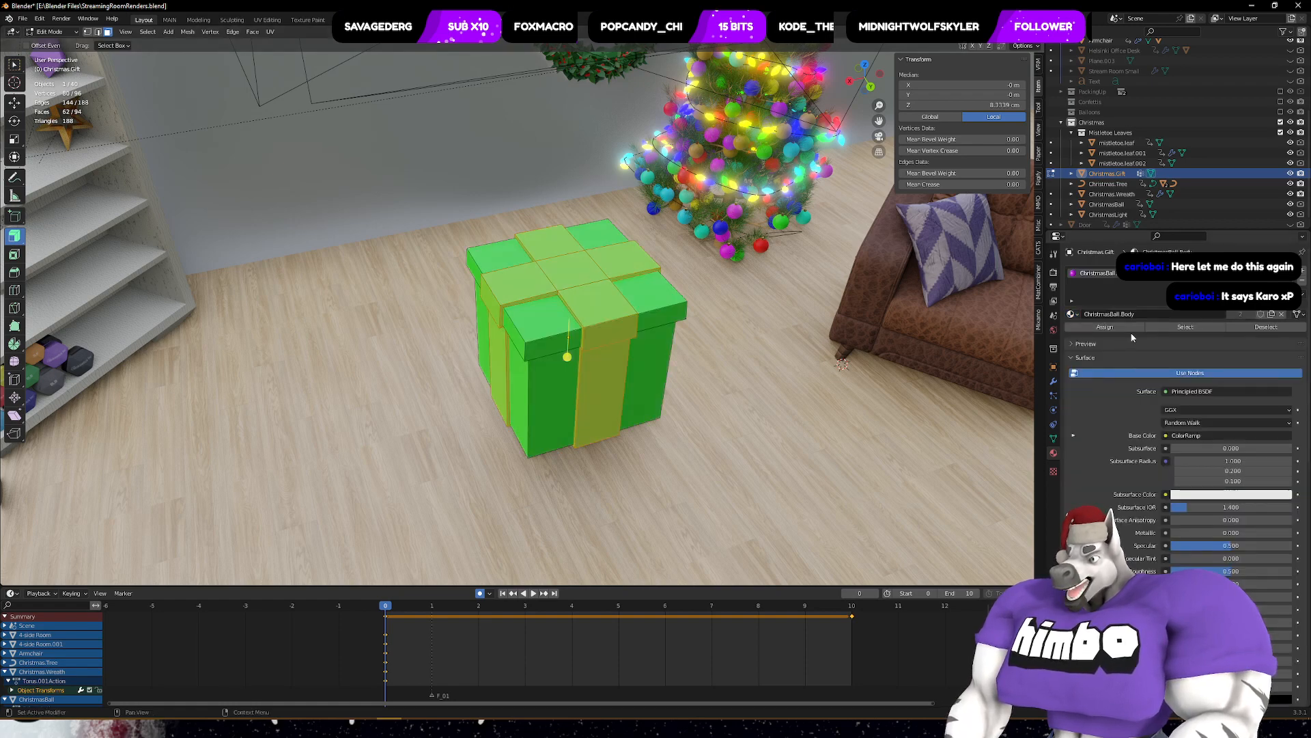
pyautogui.click(1053, 438)
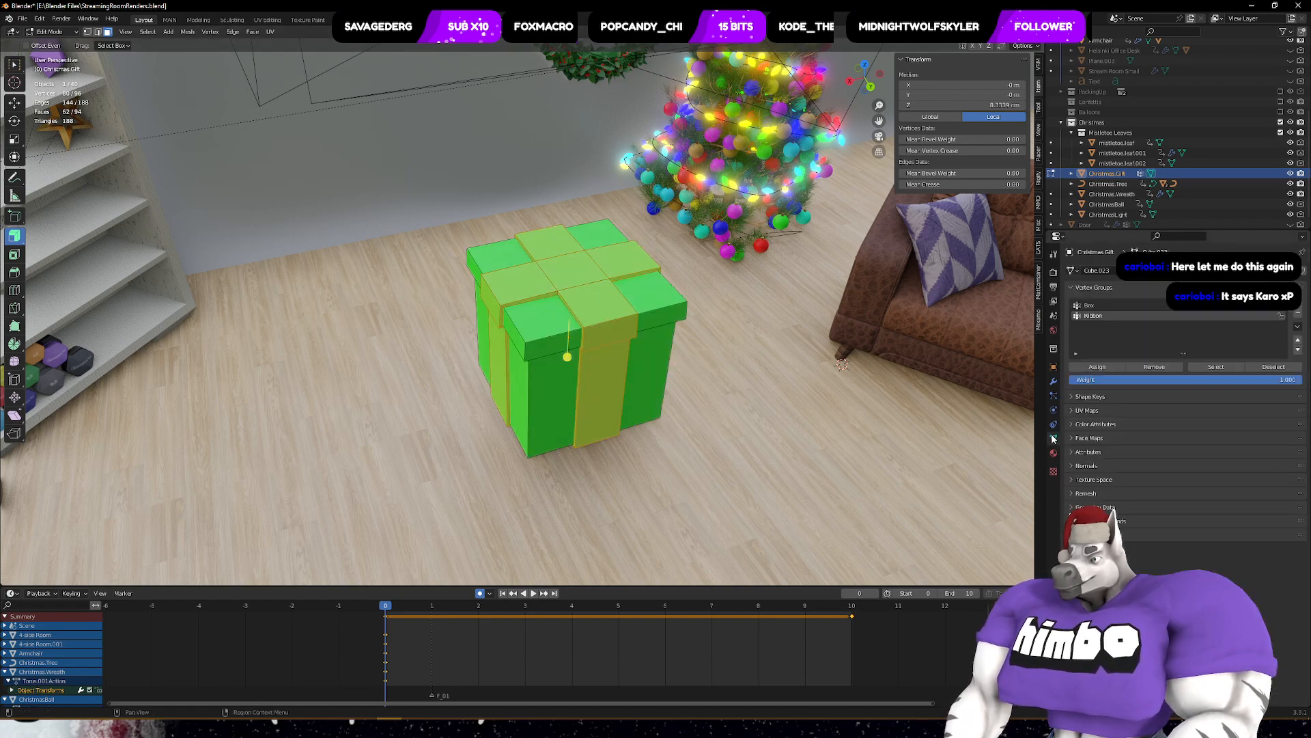
pyautogui.click(1092, 306)
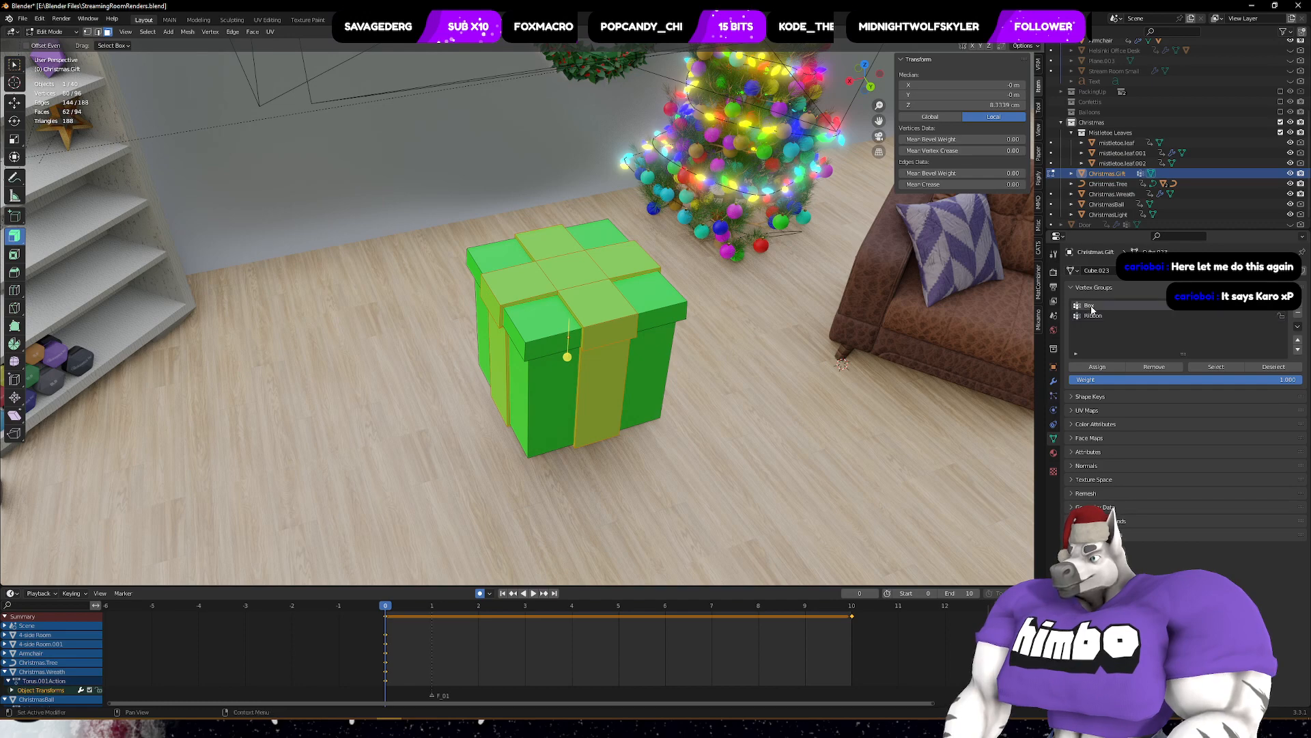
pyautogui.click(1053, 452)
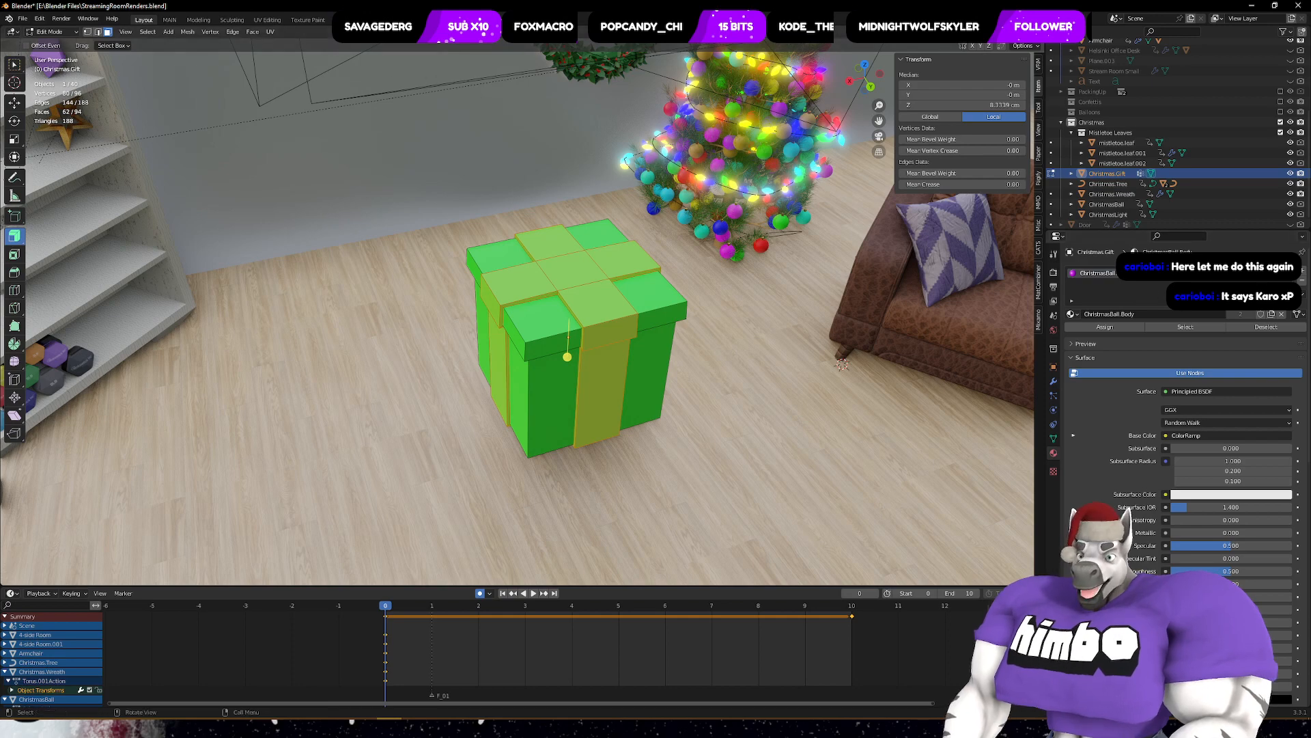
# - Examine the shader nodes of the gift's ChristmasBall.Body material, and return to the Layout workspace
pyautogui.click(346, 20)
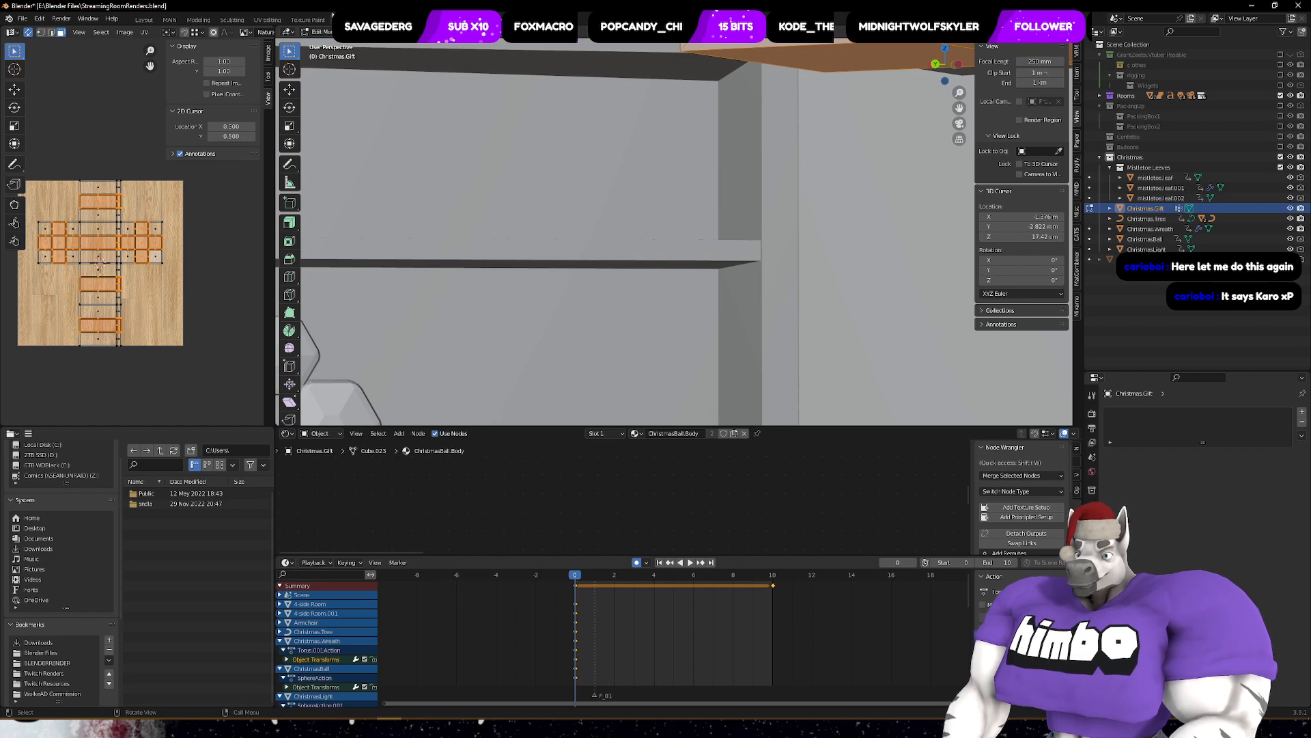
pyautogui.moveTo(640, 315); pyautogui.dragTo(654, 332, button='middle')
pyautogui.press('KP_Decimal')
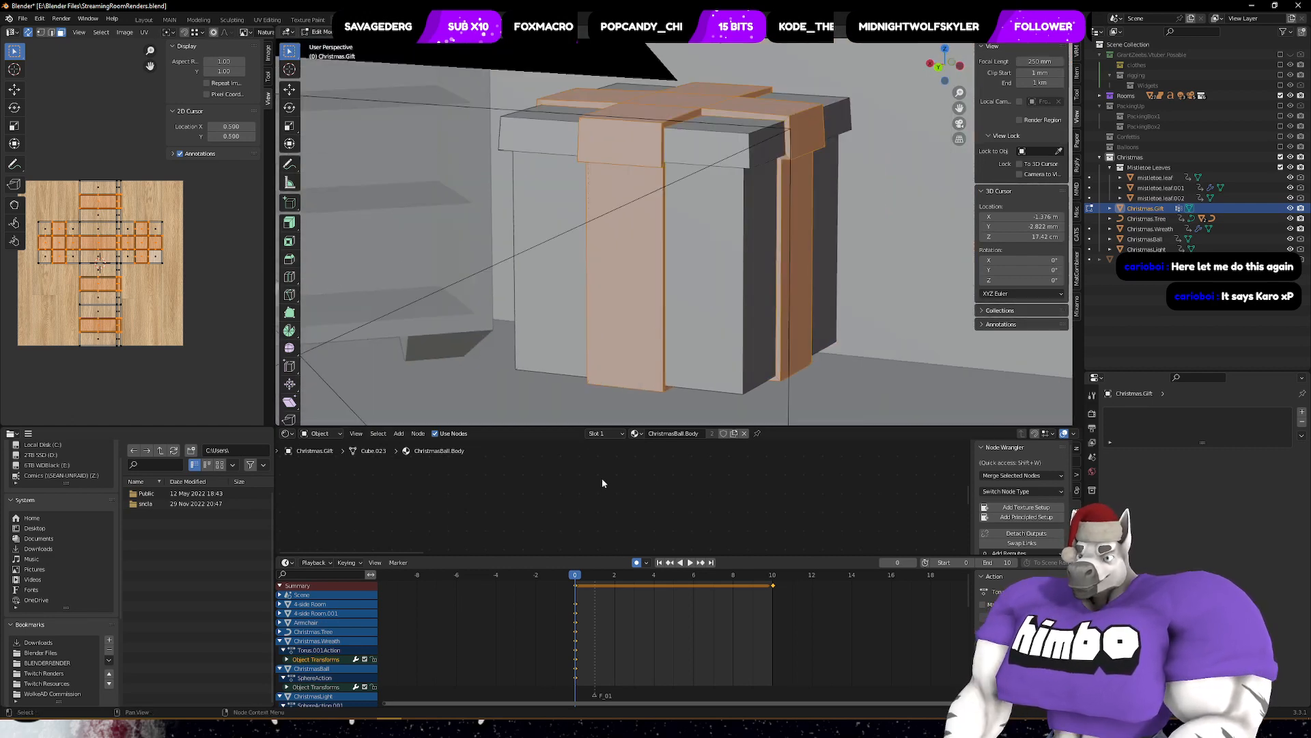
pyautogui.moveTo(645, 562); pyautogui.dragTo(642, 685)
pyautogui.press('Home')
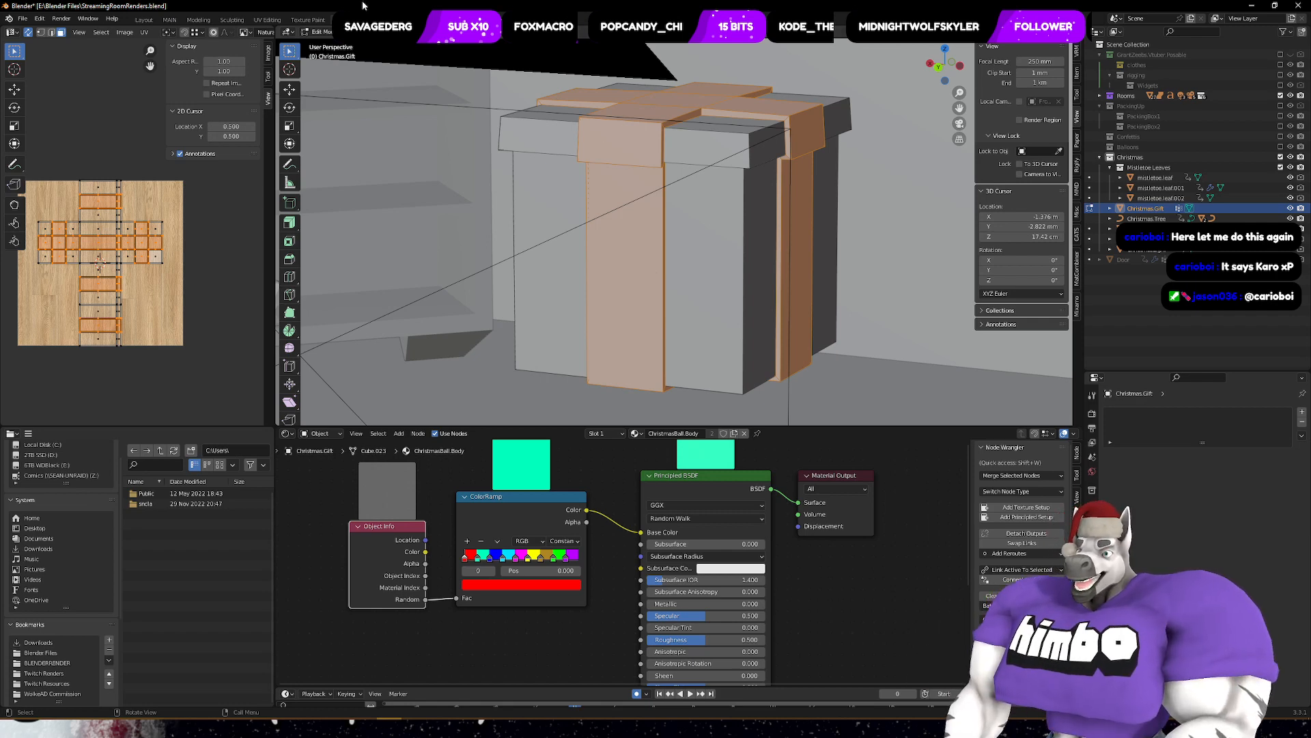
pyautogui.click(143, 20)
pyautogui.moveTo(624, 362); pyautogui.dragTo(612, 347, button='middle')
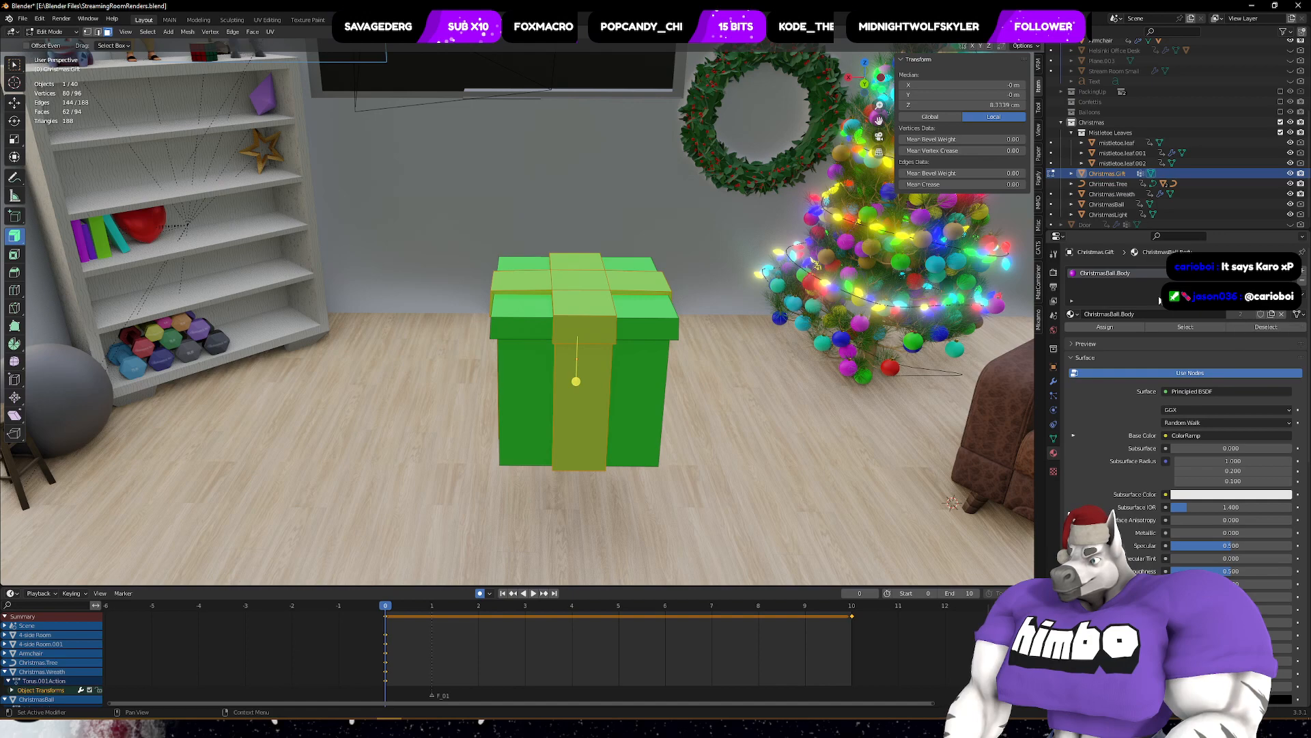
# - Make the gift's material a single-user copy in Object Mode, rename it ChristmasGift.Box, and return to Edit Mode
pyautogui.hotkey('ctrl', 'Tab')
pyautogui.click(706, 364)
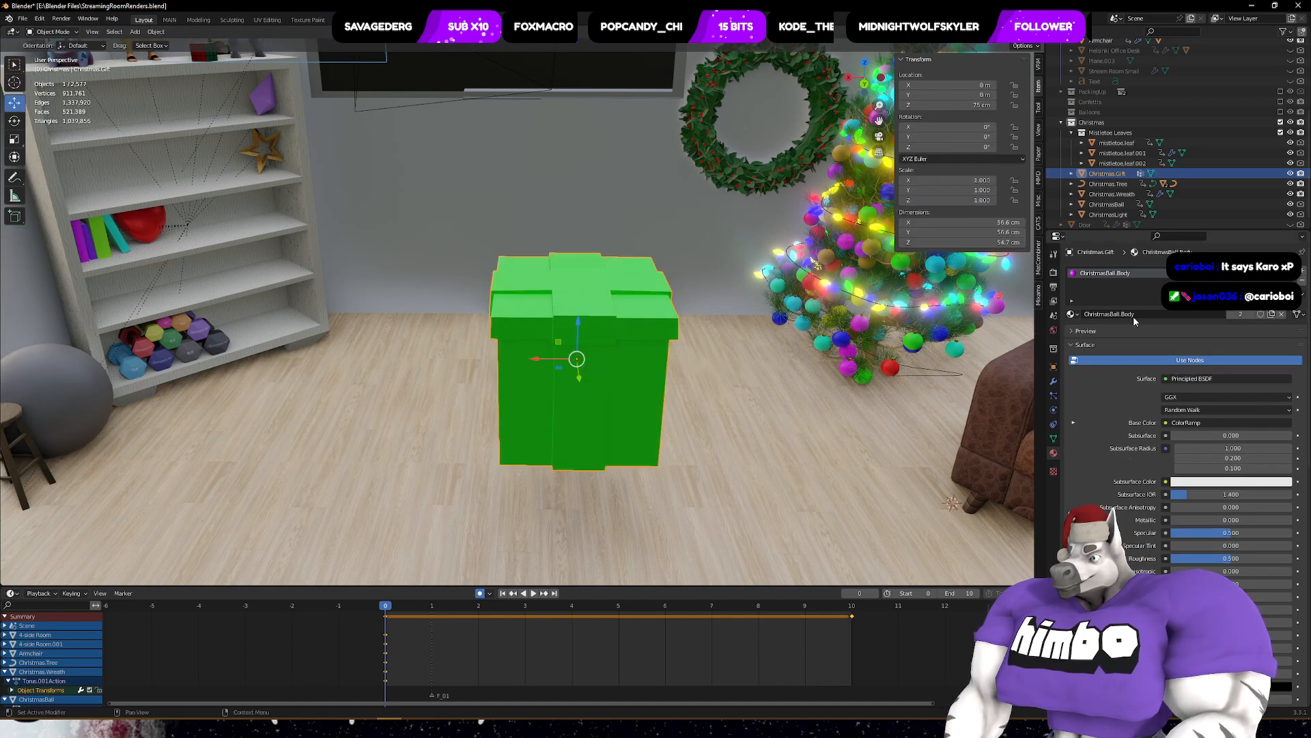
pyautogui.click(1244, 318)
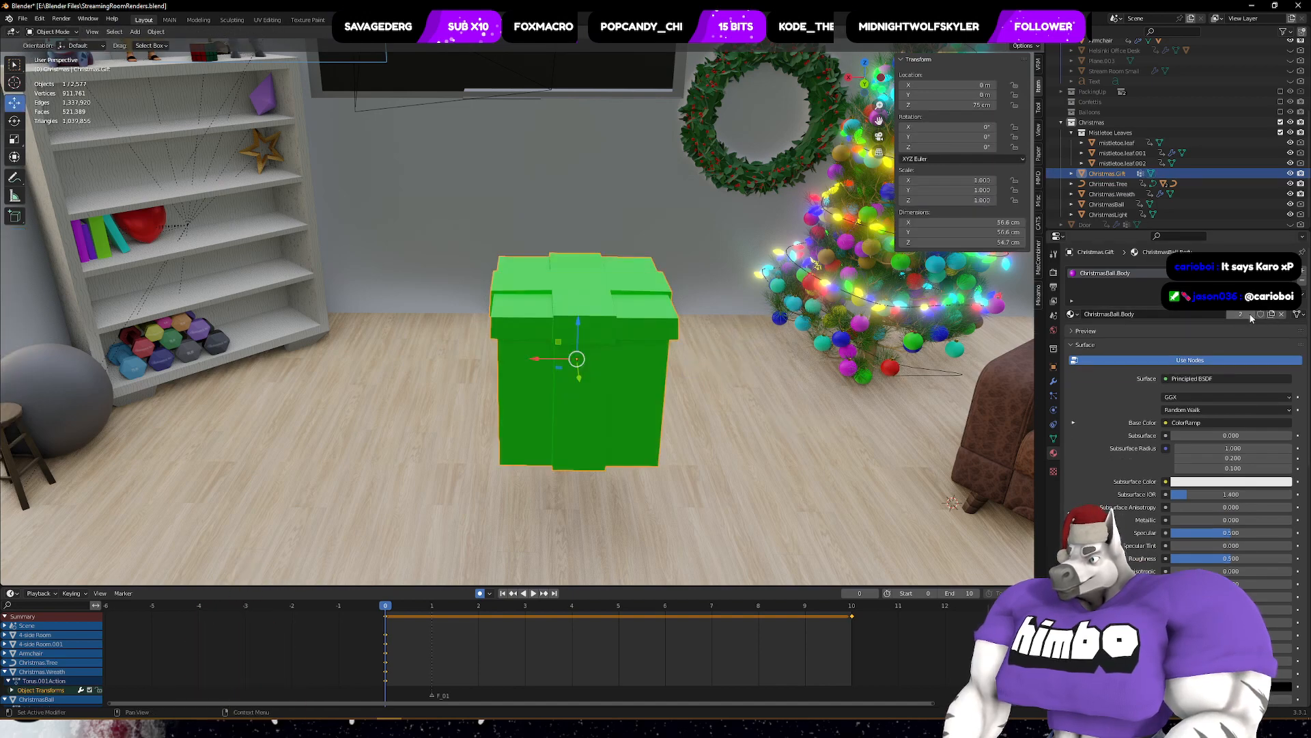
pyautogui.doubleClick(1150, 313)
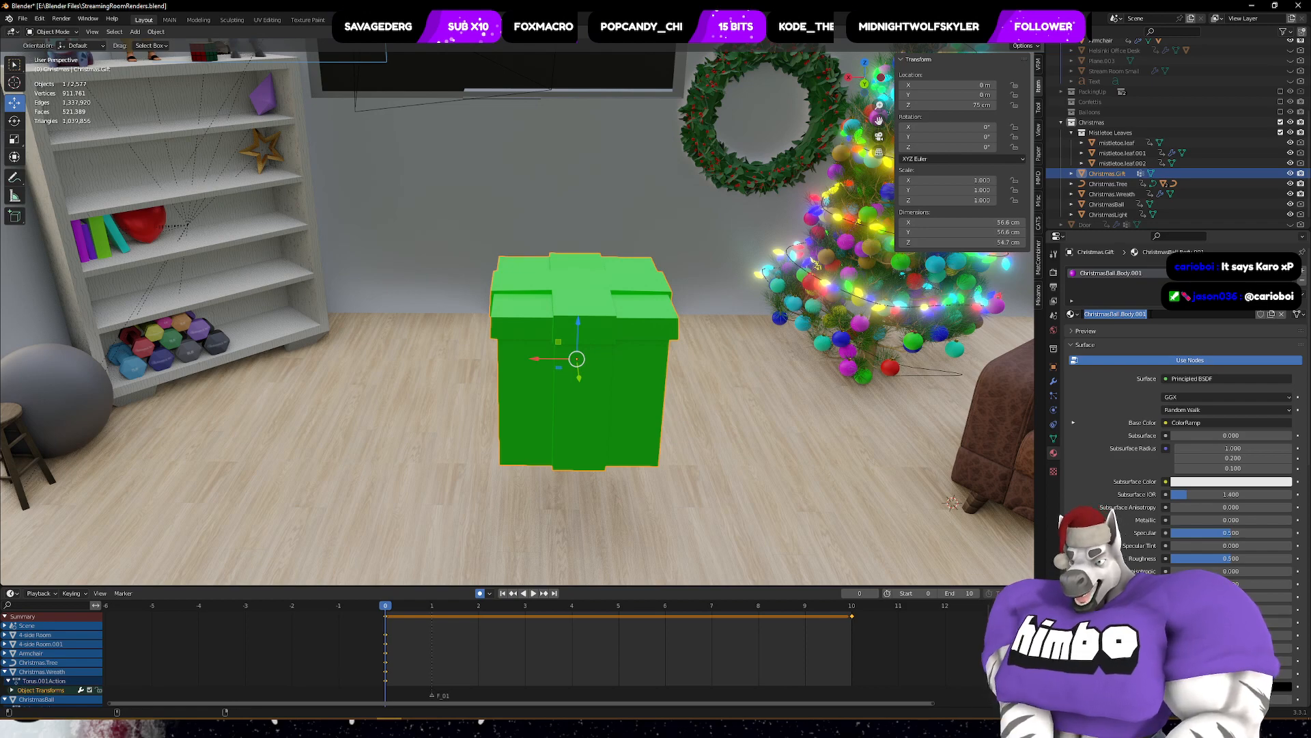
pyautogui.write('Christmas')
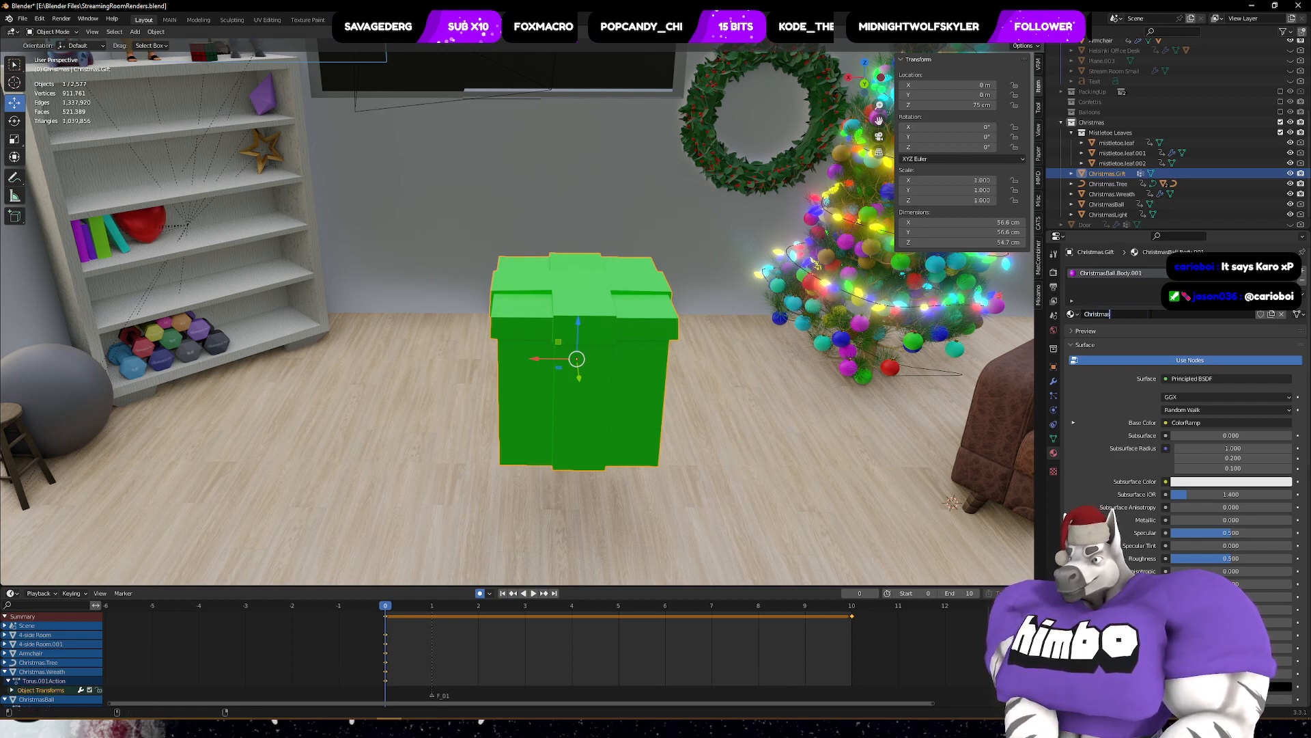
pyautogui.write('Gift.B')
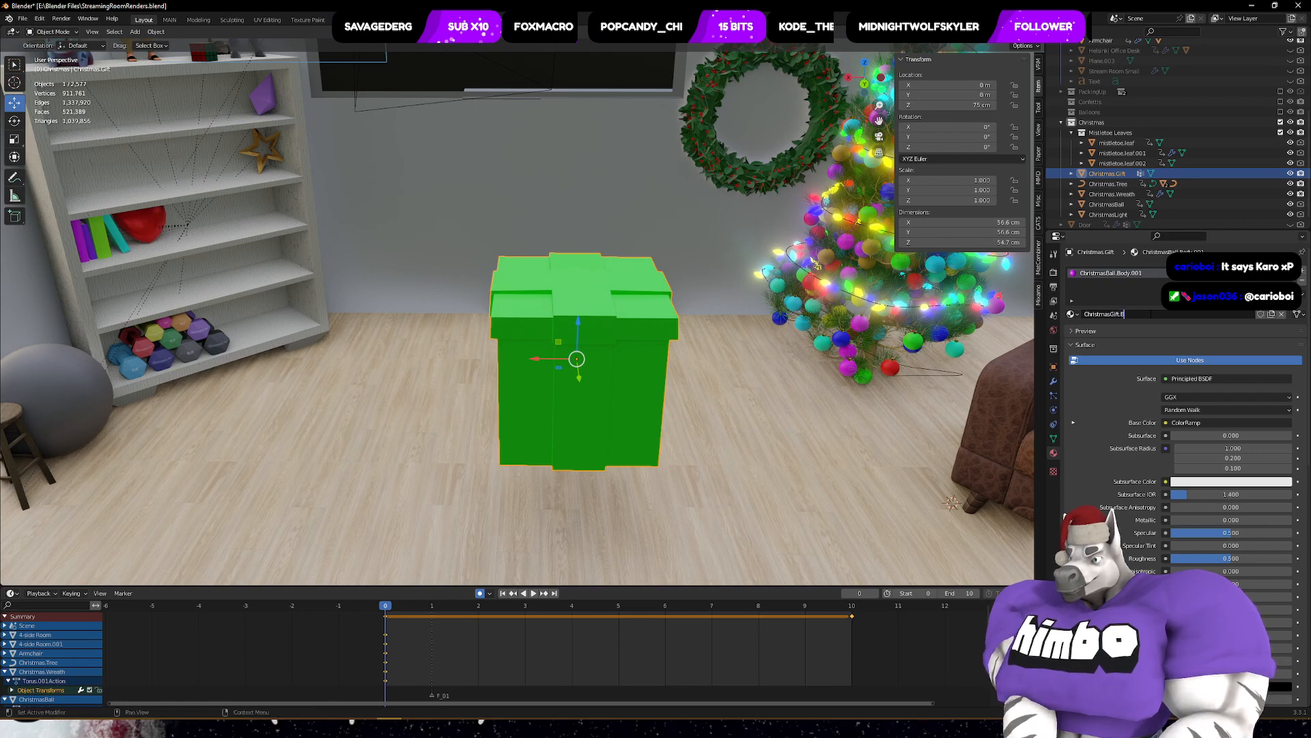
pyautogui.write('ox')
pyautogui.press('Return')
pyautogui.hotkey('ctrl', 'Tab')
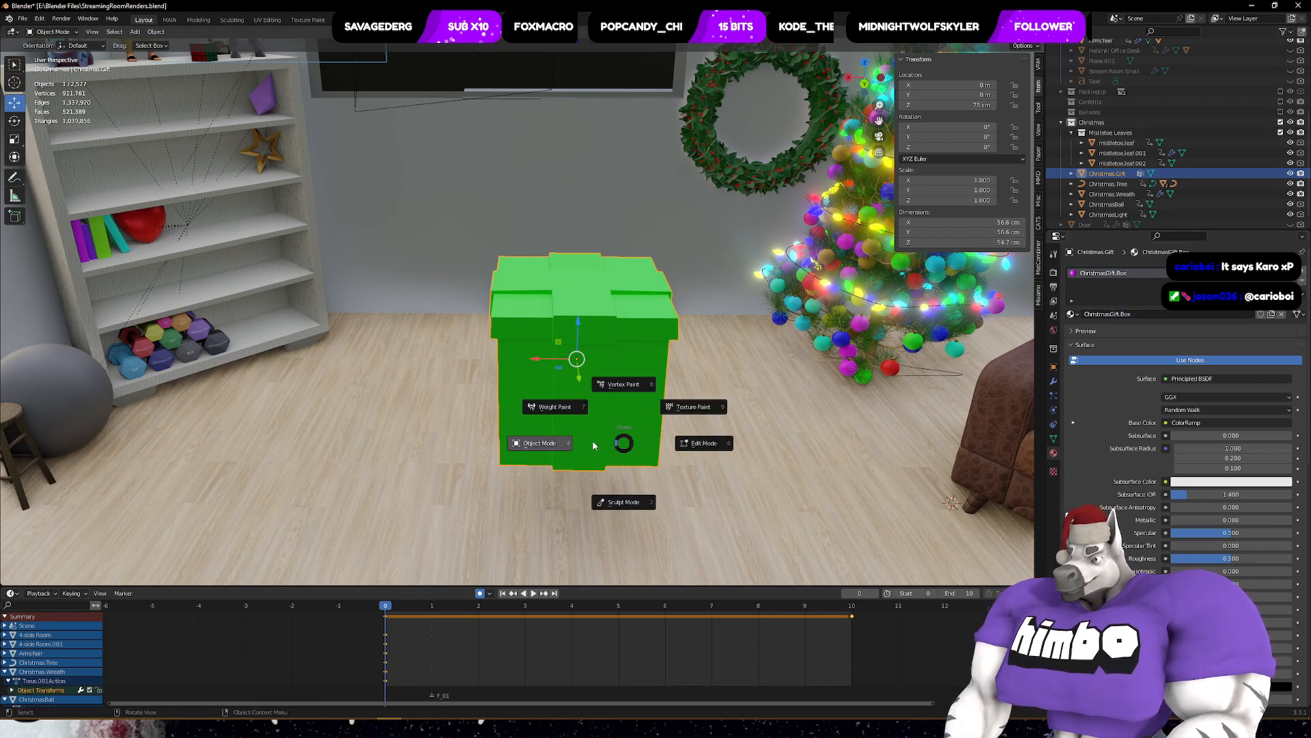
pyautogui.click(703, 442)
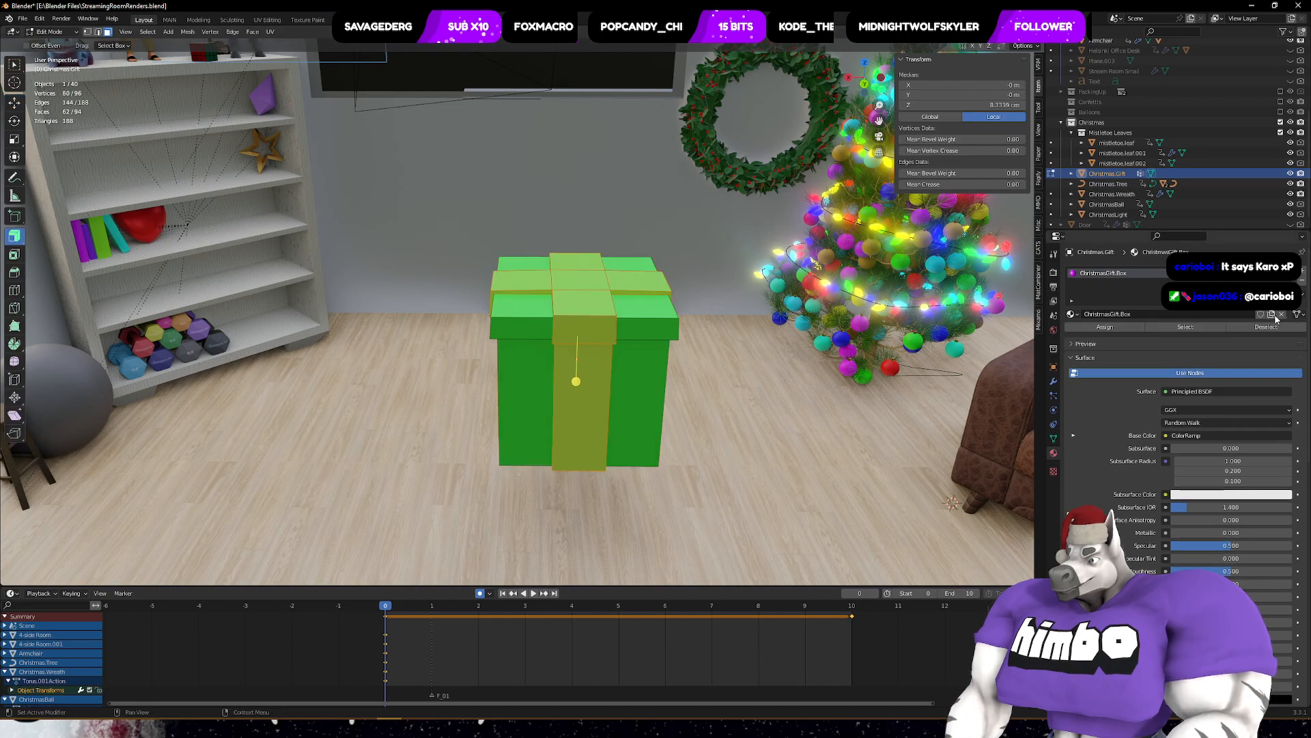
pyautogui.click(1271, 314)
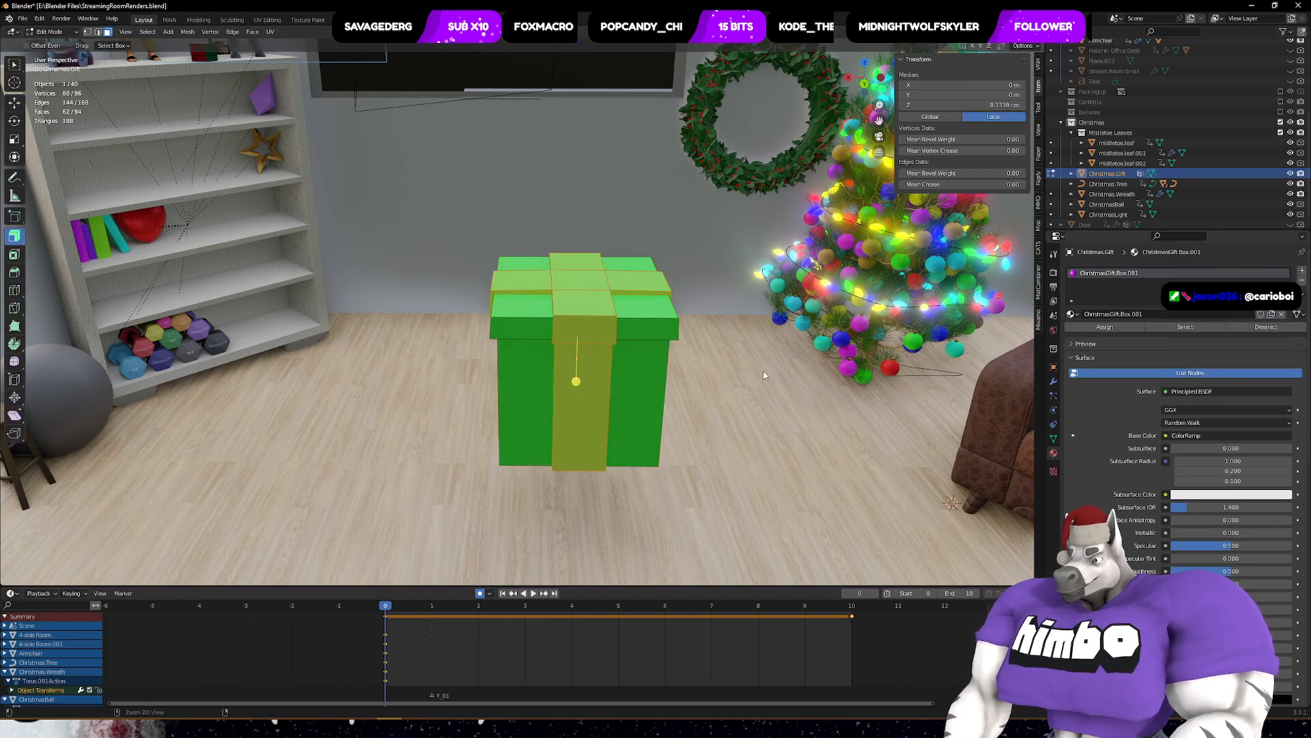
pyautogui.hotkey('ctrl', 'z')
pyautogui.hotkey('ctrl', 'Tab')
pyautogui.click(800, 396)
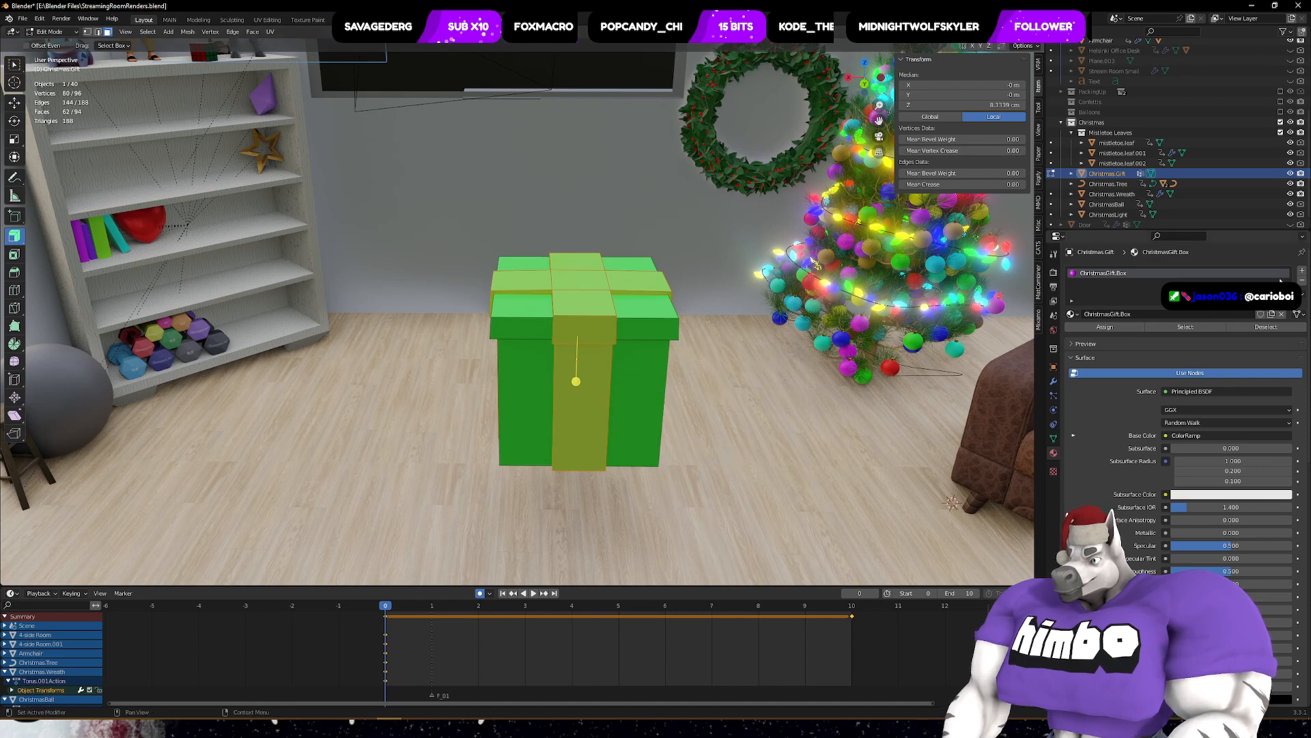
# - Add a second material slot to the gift and give it the existing ChristmasGift.Box material
pyautogui.click(1301, 271)
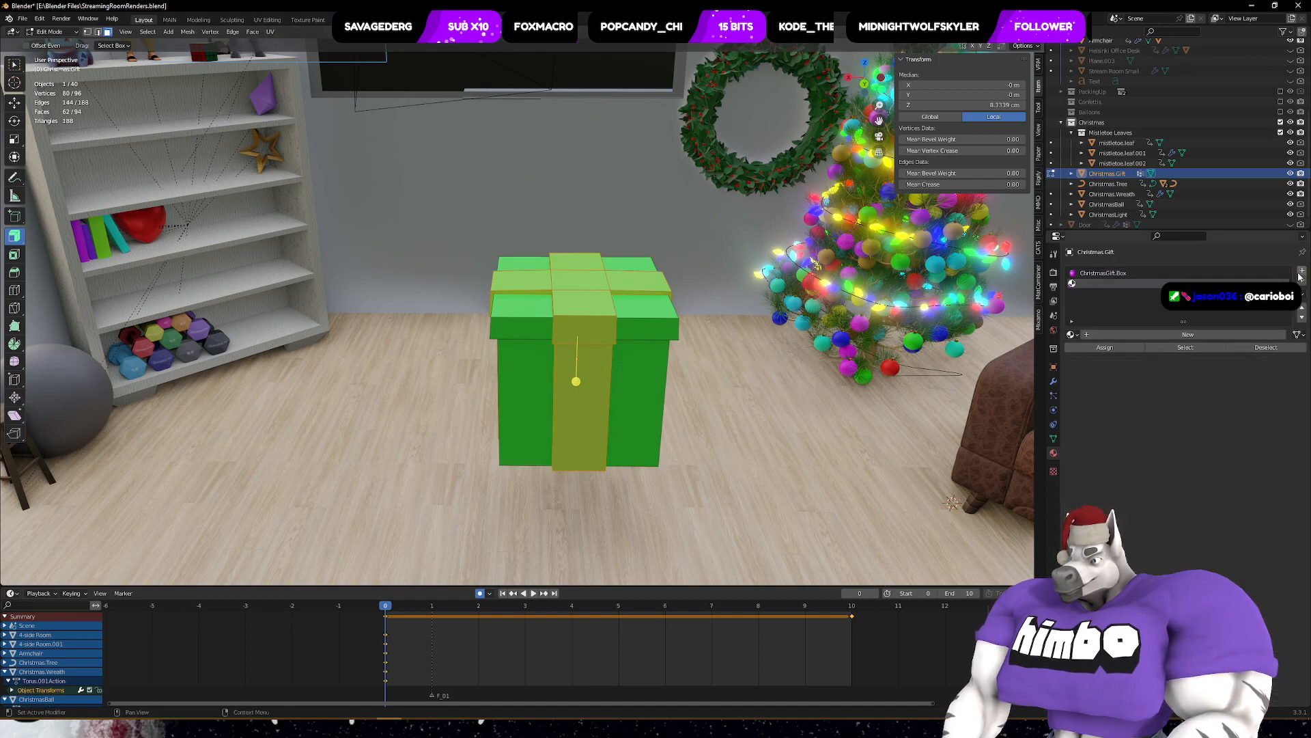
pyautogui.click(1071, 334)
pyautogui.write('ch')
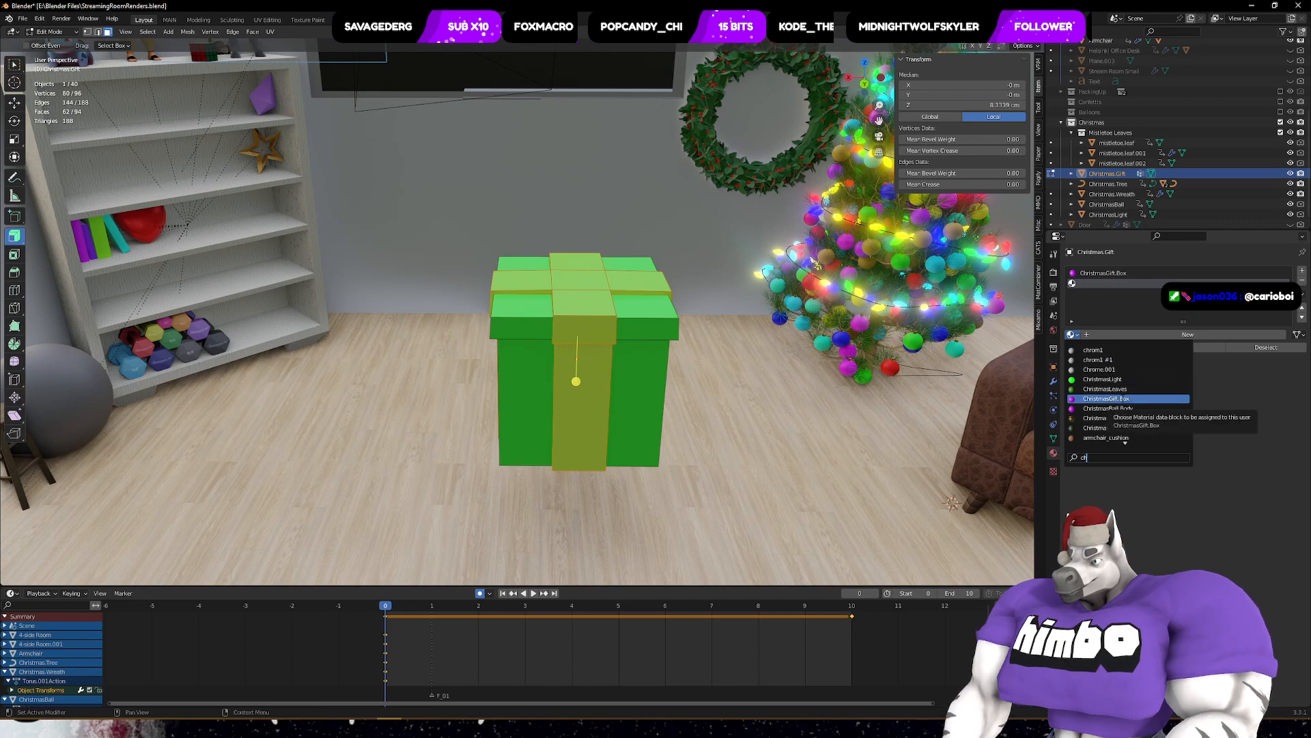
pyautogui.click(1110, 398)
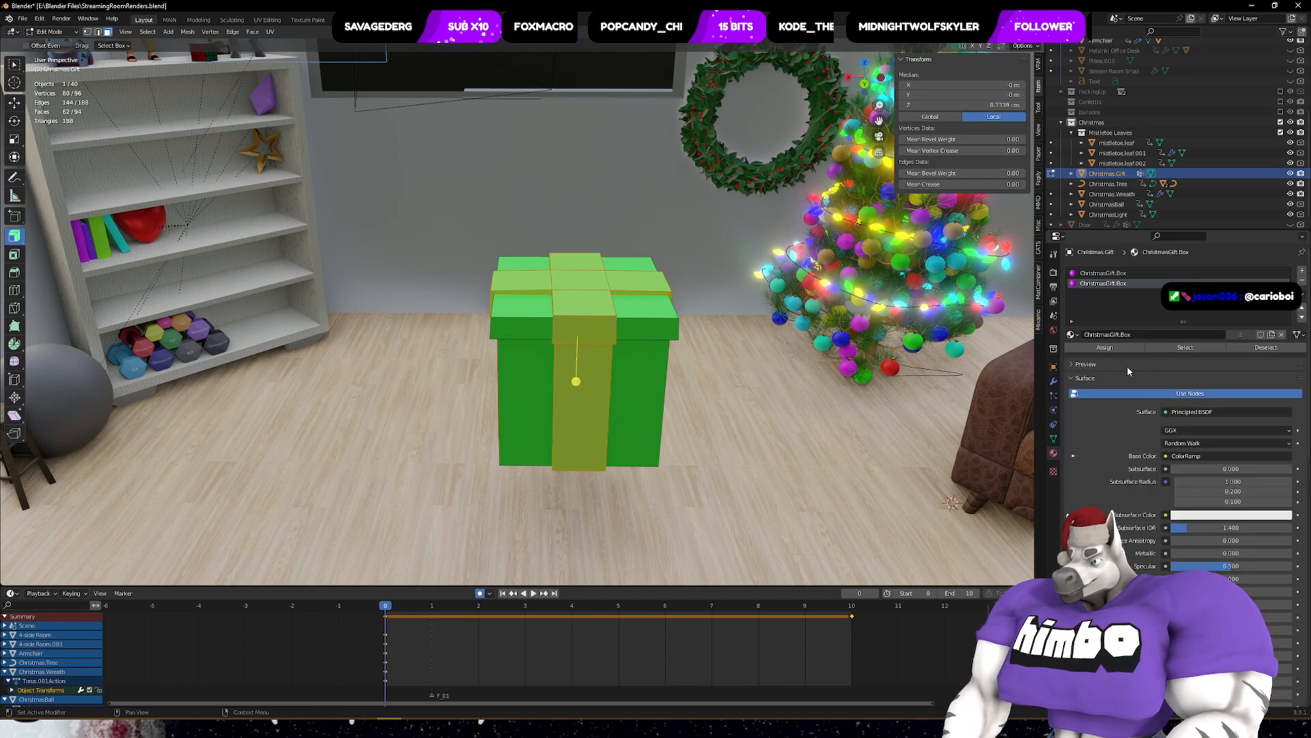
# - Make the second slot's material a single-user copy and rename it ChristmasGift.Ribbon
pyautogui.click(1271, 334)
pyautogui.doubleClick(1150, 333)
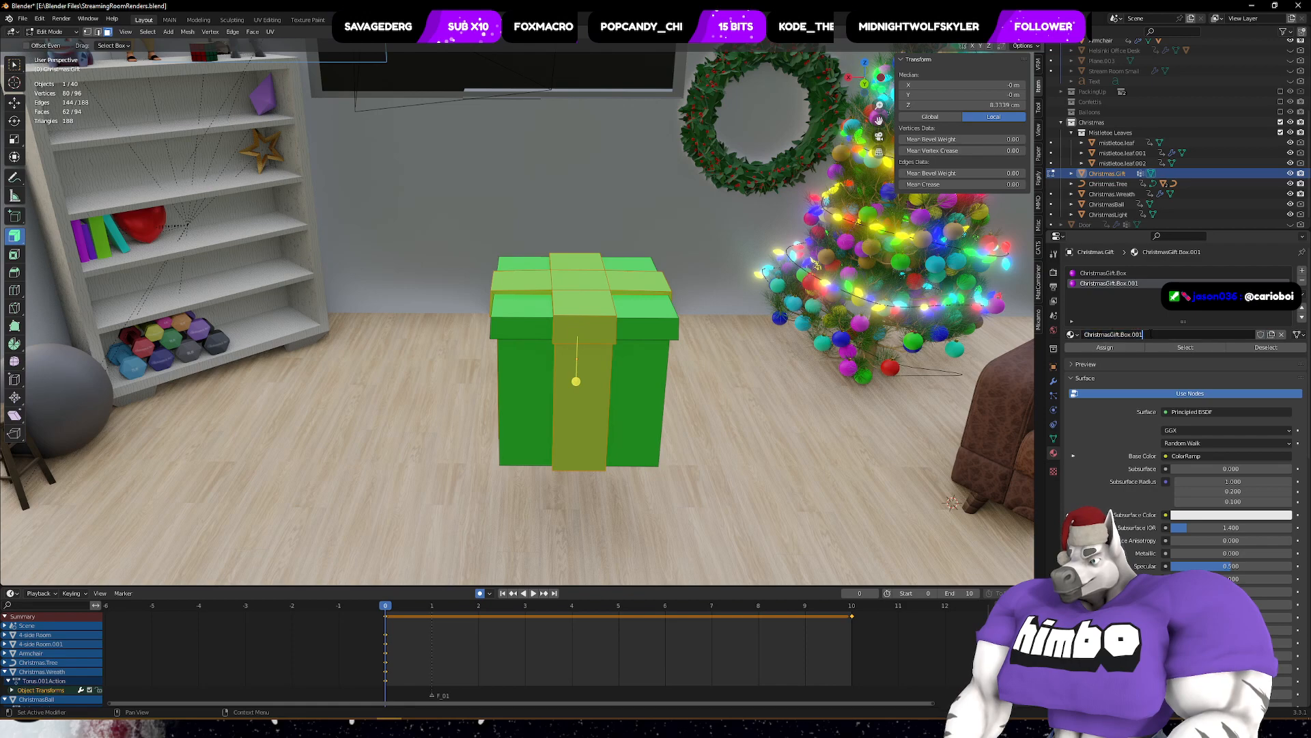
pyautogui.press('BackSpace')
pyautogui.press('BackSpace')
pyautogui.press('BackSpace')
pyautogui.press('BackSpace')
pyautogui.press('BackSpace')
pyautogui.press('BackSpace')
pyautogui.press('BackSpace')
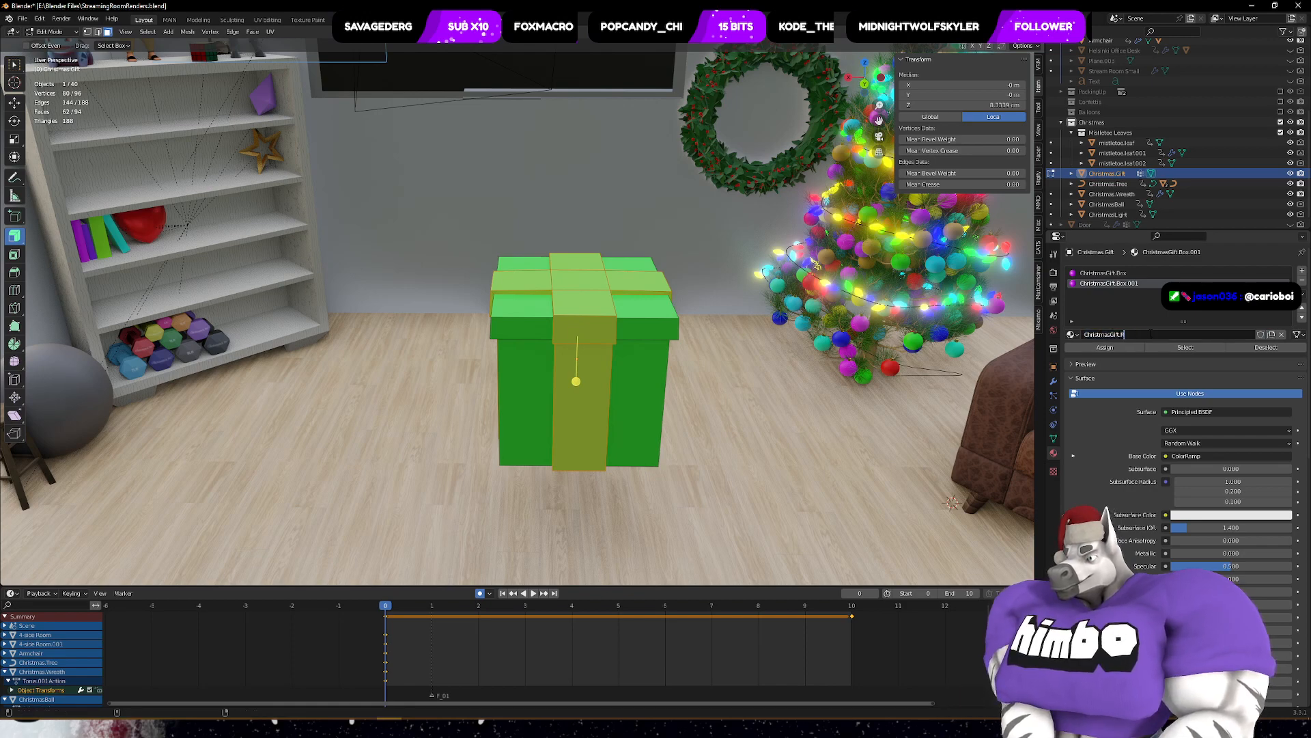
pyautogui.write('Ribbon')
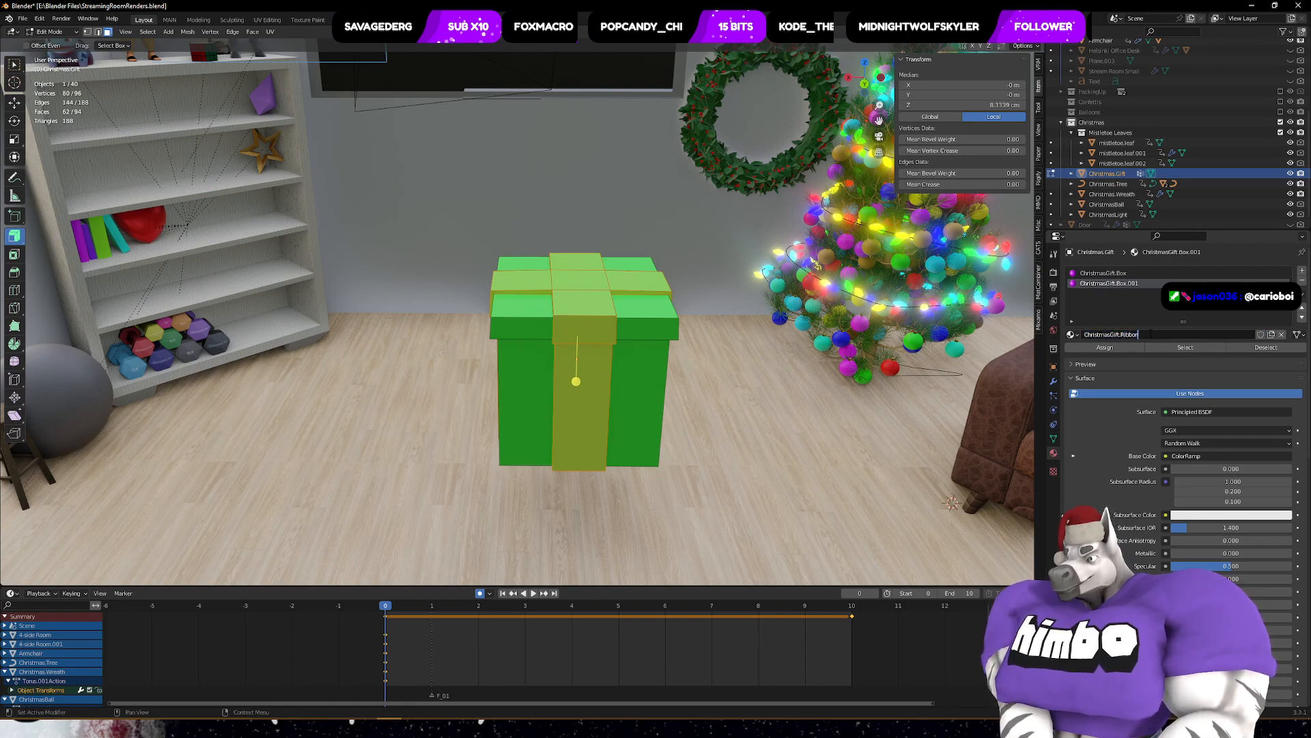
pyautogui.press('Return')
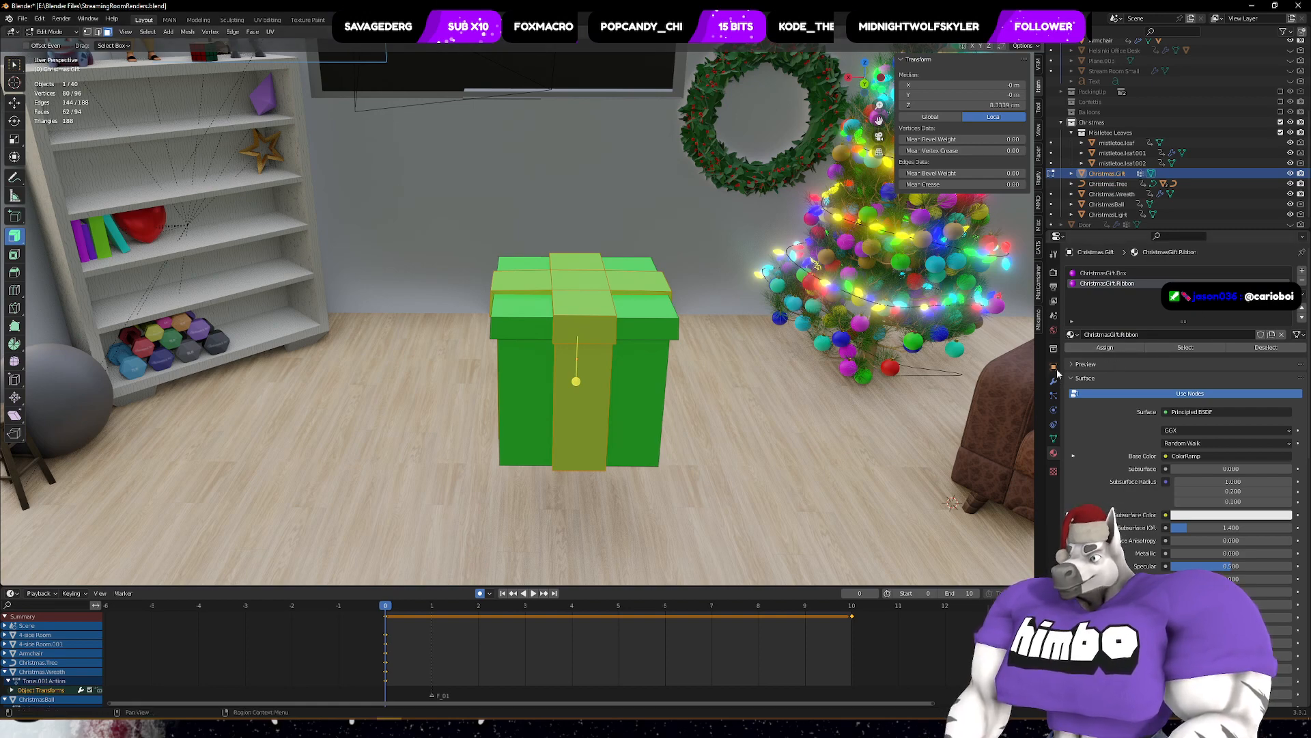
# - Make the ChristmasGift.Box slot active and select only the faces of the gift's Box vertex group
pyautogui.click(1093, 275)
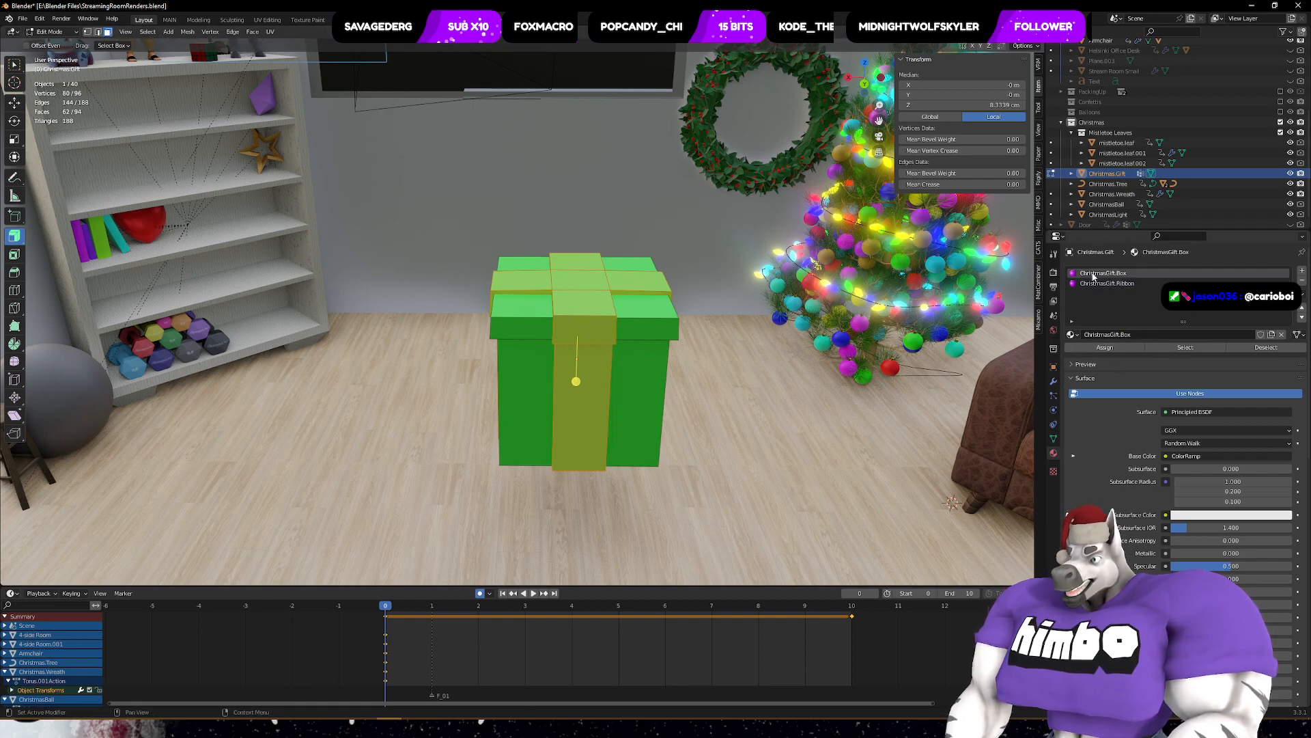
pyautogui.click(781, 405)
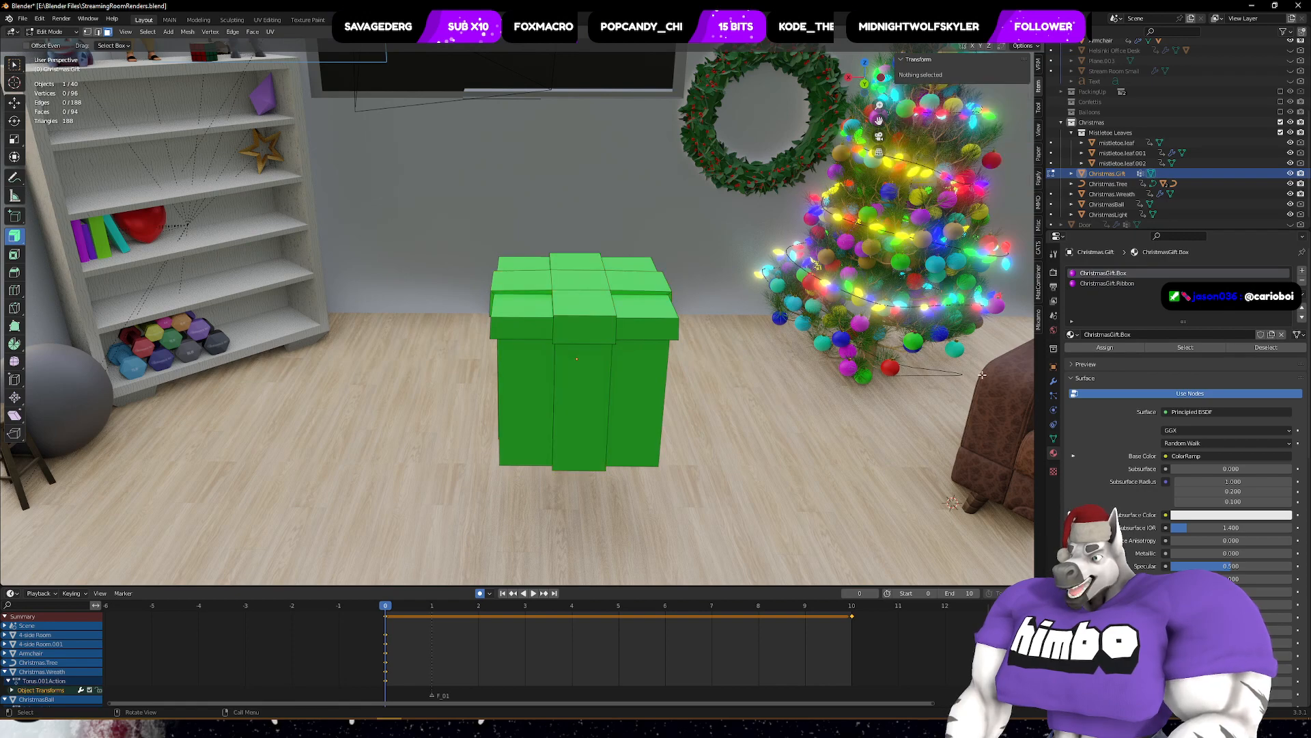
pyautogui.click(1053, 438)
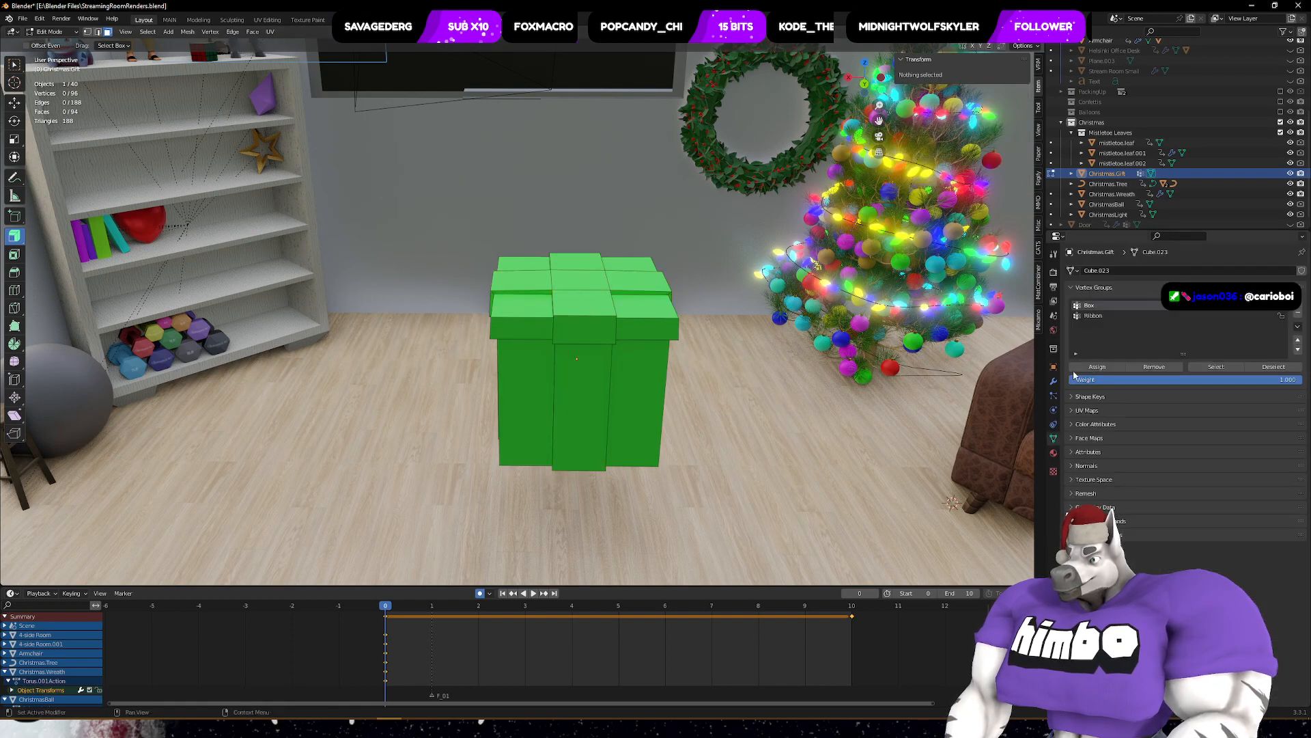
pyautogui.click(1200, 366)
pyautogui.click(1053, 453)
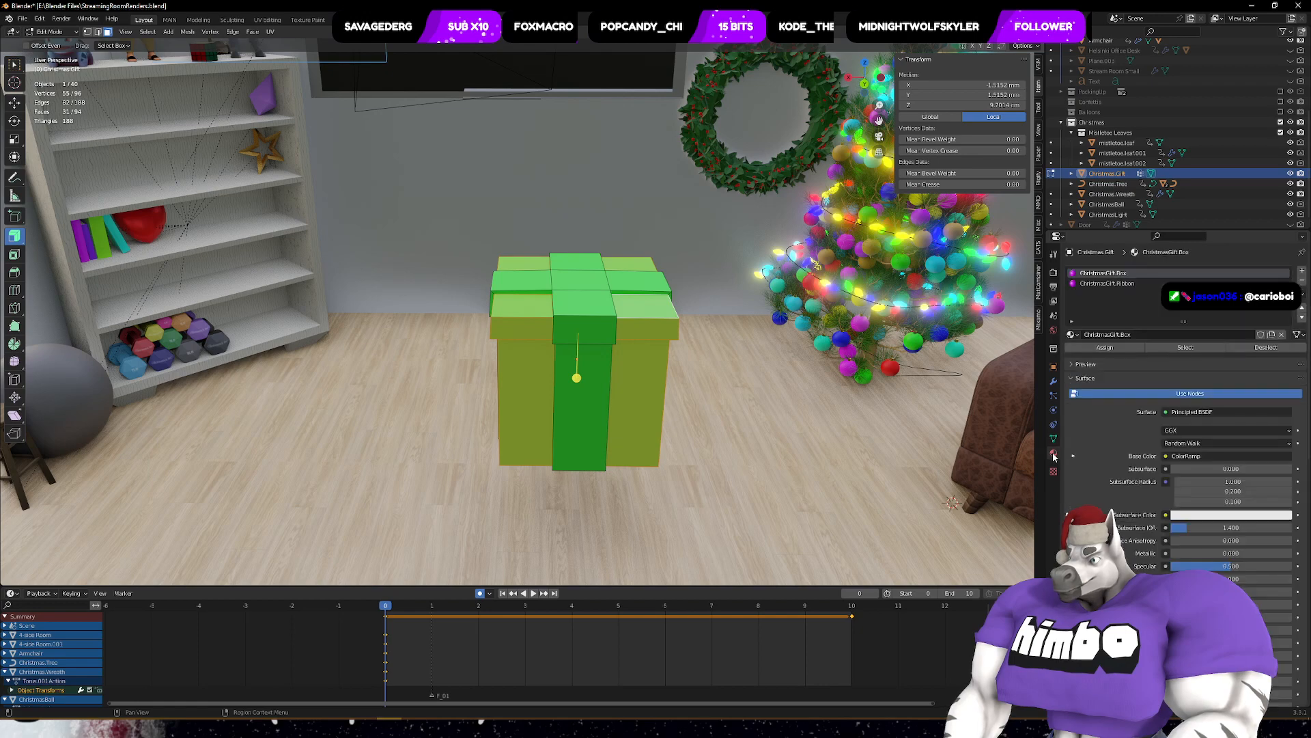
# - Switch to the Shading workspace and show the gift in Material Preview shading
pyautogui.moveTo(748, 304); pyautogui.dragTo(635, 328, button='middle')
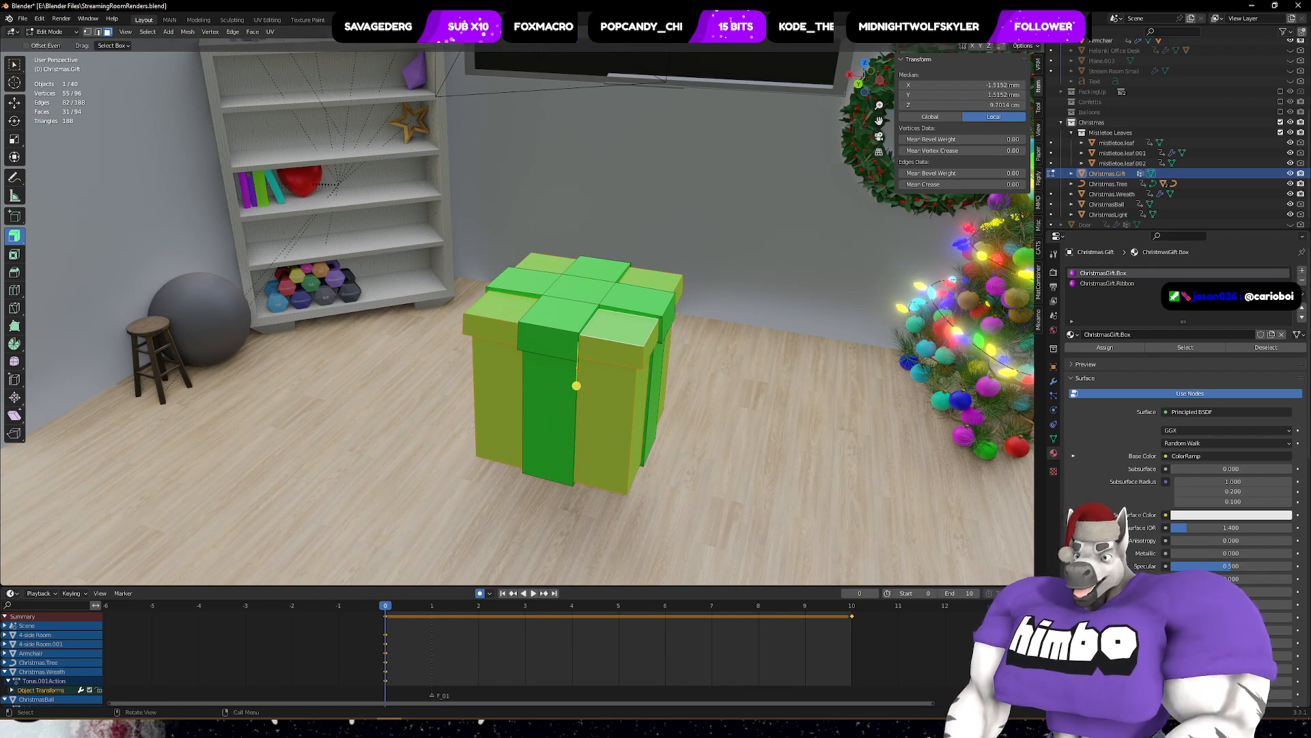
pyautogui.click(347, 20)
pyautogui.moveTo(593, 143); pyautogui.dragTo(585, 146, button='middle')
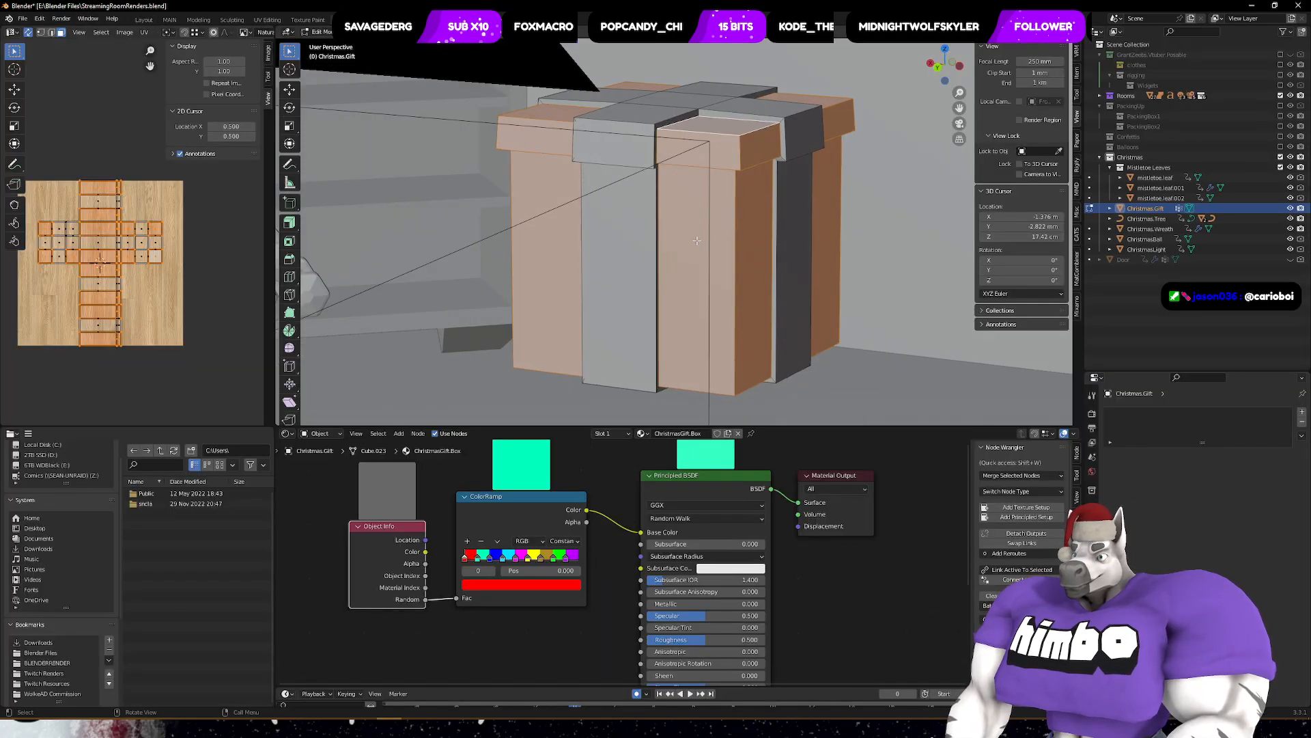
pyautogui.click(1052, 32)
pyautogui.moveTo(785, 205)
pyautogui.mouseDown(button='middle')
pyautogui.moveTo(690, 229)
pyautogui.moveTo(748, 213)
pyautogui.mouseUp(button='middle')
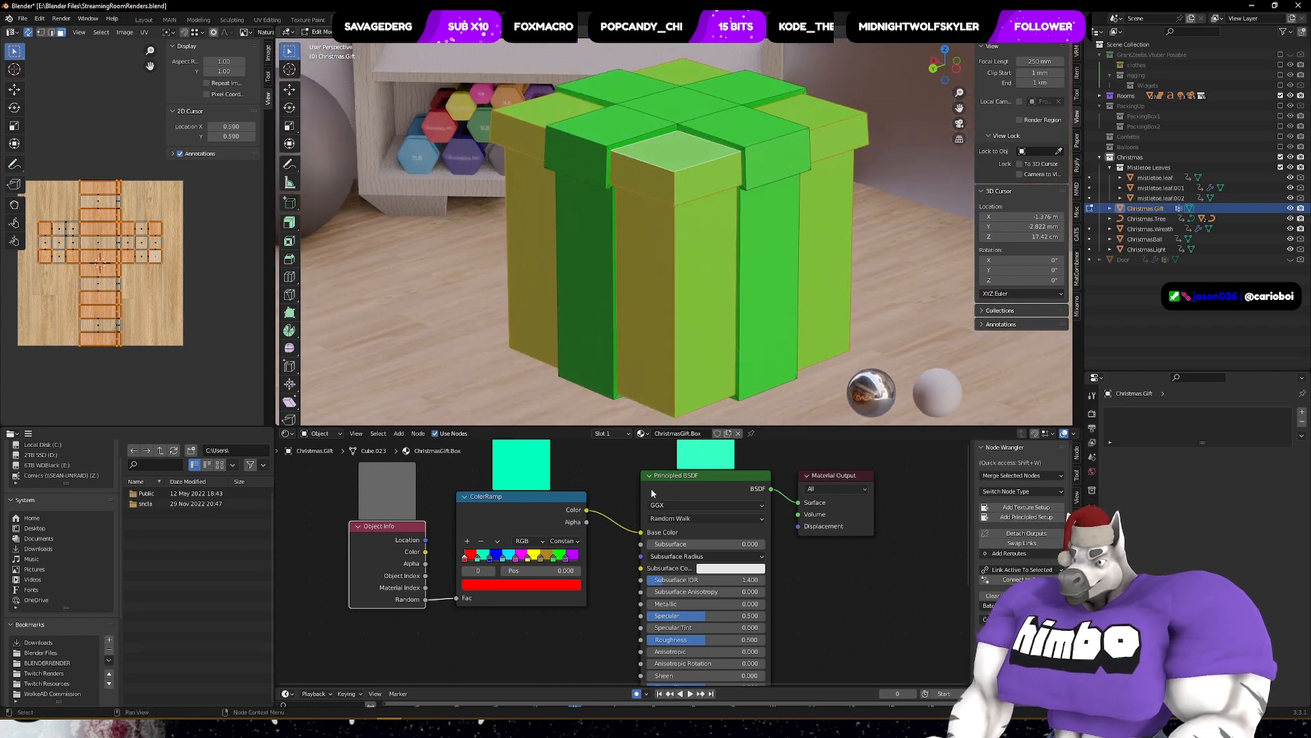
# - Switch the shader editor to the second material slot, ChristmasGift.Ribbon
pyautogui.moveTo(519, 563); pyautogui.dragTo(620, 552, button='middle')
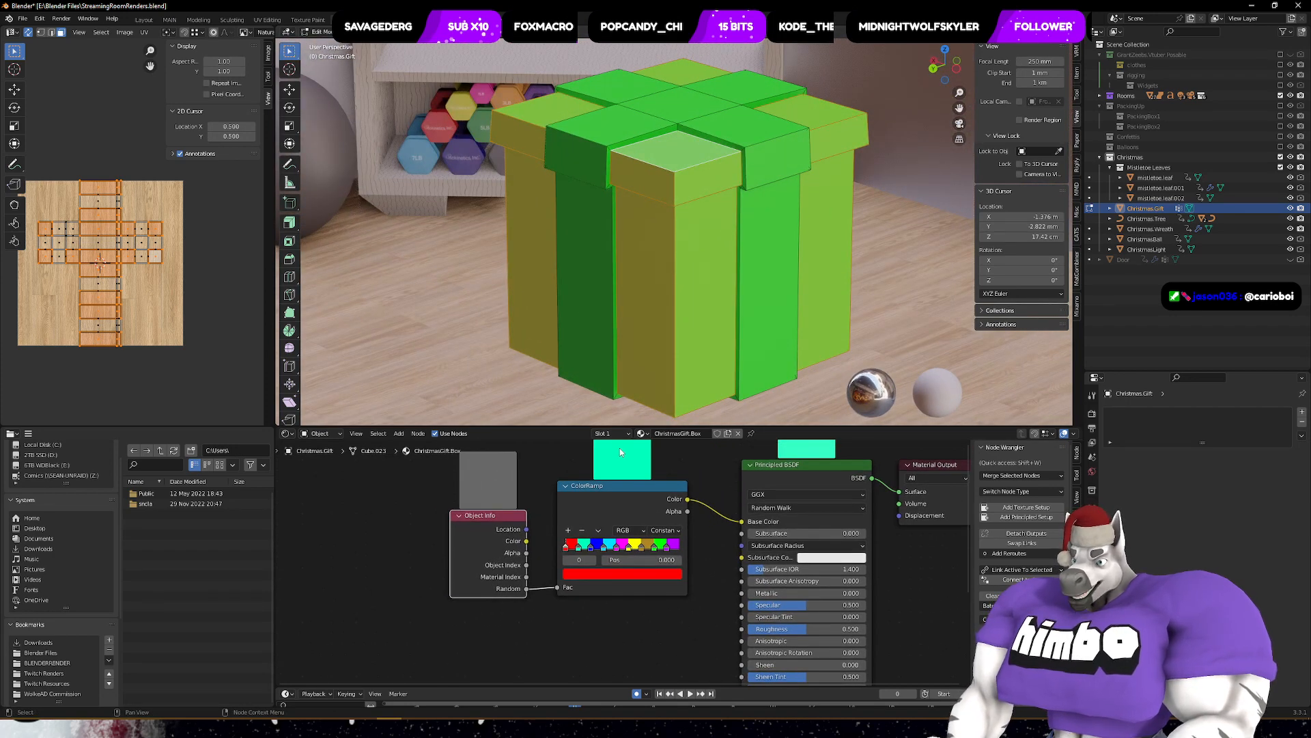
pyautogui.click(605, 433)
pyautogui.click(594, 465)
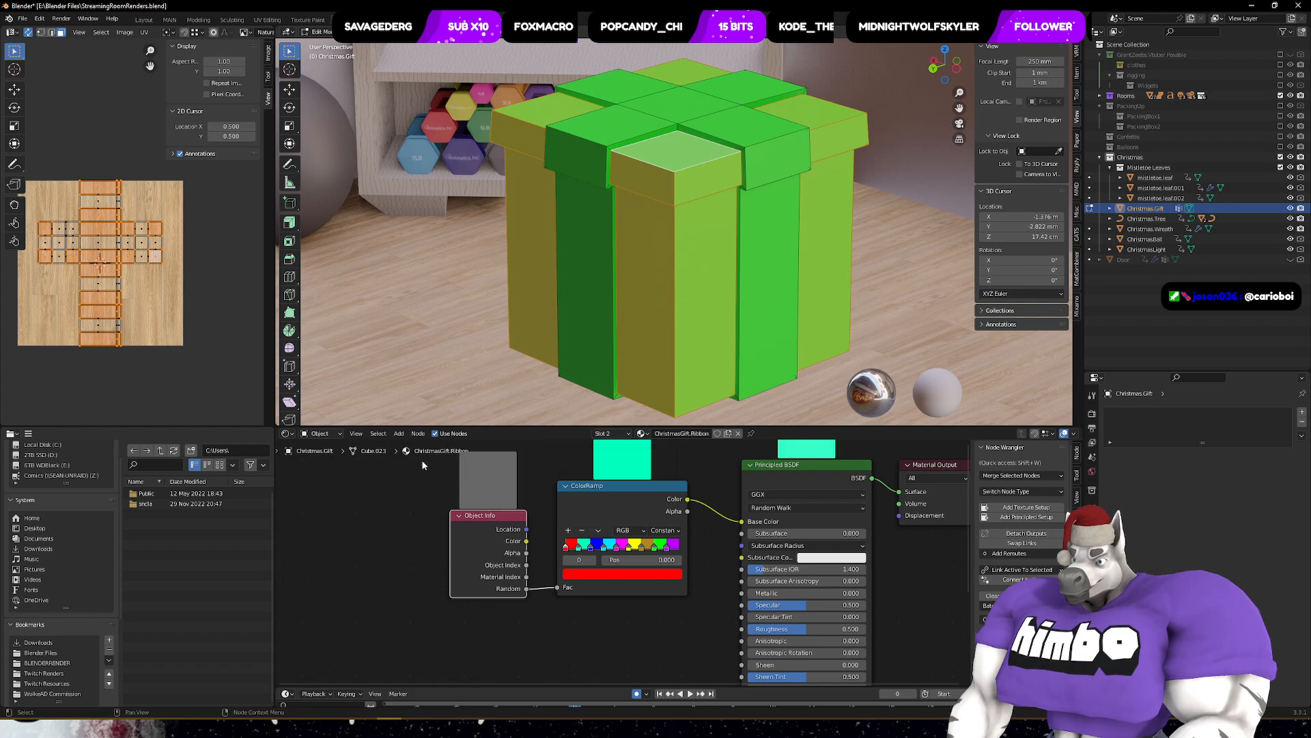
pyautogui.moveTo(423, 465); pyautogui.dragTo(488, 483, button='middle')
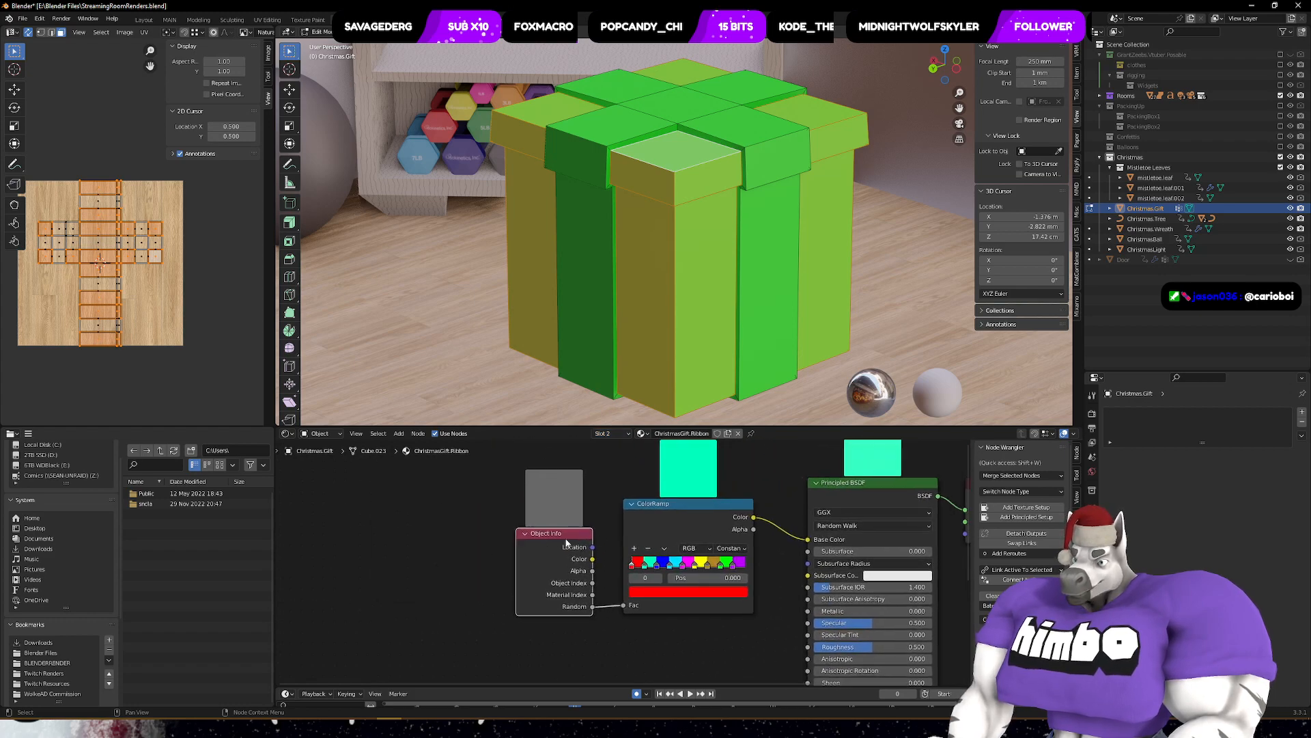
pyautogui.moveTo(566, 543); pyautogui.dragTo(447, 517, button='middle')
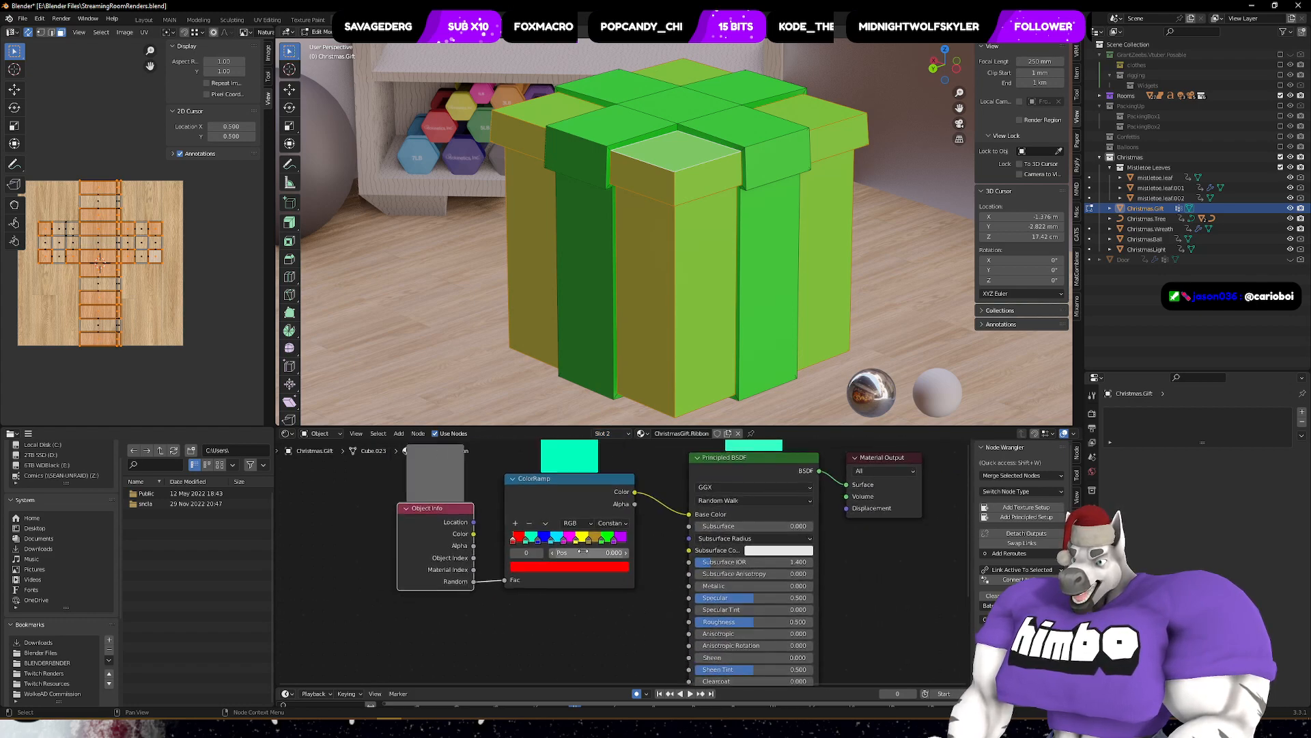
pyautogui.moveTo(604, 624); pyautogui.dragTo(677, 557, button='middle')
pyautogui.scroll(-4, 717, 578)
pyautogui.hotkey('shift', 'd')
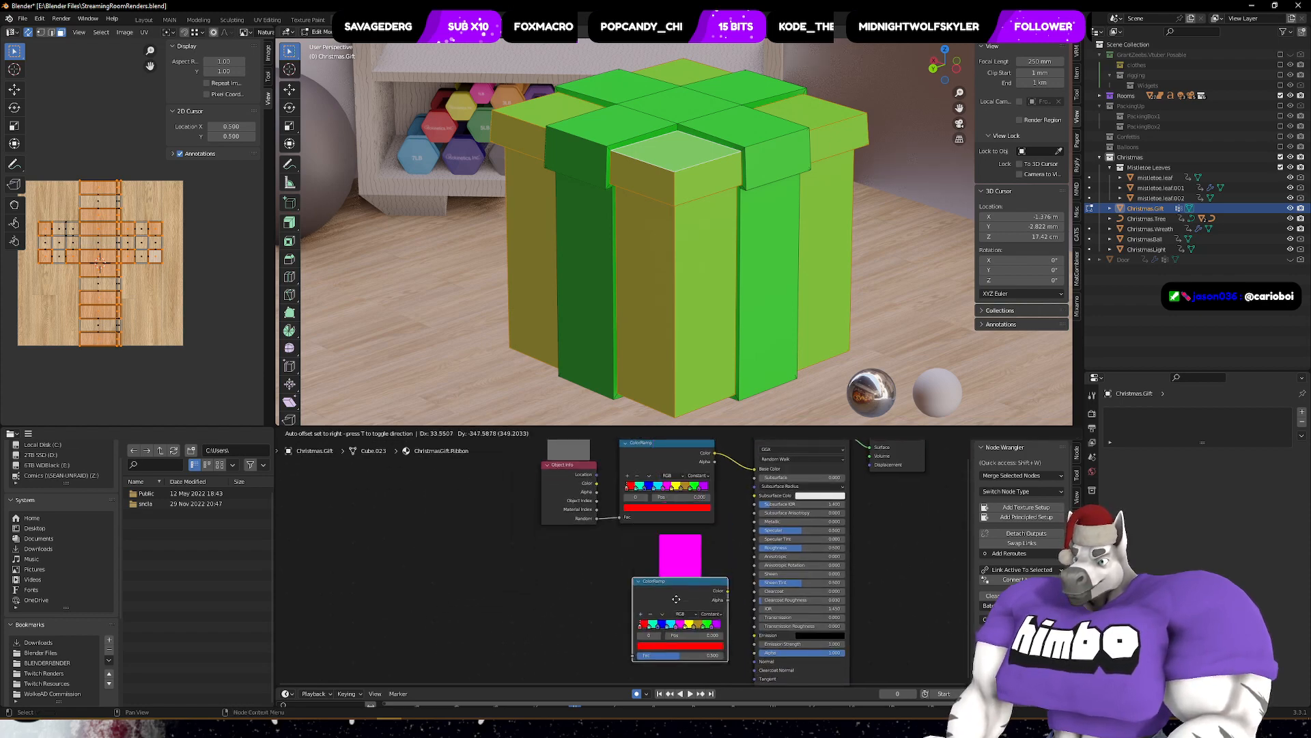
pyautogui.click(661, 595)
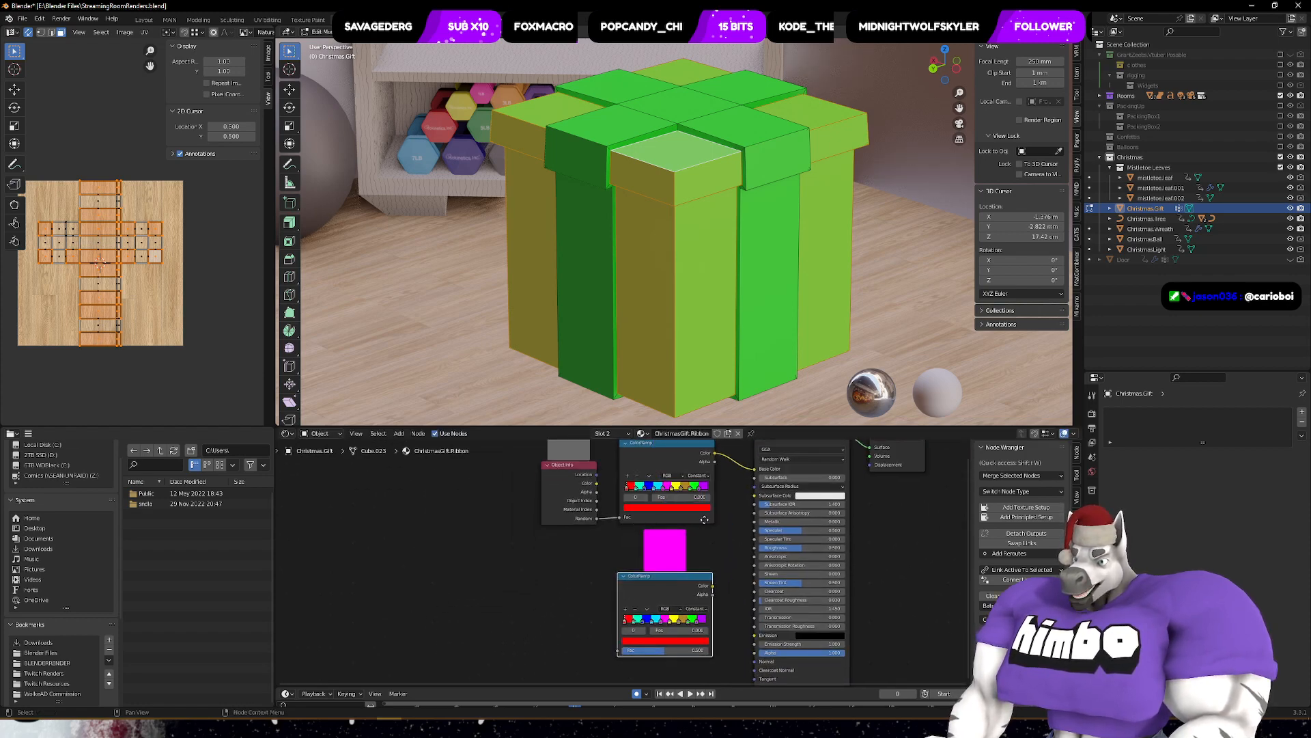
pyautogui.moveTo(703, 530); pyautogui.dragTo(667, 585, button='middle')
pyautogui.scroll(3, 697, 494)
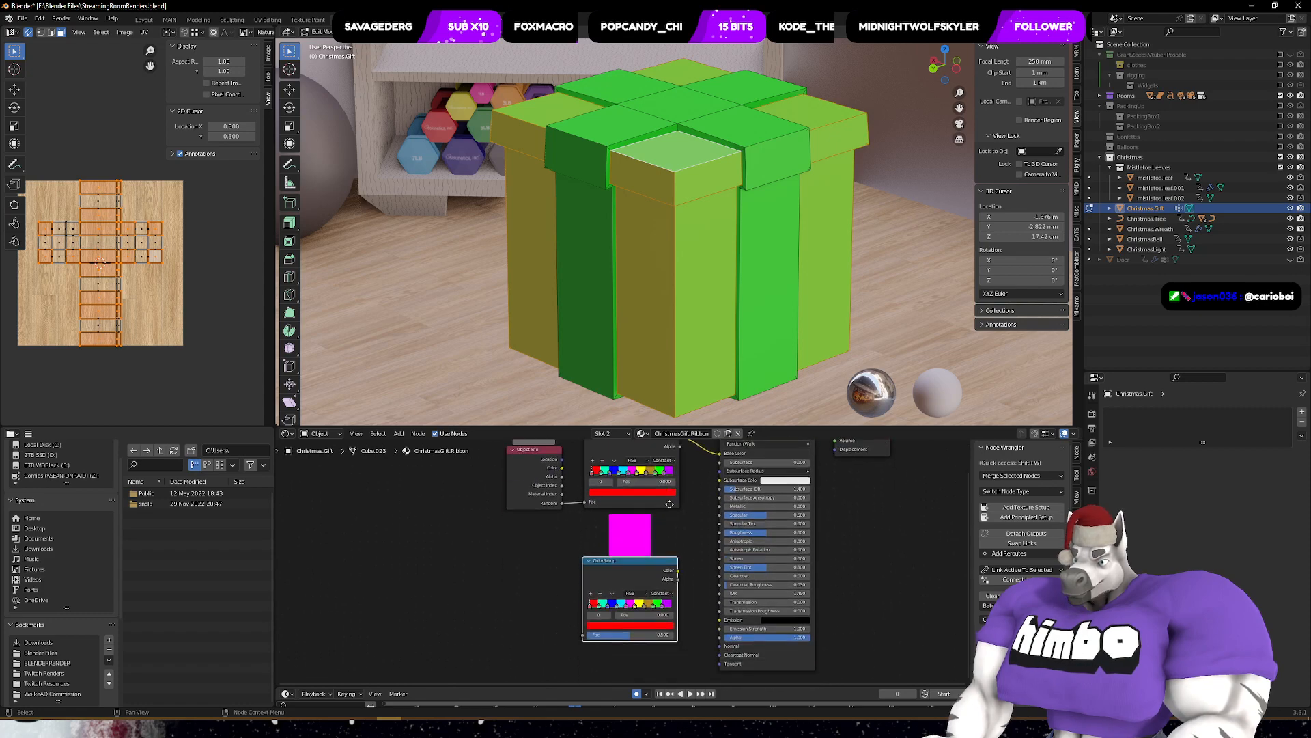
pyautogui.scroll(4, 715, 541)
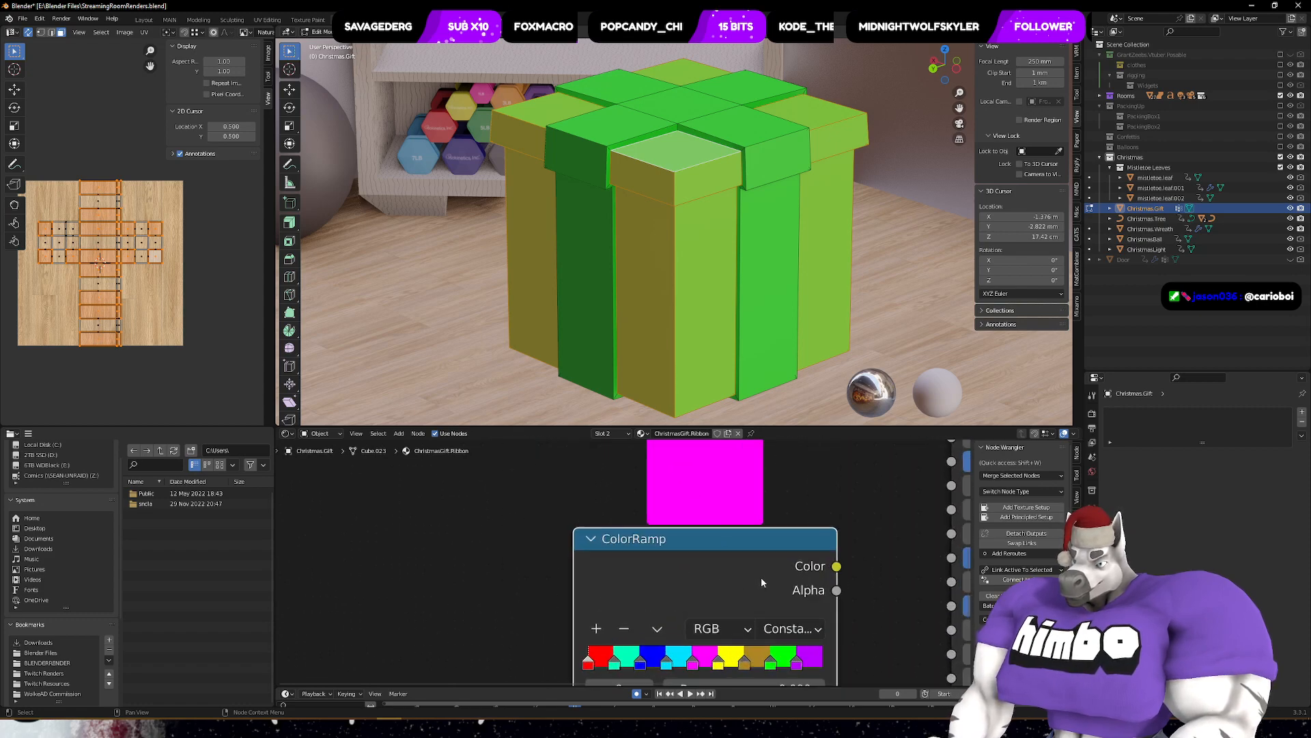
pyautogui.click(613, 596)
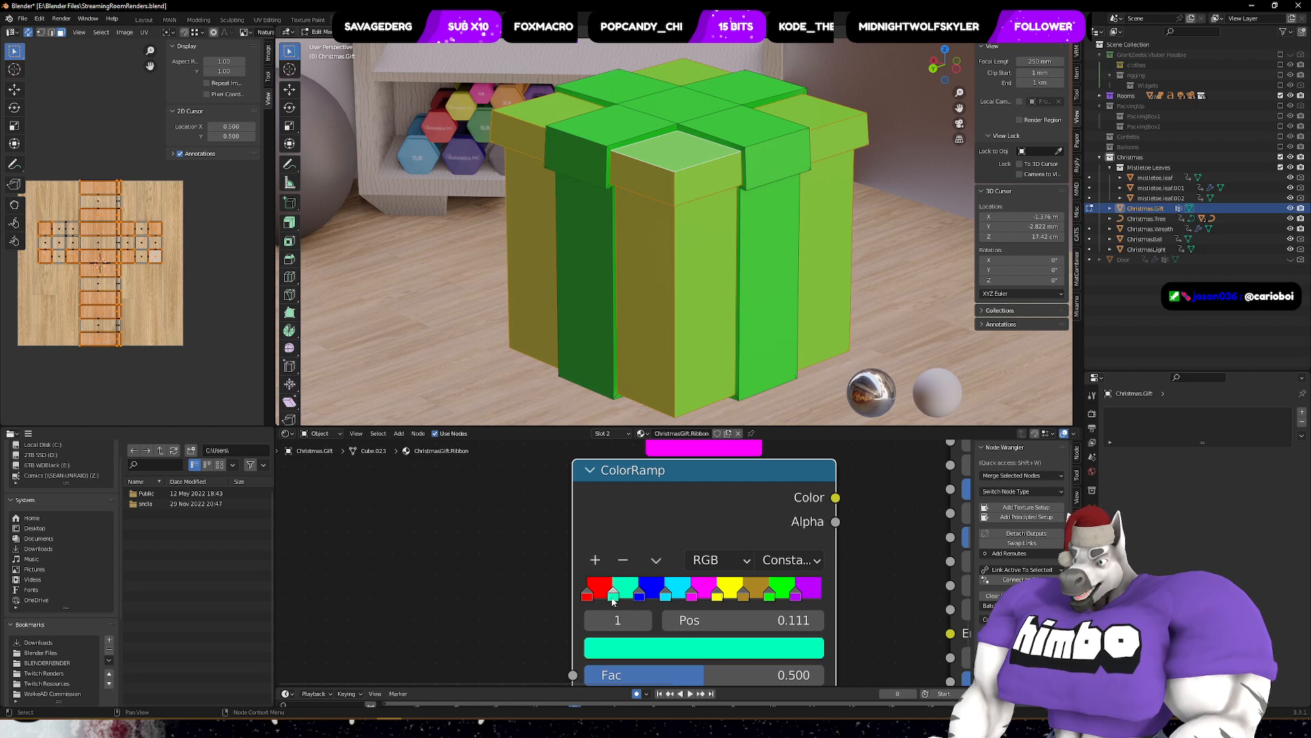
pyautogui.press('x')
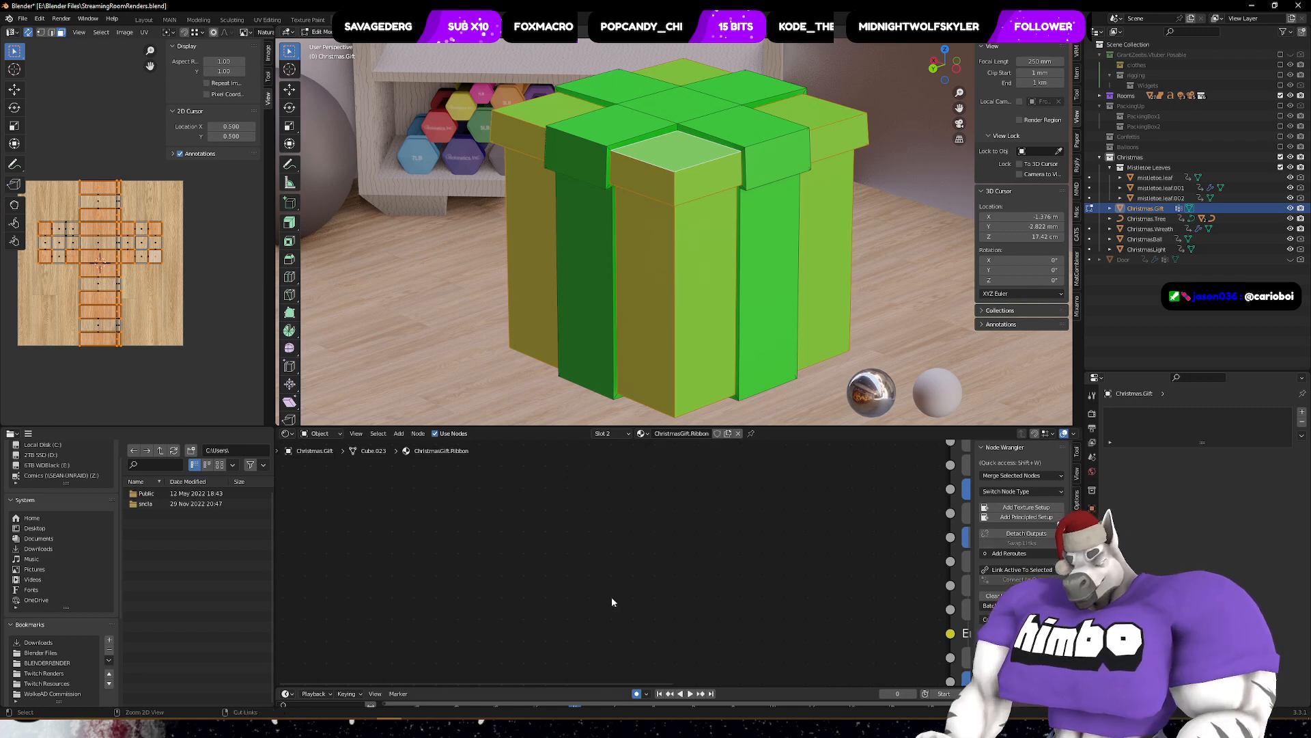
pyautogui.hotkey('ctrl', 'z')
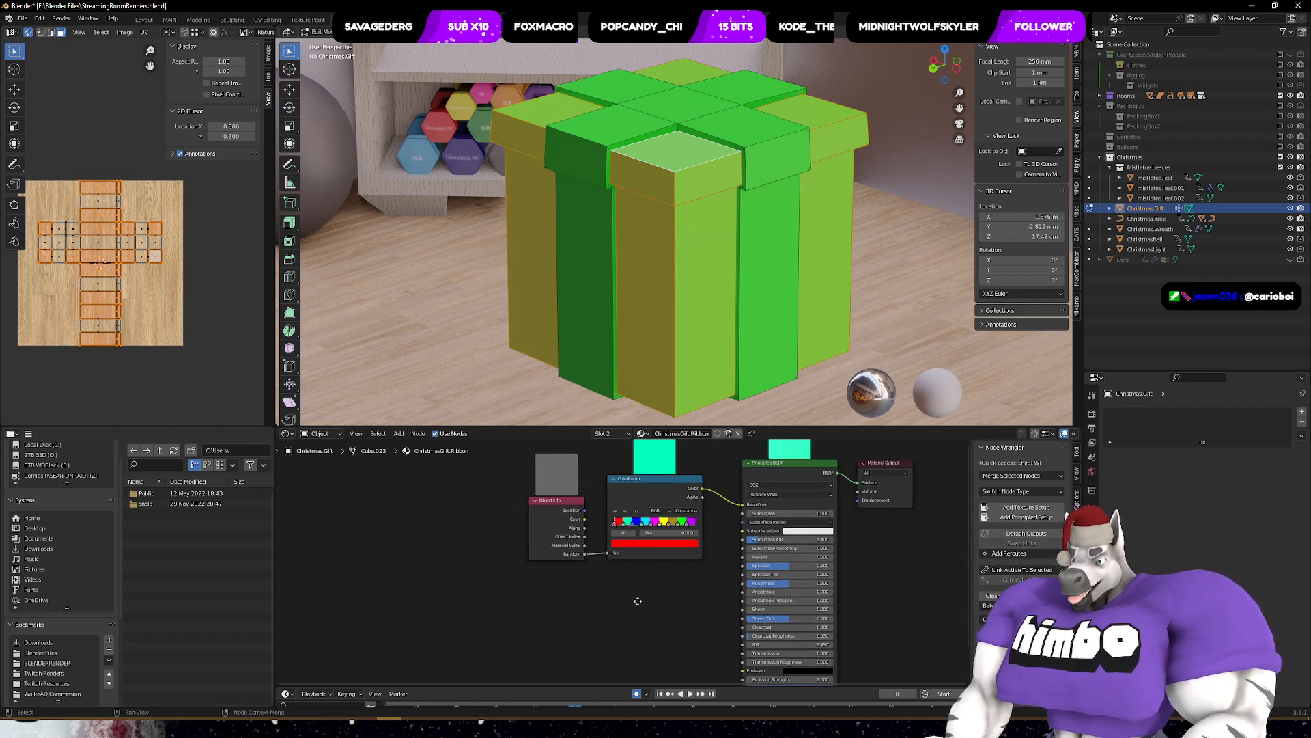
# - Duplicate the ColorRamp node and place the copy below the original
pyautogui.moveTo(637, 601); pyautogui.dragTo(641, 596, button='middle')
pyautogui.click(645, 476)
pyautogui.hotkey('shift', 'd')
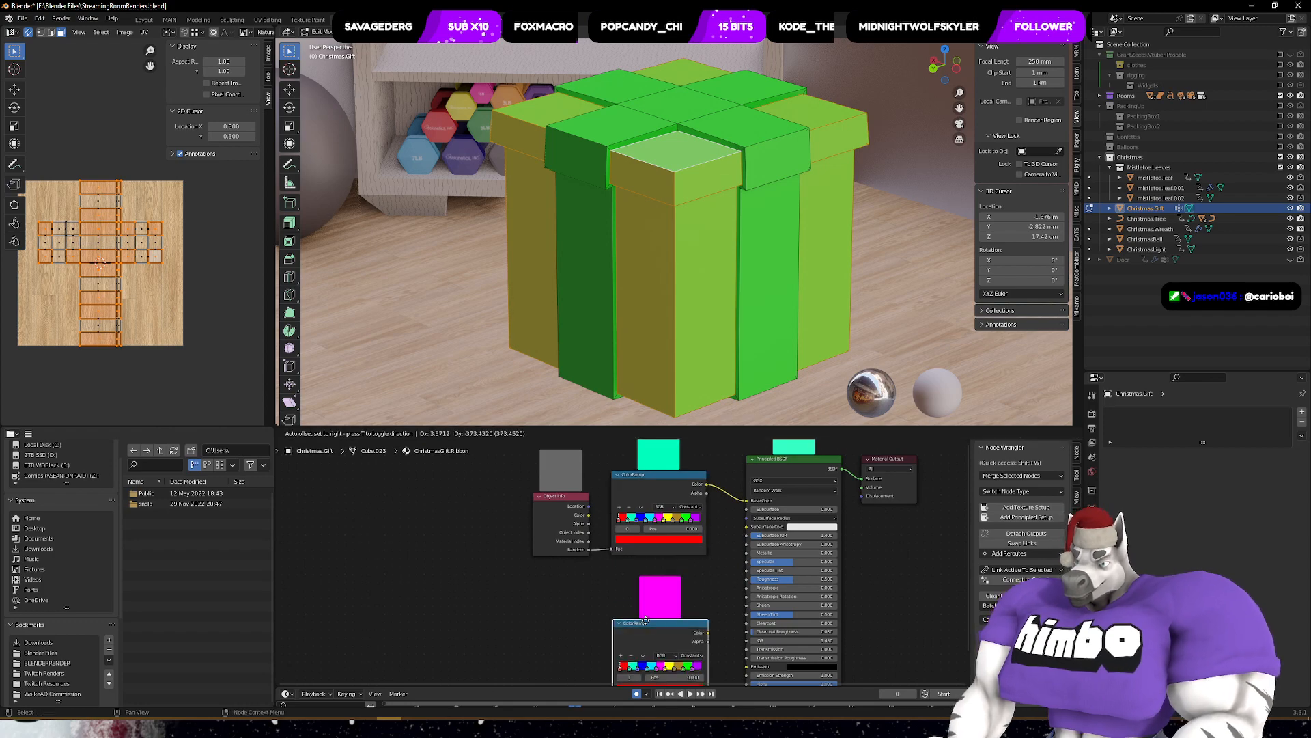
pyautogui.click(632, 593)
pyautogui.click(554, 621)
pyautogui.moveTo(589, 639); pyautogui.dragTo(594, 550, button='middle')
pyautogui.scroll(2, 594, 550)
pyautogui.scroll(4, 594, 549)
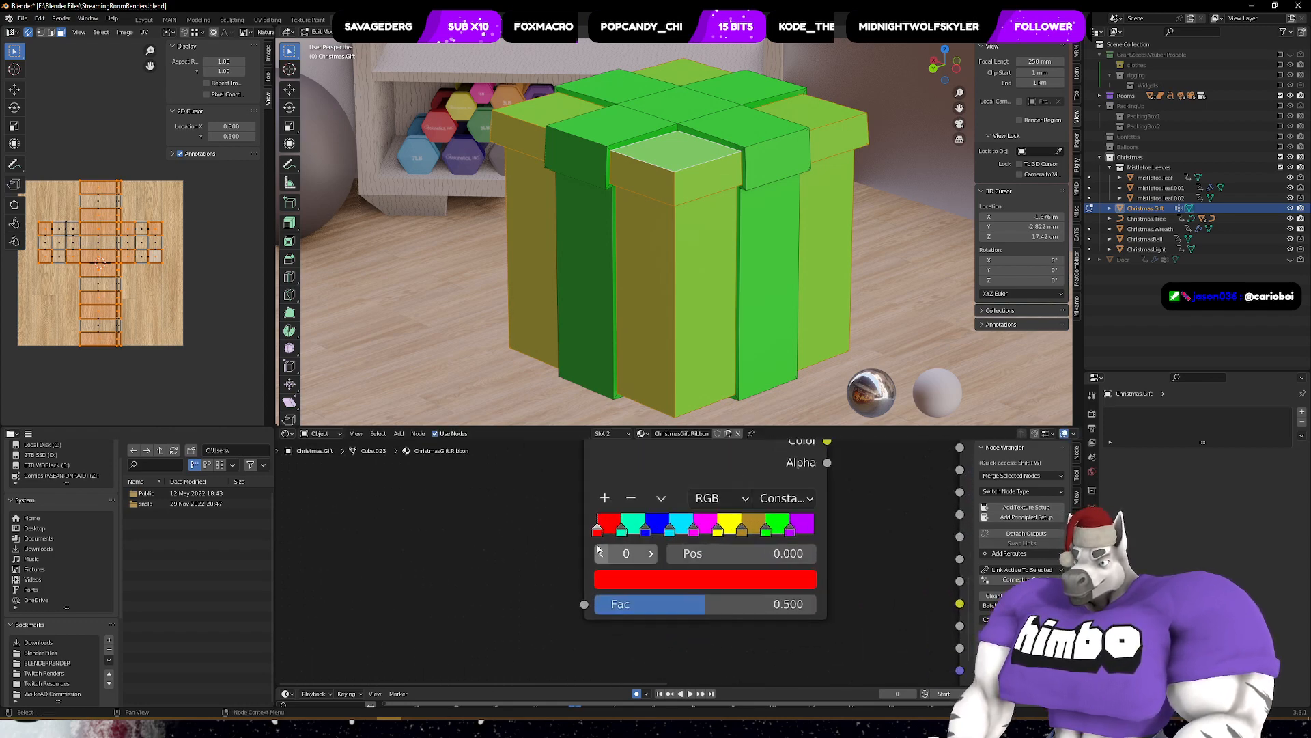
# - Try recoloring the duplicate ramp's teal stop to a light yellow
pyautogui.click(622, 529)
pyautogui.click(728, 588)
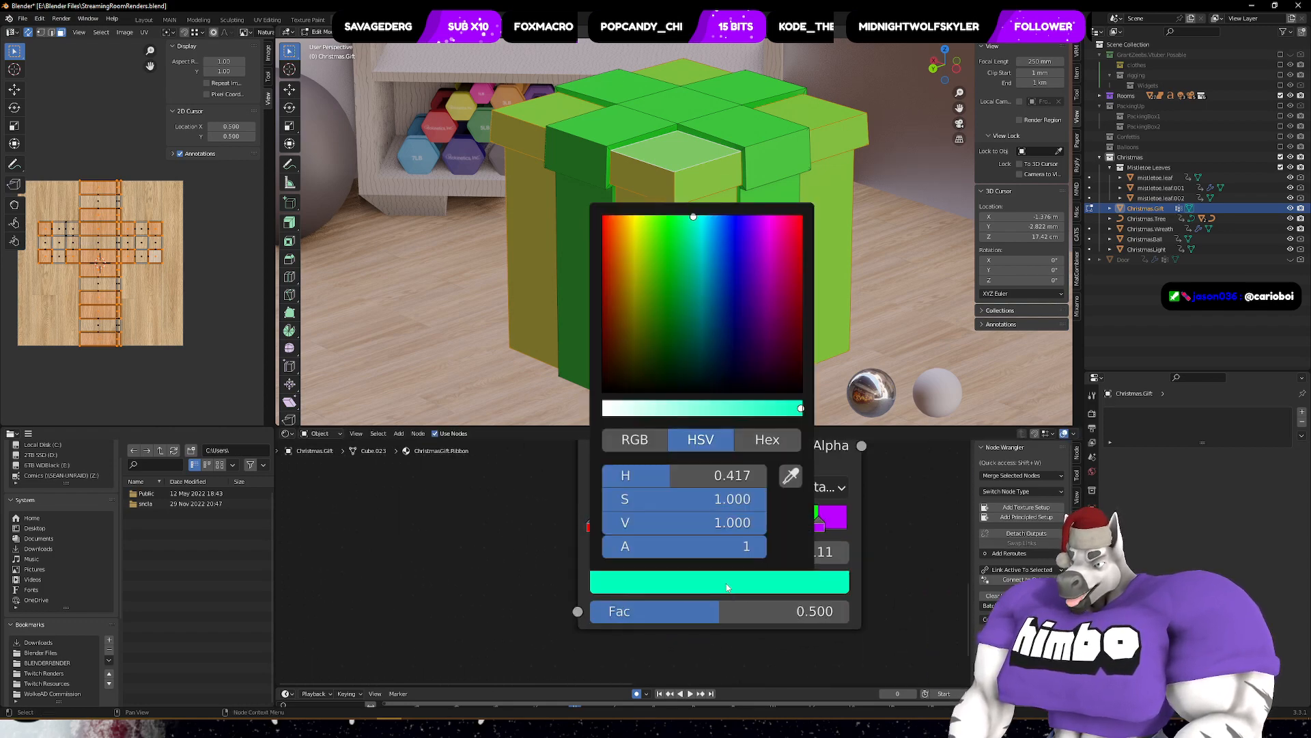
pyautogui.moveTo(637, 289); pyautogui.dragTo(625, 287)
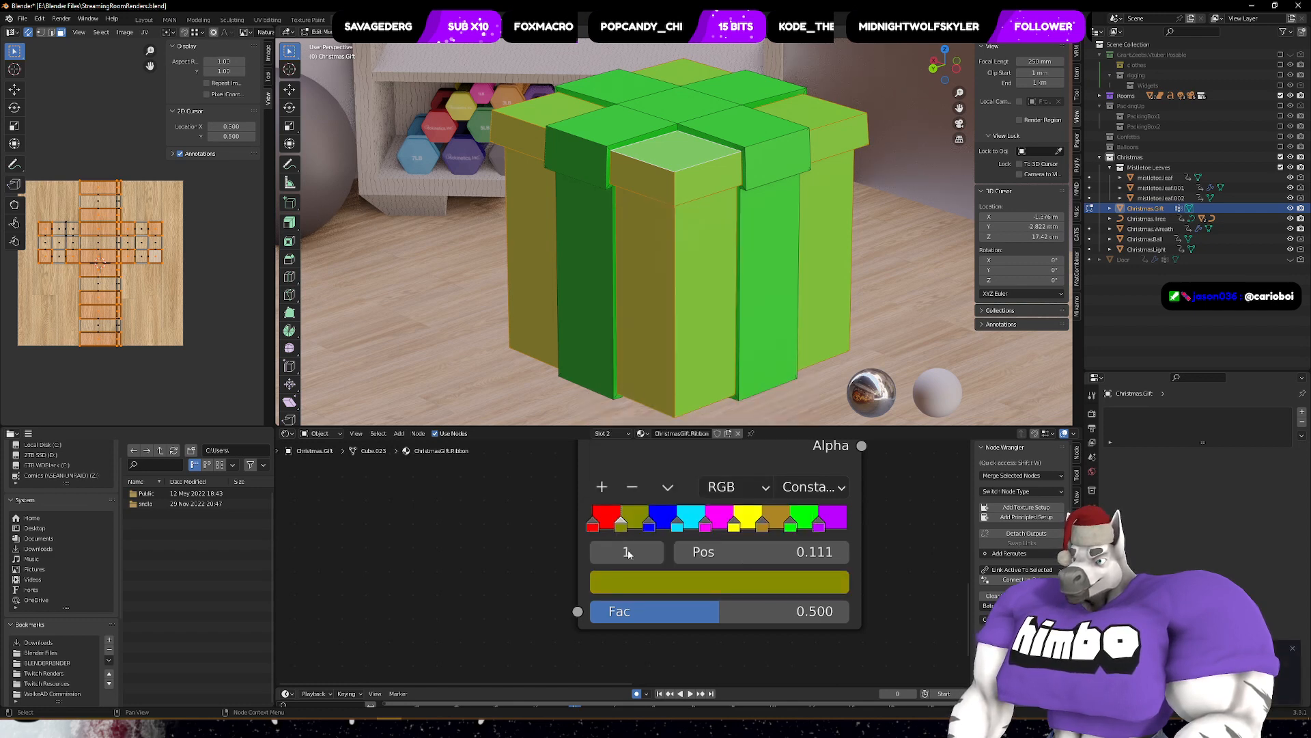
pyautogui.click(648, 584)
pyautogui.moveTo(797, 409); pyautogui.dragTo(752, 408)
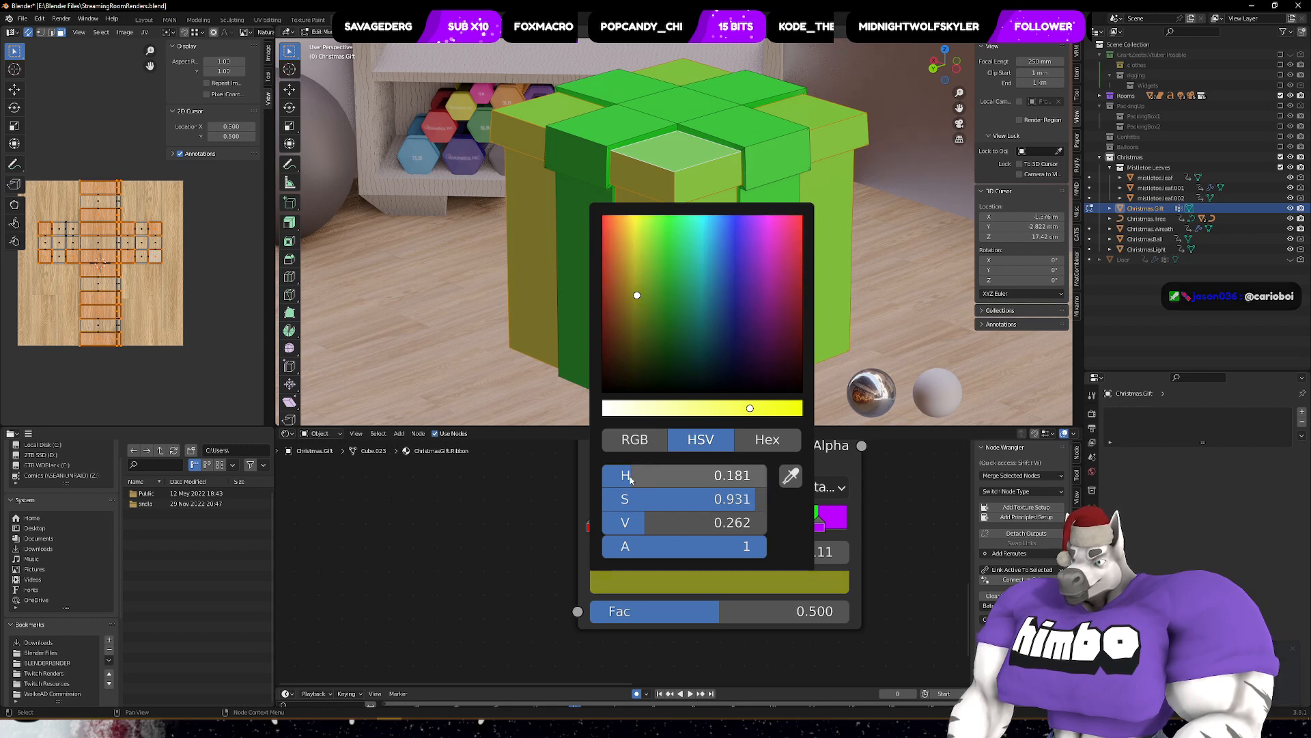
pyautogui.moveTo(649, 522); pyautogui.dragTo(754, 522)
pyautogui.click(622, 534)
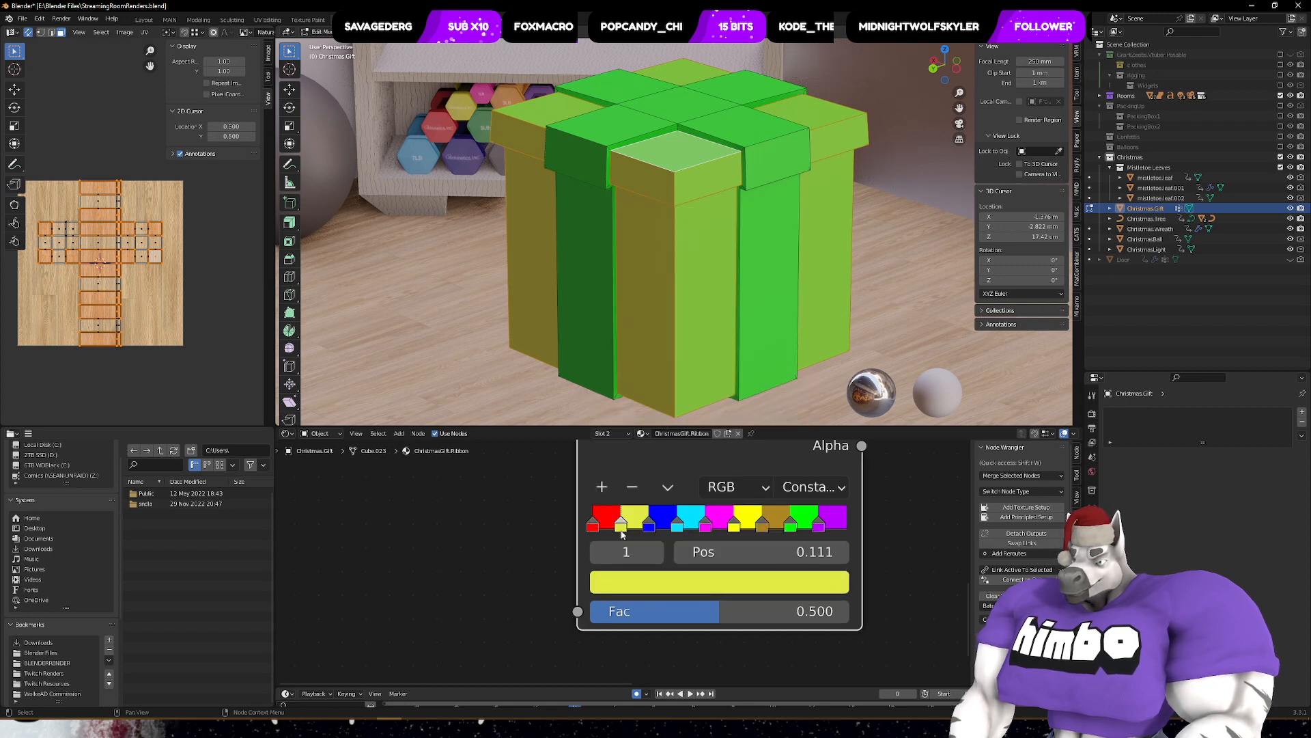
# - Remove the second, brown and green stops from the duplicate ColorRamp and distribute the remaining stops from left
pyautogui.click(632, 485)
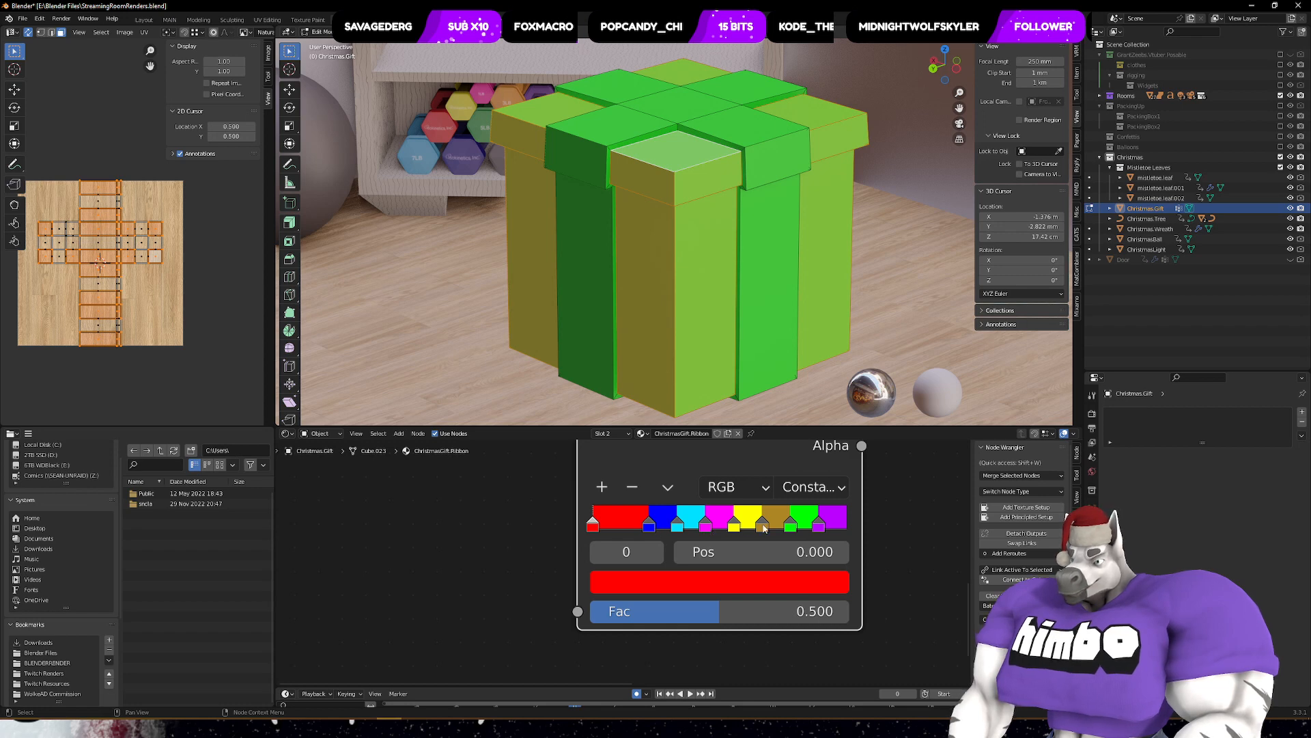
pyautogui.click(763, 526)
pyautogui.click(632, 487)
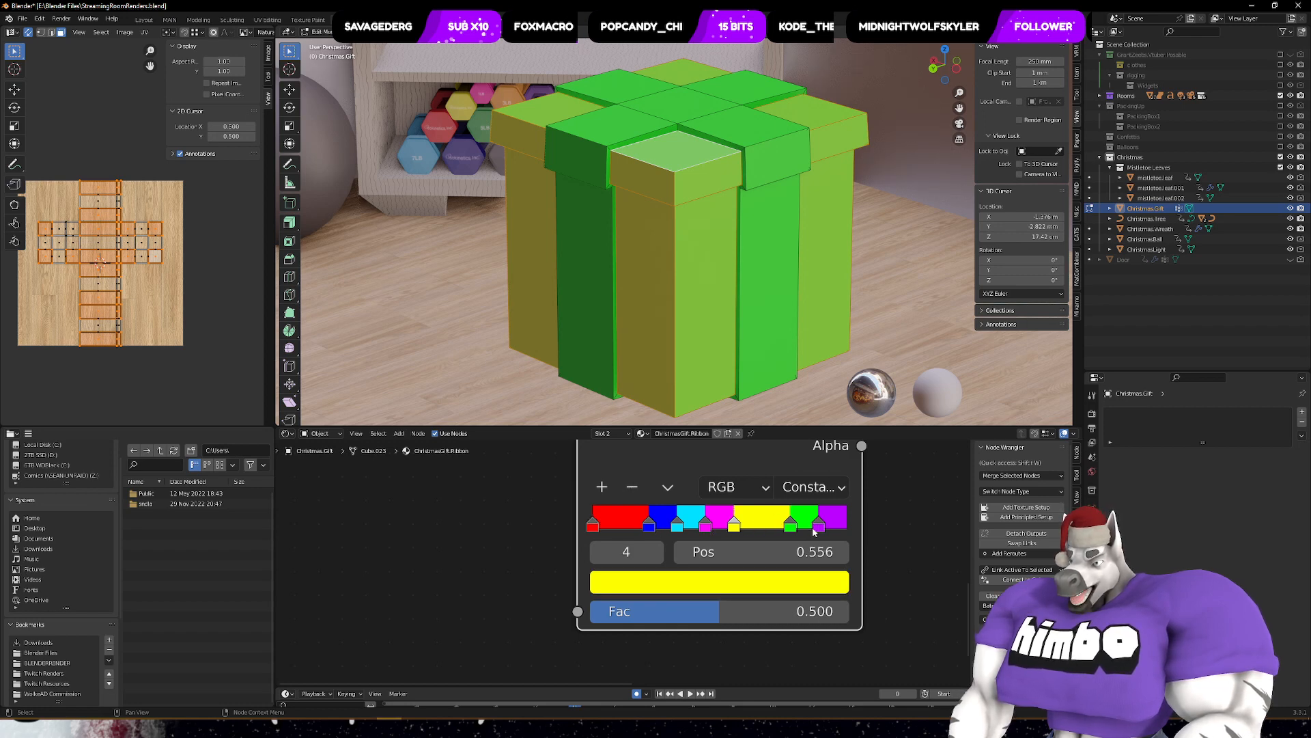
pyautogui.click(791, 526)
pyautogui.click(633, 488)
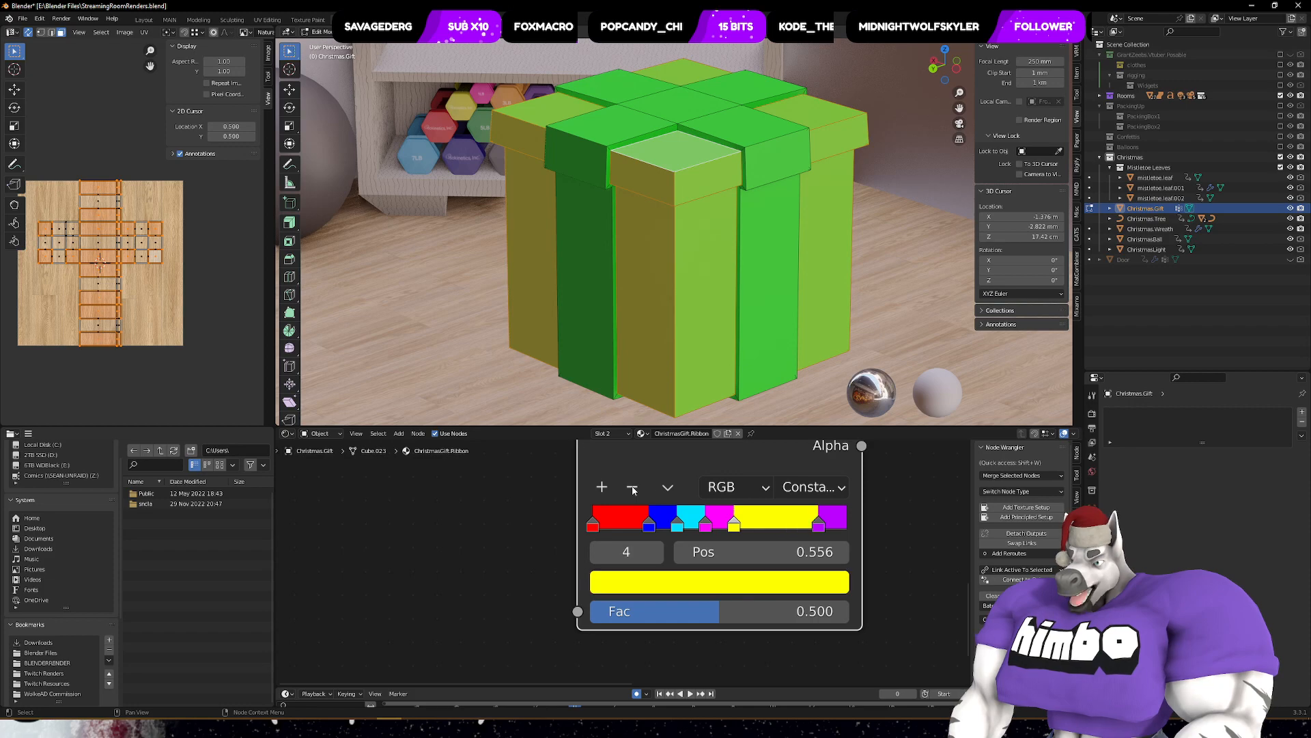
pyautogui.click(667, 487)
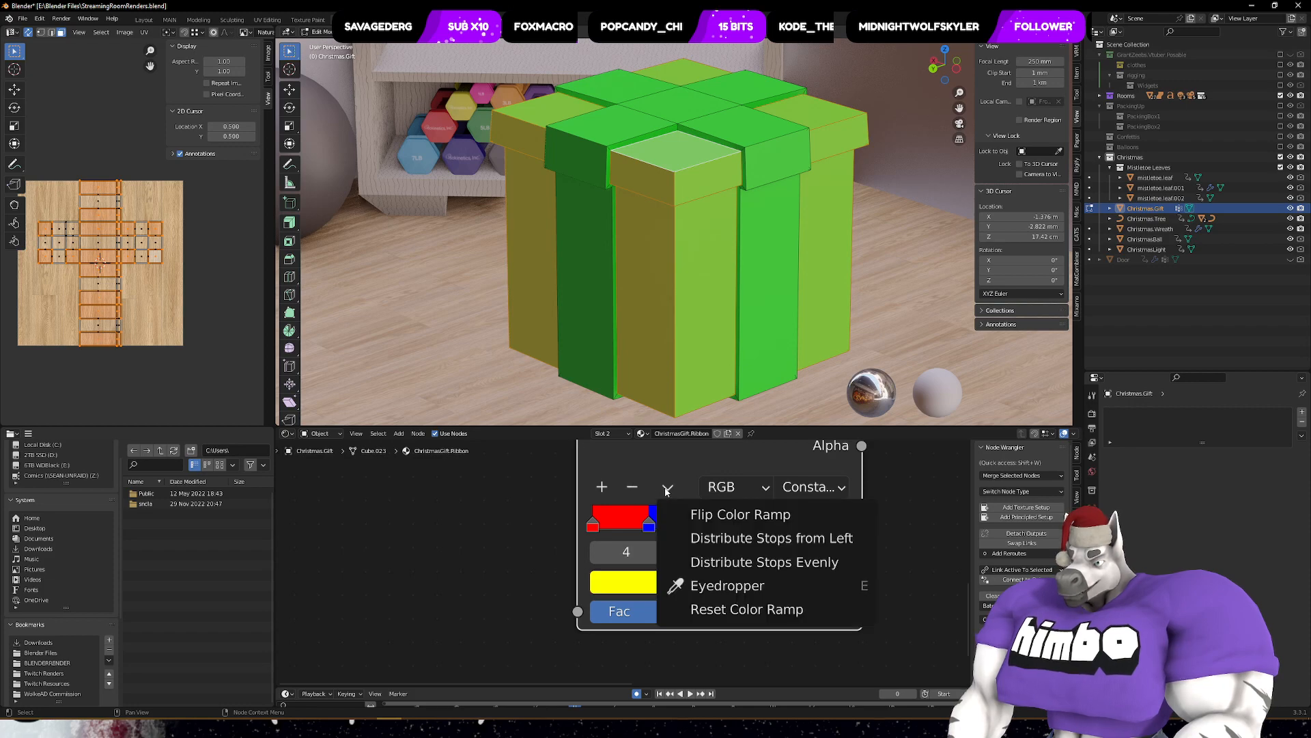
pyautogui.click(734, 540)
# - Delete the original ColorRamp with reconnect and insert the edited copy on the link between Object Info and Base Color
pyautogui.scroll(-4, 717, 620)
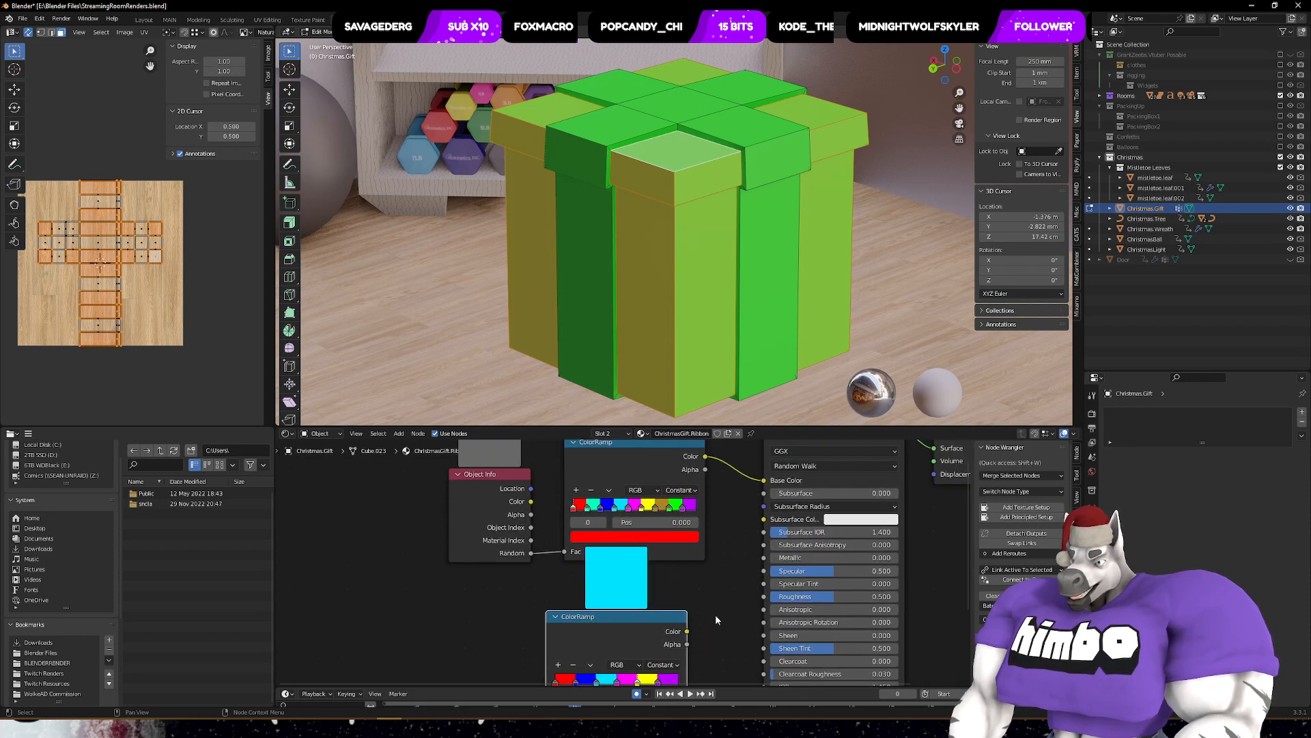
pyautogui.scroll(-1, 608, 584)
pyautogui.scroll(-2, 623, 479)
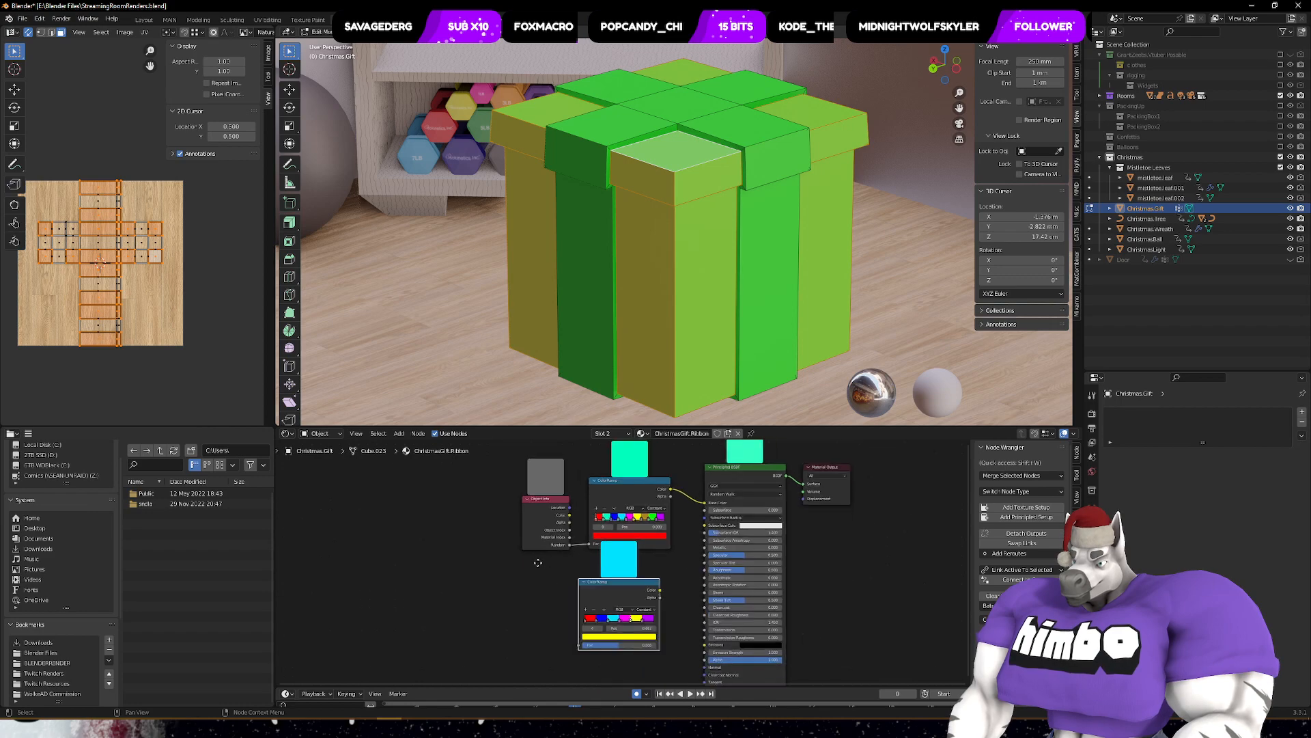
pyautogui.rightClick(623, 478)
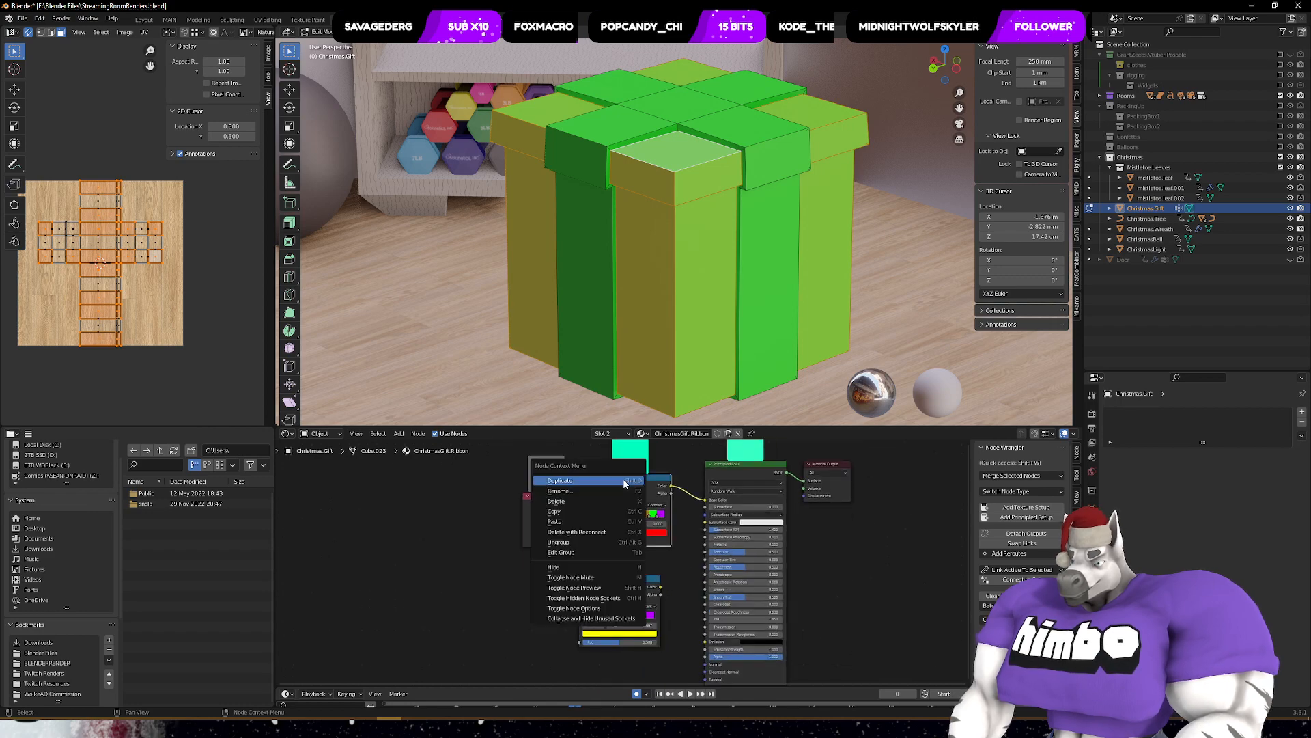
pyautogui.click(594, 534)
pyautogui.moveTo(618, 583); pyautogui.dragTo(639, 496)
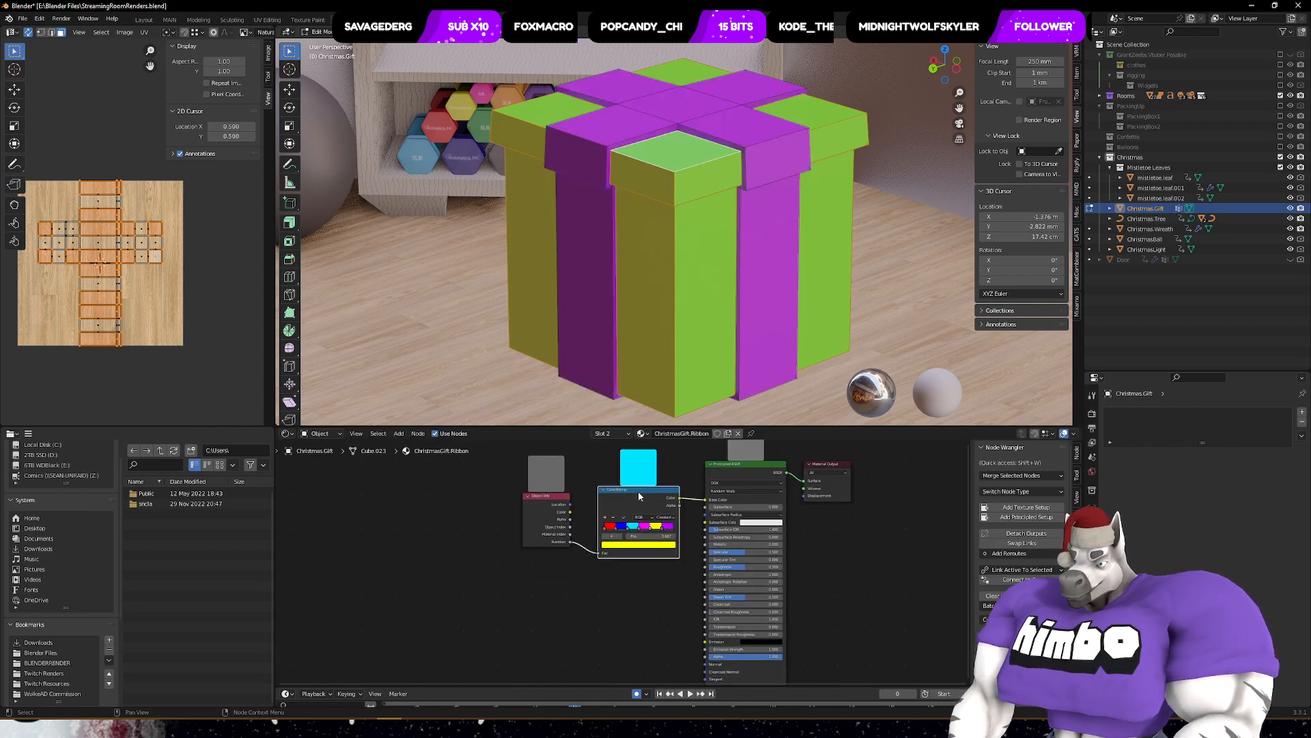
pyautogui.scroll(1, 652, 508)
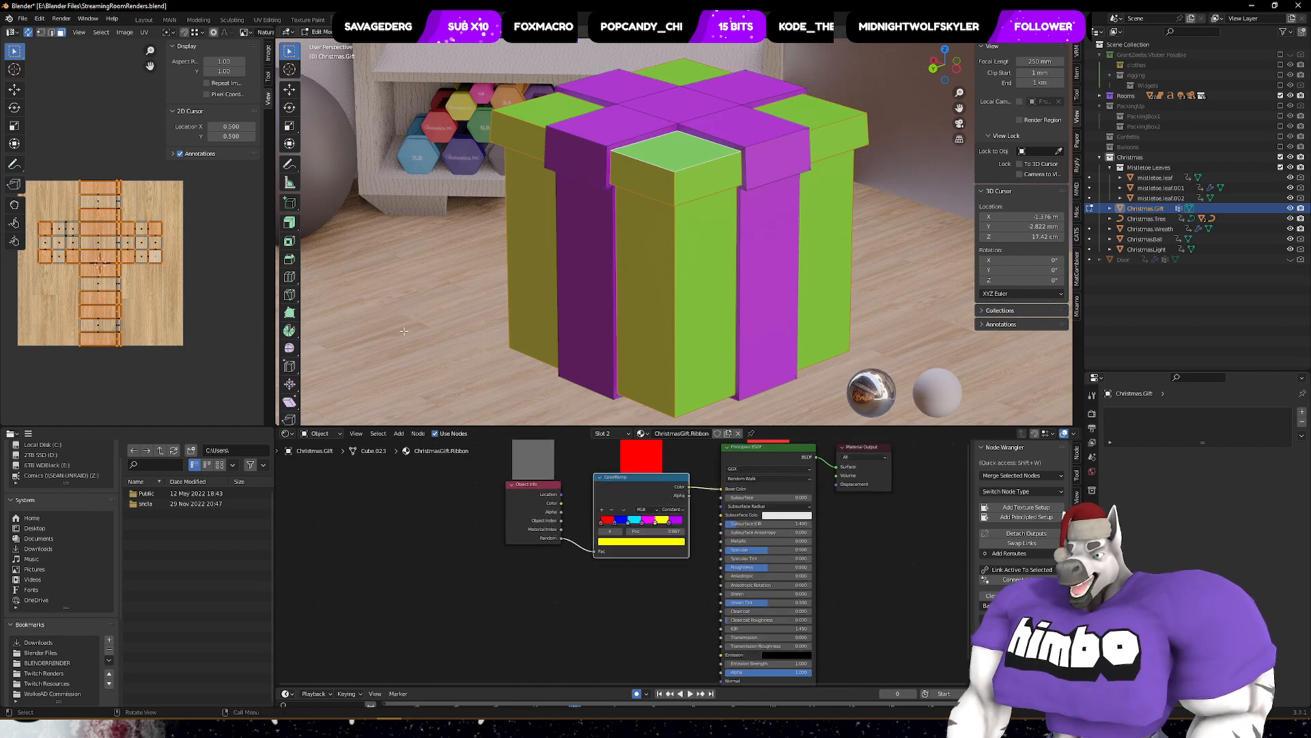
# - Try a Roughness of 0 and a Metallic of 0.418 on the ribbon's Principled BSDF
pyautogui.scroll(-2, 687, 228)
pyautogui.moveTo(687, 229); pyautogui.dragTo(704, 195, button='middle')
pyautogui.moveTo(643, 526); pyautogui.dragTo(596, 603, button='middle')
pyautogui.scroll(4, 648, 544)
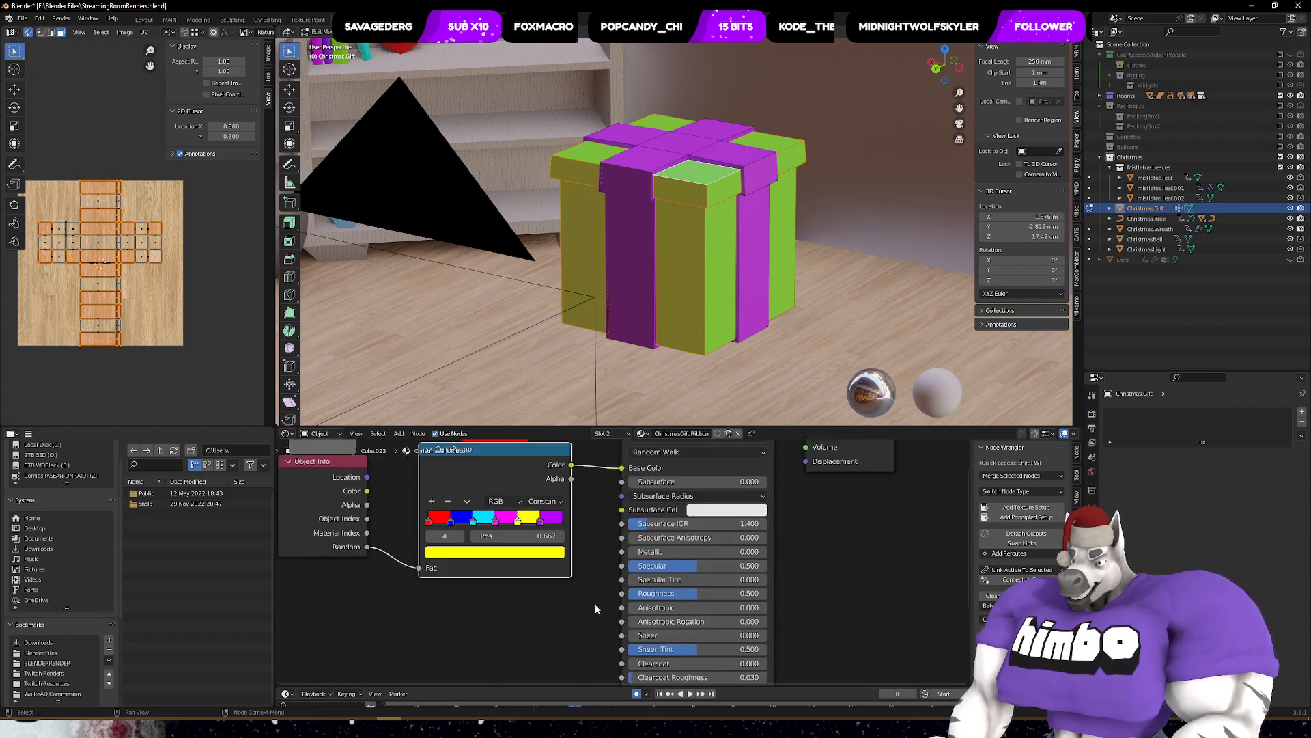
pyautogui.scroll(3, 596, 602)
pyautogui.moveTo(754, 608); pyautogui.dragTo(707, 608)
pyautogui.moveTo(724, 547)
pyautogui.mouseDown()
pyautogui.moveTo(758, 547)
pyautogui.moveTo(709, 547)
pyautogui.mouseUp()
pyautogui.moveTo(584, 132); pyautogui.dragTo(535, 148, button='middle')
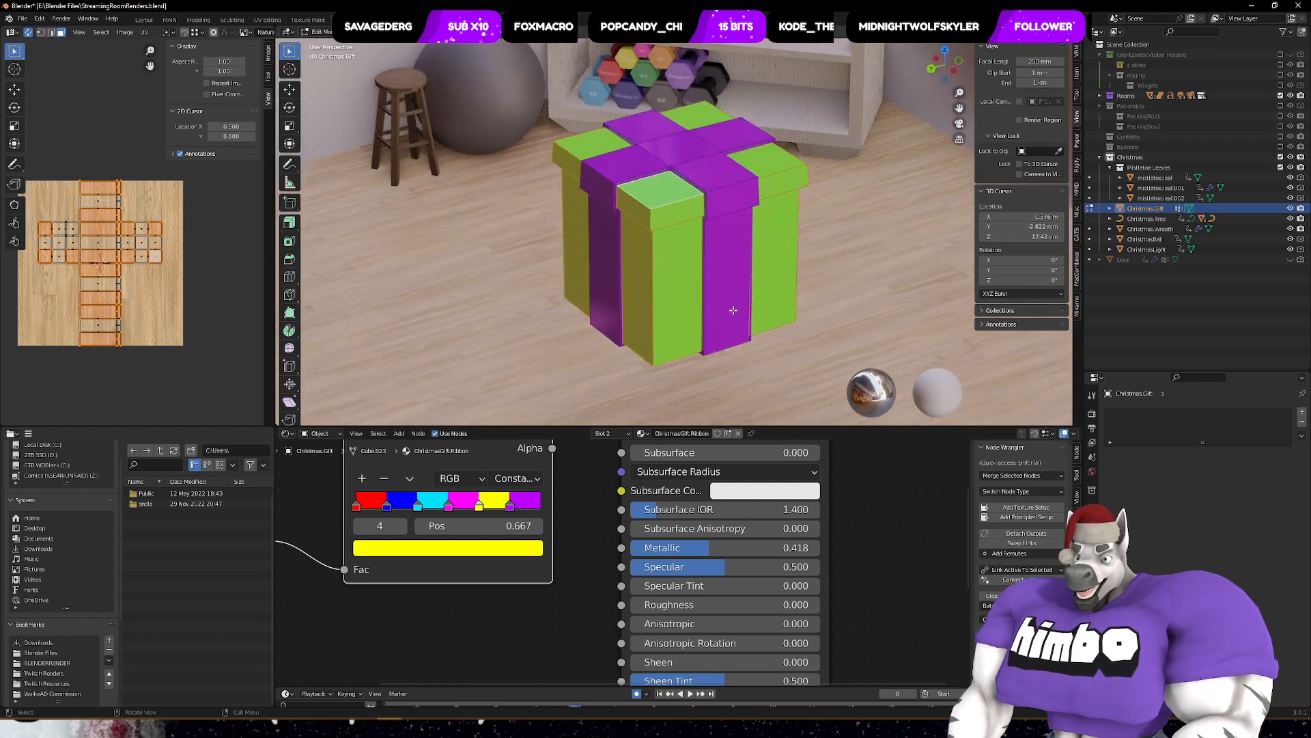
pyautogui.scroll(2, 733, 310)
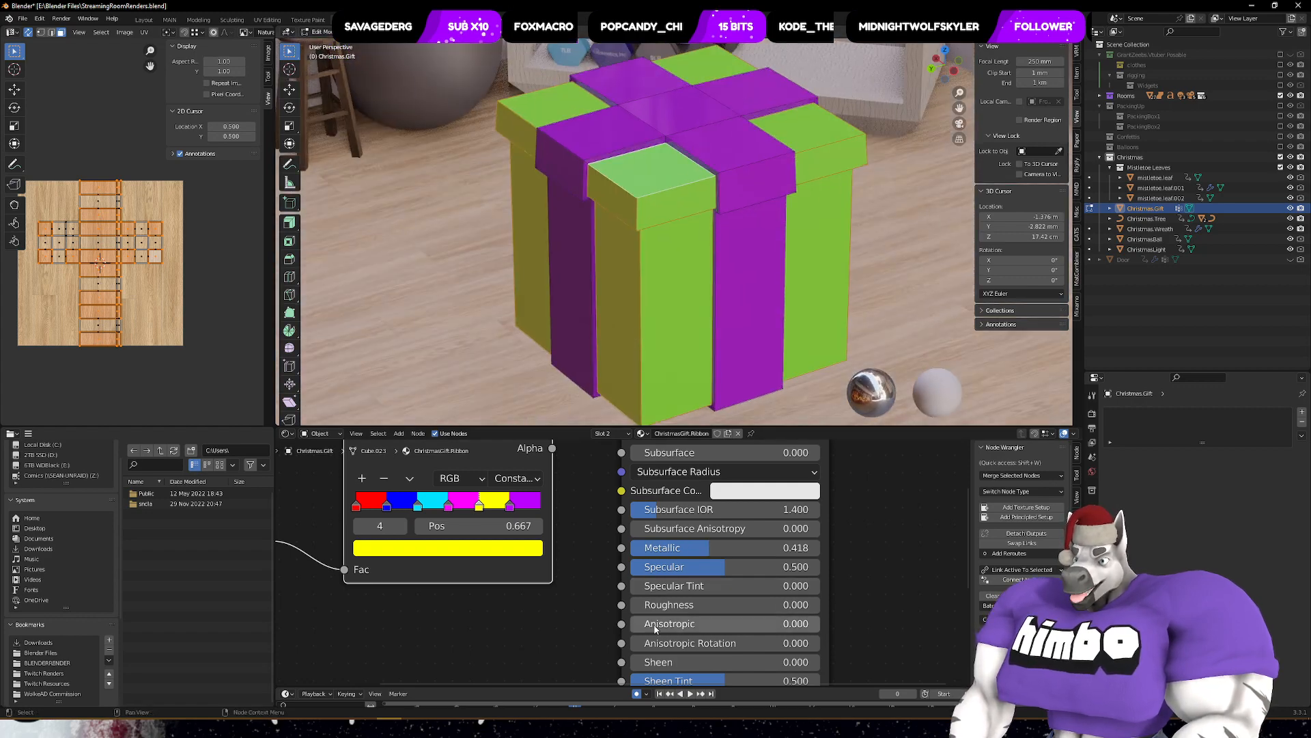
# - Set the ribbon shader's Roughness to 0.1 and Metallic to 0.5
pyautogui.click(661, 605)
pyautogui.write('.1')
pyautogui.press('Return')
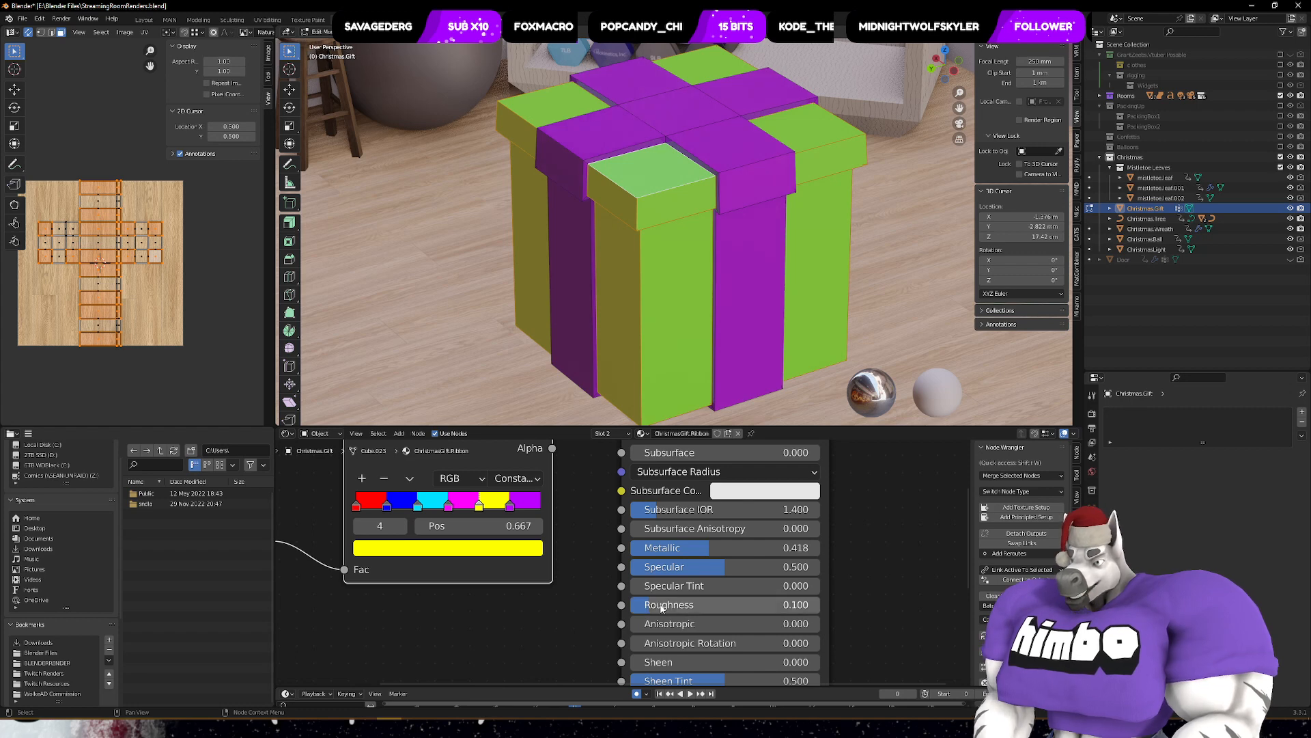
pyautogui.click(745, 548)
pyautogui.write('.5')
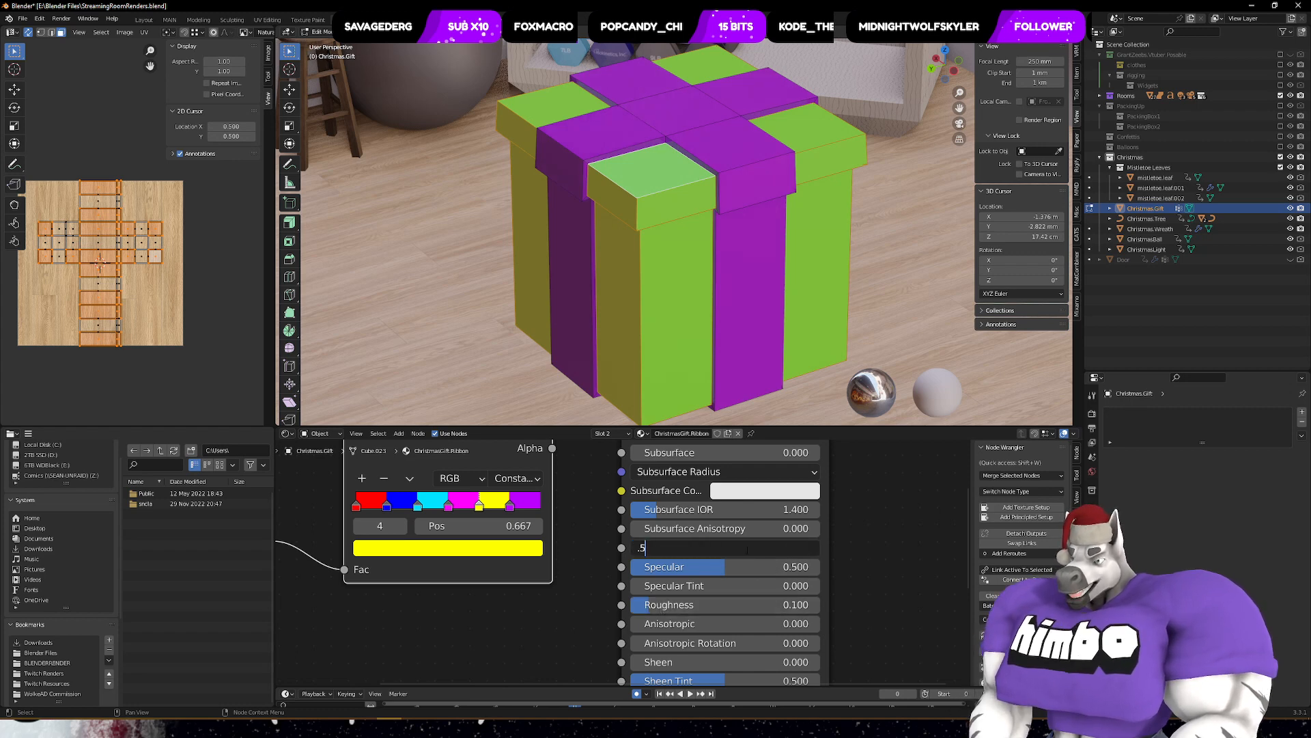
pyautogui.press('Return')
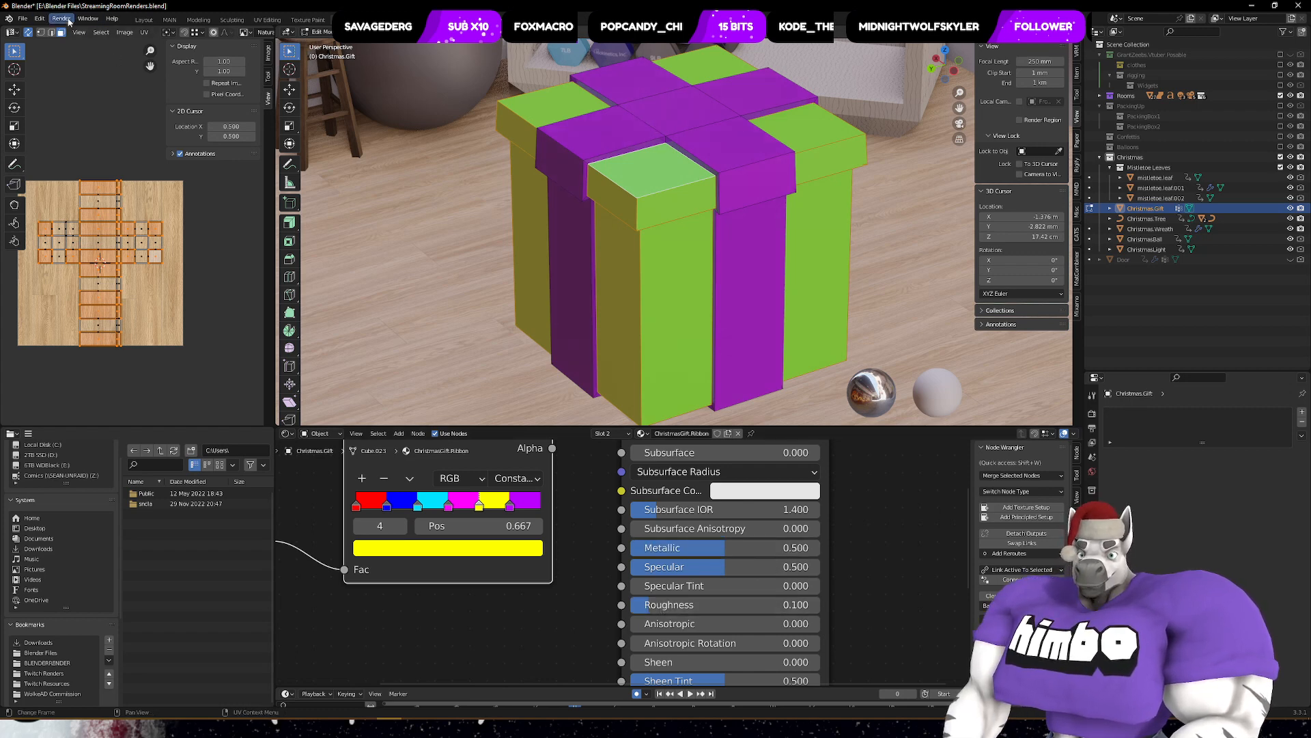
# - Switch the gift from Edit Mode to Object Mode
pyautogui.hotkey('ctrl', 'Tab')
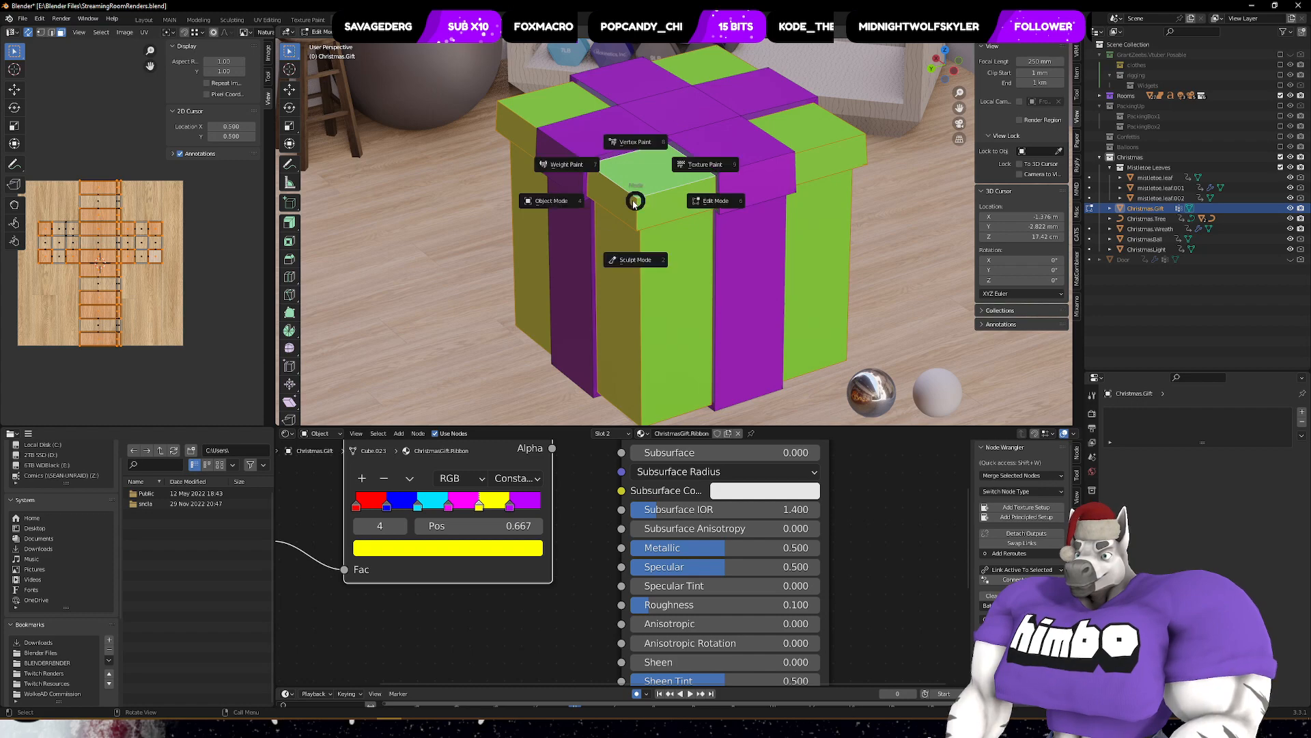
pyautogui.click(569, 198)
pyautogui.moveTo(649, 207)
pyautogui.mouseDown(button='middle')
pyautogui.moveTo(718, 205)
pyautogui.moveTo(765, 176)
pyautogui.moveTo(669, 207)
pyautogui.mouseUp(button='middle')
pyautogui.scroll(-5, 761, 178)
pyautogui.moveTo(374, 609); pyautogui.dragTo(524, 693, button='middle')
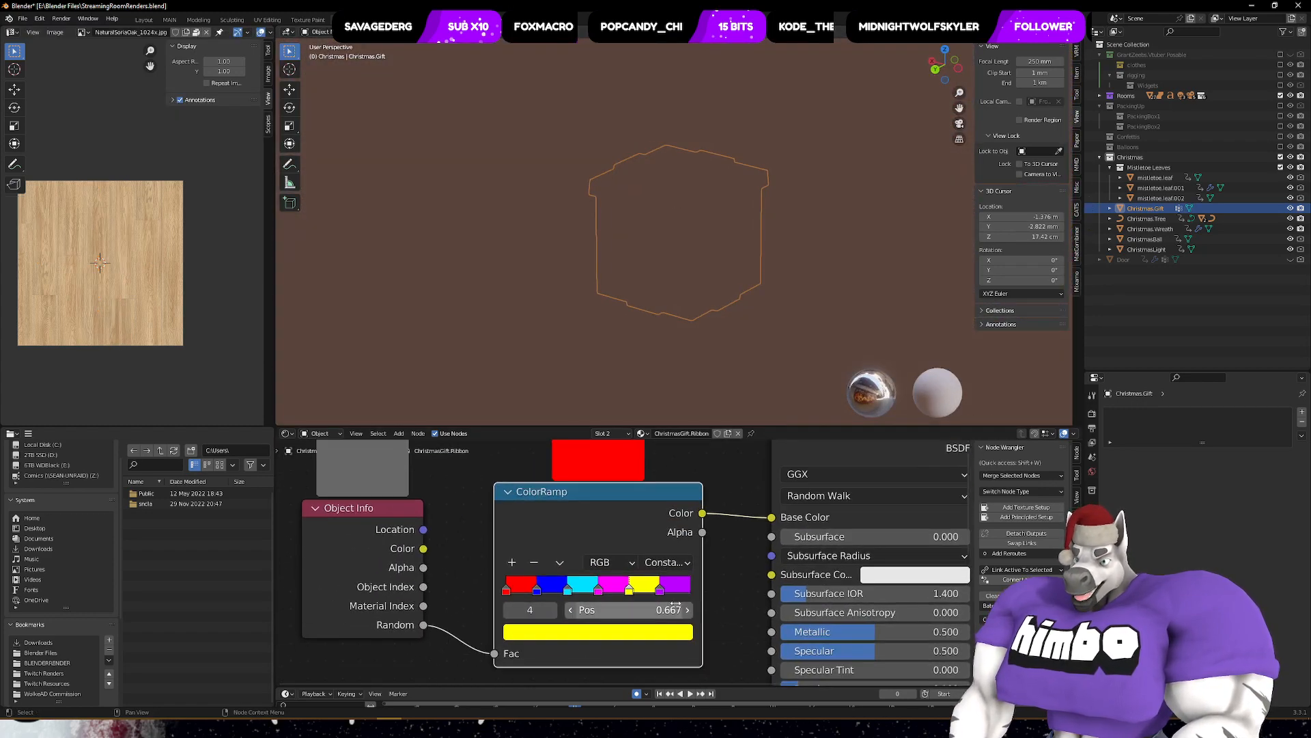
pyautogui.moveTo(482, 627); pyautogui.dragTo(534, 589, button='middle')
pyautogui.scroll(-4, 740, 239)
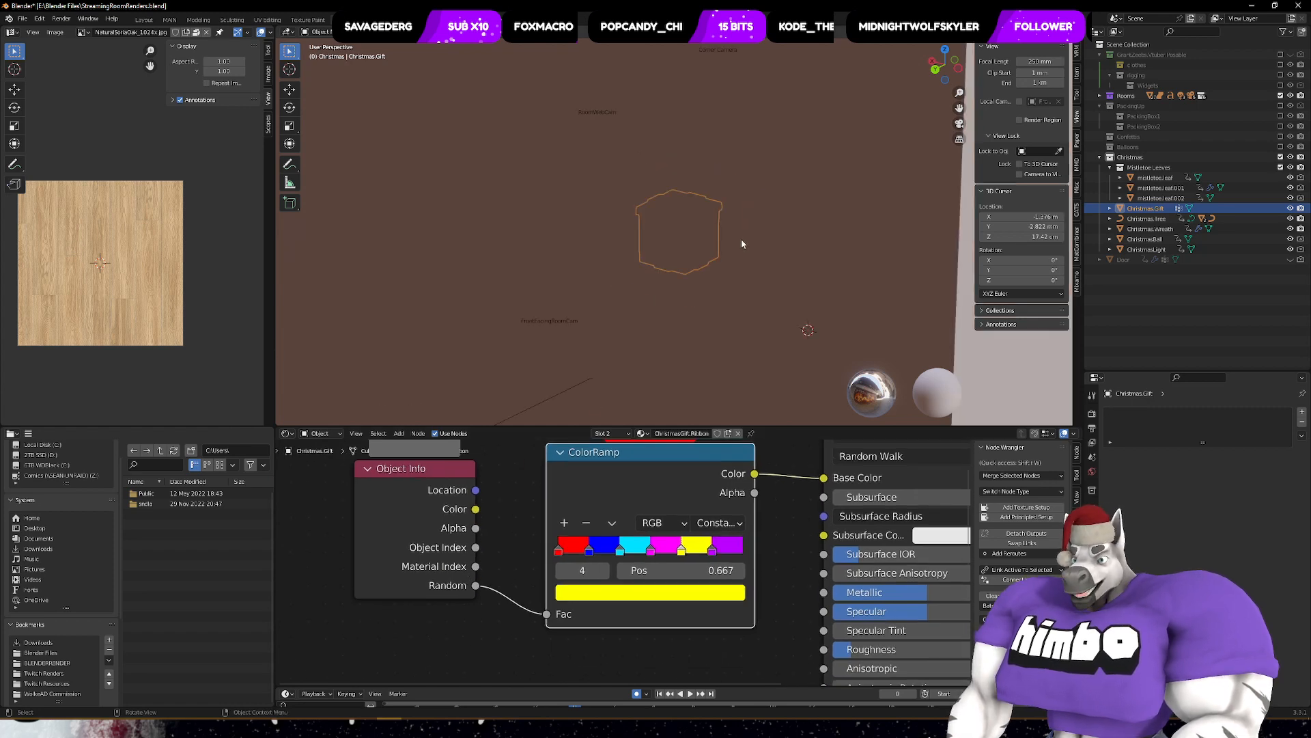
# - Expand the Rooms collection and hide the 4-side Room object in the viewport
pyautogui.moveTo(740, 239); pyautogui.dragTo(701, 272, button='middle')
pyautogui.scroll(-4, 695, 245)
pyautogui.scroll(-4, 694, 241)
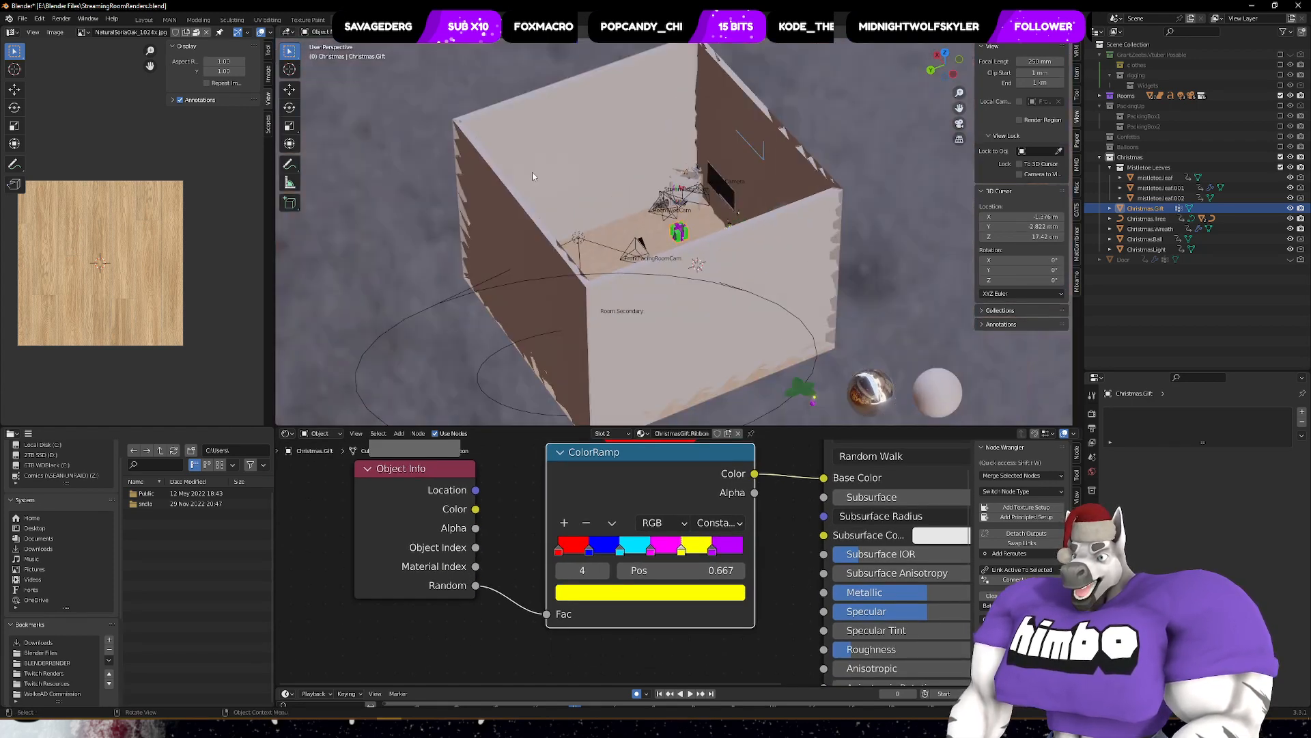
pyautogui.click(545, 153)
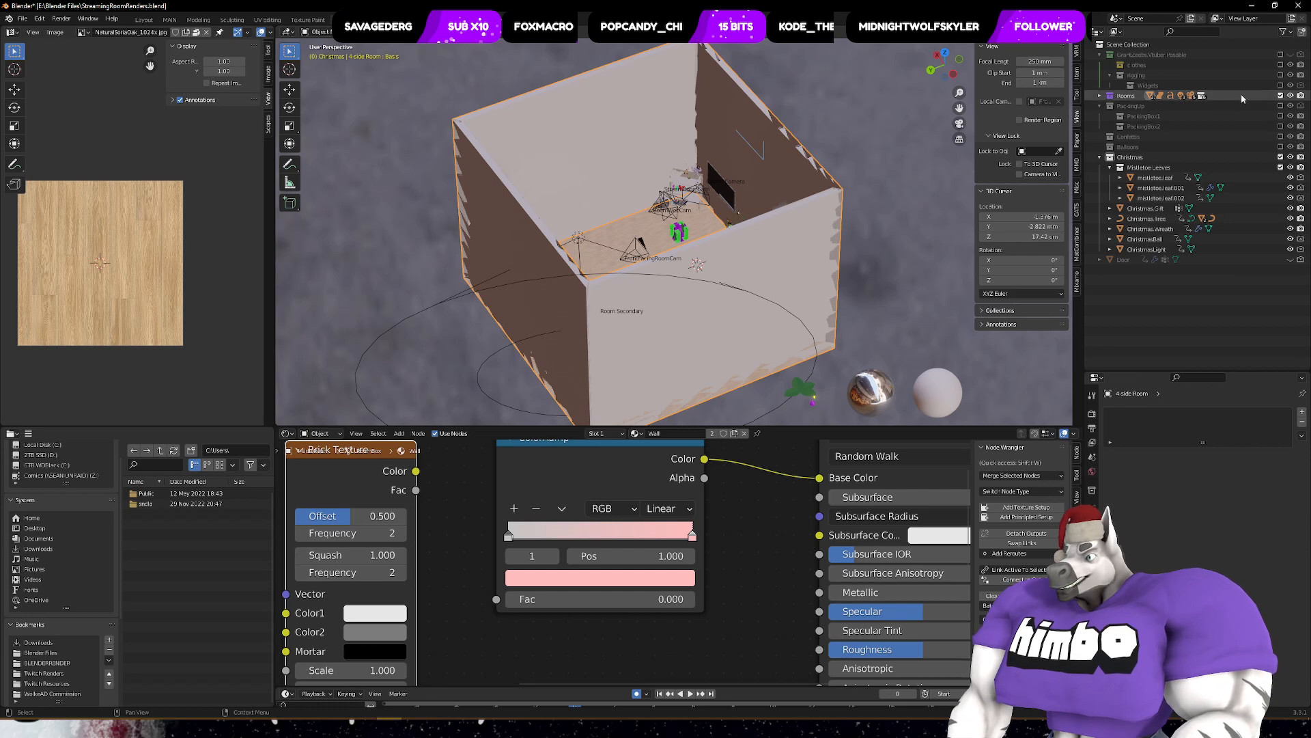
pyautogui.click(1100, 97)
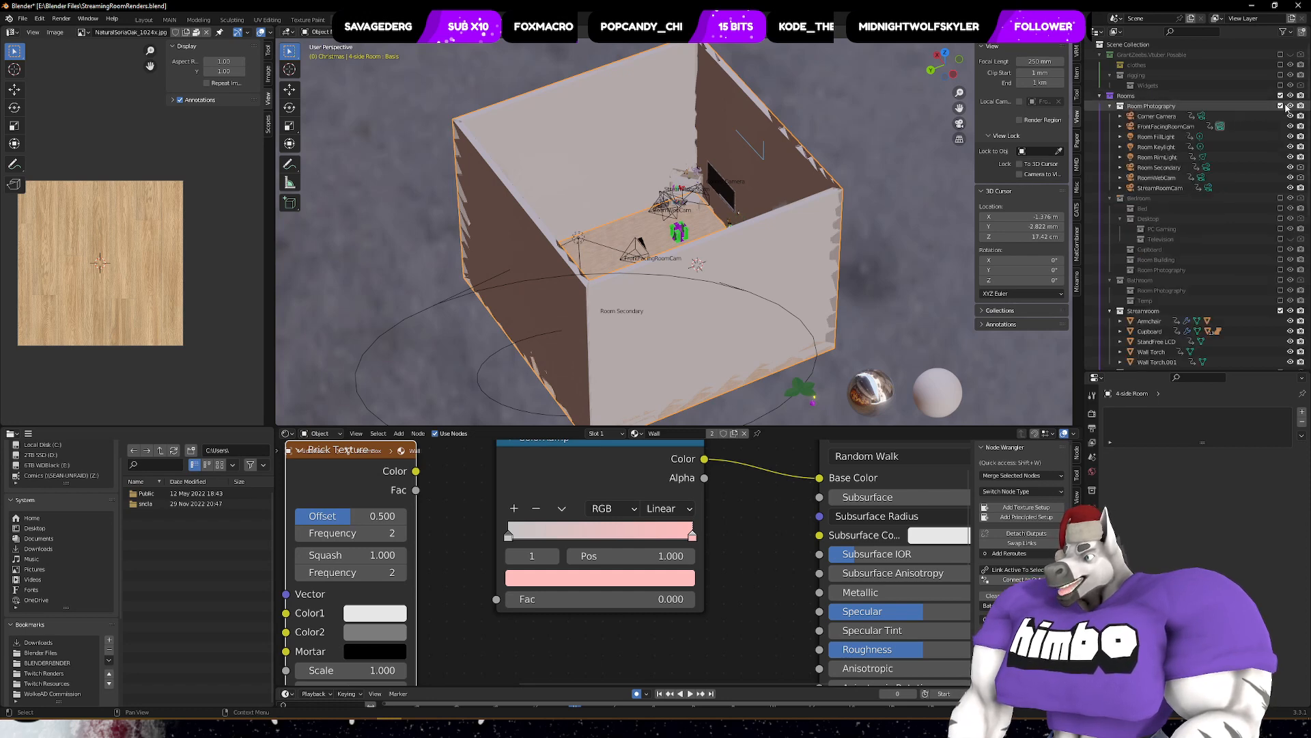
pyautogui.click(1110, 198)
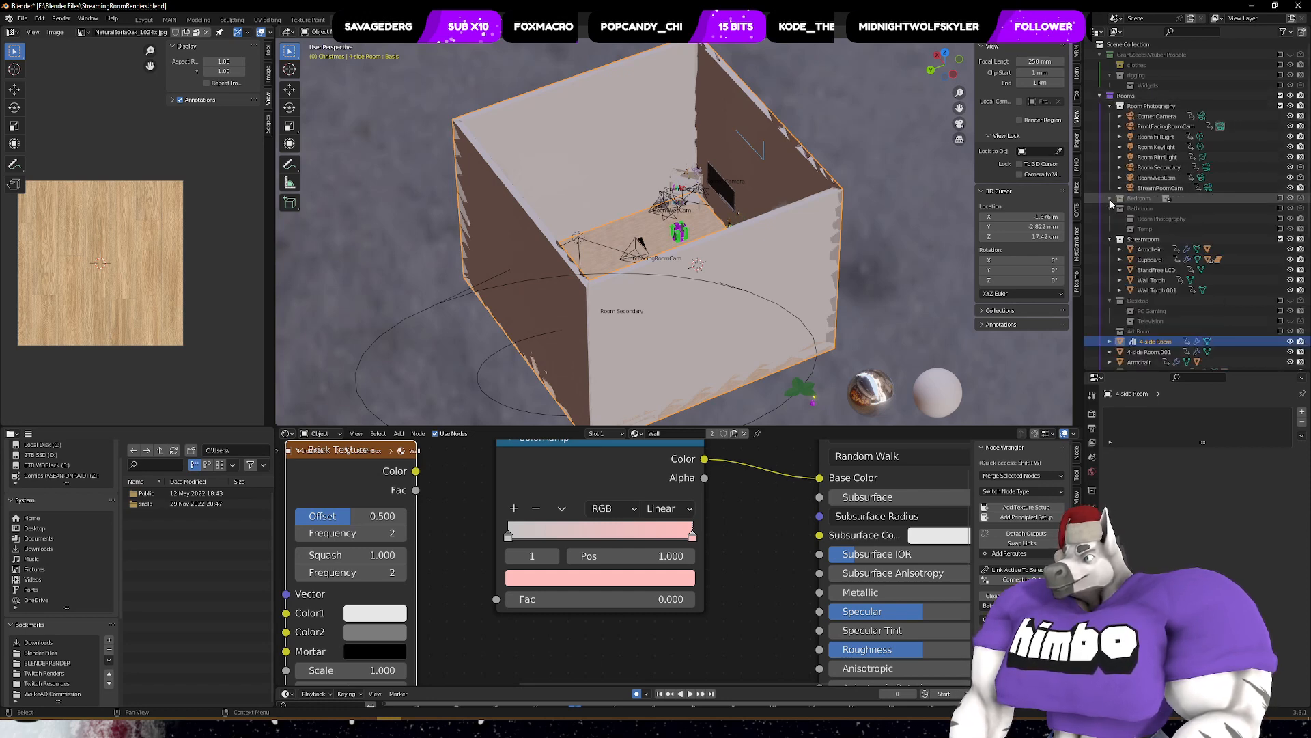
pyautogui.click(1109, 208)
pyautogui.click(1109, 218)
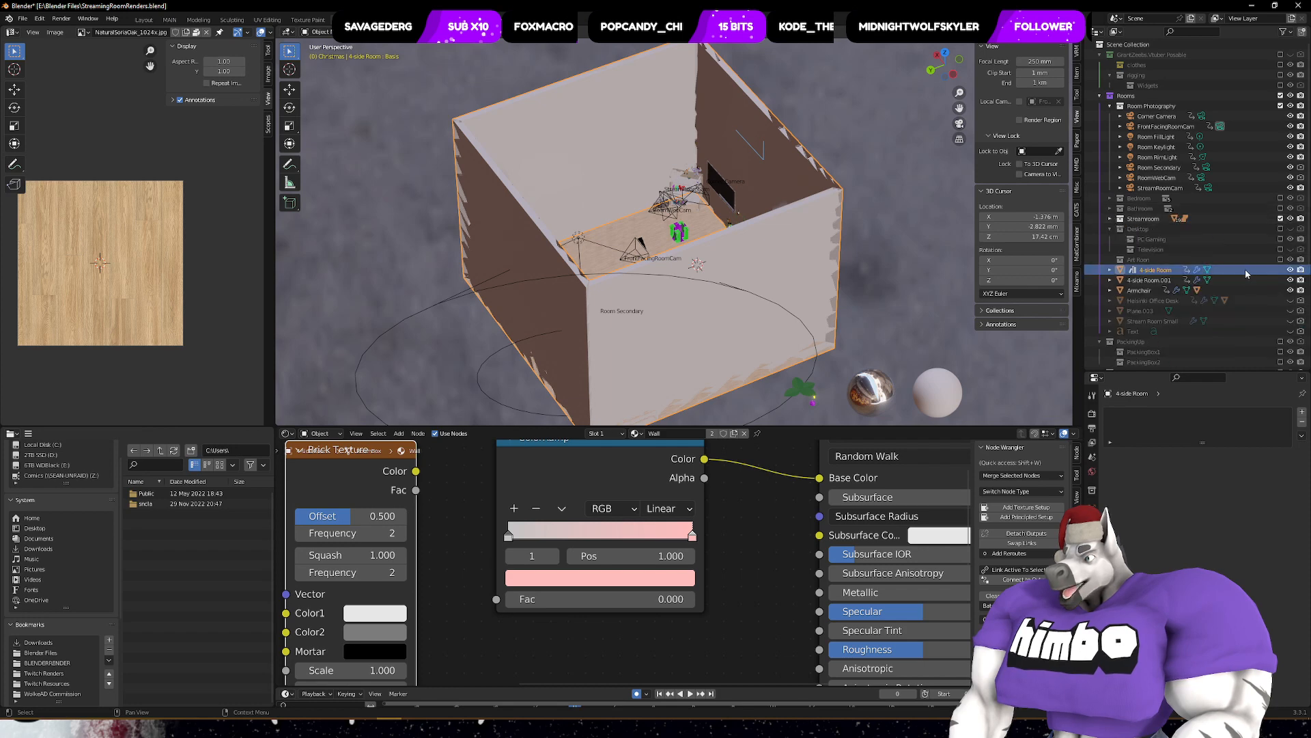
pyautogui.click(1291, 270)
pyautogui.scroll(6, 680, 233)
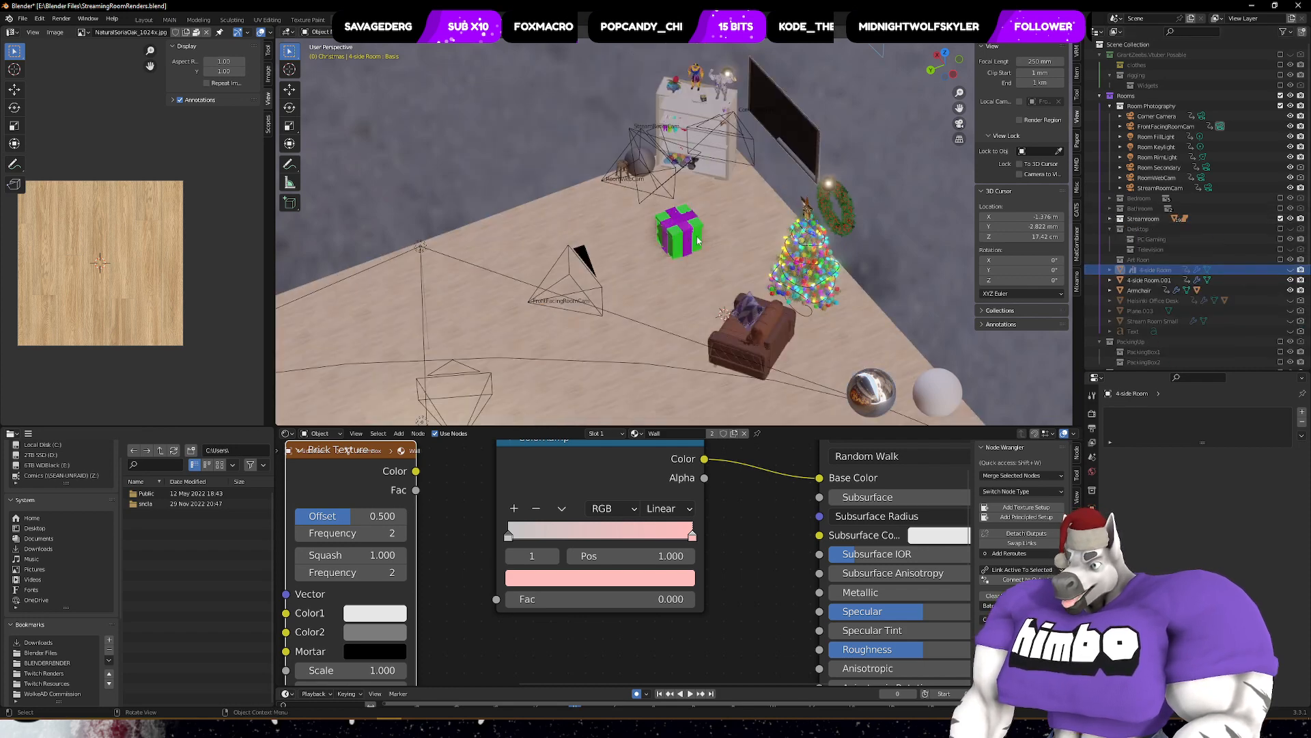
pyautogui.moveTo(679, 232); pyautogui.dragTo(682, 231, button='middle')
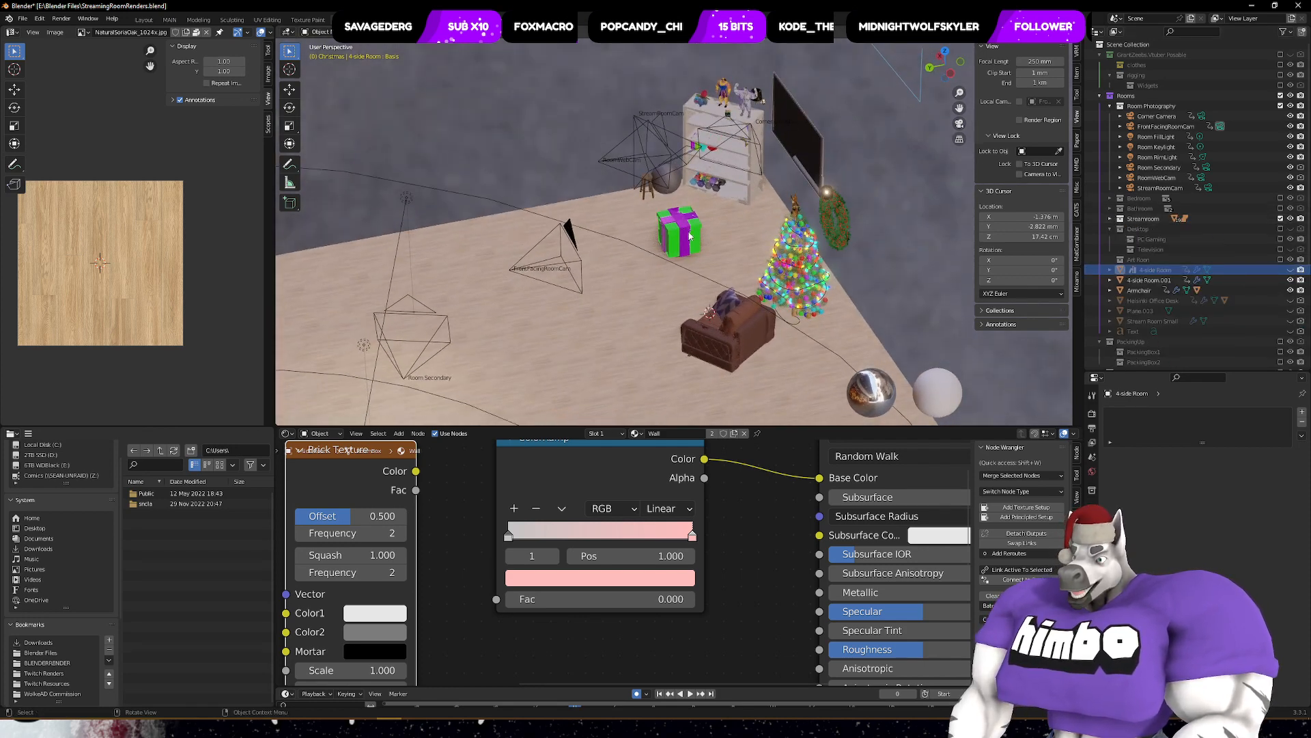
# - Duplicate the Christmas gift three times around the original to test the random box and ribbon colours
pyautogui.click(690, 236)
pyautogui.press('KP_Decimal')
pyautogui.scroll(-6, 689, 236)
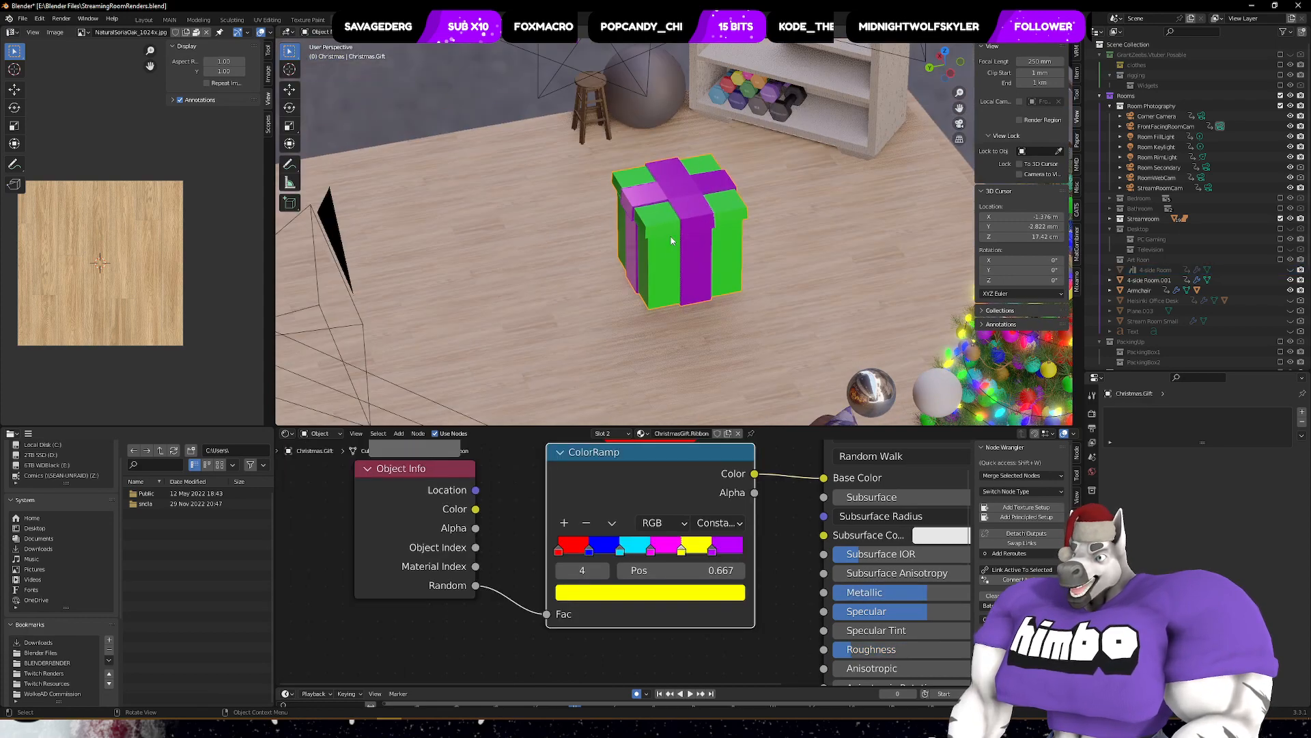
pyautogui.moveTo(690, 235); pyautogui.dragTo(691, 279, button='middle')
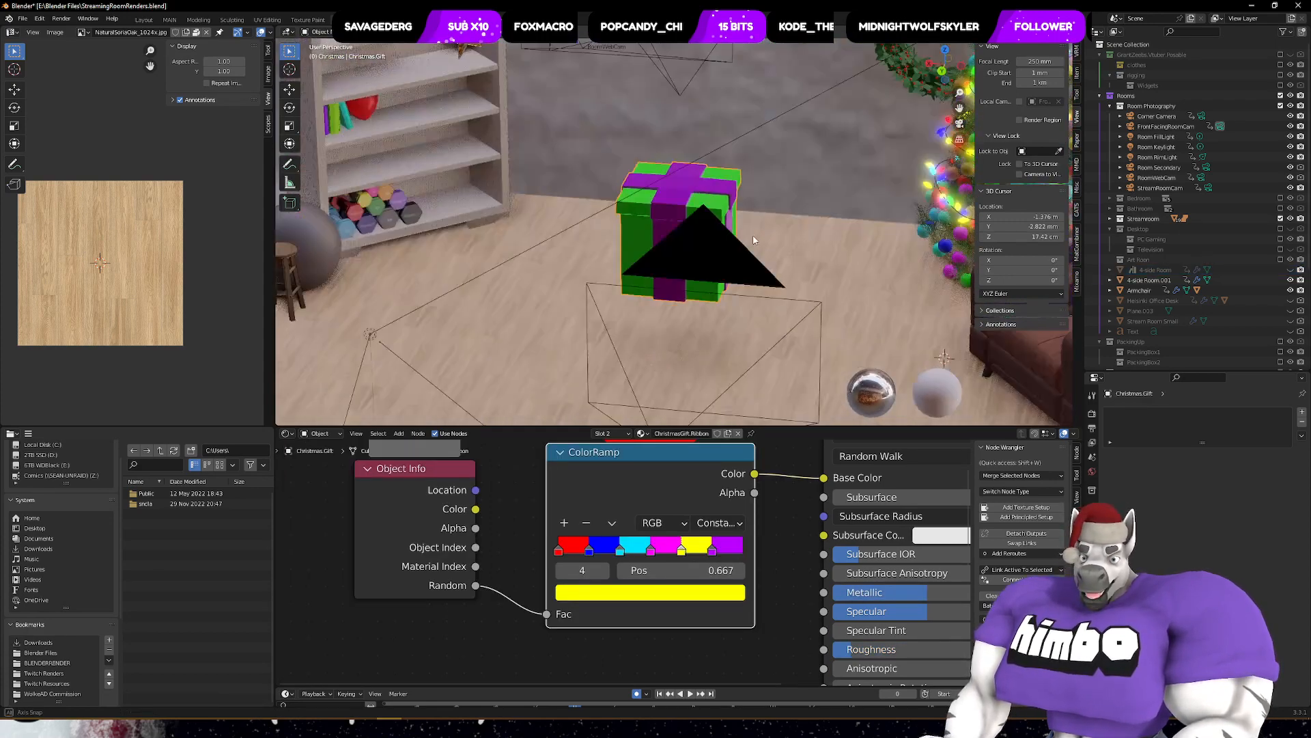
pyautogui.moveTo(769, 339); pyautogui.dragTo(793, 195, button='middle')
pyautogui.hotkey('shift', 'd')
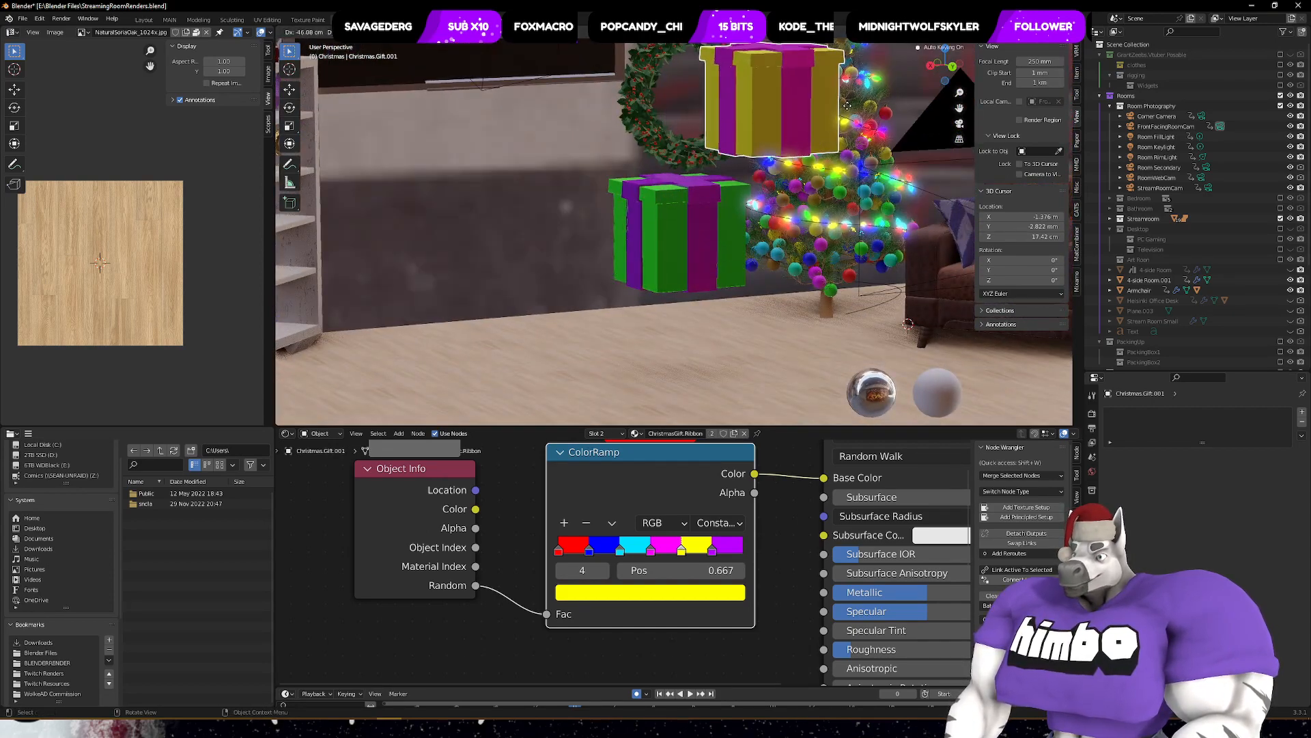
pyautogui.click(854, 101)
pyautogui.hotkey('shift', 'd')
pyautogui.click(547, 215)
pyautogui.hotkey('shift', 'd')
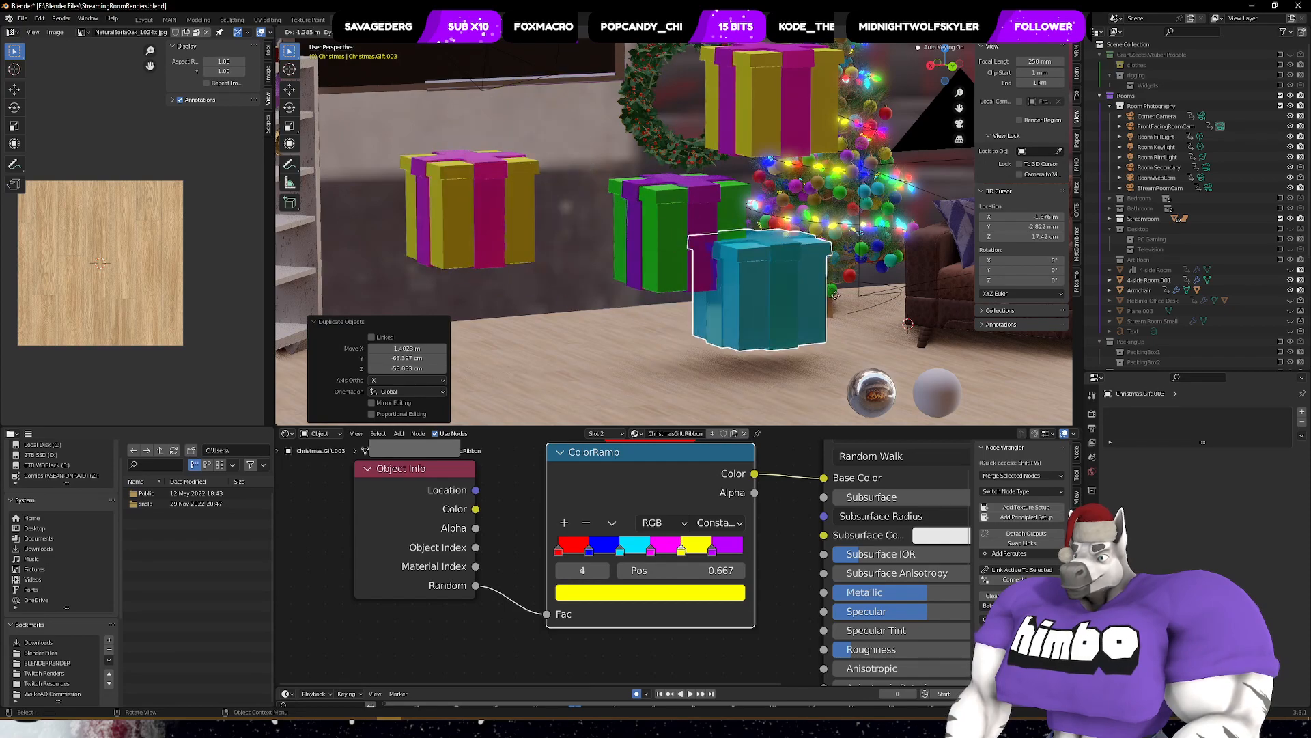
pyautogui.click(840, 301)
pyautogui.moveTo(840, 301); pyautogui.dragTo(760, 293, button='middle')
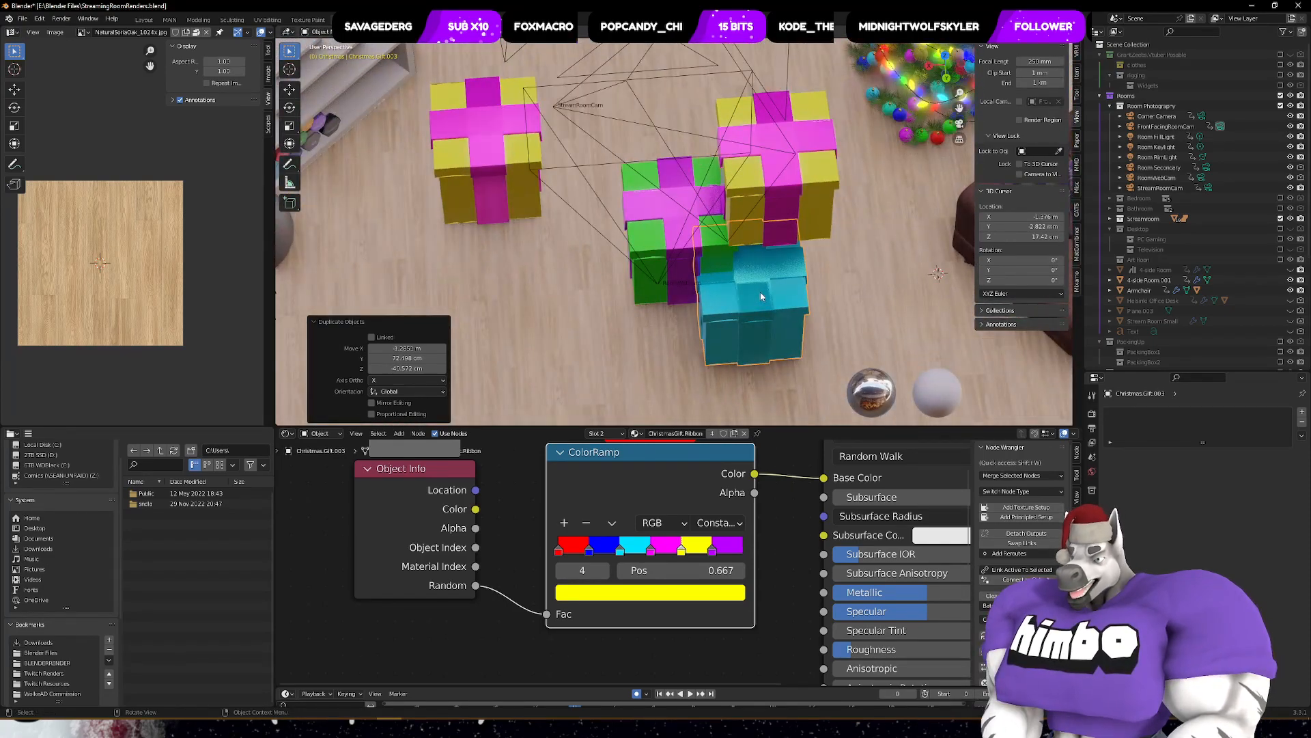
# - Delete the three duplicated gifts, leaving only the original
pyautogui.press('Delete')
pyautogui.click(499, 170)
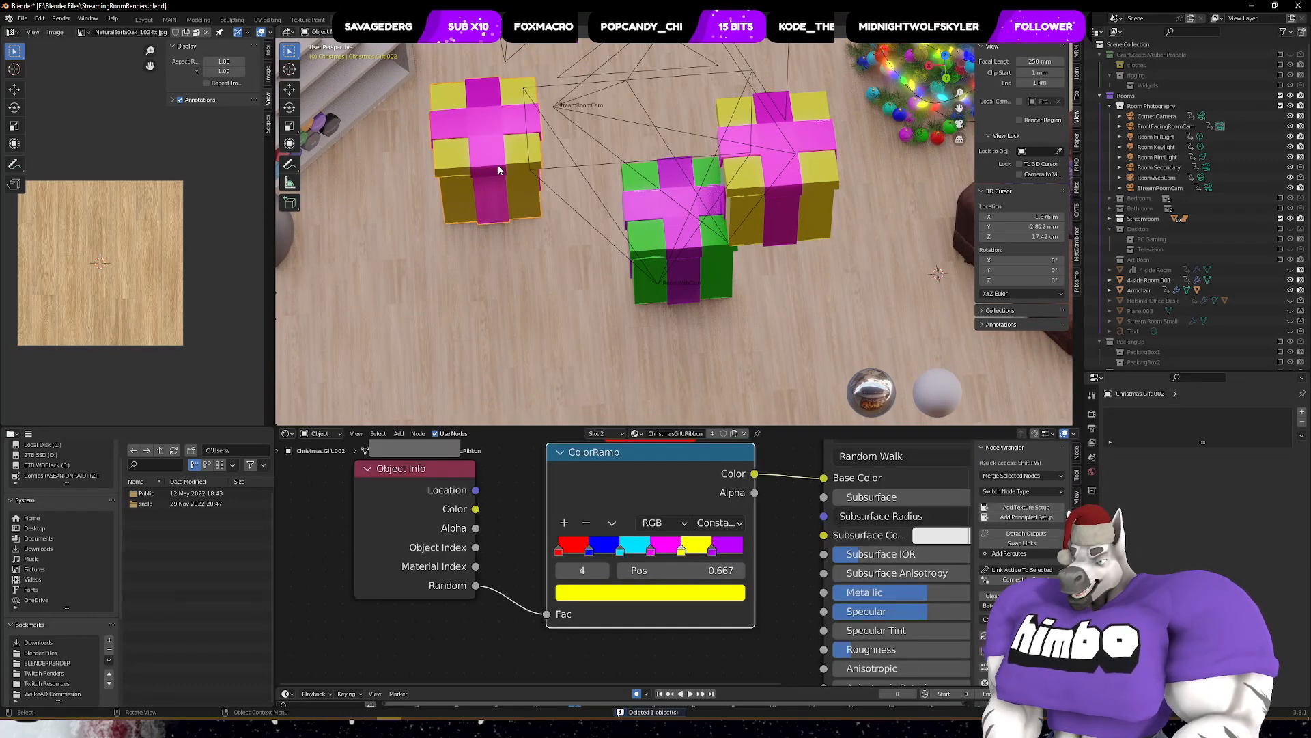
pyautogui.press('Delete')
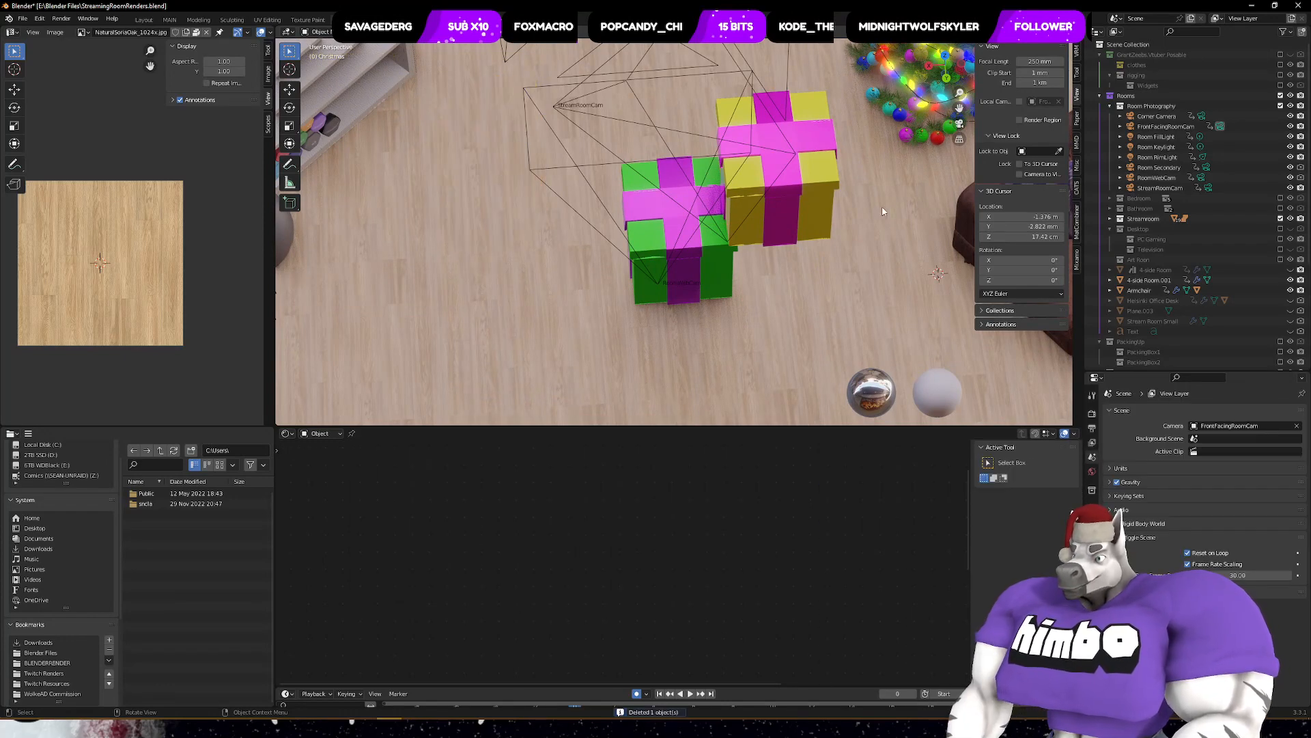
pyautogui.click(812, 194)
pyautogui.press('Delete')
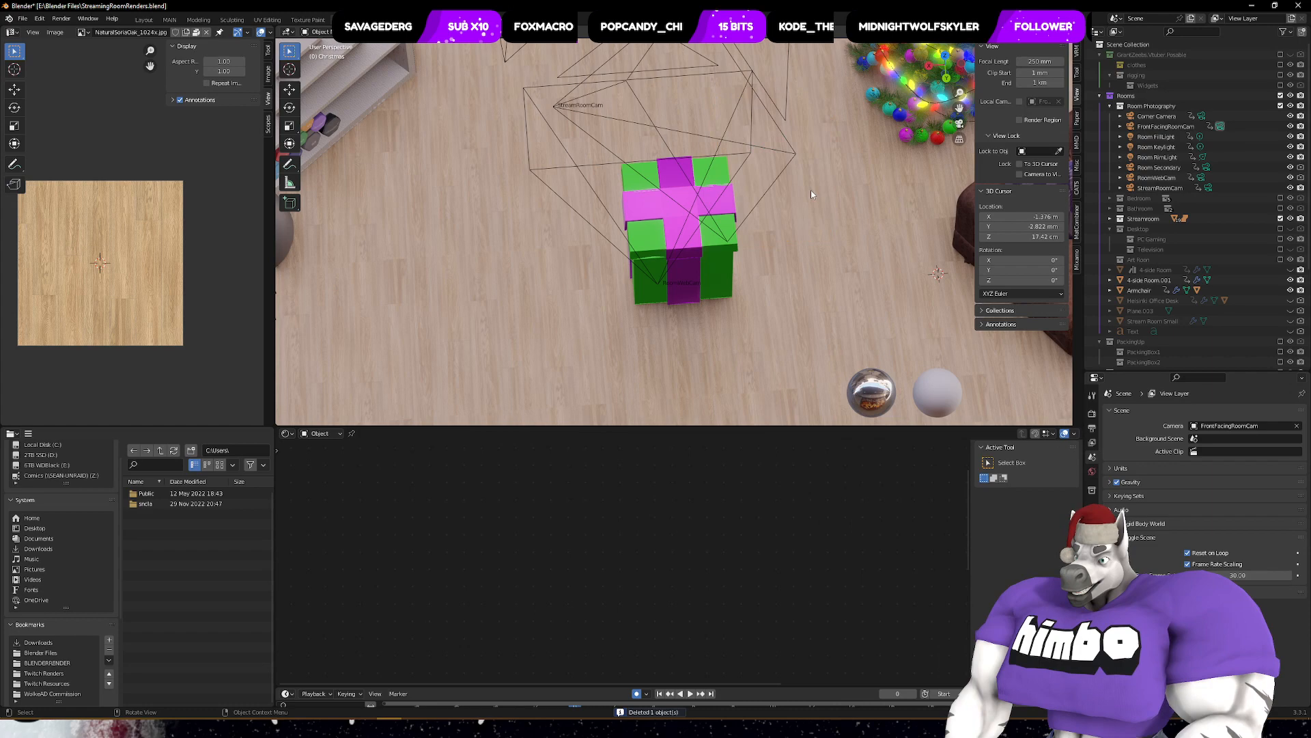
# - Reorder the ribbon ColorRamp stops to cyan, blue, magenta, purple, red and yellow, and distribute them evenly
pyautogui.click(727, 268)
pyautogui.scroll(-3, 602, 526)
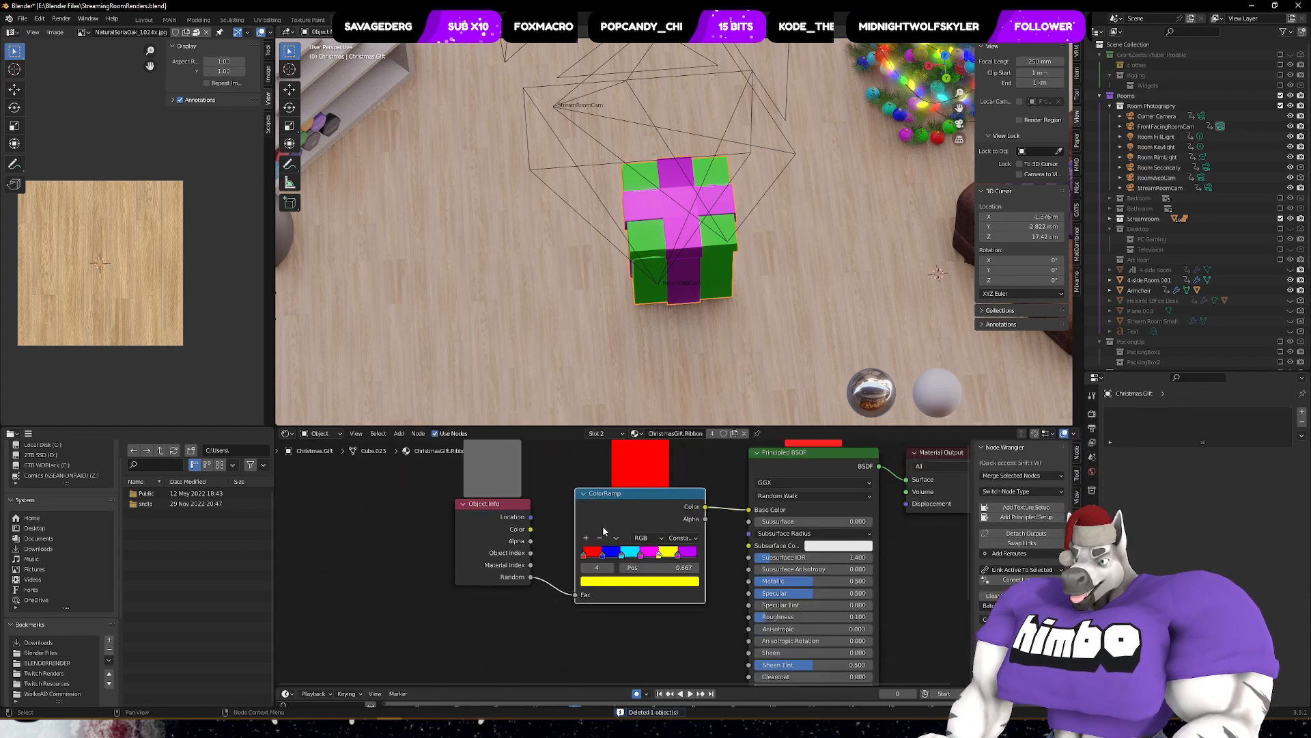
pyautogui.scroll(5, 617, 499)
pyautogui.moveTo(621, 502); pyautogui.dragTo(604, 555, button='middle')
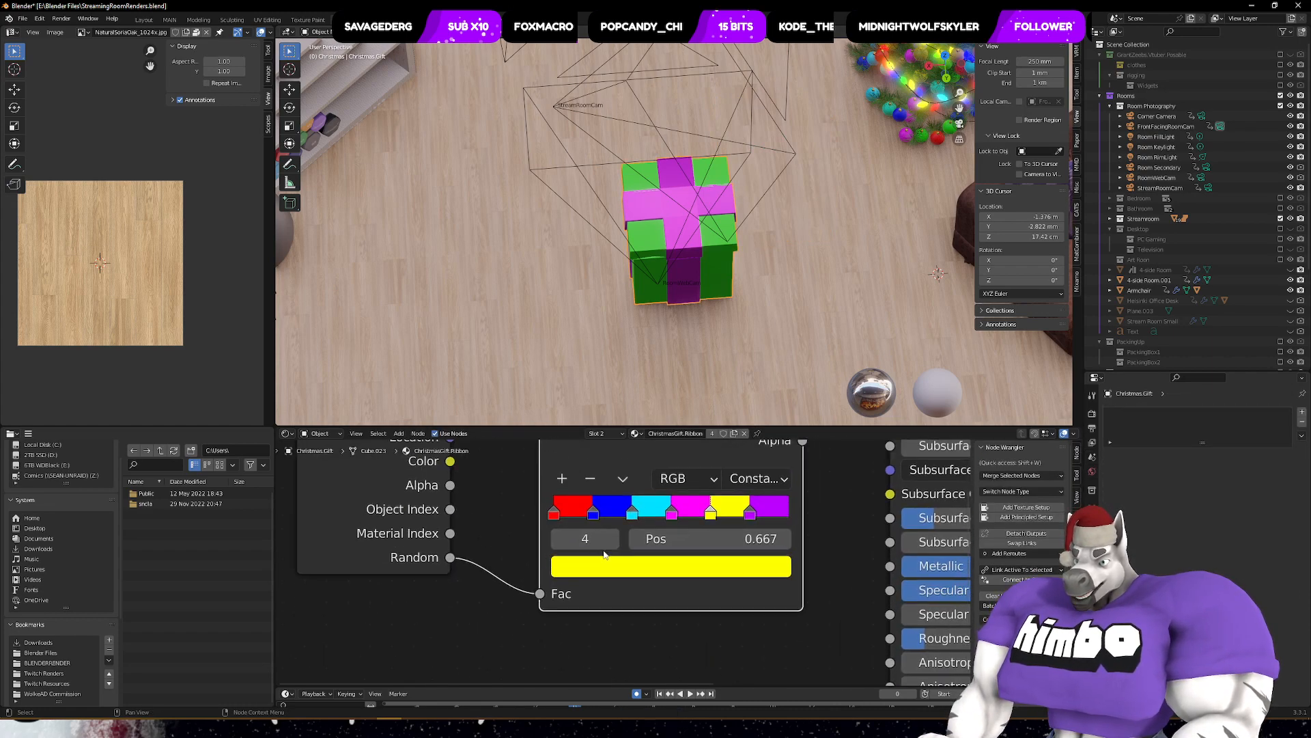
pyautogui.moveTo(555, 514); pyautogui.dragTo(656, 527)
pyautogui.click(711, 515)
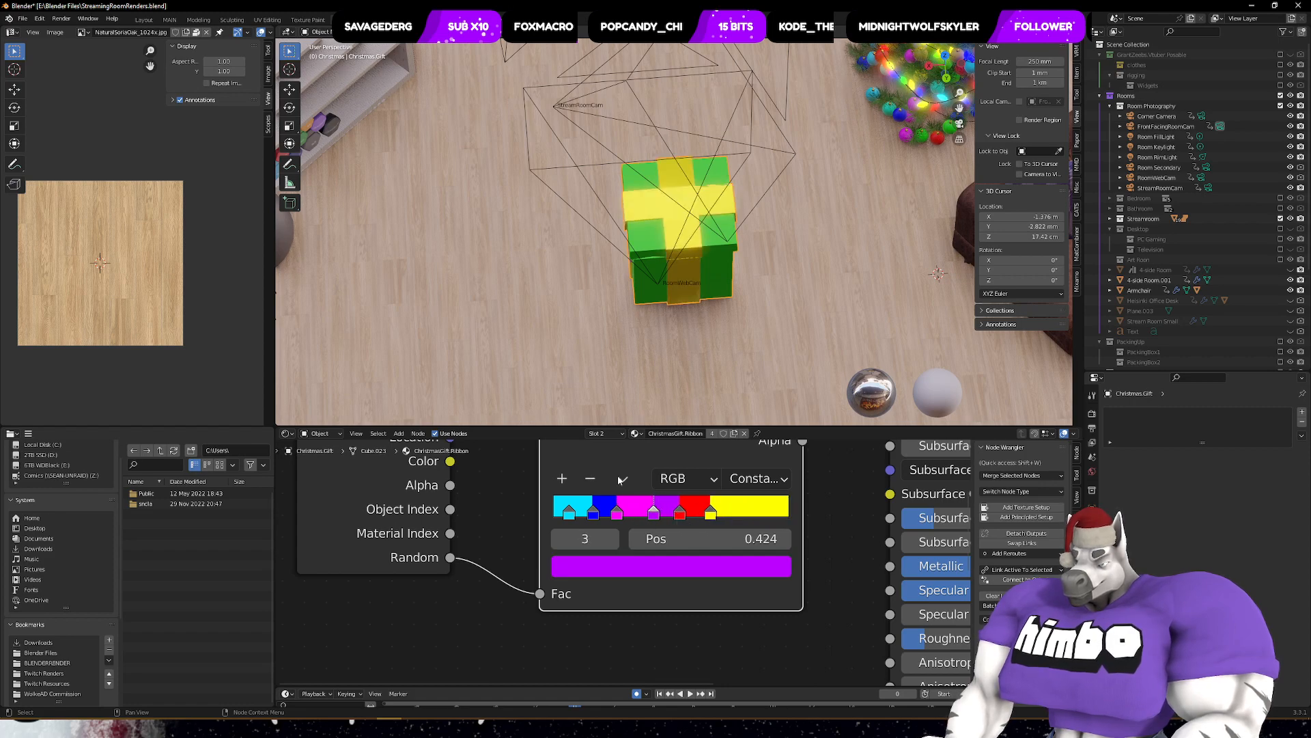
pyautogui.click(622, 479)
pyautogui.click(724, 527)
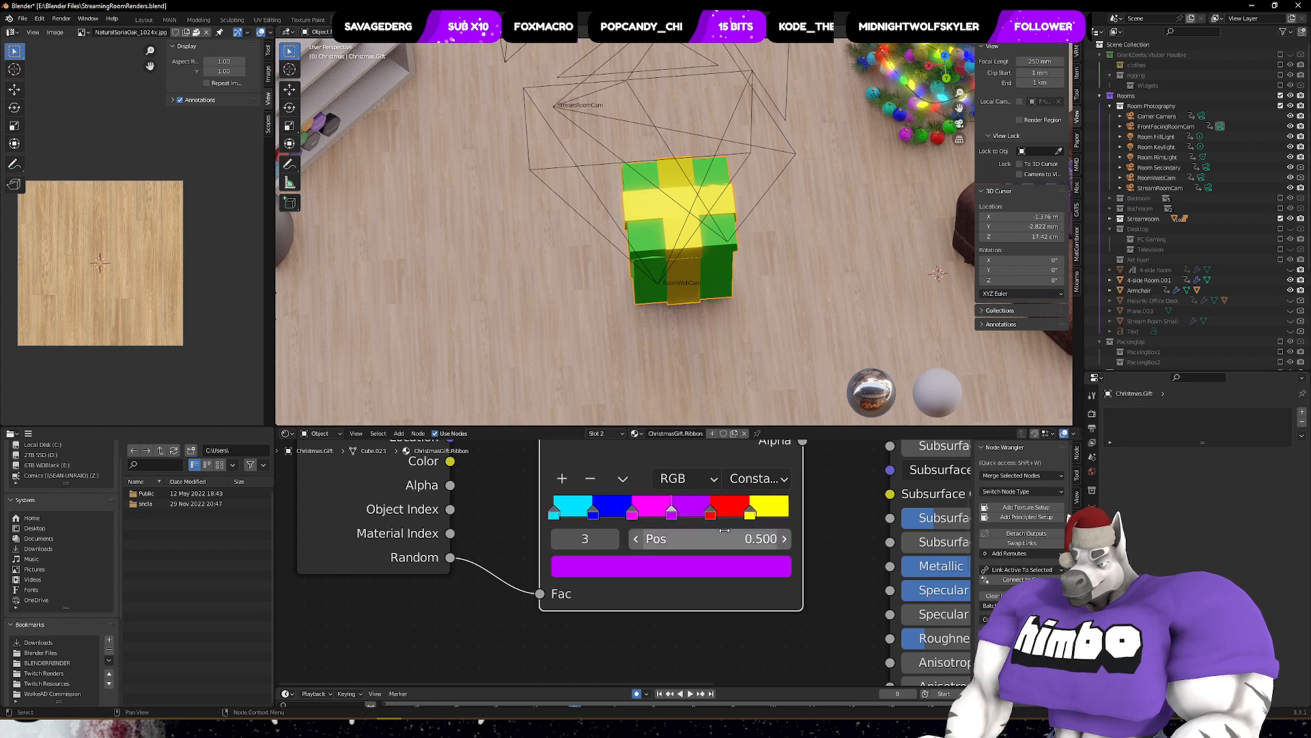
# - Duplicate the gift four times around the original to test the reordered ribbon colours
pyautogui.moveTo(792, 244); pyautogui.dragTo(784, 219, button='middle')
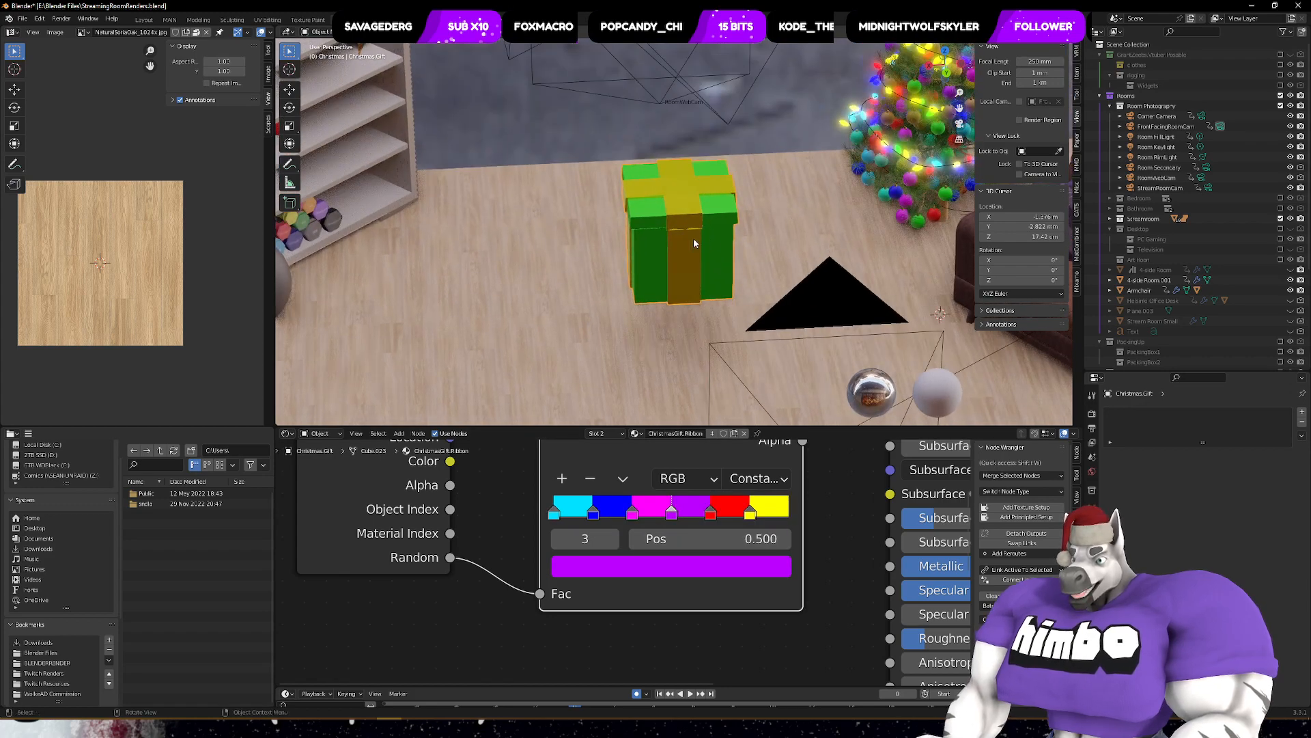
pyautogui.moveTo(694, 244); pyautogui.dragTo(698, 237, button='middle')
pyautogui.hotkey('shift', 'd')
pyautogui.click(547, 257)
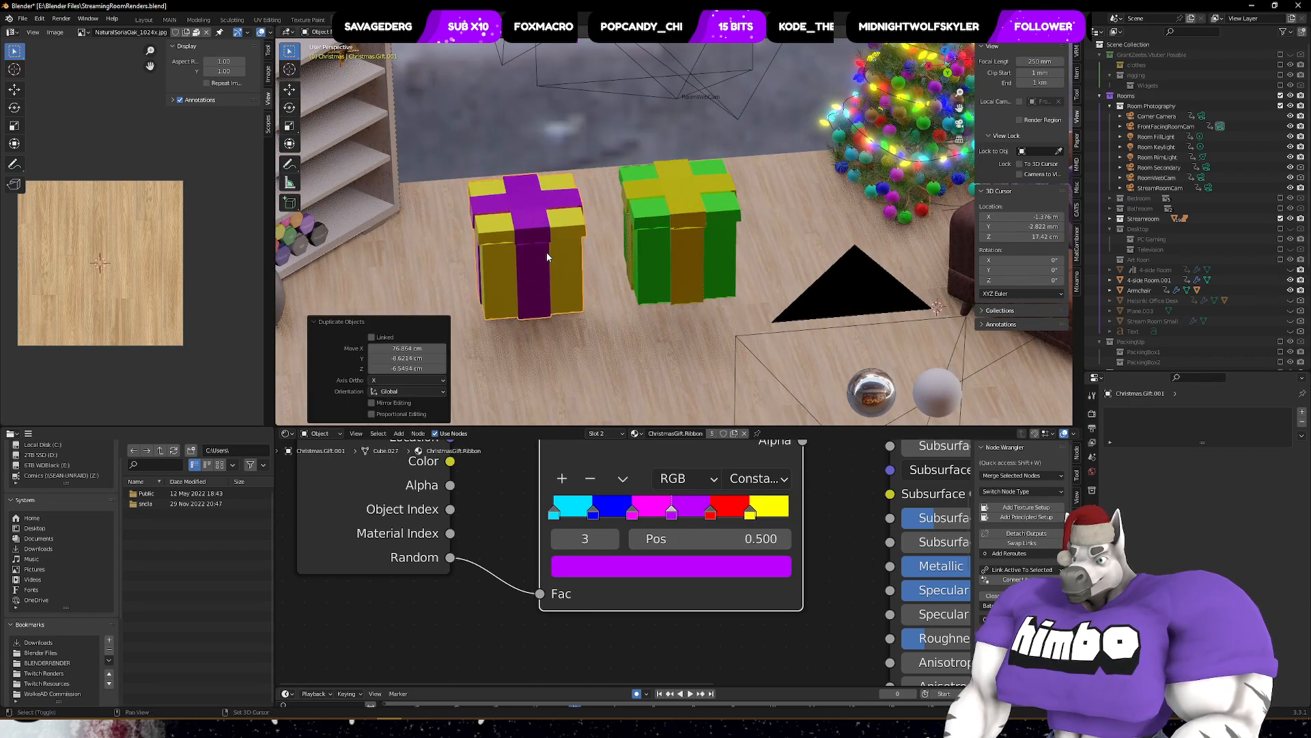
pyautogui.hotkey('shift', 'd')
pyautogui.click(839, 137)
pyautogui.hotkey('shift', 'd')
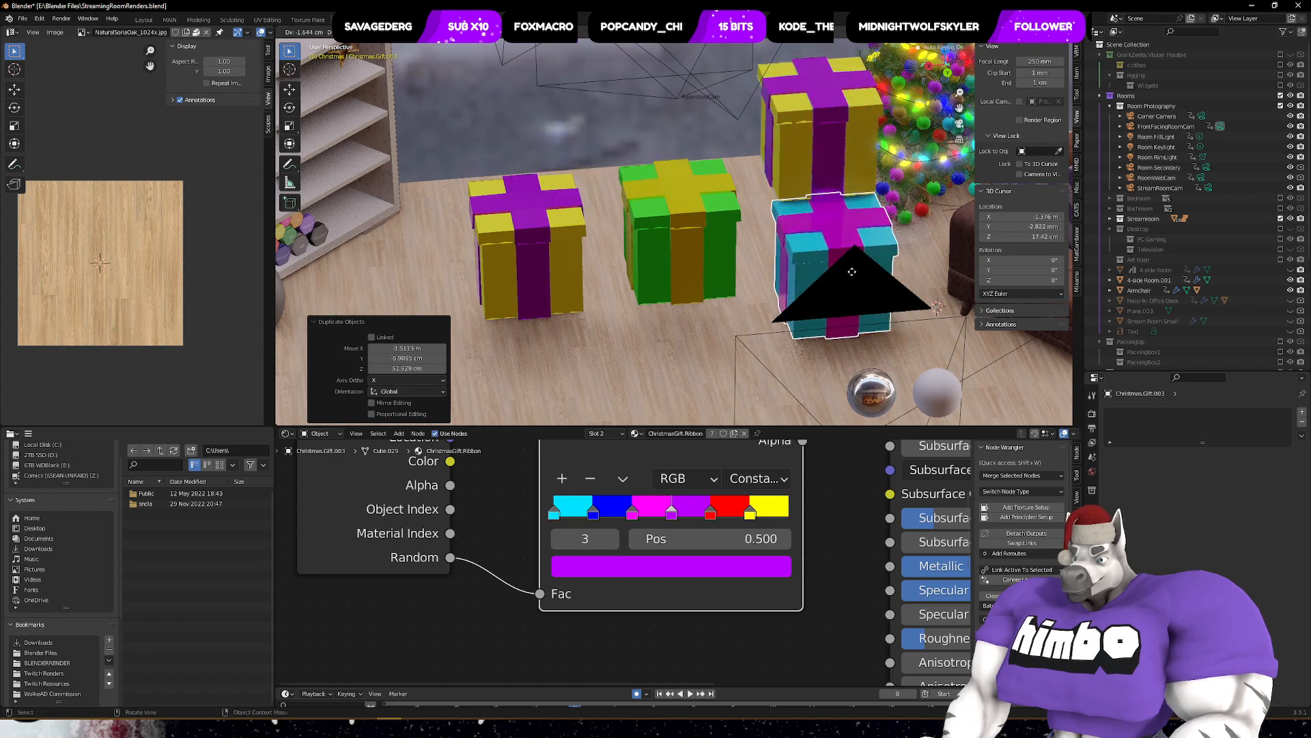
pyautogui.click(852, 272)
pyautogui.hotkey('shift', 'd')
pyautogui.click(562, 145)
pyautogui.moveTo(563, 145); pyautogui.dragTo(802, 252, button='middle')
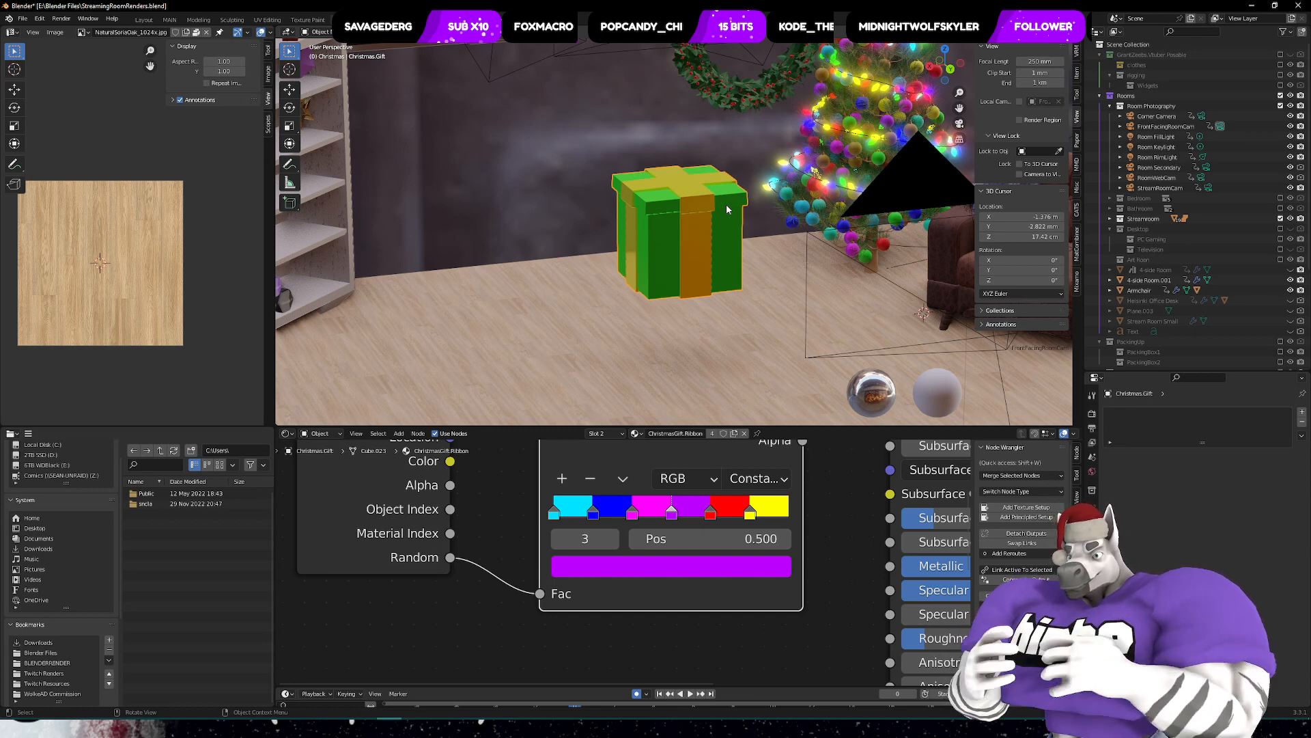
# - Switch to the Layout workspace, put the gift in Edit Mode and select the ribbon's centre face on the lid
pyautogui.scroll(6, 676, 181)
pyautogui.moveTo(687, 180); pyautogui.dragTo(311, 74, button='middle')
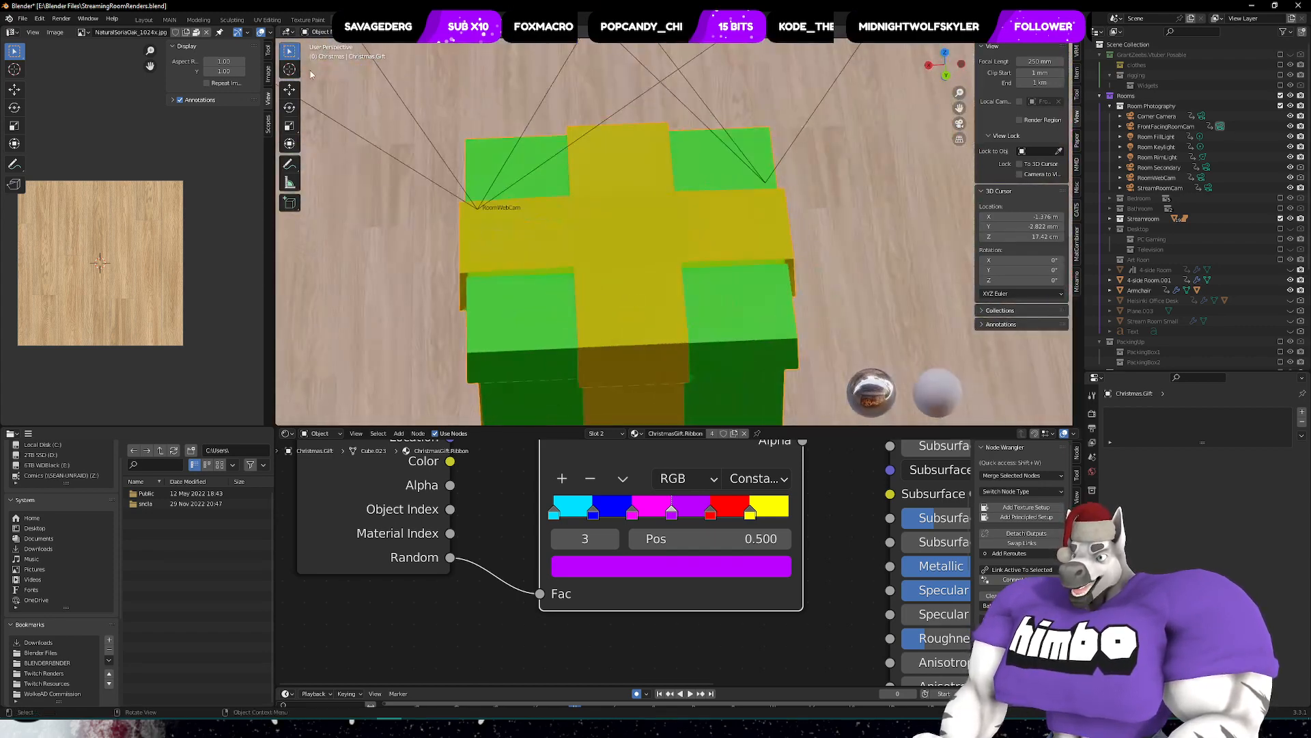
pyautogui.click(143, 19)
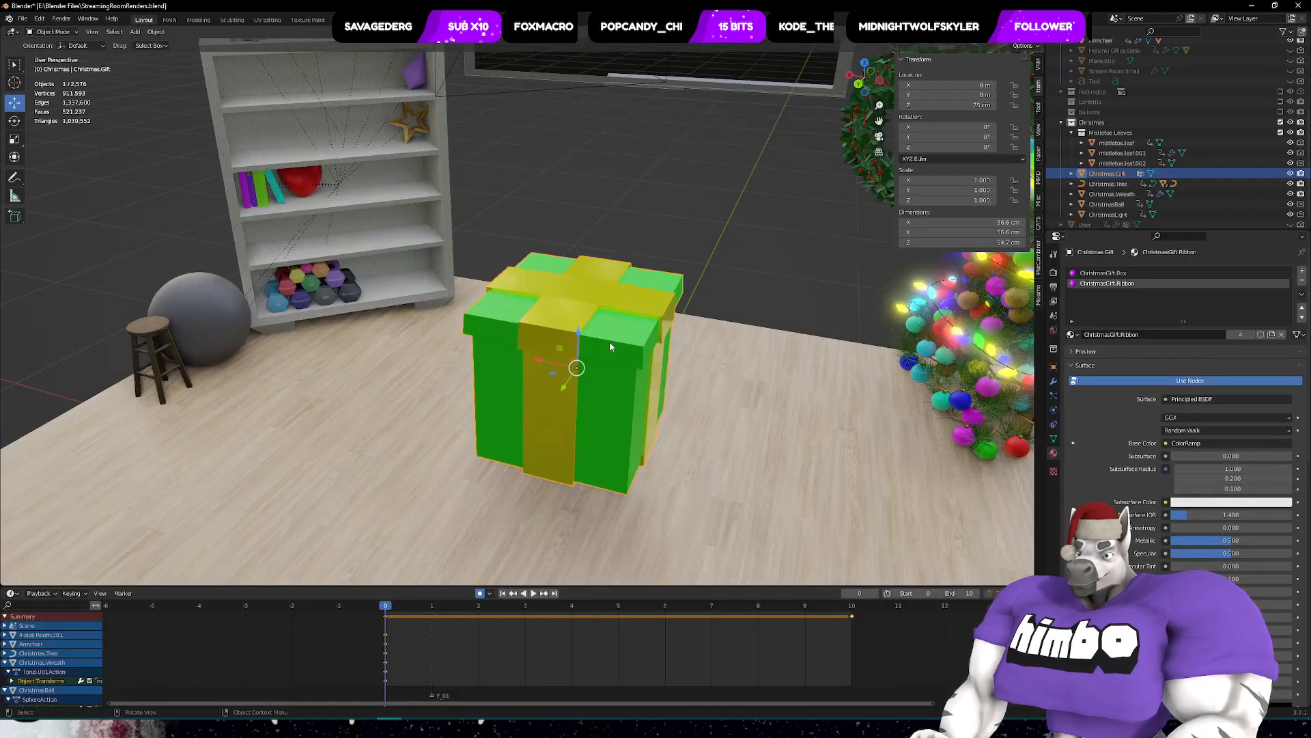
pyautogui.scroll(4, 611, 344)
pyautogui.hotkey('ctrl', 'Tab')
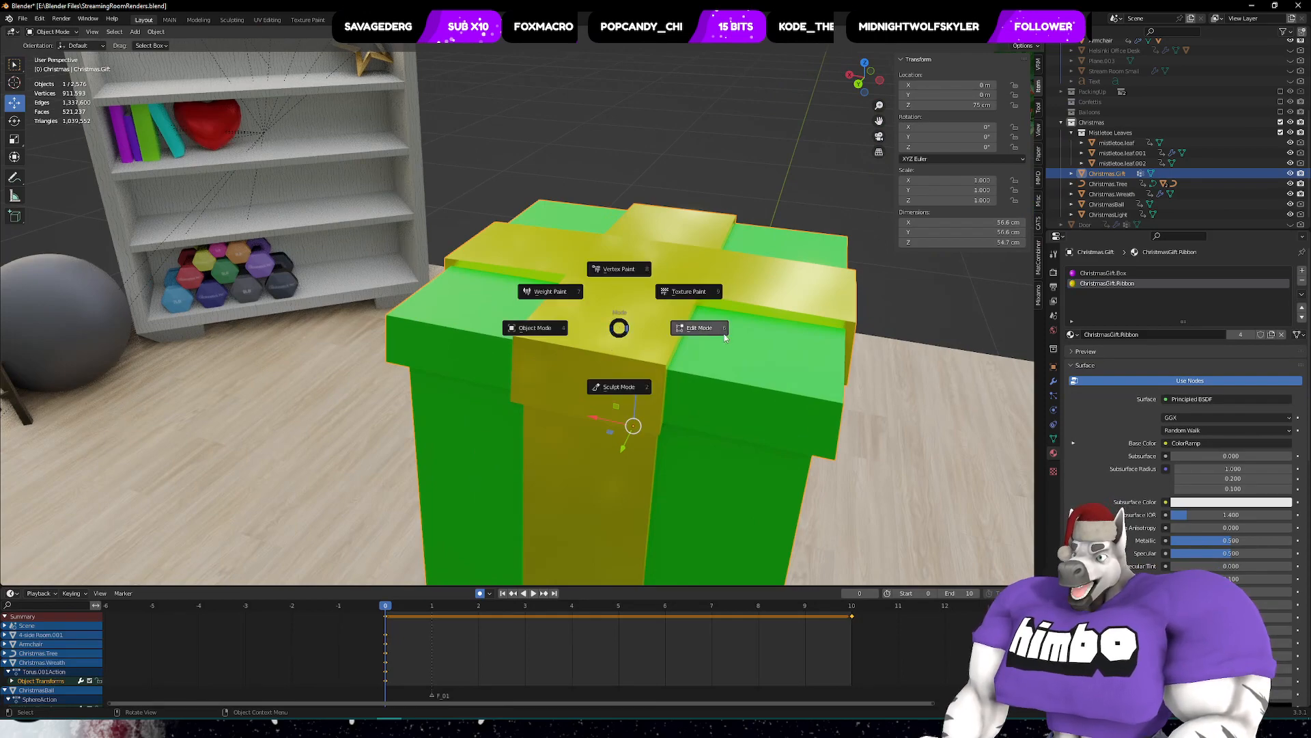
pyautogui.click(725, 337)
pyautogui.moveTo(723, 338); pyautogui.dragTo(707, 382, button='middle')
pyautogui.click(673, 293)
pyautogui.moveTo(683, 328); pyautogui.dragTo(637, 287, button='middle')
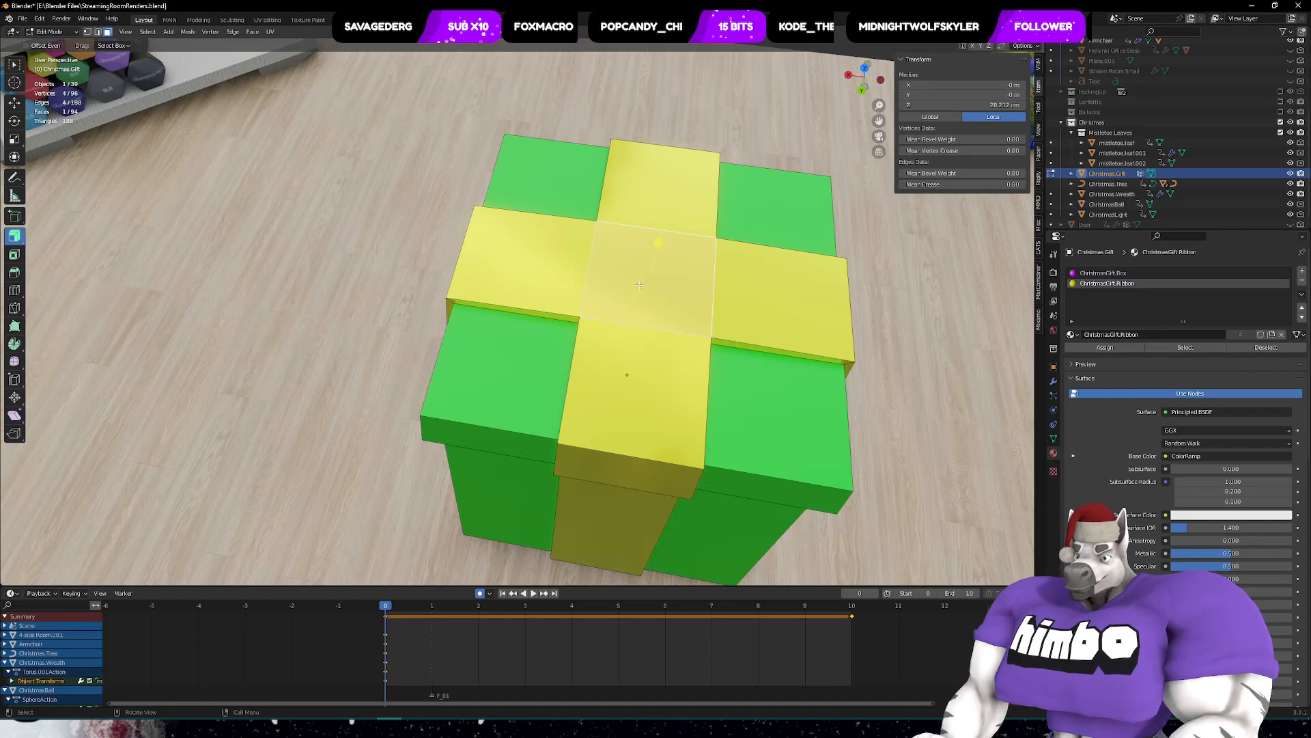
# - Extrude two opposite edges of the ribbon's top centre face upward along Z by about 10.55 cm
pyautogui.moveTo(723, 299); pyautogui.dragTo(740, 276, button='middle')
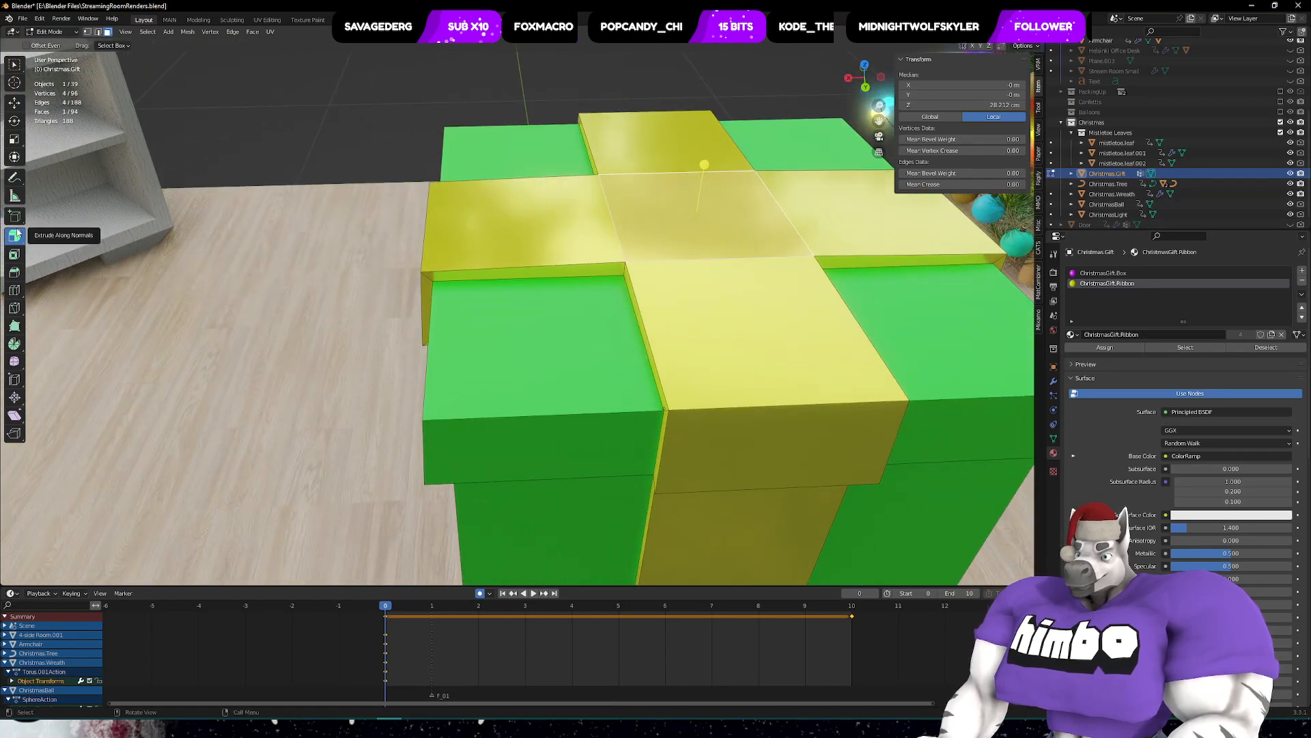
pyautogui.click(97, 32)
pyautogui.click(646, 231)
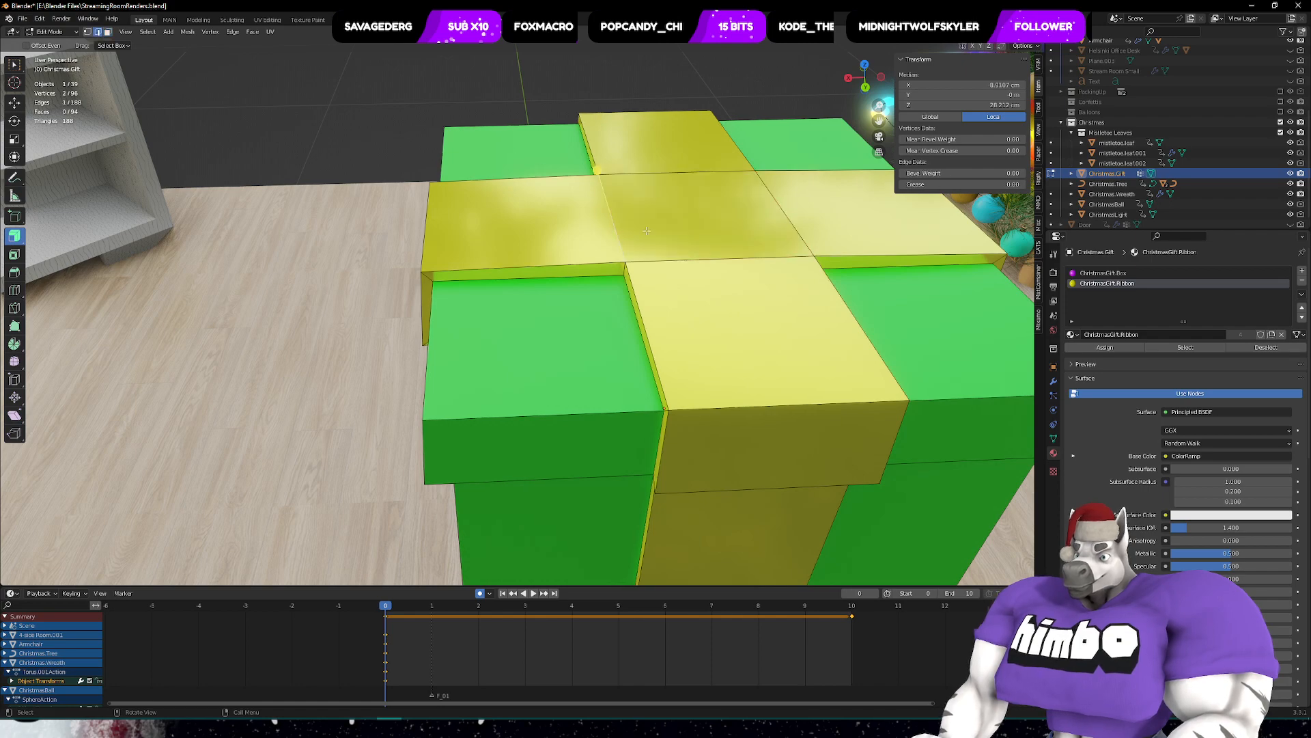
pyautogui.moveTo(791, 224); pyautogui.dragTo(755, 211, button='middle')
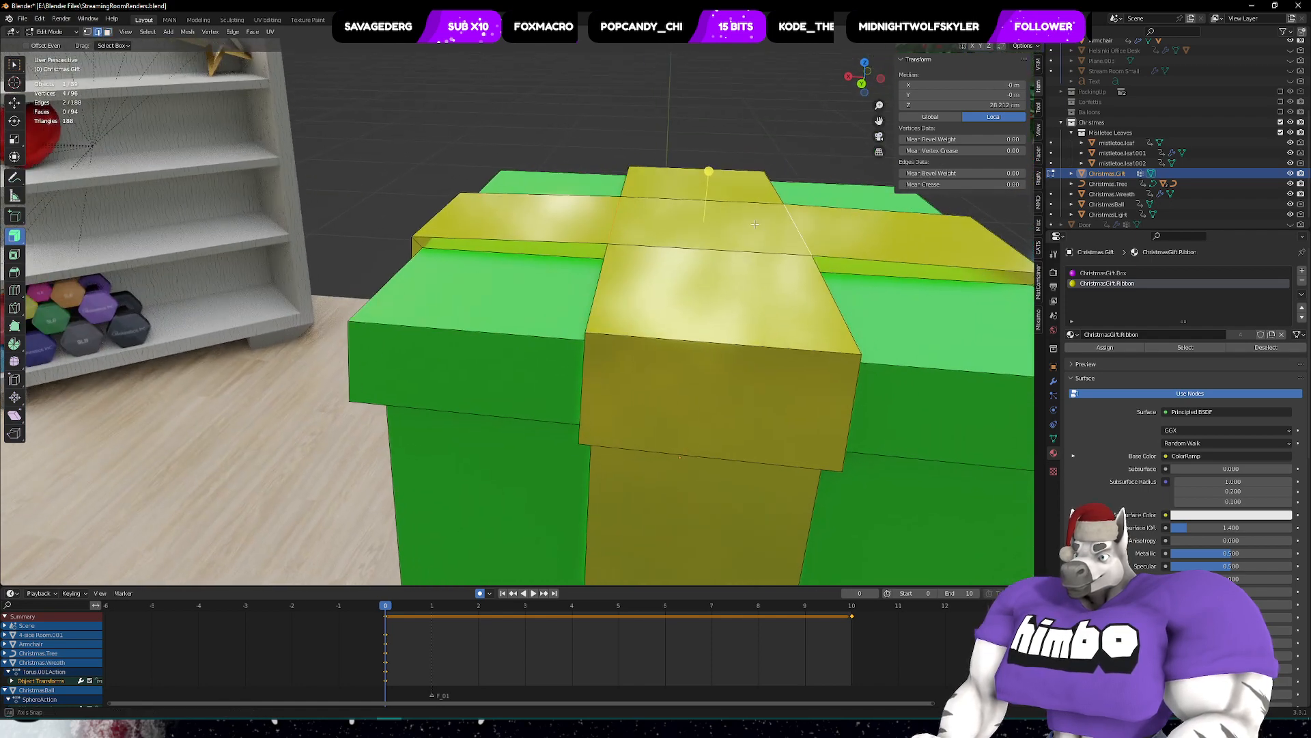
pyautogui.press('e')
pyautogui.press('z')
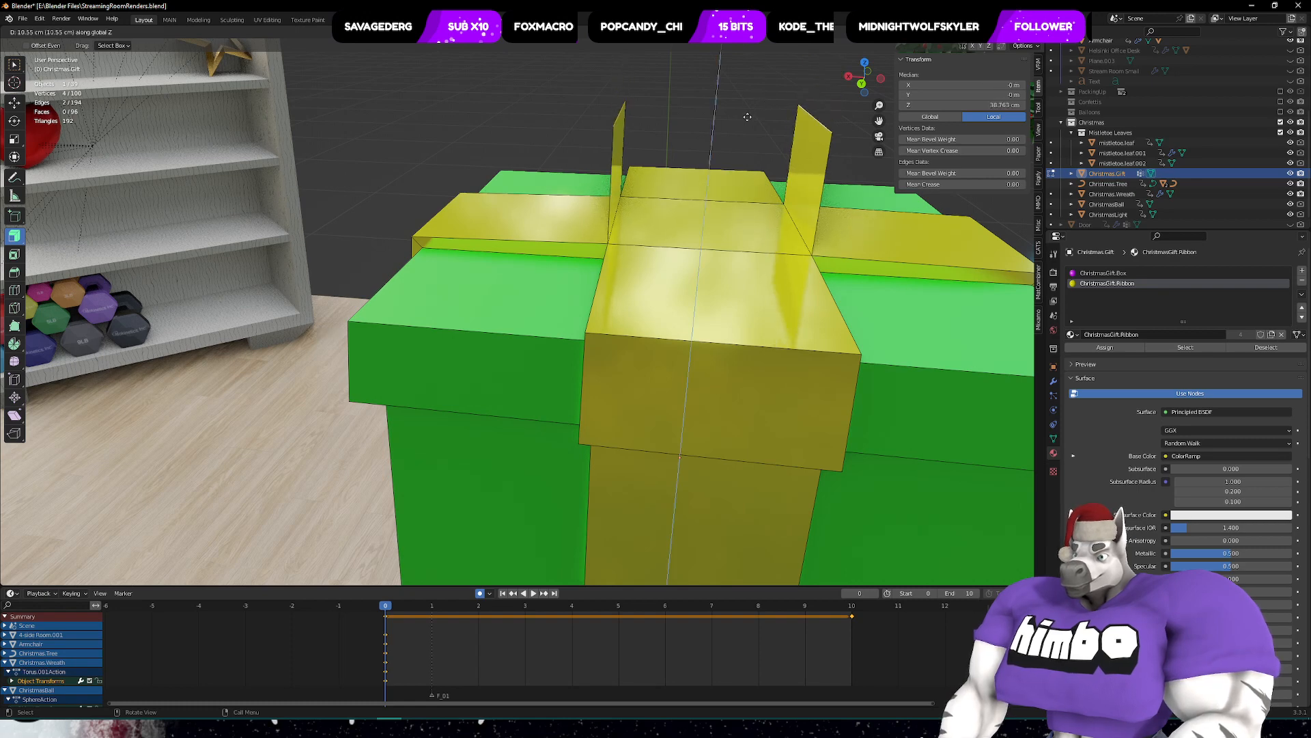
pyautogui.click(747, 117)
# - Spread the two extruded edges apart by scaling them along X by about 2.17
pyautogui.press('s')
pyautogui.press('x')
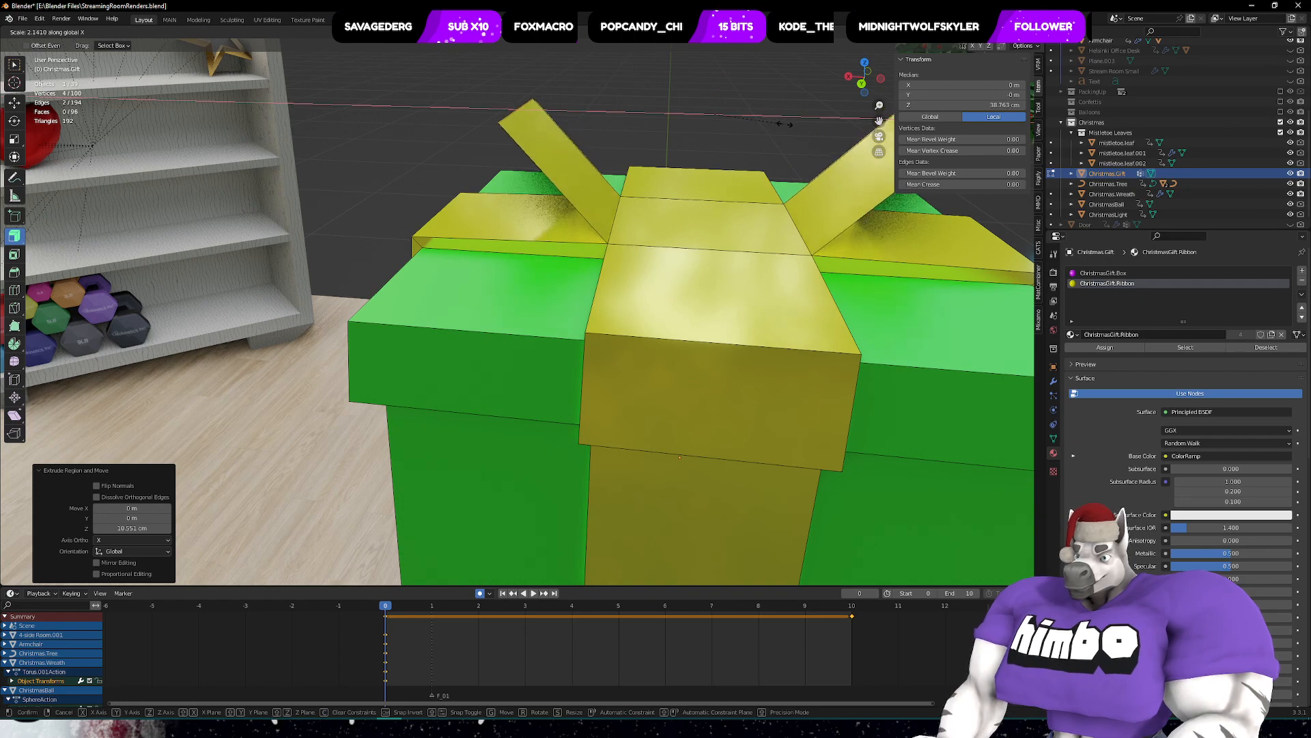
pyautogui.click(781, 128)
# - Extrude the ribbon's two spread edges upward along Z twice, first by about 6.65 cm and again by about 7.64 cm
pyautogui.press('KP_1')
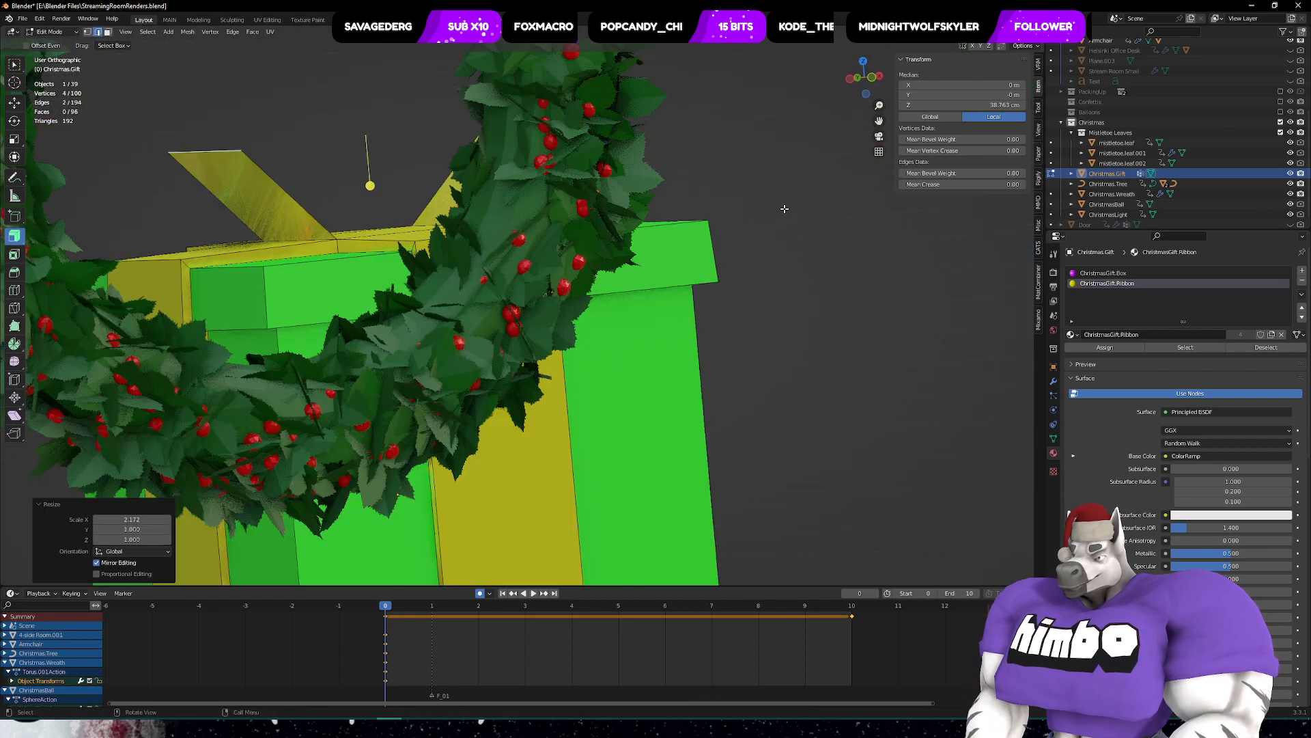
pyautogui.keyDown('shift'); pyautogui.moveTo(408, 193); pyautogui.dragTo(592, 310, button='middle'); pyautogui.keyUp('shift')
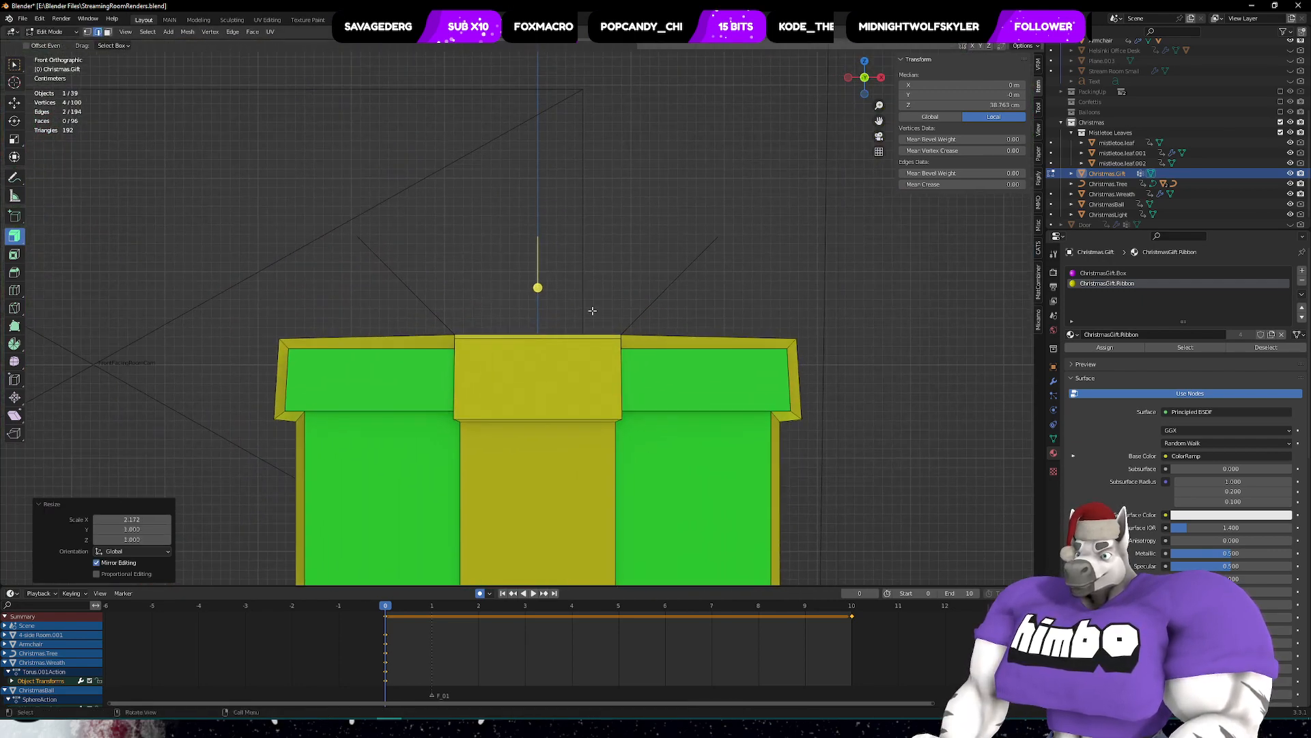
pyautogui.press('e')
pyautogui.press('z')
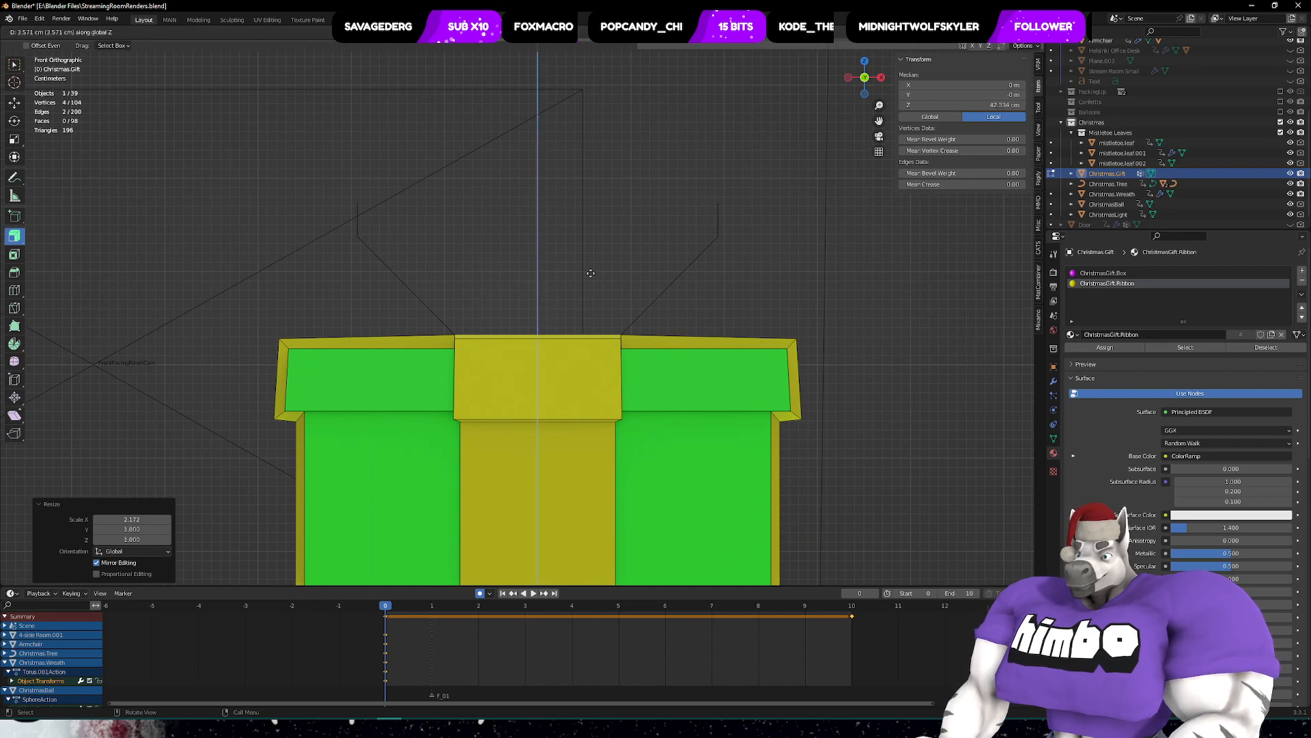
pyautogui.click(591, 249)
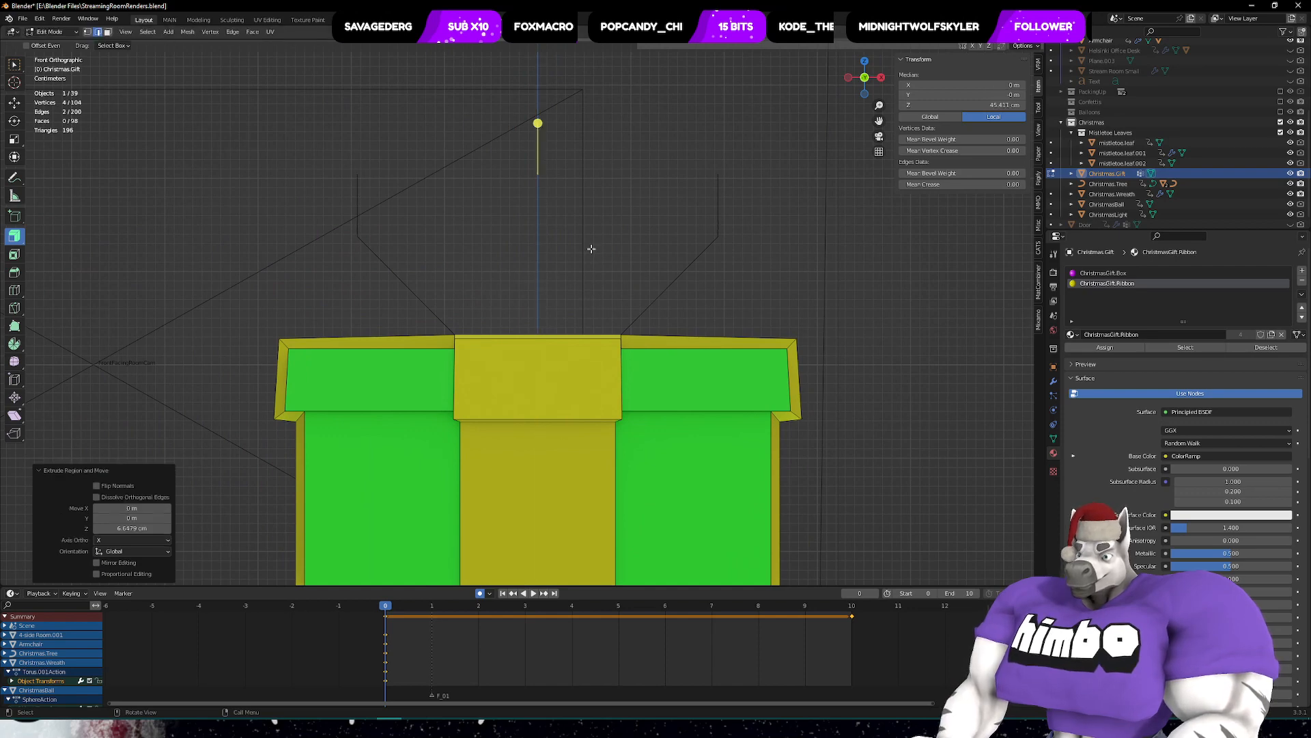
pyautogui.press('e')
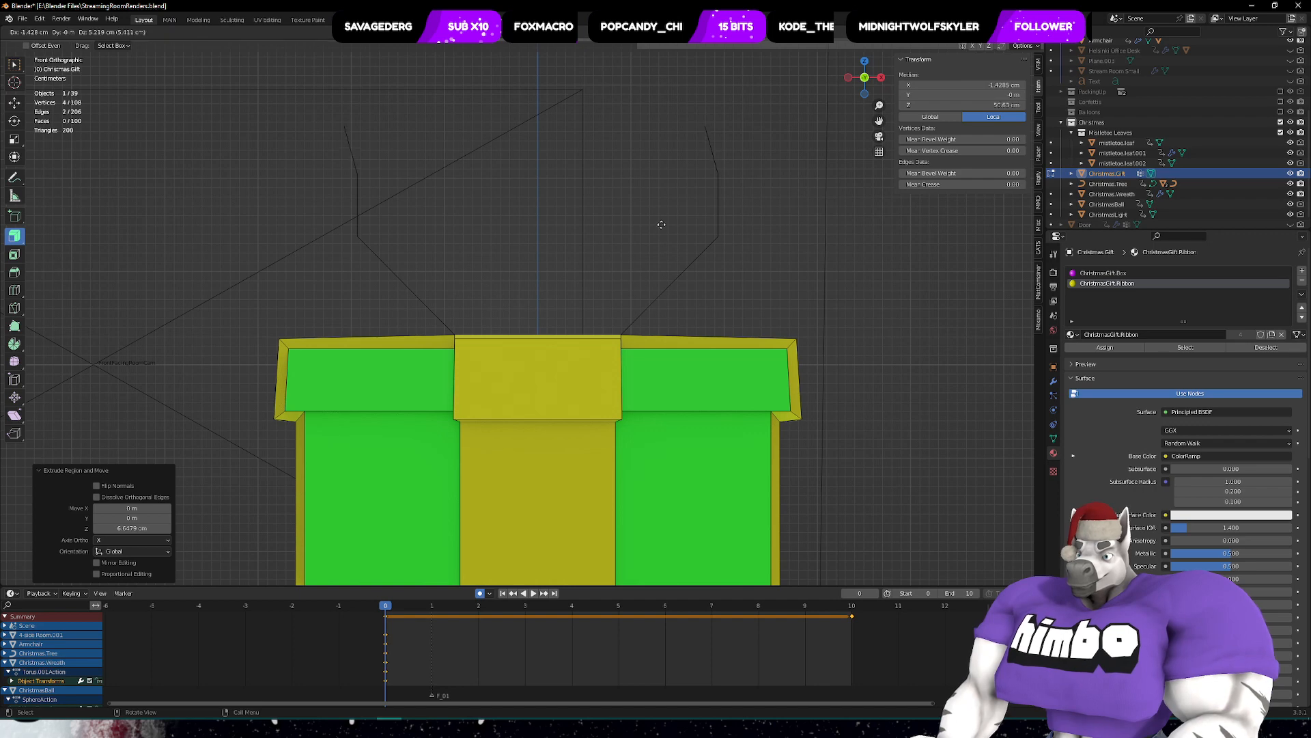
pyautogui.press('z')
pyautogui.click(661, 205)
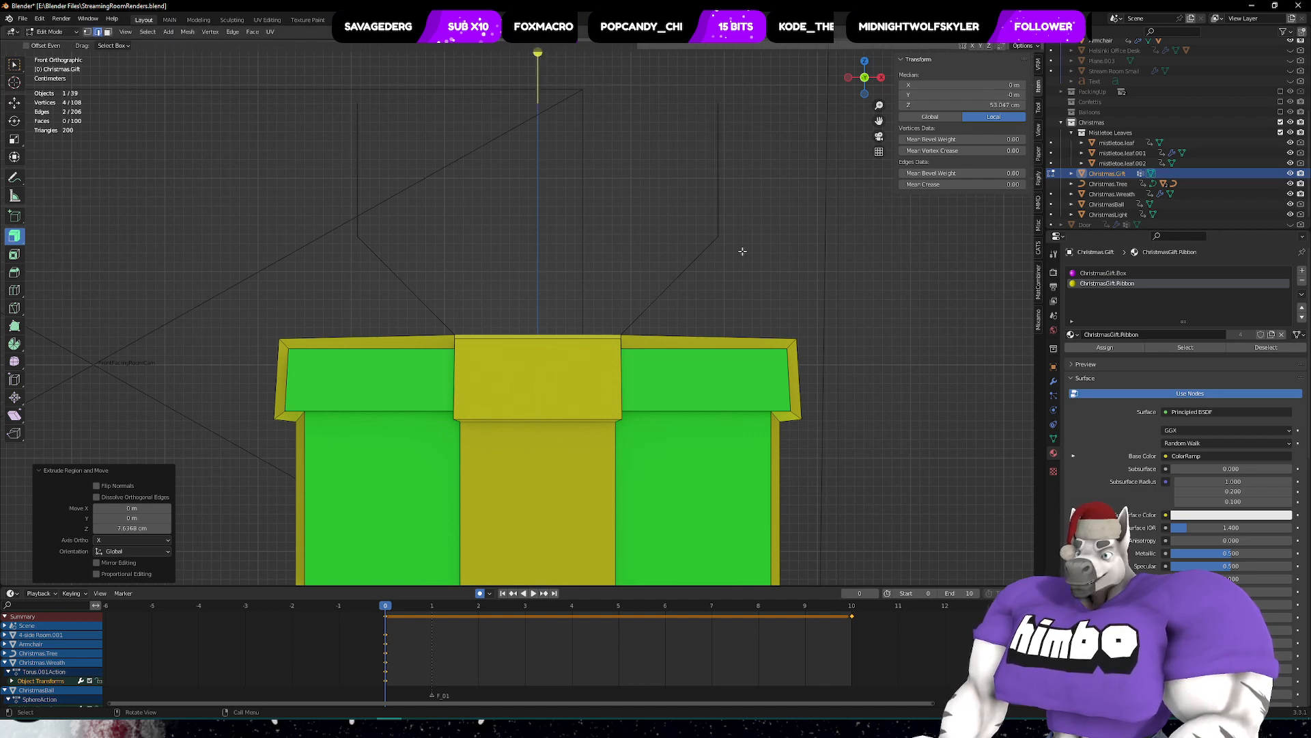
# - Bring the loop's two upper edges together along X and fill the gap between them with a face
pyautogui.press('s')
pyautogui.press('x')
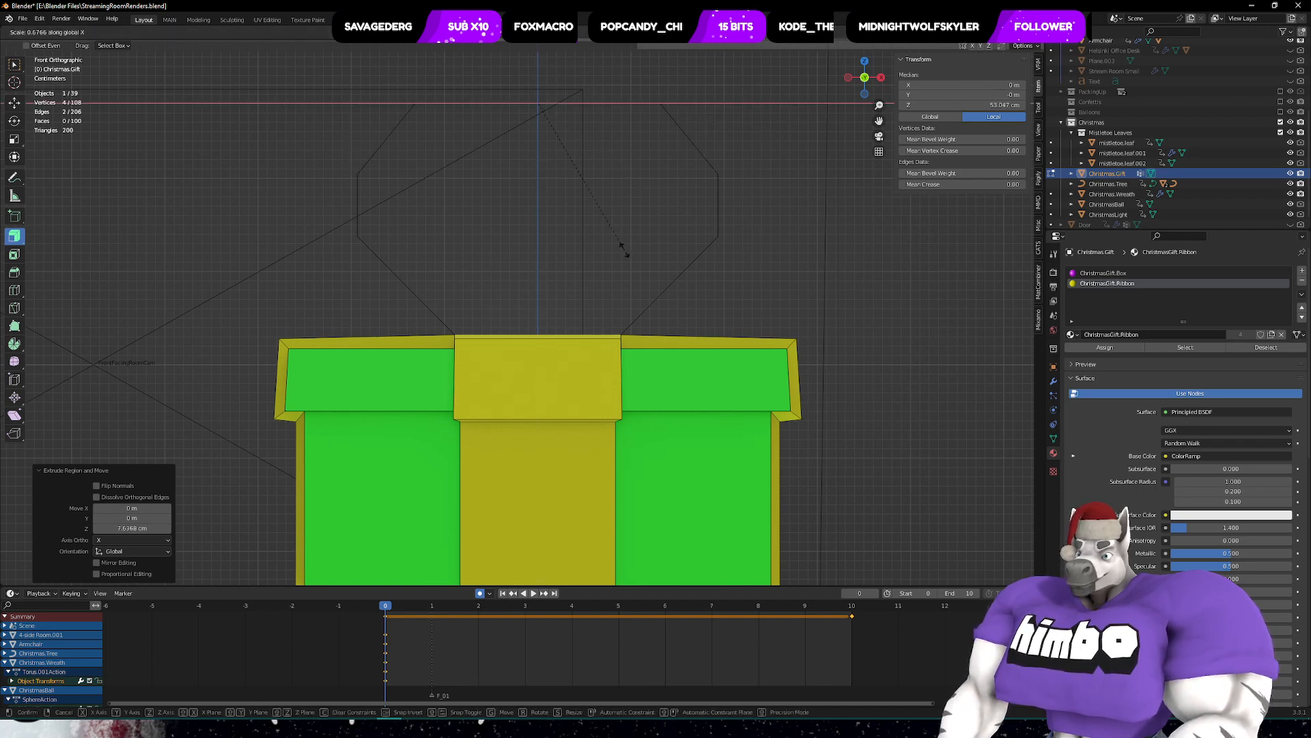
pyautogui.click(550, 255)
pyautogui.moveTo(551, 256); pyautogui.dragTo(669, 224, button='middle')
pyautogui.press('KP_7')
pyautogui.press('f')
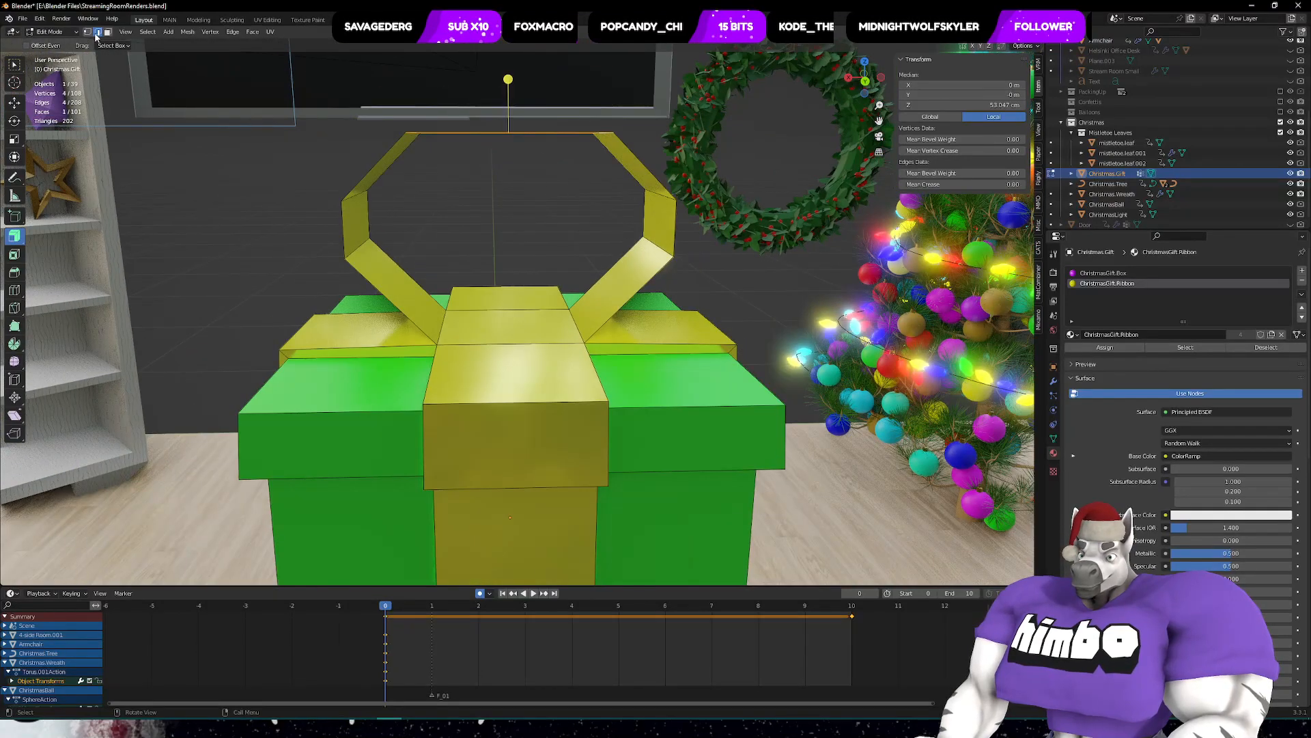
# - Circle-select the side, upper and lower segments of the bow loop and try to scale them down uniformly
pyautogui.press('c')
pyautogui.moveTo(389, 159); pyautogui.dragTo(347, 219)
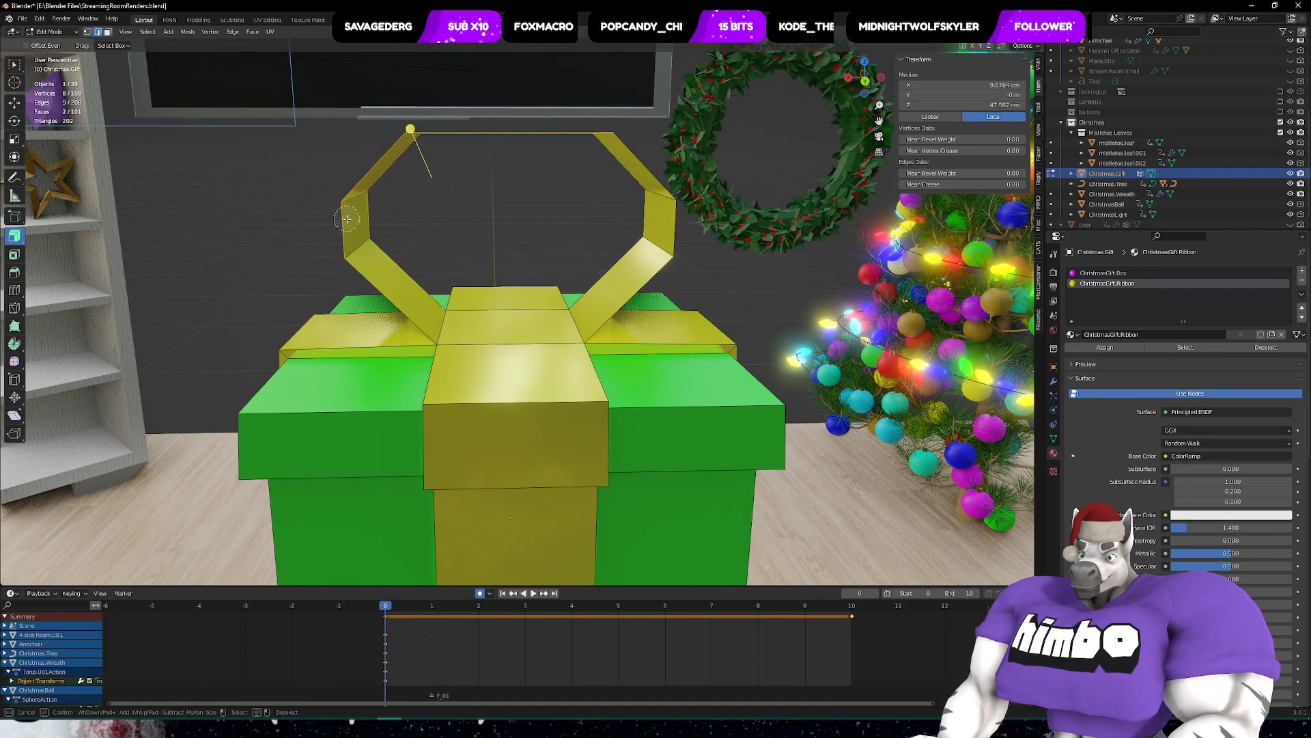
pyautogui.click(649, 239)
pyautogui.moveTo(656, 195); pyautogui.dragTo(628, 161)
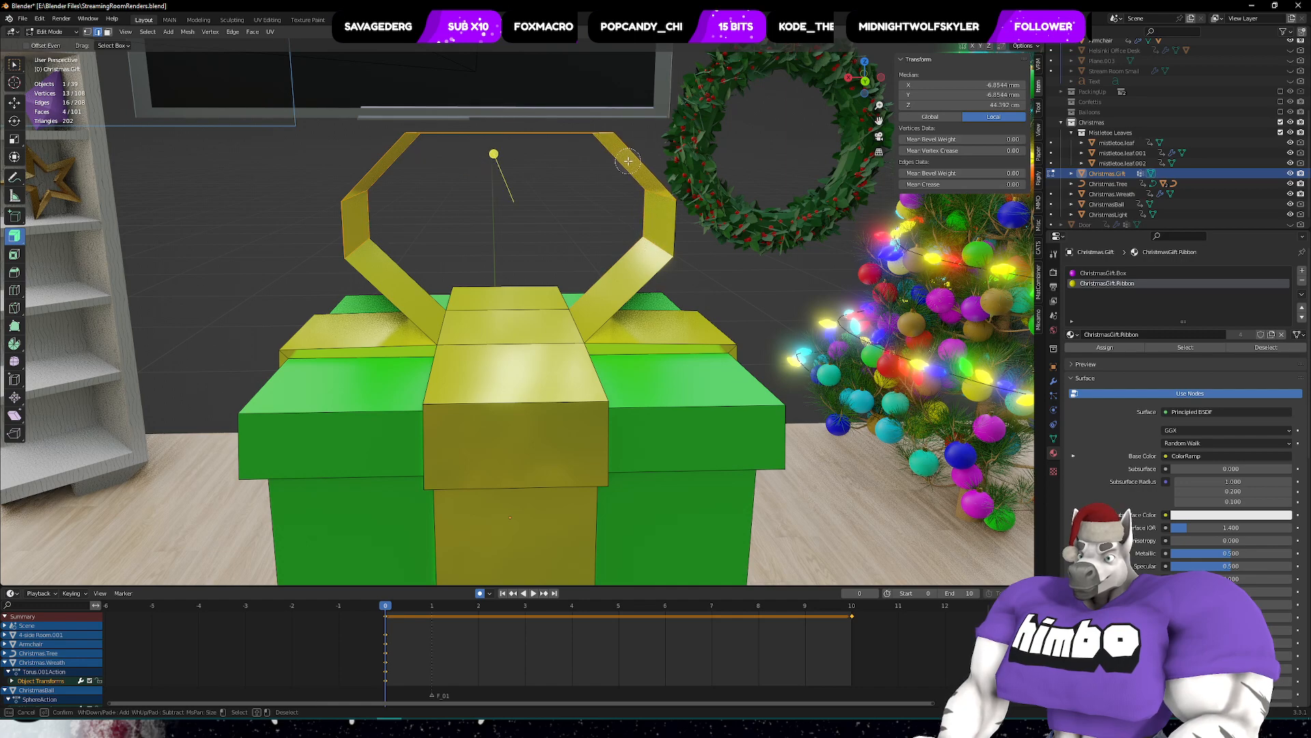
pyautogui.moveTo(654, 222); pyautogui.dragTo(667, 237)
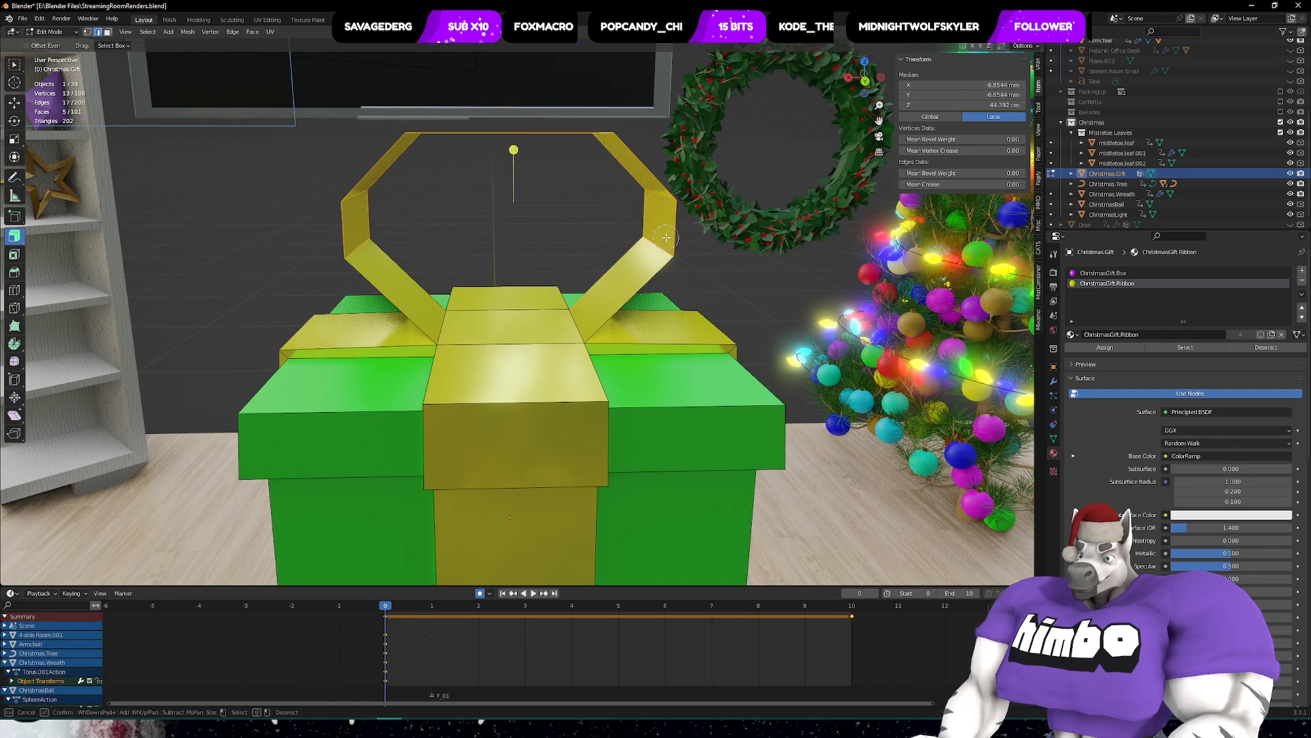
pyautogui.click(635, 278)
pyautogui.press('Escape')
pyautogui.moveTo(622, 260); pyautogui.dragTo(621, 306, button='middle')
pyautogui.scroll(2, 408, 309)
pyautogui.press('c')
pyautogui.click(400, 308)
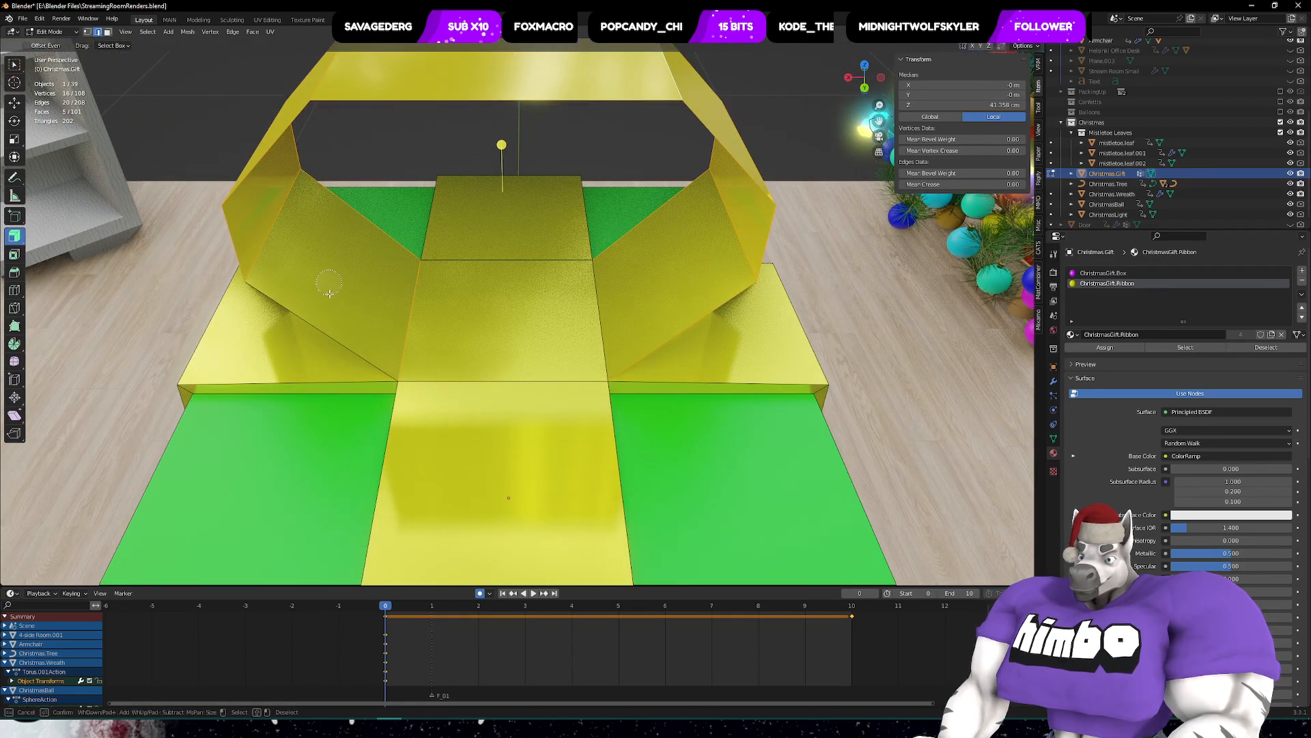
pyautogui.click(318, 320)
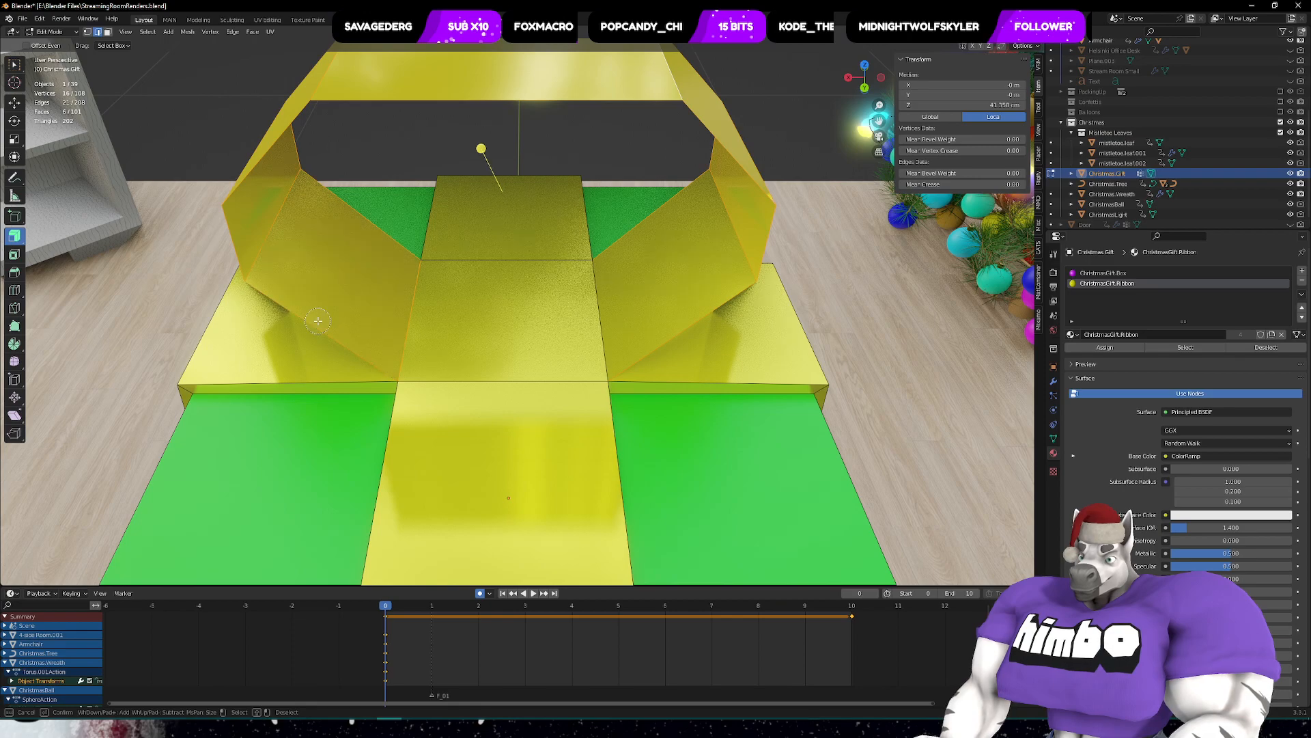
pyautogui.click(614, 294)
pyautogui.press('Escape')
pyautogui.moveTo(614, 293); pyautogui.dragTo(541, 232, button='middle')
pyautogui.press('s')
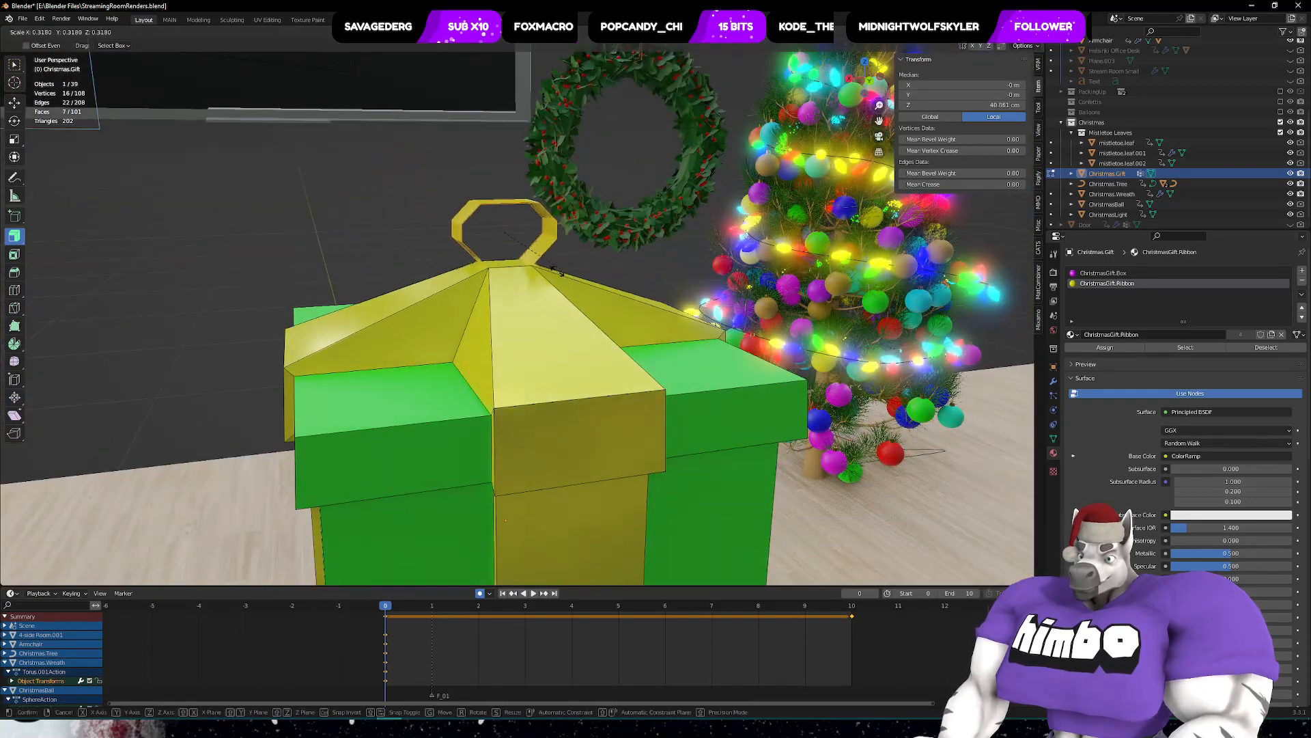
pyautogui.rightClick(556, 271)
# - Undo the loop selection, the closing face and the two added extrusions above the spread edges
pyautogui.hotkey('ctrl', 'z')
pyautogui.hotkey('ctrl', 'z')
pyautogui.hotkey('ctrl', 'z')
pyautogui.hotkey('ctrl', 'z')
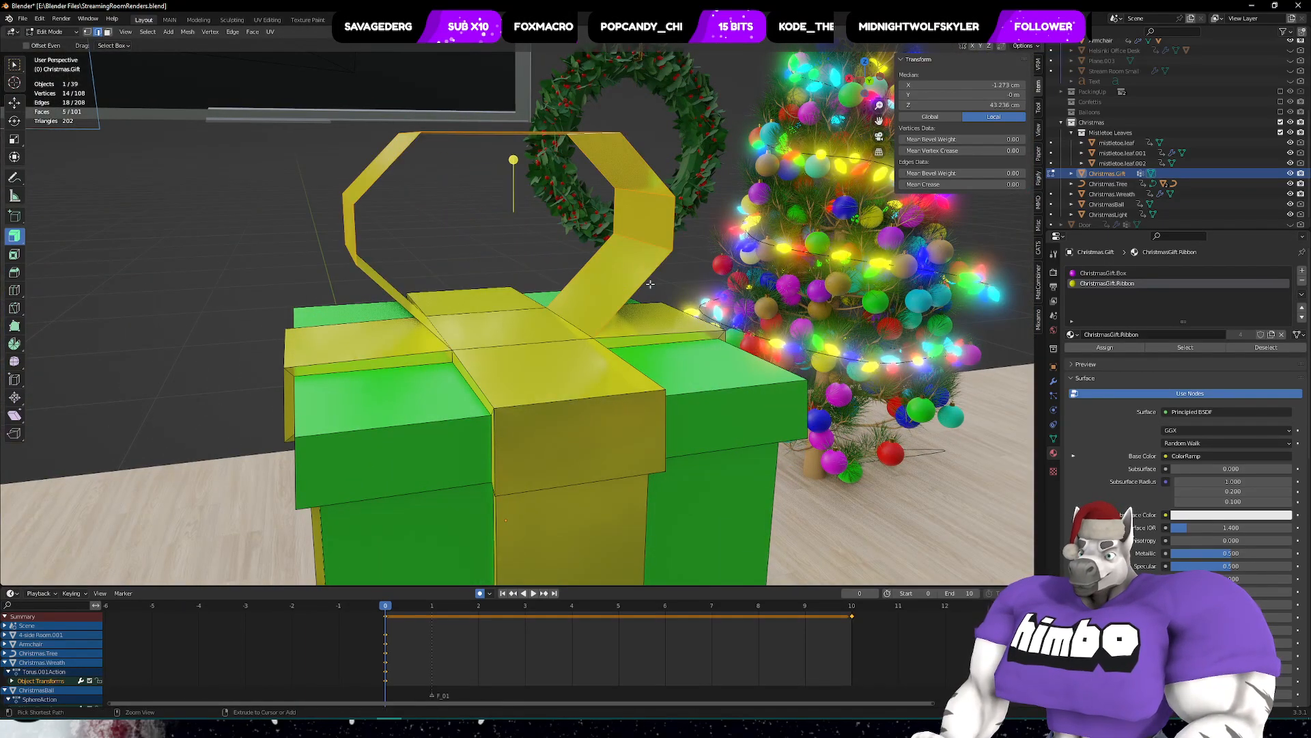
pyautogui.hotkey('ctrl', 'z')
pyautogui.hotkey('ctrl', 'z')
# - Try to cross over the two extruded edges by scaling them negatively along Y, and undo the bow extrusion down to the flat ribbon
pyautogui.moveTo(495, 254)
pyautogui.mouseDown(button='middle')
pyautogui.moveTo(532, 260)
pyautogui.moveTo(538, 335)
pyautogui.moveTo(598, 281)
pyautogui.moveTo(574, 287)
pyautogui.moveTo(508, 261)
pyautogui.mouseUp(button='middle')
pyautogui.press('s')
pyautogui.press('y')
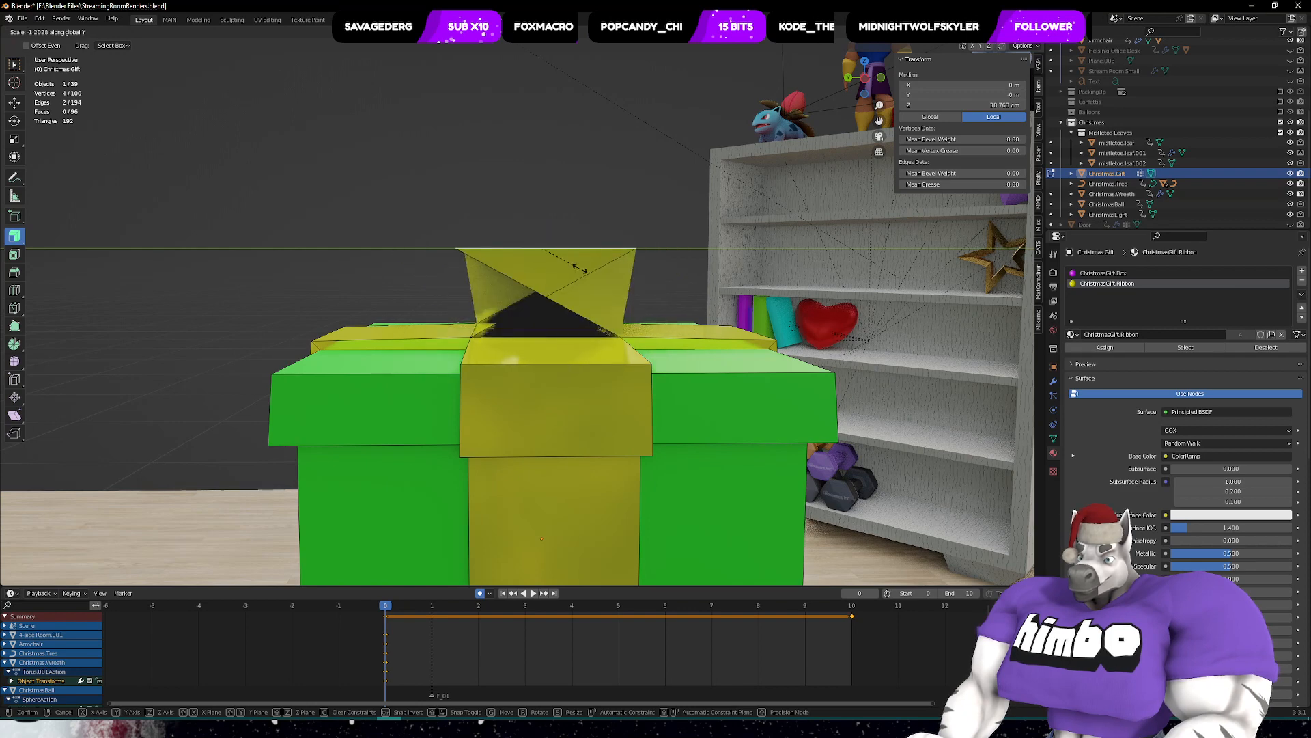
pyautogui.click(536, 245)
pyautogui.moveTo(536, 246); pyautogui.dragTo(519, 306, button='middle')
pyautogui.hotkey('ctrl', 'z')
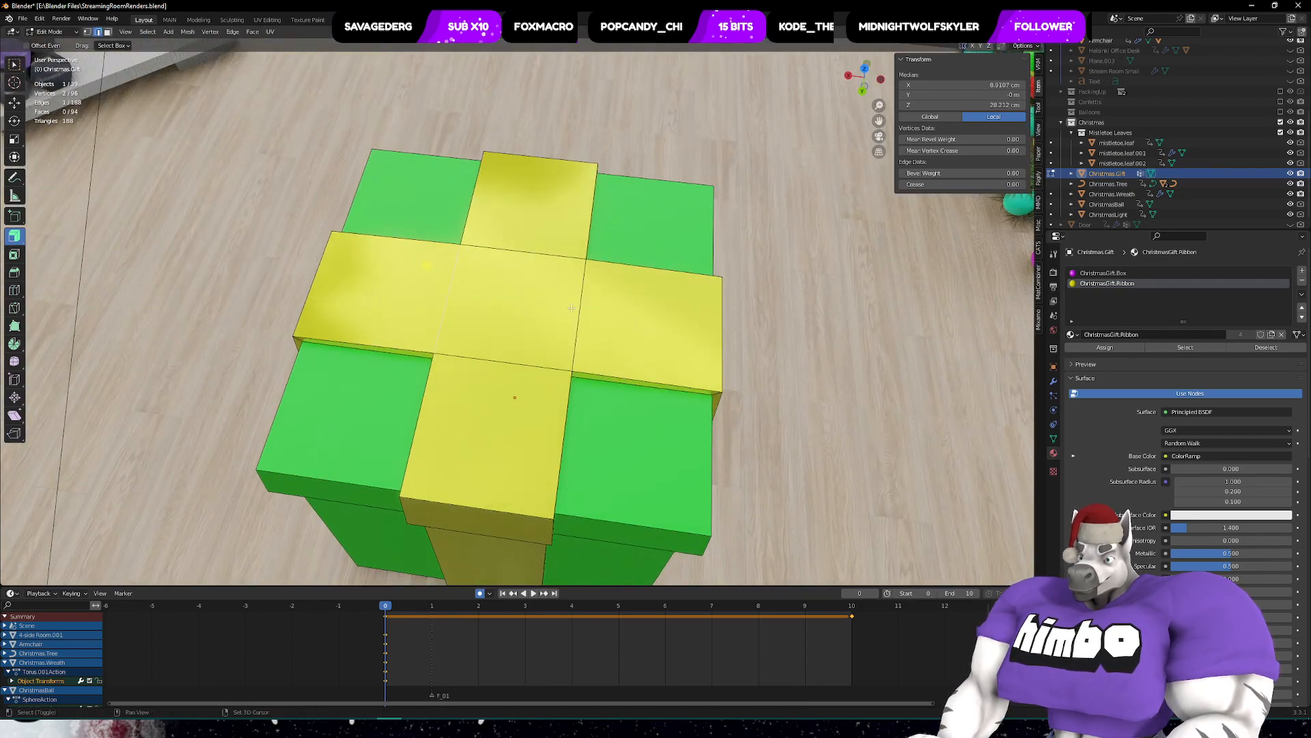
# - Select the four edges around the ribbon's top centre face and snap the 3D cursor to the selection
pyautogui.keyDown('shift'); pyautogui.click(572, 308); pyautogui.keyUp('shift')
pyautogui.keyDown('shift'); pyautogui.click(511, 249); pyautogui.keyUp('shift')
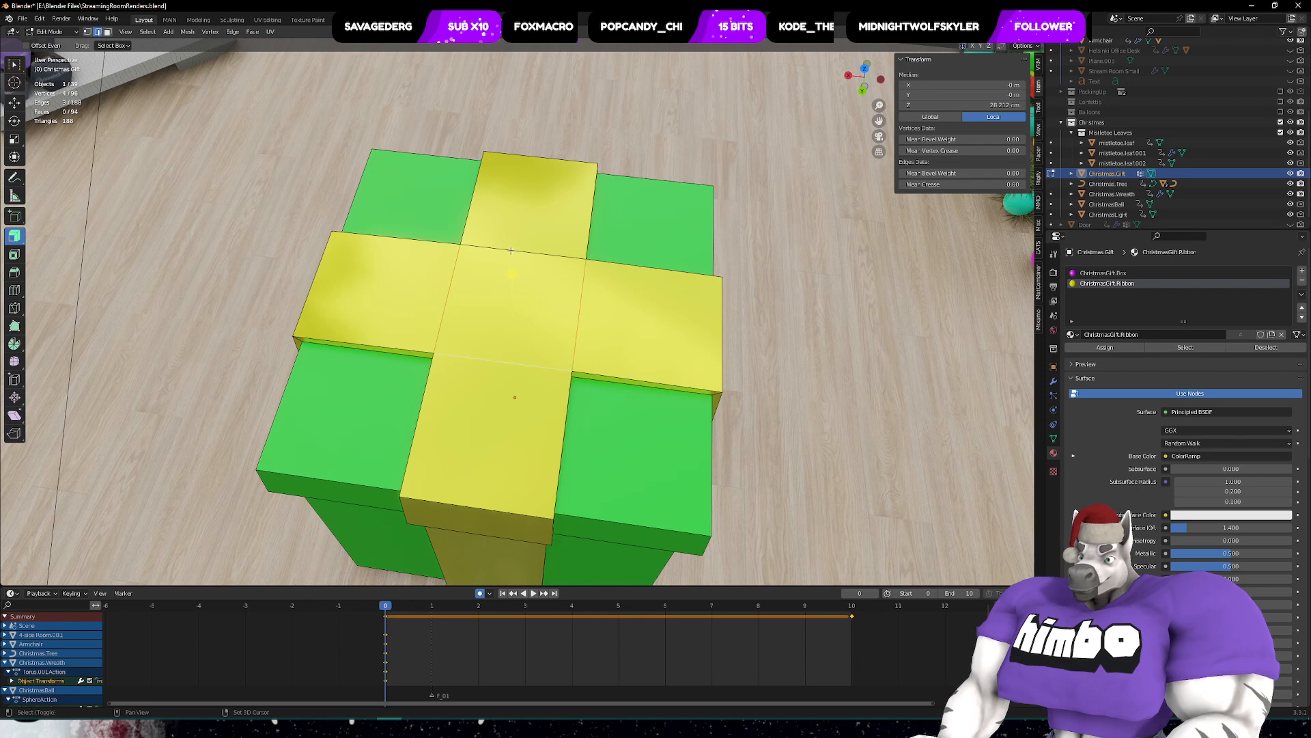
pyautogui.keyDown('shift'); pyautogui.click(513, 308); pyautogui.keyUp('shift')
pyautogui.rightClick(513, 309)
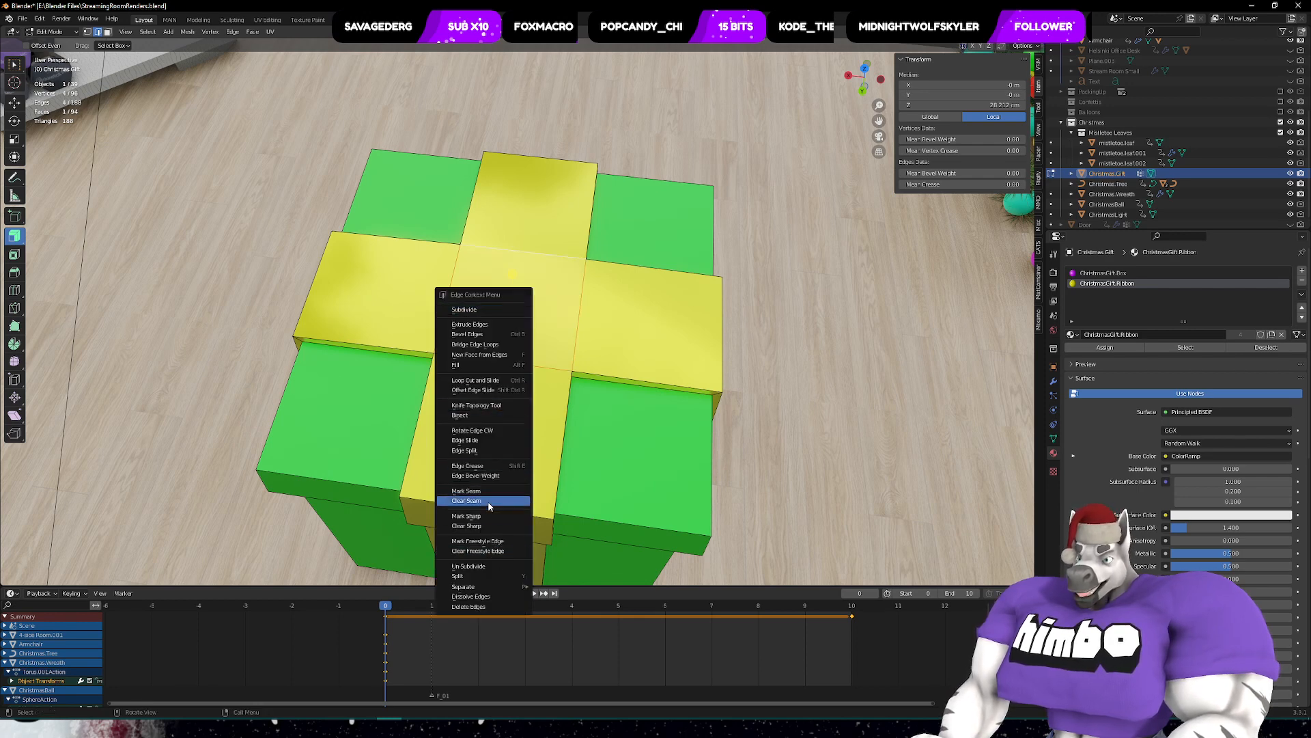
pyautogui.click(87, 32)
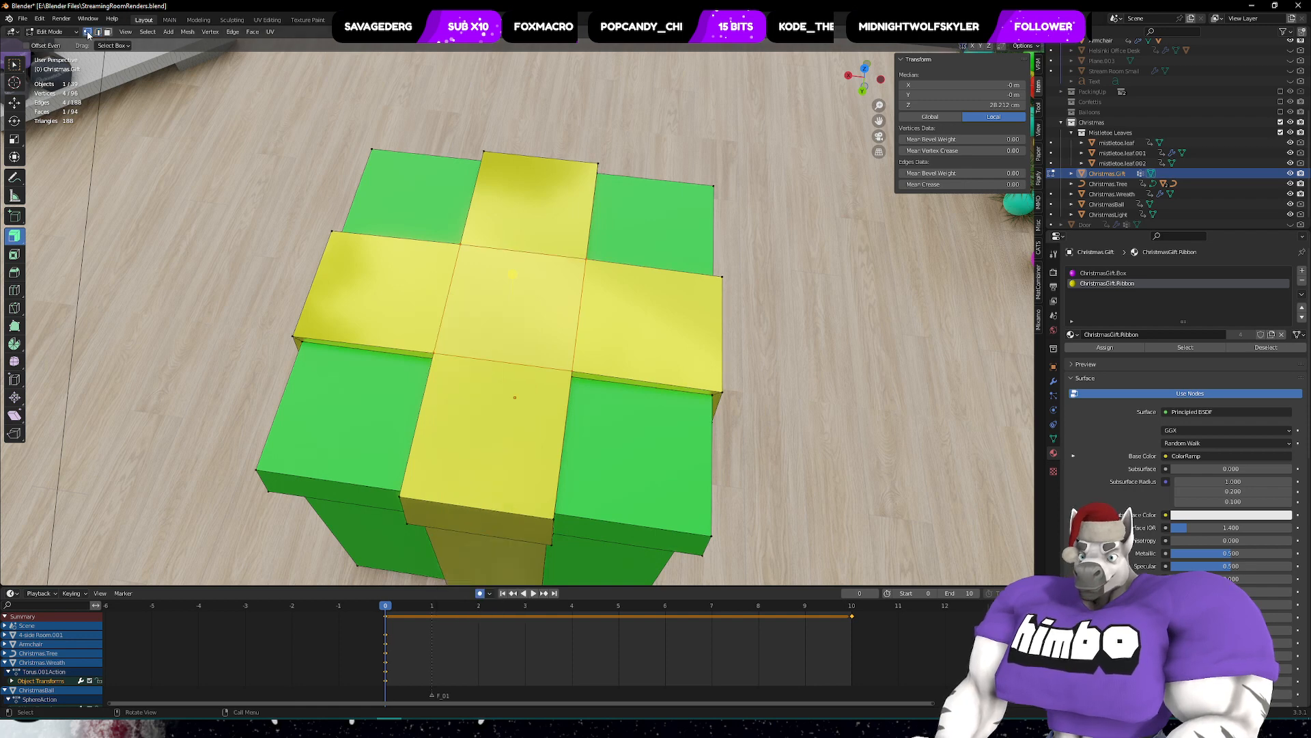
pyautogui.rightClick(530, 343)
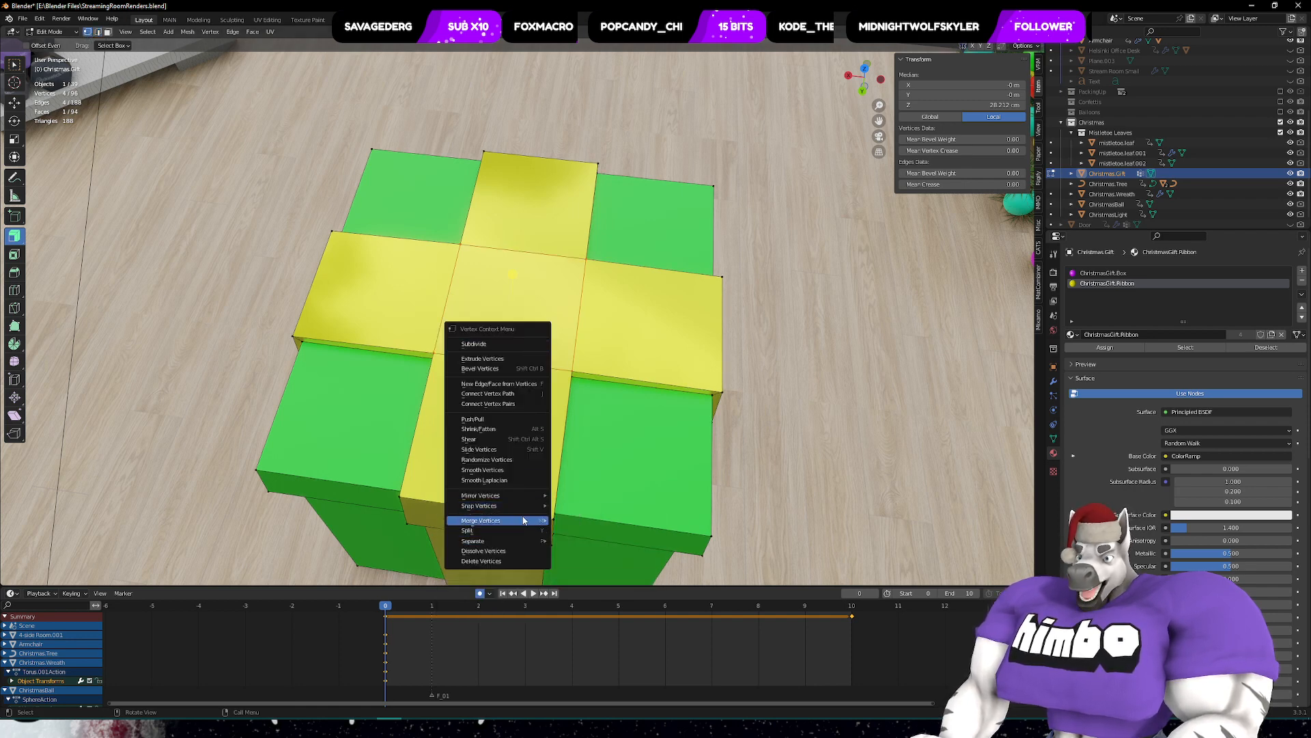
pyautogui.moveTo(524, 520)
pyautogui.click(598, 552)
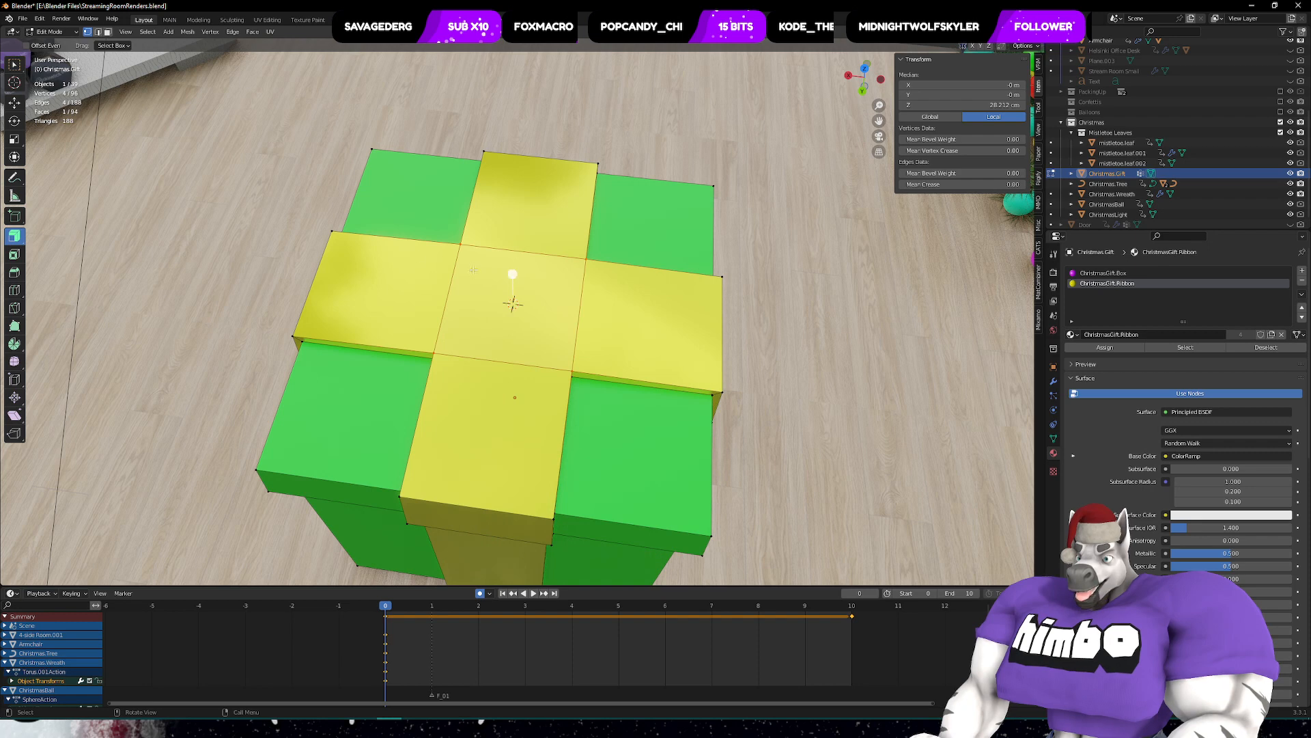
# - Try adding a Torus Knot mesh as the bow and undo it
pyautogui.hotkey('shift', 'a')
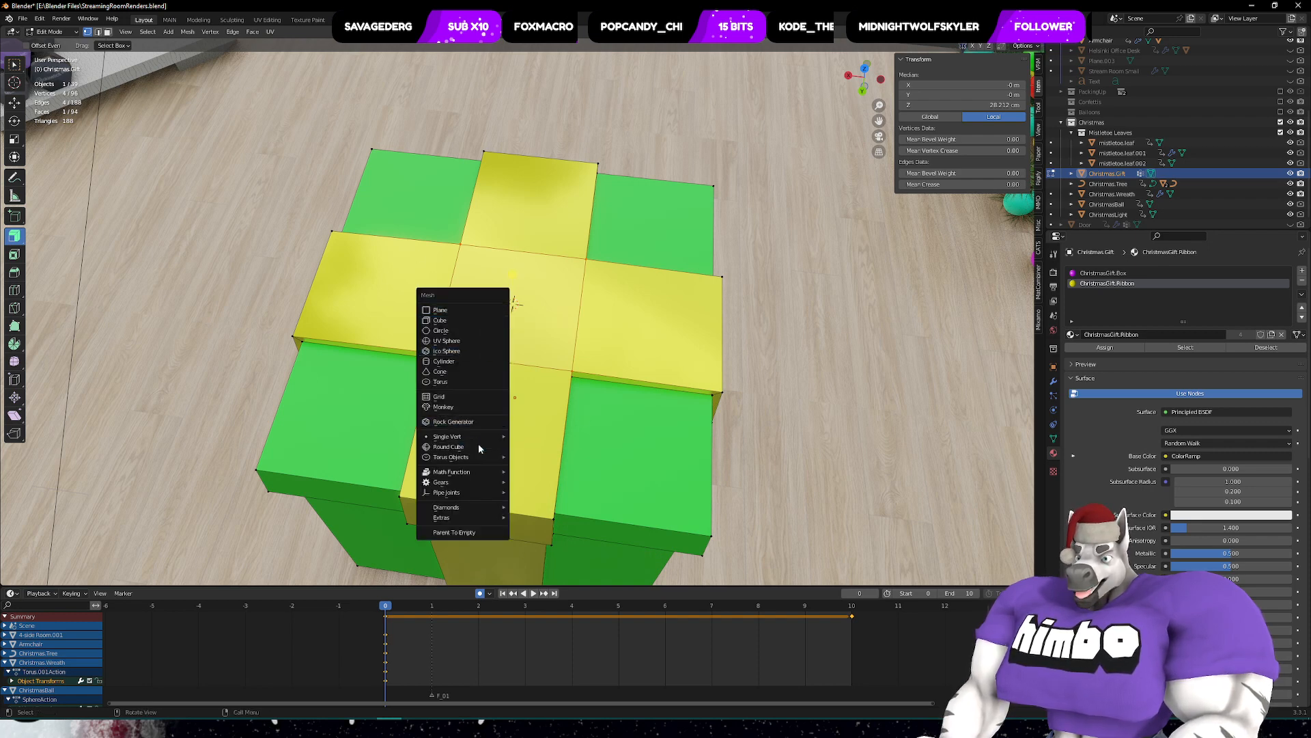
pyautogui.press('Escape')
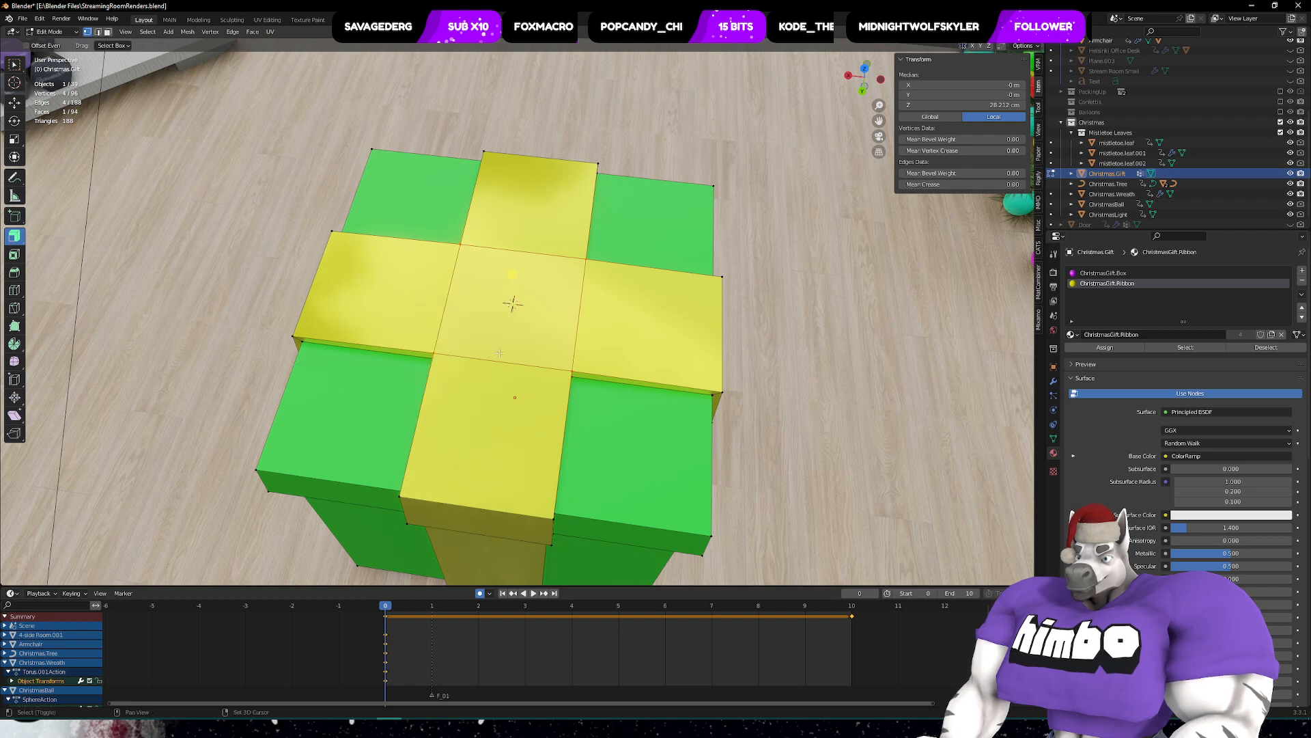
pyautogui.hotkey('shift', 'a')
pyautogui.moveTo(496, 503)
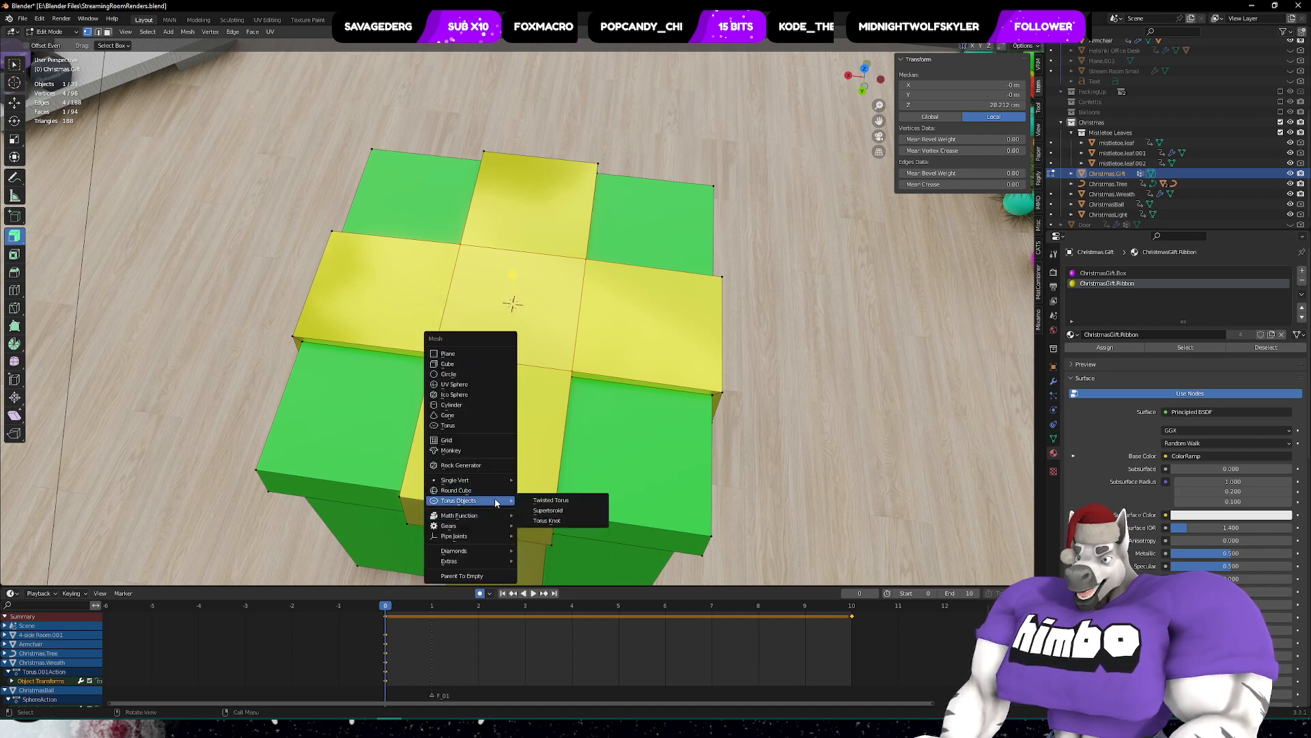
pyautogui.click(567, 521)
pyautogui.scroll(-5, 635, 469)
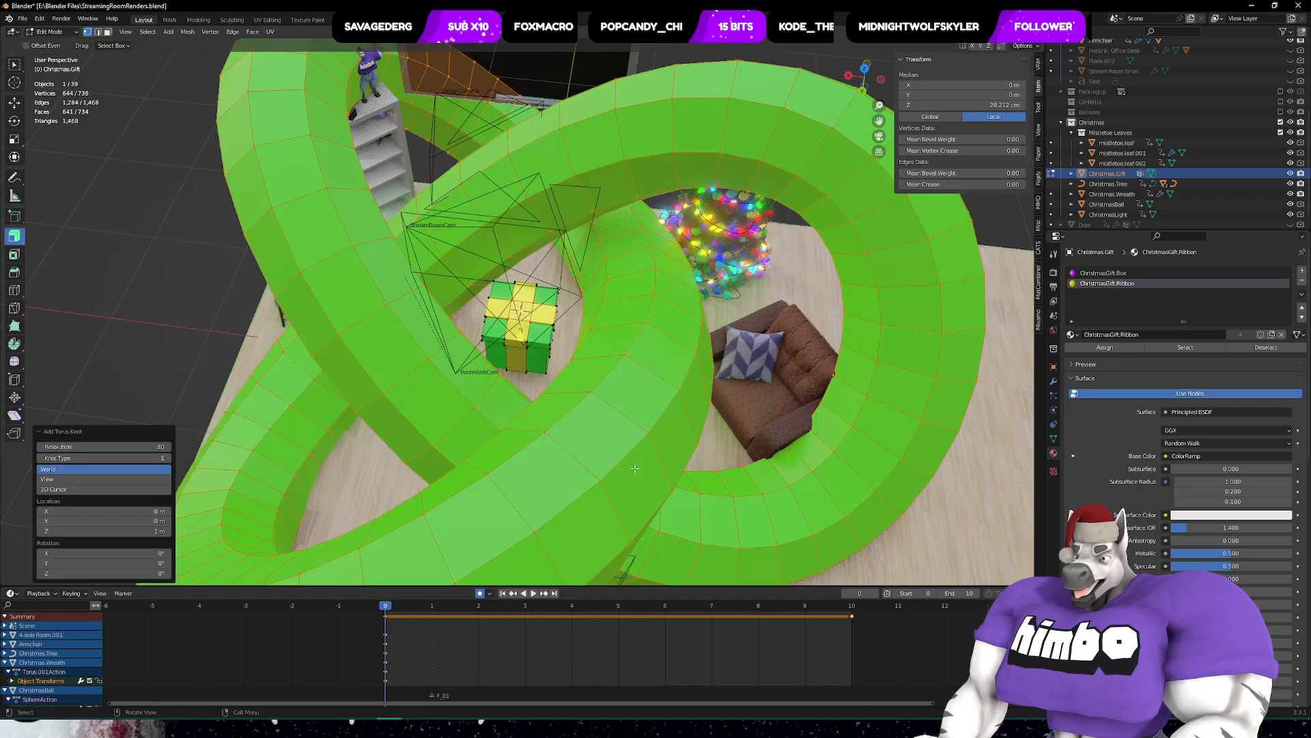
pyautogui.scroll(-8, 635, 469)
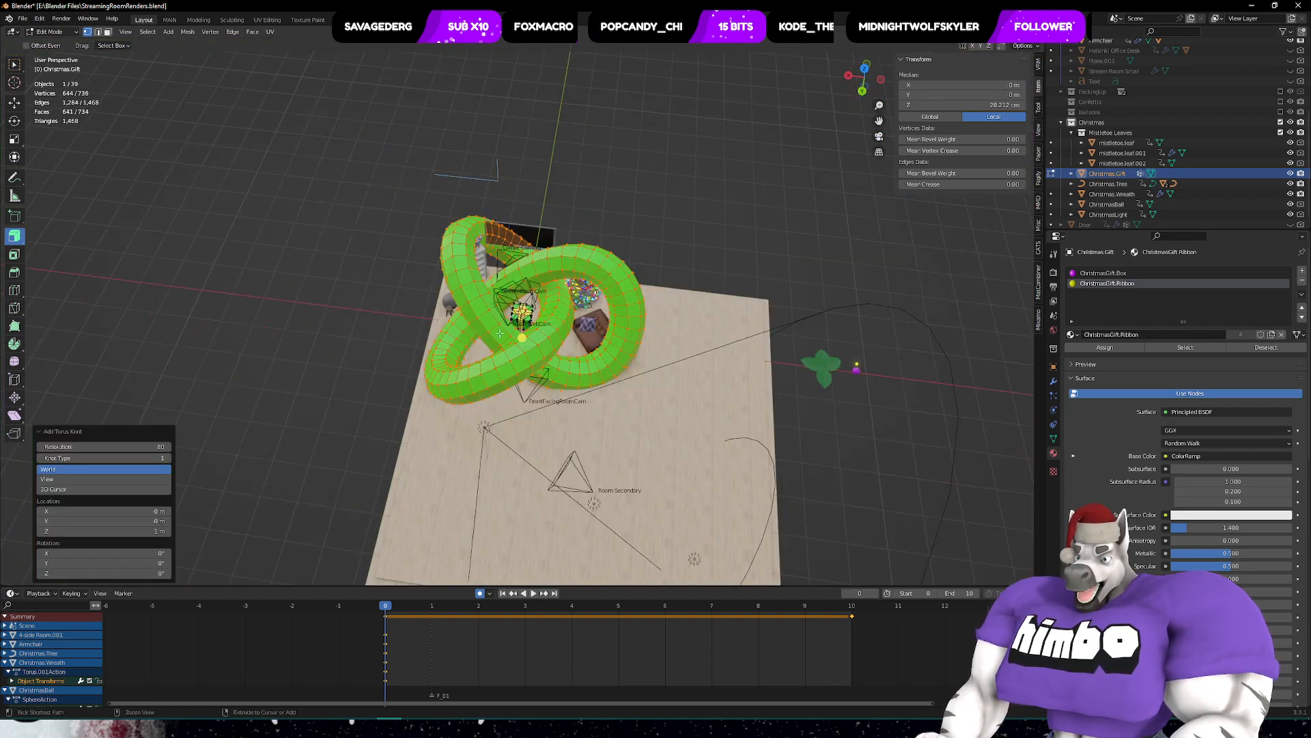
pyautogui.hotkey('ctrl', 'z')
# - Try adding a Worm gear mesh at the ribbon's crossing and undo it
pyautogui.scroll(10, 500, 334)
pyautogui.hotkey('shift', 'a')
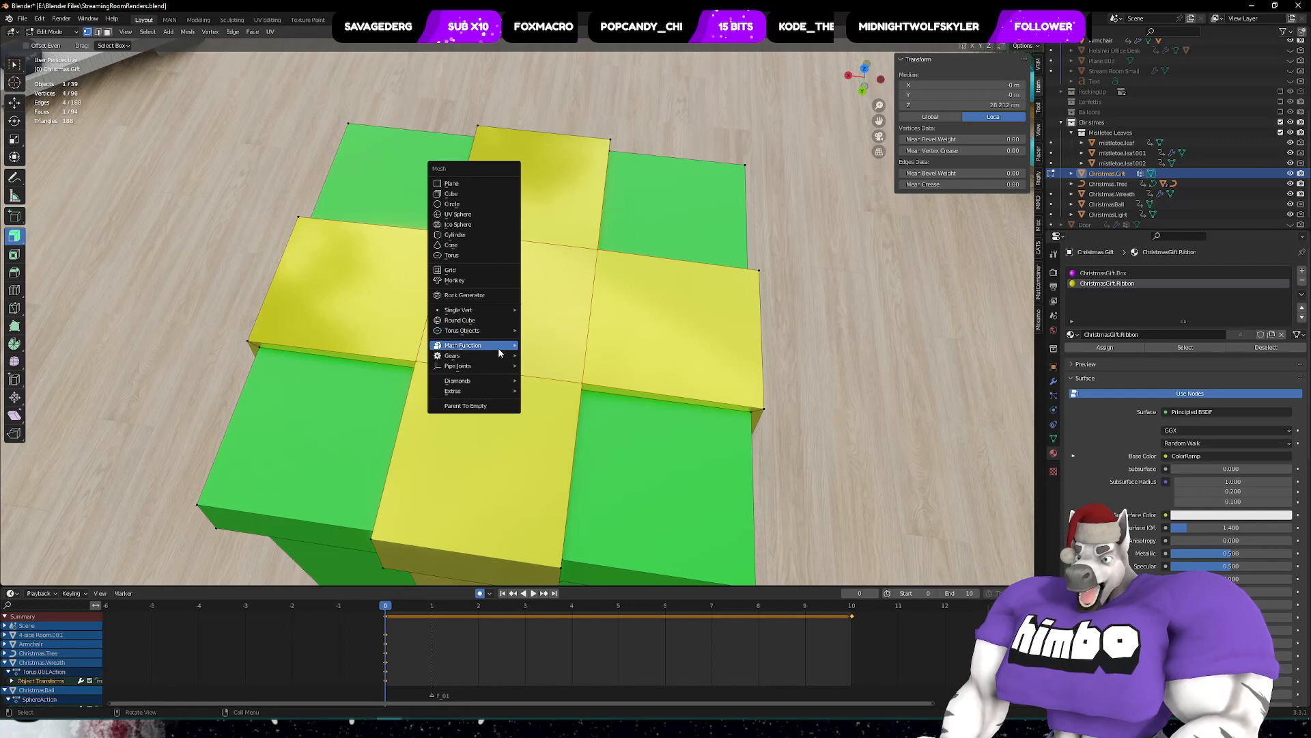
pyautogui.moveTo(502, 349)
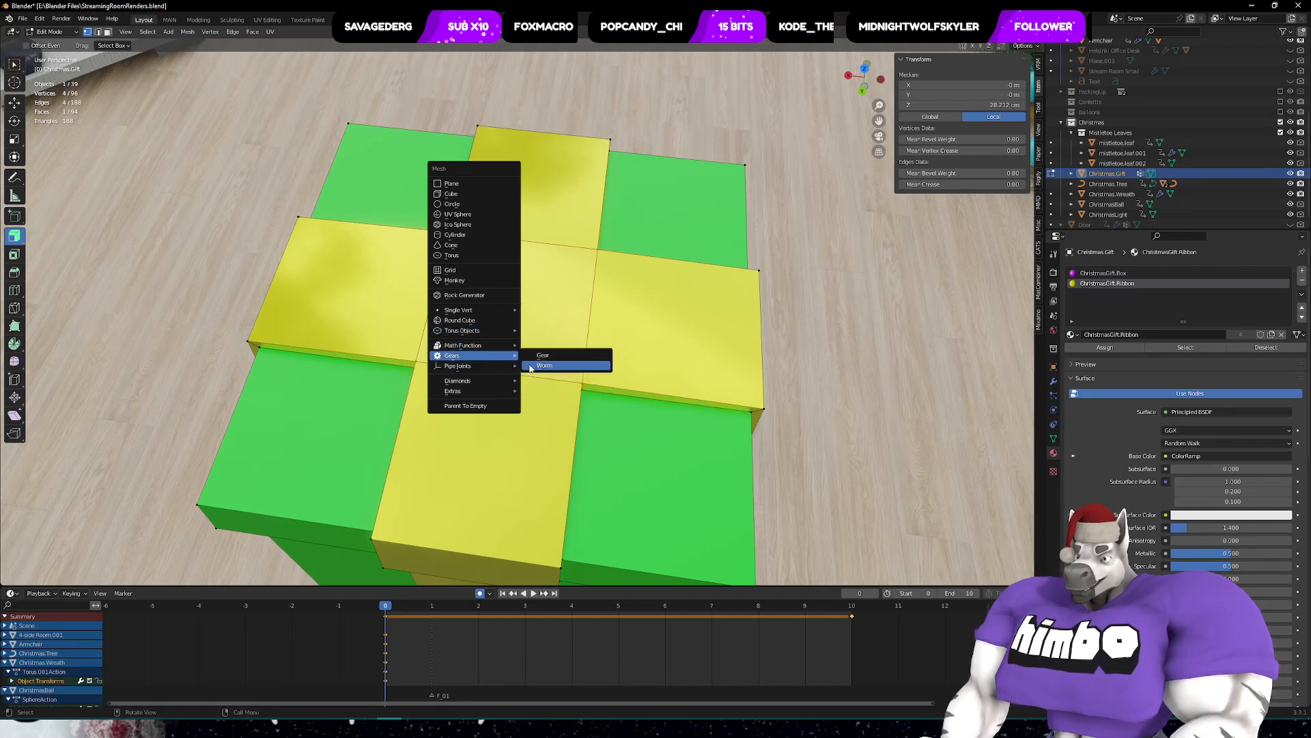
pyautogui.click(530, 366)
pyautogui.scroll(-8, 530, 365)
pyautogui.scroll(3, 531, 364)
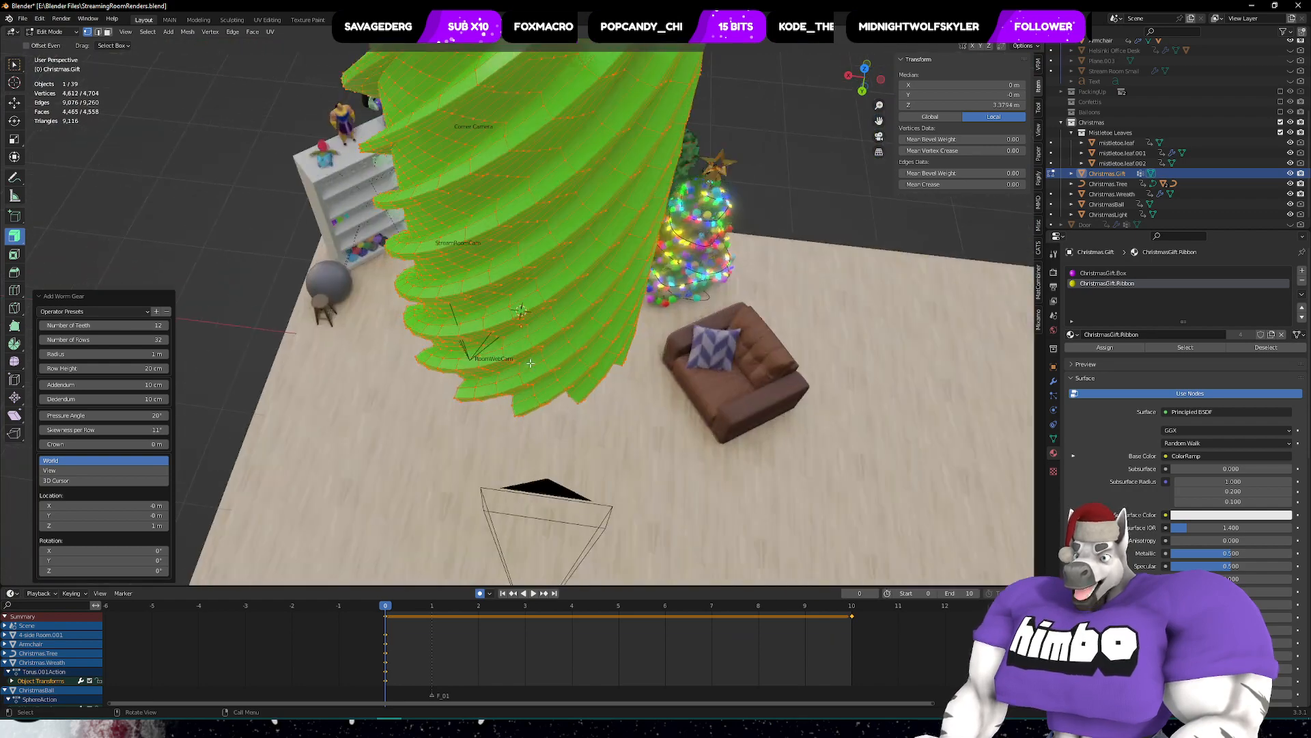
pyautogui.scroll(1, 530, 364)
pyautogui.hotkey('ctrl', 'z')
# - Try adding a Pipe Cross-Joint mesh with its default dimensions and undo it
pyautogui.scroll(10, 530, 356)
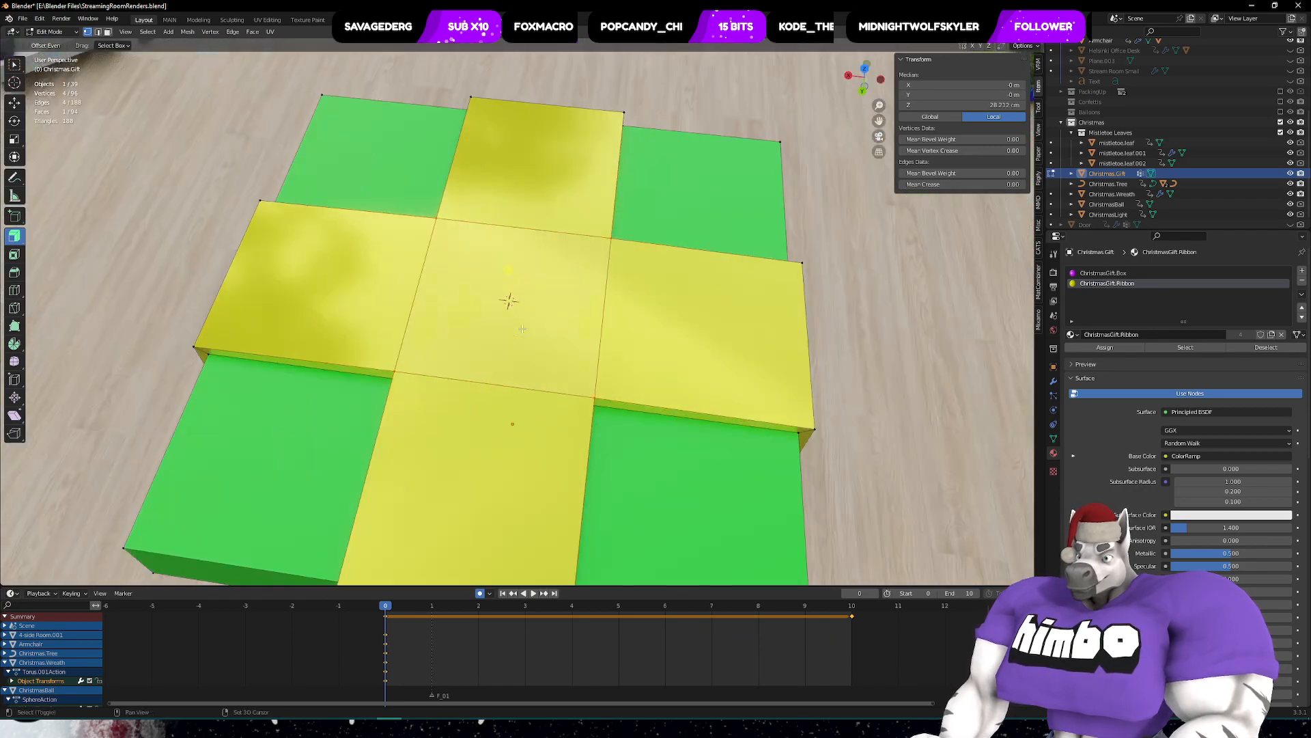
pyautogui.hotkey('shift', 'a')
pyautogui.moveTo(518, 342)
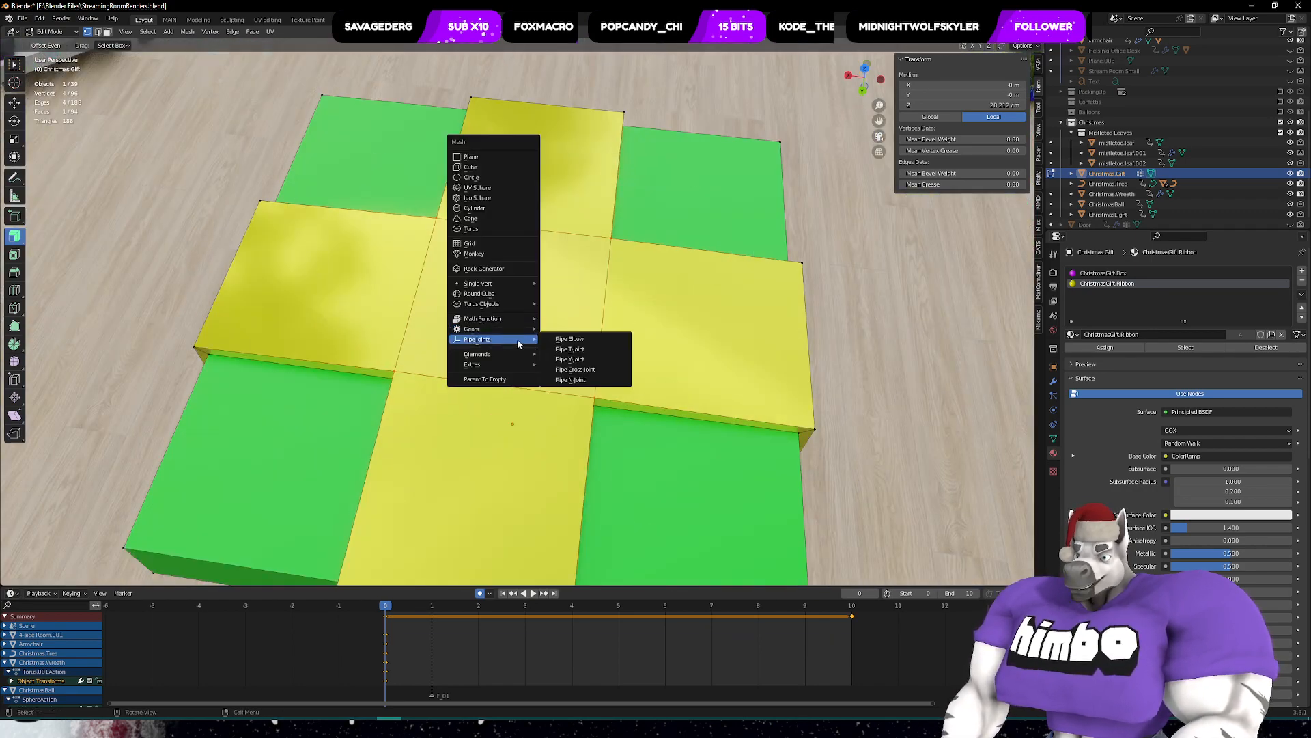
pyautogui.click(597, 364)
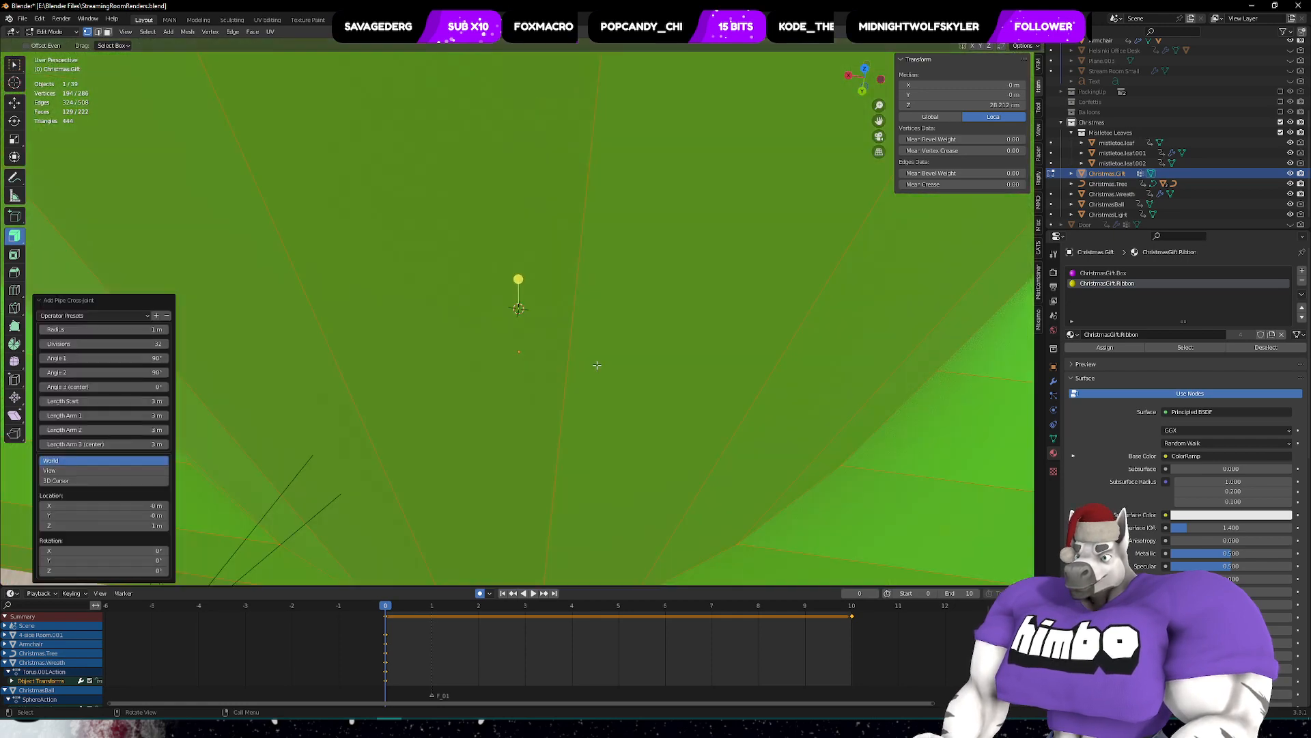
pyautogui.scroll(-5, 597, 366)
pyautogui.scroll(4, 597, 365)
pyautogui.scroll(-4, 597, 365)
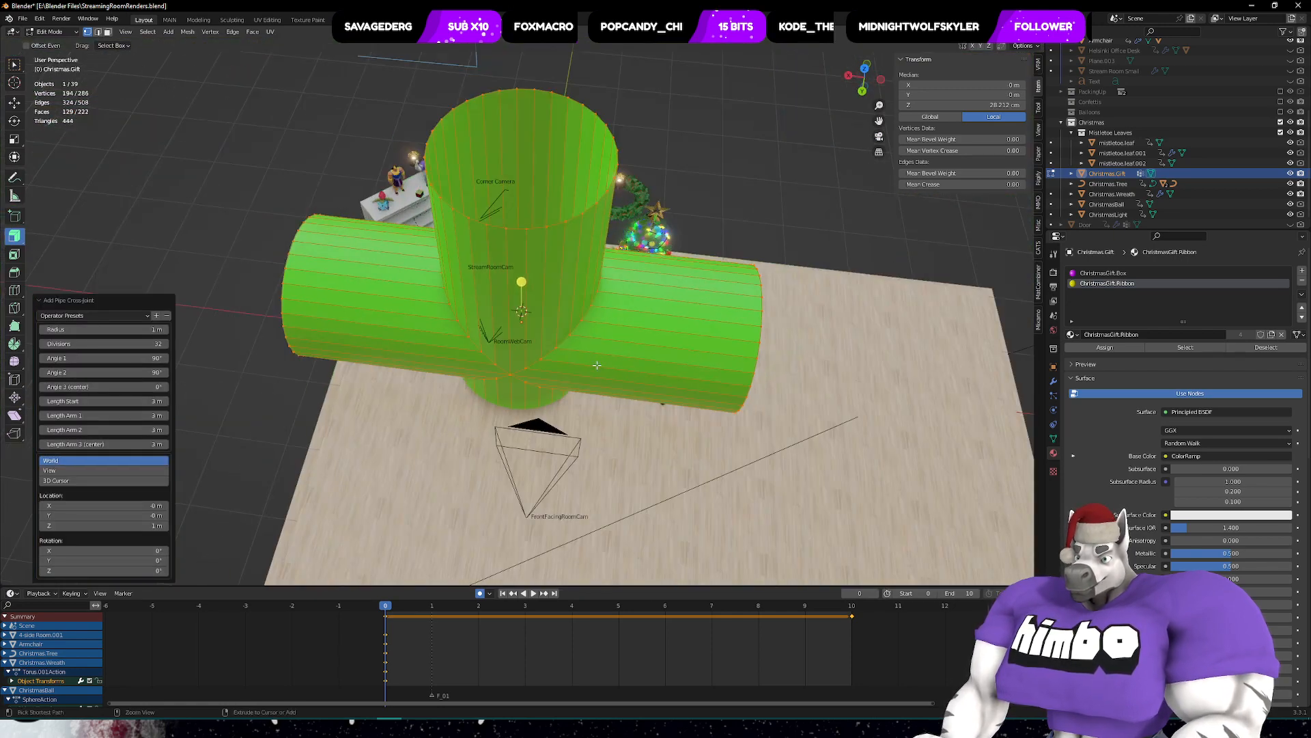
pyautogui.hotkey('ctrl', 'z')
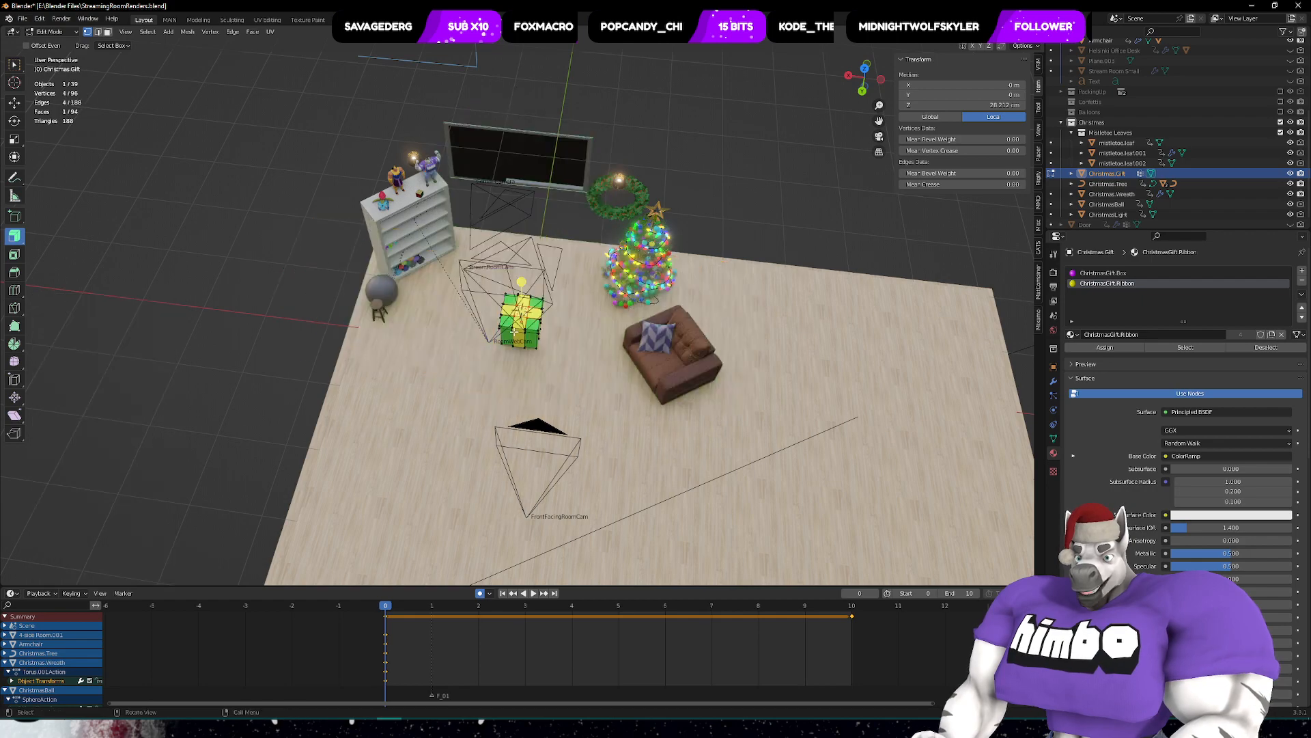
# - Try adding a Menger Sponge mesh at the ribbon's crossing and undo it
pyautogui.scroll(10, 597, 365)
pyautogui.hotkey('shift', 'a')
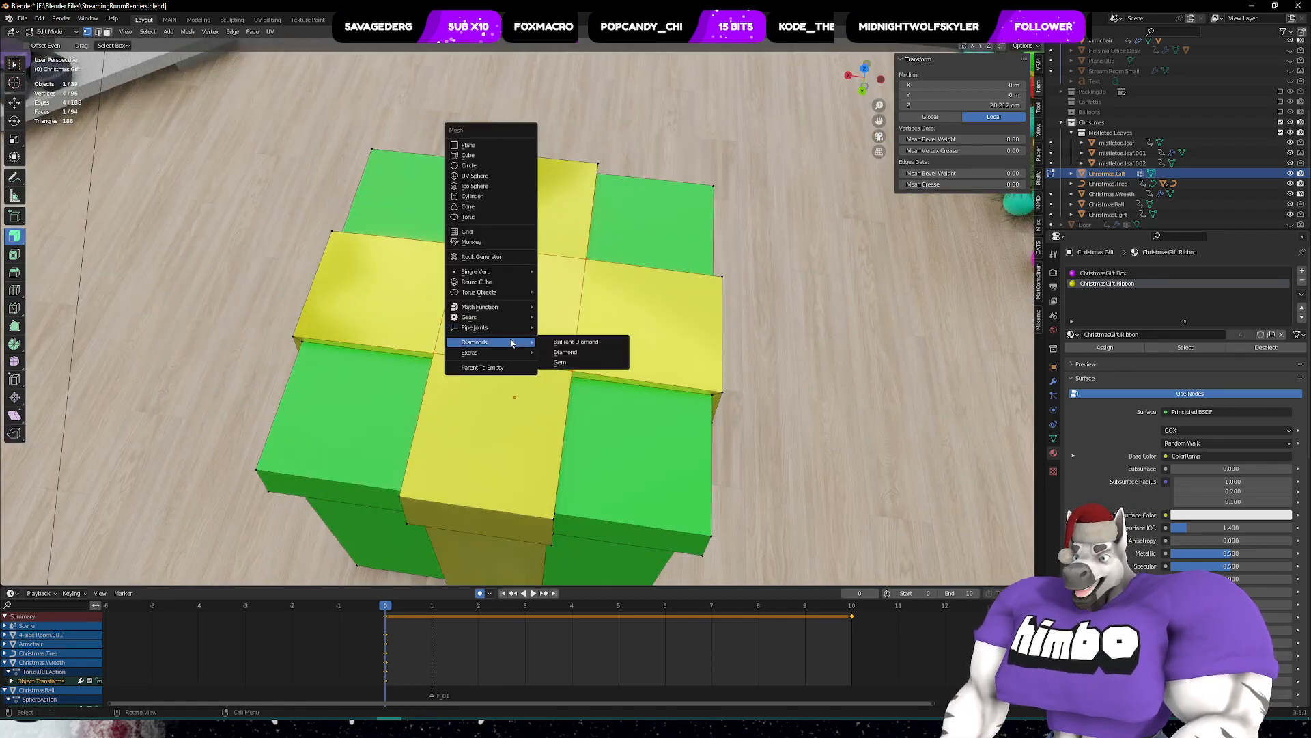
pyautogui.moveTo(519, 352)
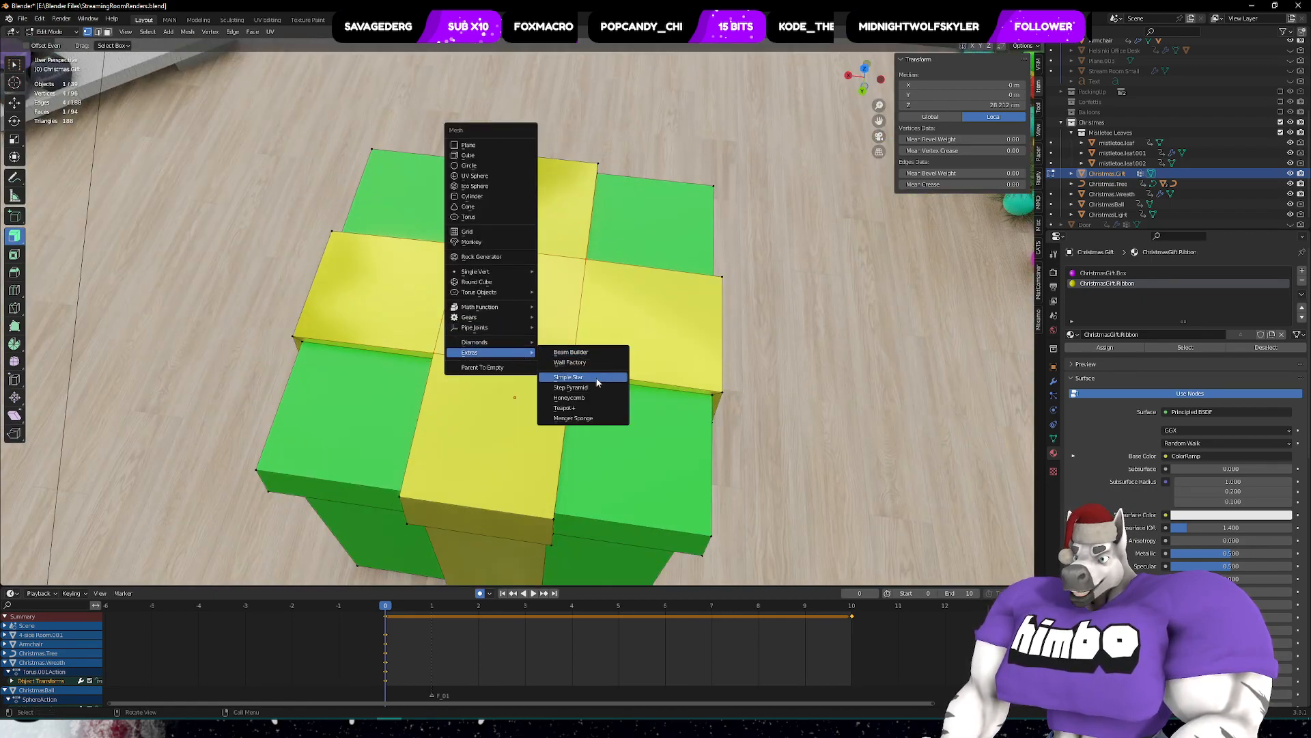
pyautogui.click(587, 418)
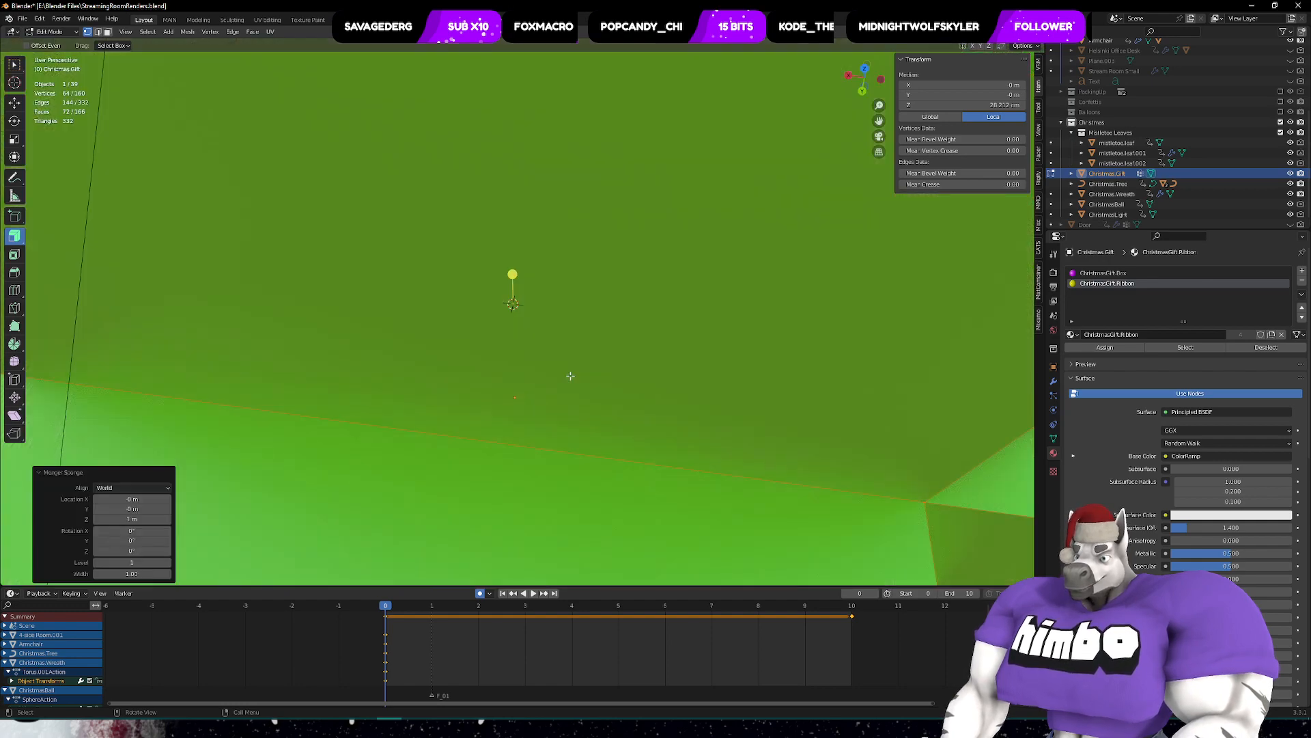
pyautogui.scroll(-8, 587, 420)
pyautogui.moveTo(587, 420); pyautogui.dragTo(548, 317, button='middle')
pyautogui.hotkey('ctrl', 'z')
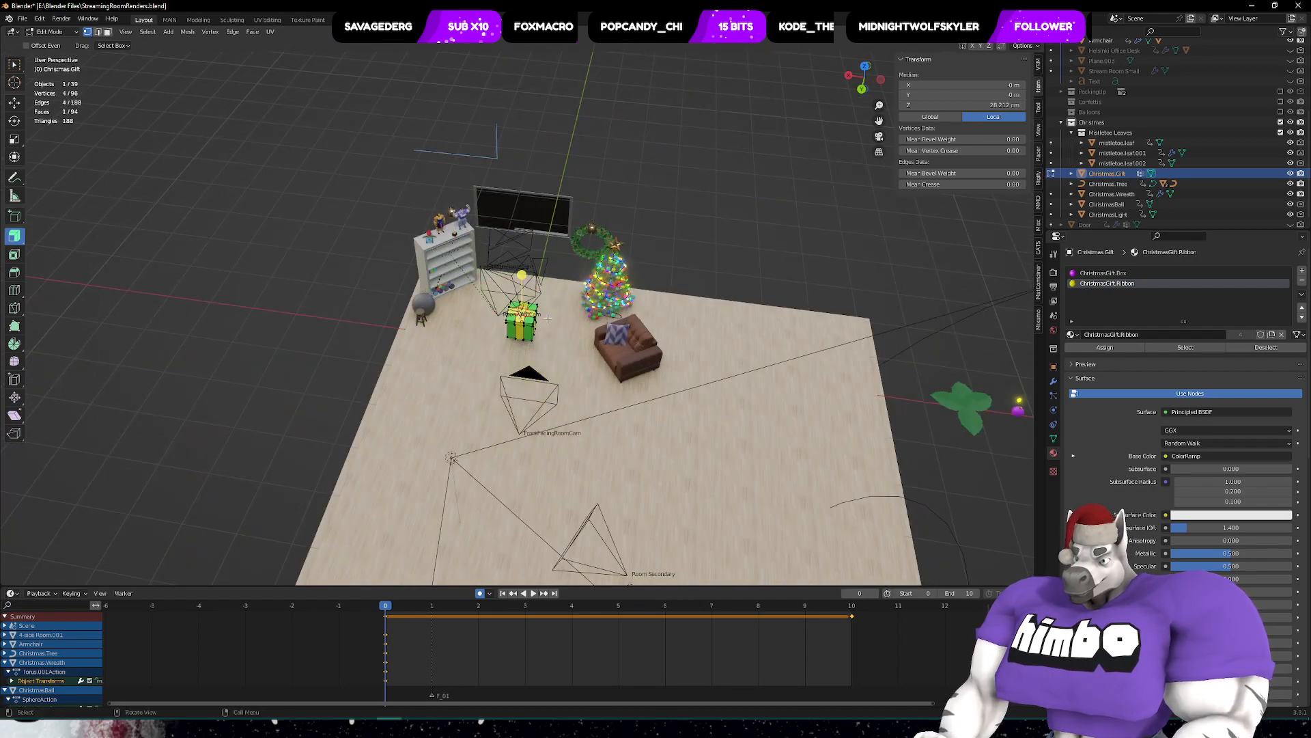
# - Switch to the browser's YouTube video "Gift Wrap and Bow Tutorial in Blender 2.9" and read its full description
pyautogui.scroll(10, 547, 318)
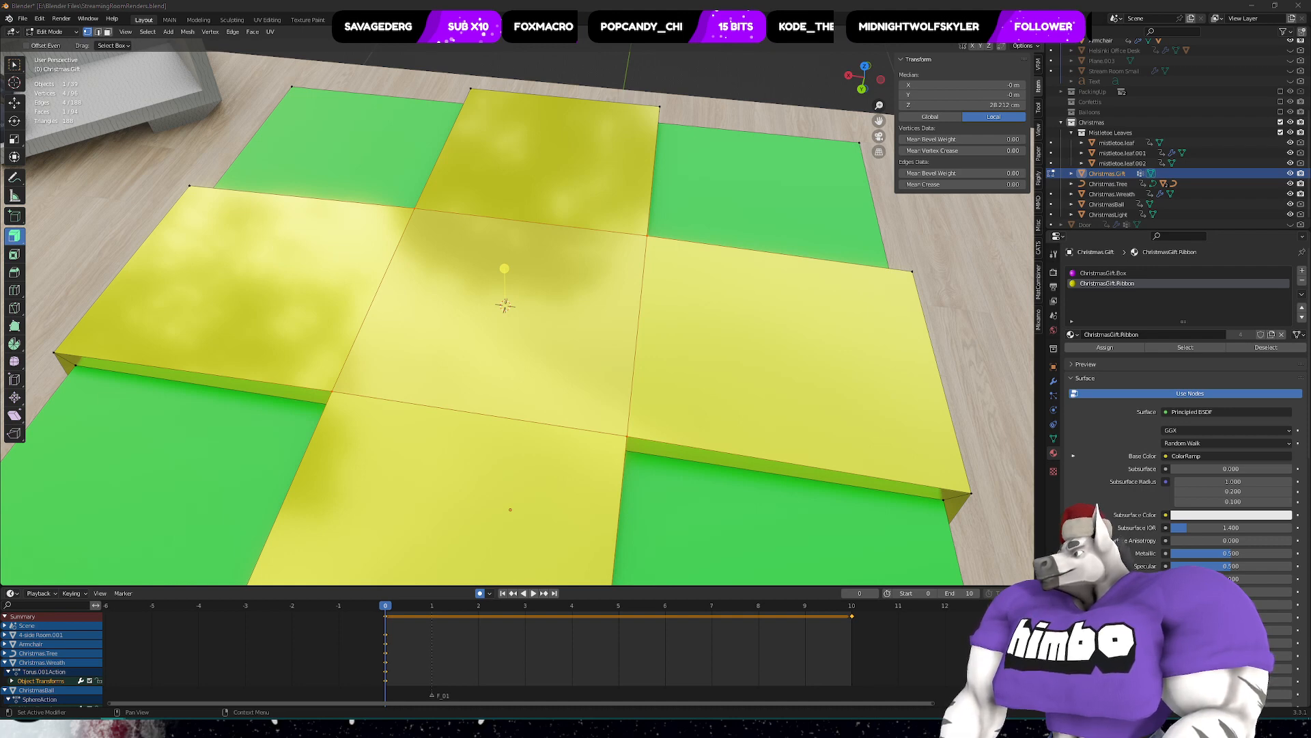
pyautogui.moveTo(970, 737); pyautogui.dragTo(724, 1)
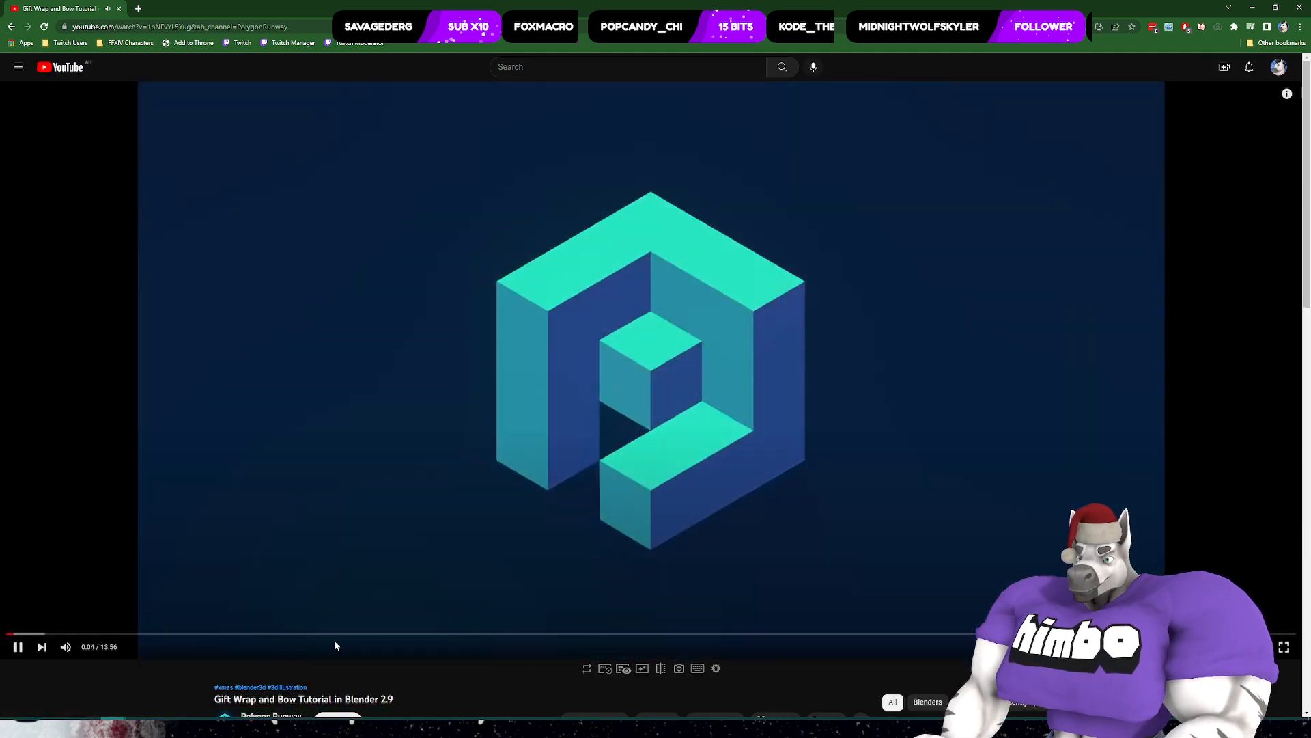
pyautogui.scroll(-8, 345, 644)
pyautogui.scroll(6, 346, 643)
pyautogui.scroll(-3, 184, 639)
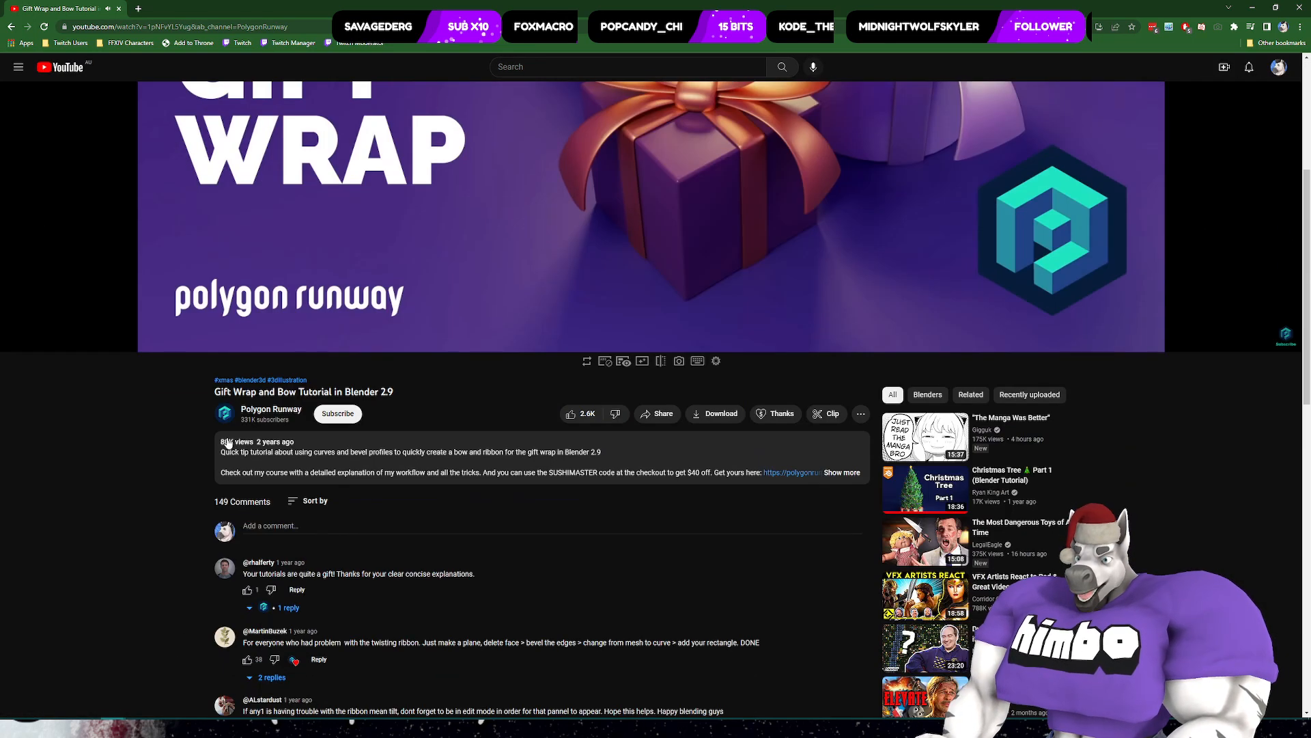
pyautogui.click(853, 473)
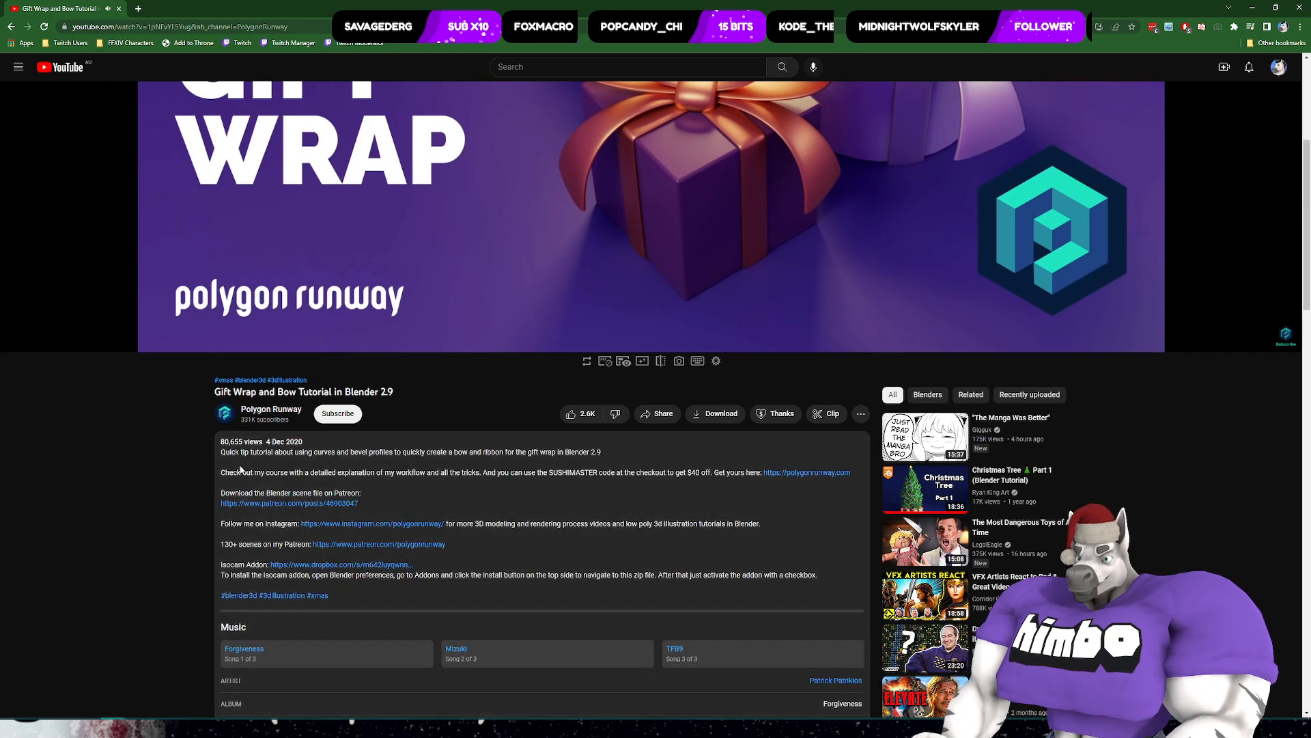
pyautogui.scroll(5, 347, 533)
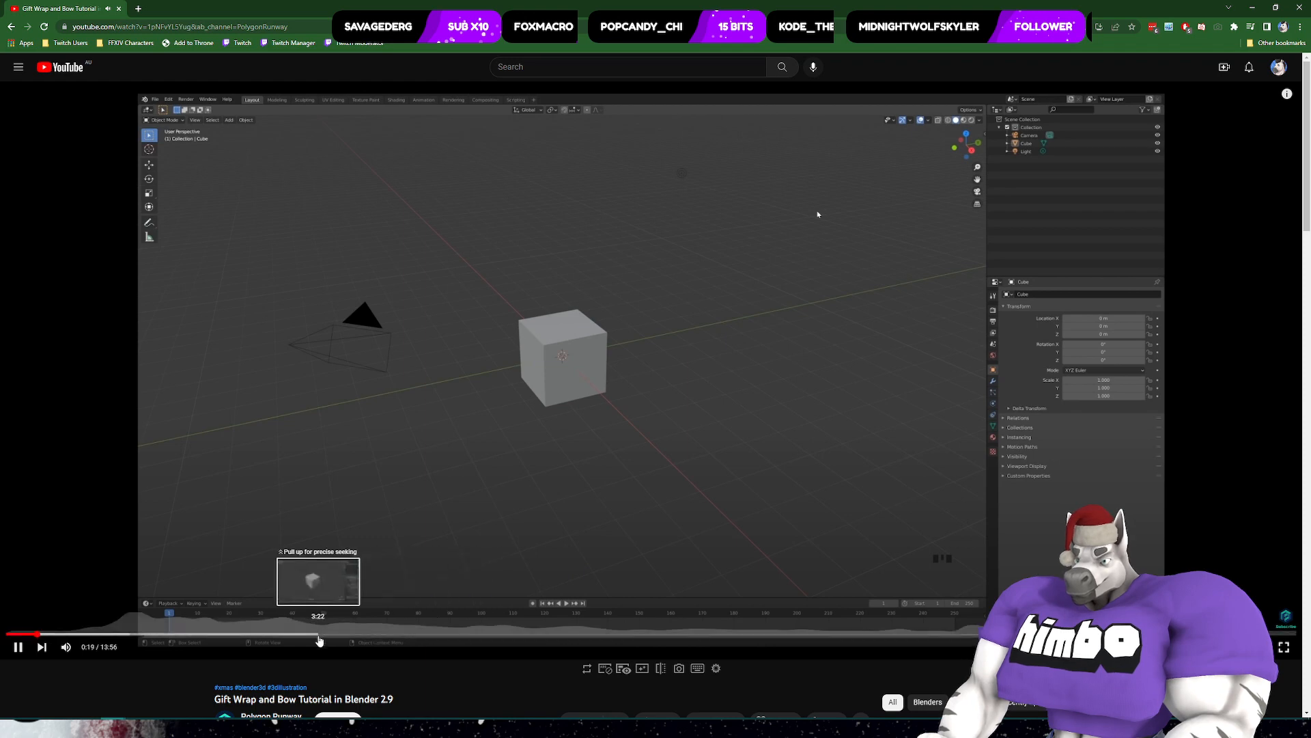
# - Skim the tutorial video between about 2:30 and 3:27 to examine how the ribbon around the box is made with curves
pyautogui.click(319, 638)
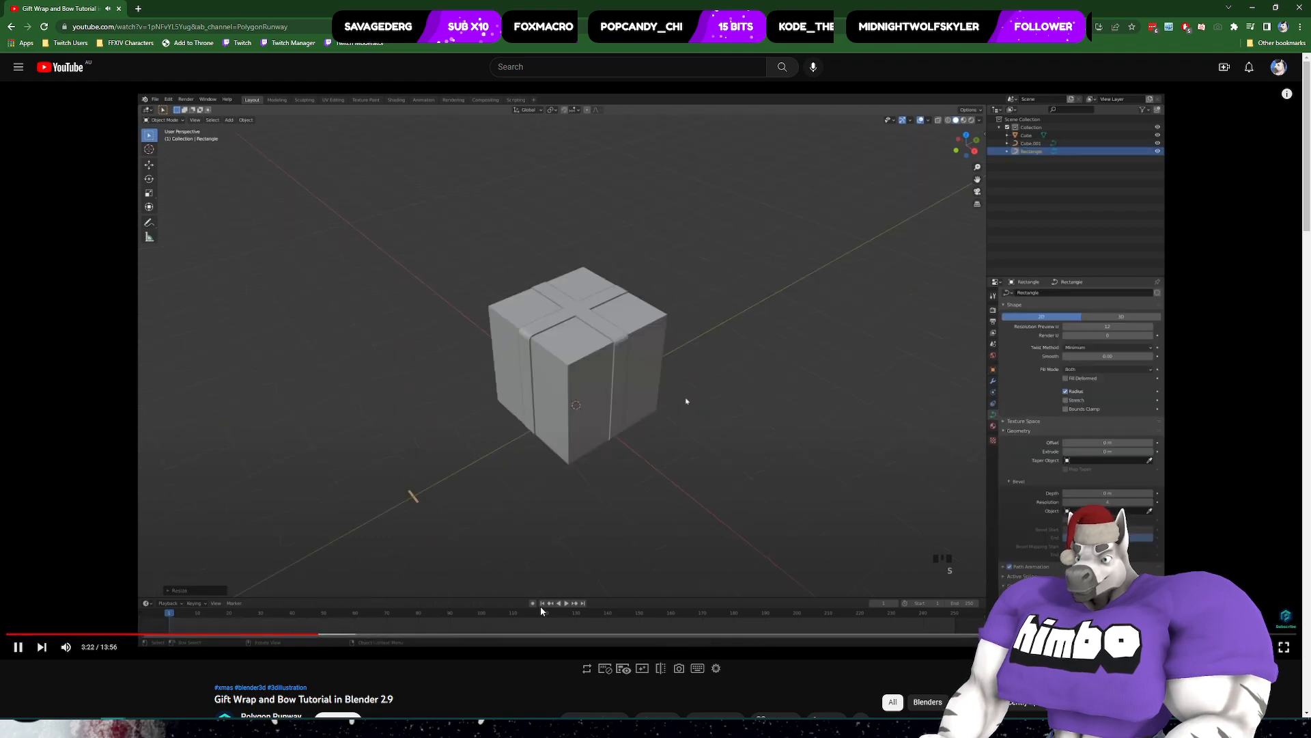
pyautogui.press('Left')
pyautogui.press('Left')
pyautogui.press('Left')
pyautogui.press('Left')
pyautogui.press('Left')
pyautogui.press('Left')
pyautogui.press('Left')
pyautogui.press('Left')
pyautogui.press('Left')
pyautogui.press('Left')
pyautogui.press('Left')
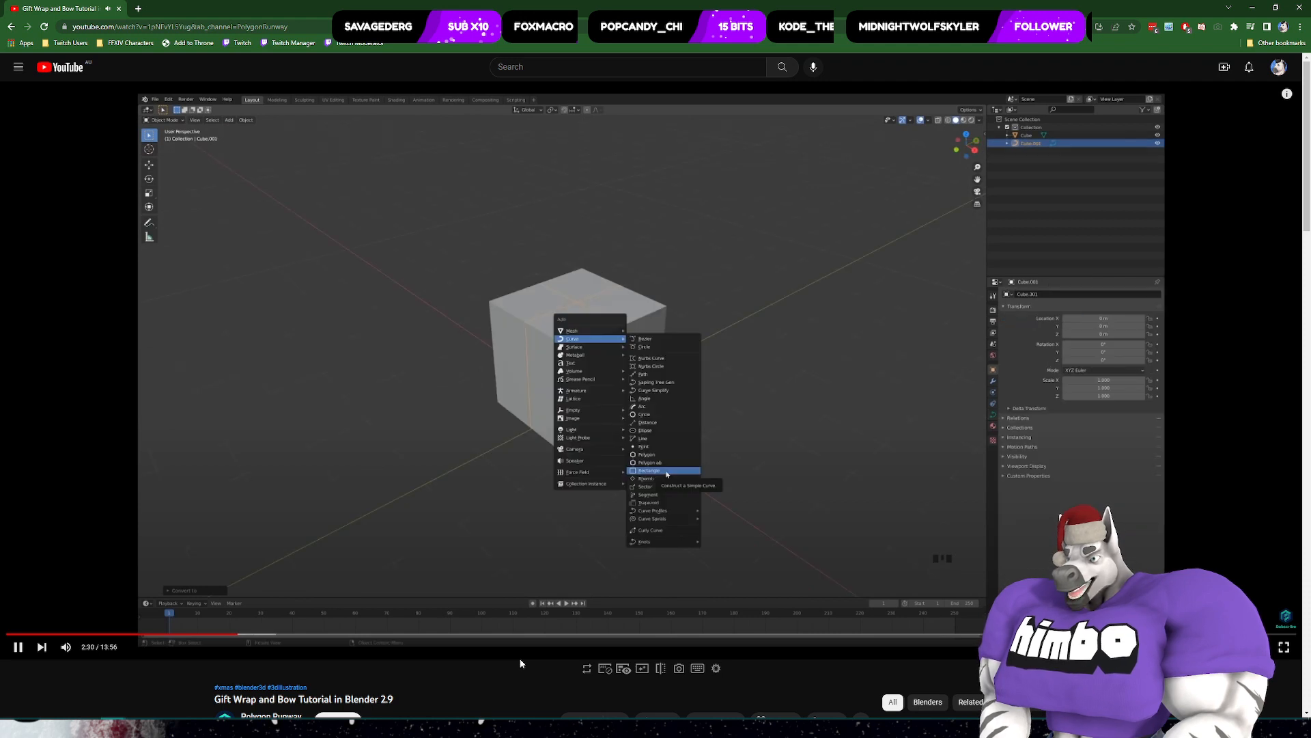
pyautogui.press('Right')
pyautogui.press('Right')
pyautogui.press('Right')
pyautogui.press('Right')
pyautogui.press('Right')
pyautogui.press('Right')
pyautogui.press('Right')
pyautogui.press('Right')
pyautogui.press('Right')
pyautogui.press('Right')
pyautogui.press('Right')
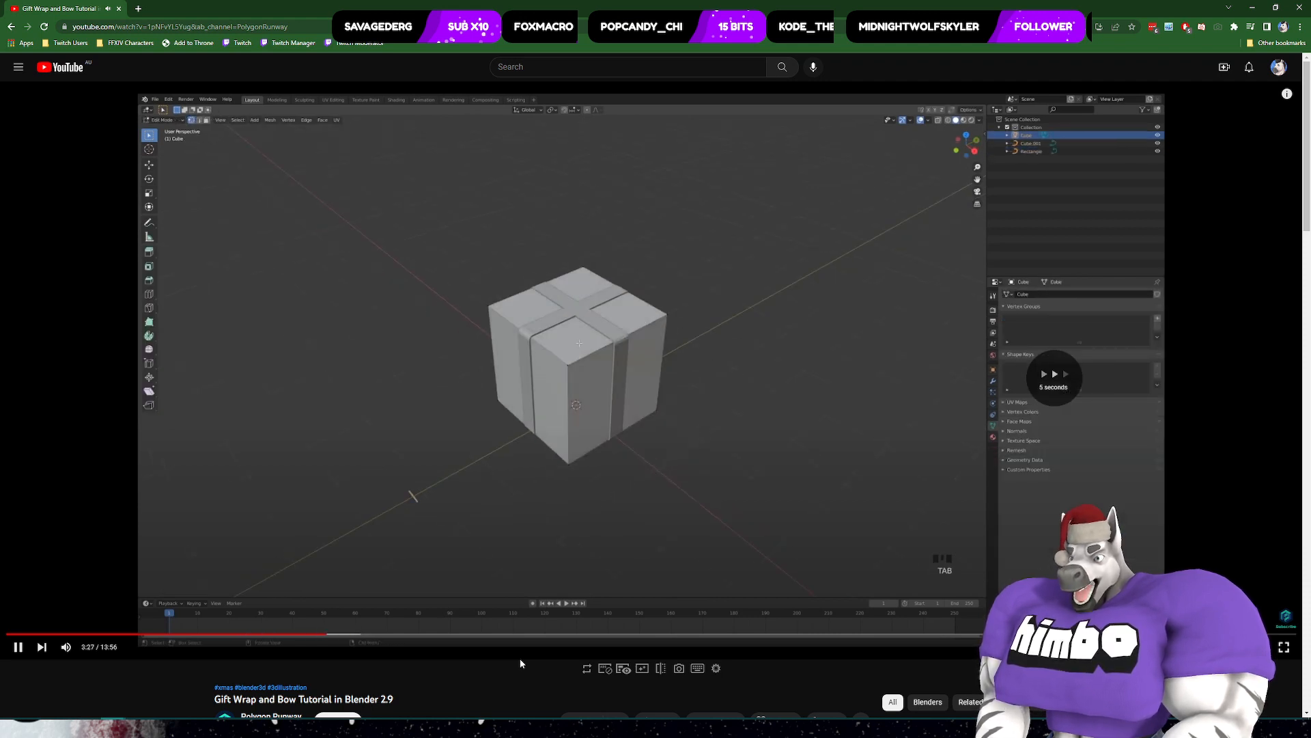
# - Skip through the tutorial up to about 5:11 to examine how the bow's centre knot is shaped from a Bezier circle
pyautogui.press('Right')
pyautogui.press('Right')
pyautogui.press('Right')
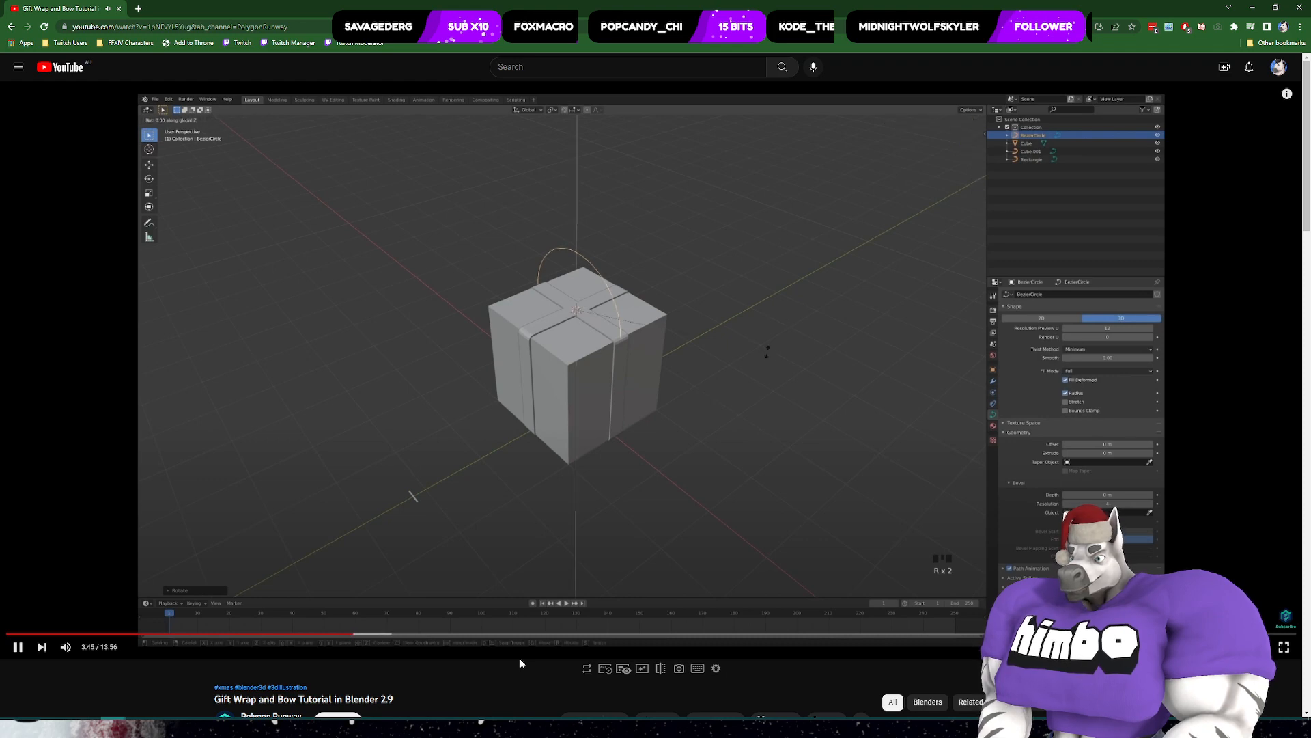
pyautogui.press('Right')
pyautogui.press('Right')
pyautogui.press('Right')
pyautogui.press('Right')
pyautogui.press('Right')
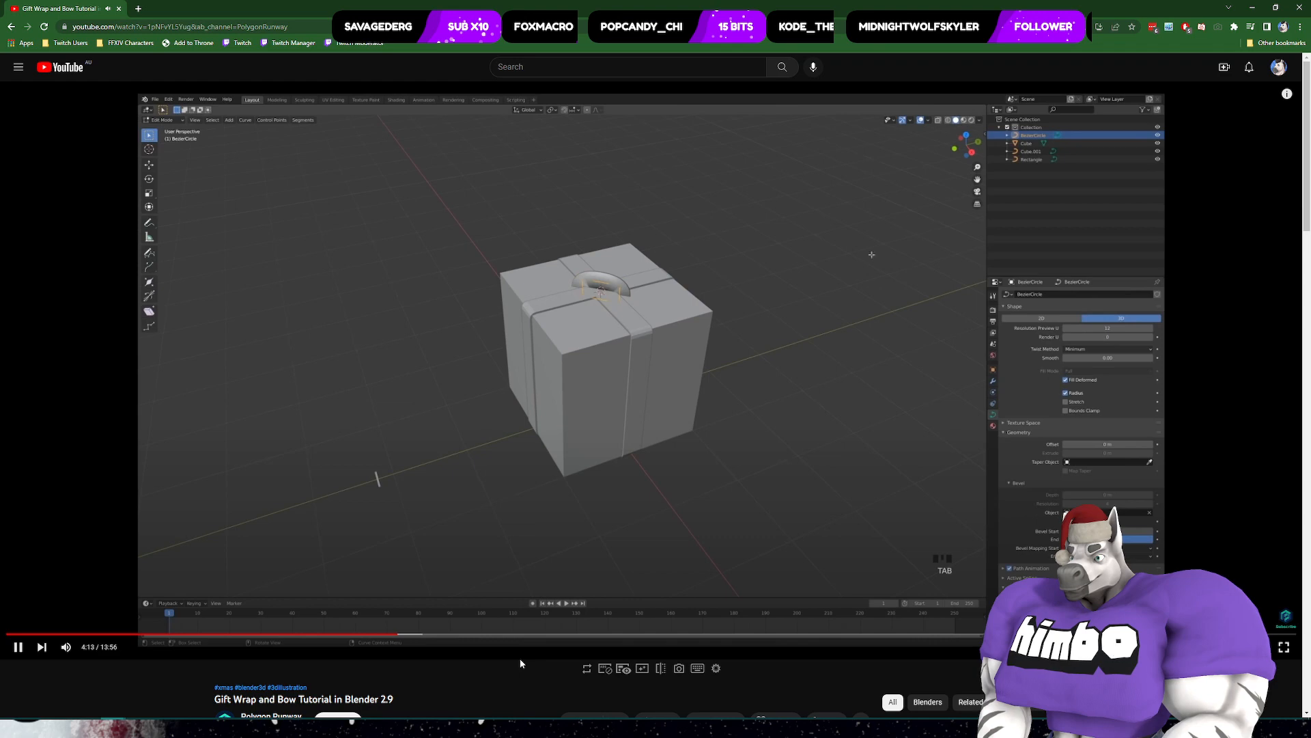
pyautogui.press('Right')
pyautogui.press('Right')
pyautogui.press('Right')
pyautogui.press('Right')
pyautogui.press('Right')
pyautogui.press('Right')
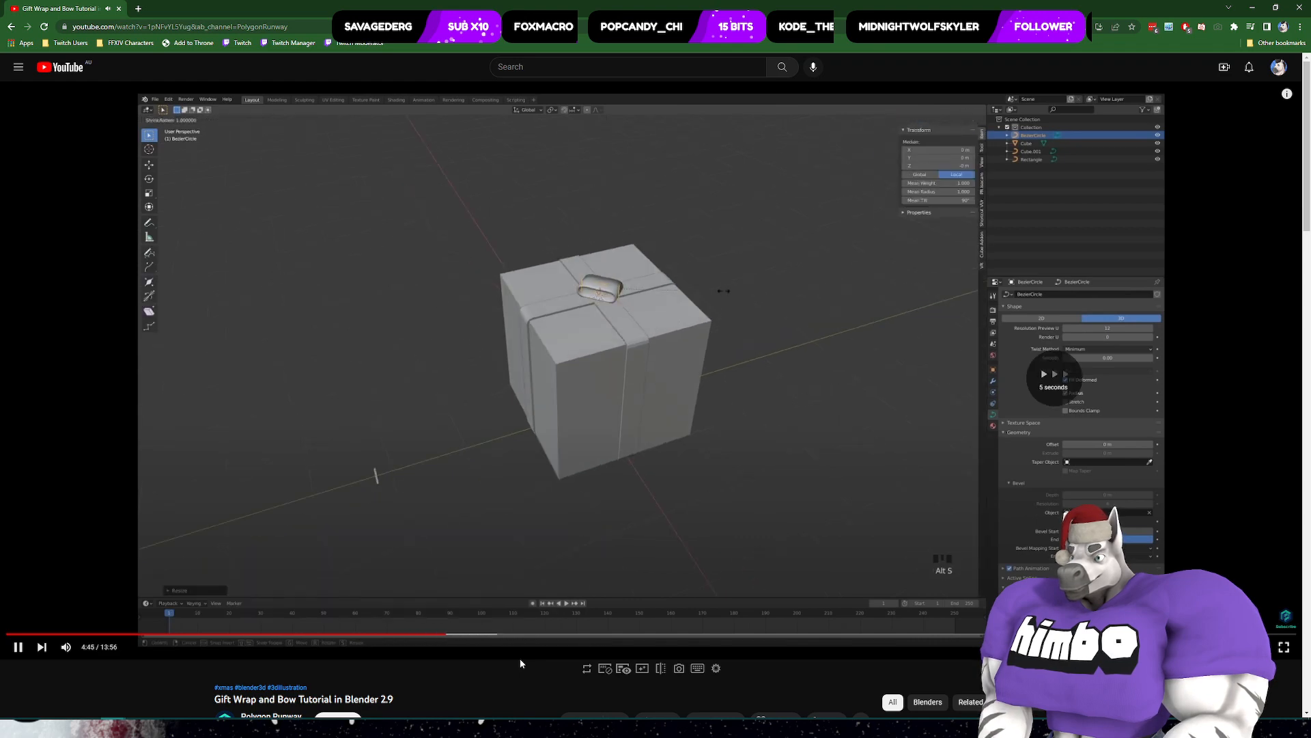
pyautogui.press('Right')
pyautogui.press('Right')
pyautogui.press('Right')
pyautogui.press('Right')
pyautogui.press('Right')
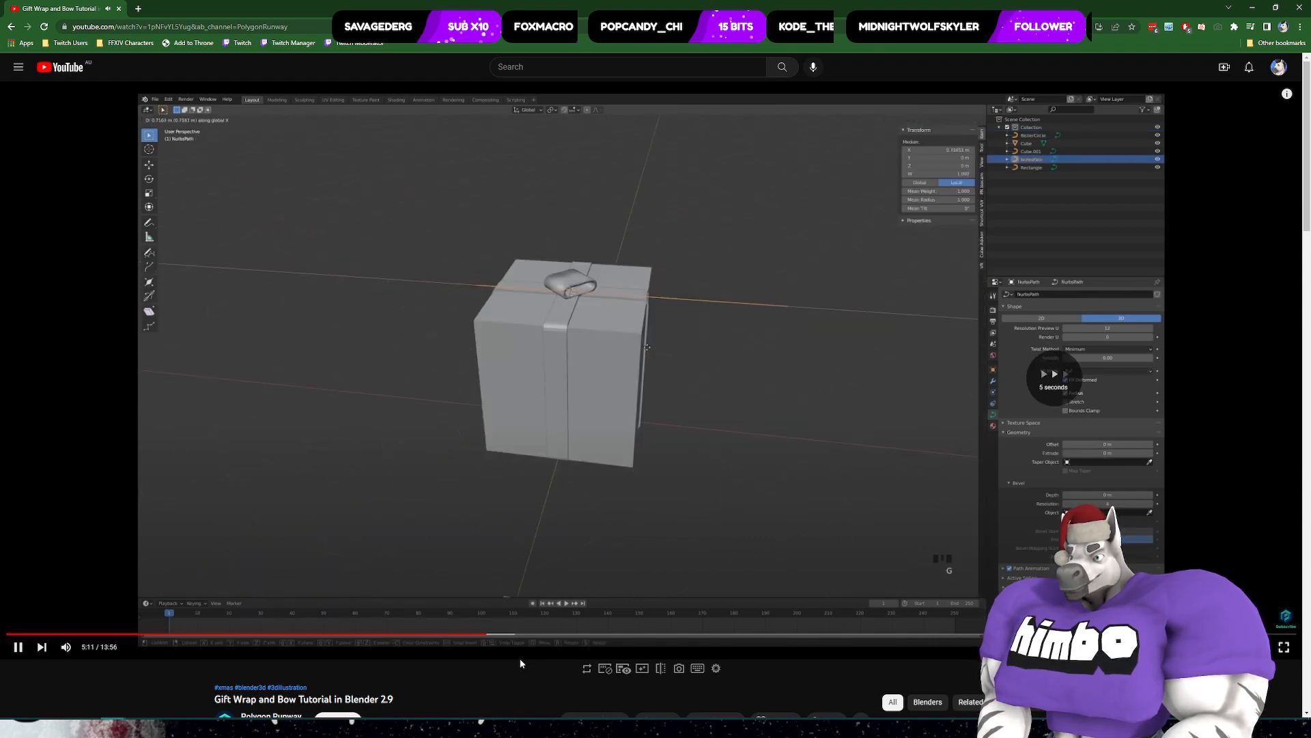
# - Skip ahead to about 6:40 to examine how the bow's loop is shaped from a path curve, and pause the video
pyautogui.press('Right')
pyautogui.press('Right')
pyautogui.press('Right')
pyautogui.press('Right')
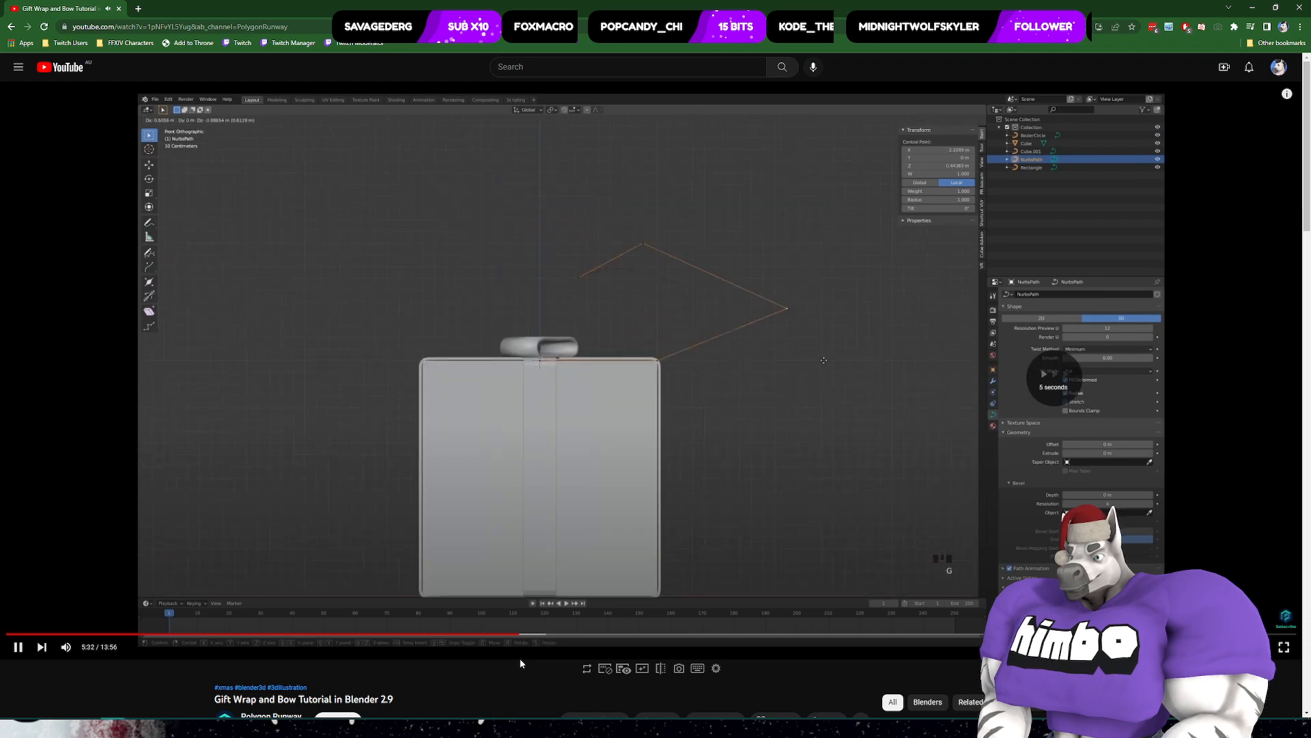
pyautogui.press('Right')
pyautogui.press('Right')
pyautogui.press('Right')
pyautogui.press('Right')
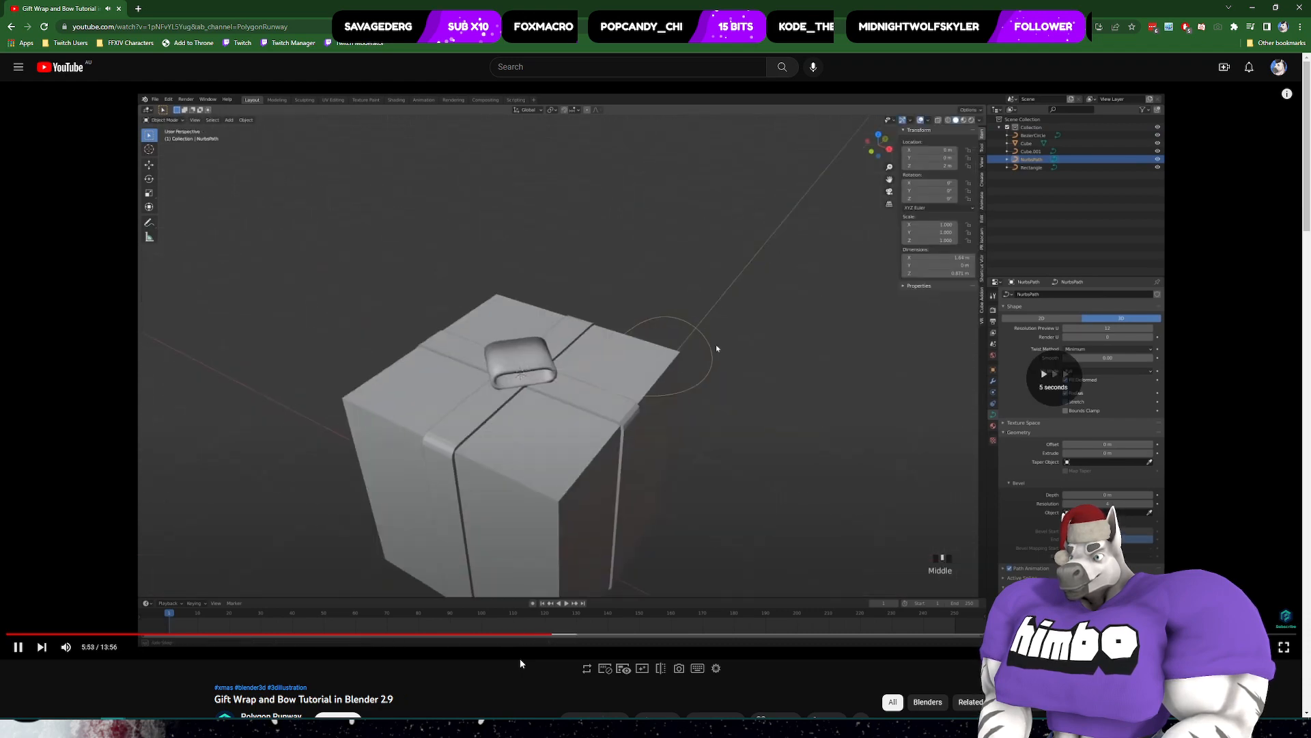
pyautogui.press('Right')
pyautogui.press('Right')
pyautogui.press('Right')
pyautogui.press('Right')
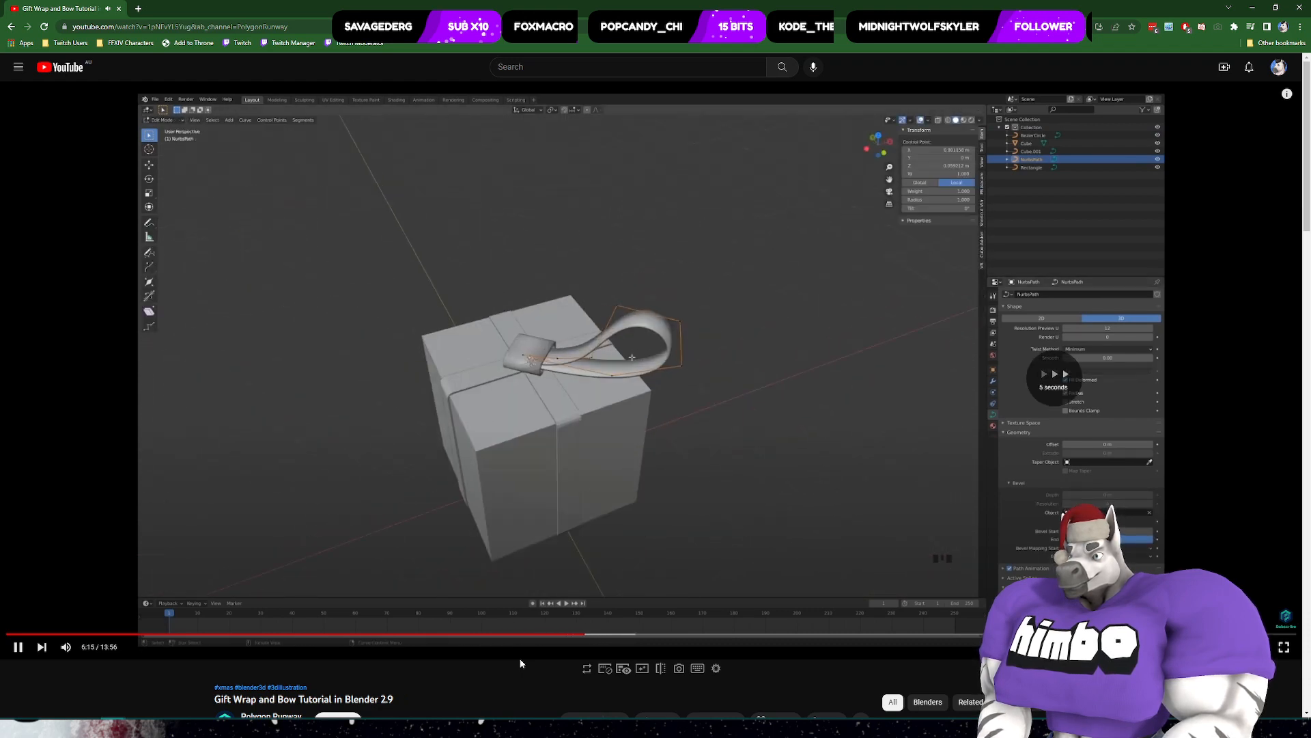
pyautogui.press('Right')
pyautogui.press('Right')
pyautogui.press('Right')
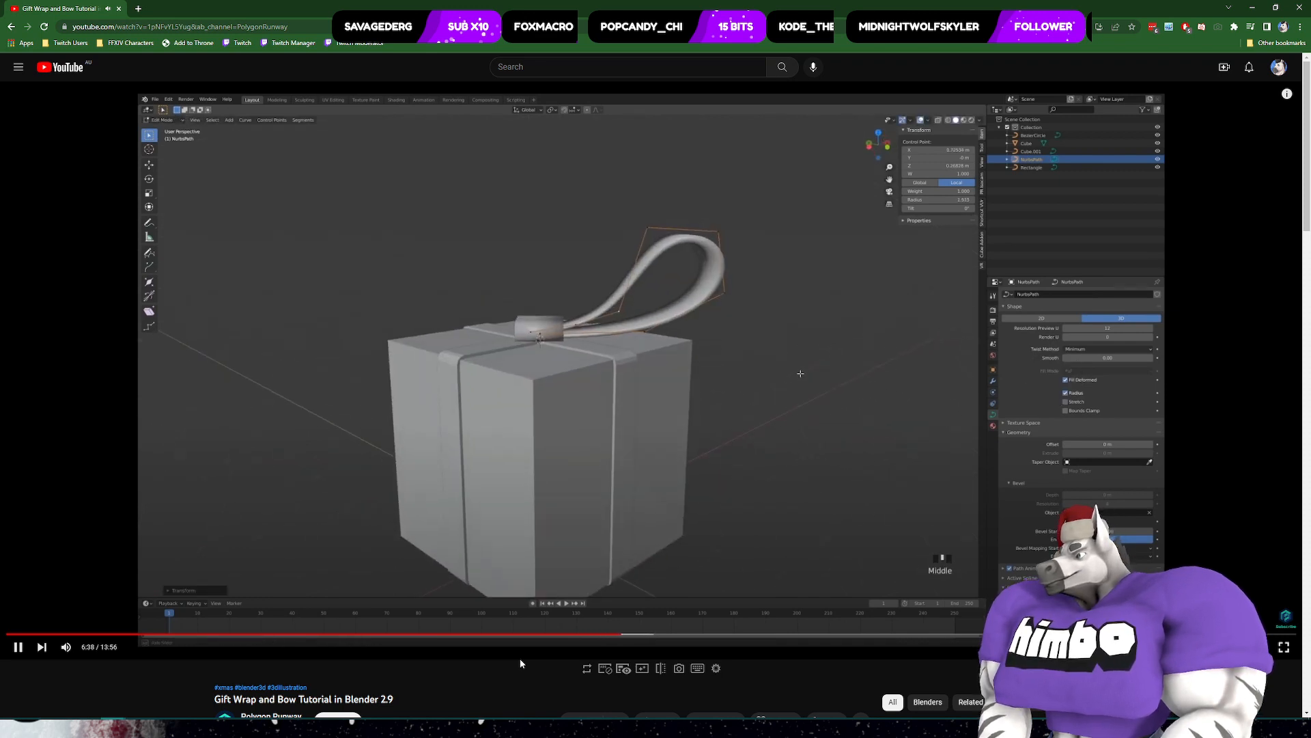
pyautogui.press('space')
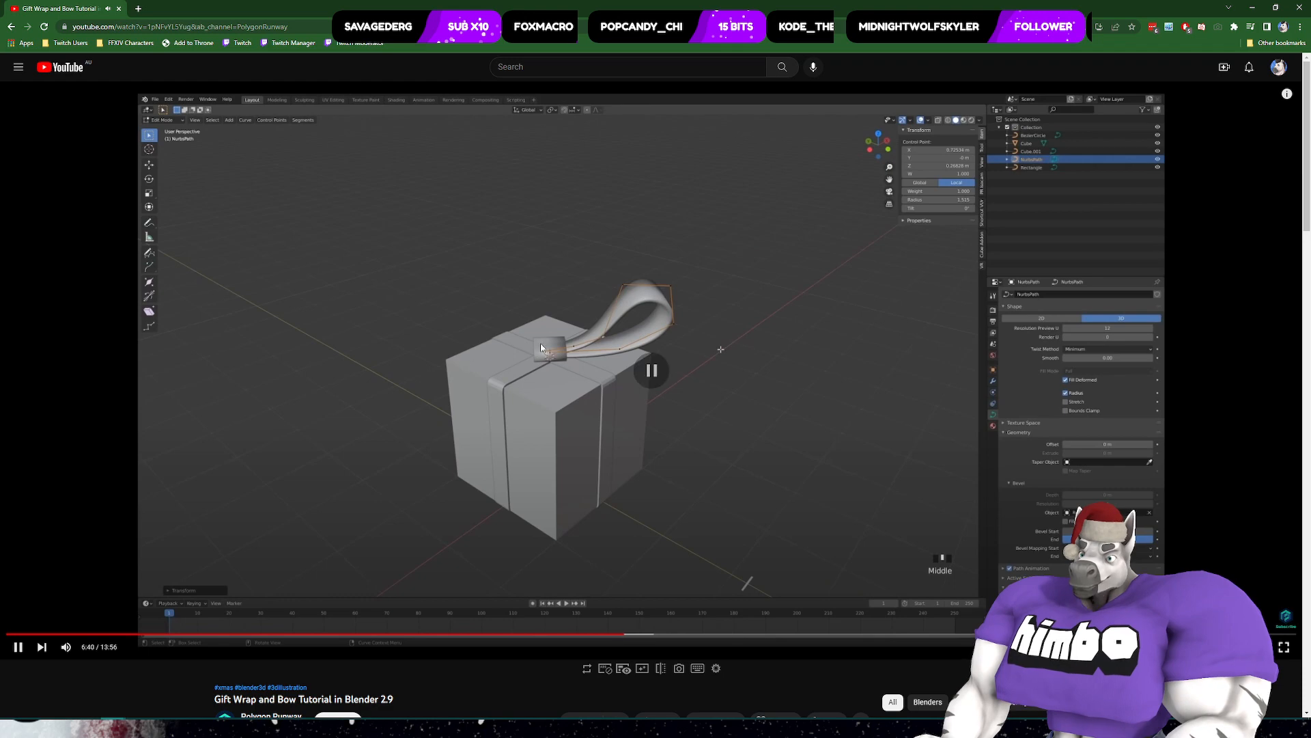
# - Return to Blender and switch the Christmas gift from Edit Mode to Object Mode
pyautogui.click(1302, 6)
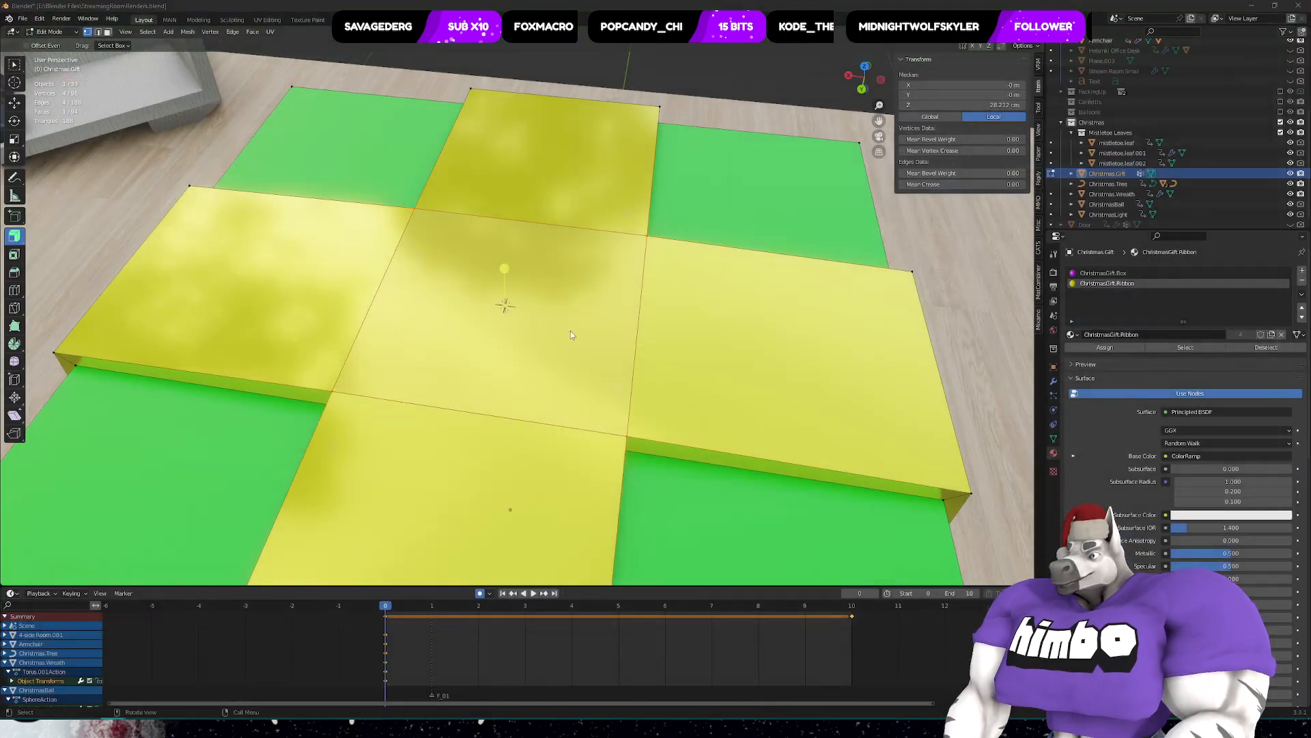
pyautogui.hotkey('shift', 'a')
pyautogui.press('Escape')
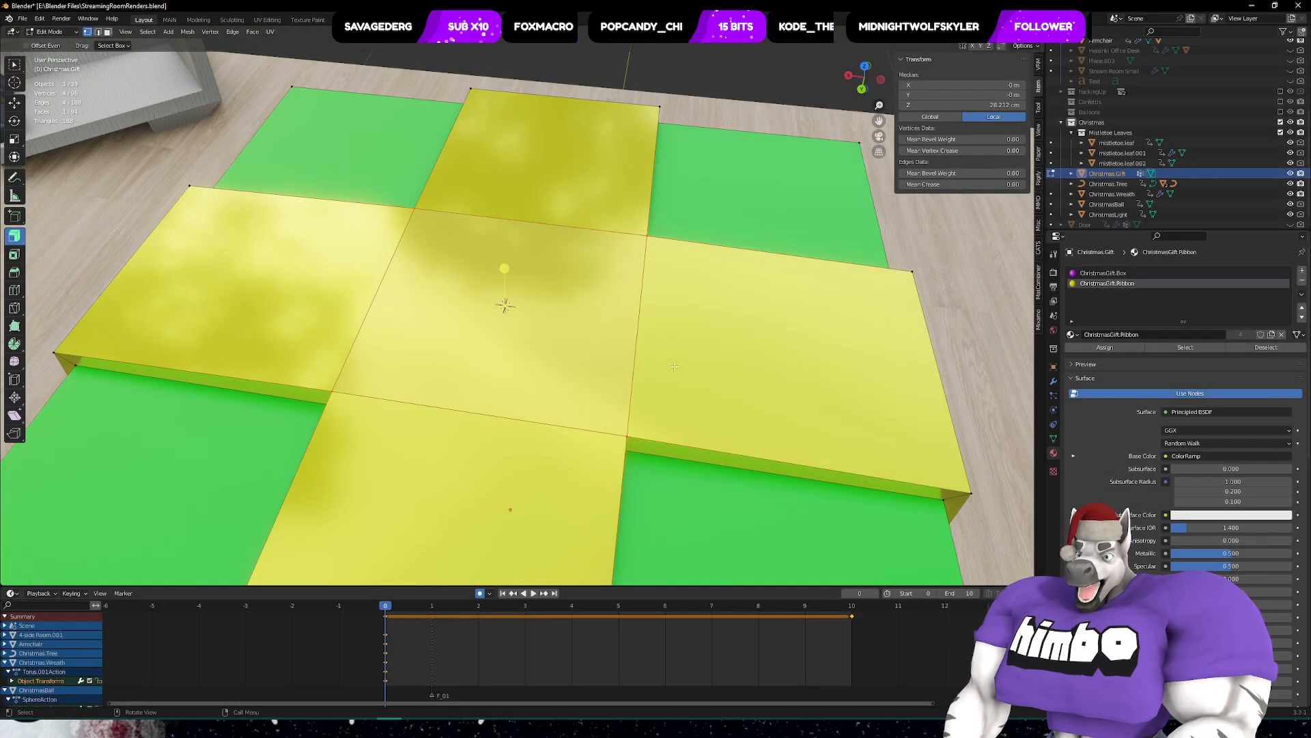
pyautogui.moveTo(524, 337); pyautogui.dragTo(566, 349, button='middle')
pyautogui.hotkey('shift', 'a')
pyautogui.moveTo(596, 369)
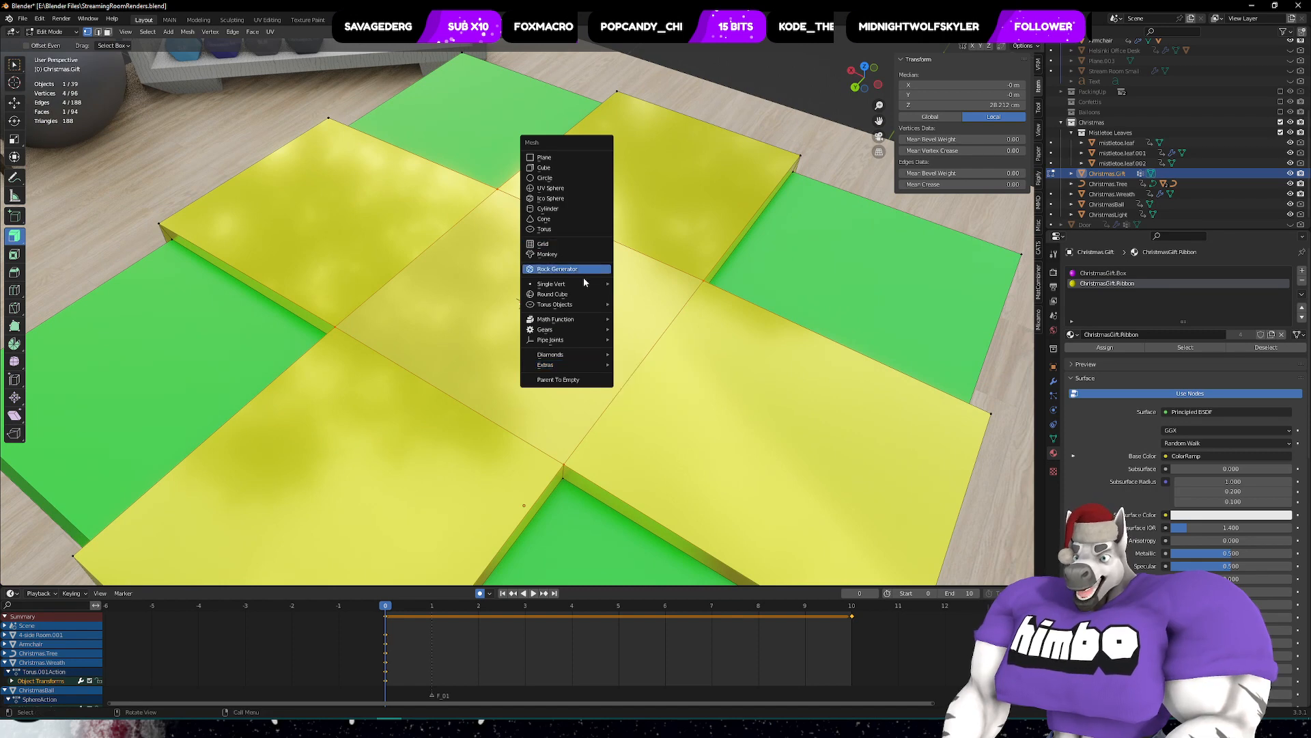
pyautogui.press('Escape')
pyautogui.moveTo(564, 382); pyautogui.dragTo(658, 407, button='middle')
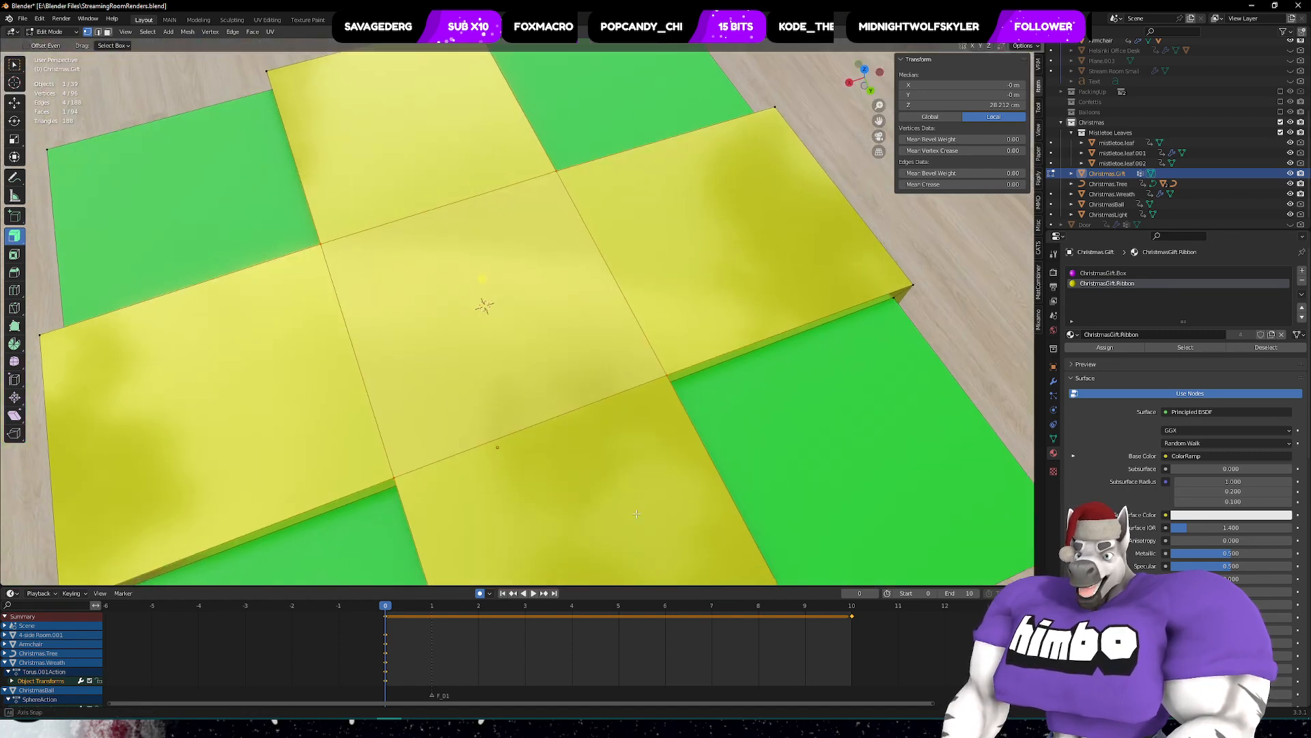
pyautogui.hotkey('ctrl', 'Tab')
pyautogui.click(567, 428)
pyautogui.scroll(-4, 566, 428)
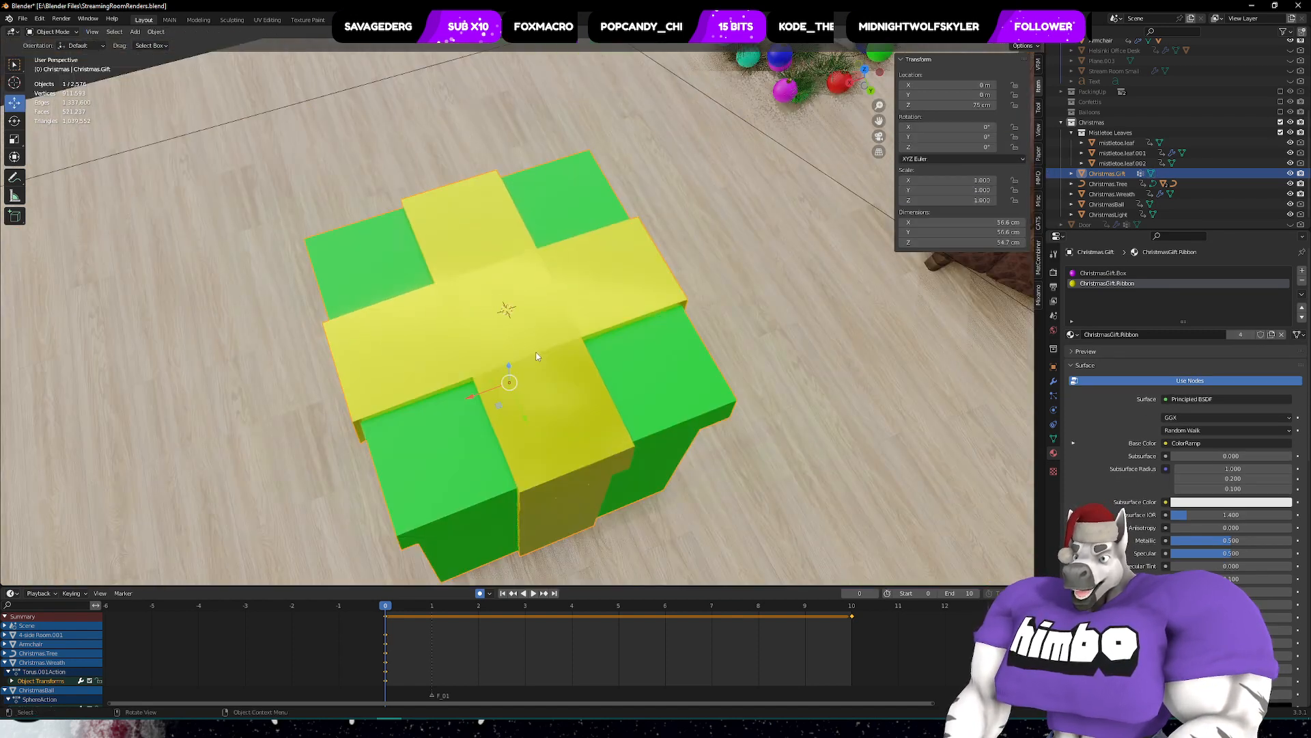
# - Try adding a Star curve profile at the ribbon's crossing and undo it
pyautogui.moveTo(567, 424); pyautogui.dragTo(534, 326, button='middle')
pyautogui.hotkey('shift', 'a')
pyautogui.moveTo(534, 325)
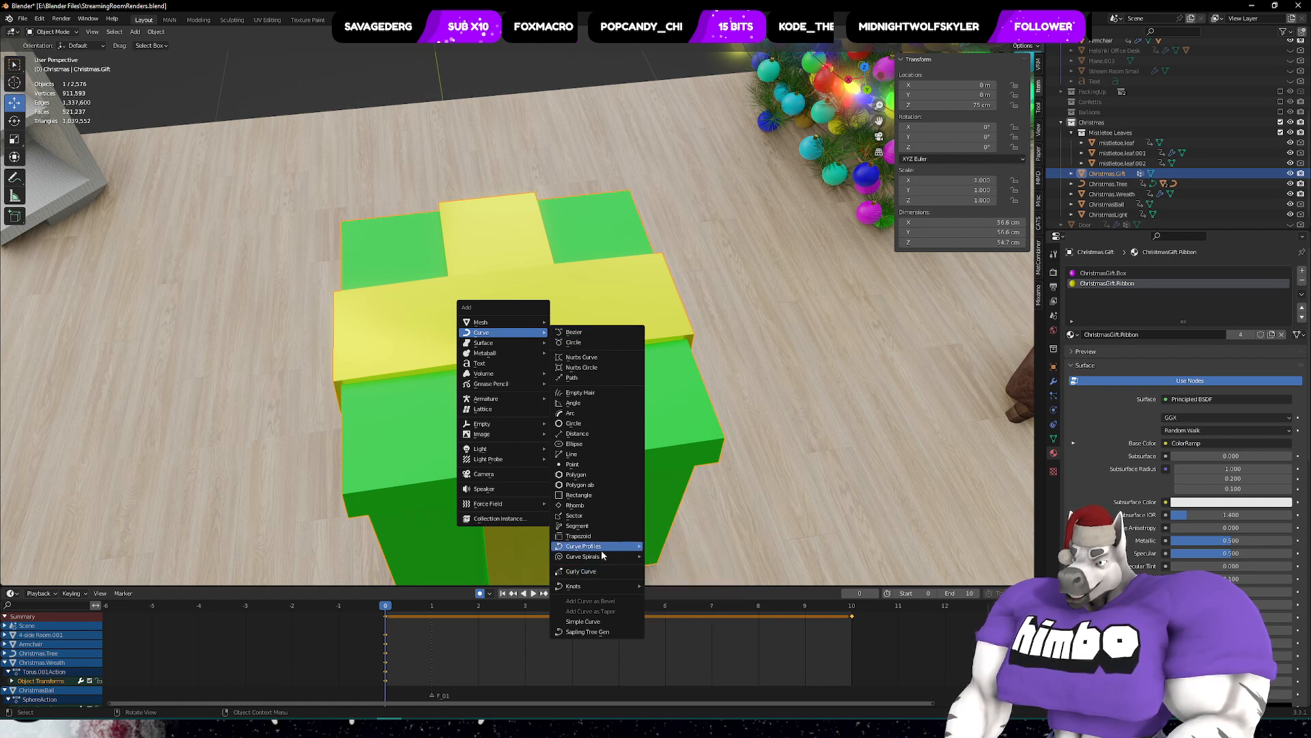
pyautogui.moveTo(604, 548)
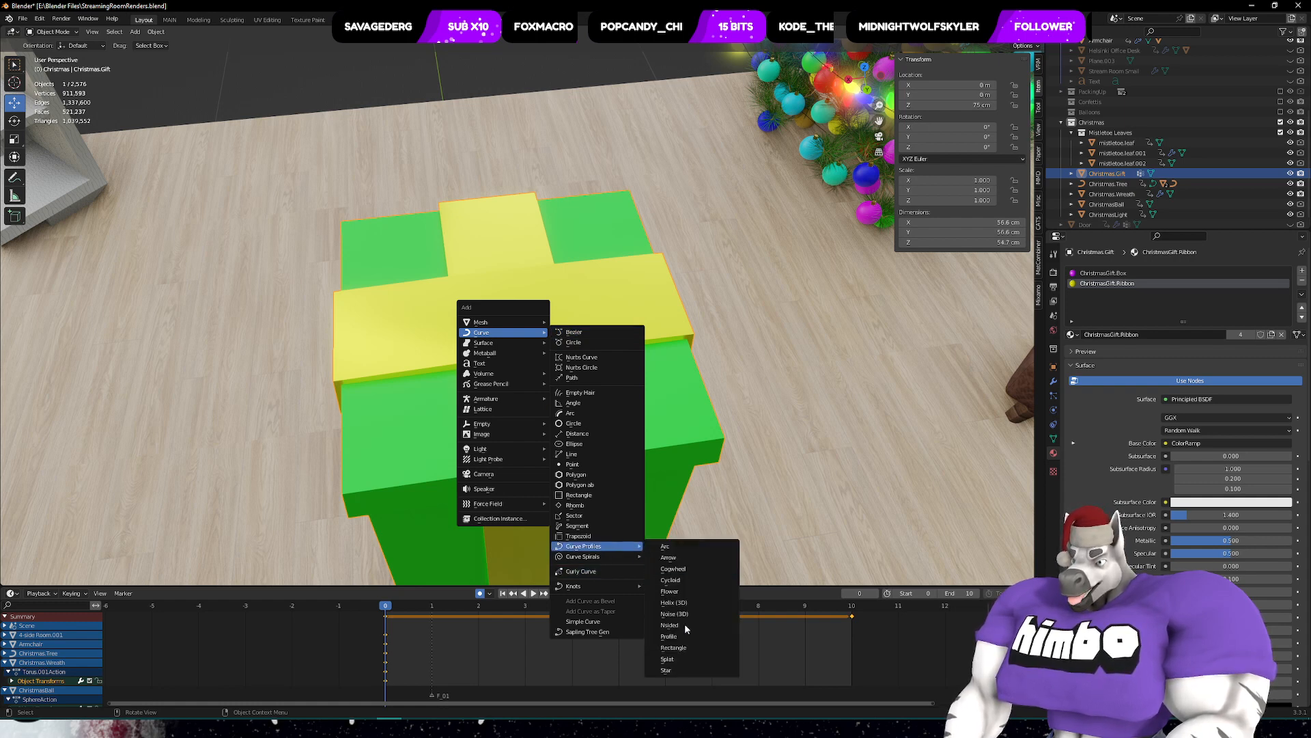
pyautogui.click(683, 671)
pyautogui.scroll(-5, 567, 288)
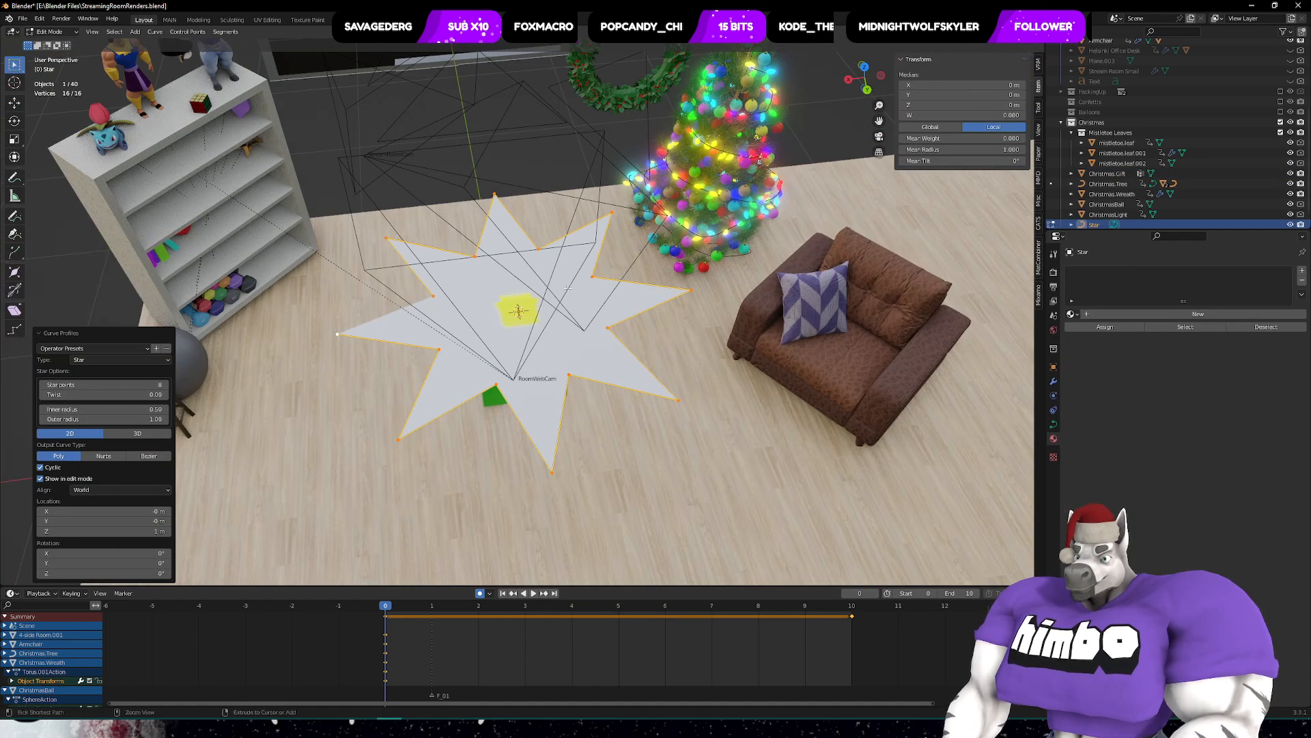
pyautogui.hotkey('ctrl', 'z')
# - Add a Bezier curve at the ribbon's crossing and set its radius to 3 cm
pyautogui.scroll(8, 515, 315)
pyautogui.hotkey('shift', 'a')
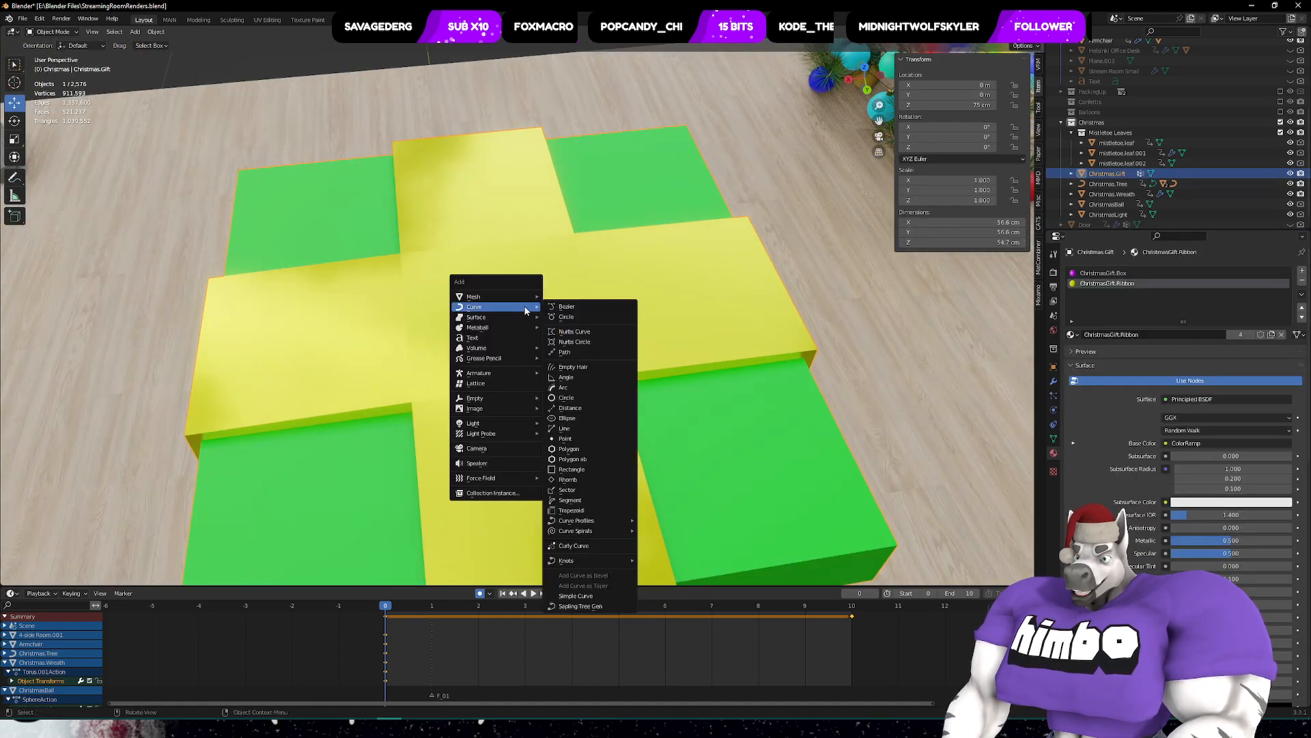
pyautogui.click(566, 306)
pyautogui.scroll(-7, 549, 317)
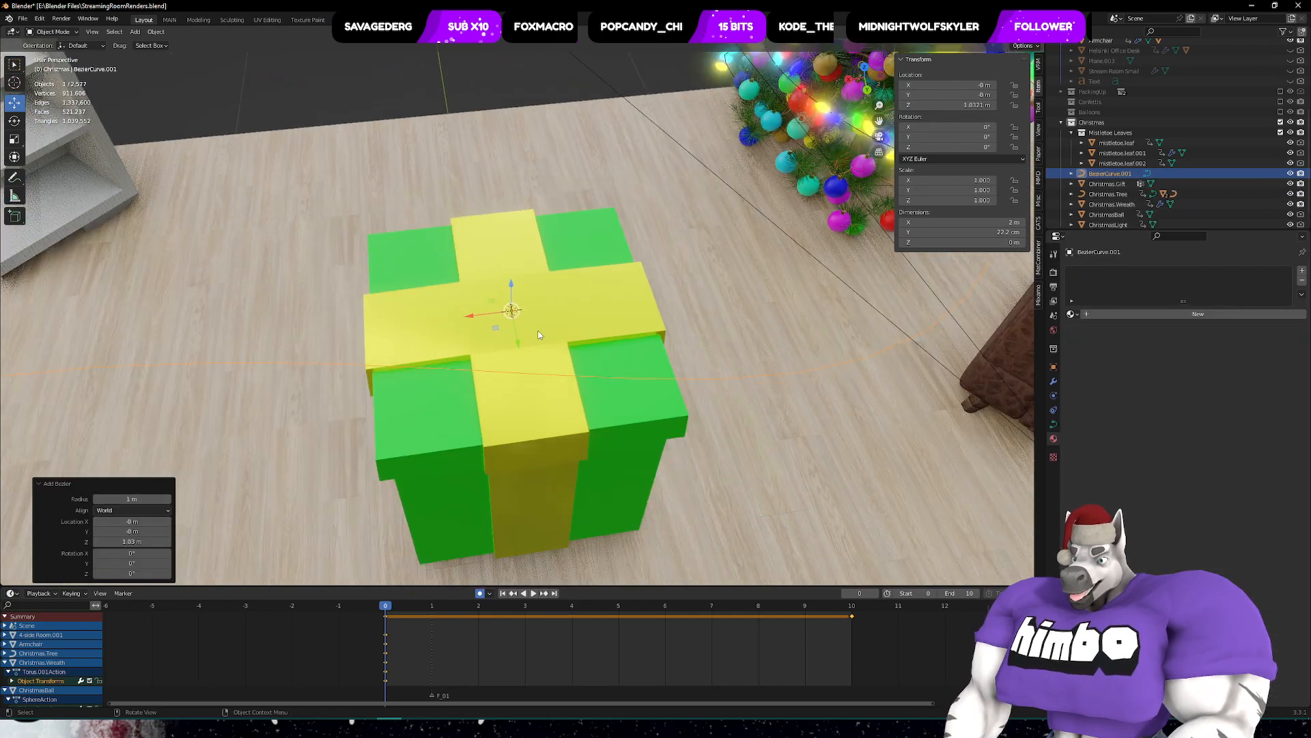
pyautogui.moveTo(549, 317); pyautogui.dragTo(272, 513, button='middle')
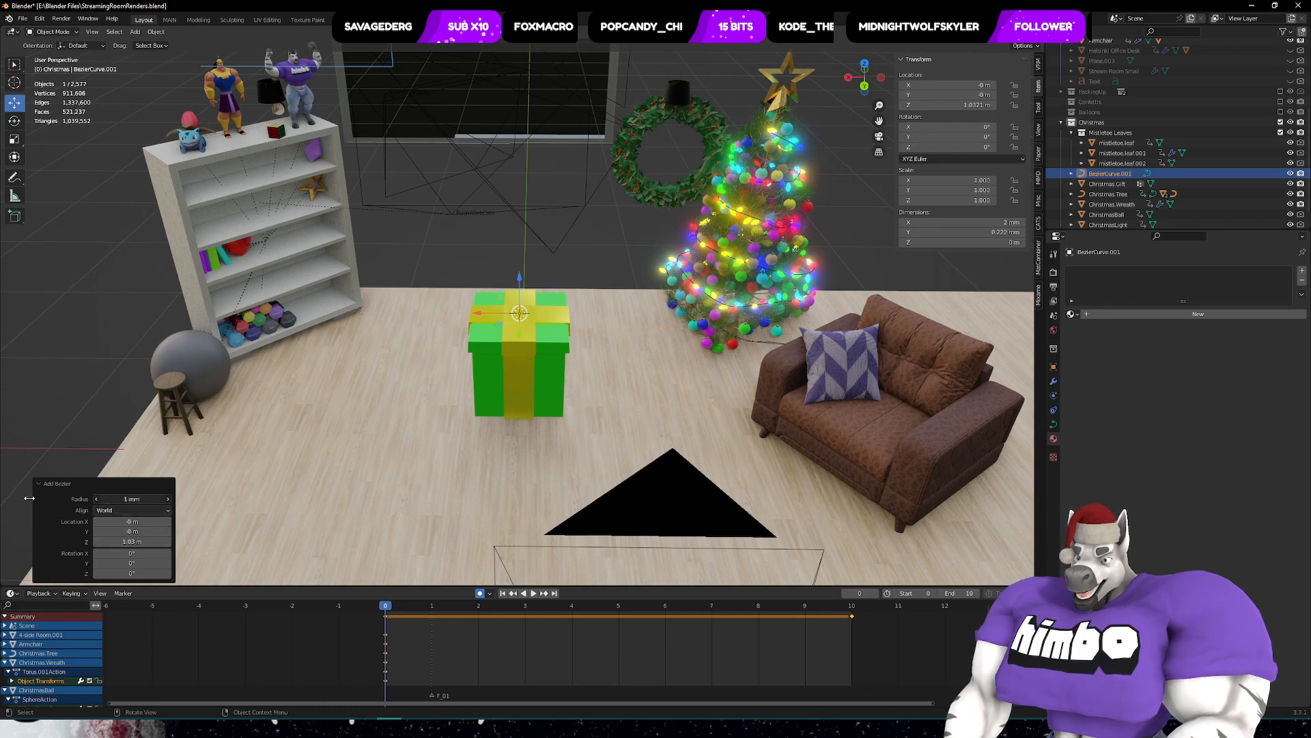
pyautogui.moveTo(466, 331); pyautogui.dragTo(478, 332)
pyautogui.scroll(6, 223, 526)
pyautogui.scroll(-4, 523, 345)
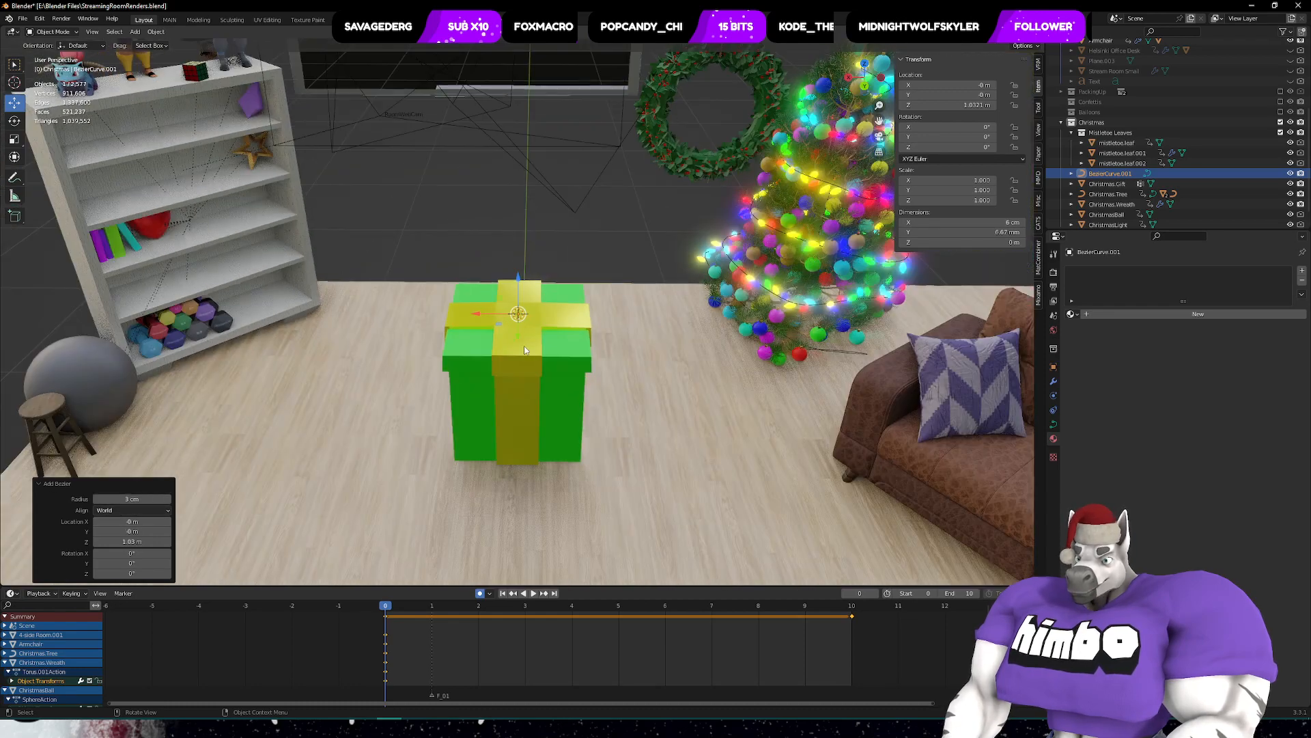
pyautogui.scroll(12, 523, 345)
pyautogui.moveTo(523, 346); pyautogui.dragTo(522, 390, button='middle')
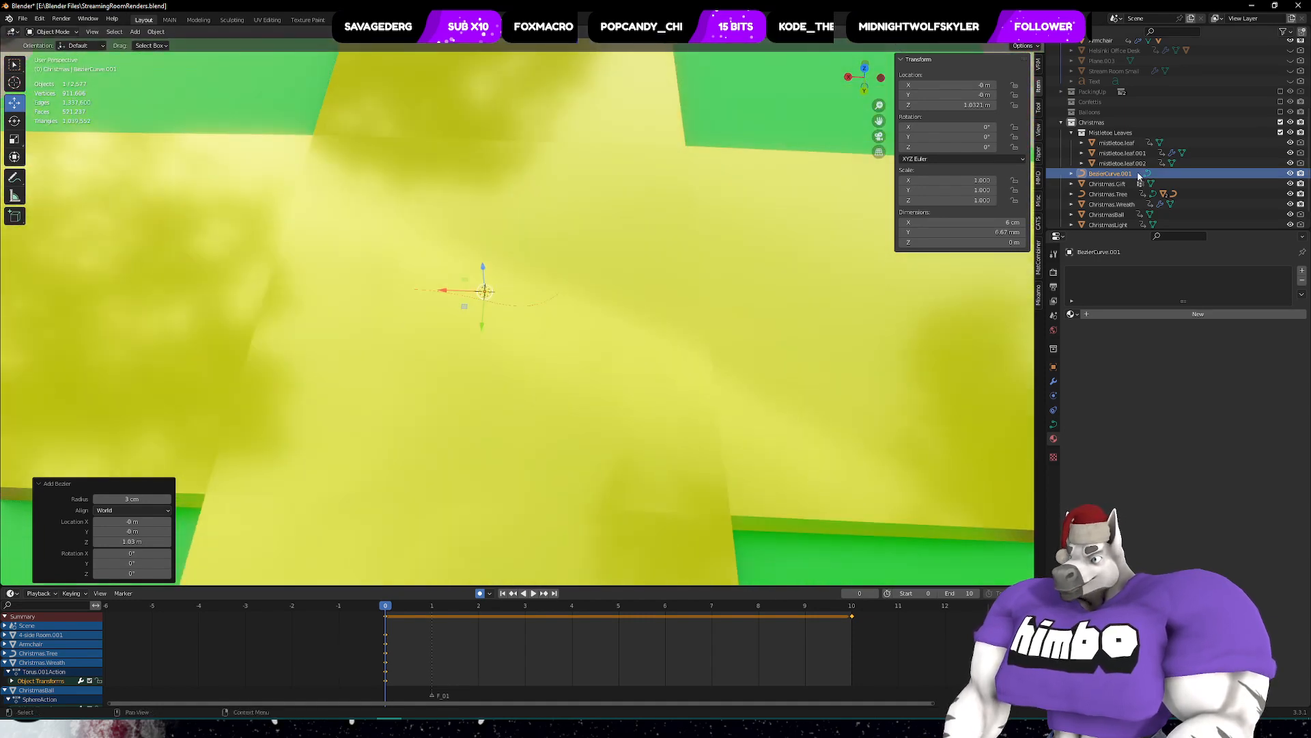
# - Rename the new Bezier curve as Gift.Bow
pyautogui.scroll(-1, 1110, 173)
pyautogui.doubleClick(1110, 163)
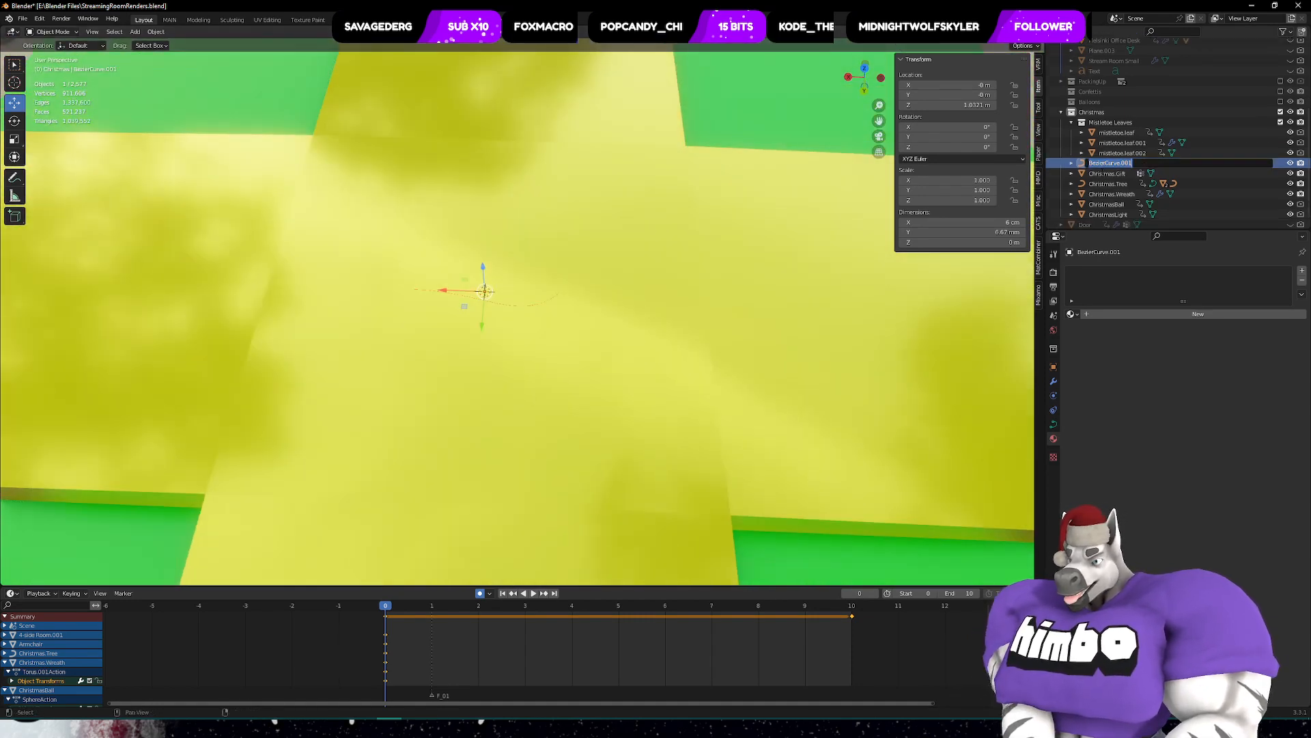
pyautogui.write('Gift.b')
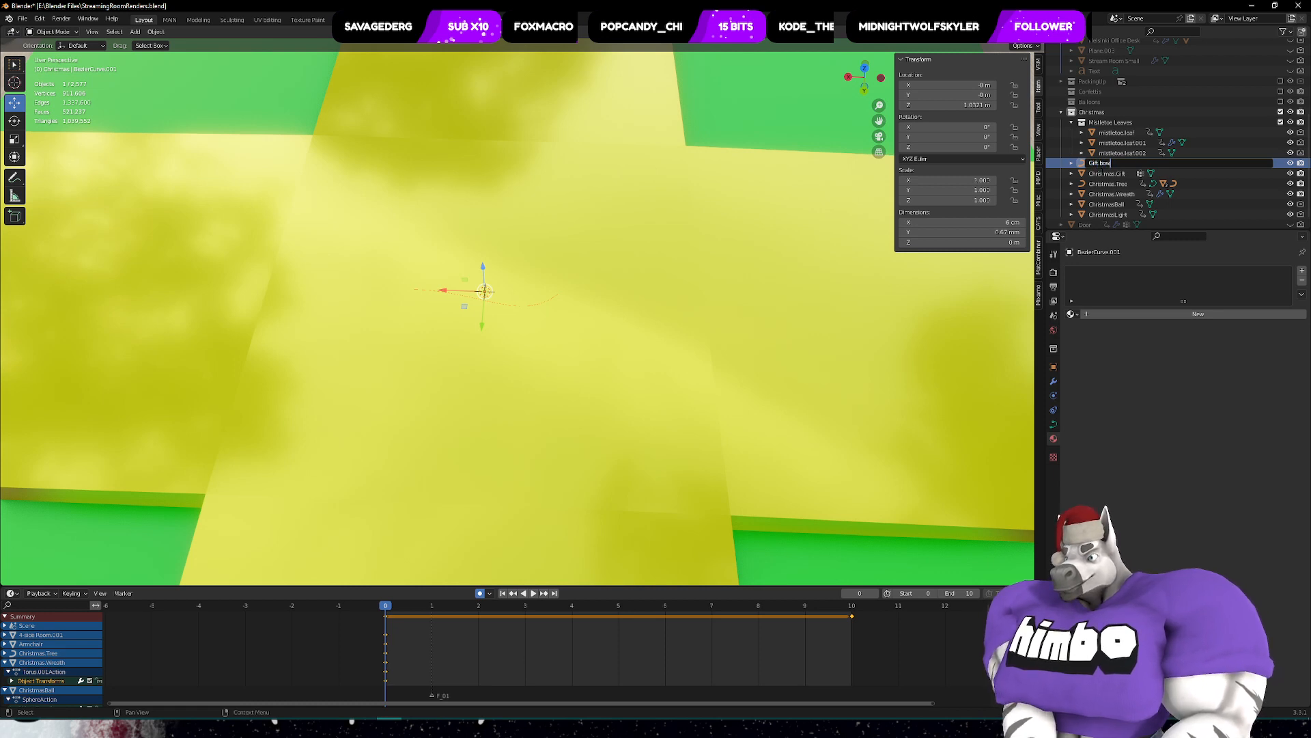
pyautogui.press('BackSpace')
pyautogui.write('B')
pyautogui.press('Return')
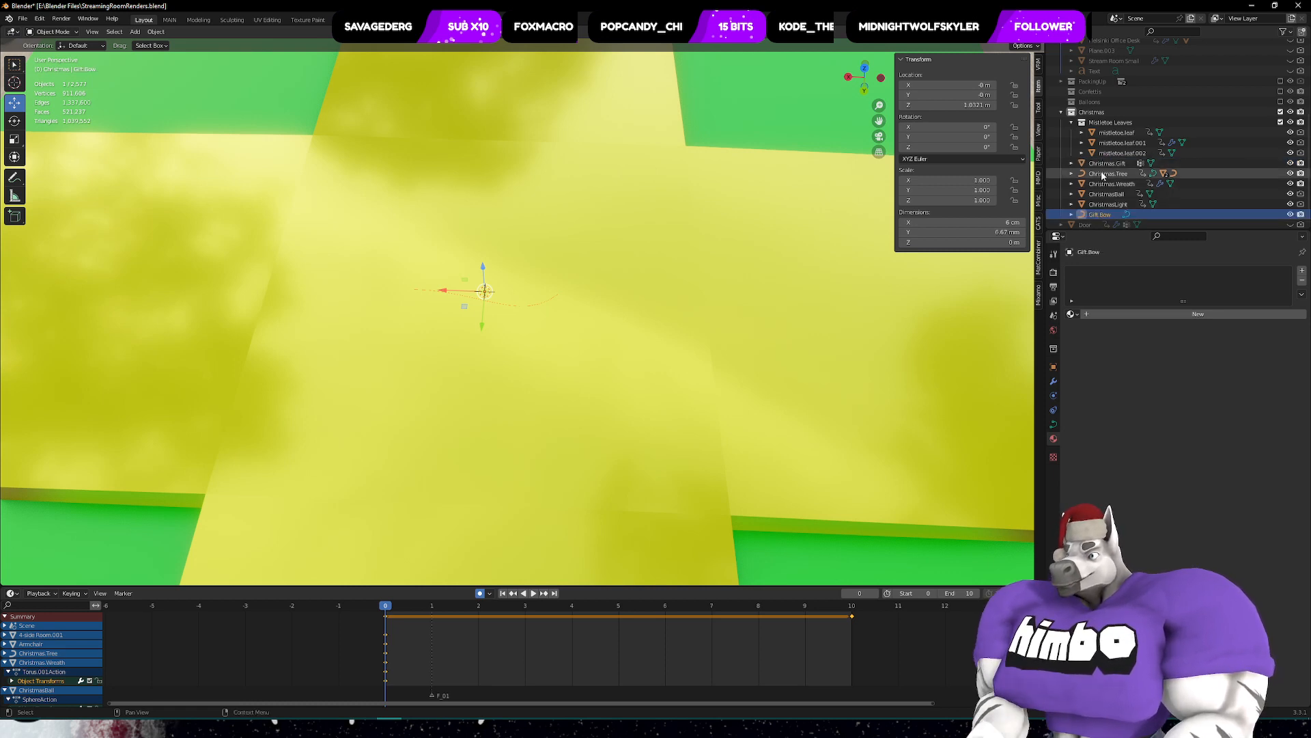
# - Extrude the Gift.Bow curve by 2 cm in its geometry settings
pyautogui.scroll(-5, 565, 342)
pyautogui.scroll(-3, 565, 342)
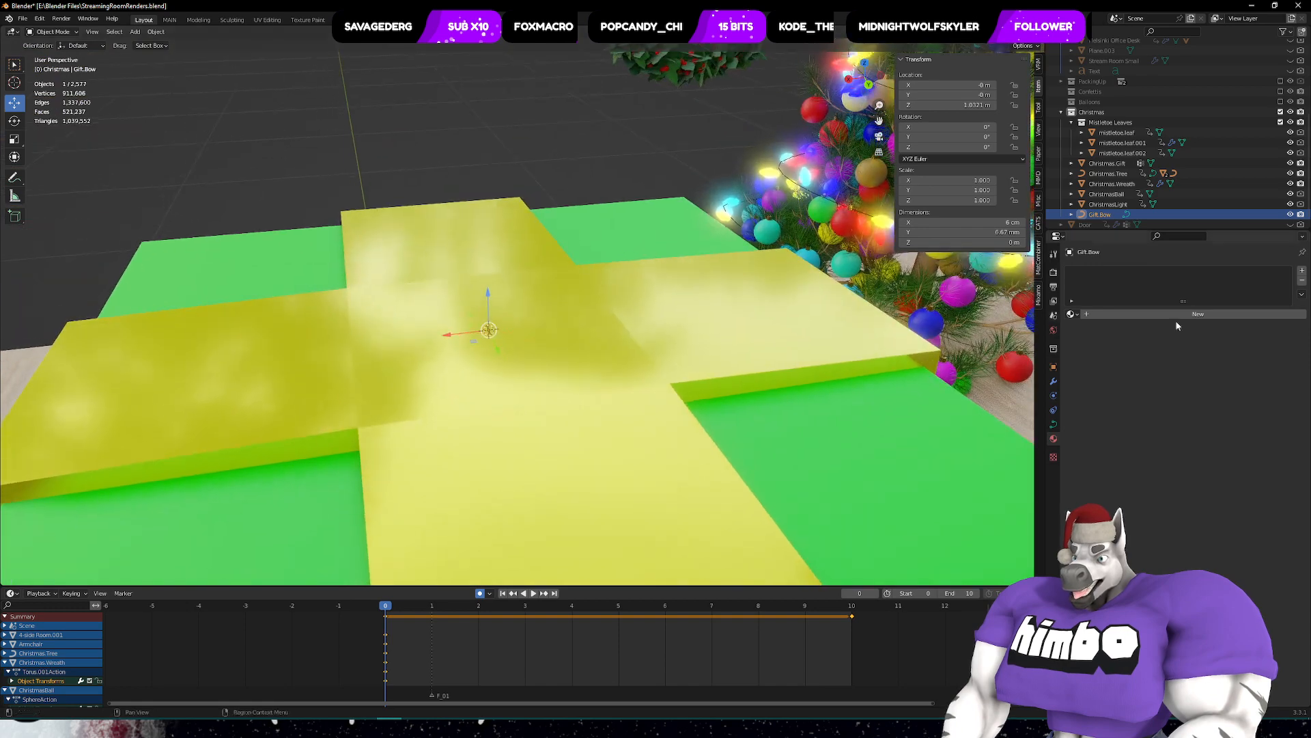
pyautogui.click(1053, 423)
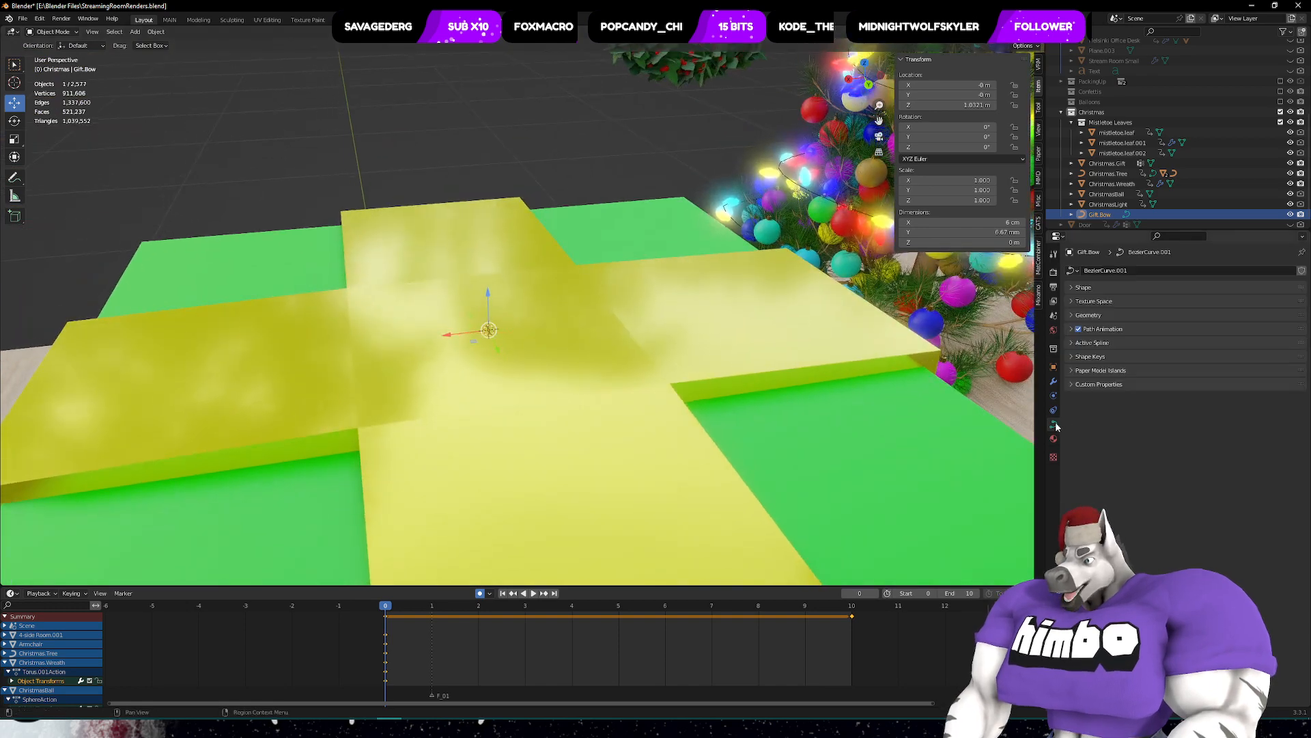
pyautogui.click(1113, 288)
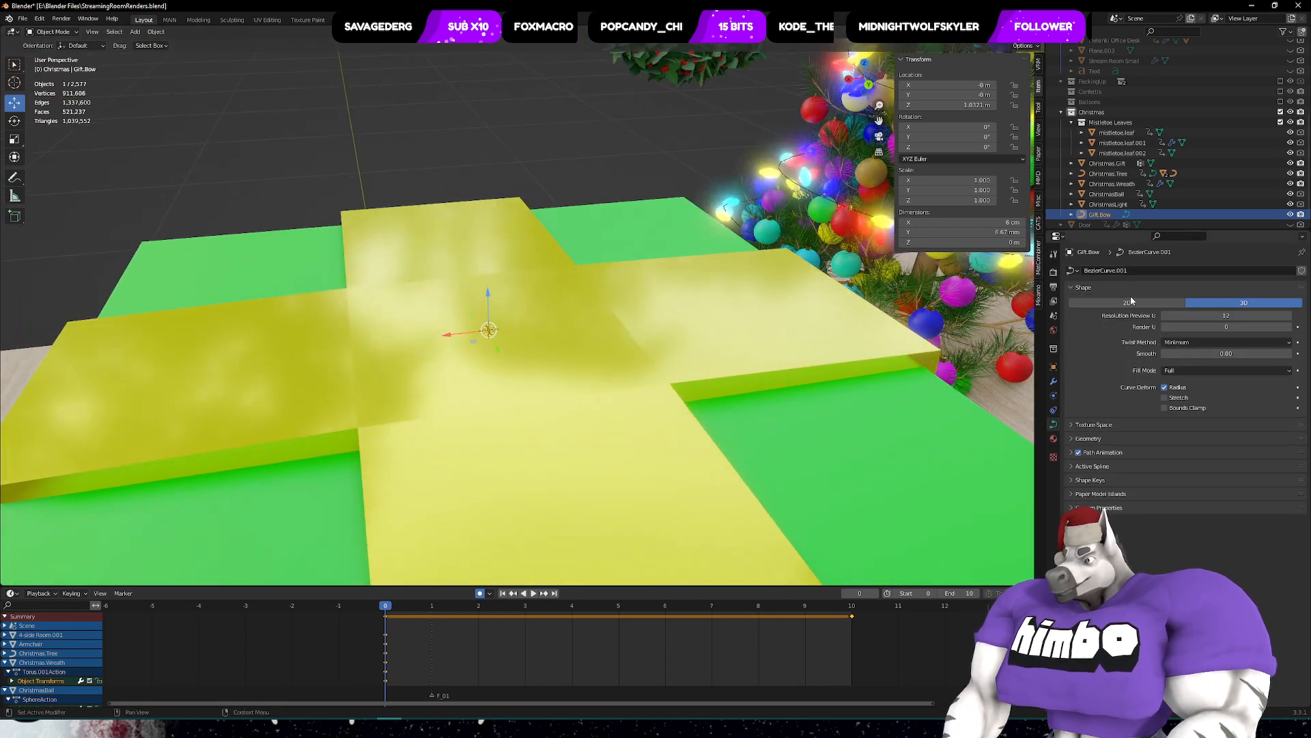
pyautogui.click(1134, 424)
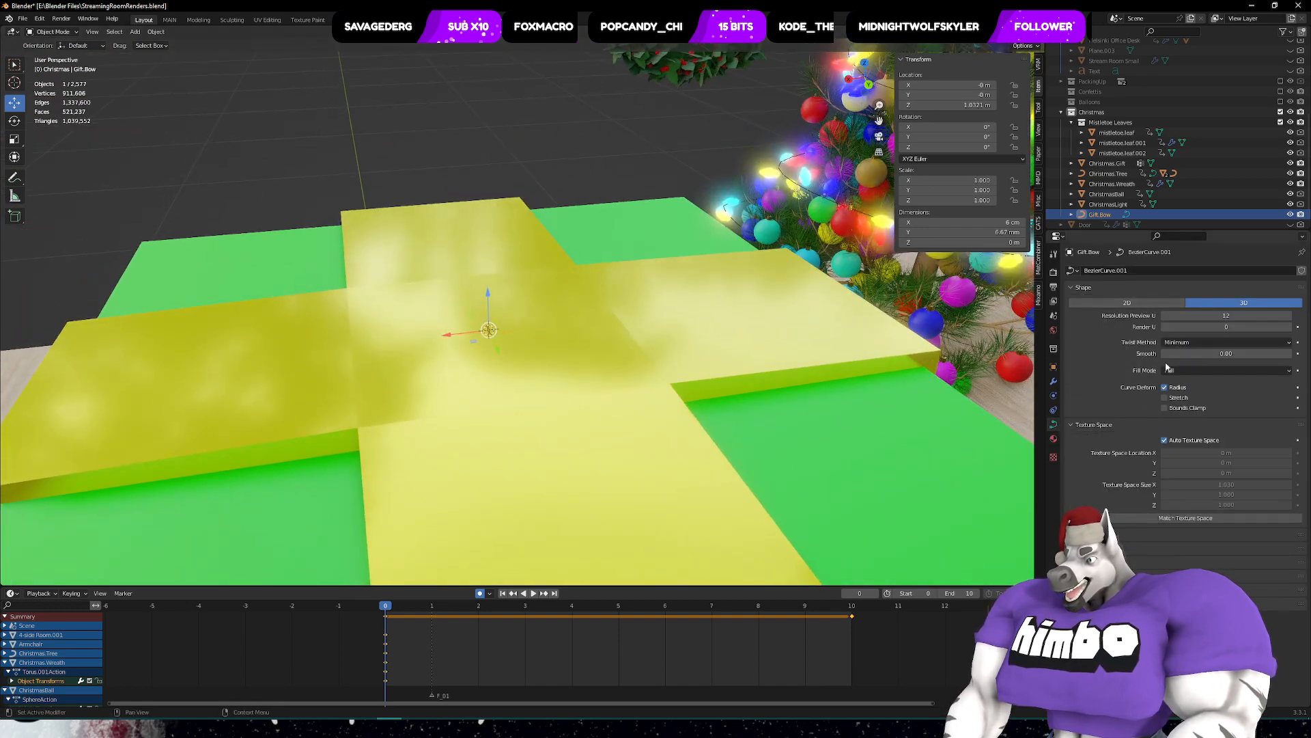
pyautogui.click(1144, 534)
pyautogui.moveTo(1199, 561)
pyautogui.mouseDown()
pyautogui.moveTo(1230, 550)
pyautogui.moveTo(1216, 551)
pyautogui.mouseUp()
pyautogui.rightClick(1210, 551)
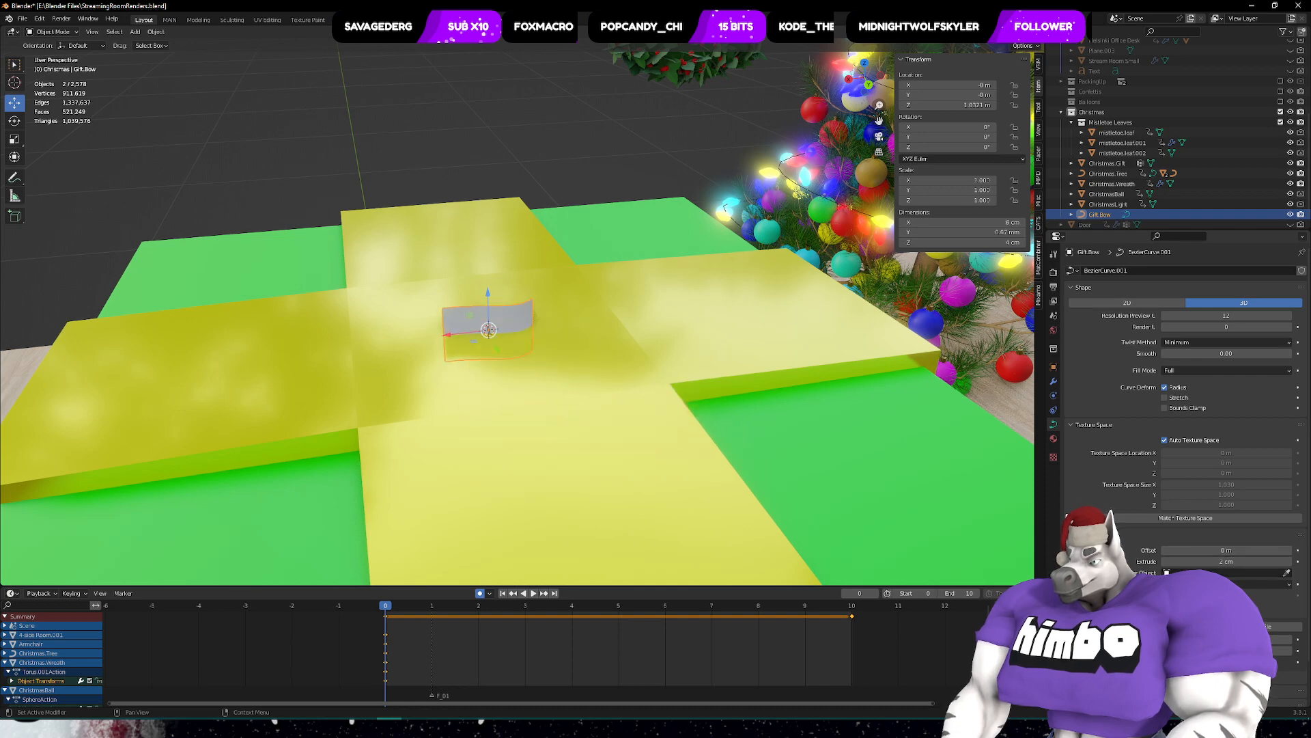
# - Try the object bevel on the bow curve, return to a round bevel with some depth, and set the extrude to 1 cm
pyautogui.click(1185, 626)
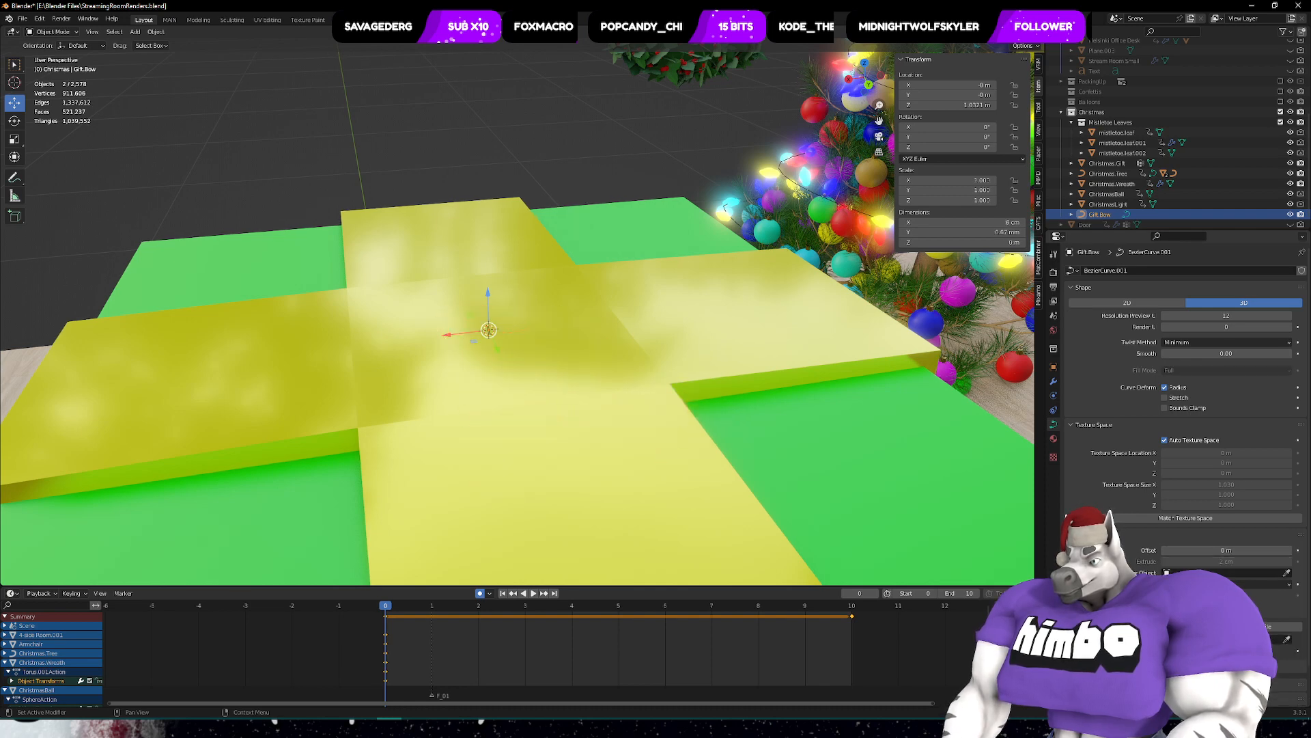
pyautogui.click(1108, 626)
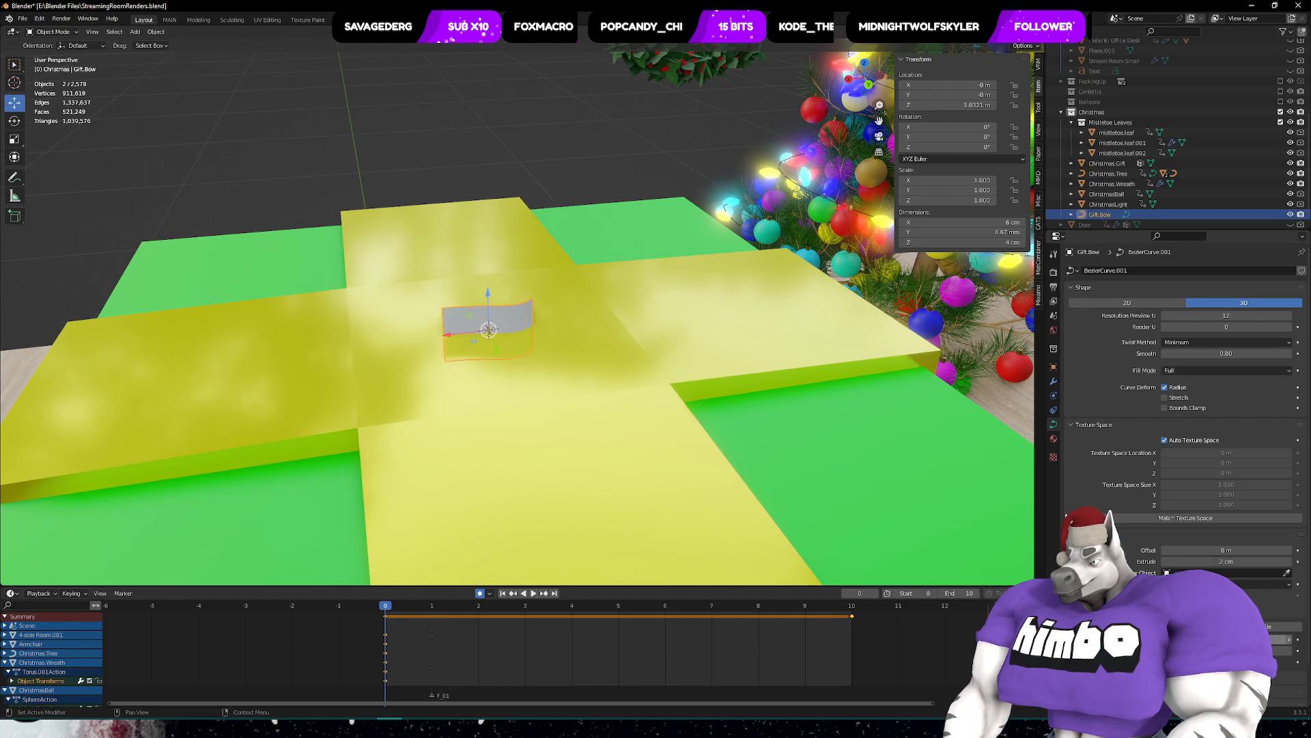
pyautogui.moveTo(1219, 639)
pyautogui.mouseDown()
pyautogui.moveTo(1247, 639)
pyautogui.moveTo(1226, 639)
pyautogui.mouseUp()
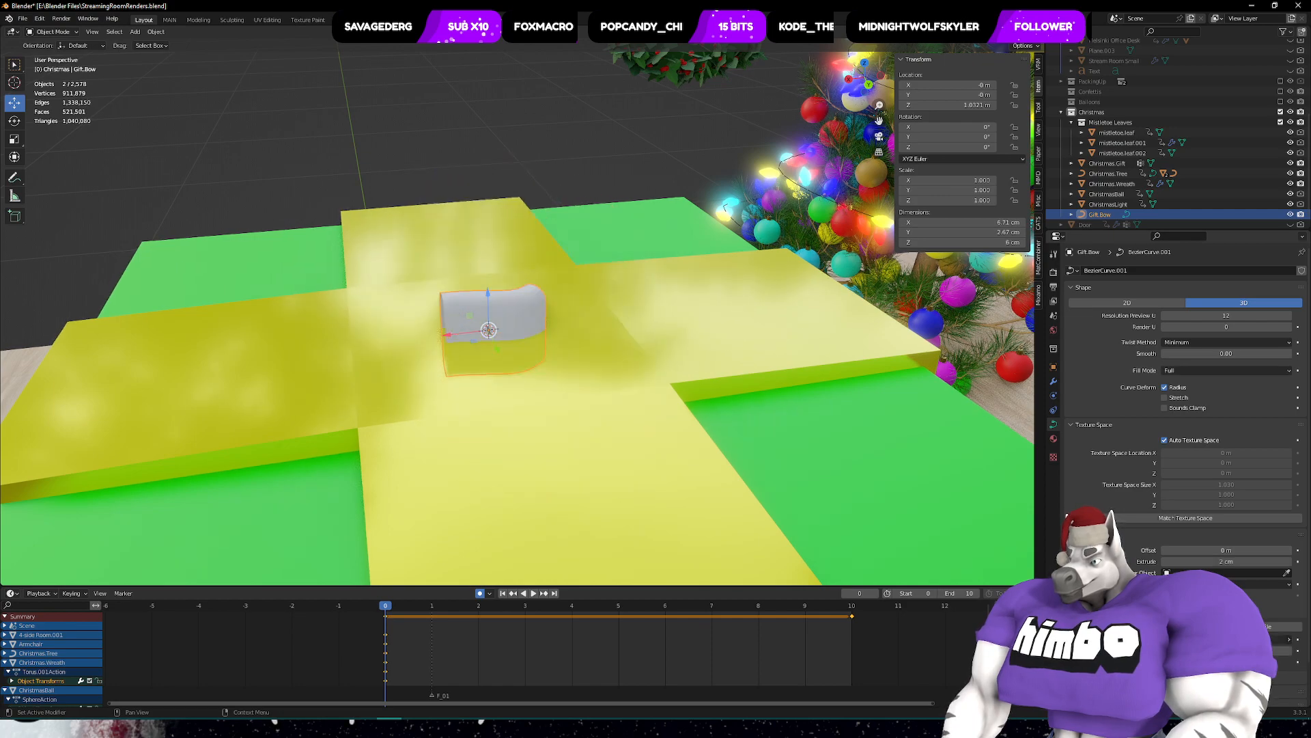
pyautogui.moveTo(598, 401); pyautogui.dragTo(857, 450, button='middle')
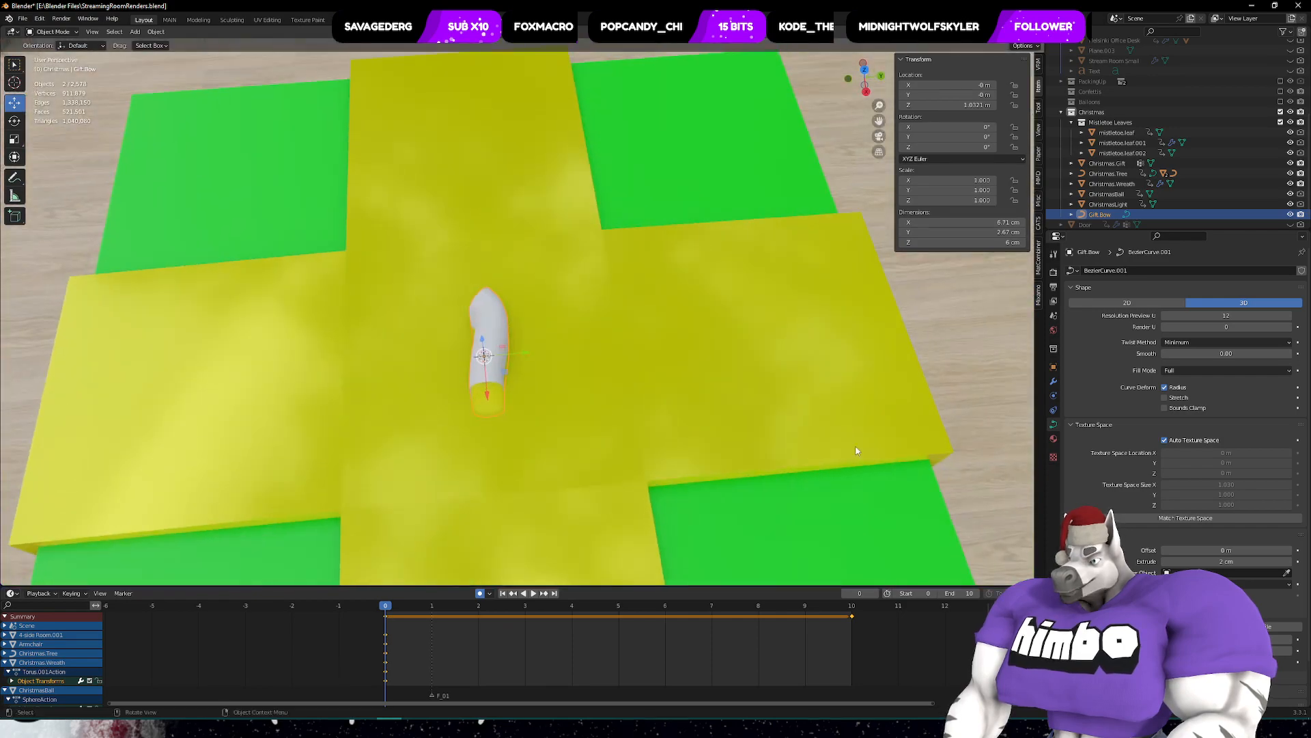
pyautogui.click(1165, 562)
# - Switch the Gift.Bow curve to Edit Mode
pyautogui.moveTo(693, 432); pyautogui.dragTo(601, 384, button='middle')
pyautogui.hotkey('ctrl', 'Tab')
pyautogui.click(660, 398)
pyautogui.moveTo(577, 294)
pyautogui.mouseDown(button='middle')
pyautogui.moveTo(526, 329)
pyautogui.moveTo(579, 273)
pyautogui.mouseUp(button='middle')
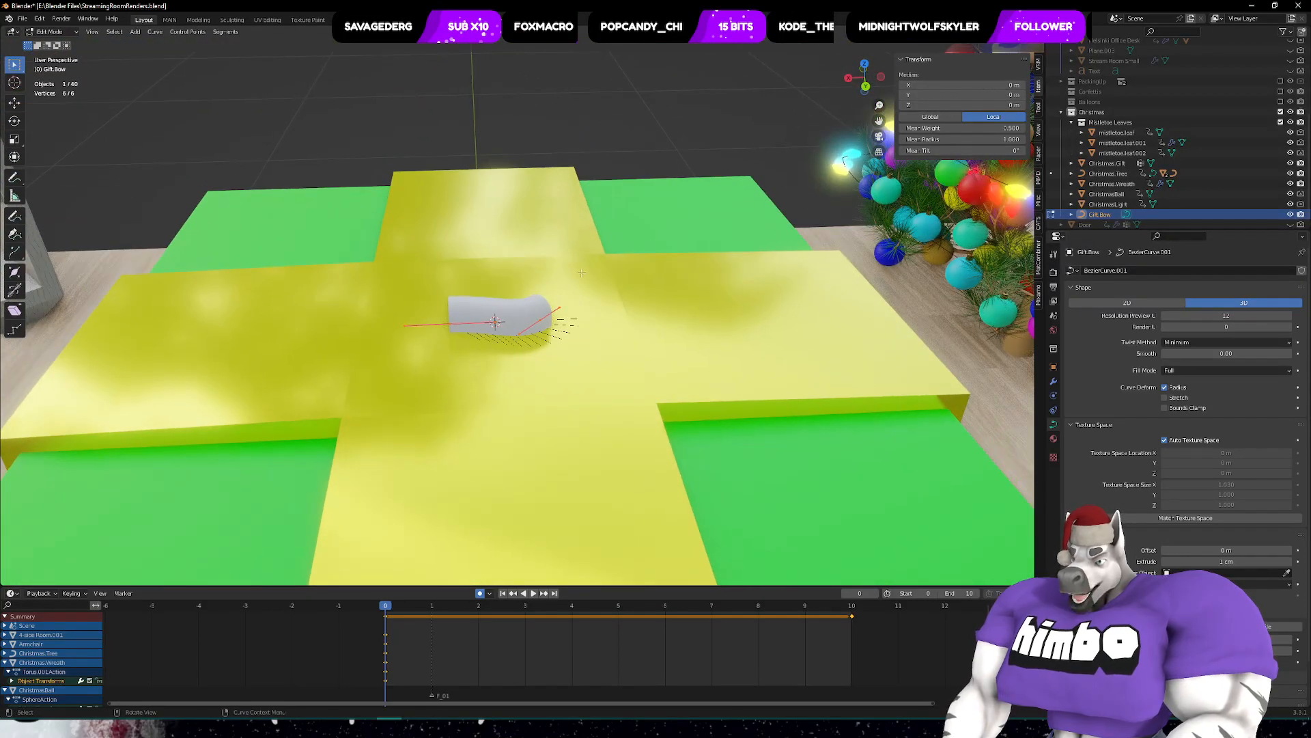
pyautogui.press('r')
pyautogui.press('x')
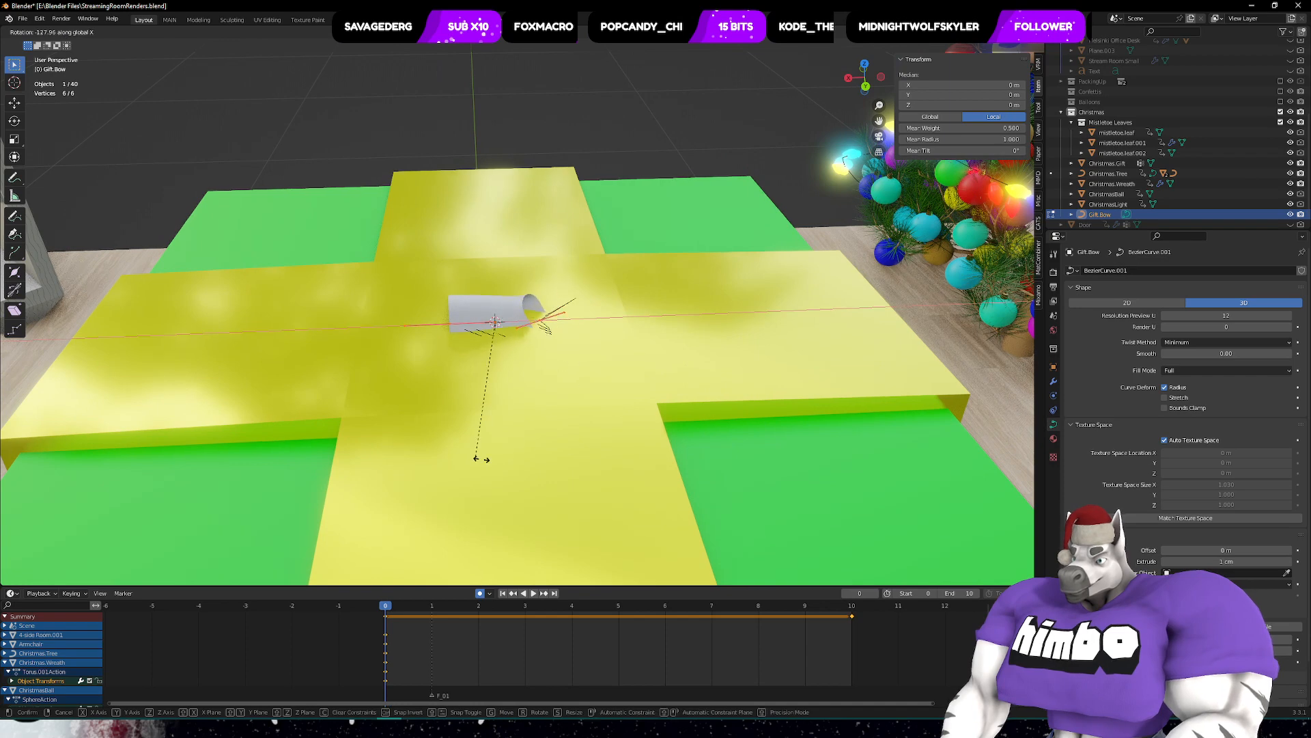
pyautogui.press('z')
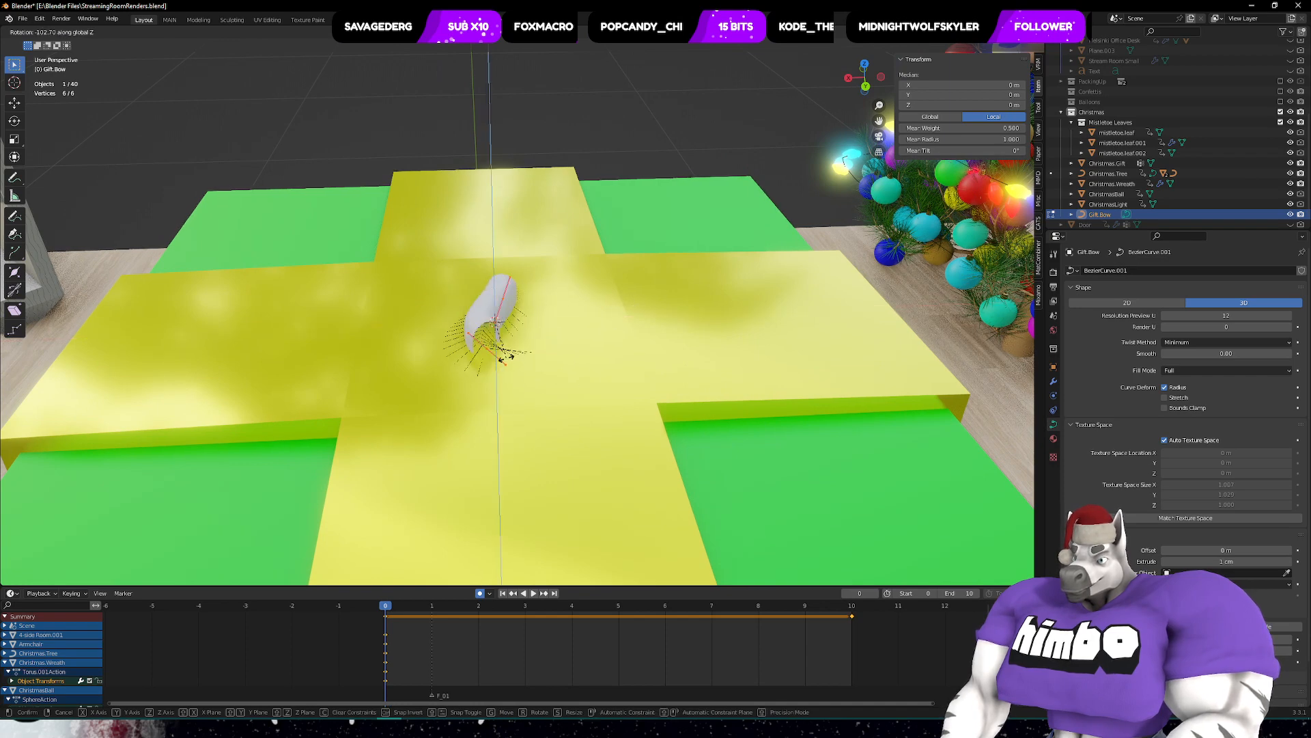
pyautogui.press('x')
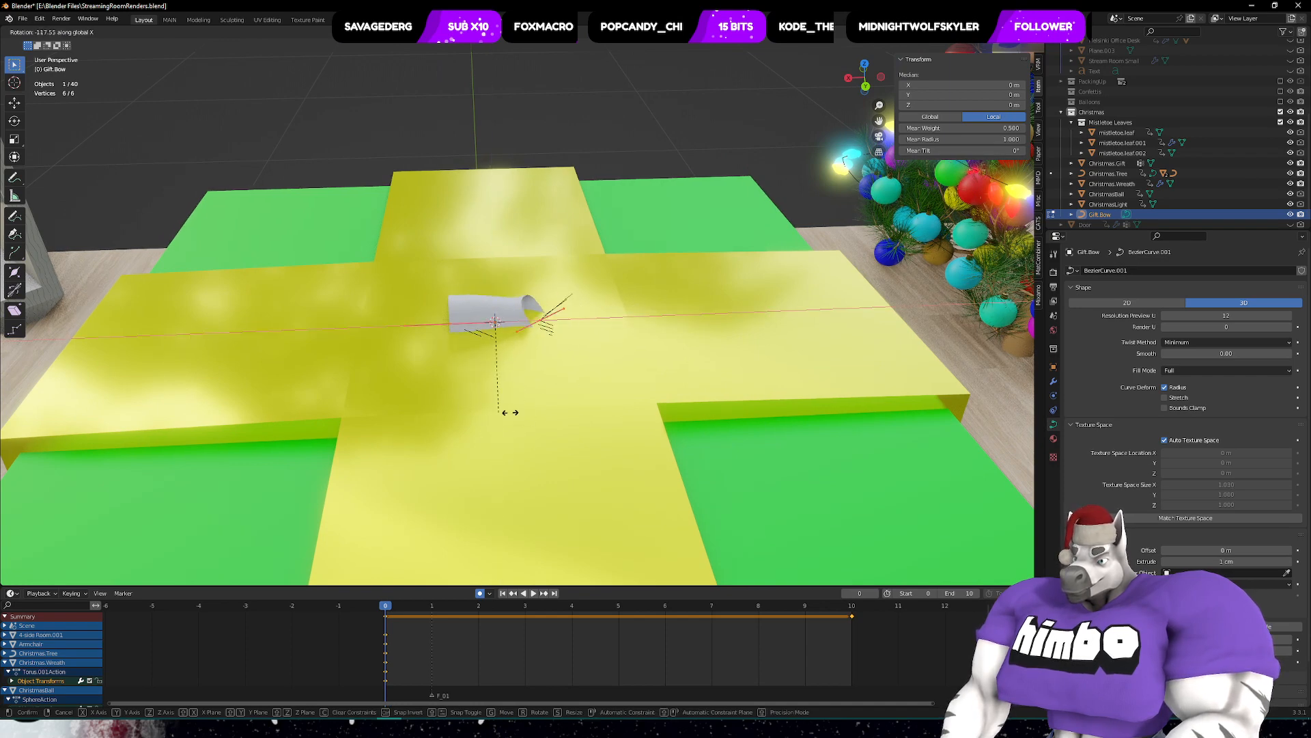
pyautogui.rightClick(554, 388)
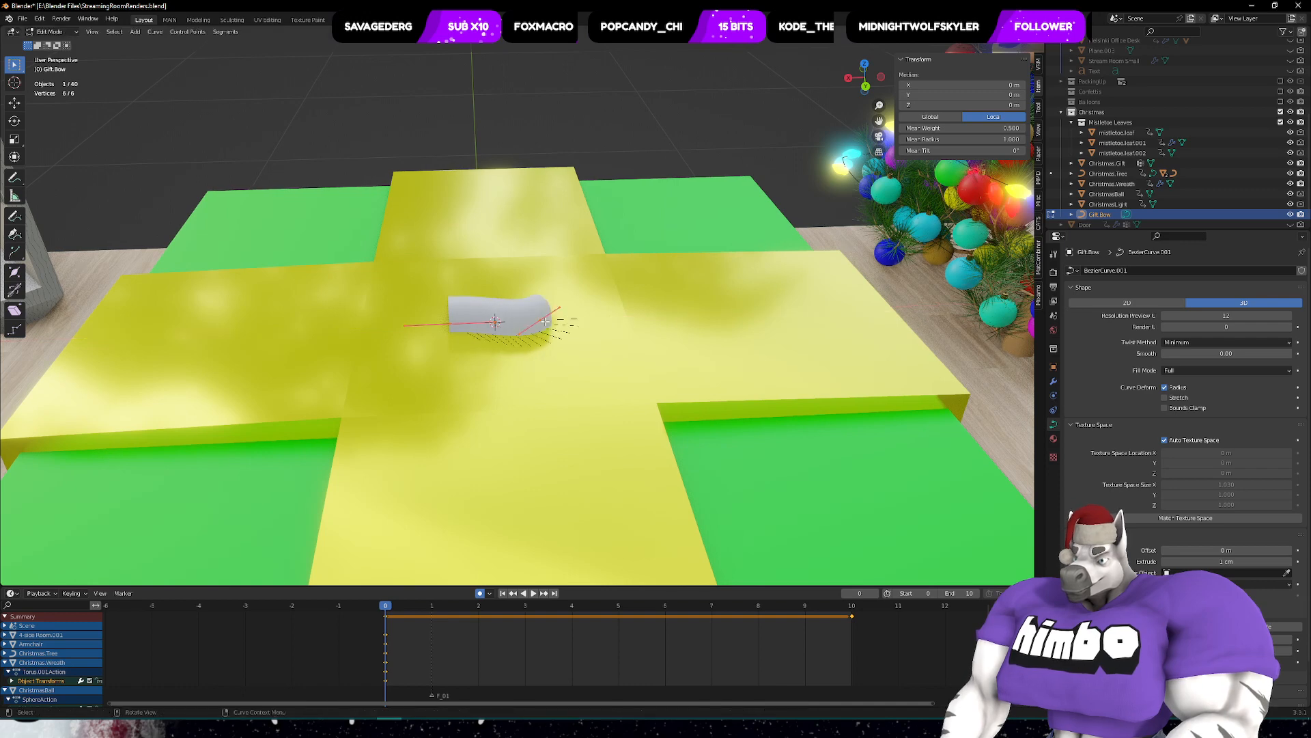
# - In front view, move the curve's control point at X -3 cm to about X -8.9 cm, Z 3.7 cm and rotate it to curve upward
pyautogui.press('KP_1')
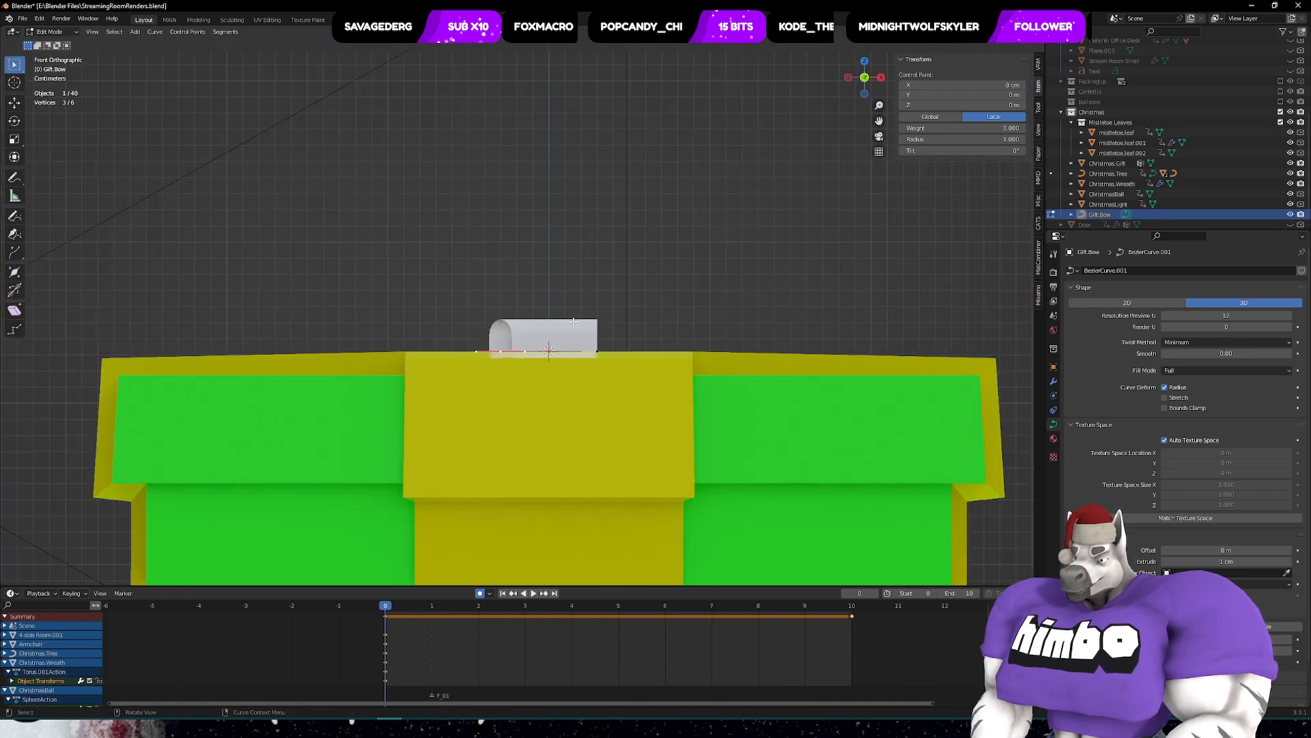
pyautogui.press('g')
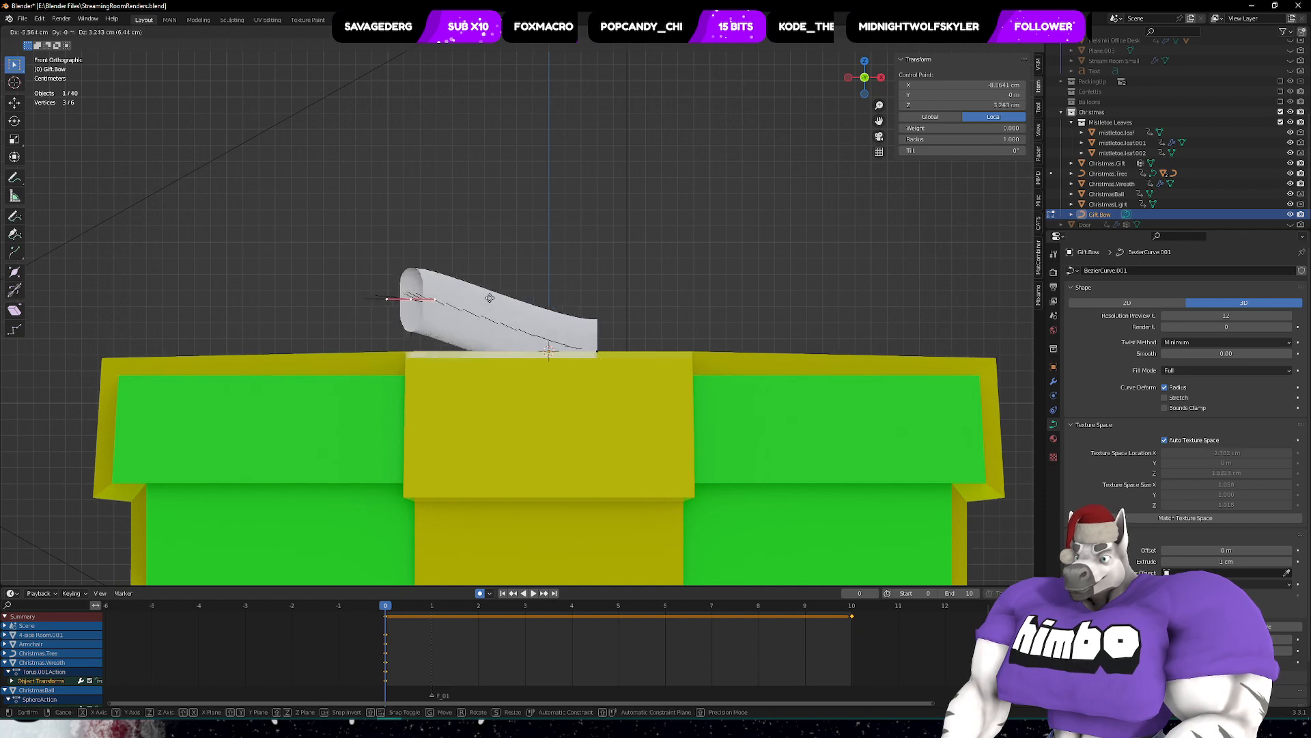
pyautogui.click(488, 294)
pyautogui.press('r')
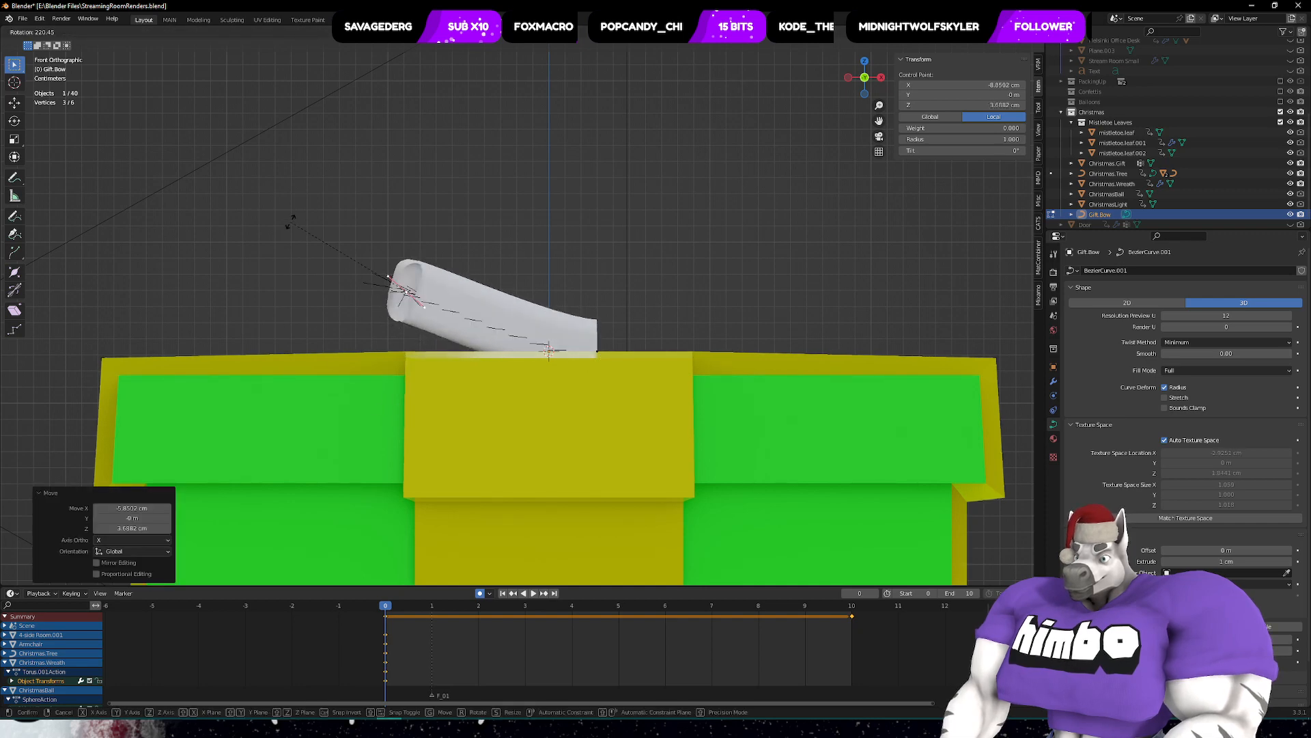
pyautogui.click(422, 81)
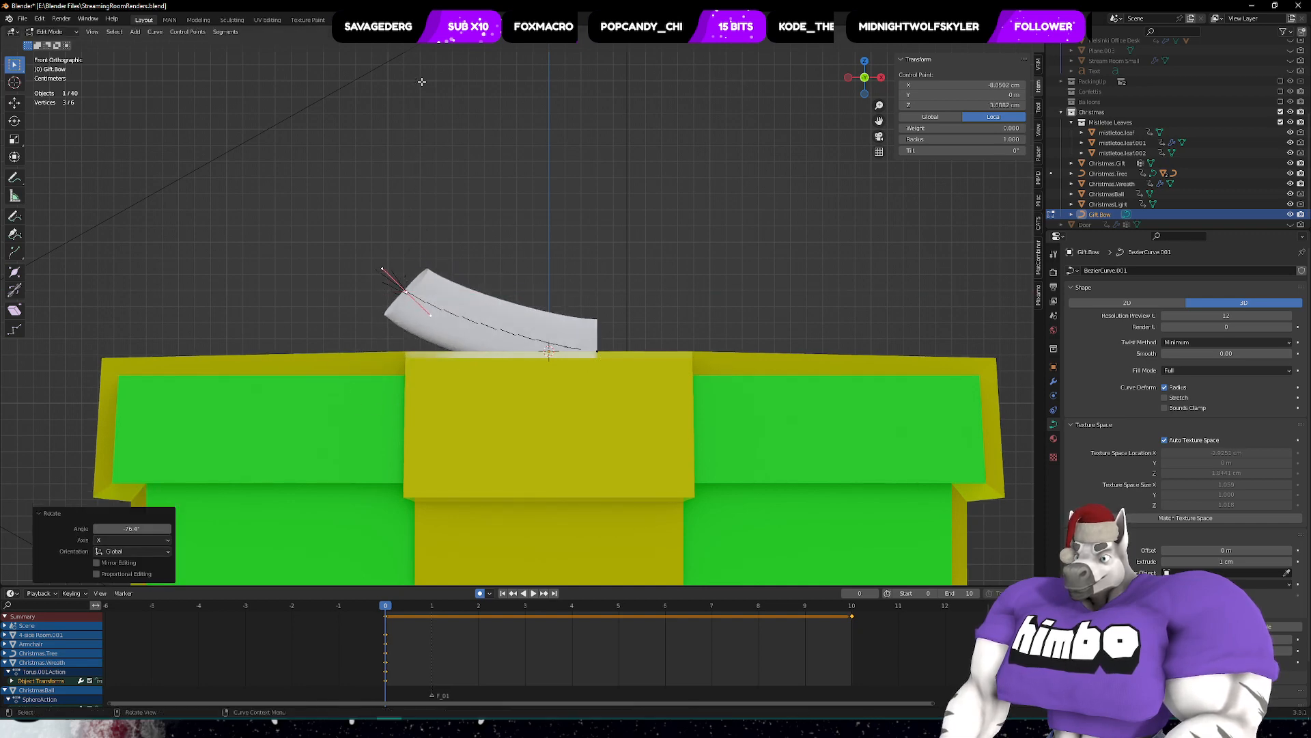
pyautogui.moveTo(516, 223); pyautogui.dragTo(520, 238, button='middle')
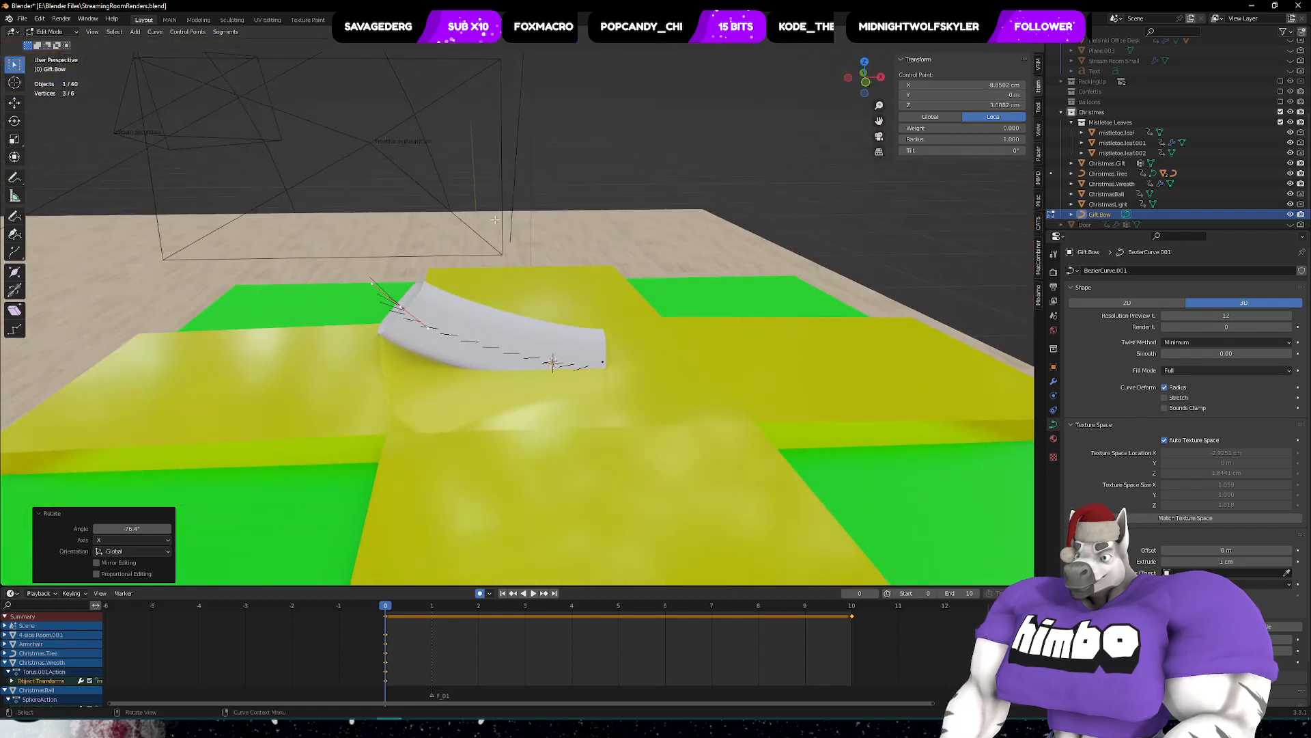
# - Extrude a new control point about 4.9 cm outward and 6.9 cm upward from the raised end, and rotate it about the Y axis
pyautogui.press('KP_1')
pyautogui.press('e')
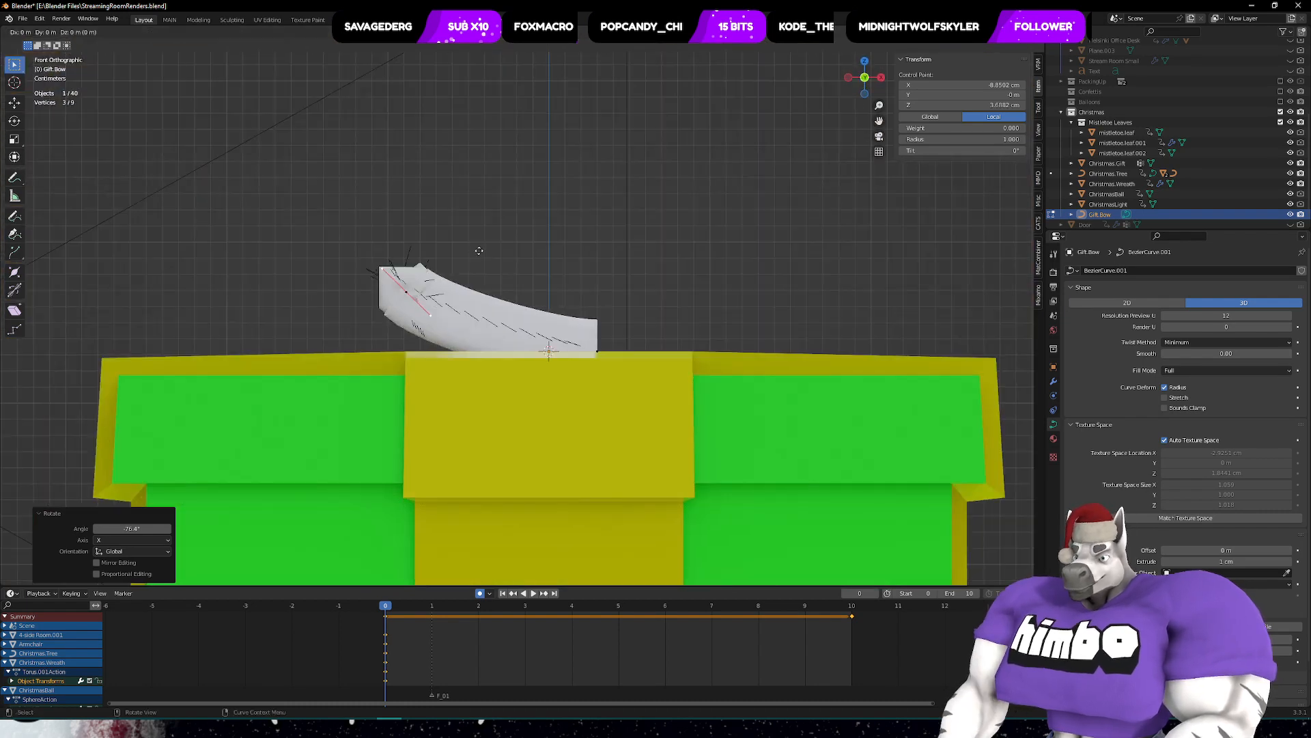
pyautogui.click(401, 140)
pyautogui.press('r')
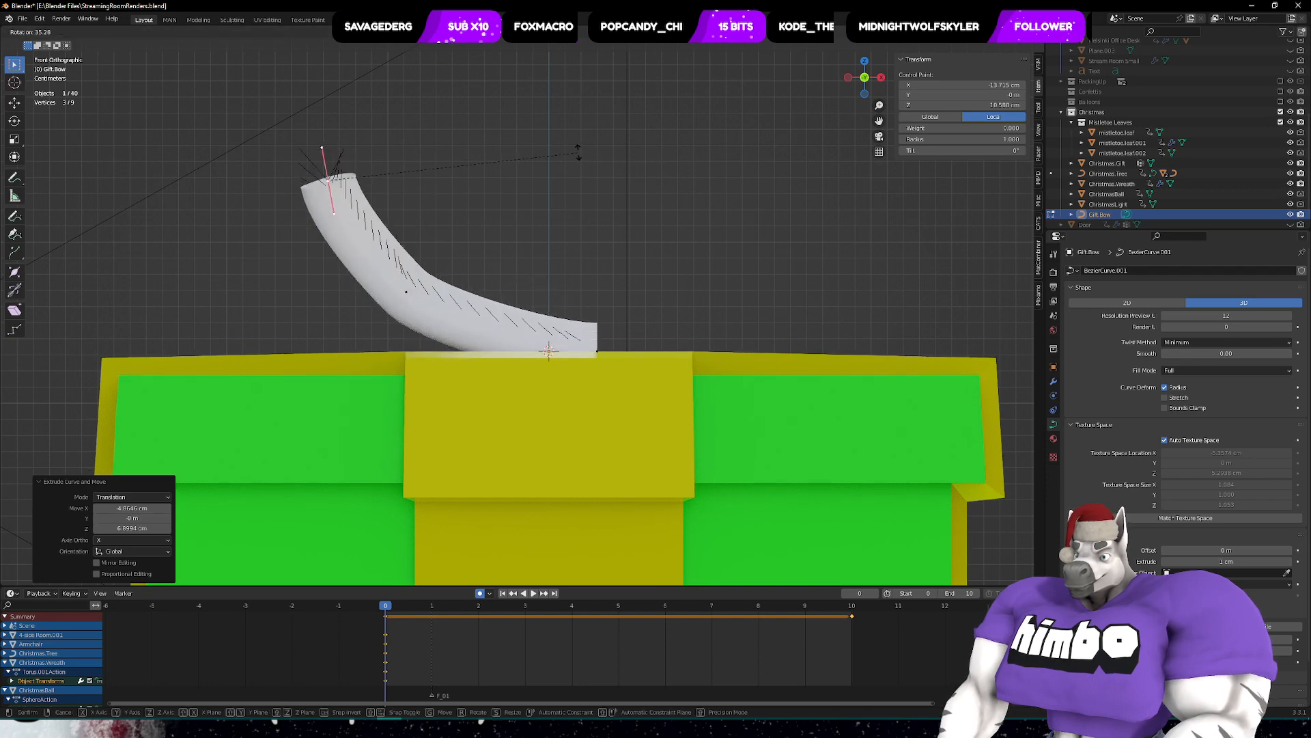
pyautogui.press('x')
pyautogui.press('y')
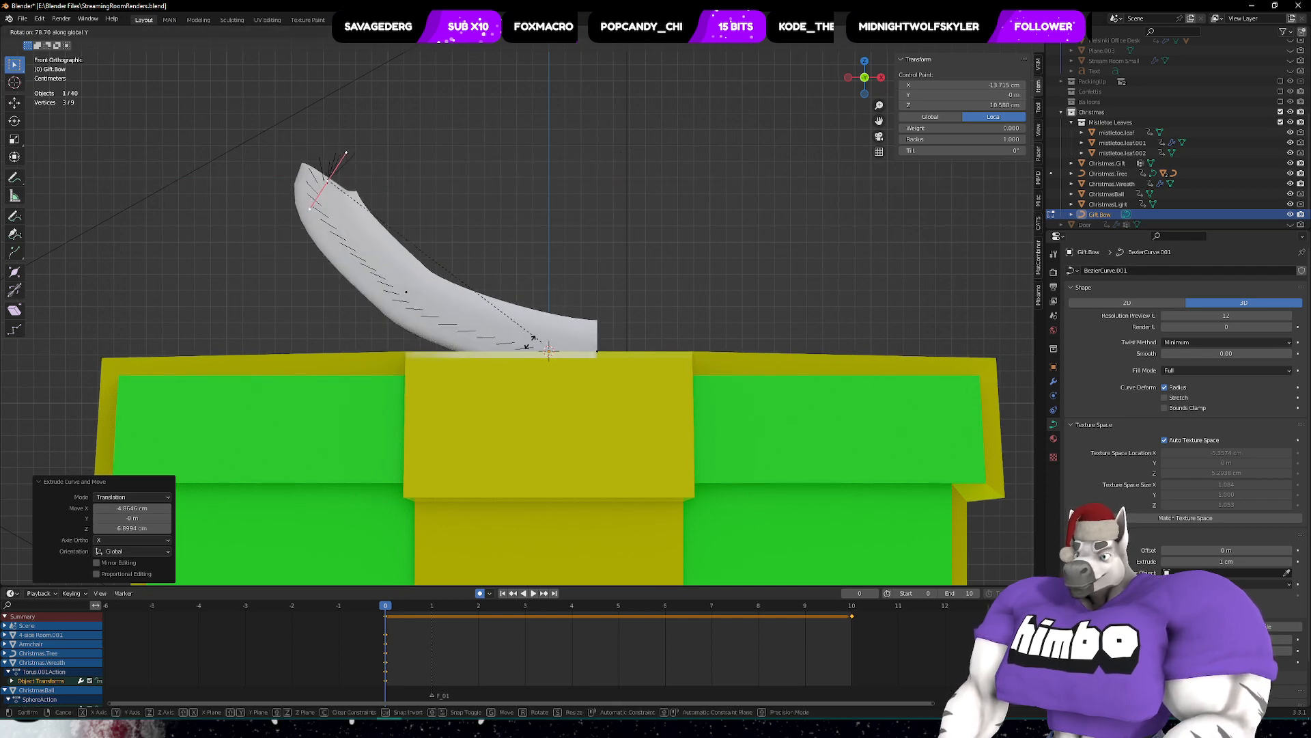
pyautogui.click(413, 149)
# - Move the top control point back inward to about X -1.7 cm, Z 9.7 cm and rotate it about 65° to round the loop
pyautogui.press('g')
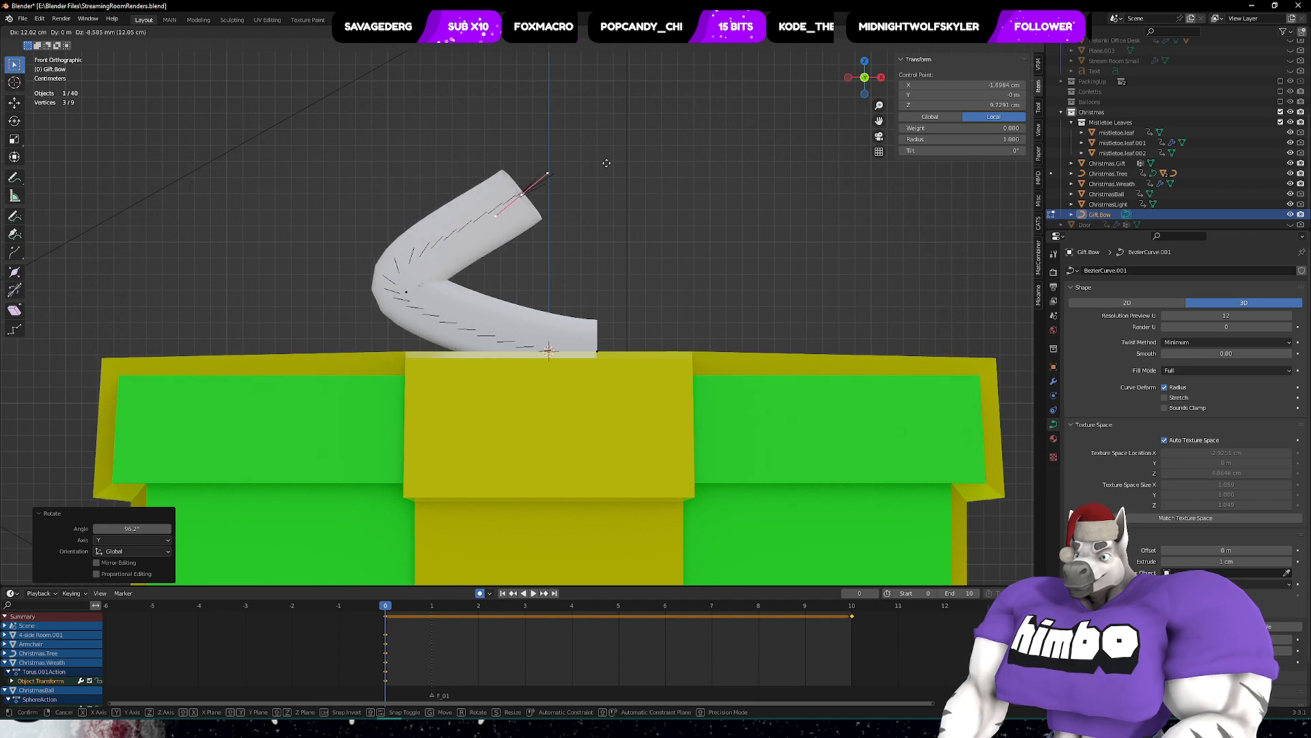
pyautogui.click(606, 162)
pyautogui.press('r')
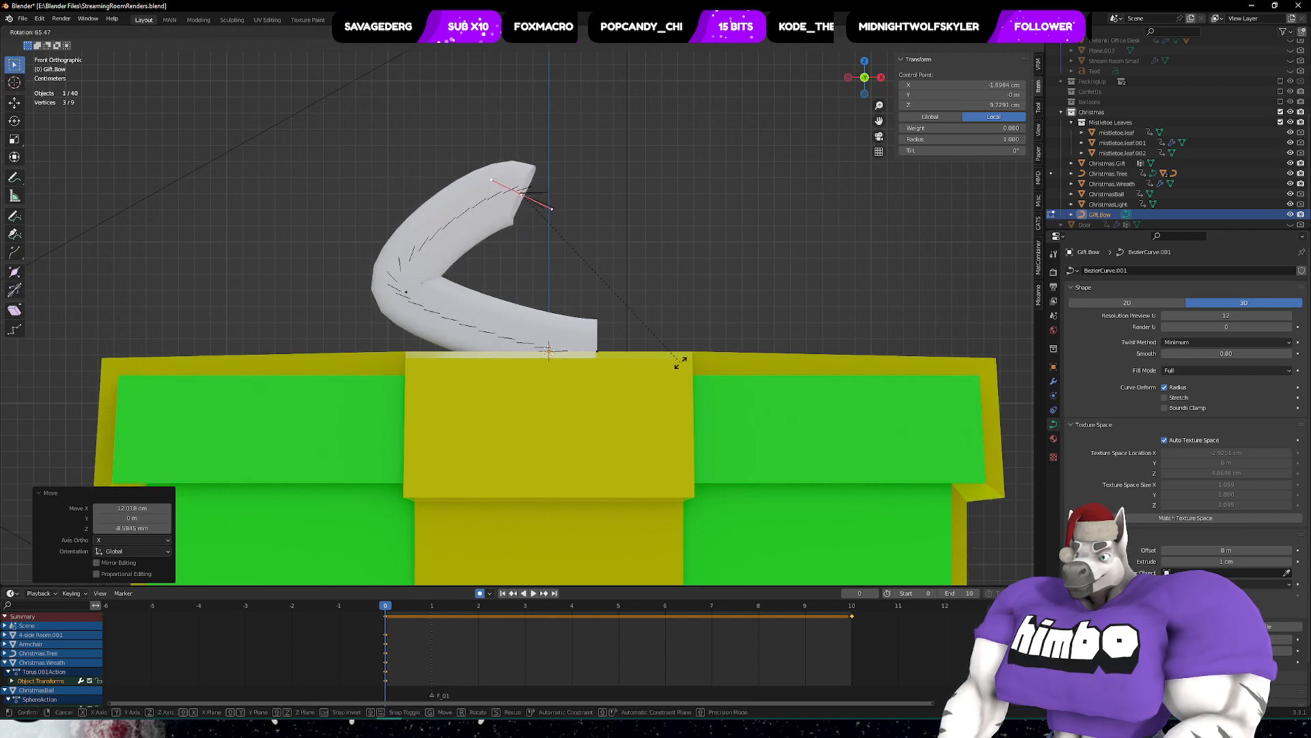
pyautogui.click(621, 249)
pyautogui.moveTo(559, 224); pyautogui.dragTo(330, 239, button='middle')
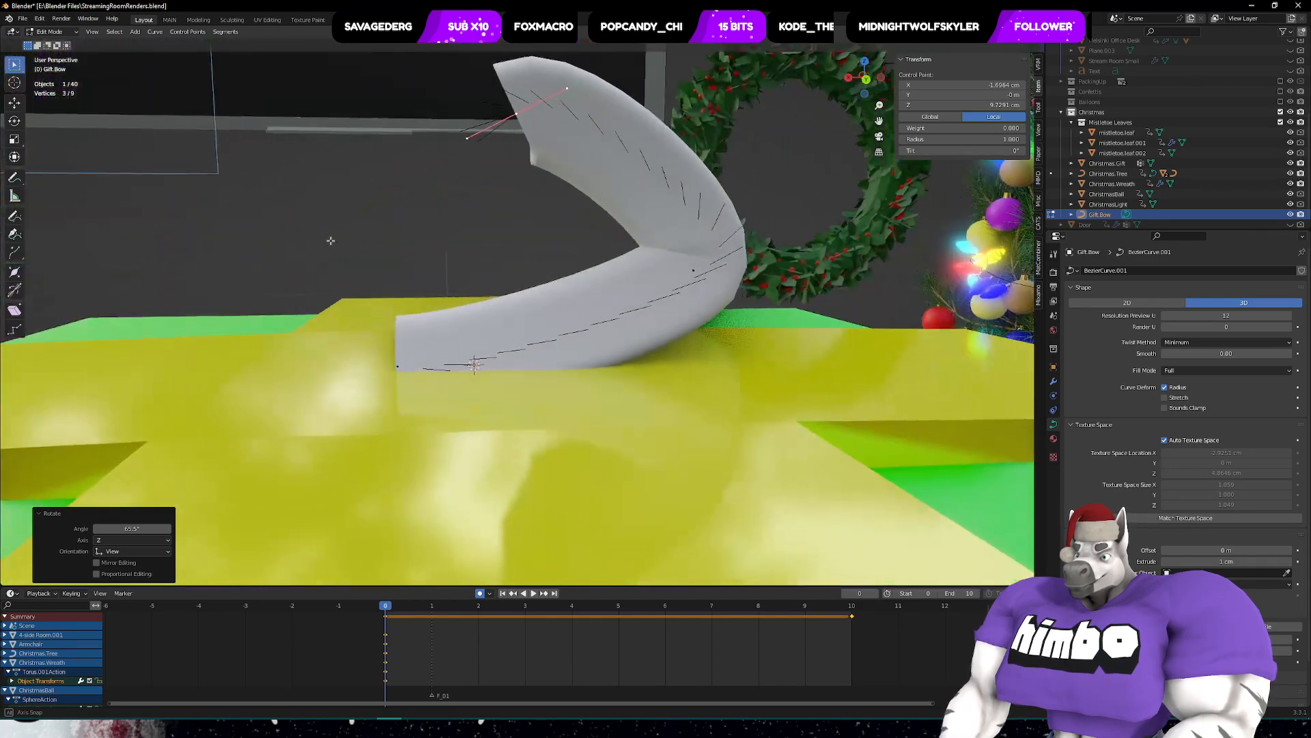
# - Add a Mirror modifier across X to Gift.Bow, with clipping enabled and a merge distance of 5 mm
pyautogui.click(1053, 381)
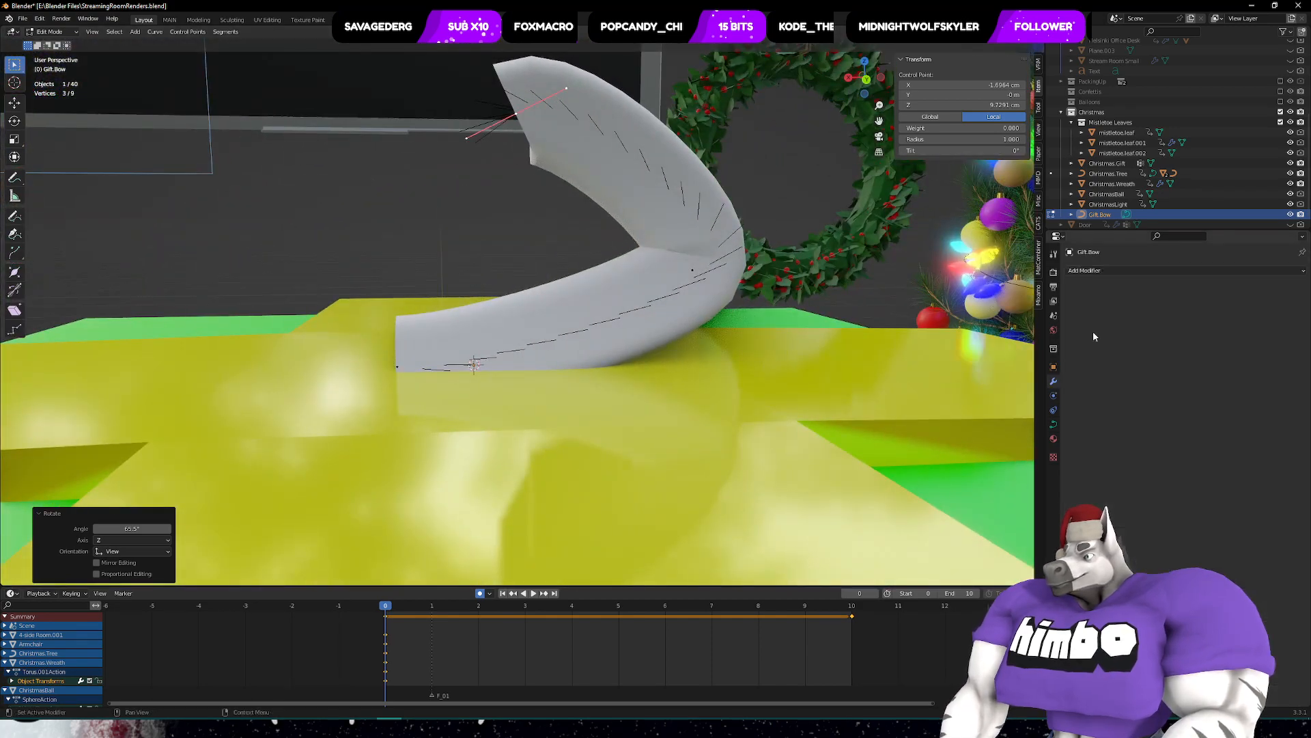
pyautogui.click(1120, 270)
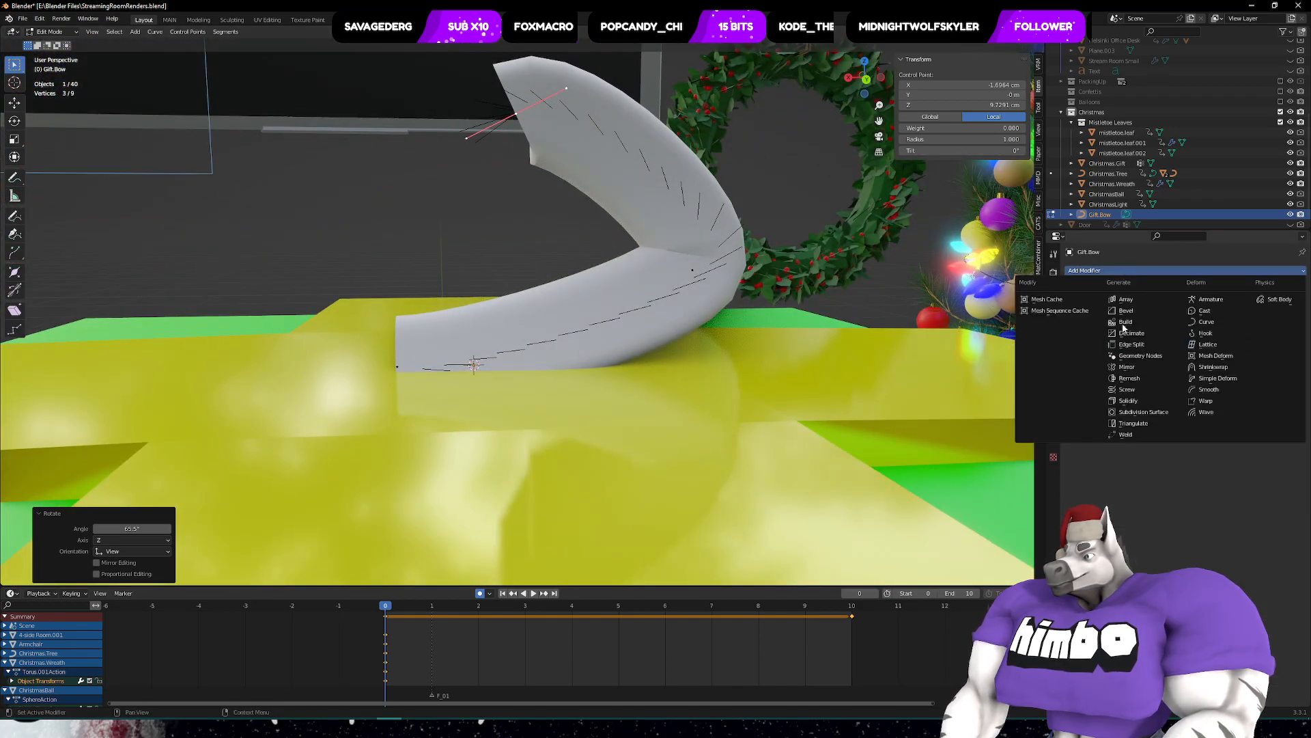
pyautogui.click(1126, 367)
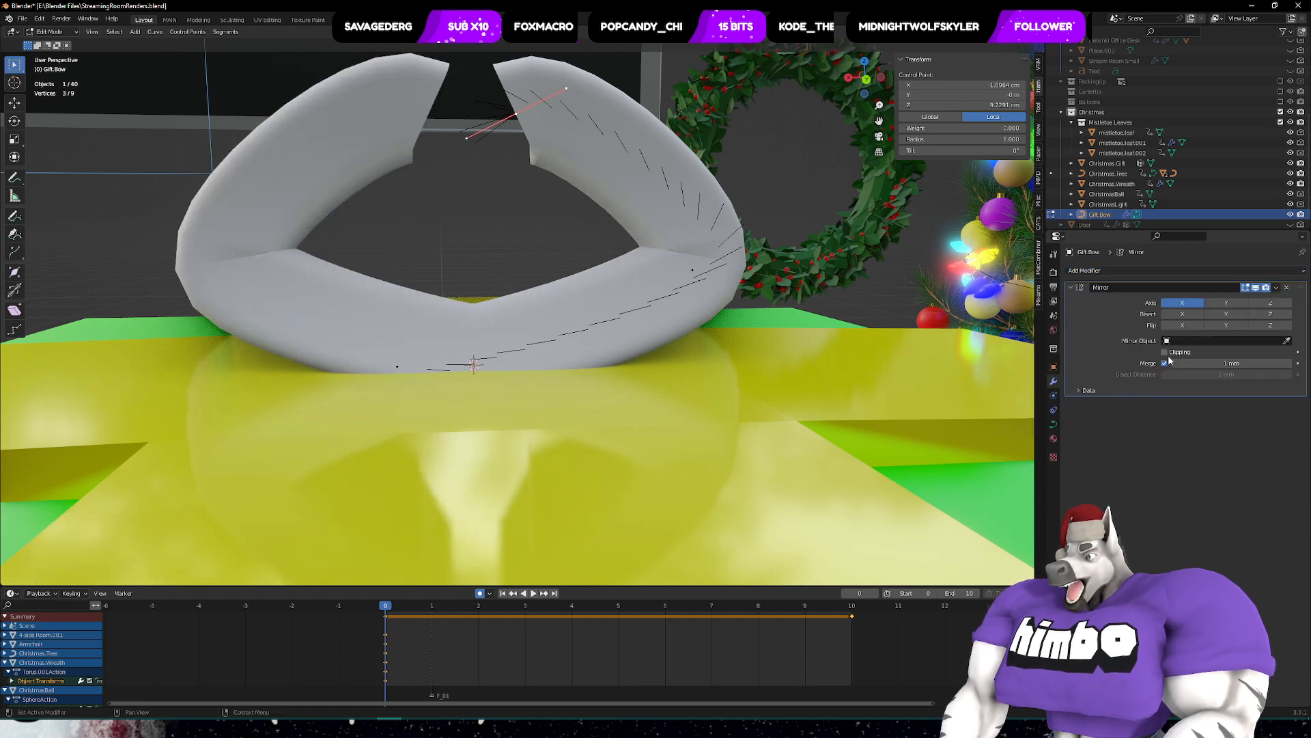
pyautogui.click(1290, 363)
pyautogui.click(1290, 363)
pyautogui.click(1290, 363)
pyautogui.click(1291, 363)
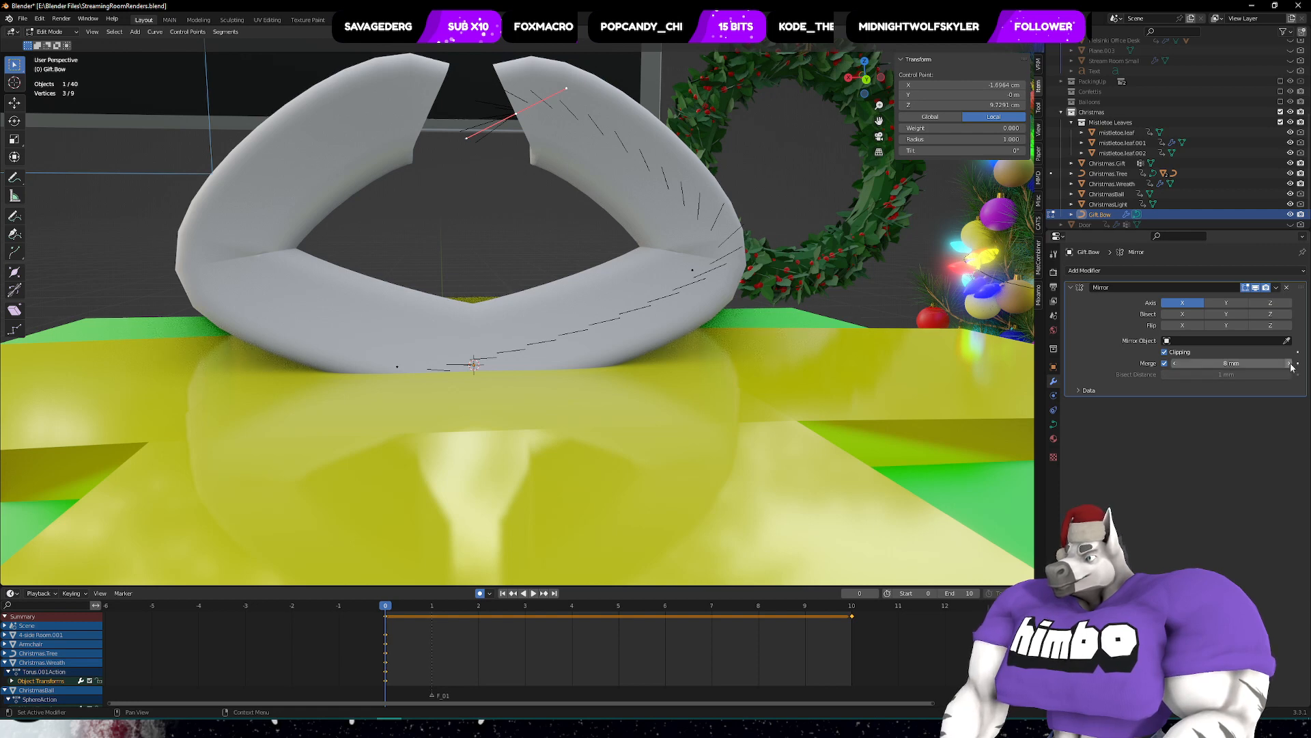
pyautogui.click(1291, 364)
pyautogui.click(1290, 363)
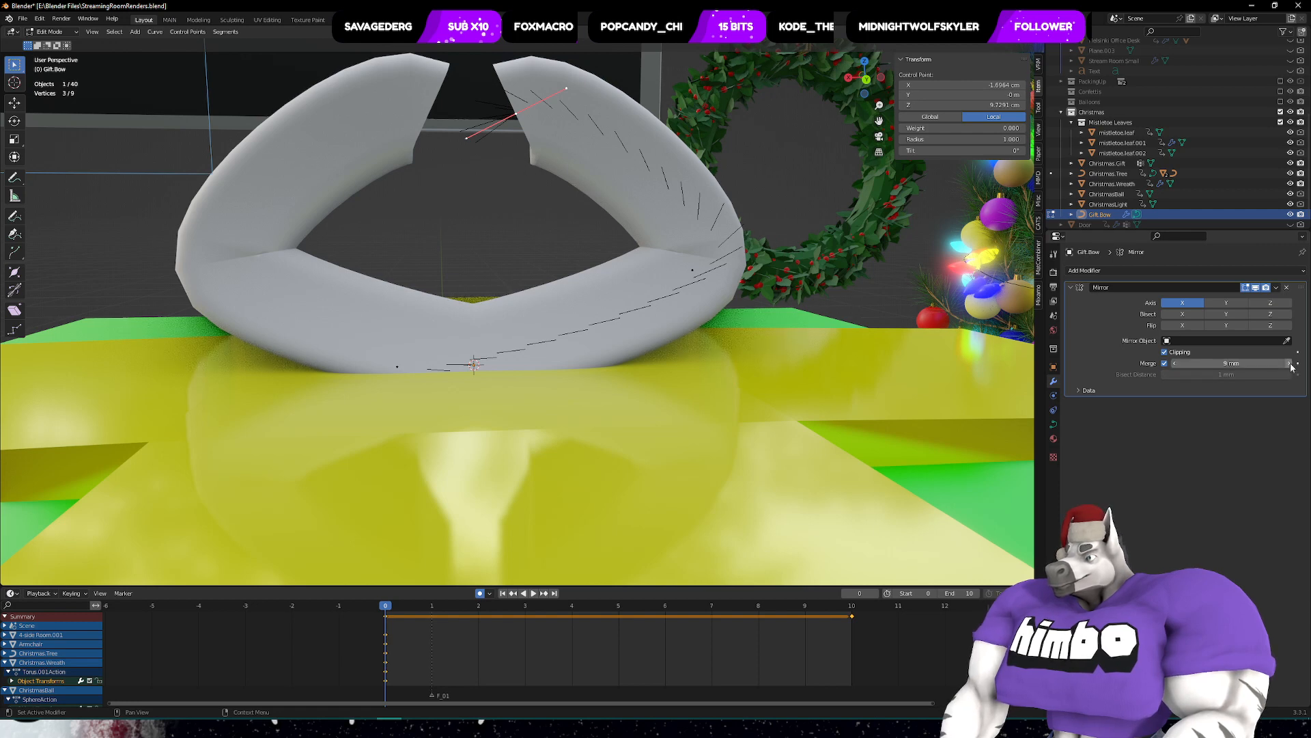
pyautogui.click(1177, 365)
pyautogui.click(1178, 365)
# - In front view, move the bow curve's top control point outward to about X -12.9 cm and rotate it
pyautogui.moveTo(744, 215); pyautogui.dragTo(678, 179, button='middle')
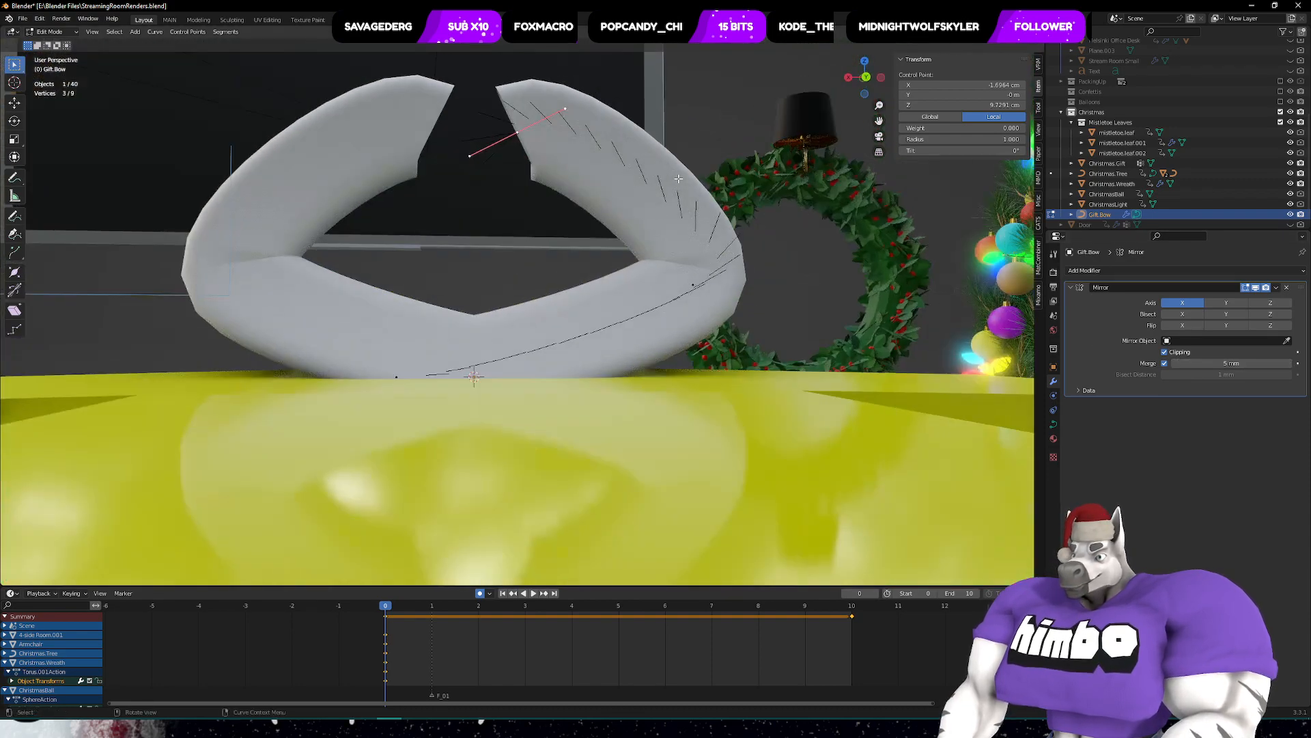
pyautogui.press('KP_1')
pyautogui.press('g')
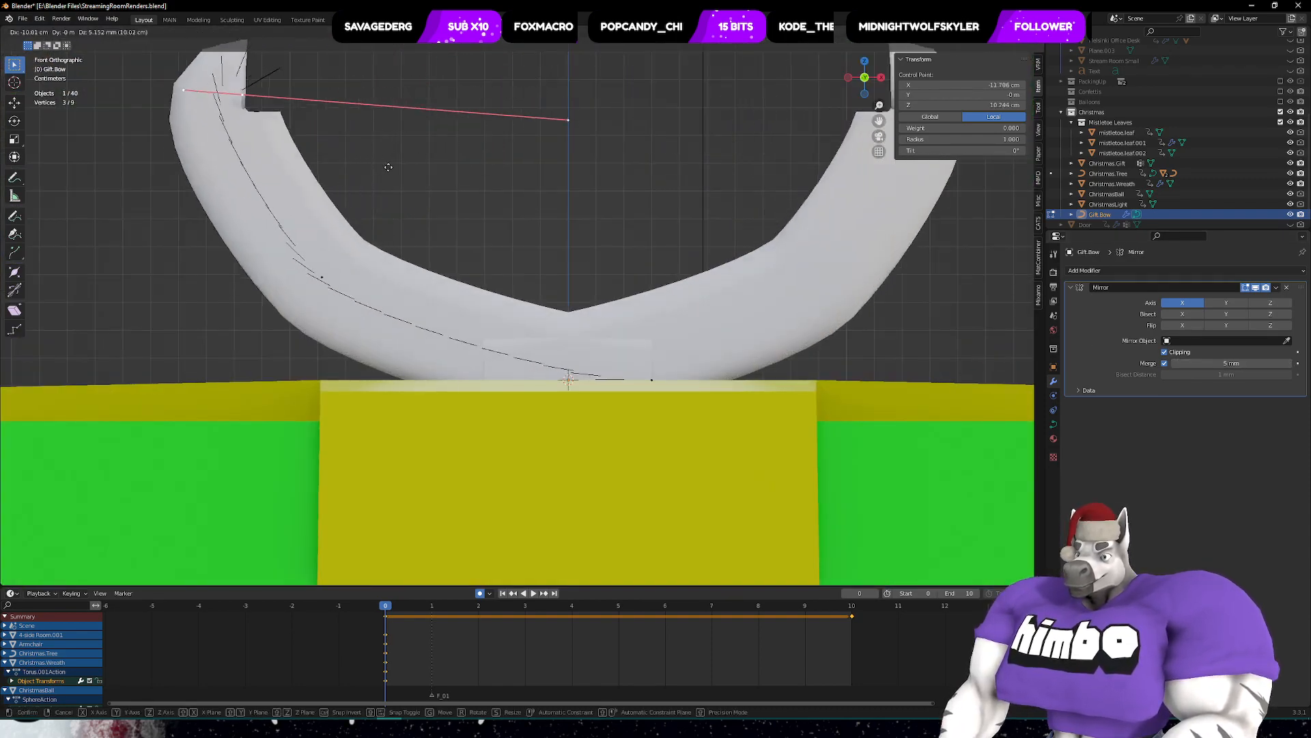
pyautogui.click(550, 216)
pyautogui.press('r')
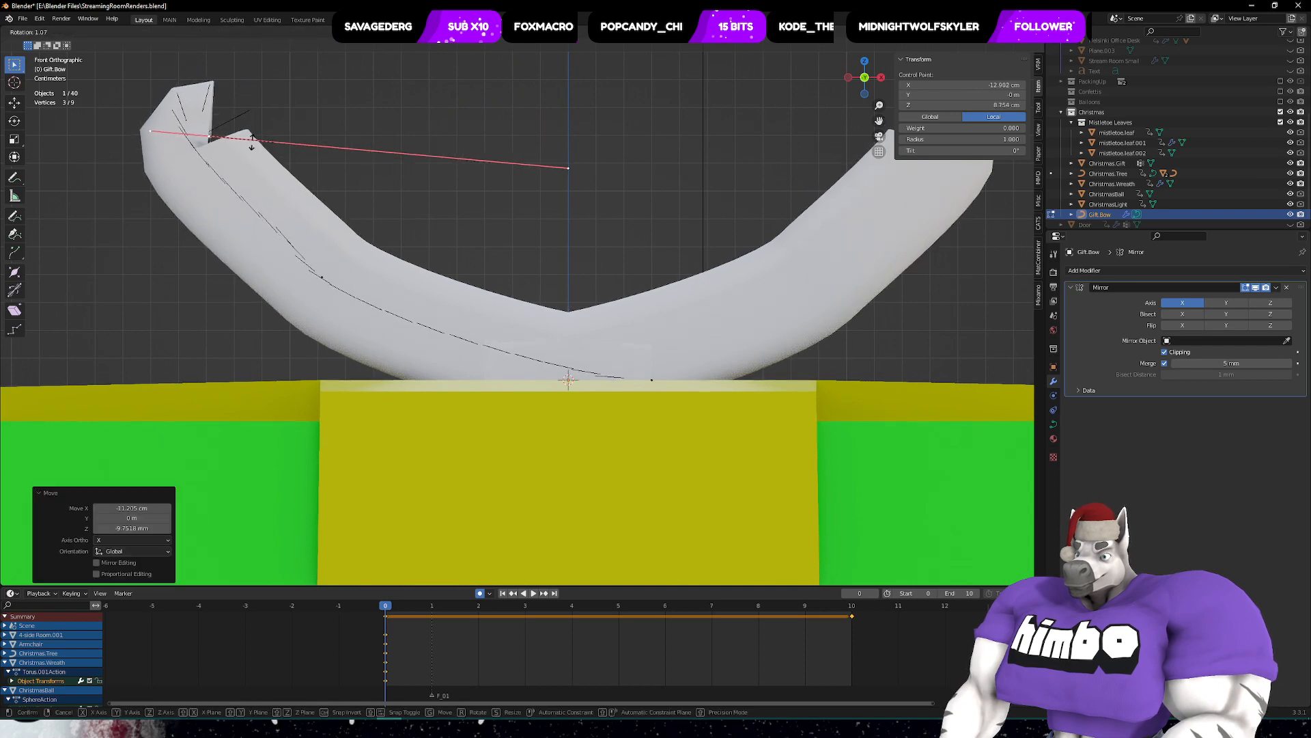
pyautogui.click(417, 73)
# - Turn off the Mirror modifier's clipping and move the end point's long handle about 13 cm outward, close to its control point
pyautogui.scroll(-1, 532, 174)
pyautogui.keyDown('shift'); pyautogui.moveTo(537, 182); pyautogui.dragTo(540, 263, button='middle'); pyautogui.keyUp('shift')
pyautogui.click(563, 155)
pyautogui.press('g')
pyautogui.click(327, 201)
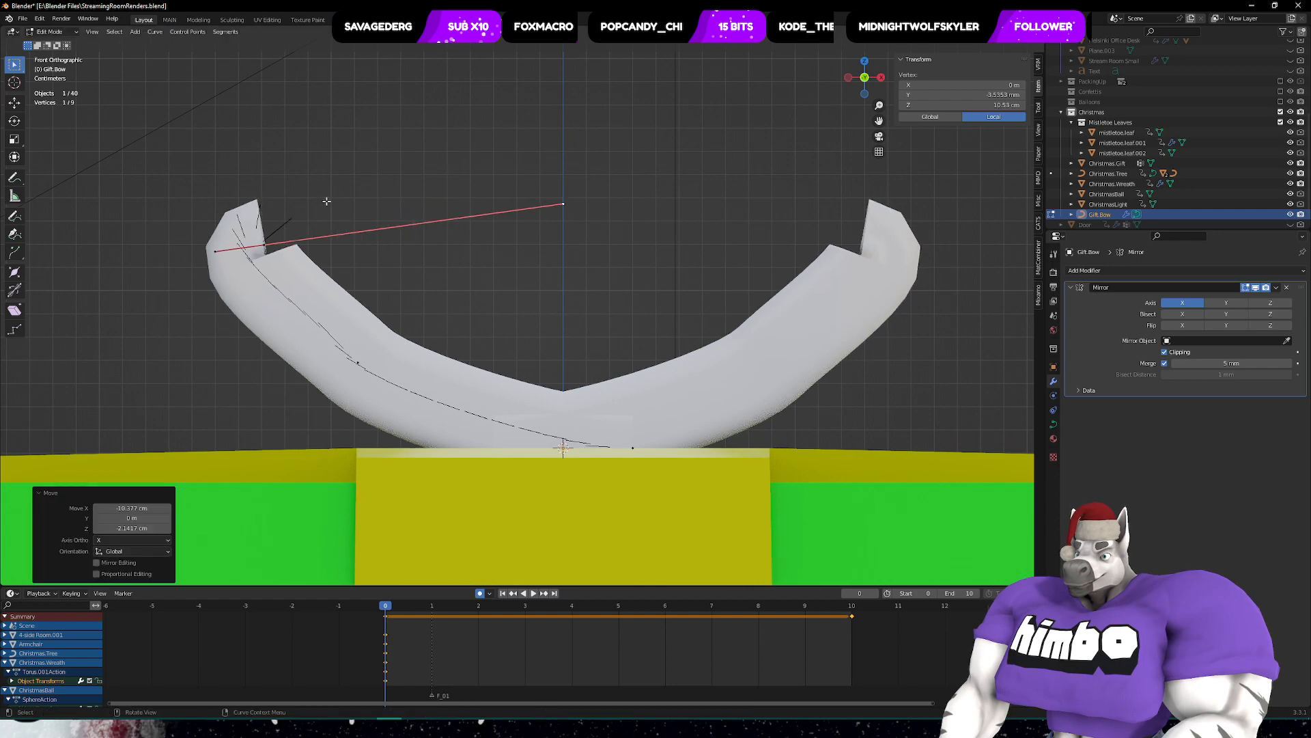
pyautogui.hotkey('ctrl', 'z')
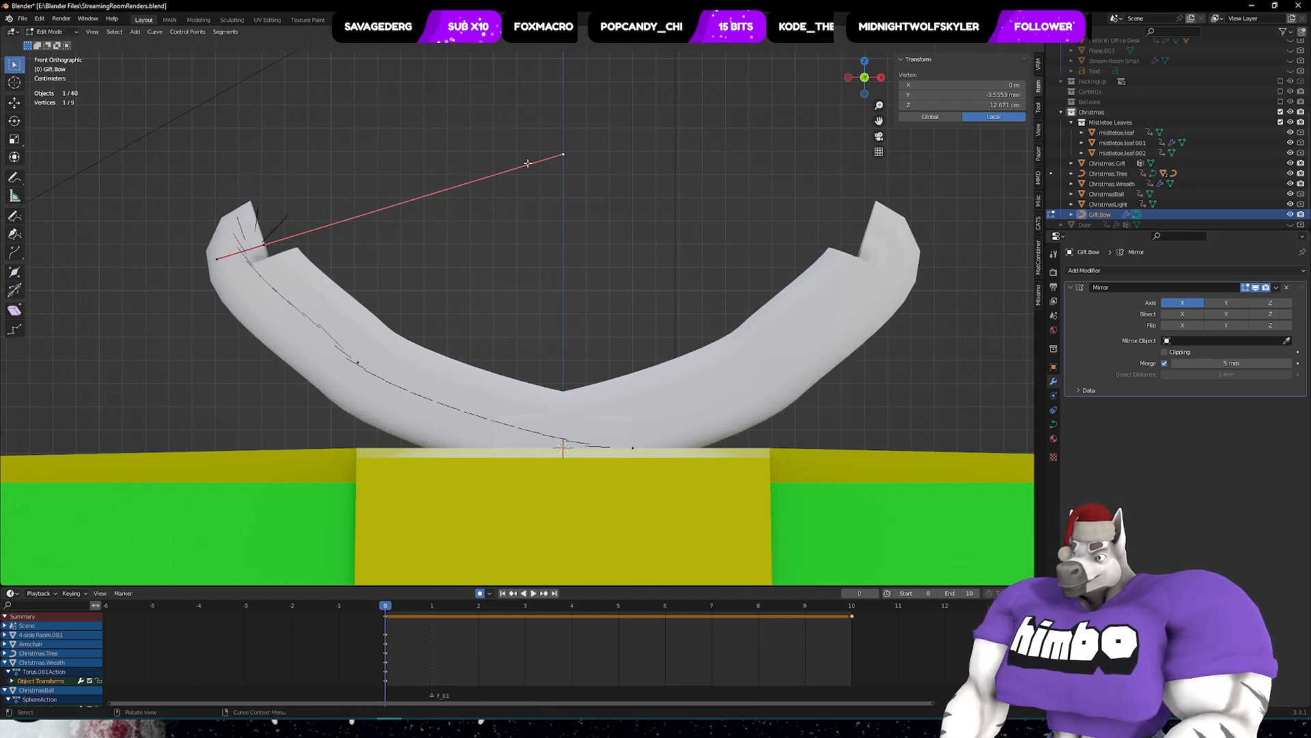
pyautogui.press('g')
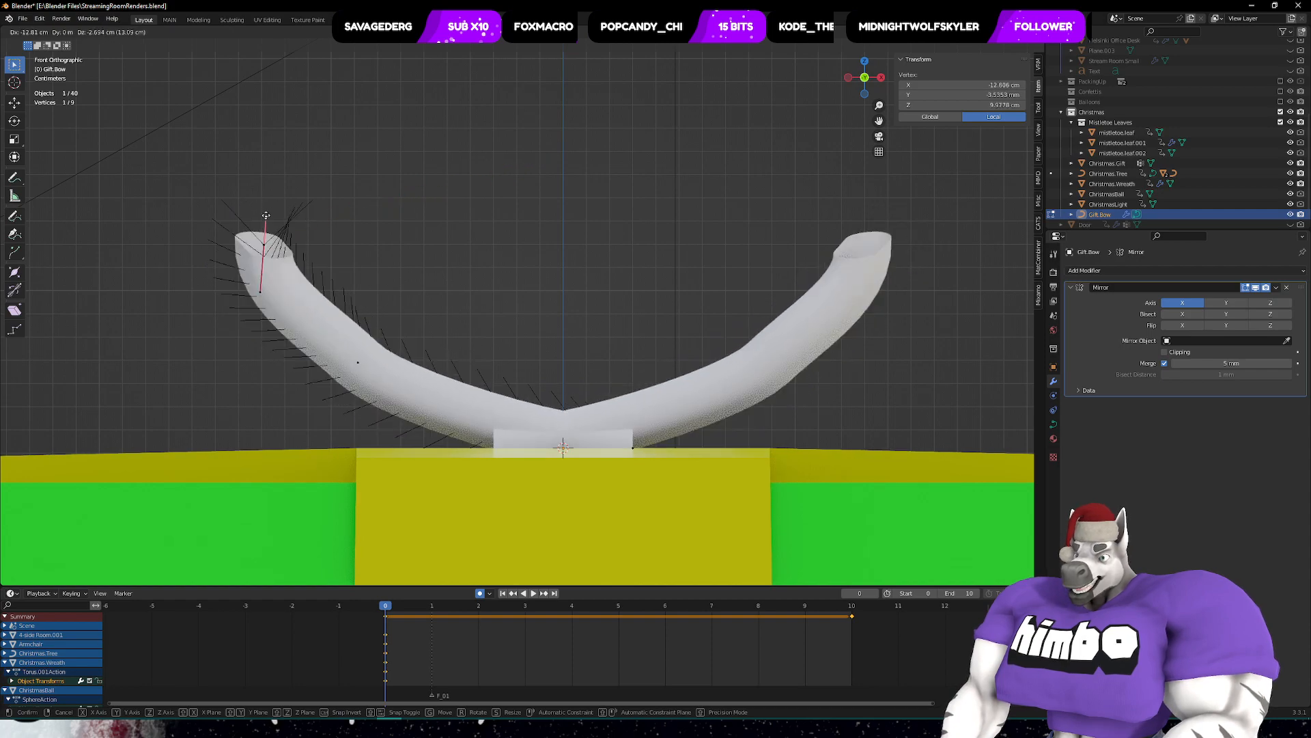
pyautogui.click(264, 220)
# - Extrude a new control point about 3 cm inward and 7 cm upward from the end, and rotate it about 70°
pyautogui.moveTo(264, 219); pyautogui.dragTo(338, 213, button='middle')
pyautogui.press('e')
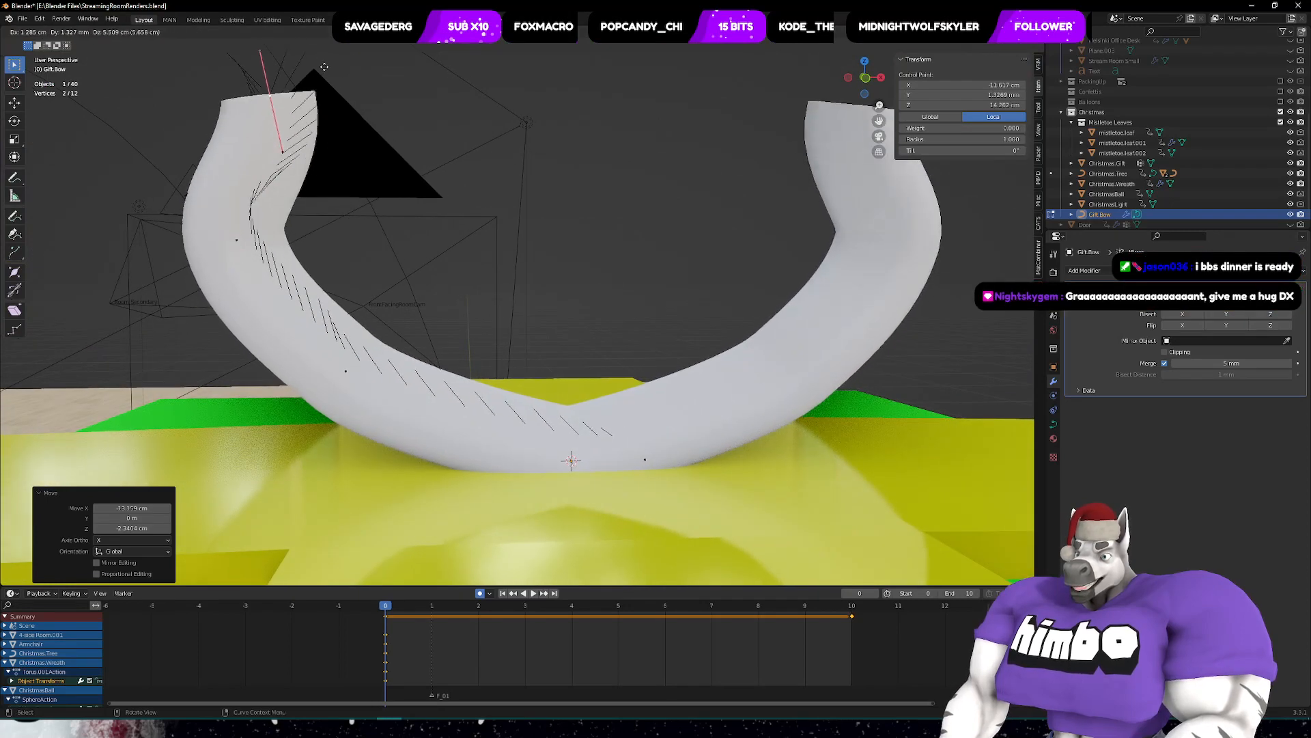
pyautogui.click(392, 574)
pyautogui.press('r')
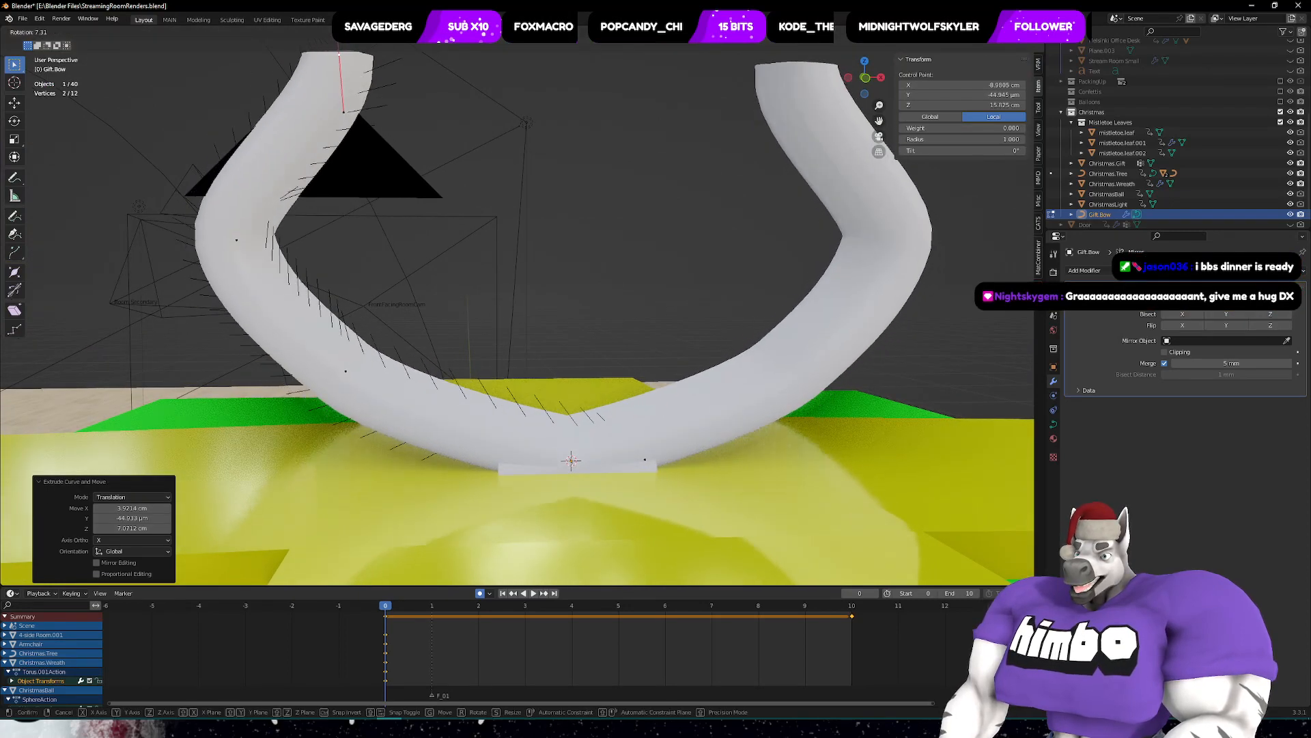
pyautogui.press('Escape')
pyautogui.moveTo(466, 191); pyautogui.dragTo(496, 199, button='middle')
pyautogui.press('r')
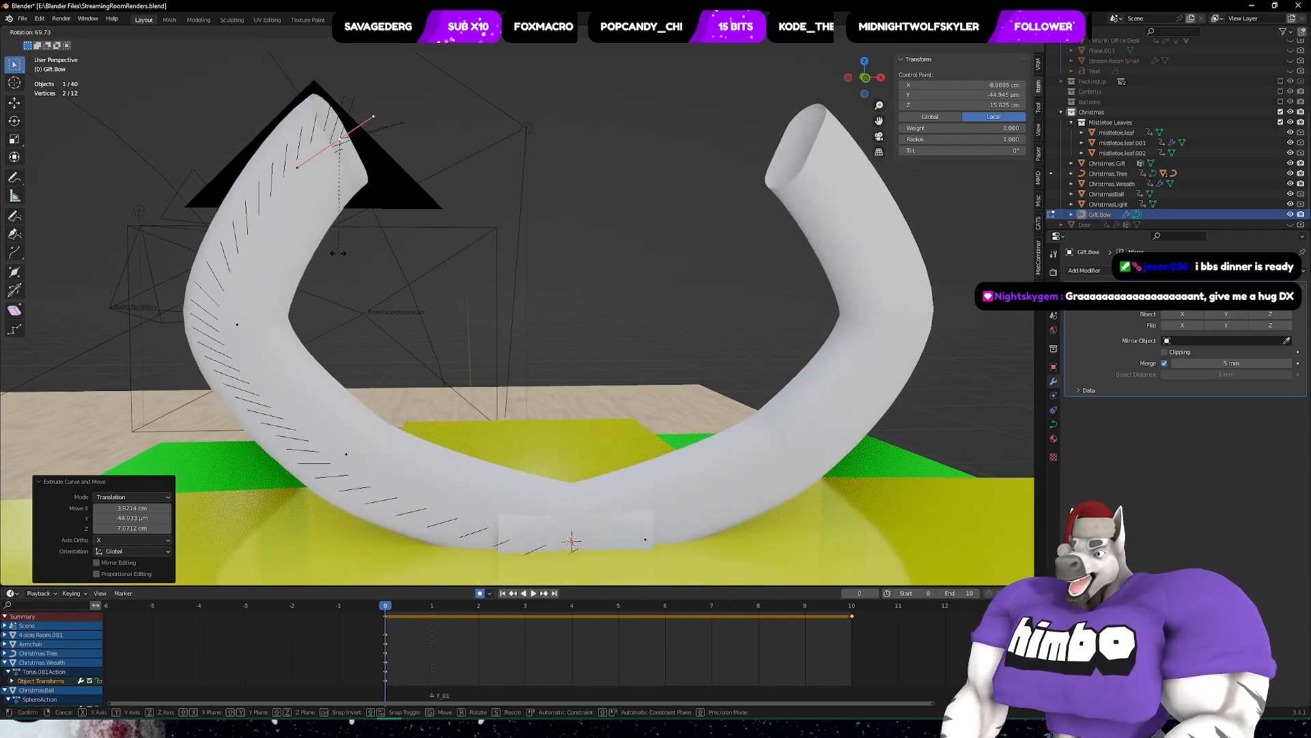
pyautogui.click(417, 210)
# - Extrude another control point about 8 cm inward and 1.7 cm up, rotate it about -22°, and move it onto the mirror plane
pyautogui.moveTo(416, 210); pyautogui.dragTo(20, 359, button='middle')
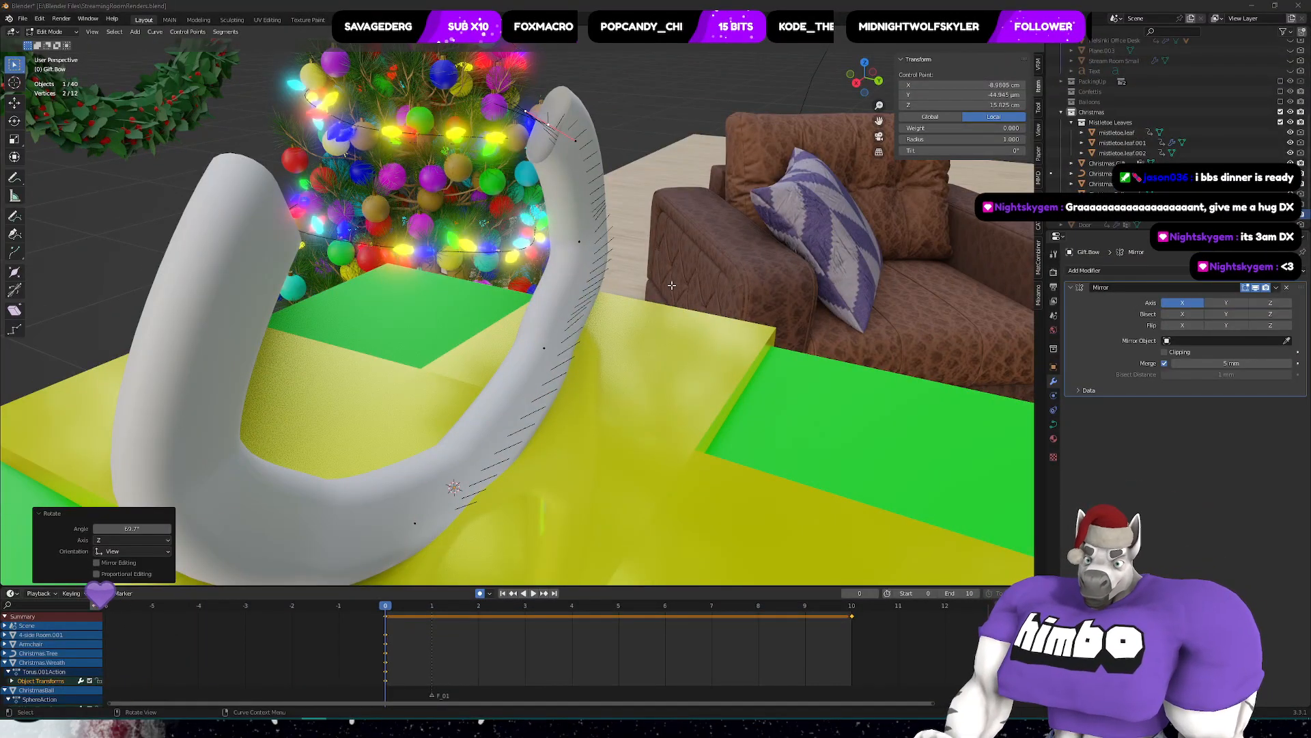
pyautogui.moveTo(391, 280); pyautogui.dragTo(793, 280, button='middle')
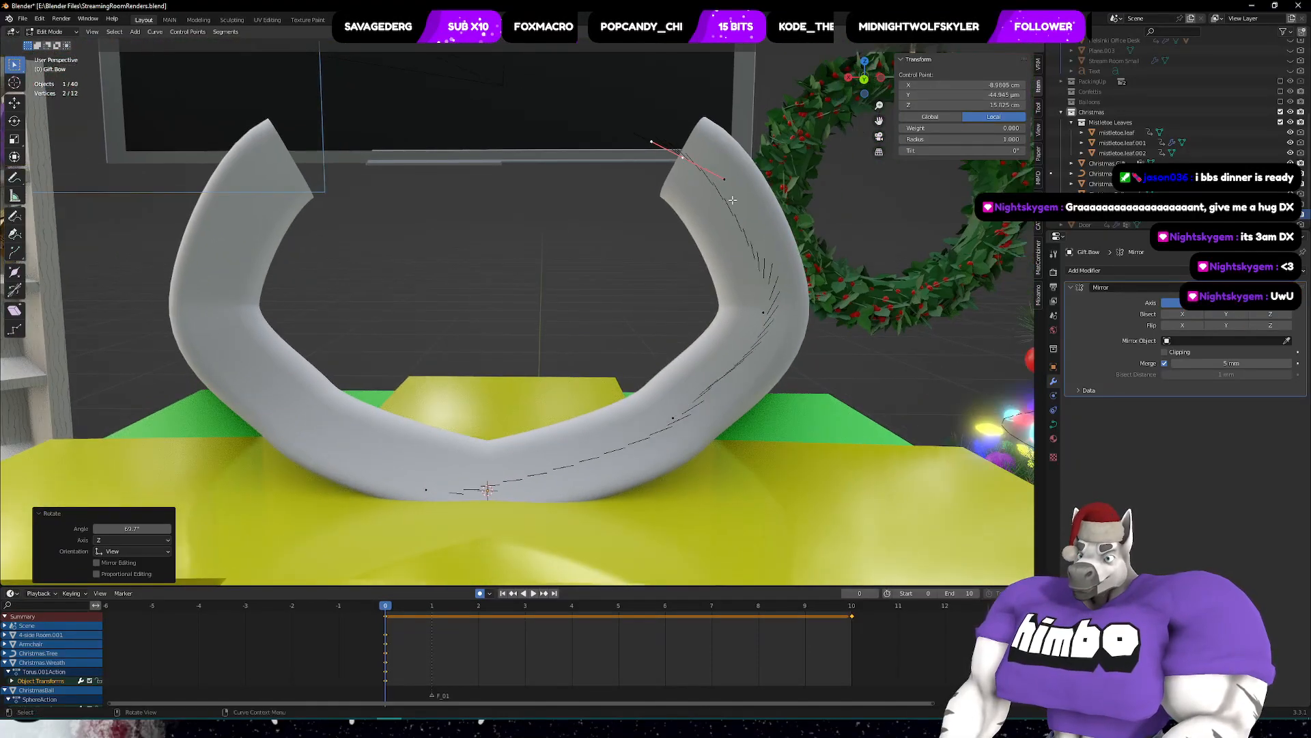
pyautogui.press('e')
pyautogui.click(561, 162)
pyautogui.press('r')
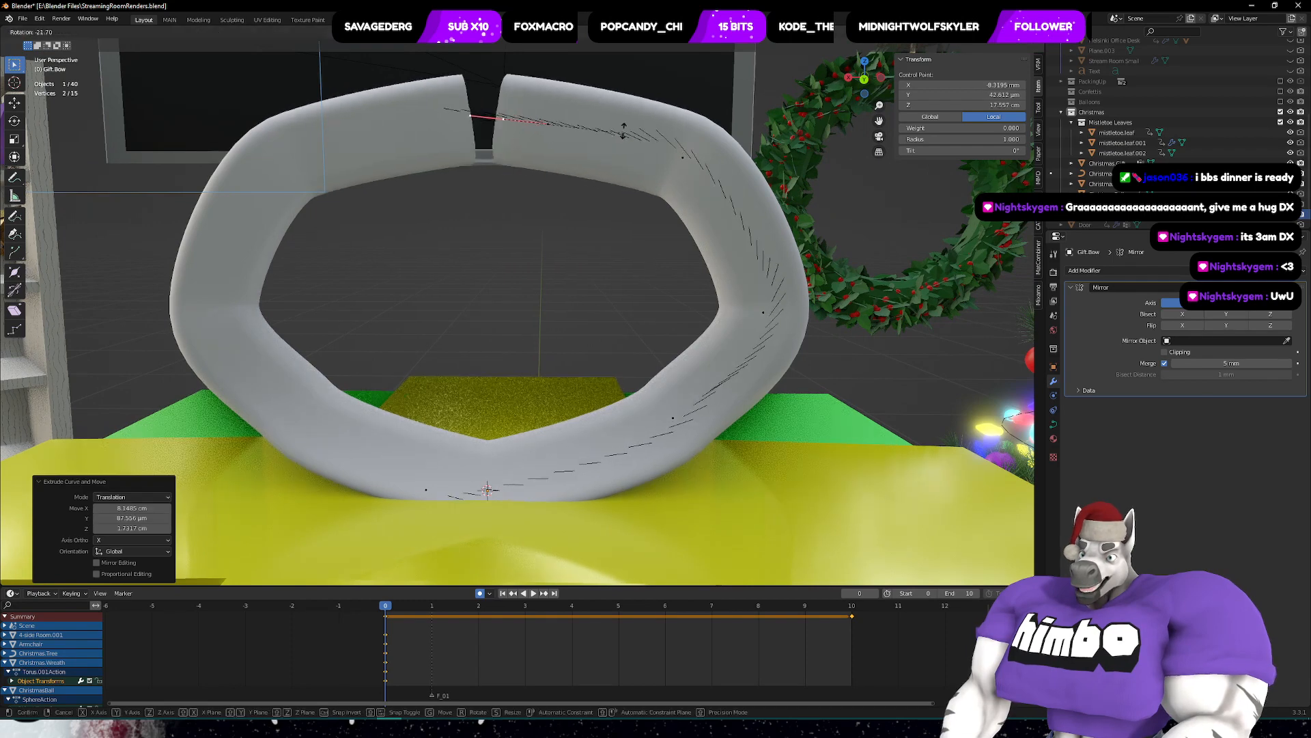
pyautogui.click(623, 130)
pyautogui.press('g')
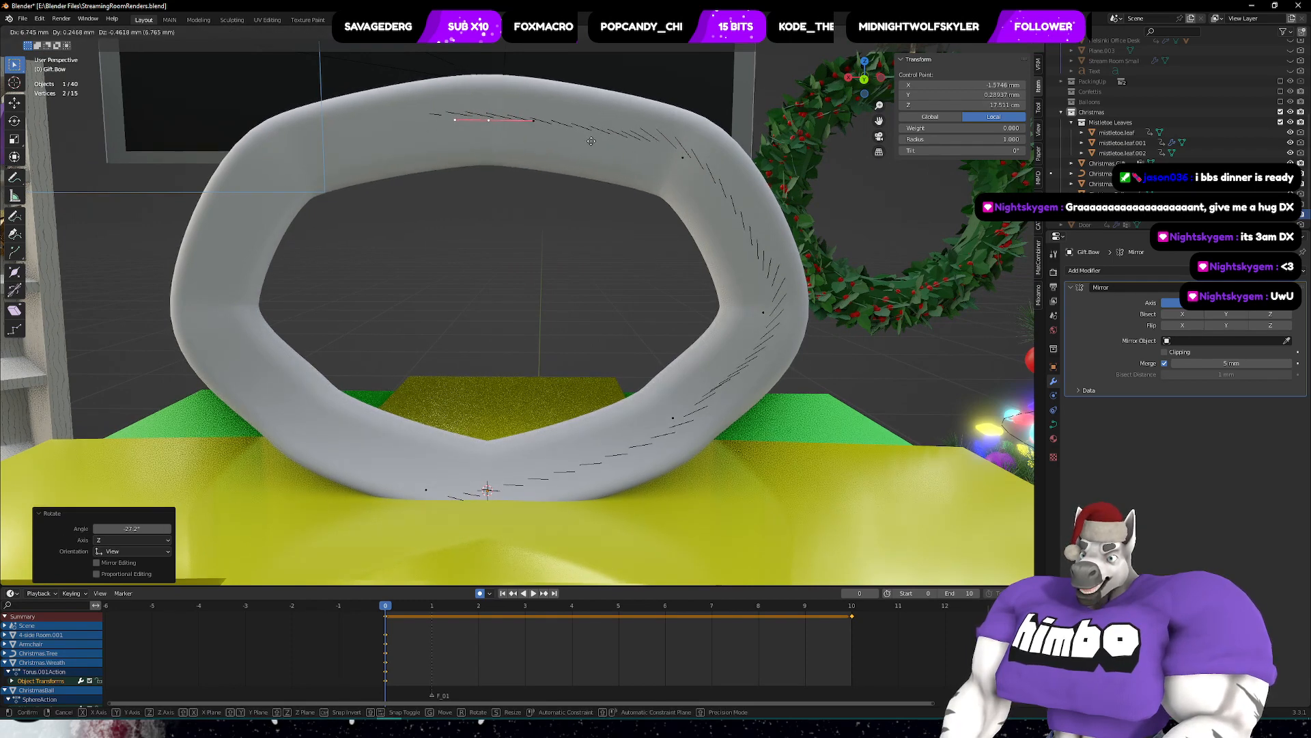
pyautogui.click(591, 141)
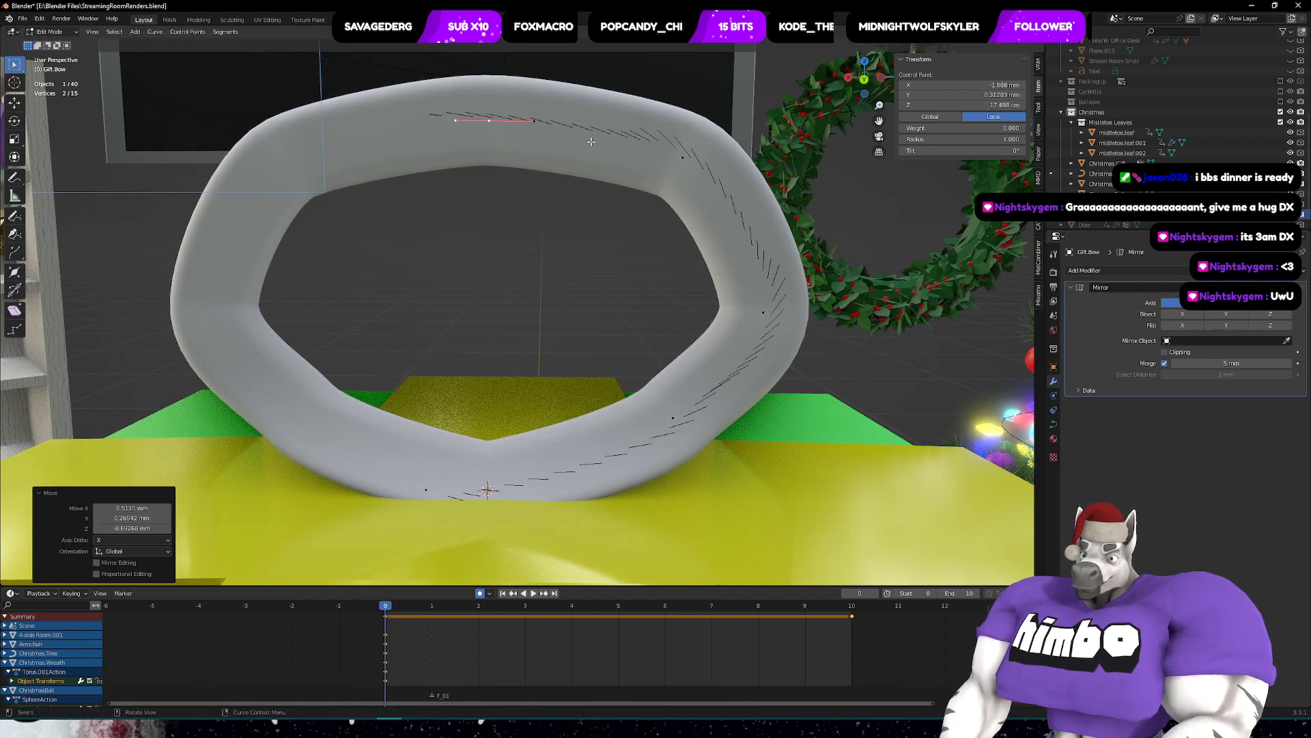
# - Select all of the bow's control points and try scaling them down
pyautogui.moveTo(591, 198)
pyautogui.mouseDown(button='middle')
pyautogui.moveTo(574, 258)
pyautogui.moveTo(591, 205)
pyautogui.mouseUp(button='middle')
pyautogui.press('a')
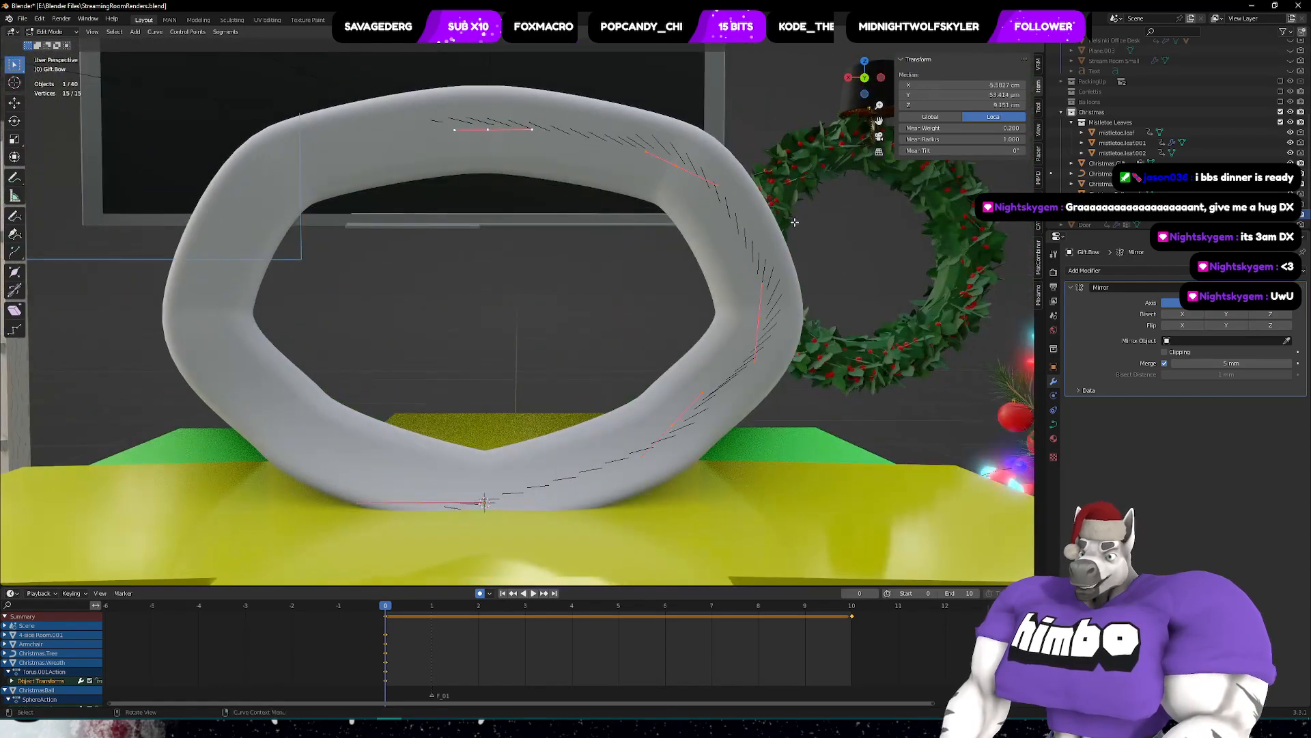
pyautogui.press('s')
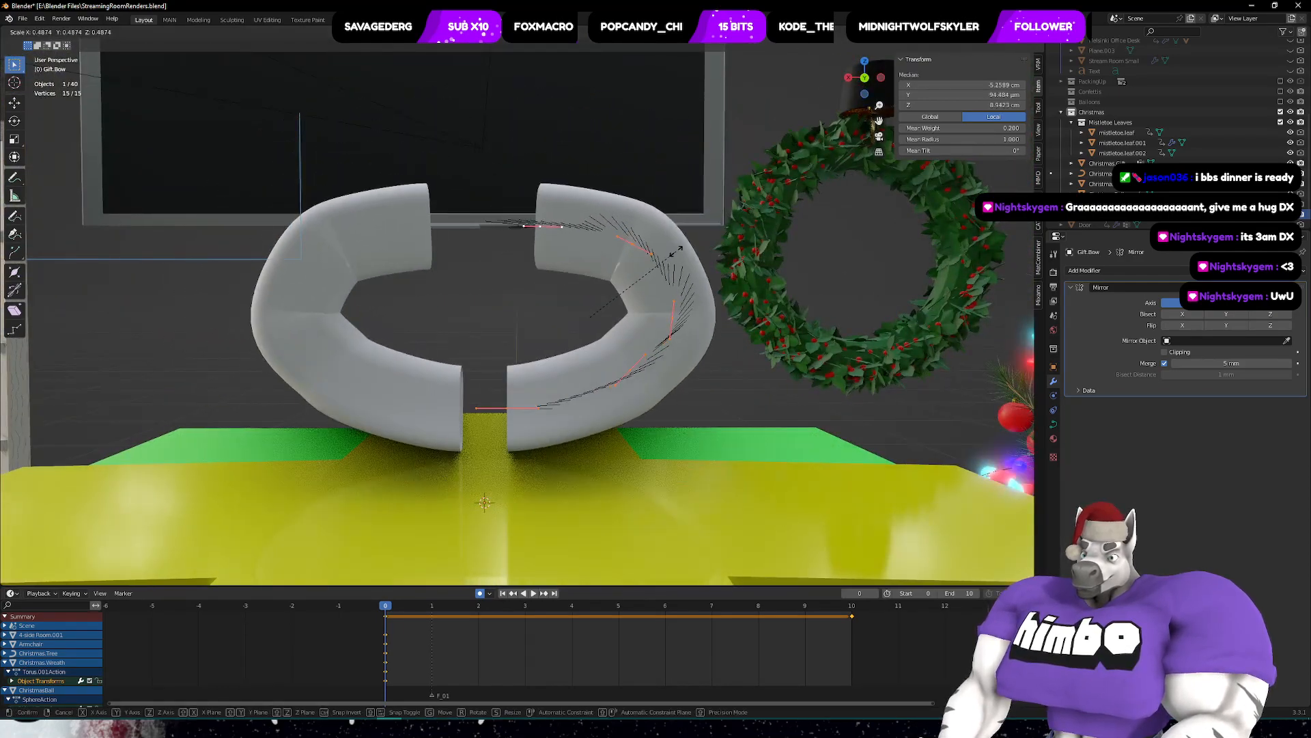
pyautogui.rightClick(696, 245)
pyautogui.moveTo(696, 244); pyautogui.dragTo(646, 289, button='middle')
pyautogui.scroll(-5, 717, 256)
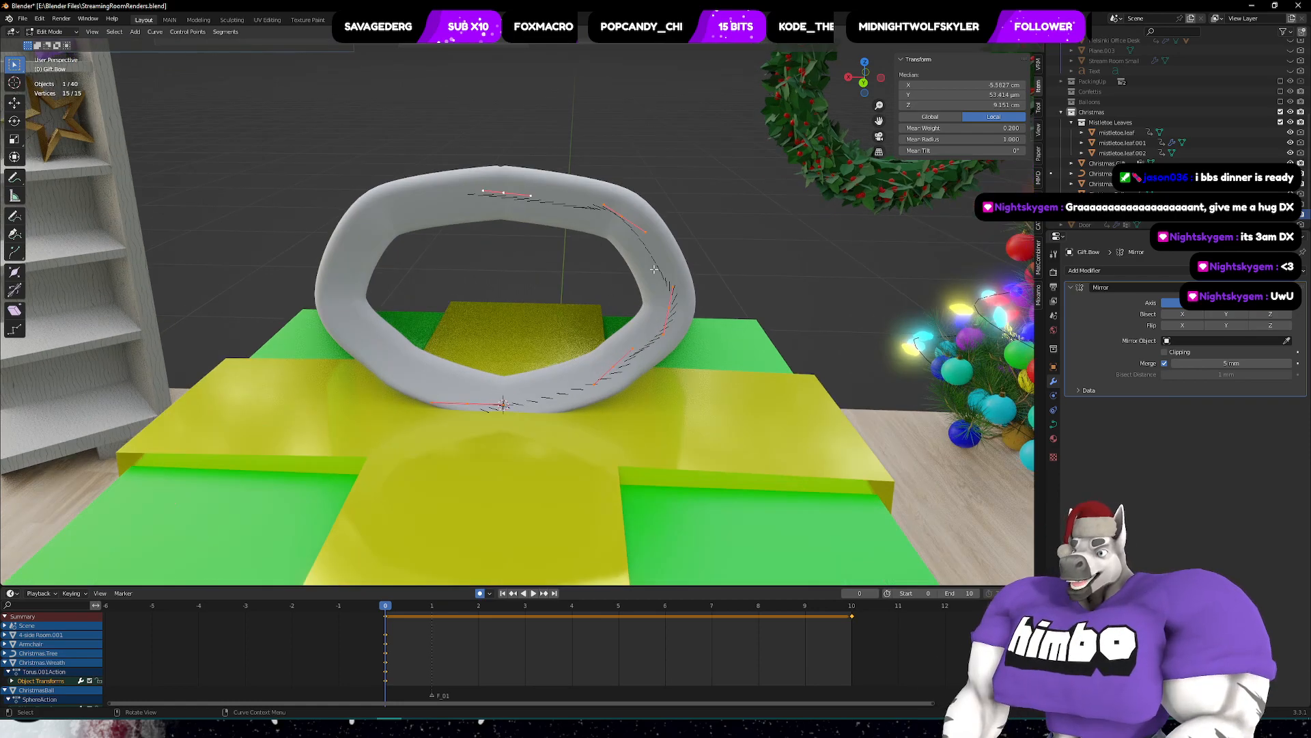
pyautogui.moveTo(654, 270); pyautogui.dragTo(666, 240, button='middle')
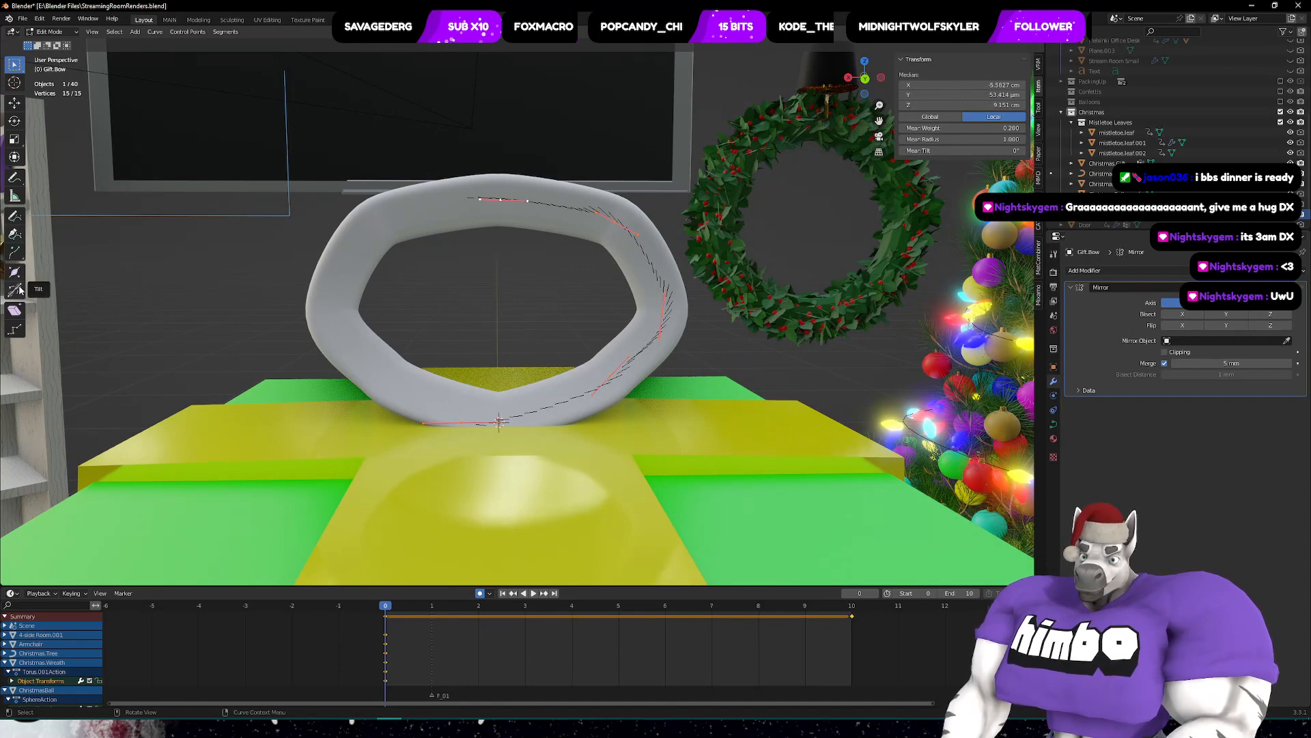
# - Try the Randomize tool on all of the bow's control points and undo it
pyautogui.click(16, 328)
pyautogui.moveTo(569, 259)
pyautogui.mouseDown()
pyautogui.moveTo(669, 251)
pyautogui.moveTo(567, 241)
pyautogui.mouseUp()
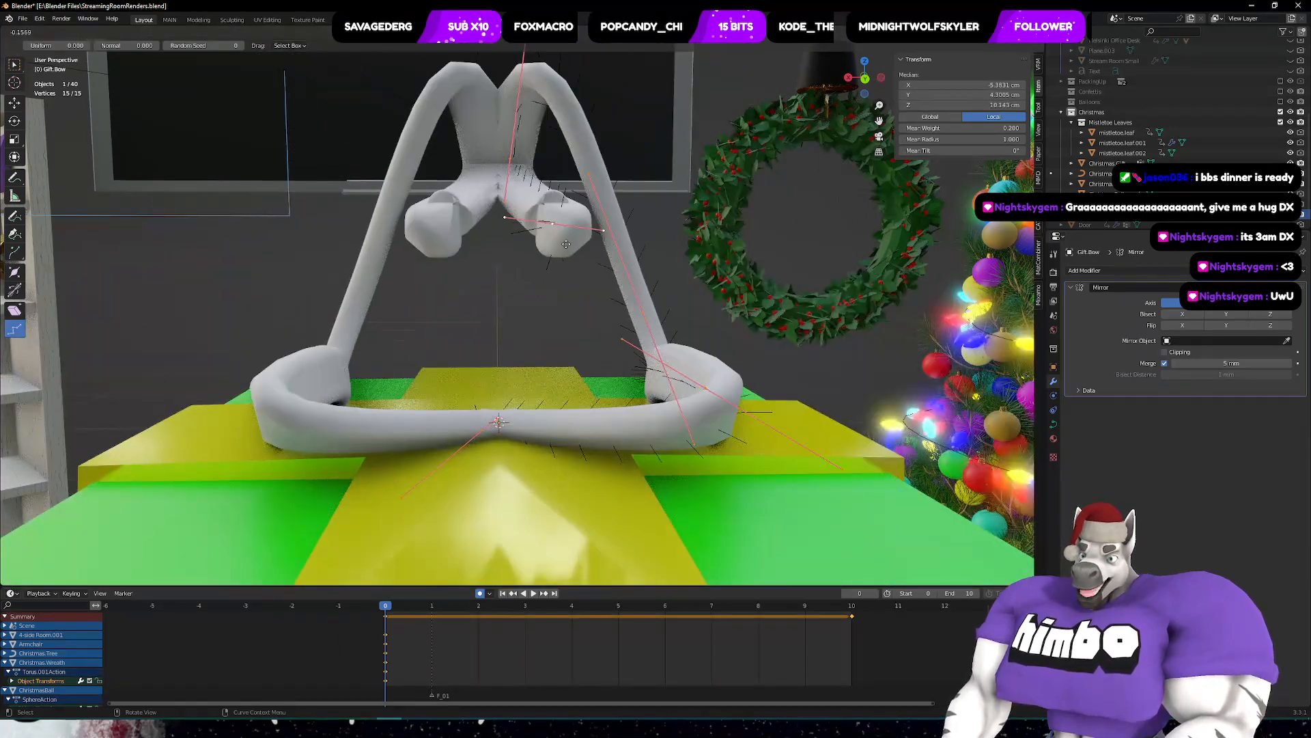
pyautogui.hotkey('ctrl', 'z')
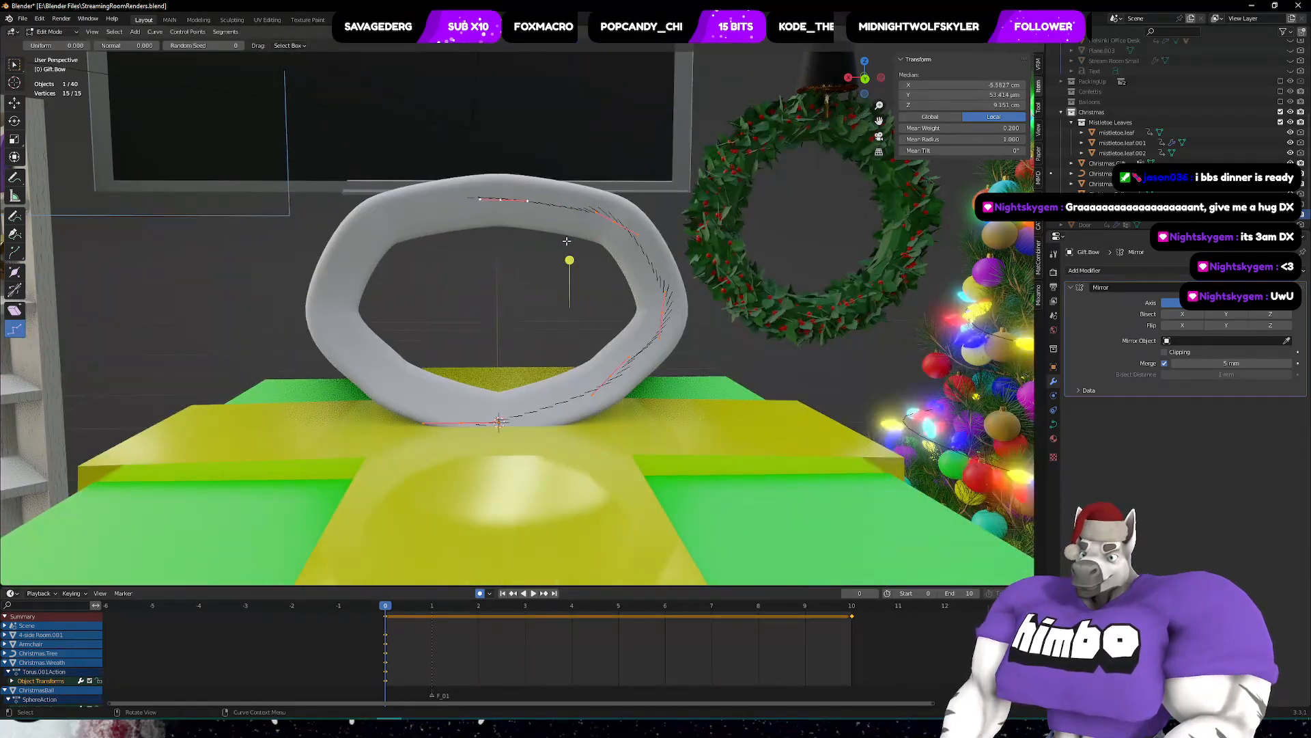
# - Tilt all of the bow's control points with the Tilt tool so the tube's cross-section turns around the curve
pyautogui.click(14, 272)
pyautogui.moveTo(569, 307); pyautogui.dragTo(546, 321)
pyautogui.rightClick(548, 321)
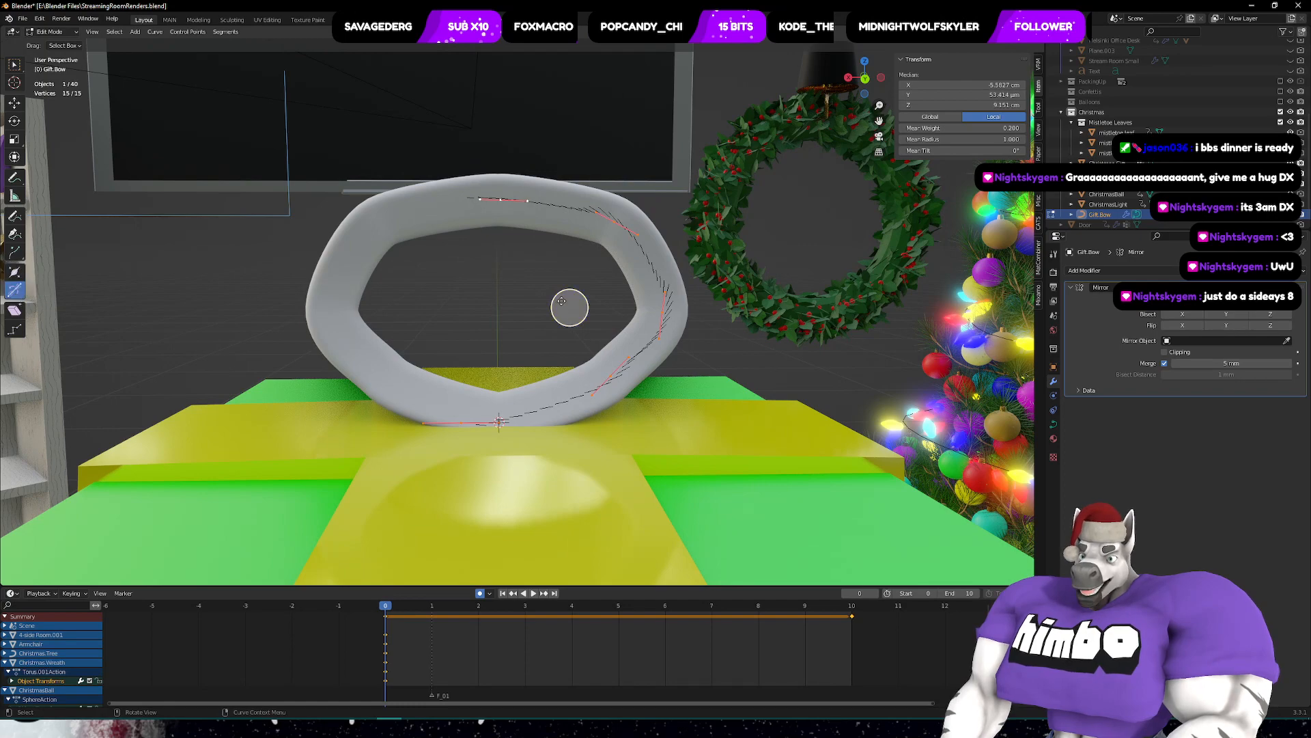
pyautogui.moveTo(562, 301); pyautogui.dragTo(515, 312)
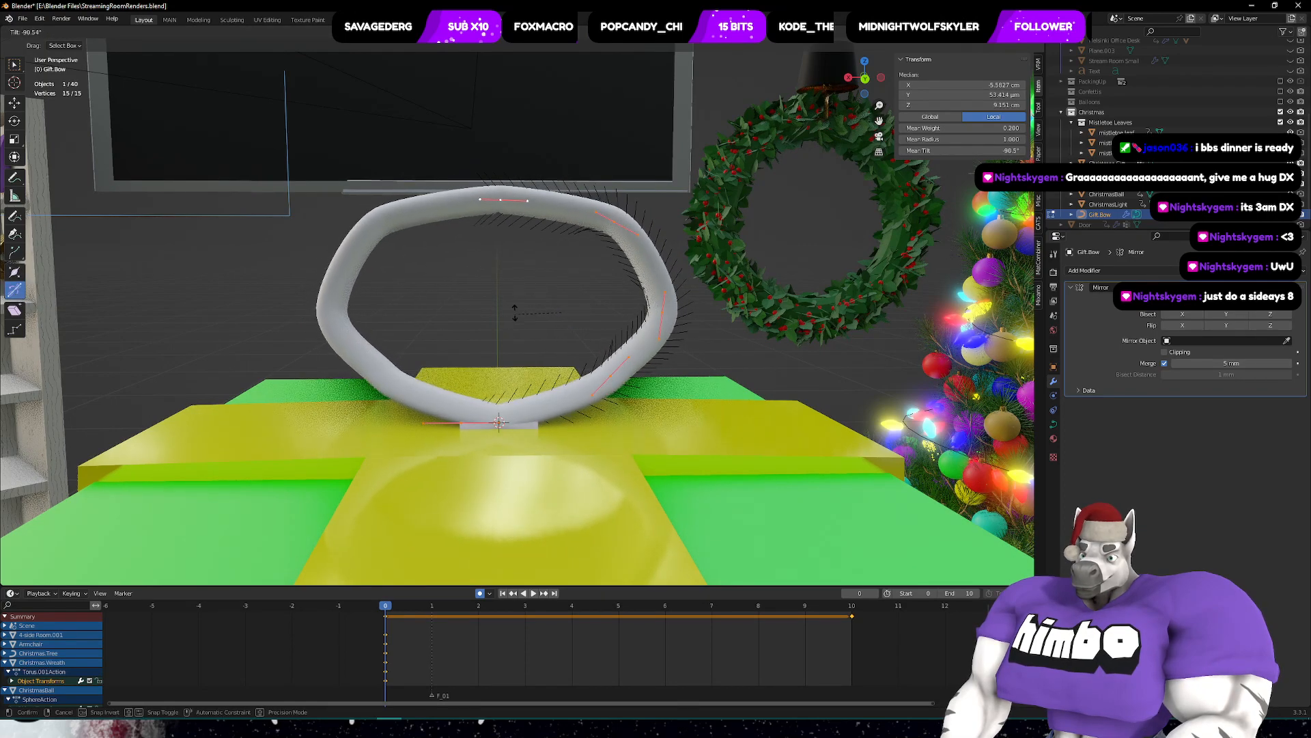
pyautogui.click(570, 307)
pyautogui.moveTo(570, 307); pyautogui.dragTo(524, 334, button='middle')
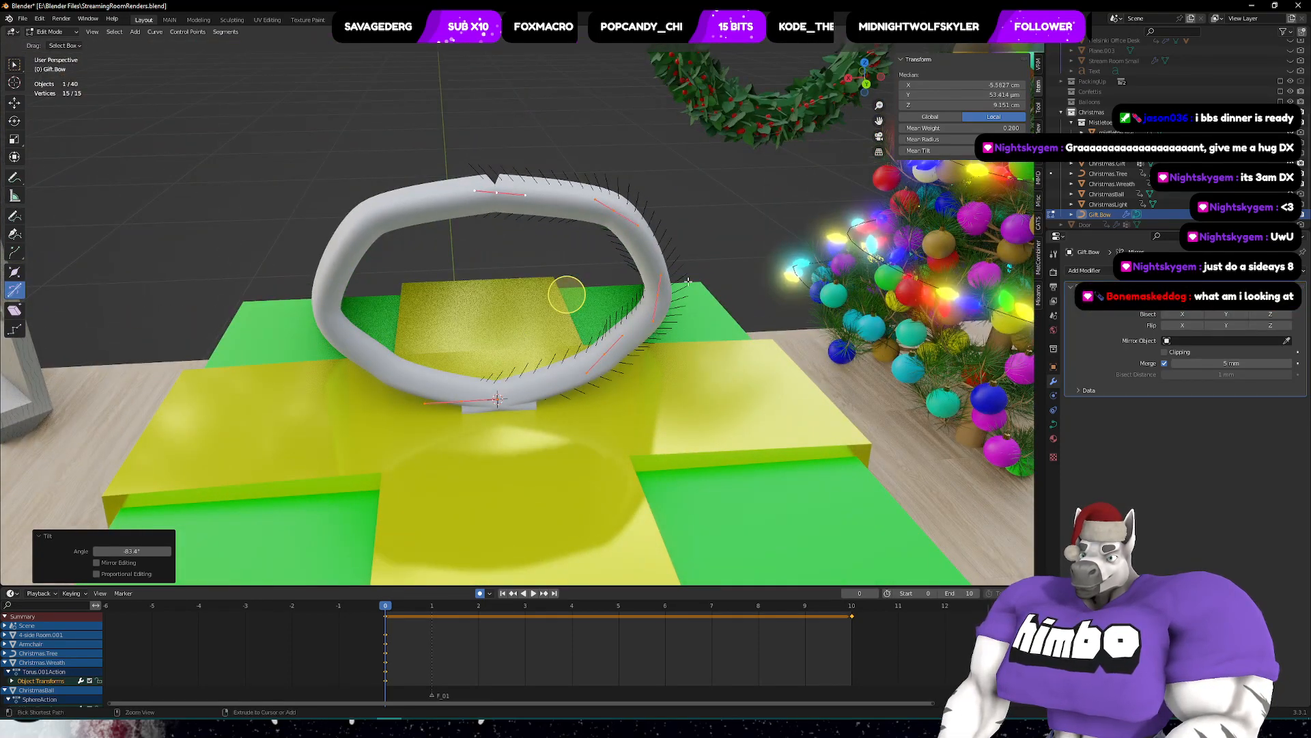
# - Undo the tilt, extrusions and loop shaping until only the first two control points of Gift.Bow remain
pyautogui.hotkey('ctrl', 'z')
pyautogui.hotkey('ctrl', 'z')
pyautogui.hotkey('ctrl', 'z')
pyautogui.hotkey('ctrl', 'z')
pyautogui.hotkey('ctrl', 'z')
pyautogui.hotkey('ctrl', 'z')
pyautogui.hotkey('ctrl', 'z')
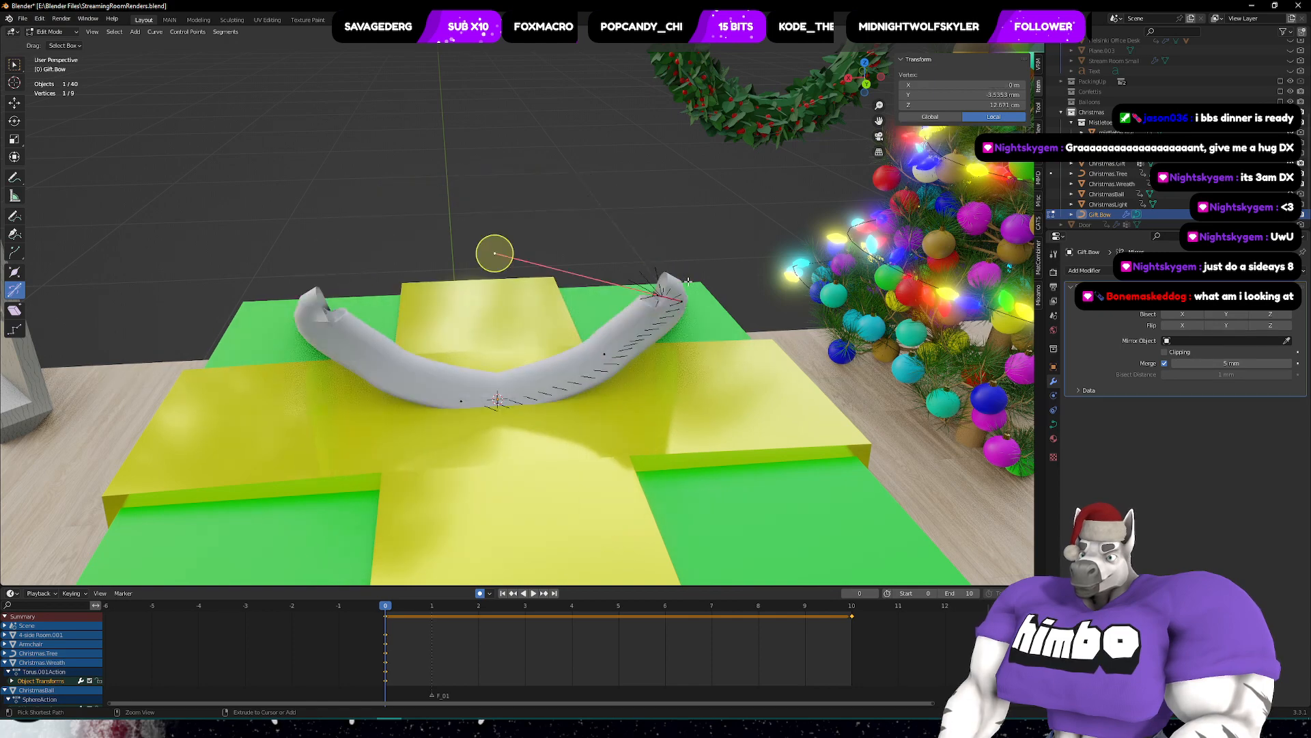
pyautogui.hotkey('ctrl', 'z')
pyautogui.hotkey('ctrl', 'z')
pyautogui.hotkey('ctrl', 'z')
pyautogui.hotkey('ctrl', 'z')
pyautogui.hotkey('ctrl', 'z')
pyautogui.hotkey('ctrl', 'z')
pyautogui.hotkey('ctrl', 'z')
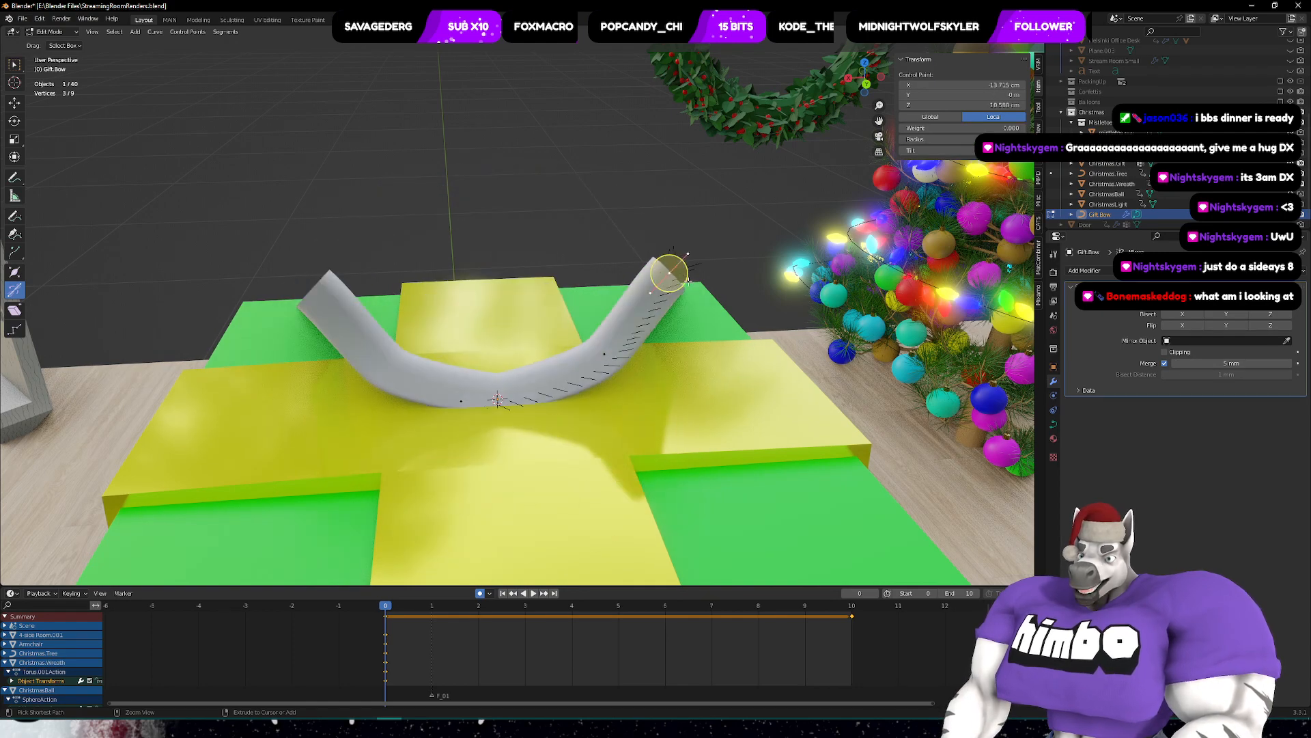
pyautogui.hotkey('ctrl', 'z')
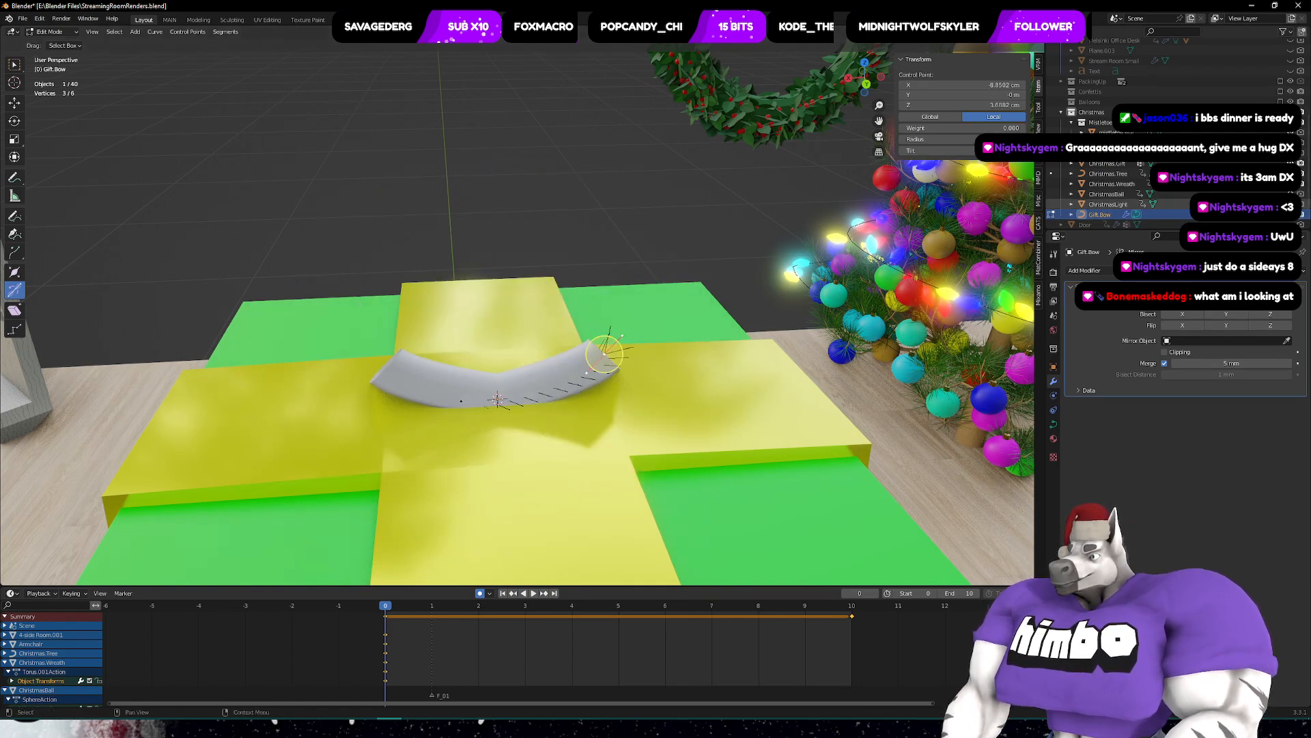
# - Hide the Christmas.Gift object and undo the control point's move and rotation, restoring it to X -3 cm
pyautogui.click(1290, 163)
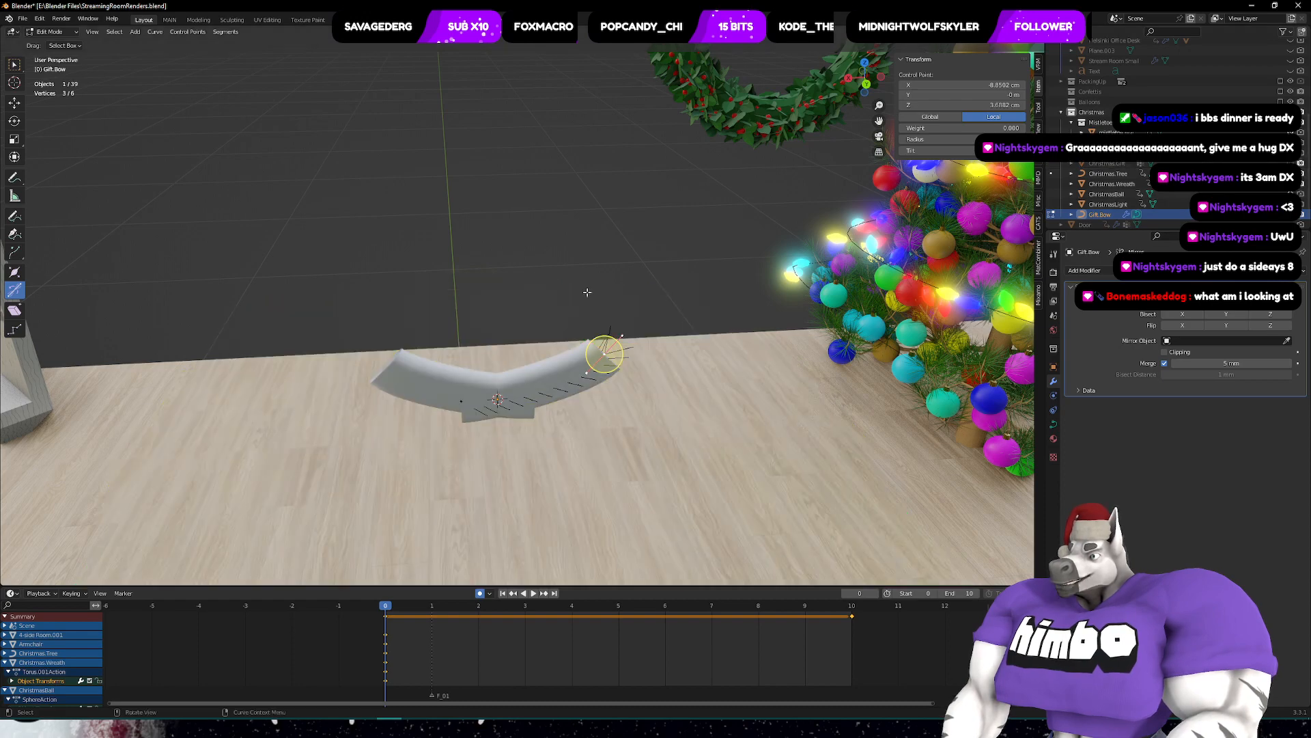
pyautogui.moveTo(413, 374); pyautogui.dragTo(411, 323, button='middle')
pyautogui.hotkey('ctrl', 'z')
pyautogui.hotkey('ctrl', 'z')
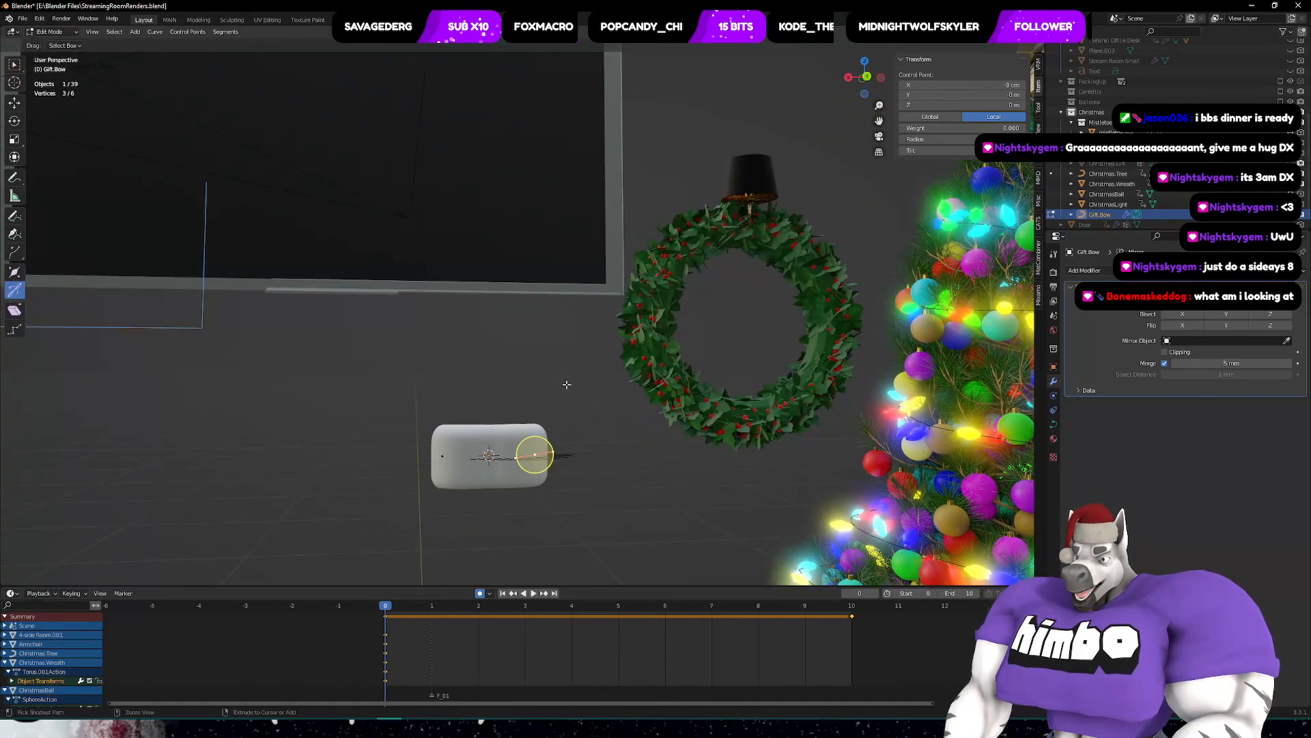
# - Remove the Mirror modifier from Gift.Bow
pyautogui.moveTo(597, 404)
pyautogui.mouseDown(button='middle')
pyautogui.moveTo(583, 422)
pyautogui.moveTo(606, 418)
pyautogui.mouseUp(button='middle')
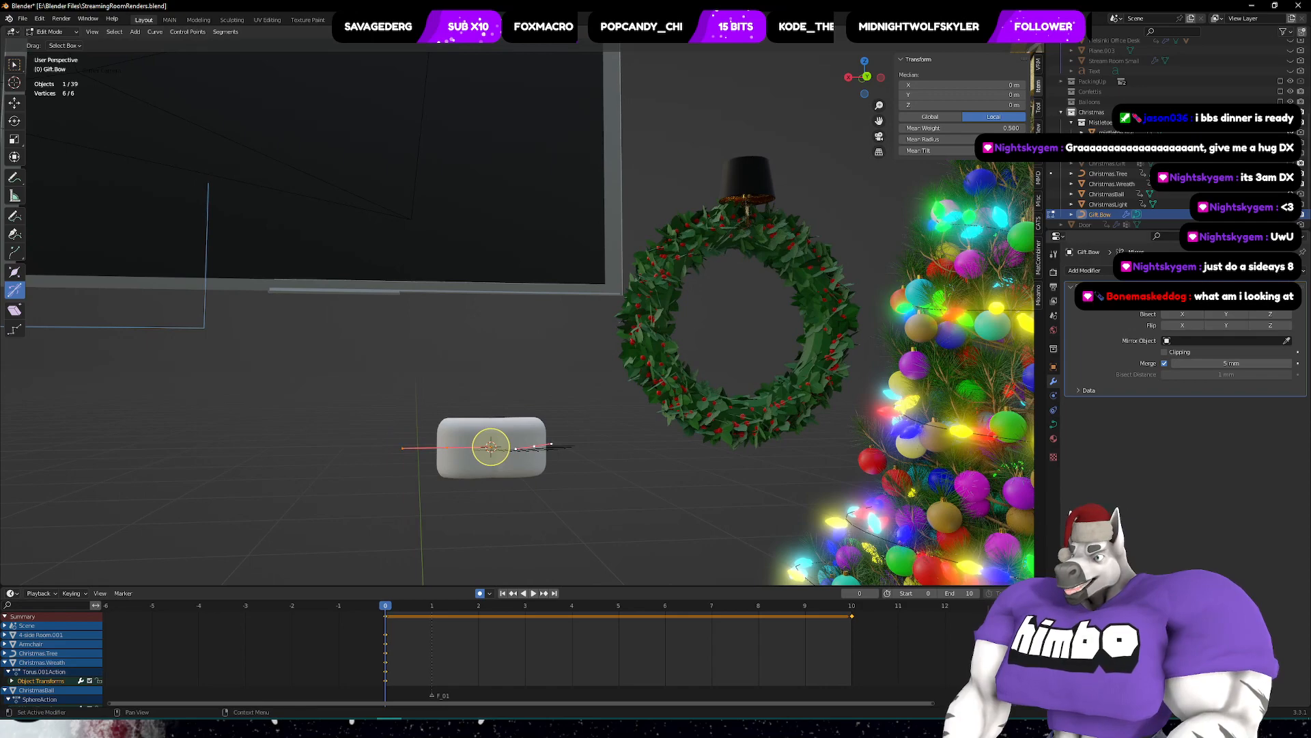
pyautogui.click(1289, 287)
pyautogui.moveTo(629, 318); pyautogui.dragTo(627, 408, button='middle')
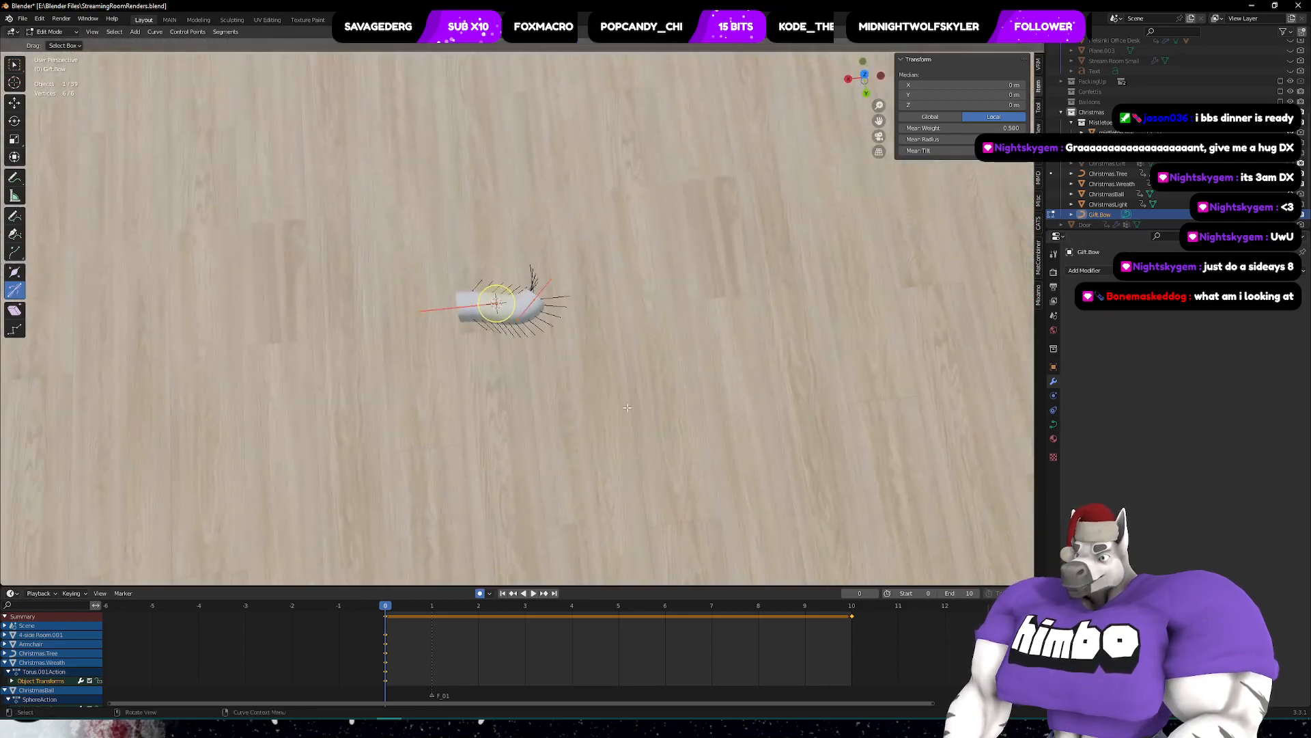
# - In top view, move the curve's curved-end control point to about X -2 cm, Y -1.25 cm and rotate it about 38°
pyautogui.press('KP_7')
pyautogui.scroll(3, 574, 344)
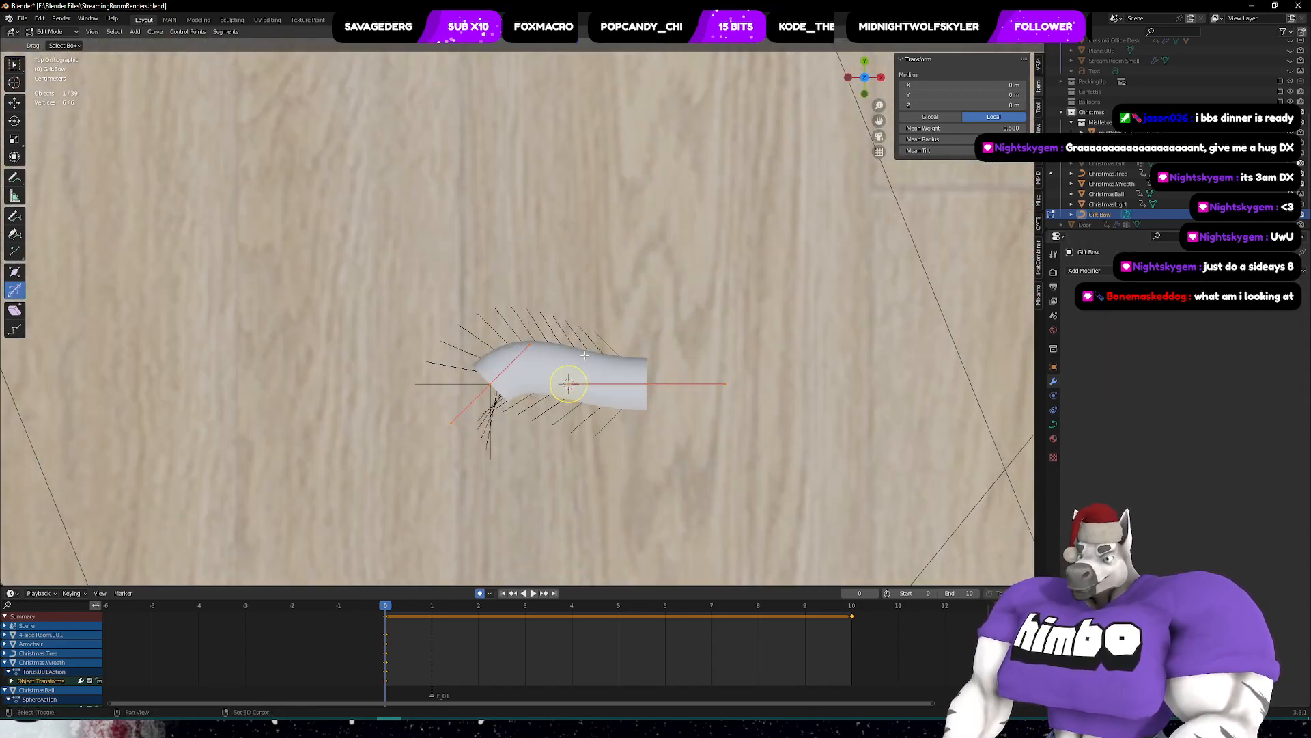
pyautogui.keyDown('shift'); pyautogui.moveTo(586, 350); pyautogui.dragTo(568, 268, button='middle'); pyautogui.keyUp('shift')
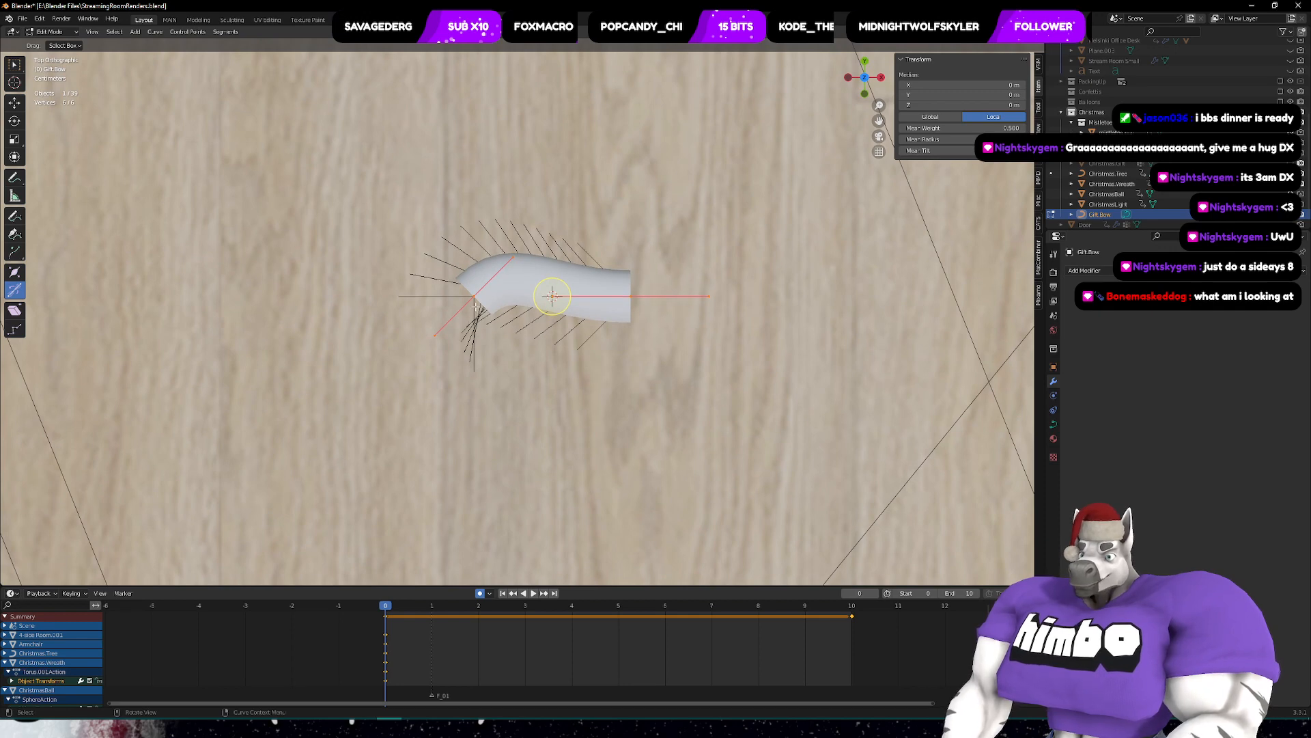
pyautogui.press('g')
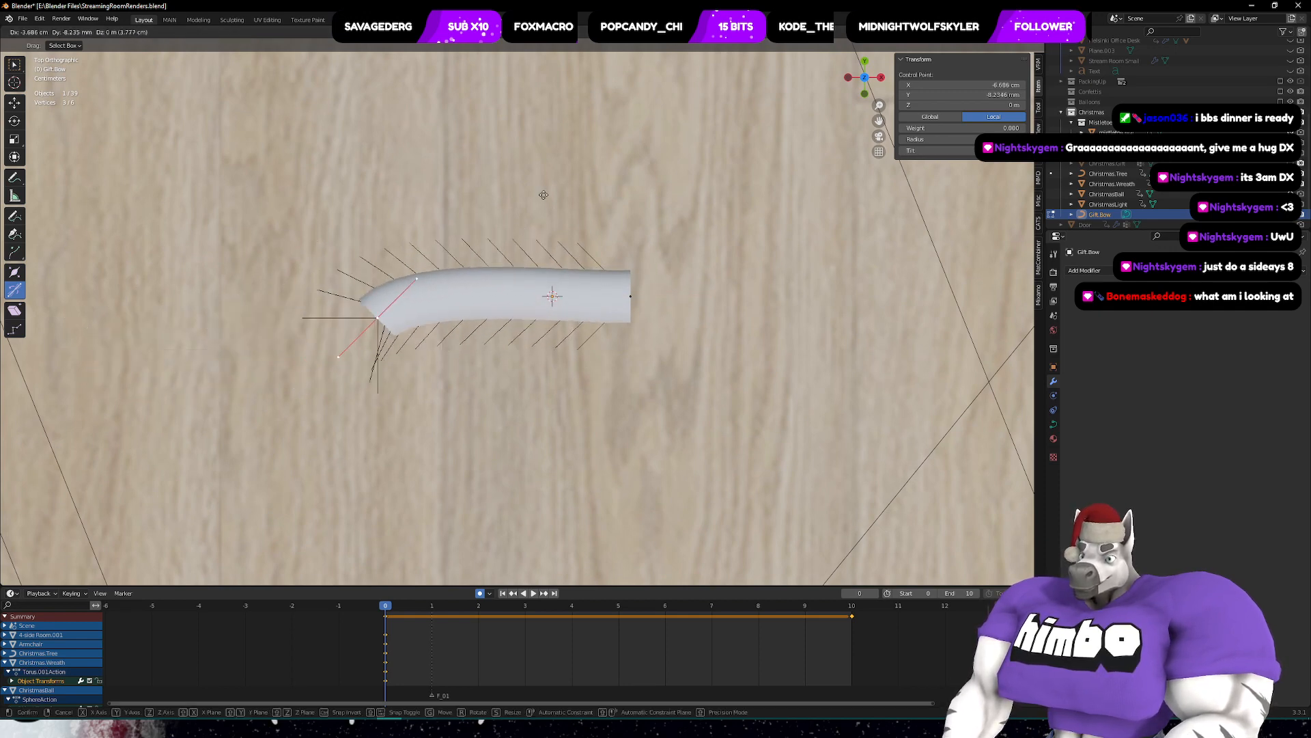
pyautogui.click(644, 212)
pyautogui.press('r')
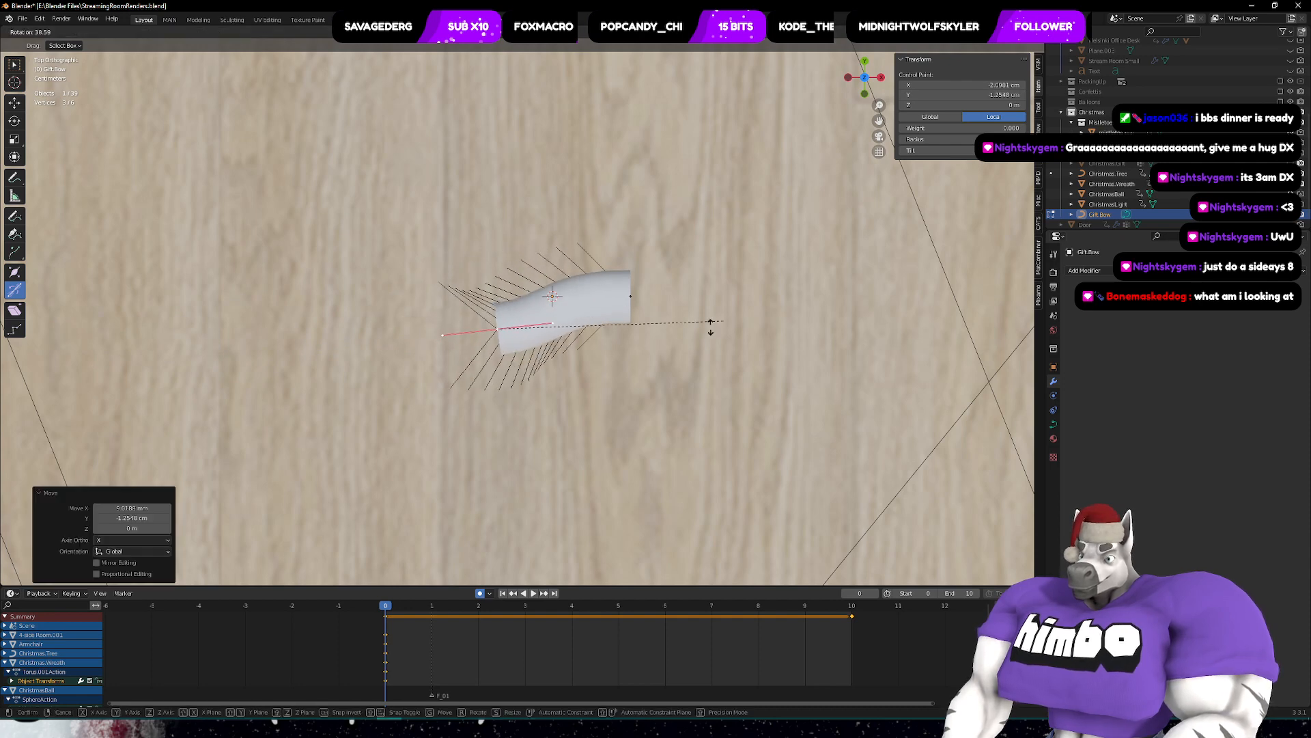
pyautogui.click(708, 325)
# - Move the curve's curved-end control point to about X -2 cm, Y 2 mm and rotate it about 11°
pyautogui.press('g')
pyautogui.click(600, 323)
pyautogui.press('r')
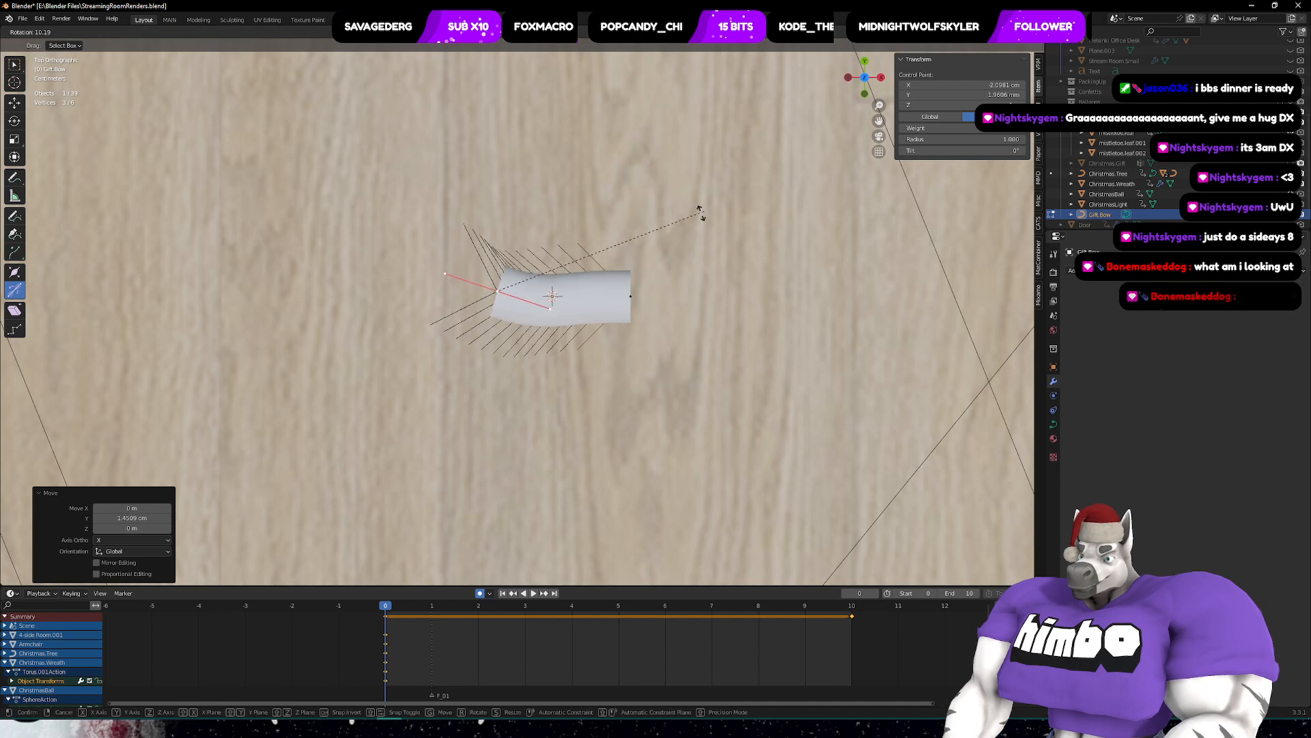
pyautogui.click(651, 234)
# - Extrude a third control point from the curve's end, rotate it and place it at about X -7.2 cm, Y 3.2 cm
pyautogui.press('e')
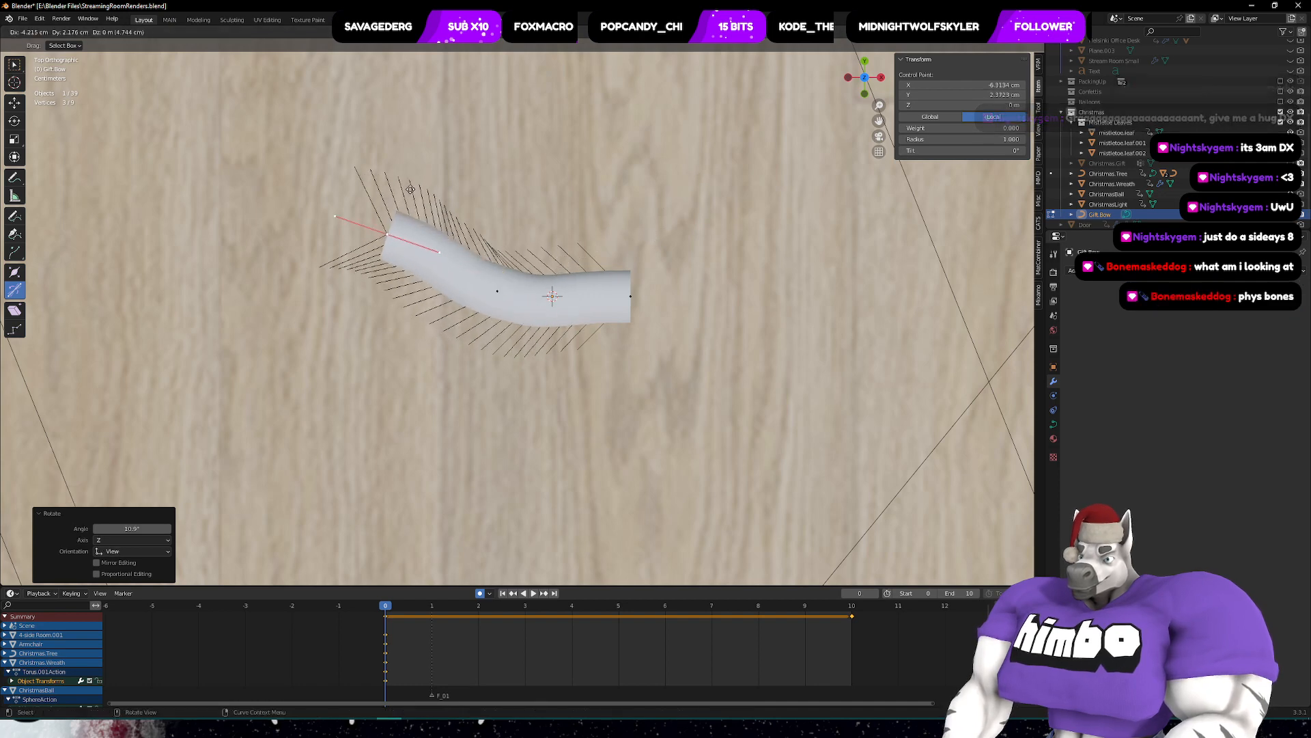
pyautogui.click(377, 228)
pyautogui.press('r')
pyautogui.click(605, 214)
pyautogui.keyDown('shift'); pyautogui.moveTo(605, 214); pyautogui.dragTo(554, 330, button='middle'); pyautogui.keyUp('shift')
pyautogui.scroll(-4, 555, 329)
pyautogui.press('g')
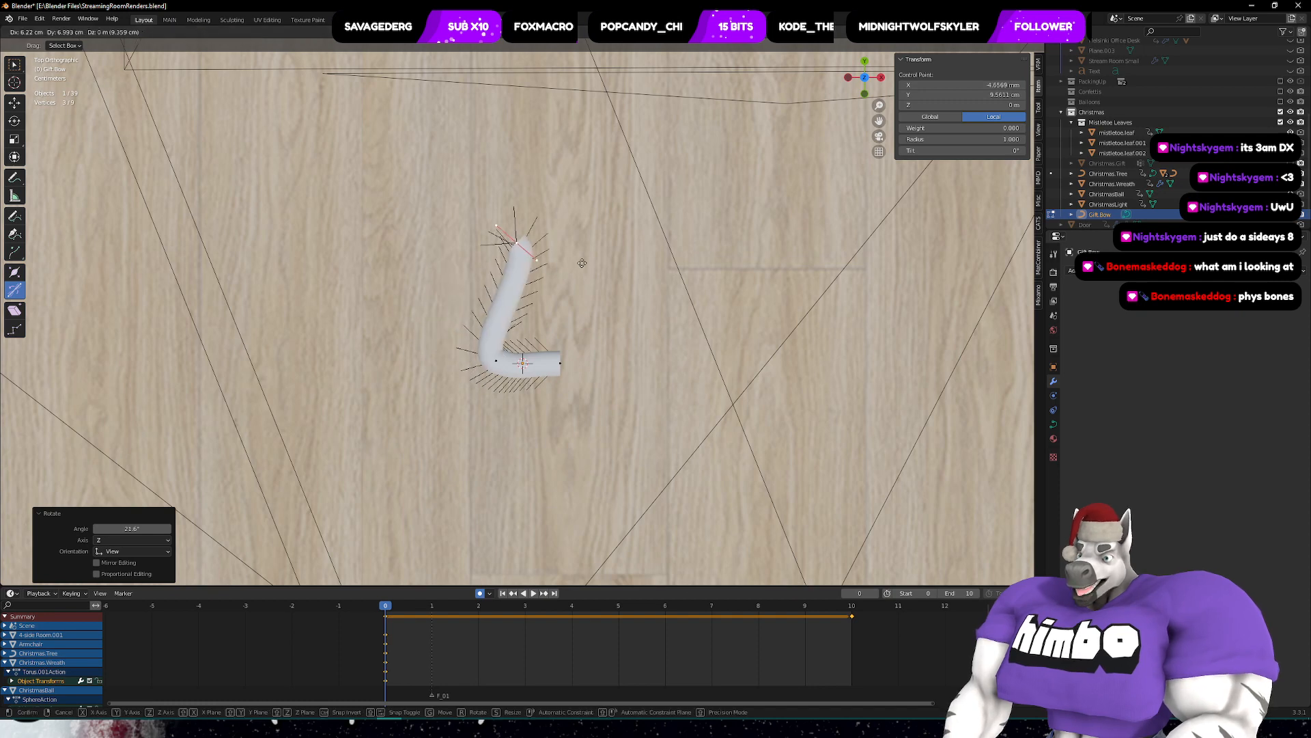
pyautogui.click(541, 274)
pyautogui.press('r')
pyautogui.click(441, 360)
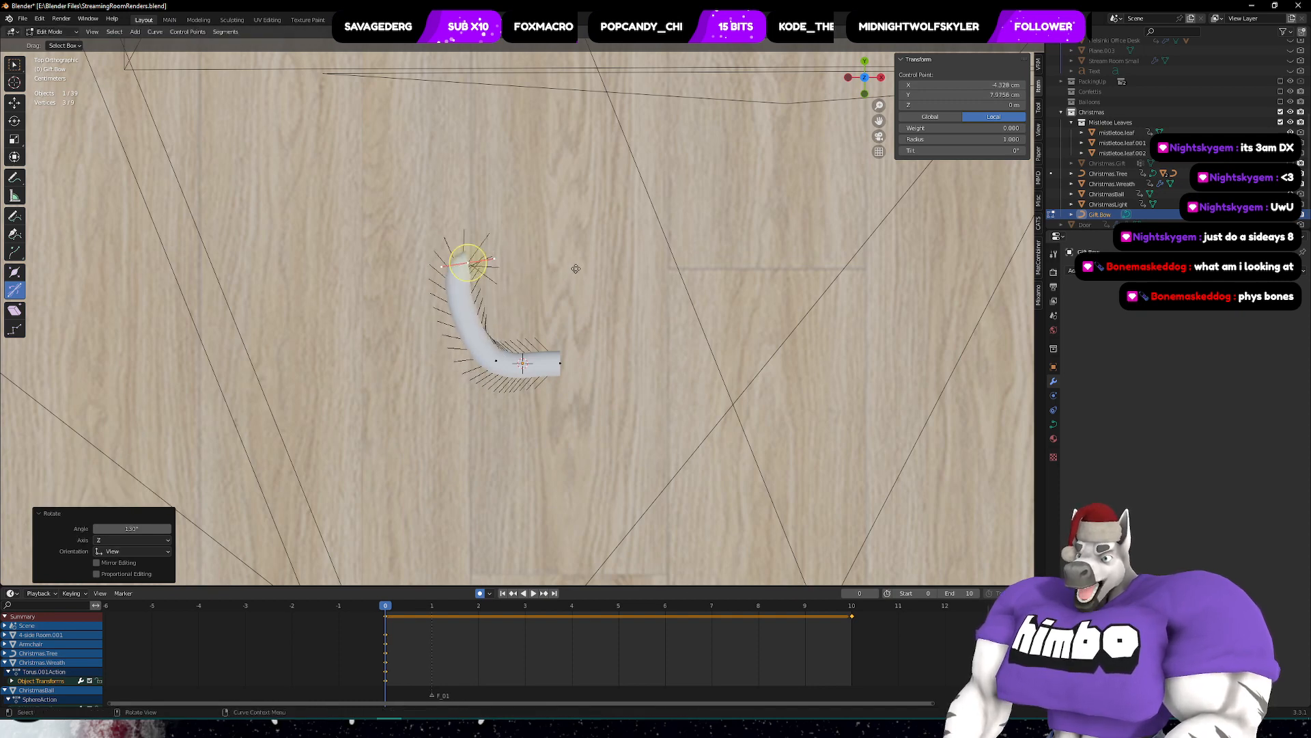
pyautogui.press('g')
pyautogui.click(542, 329)
# - Extrude a fourth control point back across to about X 3.5 cm, Y 6.3 cm and rotate it
pyautogui.press('e')
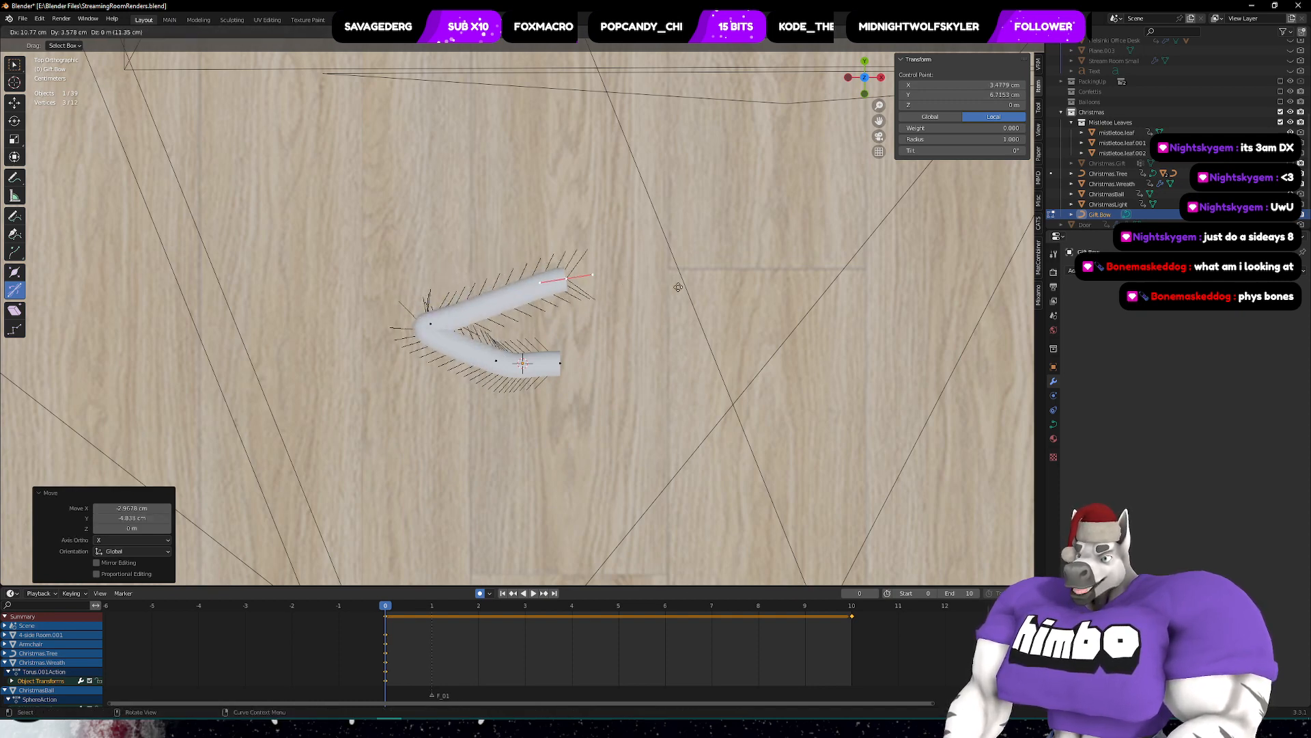
pyautogui.click(691, 262)
pyautogui.press('r')
pyautogui.click(624, 377)
# - Rotate the control point at the loop's outer bend by about 75° to round the turn
pyautogui.click(431, 324)
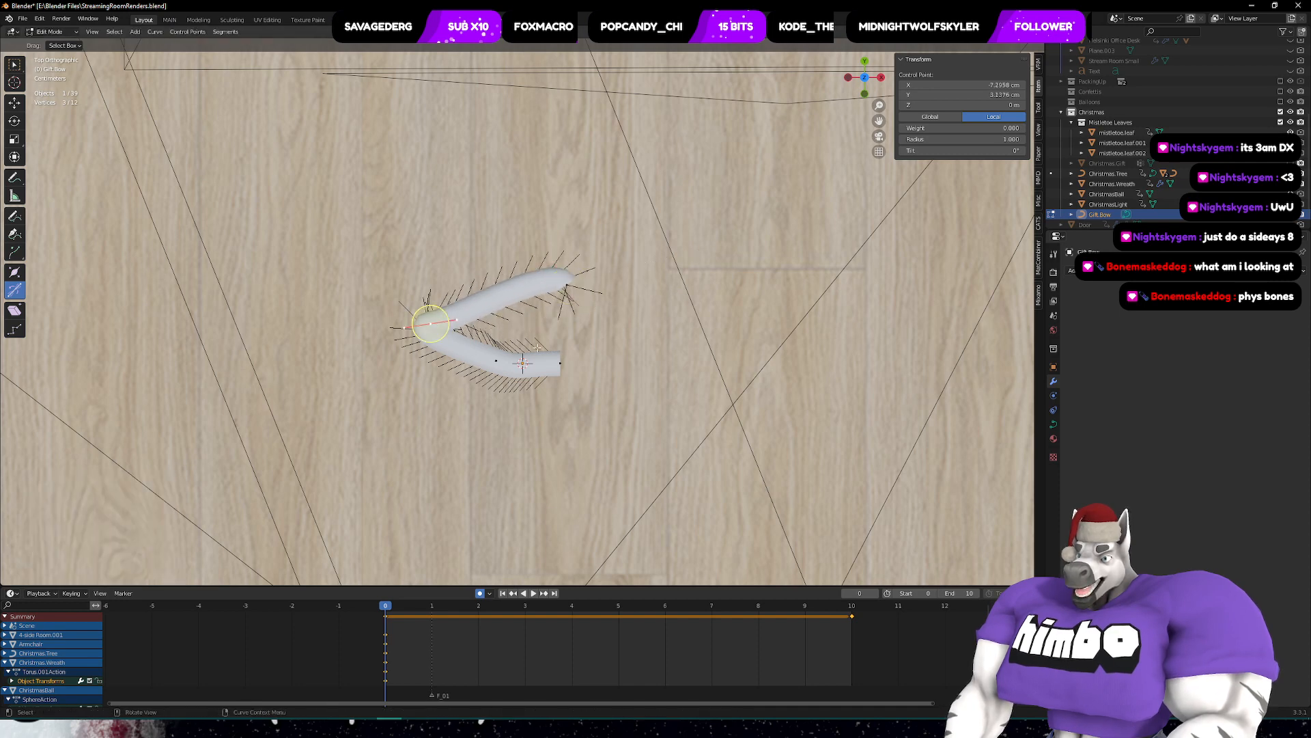
pyautogui.press('r')
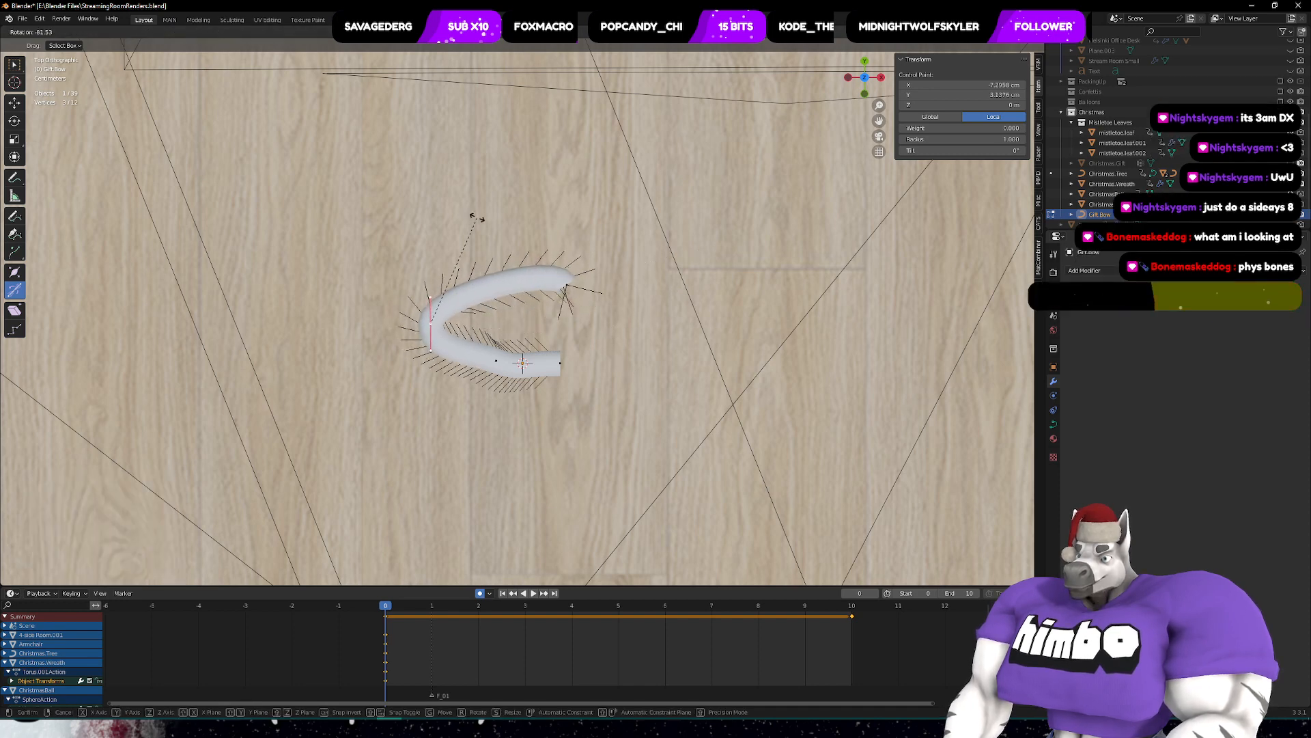
pyautogui.click(488, 223)
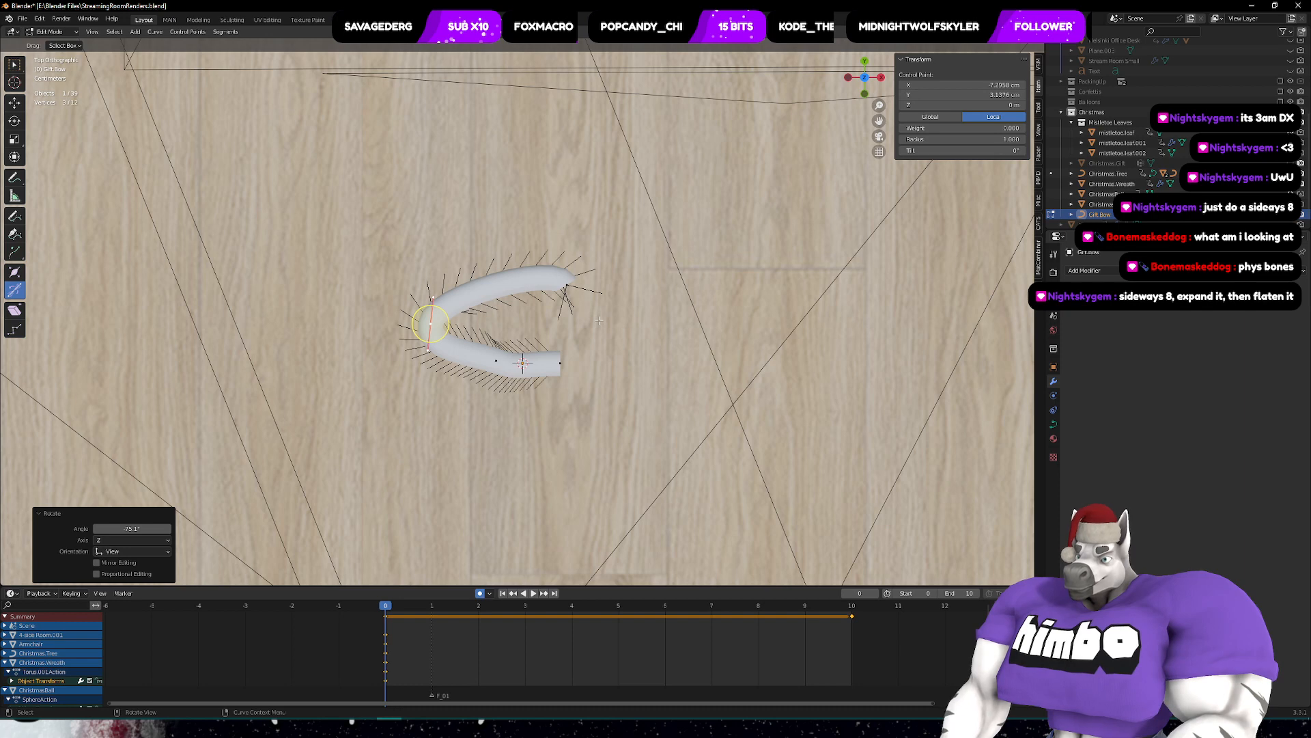
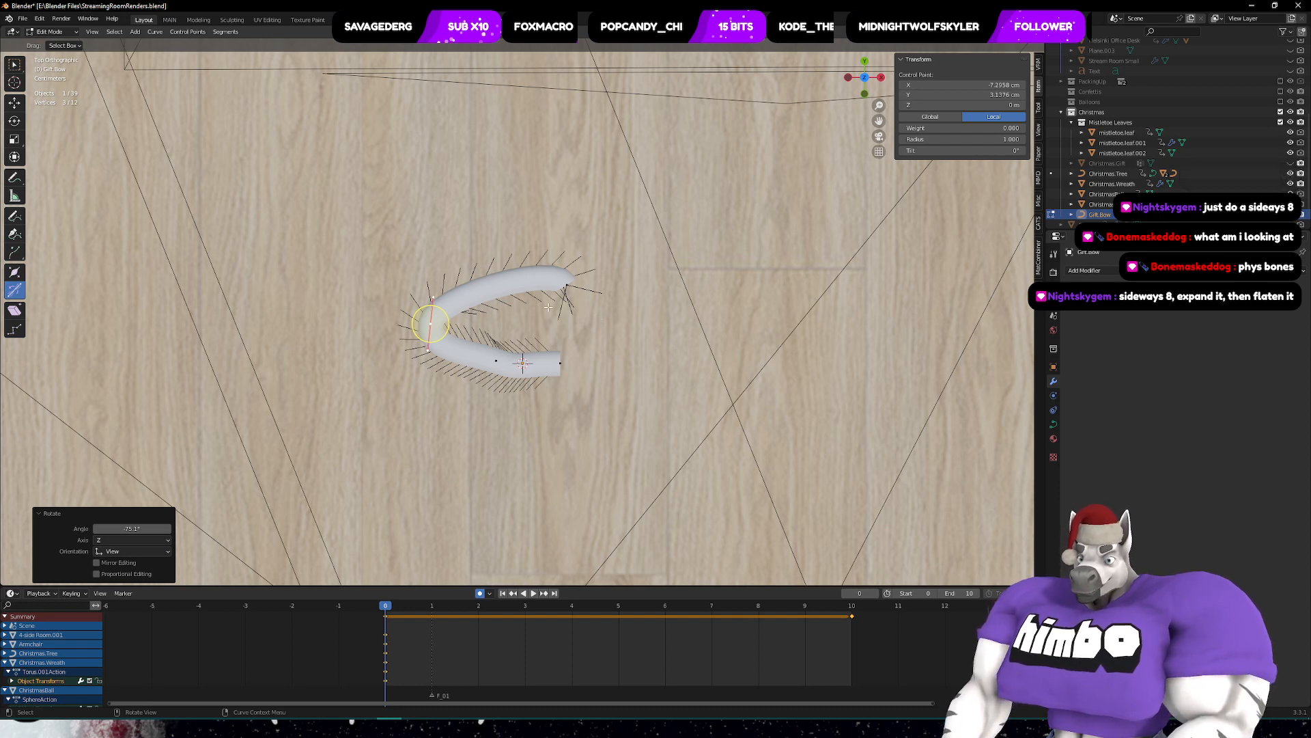
# - Extrude an additional control point in place from the curve's upper free end
pyautogui.click(567, 285)
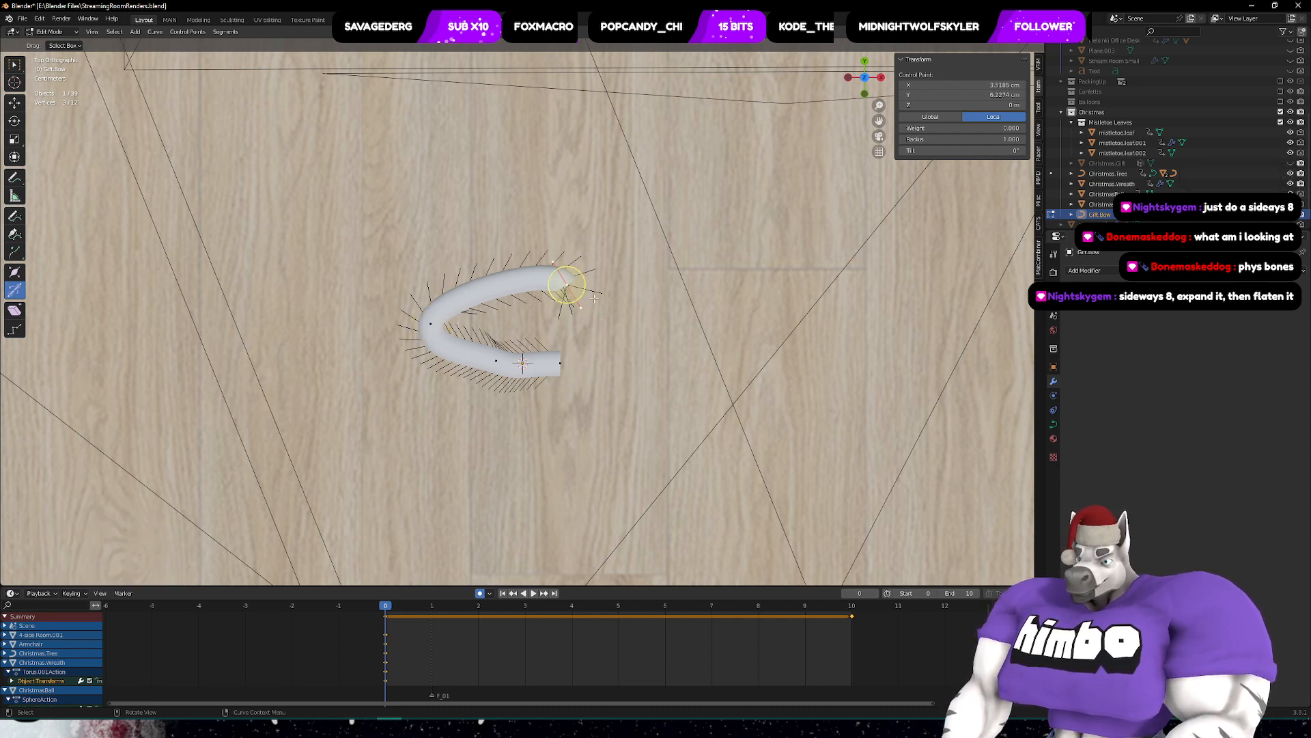
pyautogui.press('e')
pyautogui.rightClick(657, 391)
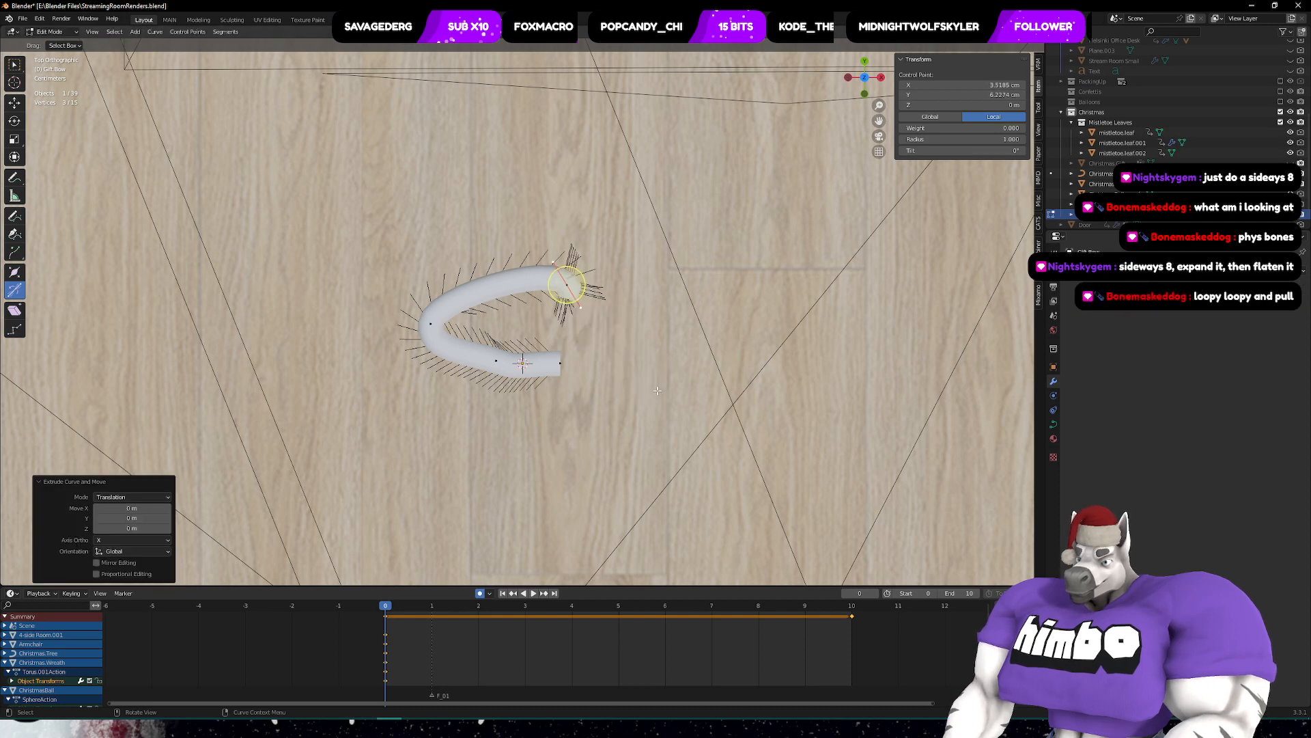
# - Add a Mirror modifier to Gift.Bow and try moving the new end control point away from the loop
pyautogui.click(1167, 272)
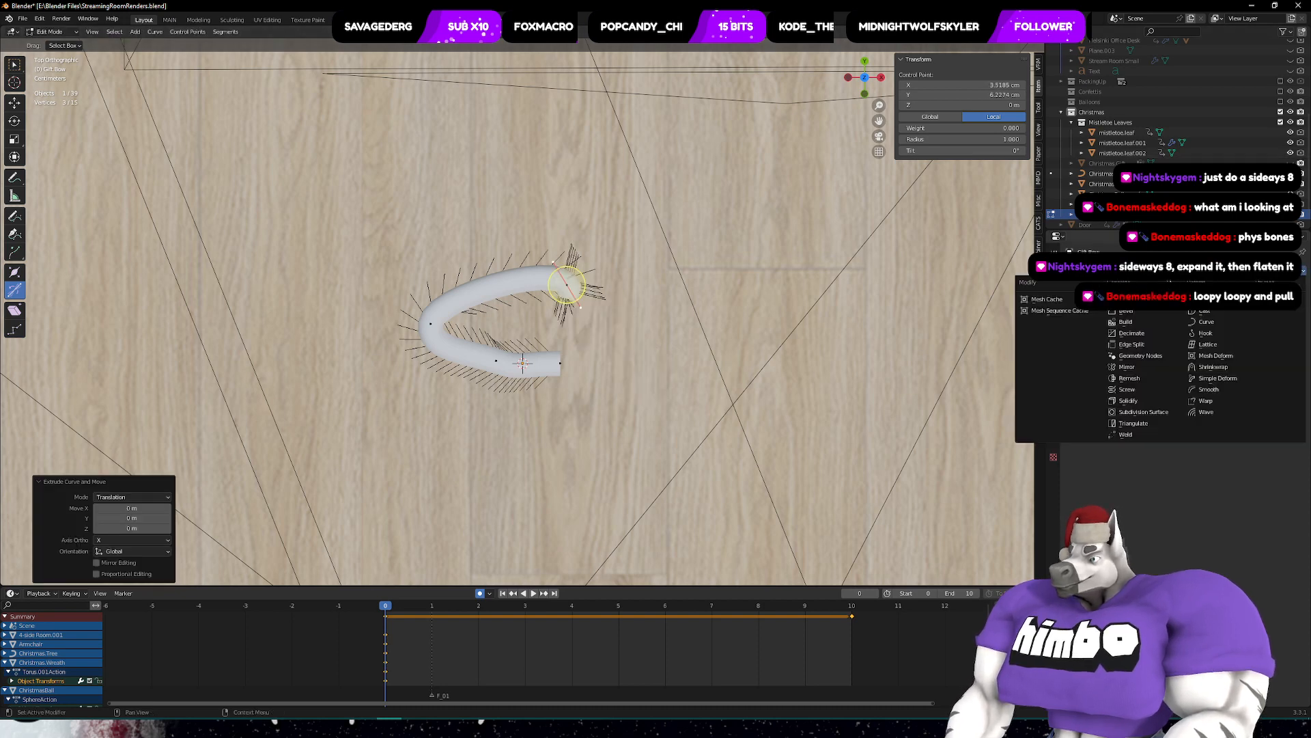
pyautogui.click(1149, 368)
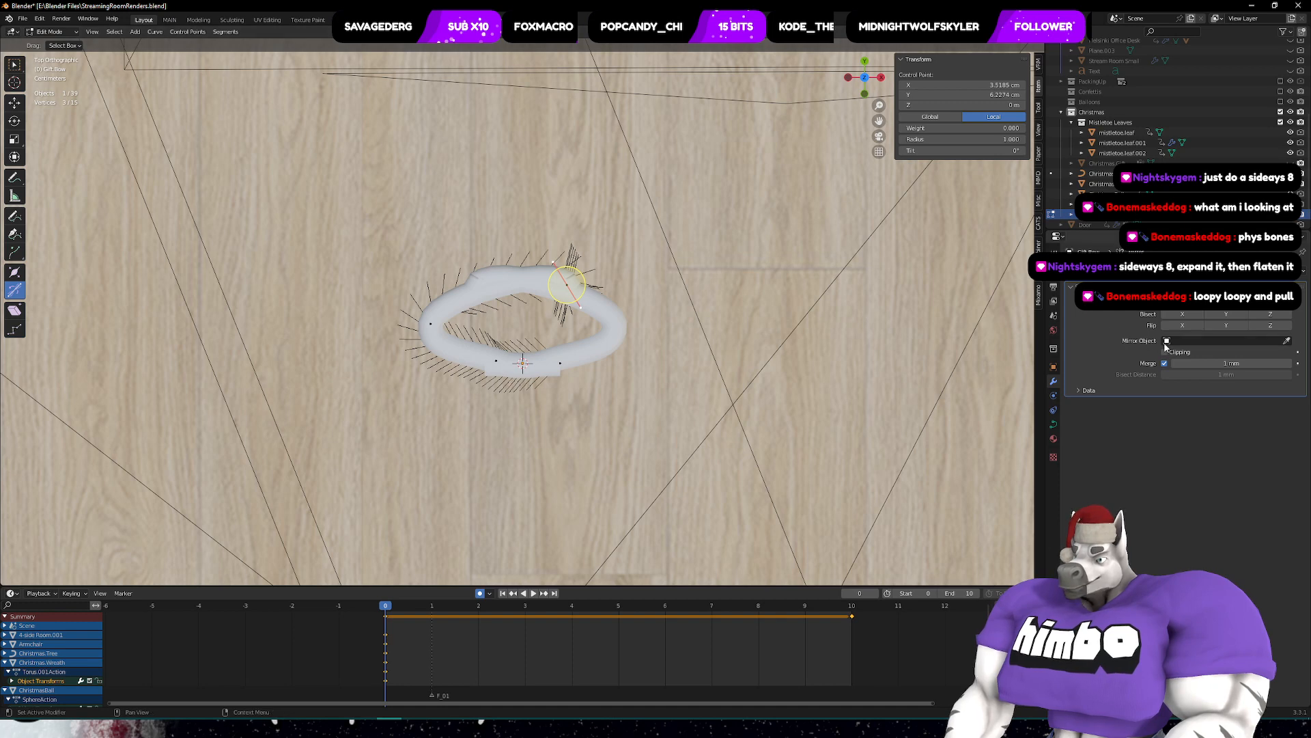
pyautogui.press('g')
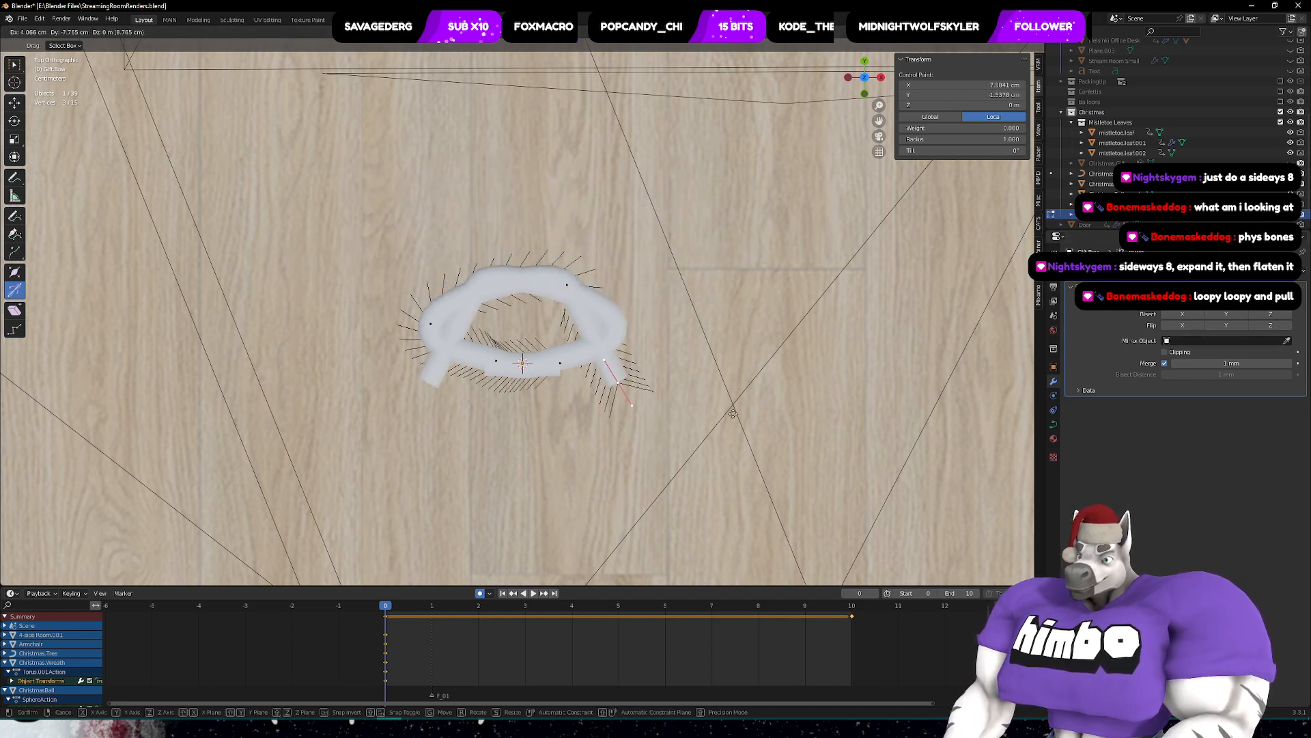
pyautogui.click(736, 267)
# - Undo the last moves, rotations and extrusions until the third control point is the curve's end again
pyautogui.hotkey('ctrl', 'z')
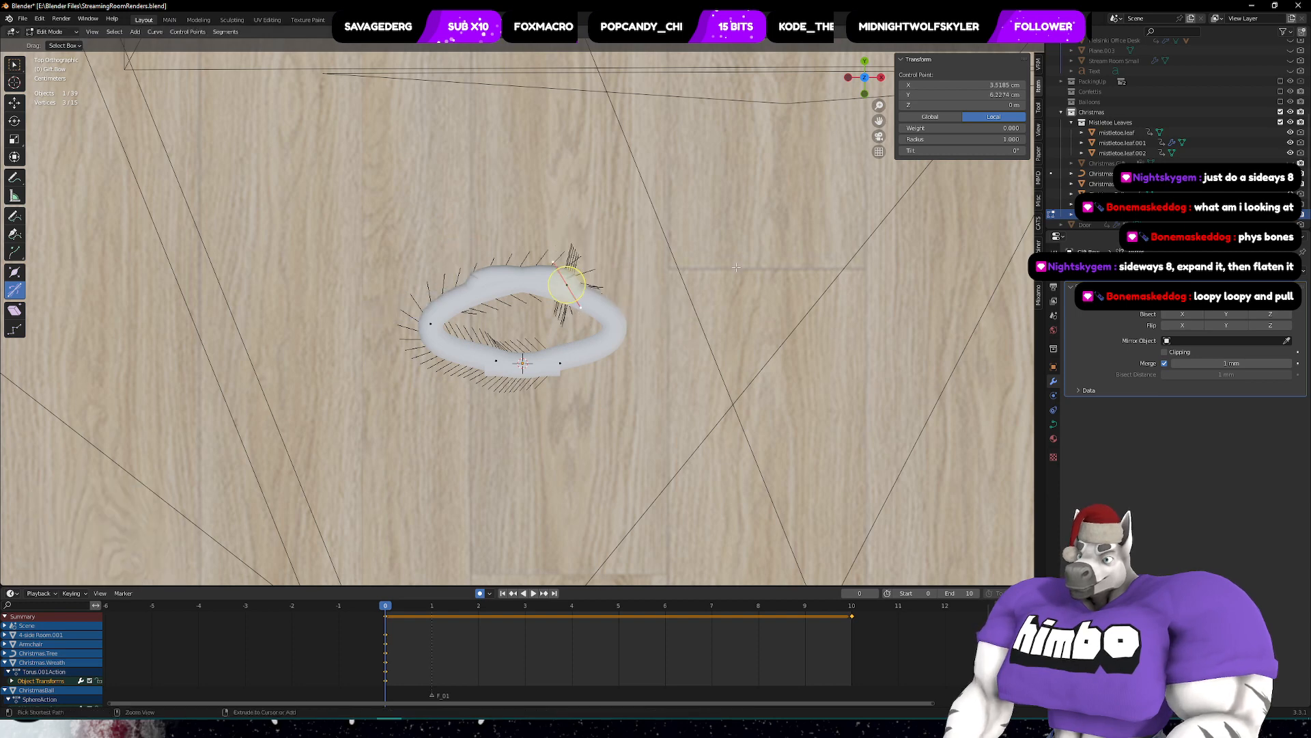
pyautogui.hotkey('ctrl', 'z')
pyautogui.hotkey('ctrl', 'z')
pyautogui.hotkey('ctrl', 'z')
pyautogui.hotkey('ctrl', 'z')
pyautogui.hotkey('ctrl', 'z')
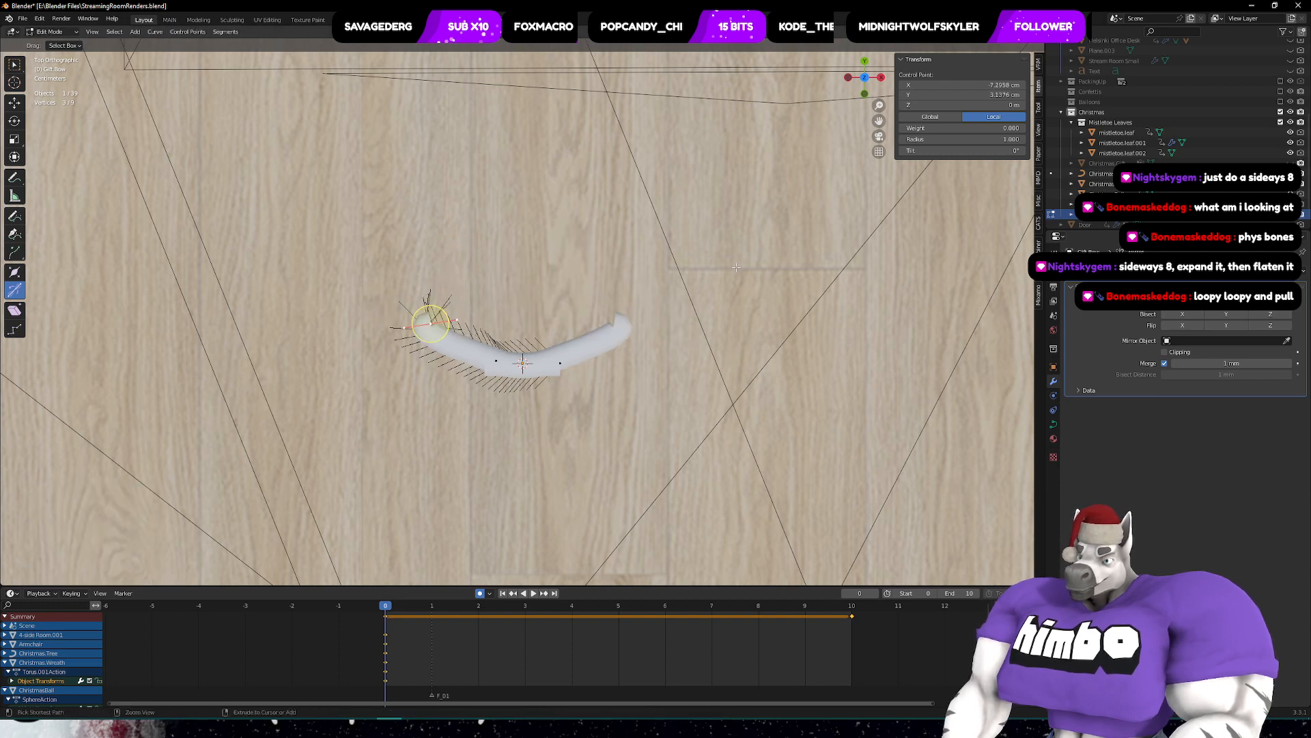
# - Move the third control point to about X -6.7 cm, Y 4.7 cm and extrude a crossing point at X 8.7 cm, Y 10.3 cm, rotated about 51°
pyautogui.press('g')
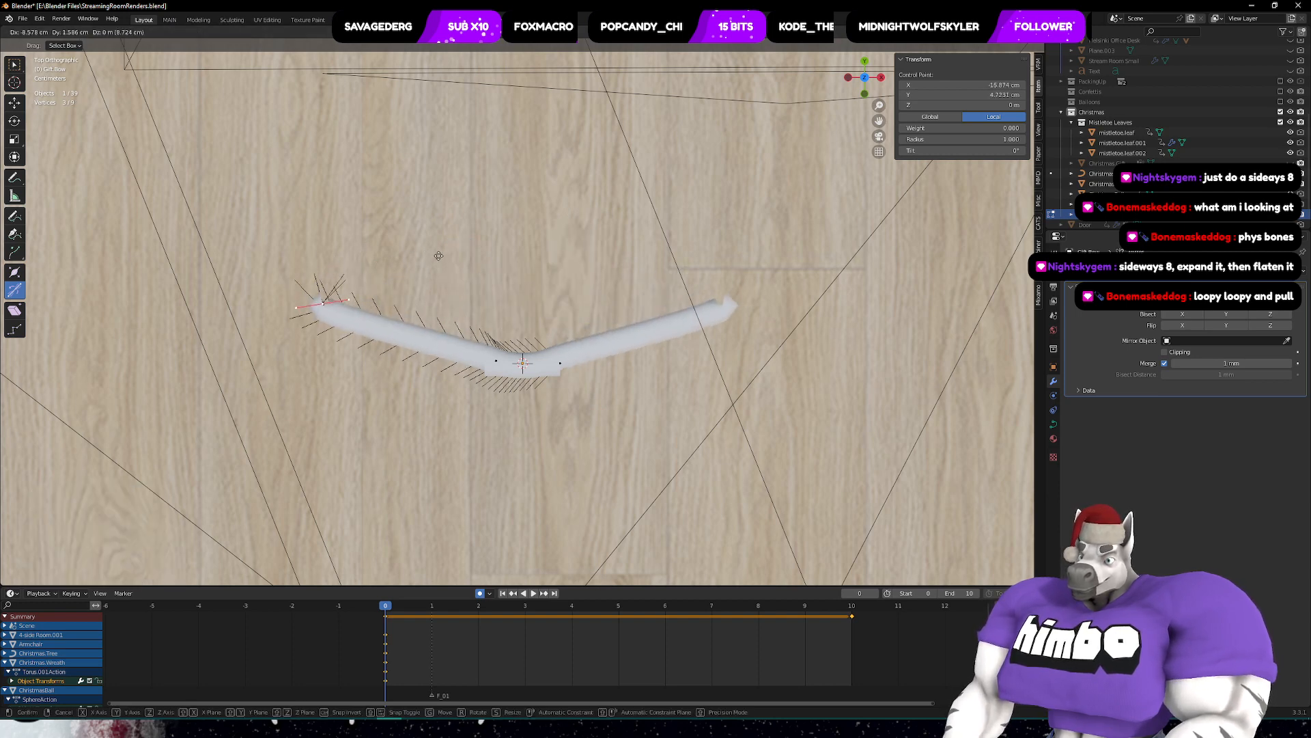
pyautogui.click(538, 261)
pyautogui.press('e')
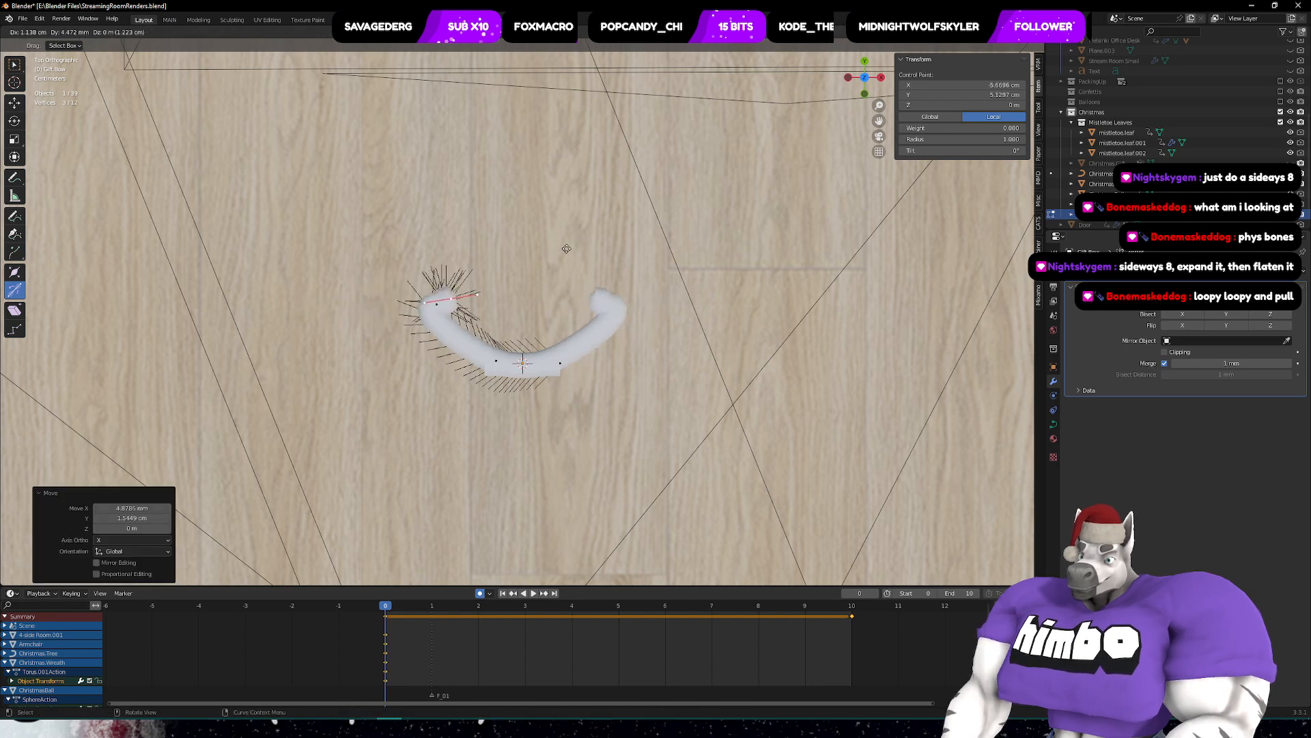
pyautogui.click(734, 171)
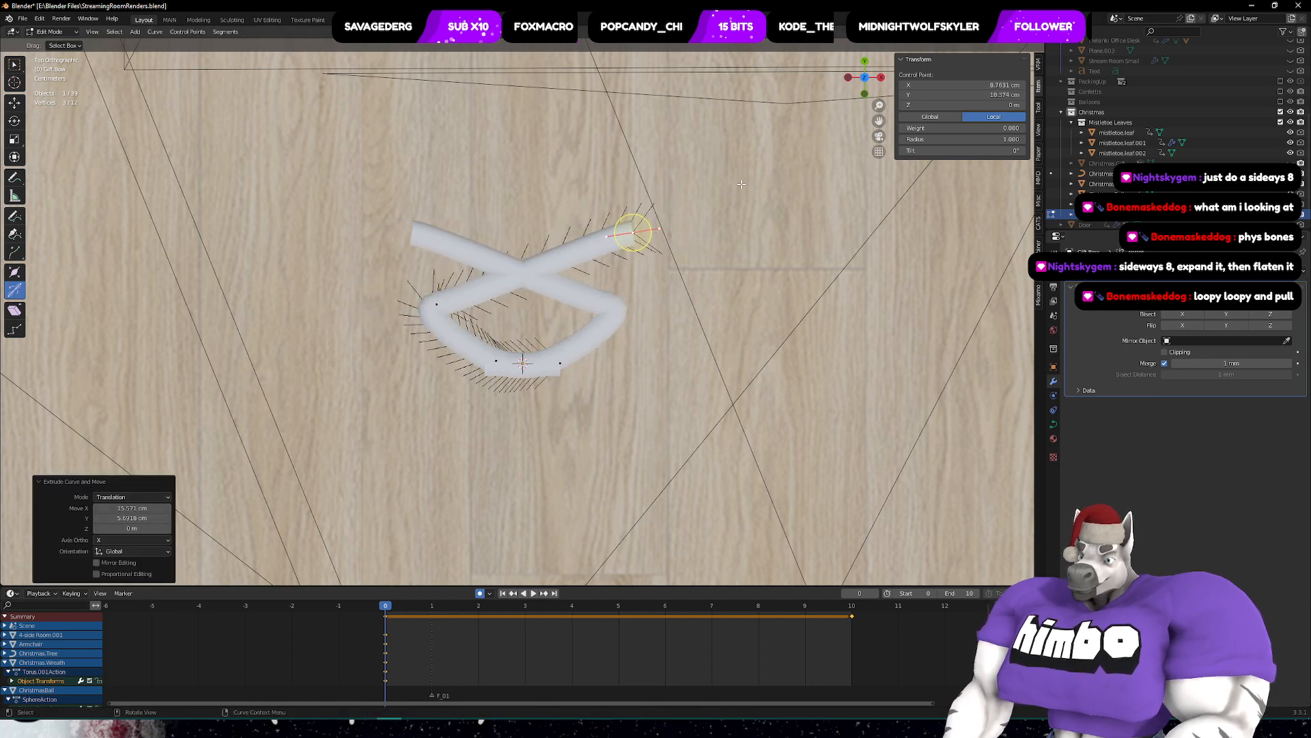
pyautogui.press('r')
pyautogui.click(741, 194)
# - Extrude a closing control point, level its handles and place it near the mirror axis at about X -3.4 mm, Y 17.3 cm
pyautogui.press('e')
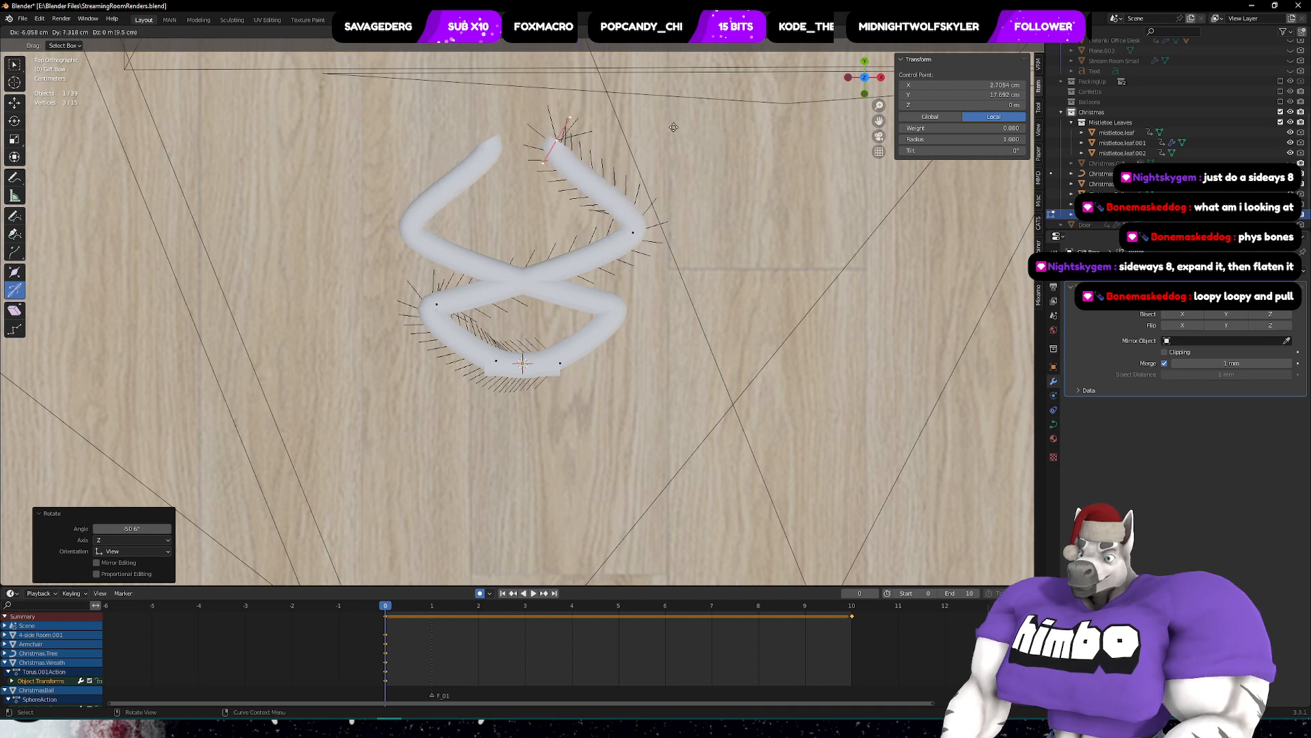
pyautogui.click(674, 128)
pyautogui.press('r')
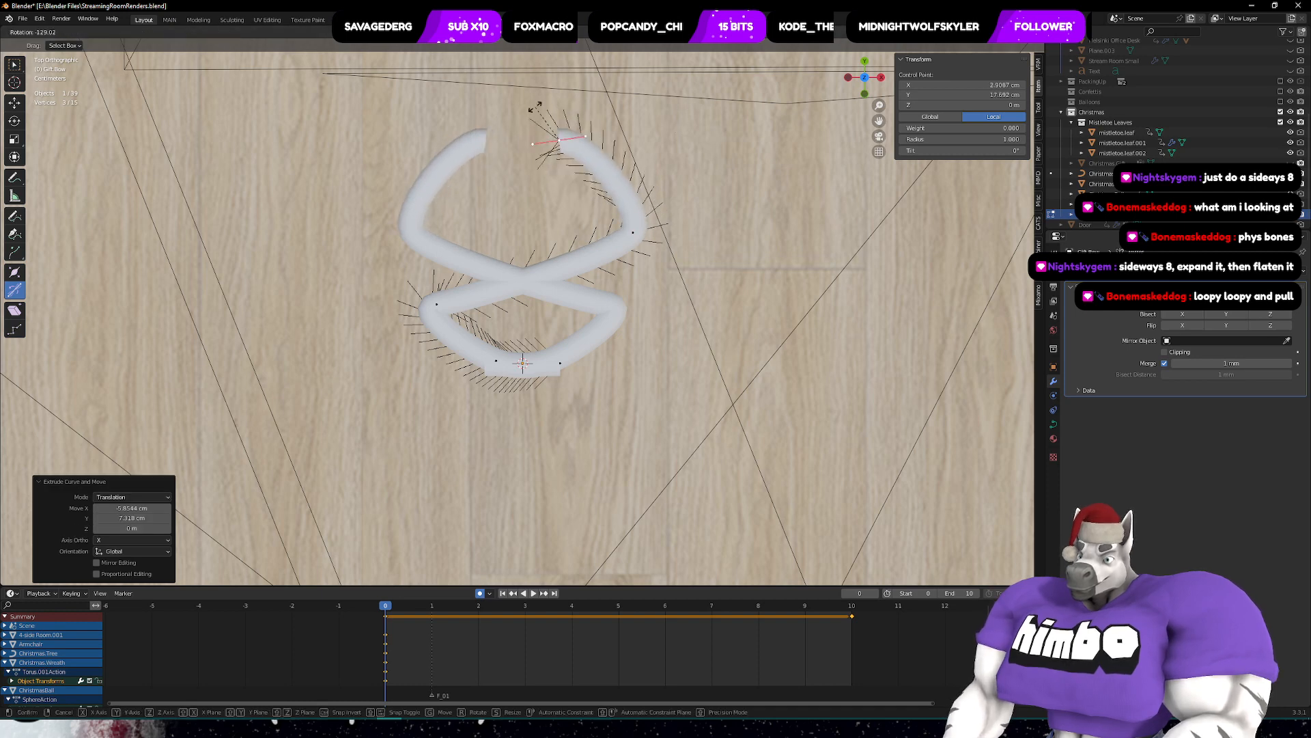
pyautogui.click(544, 107)
pyautogui.press('g')
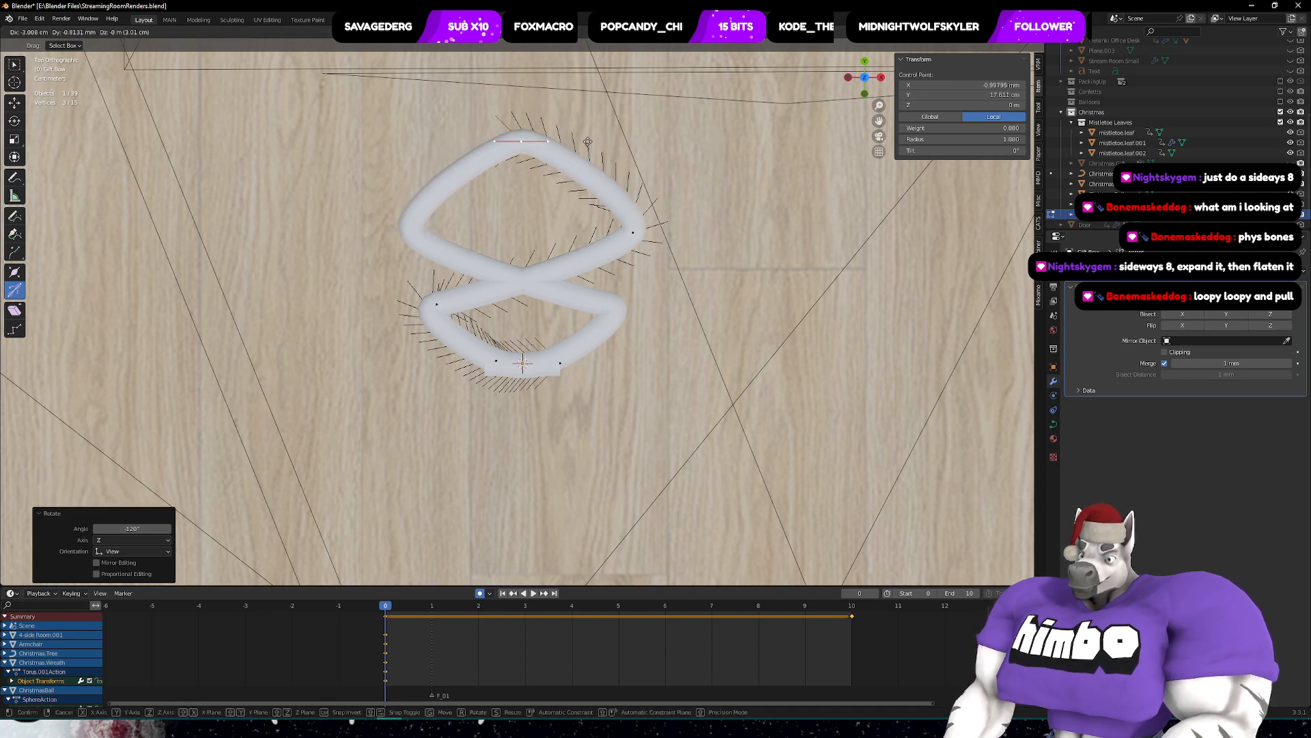
pyautogui.click(586, 144)
pyautogui.moveTo(643, 252); pyautogui.dragTo(734, 261, button='middle')
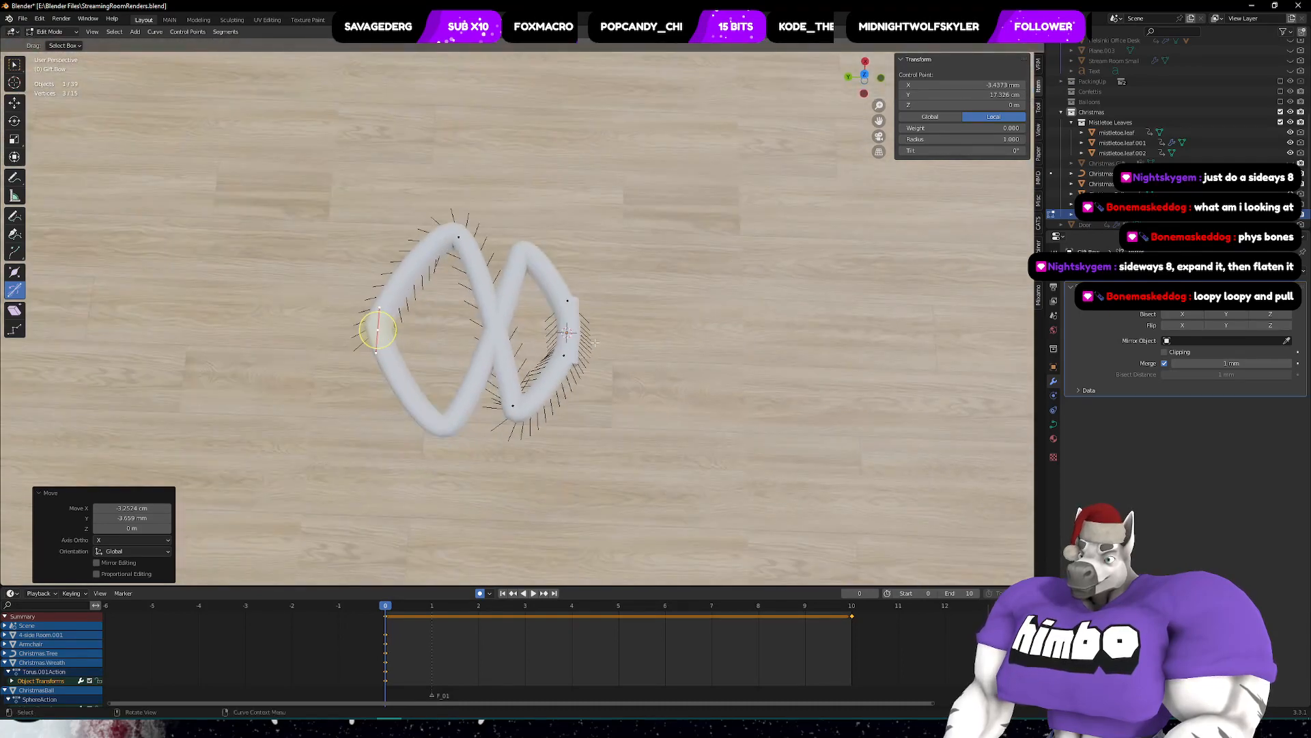
pyautogui.moveTo(567, 354); pyautogui.dragTo(540, 373, button='middle')
pyautogui.press('g')
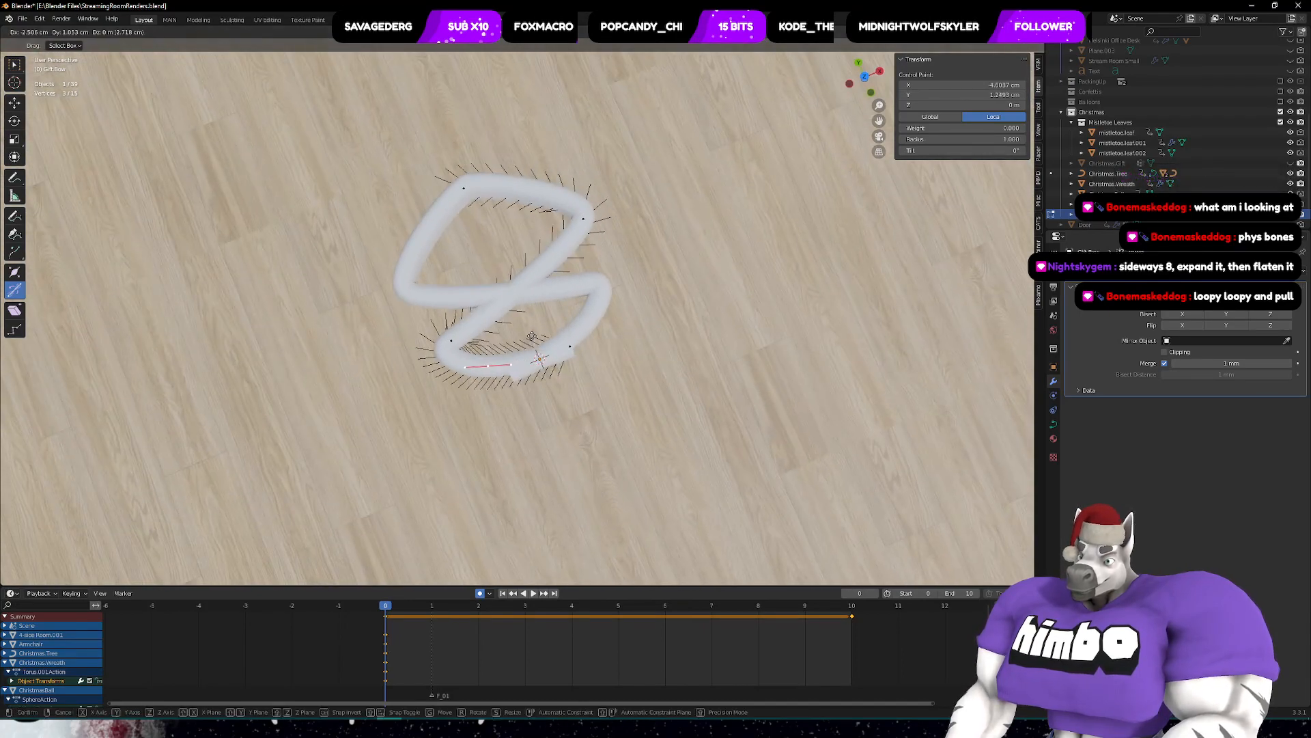
pyautogui.rightClick(541, 377)
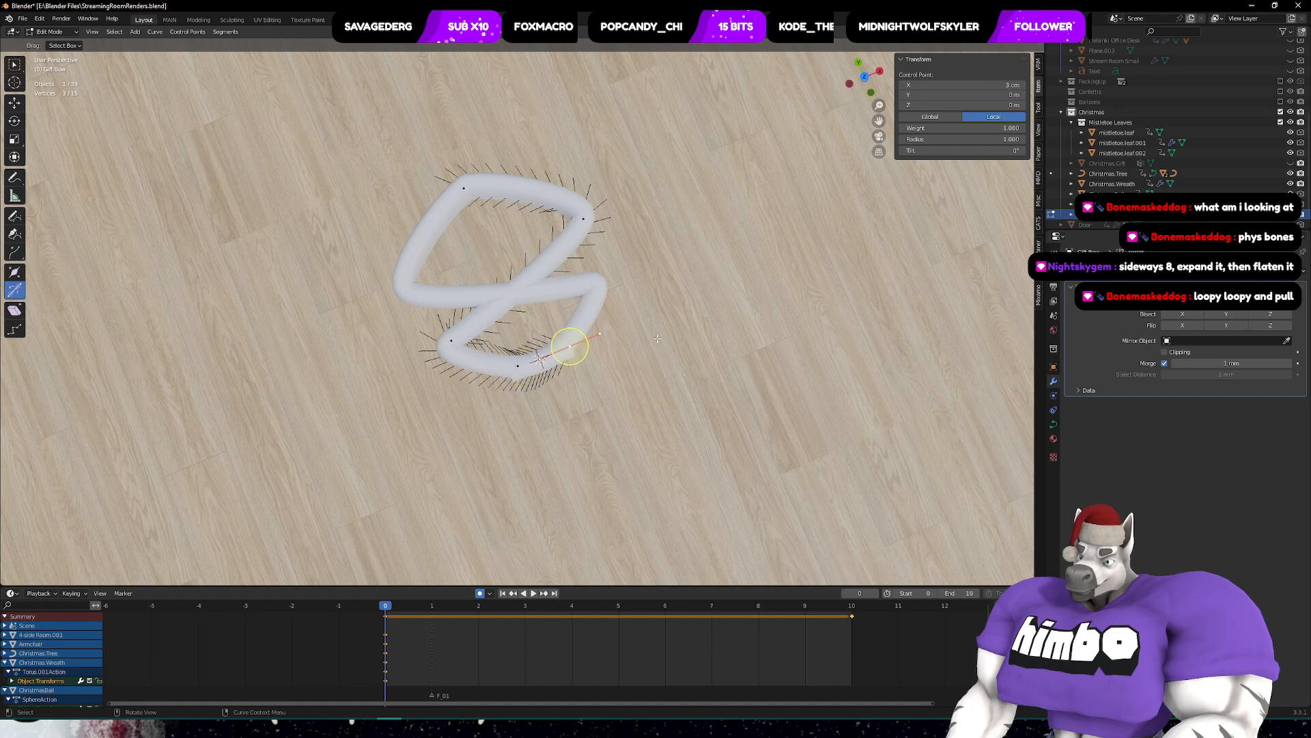
pyautogui.press('g')
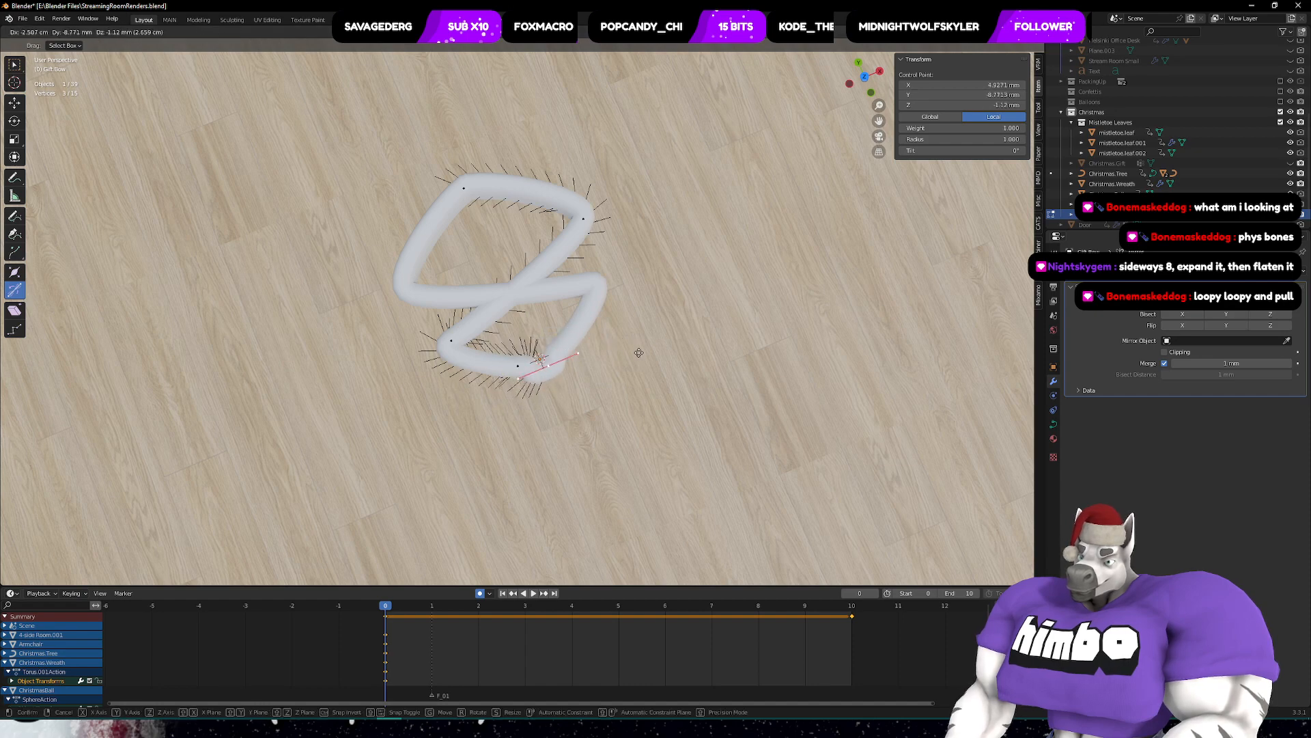
pyautogui.rightClick(556, 345)
# - Try a Z location of 0 m for Gift.Bow, then raise the object again
pyautogui.scroll(4, 640, 302)
pyautogui.keyDown('shift'); pyautogui.moveTo(640, 302); pyautogui.dragTo(610, 306, button='middle'); pyautogui.keyUp('shift')
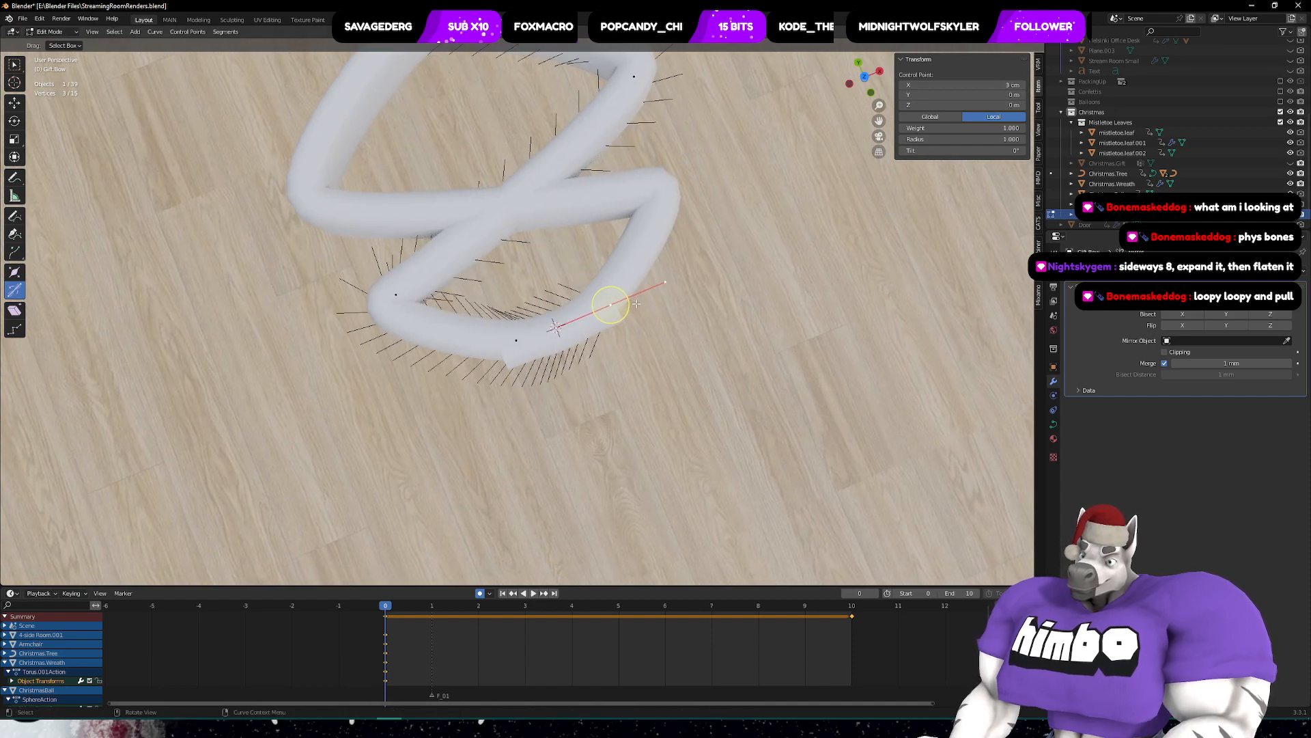
pyautogui.click(1054, 368)
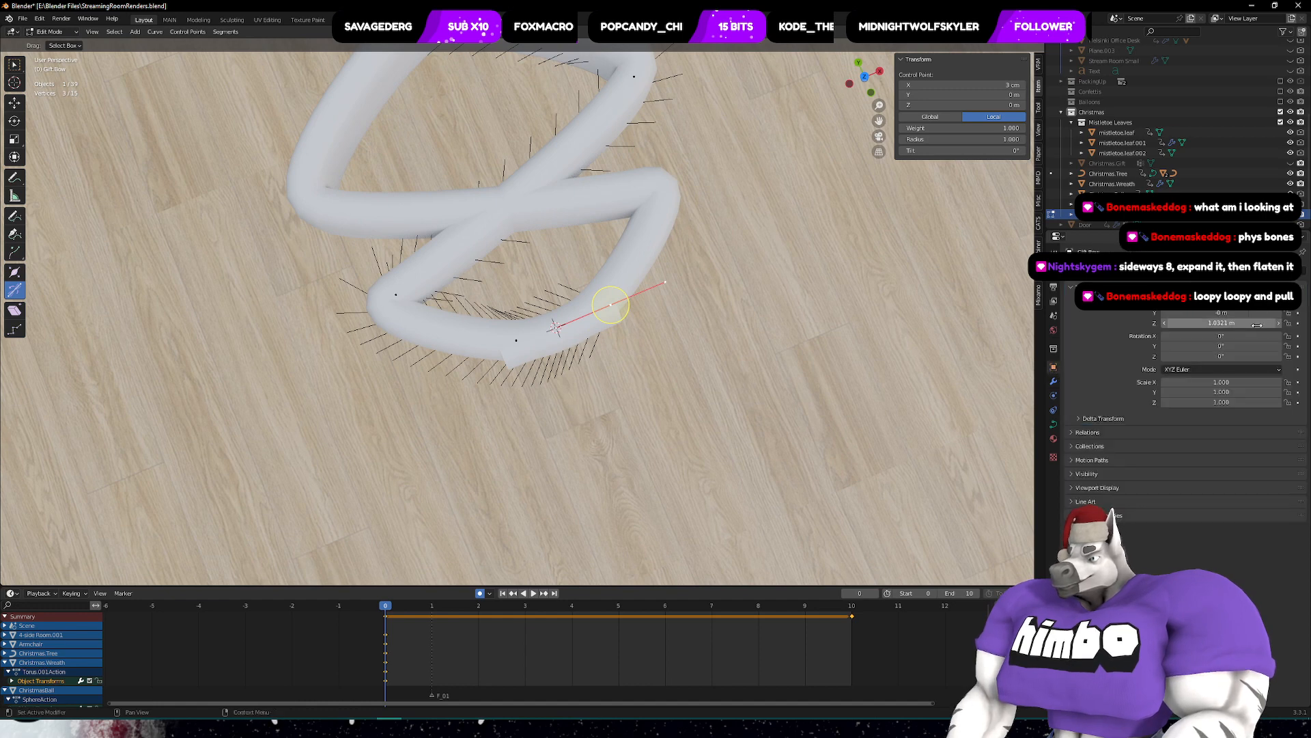
pyautogui.doubleClick(1219, 322)
pyautogui.write('0')
pyautogui.press('Return')
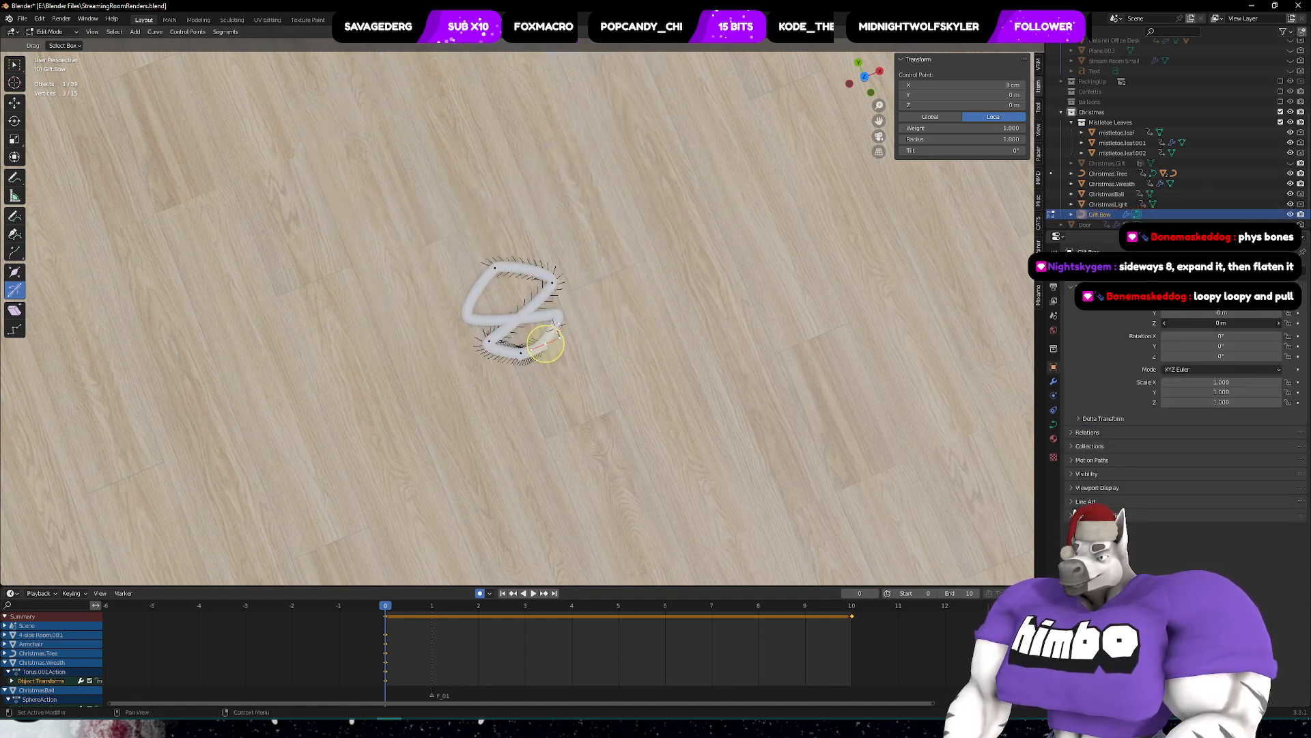
pyautogui.moveTo(1219, 322); pyautogui.dragTo(1169, 322)
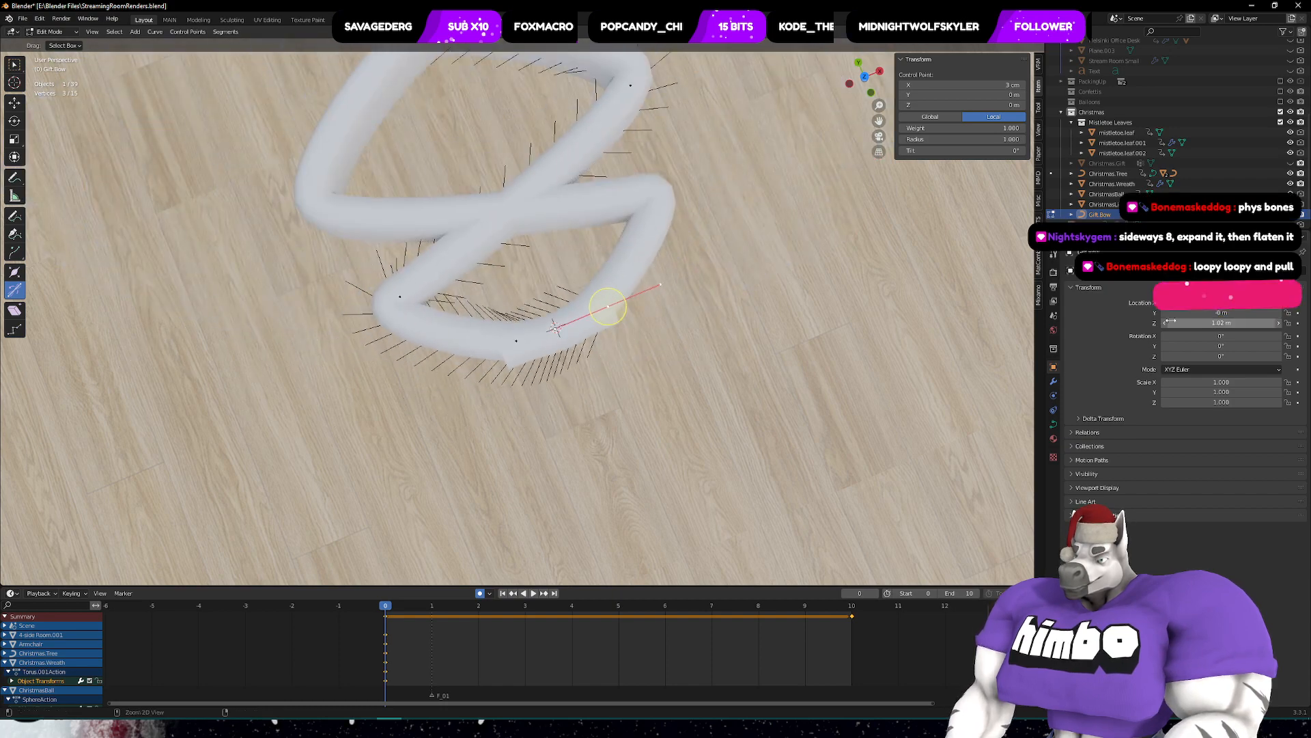
# - Undo Gift.Bow's location edits, its Mirror modifier and the hiding of Christmas.Gift
pyautogui.hotkey('ctrl', 'z')
pyautogui.hotkey('ctrl', 'z')
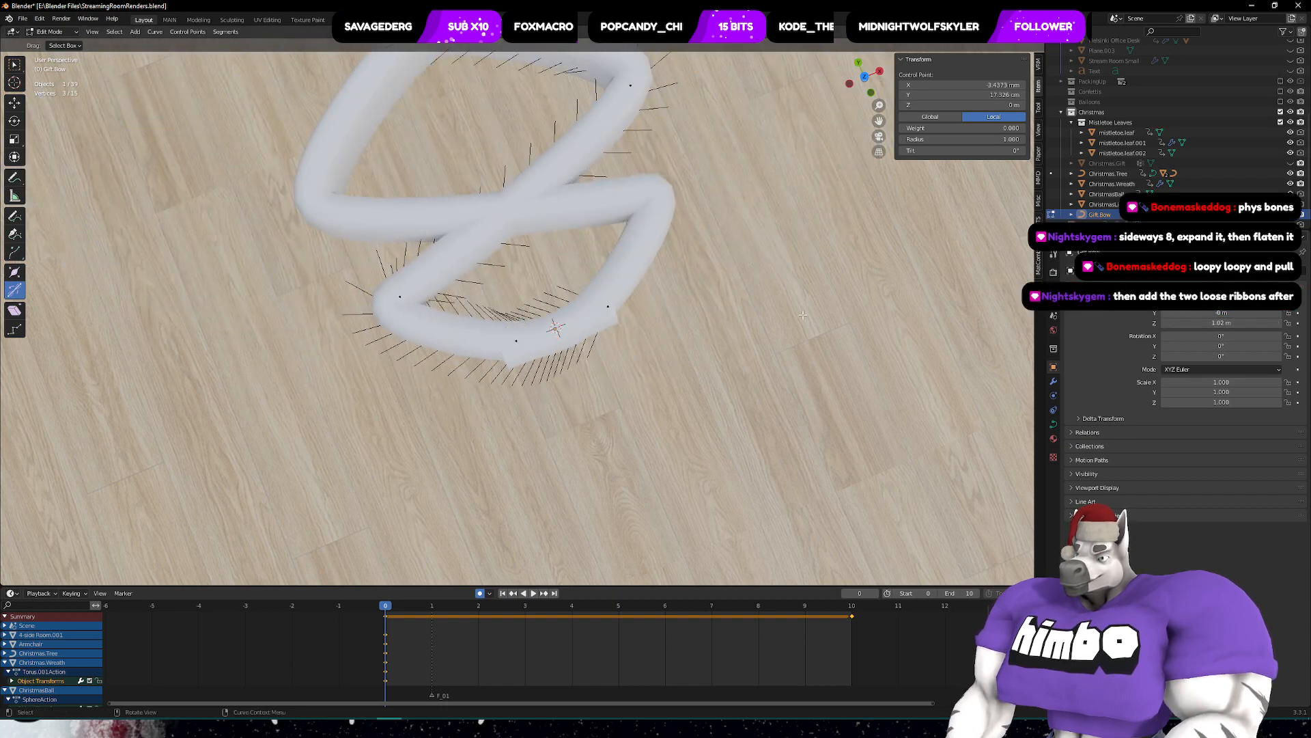
pyautogui.moveTo(790, 314); pyautogui.dragTo(770, 301, button='middle')
pyautogui.hotkey('ctrl', 'Tab')
pyautogui.click(732, 293)
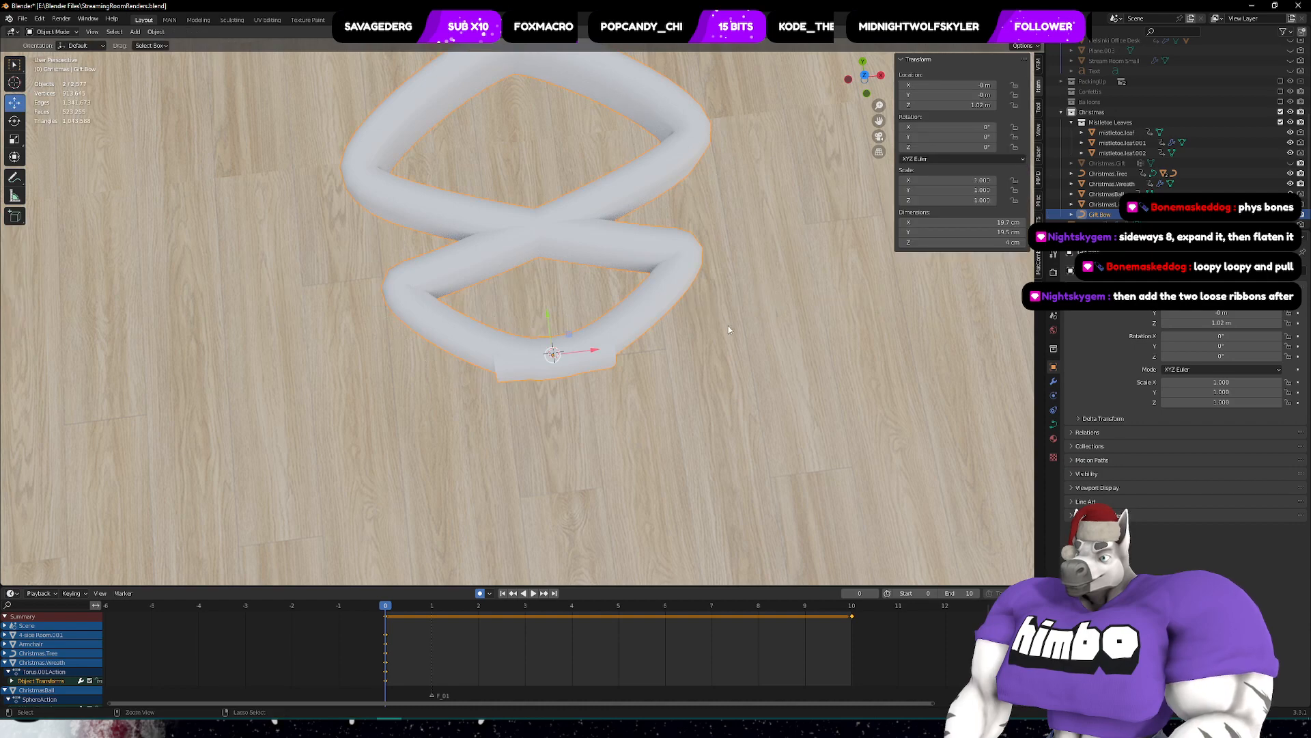
pyautogui.hotkey('ctrl', 'z')
# - Inspect the curve on top of the gift and delete the Gift.Bow object
pyautogui.moveTo(728, 355); pyautogui.dragTo(673, 246, button='middle')
pyautogui.scroll(-3, 641, 326)
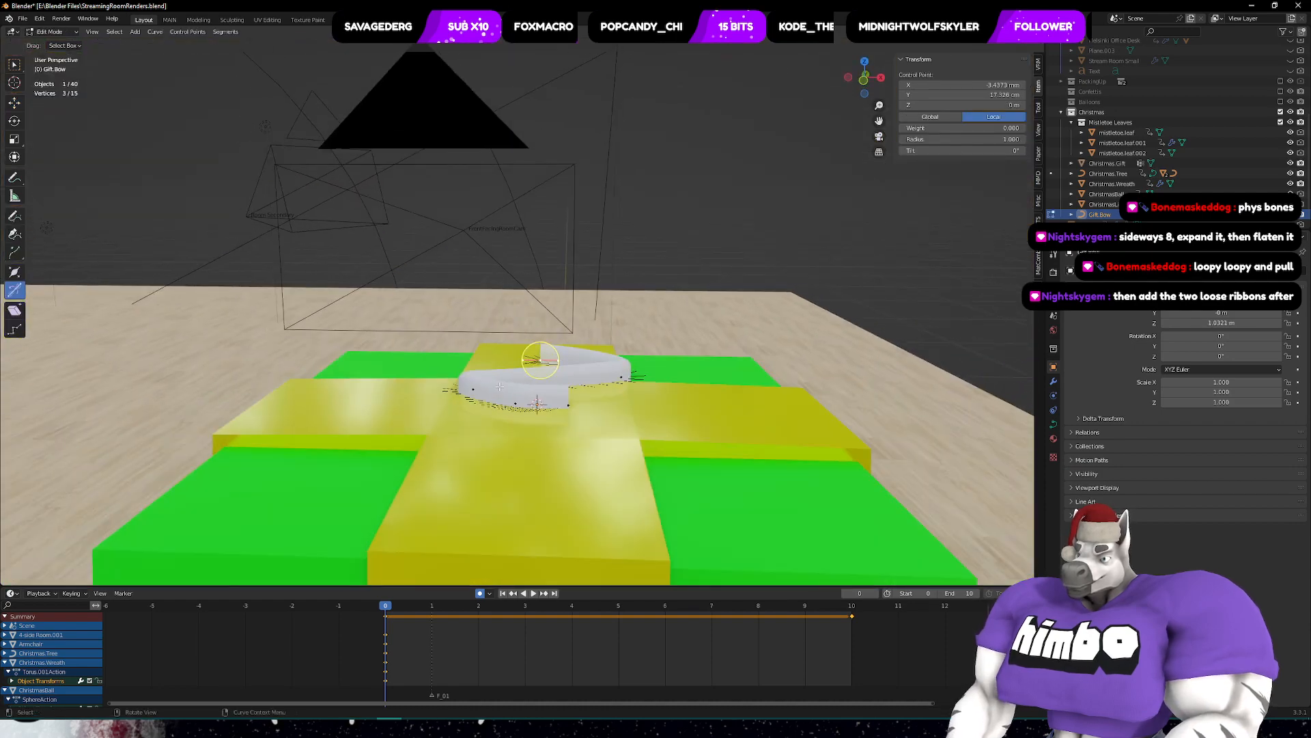
pyautogui.moveTo(564, 358); pyautogui.dragTo(564, 378, button='middle')
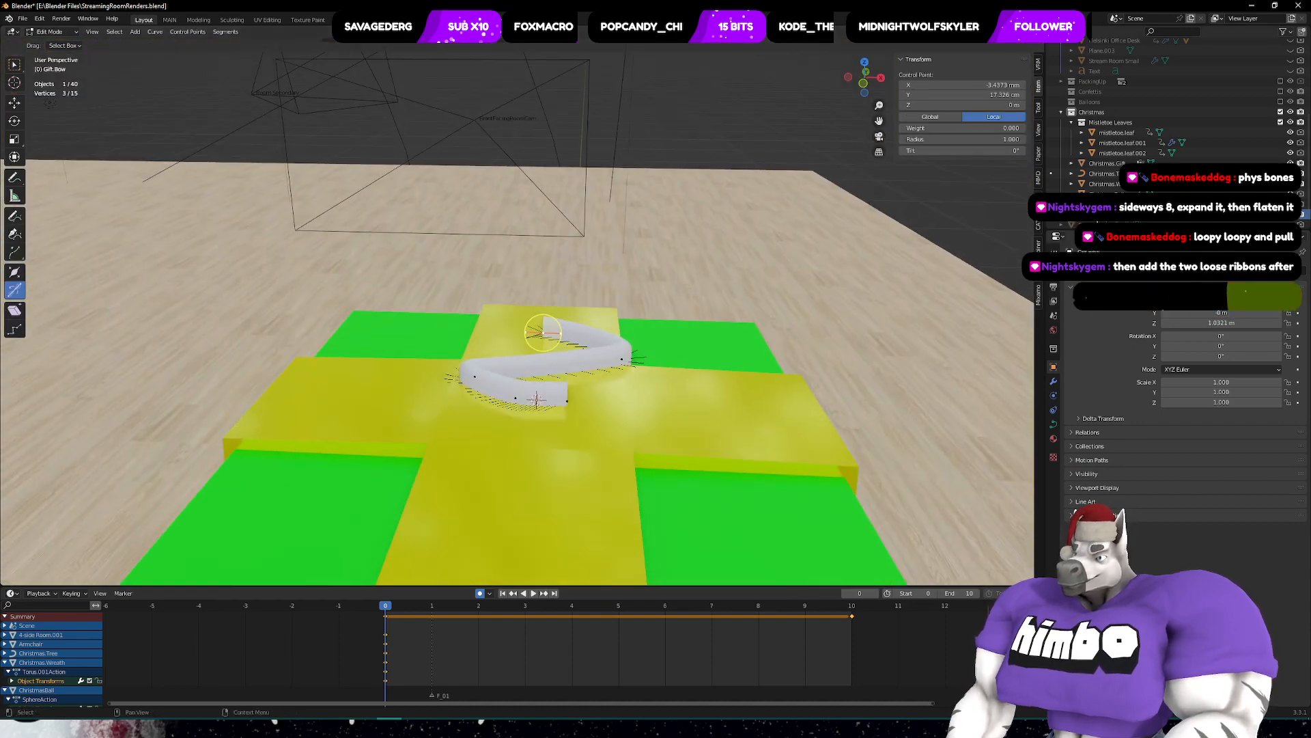
pyautogui.rightClick(1097, 214)
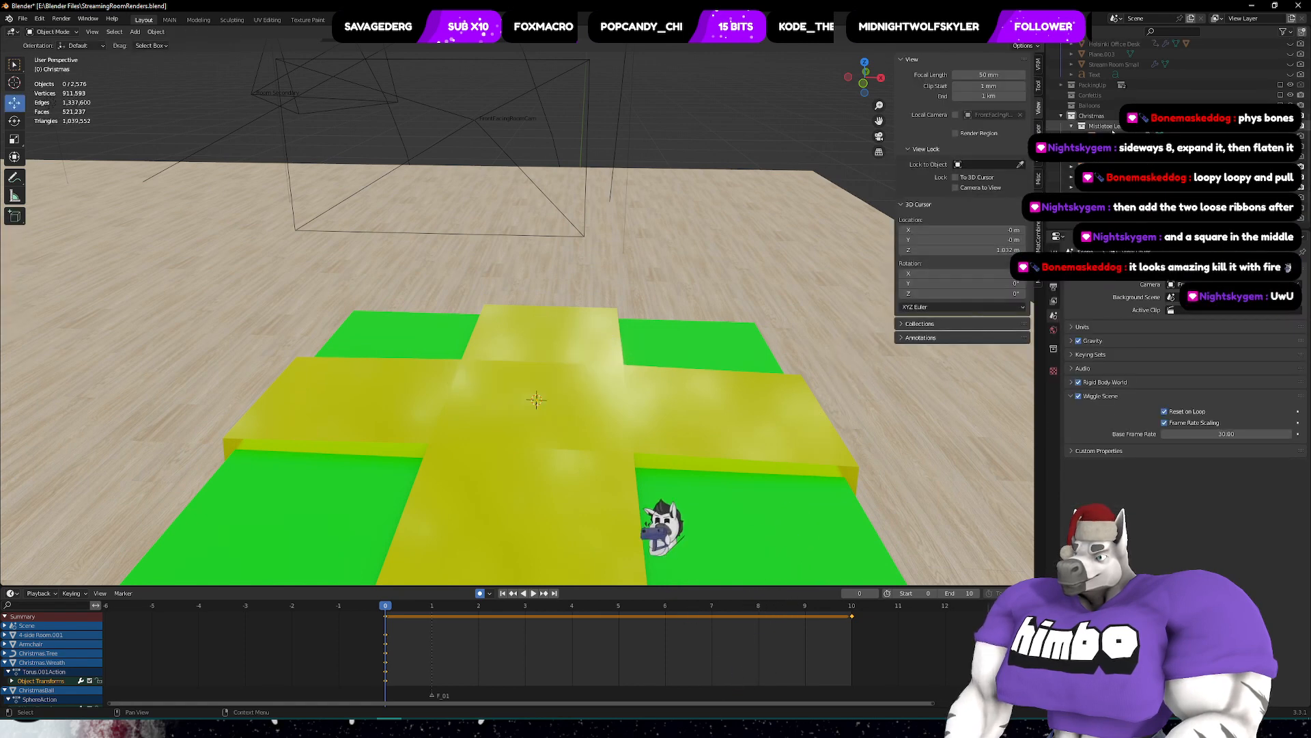
# - Add a Flower curve profile at the 3D cursor on top of the gift
pyautogui.hotkey('shift', 'a')
pyautogui.moveTo(489, 426)
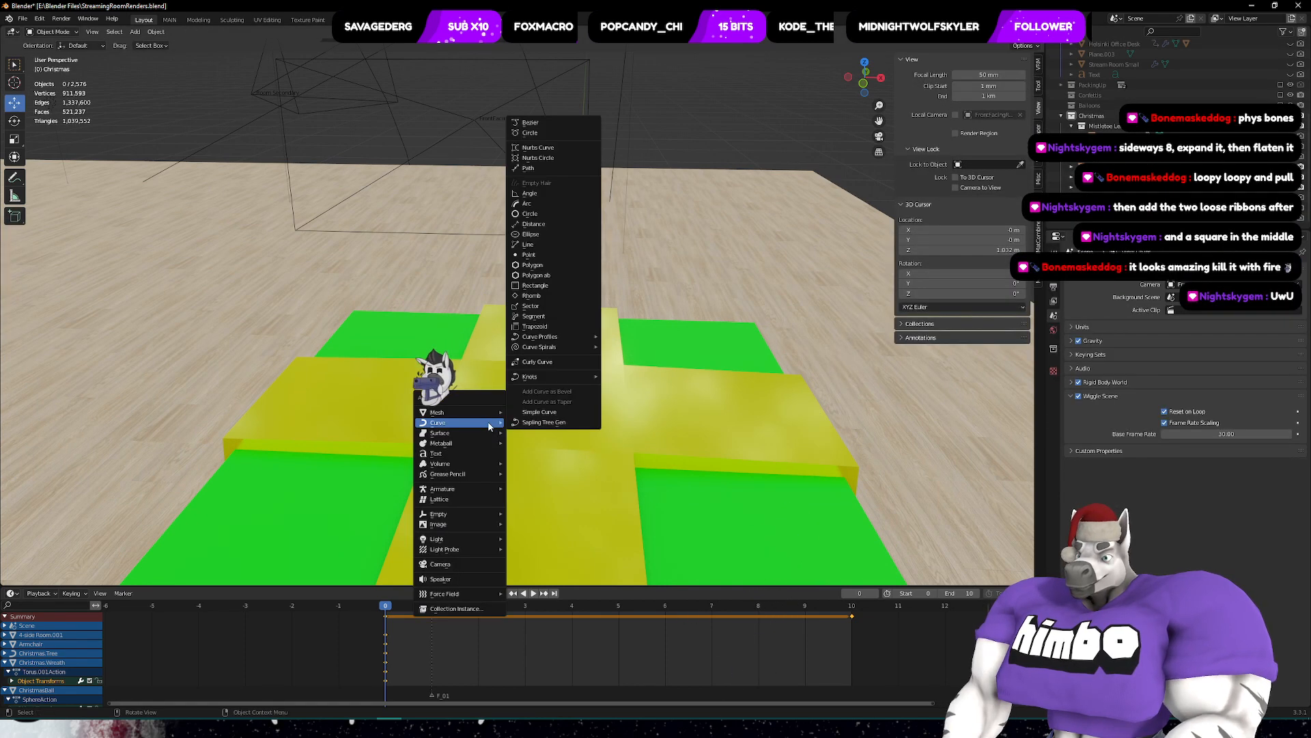
pyautogui.moveTo(572, 337)
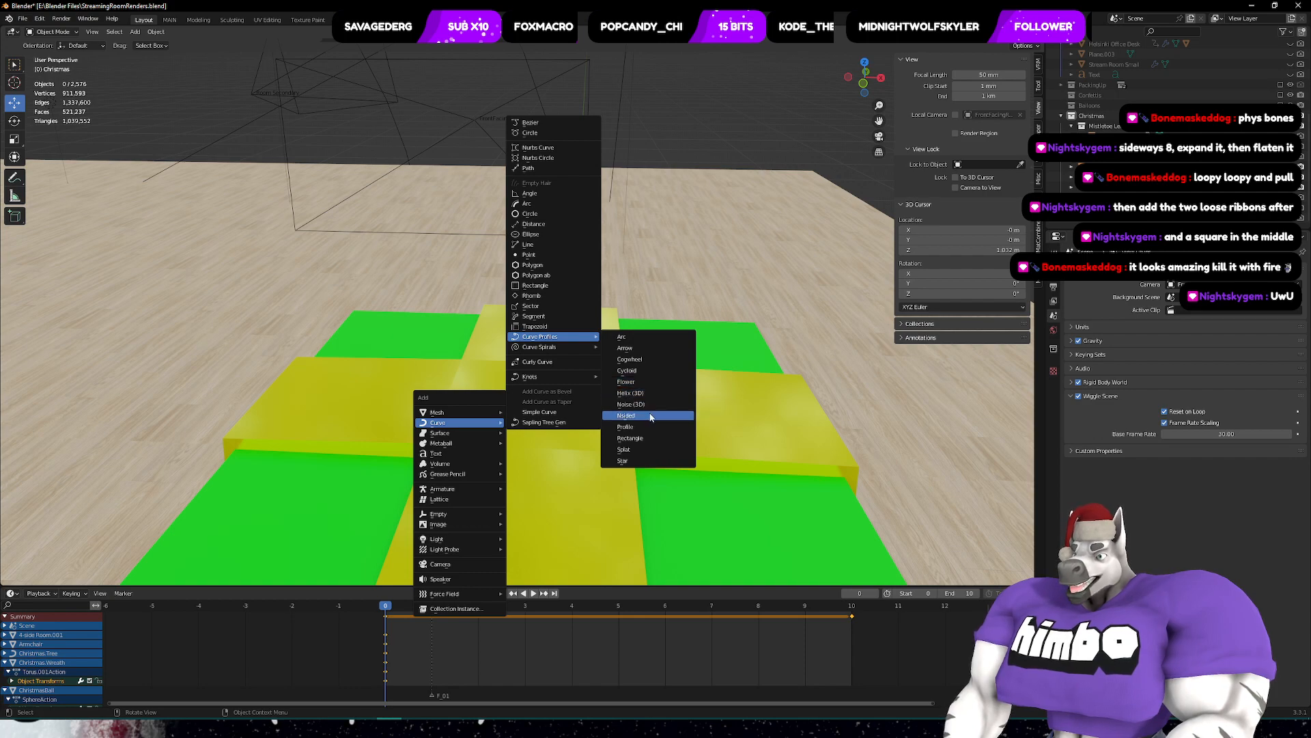
pyautogui.click(640, 380)
pyautogui.scroll(-8, 648, 349)
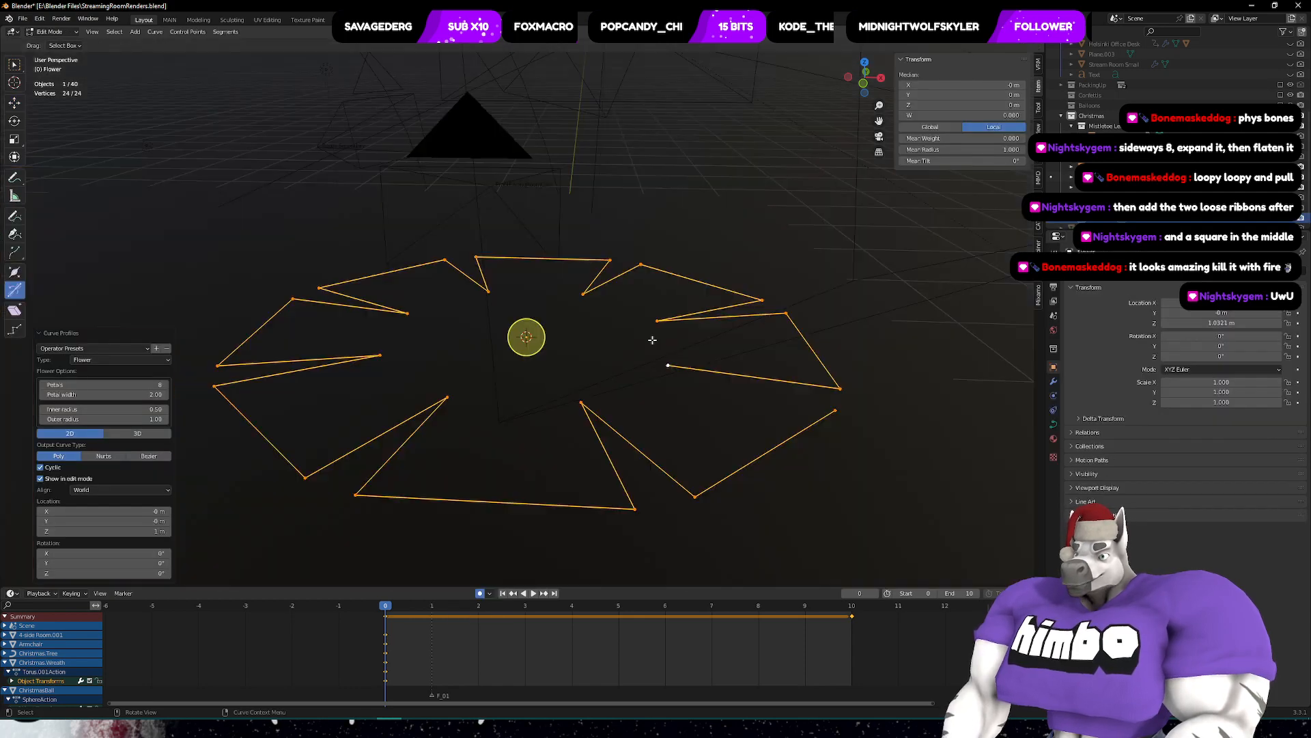
pyautogui.moveTo(649, 339); pyautogui.dragTo(417, 451, button='middle')
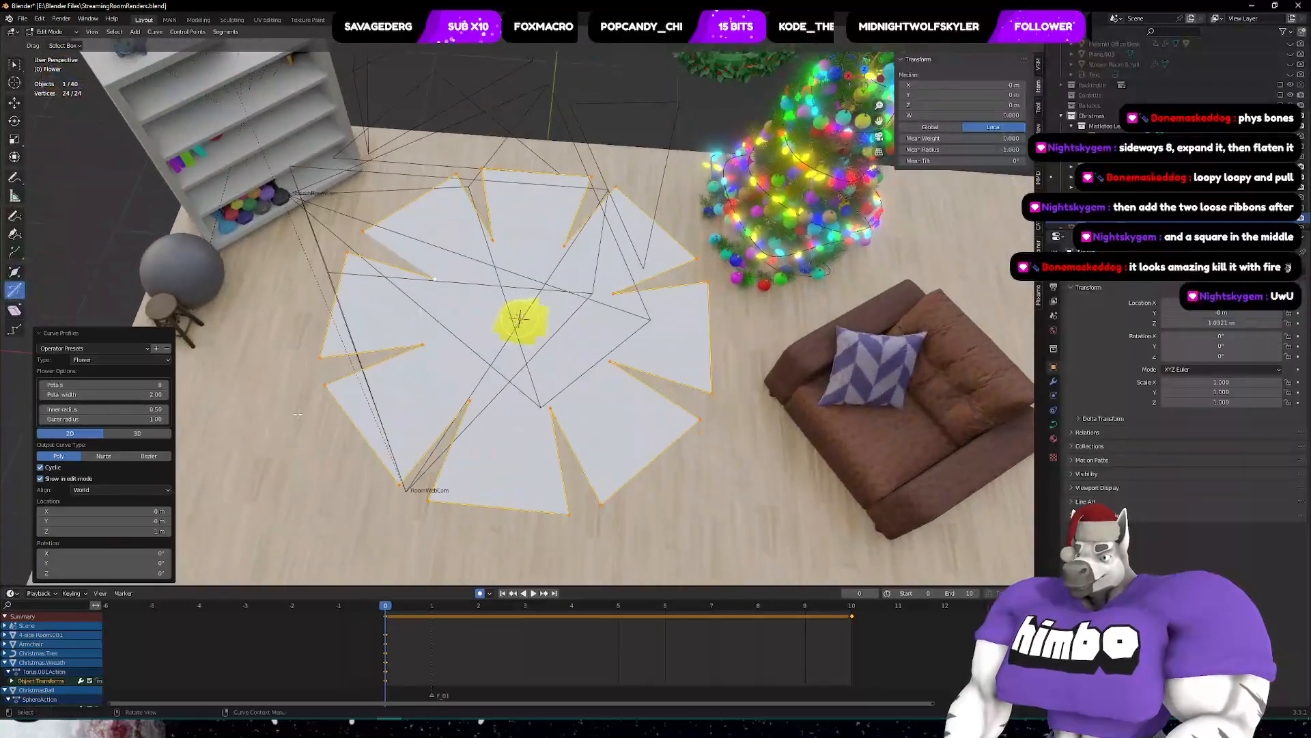
# - Try the Helix (3D) and Cycloid types for the new curve profile
pyautogui.click(103, 360)
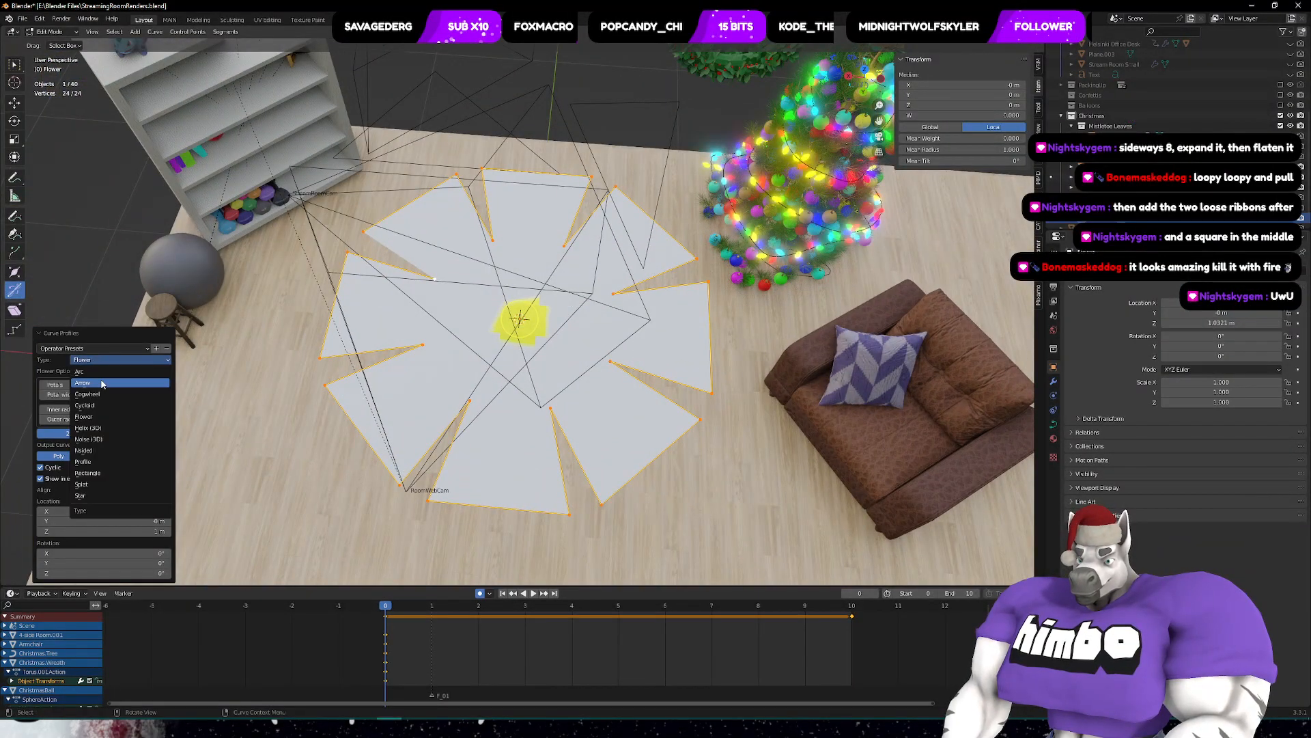
pyautogui.click(108, 429)
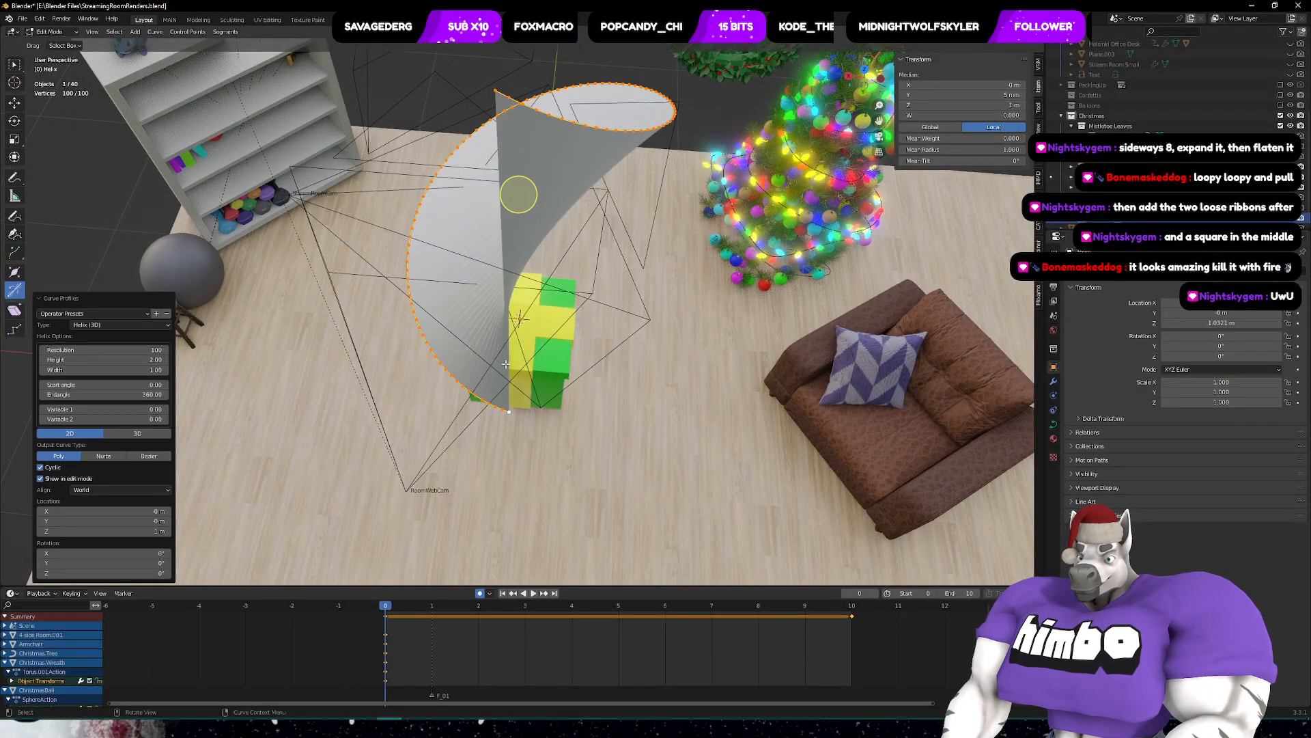
pyautogui.moveTo(464, 382); pyautogui.dragTo(491, 345, button='middle')
pyautogui.click(101, 323)
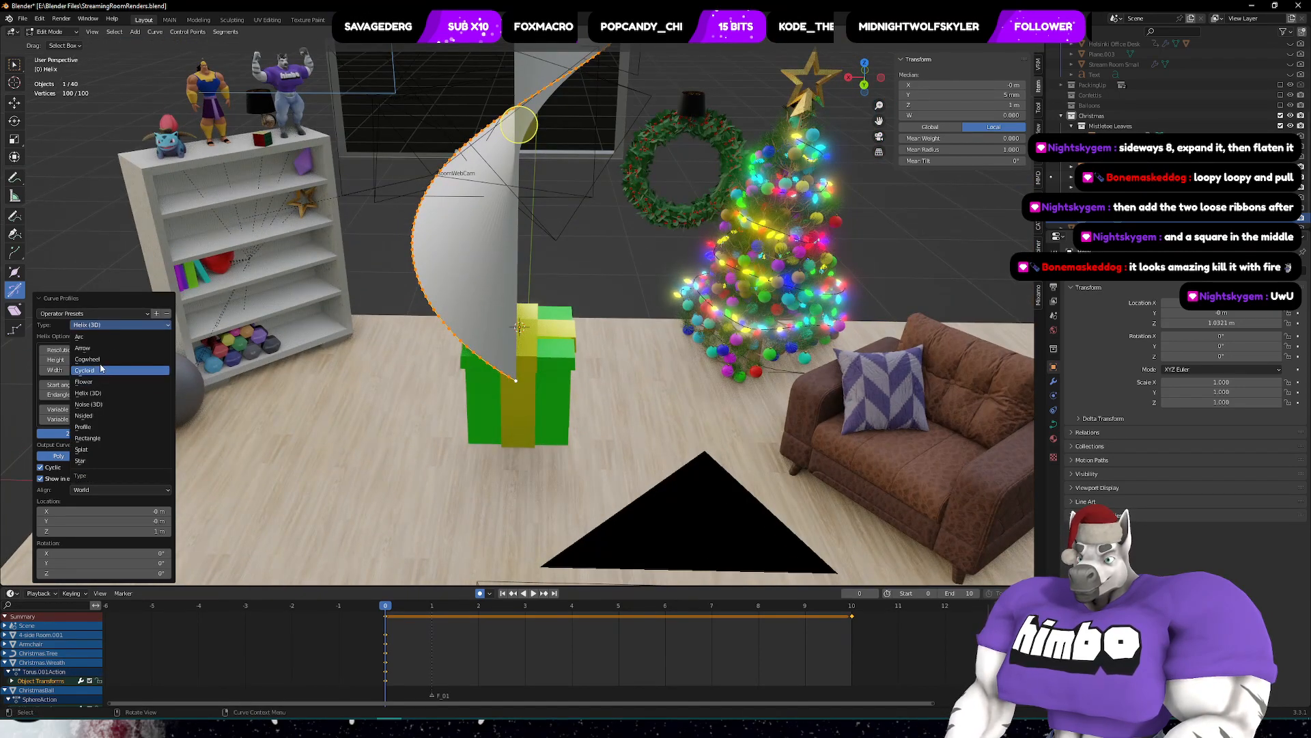
pyautogui.click(101, 368)
pyautogui.scroll(4, 233, 351)
pyautogui.moveTo(234, 351); pyautogui.dragTo(421, 443, button='middle')
# - Try the Arrow, Cogwheel and Splat types for the curve profile
pyautogui.click(106, 350)
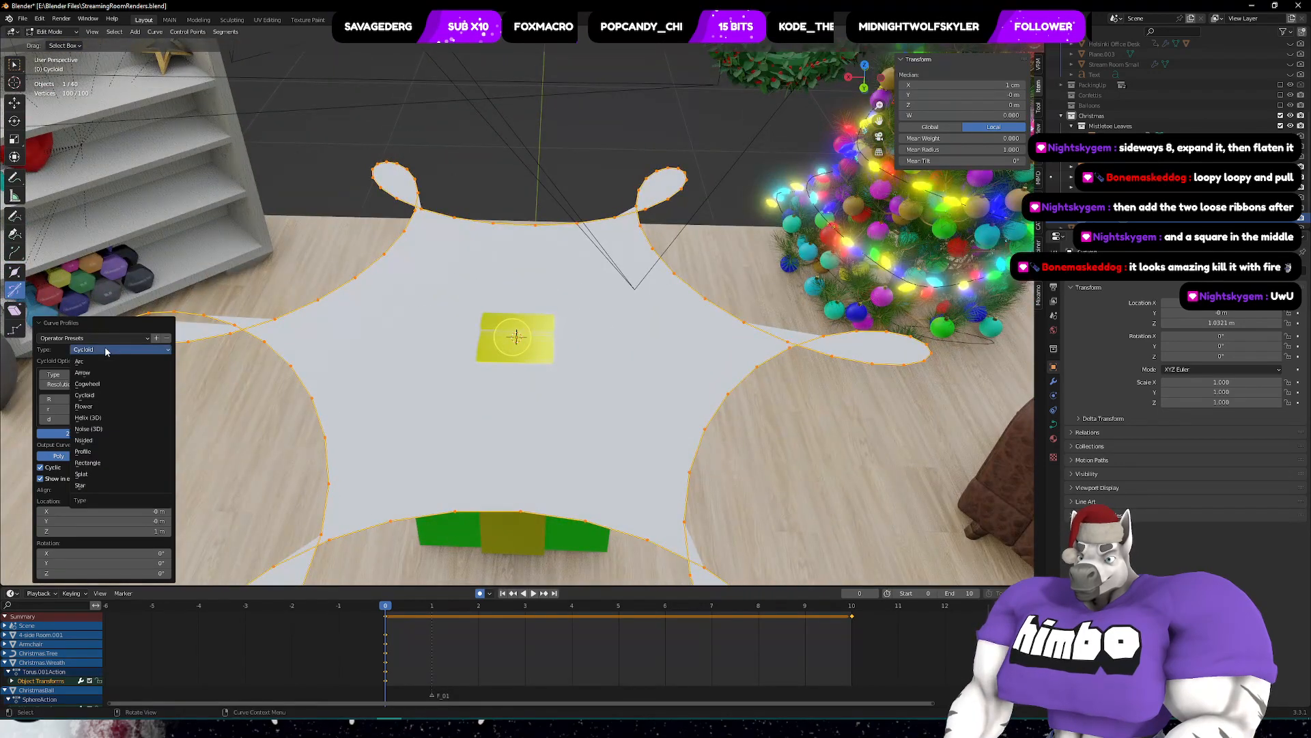
pyautogui.click(101, 369)
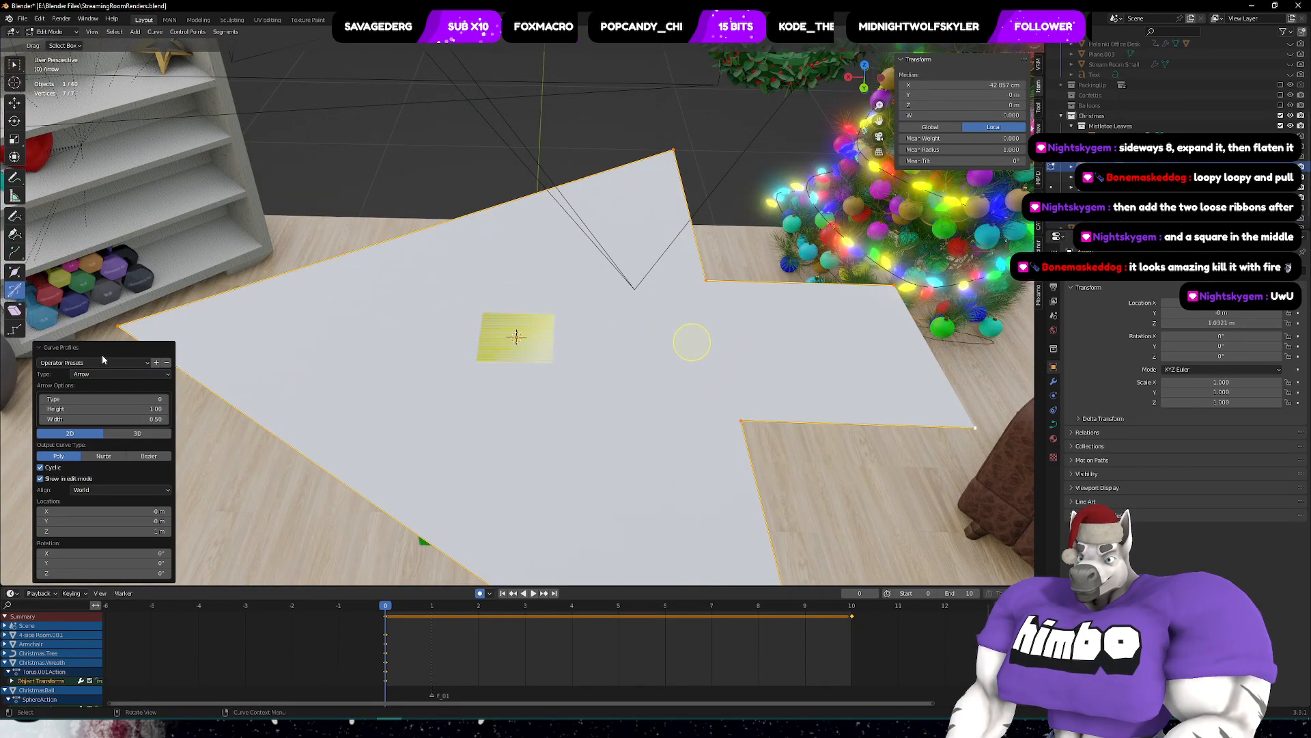
pyautogui.click(101, 374)
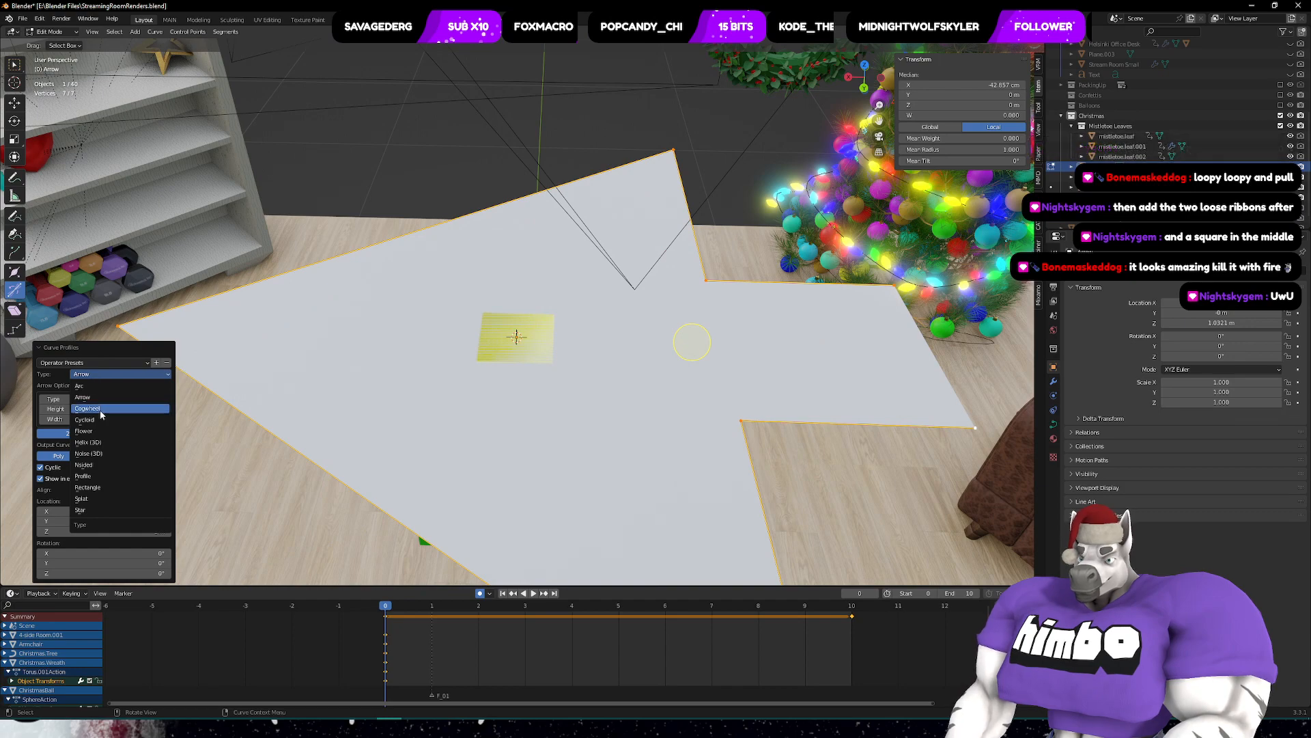
pyautogui.click(100, 410)
pyautogui.click(109, 350)
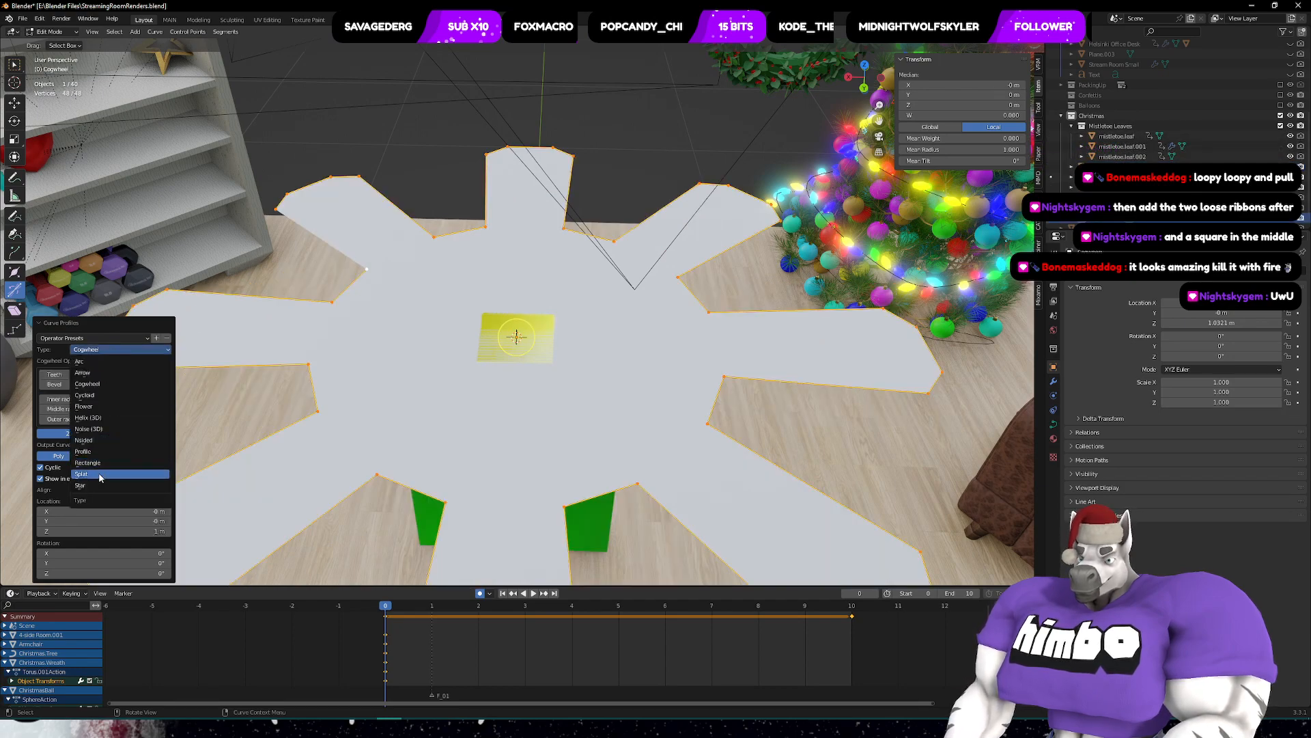
pyautogui.click(100, 477)
# - Return the profile type to Flower and make it 3D with 4 petals and a petal width of 2.33
pyautogui.click(109, 350)
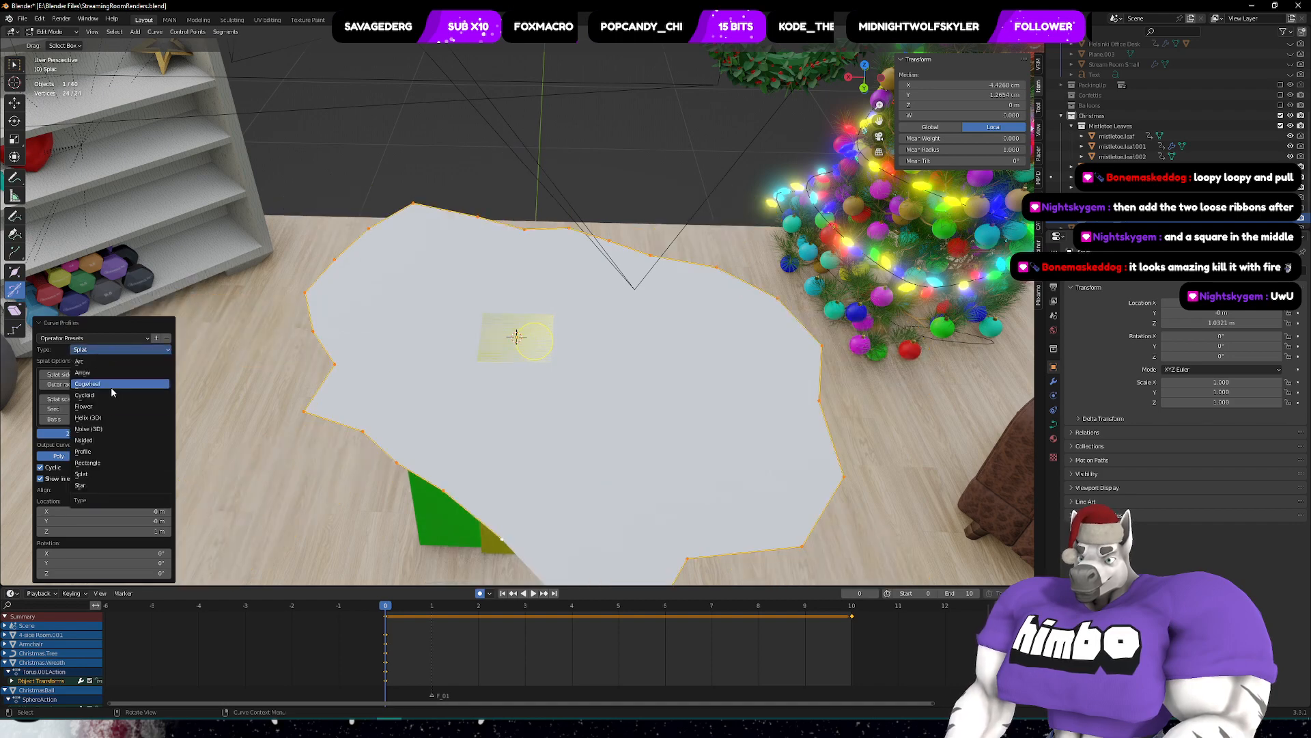
pyautogui.press('Return')
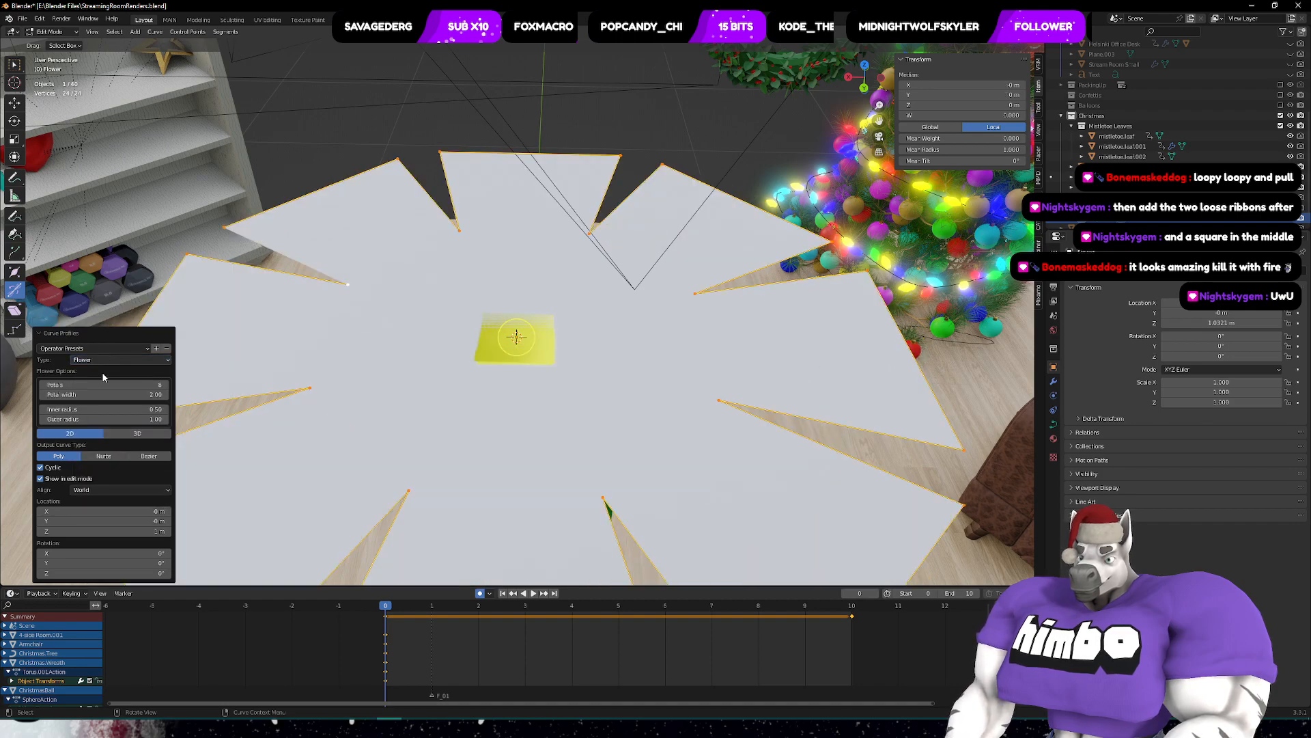
pyautogui.moveTo(165, 386); pyautogui.dragTo(95, 386)
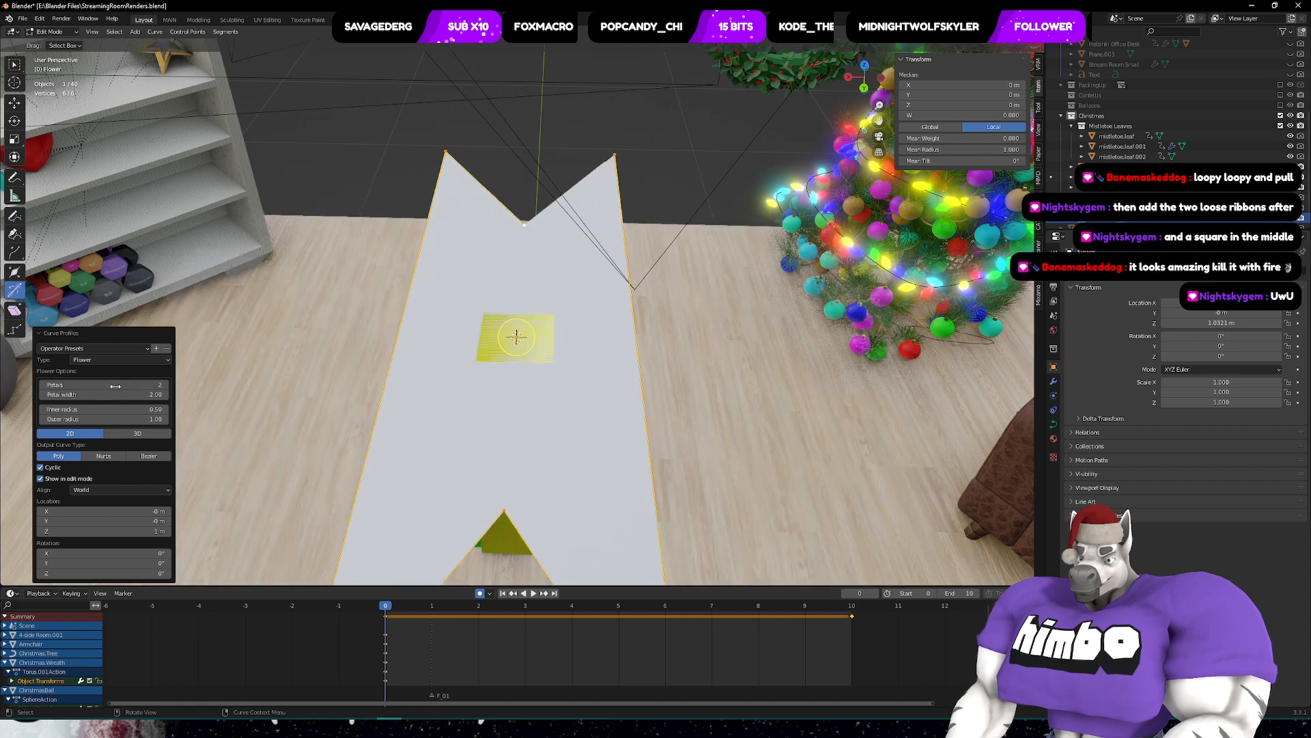
pyautogui.click(167, 385)
pyautogui.click(167, 385)
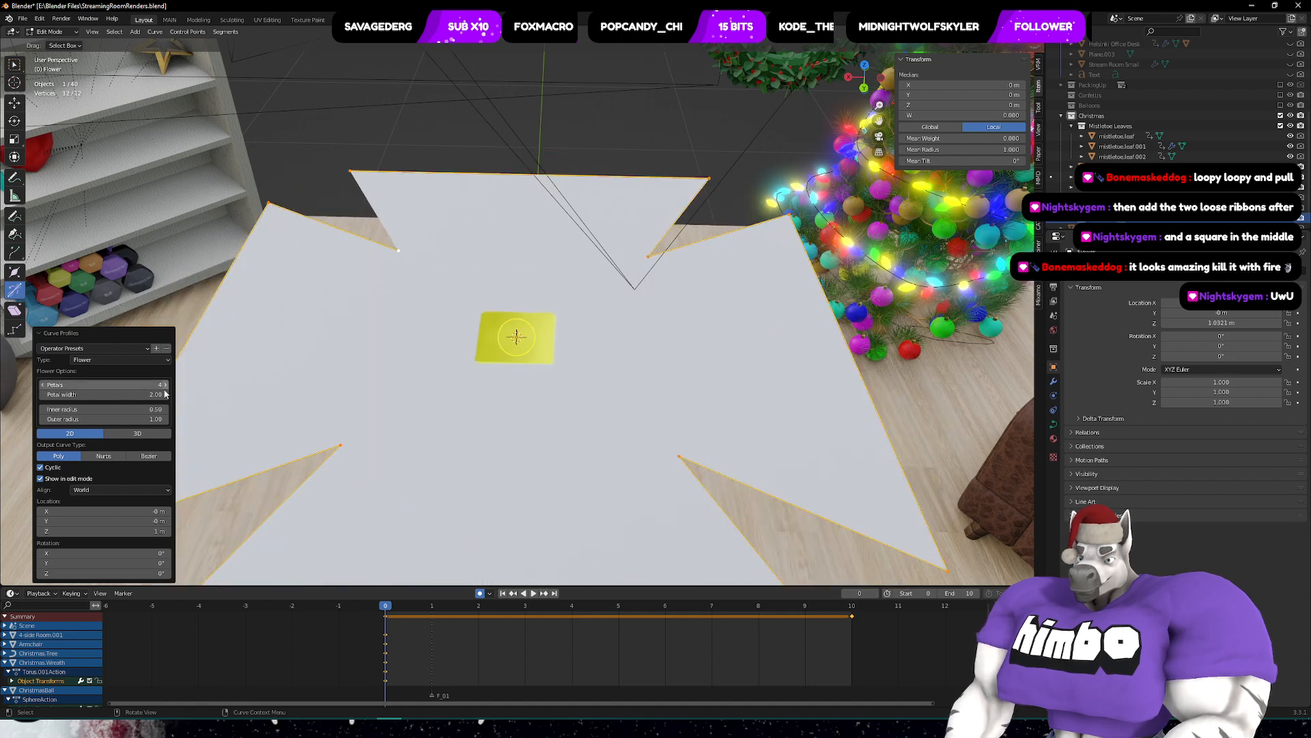
pyautogui.moveTo(158, 394); pyautogui.dragTo(59, 394)
pyautogui.moveTo(145, 425); pyautogui.dragTo(159, 426)
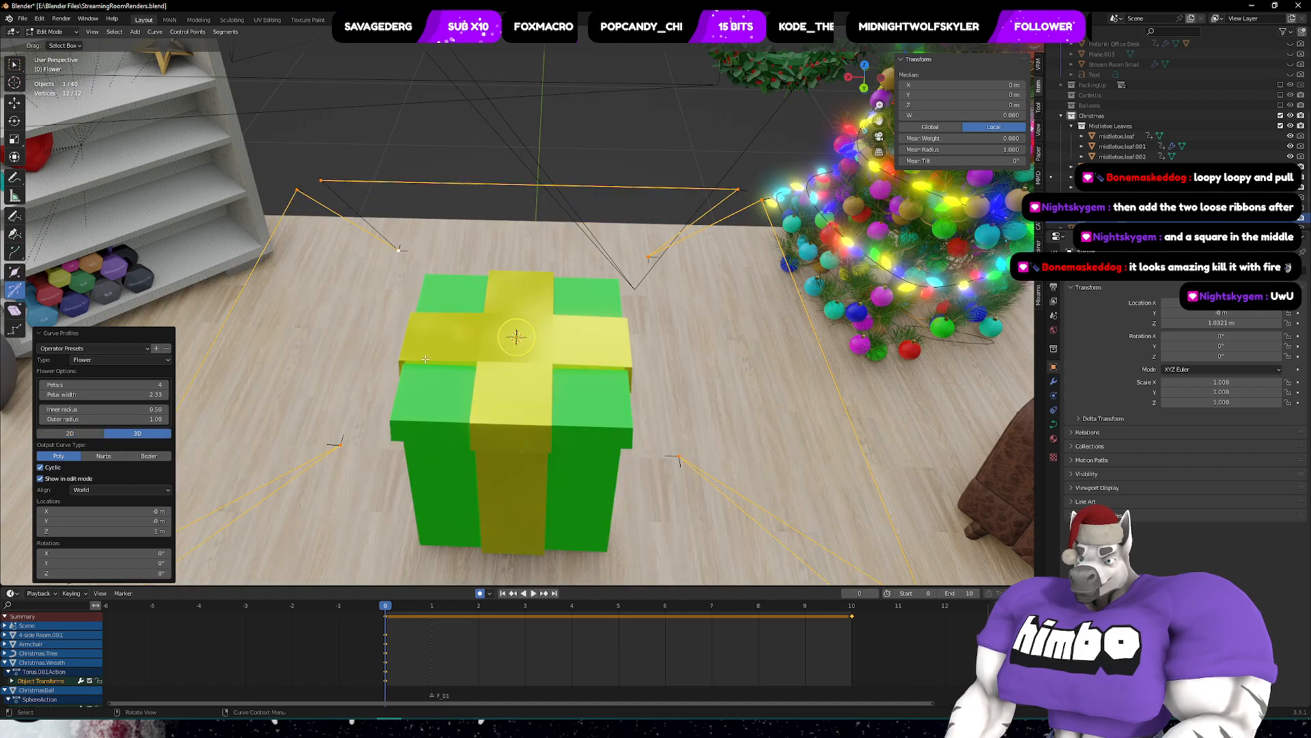
pyautogui.scroll(-3, 424, 361)
pyautogui.moveTo(577, 396); pyautogui.dragTo(546, 339, button='middle')
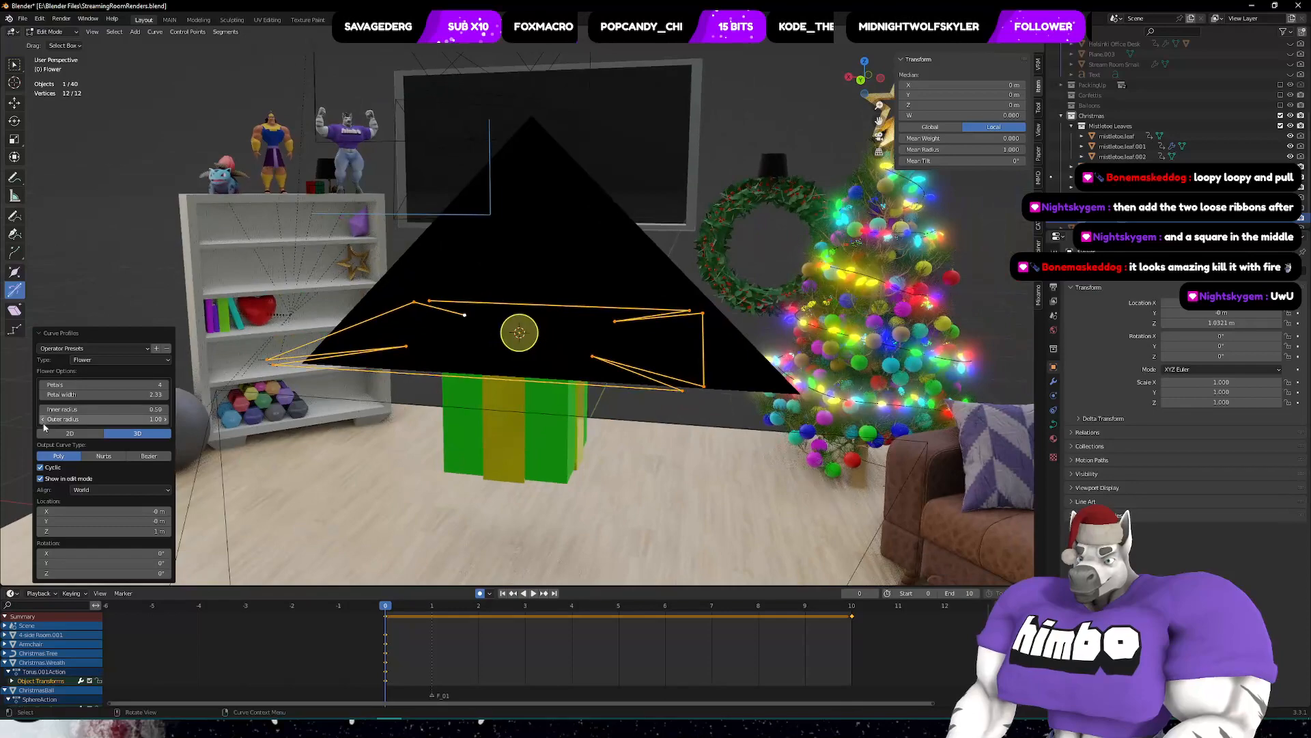
pyautogui.moveTo(431, 314); pyautogui.dragTo(409, 423, button='middle')
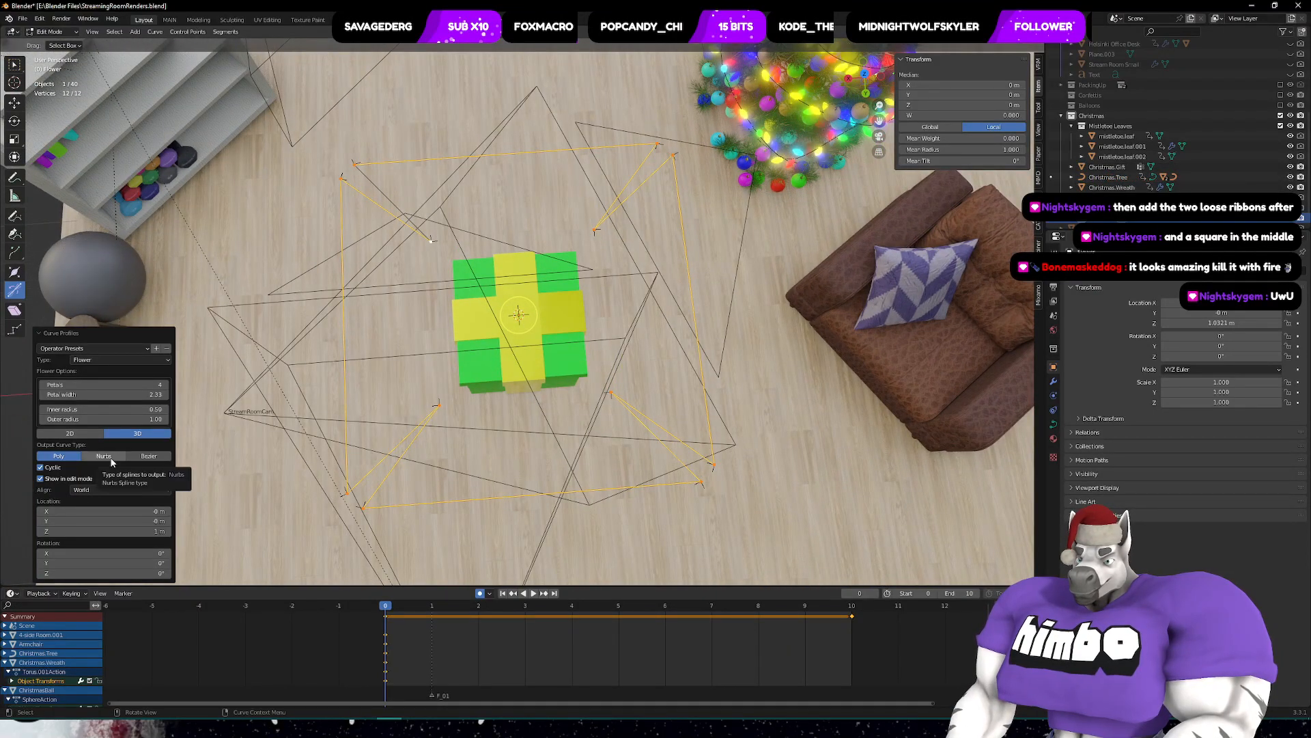
pyautogui.moveTo(488, 383); pyautogui.dragTo(530, 317, button='middle')
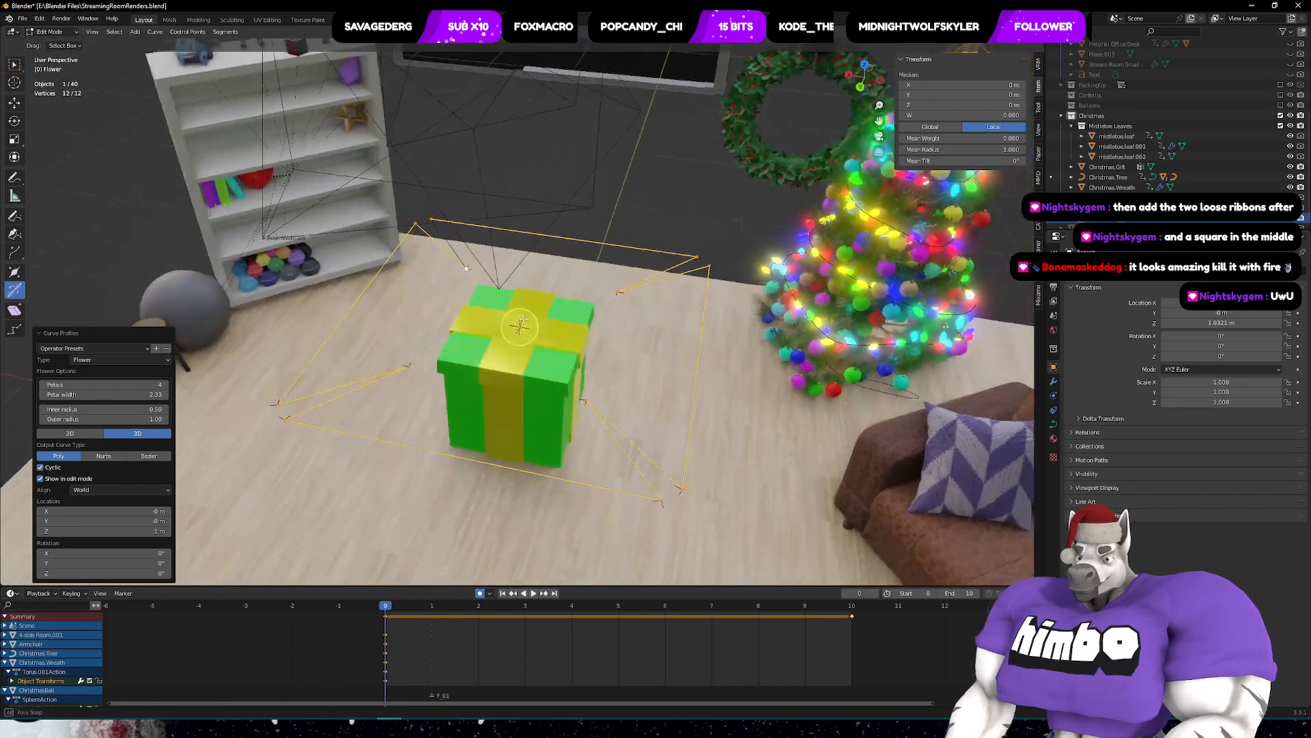
# - Add a Torus Knot Plus curve centred on top of the gift
pyautogui.scroll(4, 529, 318)
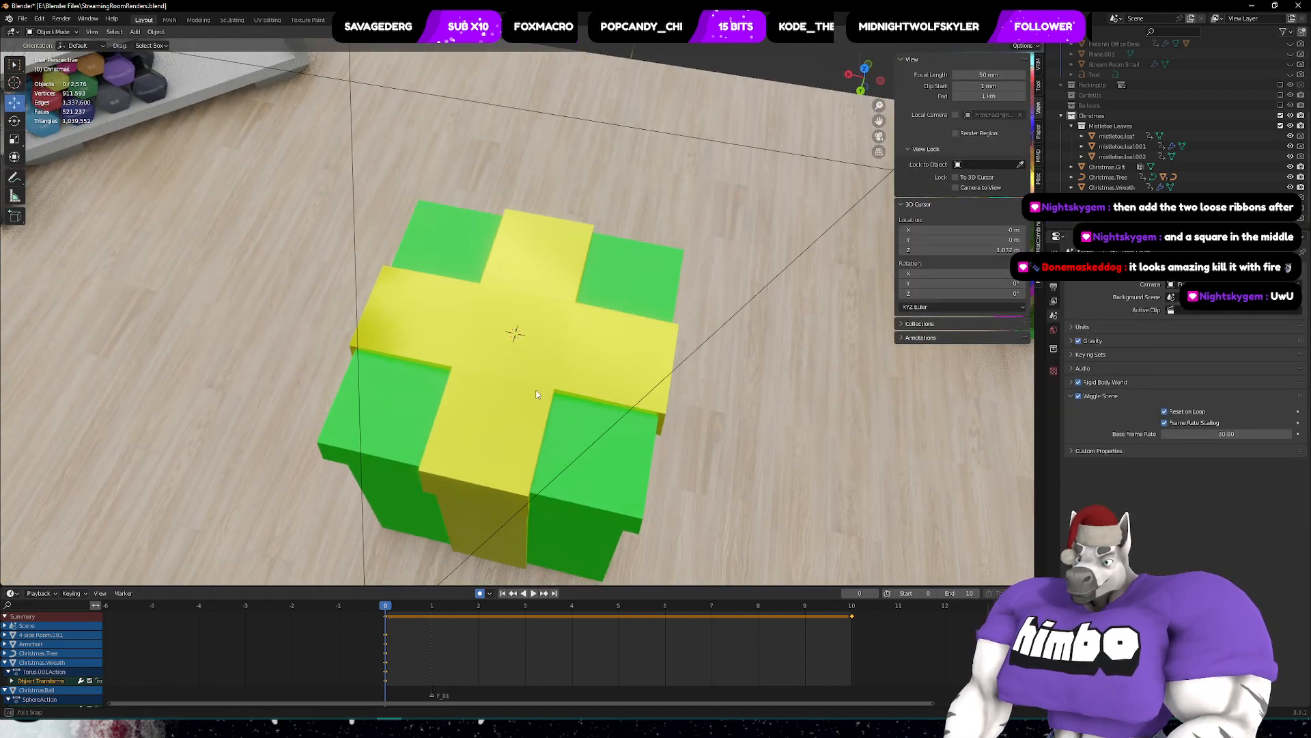
pyautogui.hotkey('shift', 'a')
pyautogui.moveTo(543, 334)
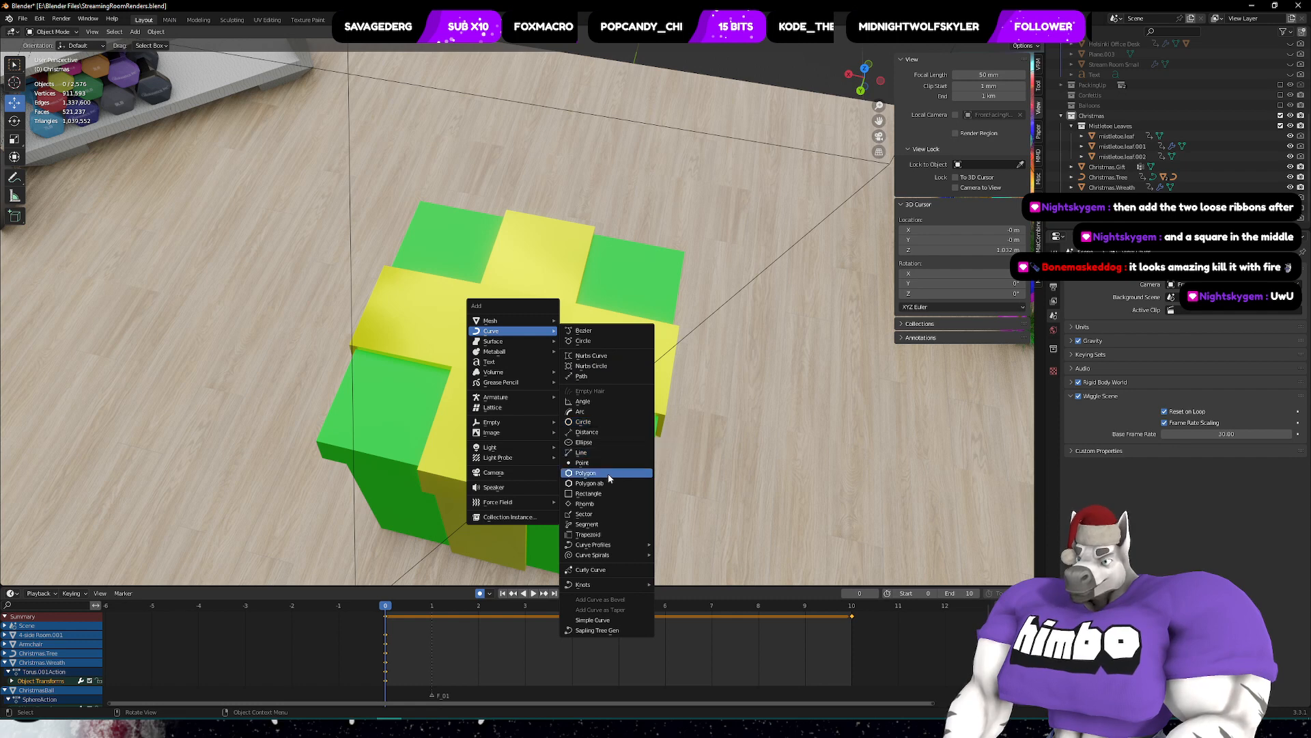
pyautogui.moveTo(613, 546)
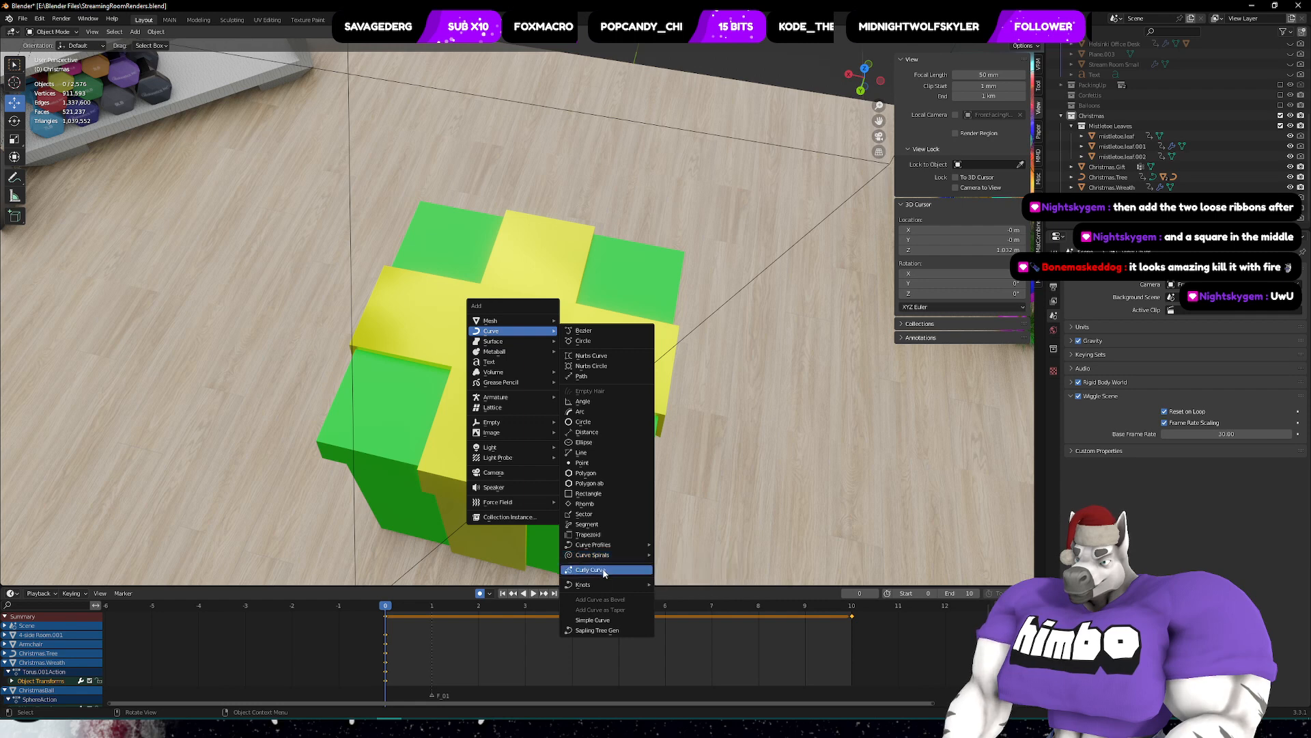
pyautogui.moveTo(606, 586)
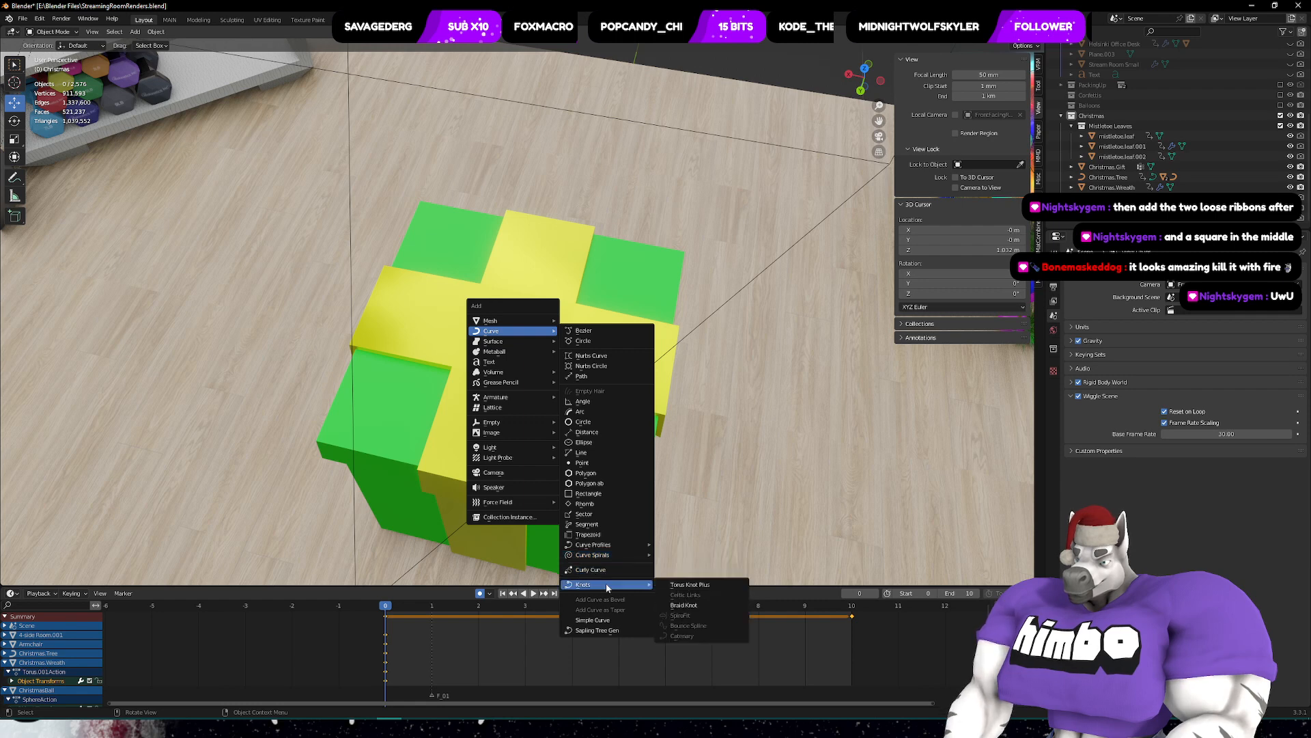
pyautogui.click(704, 585)
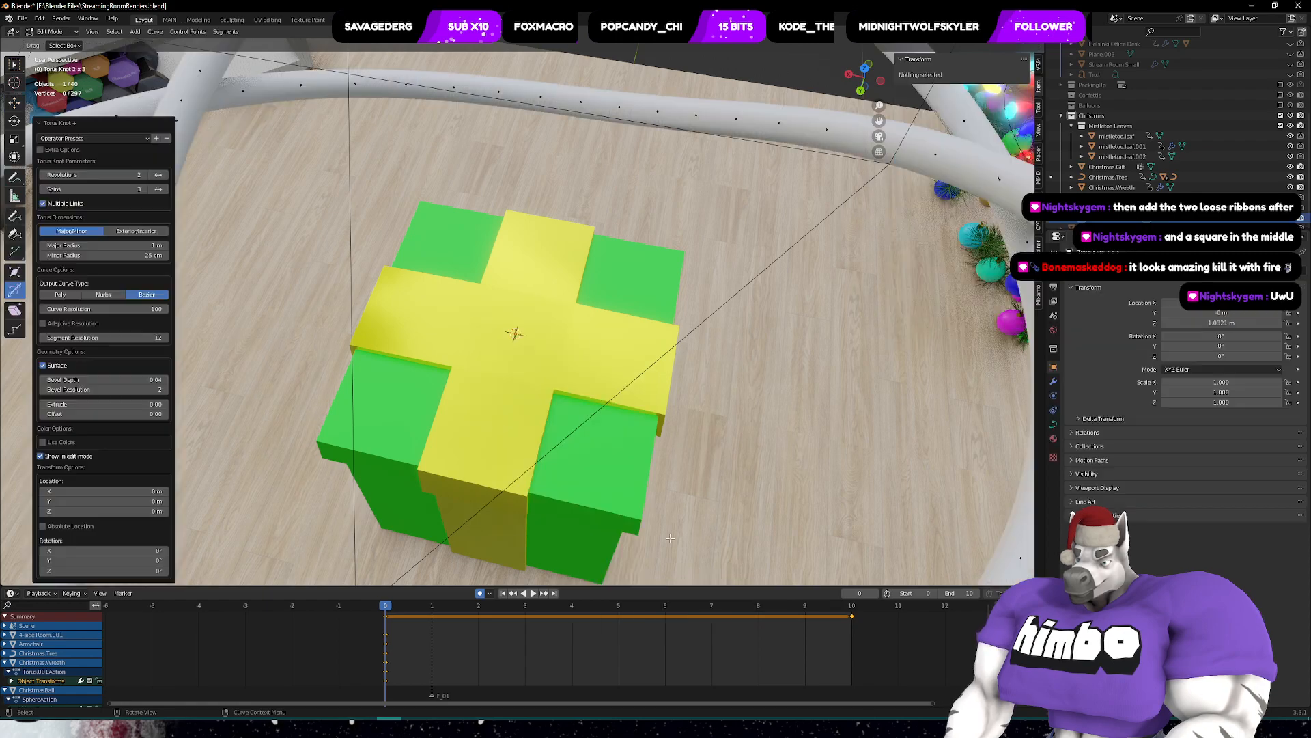
pyautogui.scroll(-5, 648, 280)
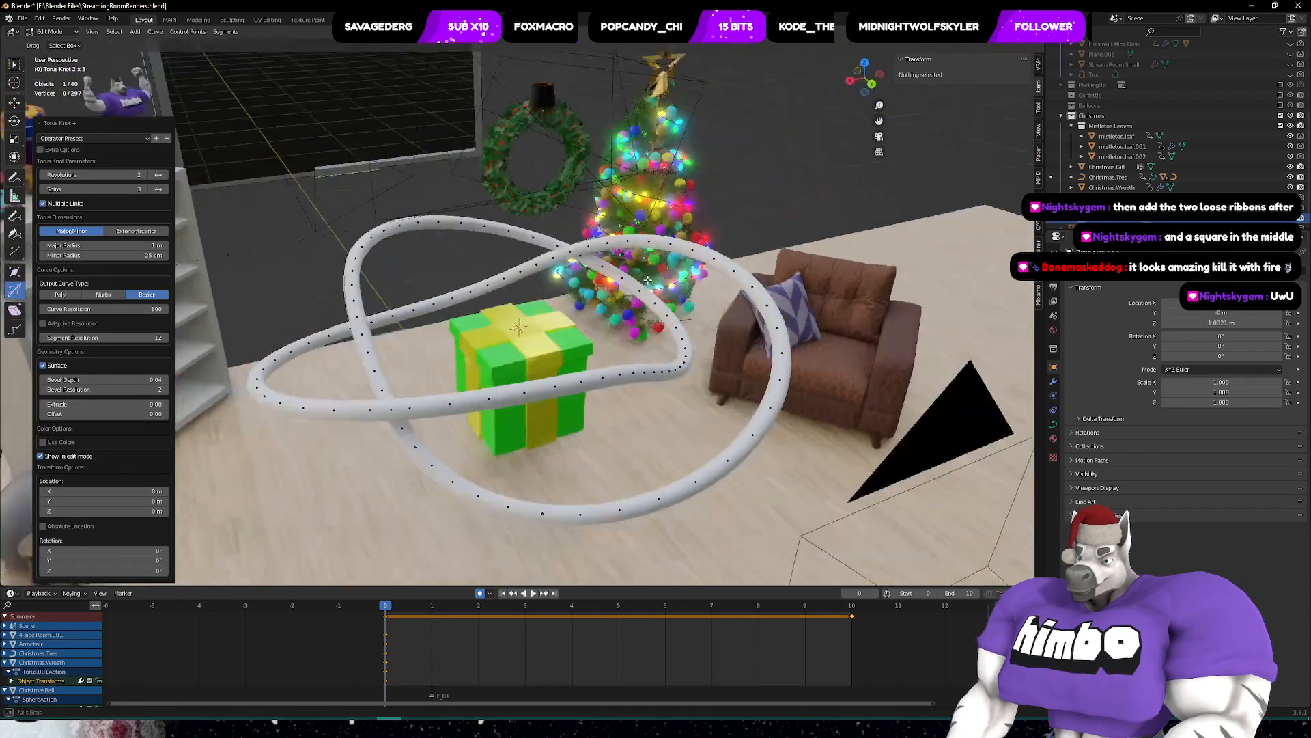
pyautogui.moveTo(647, 280); pyautogui.dragTo(178, 202, button='middle')
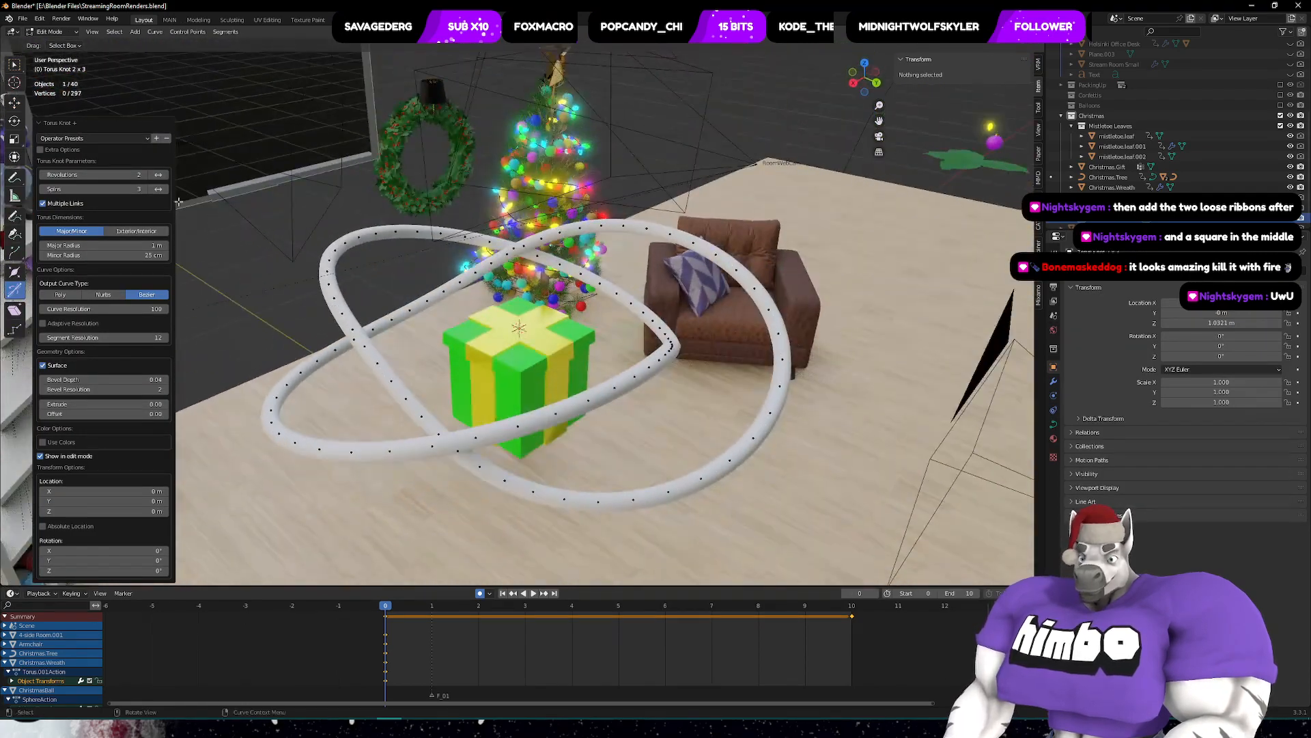
# - Try the wicker basket and 7x6 presets on the torus knot
pyautogui.click(102, 139)
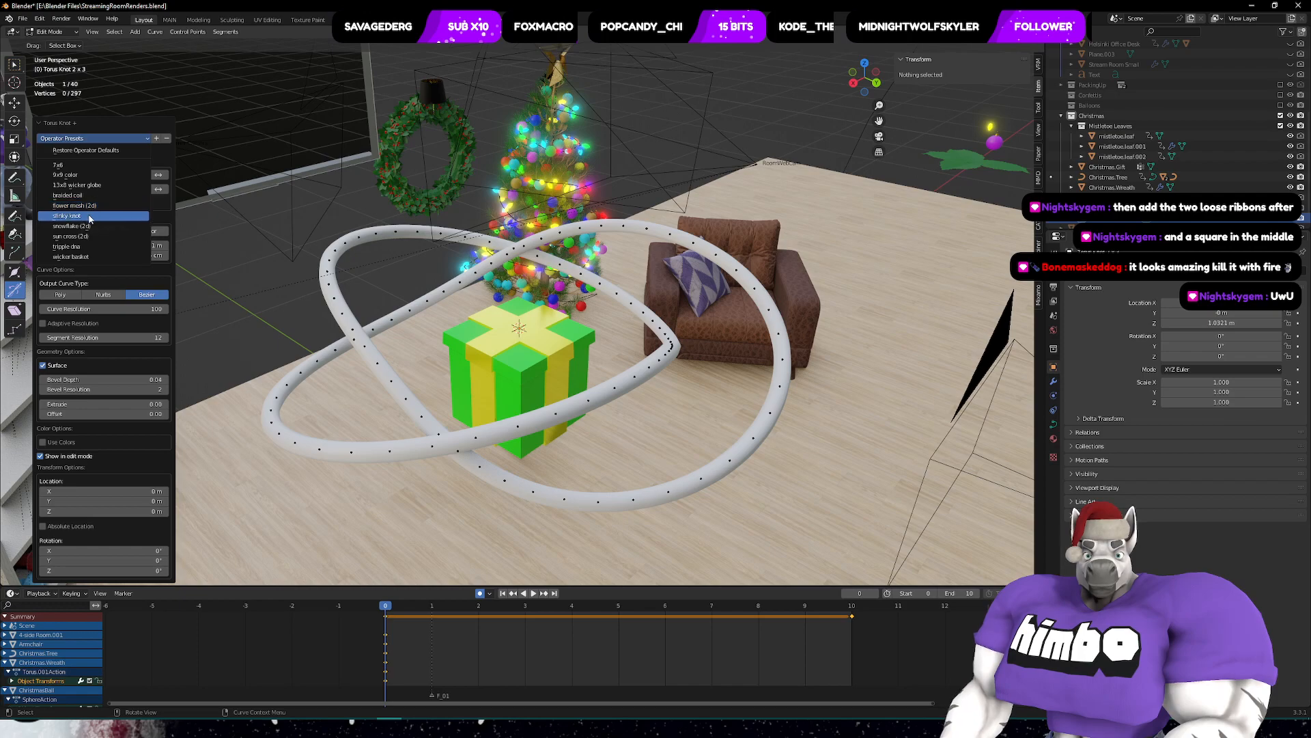
pyautogui.click(87, 257)
pyautogui.moveTo(356, 287); pyautogui.dragTo(513, 321, button='middle')
pyautogui.click(92, 77)
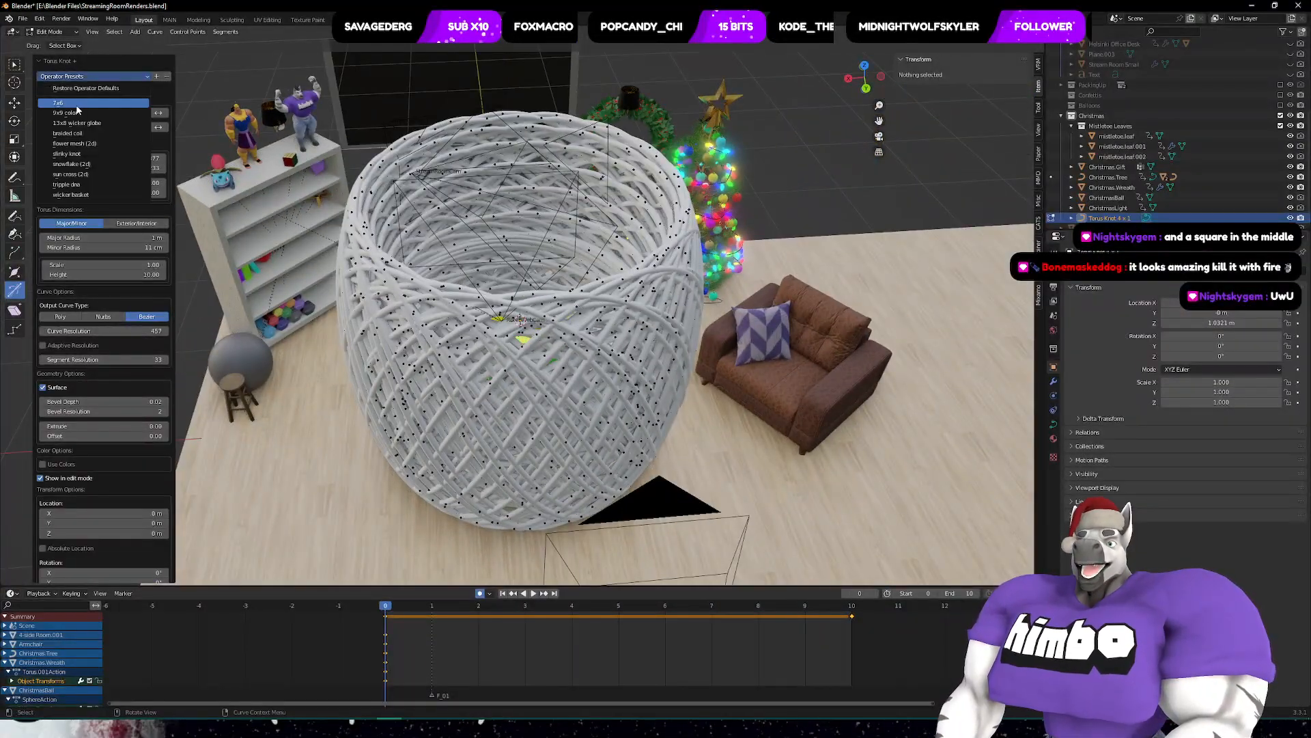
pyautogui.click(92, 102)
pyautogui.scroll(-5, 767, 319)
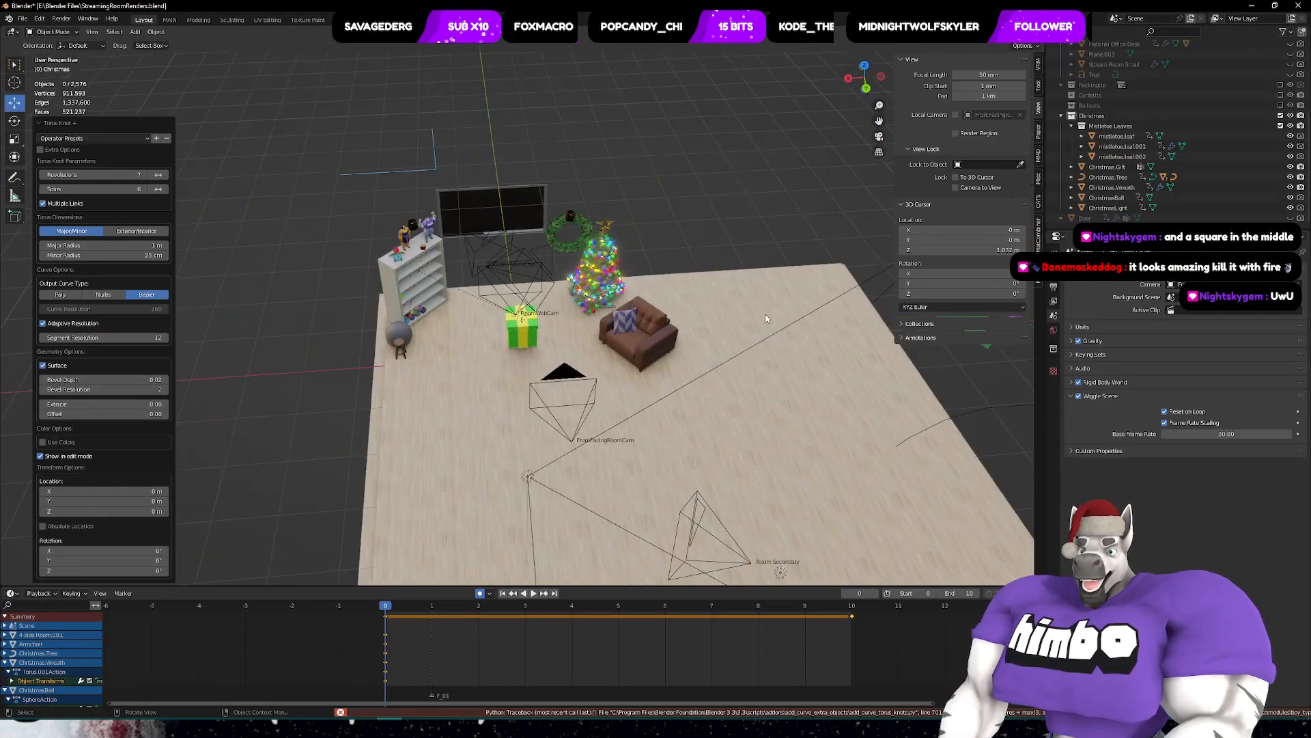
# - Try the 9x9 color and braided coil presets on the torus knot
pyautogui.click(86, 138)
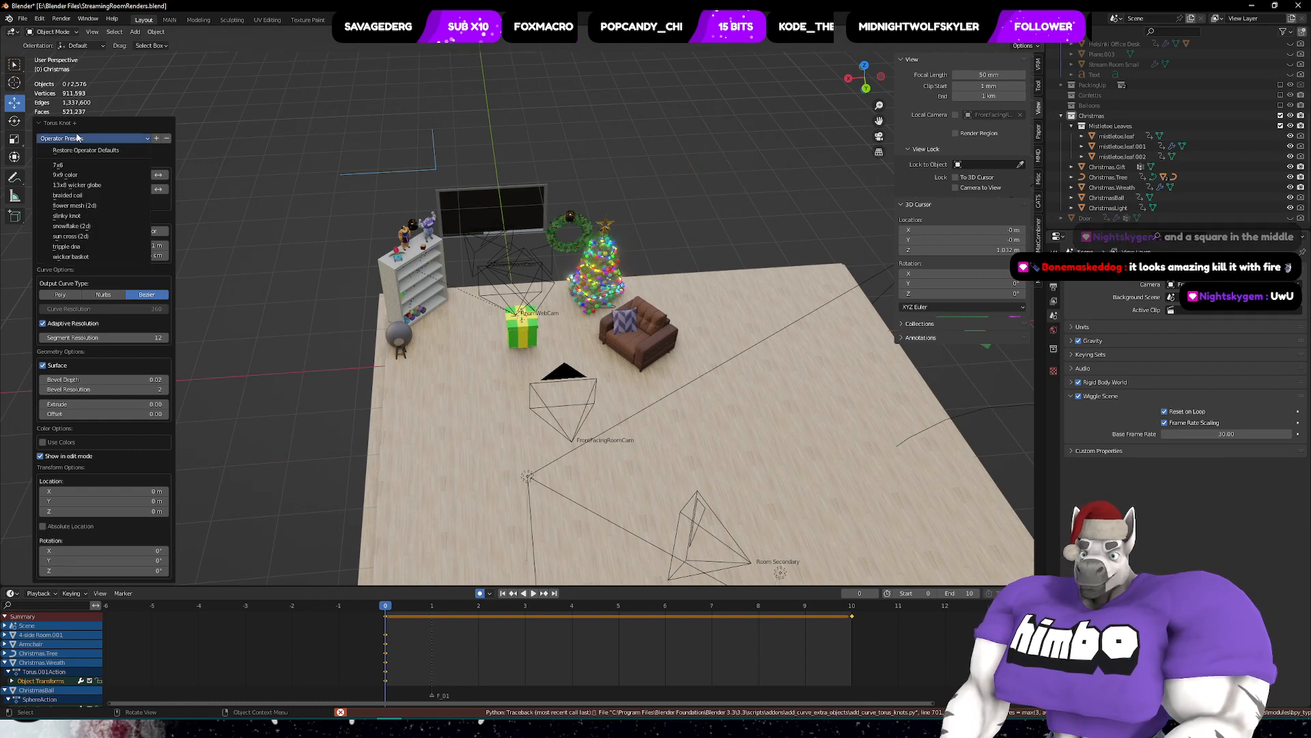
pyautogui.click(91, 172)
pyautogui.click(97, 139)
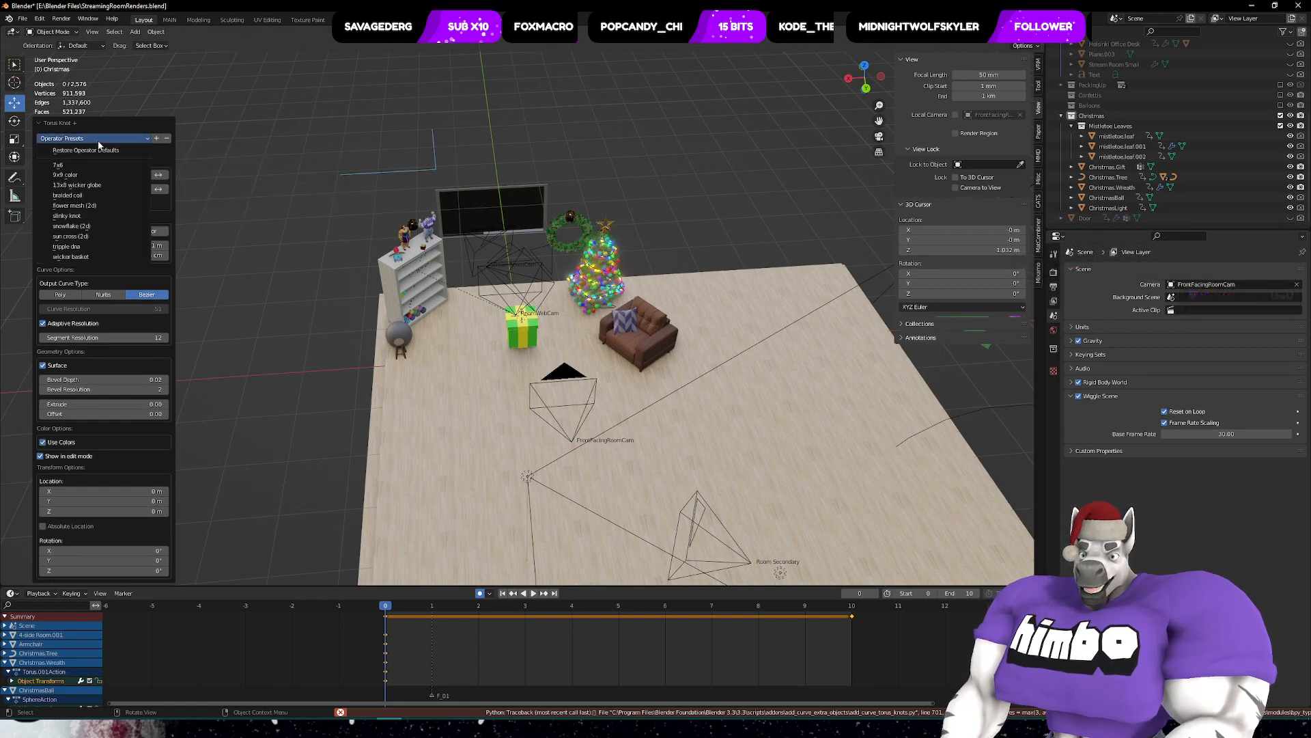
pyautogui.click(97, 195)
pyautogui.scroll(8, 640, 313)
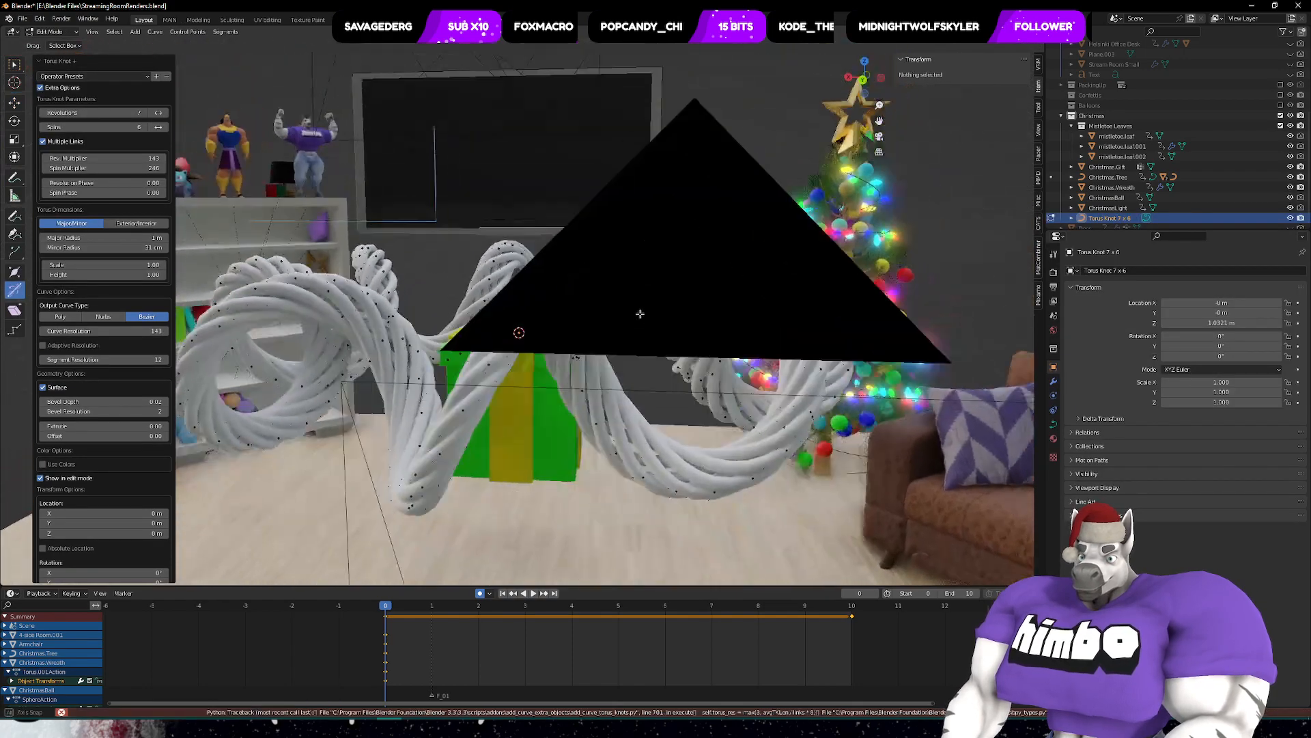
pyautogui.scroll(-6, 640, 313)
# - Apply the flower mesh (2d) preset to the torus knot and examine its pattern from above
pyautogui.click(89, 77)
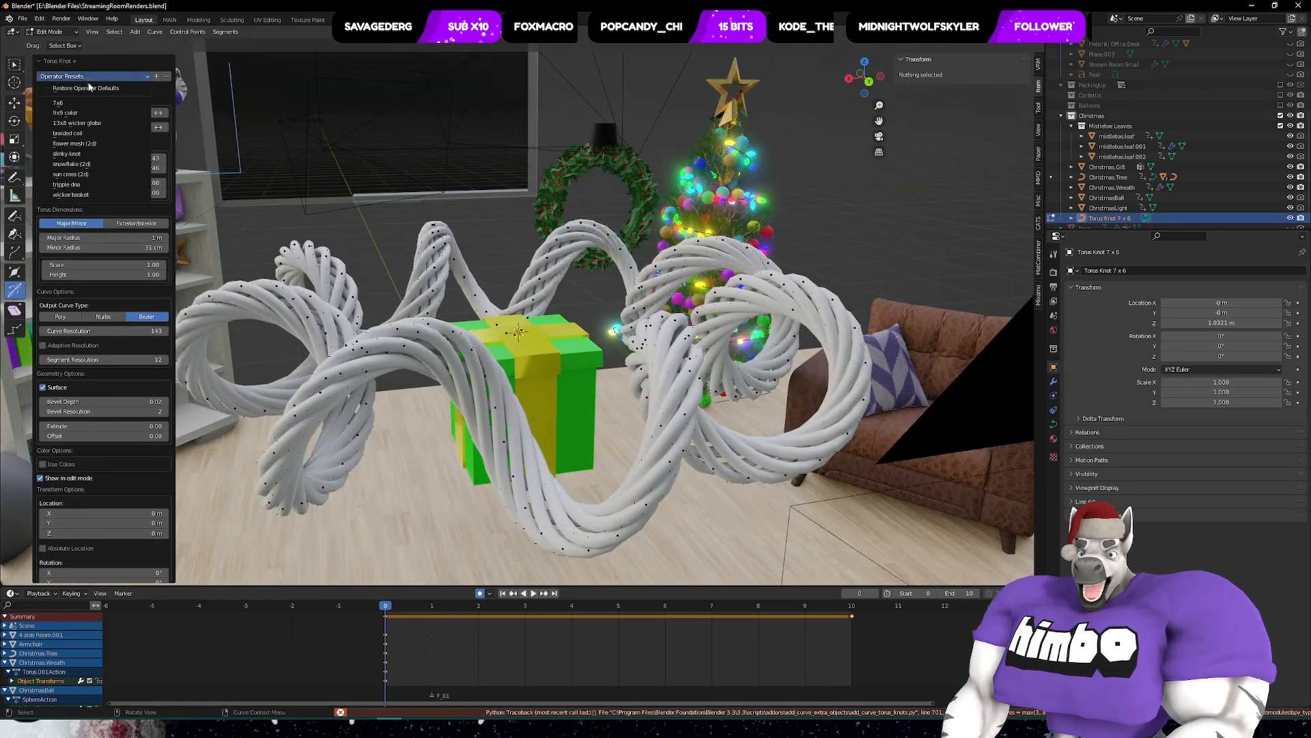
pyautogui.click(97, 143)
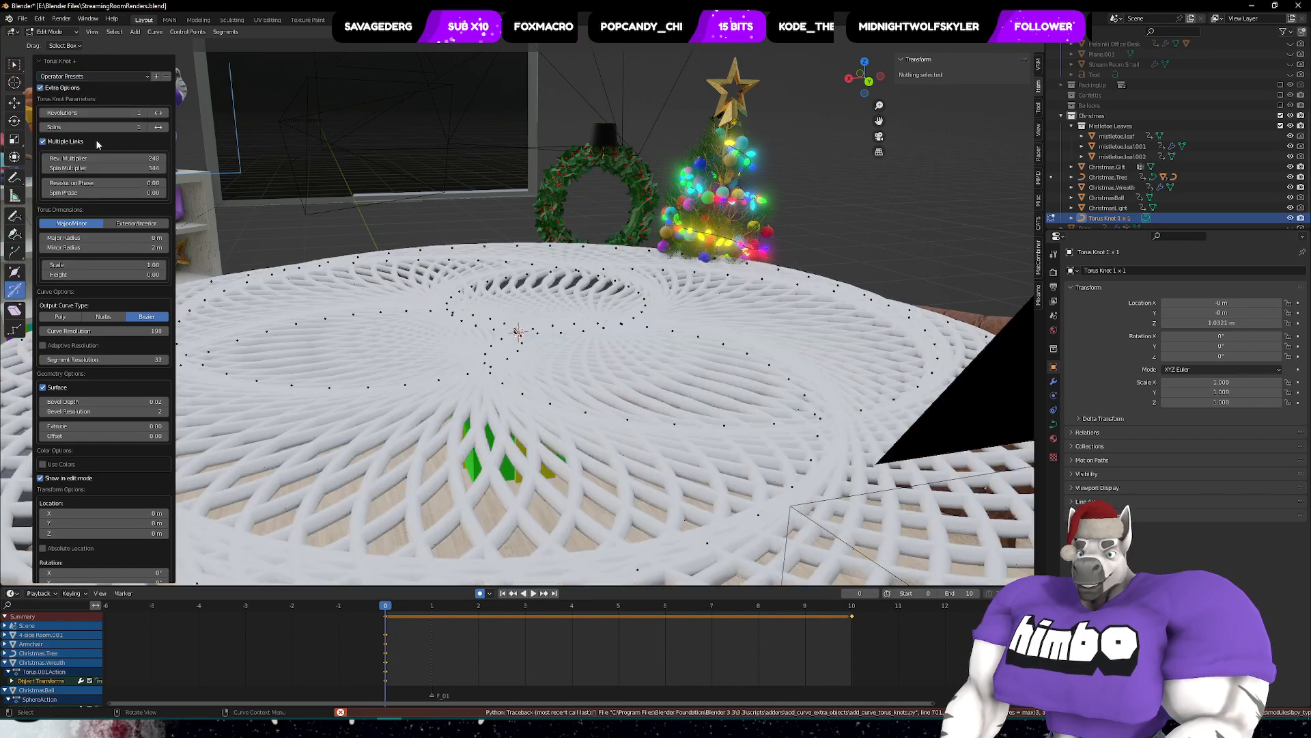
pyautogui.press('KP_7')
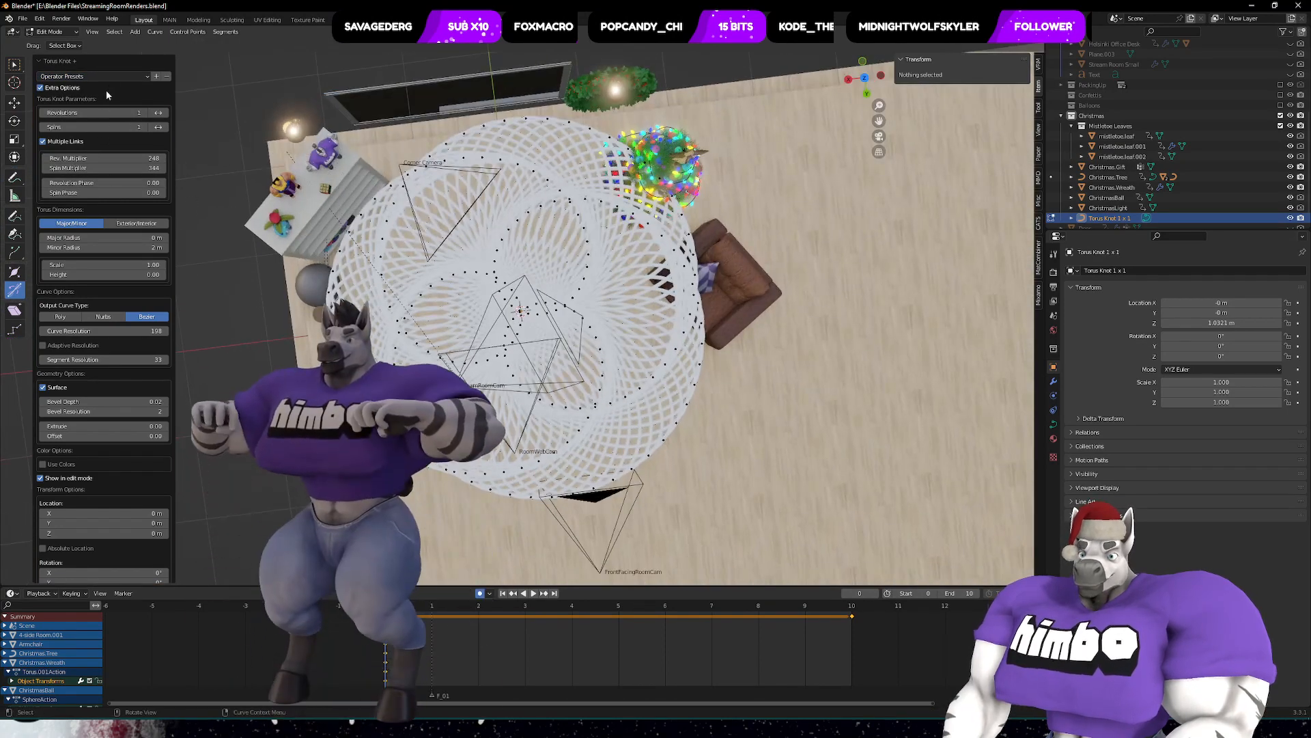
# - Try the snowflake (2d) preset and one more preset on the torus knot, and undo the knot
pyautogui.click(96, 76)
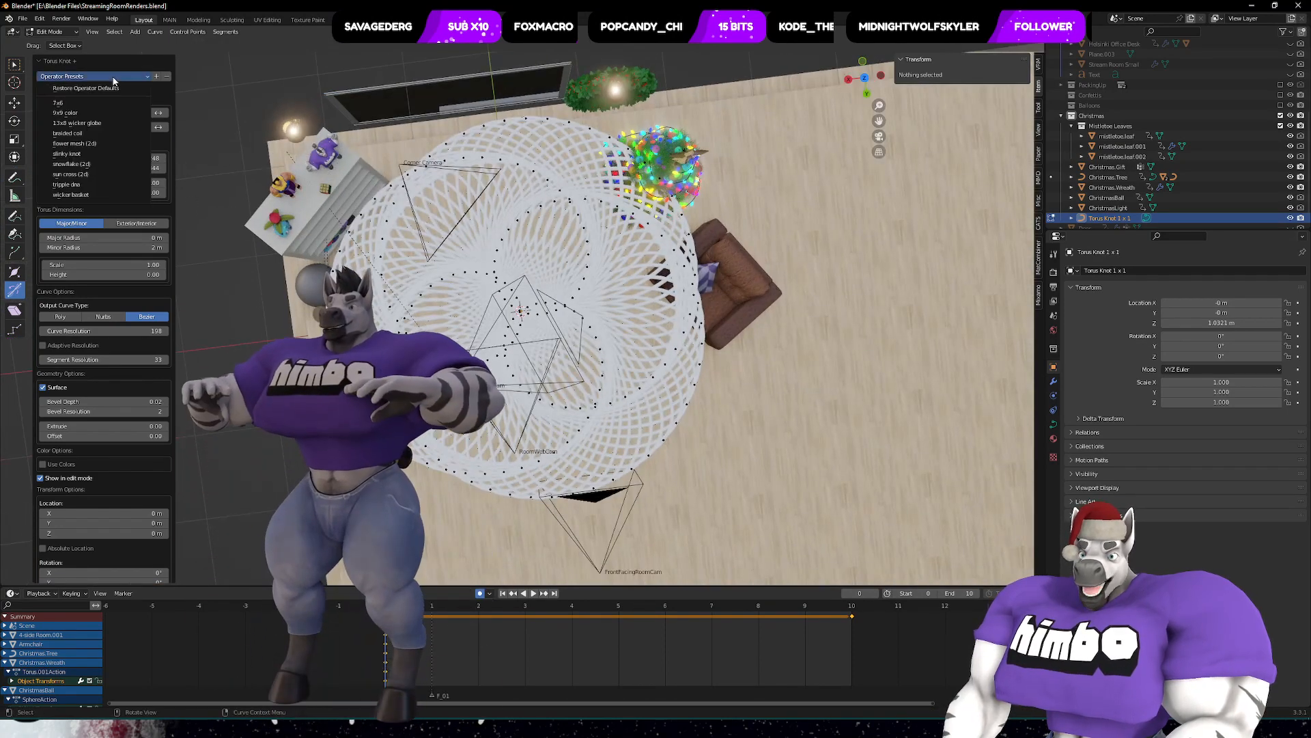
pyautogui.click(97, 165)
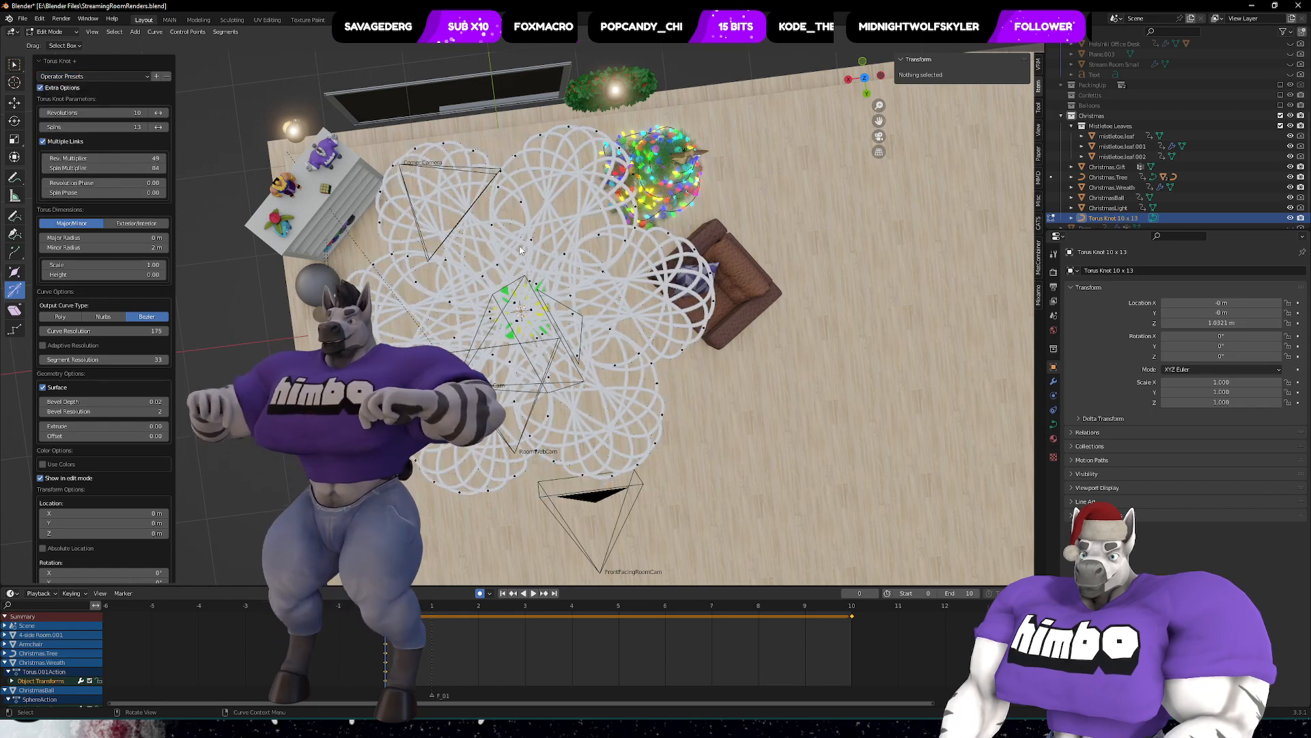
pyautogui.click(96, 77)
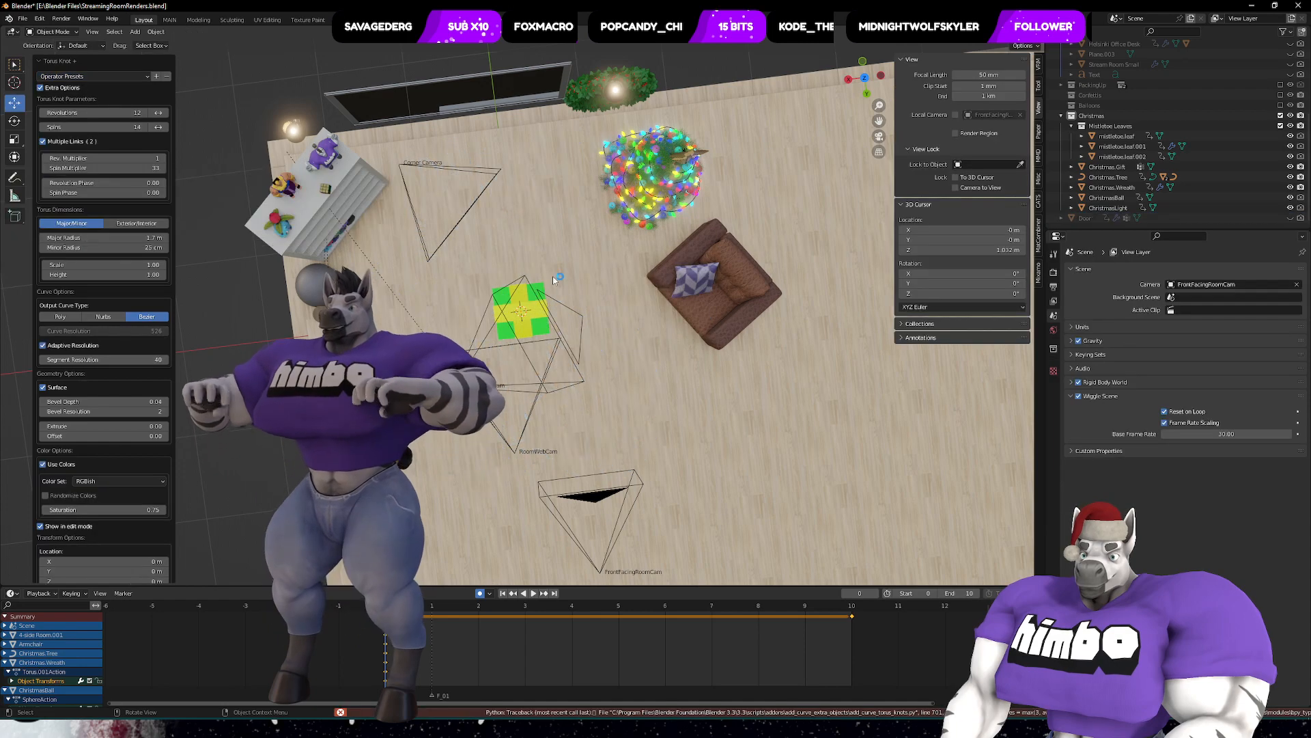
pyautogui.moveTo(632, 294); pyautogui.dragTo(676, 265, button='middle')
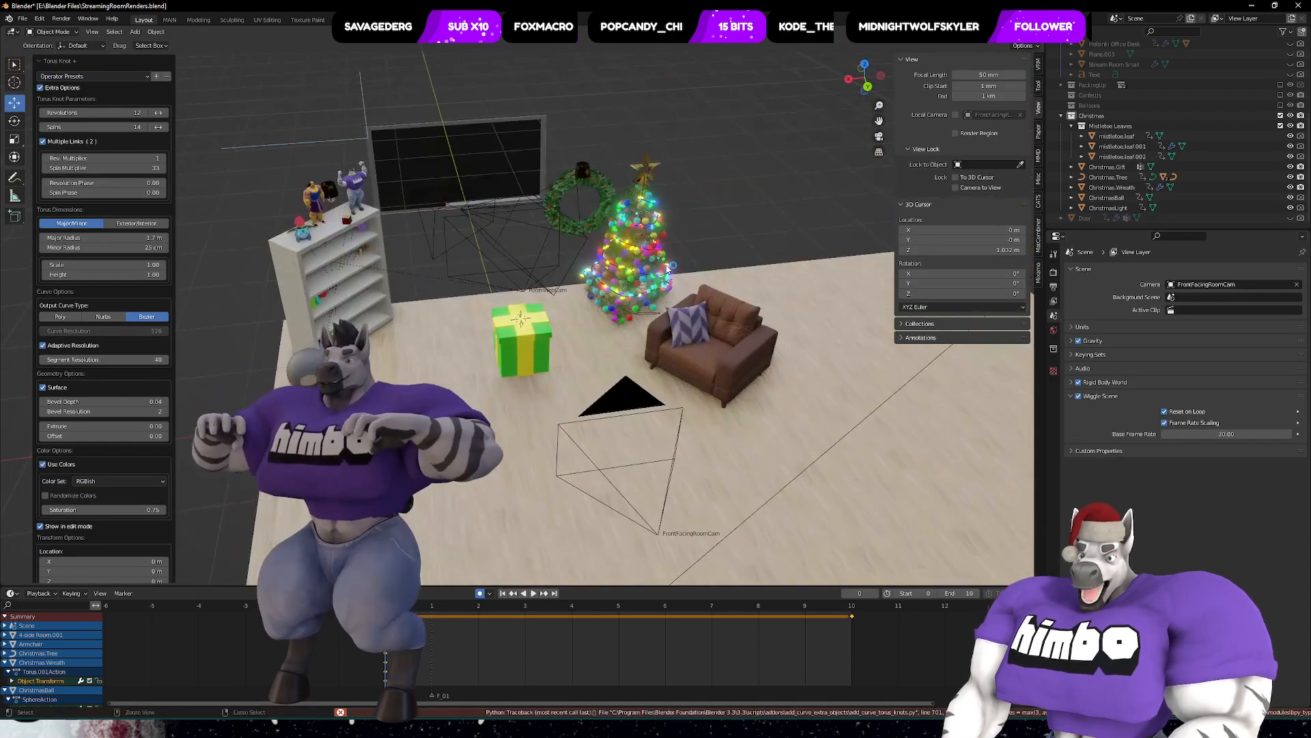
pyautogui.click(57, 62)
pyautogui.hotkey('ctrl', 'z')
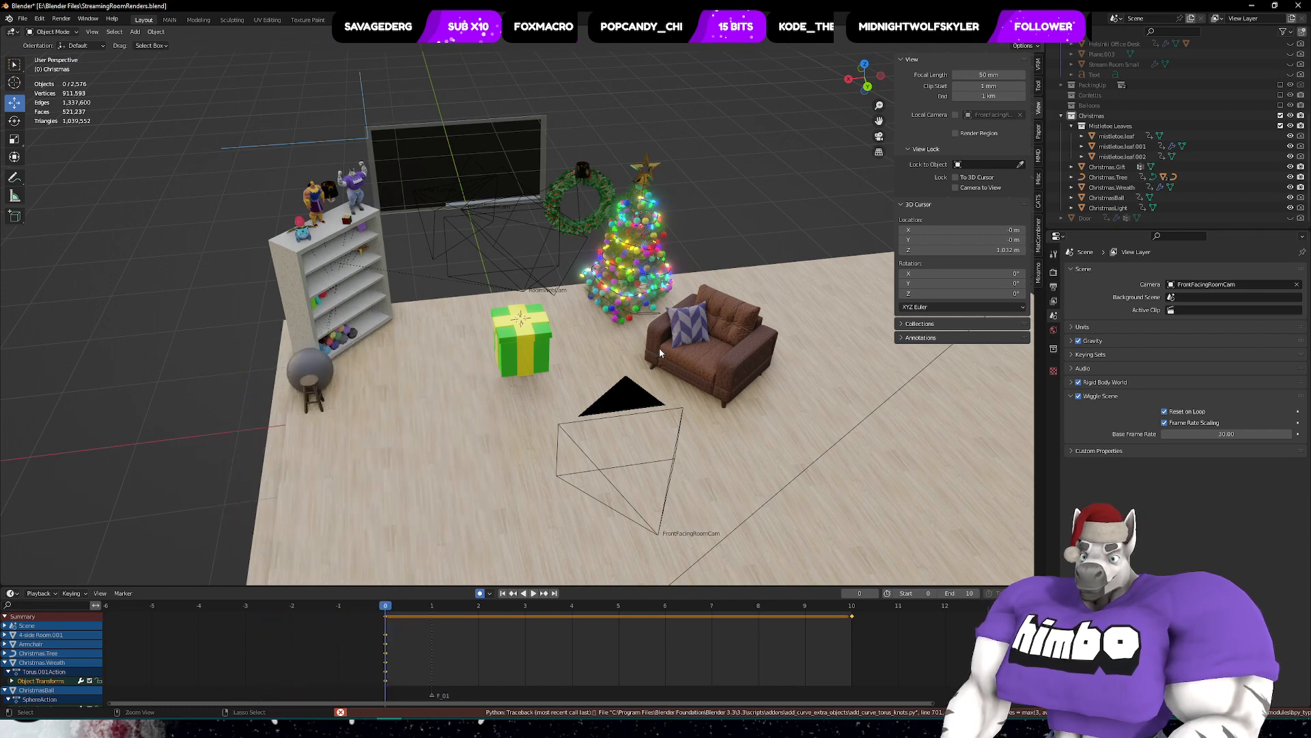
# - Try an ellipse curve on top of the gift and change its type to Rhomb
pyautogui.moveTo(590, 320); pyautogui.dragTo(554, 336, button='middle')
pyautogui.hotkey('shift', 'a')
pyautogui.moveTo(555, 339)
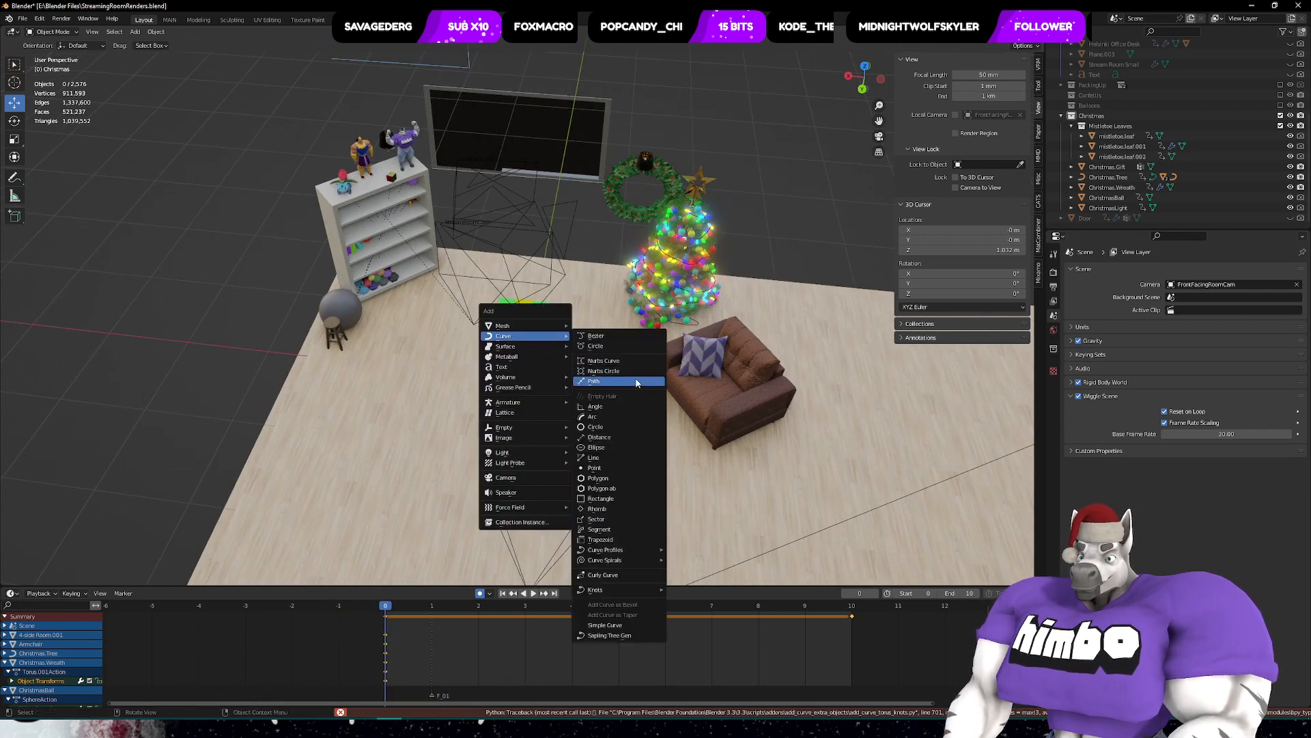
pyautogui.click(620, 449)
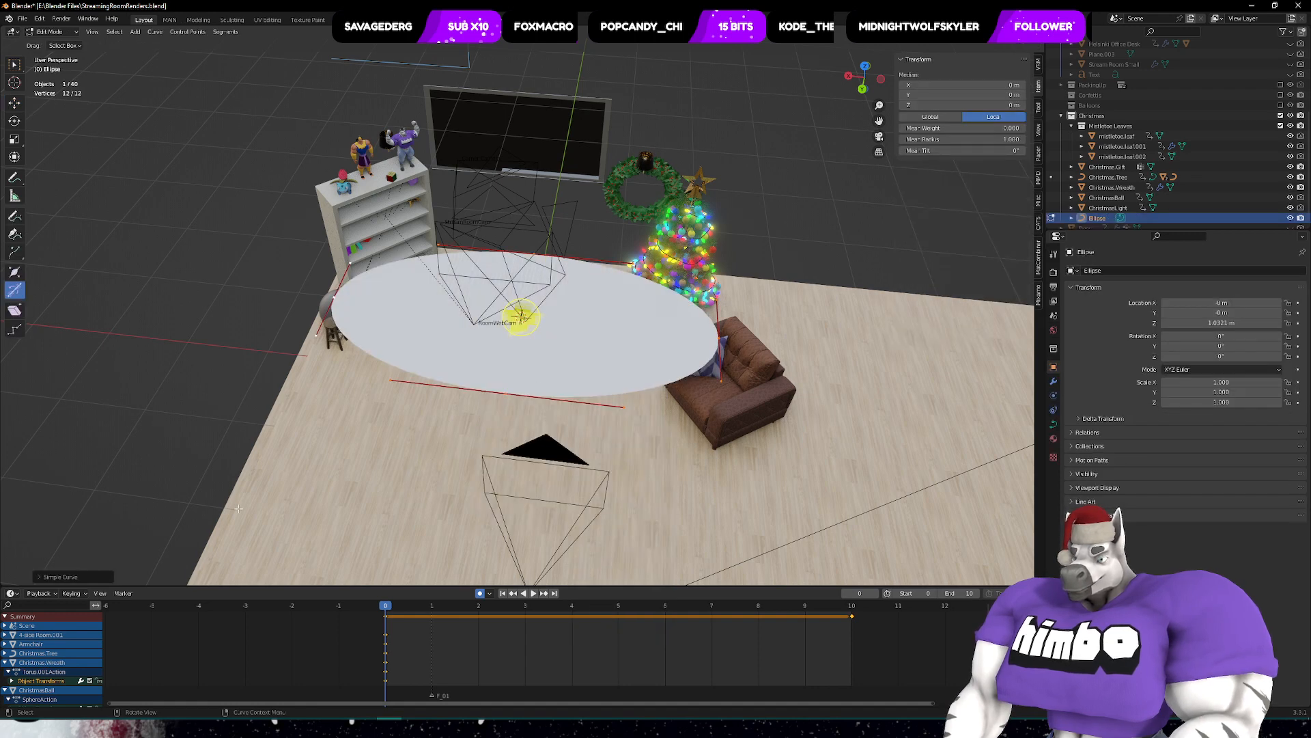
pyautogui.click(61, 577)
pyautogui.click(83, 330)
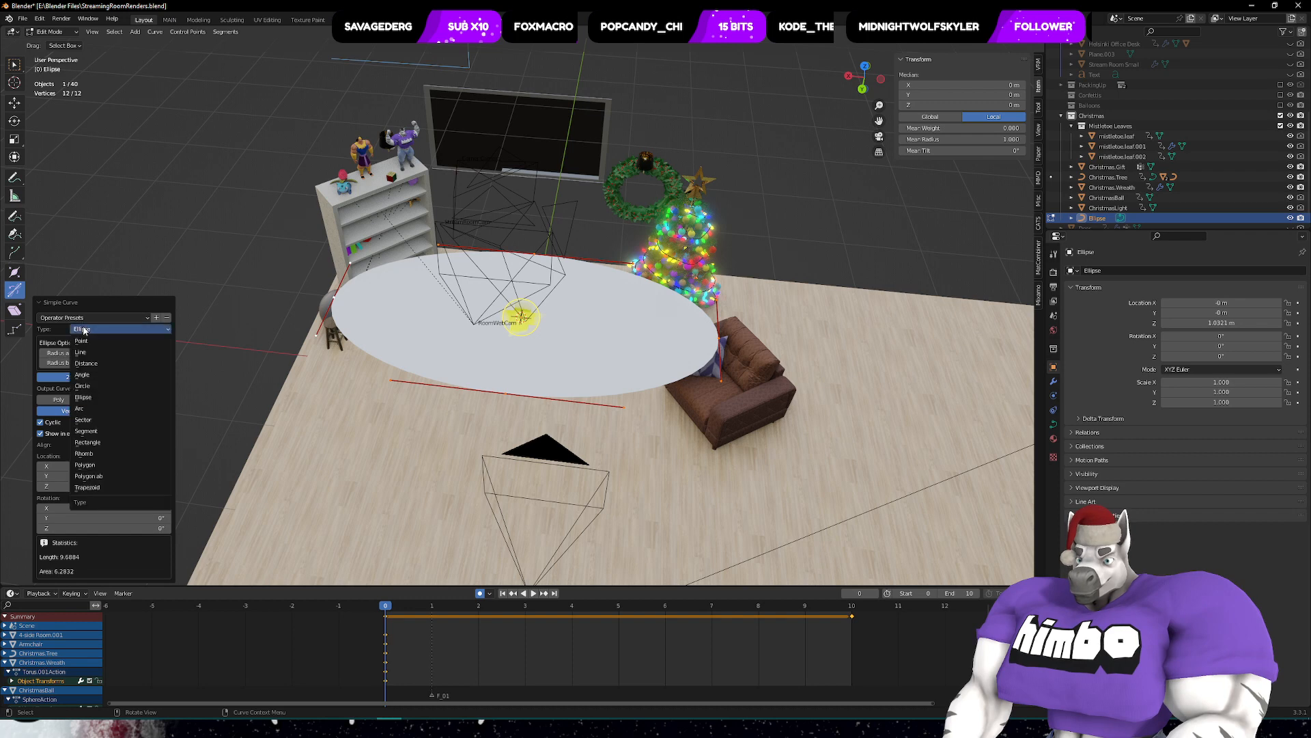
pyautogui.click(104, 455)
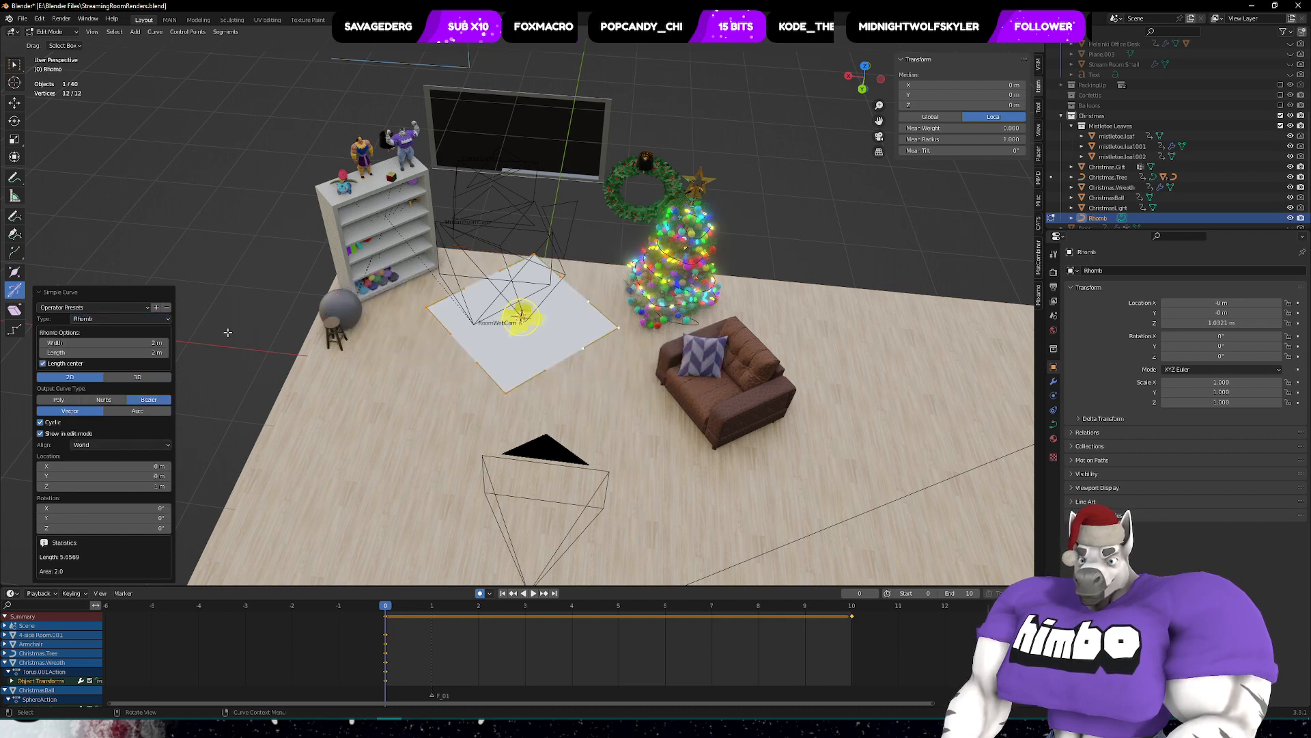
# - Try the Trapezoid type on the simple curve, and undo adding the curve
pyautogui.click(121, 307)
pyautogui.click(120, 303)
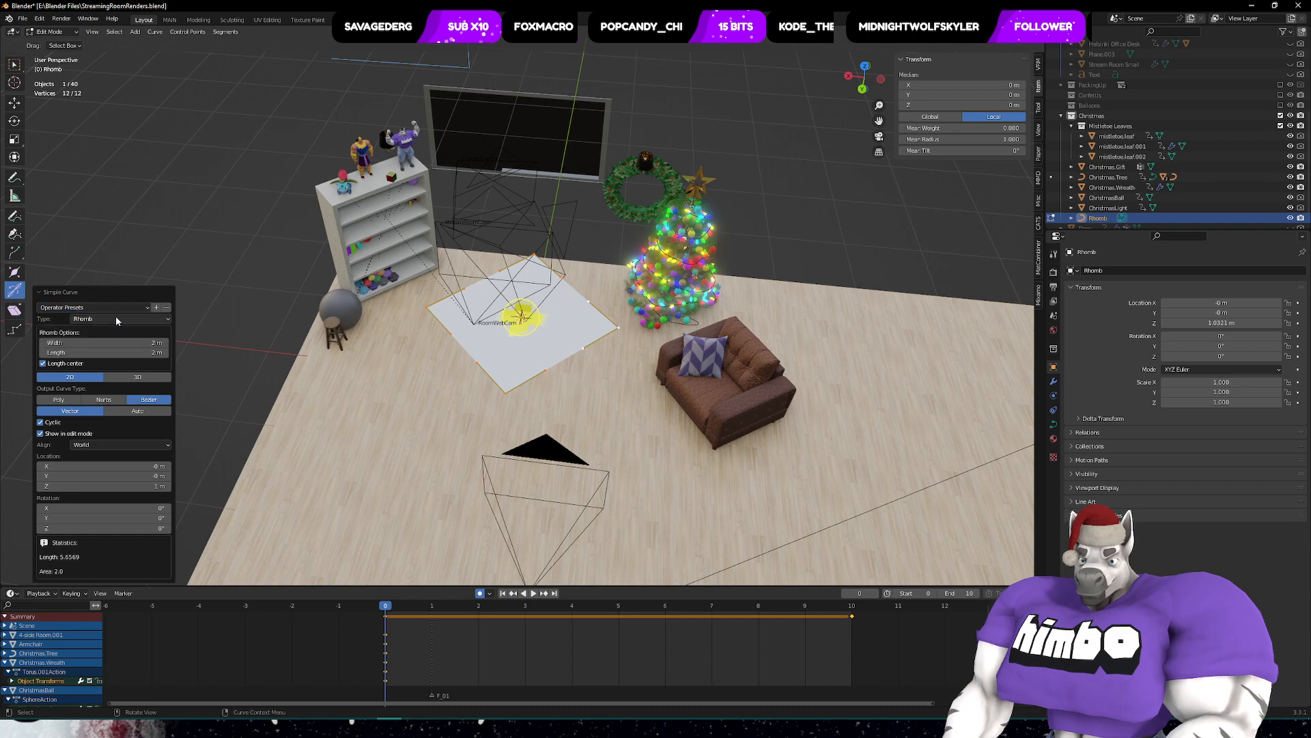
pyautogui.click(115, 317)
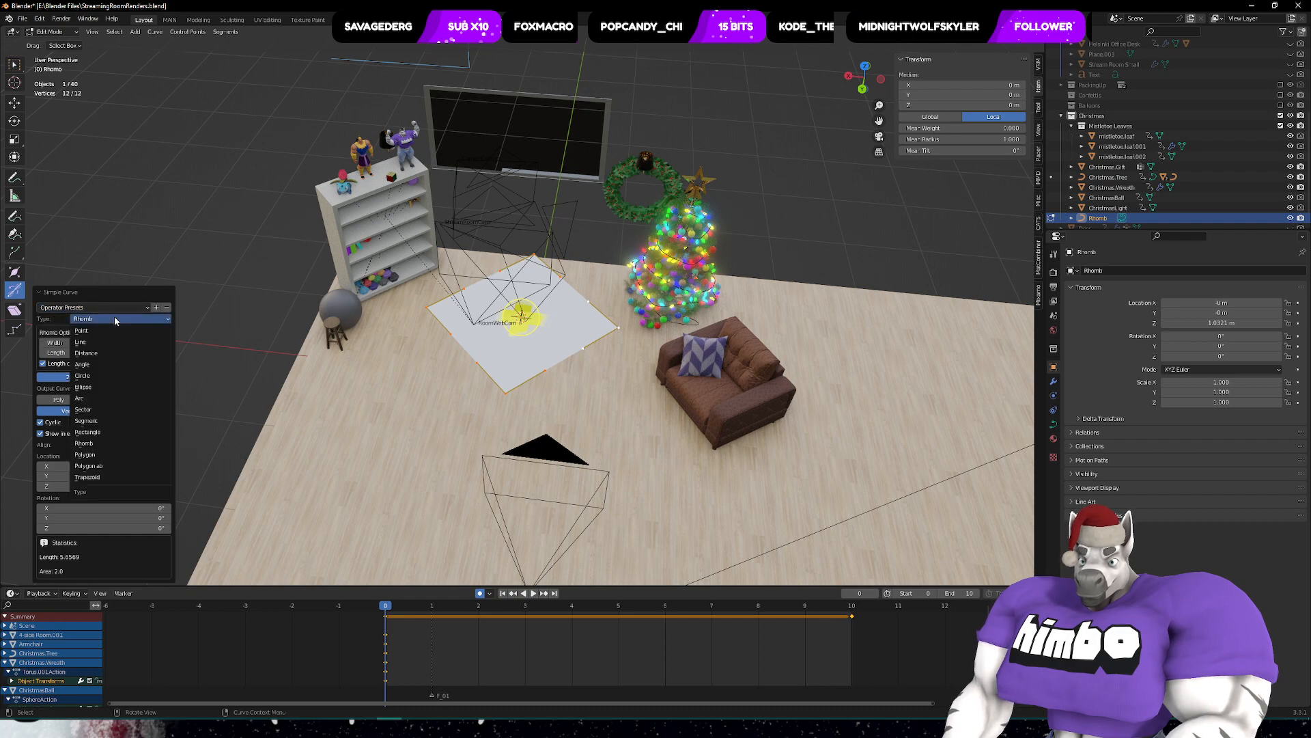
pyautogui.click(102, 477)
pyautogui.moveTo(596, 373)
pyautogui.mouseDown(button='middle')
pyautogui.moveTo(602, 412)
pyautogui.moveTo(609, 322)
pyautogui.moveTo(580, 362)
pyautogui.mouseUp(button='middle')
pyautogui.hotkey('ctrl', 'z')
# - Add a Curly Curve centred on top of the gift
pyautogui.hotkey('shift', 'a')
pyautogui.moveTo(579, 364)
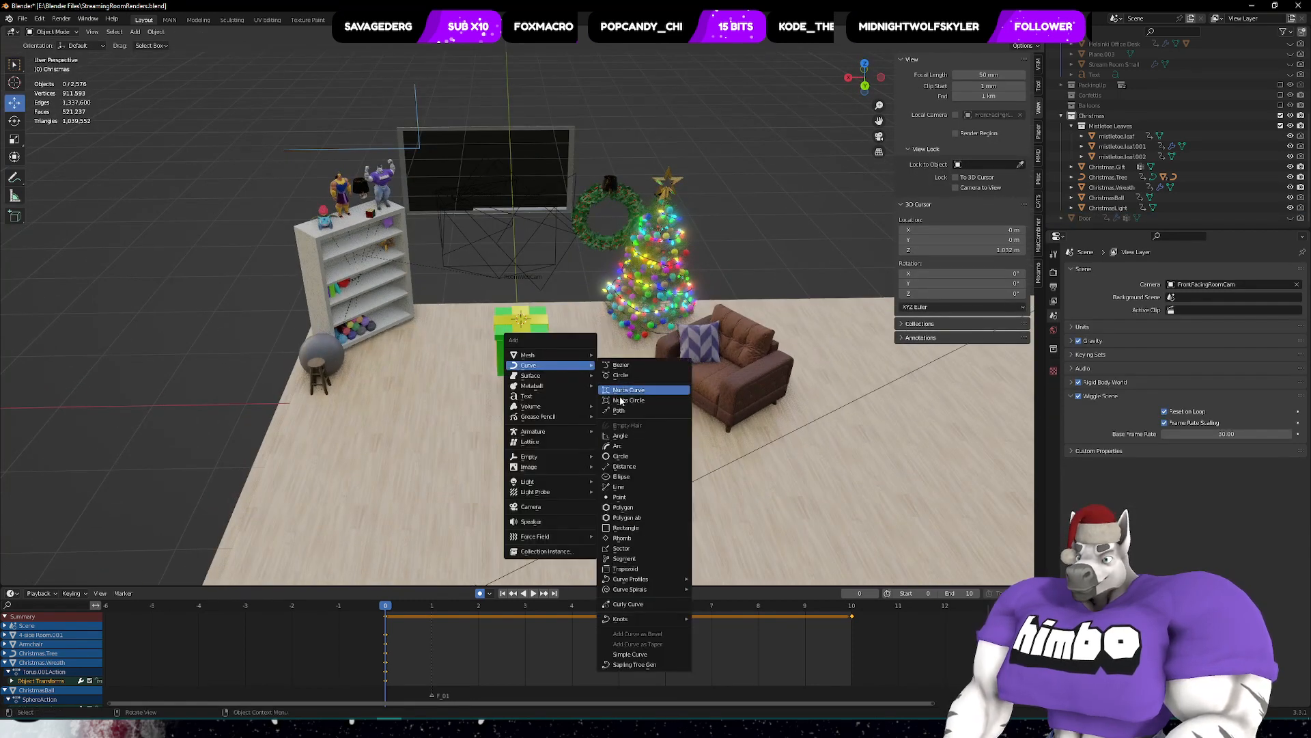
pyautogui.moveTo(650, 582)
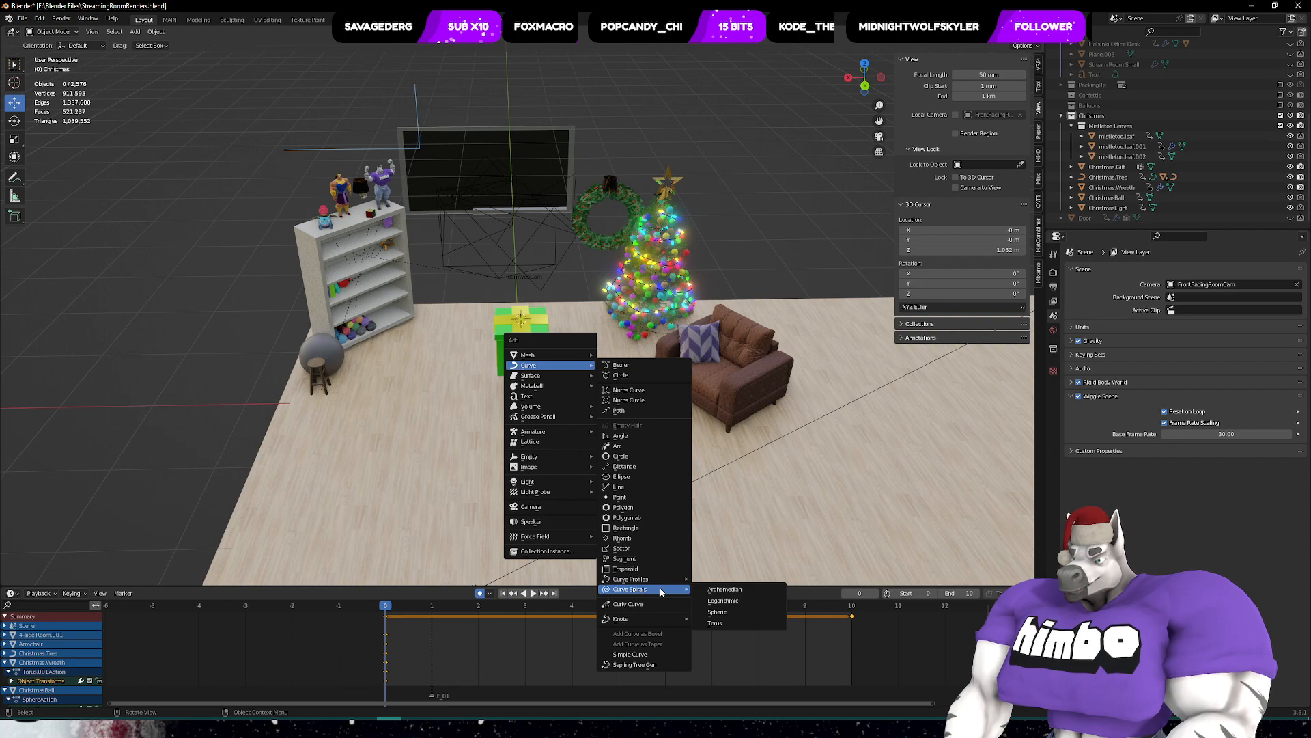
pyautogui.click(653, 605)
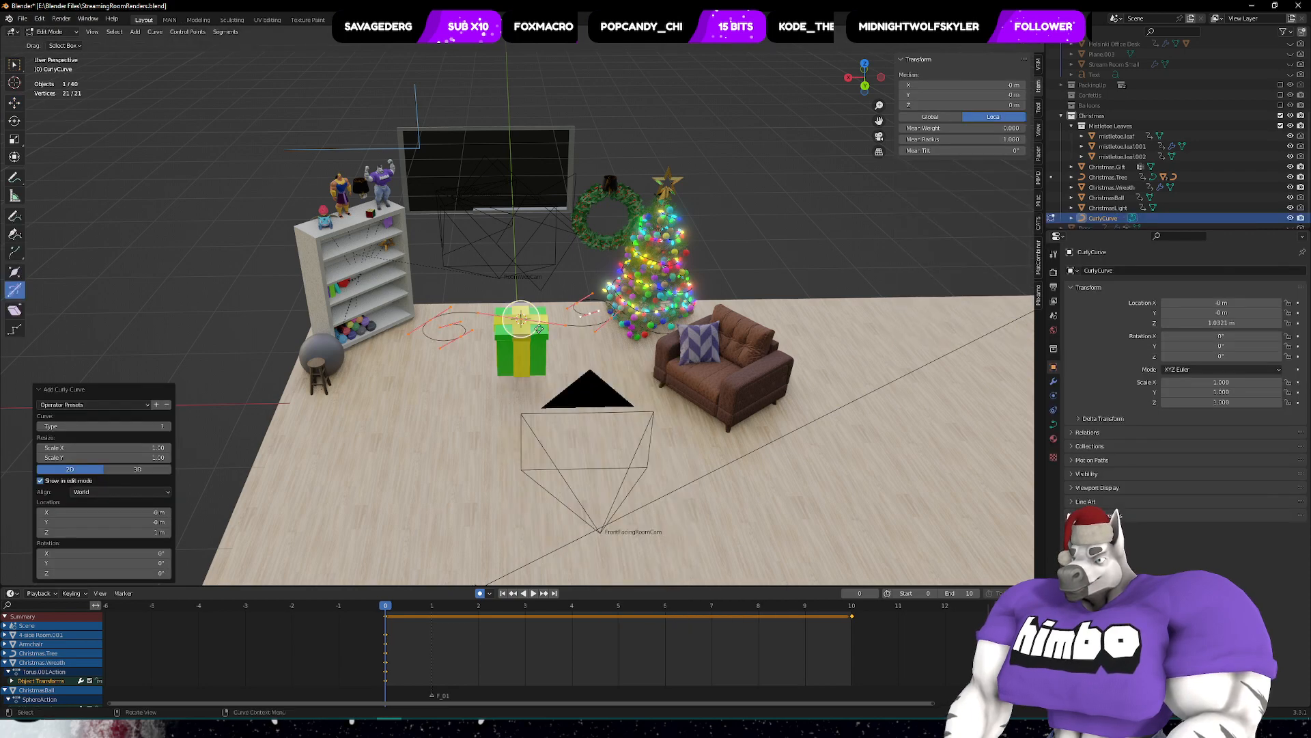
pyautogui.moveTo(539, 328); pyautogui.dragTo(532, 376, button='middle')
pyautogui.scroll(5, 529, 346)
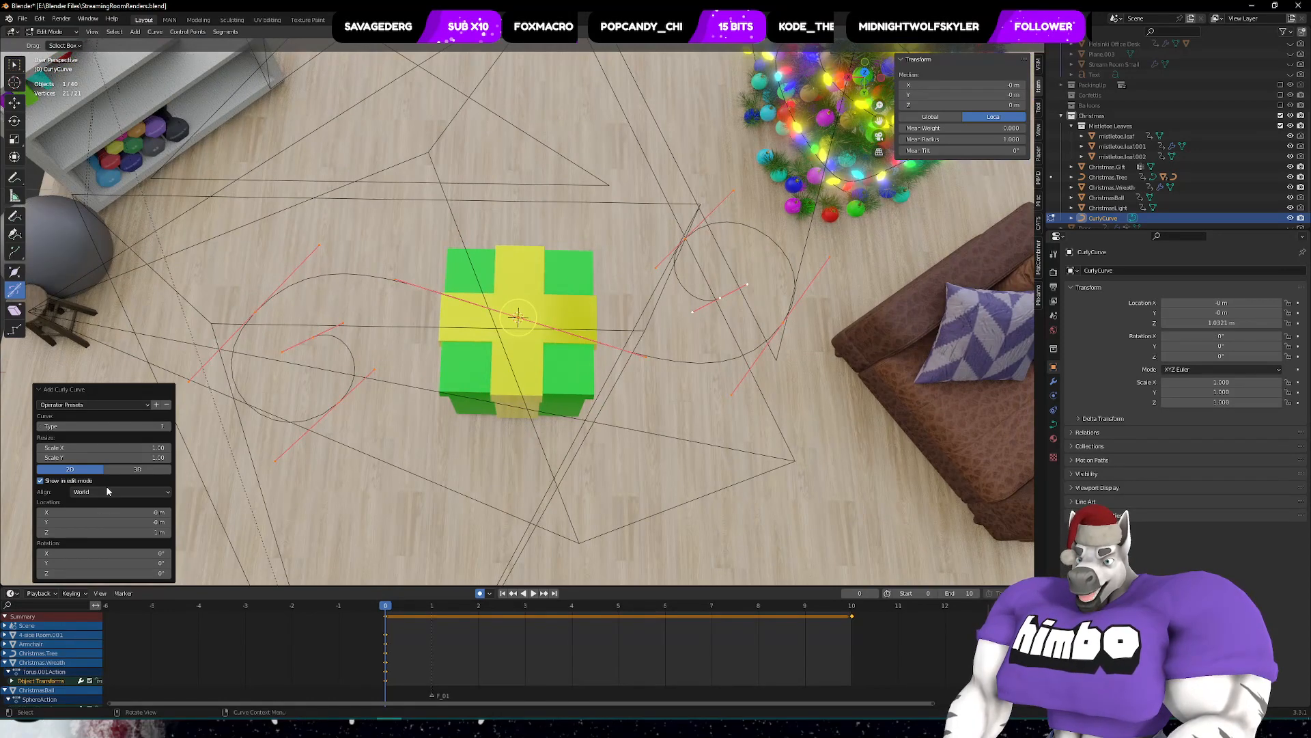
# - Compare the curly curve's types from 2 to 10 and settle on type 9
pyautogui.moveTo(160, 426); pyautogui.dragTo(169, 428)
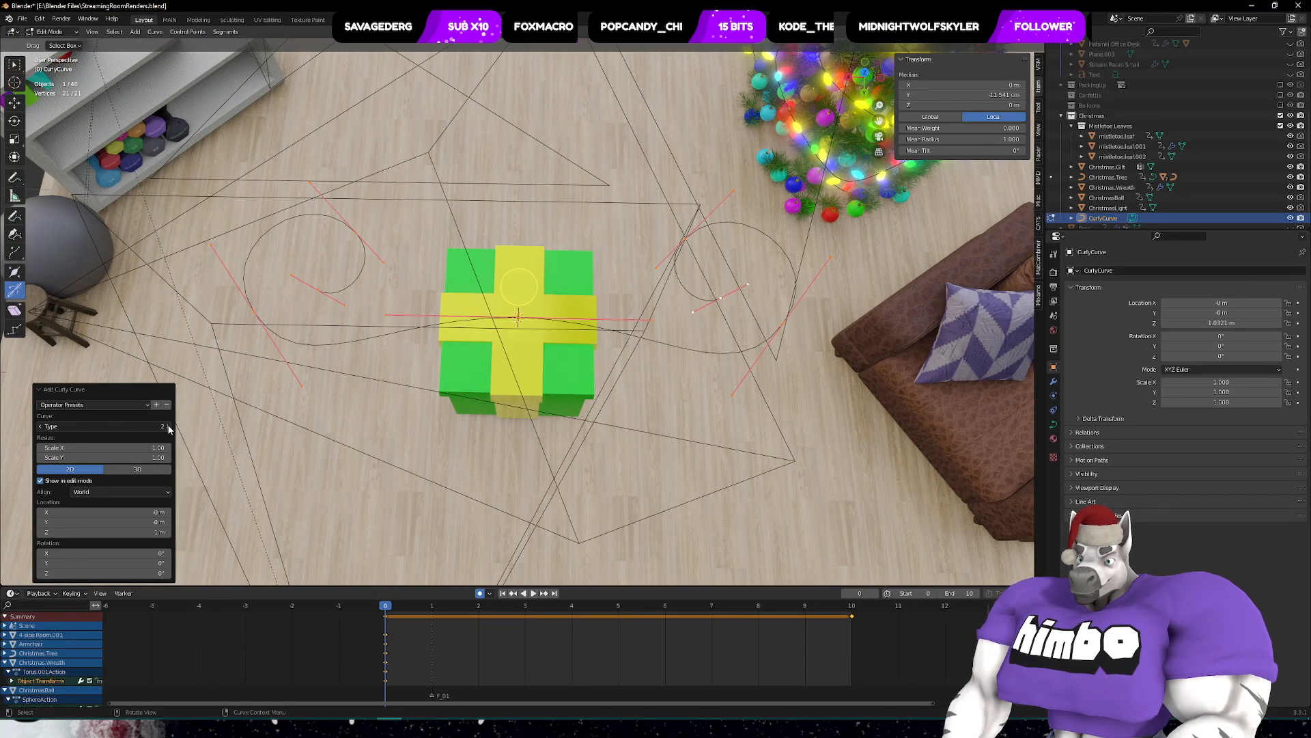
pyautogui.click(168, 427)
pyautogui.click(169, 426)
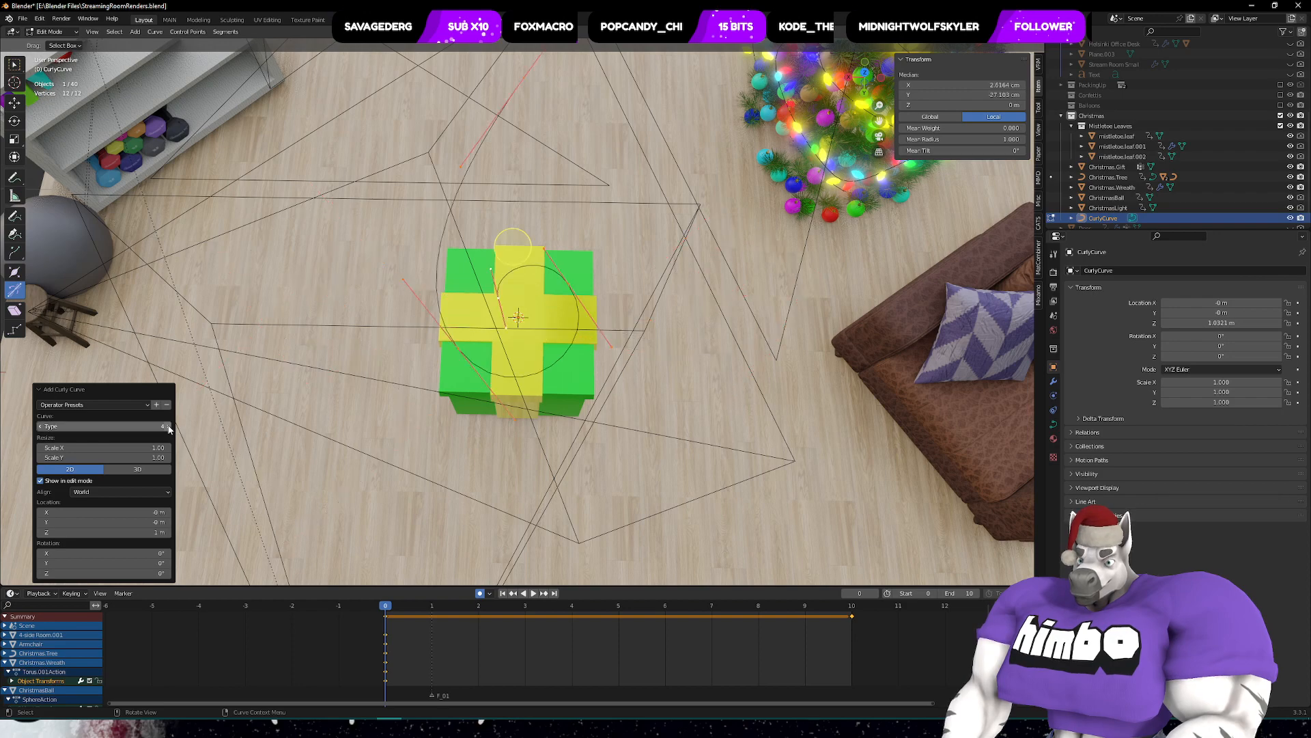
pyautogui.click(169, 426)
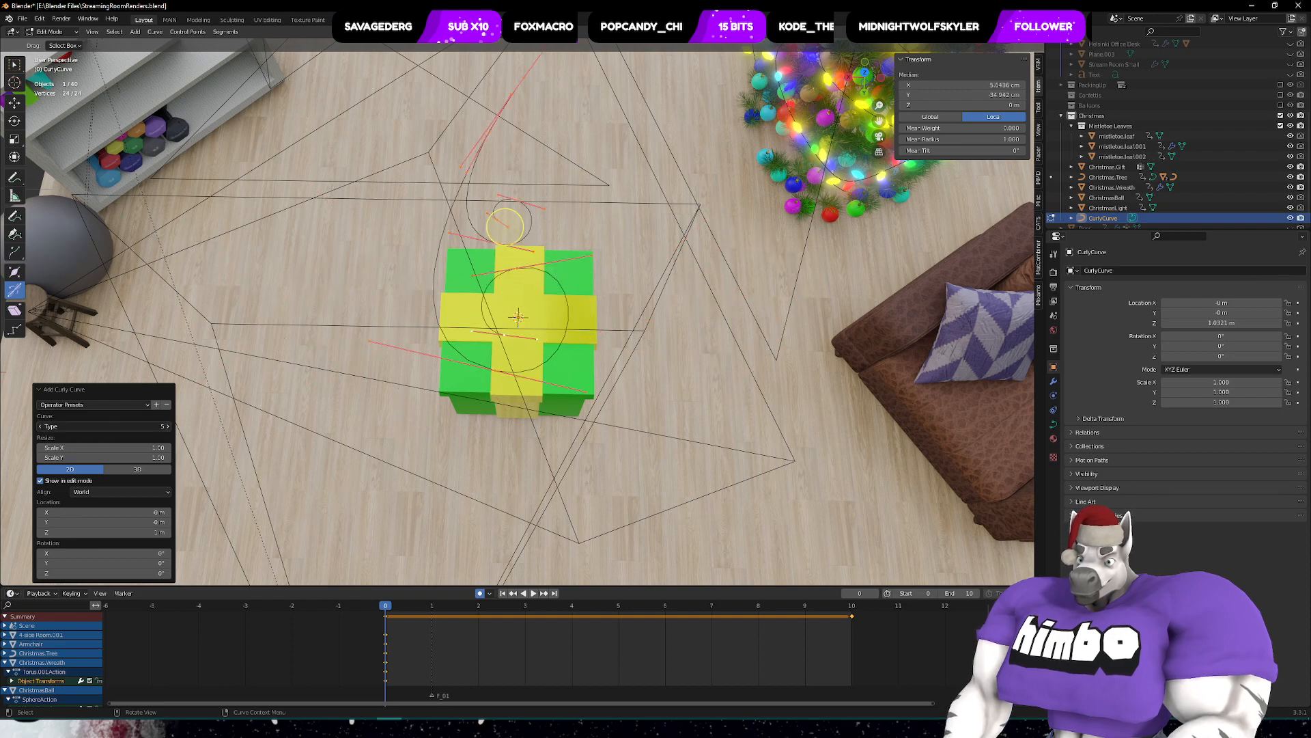
pyautogui.click(169, 426)
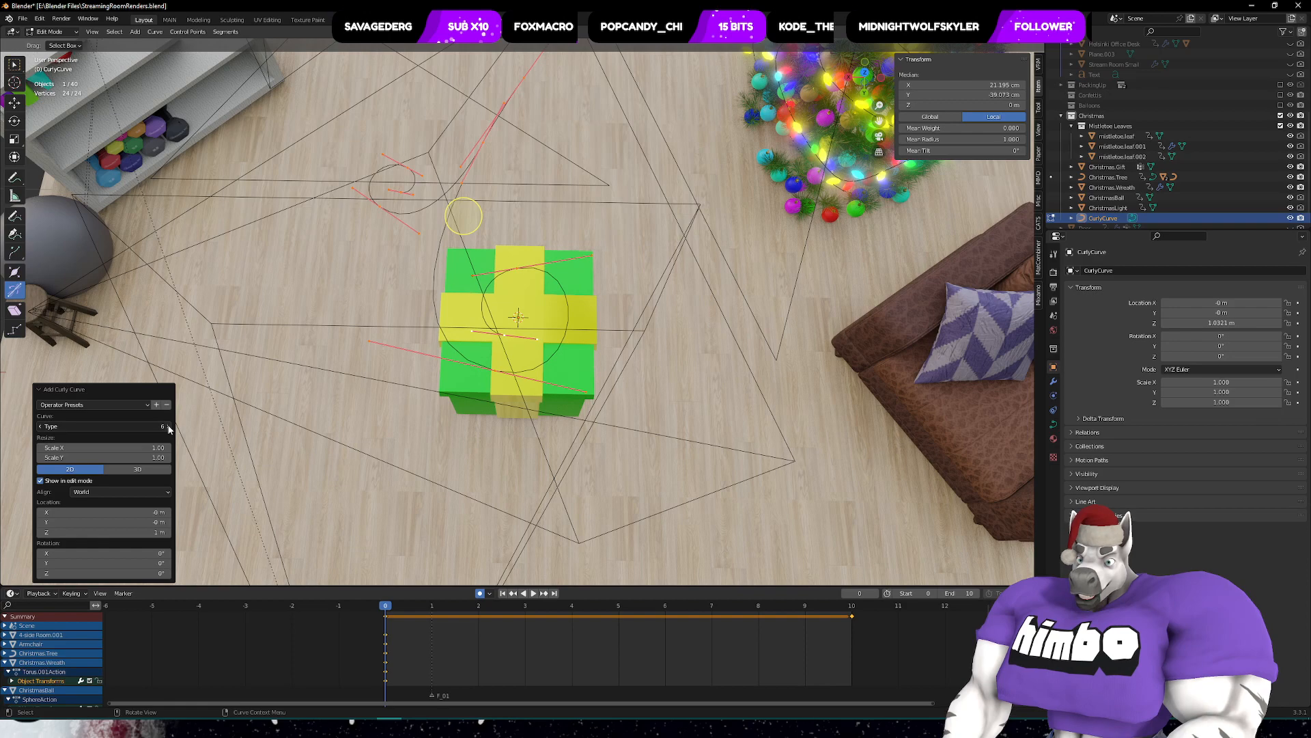
pyautogui.click(169, 426)
pyautogui.click(169, 426)
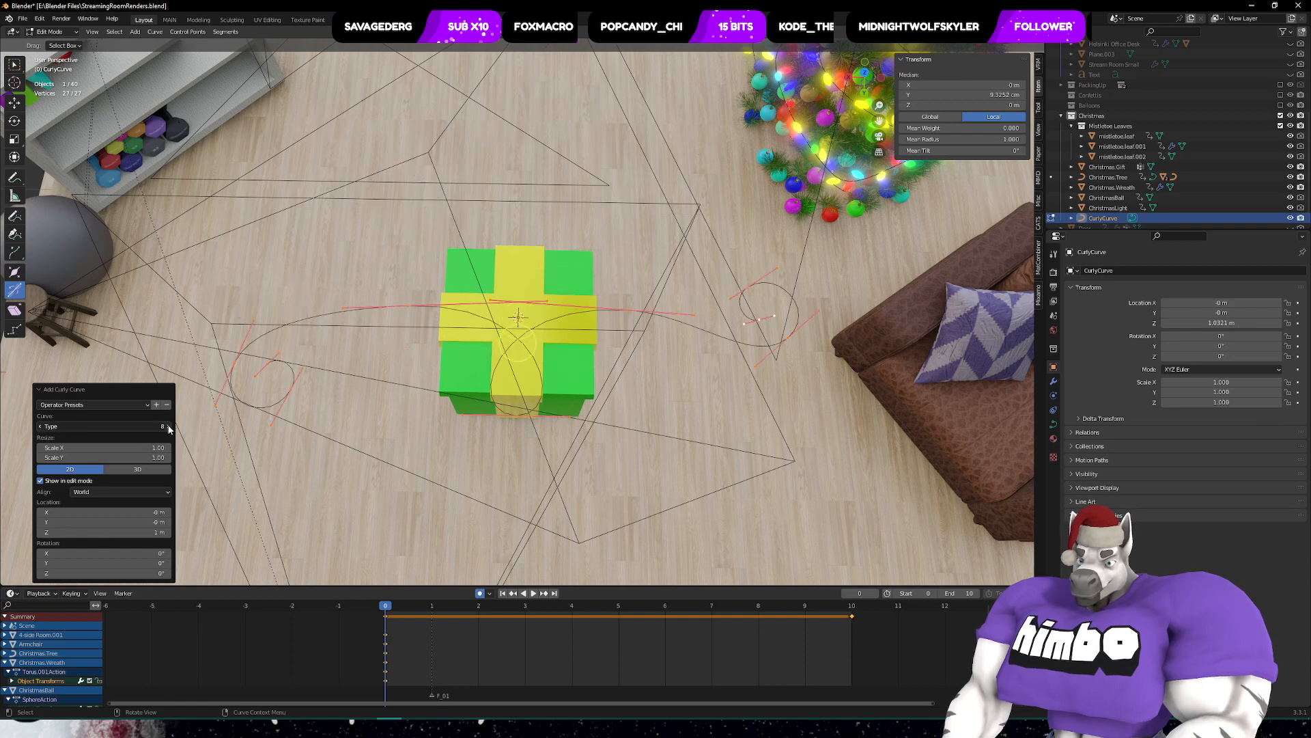
pyautogui.click(169, 427)
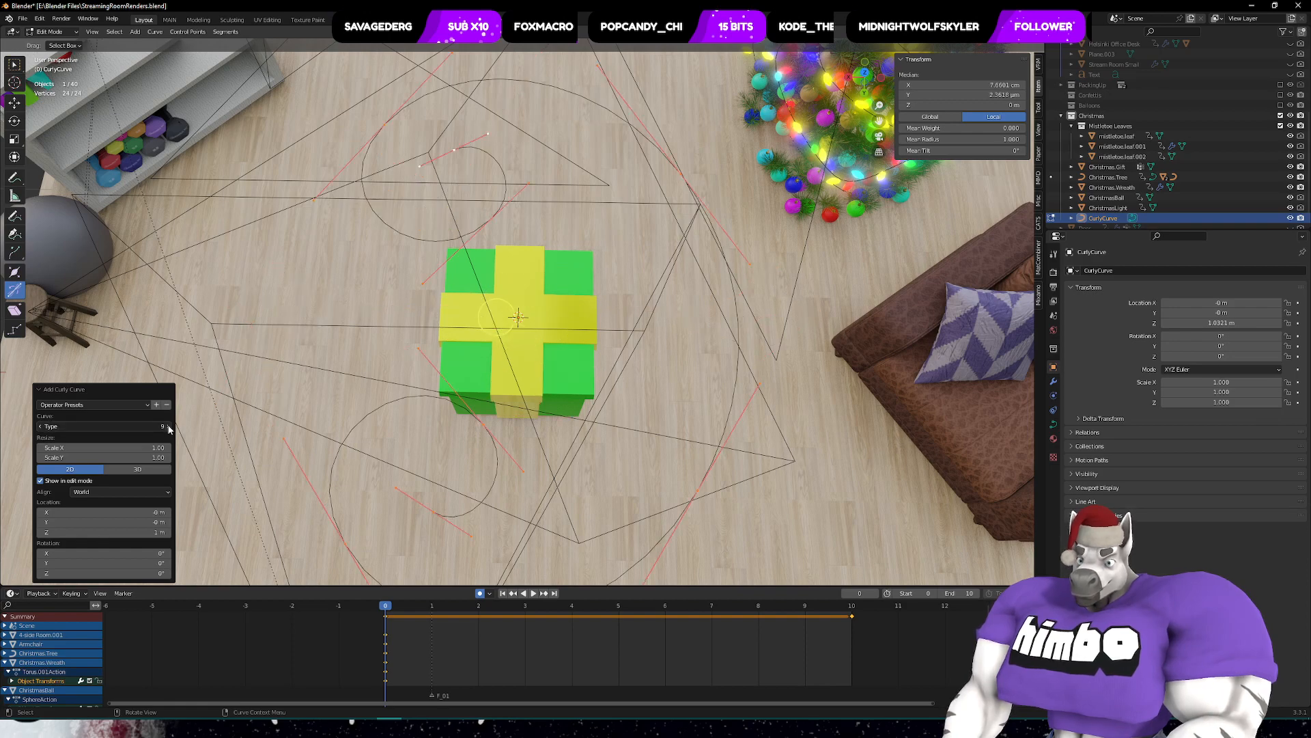
pyautogui.click(169, 427)
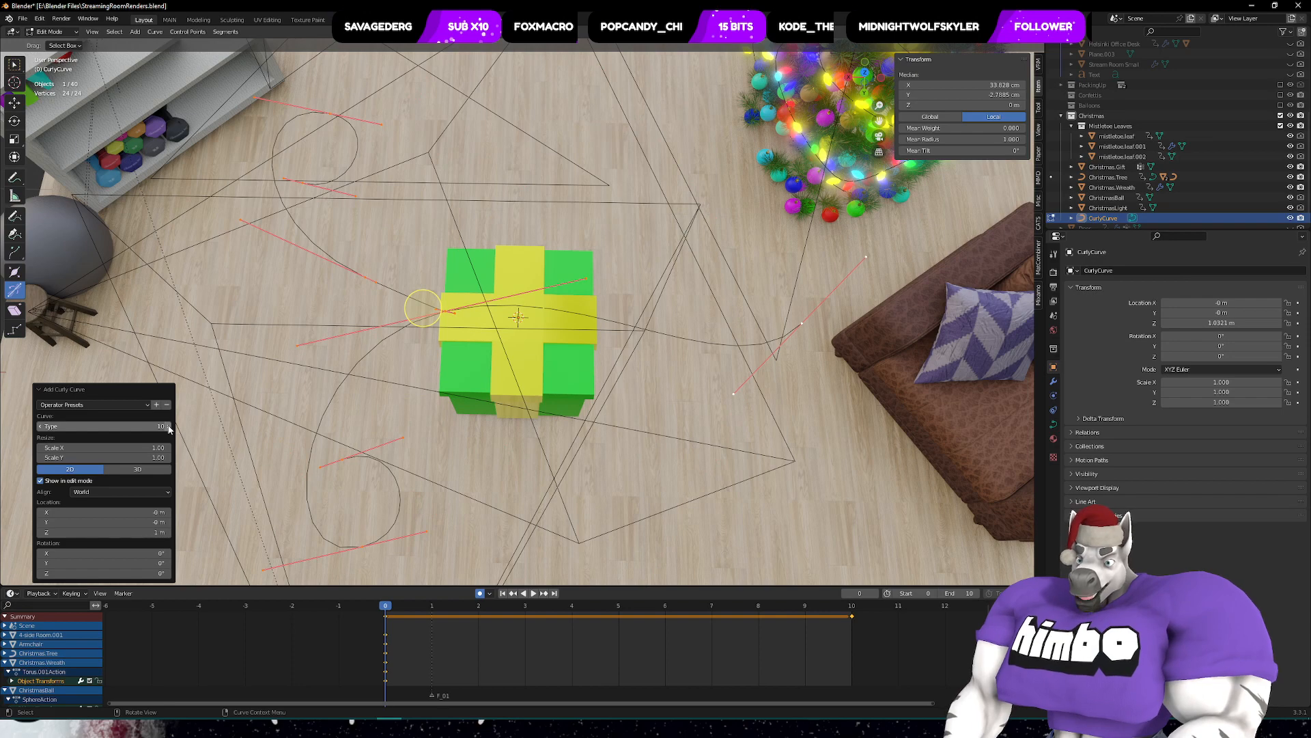
pyautogui.click(40, 426)
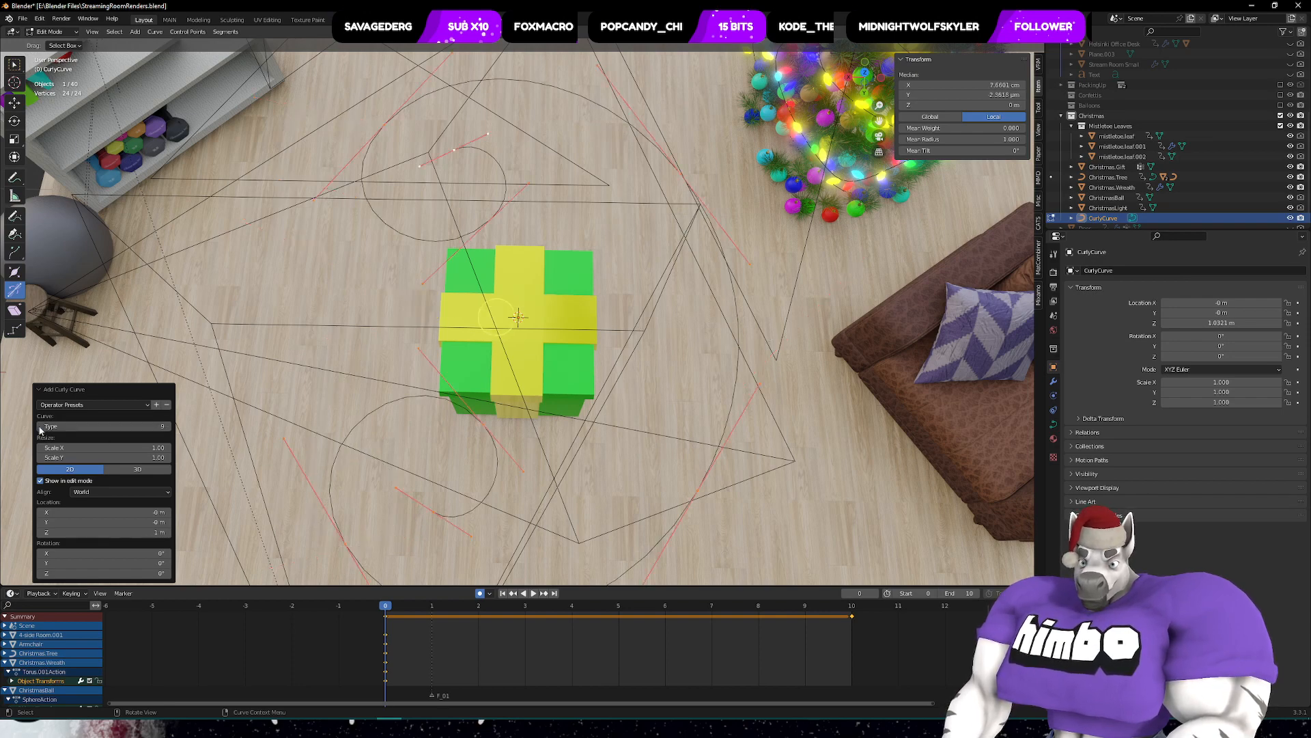
pyautogui.click(40, 426)
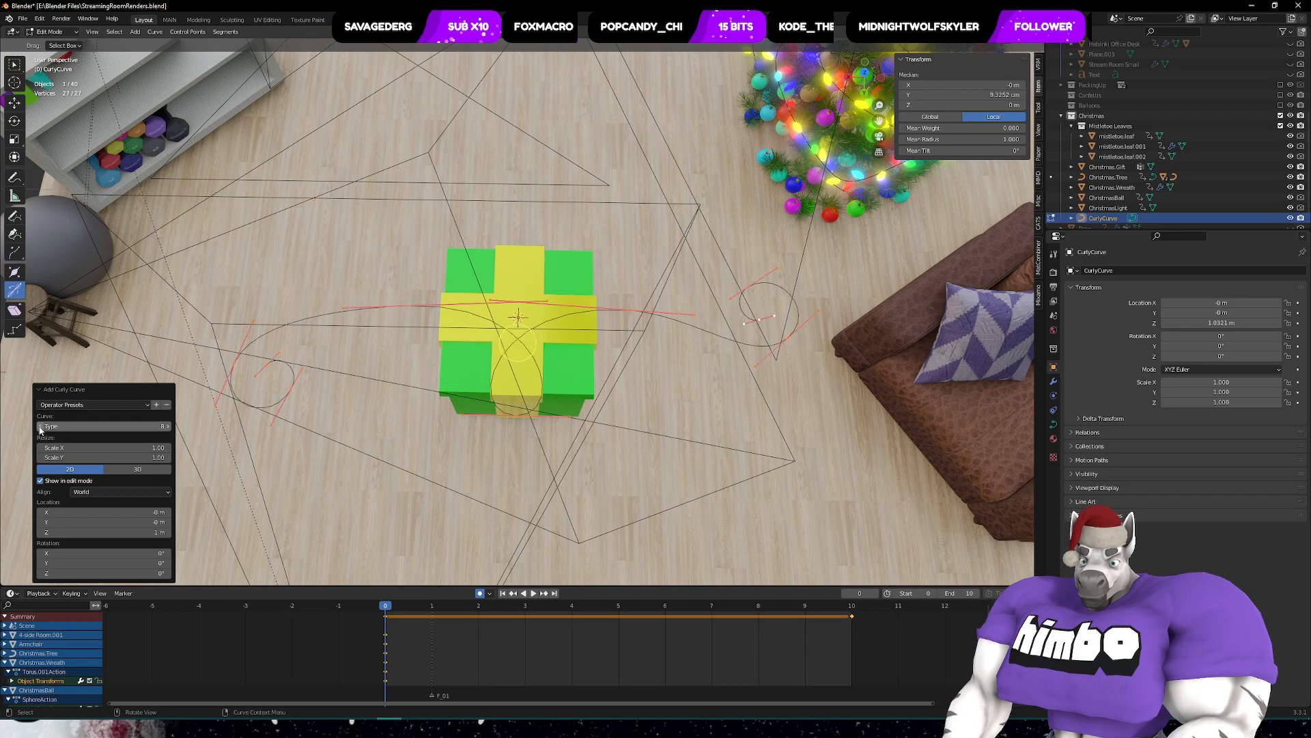
pyautogui.click(168, 426)
# - Set the curly curve's X and Y scale to 0.1 so it fits on the gift's lid
pyautogui.moveTo(538, 295); pyautogui.dragTo(709, 346, button='middle')
pyautogui.moveTo(740, 292); pyautogui.dragTo(650, 273, button='middle')
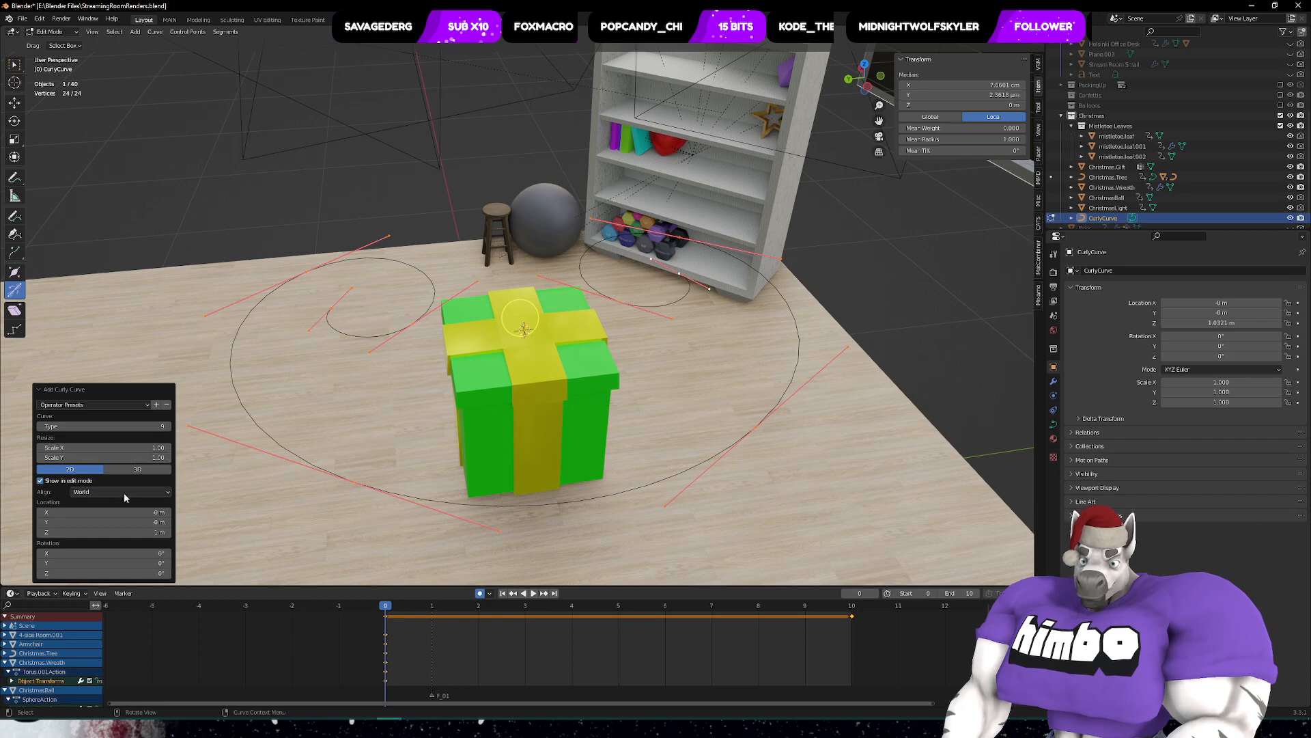
pyautogui.click(150, 448)
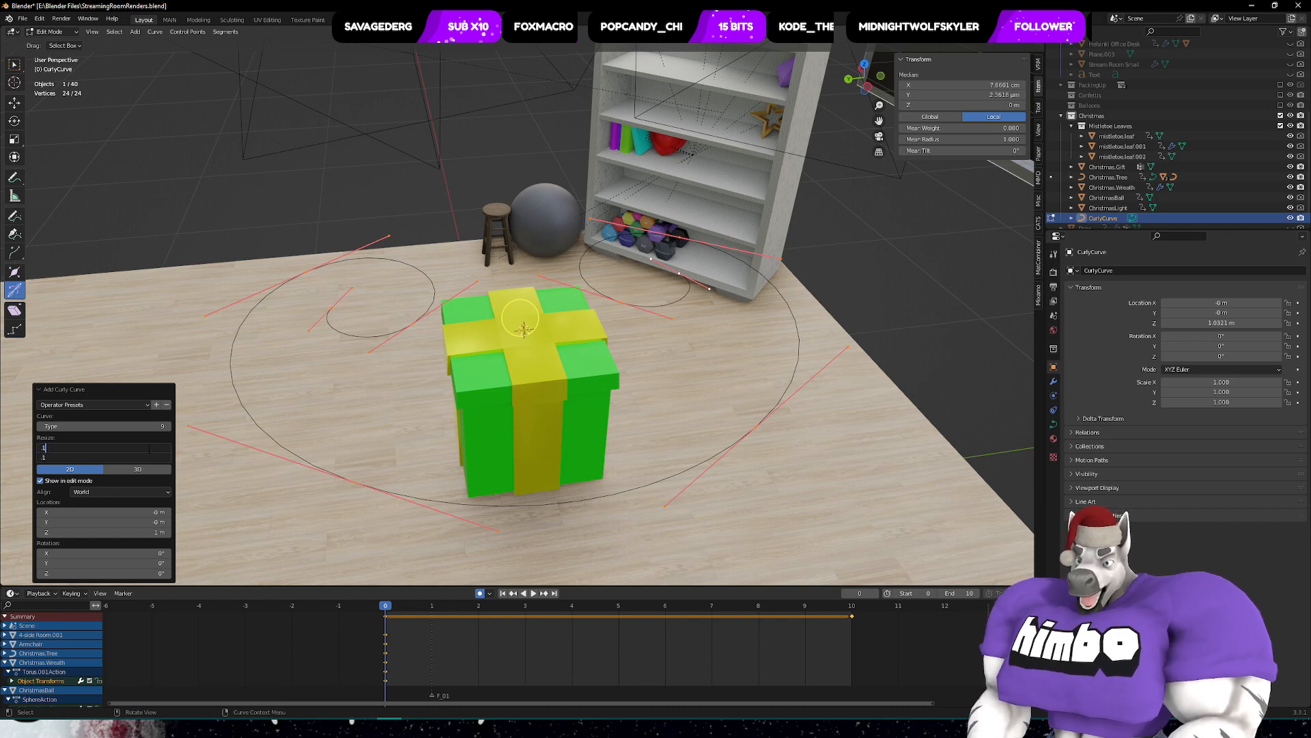
pyautogui.write('.1')
pyautogui.press('Tab')
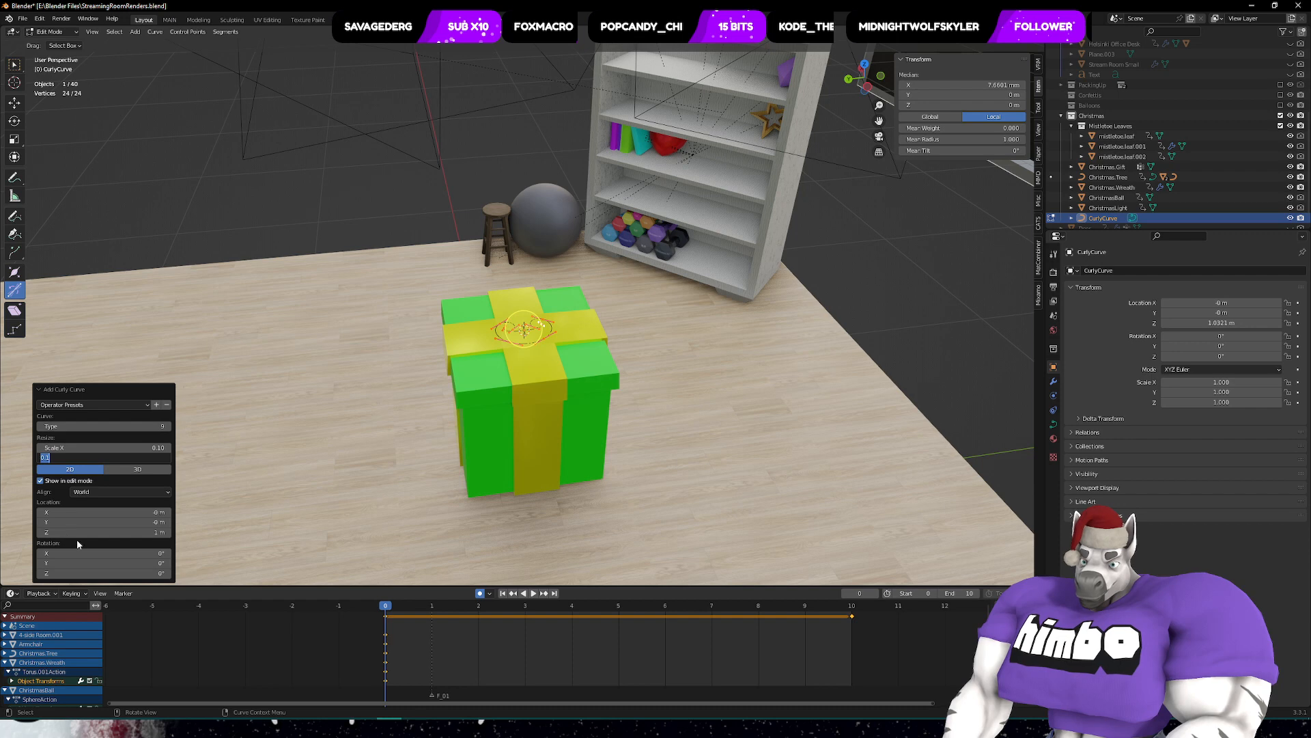
pyautogui.press('Return')
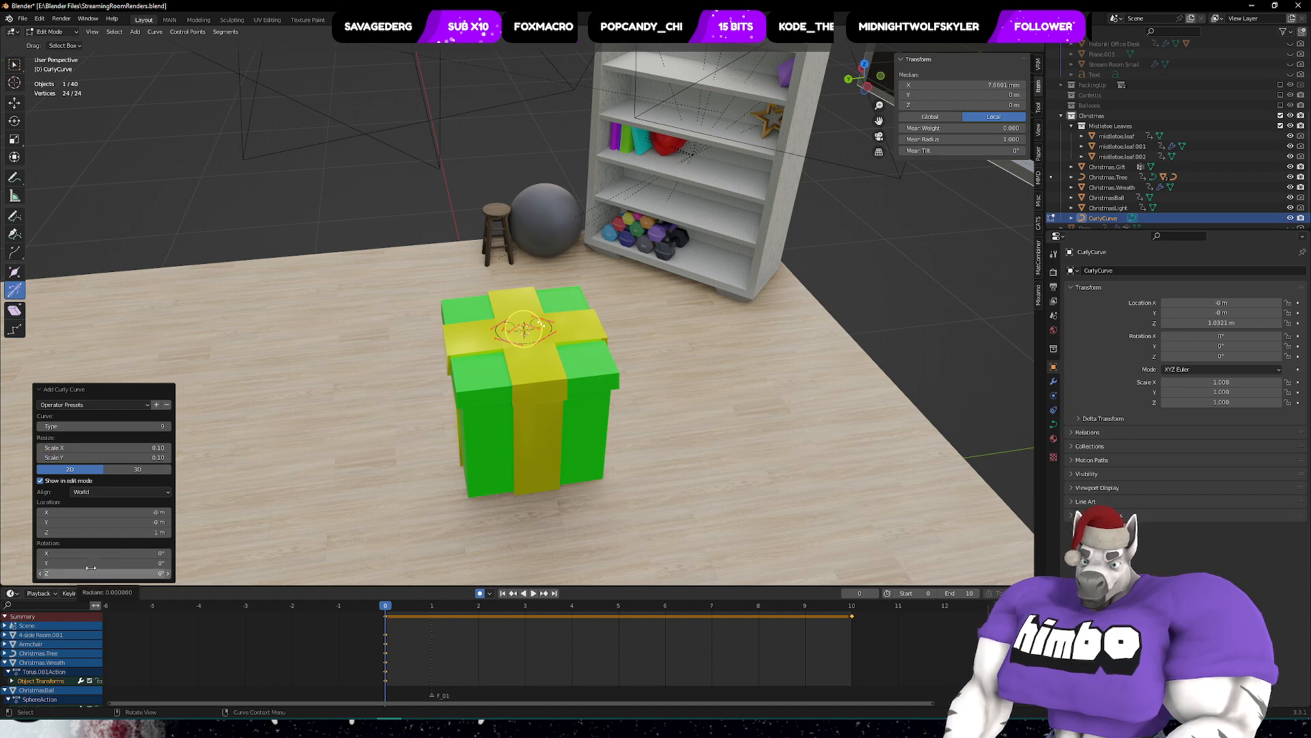
# - Try out different tilts of the curly curve around its Y axis
pyautogui.moveTo(326, 565); pyautogui.dragTo(362, 569)
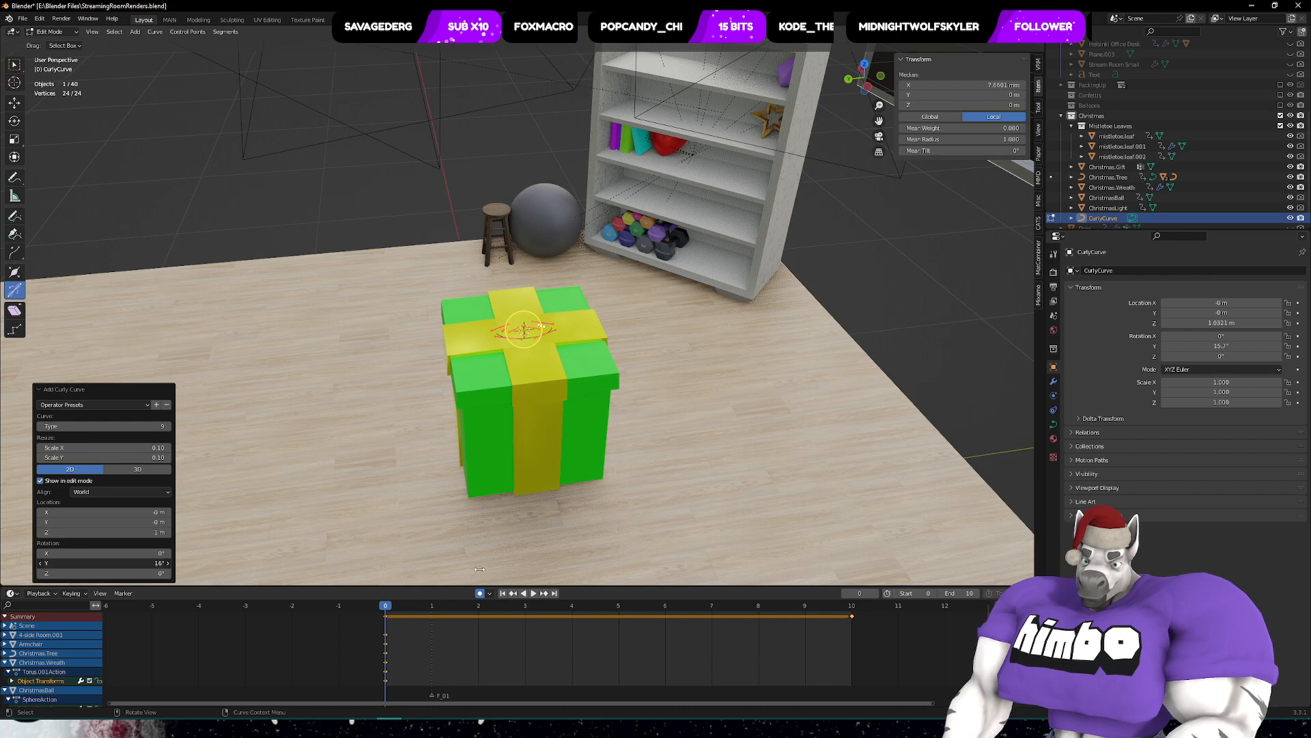
pyautogui.moveTo(480, 569); pyautogui.dragTo(378, 555)
pyautogui.moveTo(1186, 531); pyautogui.dragTo(801, 526)
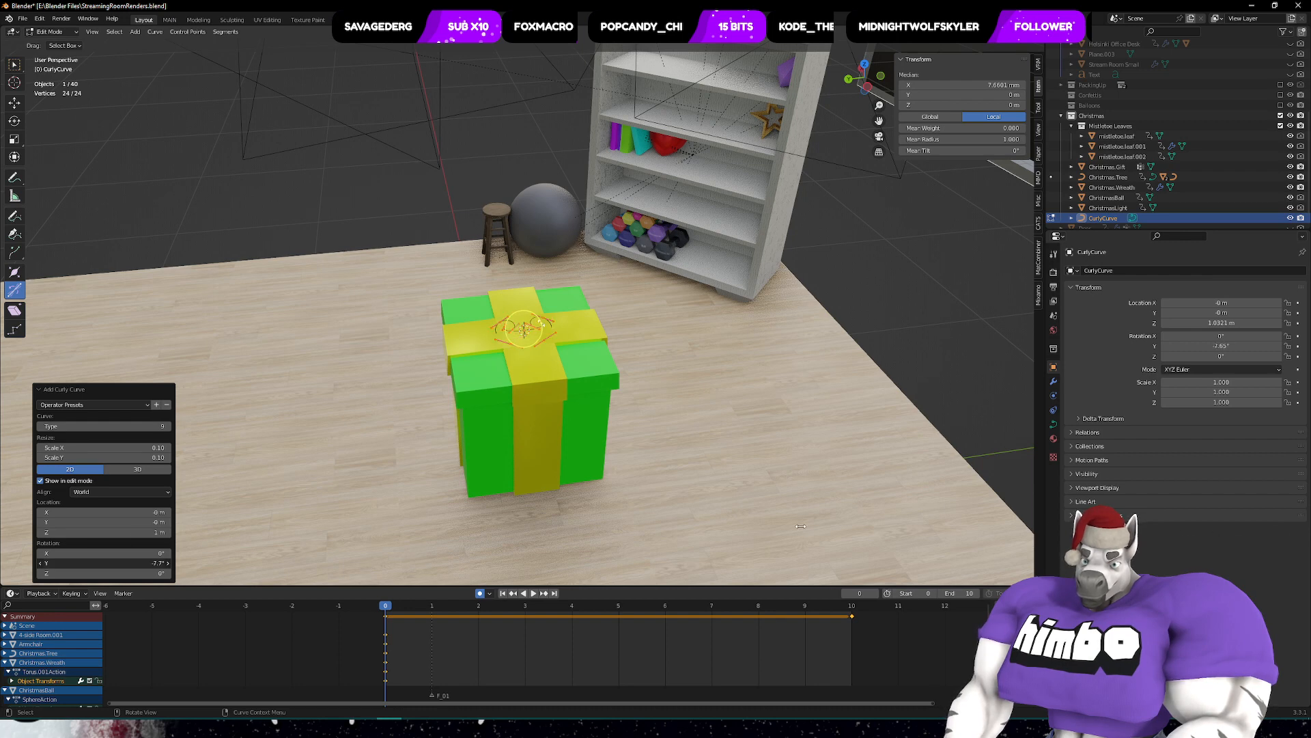
pyautogui.moveTo(256, 514); pyautogui.dragTo(262, 511)
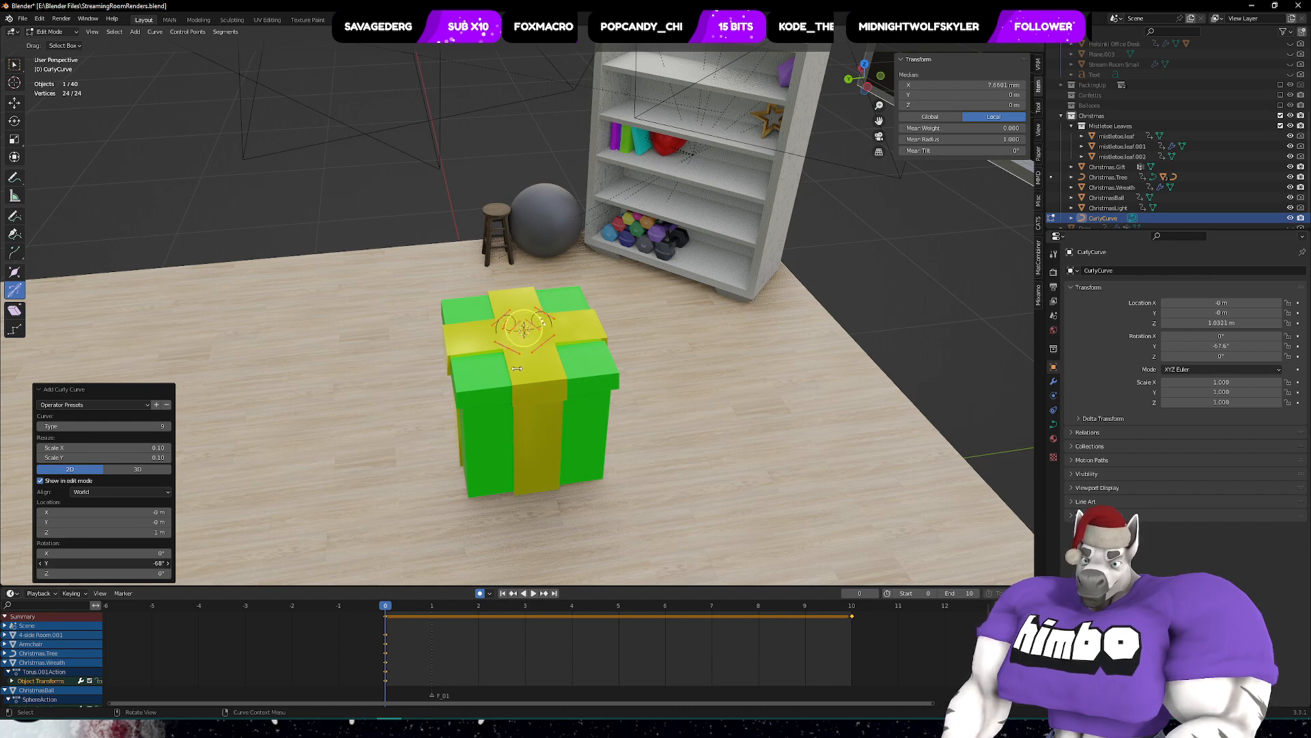
pyautogui.moveTo(517, 369); pyautogui.dragTo(553, 368)
pyautogui.rightClick(469, 393)
# - Set the curly curve's Y rotation to -90° and raise it slightly along Z above the gift's lid
pyautogui.moveTo(468, 393); pyautogui.dragTo(844, 295, button='middle')
pyautogui.scroll(5, 792, 308)
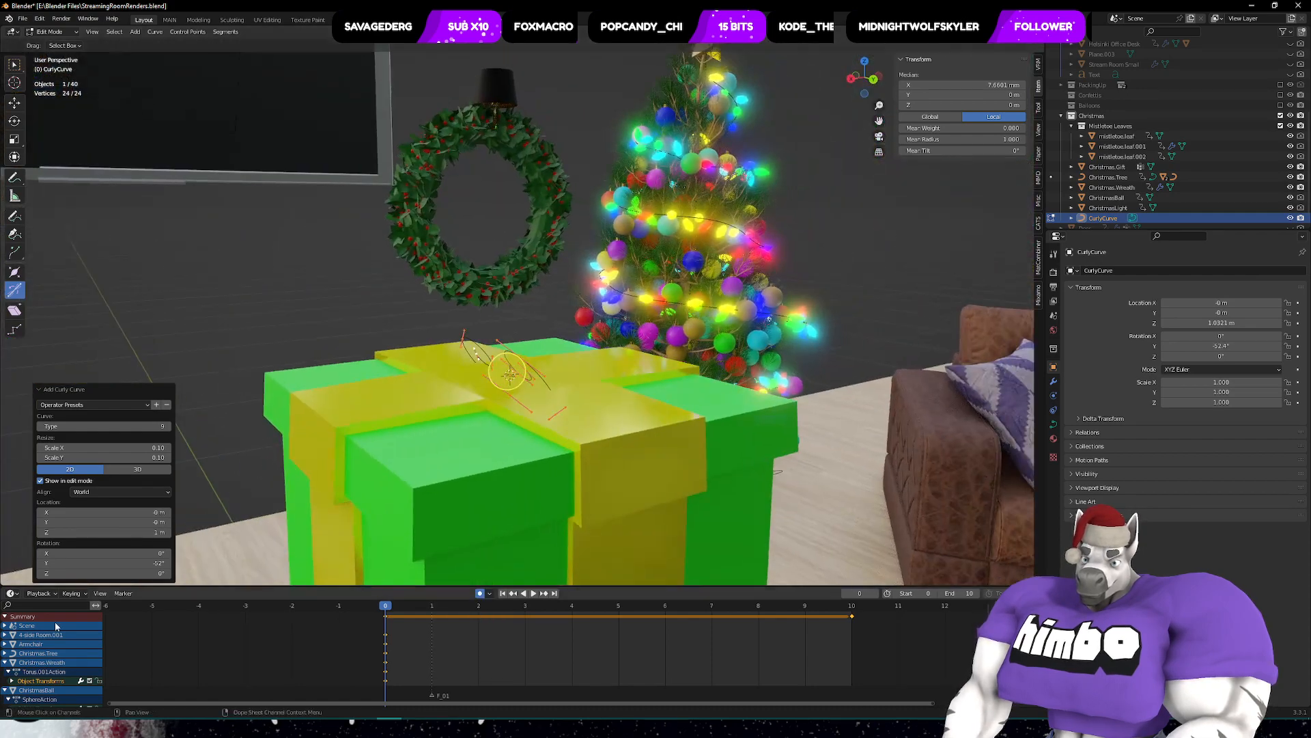
pyautogui.click(102, 564)
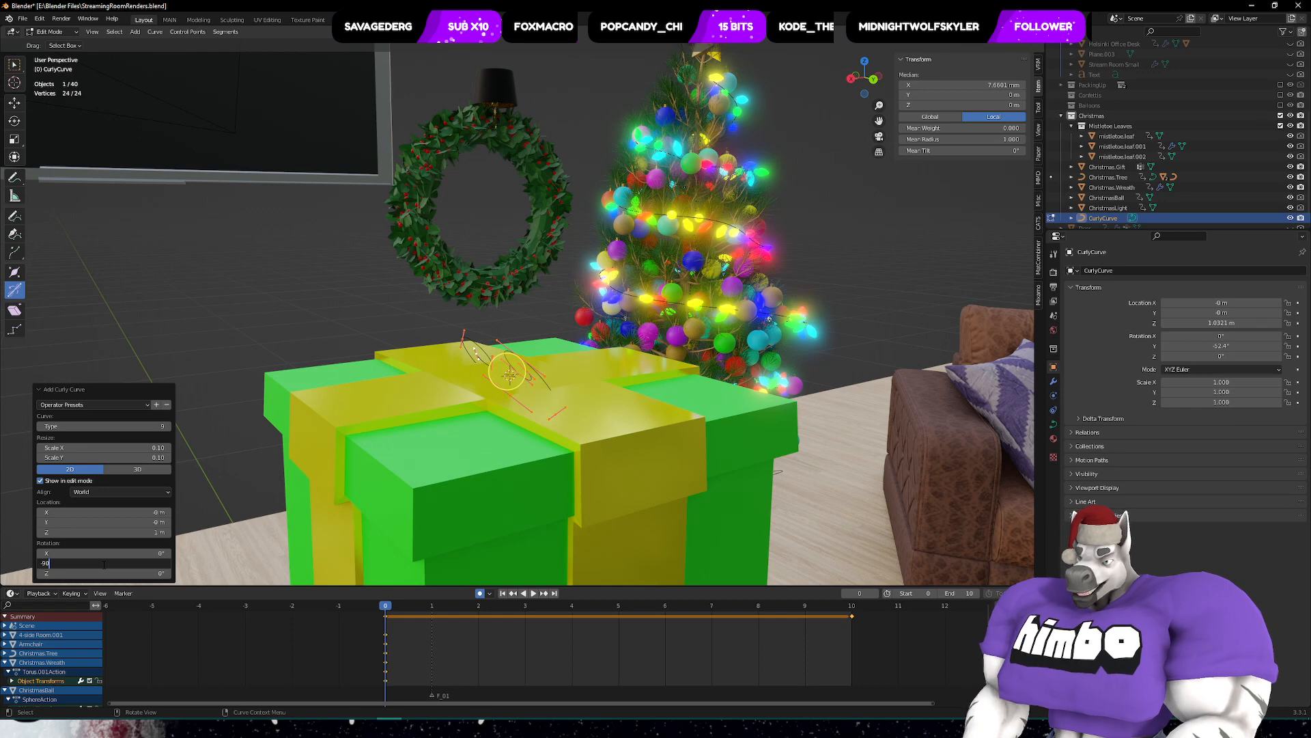
pyautogui.write('-90')
pyautogui.press('Return')
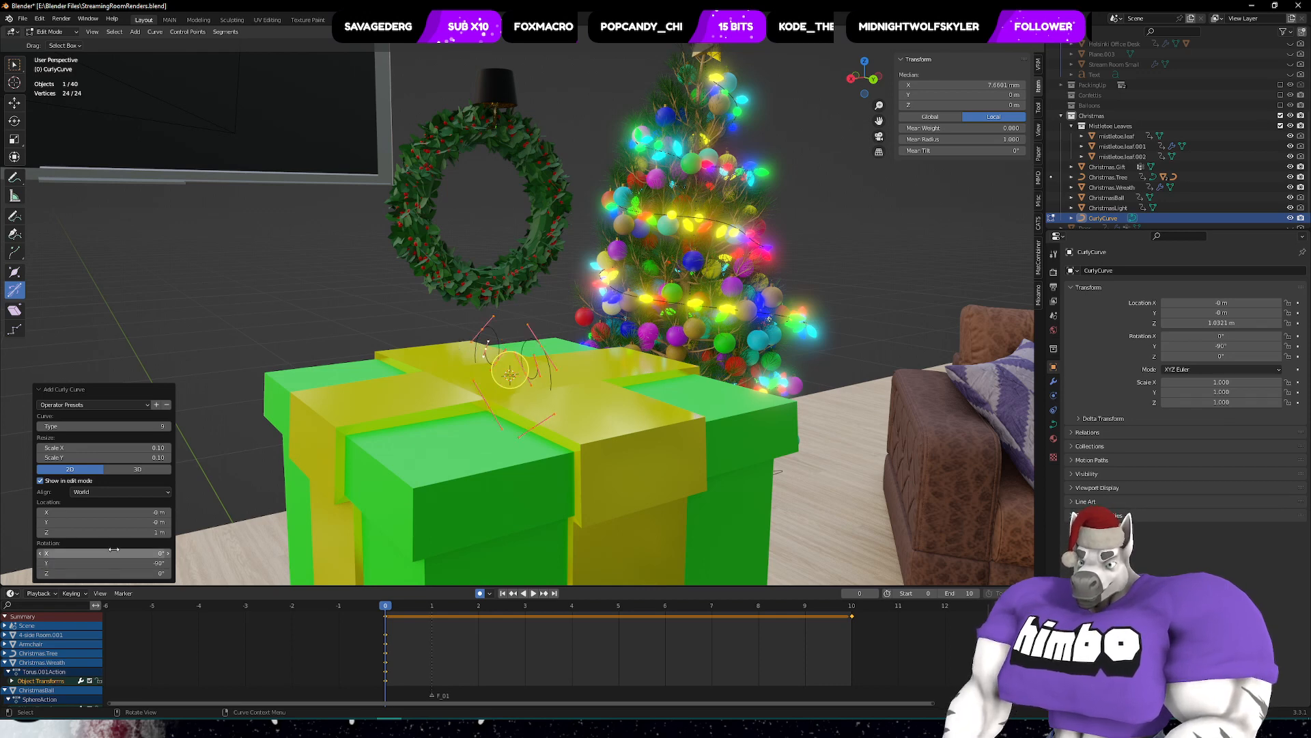
pyautogui.click(170, 535)
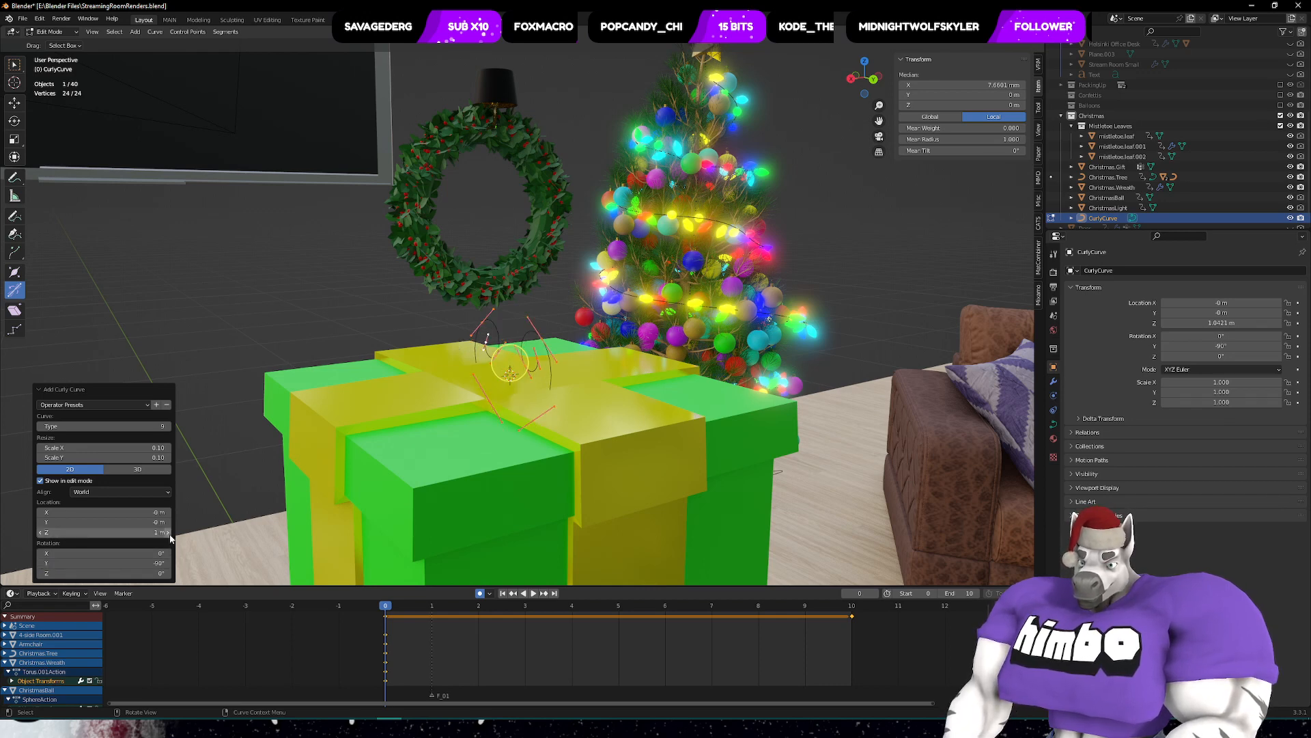
# - Raise the curly curve along Z to about 1.11 m so it stands on the gift's lid
pyautogui.click(170, 535)
pyautogui.click(170, 536)
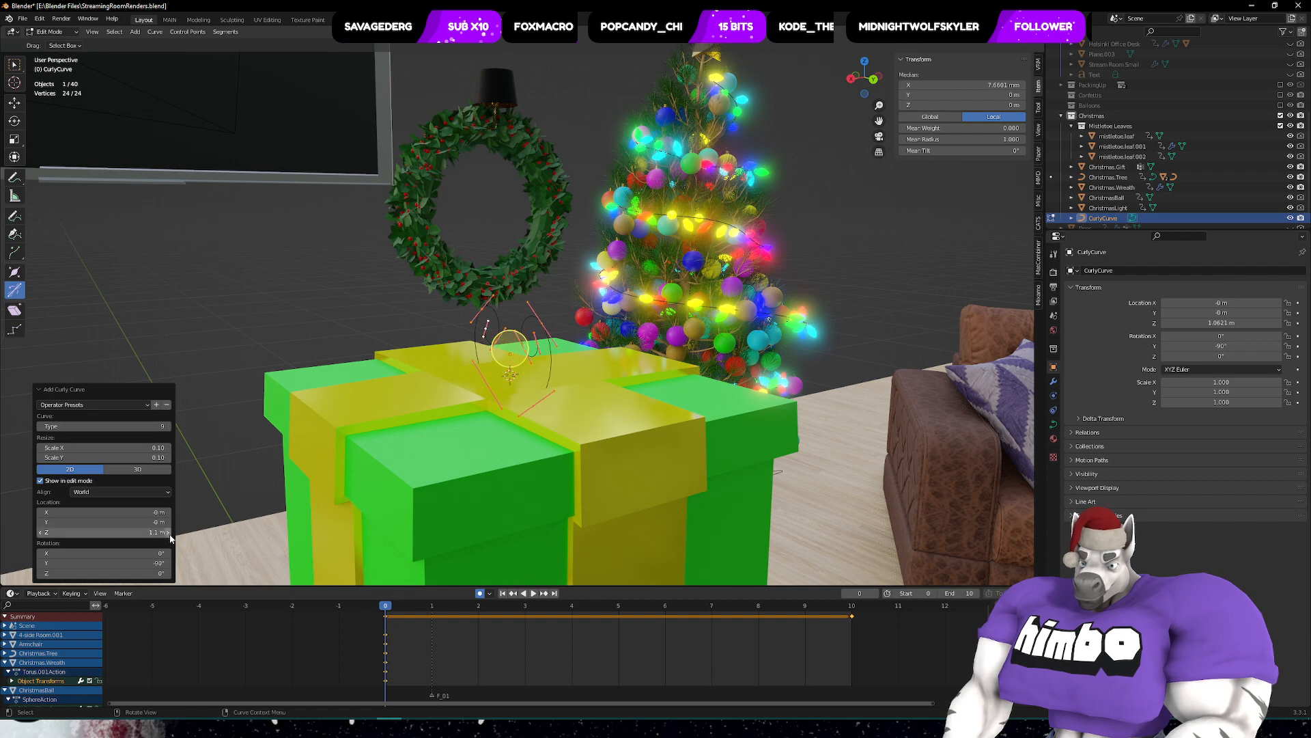
pyautogui.click(170, 535)
pyautogui.click(170, 535)
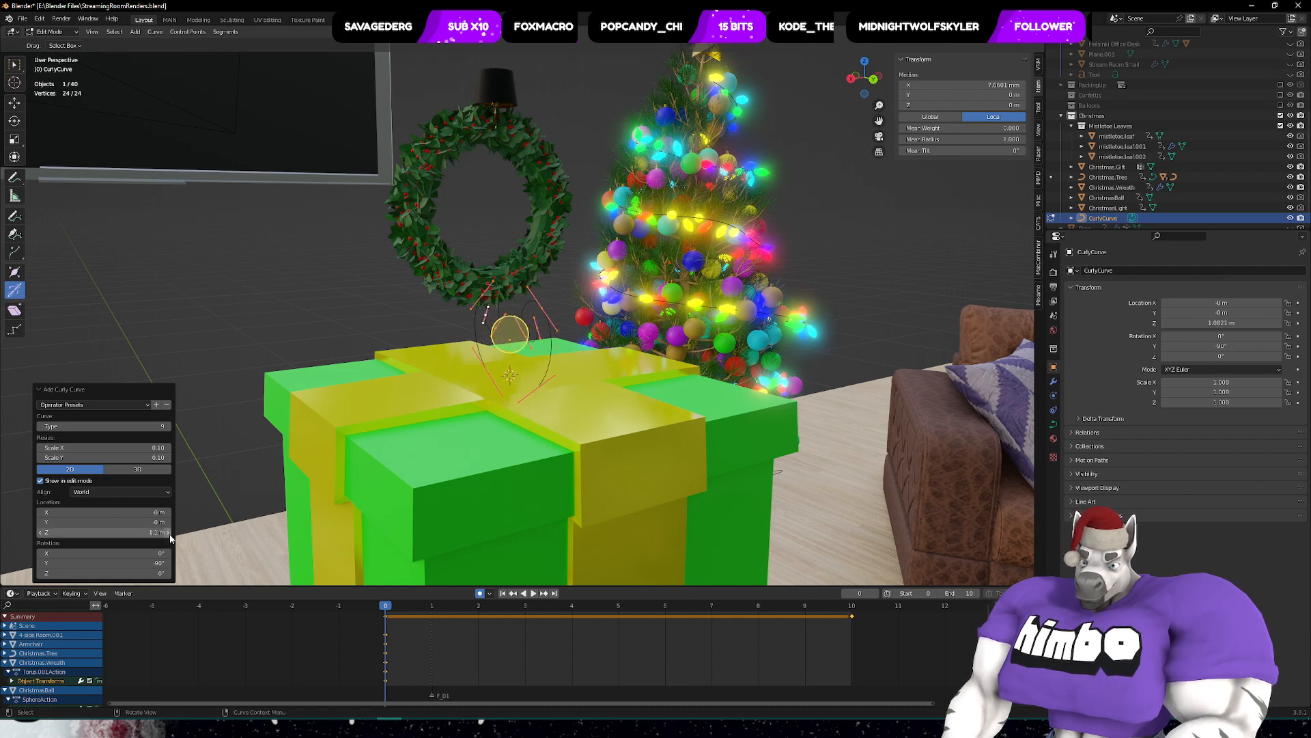
pyautogui.click(170, 535)
pyautogui.click(170, 535)
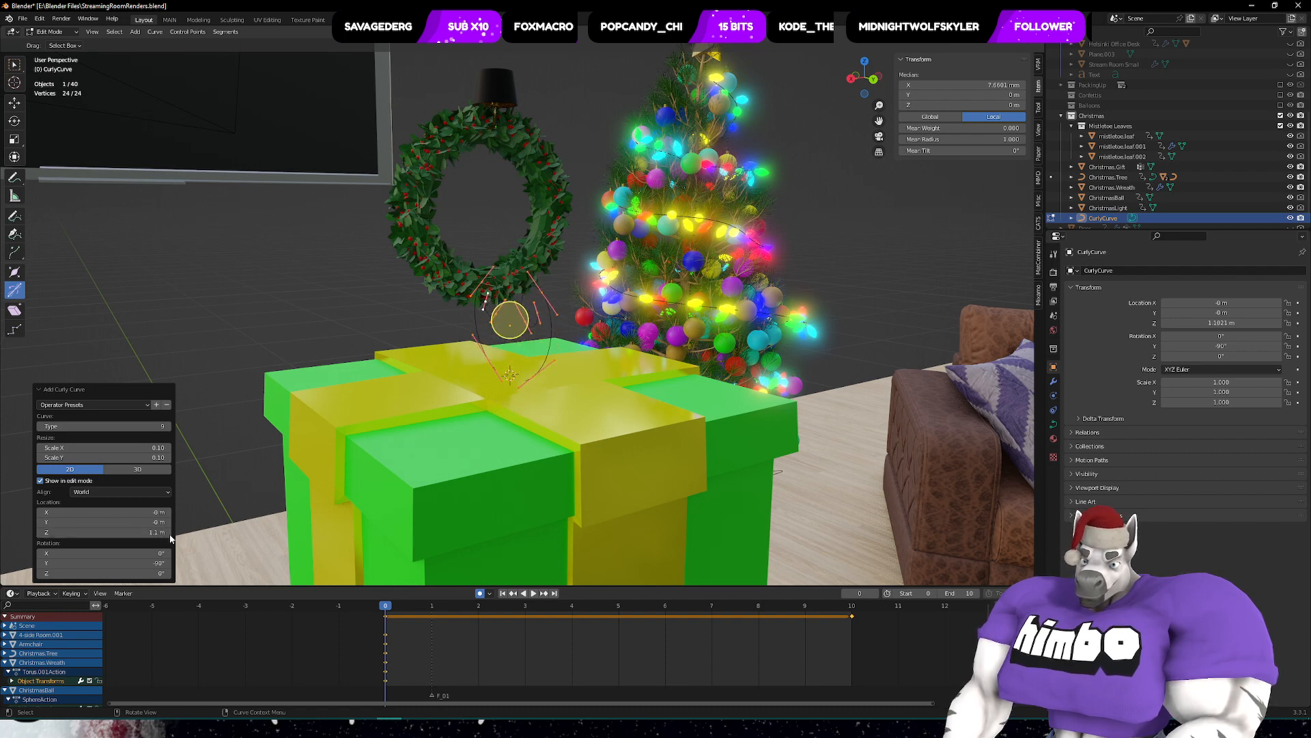
pyautogui.click(170, 536)
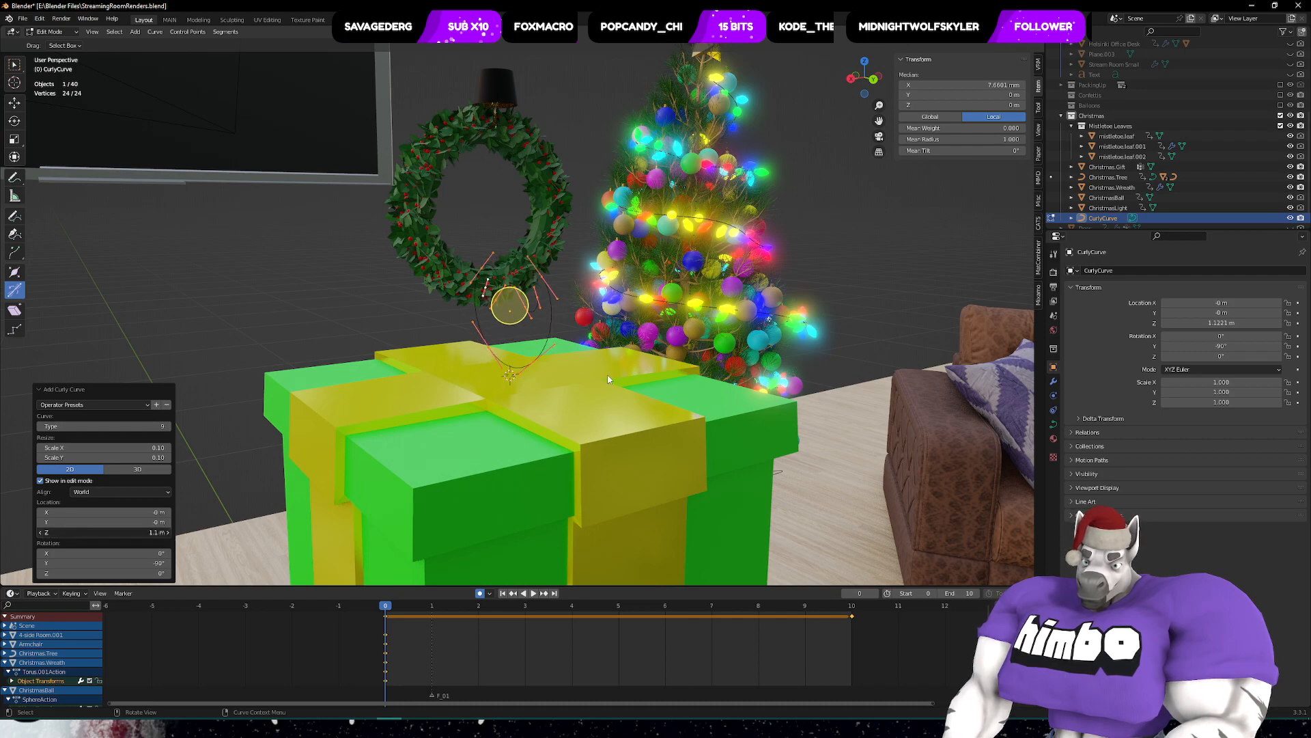
pyautogui.moveTo(608, 379); pyautogui.dragTo(690, 383, button='middle')
pyautogui.press('s')
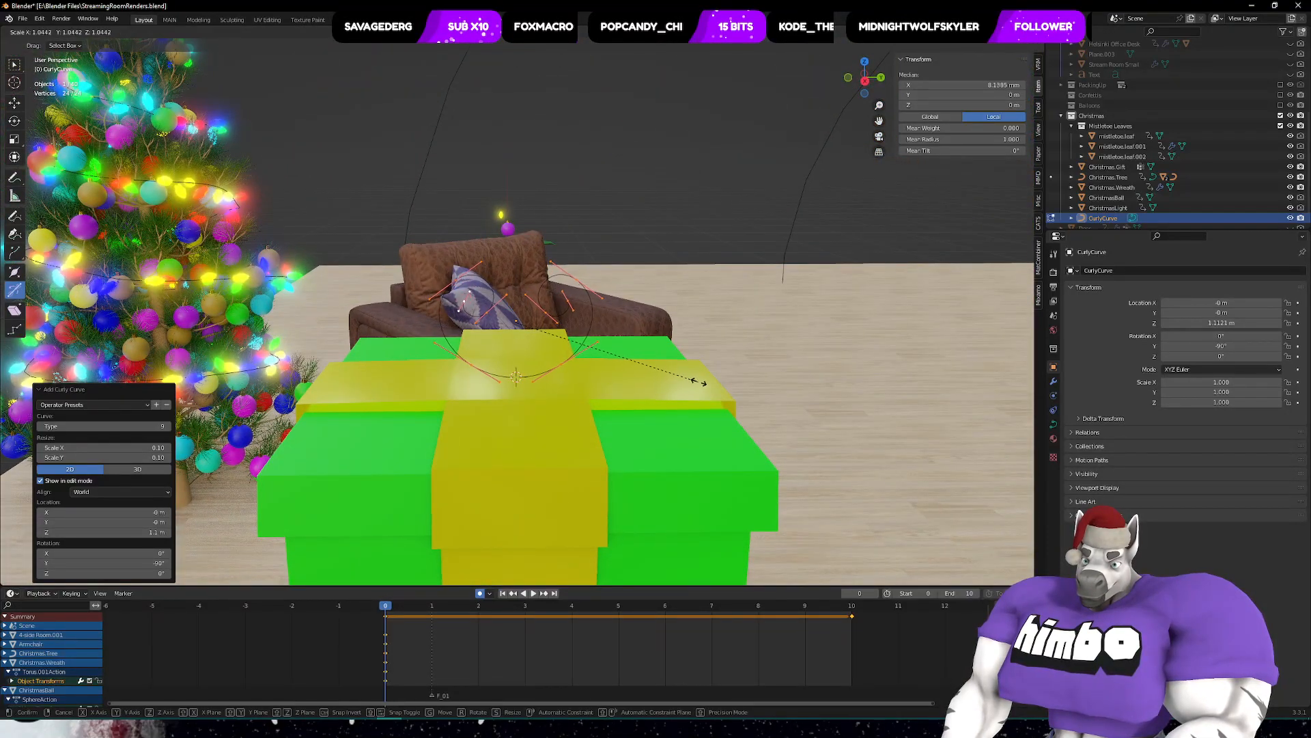
pyautogui.click(686, 335)
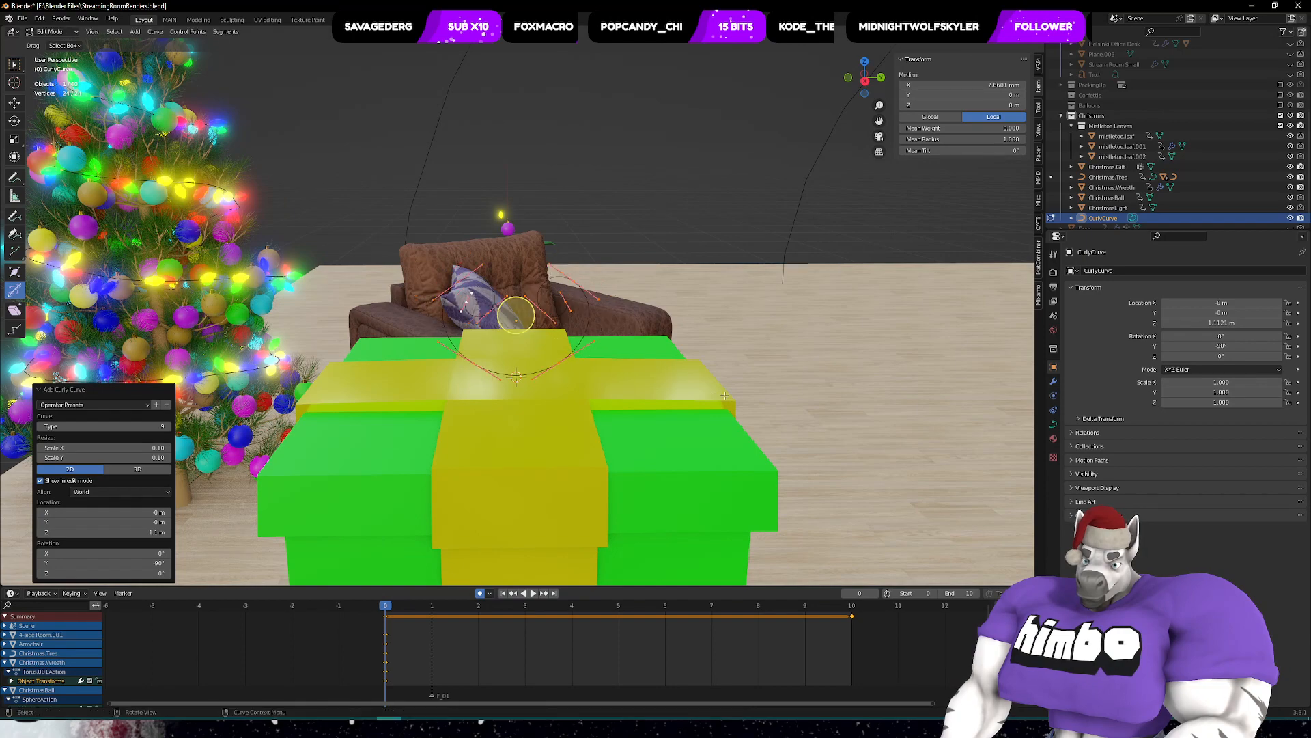
# - Duplicate the curly curve's points in place in Edit Mode
pyautogui.moveTo(691, 332); pyautogui.dragTo(625, 360, button='middle')
pyautogui.hotkey('shift', 'd')
pyautogui.press('Escape')
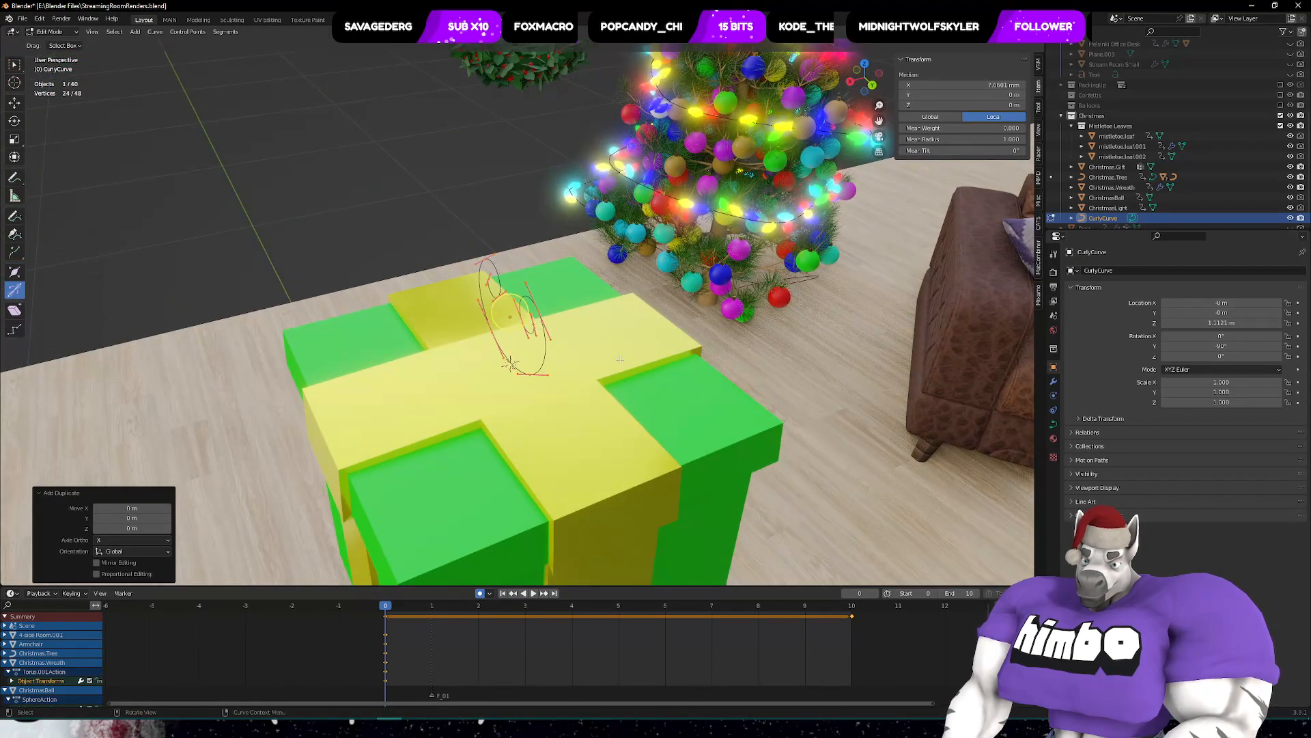
# - Try rotating the duplicated points around the global X and Y axes and the local Z and X axes
pyautogui.press('r')
pyautogui.press('x')
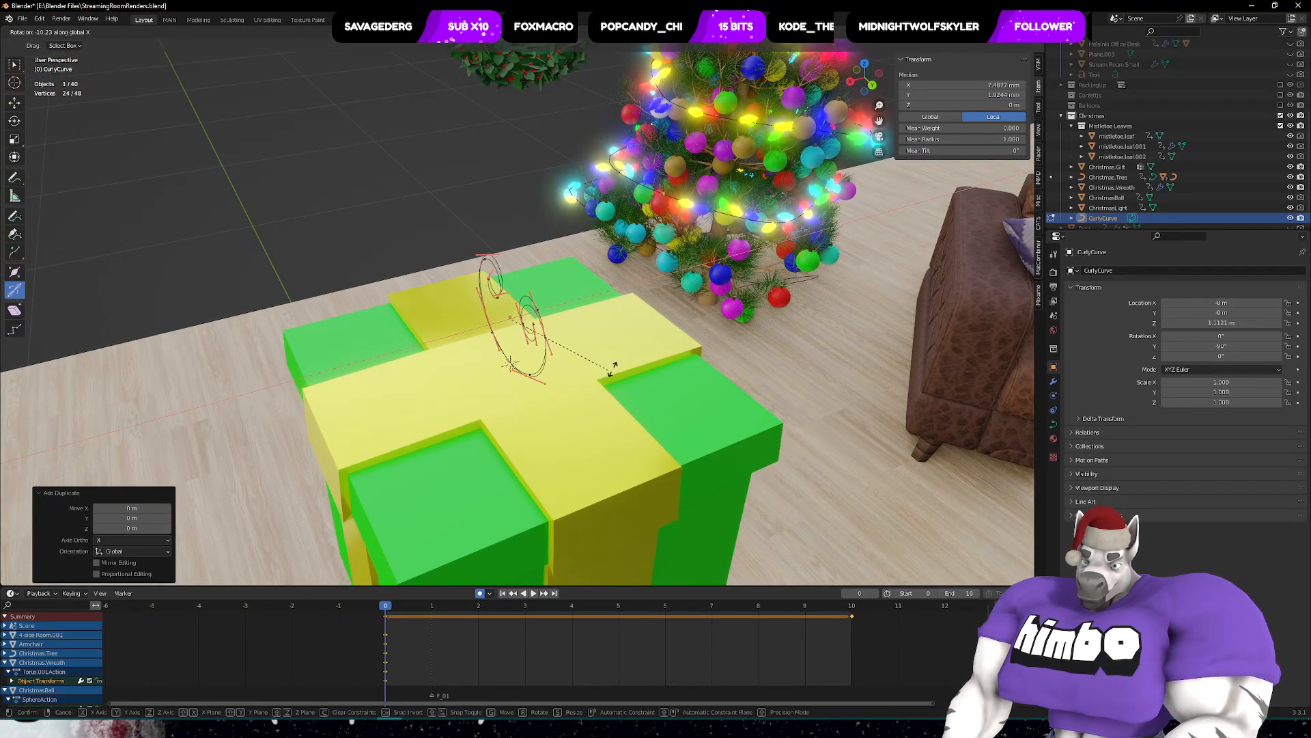
pyautogui.press('y')
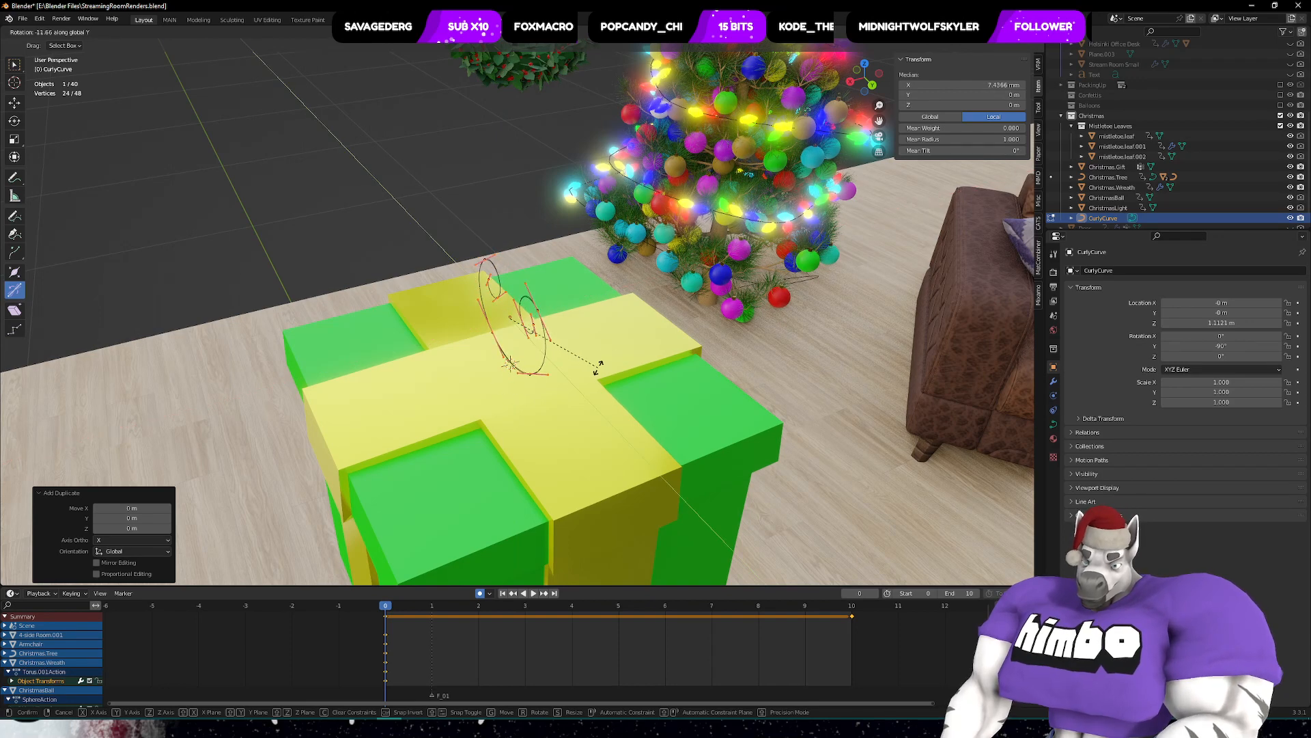
pyautogui.press('z')
pyautogui.press('z')
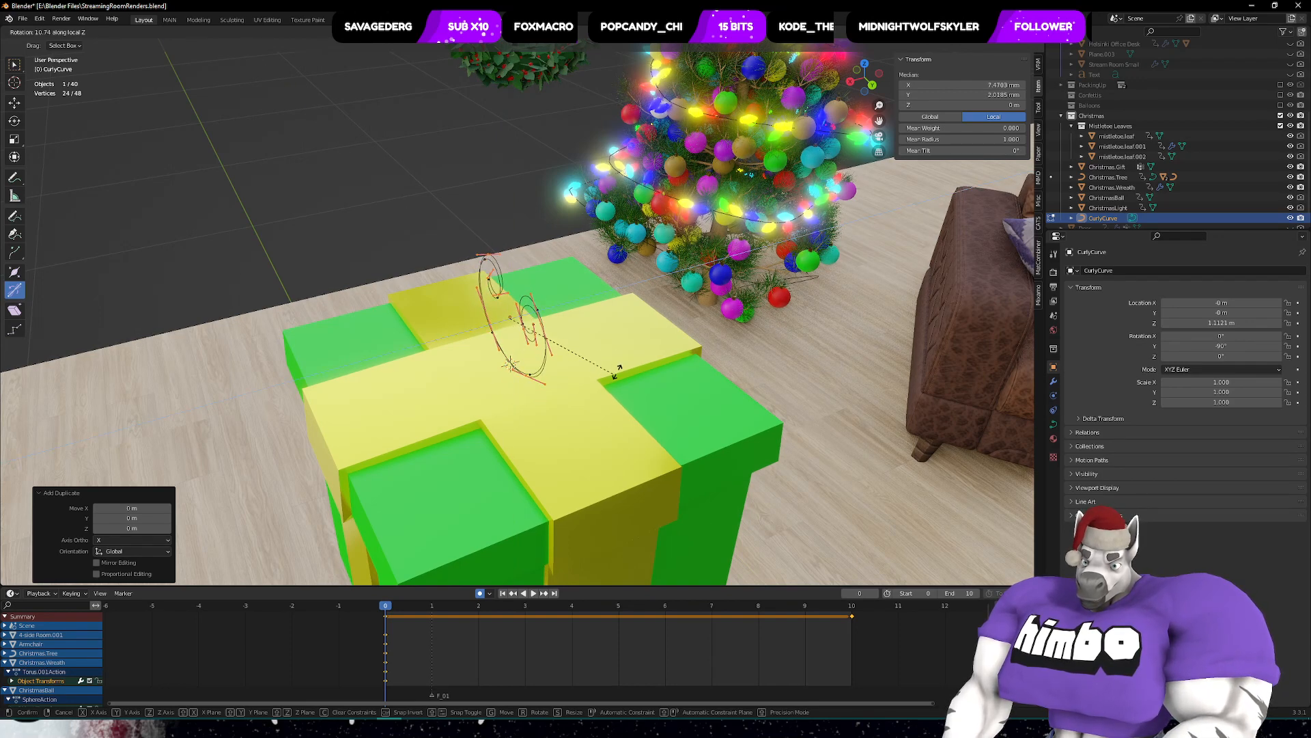
pyautogui.press('z')
pyautogui.press('x')
pyautogui.press('x')
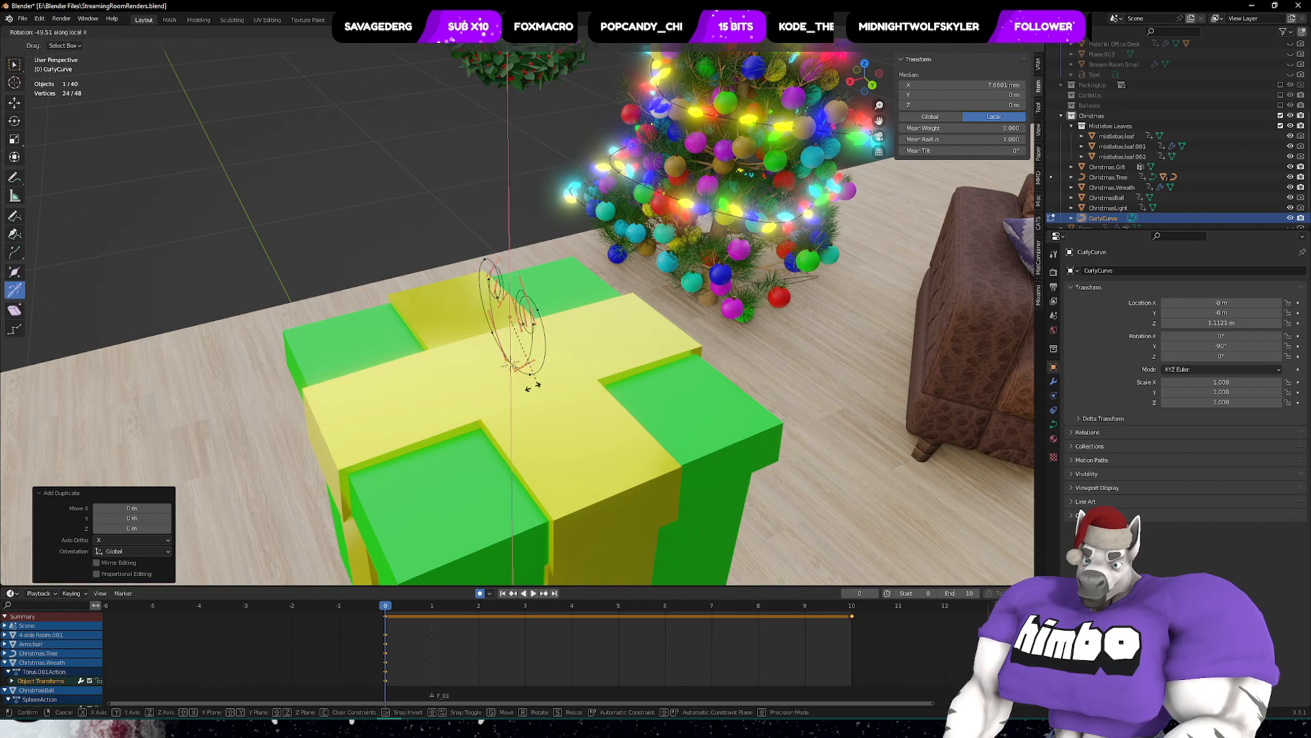
pyautogui.rightClick(470, 419)
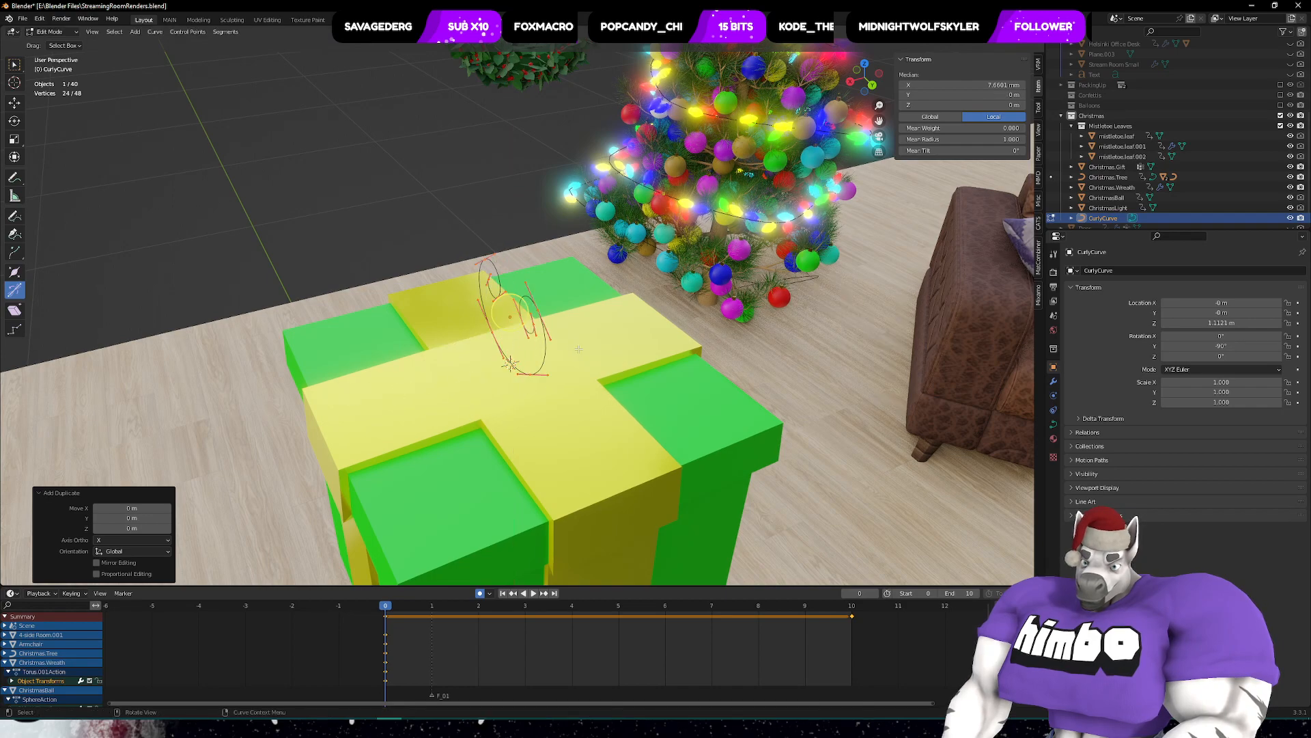
# - Try rotating the duplicated points from the top view, first freely and then around the Y axis
pyautogui.moveTo(593, 332); pyautogui.dragTo(546, 408, button='middle')
pyautogui.press('KP_7')
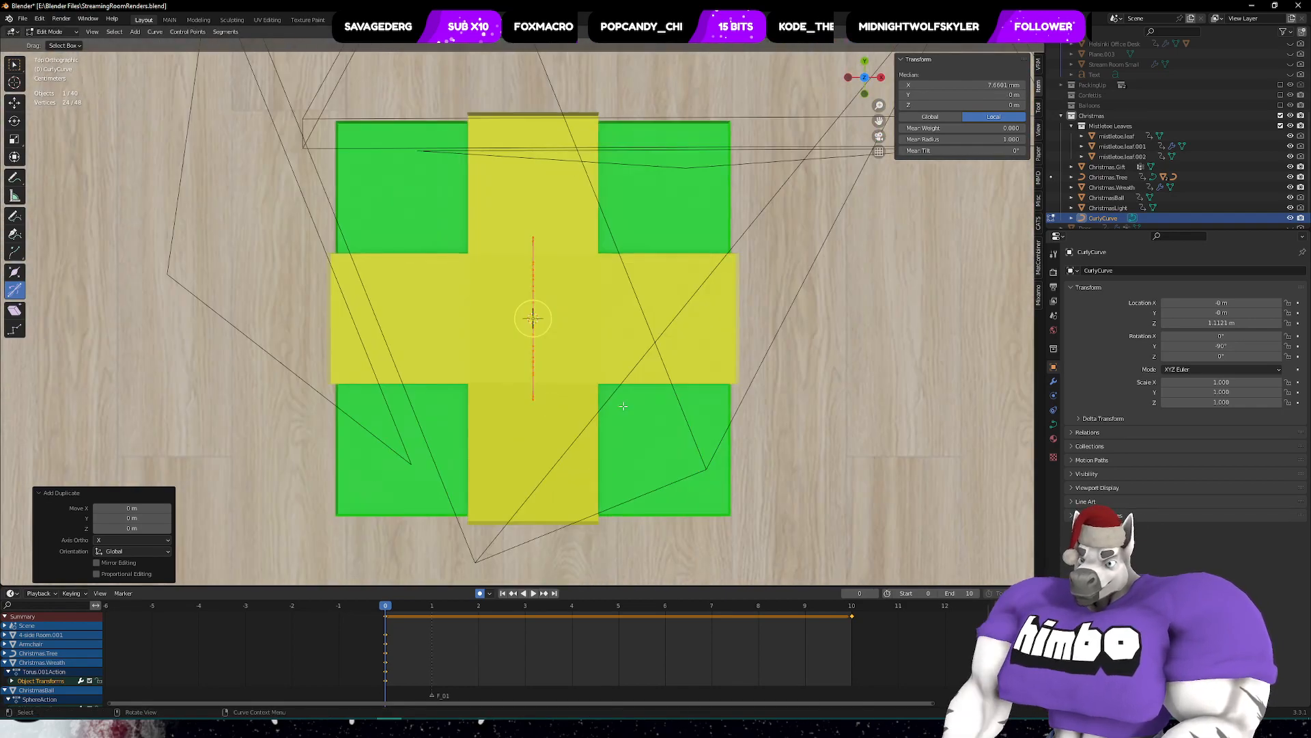
pyautogui.press('t')
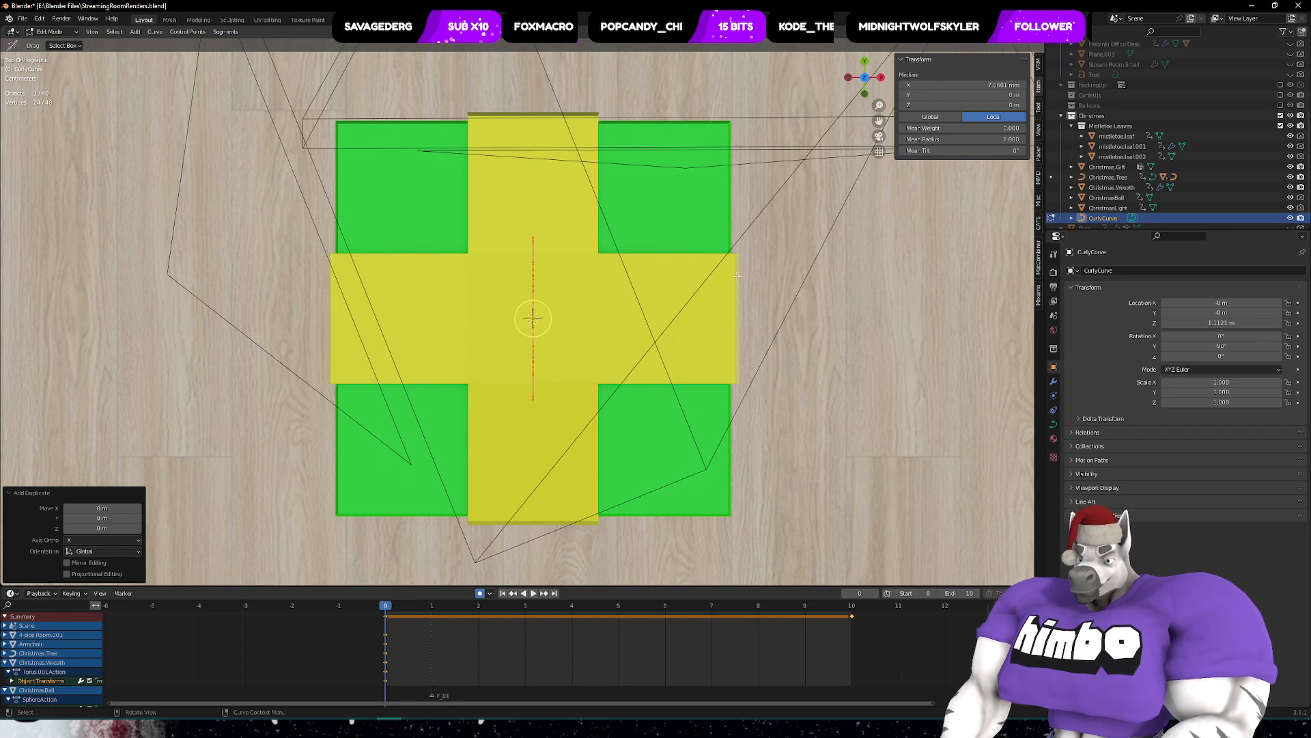
pyautogui.press('r')
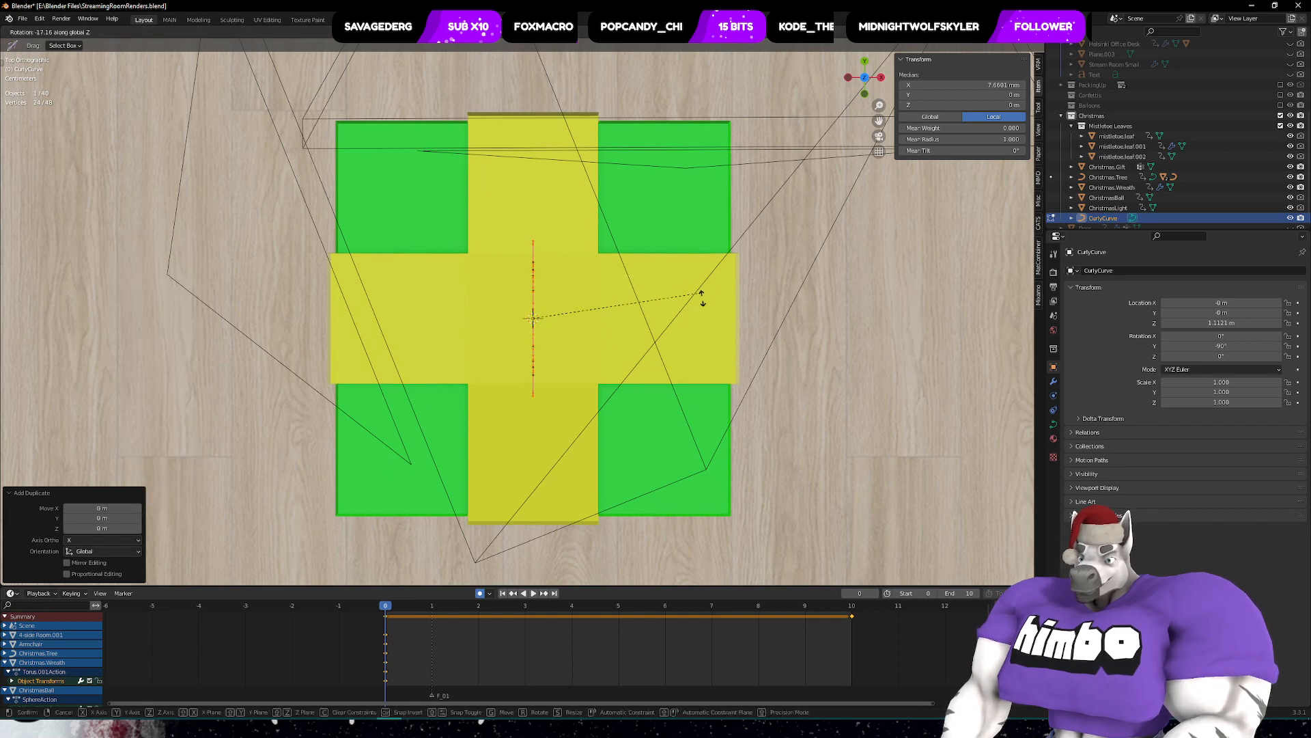
pyautogui.press('y')
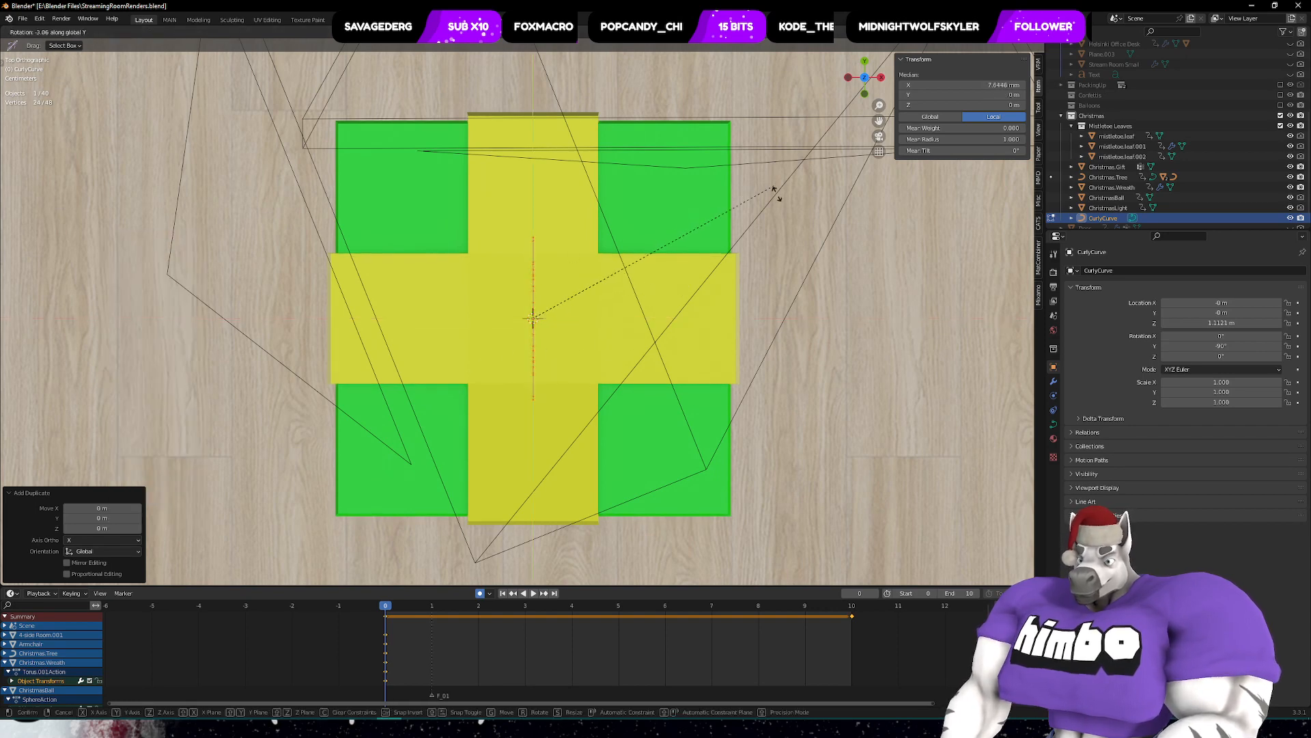
pyautogui.rightClick(401, 297)
# - Set the curly curve object's Z rotation to -90°
pyautogui.moveTo(402, 297); pyautogui.dragTo(324, 168, button='middle')
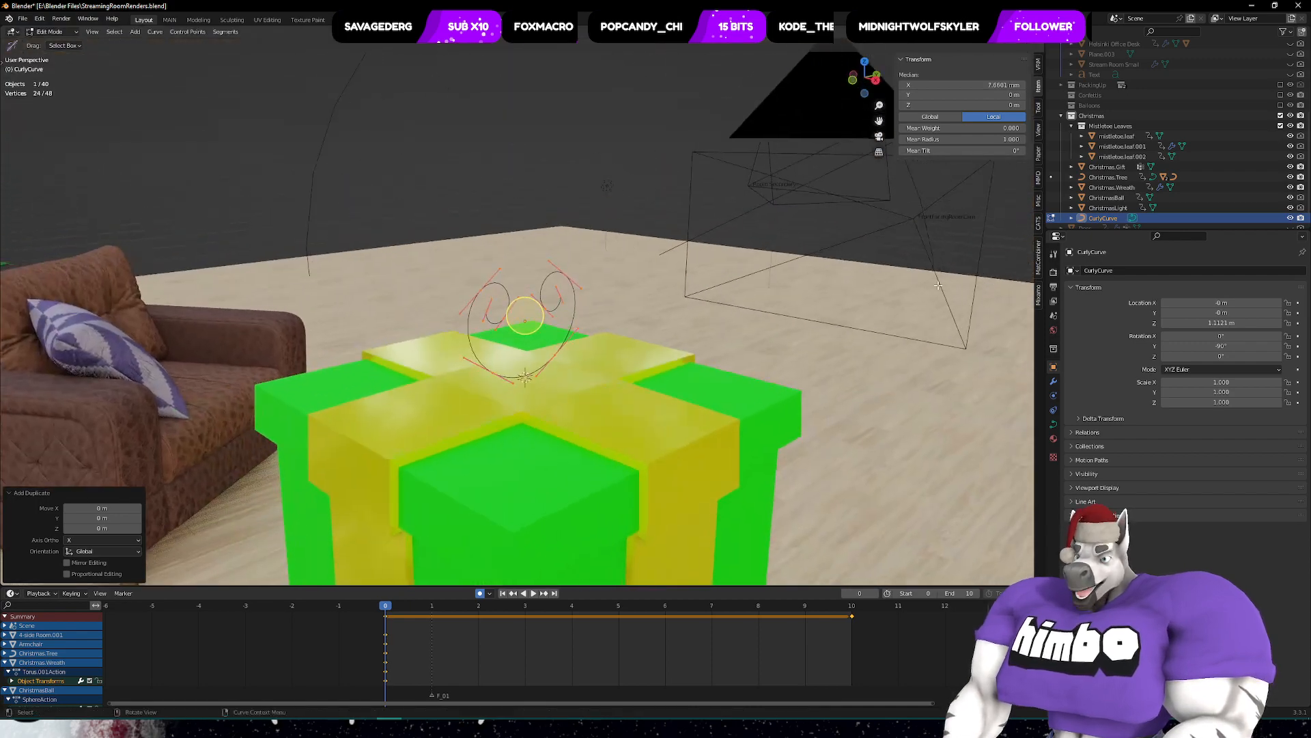
pyautogui.moveTo(1215, 347); pyautogui.dragTo(1194, 356)
pyautogui.rightClick(1224, 347)
pyautogui.press('Return')
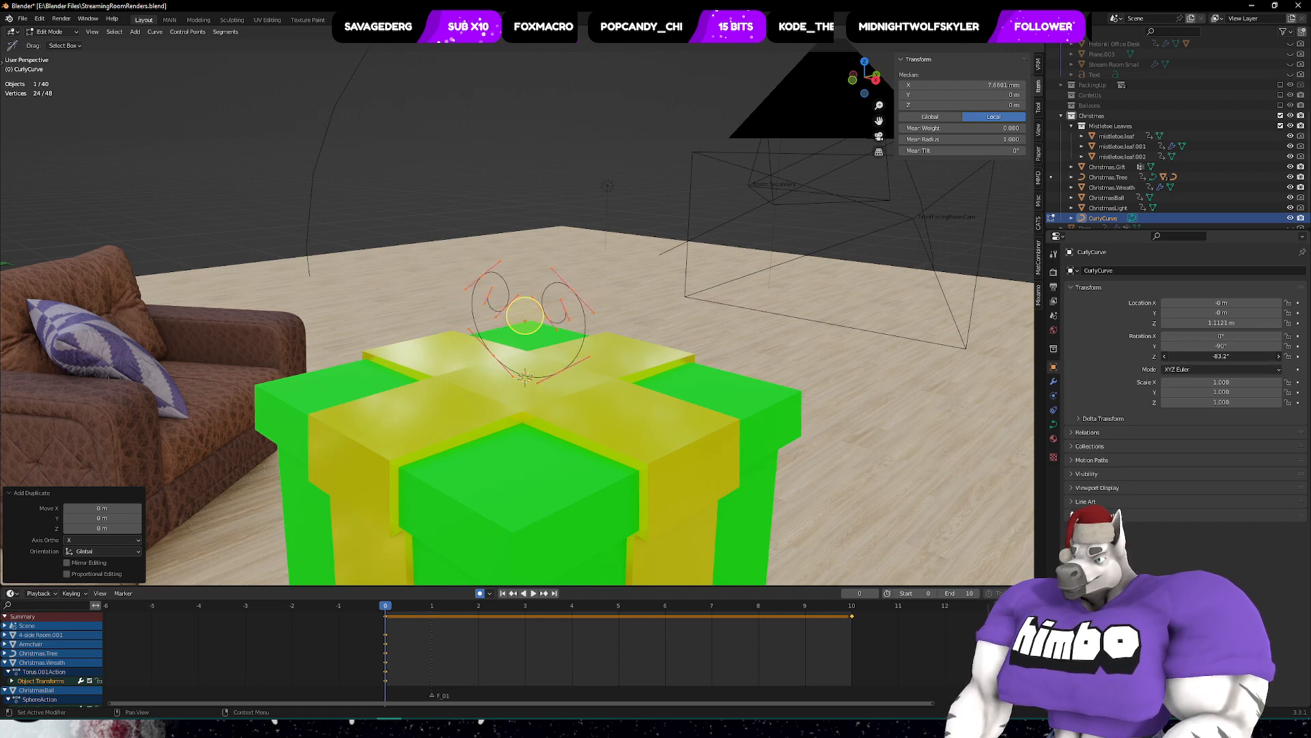
pyautogui.click(1222, 356)
pyautogui.press('Return')
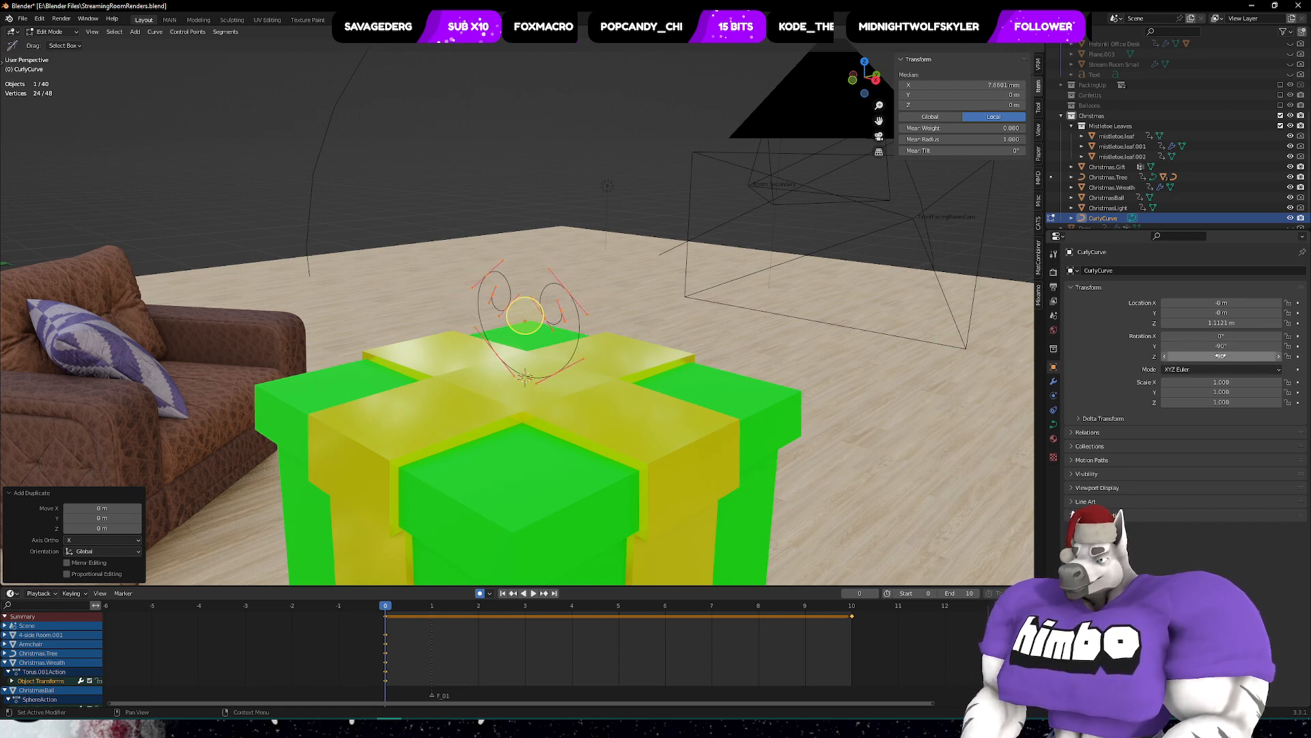
# - Duplicate the selected curve points in place once more and return to Object Mode
pyautogui.moveTo(601, 396); pyautogui.dragTo(522, 362, button='middle')
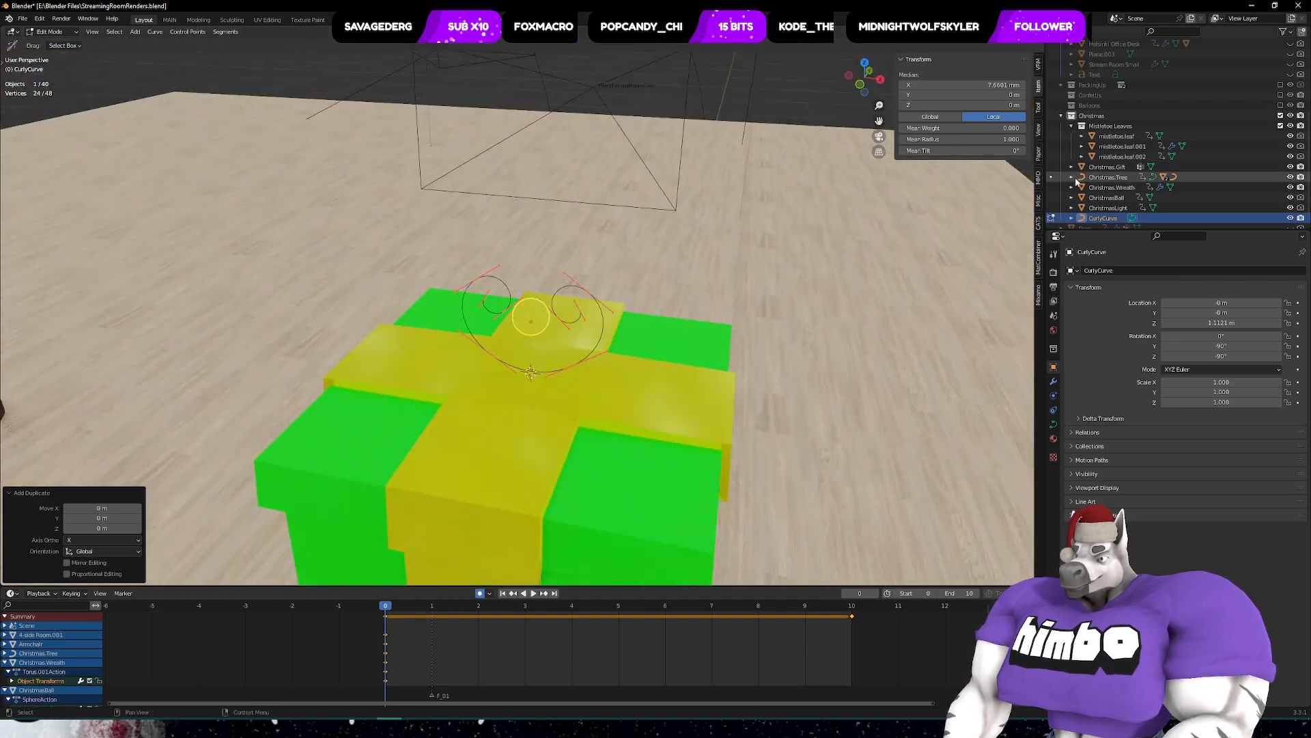
pyautogui.hotkey('shift', 'd')
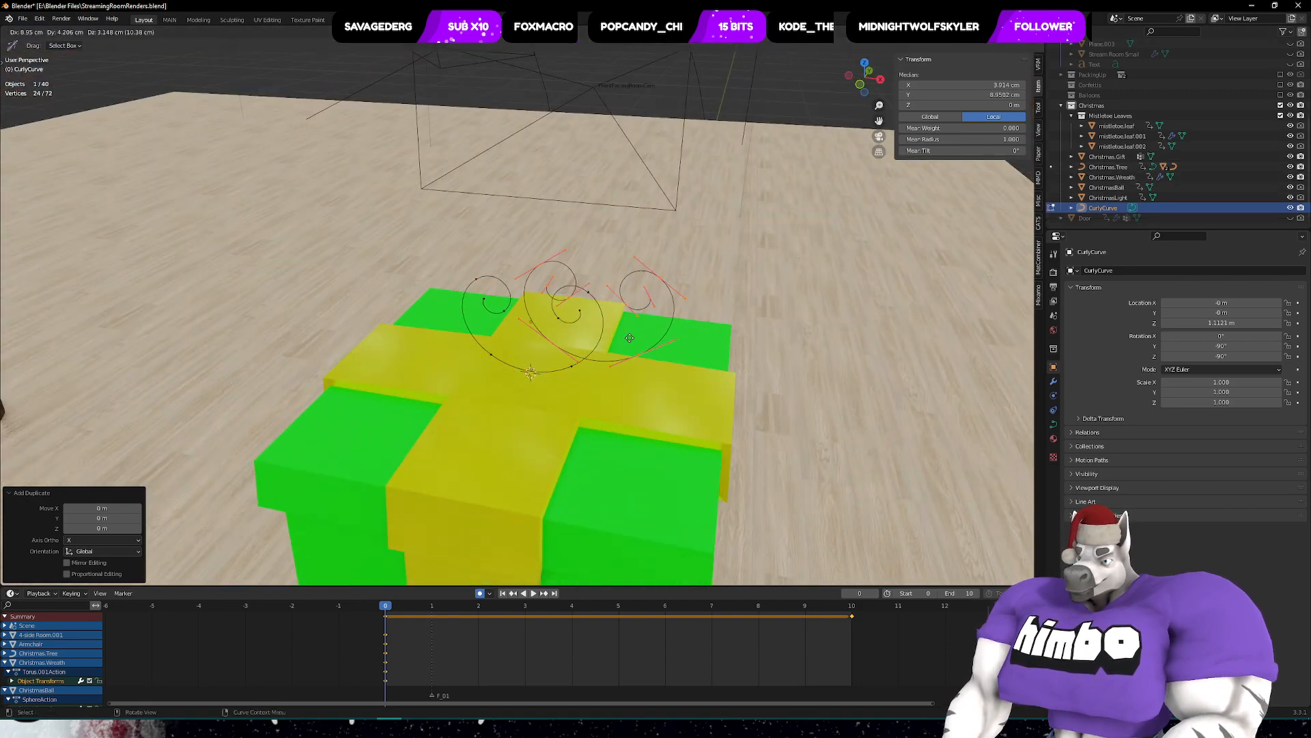
pyautogui.rightClick(634, 352)
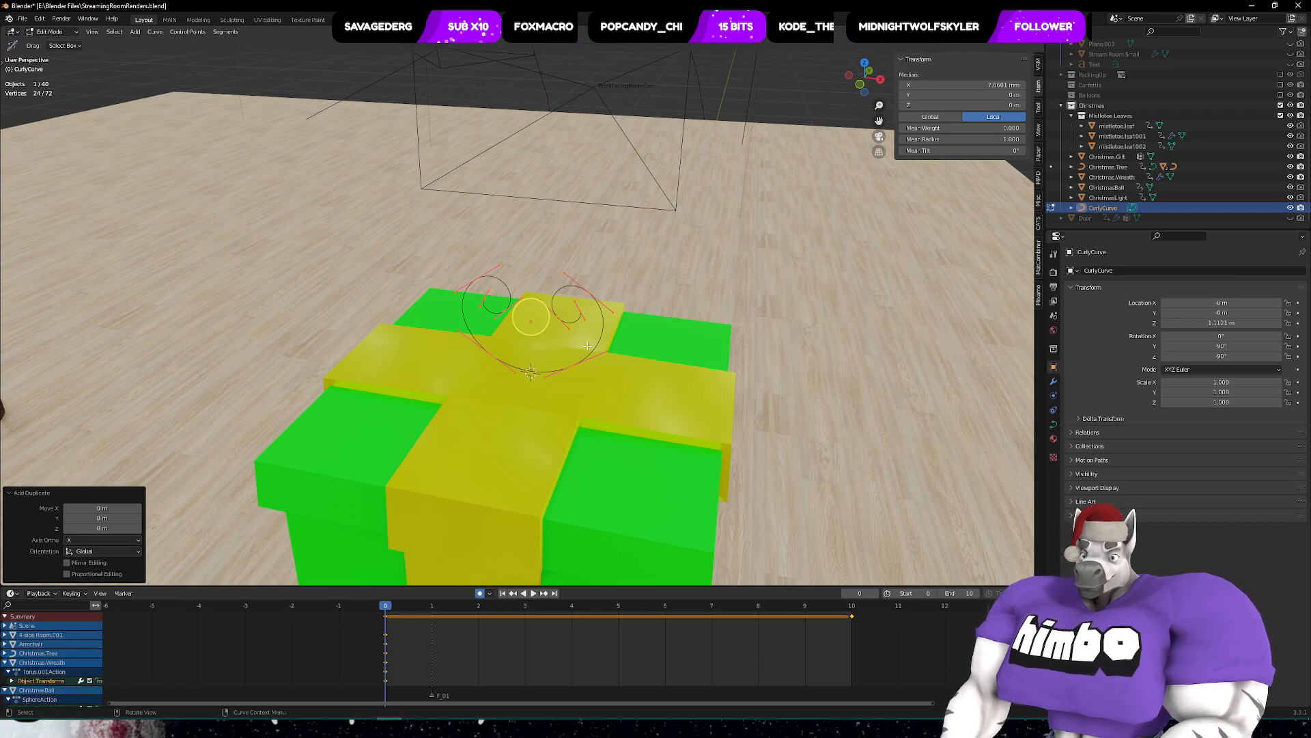
pyautogui.moveTo(587, 346); pyautogui.dragTo(612, 380, button='middle')
pyautogui.hotkey('ctrl', 'Tab')
pyautogui.click(461, 364)
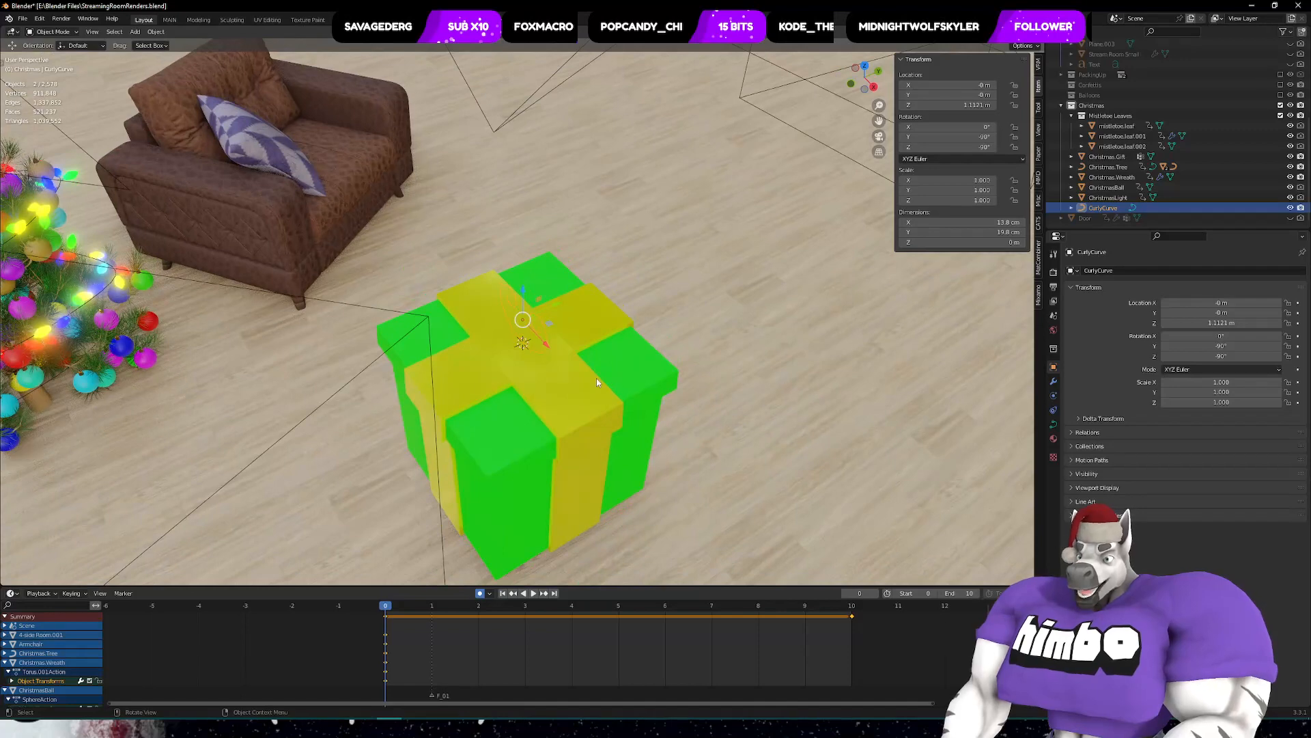
# - Duplicate the curly curve object in place and rotate the copy 90° around the global Z axis
pyautogui.hotkey('shift', 'd')
pyautogui.press('Escape')
pyautogui.press('r')
pyautogui.press('z')
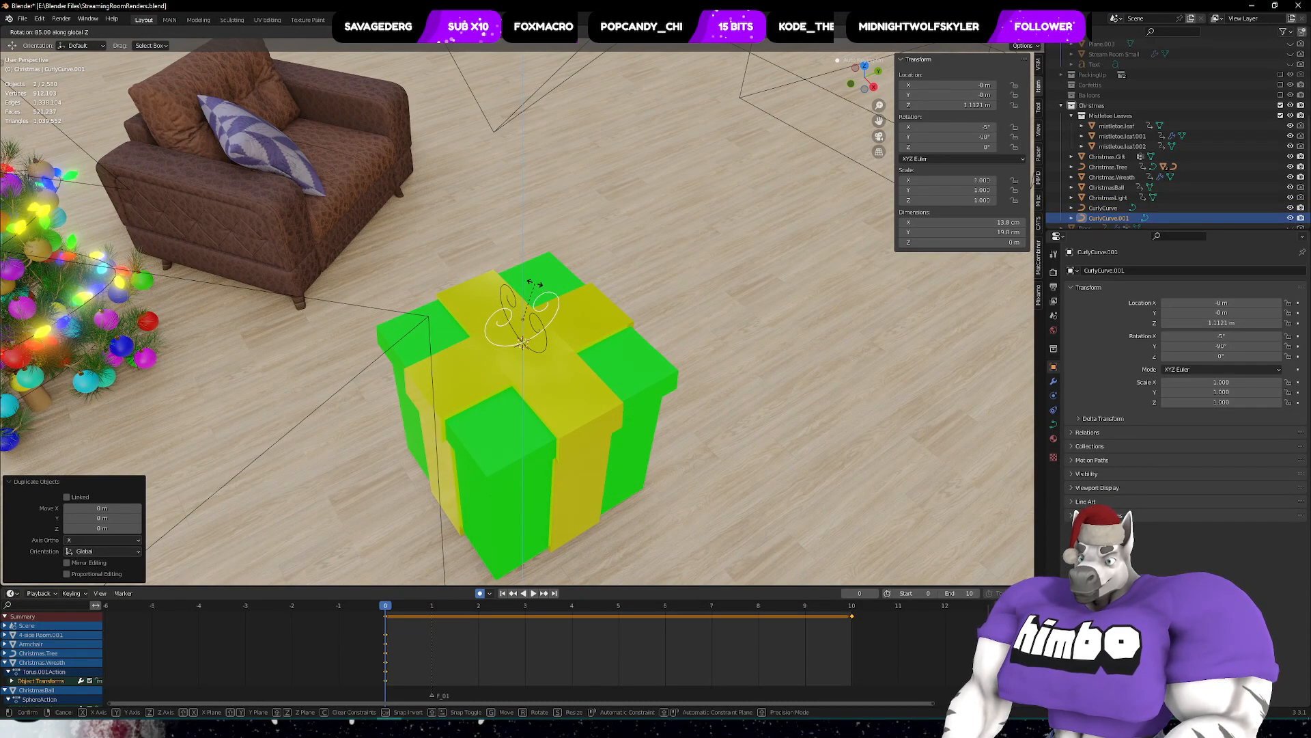
pyautogui.click(535, 283)
pyautogui.click(105, 528)
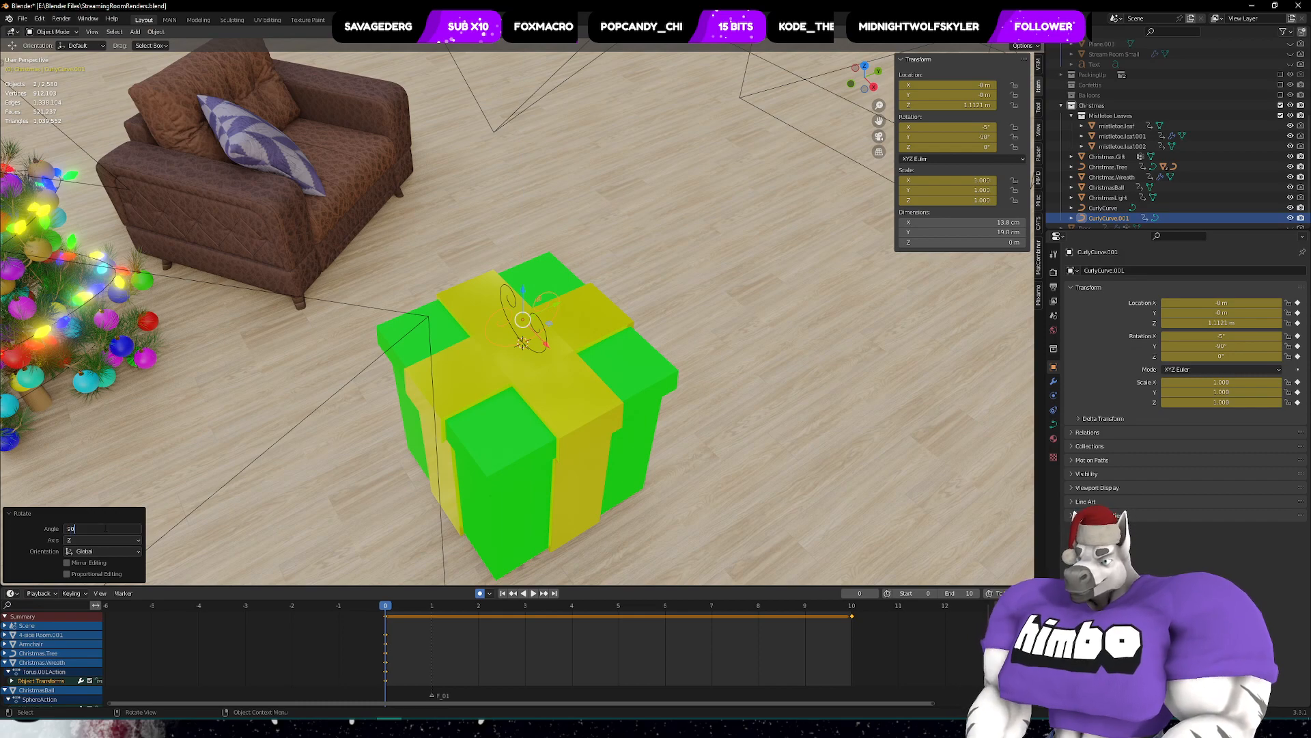
pyautogui.write('90')
pyautogui.press('Return')
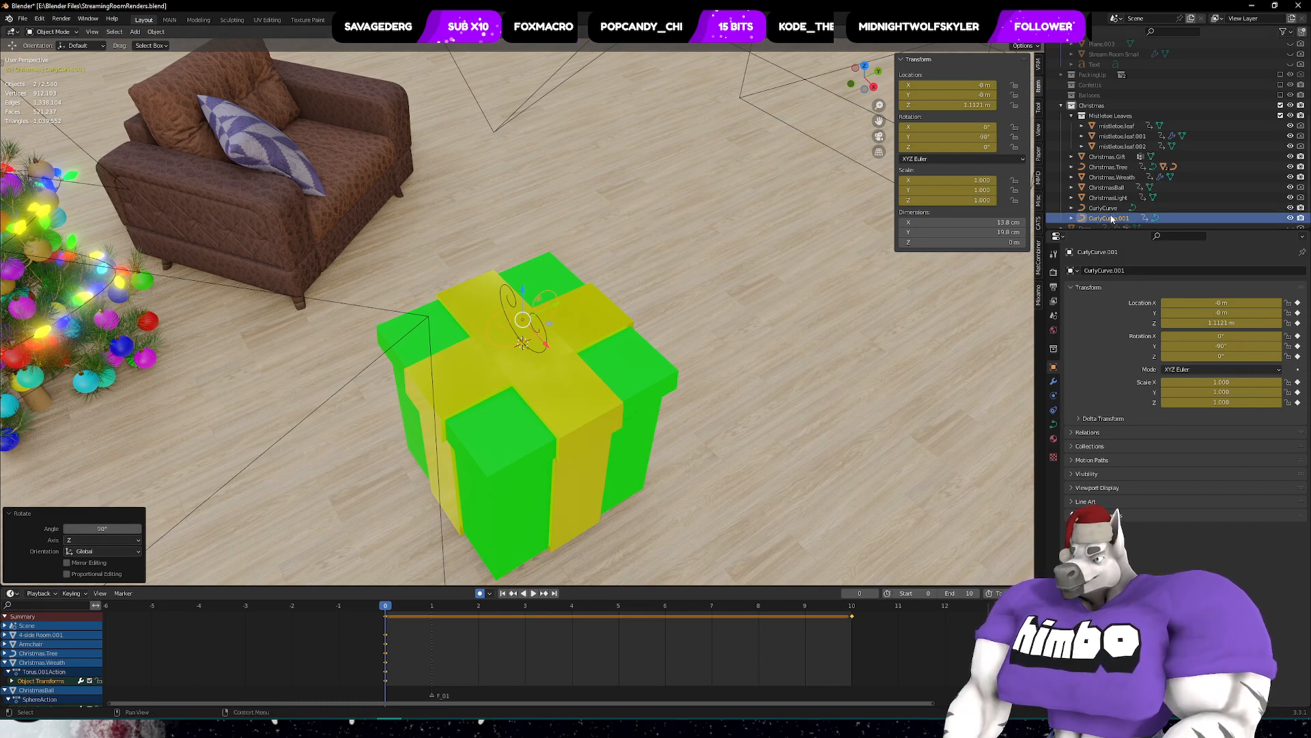
# - Add bevel depth to the rotated copy and the original curly curve, making both into tubes about 2 cm thick
pyautogui.click(1053, 424)
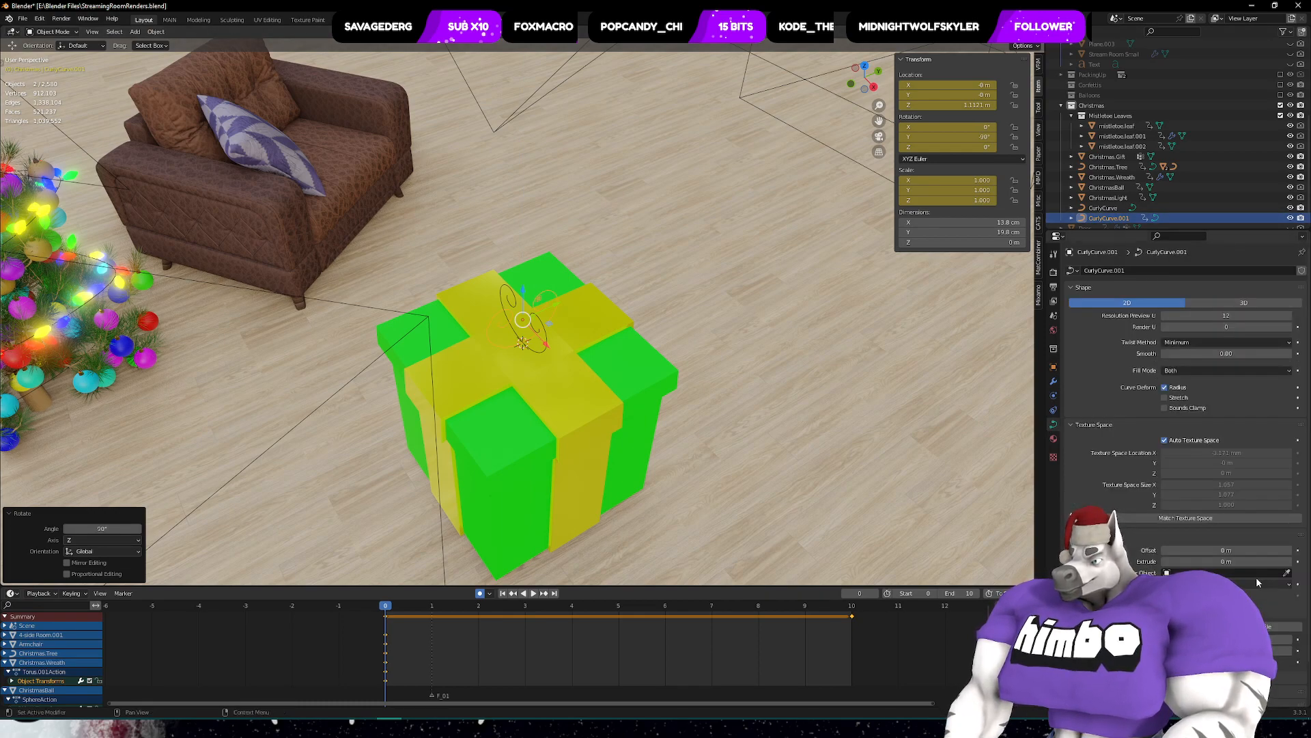
pyautogui.click(1289, 641)
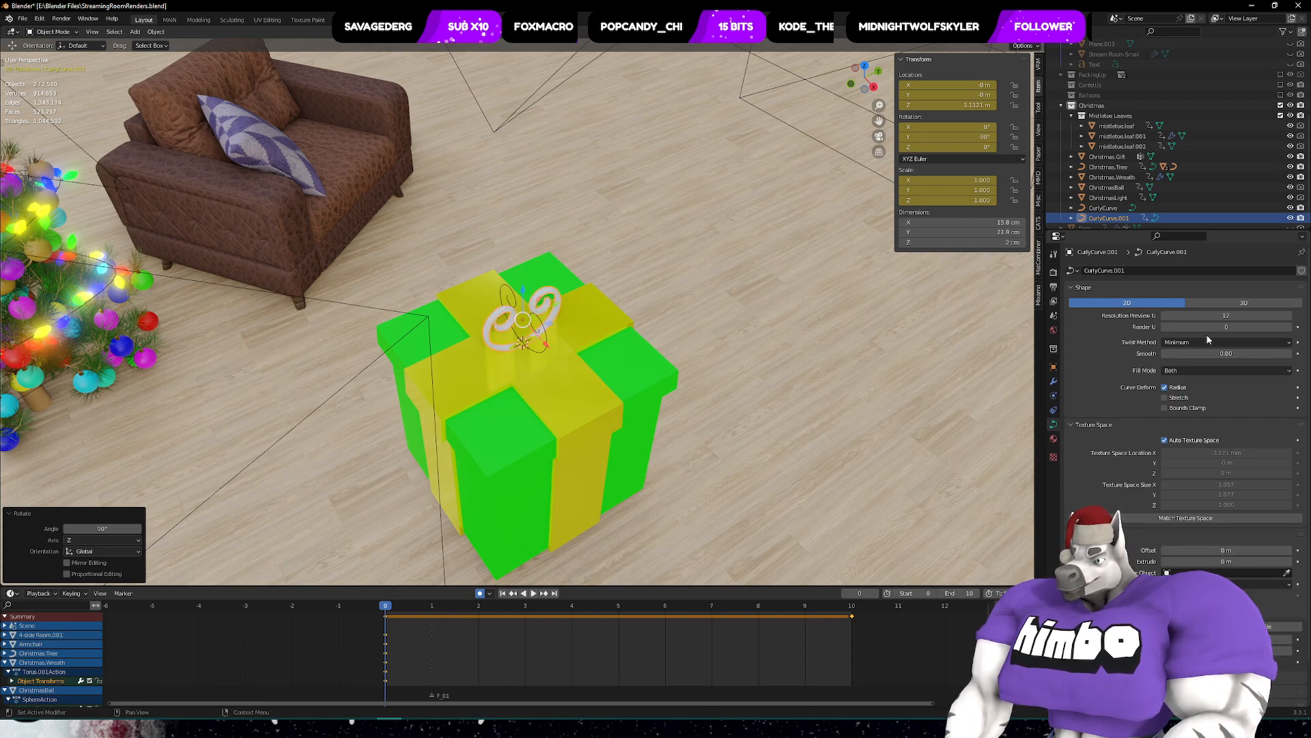
pyautogui.click(1103, 207)
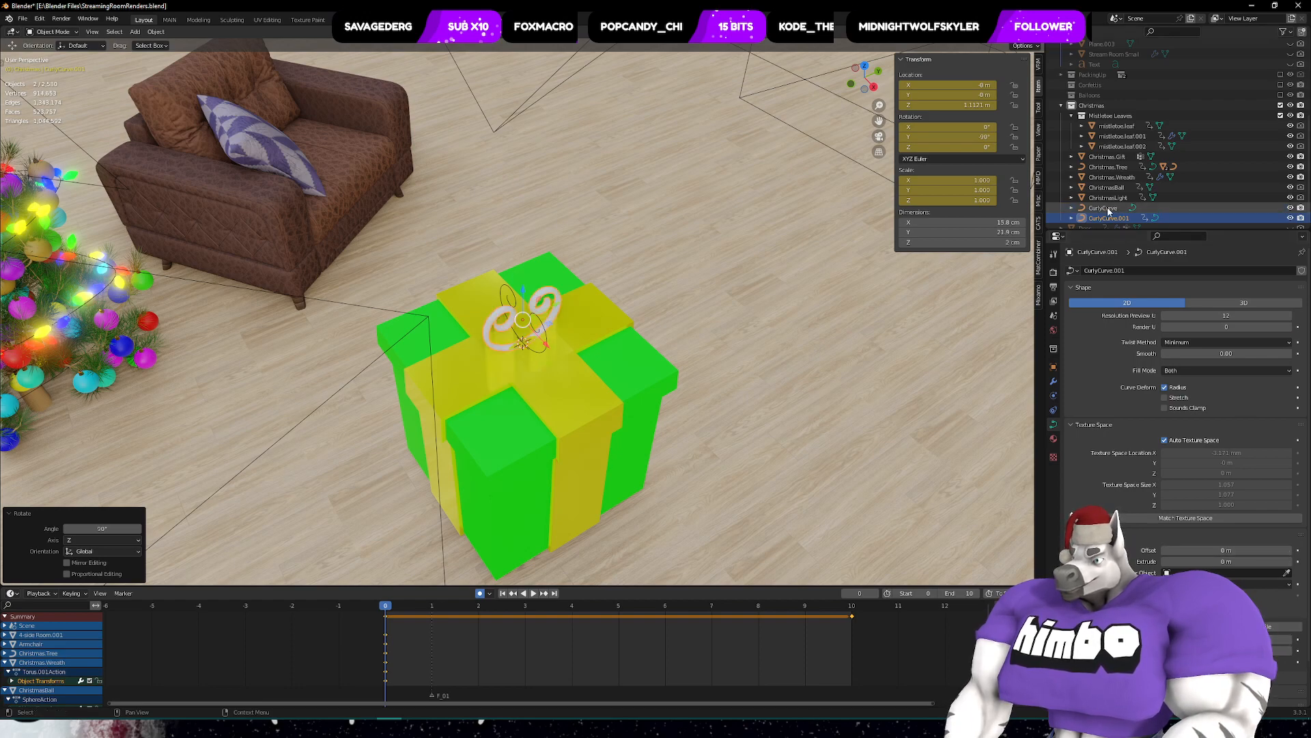
pyautogui.click(1289, 645)
pyautogui.moveTo(567, 321); pyautogui.dragTo(407, 280, button='middle')
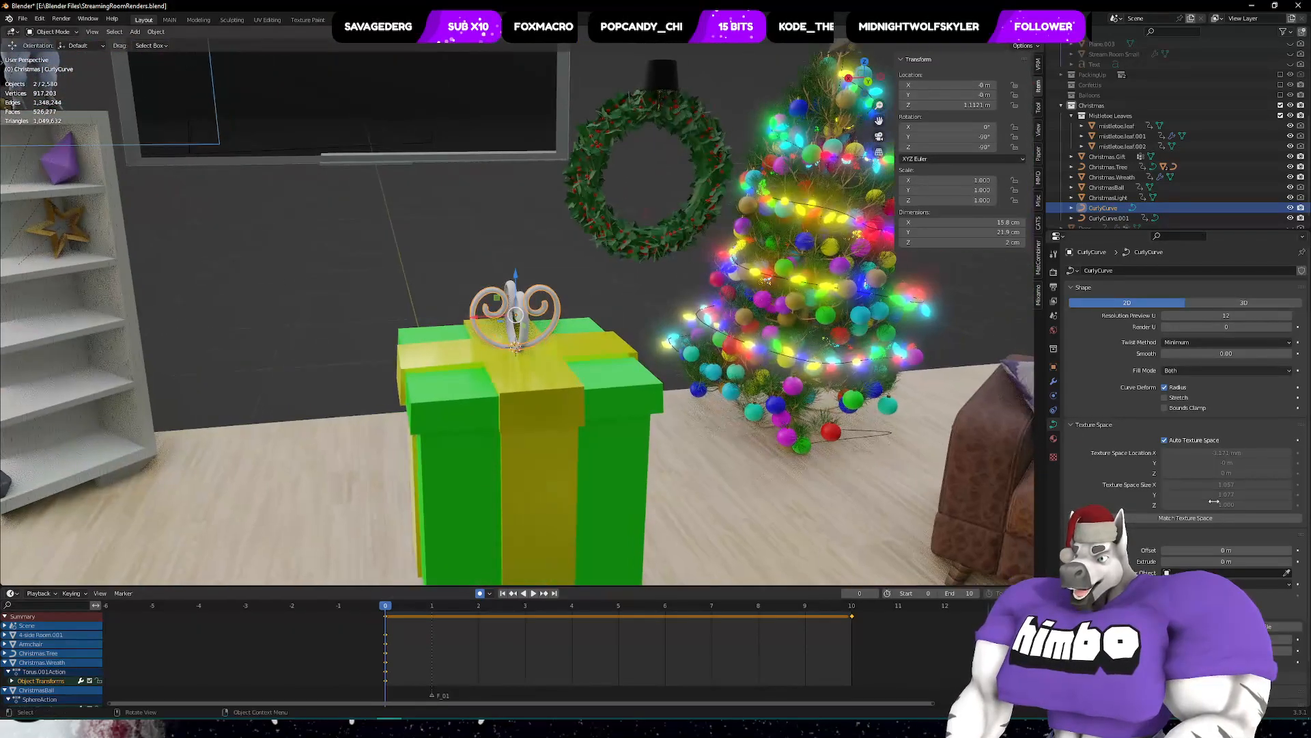
# - Increase the bevel depth of the original curly curve and the rotated copy until each is about 6 cm thick
pyautogui.click(1290, 645)
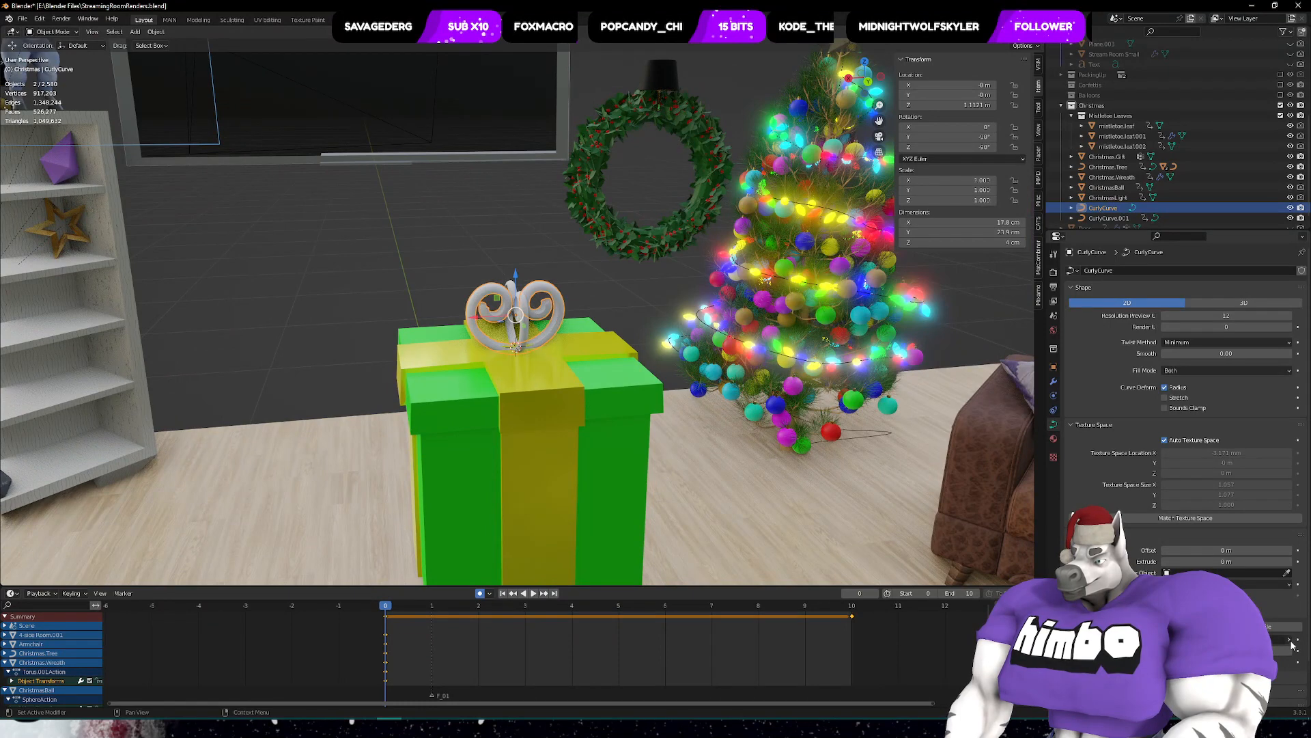
pyautogui.click(1290, 645)
pyautogui.click(1108, 218)
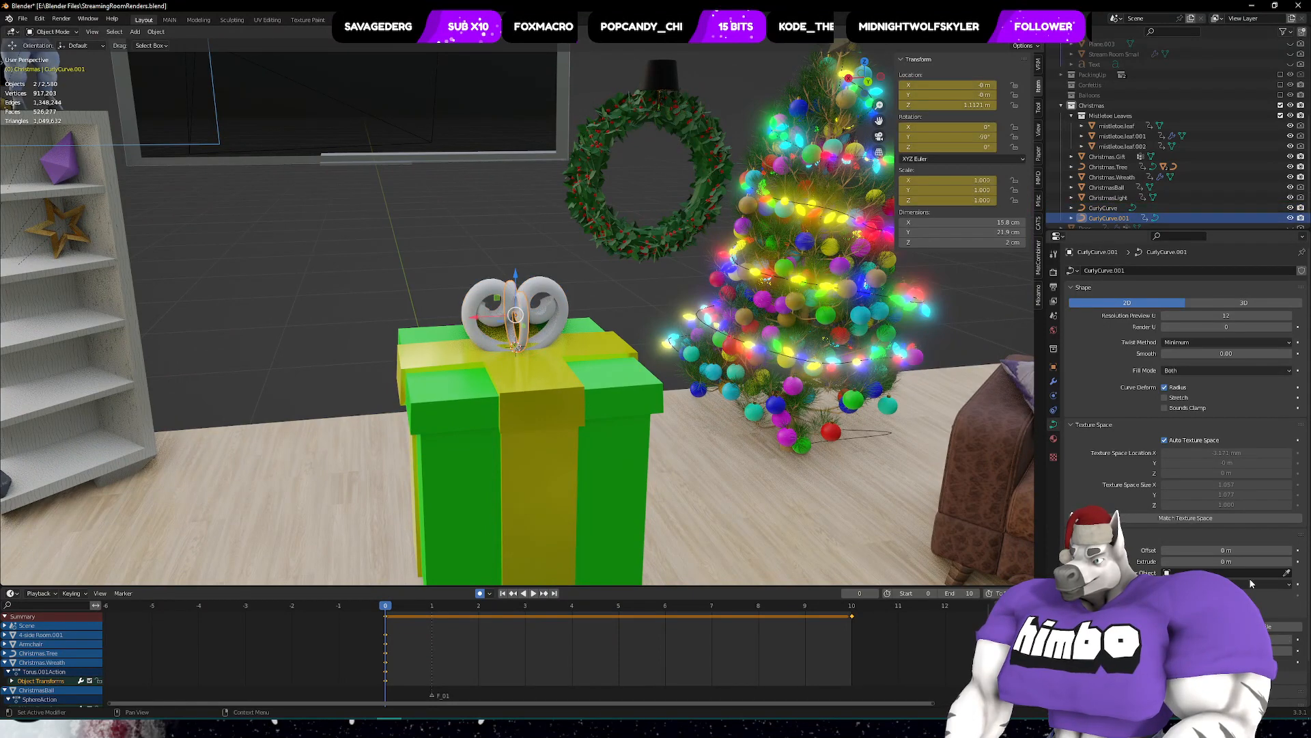
pyautogui.click(1290, 641)
pyautogui.click(1290, 641)
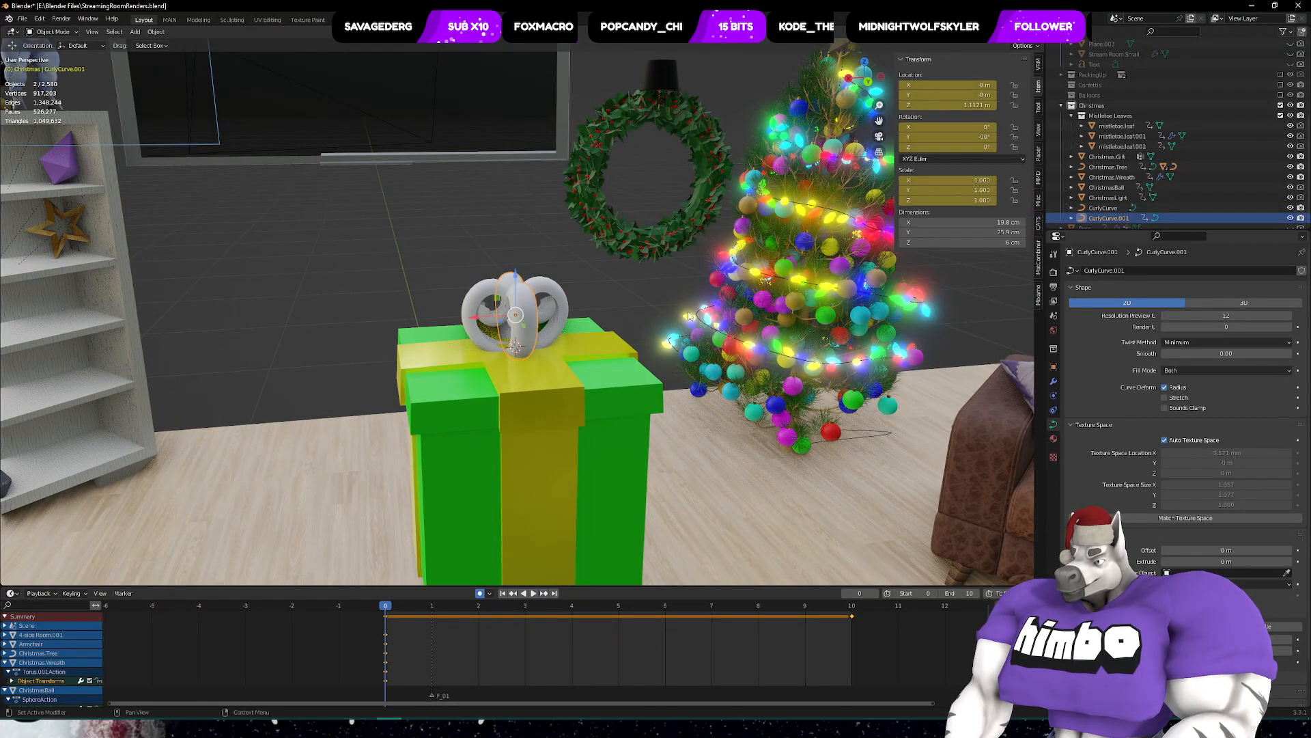
# - Reduce the rotated copy's bevel depth until its tube is about 2 cm thick
pyautogui.moveTo(543, 215); pyautogui.dragTo(863, 220, button='middle')
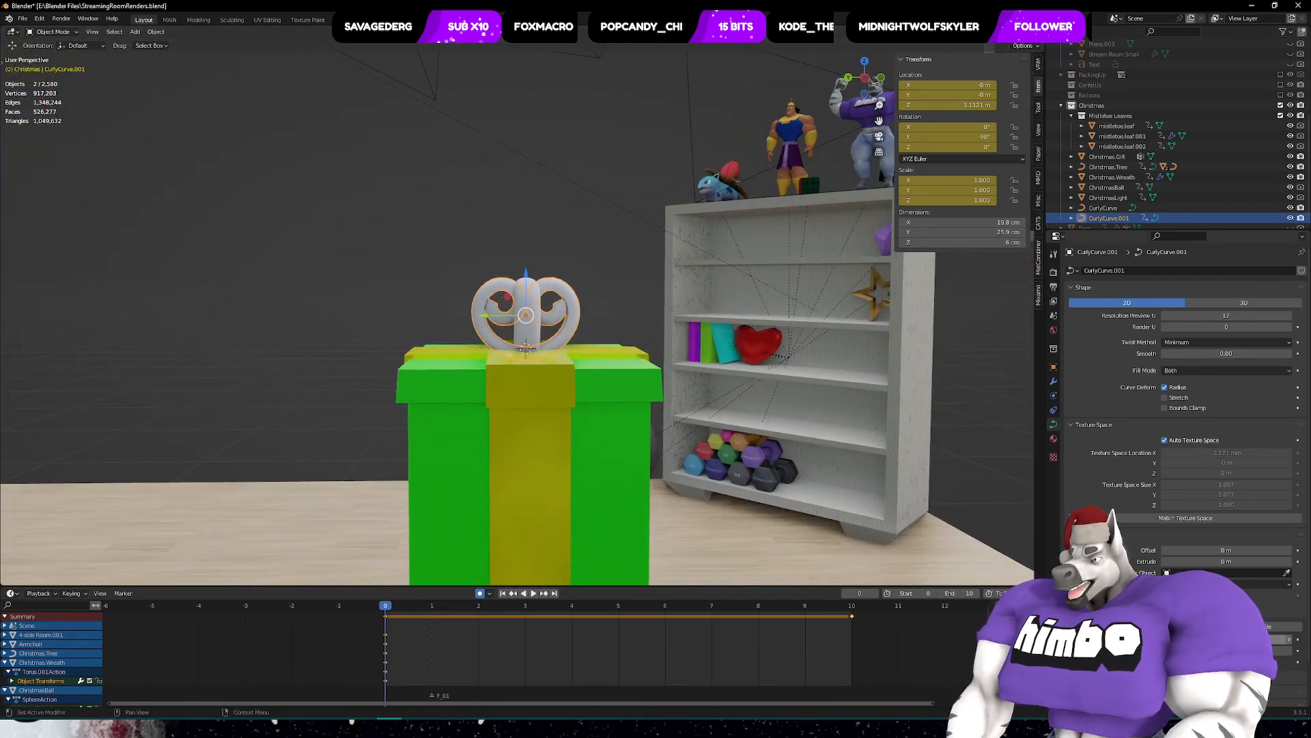
pyautogui.click(1167, 641)
pyautogui.click(1167, 640)
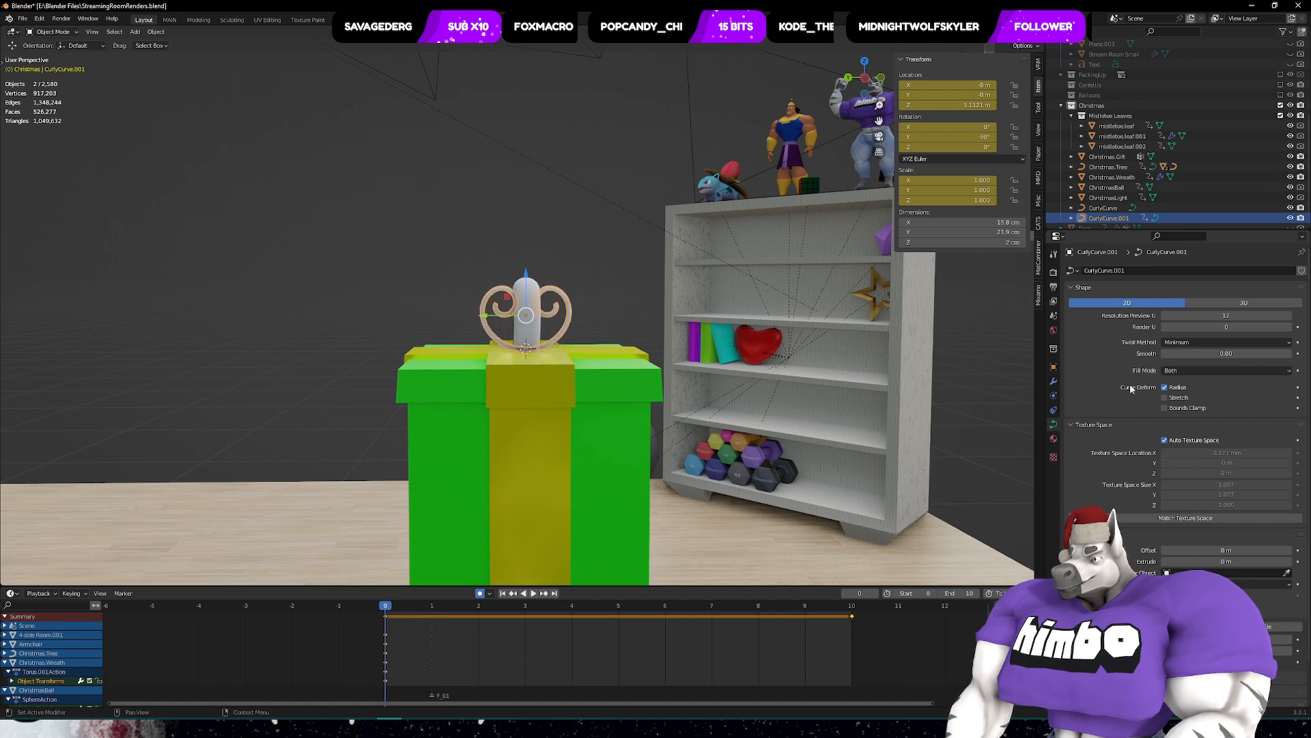
# - Reduce the original curly curve's bevel depth until its tube is about 2 cm thick, matching the rotated copy
pyautogui.click(1103, 208)
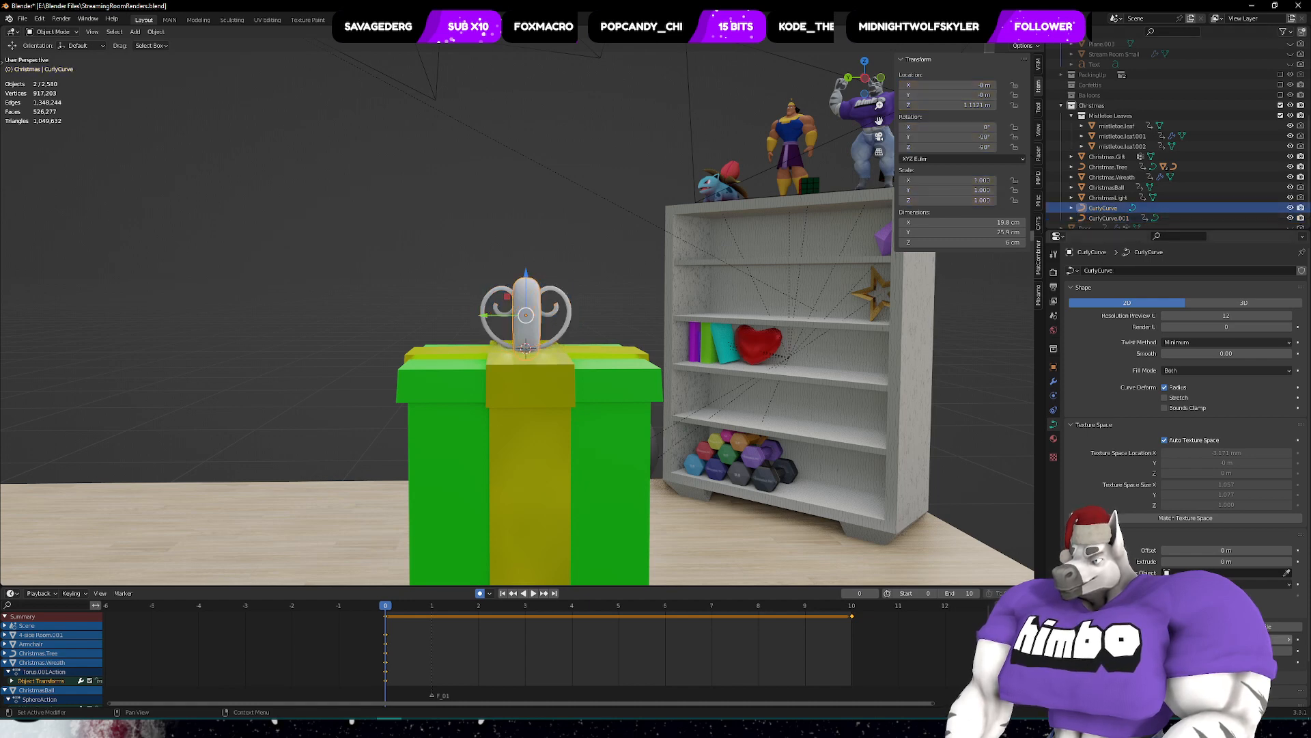
pyautogui.click(1167, 640)
pyautogui.click(1167, 640)
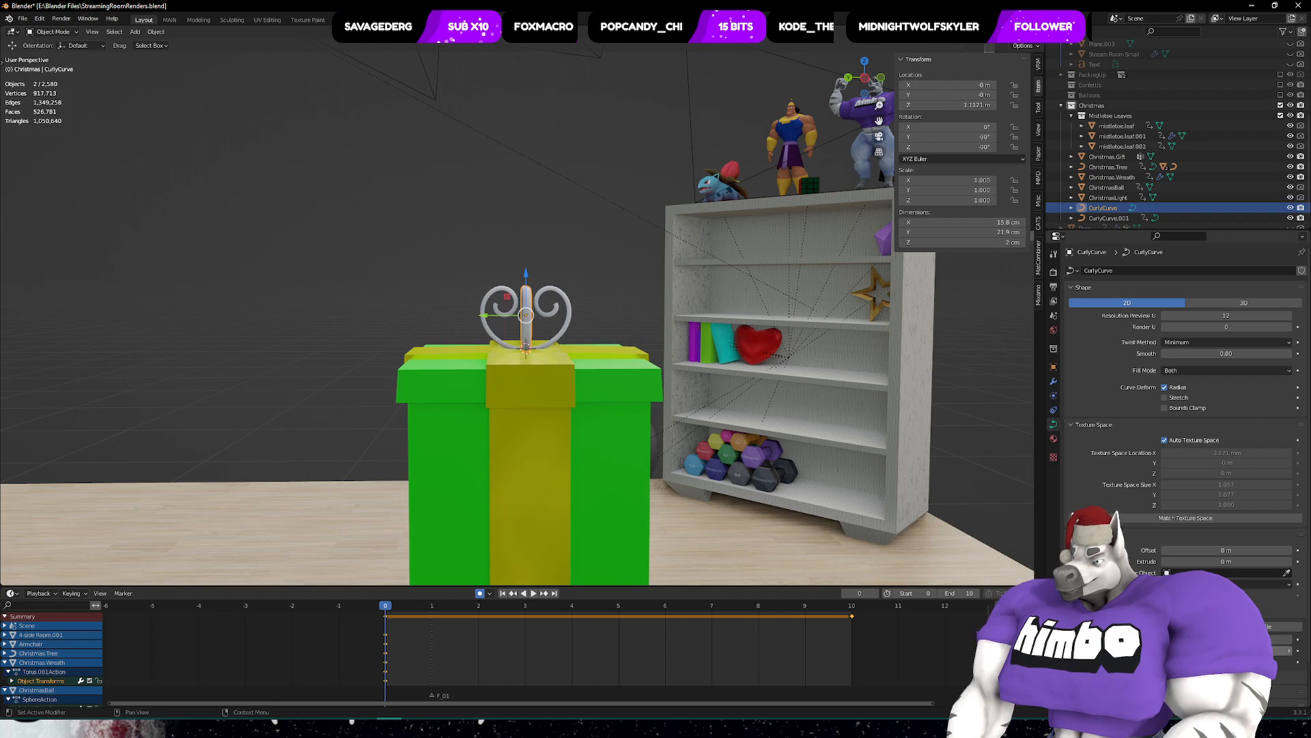
pyautogui.moveTo(683, 334); pyautogui.dragTo(547, 355, button='middle')
pyautogui.scroll(6, 544, 343)
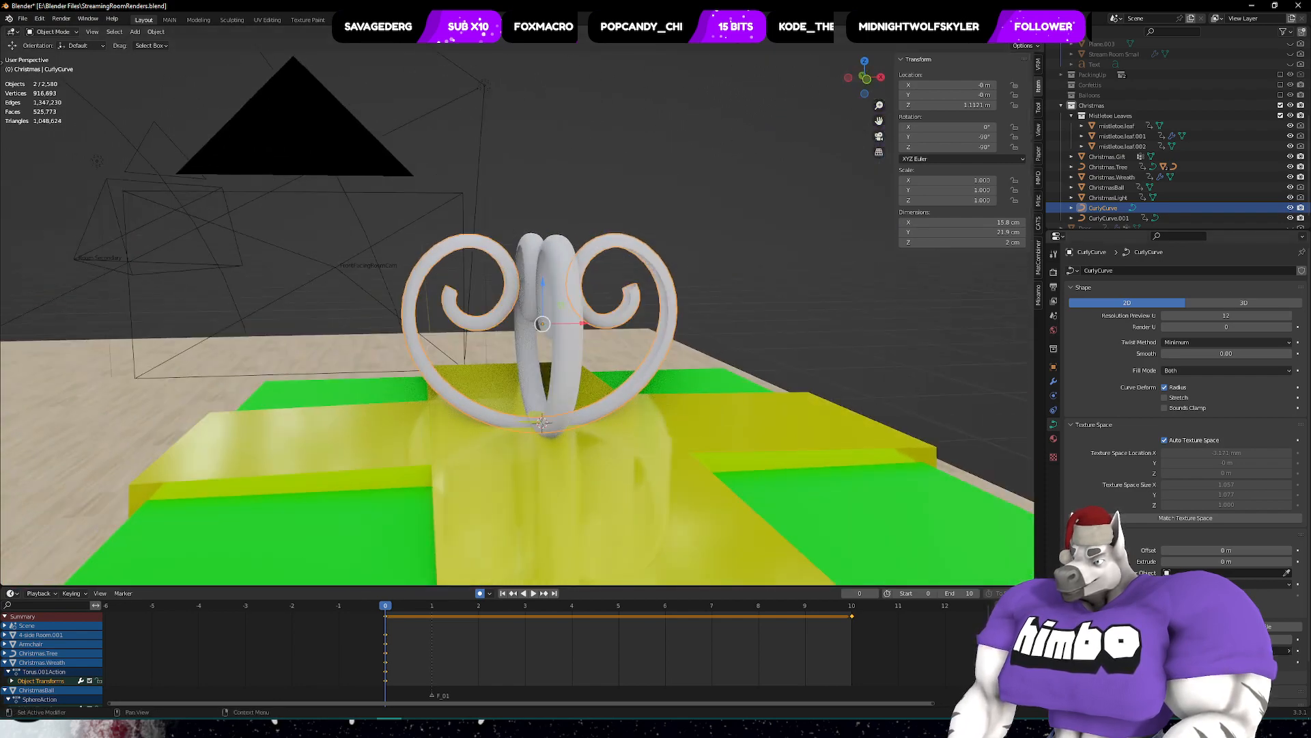
pyautogui.moveTo(546, 355); pyautogui.dragTo(793, 311, button='middle')
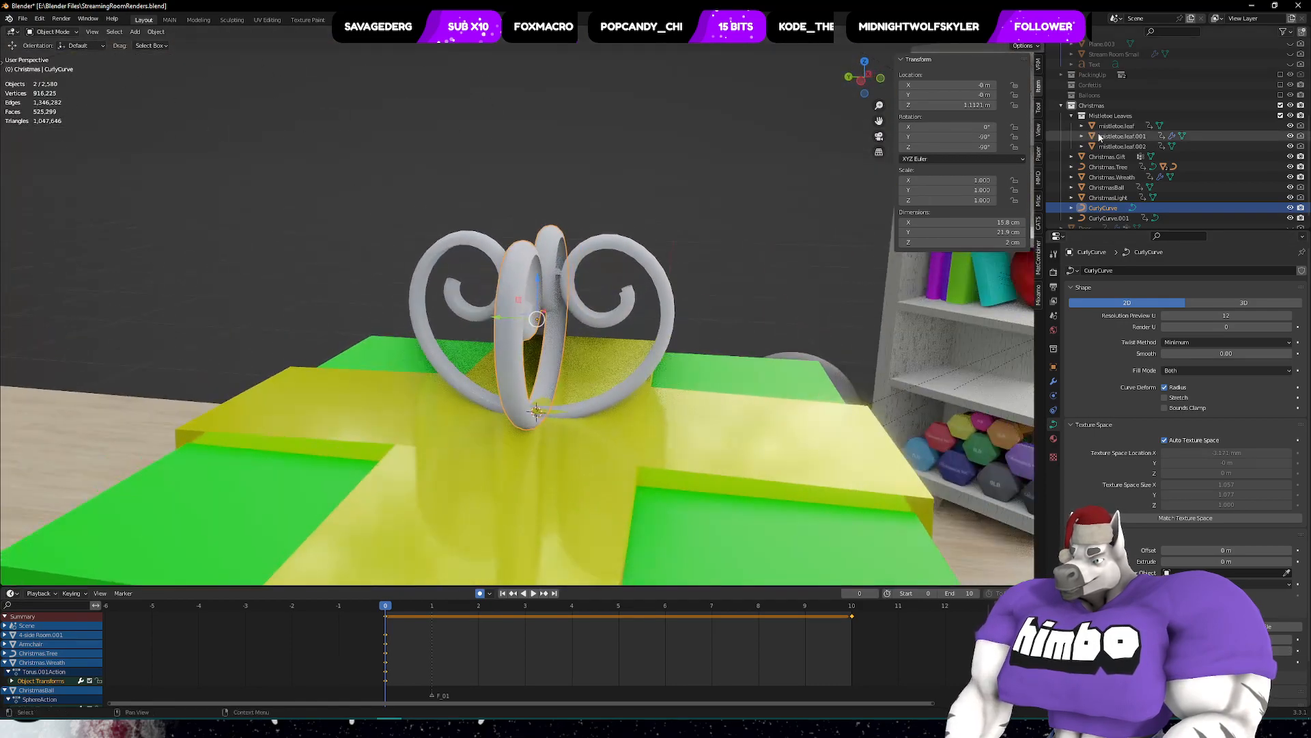
# - Scale both crossed curly curves up together uniformly by a factor of about 1.6
pyautogui.keyDown('shift'); pyautogui.click(1113, 219); pyautogui.keyUp('shift')
pyautogui.scroll(-4, 673, 306)
pyautogui.moveTo(673, 306); pyautogui.dragTo(666, 298, button='middle')
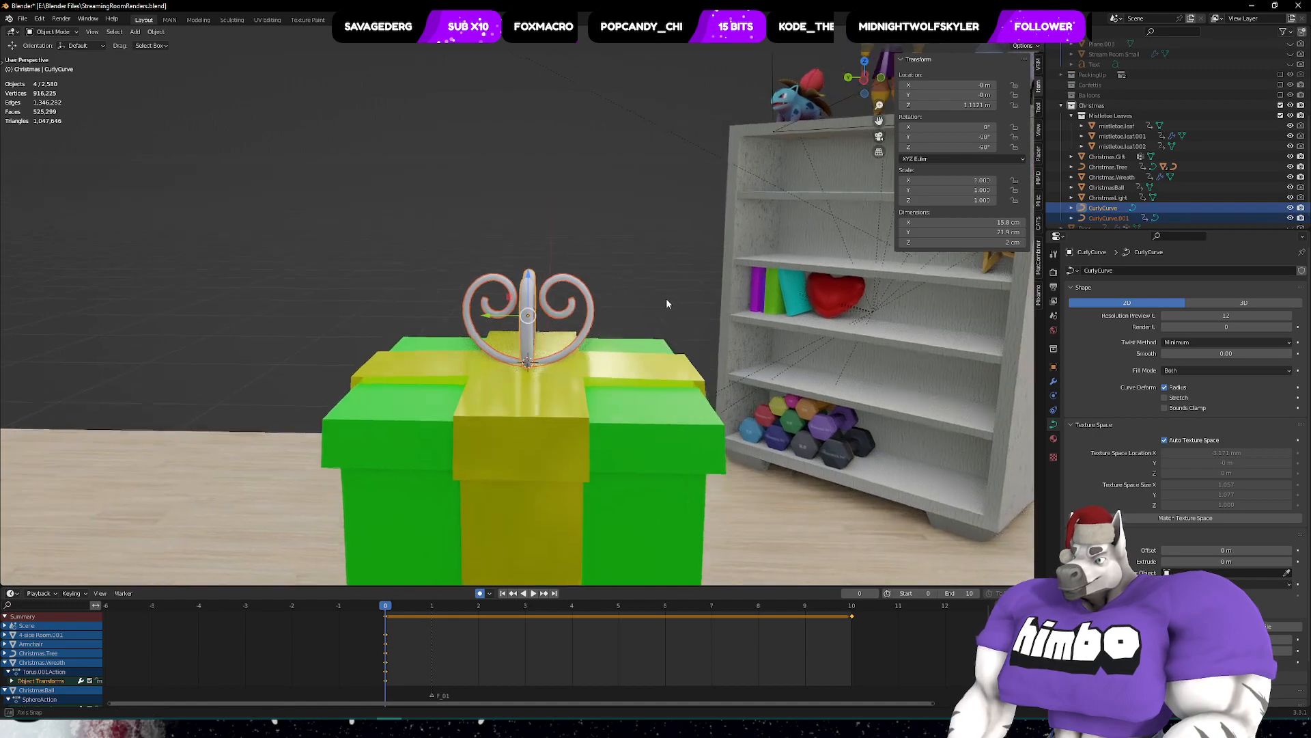
pyautogui.hotkey('shift', 's')
pyautogui.press('Escape')
pyautogui.press('s')
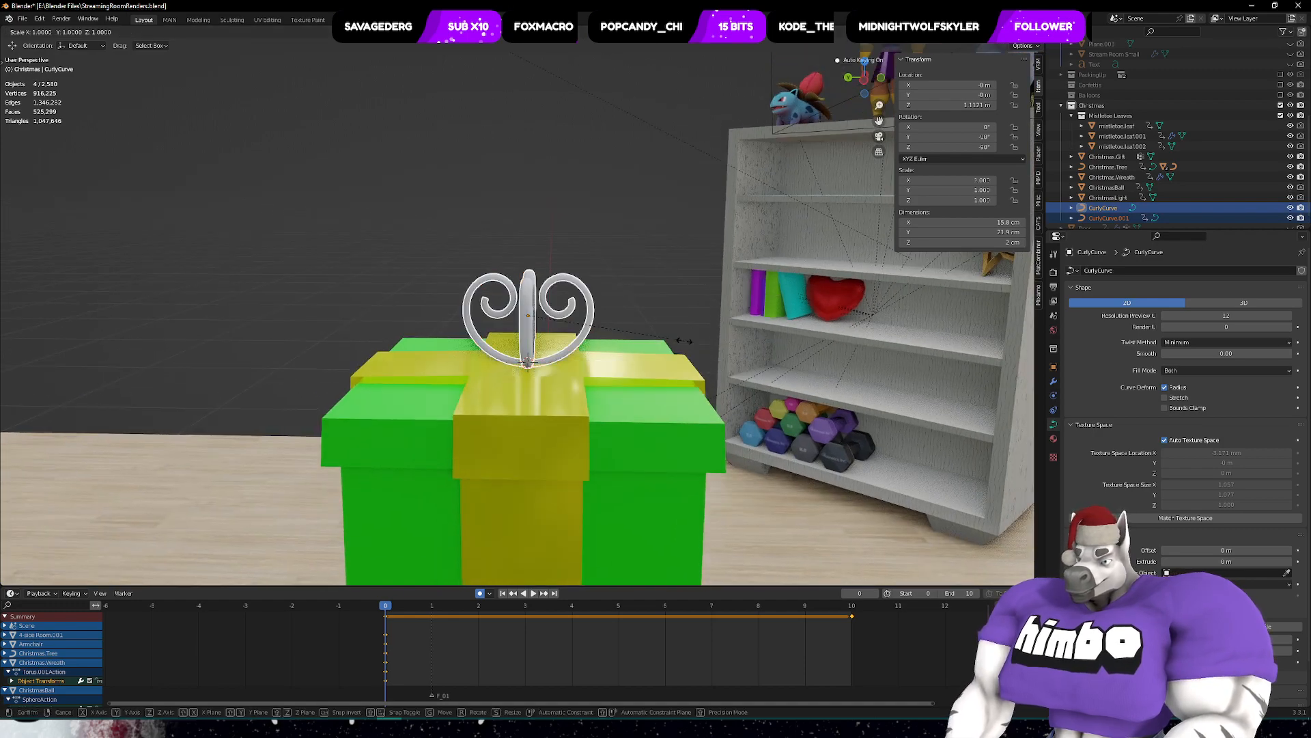
pyautogui.click(784, 330)
pyautogui.moveTo(730, 326)
pyautogui.mouseDown(button='middle')
pyautogui.moveTo(615, 372)
pyautogui.moveTo(639, 381)
pyautogui.moveTo(721, 322)
pyautogui.moveTo(752, 325)
pyautogui.mouseUp(button='middle')
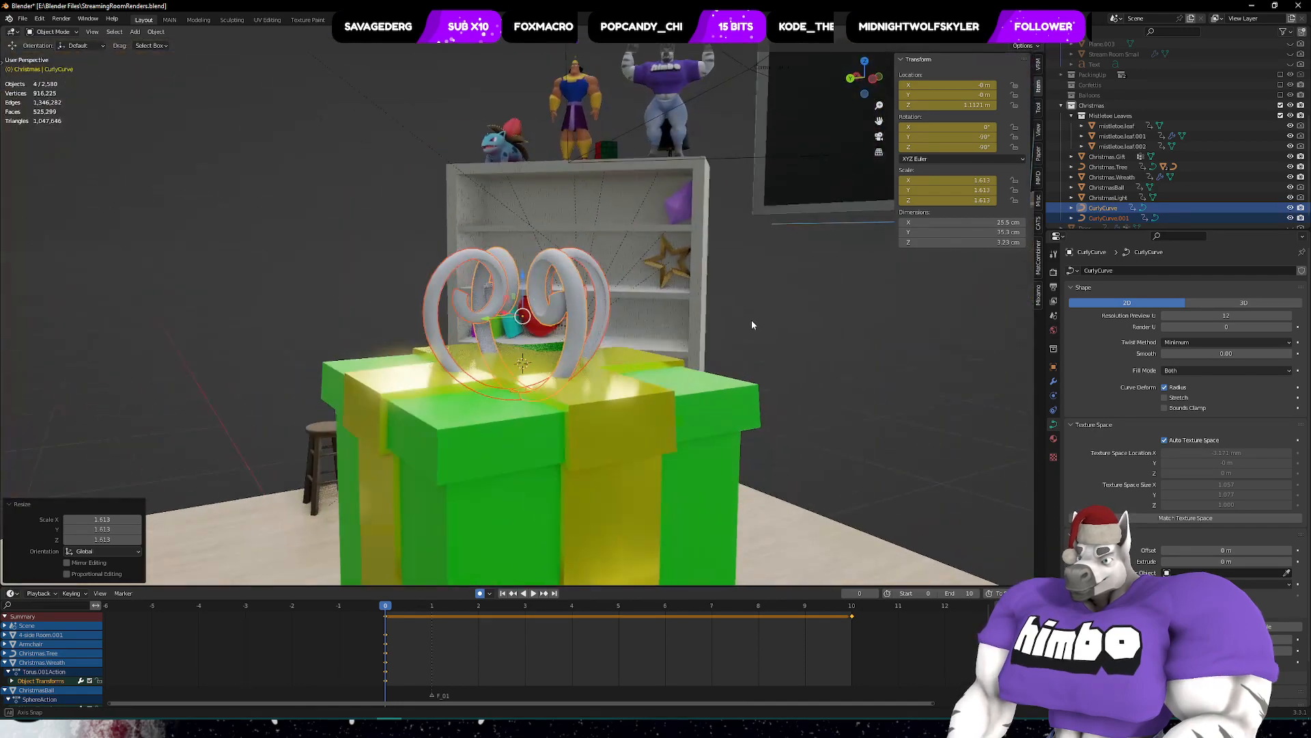
# - Raise both curly curves about 4.3 cm along the global Z axis so the bow sits on the lid's ribbon
pyautogui.press('g')
pyautogui.press('z')
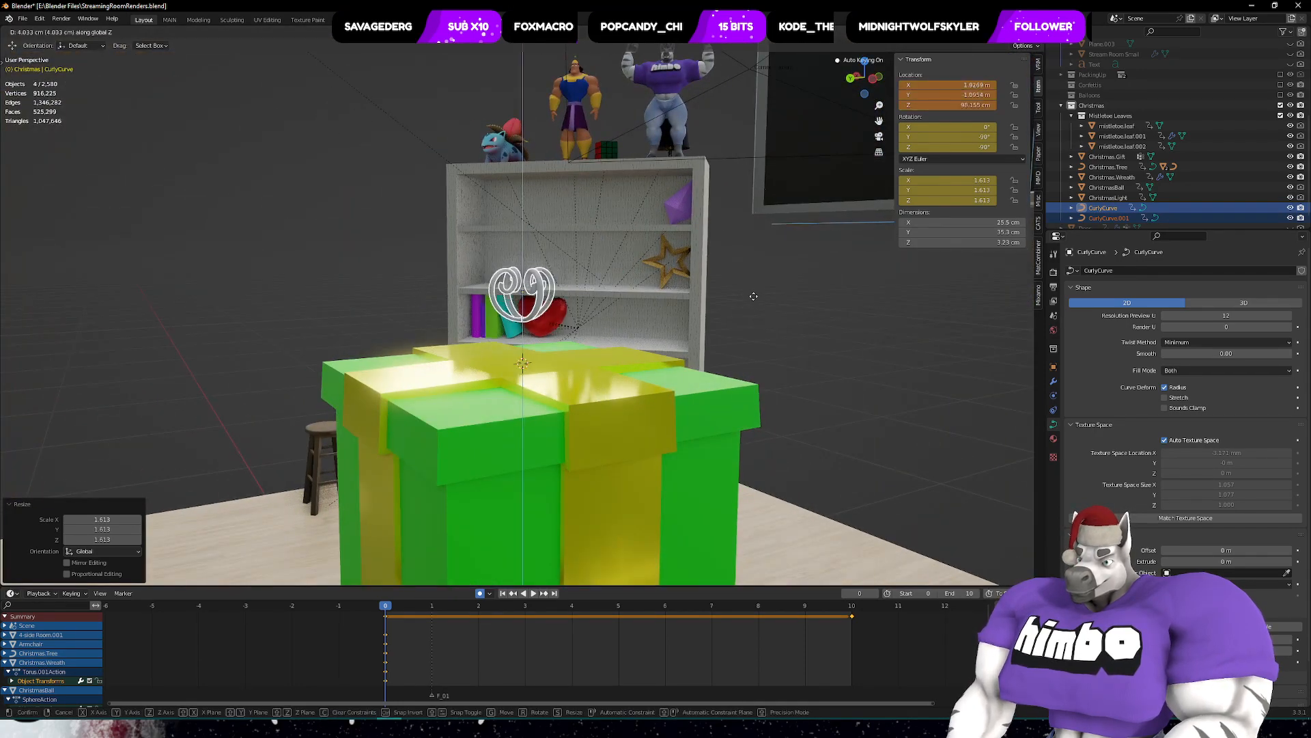
pyautogui.click(717, 306)
pyautogui.moveTo(717, 306); pyautogui.dragTo(679, 341, button='middle')
# - Convert both curly curves to meshes and join them into a single bow object
pyautogui.rightClick(560, 317)
pyautogui.moveTo(563, 319)
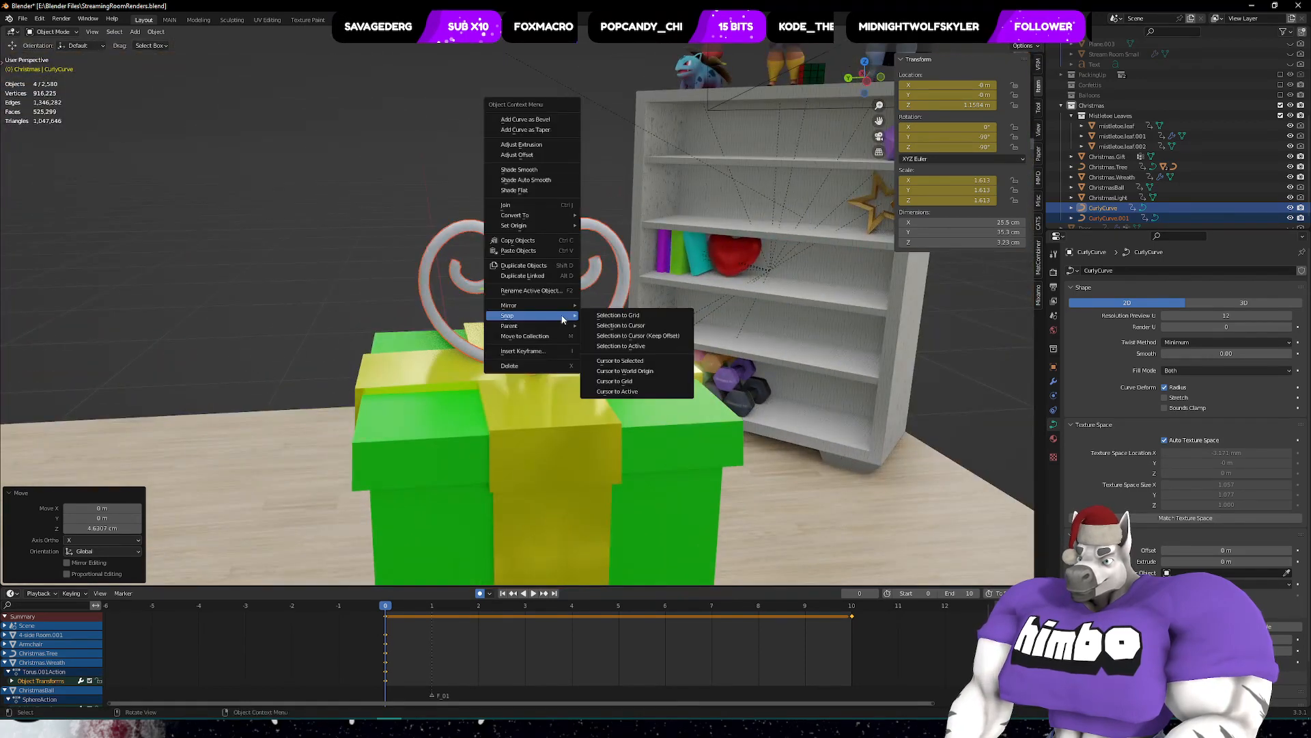
pyautogui.moveTo(567, 215)
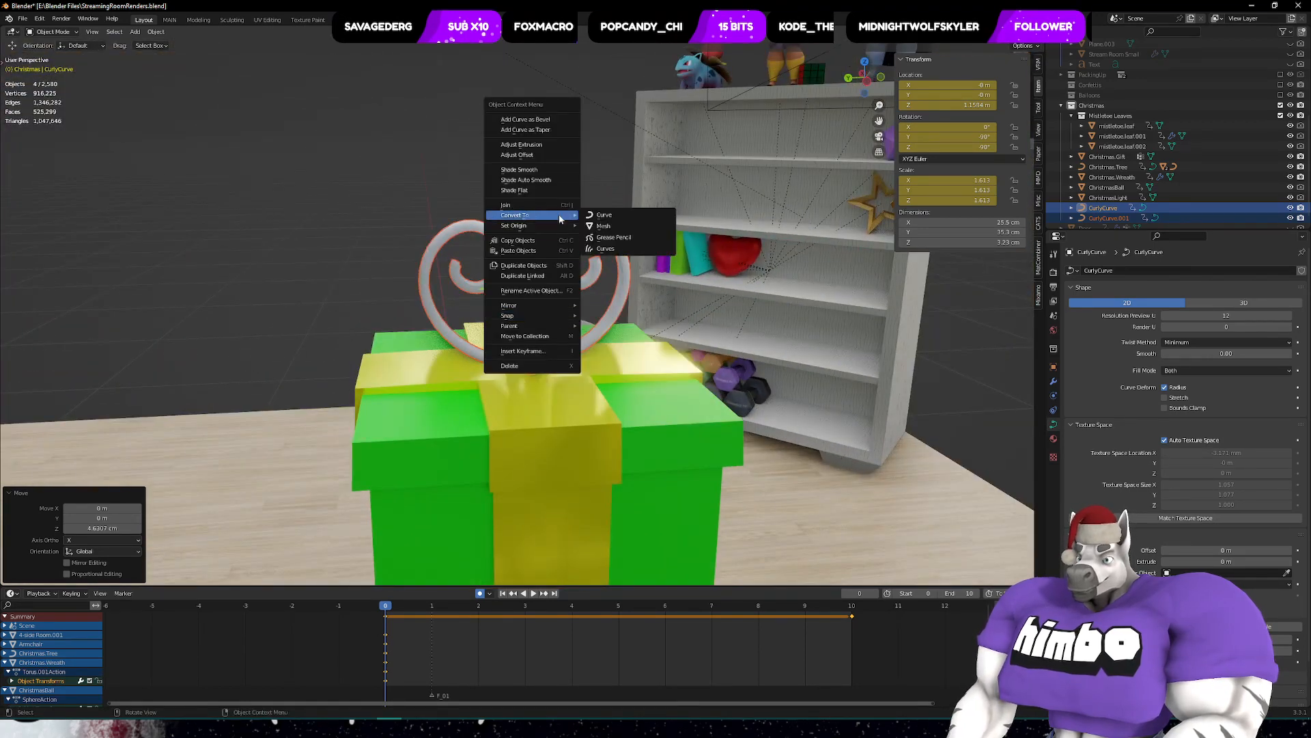
pyautogui.click(620, 226)
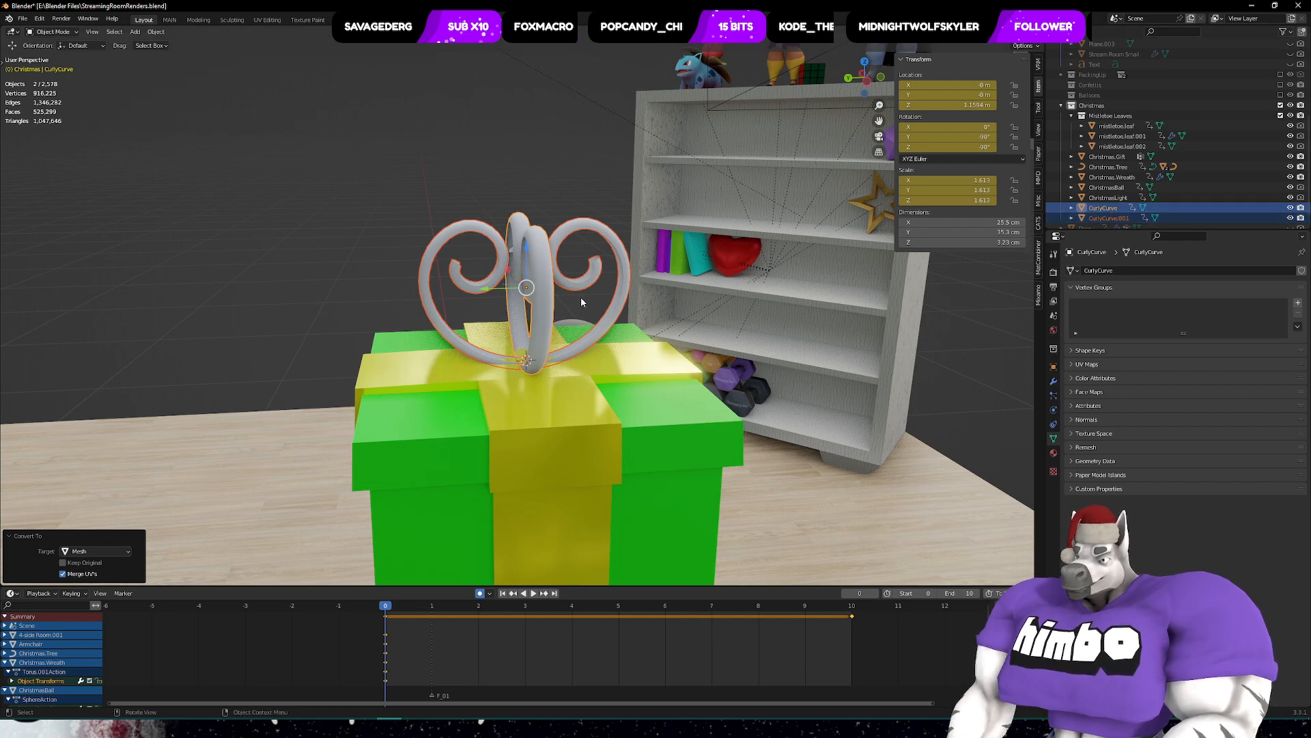
pyautogui.rightClick(546, 335)
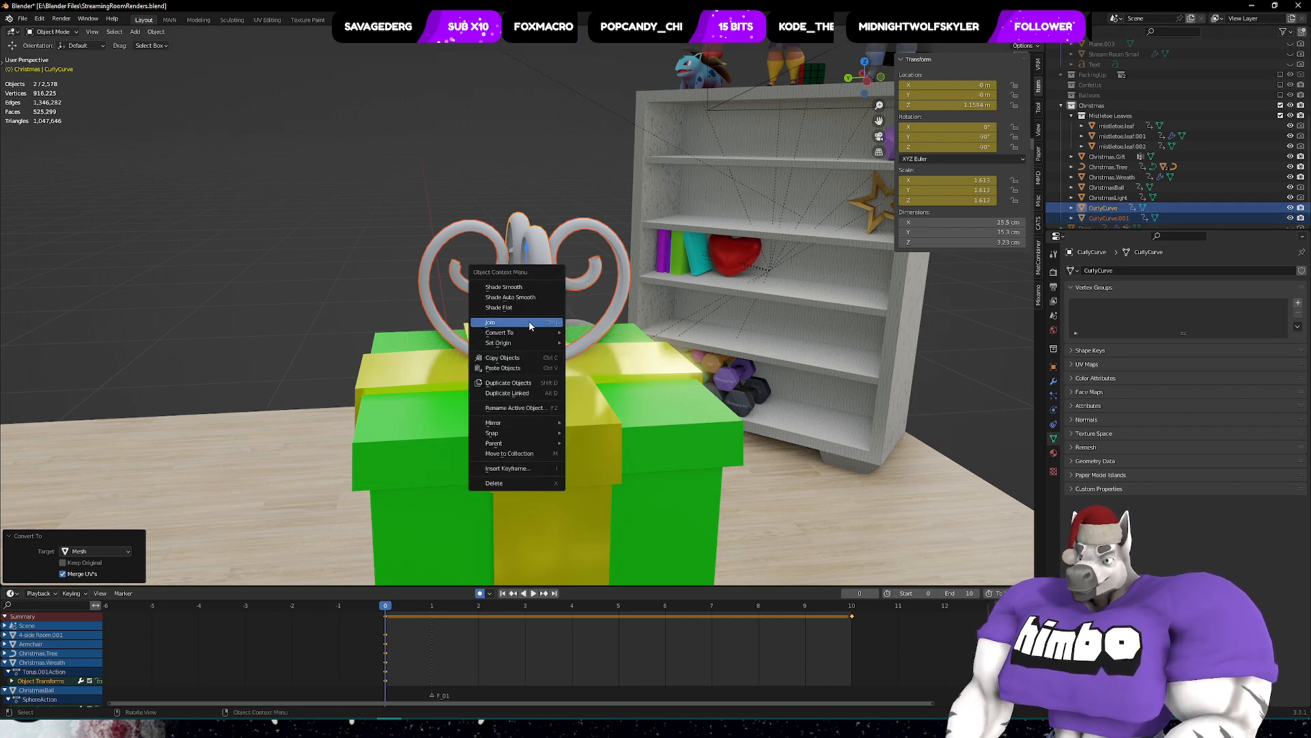
# - Join the two CurlyCurve objects and merge the result into the ChristmasGift object
pyautogui.click(533, 322)
pyautogui.moveTo(532, 322); pyautogui.dragTo(478, 328, button='middle')
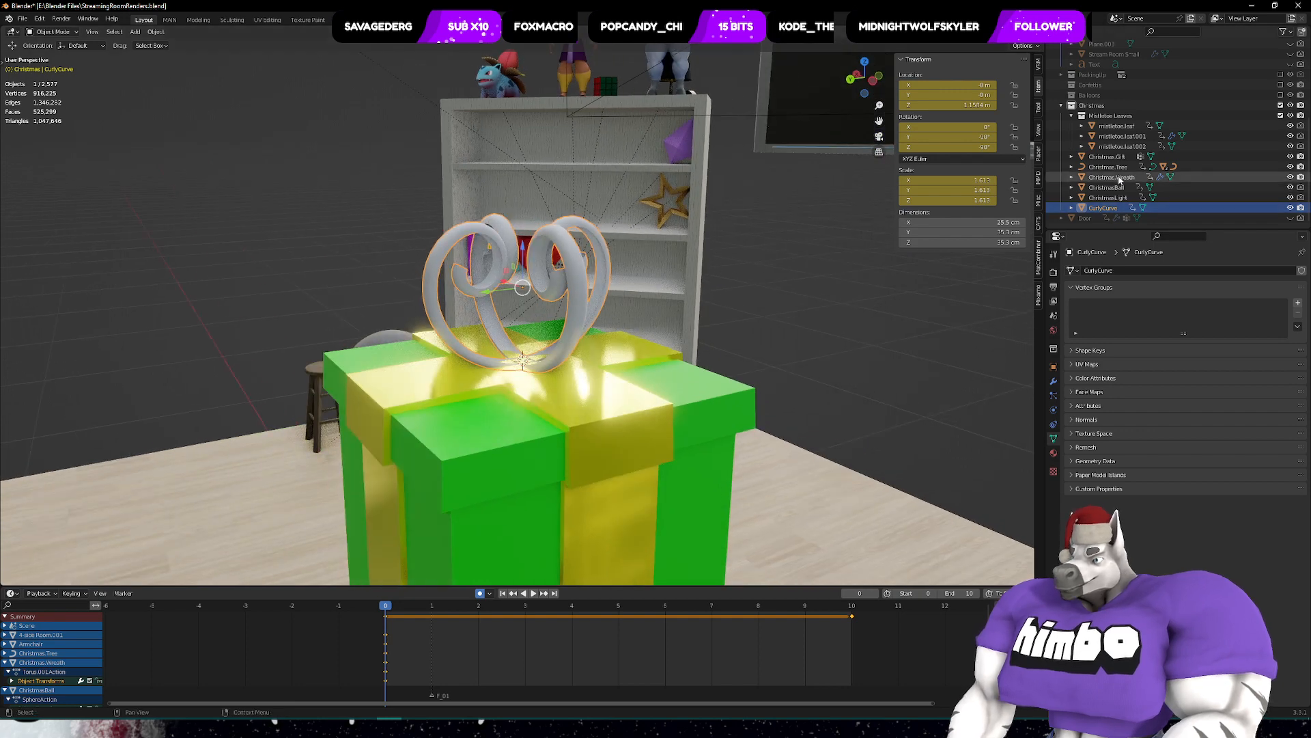
pyautogui.keyDown('shift'); pyautogui.click(597, 395); pyautogui.keyUp('shift')
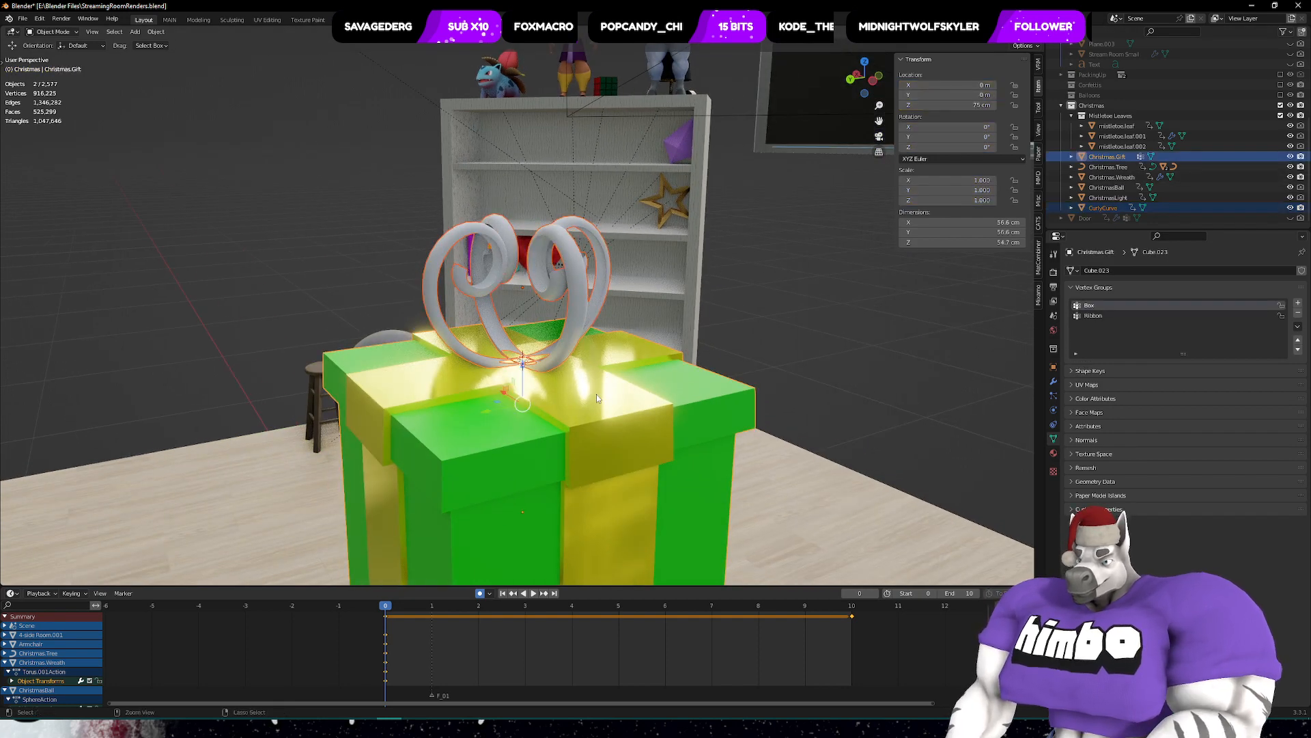
pyautogui.hotkey('ctrl', 'j')
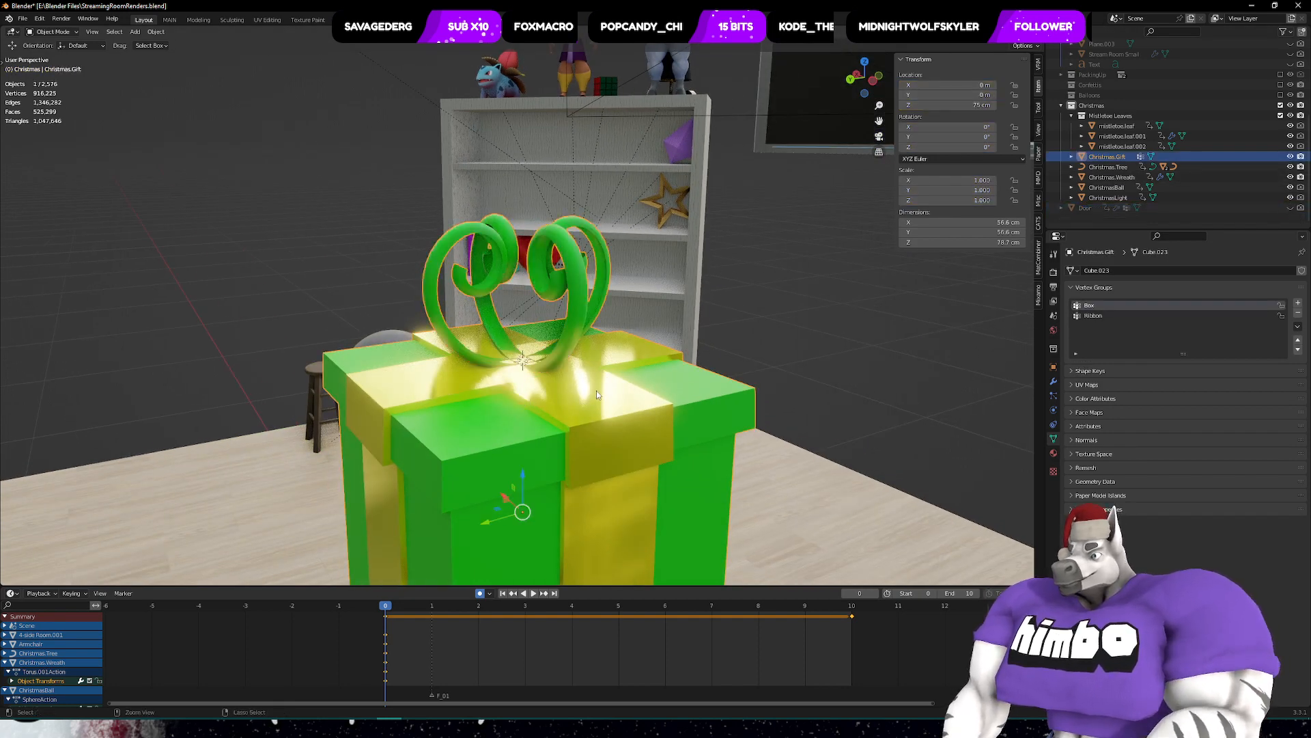
pyautogui.moveTo(597, 390); pyautogui.dragTo(573, 298, button='middle')
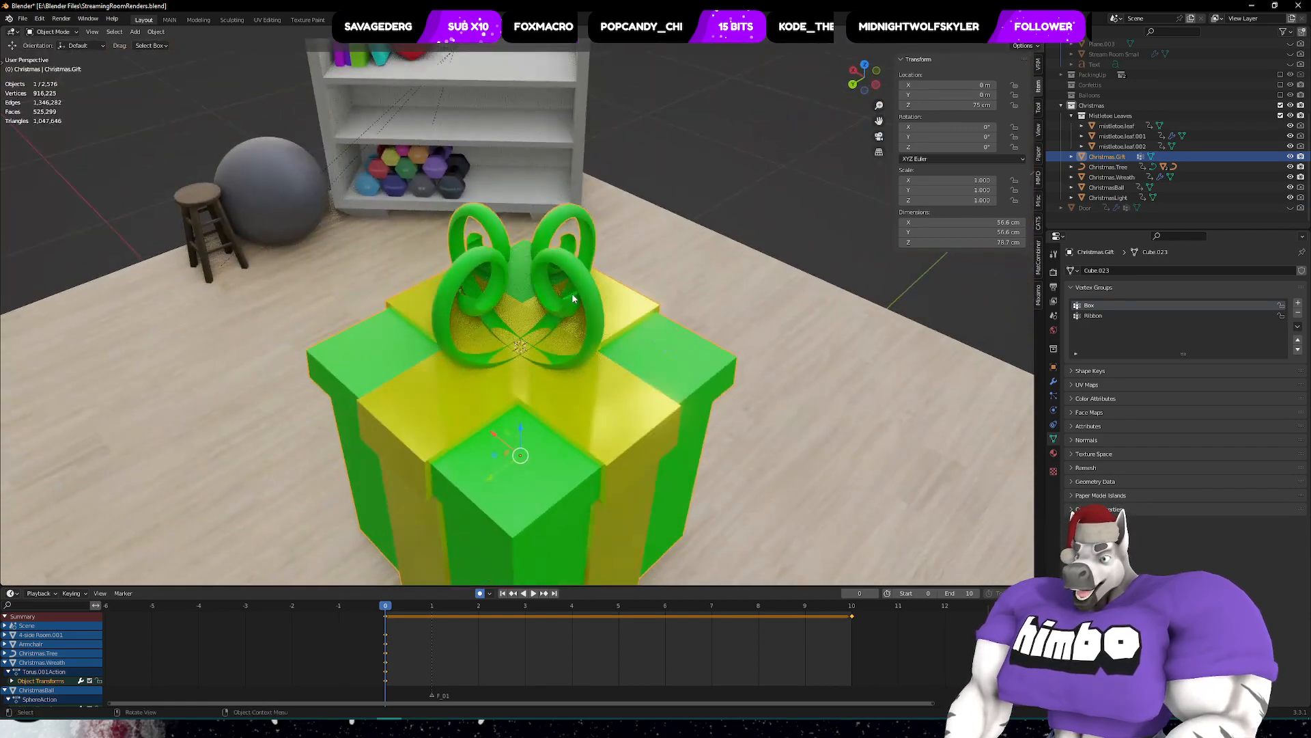
# - In Edit Mode, select all linked geometry of the curls and assign it to the Ribbon vertex group
pyautogui.hotkey('ctrl', 'Tab')
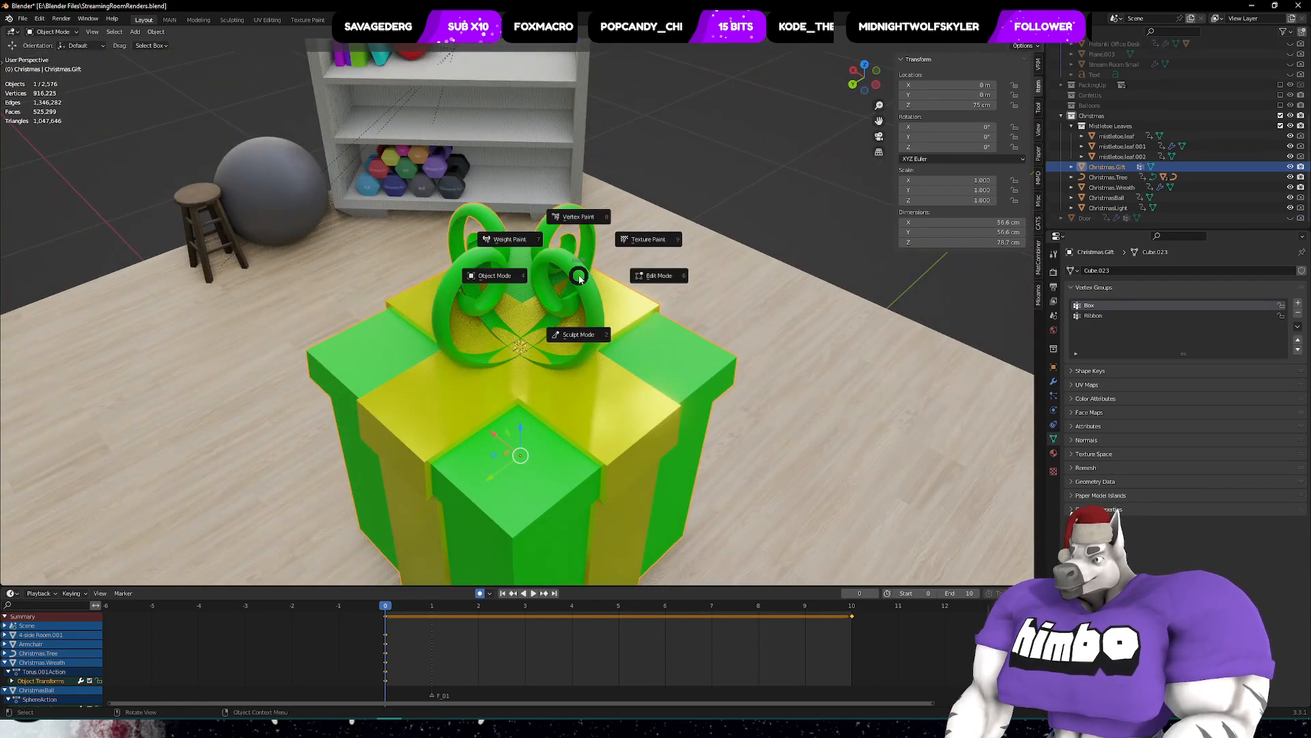
pyautogui.click(601, 277)
pyautogui.moveTo(601, 277); pyautogui.dragTo(531, 273, button='middle')
pyautogui.click(531, 274)
pyautogui.keyDown('shift'); pyautogui.click(525, 224); pyautogui.keyUp('shift')
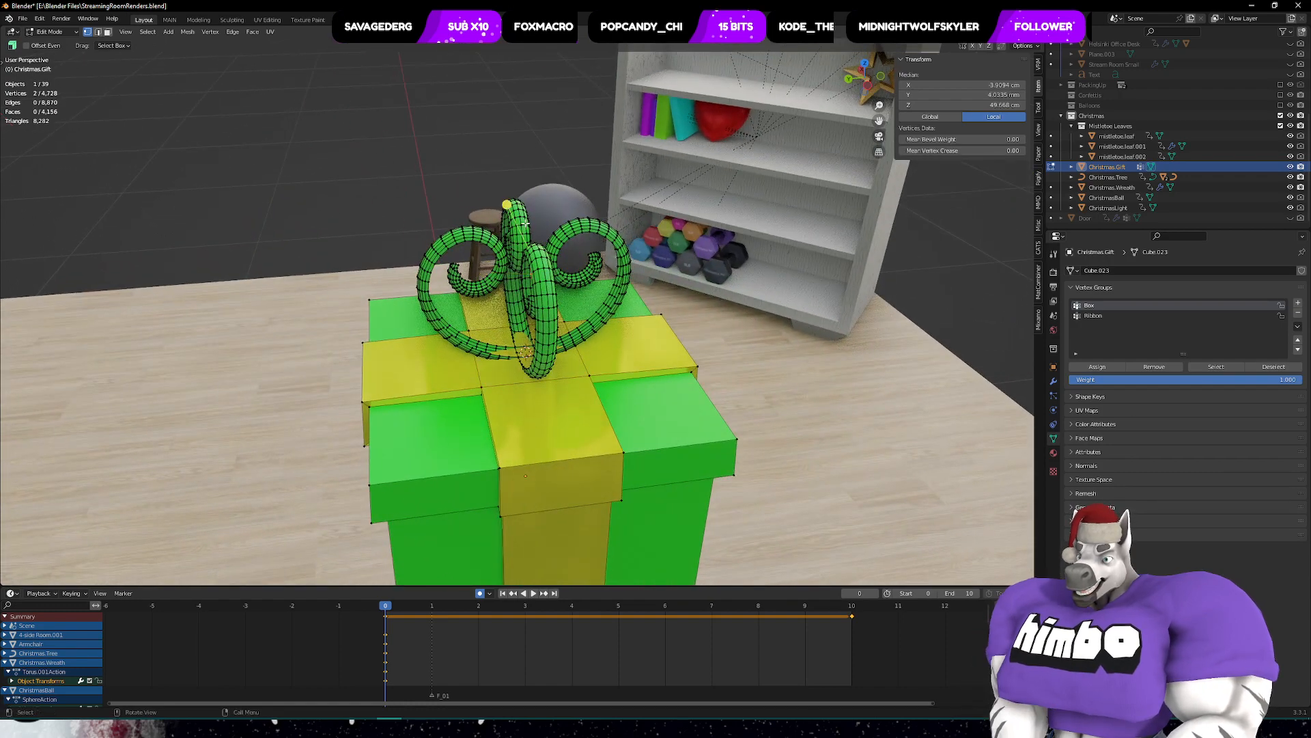
pyautogui.hotkey('ctrl', 'l')
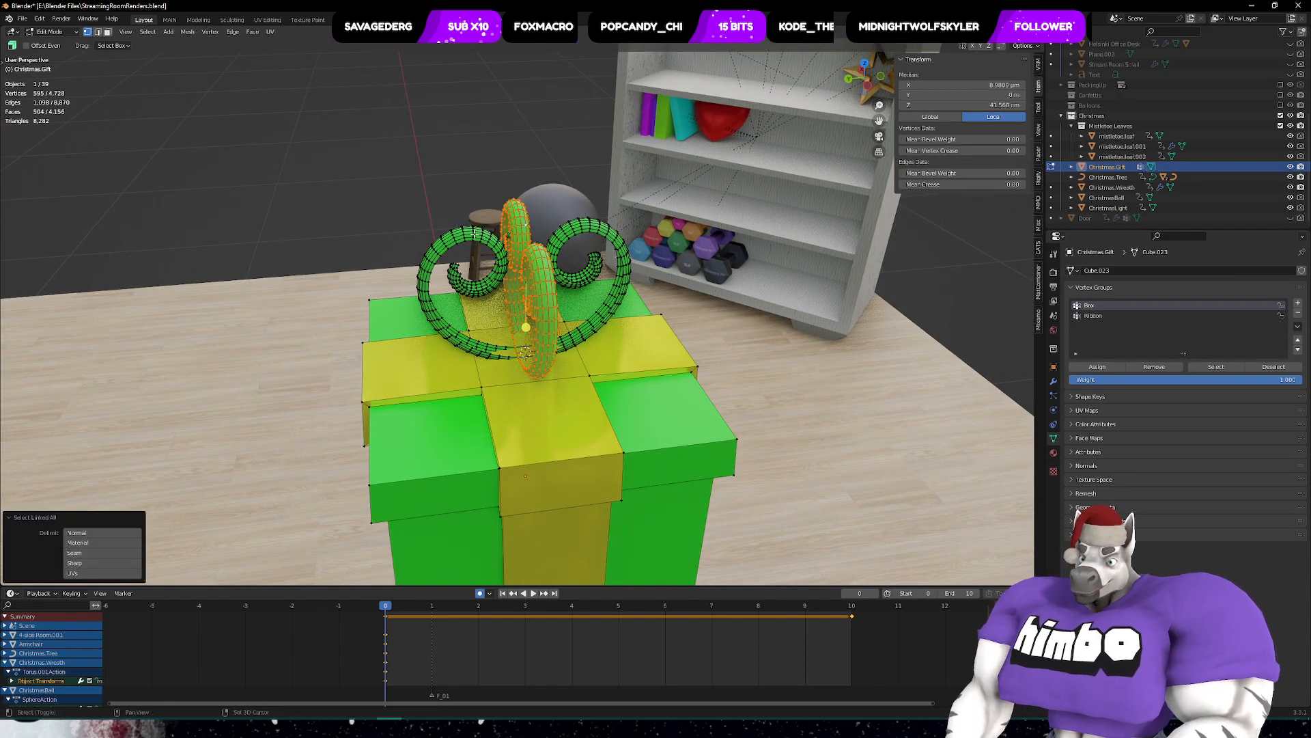
pyautogui.keyDown('shift'); pyautogui.click(593, 233); pyautogui.keyUp('shift')
pyautogui.hotkey('ctrl', 'l')
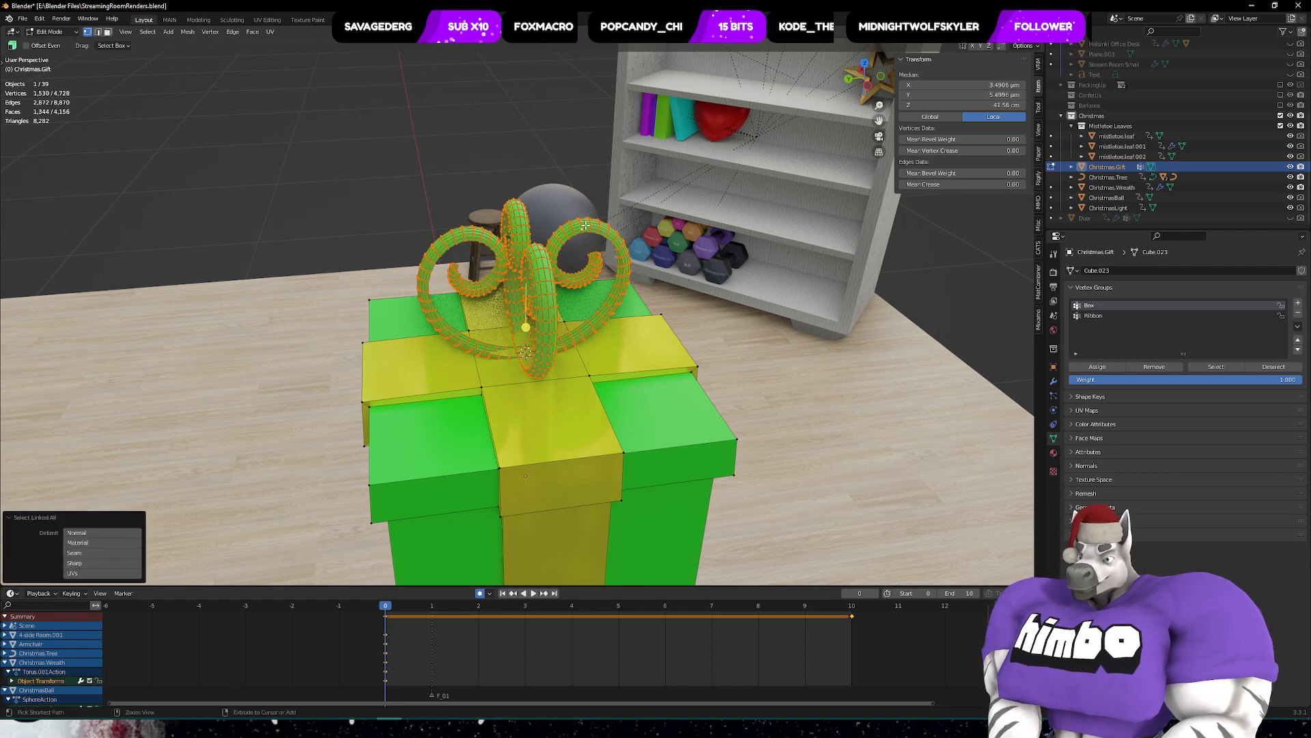
pyautogui.click(1091, 316)
pyautogui.click(1097, 367)
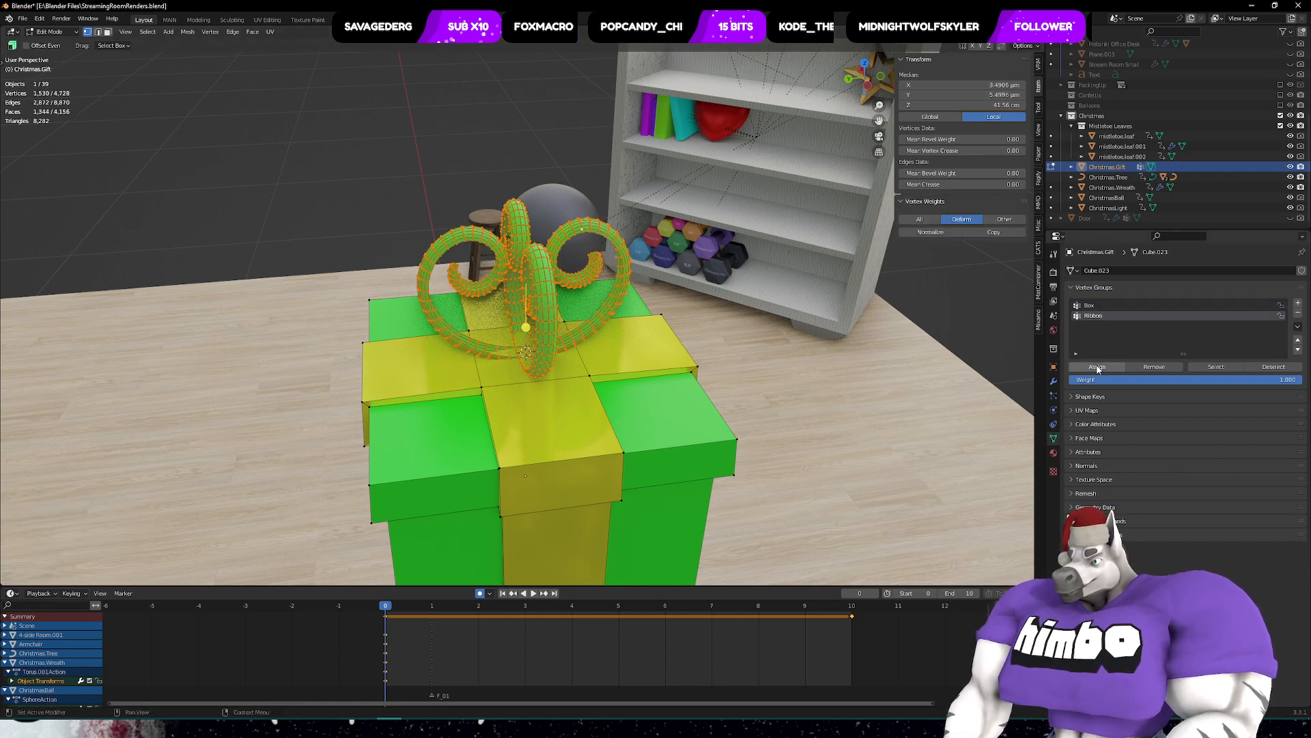
# - Reselect the curls' linked geometry and try assigning the ChristmasGift.Ribbon and ChristmasGift.Box materials to it
pyautogui.click(1053, 452)
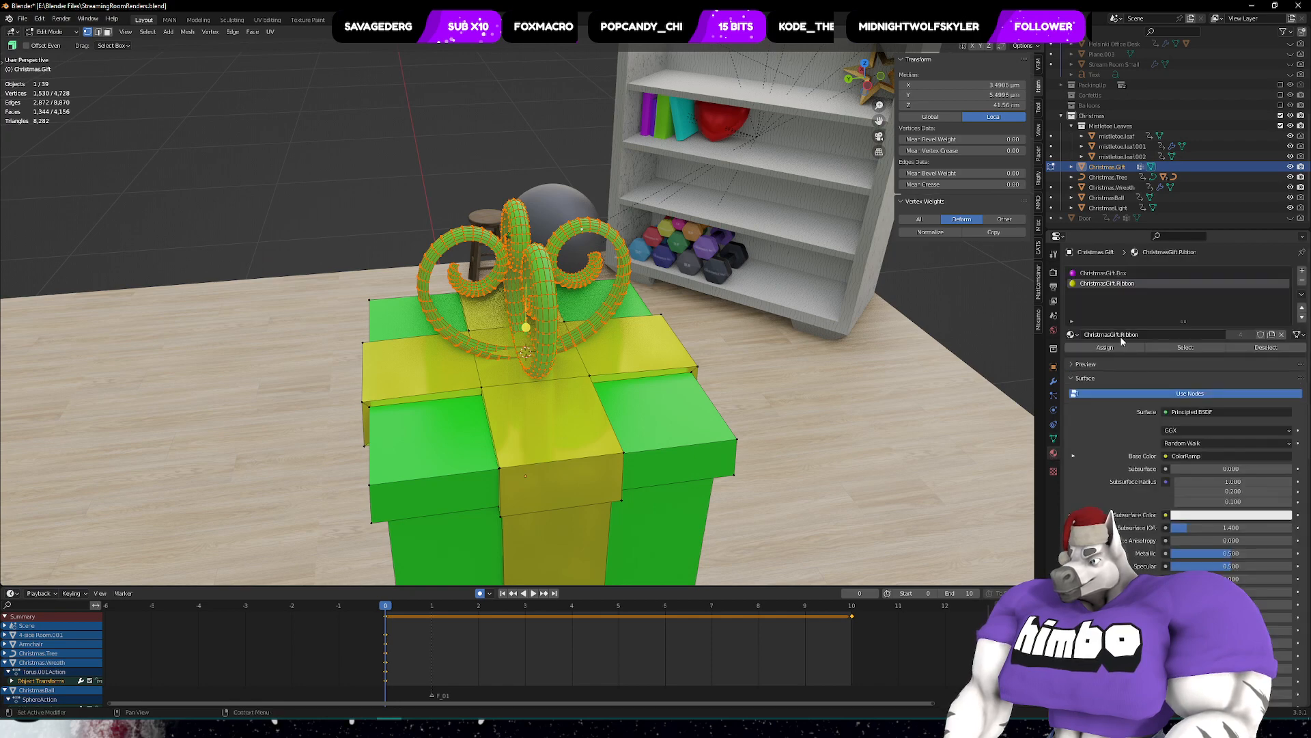
pyautogui.click(868, 409)
pyautogui.moveTo(868, 410); pyautogui.dragTo(796, 380, button='middle')
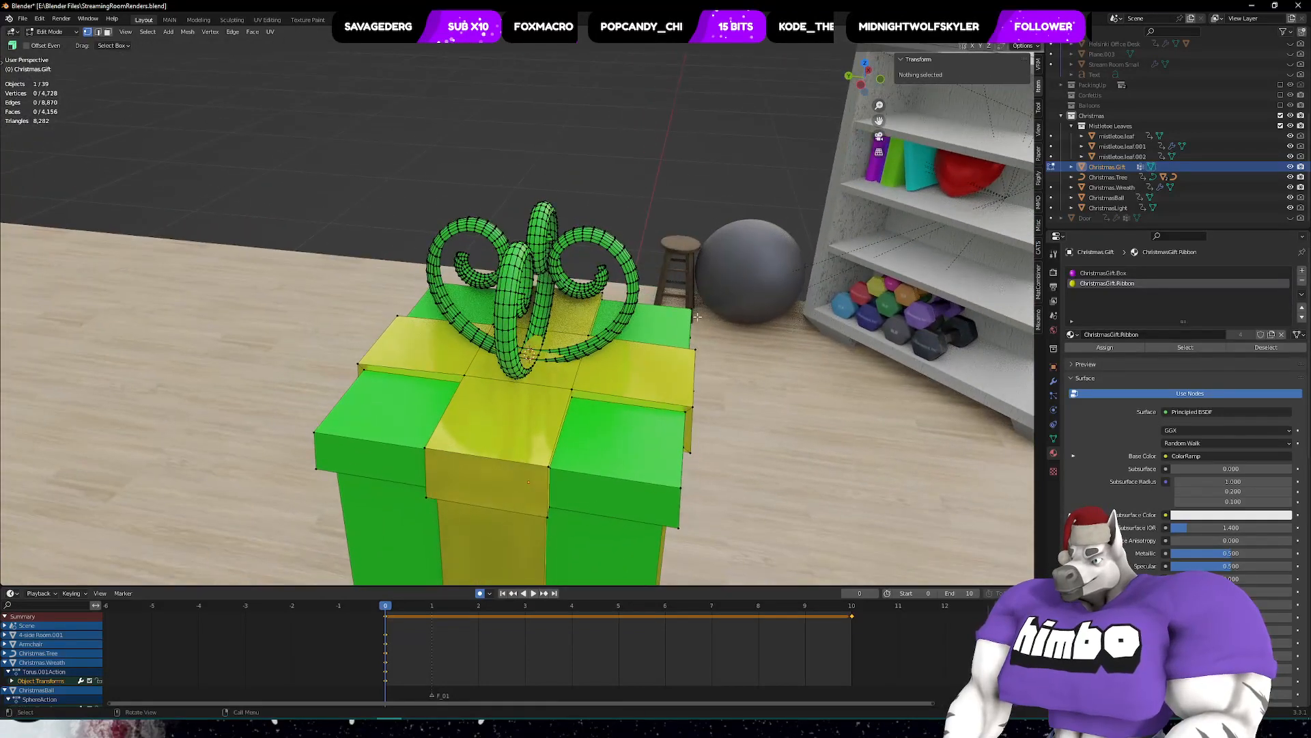
pyautogui.click(582, 239)
pyautogui.keyDown('shift'); pyautogui.click(544, 211); pyautogui.keyUp('shift')
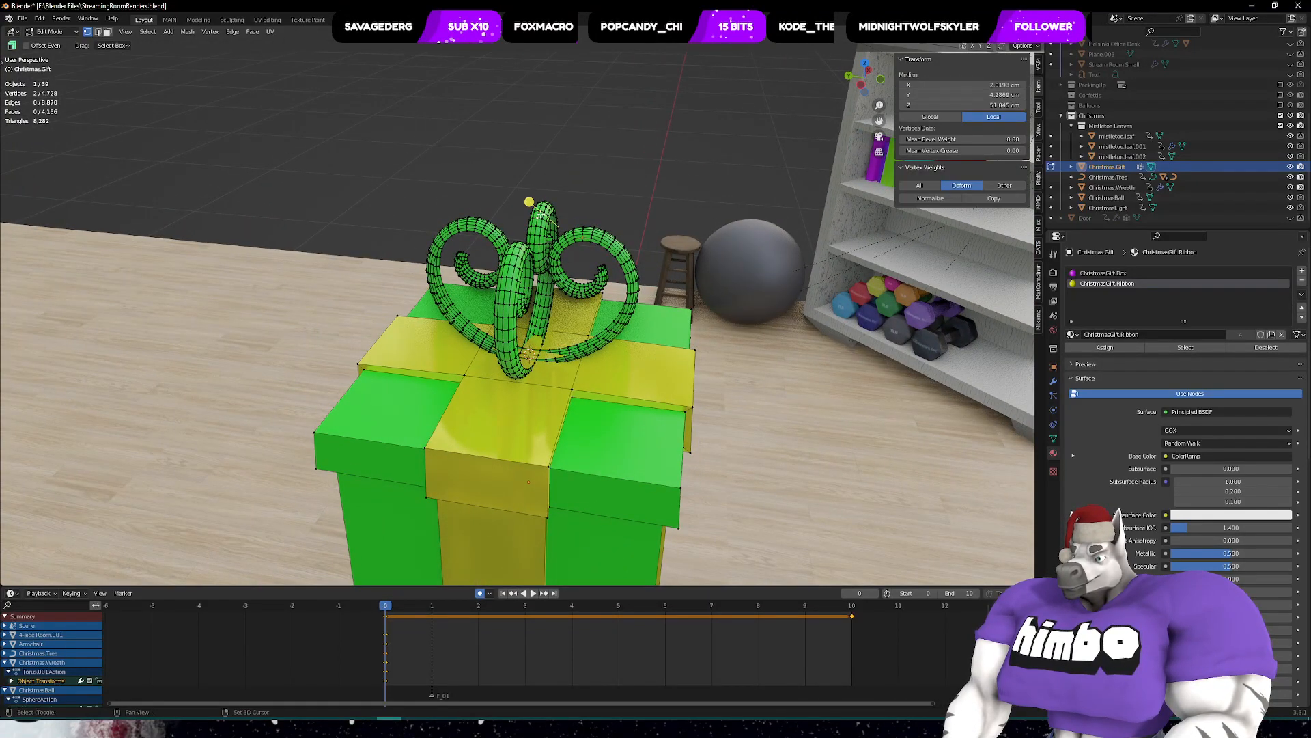
pyautogui.hotkey('ctrl', 'l')
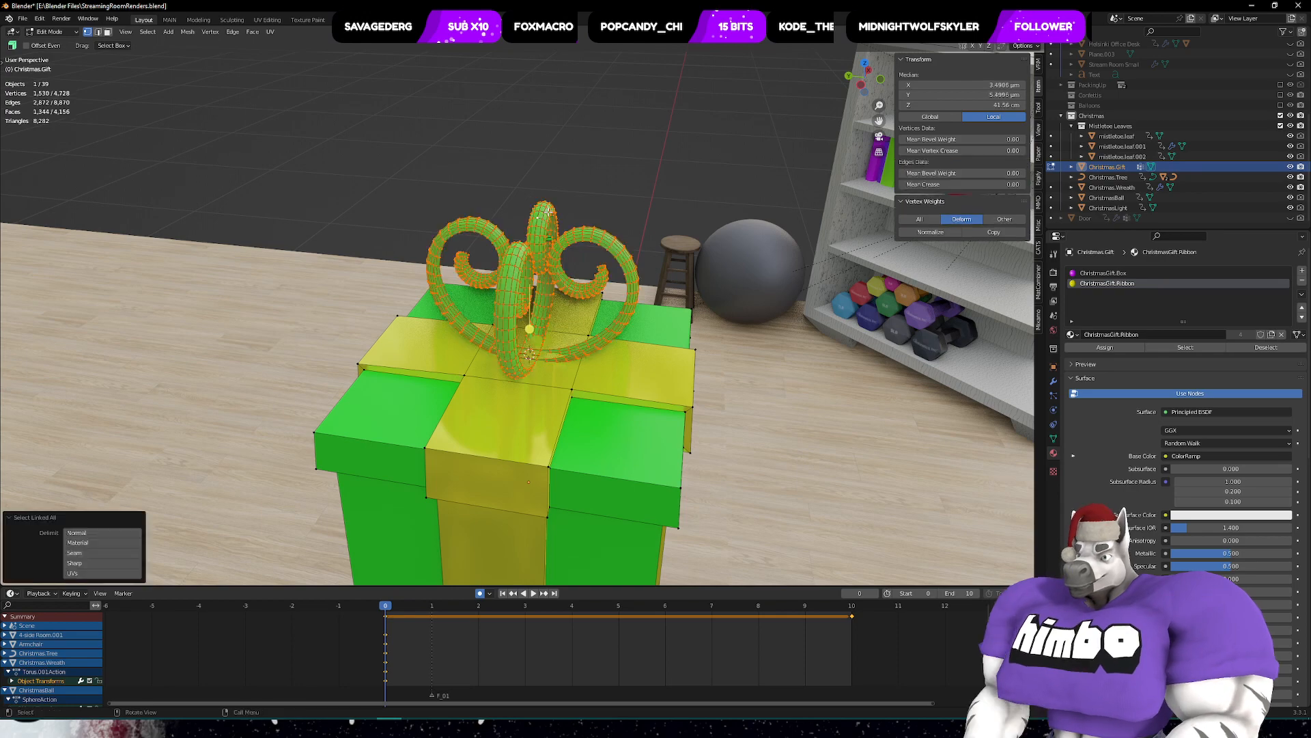
pyautogui.click(1098, 348)
pyautogui.click(1082, 274)
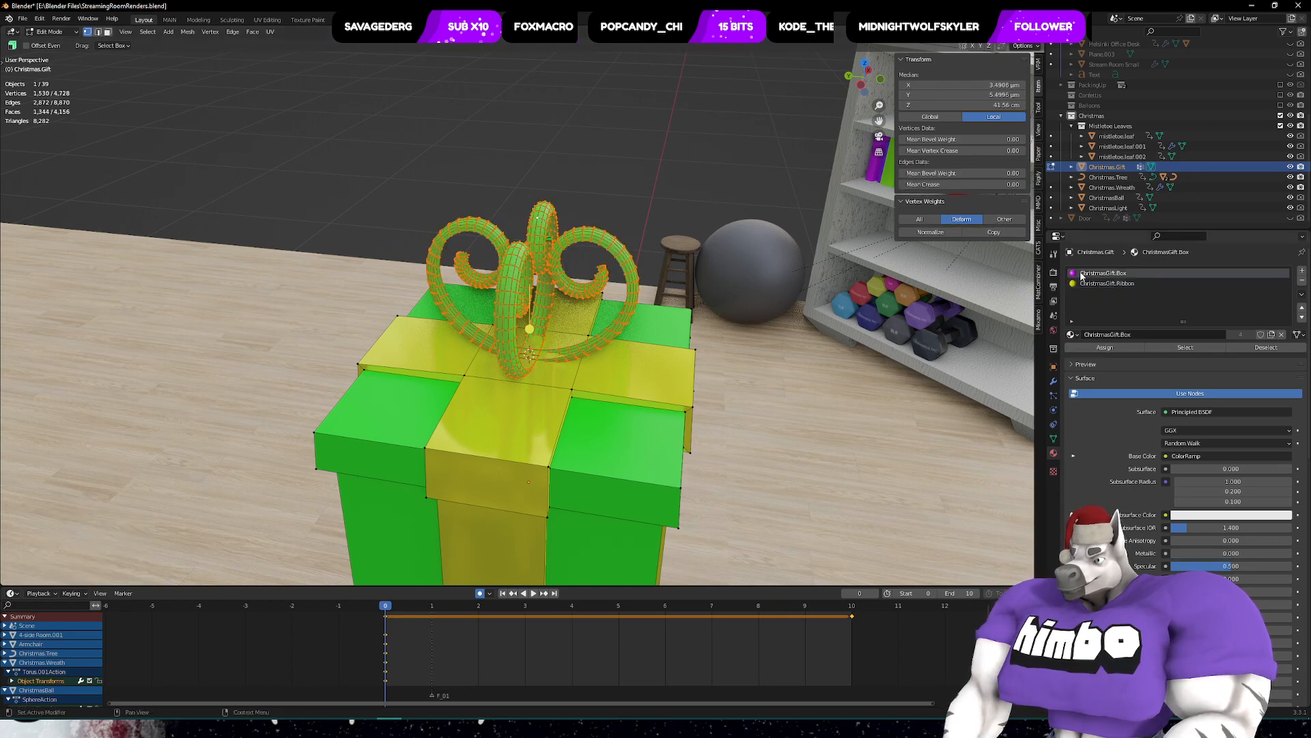
pyautogui.click(1094, 349)
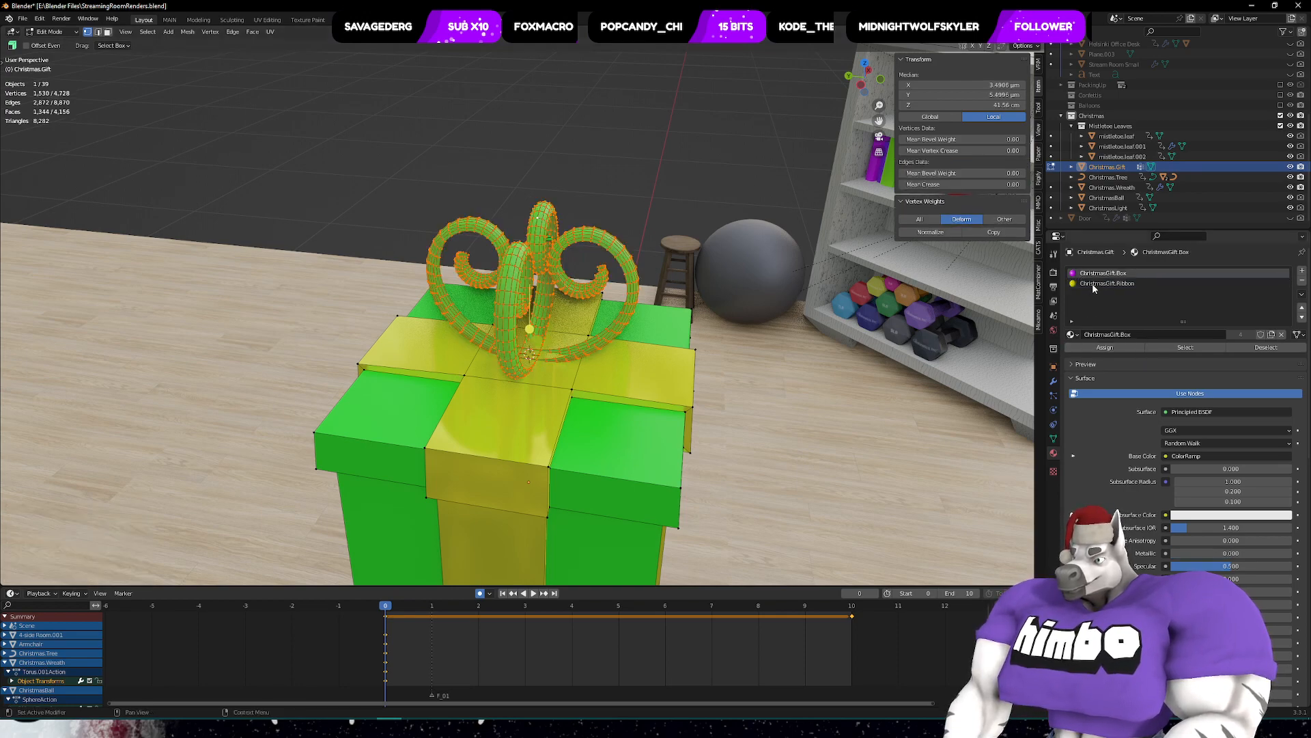
pyautogui.click(1096, 284)
# - Try moving the selected curls off the gift, about 74 cm along Y, and undo the move
pyautogui.moveTo(681, 411); pyautogui.dragTo(688, 398, button='middle')
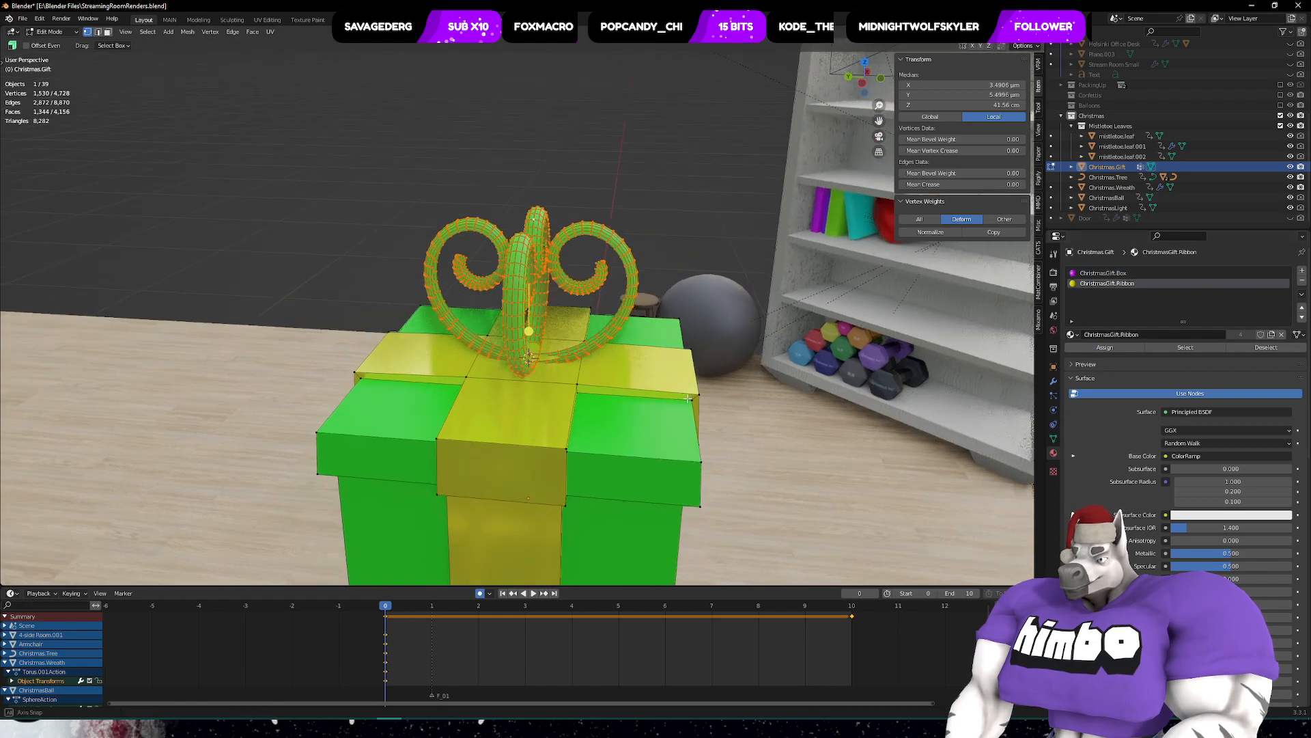
pyautogui.hotkey('shift', 'd')
pyautogui.click(224, 300)
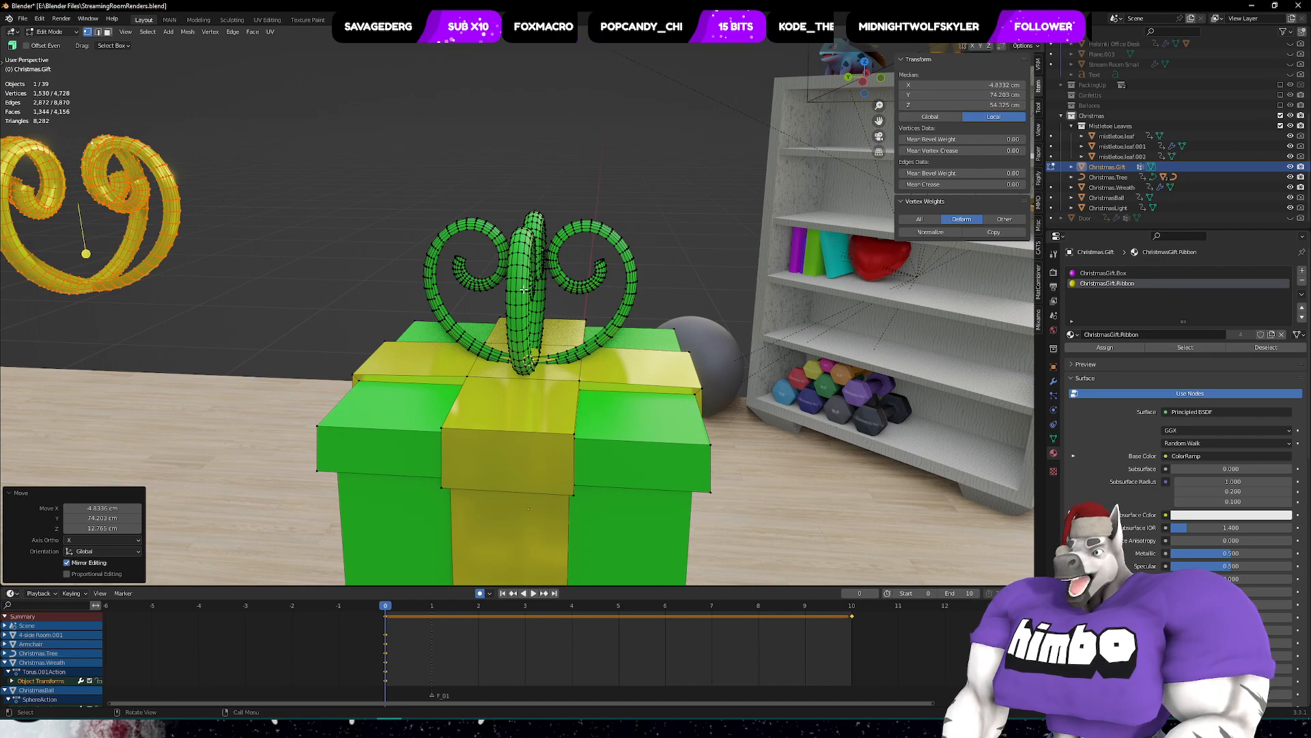
pyautogui.hotkey('ctrl', 'z')
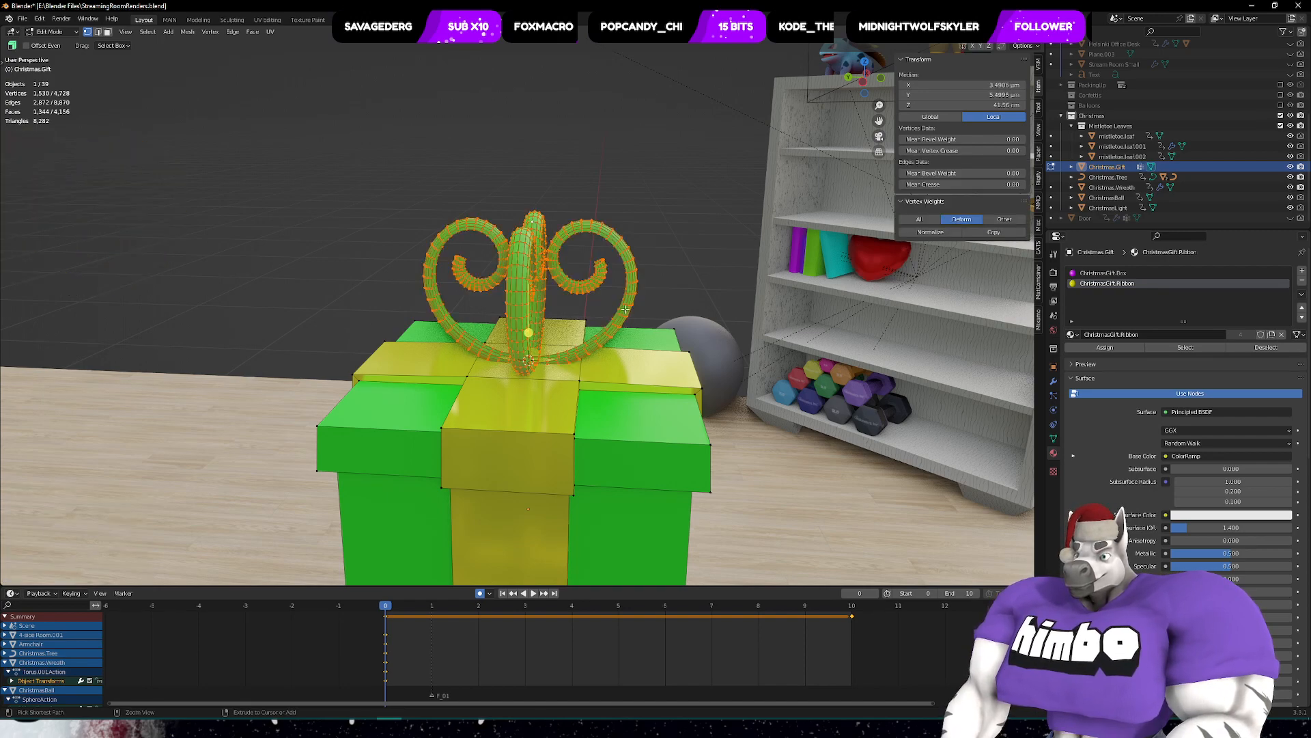
# - Undo the curls' material and vertex group assignments, the joins, the mesh conversion and the earlier curve resizing
pyautogui.hotkey('ctrl', 'z')
pyautogui.hotkey('ctrl', 'z')
pyautogui.hotkey('ctrl', 'z')
pyautogui.hotkey('ctrl', 'z')
pyautogui.hotkey('ctrl', 'z')
pyautogui.hotkey('ctrl', 'z')
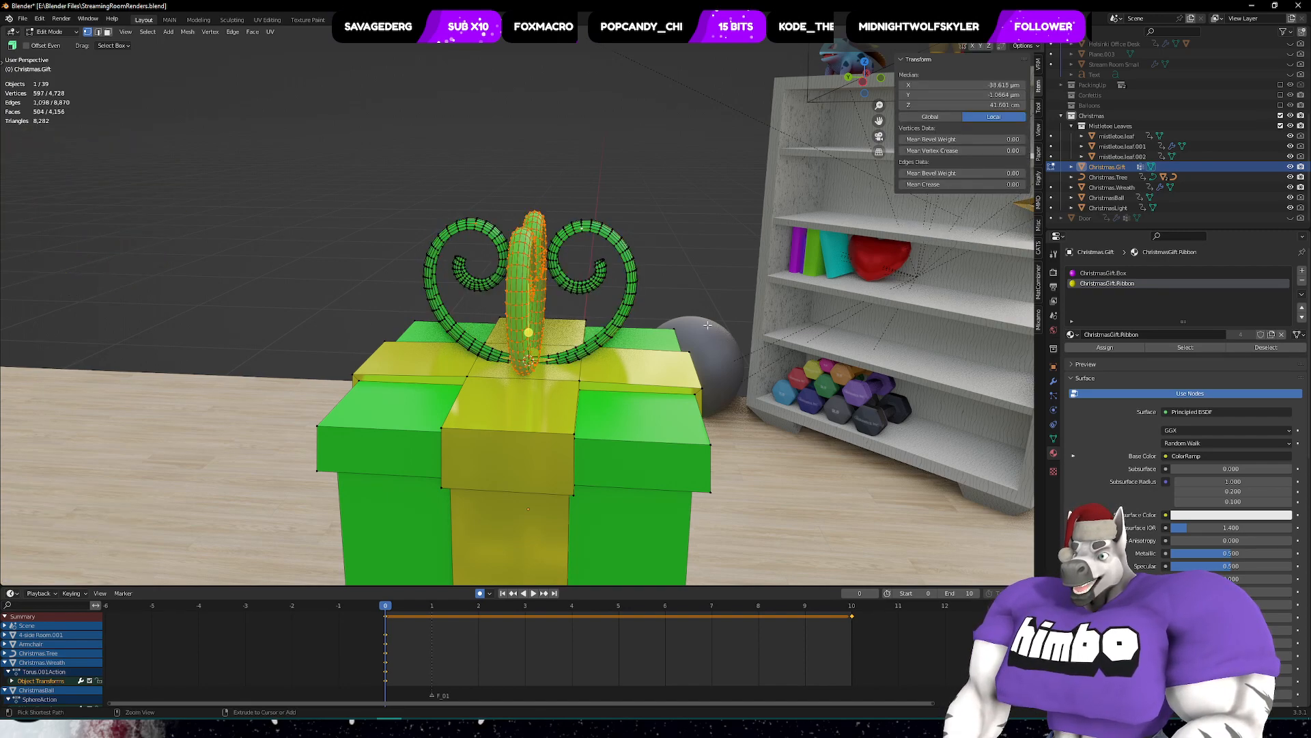
pyautogui.hotkey('ctrl', 'z')
pyautogui.hotkey('ctrl', 'z')
pyautogui.hotkey('ctrl', 'z')
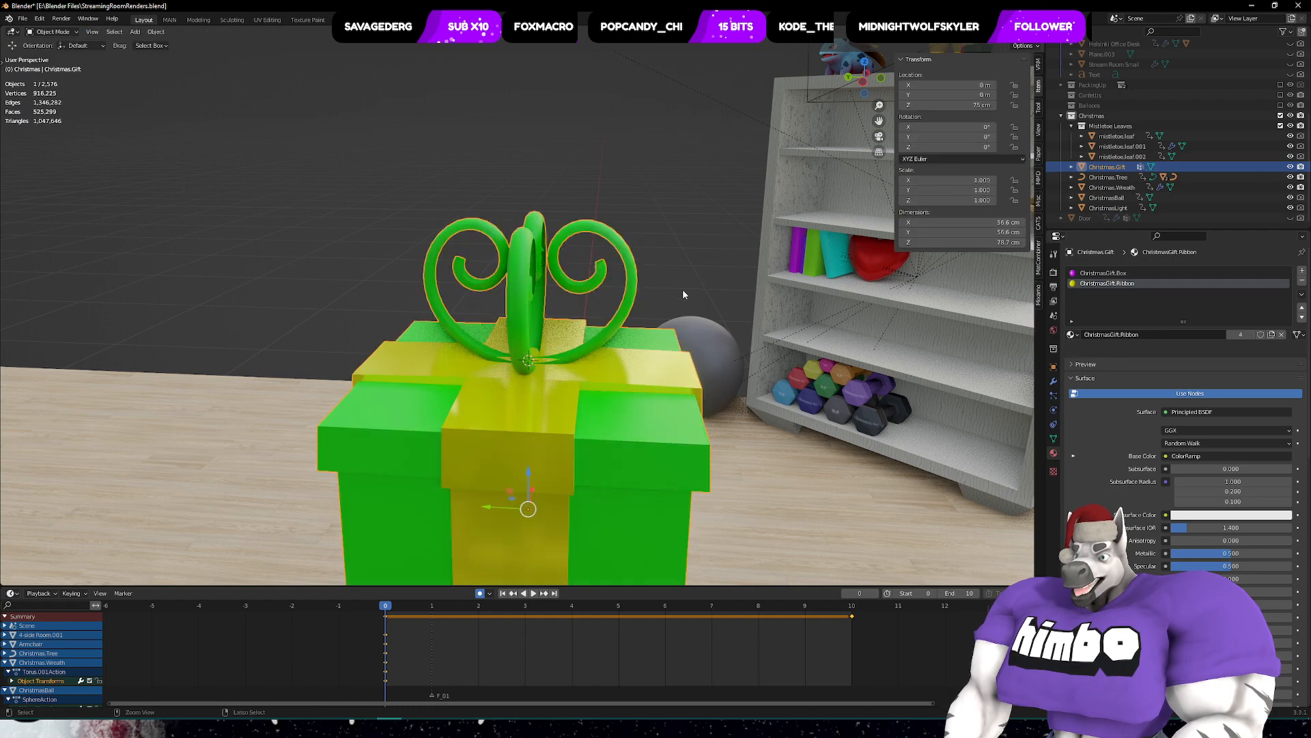
pyautogui.hotkey('ctrl', 'z')
pyautogui.moveTo(682, 289); pyautogui.dragTo(655, 303, button='middle')
pyautogui.hotkey('ctrl', 'z')
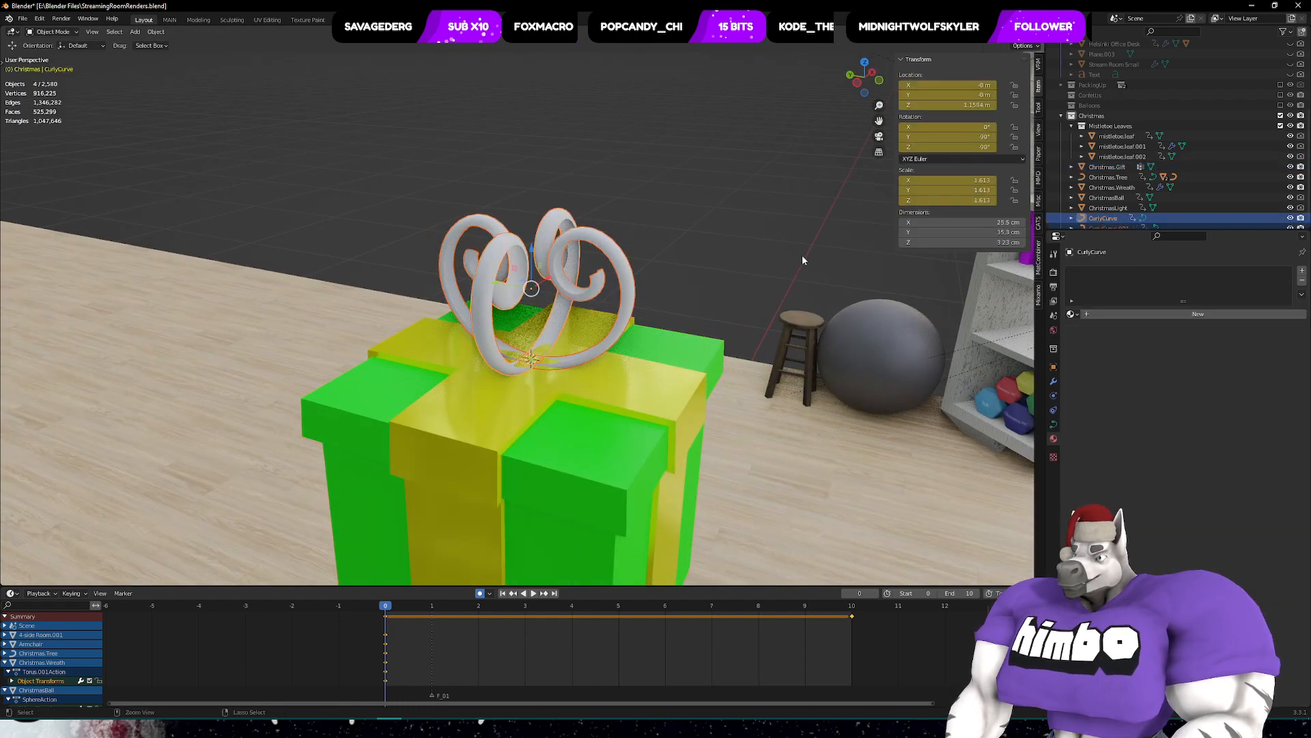
pyautogui.hotkey('ctrl', 'z')
pyautogui.hotkey('ctrl', 'z')
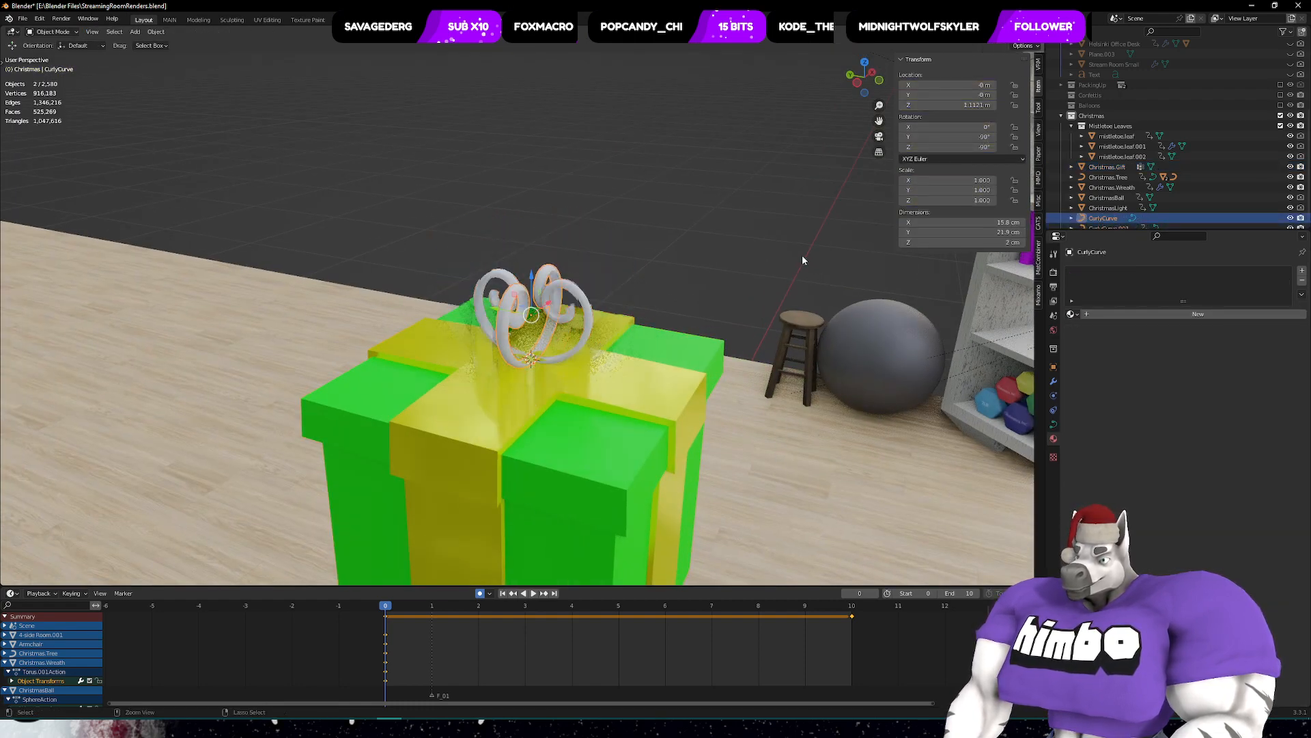
pyautogui.hotkey('ctrl', 'z')
pyautogui.hotkey('ctrl', 'z')
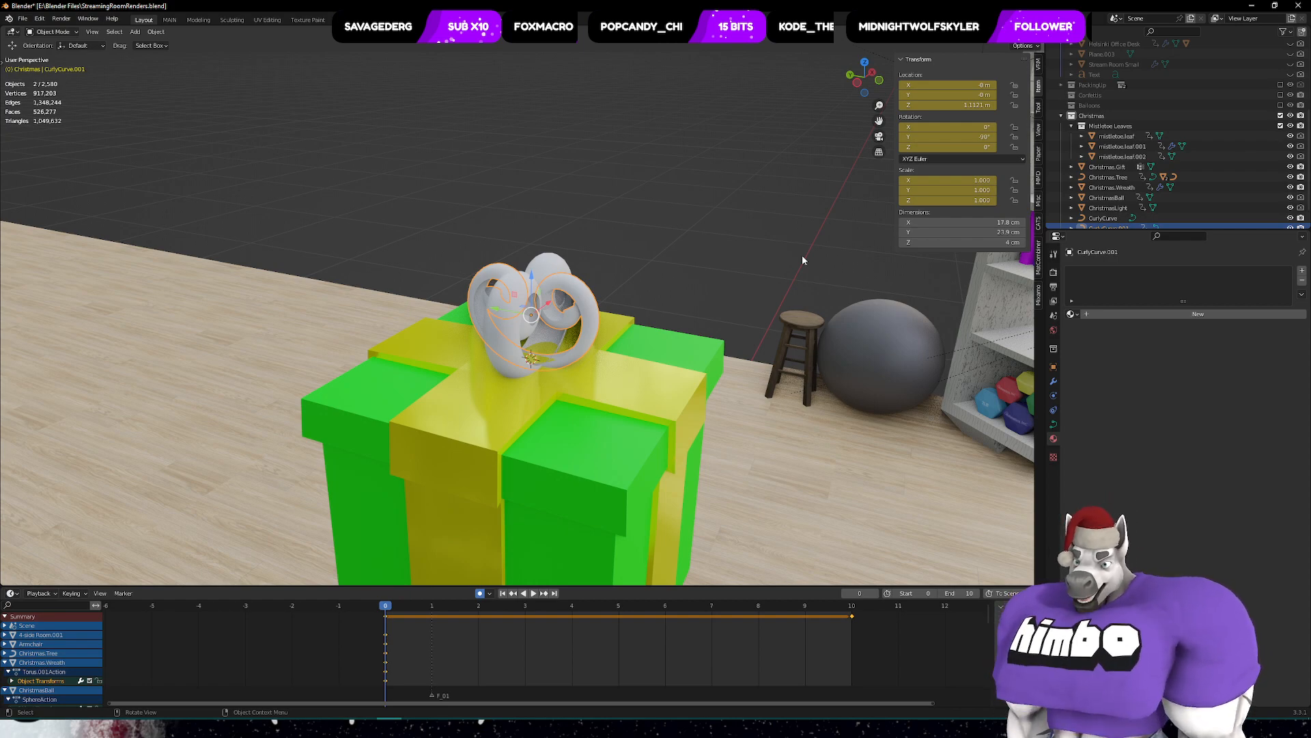
pyautogui.moveTo(802, 255); pyautogui.dragTo(743, 281, button='middle')
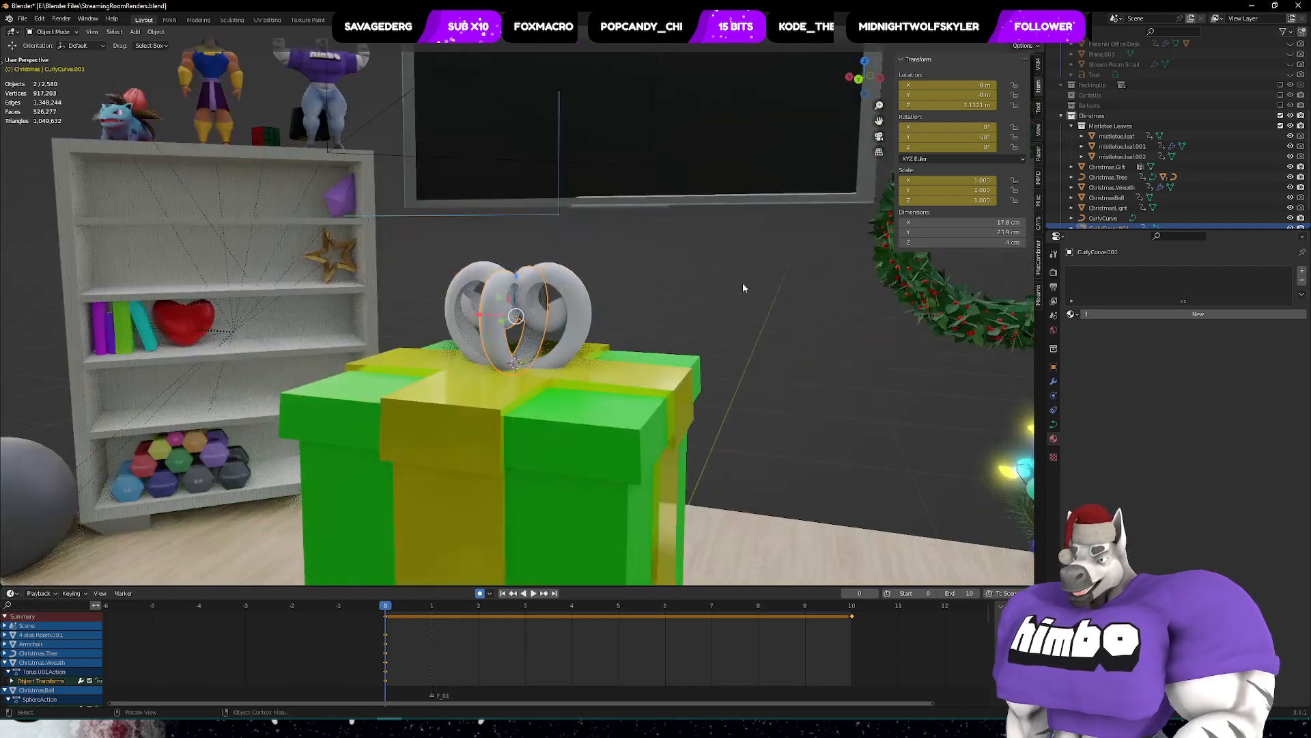
pyautogui.hotkey('ctrl', 'z')
# - Delete both curly curve objects, CurlyCurve and CurlyCurve.001, from the Christmas collection
pyautogui.moveTo(594, 288); pyautogui.dragTo(536, 307, button='middle')
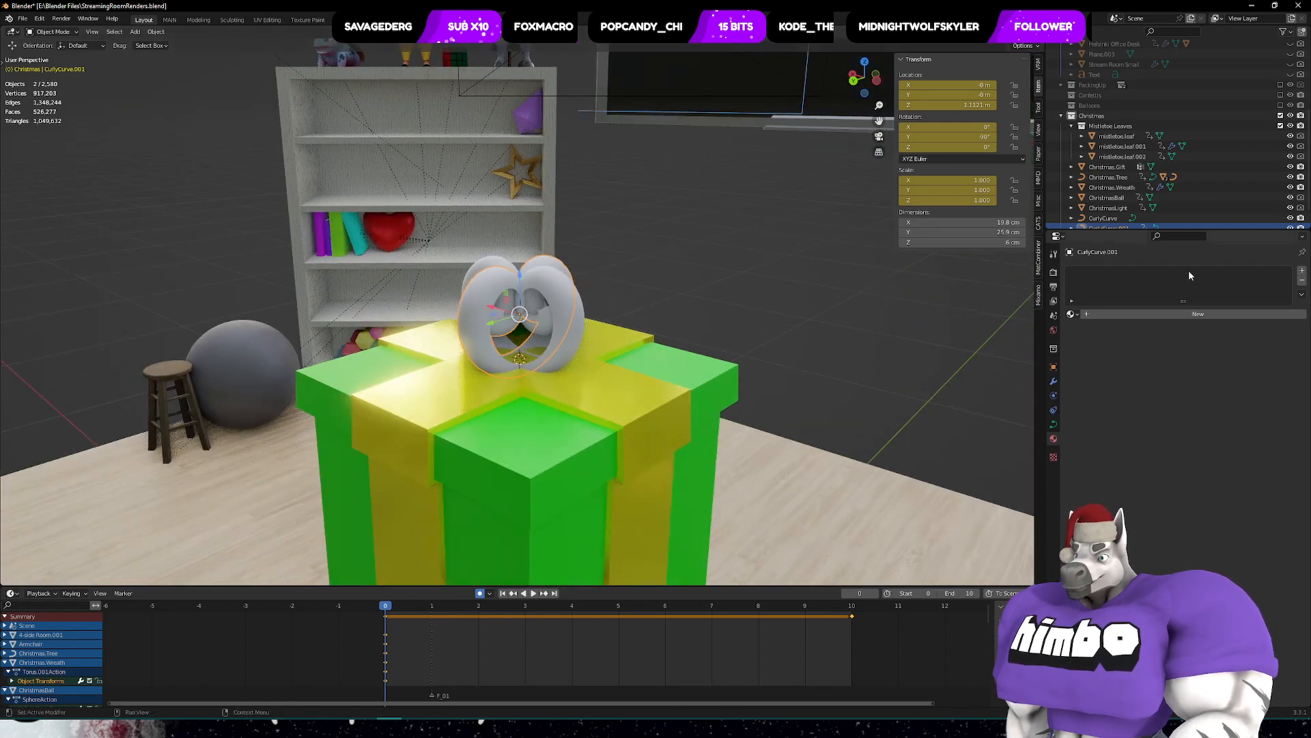
pyautogui.scroll(-2, 1101, 217)
pyautogui.keyDown('ctrl'); pyautogui.click(1103, 198); pyautogui.keyUp('ctrl')
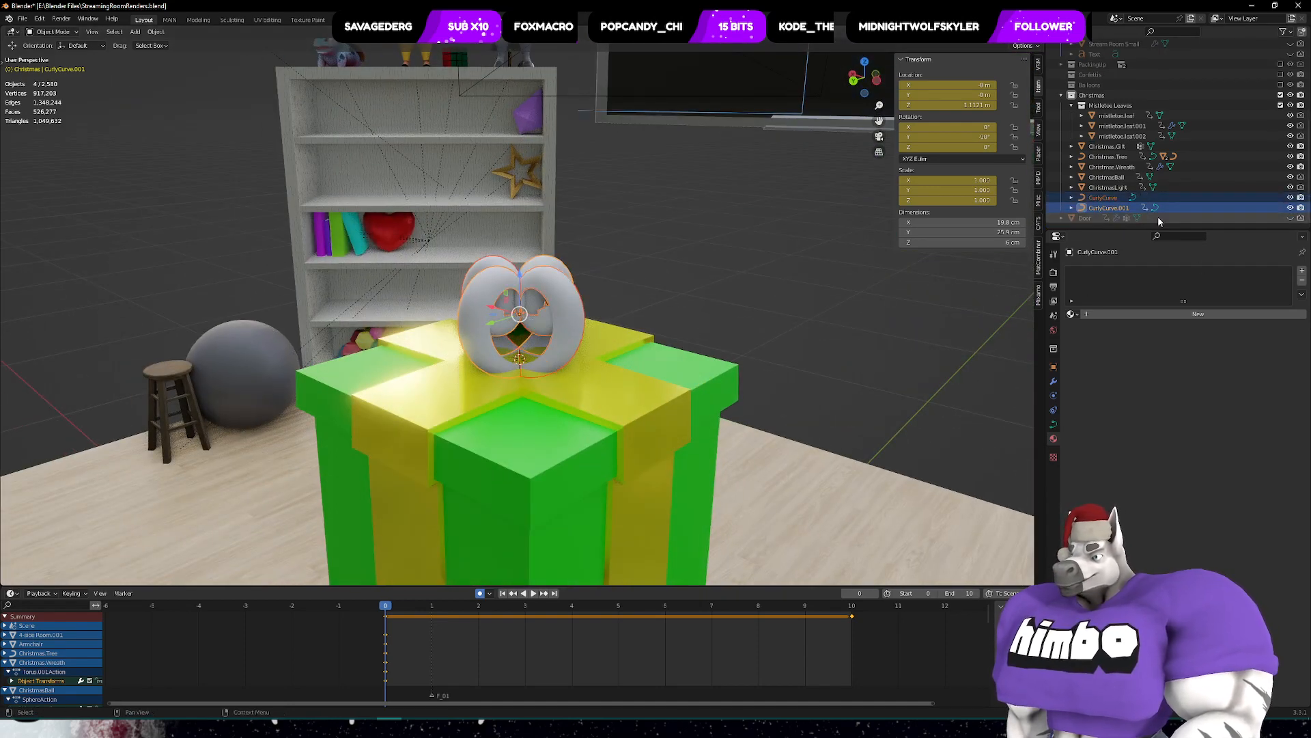
pyautogui.press('x')
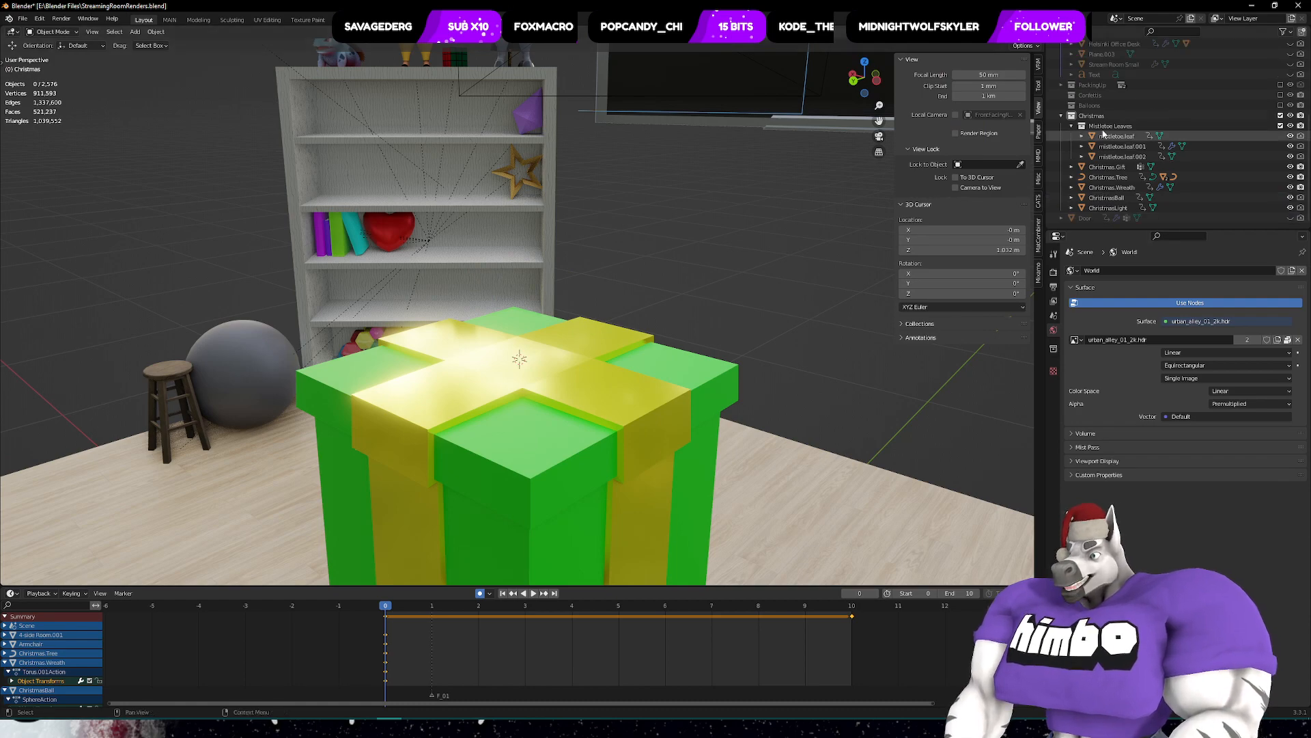
# - Add a new Curly Curve on top of the gift and set its Y rotation to -90°
pyautogui.moveTo(625, 302); pyautogui.dragTo(578, 359, button='middle')
pyautogui.hotkey('shift', 'a')
pyautogui.moveTo(578, 358)
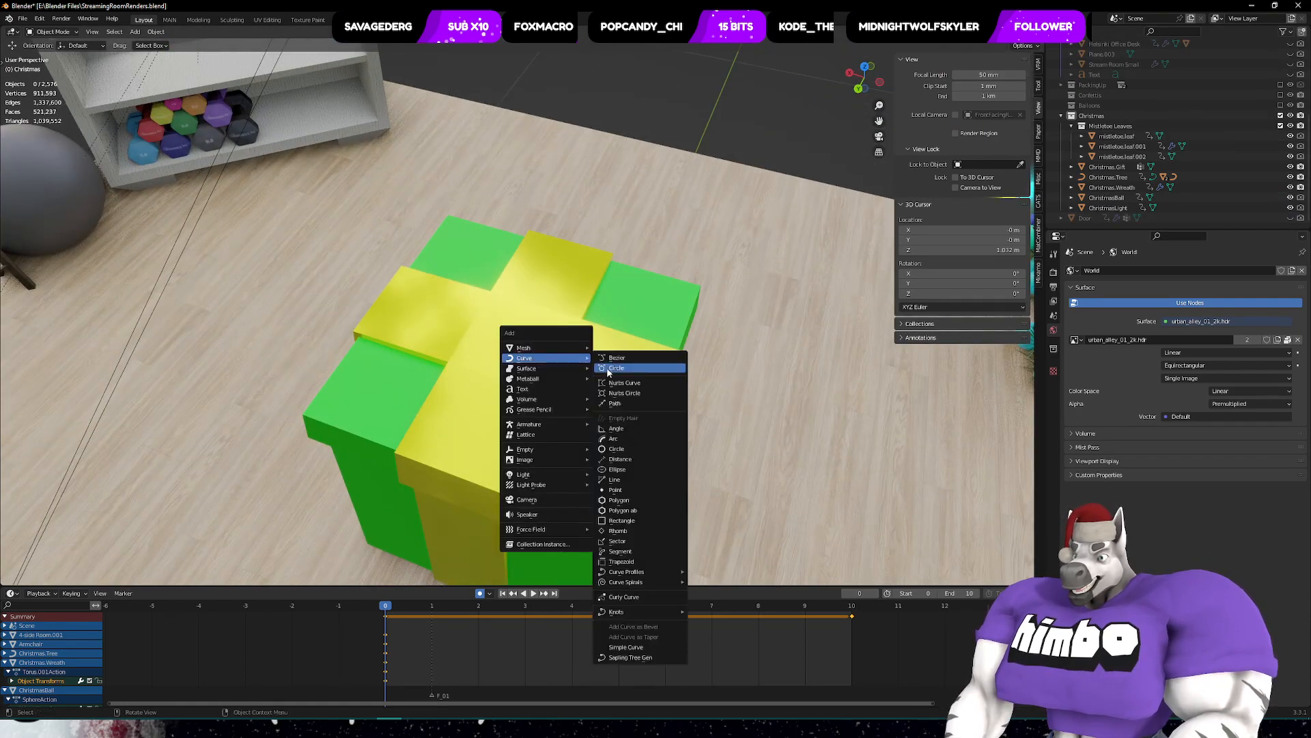
pyautogui.click(623, 596)
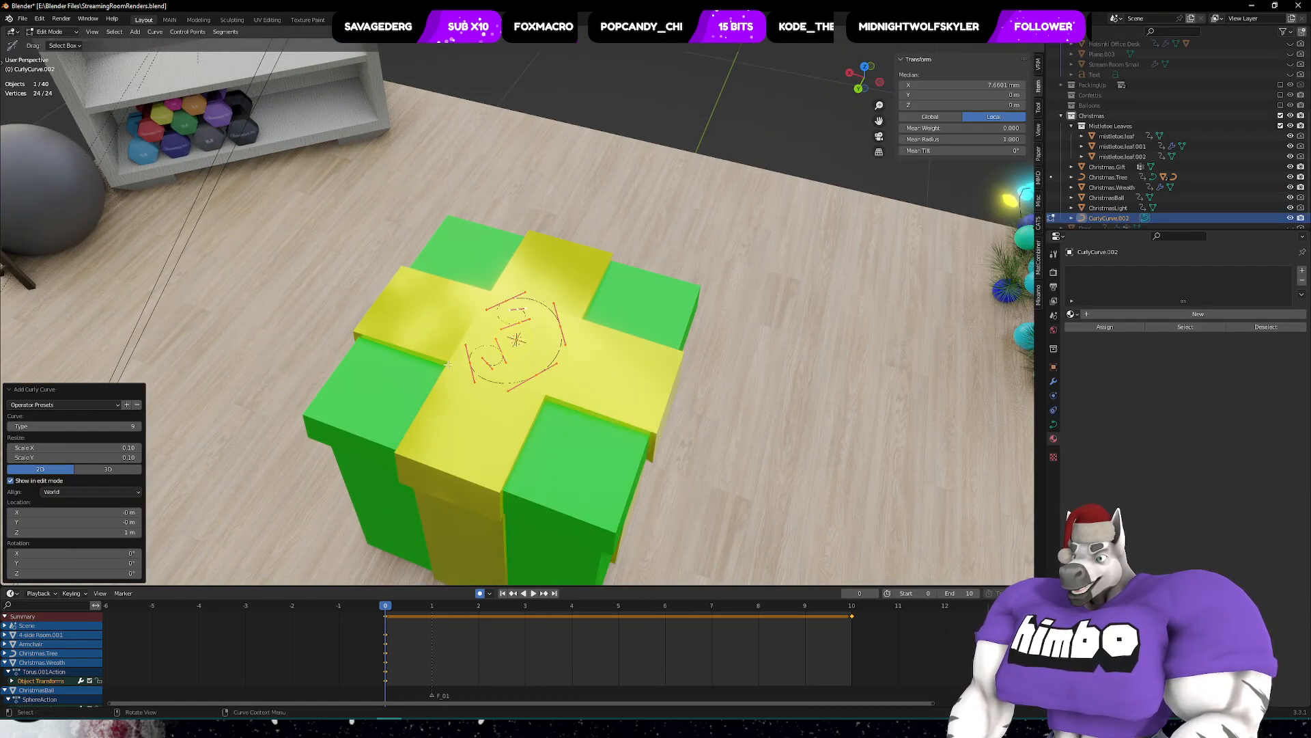
pyautogui.moveTo(448, 364); pyautogui.dragTo(478, 342, button='middle')
pyautogui.click(104, 562)
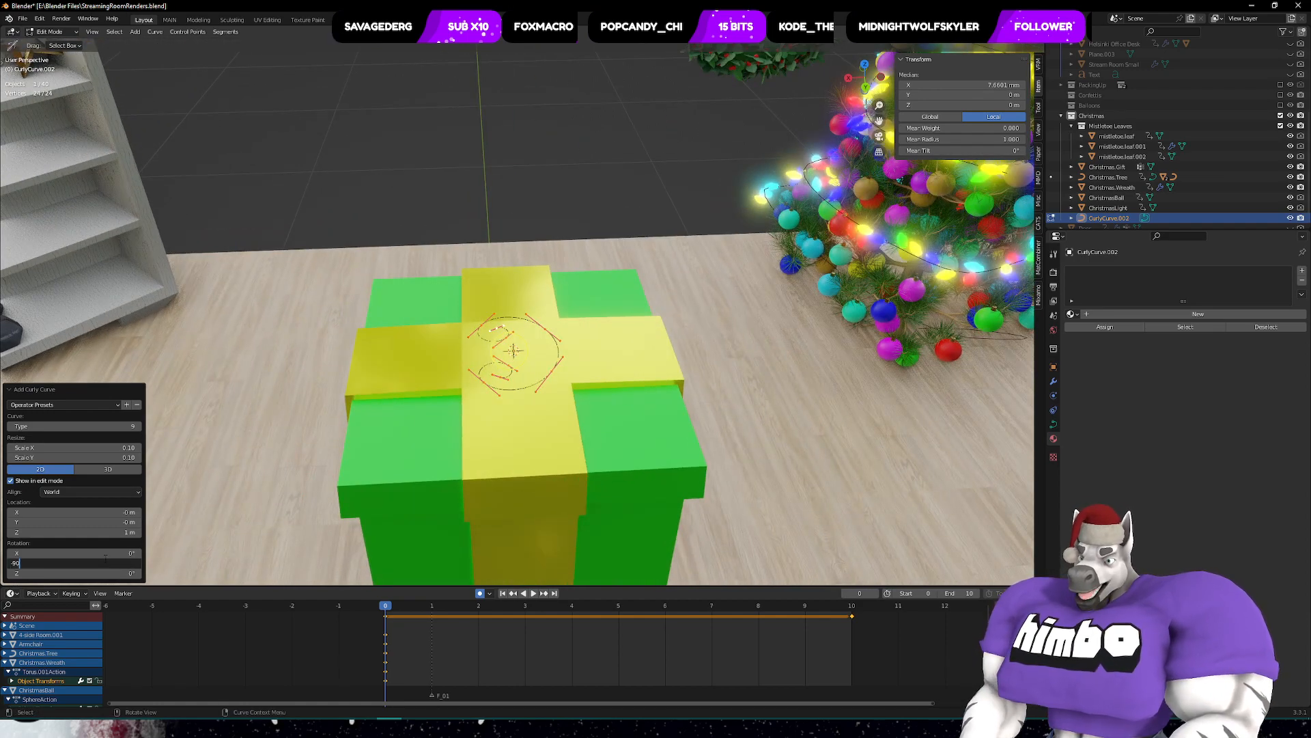
pyautogui.press('Tab')
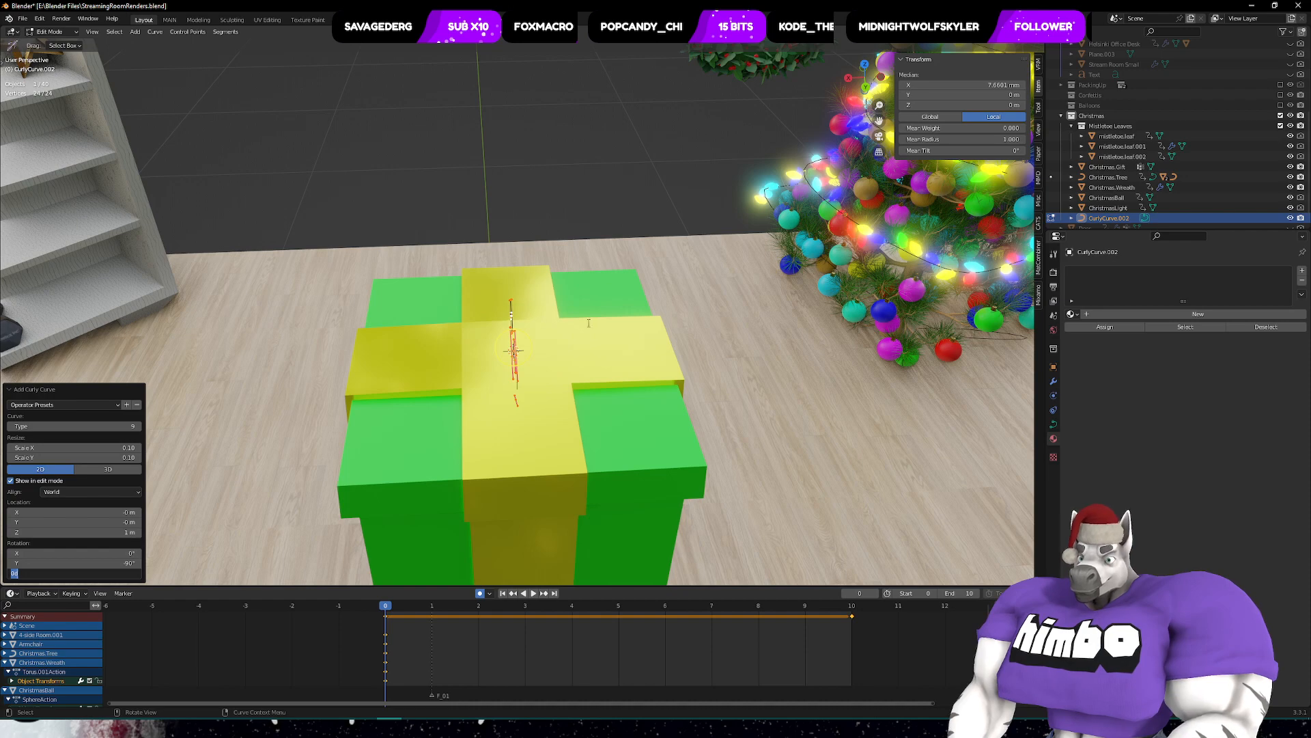
pyautogui.press('Return')
# - Set the new curly curve's Z location to 1.1 m and return to Object Mode
pyautogui.moveTo(377, 352); pyautogui.dragTo(403, 311, button='middle')
pyautogui.click(118, 532)
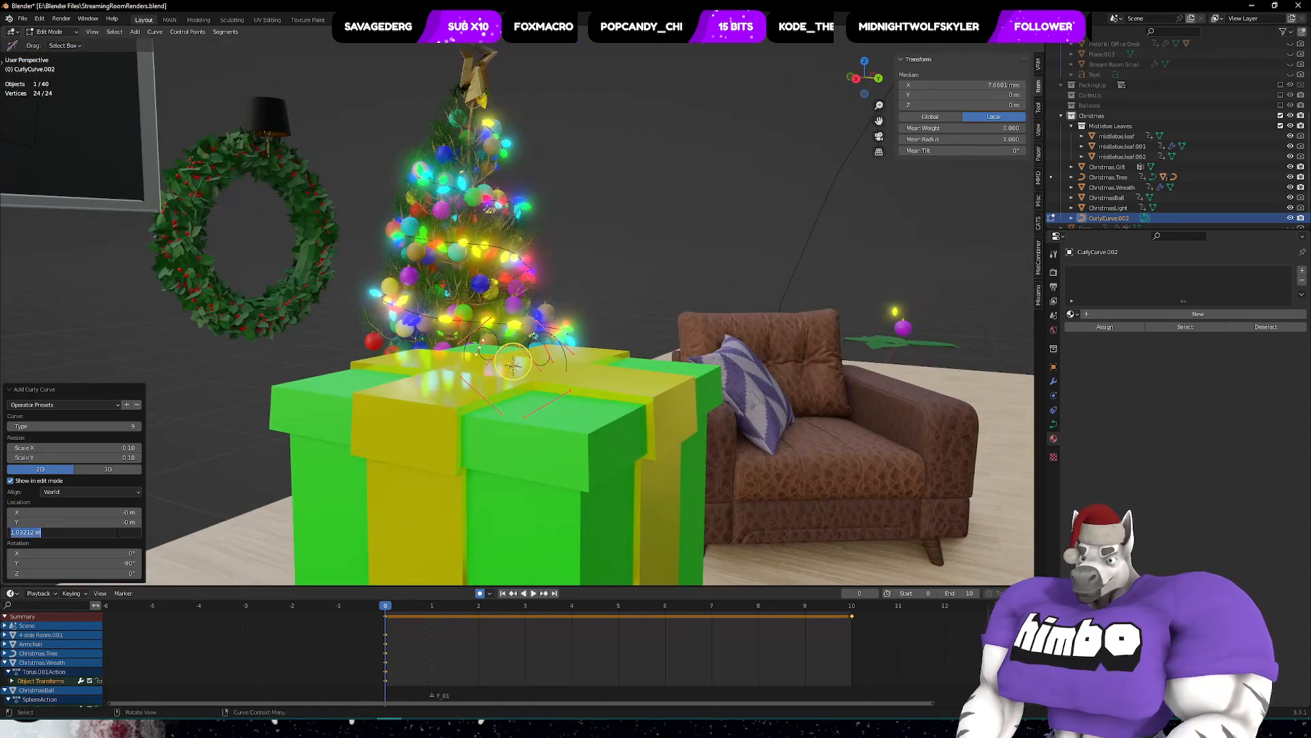
pyautogui.write('1.1')
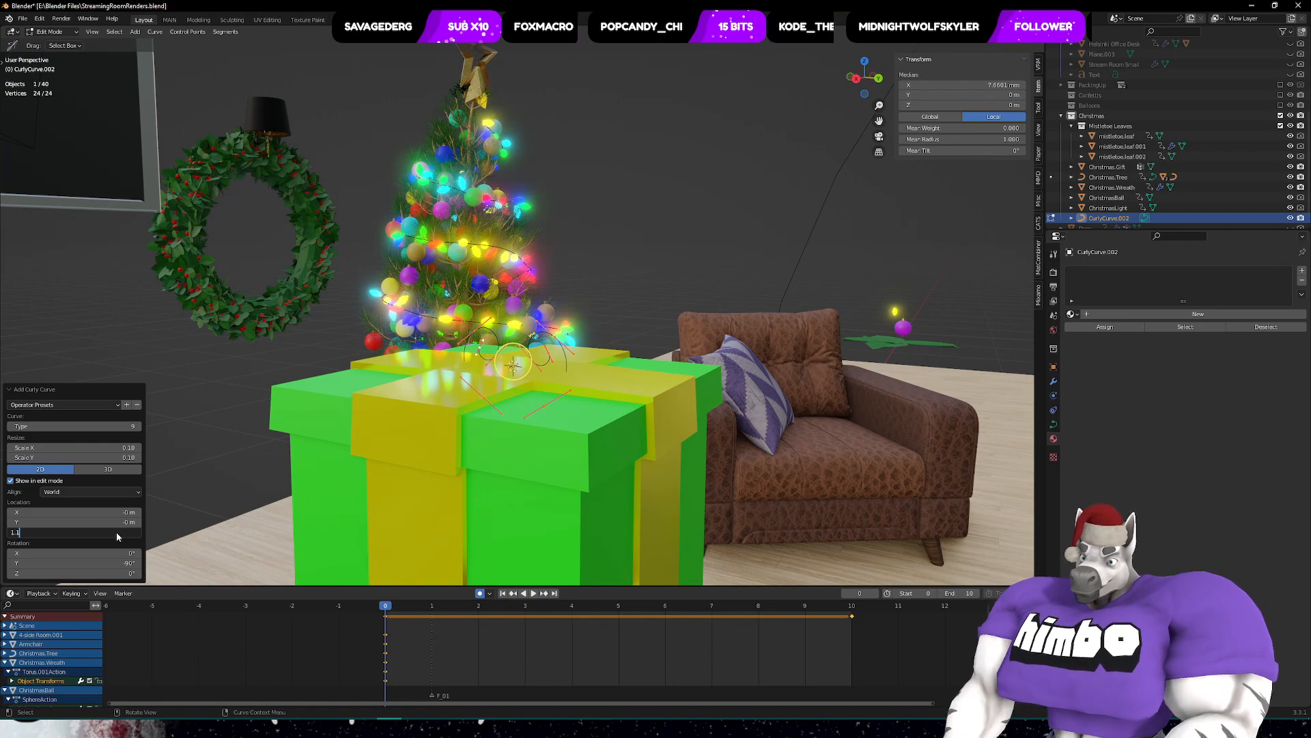
pyautogui.press('Return')
pyautogui.moveTo(519, 372); pyautogui.dragTo(561, 371, button='middle')
pyautogui.hotkey('ctrl', 'Tab')
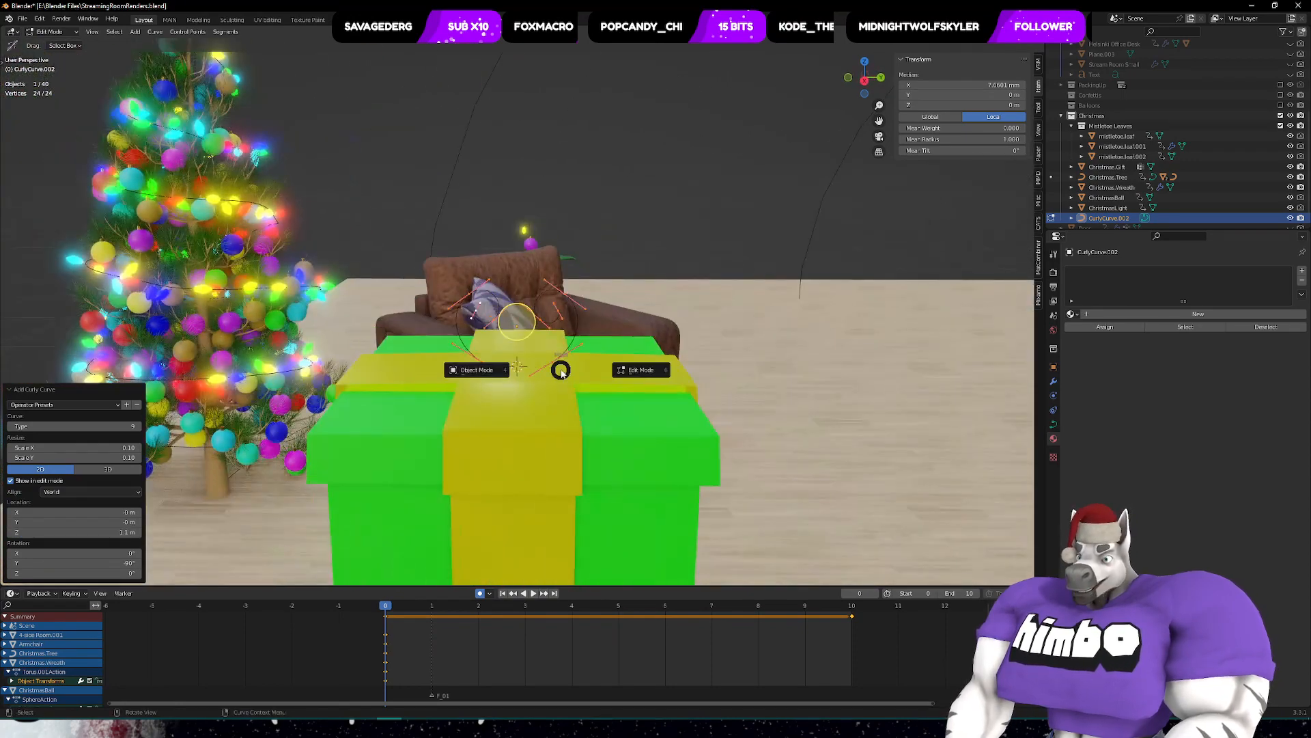
pyautogui.click(477, 371)
pyautogui.moveTo(653, 336); pyautogui.dragTo(615, 331, button='middle')
pyautogui.scroll(-1, 1055, 222)
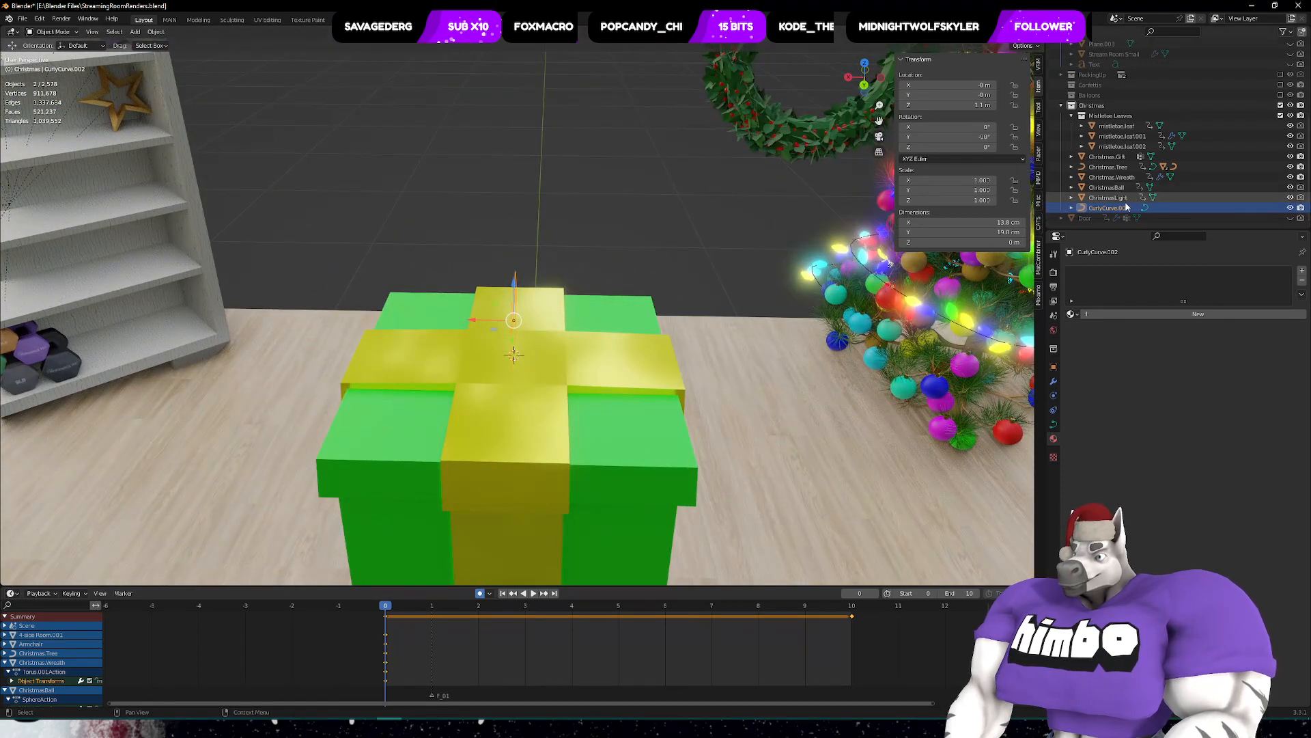
# - Rename the CurlyCurve.002 object in the Christmas collection to Wrapping
pyautogui.doubleClick(1114, 207)
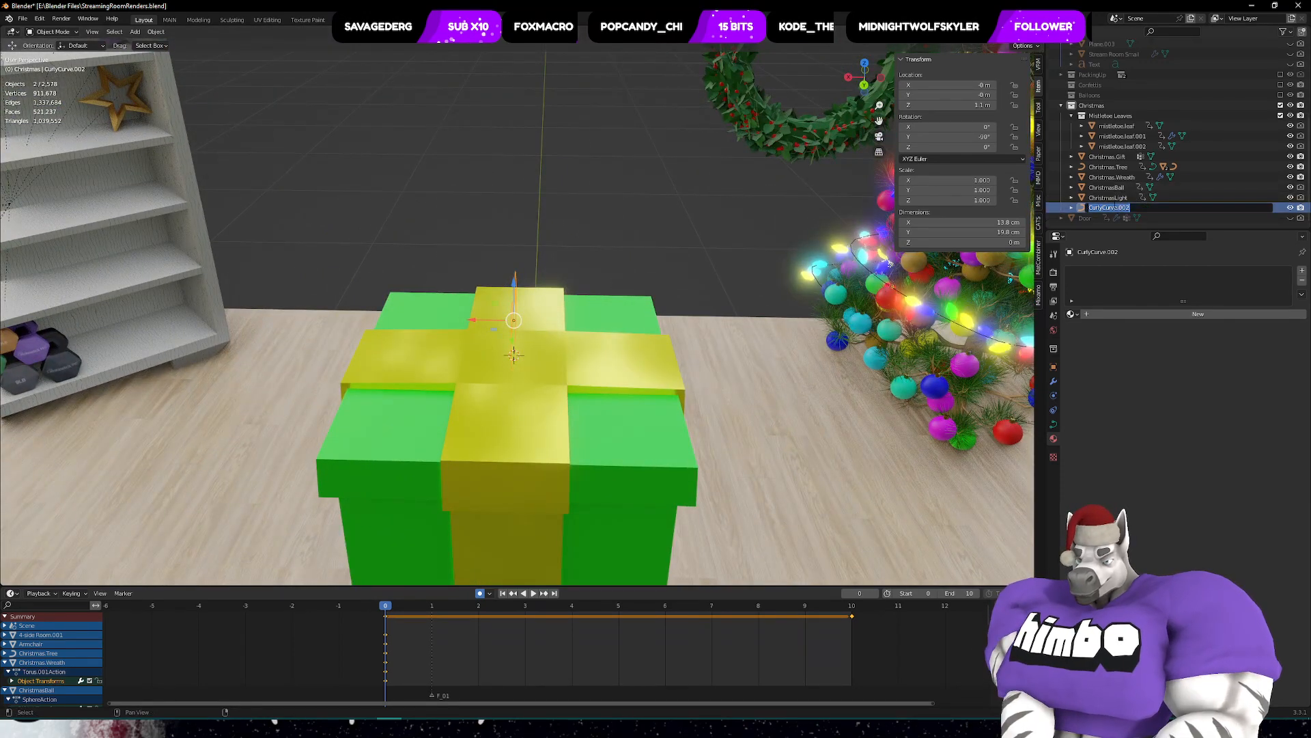
pyautogui.write('Wrapping')
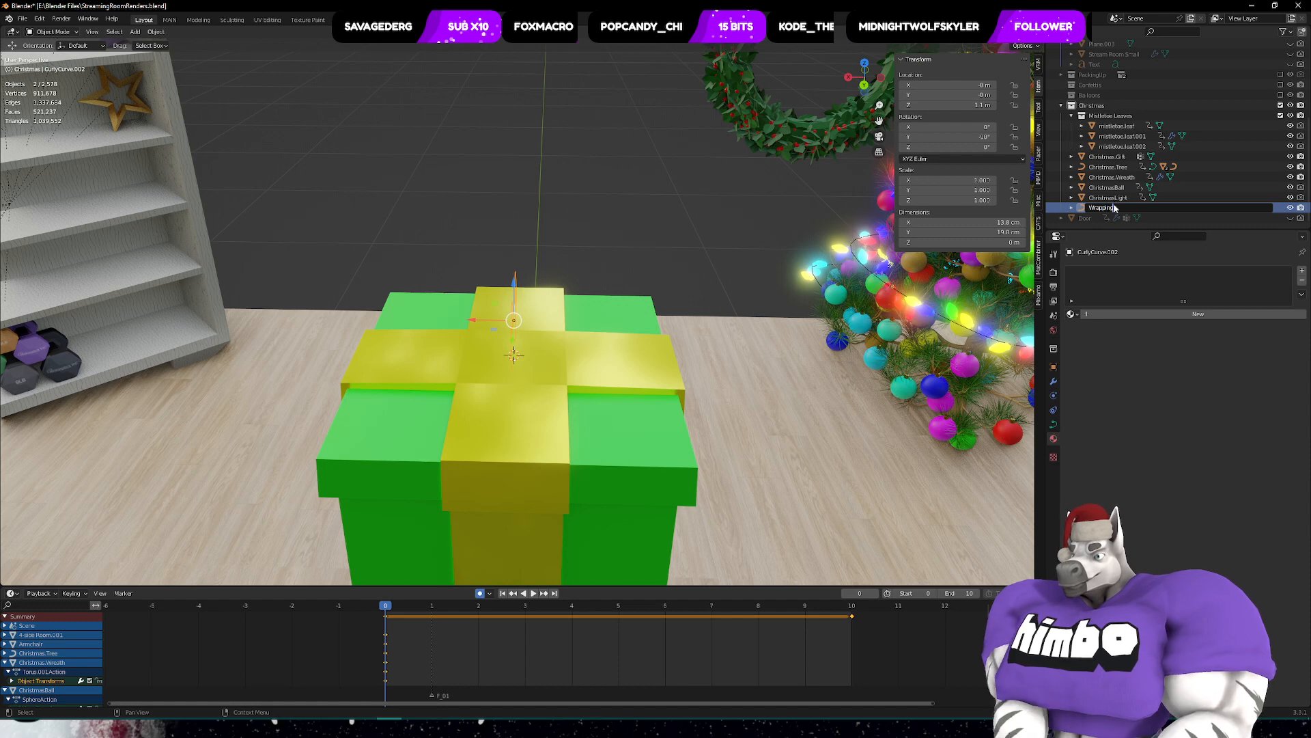
pyautogui.press('Return')
pyautogui.press('r')
pyautogui.press('z')
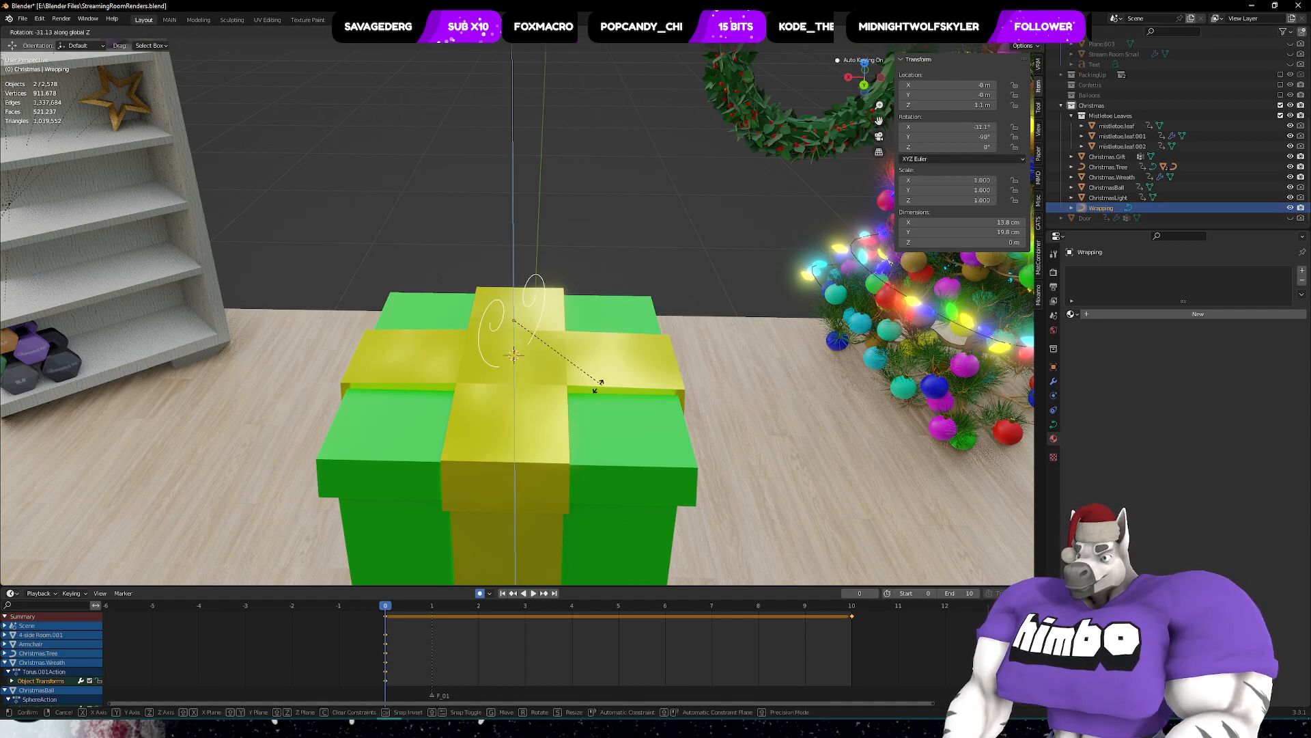
pyautogui.press('Escape')
# - Duplicate the Wrapping curve in place and rotate the copy -90° about the global Z axis
pyautogui.hotkey('shift', 'd')
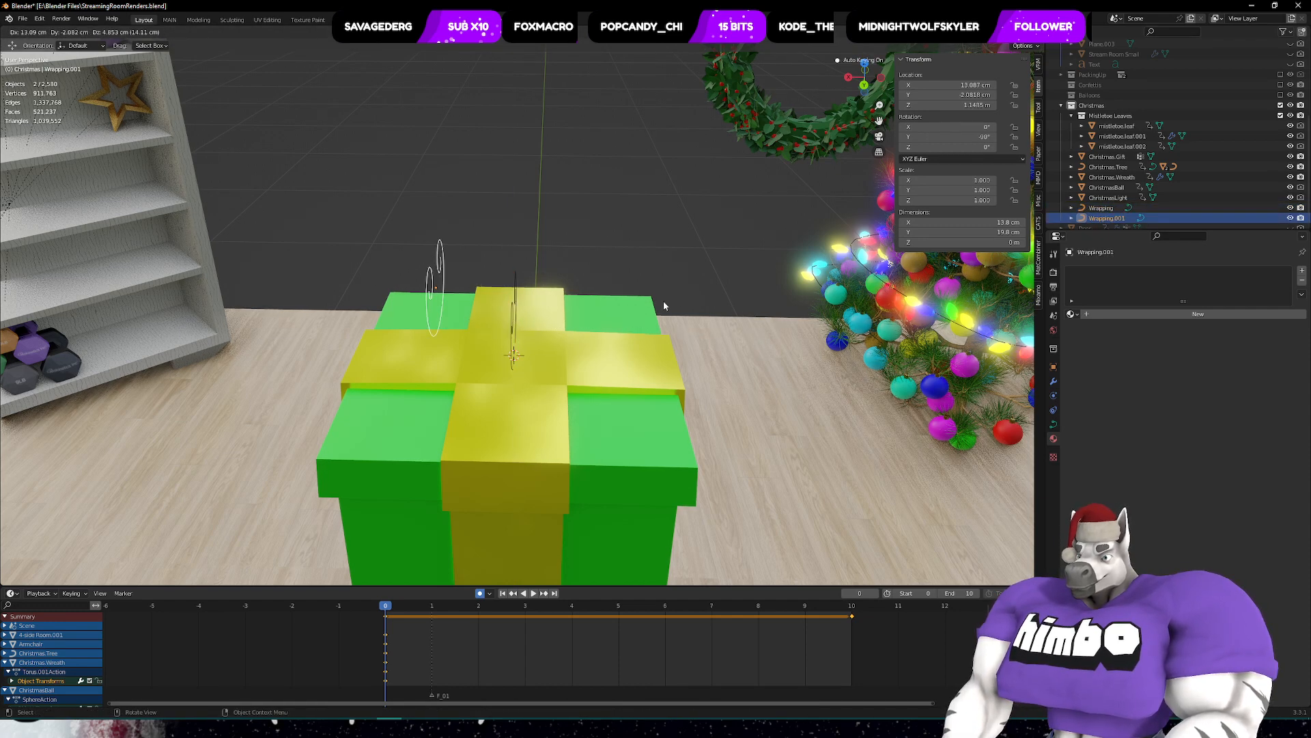
pyautogui.press('Escape')
pyautogui.press('r')
pyautogui.press('z')
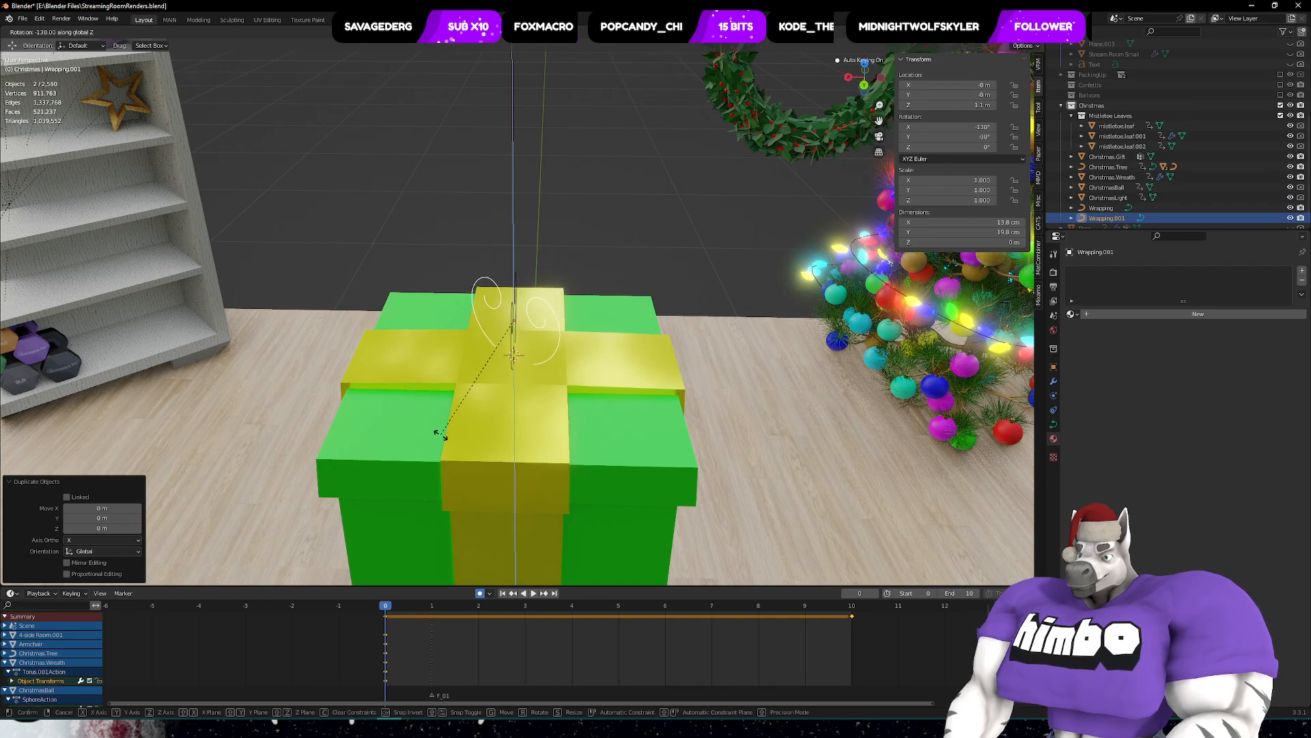
pyautogui.keyDown('ctrl'); pyautogui.click(518, 426); pyautogui.keyUp('ctrl')
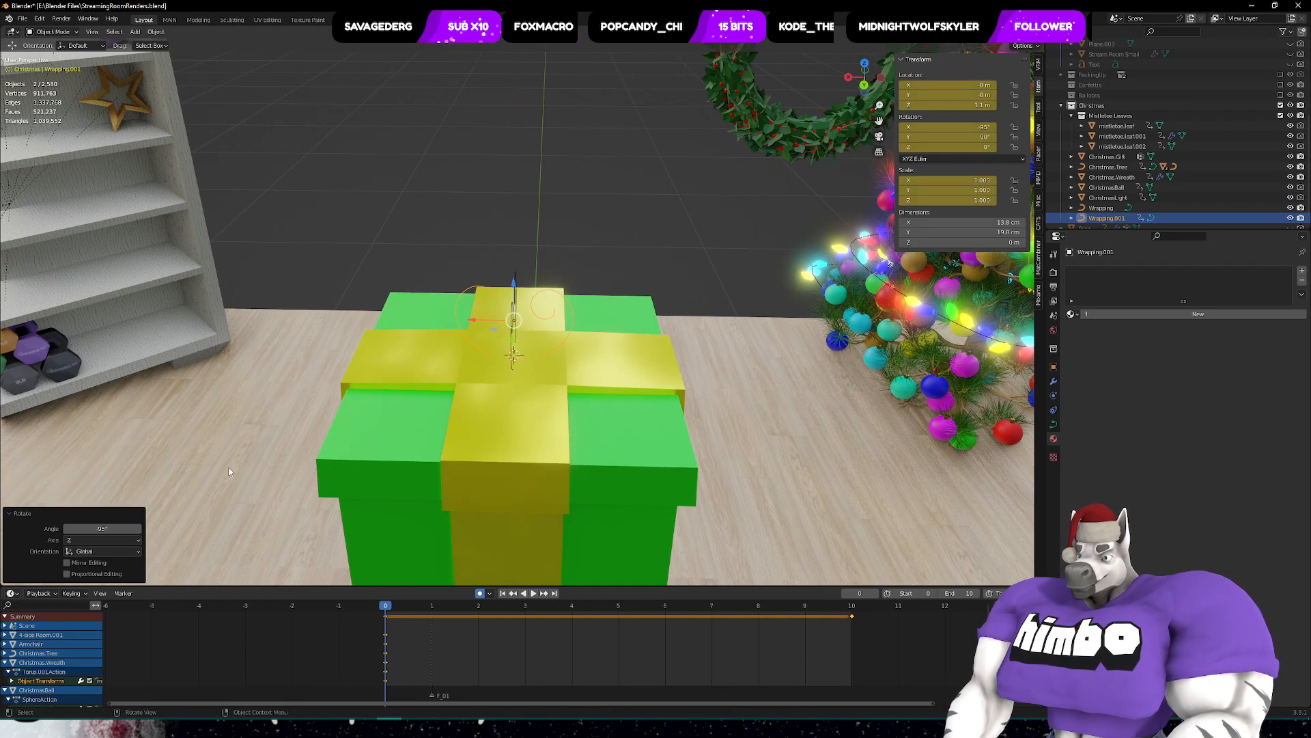
pyautogui.click(80, 529)
pyautogui.write('-90')
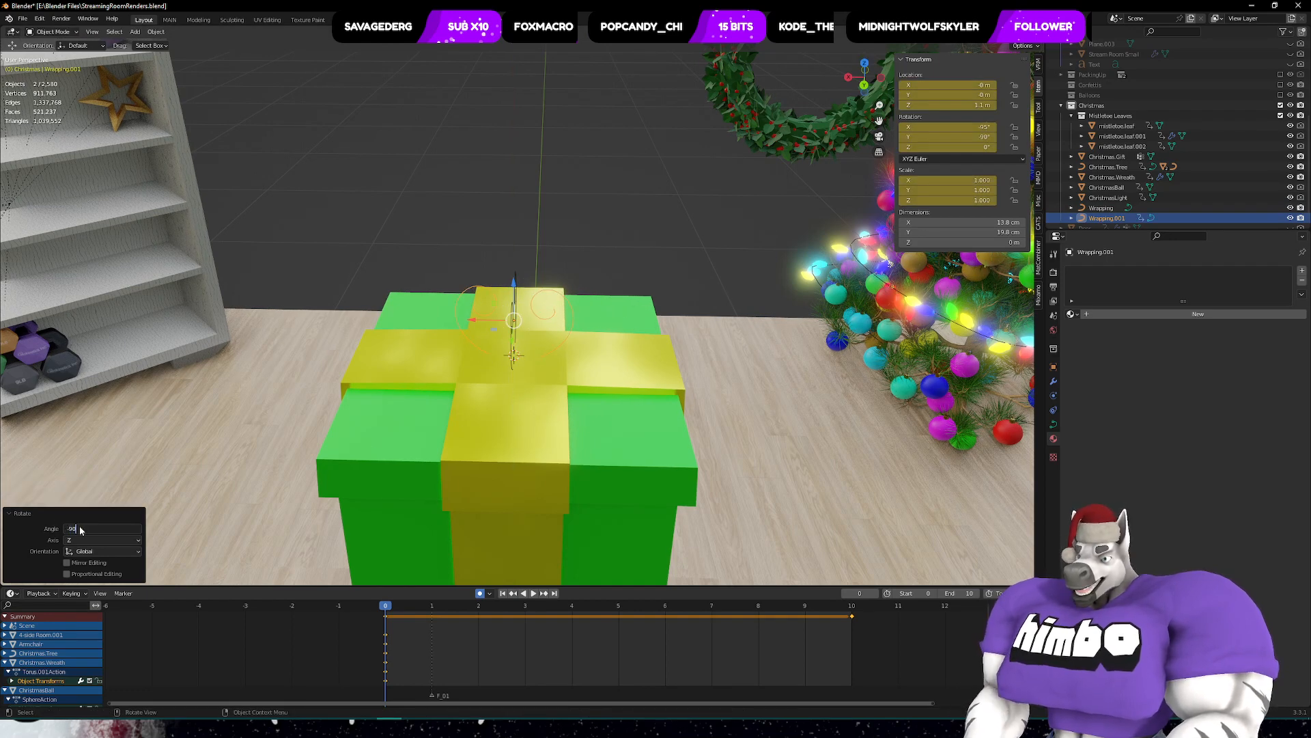
pyautogui.press('Return')
pyautogui.moveTo(519, 437); pyautogui.dragTo(702, 329, button='middle')
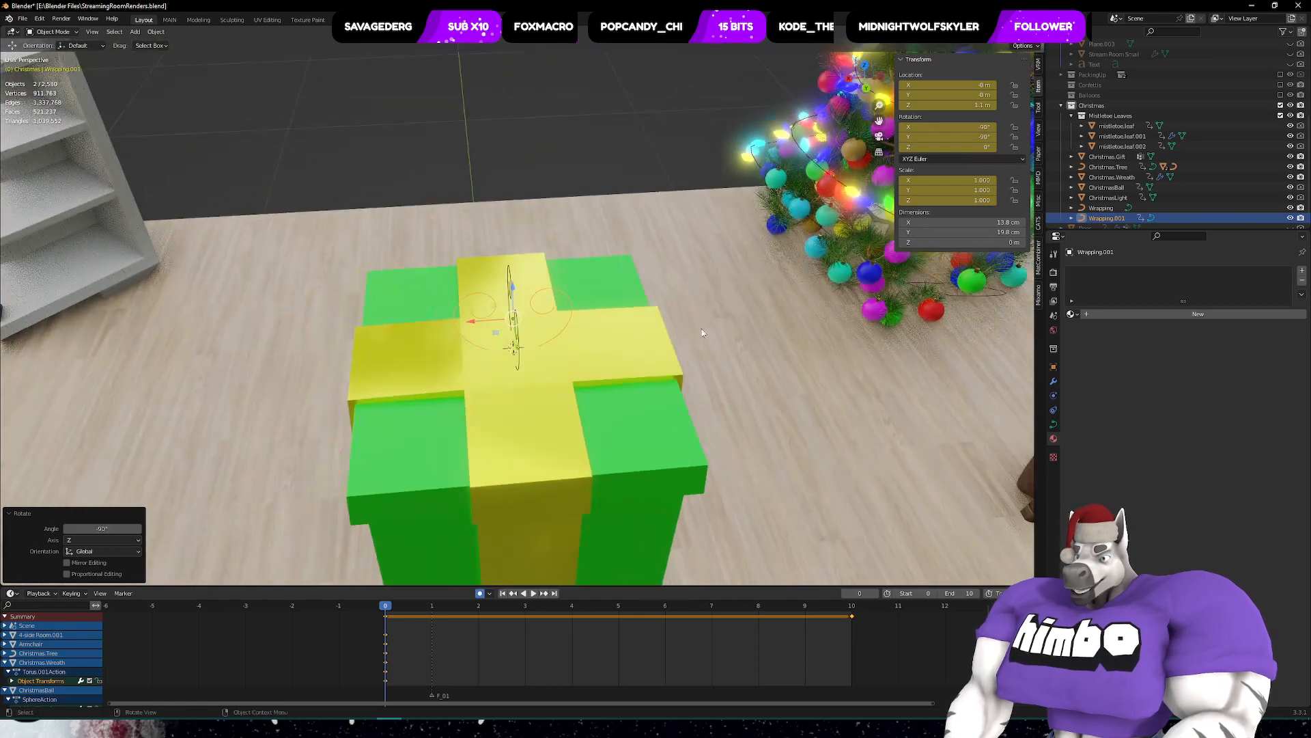
# - Delete the rotated duplicate, Wrapping.001, from the scene
pyautogui.scroll(-1, 1107, 205)
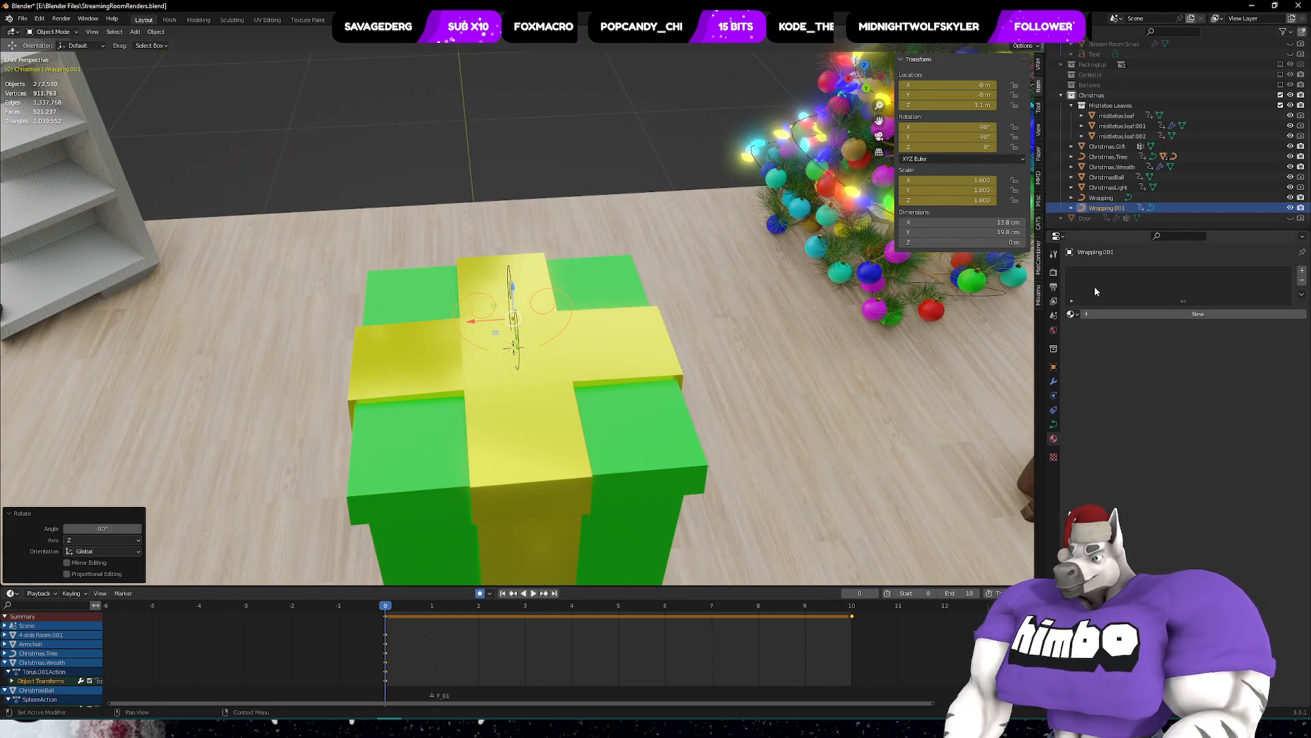
pyautogui.click(1054, 425)
pyautogui.press('x')
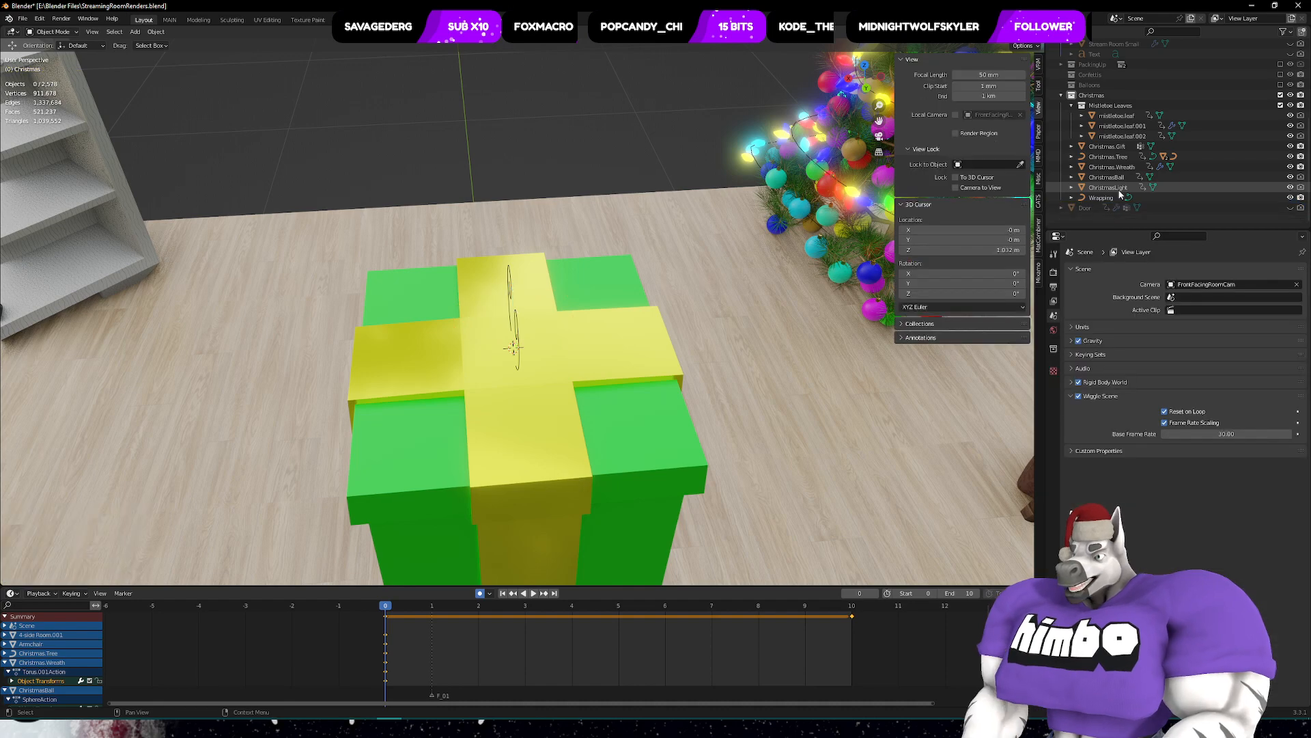
# - Bevel the Wrapping curve into a round tube about 4 cm thick
pyautogui.click(1107, 208)
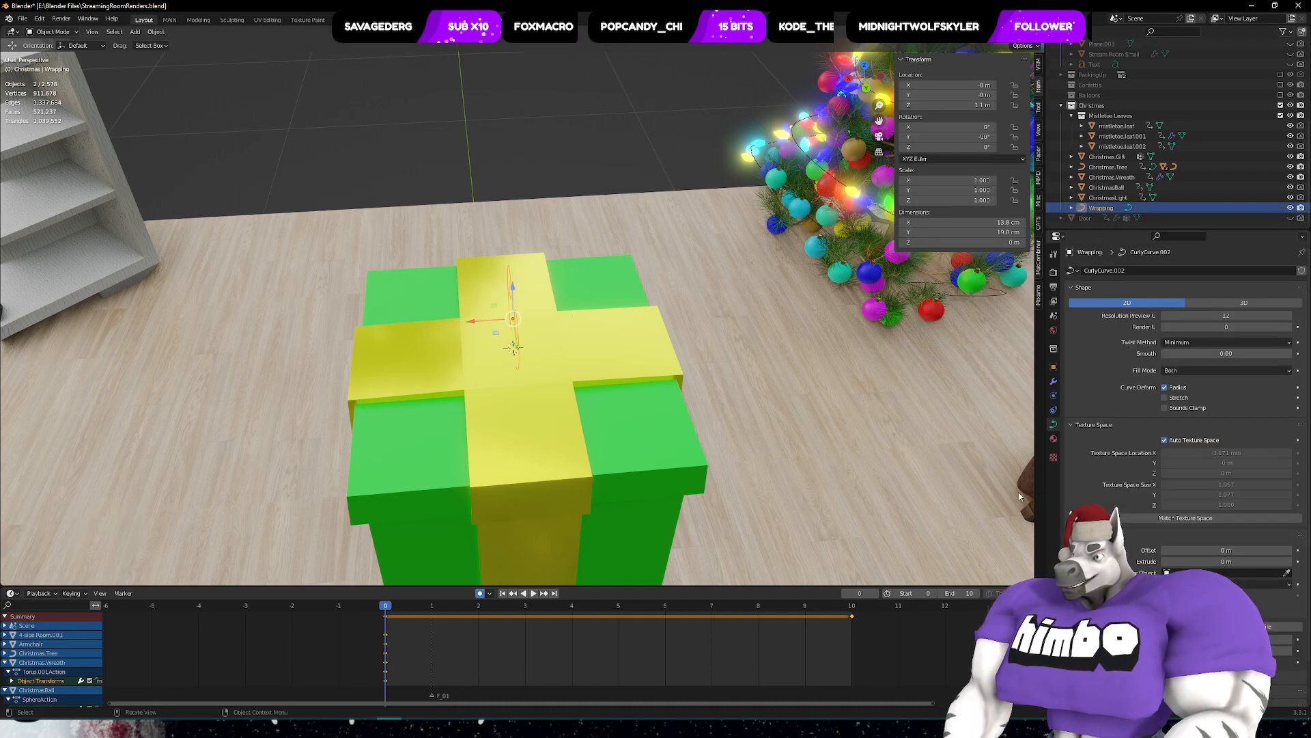
pyautogui.scroll(-2, 1167, 539)
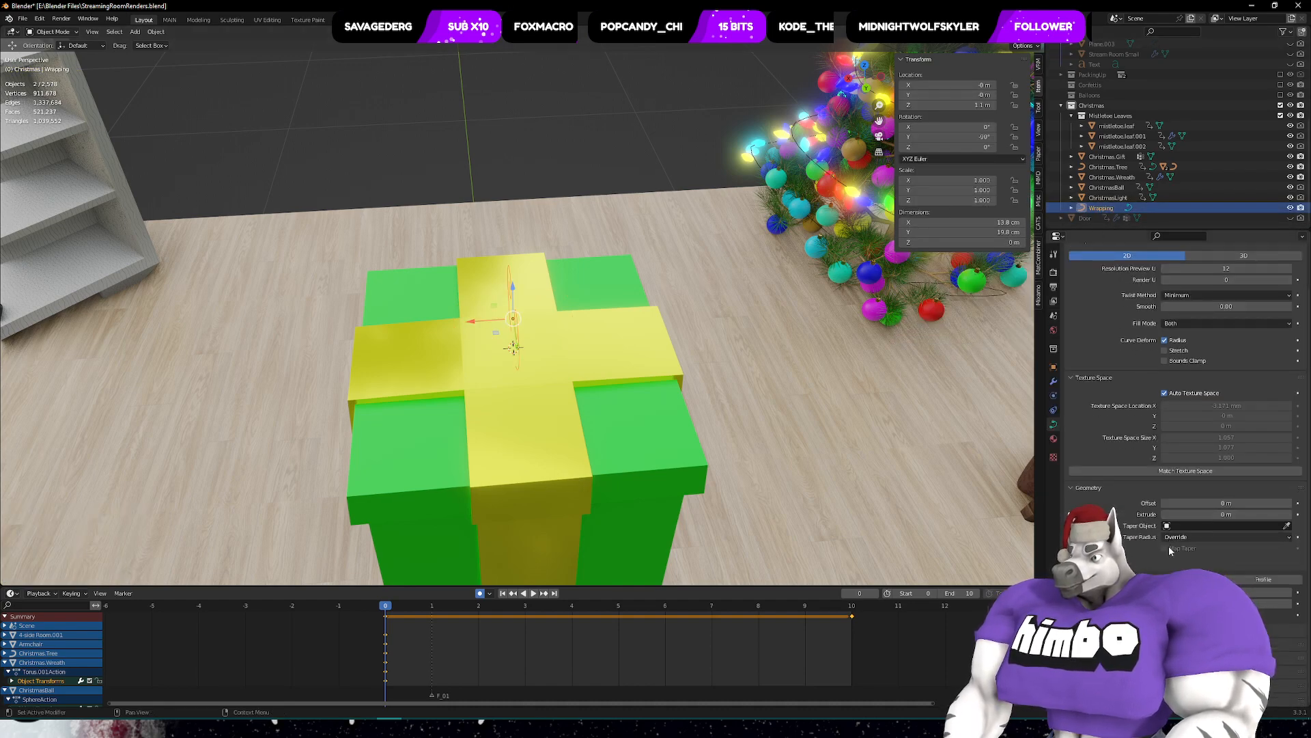
pyautogui.click(1291, 592)
pyautogui.click(1291, 593)
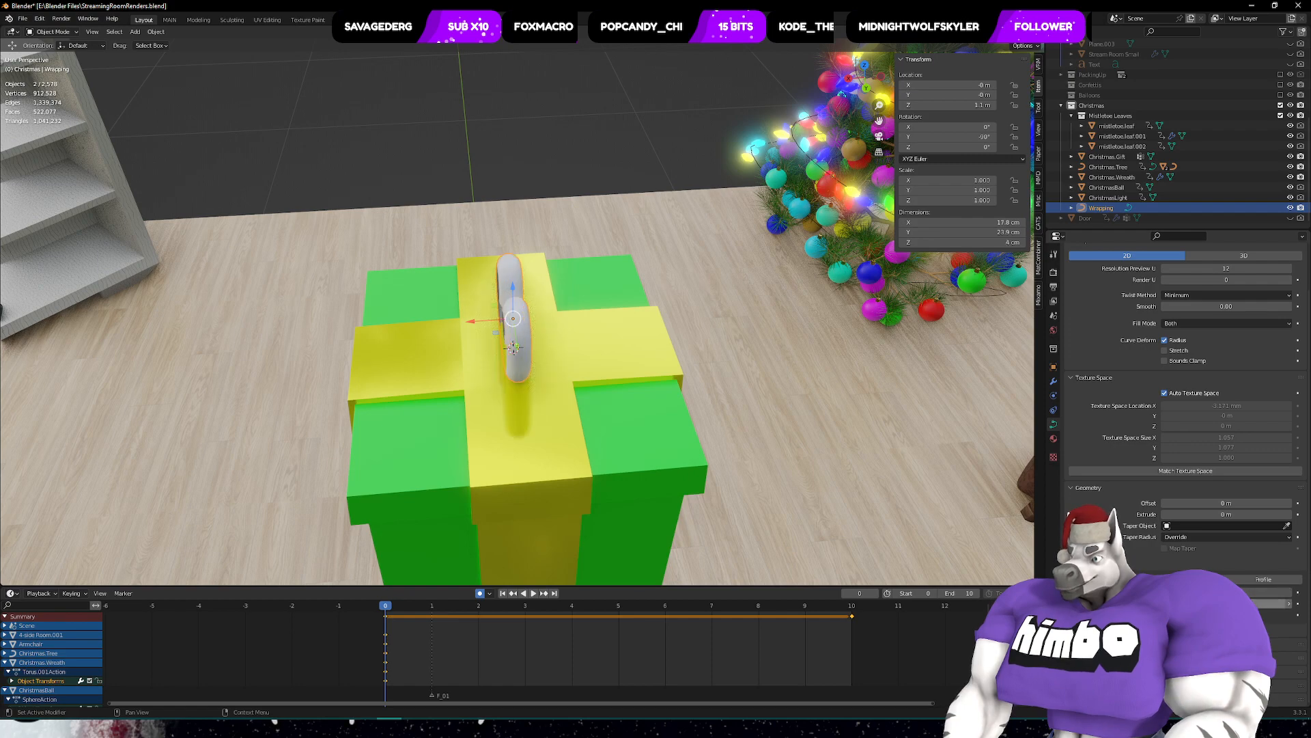
# - Lower the Wrapping curve's bevel resolution by three steps and fill its end caps
pyautogui.click(1167, 603)
pyautogui.click(1166, 603)
pyautogui.click(1167, 603)
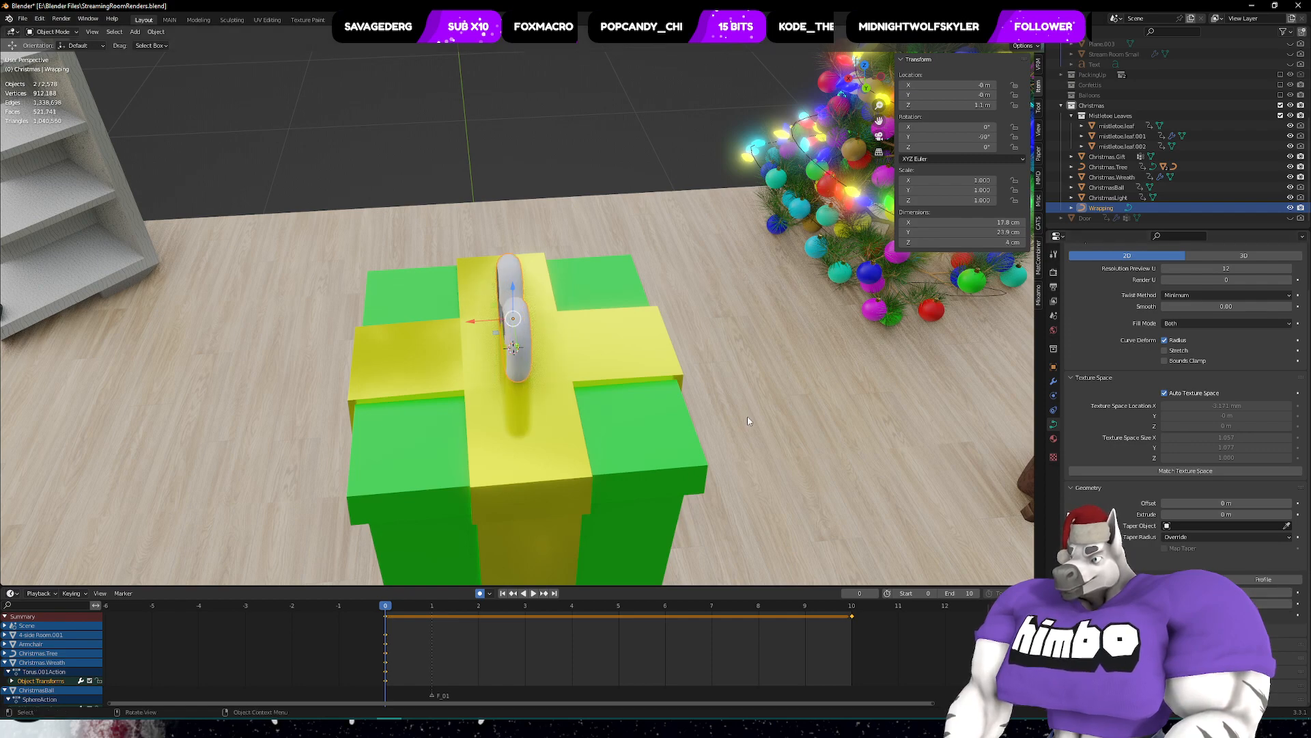
pyautogui.moveTo(747, 416); pyautogui.dragTo(970, 369, button='middle')
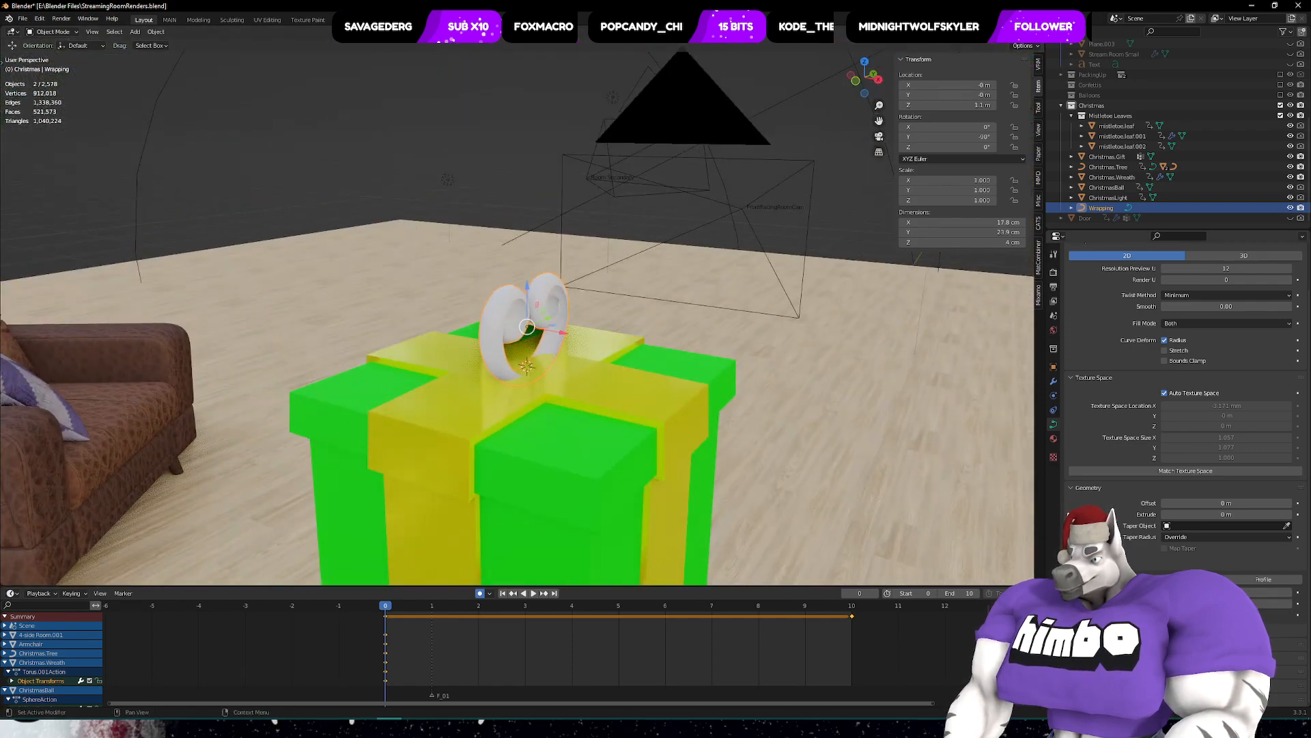
pyautogui.click(1165, 615)
pyautogui.moveTo(773, 396); pyautogui.dragTo(688, 326, button='middle')
pyautogui.hotkey('ctrl', 'Tab')
pyautogui.click(703, 395)
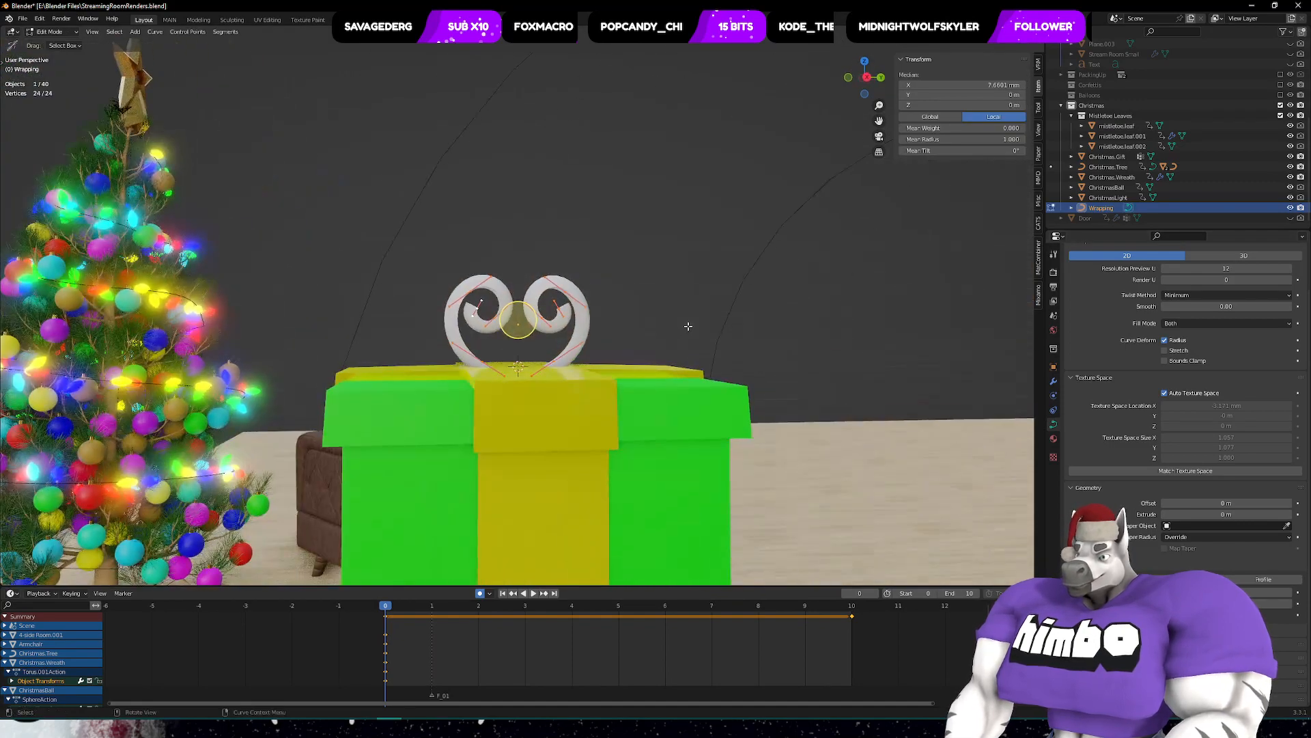
pyautogui.hotkey('ctrl', 'Tab')
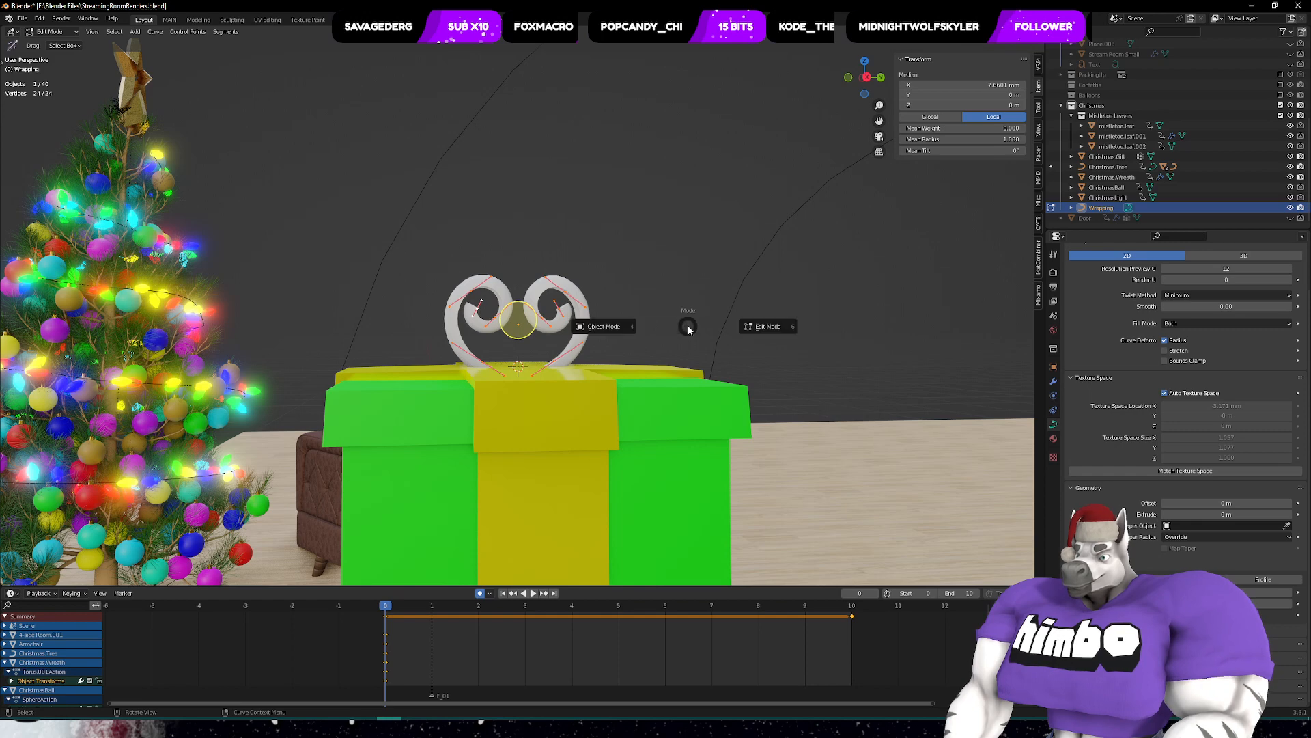
pyautogui.click(604, 326)
# - Raise the Wrapping curve about 2.7 cm along Z so it rests on the gift's ribbon
pyautogui.press('g')
pyautogui.press('z')
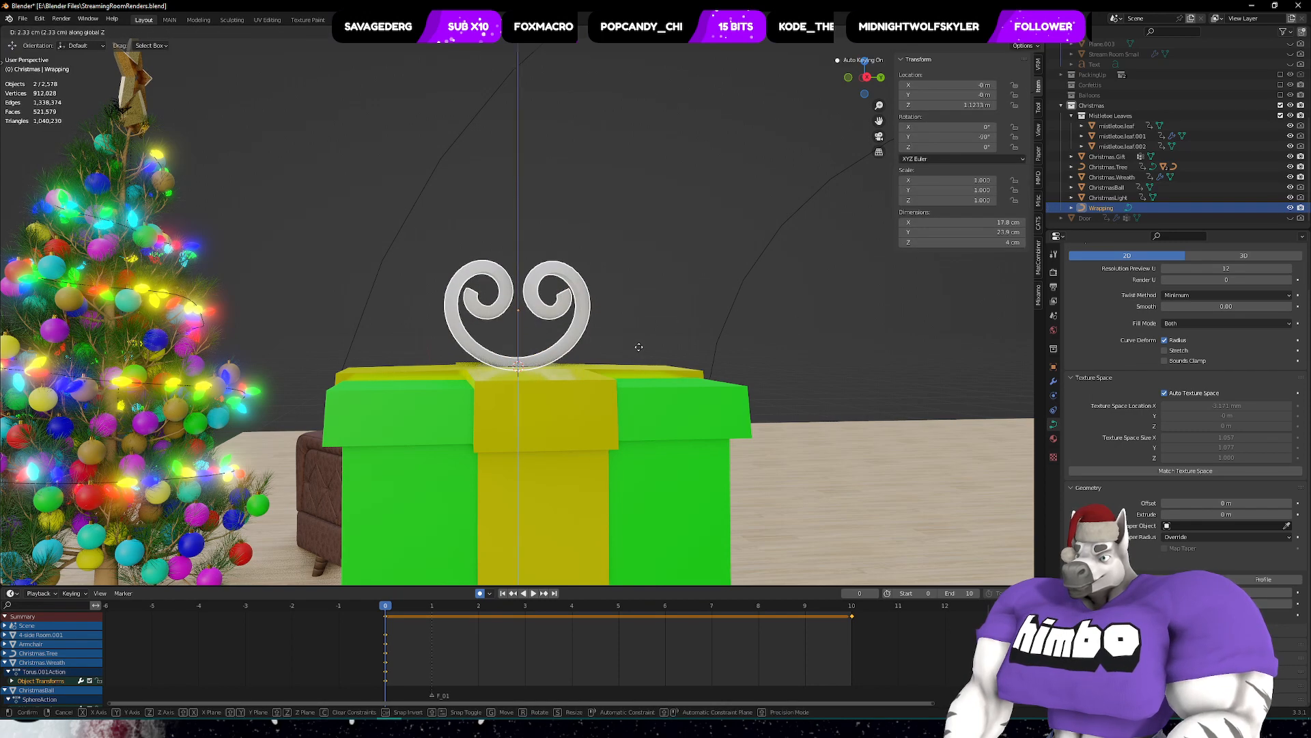
pyautogui.click(637, 343)
pyautogui.moveTo(636, 343); pyautogui.dragTo(623, 342, button='middle')
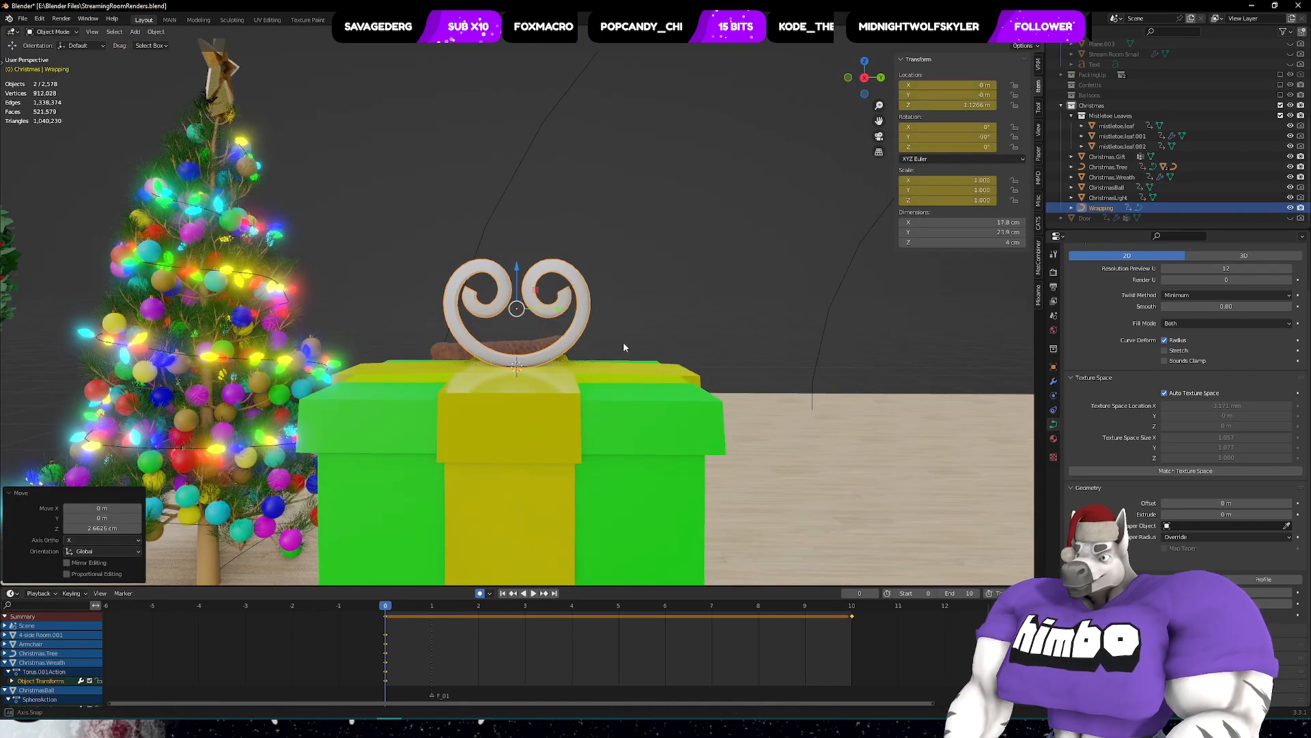
pyautogui.scroll(5, 623, 342)
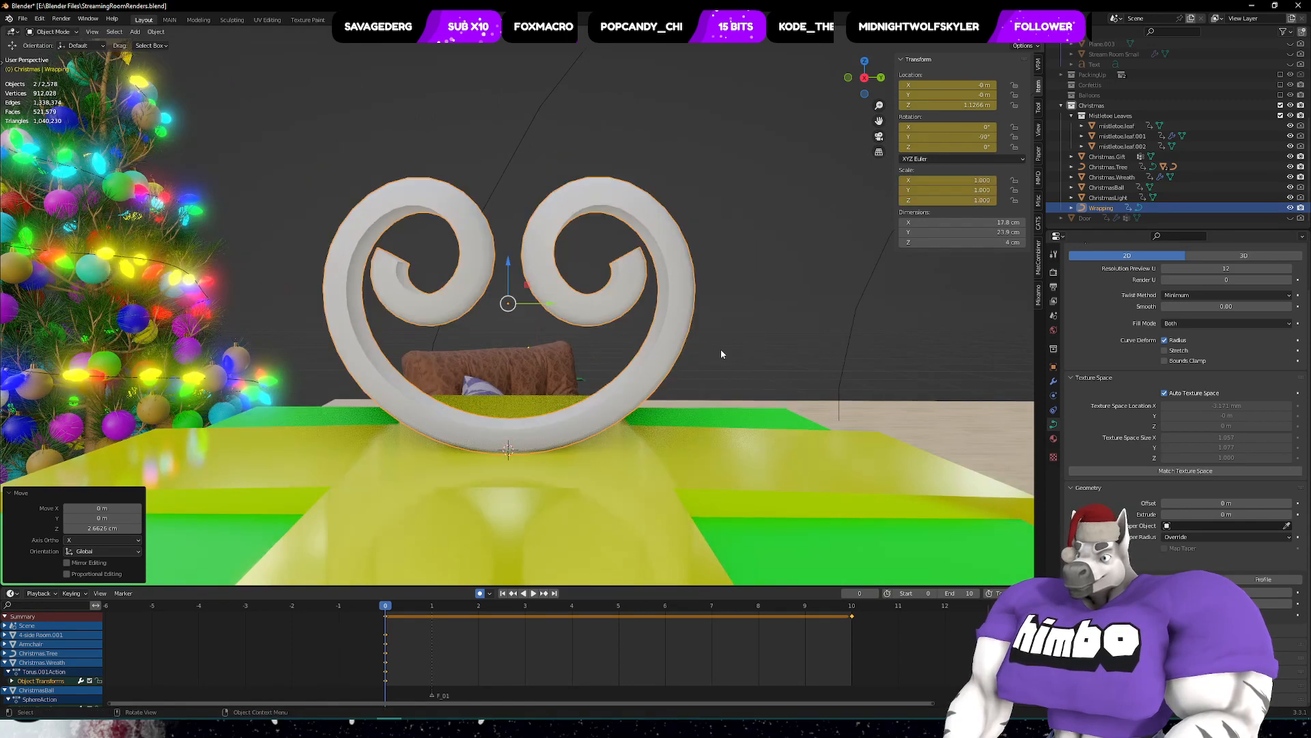
pyautogui.hotkey('ctrl', 'Tab')
pyautogui.click(787, 352)
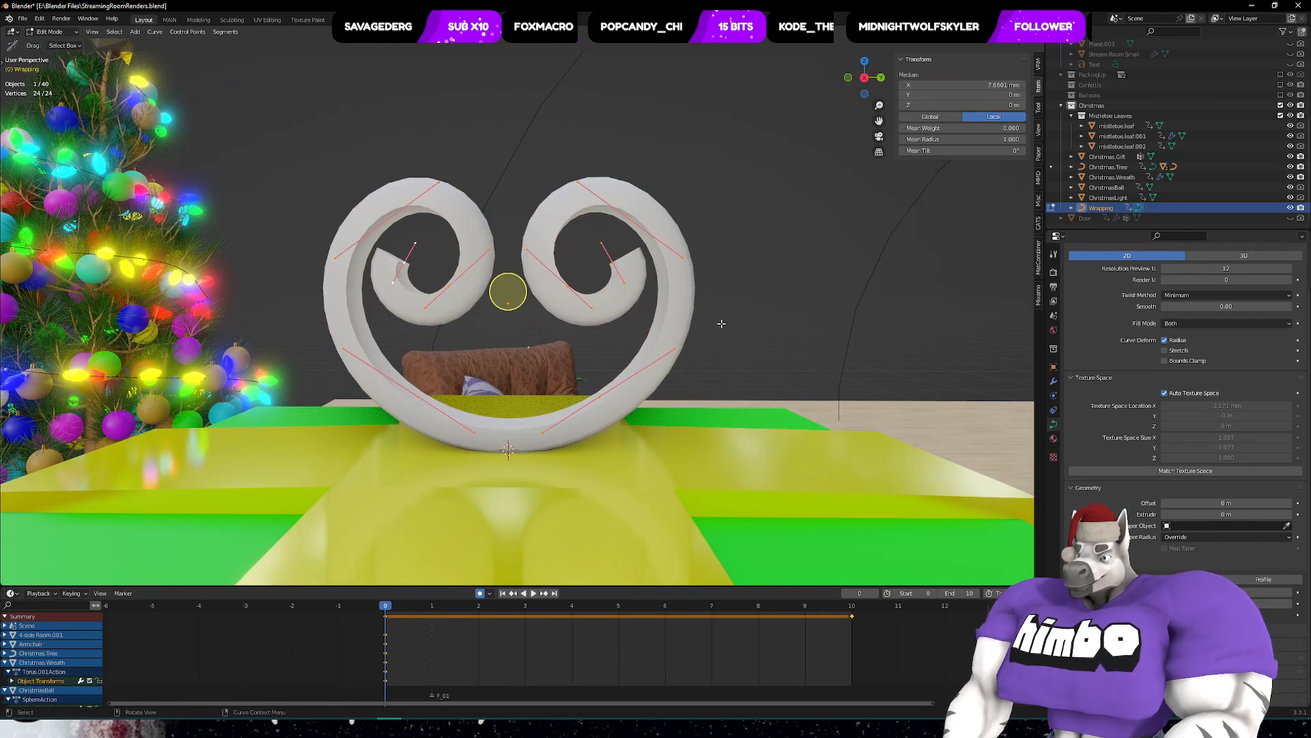
pyautogui.click(610, 261)
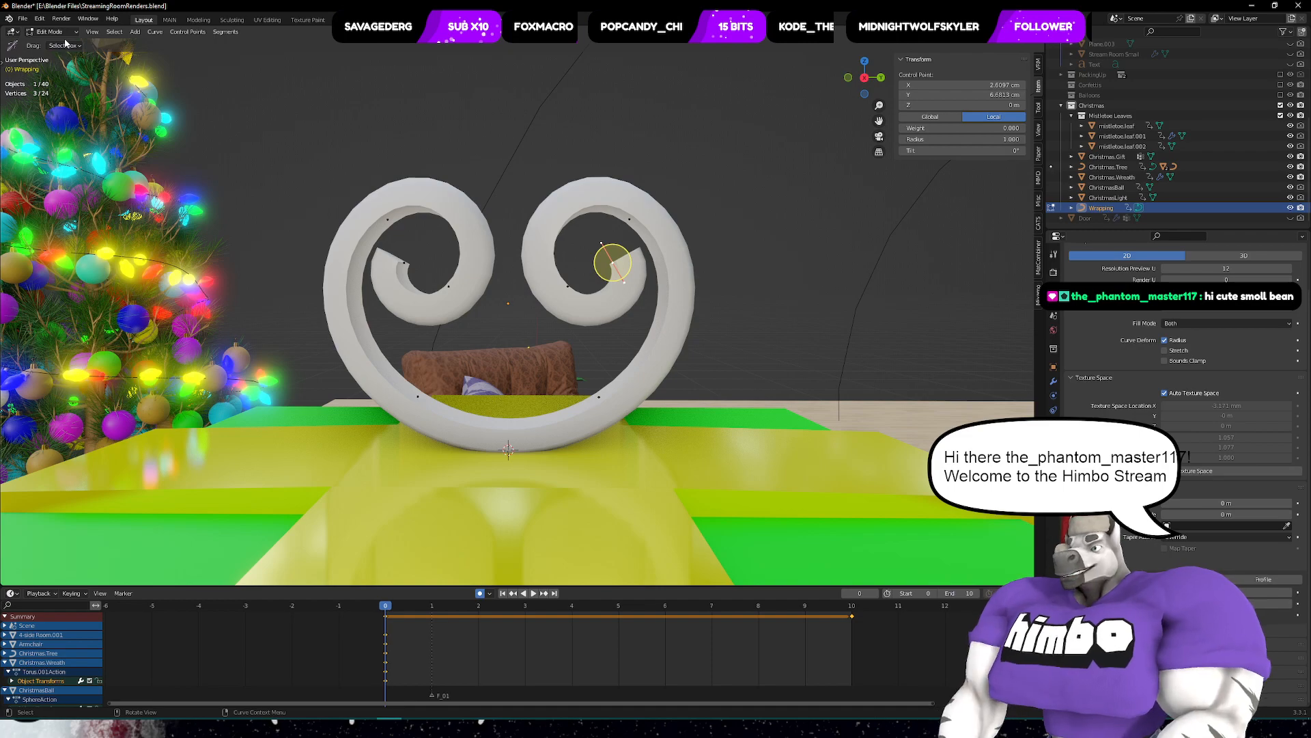
pyautogui.moveTo(765, 257); pyautogui.dragTo(700, 386, button='middle')
pyautogui.hotkey('ctrl', 'Tab')
pyautogui.click(602, 387)
# - Duplicate the thickened Wrapping curve in place and rotate the copy -90° about global Z to cross the original
pyautogui.moveTo(601, 387); pyautogui.dragTo(601, 345, button='middle')
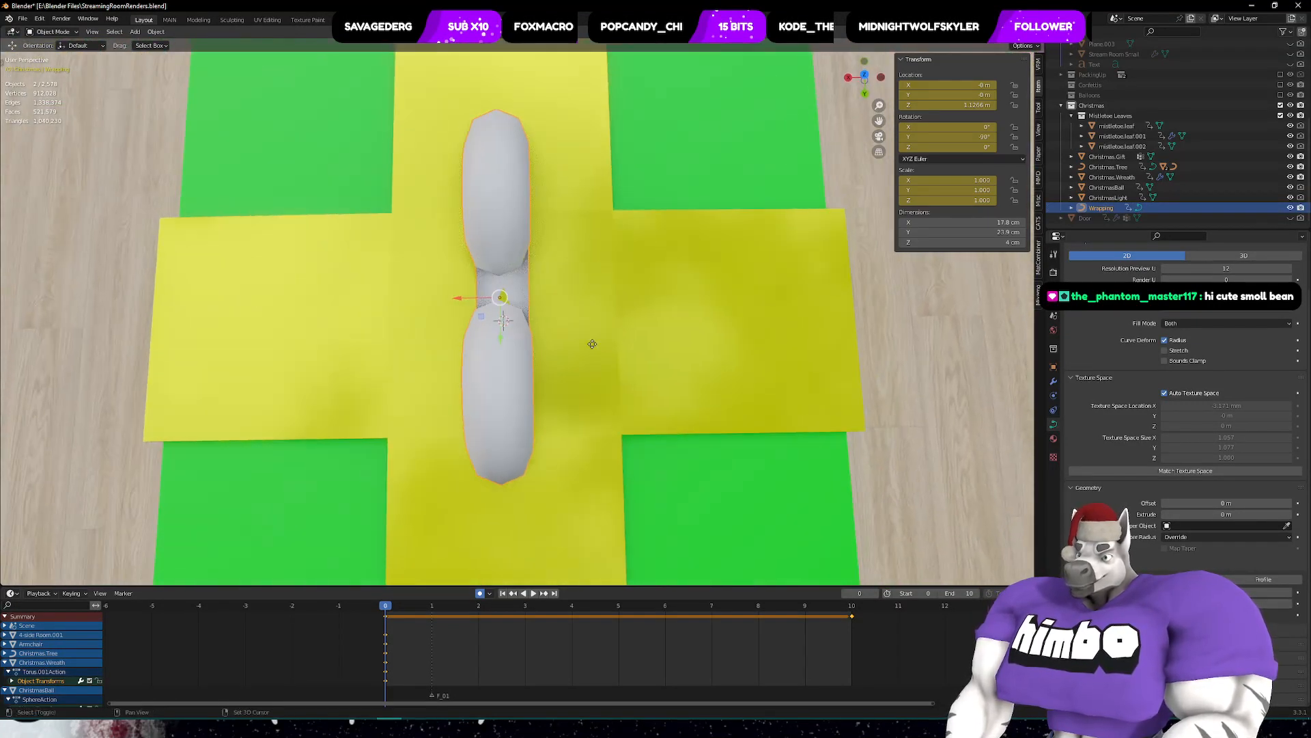
pyautogui.hotkey('shift', 'd')
pyautogui.press('Escape')
pyautogui.press('r')
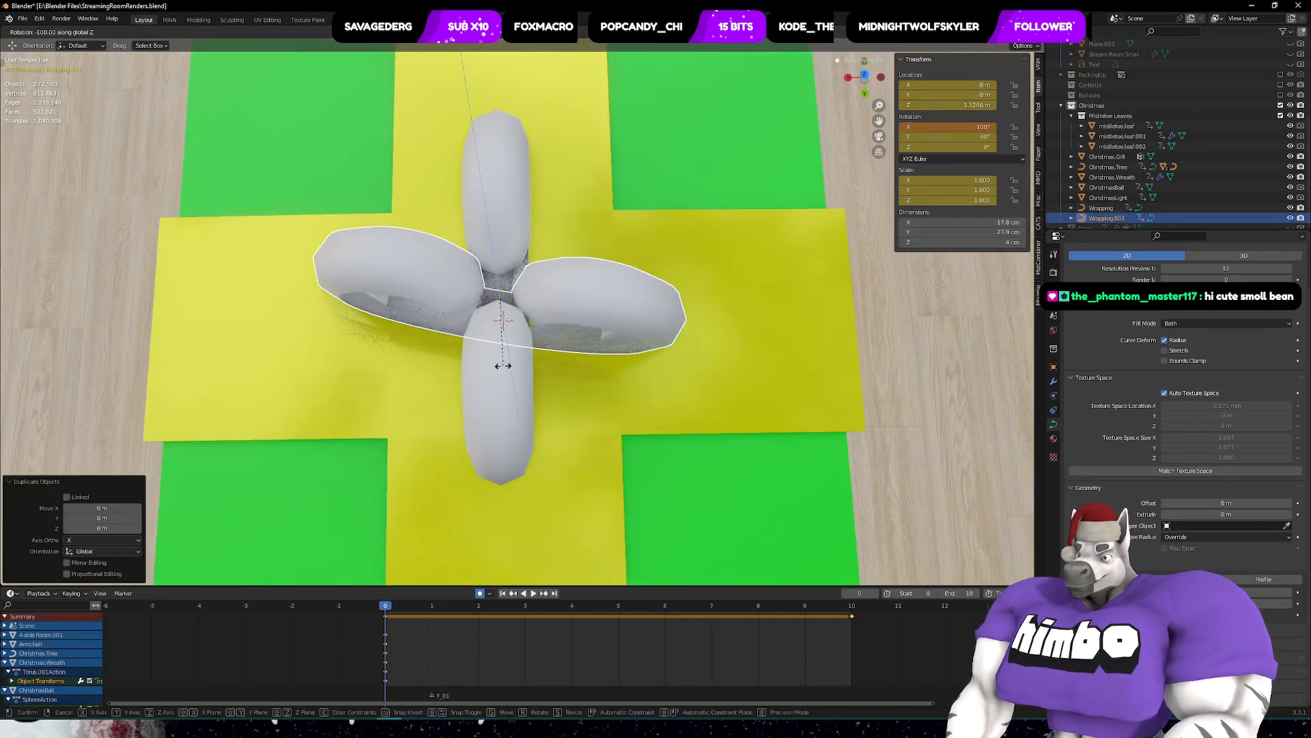
pyautogui.click(516, 367)
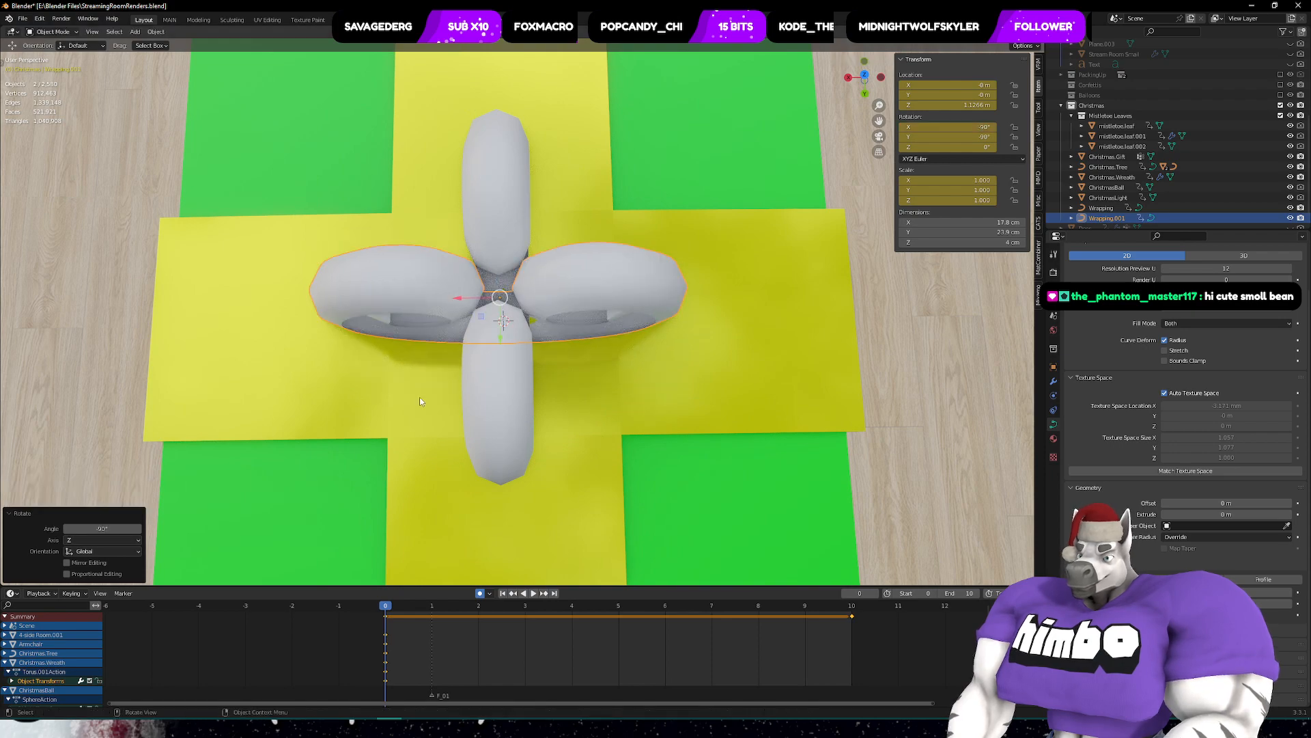
pyautogui.moveTo(419, 402); pyautogui.dragTo(575, 268, button='middle')
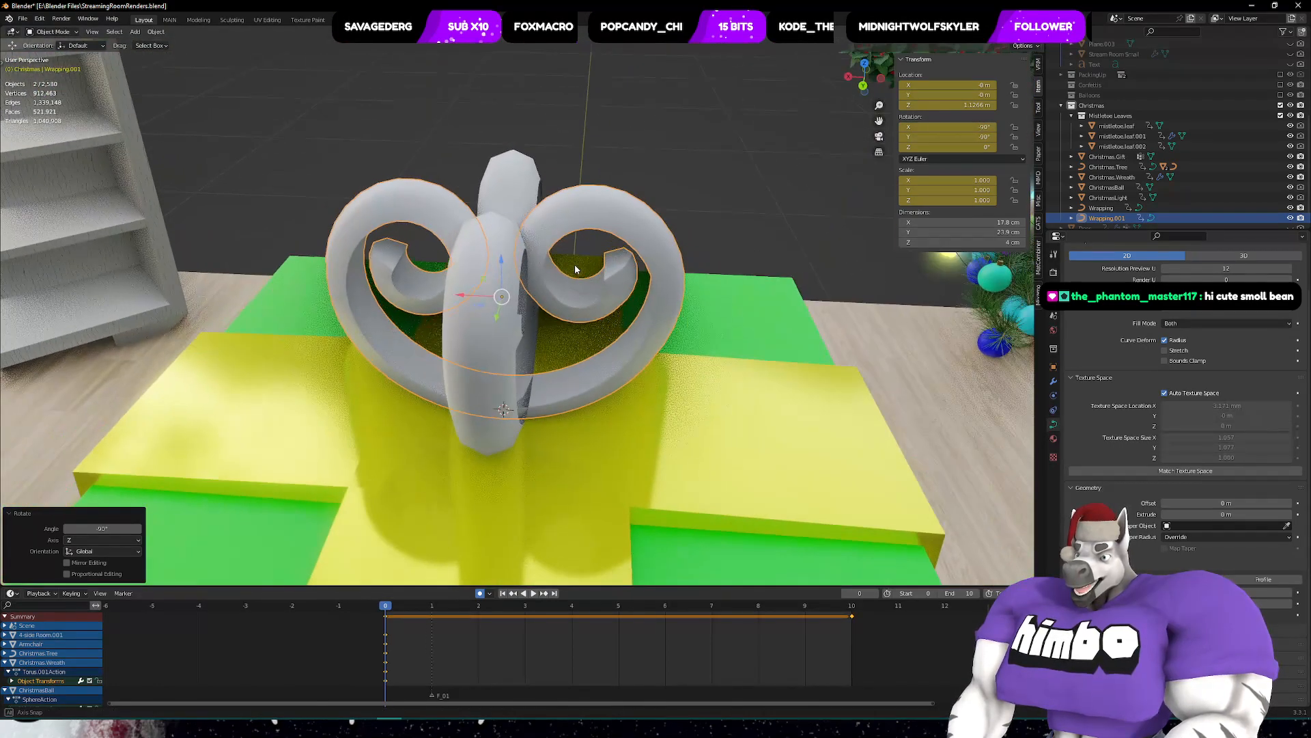
# - Convert both Wrapping curves to meshes and join them into one Wrapping object
pyautogui.keyDown('shift'); pyautogui.click(508, 176); pyautogui.keyUp('shift')
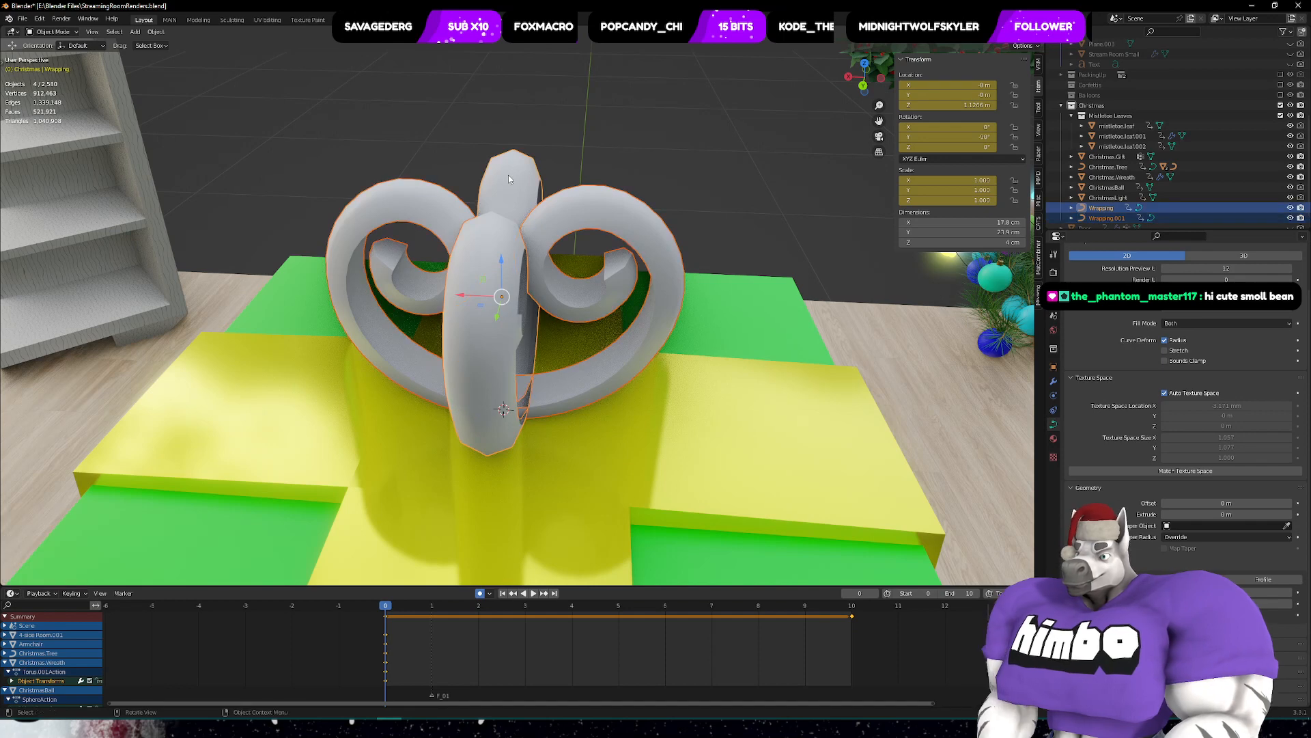
pyautogui.press('Delete')
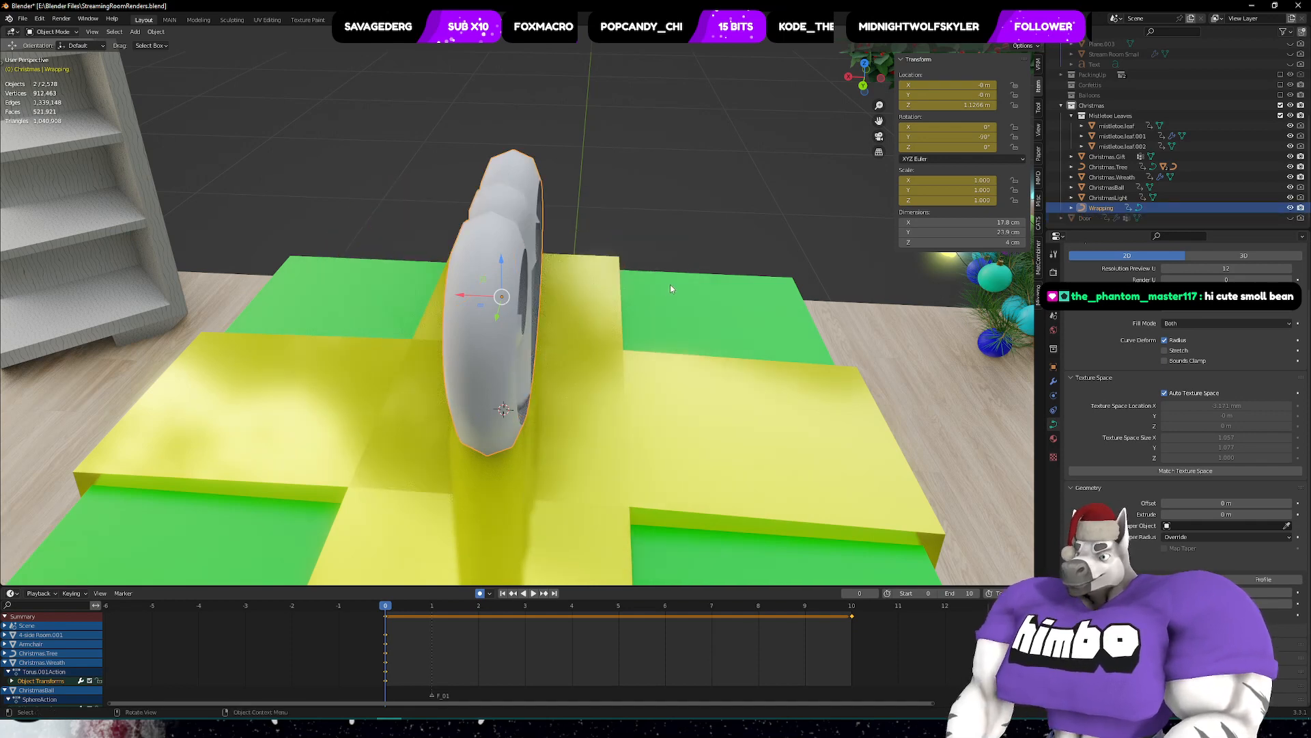
pyautogui.hotkey('ctrl', 'z')
pyautogui.rightClick(507, 245)
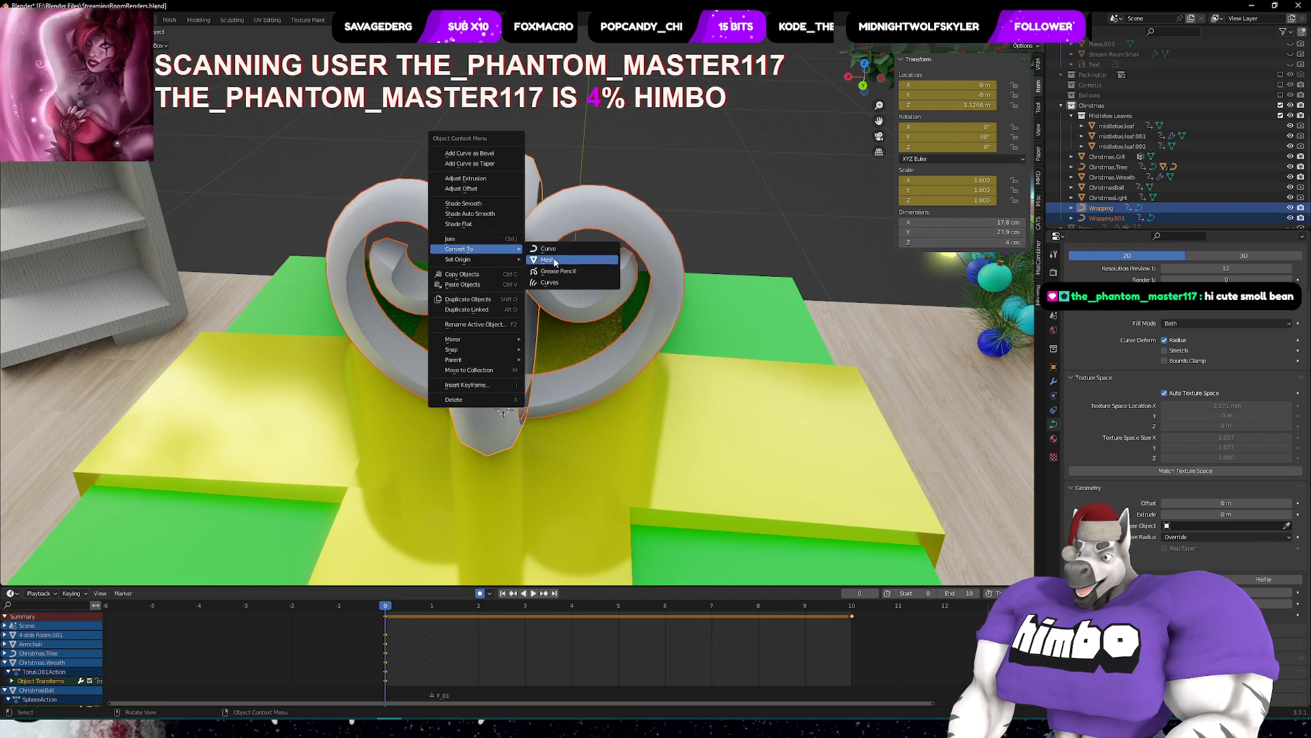
pyautogui.click(574, 263)
pyautogui.moveTo(629, 249); pyautogui.dragTo(506, 197, button='middle')
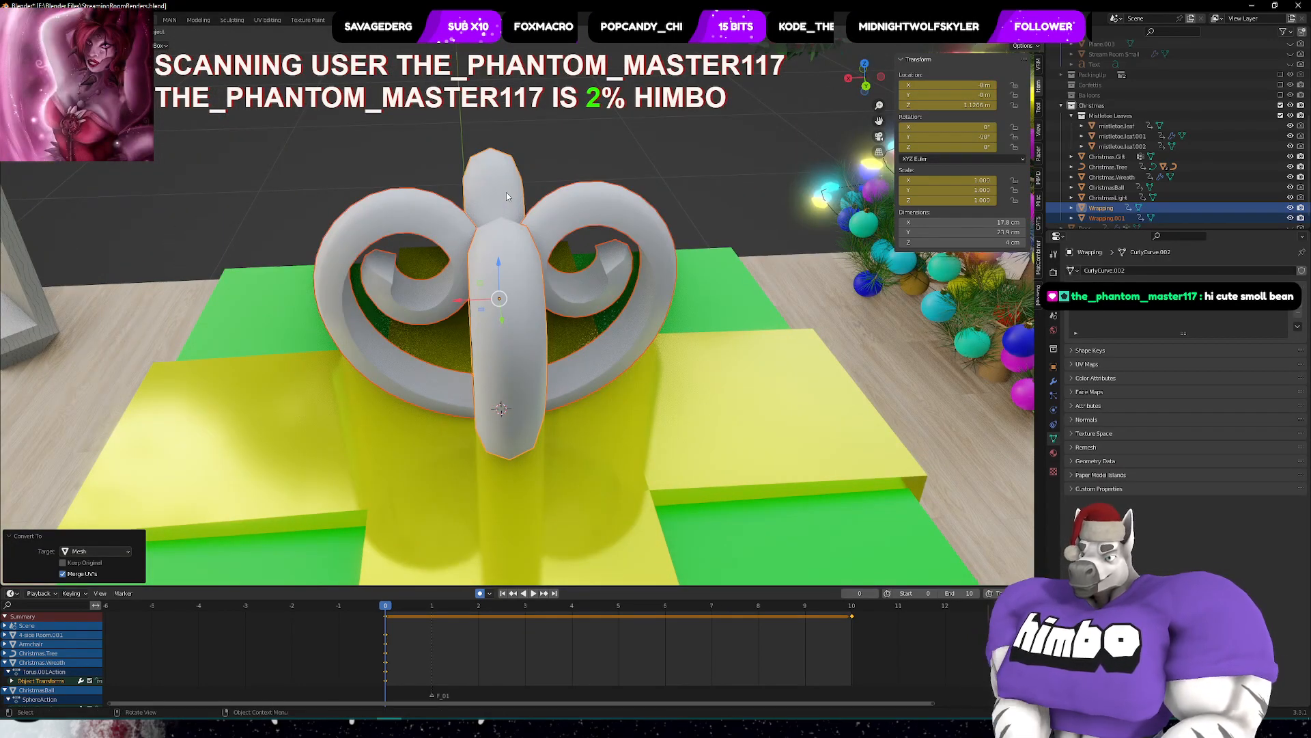
pyautogui.hotkey('ctrl', 'j')
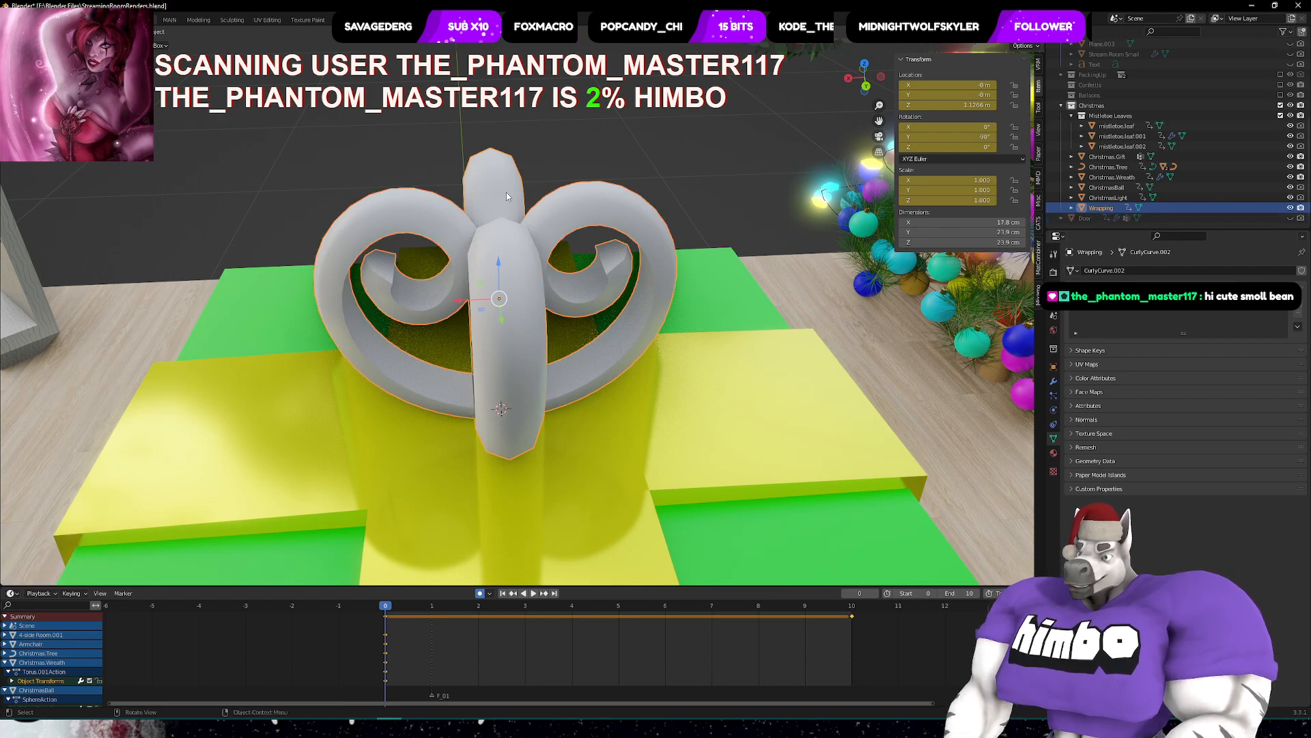
# - Join the Wrapping mesh into the Christmas.Gift object
pyautogui.keyDown('shift'); pyautogui.click(635, 414); pyautogui.keyUp('shift')
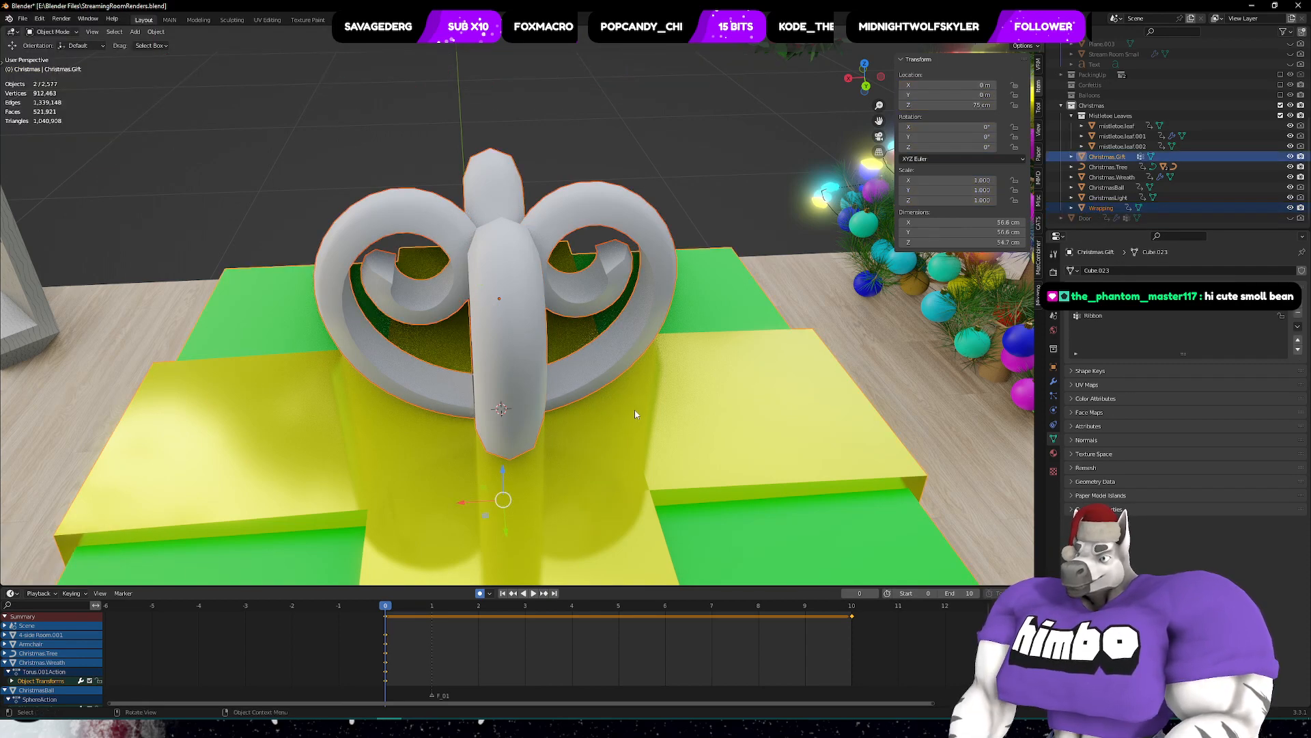
pyautogui.hotkey('ctrl', 'j')
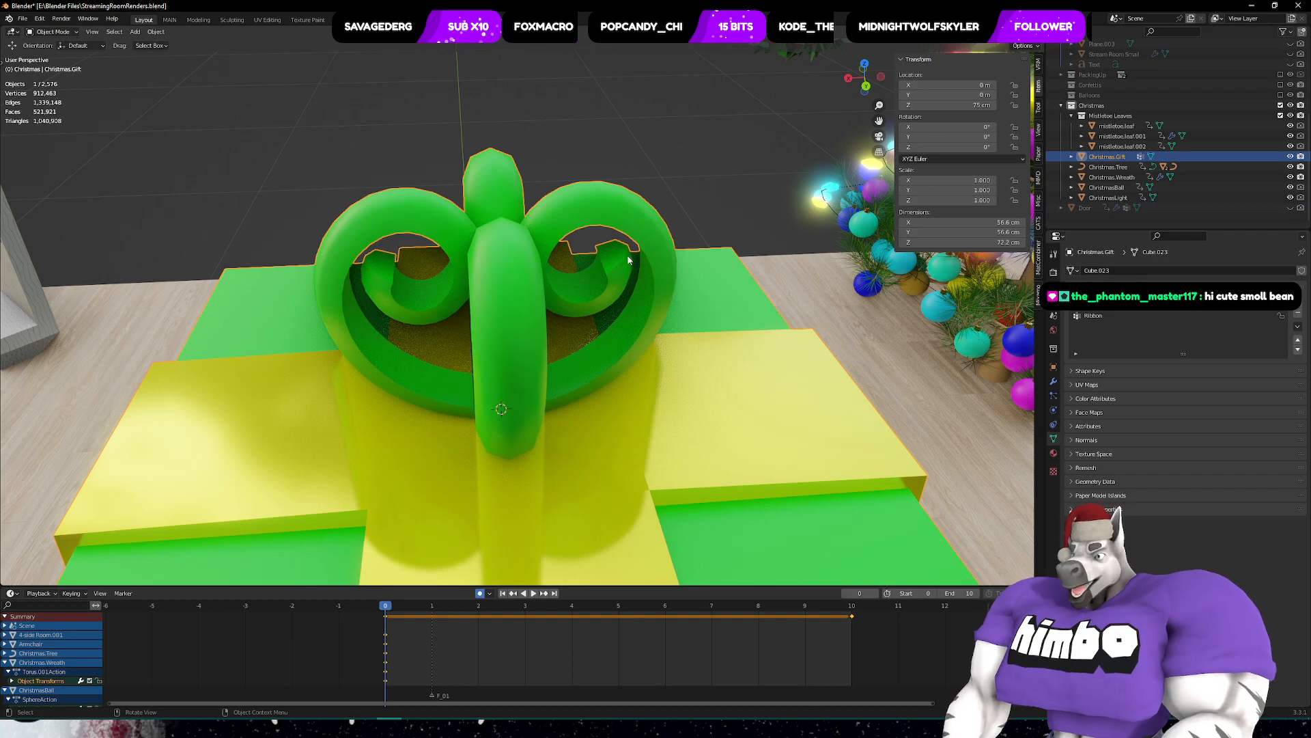
pyautogui.moveTo(630, 260); pyautogui.dragTo(587, 268, button='middle')
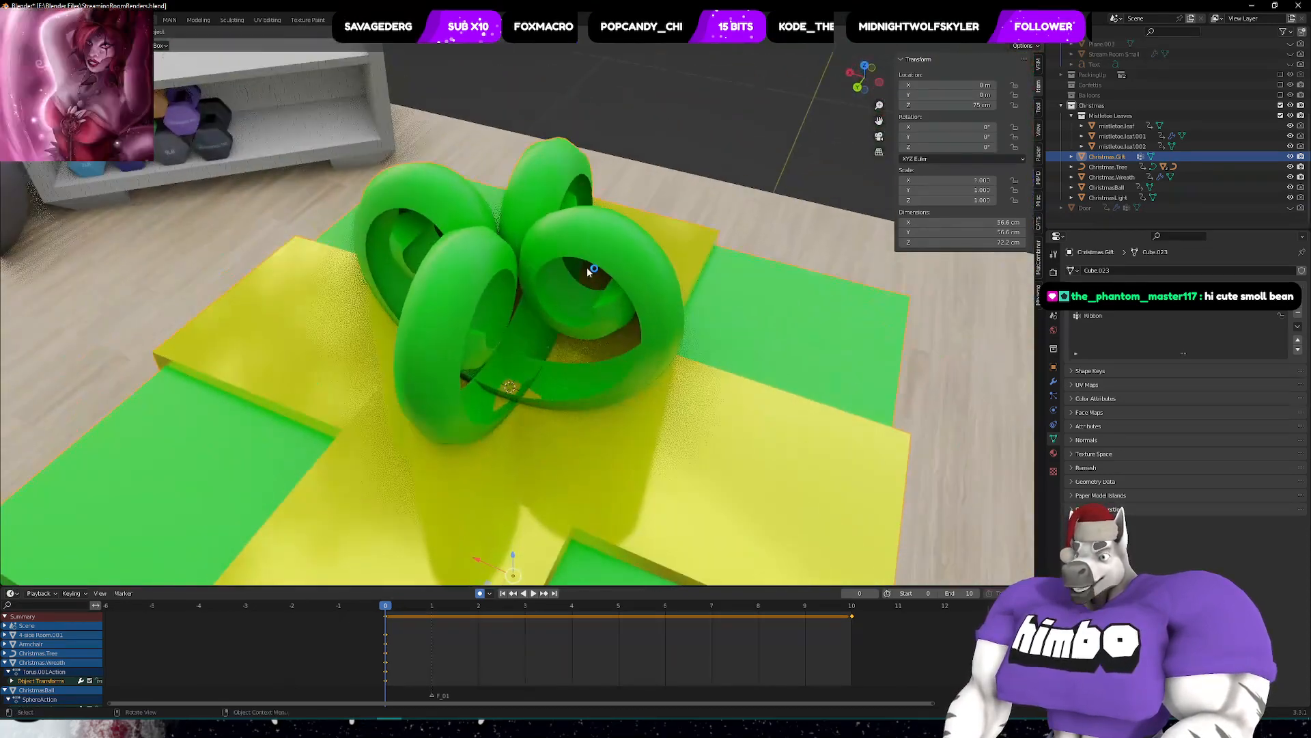
pyautogui.hotkey('ctrl', 'Tab')
pyautogui.click(527, 275)
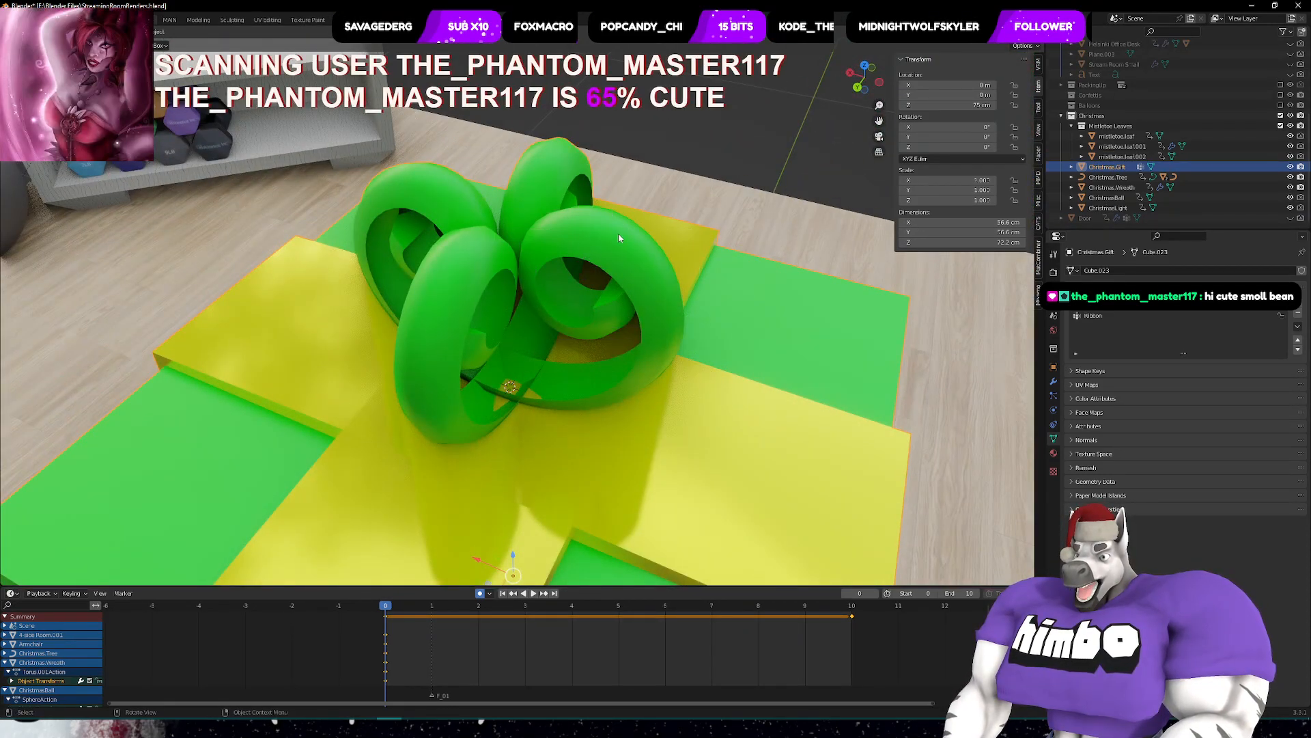
# - Select all linked geometry of the curled bow loops in the gift mesh and assign the ChristmasGift.Ribbon material to it
pyautogui.hotkey('ctrl', 'Tab')
pyautogui.click(690, 260)
pyautogui.moveTo(636, 281); pyautogui.dragTo(589, 261, button='middle')
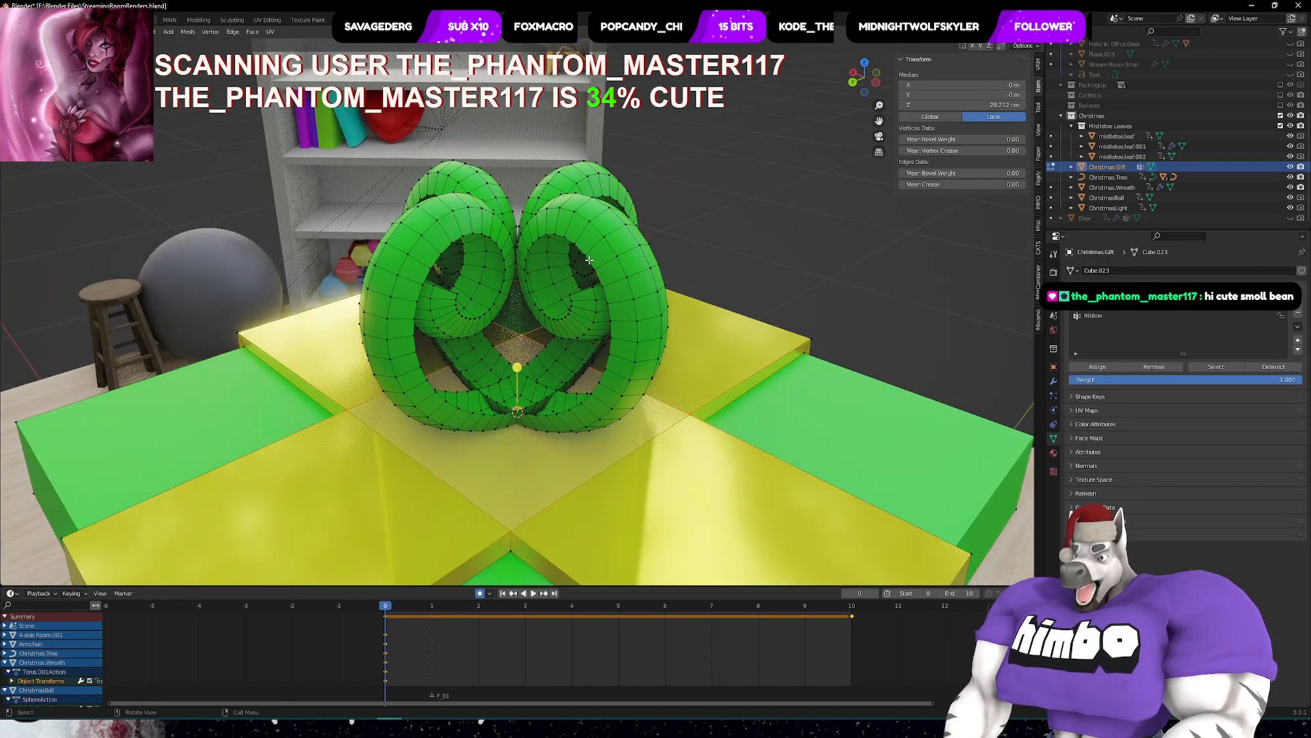
pyautogui.click(587, 258)
pyautogui.keyDown('shift'); pyautogui.click(483, 234); pyautogui.keyUp('shift')
pyautogui.keyDown('shift'); pyautogui.click(485, 169); pyautogui.keyUp('shift')
pyautogui.keyDown('shift'); pyautogui.click(548, 168); pyautogui.keyUp('shift')
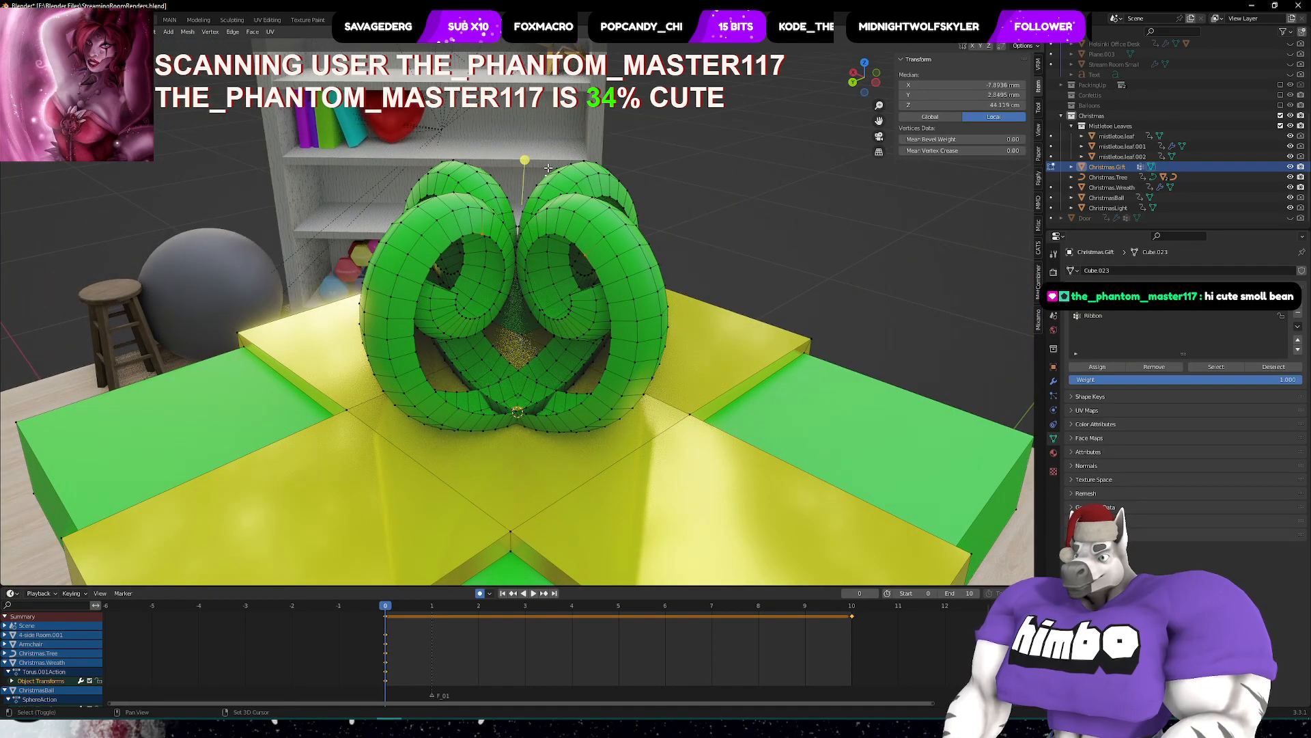
pyautogui.hotkey('ctrl', 'l')
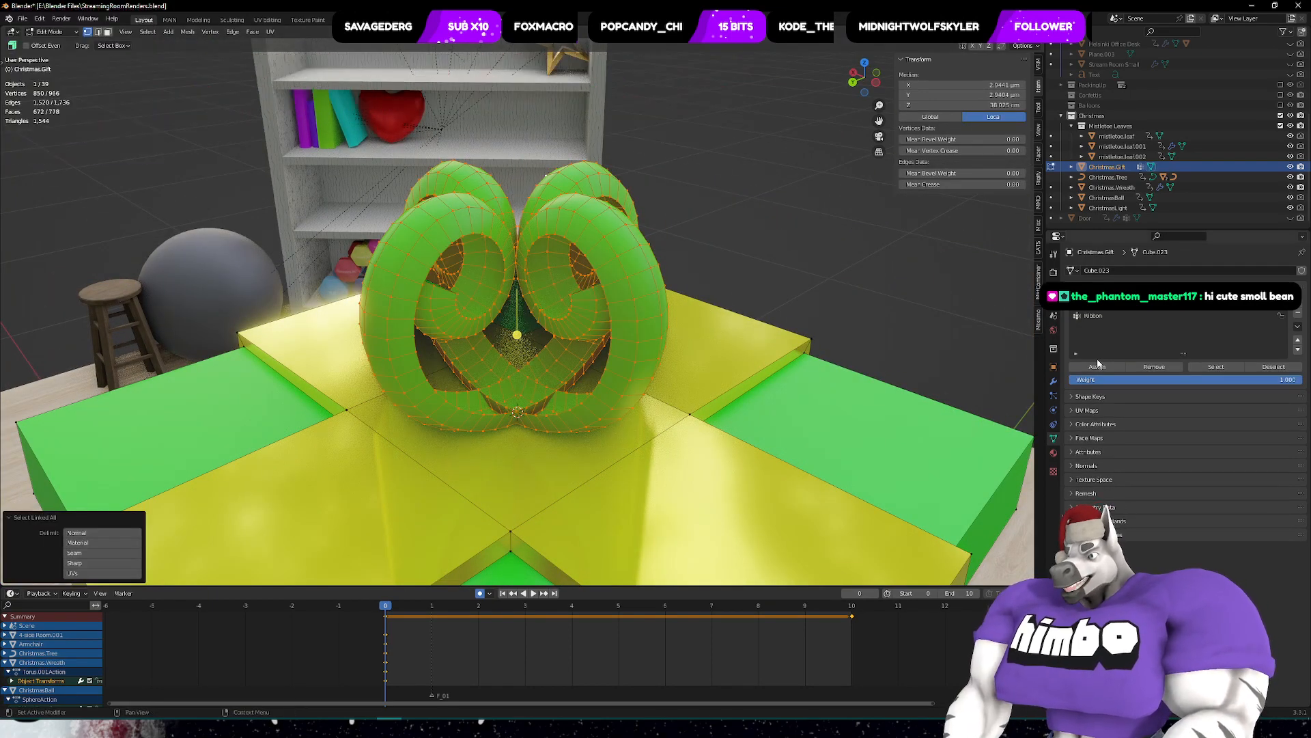
pyautogui.click(1052, 454)
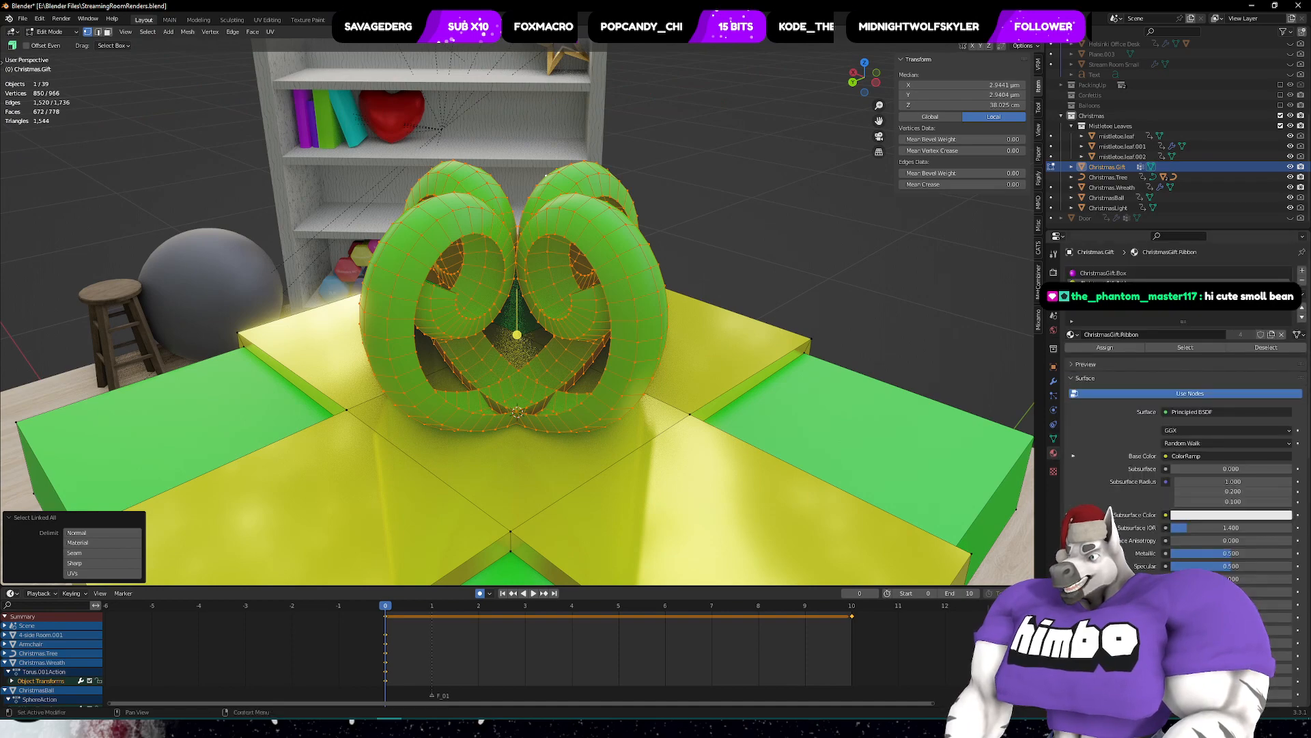
pyautogui.click(1105, 347)
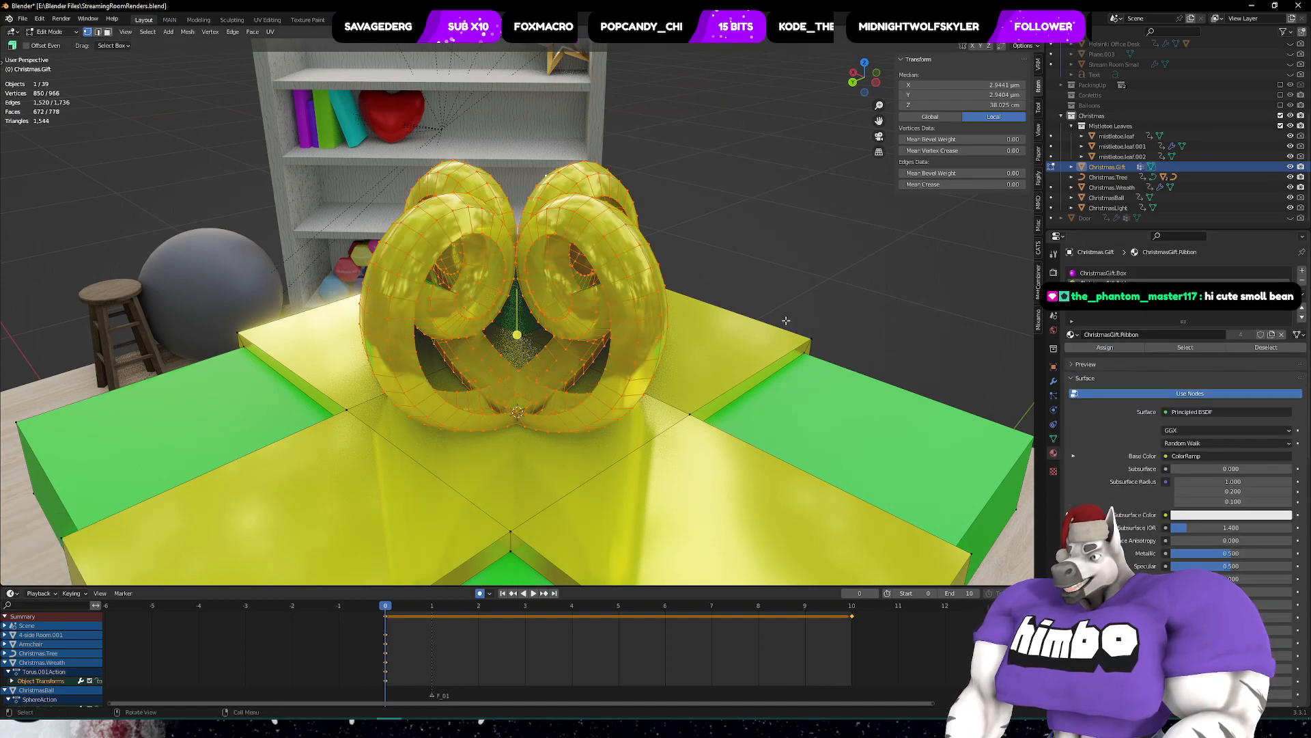
# - Examine the green end caps inside the curls and check whether they belong to the loops' linked geometry
pyautogui.moveTo(517, 348); pyautogui.dragTo(563, 390, button='middle')
pyautogui.moveTo(574, 325); pyautogui.dragTo(826, 356, button='middle')
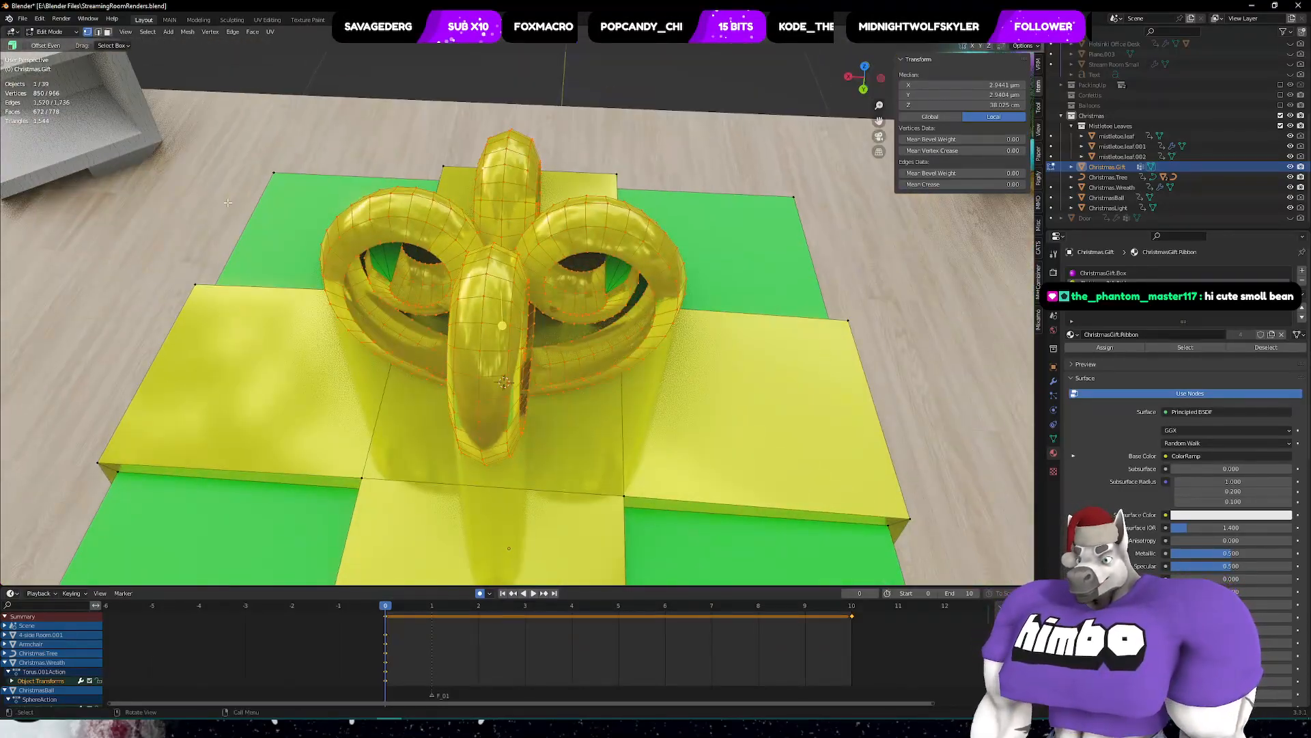
pyautogui.scroll(8, 227, 203)
pyautogui.moveTo(477, 298); pyautogui.dragTo(888, 45, button='middle')
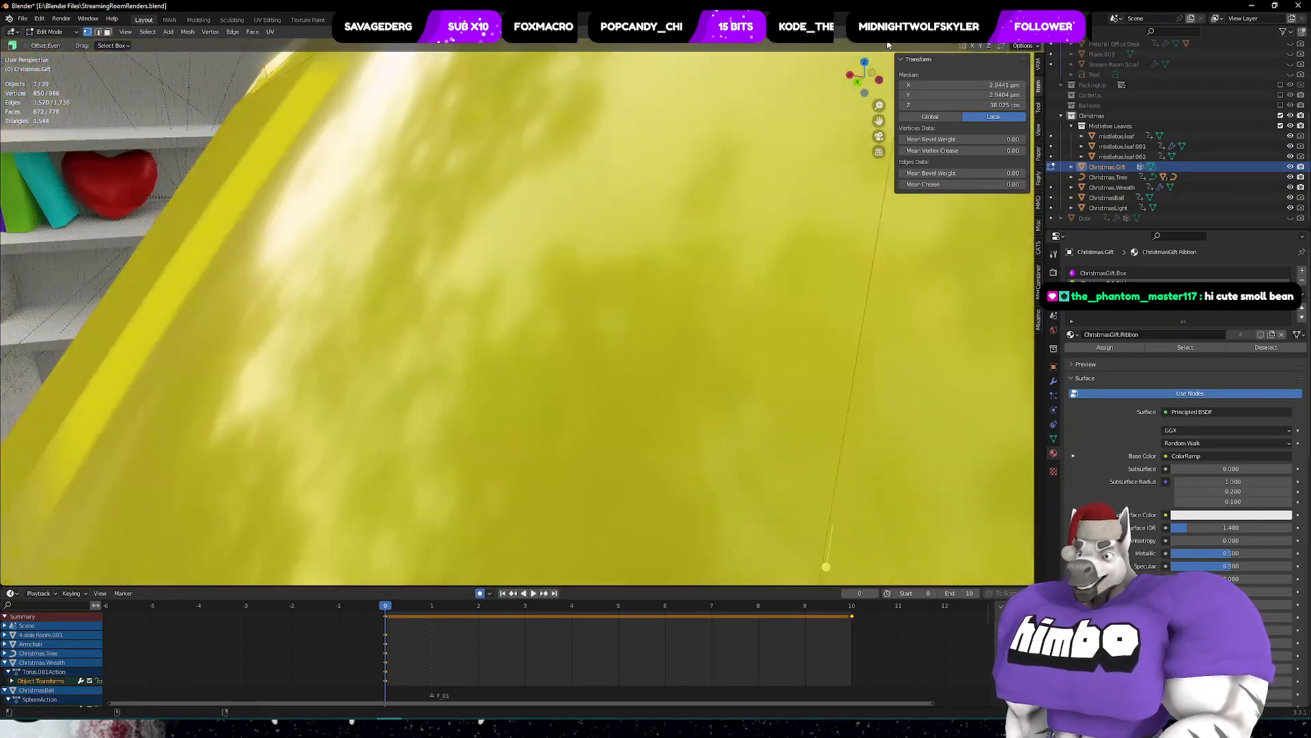
pyautogui.moveTo(695, 45); pyautogui.dragTo(728, 448, button='middle')
pyautogui.hotkey('alt', 'a')
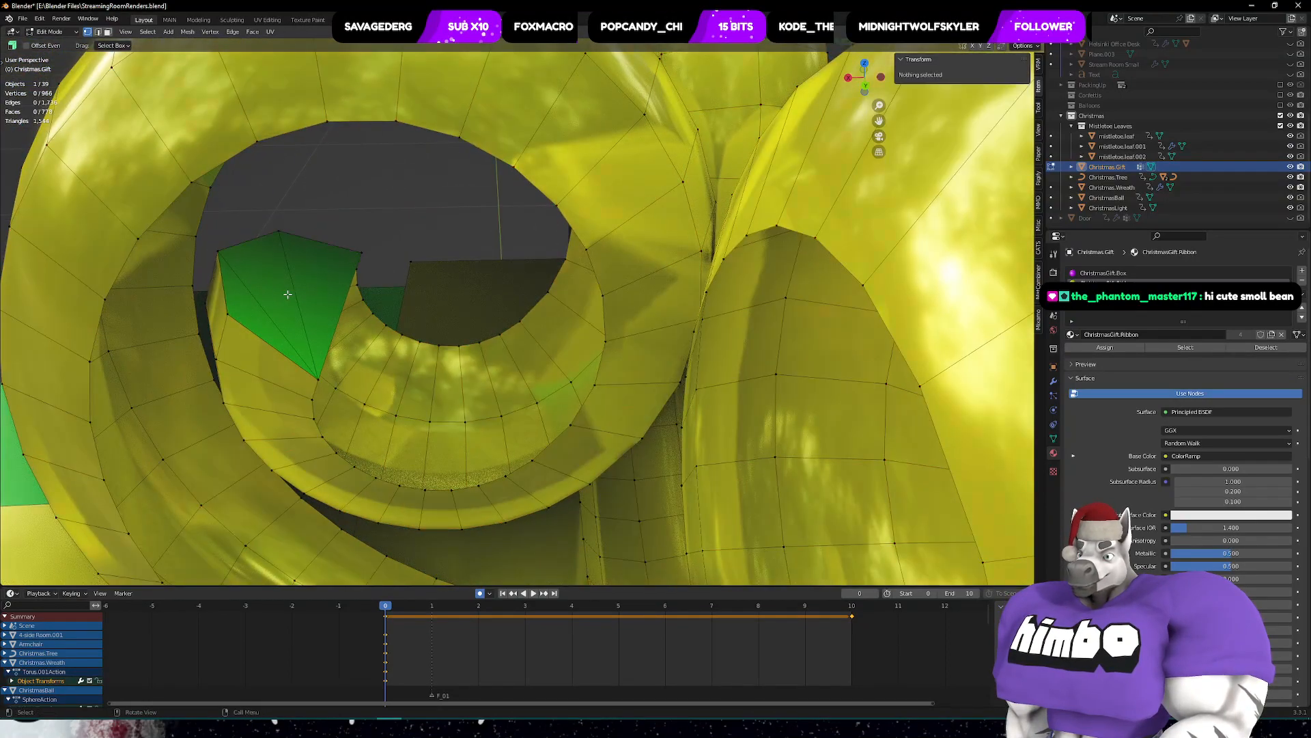
pyautogui.click(314, 372)
pyautogui.hotkey('ctrl', 'l')
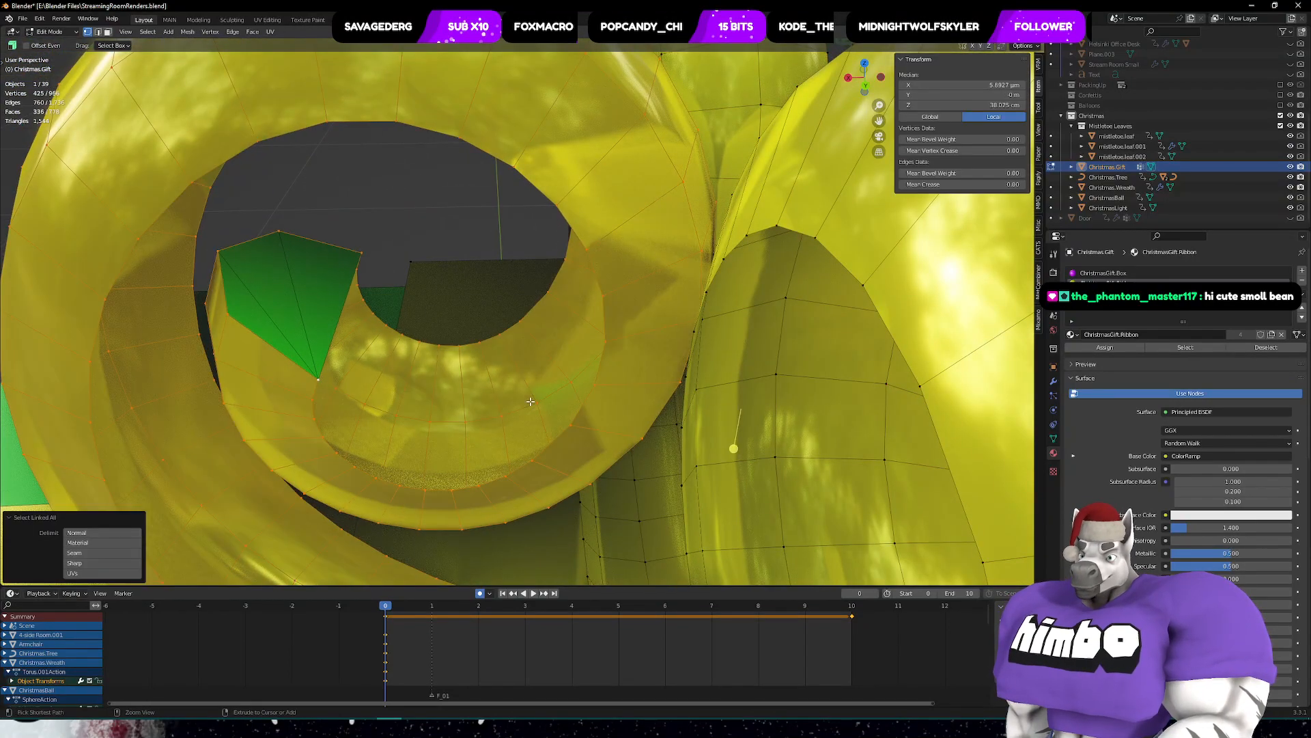
pyautogui.moveTo(504, 409); pyautogui.dragTo(341, 340, button='middle')
pyautogui.scroll(-5, 539, 205)
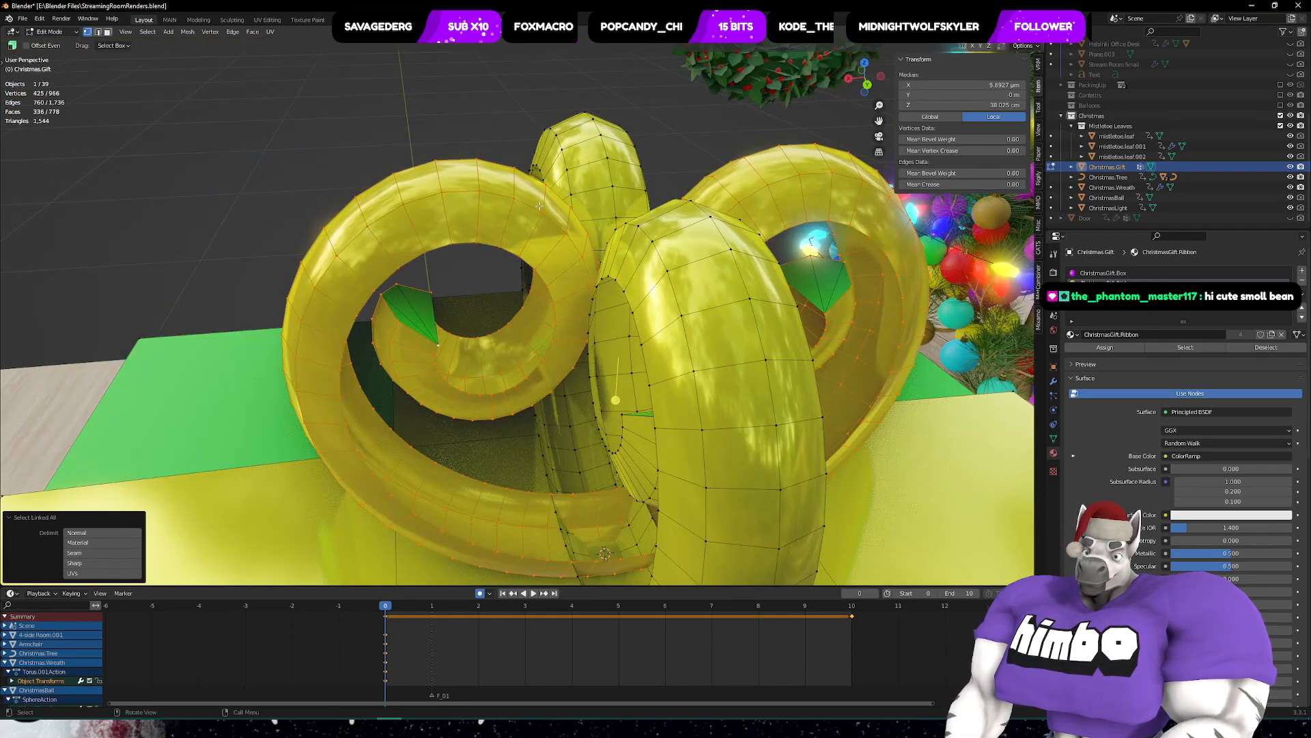
pyautogui.moveTo(727, 276); pyautogui.dragTo(874, 288, button='middle')
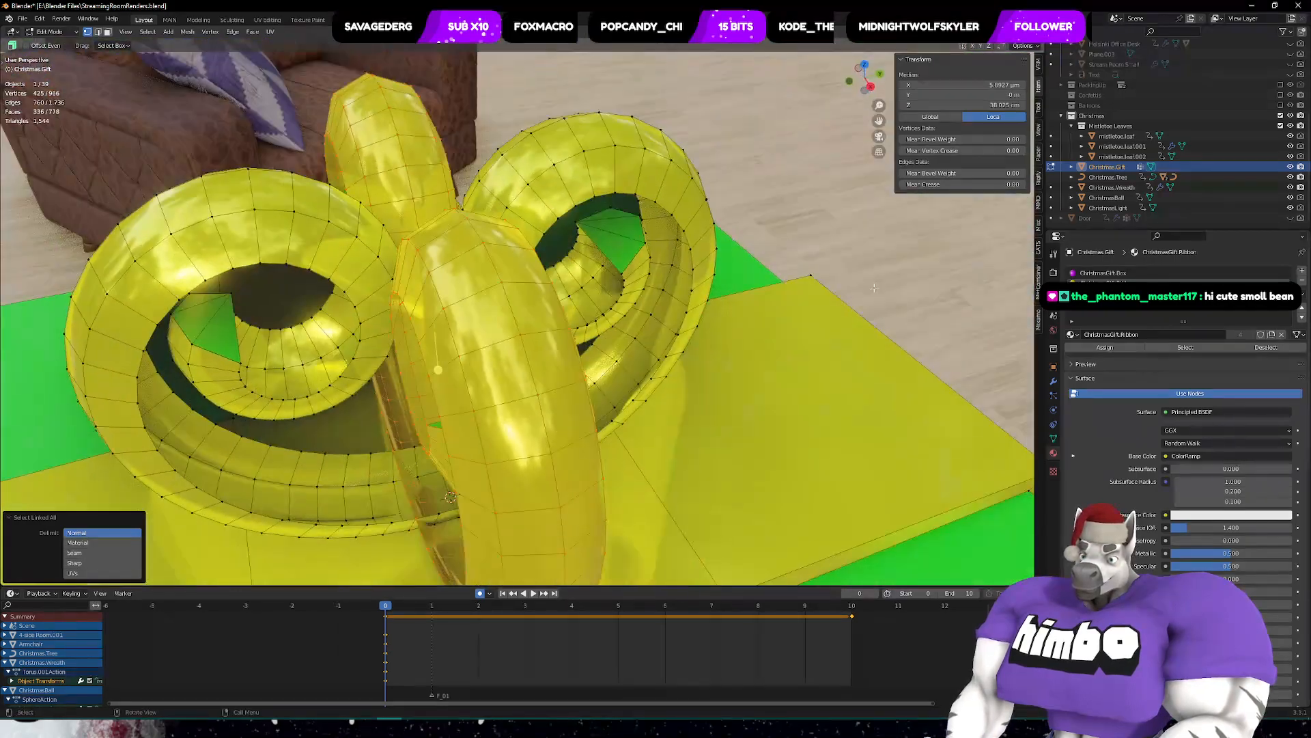
# - Using face selection, select one curl's green end cap faces plus faces on the other loops, and extend the selection to linked geometry
pyautogui.click(610, 235)
pyautogui.scroll(6, 683, 232)
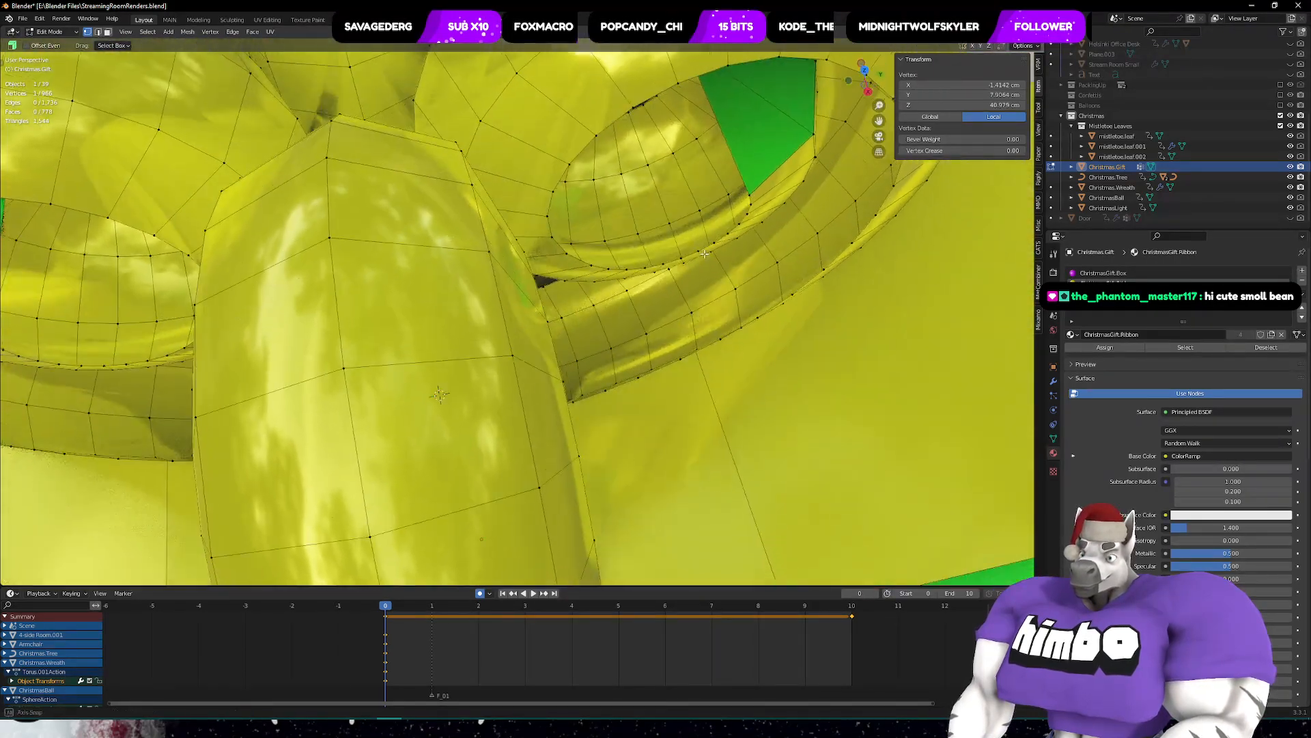
pyautogui.moveTo(748, 225); pyautogui.dragTo(702, 294, button='middle')
pyautogui.click(108, 32)
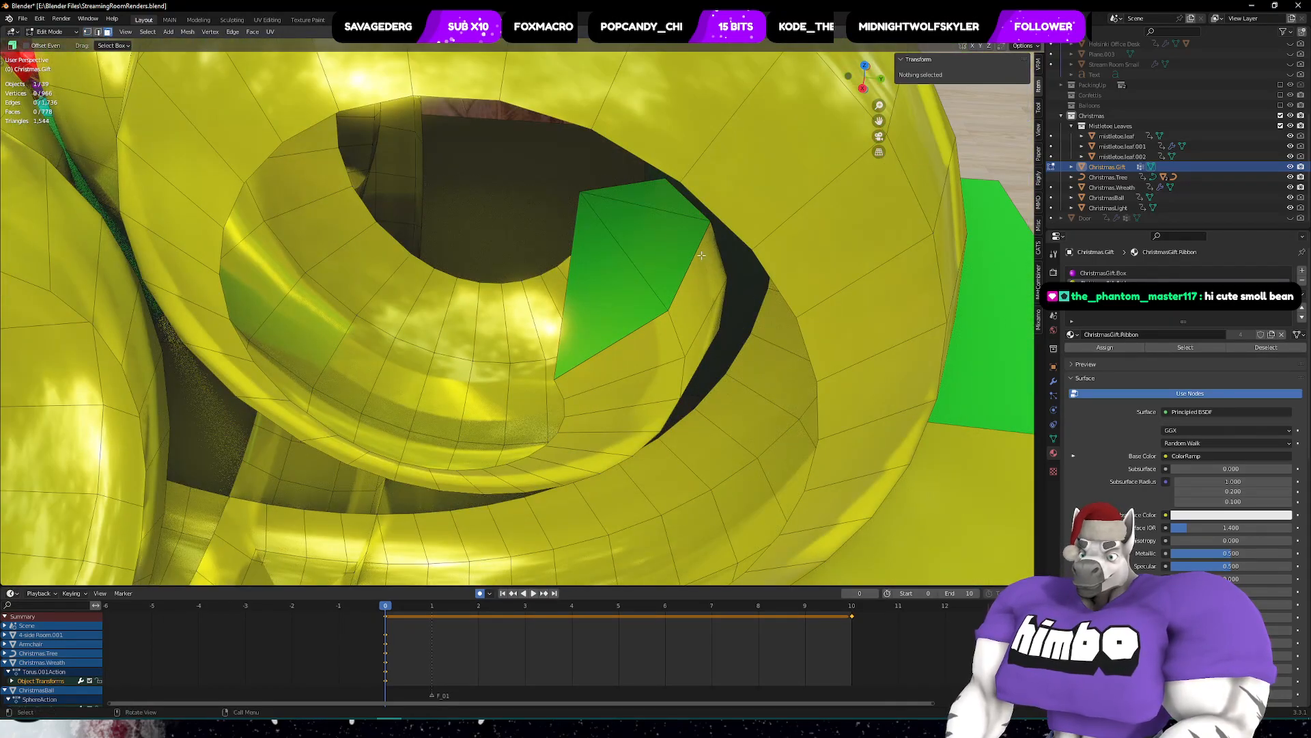
pyautogui.click(673, 244)
pyautogui.keyDown('shift'); pyautogui.click(618, 288); pyautogui.keyUp('shift')
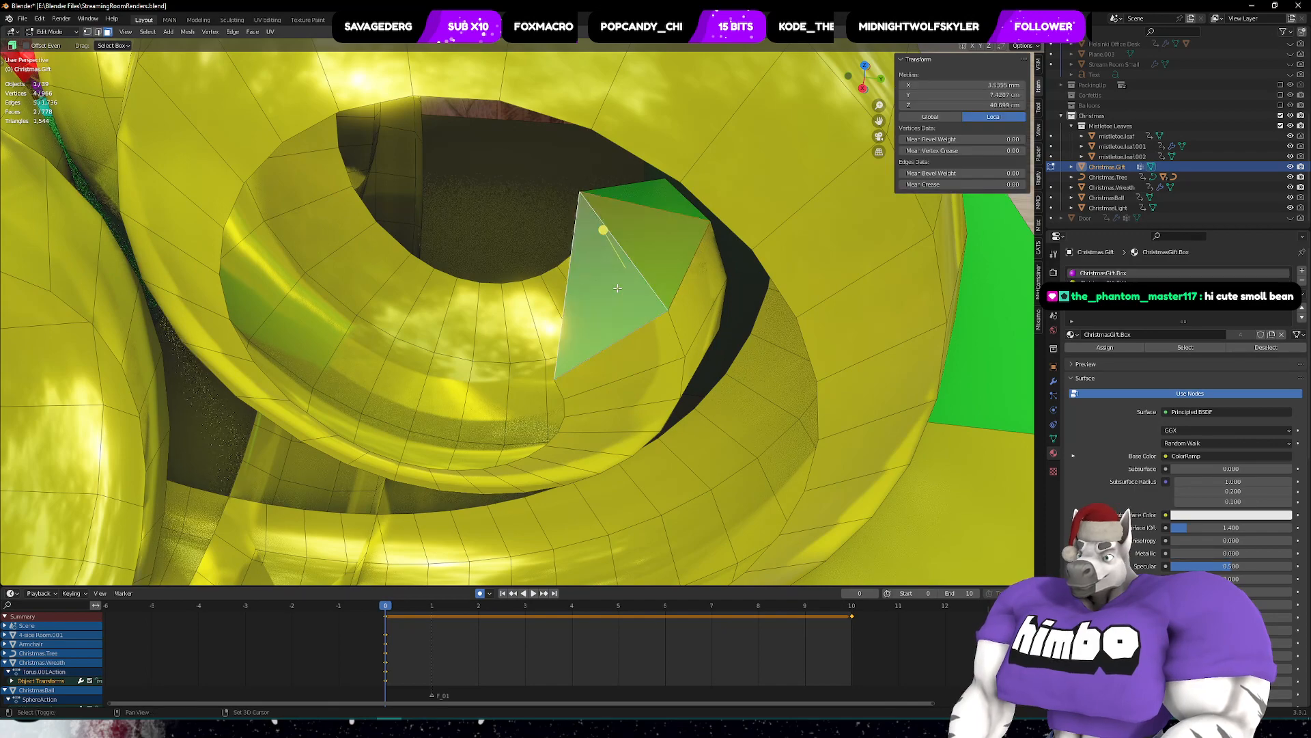
pyautogui.keyDown('shift'); pyautogui.click(660, 200); pyautogui.keyUp('shift')
pyautogui.moveTo(660, 200); pyautogui.dragTo(431, 300, button='middle')
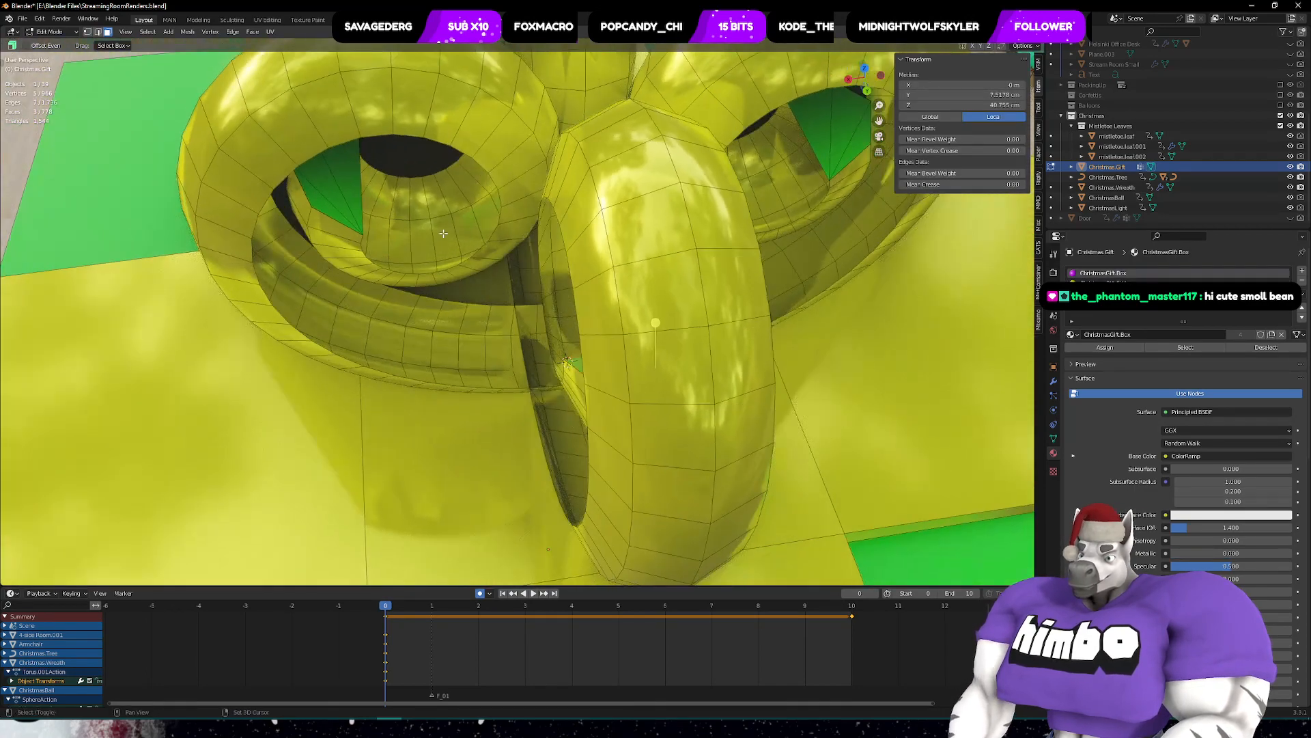
pyautogui.keyDown('shift'); pyautogui.click(446, 238); pyautogui.keyUp('shift')
pyautogui.scroll(-3, 451, 243)
pyautogui.moveTo(461, 242); pyautogui.dragTo(472, 282, button='middle')
pyautogui.keyDown('shift'); pyautogui.click(540, 138); pyautogui.keyUp('shift')
pyautogui.keyDown('shift'); pyautogui.click(687, 167); pyautogui.keyUp('shift')
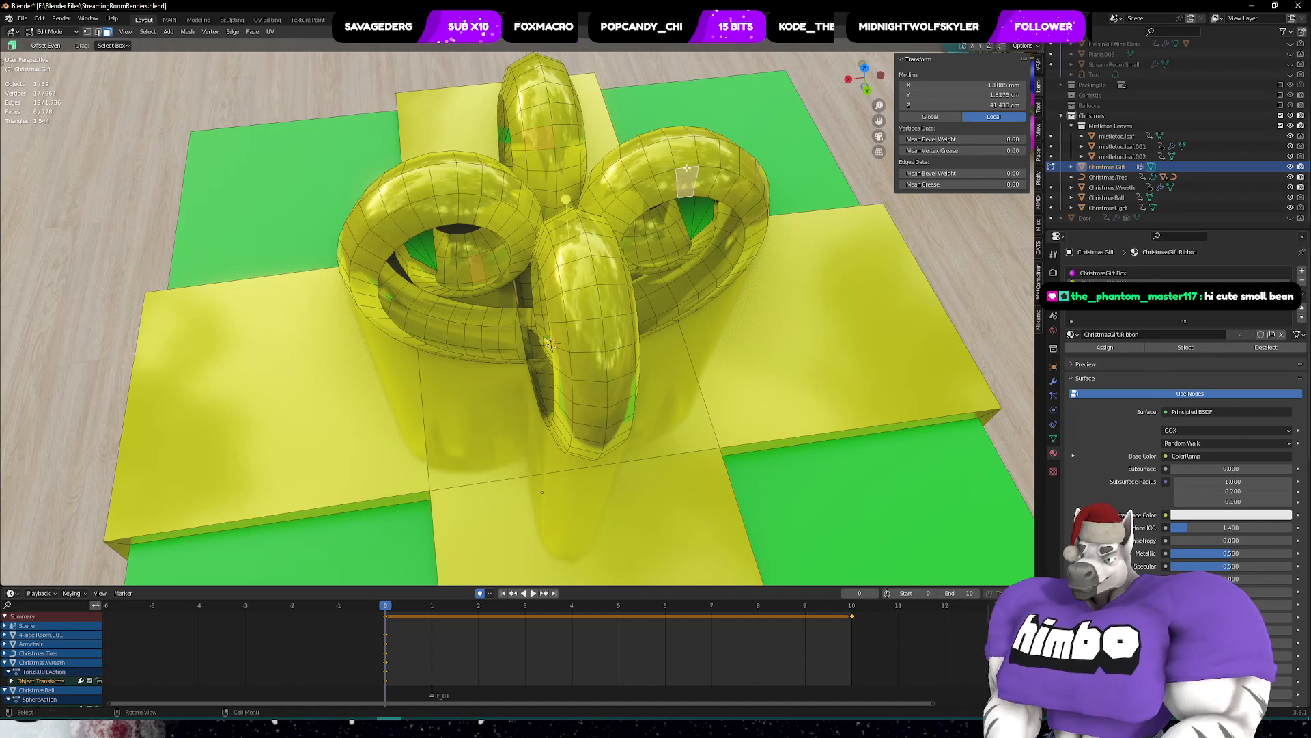
pyautogui.hotkey('ctrl', 'l')
pyautogui.scroll(4, 497, 199)
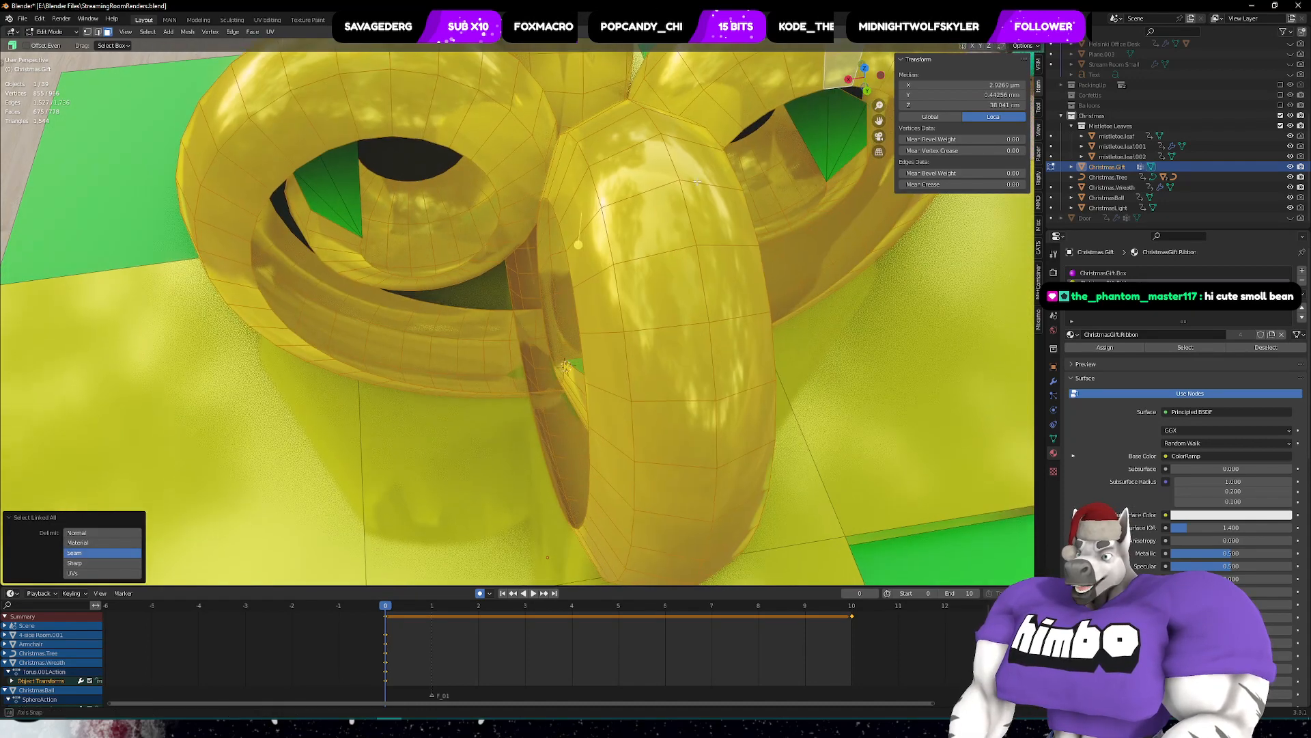
# - Add the remaining green end caps and their linked faces to the bow selection and assign the ChristmasGift.Ribbon material
pyautogui.keyDown('shift'); pyautogui.click(309, 202); pyautogui.keyUp('shift')
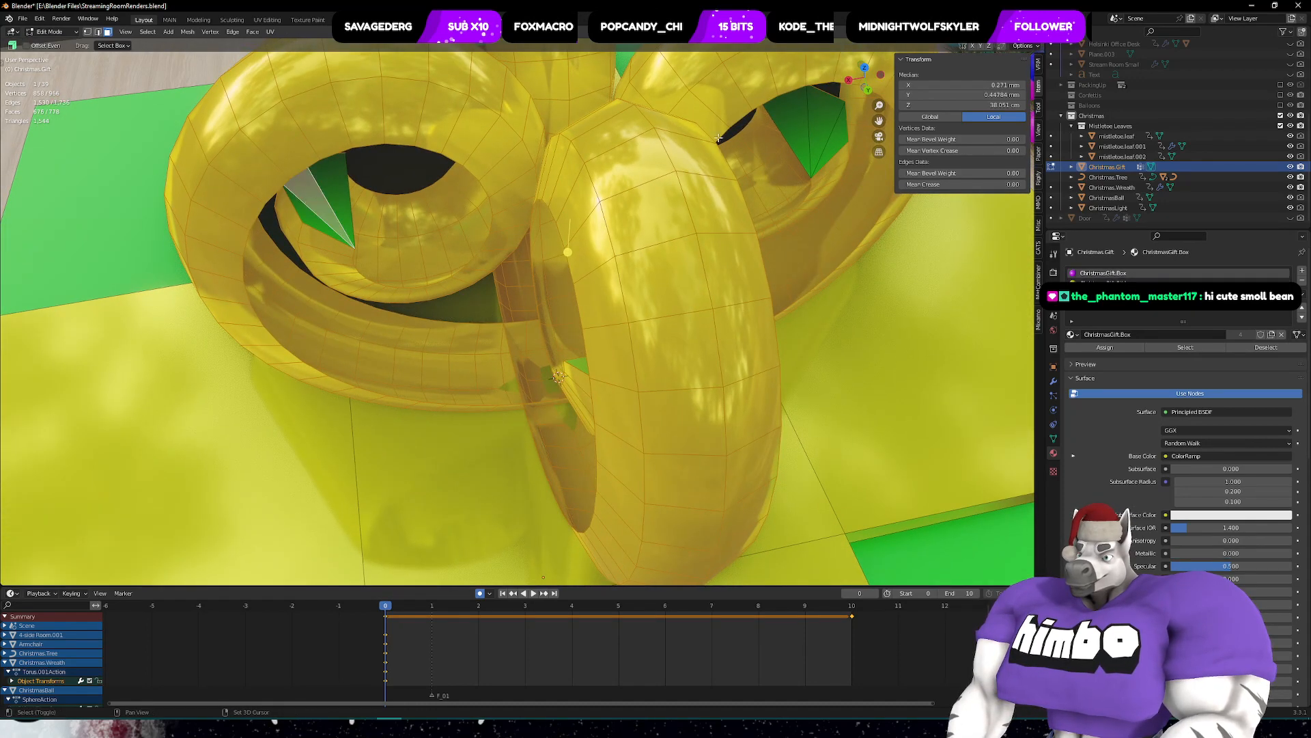
pyautogui.keyDown('shift'); pyautogui.click(819, 130); pyautogui.keyUp('shift')
pyautogui.moveTo(563, 205); pyautogui.dragTo(707, 164, button='middle')
pyautogui.keyDown('shift'); pyautogui.moveTo(321, 464); pyautogui.dragTo(300, 386, button='middle'); pyautogui.keyUp('shift')
pyautogui.keyDown('shift'); pyautogui.click(247, 374); pyautogui.keyUp('shift')
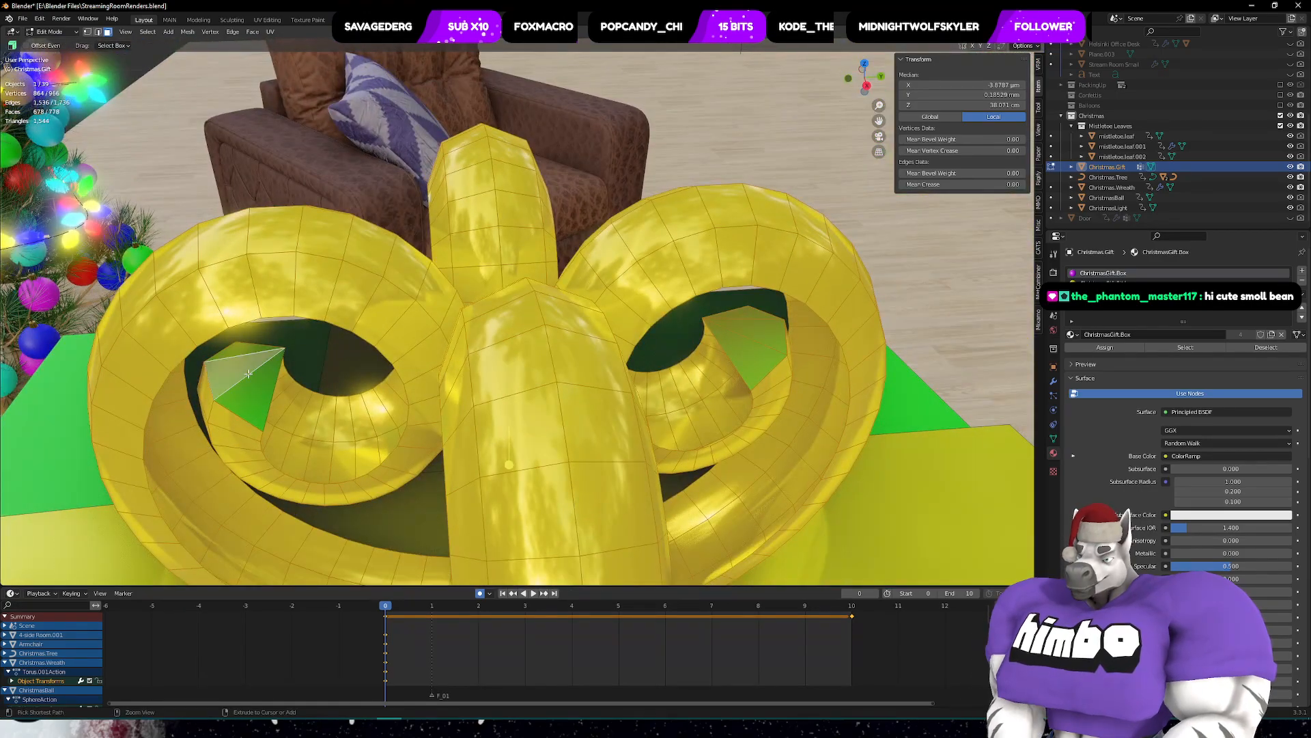
pyautogui.hotkey('ctrl', 'l')
pyautogui.moveTo(664, 388); pyautogui.dragTo(635, 386, button='middle')
pyautogui.scroll(-3, 577, 376)
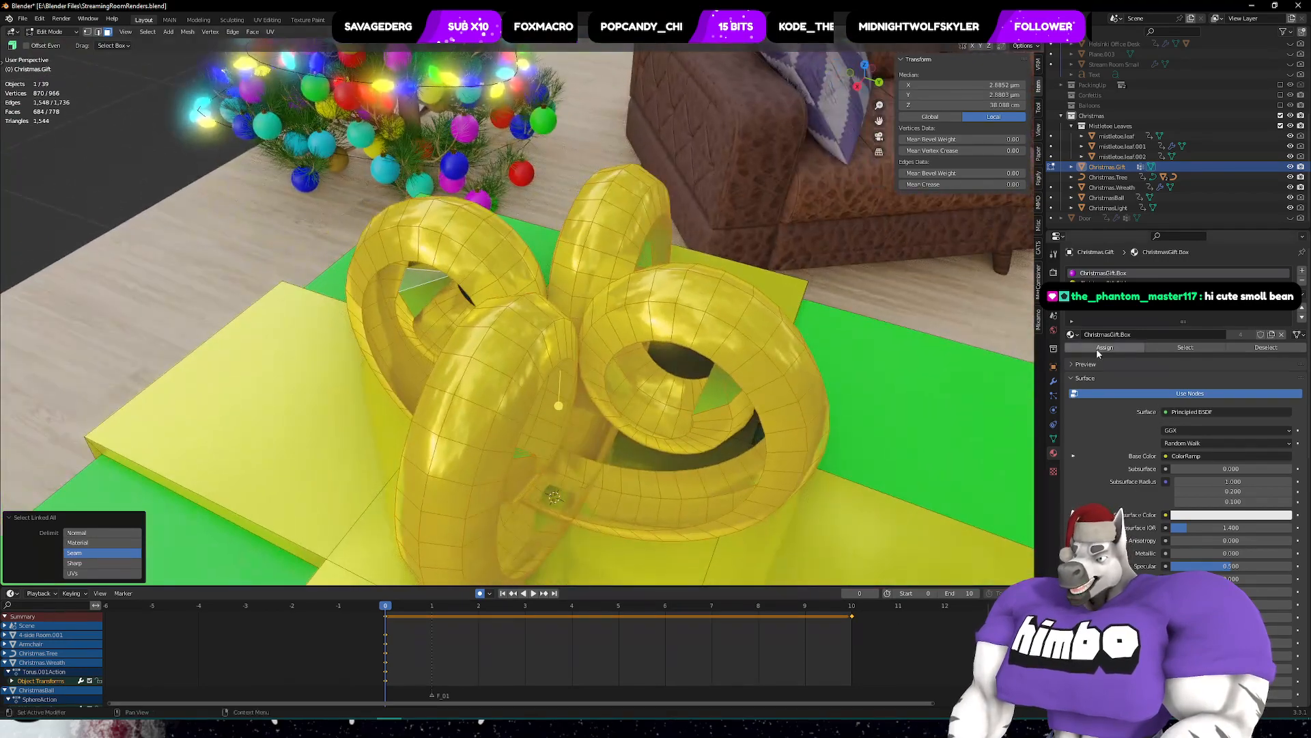
pyautogui.click(1108, 284)
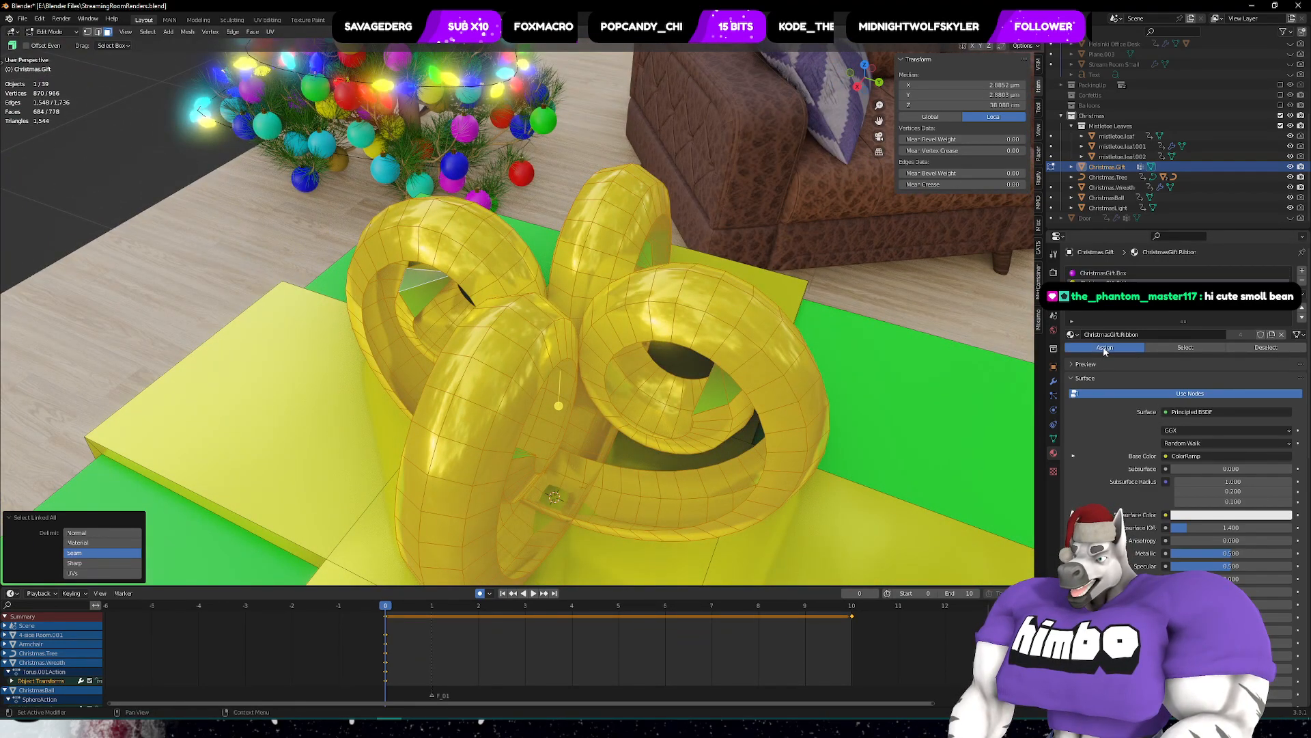
pyautogui.scroll(-5, 608, 406)
# - Select the bow loops with their linked geometry and try scaling them down to about 0.78
pyautogui.click(606, 414)
pyautogui.moveTo(607, 415); pyautogui.dragTo(568, 345, button='middle')
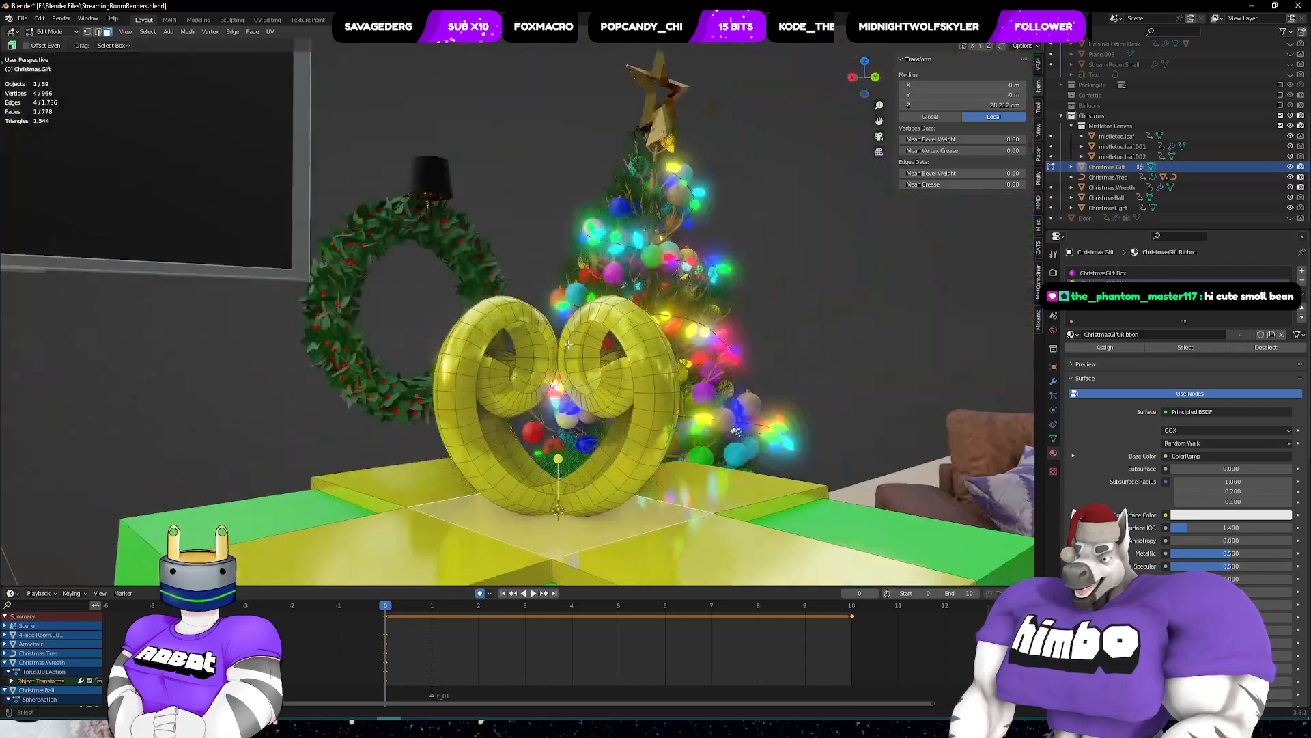
pyautogui.click(654, 428)
pyautogui.moveTo(654, 427); pyautogui.dragTo(603, 517, button='middle')
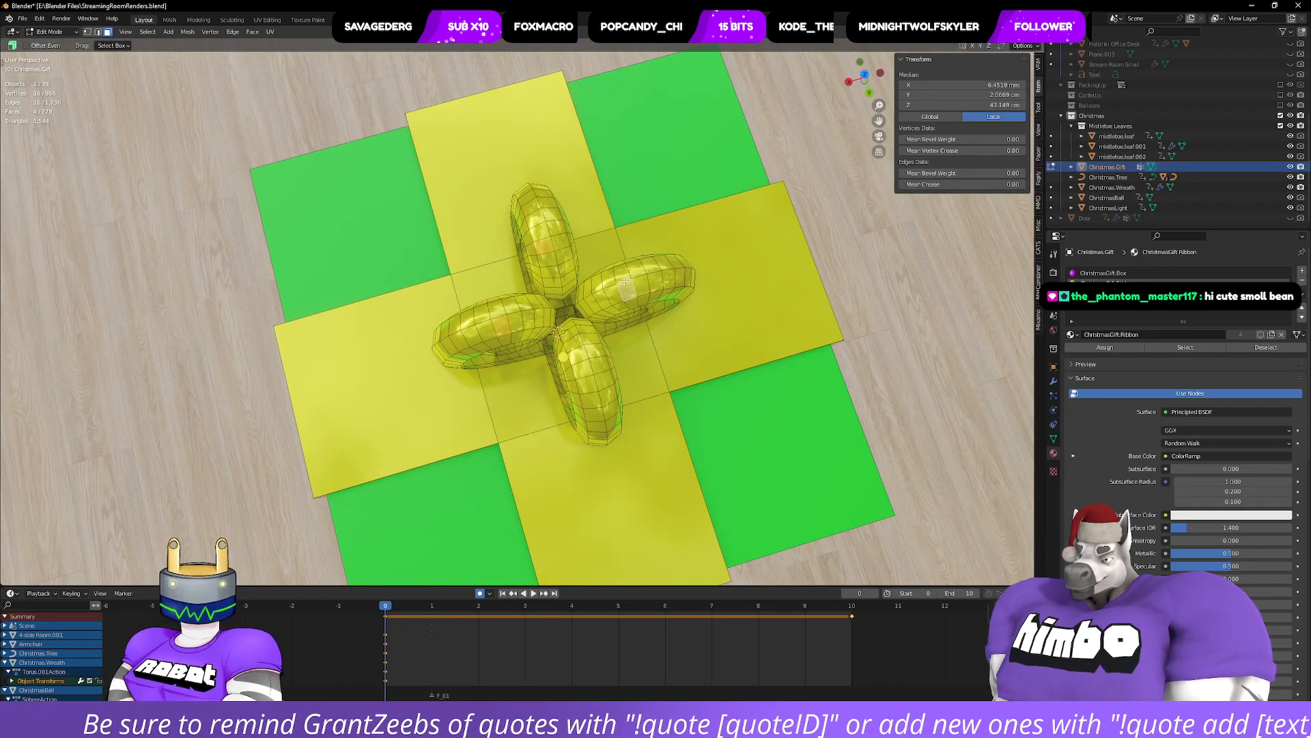
pyautogui.hotkey('ctrl', 'l')
pyautogui.moveTo(623, 284); pyautogui.dragTo(586, 188, button='middle')
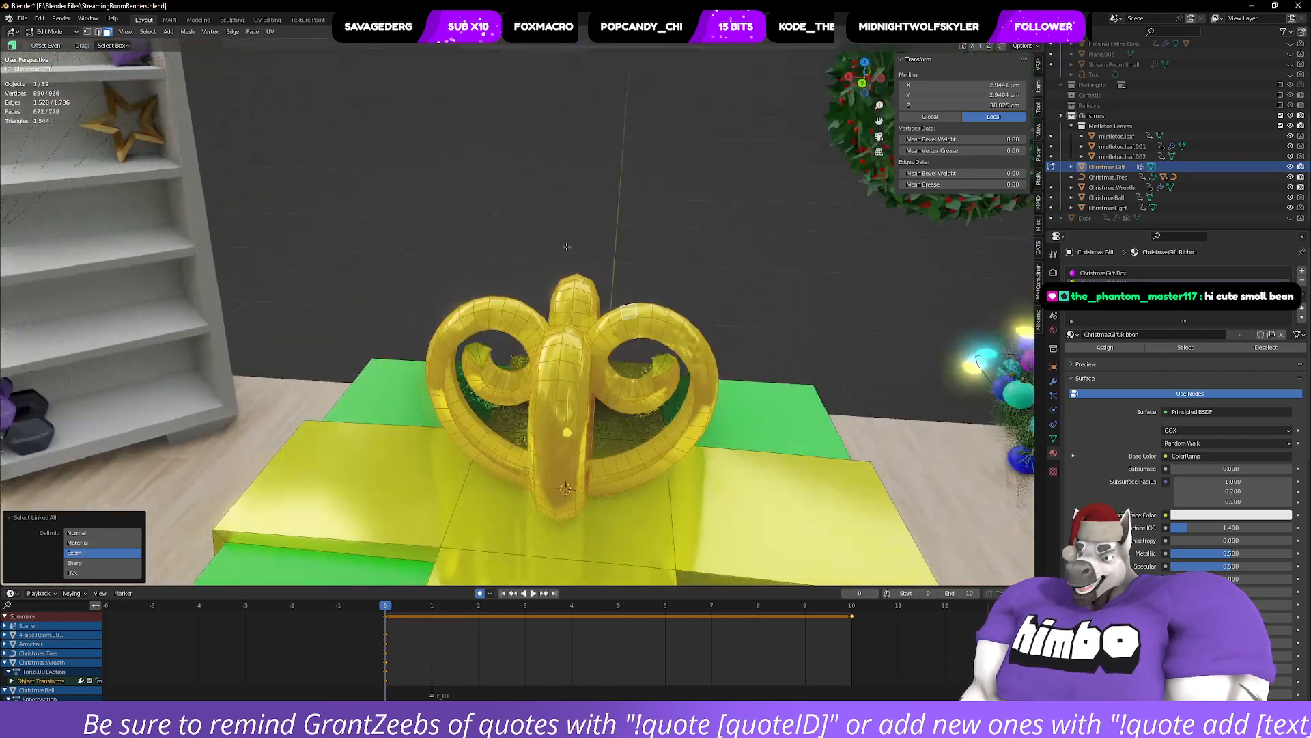
pyautogui.press('s')
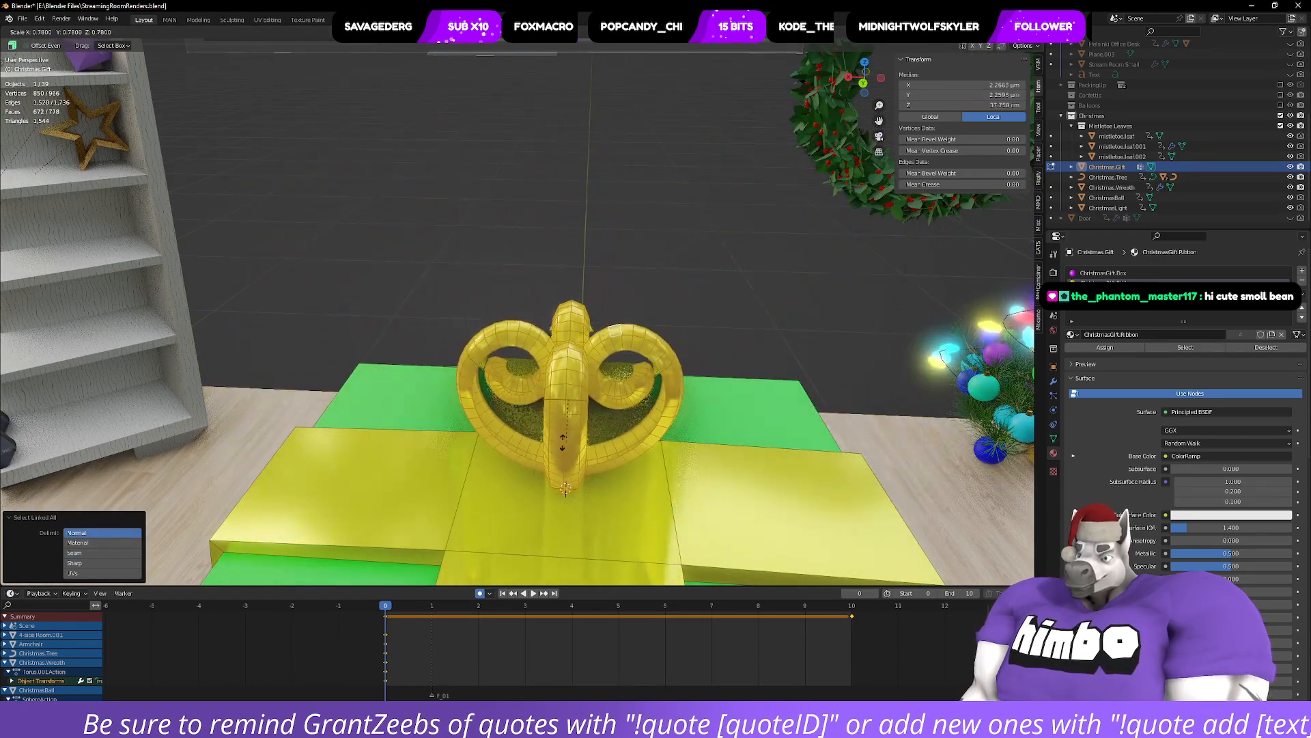
pyautogui.rightClick(662, 415)
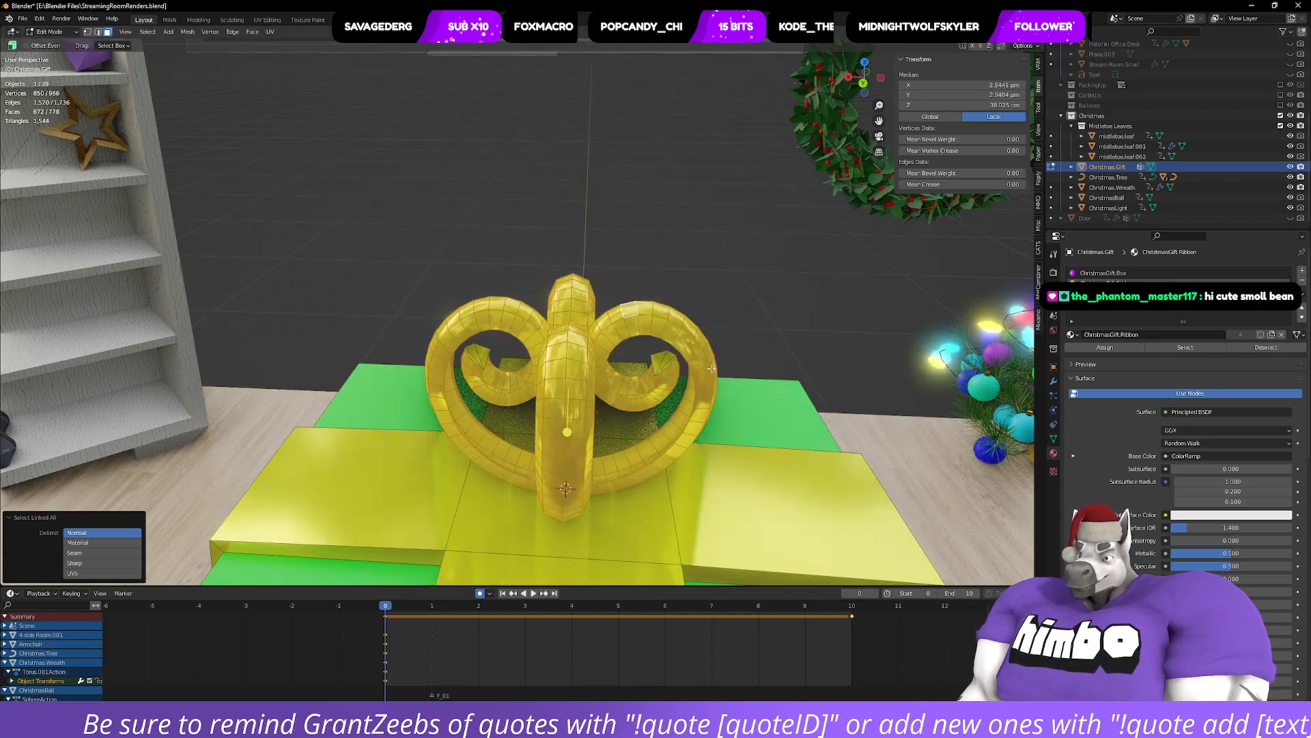
pyautogui.scroll(3, 730, 400)
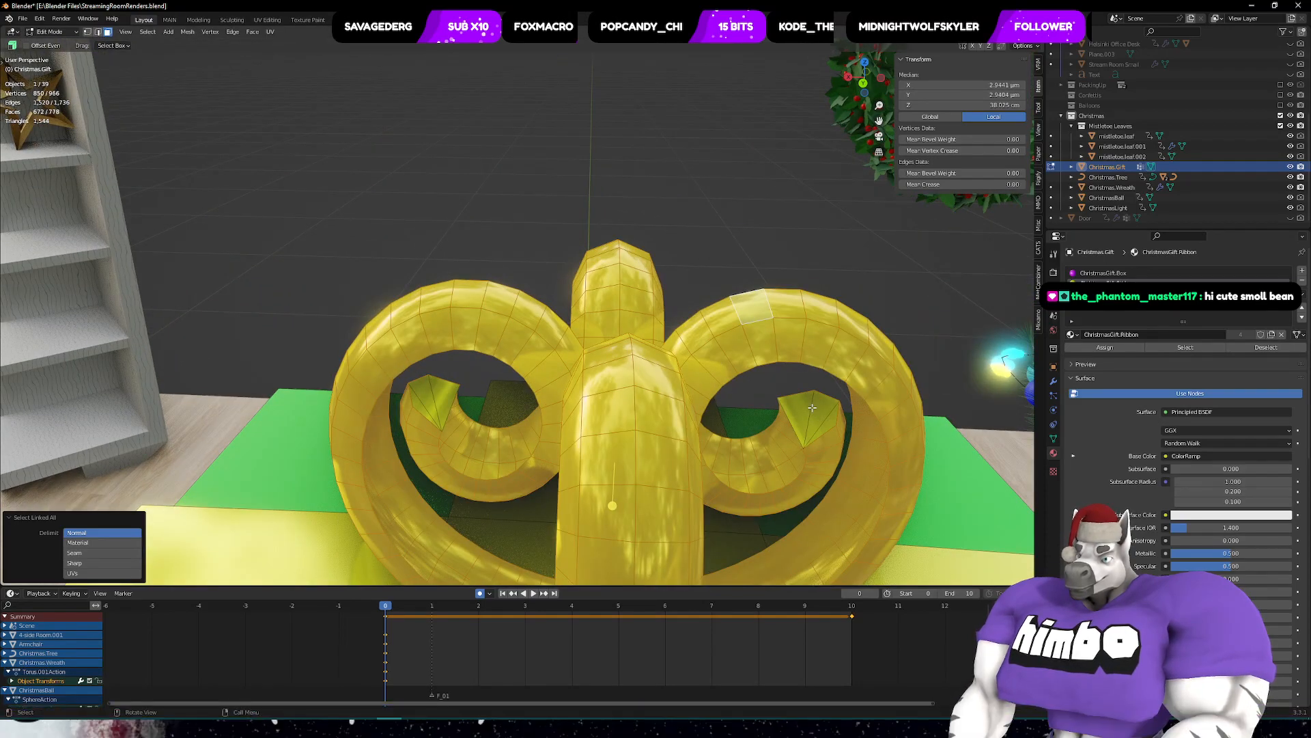
pyautogui.click(148, 32)
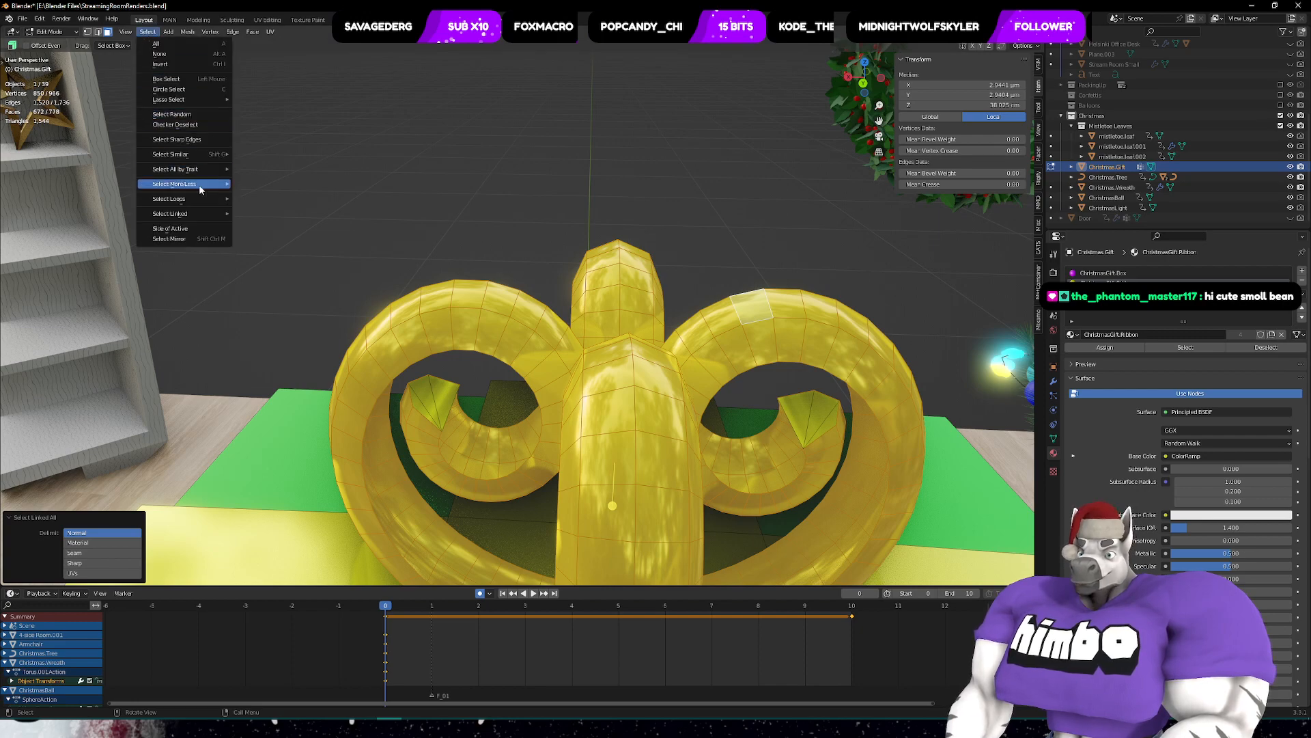
pyautogui.moveTo(199, 184)
pyautogui.click(256, 184)
pyautogui.hotkey('alt', 'a')
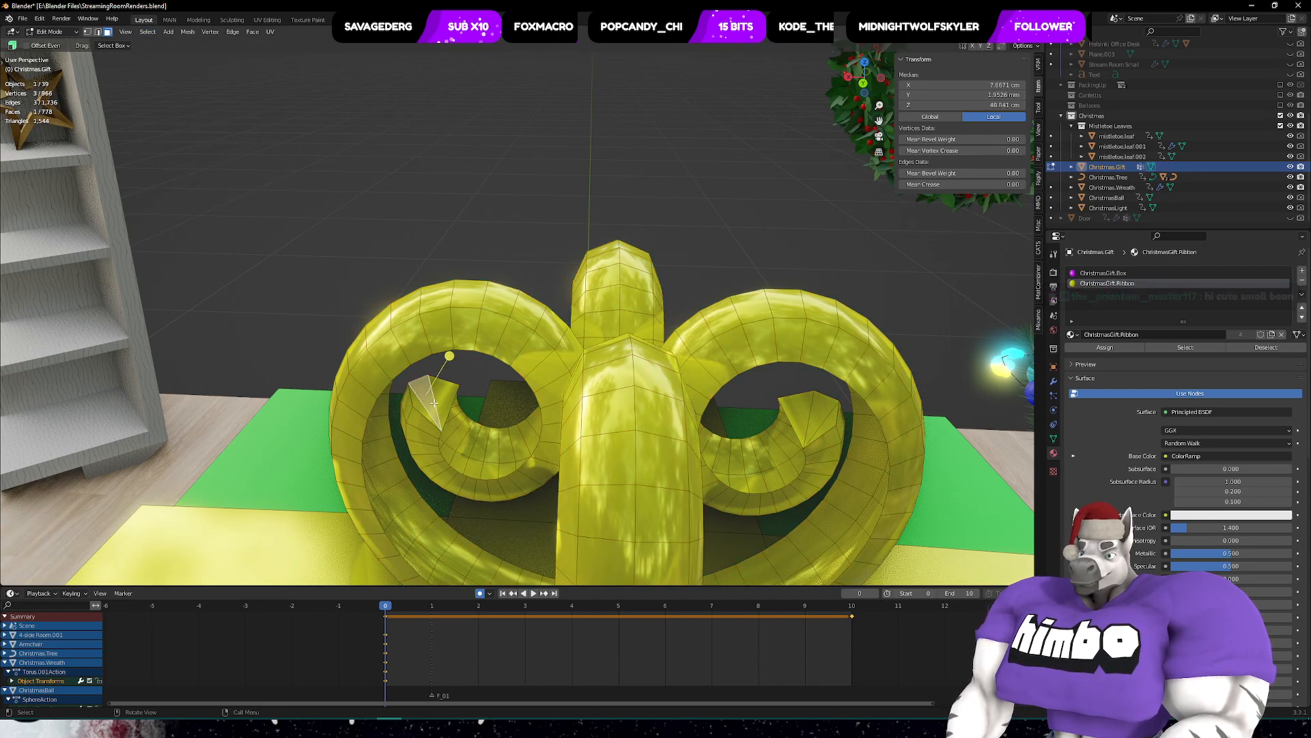
# - Select one end cap face inside each of the four bow curls
pyautogui.moveTo(441, 419); pyautogui.dragTo(431, 405, button='middle')
pyautogui.click(432, 405)
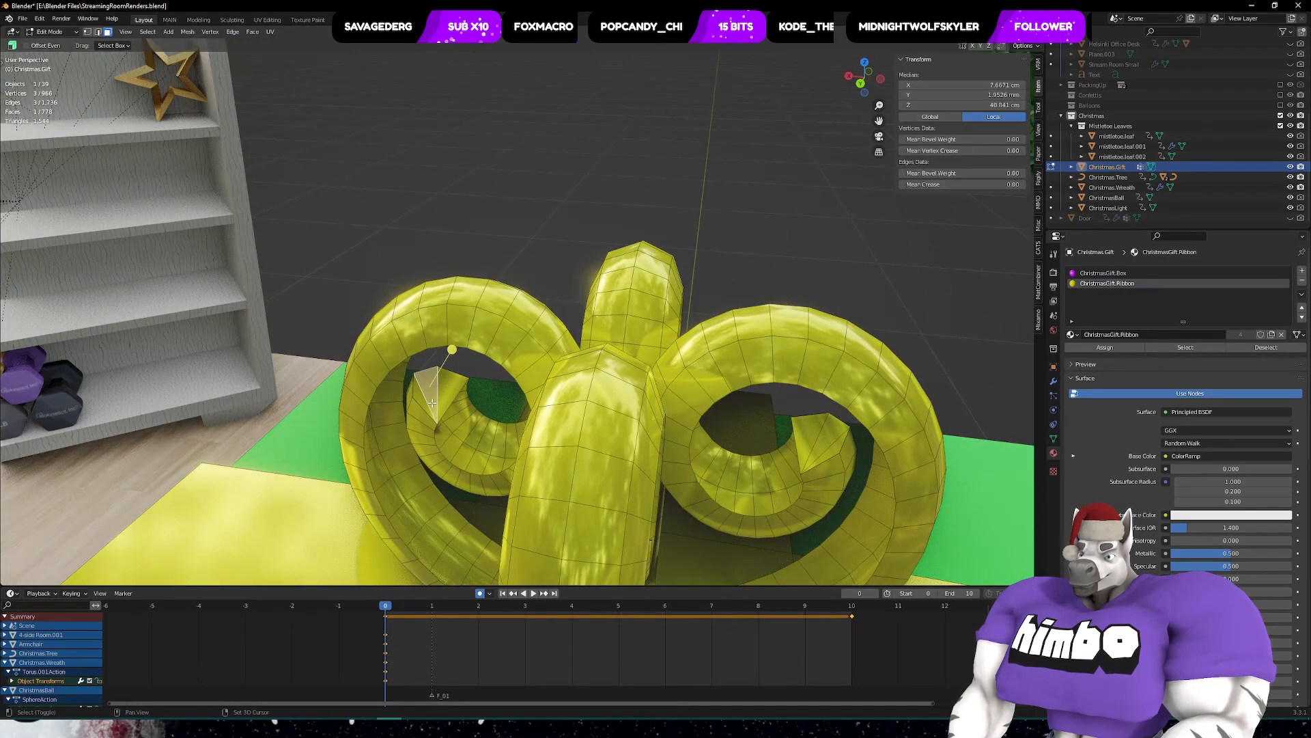
pyautogui.keyDown('shift'); pyautogui.click(794, 453); pyautogui.keyUp('shift')
pyautogui.moveTo(794, 452); pyautogui.dragTo(611, 425, button='middle')
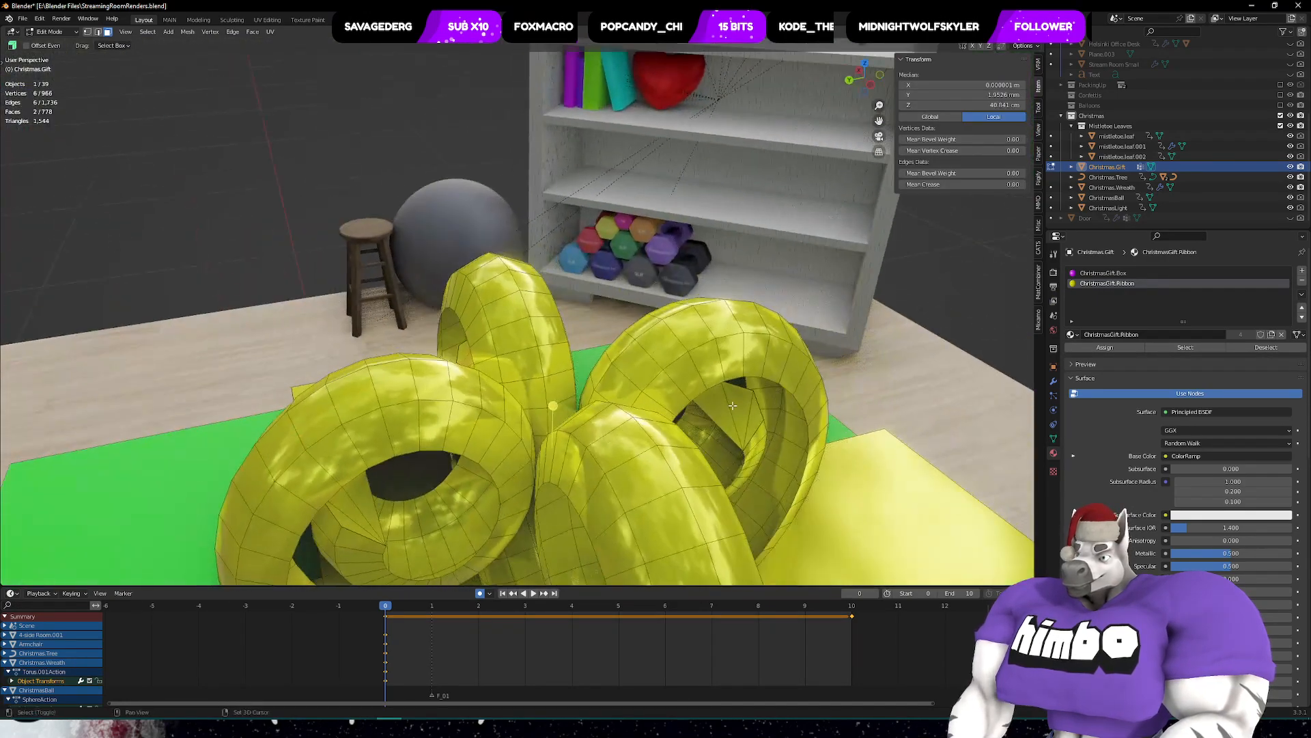
pyautogui.keyDown('shift'); pyautogui.click(610, 425); pyautogui.keyUp('shift')
pyautogui.keyDown('shift'); pyautogui.click(368, 491); pyautogui.keyUp('shift')
# - Select all four bow curls with their linked geometry and simplify them with Un-Subdivide at 2 iterations
pyautogui.keyDown('shift'); pyautogui.click(485, 437); pyautogui.keyUp('shift')
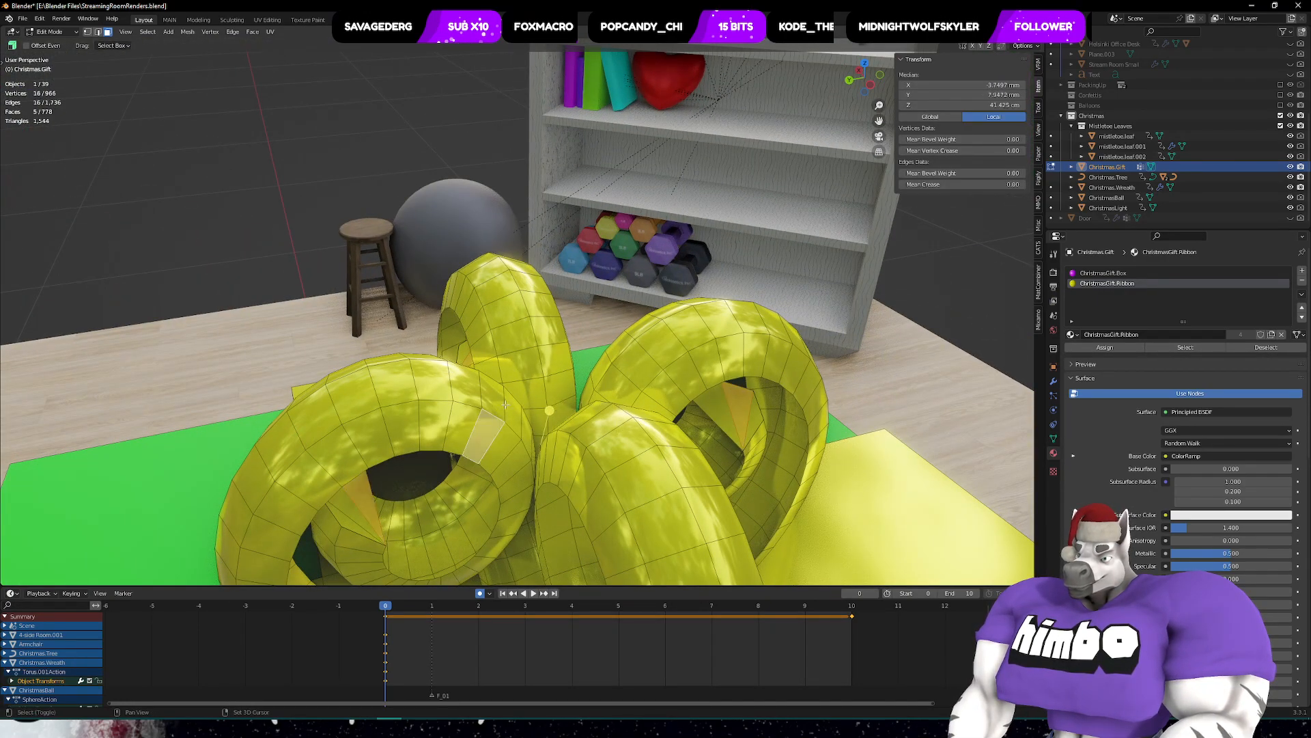
pyautogui.keyDown('shift'); pyautogui.click(513, 336); pyautogui.keyUp('shift')
pyautogui.keyDown('shift'); pyautogui.click(573, 429); pyautogui.keyUp('shift')
pyautogui.keyDown('shift'); pyautogui.click(611, 380); pyautogui.keyUp('shift')
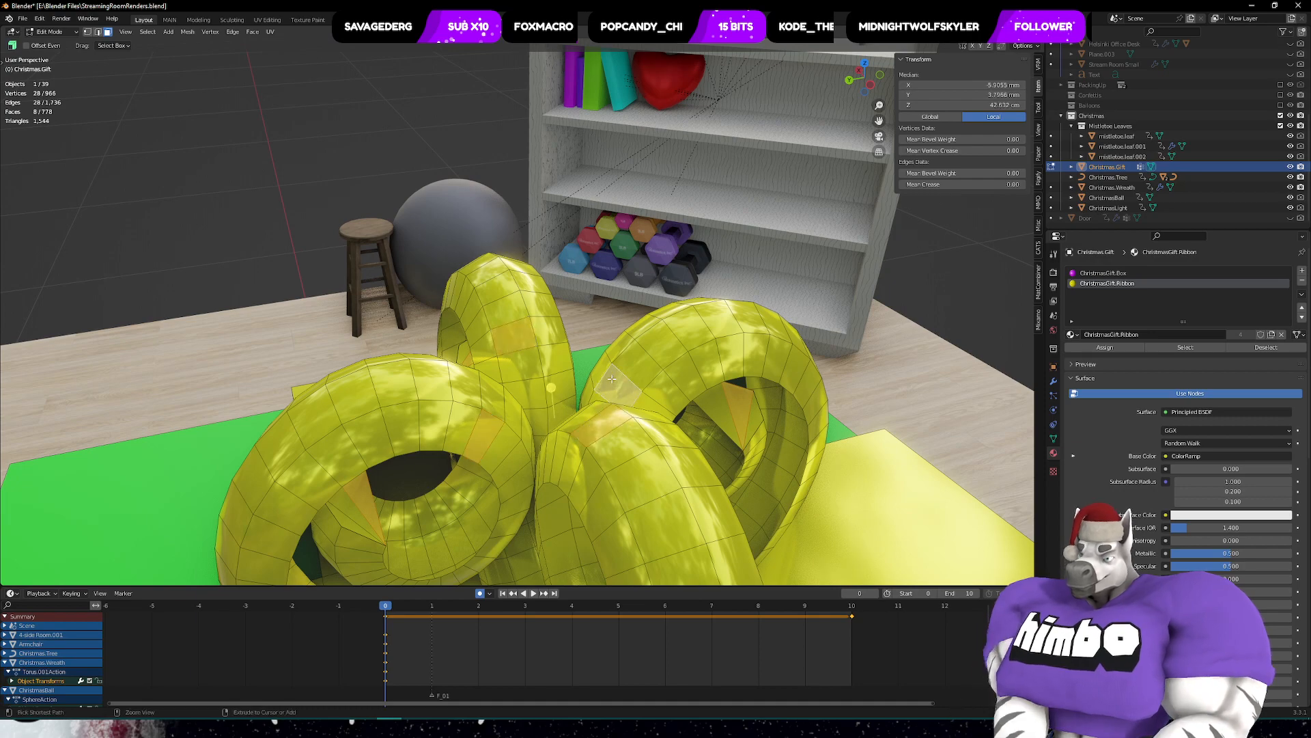
pyautogui.hotkey('ctrl', 'l')
pyautogui.scroll(-3, 601, 380)
pyautogui.rightClick(513, 382)
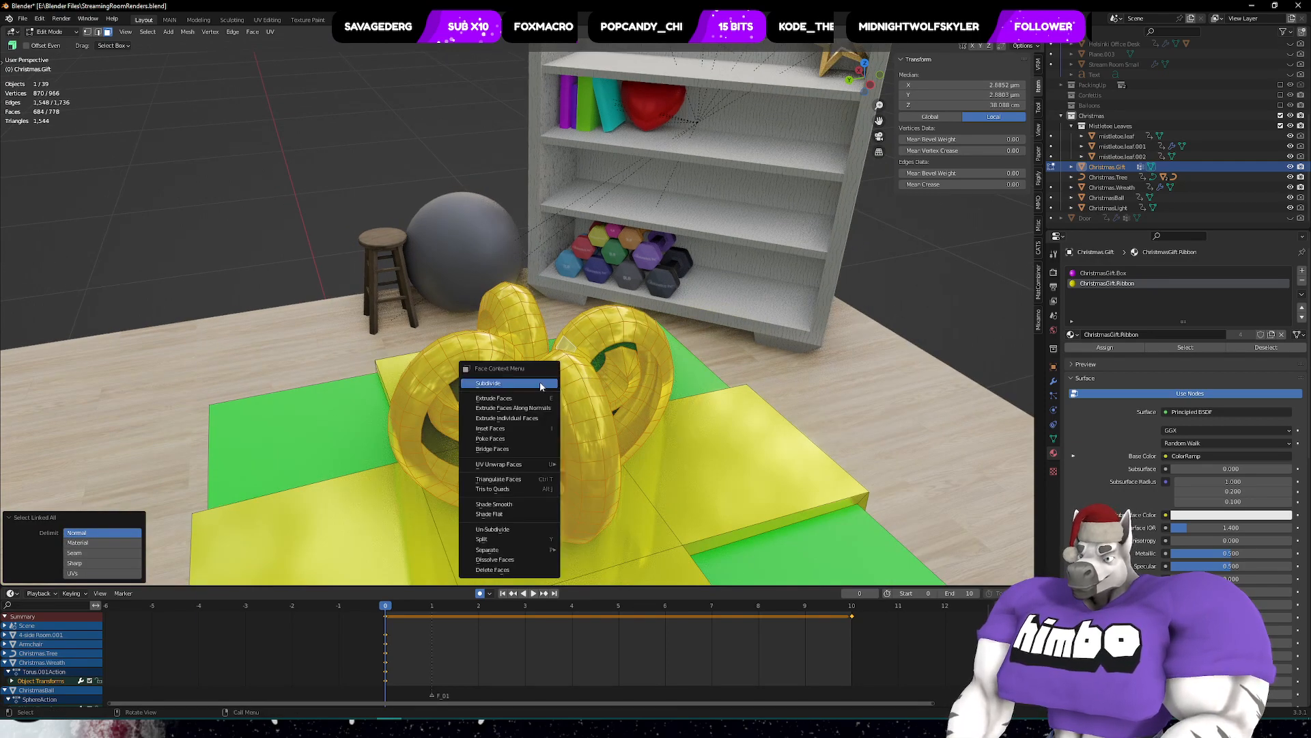
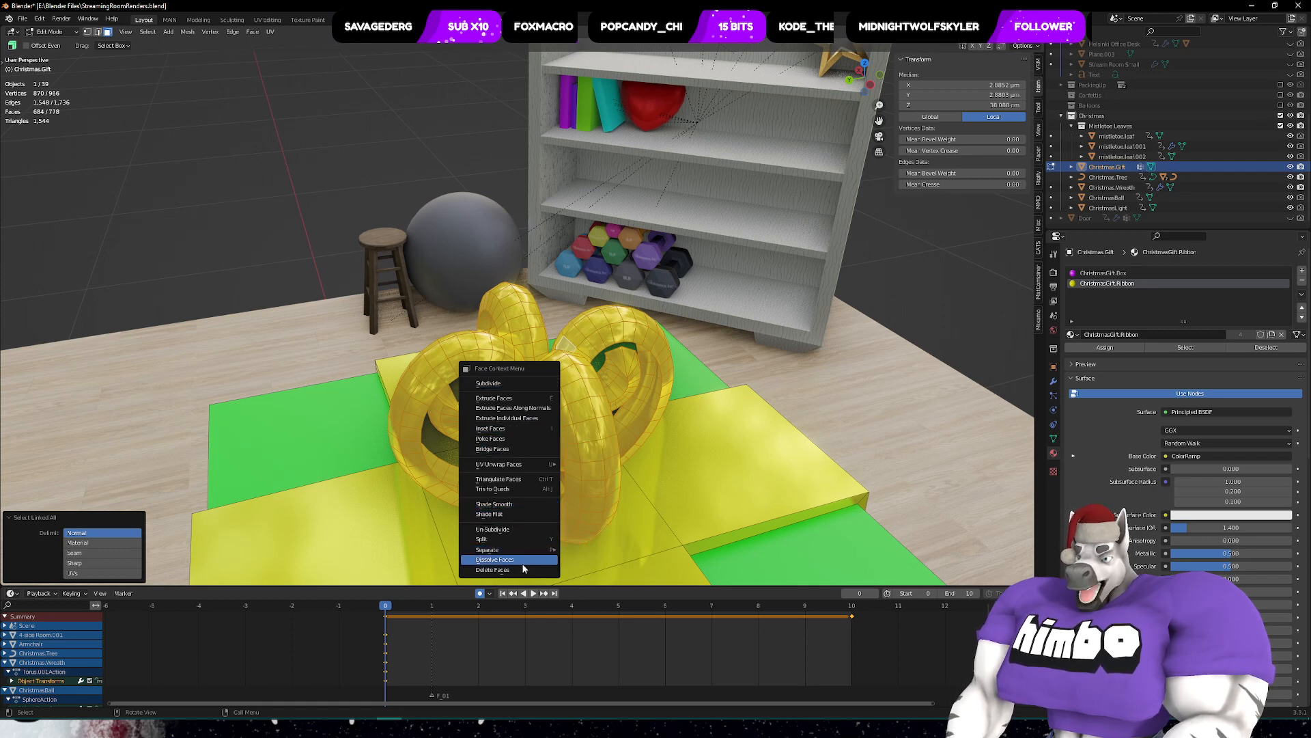
pyautogui.moveTo(522, 551)
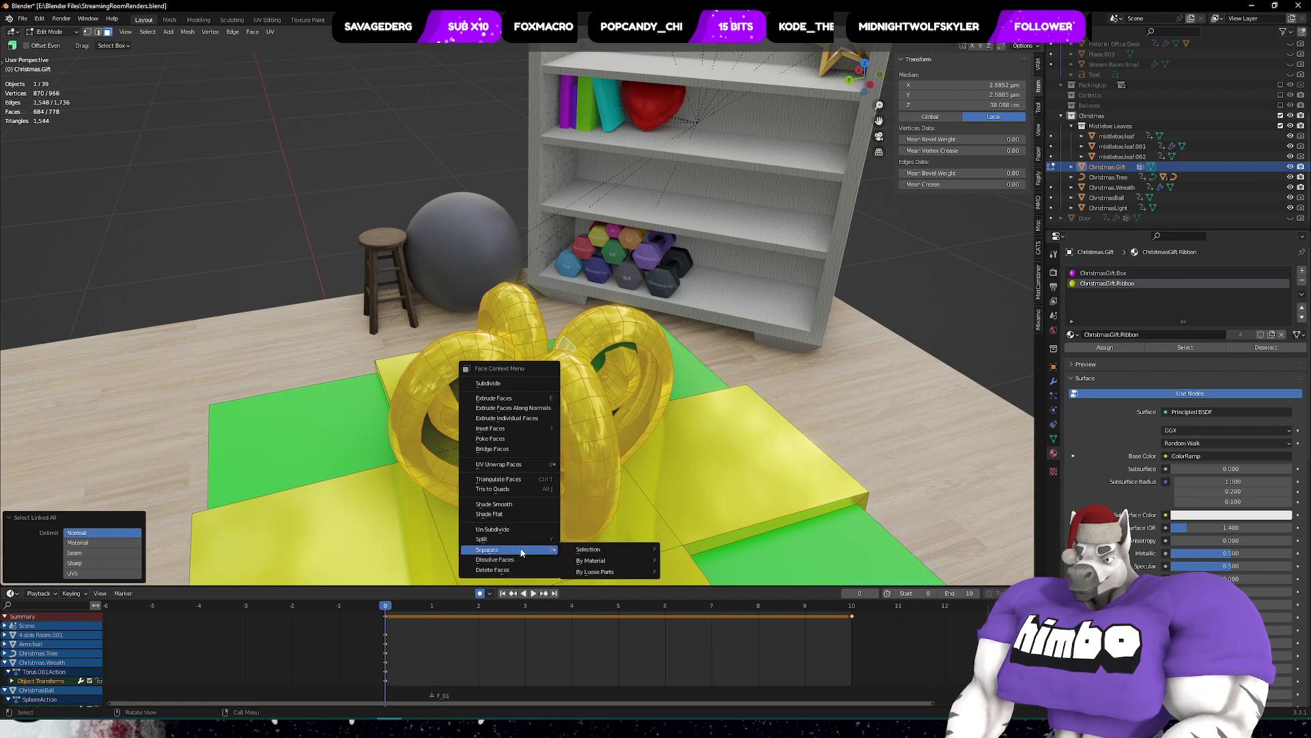
pyautogui.click(493, 529)
pyautogui.moveTo(519, 492)
pyautogui.mouseDown(button='middle')
pyautogui.moveTo(738, 426)
pyautogui.moveTo(528, 468)
pyautogui.mouseUp(button='middle')
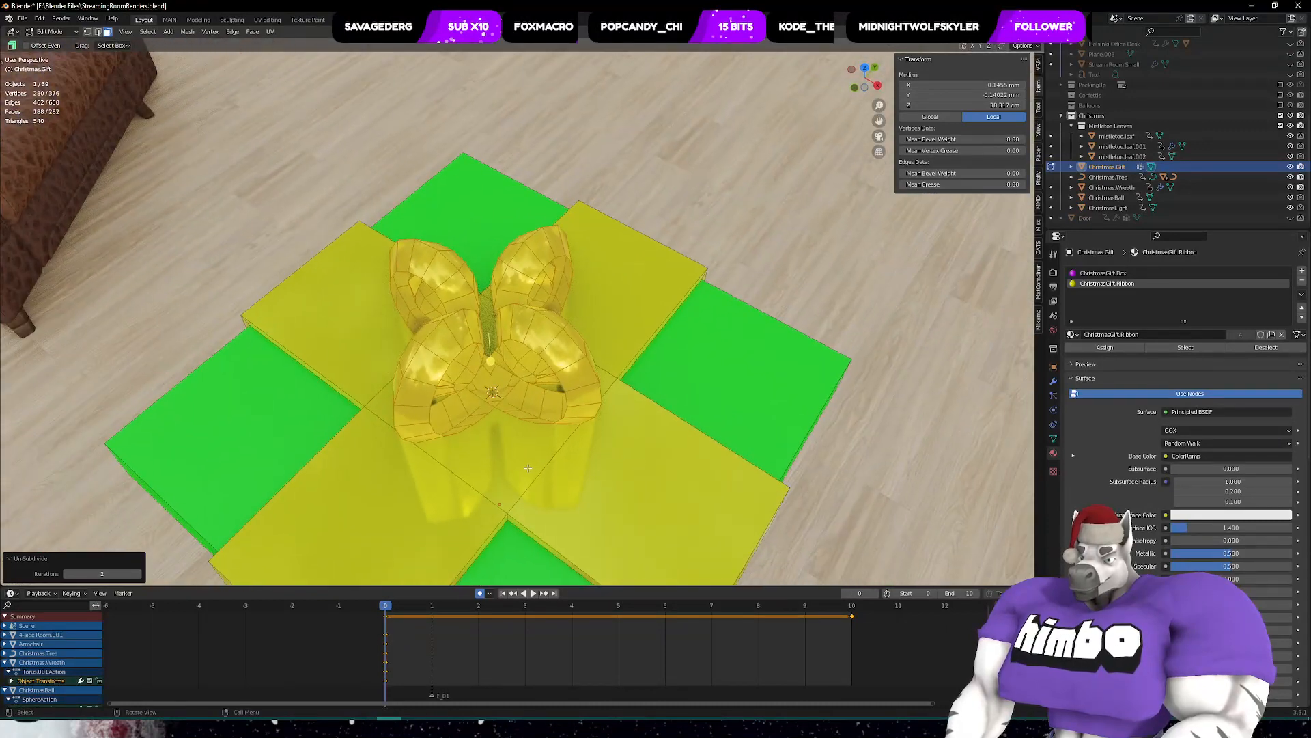
# - Switch to vertex selection and merge the bow's vertices by distance at 1 cm
pyautogui.rightClick(506, 403)
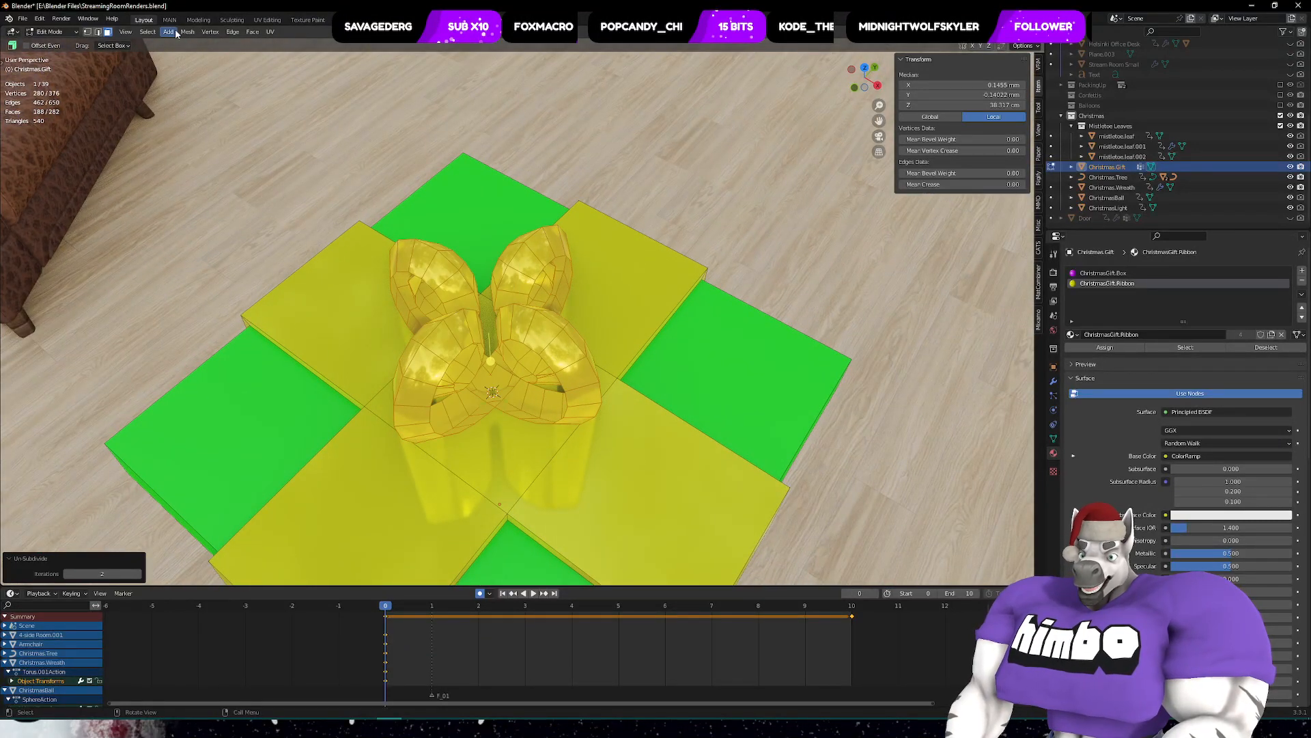
pyautogui.click(86, 32)
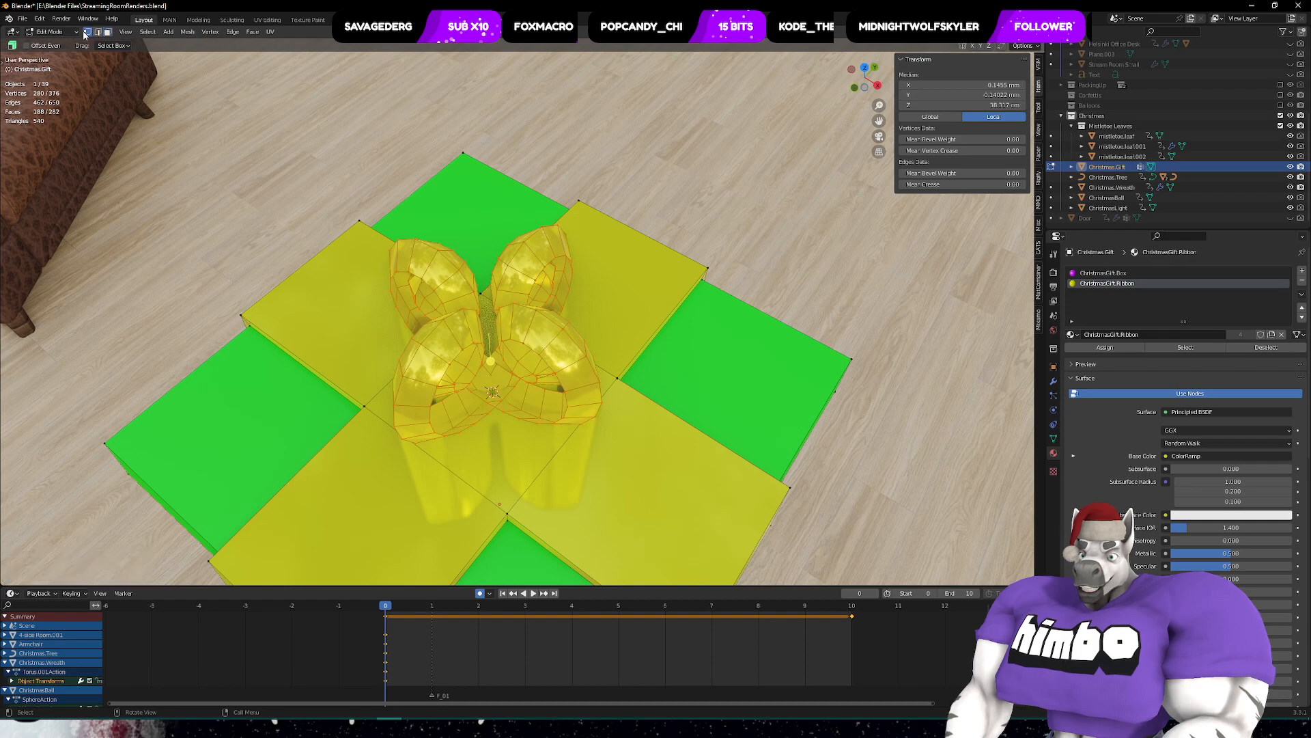
pyautogui.moveTo(523, 390); pyautogui.dragTo(499, 413, button='middle')
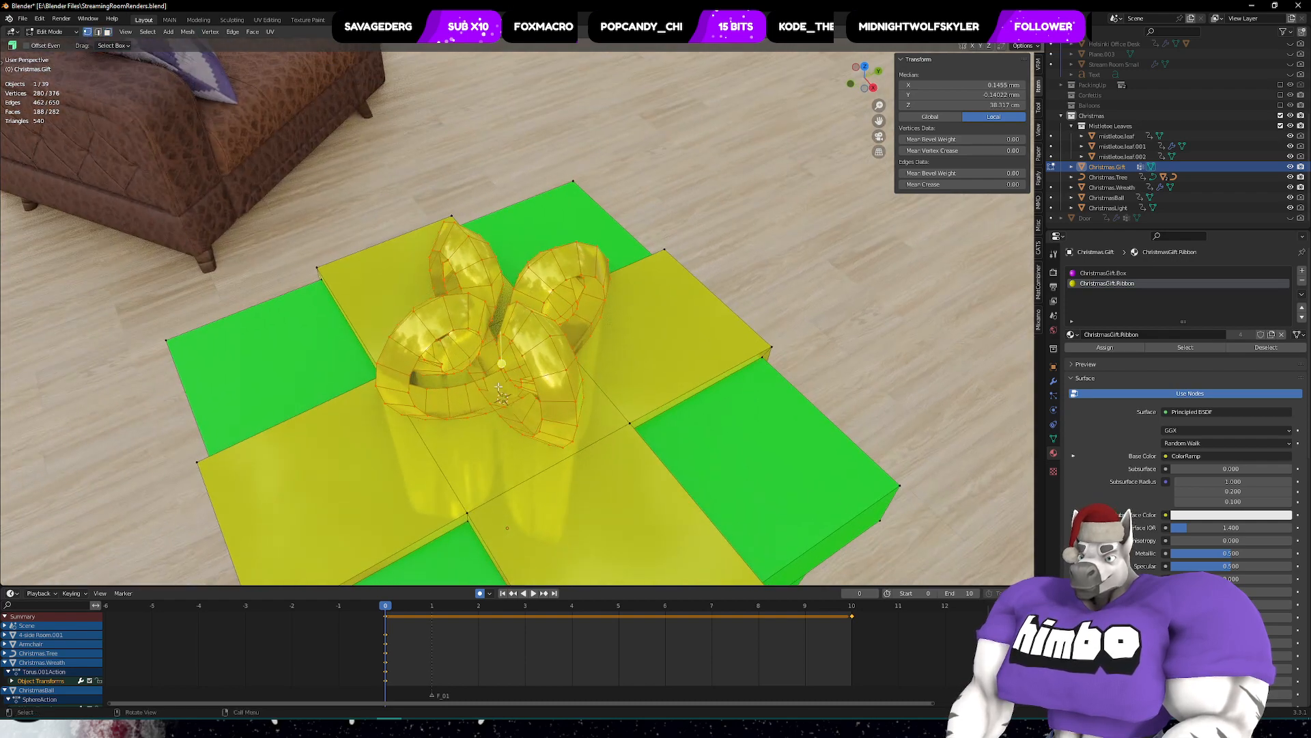
pyautogui.rightClick(499, 414)
pyautogui.moveTo(472, 569)
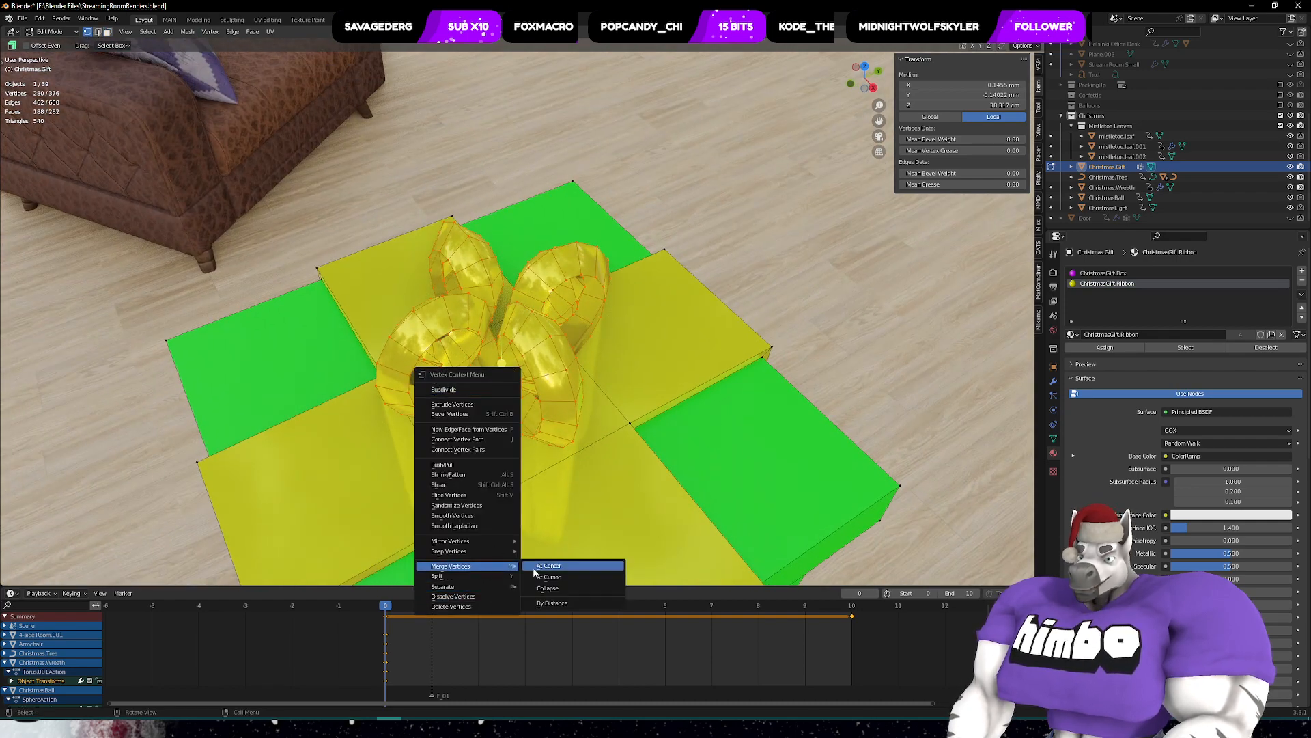
pyautogui.click(557, 605)
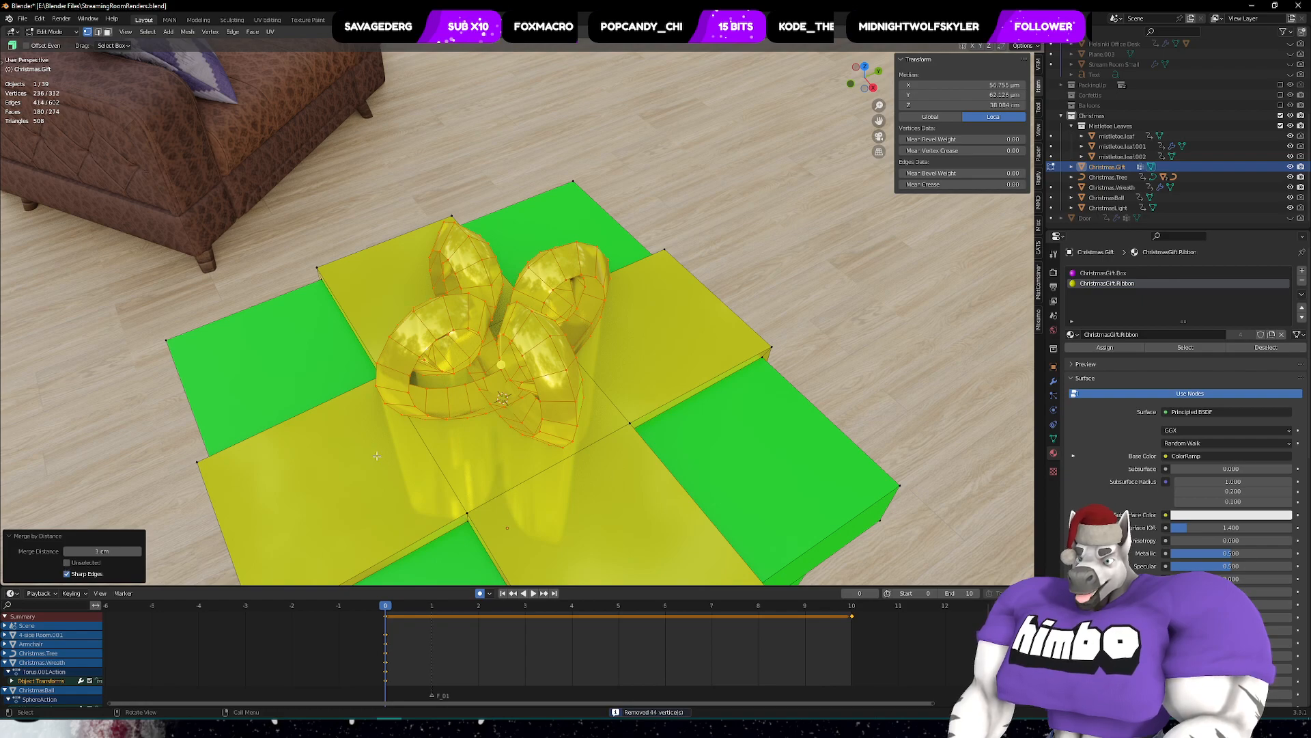
# - Try larger and smaller merge distances on the bow's vertices, and set the distance back to 1 cm
pyautogui.moveTo(377, 456); pyautogui.dragTo(172, 552, button='middle')
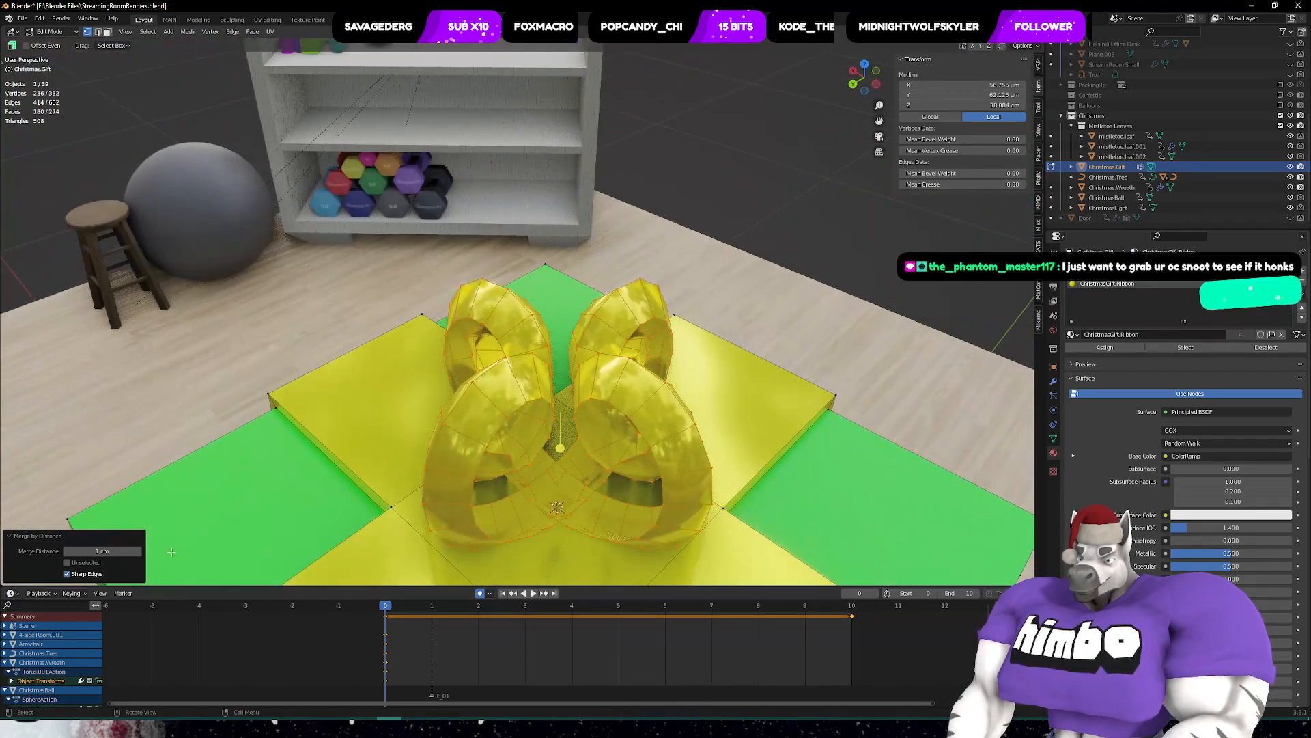
pyautogui.click(139, 551)
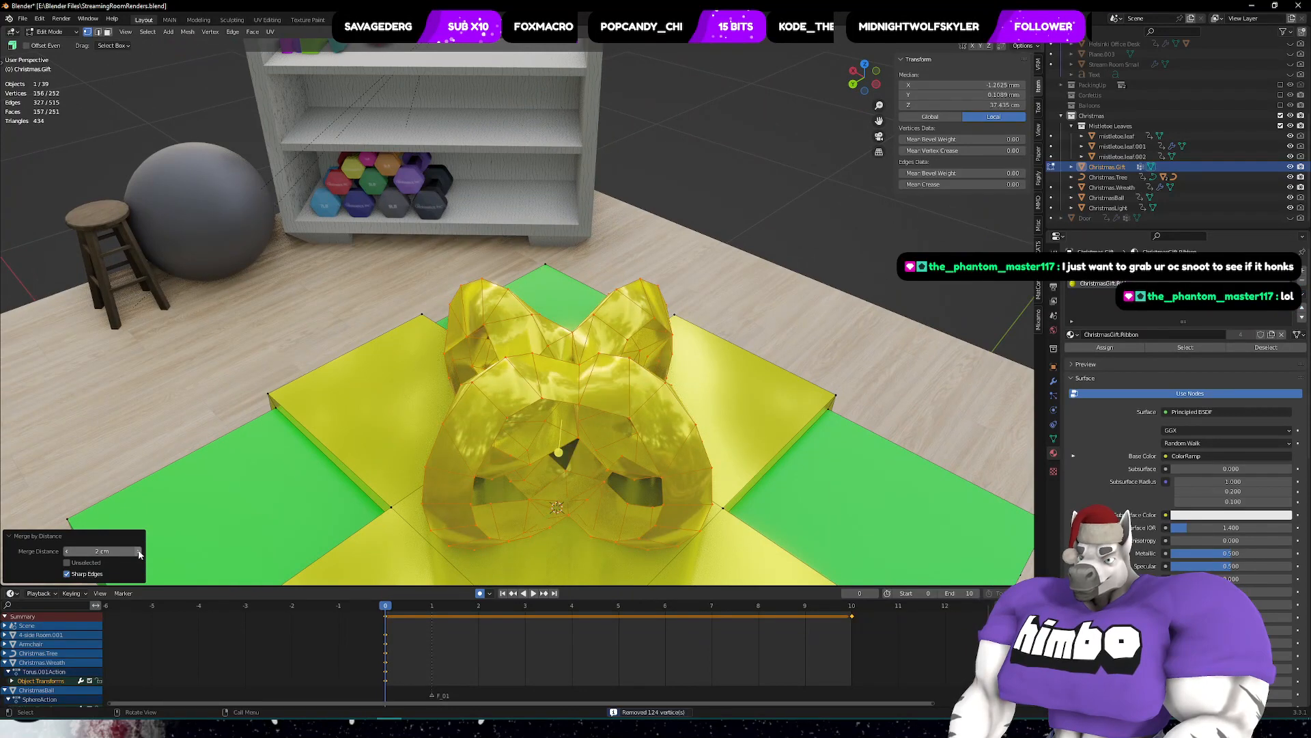
pyautogui.click(138, 551)
pyautogui.click(136, 552)
pyautogui.click(68, 552)
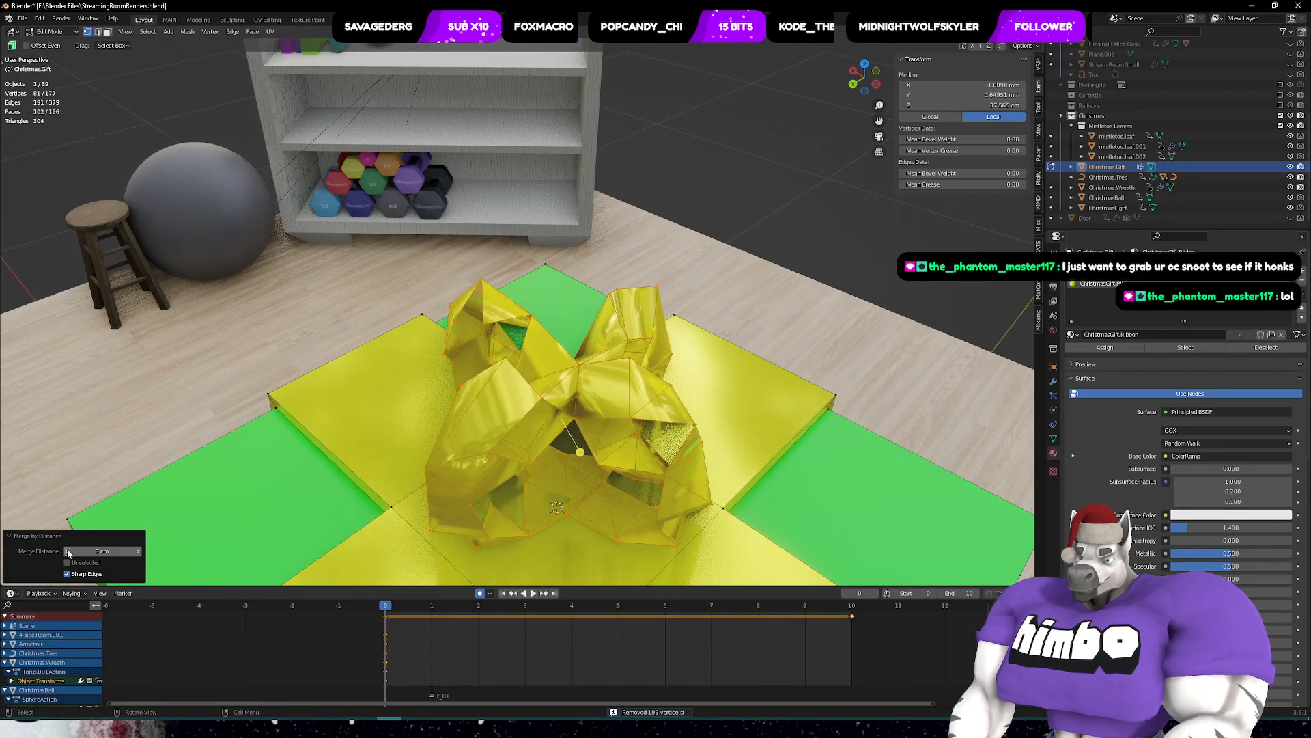
pyautogui.click(69, 552)
pyautogui.click(67, 552)
pyautogui.click(68, 552)
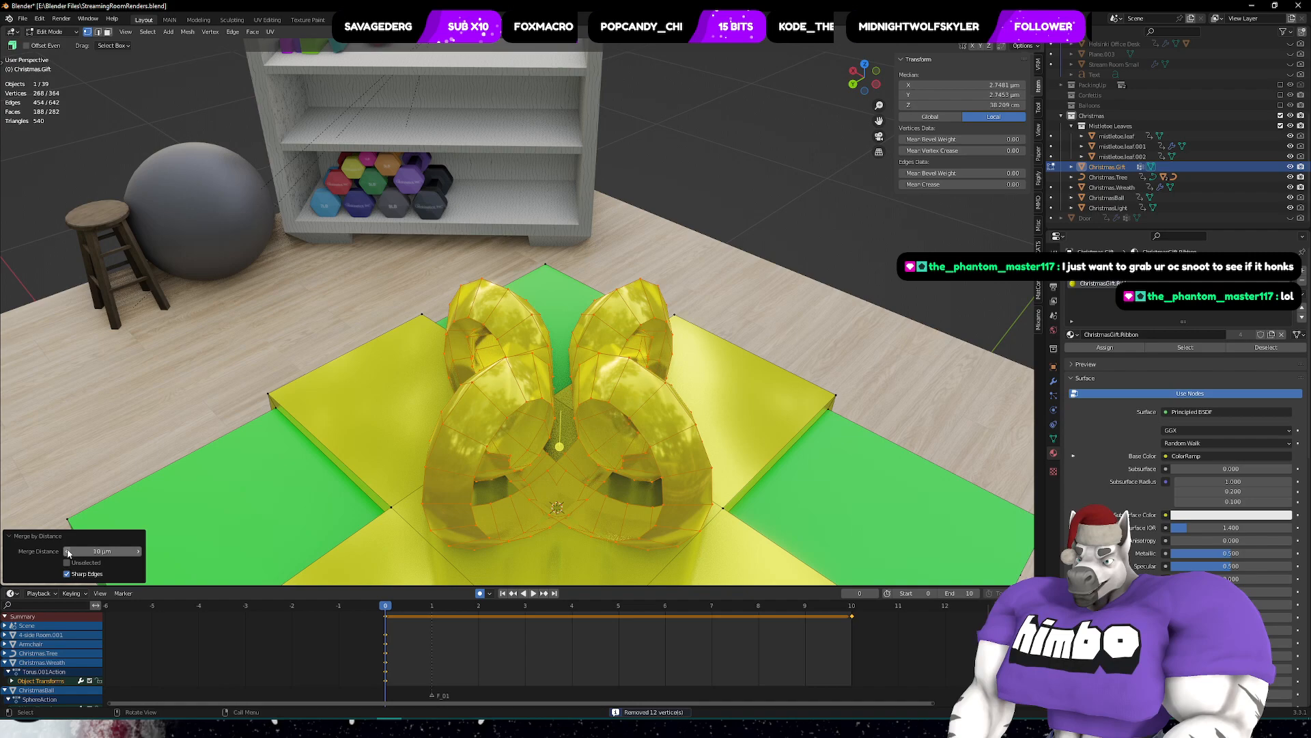
pyautogui.click(139, 552)
# - Select the vertices around the bow's centre where the four ribbon strips cross, using Circle Select
pyautogui.moveTo(528, 420); pyautogui.dragTo(563, 346, button='middle')
pyautogui.scroll(5, 567, 282)
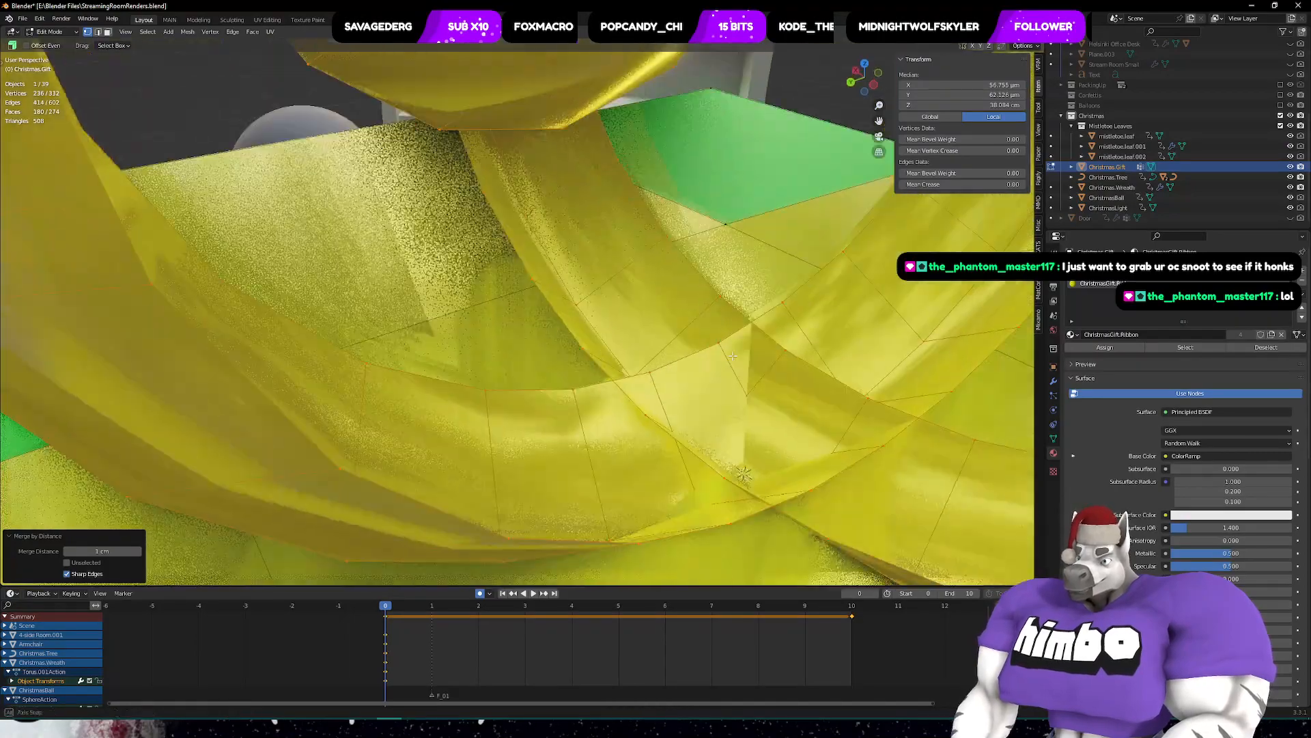
pyautogui.scroll(2, 752, 379)
pyautogui.keyDown('shift'); pyautogui.moveTo(760, 380); pyautogui.dragTo(584, 347, button='middle'); pyautogui.keyUp('shift')
pyautogui.click(612, 251)
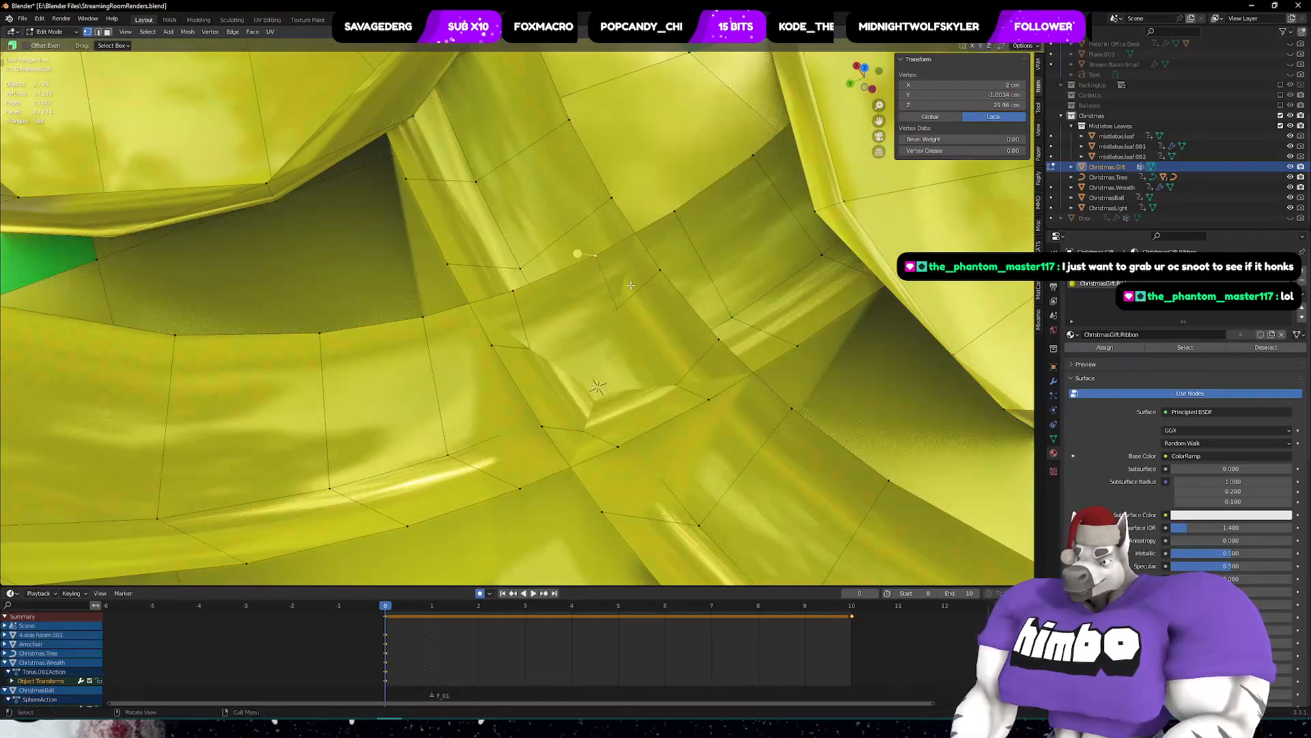
pyautogui.moveTo(657, 273)
pyautogui.mouseDown(button='middle')
pyautogui.moveTo(642, 263)
pyautogui.moveTo(601, 289)
pyautogui.mouseUp(button='middle')
pyautogui.press('c')
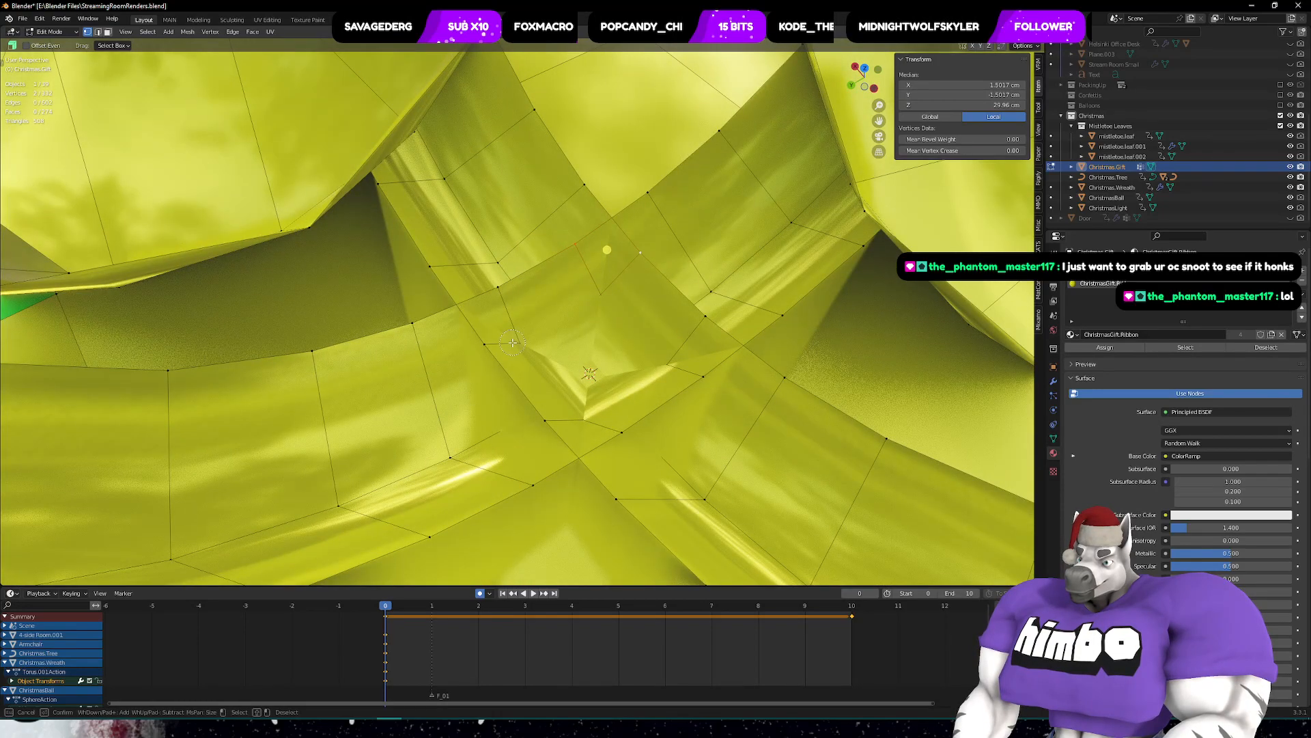
pyautogui.click(620, 432)
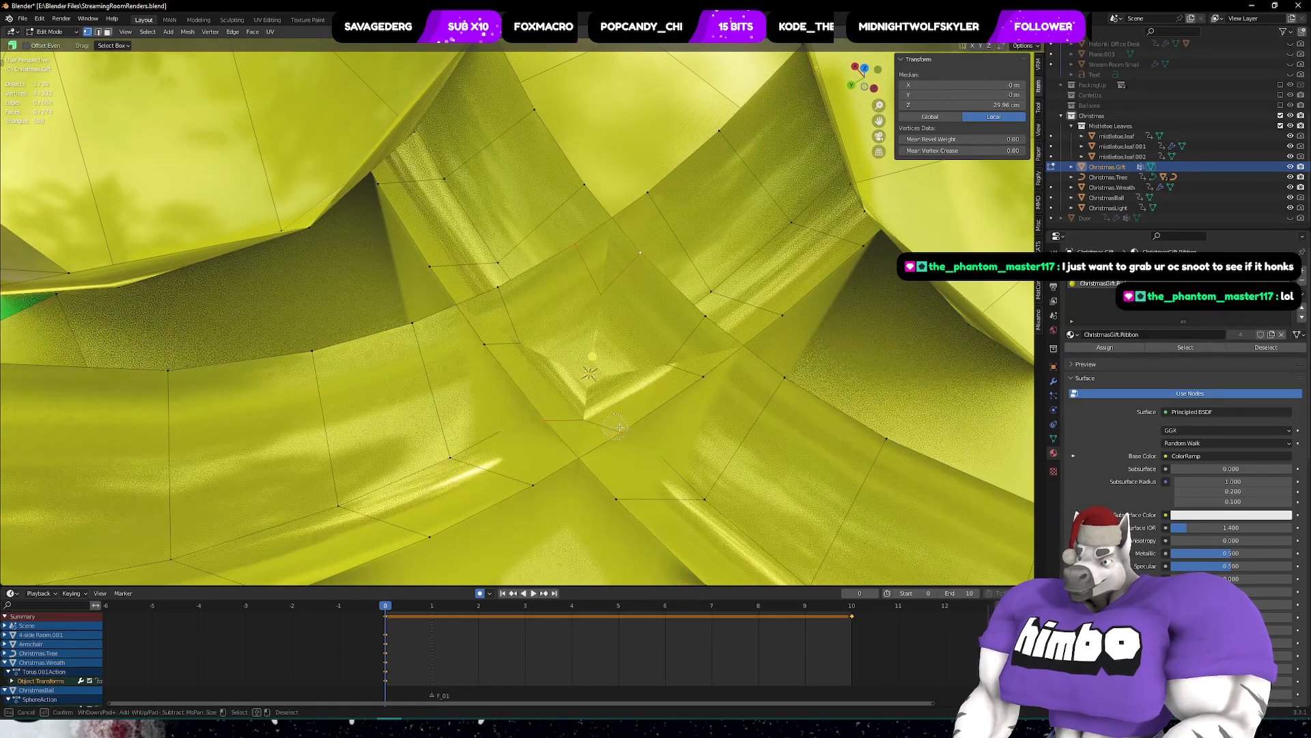
pyautogui.click(699, 375)
pyautogui.press('Escape')
pyautogui.moveTo(660, 341)
pyautogui.mouseDown(button='middle')
pyautogui.moveTo(649, 365)
pyautogui.moveTo(642, 328)
pyautogui.mouseUp(button='middle')
pyautogui.press('c')
pyautogui.click(487, 356)
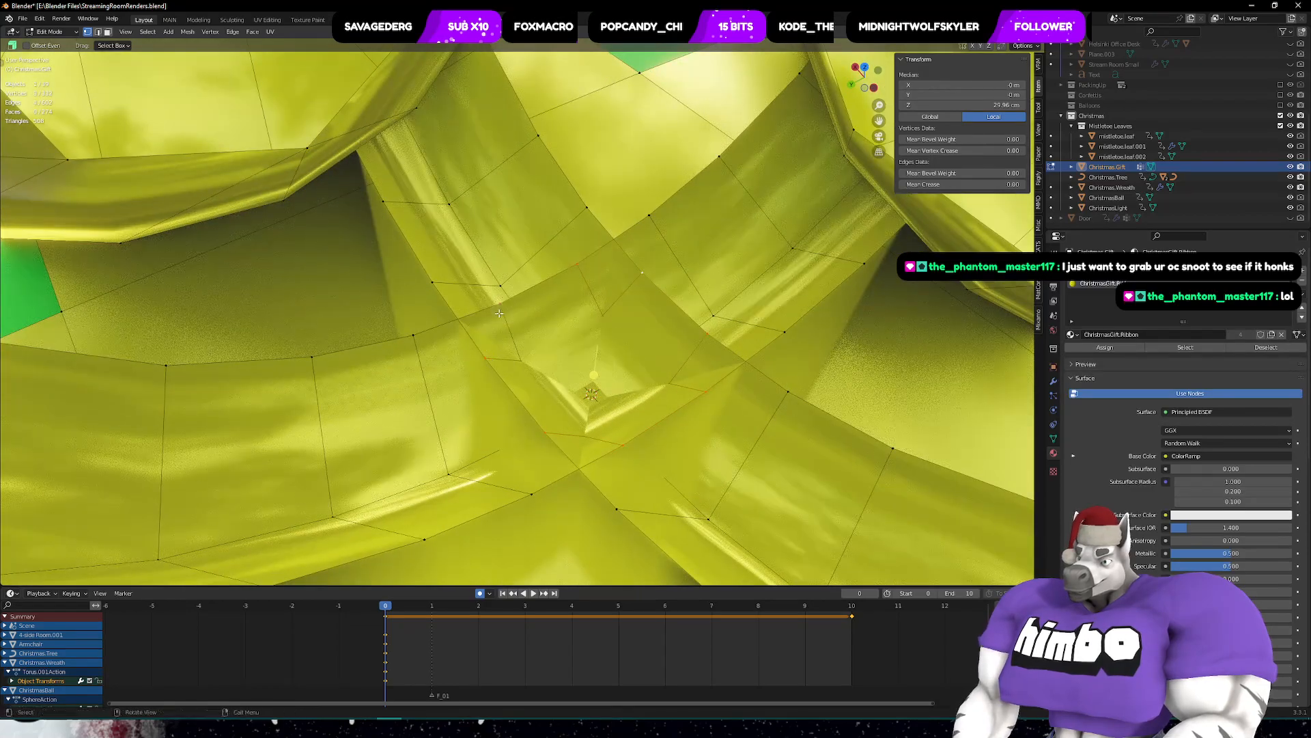
# - Try merging the selected centre vertices by distance with increasingly larger distances, and undo the merge
pyautogui.moveTo(499, 313); pyautogui.dragTo(665, 344, button='middle')
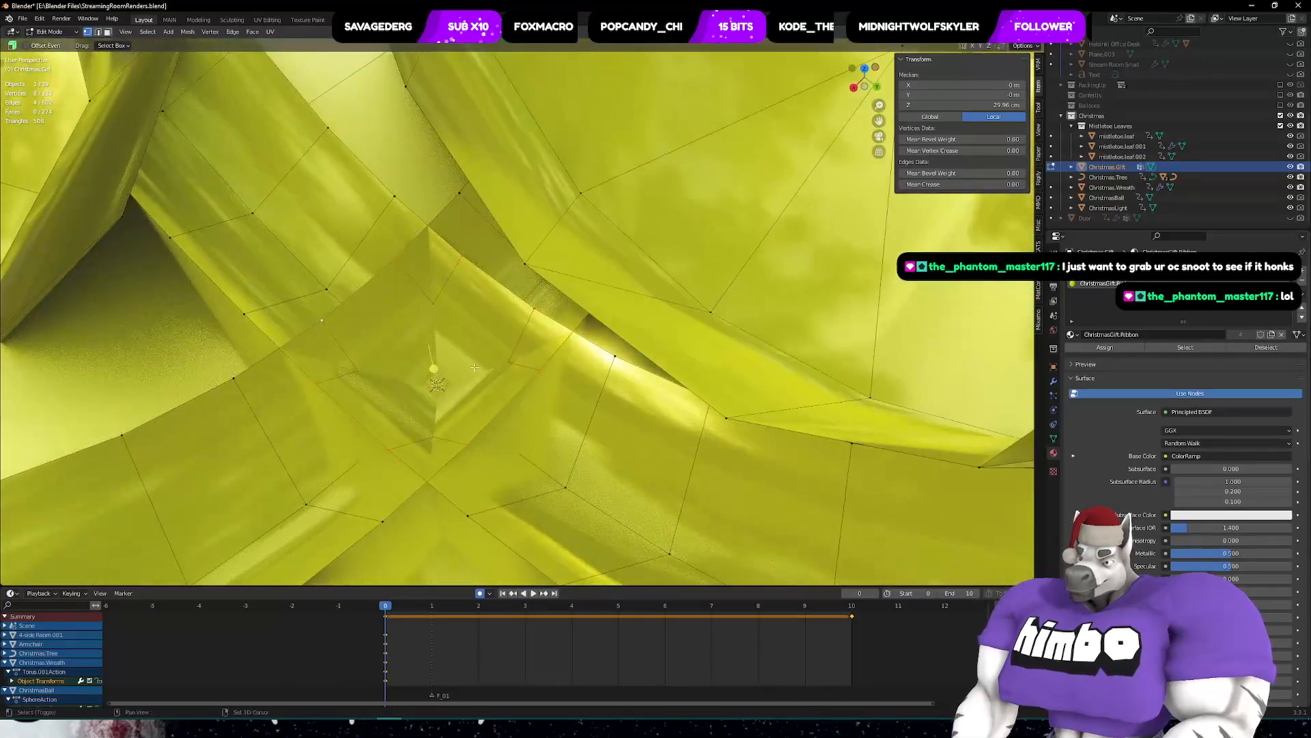
pyautogui.moveTo(475, 367); pyautogui.dragTo(539, 319, button='middle')
pyautogui.rightClick(522, 335)
pyautogui.moveTo(524, 337)
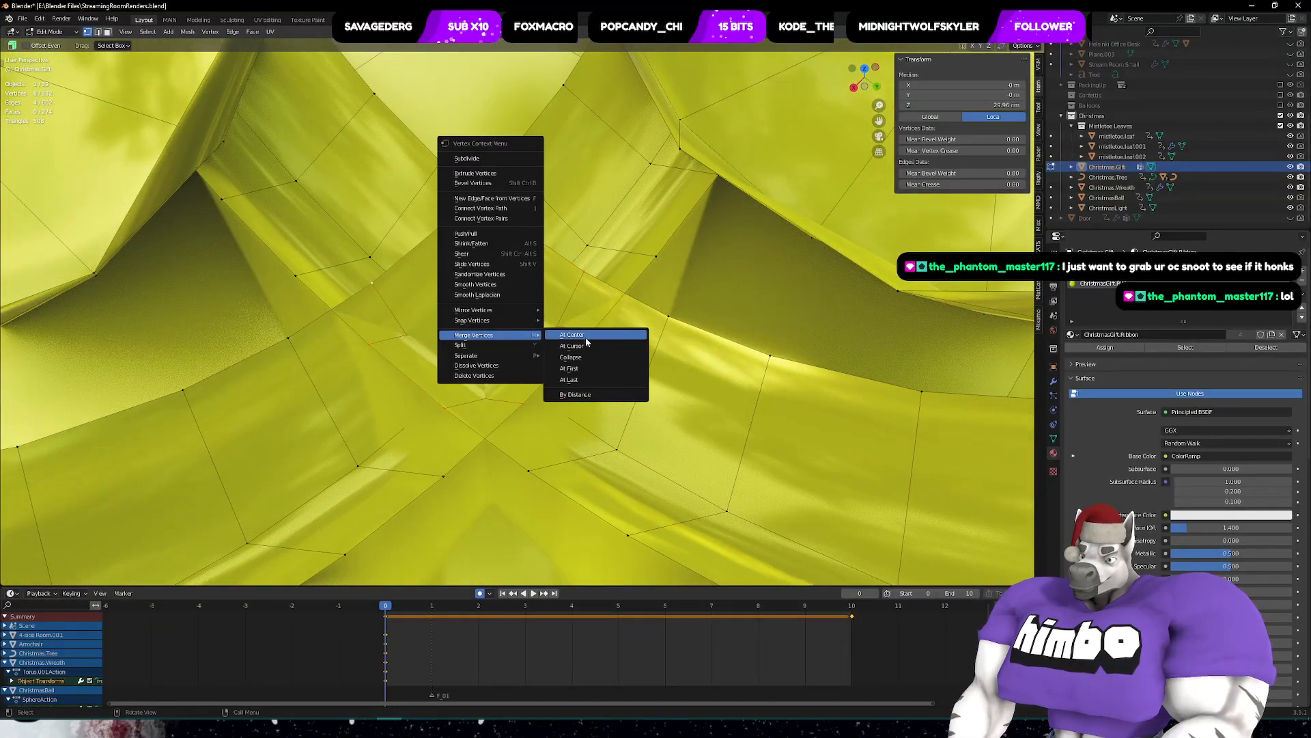
pyautogui.click(572, 396)
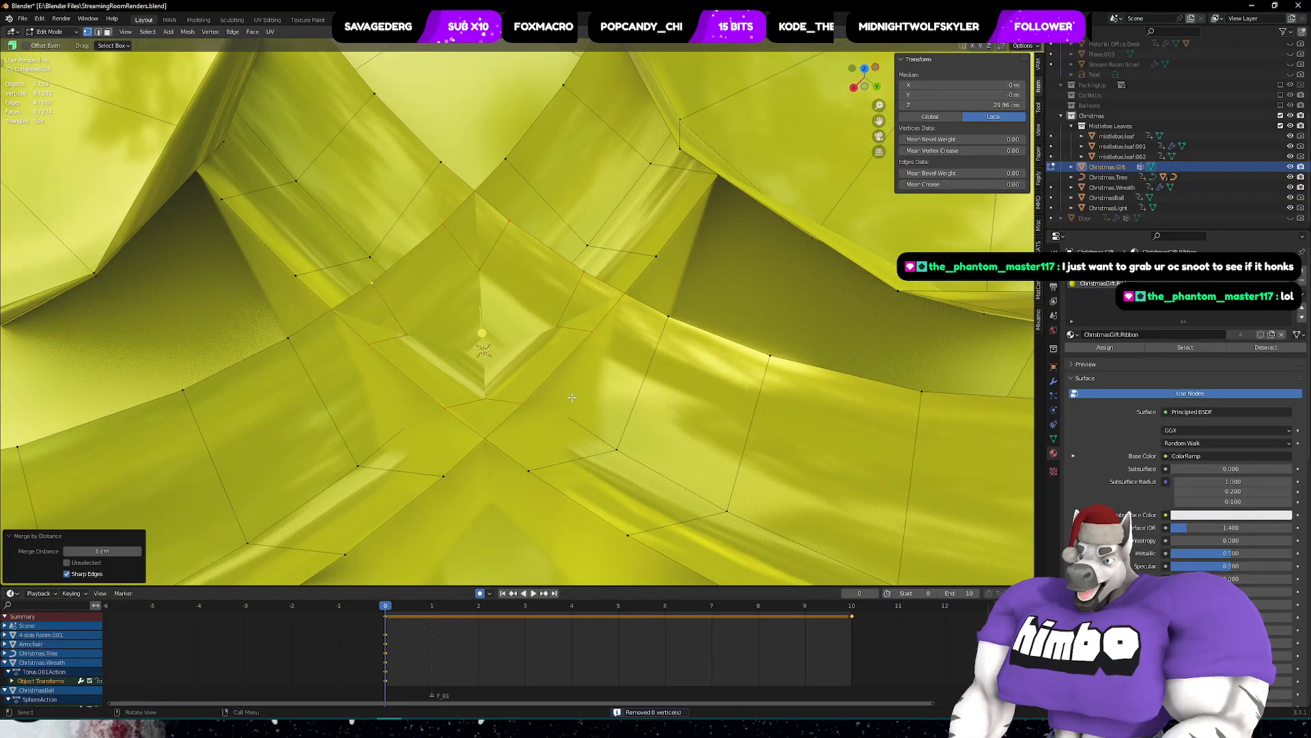
pyautogui.click(139, 553)
pyautogui.click(139, 553)
pyautogui.click(138, 553)
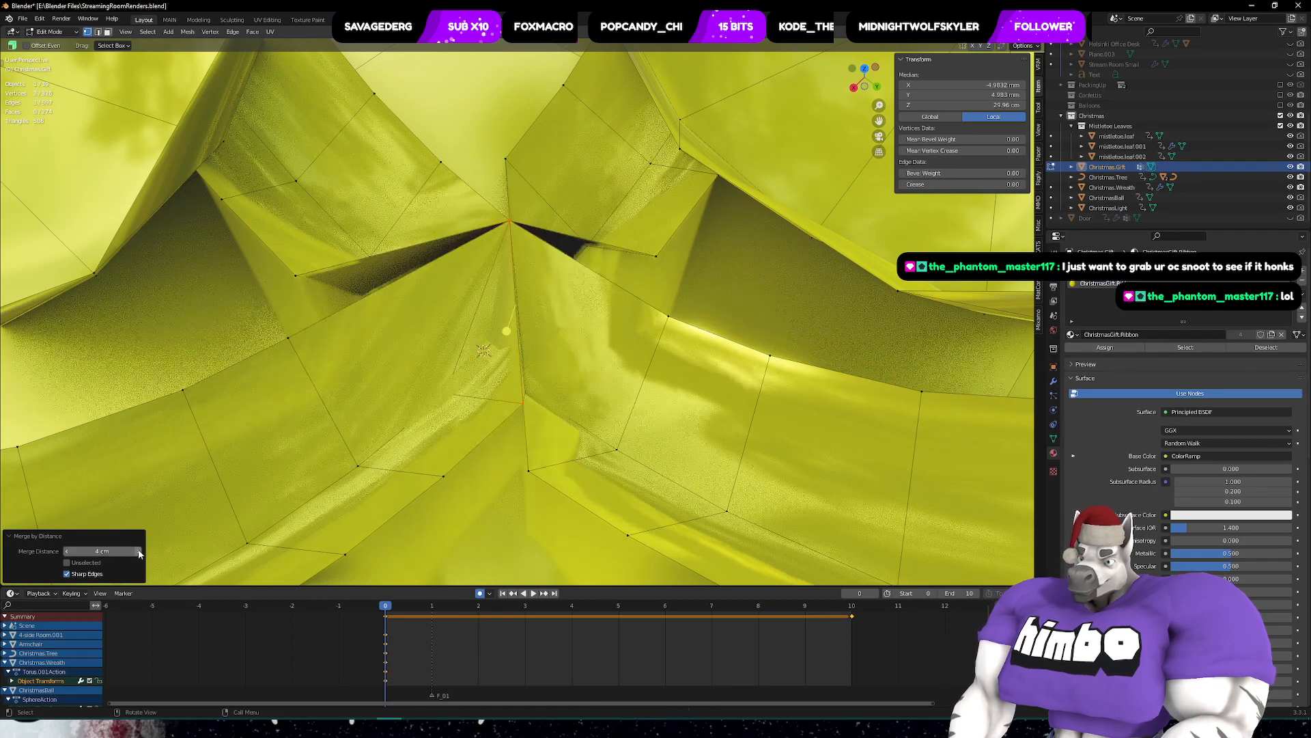
pyautogui.click(139, 553)
pyautogui.scroll(-9, 556, 312)
pyautogui.moveTo(547, 342)
pyautogui.mouseDown(button='middle')
pyautogui.moveTo(564, 312)
pyautogui.moveTo(552, 374)
pyautogui.moveTo(544, 334)
pyautogui.mouseUp(button='middle')
pyautogui.hotkey('ctrl', 'z')
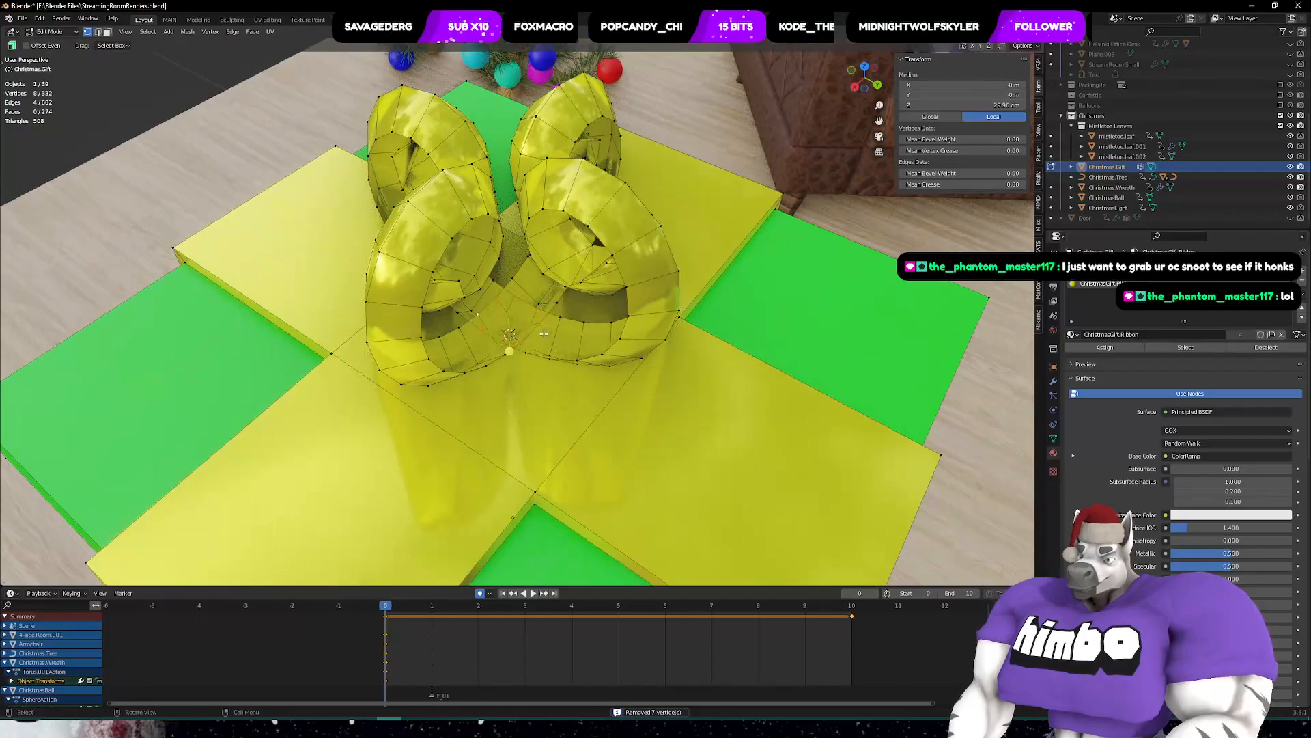
pyautogui.scroll(9, 543, 334)
pyautogui.scroll(-7, 544, 334)
pyautogui.press('a')
pyautogui.scroll(-7, 544, 333)
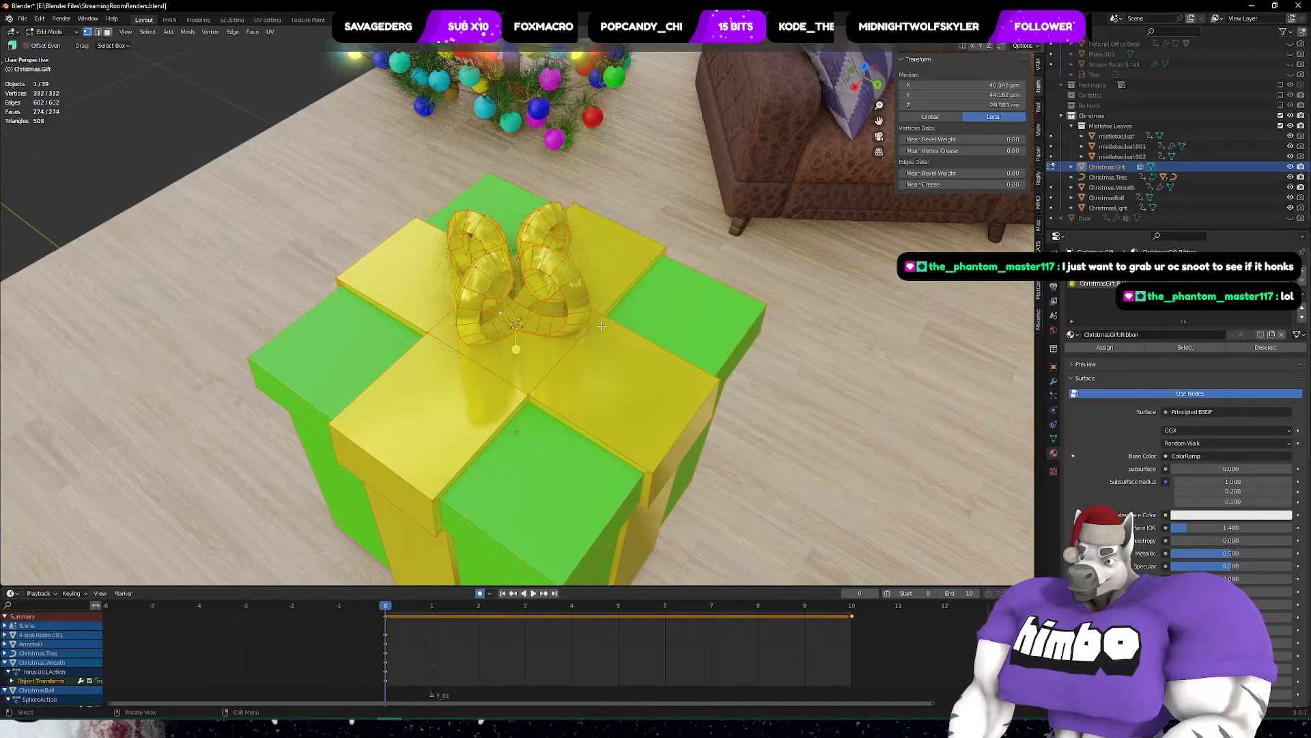
pyautogui.moveTo(640, 331); pyautogui.dragTo(672, 292, button='middle')
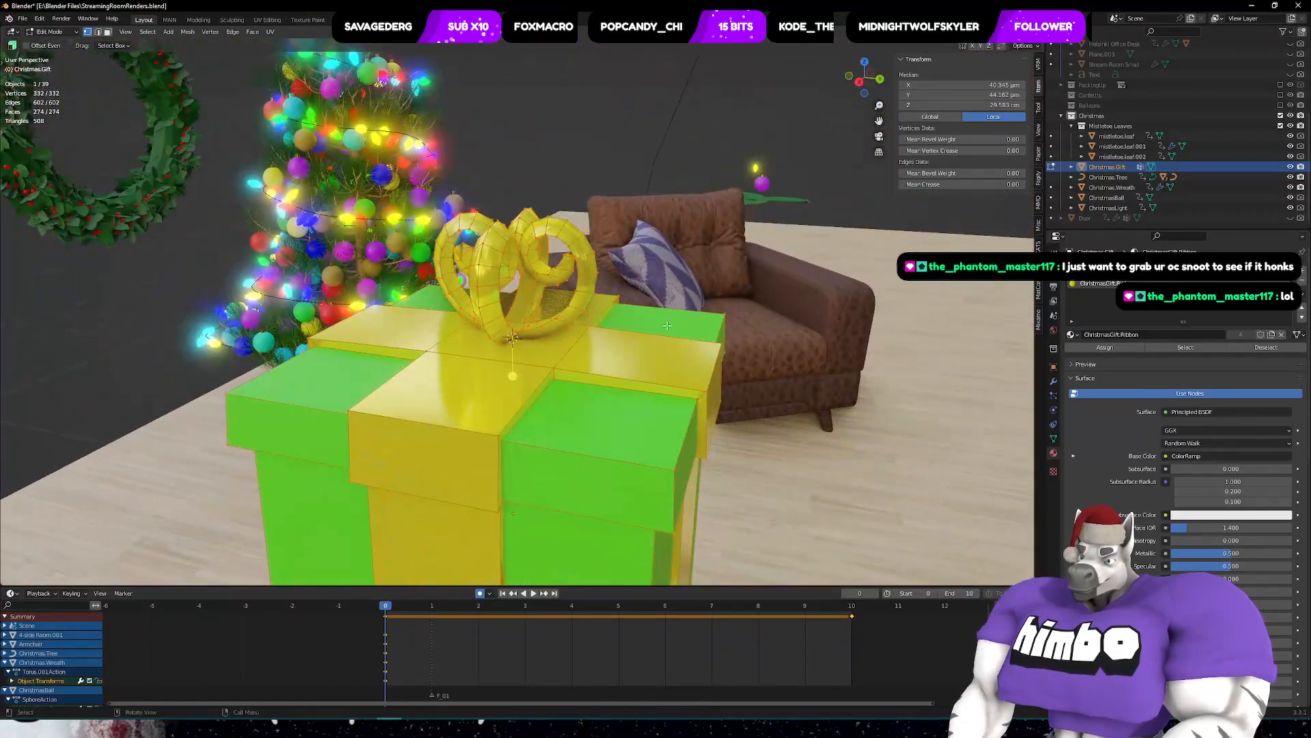
pyautogui.press('s')
pyautogui.press('Escape')
# - Select the whole bow through its linked geometry and scale it by about 2.47 horizontally, excluding the Z axis
pyautogui.click(560, 273)
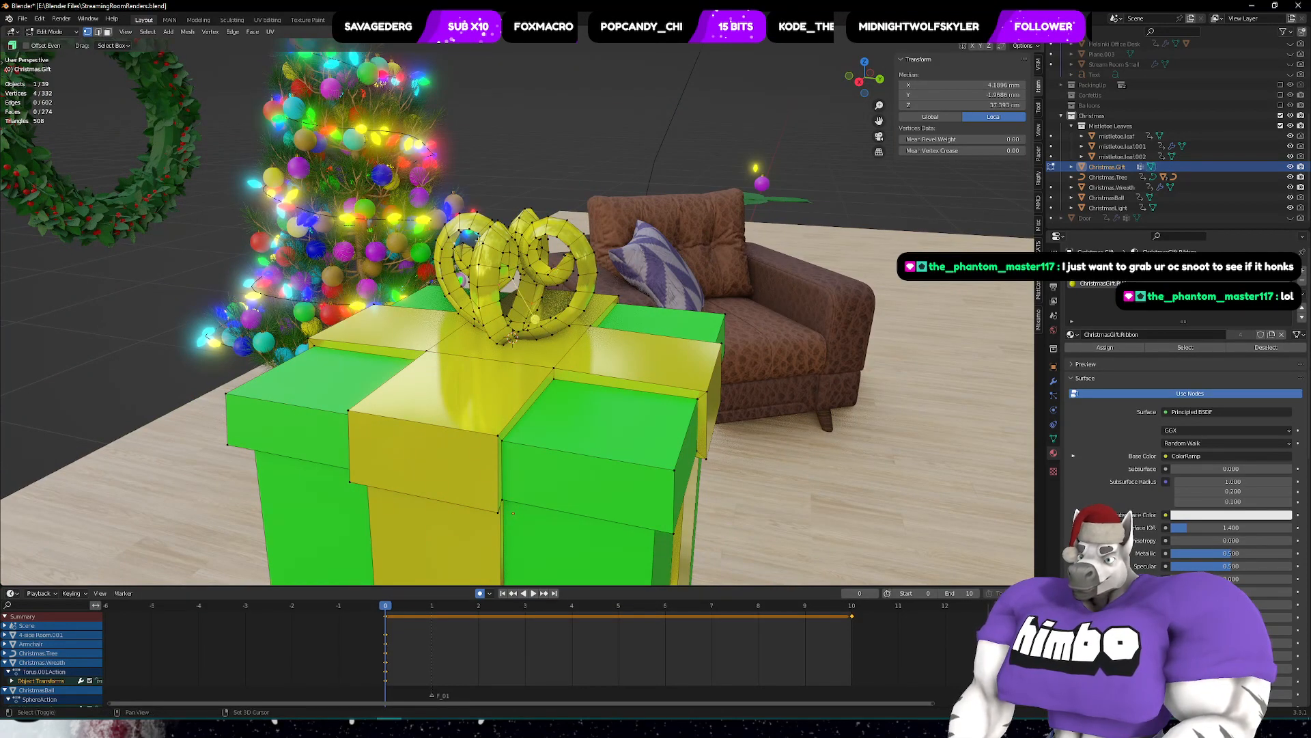
pyautogui.hotkey('ctrl', 'l')
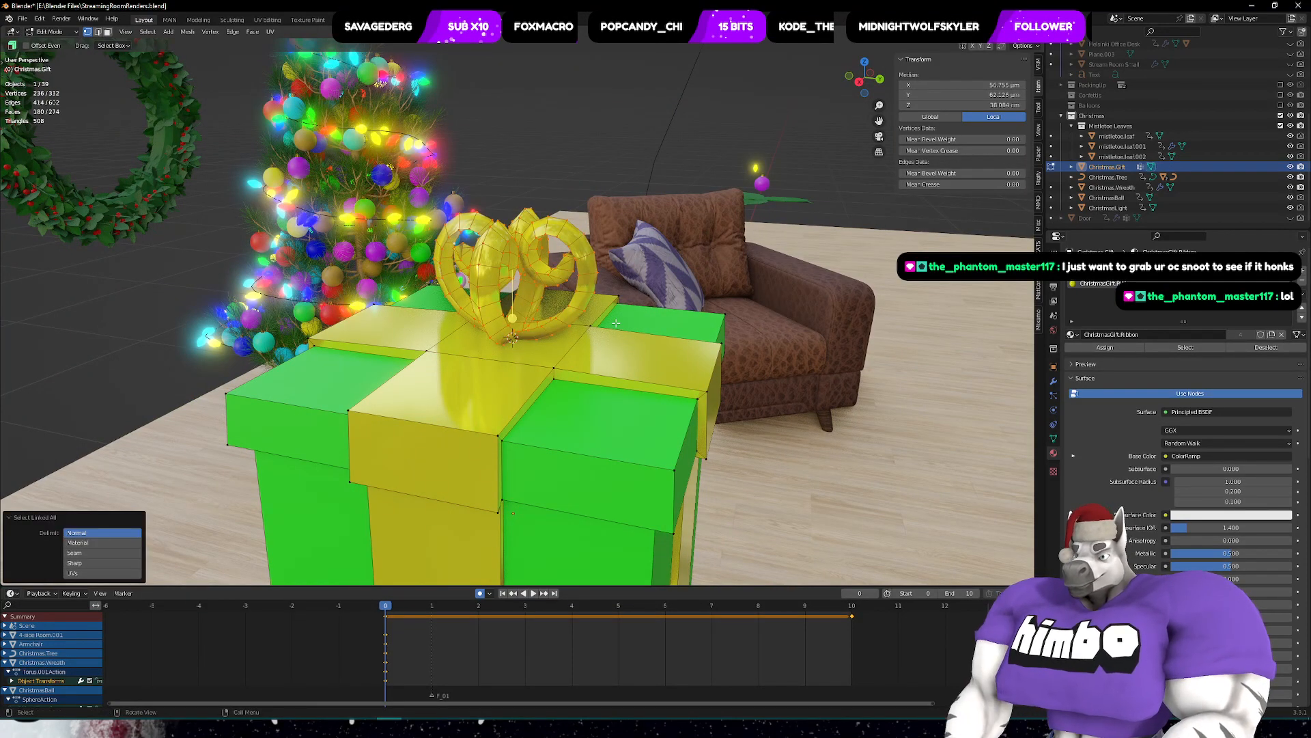
pyautogui.press('s')
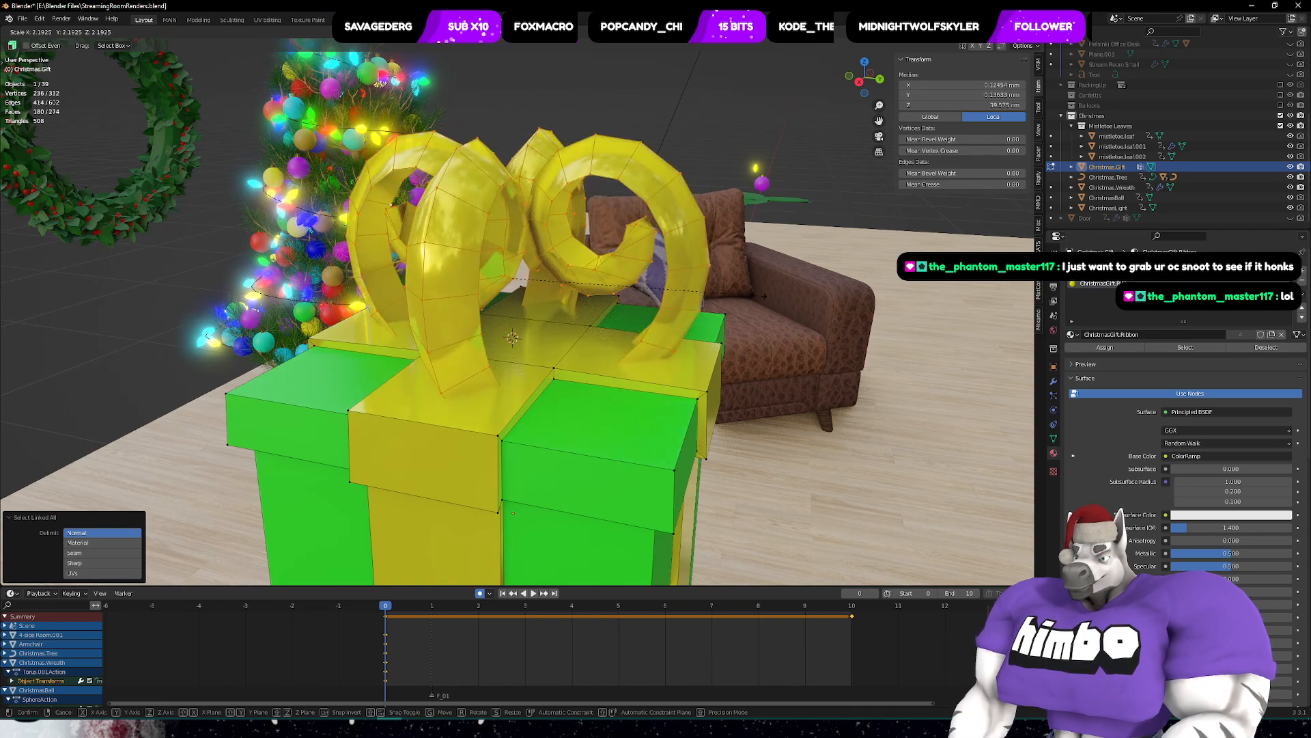
pyautogui.hotkey('shift', 'z')
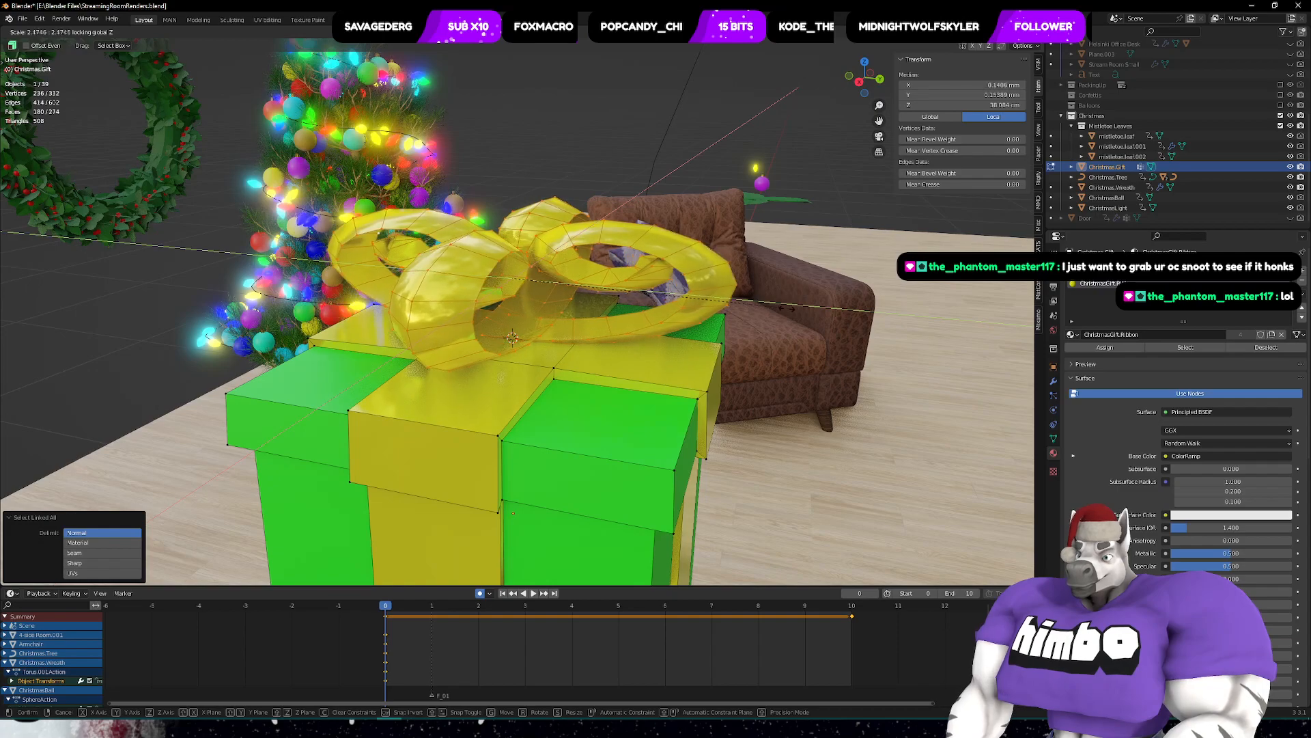
pyautogui.click(516, 338)
# - Select the innermost tip vertex of each of the four bow loops
pyautogui.moveTo(515, 338)
pyautogui.mouseDown(button='middle')
pyautogui.moveTo(693, 339)
pyautogui.moveTo(551, 318)
pyautogui.moveTo(514, 338)
pyautogui.mouseUp(button='middle')
pyautogui.scroll(6, 551, 318)
pyautogui.click(520, 311)
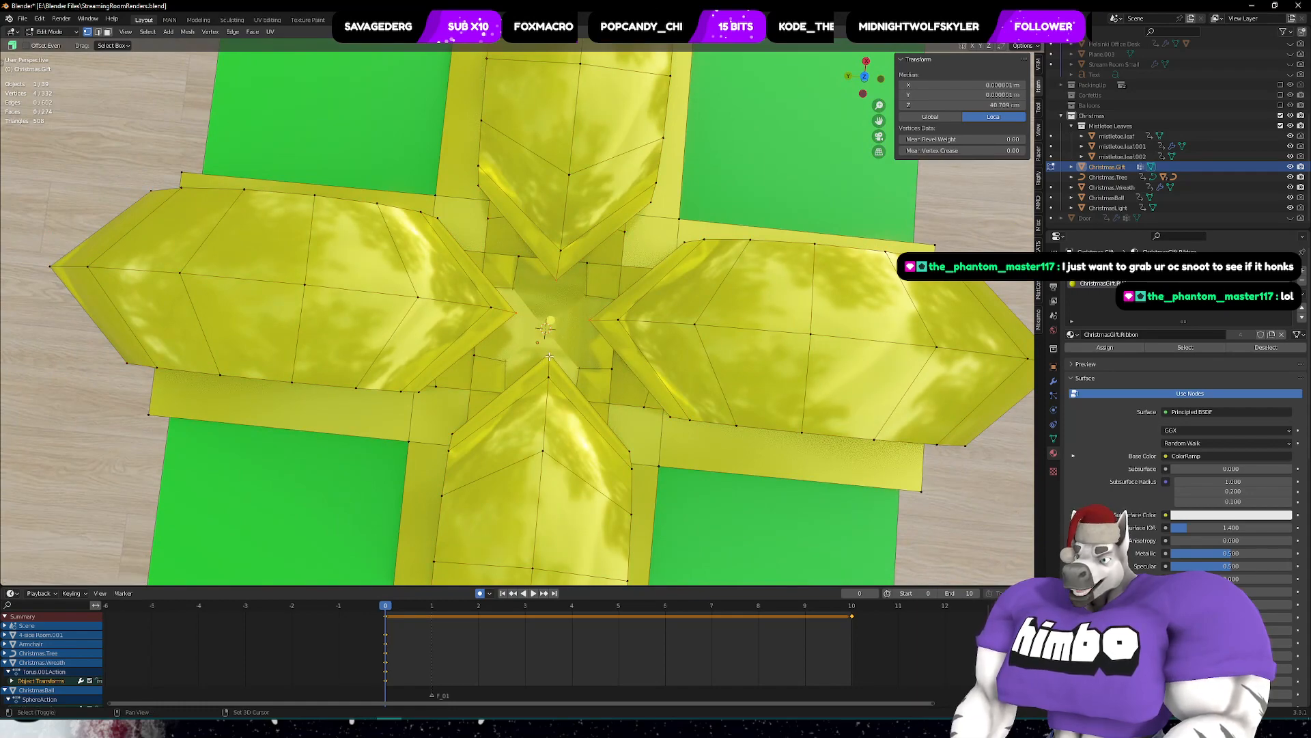
# - Try merging the four loop tip vertices at their centre, and undo the merge
pyautogui.moveTo(549, 356); pyautogui.dragTo(581, 326, button='middle')
pyautogui.press('m')
pyautogui.click(505, 290)
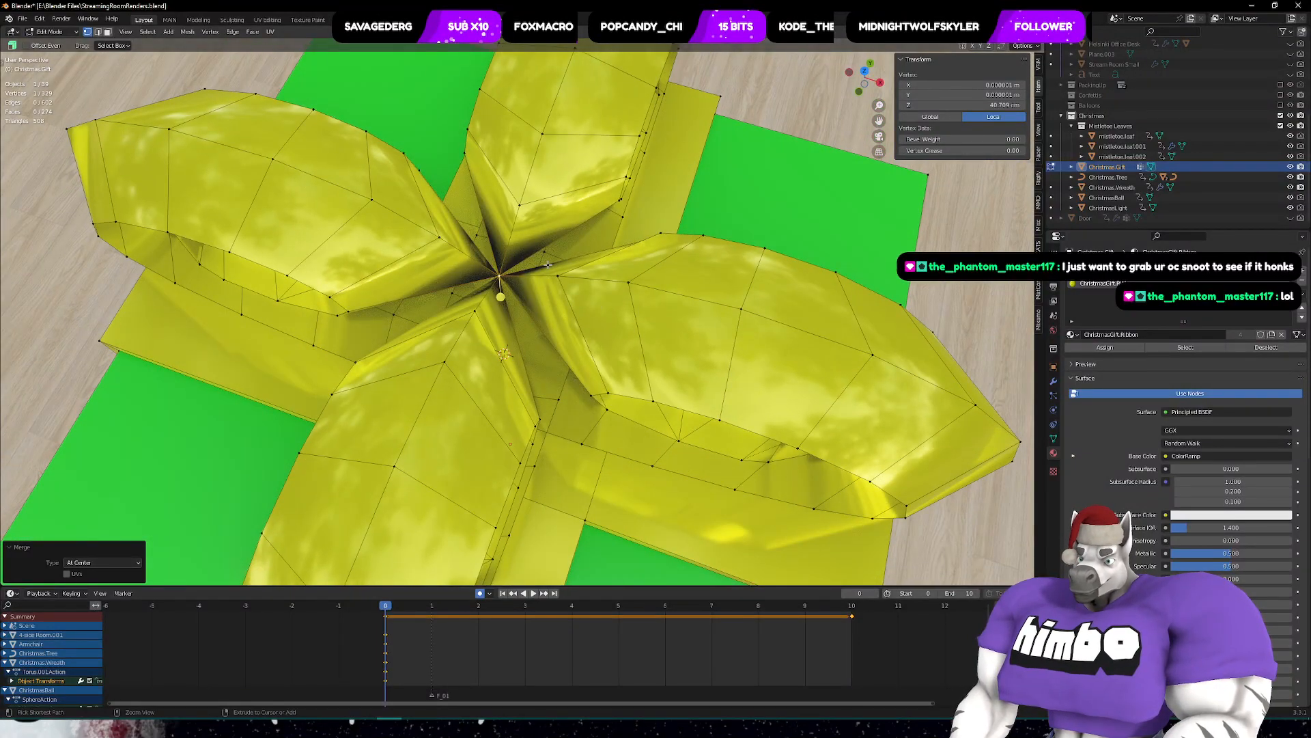
pyautogui.hotkey('ctrl', 'z')
# - Expand the selection of the four loop tip vertices to include their neighbouring vertices
pyautogui.click(145, 32)
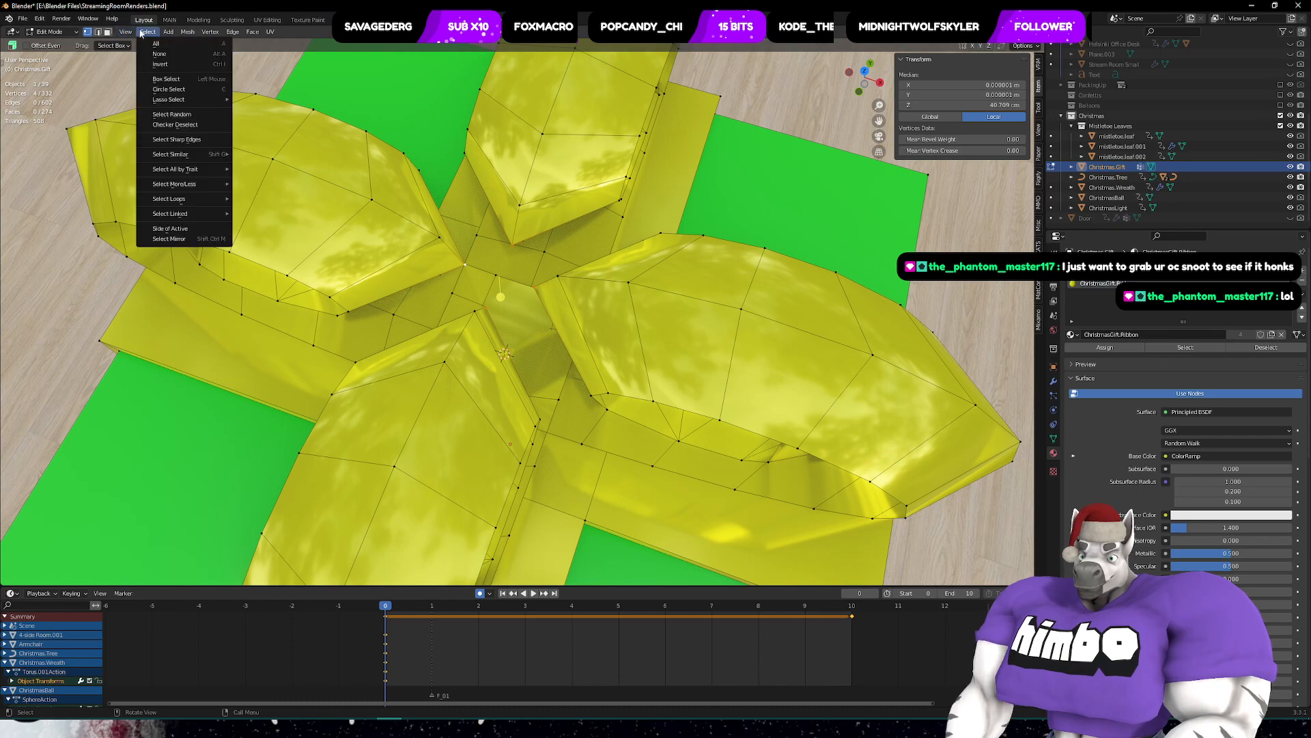
pyautogui.moveTo(196, 187)
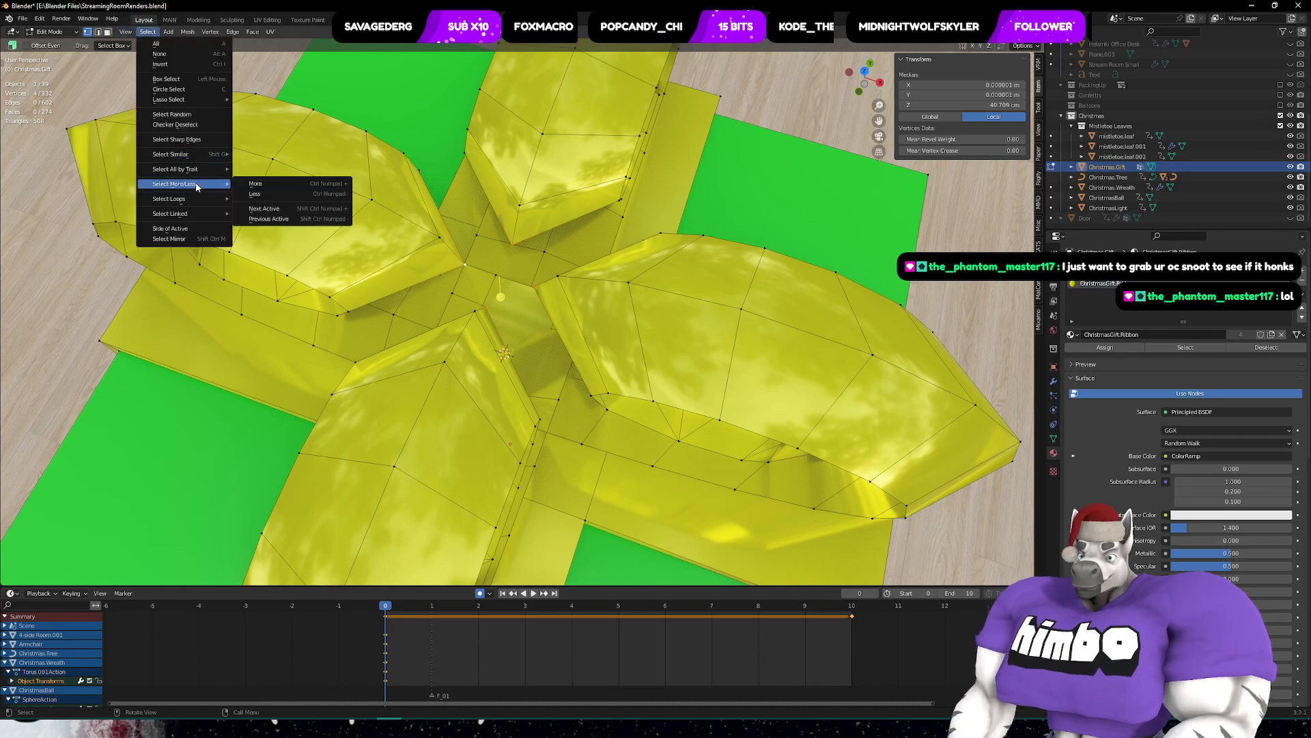
pyautogui.click(254, 183)
pyautogui.moveTo(308, 191); pyautogui.dragTo(514, 213, button='middle')
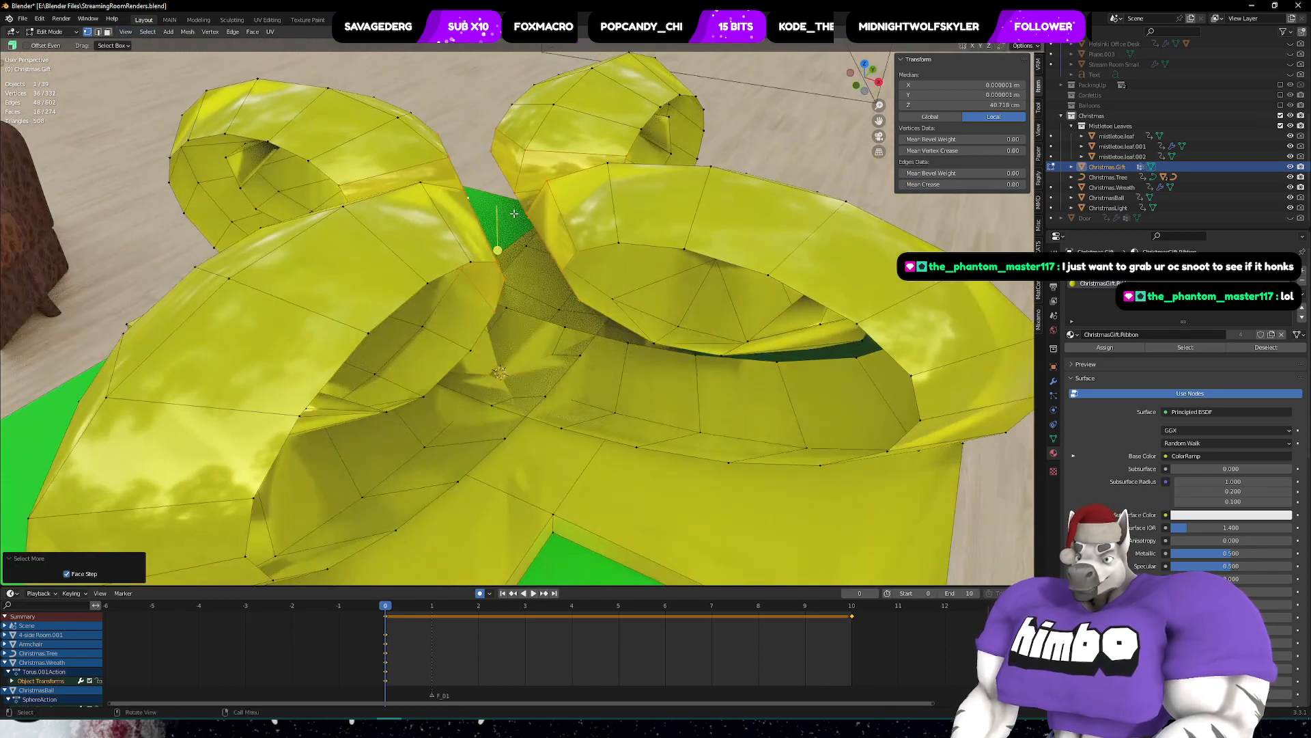
# - Try merging the expanded tip selection by distance with varied distances and Sharp Edges turned off, and undo the merge
pyautogui.press('m')
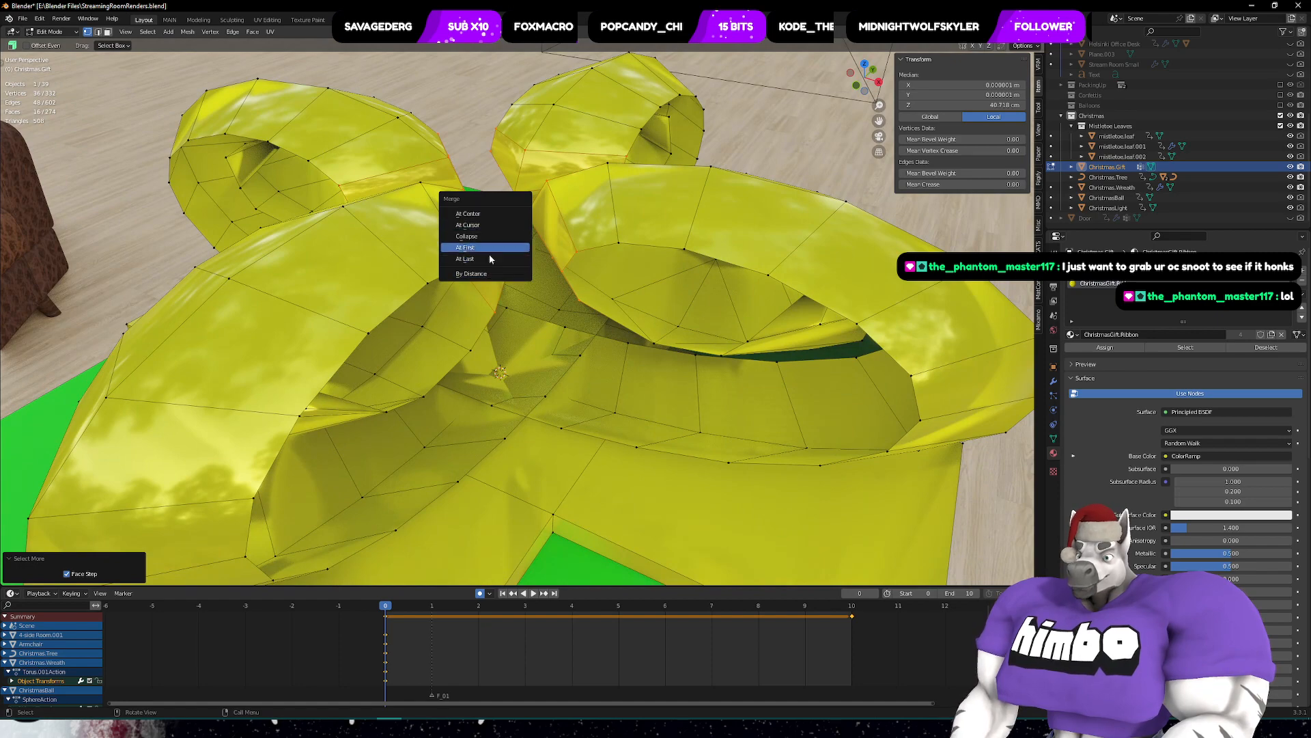
pyautogui.click(480, 274)
pyautogui.moveTo(480, 274); pyautogui.dragTo(488, 237, button='middle')
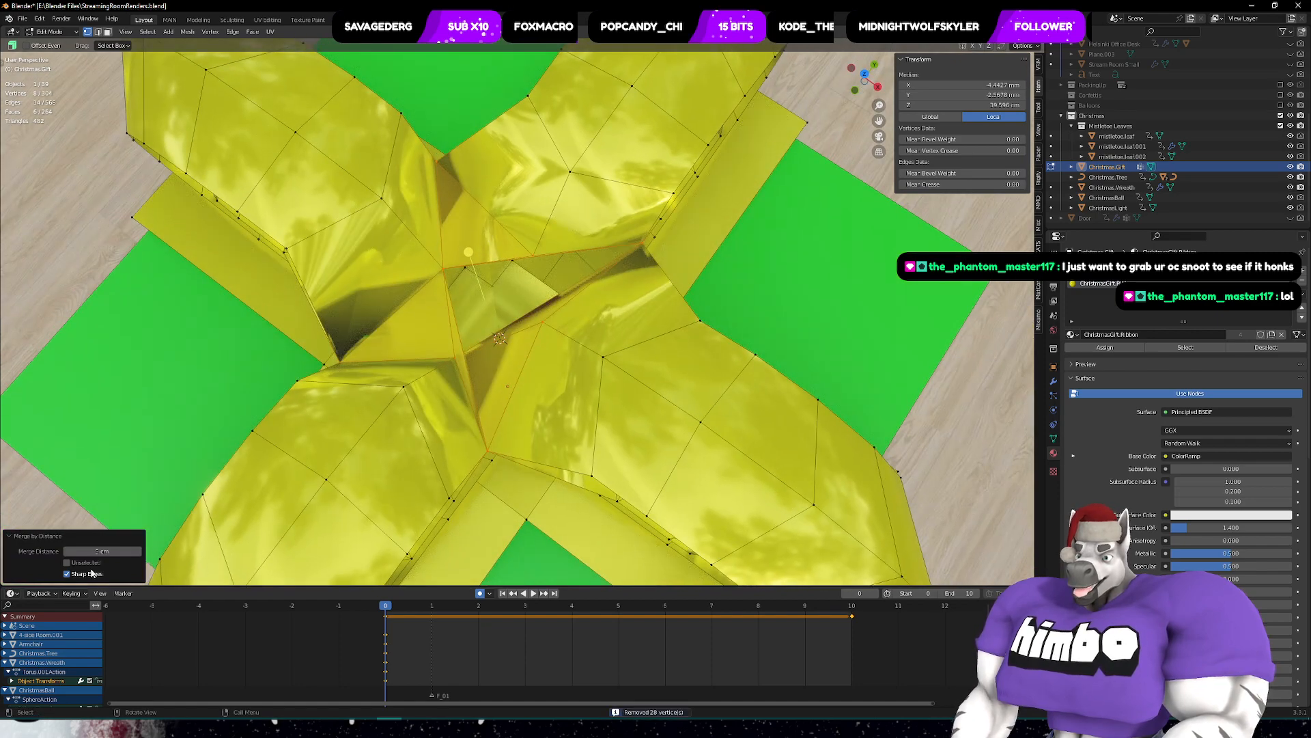
pyautogui.click(66, 552)
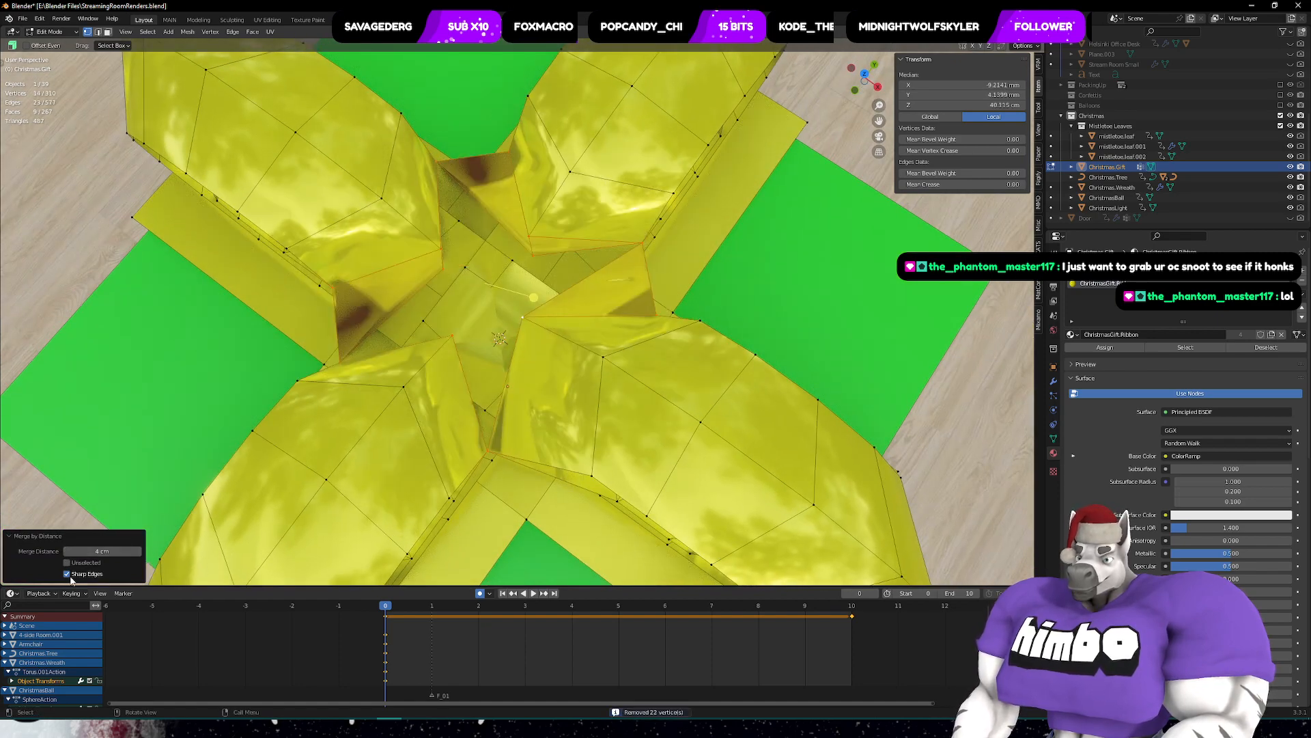
pyautogui.moveTo(107, 552); pyautogui.dragTo(120, 552)
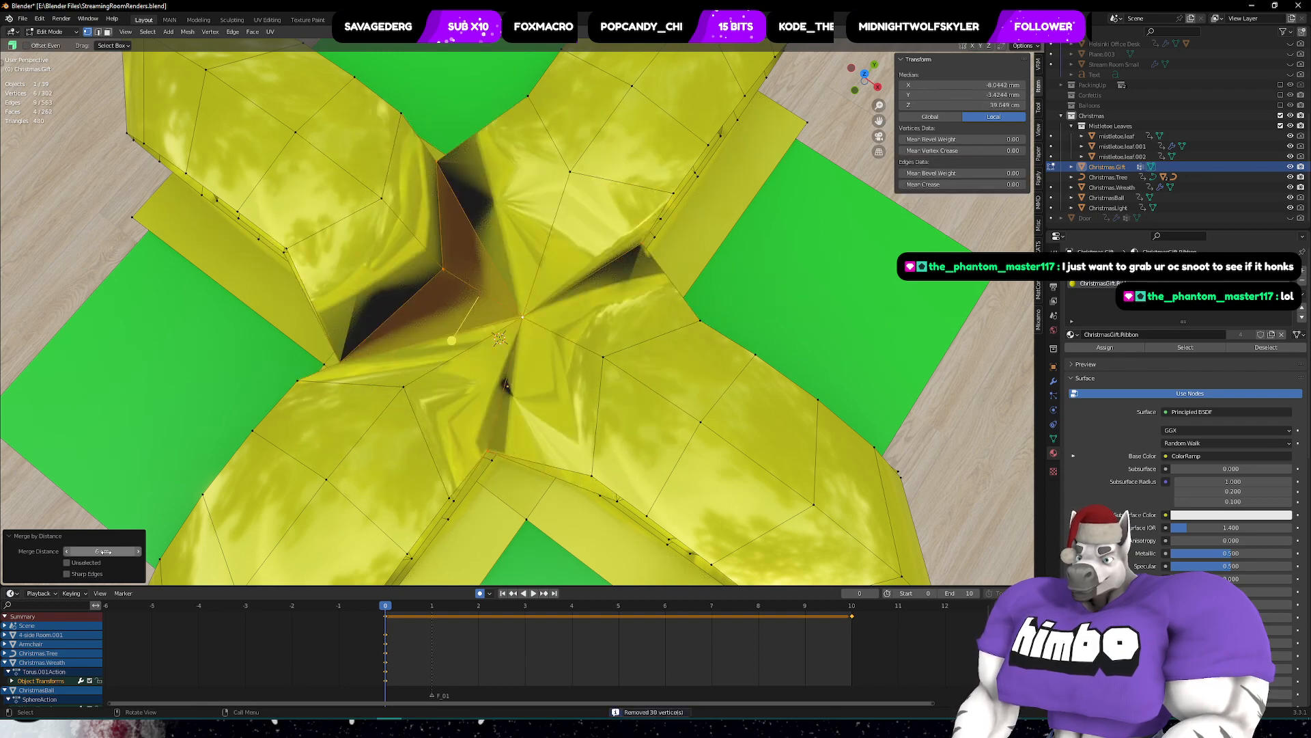
pyautogui.moveTo(608, 354); pyautogui.dragTo(931, 288, button='middle')
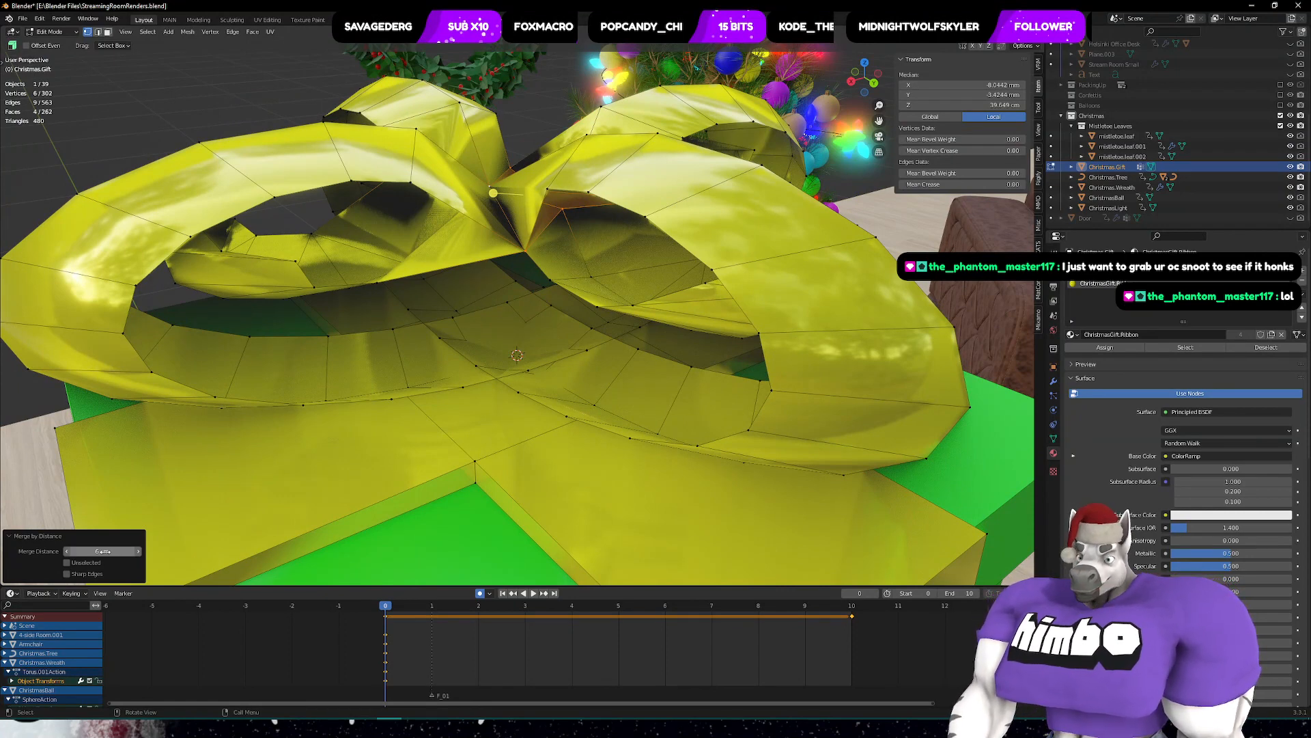
pyautogui.hotkey('ctrl', 'z')
# - Try merging the whole expanded tip selection at its centre, and undo the merge
pyautogui.moveTo(525, 227); pyautogui.dragTo(561, 276, button='middle')
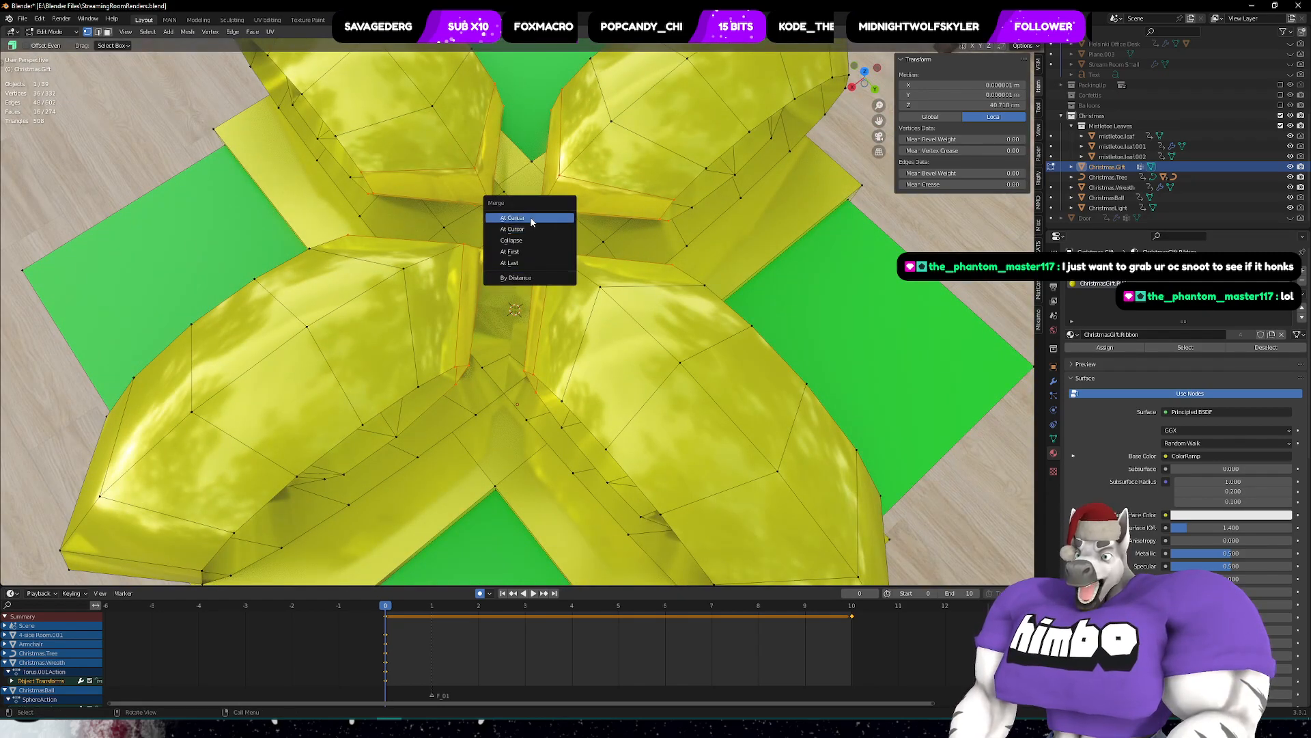
pyautogui.click(531, 218)
pyautogui.moveTo(532, 220); pyautogui.dragTo(685, 163, button='middle')
pyautogui.hotkey('ctrl', 'z')
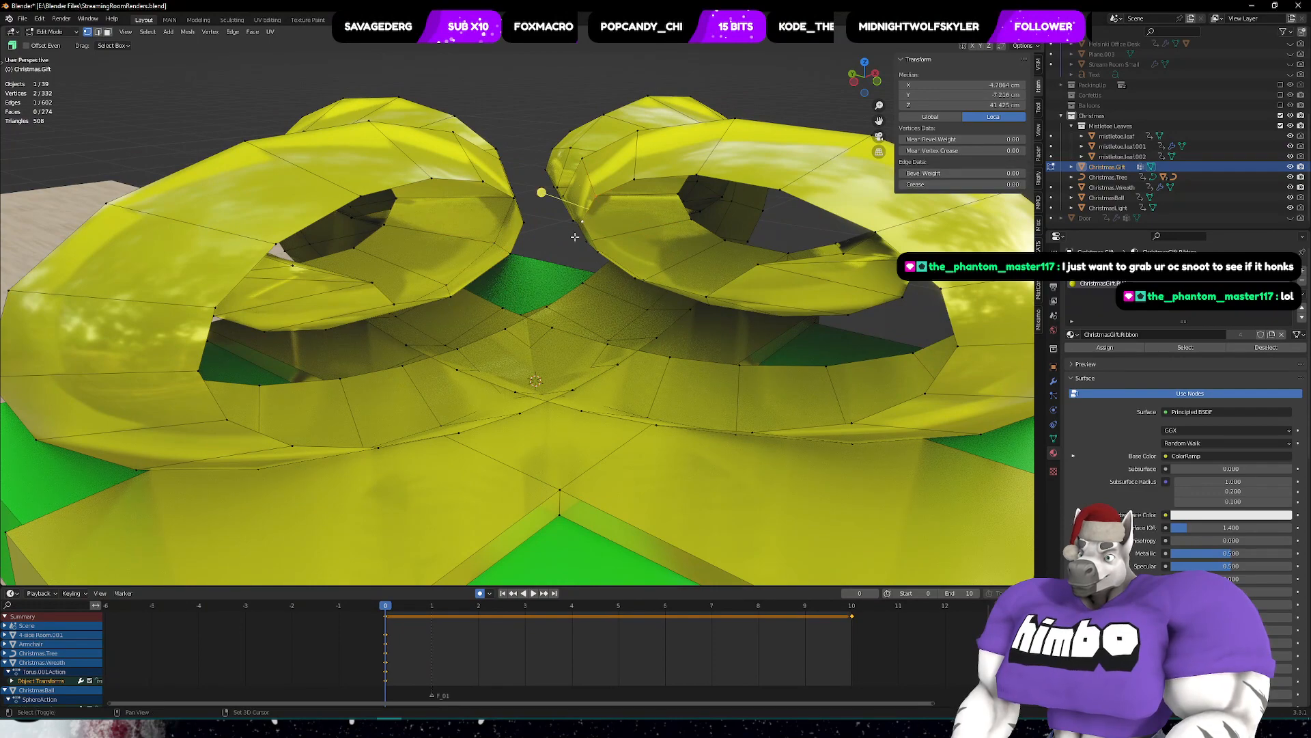
# - Merge the upper inner corner vertices of the two neighbouring loops at the negative-X, negative-Y gap at their centre
pyautogui.click(591, 200)
pyautogui.moveTo(592, 200); pyautogui.dragTo(530, 348, button='middle')
pyautogui.hotkey('ctrl', 'z')
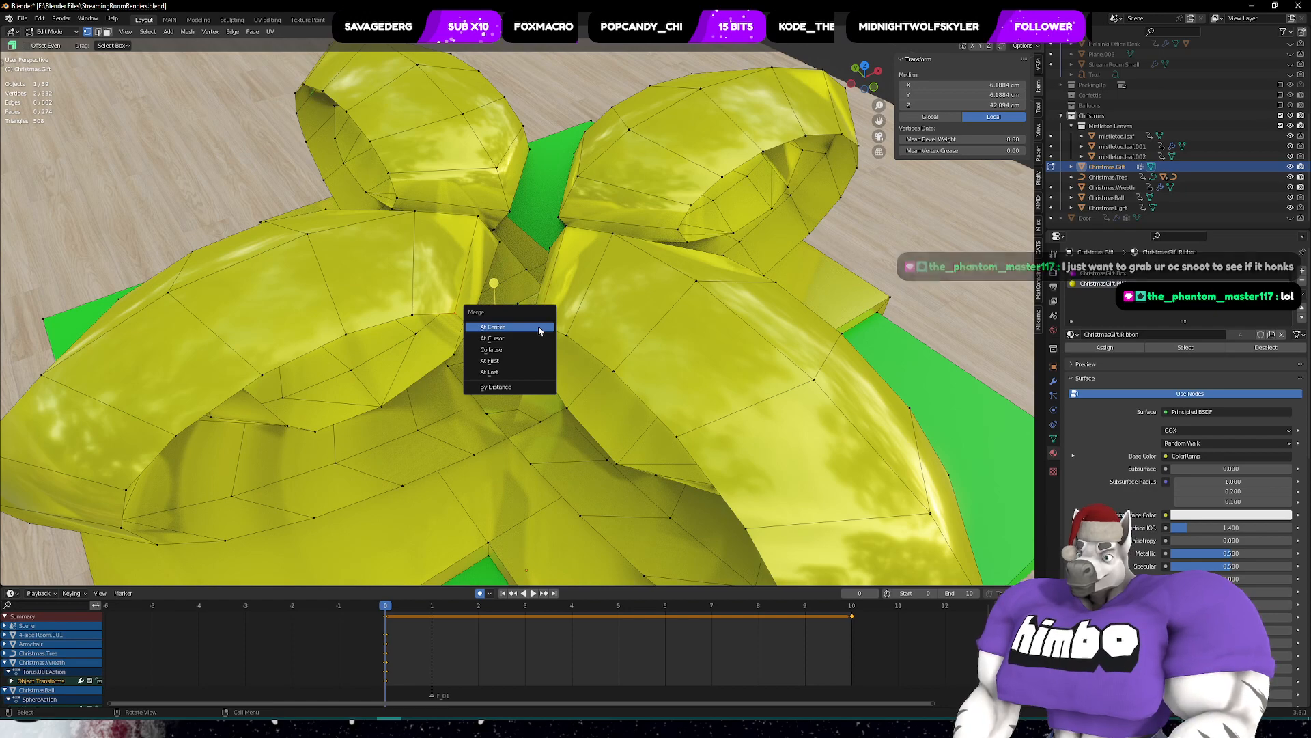
pyautogui.click(539, 327)
pyautogui.moveTo(539, 328); pyautogui.dragTo(541, 222, button='middle')
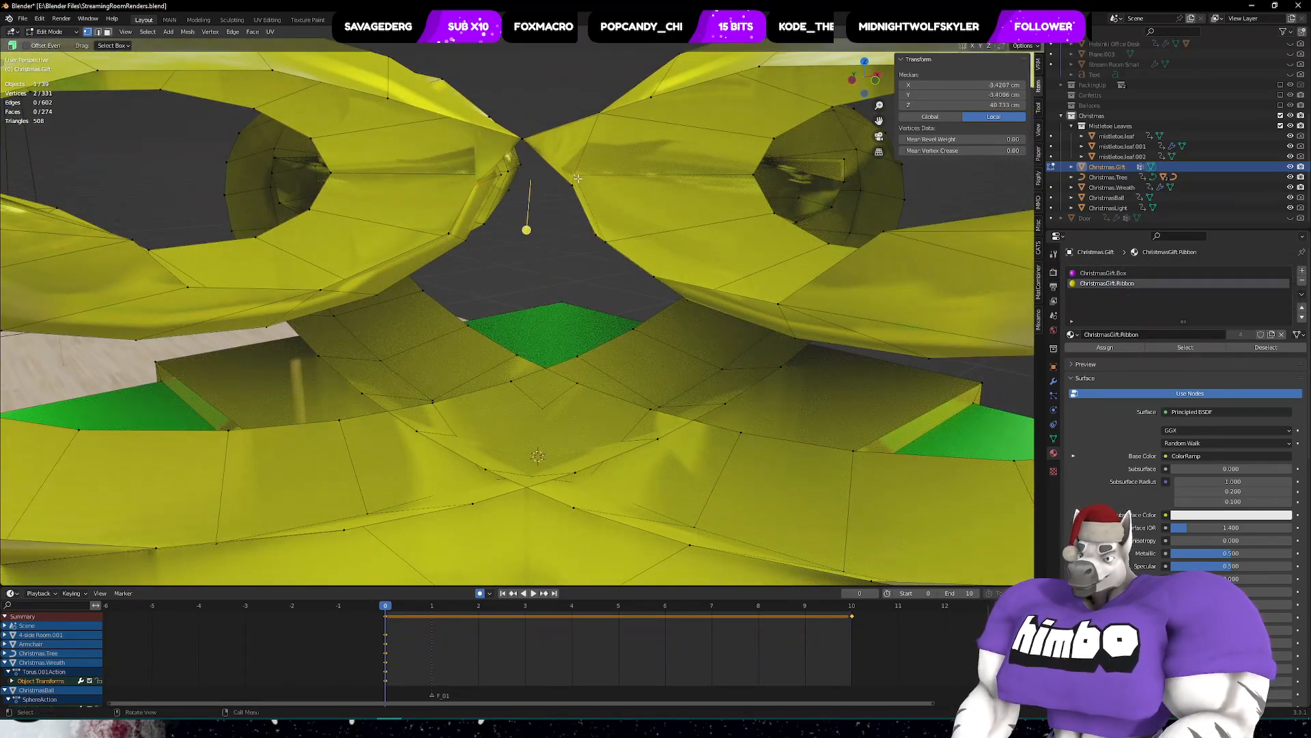
# - Try merging a mismatched pair of vertices across the negative-X, negative-Y gap at centre, and undo the merge
pyautogui.click(553, 178)
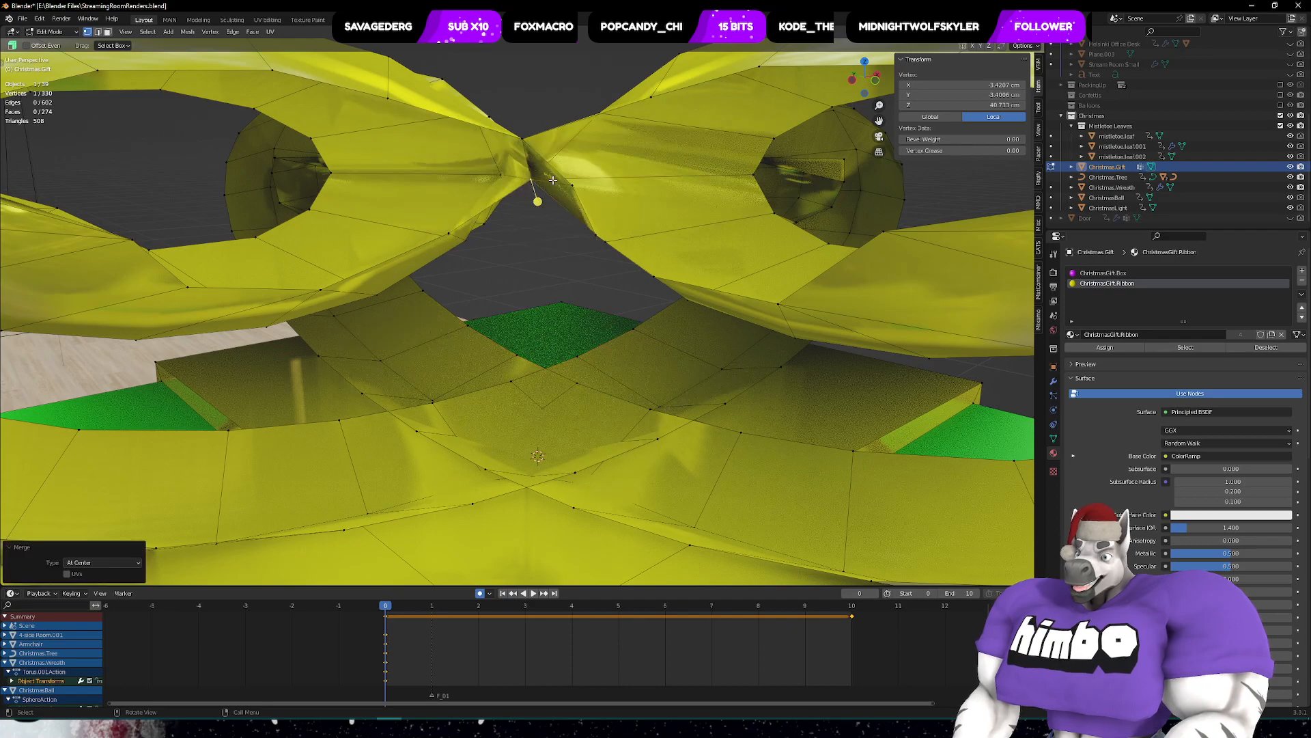
pyautogui.moveTo(537, 198); pyautogui.dragTo(621, 419, button='middle')
pyautogui.hotkey('ctrl', 'z')
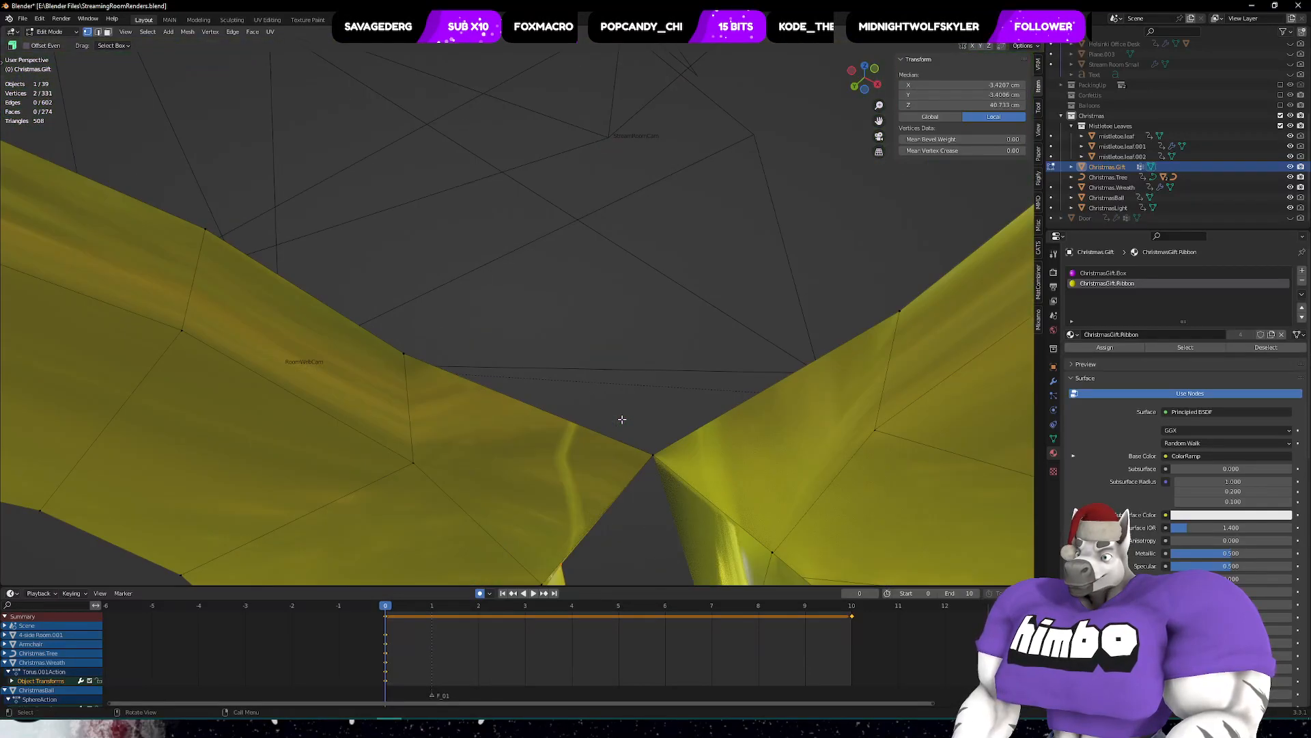
# - Merge the matching middle edge vertices of the two loops at the negative-X, negative-Y gap at their centre
pyautogui.press('KP_Decimal')
pyautogui.scroll(-1, 546, 177)
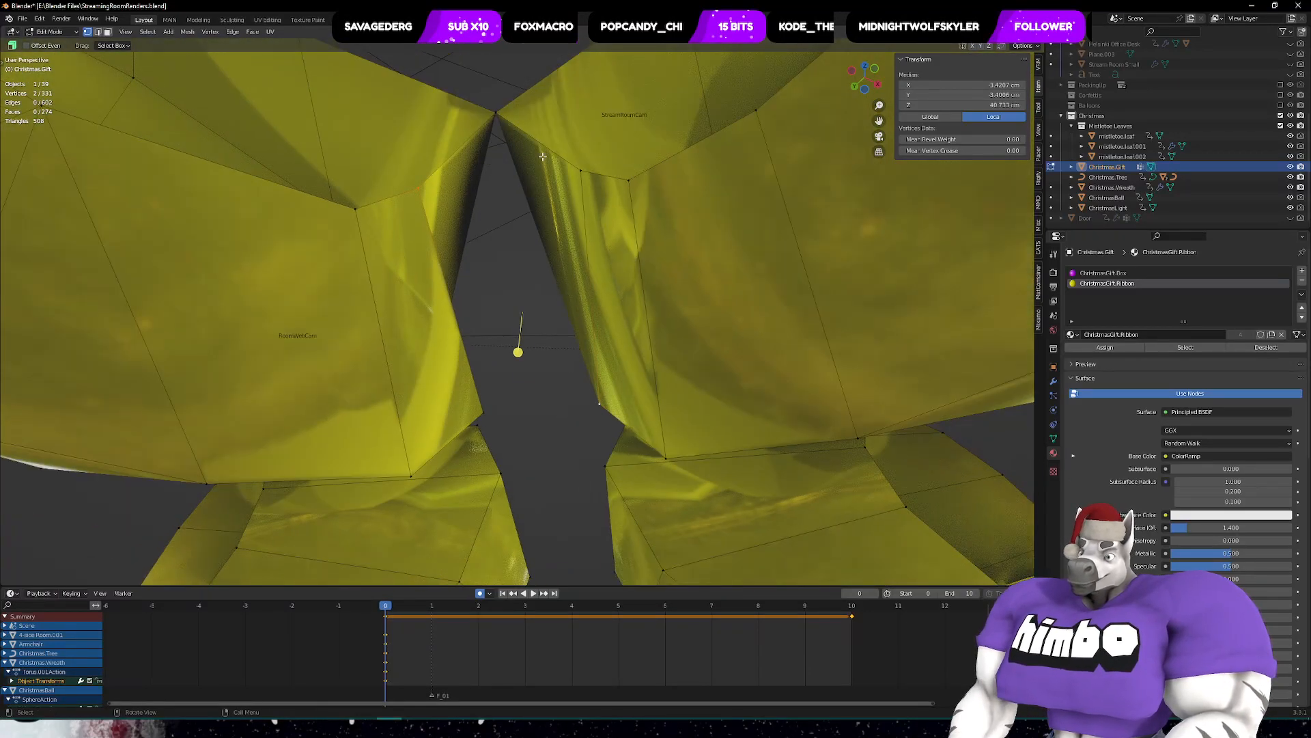
pyautogui.click(413, 179)
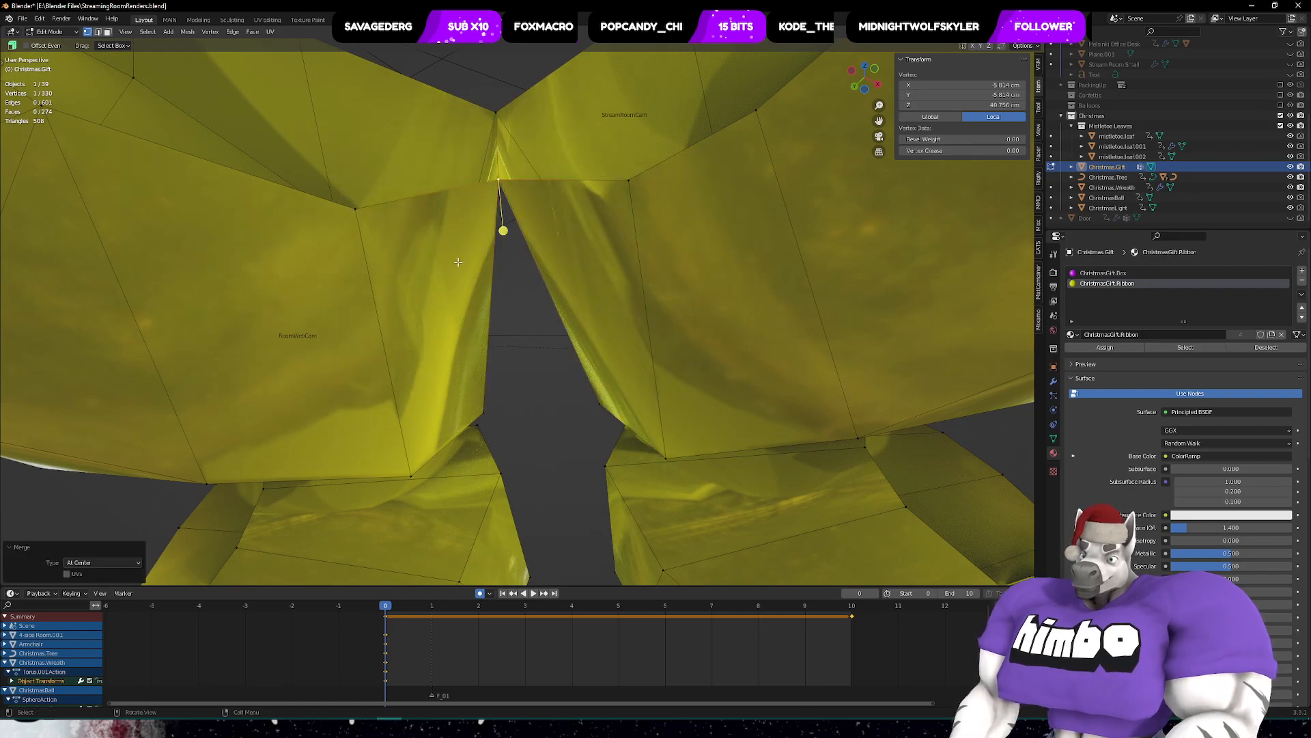
# - Merge the upper and the middle vertex pairs of the two loops at the negative-X, positive-Y gap, each at centre
pyautogui.moveTo(458, 261); pyautogui.dragTo(284, 385, button='middle')
pyautogui.click(432, 354)
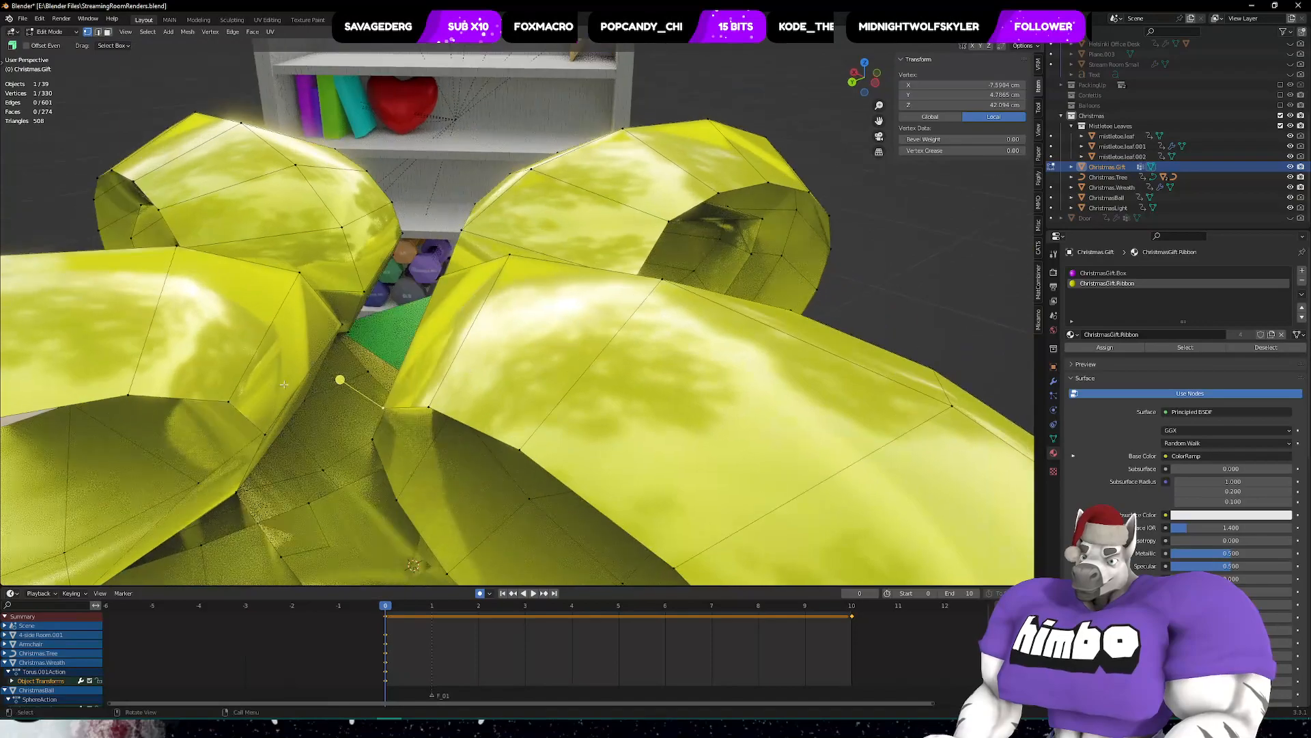
pyautogui.click(232, 407)
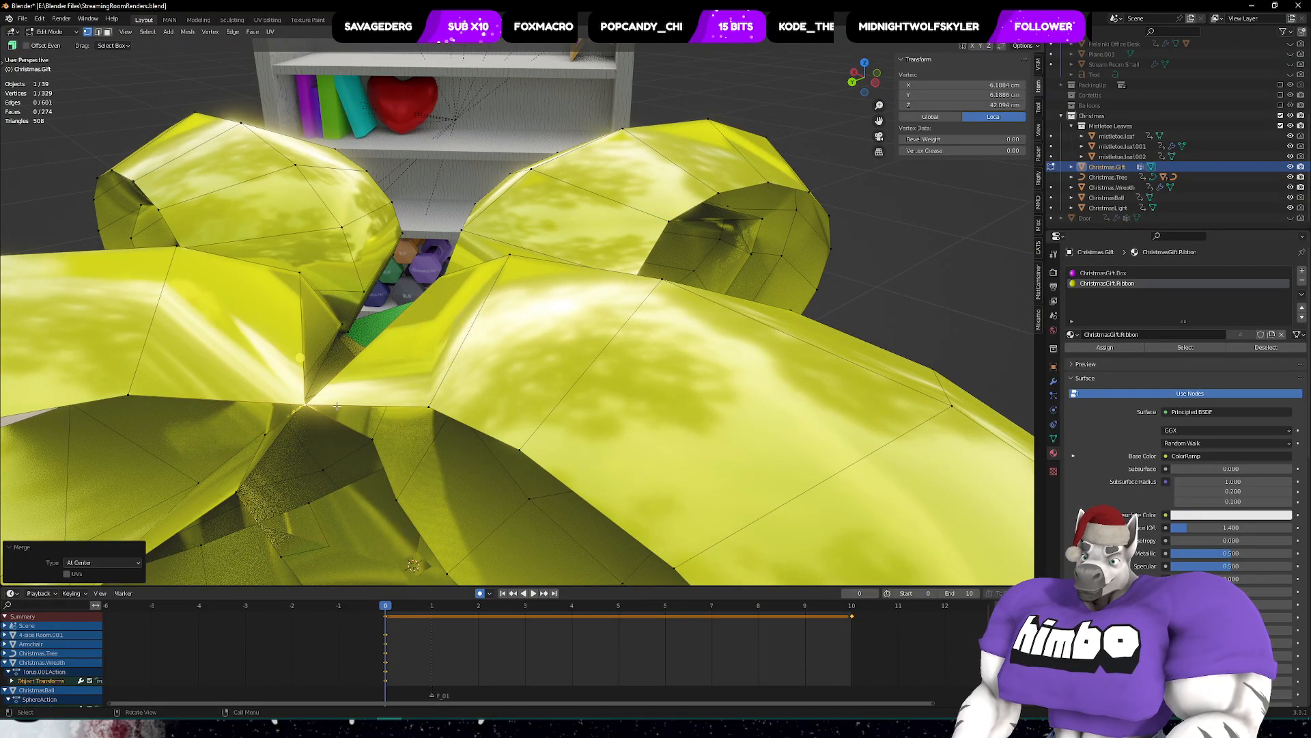
pyautogui.moveTo(232, 407); pyautogui.dragTo(323, 356, button='middle')
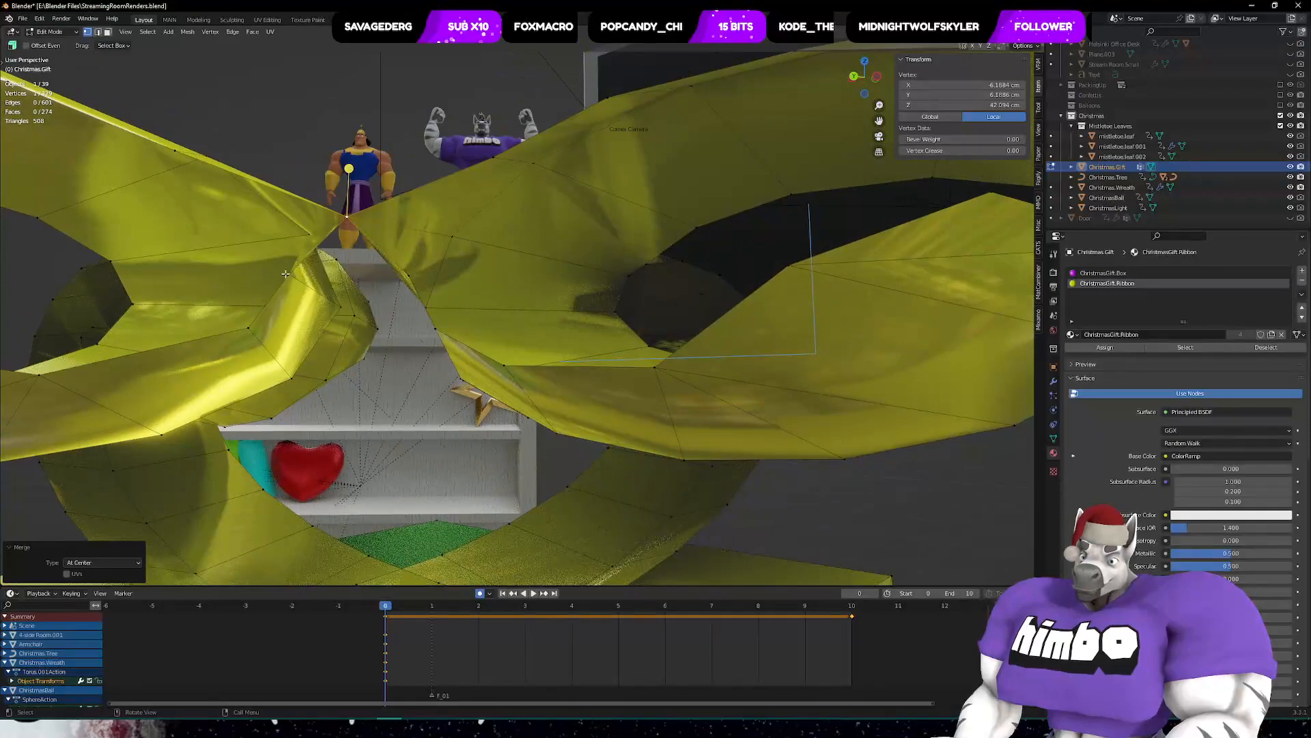
pyautogui.moveTo(457, 290); pyautogui.dragTo(547, 317, button='middle')
pyautogui.click(550, 345)
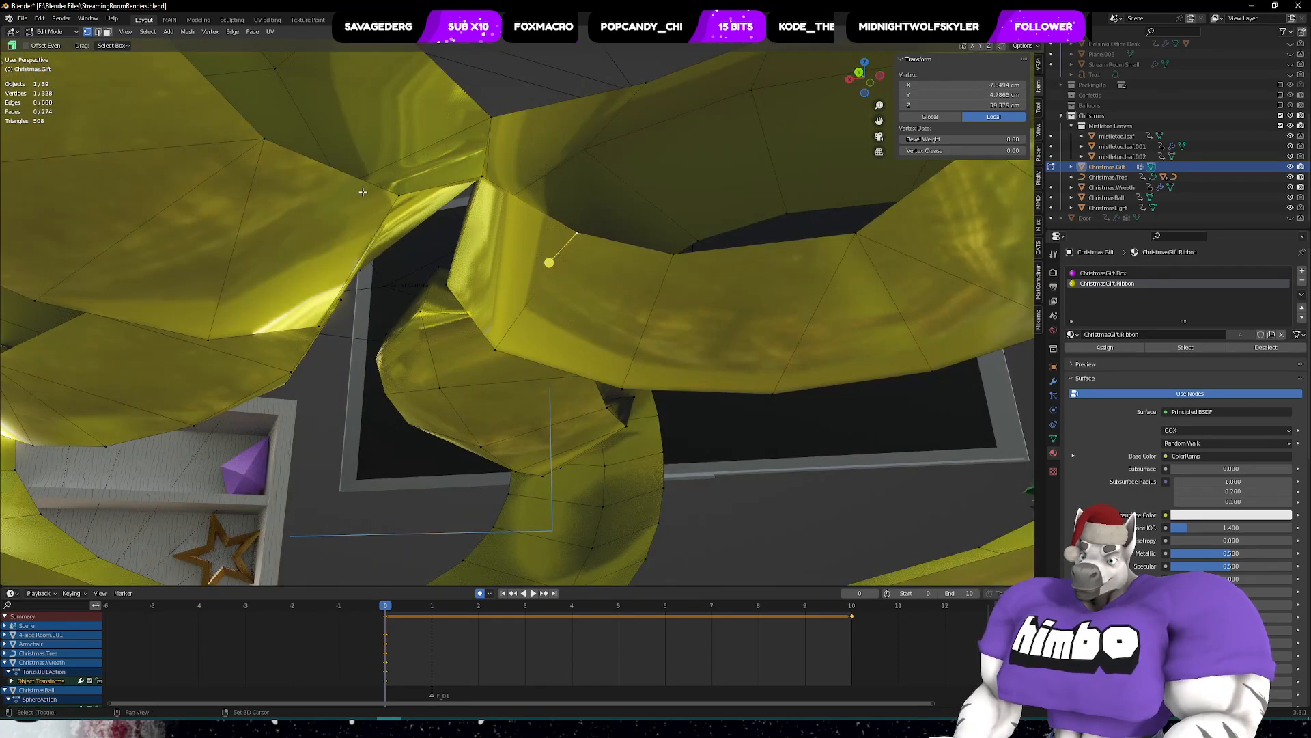
# - Merge the lower vertex pair at each of the two negative-X gaps between the loops at its centre
pyautogui.moveTo(474, 202); pyautogui.dragTo(853, 276, button='middle')
pyautogui.press('m')
pyautogui.click(468, 228)
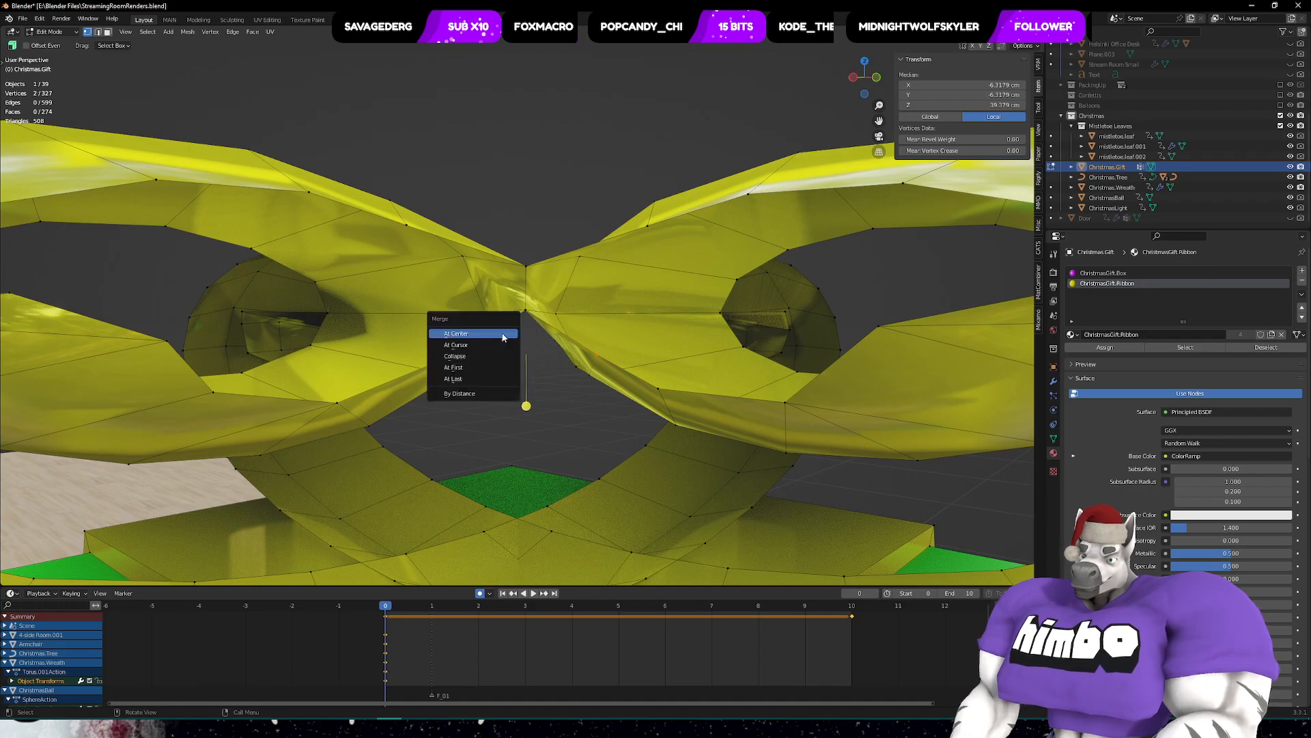
pyautogui.click(502, 336)
# - Merge the upper and the middle vertex pairs of the two loops at the positive-X, positive-Y gap, each at centre
pyautogui.moveTo(502, 336); pyautogui.dragTo(514, 170, button='middle')
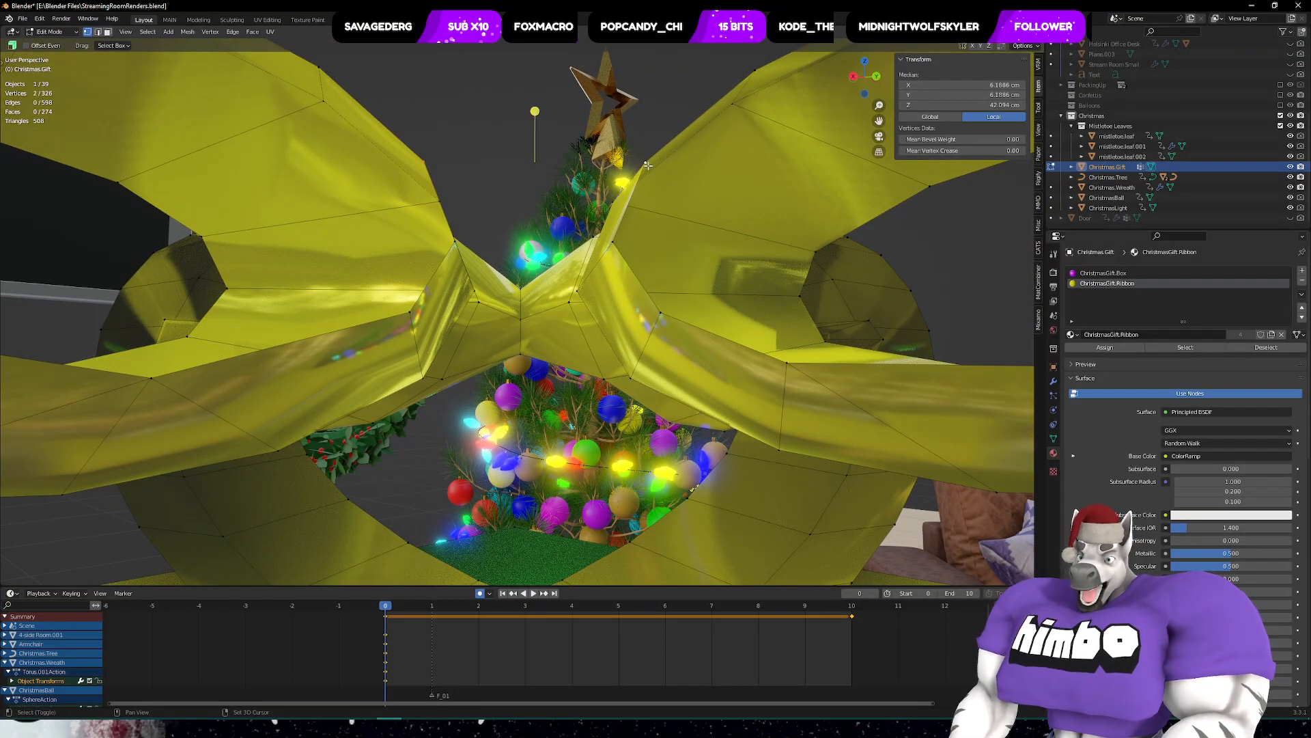
pyautogui.moveTo(648, 165); pyautogui.dragTo(570, 222, button='middle')
pyautogui.press('m')
pyautogui.click(599, 192)
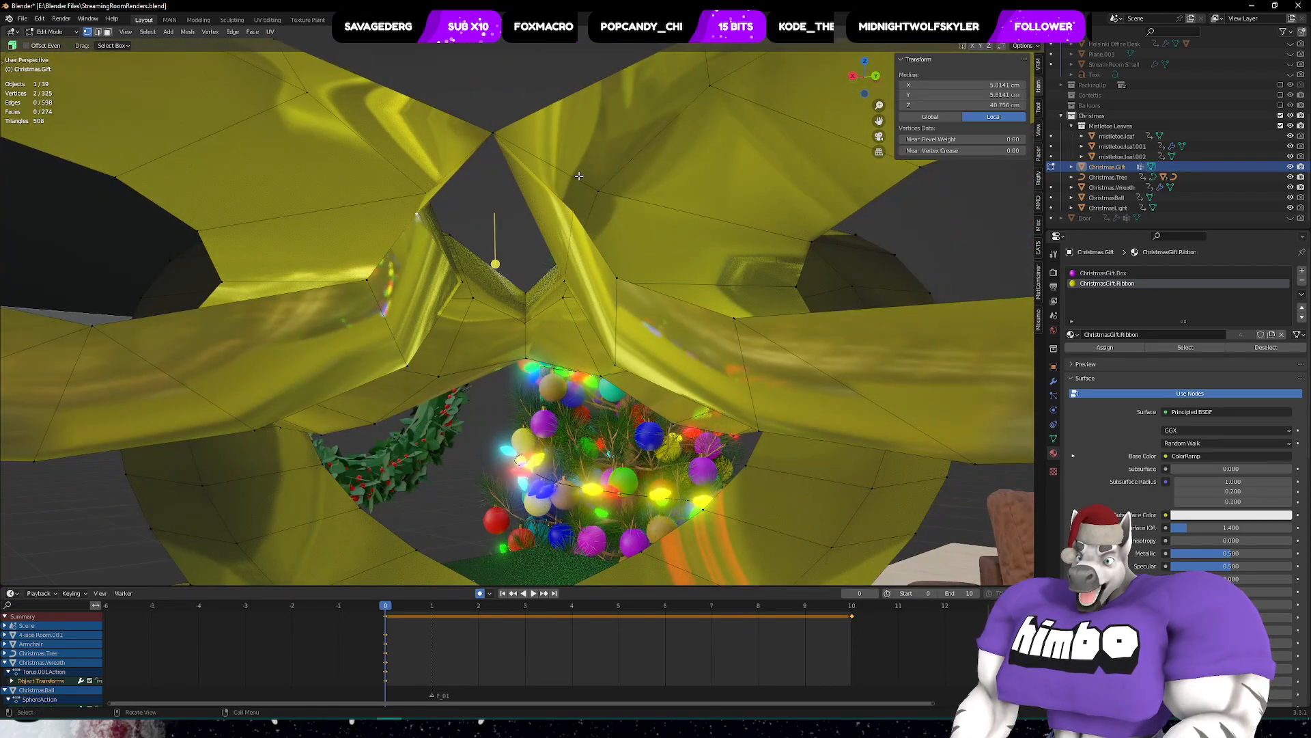
pyautogui.moveTo(580, 176); pyautogui.dragTo(431, 383, button='middle')
pyautogui.press('m')
pyautogui.click(596, 196)
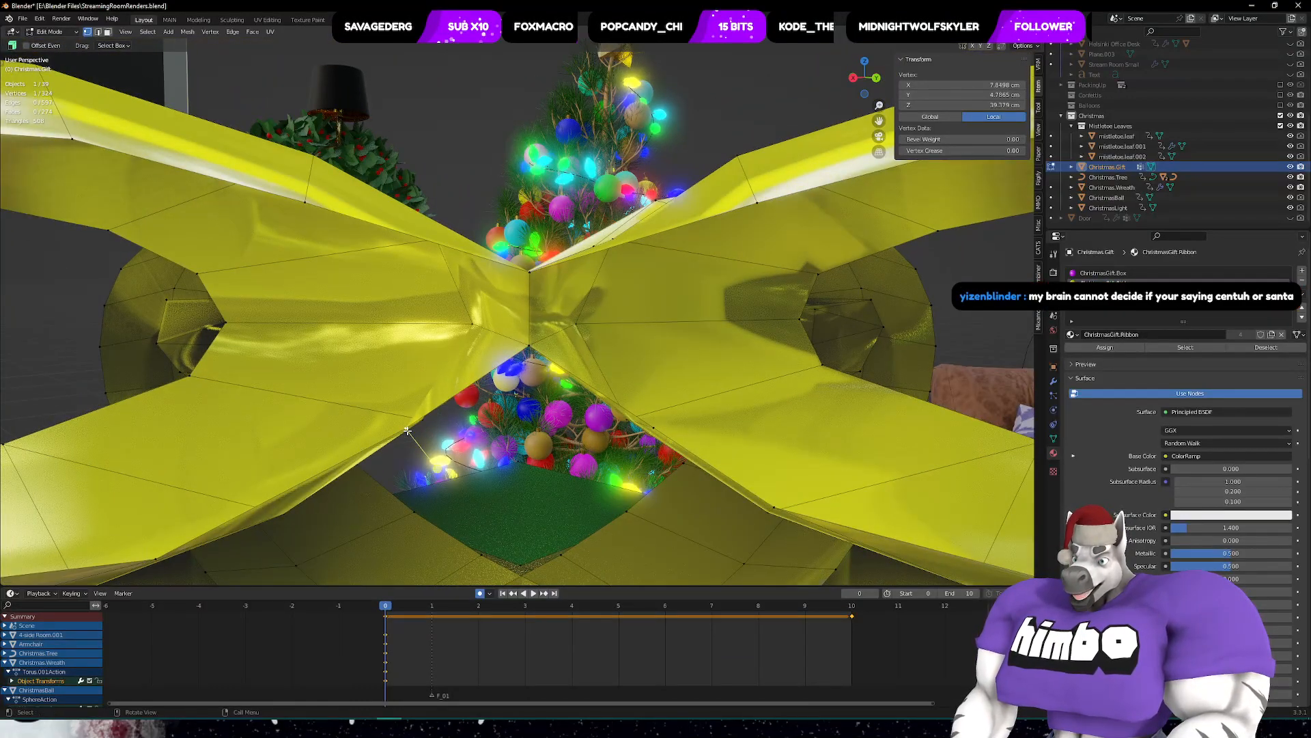
# - Select the lower vertex of each loop at the positive-X, positive-Y gap and merge the pair at centre
pyautogui.keyDown('shift'); pyautogui.click(654, 427); pyautogui.keyUp('shift')
pyautogui.moveTo(654, 427); pyautogui.dragTo(689, 247, button='middle')
pyautogui.click(664, 404)
# - Merge the upper and the middle vertex pairs of the two loops at the positive-X, negative-Y gap, each at centre
pyautogui.scroll(5, 689, 246)
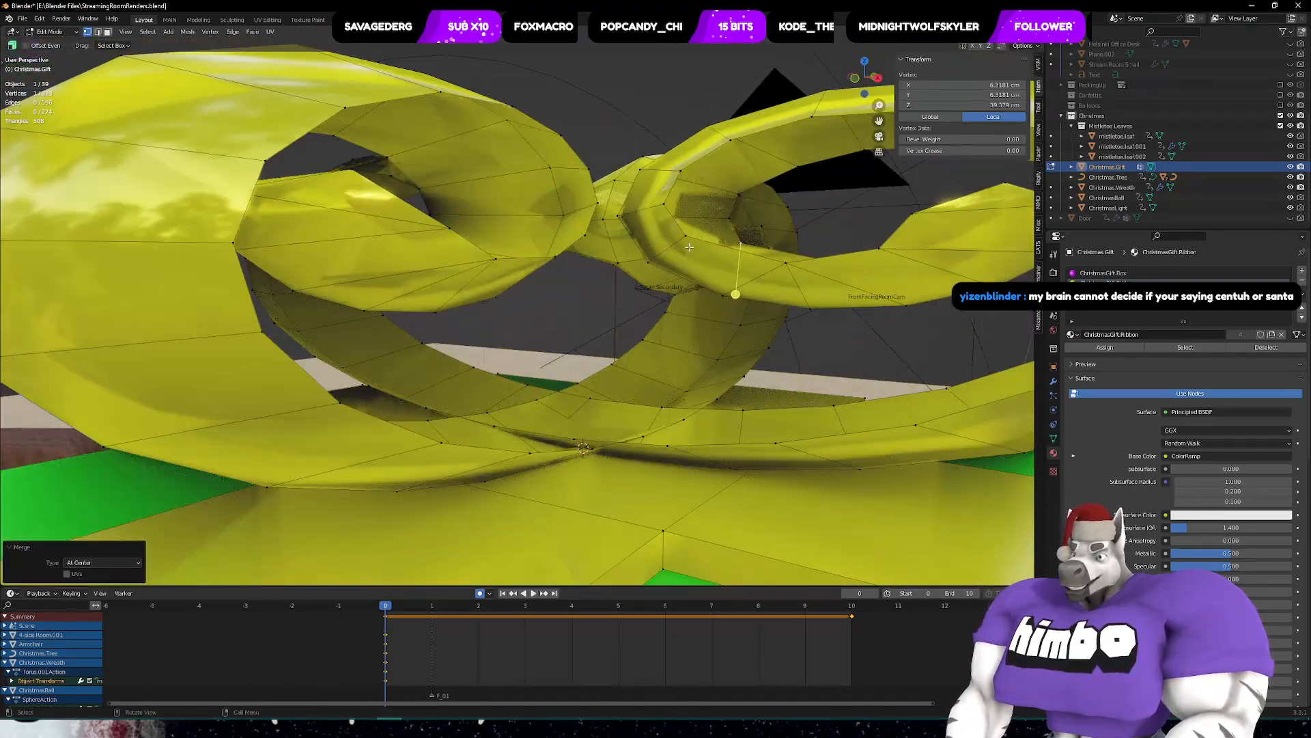
pyautogui.moveTo(662, 169); pyautogui.dragTo(629, 205, button='middle')
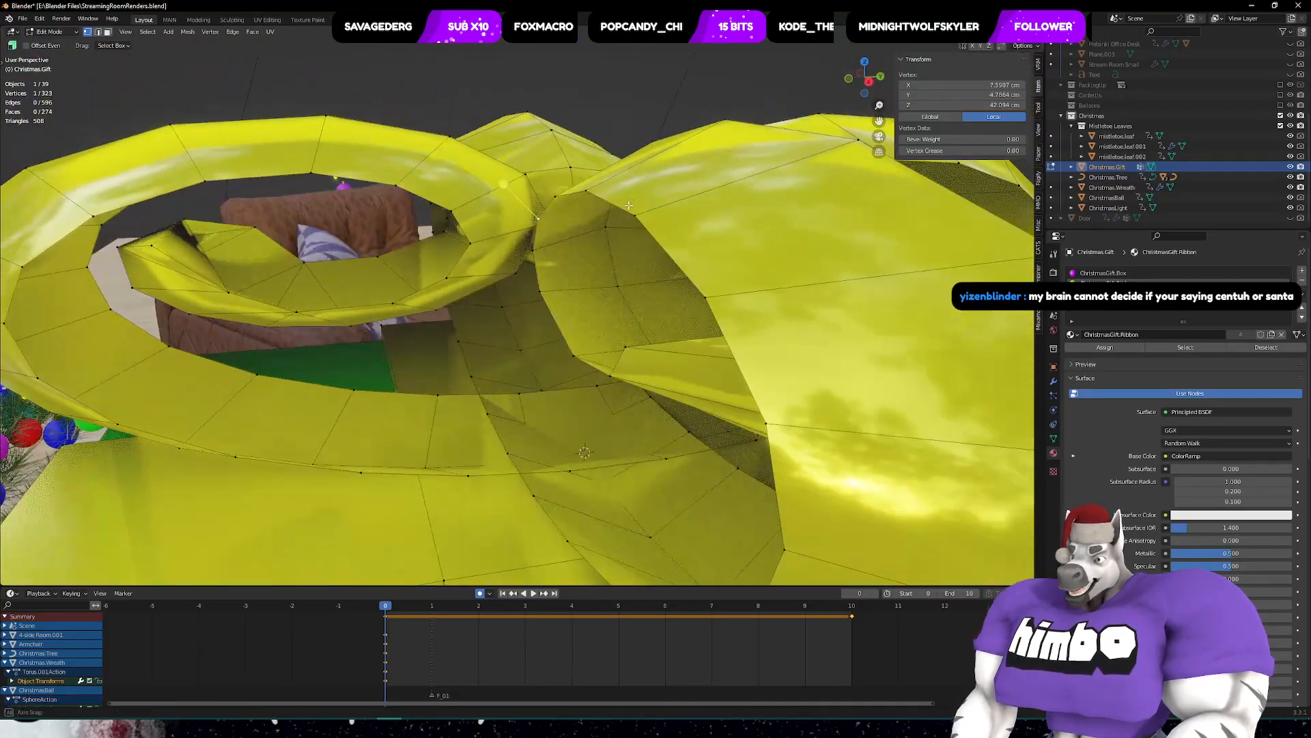
pyautogui.moveTo(527, 224); pyautogui.dragTo(726, 265, button='middle')
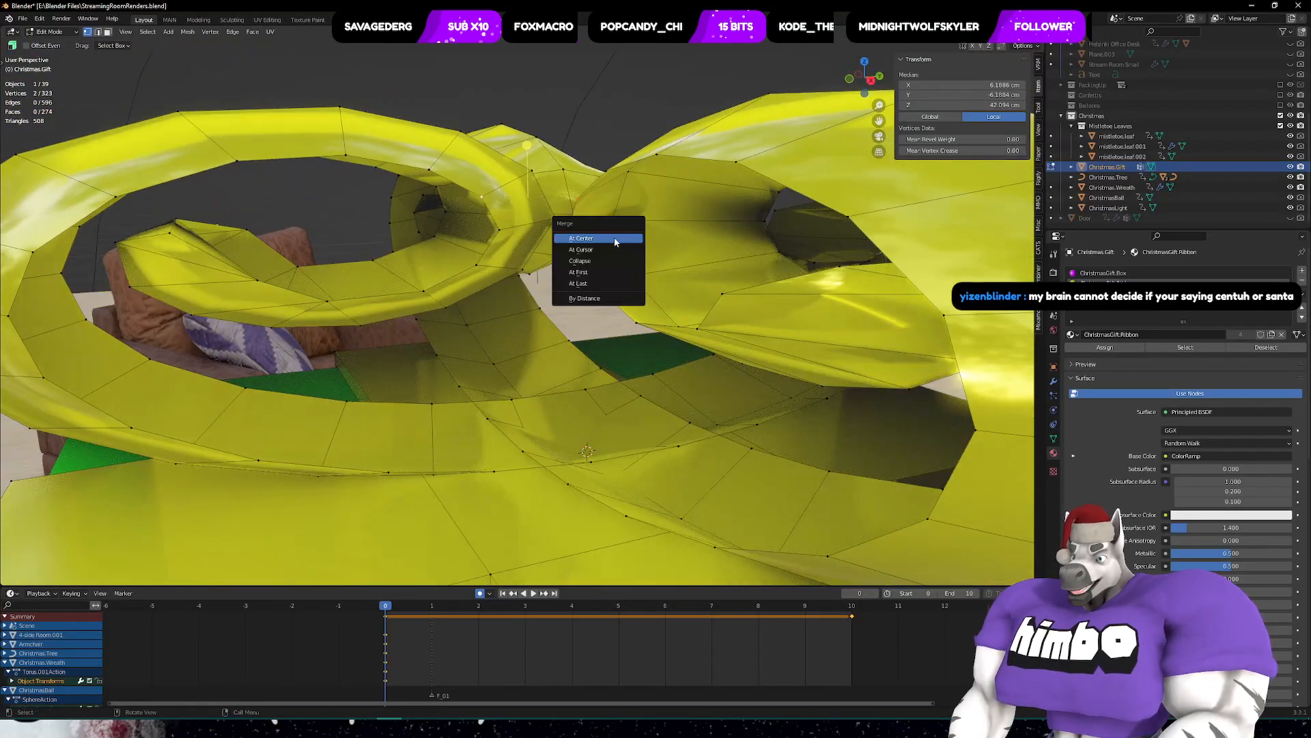
pyautogui.click(613, 236)
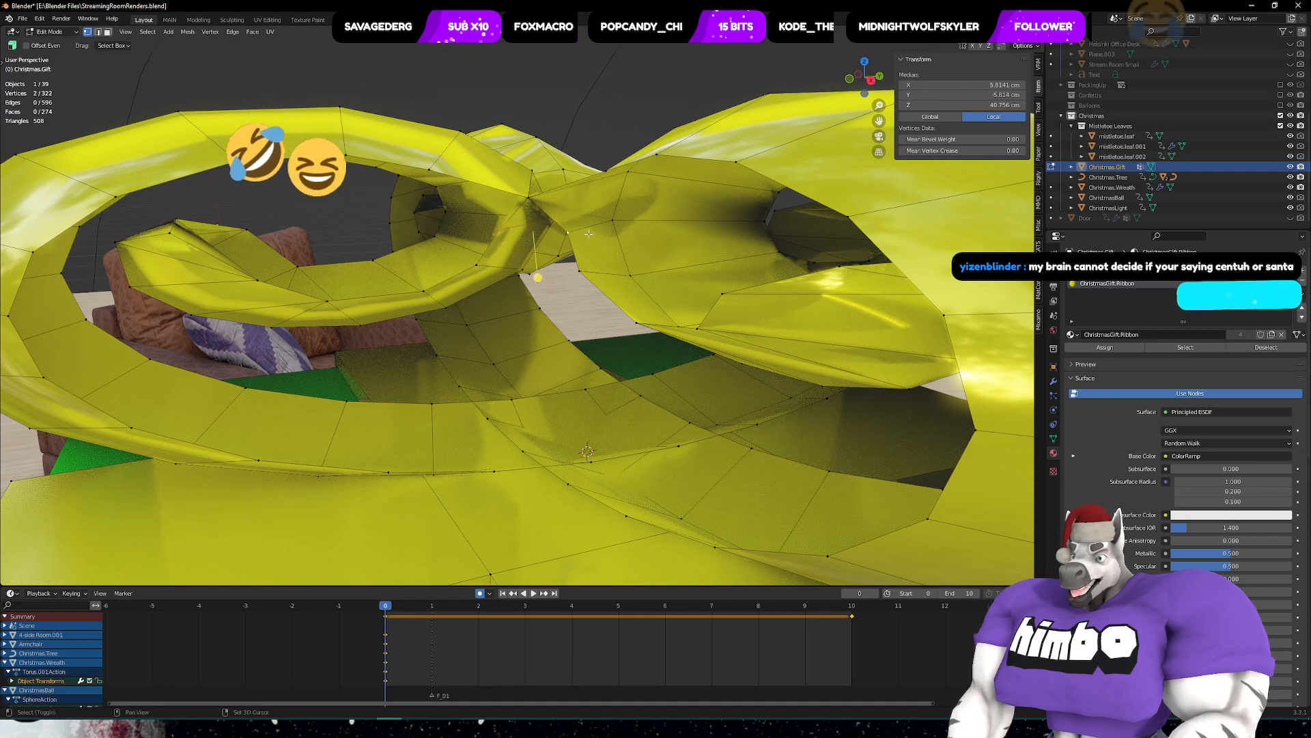
pyautogui.press('m')
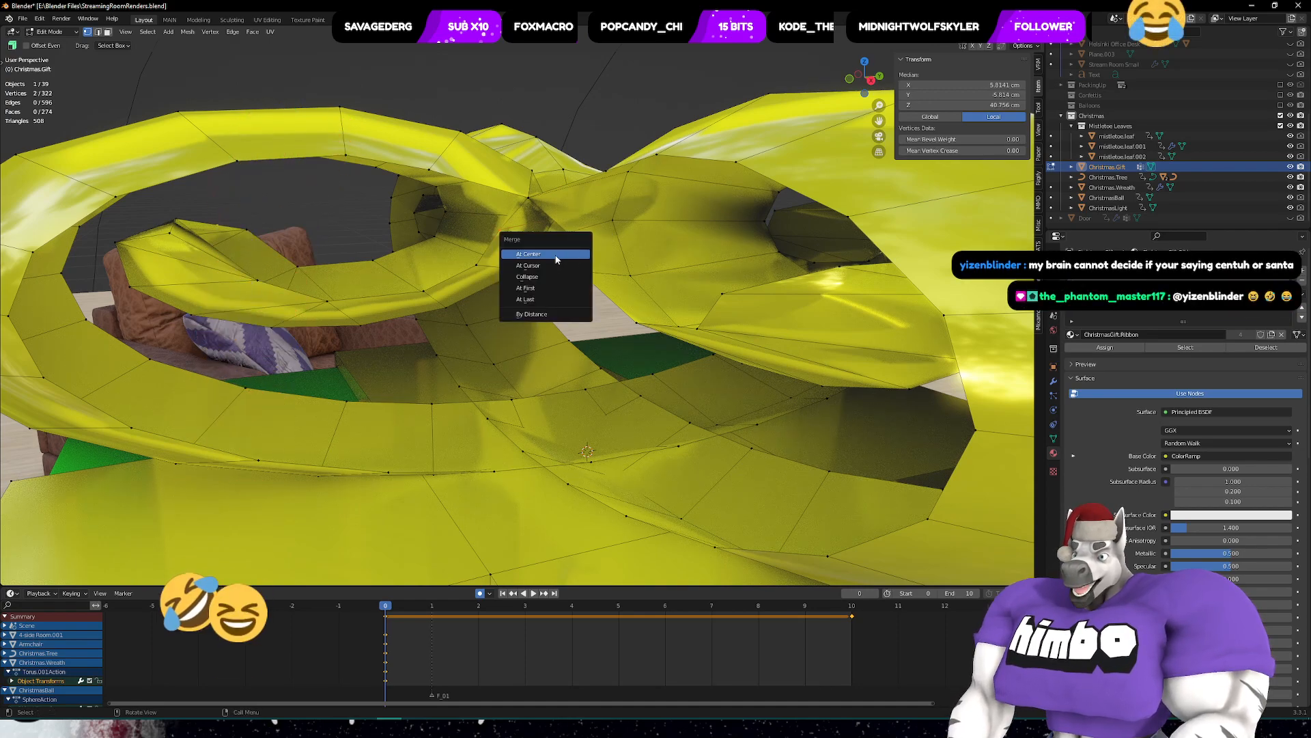
pyautogui.click(556, 258)
# - Select the two lower loop vertices at the positive-X, negative-Y gap and merge them at centre
pyautogui.moveTo(556, 259); pyautogui.dragTo(585, 239, button='middle')
pyautogui.scroll(2, 572, 195)
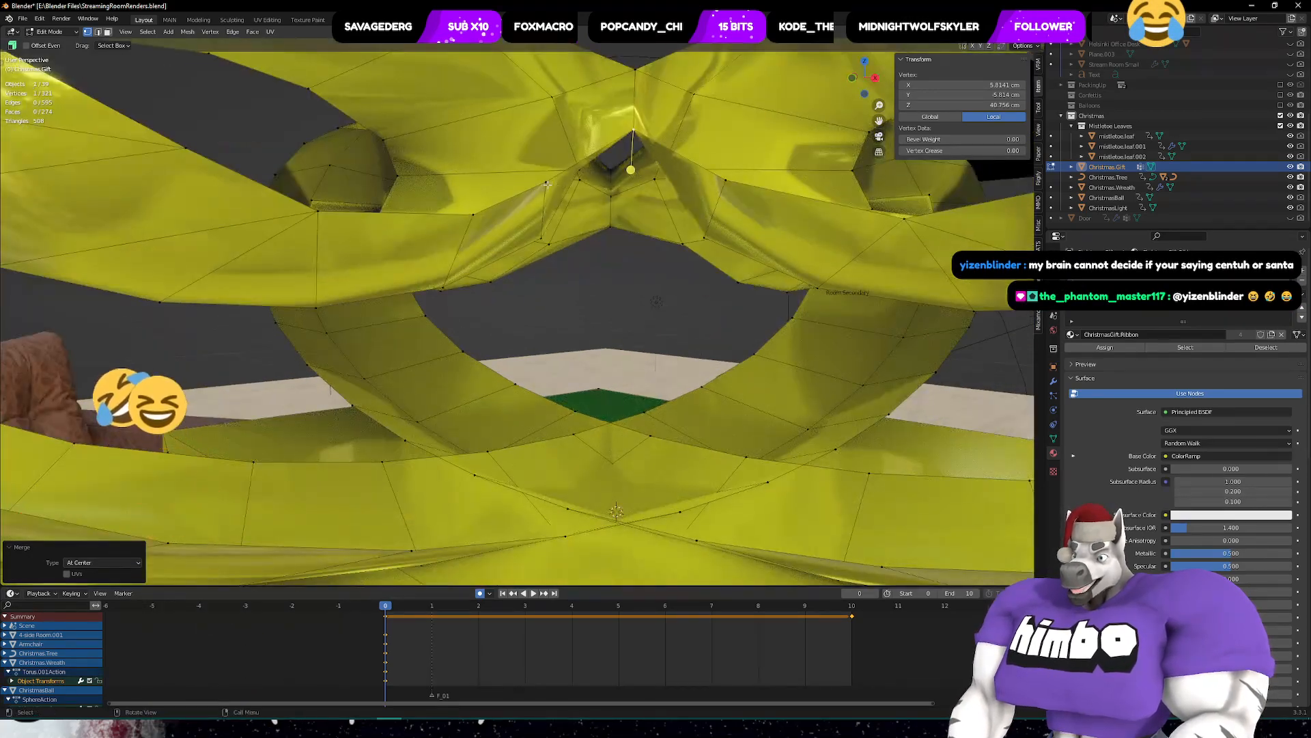
pyautogui.click(548, 184)
pyautogui.moveTo(757, 180); pyautogui.dragTo(664, 205, button='middle')
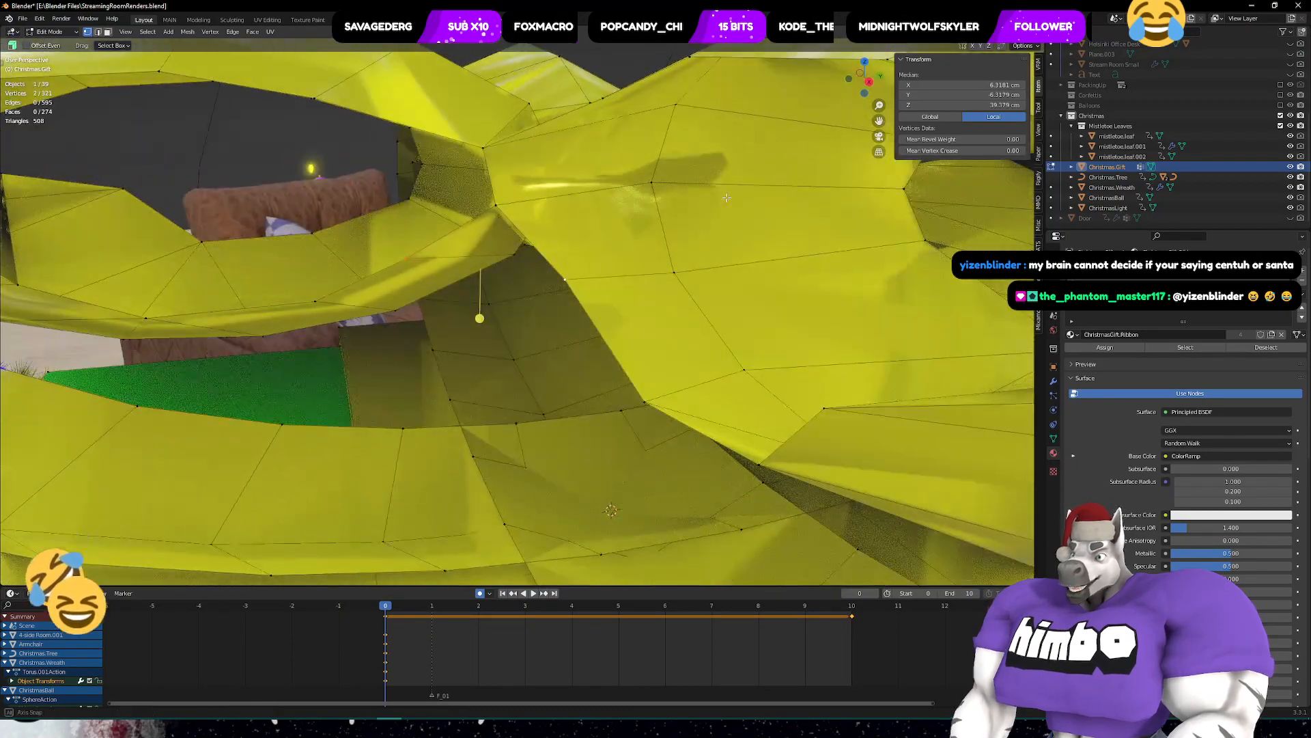
pyautogui.press('m')
pyautogui.click(664, 204)
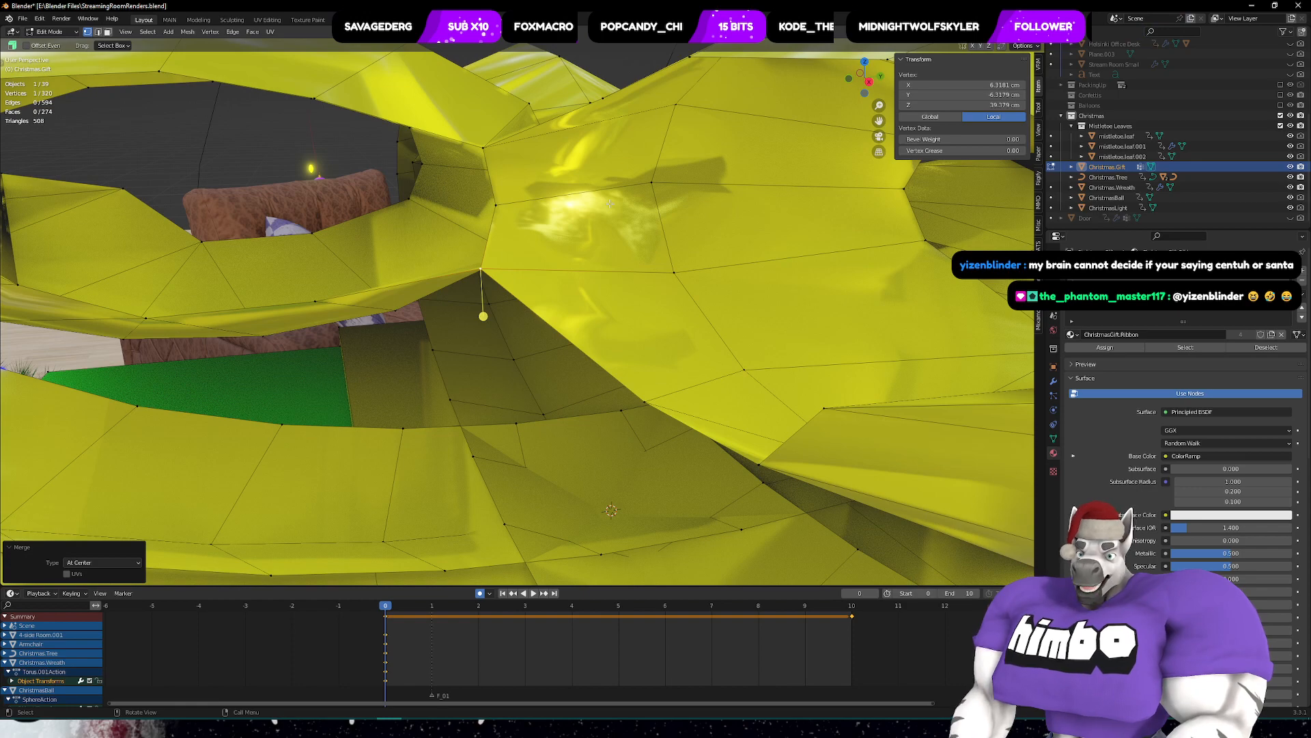
pyautogui.moveTo(512, 261); pyautogui.dragTo(952, 314, button='middle')
pyautogui.scroll(-7, 594, 351)
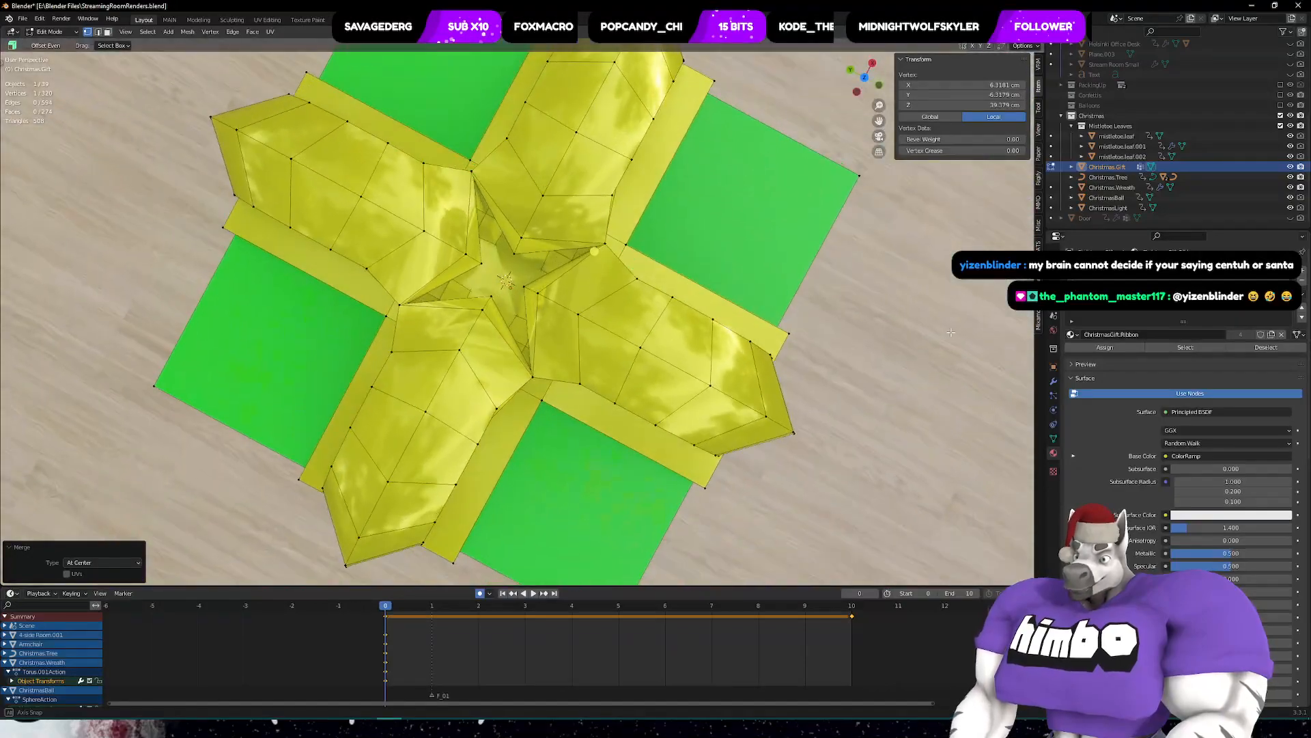
pyautogui.scroll(8, 605, 244)
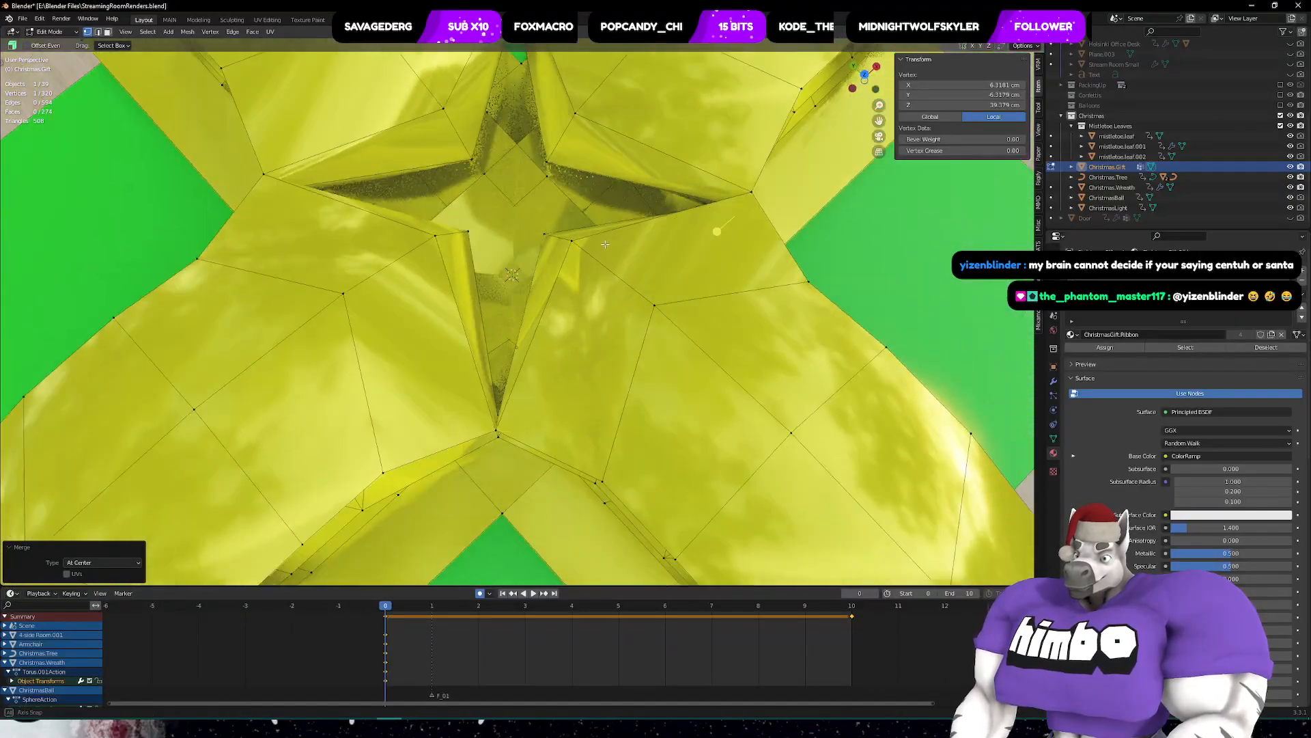
pyautogui.moveTo(605, 244); pyautogui.dragTo(587, 278, button='middle')
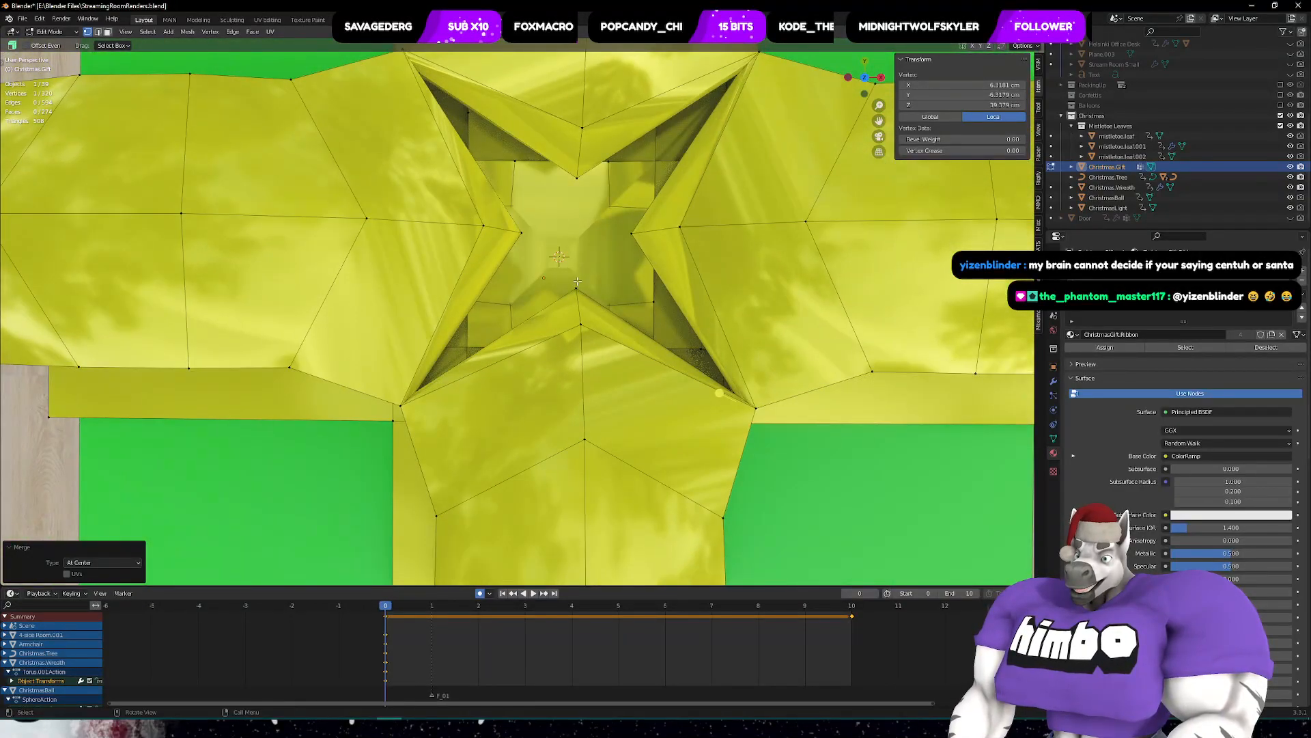
# - Check the bow's merged centre, clear the vertex selection, and return the gift to Object Mode
pyautogui.click(576, 239)
pyautogui.keyDown('shift'); pyautogui.click(633, 234); pyautogui.keyUp('shift')
pyautogui.moveTo(633, 234); pyautogui.dragTo(487, 216, button='middle')
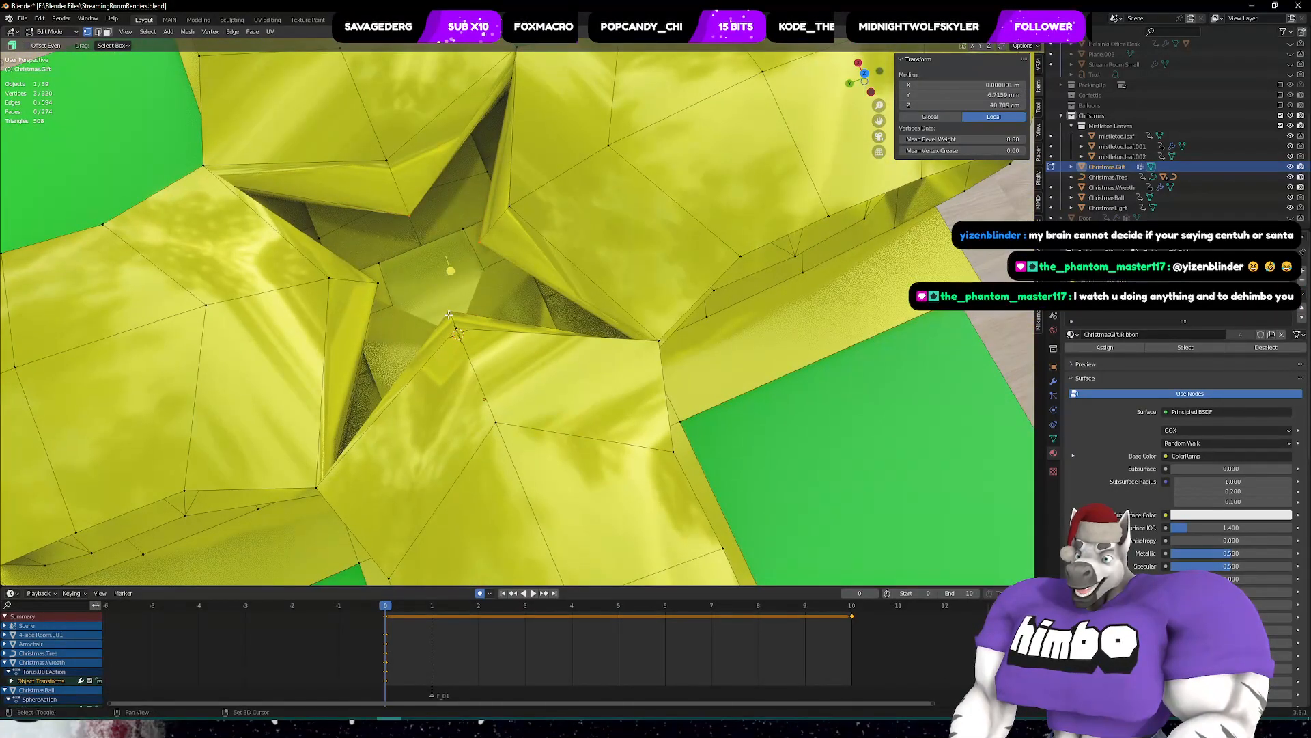
pyautogui.moveTo(448, 314); pyautogui.dragTo(618, 256, button='middle')
pyautogui.hotkey('alt', 'a')
pyautogui.scroll(-6, 523, 366)
pyautogui.scroll(-5, 618, 273)
pyautogui.moveTo(617, 302)
pyautogui.mouseDown(button='middle')
pyautogui.moveTo(641, 287)
pyautogui.moveTo(605, 288)
pyautogui.moveTo(619, 298)
pyautogui.mouseUp(button='middle')
pyautogui.hotkey('ctrl', 'Tab')
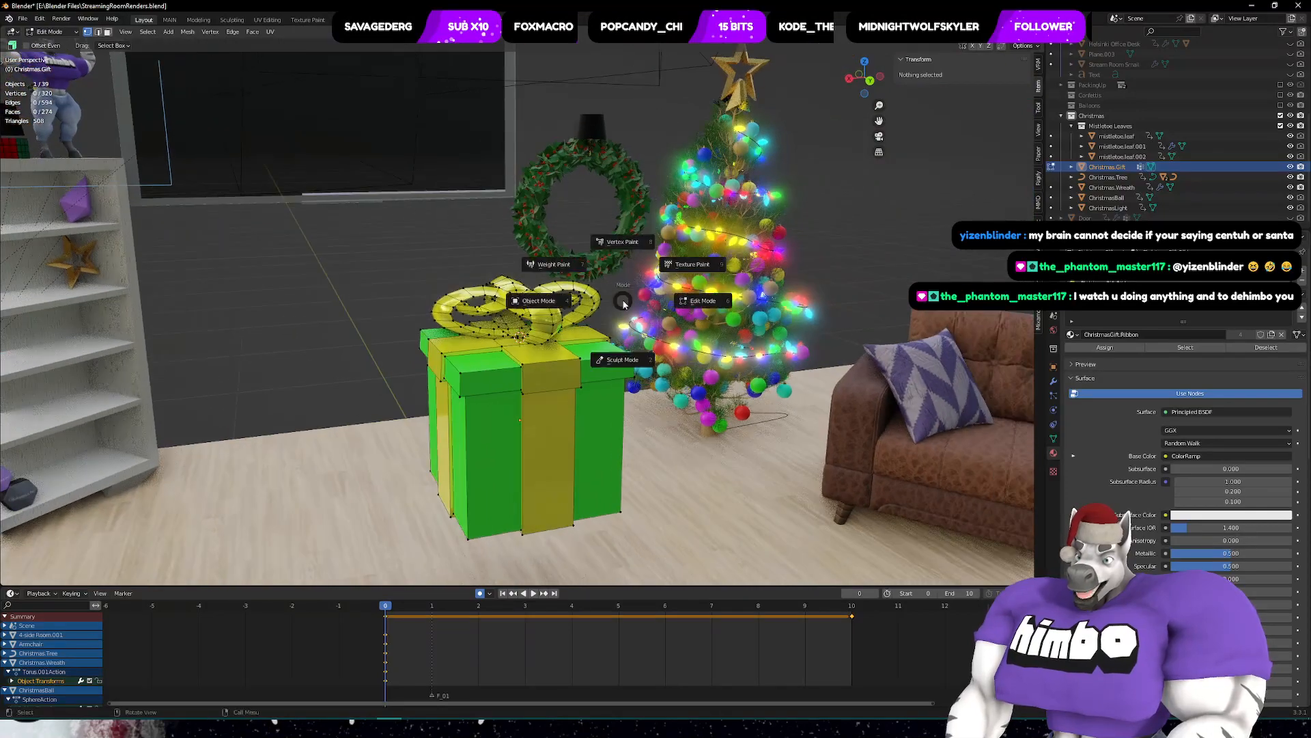
pyautogui.click(548, 301)
# - Try duplicating the gift box around the room to preview its colour variations
pyautogui.scroll(-4, 601, 355)
pyautogui.moveTo(607, 362)
pyautogui.mouseDown(button='middle')
pyautogui.moveTo(604, 346)
pyautogui.moveTo(588, 361)
pyautogui.mouseUp(button='middle')
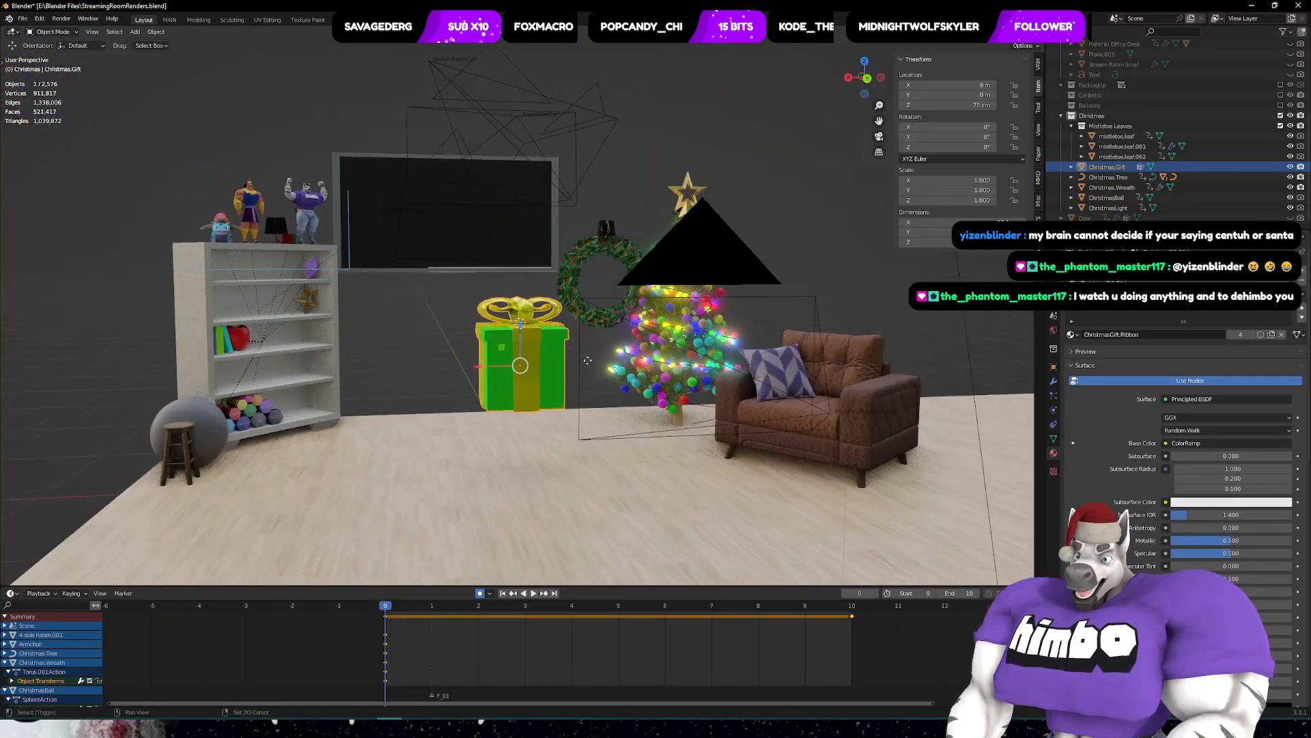
pyautogui.hotkey('shift', 'd')
pyautogui.click(436, 352)
pyautogui.hotkey('shift', 'd')
pyautogui.click(567, 227)
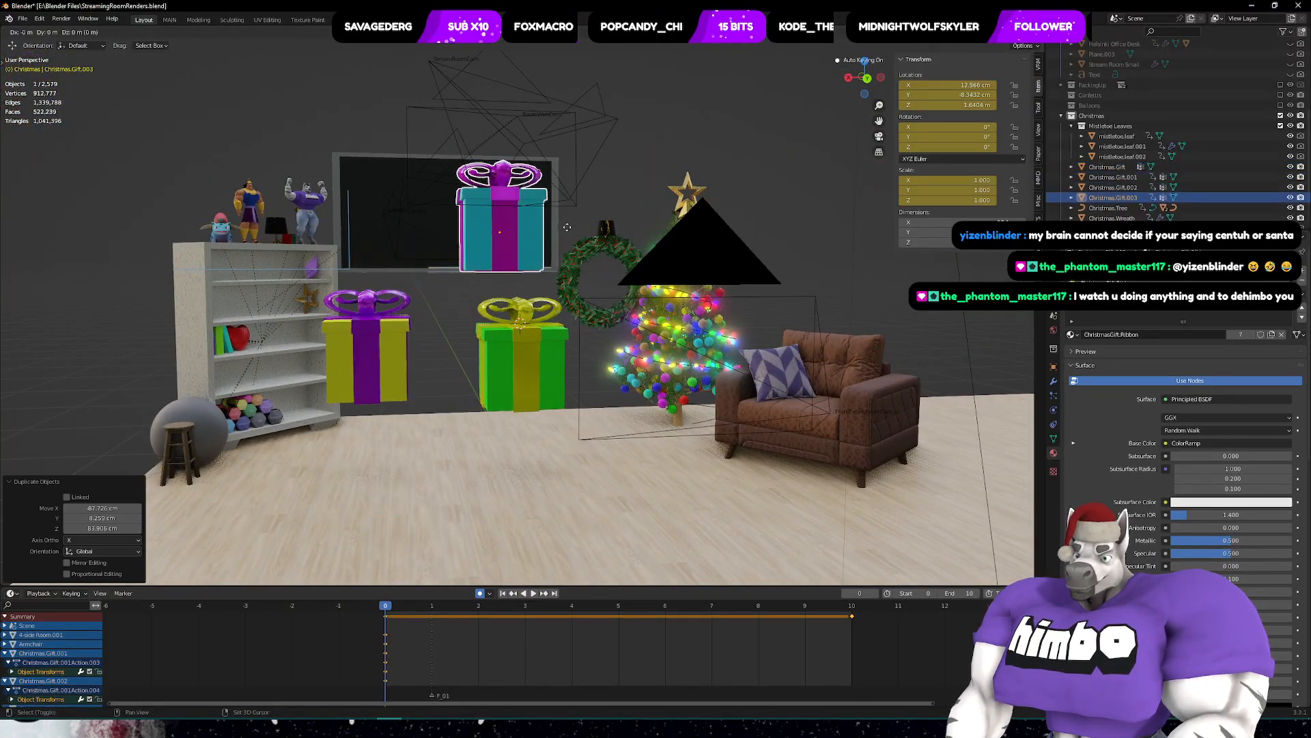
pyautogui.click(222, 188)
pyautogui.hotkey('shift', 'd')
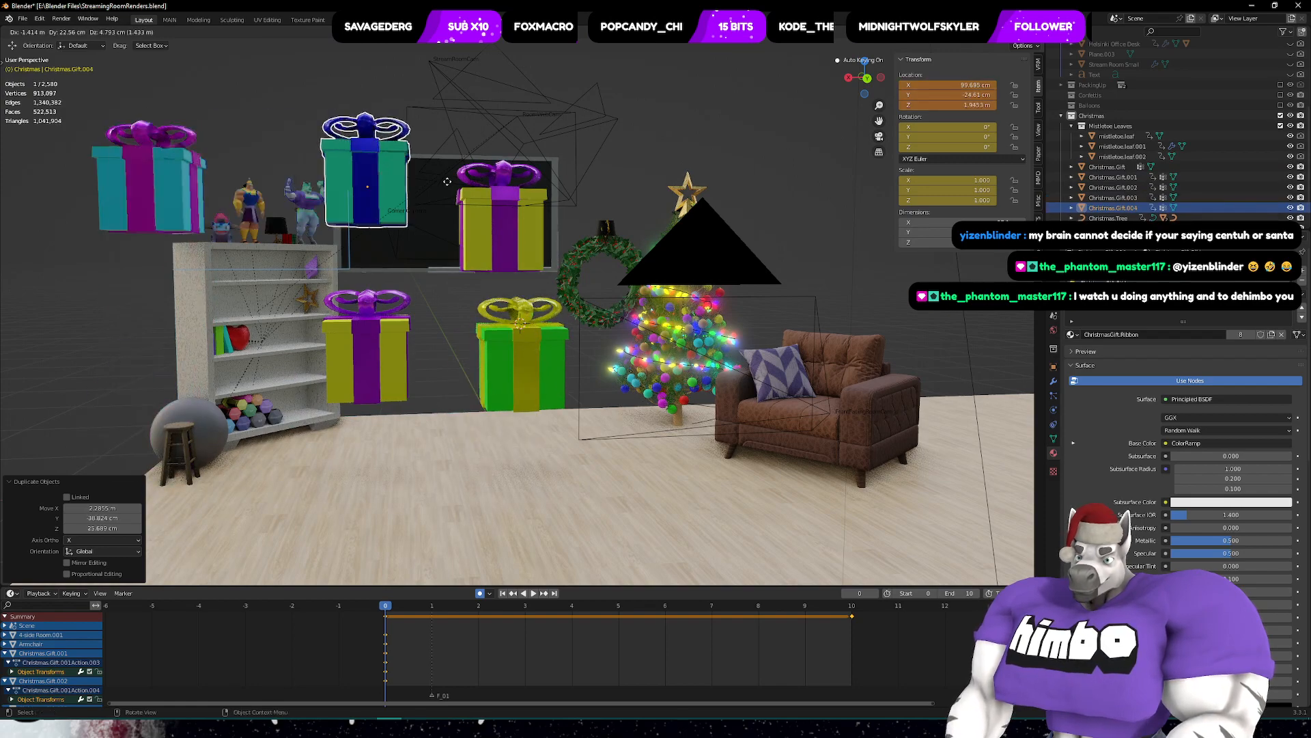
pyautogui.click(456, 183)
pyautogui.hotkey('shift', 'd')
pyautogui.click(285, 355)
pyautogui.moveTo(475, 236); pyautogui.dragTo(494, 262, button='middle')
# - Undo all the gift box duplicates so only the original gift remains
pyautogui.hotkey('ctrl', 'z')
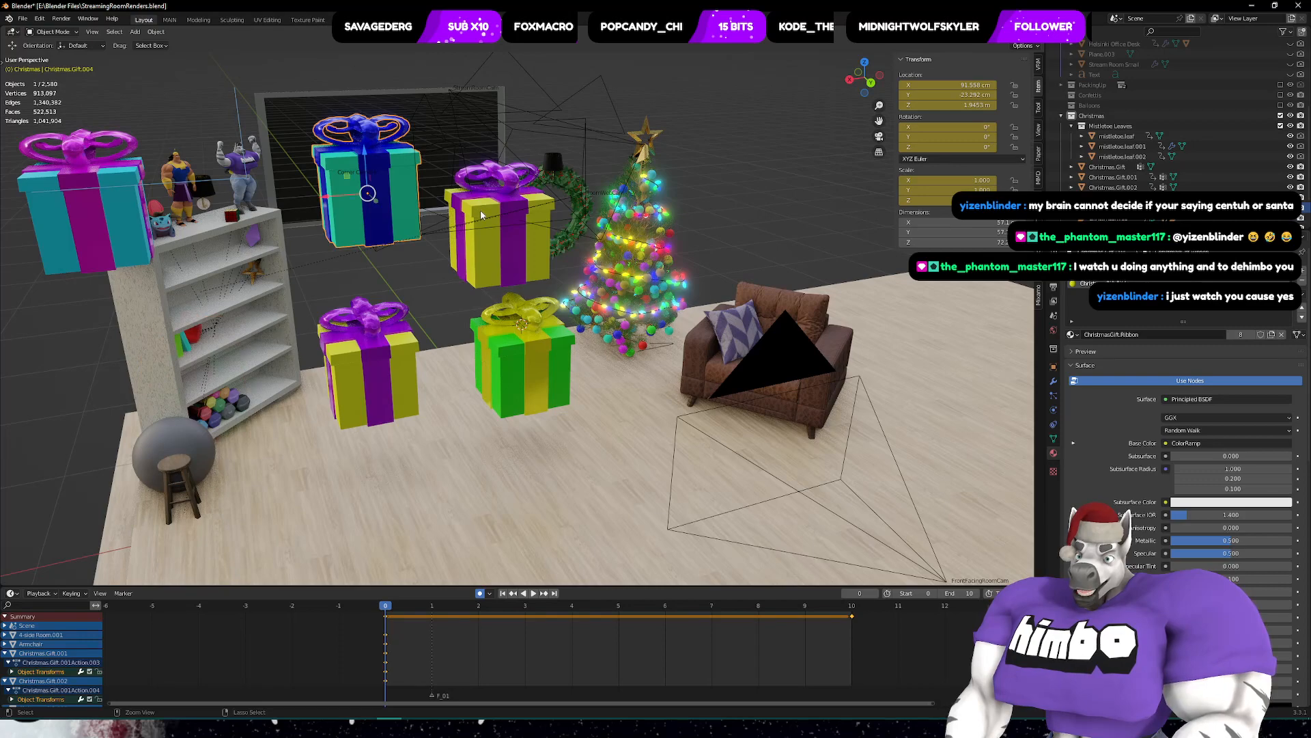
pyautogui.hotkey('ctrl', 'z')
pyautogui.hotkey('ctrl', 'z')
pyautogui.hotkey('ctrl', 'z')
pyautogui.hotkey('ctrl', 'z')
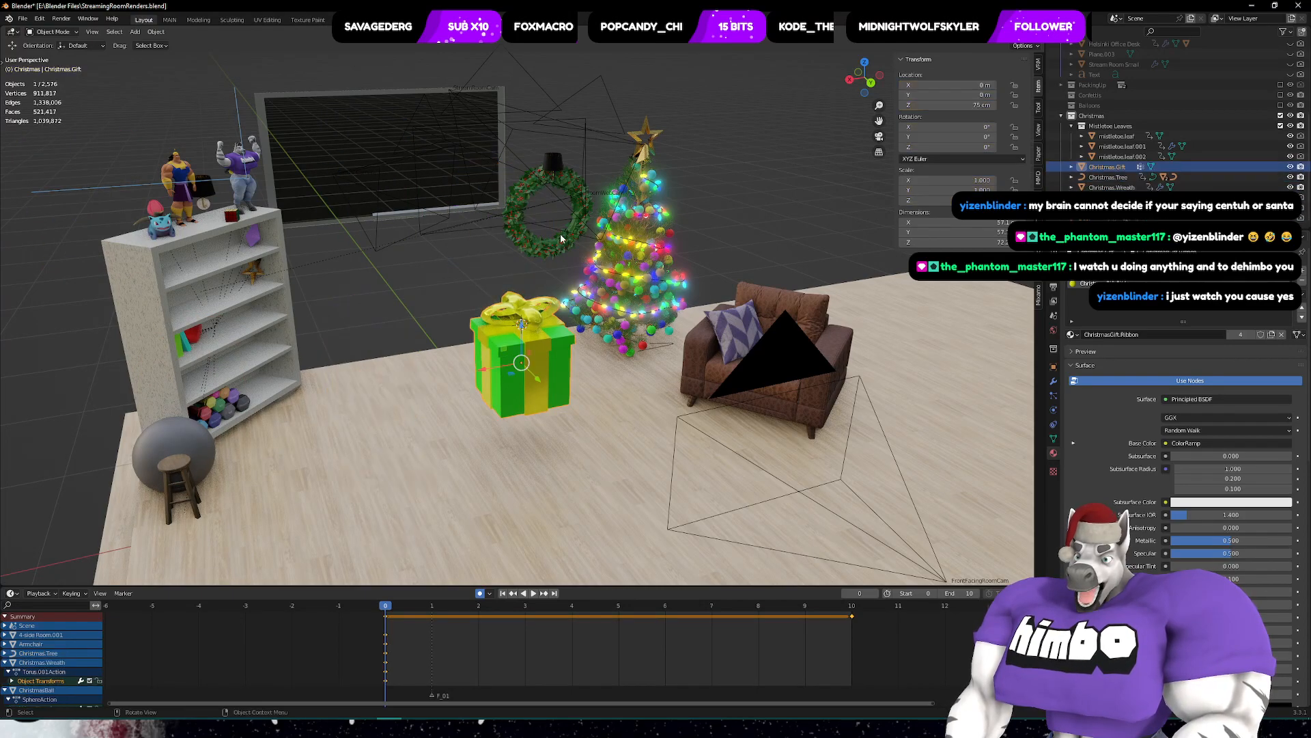
# - Move the gift box across the floor to the front of the Christmas tree
pyautogui.moveTo(560, 238); pyautogui.dragTo(534, 370, button='middle')
pyautogui.scroll(3, 600, 294)
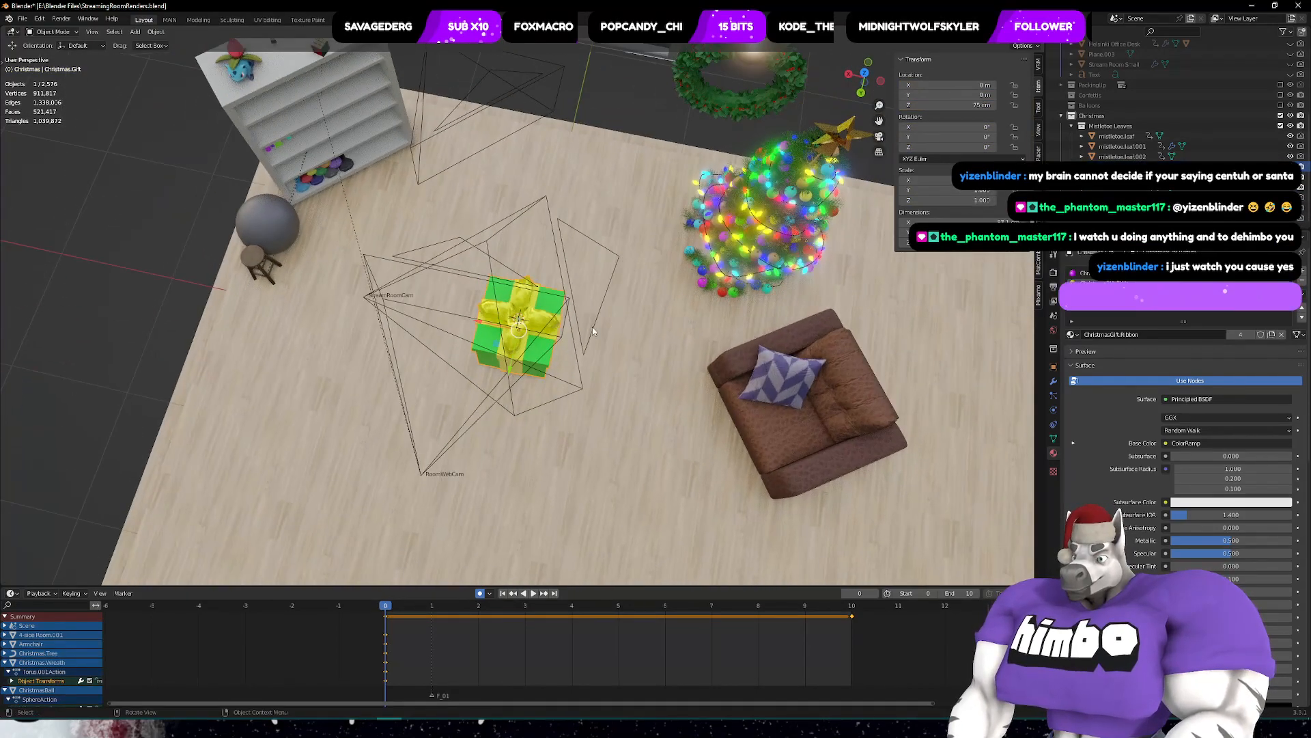
pyautogui.press('g')
pyautogui.click(727, 301)
# - In Edit Mode, raise the entire gift mesh about 28 cm along Z to bring its base to the object origin
pyautogui.moveTo(728, 302); pyautogui.dragTo(793, 216, button='middle')
pyautogui.scroll(3, 675, 435)
pyautogui.hotkey('ctrl', 'Tab')
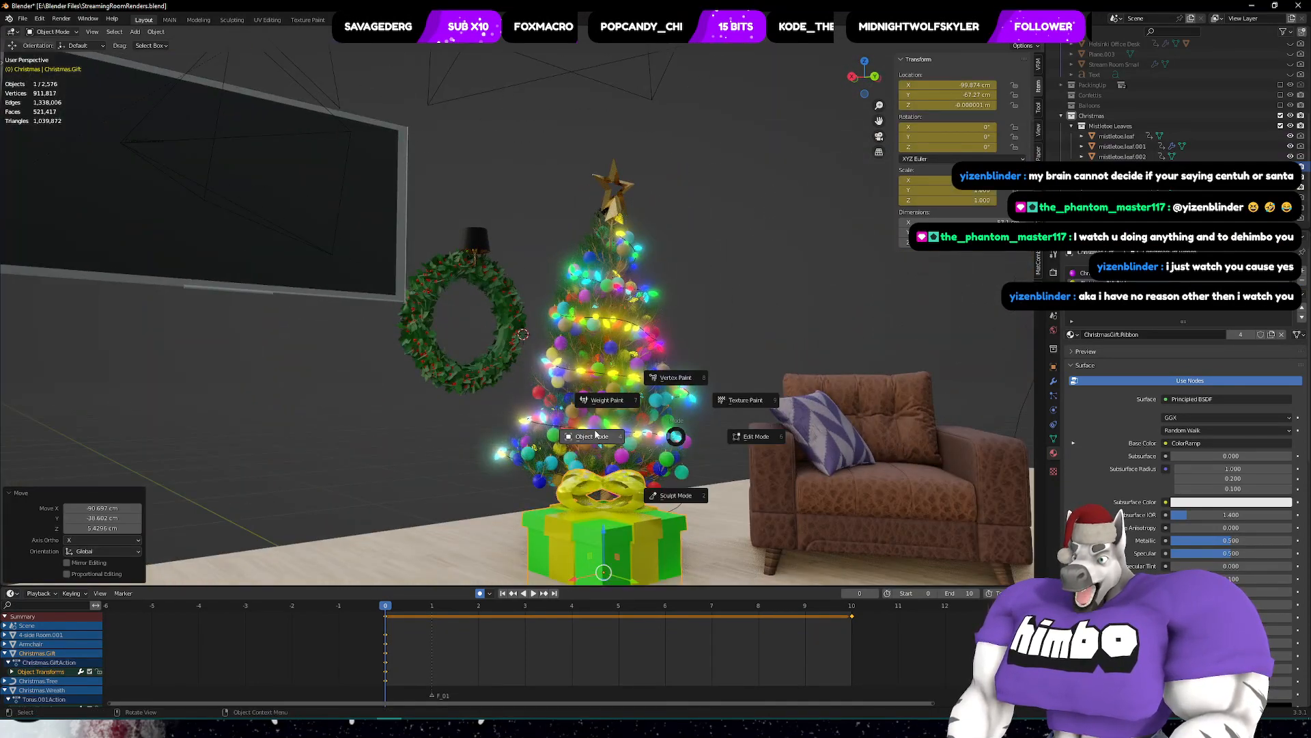
pyautogui.click(759, 439)
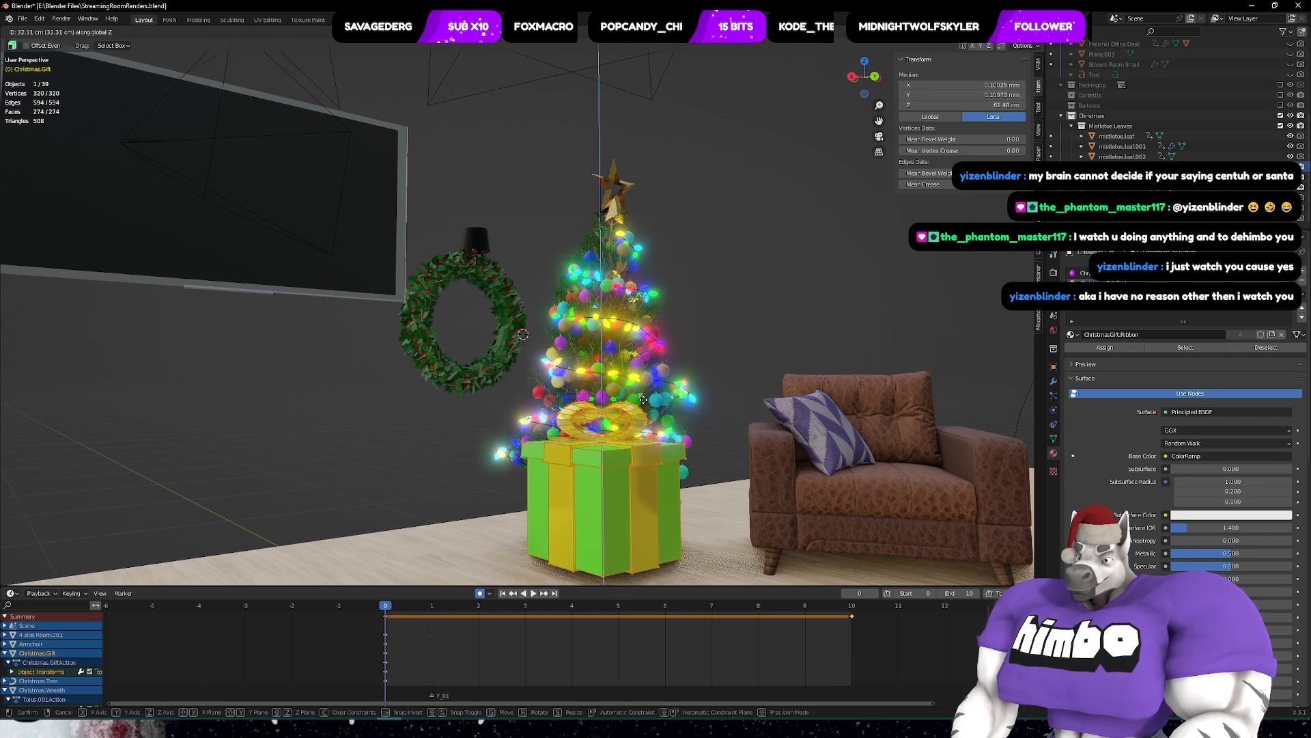
pyautogui.click(642, 407)
pyautogui.moveTo(642, 407); pyautogui.dragTo(637, 490, button='middle')
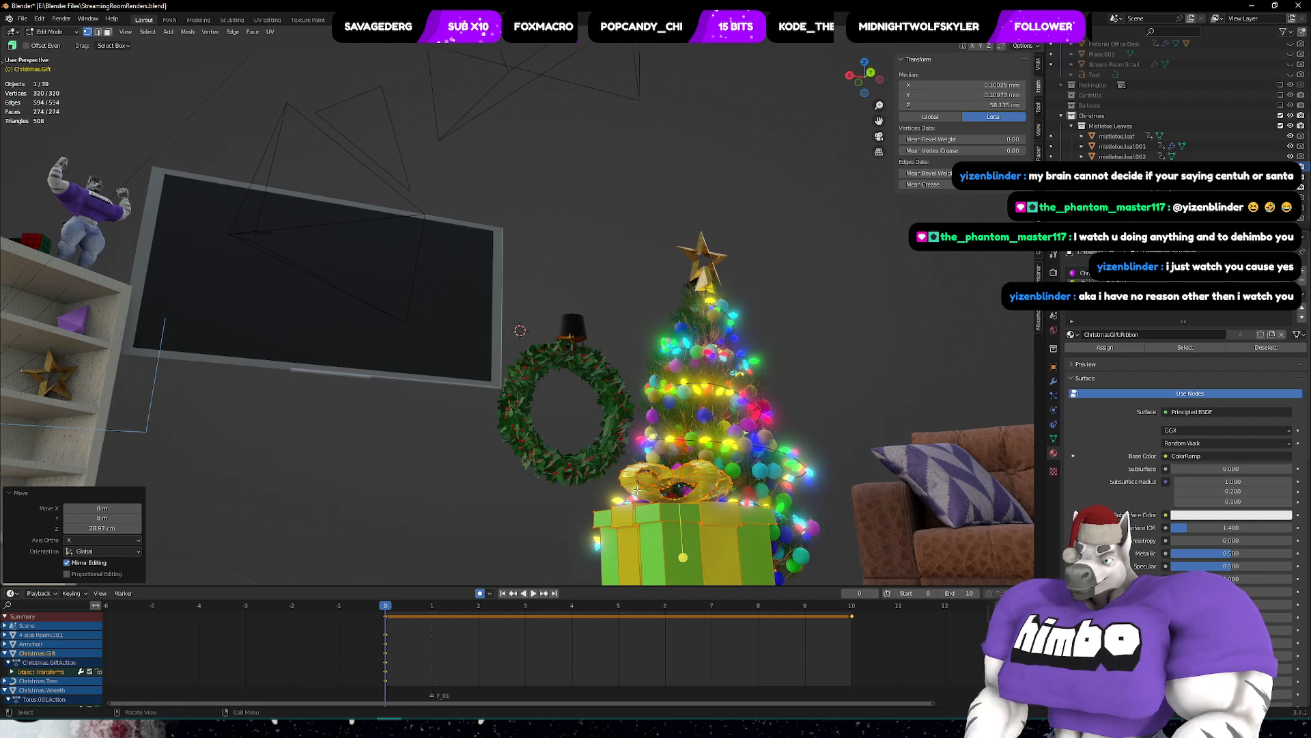
# - In front view, fine-tune the gift mesh's height along Z to align its base with the origin
pyautogui.press('KP_Decimal')
pyautogui.moveTo(579, 353); pyautogui.dragTo(624, 392, button='middle')
pyautogui.scroll(3, 624, 436)
pyautogui.moveTo(624, 437); pyautogui.dragTo(672, 352, button='middle')
pyautogui.press('KP_1')
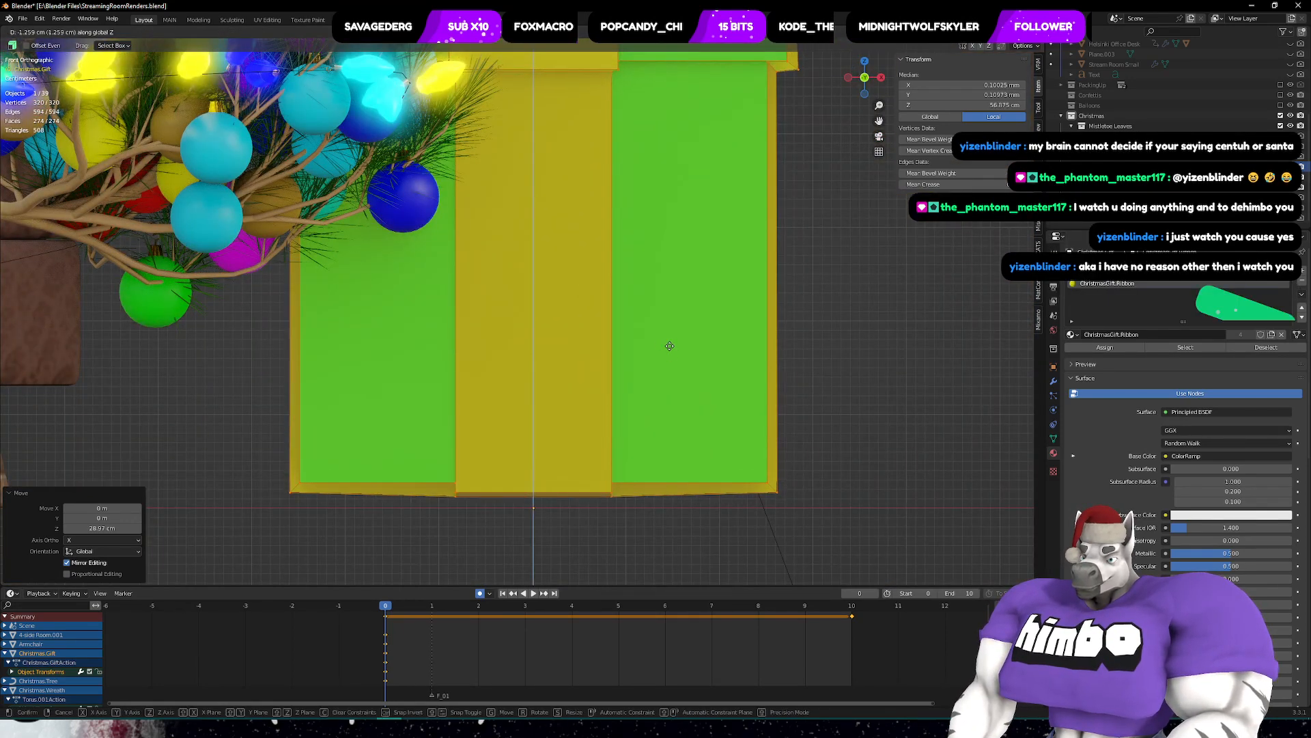
pyautogui.moveTo(864, 323); pyautogui.dragTo(571, 427, button='middle')
pyautogui.scroll(-6, 813, 336)
# - Return to Object Mode and move the gift onto the floor between the tree and the armchair
pyautogui.hotkey('ctrl', 'Tab')
pyautogui.click(447, 349)
pyautogui.scroll(-8, 479, 334)
pyautogui.click(587, 341)
pyautogui.press('g')
pyautogui.click(577, 397)
pyautogui.moveTo(577, 347); pyautogui.dragTo(581, 410, button='middle')
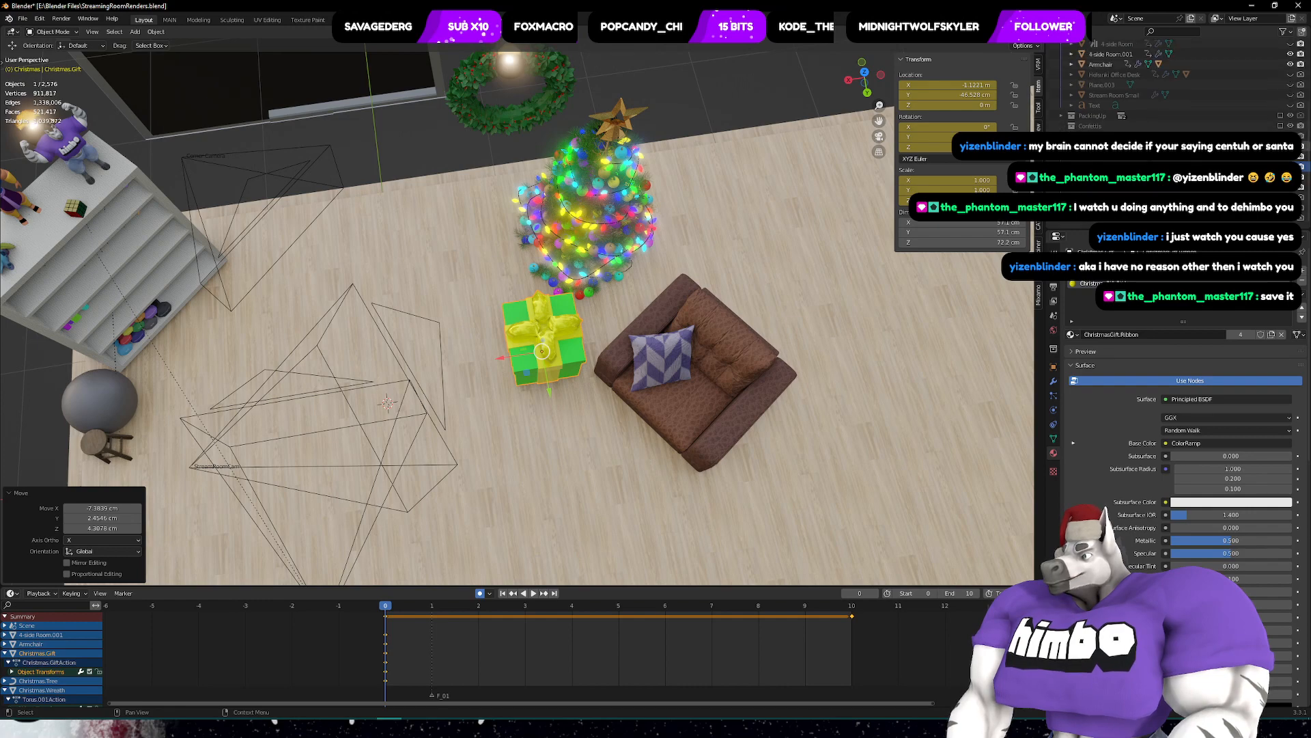
pyautogui.hotkey('alt', 'a')
pyautogui.scroll(-6, 680, 291)
pyautogui.moveTo(592, 344)
pyautogui.mouseDown(button='middle')
pyautogui.moveTo(564, 319)
pyautogui.moveTo(592, 321)
pyautogui.moveTo(580, 327)
pyautogui.mouseUp(button='middle')
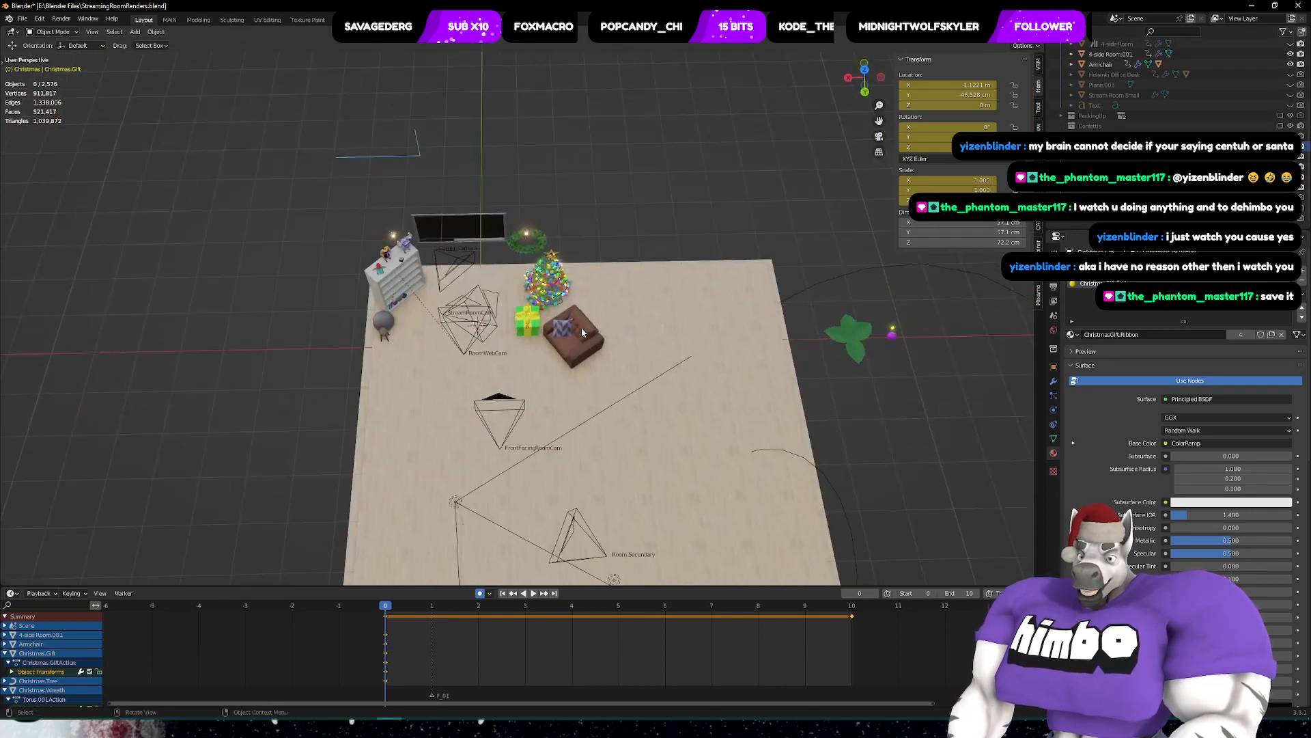
pyautogui.scroll(5, 583, 332)
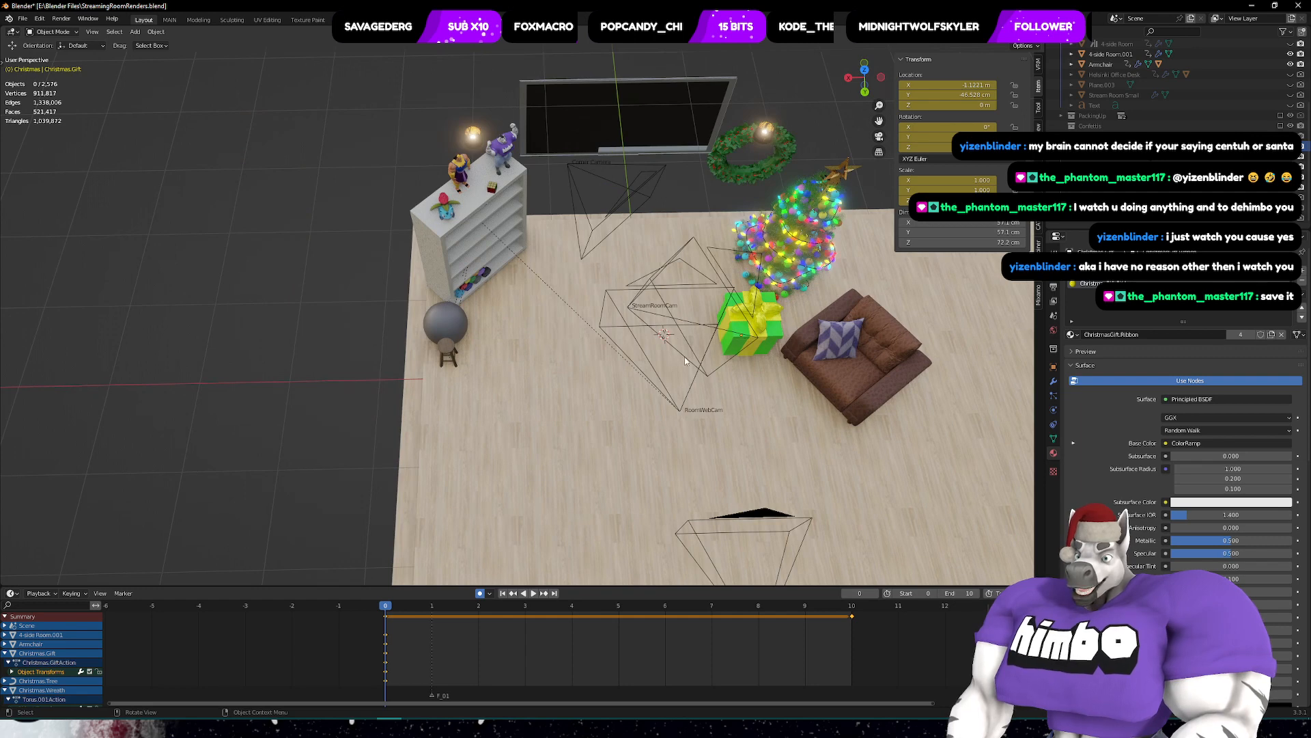
pyautogui.click(604, 418)
pyautogui.hotkey('shift', 's')
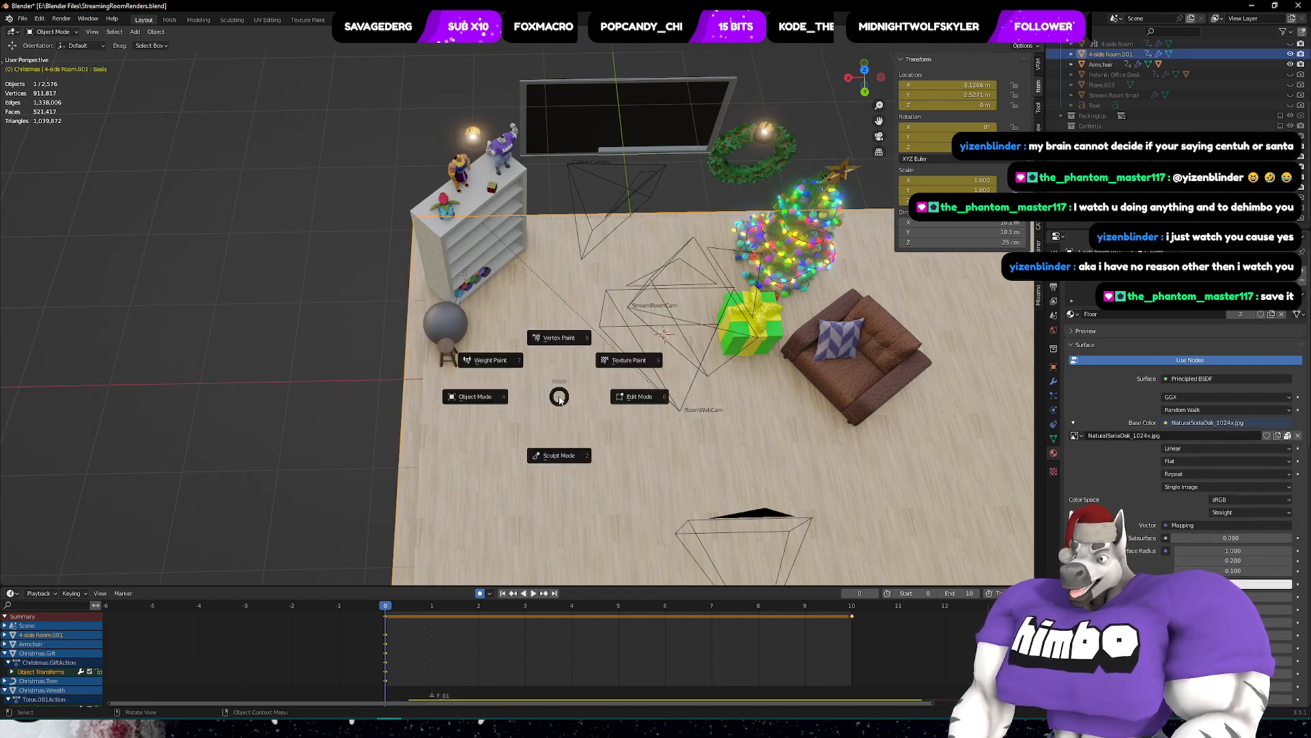
pyautogui.hotkey('shift', 'a')
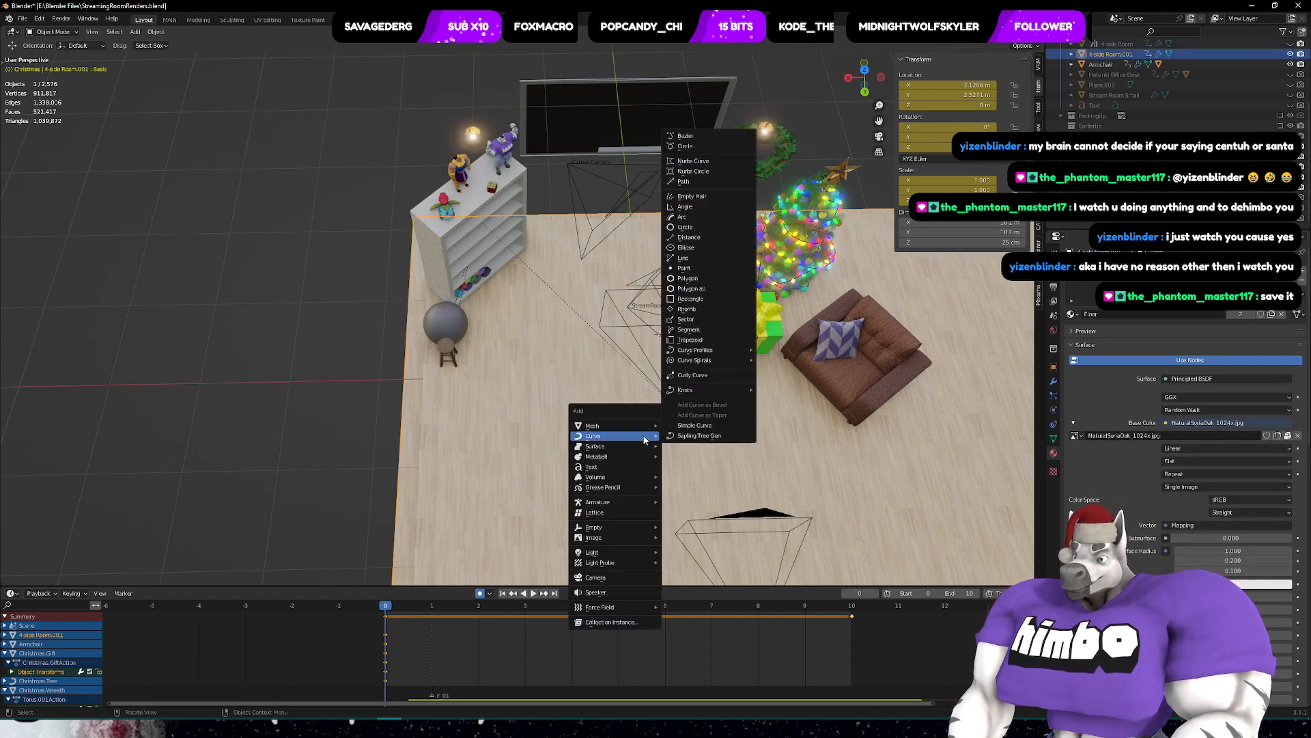
pyautogui.moveTo(627, 425)
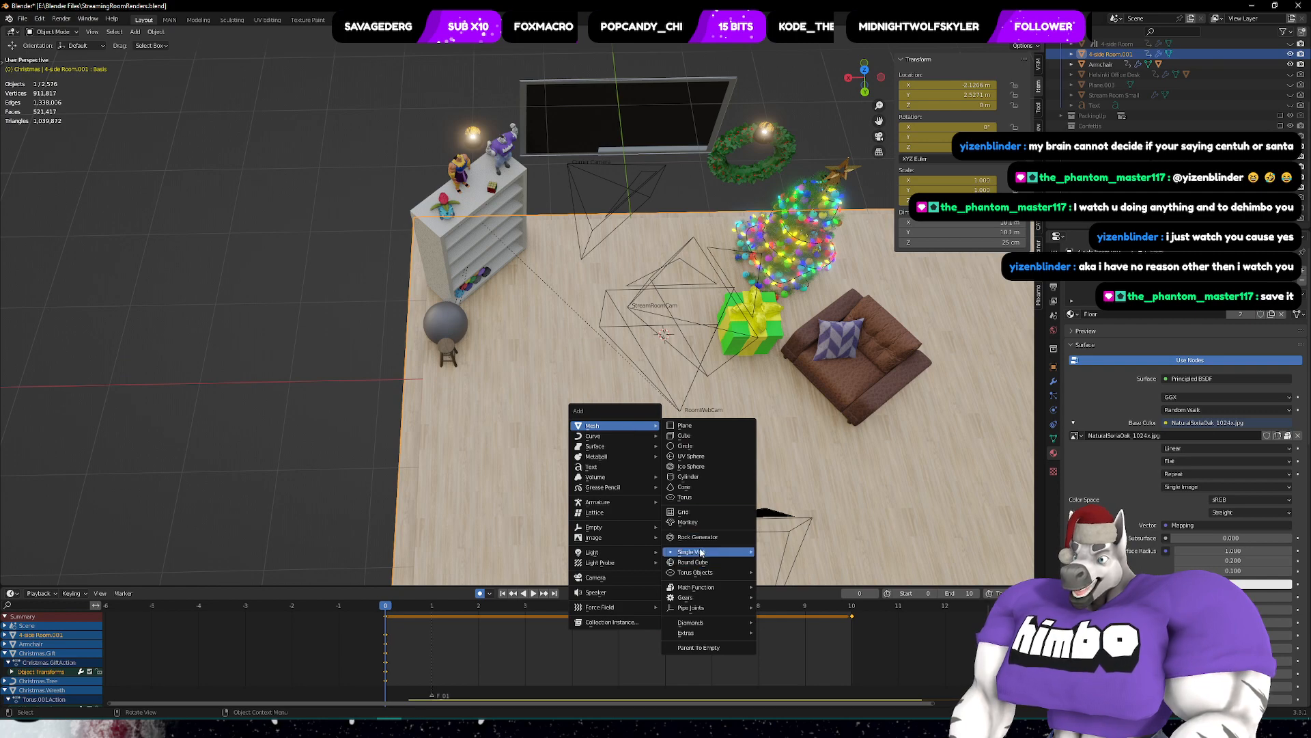
pyautogui.keyDown('shift'); pyautogui.moveTo(756, 383); pyautogui.dragTo(593, 211, button='middle'); pyautogui.keyUp('shift')
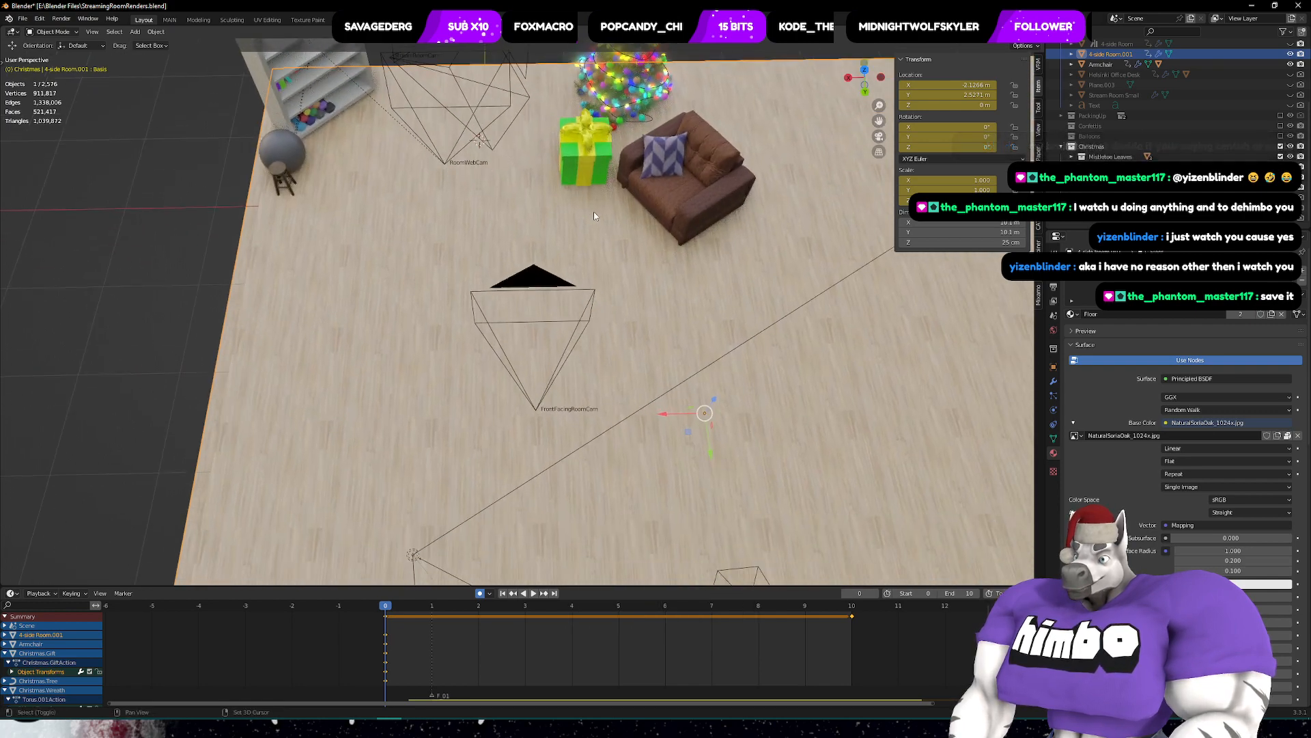
# - Add a single-vertex mesh object to the scene
pyautogui.scroll(-4, 593, 211)
pyautogui.moveTo(627, 308); pyautogui.dragTo(566, 337, button='middle')
pyautogui.click(560, 261)
pyautogui.hotkey('shift', 'a')
pyautogui.moveTo(560, 253)
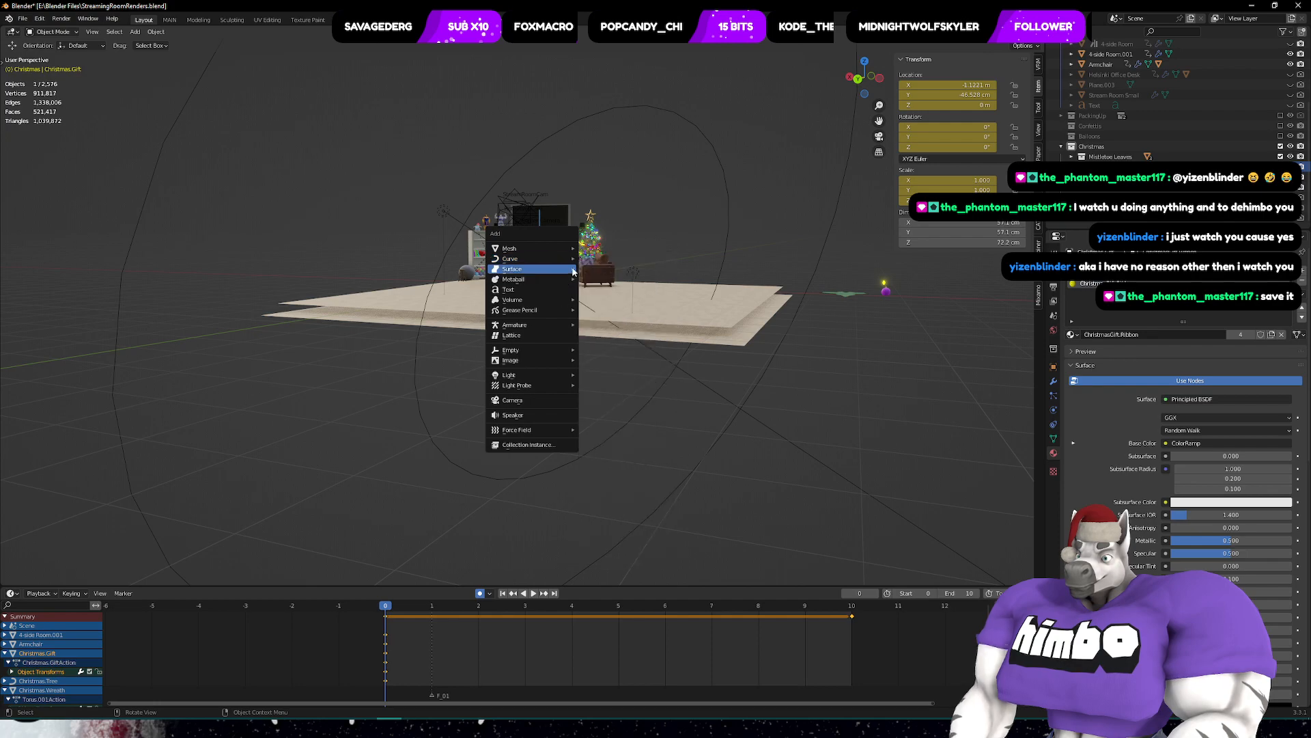
pyautogui.moveTo(642, 374)
pyautogui.click(689, 376)
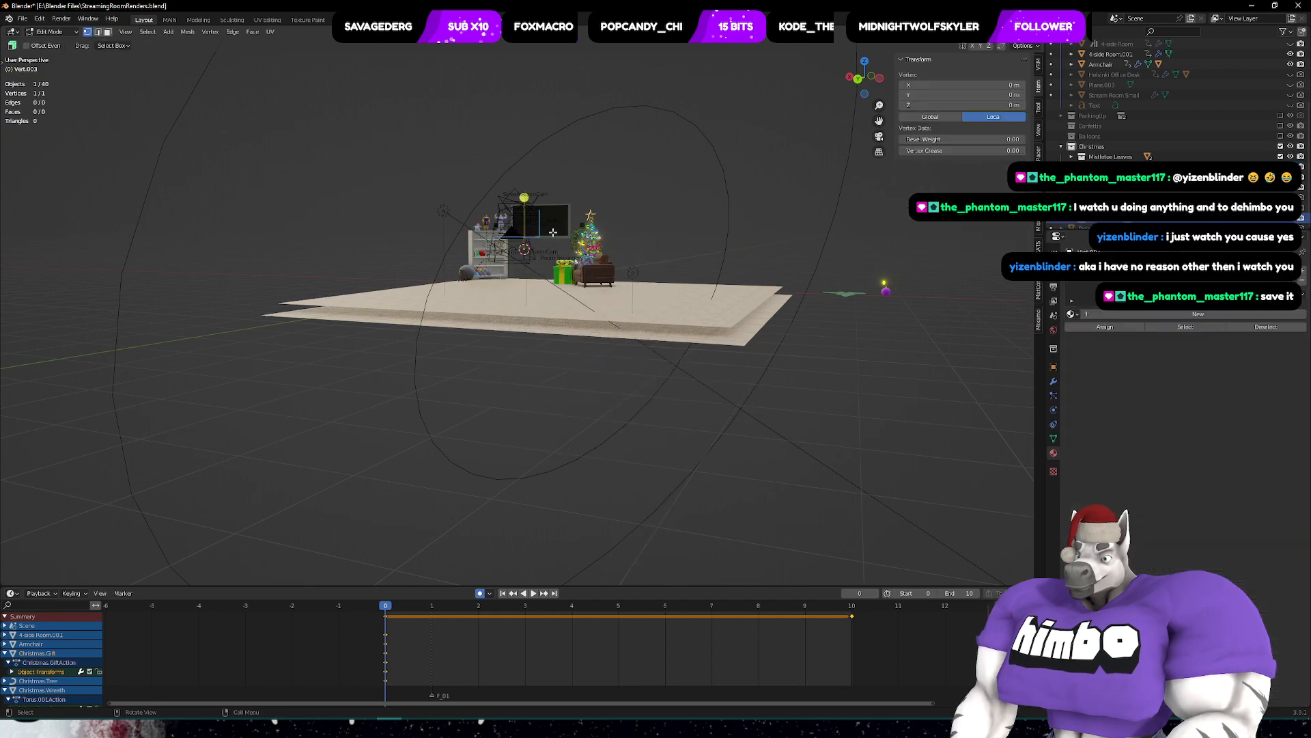
# - Move the single vertex to the open floor in front of the gift and armchair
pyautogui.moveTo(689, 377)
pyautogui.mouseDown(button='middle')
pyautogui.moveTo(568, 266)
pyautogui.moveTo(683, 355)
pyautogui.mouseUp(button='middle')
pyautogui.scroll(5, 567, 266)
pyautogui.scroll(-6, 568, 266)
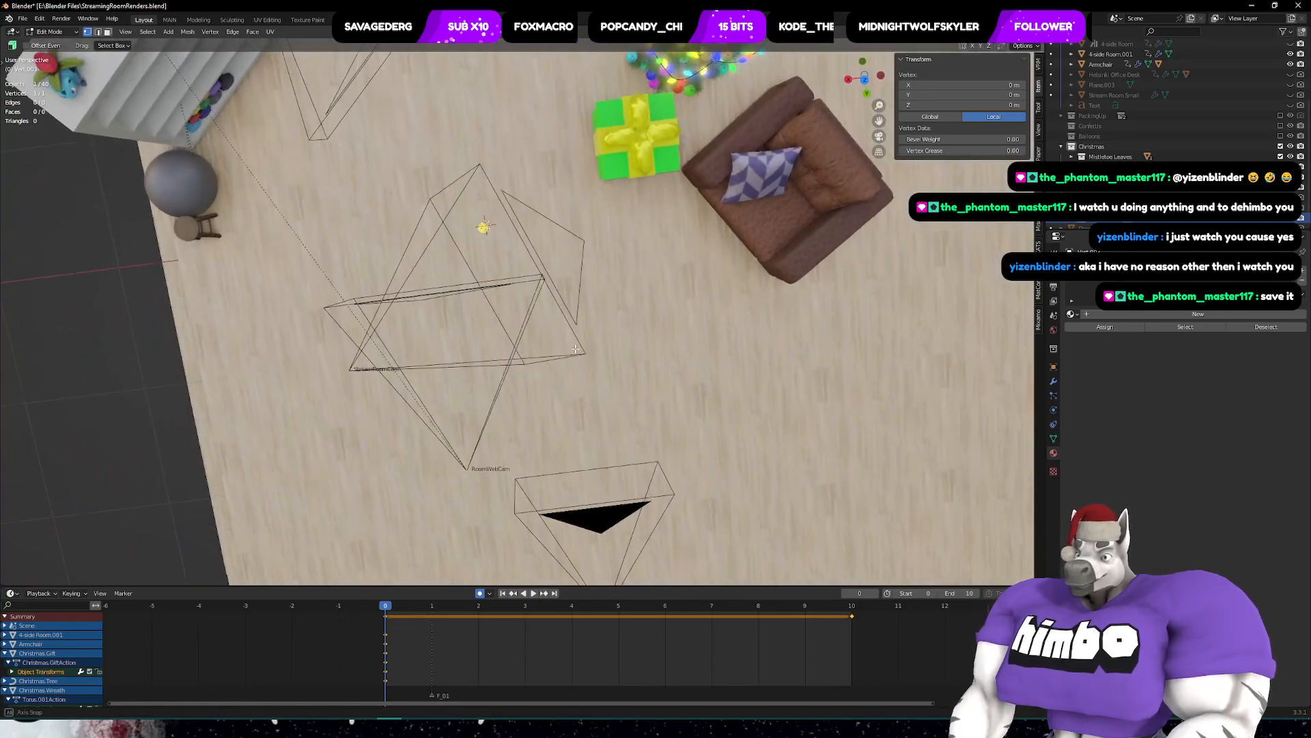
pyautogui.press('g')
pyautogui.click(737, 415)
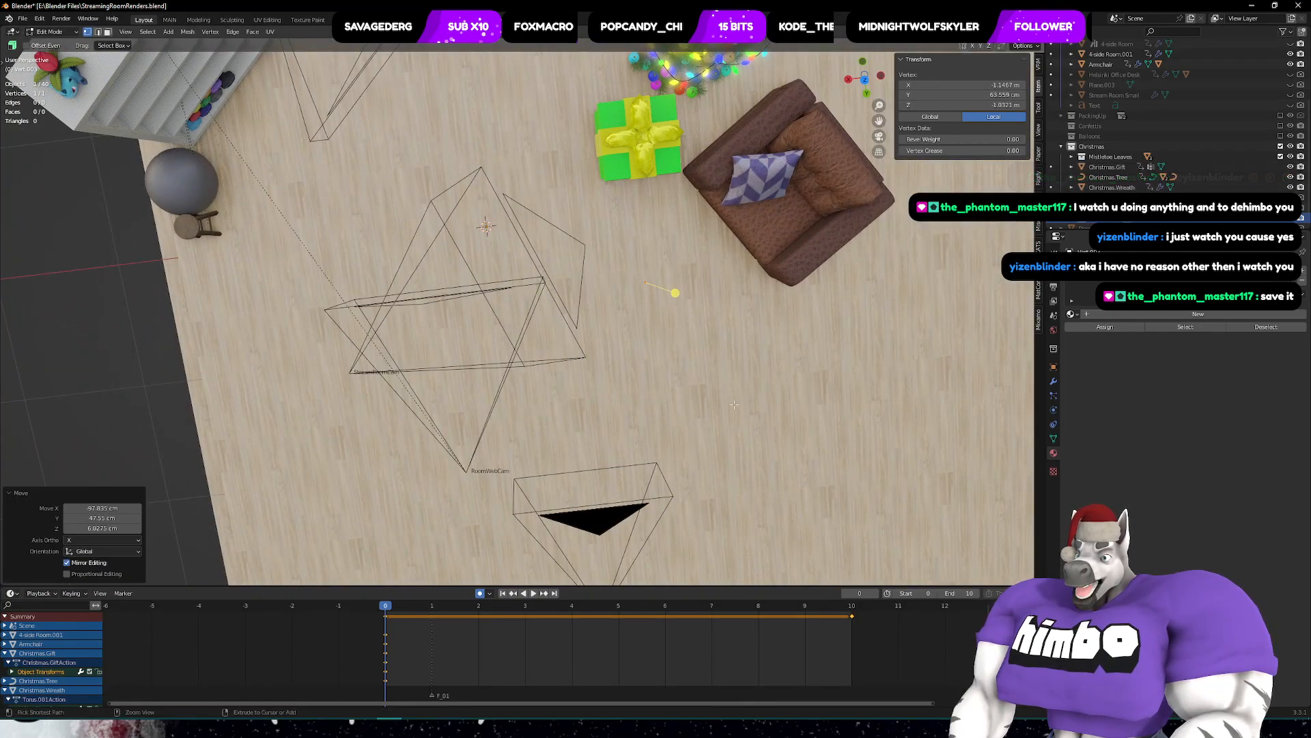
pyautogui.moveTo(736, 415); pyautogui.dragTo(771, 303, button='middle')
# - Staying in Edit Mode, duplicate the vertex and place the copy at the armchair
pyautogui.click(1053, 367)
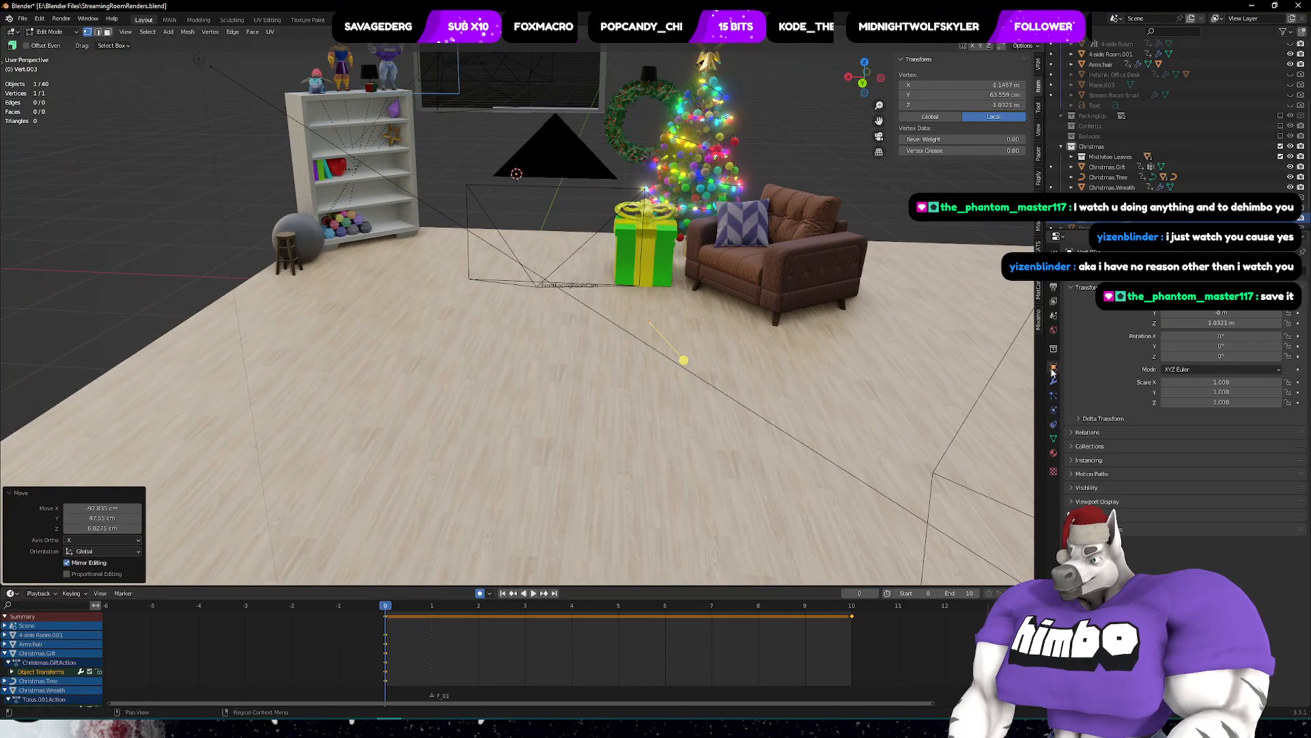
pyautogui.hotkey('ctrl', 'Tab')
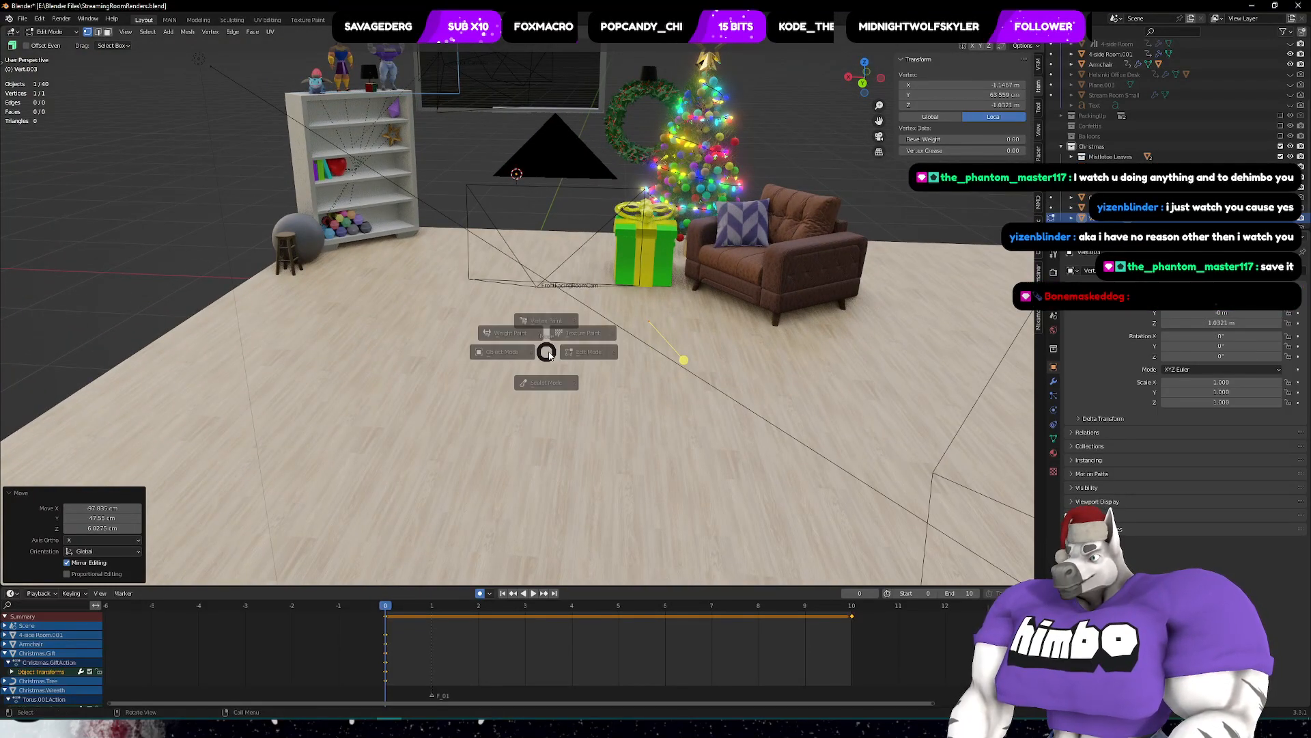
pyautogui.click(620, 354)
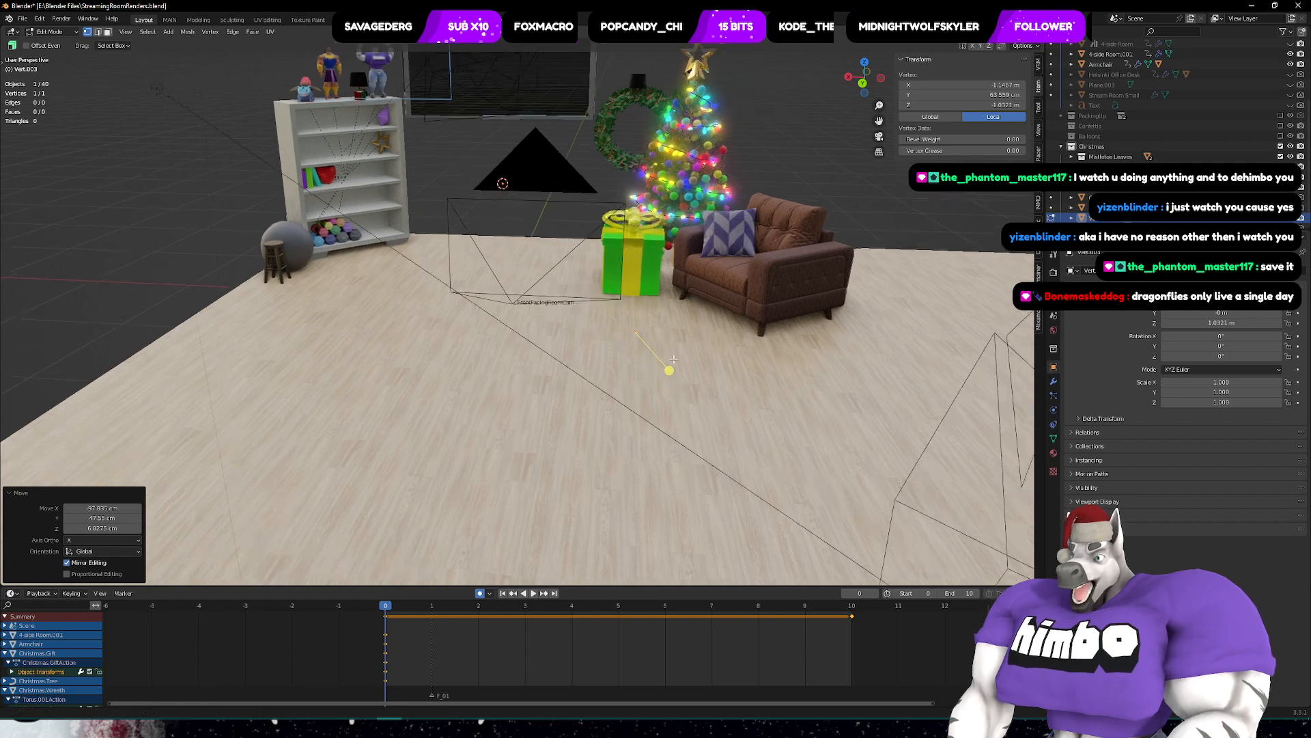
pyautogui.keyDown('shift'); pyautogui.moveTo(717, 326); pyautogui.dragTo(620, 413, button='middle'); pyautogui.keyUp('shift')
pyautogui.press('e')
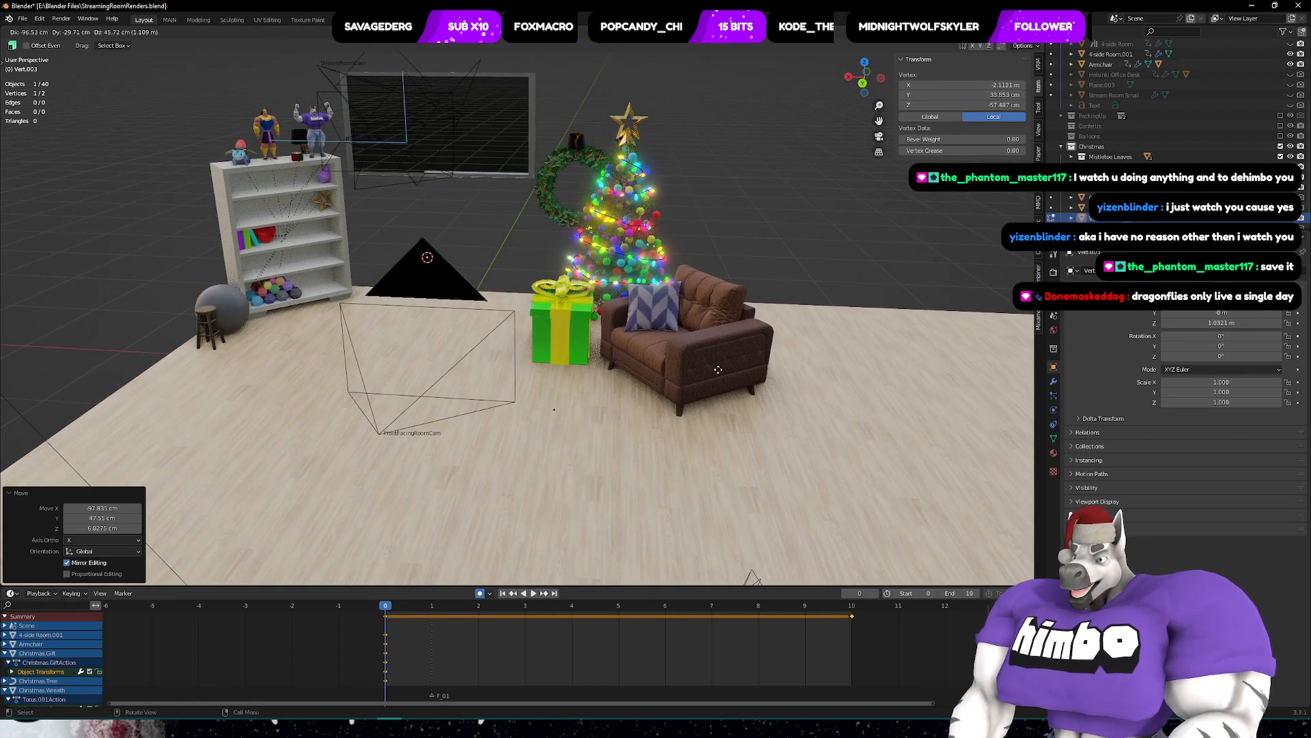
pyautogui.click(695, 363)
pyautogui.moveTo(695, 363); pyautogui.dragTo(697, 386, button='middle')
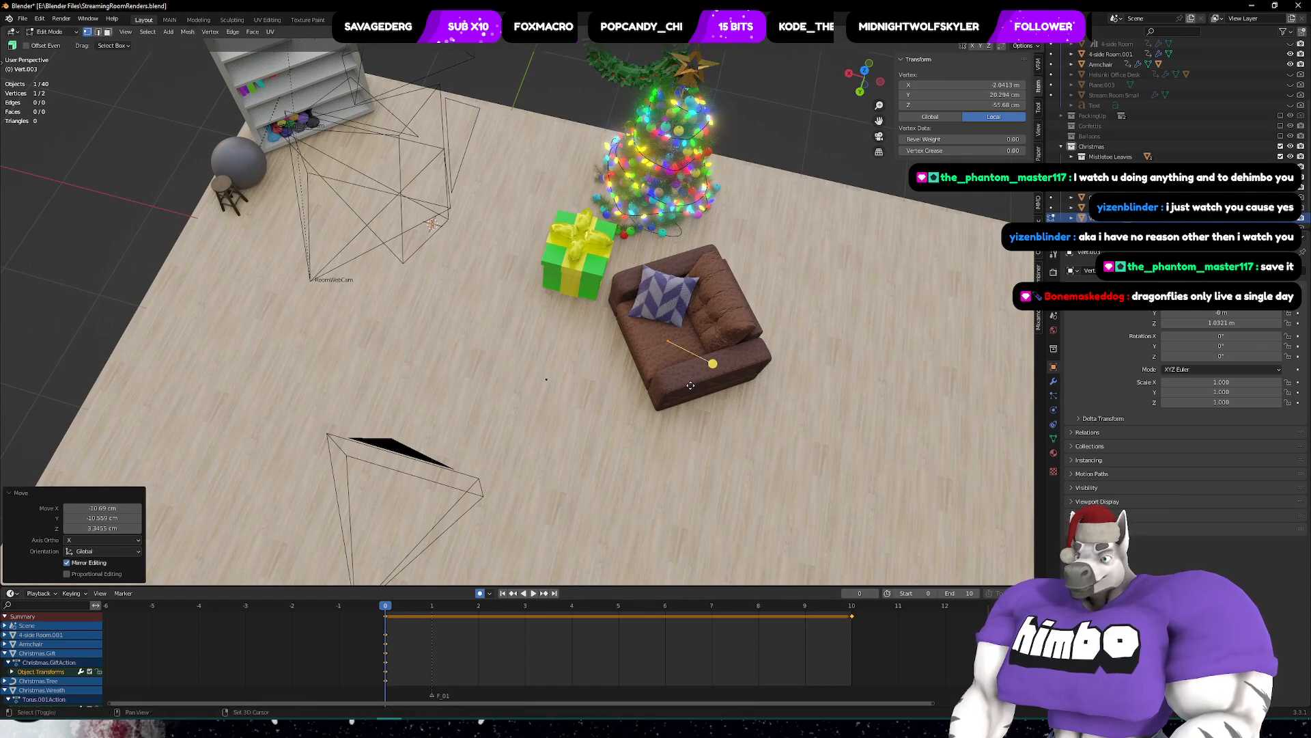
# - Duplicate the vertex twice, placing one copy on the open floor in front of the stool and one behind the gift
pyautogui.hotkey('shift', 'd')
pyautogui.click(302, 353)
pyautogui.moveTo(377, 390); pyautogui.dragTo(432, 411, button='middle')
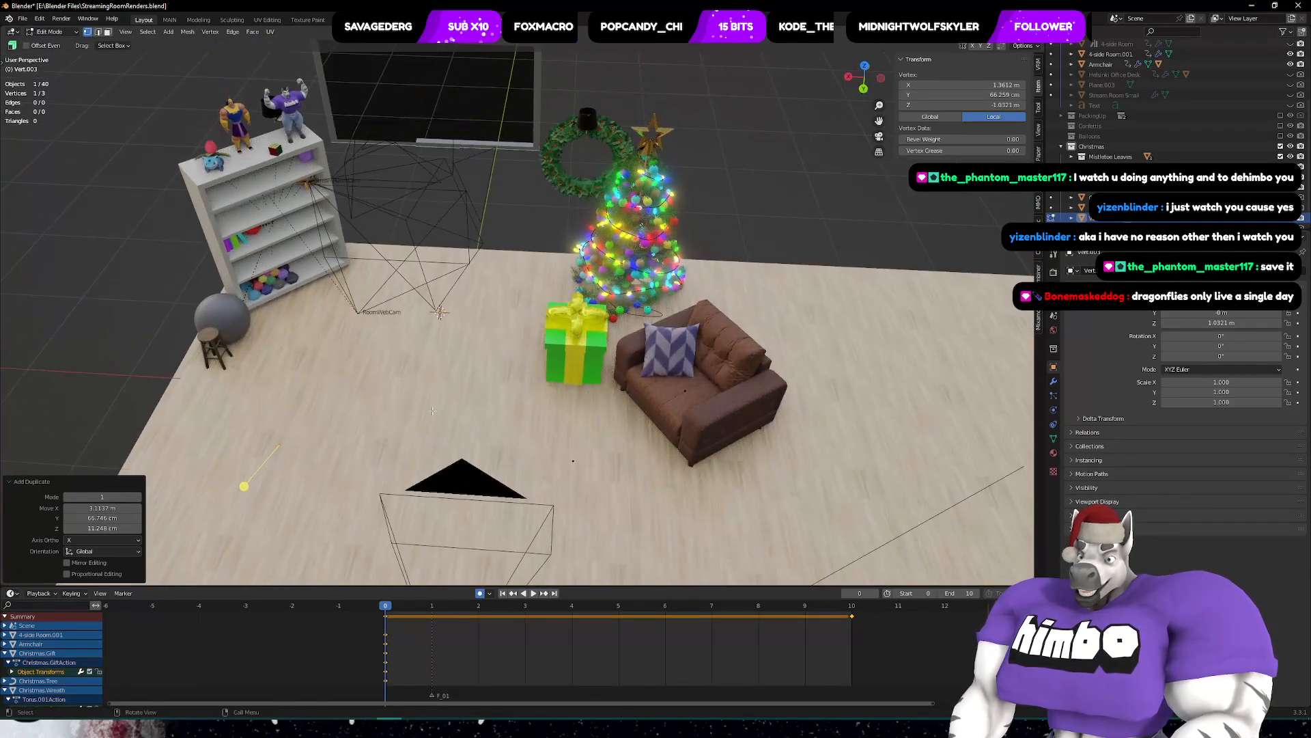
pyautogui.hotkey('shift', 'd')
pyautogui.click(695, 255)
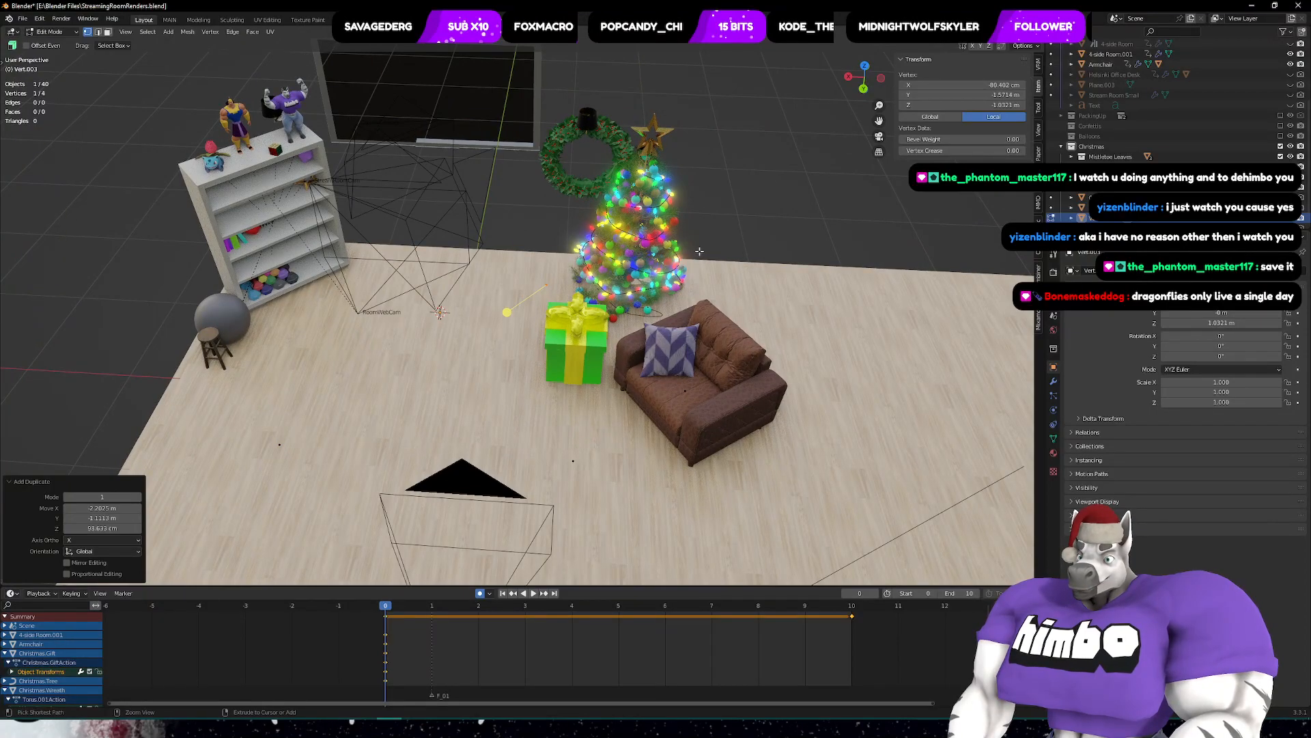
pyautogui.moveTo(695, 256); pyautogui.dragTo(698, 340, button='middle')
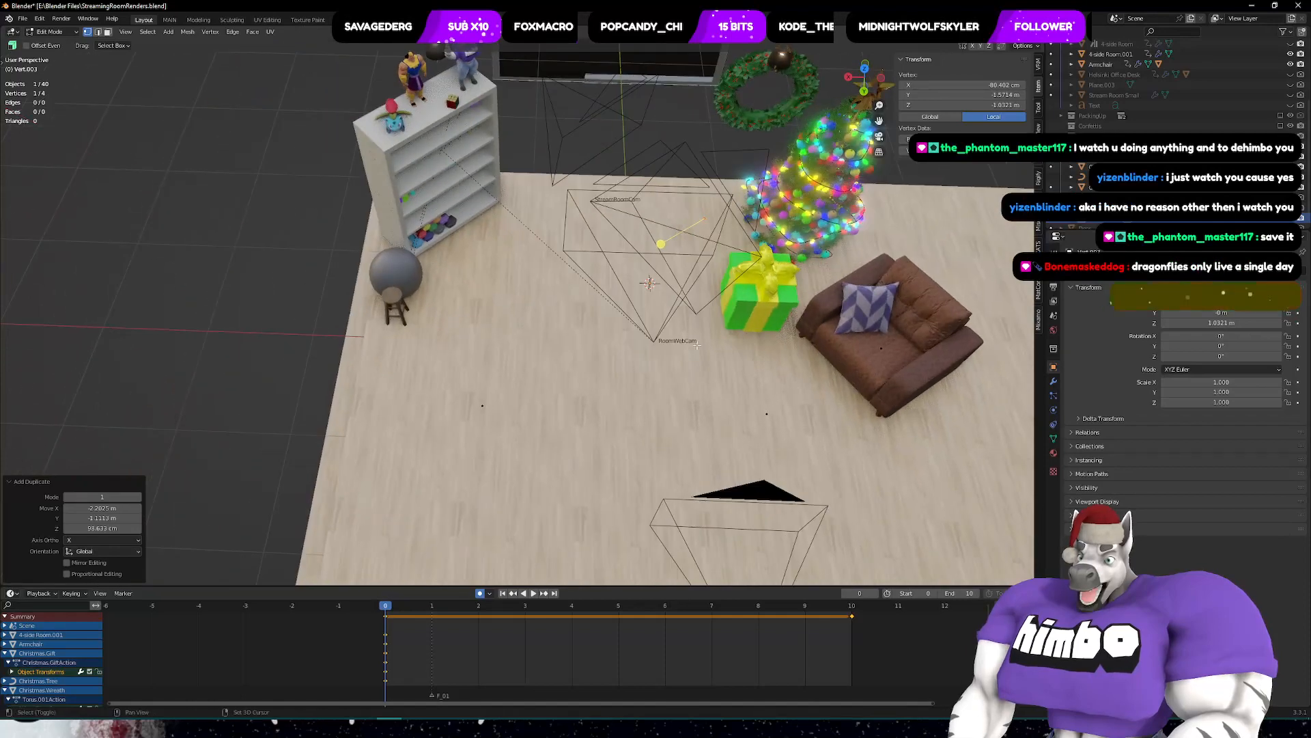
# - Duplicate the vertex twice more, placing one copy beside the gift and one on the floor in front of it
pyautogui.hotkey('shift', 'd')
pyautogui.keyDown('ctrl'); pyautogui.click(708, 376); pyautogui.keyUp('ctrl')
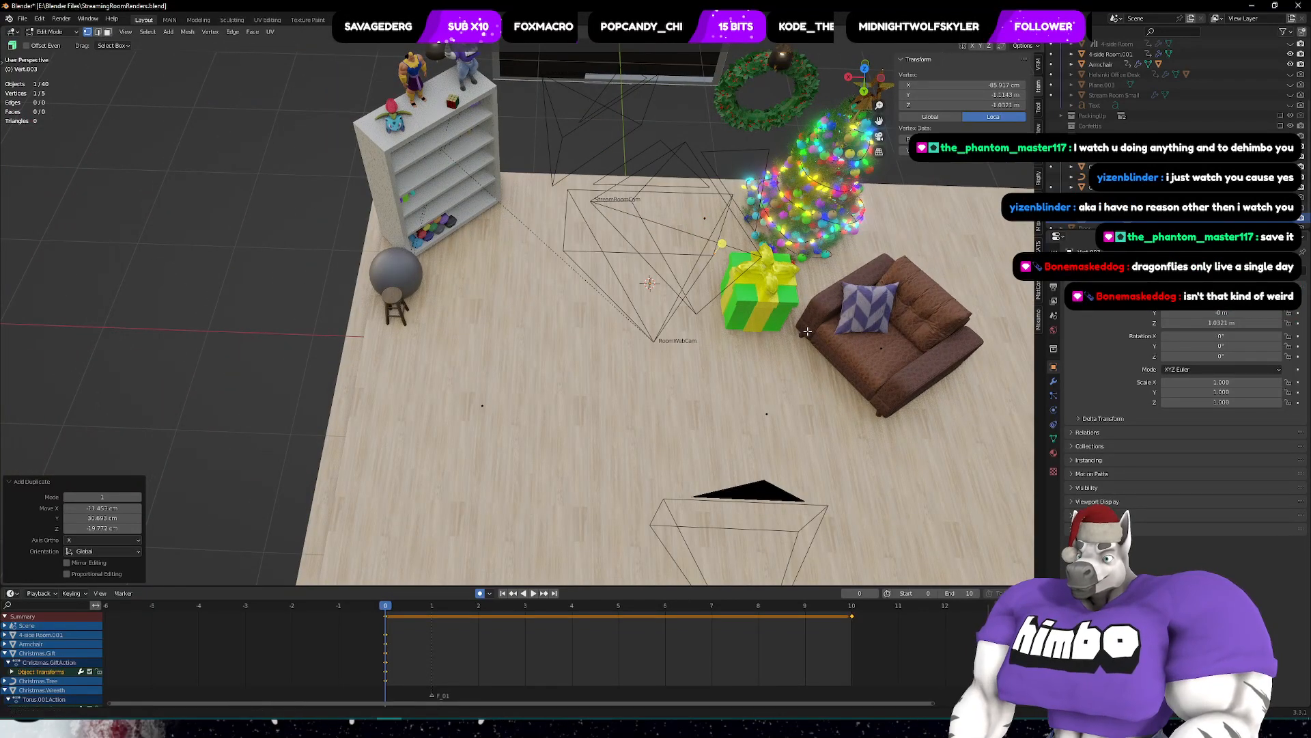
pyautogui.keyDown('shift'); pyautogui.moveTo(808, 330); pyautogui.dragTo(690, 307, button='middle'); pyautogui.keyUp('shift')
pyautogui.hotkey('shift', 'd')
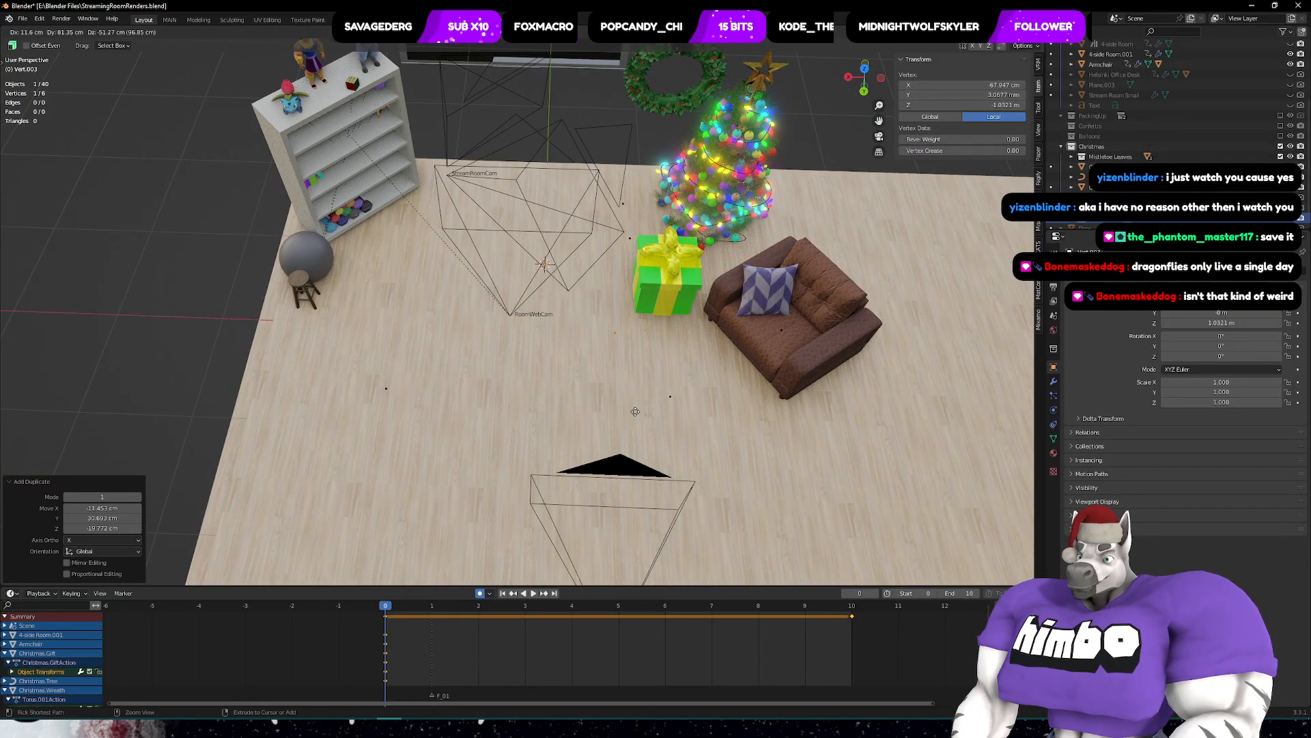
pyautogui.click(635, 411)
# - Duplicate the vertex twice more, placing one copy on the floor by the bookshelf and the other on top of the bookshelf
pyautogui.hotkey('shift', 'd')
pyautogui.keyDown('ctrl'); pyautogui.click(408, 314); pyautogui.keyUp('ctrl')
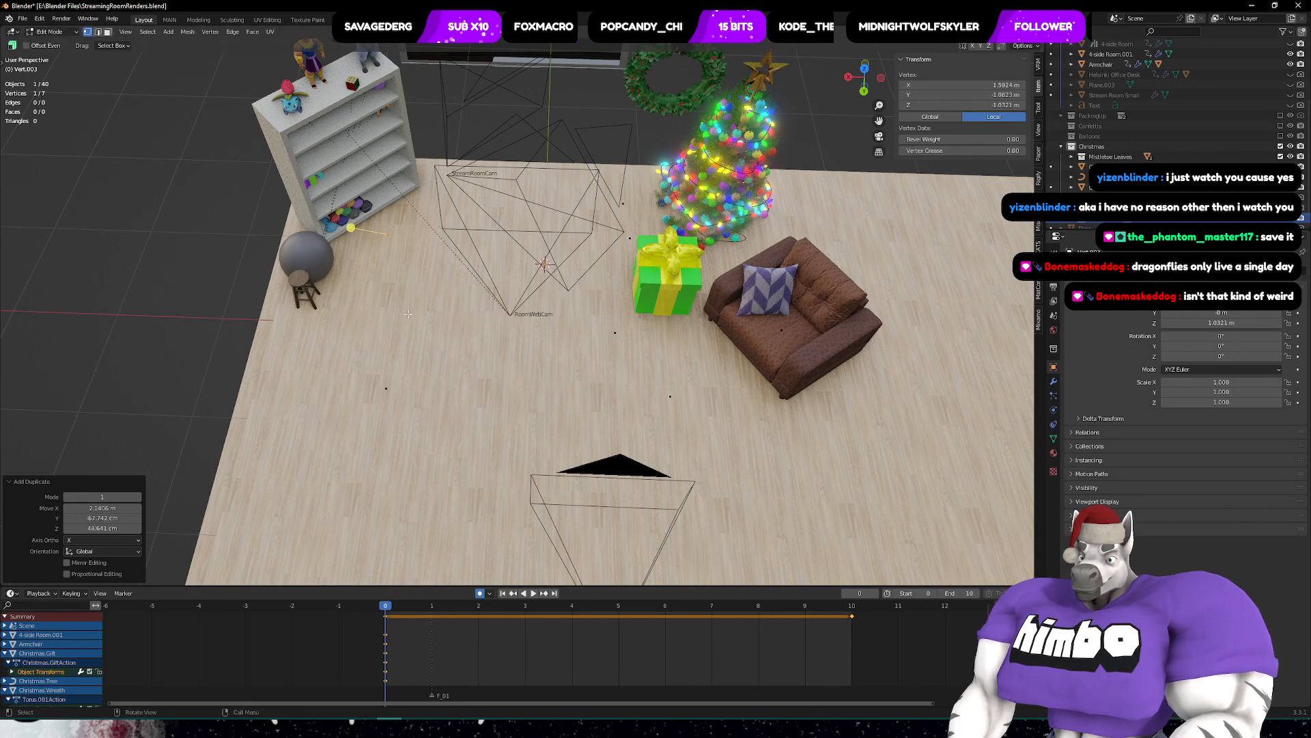
pyautogui.hotkey('shift', 'd')
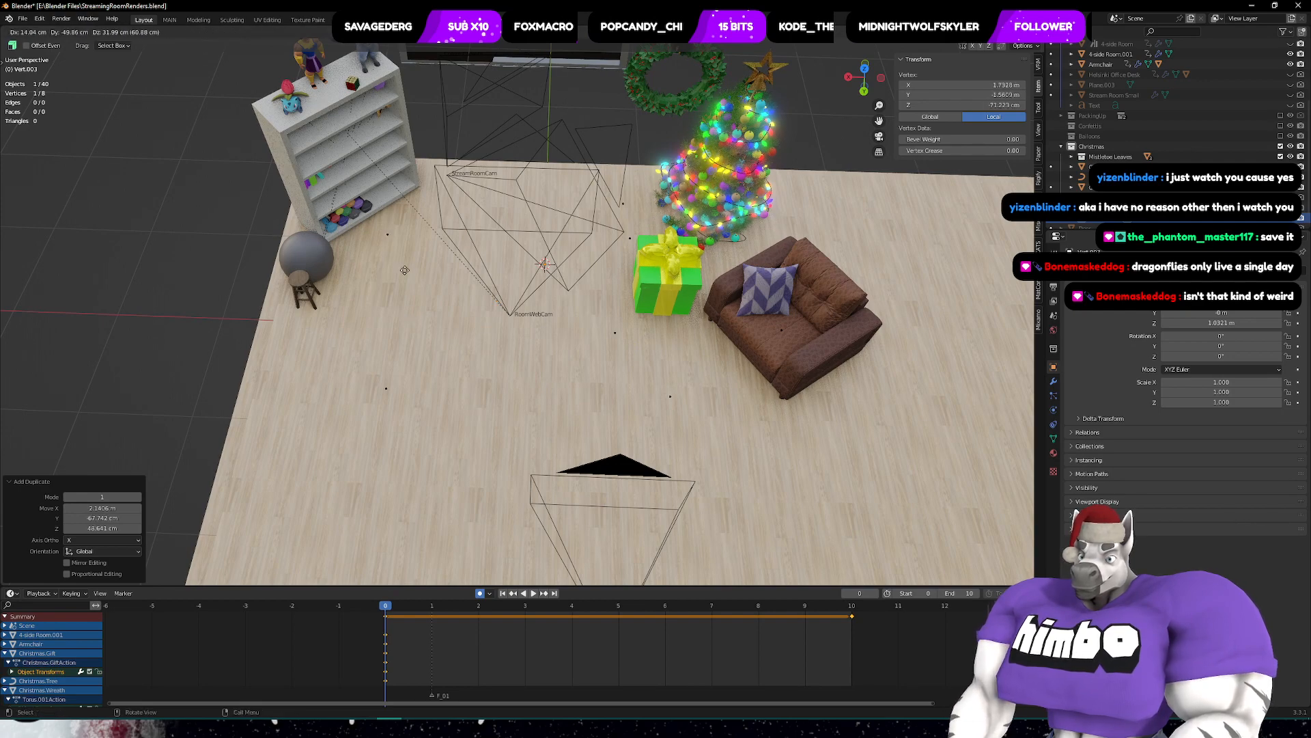
pyautogui.press('Escape')
pyautogui.moveTo(405, 270); pyautogui.dragTo(545, 369, button='middle')
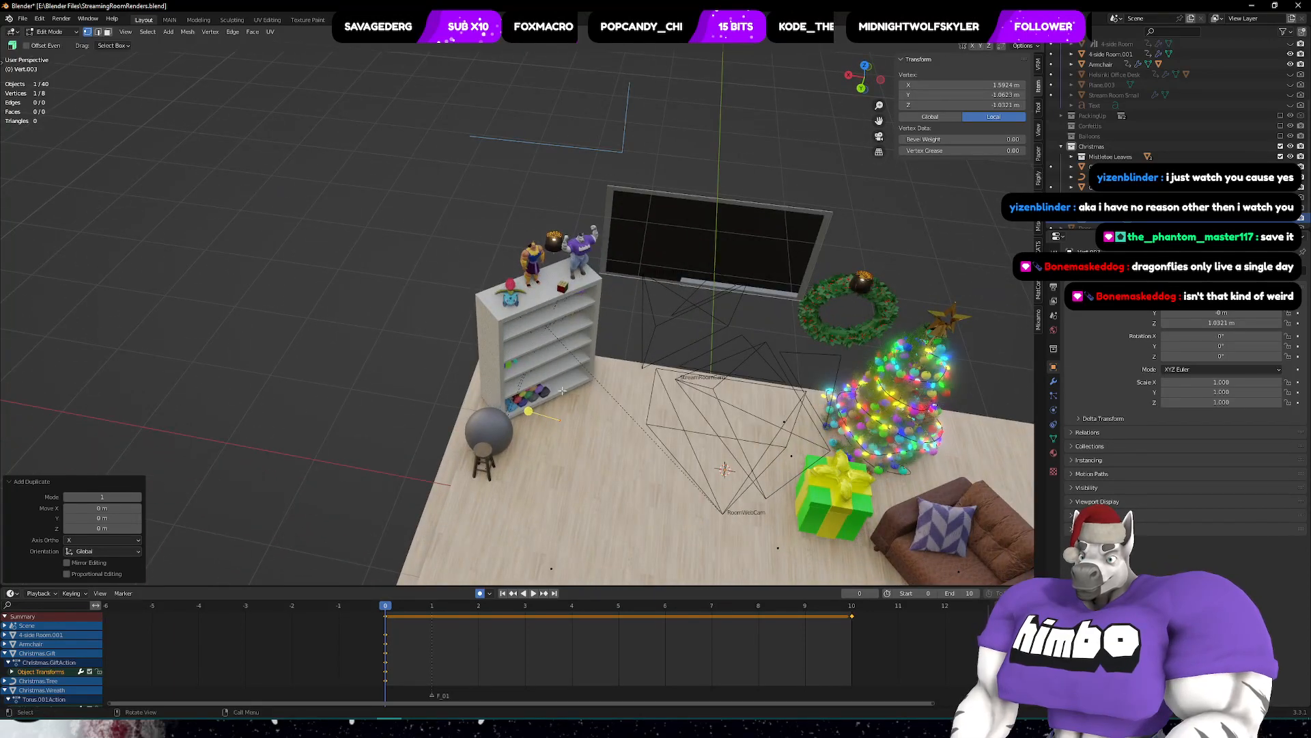
pyautogui.press('g')
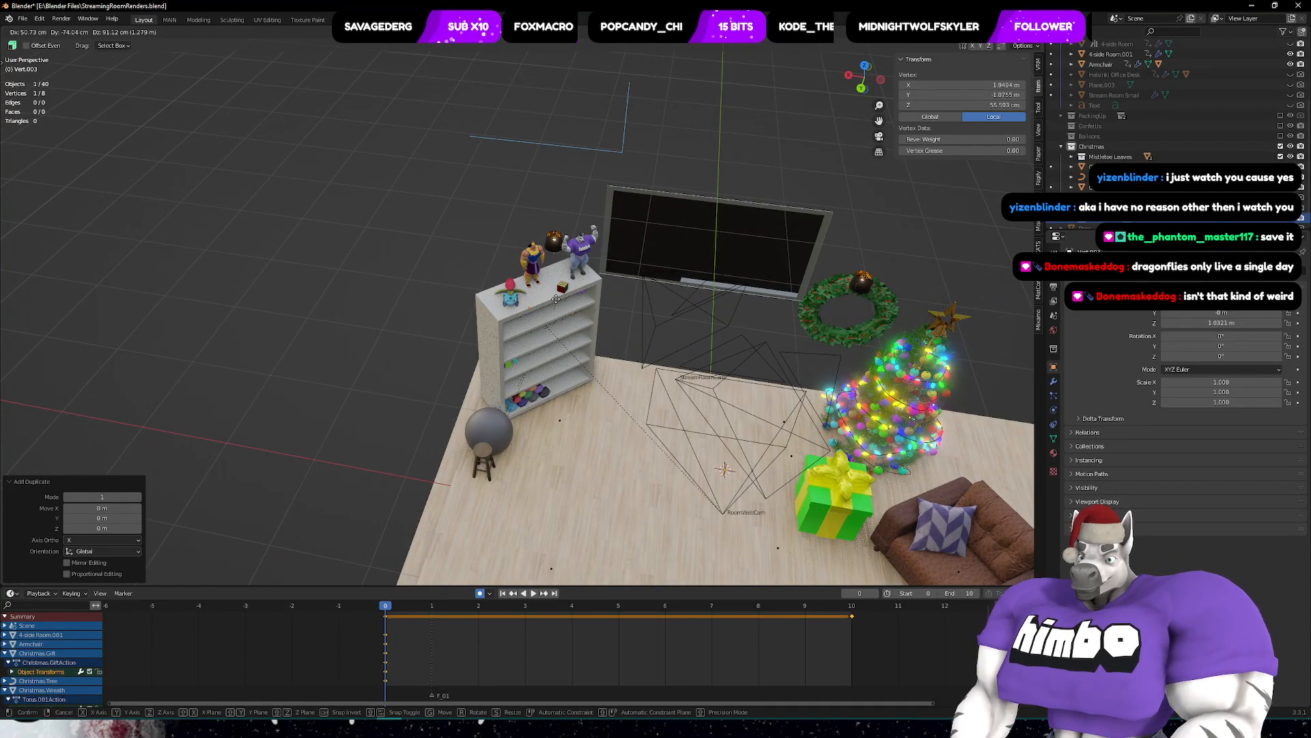
pyautogui.press('Return')
pyautogui.moveTo(587, 356); pyautogui.dragTo(627, 388, button='middle')
pyautogui.moveTo(743, 448); pyautogui.dragTo(999, 236, button='middle')
# - Rename the vertex object to "Geomarty Placement"
pyautogui.doubleClick(1094, 221)
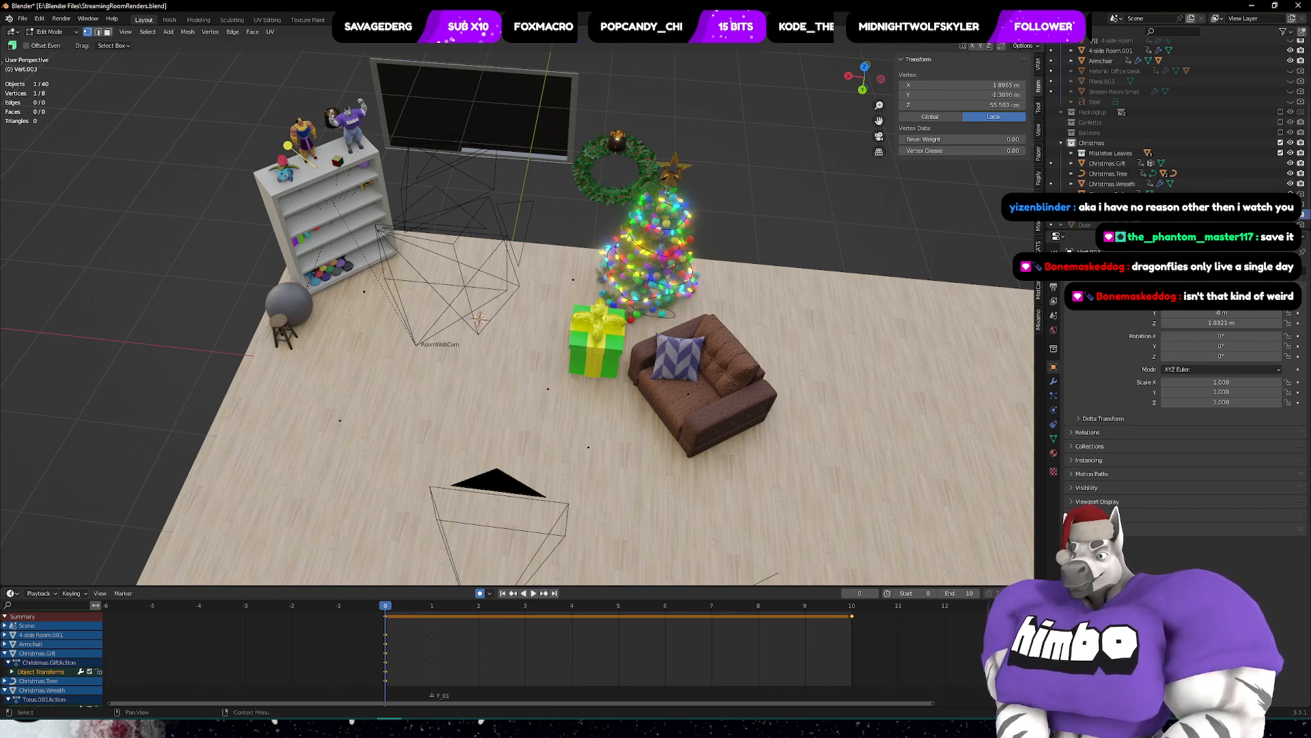
pyautogui.write('Geomarty')
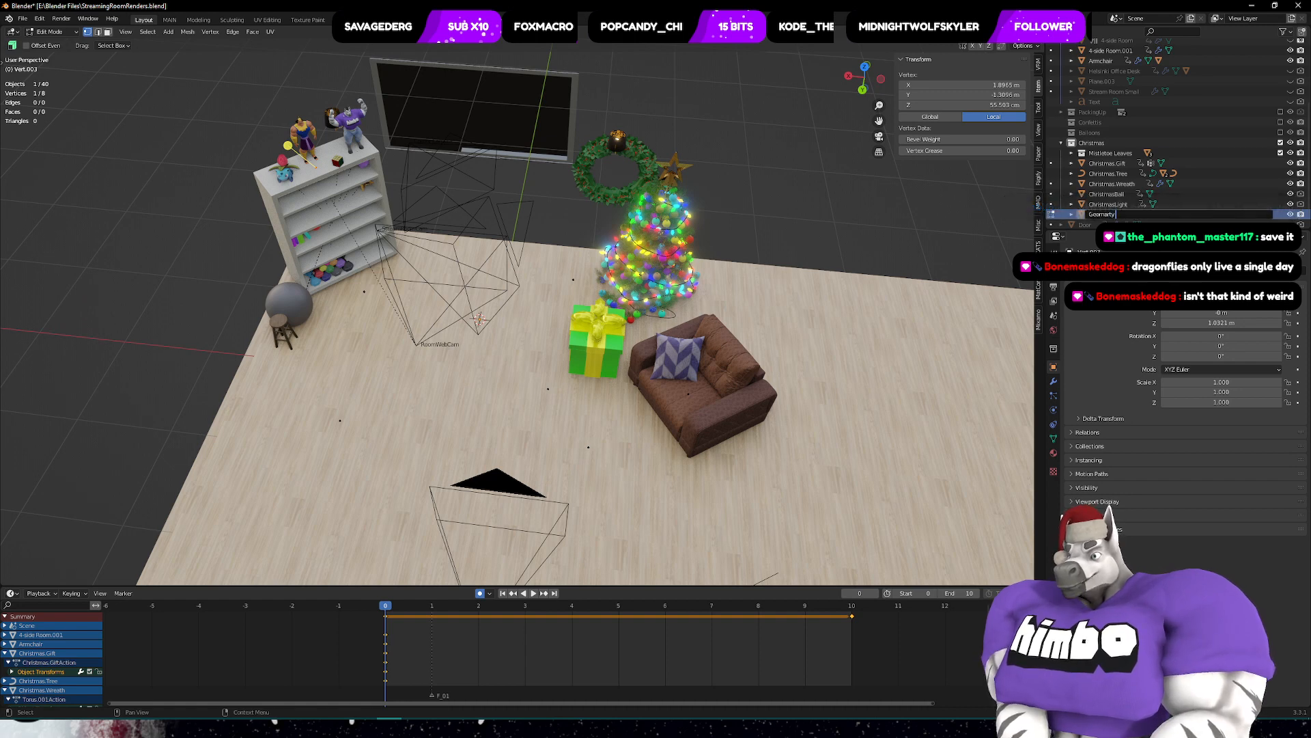
pyautogui.write(' Placement')
pyautogui.press('Return')
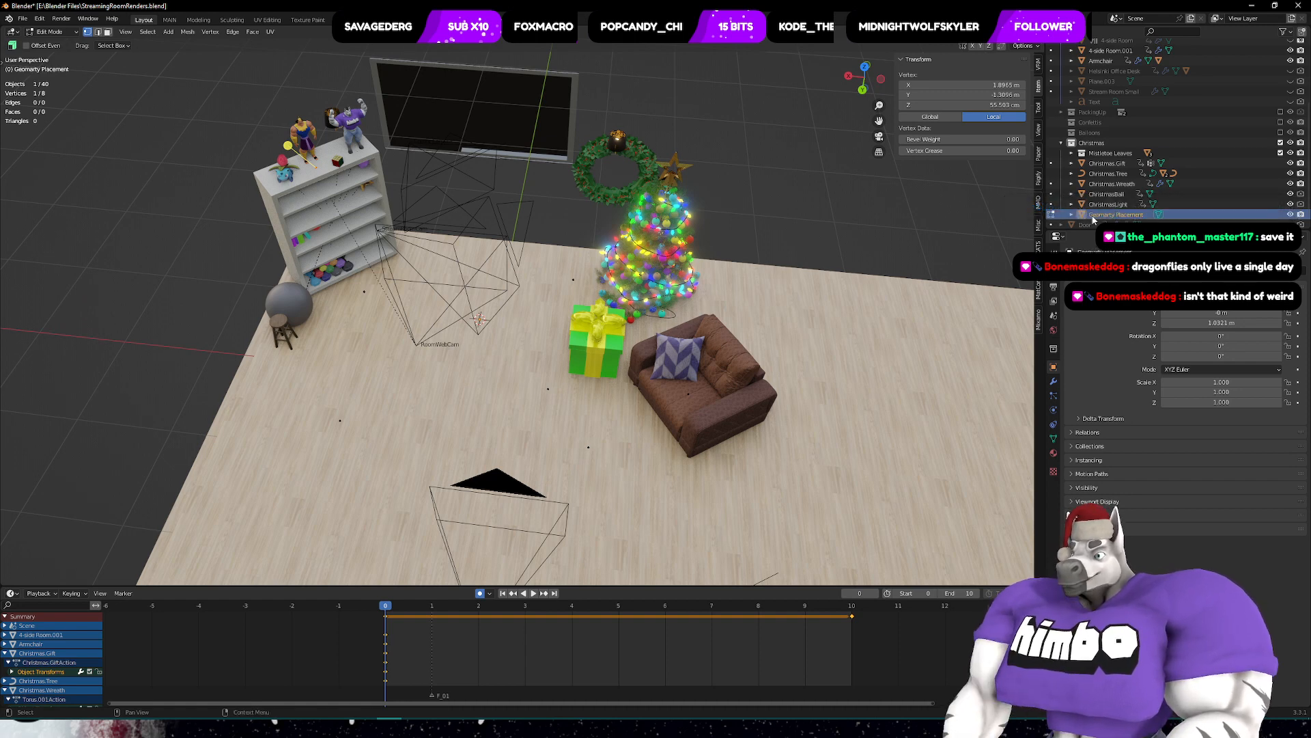
# - Add a Geometry Nodes modifier to the placement object with a node group named Christmas.Gift, and save the file
pyautogui.click(1054, 384)
pyautogui.click(1086, 270)
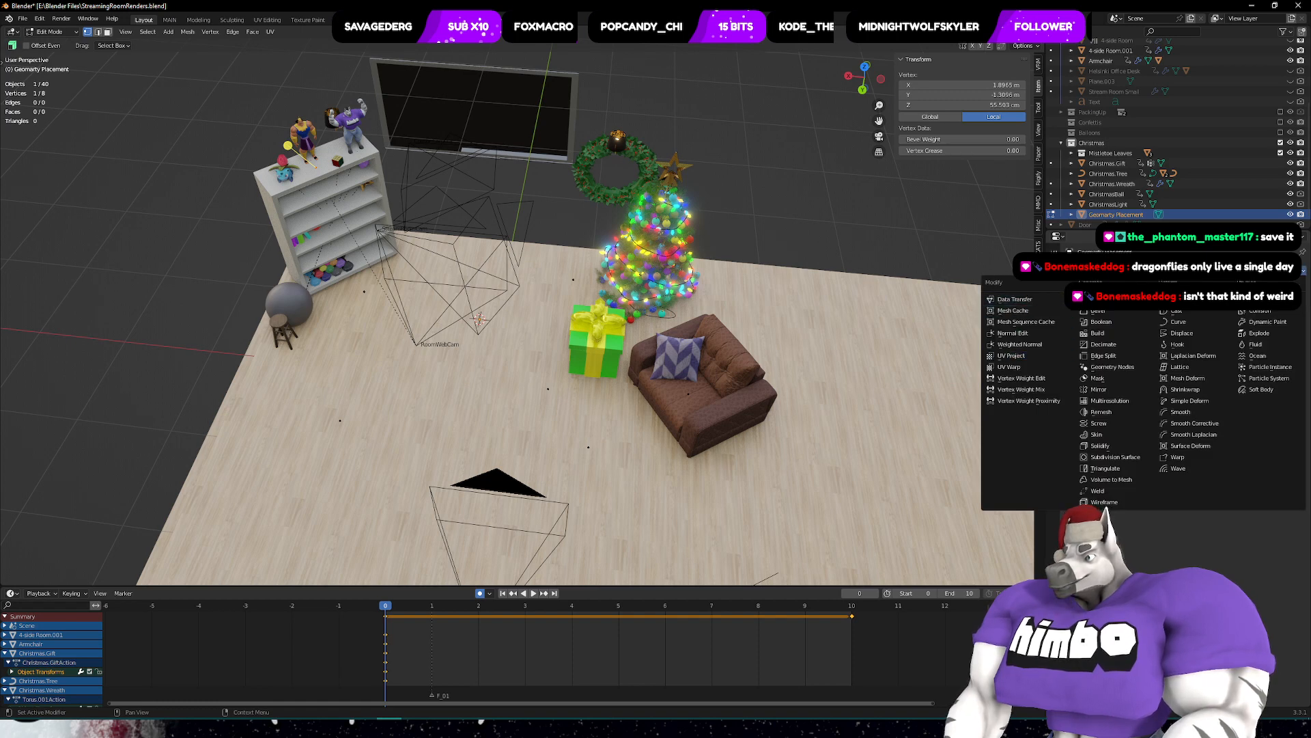
pyautogui.click(1112, 366)
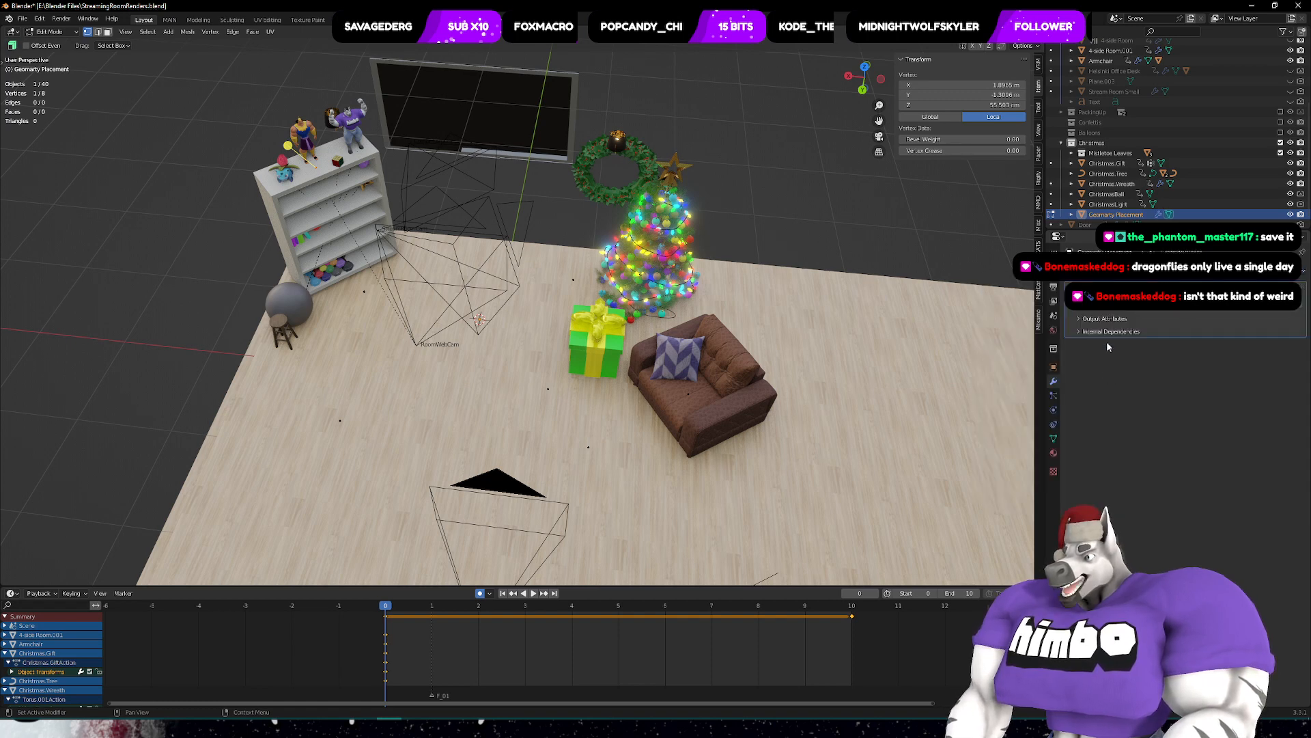
pyautogui.click(1077, 296)
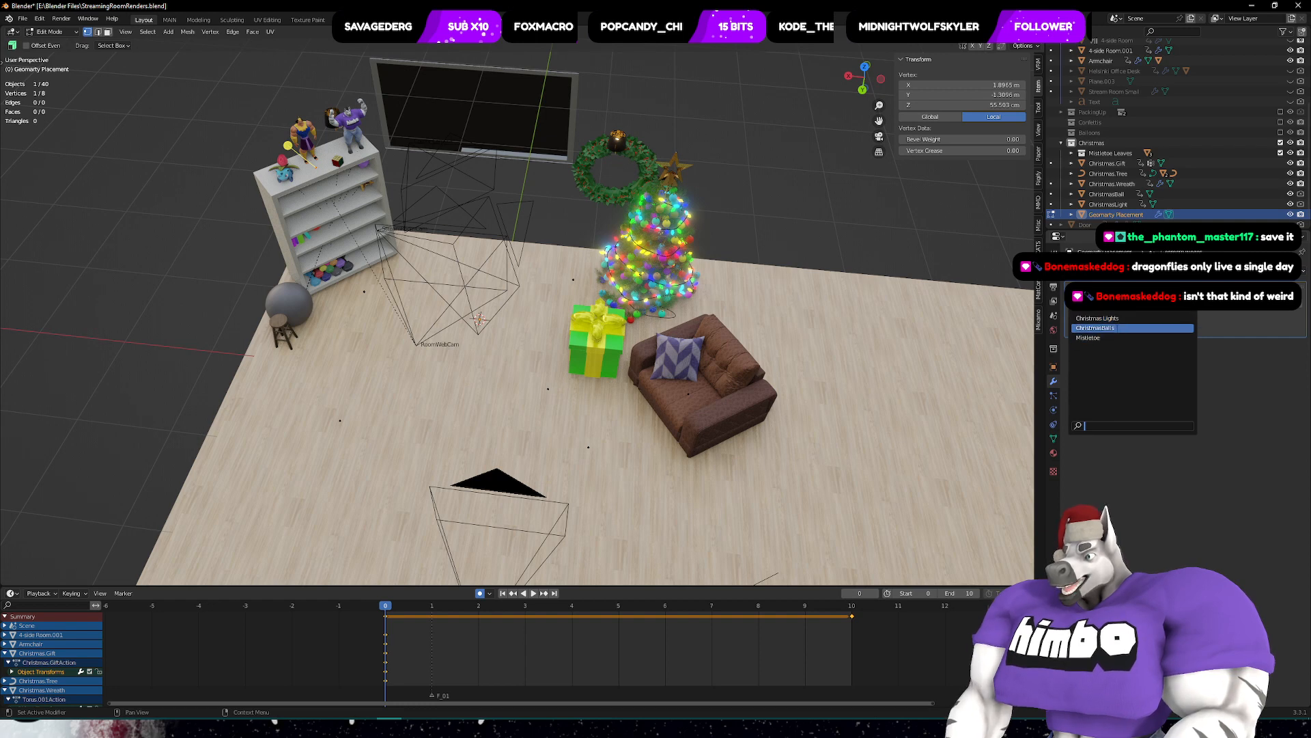
pyautogui.click(1122, 328)
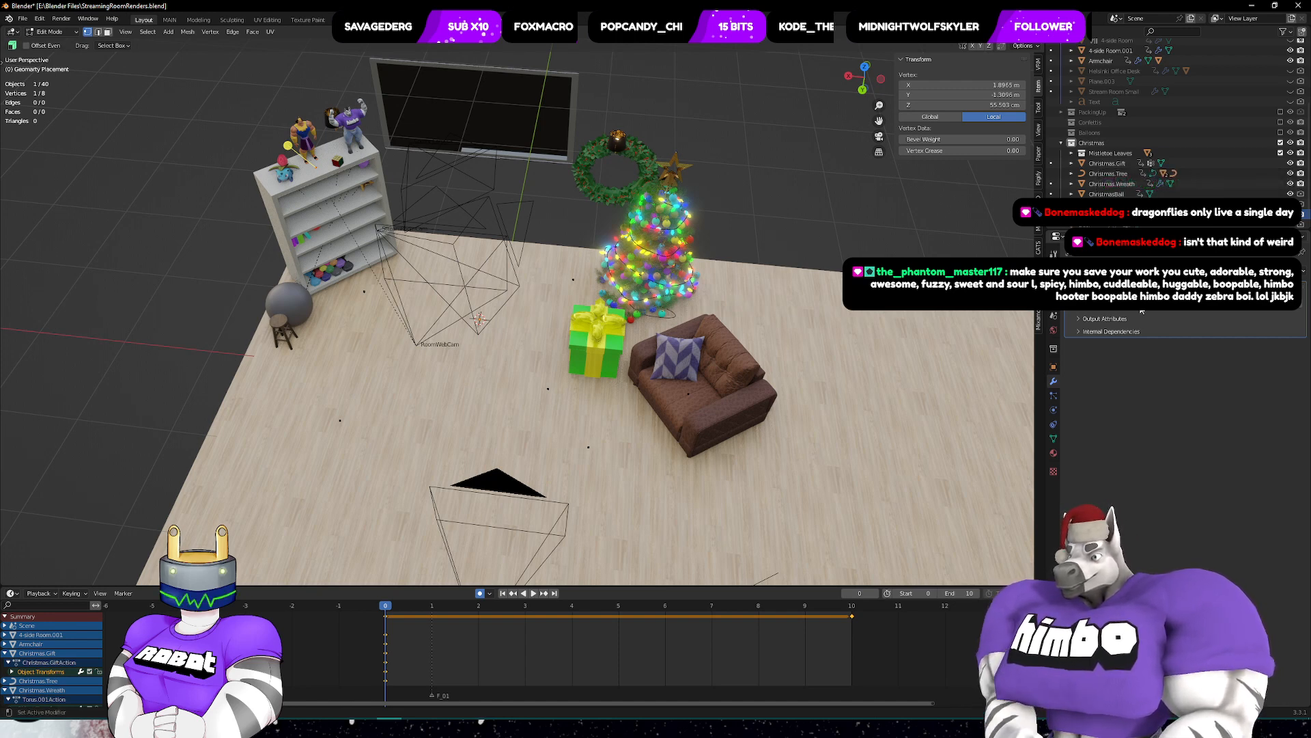
pyautogui.click(22, 18)
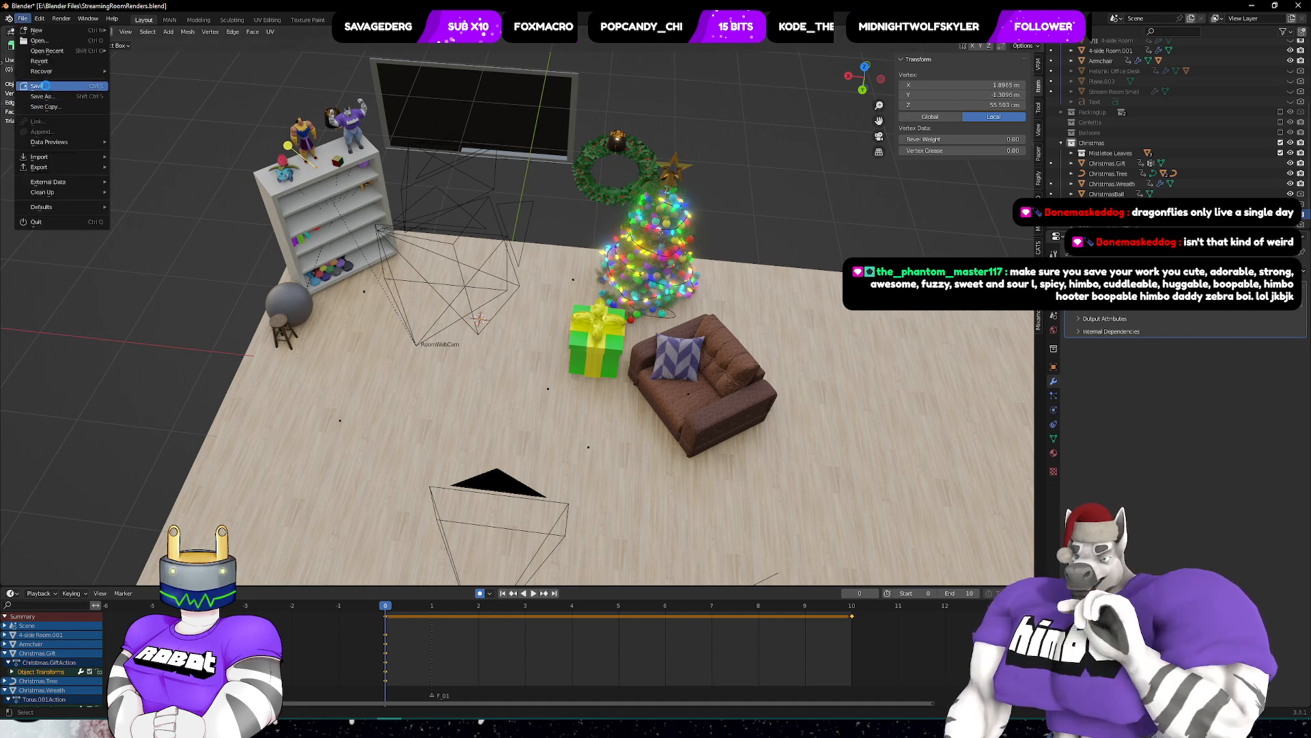
pyautogui.click(38, 86)
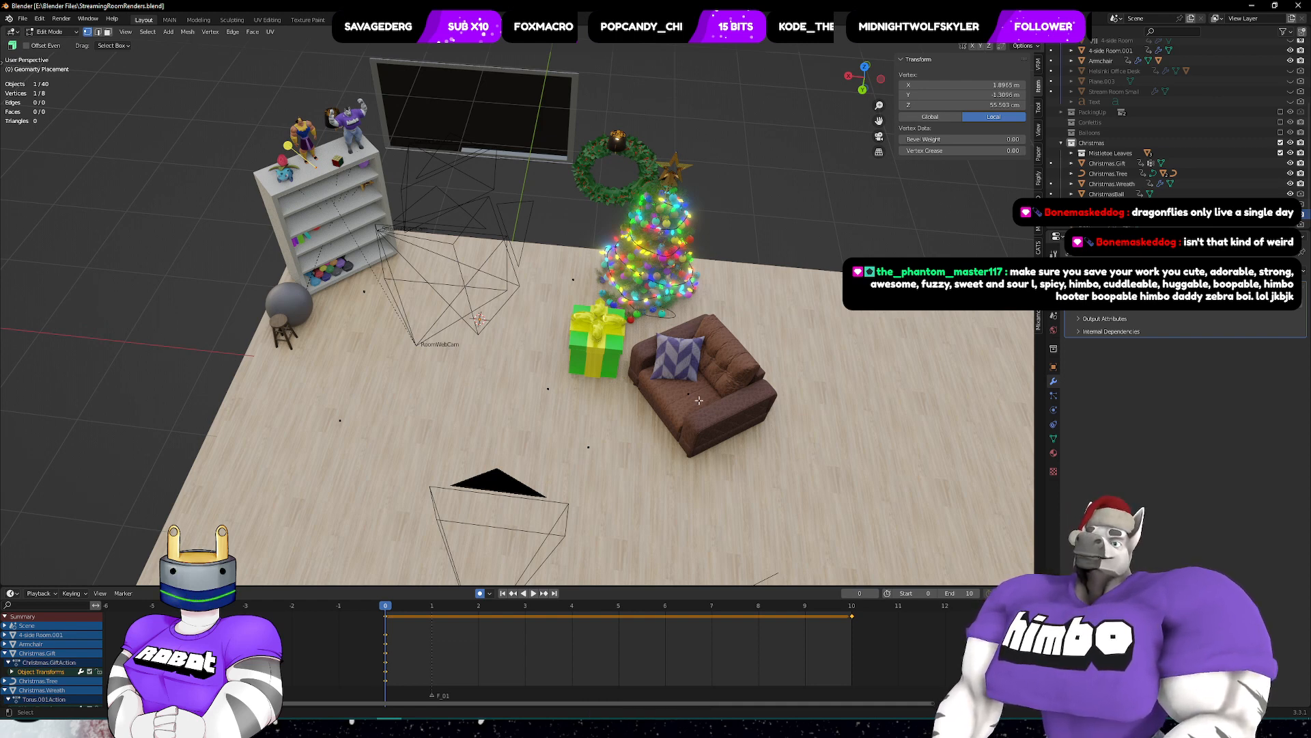
# - Switch to the Geometry Nodes workspace to edit the Christmas.Gift node tree
pyautogui.moveTo(525, 449); pyautogui.dragTo(726, 323, button='middle')
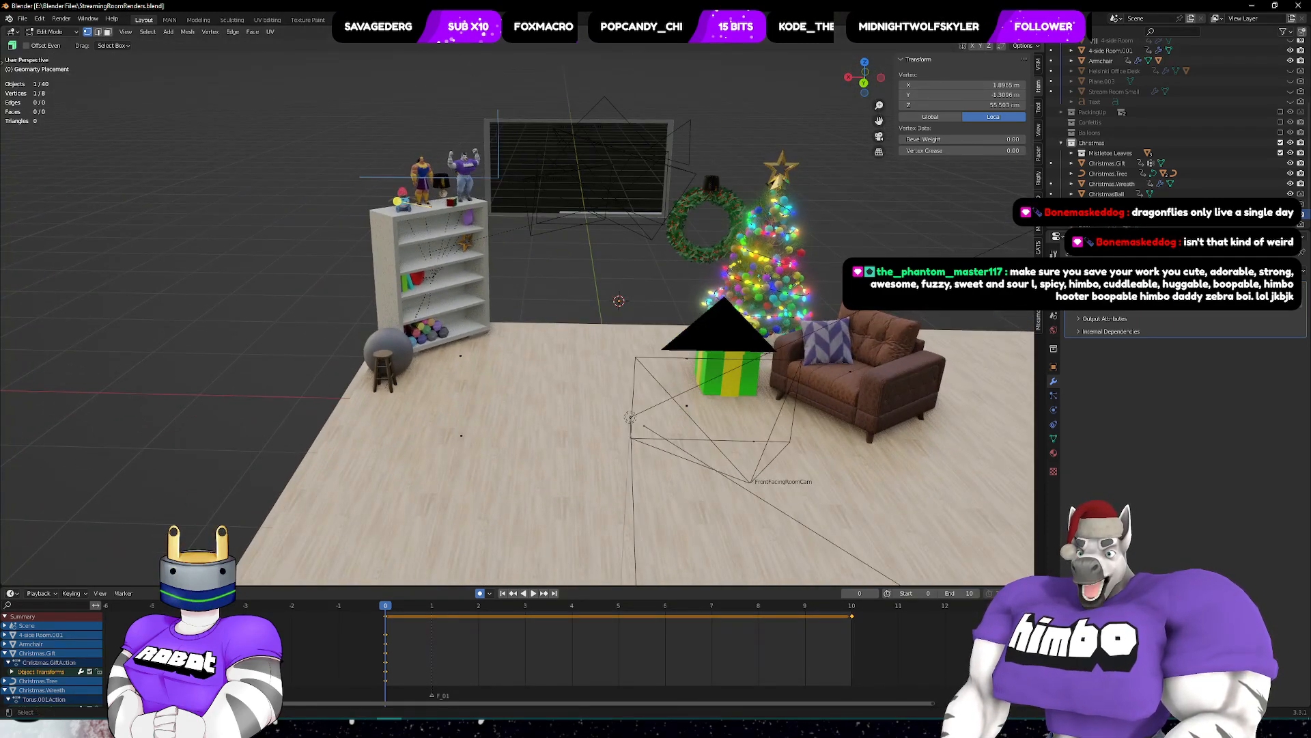
pyautogui.click(500, 20)
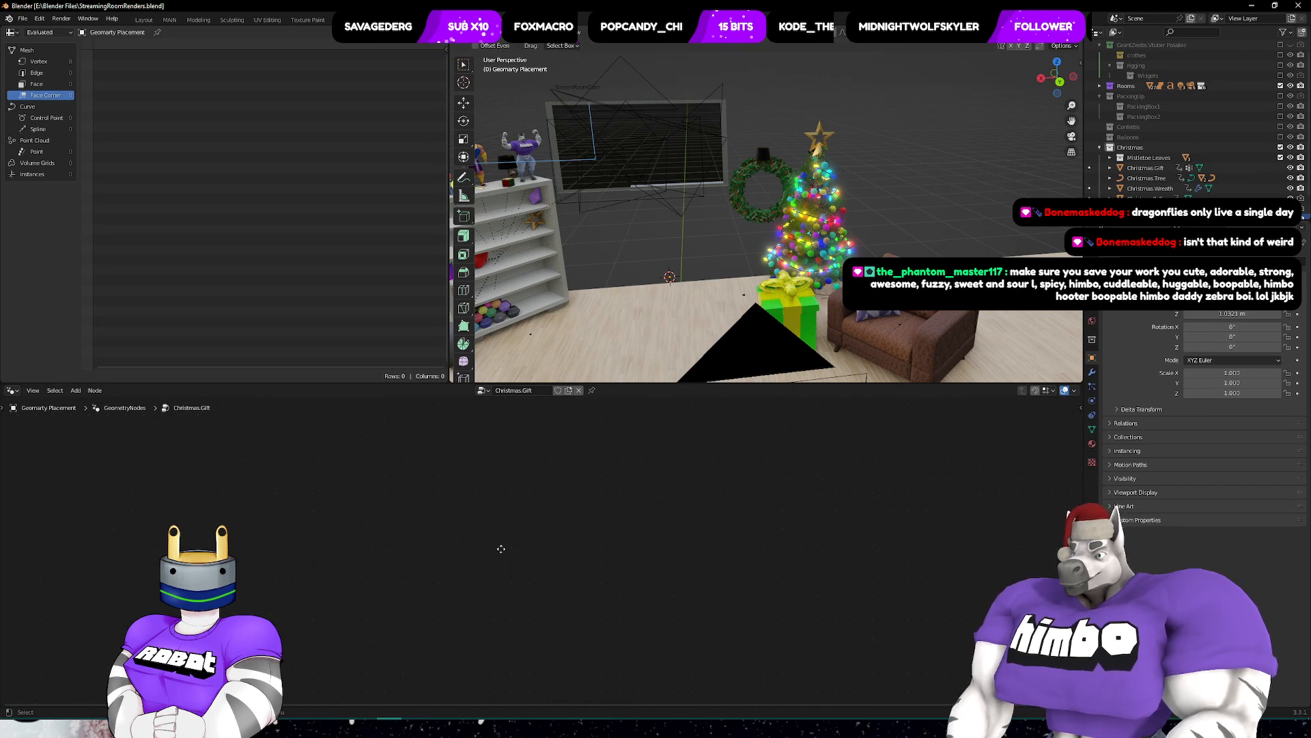
pyautogui.moveTo(740, 444); pyautogui.dragTo(358, 591, button='middle')
pyautogui.scroll(-4, 564, 539)
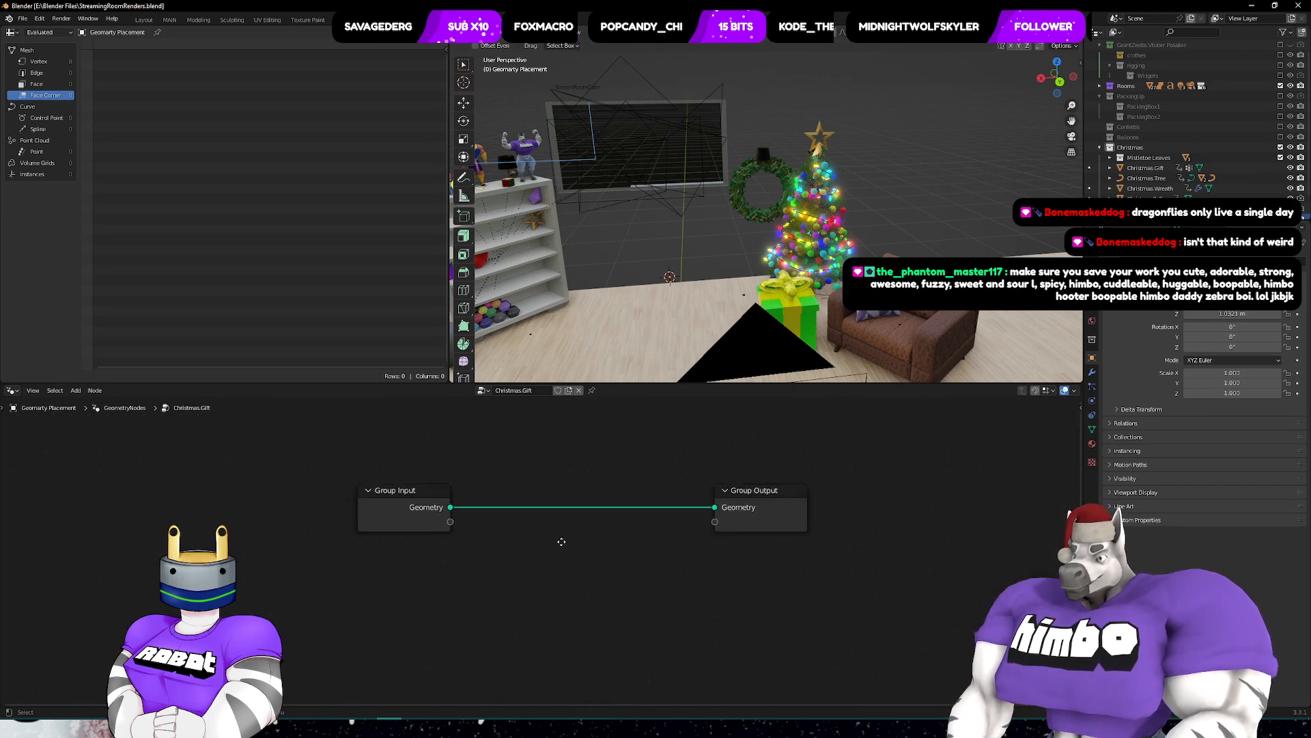
pyautogui.moveTo(562, 542); pyautogui.dragTo(583, 494, button='middle')
# - Add a Mesh to Points node below the existing link and feed its Mesh input from the Group Input geometry
pyautogui.click(570, 529)
pyautogui.hotkey('shift', 'a')
pyautogui.moveTo(570, 529)
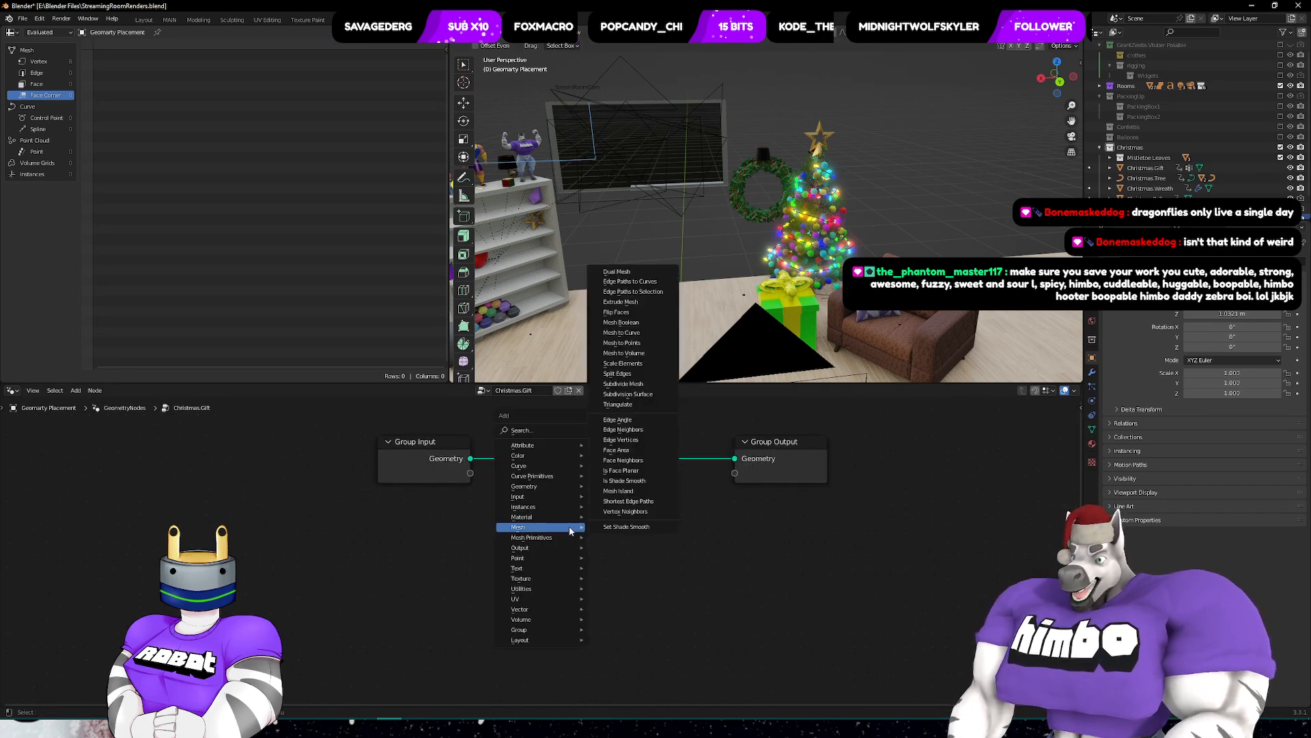
pyautogui.click(522, 431)
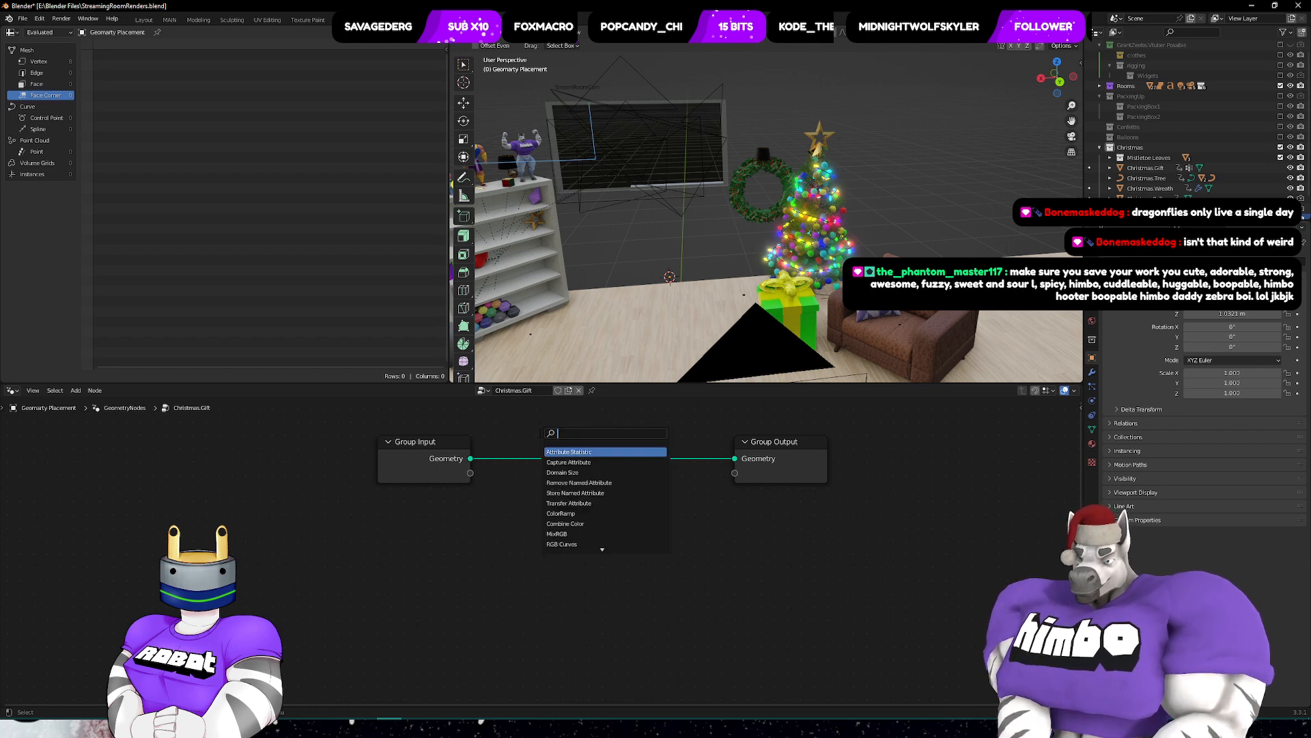
pyautogui.write('points')
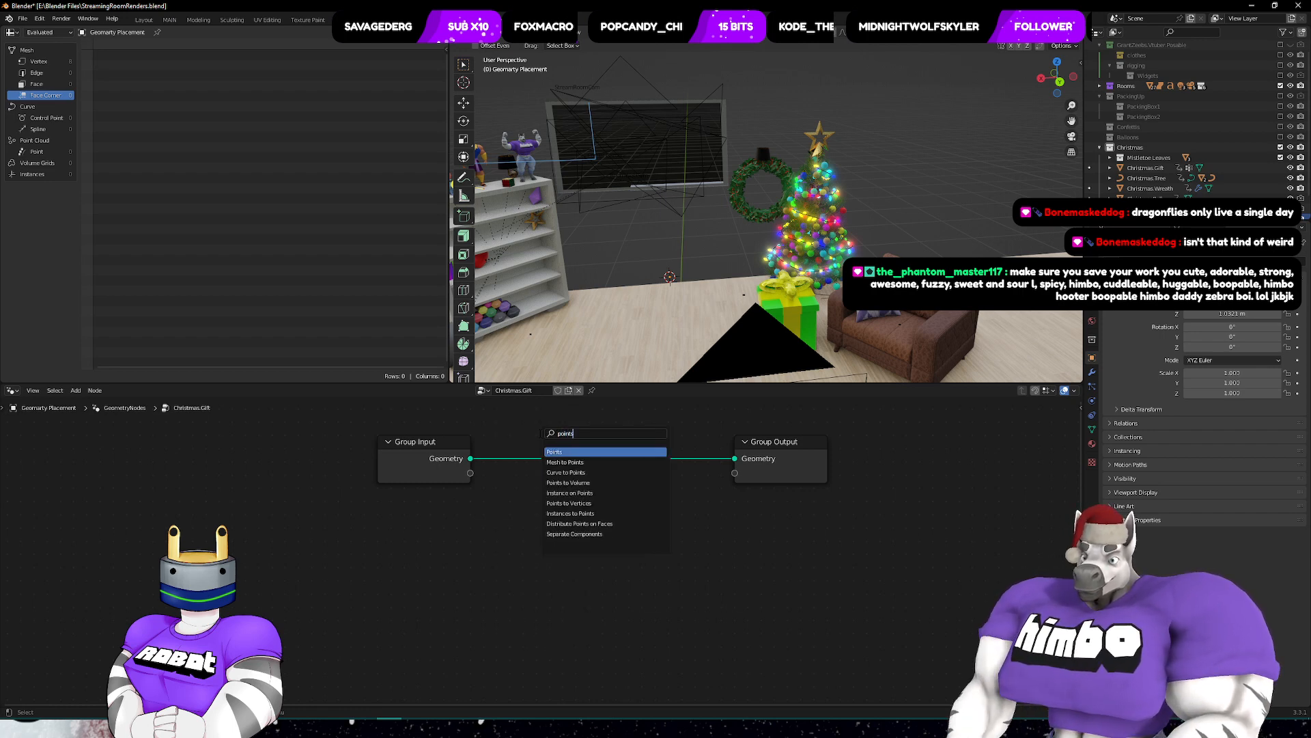
pyautogui.click(584, 463)
pyautogui.click(617, 571)
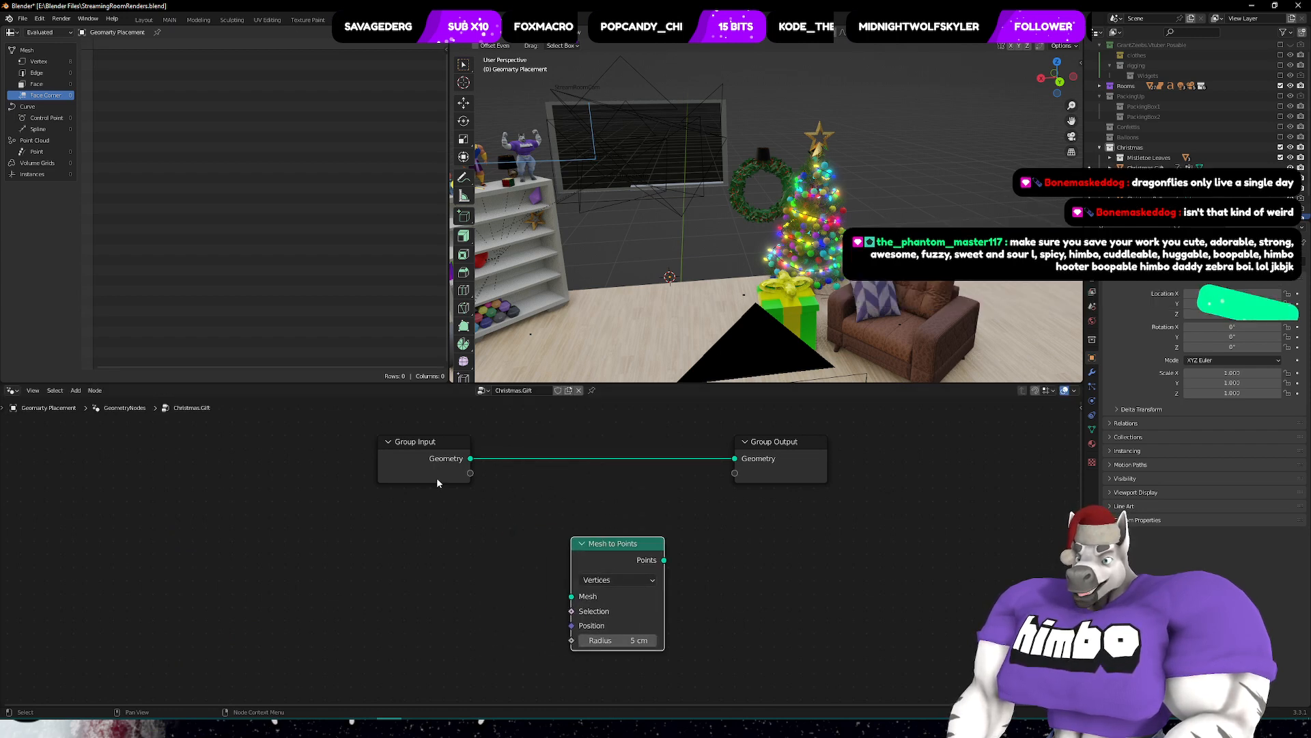
pyautogui.moveTo(470, 459); pyautogui.dragTo(572, 529)
pyautogui.moveTo(477, 597); pyautogui.dragTo(504, 546, button='middle')
pyautogui.moveTo(603, 460); pyautogui.dragTo(547, 481)
# - Add an Instance on Points node and connect the Points output of Mesh to Points to its Points input
pyautogui.hotkey('shift', 'a')
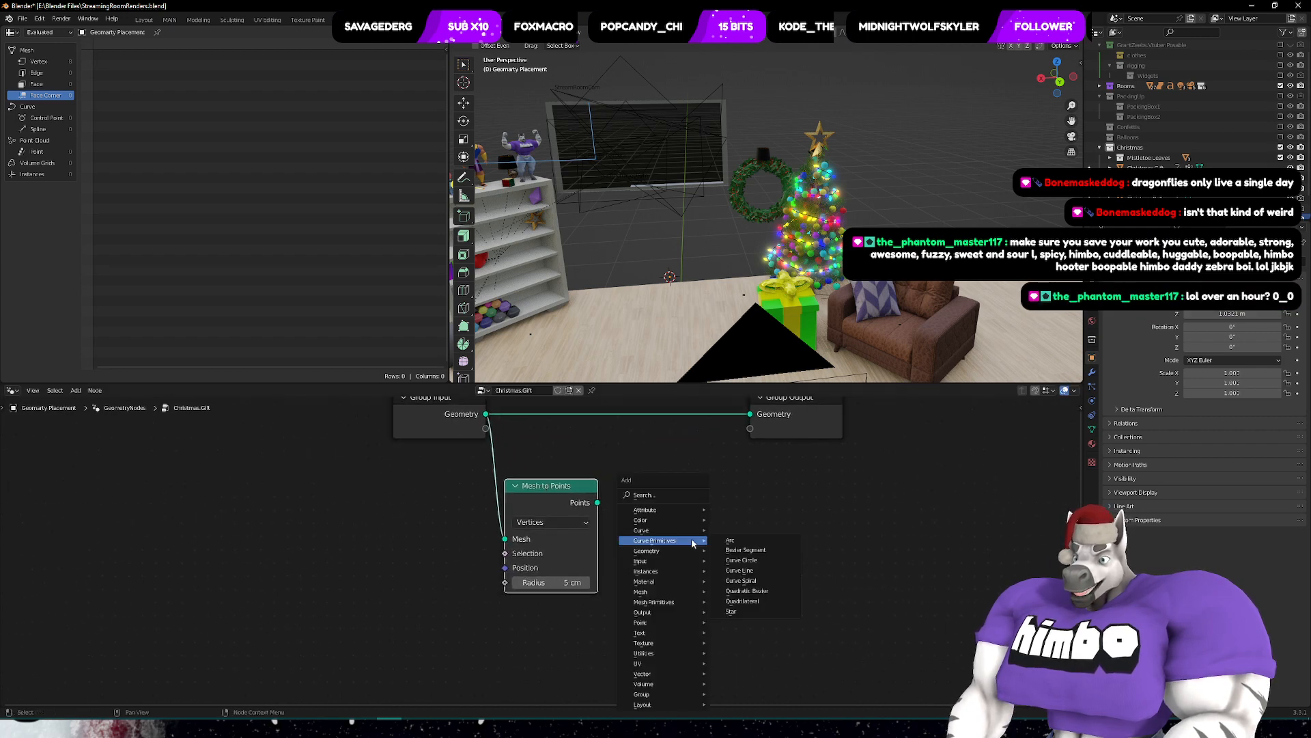
pyautogui.click(645, 494)
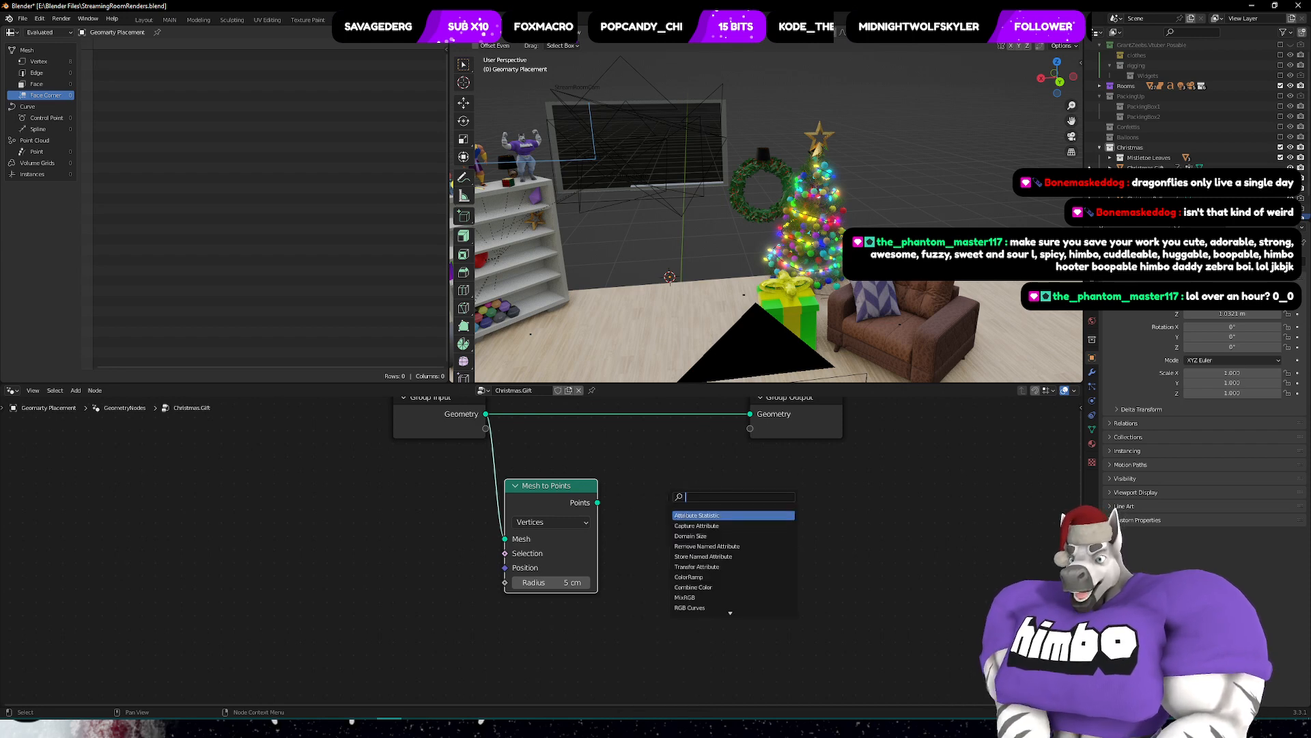
pyautogui.write('instan')
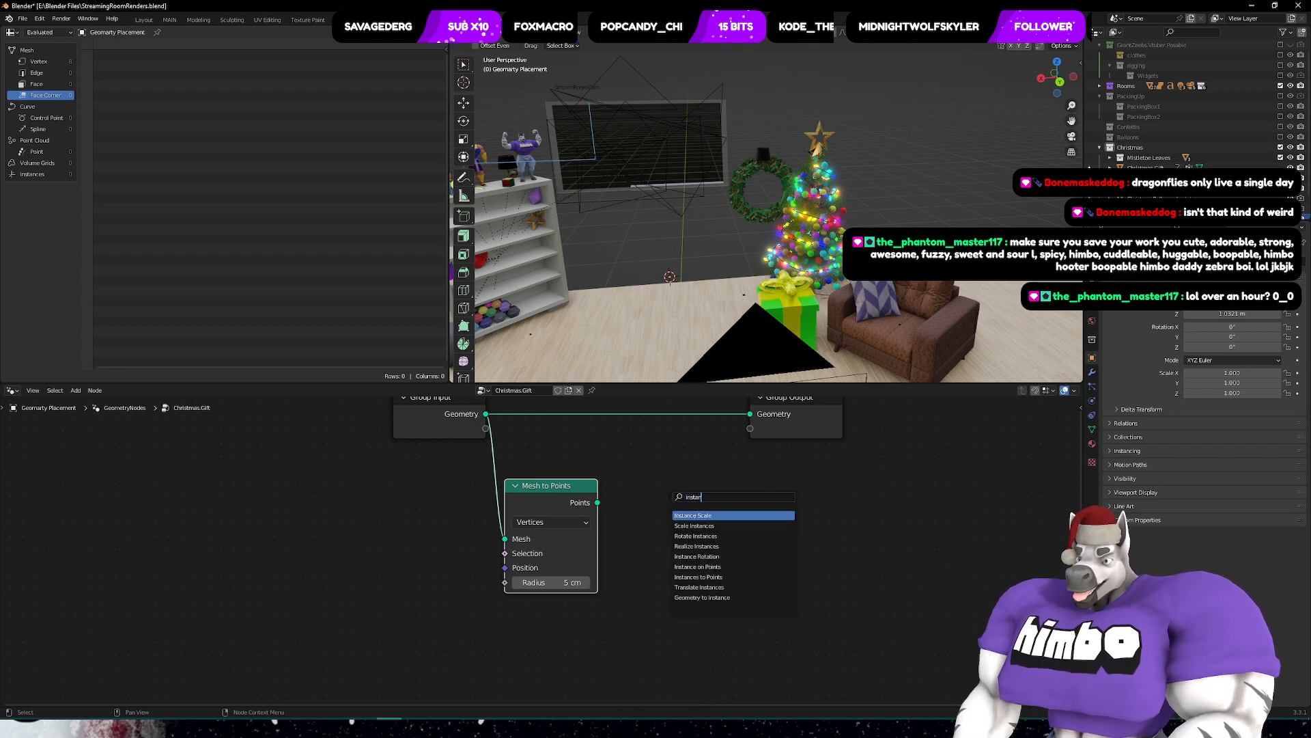
pyautogui.click(722, 567)
pyautogui.click(720, 567)
pyautogui.moveTo(598, 503); pyautogui.dragTo(657, 528)
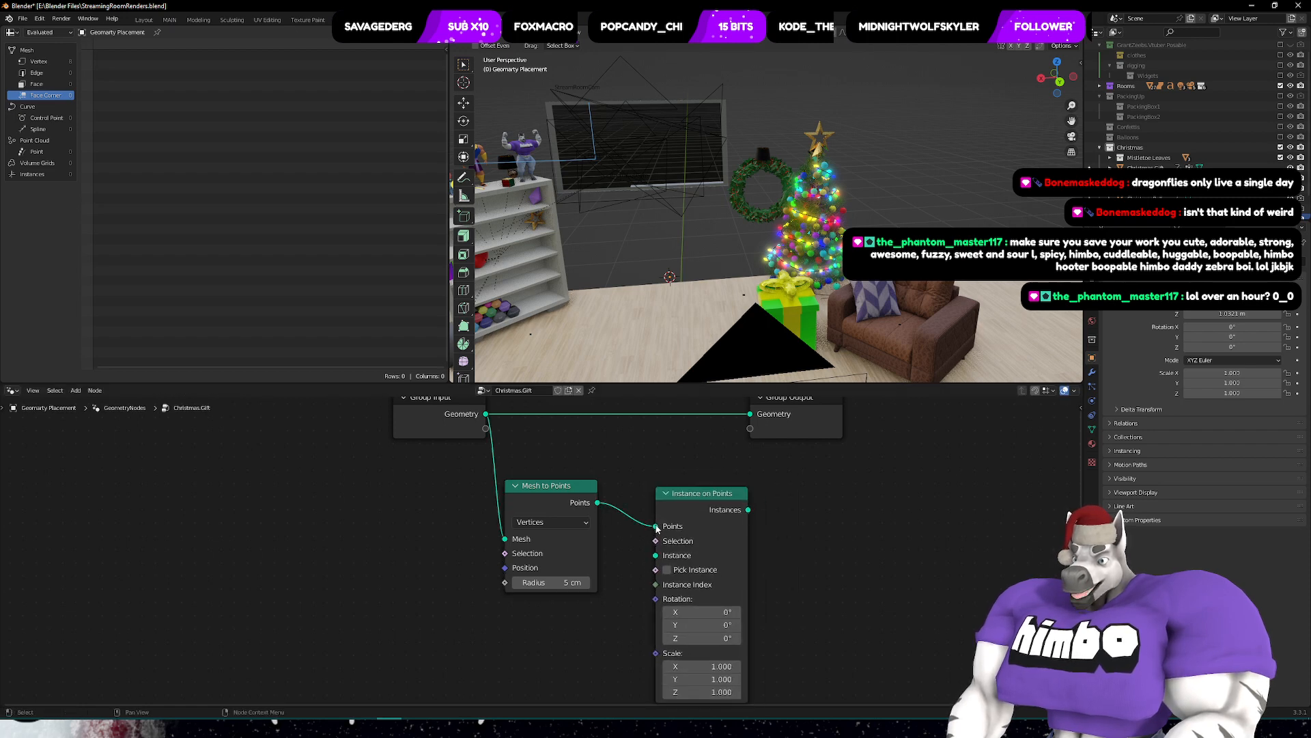
# - Add an Object Info node below and to the left of the Mesh to Points node
pyautogui.moveTo(657, 528); pyautogui.dragTo(751, 446, button='middle')
pyautogui.hotkey('shift', 'a')
pyautogui.moveTo(609, 573)
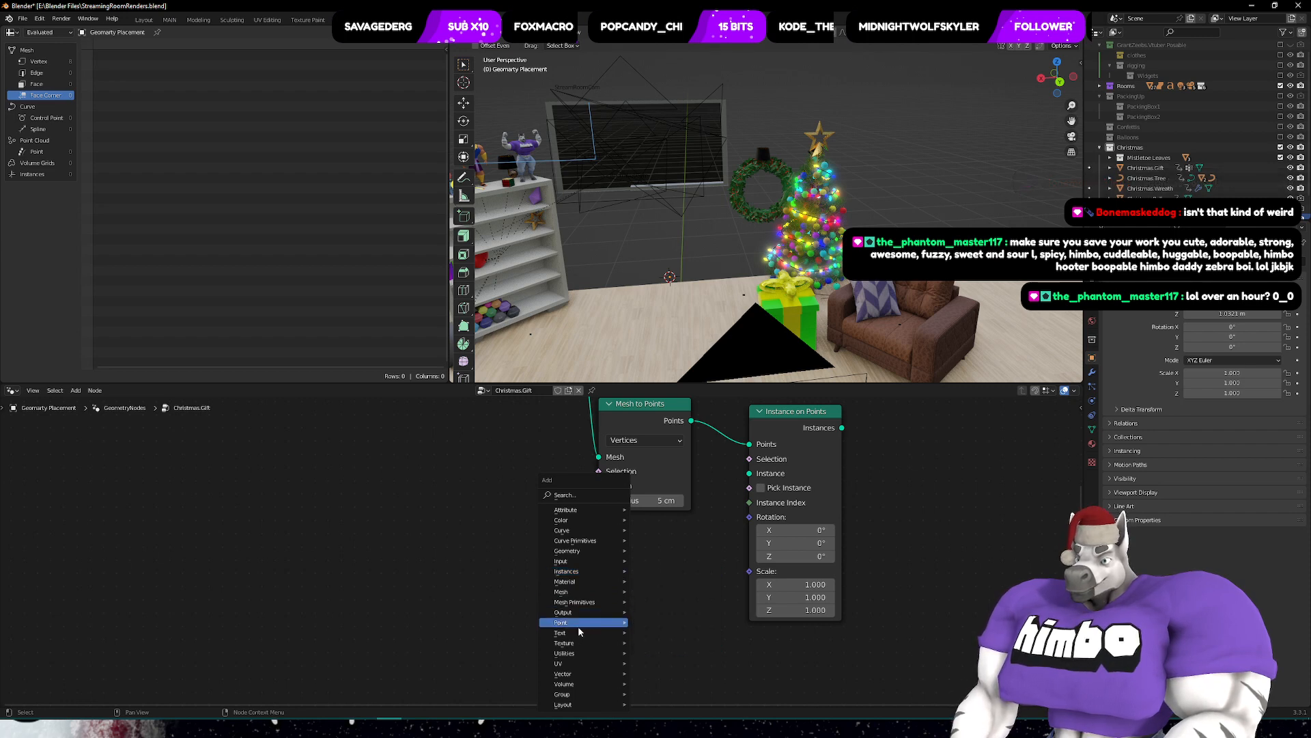
pyautogui.moveTo(592, 603)
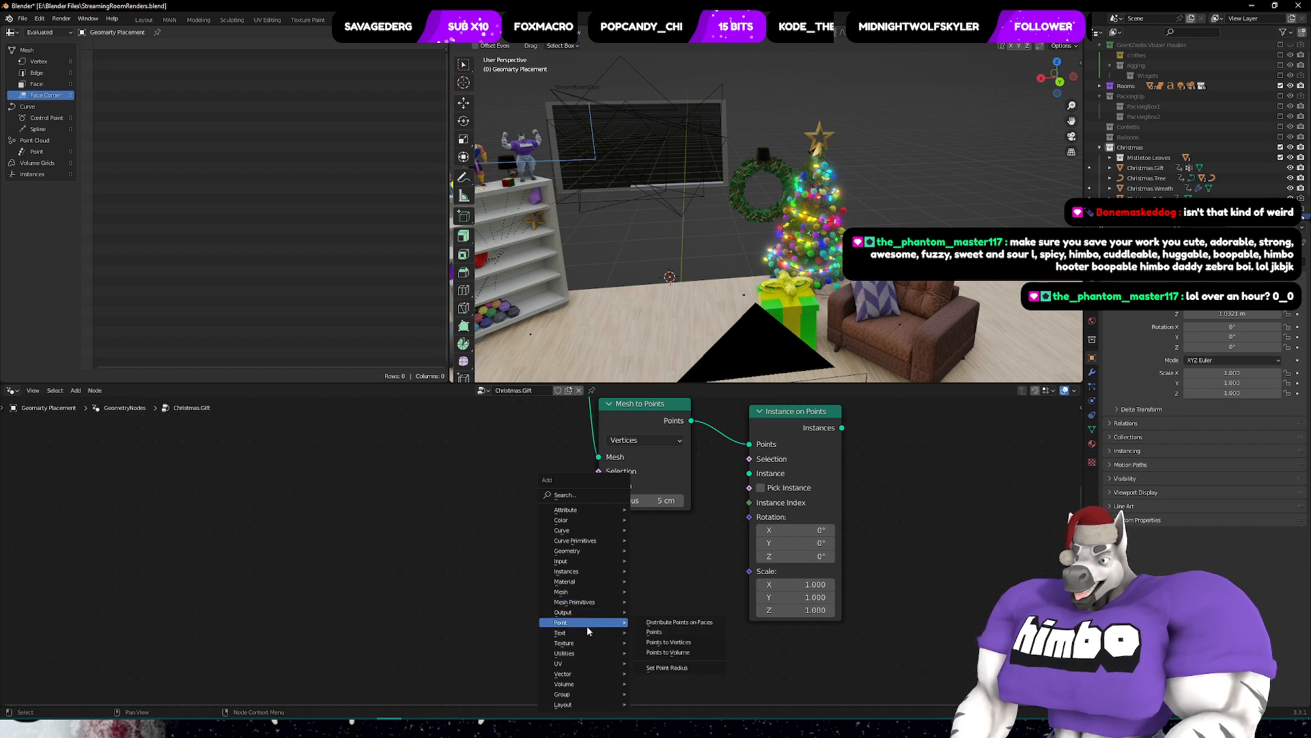
pyautogui.moveTo(583, 695)
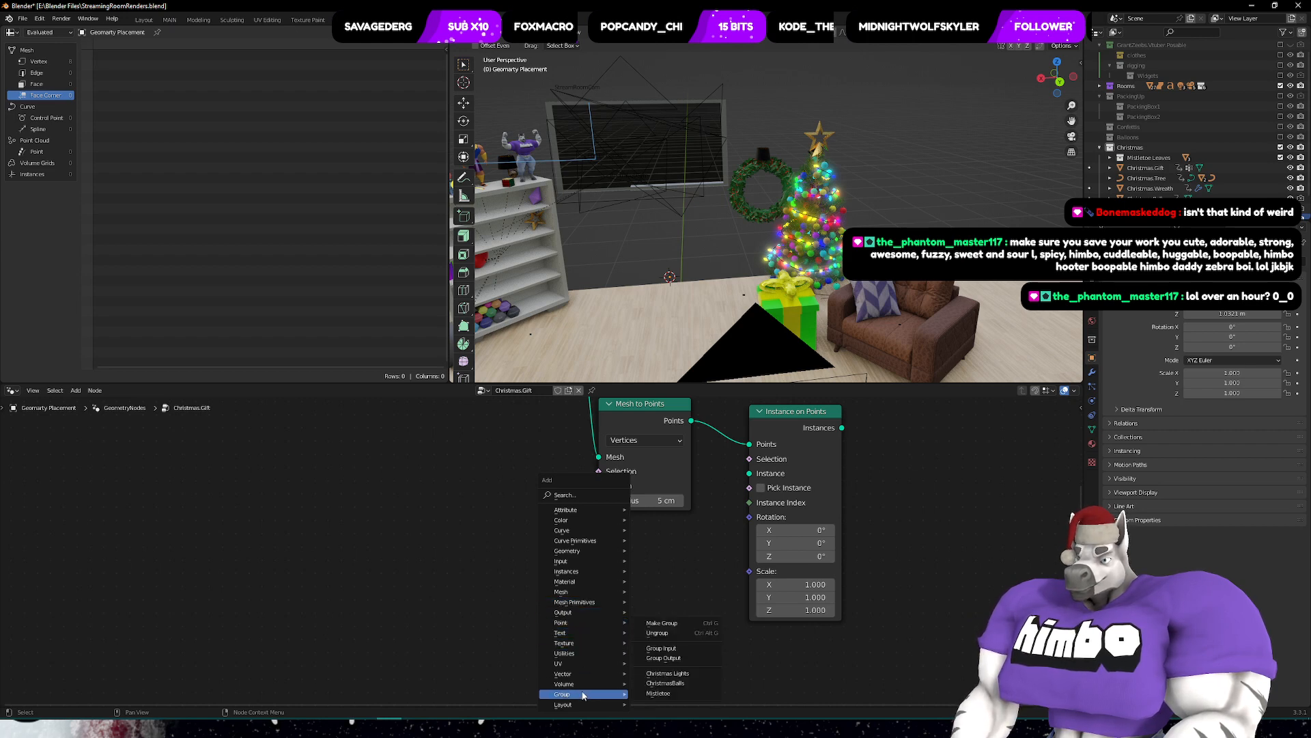
pyautogui.click(578, 502)
pyautogui.write('objec')
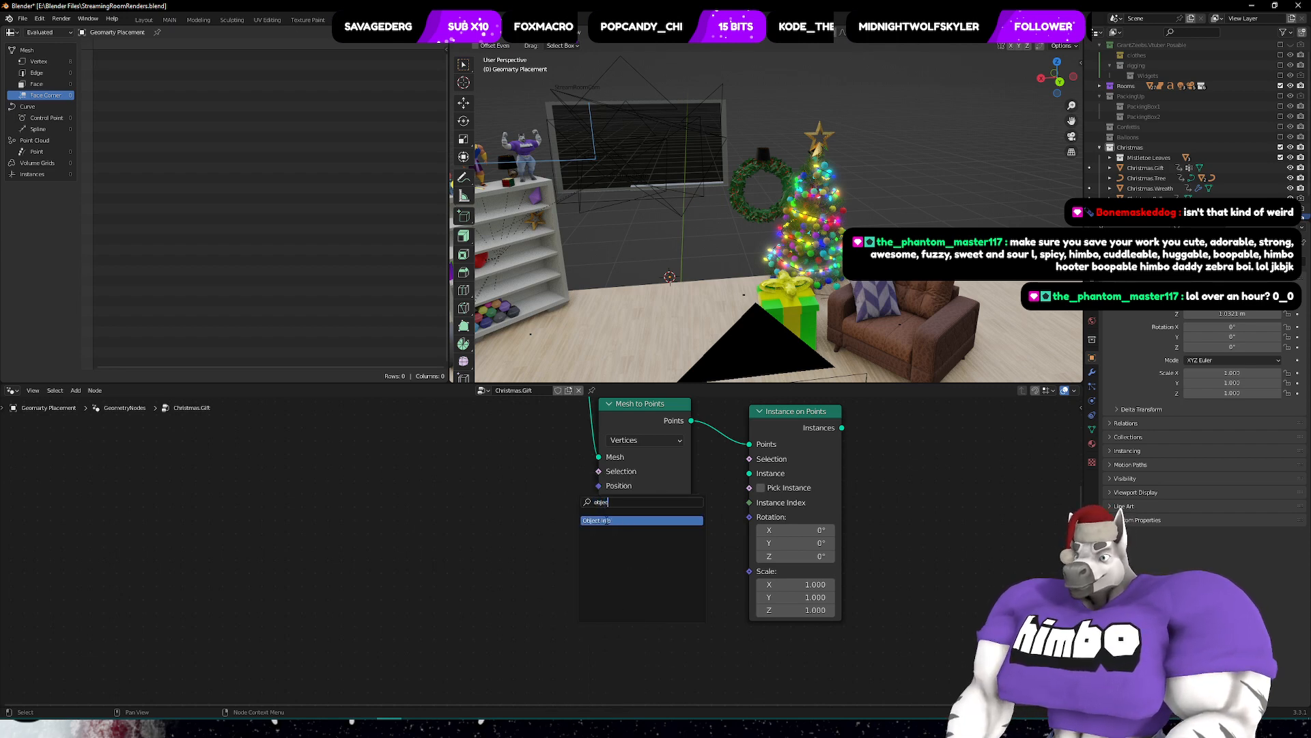
pyautogui.click(606, 521)
pyautogui.click(409, 539)
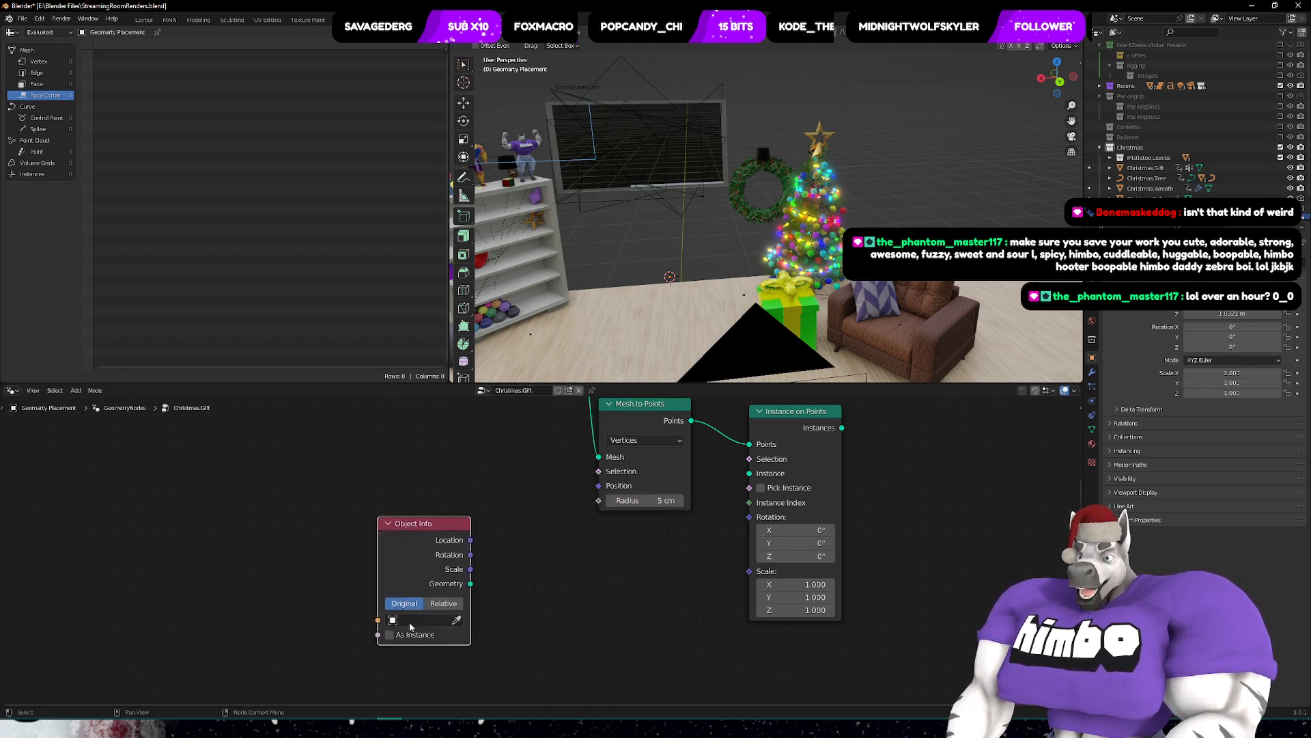
# - Set Object Info to the Christmas.Gift object, connect its Geometry to the Instance input, and move the node closer to Instance on Points
pyautogui.click(415, 620)
pyautogui.write('gift')
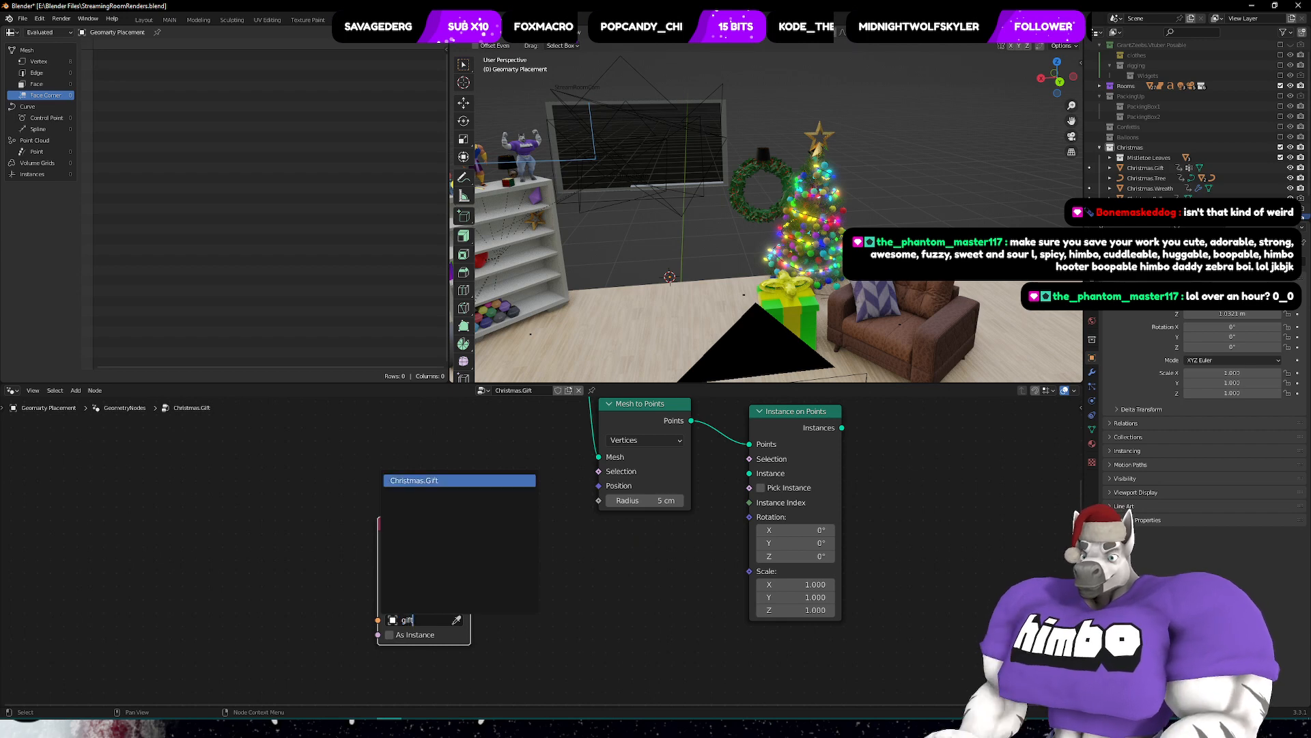
pyautogui.click(454, 481)
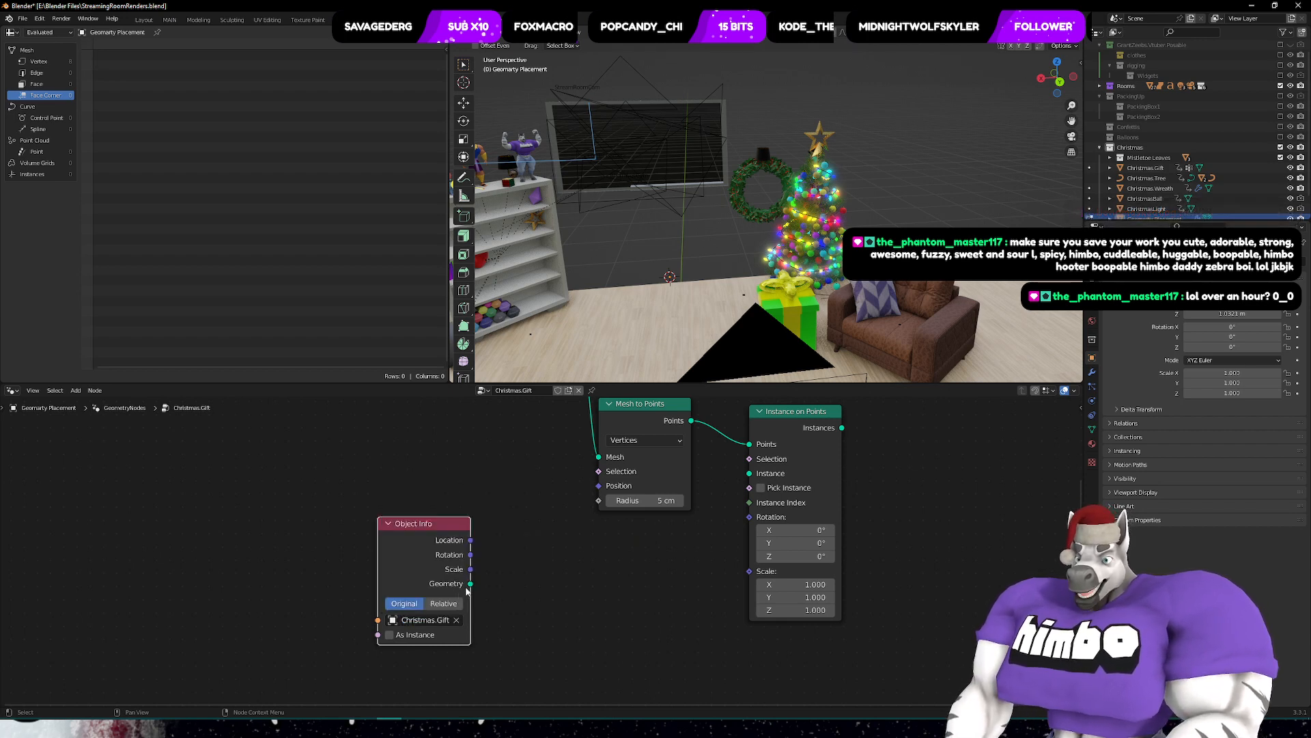
pyautogui.moveTo(470, 583); pyautogui.dragTo(749, 473)
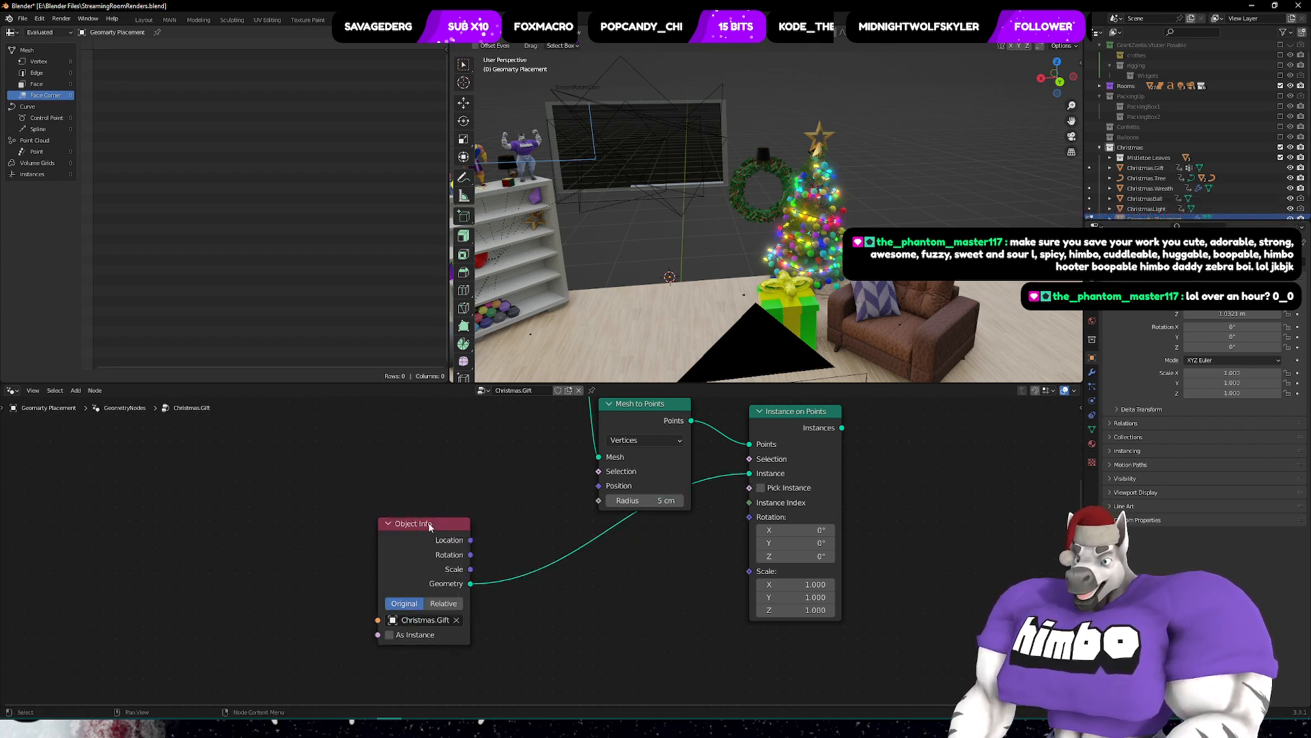
pyautogui.moveTo(435, 525); pyautogui.dragTo(593, 576)
pyautogui.scroll(-4, 826, 243)
pyautogui.moveTo(830, 241)
pyautogui.mouseDown(button='middle')
pyautogui.moveTo(806, 281)
pyautogui.moveTo(834, 248)
pyautogui.moveTo(820, 239)
pyautogui.mouseUp(button='middle')
pyautogui.scroll(-1, 1150, 175)
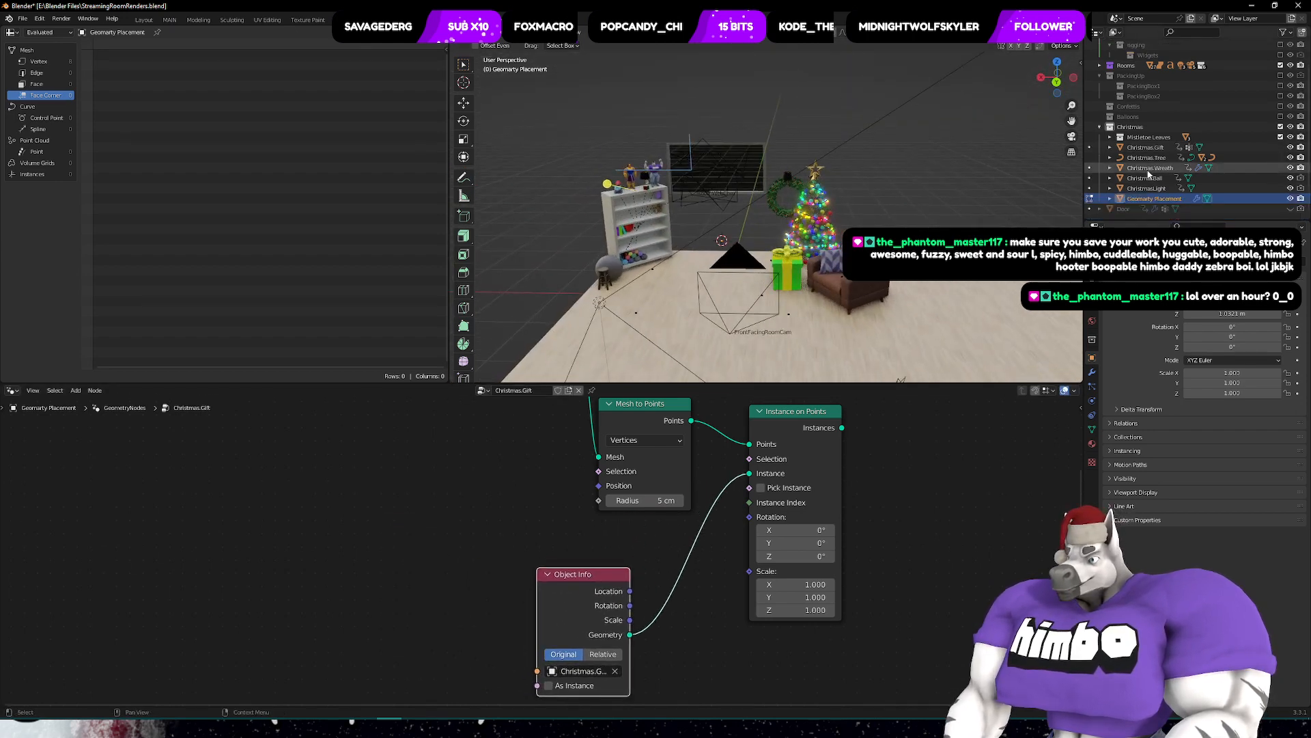
# - Move the Group Input node farther away from Mesh to Points to make room between them
pyautogui.moveTo(525, 504); pyautogui.dragTo(645, 653, button='middle')
pyautogui.moveTo(642, 464); pyautogui.dragTo(472, 465)
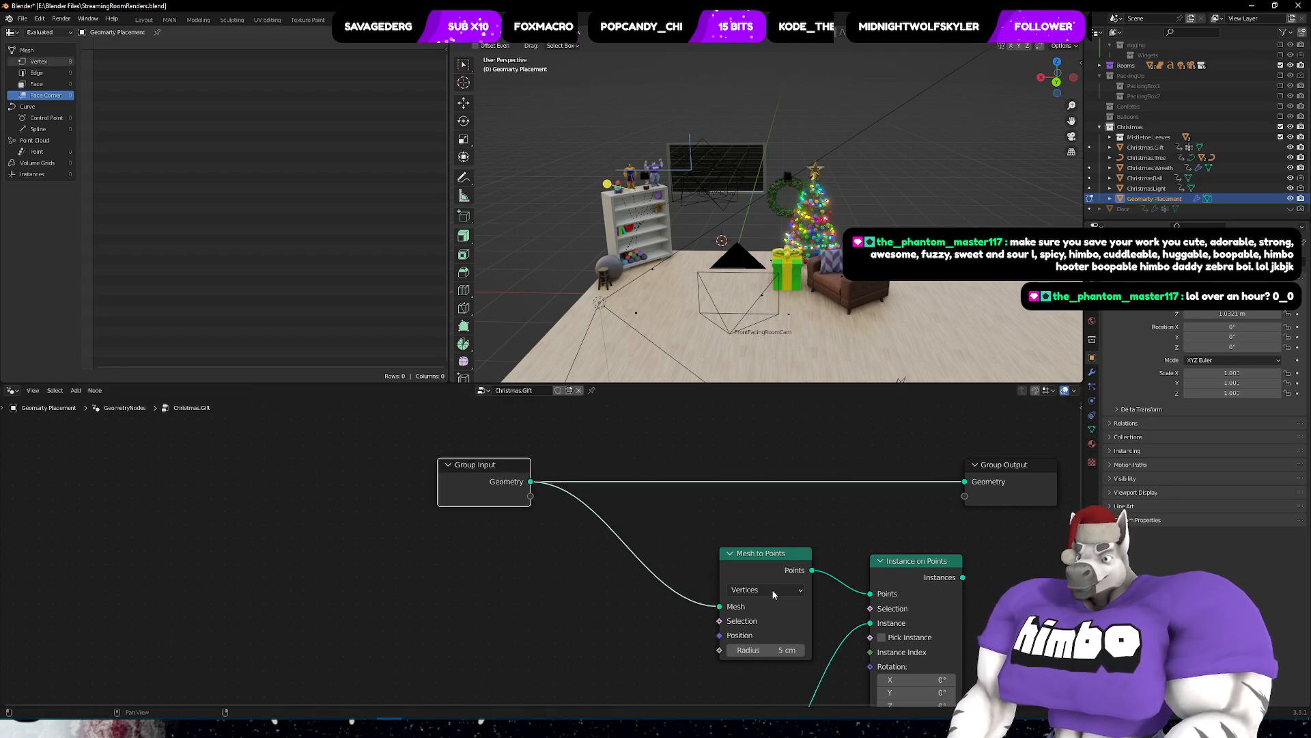
pyautogui.click(758, 544)
pyautogui.moveTo(758, 544); pyautogui.dragTo(746, 549, button='middle')
# - Add a Distribute Points on Faces node and insert it into the link between Group Input and Mesh to Points
pyautogui.hotkey('shift', 'a')
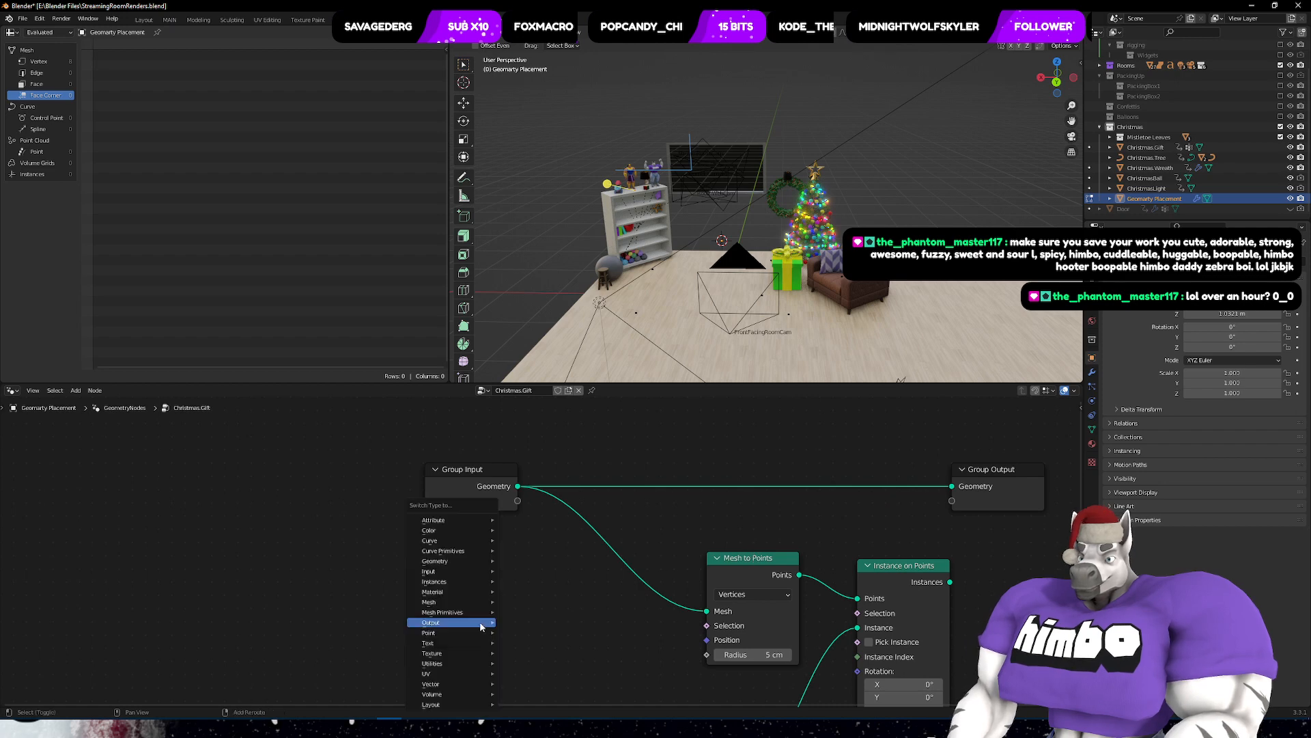
pyautogui.rightClick(556, 578)
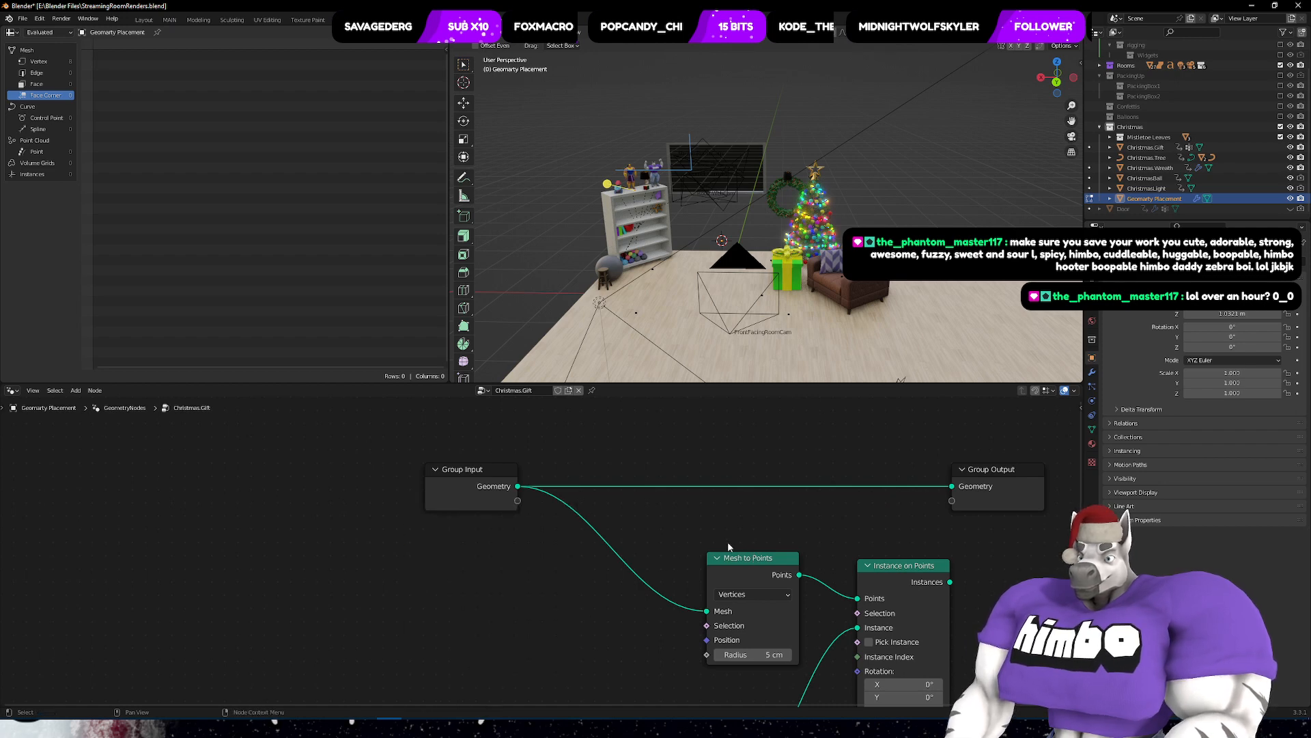
pyautogui.rightClick(754, 579)
pyautogui.hotkey('shift', 'a')
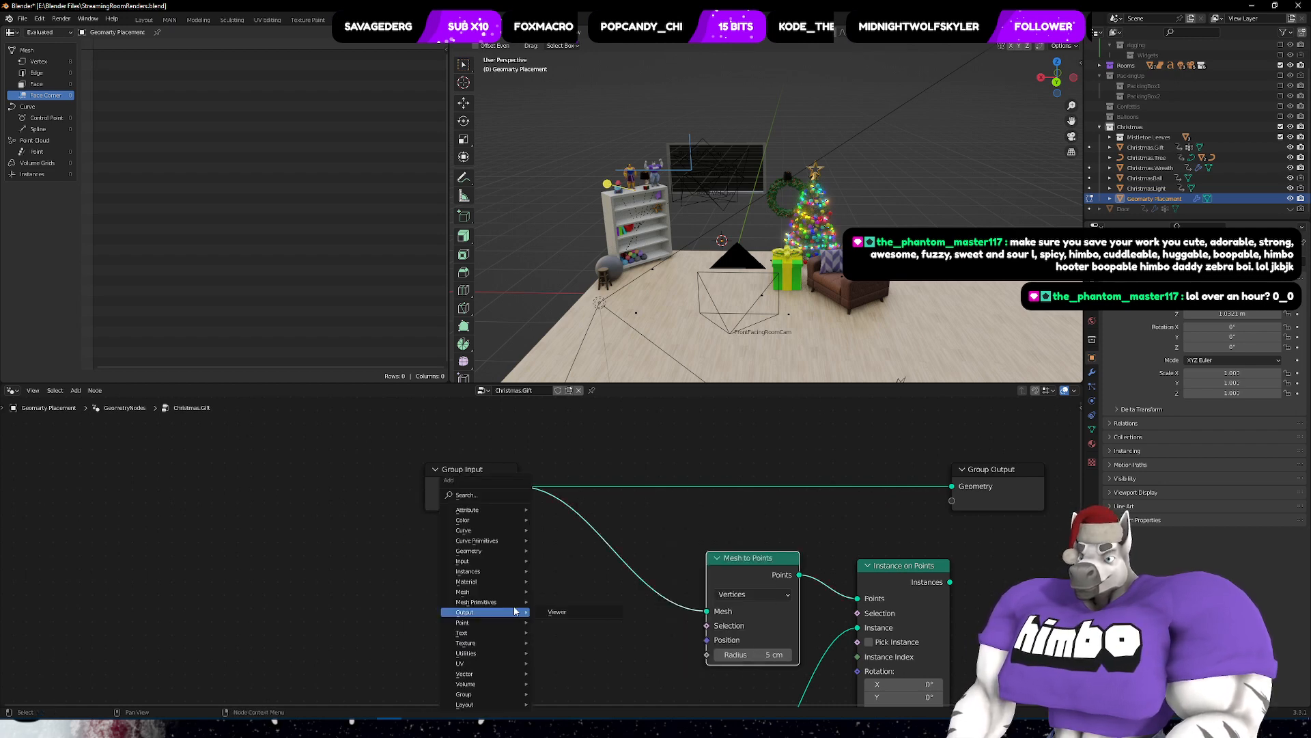
pyautogui.click(482, 493)
pyautogui.write('distr')
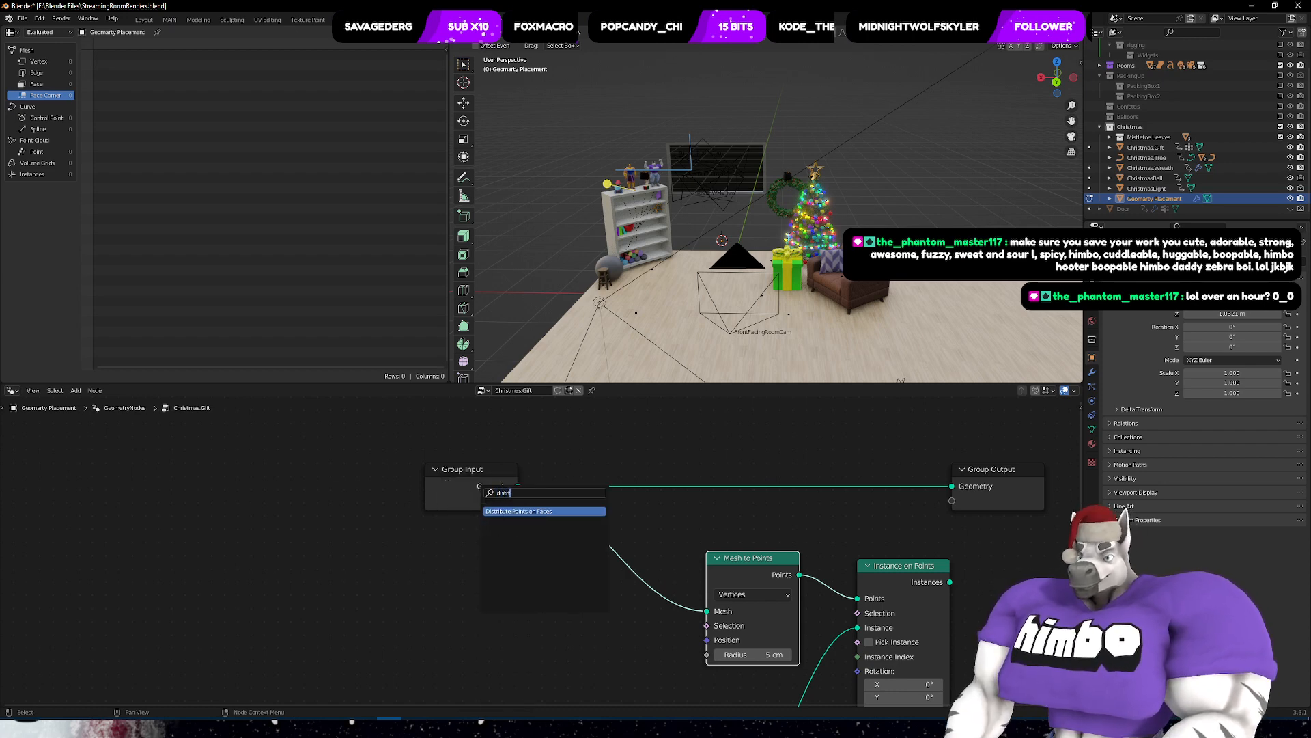
pyautogui.press('Return')
pyautogui.click(397, 618)
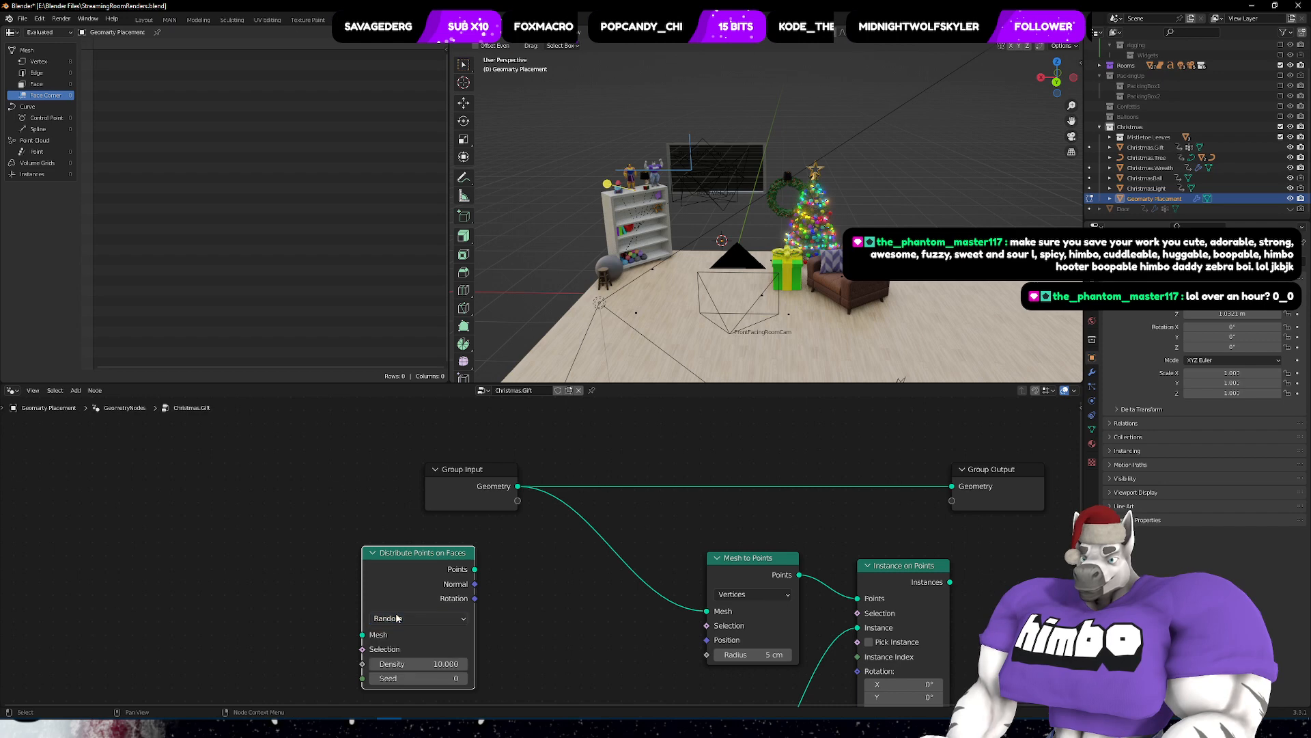
pyautogui.moveTo(392, 582); pyautogui.dragTo(597, 541)
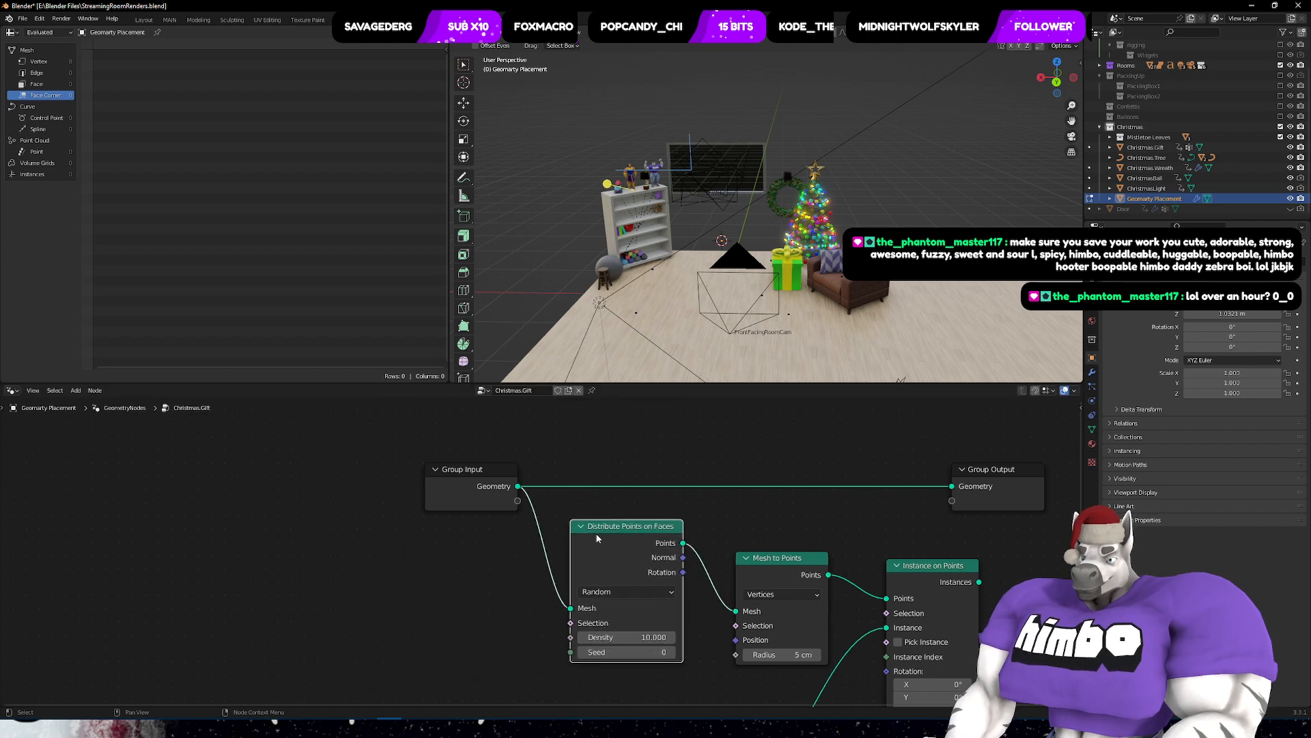
# - Connect the Points output of Distribute Points on Faces directly to Instance on Points and delete the Mesh to Points node
pyautogui.moveTo(729, 610); pyautogui.dragTo(890, 598)
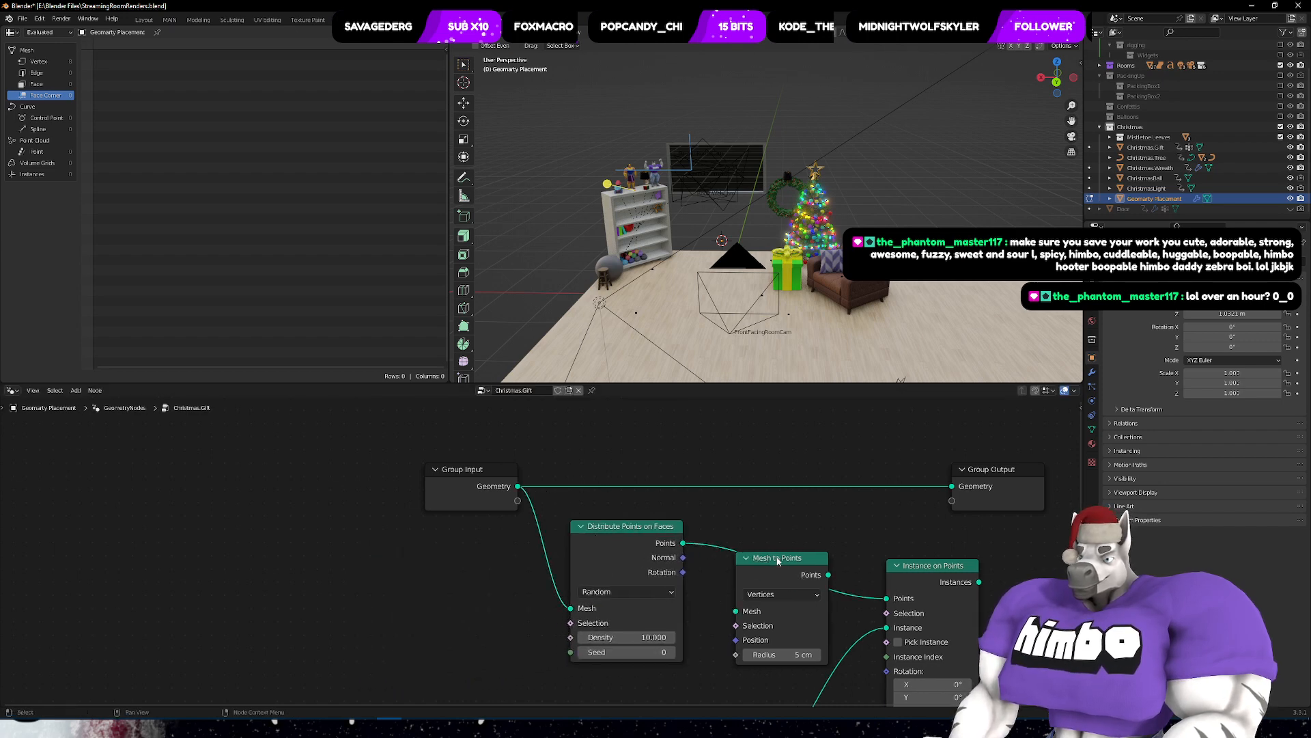
pyautogui.moveTo(776, 558); pyautogui.dragTo(294, 543)
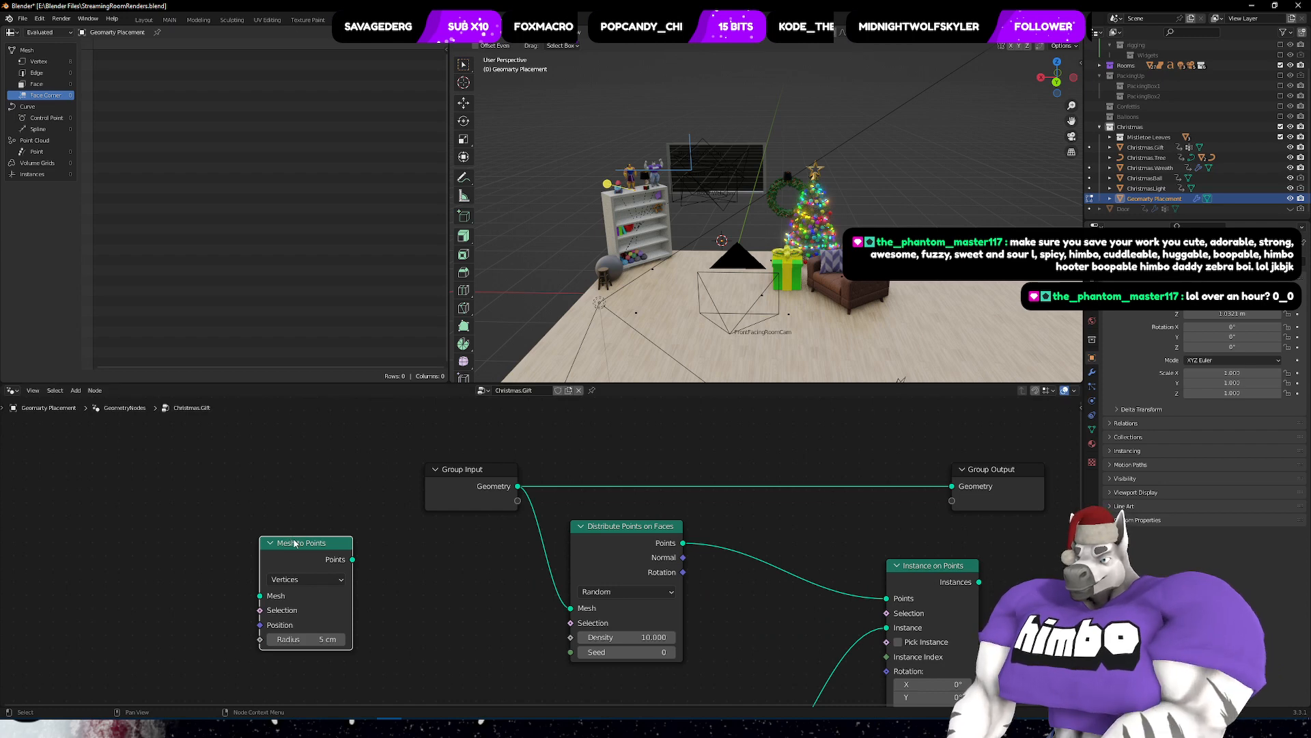
pyautogui.press('x')
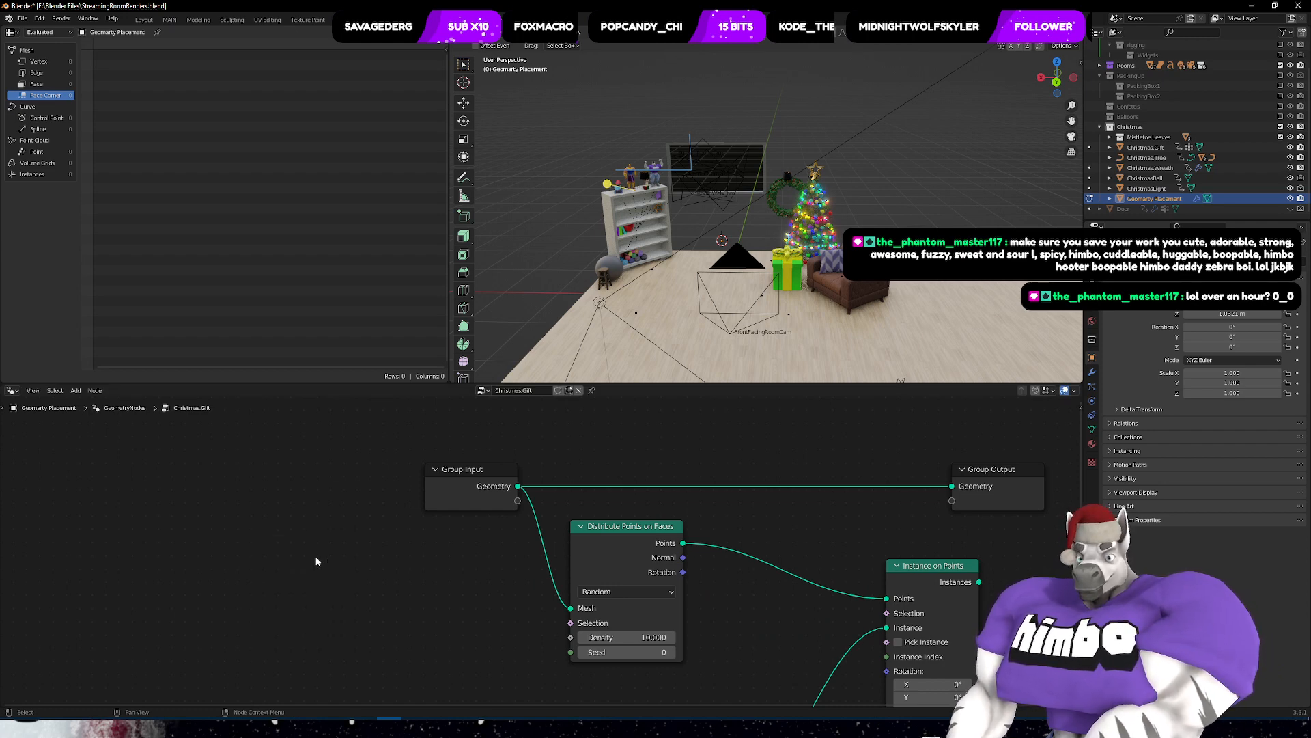
# - Search the available nodes for "vert" and "vertex"
pyautogui.hotkey('shift', 'a')
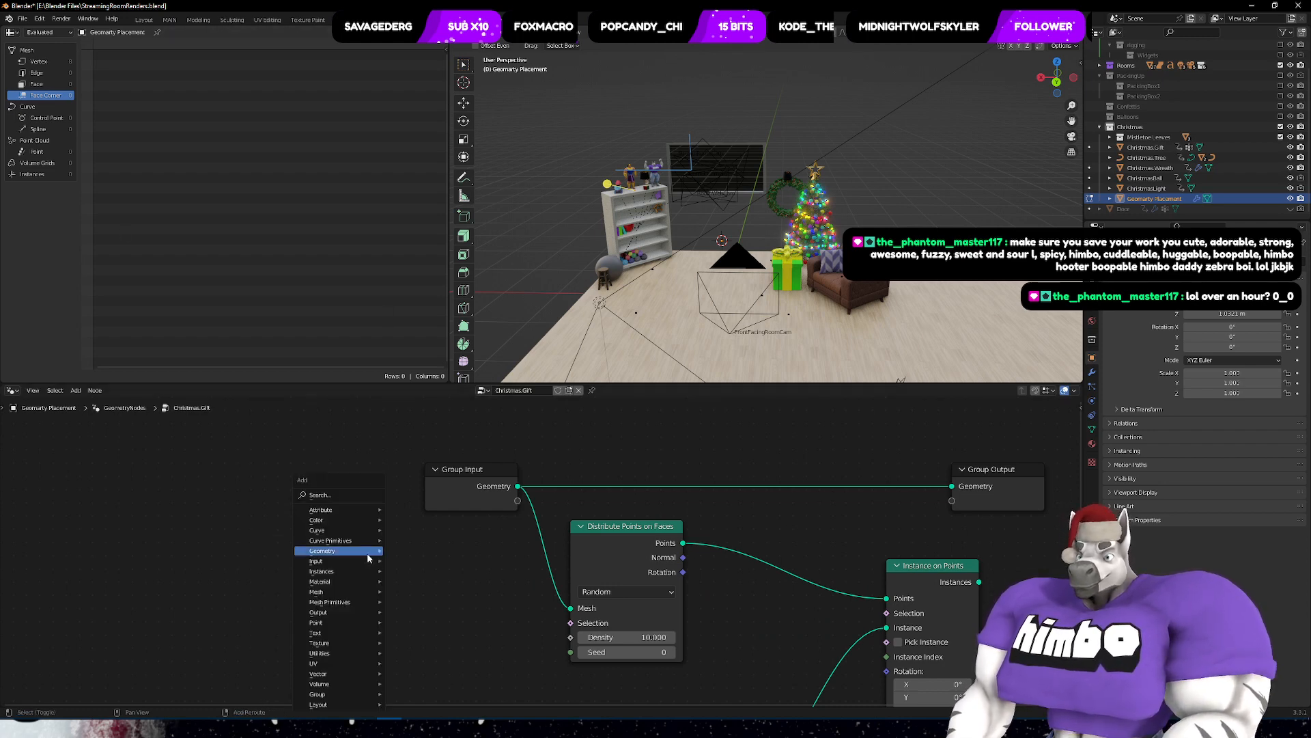
pyautogui.click(336, 499)
pyautogui.write('vert')
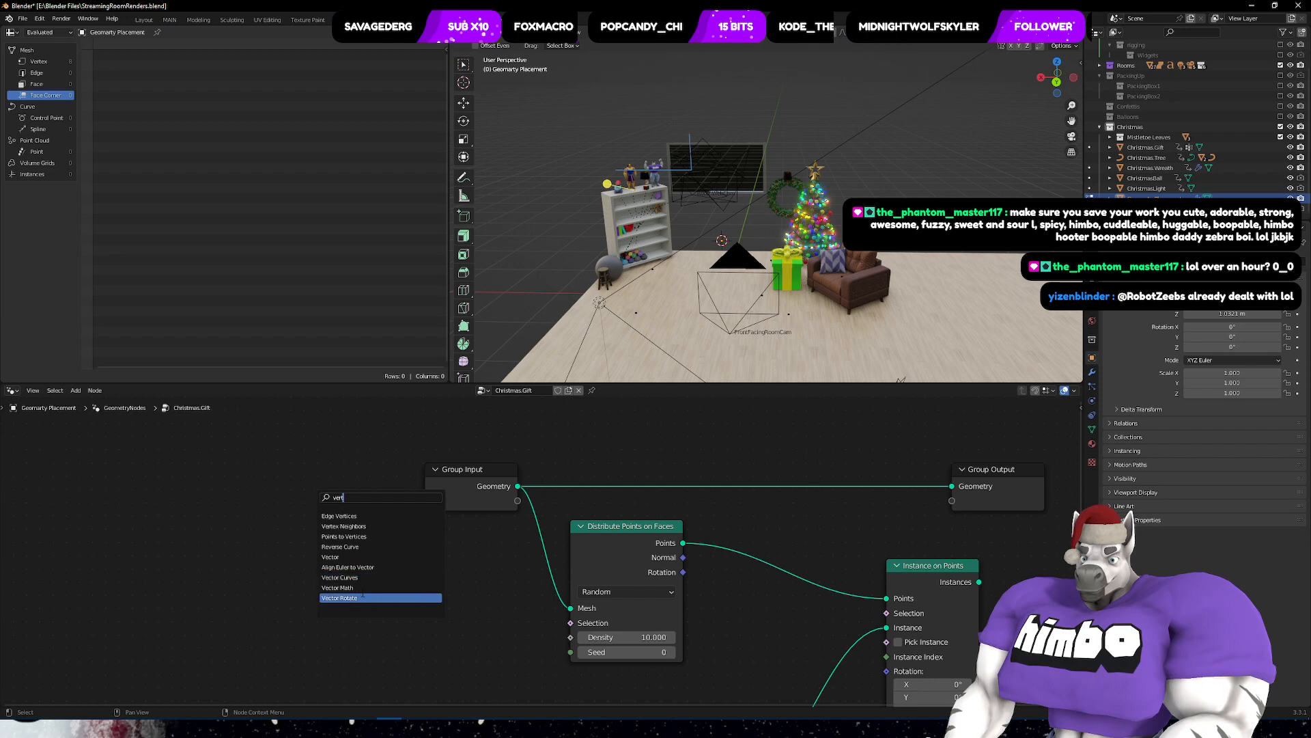
pyautogui.click(364, 556)
pyautogui.press('Escape')
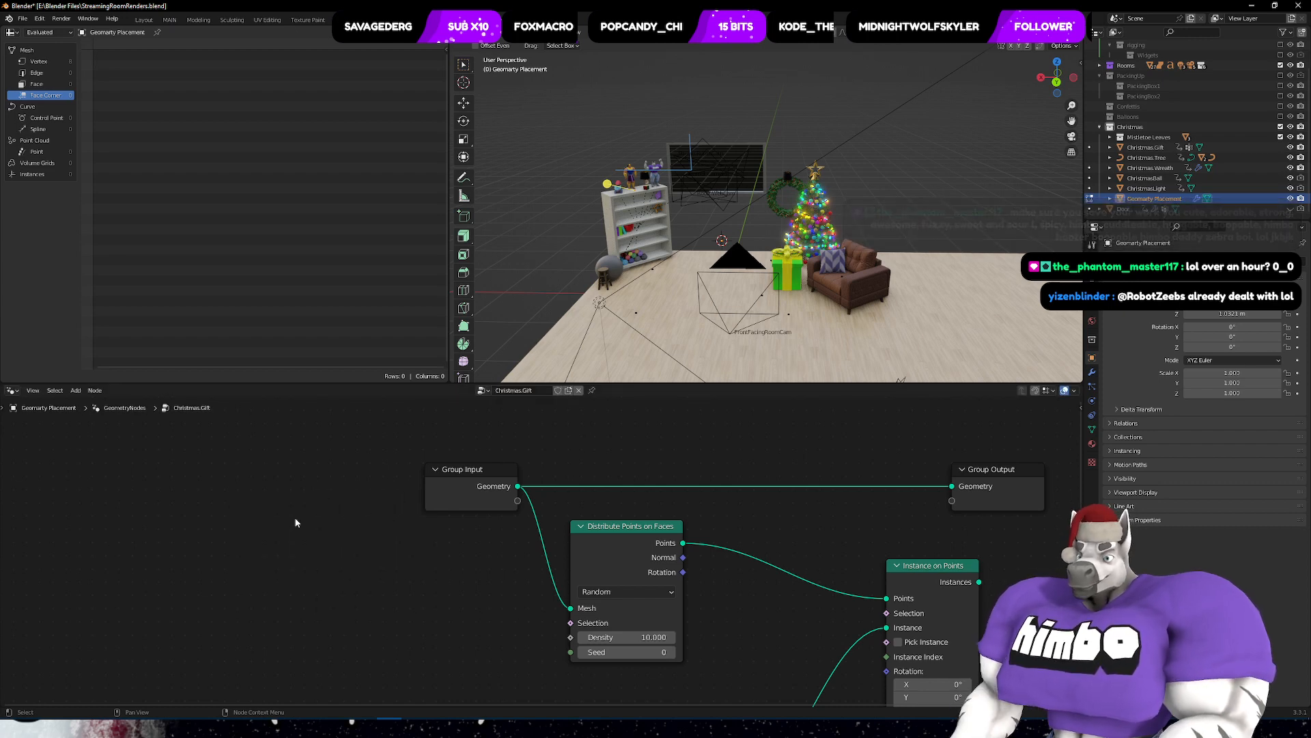
pyautogui.hotkey('shift', 'a')
pyautogui.click(229, 421)
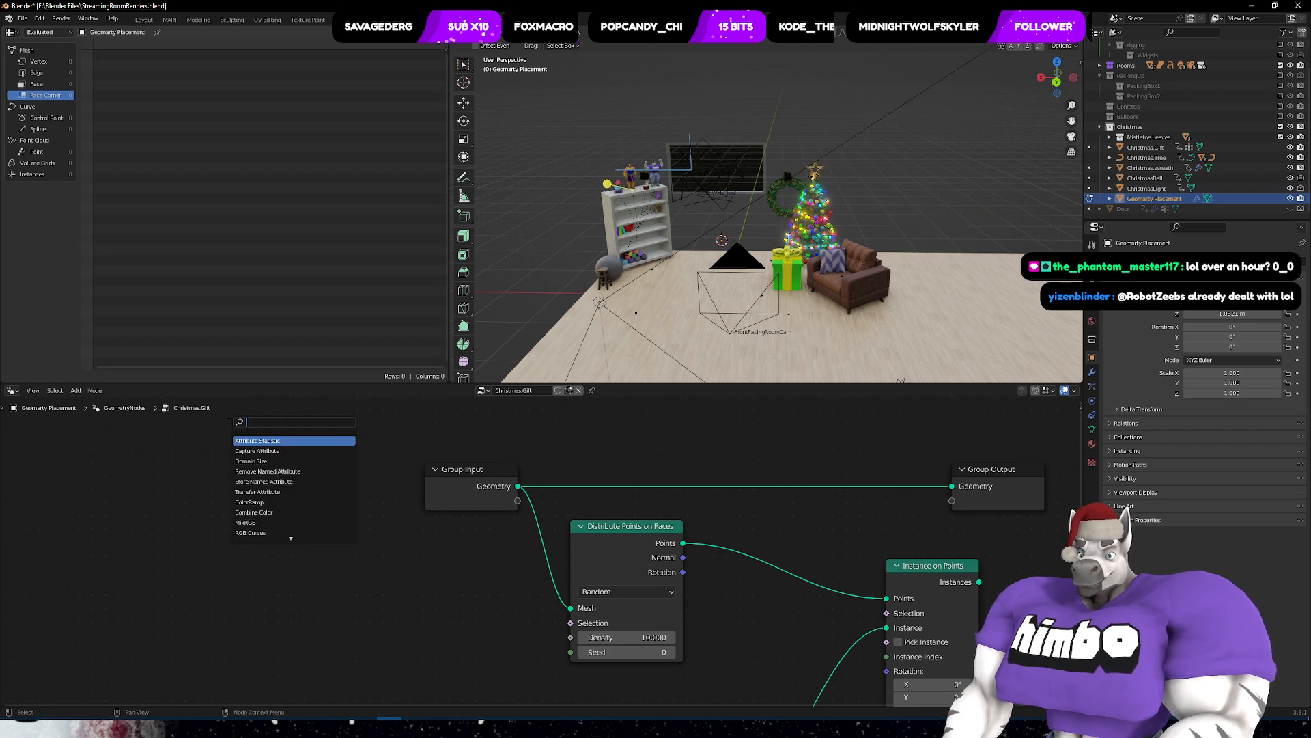
pyautogui.write('vertex')
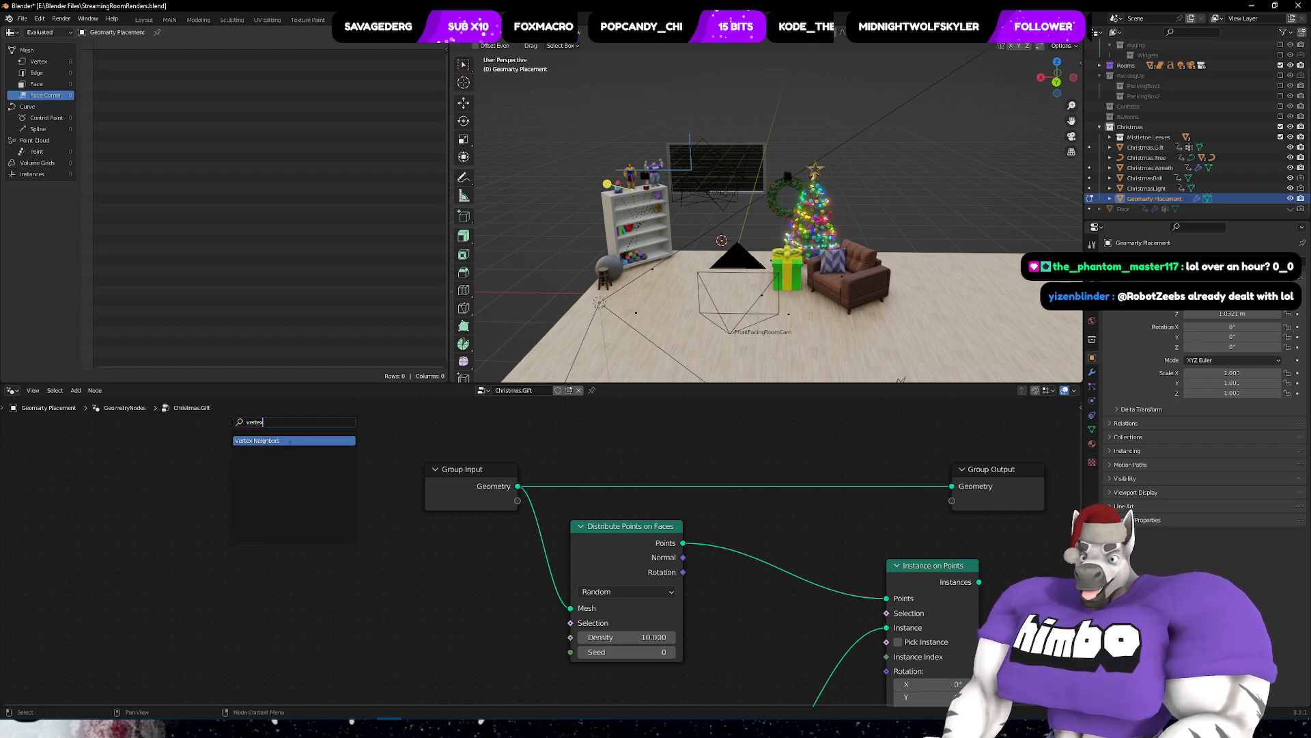
pyautogui.click(290, 441)
pyautogui.press('Escape')
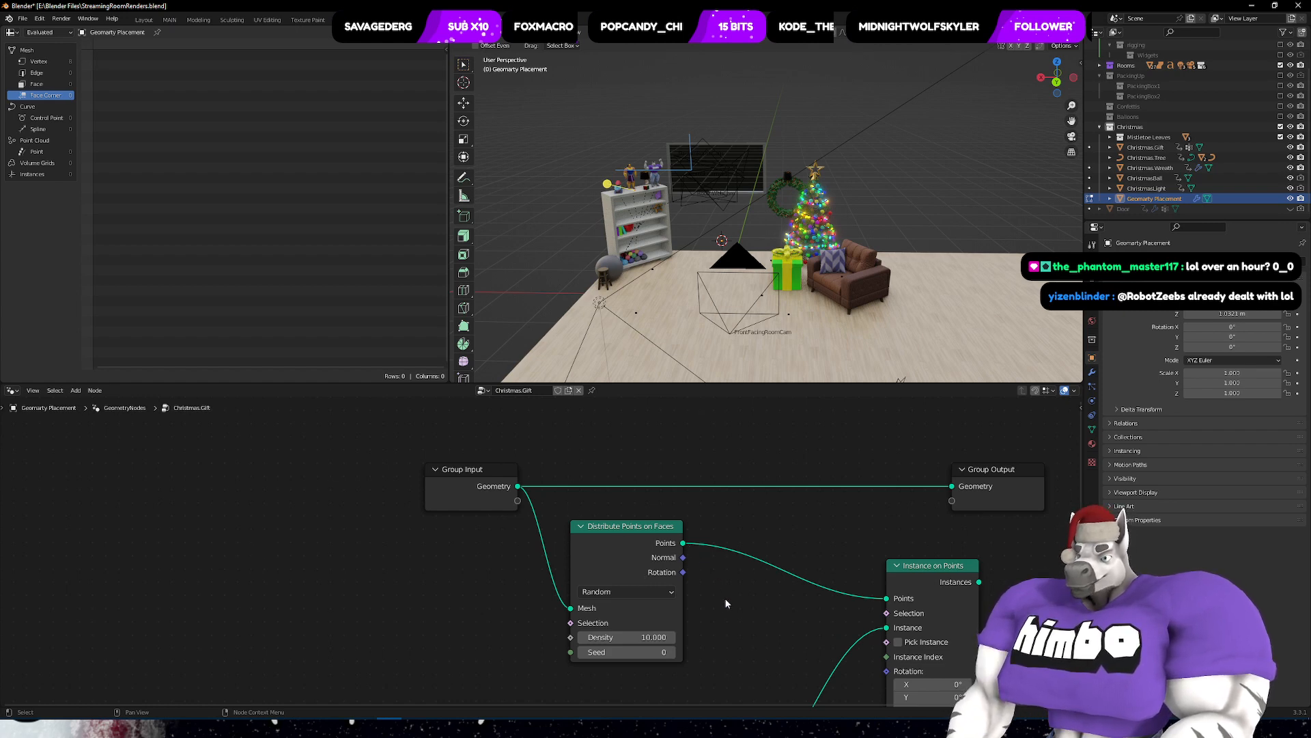
# - Connect the Instances output of Instance on Points to the Geometry input of Group Output
pyautogui.moveTo(726, 604); pyautogui.dragTo(641, 517, button='middle')
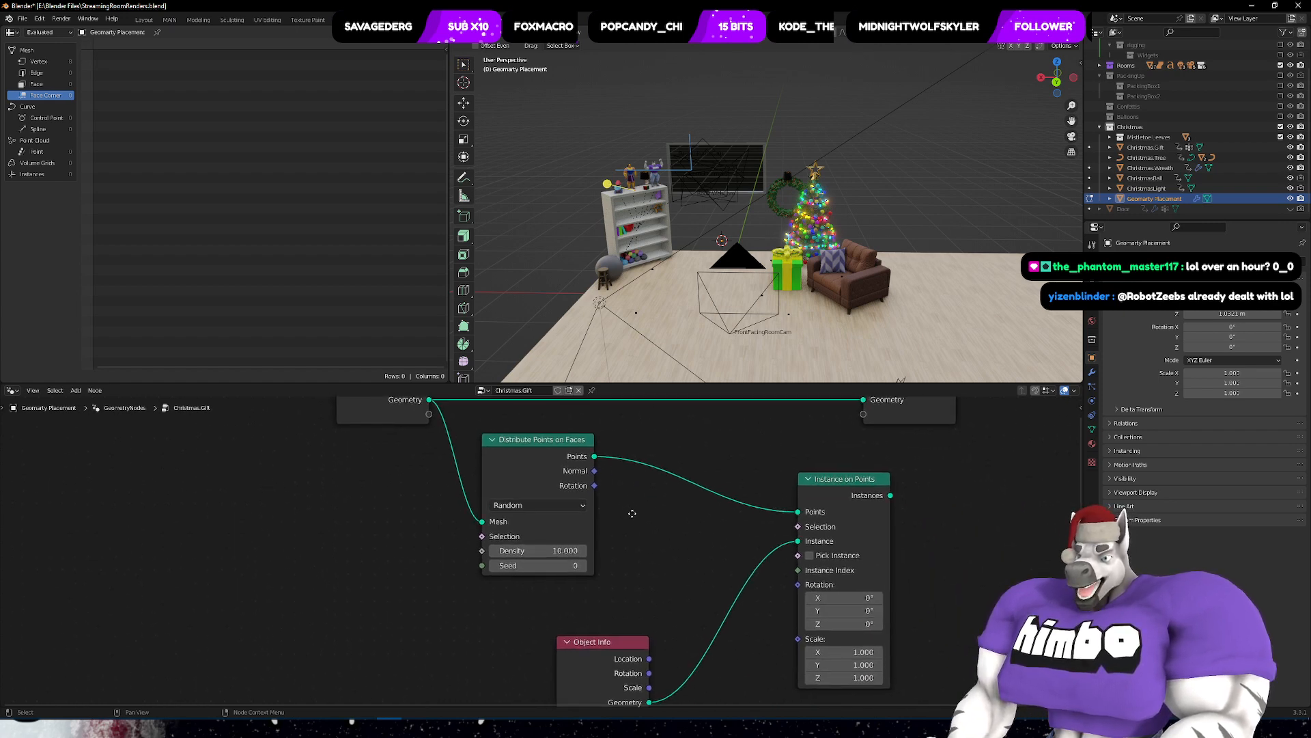
pyautogui.click(542, 551)
pyautogui.click(696, 554)
pyautogui.moveTo(676, 578); pyautogui.dragTo(515, 645, button='middle')
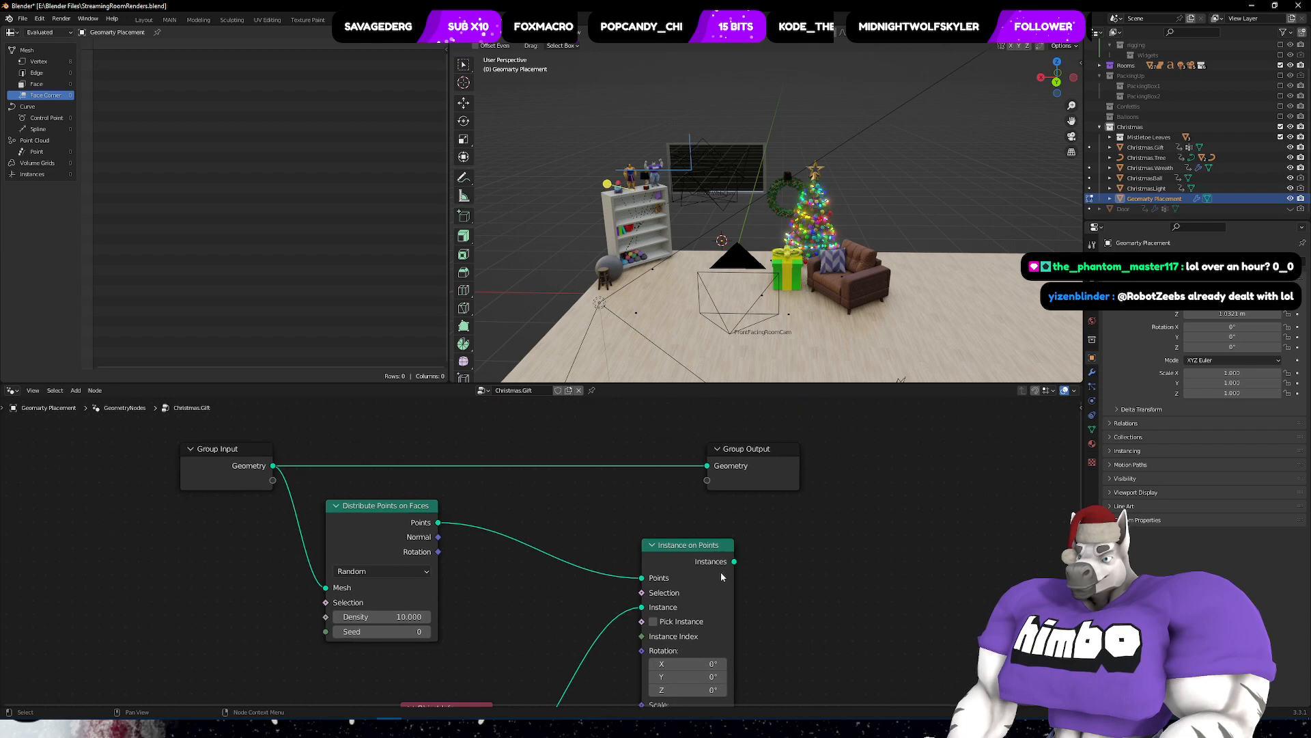
pyautogui.moveTo(721, 577); pyautogui.dragTo(710, 469)
# - Enable As Instance on the Object Info node
pyautogui.moveTo(548, 536); pyautogui.dragTo(635, 704, button='middle')
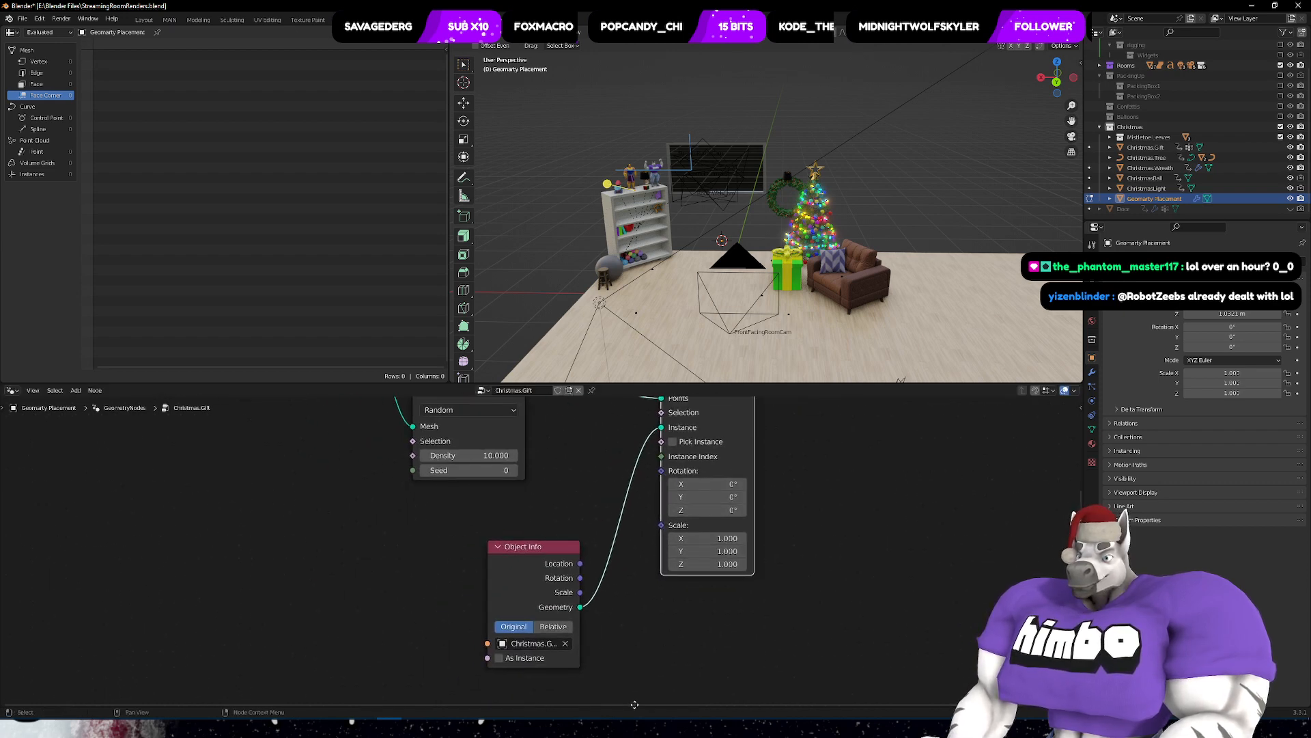
pyautogui.click(499, 658)
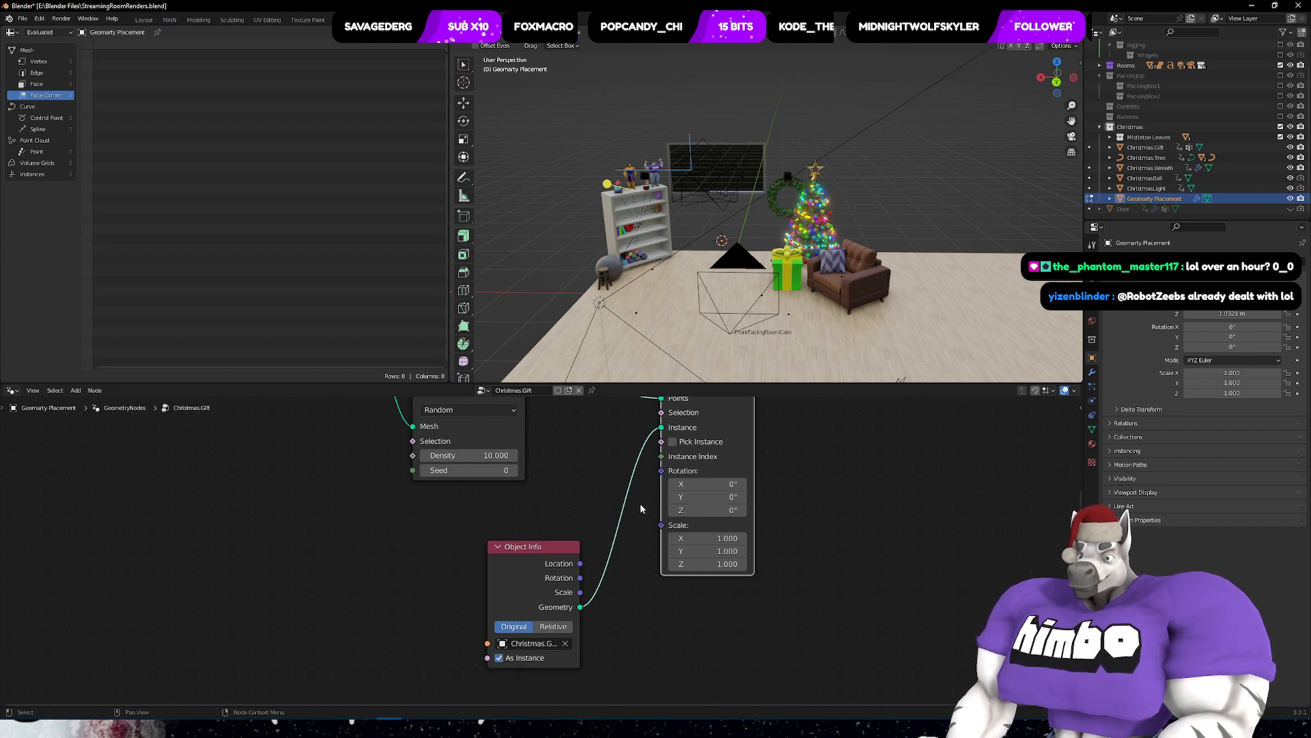
pyautogui.moveTo(756, 509); pyautogui.dragTo(898, 684, button='middle')
pyautogui.moveTo(437, 619); pyautogui.dragTo(512, 600, button='middle')
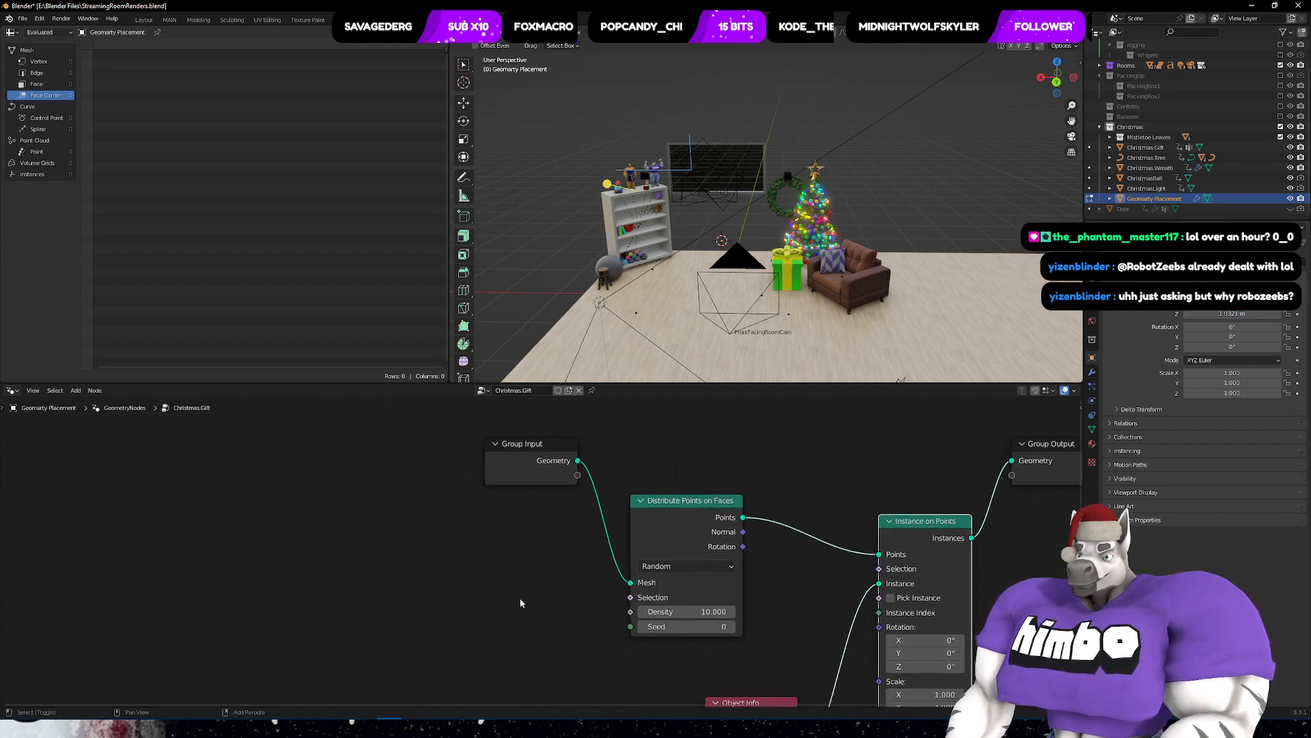
pyautogui.hotkey('shift', 'a')
pyautogui.moveTo(522, 602)
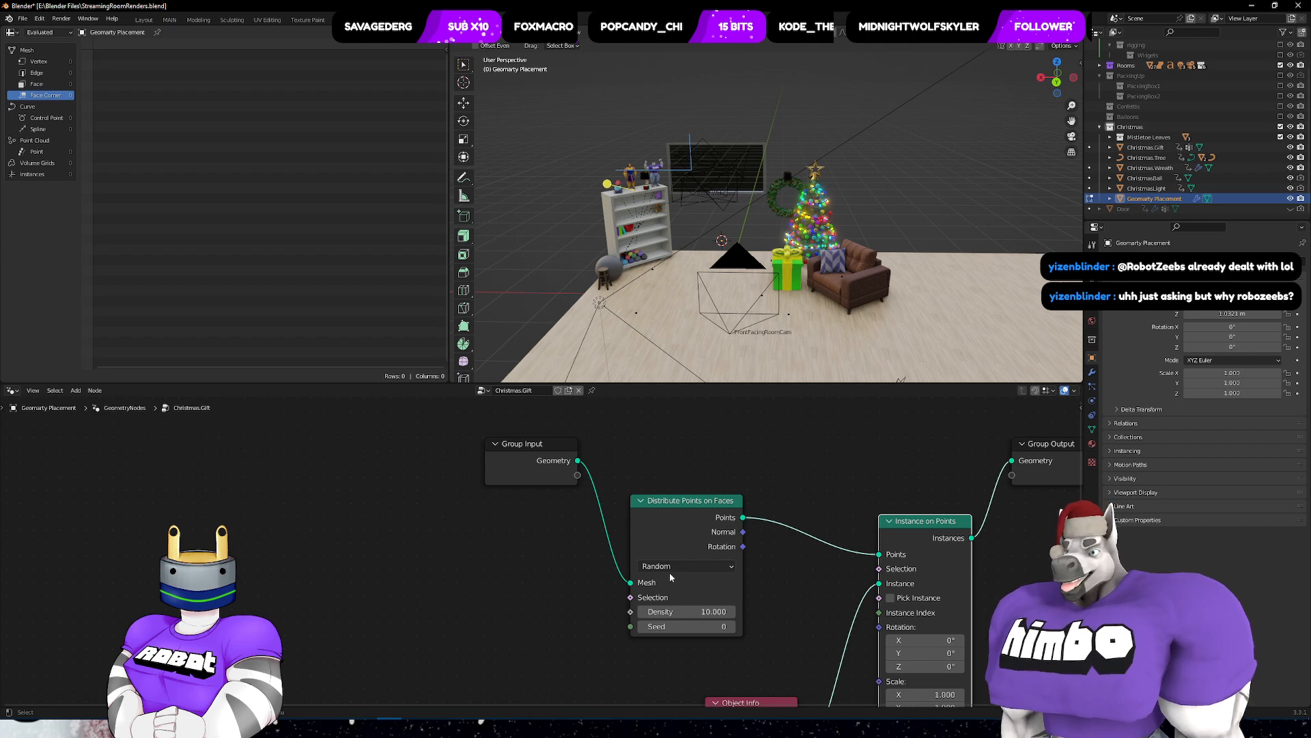
pyautogui.moveTo(825, 536)
pyautogui.mouseDown(button='middle')
pyautogui.moveTo(763, 471)
pyautogui.moveTo(834, 545)
pyautogui.mouseUp(button='middle')
pyautogui.moveTo(531, 565); pyautogui.dragTo(620, 548, button='middle')
pyautogui.hotkey('shift', 'a')
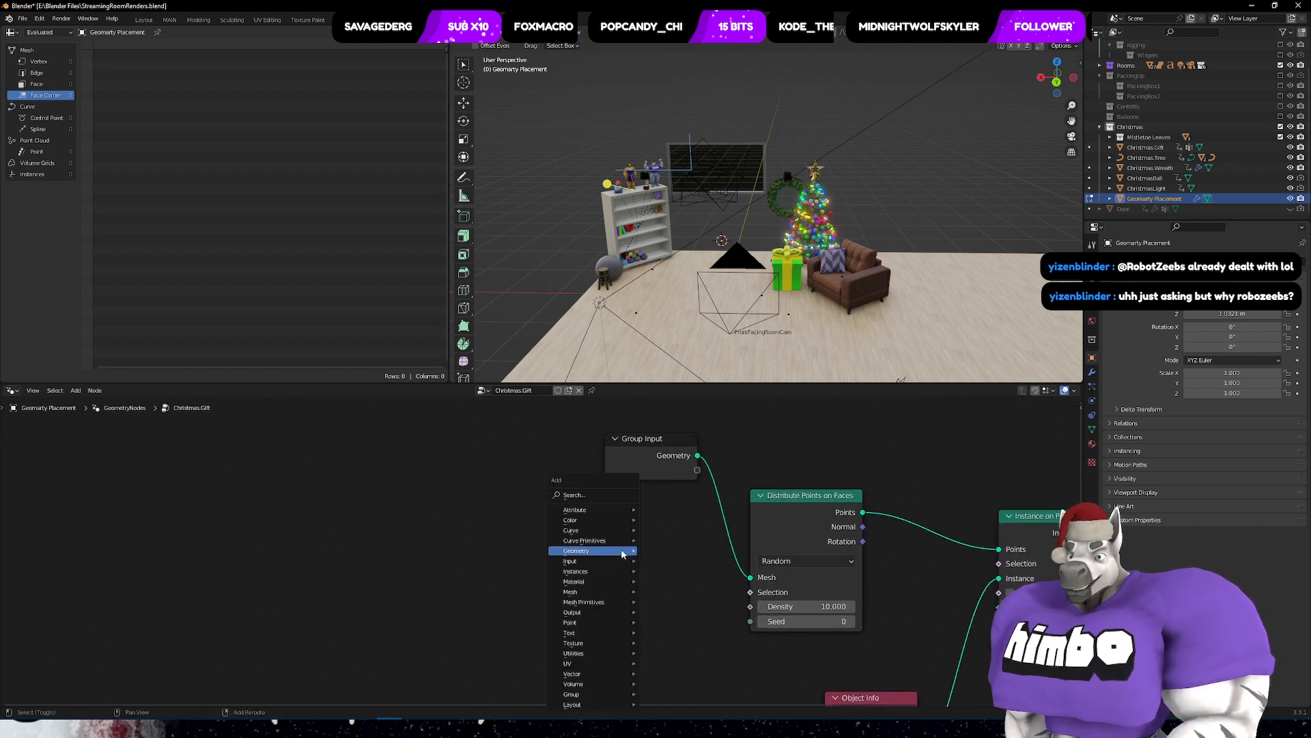
pyautogui.click(649, 457)
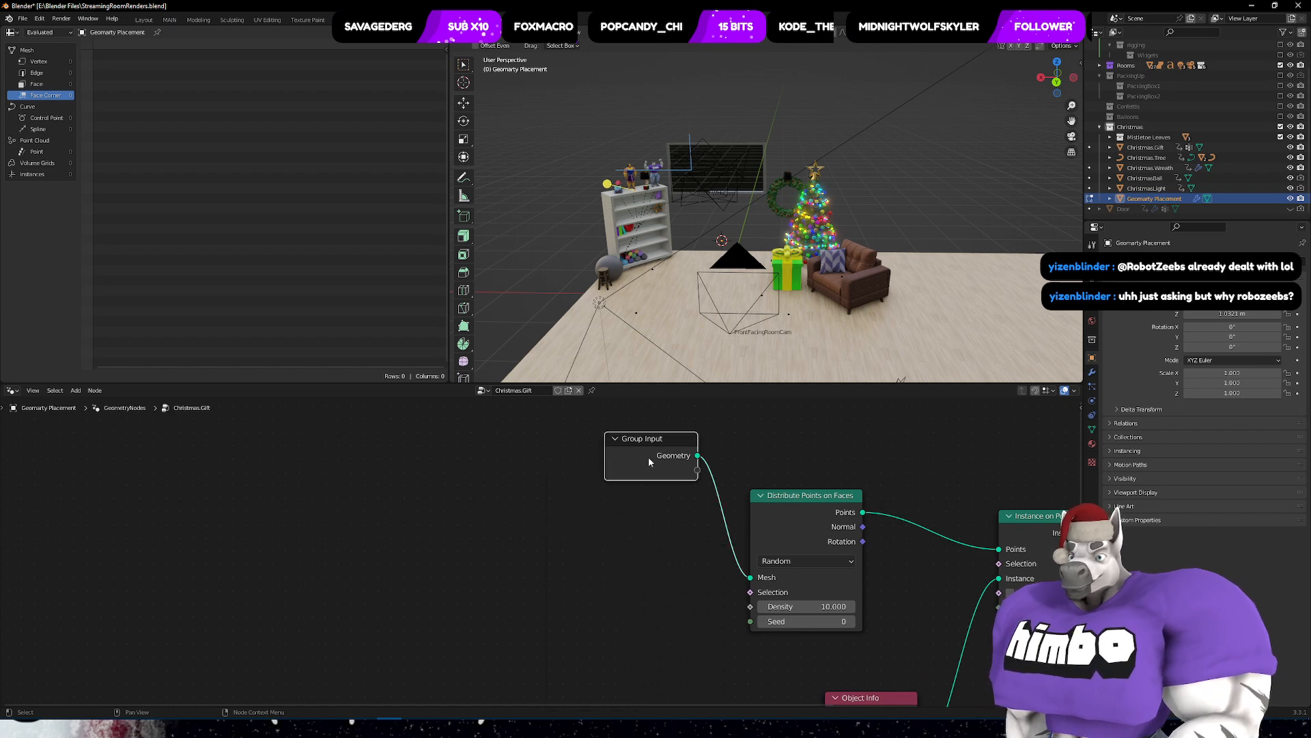
pyautogui.click(789, 504)
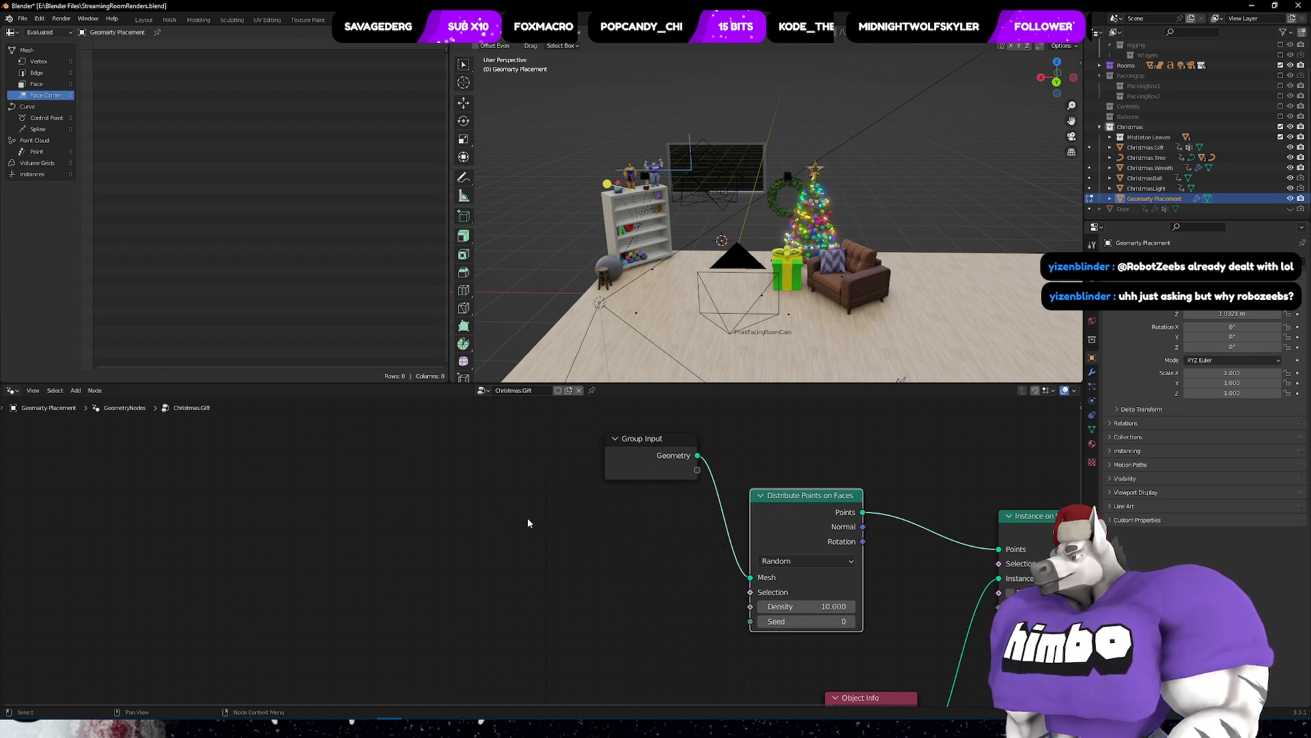
pyautogui.moveTo(531, 523); pyautogui.dragTo(593, 509, button='middle')
pyautogui.click(662, 595)
pyautogui.hotkey('shift', 'a')
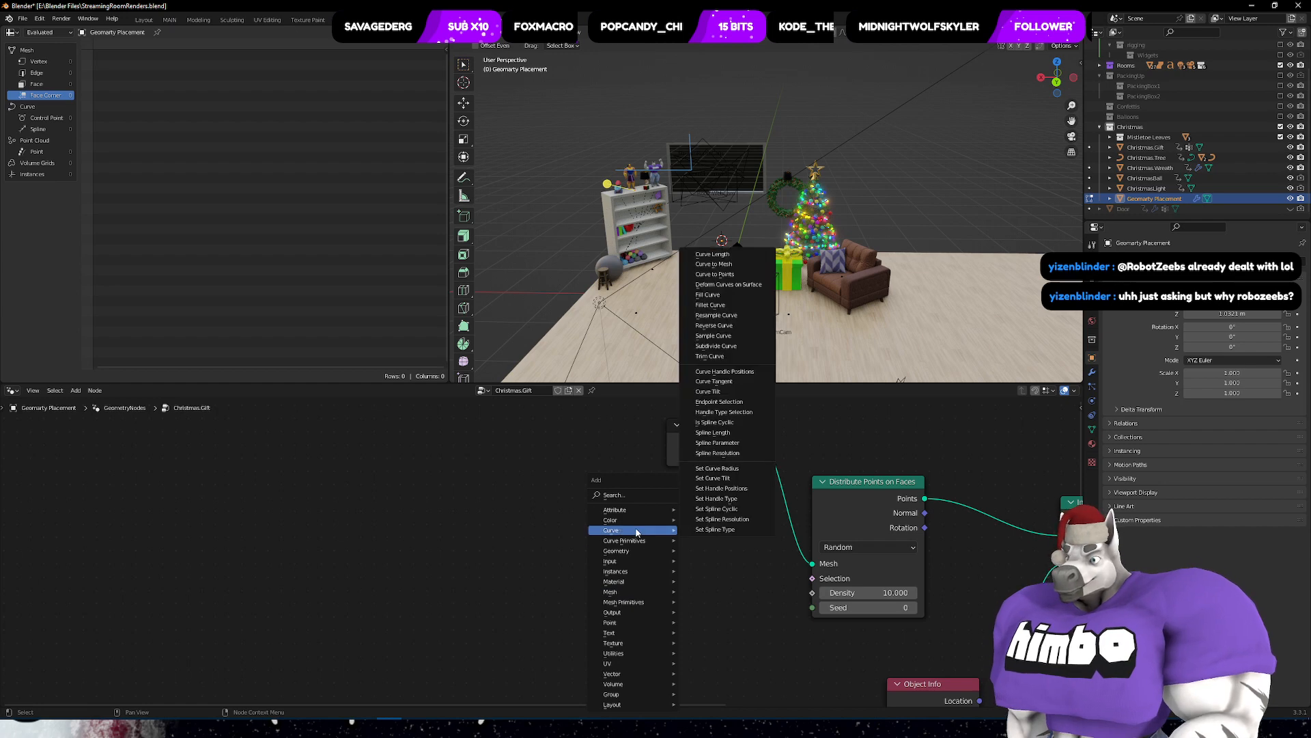
pyautogui.moveTo(642, 578)
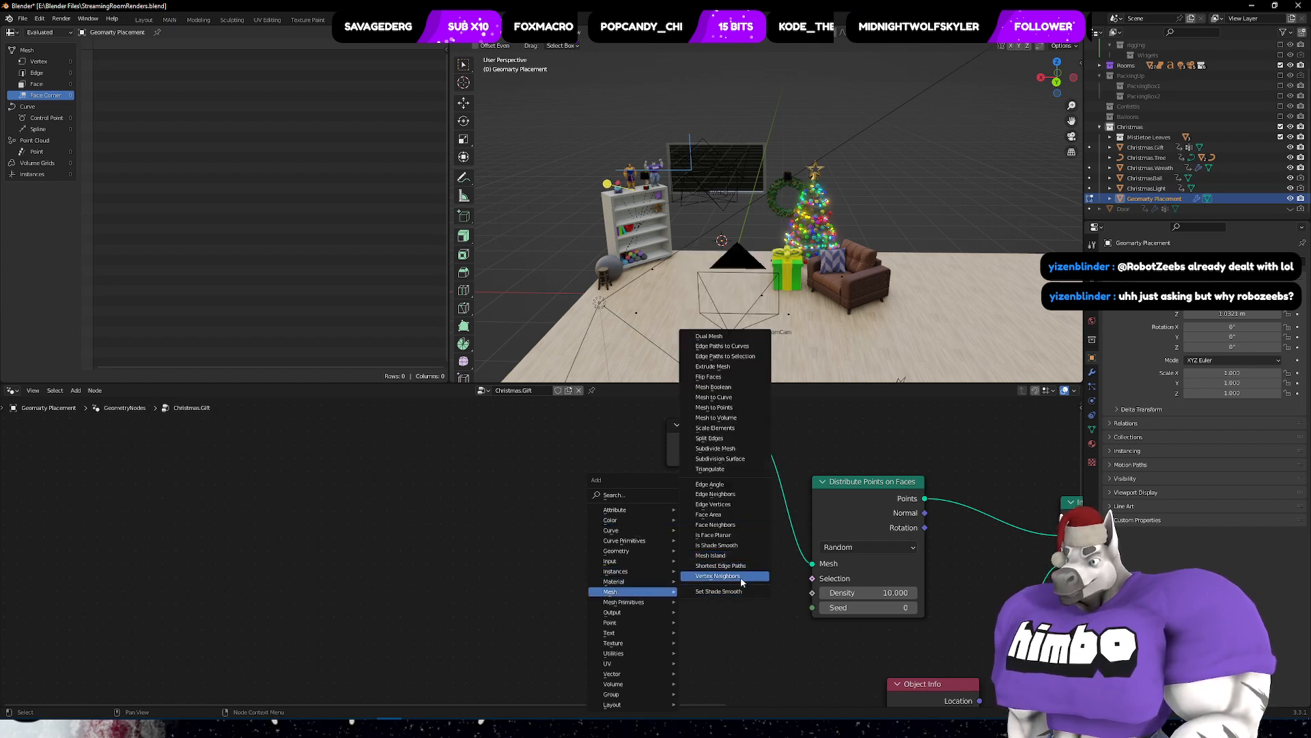
pyautogui.click(735, 418)
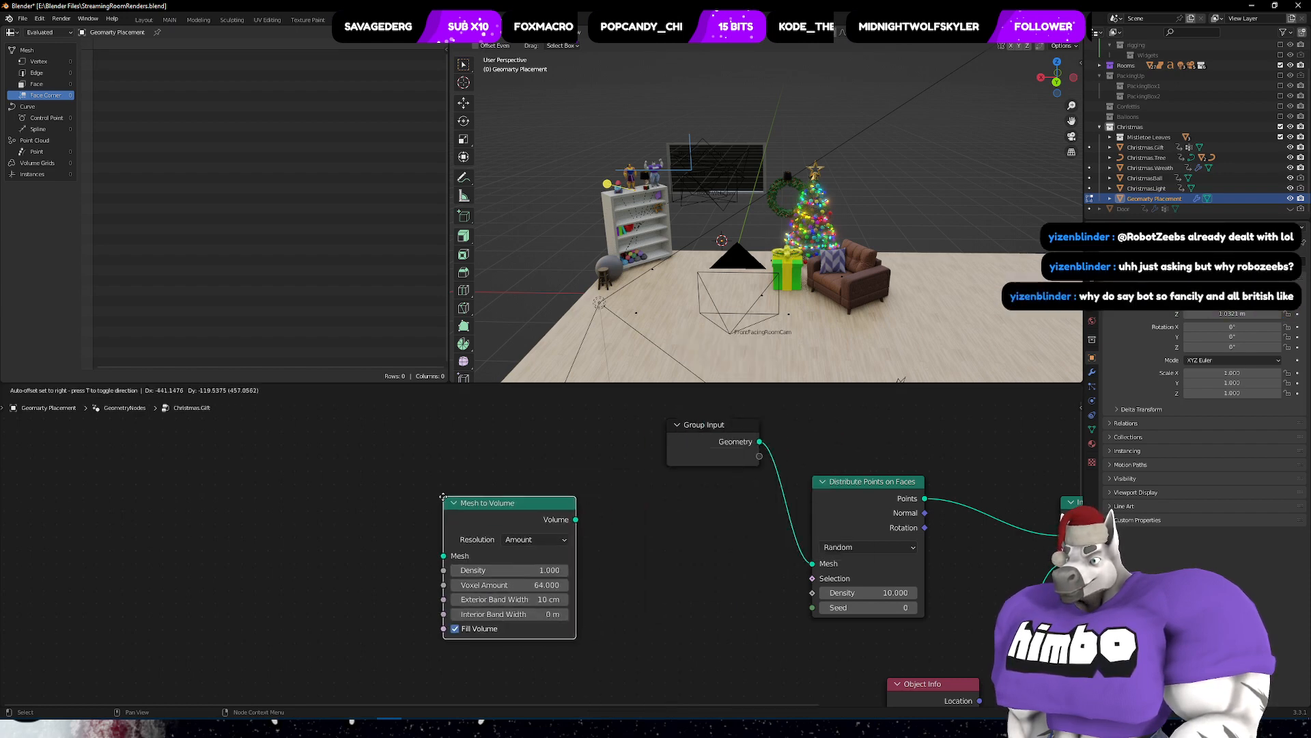
pyautogui.rightClick(471, 508)
# - Add a Mesh to Points node in Vertices mode and insert it between Group Input and Distribute Points on Faces
pyautogui.hotkey('shift', 'a')
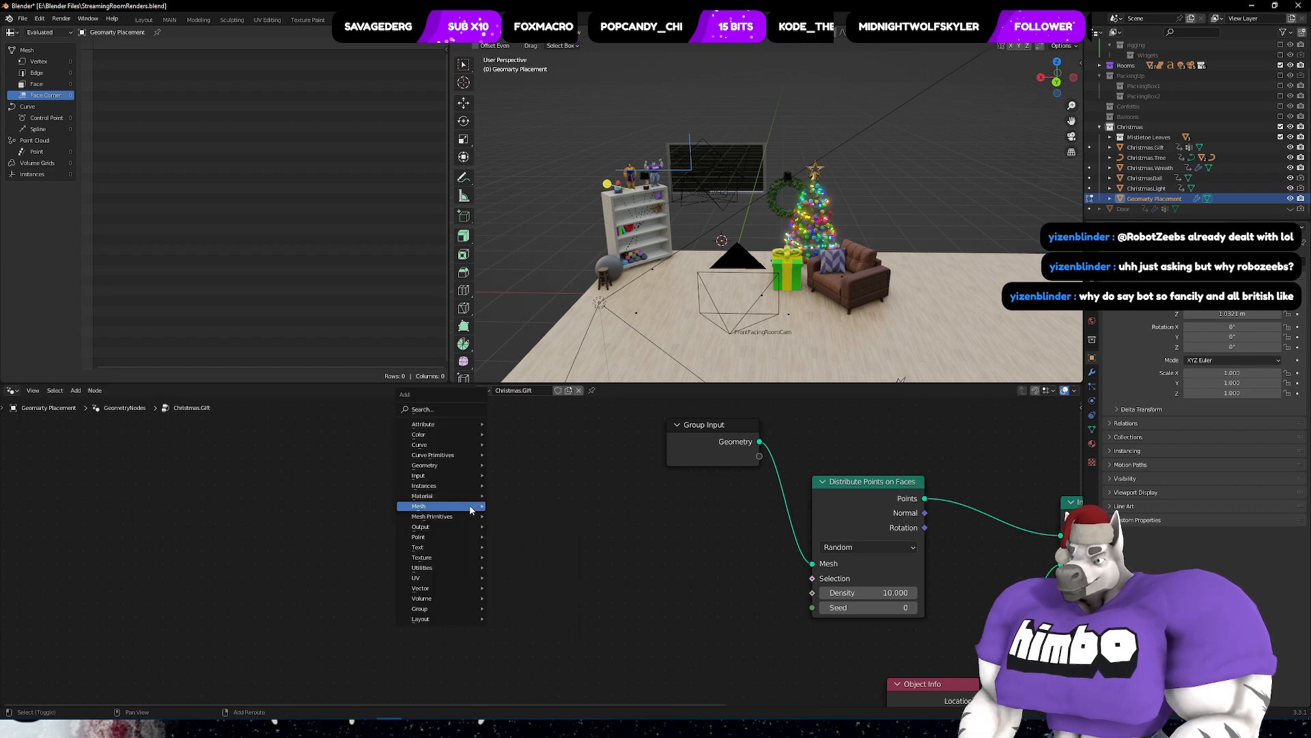
pyautogui.moveTo(470, 506)
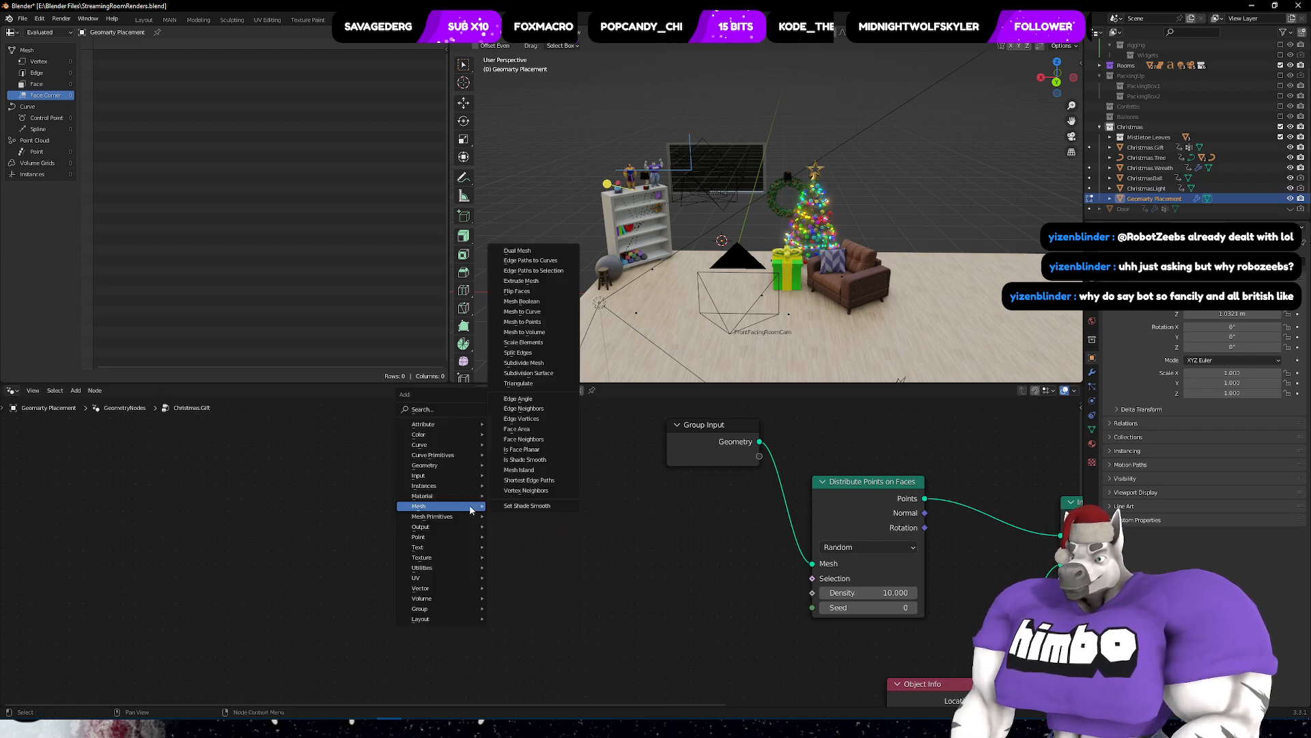
pyautogui.click(539, 322)
pyautogui.click(565, 554)
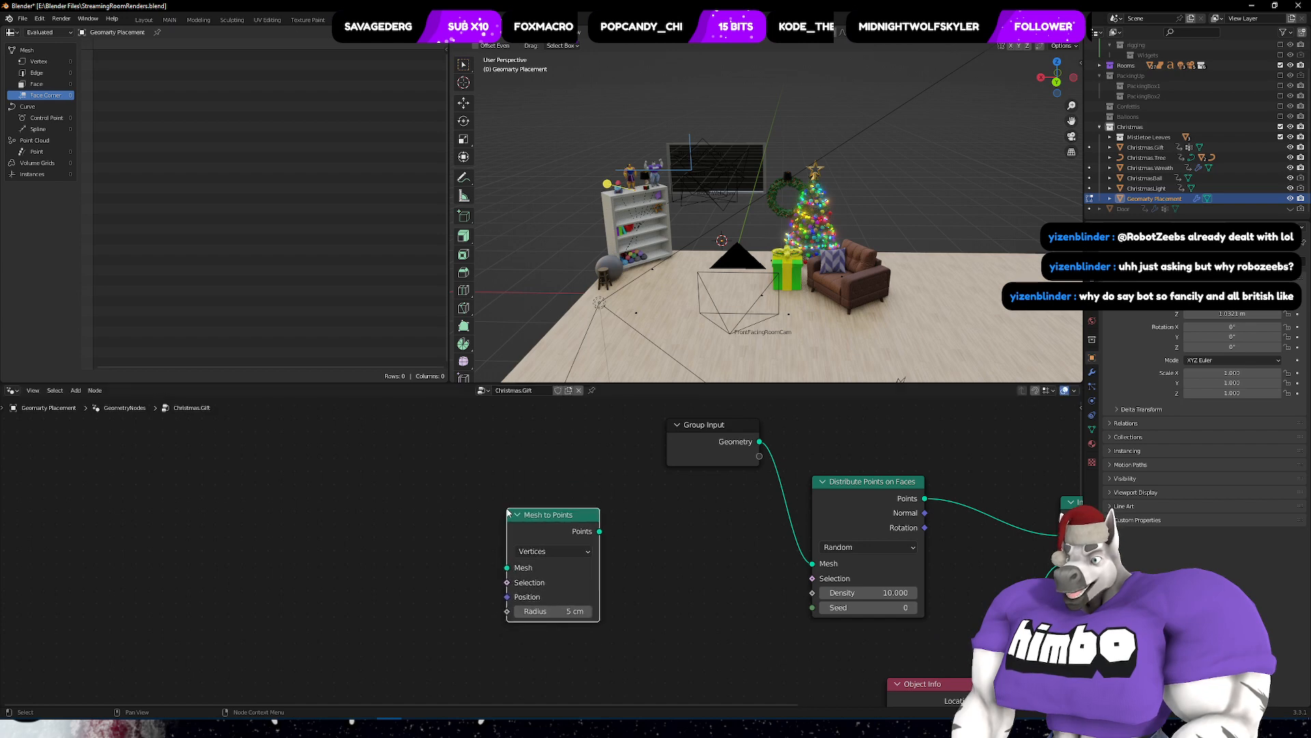
pyautogui.click(567, 550)
pyautogui.click(547, 567)
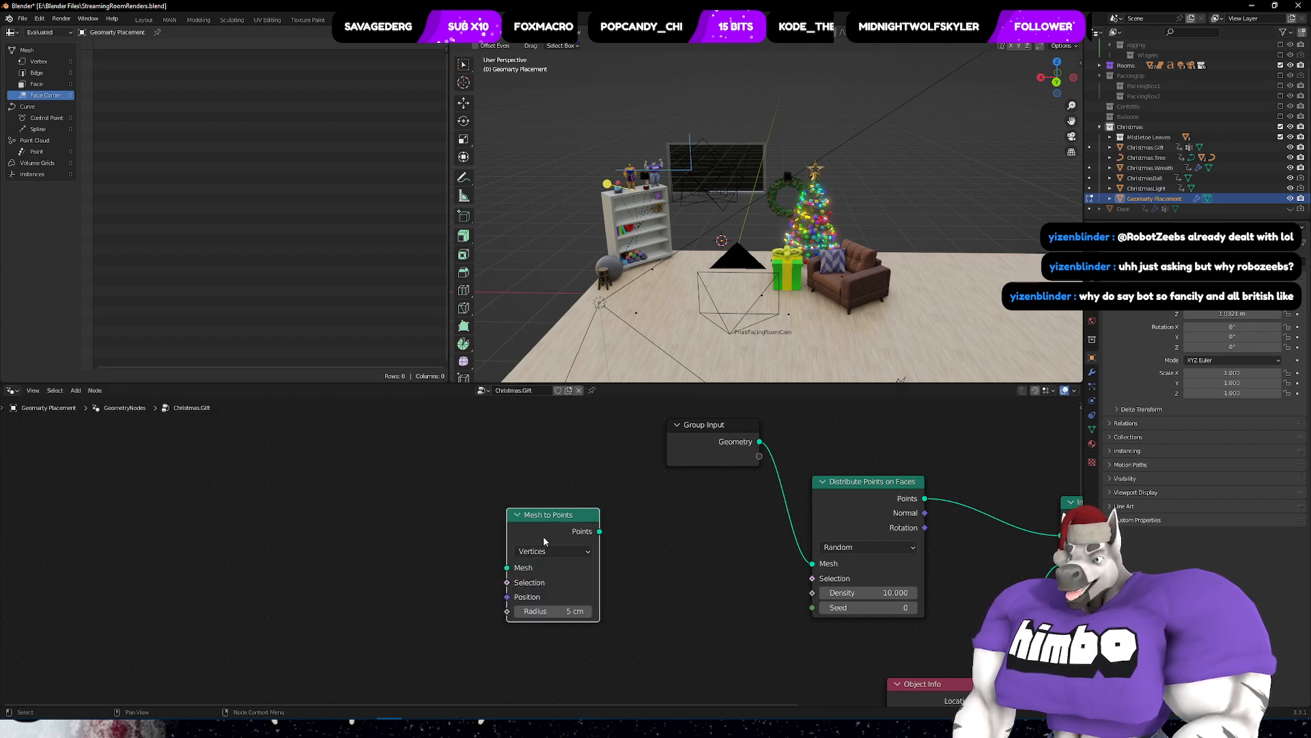
pyautogui.moveTo(556, 517); pyautogui.dragTo(861, 513)
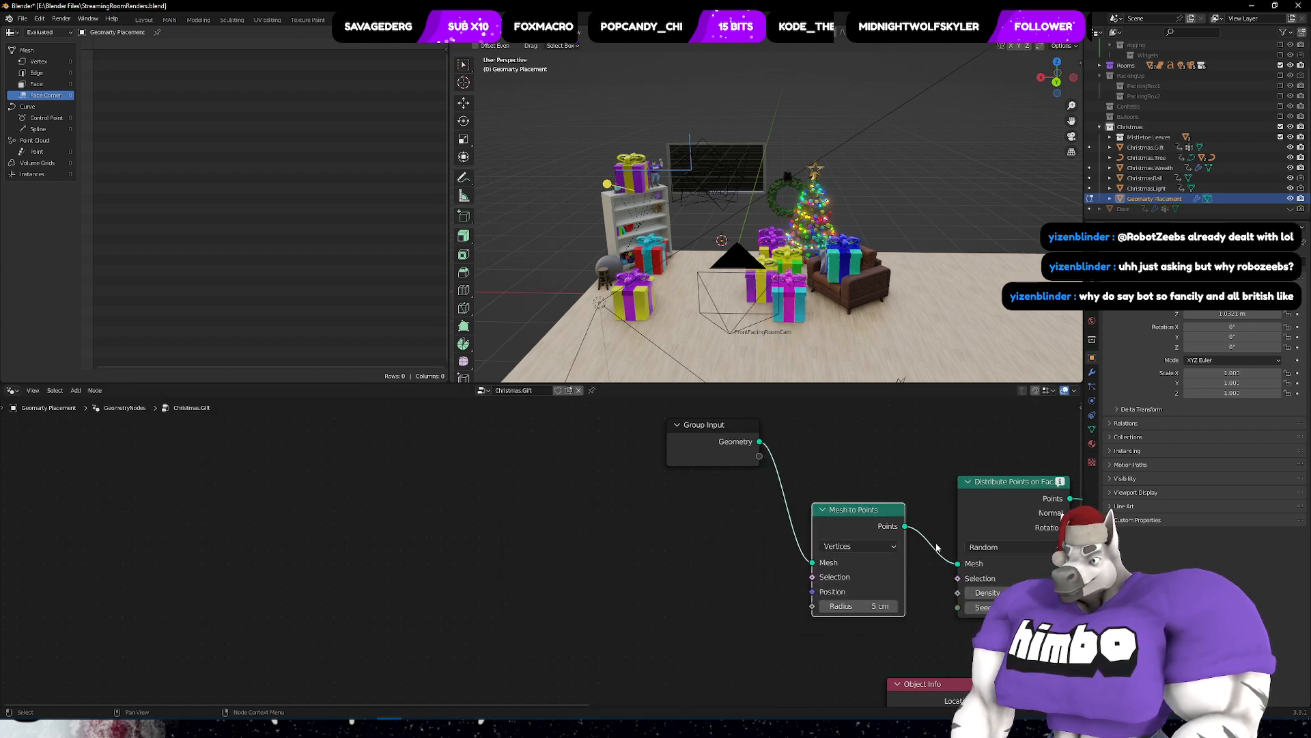
# - Connect Mesh to Points directly to Instance on Points, delete Distribute Points on Faces, and move Mesh to Points closer to Instance on Points
pyautogui.moveTo(934, 544); pyautogui.dragTo(639, 533, button='middle')
pyautogui.moveTo(663, 535); pyautogui.dragTo(912, 508)
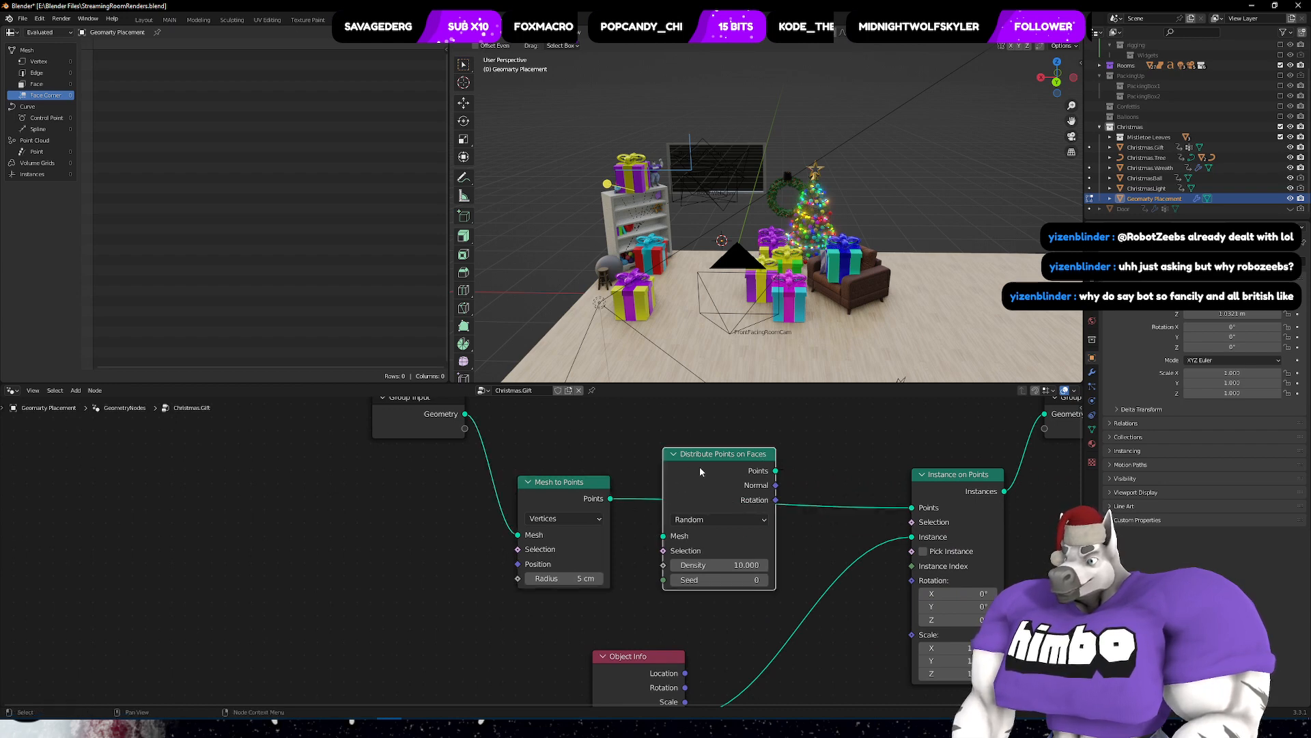
pyautogui.press('x')
pyautogui.moveTo(581, 483); pyautogui.dragTo(730, 468)
pyautogui.moveTo(750, 224); pyautogui.dragTo(752, 270, button='middle')
pyautogui.moveTo(877, 521); pyautogui.dragTo(677, 441, button='middle')
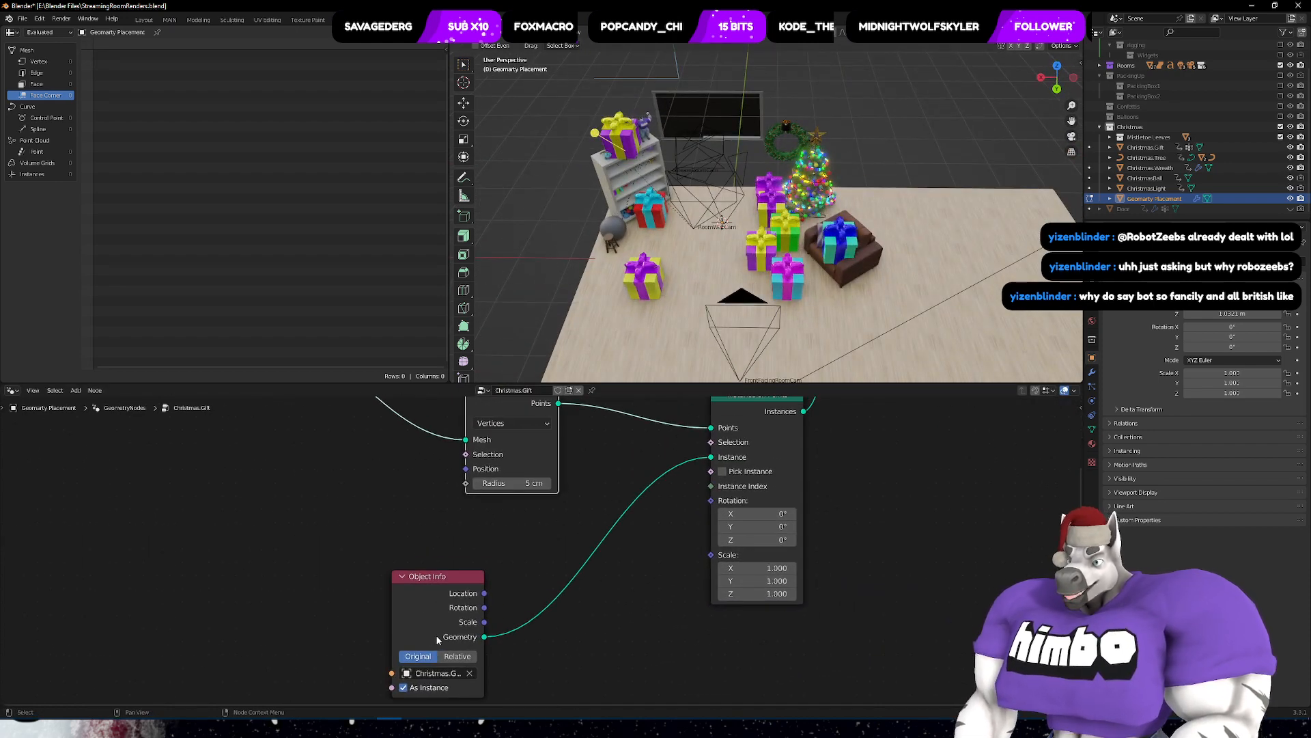
# - Move the Object Info node aside, then add a Random Value node beneath Mesh to Points and set its data type to Vector
pyautogui.moveTo(437, 638); pyautogui.dragTo(363, 544)
pyautogui.hotkey('shift', 'a')
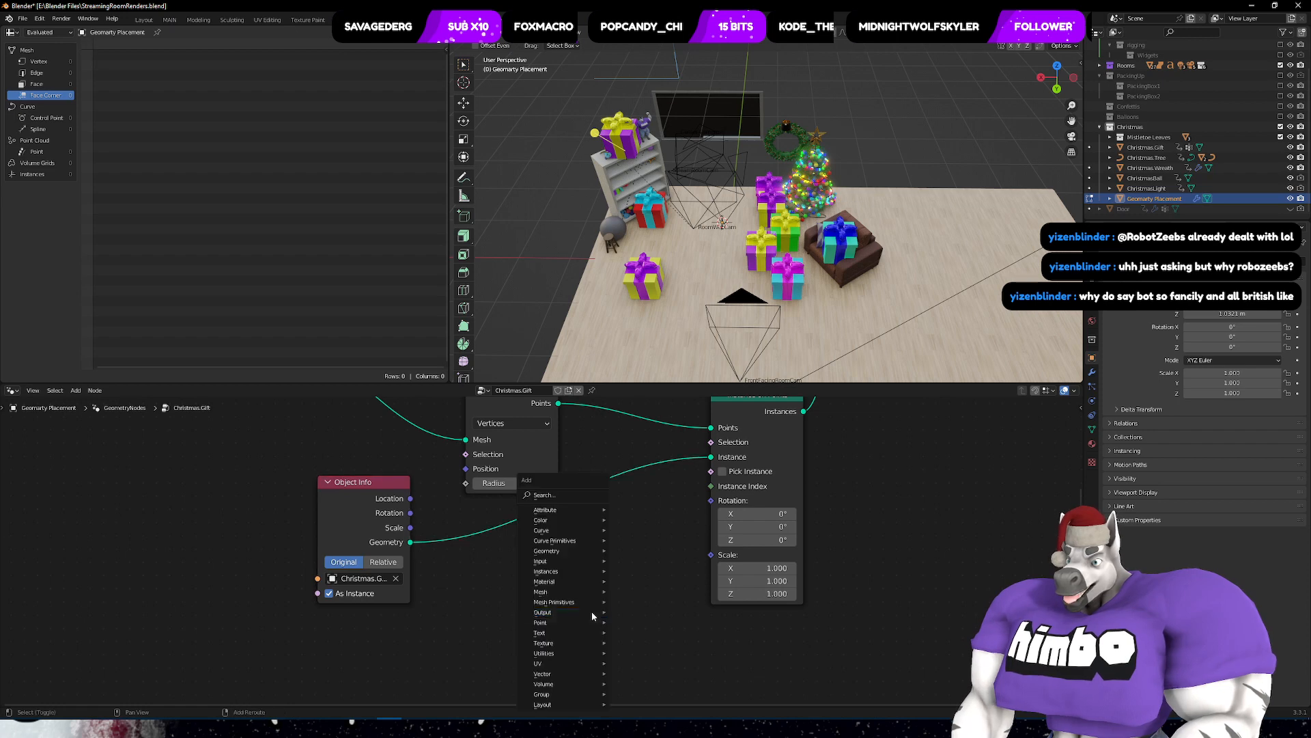
pyautogui.press('v')
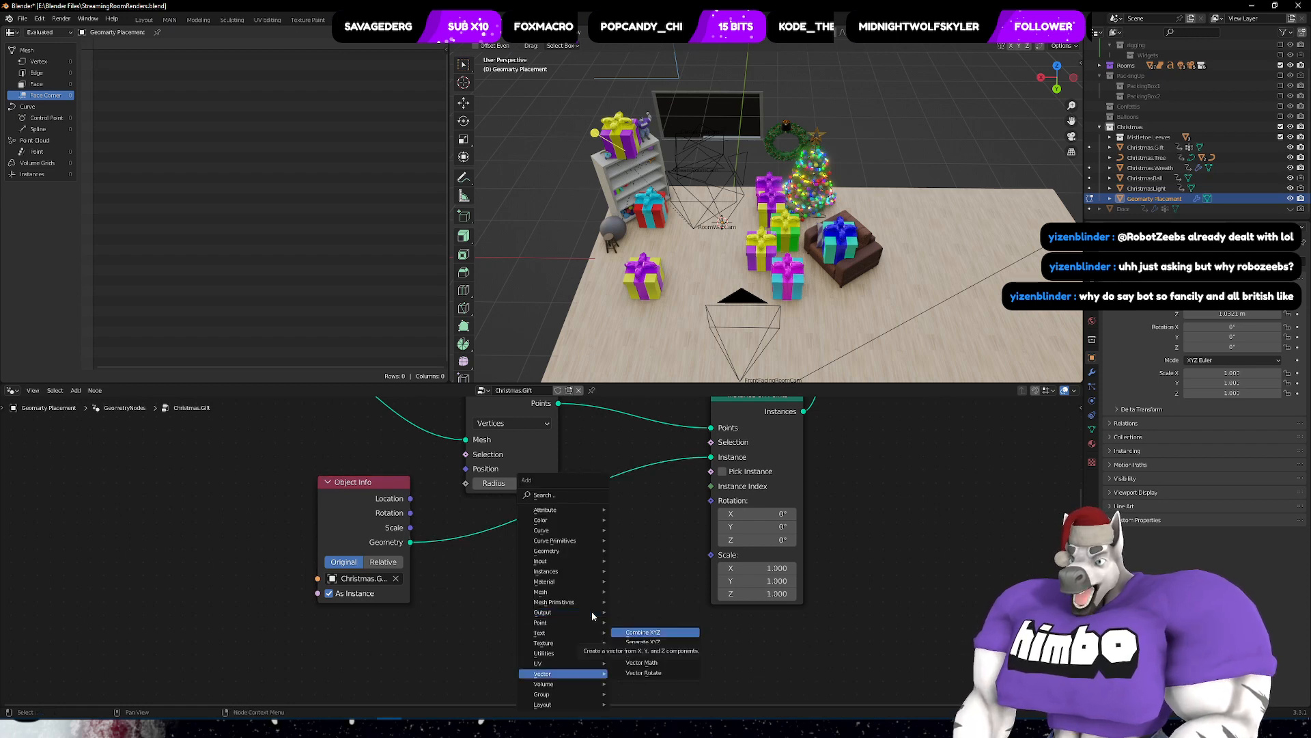
pyautogui.click(547, 494)
pyautogui.write('ra')
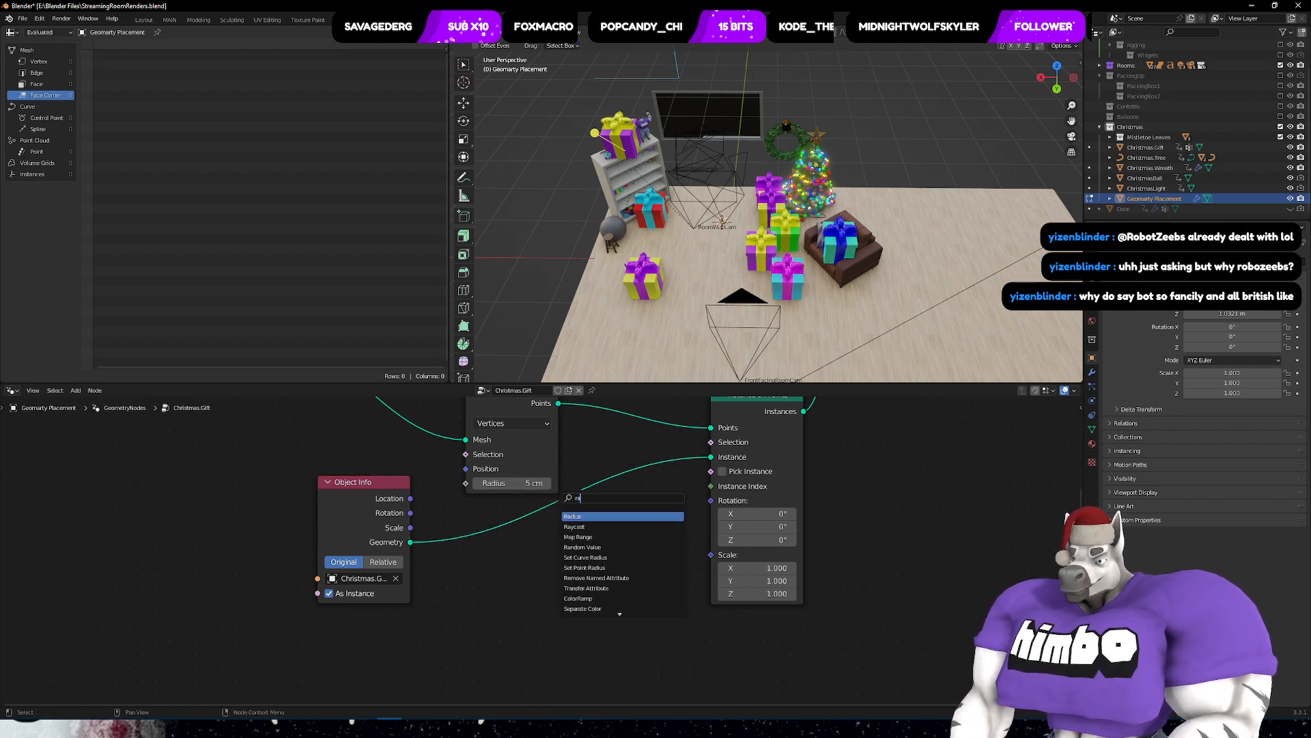
pyautogui.write('nd')
pyautogui.click(603, 518)
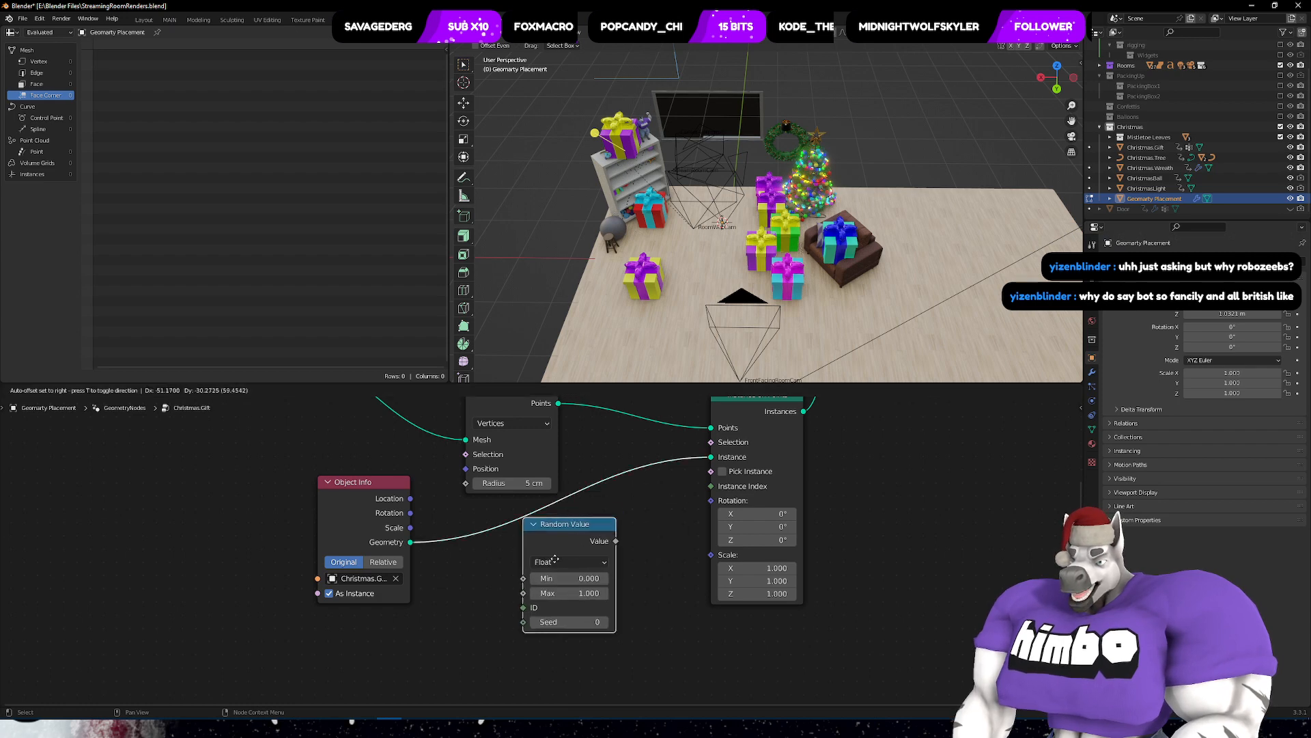
pyautogui.click(540, 587)
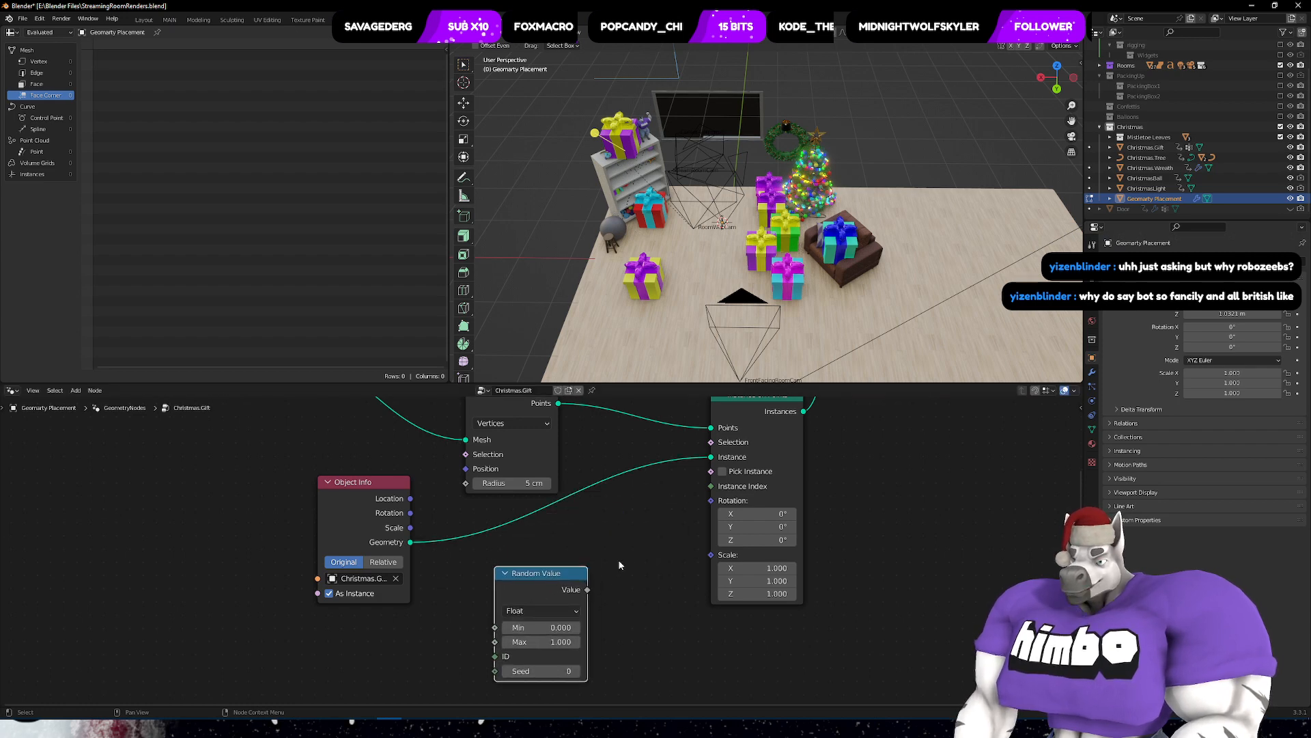
pyautogui.click(529, 613)
pyautogui.click(540, 654)
pyautogui.moveTo(613, 639); pyautogui.dragTo(588, 618, button='middle')
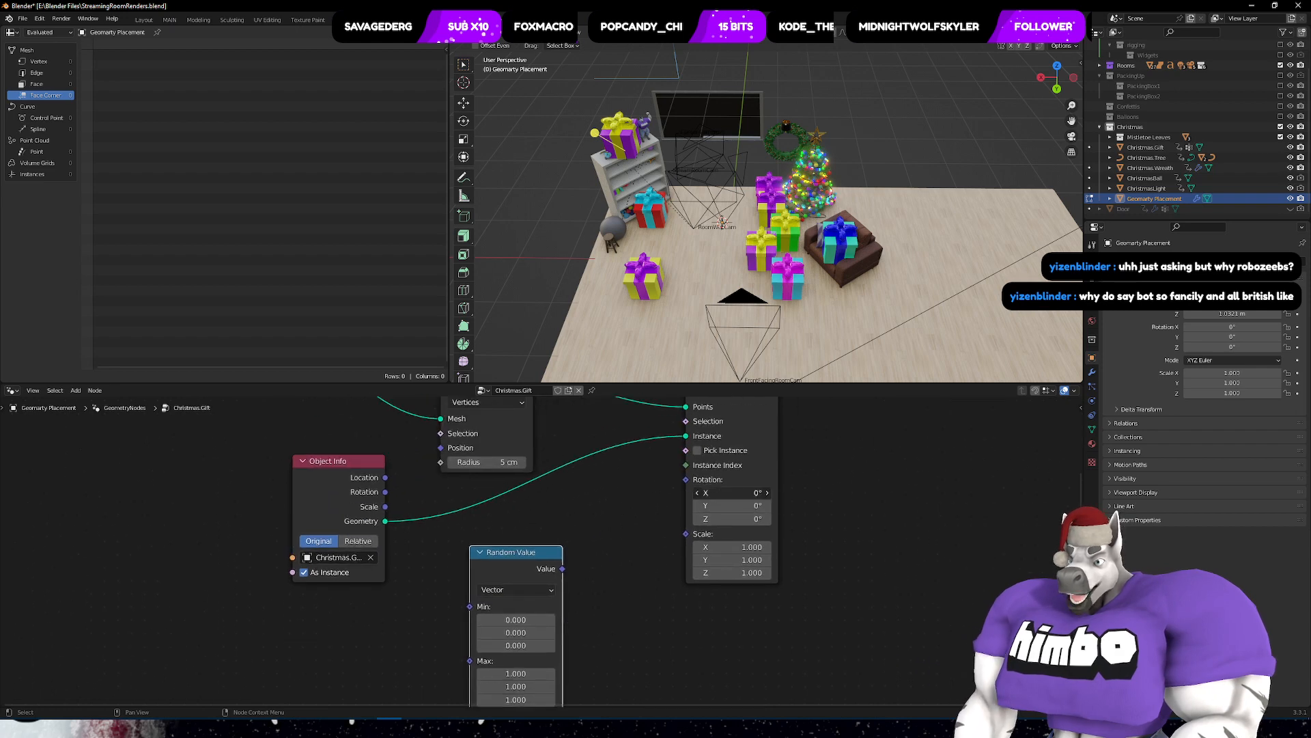
pyautogui.moveTo(731, 506); pyautogui.dragTo(765, 519)
pyautogui.rightClick(732, 506)
pyautogui.rightClick(733, 519)
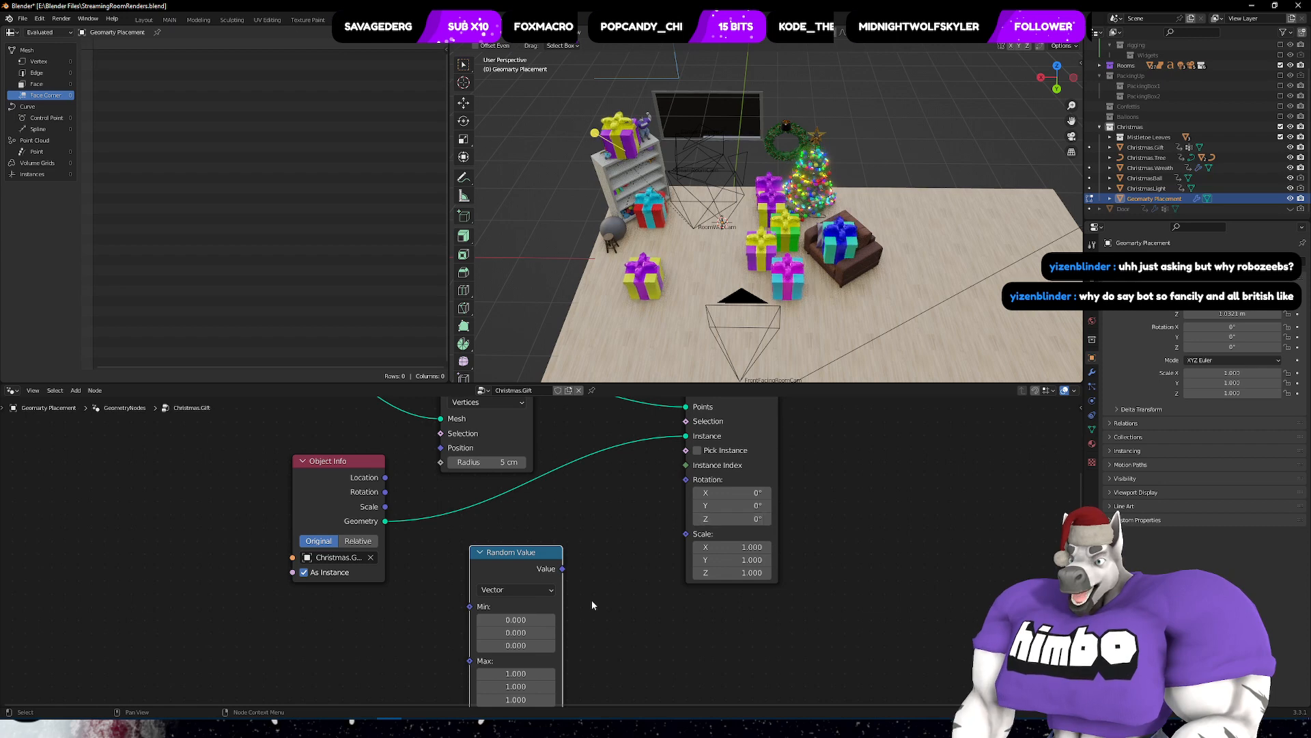
# - Set the Random Value node's Max X and Y to 0 and connect its Value output to Rotation on Instance on Points
pyautogui.moveTo(591, 605); pyautogui.dragTo(603, 533, button='middle')
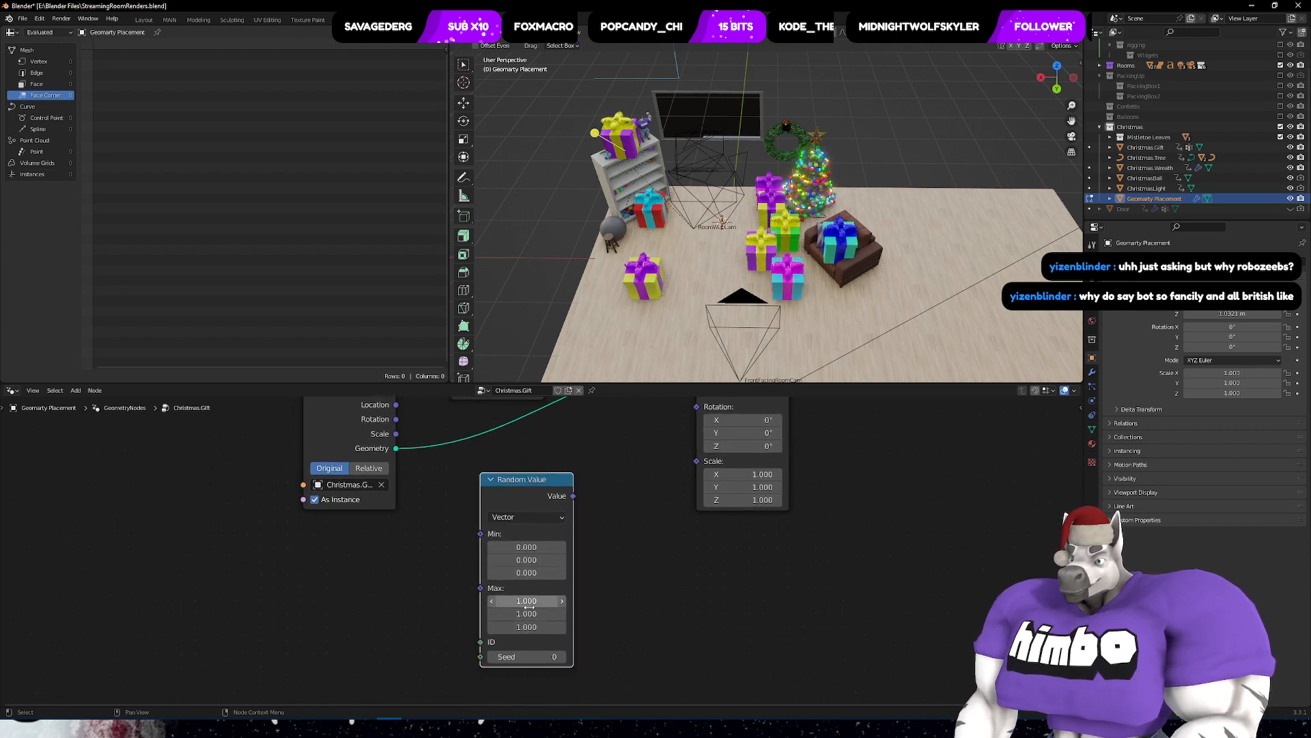
pyautogui.click(529, 601)
pyautogui.write('0')
pyautogui.press('Tab')
pyautogui.write('0')
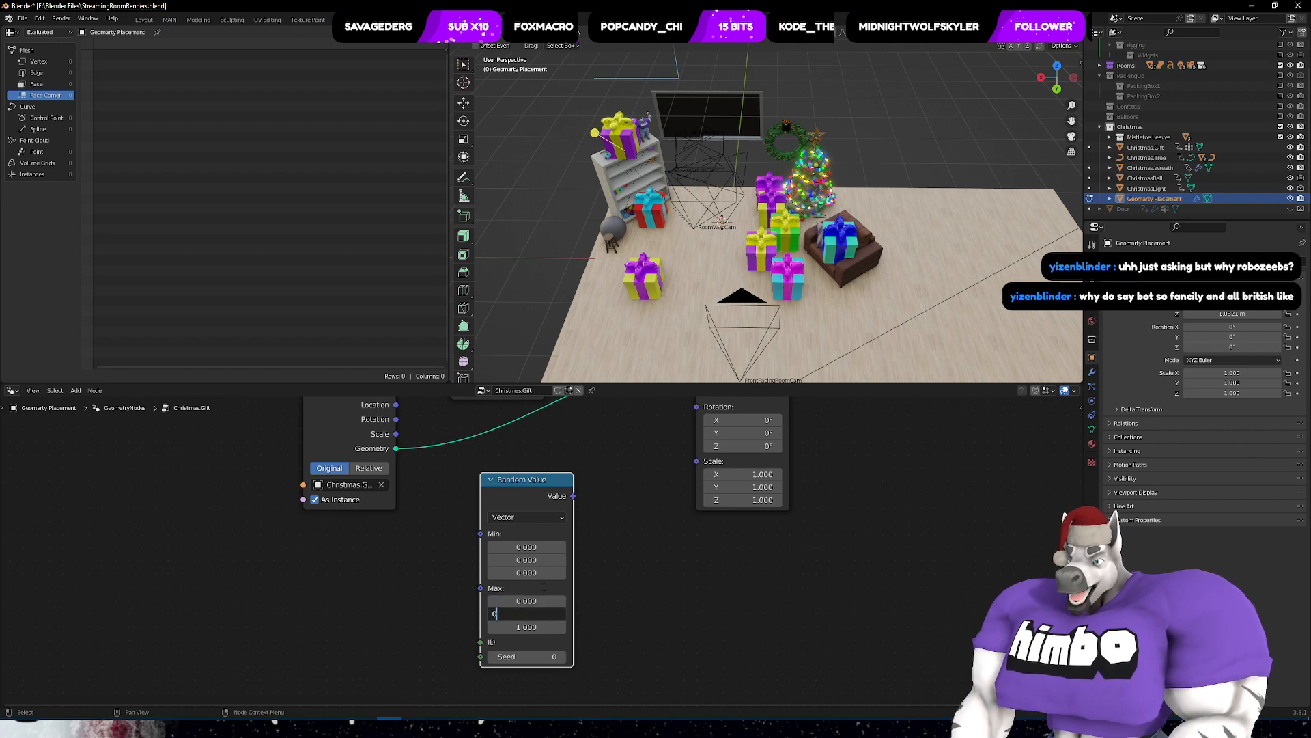
pyautogui.press('Return')
pyautogui.moveTo(583, 472); pyautogui.dragTo(530, 499, button='middle')
pyautogui.moveTo(526, 522); pyautogui.dragTo(644, 433)
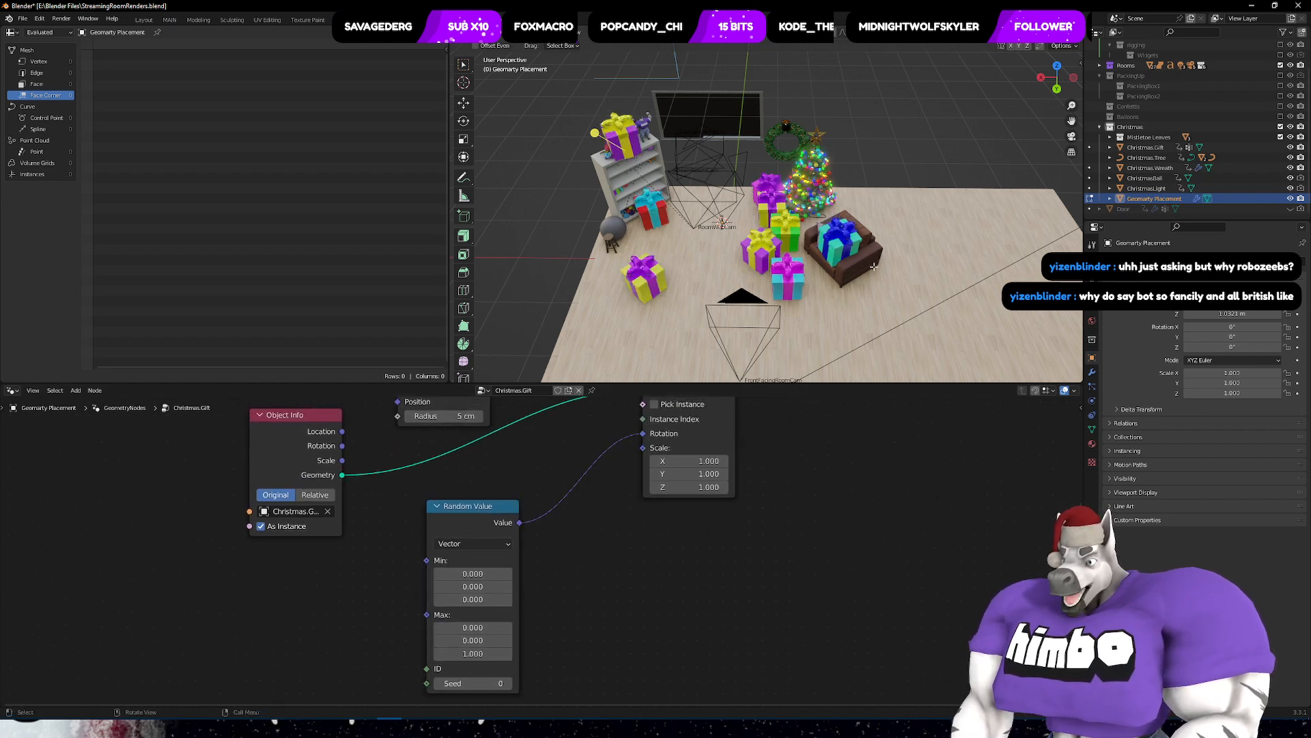
pyautogui.moveTo(808, 486); pyautogui.dragTo(914, 477, button='middle')
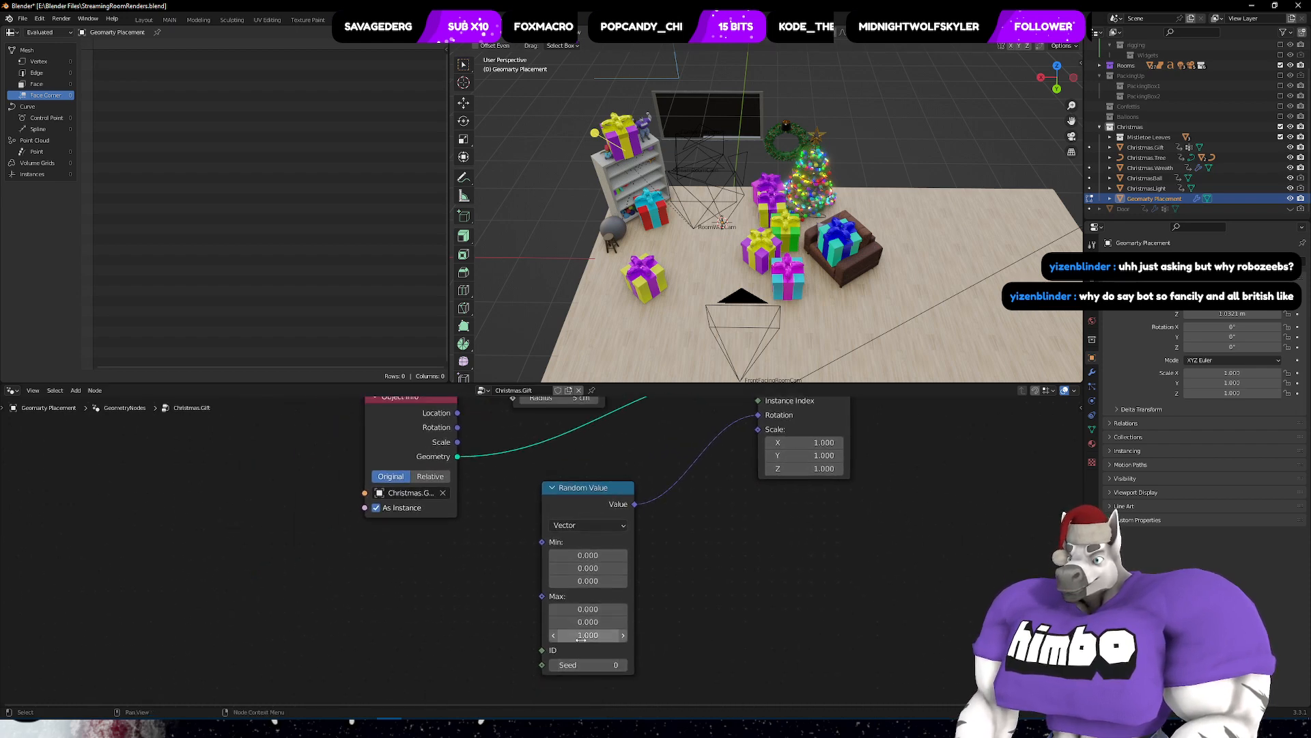
pyautogui.moveTo(587, 635); pyautogui.dragTo(806, 635)
pyautogui.press('Escape')
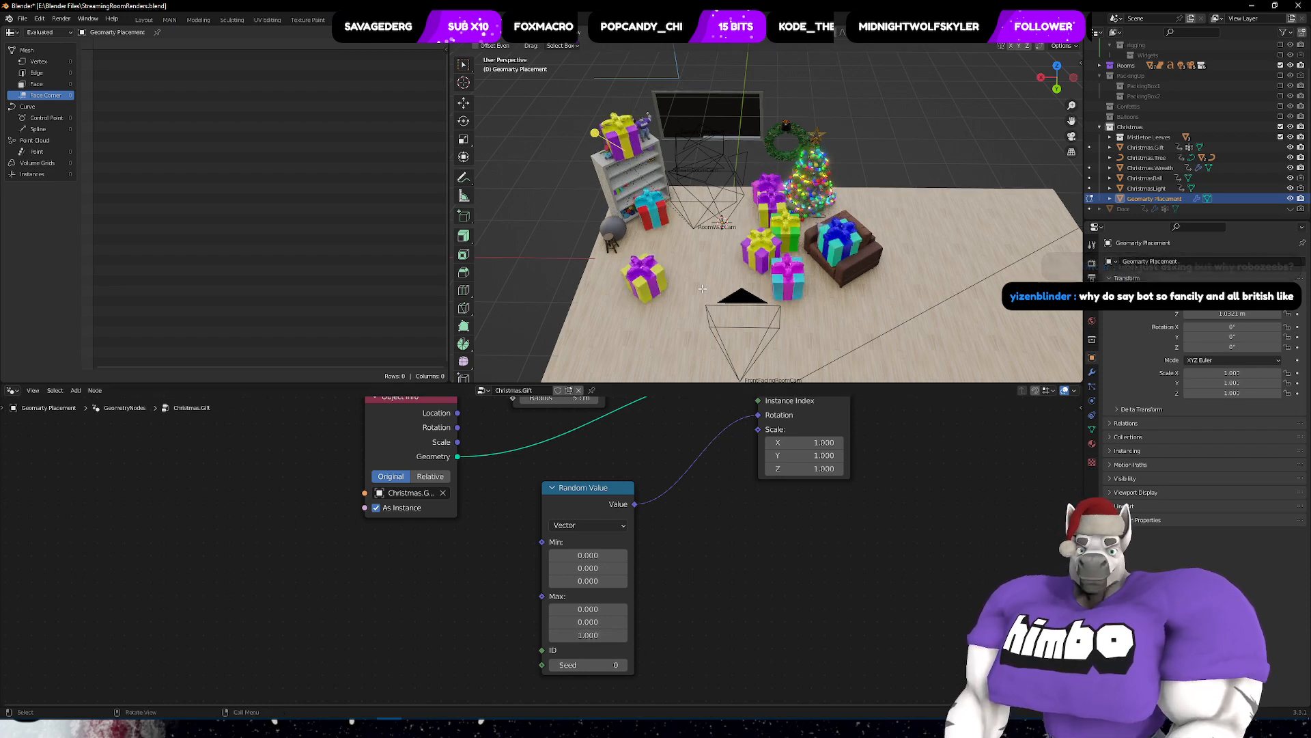
# - Inspect the gifts' random rotation around the room from several angles and check the node tree
pyautogui.moveTo(869, 236); pyautogui.dragTo(1028, 195, button='middle')
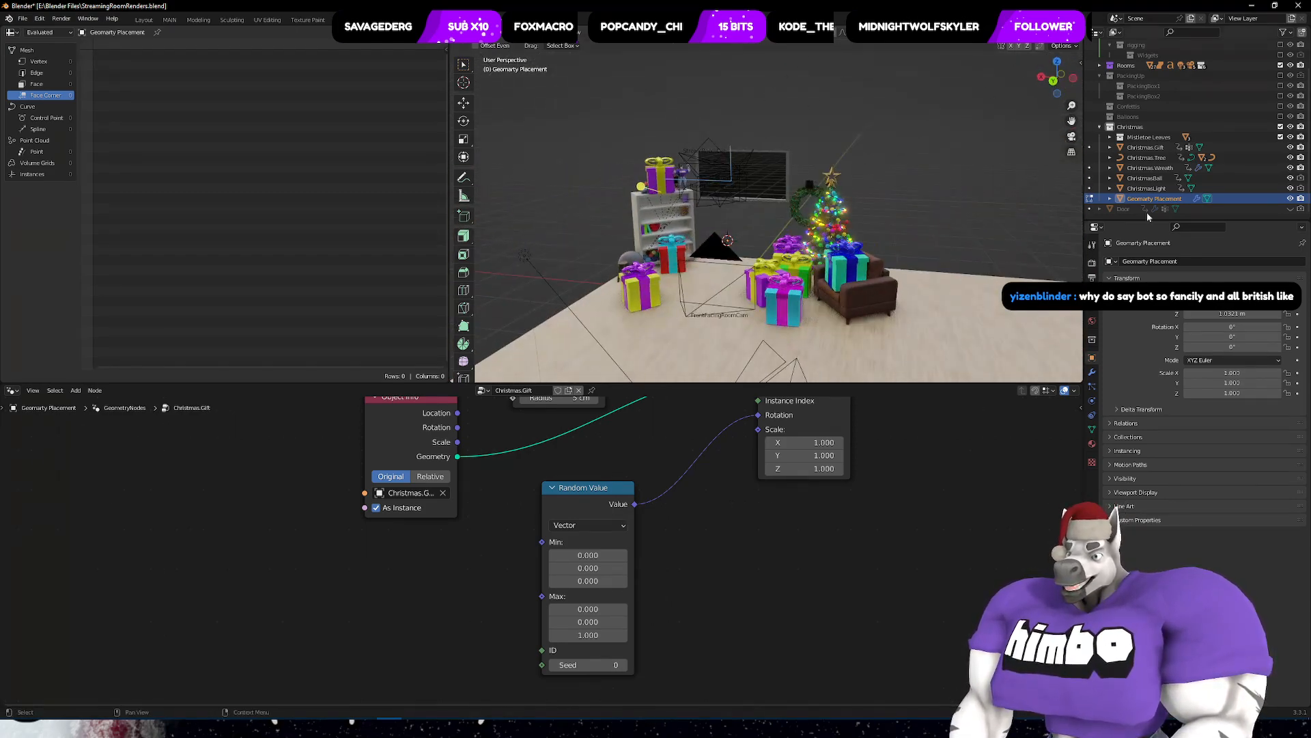
pyautogui.scroll(6, 762, 299)
pyautogui.keyDown('shift'); pyautogui.moveTo(761, 299); pyautogui.dragTo(853, 263, button='middle'); pyautogui.keyUp('shift')
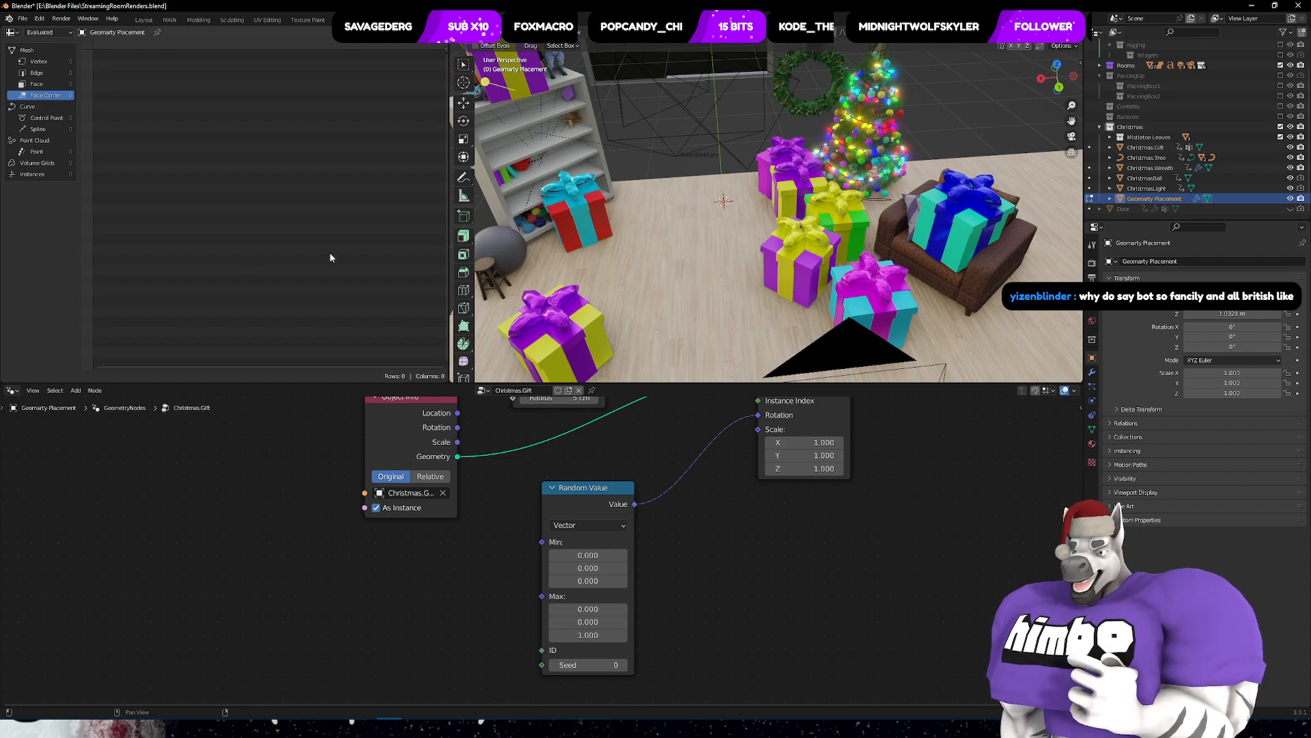
pyautogui.moveTo(734, 400); pyautogui.dragTo(675, 554, button='middle')
pyautogui.moveTo(759, 256)
pyautogui.mouseDown(button='middle')
pyautogui.moveTo(687, 239)
pyautogui.moveTo(746, 253)
pyautogui.moveTo(763, 272)
pyautogui.mouseUp(button='middle')
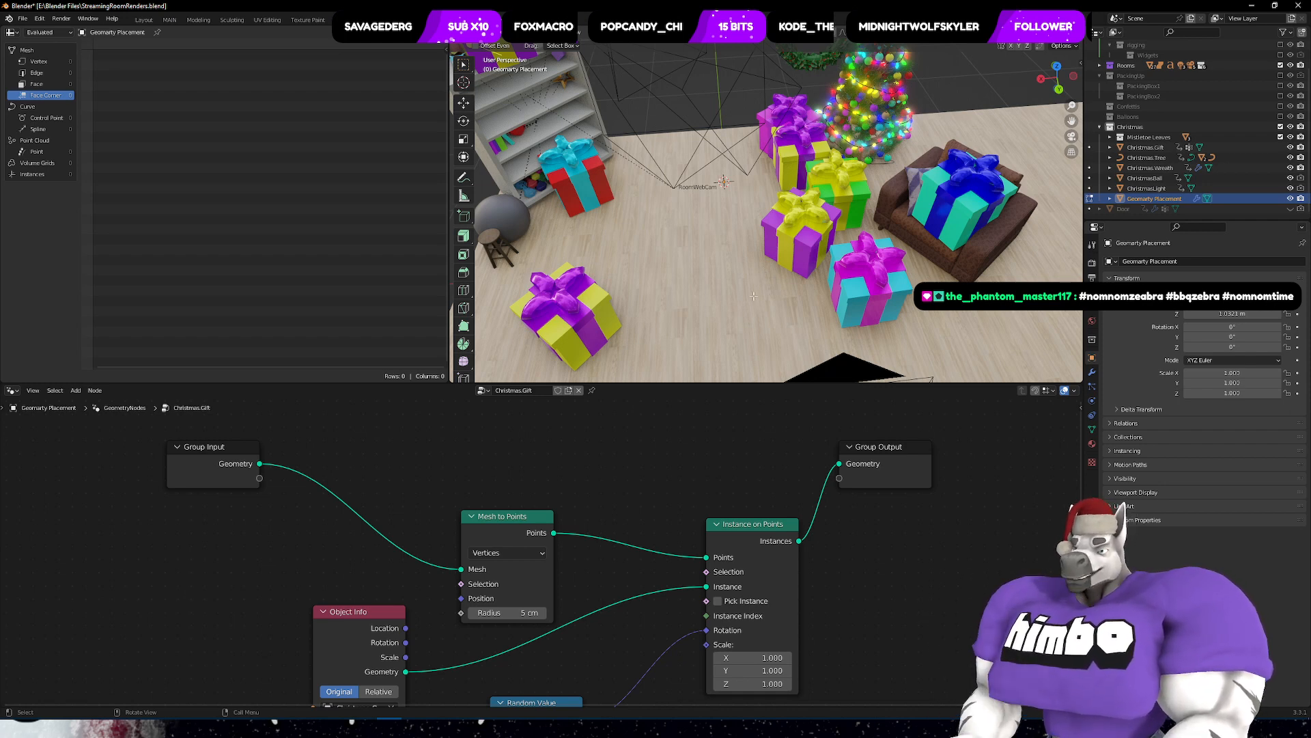
pyautogui.moveTo(747, 254); pyautogui.dragTo(794, 203, button='middle')
pyautogui.scroll(-3, 794, 202)
# - Duplicate the Random Value node and place the copy below Instance on Points
pyautogui.moveTo(639, 556); pyautogui.dragTo(744, 332, button='middle')
pyautogui.moveTo(634, 491); pyautogui.dragTo(615, 463)
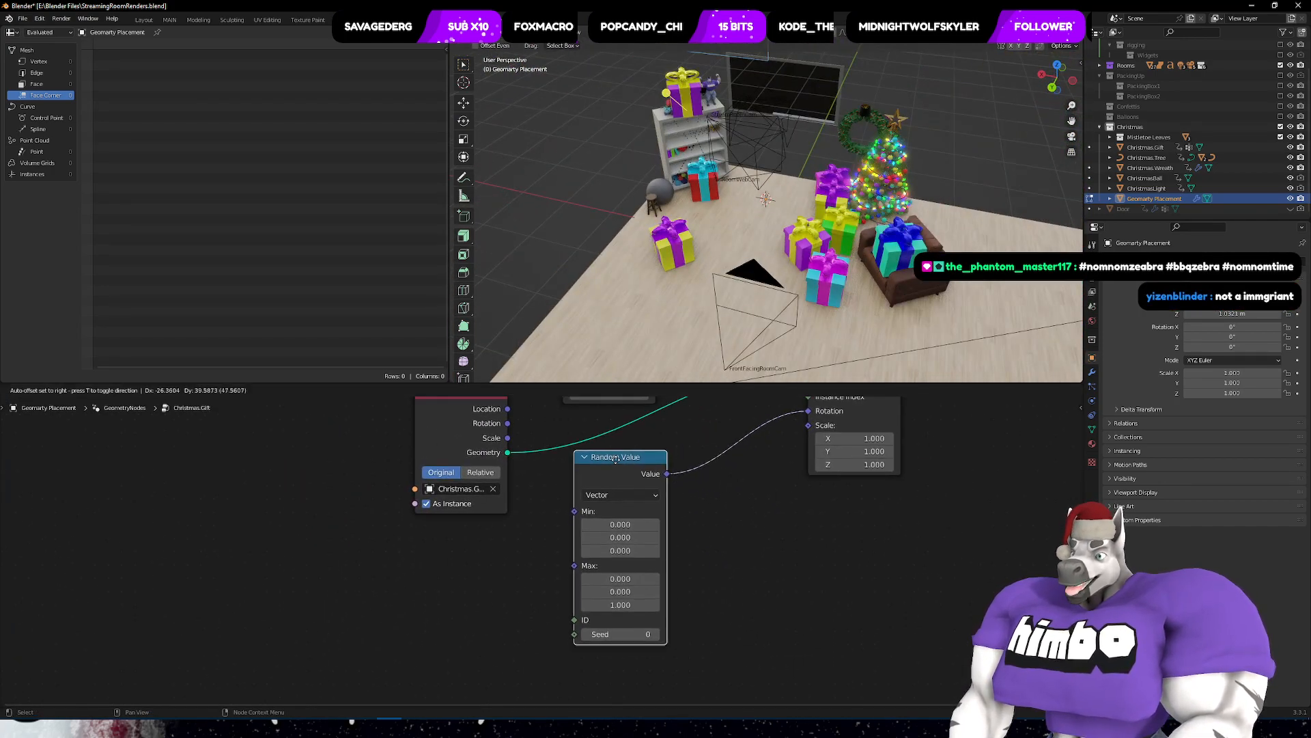
pyautogui.hotkey('shift', 'd')
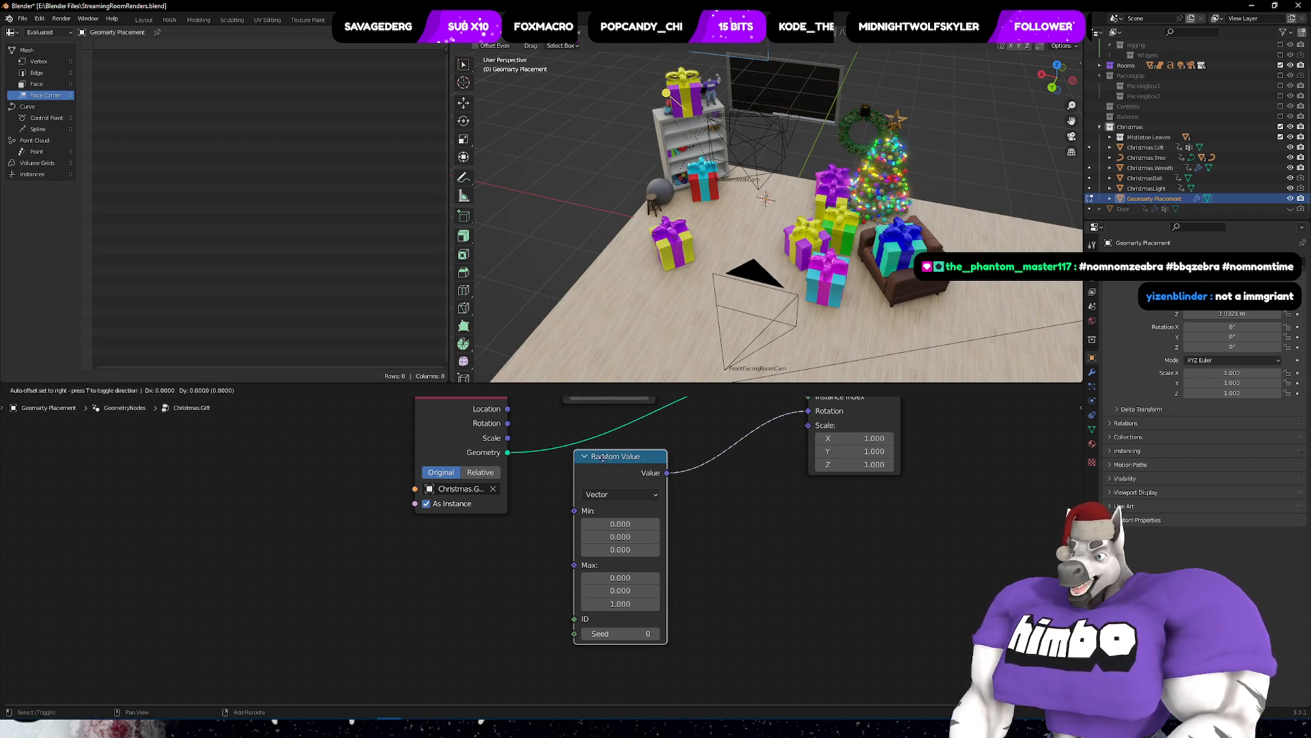
pyautogui.click(837, 550)
pyautogui.moveTo(758, 585); pyautogui.dragTo(659, 546, button='middle')
# - Collapse the Random Value node feeding Rotation, place it beside Instance on Points, and move the duplicate beneath it
pyautogui.click(520, 451)
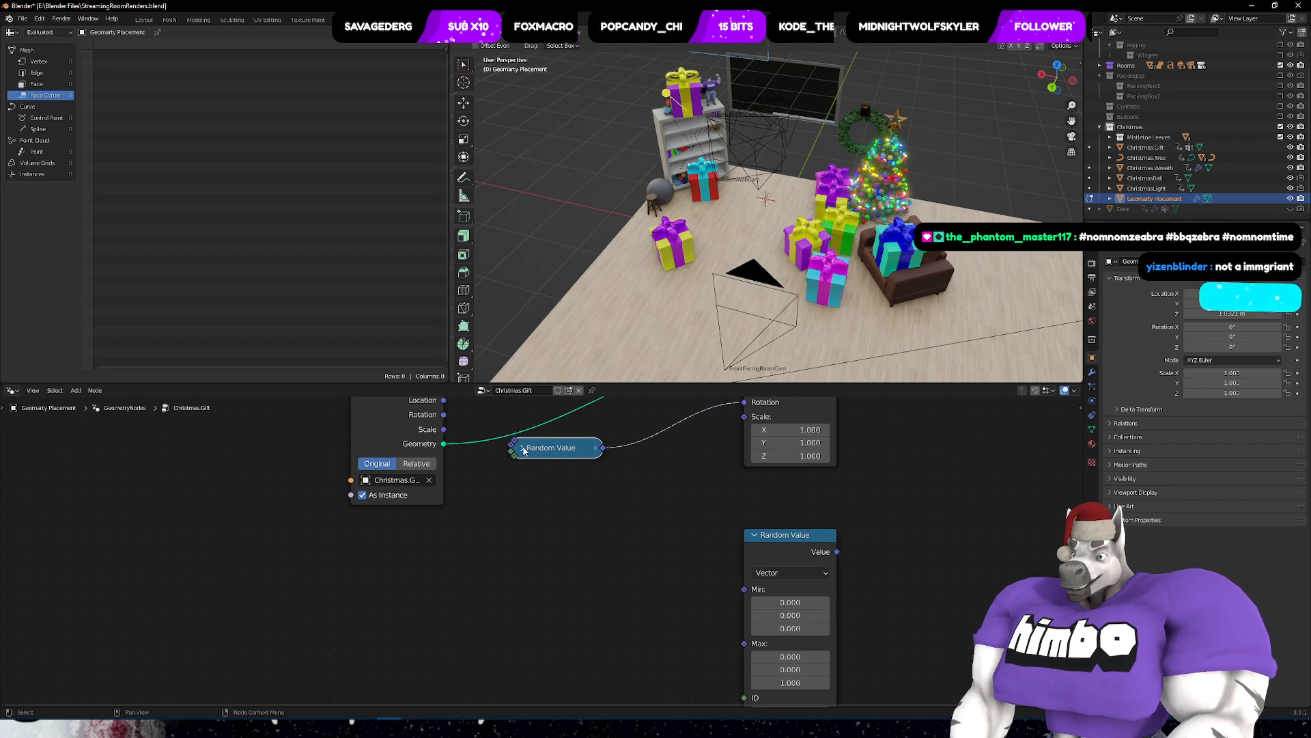
pyautogui.click(522, 449)
pyautogui.click(522, 449)
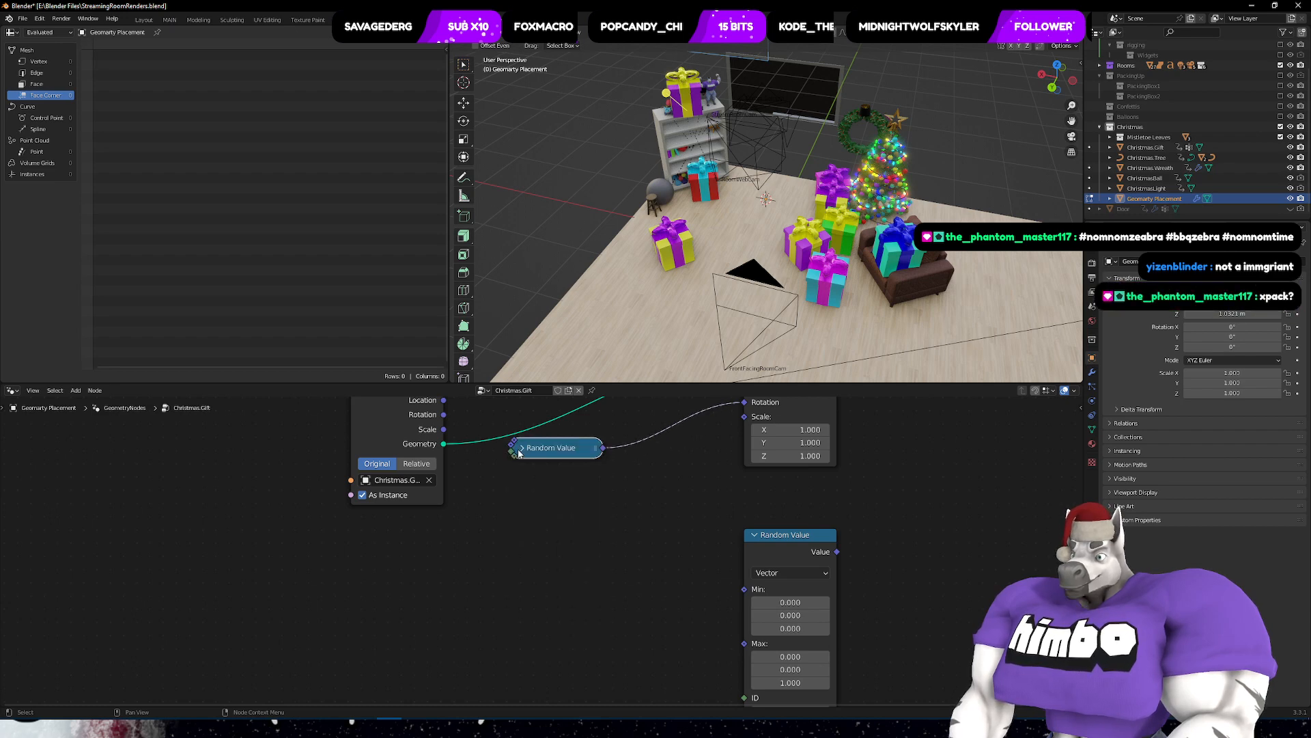
pyautogui.moveTo(528, 451); pyautogui.dragTo(639, 422)
pyautogui.click(746, 528)
pyautogui.moveTo(746, 528); pyautogui.dragTo(525, 483)
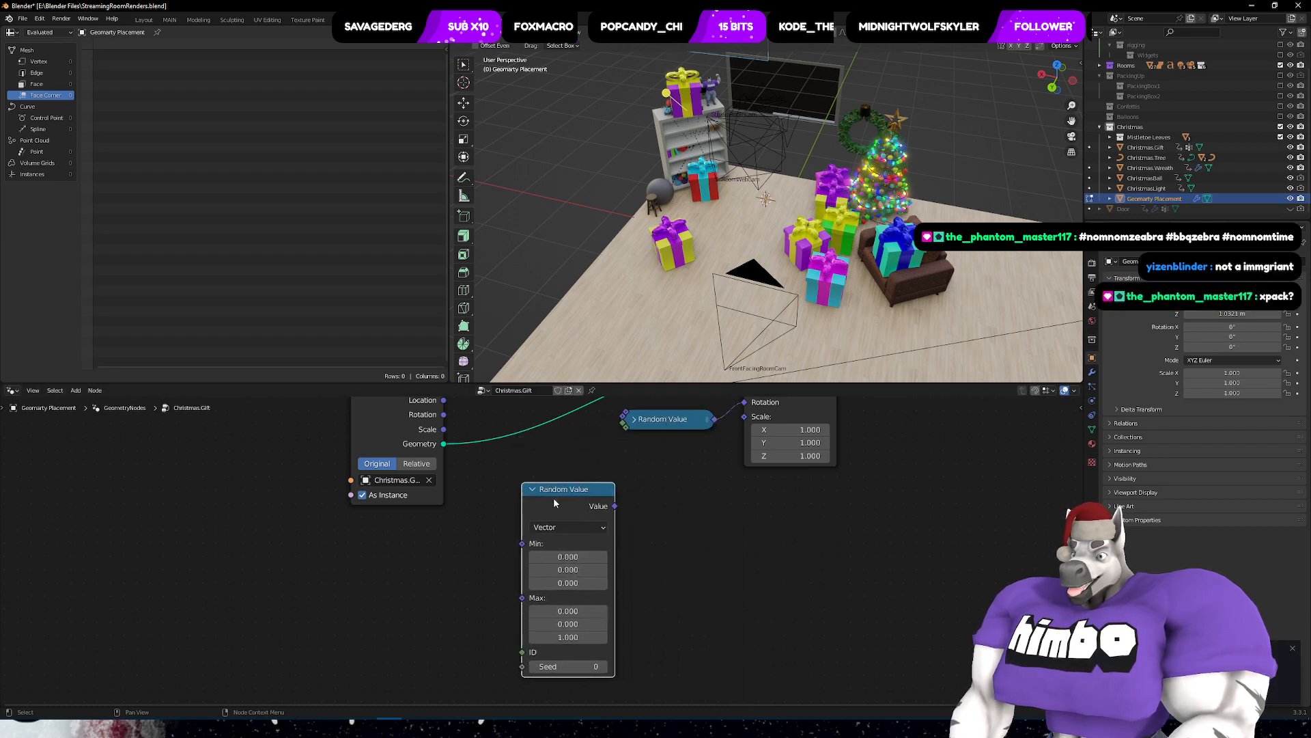
# - Keep the duplicate Random Value node on Vector and set all three Max values to 1
pyautogui.click(567, 527)
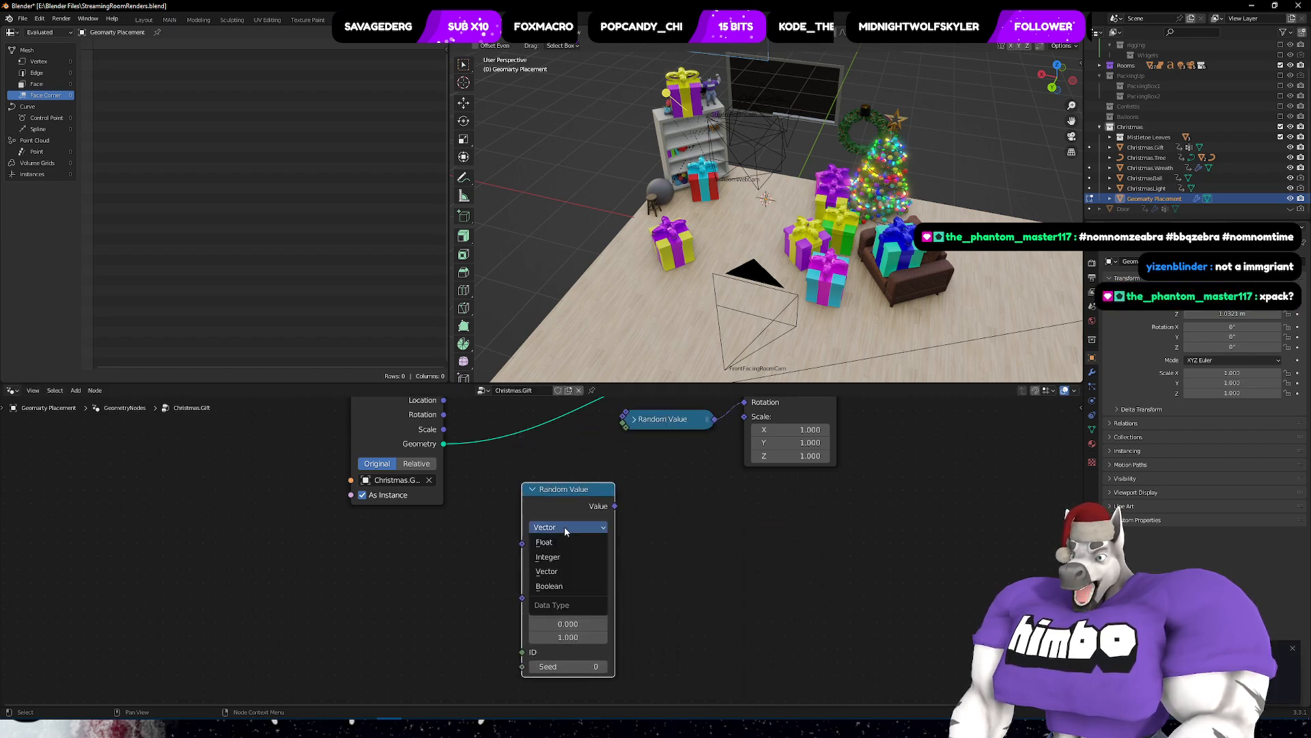
pyautogui.click(562, 571)
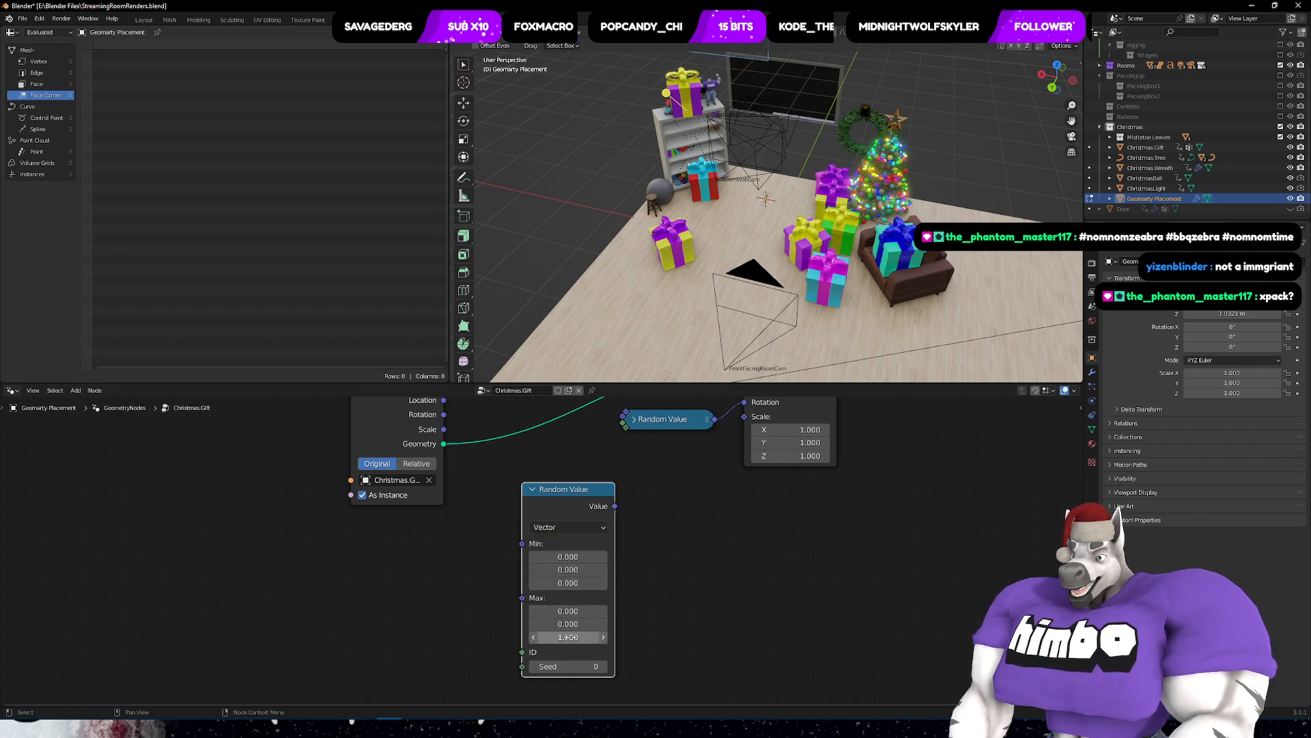
pyautogui.moveTo(573, 613); pyautogui.dragTo(573, 638)
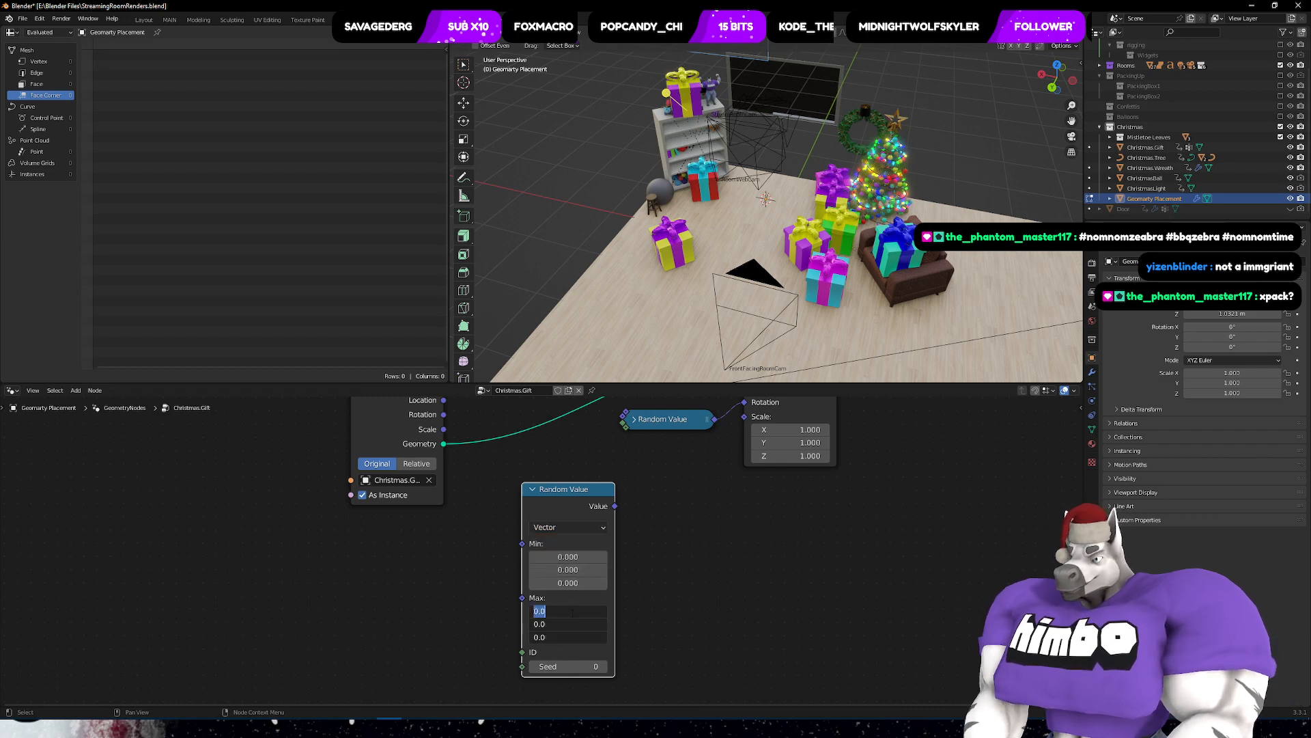
pyautogui.write('1')
pyautogui.press('Return')
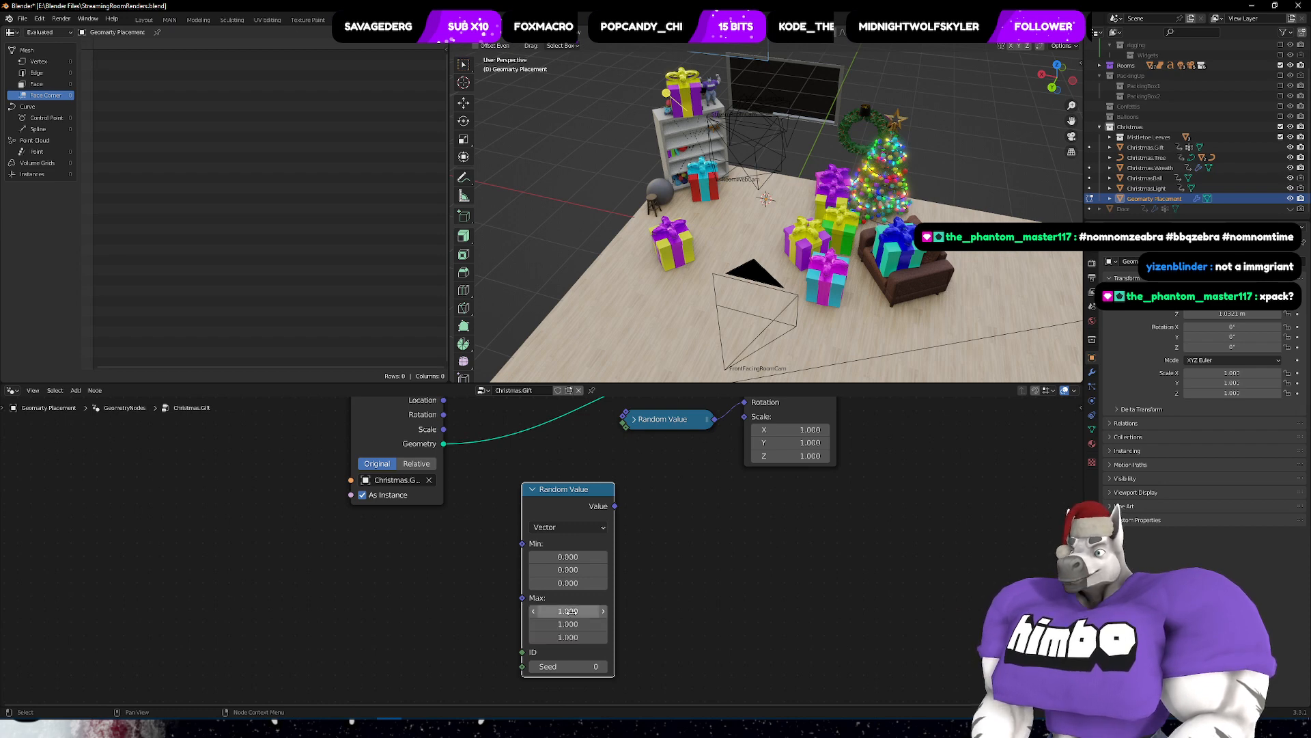
# - Set the duplicate Random Value node's Min to 0.25 and Max to 1.25 on all three axes
pyautogui.moveTo(560, 557); pyautogui.dragTo(561, 583)
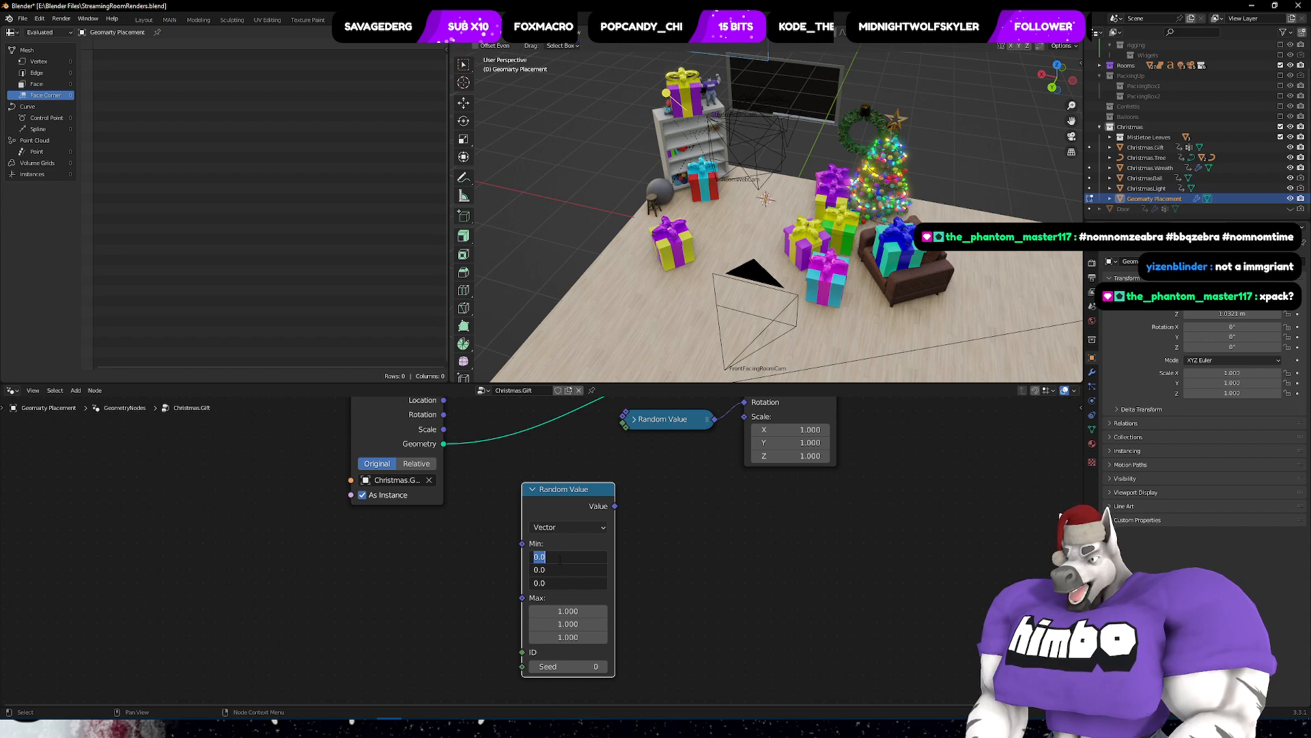
pyautogui.write('.25')
pyautogui.press('Return')
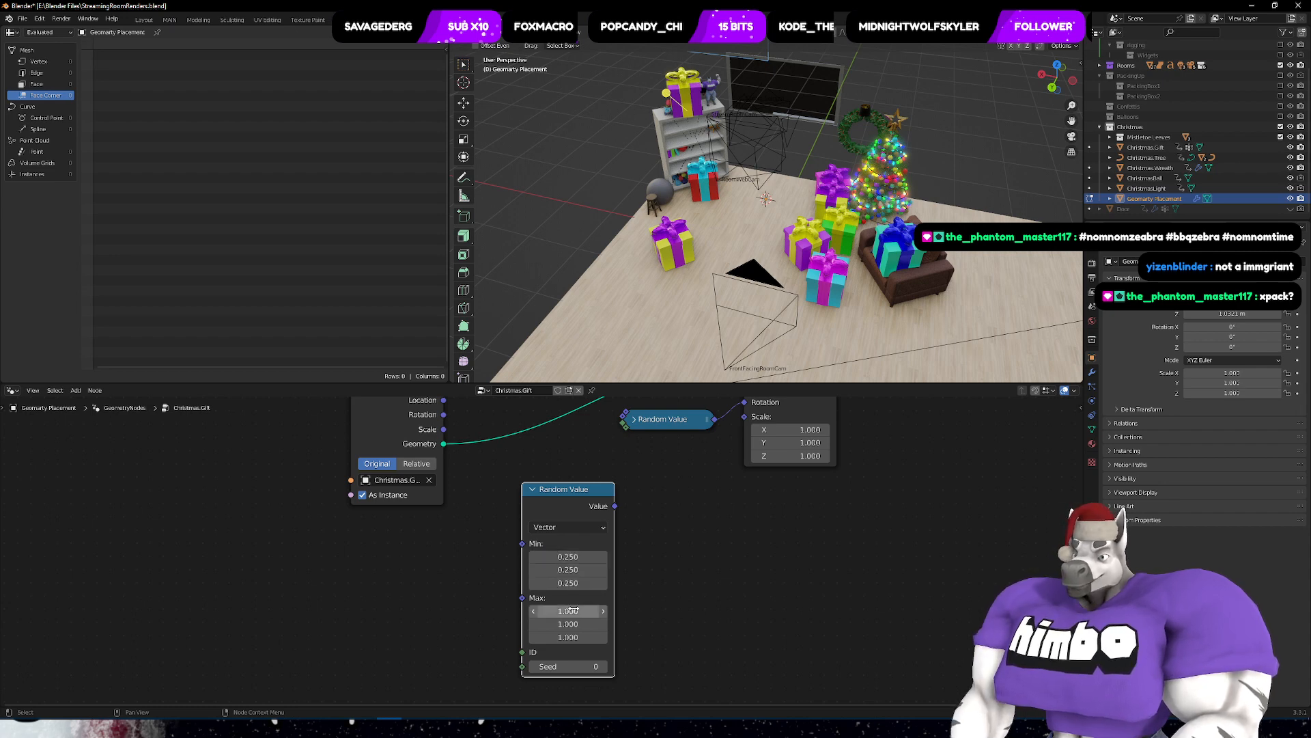
pyautogui.moveTo(566, 610); pyautogui.dragTo(566, 637)
pyautogui.write('1.2')
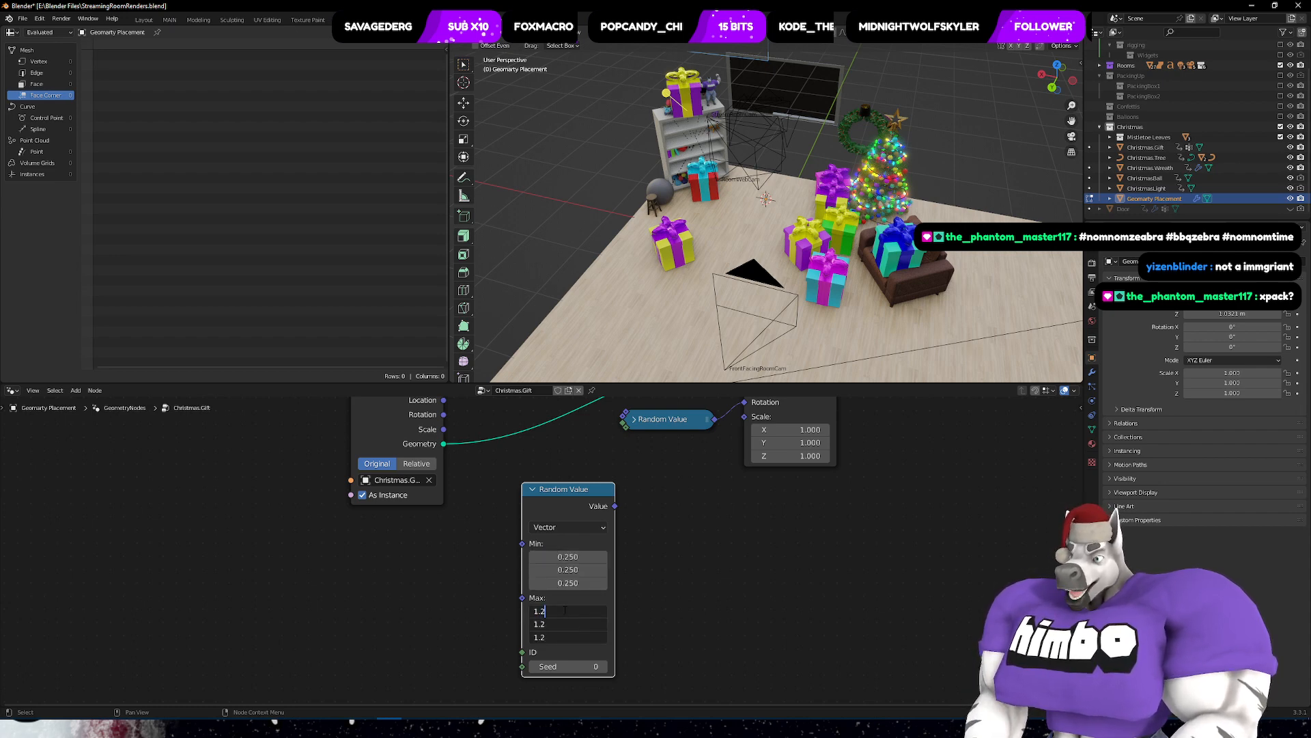
pyautogui.write('5')
pyautogui.press('Return')
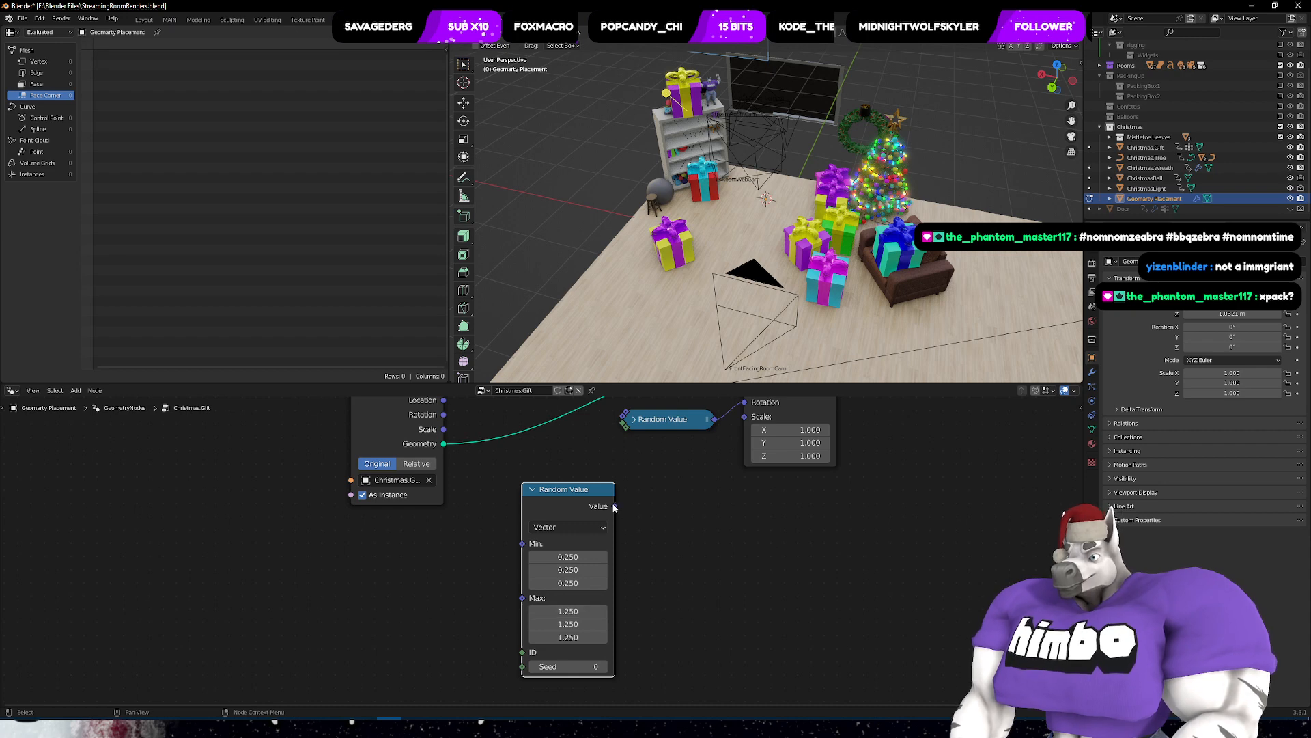
# - Connect the duplicate Random Value node's Value output to Scale on Instance on Points and move the node closer to it
pyautogui.moveTo(615, 506); pyautogui.dragTo(745, 417)
pyautogui.moveTo(840, 273); pyautogui.dragTo(806, 253, button='middle')
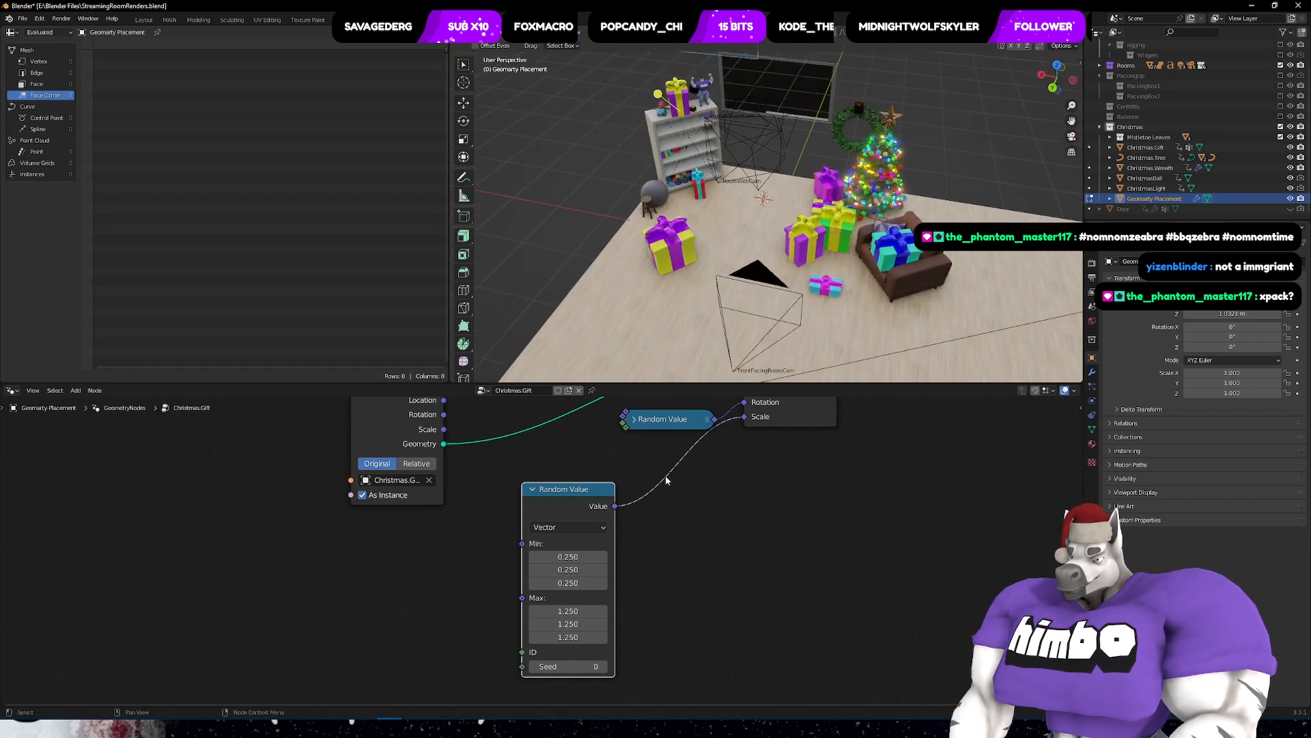
pyautogui.moveTo(750, 474); pyautogui.dragTo(746, 483, button='middle')
pyautogui.moveTo(566, 497); pyautogui.dragTo(657, 486)
pyautogui.moveTo(807, 457); pyautogui.dragTo(717, 587, button='middle')
pyautogui.moveTo(864, 369); pyautogui.dragTo(851, 336, button='middle')
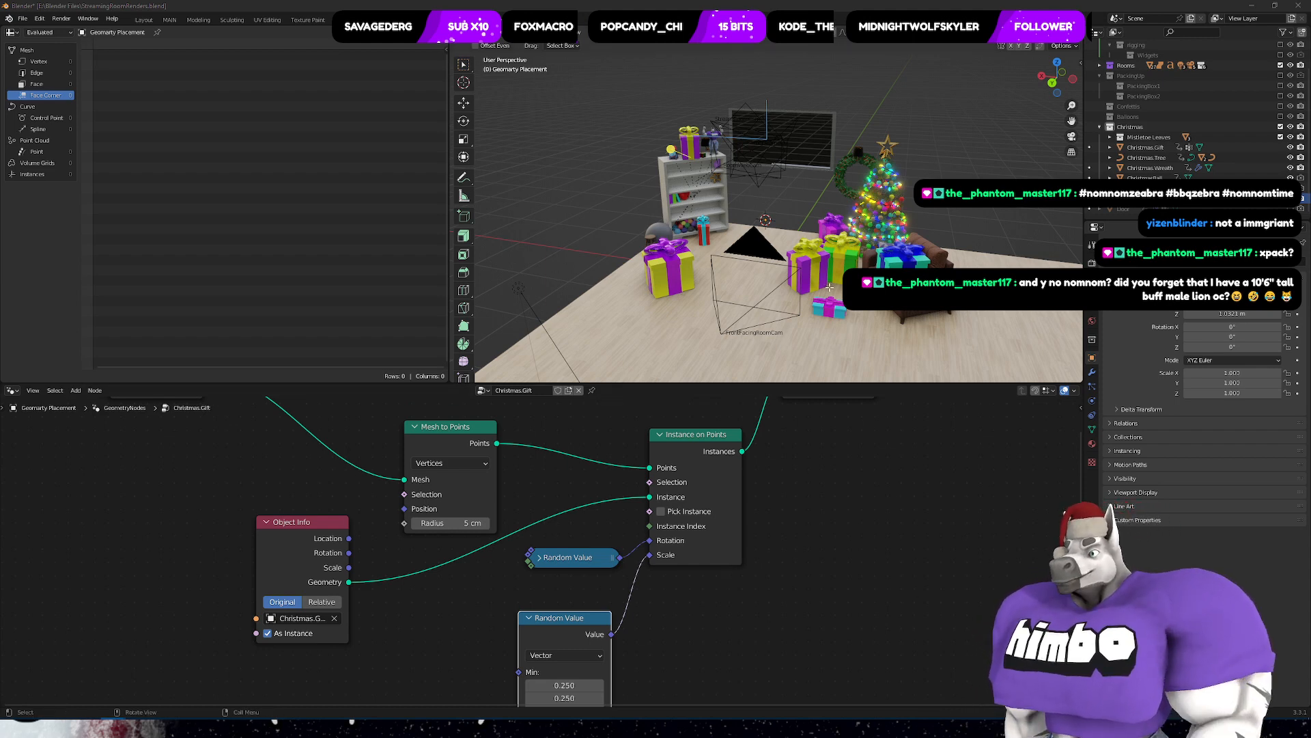
pyautogui.moveTo(719, 196); pyautogui.dragTo(748, 212, button='middle')
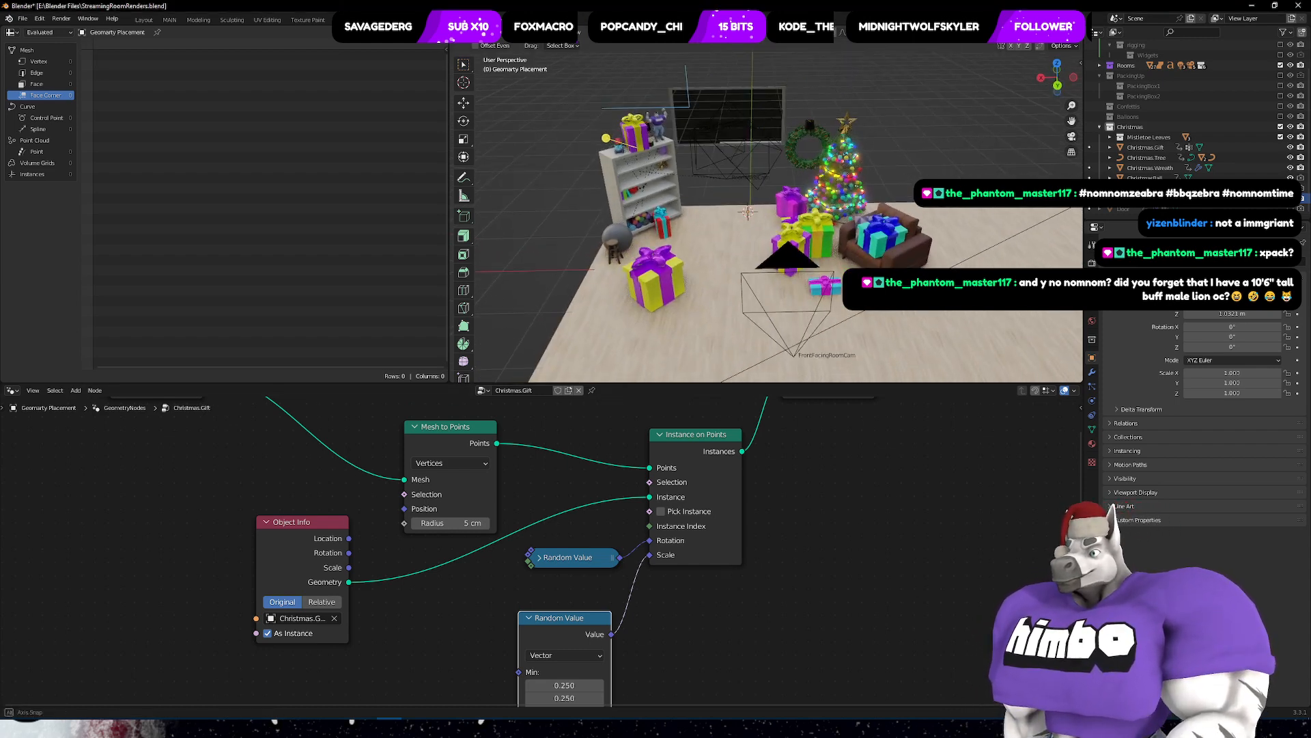
# - Switch to the Layout workspace with the Geometry Placement mesh in Edit Mode
pyautogui.click(143, 20)
pyautogui.moveTo(519, 273); pyautogui.dragTo(519, 324, button='middle')
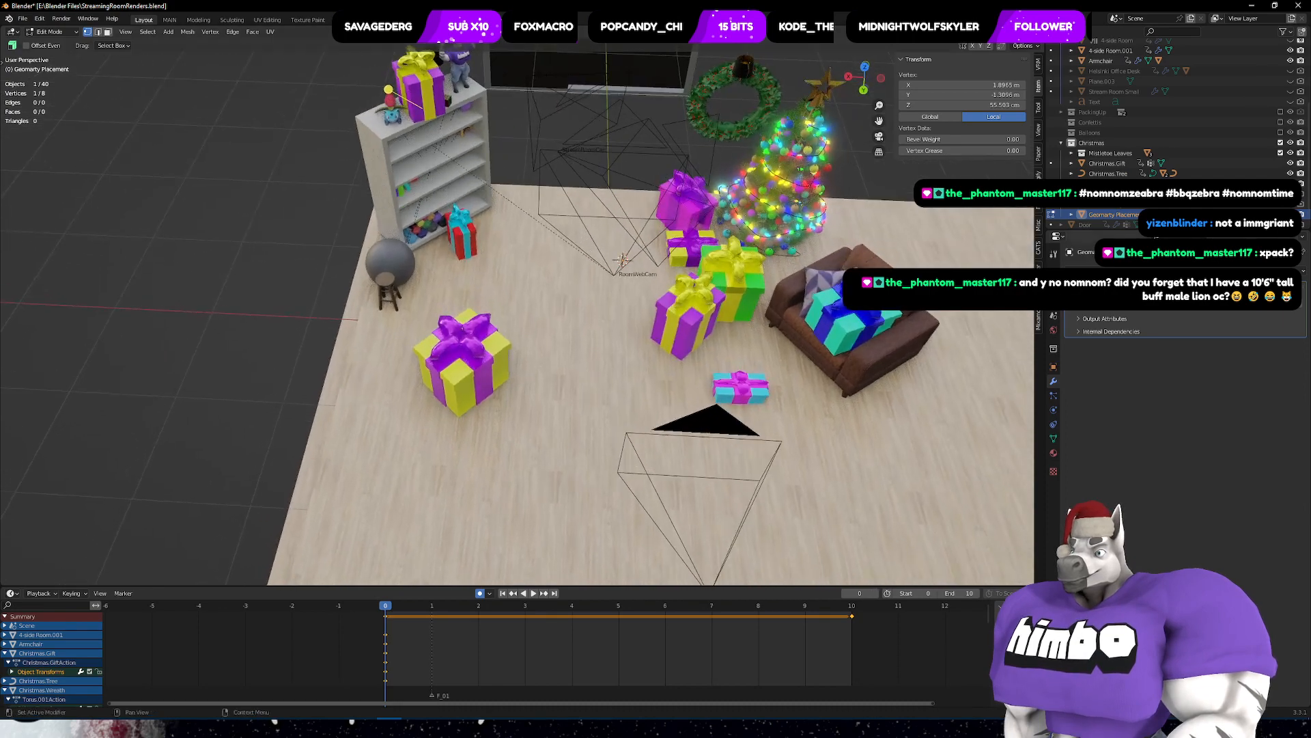
pyautogui.hotkey('ctrl', 'Tab')
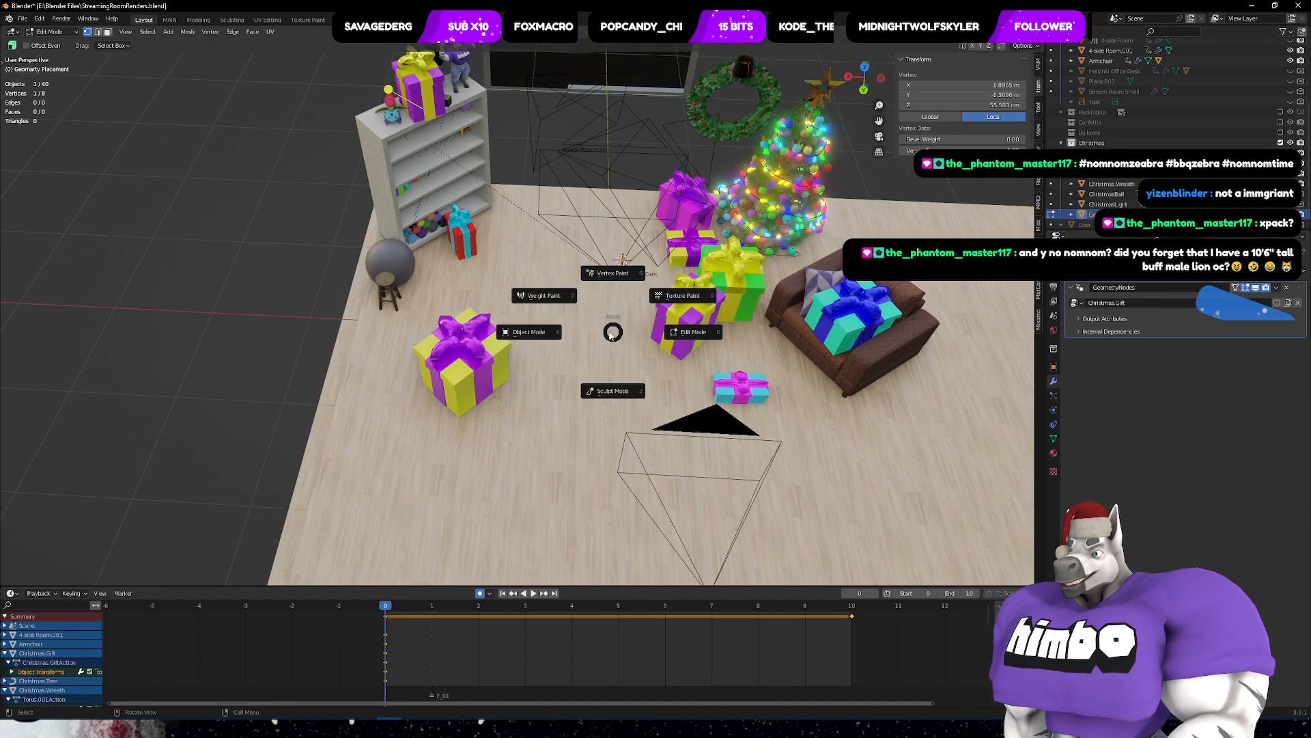
pyautogui.click(673, 334)
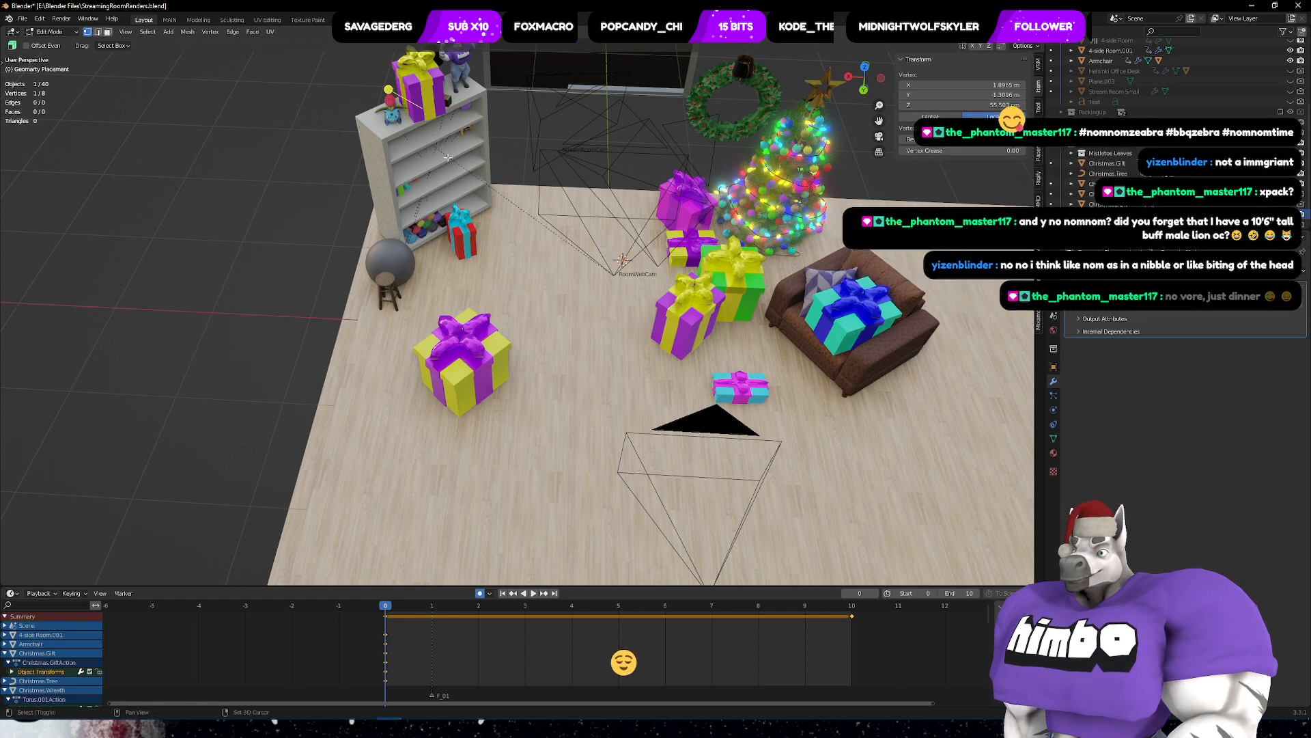
# - Duplicate the selected vertex above the bookshelf to create a point for another gift
pyautogui.hotkey('shift', 'd')
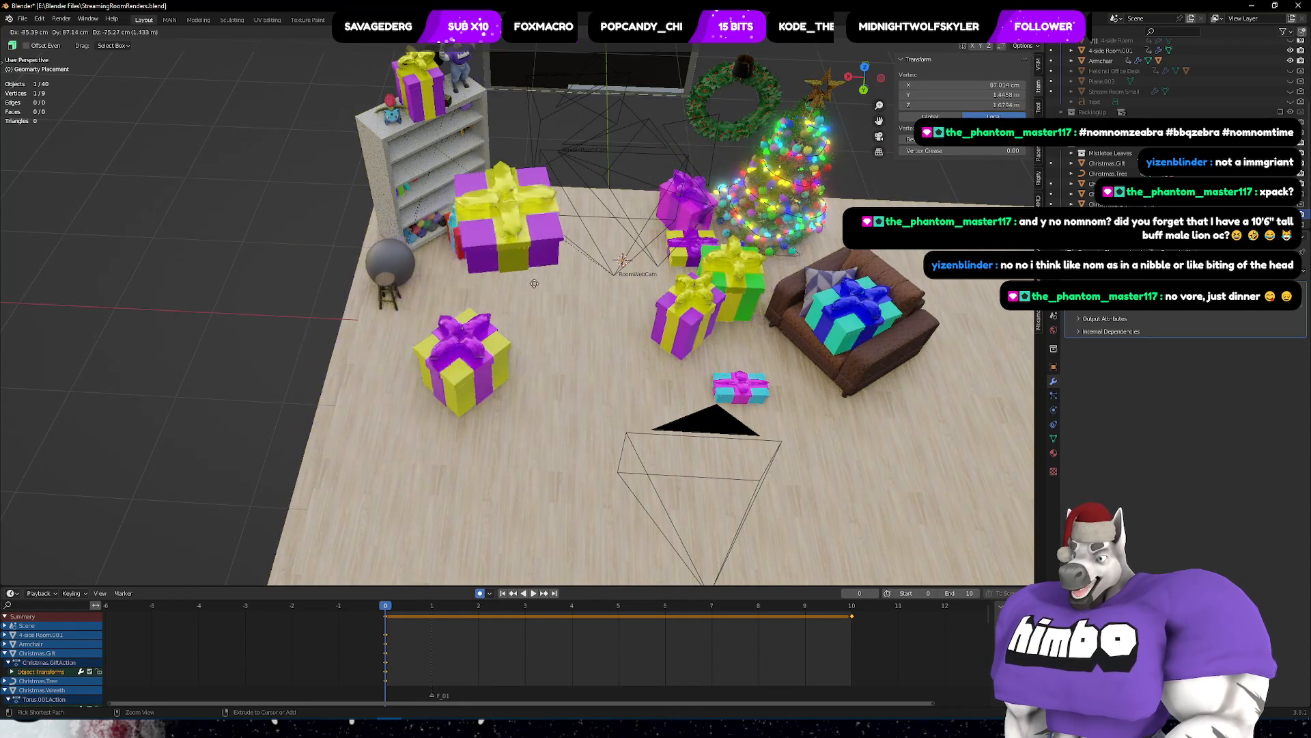
pyautogui.click(579, 330)
pyautogui.moveTo(580, 330); pyautogui.dragTo(606, 312, button='middle')
pyautogui.hotkey('shift', 'd')
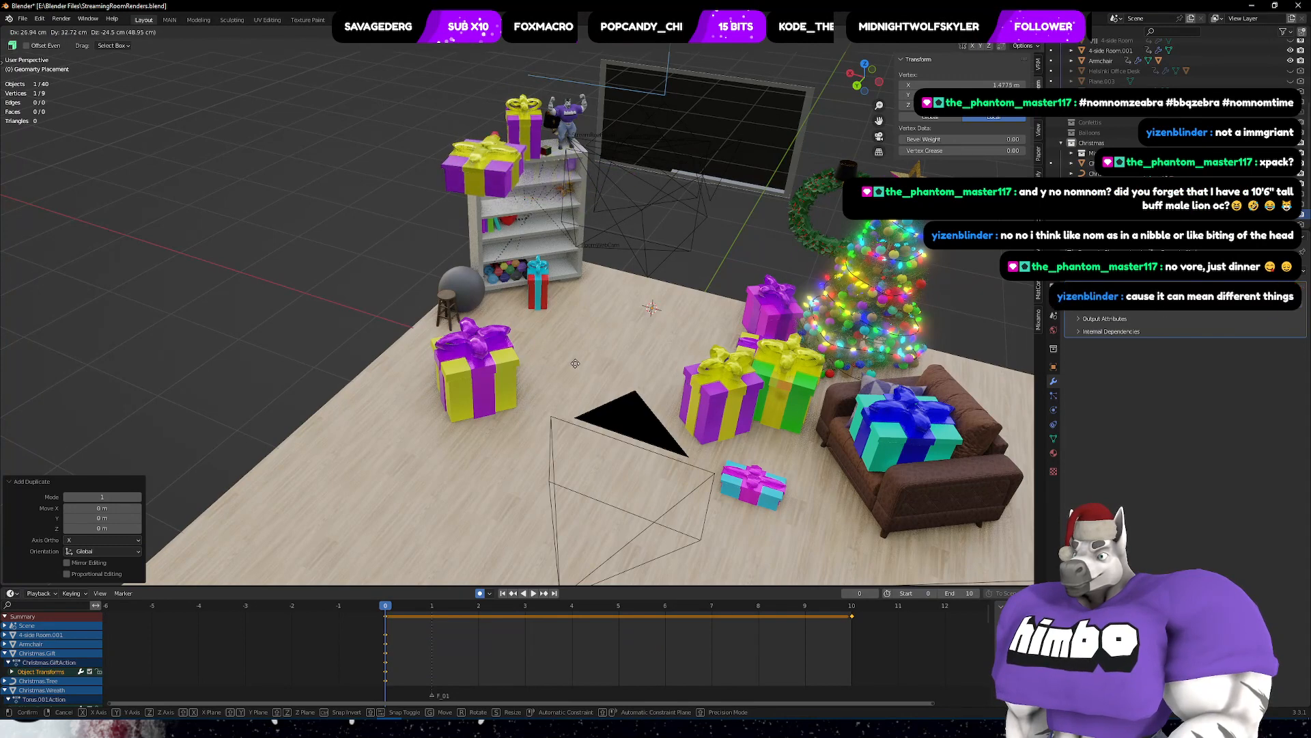
pyautogui.click(424, 301)
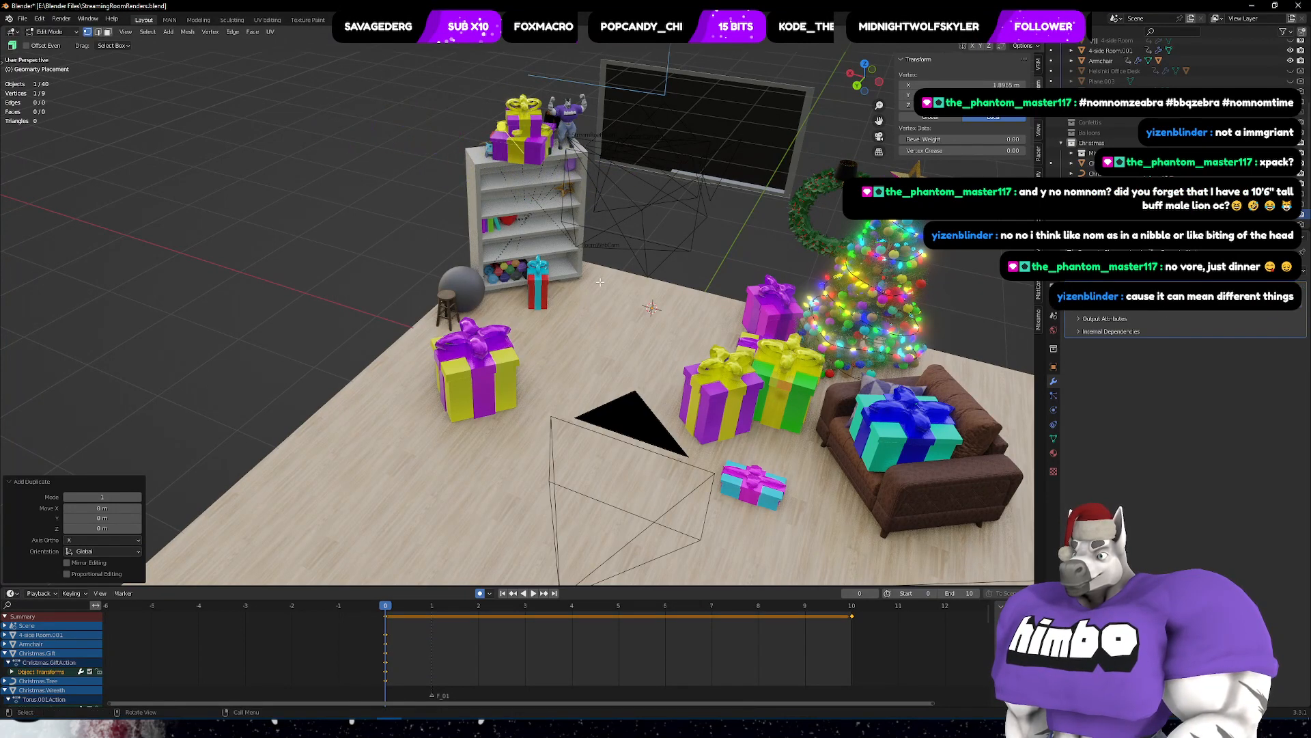
pyautogui.moveTo(600, 281); pyautogui.dragTo(634, 286, button='middle')
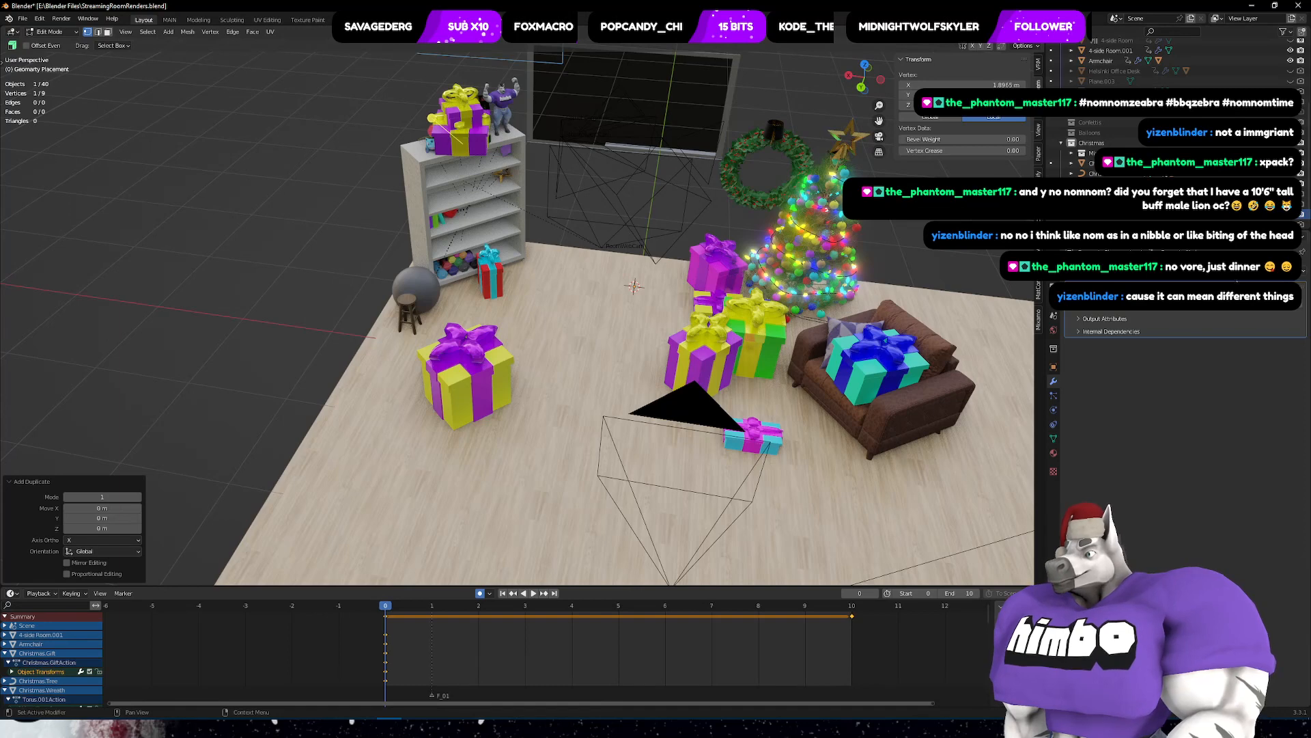
# - Turn off the GeometryNodes modifier's display in Edit Mode and move the duplicated vertex away from the bookshelf over the floor
pyautogui.click(1250, 287)
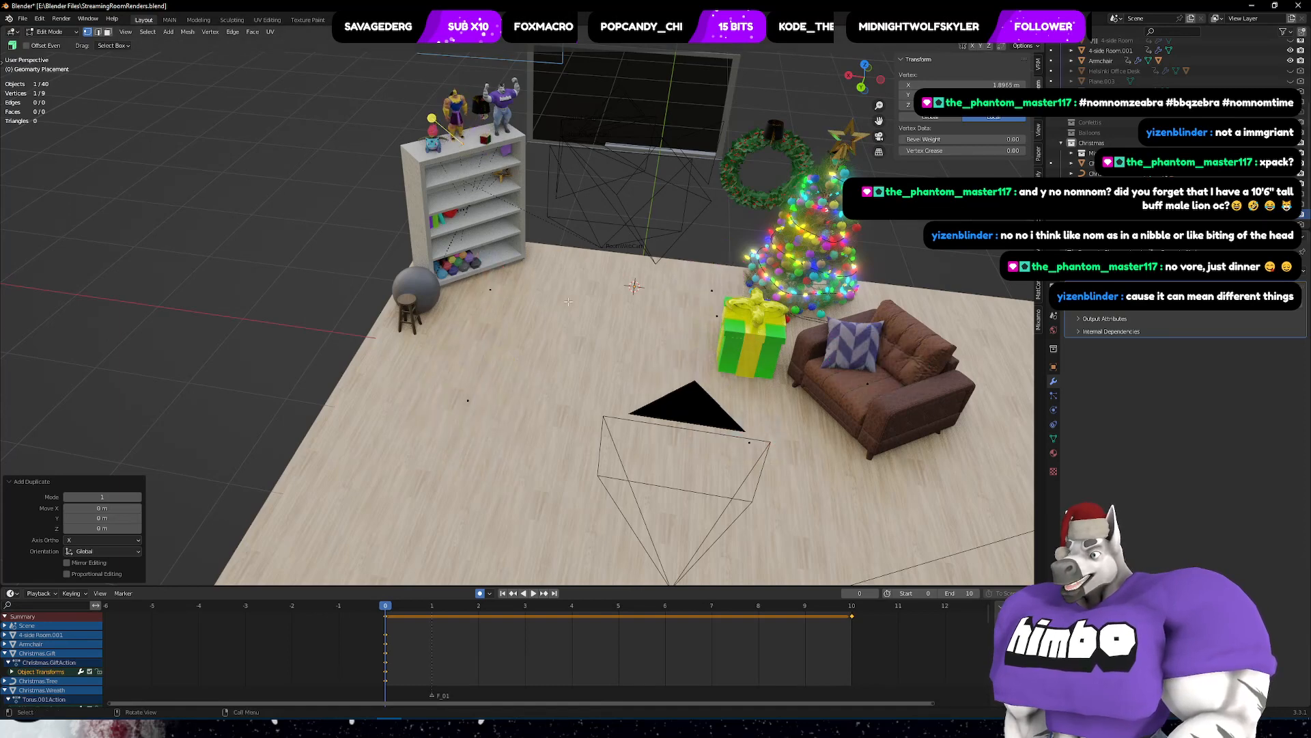
pyautogui.press('g')
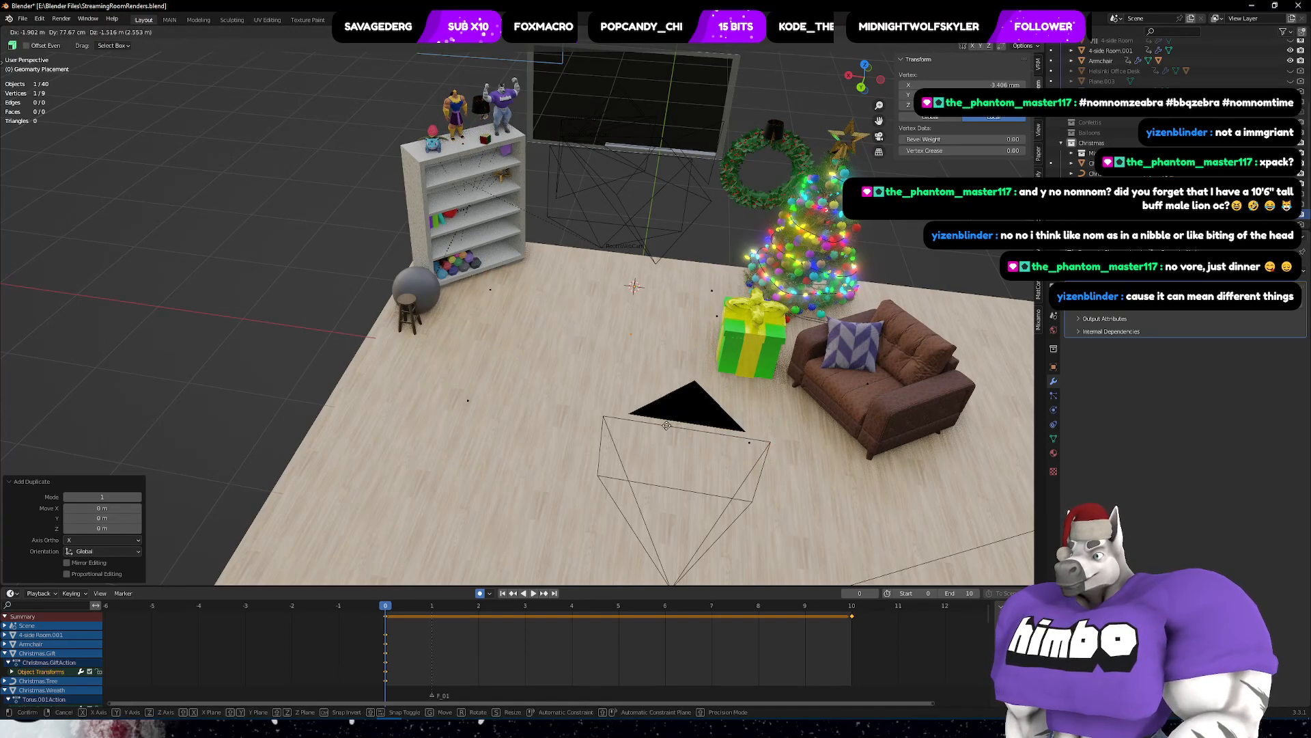
pyautogui.click(657, 426)
pyautogui.moveTo(645, 433); pyautogui.dragTo(655, 472, button='middle')
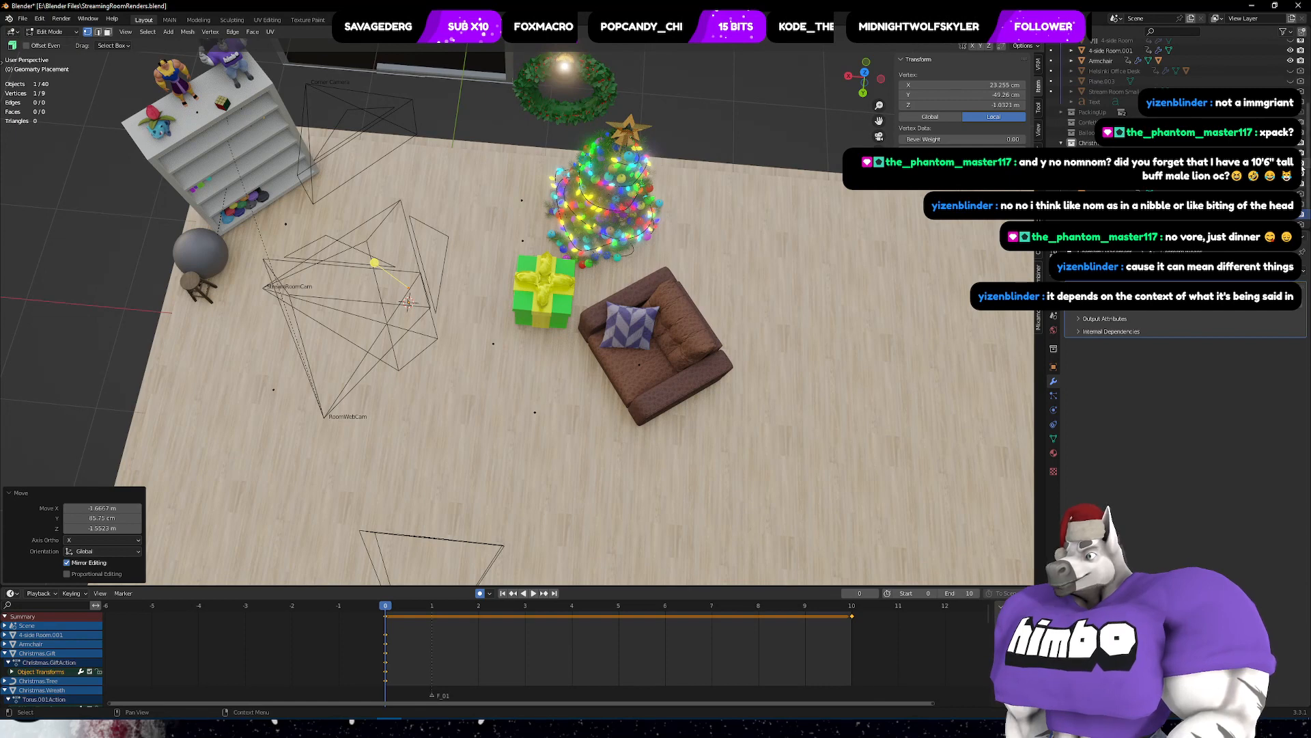
# - Hide the original Christmas.Gift object and move the selected vertex into the gap between the Christmas tree and the armchair's back
pyautogui.click(1290, 164)
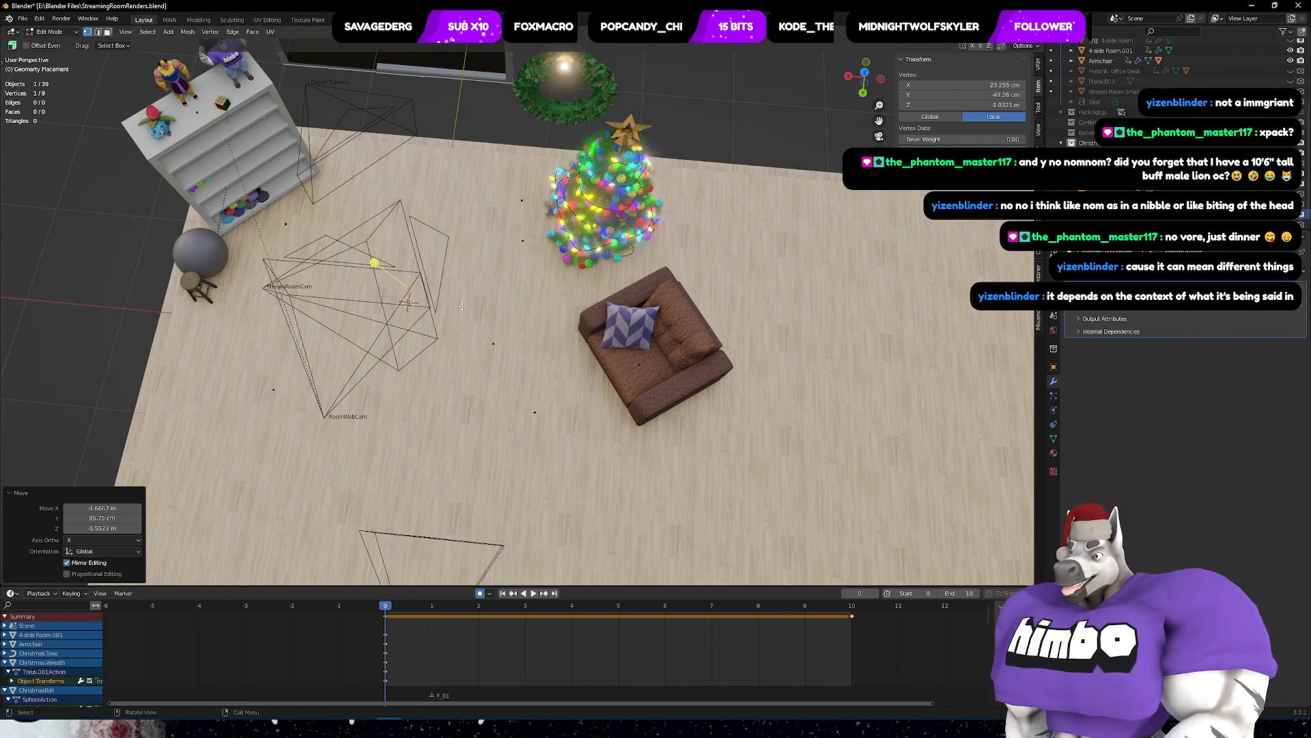
pyautogui.press('g')
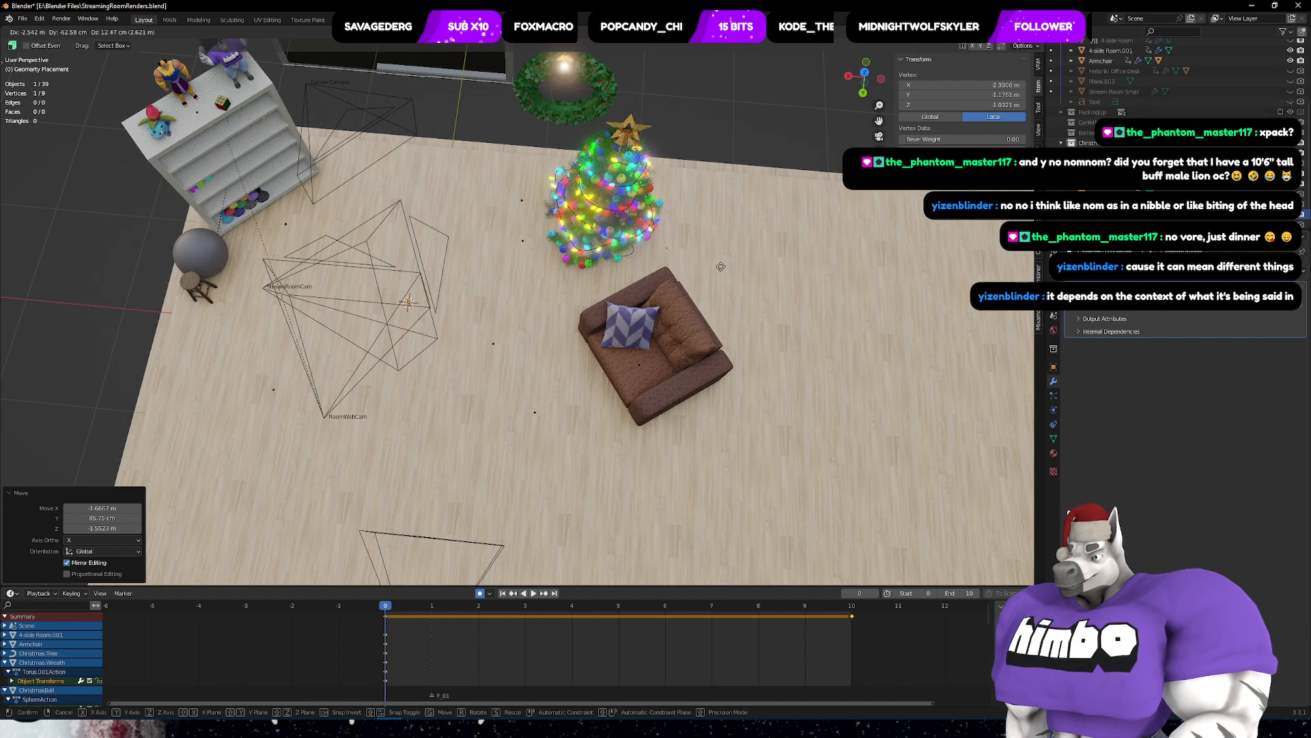
pyautogui.click(719, 265)
# - Duplicate the vertex three times, spreading the copies on the floor in front of and beside the Christmas tree
pyautogui.hotkey('shift', 'd')
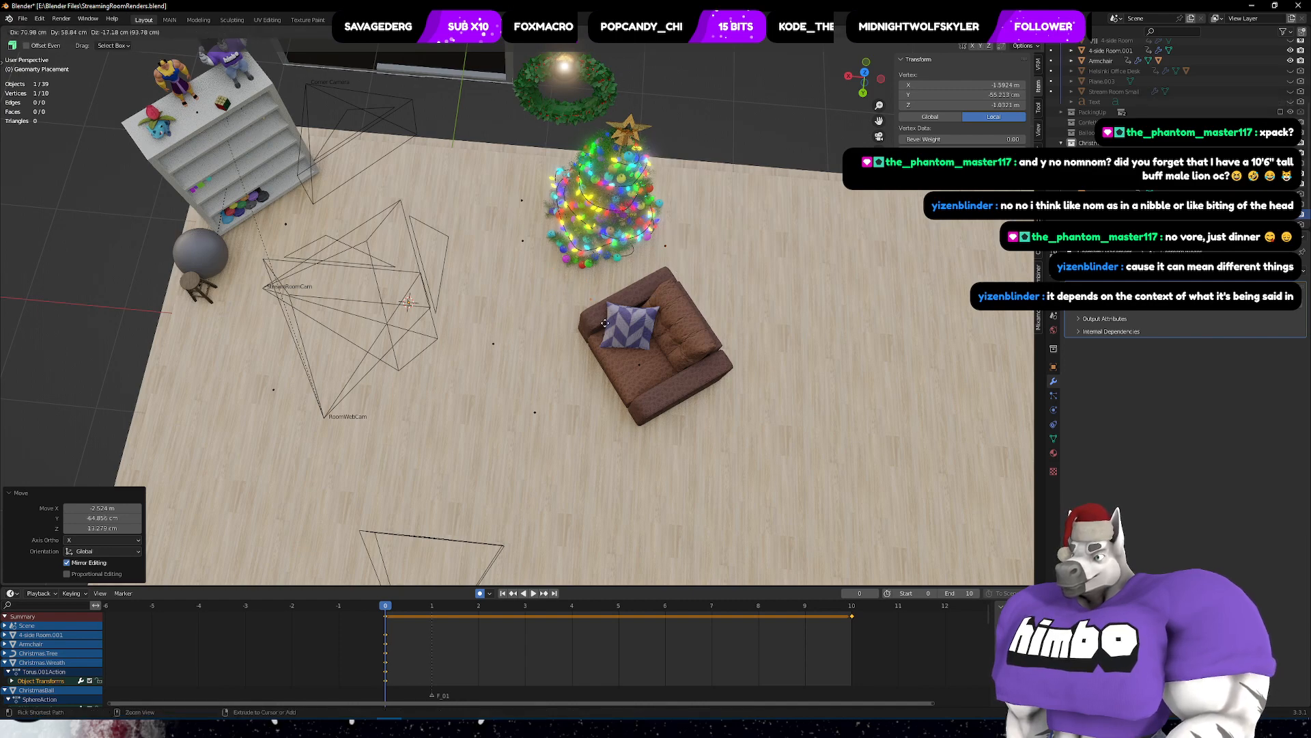
pyautogui.click(596, 312)
pyautogui.hotkey('shift', 'd')
pyautogui.click(545, 302)
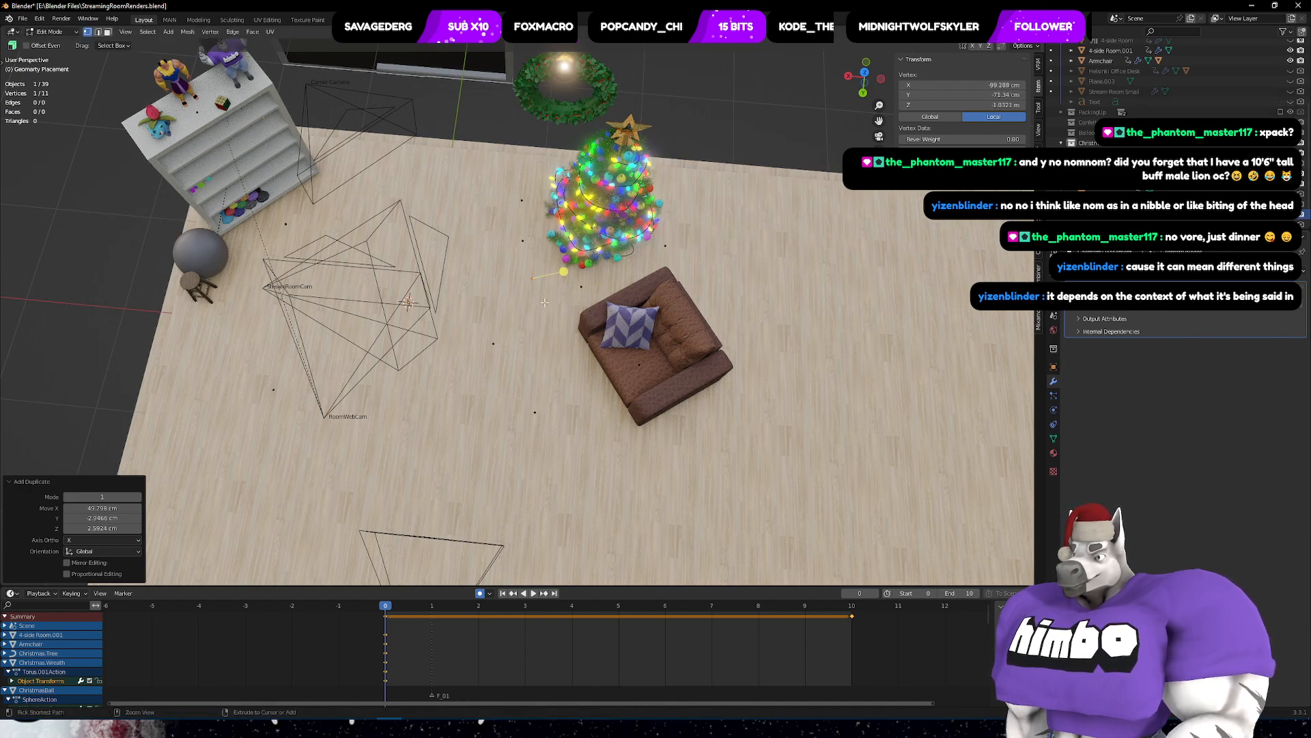
pyautogui.hotkey('shift', 'd')
pyautogui.click(546, 205)
pyautogui.moveTo(556, 250); pyautogui.dragTo(645, 181, button='middle')
pyautogui.scroll(-4, 646, 332)
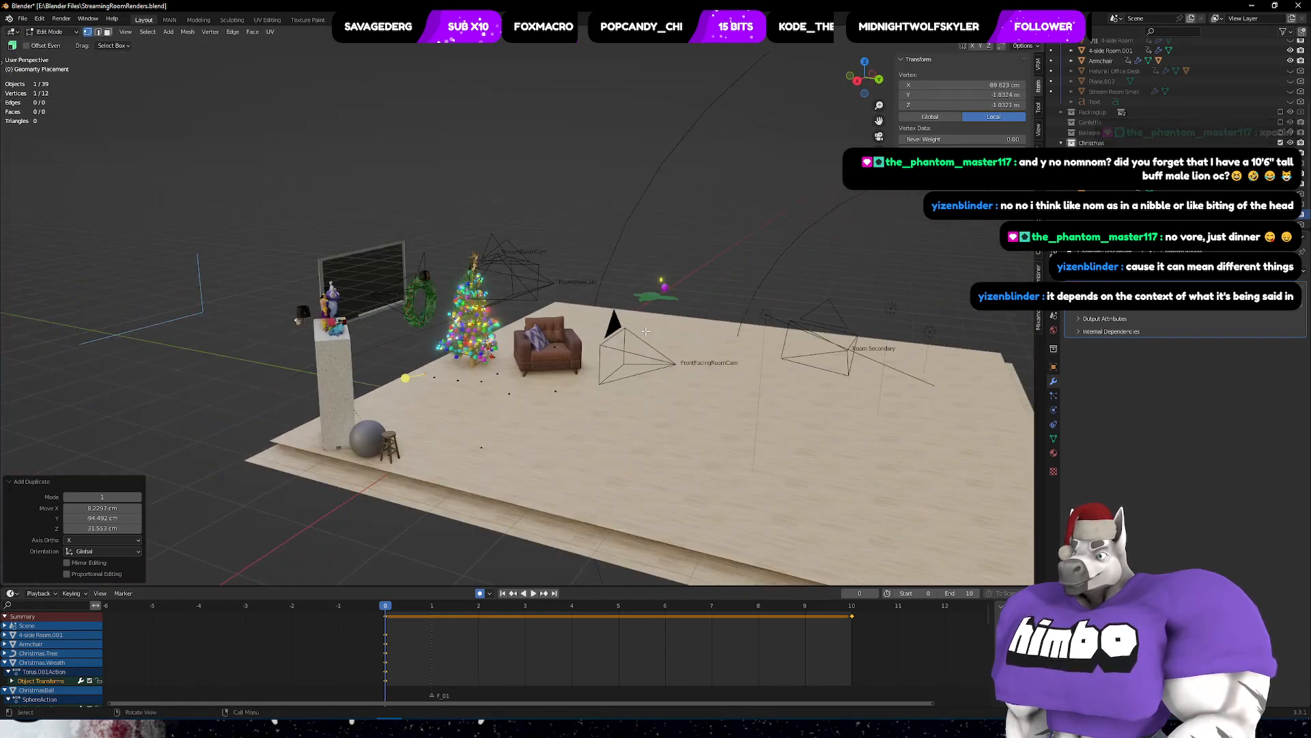
pyautogui.moveTo(645, 332); pyautogui.dragTo(564, 364, button='middle')
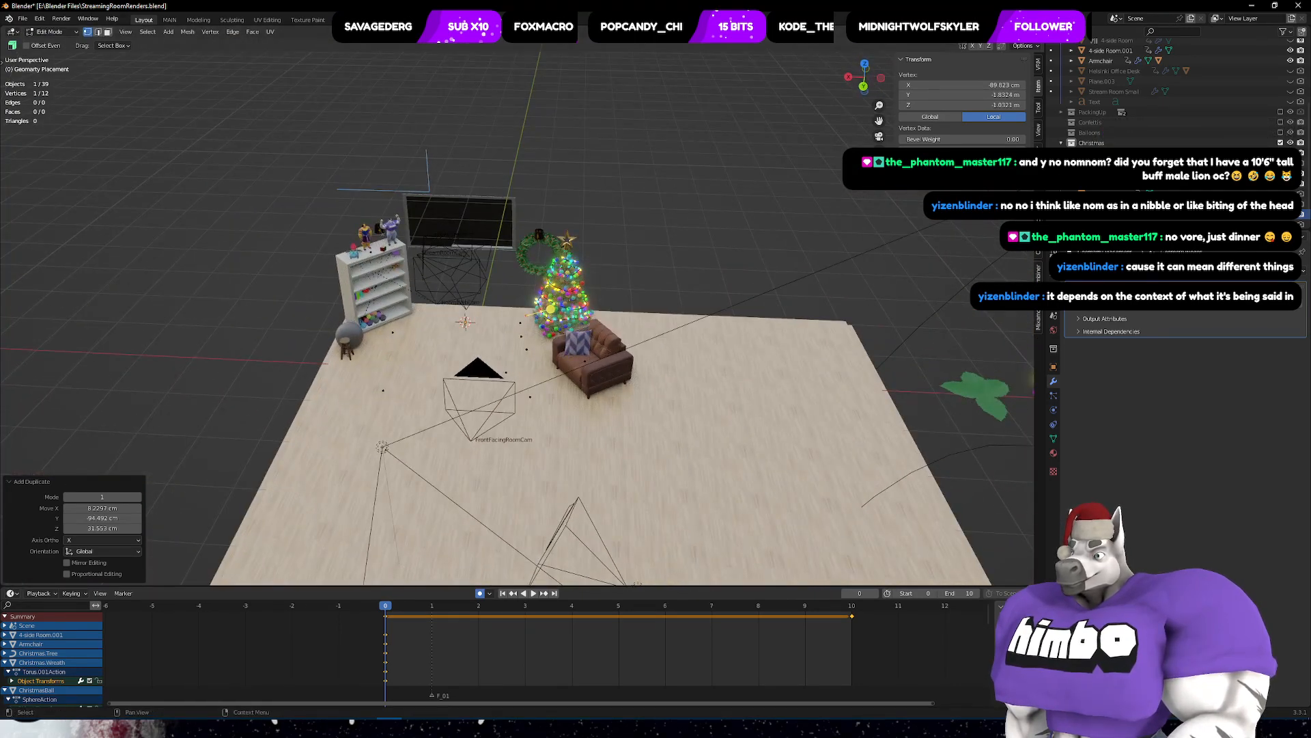
# - Return the Geometry Placement mesh to Object Mode and look at the gifts through the scene camera
pyautogui.hotkey('ctrl', 'Tab')
pyautogui.click(557, 378)
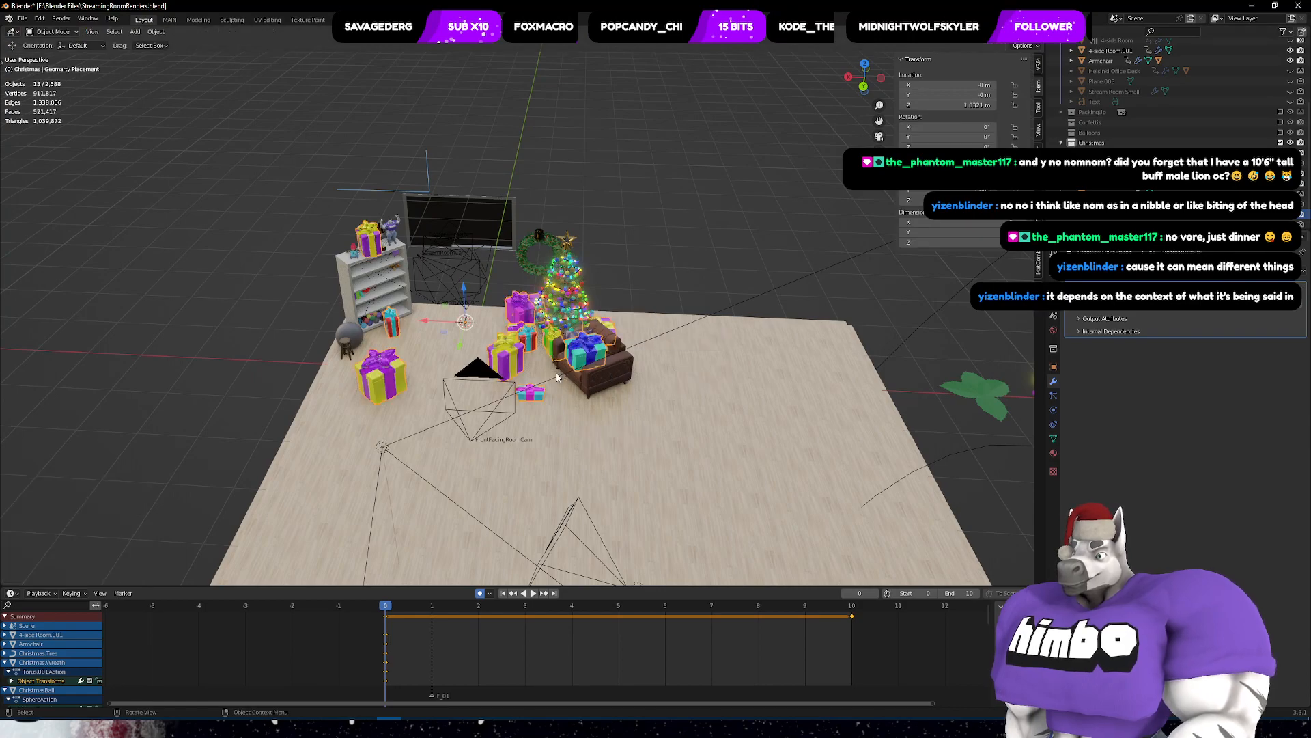
pyautogui.moveTo(558, 377); pyautogui.dragTo(637, 348, button='middle')
pyautogui.scroll(5, 519, 364)
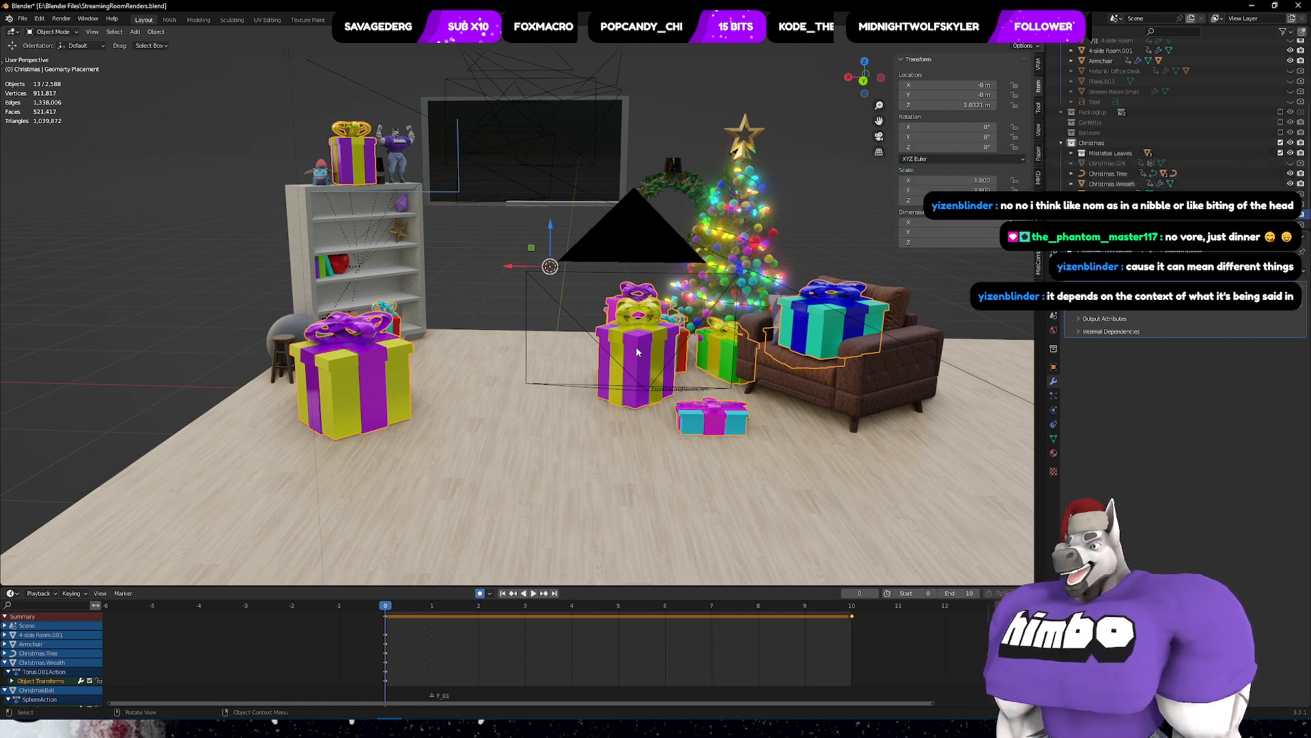
pyautogui.moveTo(576, 269); pyautogui.dragTo(568, 297, button='middle')
pyautogui.press('KP_0')
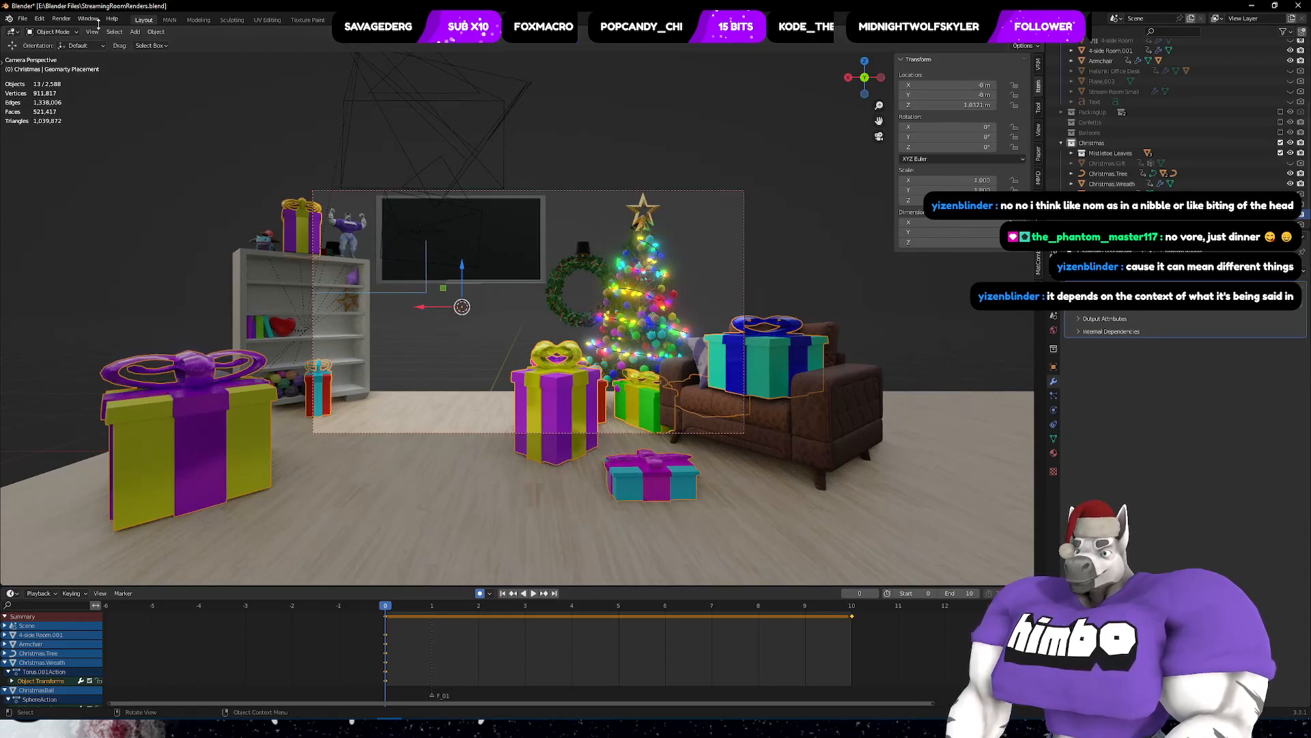
# - Render the current frame as a still image and view the whole picture
pyautogui.click(61, 19)
pyautogui.click(73, 32)
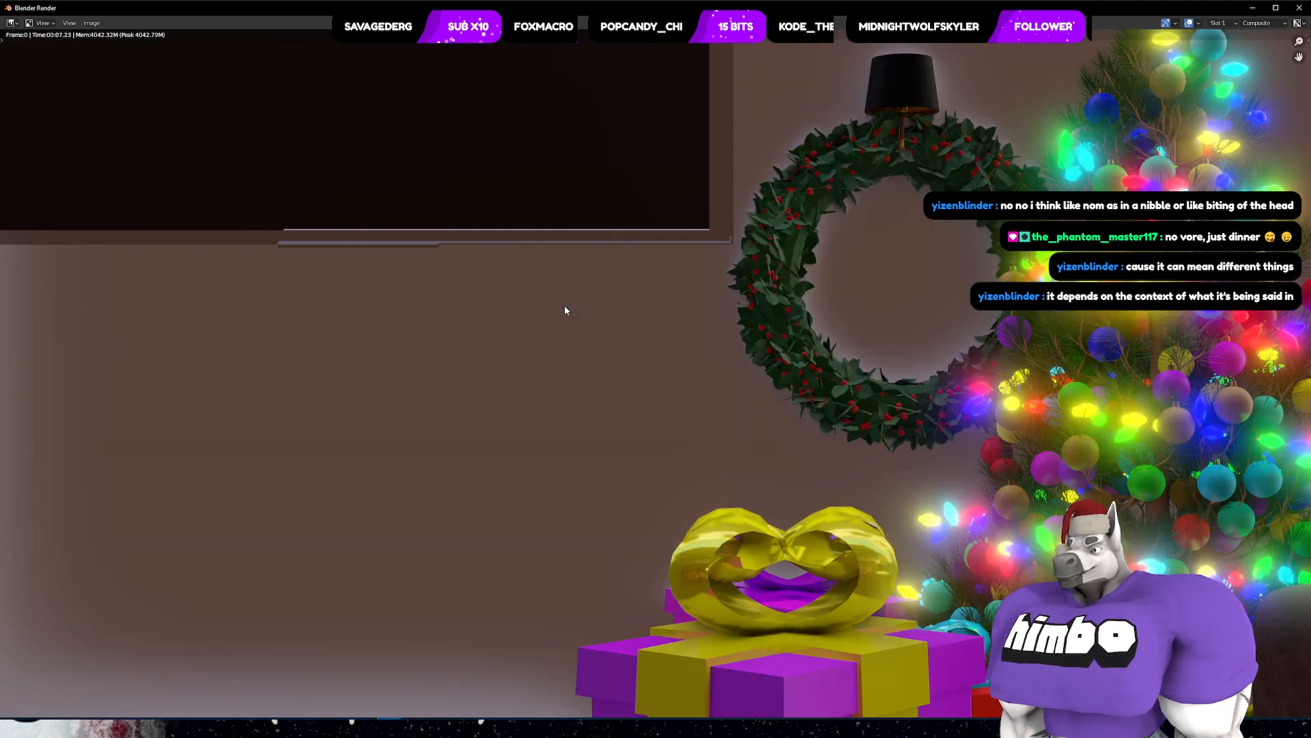
pyautogui.scroll(-4, 596, 347)
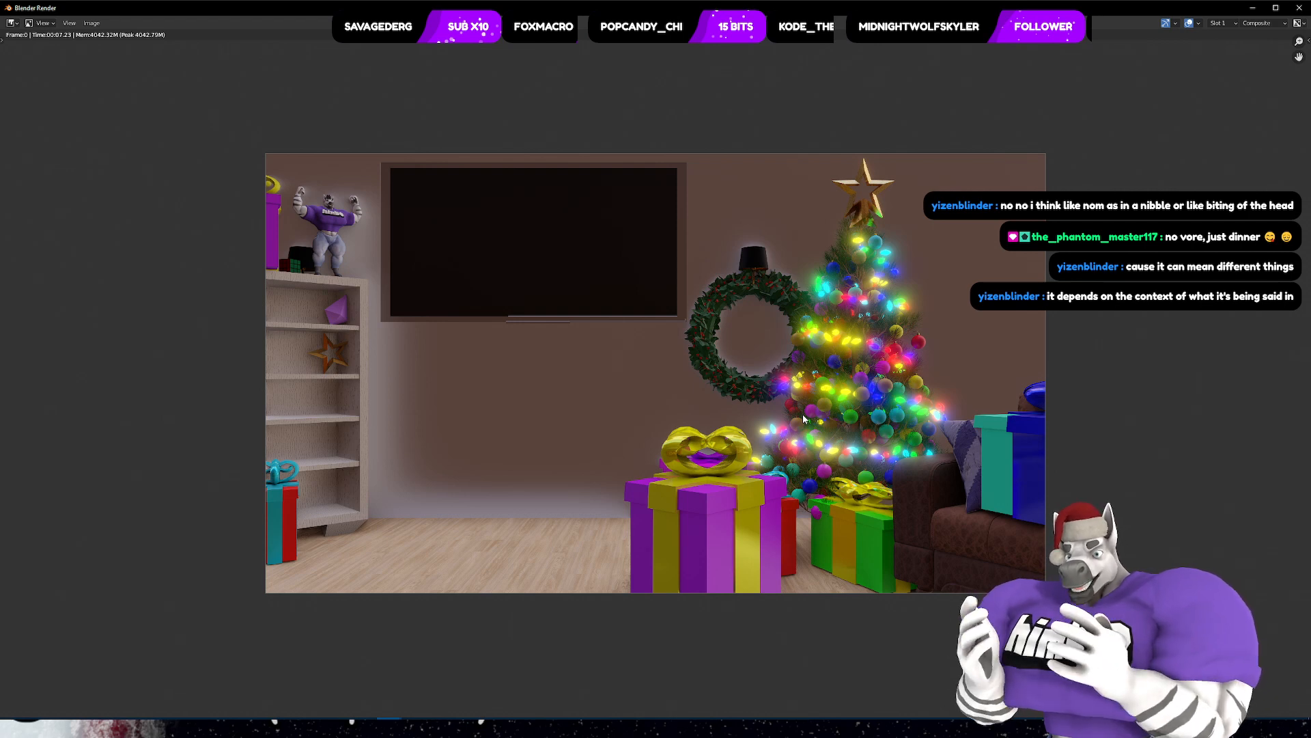
# - Save the render as ChristmasBreakRoom0013.png in the 2022-12 folder and close the render window
pyautogui.click(92, 22)
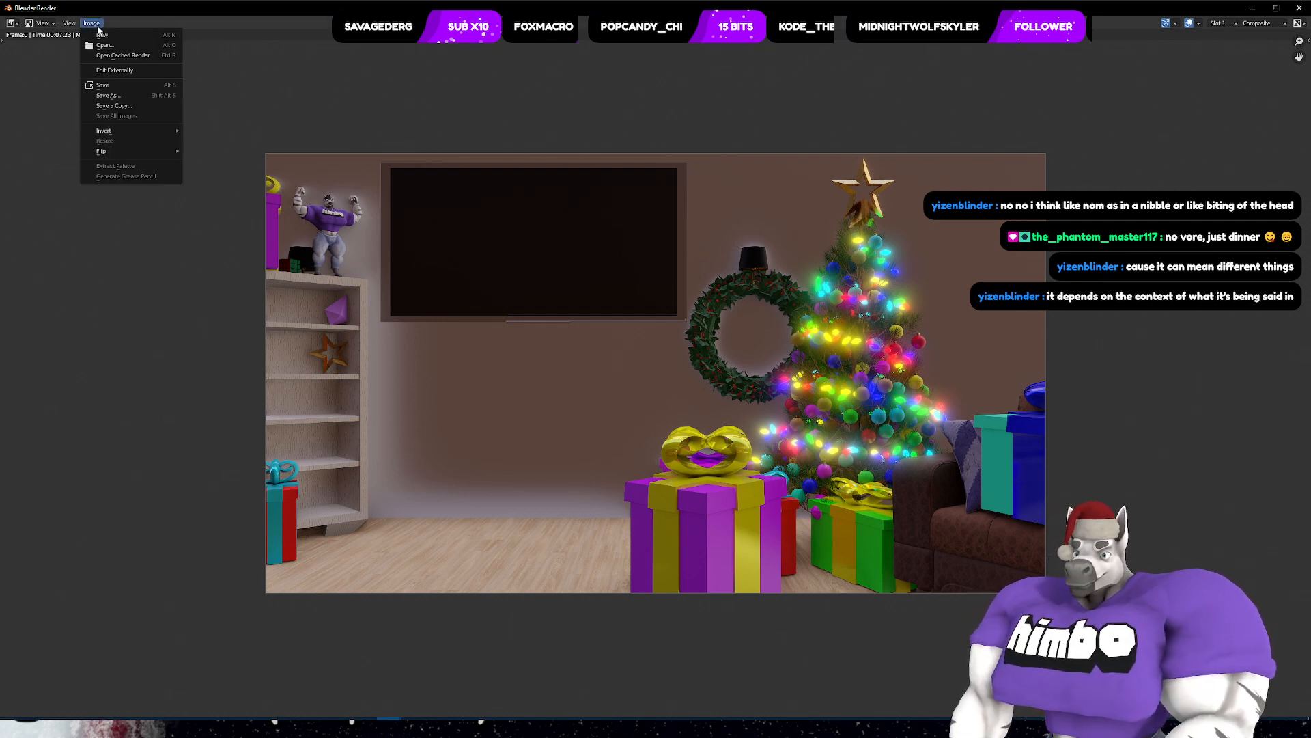
pyautogui.click(126, 96)
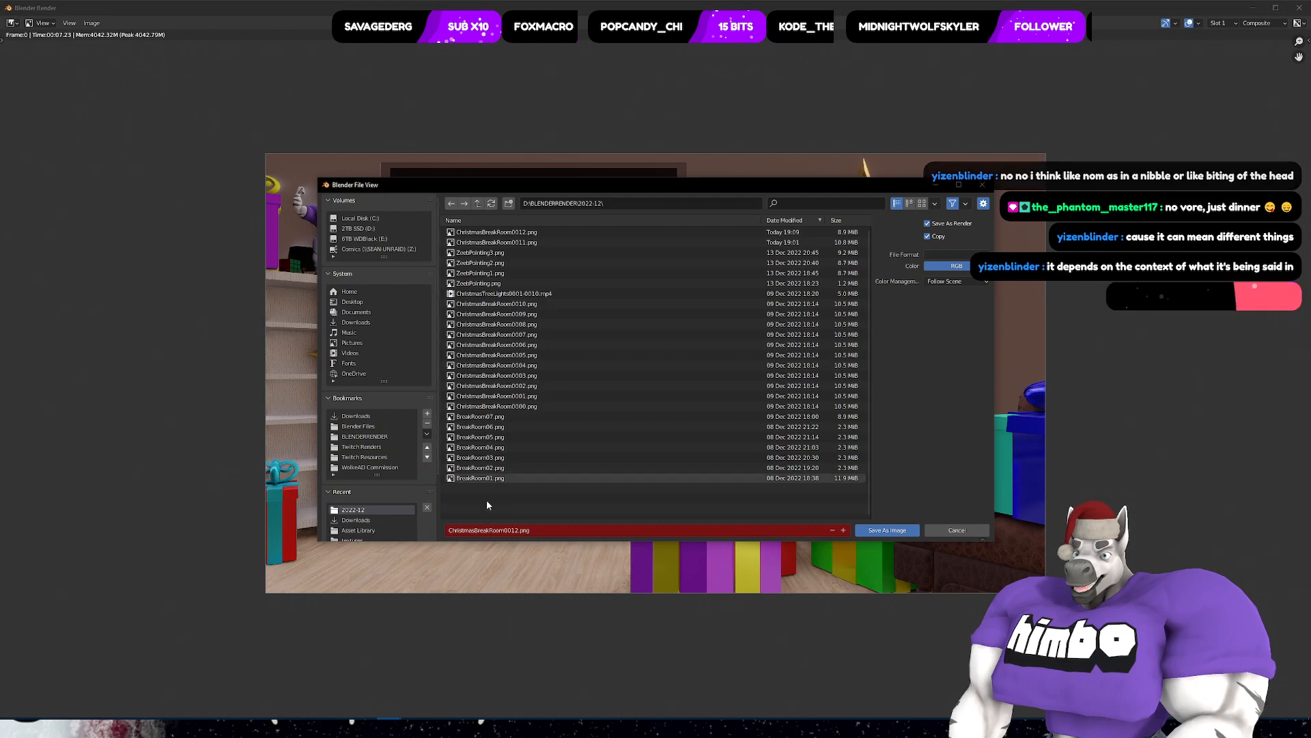
pyautogui.click(843, 531)
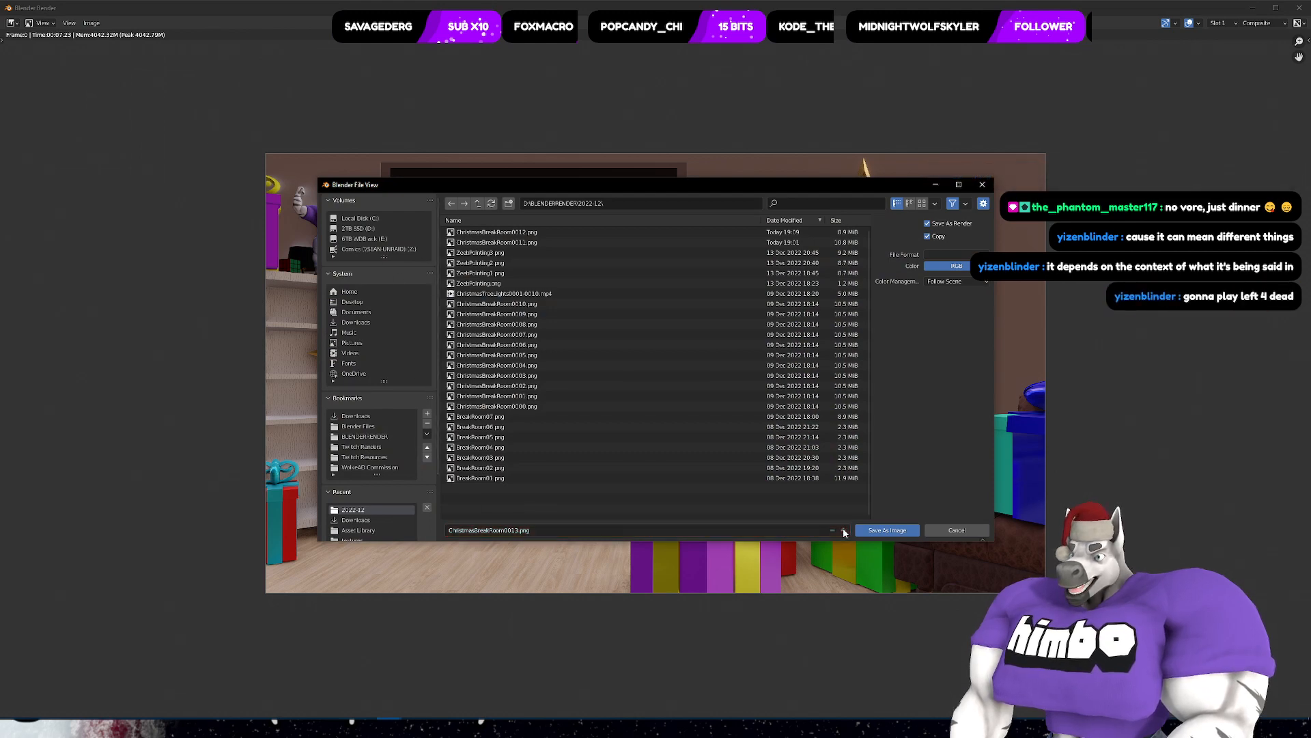
pyautogui.click(878, 530)
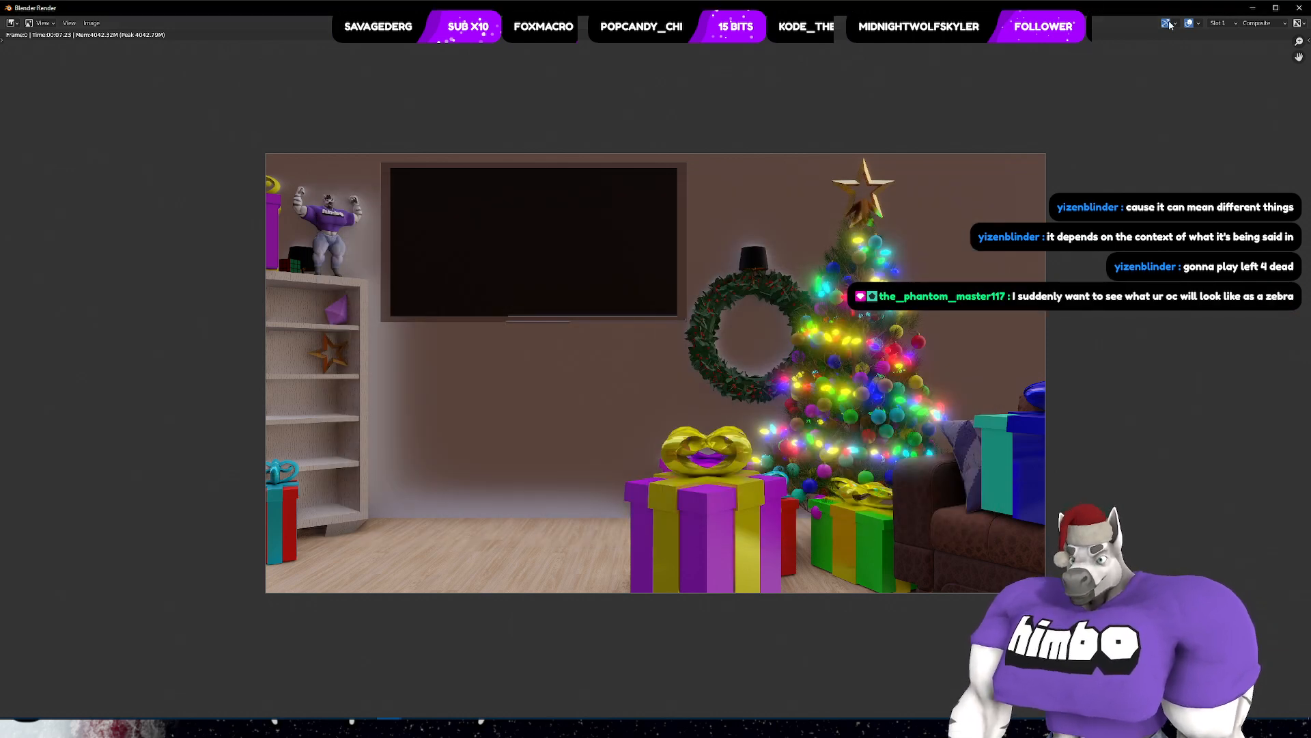
pyautogui.click(1300, 8)
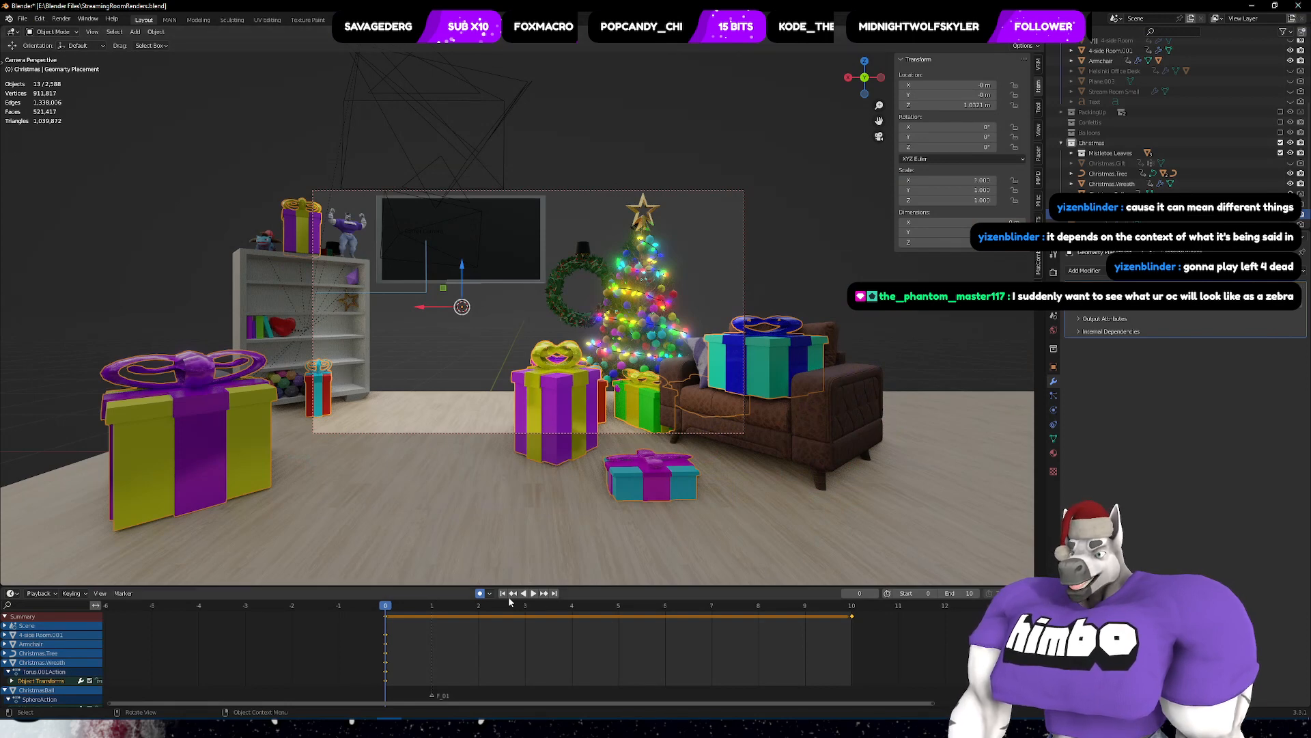
# - Collapse the expanded animation channels, including Christmas.Wreath, ChristmasBall, ChristmasLight, Corner Camera and Room.FillLight
pyautogui.scroll(-1, 546, 635)
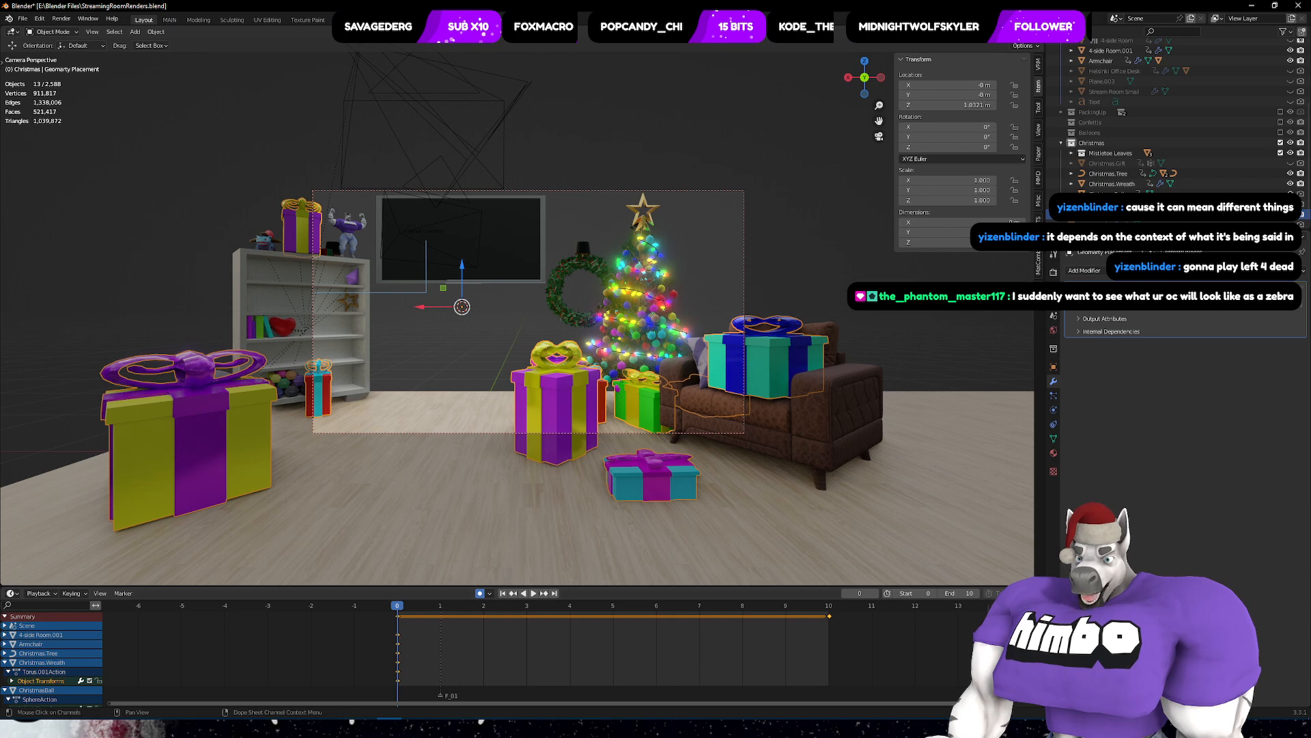
pyautogui.click(5, 663)
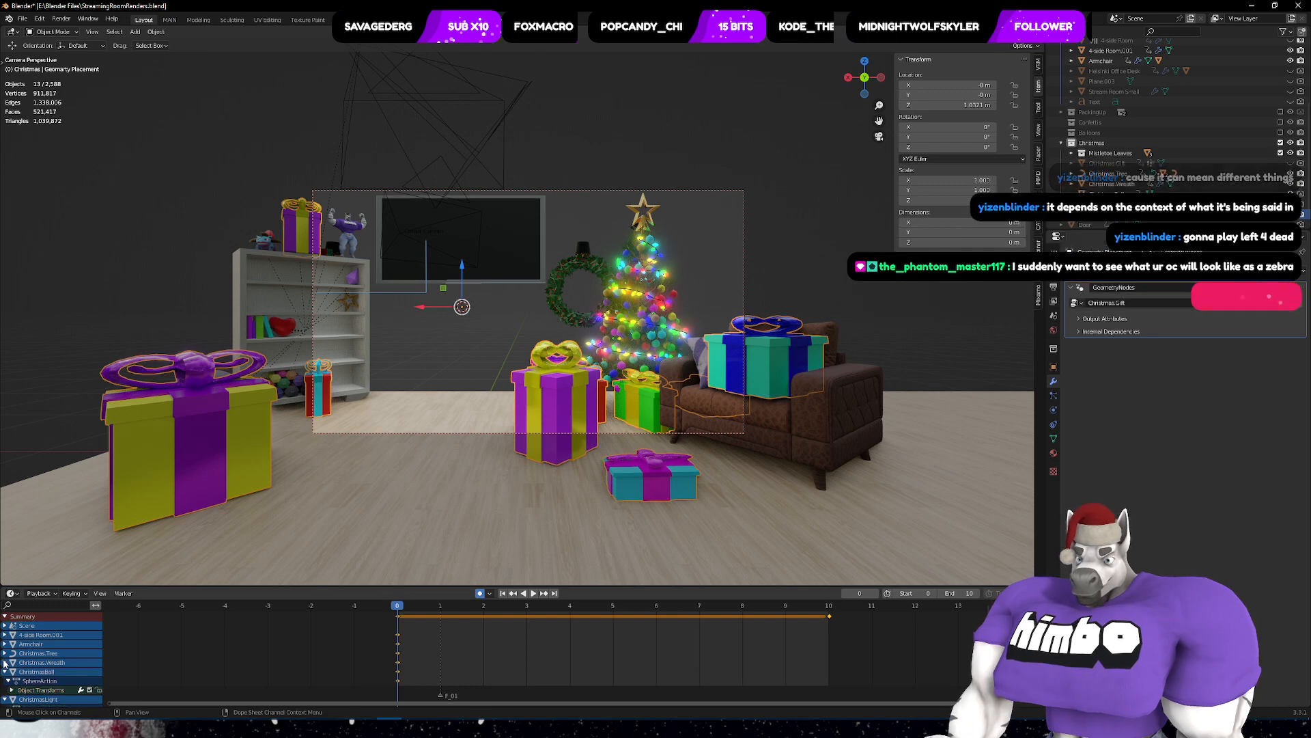
pyautogui.click(5, 673)
pyautogui.click(5, 681)
pyautogui.scroll(-3, 14, 677)
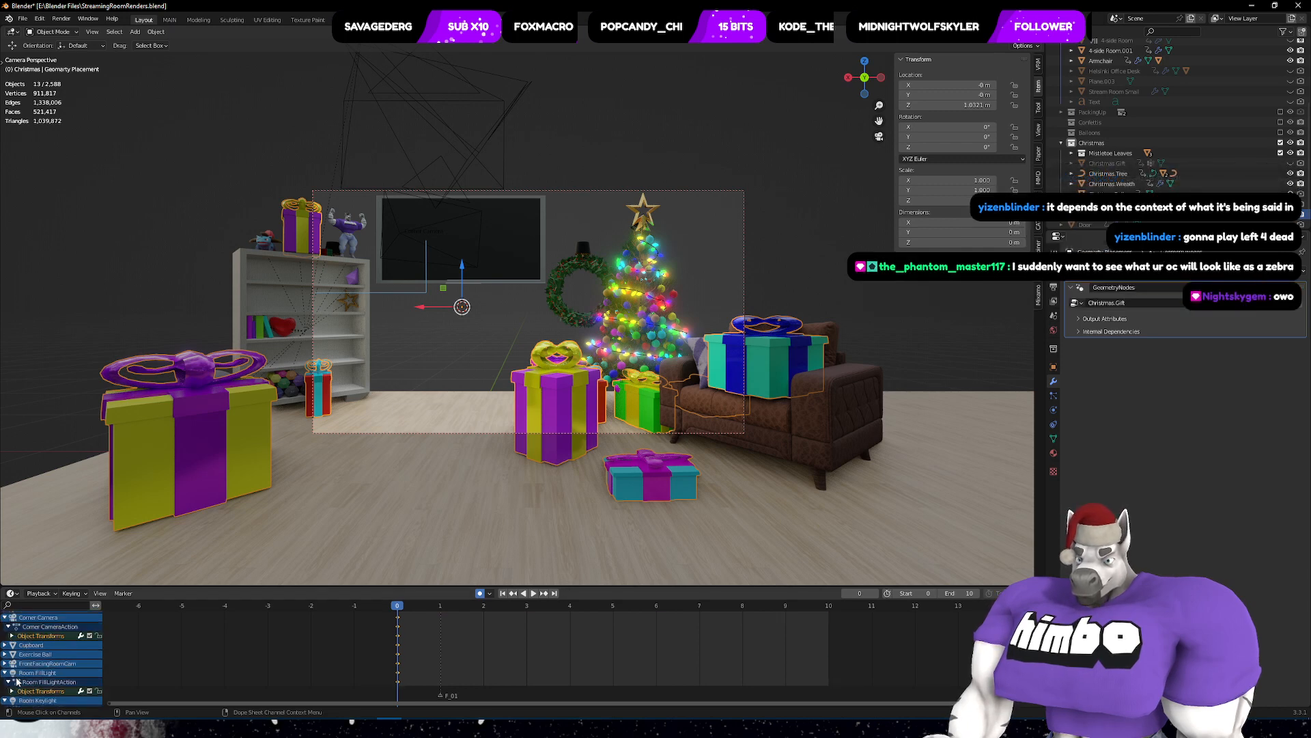
pyautogui.scroll(3, 4, 674)
pyautogui.click(5, 658)
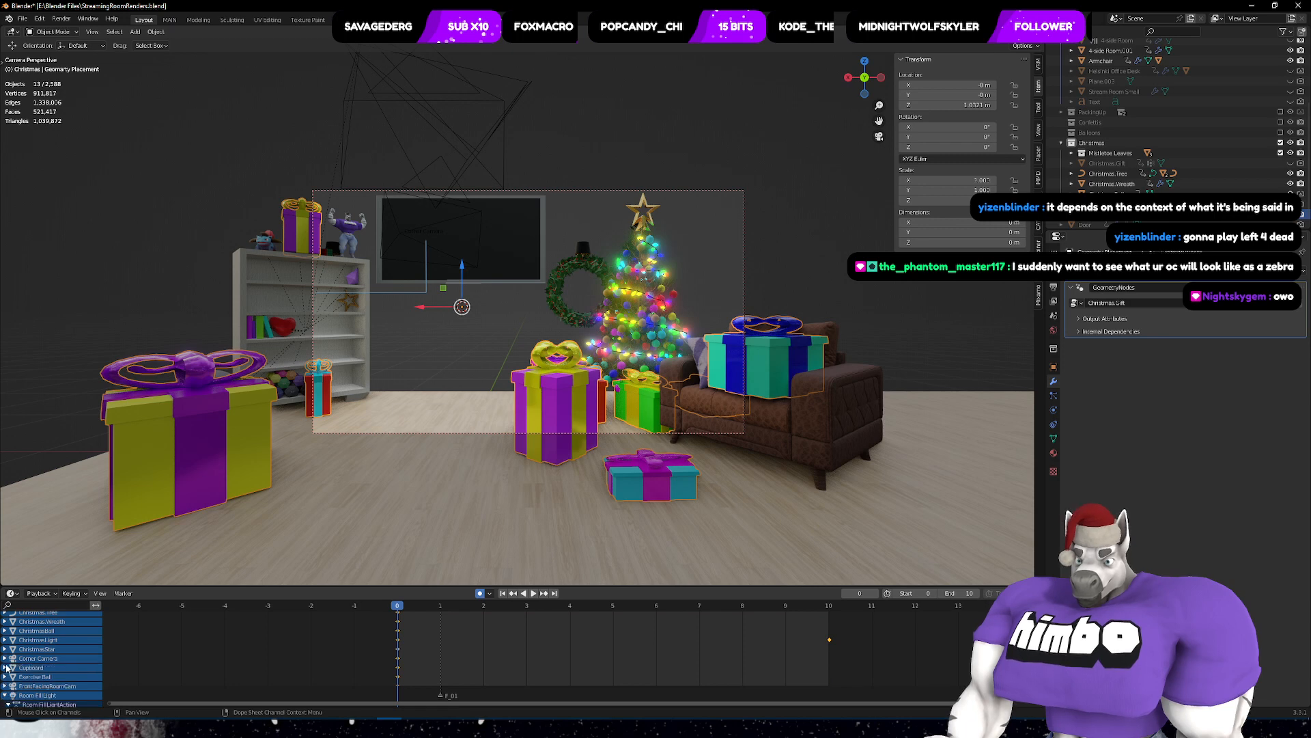
pyautogui.scroll(-2, 5, 670)
pyautogui.click(4, 675)
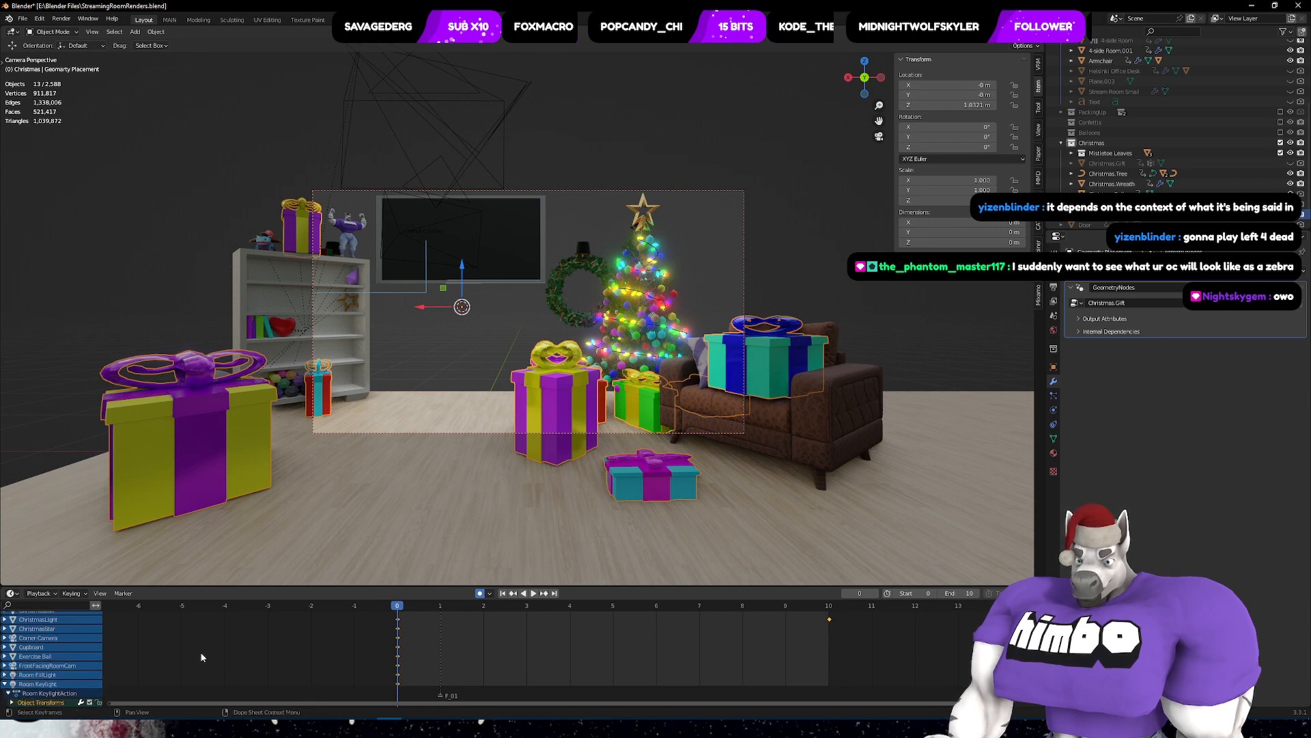
pyautogui.scroll(1, 827, 638)
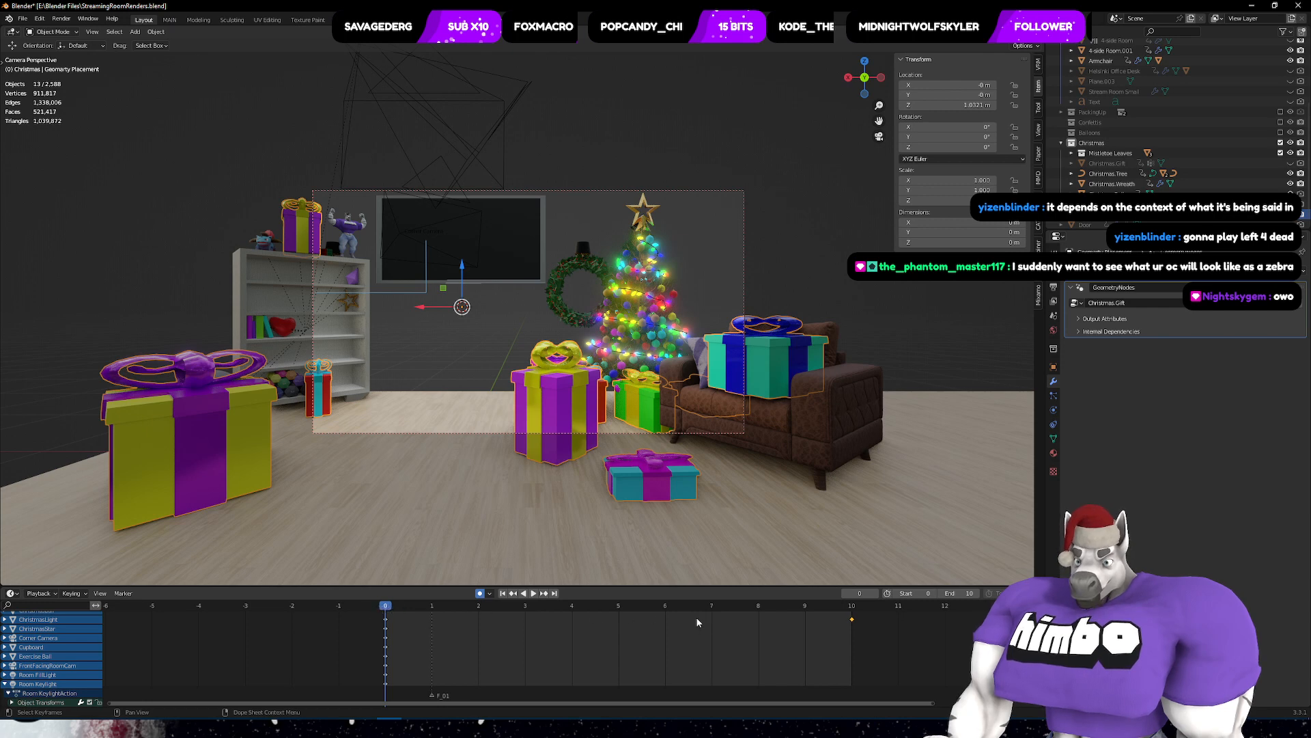
# - Play the animation briefly, stop it, and go to frame 10 to check the tree lights
pyautogui.press('space')
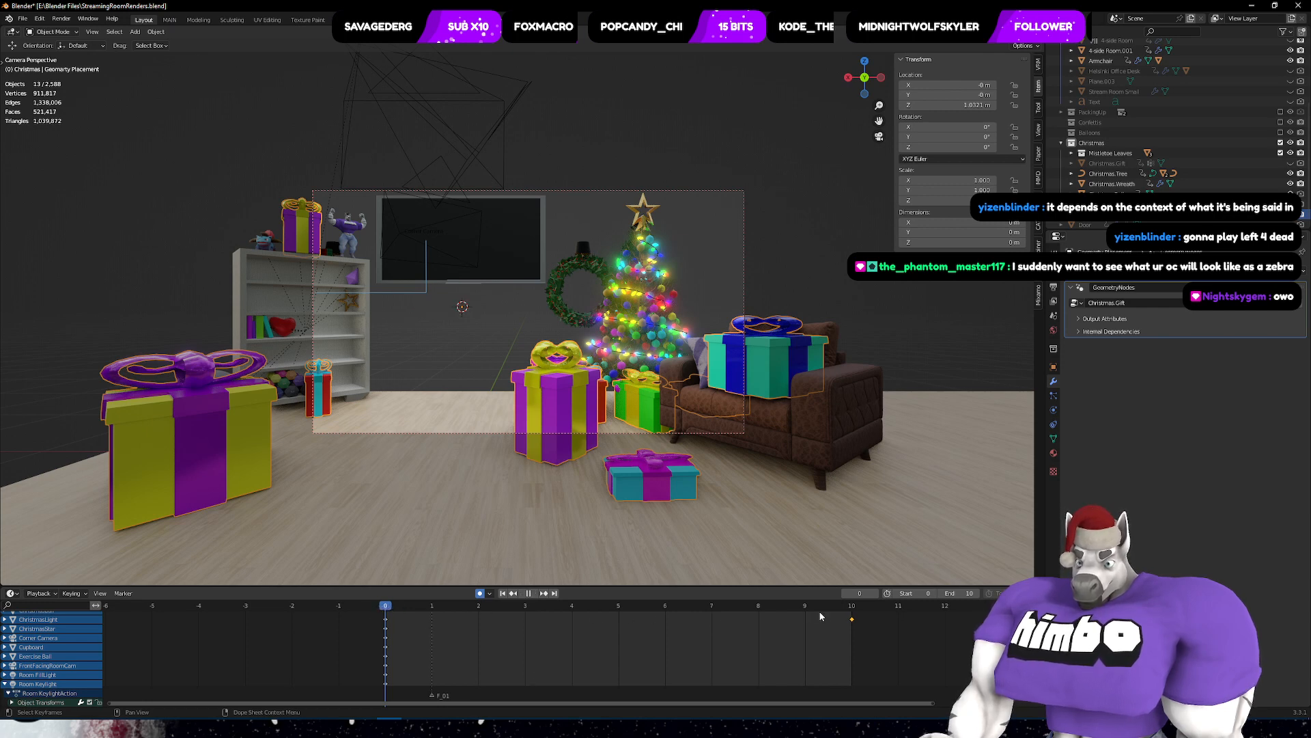
pyautogui.press('space')
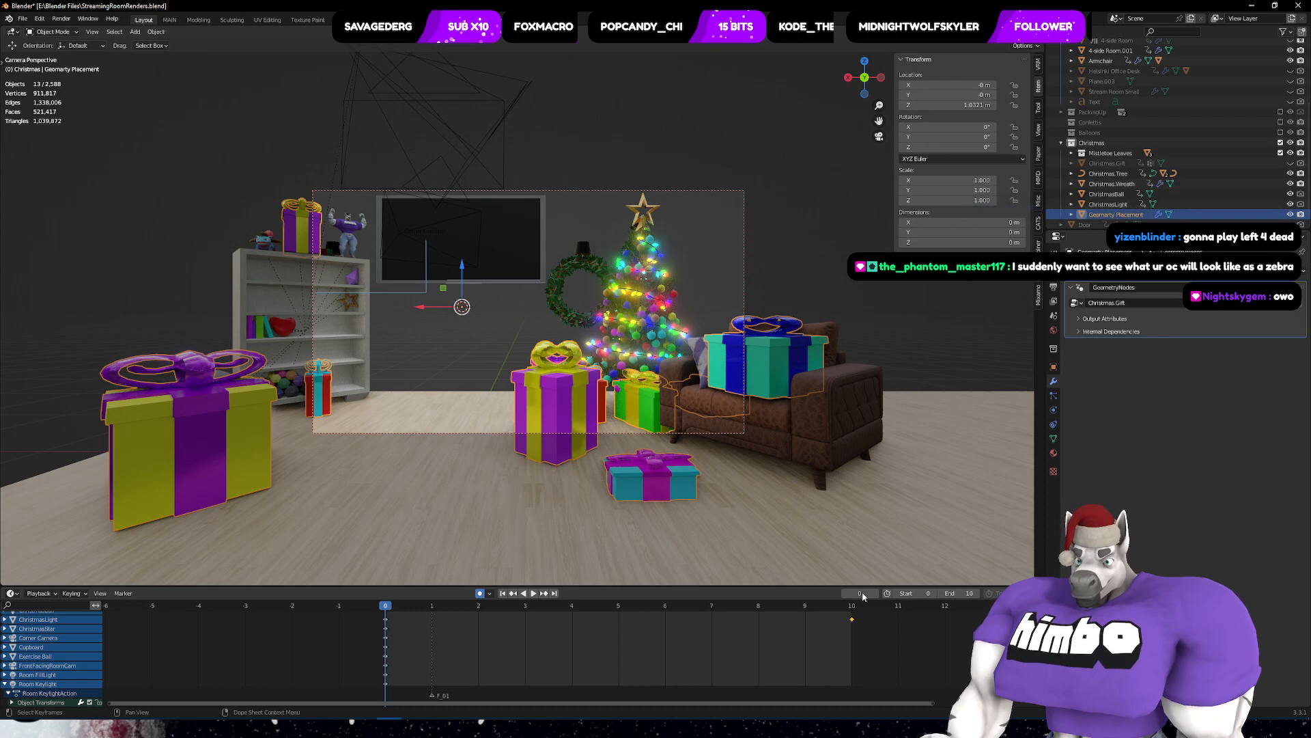
pyautogui.doubleClick(863, 594)
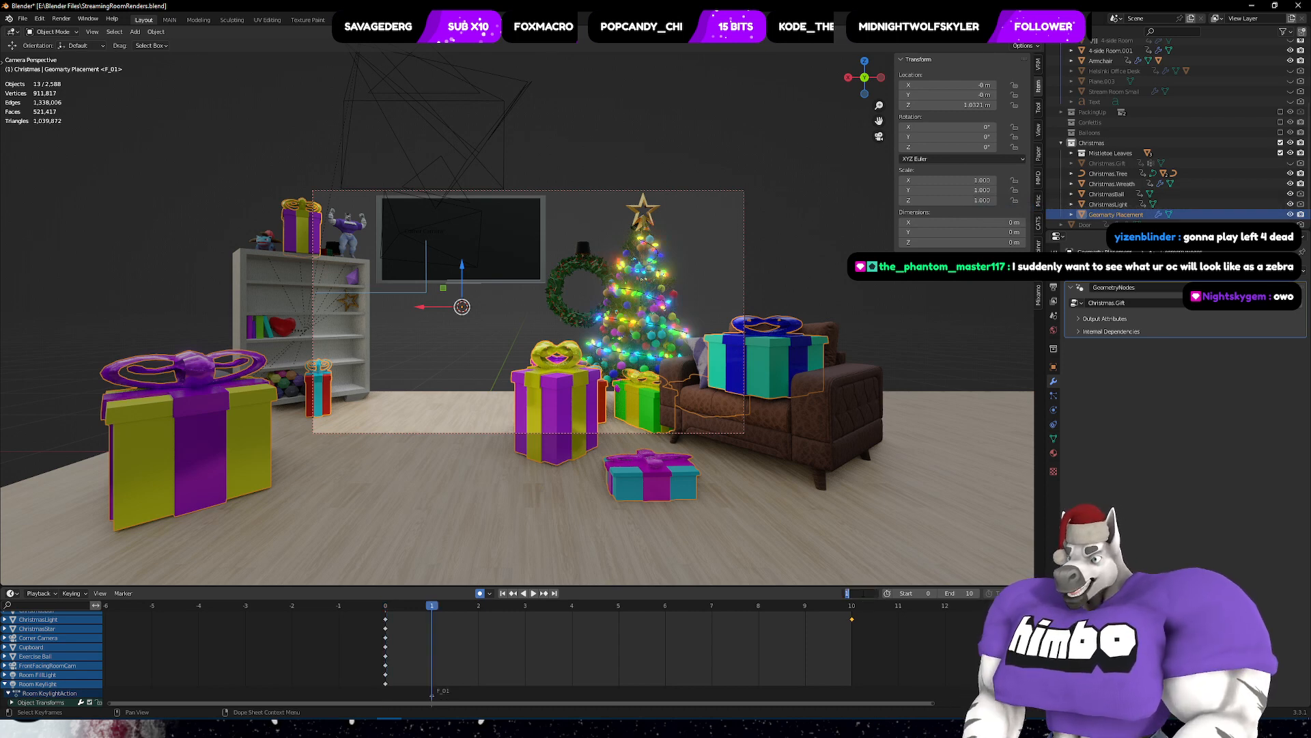
pyautogui.write('10')
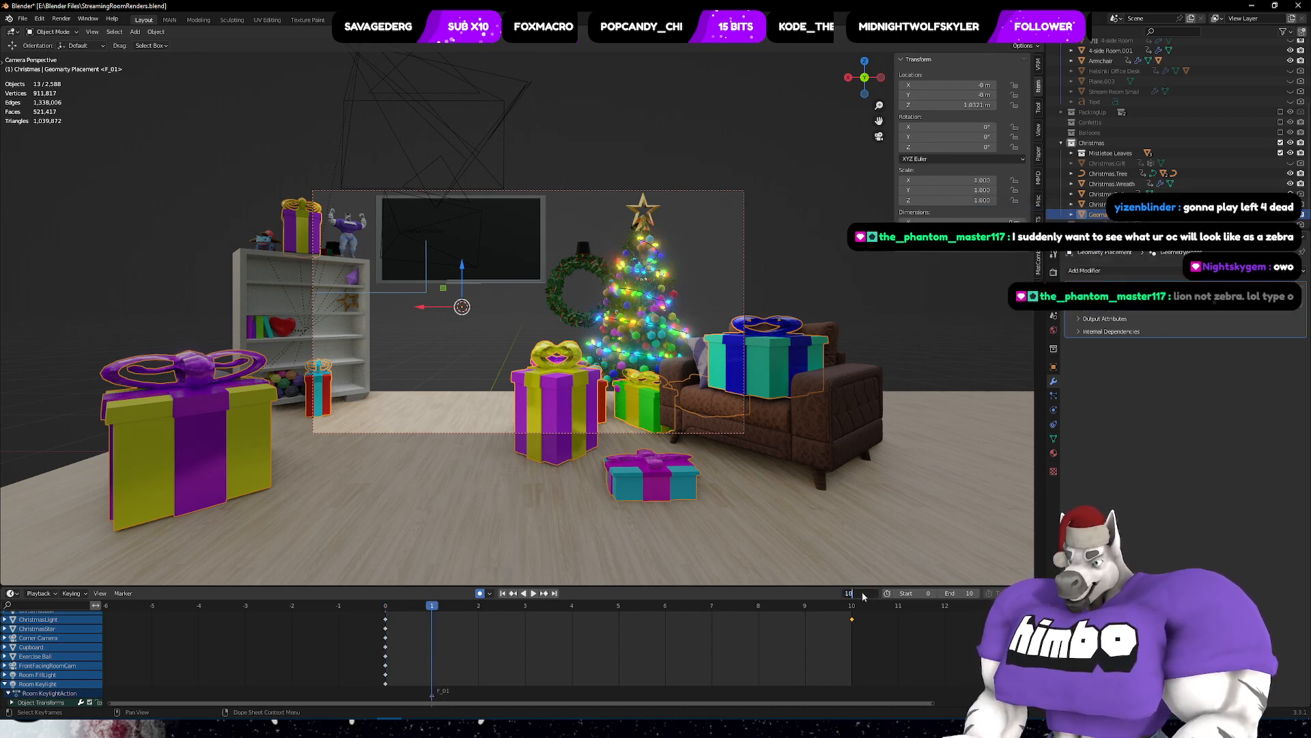
pyautogui.press('Return')
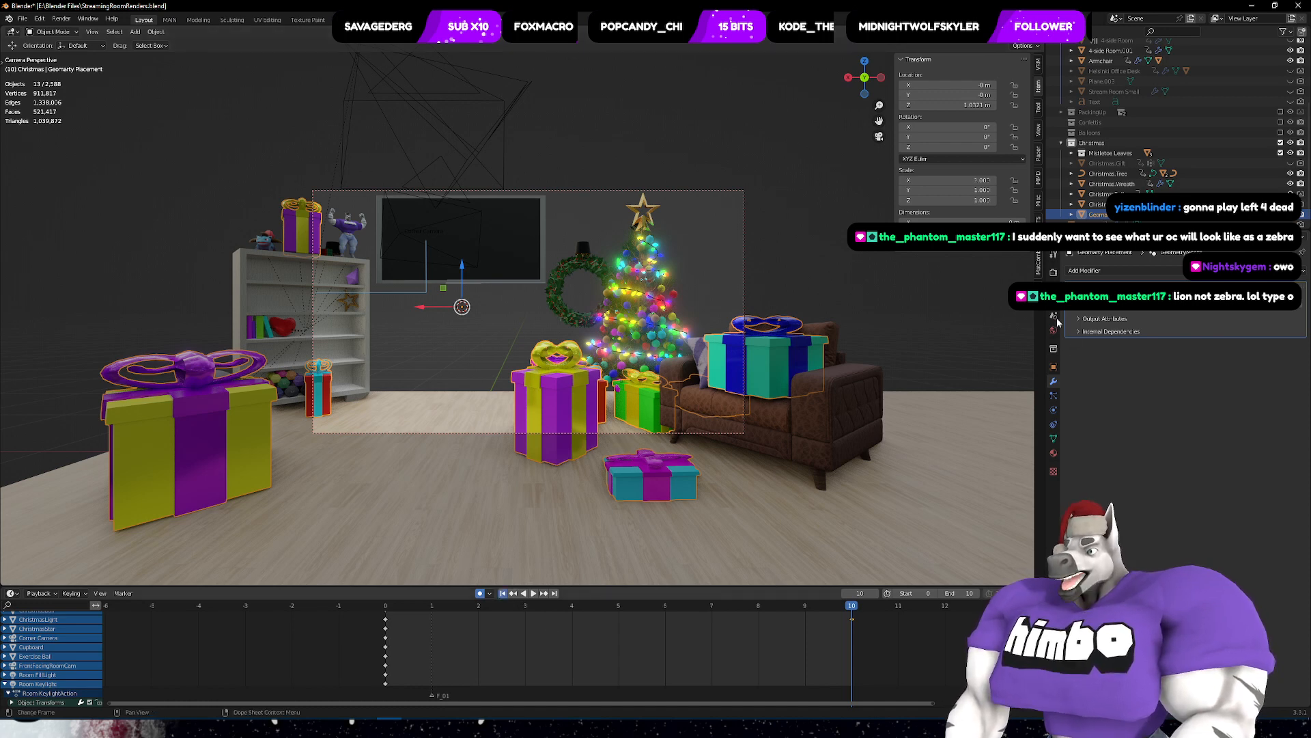
# - Show the Scene properties and return the timeline to its start frame
pyautogui.click(1054, 317)
pyautogui.hotkey('shift', 'Left')
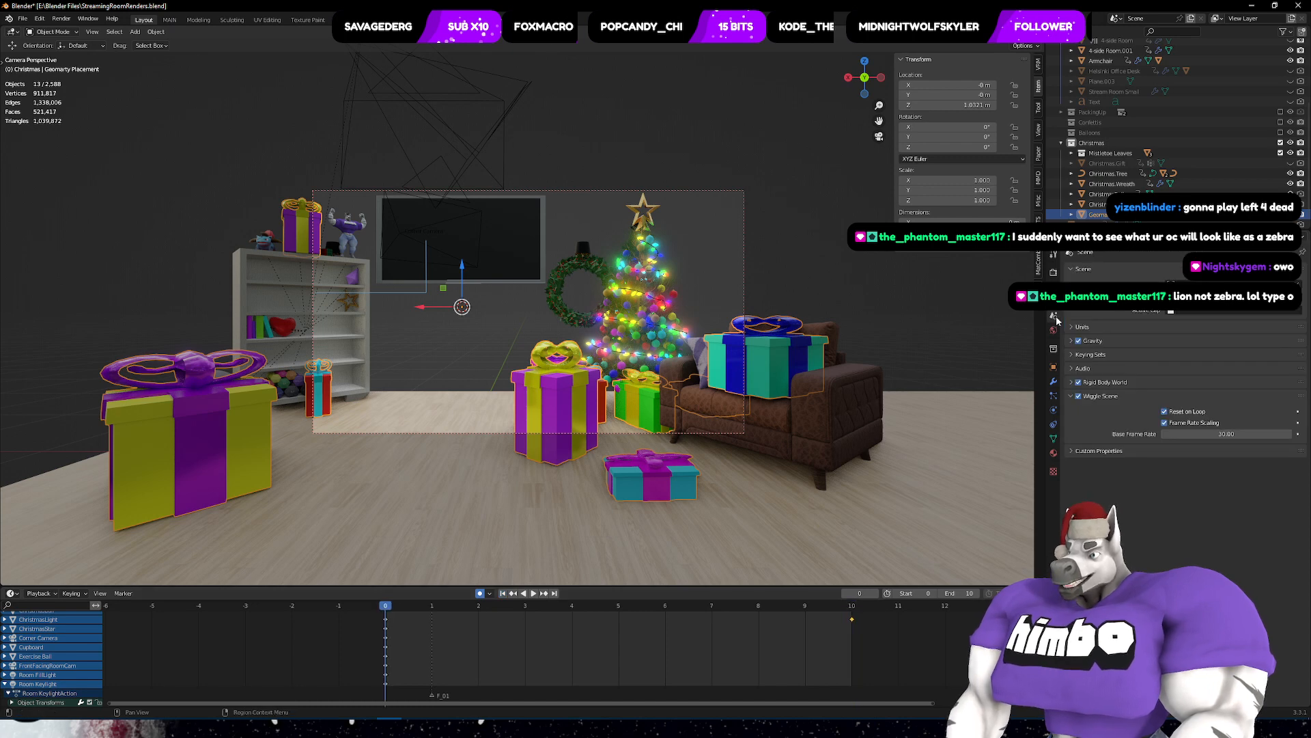
# - Save the scene file and set the render output path to D:\BLENDERRENDER\2022-12\ChristmasBreakRoom_2
pyautogui.hotkey('ctrl', 's')
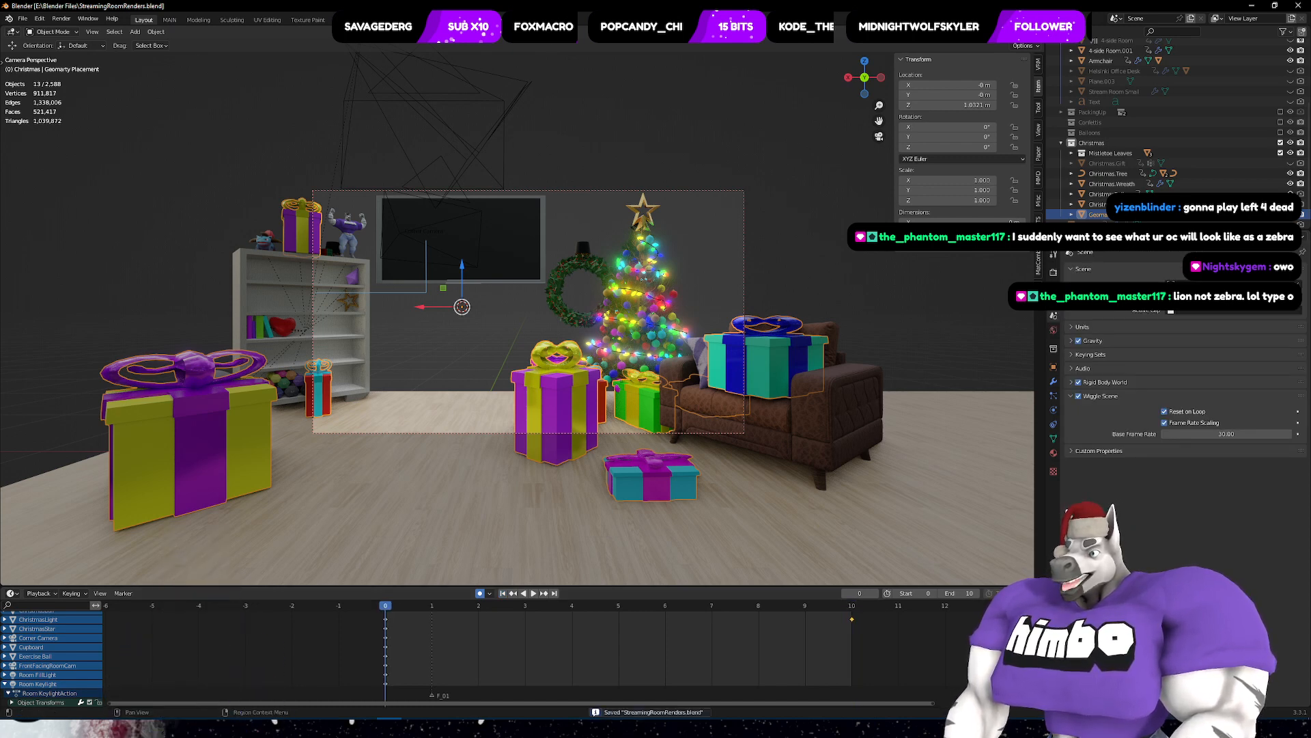
pyautogui.click(1054, 286)
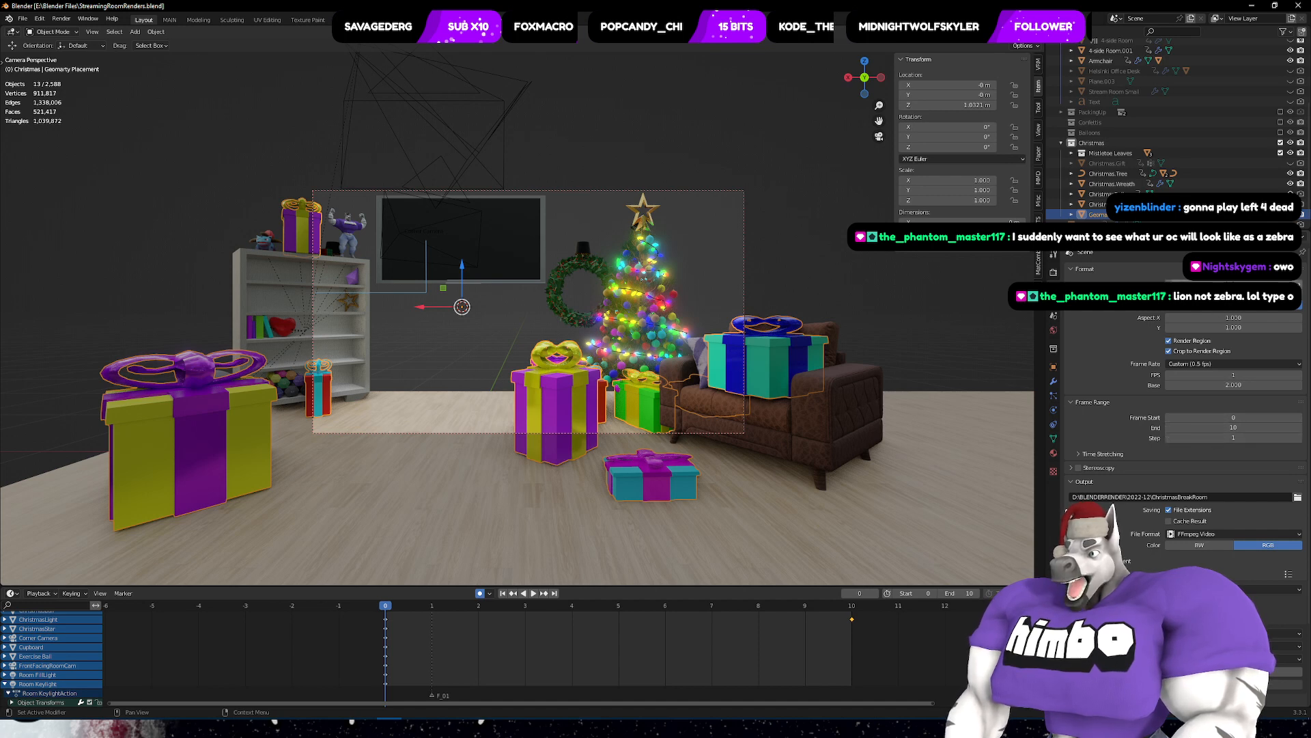
pyautogui.click(1212, 502)
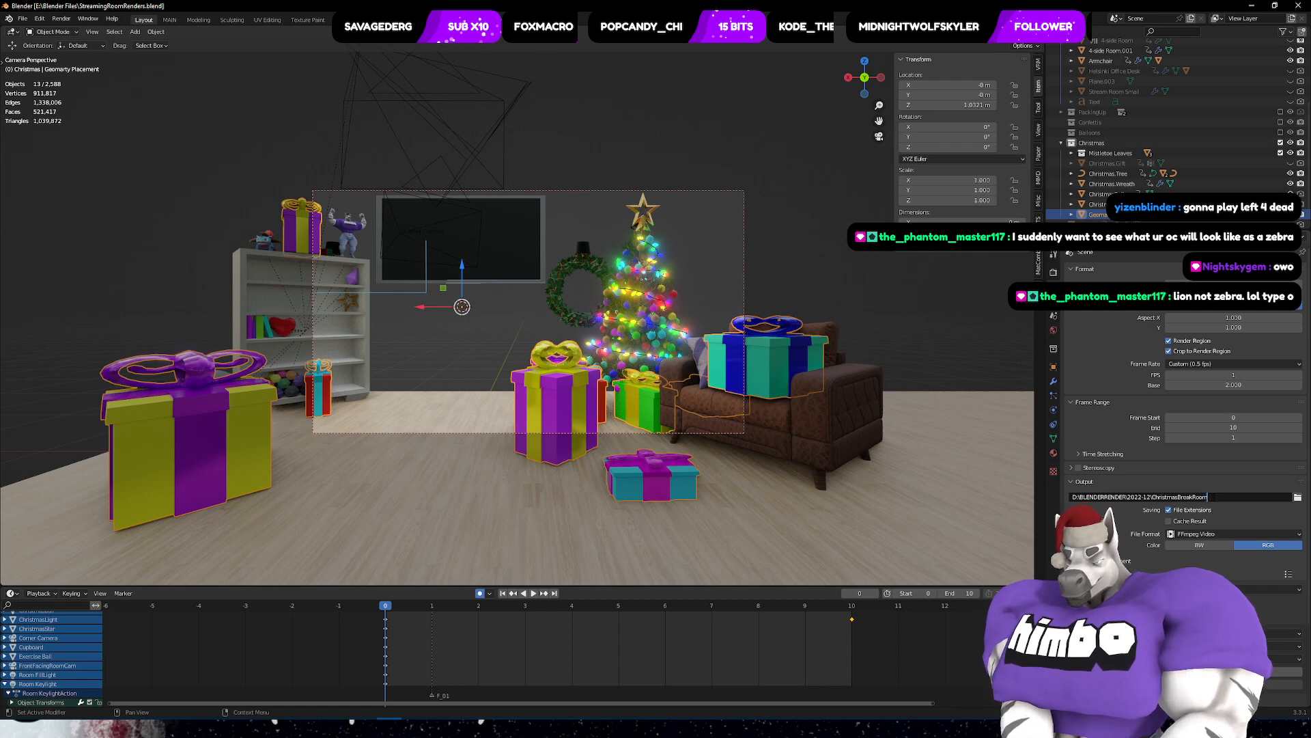
pyautogui.write('2')
pyautogui.press('BackSpace')
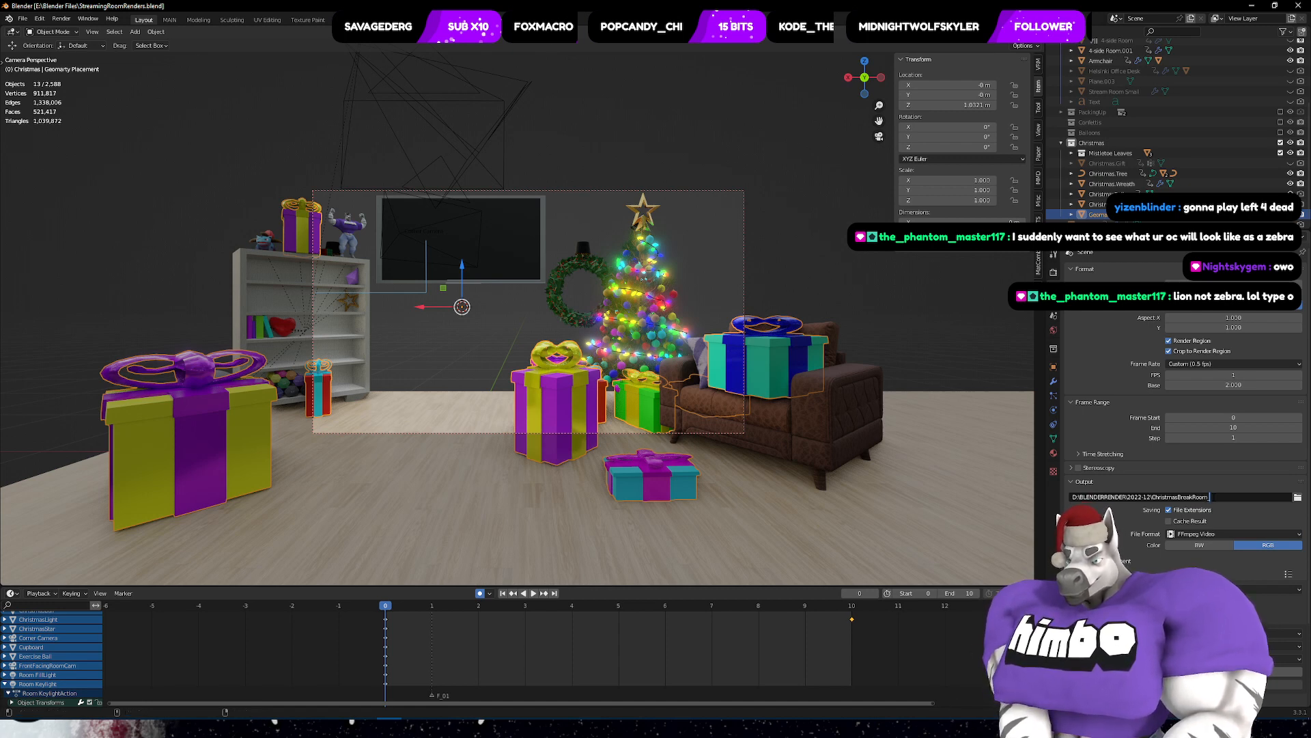
pyautogui.write('_2')
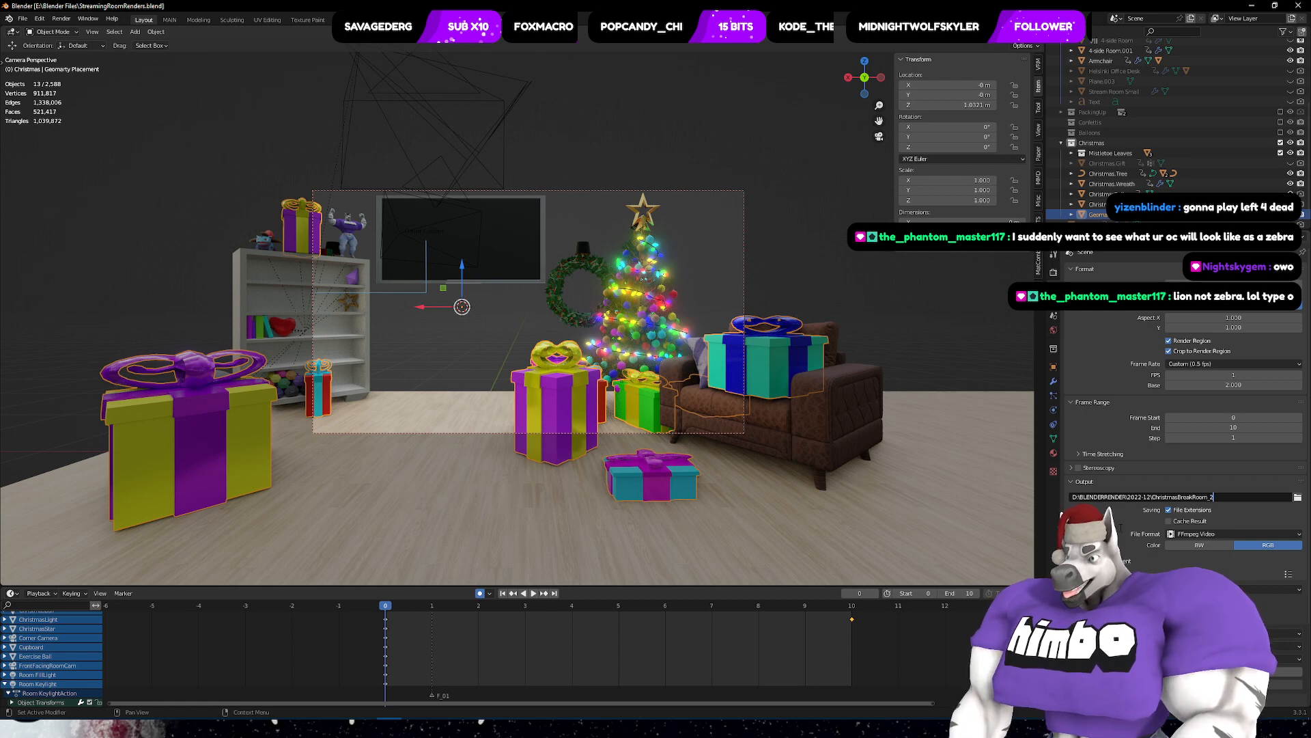
pyautogui.press('Return')
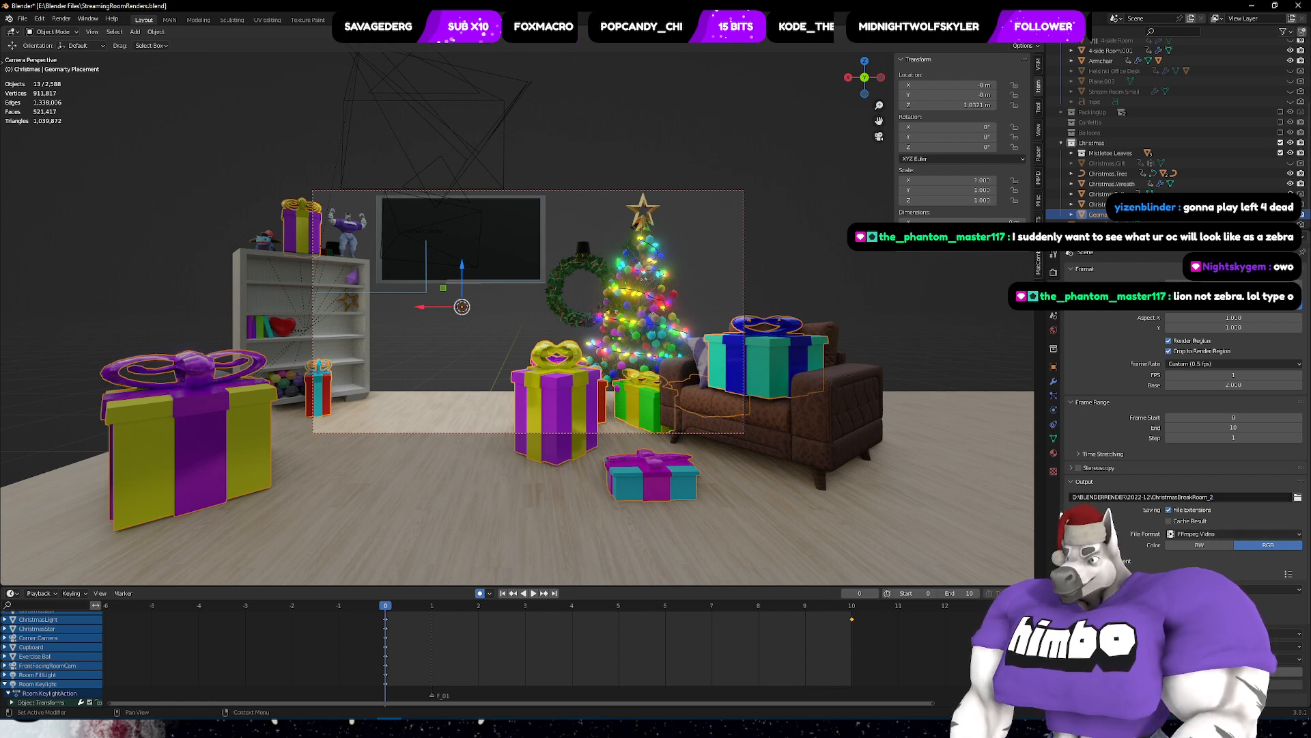
# - Review the FFmpeg video encoding settings in the output properties, including the audio codec choices
pyautogui.scroll(-4, 1185, 423)
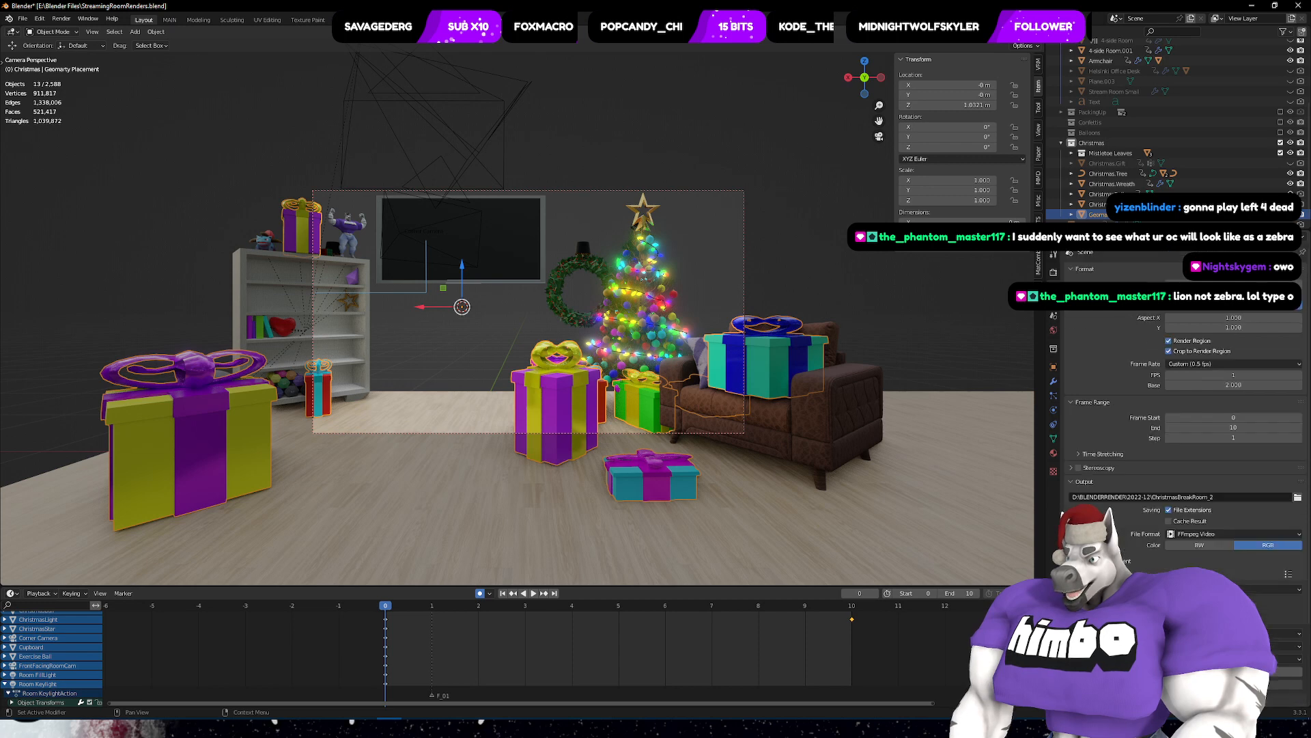
pyautogui.scroll(1, 1185, 423)
pyautogui.click(1229, 633)
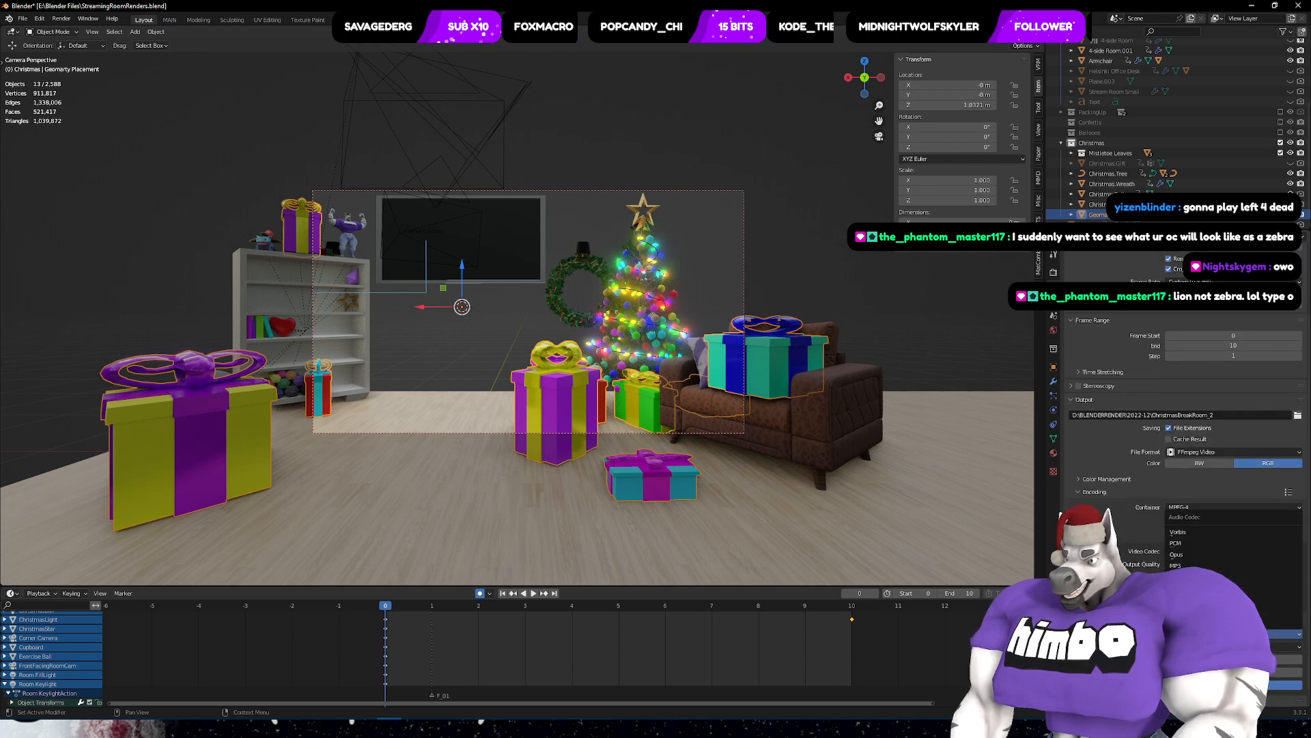
pyautogui.click(1230, 623)
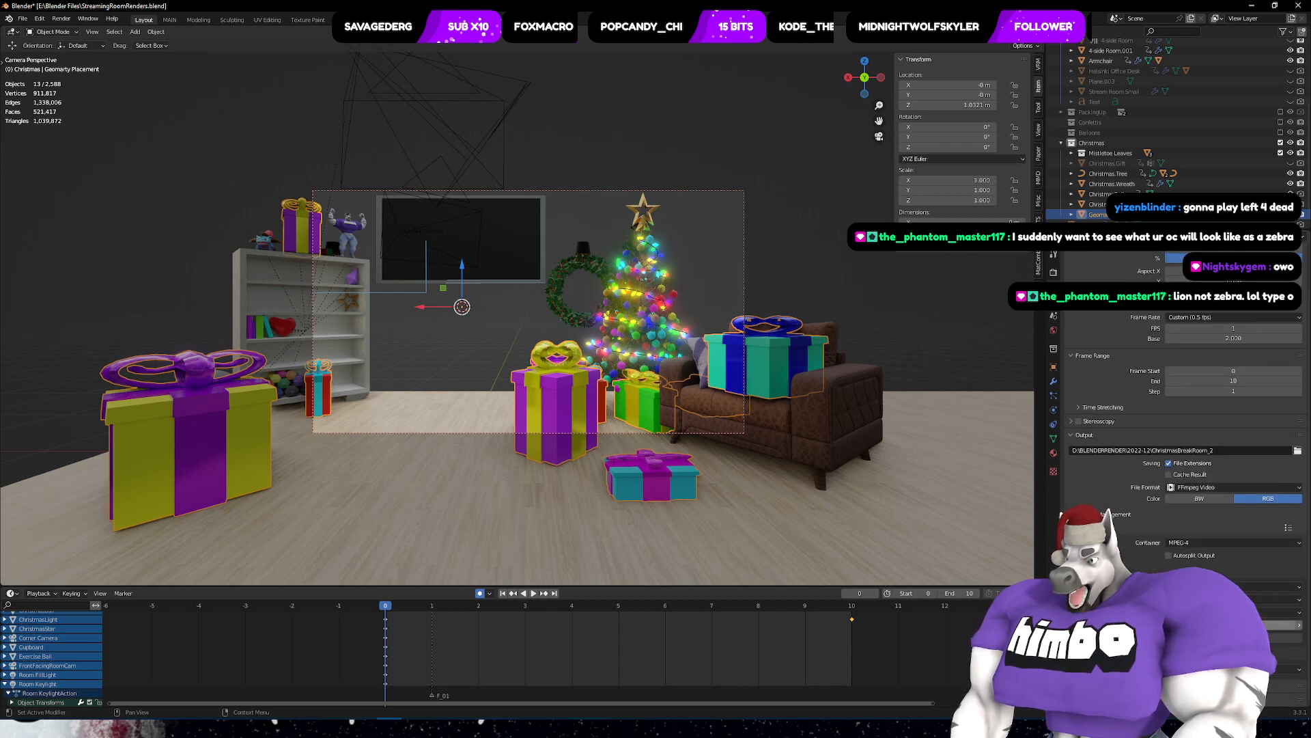
pyautogui.scroll(1, 1185, 424)
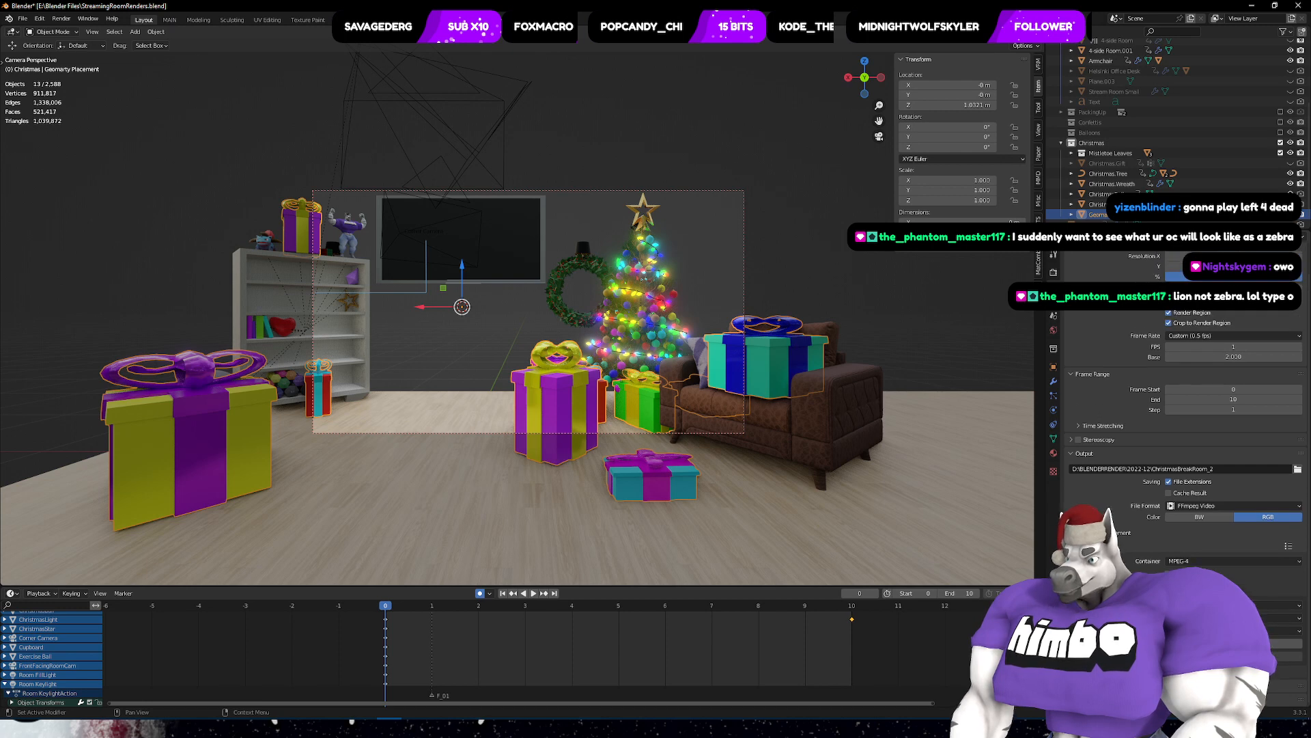
pyautogui.scroll(2, 1133, 567)
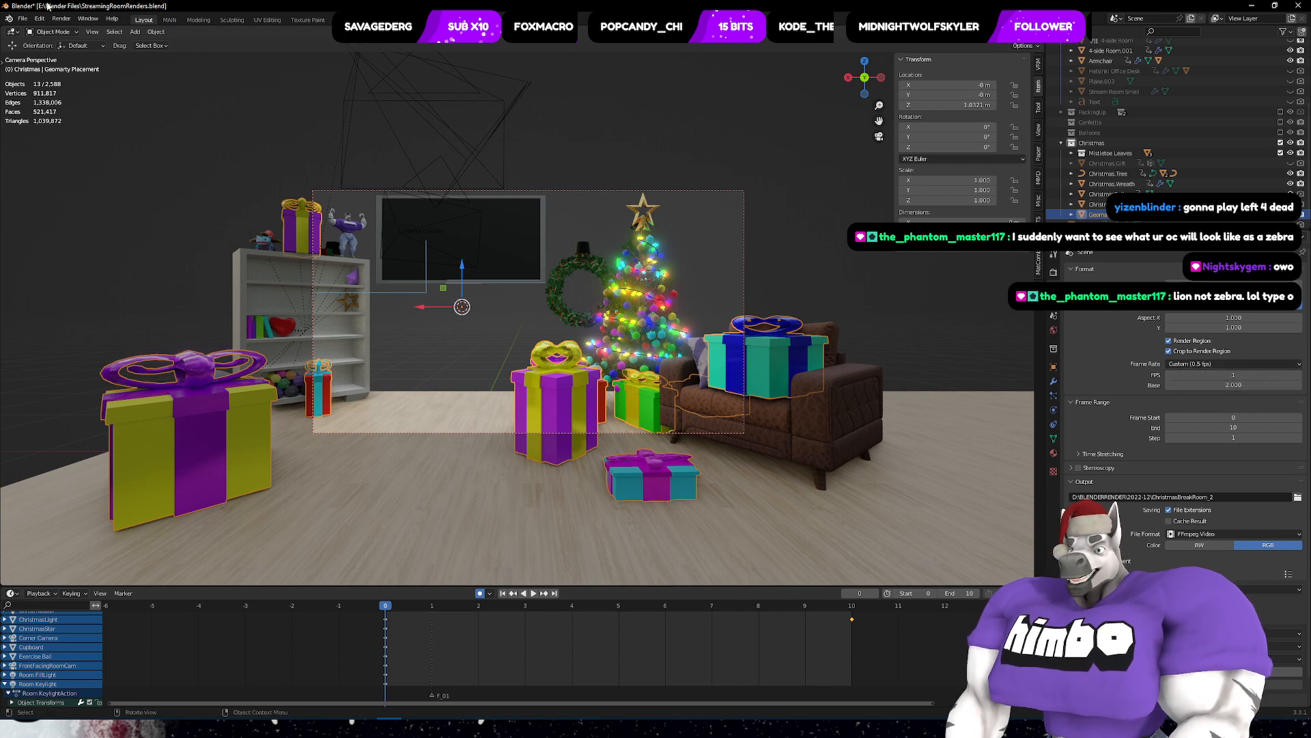
# - Save the scene file, then render the full animation and close the render window
pyautogui.click(22, 19)
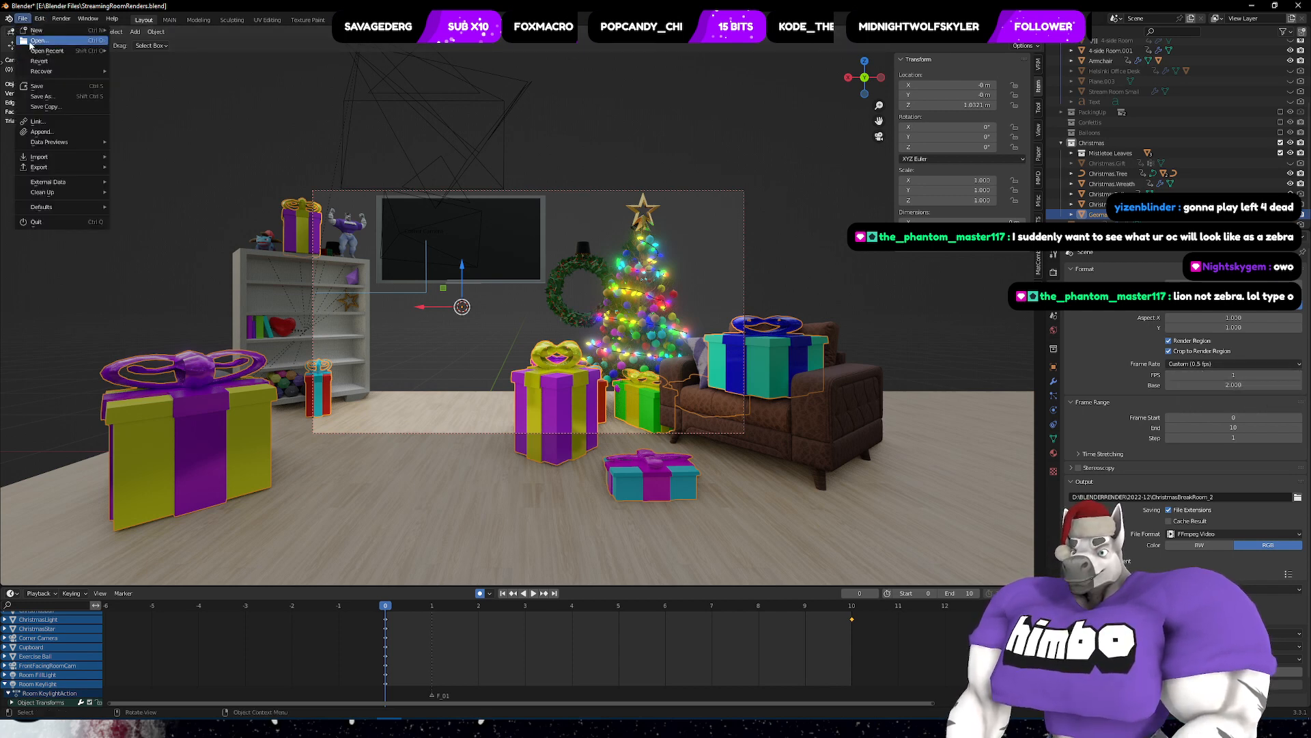
pyautogui.click(36, 86)
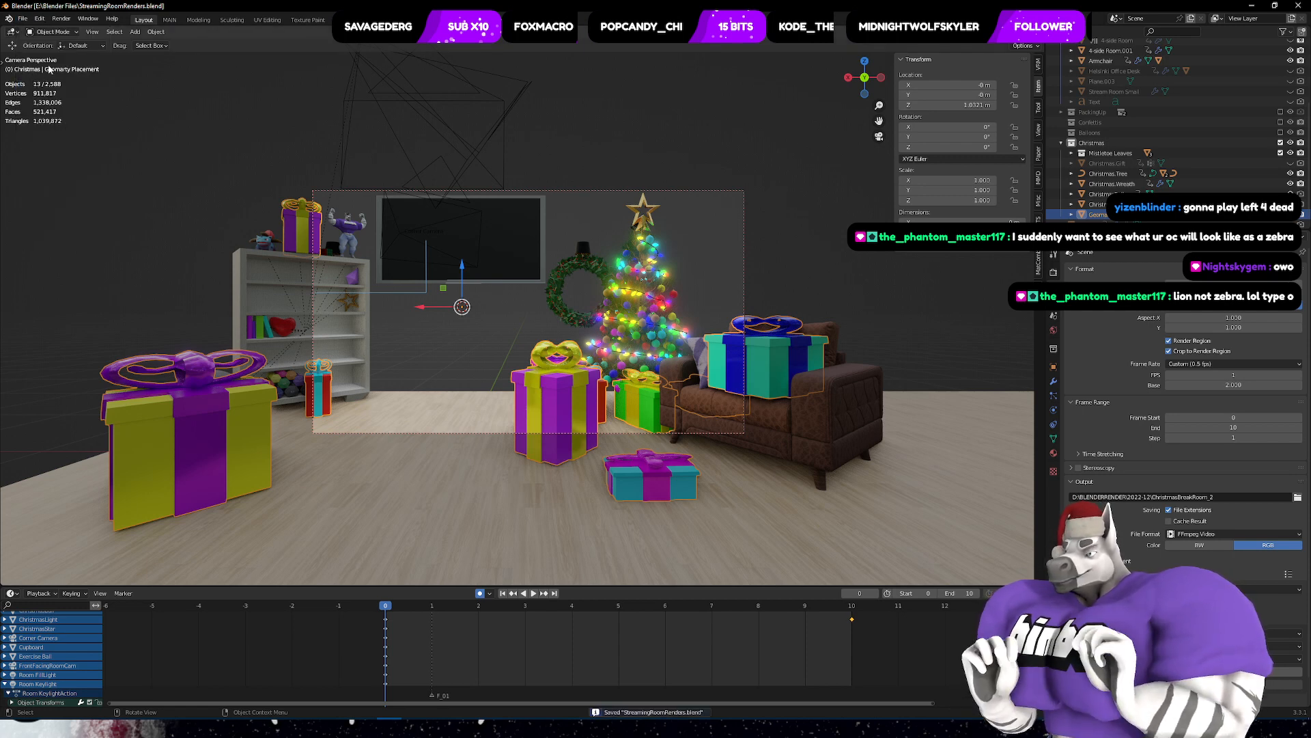
pyautogui.click(60, 19)
pyautogui.click(78, 42)
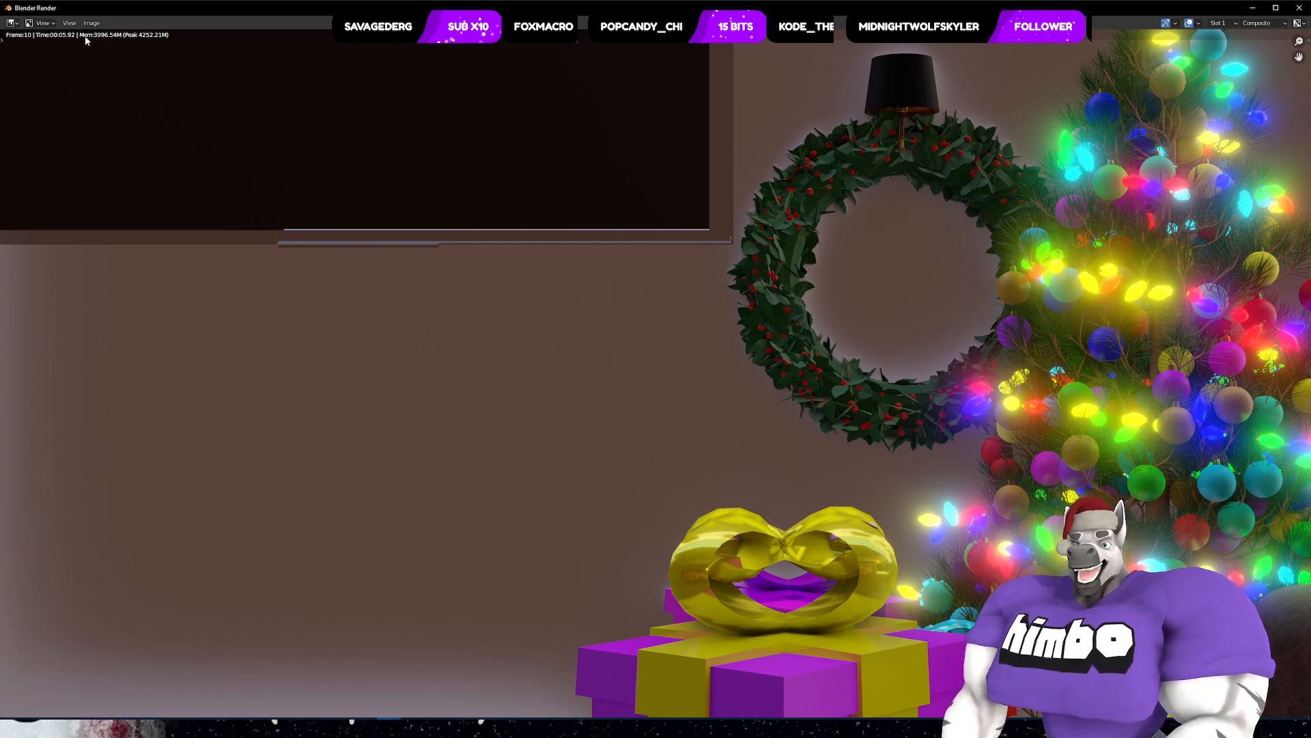
pyautogui.click(1299, 8)
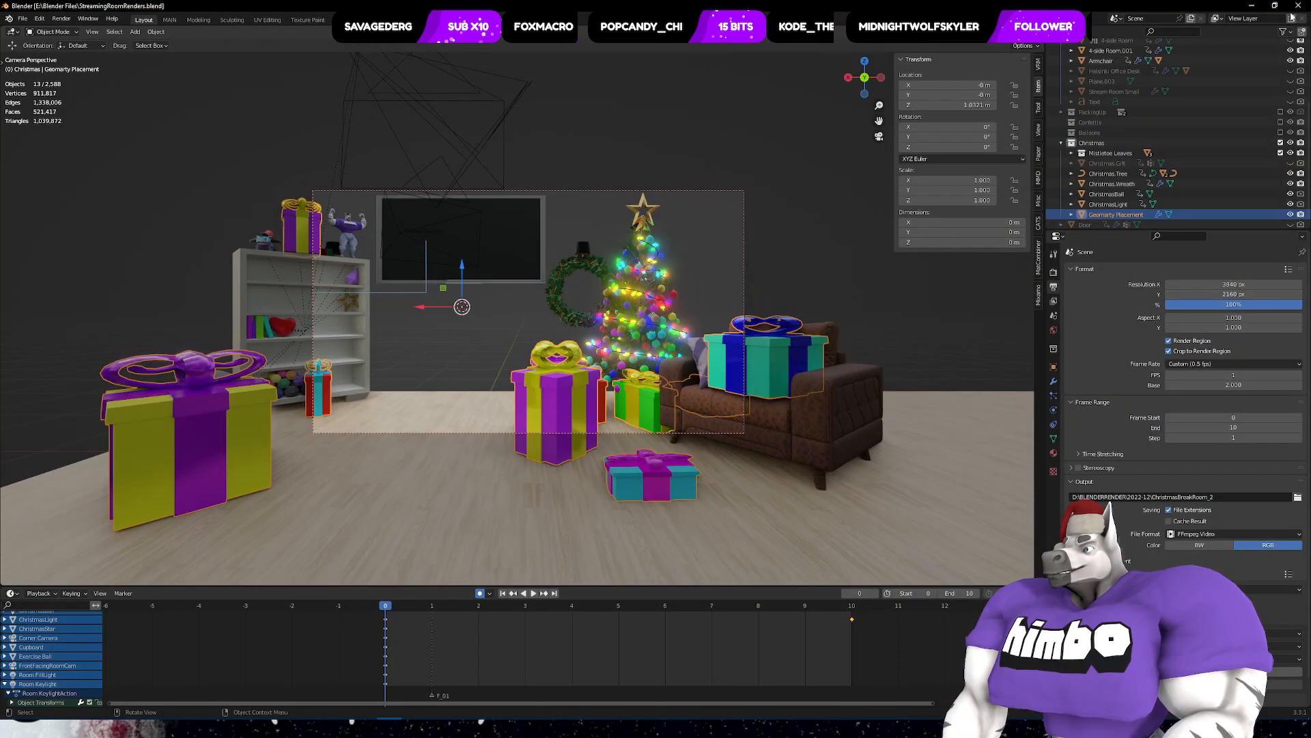
pyautogui.middleClick(577, 394)
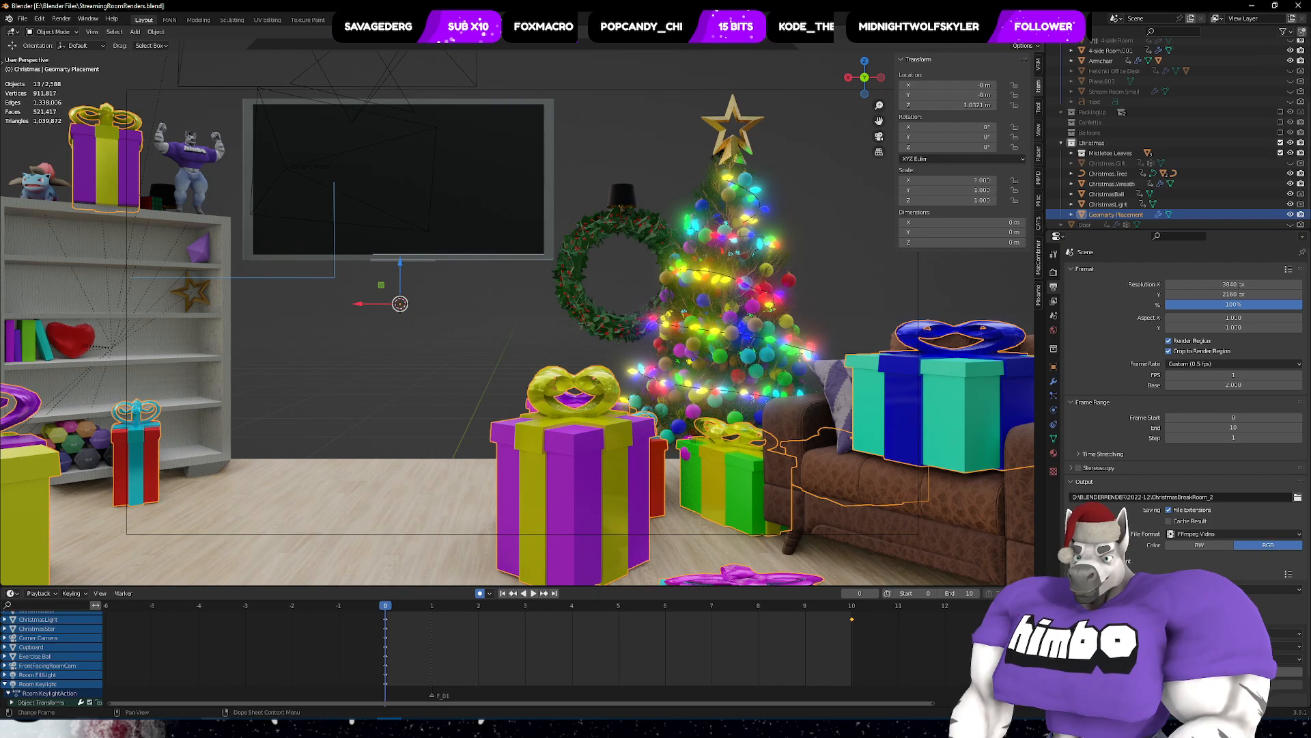